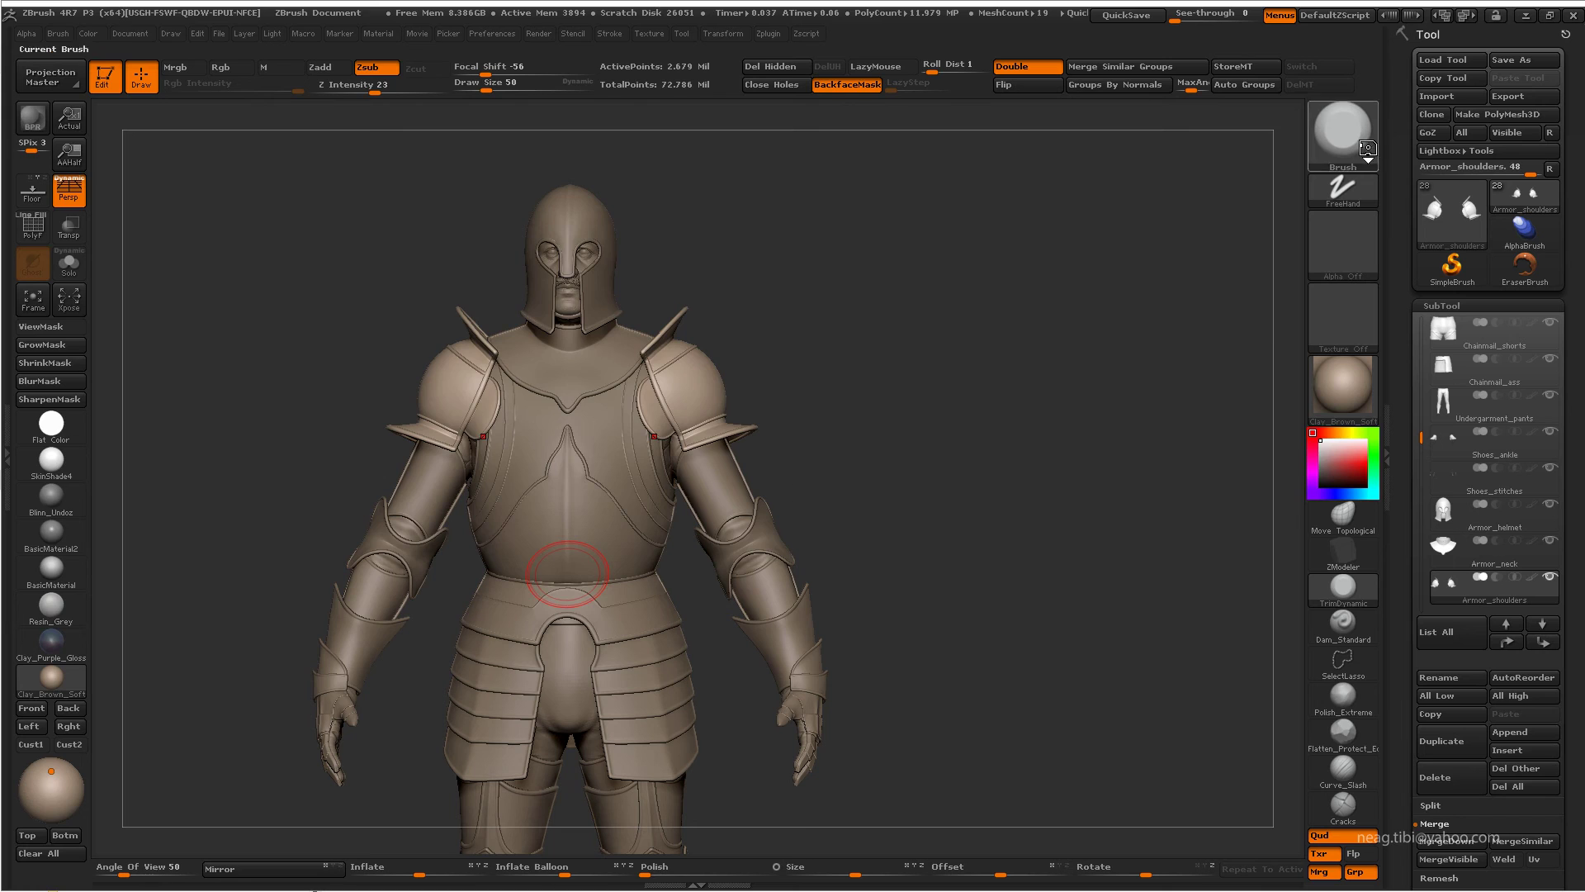
# - Load the IMM_ModelKit insert brush with the Fasteners_9 sphere insert
pyautogui.press('b')
pyautogui.press('i')
pyautogui.press('-')
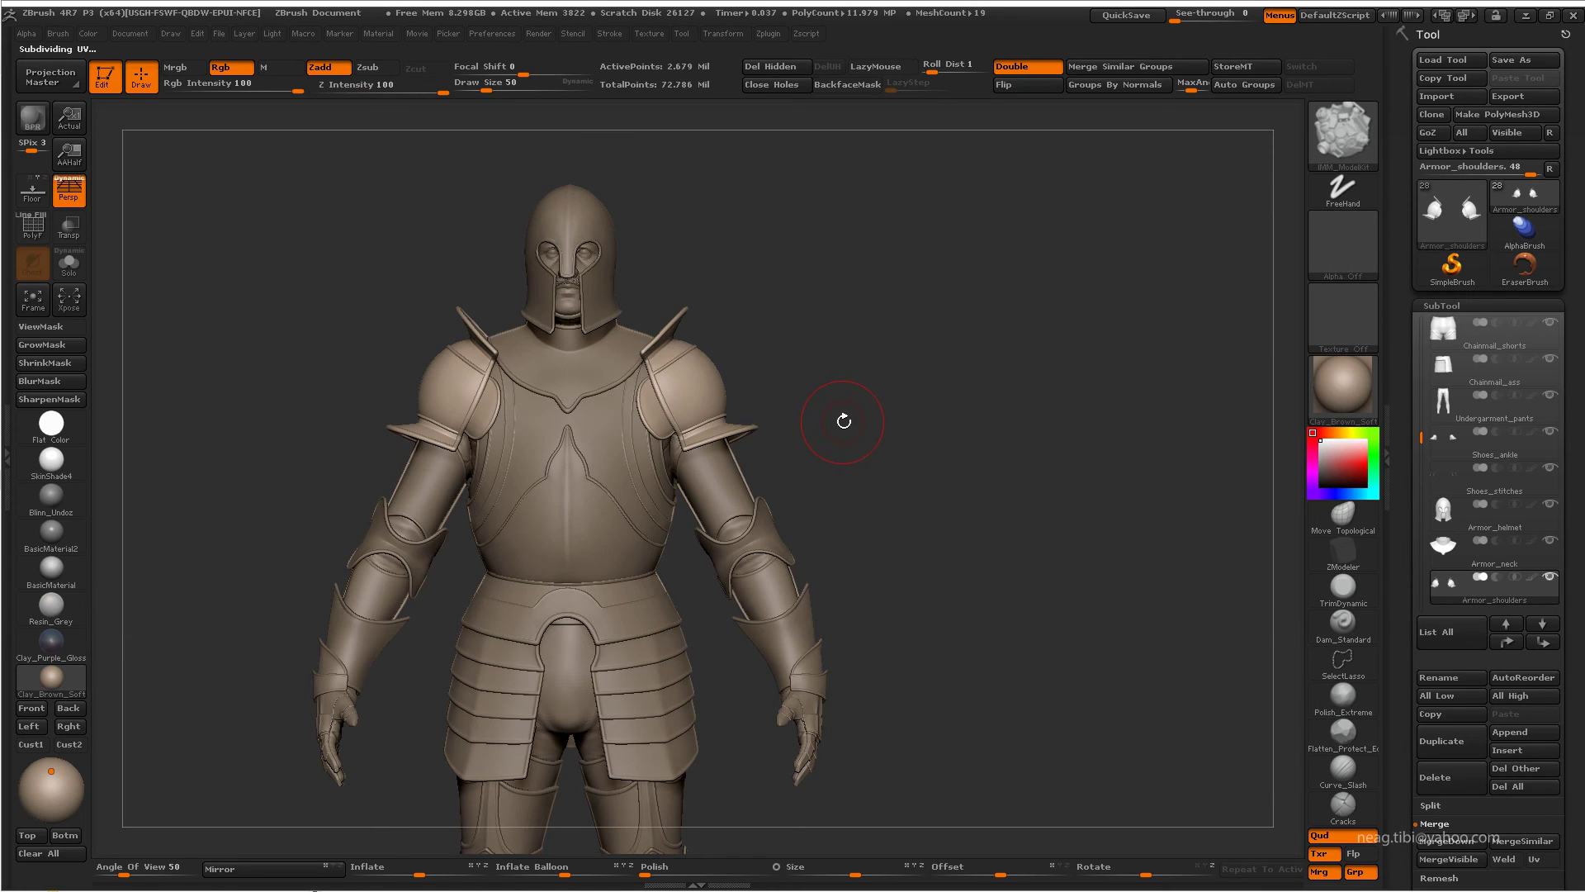
pyautogui.press('b')
pyautogui.press('Escape')
pyautogui.press('m')
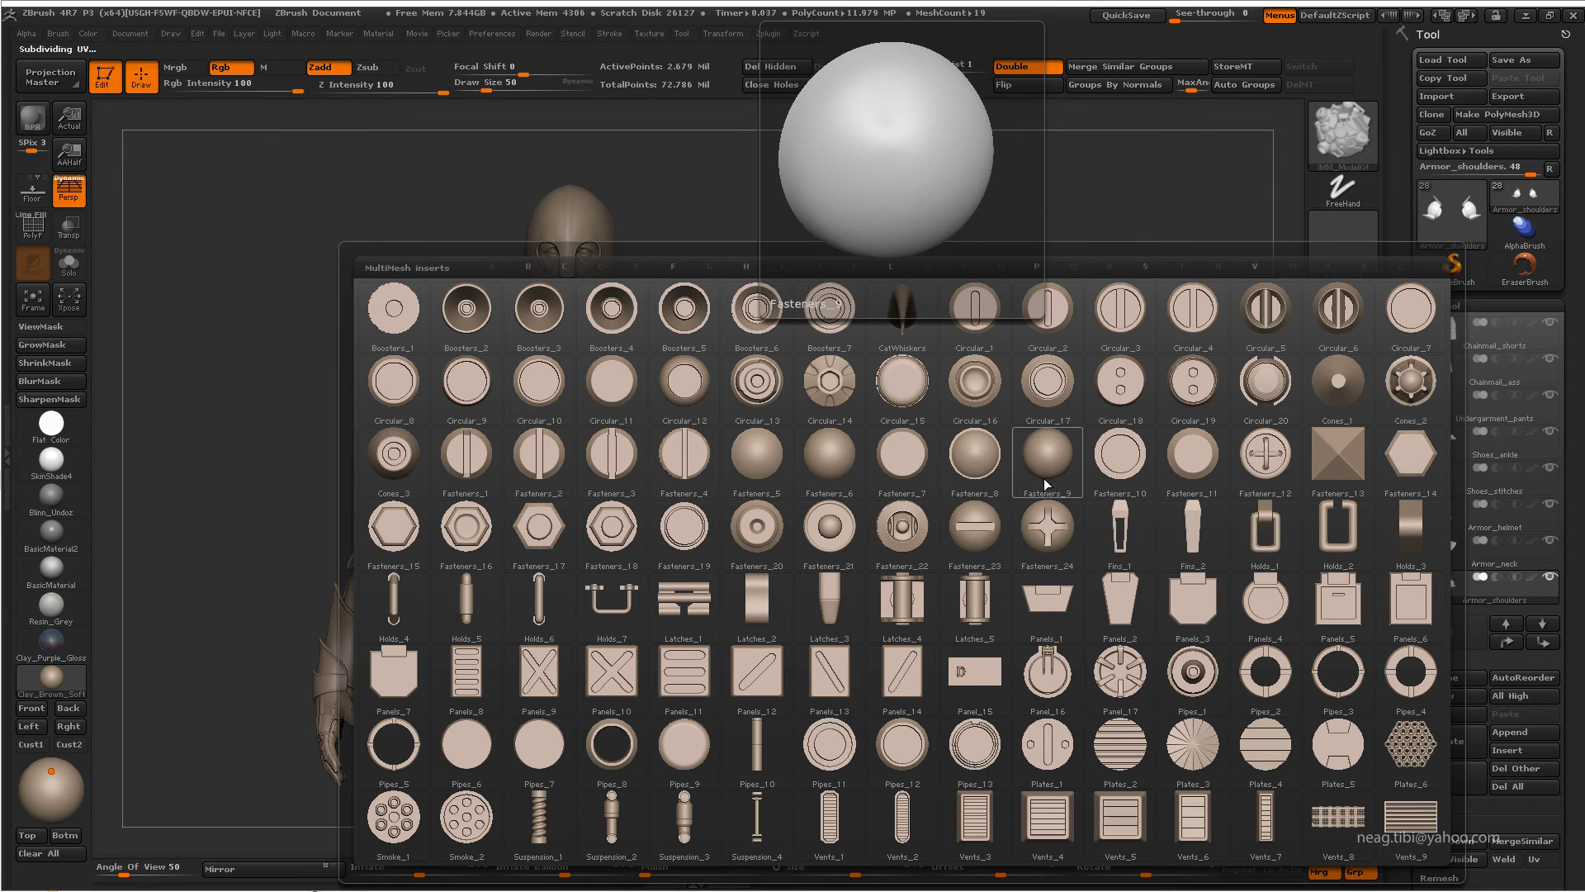
pyautogui.click(1038, 489)
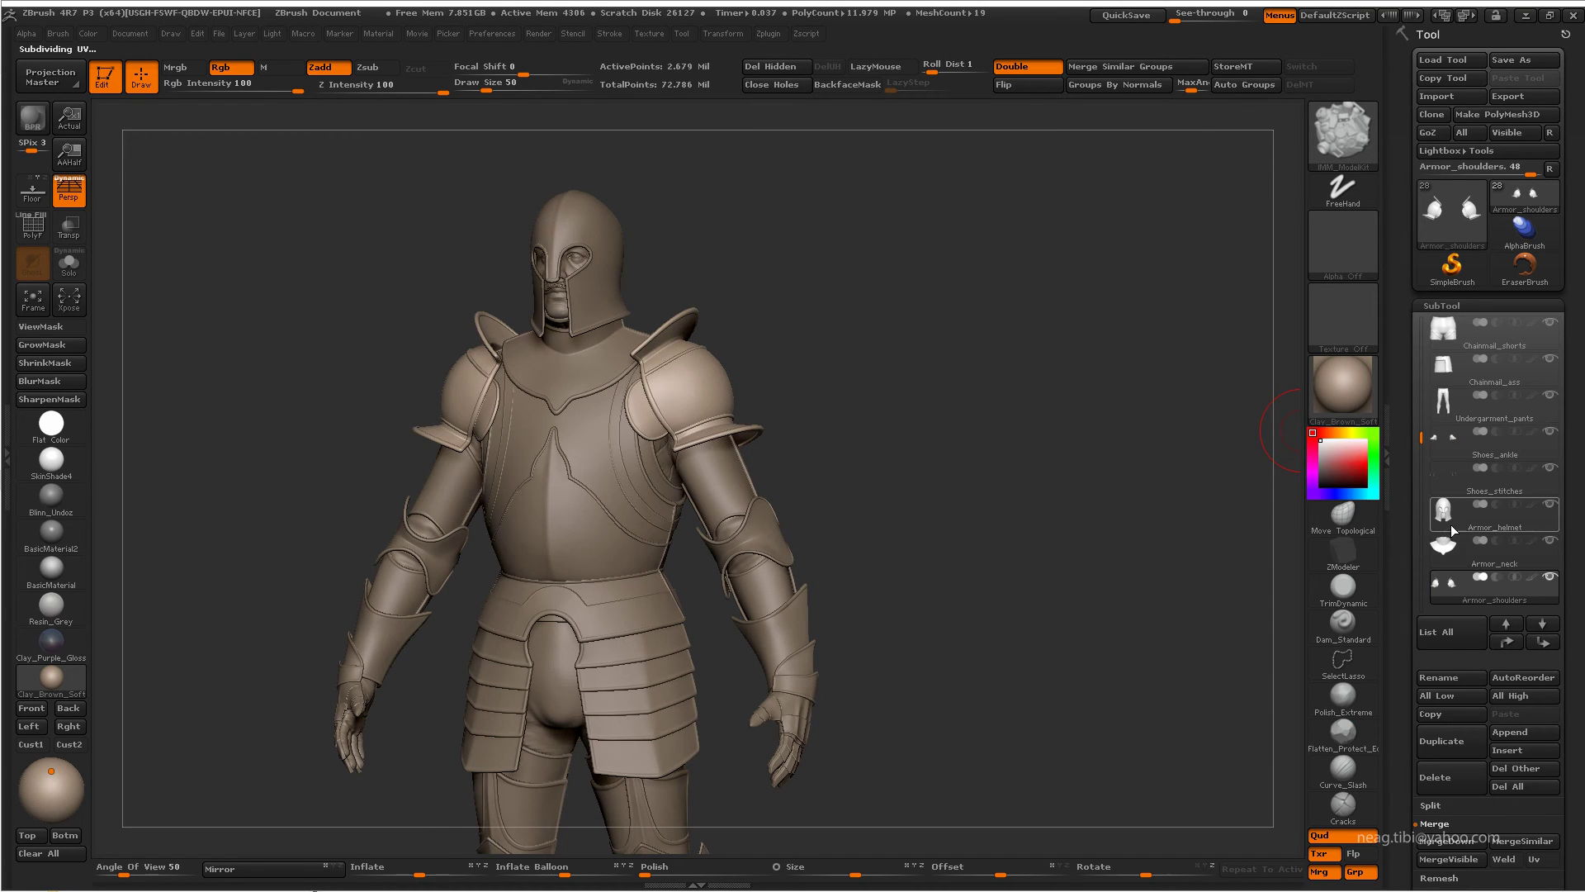
# - Duplicate the Armor_helmet subtool and solo the helmet
pyautogui.click(1452, 529)
pyautogui.click(1490, 734)
pyautogui.moveTo(1490, 443)
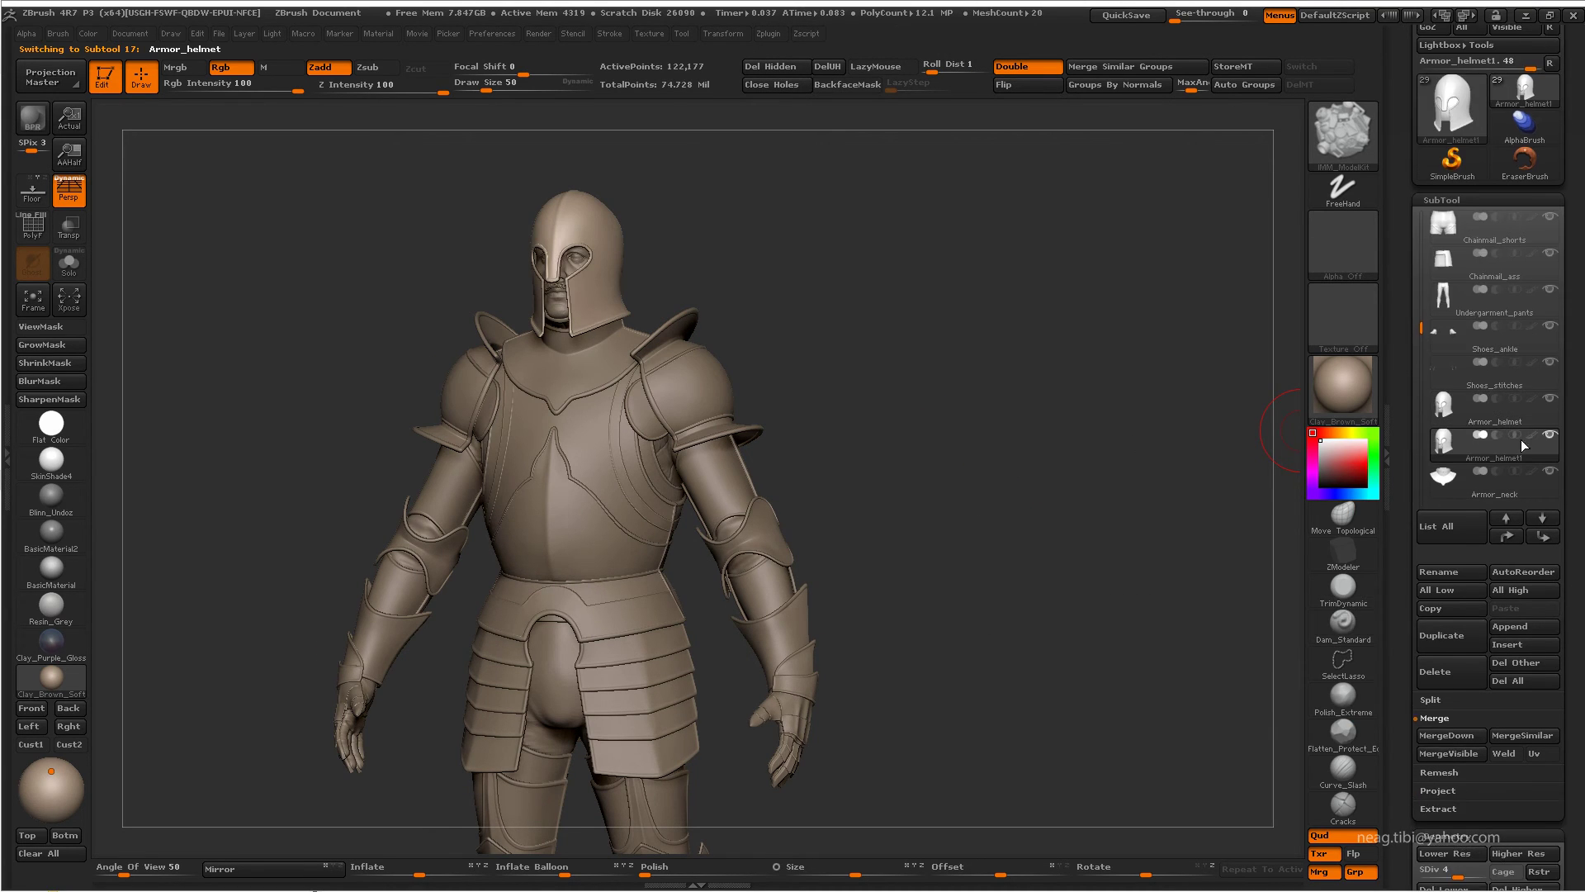
pyautogui.keyDown('ctrl'); pyautogui.keyDown('shift'); pyautogui.click(1551, 435); pyautogui.keyUp('shift'); pyautogui.keyUp('ctrl')
pyautogui.scroll(-3, 1522, 709)
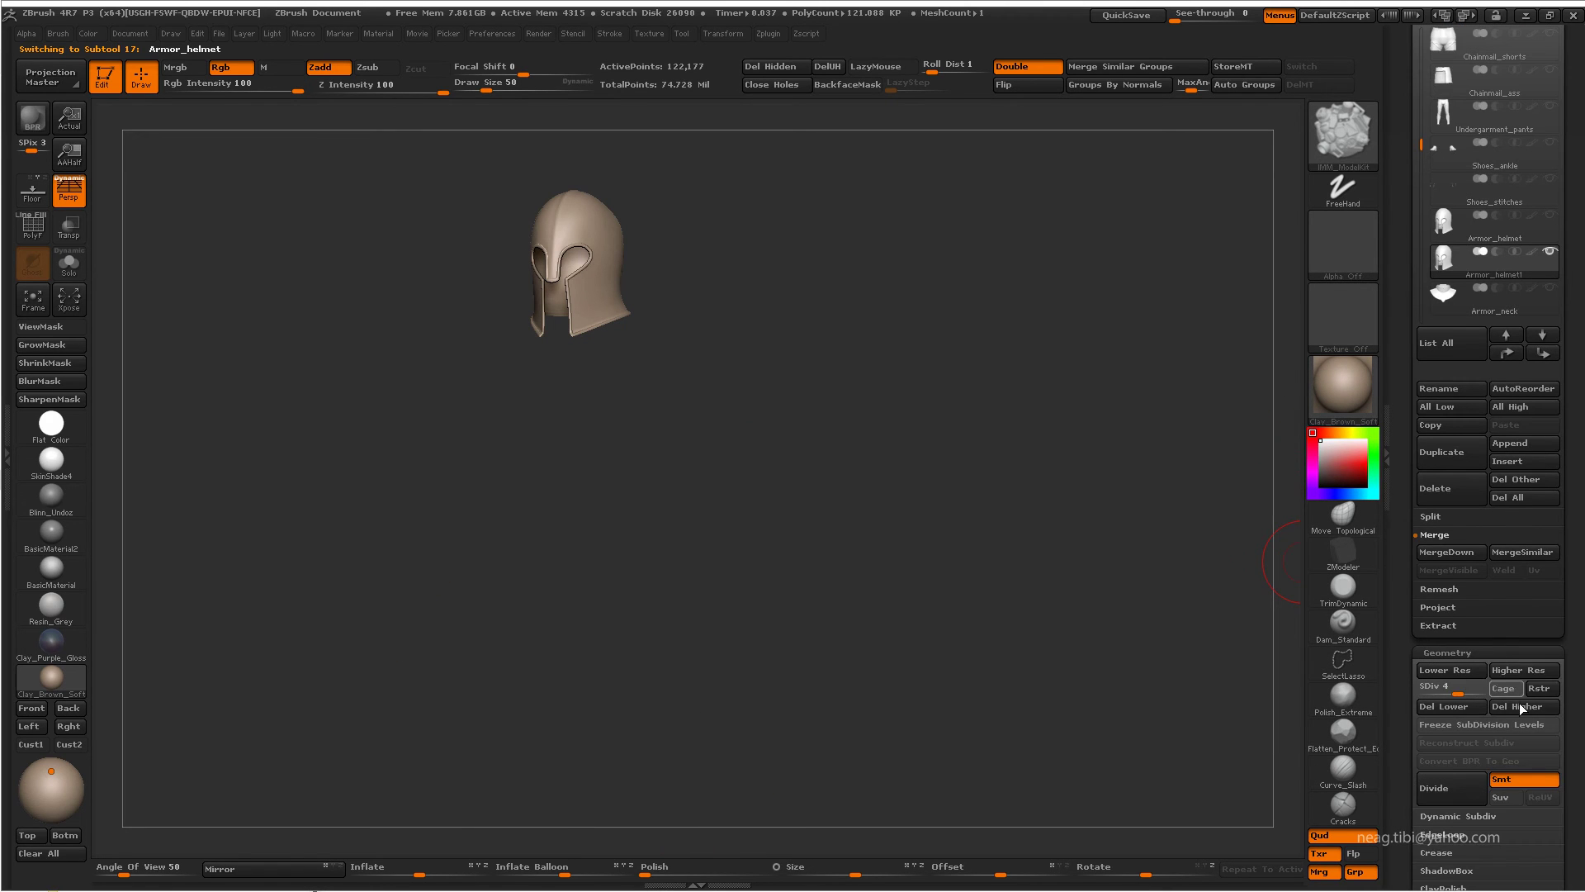
# - Drop the helmet to SDiv 1 and try a first Fasteners_9 rivet, then undo it
pyautogui.click(1435, 535)
pyautogui.press('f')
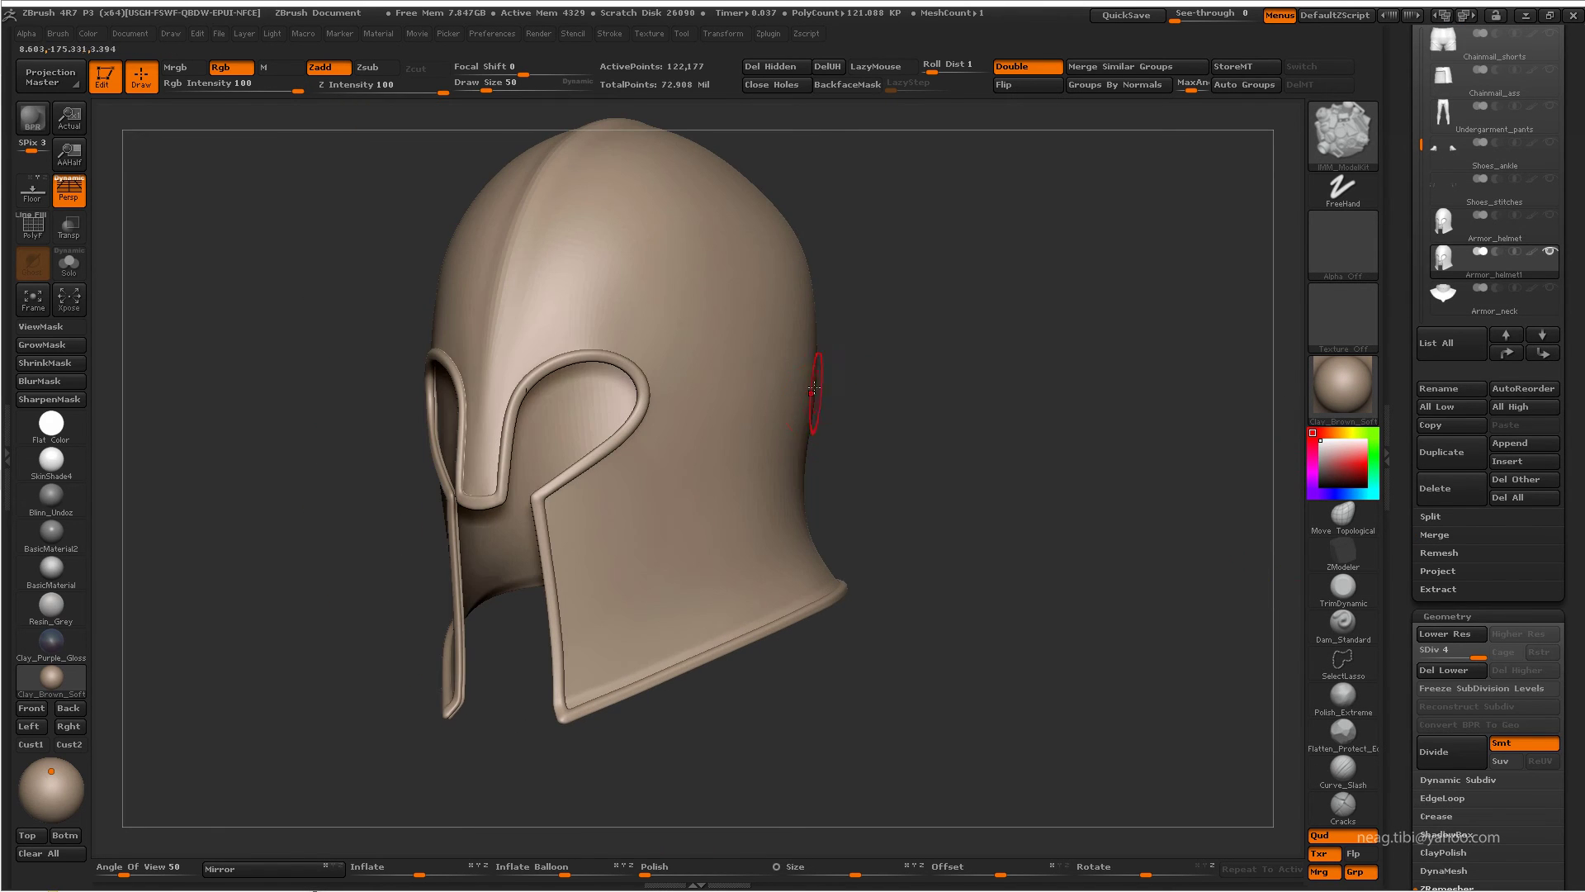
pyautogui.hotkey('shift', 'd')
pyautogui.click(492, 92)
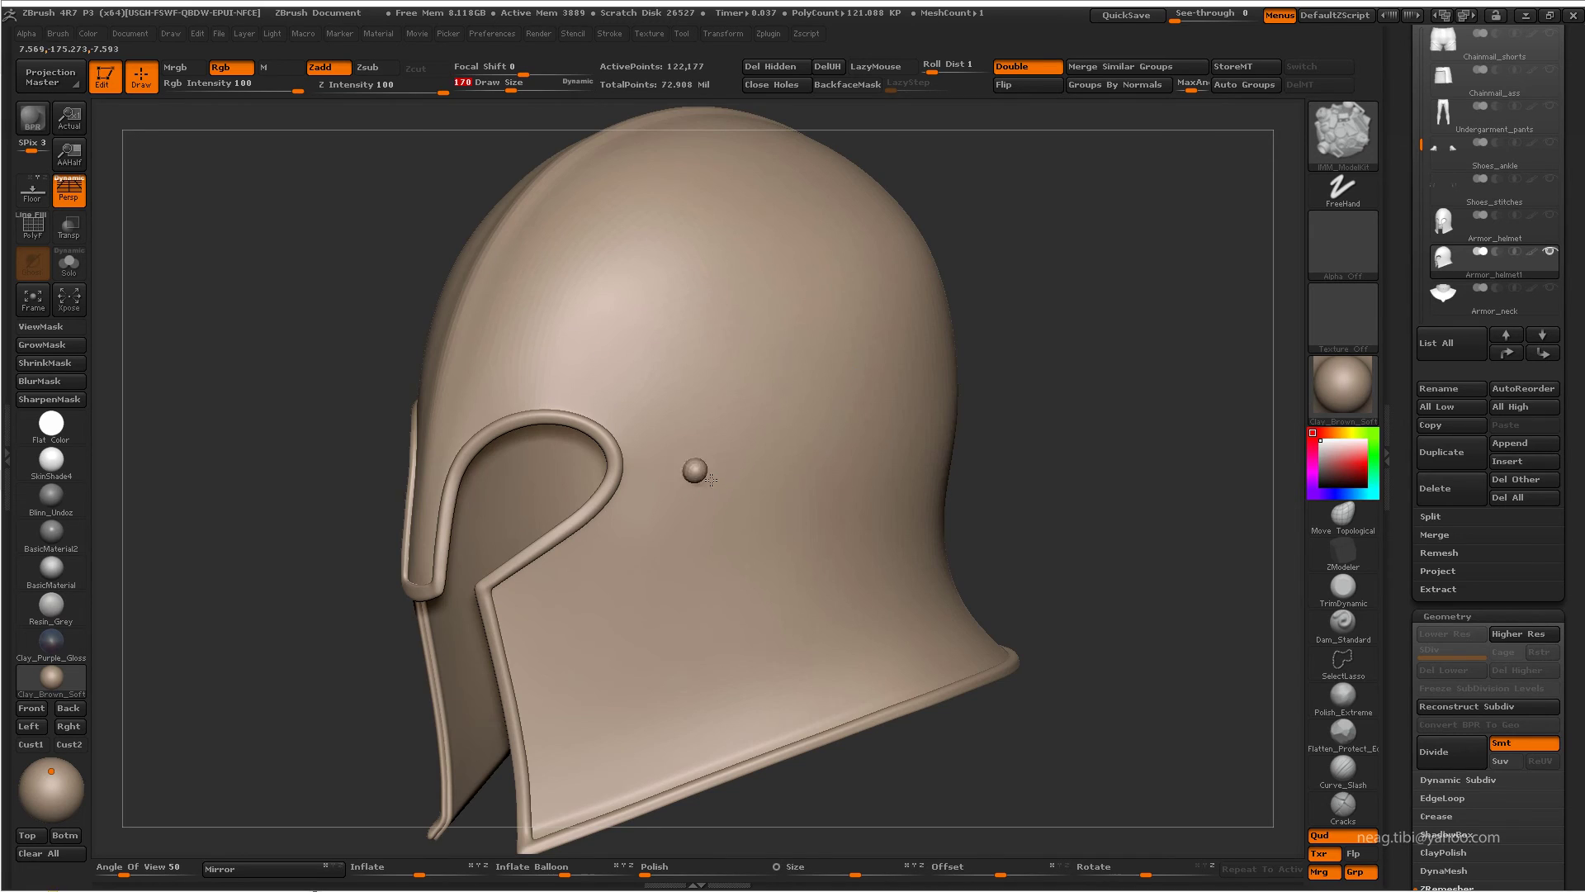
pyautogui.moveTo(448, 337); pyautogui.dragTo(614, 350)
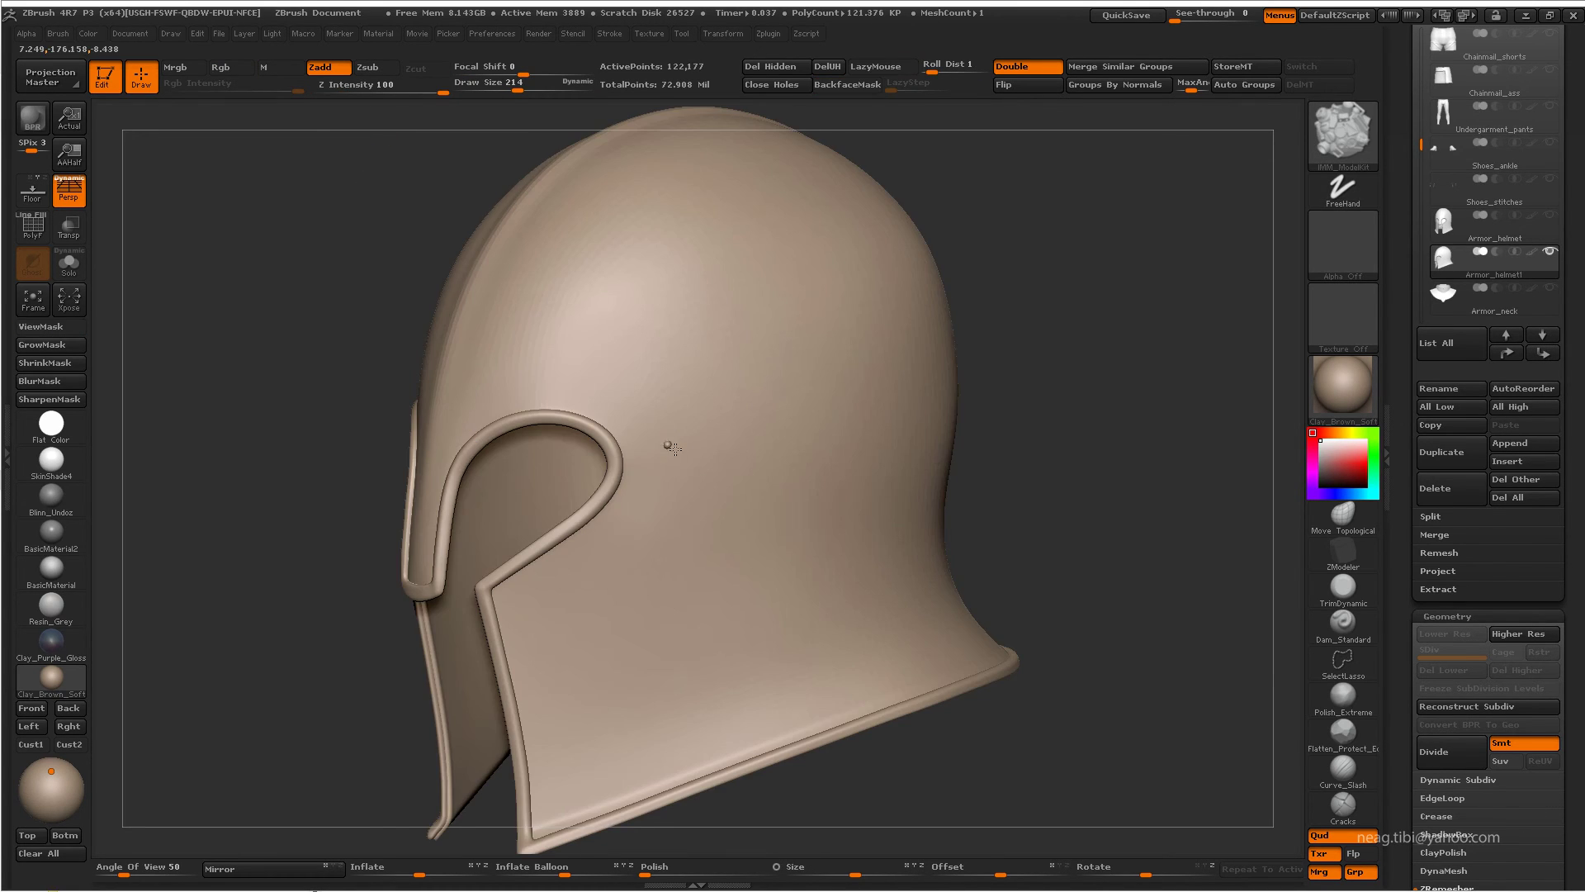
pyautogui.moveTo(673, 447); pyautogui.dragTo(727, 471)
pyautogui.moveTo(1049, 444)
pyautogui.keyDown('alt'); pyautogui.mouseDown()
pyautogui.moveTo(982, 393)
pyautogui.moveTo(1052, 411)
pyautogui.mouseUp(); pyautogui.keyUp('alt')
pyautogui.hotkey('ctrl', 'z')
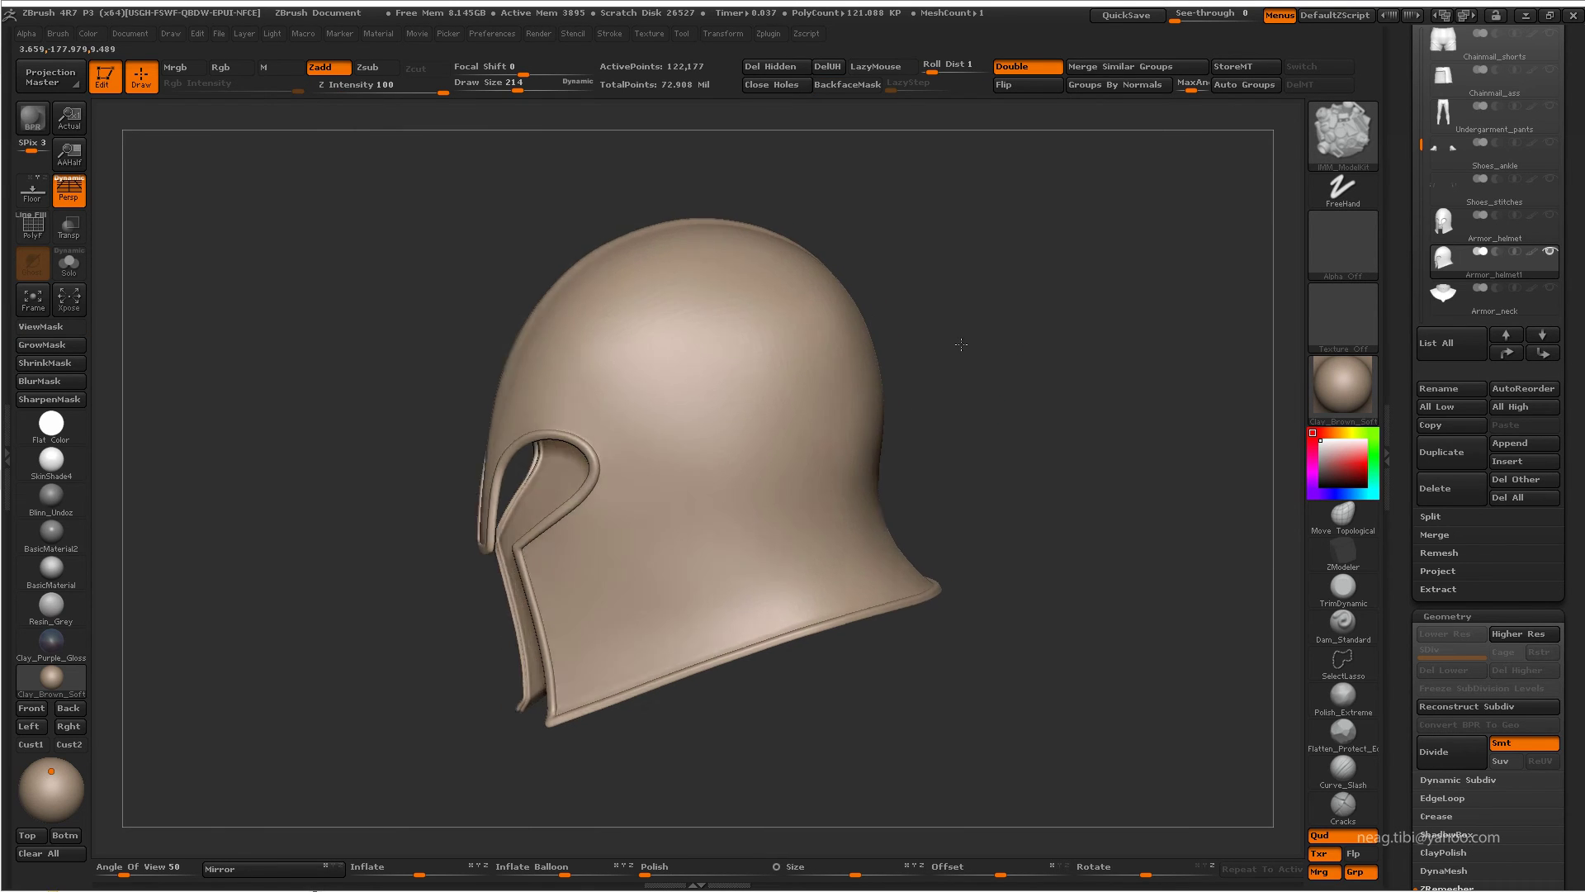
# - Place a row of small Fasteners_9 rivets along the helmet side, undoing a misplaced one
pyautogui.keyDown('shift'); pyautogui.moveTo(679, 473); pyautogui.dragTo(508, 420); pyautogui.keyUp('shift')
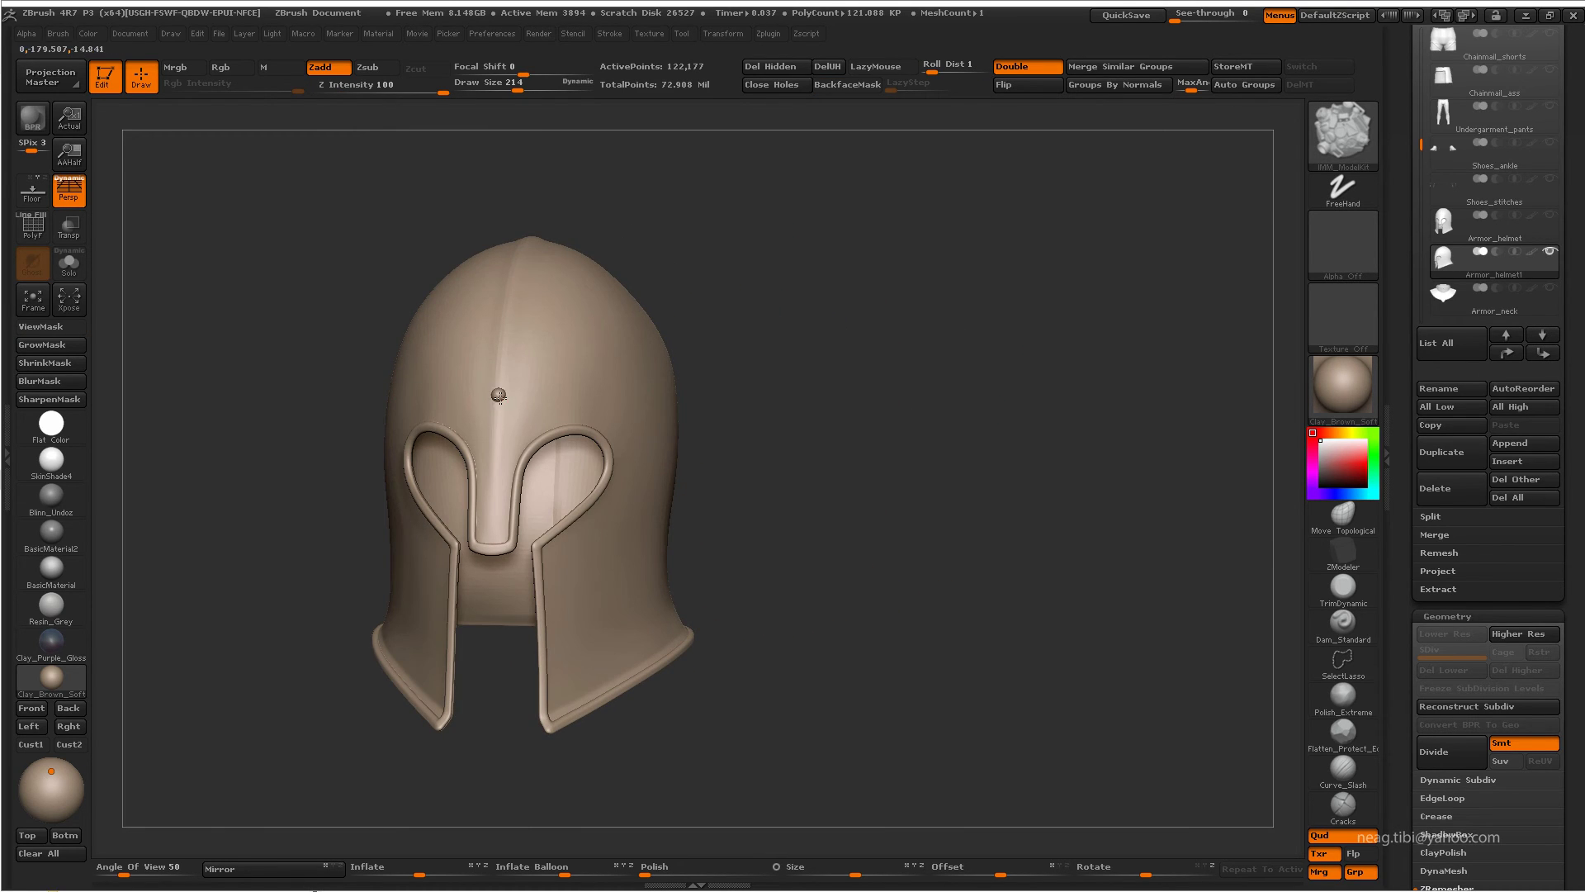
pyautogui.click(499, 394)
pyautogui.moveTo(783, 343)
pyautogui.mouseDown()
pyautogui.moveTo(608, 387)
pyautogui.moveTo(713, 375)
pyautogui.mouseUp()
pyautogui.click(606, 389)
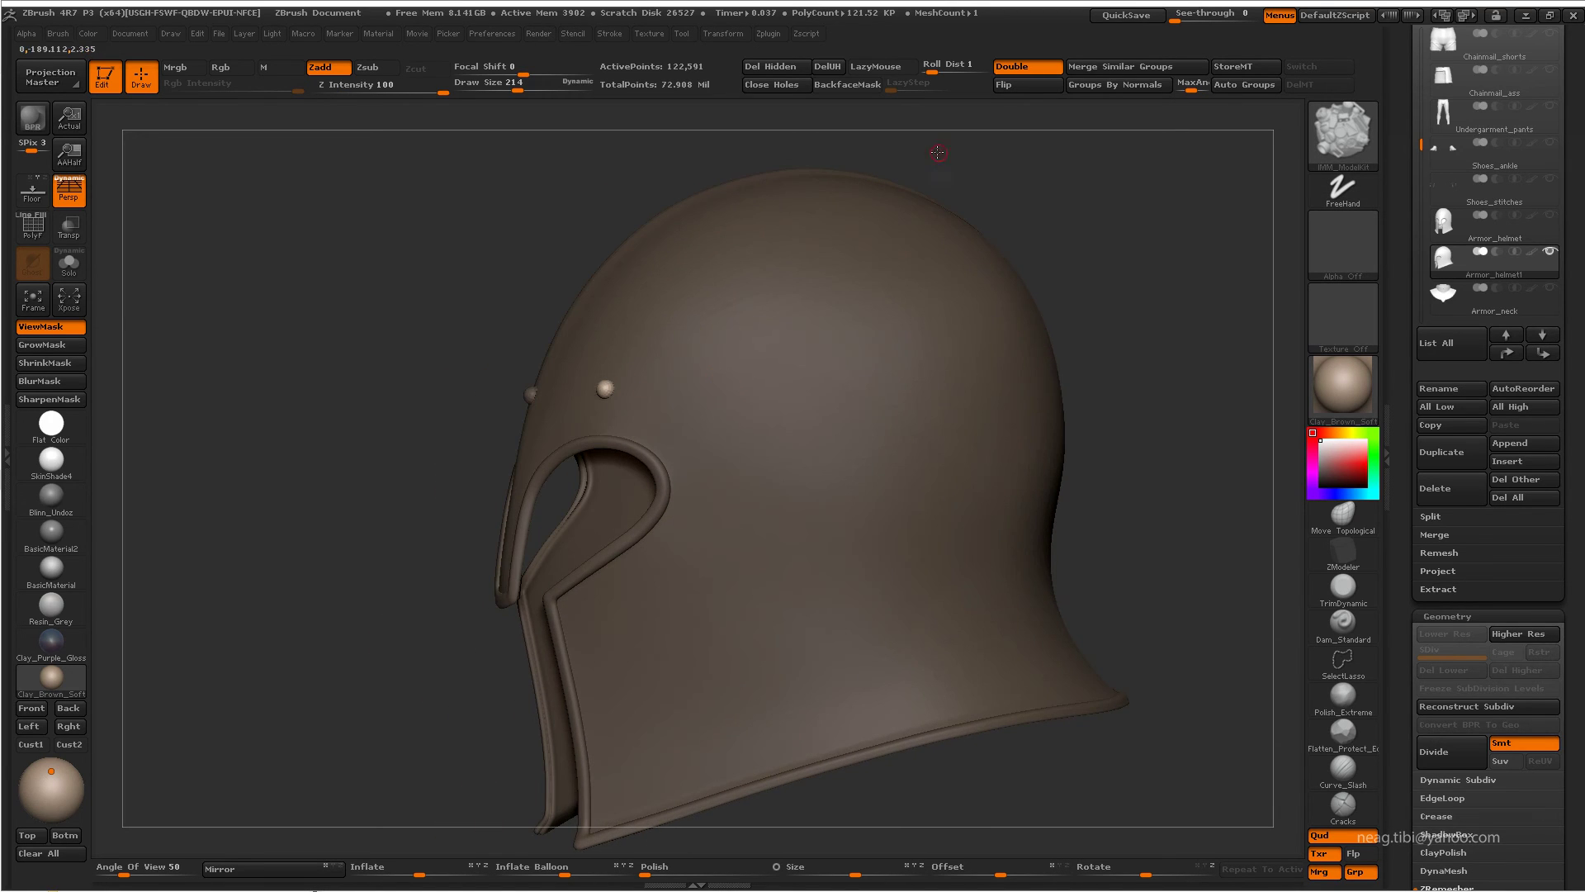
pyautogui.moveTo(938, 152); pyautogui.dragTo(640, 425)
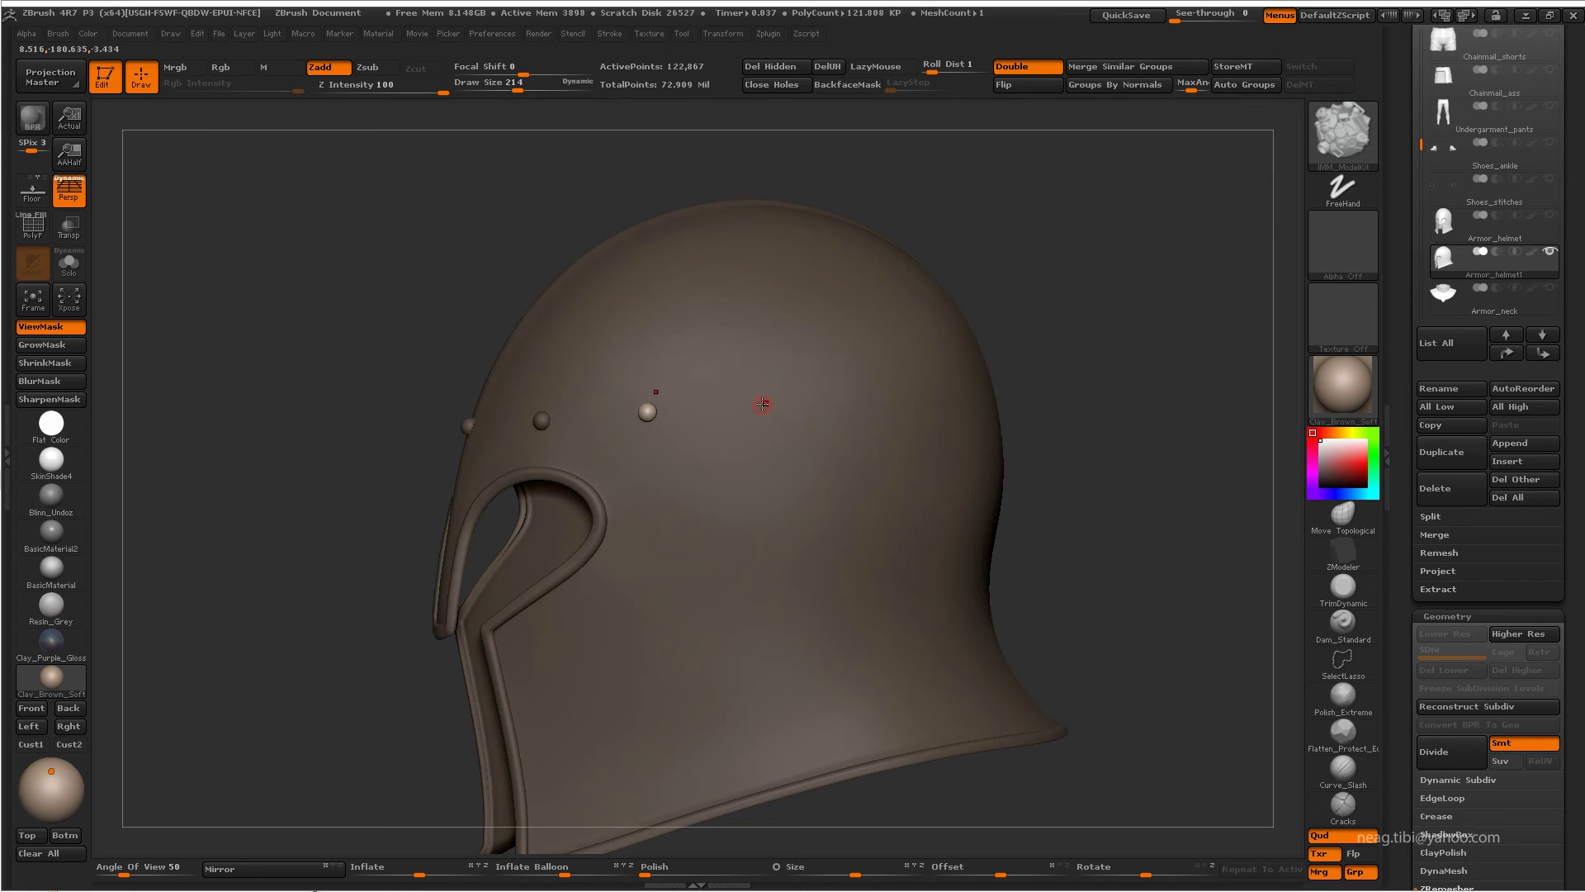
pyautogui.moveTo(772, 415); pyautogui.dragTo(941, 358)
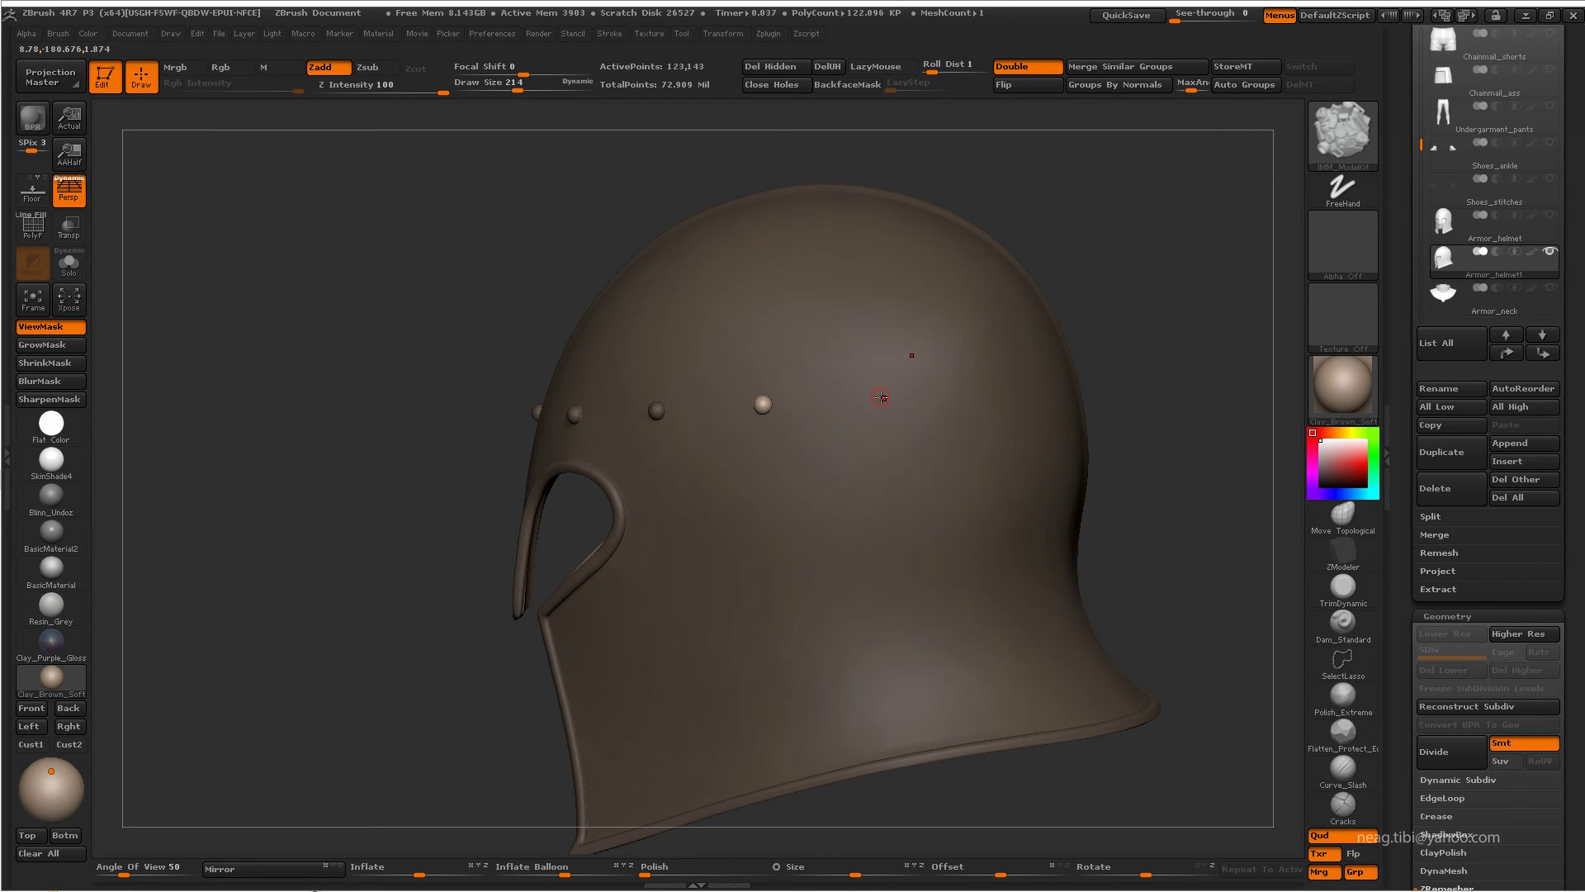
pyautogui.moveTo(1082, 240)
pyautogui.mouseDown()
pyautogui.moveTo(978, 247)
pyautogui.moveTo(991, 270)
pyautogui.moveTo(738, 430)
pyautogui.mouseUp()
pyautogui.hotkey('ctrl', 'z')
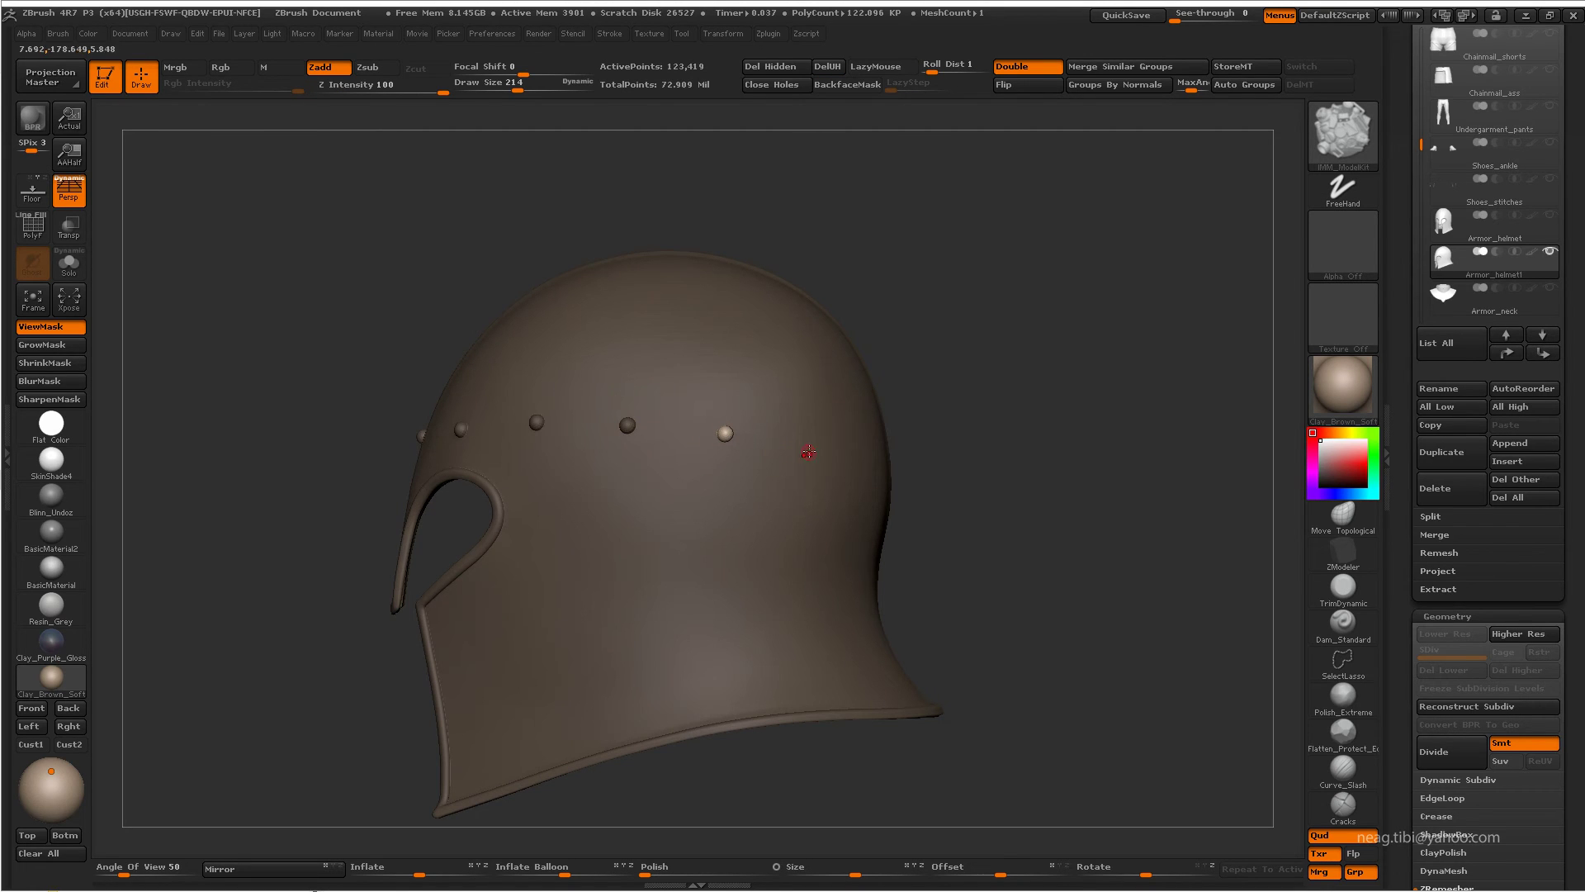
pyautogui.moveTo(815, 448); pyautogui.dragTo(908, 463)
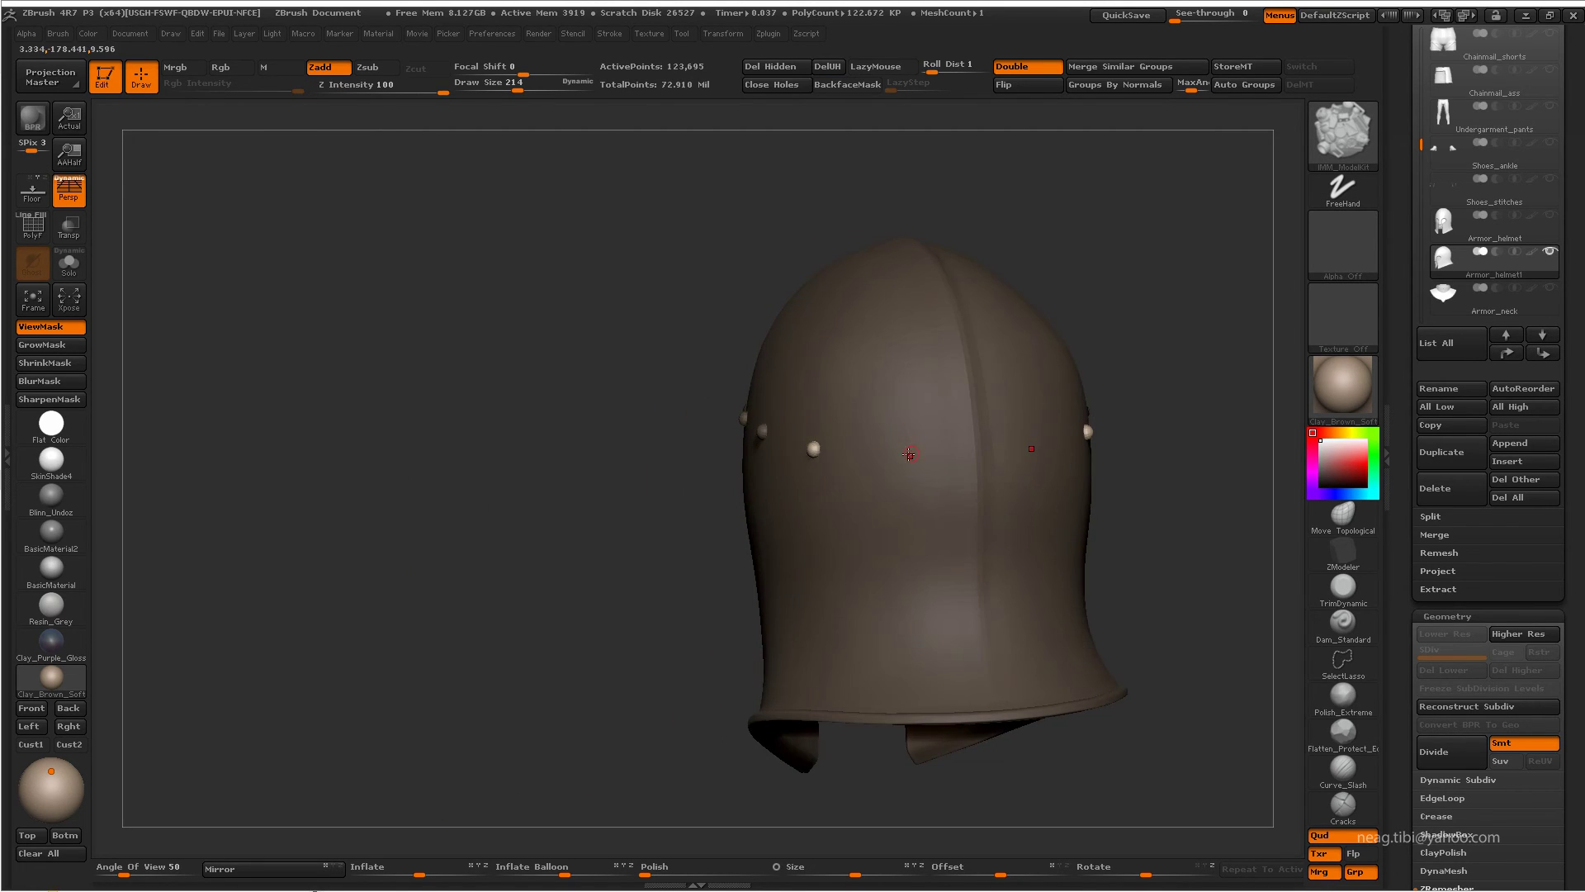
pyautogui.moveTo(1023, 383); pyautogui.dragTo(1090, 344)
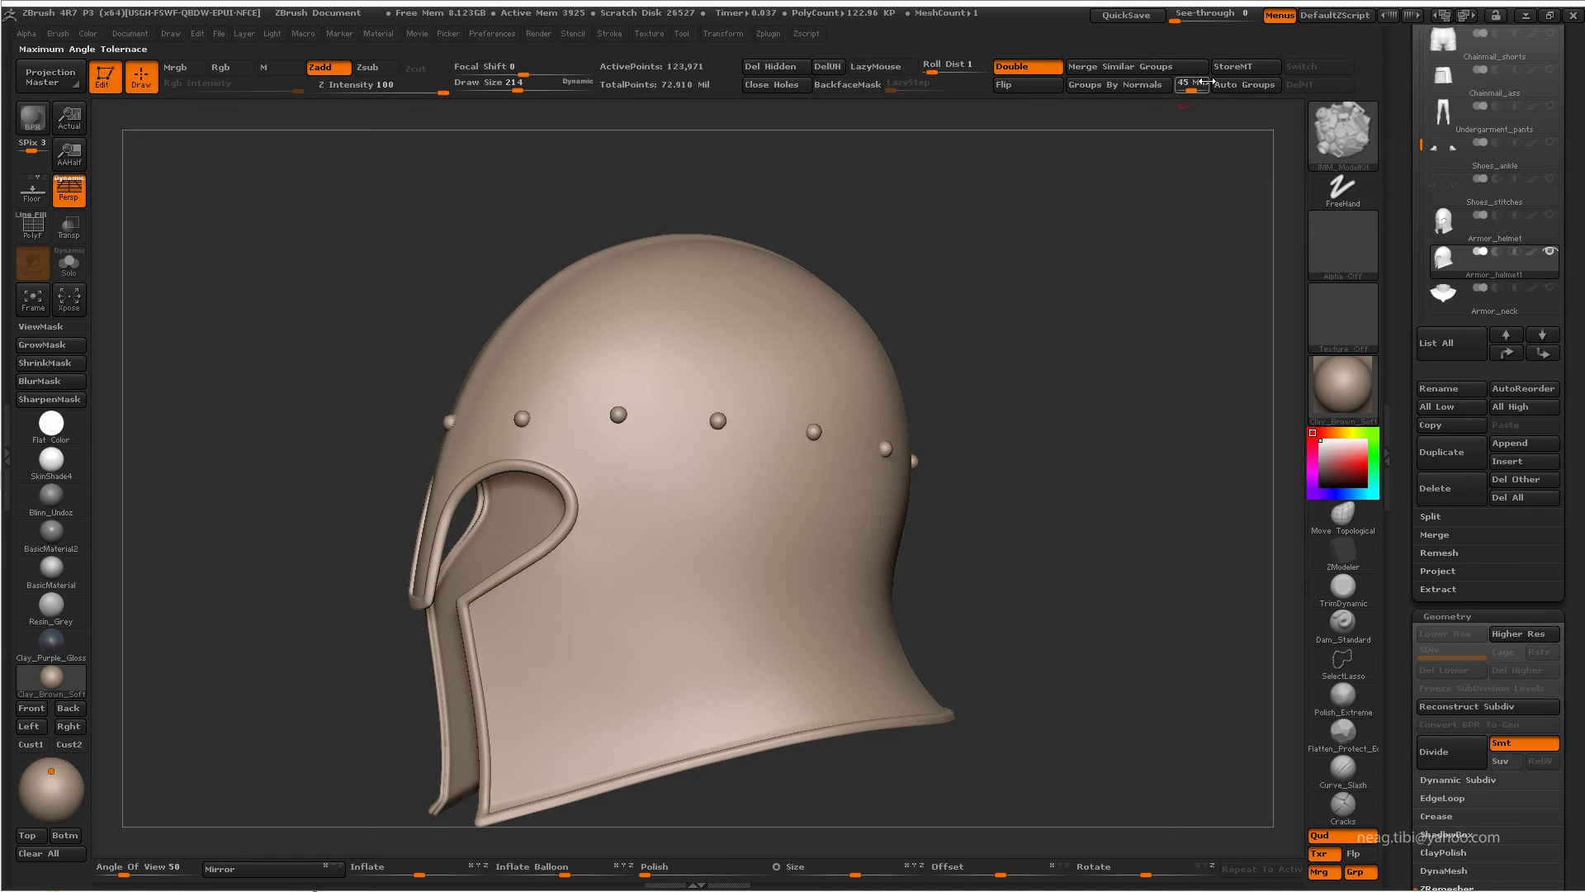
# - Hide the helmet shell and trim strip, grouping the visible rivets into one polygroup
pyautogui.keyDown('ctrl'); pyautogui.moveTo(1133, 106); pyautogui.dragTo(841, 426, button='right'); pyautogui.keyUp('ctrl')
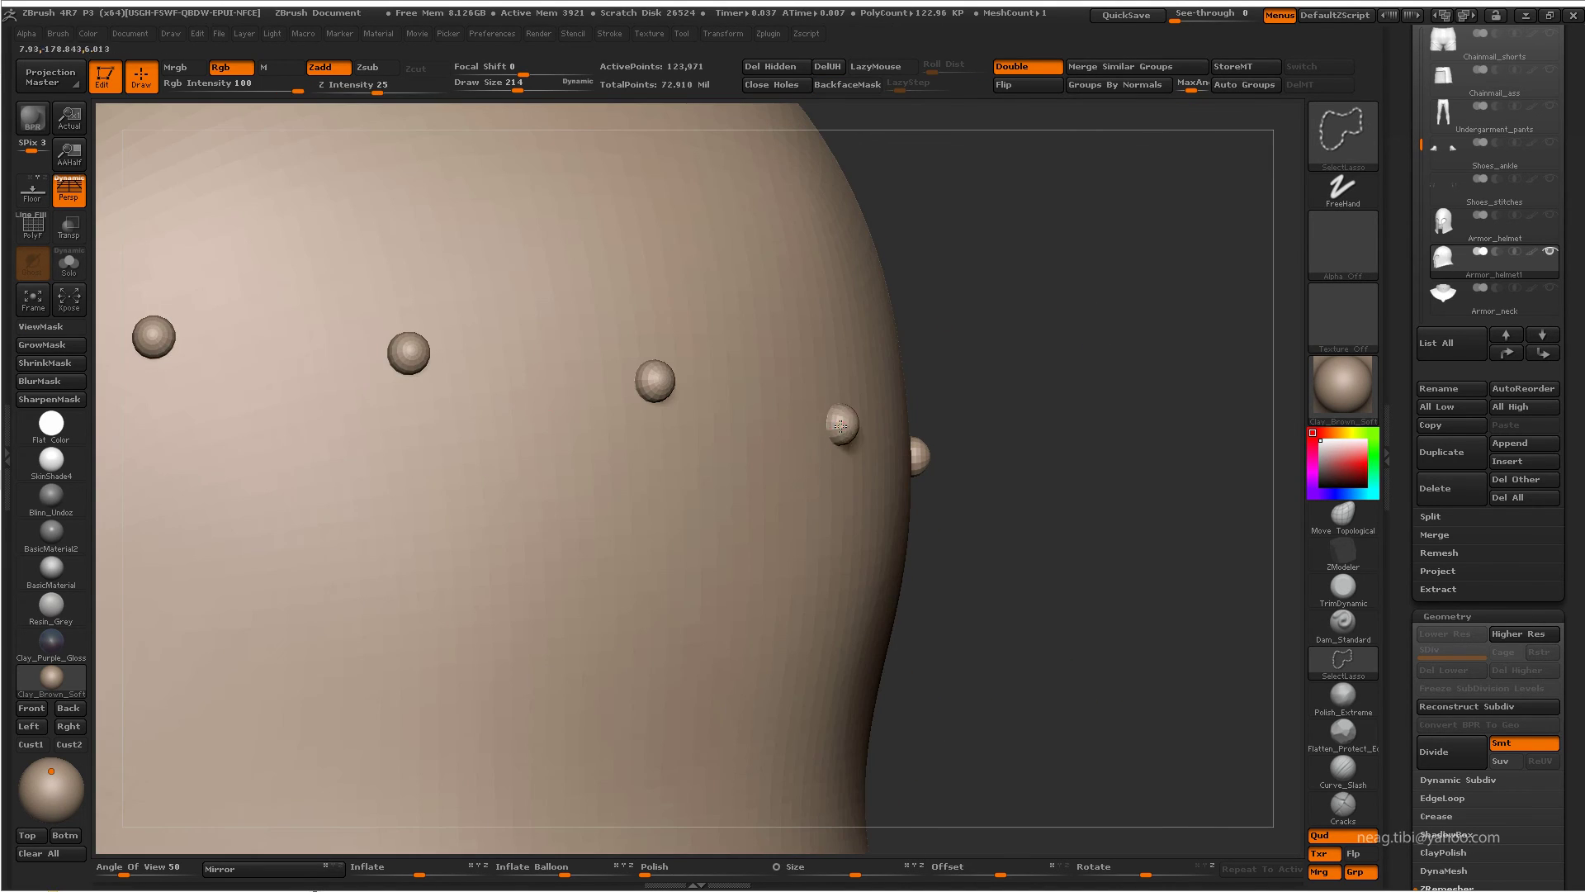
pyautogui.keyDown('ctrl'); pyautogui.keyDown('shift'); pyautogui.click(836, 433); pyautogui.keyUp('shift'); pyautogui.keyUp('ctrl')
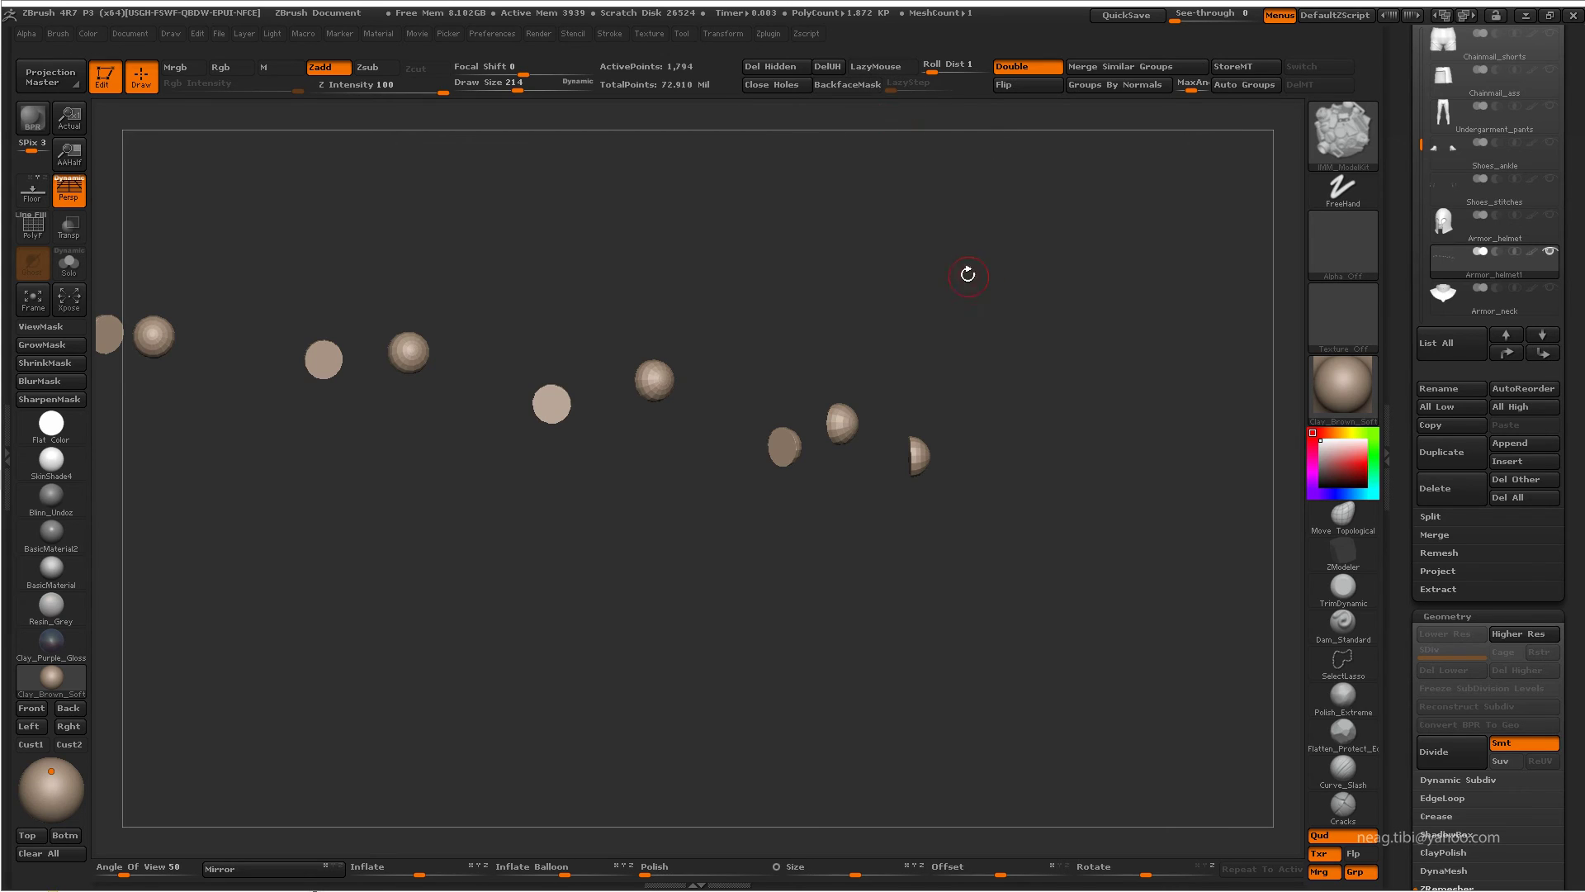
pyautogui.hotkey('shift', 'f')
pyautogui.keyDown('ctrl'); pyautogui.moveTo(968, 275); pyautogui.dragTo(920, 406, button='right'); pyautogui.keyUp('ctrl')
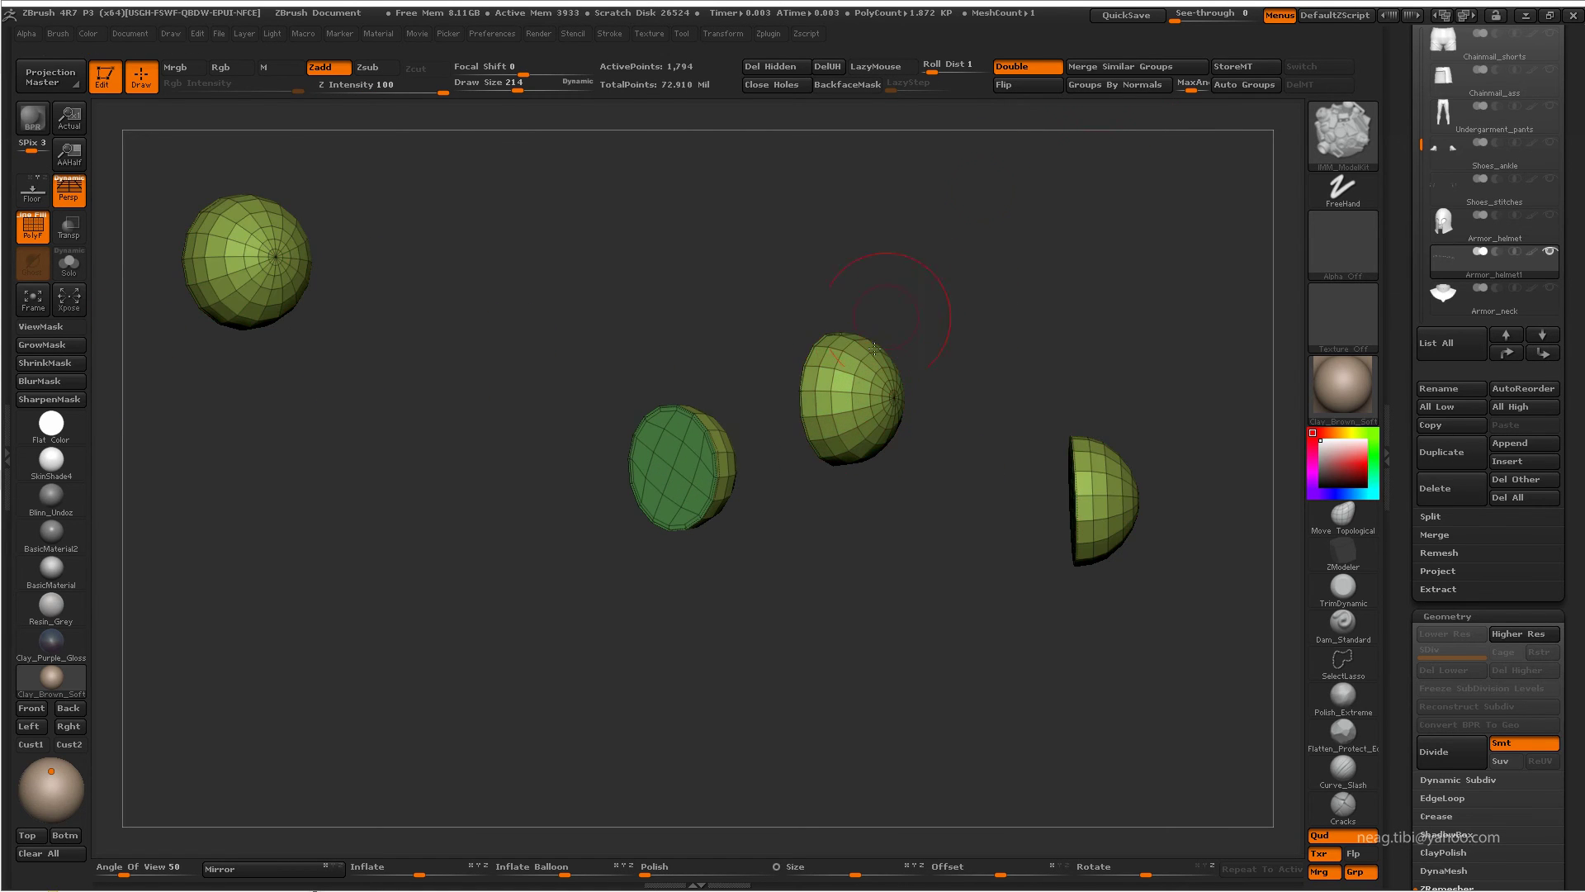
pyautogui.keyDown('ctrl'); pyautogui.keyDown('shift'); pyautogui.click(916, 289); pyautogui.keyUp('shift'); pyautogui.keyUp('ctrl')
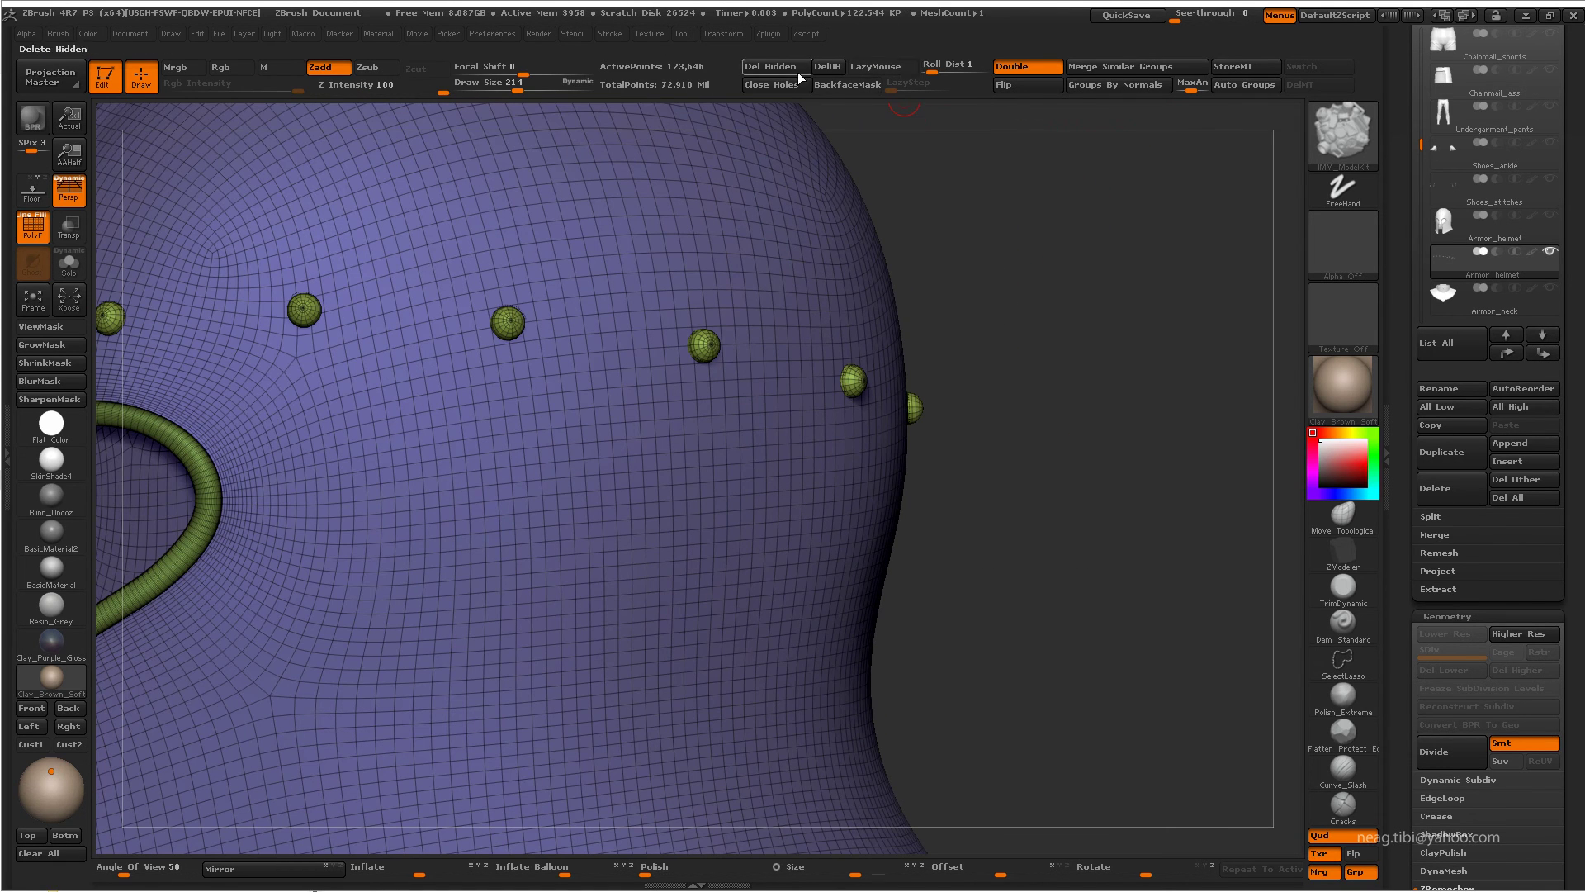
pyautogui.press('f')
pyautogui.keyDown('ctrl'); pyautogui.keyDown('shift'); pyautogui.click(839, 176); pyautogui.keyUp('shift'); pyautogui.keyUp('ctrl')
pyautogui.keyDown('ctrl'); pyautogui.keyDown('alt'); pyautogui.keyDown('shift'); pyautogui.click(545, 384); pyautogui.keyUp('shift'); pyautogui.keyUp('alt'); pyautogui.keyUp('ctrl')
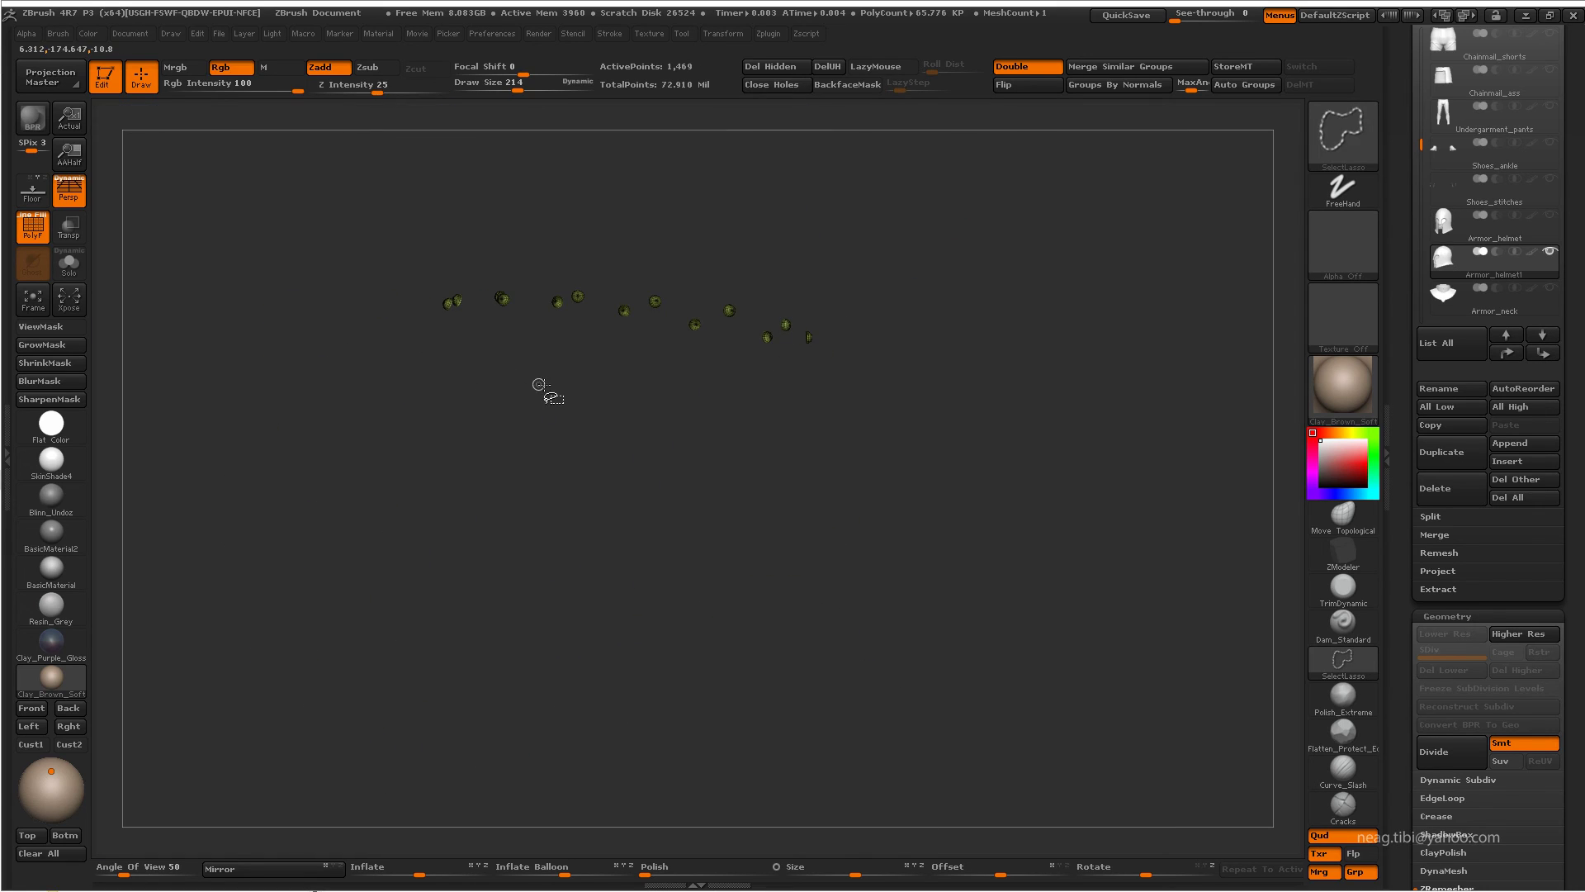
# - Turn off PolyF, view the rivets-only part with the helmet, then isolate it
pyautogui.press('f')
pyautogui.keyDown('ctrl'); pyautogui.moveTo(548, 388); pyautogui.dragTo(446, 769, button='right'); pyautogui.keyUp('ctrl')
pyautogui.hotkey('shift', 'f')
pyautogui.moveTo(446, 769); pyautogui.dragTo(619, 435)
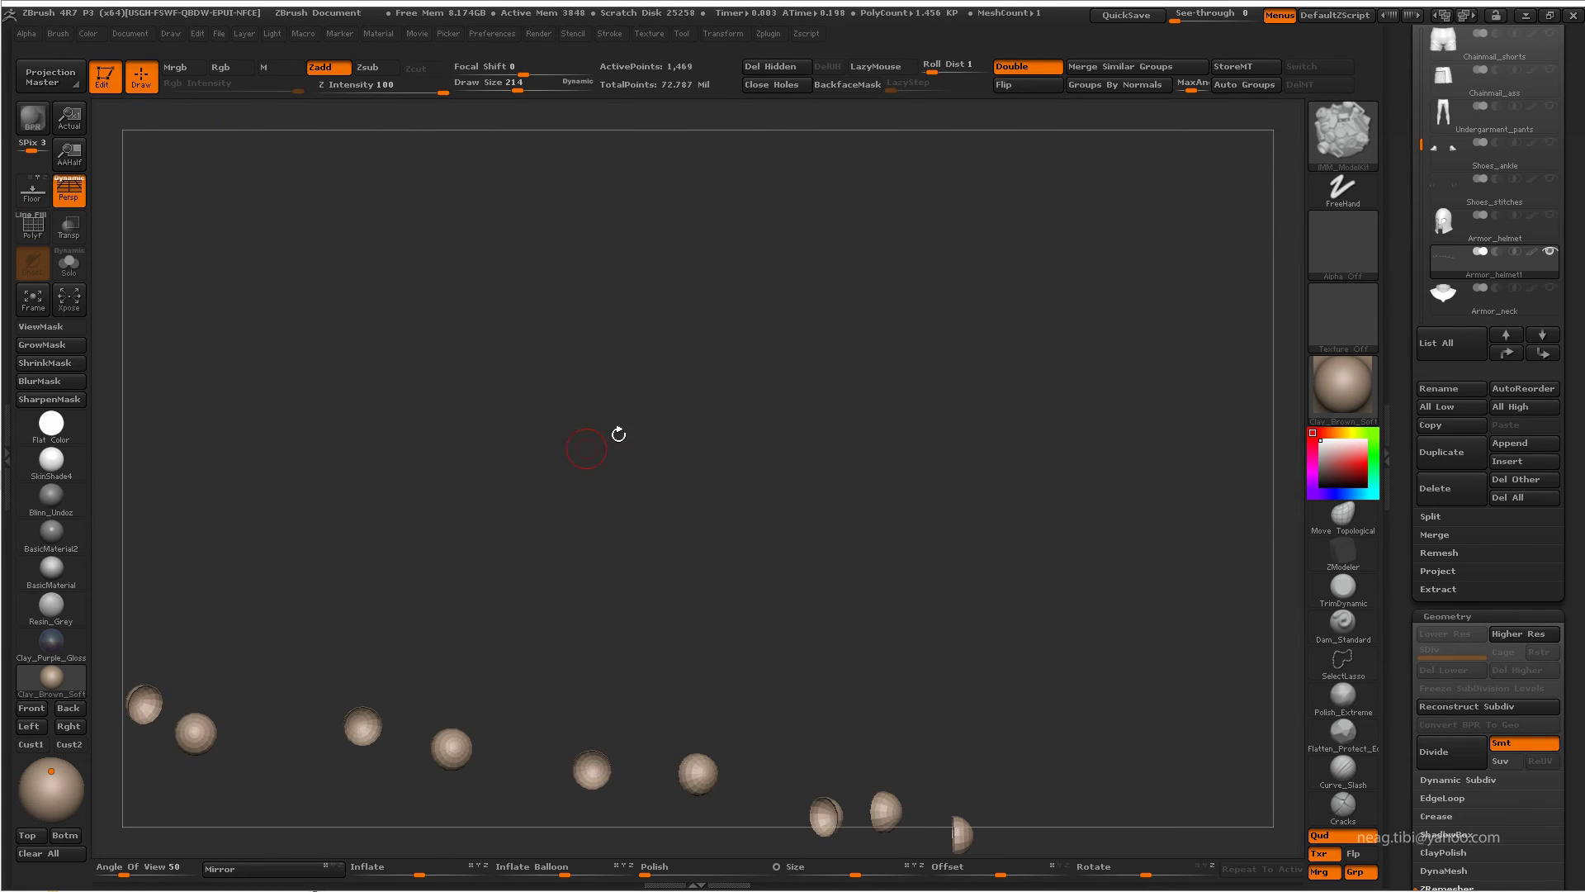
pyautogui.keyDown('alt'); pyautogui.moveTo(760, 467); pyautogui.dragTo(818, 344); pyautogui.keyUp('alt')
pyautogui.keyDown('ctrl'); pyautogui.keyDown('shift'); pyautogui.click(1186, 454); pyautogui.keyUp('shift'); pyautogui.keyUp('ctrl')
pyautogui.press('f')
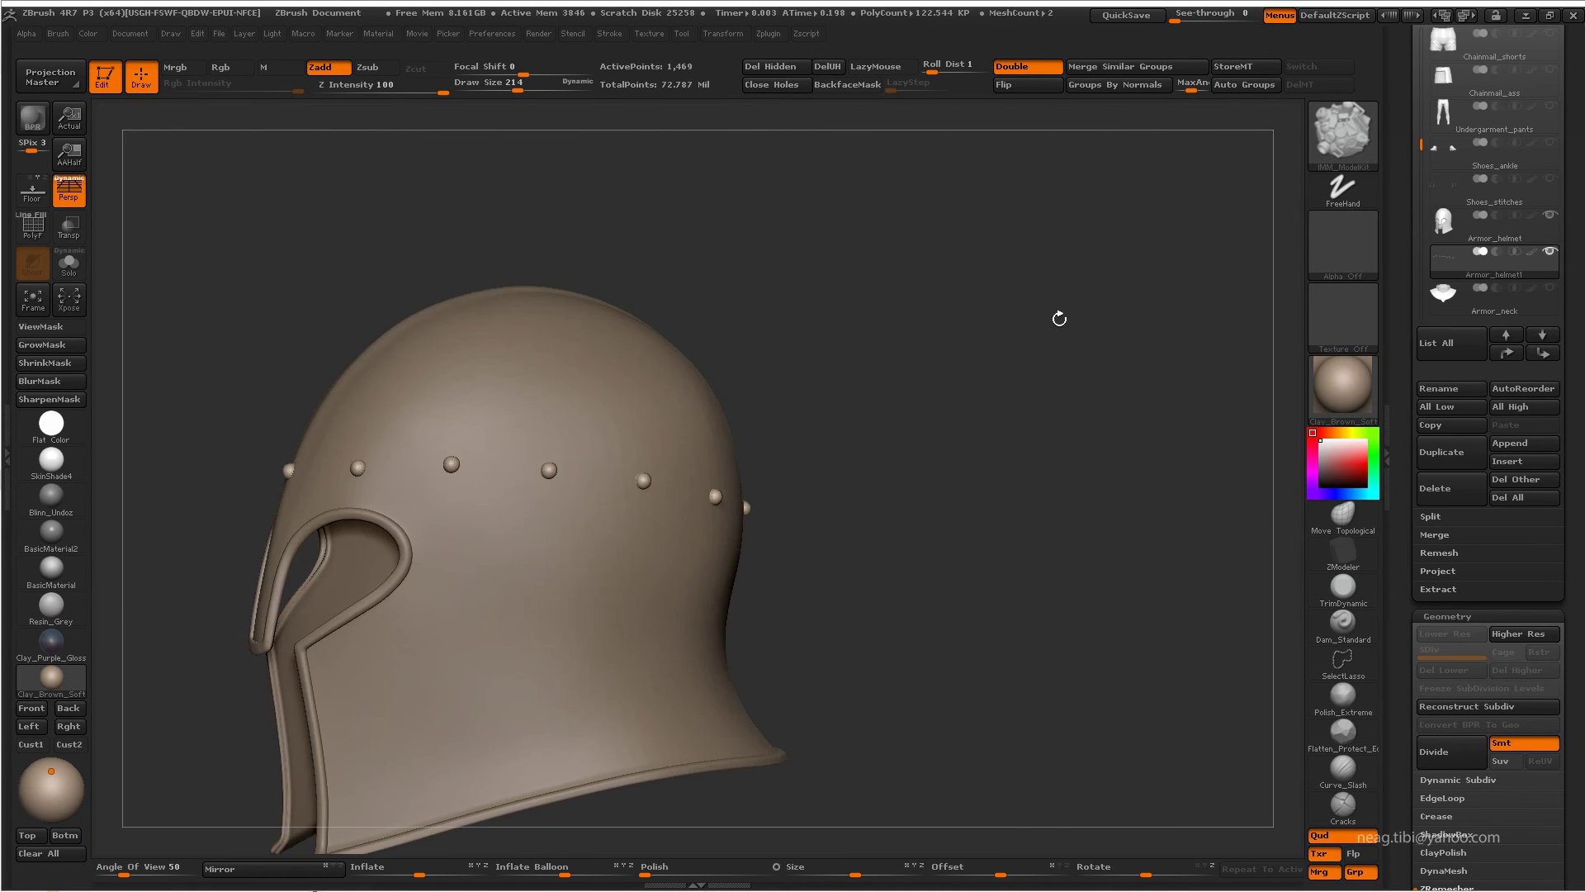
pyautogui.moveTo(1103, 328)
pyautogui.mouseDown()
pyautogui.moveTo(1165, 346)
pyautogui.moveTo(1069, 375)
pyautogui.moveTo(1087, 386)
pyautogui.moveTo(1015, 359)
pyautogui.mouseUp()
pyautogui.hotkey('shift', 'alt', 's')
# - Mask part of the rivet row and move the unmasked rivets
pyautogui.keyDown('ctrl'); pyautogui.moveTo(772, 450); pyautogui.dragTo(793, 308); pyautogui.keyUp('ctrl')
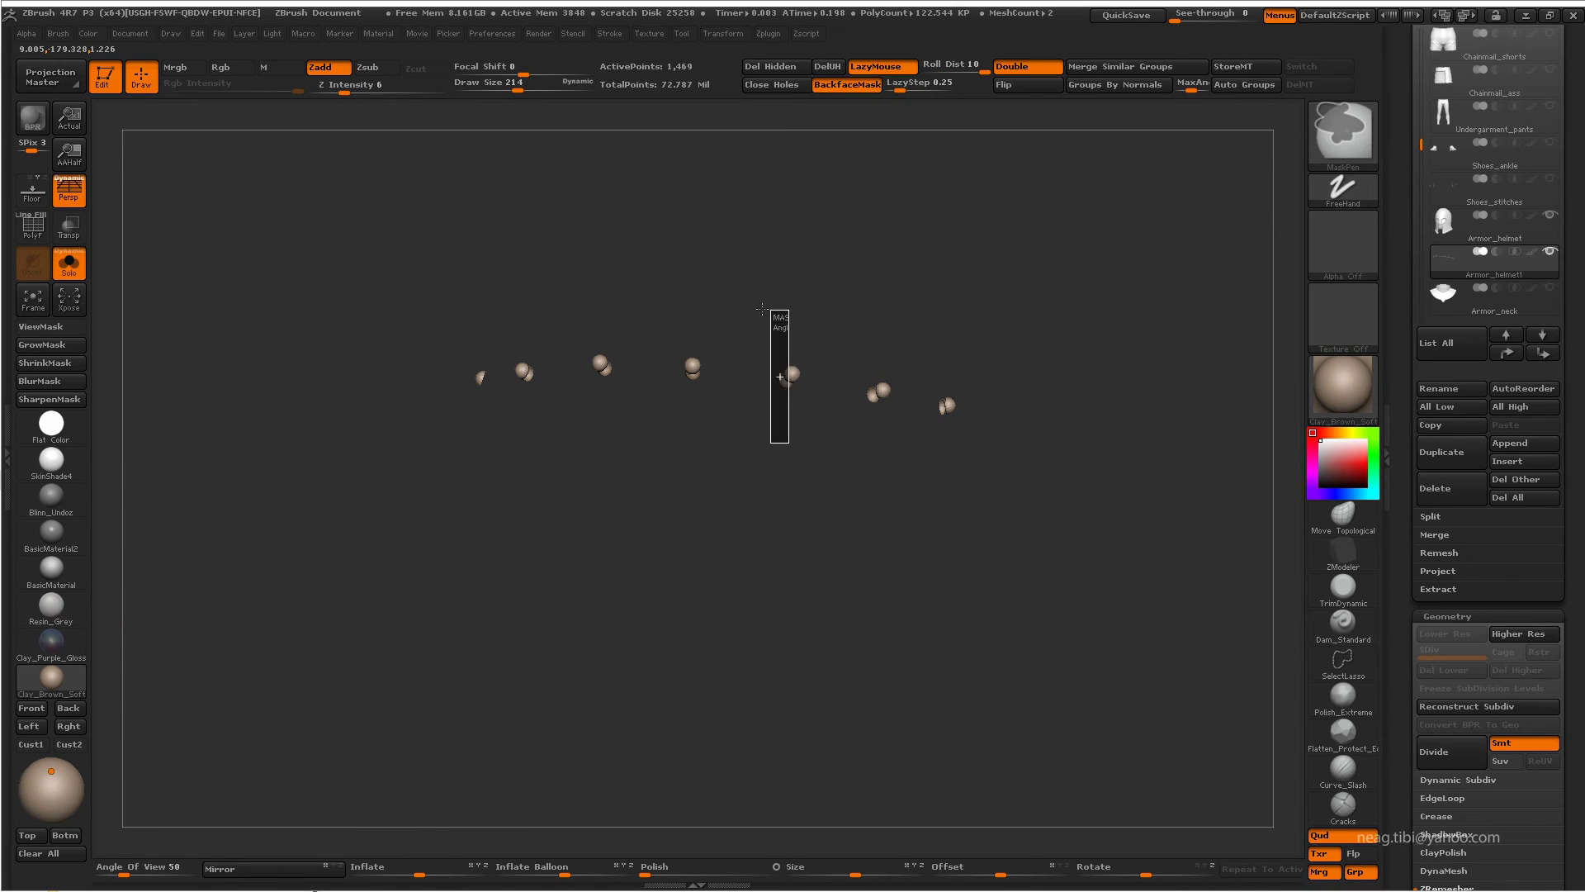
pyautogui.keyDown('ctrl'); pyautogui.moveTo(780, 400); pyautogui.dragTo(667, 320); pyautogui.keyUp('ctrl')
pyautogui.press('w')
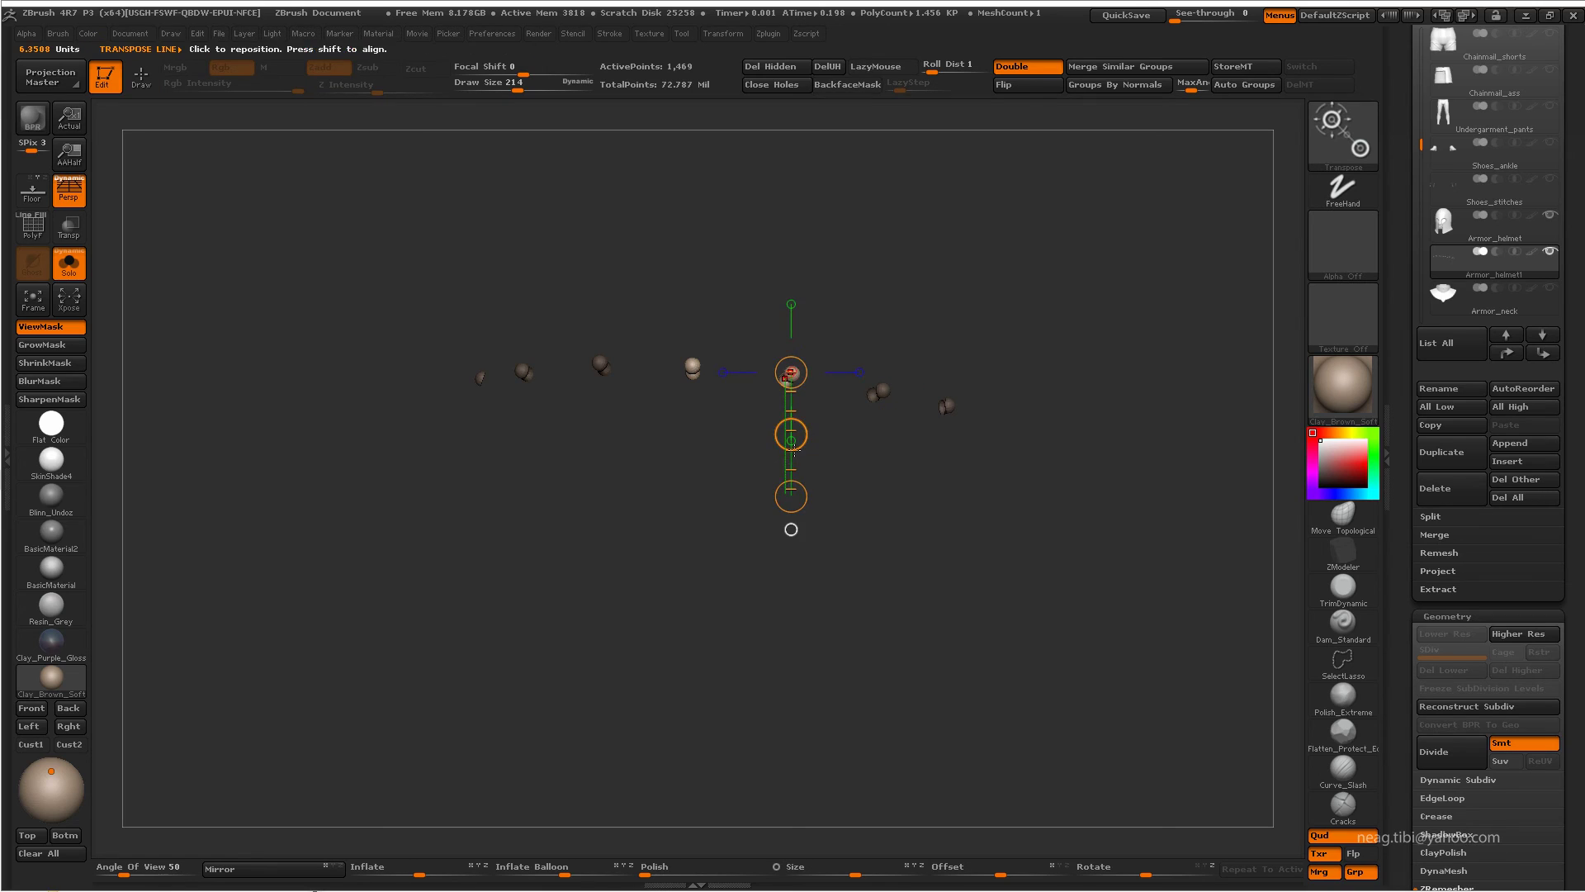
pyautogui.hotkey('shift', 'alt', 's')
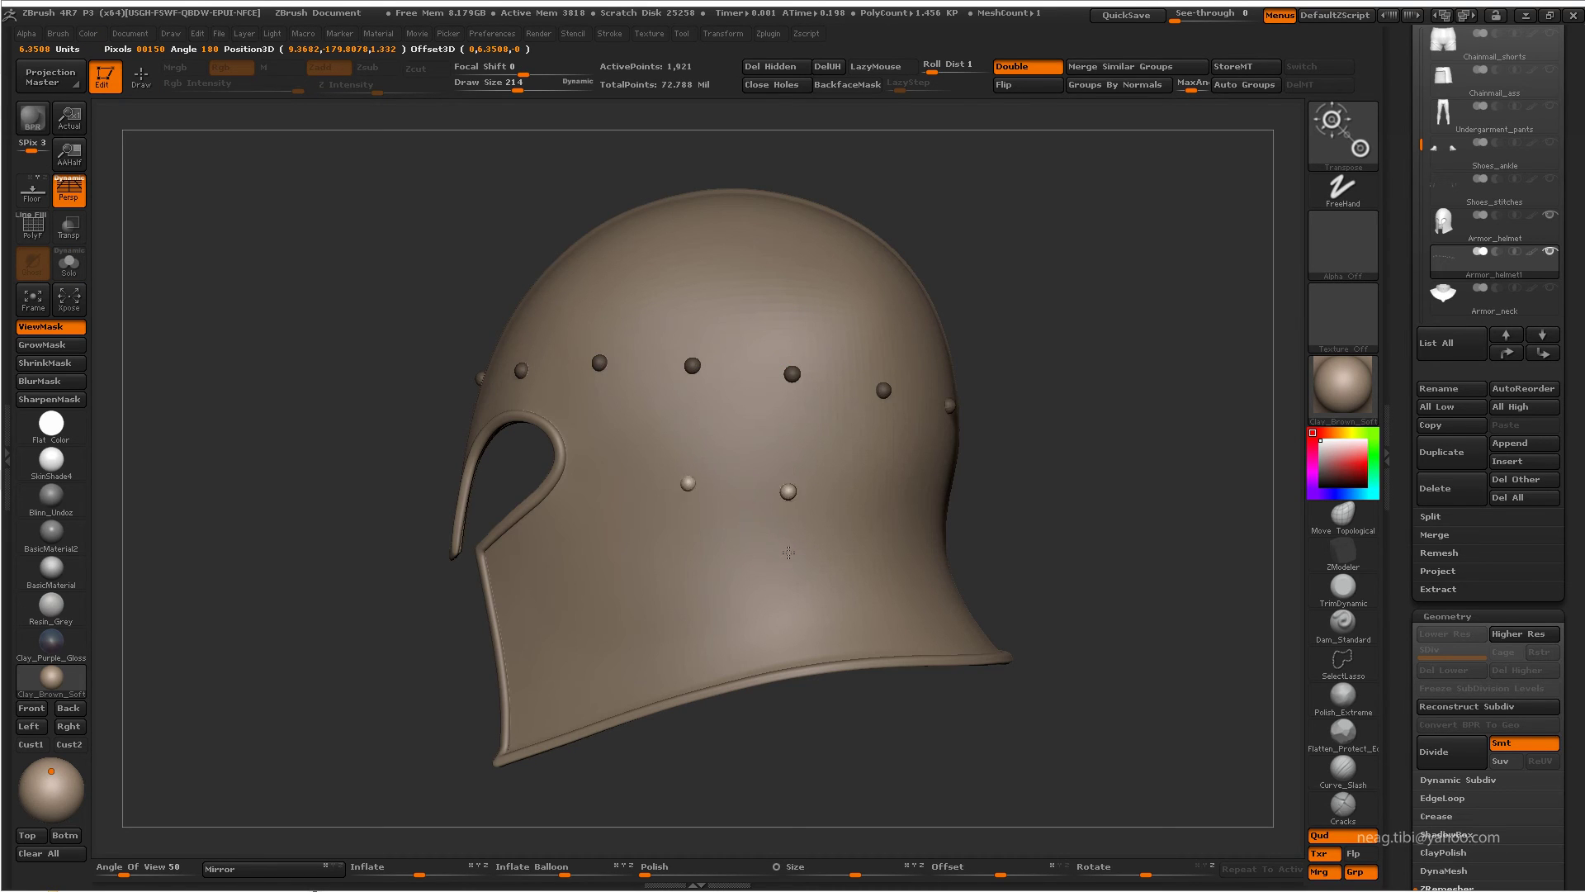
pyautogui.press('q')
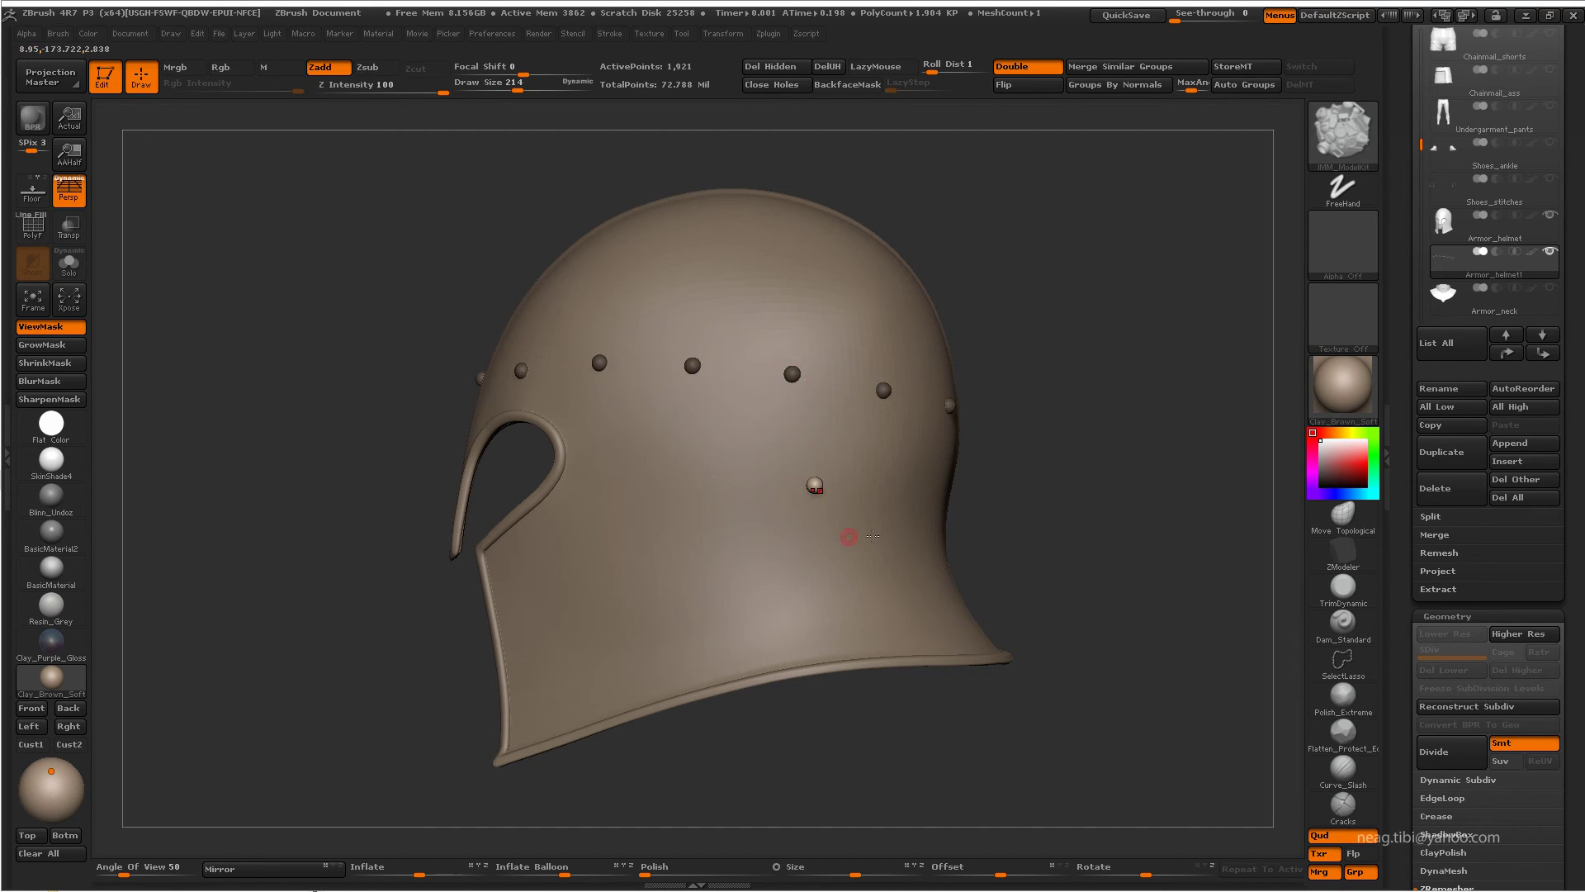
pyautogui.hotkey('shift', 'alt', 's')
# - Resize the insert brush while toggling the helmet's solo view
pyautogui.rightClick(831, 512)
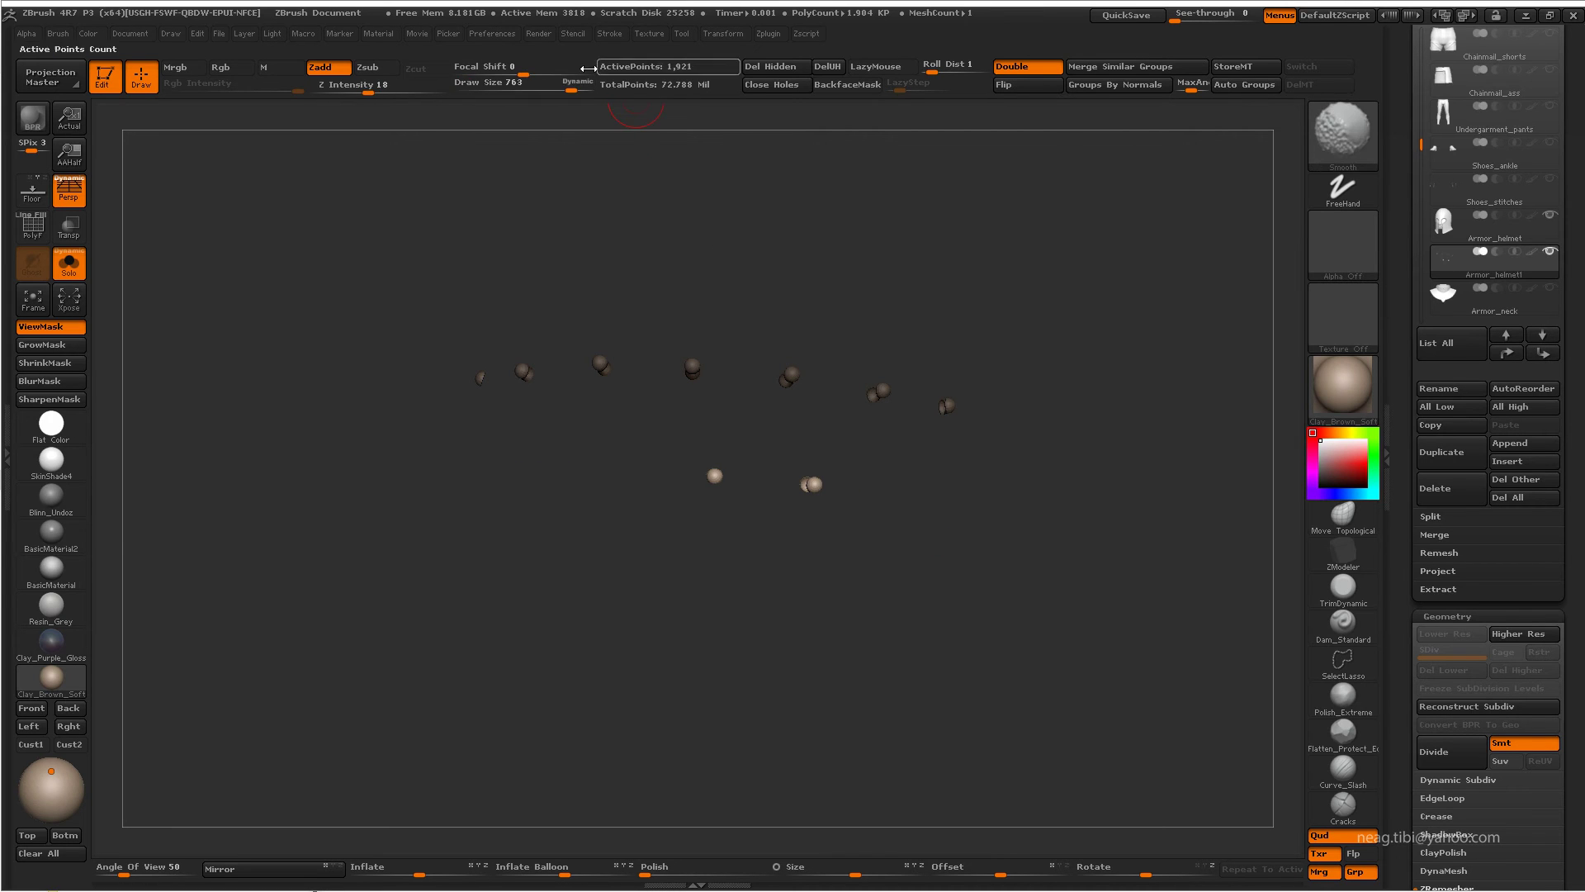
pyautogui.hotkey('shift', 'alt', 's')
pyautogui.rightClick(814, 488)
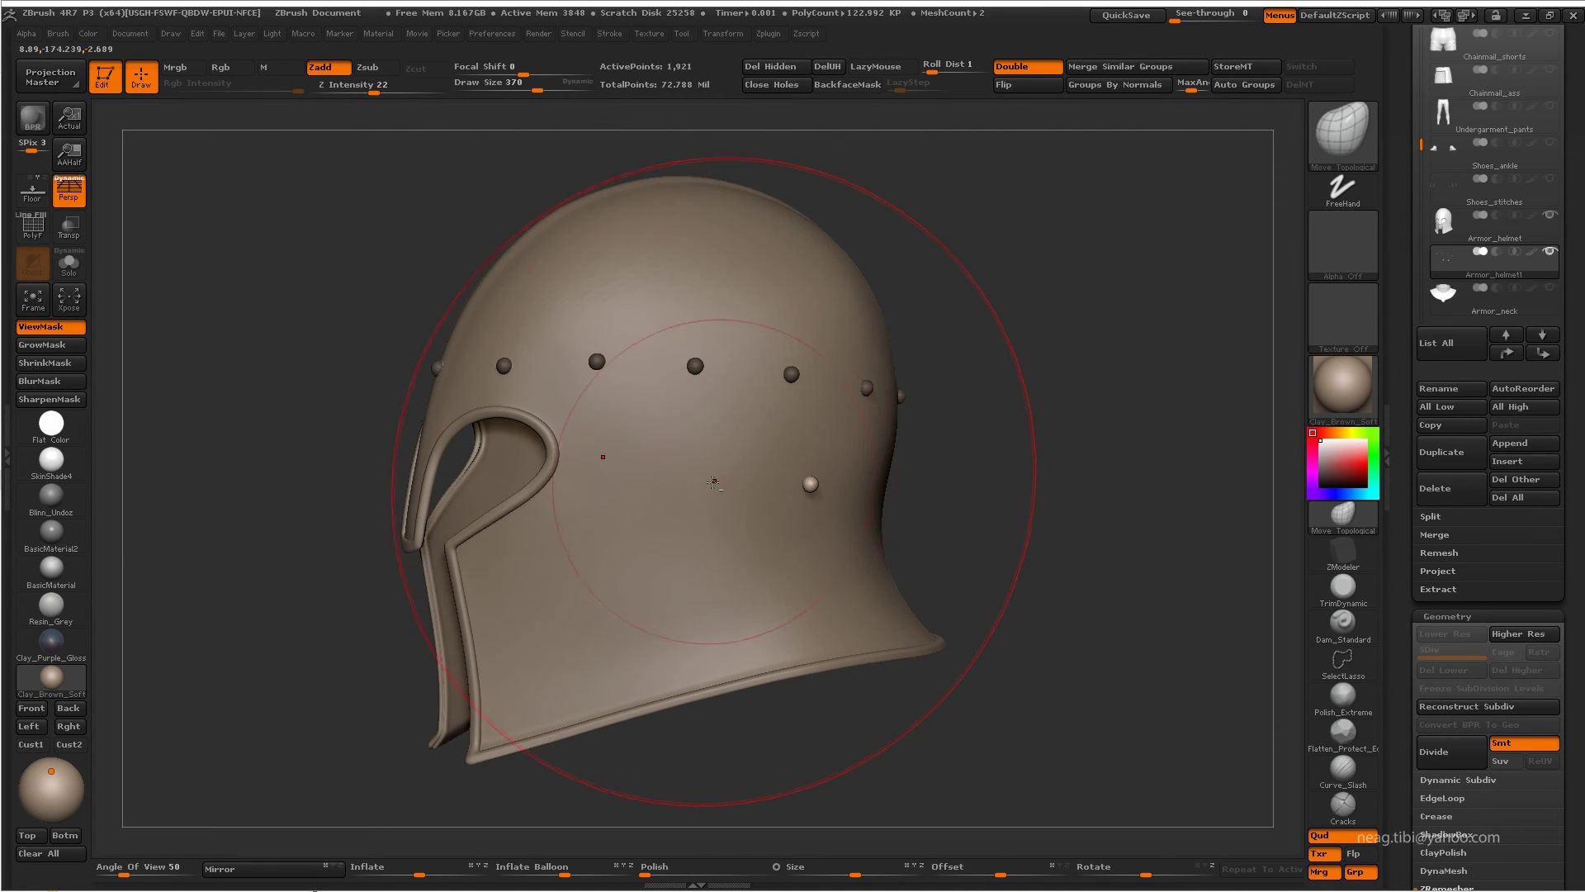
pyautogui.moveTo(814, 488); pyautogui.dragTo(844, 488)
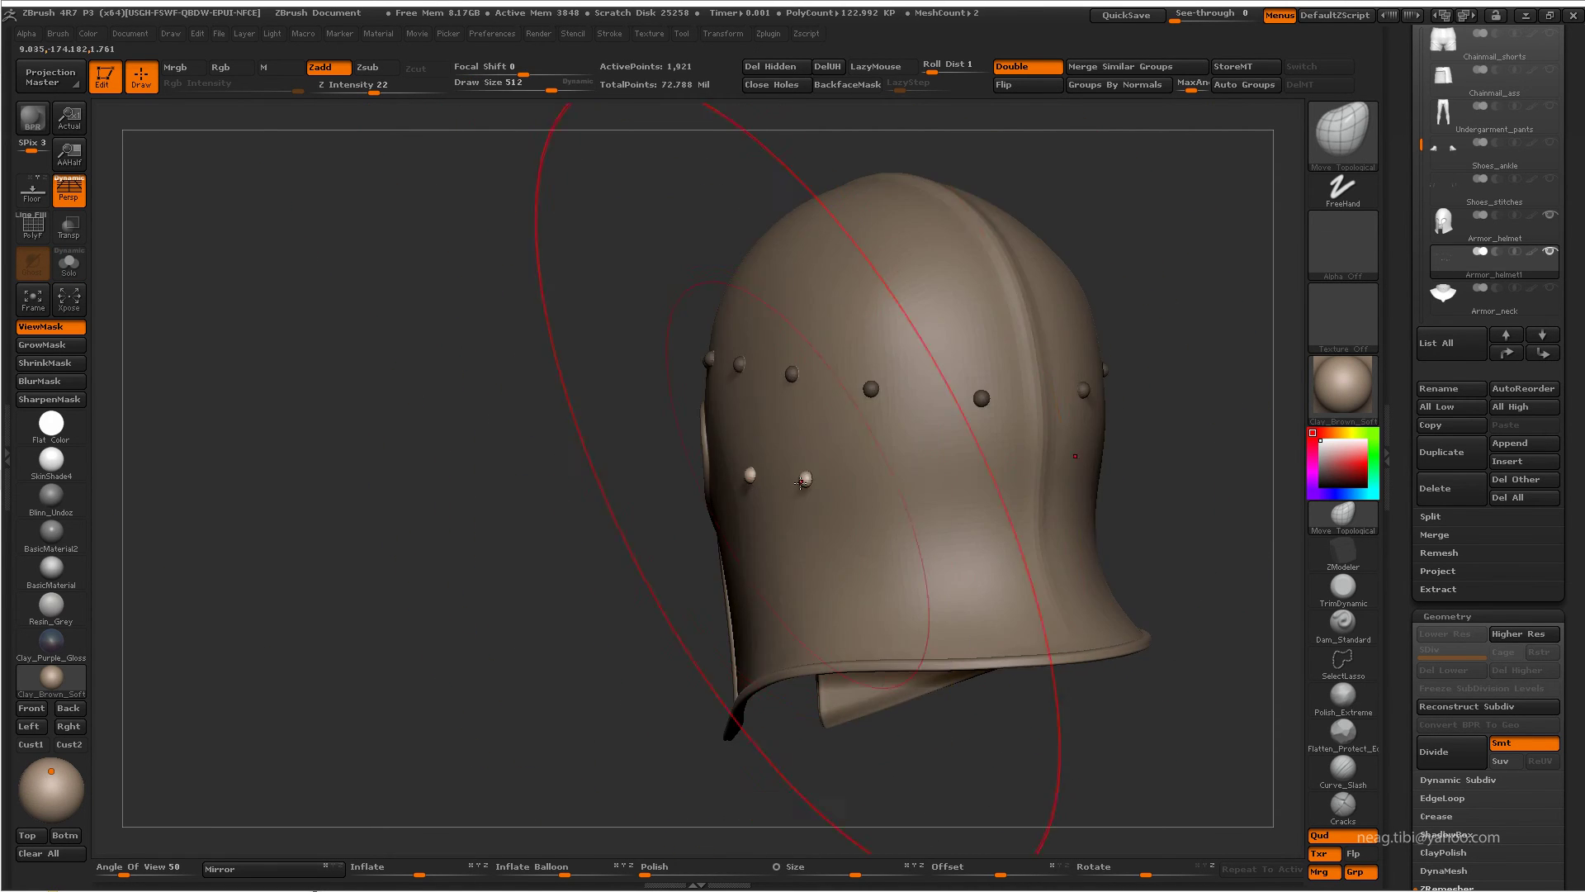
pyautogui.moveTo(396, 496)
pyautogui.mouseDown()
pyautogui.moveTo(841, 486)
pyautogui.moveTo(767, 439)
pyautogui.mouseUp()
pyautogui.rightClick(825, 487)
pyautogui.hotkey('shift', 'alt', 's')
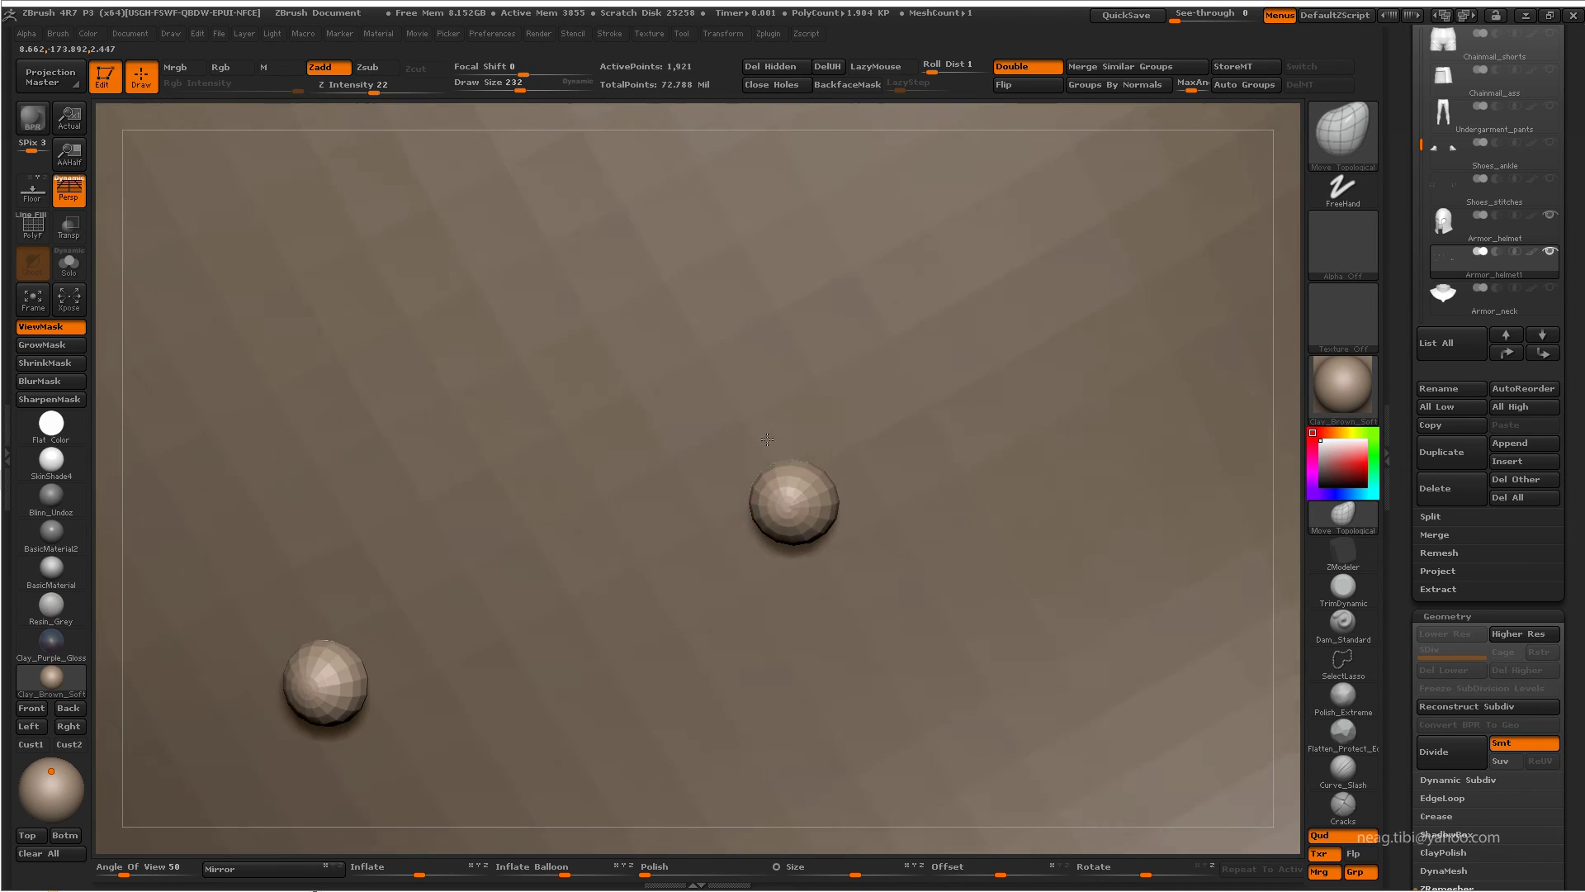
pyautogui.hotkey('shift', 'alt', 's')
# - Fine-tune the brush size and add another rivet to the helmet
pyautogui.keyDown('alt'); pyautogui.moveTo(767, 440); pyautogui.dragTo(859, 556); pyautogui.keyUp('alt')
pyautogui.rightClick(849, 538)
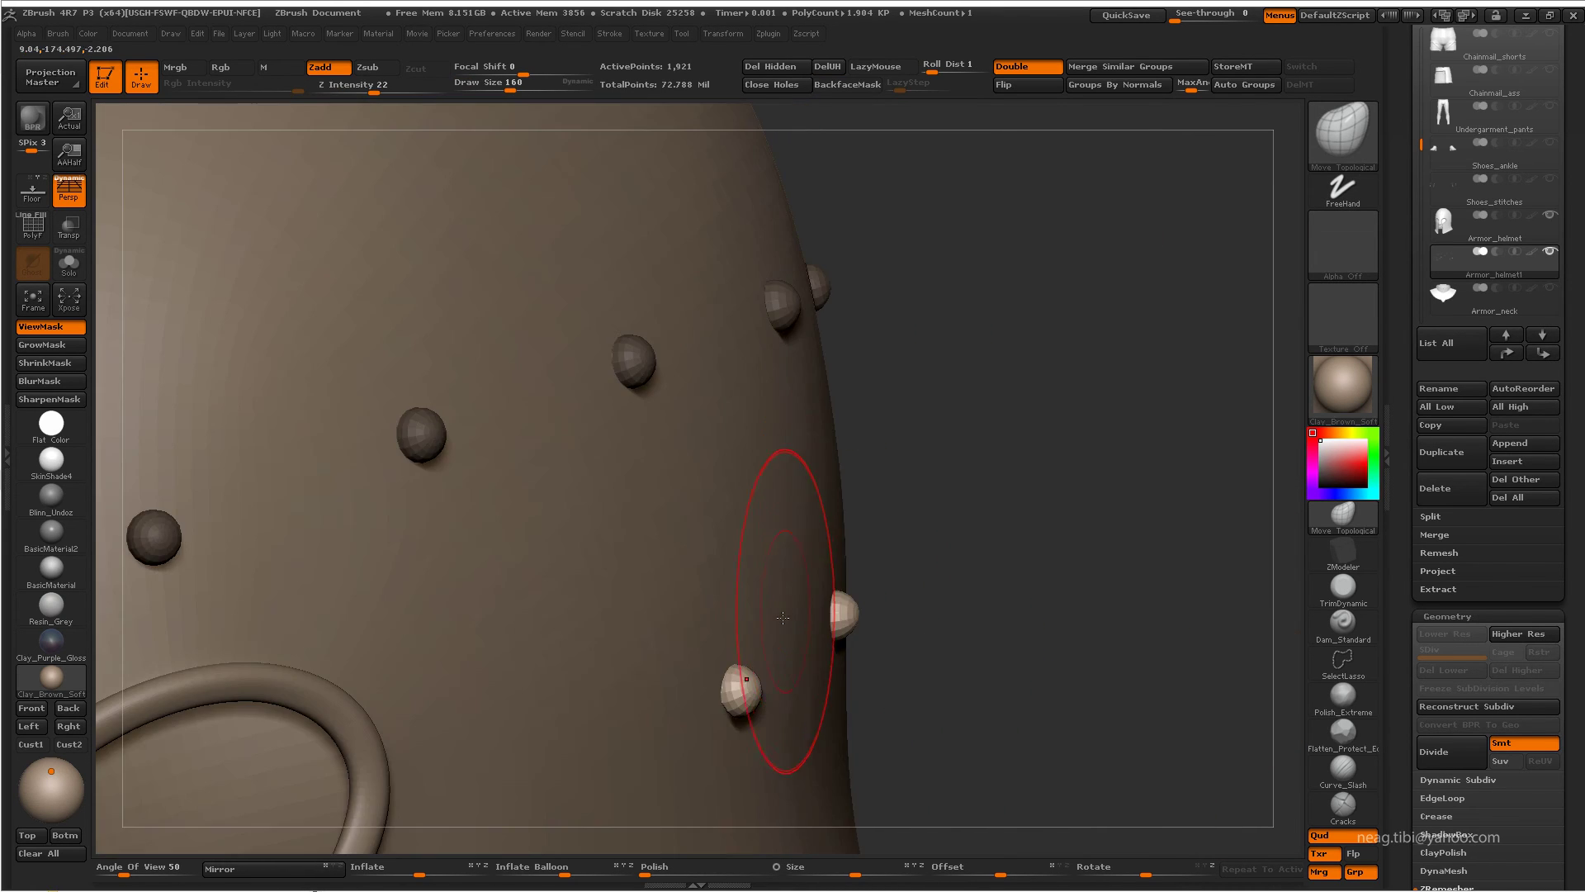
pyautogui.moveTo(860, 643)
pyautogui.mouseDown()
pyautogui.moveTo(883, 409)
pyautogui.moveTo(858, 413)
pyautogui.mouseUp()
pyautogui.rightClick(876, 495)
pyautogui.moveTo(900, 464)
pyautogui.mouseDown()
pyautogui.moveTo(743, 449)
pyautogui.moveTo(709, 421)
pyautogui.mouseUp()
pyautogui.click(1090, 435)
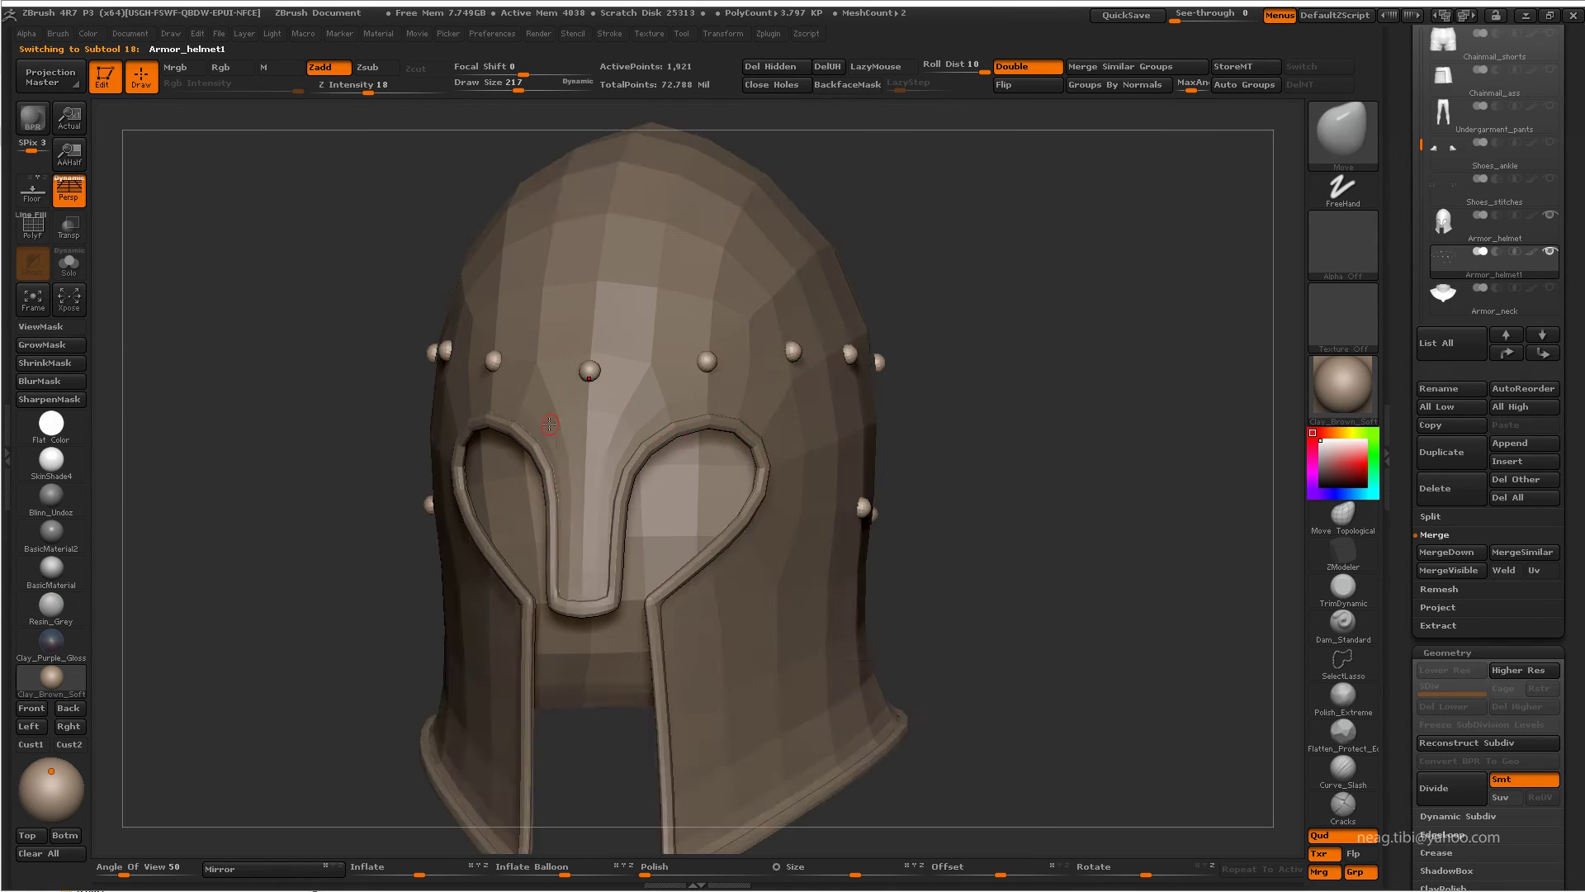
# - Select the Armor_helmet shell, frame it and turn on PolyF
pyautogui.keyDown('alt'); pyautogui.click(661, 281); pyautogui.keyUp('alt')
pyautogui.press('f')
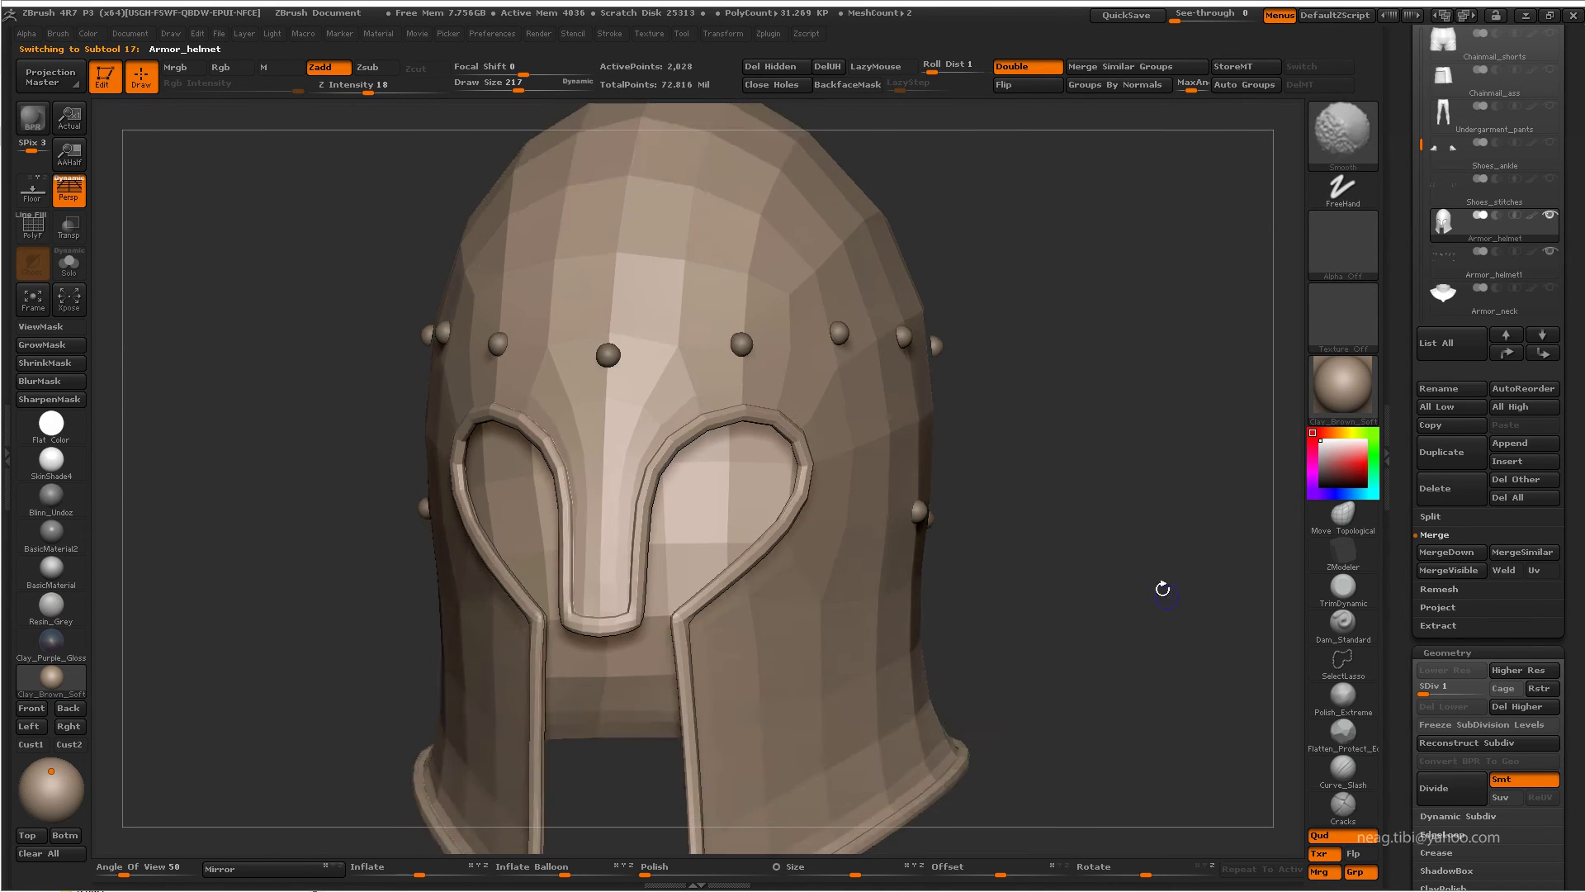
pyautogui.hotkey('shift', 'f')
pyautogui.moveTo(1068, 463); pyautogui.dragTo(1094, 490)
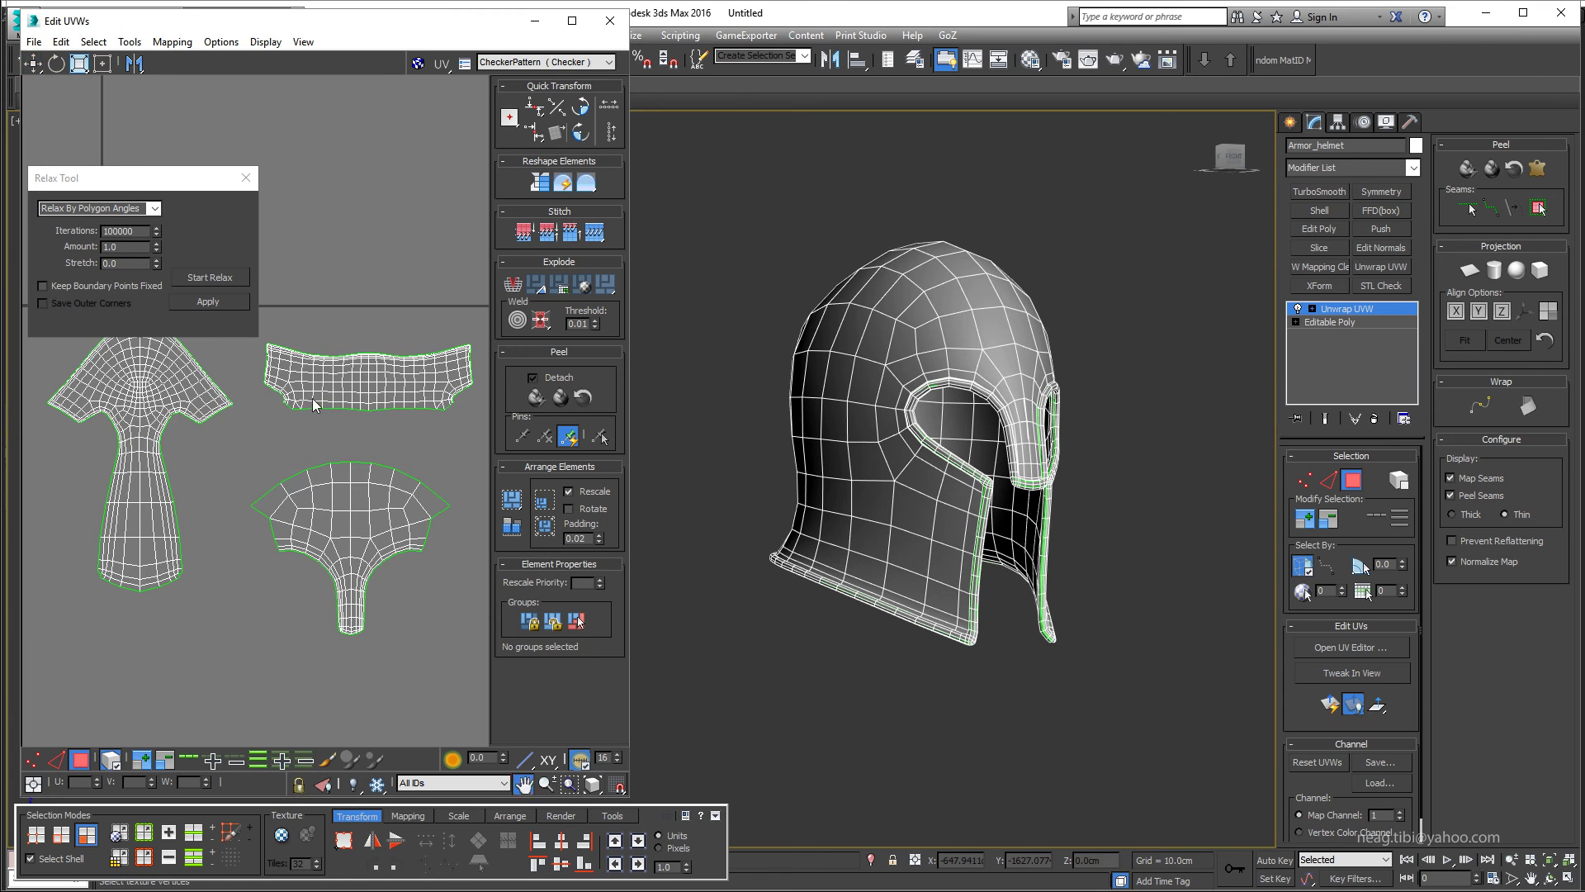
# - Select the top, fan-shaped and arrow-shaped UV islands in Edit UVWs
pyautogui.click(314, 404)
pyautogui.scroll(-2, 314, 404)
pyautogui.keyDown('alt'); pyautogui.moveTo(908, 446); pyautogui.dragTo(948, 449, button='middle'); pyautogui.keyUp('alt')
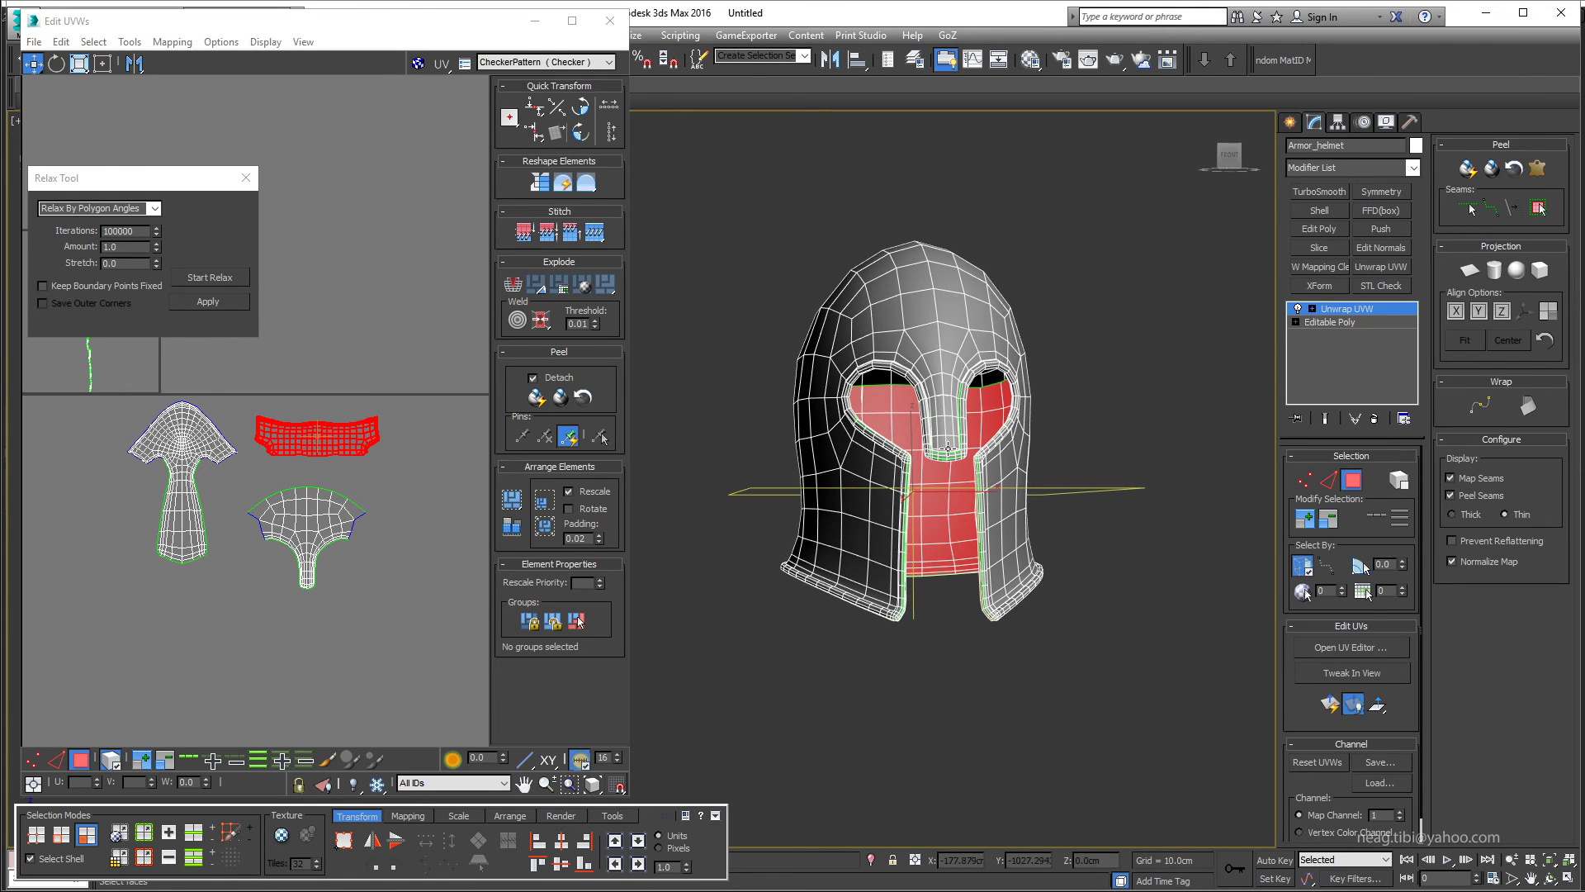
pyautogui.click(771, 453)
pyautogui.moveTo(772, 452)
pyautogui.keyDown('alt'); pyautogui.mouseDown(button='middle')
pyautogui.moveTo(1083, 339)
pyautogui.moveTo(950, 331)
pyautogui.moveTo(925, 273)
pyautogui.moveTo(1213, 407)
pyautogui.moveTo(1284, 413)
pyautogui.mouseUp(button='middle'); pyautogui.keyUp('alt')
pyautogui.click(925, 272)
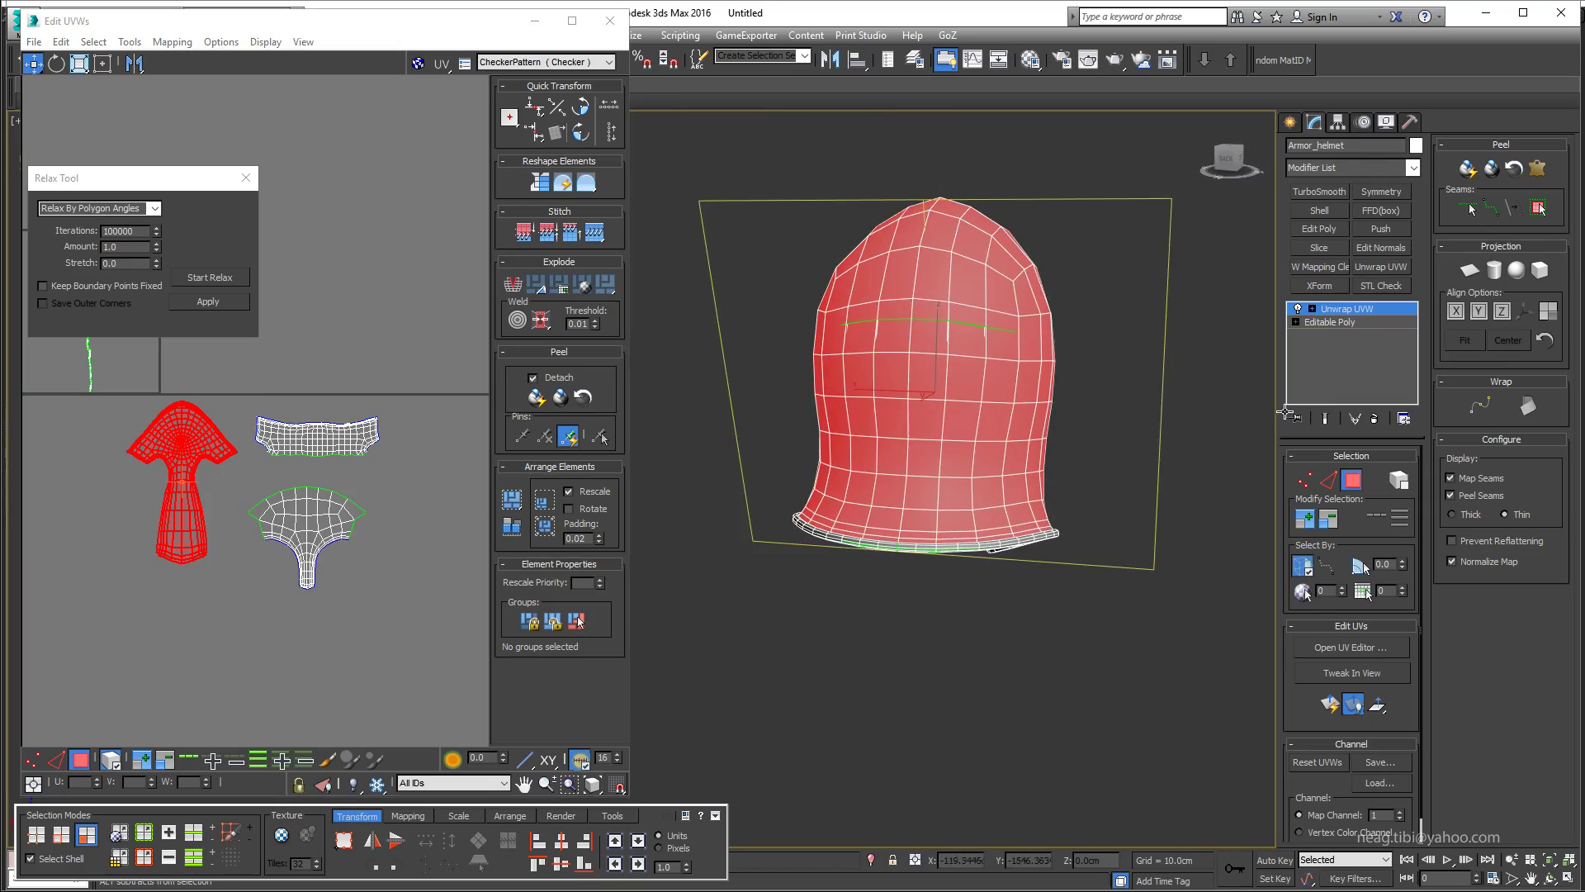
pyautogui.moveTo(954, 335)
pyautogui.keyDown('alt'); pyautogui.mouseDown(button='middle')
pyautogui.moveTo(890, 366)
pyautogui.moveTo(817, 371)
pyautogui.mouseUp(button='middle'); pyautogui.keyUp('alt')
# - Pack all UV islands larger and collapse the helmet to Editable Poly
pyautogui.click(512, 500)
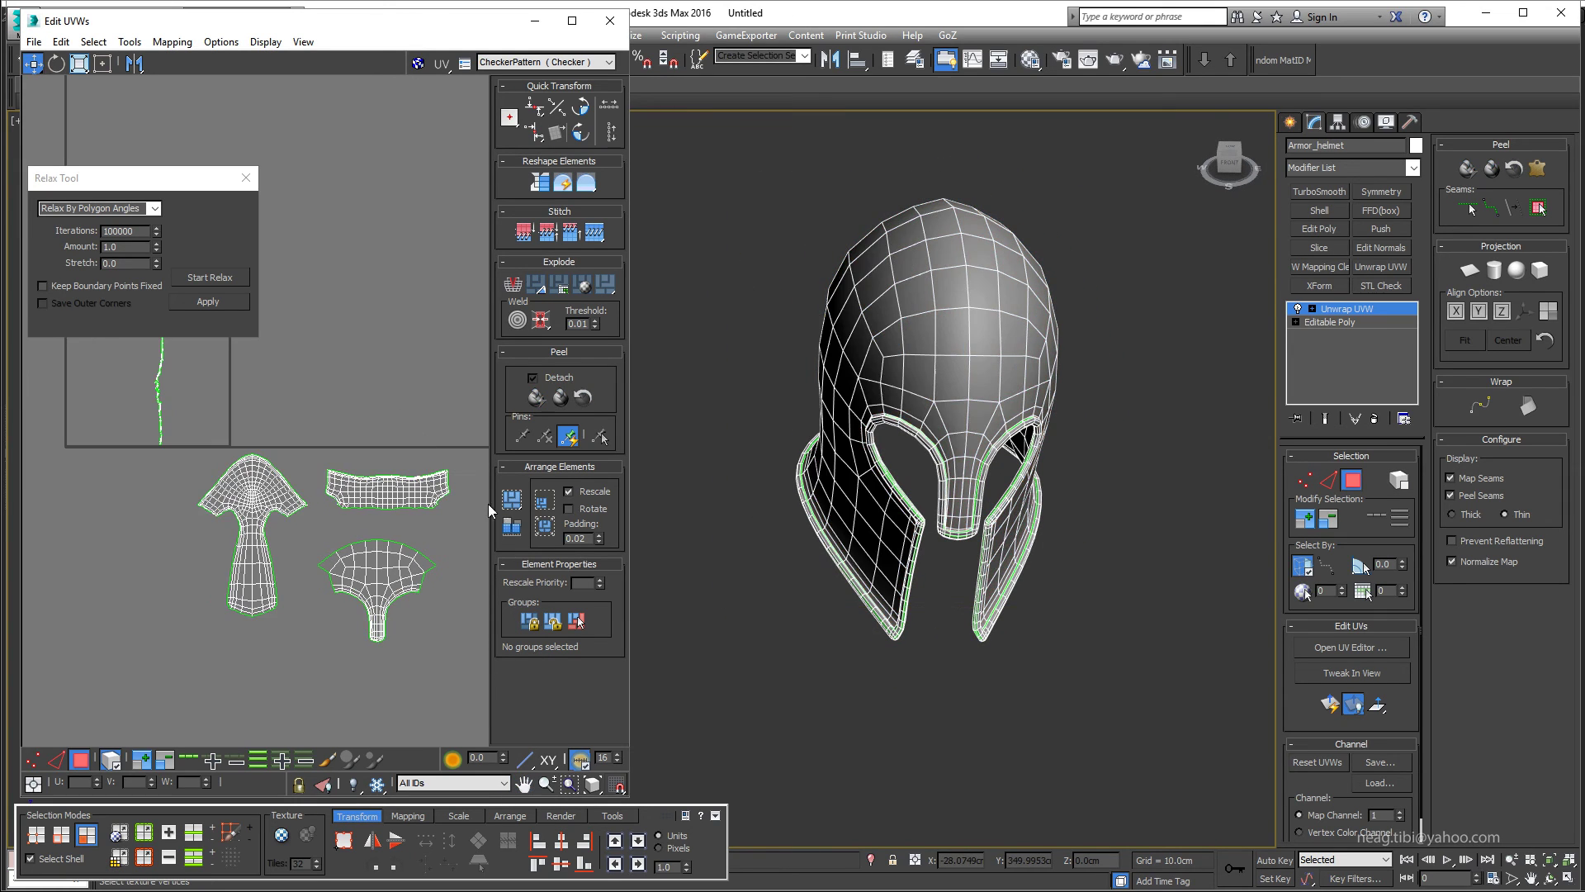
pyautogui.hotkey('ctrl', 'a')
pyautogui.click(325, 412)
pyautogui.rightClick(888, 353)
pyautogui.click(1098, 537)
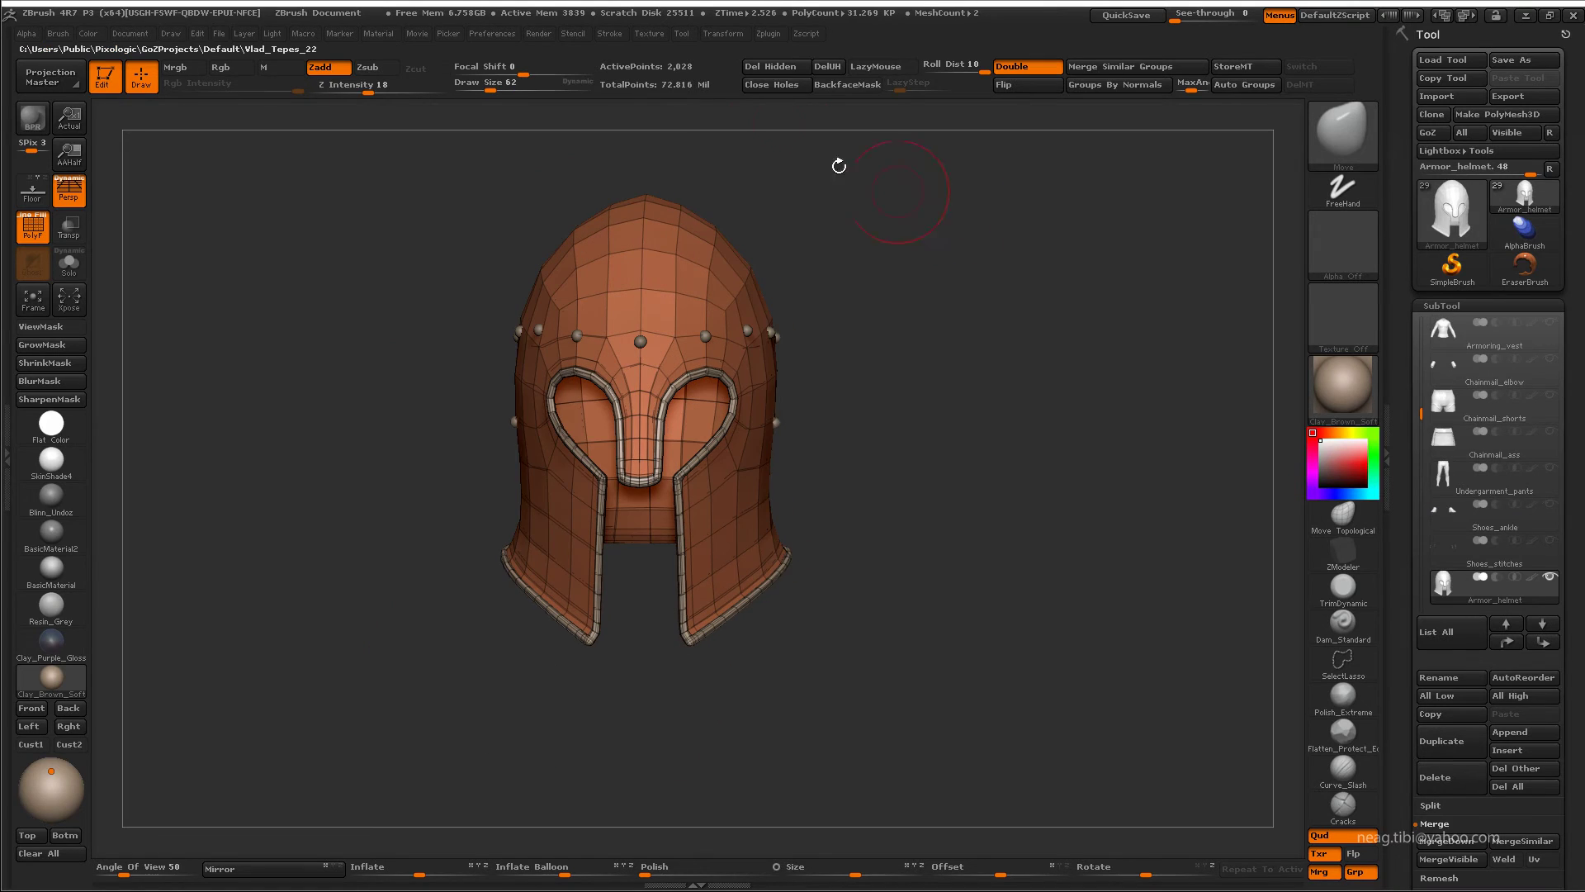
# - Make a UV Master clone of the helmet with a plain clay material
pyautogui.click(765, 34)
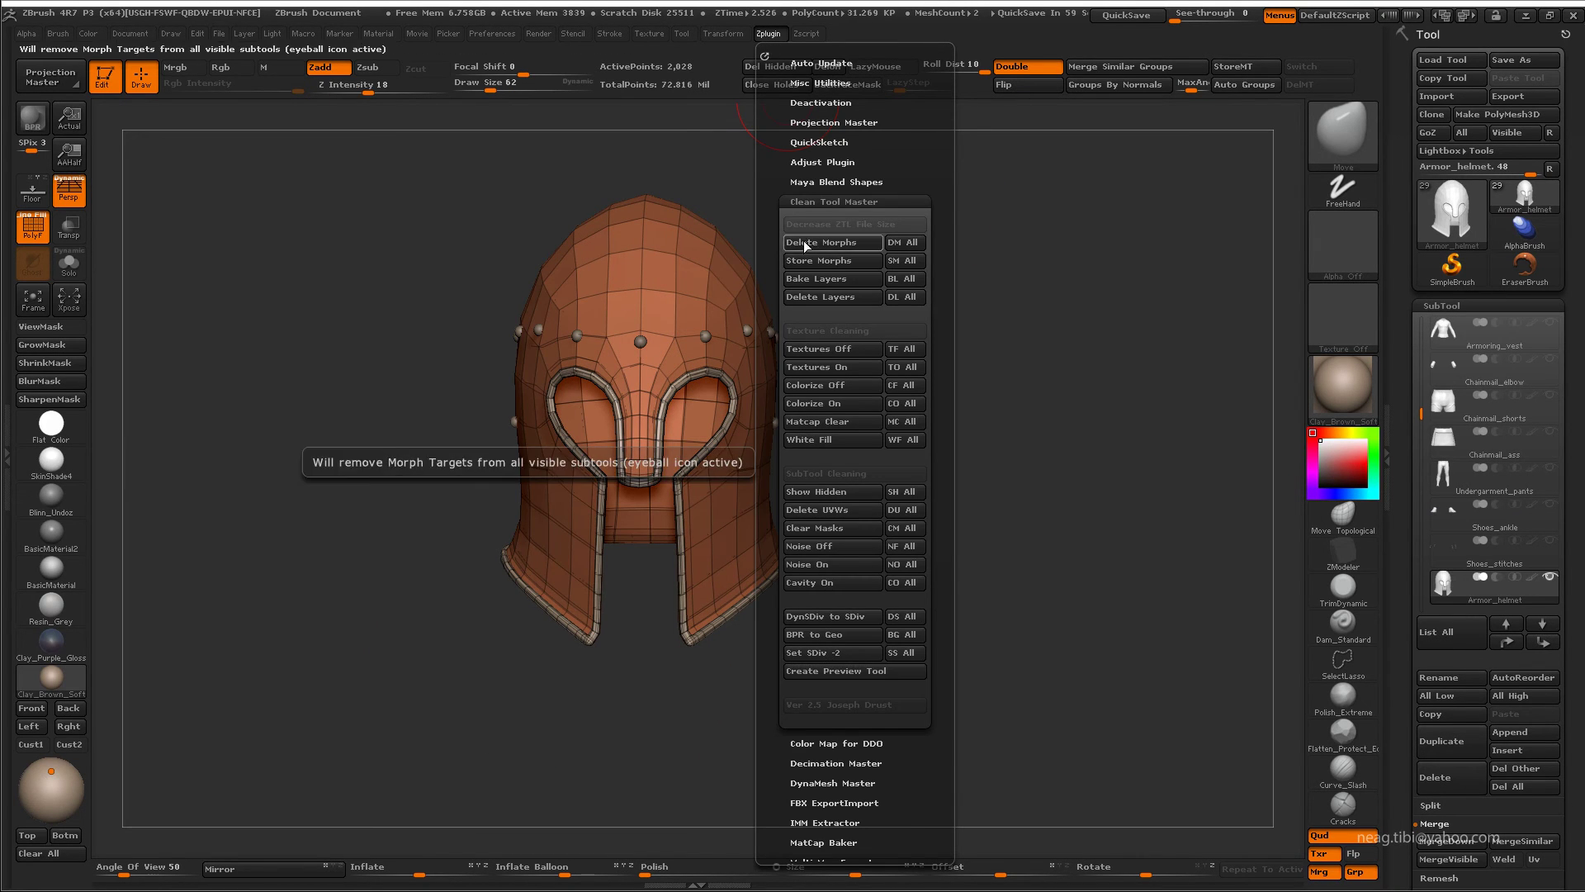
pyautogui.click(806, 201)
pyautogui.click(834, 499)
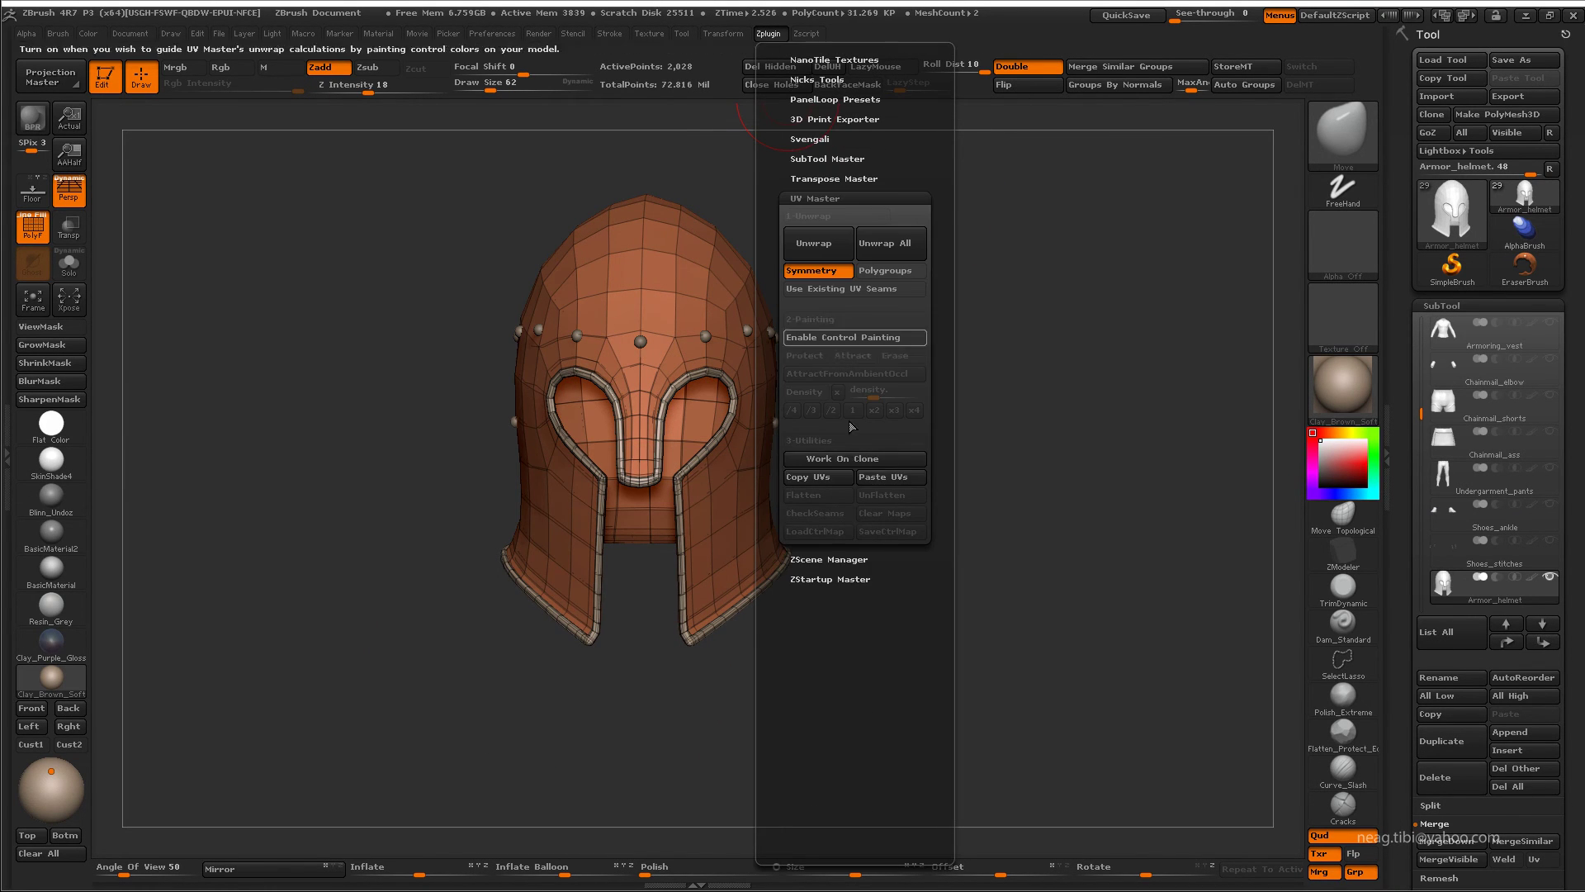
pyautogui.click(855, 458)
pyautogui.click(51, 677)
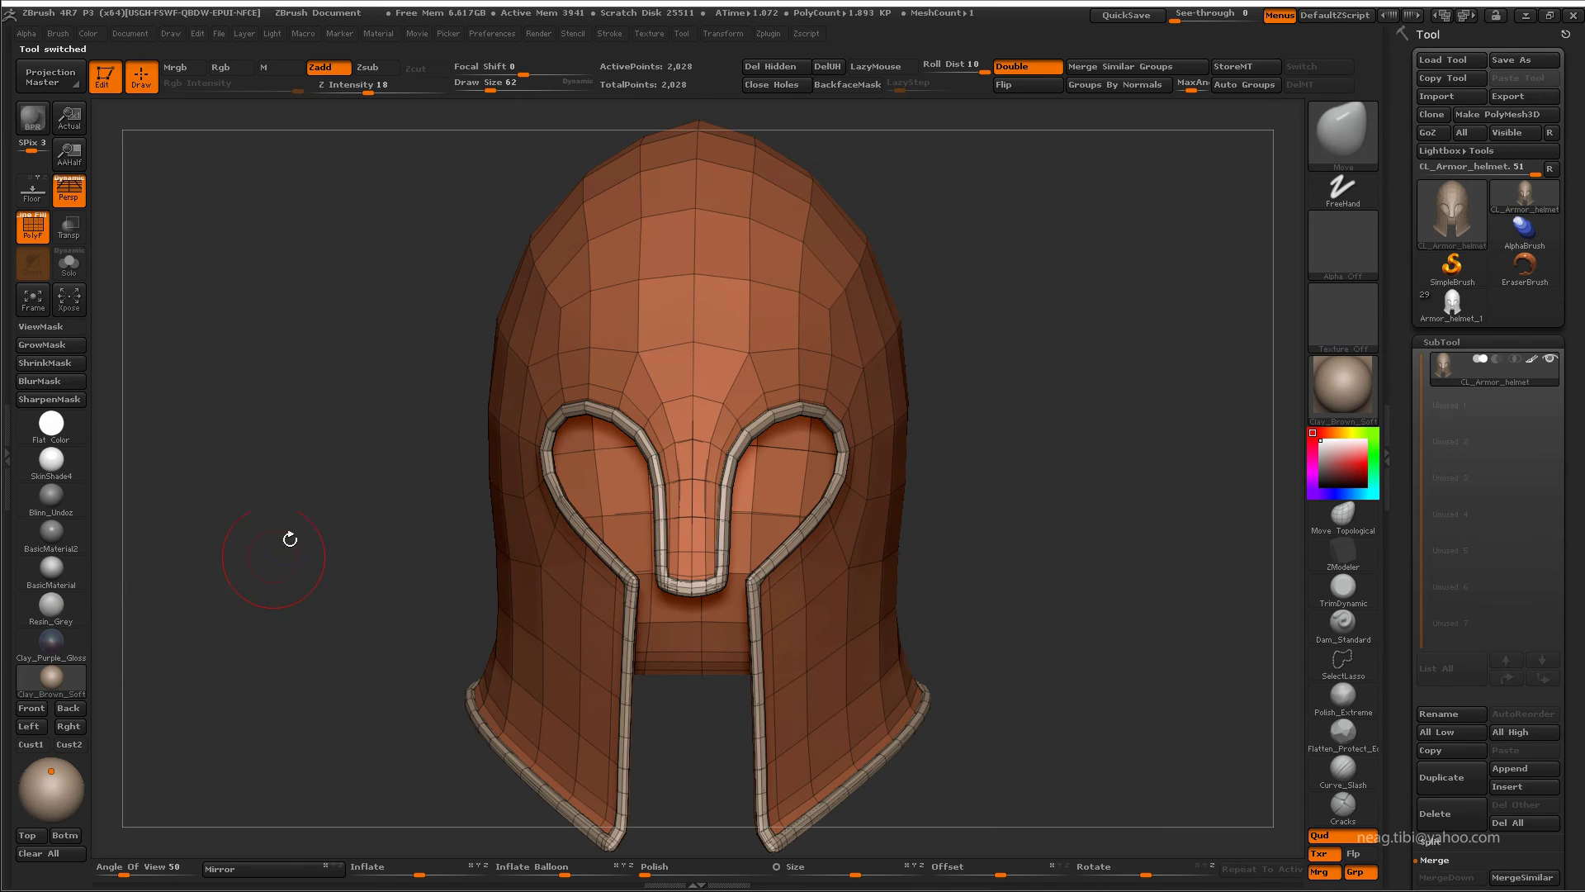
pyautogui.hotkey('shift', 'f')
pyautogui.press('f')
# - Unwrap the clone using existing UV seams, flatten it to check, then unflatten
pyautogui.click(769, 33)
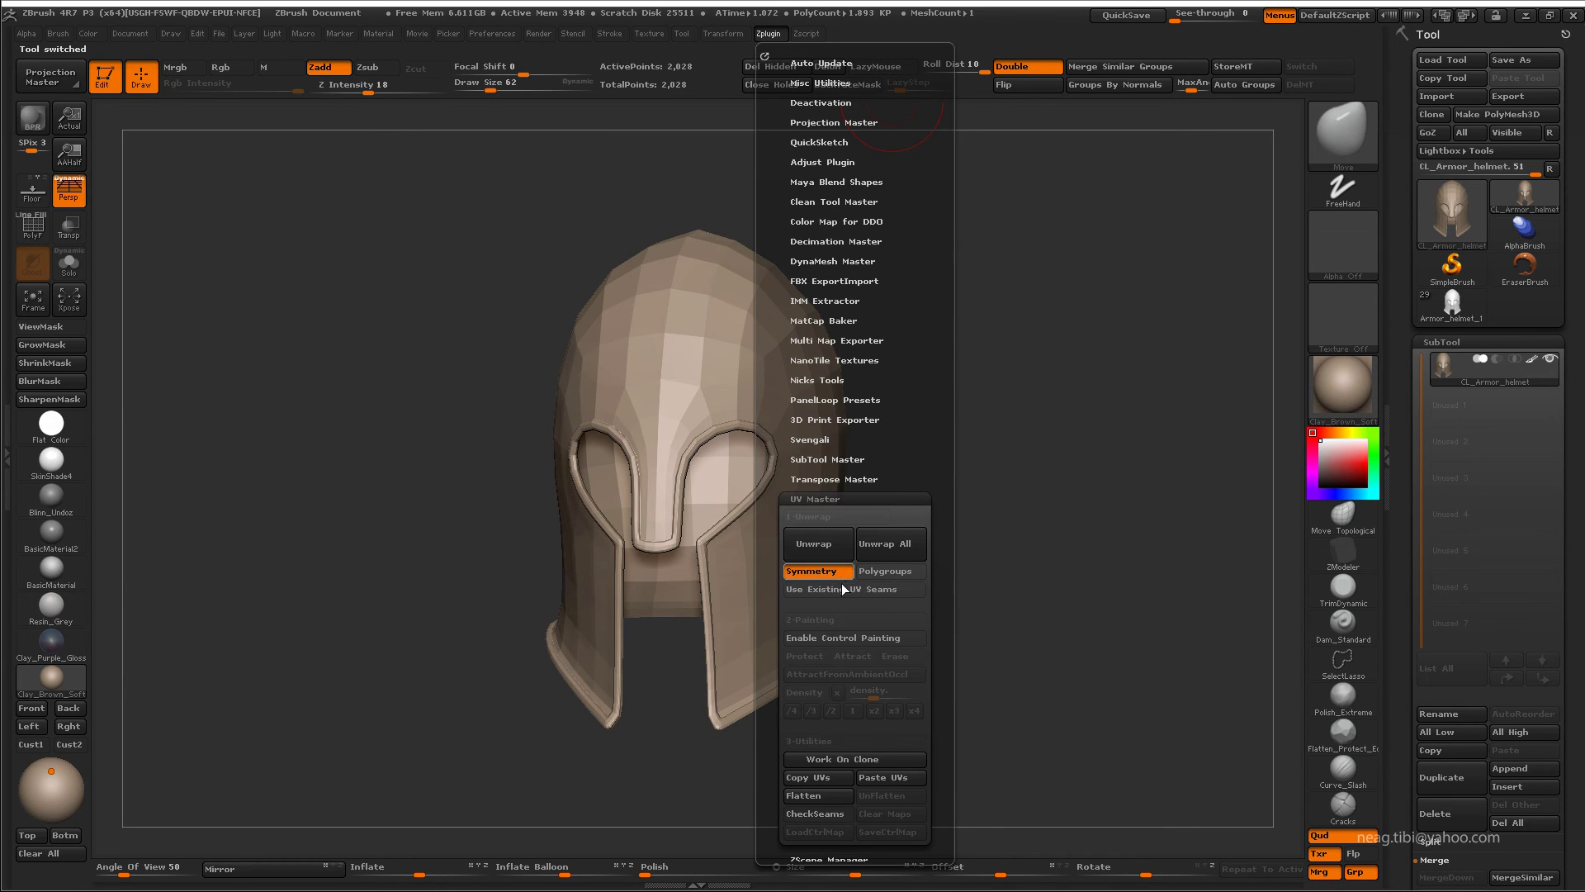
pyautogui.click(833, 544)
pyautogui.click(768, 33)
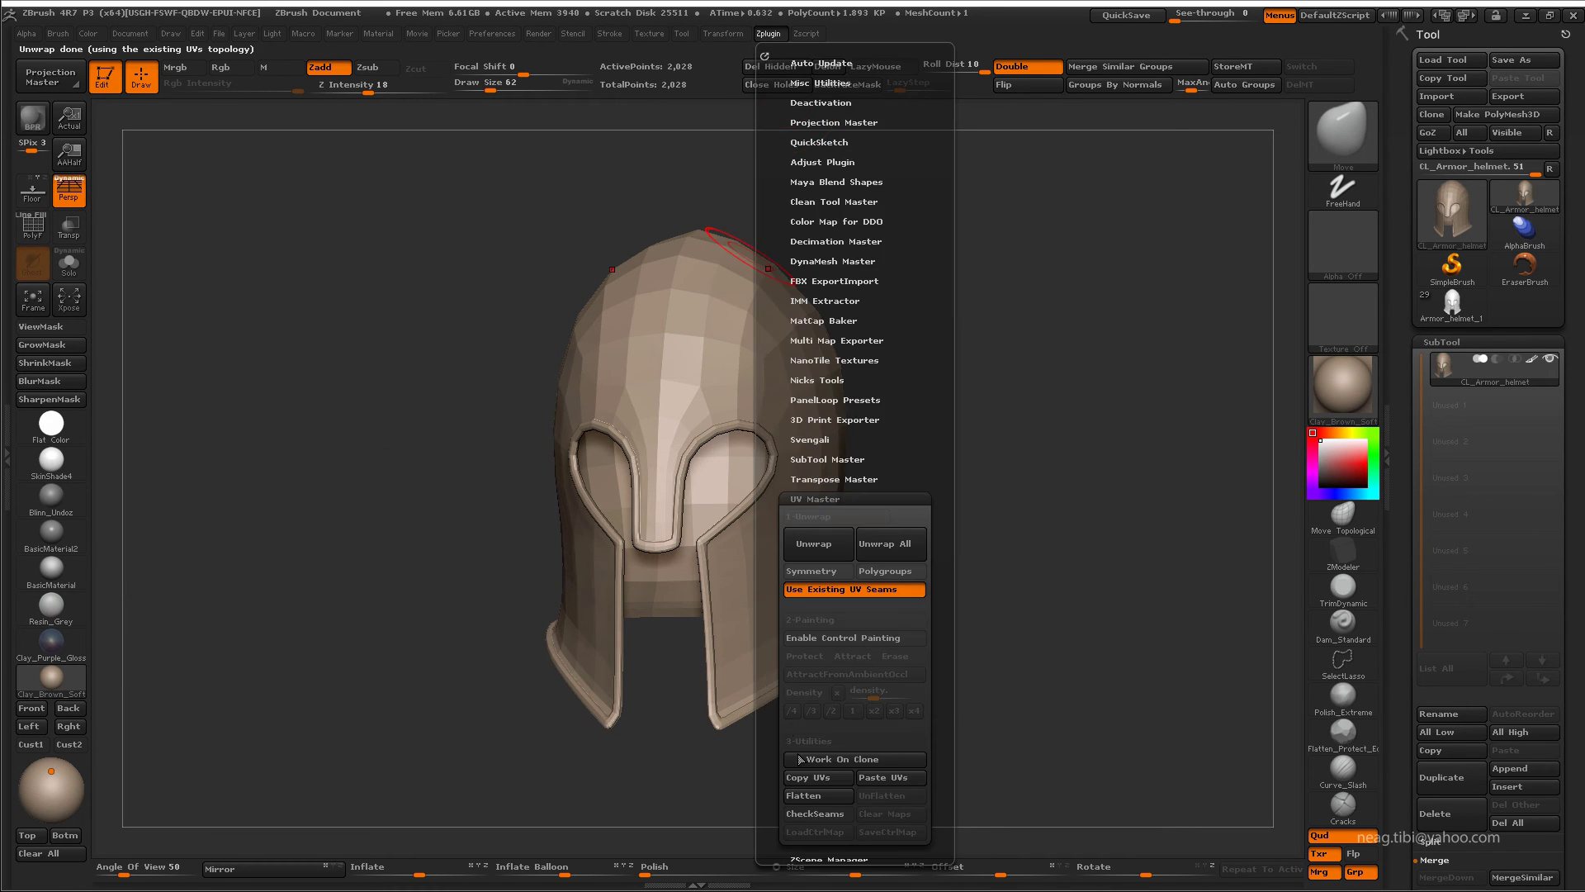
pyautogui.click(813, 652)
pyautogui.moveTo(842, 599)
pyautogui.keyDown('ctrl'); pyautogui.mouseDown(button='right')
pyautogui.moveTo(754, 516)
pyautogui.moveTo(424, 502)
pyautogui.moveTo(497, 206)
pyautogui.moveTo(811, 305)
pyautogui.moveTo(776, 215)
pyautogui.mouseUp(button='right'); pyautogui.keyUp('ctrl')
pyautogui.click(769, 33)
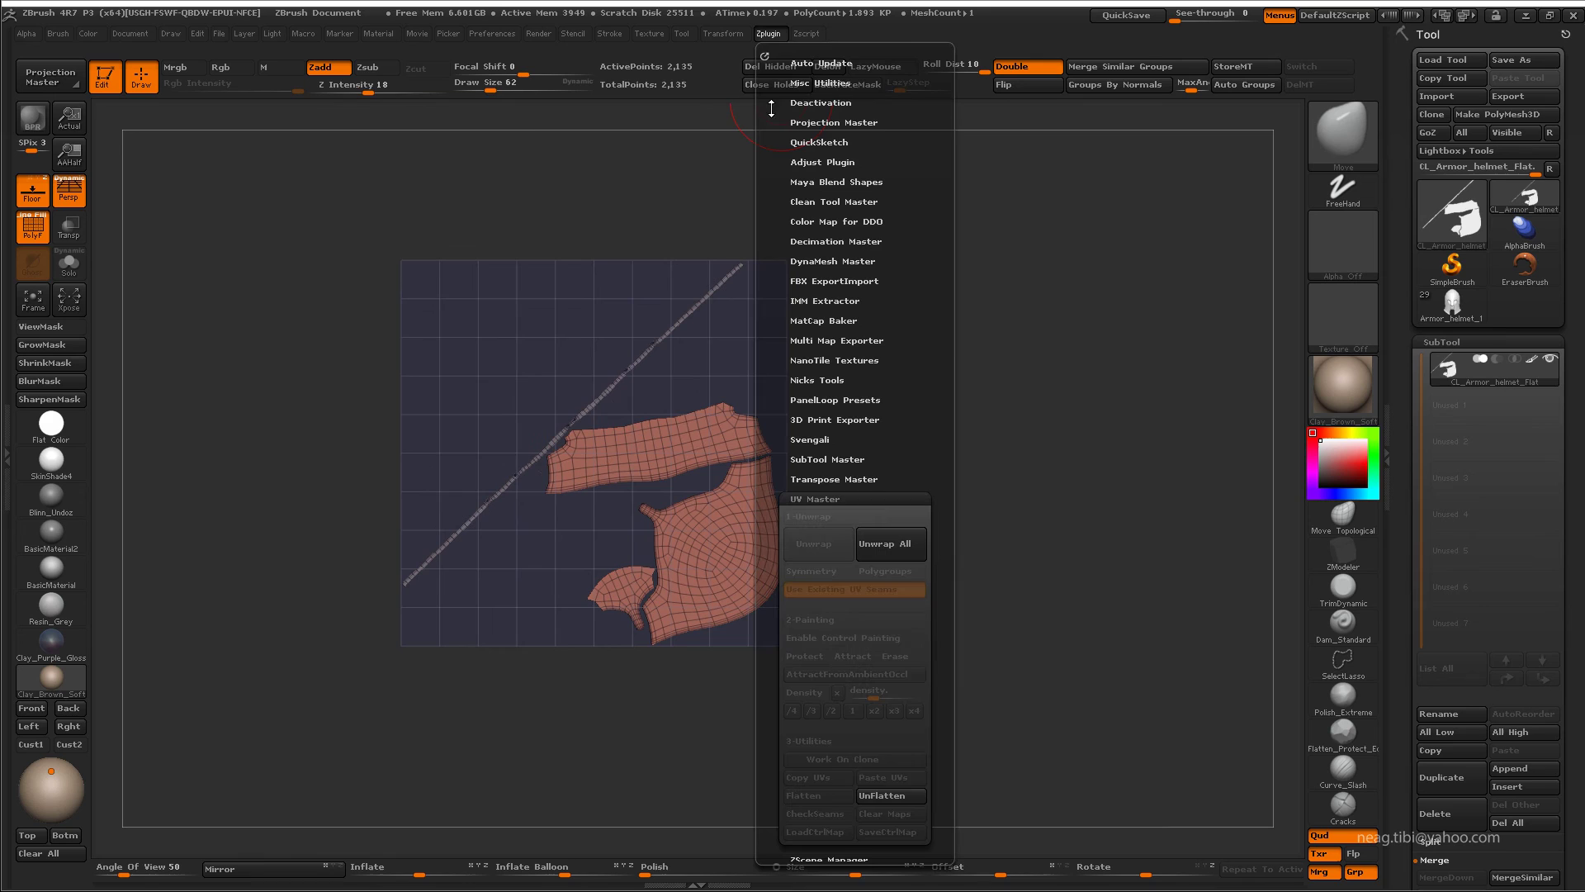
pyautogui.click(871, 793)
pyautogui.click(769, 33)
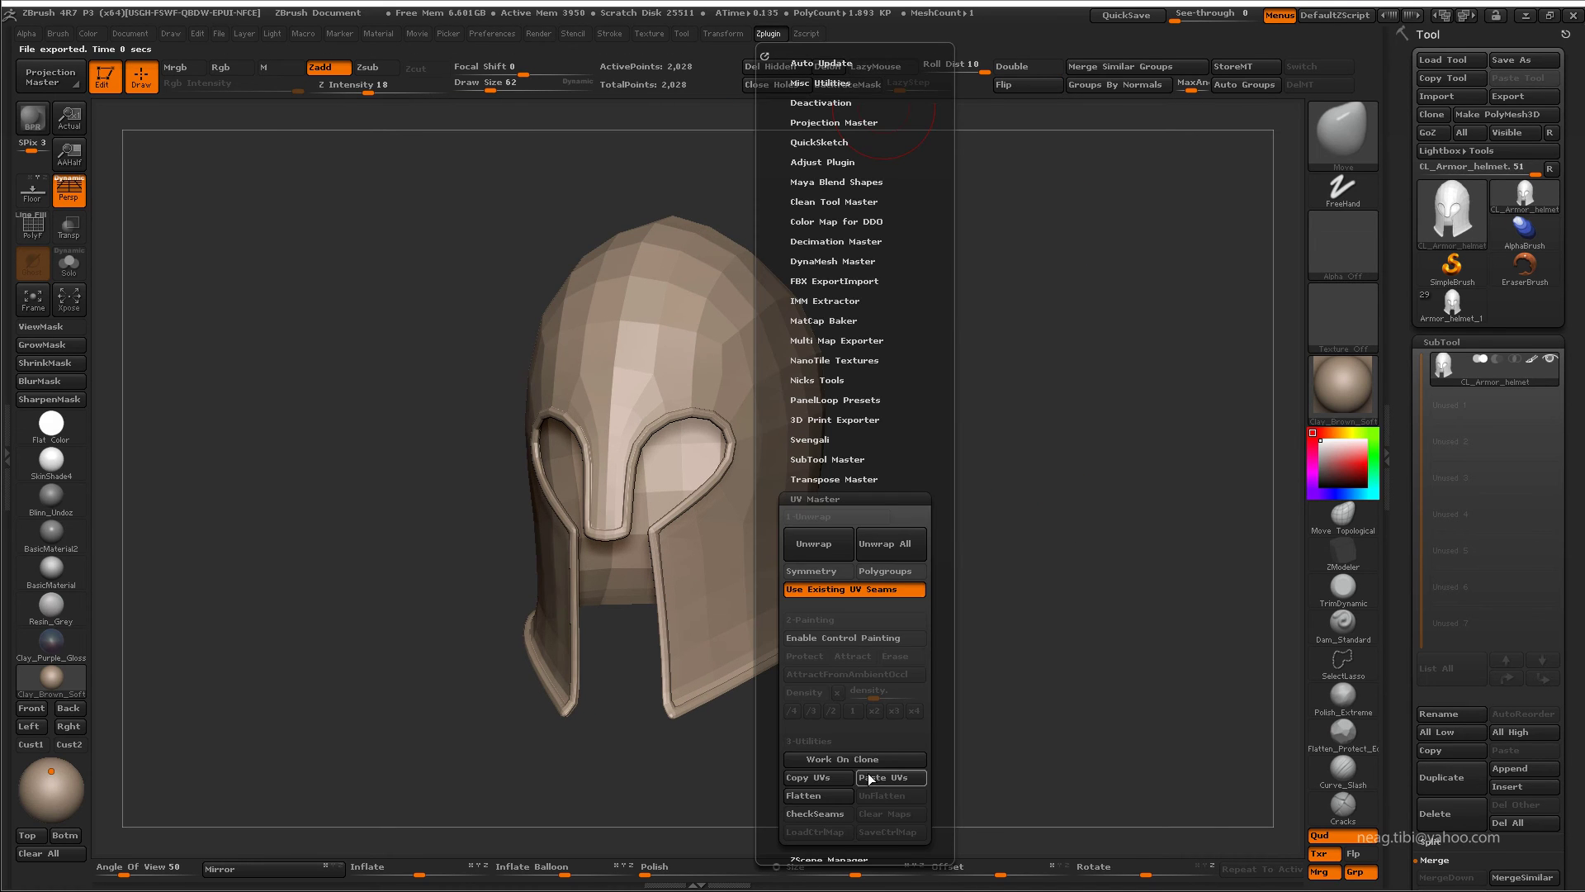
# - Copy the clone's UVs, paste them onto the original helmet and GoZ it to 3ds Max
pyautogui.click(871, 779)
pyautogui.click(1424, 312)
pyautogui.click(769, 33)
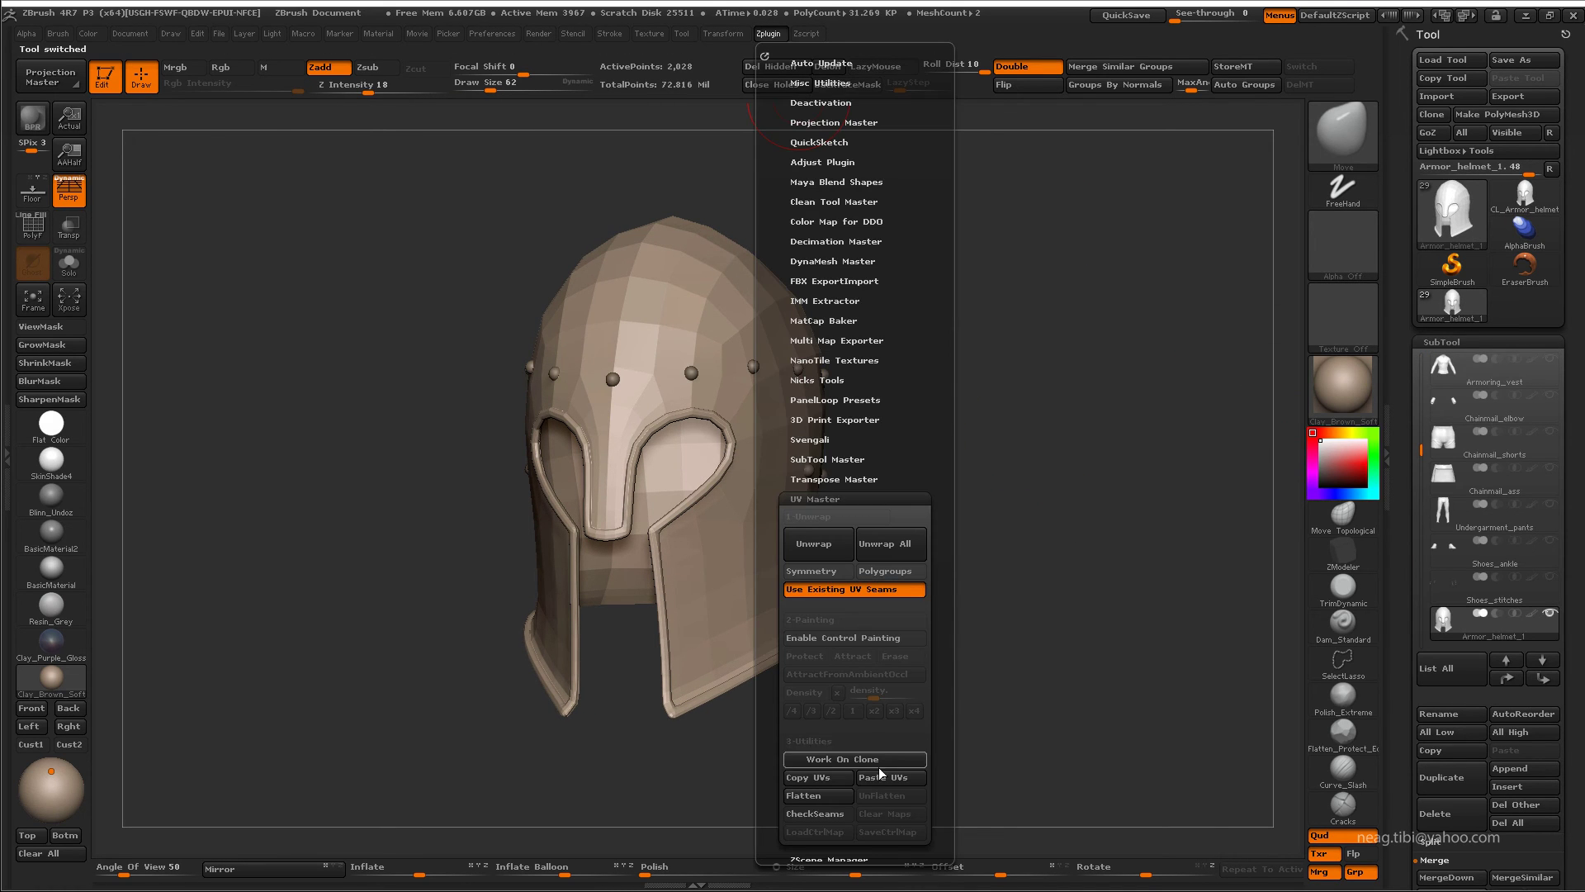
pyautogui.click(882, 778)
pyautogui.hotkey('alt', 'Tab')
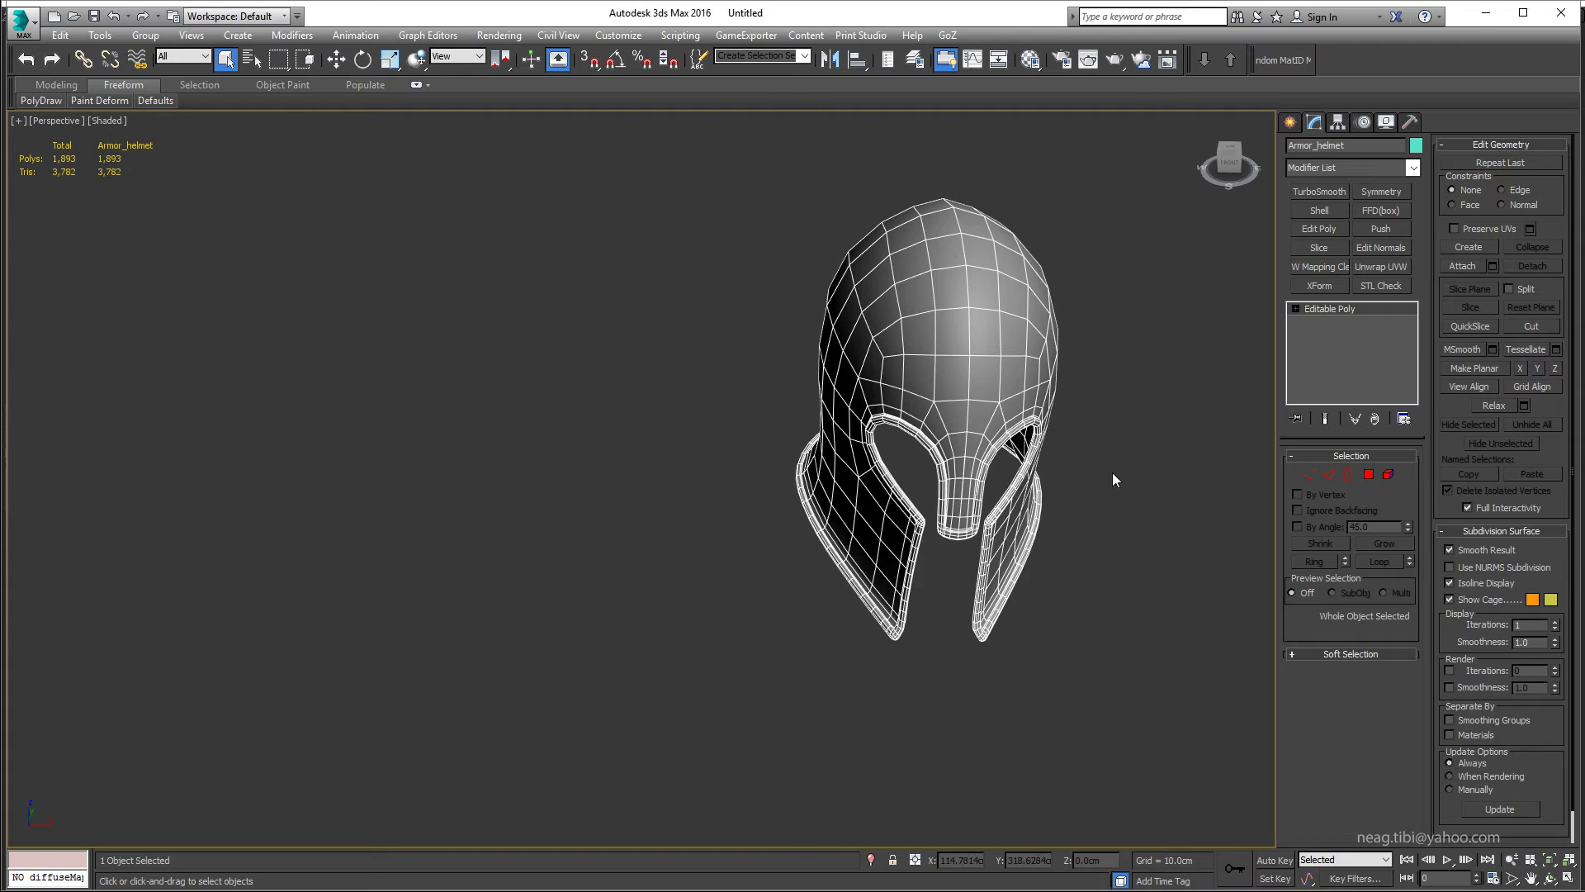
pyautogui.hotkey('alt', 'Tab')
pyautogui.moveTo(1126, 502)
pyautogui.mouseDown()
pyautogui.moveTo(1073, 531)
pyautogui.moveTo(1115, 475)
pyautogui.mouseUp()
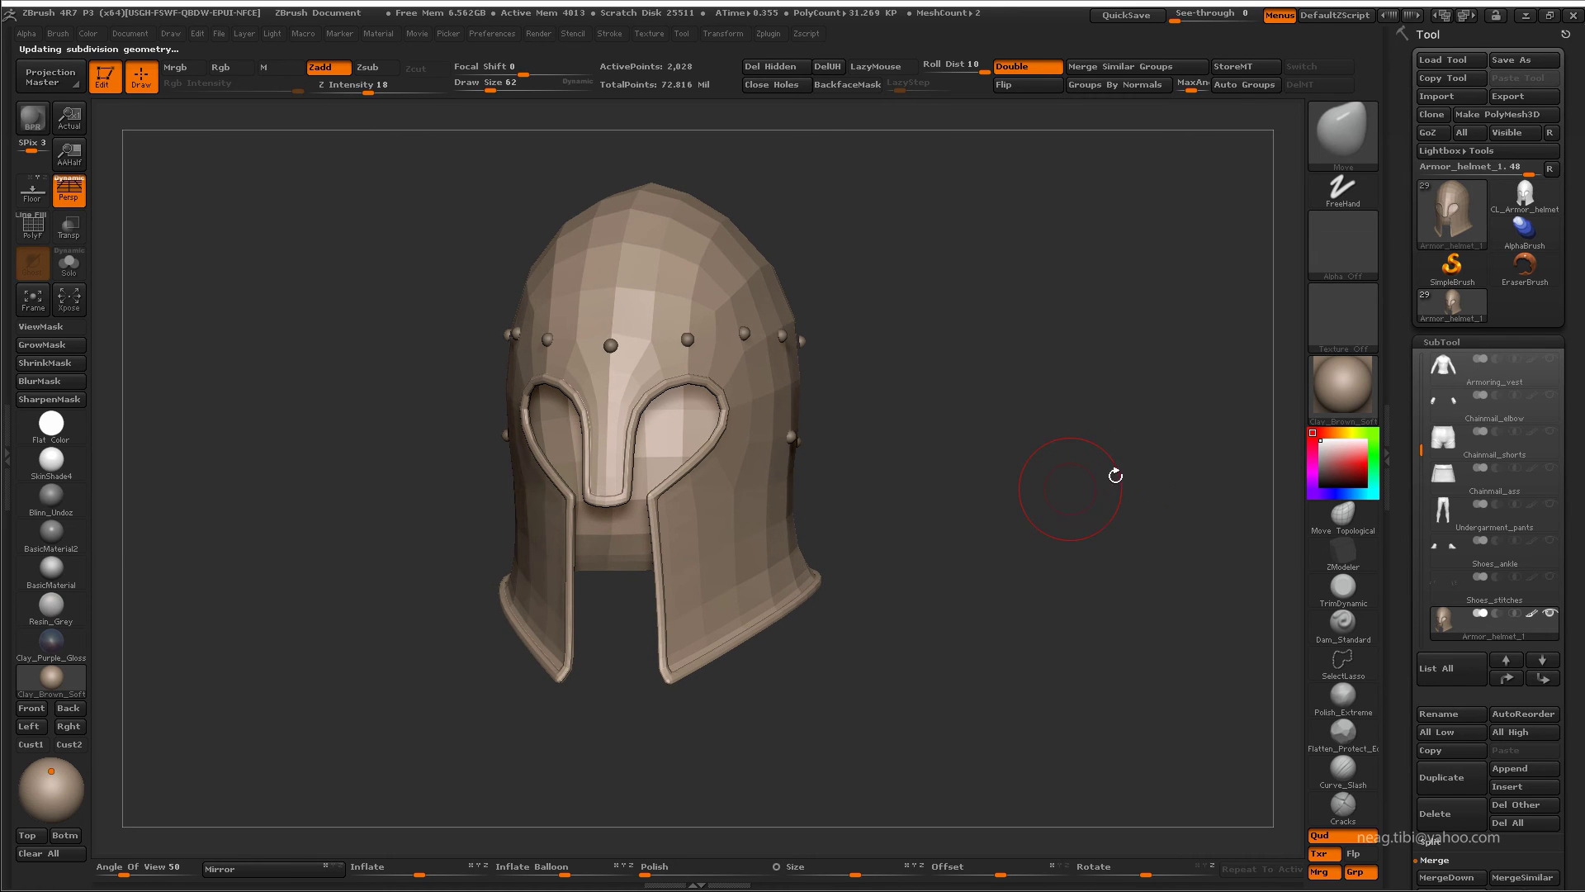
pyautogui.click(1445, 133)
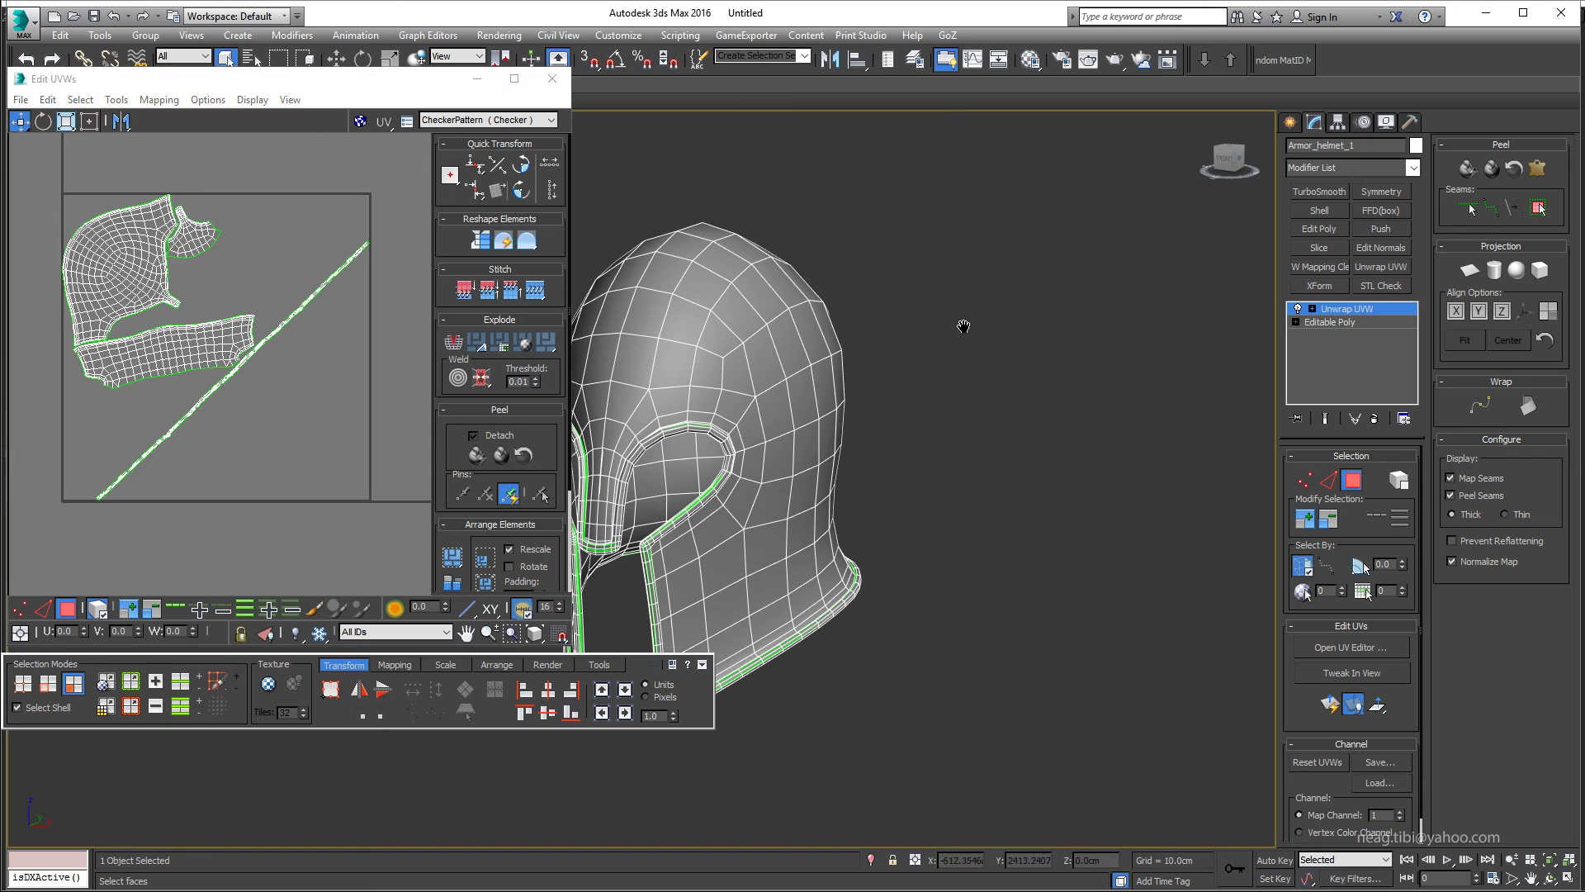
# - Select all UV shells in Edit UVWs and pack them
pyautogui.click(80, 99)
pyautogui.click(99, 252)
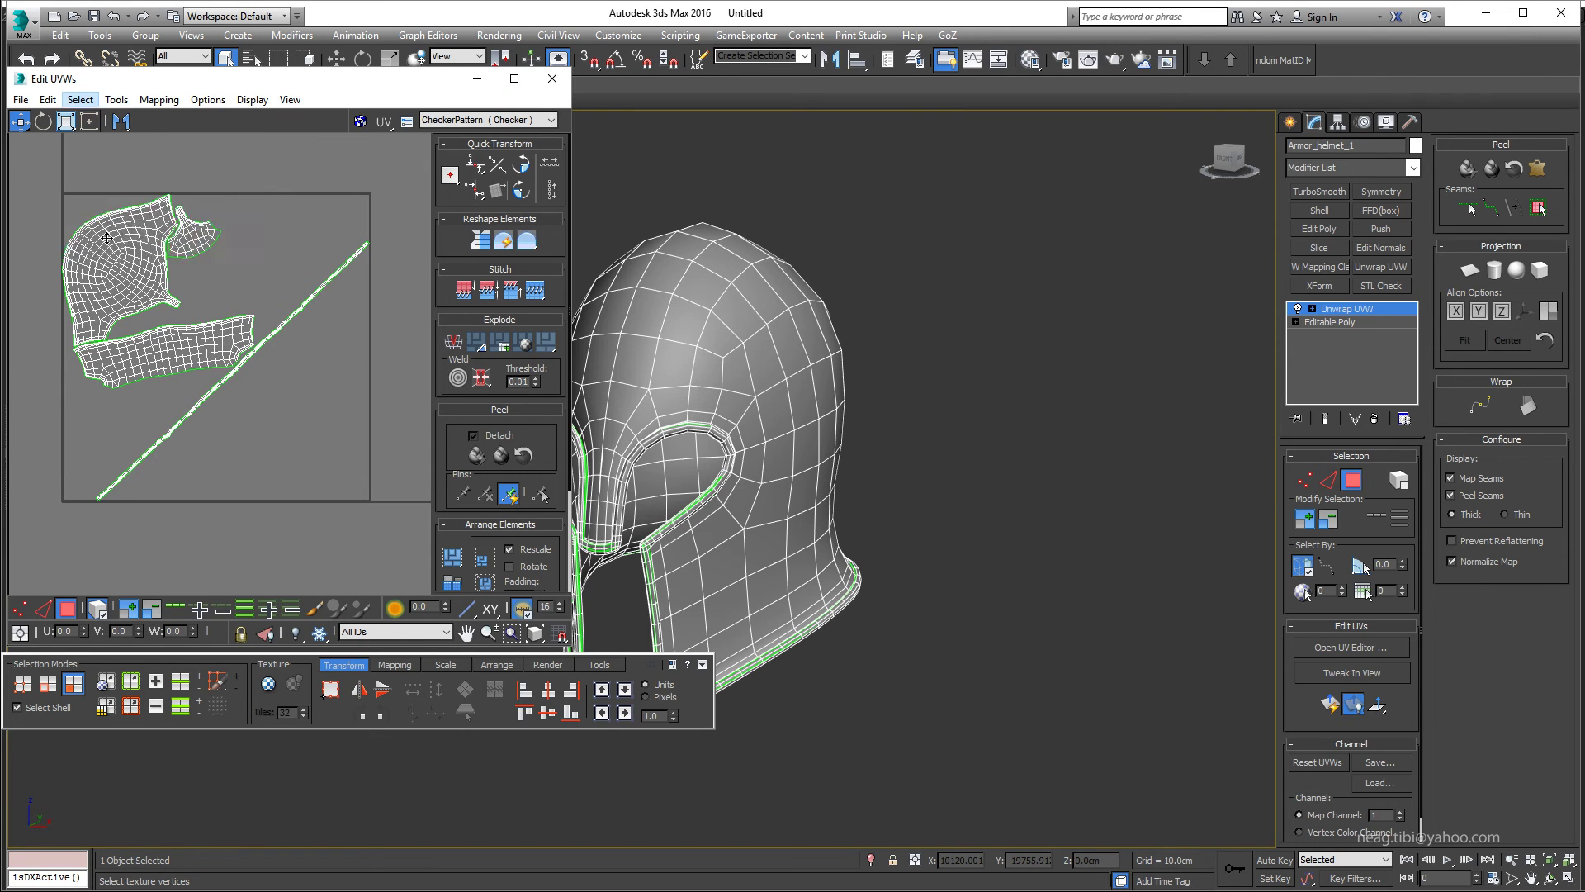
pyautogui.hotkey('ctrl', 'a')
pyautogui.click(260, 181)
pyautogui.hotkey('ctrl', 'a')
pyautogui.click(452, 582)
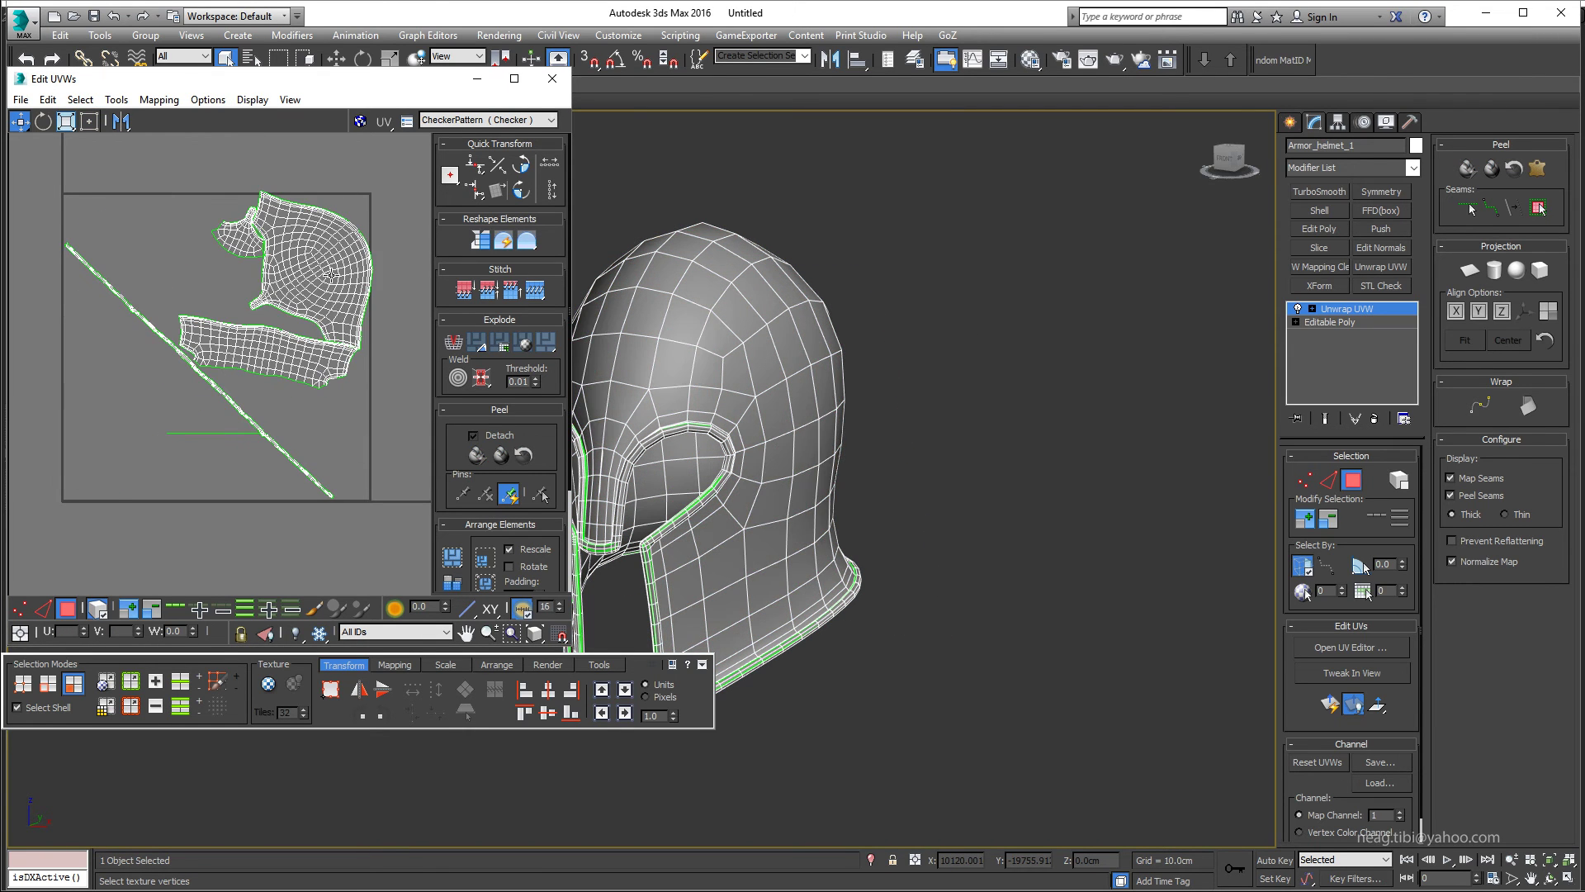
# - Apply the CheckerPattern map with Tiles set to 4 and clear the face selection
pyautogui.click(268, 682)
pyautogui.click(304, 717)
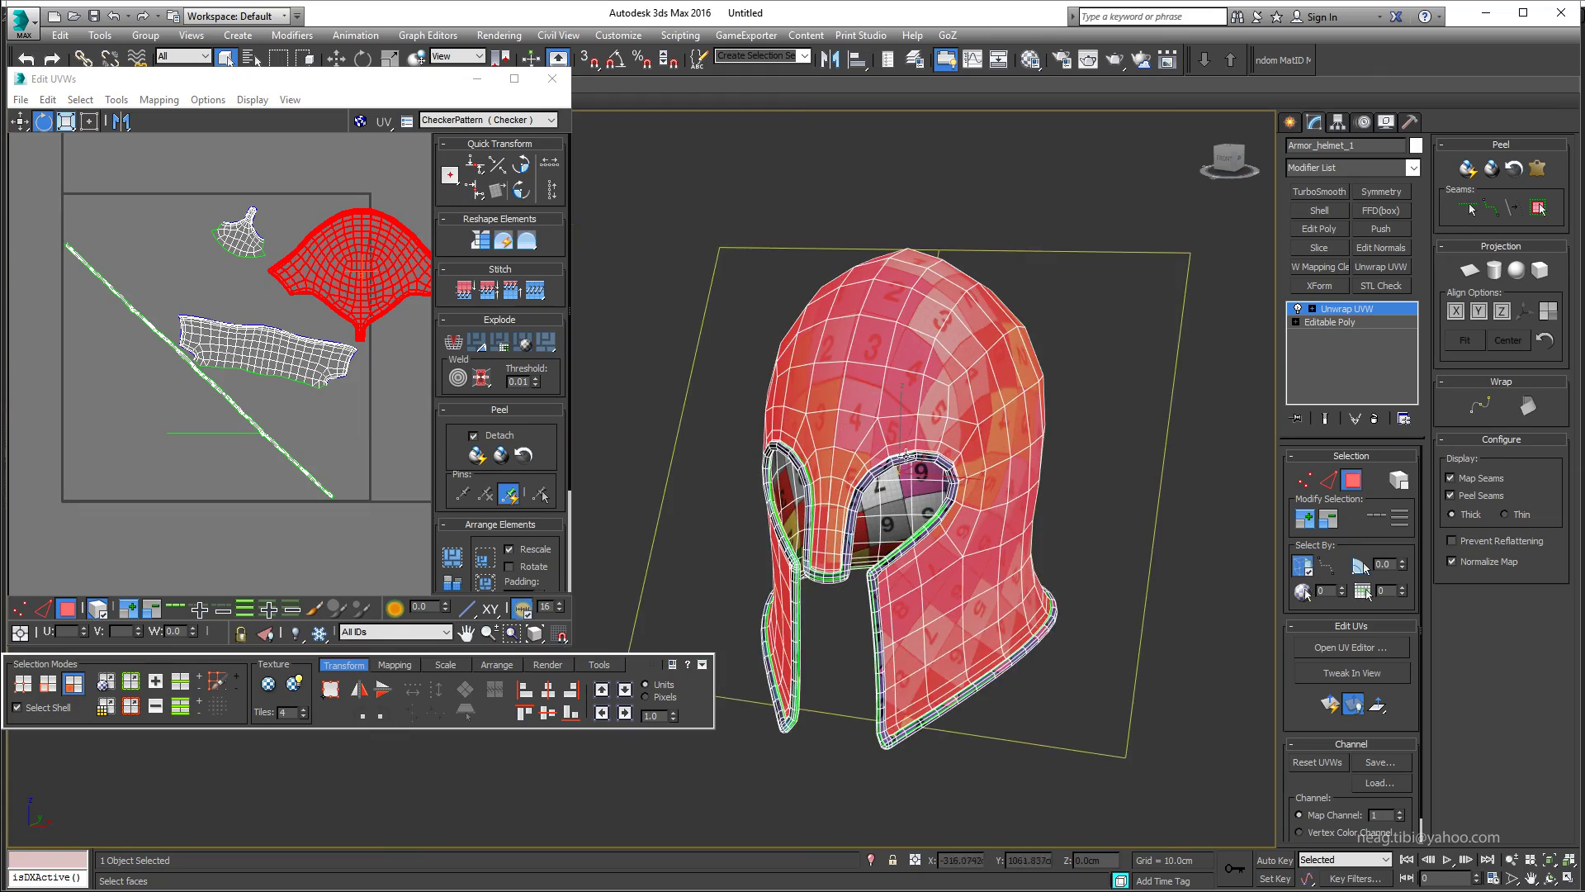
pyautogui.keyDown('alt'); pyautogui.moveTo(793, 429); pyautogui.dragTo(851, 438, button='middle'); pyautogui.keyUp('alt')
pyautogui.press('F2')
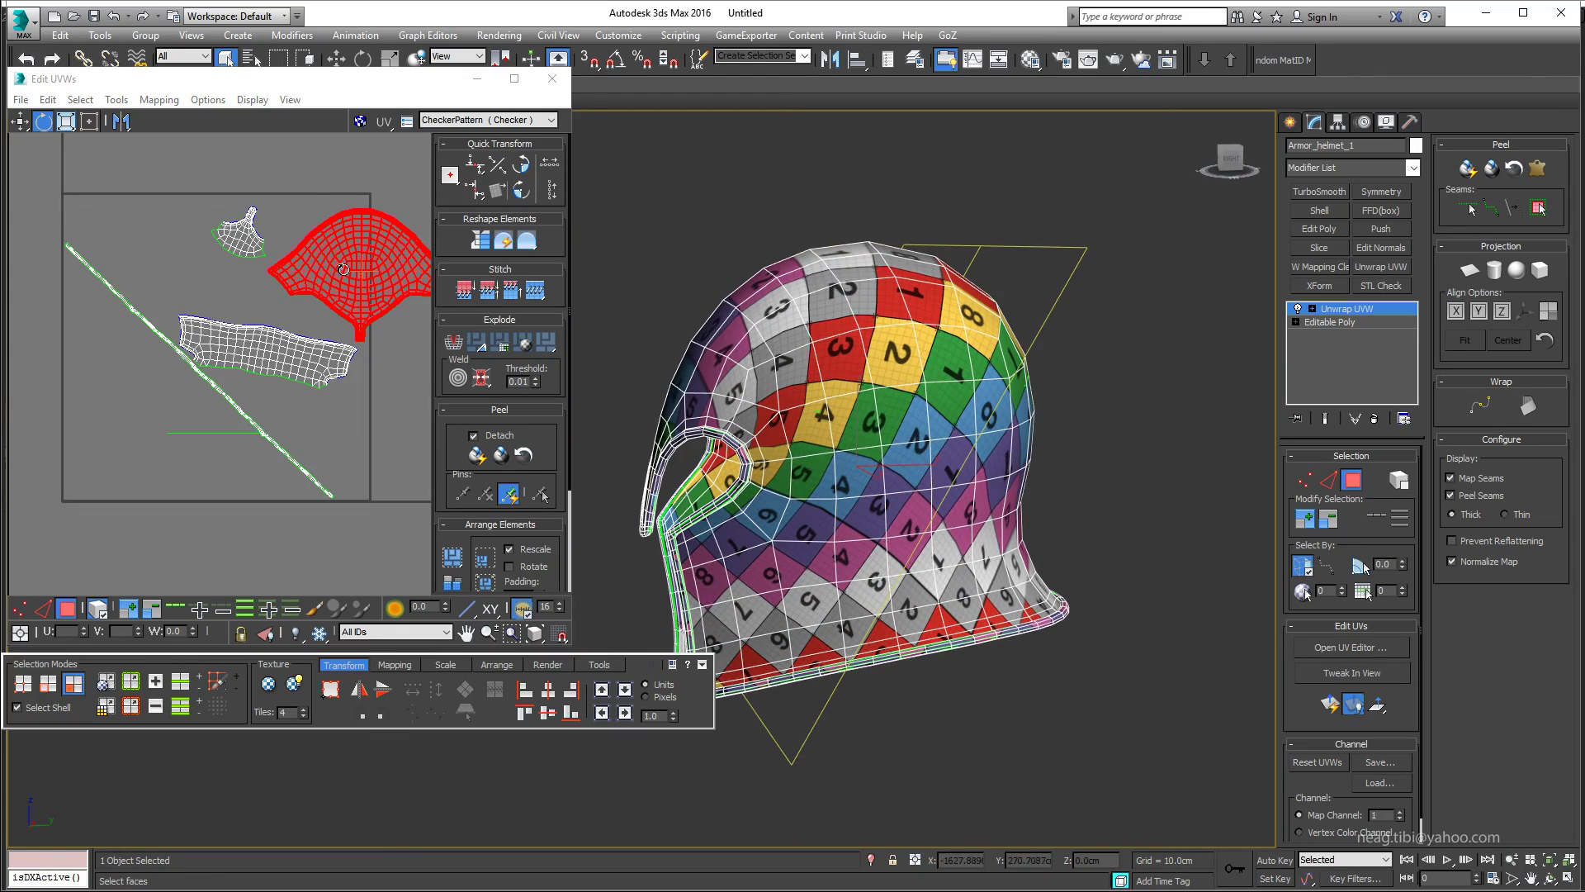
pyautogui.scroll(2, 371, 370)
pyautogui.scroll(2, 370, 370)
pyautogui.scroll(2, 370, 370)
pyautogui.scroll(2, 371, 370)
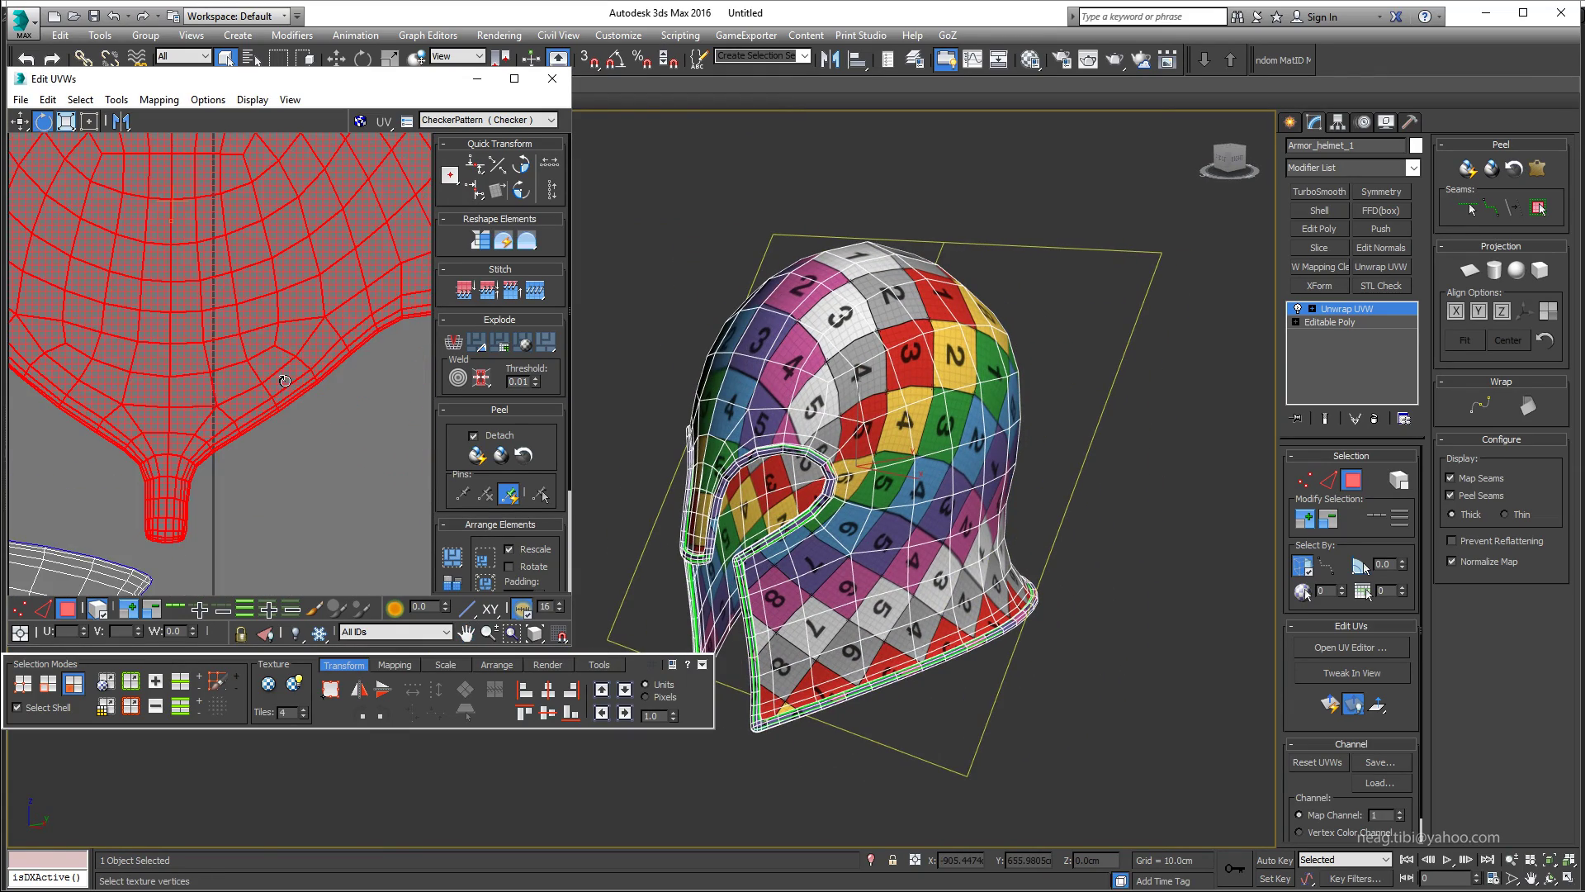
# - Select edges on the large shell and orbit the helmet to inspect its UV seams
pyautogui.press('2')
pyautogui.click(293, 363)
pyautogui.scroll(1, 140, 392)
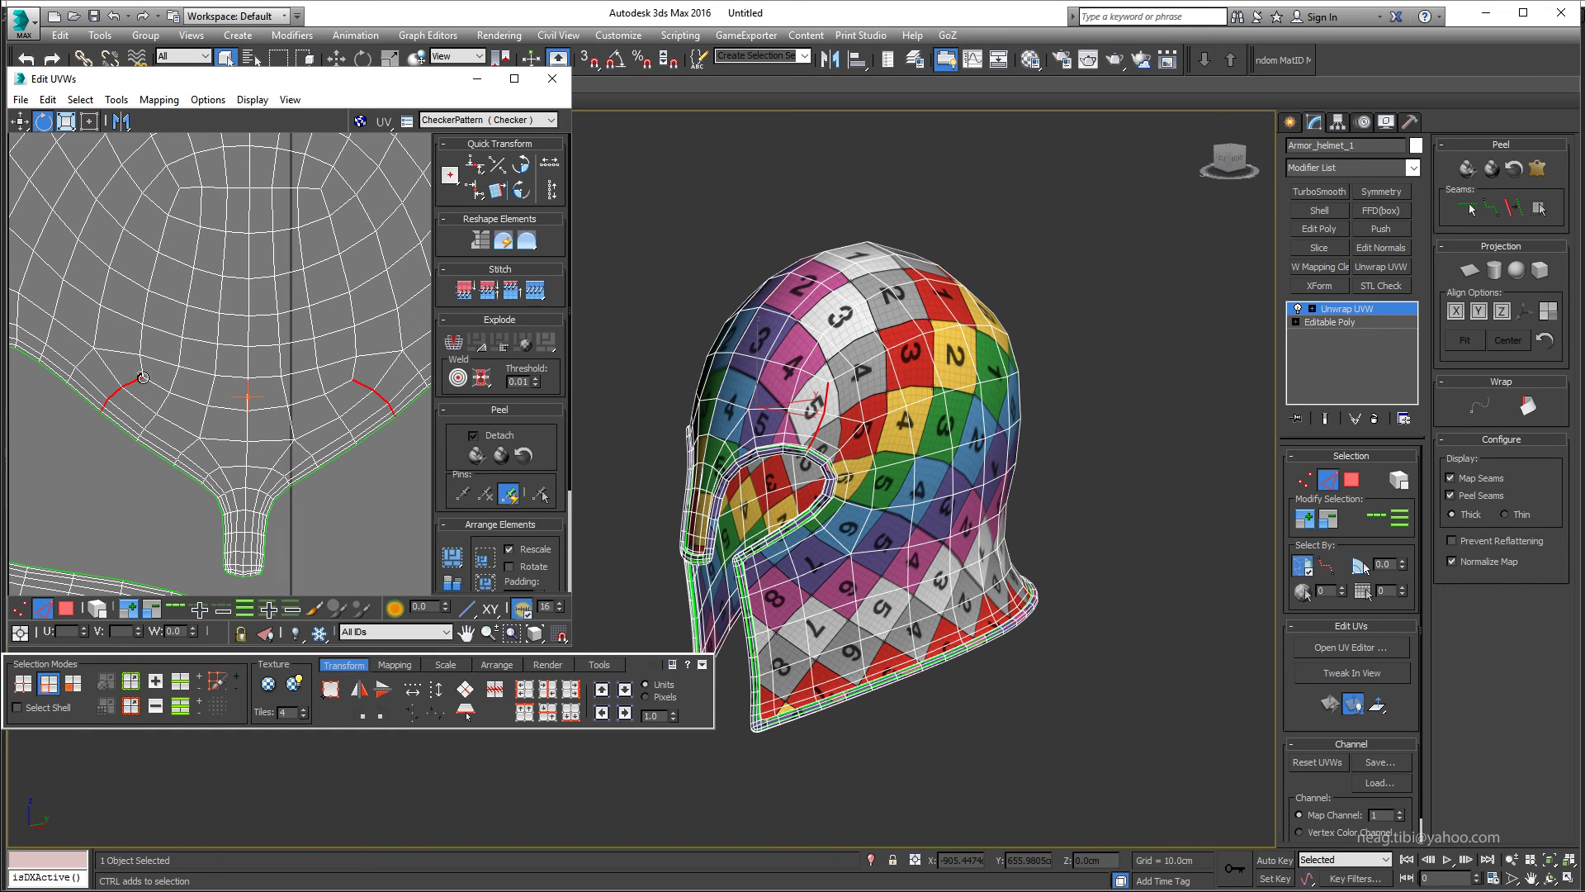
pyautogui.keyDown('alt'); pyautogui.moveTo(810, 474); pyautogui.dragTo(836, 477, button='middle'); pyautogui.keyUp('alt')
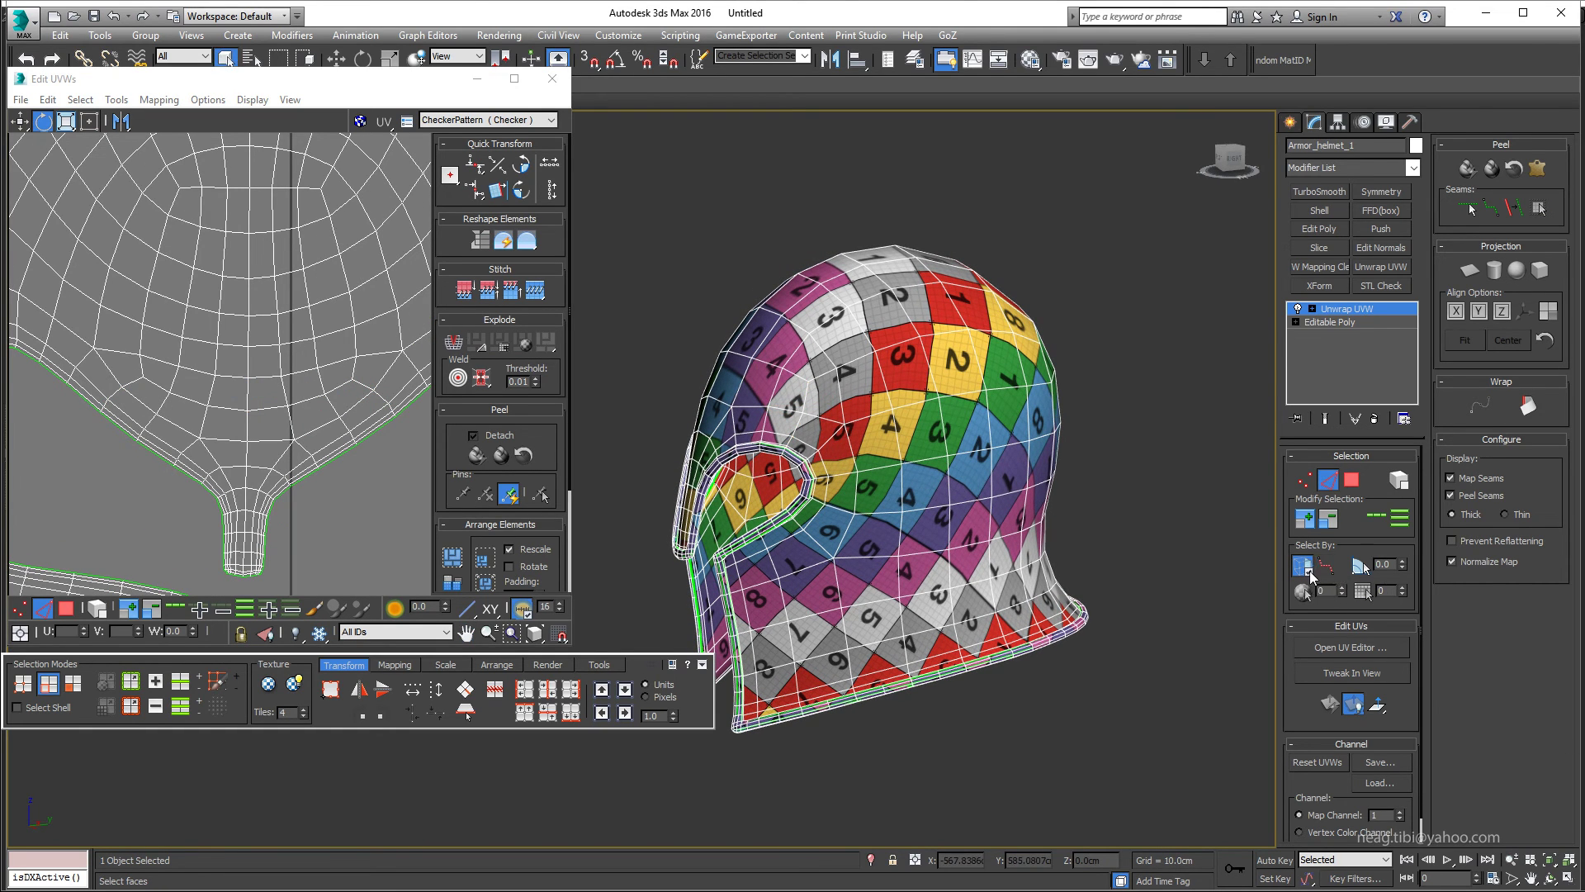
pyautogui.keyDown('alt'); pyautogui.moveTo(821, 446); pyautogui.dragTo(829, 450, button='middle'); pyautogui.keyUp('alt')
pyautogui.keyDown('alt'); pyautogui.moveTo(664, 451); pyautogui.dragTo(633, 464, button='middle'); pyautogui.keyUp('alt')
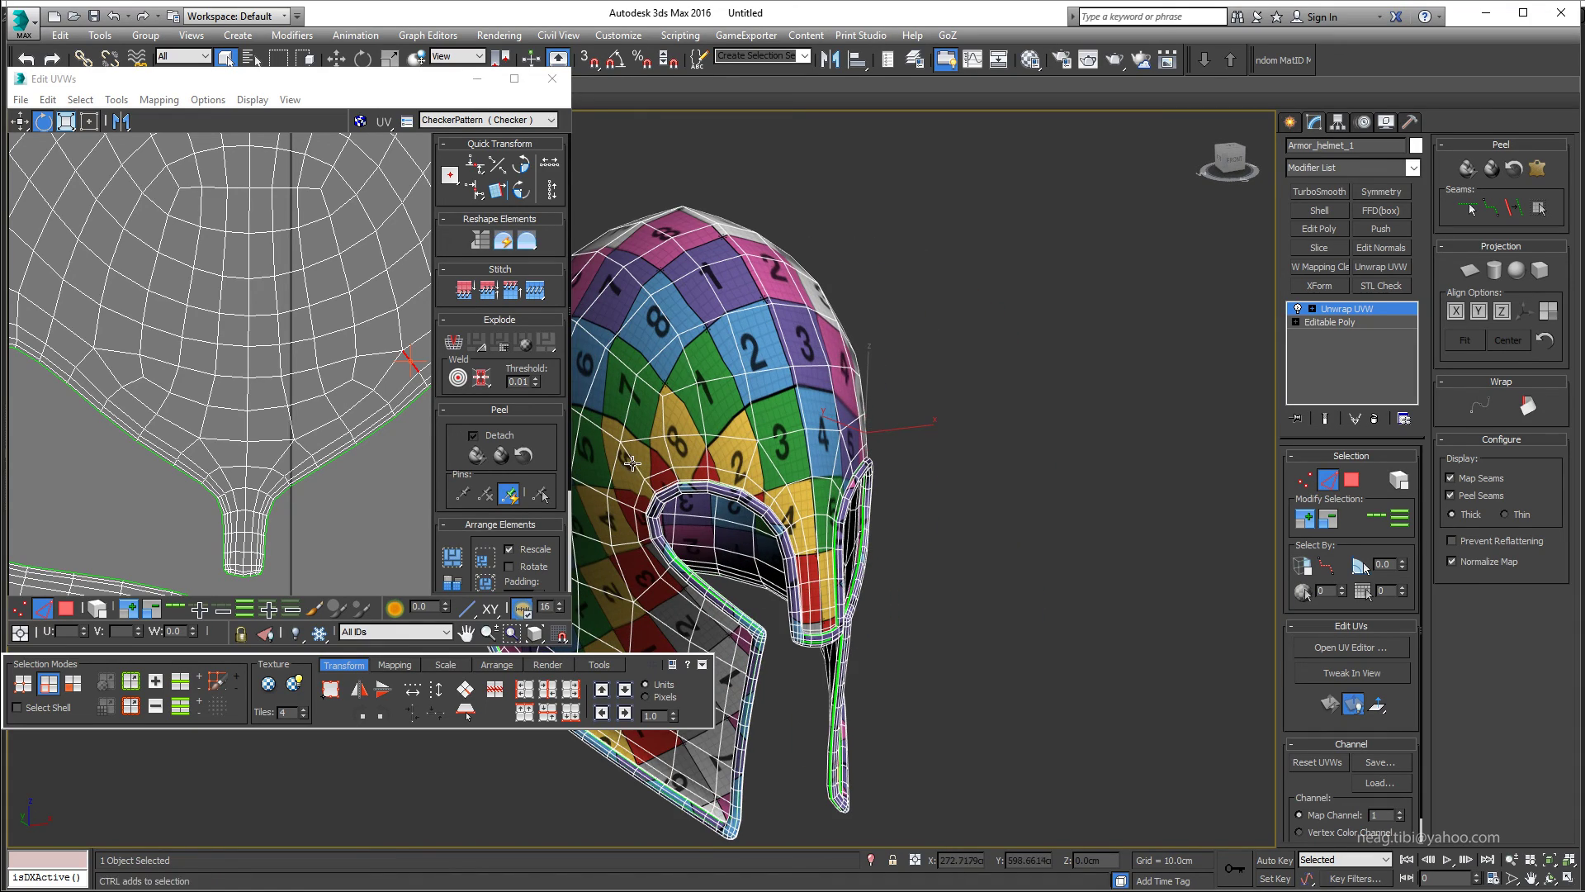
pyautogui.rightClick(188, 459)
pyautogui.click(238, 388)
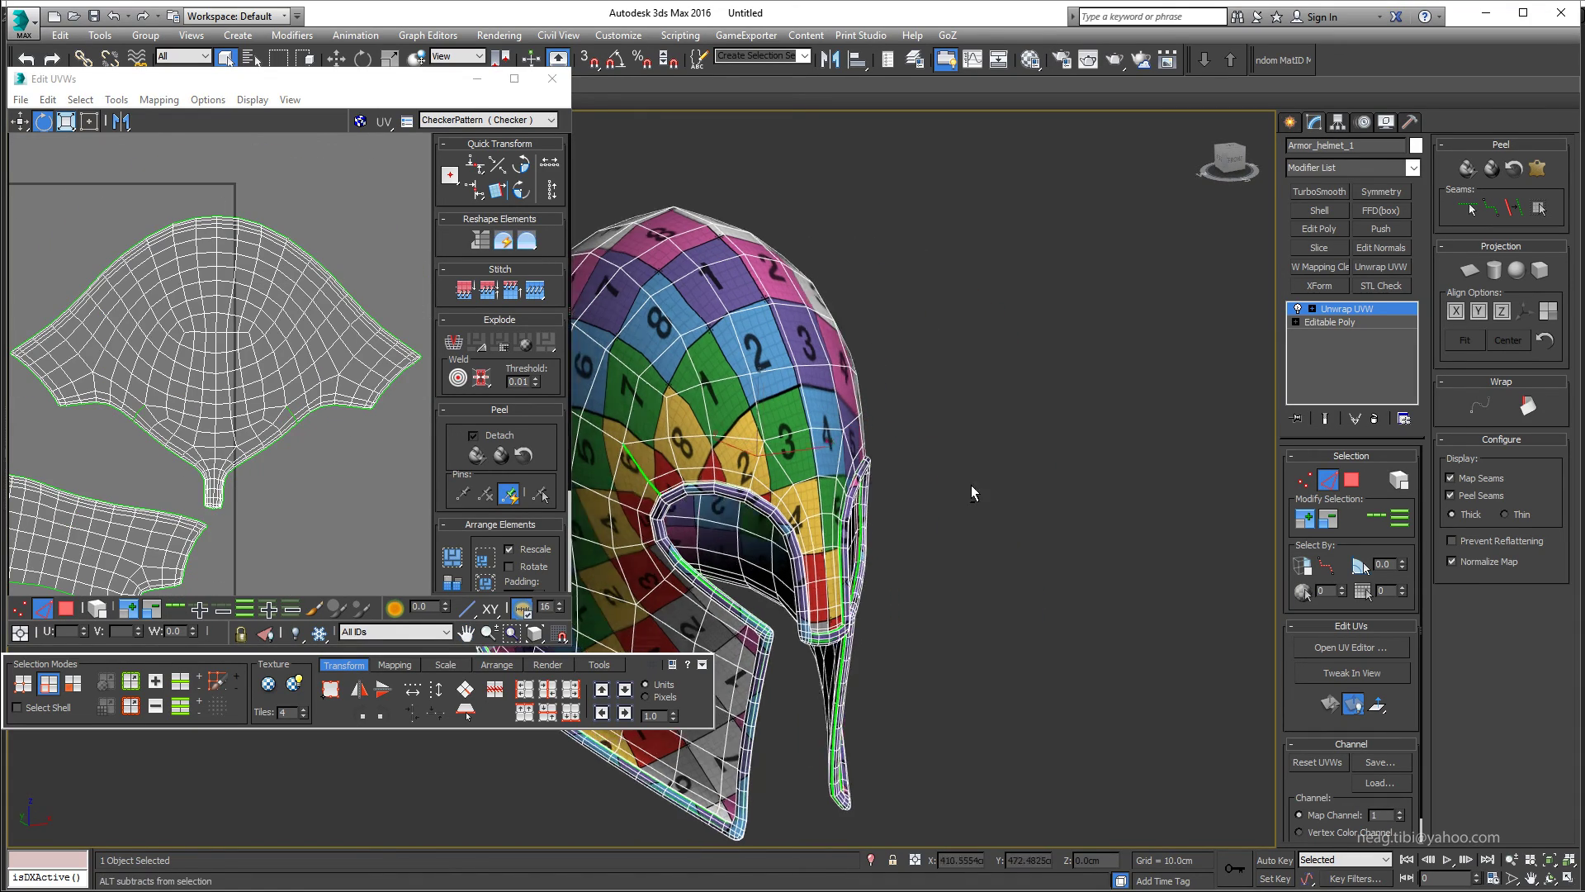
pyautogui.keyDown('alt'); pyautogui.moveTo(972, 488); pyautogui.dragTo(908, 462, button='middle'); pyautogui.keyUp('alt')
pyautogui.moveTo(281, 79); pyautogui.dragTo(453, 153)
# - View Configure Viewports' Visual Style & Appearance settings, apply them, and hide wireframe edges on the helmet
pyautogui.click(16, 121)
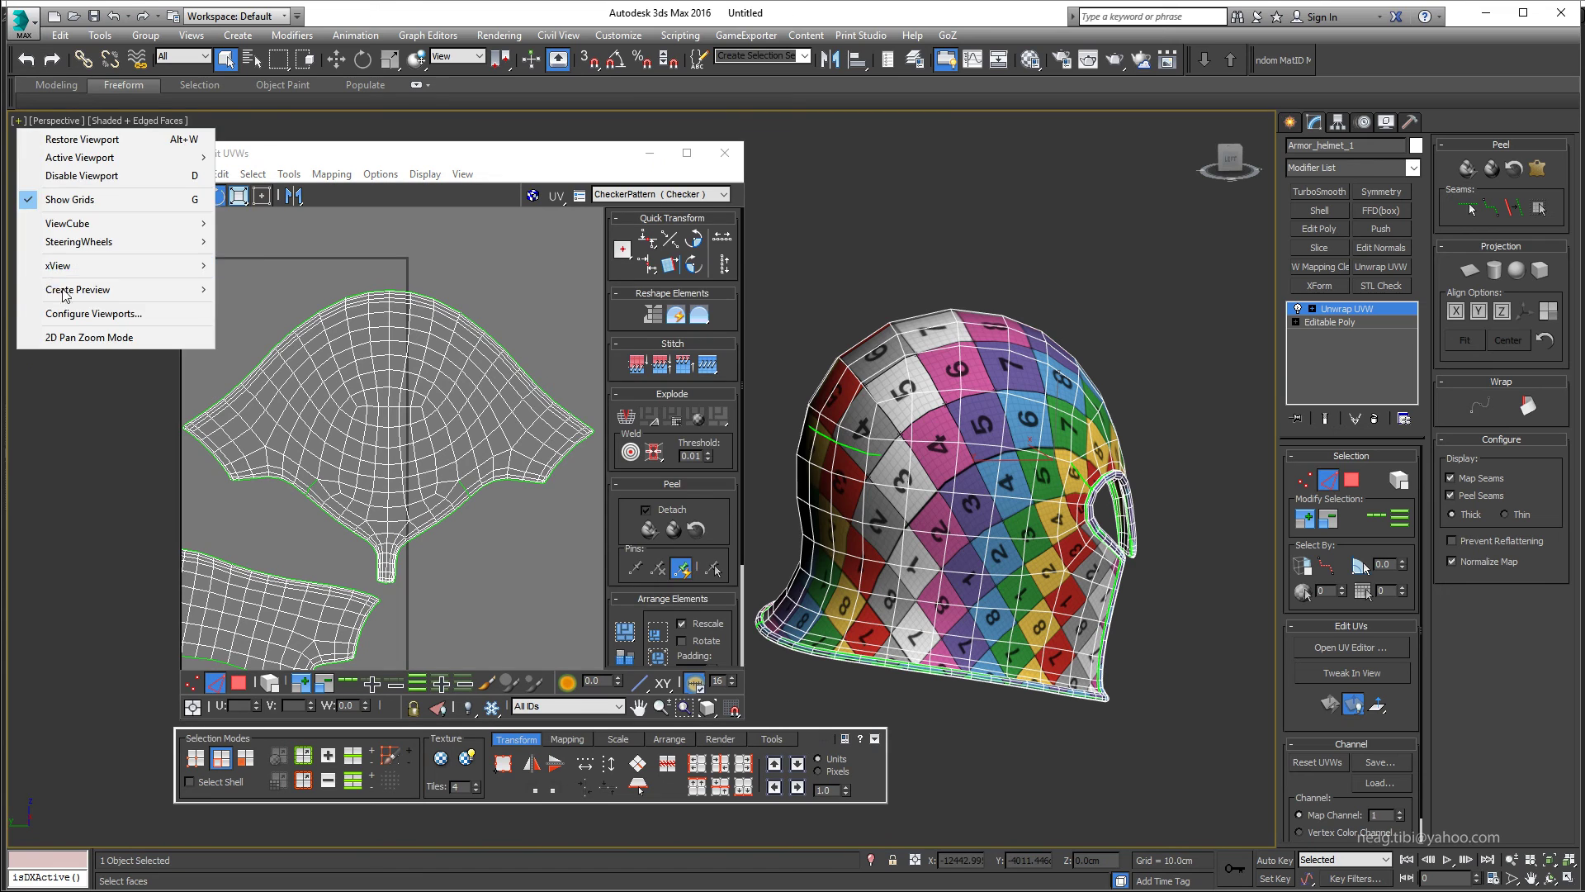
pyautogui.click(108, 304)
pyautogui.click(667, 279)
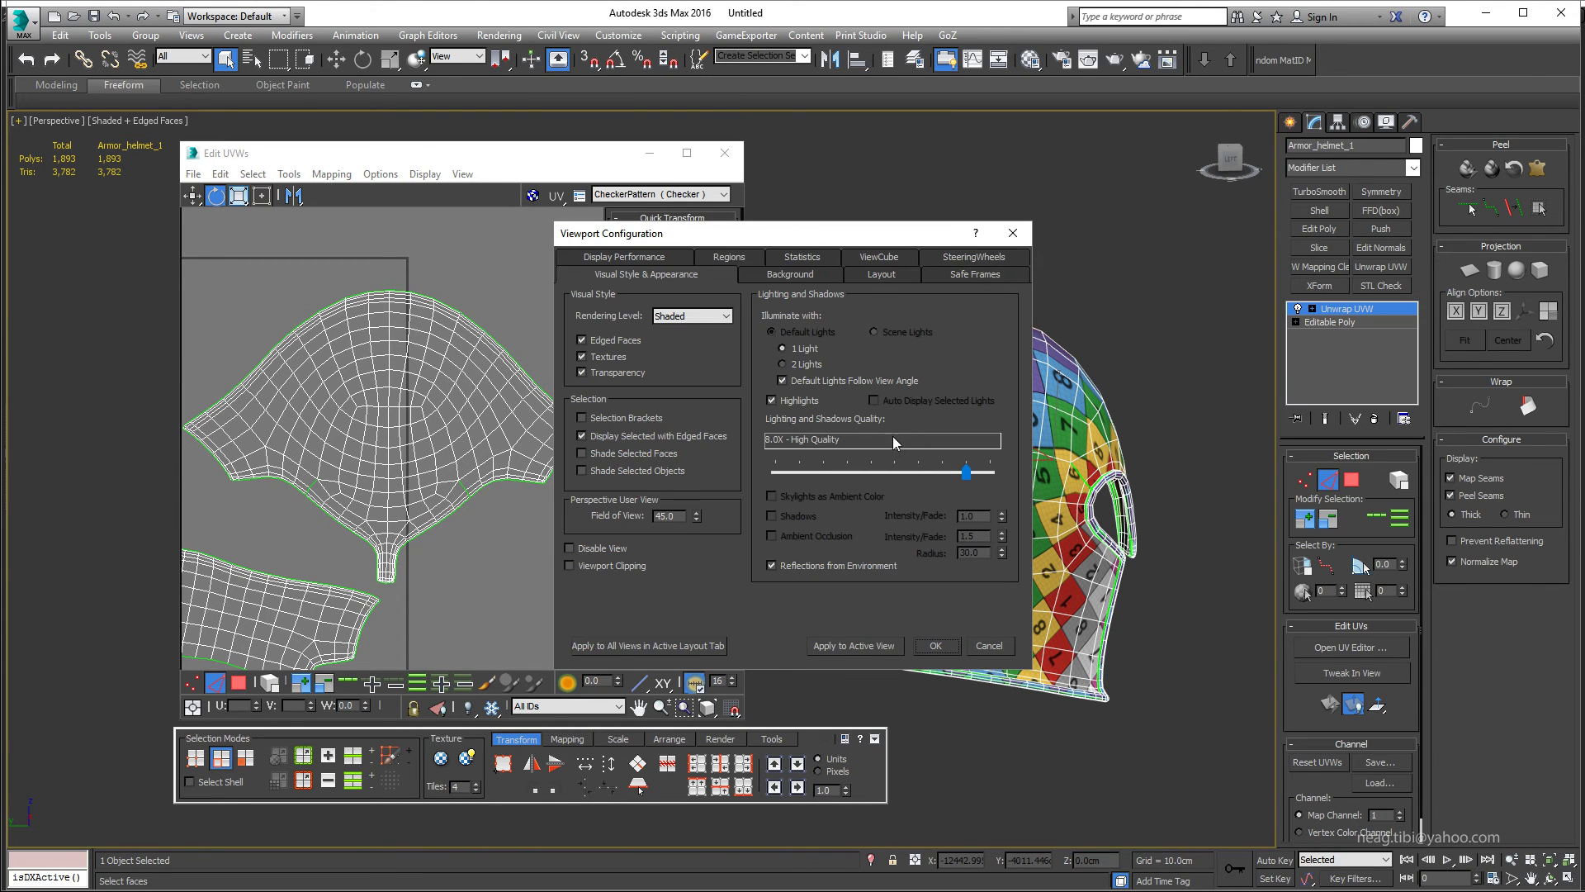
pyautogui.click(935, 645)
pyautogui.press('F4')
pyautogui.keyDown('alt'); pyautogui.moveTo(826, 529); pyautogui.dragTo(974, 446, button='middle'); pyautogui.keyUp('alt')
# - Select the helmet's top UV shell in face mode and Quick Peel it flat
pyautogui.press('3')
pyautogui.click(427, 427)
pyautogui.scroll(-1, 427, 427)
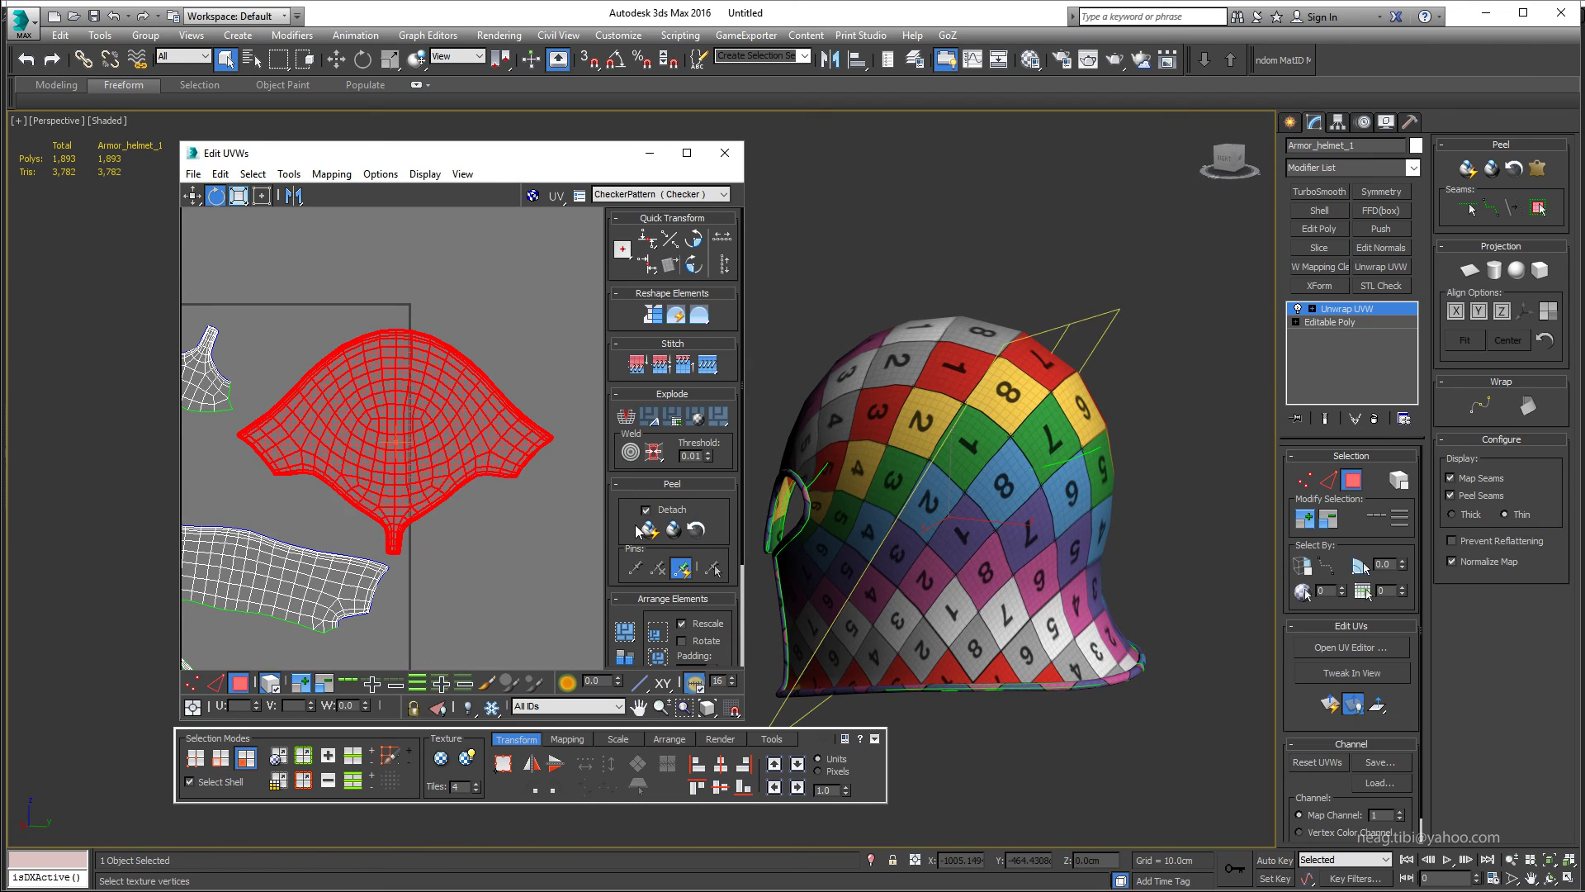
pyautogui.click(638, 531)
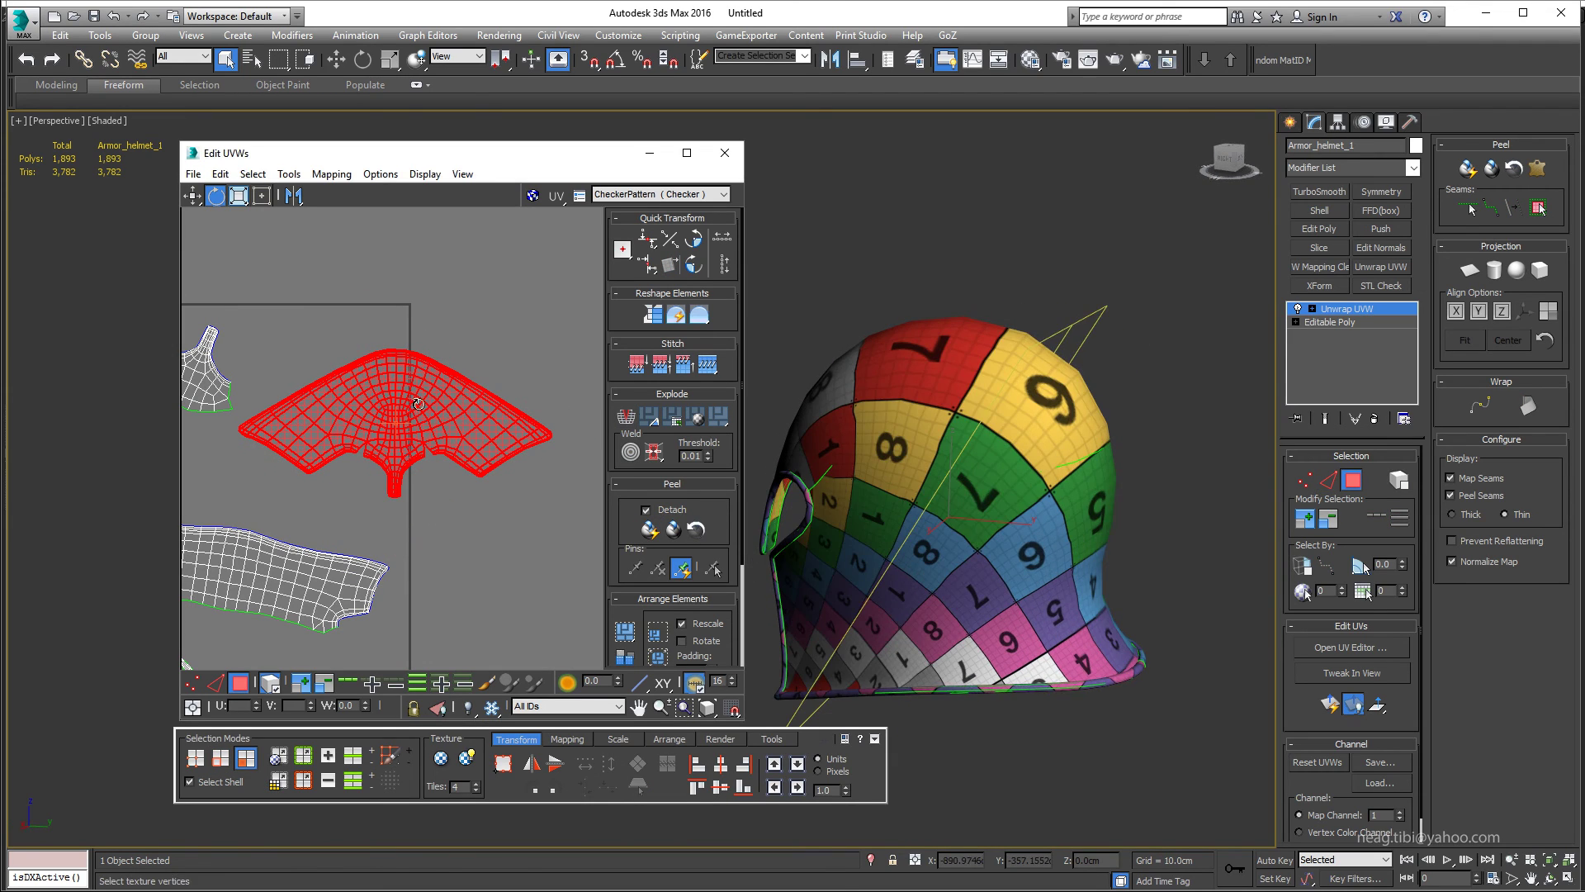
pyautogui.keyDown('alt'); pyautogui.moveTo(950, 495); pyautogui.dragTo(1049, 495, button='middle'); pyautogui.keyUp('alt')
pyautogui.scroll(3, 413, 405)
pyautogui.scroll(1, 485, 423)
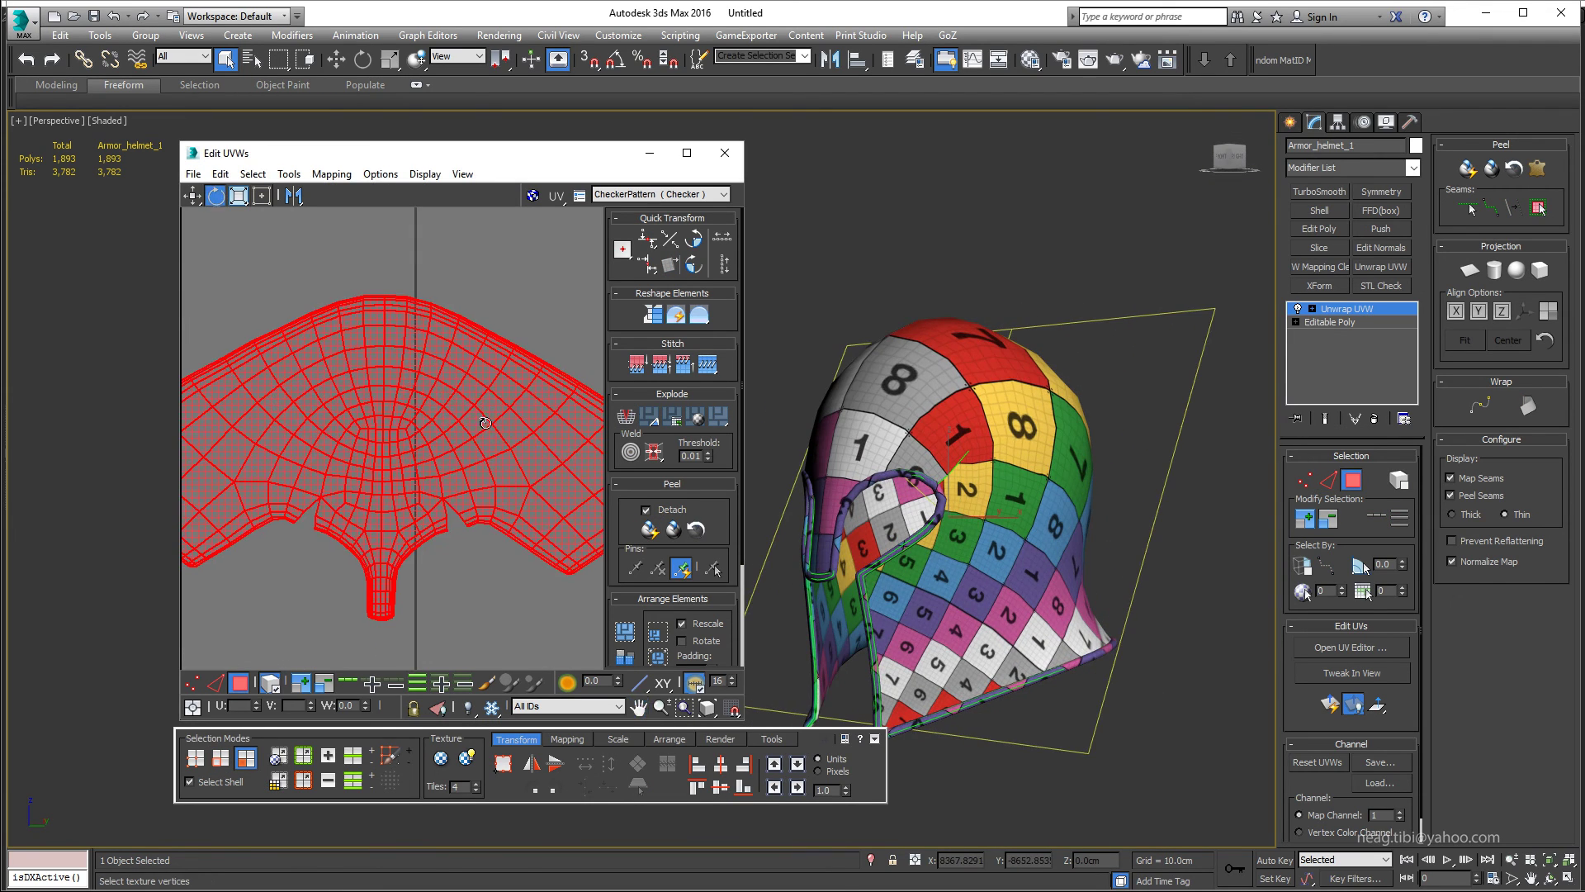
pyautogui.moveTo(485, 423); pyautogui.dragTo(478, 383, button='middle')
pyautogui.scroll(-1, 457, 394)
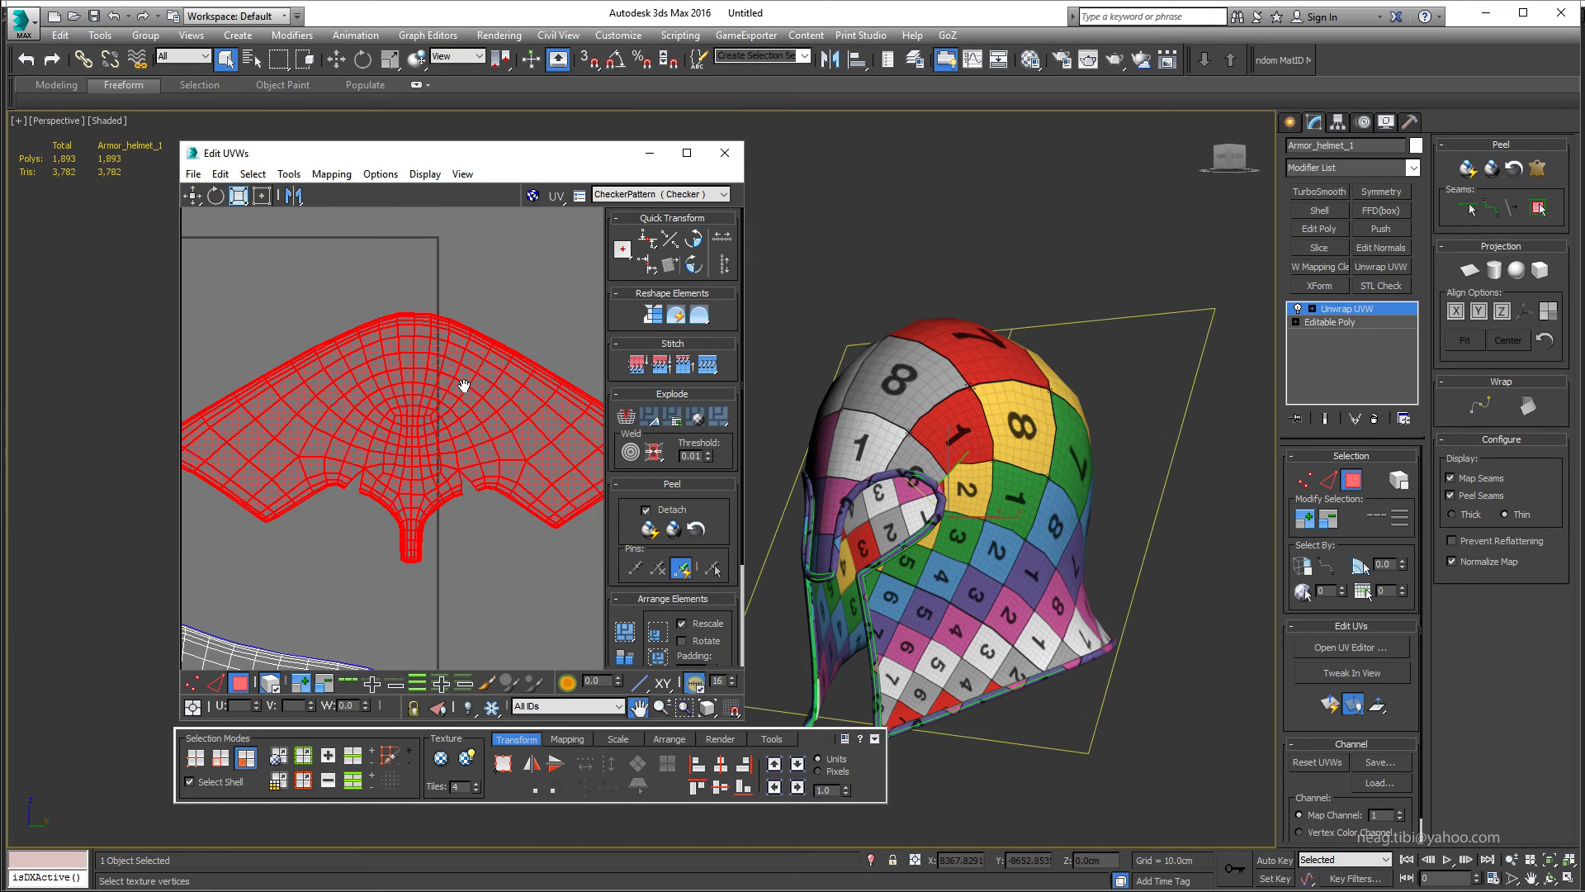
pyautogui.press('2')
pyautogui.moveTo(465, 364); pyautogui.dragTo(447, 354, button='middle')
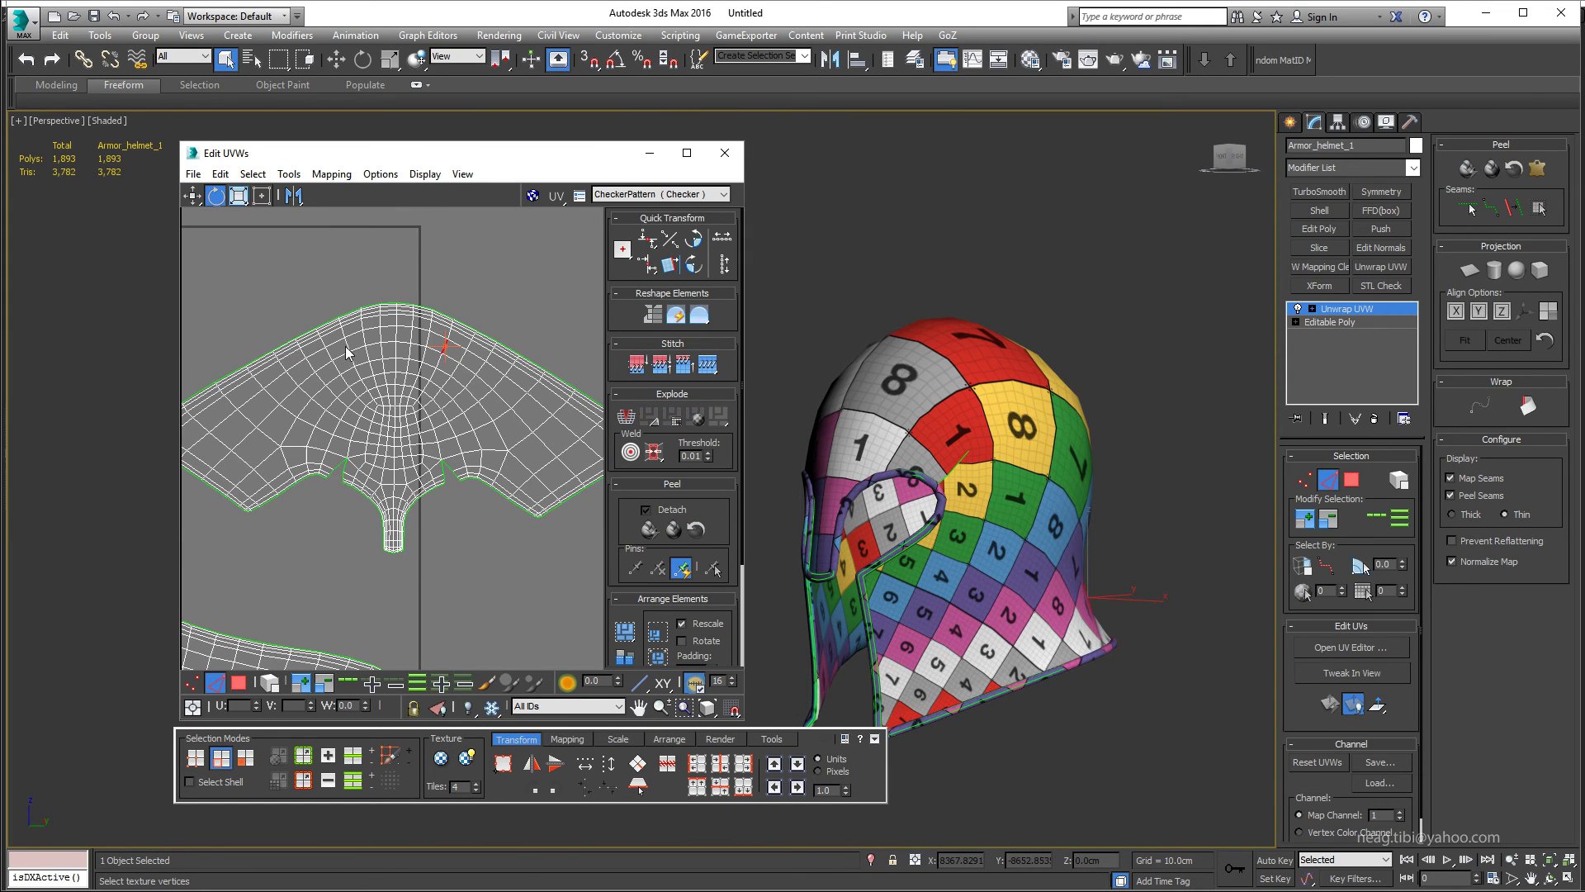
pyautogui.scroll(4, 398, 417)
# - Restore edge display and move the Edit UVWs window top-left, enlarged
pyautogui.press('z')
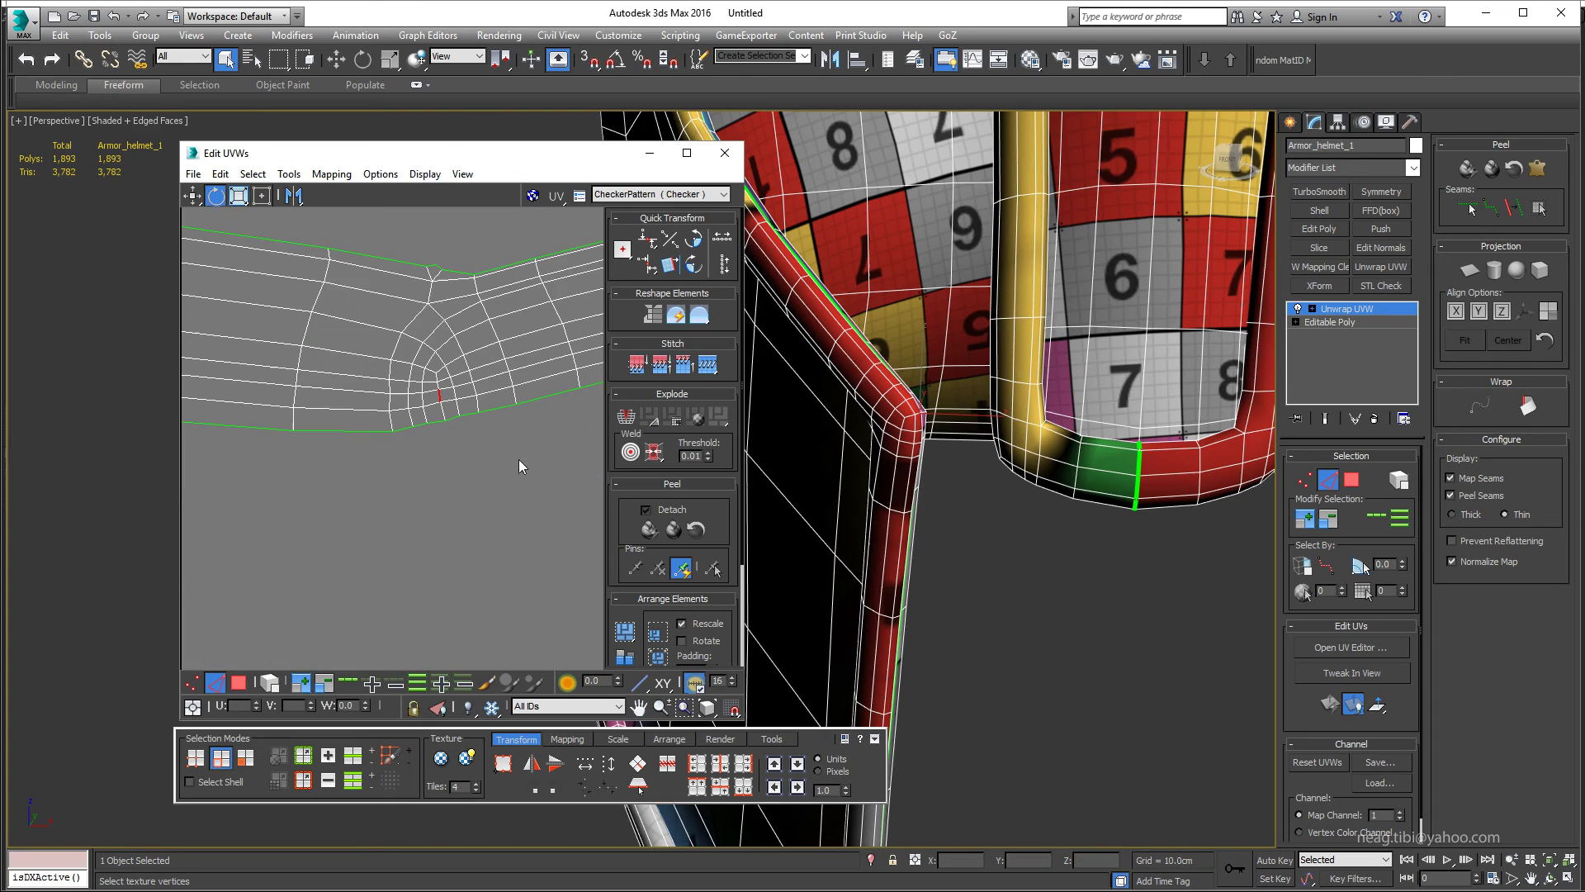
pyautogui.moveTo(413, 153); pyautogui.dragTo(270, 36)
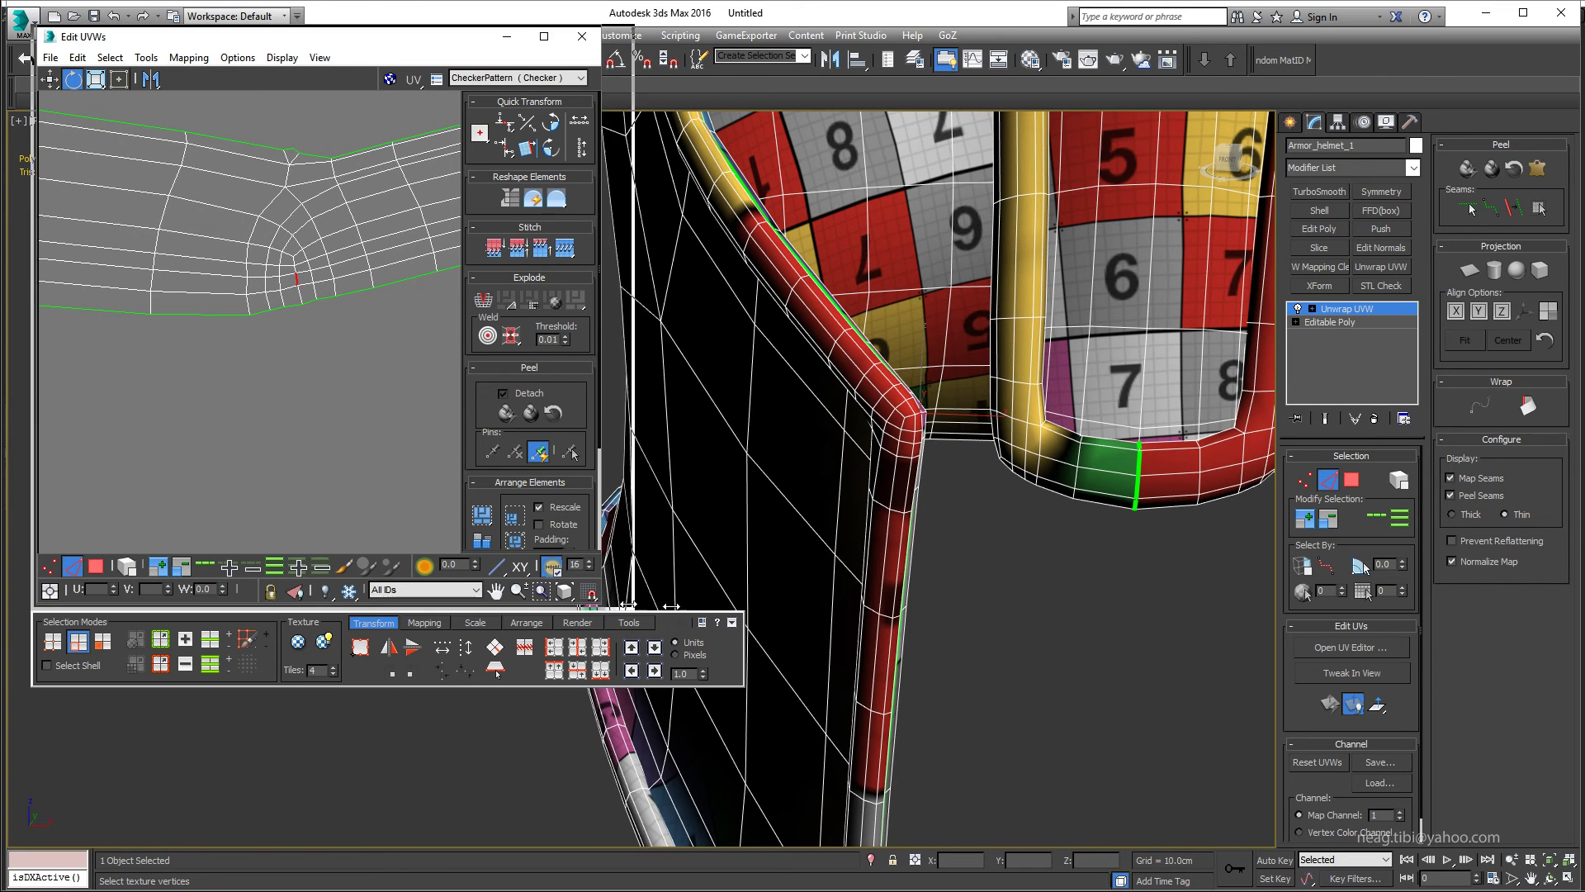
pyautogui.moveTo(601, 593); pyautogui.dragTo(954, 710)
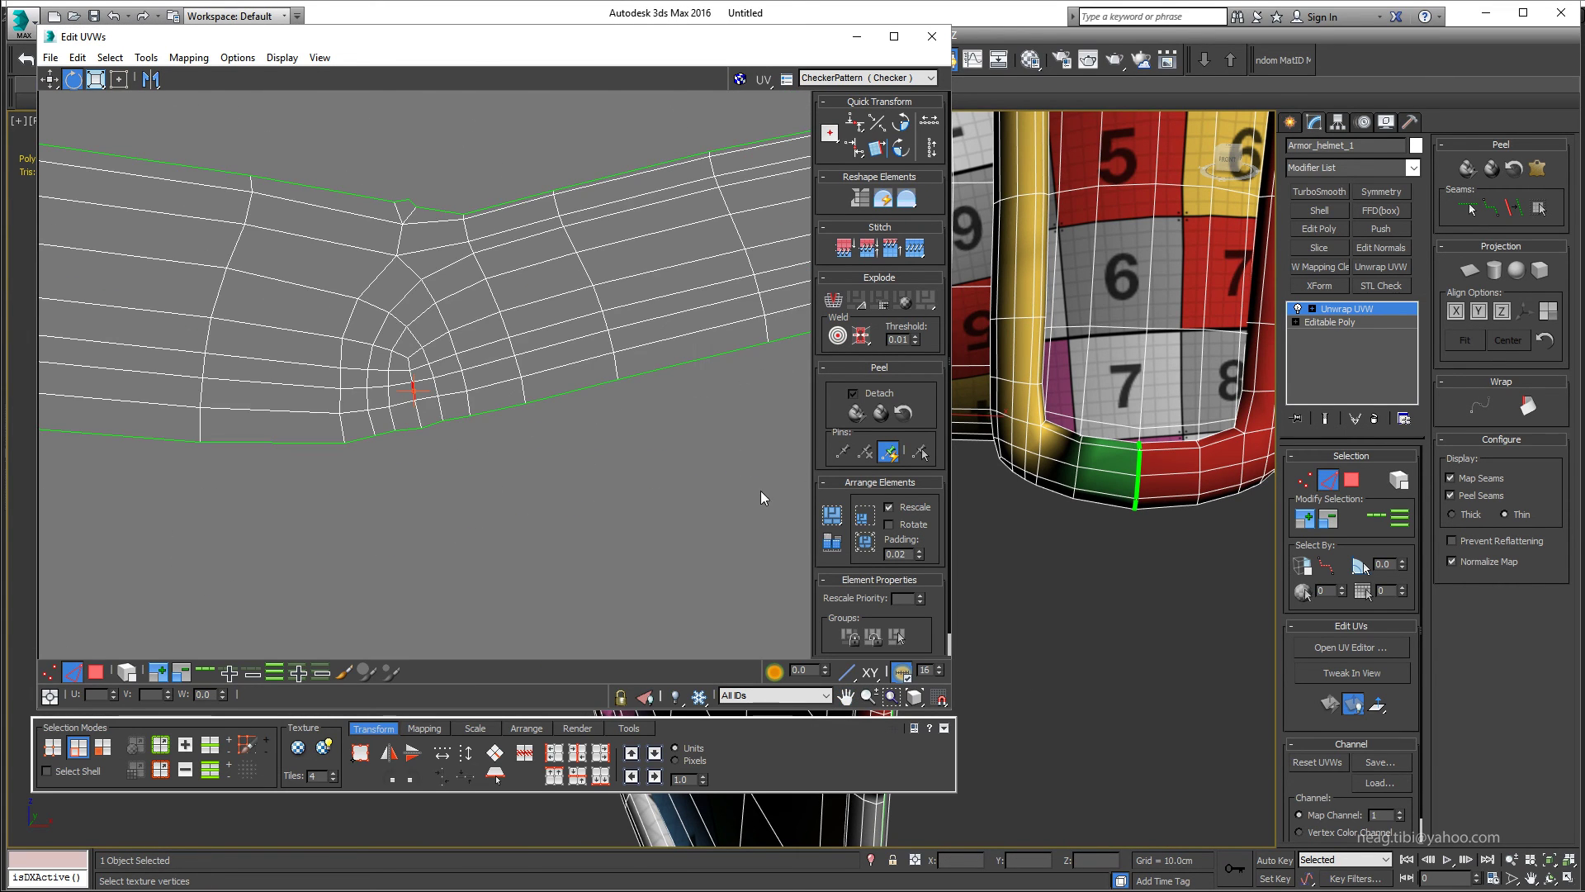
pyautogui.scroll(-5, 392, 362)
pyautogui.scroll(2, 478, 389)
pyautogui.scroll(2, 502, 365)
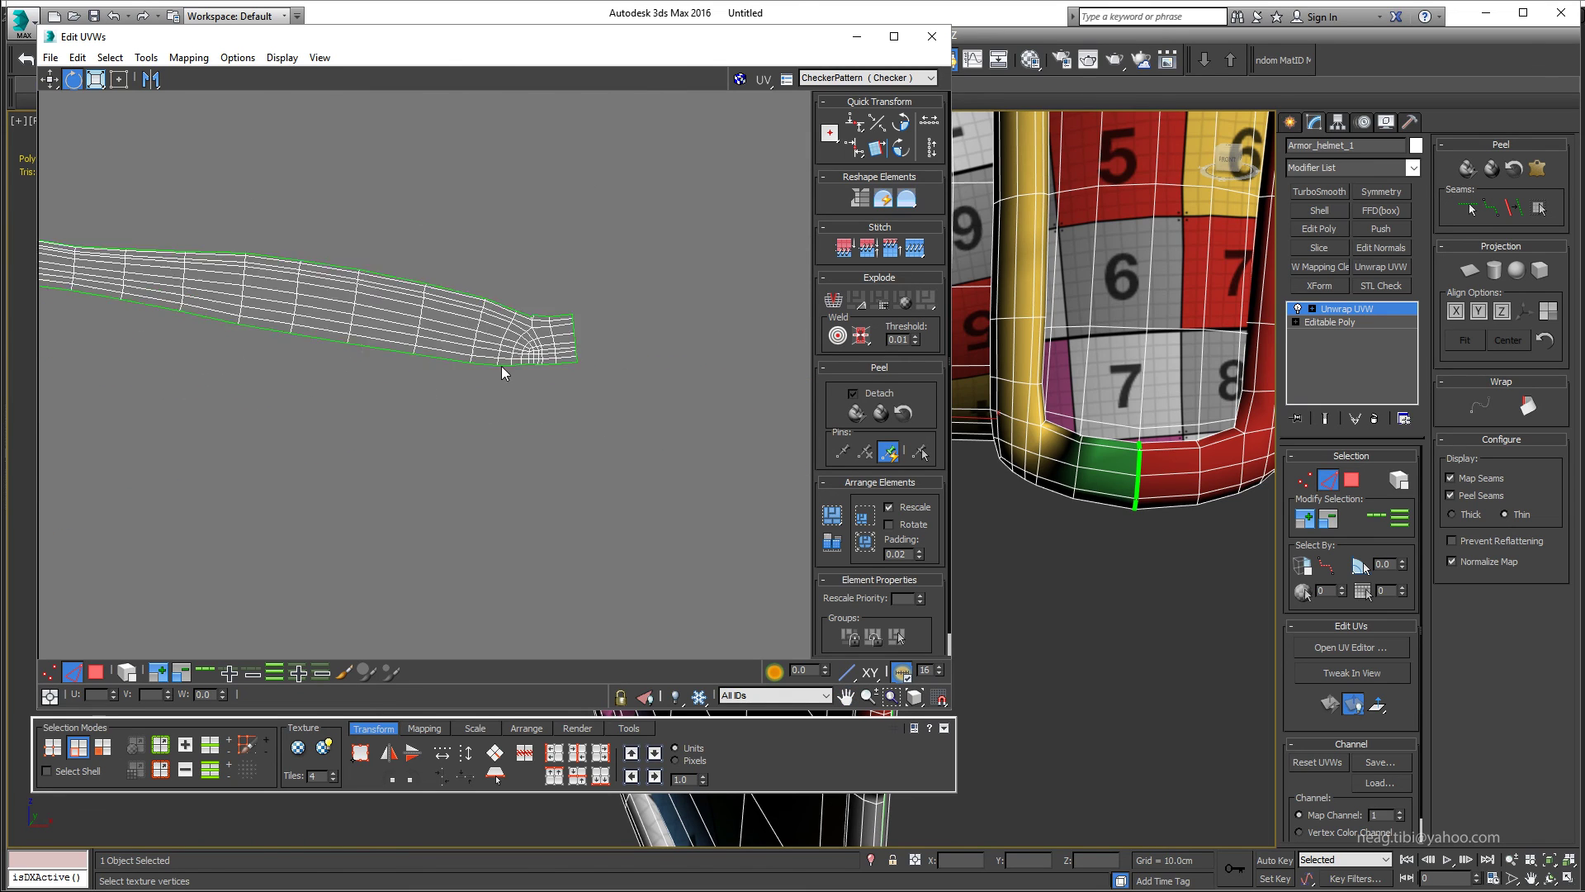
pyautogui.scroll(3, 428, 382)
pyautogui.scroll(-3, 219, 284)
# - Inspect the trim strip up close, then Pack Custom all UV islands into the tile
pyautogui.press('w')
pyautogui.scroll(-2, 408, 315)
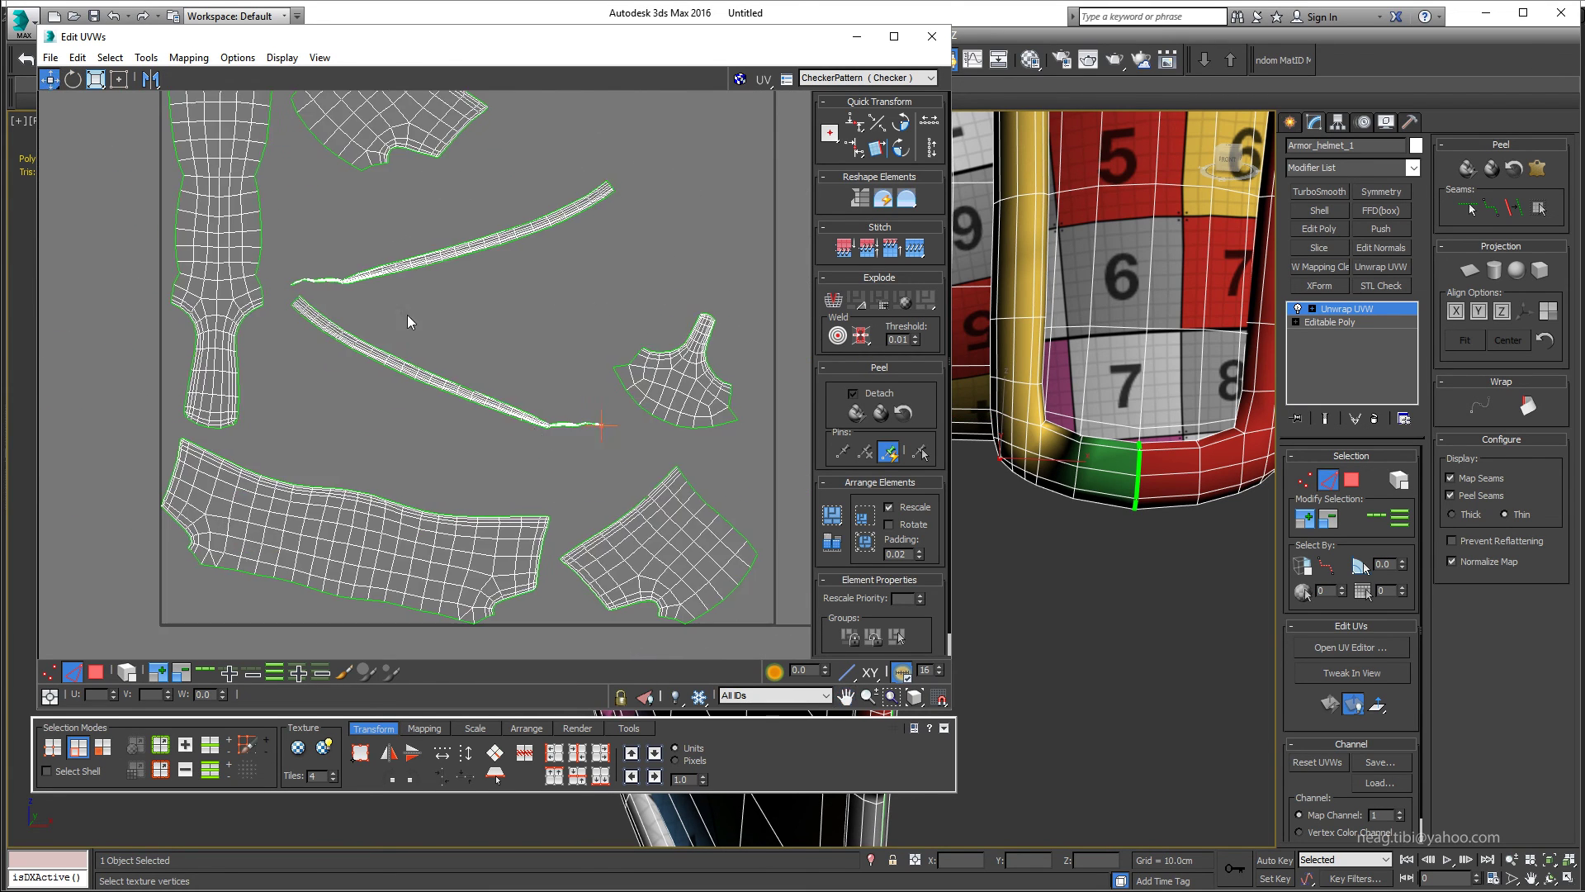
pyautogui.scroll(3, 259, 343)
pyautogui.scroll(2, 439, 418)
pyautogui.scroll(2, 439, 419)
pyautogui.scroll(-4, 445, 415)
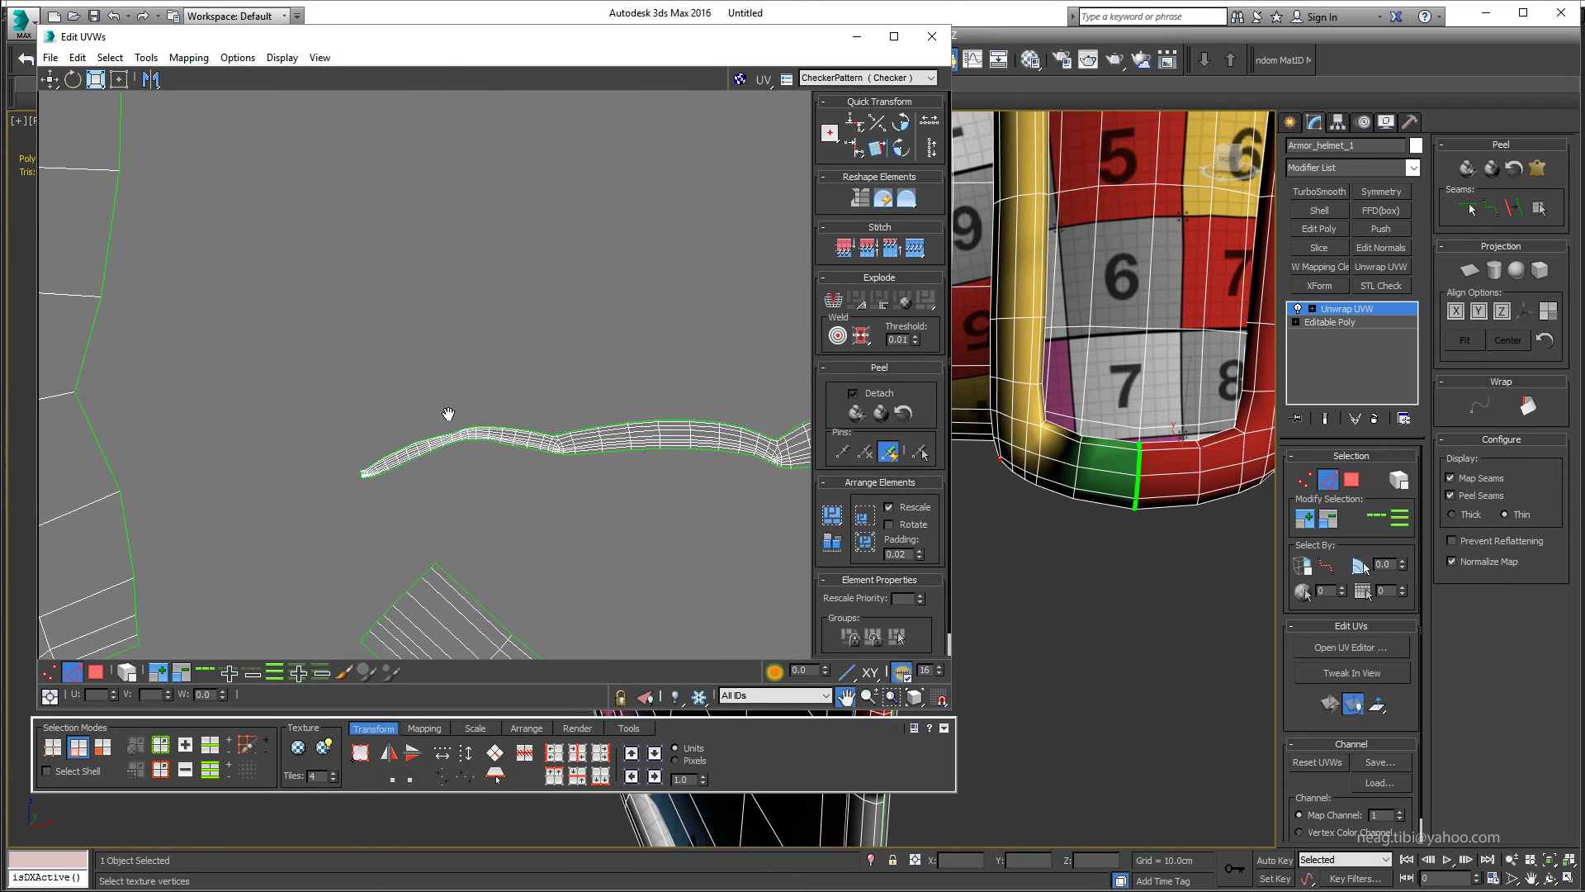
pyautogui.scroll(5, 496, 421)
pyautogui.scroll(-3, 483, 450)
pyautogui.scroll(-2, 397, 495)
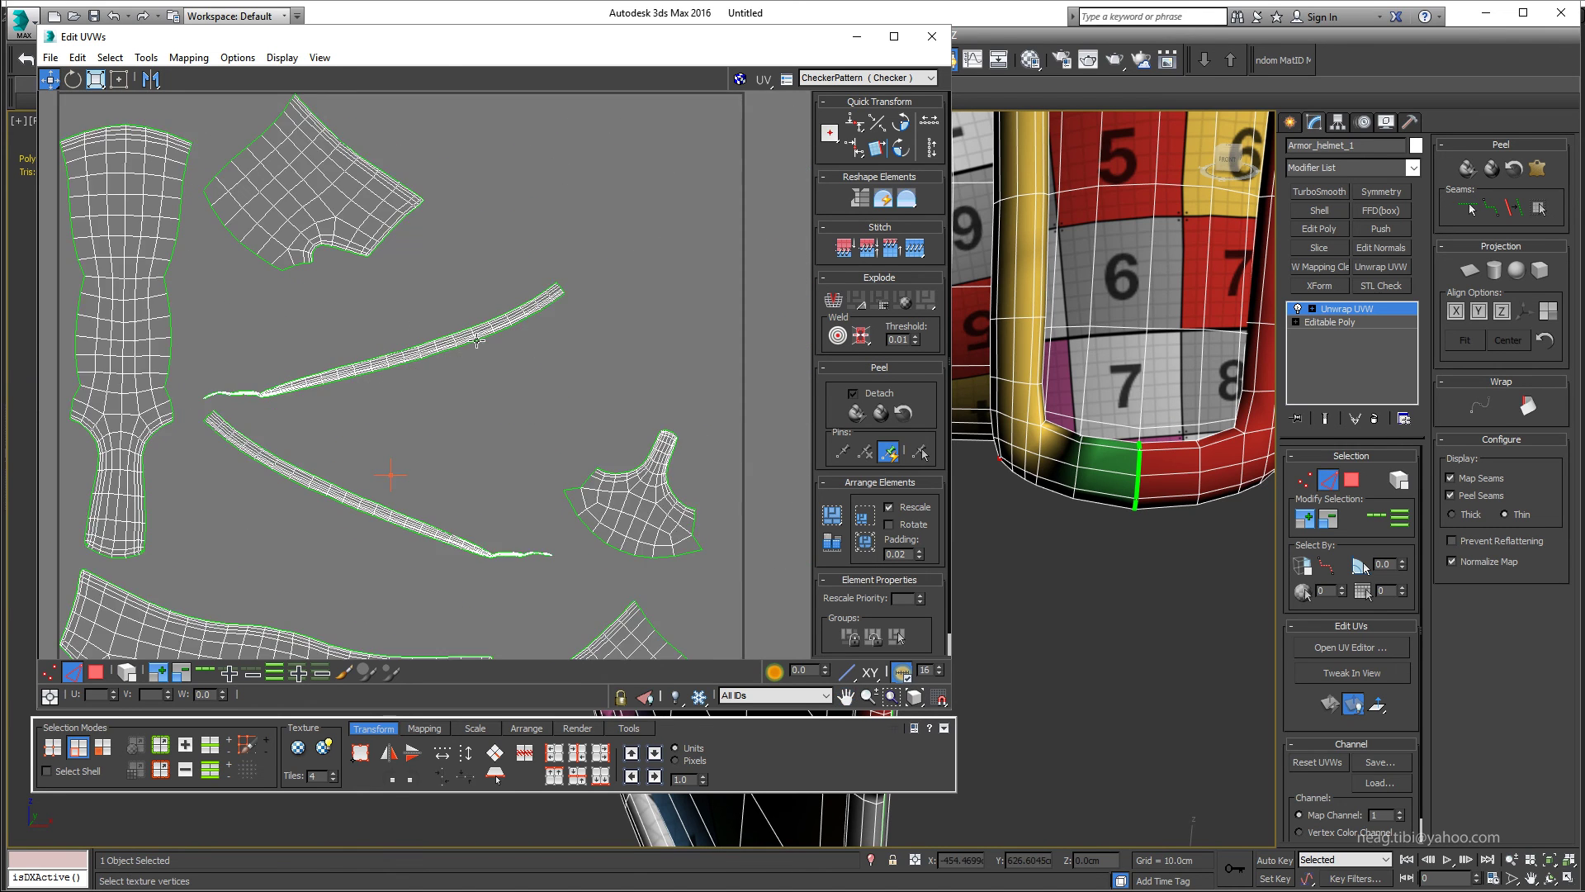
pyautogui.scroll(-1, 308, 533)
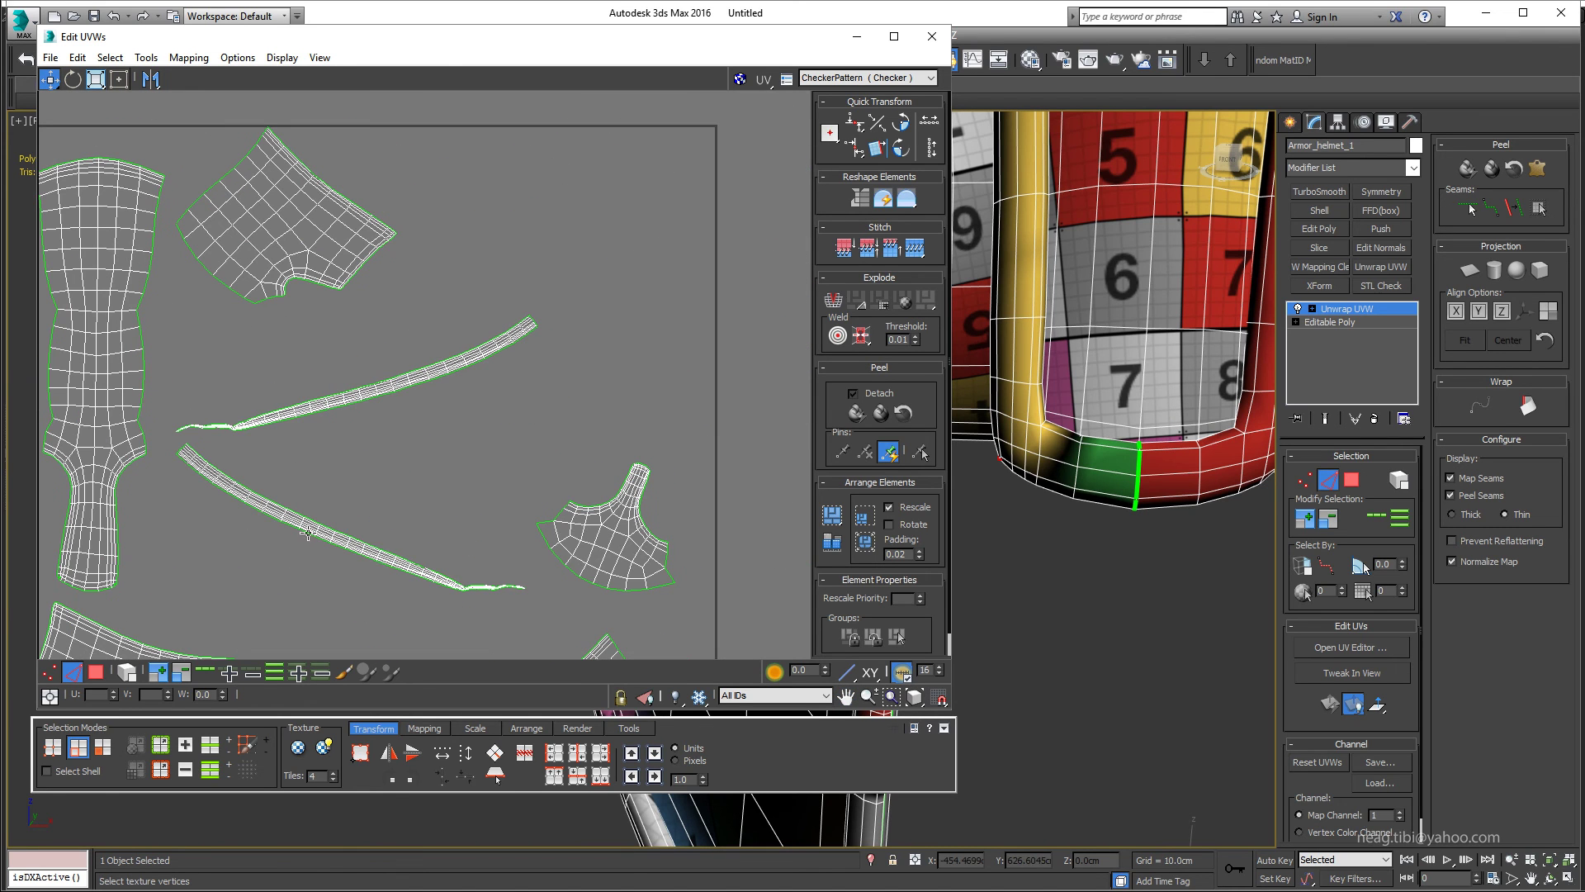
pyautogui.click(837, 520)
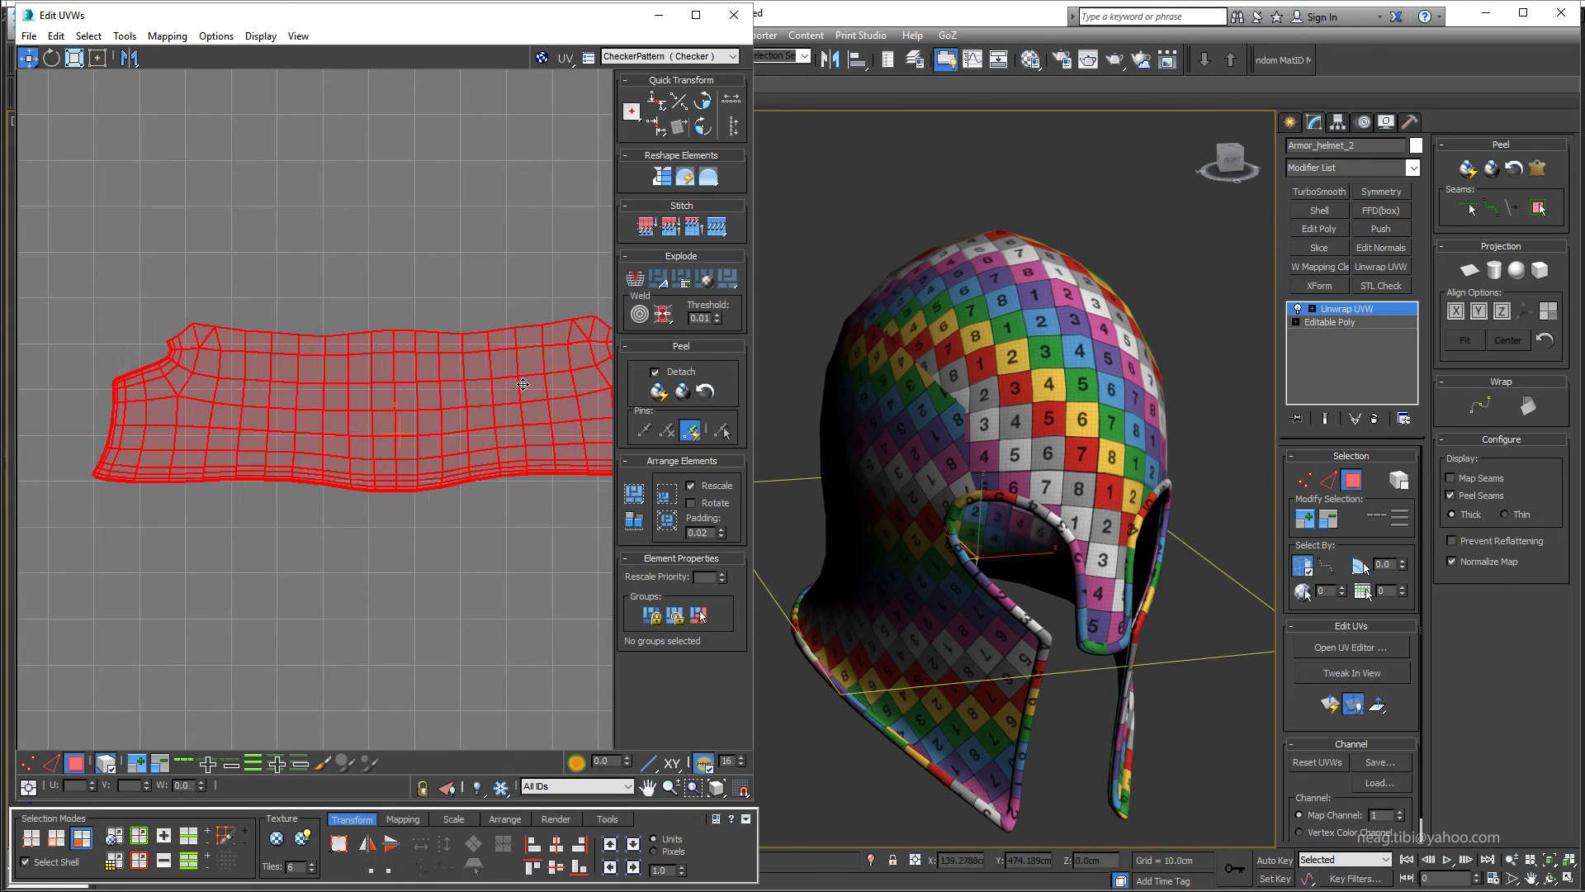
# - Rotate the strip UV shell slightly to level it
pyautogui.scroll(3, 443, 405)
pyautogui.scroll(2, 443, 405)
pyautogui.press('e')
pyautogui.moveTo(442, 498); pyautogui.dragTo(446, 494)
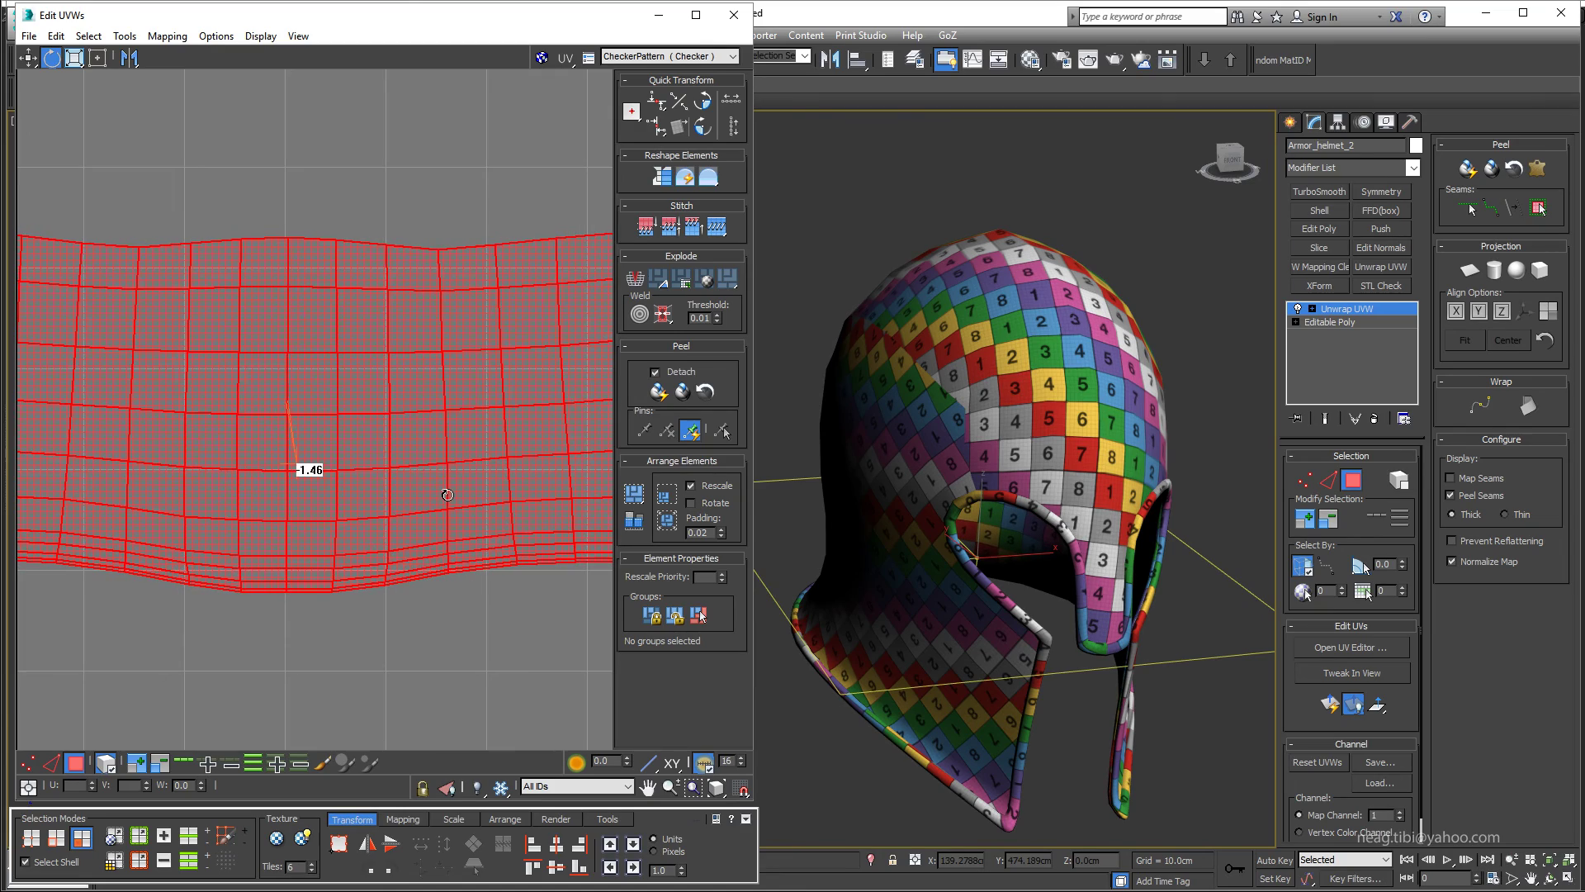
pyautogui.press('w')
pyautogui.scroll(3, 455, 537)
pyautogui.scroll(-5, 486, 533)
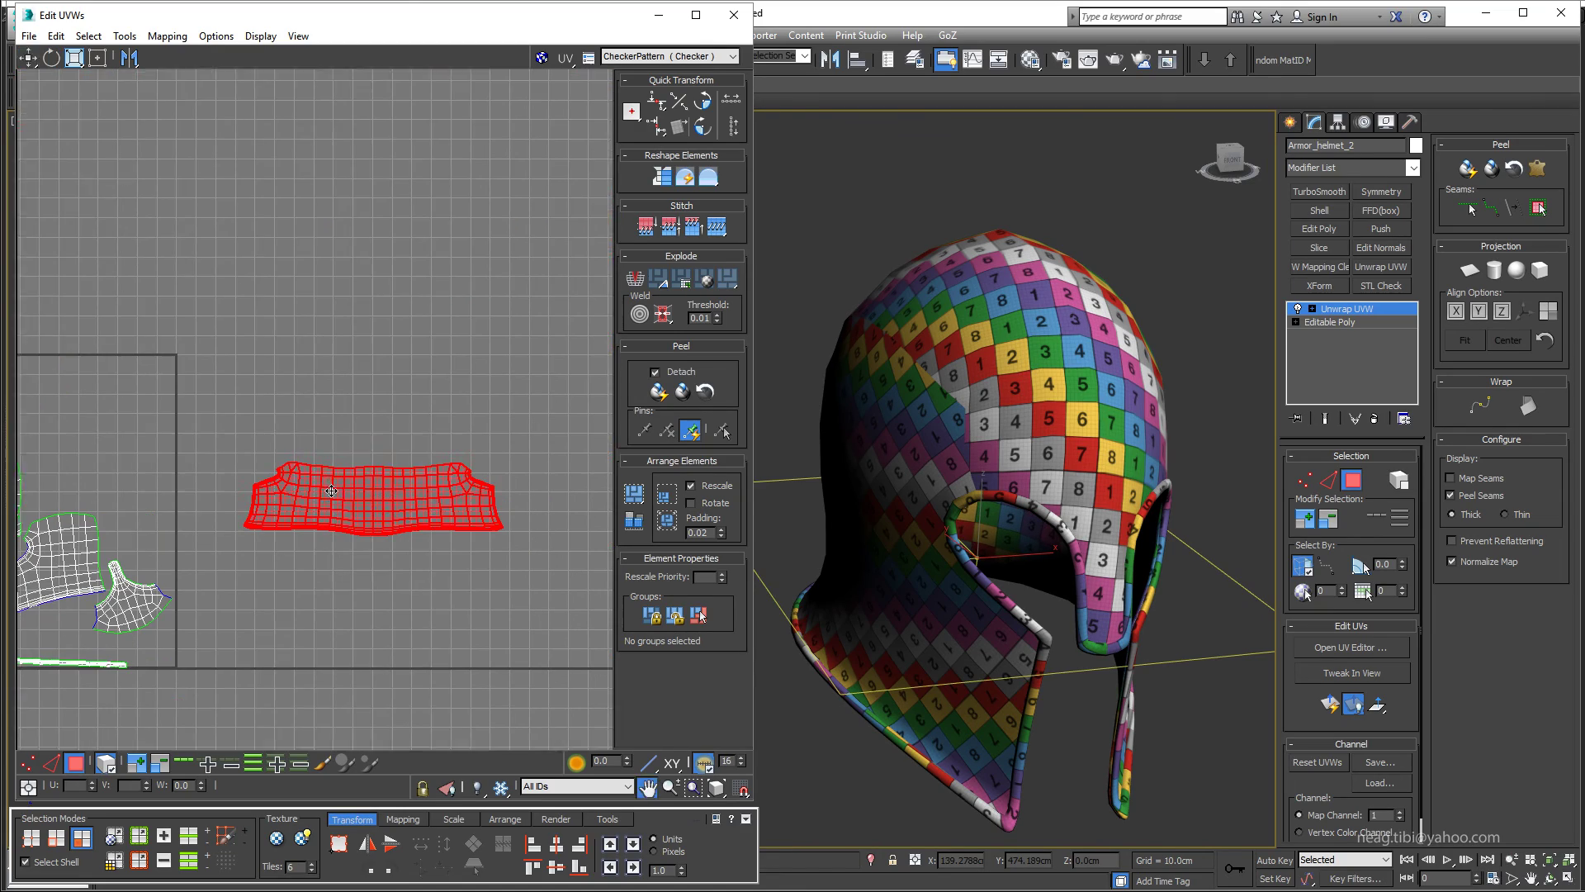
# - Rotate the small side shell about eight degrees and place the left shell over its match
pyautogui.keyDown('alt'); pyautogui.moveTo(826, 483); pyautogui.dragTo(1198, 483, button='middle'); pyautogui.keyUp('alt')
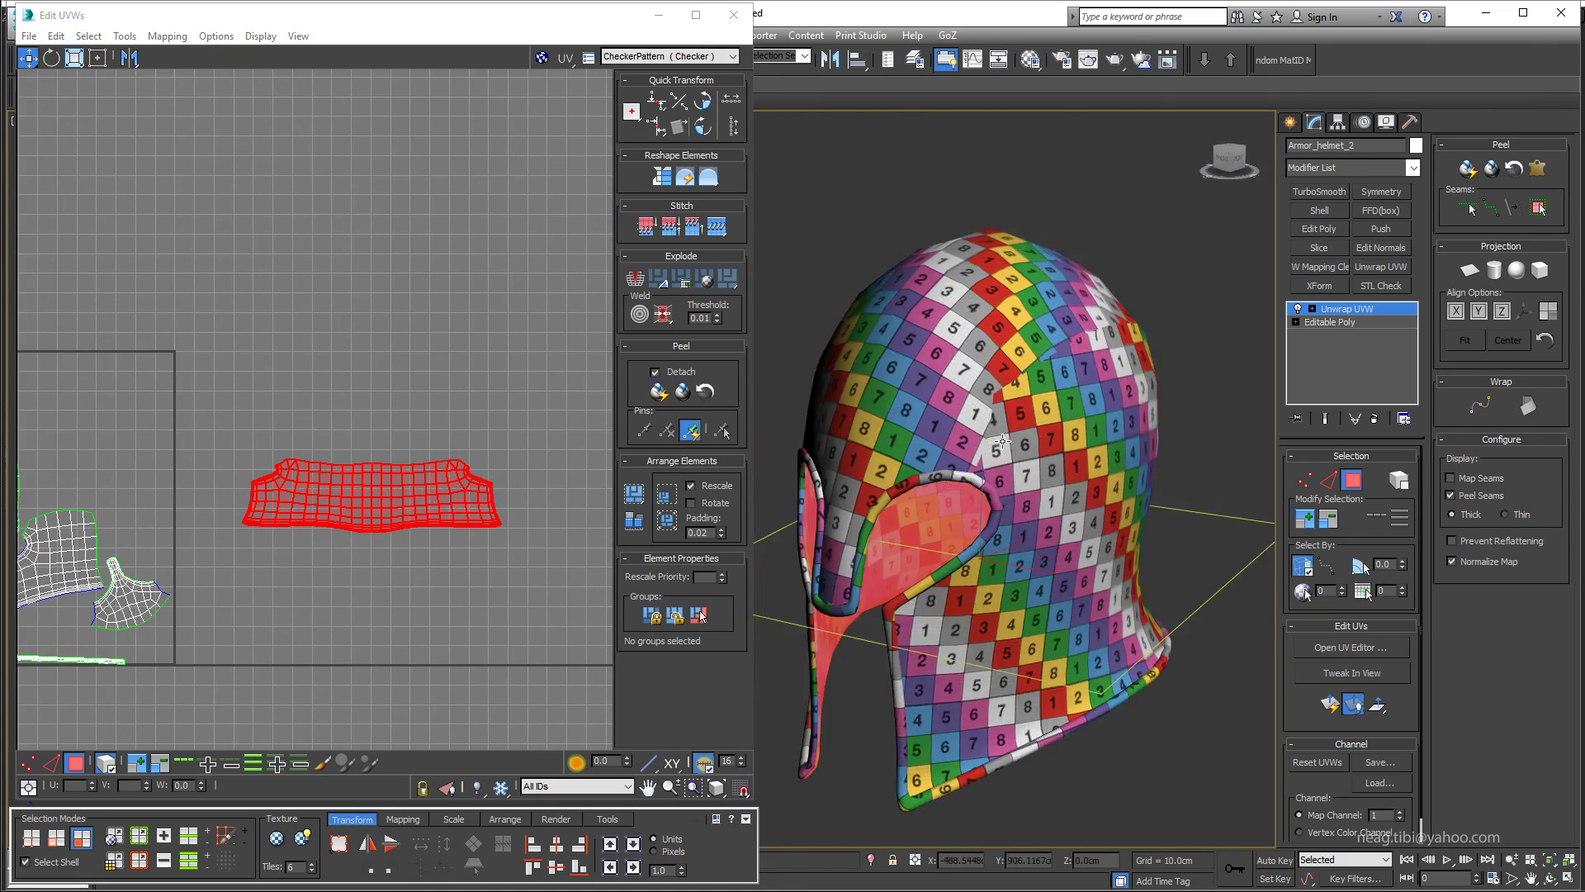
pyautogui.scroll(-5, 462, 430)
pyautogui.scroll(3, 297, 454)
pyautogui.click(409, 528)
pyautogui.scroll(5, 405, 538)
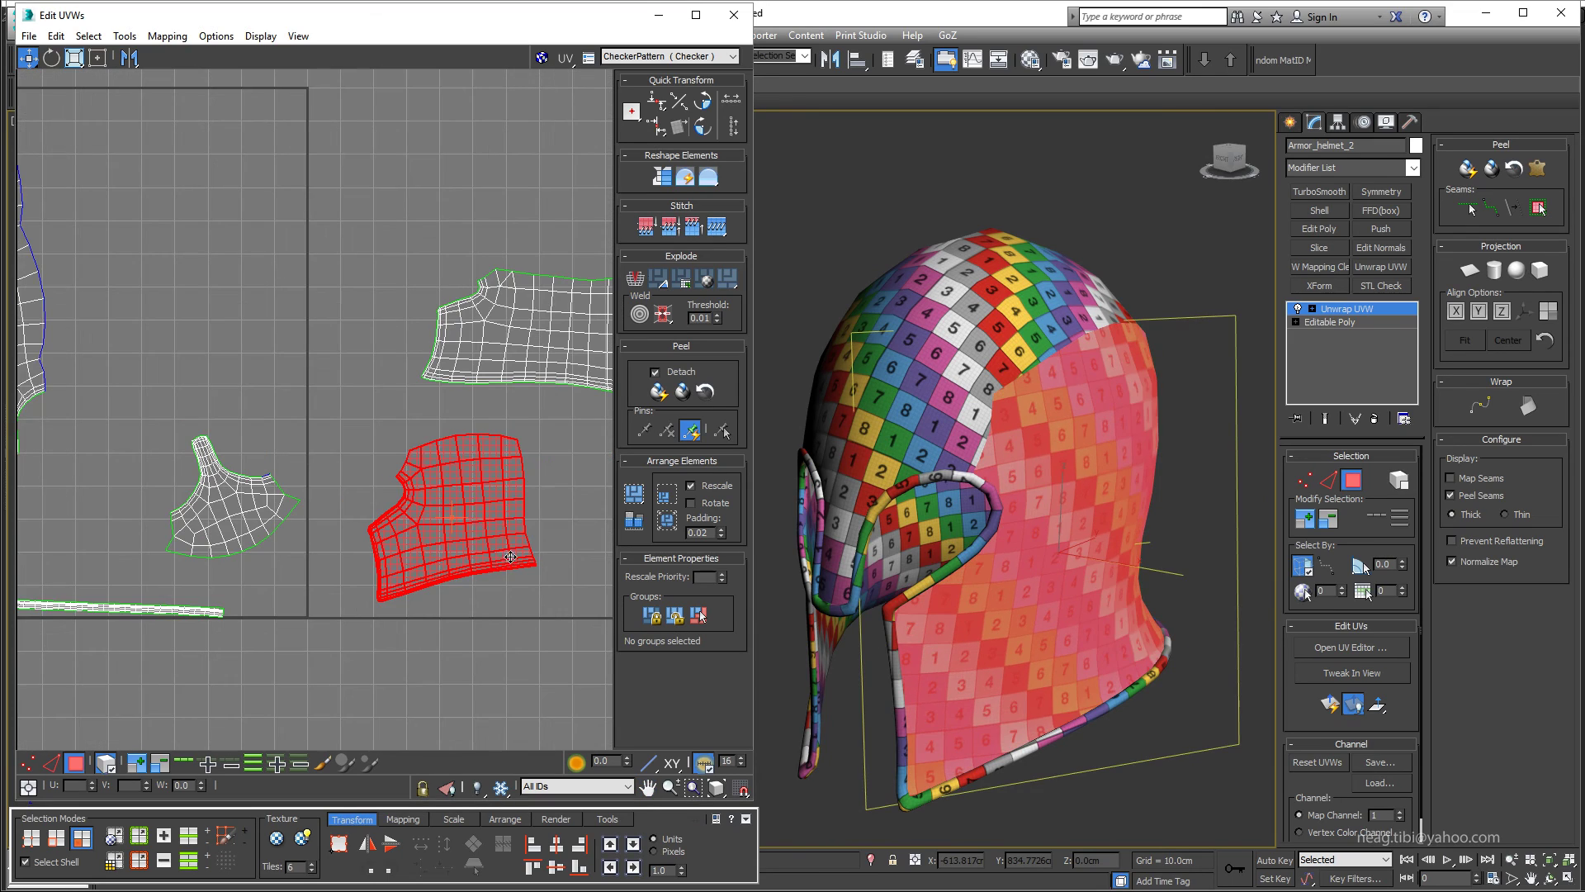
pyautogui.moveTo(948, 558)
pyautogui.keyDown('alt'); pyautogui.mouseDown(button='middle')
pyautogui.moveTo(938, 604)
pyautogui.moveTo(974, 607)
pyautogui.mouseUp(button='middle'); pyautogui.keyUp('alt')
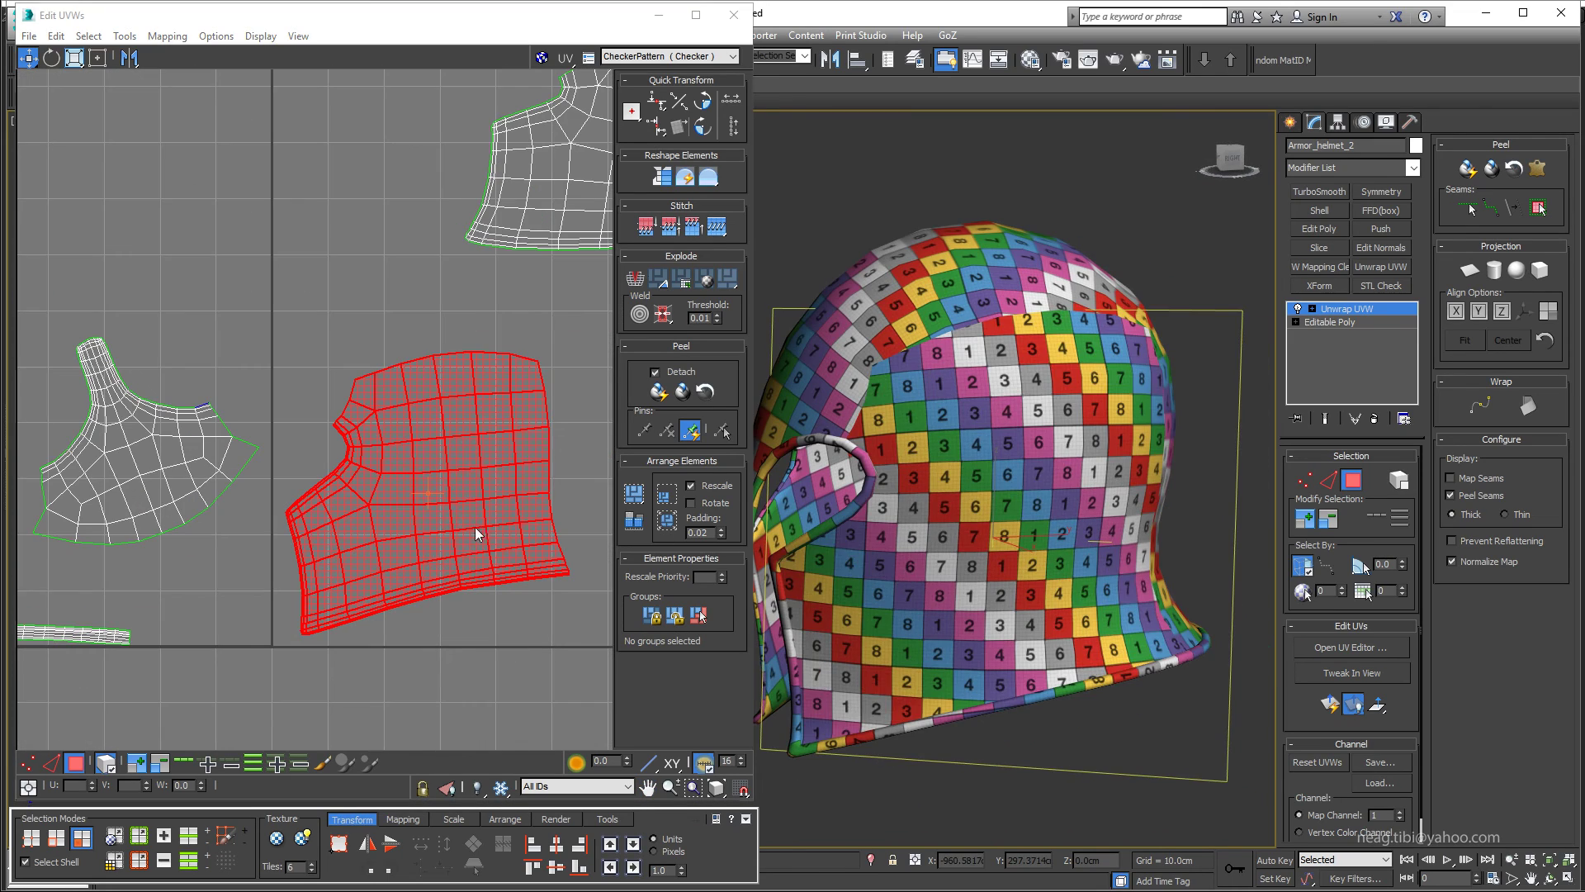
pyautogui.press('e')
pyautogui.moveTo(474, 527); pyautogui.dragTo(529, 578)
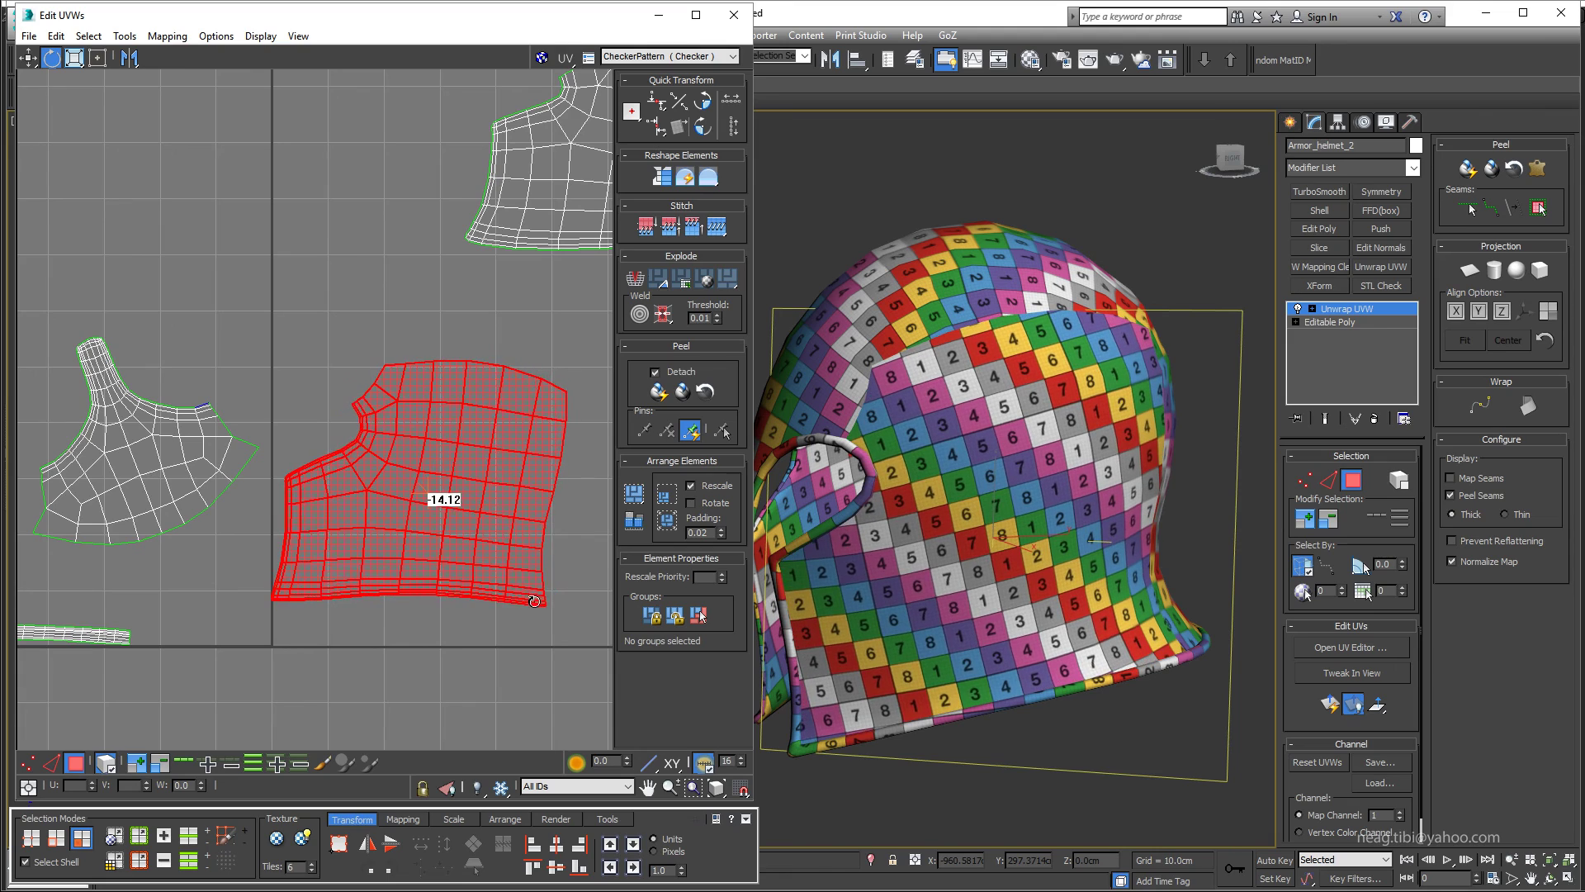
pyautogui.press('w')
pyautogui.scroll(-5, 345, 547)
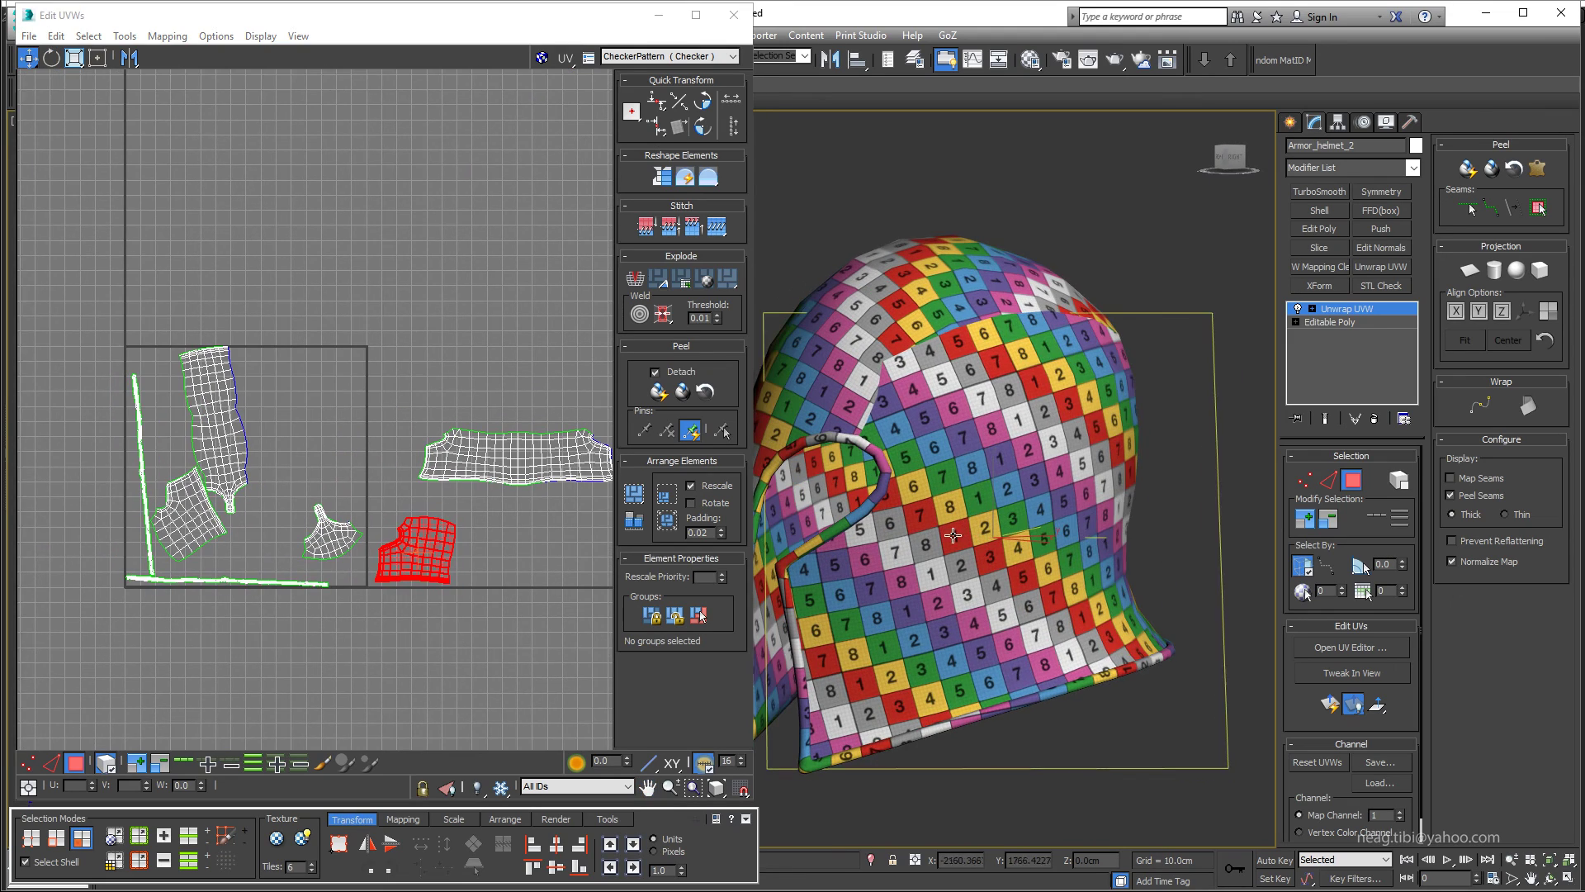
pyautogui.moveTo(194, 508); pyautogui.dragTo(444, 535)
# - Rotate the red shell and line it up on the white shell's outline
pyautogui.keyDown('alt'); pyautogui.moveTo(1032, 578); pyautogui.dragTo(949, 578, button='middle'); pyautogui.keyUp('alt')
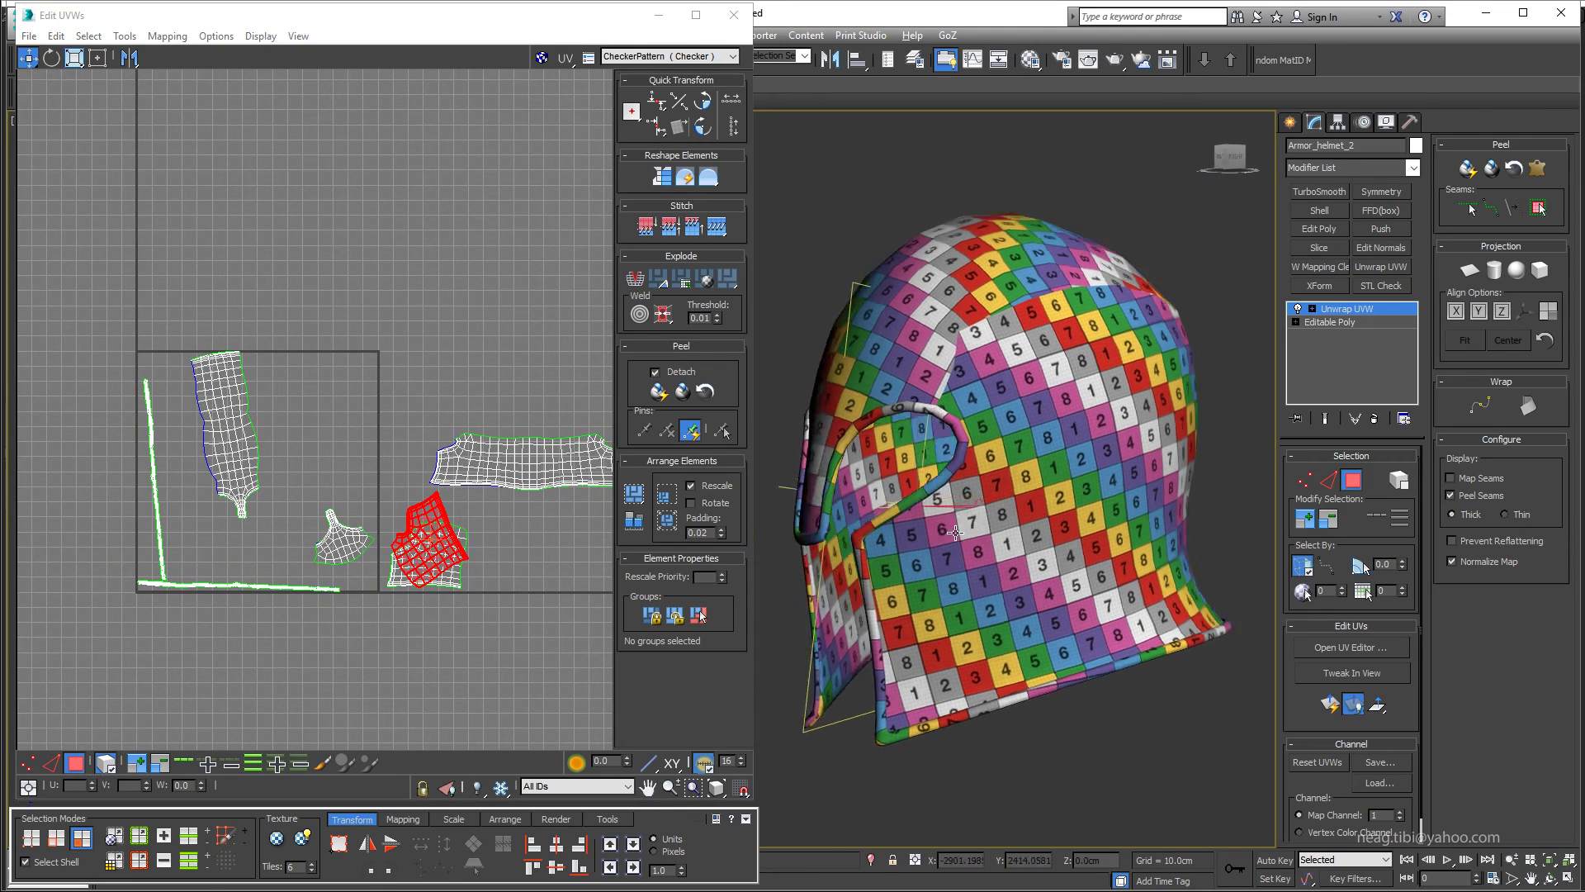
pyautogui.scroll(3, 372, 540)
pyautogui.press('e')
pyautogui.moveTo(495, 529)
pyautogui.mouseDown()
pyautogui.moveTo(561, 584)
pyautogui.moveTo(537, 562)
pyautogui.mouseUp()
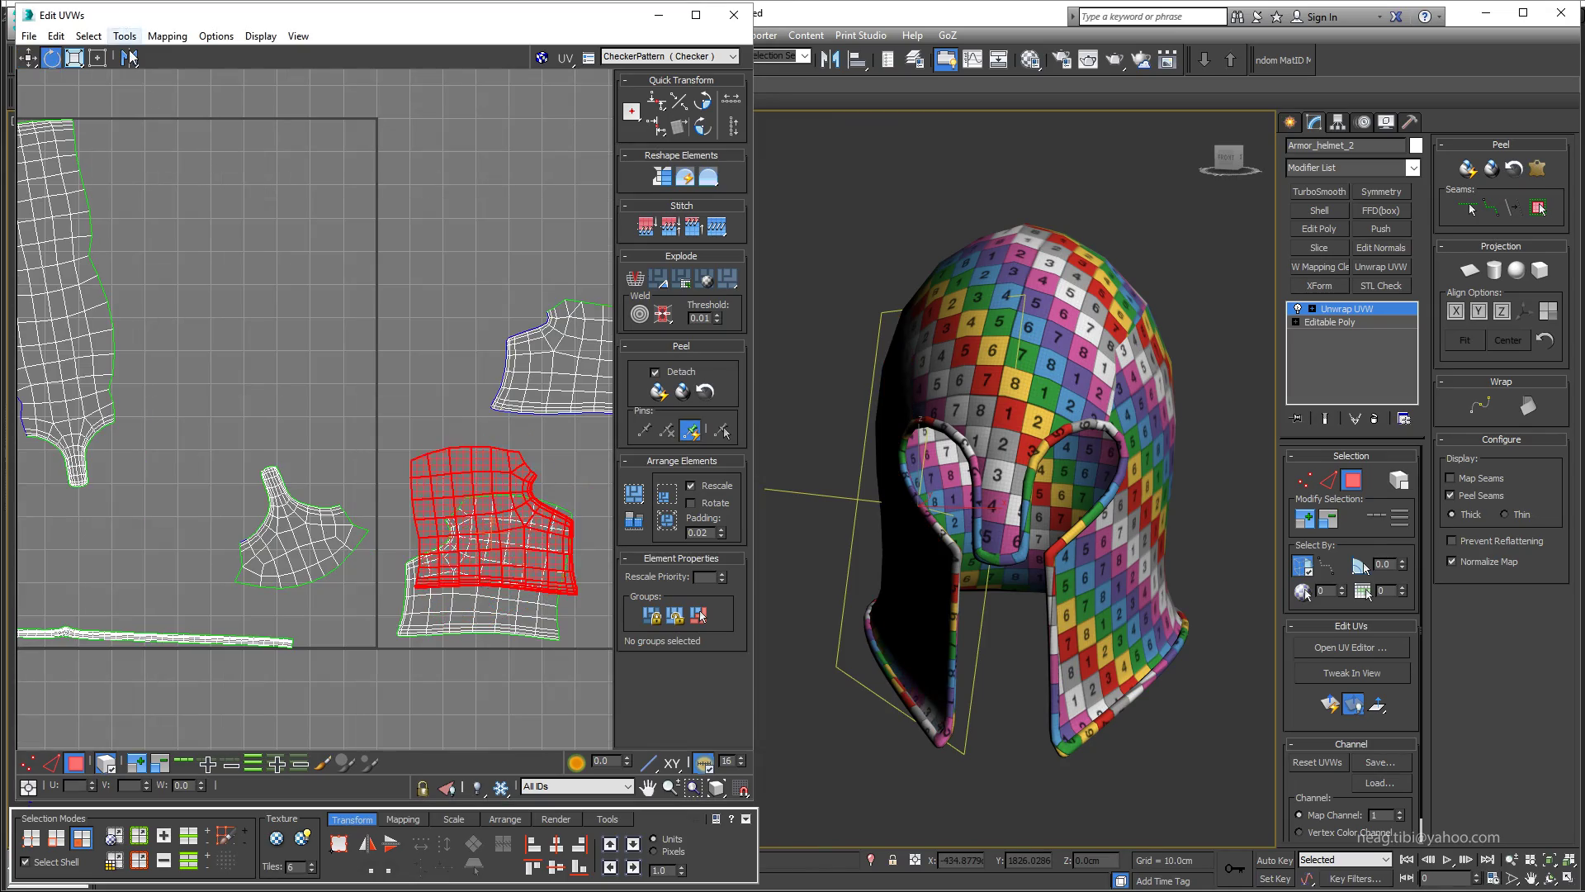
pyautogui.scroll(3, 495, 511)
pyautogui.scroll(2, 495, 509)
pyautogui.moveTo(495, 510); pyautogui.dragTo(487, 505)
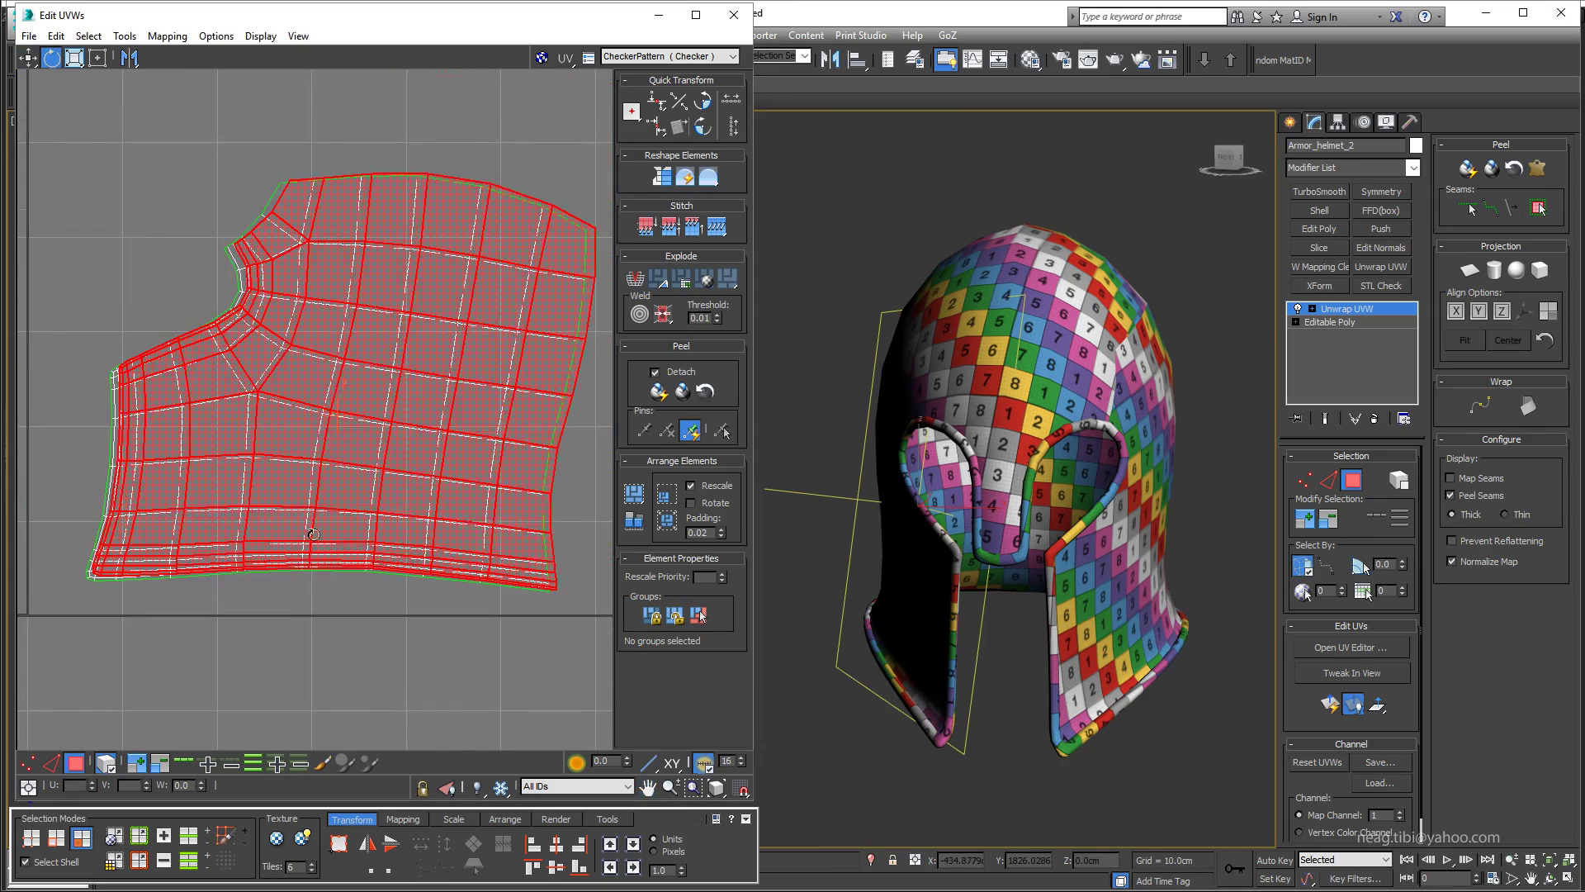
pyautogui.scroll(3, 413, 463)
pyautogui.moveTo(371, 446); pyautogui.dragTo(344, 426, button='middle')
pyautogui.scroll(-3, 345, 426)
pyautogui.scroll(3, 344, 426)
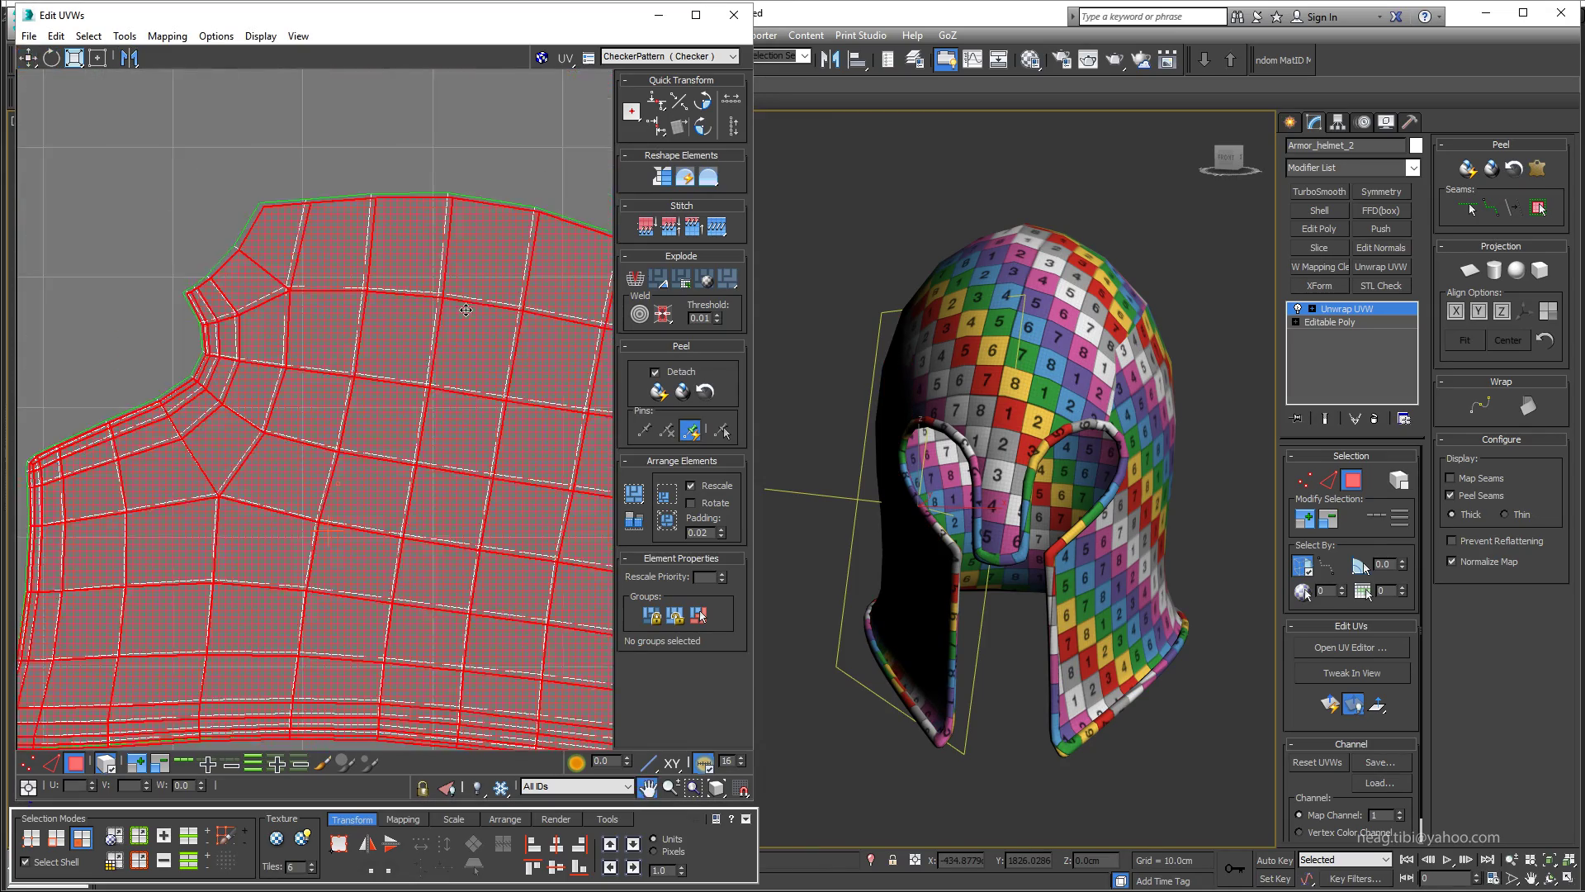
# - Move the selected shell off the shell it overlaps
pyautogui.press('w')
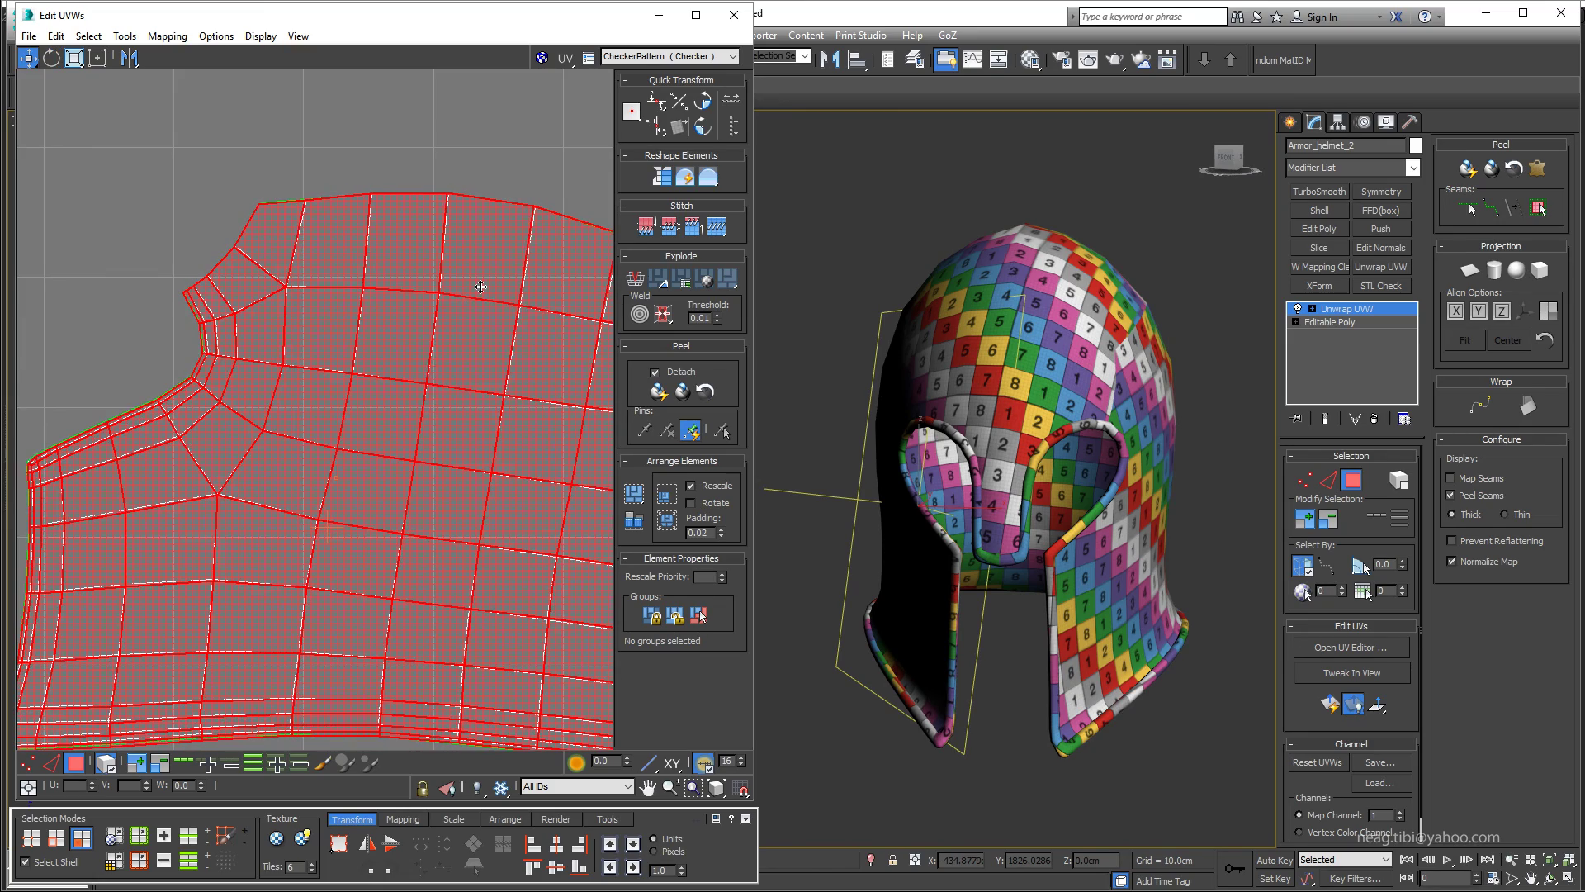
pyautogui.scroll(3, 339, 488)
pyautogui.scroll(2, 332, 563)
pyautogui.scroll(-4, 332, 563)
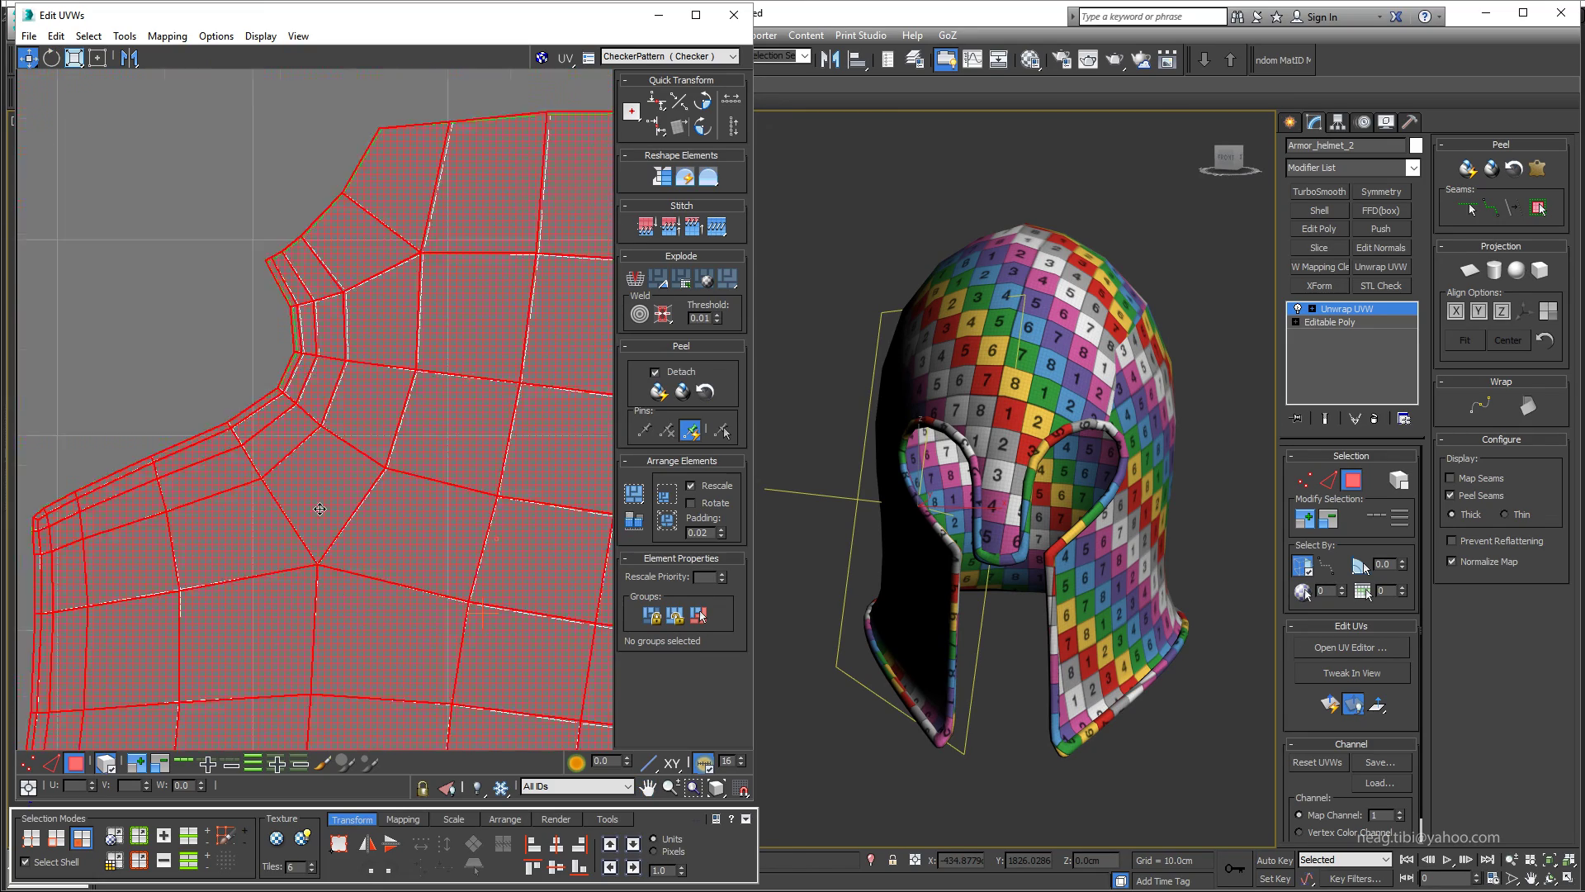
pyautogui.scroll(3, 330, 413)
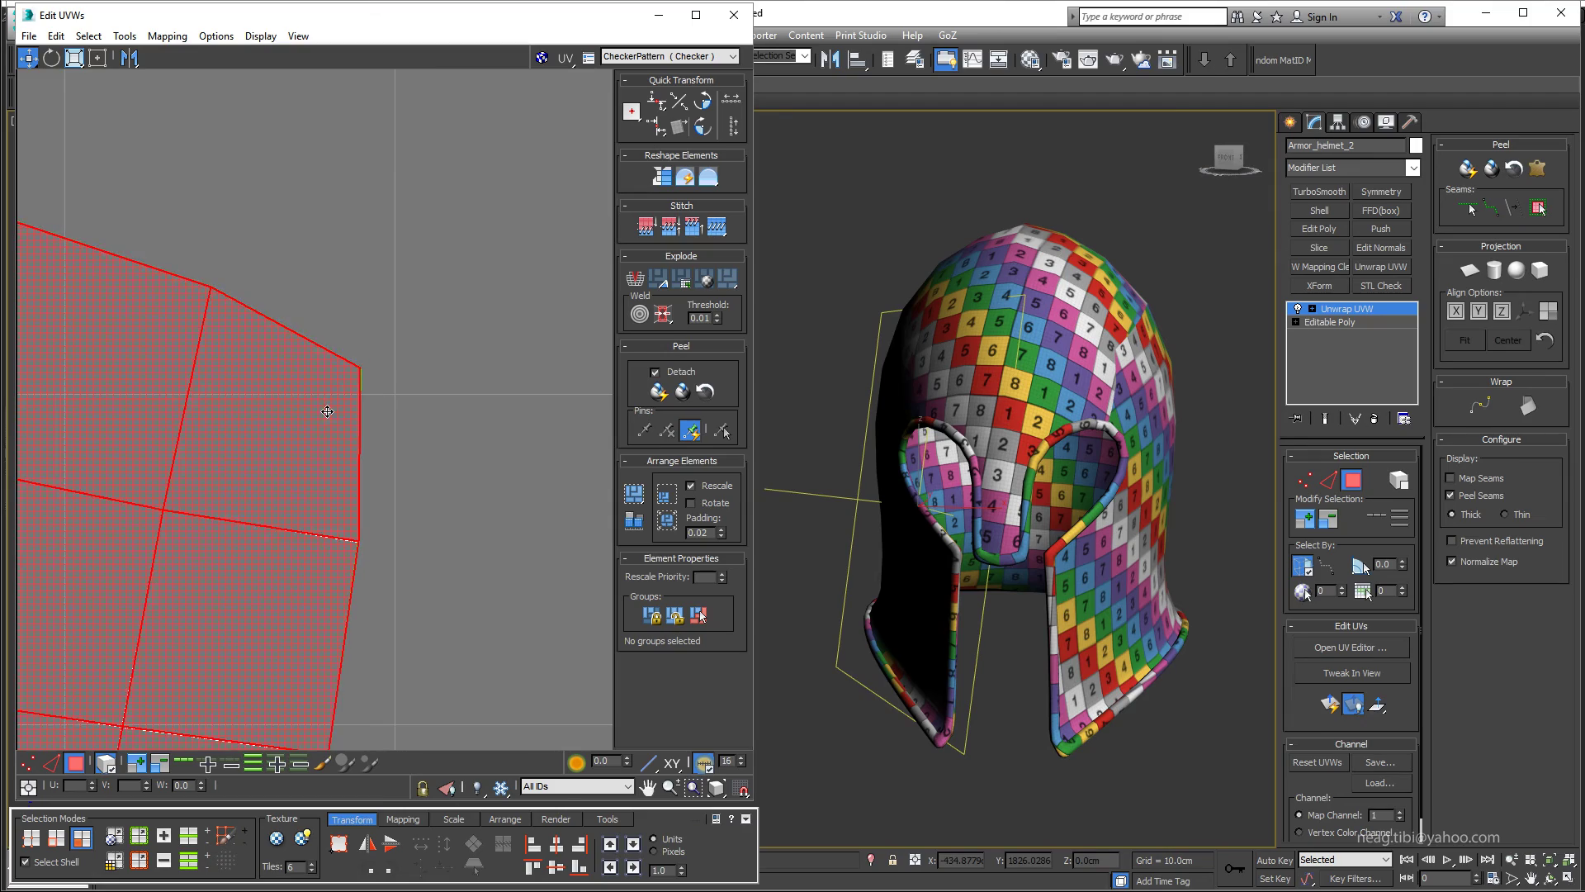
pyautogui.scroll(-3, 297, 454)
pyautogui.scroll(2, 311, 528)
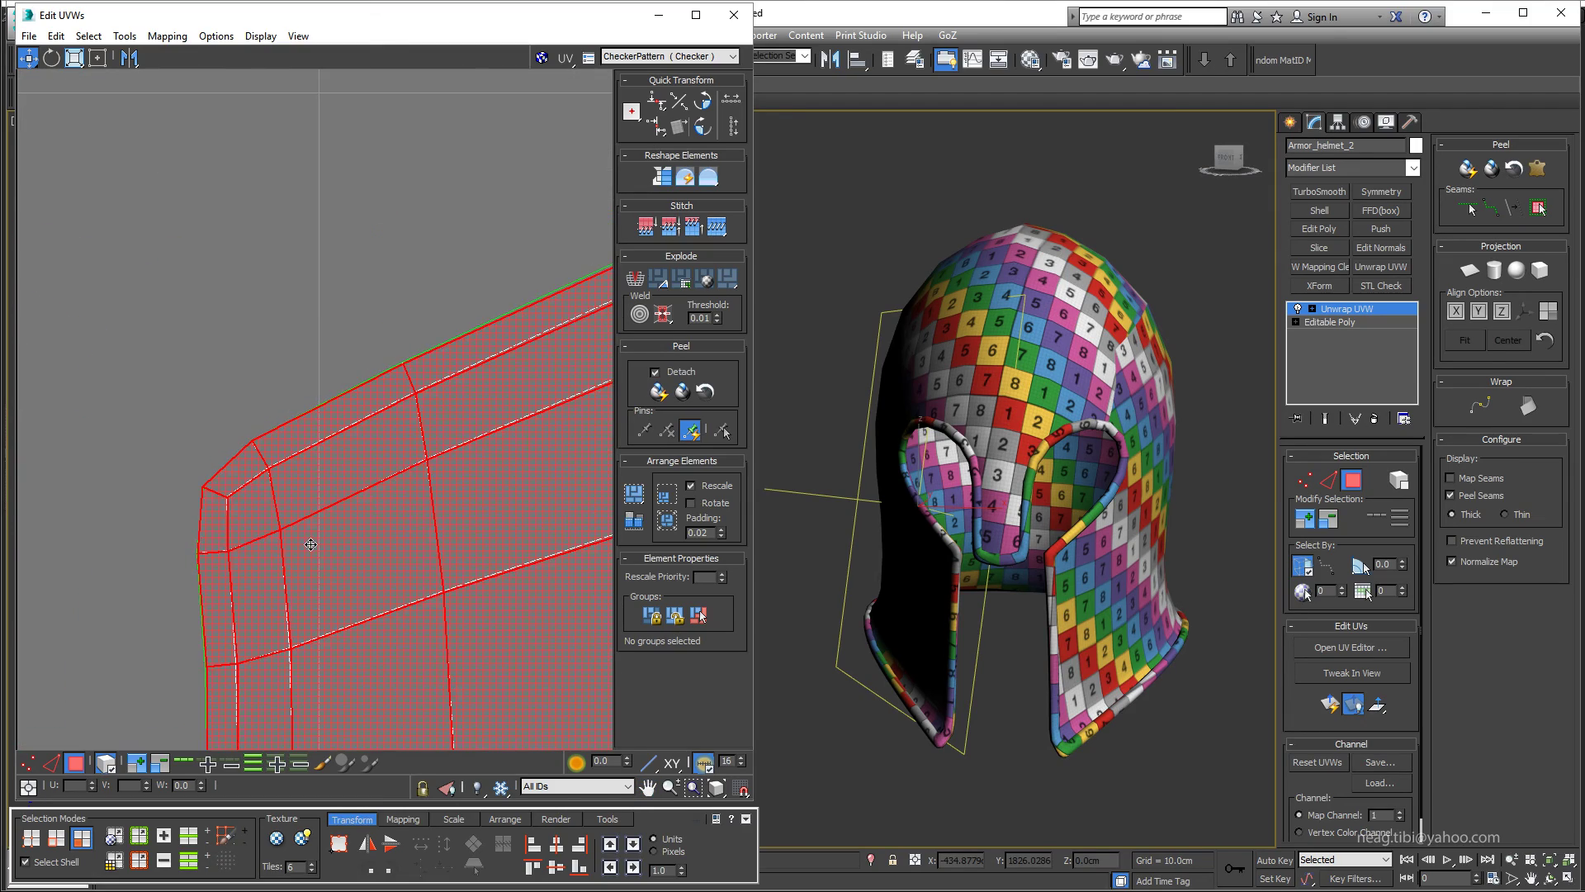
pyautogui.scroll(-2, 330, 454)
pyautogui.scroll(2, 355, 358)
pyautogui.scroll(2, 390, 357)
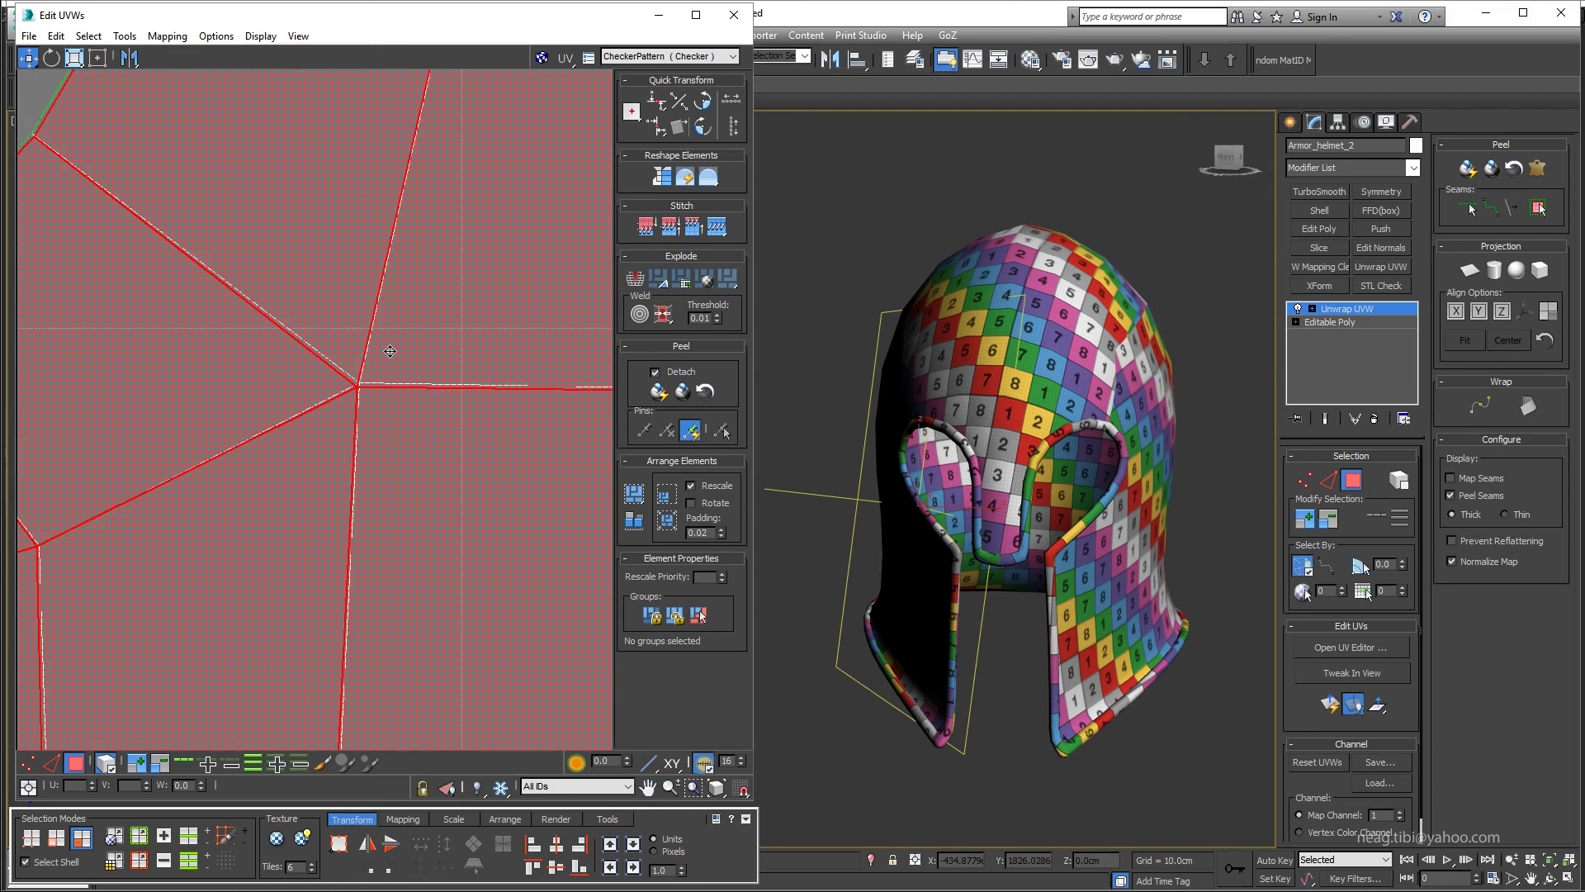
pyautogui.scroll(-2, 390, 358)
pyautogui.scroll(-3, 389, 358)
pyautogui.moveTo(1033, 479)
pyautogui.keyDown('alt'); pyautogui.mouseDown(button='middle')
pyautogui.moveTo(1132, 477)
pyautogui.moveTo(1099, 470)
pyautogui.mouseUp(button='middle'); pyautogui.keyUp('alt')
pyautogui.scroll(-2, 442, 434)
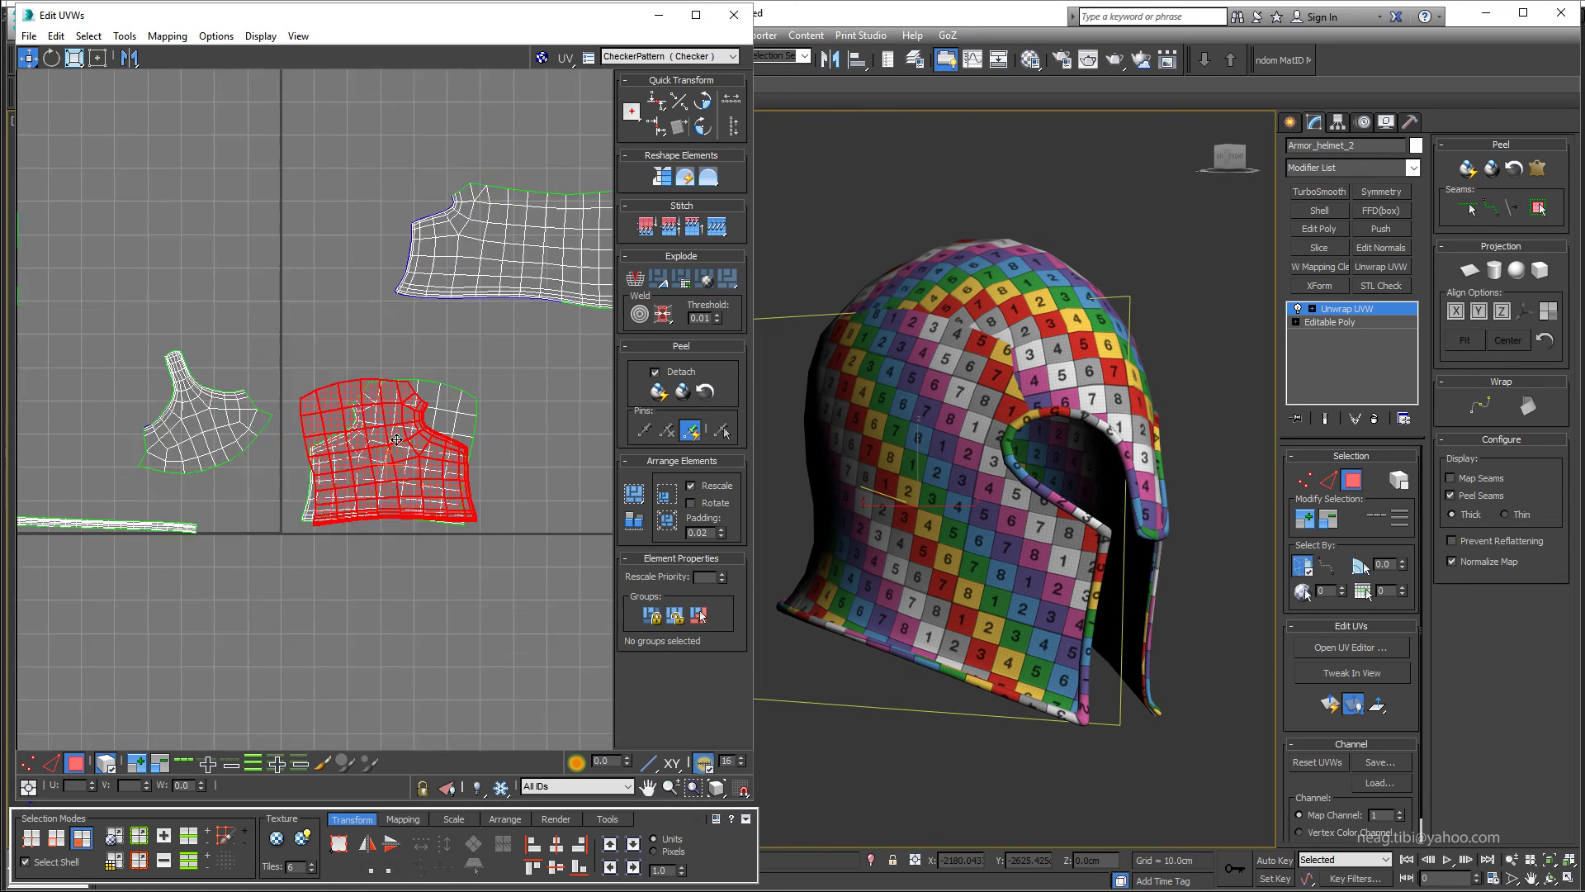
pyautogui.scroll(-2, 441, 433)
pyautogui.moveTo(441, 433); pyautogui.dragTo(585, 430)
# - Move the upper shell above the pair and the small shell, rotated, beside the large one
pyautogui.keyDown('ctrl'); pyautogui.click(388, 450); pyautogui.keyUp('ctrl')
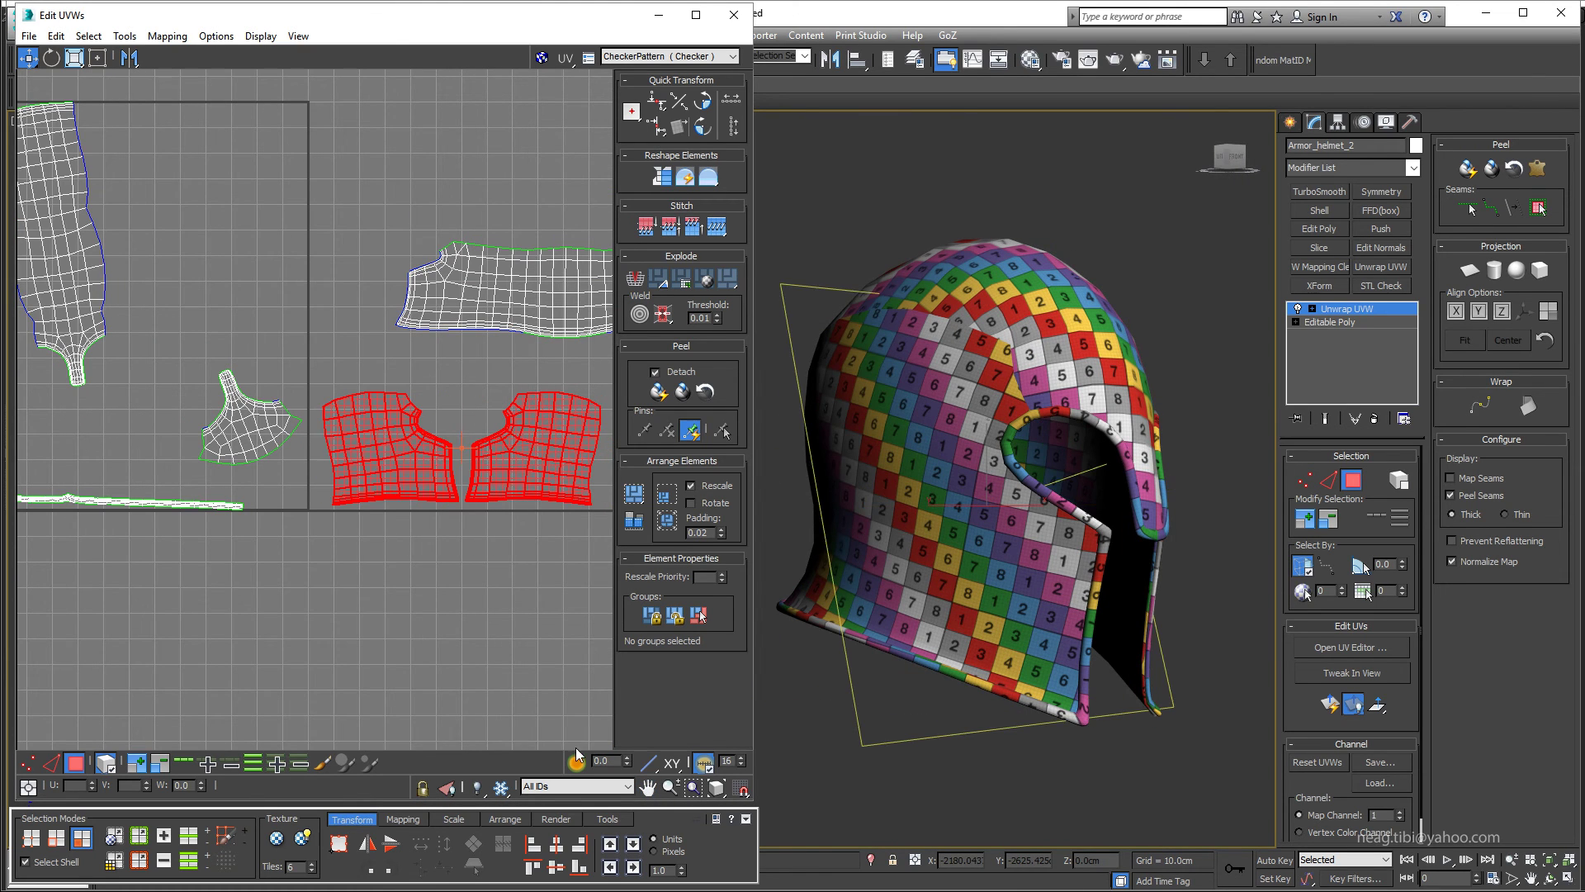
pyautogui.moveTo(462, 331); pyautogui.dragTo(429, 429, button='middle')
pyautogui.moveTo(478, 380); pyautogui.dragTo(352, 440)
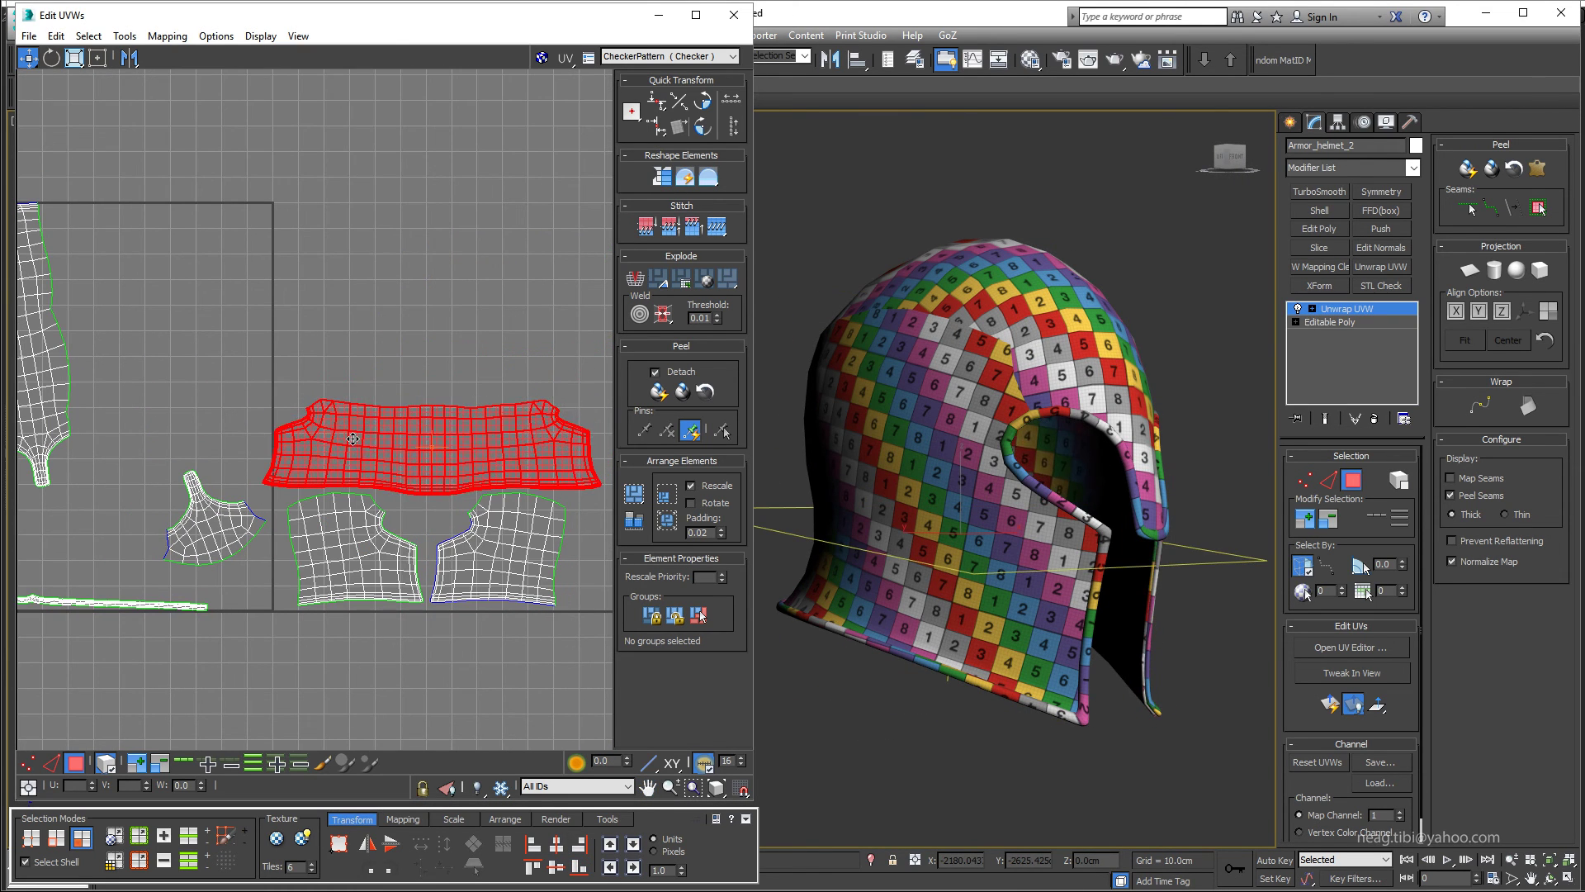
pyautogui.scroll(1, 223, 514)
pyautogui.moveTo(231, 514)
pyautogui.mouseDown()
pyautogui.moveTo(437, 524)
pyautogui.moveTo(462, 430)
pyautogui.mouseUp()
pyautogui.scroll(2, 437, 524)
pyautogui.press('e')
pyautogui.press('w')
pyautogui.moveTo(495, 462); pyautogui.dragTo(404, 289, button='middle')
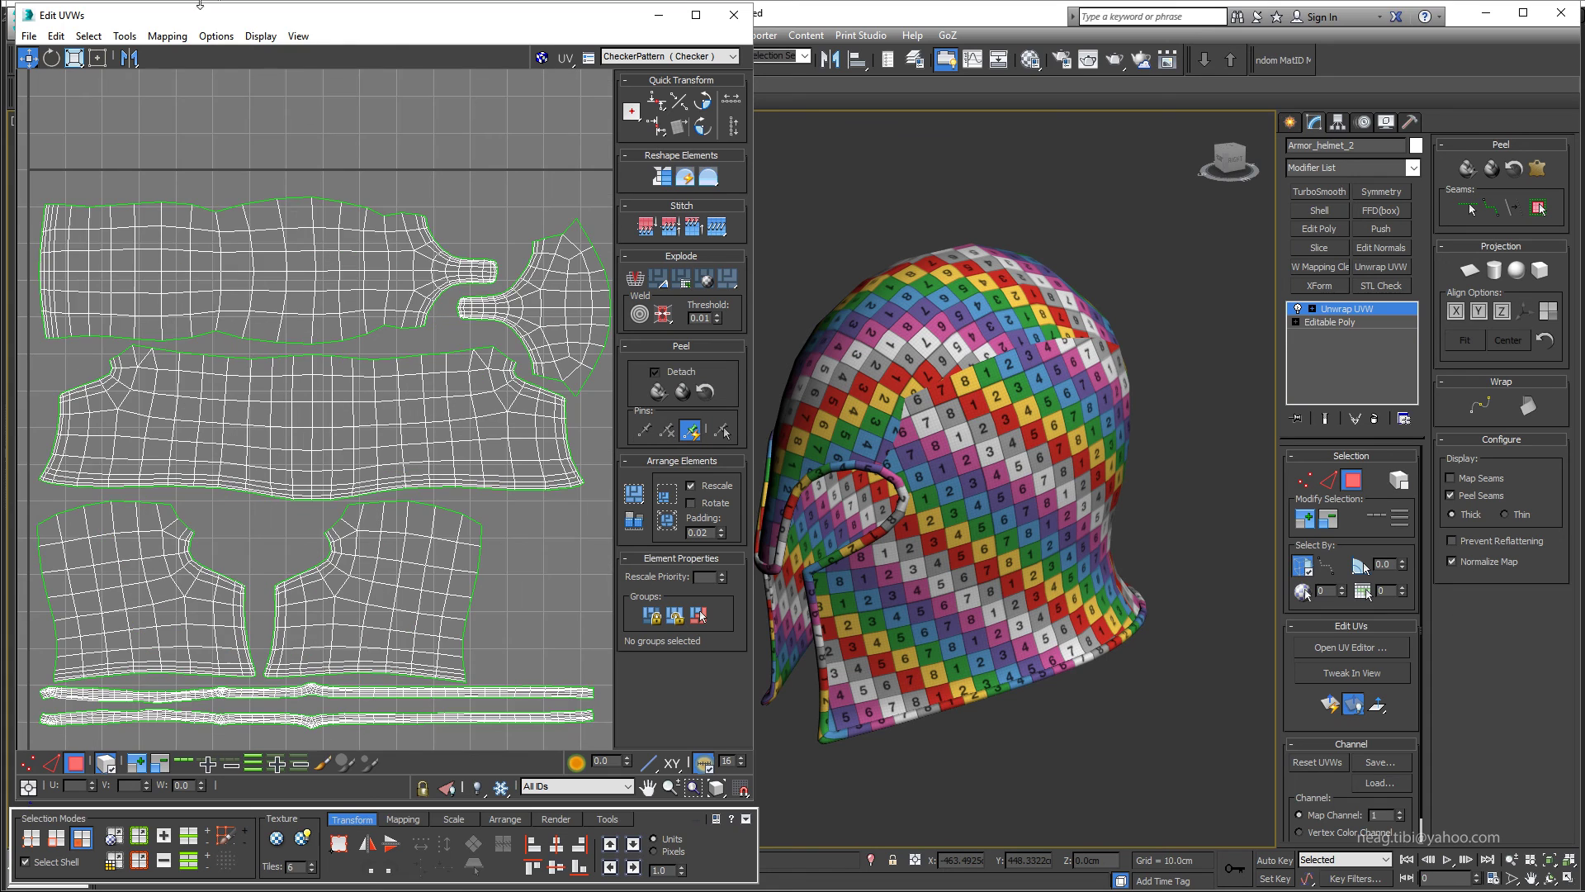
# - Check each shell's mapping on the helmet: right, upper-left, lower pair and rim strips
pyautogui.scroll(-2, 330, 190)
pyautogui.click(492, 257)
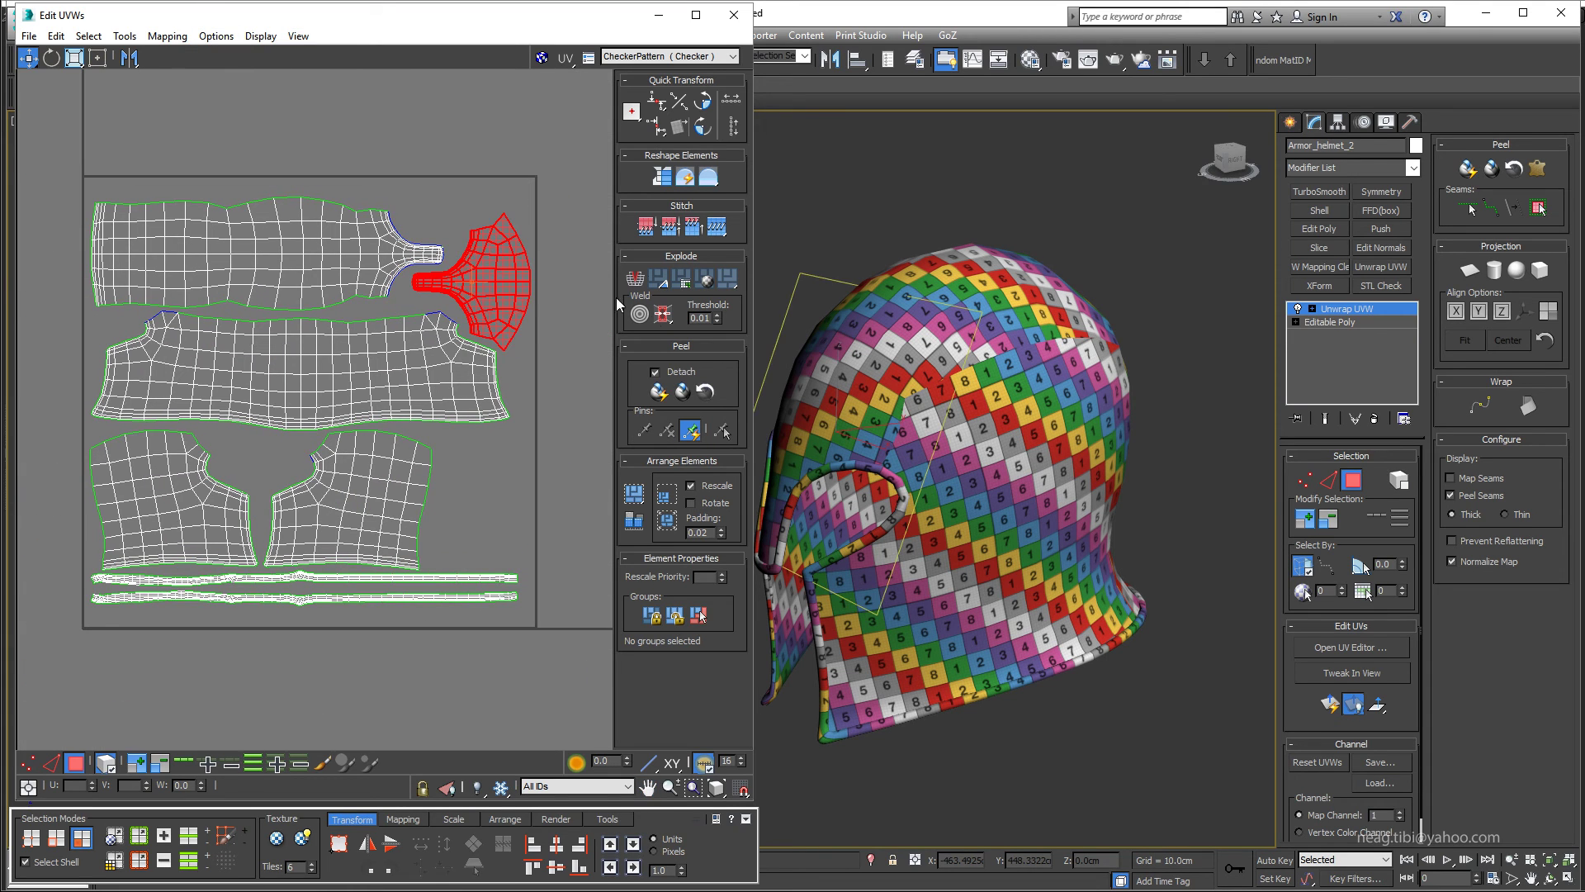
pyautogui.moveTo(859, 388)
pyautogui.keyDown('alt'); pyautogui.mouseDown(button='middle')
pyautogui.moveTo(918, 397)
pyautogui.moveTo(875, 396)
pyautogui.mouseUp(button='middle'); pyautogui.keyUp('alt')
pyautogui.click(339, 246)
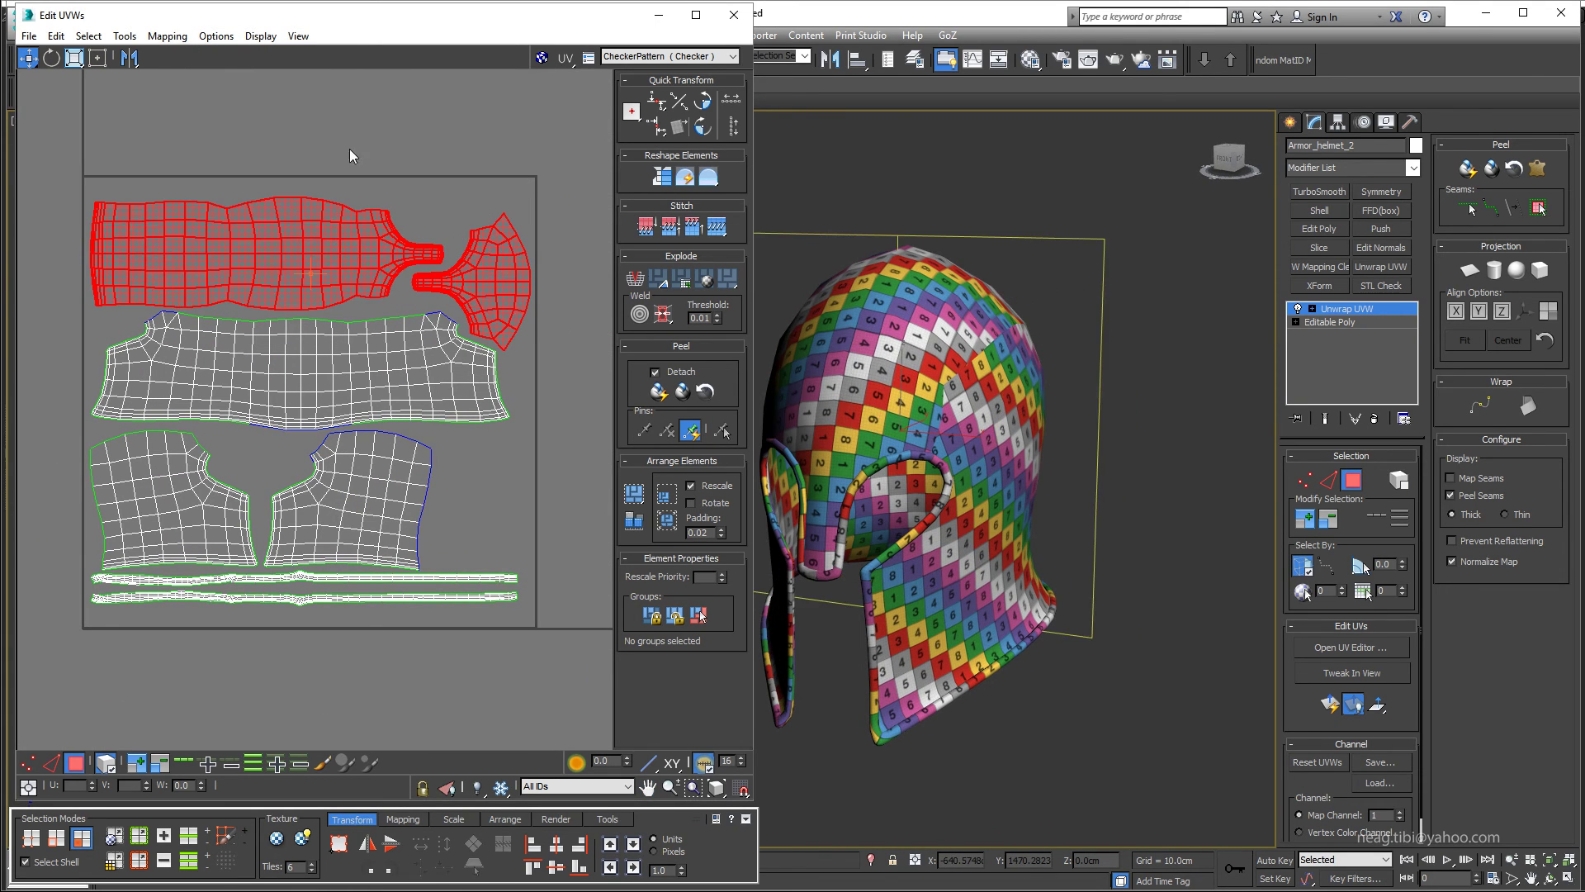
pyautogui.keyDown('alt'); pyautogui.moveTo(857, 335); pyautogui.dragTo(925, 388, button='middle'); pyautogui.keyUp('alt')
pyautogui.click(346, 496)
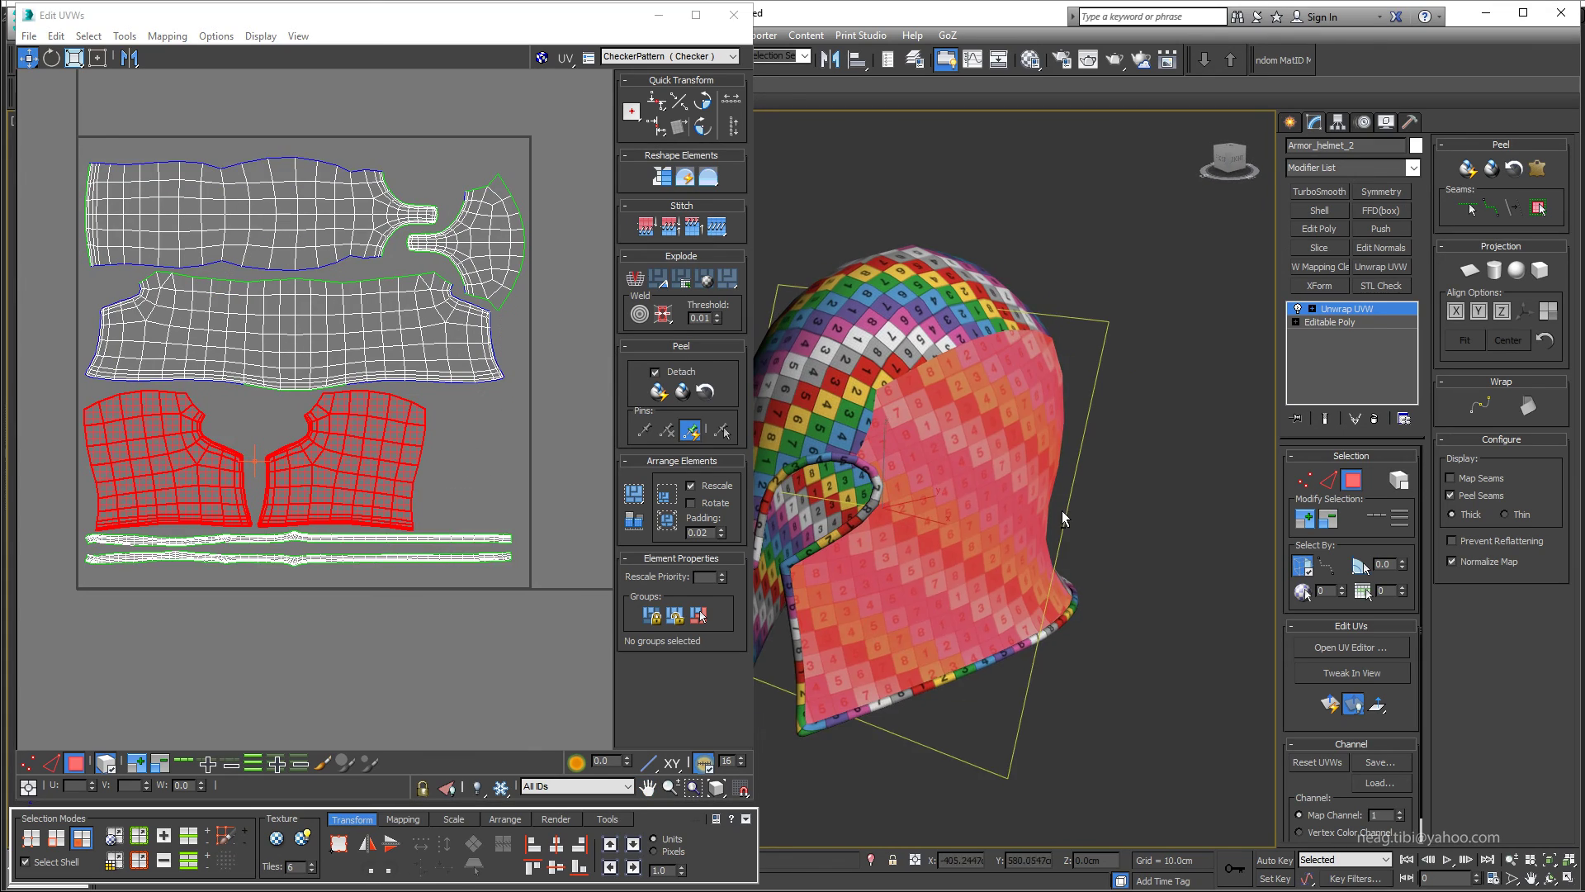
pyautogui.click(298, 547)
pyautogui.moveTo(925, 496)
pyautogui.keyDown('alt'); pyautogui.mouseDown(button='middle')
pyautogui.moveTo(1018, 594)
pyautogui.moveTo(950, 578)
pyautogui.mouseUp(button='middle'); pyautogui.keyUp('alt')
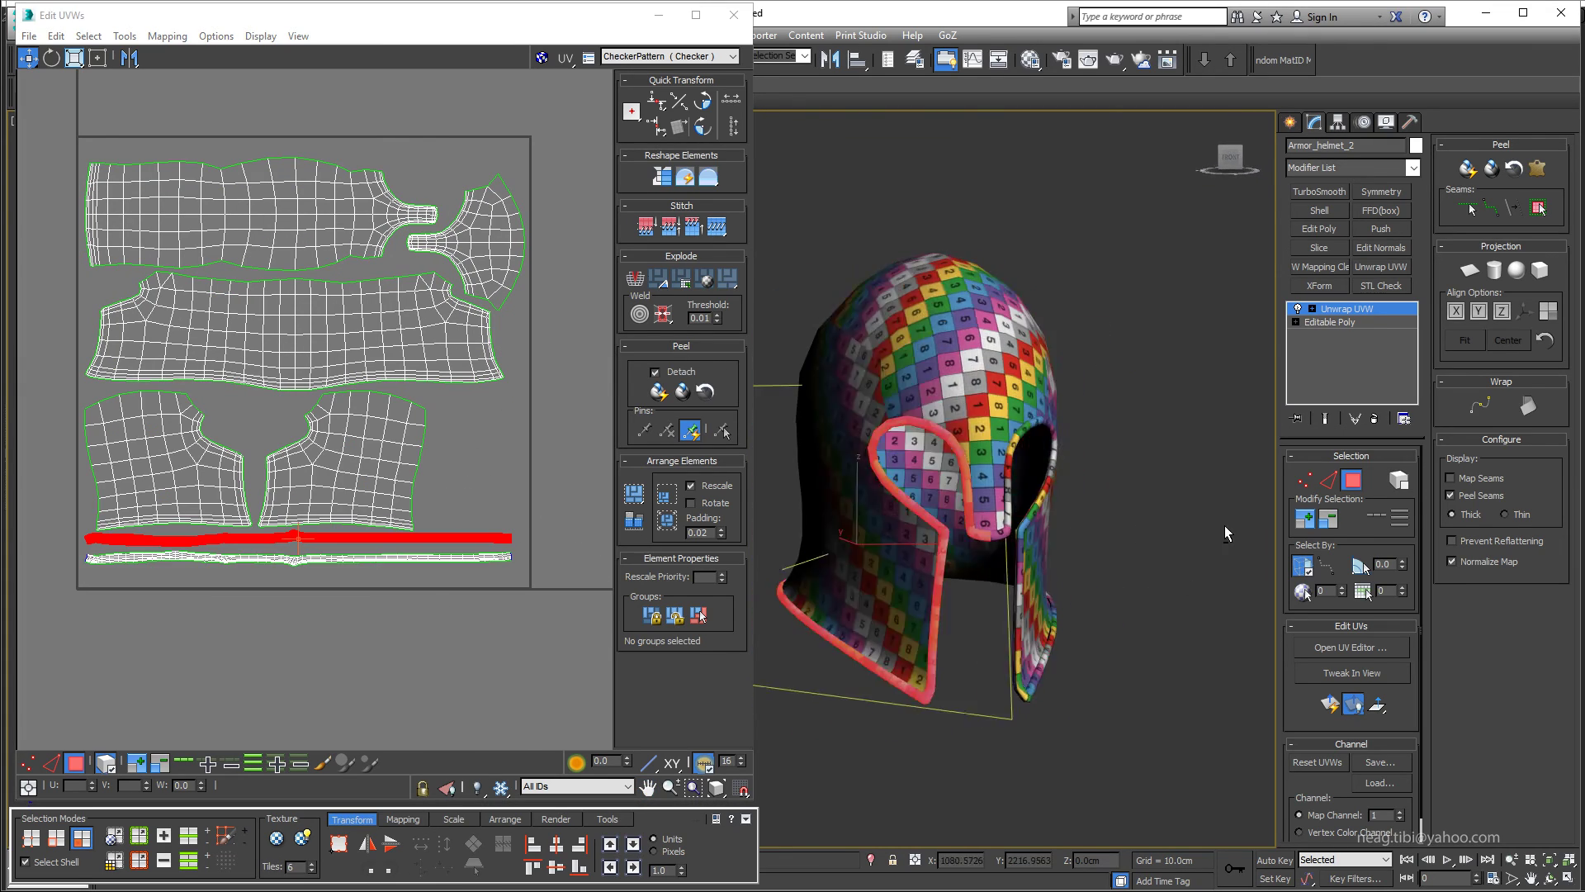
pyautogui.click(509, 453)
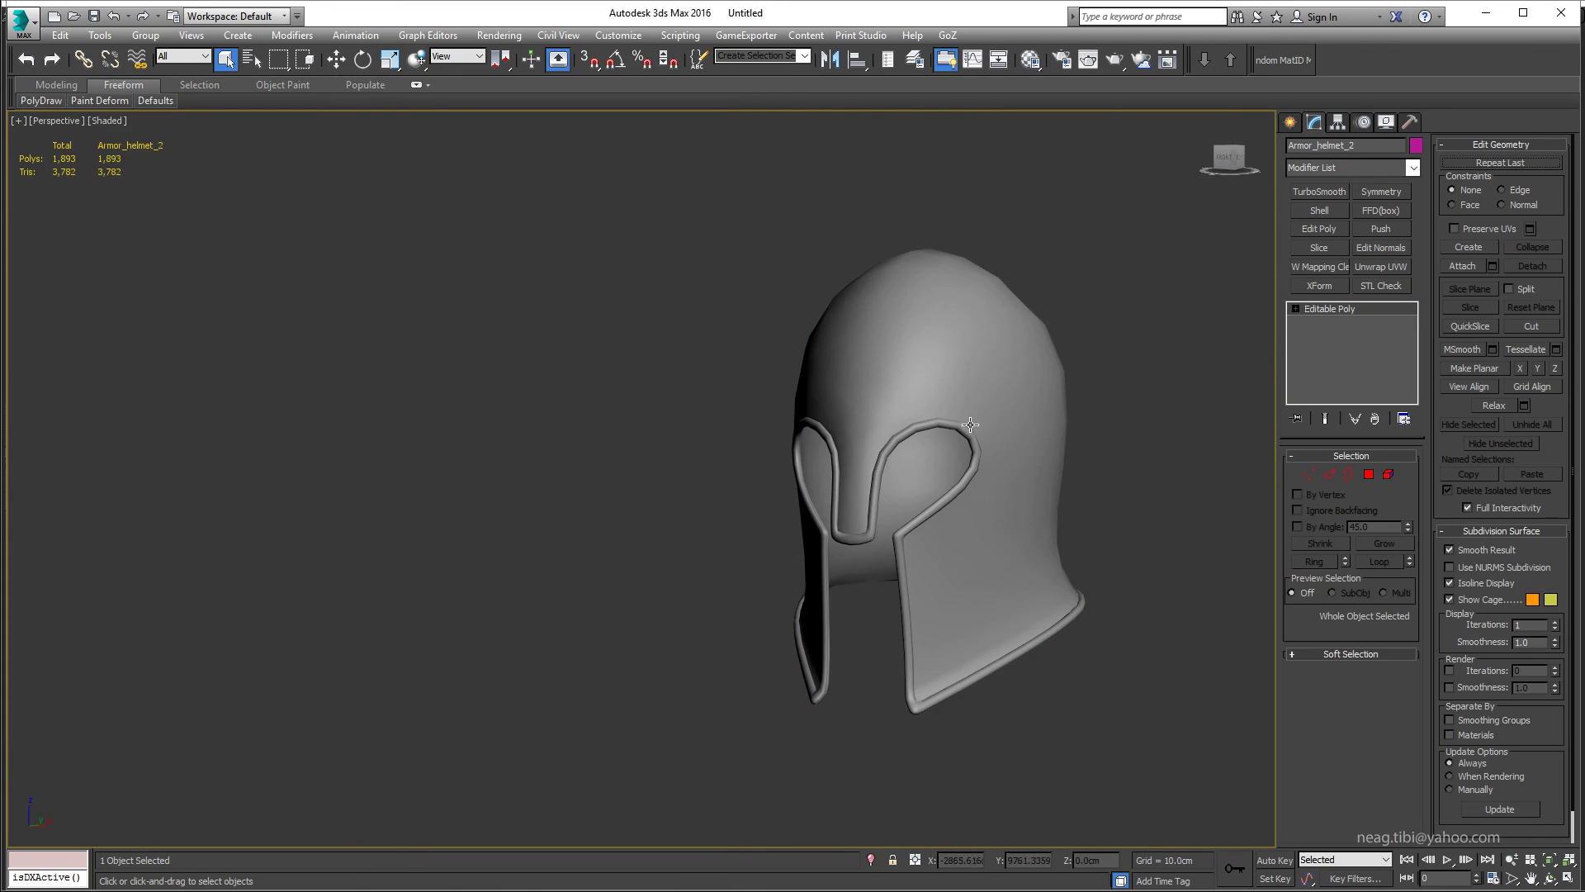
# - Collapse the helmet to Editable Poly and zoom in on the face-opening trim
pyautogui.rightClick(970, 425)
pyautogui.click(1206, 605)
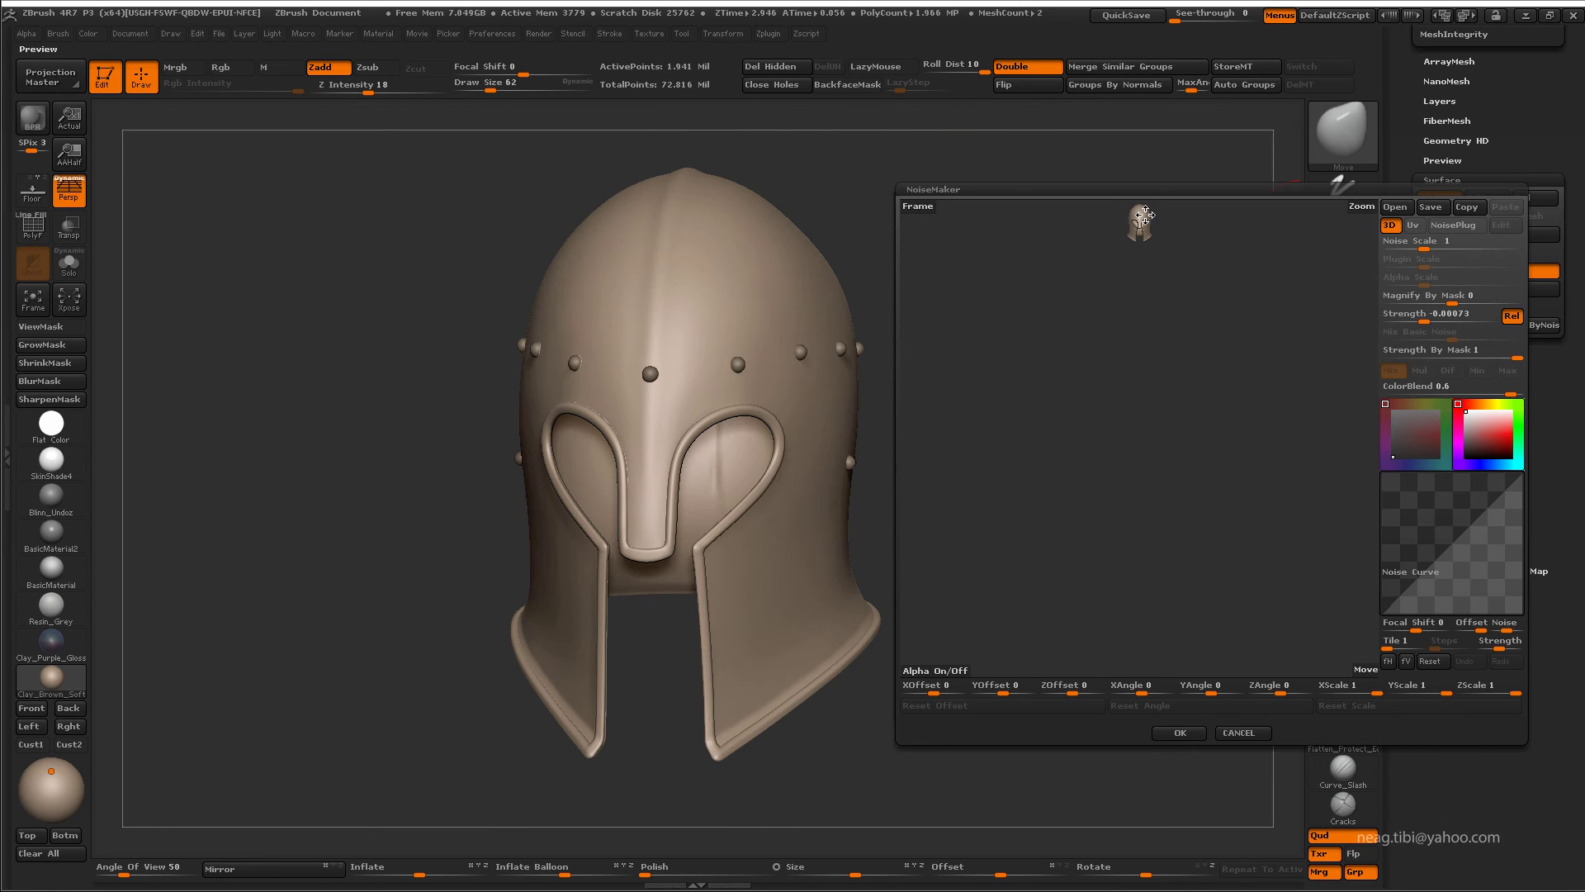
pyautogui.keyDown('alt'); pyautogui.moveTo(1101, 525); pyautogui.dragTo(1125, 378); pyautogui.keyUp('alt')
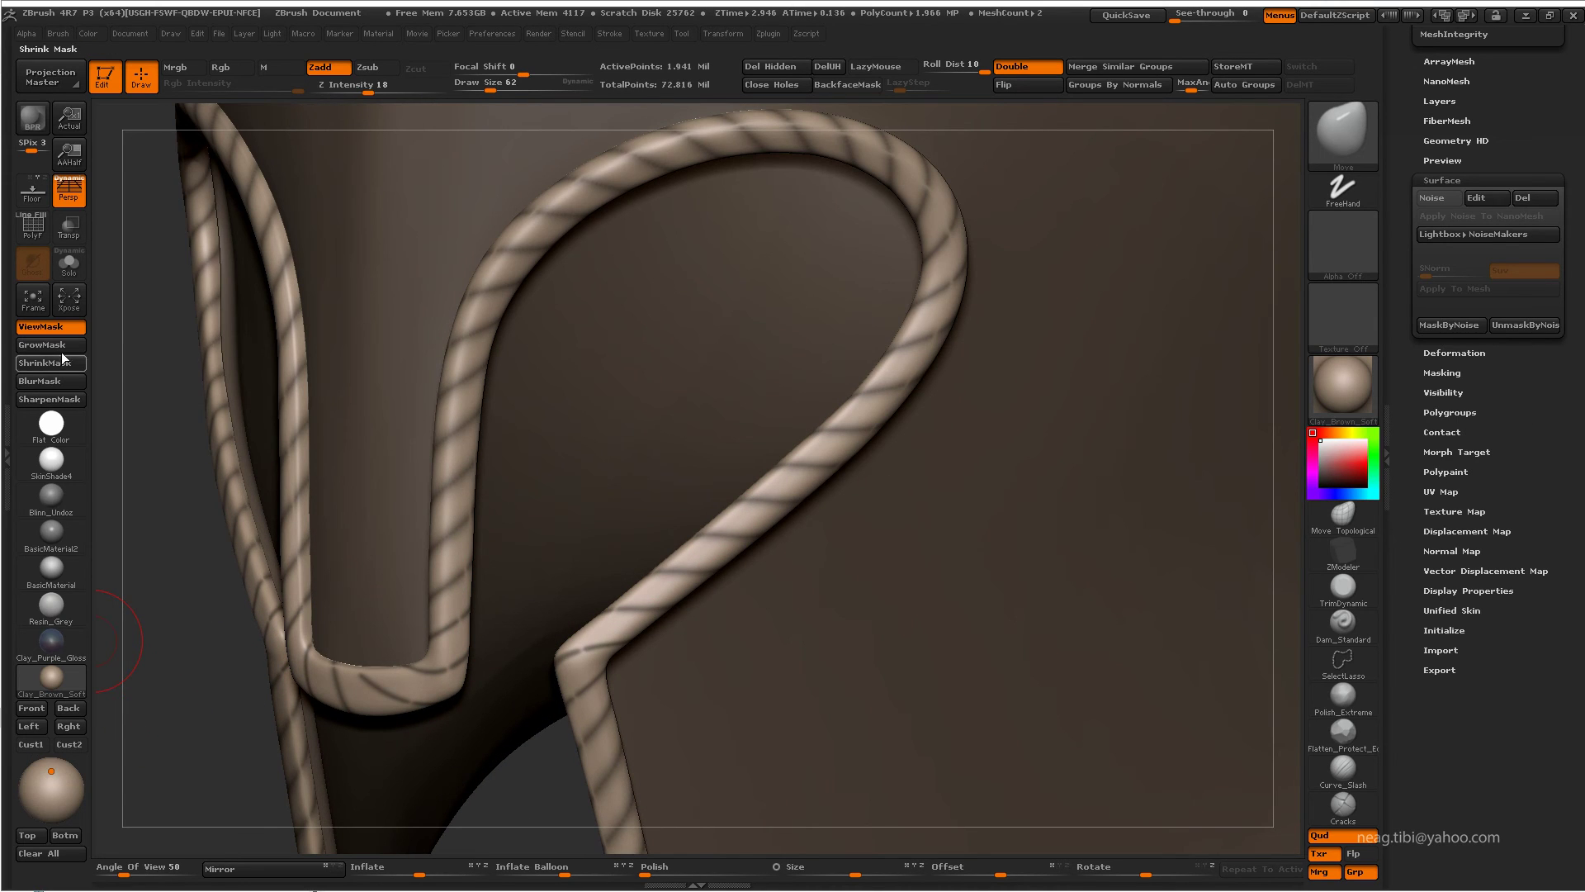
# - Sharpen then blur the rope stripe mask, test an inflate with the mask hidden, and restore the mask view
pyautogui.click(58, 400)
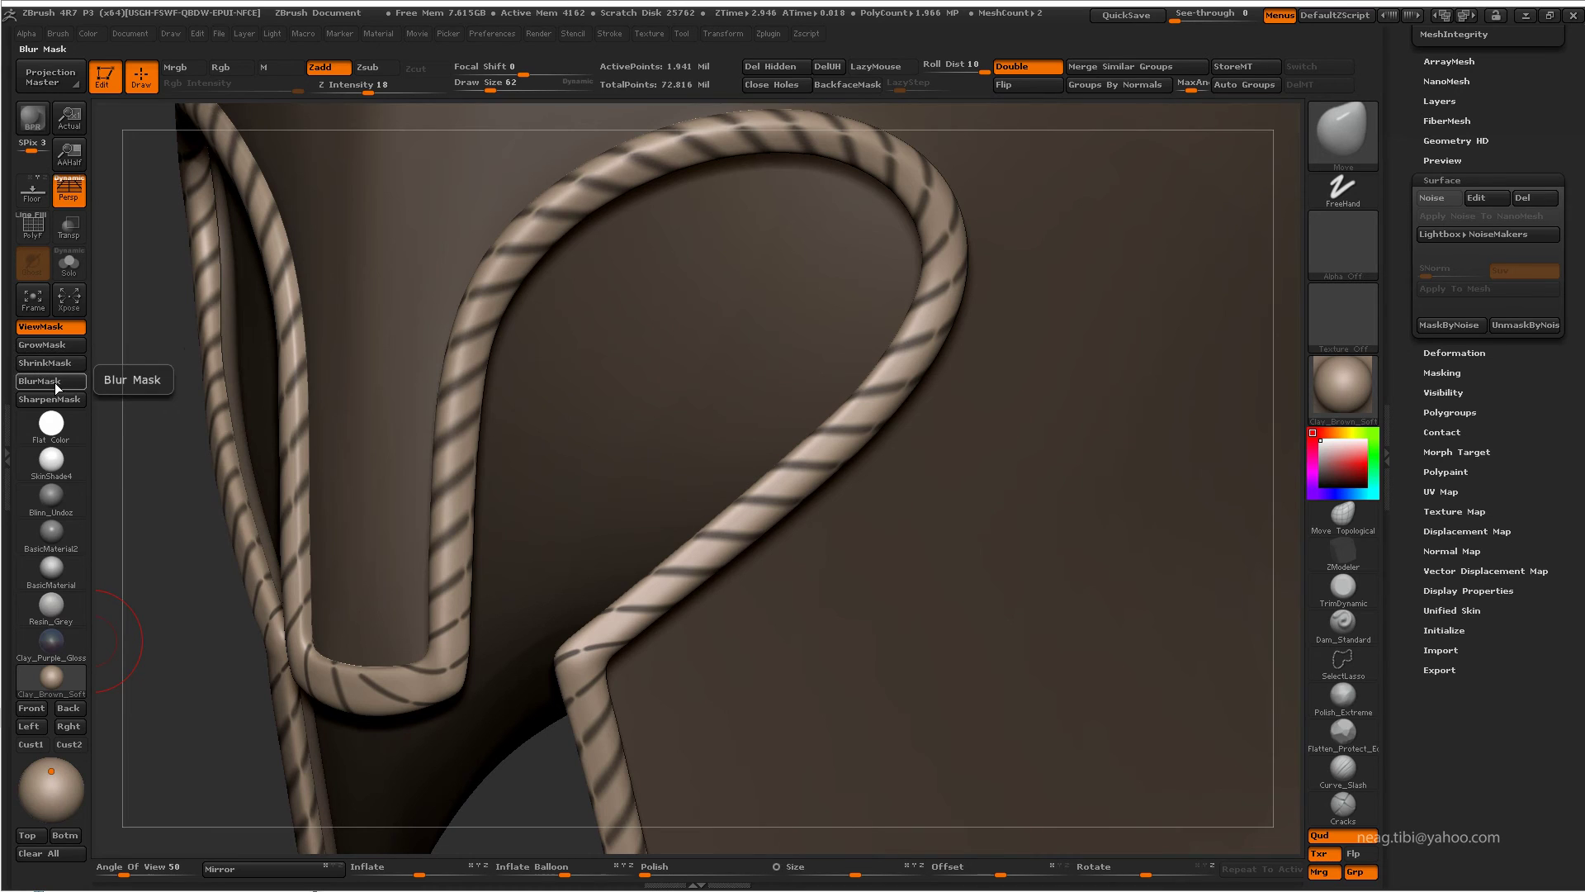
pyautogui.click(56, 388)
pyautogui.click(51, 327)
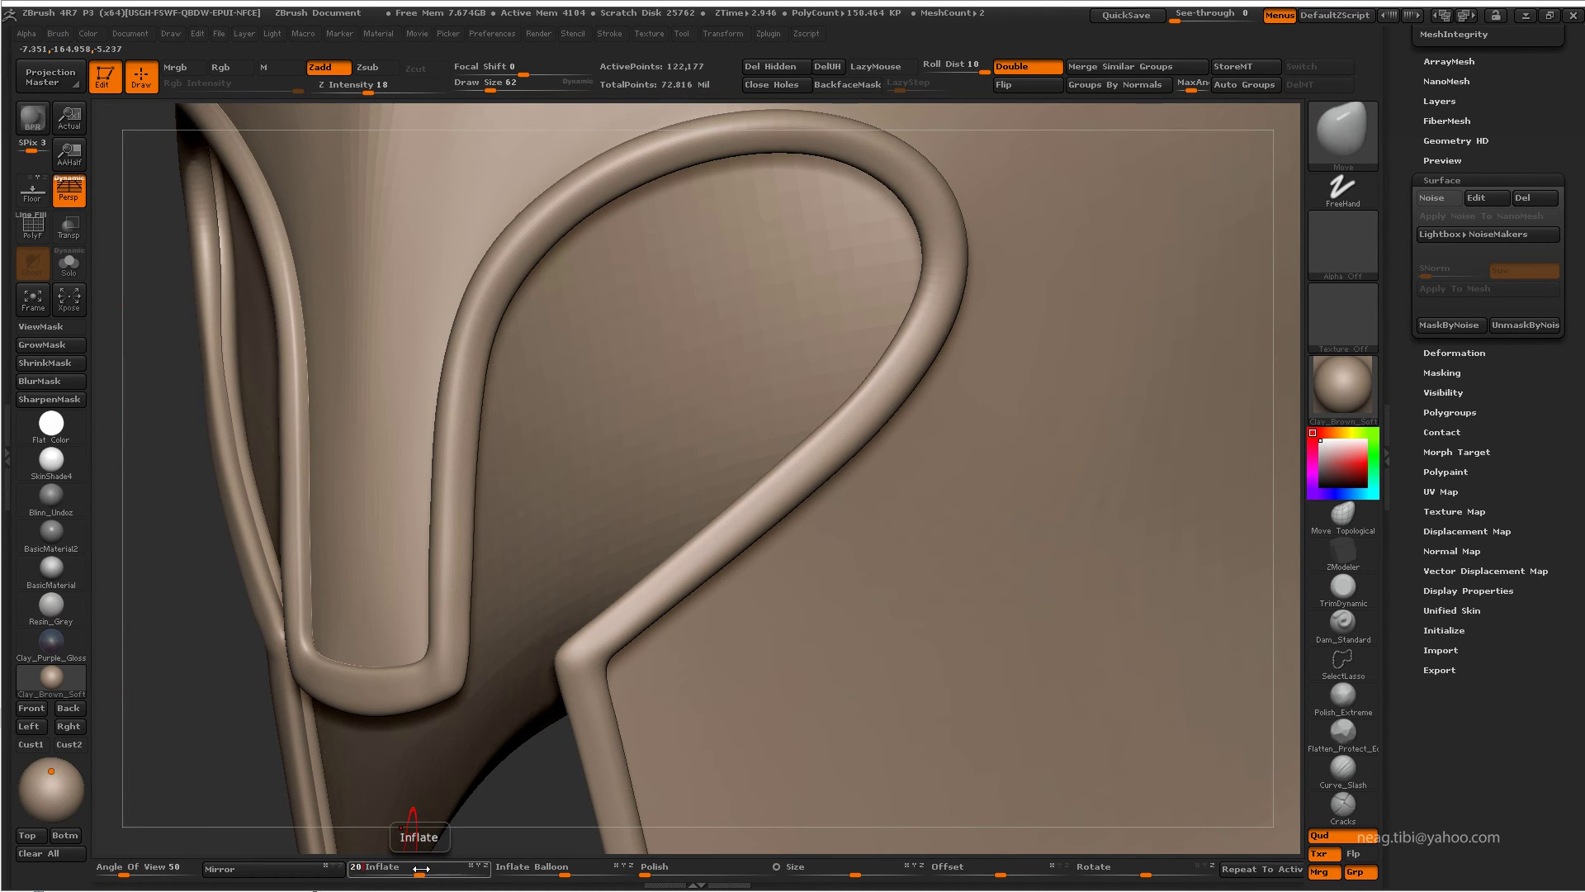
pyautogui.moveTo(421, 869); pyautogui.dragTo(422, 869)
pyautogui.hotkey('shift', 'f')
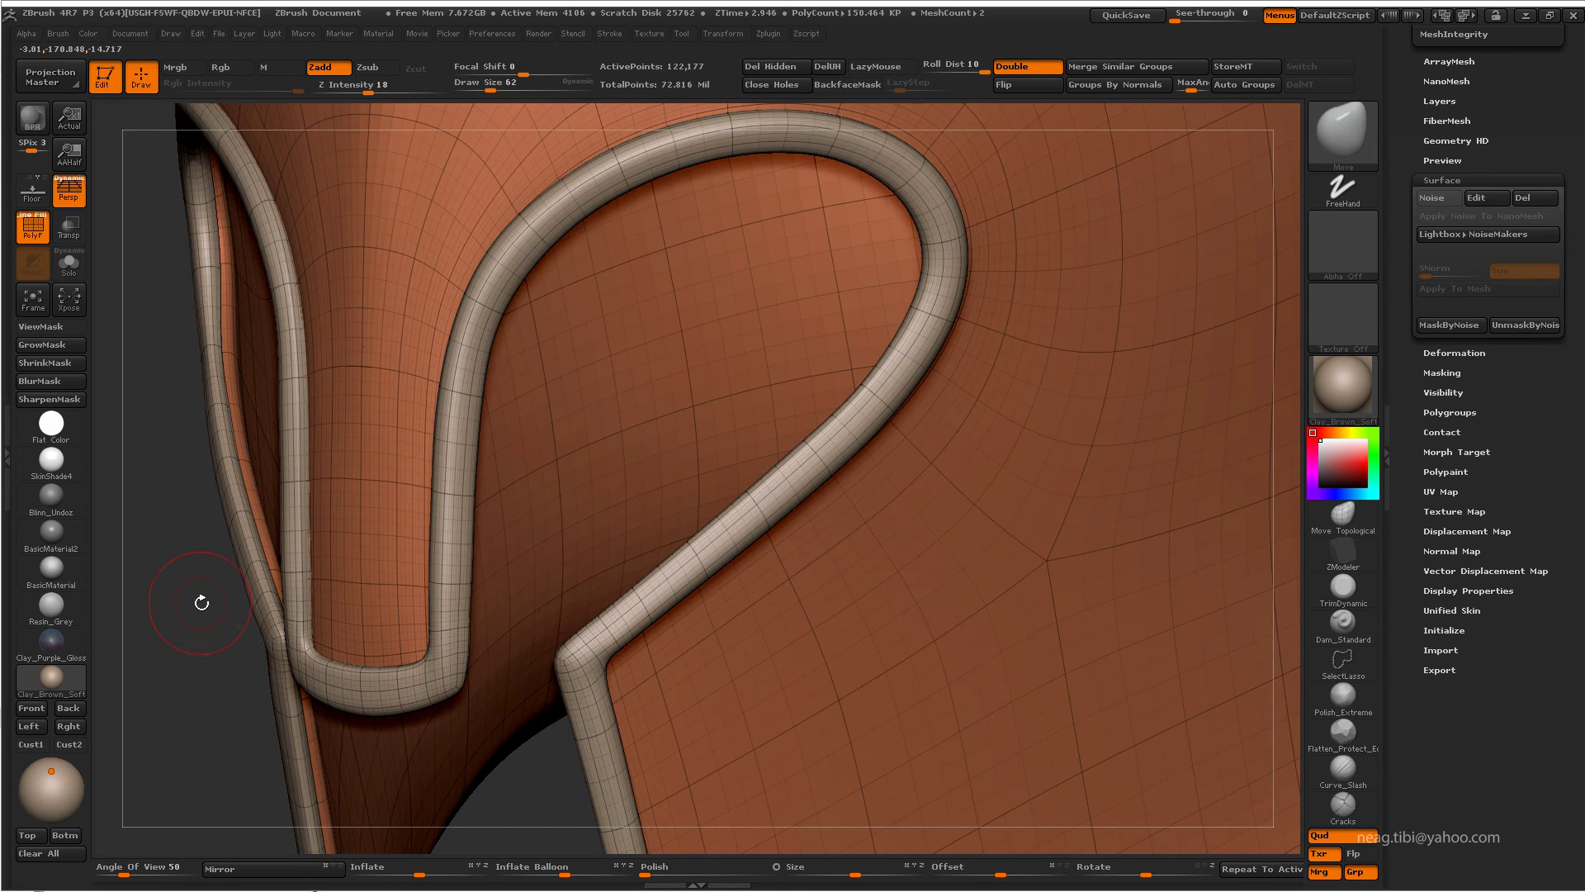
pyautogui.click(51, 327)
pyautogui.hotkey('shift', 'f')
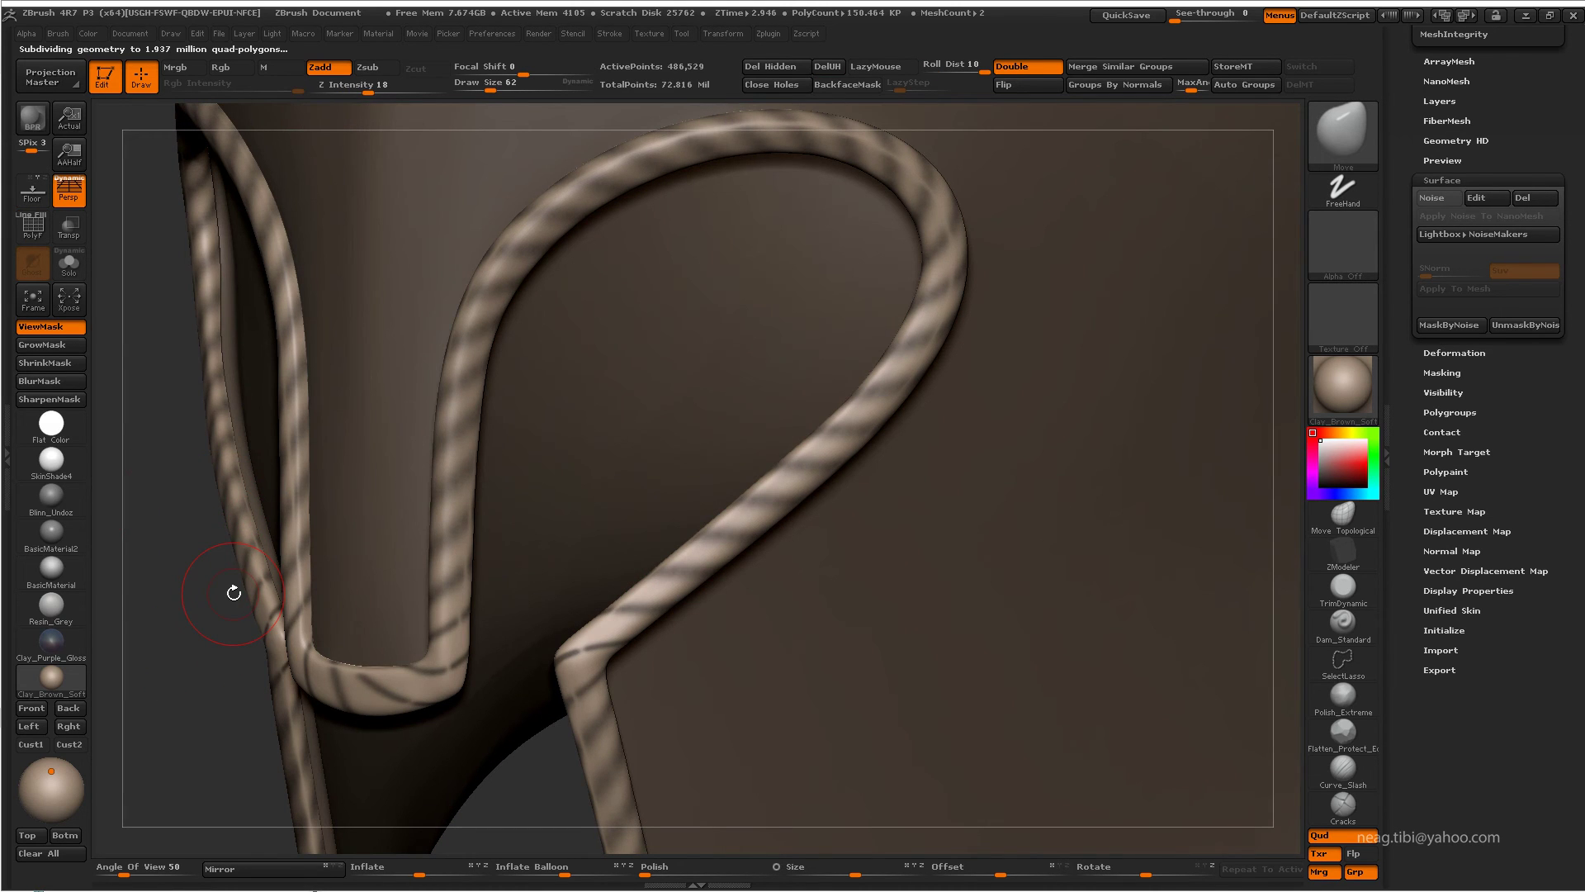
pyautogui.keyDown('alt'); pyautogui.moveTo(355, 550); pyautogui.dragTo(379, 531); pyautogui.keyUp('alt')
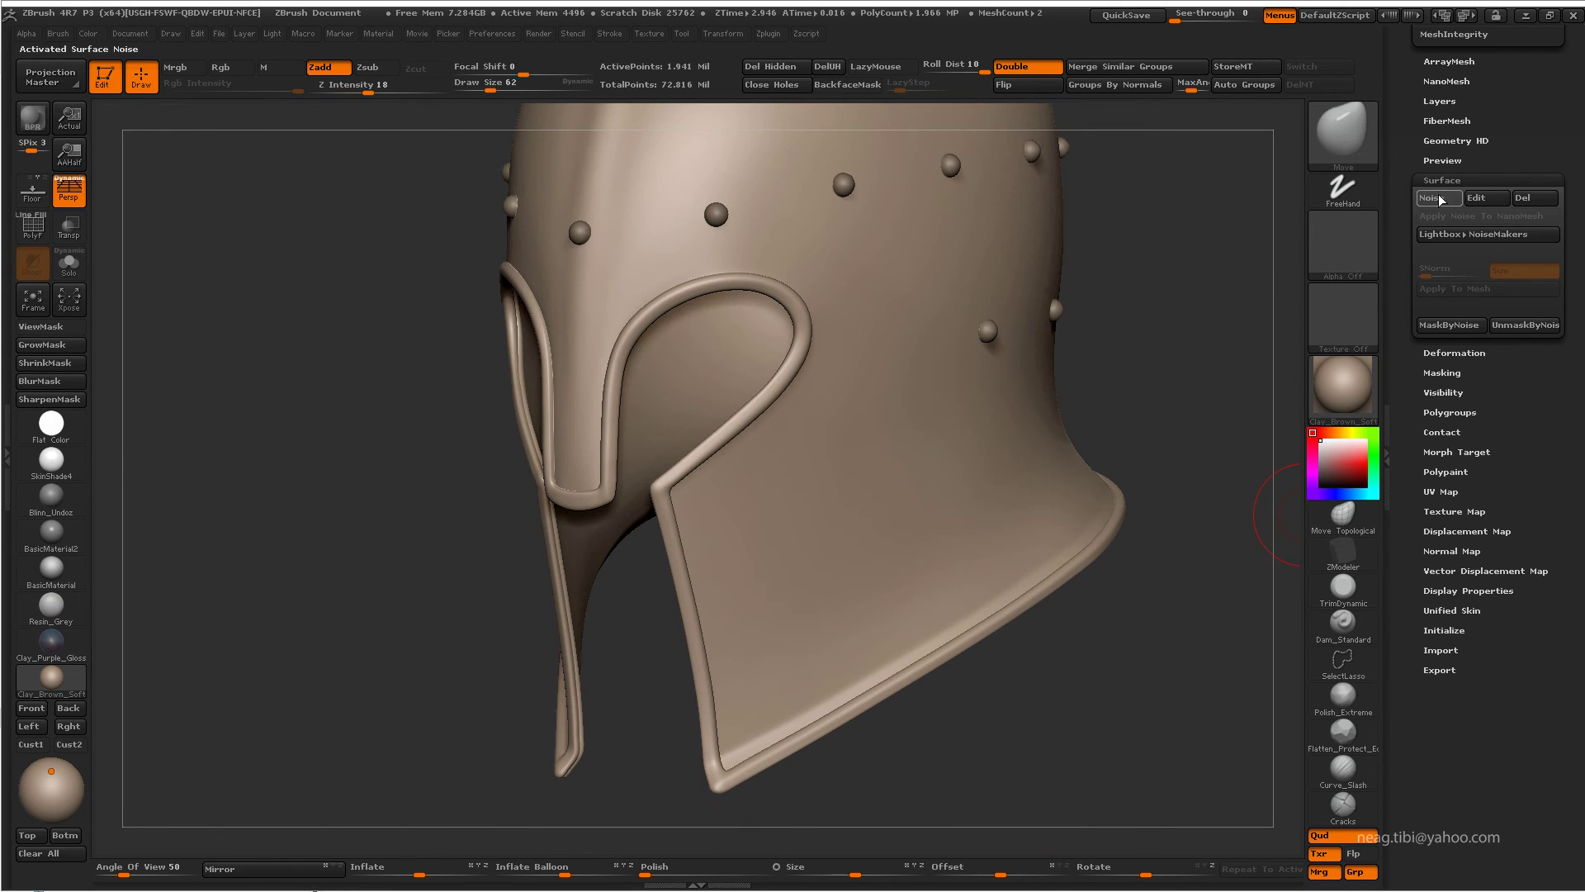
# - Apply Surface Noise, MaskByNoise the helmet, and invert the mask
pyautogui.click(1441, 200)
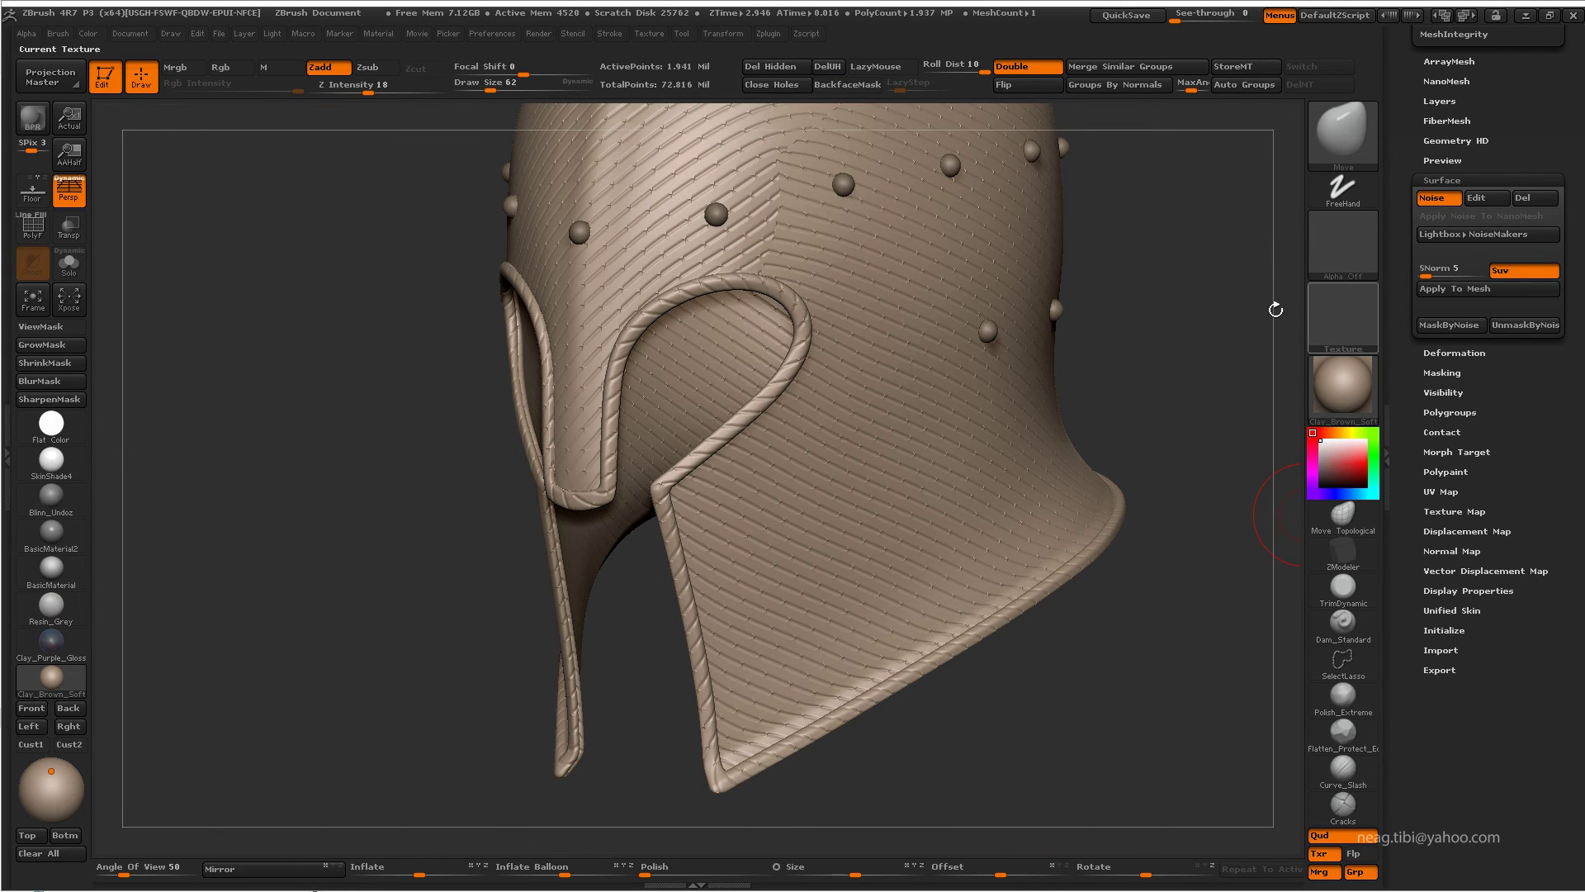
pyautogui.click(1448, 324)
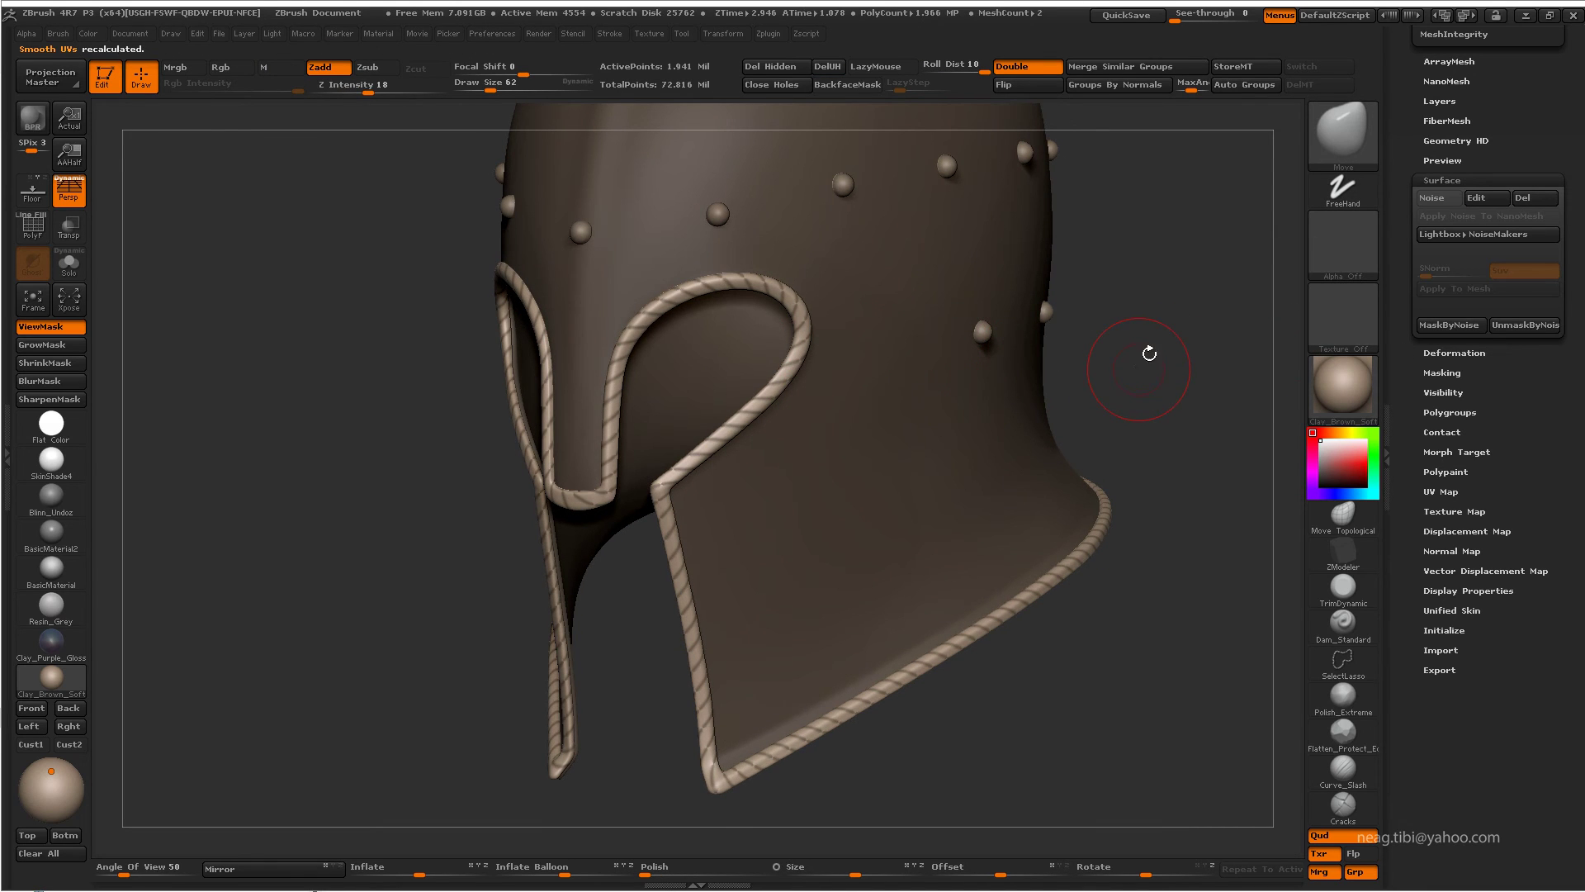
pyautogui.moveTo(1150, 353); pyautogui.dragTo(1166, 328)
pyautogui.keyDown('ctrl'); pyautogui.click(1172, 329); pyautogui.keyUp('ctrl')
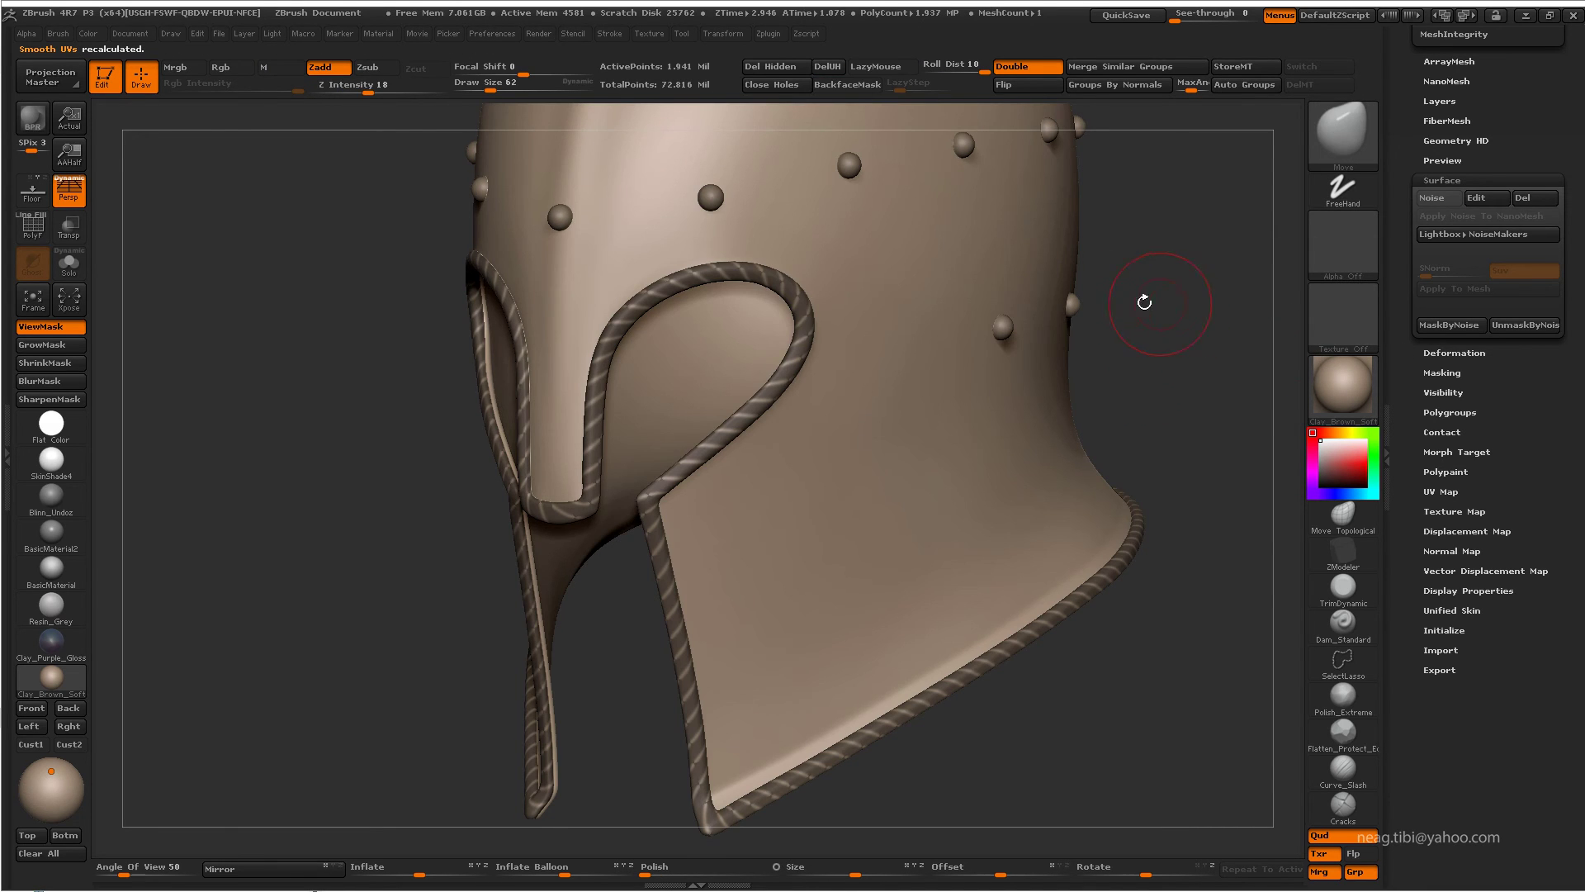
pyautogui.hotkey('ctrl', 'shift')
pyautogui.keyDown('ctrl'); pyautogui.click(1118, 325); pyautogui.keyUp('ctrl')
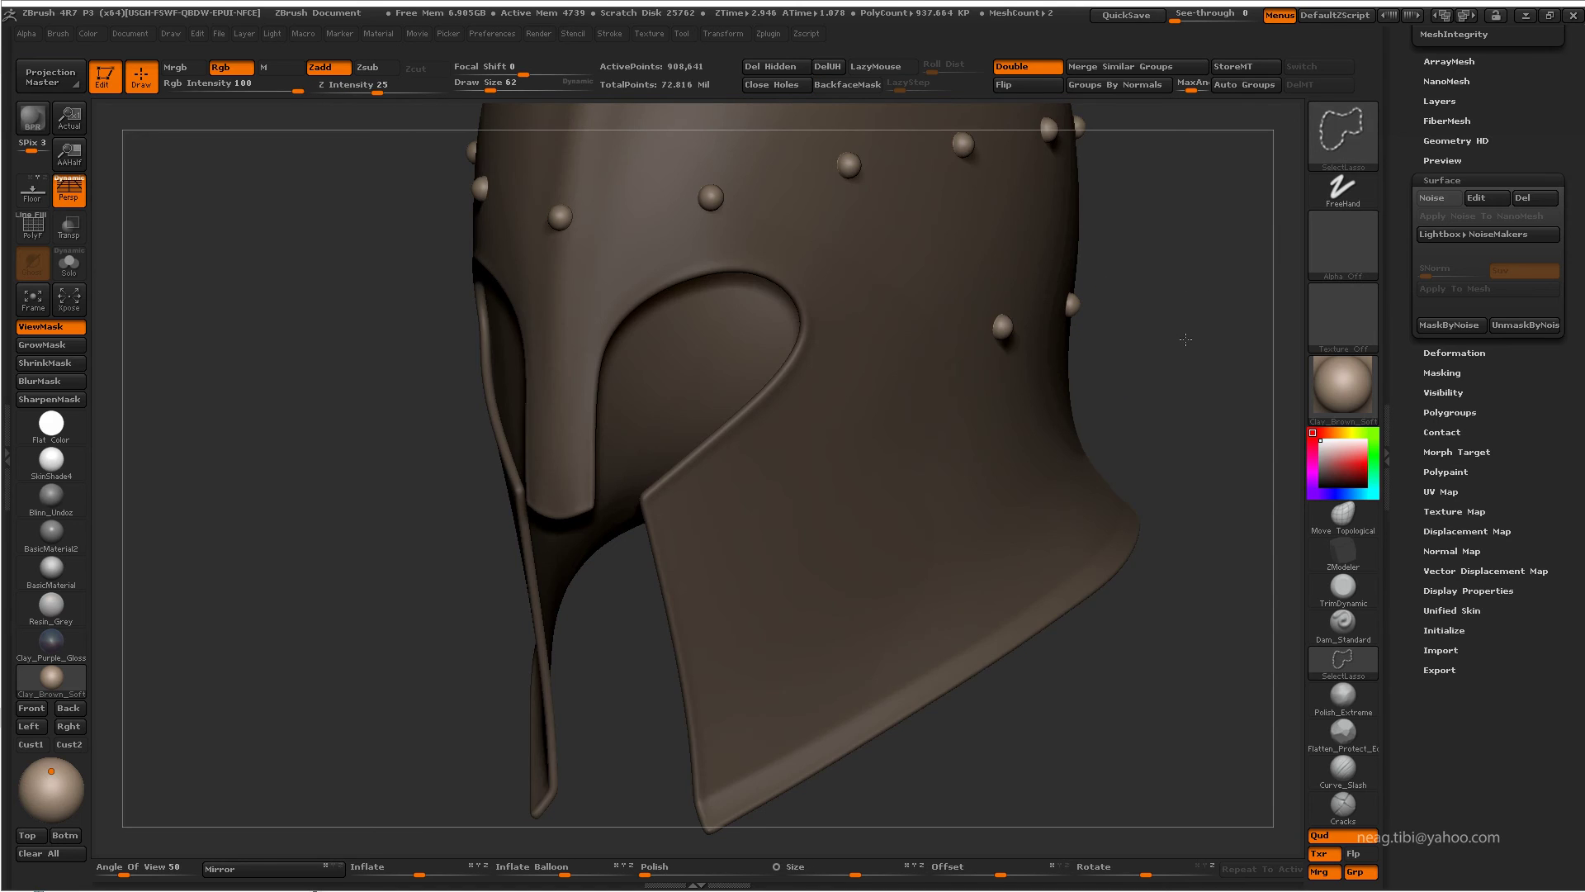
pyautogui.keyDown('alt'); pyautogui.moveTo(1118, 325); pyautogui.dragTo(1118, 206); pyautogui.keyUp('alt')
# - Sharpen the rope stripe mask twice, then widen and soften the stripes twice
pyautogui.click(32, 344)
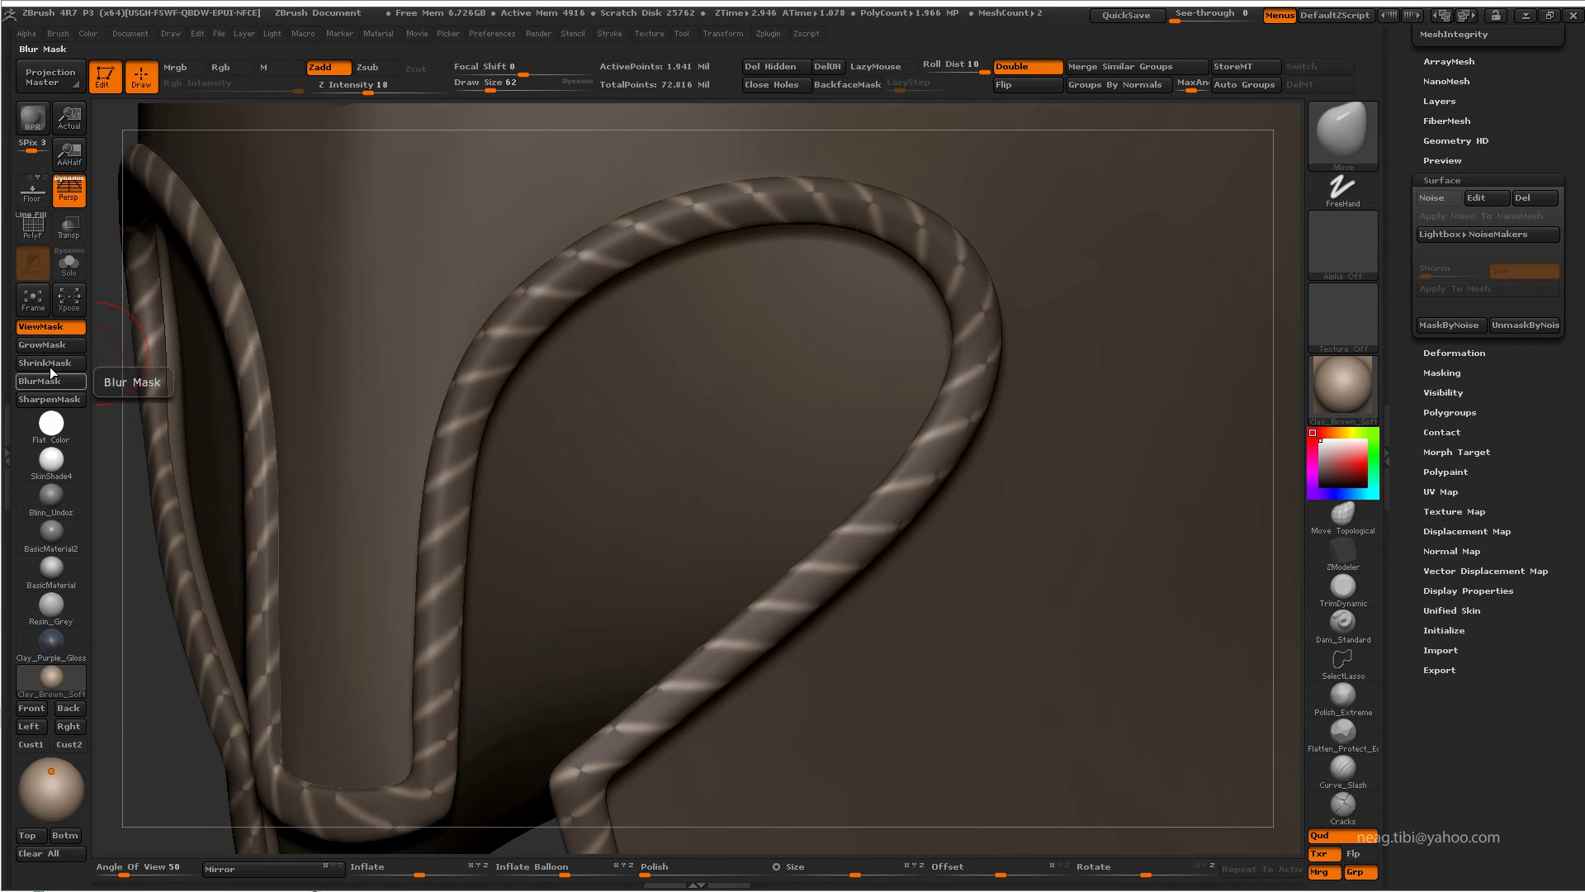
pyautogui.click(59, 402)
pyautogui.click(56, 362)
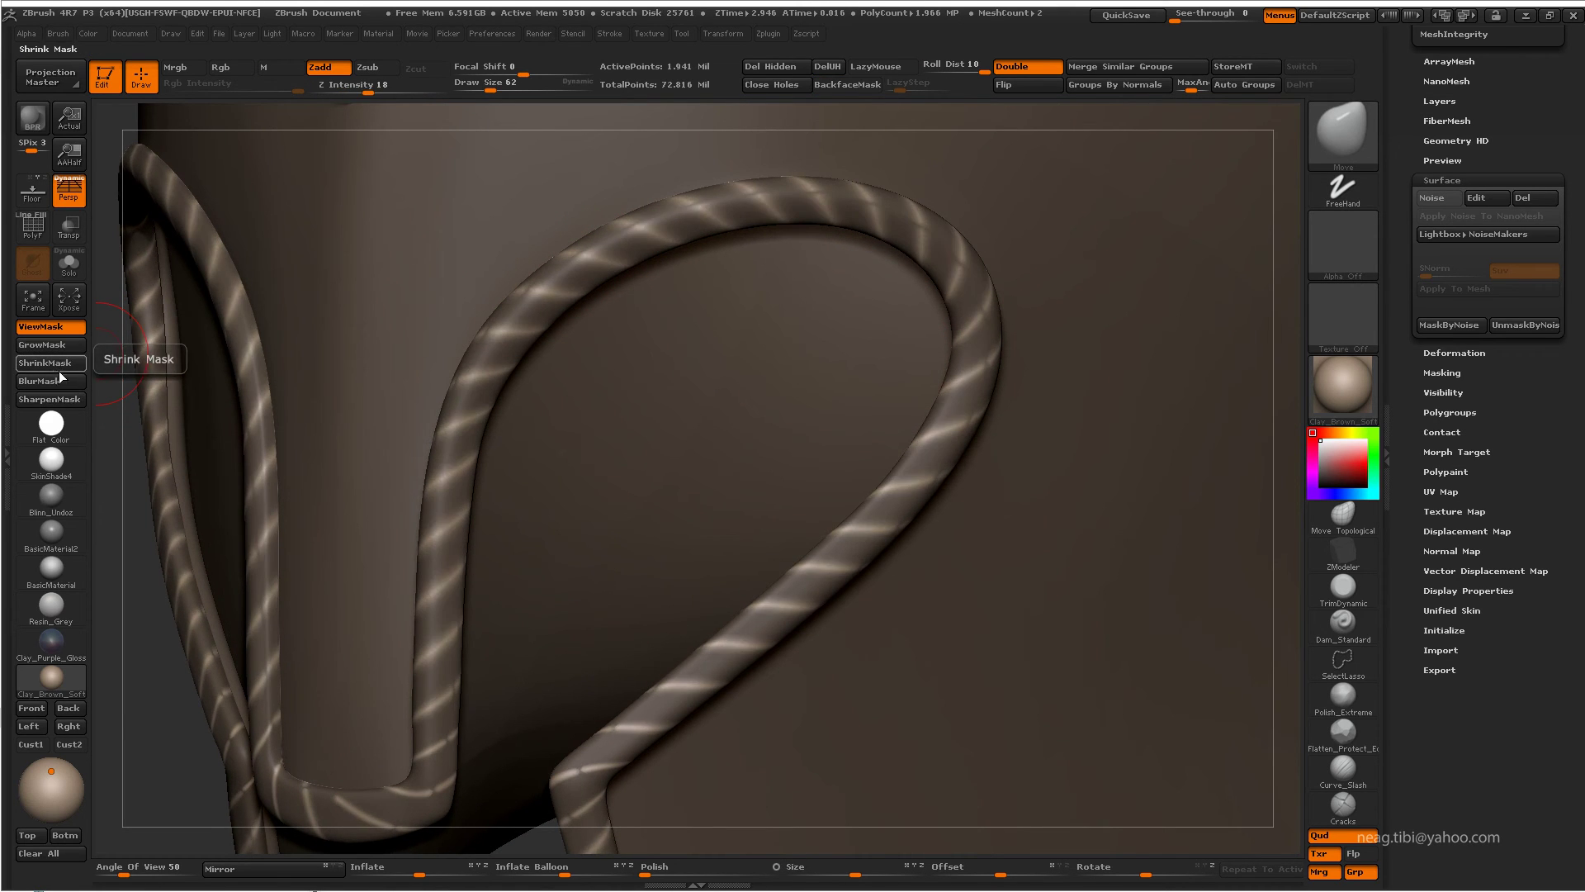
pyautogui.click(58, 366)
# - Sink the unmasked stripes with negative Inflate Balloon, comparing via undo/redo to keep the twist
pyautogui.keyDown('alt'); pyautogui.moveTo(548, 425); pyautogui.dragTo(424, 418); pyautogui.keyUp('alt')
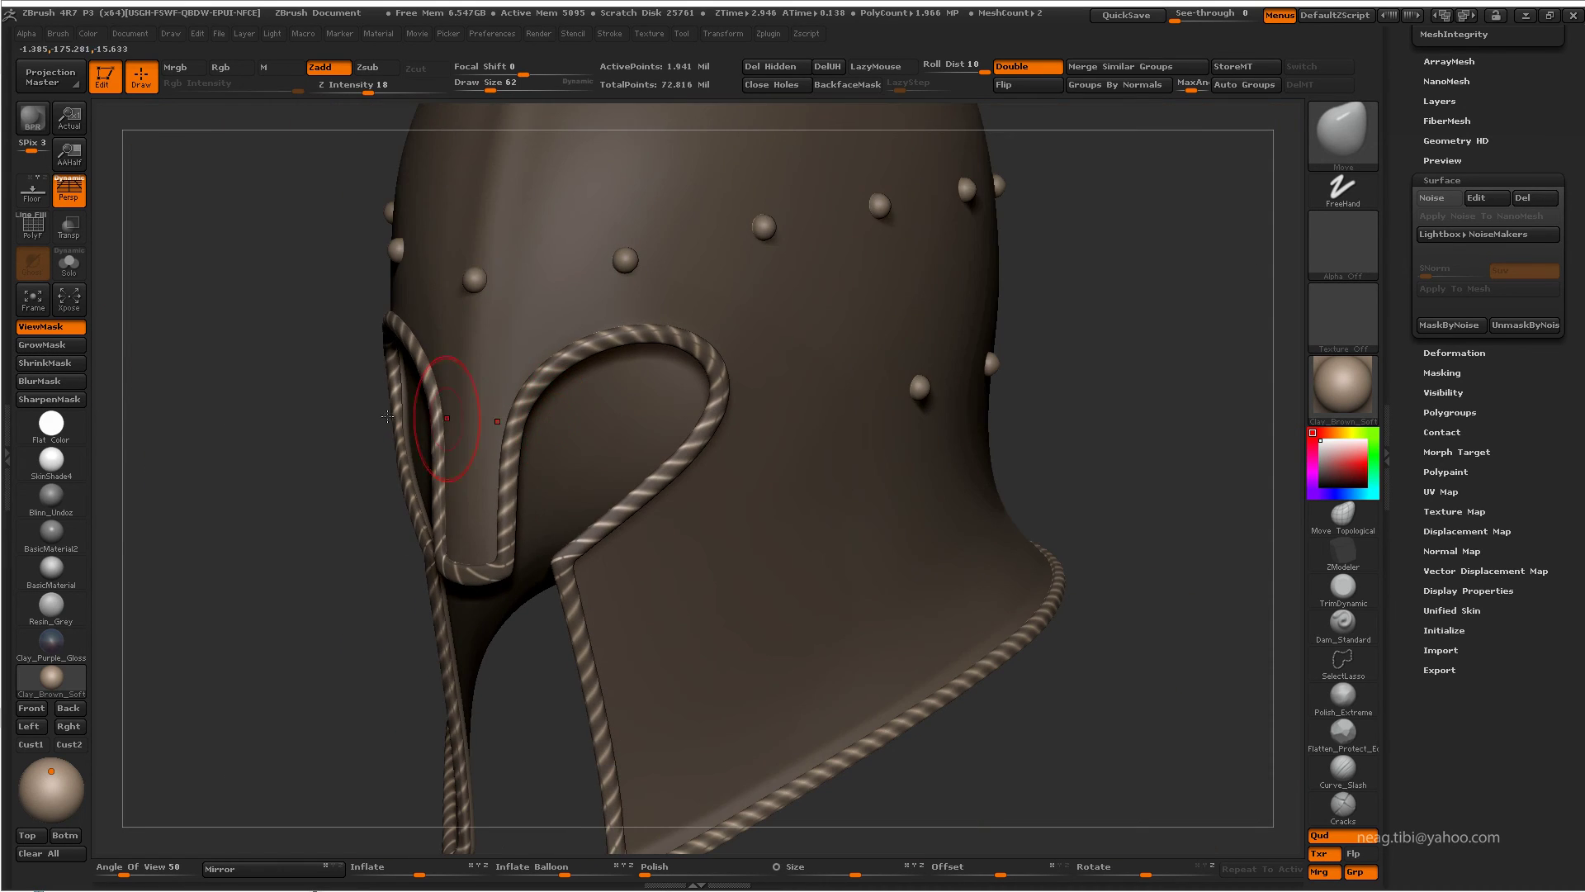
pyautogui.hotkey('ctrl', 'h')
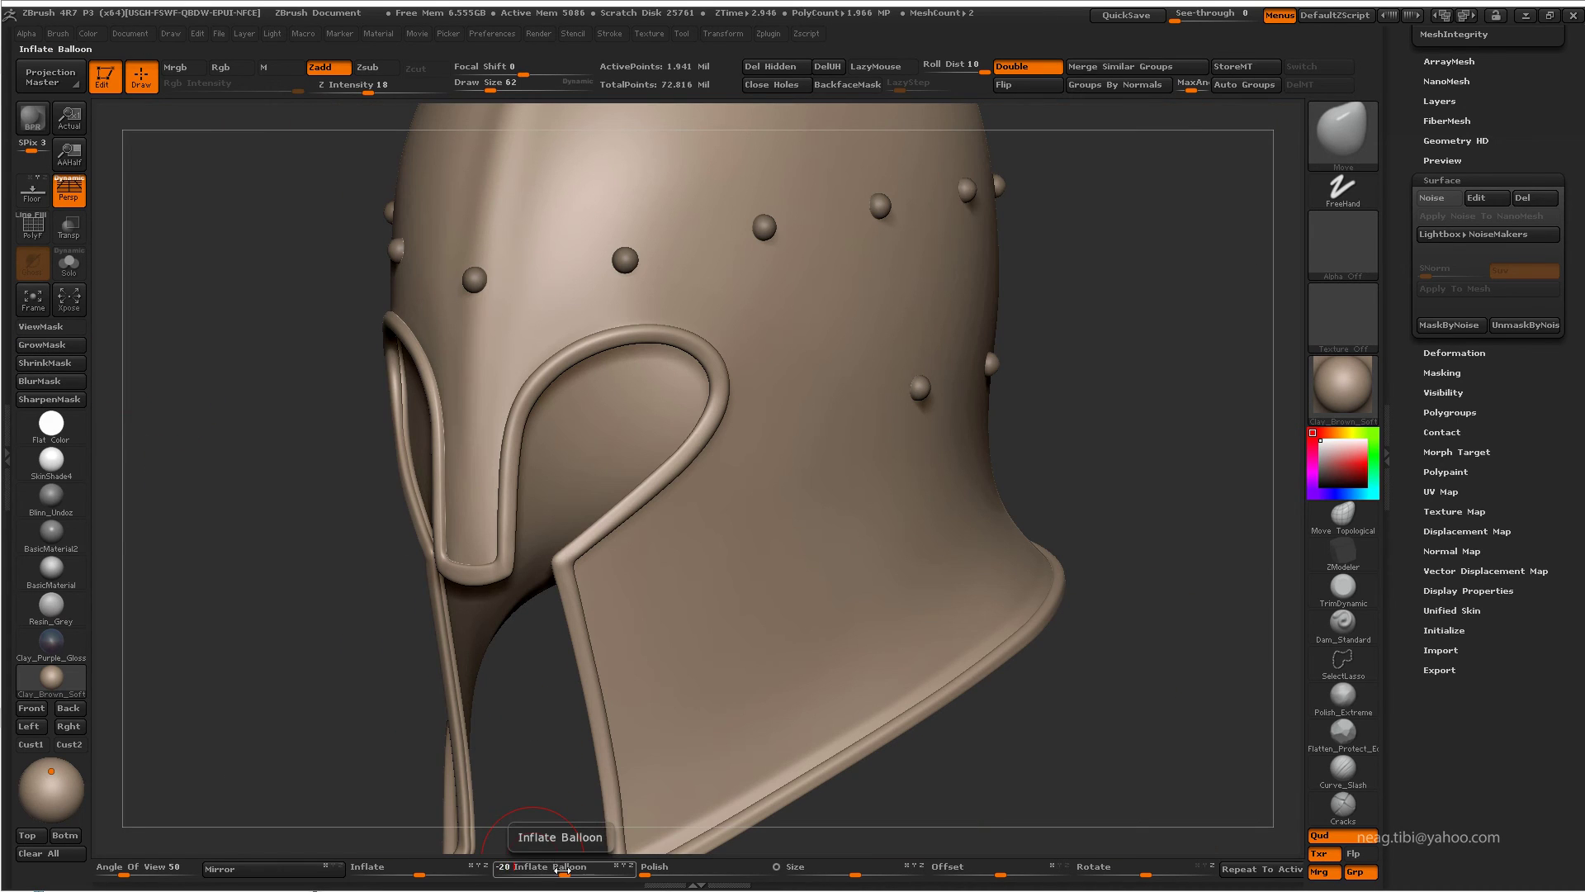
pyautogui.moveTo(735, 540)
pyautogui.mouseDown()
pyautogui.moveTo(637, 425)
pyautogui.moveTo(732, 530)
pyautogui.mouseUp()
pyautogui.hotkey('ctrl', 'z')
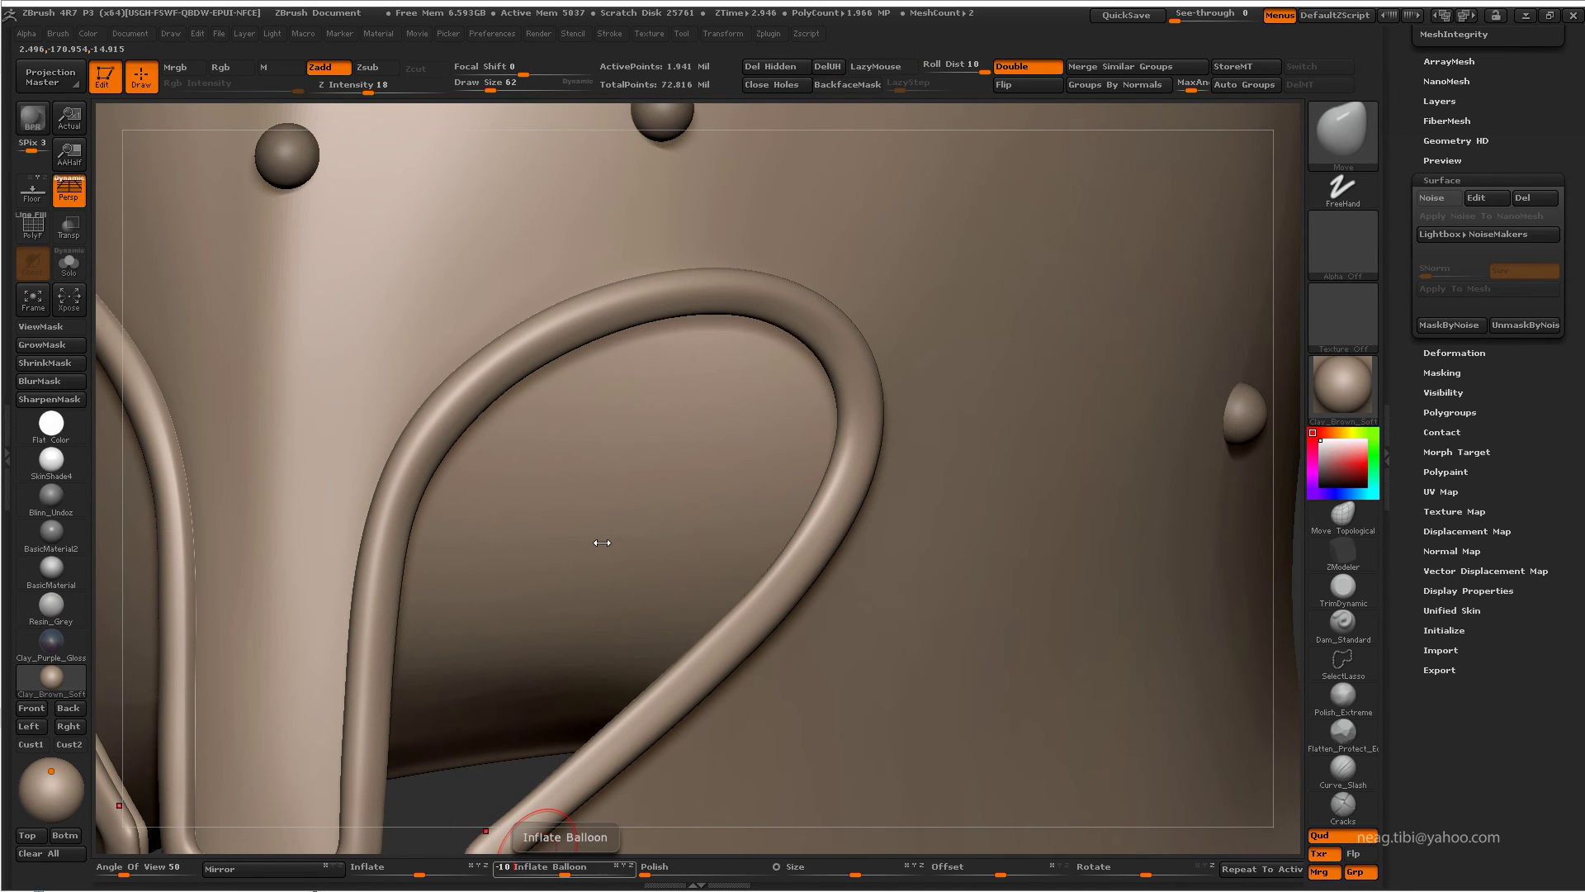
pyautogui.moveTo(602, 543)
pyautogui.mouseDown()
pyautogui.moveTo(549, 531)
pyautogui.moveTo(549, 549)
pyautogui.moveTo(786, 567)
pyautogui.moveTo(663, 552)
pyautogui.moveTo(566, 666)
pyautogui.moveTo(656, 673)
pyautogui.mouseUp()
pyautogui.hotkey('ctrl', 'z')
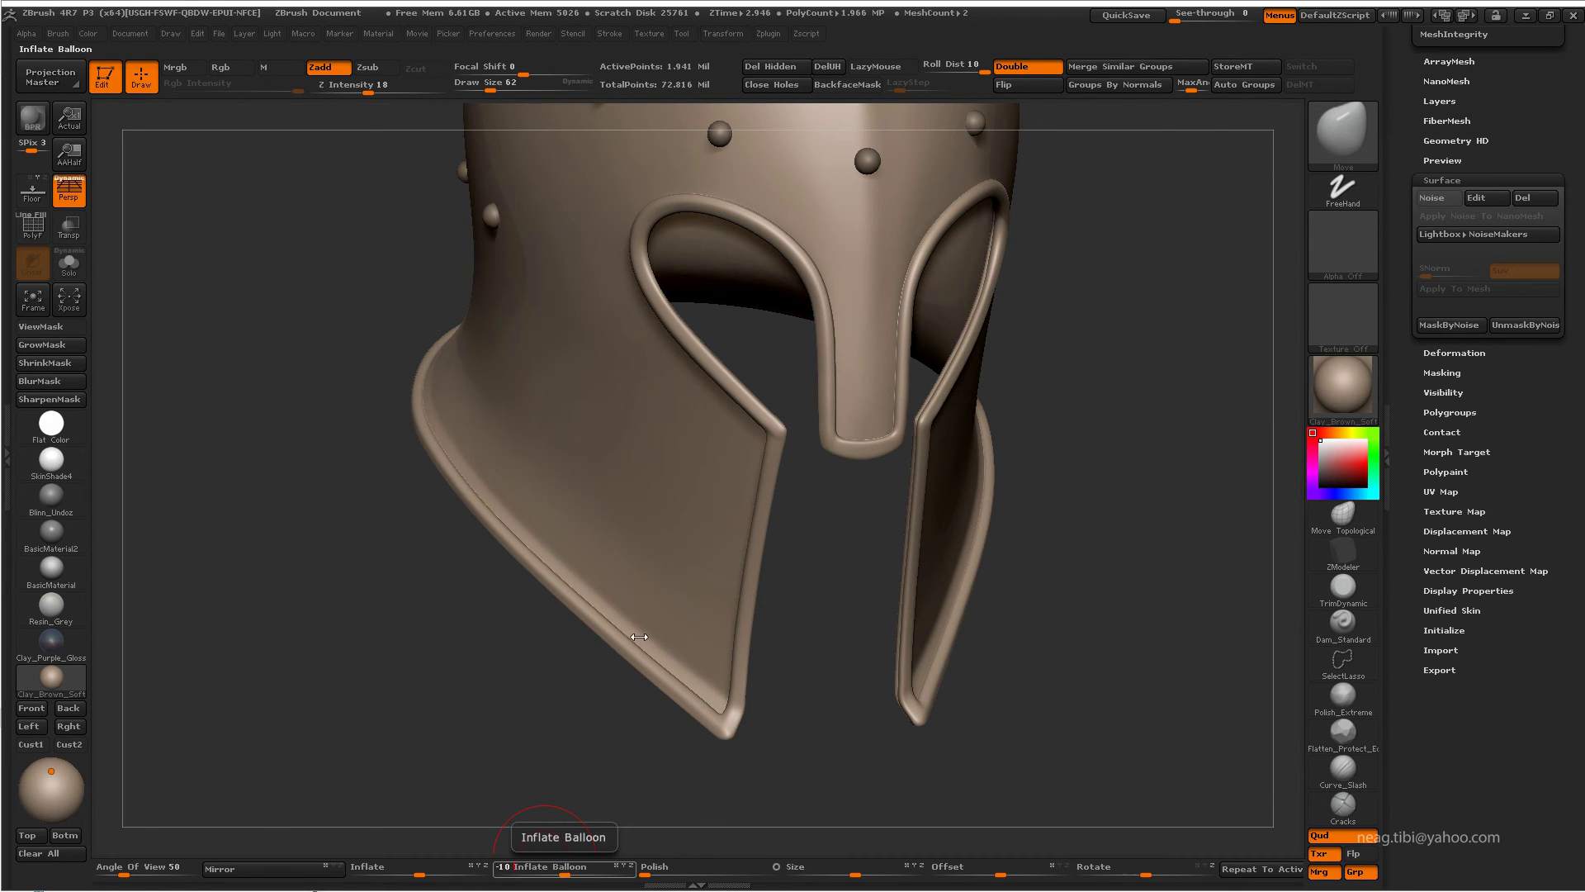
pyautogui.hotkey('ctrl', 'shift', 'z')
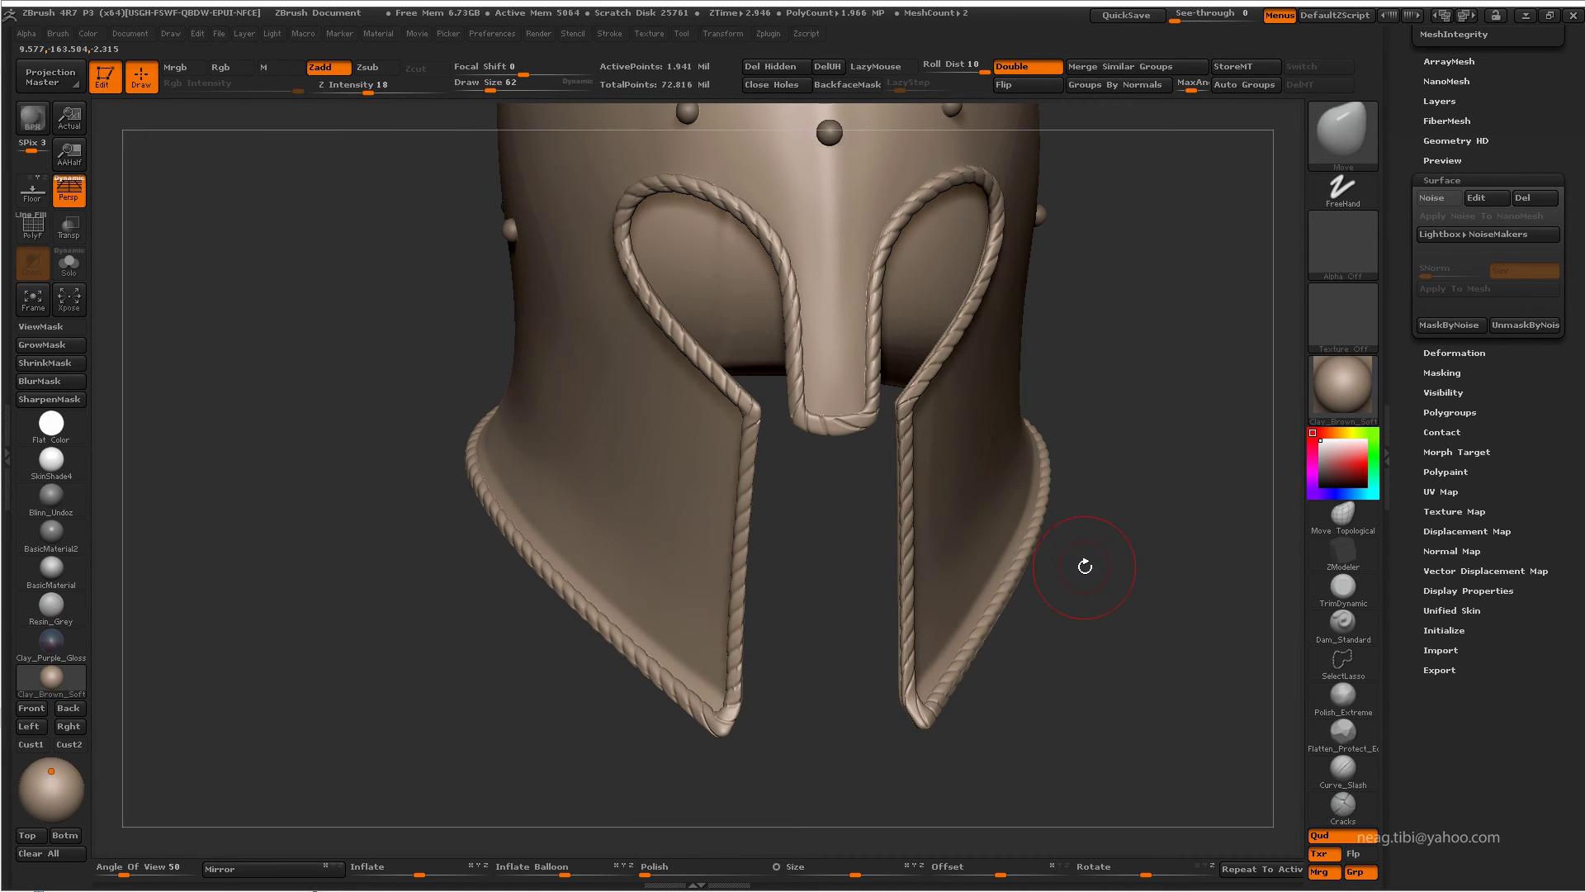
pyautogui.hotkey('ctrl', 'h')
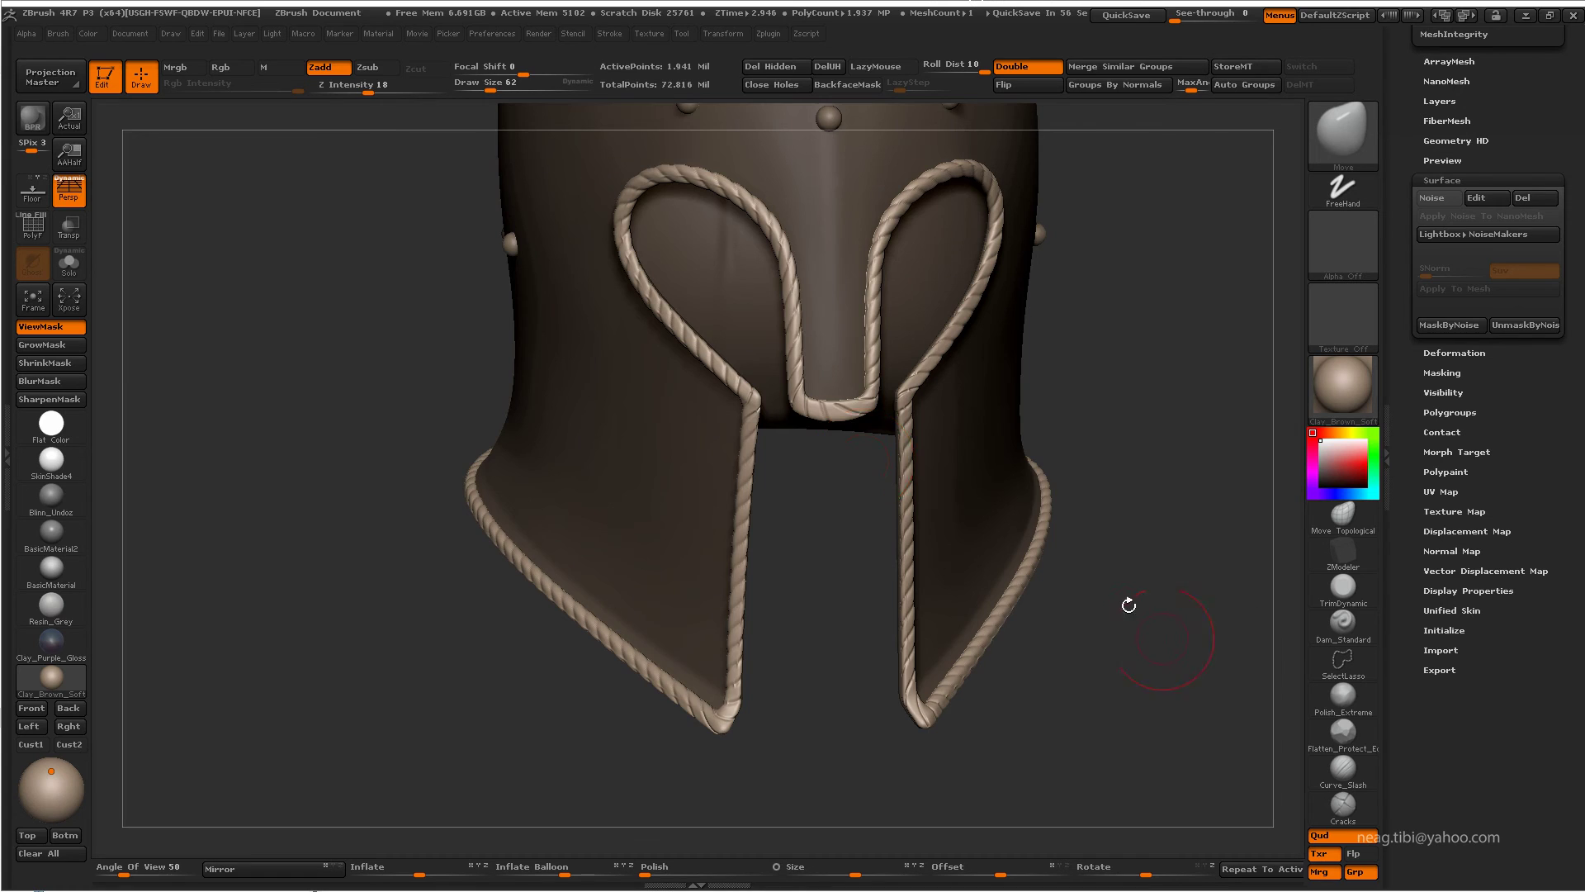
# - Smooth the rope's bottom bend by the left cheek guard and subdivide it one level
pyautogui.moveTo(1129, 606); pyautogui.dragTo(575, 331)
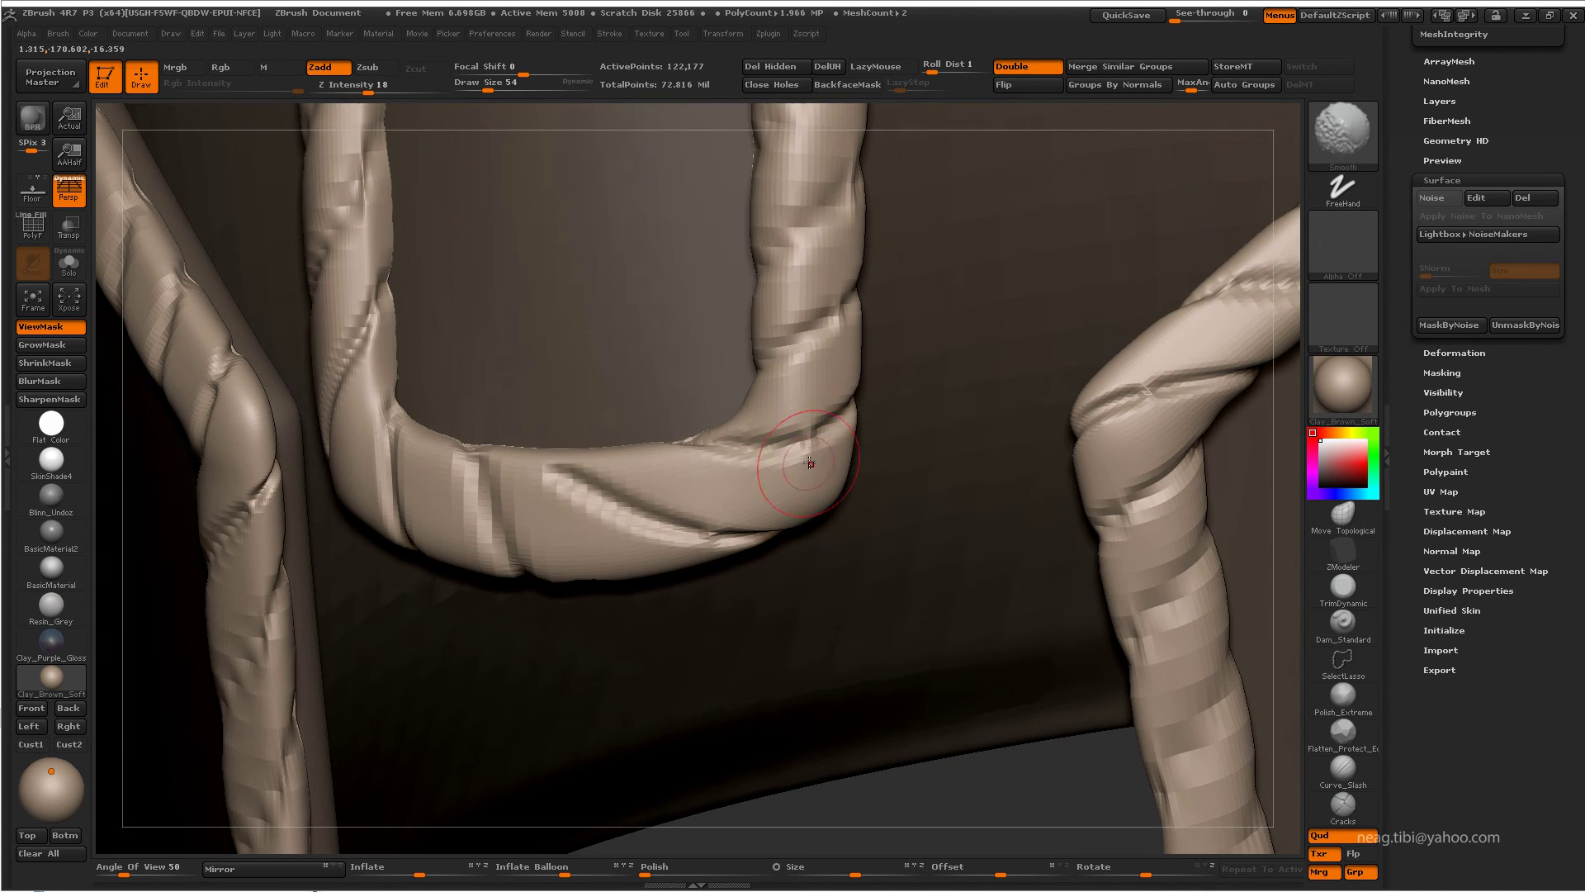
pyautogui.press('shift')
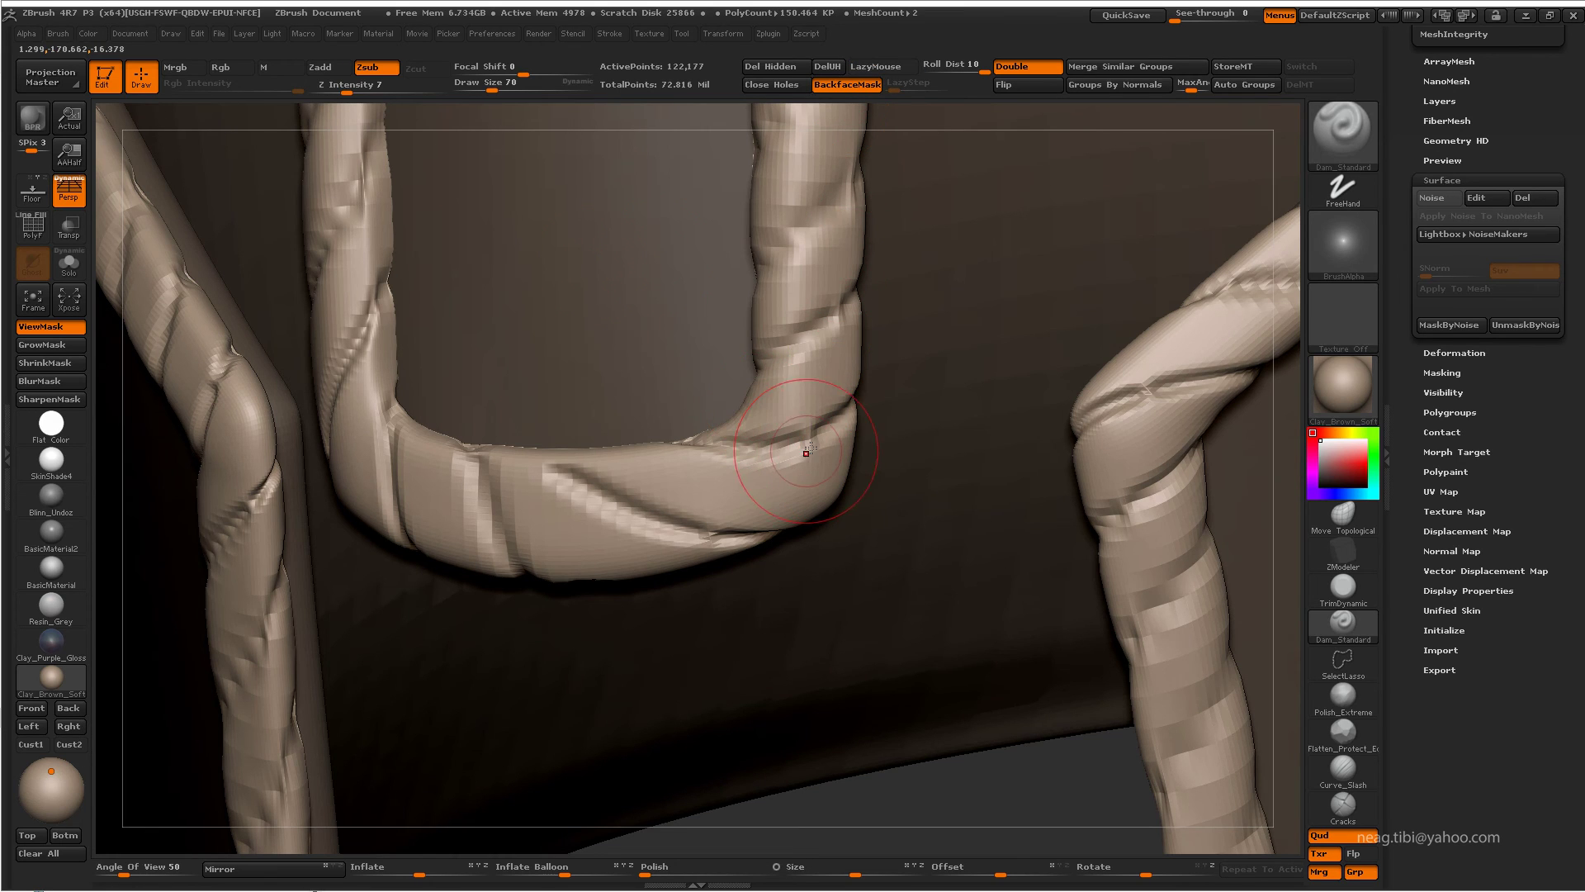
pyautogui.keyDown('alt'); pyautogui.moveTo(687, 439); pyautogui.dragTo(733, 531); pyautogui.keyUp('alt')
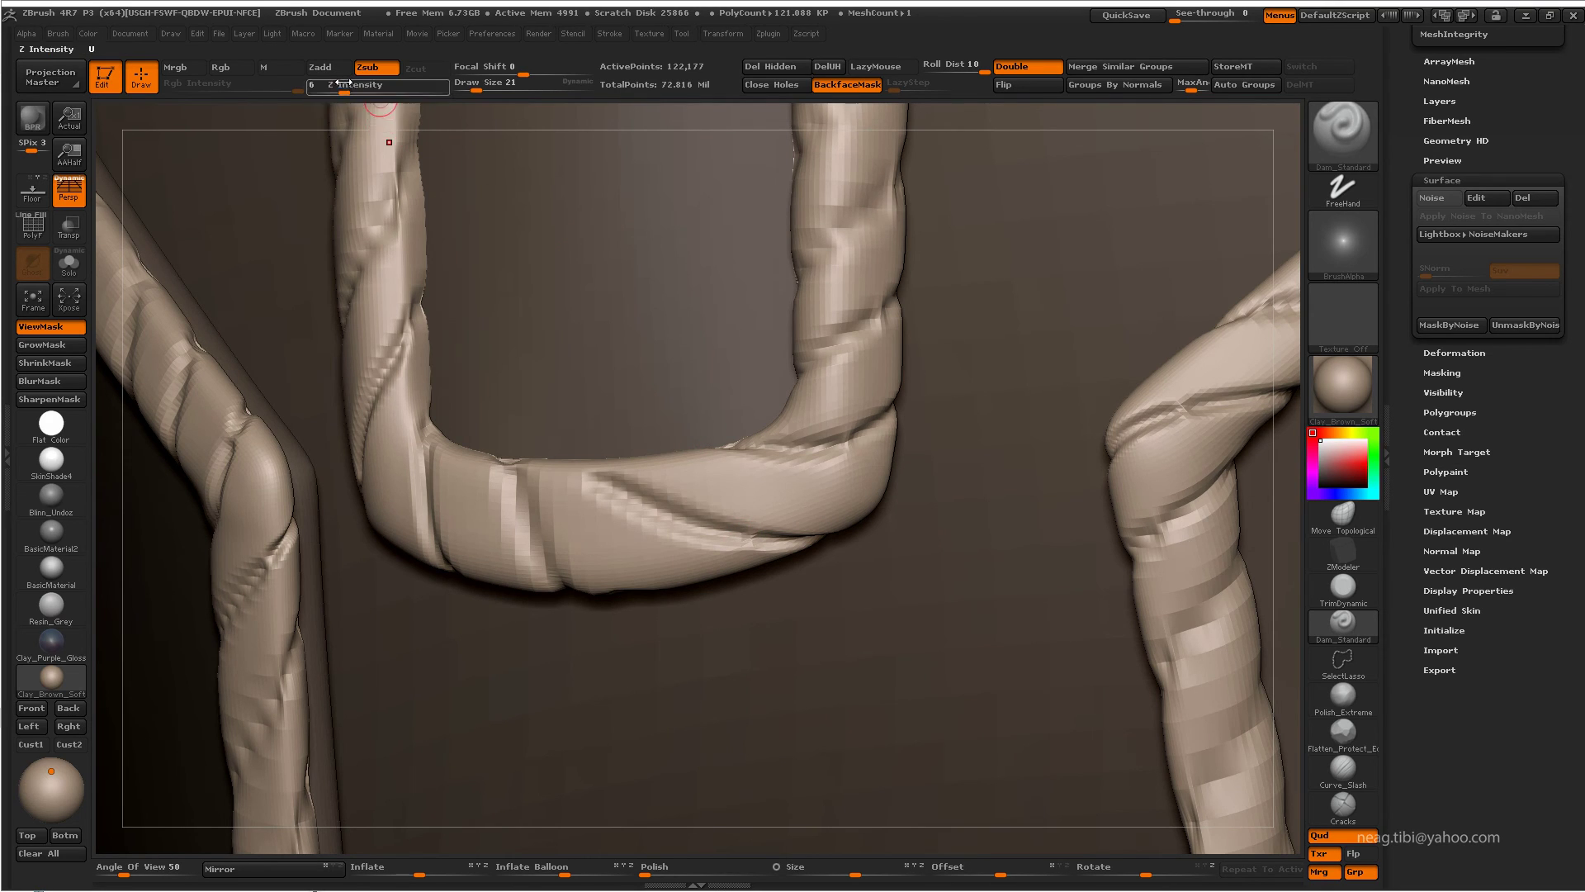
pyautogui.hotkey('ctrl', 'd')
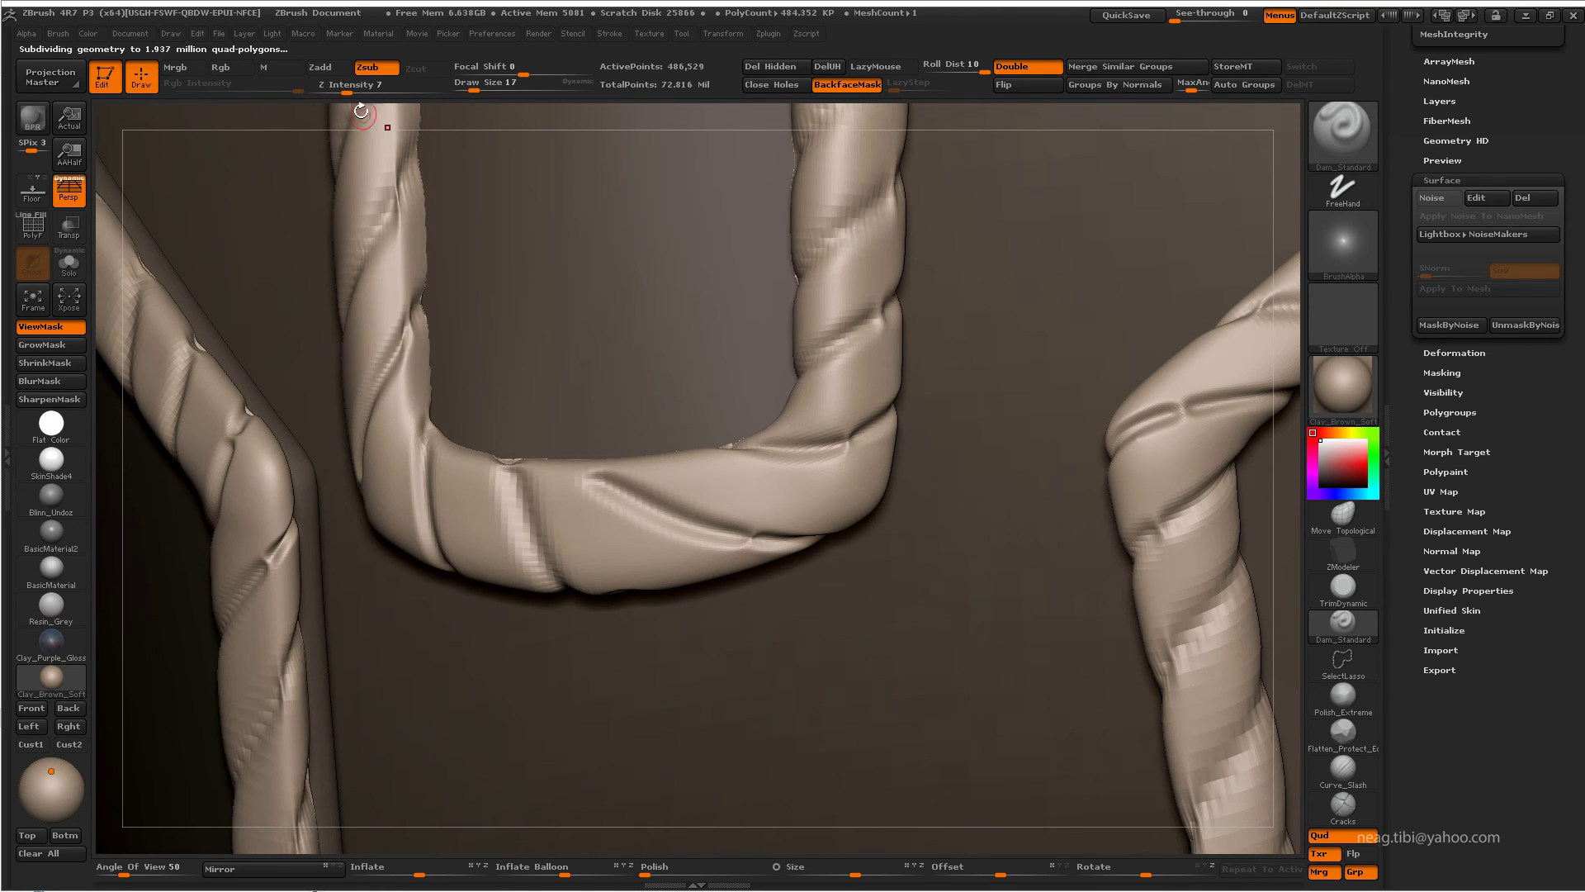
# - Smooth the subdivided rope again and turn on backface masking
pyautogui.press('shift')
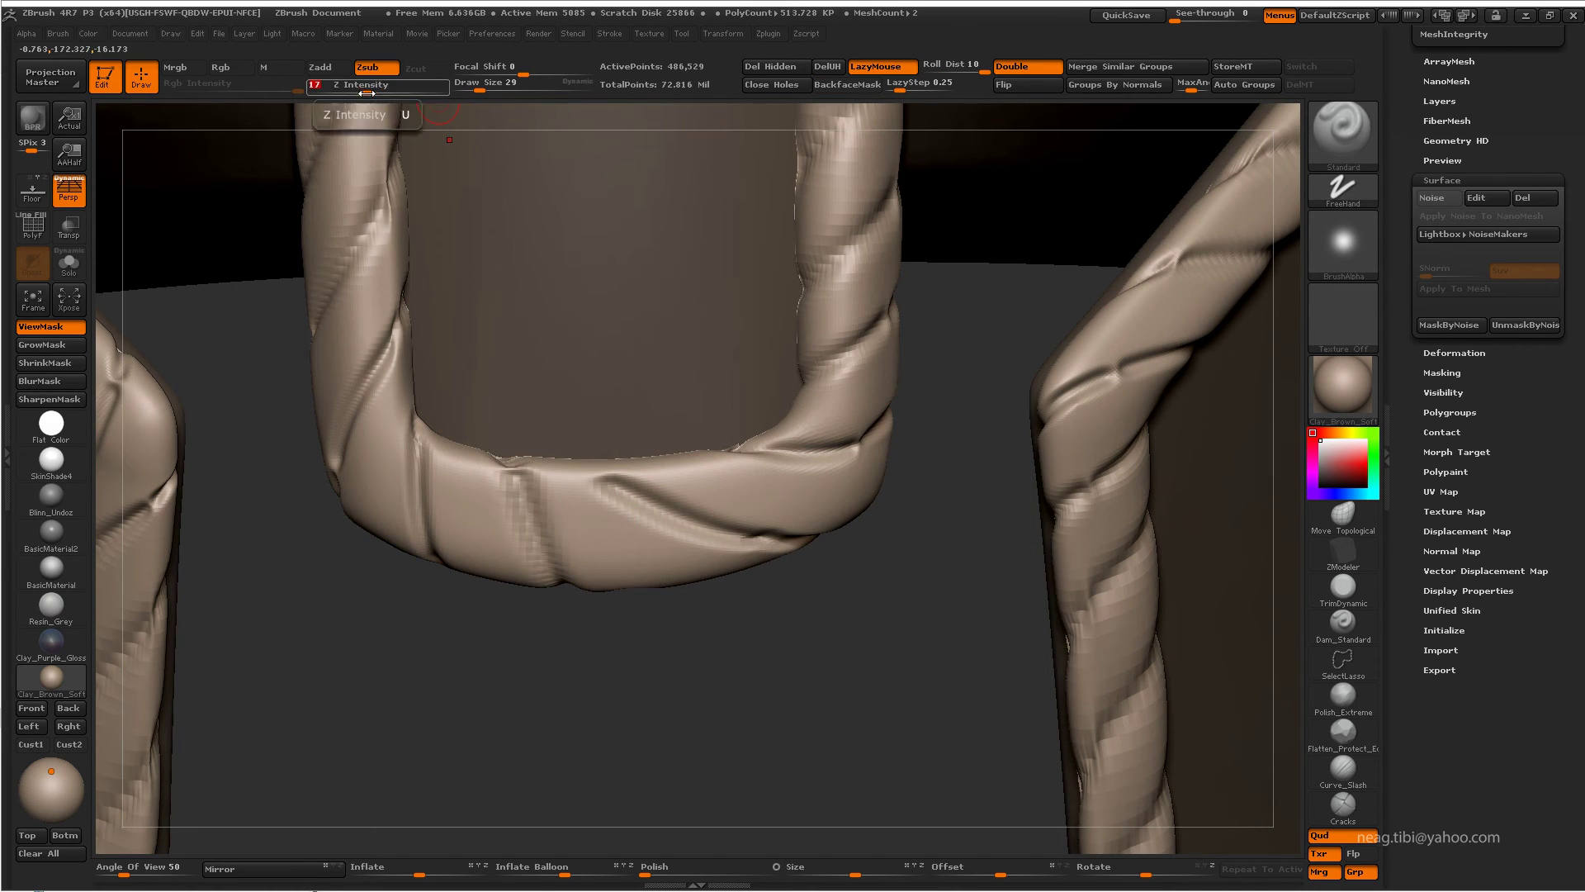
pyautogui.press('space')
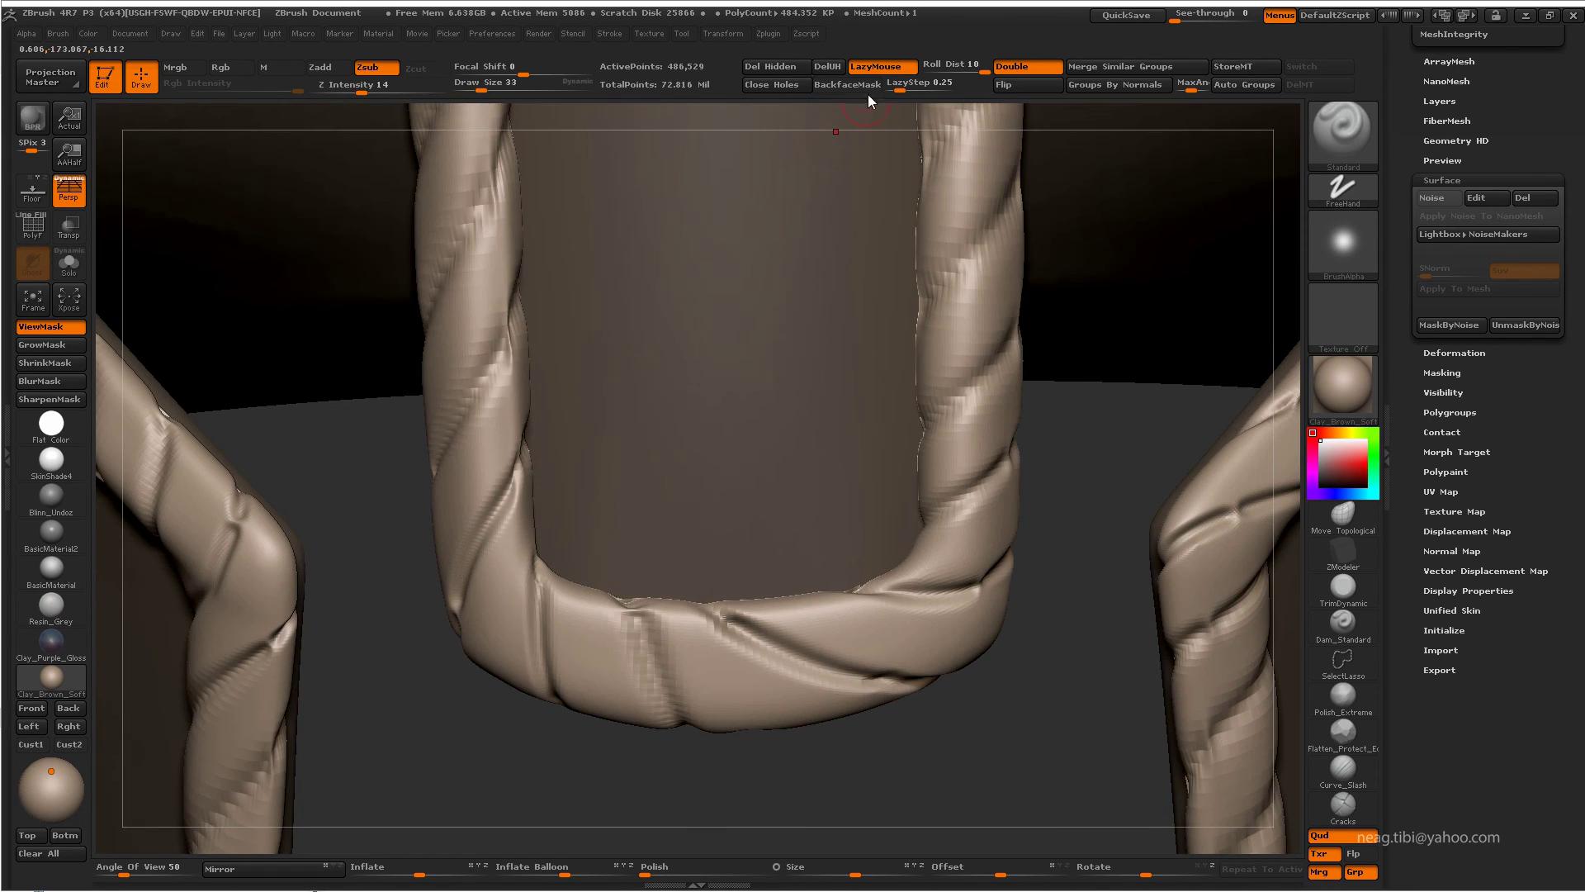
pyautogui.click(847, 84)
pyautogui.moveTo(1156, 165)
pyautogui.mouseDown()
pyautogui.moveTo(554, 468)
pyautogui.moveTo(506, 438)
pyautogui.mouseUp()
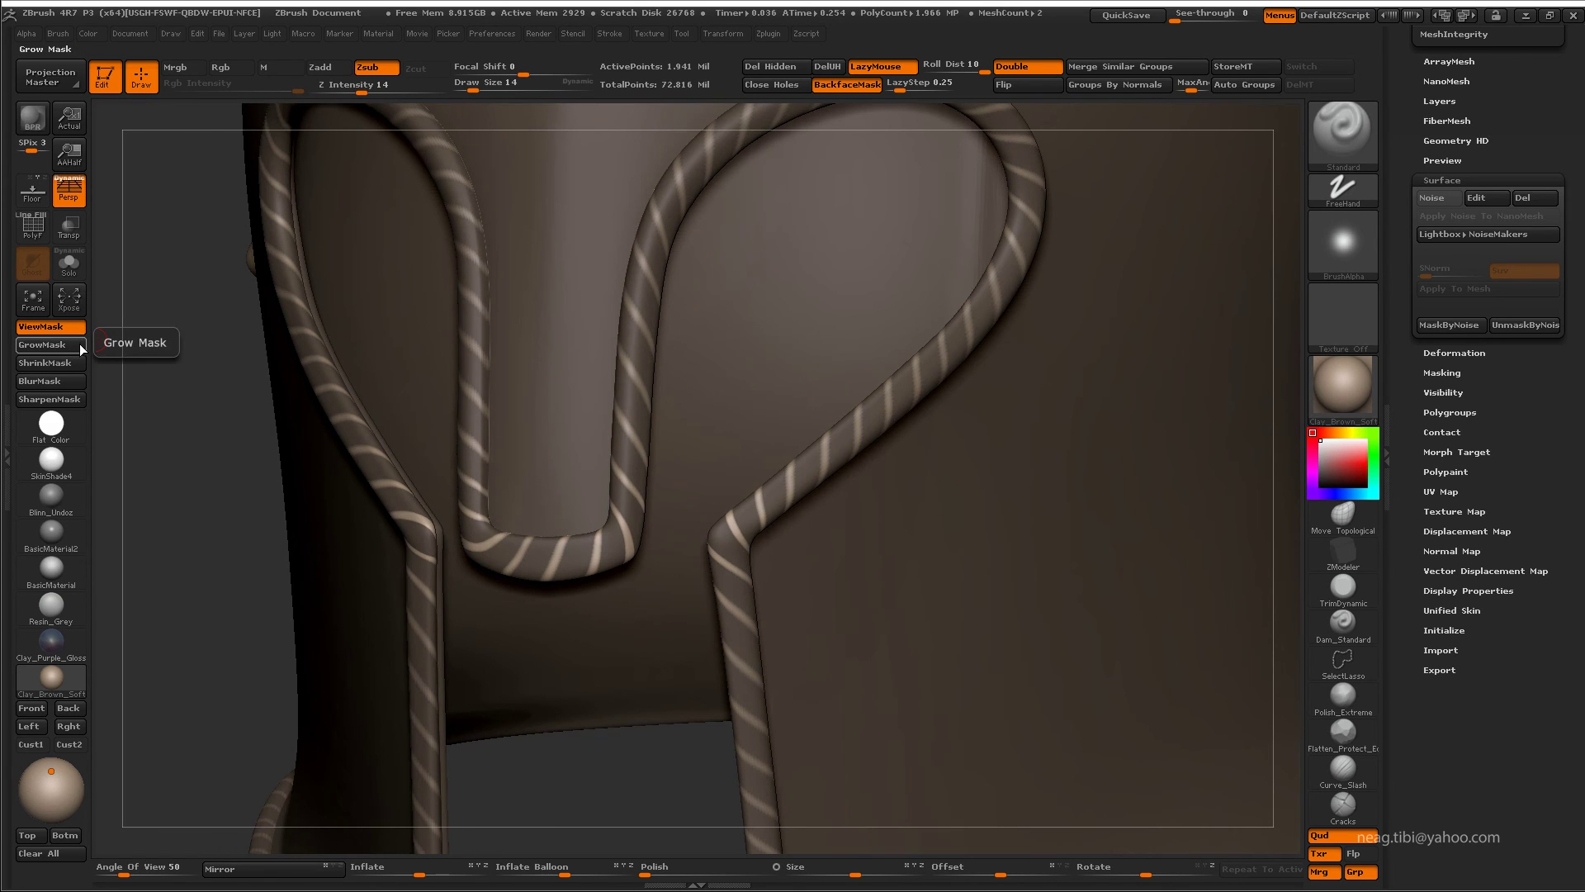
# - Reset the rope's Inflate Balloon value to 0
pyautogui.moveTo(280, 531); pyautogui.dragTo(344, 425)
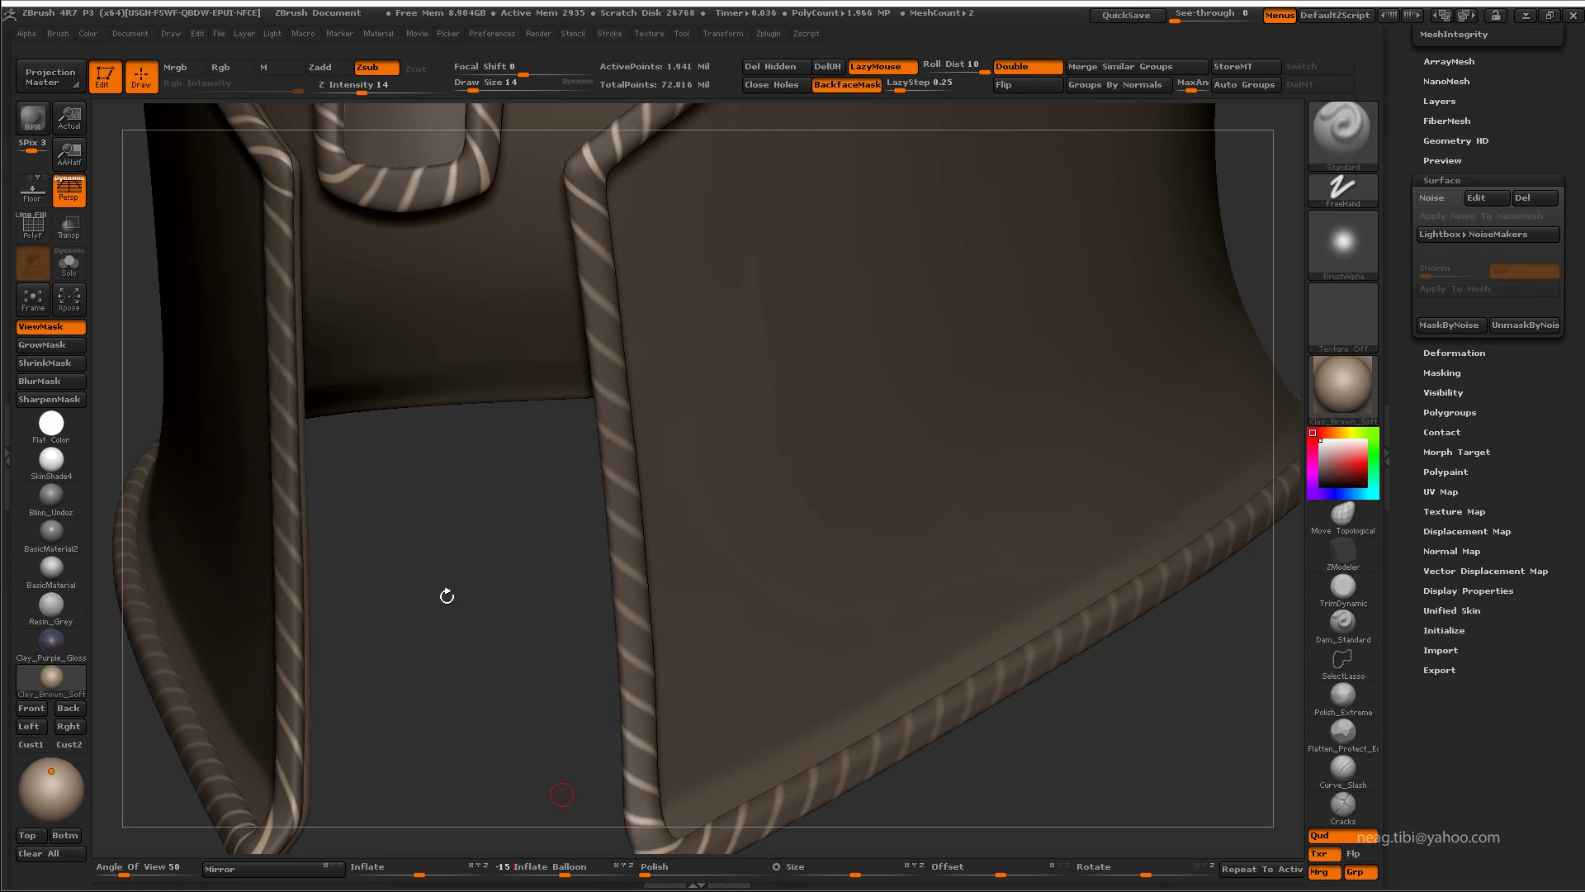
pyautogui.write('0')
pyautogui.press('Return')
pyautogui.moveTo(496, 462); pyautogui.dragTo(699, 627)
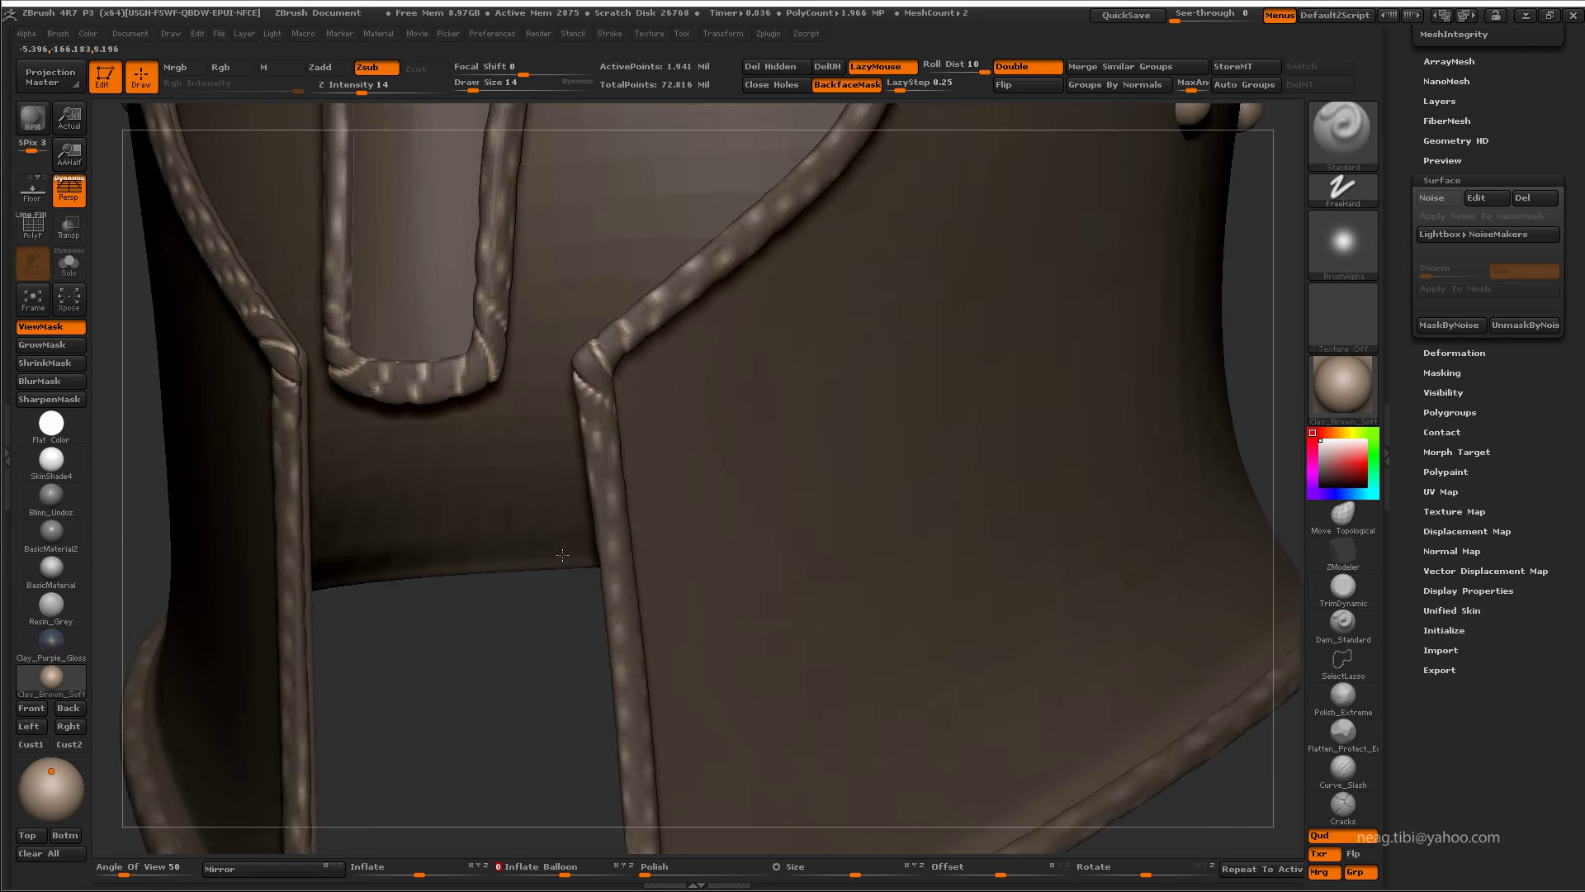
# - Split the helmet by polygroups with Groups Split, adding Armor_helmet_3
pyautogui.press('f')
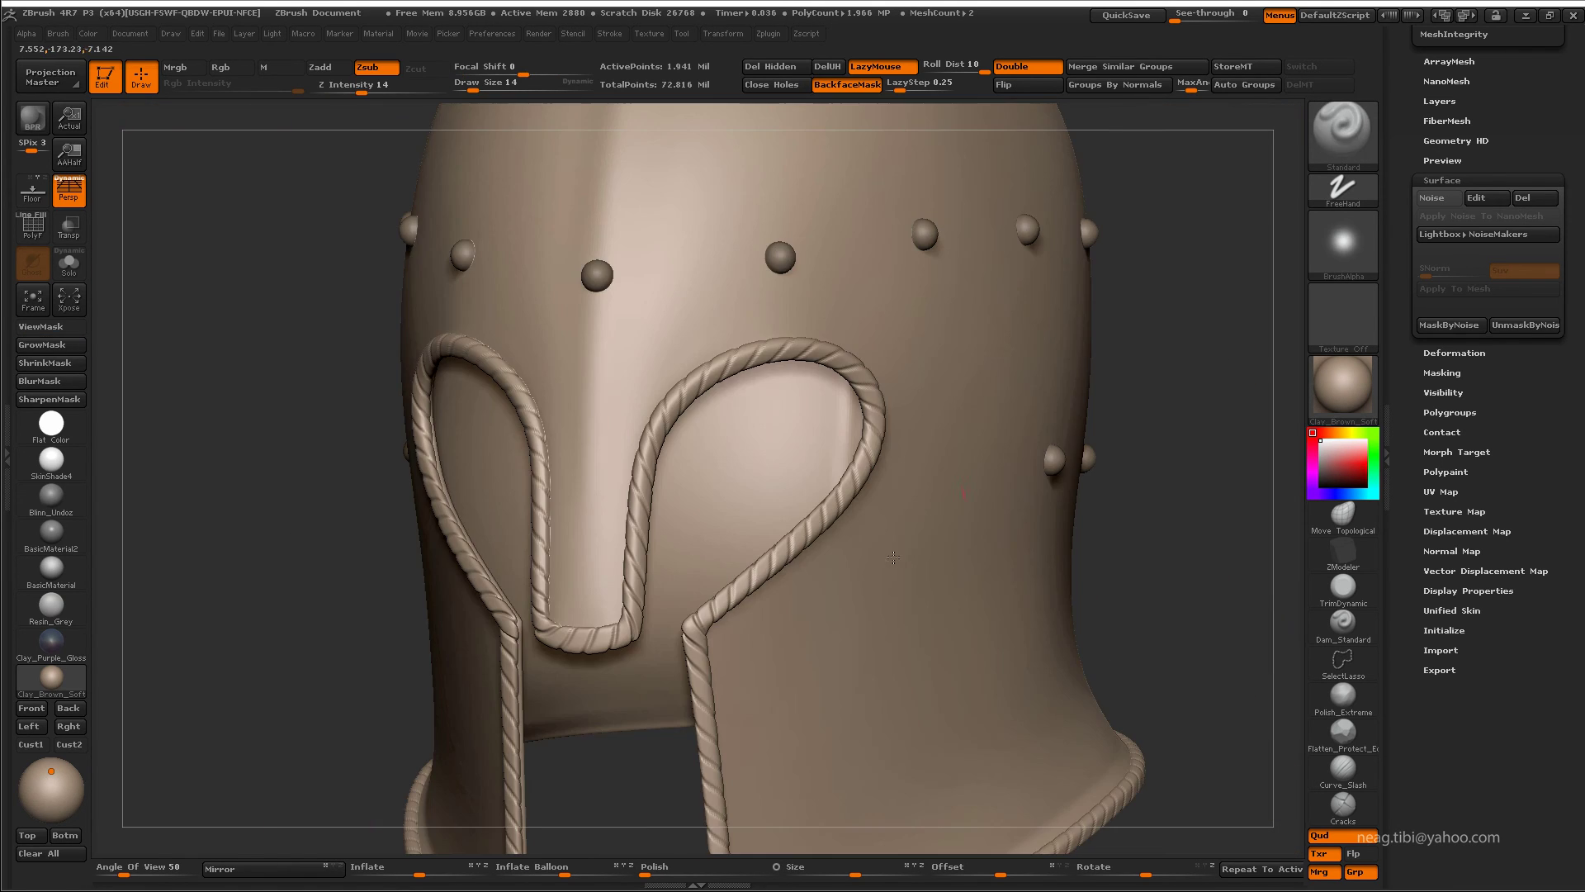
pyautogui.moveTo(699, 627)
pyautogui.mouseDown()
pyautogui.moveTo(854, 501)
pyautogui.moveTo(779, 690)
pyautogui.moveTo(687, 654)
pyautogui.moveTo(683, 679)
pyautogui.moveTo(612, 651)
pyautogui.mouseUp()
pyautogui.press('f')
pyautogui.keyDown('ctrl'); pyautogui.click(690, 647); pyautogui.keyUp('ctrl')
pyautogui.hotkey('shift', 'f')
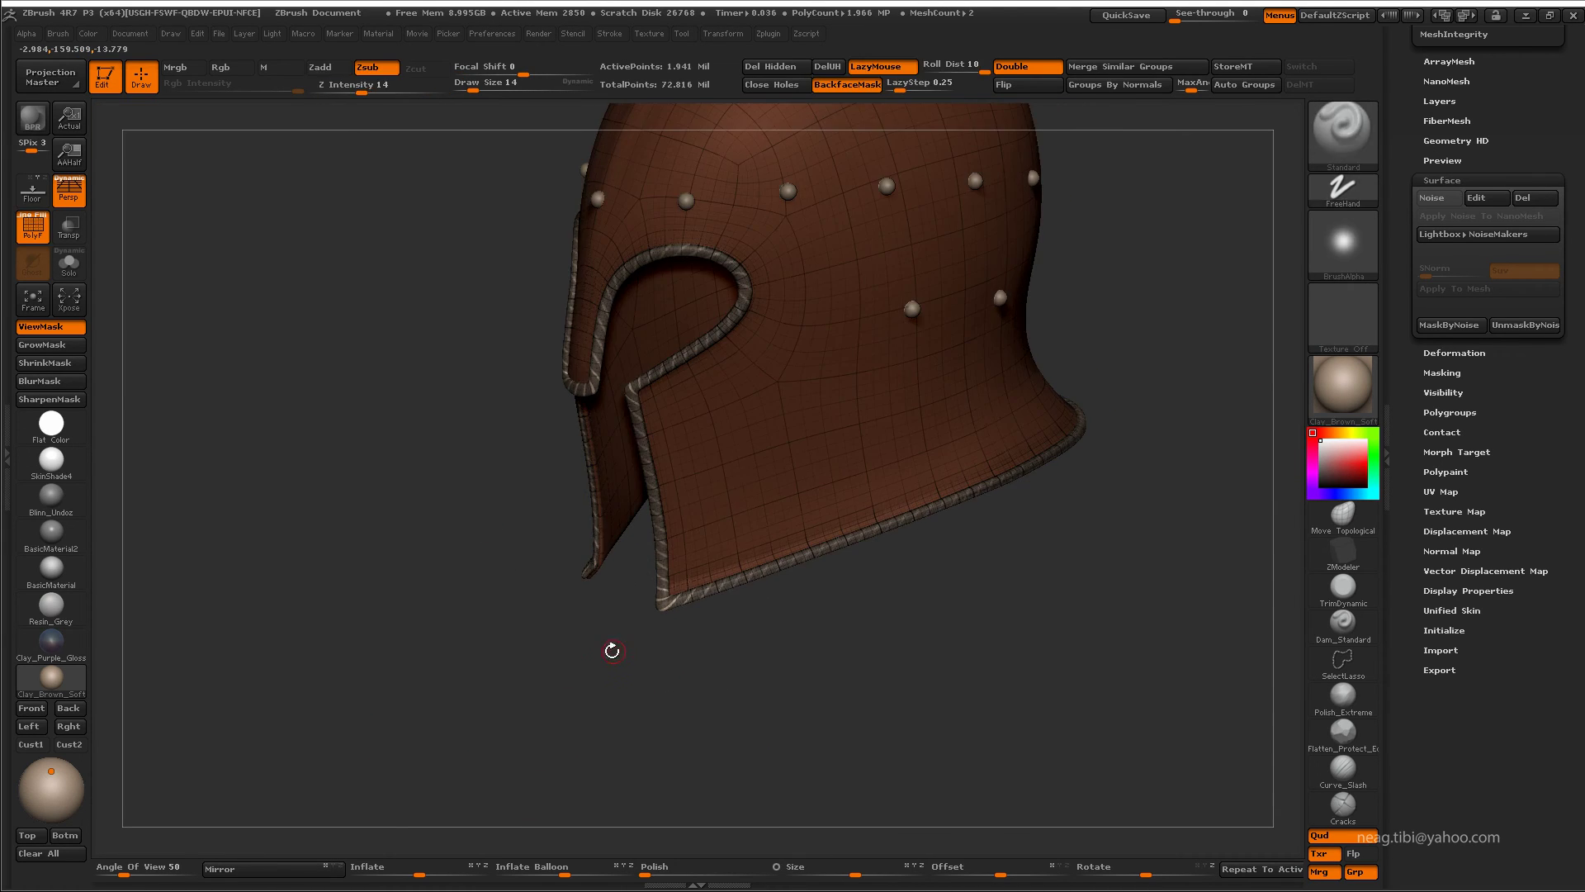
pyautogui.scroll(3, 1463, 424)
pyautogui.scroll(3, 1464, 424)
pyautogui.scroll(3, 1463, 424)
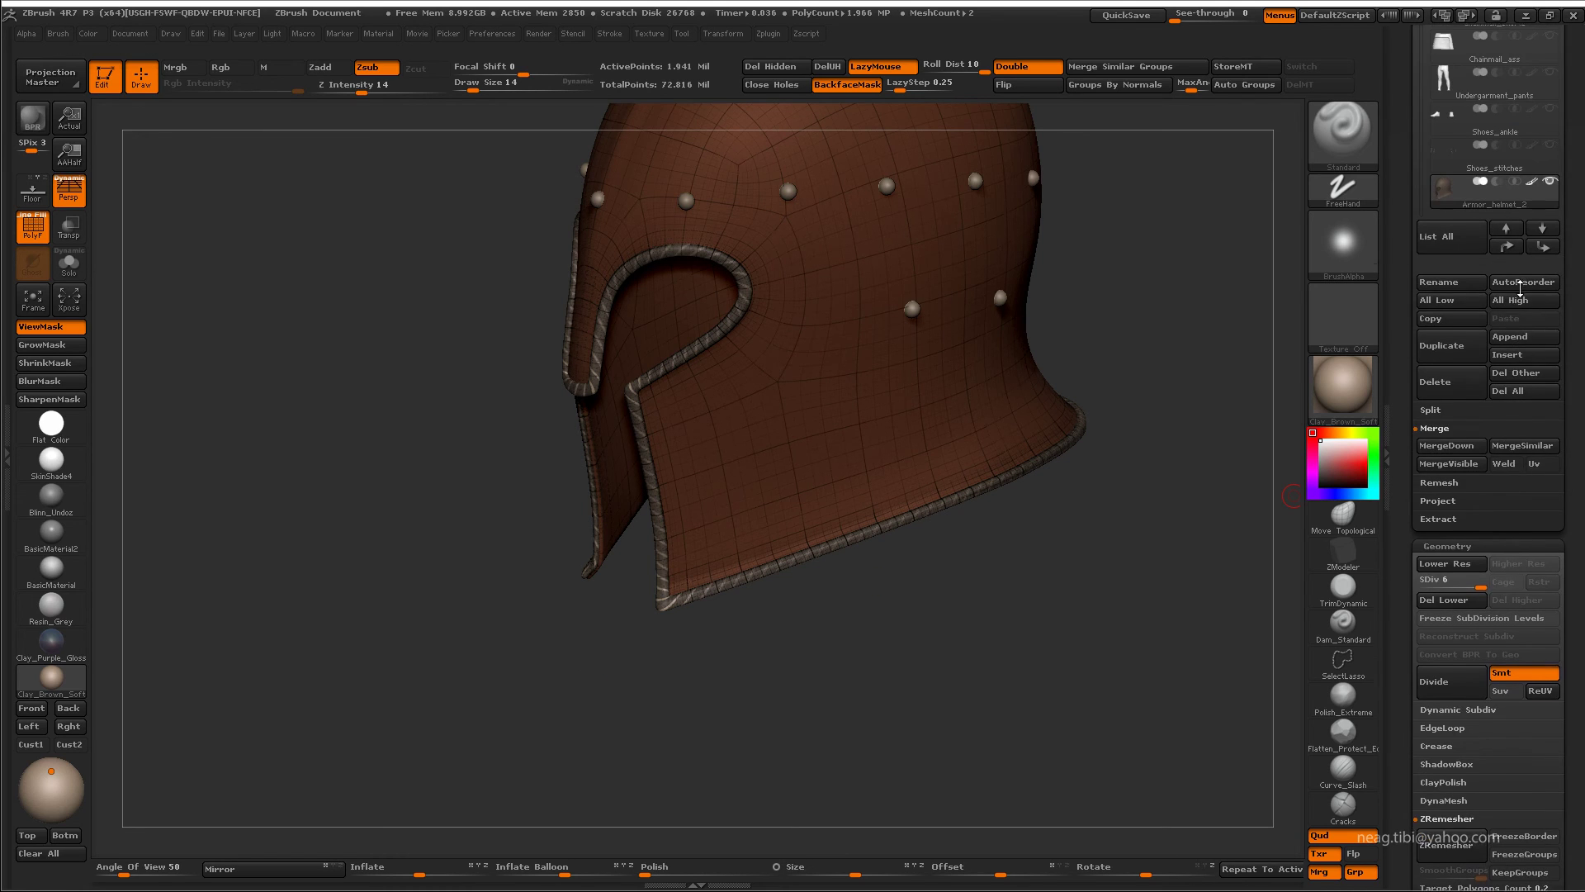
pyautogui.scroll(3, 1464, 424)
pyautogui.click(1463, 420)
pyautogui.click(1521, 438)
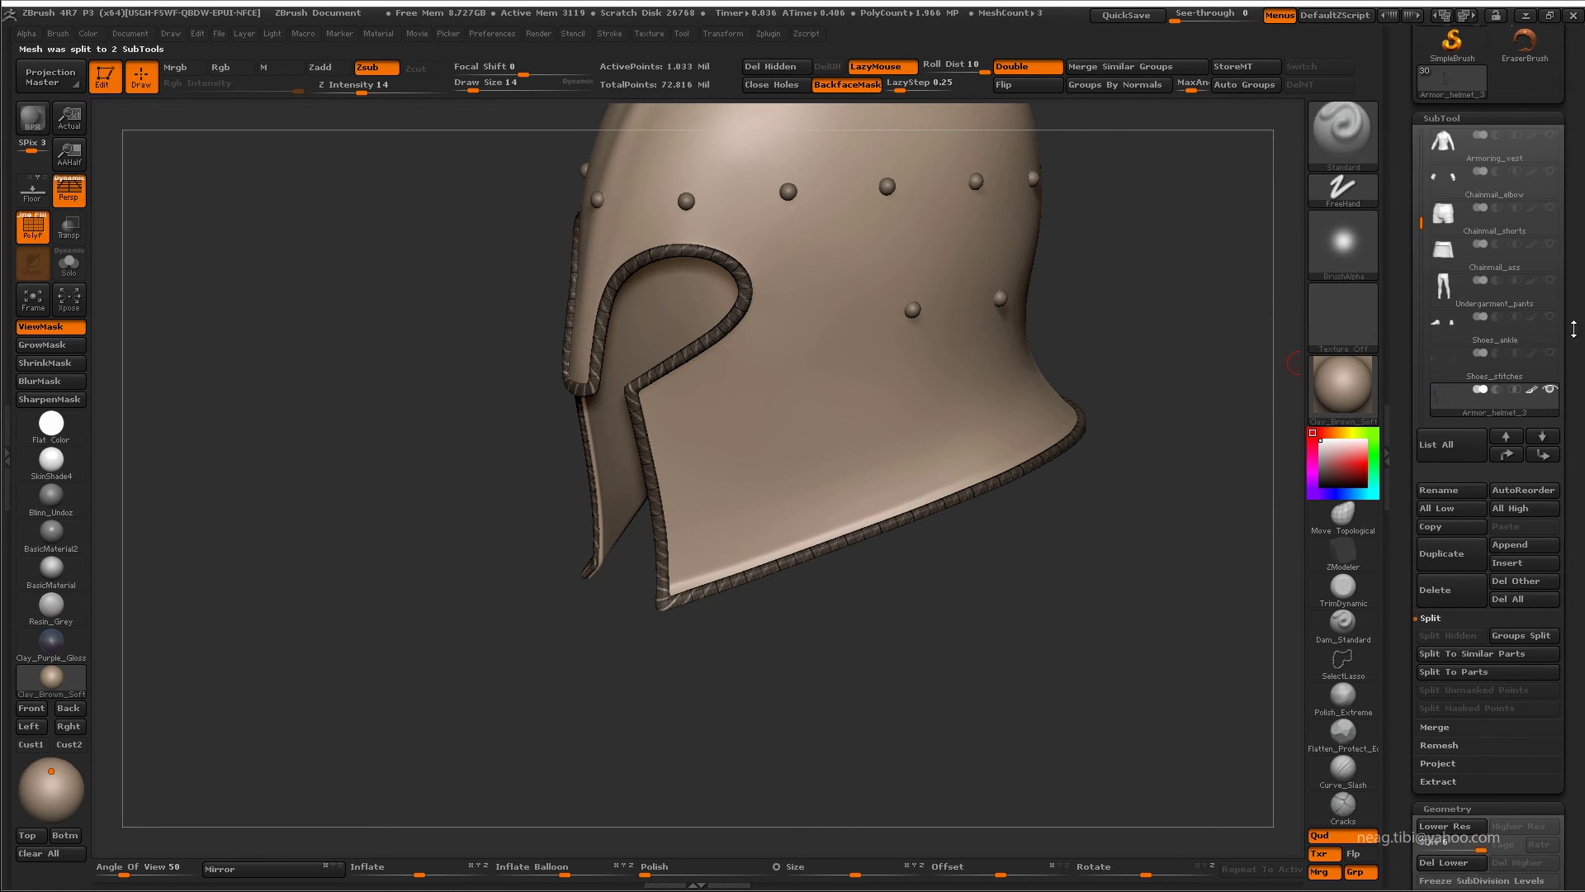
# - Select Armor_helmet_2, then Armor_helmet_3, and inspect its front trim with PolyF toggled
pyautogui.click(1478, 381)
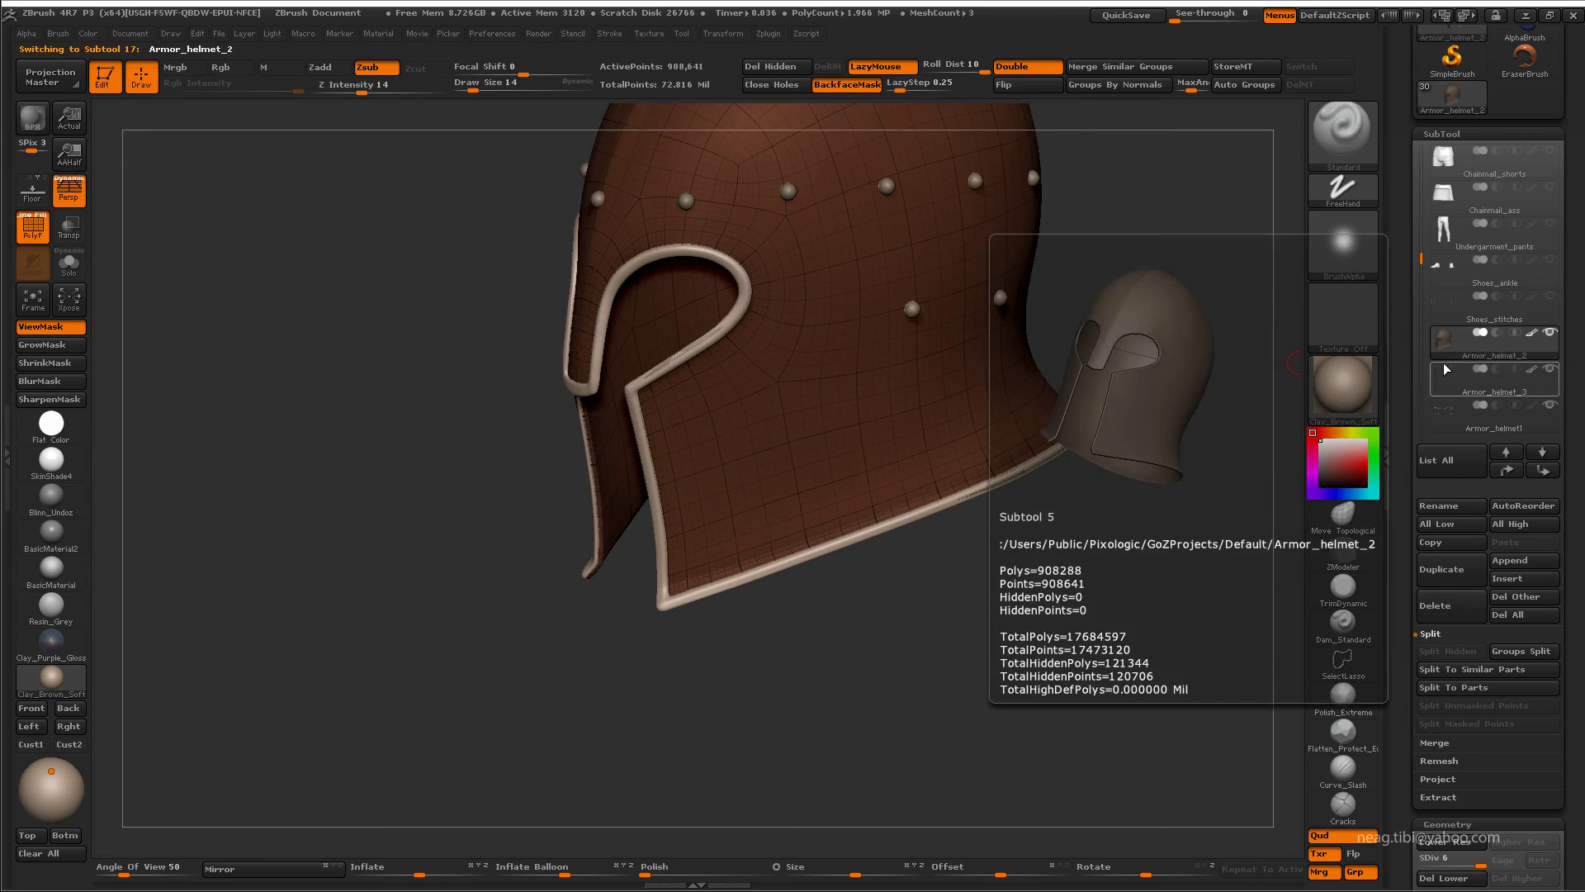
pyautogui.keyDown('alt'); pyautogui.click(1080, 431); pyautogui.keyUp('alt')
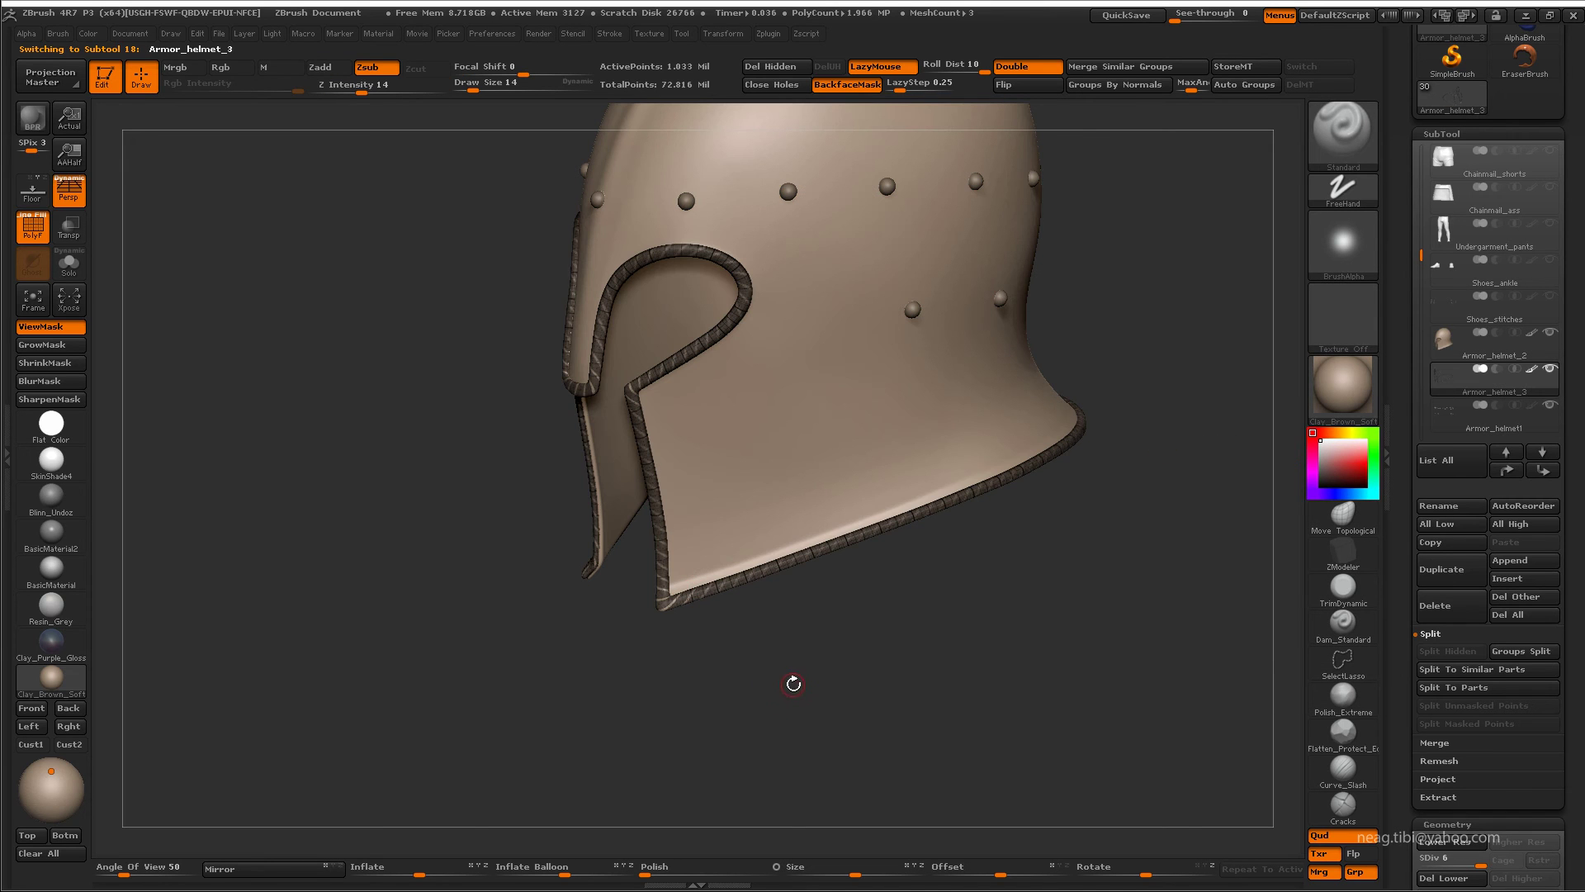
pyautogui.moveTo(793, 684)
pyautogui.keyDown('alt'); pyautogui.mouseDown()
pyautogui.moveTo(779, 739)
pyautogui.moveTo(786, 706)
pyautogui.mouseUp(); pyautogui.keyUp('alt')
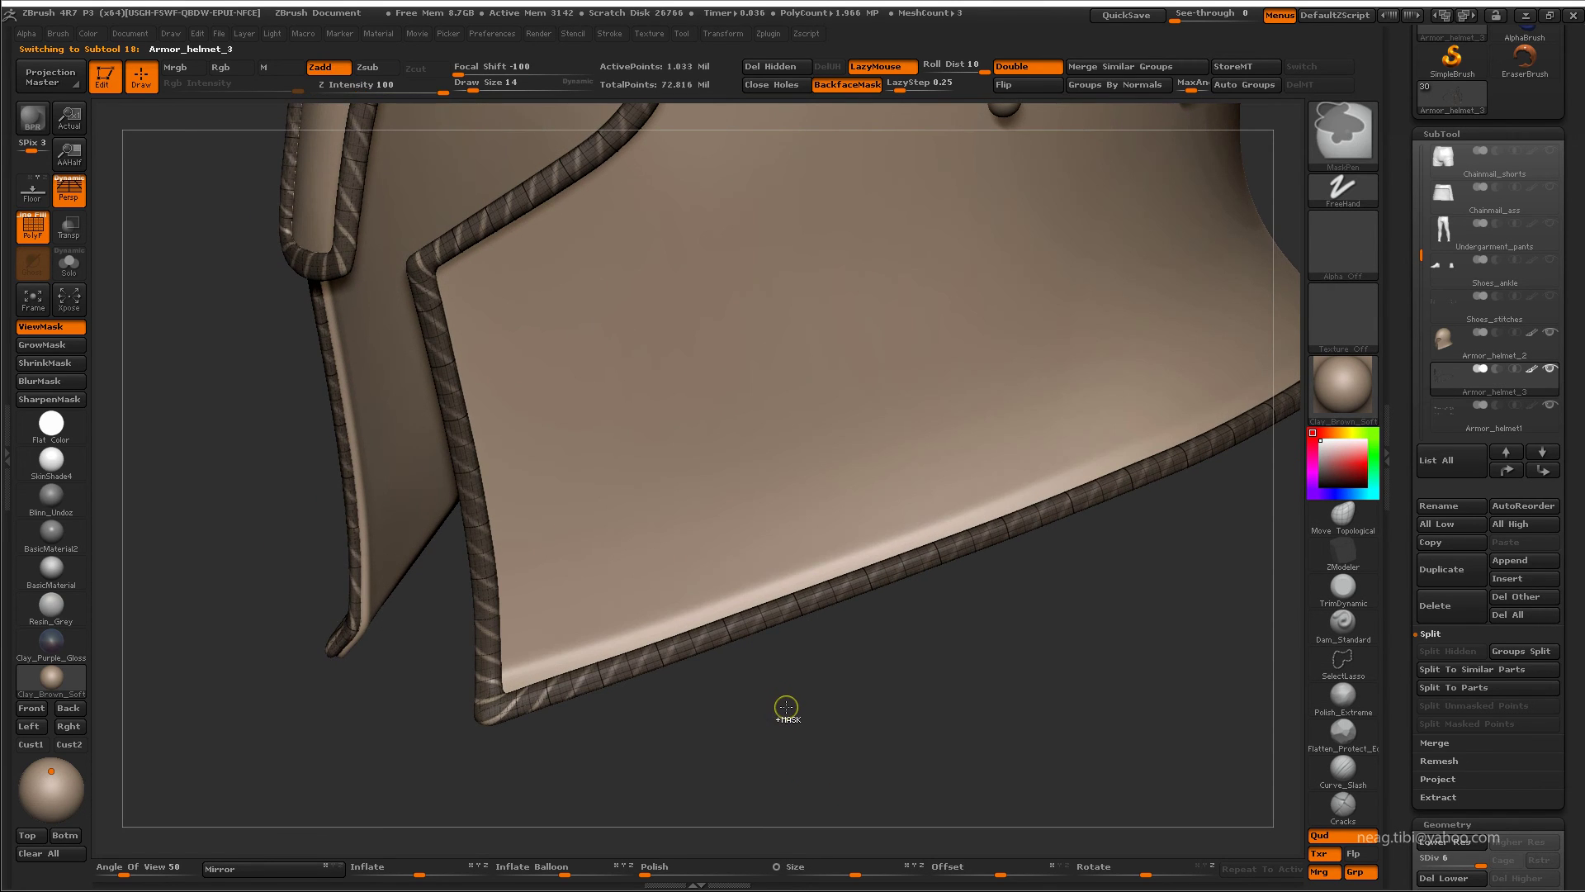
pyautogui.press('alt')
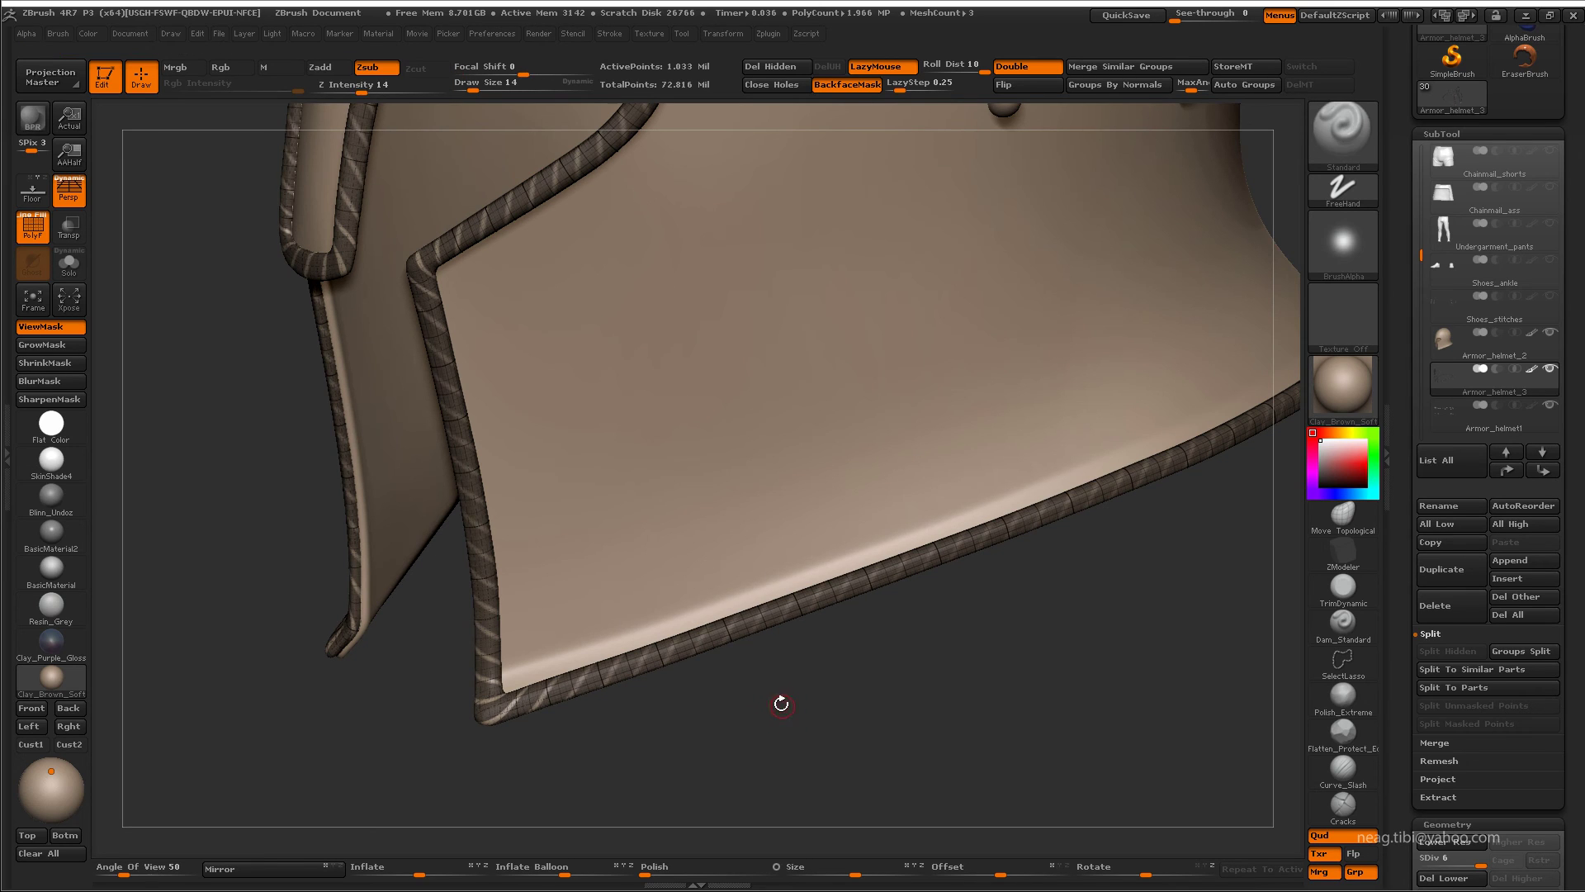
pyautogui.keyDown('ctrl'); pyautogui.click(778, 692); pyautogui.keyUp('ctrl')
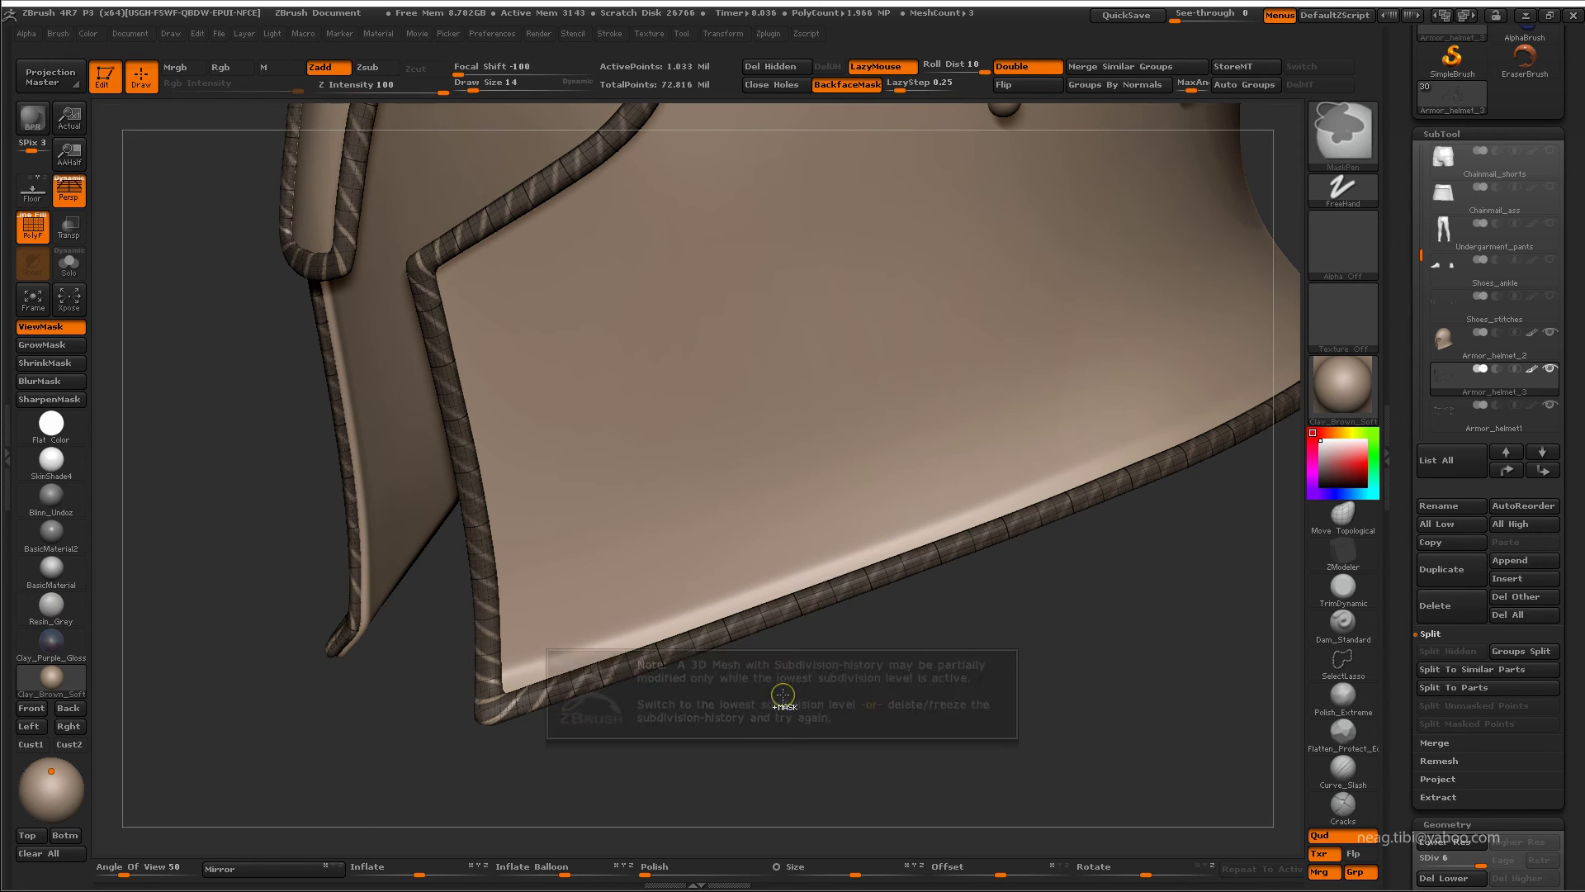
pyautogui.moveTo(824, 690)
pyautogui.mouseDown()
pyautogui.moveTo(807, 697)
pyautogui.moveTo(824, 697)
pyautogui.moveTo(836, 740)
pyautogui.mouseUp()
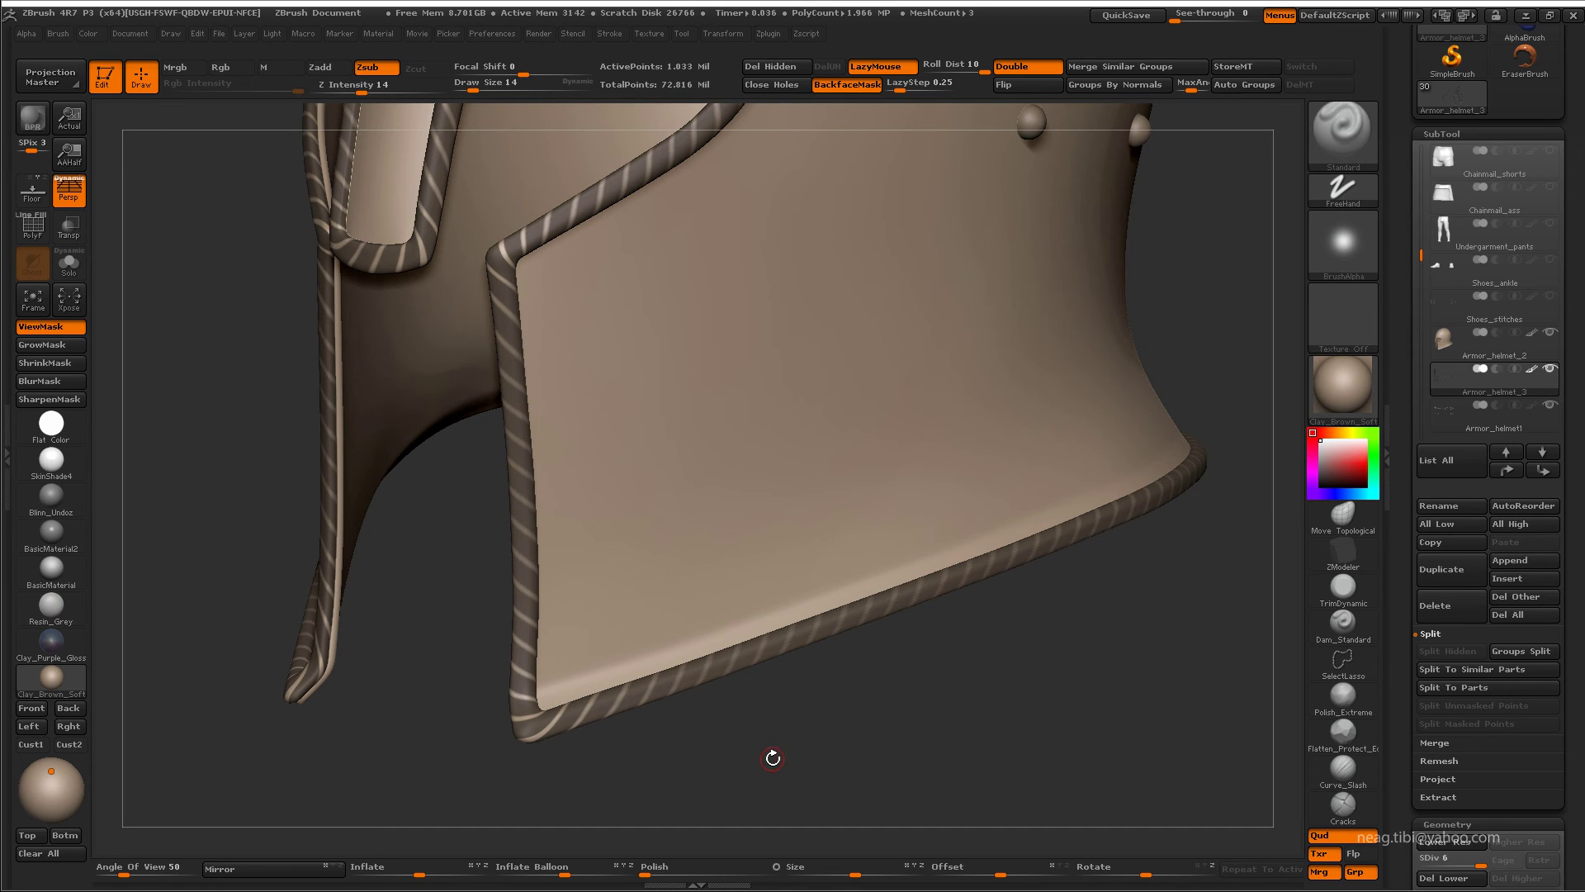
pyautogui.hotkey('shift', 'f')
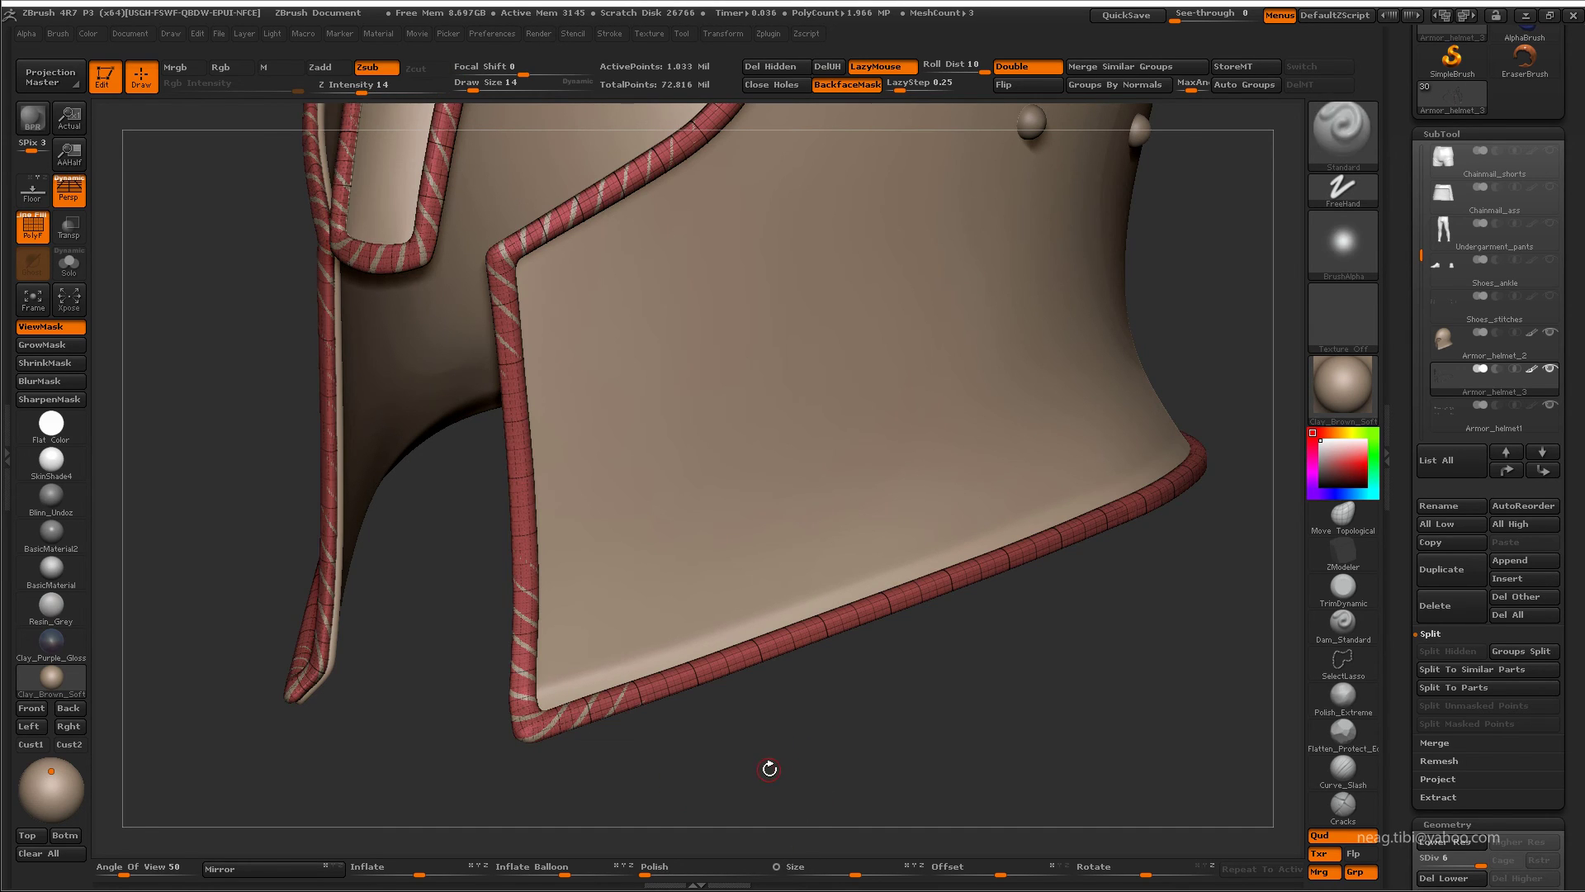
pyautogui.hotkey('shift', 'f')
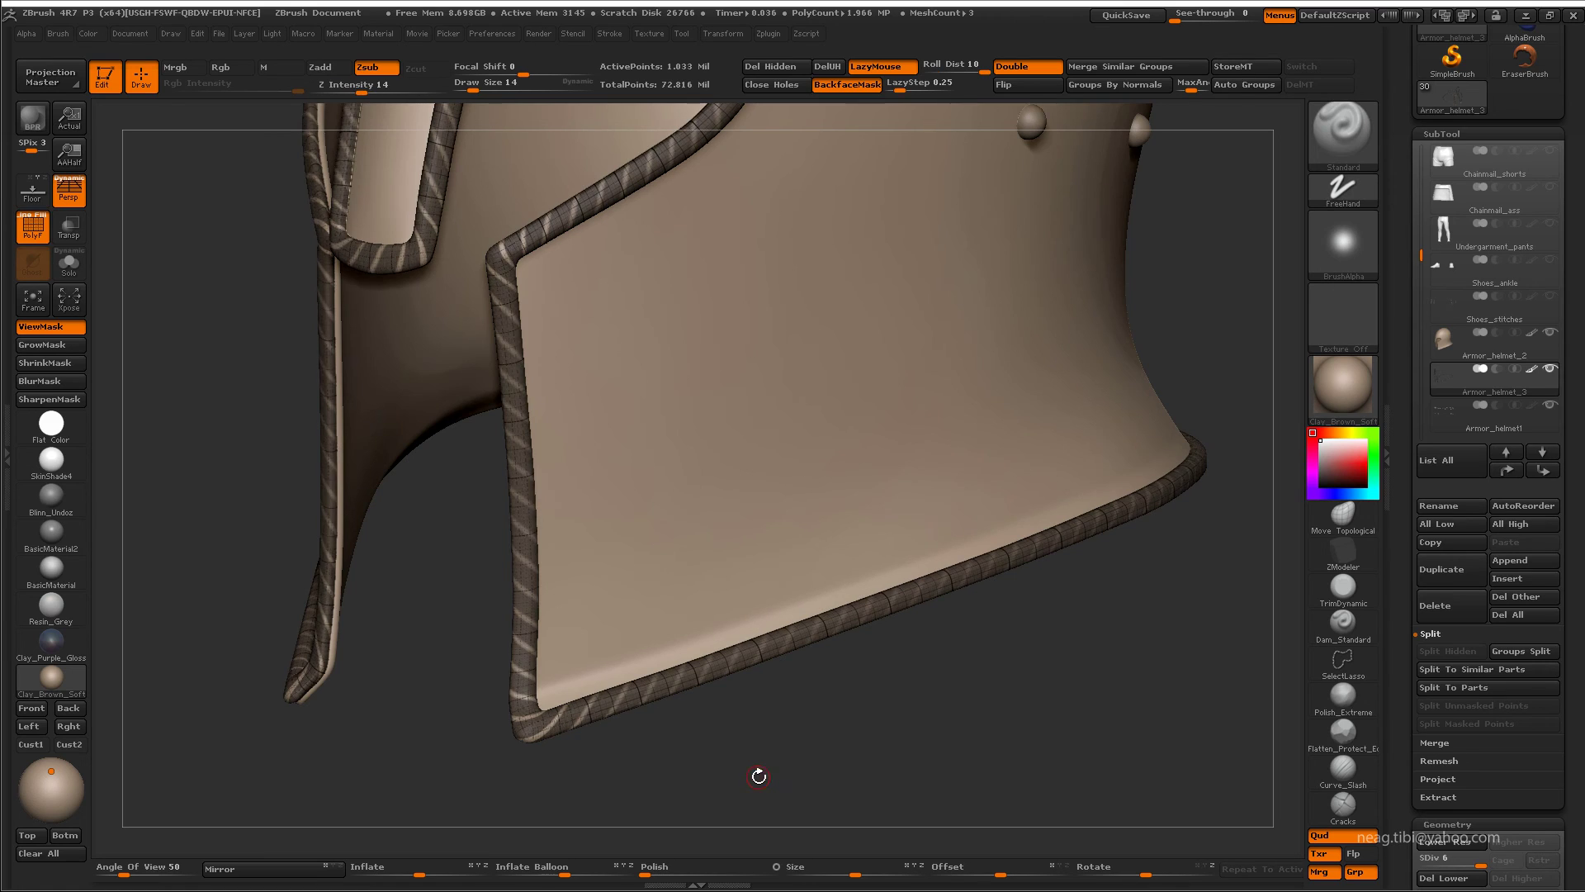
pyautogui.moveTo(763, 772); pyautogui.dragTo(758, 755)
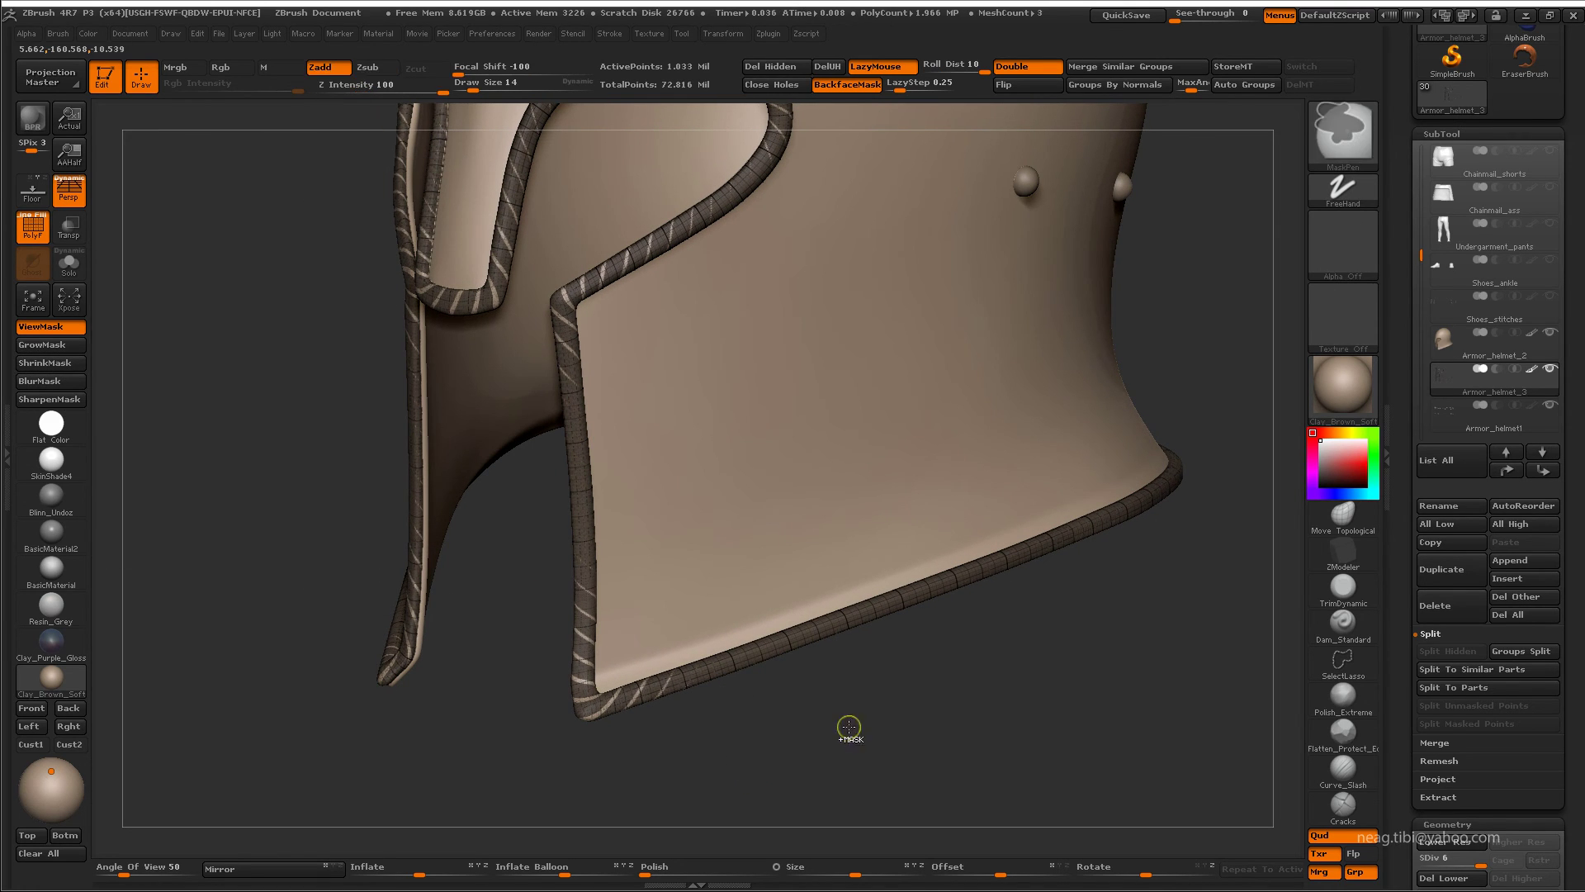
pyautogui.keyDown('shift'); pyautogui.moveTo(848, 725); pyautogui.dragTo(846, 744); pyautogui.keyUp('shift')
# - Subdivide the trim one more level with Ctrl+D
pyautogui.hotkey('shift', 'f')
pyautogui.hotkey('ctrl', 'd')
pyautogui.keyDown('alt'); pyautogui.moveTo(1119, 425); pyautogui.dragTo(1536, 784); pyautogui.keyUp('alt')
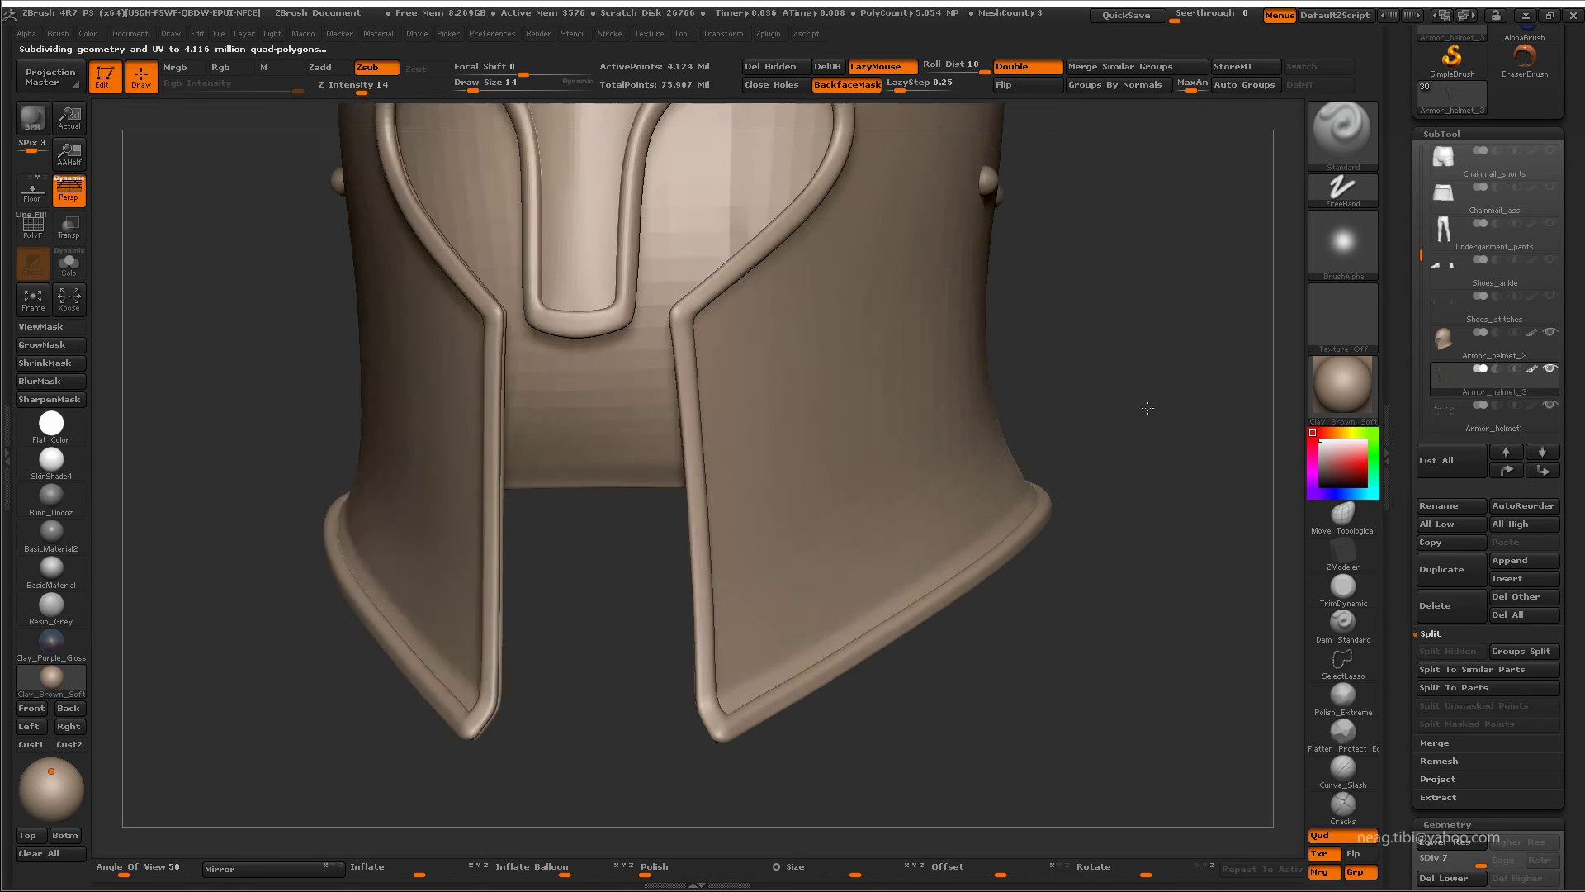
pyautogui.scroll(-5, 1565, 663)
pyautogui.scroll(-5, 1477, 632)
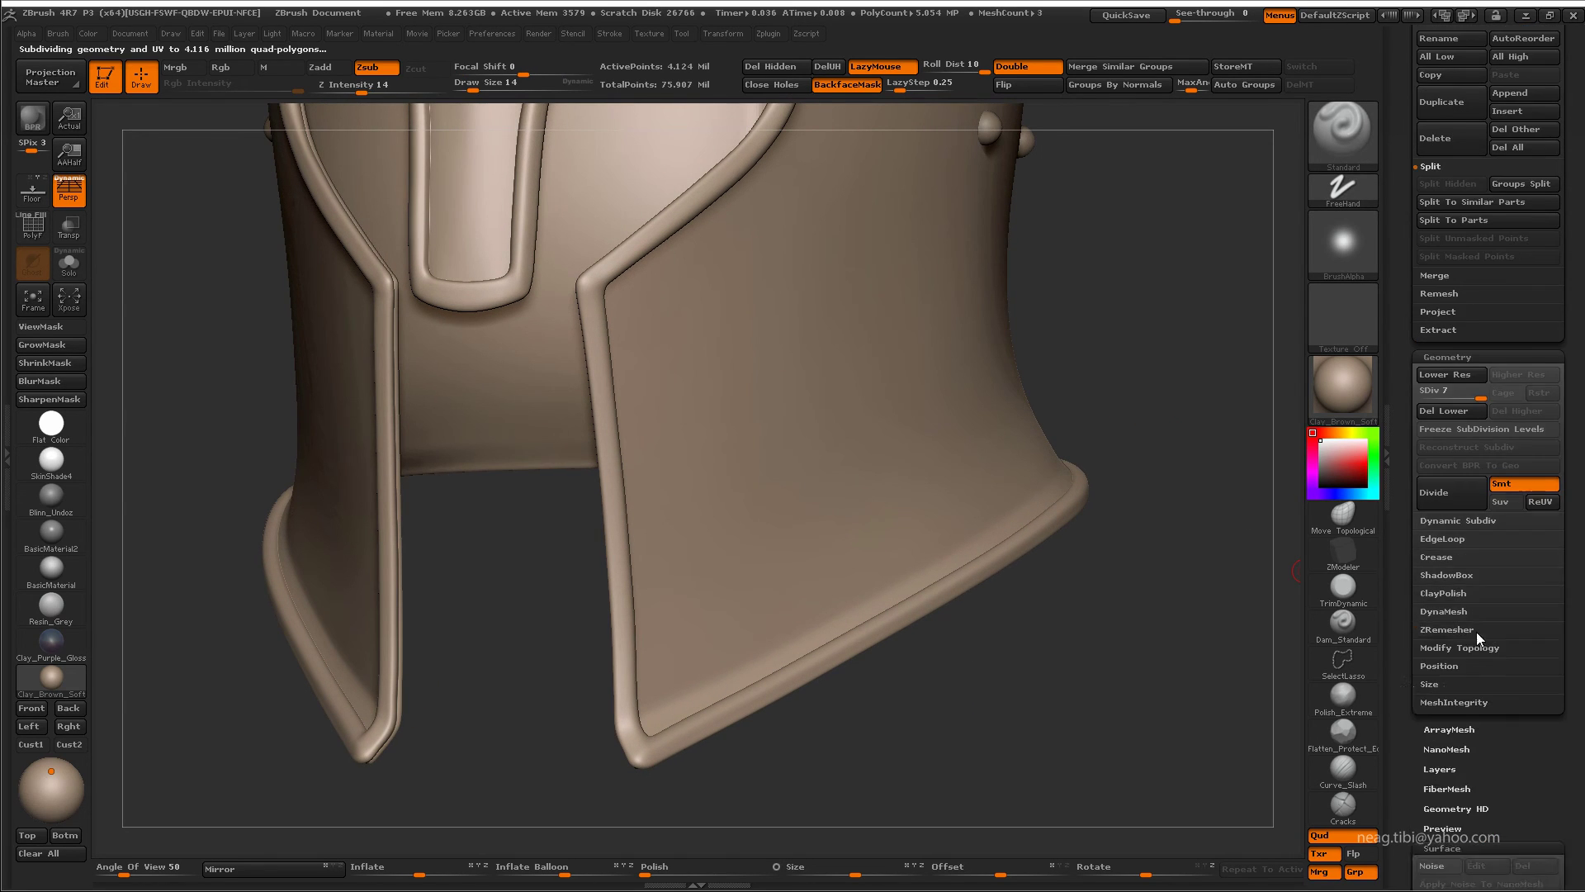
pyautogui.scroll(-3, 1477, 631)
# - Apply slash_45_degrees NoiseMaker noise at Alpha Scale 0.00738 and Strength 0.04924
pyautogui.click(1540, 680)
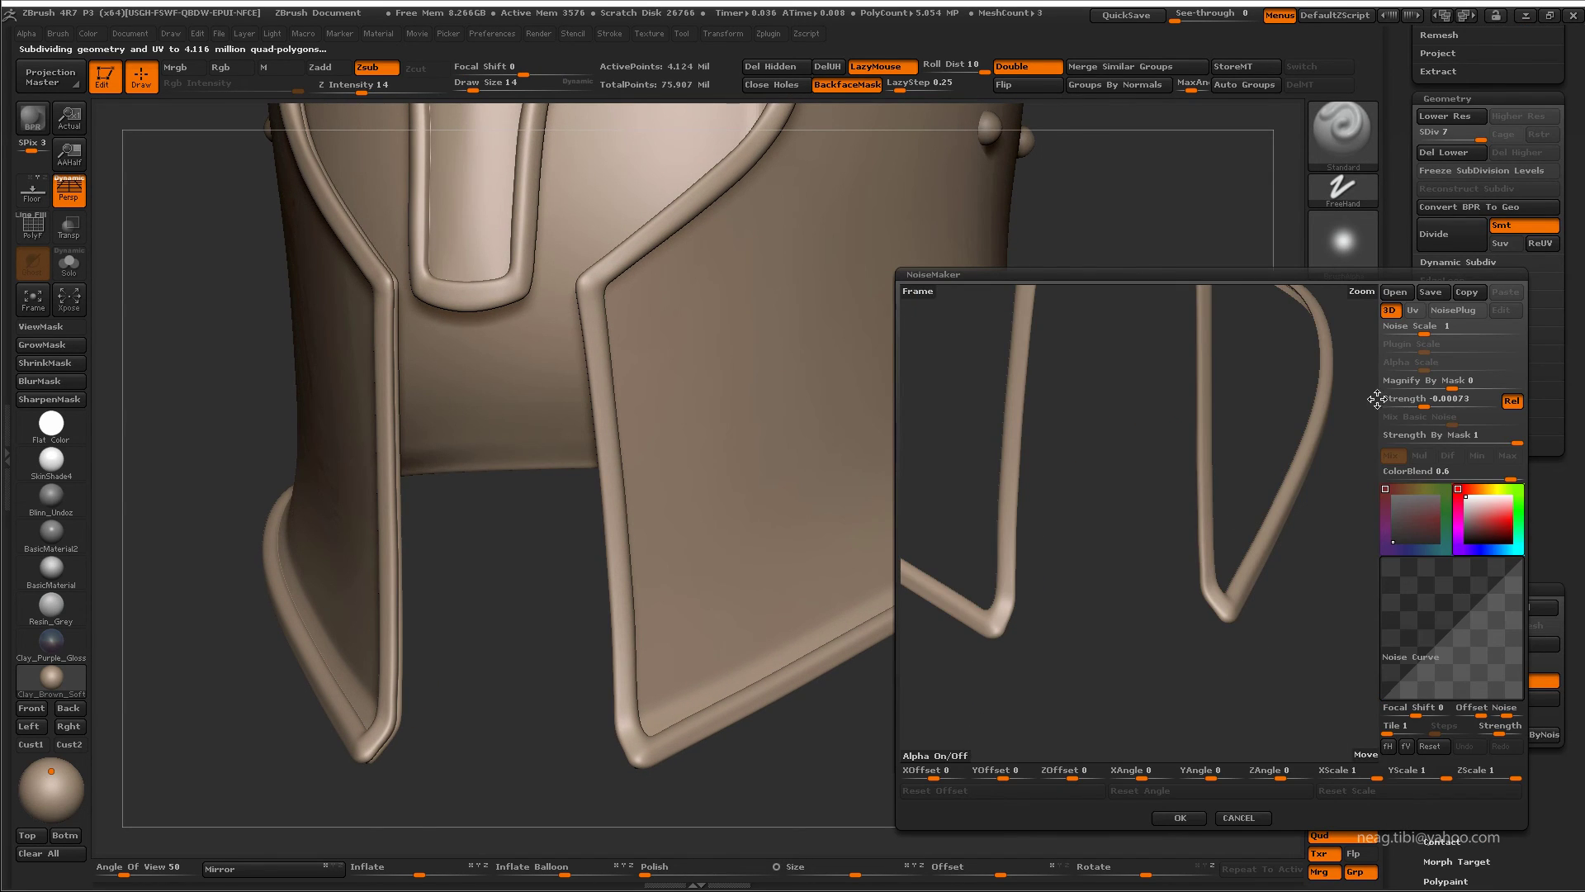
pyautogui.click(950, 756)
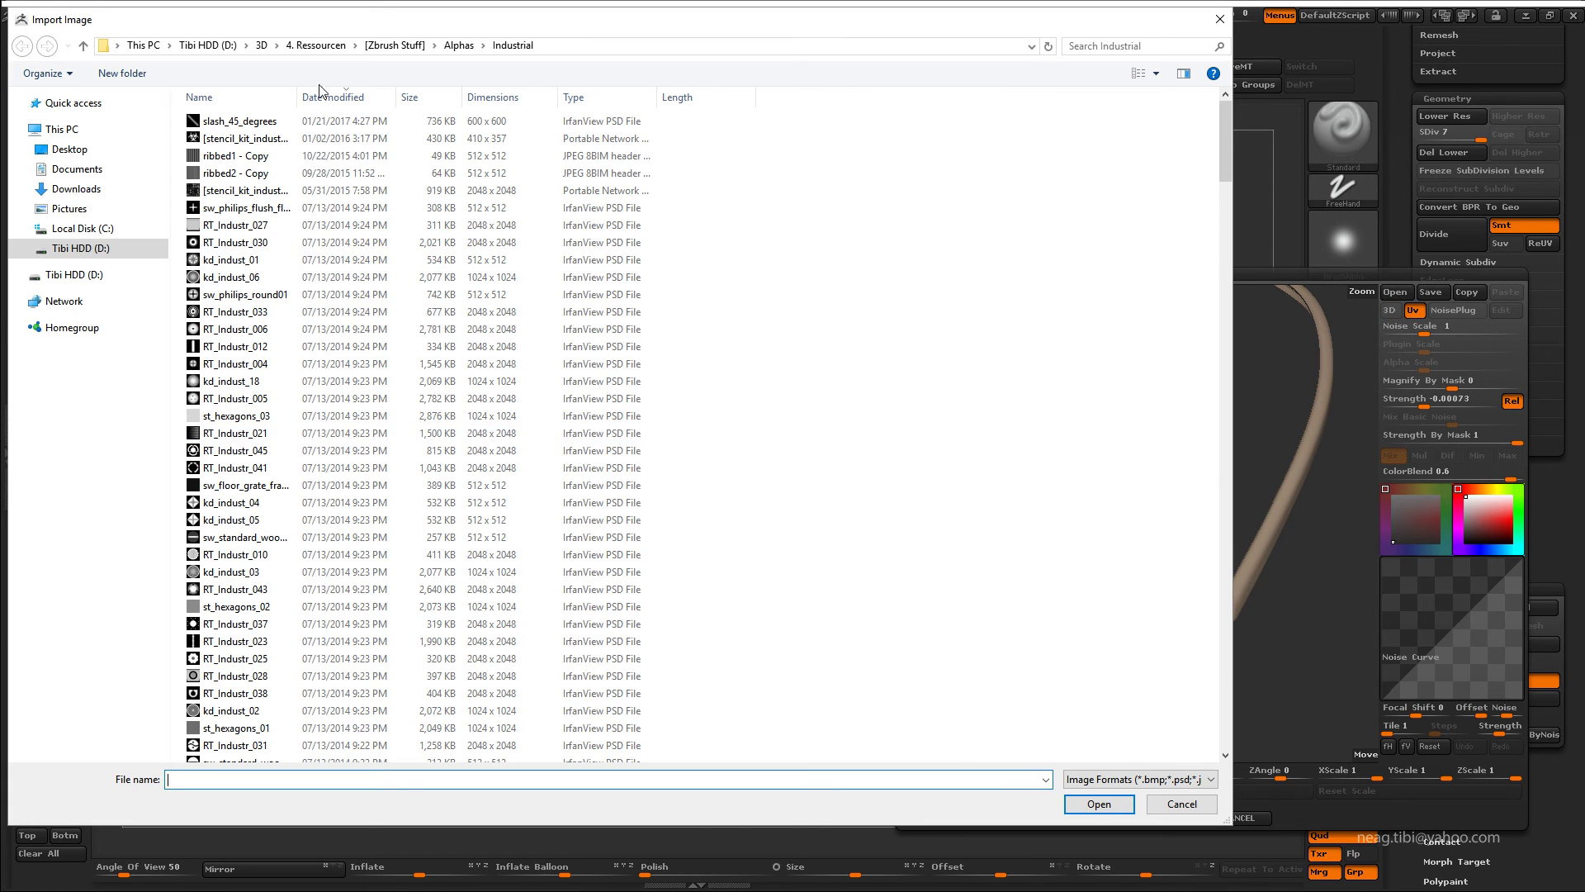
pyautogui.doubleClick(331, 120)
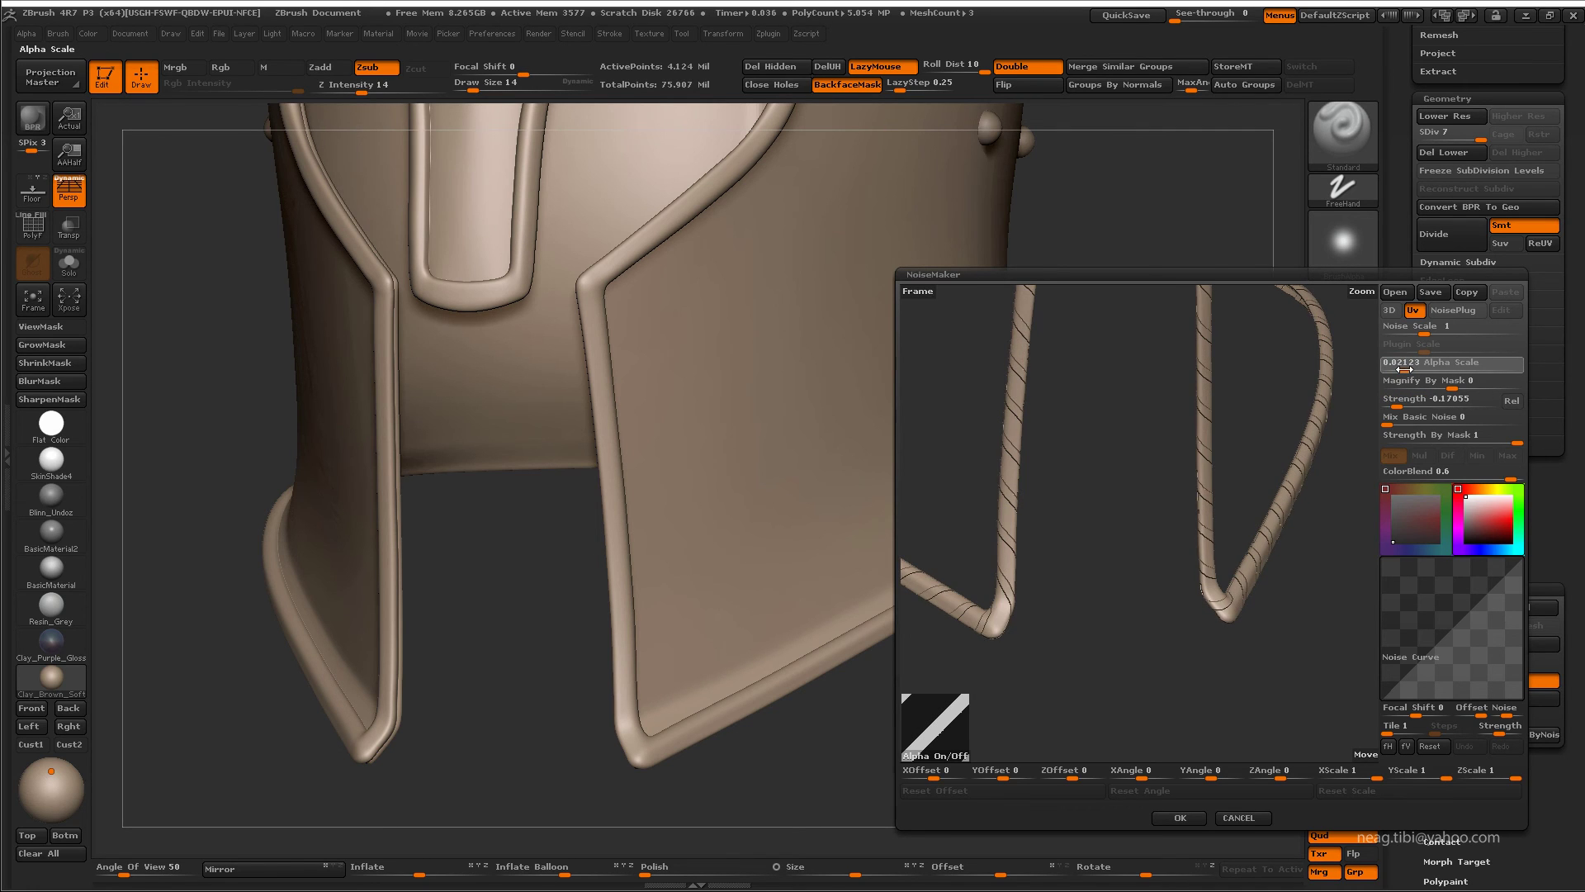
pyautogui.press('Return')
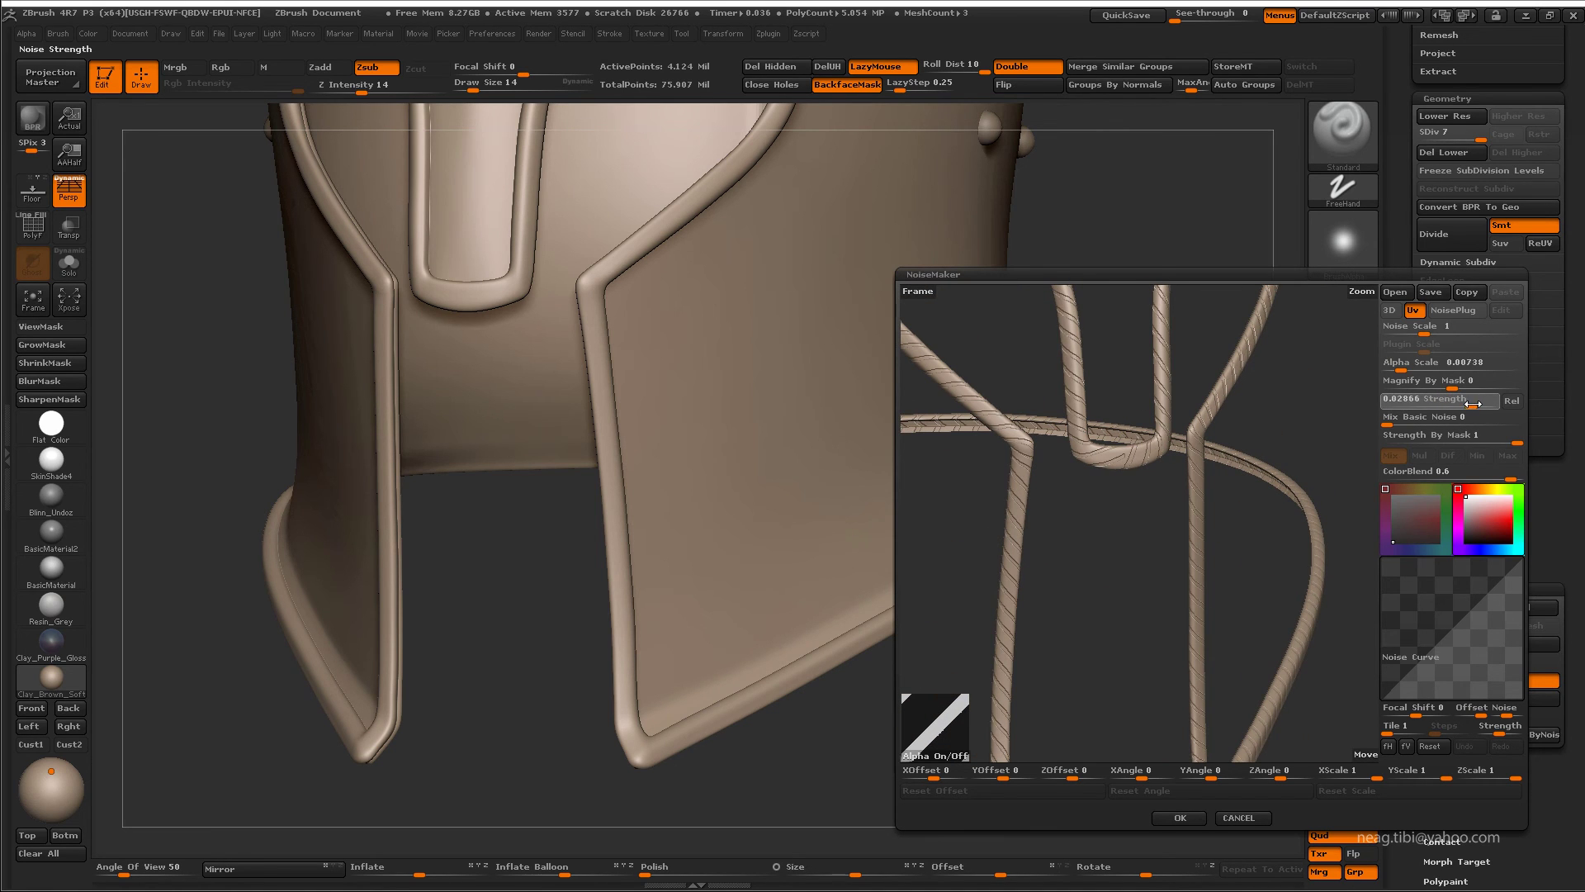
pyautogui.moveTo(1250, 575); pyautogui.dragTo(1214, 608)
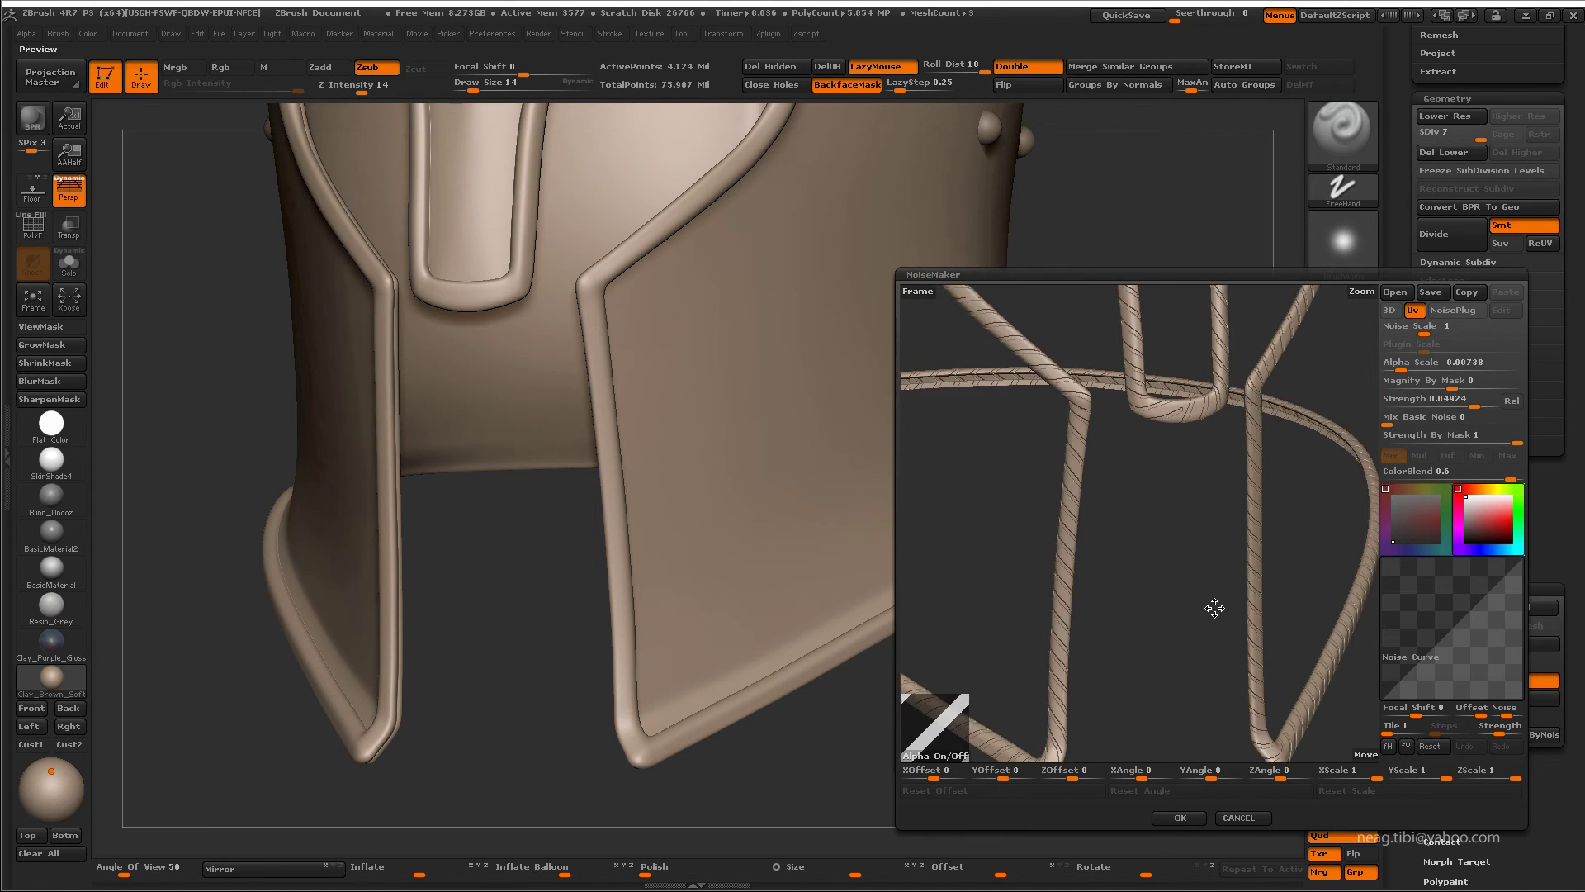
pyautogui.click(1178, 821)
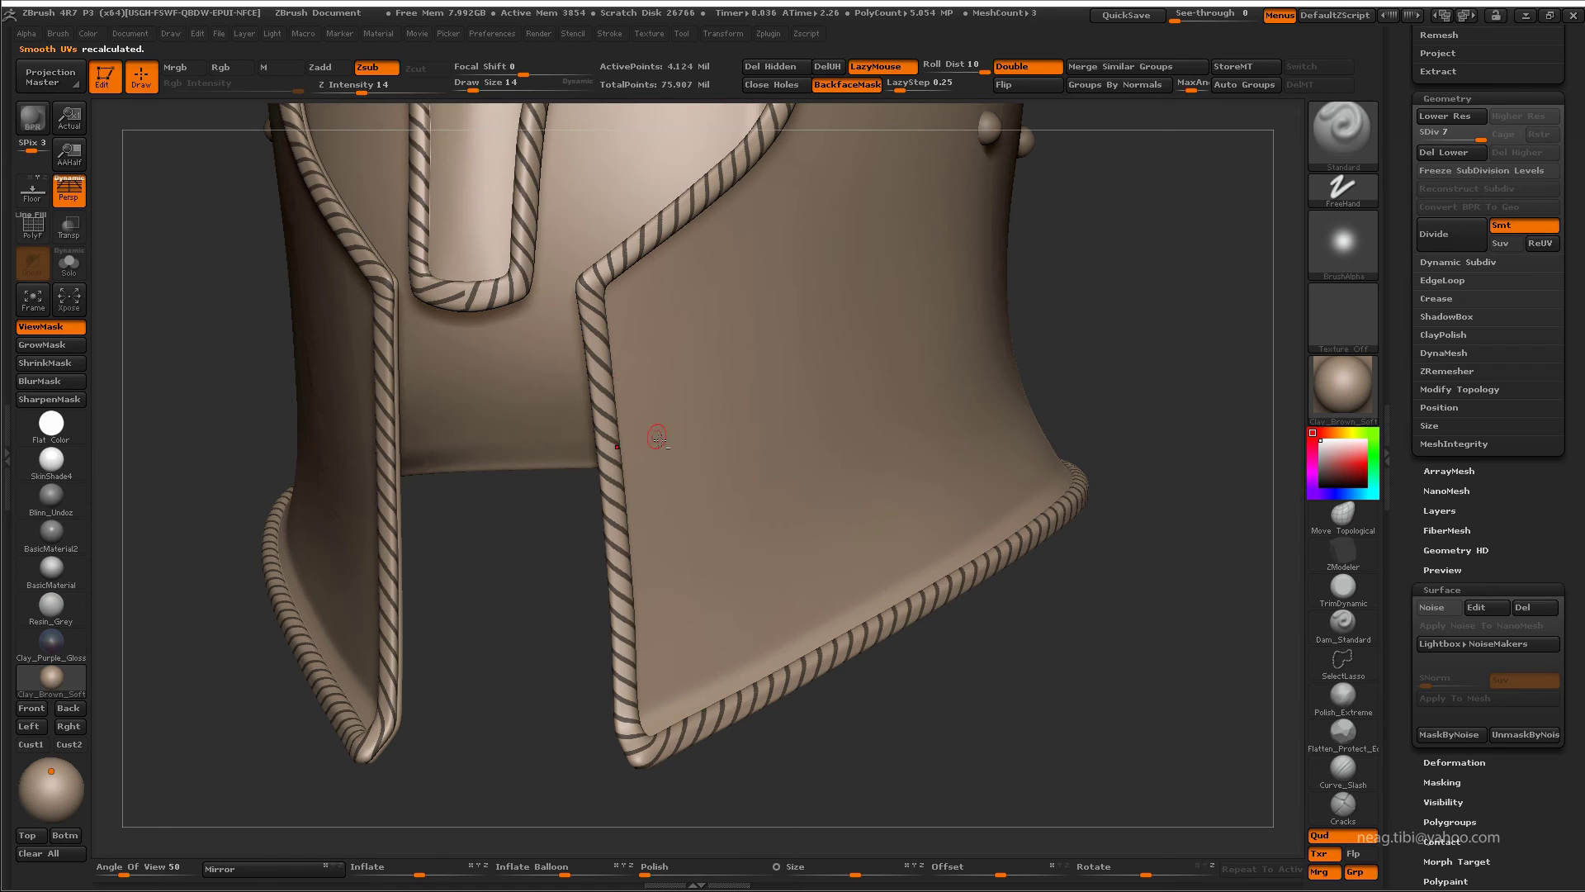
# - Solo the rope trim and turn off ViewMask to inspect its twist
pyautogui.hotkey('ctrl', 'shift', 's')
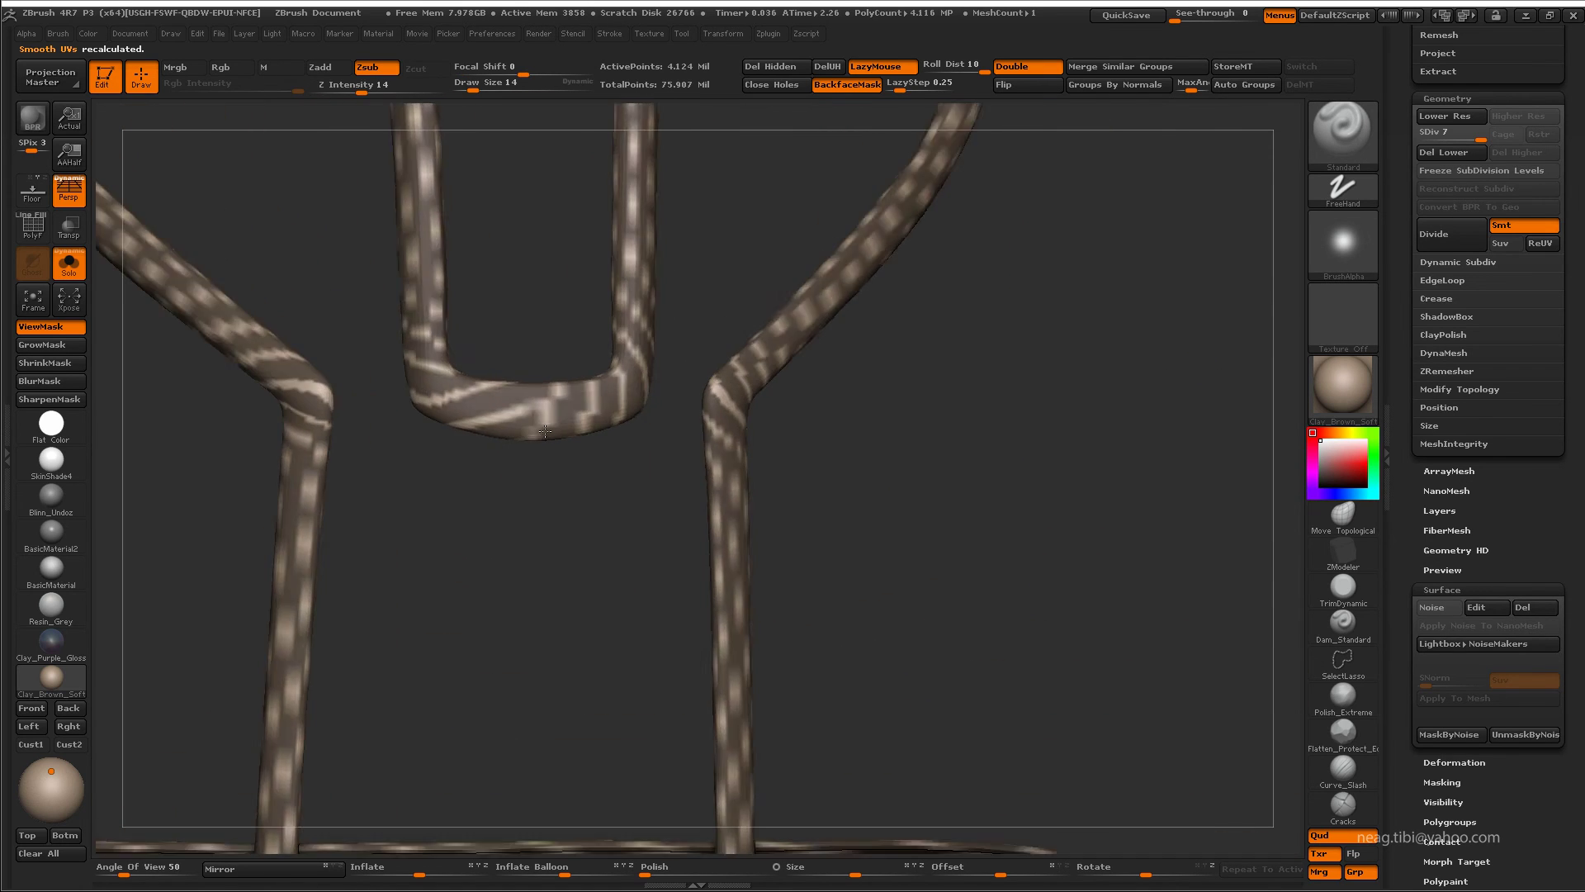
pyautogui.moveTo(545, 430); pyautogui.dragTo(490, 796)
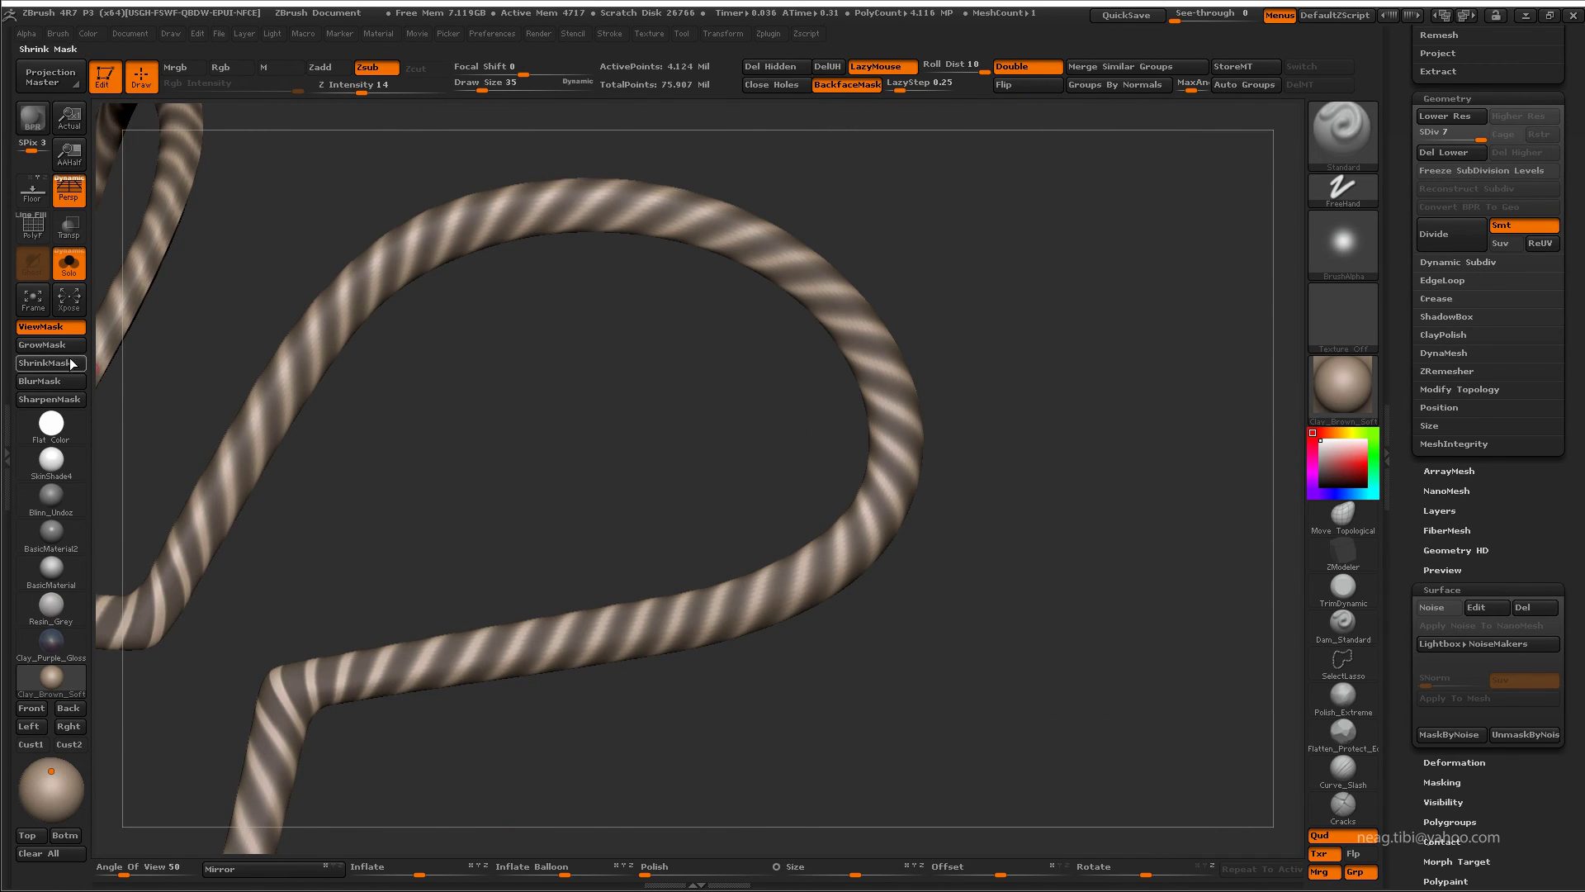
pyautogui.click(49, 327)
pyautogui.moveTo(608, 616); pyautogui.dragTo(570, 871)
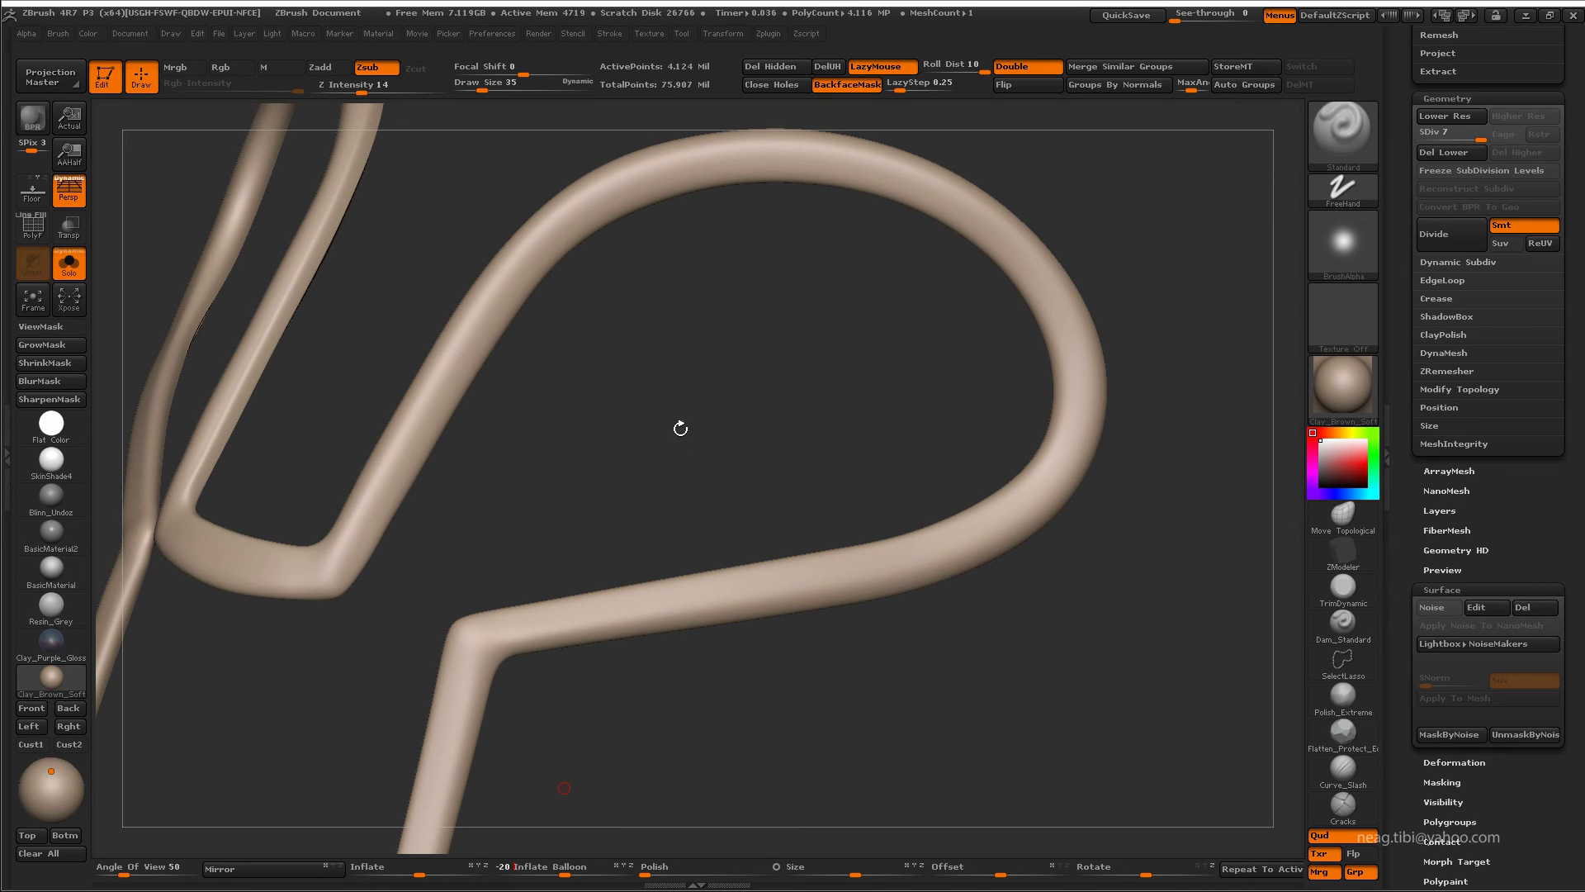
pyautogui.moveTo(657, 462)
pyautogui.mouseDown()
pyautogui.moveTo(507, 564)
pyautogui.moveTo(502, 512)
pyautogui.moveTo(651, 694)
pyautogui.moveTo(662, 393)
pyautogui.mouseUp()
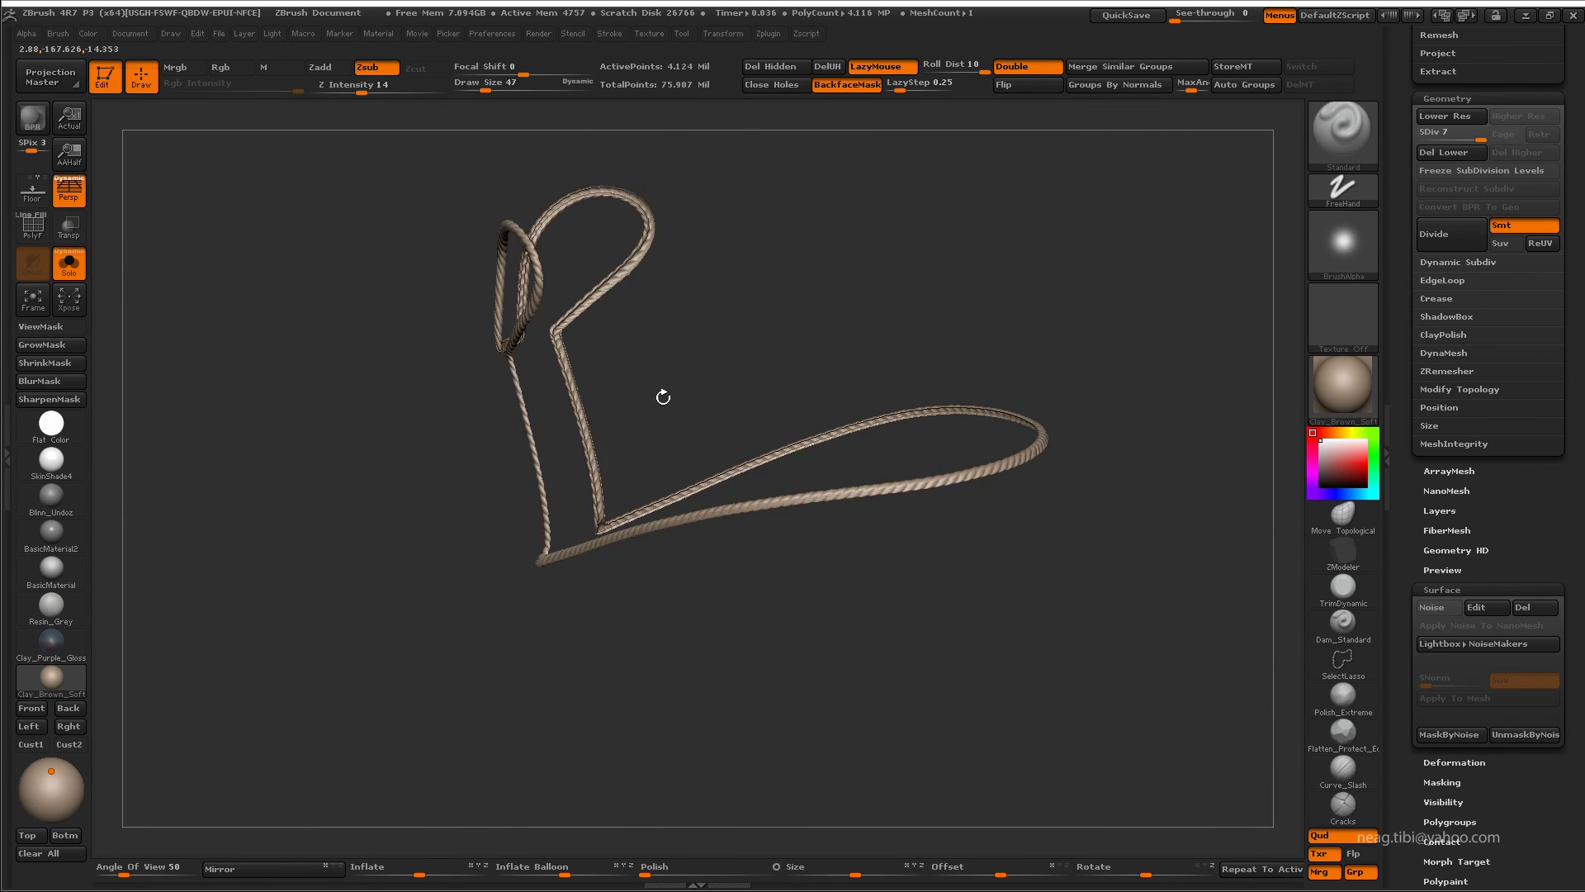
# - Turn Solo off and view the face opening's rope rim on the full helmet
pyautogui.hotkey('shift', 's')
pyautogui.moveTo(824, 625); pyautogui.dragTo(800, 624)
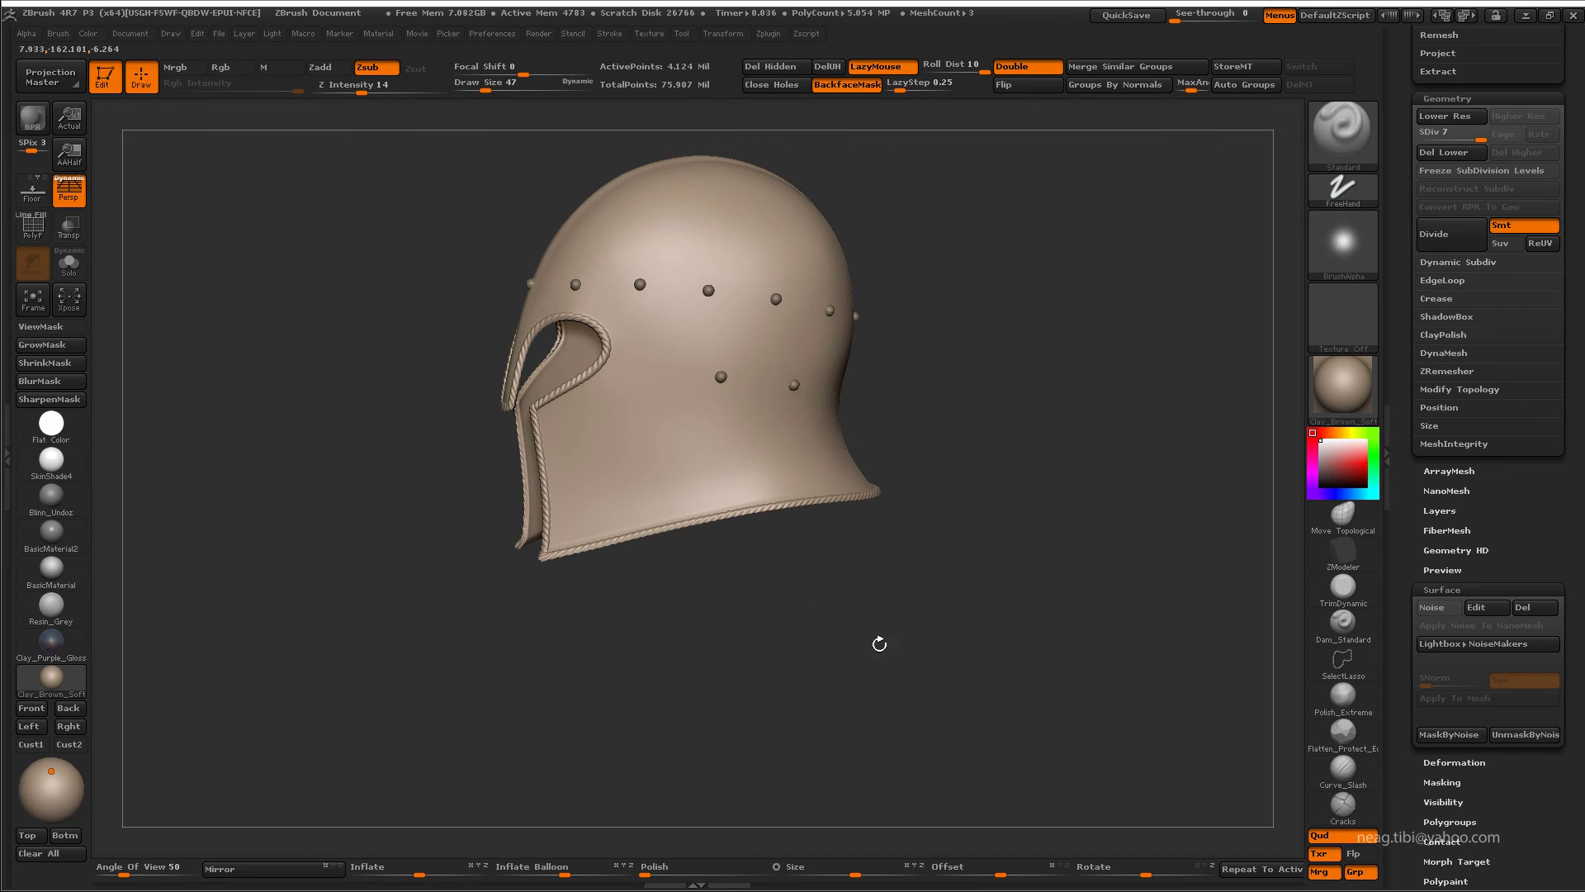
pyautogui.moveTo(735, 546)
pyautogui.mouseDown()
pyautogui.moveTo(826, 638)
pyautogui.moveTo(834, 590)
pyautogui.moveTo(892, 587)
pyautogui.moveTo(761, 580)
pyautogui.moveTo(839, 698)
pyautogui.moveTo(945, 718)
pyautogui.moveTo(850, 603)
pyautogui.moveTo(1111, 387)
pyautogui.mouseUp()
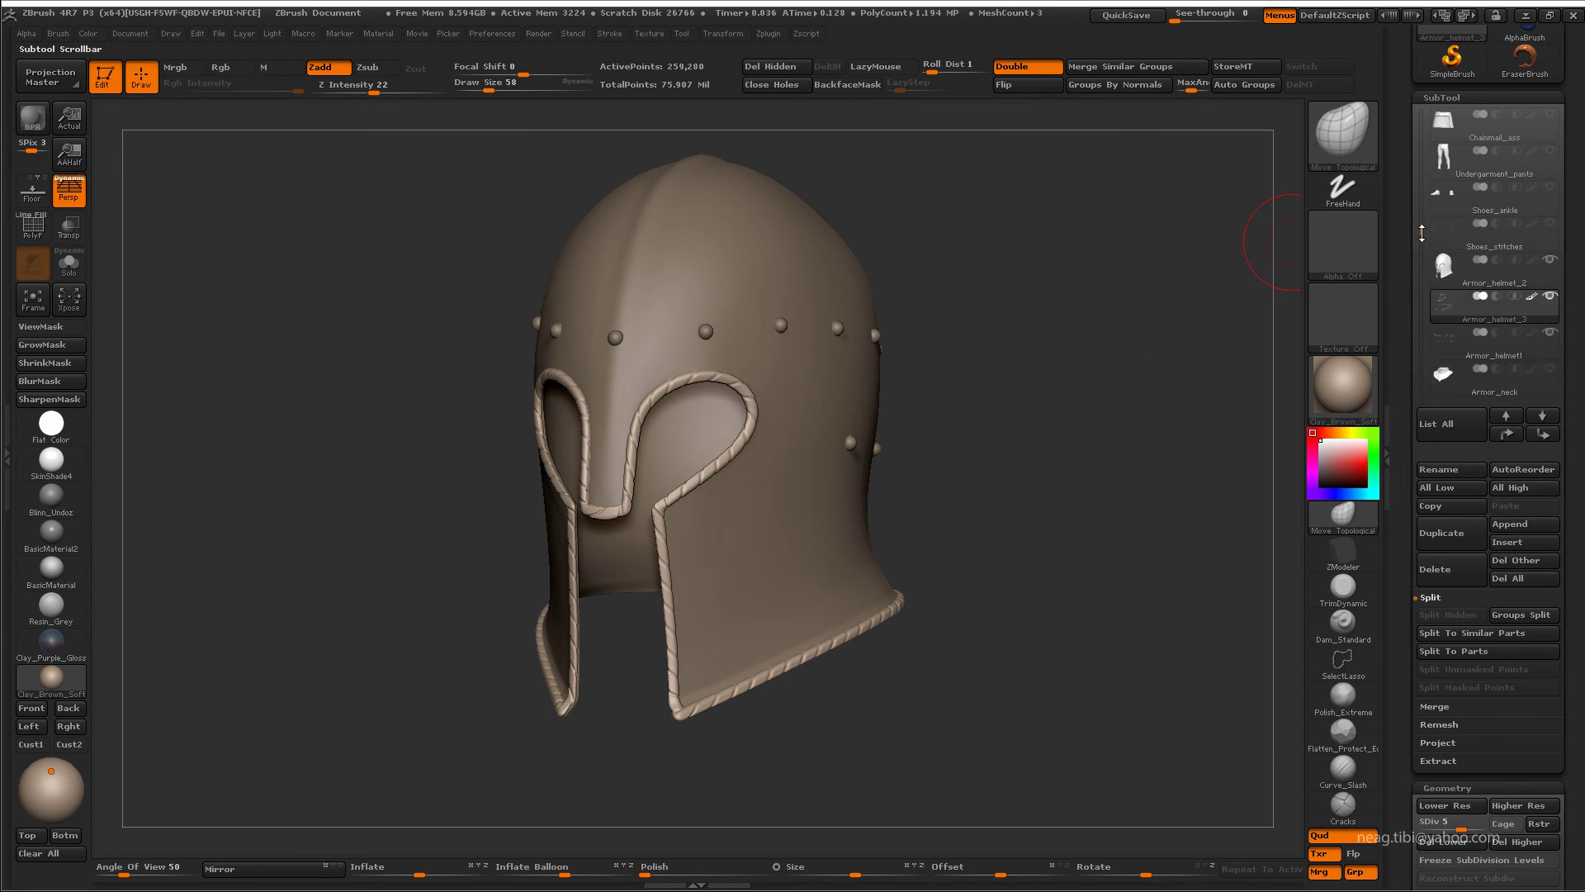
# - Select Armor_neck, solo it at SDiv 1 with PolyF, and hide the plate polygroup
pyautogui.moveTo(1422, 234); pyautogui.dragTo(1421, 247)
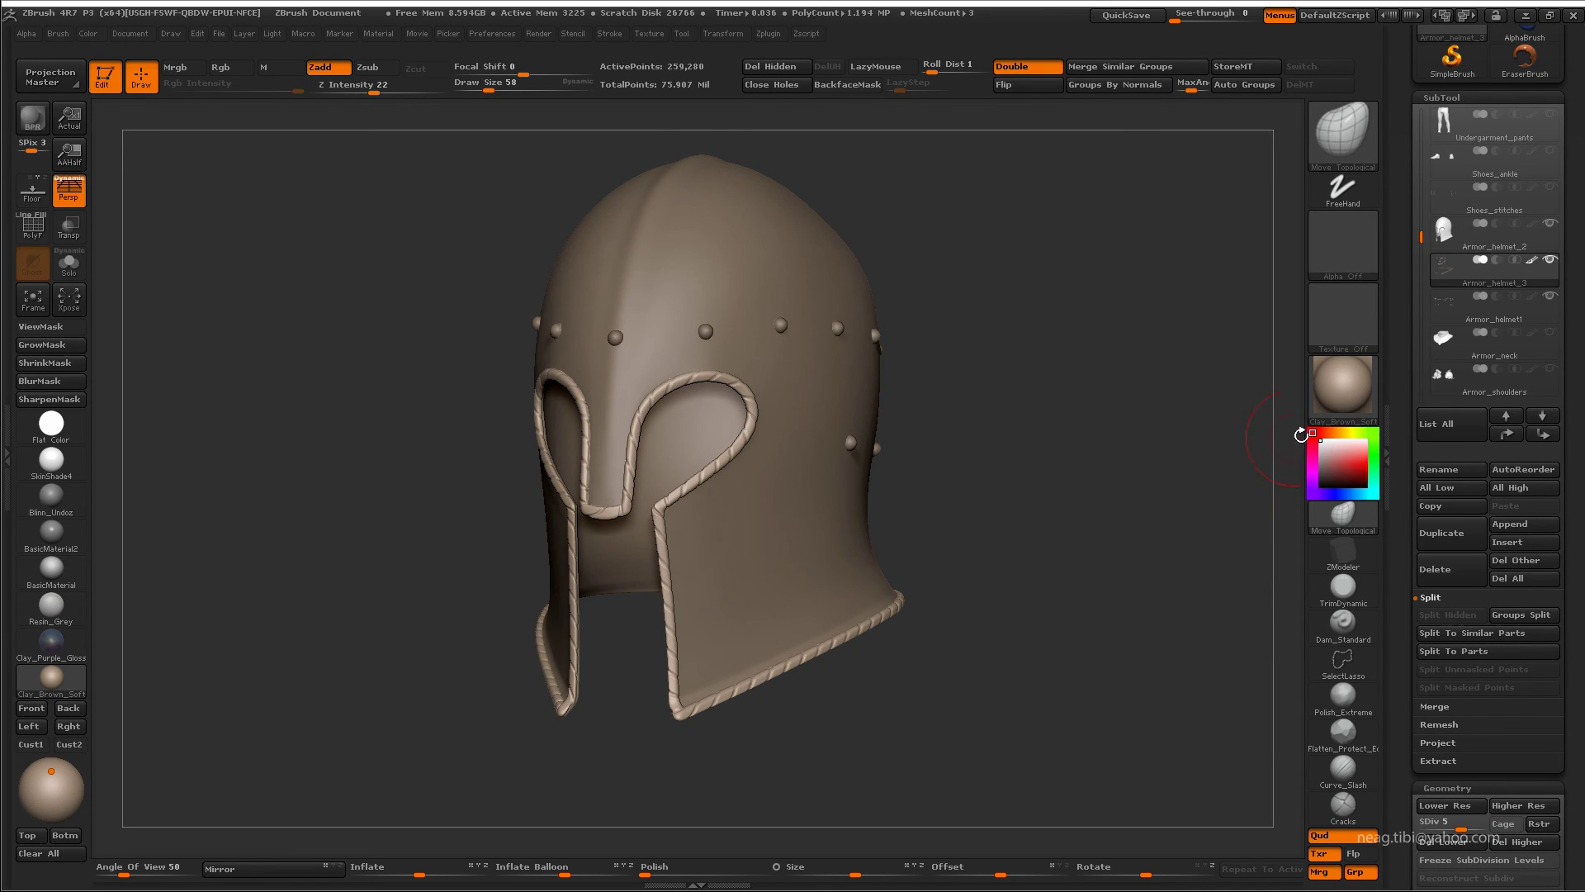
pyautogui.click(1478, 339)
pyautogui.moveTo(1068, 559)
pyautogui.mouseDown()
pyautogui.moveTo(1154, 553)
pyautogui.moveTo(1194, 506)
pyautogui.mouseUp()
pyautogui.moveTo(1025, 619); pyautogui.dragTo(1260, 492)
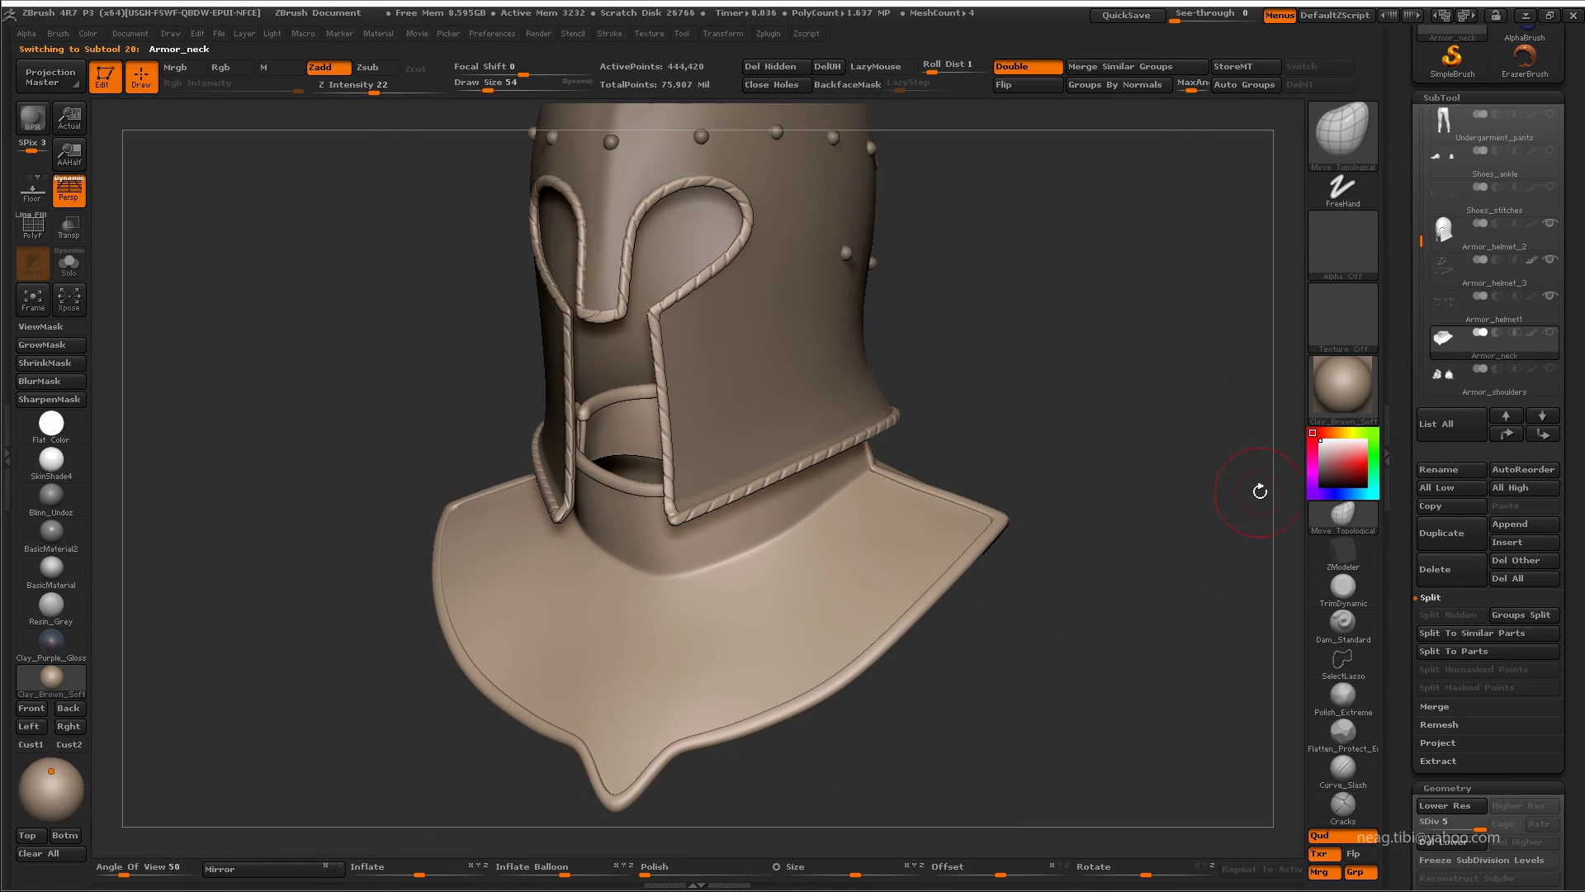
pyautogui.hotkey('shift', 'f')
pyautogui.press('b')
pyautogui.press('m')
pyautogui.press('t')
pyautogui.hotkey('shift', 'd')
pyautogui.hotkey('shift', 'd')
pyautogui.hotkey('shift', 'd')
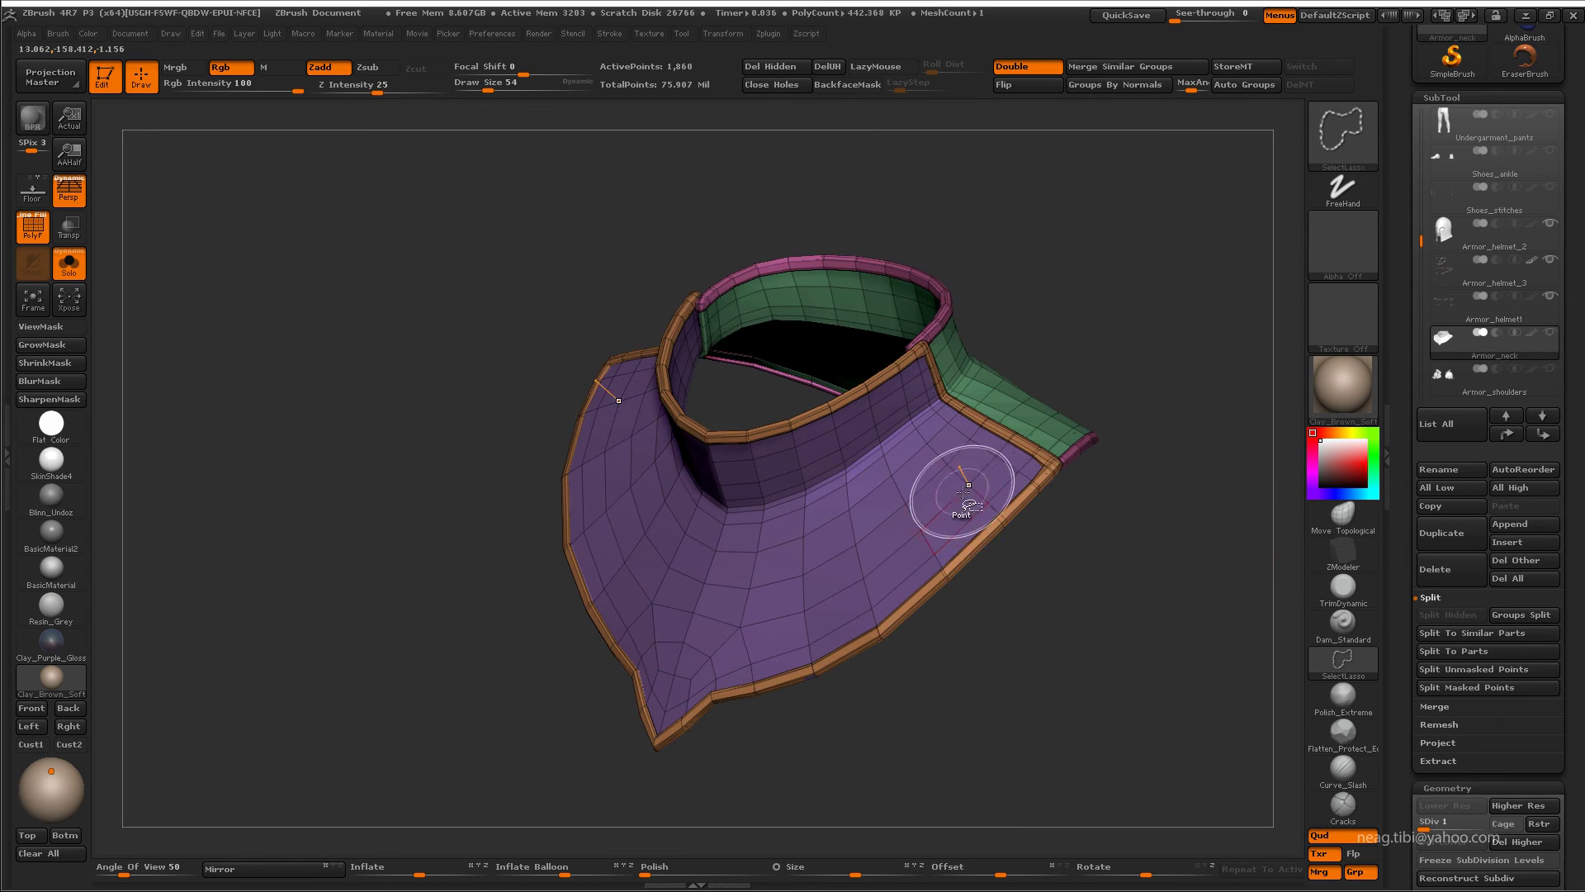
pyautogui.keyDown('ctrl'); pyautogui.keyDown('alt'); pyautogui.keyDown('shift'); pyautogui.click(974, 496); pyautogui.keyUp('shift'); pyautogui.keyUp('alt'); pyautogui.keyUp('ctrl')
pyautogui.keyDown('ctrl'); pyautogui.keyDown('shift'); pyautogui.moveTo(1078, 552); pyautogui.dragTo(1027, 432); pyautogui.keyUp('shift'); pyautogui.keyUp('ctrl')
pyautogui.keyDown('ctrl'); pyautogui.keyDown('shift'); pyautogui.click(1079, 566); pyautogui.keyUp('shift'); pyautogui.keyUp('ctrl')
pyautogui.press('d')
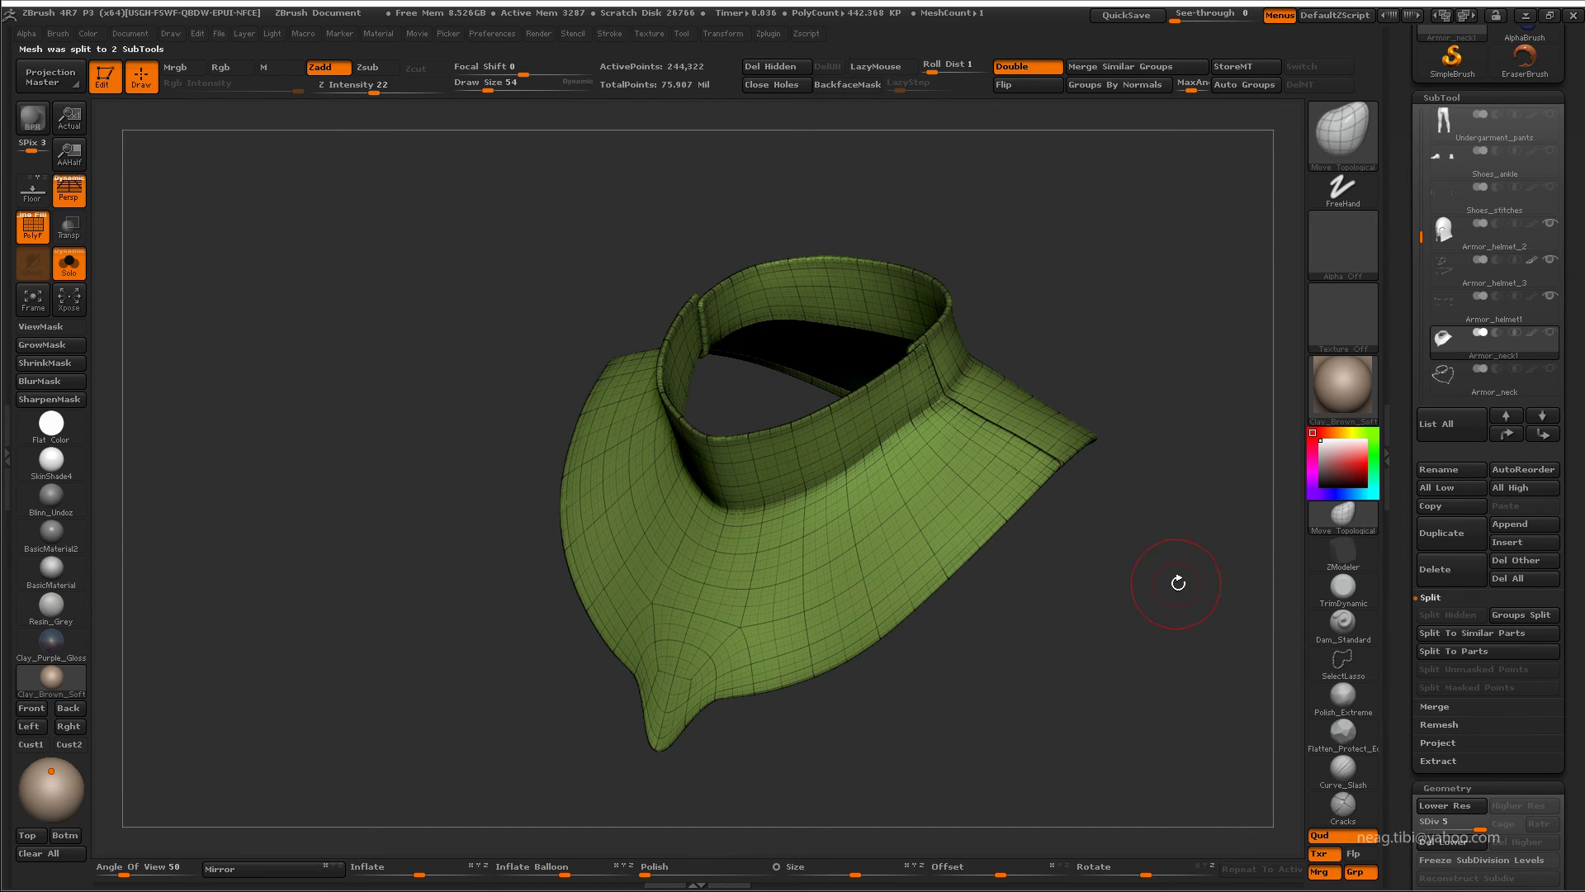
# - Split off the border tube with Split Hidden and inspect it close up
pyautogui.click(1448, 615)
pyautogui.hotkey('shift', 'alt', 's')
pyautogui.hotkey('shift', 'f')
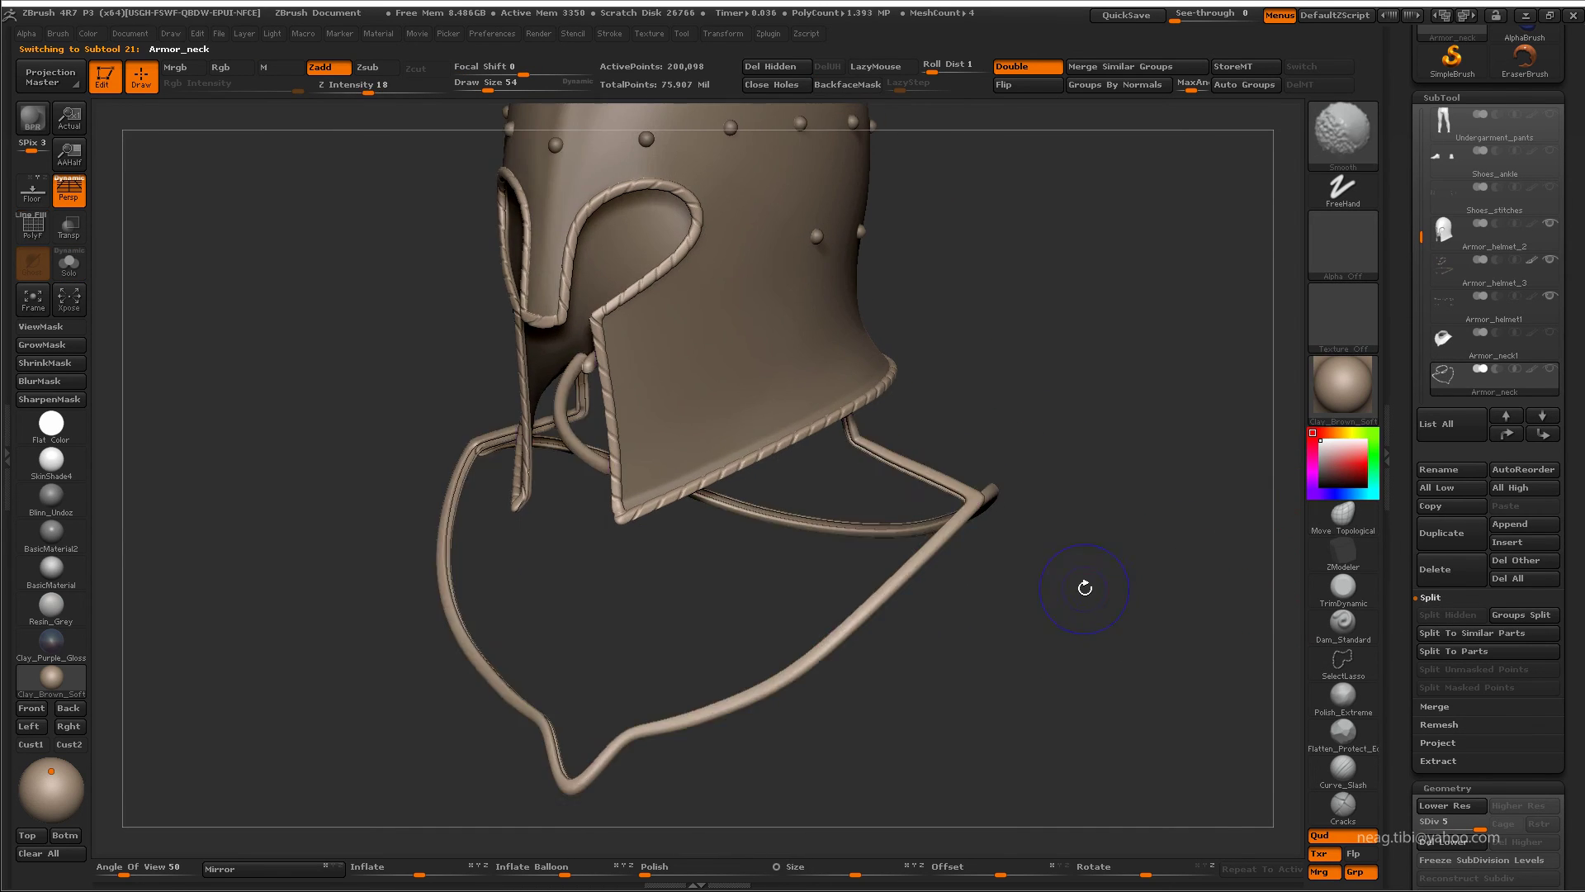
pyautogui.moveTo(1084, 584)
pyautogui.mouseDown()
pyautogui.moveTo(1149, 527)
pyautogui.moveTo(1132, 595)
pyautogui.mouseUp()
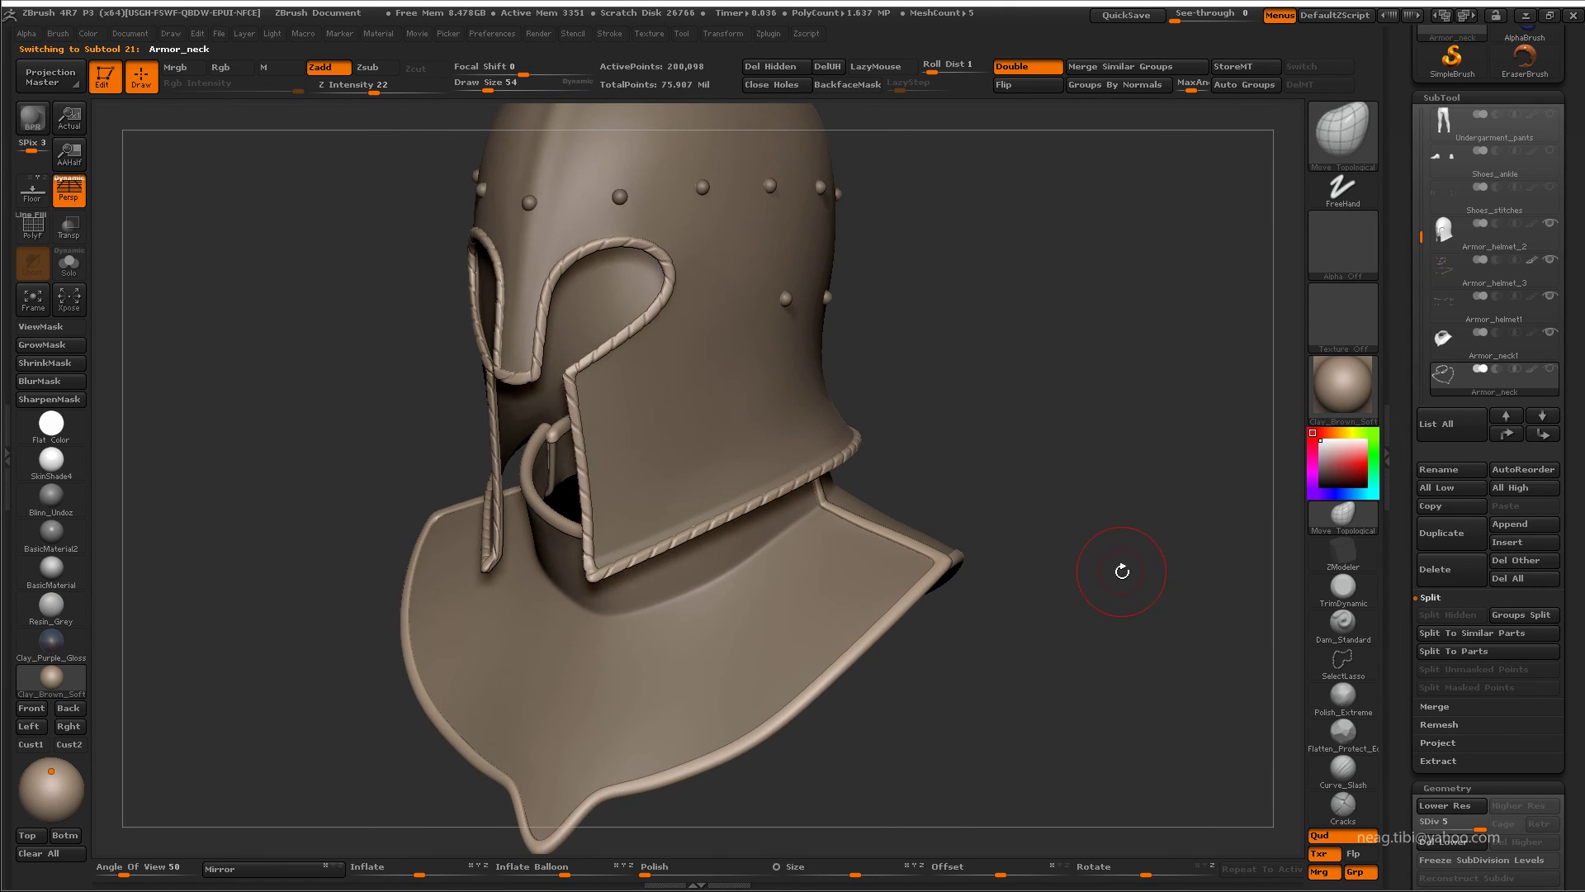
pyautogui.hotkey('shift', 'd')
pyautogui.hotkey('shift', 'd')
pyautogui.hotkey('shift', 'd')
pyautogui.hotkey('shift', 'f')
pyautogui.hotkey('shift', 'alt', 's')
pyautogui.press('f')
pyautogui.moveTo(895, 460)
pyautogui.mouseDown()
pyautogui.moveTo(1038, 457)
pyautogui.moveTo(896, 475)
pyautogui.moveTo(933, 476)
pyautogui.moveTo(1107, 629)
pyautogui.moveTo(1035, 455)
pyautogui.moveTo(1083, 594)
pyautogui.mouseUp()
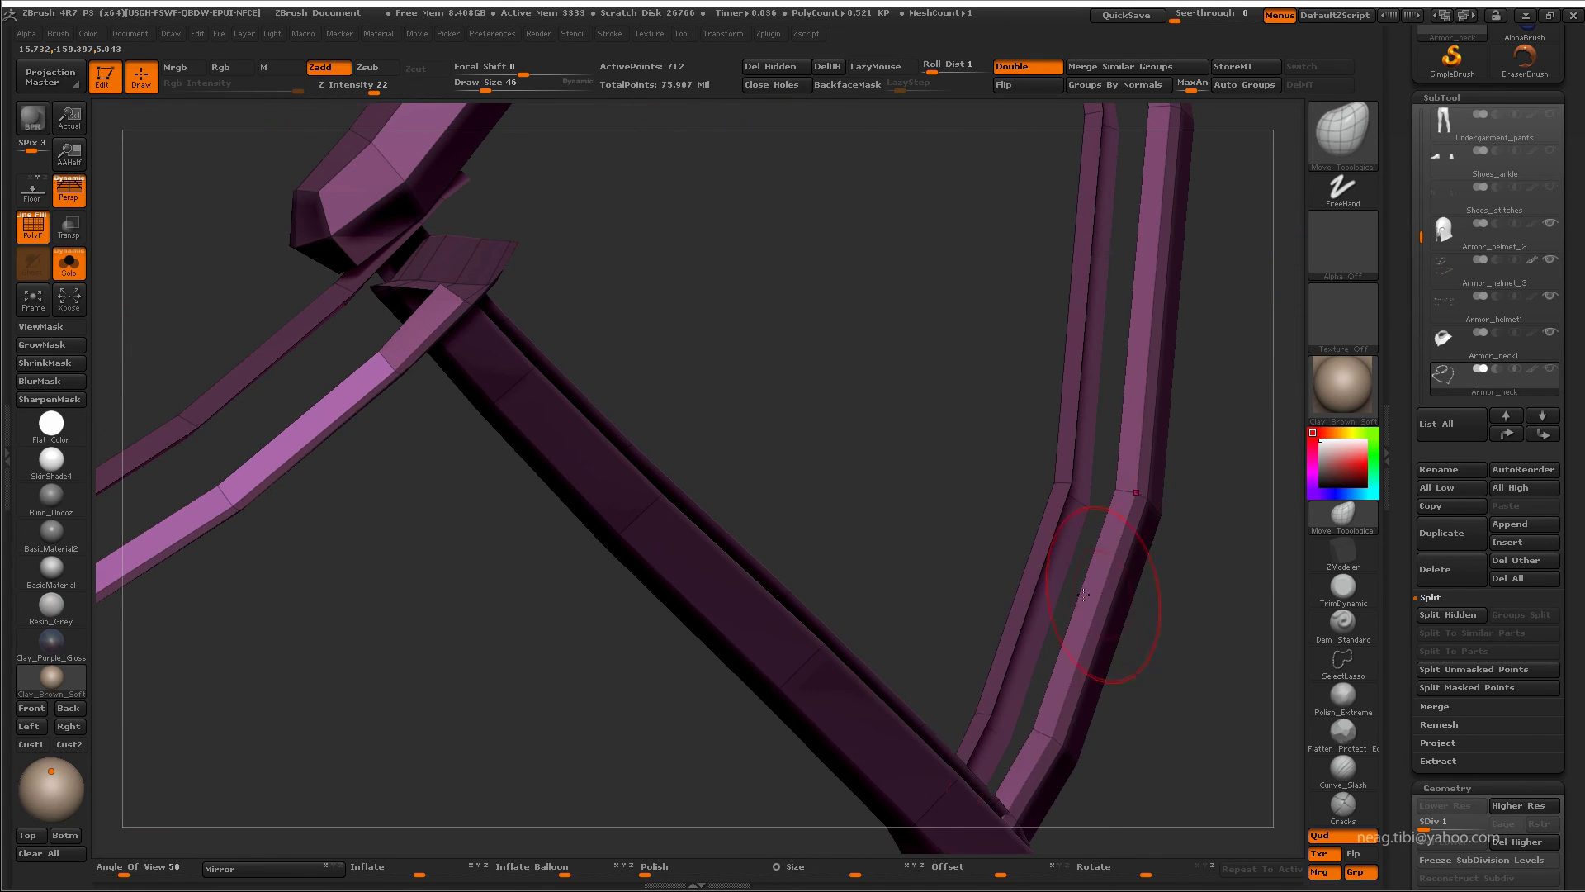
# - Regroup the border tube by normals and merge it into one polygroup with Ctrl+W
pyautogui.moveTo(1039, 743)
pyautogui.mouseDown()
pyautogui.moveTo(856, 304)
pyautogui.moveTo(1052, 587)
pyautogui.moveTo(753, 477)
pyautogui.moveTo(878, 431)
pyautogui.moveTo(913, 379)
pyautogui.moveTo(812, 692)
pyautogui.moveTo(913, 418)
pyautogui.moveTo(949, 442)
pyautogui.moveTo(928, 389)
pyautogui.moveTo(880, 572)
pyautogui.moveTo(877, 523)
pyautogui.moveTo(919, 602)
pyautogui.moveTo(1095, 509)
pyautogui.moveTo(1068, 487)
pyautogui.moveTo(974, 487)
pyautogui.moveTo(824, 374)
pyautogui.mouseUp()
pyautogui.click(1115, 85)
pyautogui.hotkey('ctrl', 'w')
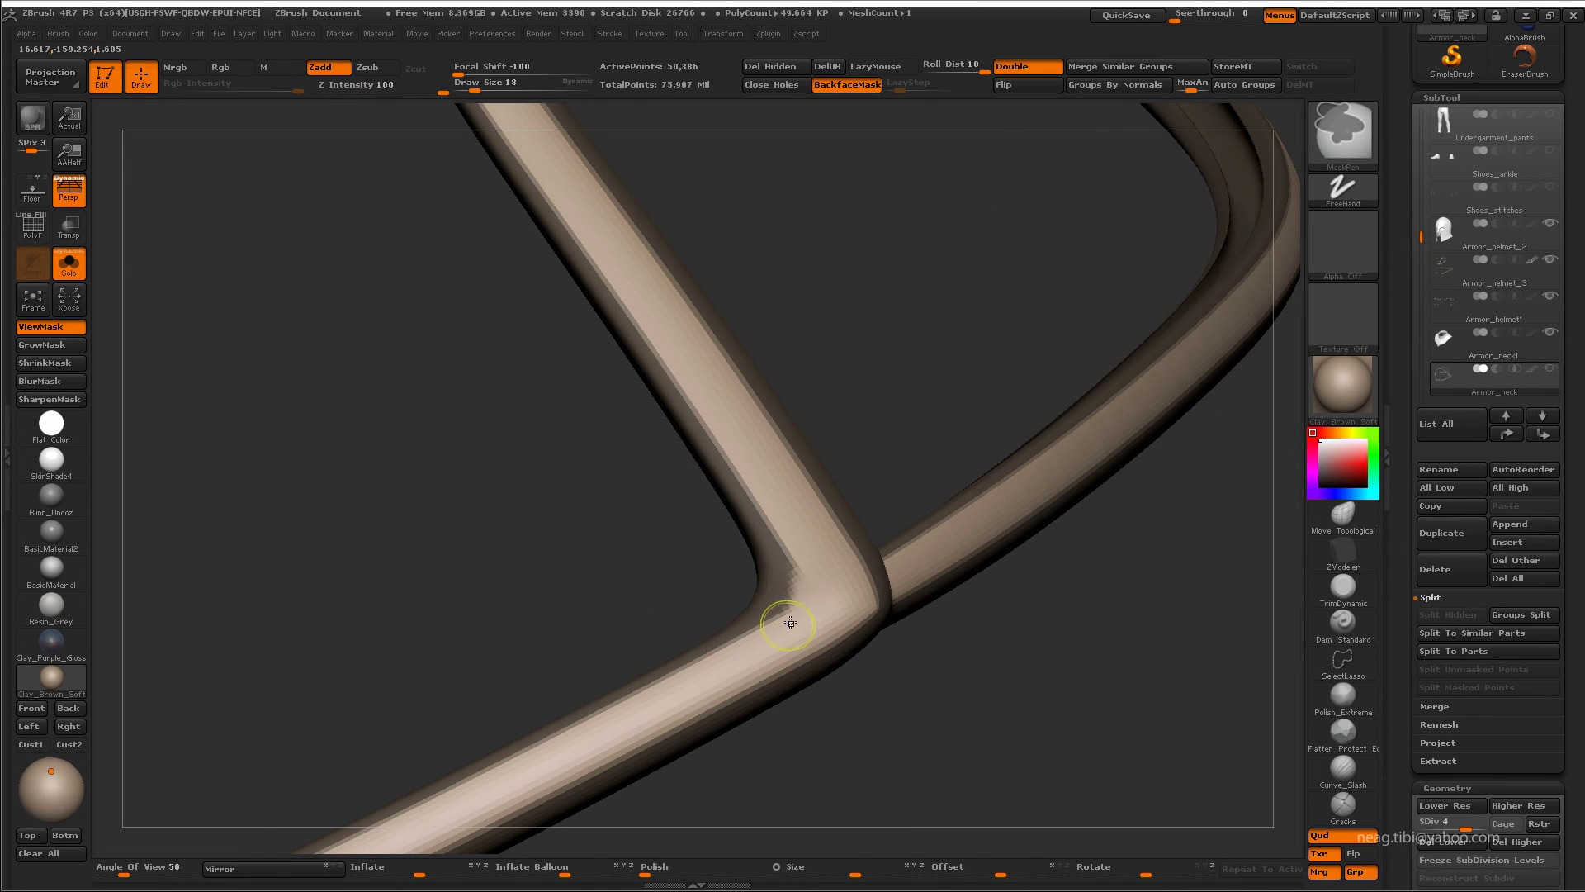
pyautogui.moveTo(794, 529); pyautogui.dragTo(734, 469)
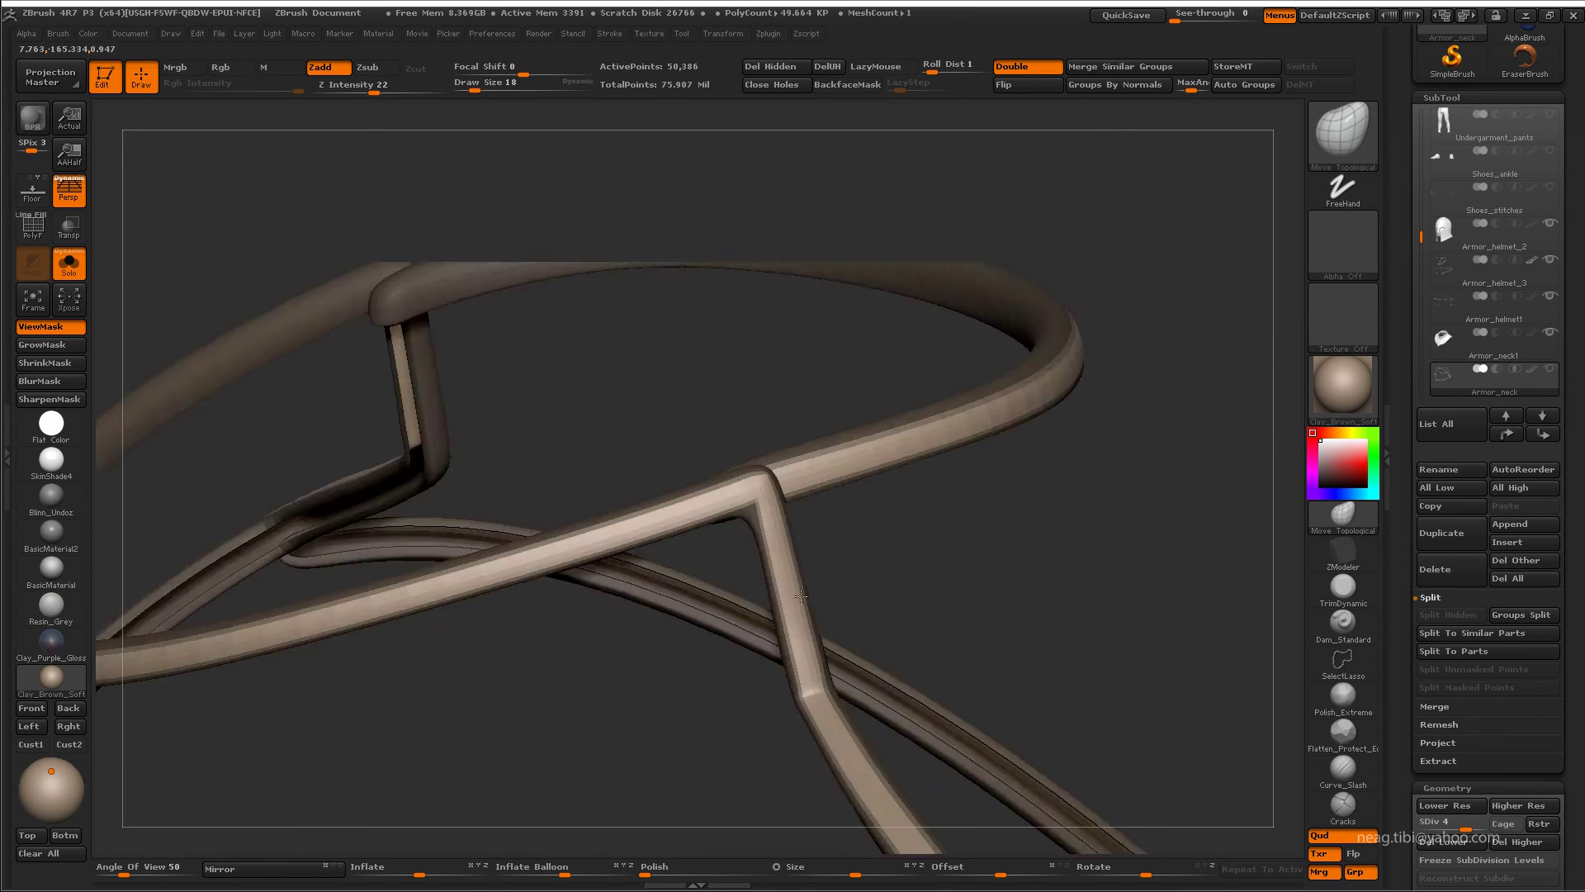
pyautogui.moveTo(767, 555)
pyautogui.mouseDown()
pyautogui.moveTo(644, 446)
pyautogui.moveTo(645, 481)
pyautogui.moveTo(708, 382)
pyautogui.moveTo(448, 539)
pyautogui.moveTo(336, 498)
pyautogui.moveTo(388, 363)
pyautogui.mouseUp()
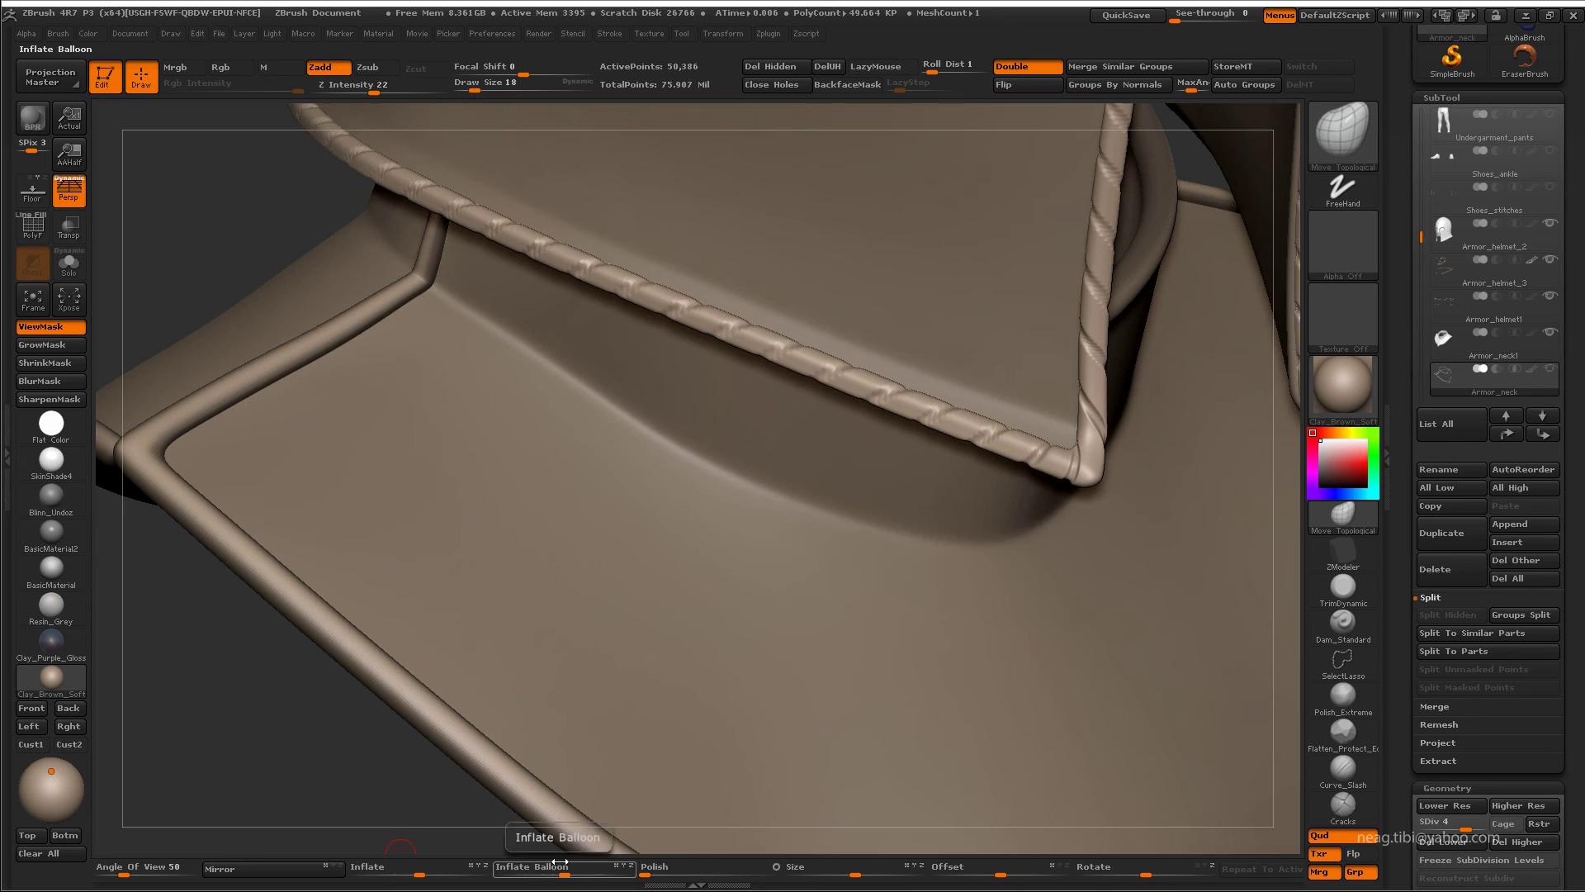
# - Inspect the collar plate edge at lowest subdivision, then select Armor_helmet_3
pyautogui.moveTo(562, 795)
pyautogui.keyDown('alt'); pyautogui.mouseDown()
pyautogui.moveTo(485, 606)
pyautogui.moveTo(512, 578)
pyautogui.moveTo(627, 825)
pyautogui.mouseUp(); pyautogui.keyUp('alt')
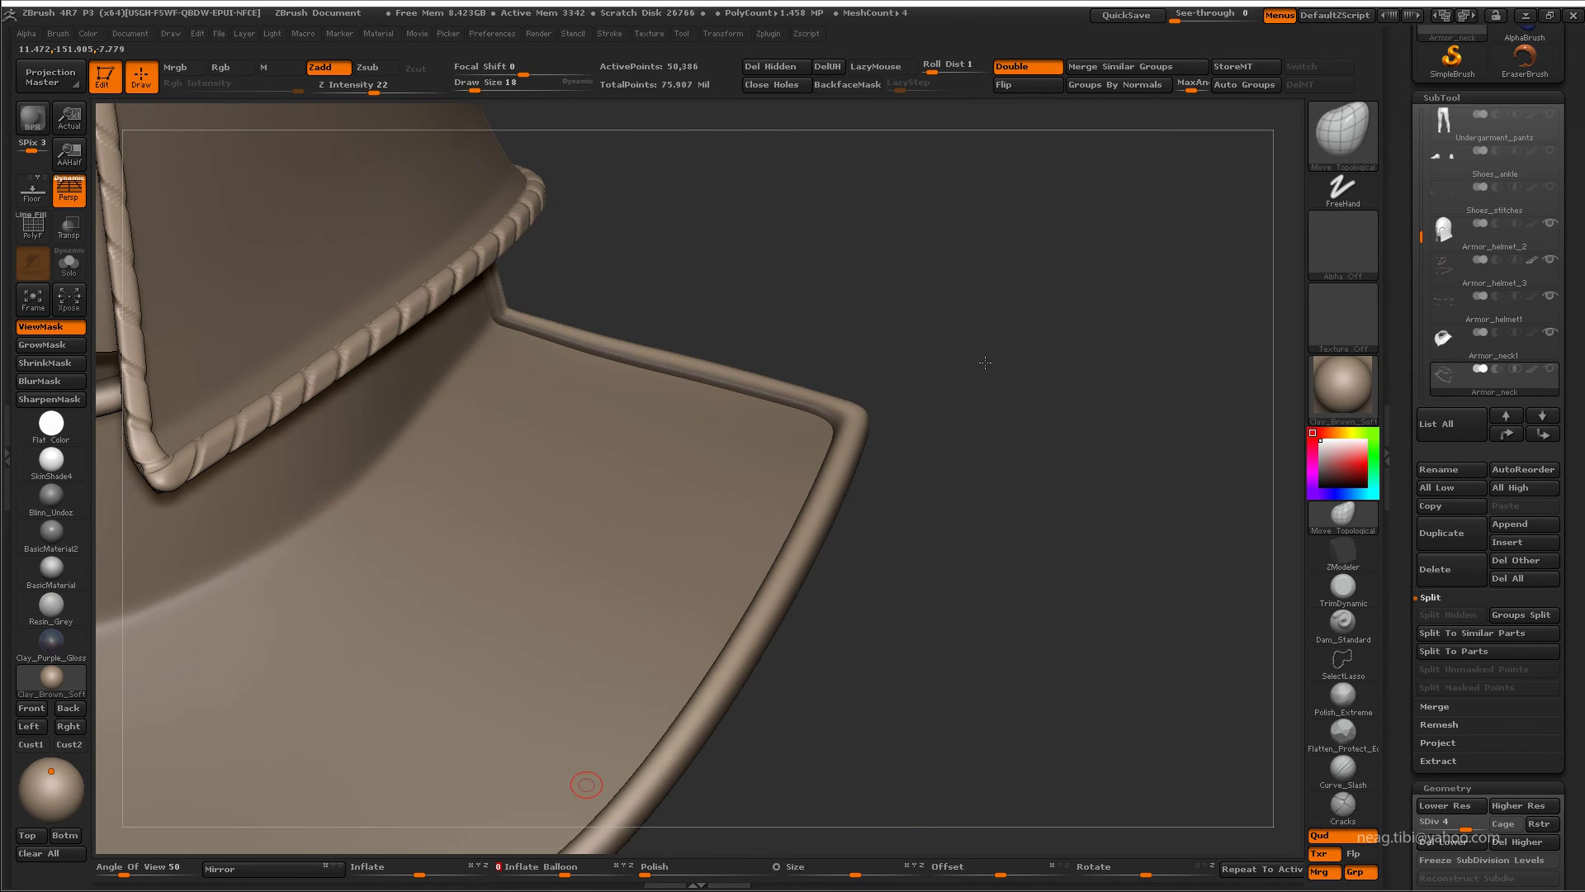
pyautogui.moveTo(985, 363)
pyautogui.keyDown('alt'); pyautogui.mouseDown()
pyautogui.moveTo(644, 437)
pyautogui.moveTo(905, 395)
pyautogui.mouseUp(); pyautogui.keyUp('alt')
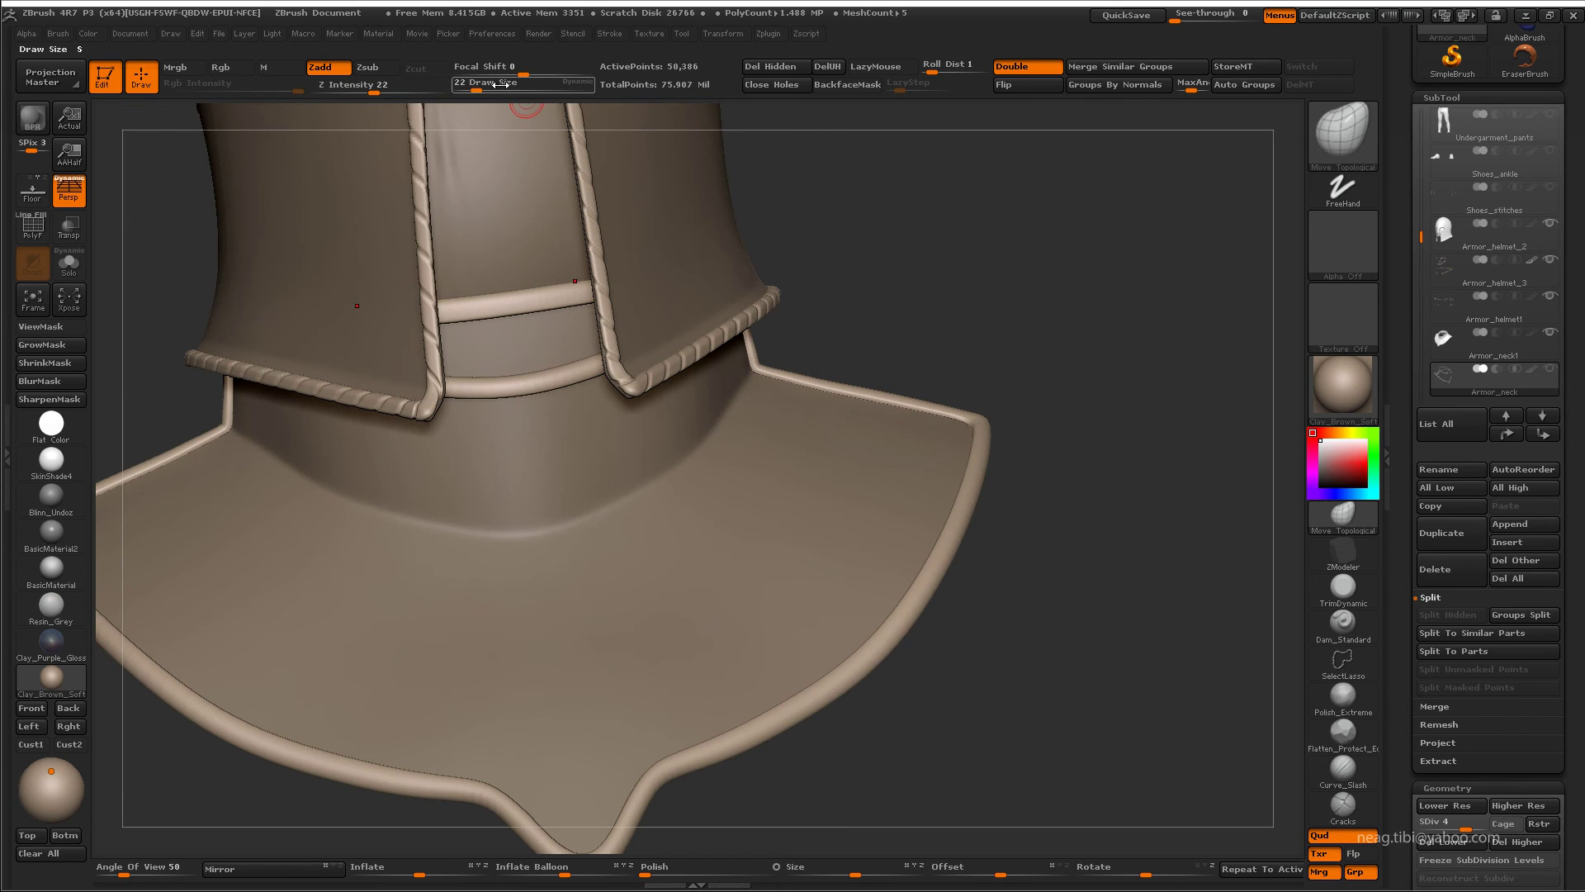
pyautogui.moveTo(498, 76); pyautogui.dragTo(491, 77)
pyautogui.hotkey('shift', 'd')
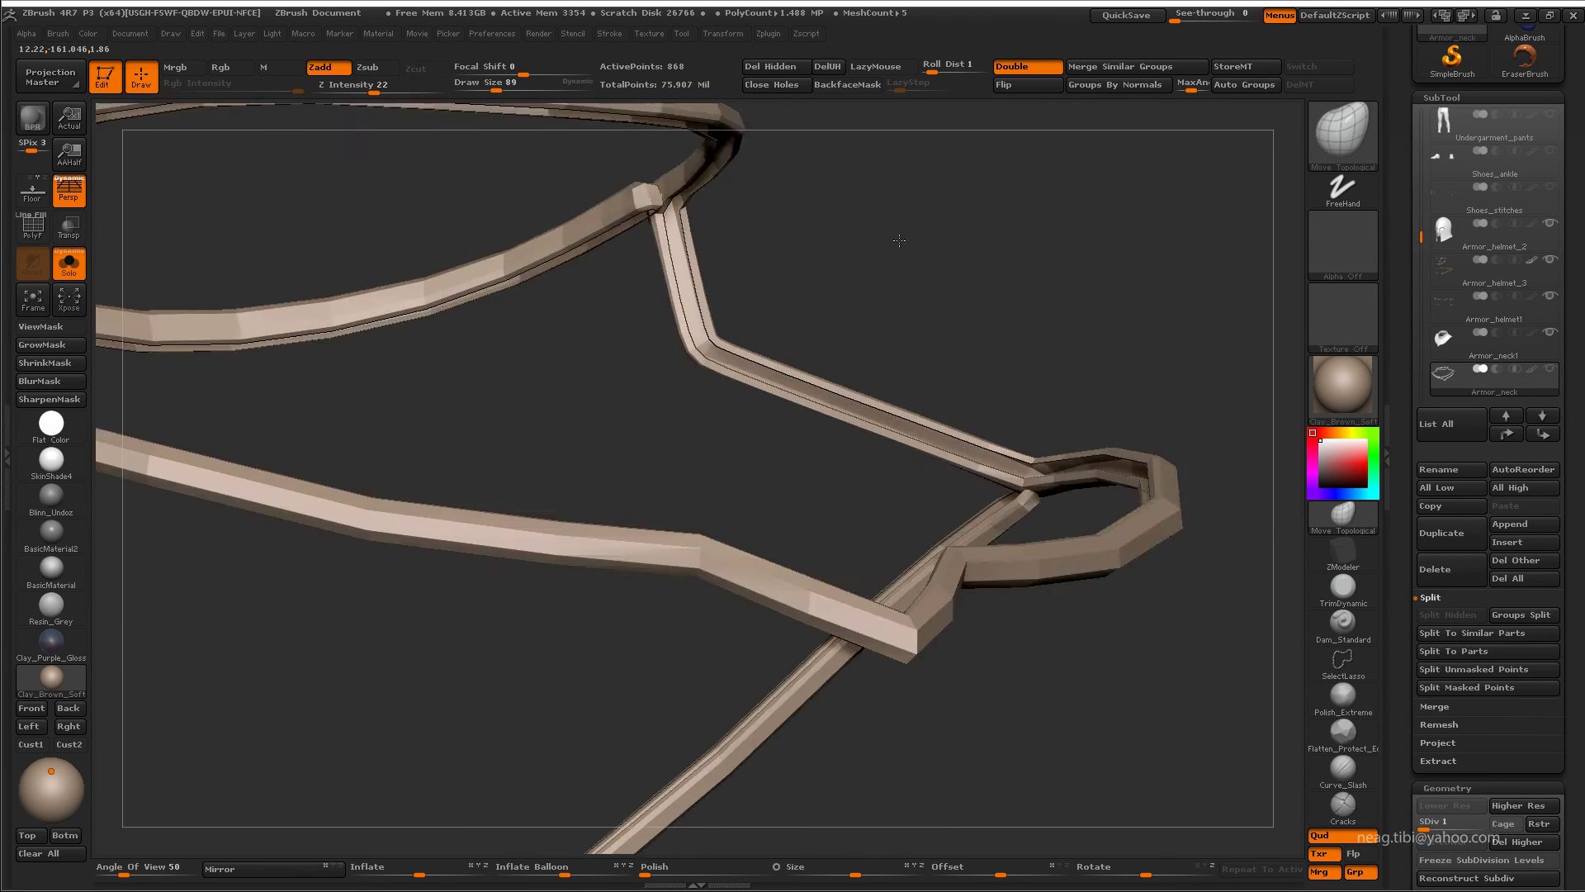
pyautogui.moveTo(864, 329); pyautogui.dragTo(665, 302)
pyautogui.keyDown('alt'); pyautogui.click(744, 230); pyautogui.keyUp('alt')
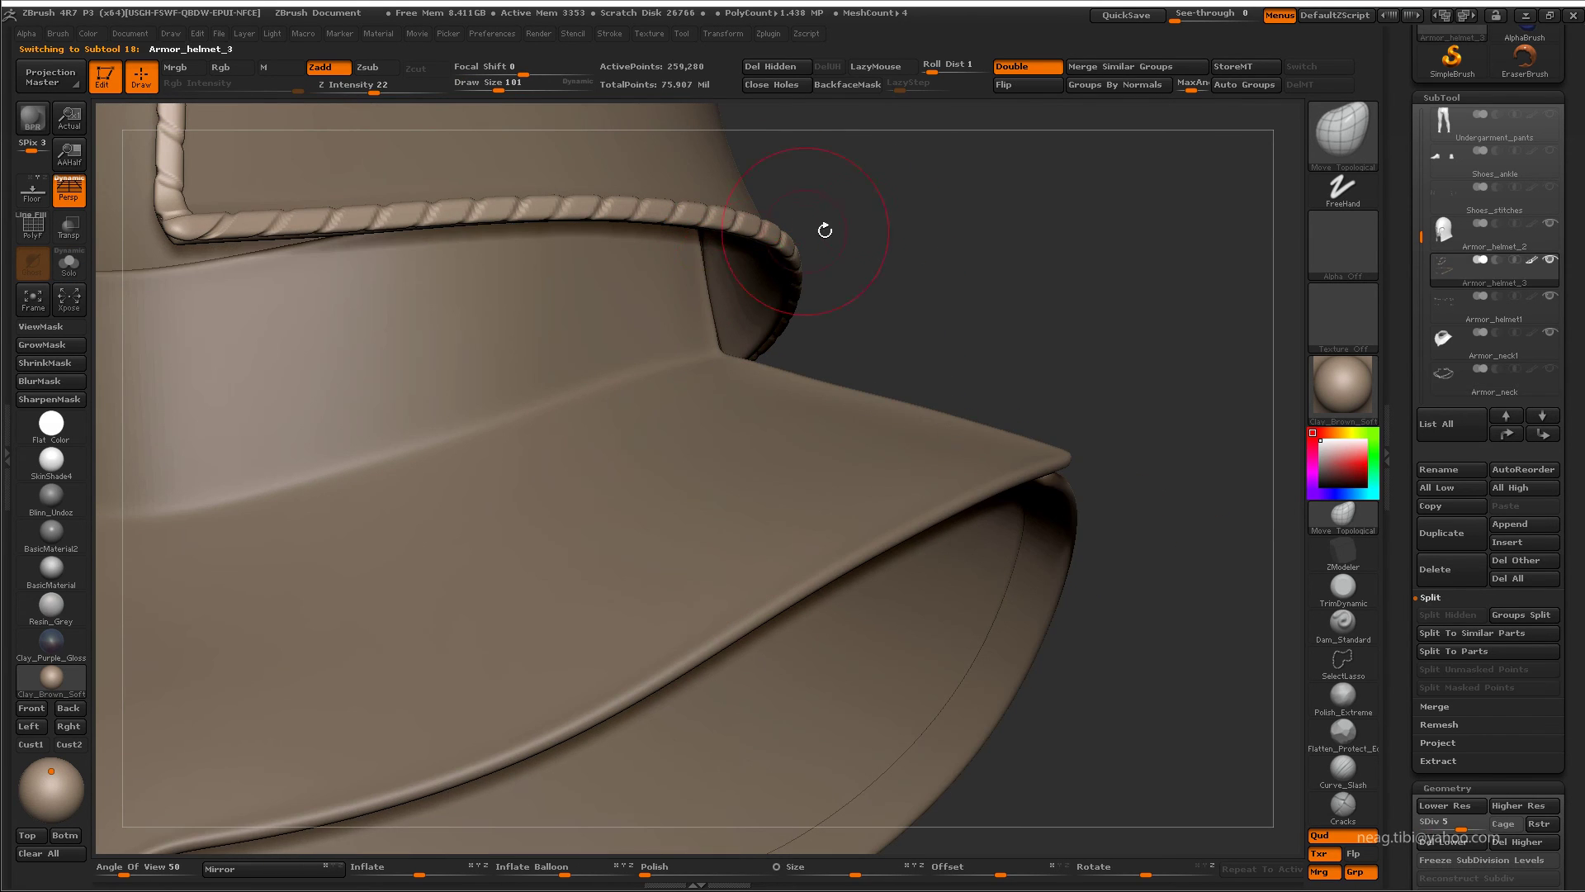
# - Hide Armor_helmet_3 and raise Armor_neck's subdivision level
pyautogui.click(1550, 259)
pyautogui.click(1478, 379)
pyautogui.moveTo(908, 371)
pyautogui.mouseDown()
pyautogui.moveTo(719, 325)
pyautogui.moveTo(851, 417)
pyautogui.moveTo(991, 409)
pyautogui.moveTo(881, 258)
pyautogui.moveTo(914, 283)
pyautogui.moveTo(727, 354)
pyautogui.moveTo(726, 336)
pyautogui.moveTo(529, 345)
pyautogui.moveTo(794, 360)
pyautogui.moveTo(708, 389)
pyautogui.mouseUp()
pyautogui.press('d')
pyautogui.press('d')
pyautogui.press('space')
pyautogui.press('f')
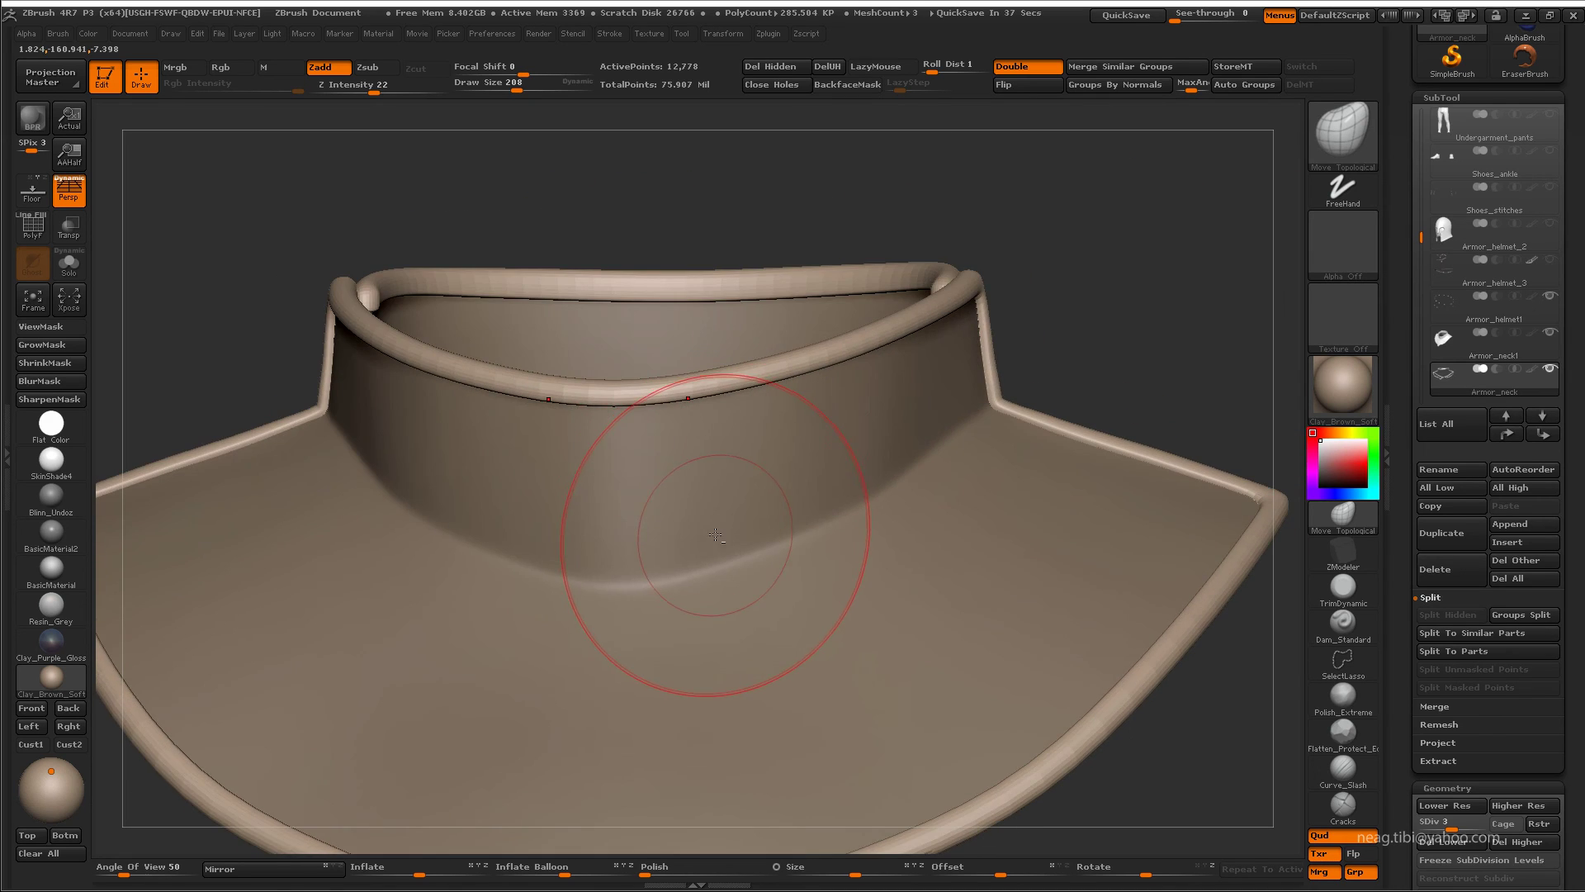
# - Select the collar plate Armor_neck1 and hide the helmet studs
pyautogui.keyDown('alt'); pyautogui.click(715, 535); pyautogui.keyUp('alt')
pyautogui.hotkey('shift', 'd')
pyautogui.moveTo(945, 476)
pyautogui.mouseDown()
pyautogui.moveTo(849, 523)
pyautogui.moveTo(584, 602)
pyautogui.moveTo(431, 508)
pyautogui.moveTo(496, 462)
pyautogui.moveTo(1156, 289)
pyautogui.mouseUp()
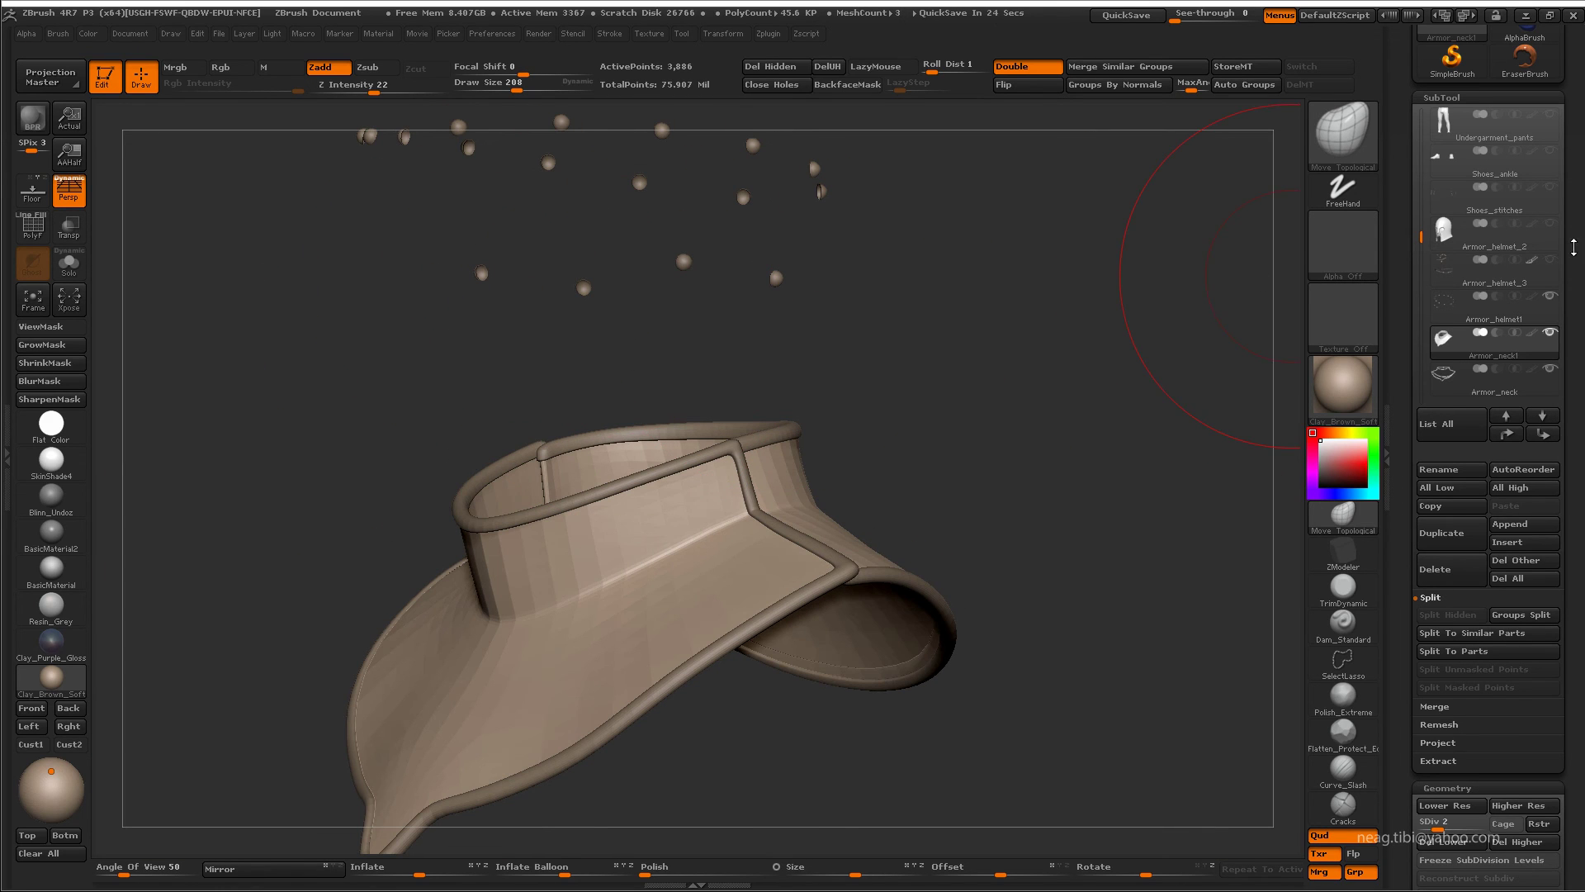
pyautogui.click(1550, 296)
pyautogui.moveTo(975, 346)
pyautogui.mouseDown()
pyautogui.moveTo(903, 418)
pyautogui.moveTo(919, 557)
pyautogui.moveTo(974, 375)
pyautogui.moveTo(988, 434)
pyautogui.mouseUp()
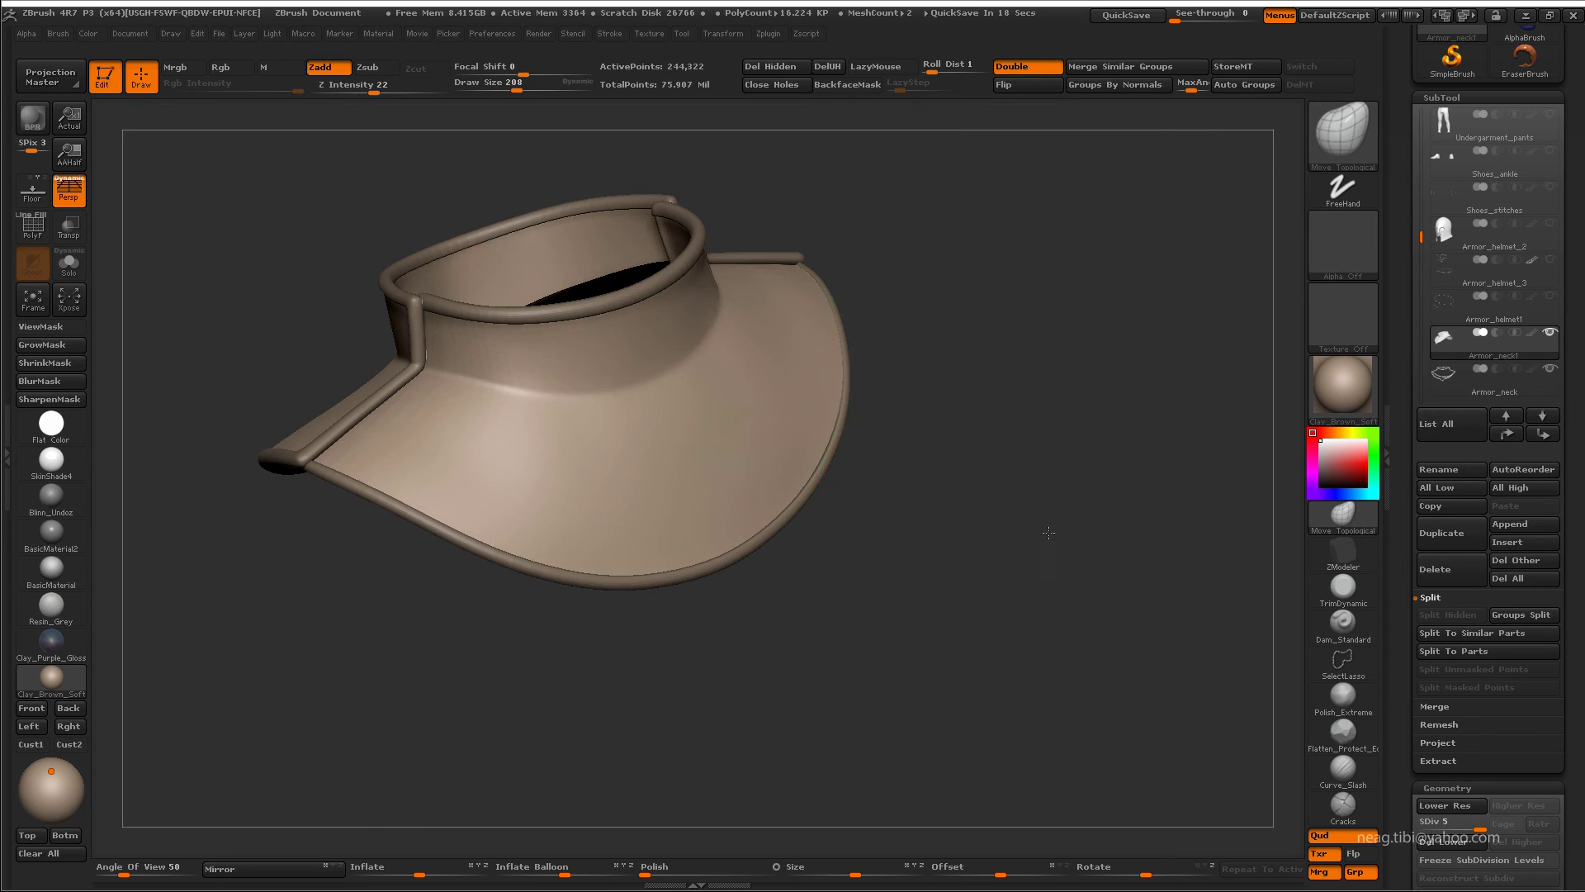
pyautogui.moveTo(1048, 532)
pyautogui.mouseDown()
pyautogui.moveTo(1097, 389)
pyautogui.moveTo(1073, 372)
pyautogui.moveTo(844, 393)
pyautogui.moveTo(858, 430)
pyautogui.moveTo(826, 248)
pyautogui.moveTo(820, 430)
pyautogui.moveTo(785, 365)
pyautogui.moveTo(884, 513)
pyautogui.mouseUp()
# - Make Armor_neck active and zoom onto the collar seam
pyautogui.keyDown('alt'); pyautogui.click(820, 368); pyautogui.keyUp('alt')
pyautogui.hotkey('shift', 'd')
pyautogui.press('b')
pyautogui.press('i')
pyautogui.press('n')
pyautogui.moveTo(884, 583); pyautogui.dragTo(878, 531)
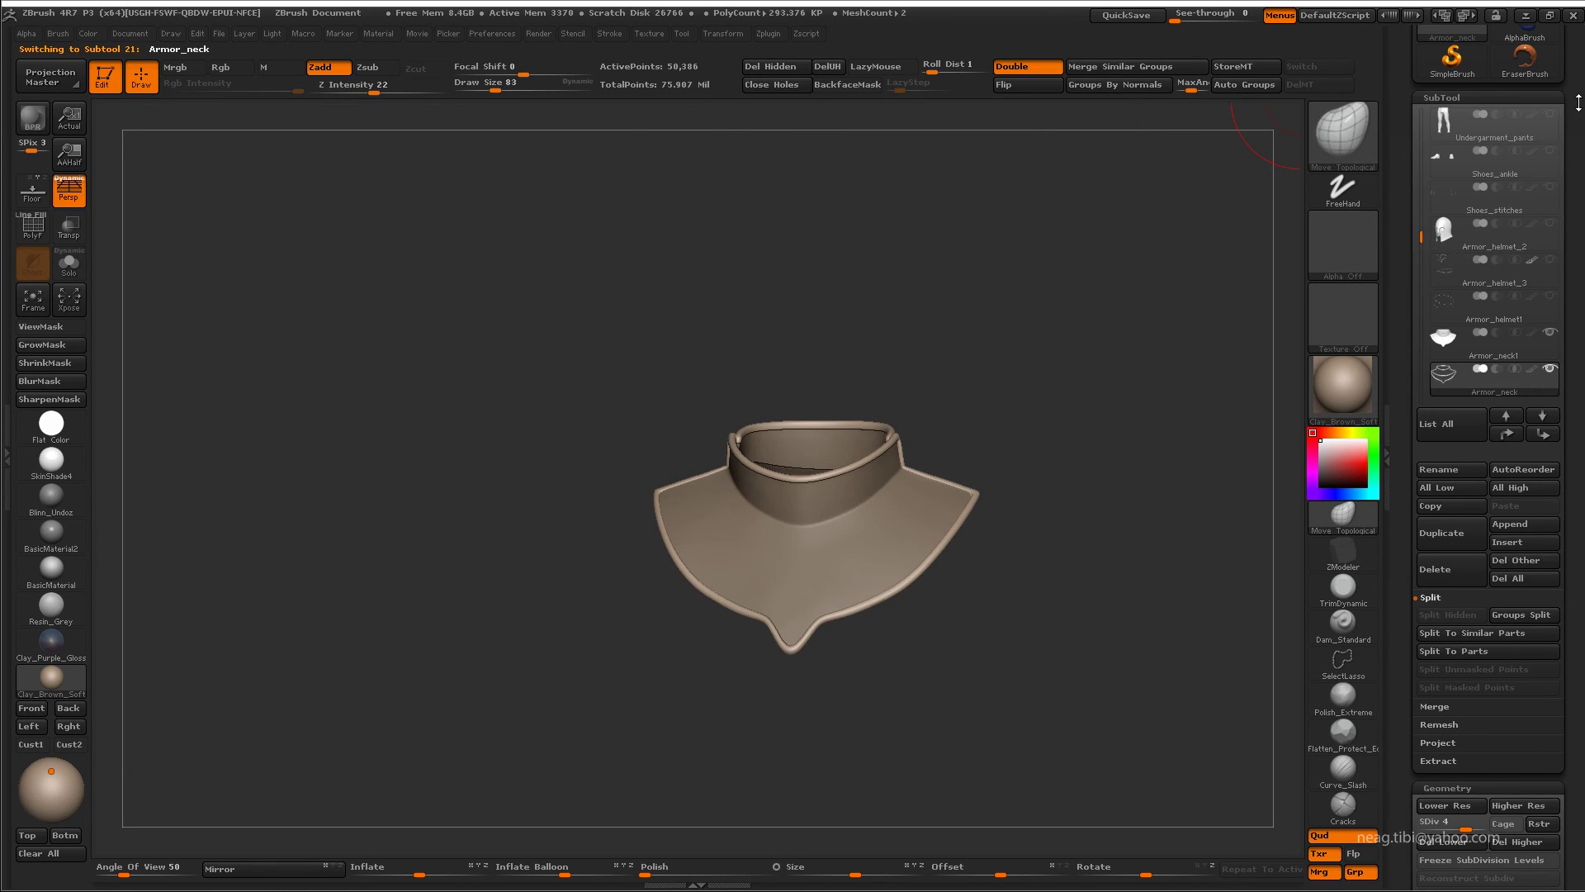
pyautogui.scroll(5, 1486, 247)
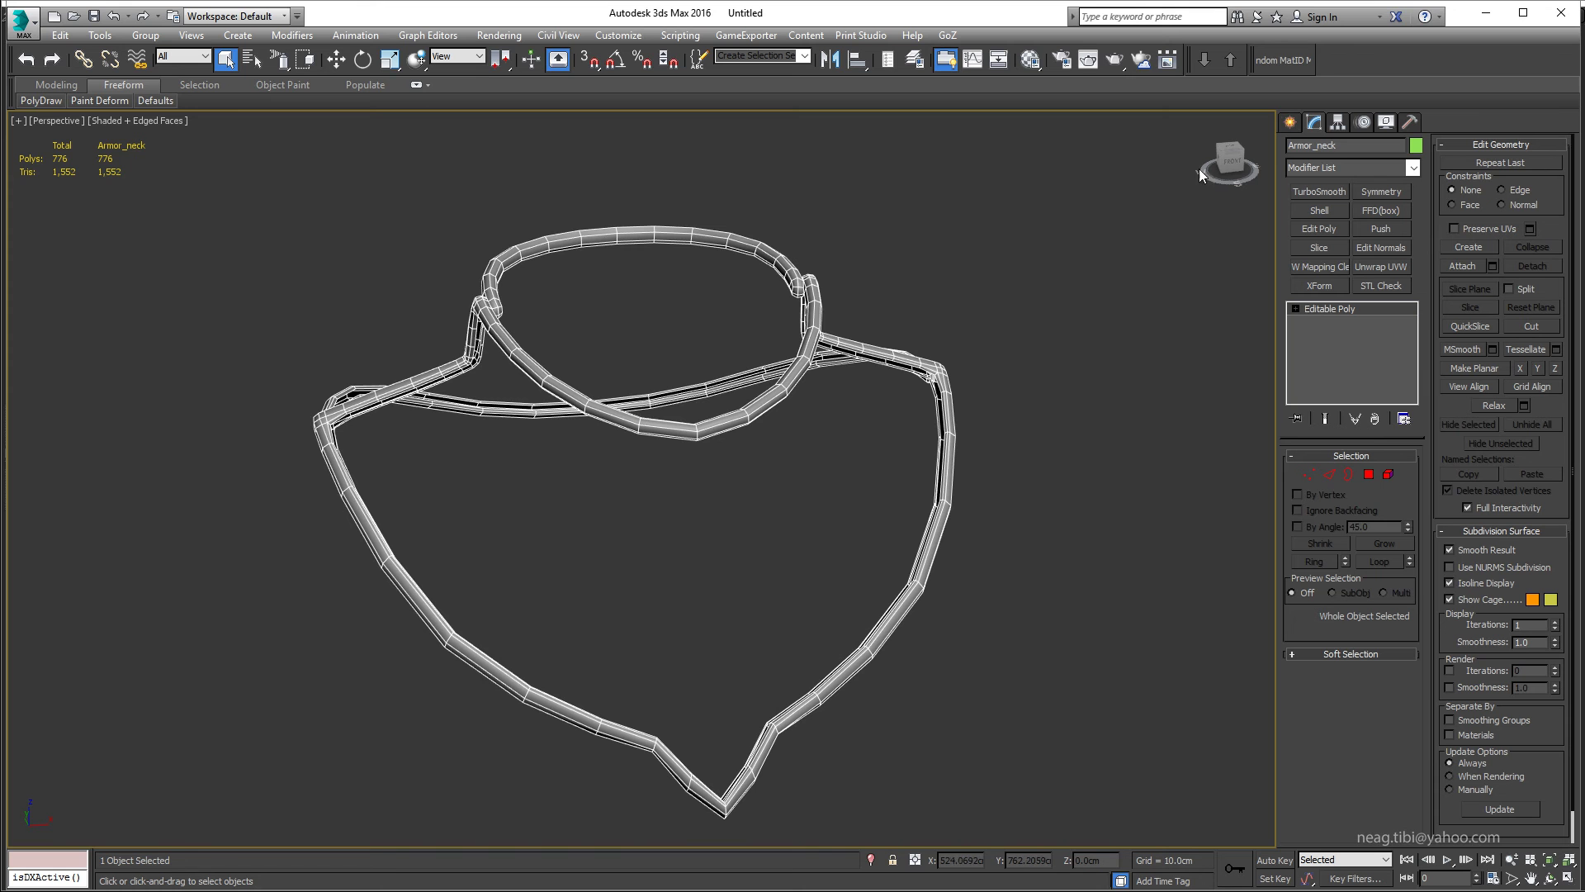
# - Add an Unwrap UVW modifier to Armor_neck and open its UV Editor
pyautogui.click(1377, 267)
pyautogui.click(1351, 647)
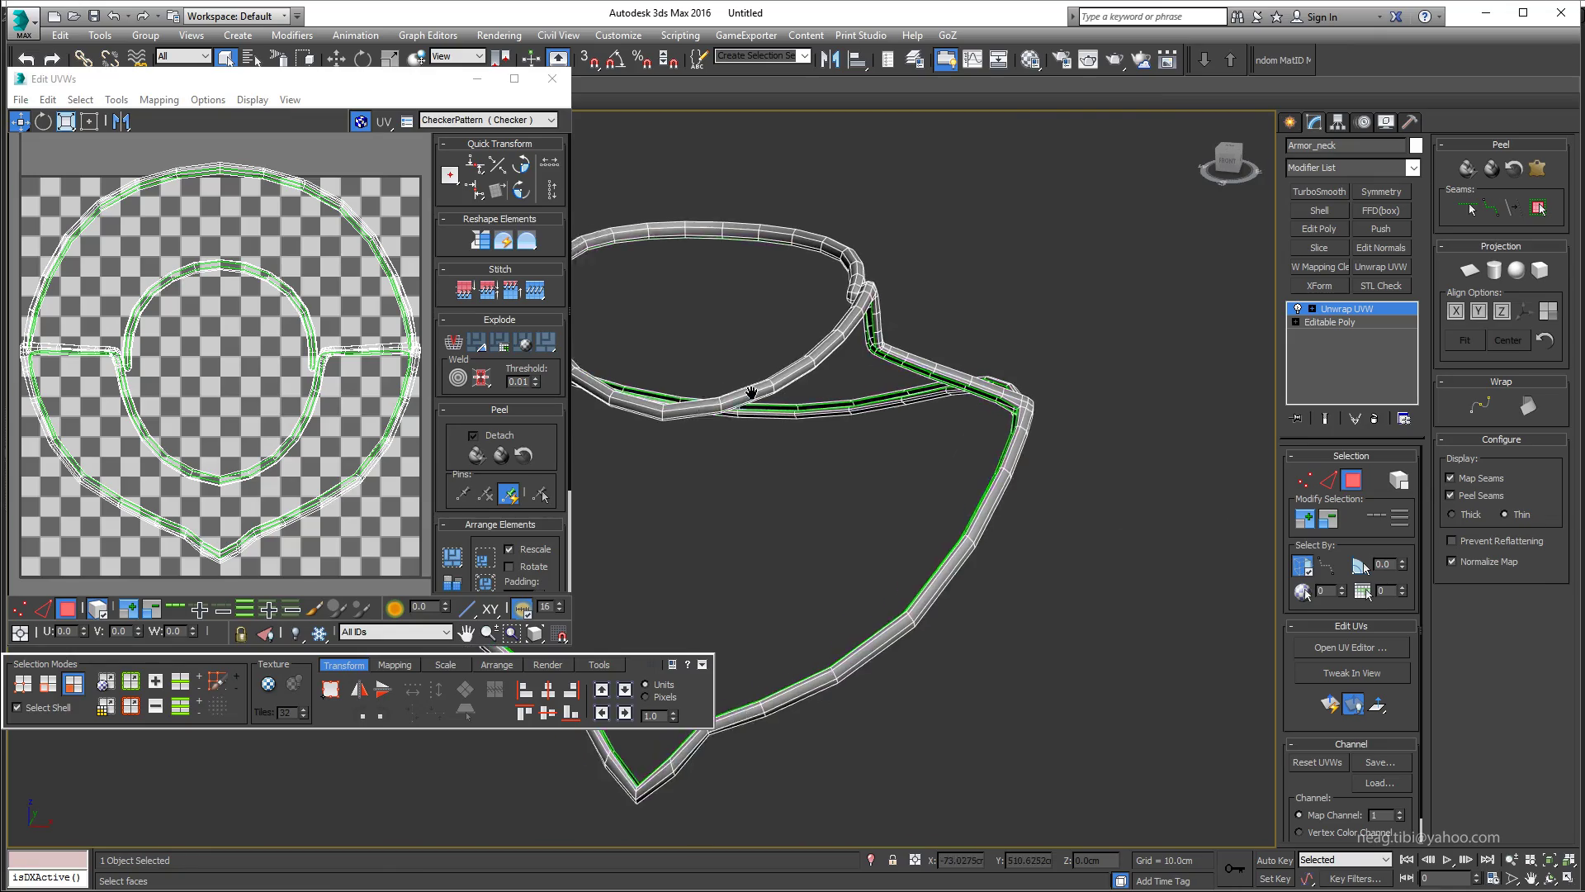
pyautogui.keyDown('alt'); pyautogui.moveTo(751, 392); pyautogui.dragTo(826, 372, button='middle'); pyautogui.keyUp('alt')
pyautogui.scroll(5, 925, 357)
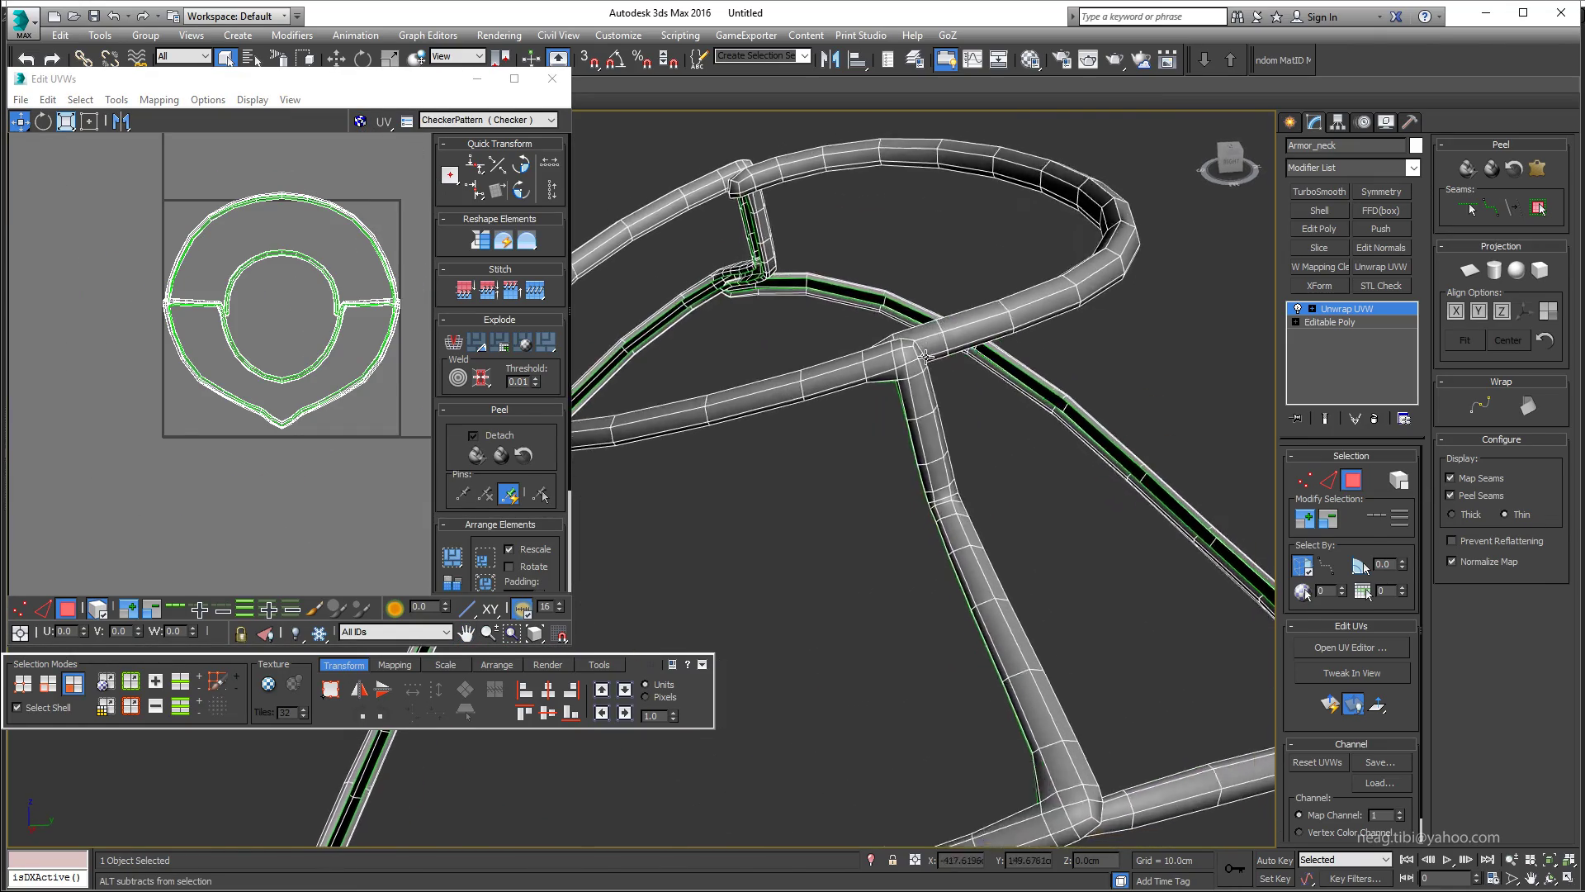
pyautogui.moveTo(926, 357)
pyautogui.keyDown('alt'); pyautogui.mouseDown(button='middle')
pyautogui.moveTo(937, 318)
pyautogui.moveTo(895, 347)
pyautogui.moveTo(823, 343)
pyautogui.moveTo(902, 471)
pyautogui.moveTo(725, 457)
pyautogui.mouseUp(button='middle'); pyautogui.keyUp('alt')
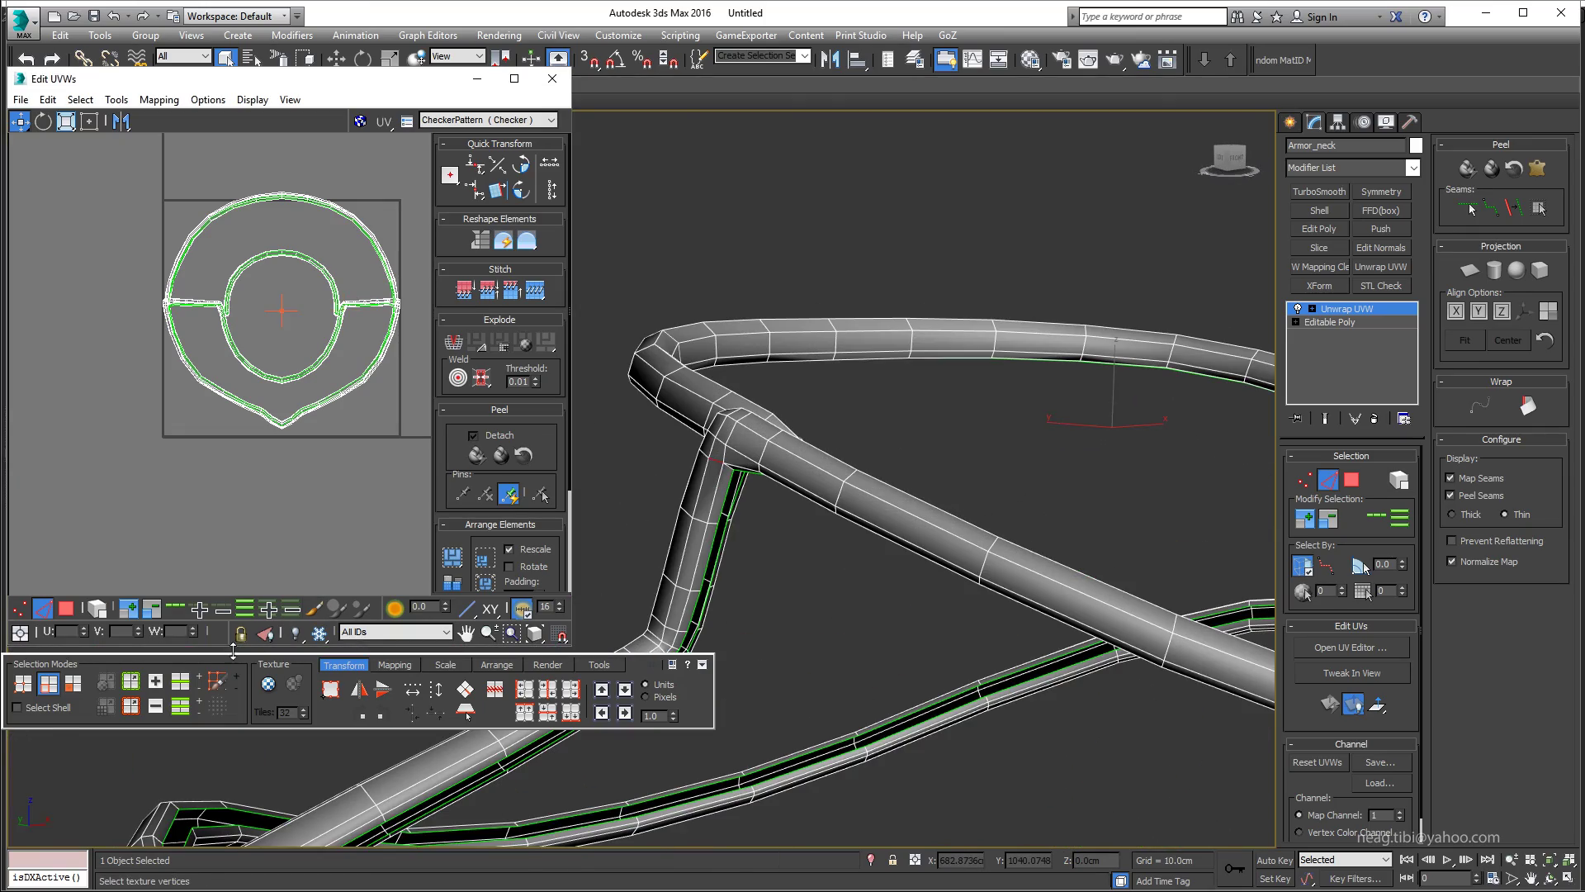
pyautogui.moveTo(726, 396)
pyautogui.keyDown('alt'); pyautogui.mouseDown(button='middle')
pyautogui.moveTo(708, 343)
pyautogui.moveTo(710, 388)
pyautogui.moveTo(629, 397)
pyautogui.moveTo(985, 265)
pyautogui.moveTo(825, 413)
pyautogui.moveTo(824, 488)
pyautogui.moveTo(1061, 652)
pyautogui.moveTo(1042, 696)
pyautogui.moveTo(1031, 666)
pyautogui.moveTo(1008, 697)
pyautogui.moveTo(946, 704)
pyautogui.mouseUp(button='middle'); pyautogui.keyUp('alt')
pyautogui.scroll(4, 707, 343)
pyautogui.scroll(2, 732, 379)
# - Bring up the quad menu and inspect the tube's outer bend
pyautogui.rightClick(202, 289)
pyautogui.moveTo(1035, 621)
pyautogui.keyDown('alt'); pyautogui.mouseDown(button='middle')
pyautogui.moveTo(751, 495)
pyautogui.moveTo(902, 507)
pyautogui.mouseUp(button='middle'); pyautogui.keyUp('alt')
pyautogui.scroll(3, 902, 507)
pyautogui.scroll(2, 842, 418)
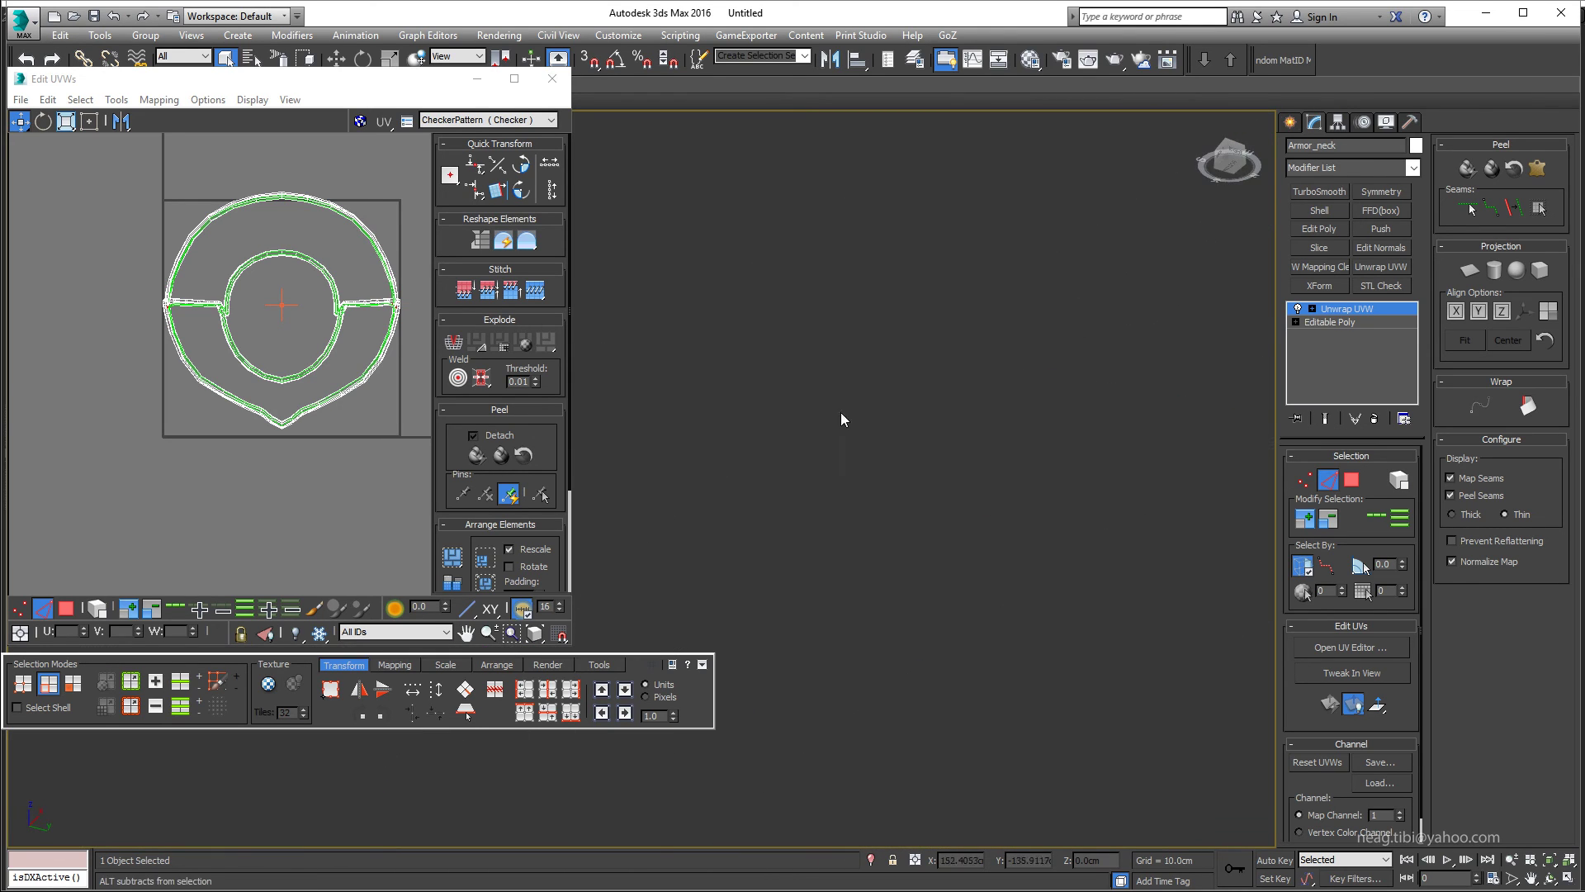
pyautogui.scroll(3, 843, 485)
pyautogui.scroll(3, 843, 485)
# - Switch to polygon UV selection and move the inner ring and bottom shells lower
pyautogui.rightClick(265, 335)
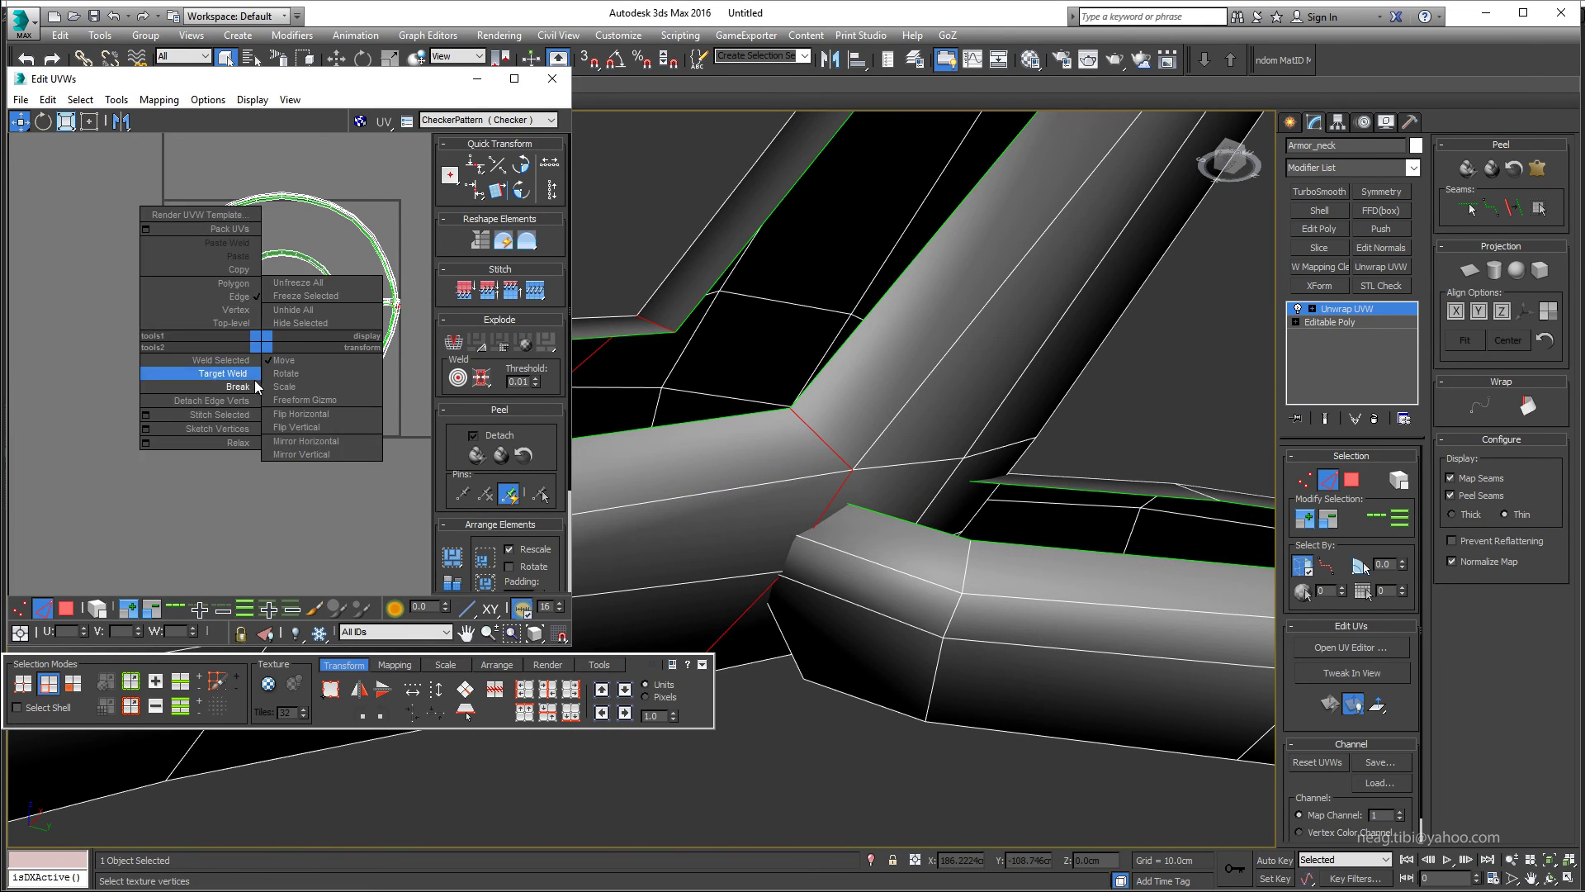
pyautogui.click(213, 343)
pyautogui.moveTo(278, 374); pyautogui.dragTo(279, 447)
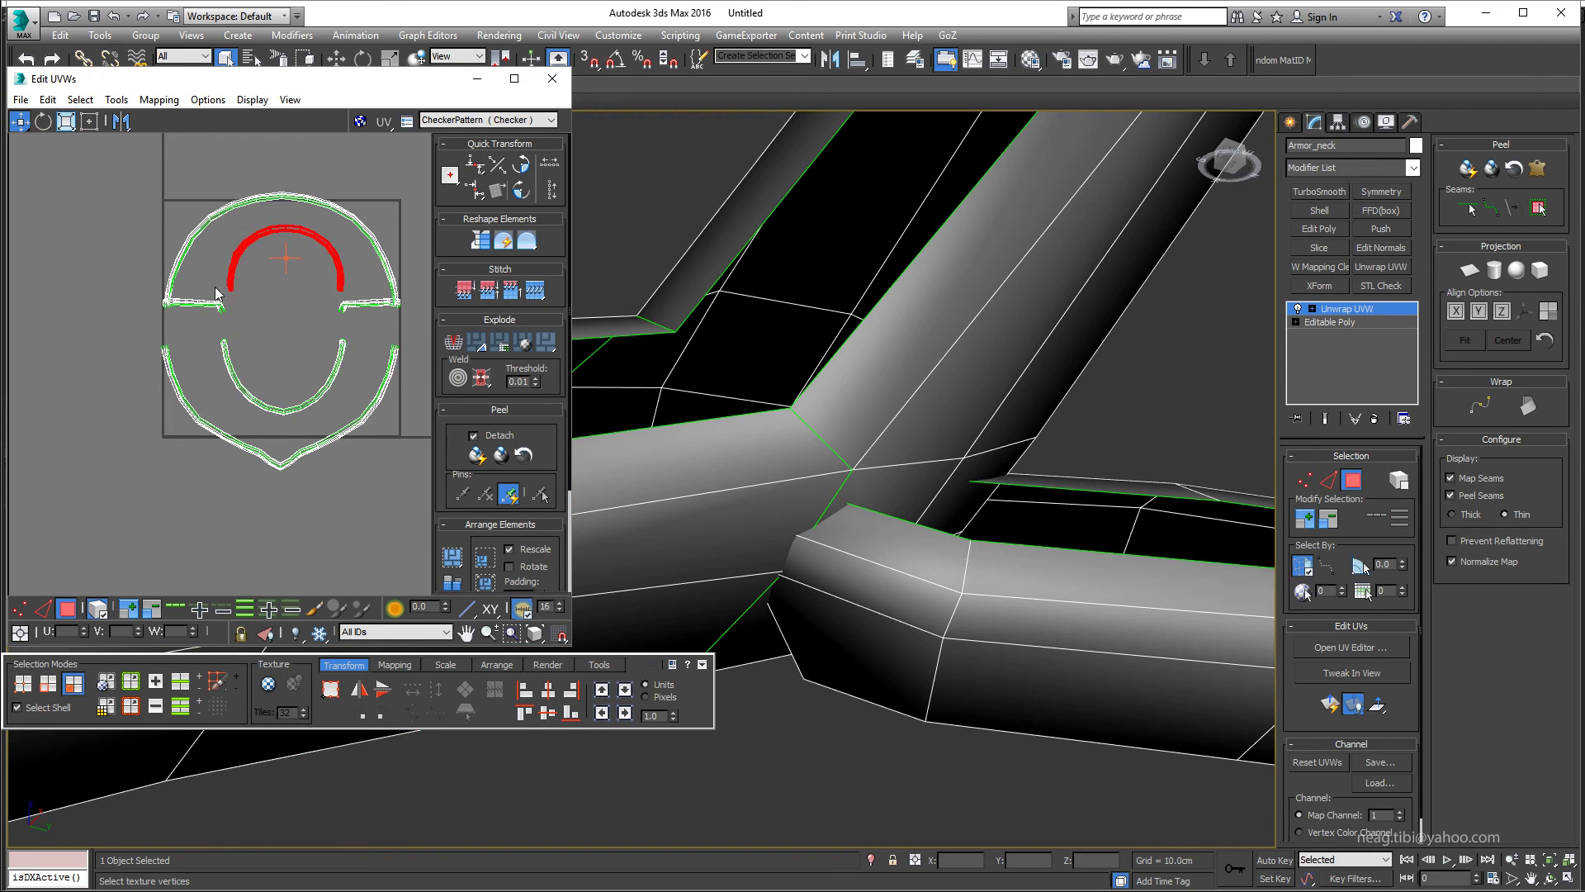
pyautogui.moveTo(206, 303); pyautogui.dragTo(206, 327)
# - Select the top arc UV shell and peel it into a flat strip
pyautogui.click(207, 217)
pyautogui.scroll(-3, 743, 496)
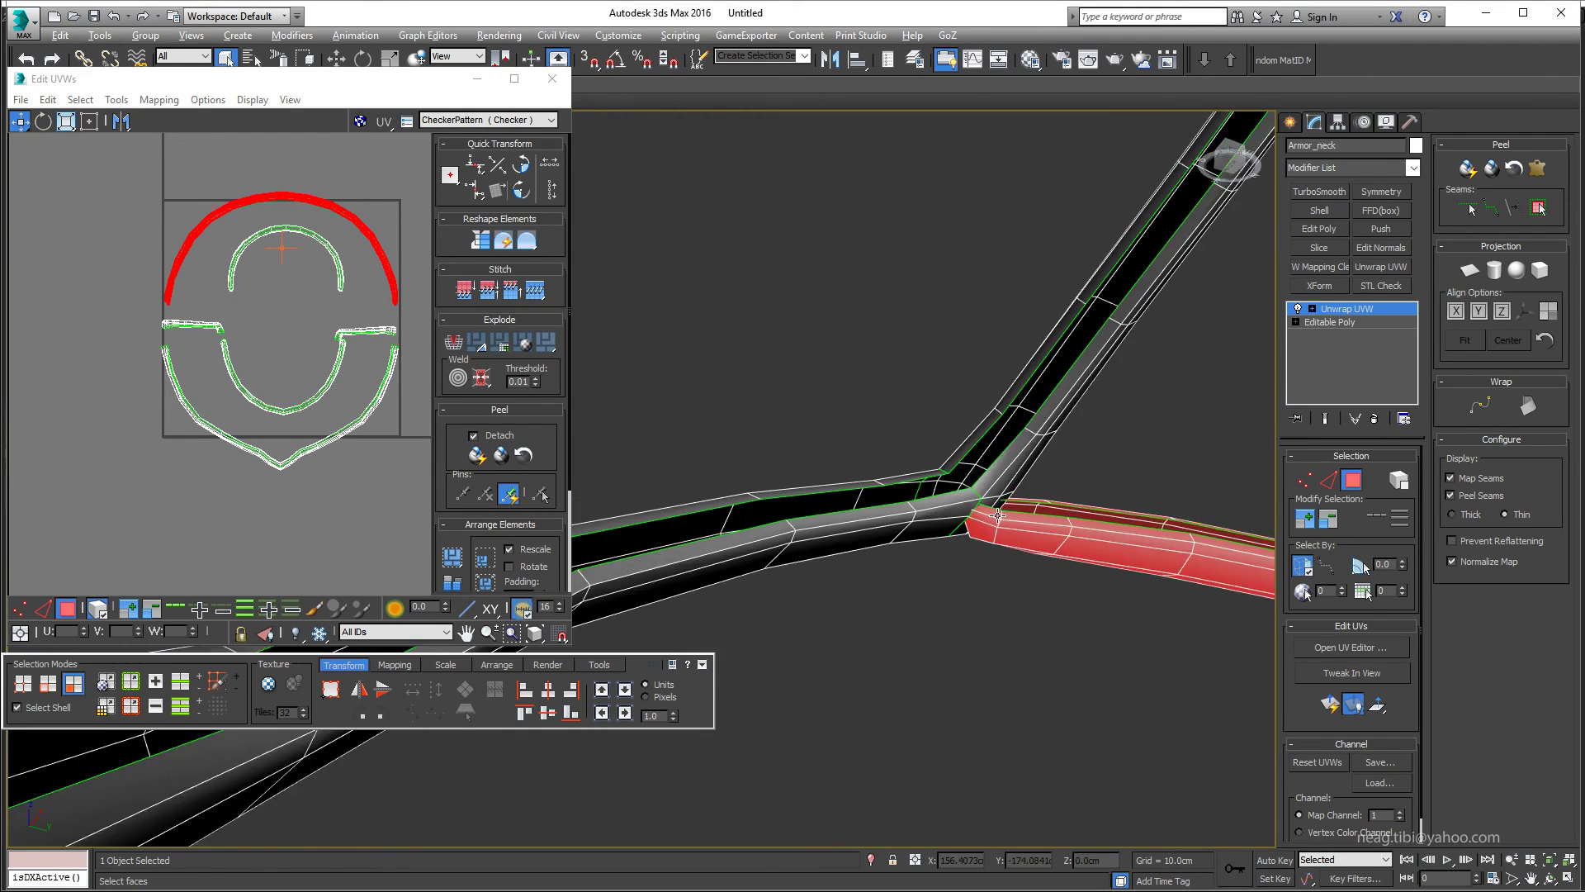
pyautogui.moveTo(743, 495)
pyautogui.mouseDown(button='middle')
pyautogui.moveTo(659, 485)
pyautogui.moveTo(743, 524)
pyautogui.moveTo(697, 492)
pyautogui.mouseUp(button='middle')
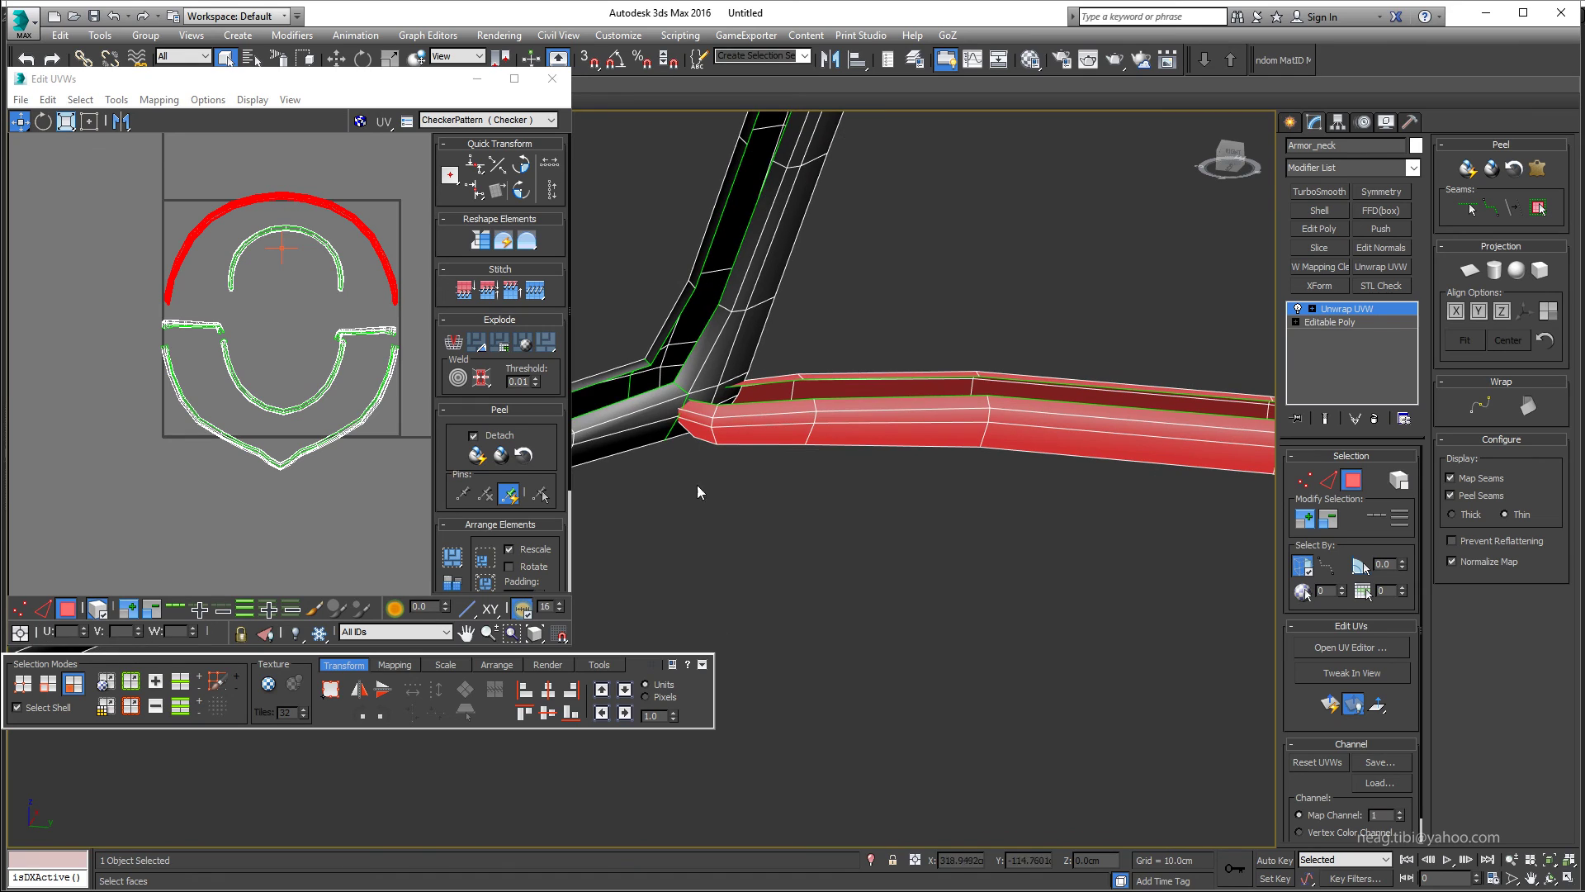
pyautogui.click(477, 459)
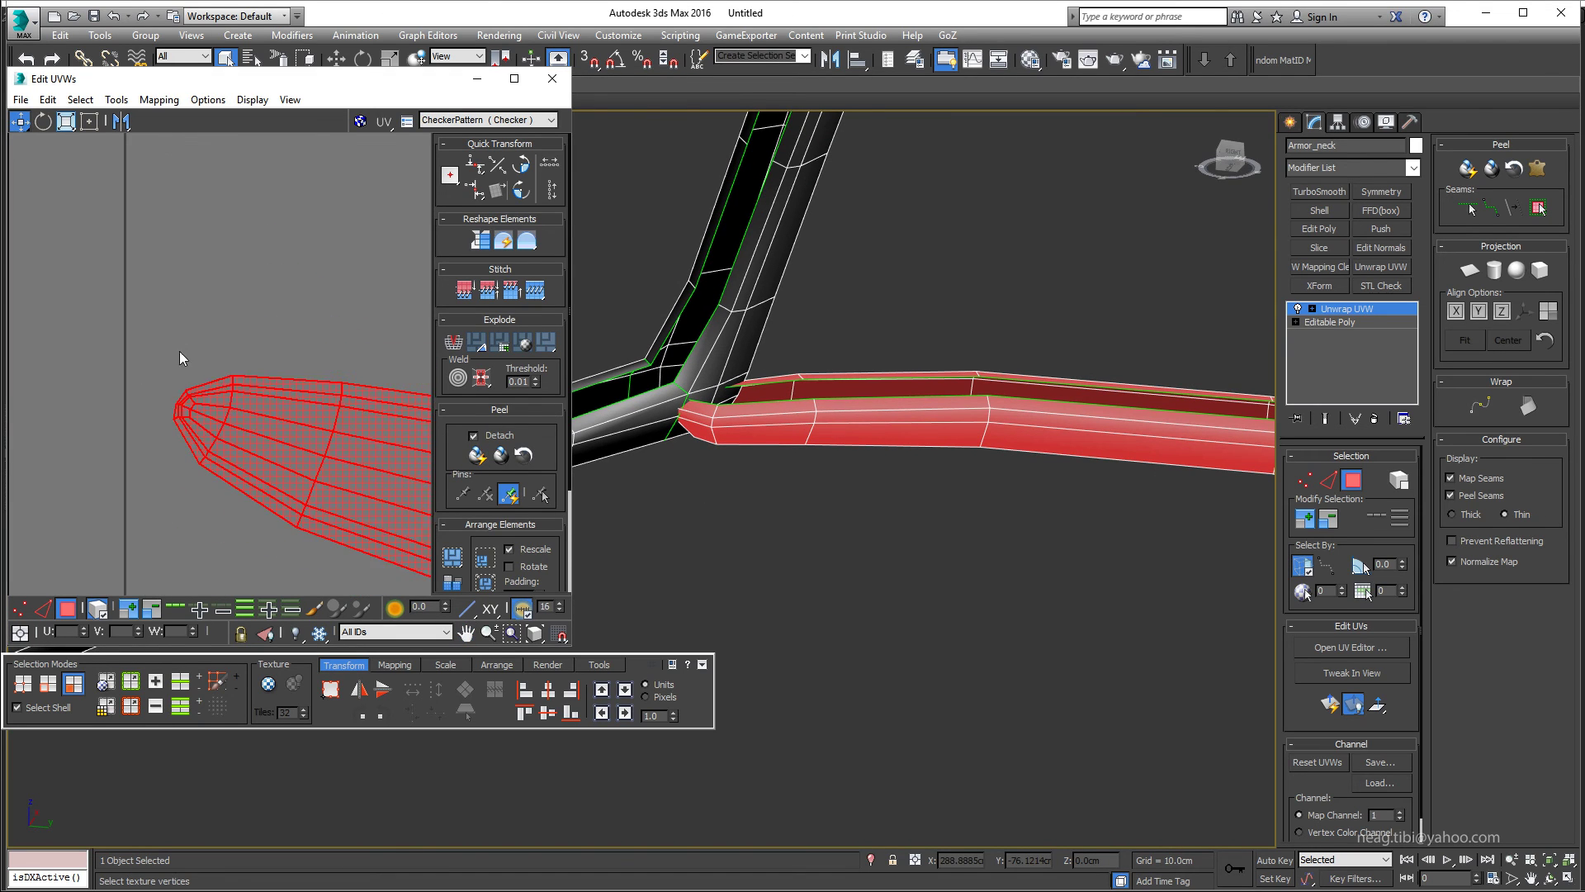
# - Fit all UV shells in the editor and select a whole shell in face mode
pyautogui.press('2')
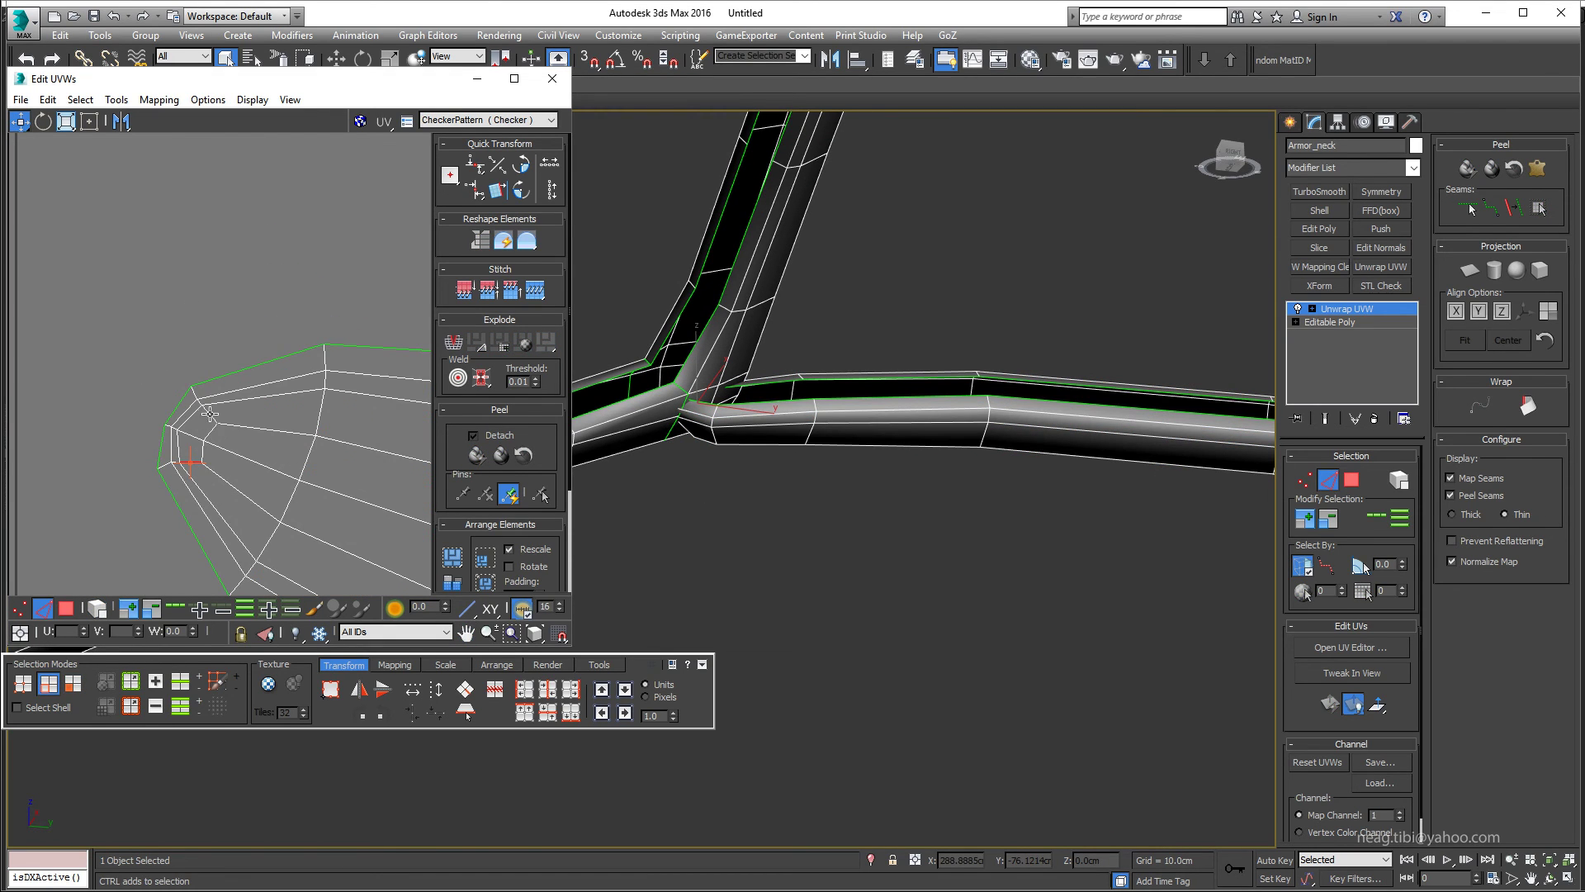
pyautogui.press('z')
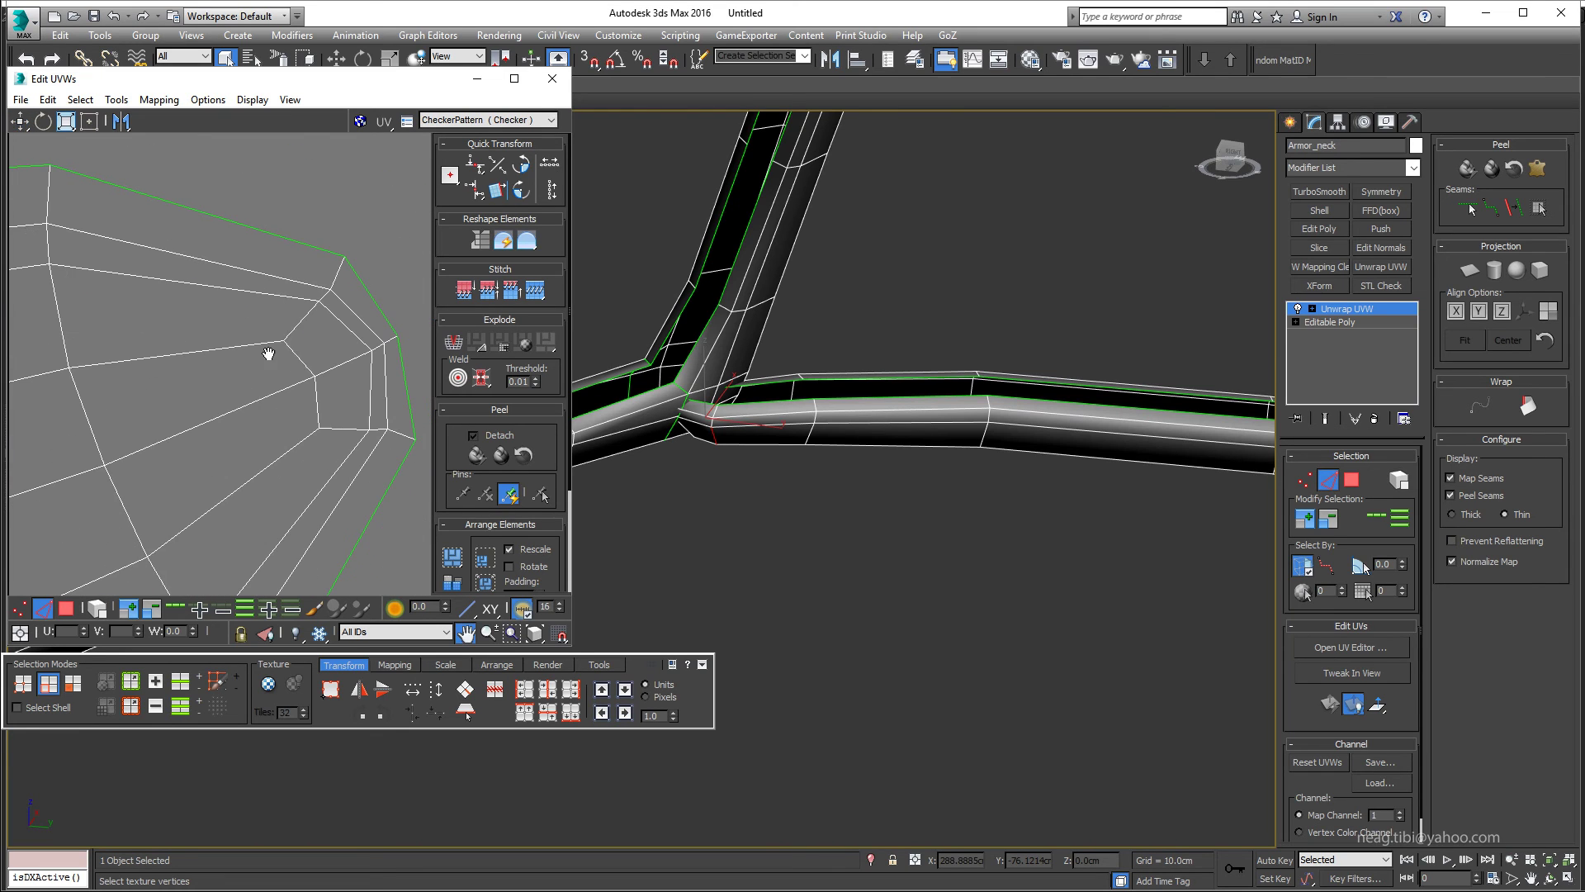
pyautogui.press('3')
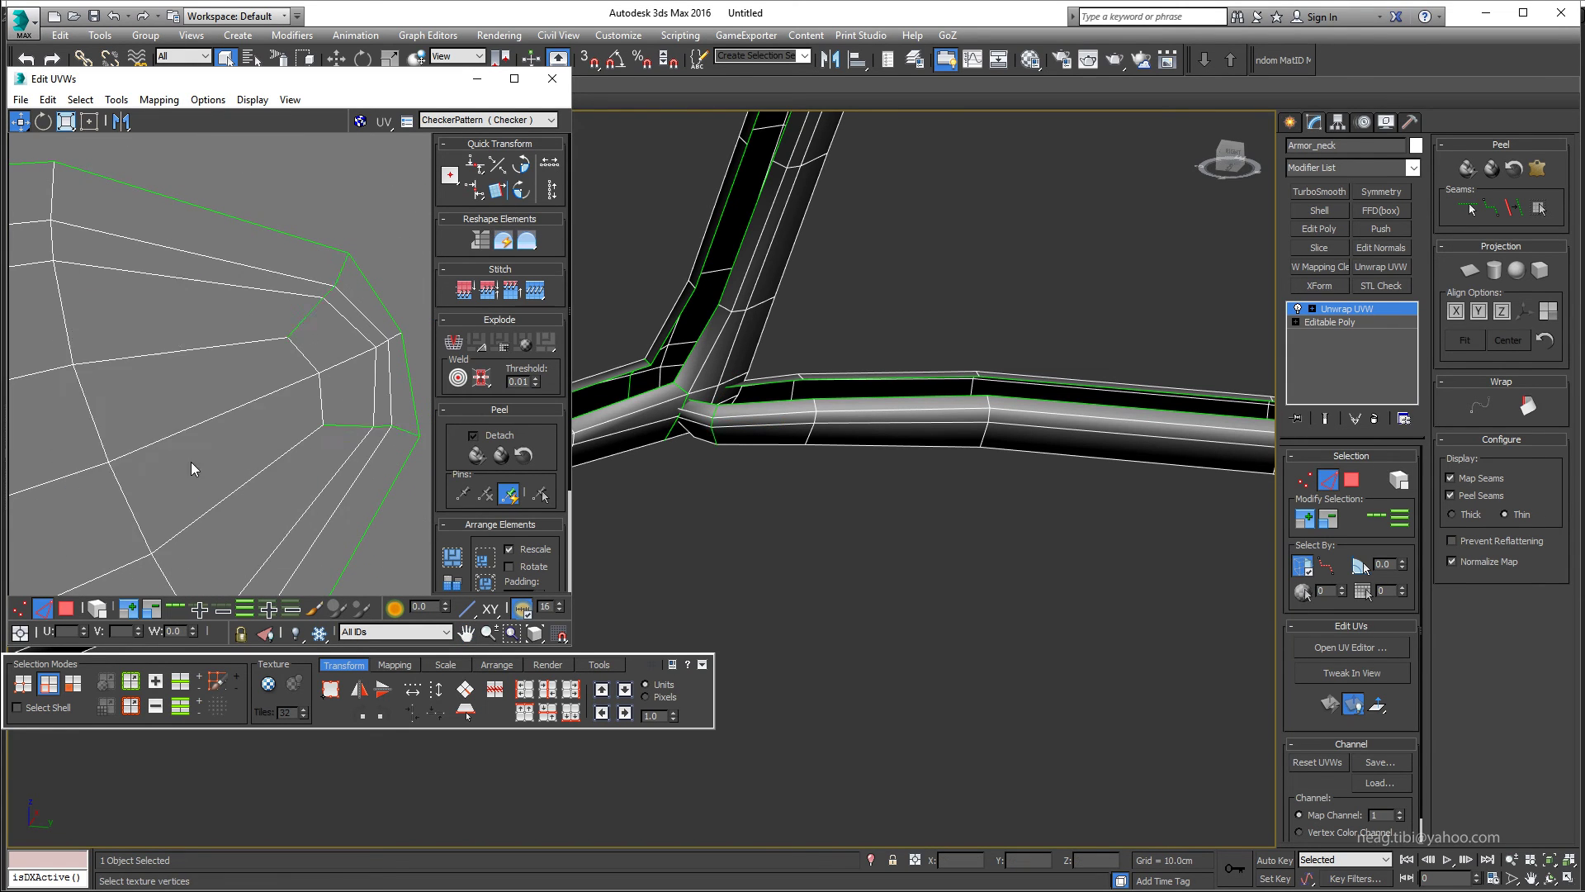
pyautogui.click(191, 462)
pyautogui.scroll(-5, 327, 433)
pyautogui.scroll(4, 330, 446)
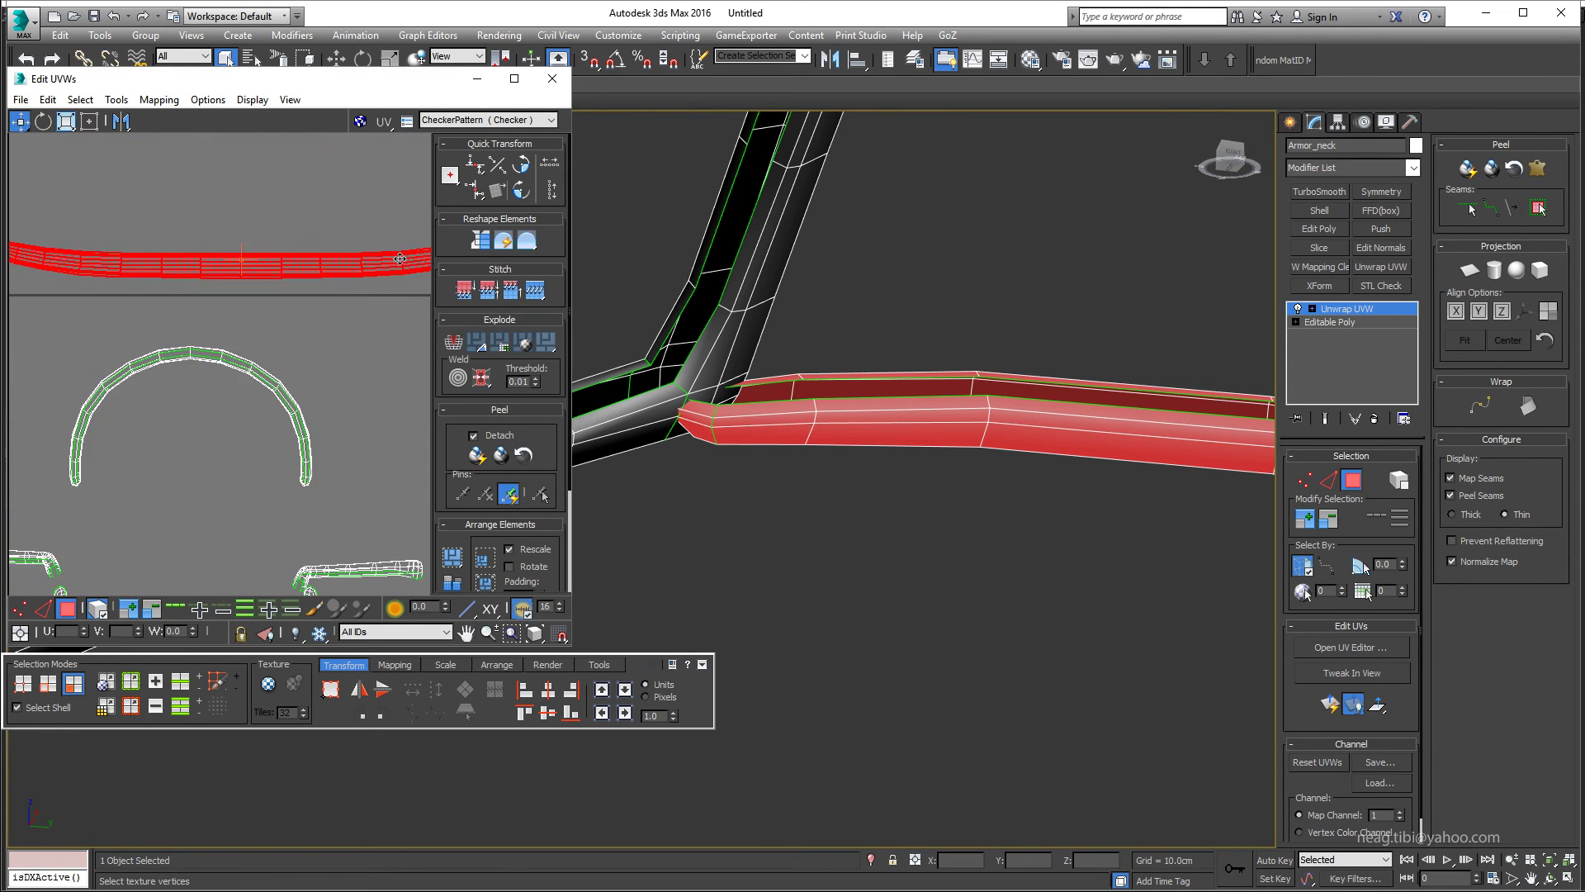
# - Select the arc shell and the rounded-tip shell, framing the ring in the viewport
pyautogui.click(332, 453)
pyautogui.scroll(5, 351, 425)
pyautogui.click(293, 431)
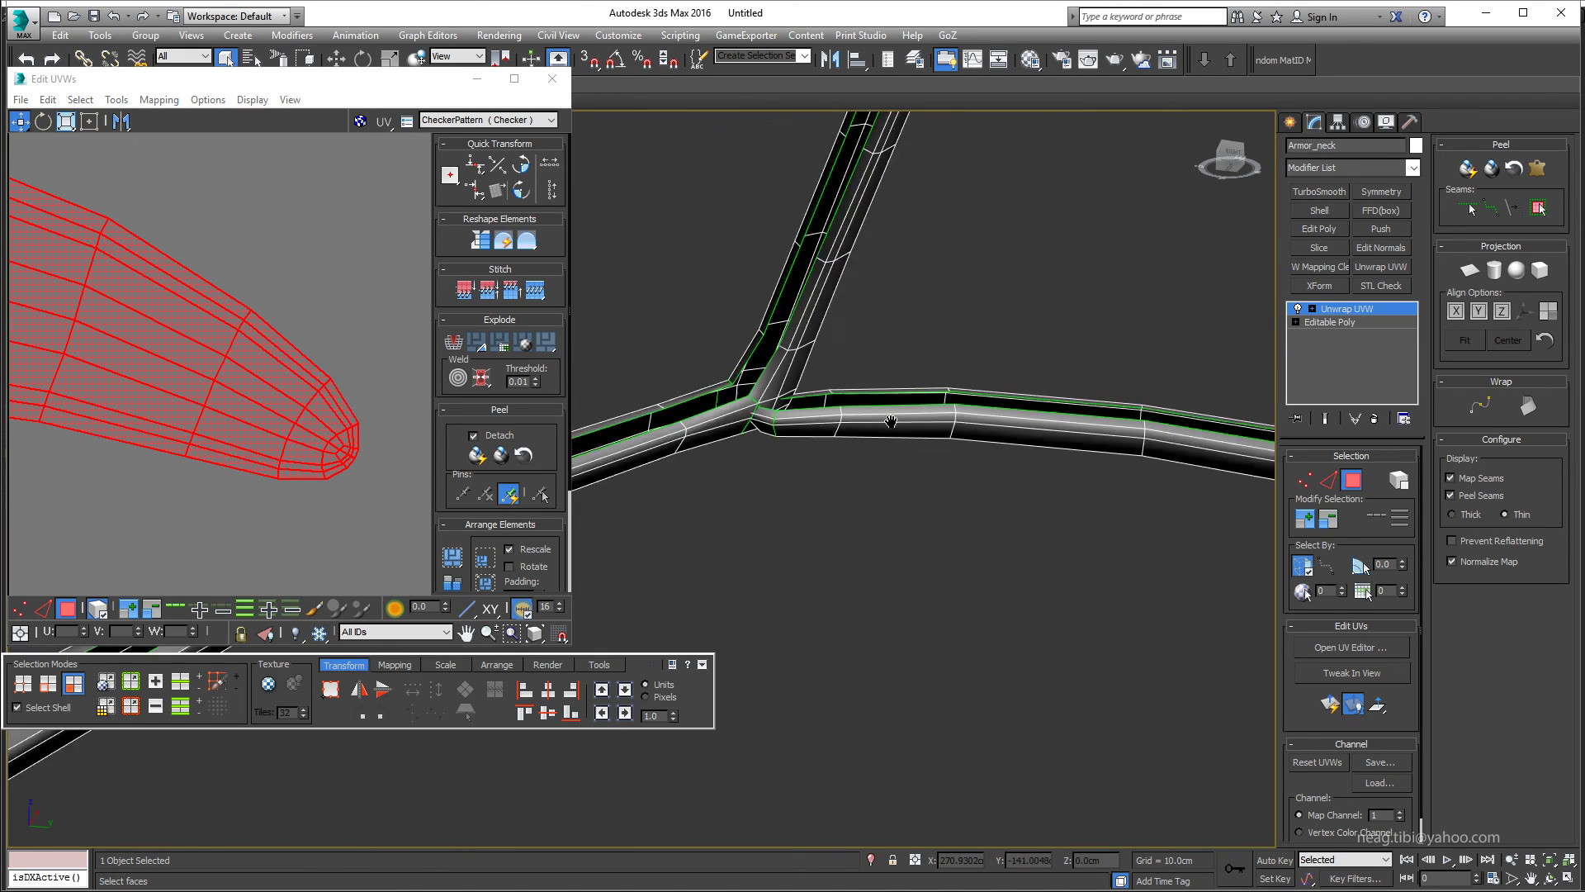
pyautogui.press('z')
pyautogui.scroll(4, 293, 431)
# - Select a whole shell as faces via the selection options, then clear the selection
pyautogui.press('2')
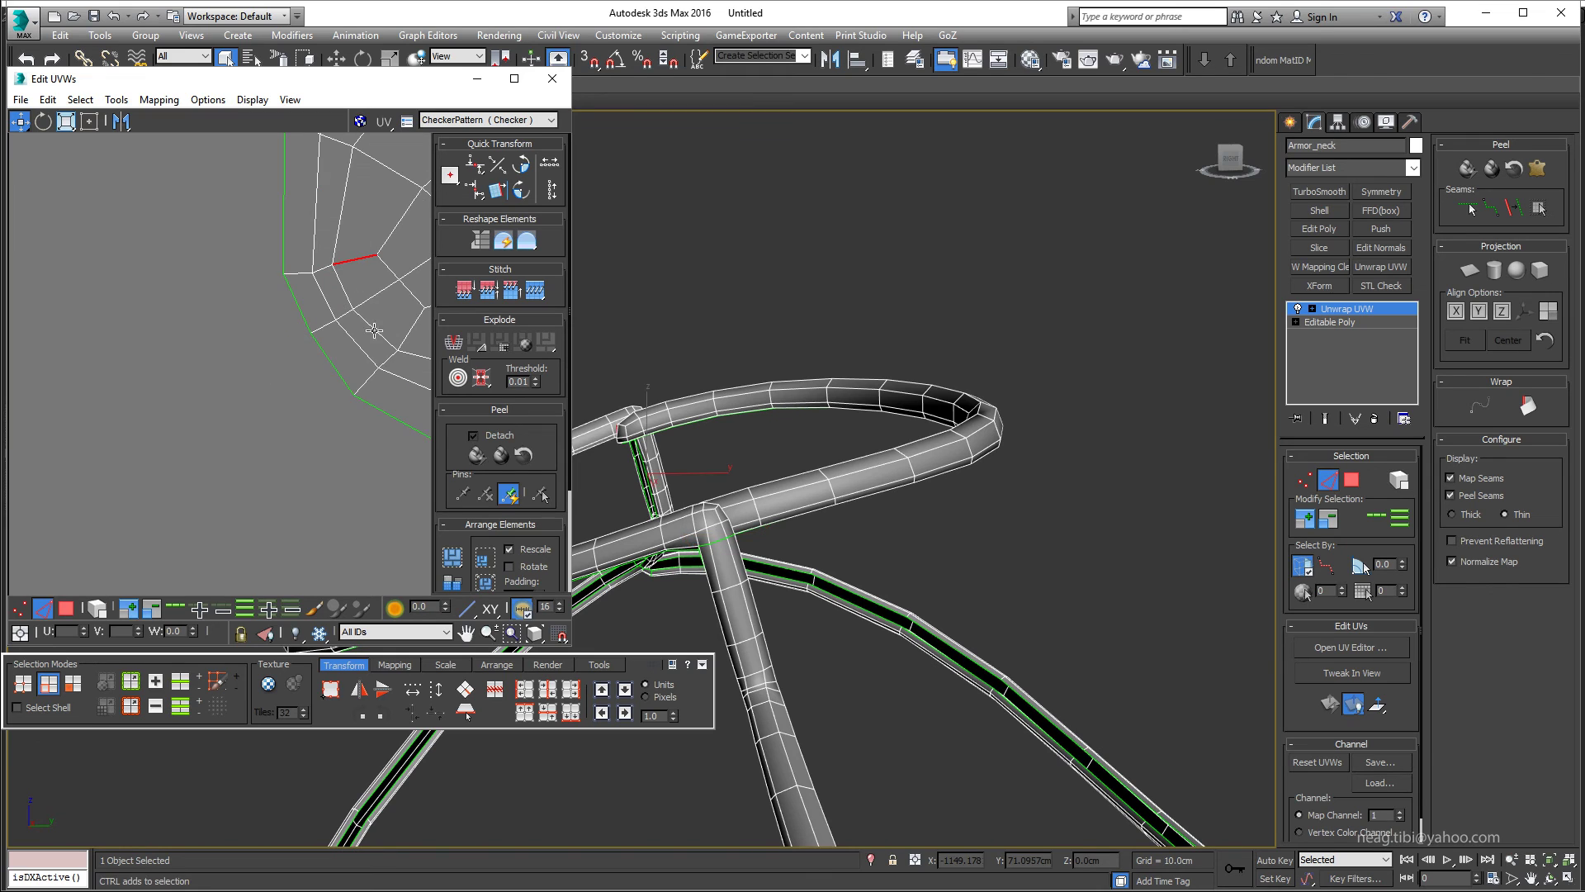
pyautogui.rightClick(198, 372)
pyautogui.click(124, 453)
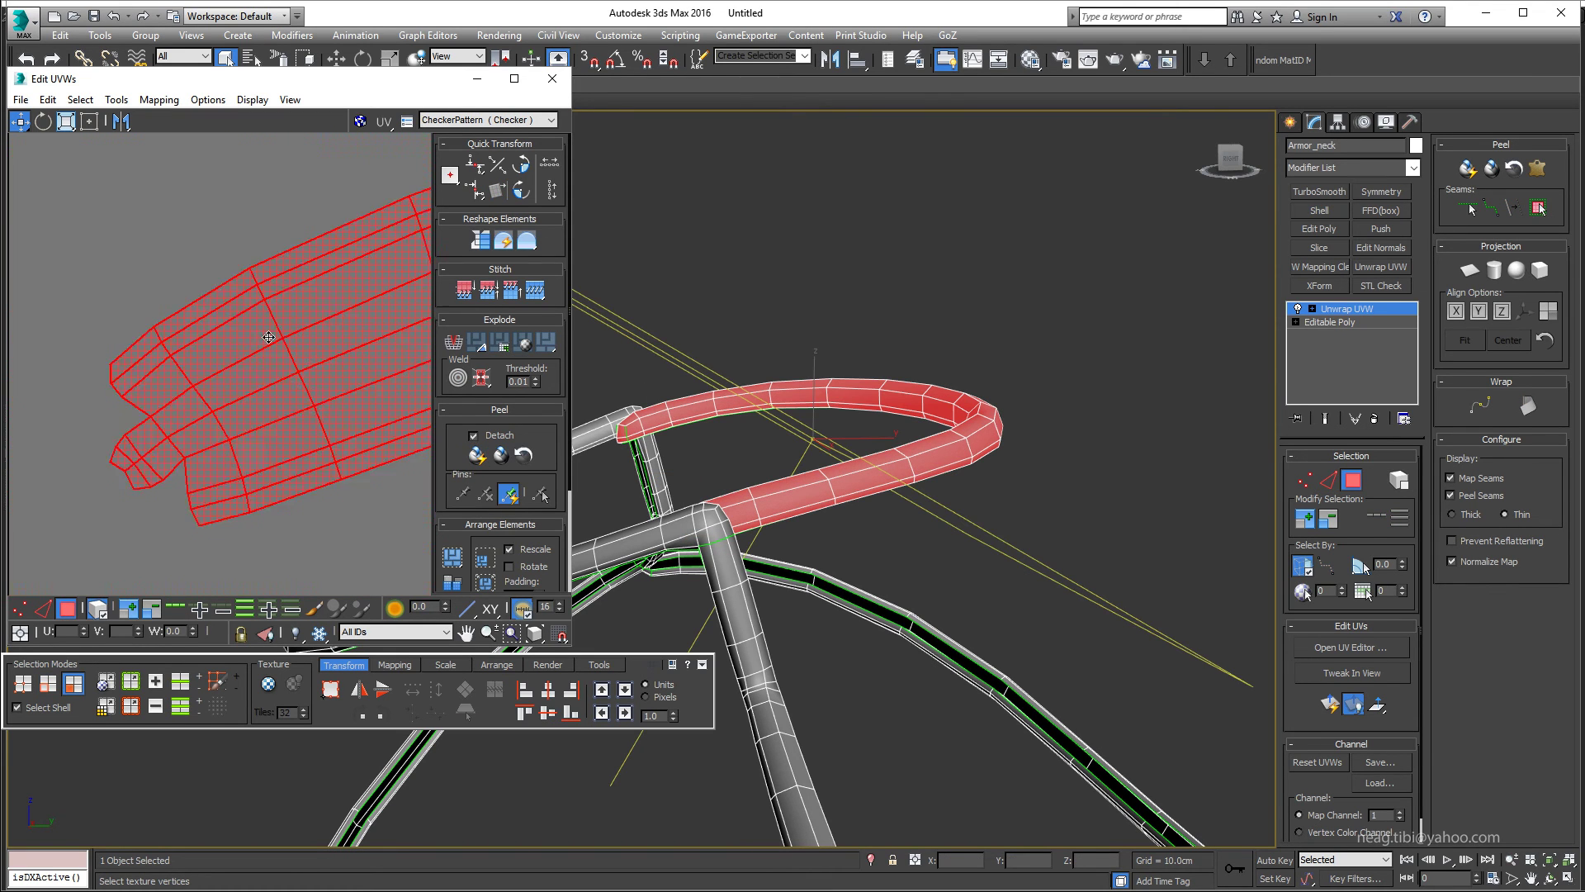
pyautogui.scroll(-5, 268, 337)
pyautogui.scroll(2, 355, 384)
pyautogui.hotkey('ctrl', 'd')
pyautogui.hotkey('ctrl', 'd')
pyautogui.scroll(4, 388, 400)
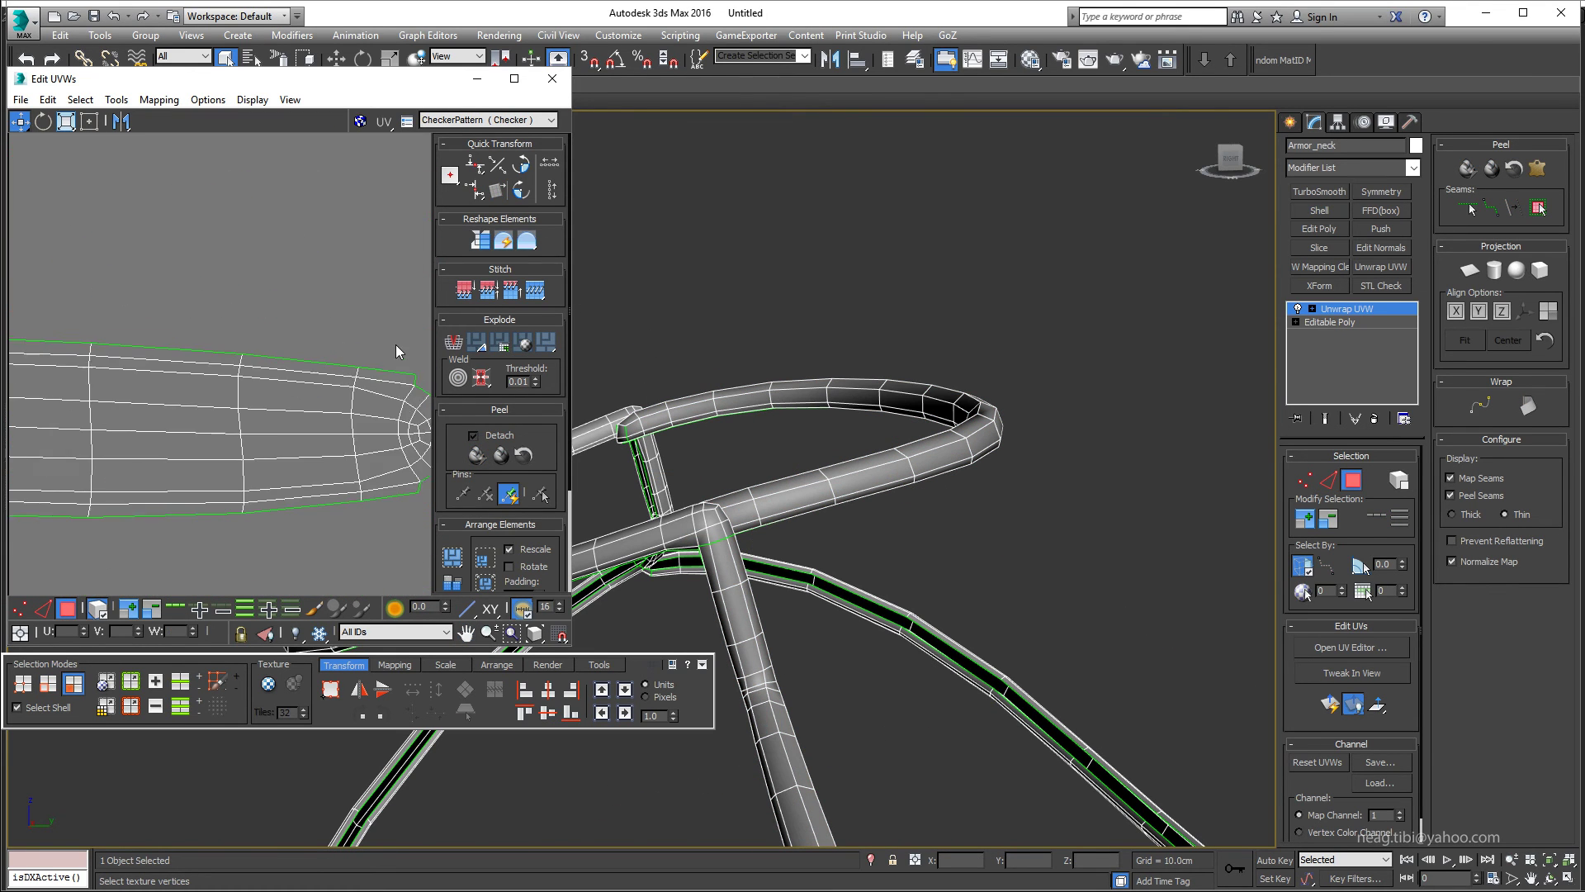
pyautogui.scroll(2, 384, 398)
pyautogui.scroll(2, 380, 396)
# - Straighten the selected UV islands into flat strips
pyautogui.press('2')
pyautogui.scroll(-3, 259, 444)
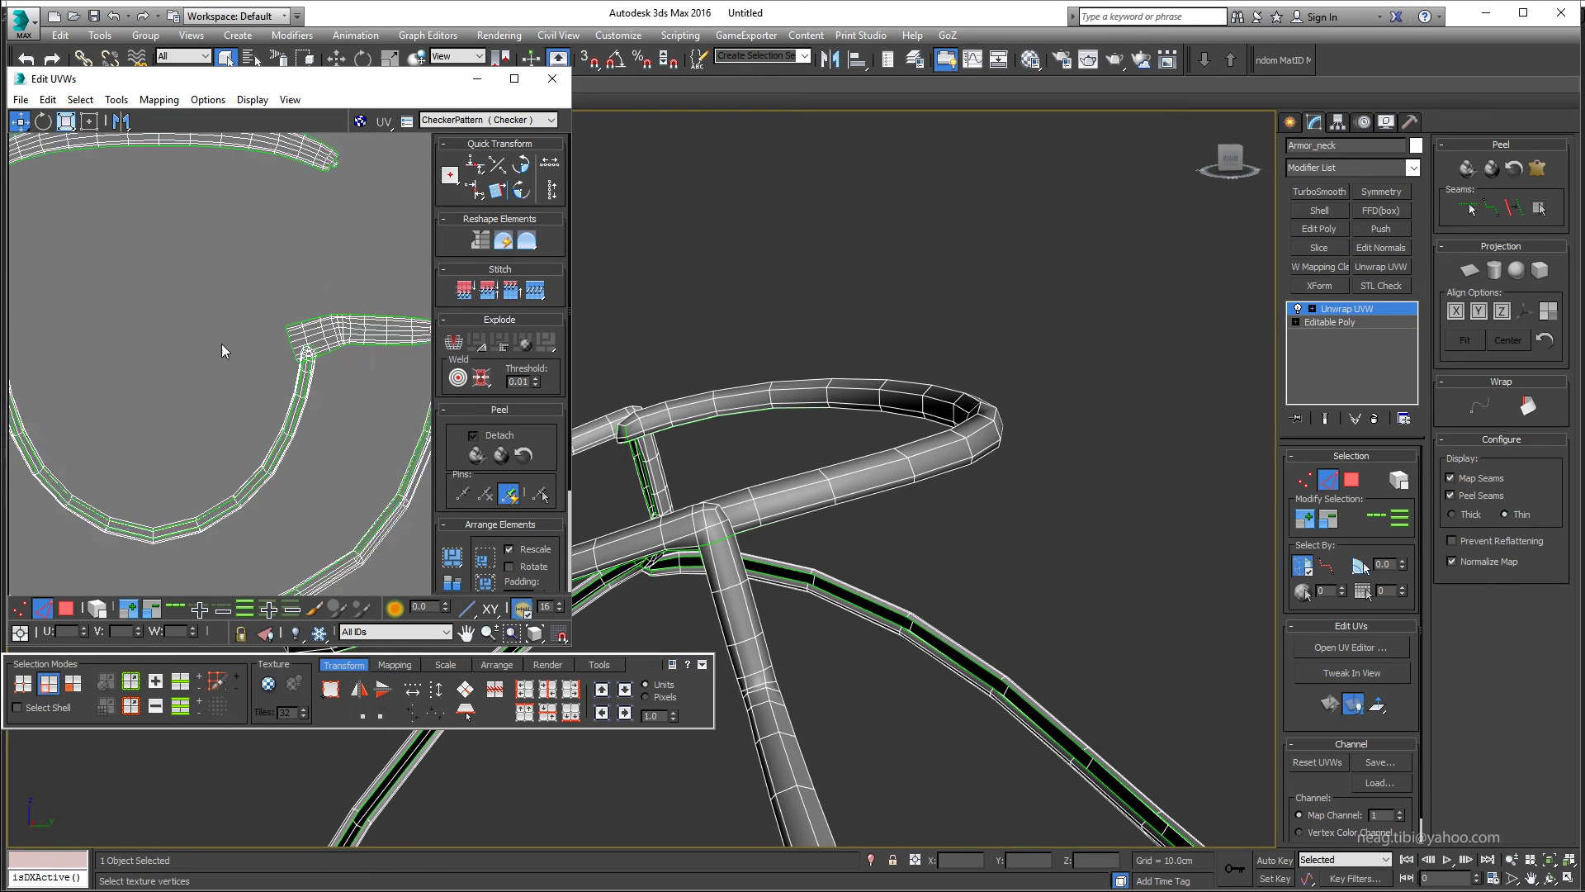
pyautogui.scroll(-2, 226, 346)
pyautogui.scroll(-2, 162, 308)
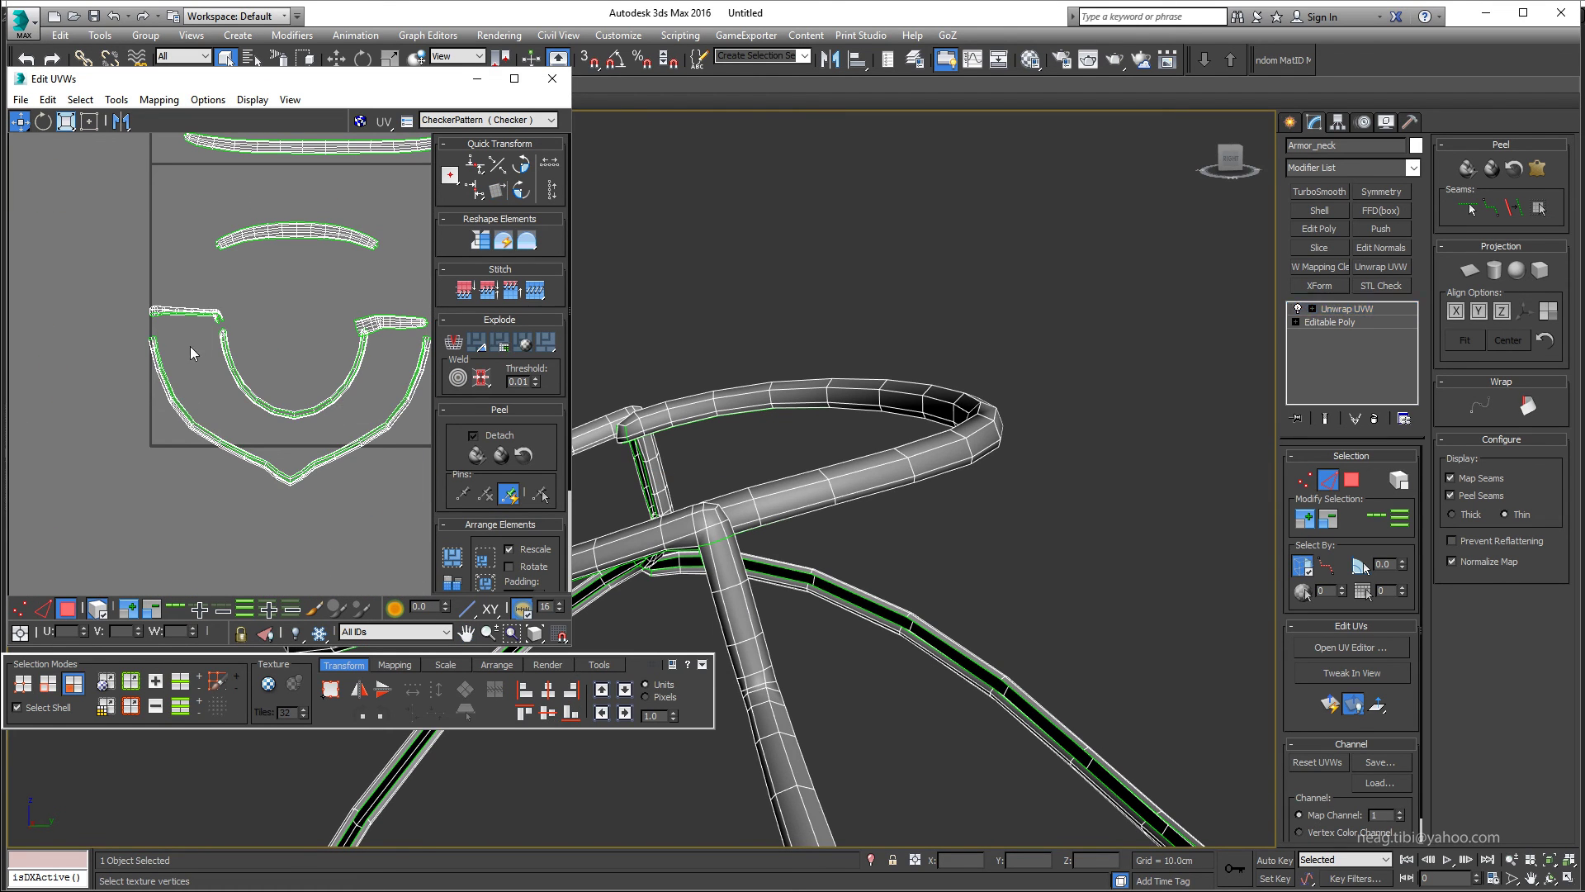
pyautogui.click(396, 415)
# - Select the lower UV island and inspect its rounded end on the tube
pyautogui.scroll(3, 306, 422)
pyautogui.click(306, 423)
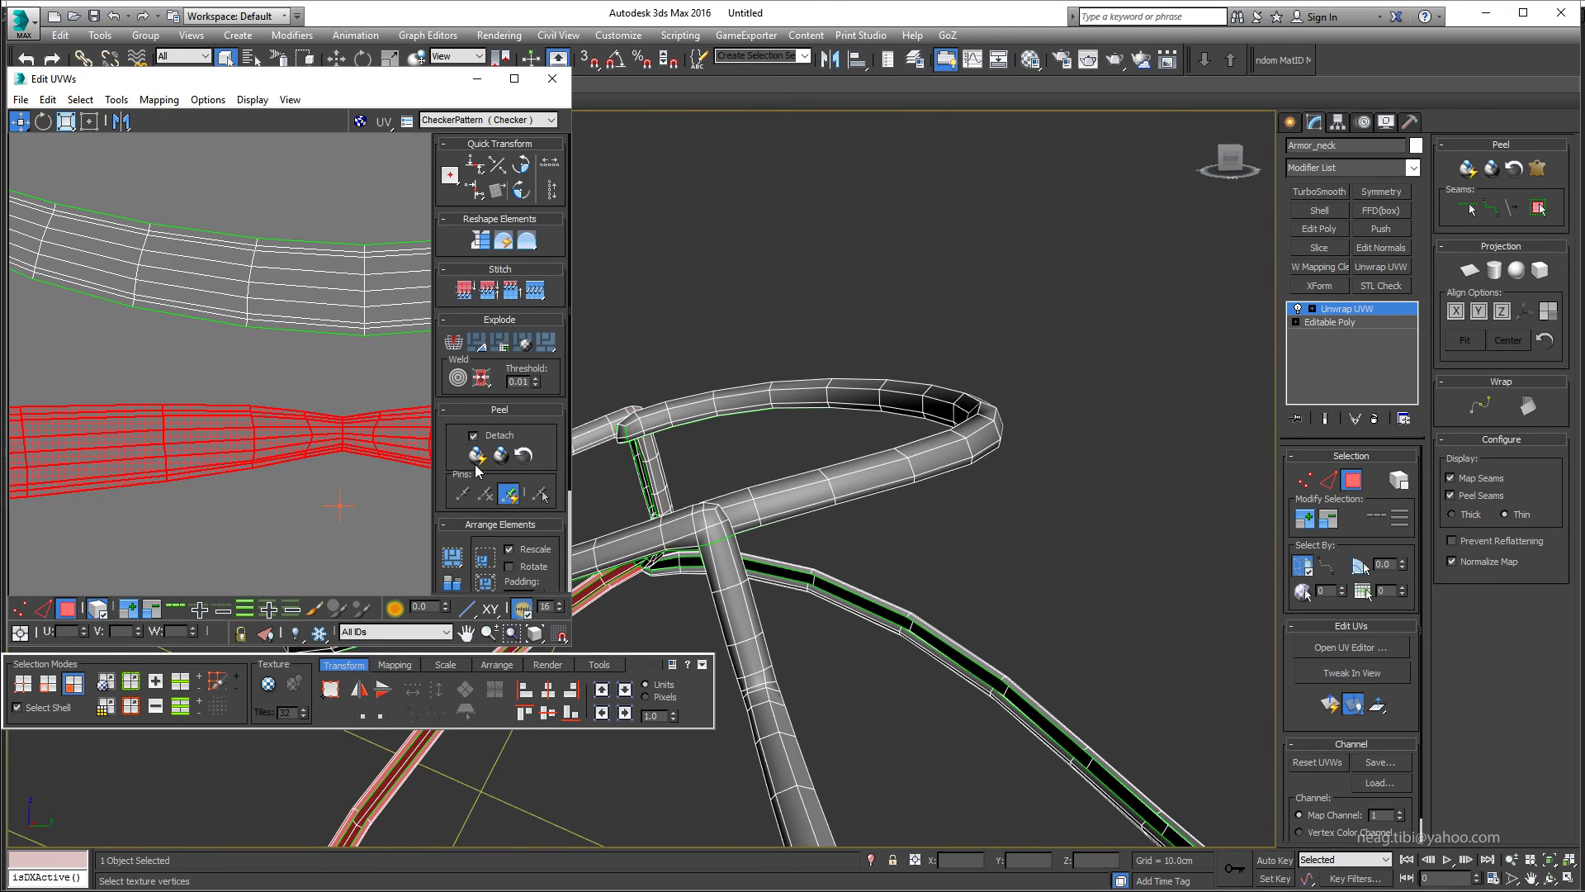
pyautogui.keyDown('alt'); pyautogui.moveTo(833, 533); pyautogui.dragTo(957, 448, button='middle'); pyautogui.keyUp('alt')
pyautogui.scroll(-3, 306, 372)
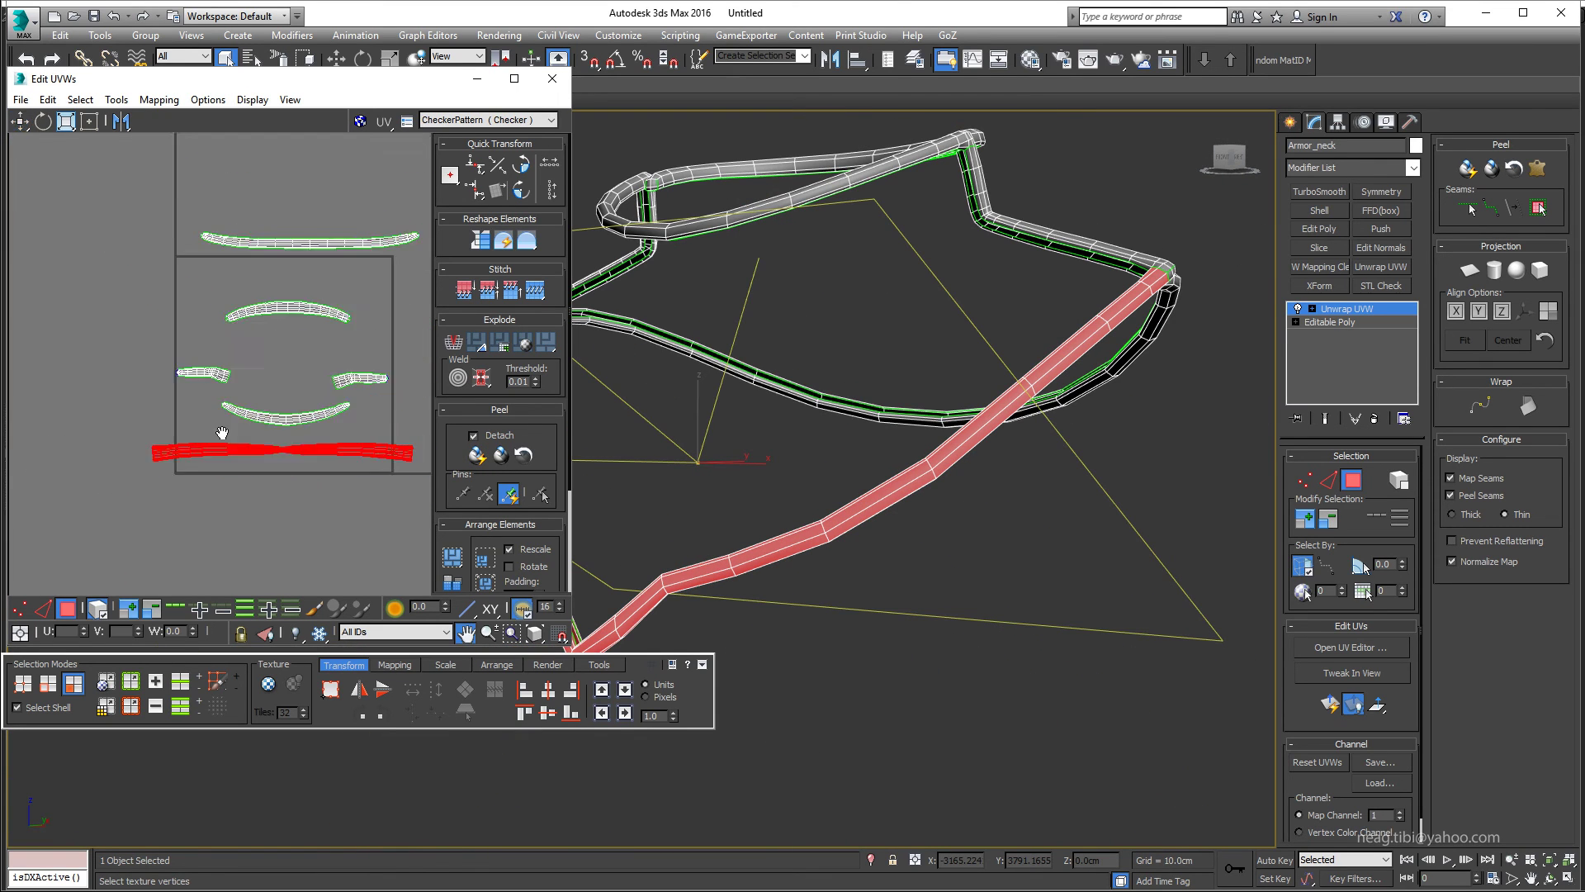
pyautogui.scroll(5, 212, 389)
pyautogui.moveTo(213, 389); pyautogui.dragTo(113, 326, button='middle')
# - Clear the face selection and bring up the viewport context menu to close the editor
pyautogui.scroll(3, 112, 326)
pyautogui.click(113, 326)
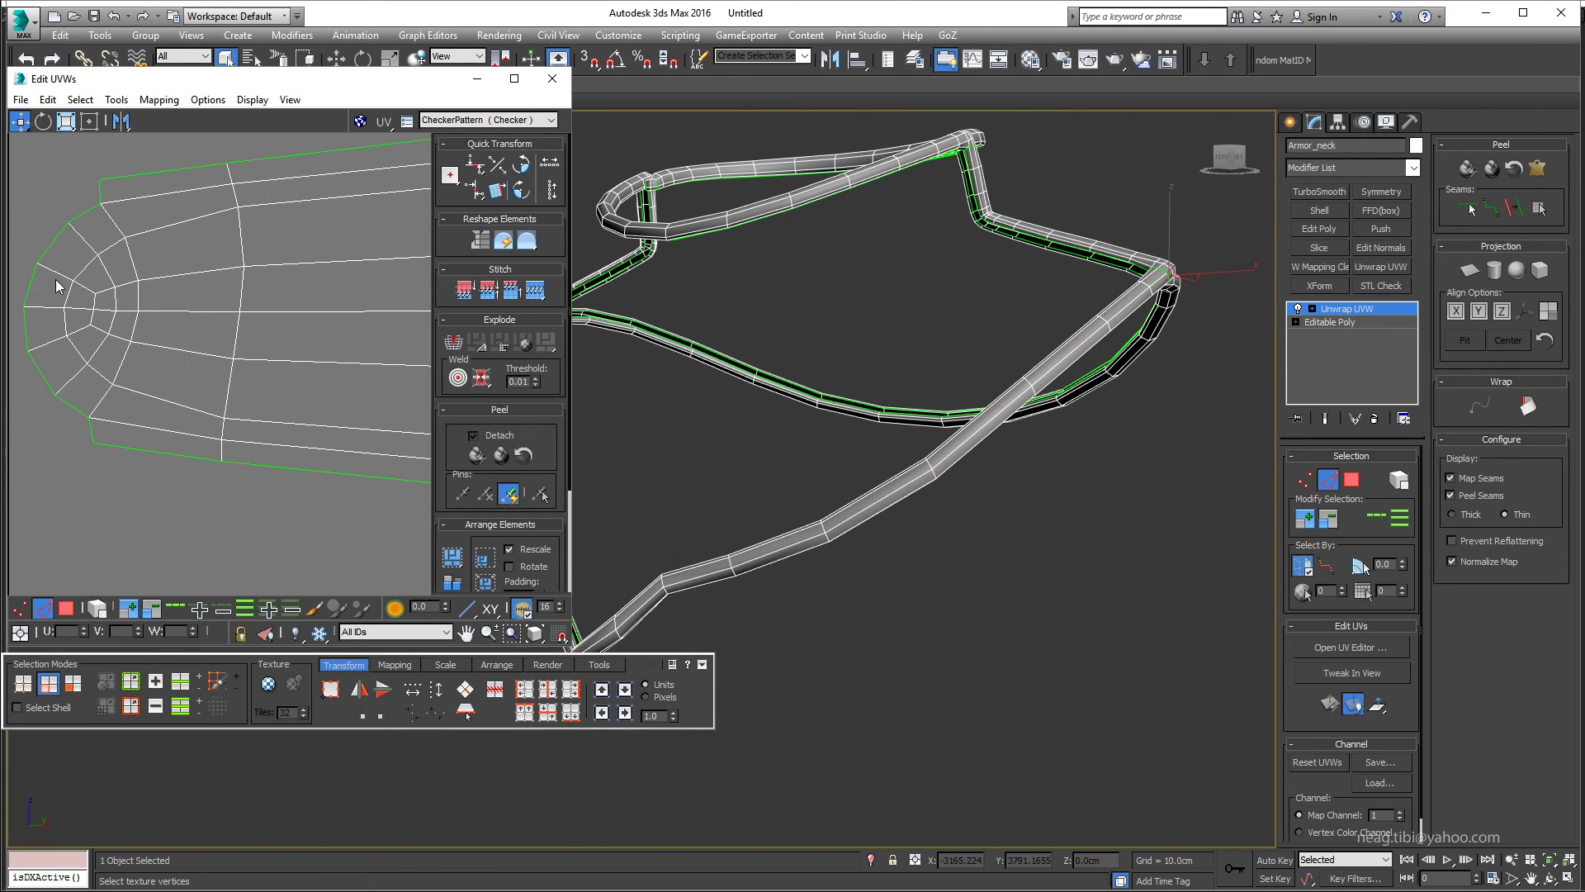
pyautogui.scroll(-3, 105, 287)
pyautogui.scroll(-2, 166, 331)
pyautogui.rightClick(955, 265)
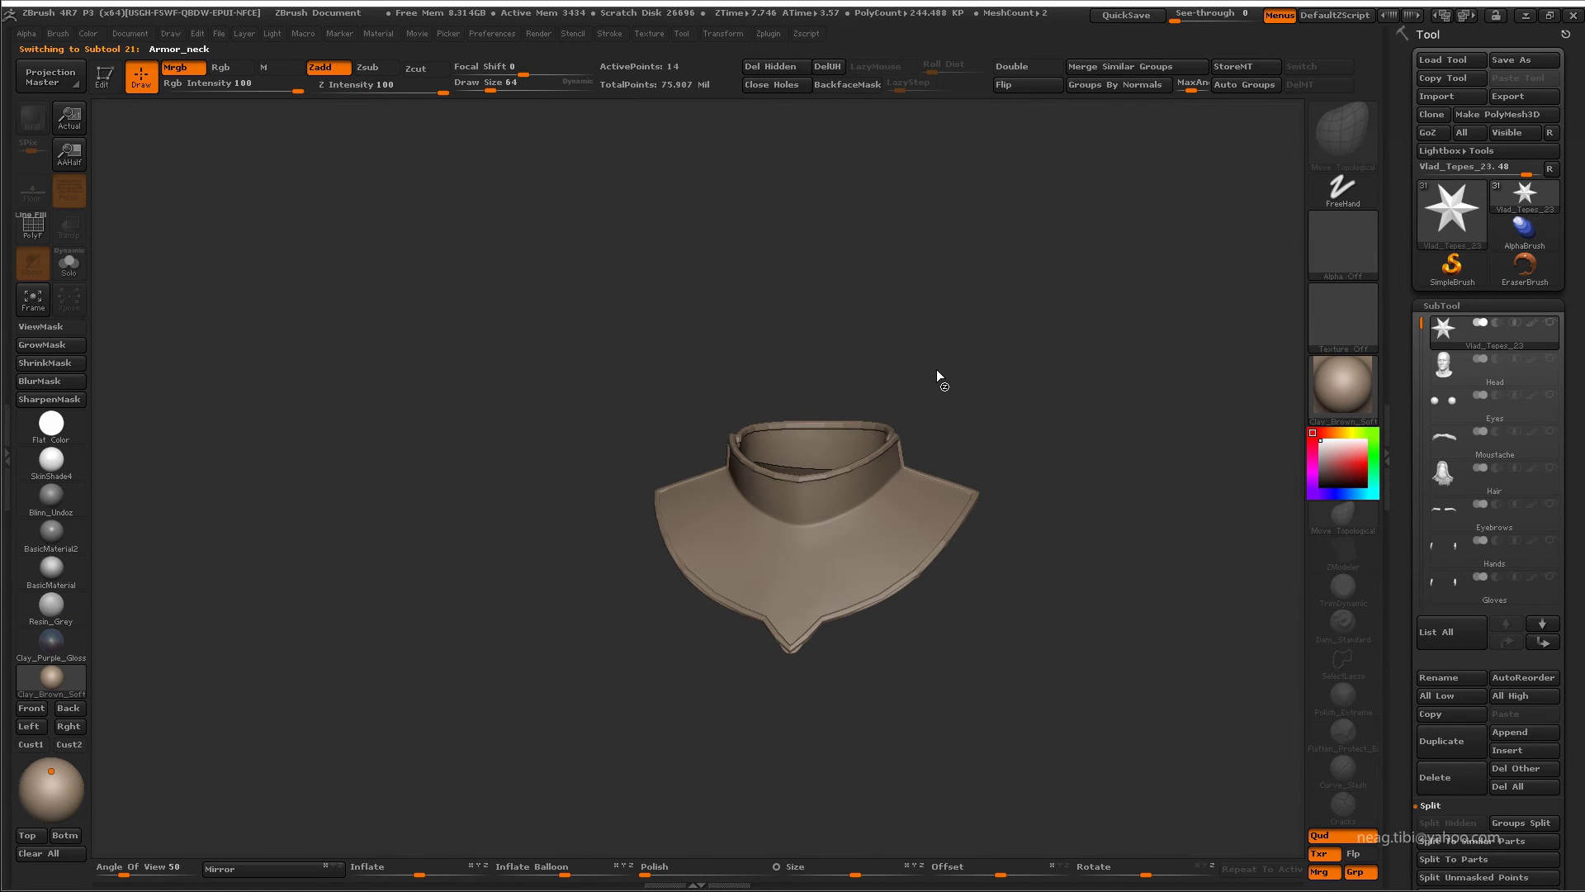
# - Clone the neck guard in UV Master and unwrap the clone
pyautogui.click(768, 33)
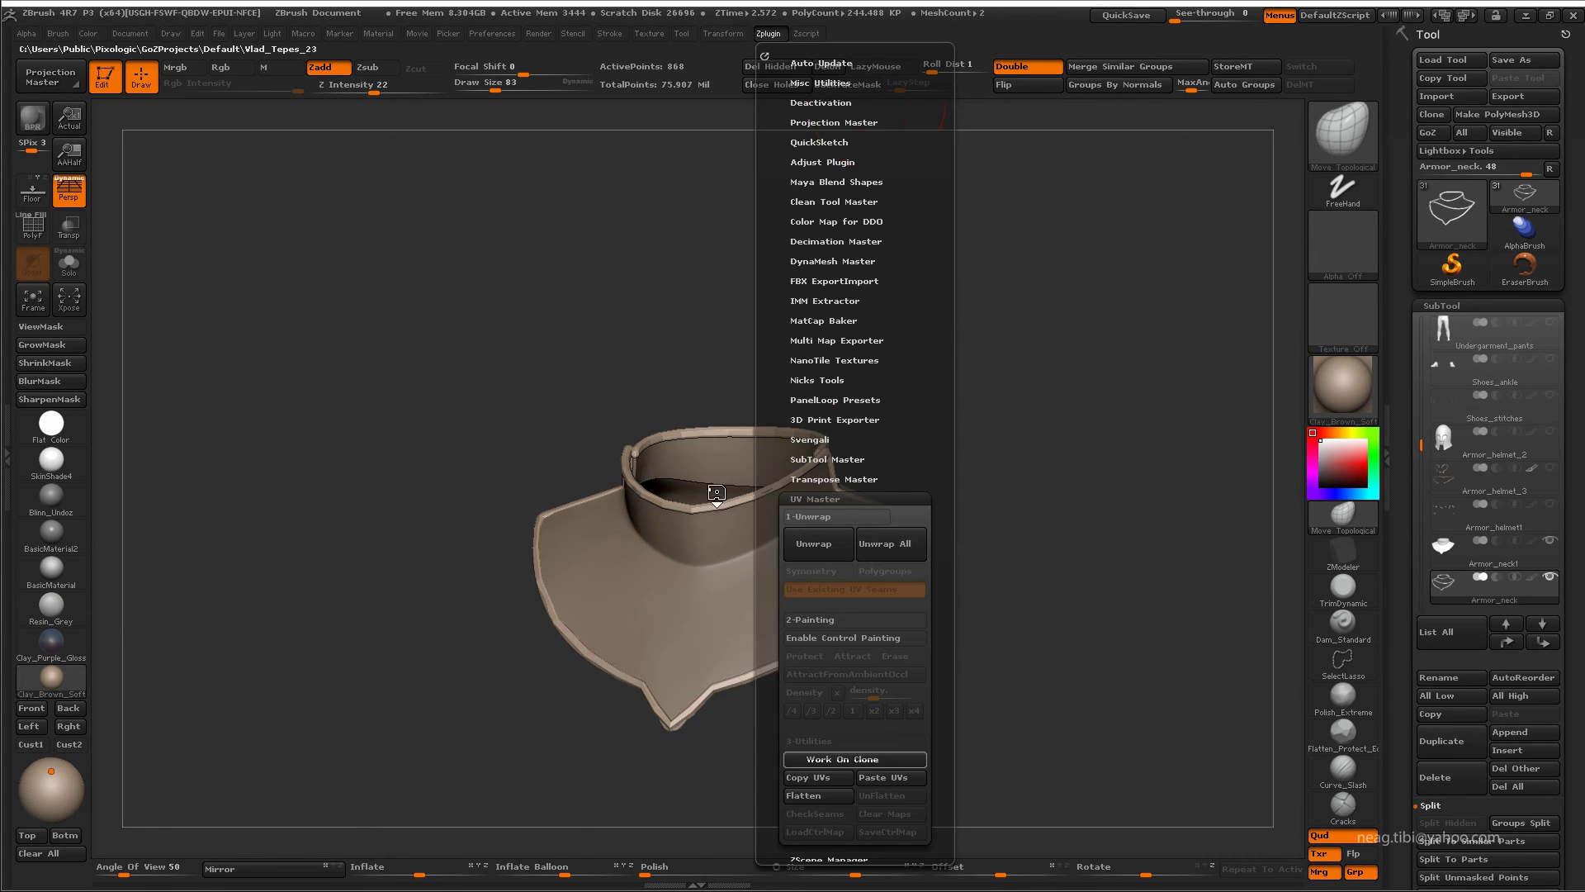
pyautogui.click(843, 759)
pyautogui.click(768, 33)
pyautogui.click(813, 543)
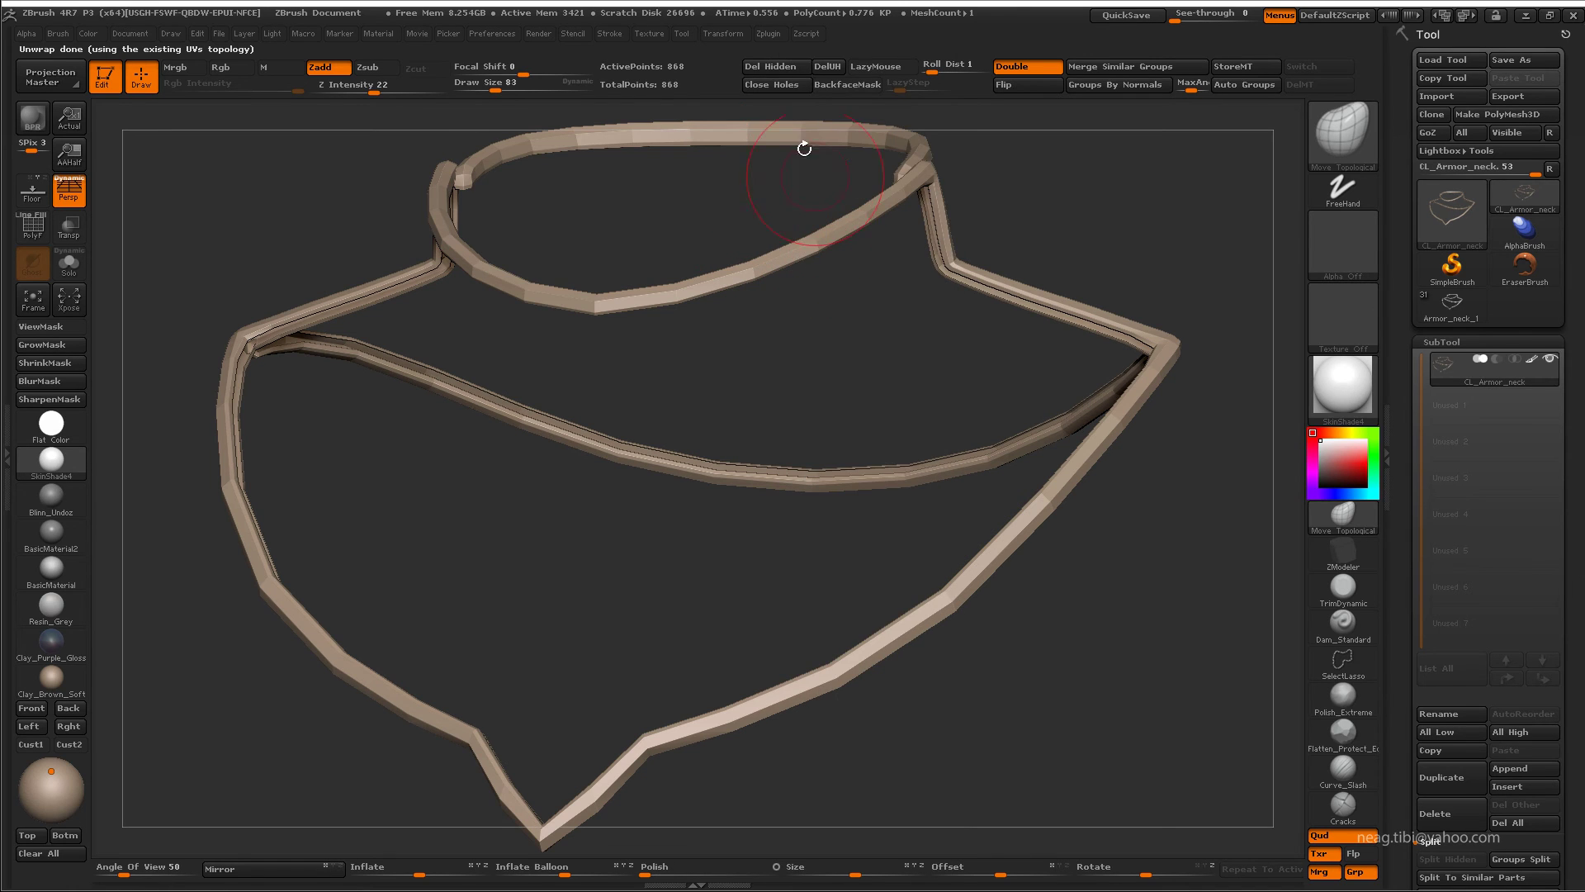
pyautogui.click(768, 33)
# - Preview the flattened UV layout with Morph UV, toggling PolyF on and off
pyautogui.click(1442, 341)
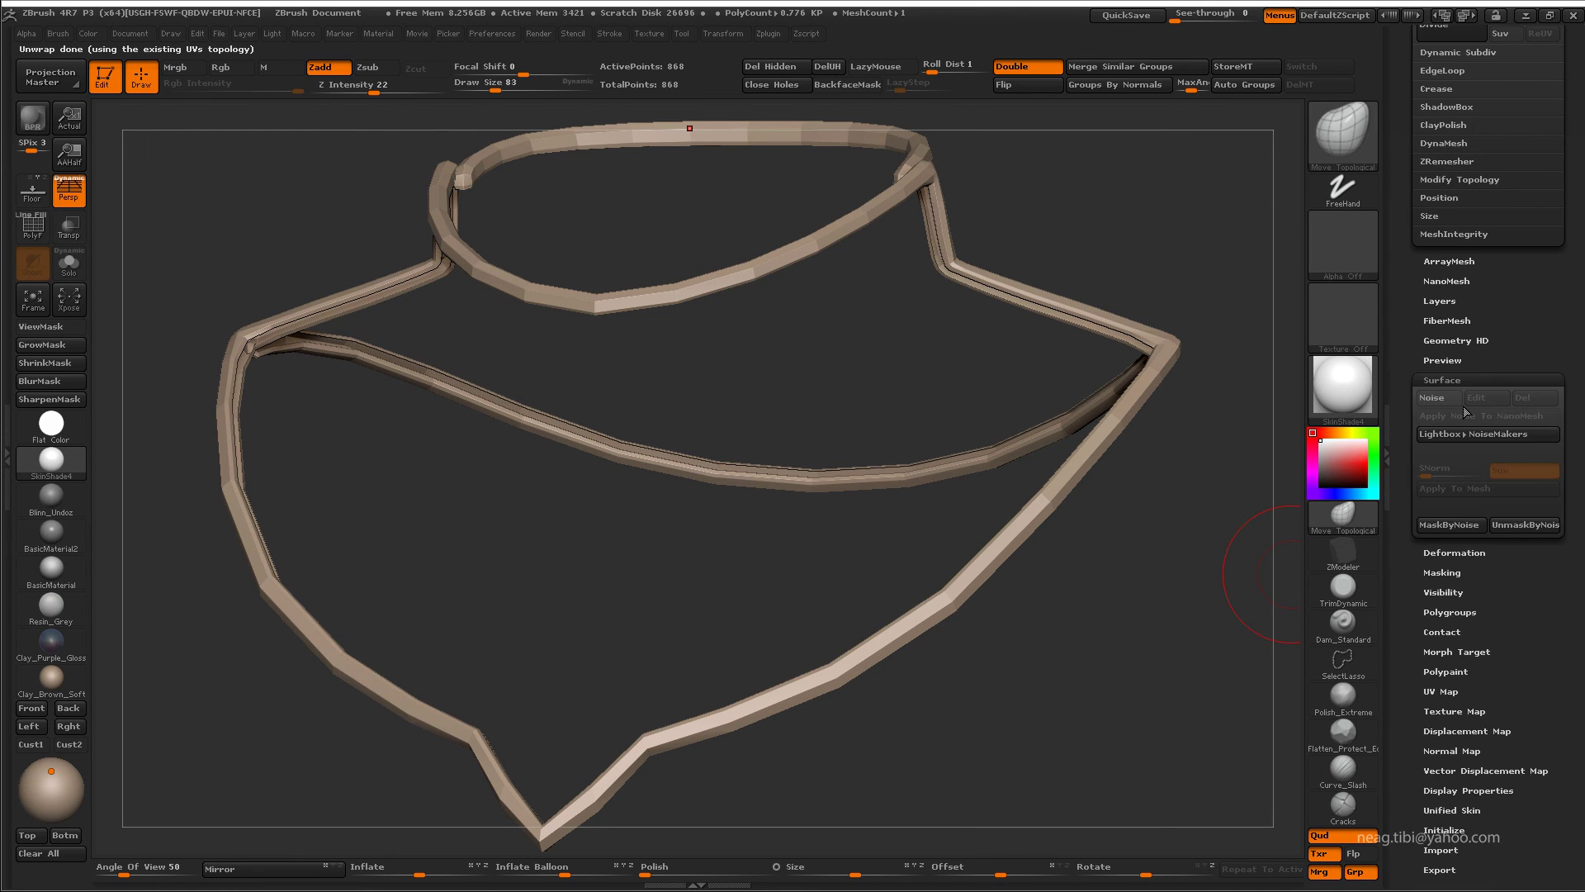
pyautogui.click(1478, 538)
pyautogui.click(1524, 557)
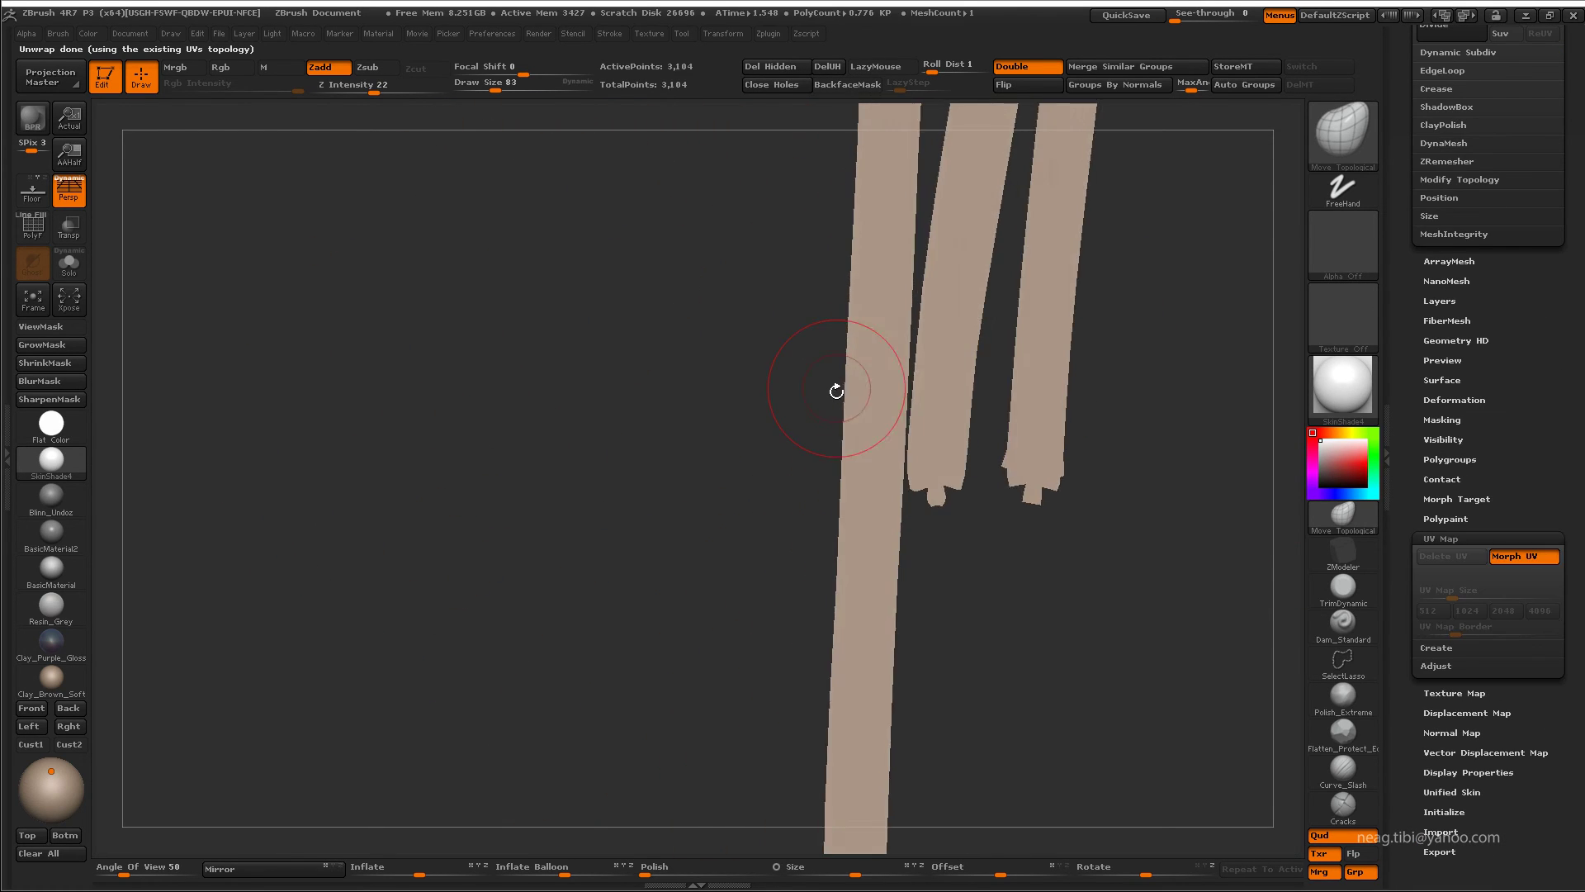
pyautogui.hotkey('shift', 'f')
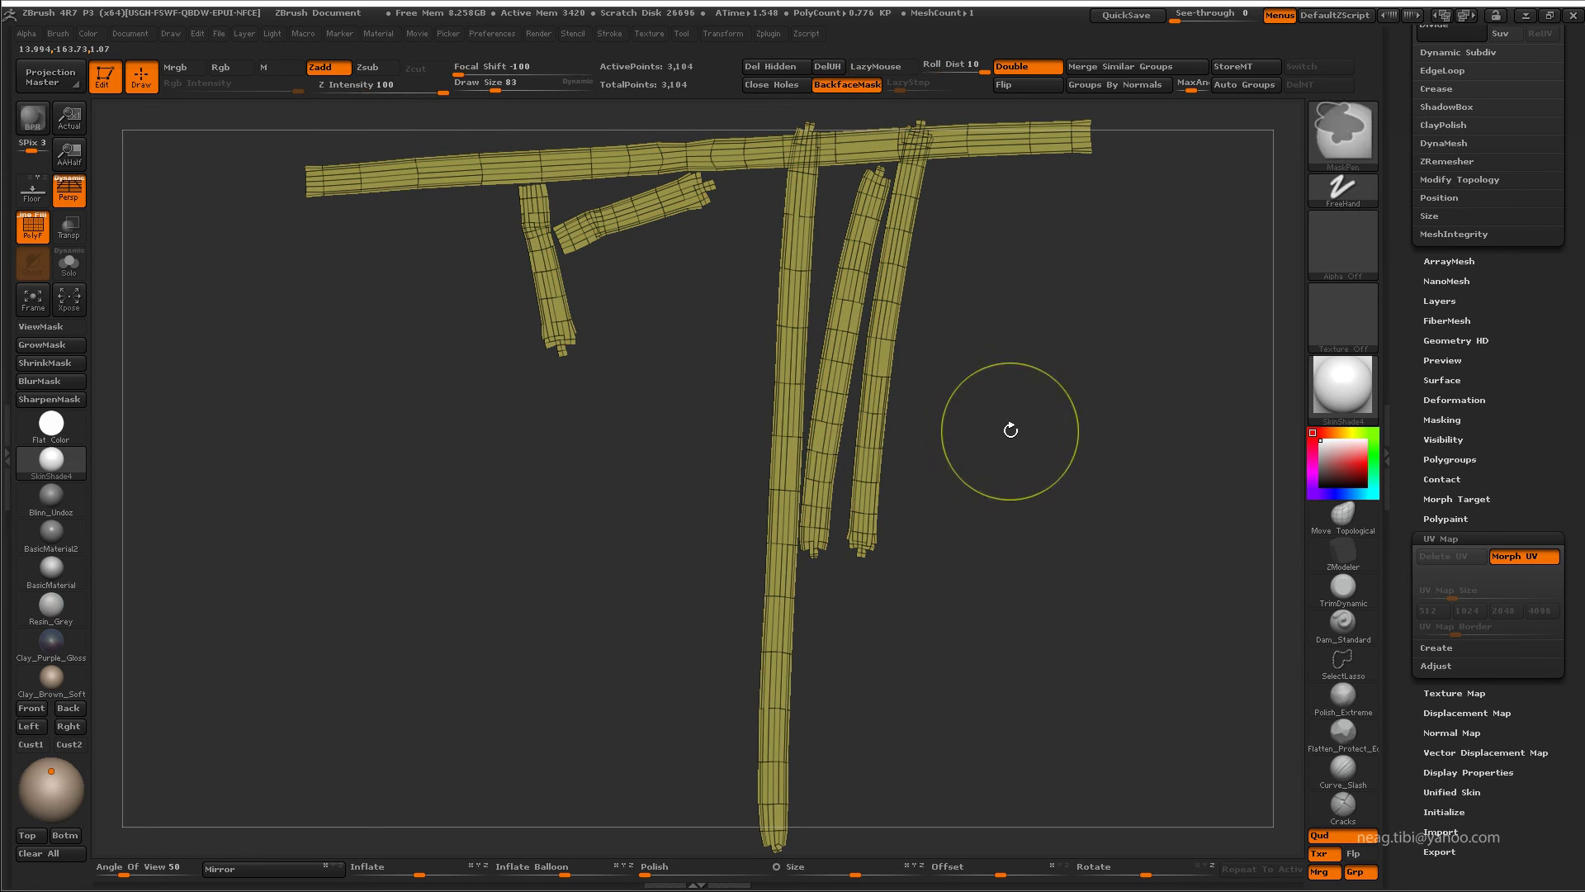
pyautogui.hotkey('shift', 'f')
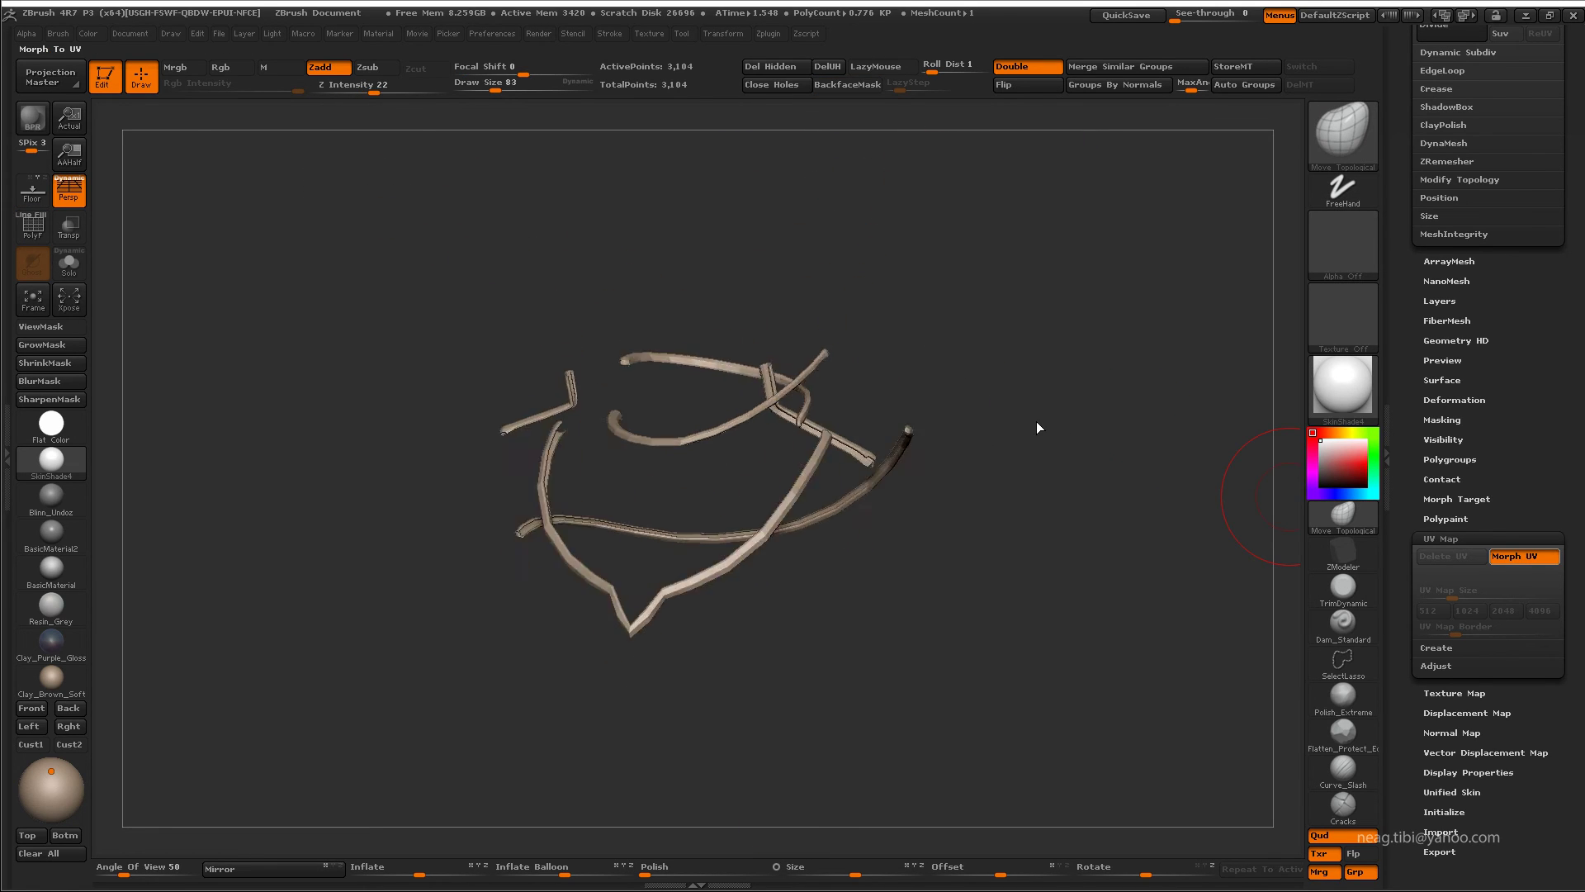
# - Restore the 3D shape, export the unwrapped clone and switch back to the original neck guard
pyautogui.click(769, 34)
pyautogui.click(816, 779)
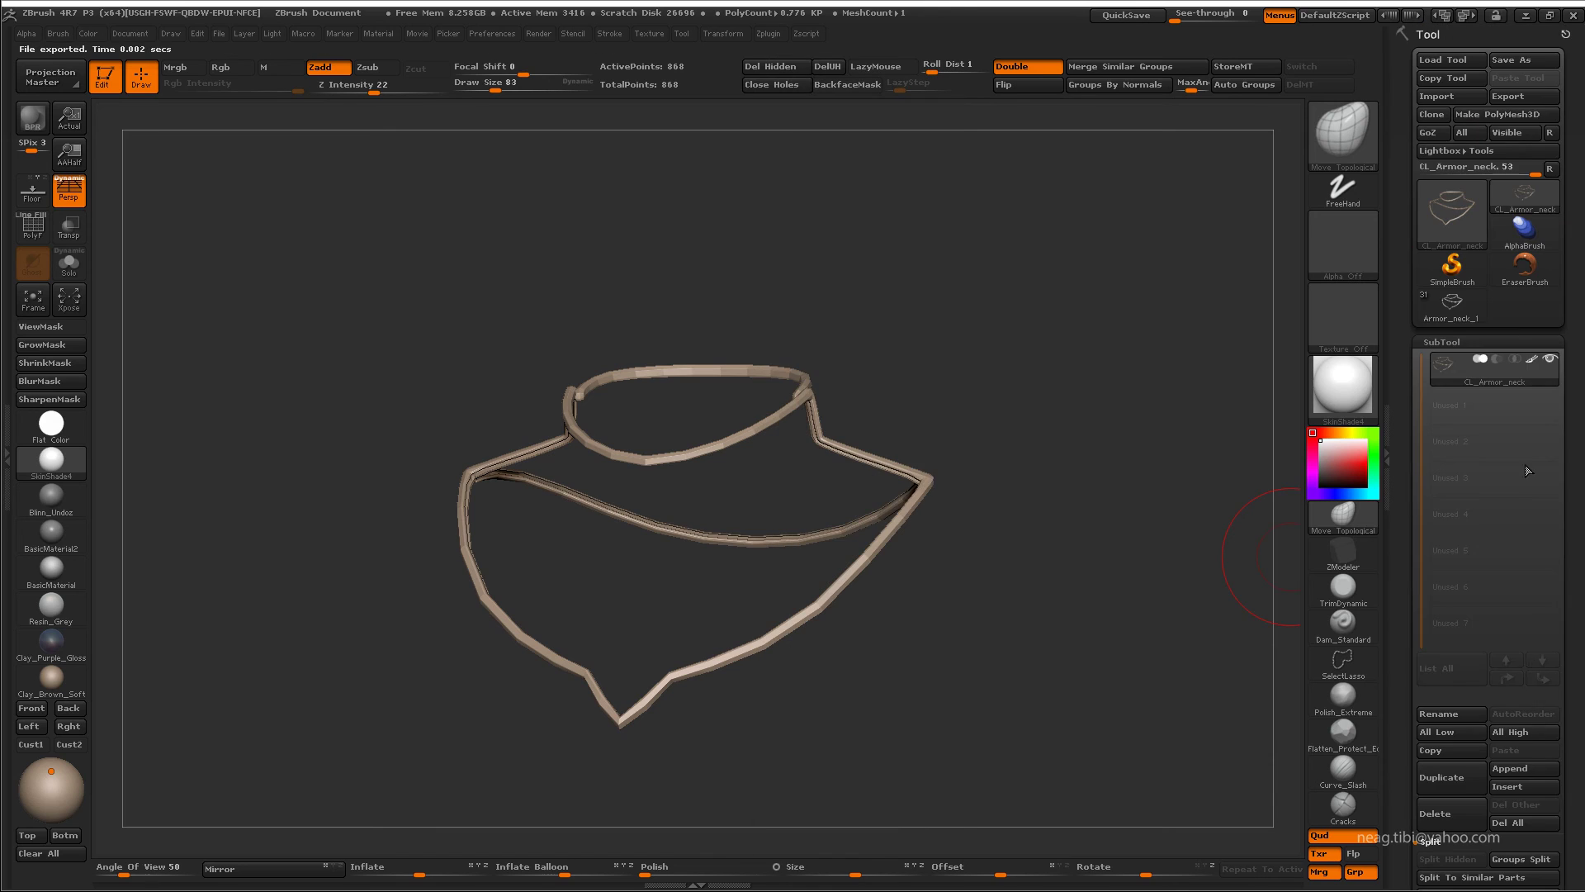
pyautogui.click(53, 679)
pyautogui.click(768, 34)
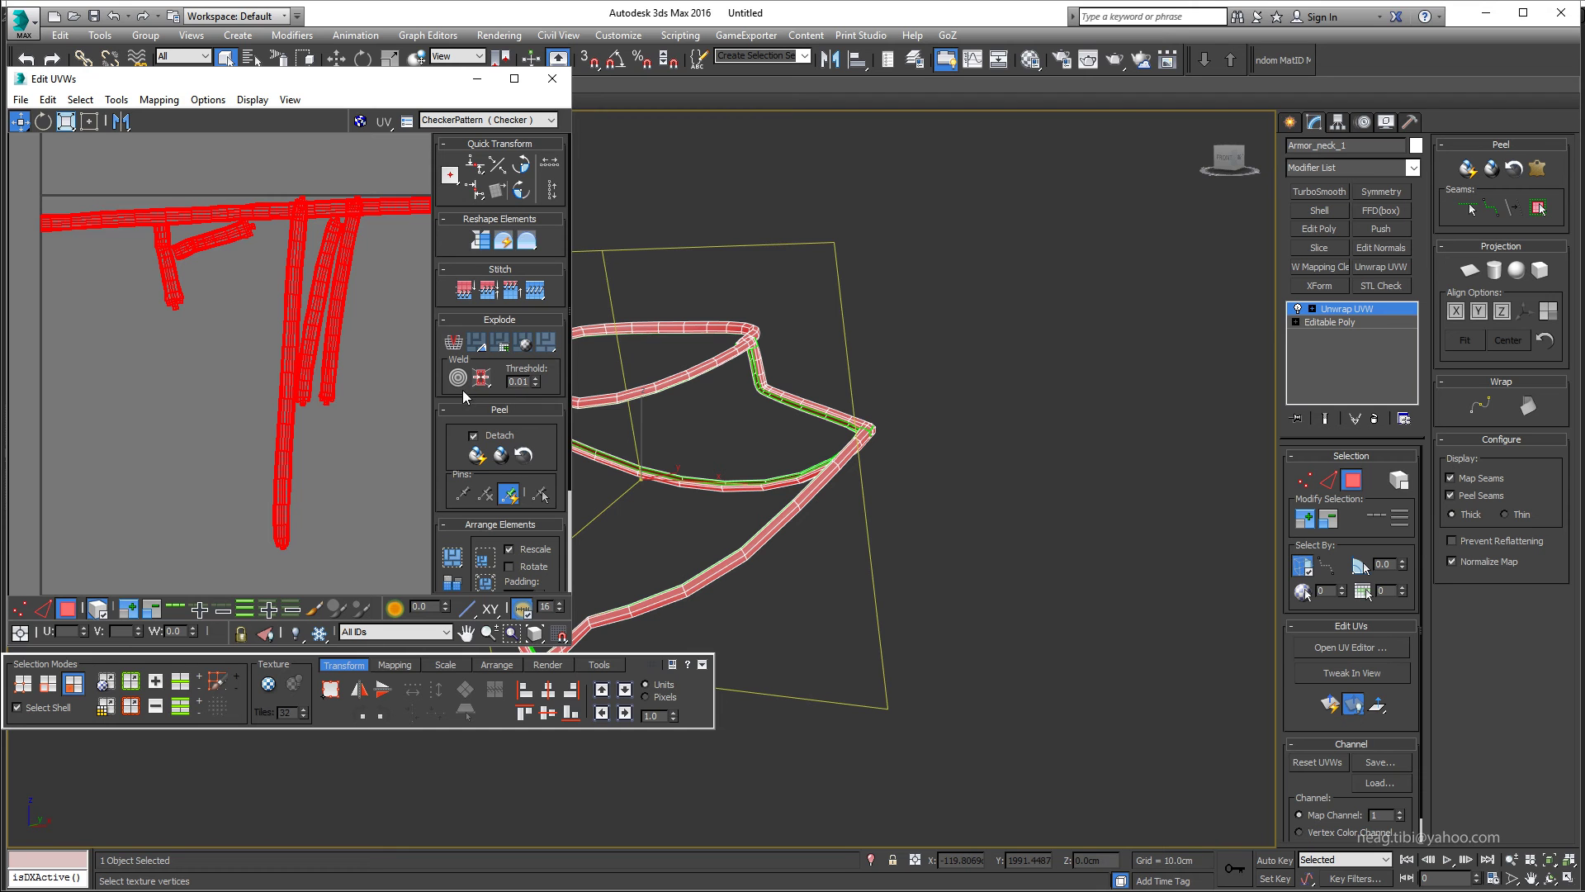
# - Select all UV elements, deselect them, then select one small element
pyautogui.click(80, 100)
pyautogui.click(107, 252)
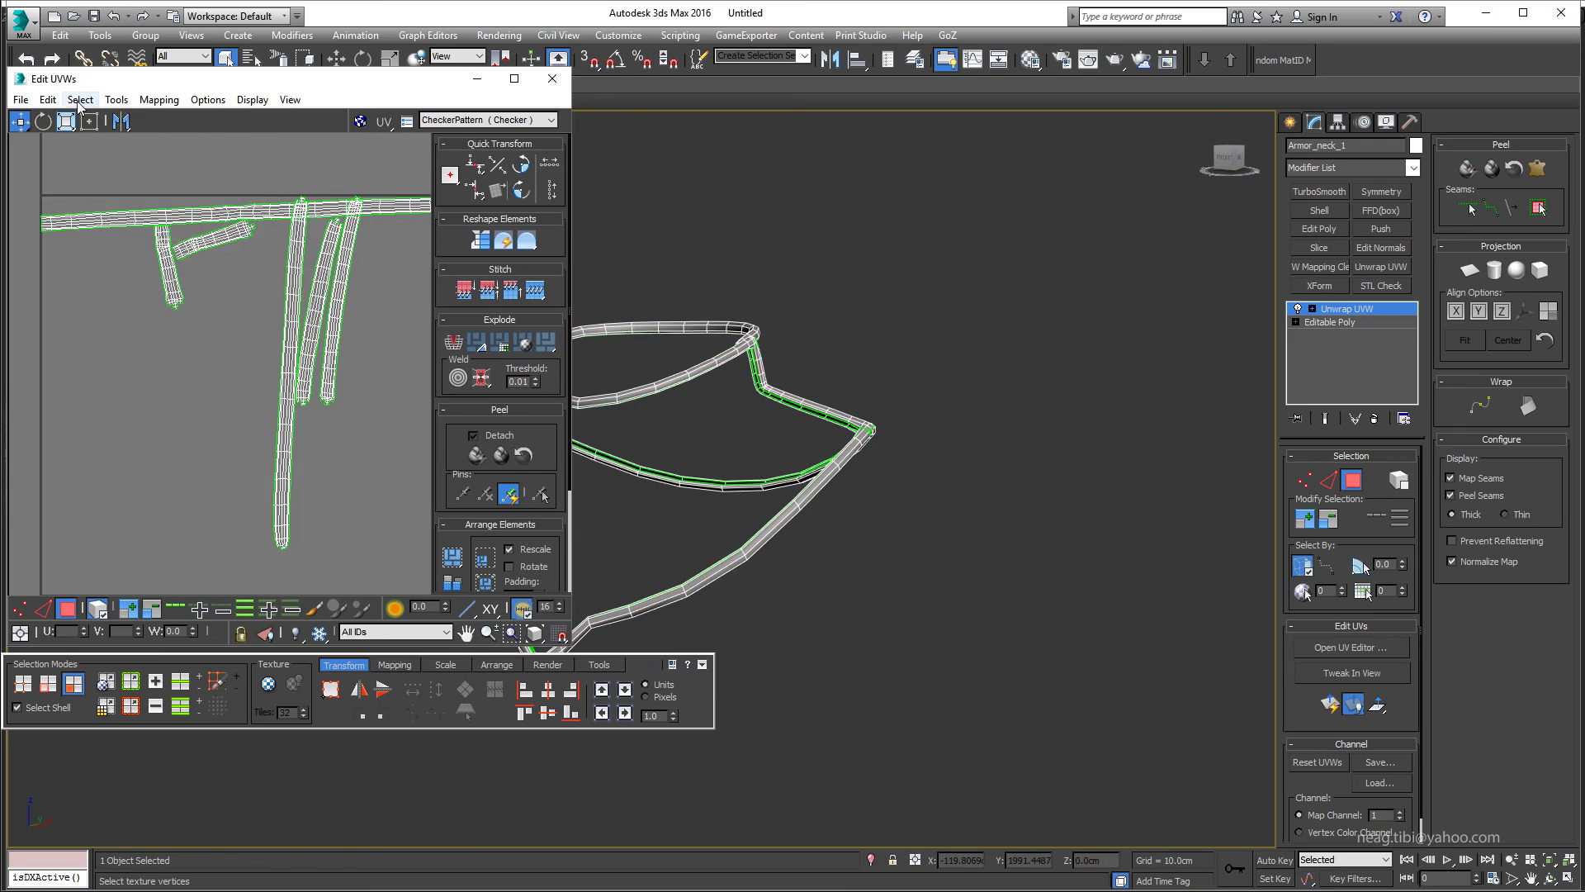
pyautogui.click(207, 371)
pyautogui.scroll(-3, 283, 354)
pyautogui.scroll(5, 306, 327)
pyautogui.click(307, 327)
# - Toggle the checker map behind the UVs and close the Edit UVWs window
pyautogui.click(290, 100)
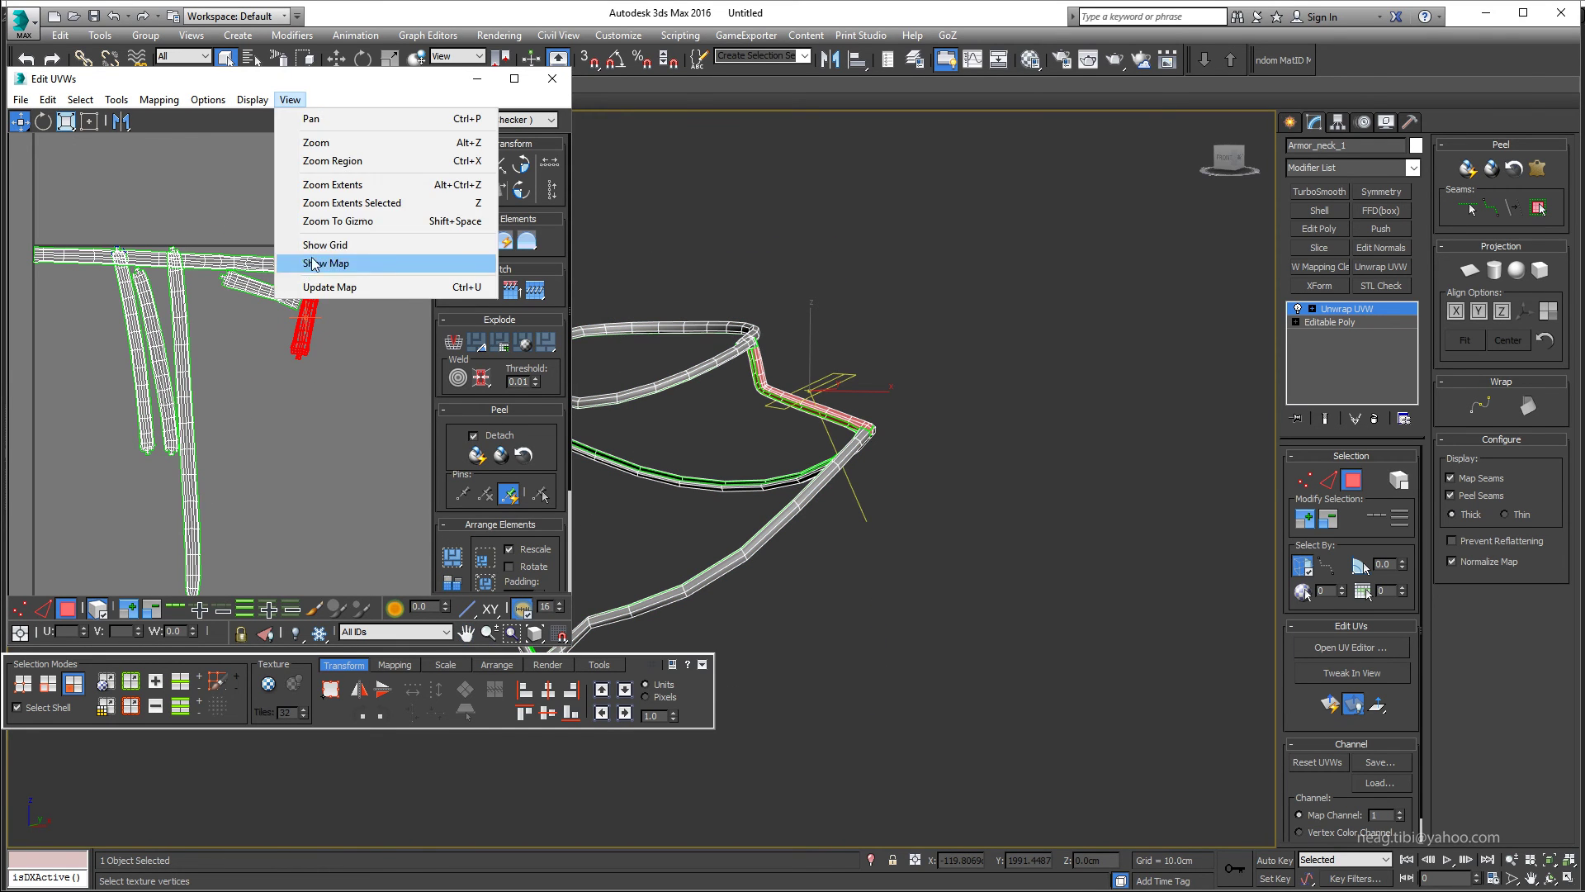
pyautogui.click(322, 261)
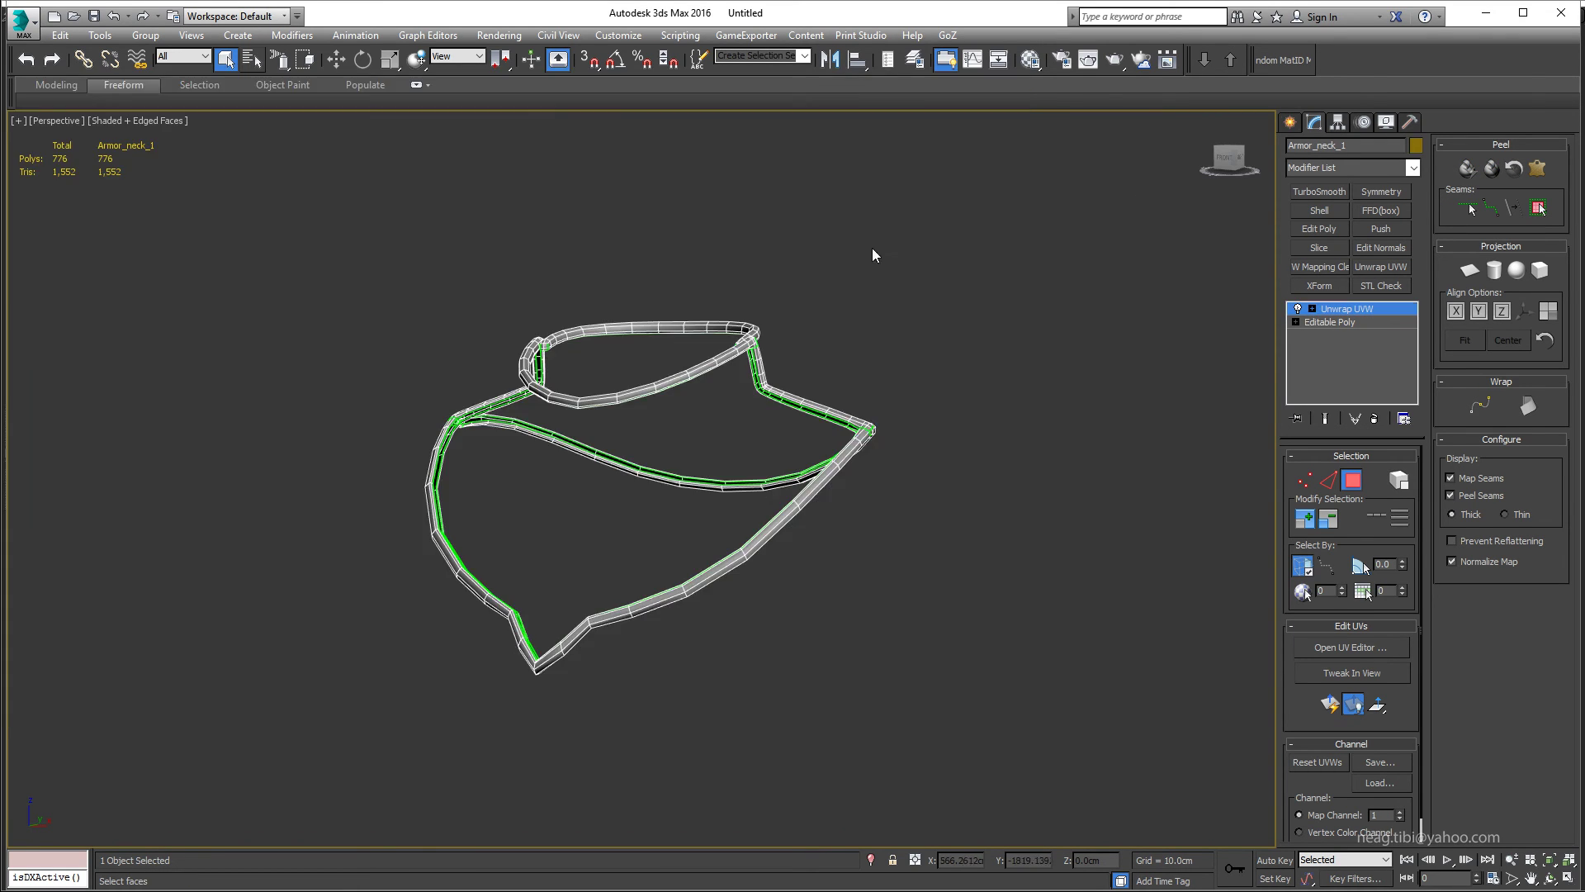
pyautogui.rightClick(872, 248)
pyautogui.click(1090, 425)
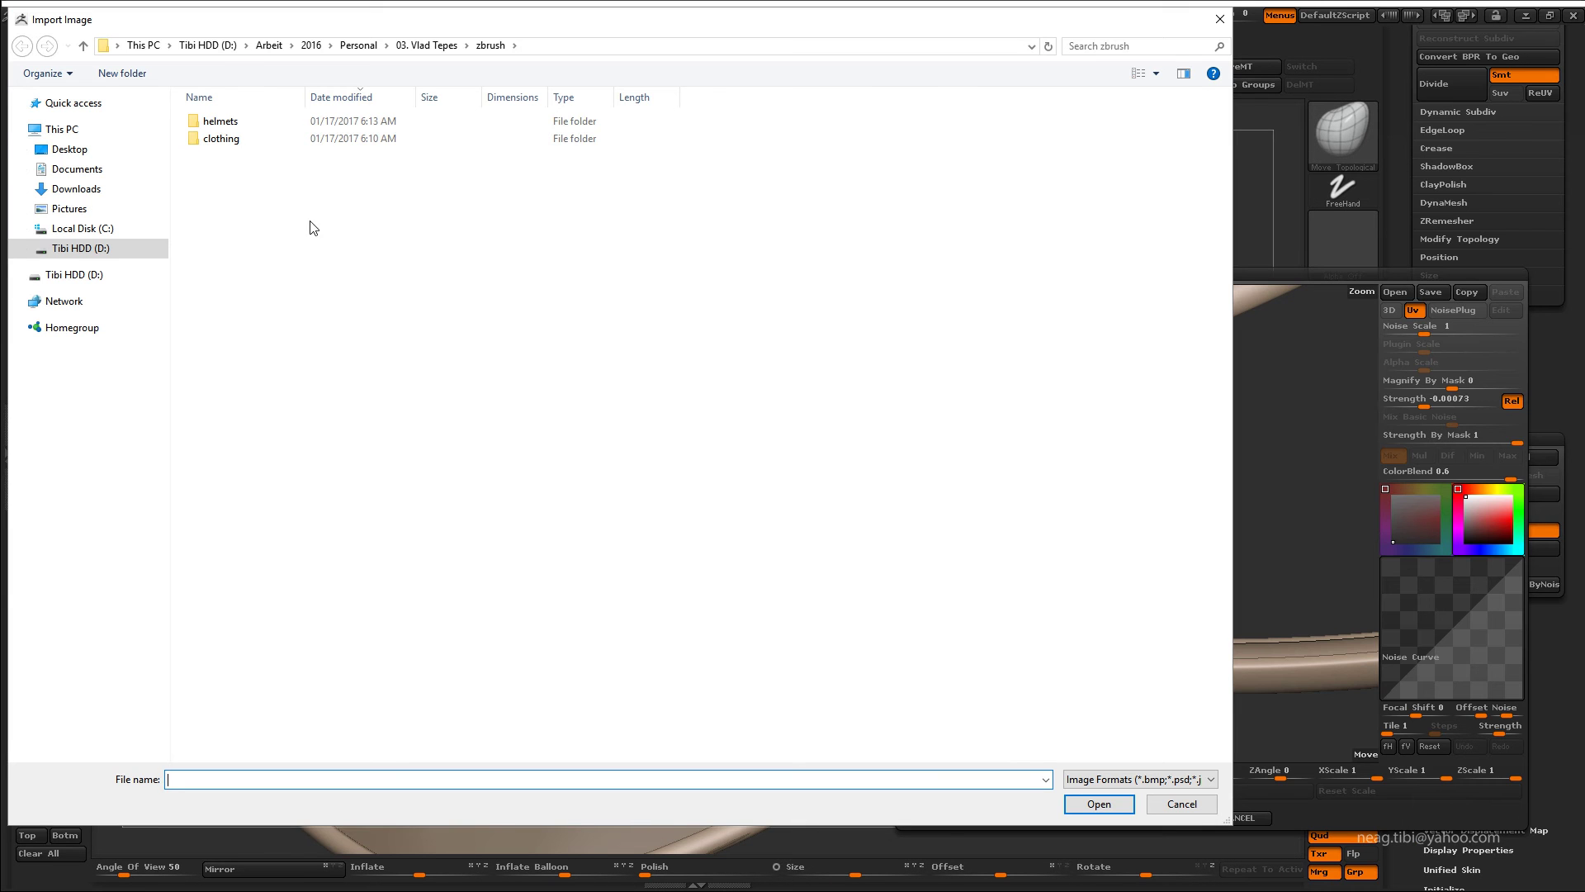
# - Look through the Desktop folders in the file browser for the stripe image
pyautogui.click(69, 149)
pyautogui.click(310, 225)
pyautogui.click(248, 121)
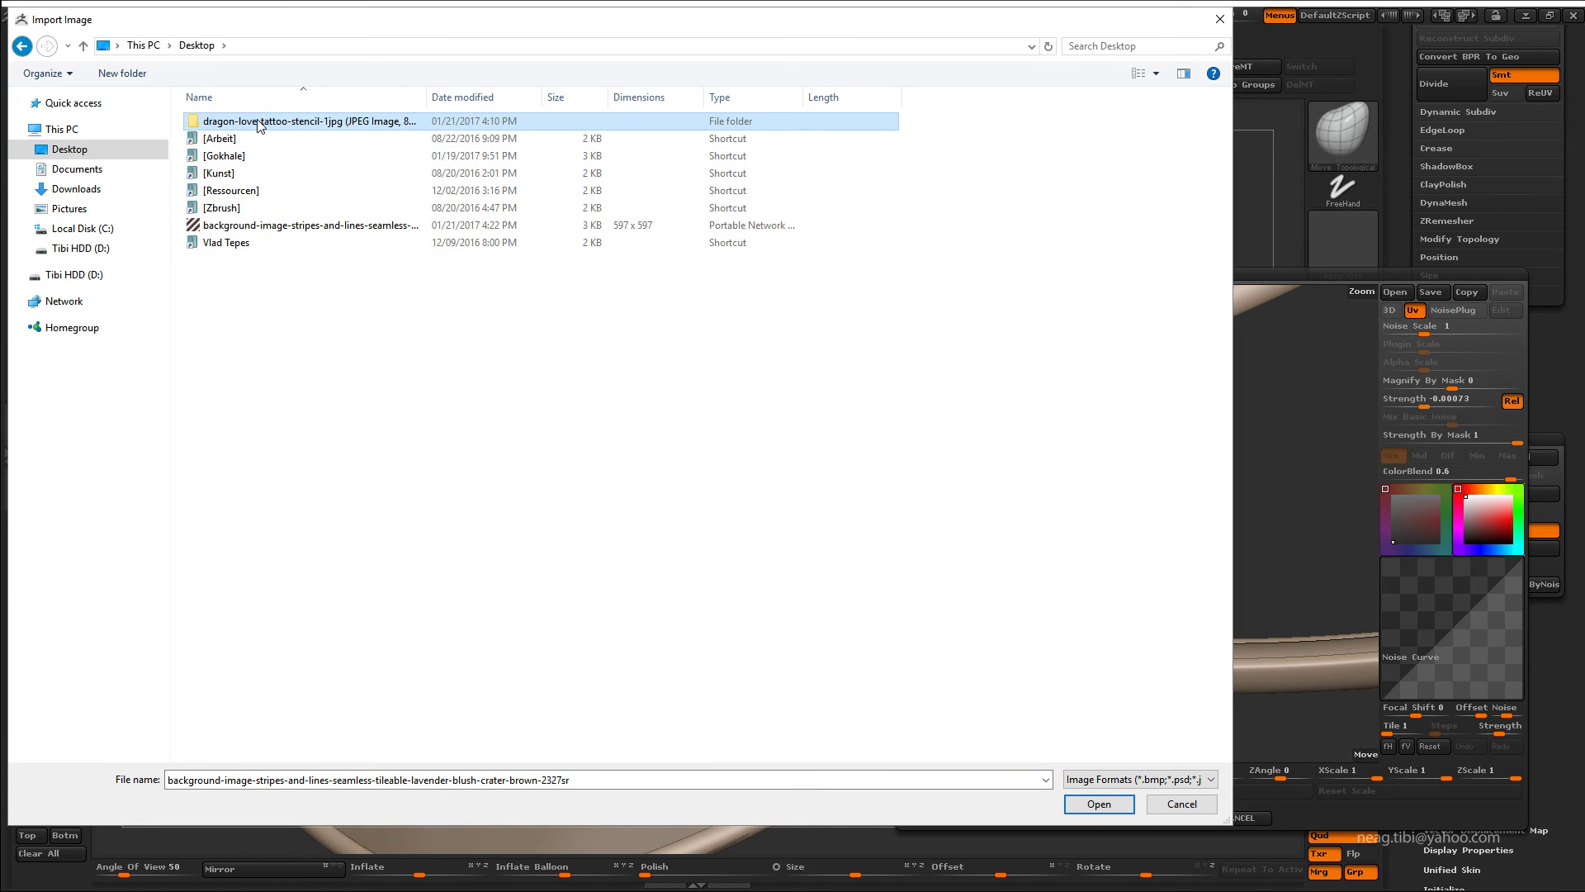
pyautogui.press('Delete')
pyautogui.press('Return')
pyautogui.click(267, 207)
# - Go to Alphas/Industrial on the D: drive and load slash_45_degrees as the noise alpha
pyautogui.click(80, 248)
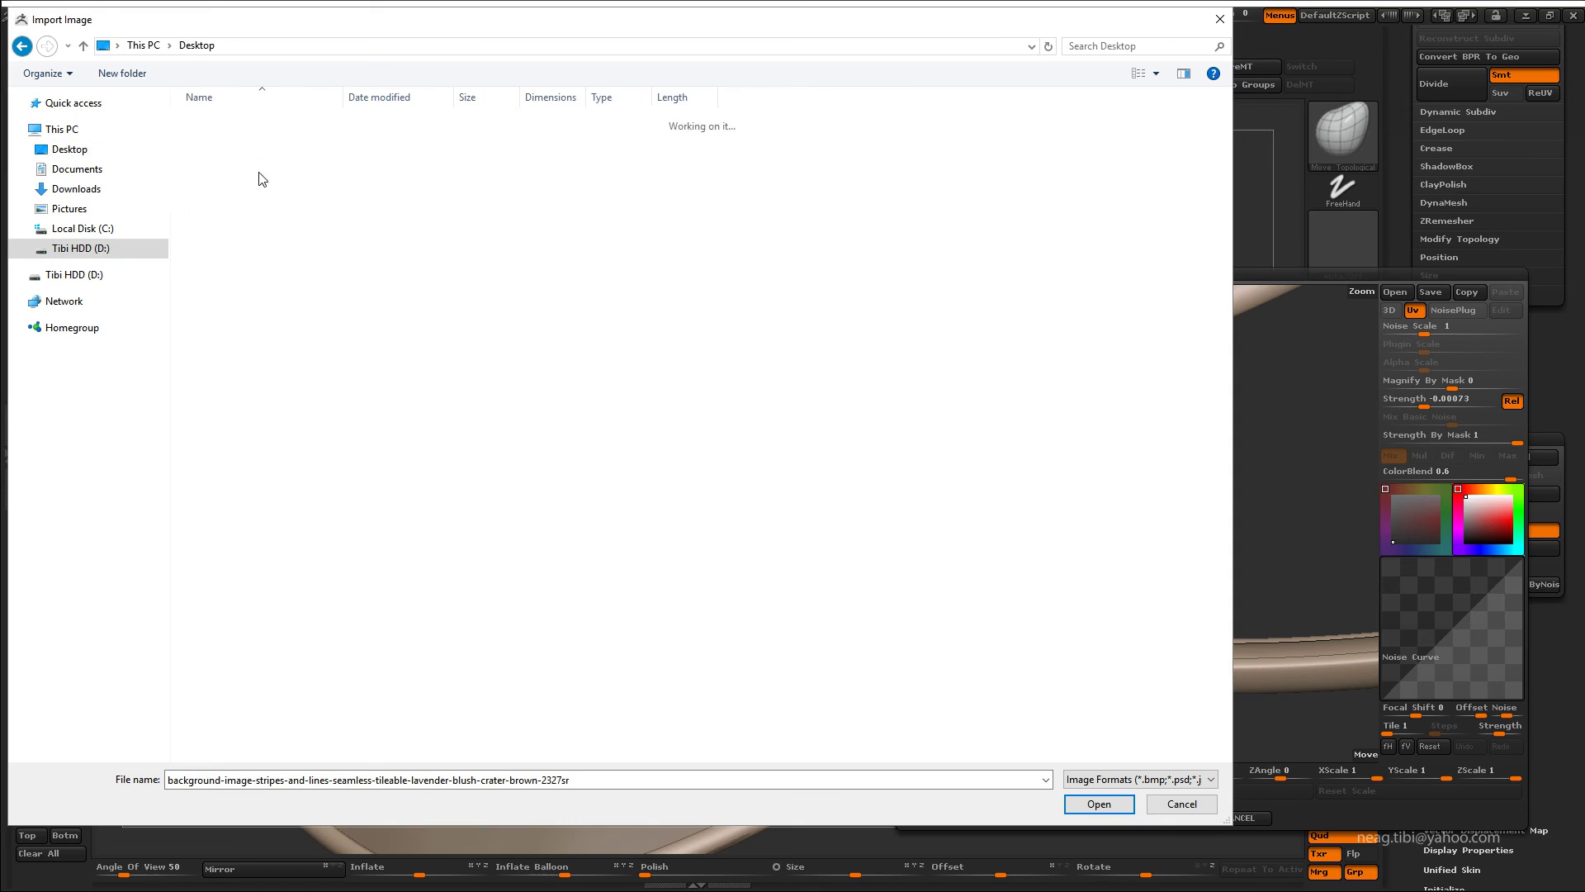
pyautogui.doubleClick(223, 121)
pyautogui.doubleClick(231, 172)
pyautogui.doubleClick(227, 121)
pyautogui.doubleClick(223, 121)
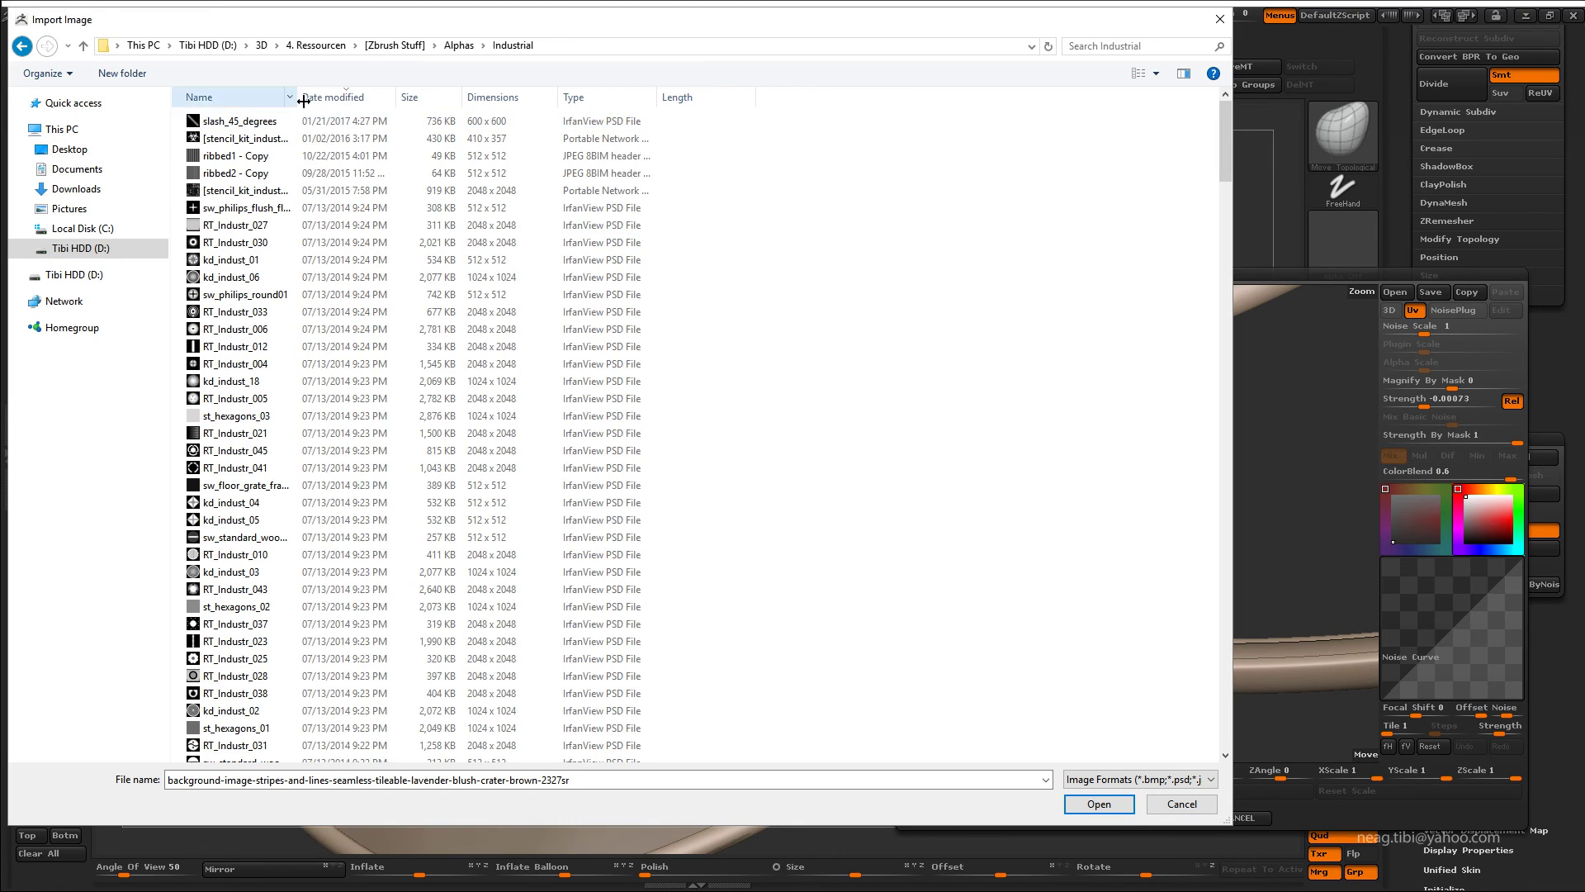
pyautogui.keyDown('ctrl'); pyautogui.scroll(1, 248, 219); pyautogui.keyUp('ctrl')
pyautogui.keyDown('ctrl'); pyautogui.scroll(1, 251, 225); pyautogui.keyUp('ctrl')
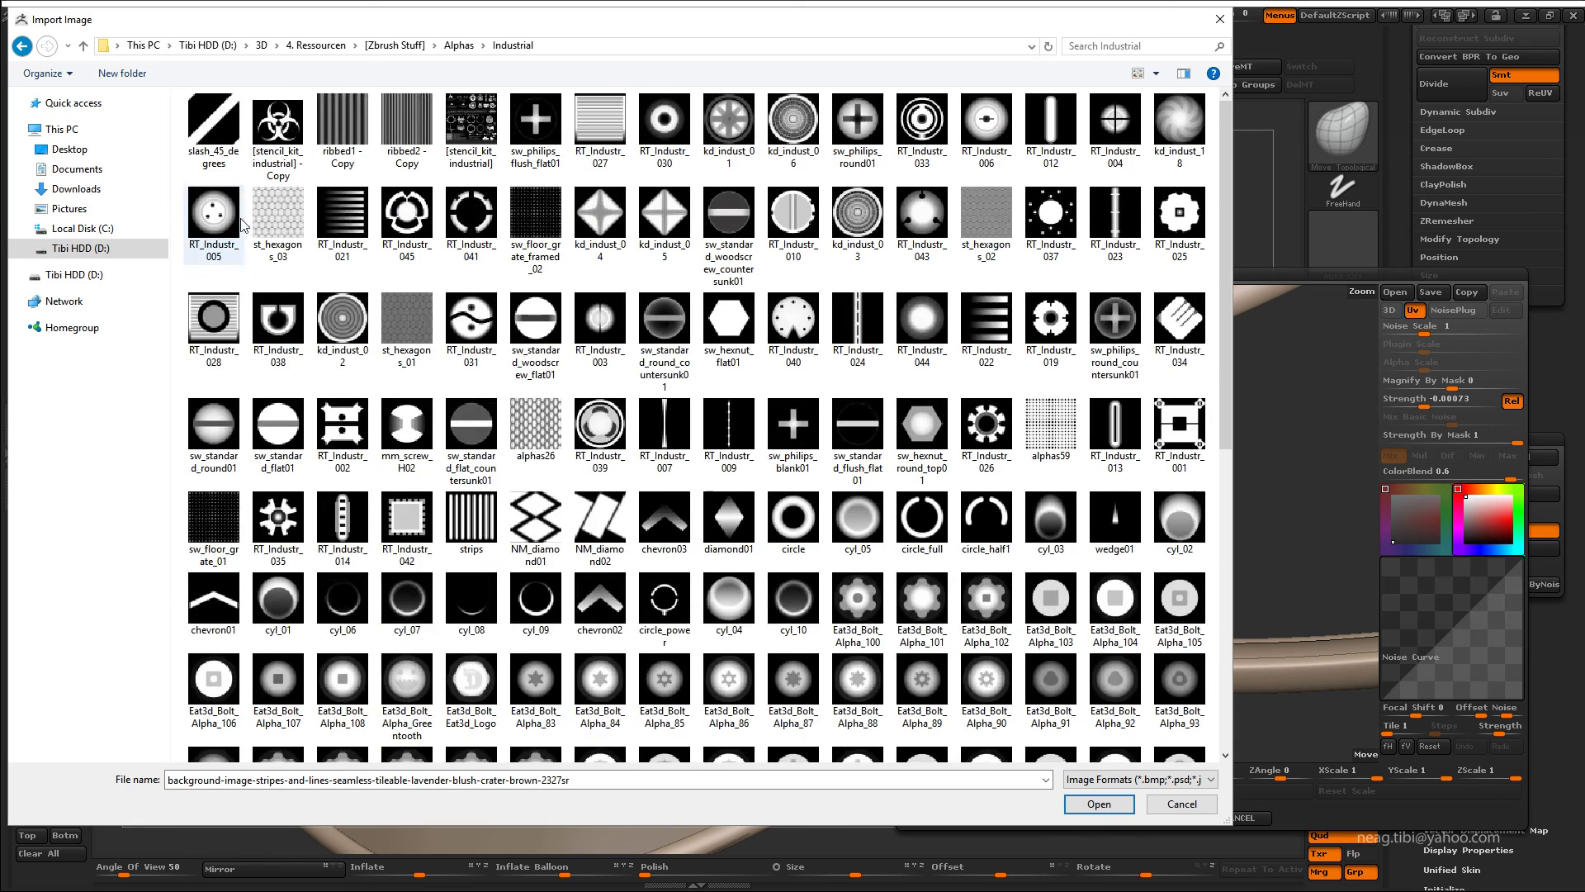
pyautogui.doubleClick(699, 436)
# - Frame the mesh in the noise preview and apply the diagonal stripe noise
pyautogui.moveTo(982, 566); pyautogui.dragTo(1070, 535)
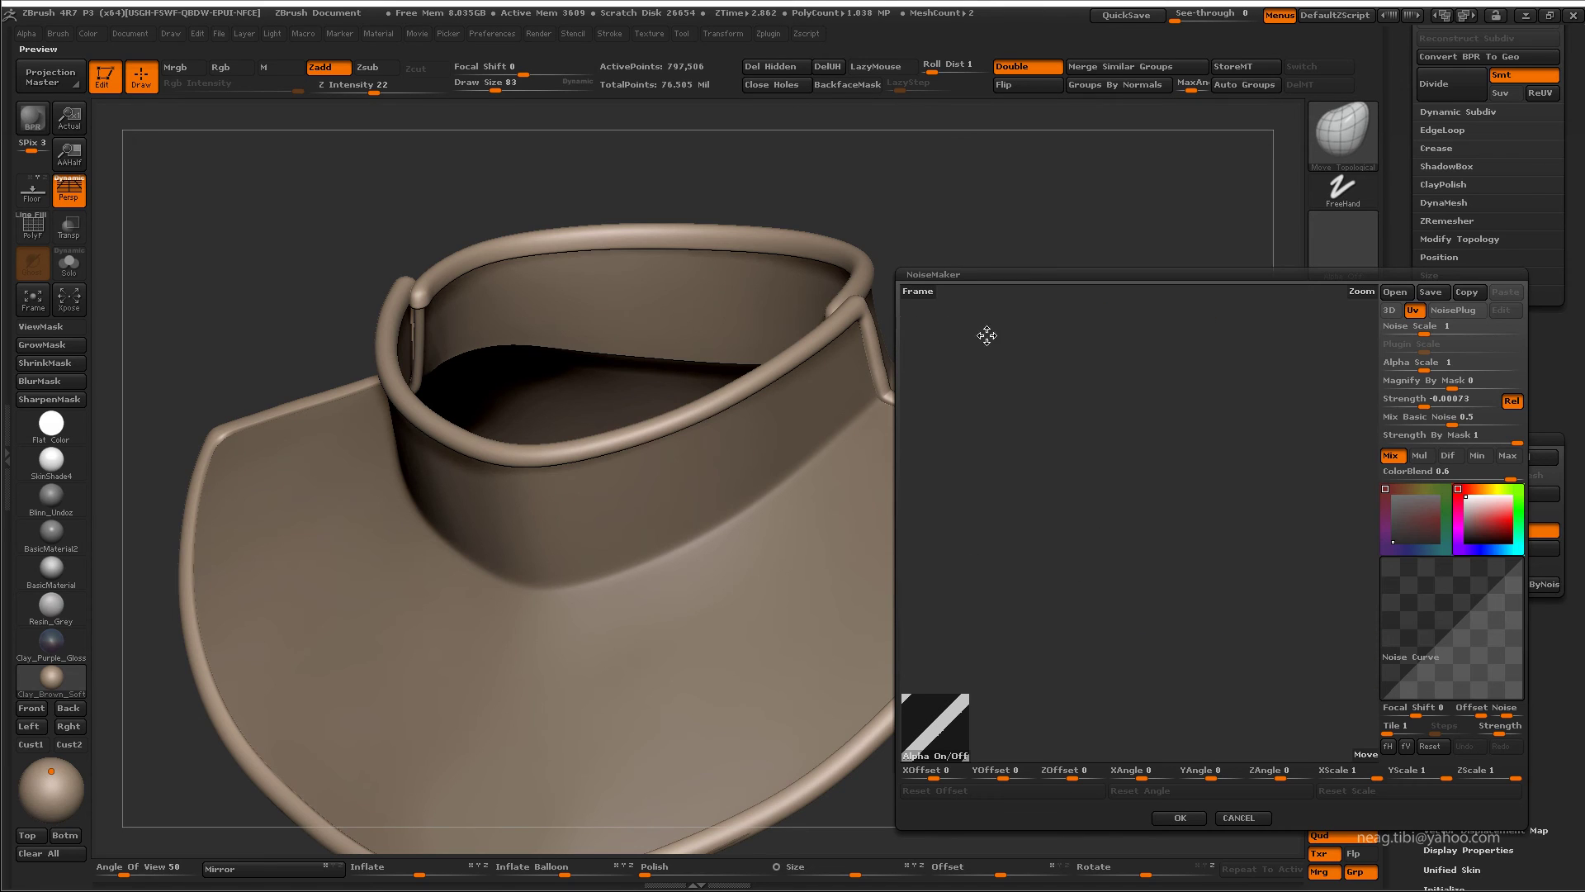
pyautogui.scroll(-2, 1102, 485)
pyautogui.moveTo(1093, 621); pyautogui.dragTo(1056, 487)
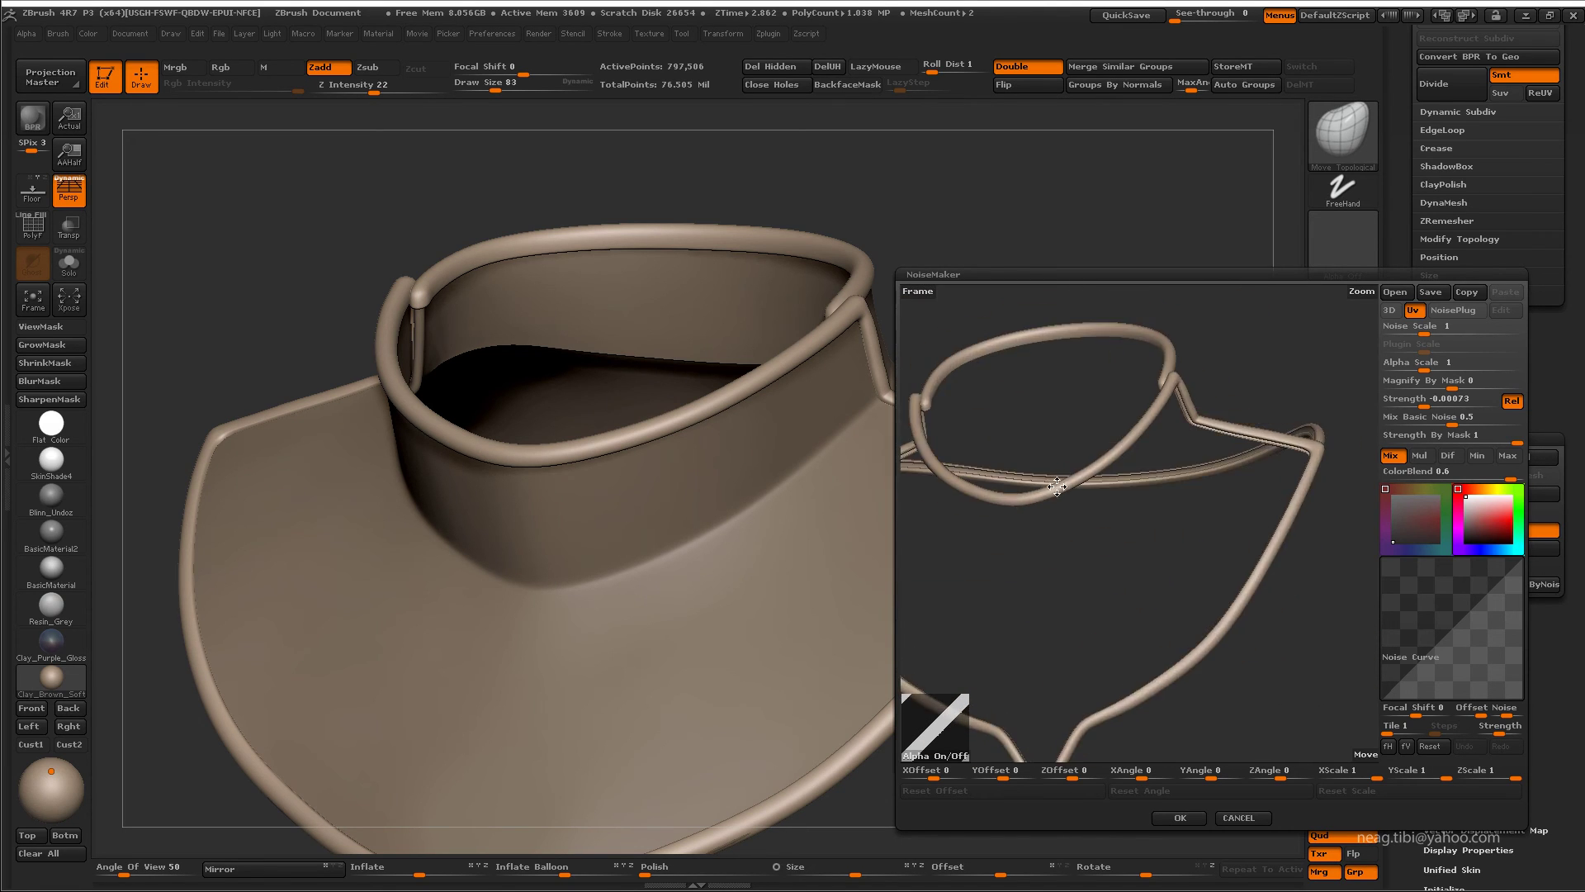
pyautogui.moveTo(1056, 488)
pyautogui.mouseDown()
pyautogui.moveTo(1121, 536)
pyautogui.moveTo(1115, 502)
pyautogui.moveTo(1093, 559)
pyautogui.mouseUp()
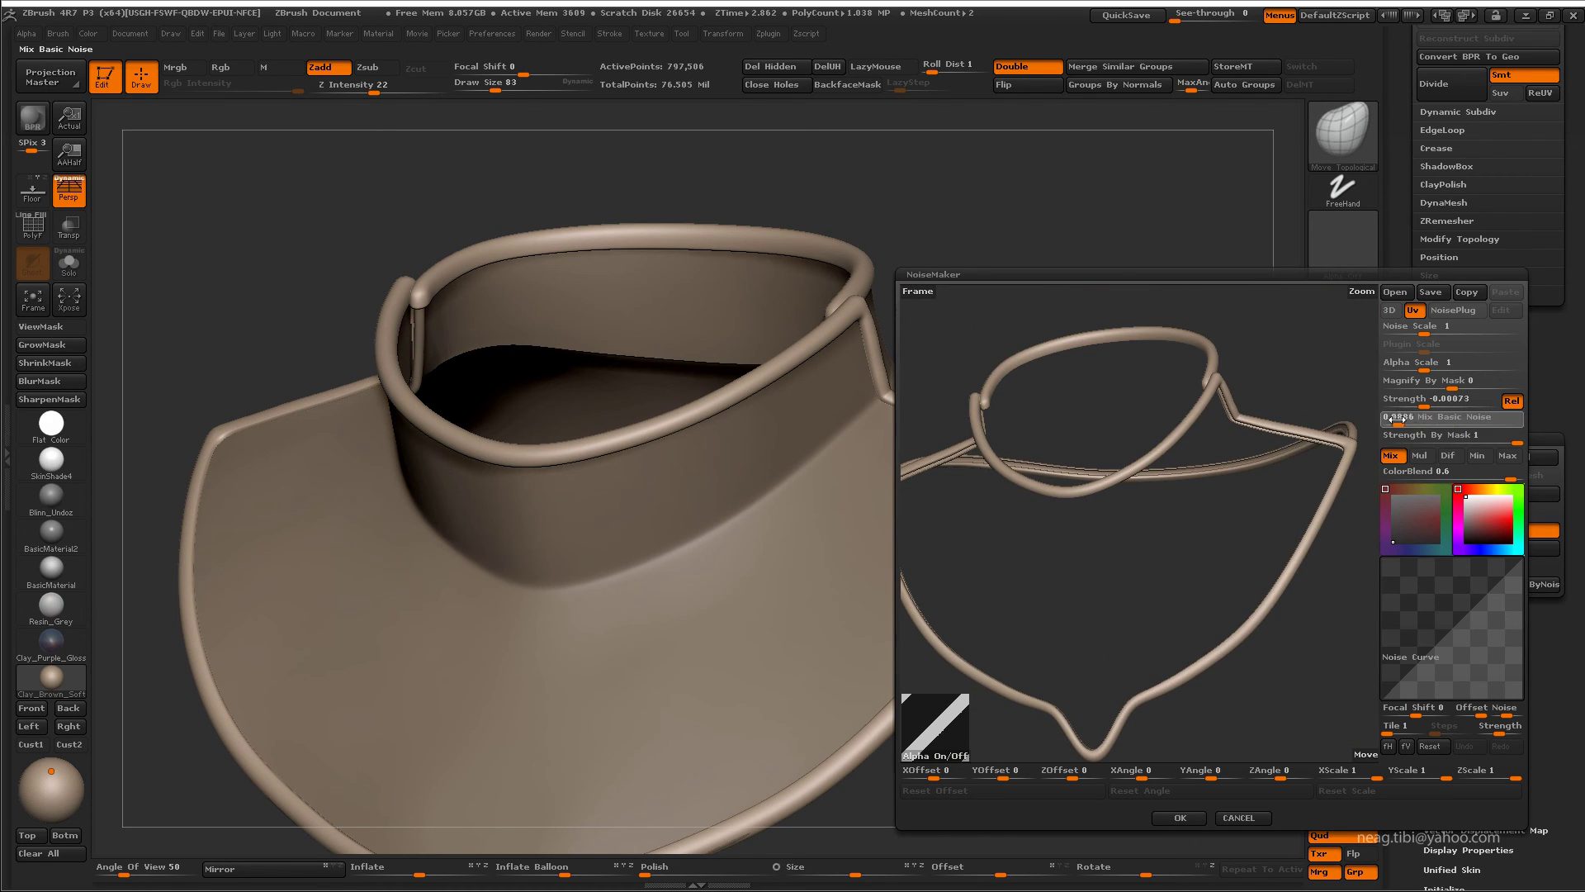
pyautogui.click(1180, 818)
pyautogui.keyDown('ctrl'); pyautogui.moveTo(860, 449); pyautogui.dragTo(886, 487, button='right'); pyautogui.keyUp('ctrl')
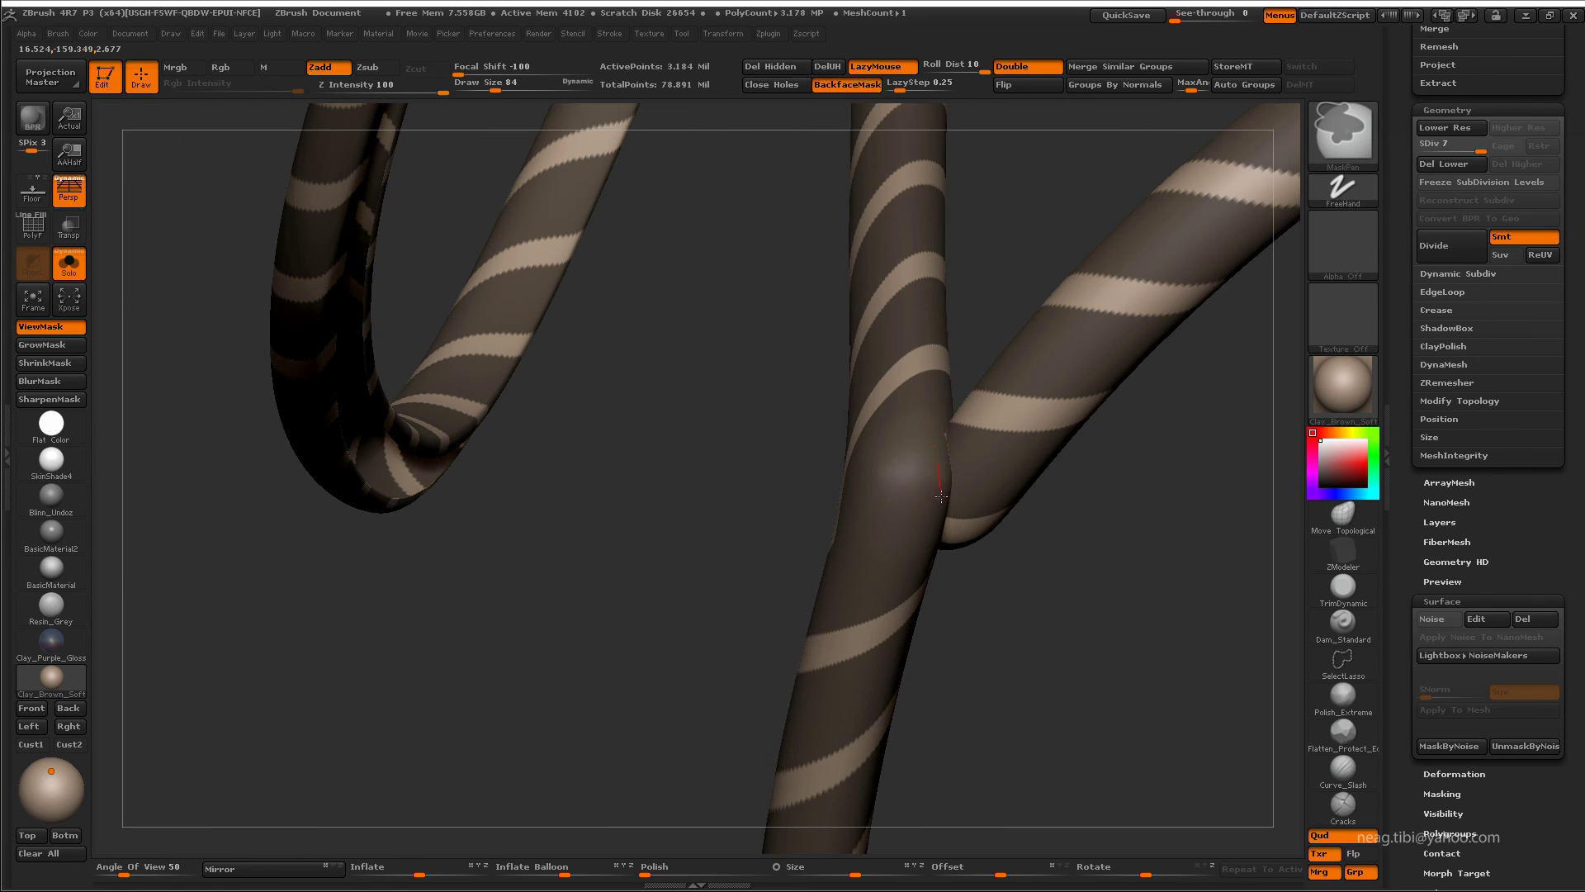
# - Mask the stripe seam at the first tube junction with MaskPen
pyautogui.press('f')
pyautogui.moveTo(934, 430)
pyautogui.mouseDown(button='right')
pyautogui.moveTo(798, 376)
pyautogui.moveTo(743, 528)
pyautogui.moveTo(821, 583)
pyautogui.mouseUp(button='right')
pyautogui.moveTo(758, 539)
pyautogui.keyDown('ctrl'); pyautogui.mouseDown(button='right')
pyautogui.moveTo(578, 421)
pyautogui.moveTo(533, 456)
pyautogui.moveTo(497, 428)
pyautogui.mouseUp(button='right'); pyautogui.keyUp('ctrl')
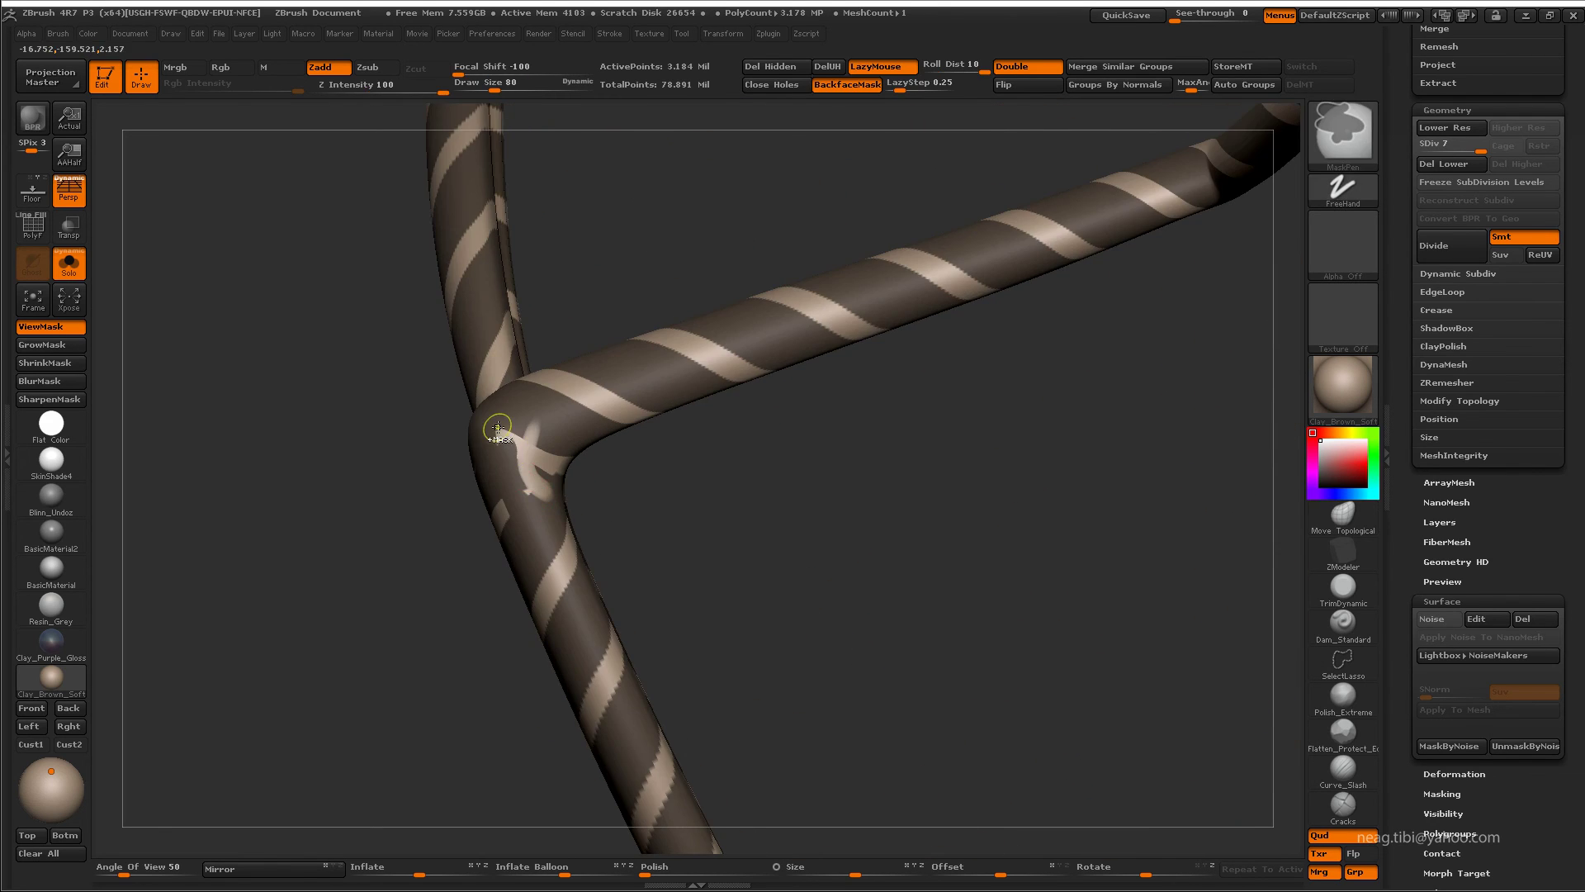
pyautogui.keyDown('ctrl'); pyautogui.moveTo(609, 500); pyautogui.dragTo(531, 454, button='right'); pyautogui.keyUp('ctrl')
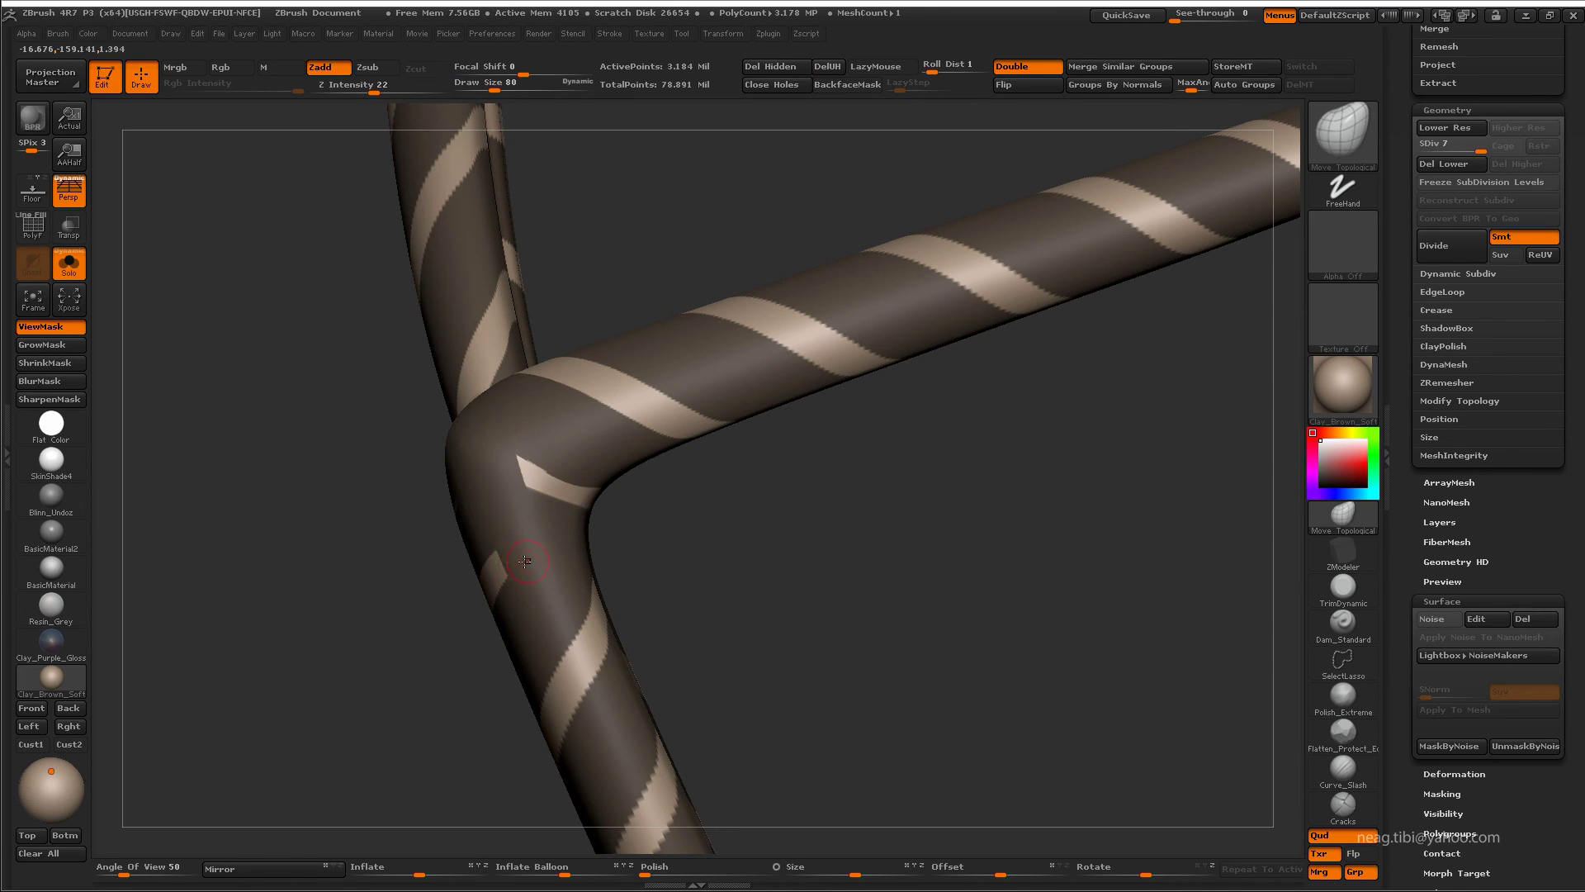
pyautogui.press('ctrl')
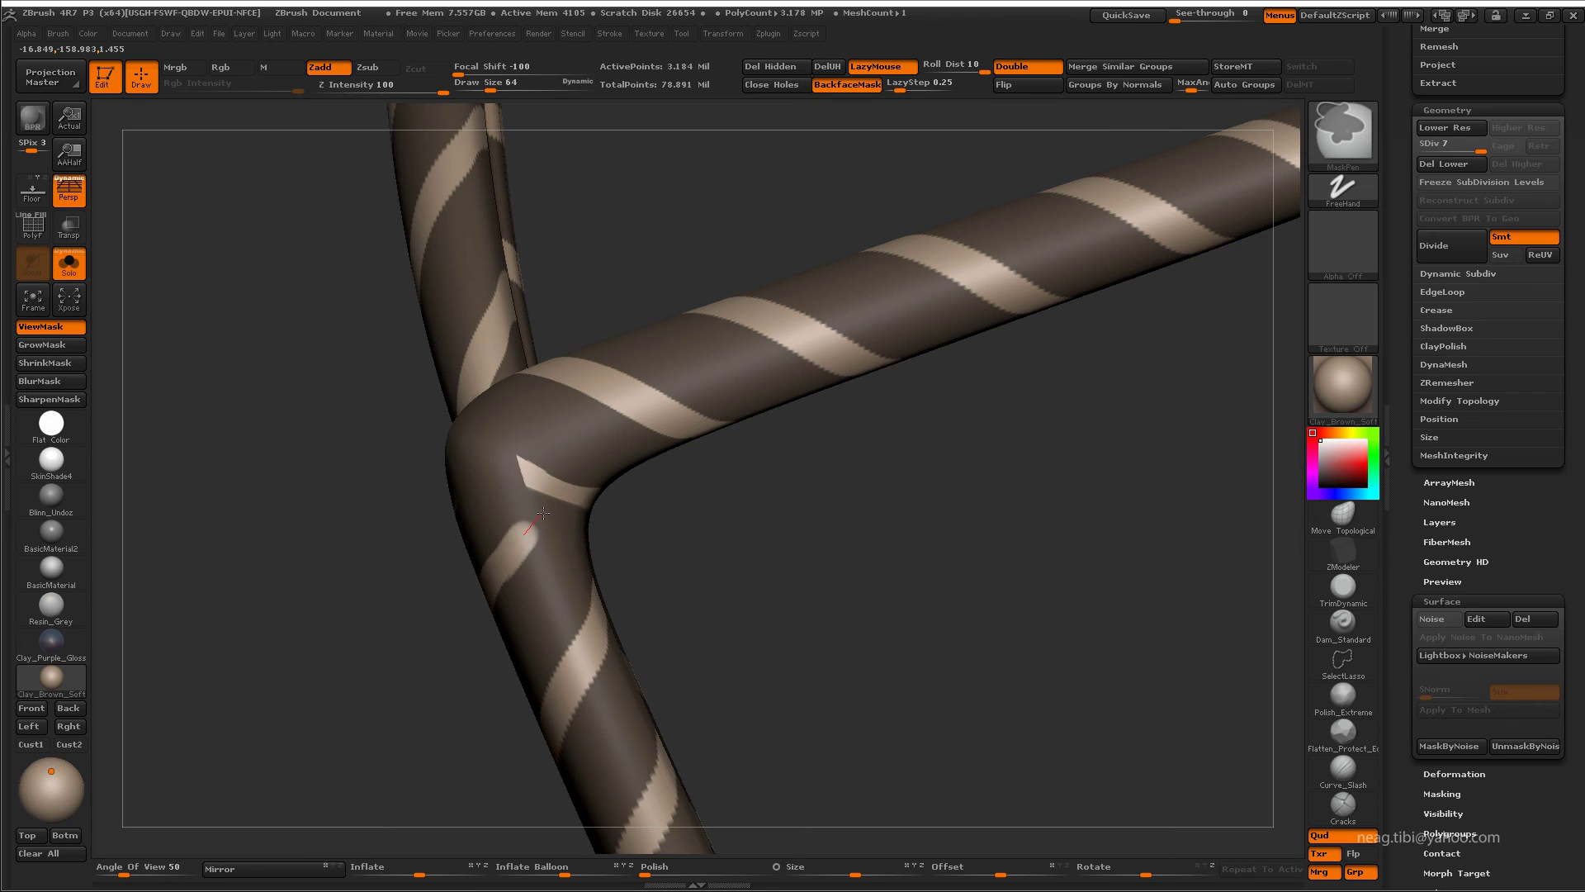
pyautogui.moveTo(576, 428)
pyautogui.mouseDown(button='right')
pyautogui.moveTo(715, 336)
pyautogui.moveTo(900, 446)
pyautogui.moveTo(892, 483)
pyautogui.mouseUp(button='right')
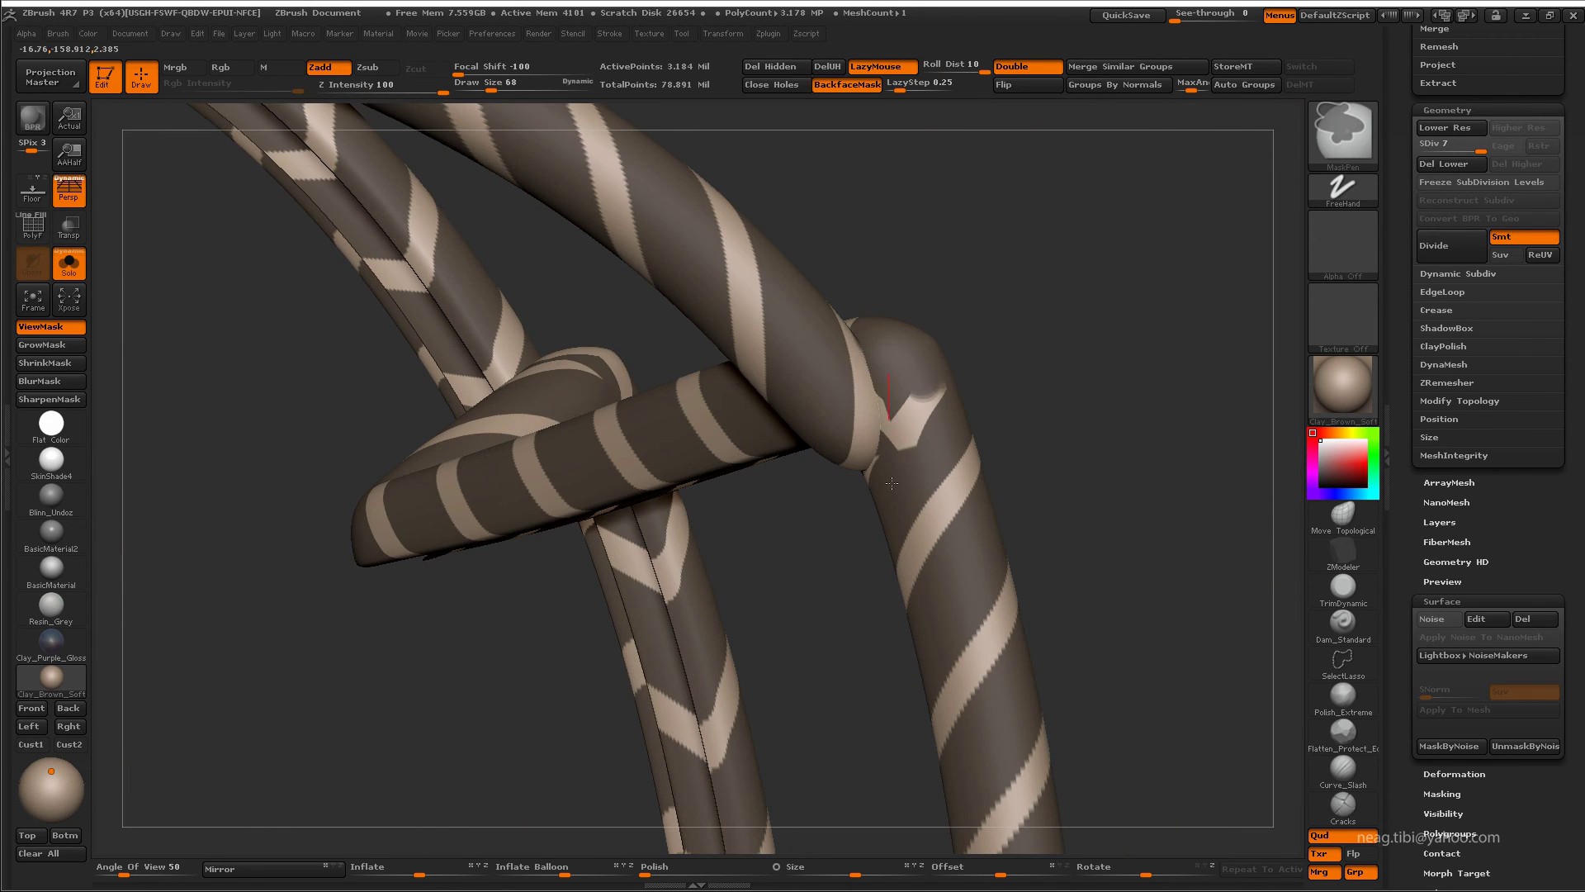
pyautogui.keyDown('alt'); pyautogui.moveTo(870, 396); pyautogui.dragTo(874, 438, button='right'); pyautogui.keyUp('alt')
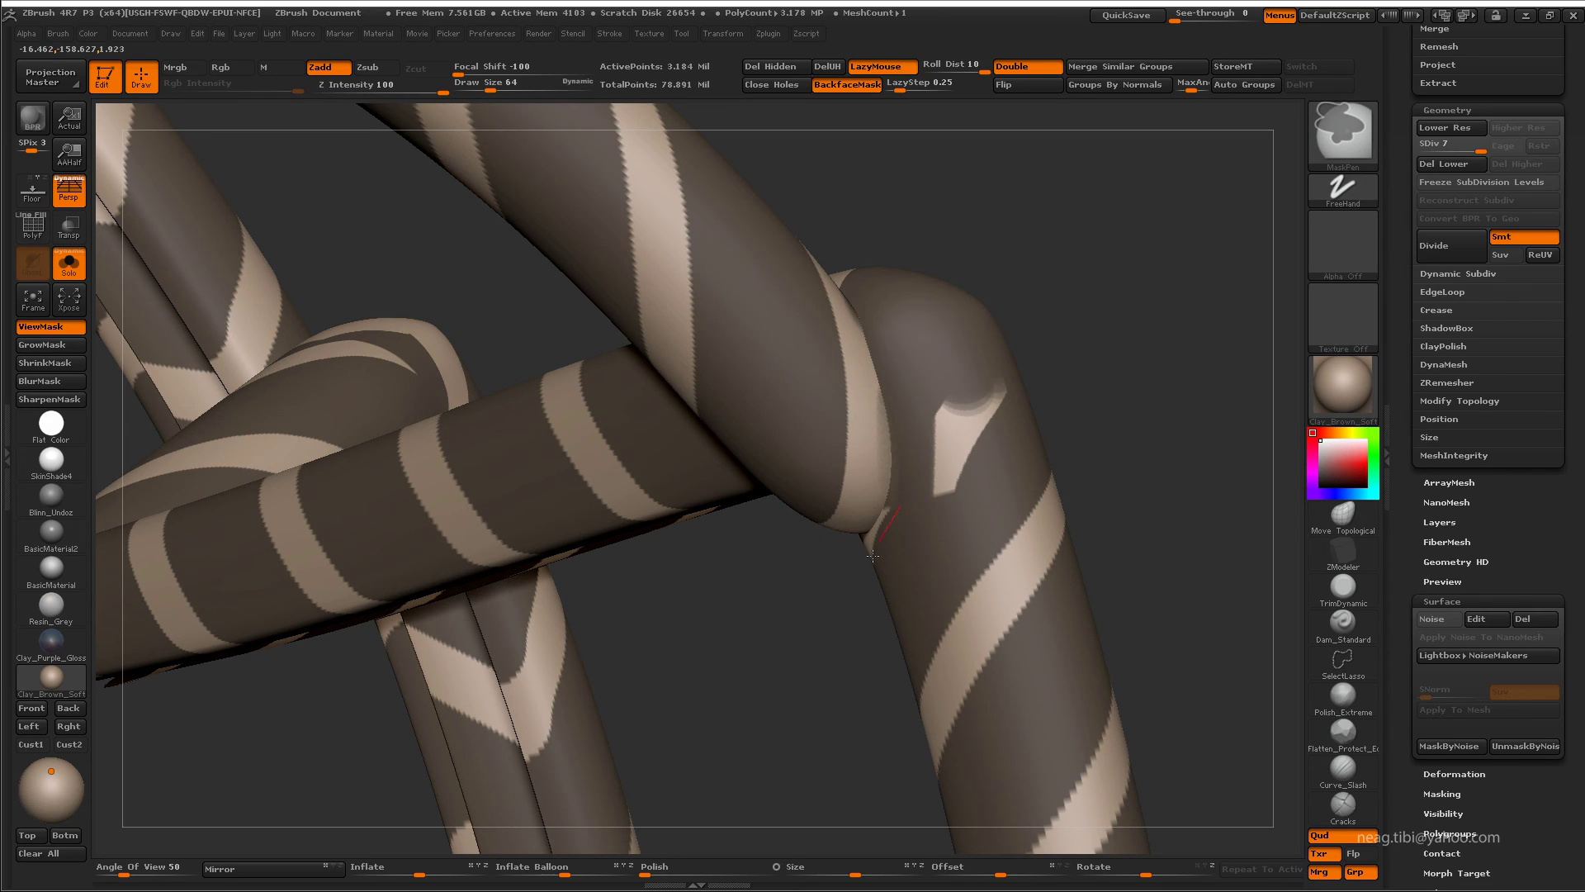
# - Mask the stripe seams at further tube junctions, then zoom out to the looped trim
pyautogui.press('ctrl')
pyautogui.moveTo(918, 474)
pyautogui.keyDown('alt'); pyautogui.mouseDown(button='right')
pyautogui.moveTo(750, 377)
pyautogui.moveTo(877, 360)
pyautogui.moveTo(765, 463)
pyautogui.moveTo(753, 432)
pyautogui.moveTo(749, 634)
pyautogui.moveTo(745, 588)
pyautogui.mouseUp(button='right'); pyautogui.keyUp('alt')
pyautogui.keyDown('ctrl'); pyautogui.moveTo(745, 588); pyautogui.dragTo(749, 624); pyautogui.keyUp('ctrl')
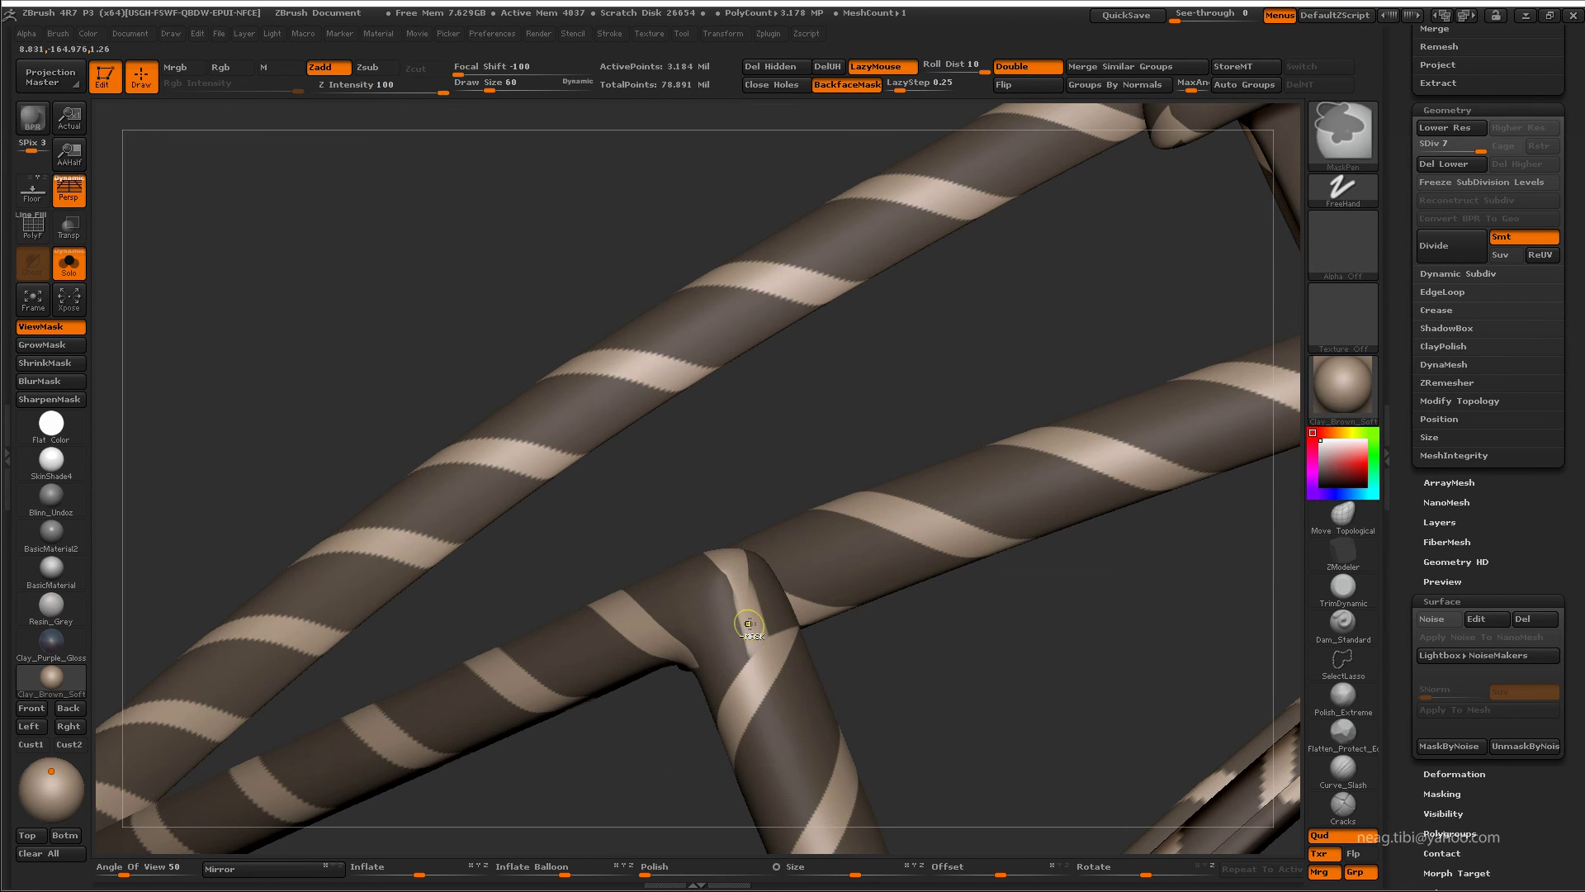
pyautogui.moveTo(758, 637); pyautogui.dragTo(757, 578, button='right')
pyautogui.keyDown('ctrl'); pyautogui.moveTo(757, 578); pyautogui.dragTo(762, 609); pyautogui.keyUp('ctrl')
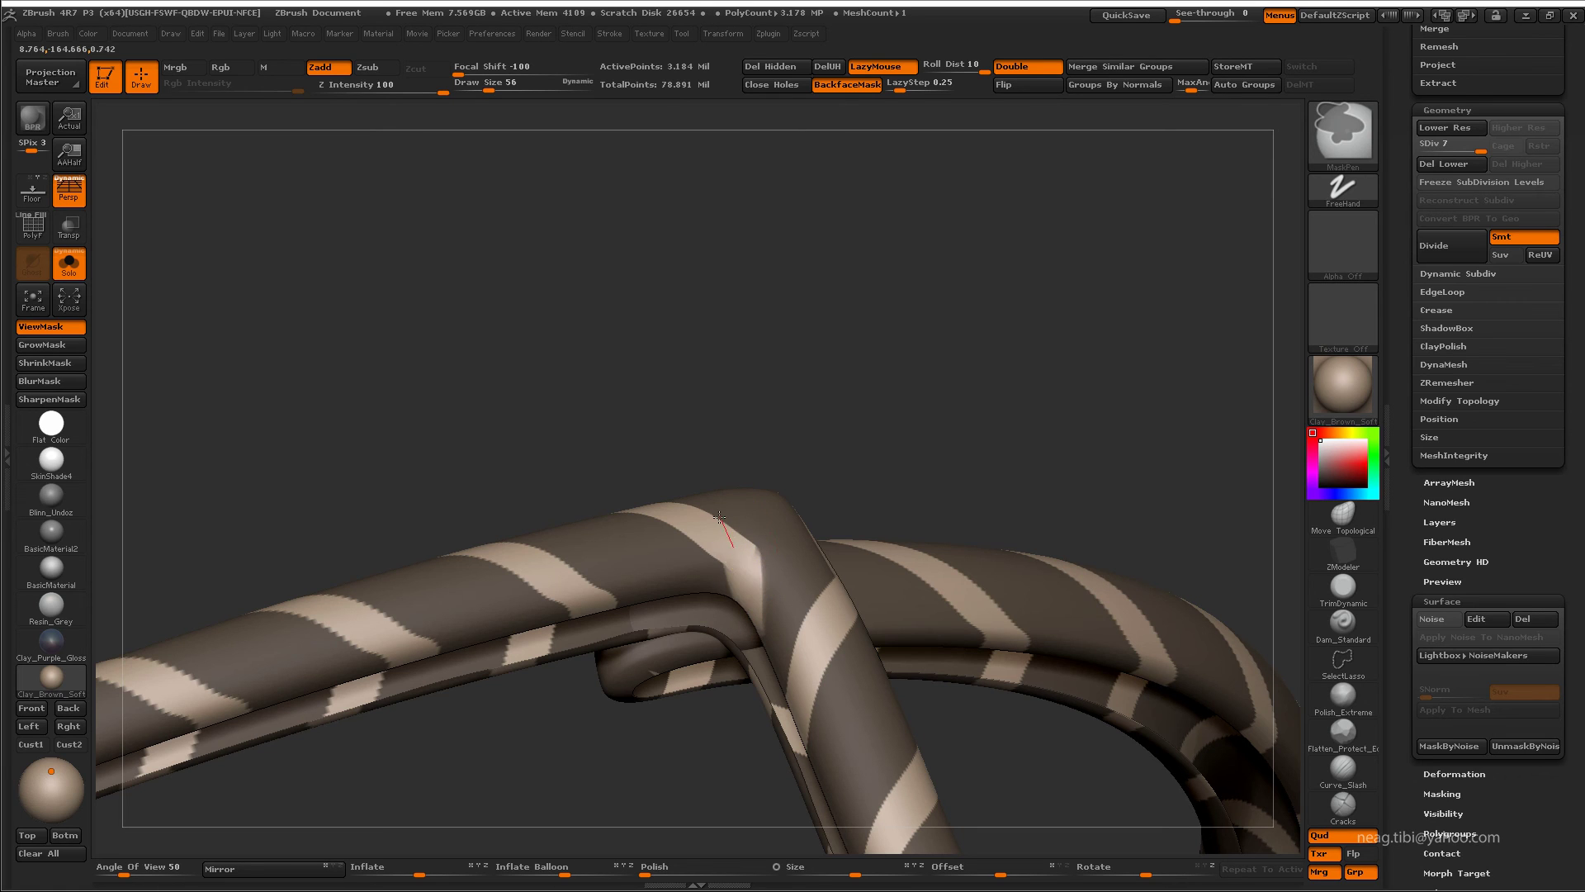
pyautogui.moveTo(719, 517)
pyautogui.mouseDown(button='right')
pyautogui.moveTo(1015, 355)
pyautogui.moveTo(975, 331)
pyautogui.mouseUp(button='right')
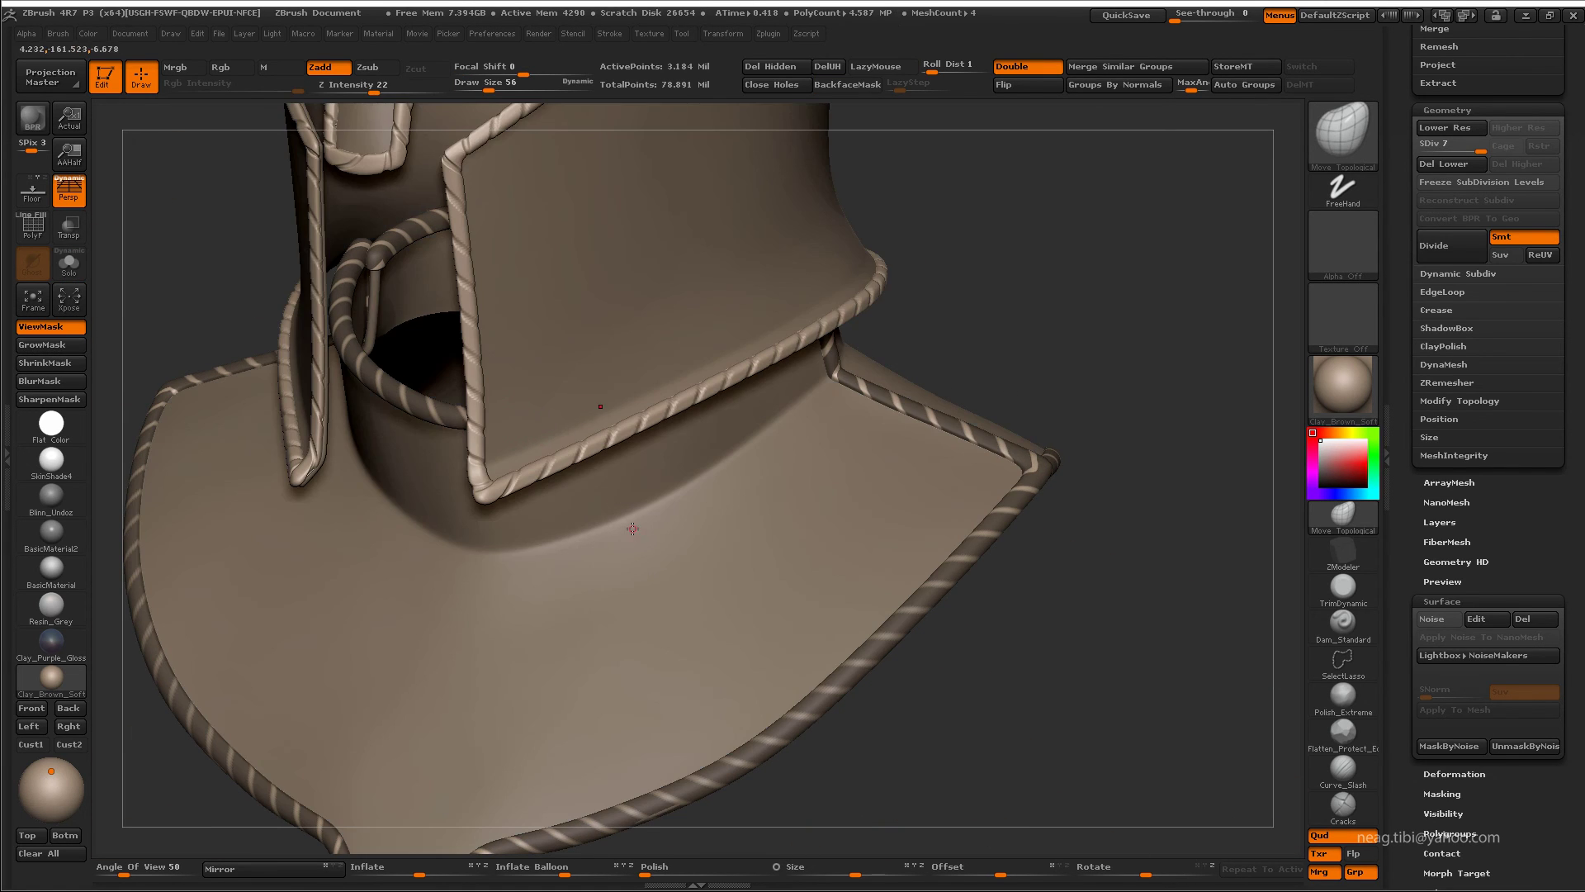
# - Orbit around the rope-trimmed neck guard, toggling the trim off and on and enlarging Draw Size
pyautogui.moveTo(633, 528)
pyautogui.mouseDown(button='right')
pyautogui.moveTo(870, 648)
pyautogui.moveTo(763, 679)
pyautogui.mouseUp(button='right')
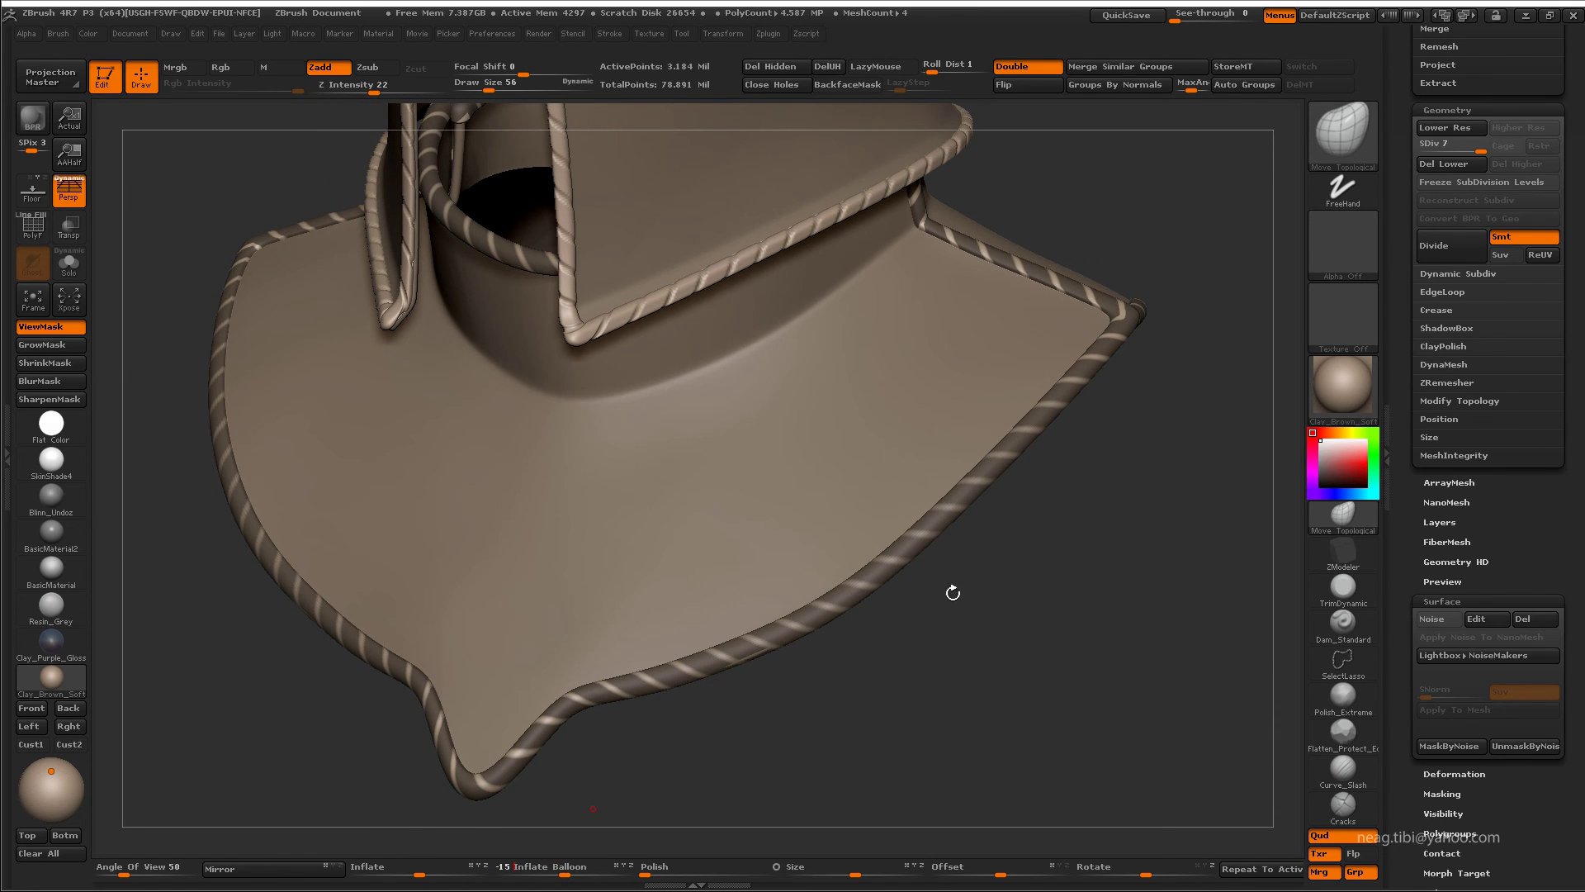
pyautogui.moveTo(781, 632); pyautogui.dragTo(937, 707, button='right')
pyautogui.hotkey('ctrl', 'z')
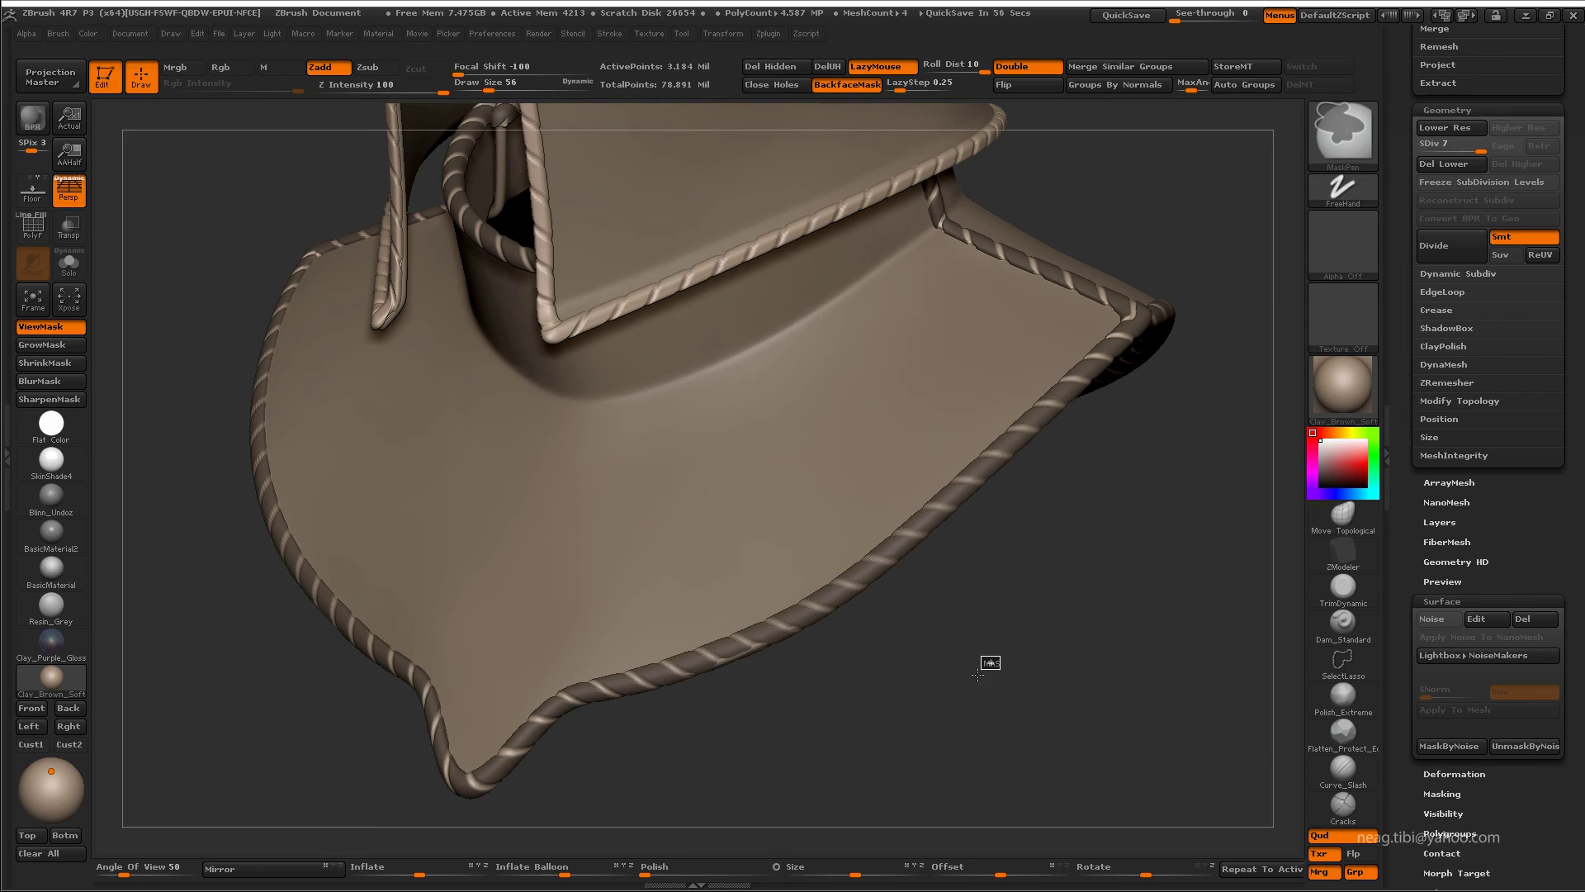
pyautogui.hotkey('ctrl', 'shift', 'z')
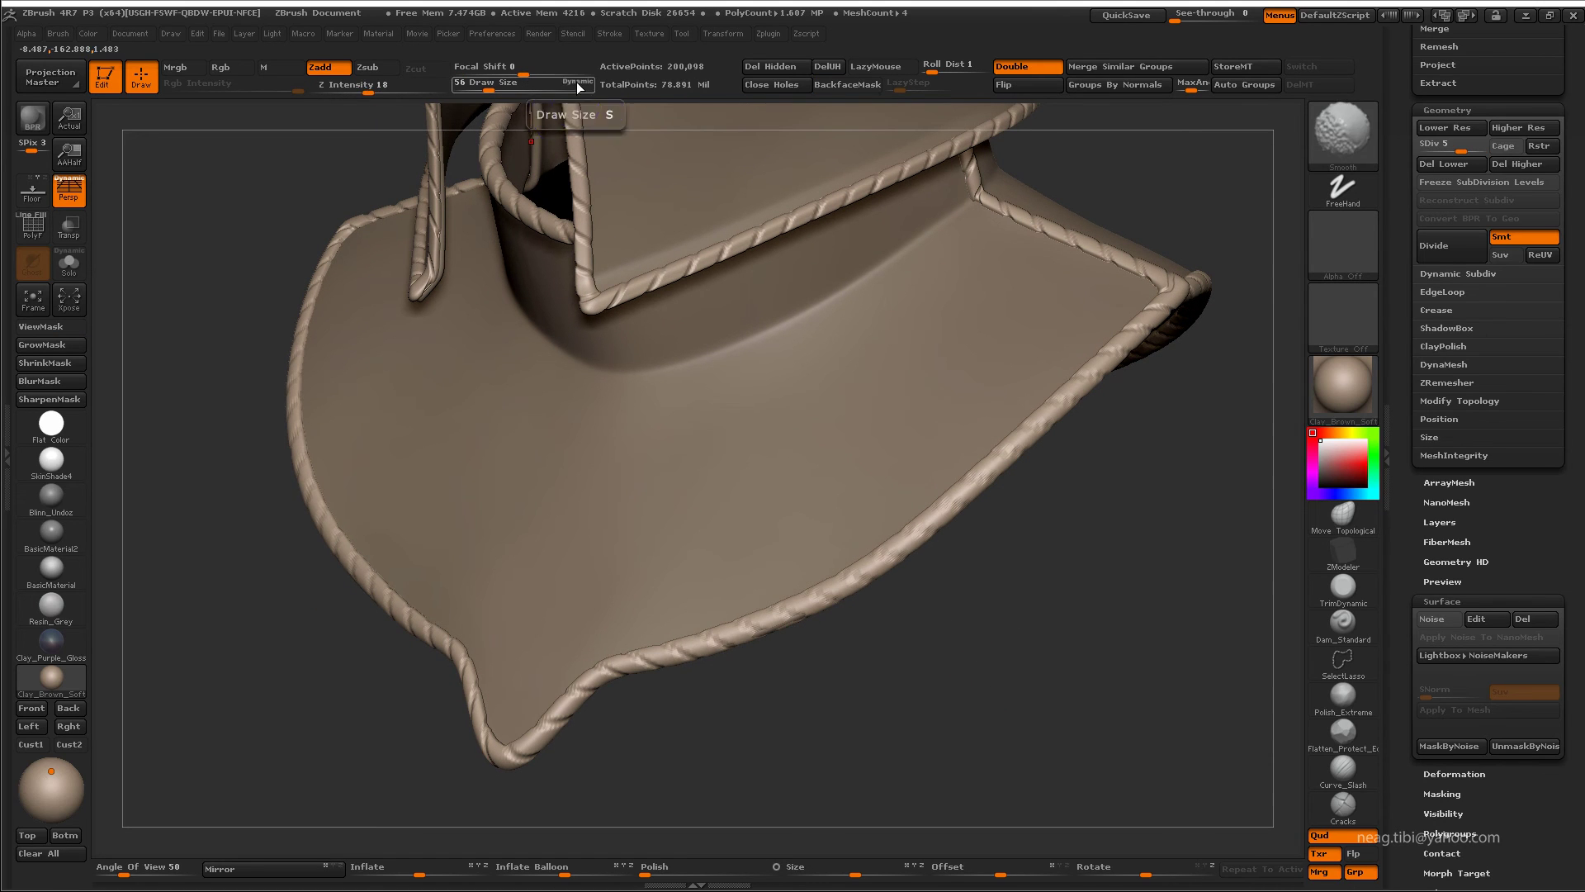
pyautogui.press(']')
pyautogui.press(']')
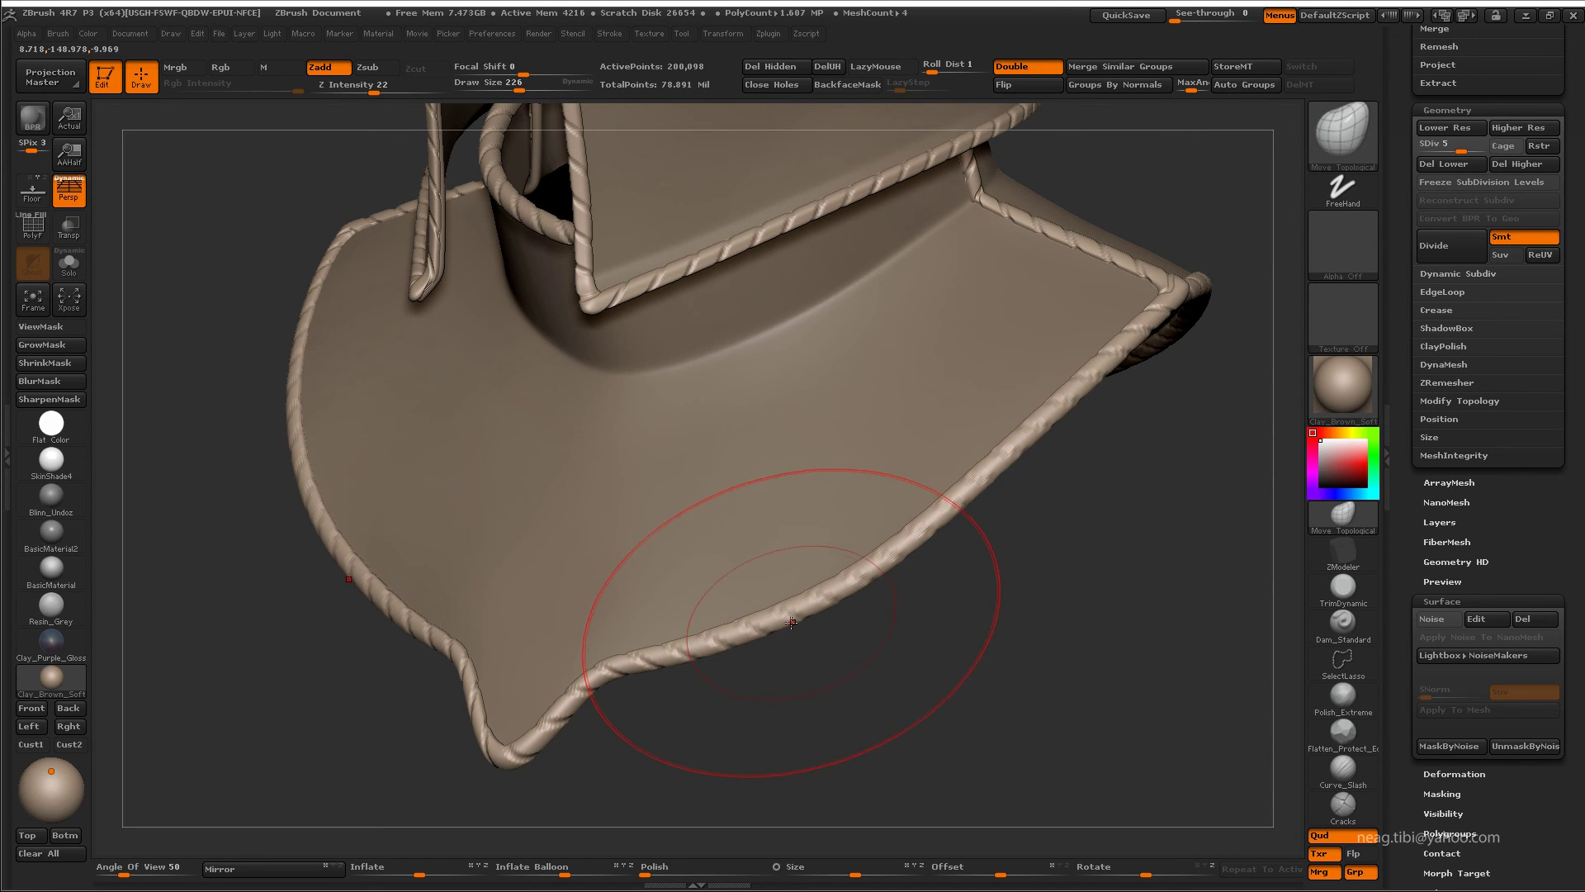
pyautogui.moveTo(822, 587); pyautogui.dragTo(765, 392, button='right')
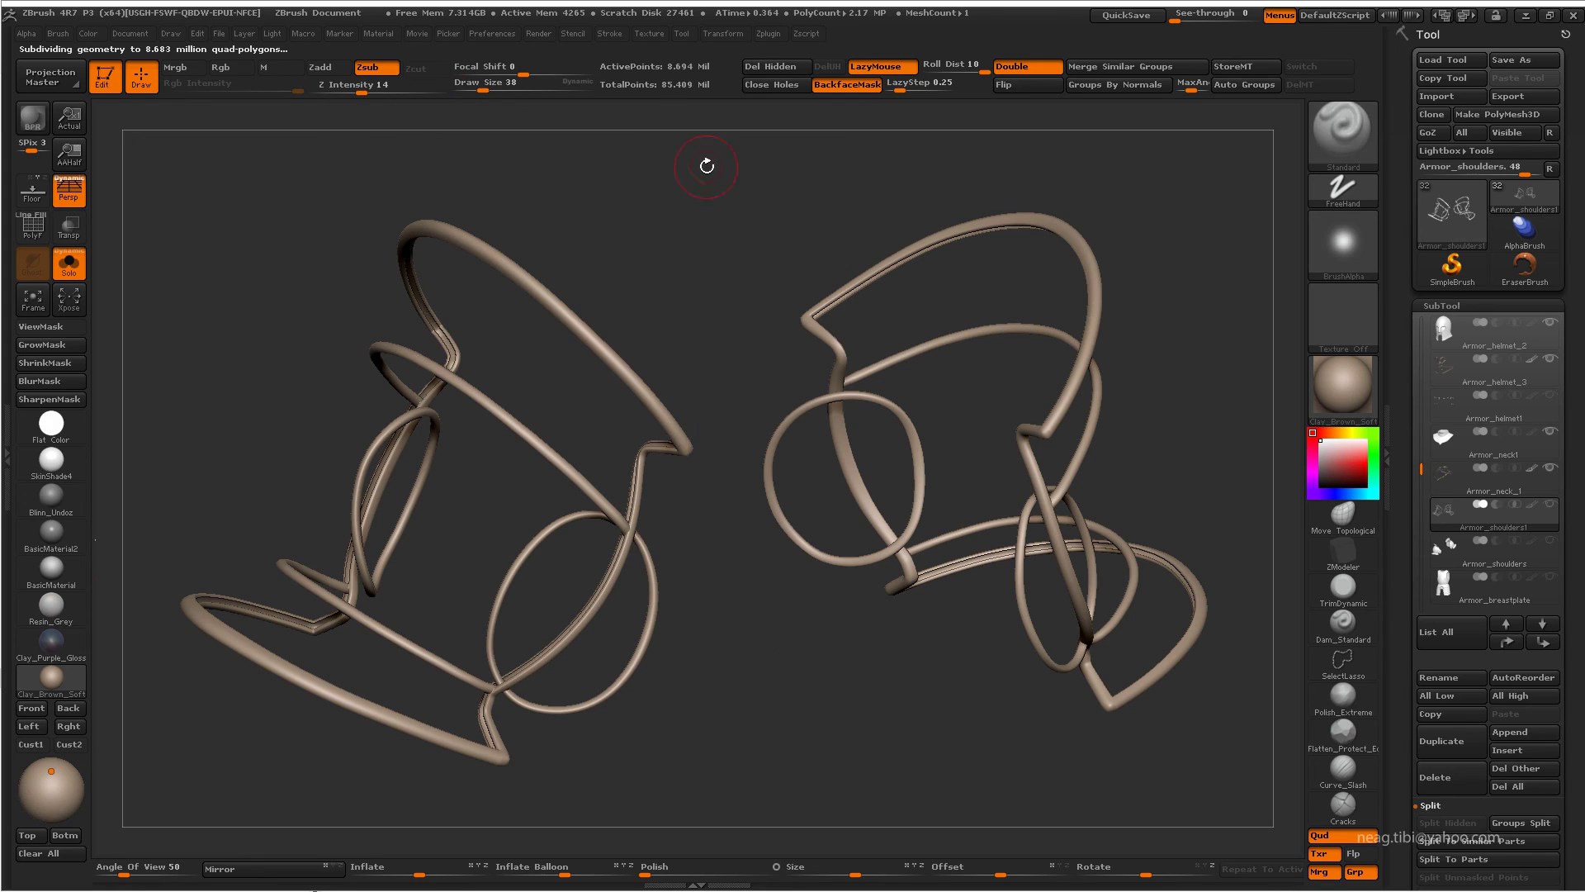
# - Show Armor_shoulders beside the helmet, lower its SDiv, enable PolyF and solo the trim strips
pyautogui.moveTo(707, 166); pyautogui.dragTo(931, 357)
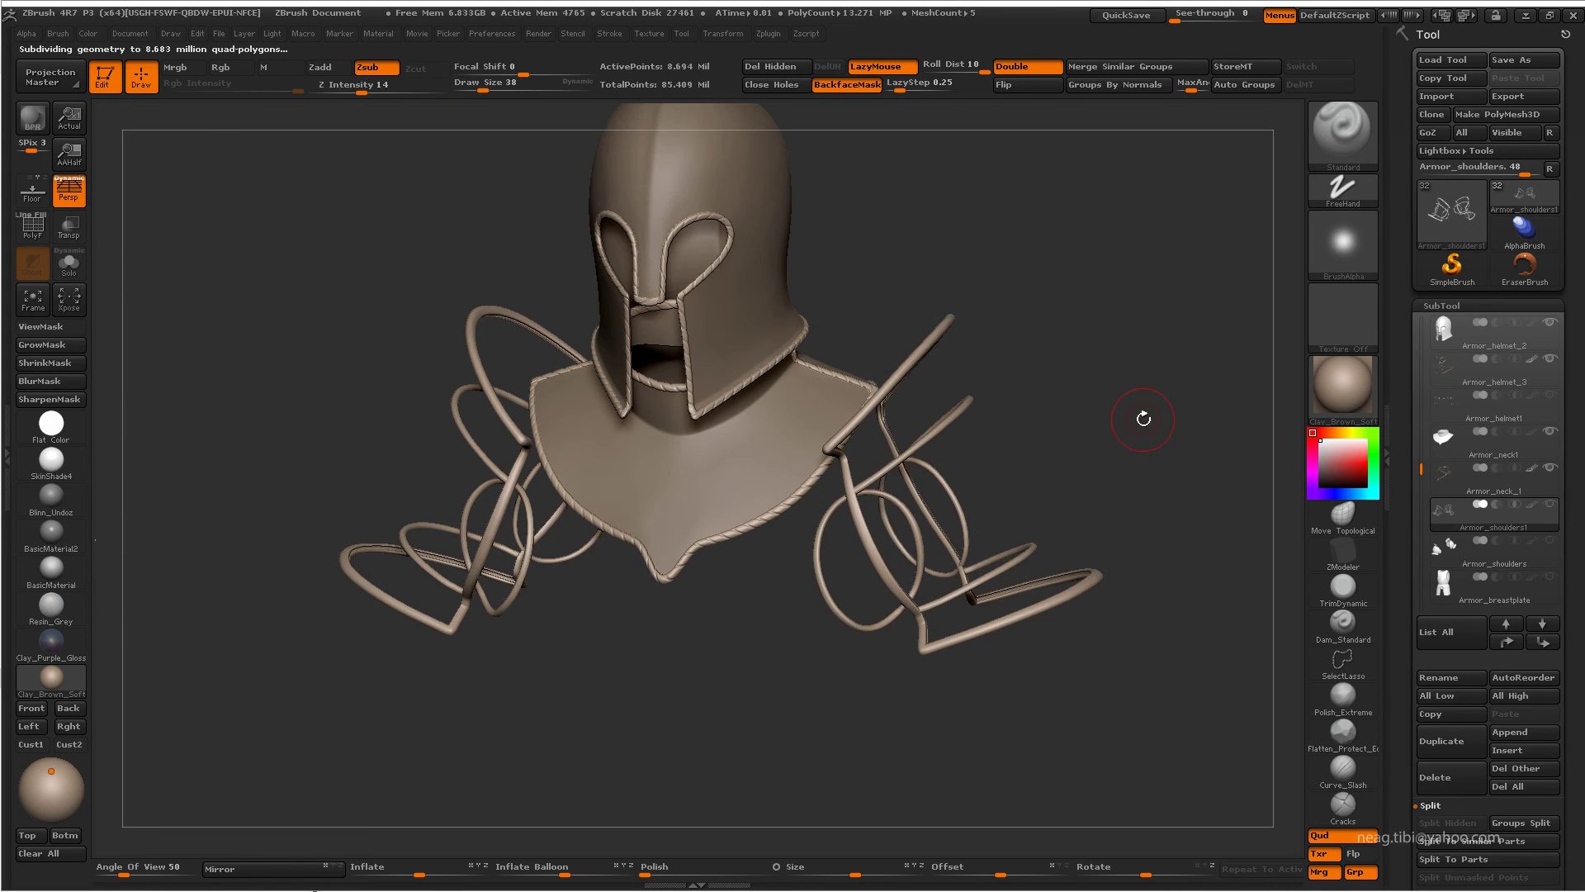
pyautogui.click(1543, 565)
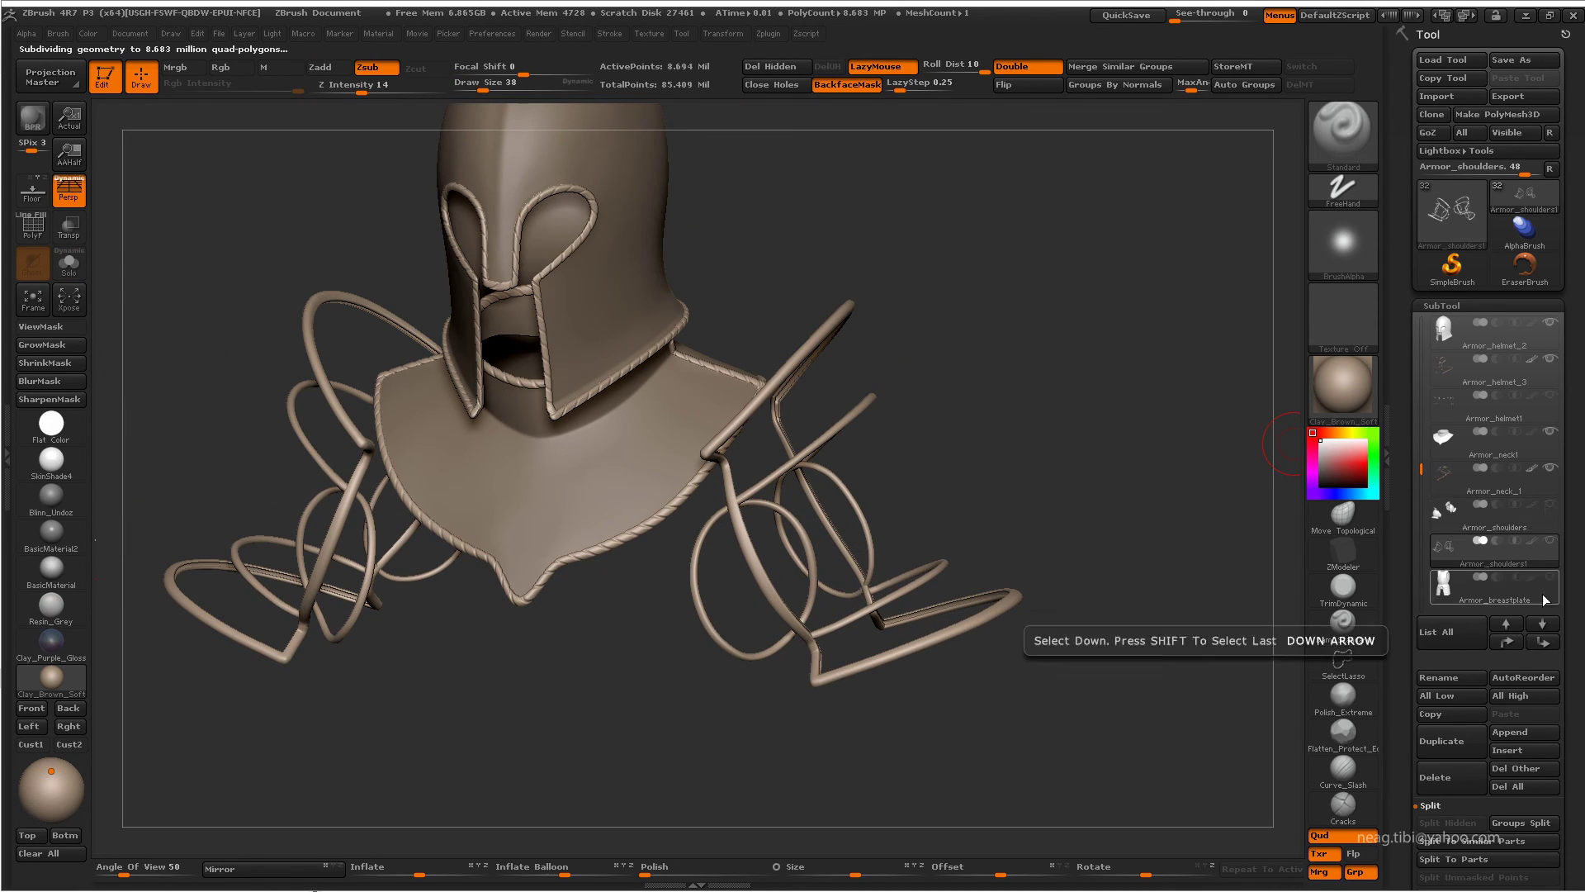
pyautogui.click(1548, 503)
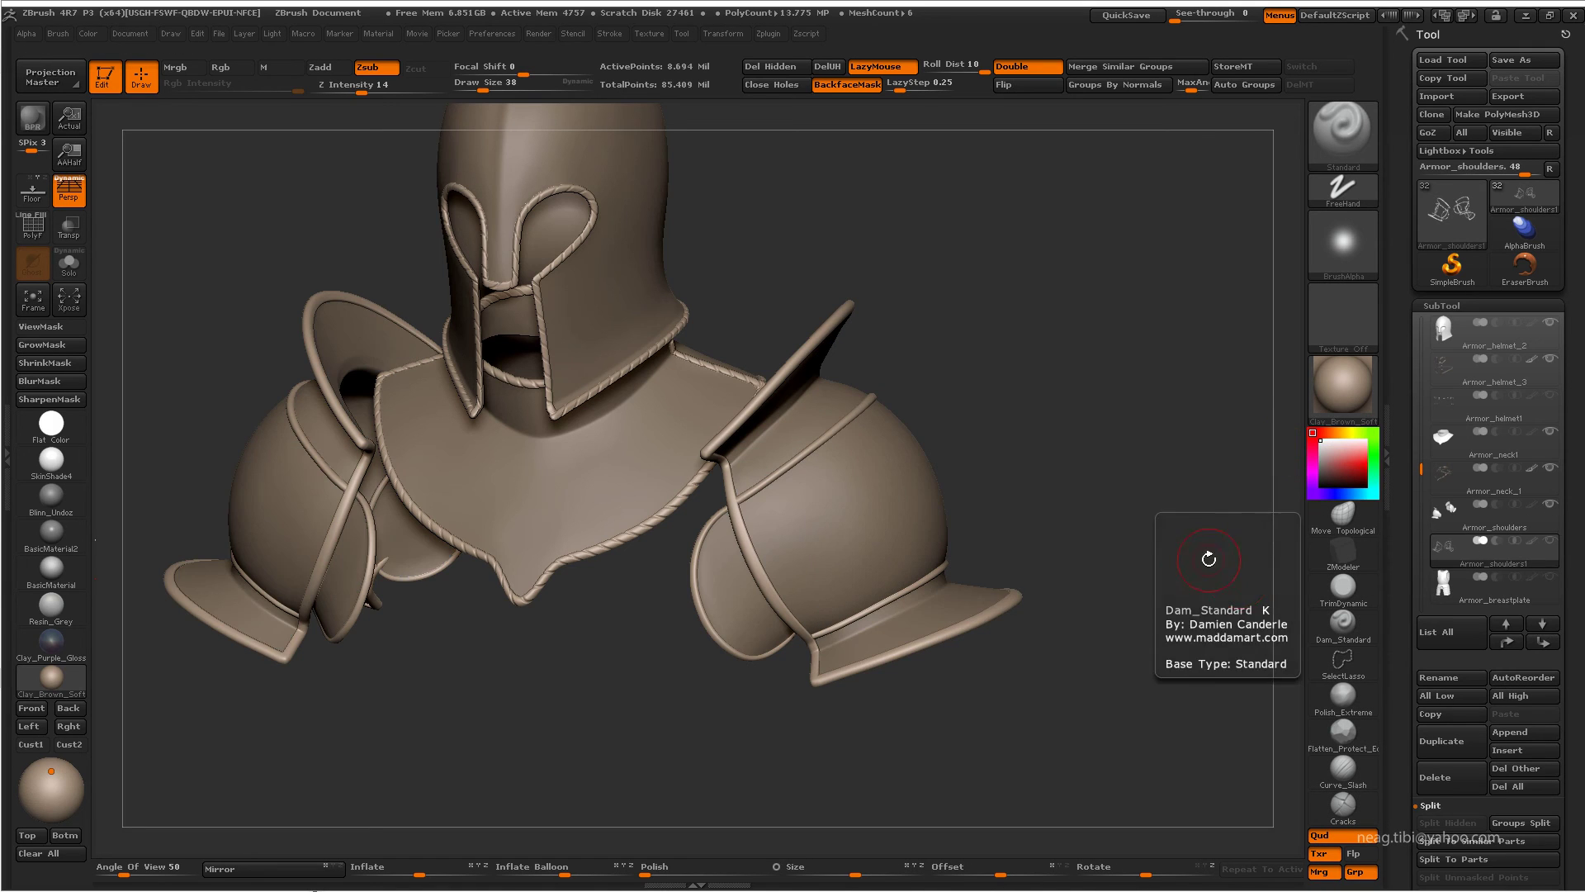
pyautogui.moveTo(1210, 556)
pyautogui.mouseDown()
pyautogui.moveTo(1131, 428)
pyautogui.moveTo(1140, 439)
pyautogui.mouseUp()
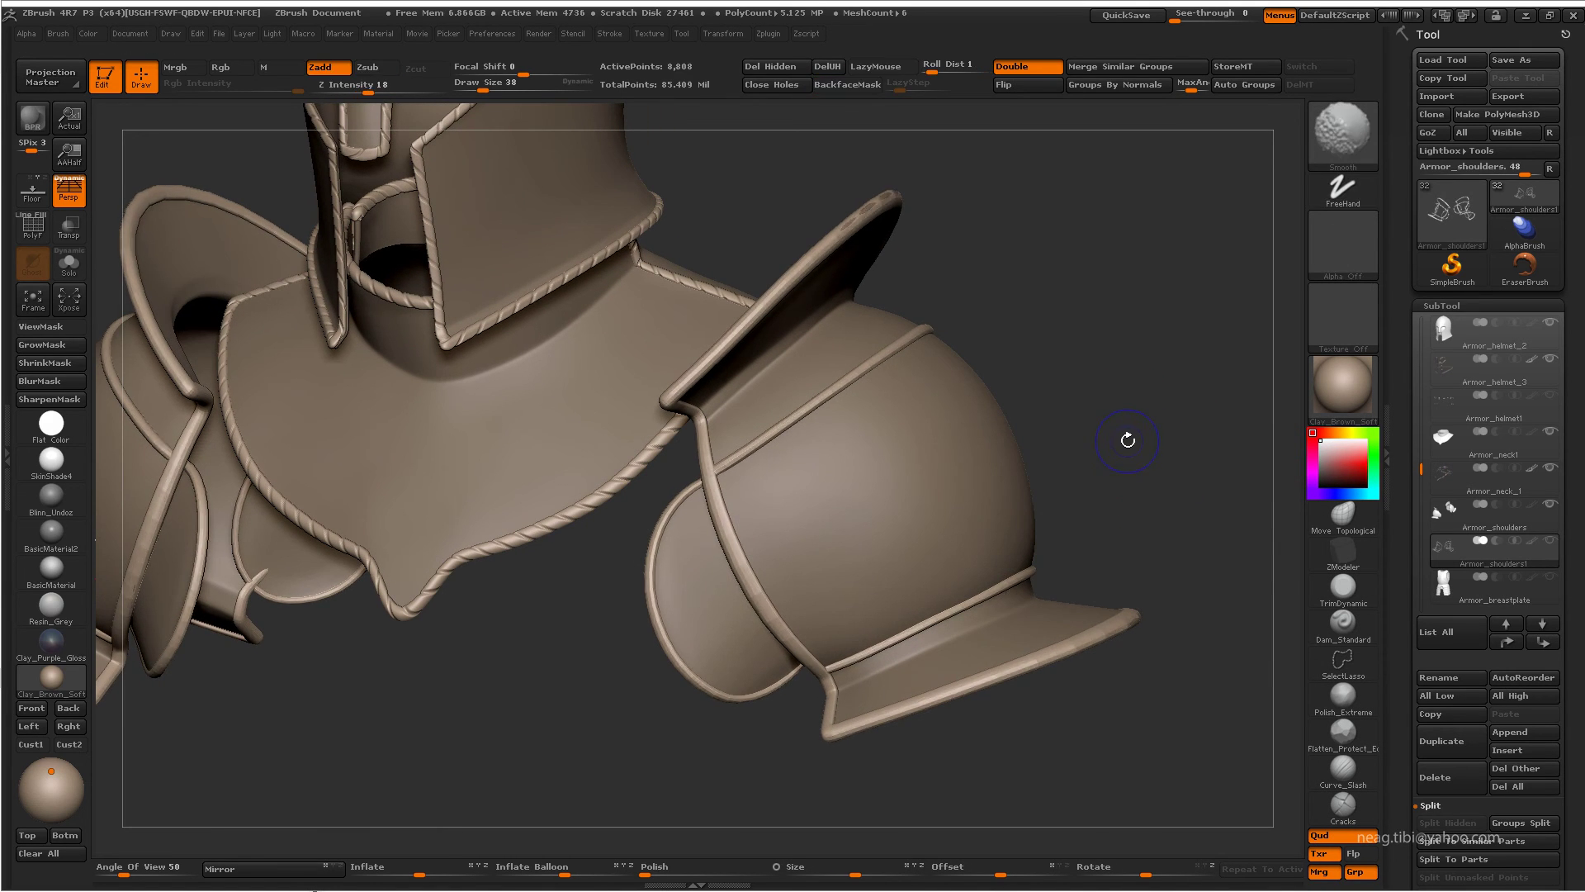
pyautogui.hotkey('shift', 'd')
pyautogui.hotkey('shift', 'd')
pyautogui.hotkey('shift', 'f')
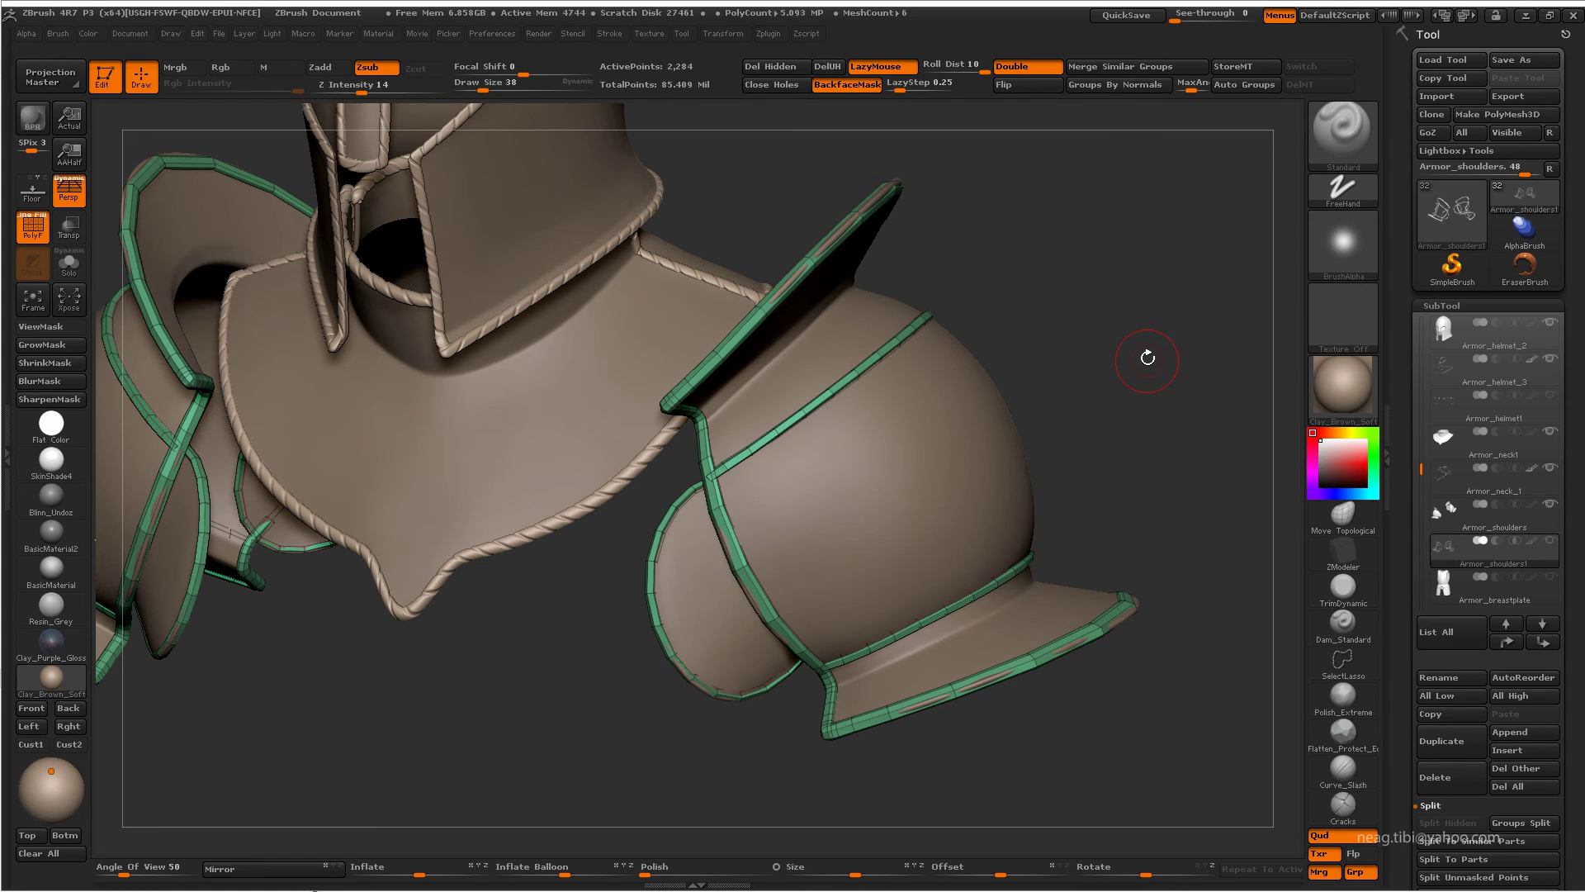
pyautogui.hotkey('ctrl', 'shift', 's')
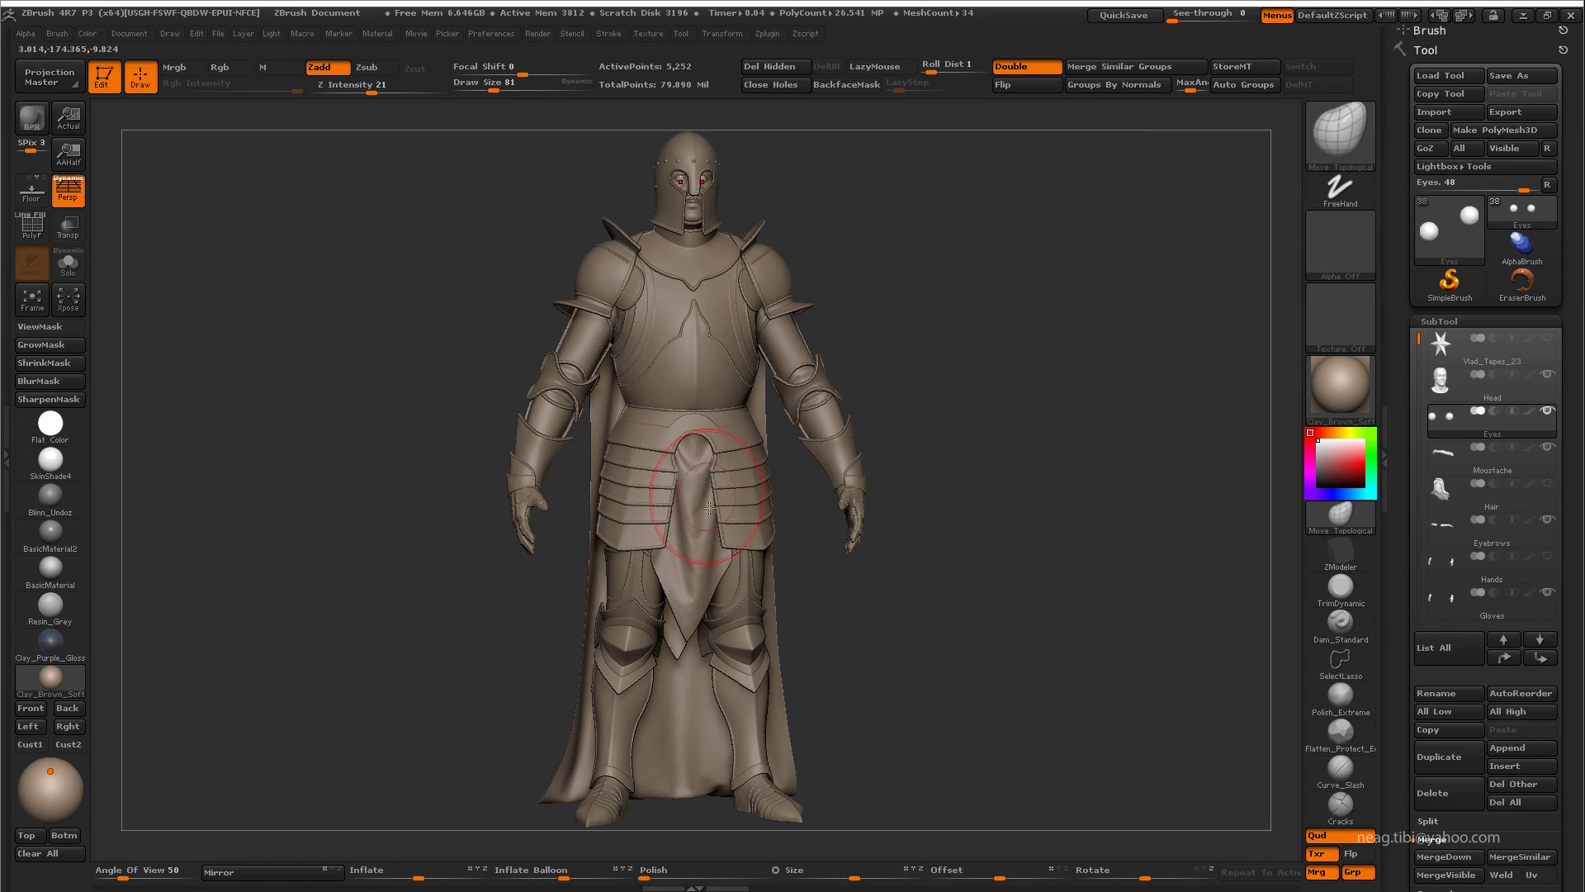
# - Select Armor_sabatons, solo it, and delete its lower subdivision levels
pyautogui.keyDown('alt'); pyautogui.click(715, 526); pyautogui.keyUp('alt')
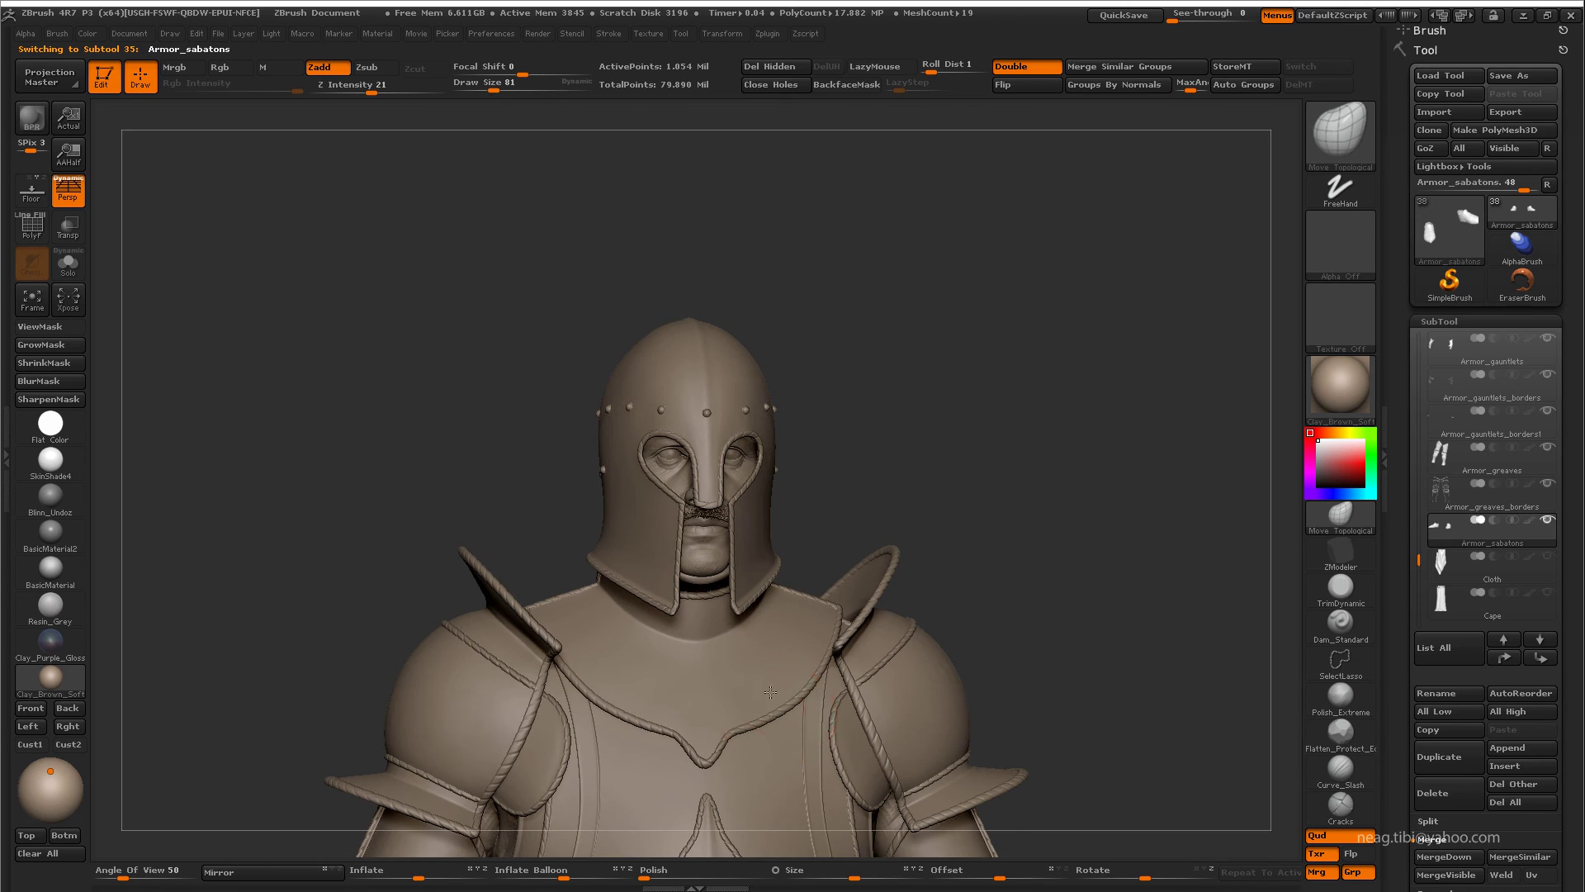
pyautogui.keyDown('alt'); pyautogui.click(727, 606); pyautogui.keyUp('alt')
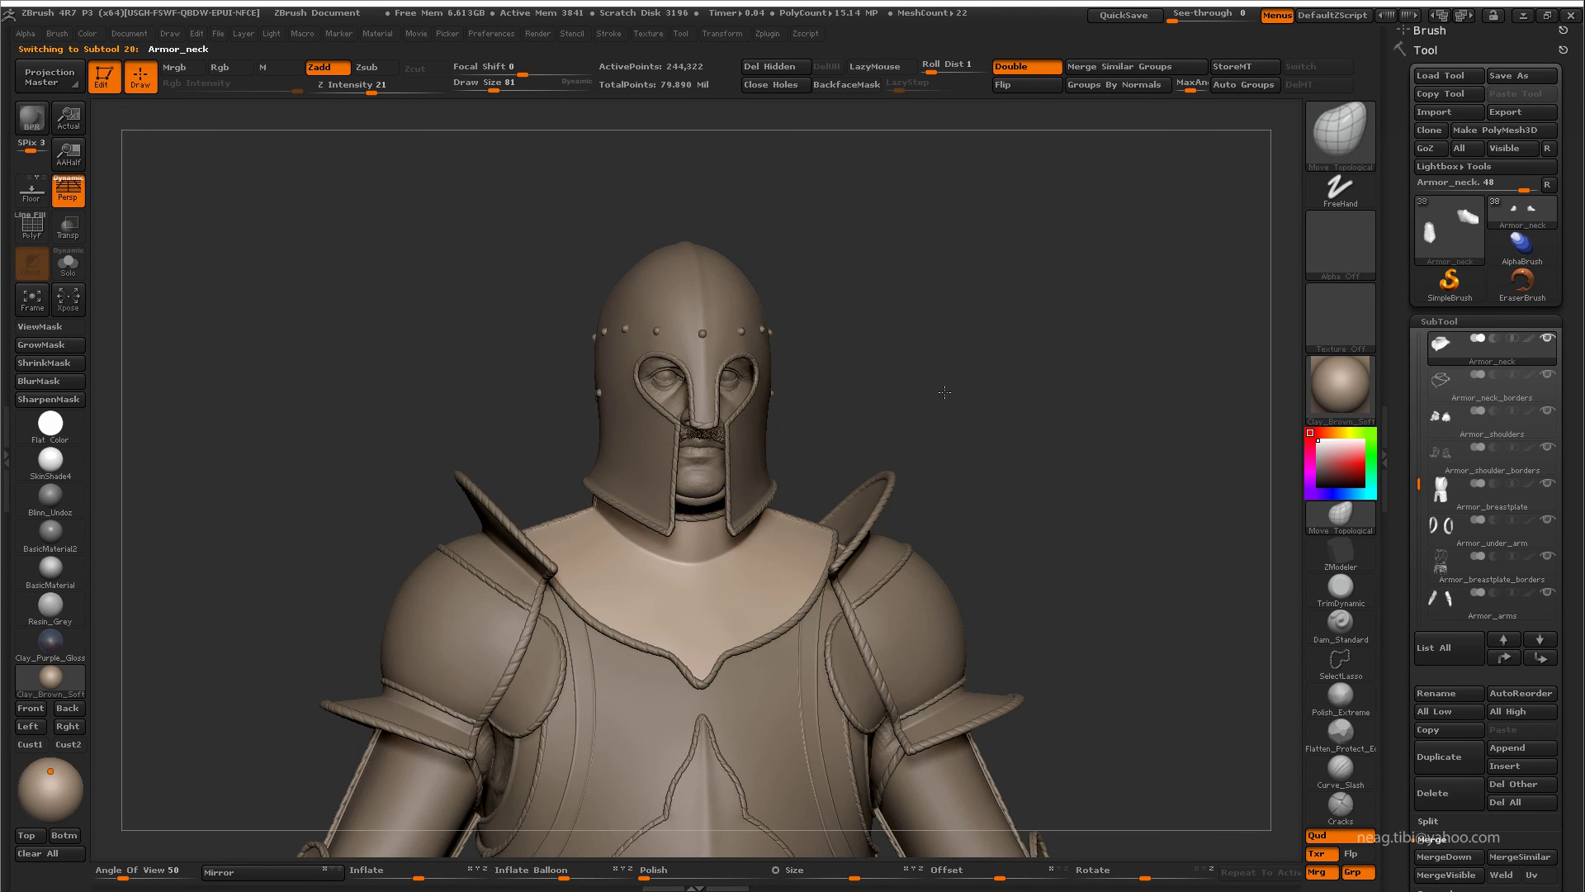
pyautogui.moveTo(986, 364); pyautogui.dragTo(1115, 377)
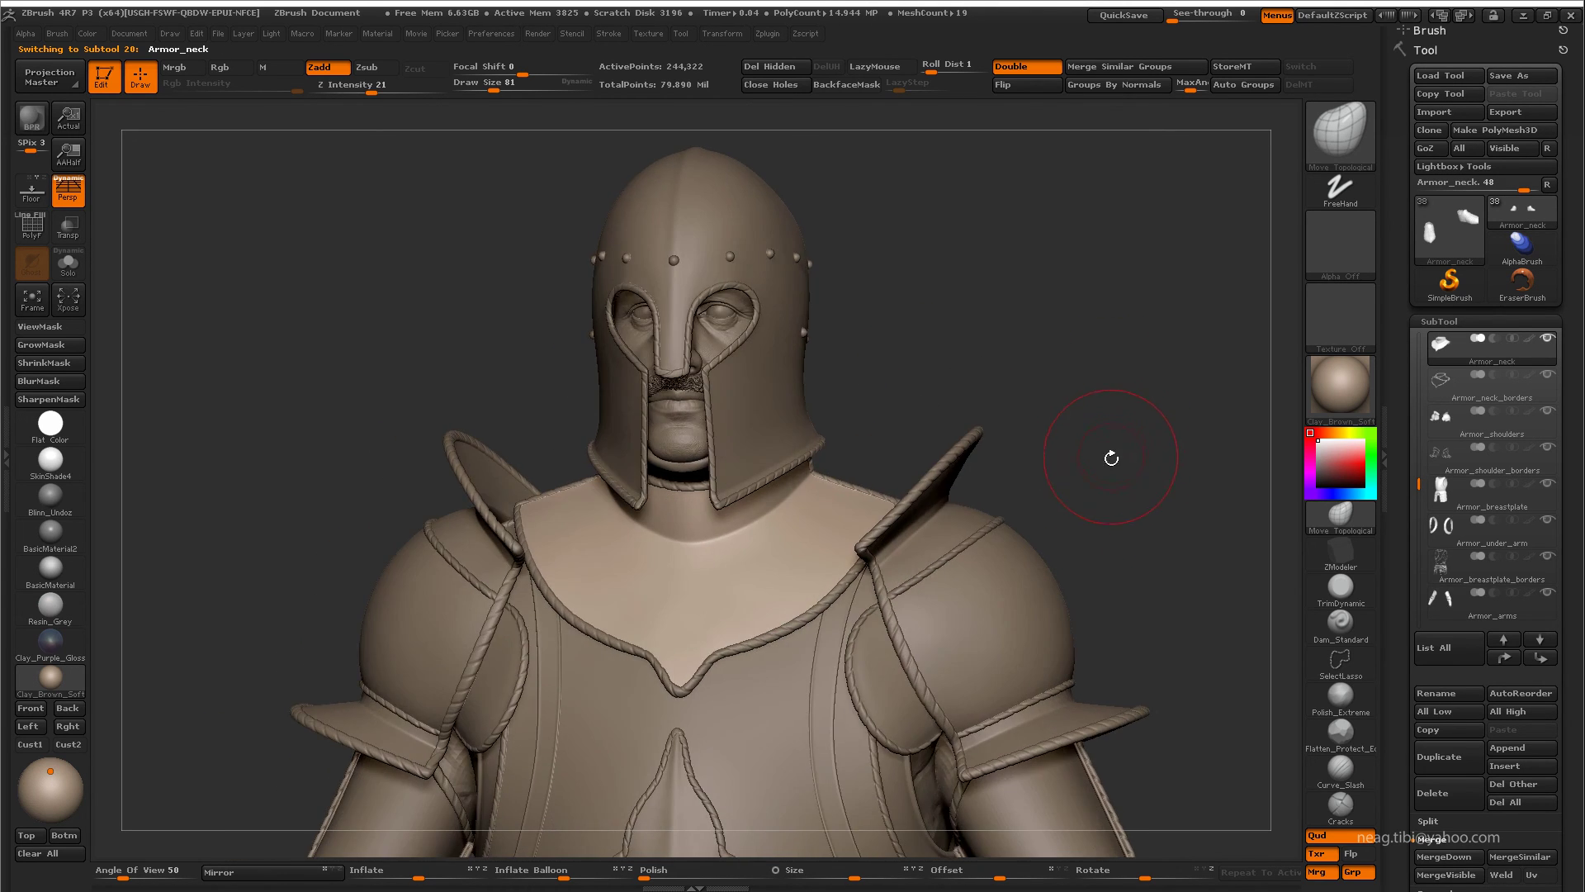
pyautogui.keyDown('alt'); pyautogui.click(829, 689); pyautogui.keyUp('alt')
pyautogui.hotkey('ctrl', 'shift', 's')
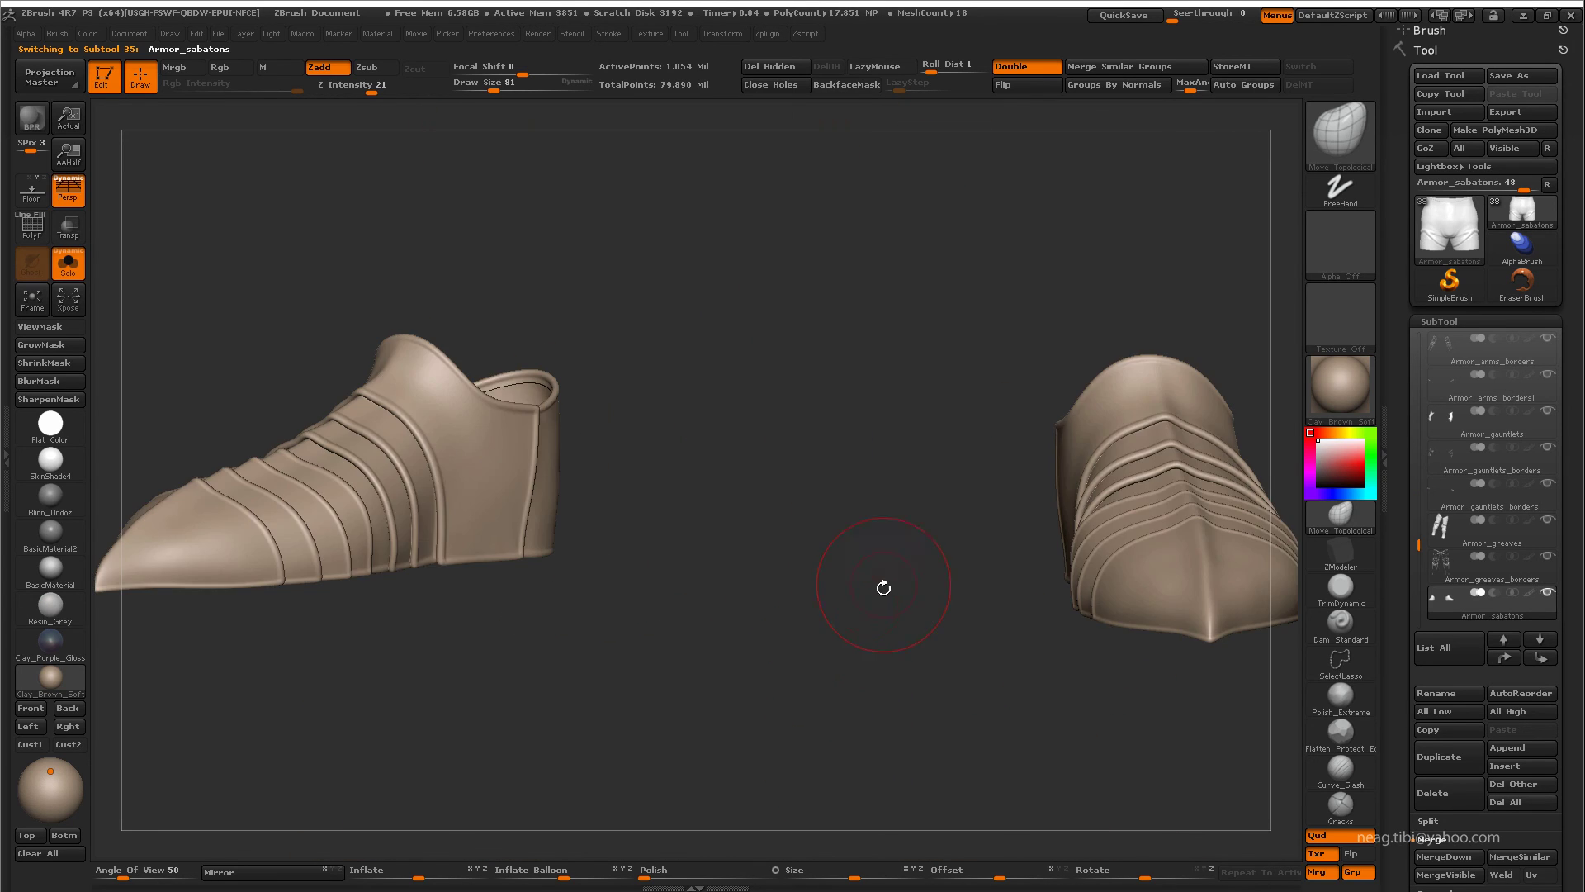
pyautogui.moveTo(1425, 560); pyautogui.dragTo(1425, 575)
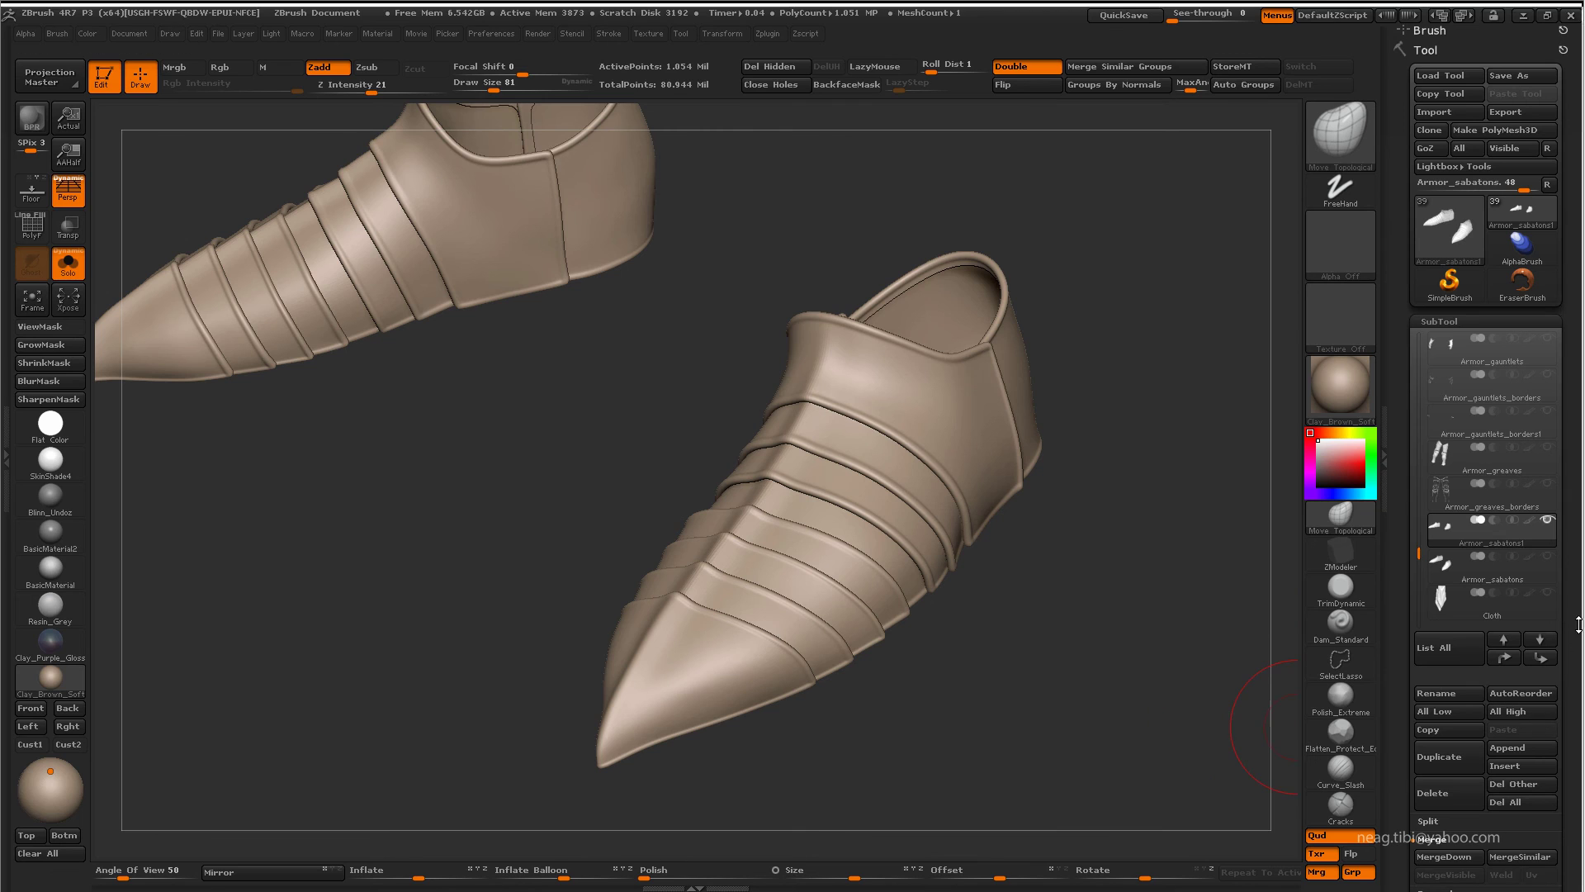
pyautogui.scroll(-3, 1456, 840)
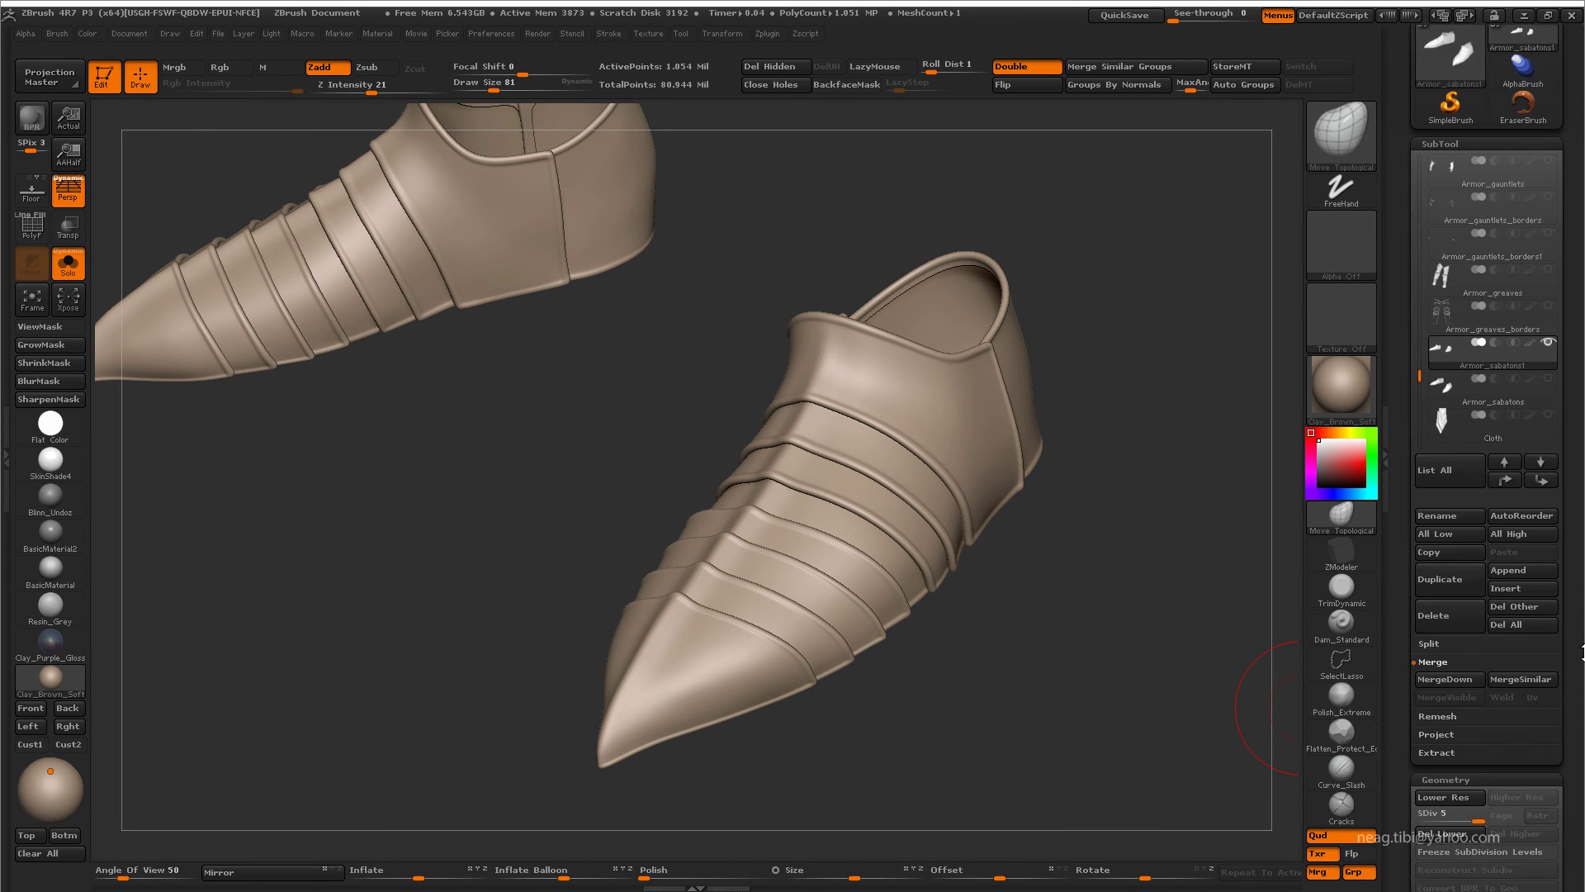
pyautogui.scroll(-2, 1436, 784)
pyautogui.click(1436, 754)
# - Load the IMM_ModelKit brush with a round Fasteners mesh and place a test rivet on the toe
pyautogui.press('b')
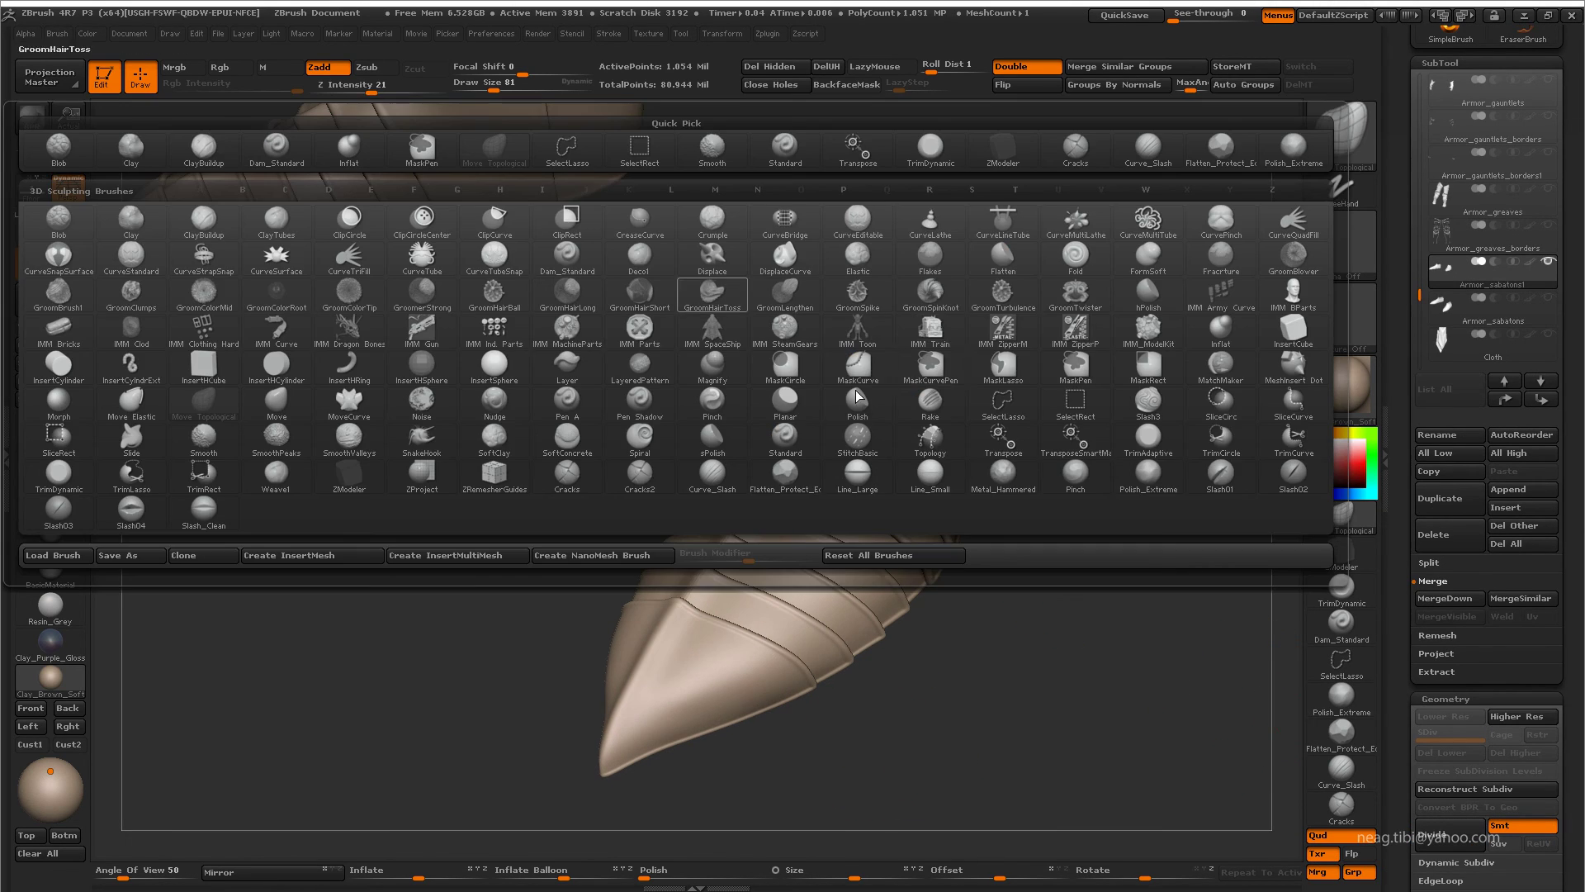
pyautogui.press('i')
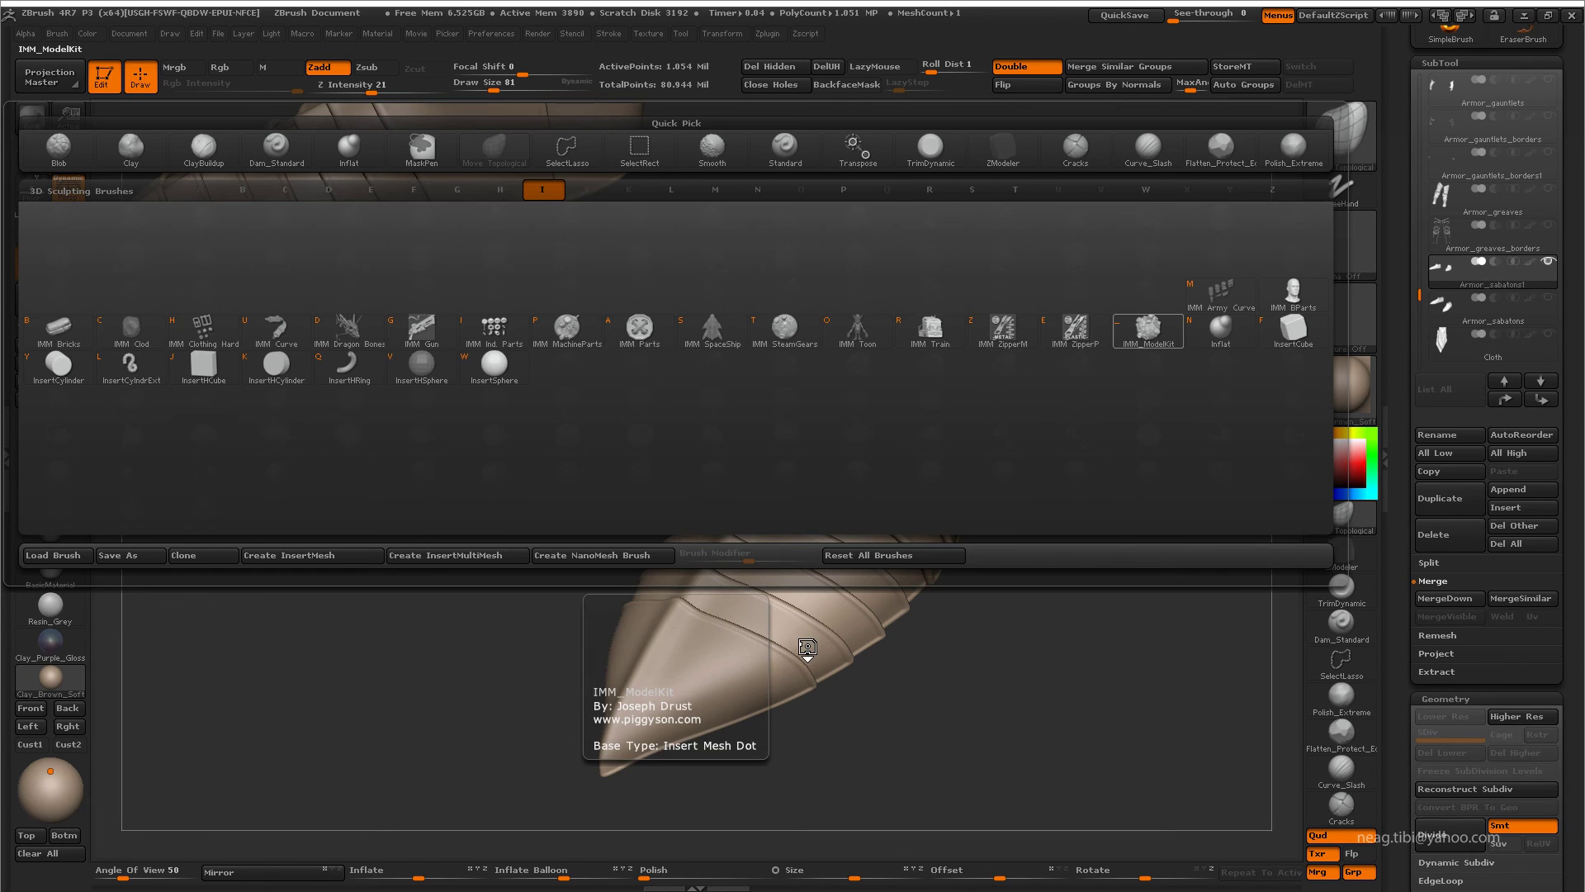
pyautogui.click(1147, 329)
pyautogui.press('m')
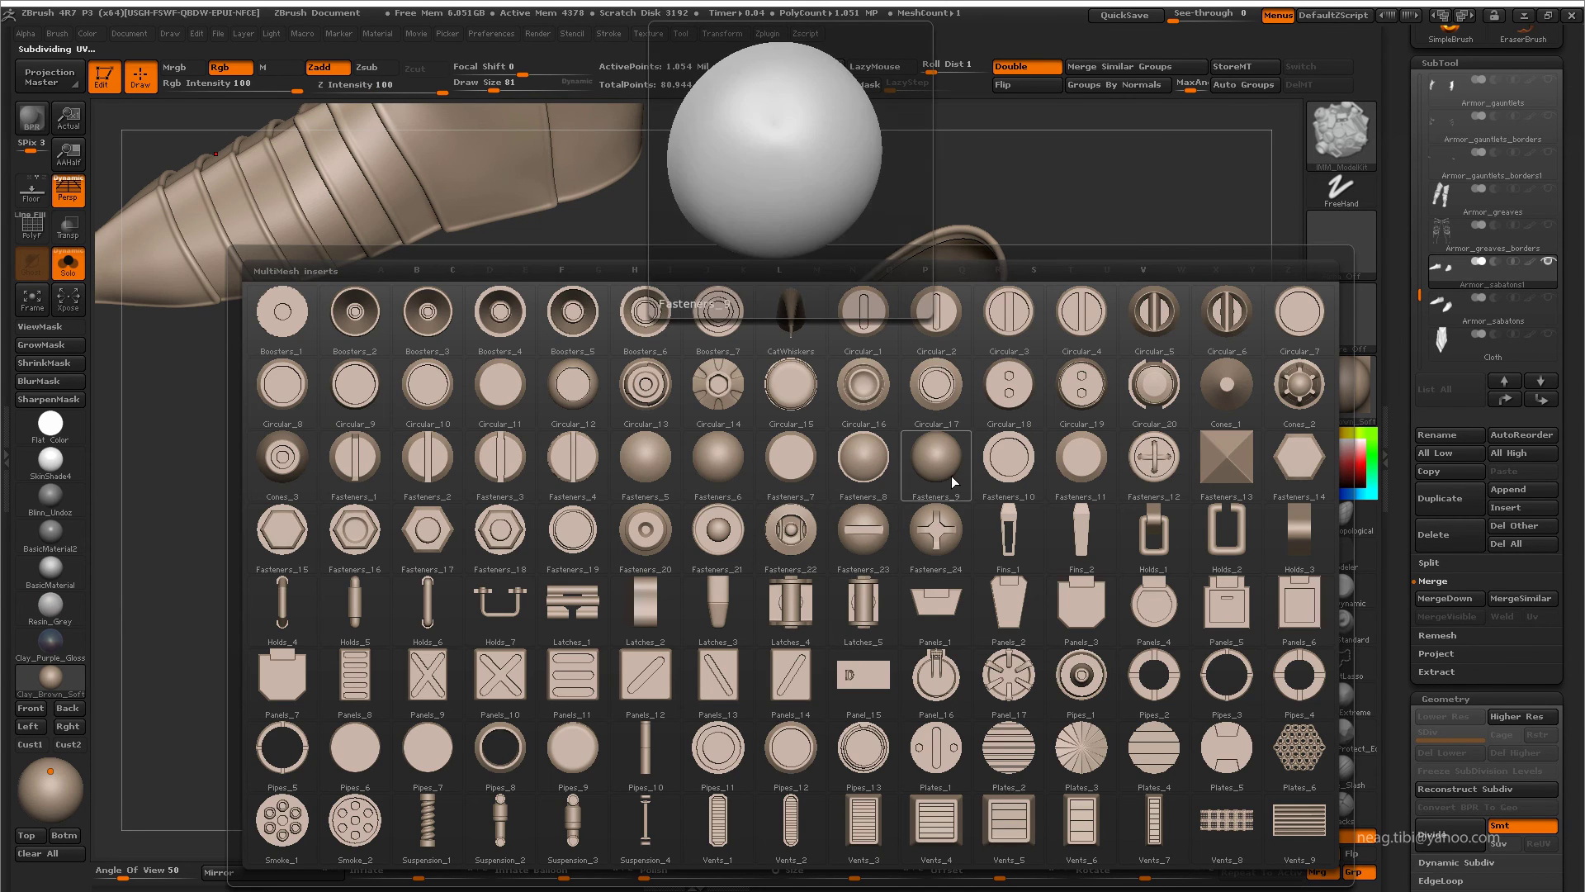
pyautogui.click(948, 477)
pyautogui.click(702, 666)
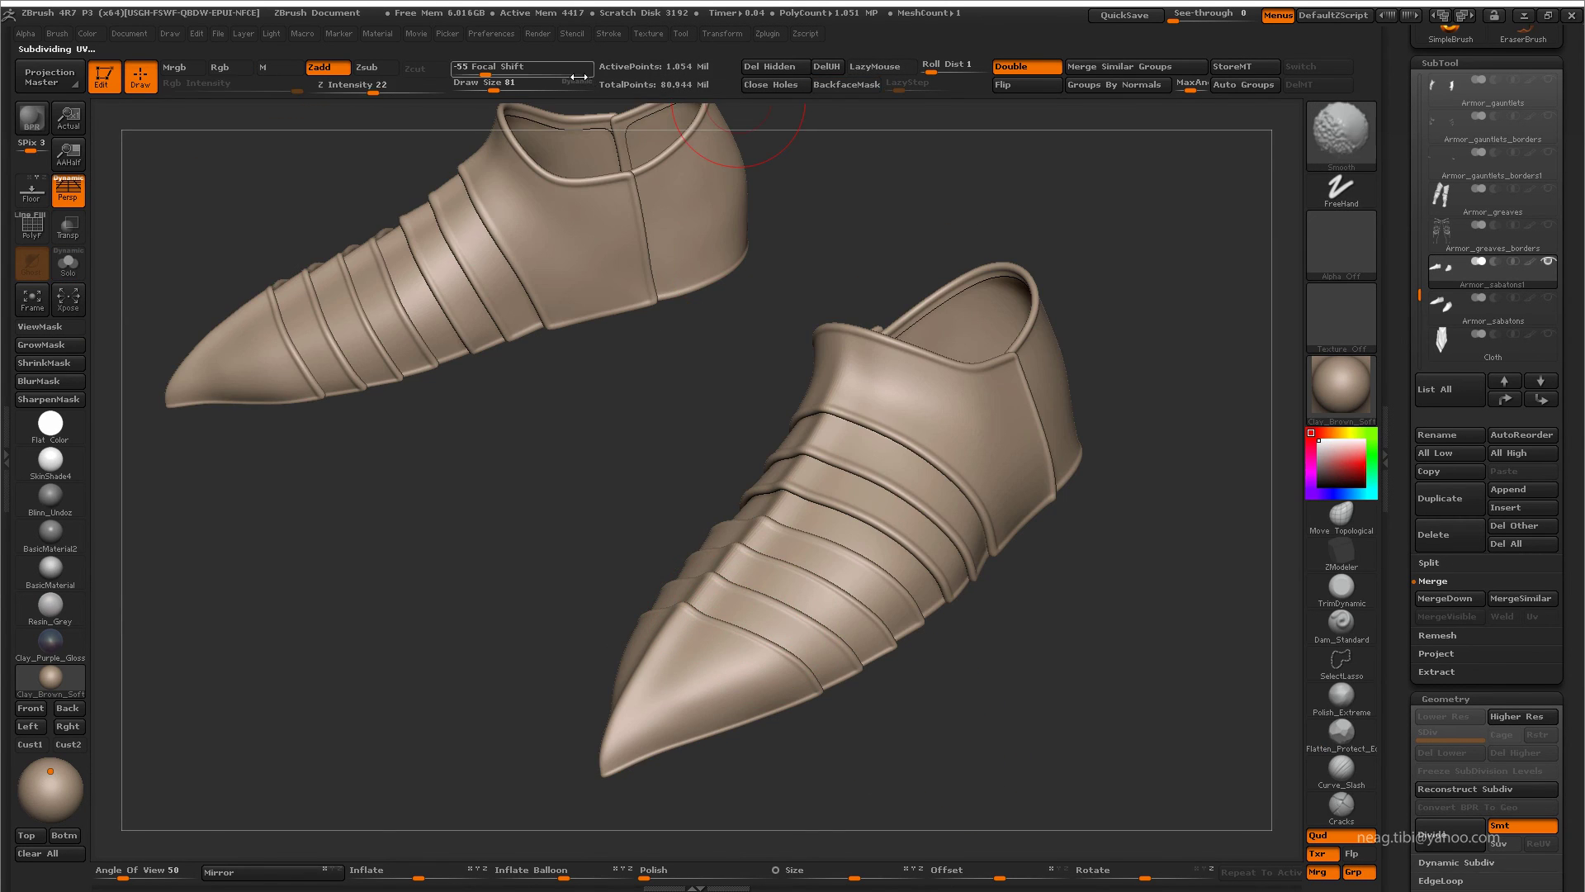
pyautogui.press('shift')
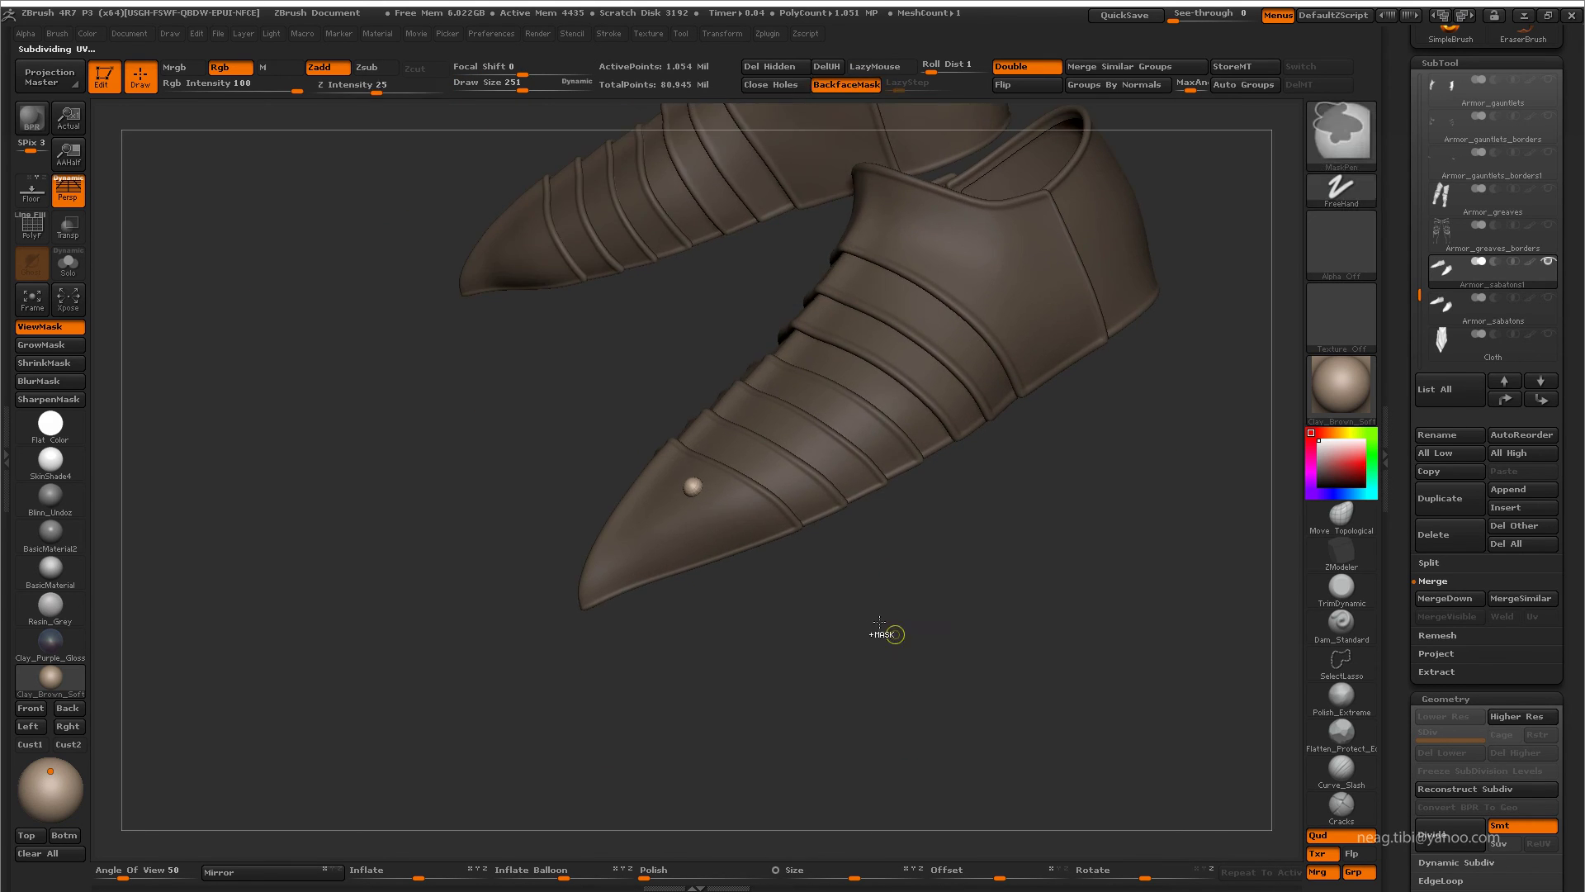
# - Clear the boot mask and insert the first rivets along the toe plate's lower edge
pyautogui.moveTo(878, 637)
pyautogui.mouseDown()
pyautogui.moveTo(730, 667)
pyautogui.moveTo(760, 595)
pyautogui.mouseUp()
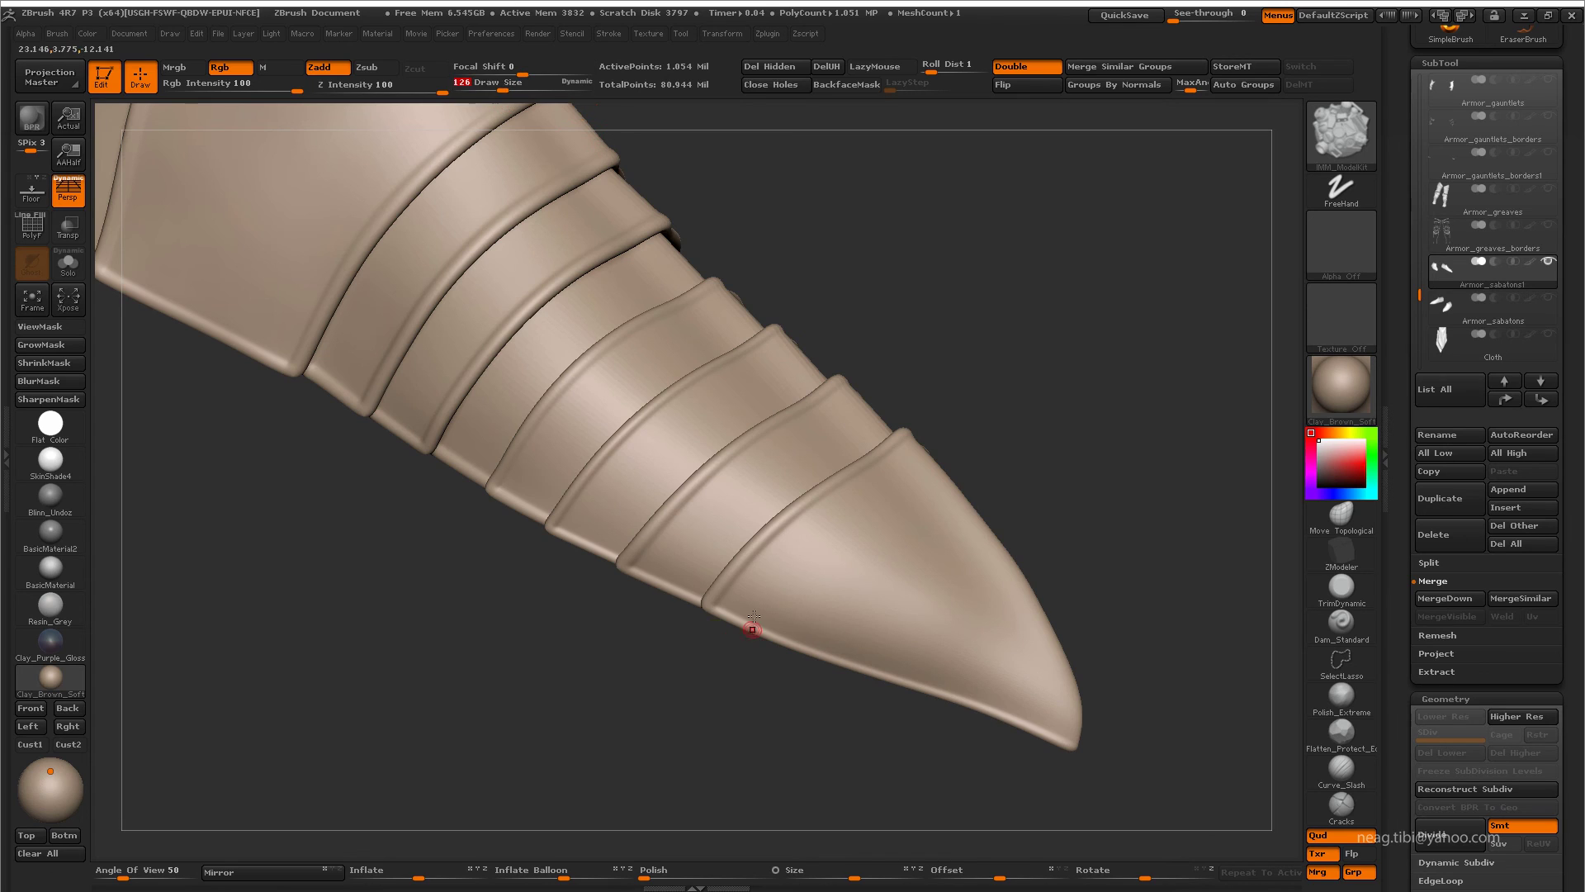
pyautogui.keyDown('ctrl'); pyautogui.click(725, 679); pyautogui.keyUp('ctrl')
pyautogui.keyDown('ctrl'); pyautogui.moveTo(725, 678); pyautogui.dragTo(557, 301); pyautogui.keyUp('ctrl')
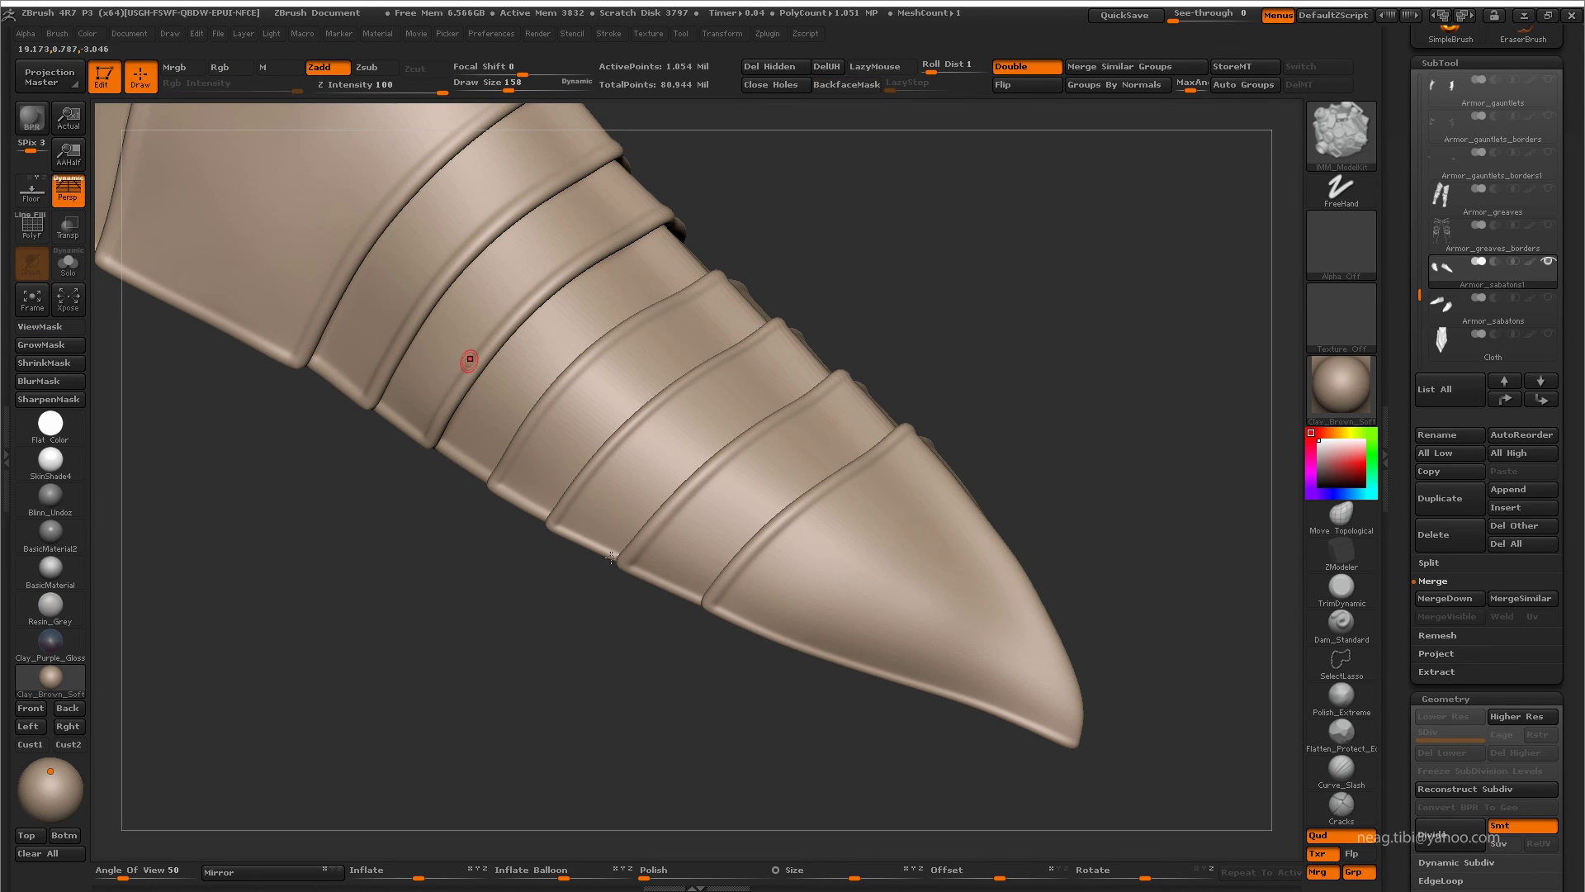
pyautogui.keyDown('ctrl'); pyautogui.click(750, 599); pyautogui.keyUp('ctrl')
pyautogui.keyDown('ctrl'); pyautogui.click(706, 702); pyautogui.keyUp('ctrl')
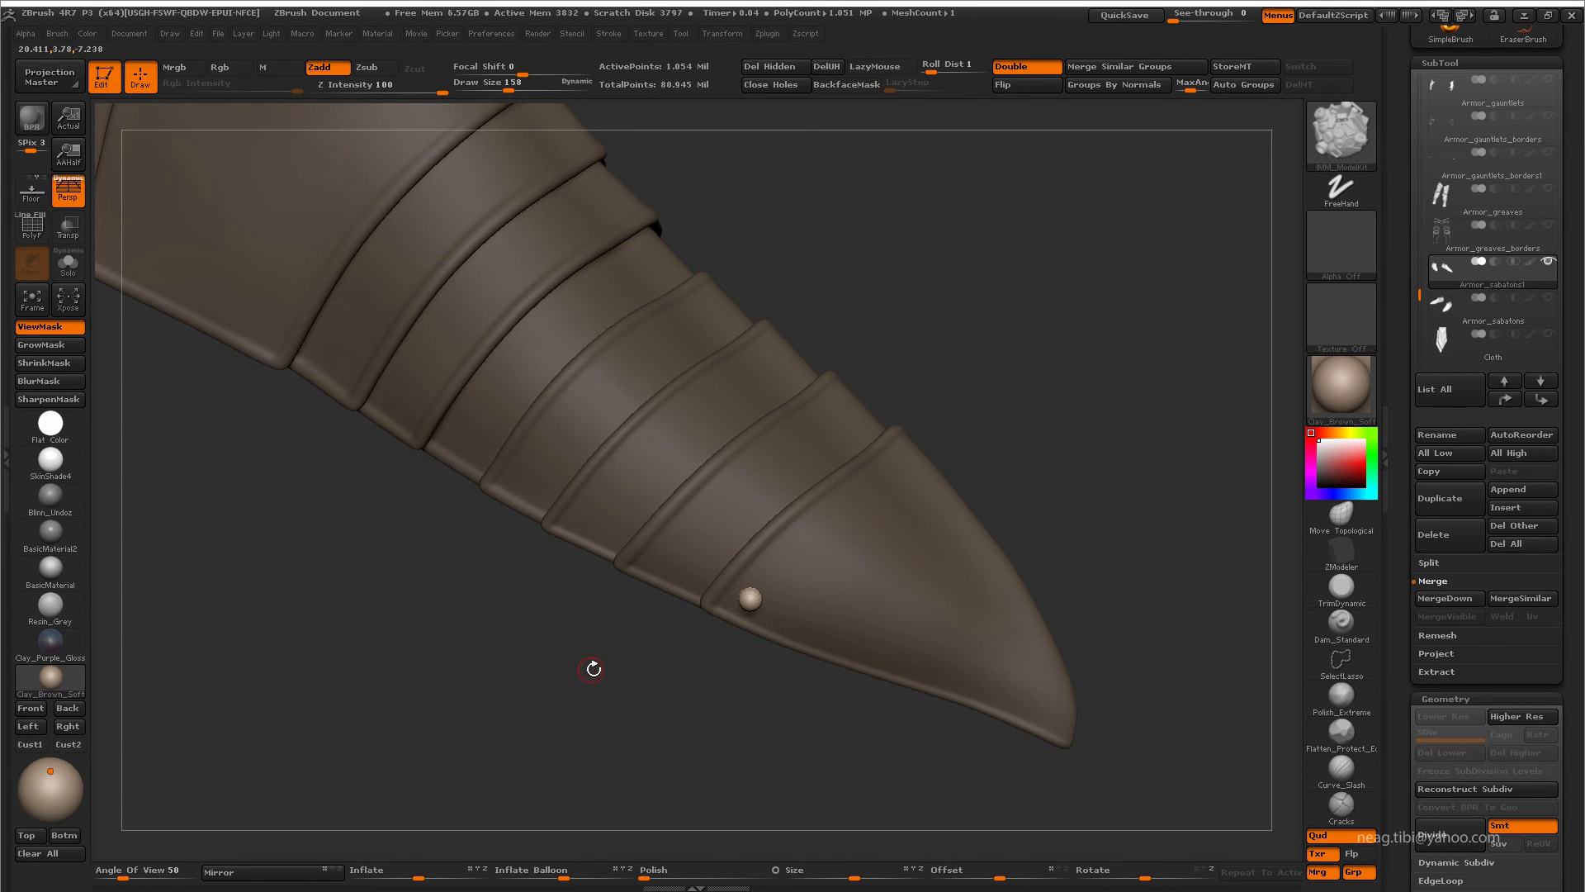
pyautogui.moveTo(592, 669)
pyautogui.mouseDown()
pyautogui.moveTo(697, 634)
pyautogui.moveTo(667, 736)
pyautogui.moveTo(730, 678)
pyautogui.mouseUp()
pyautogui.keyDown('ctrl'); pyautogui.click(777, 637); pyautogui.keyUp('ctrl')
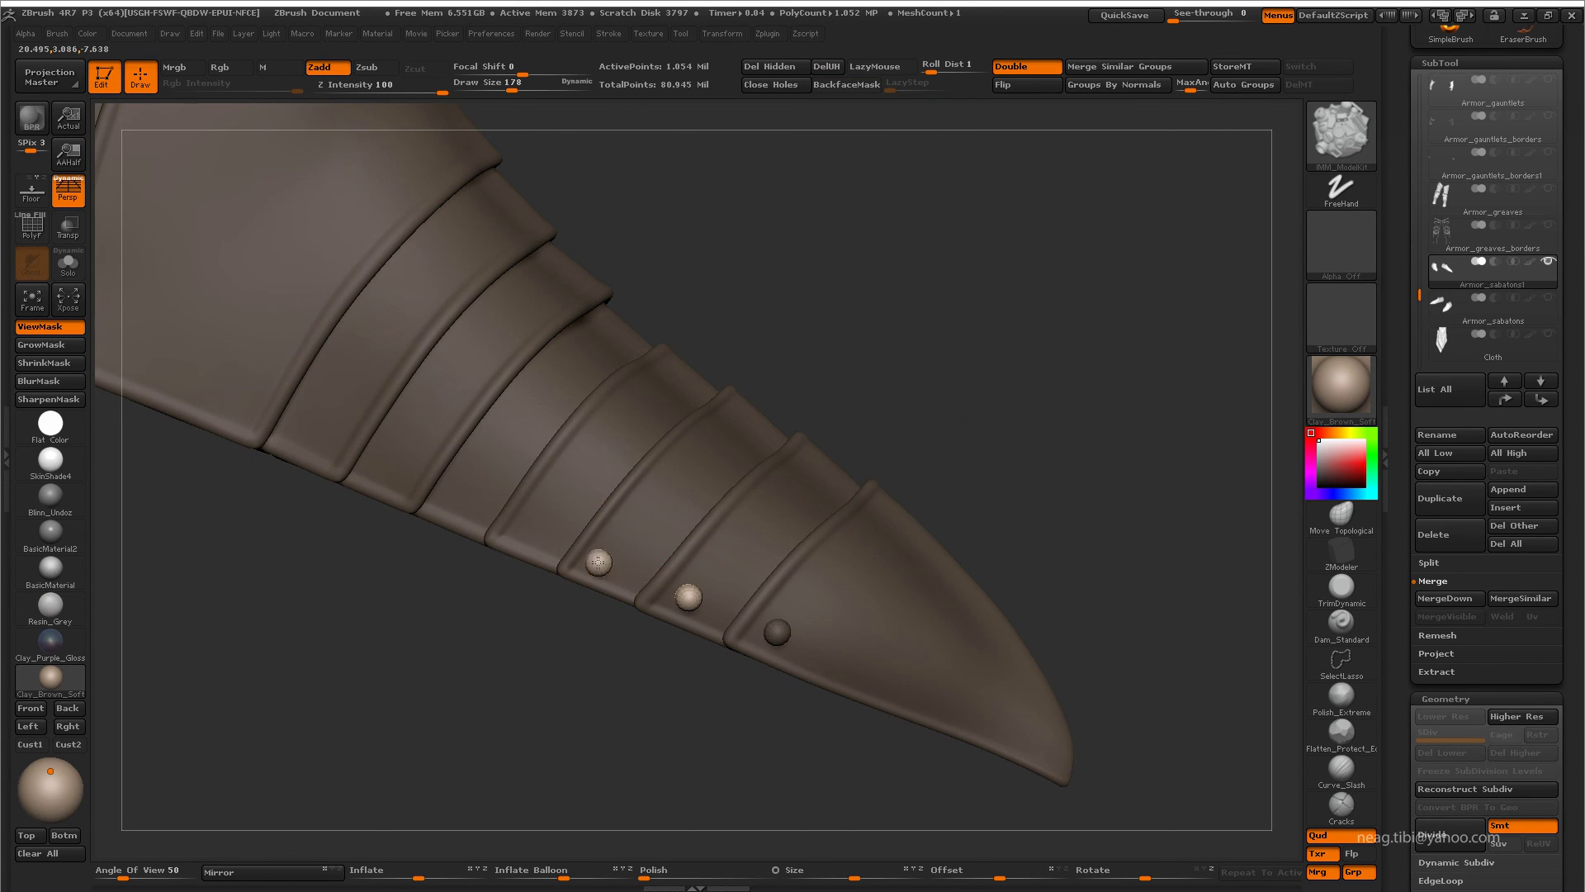
# - Remove a misplaced rivet and add two more rivets further along the toe plate edge
pyautogui.moveTo(582, 652); pyautogui.dragTo(577, 637)
pyautogui.keyDown('ctrl'); pyautogui.keyDown('alt'); pyautogui.keyDown('shift'); pyautogui.click(605, 561); pyautogui.keyUp('shift'); pyautogui.keyUp('alt'); pyautogui.keyUp('ctrl')
pyautogui.moveTo(588, 565); pyautogui.dragTo(532, 532)
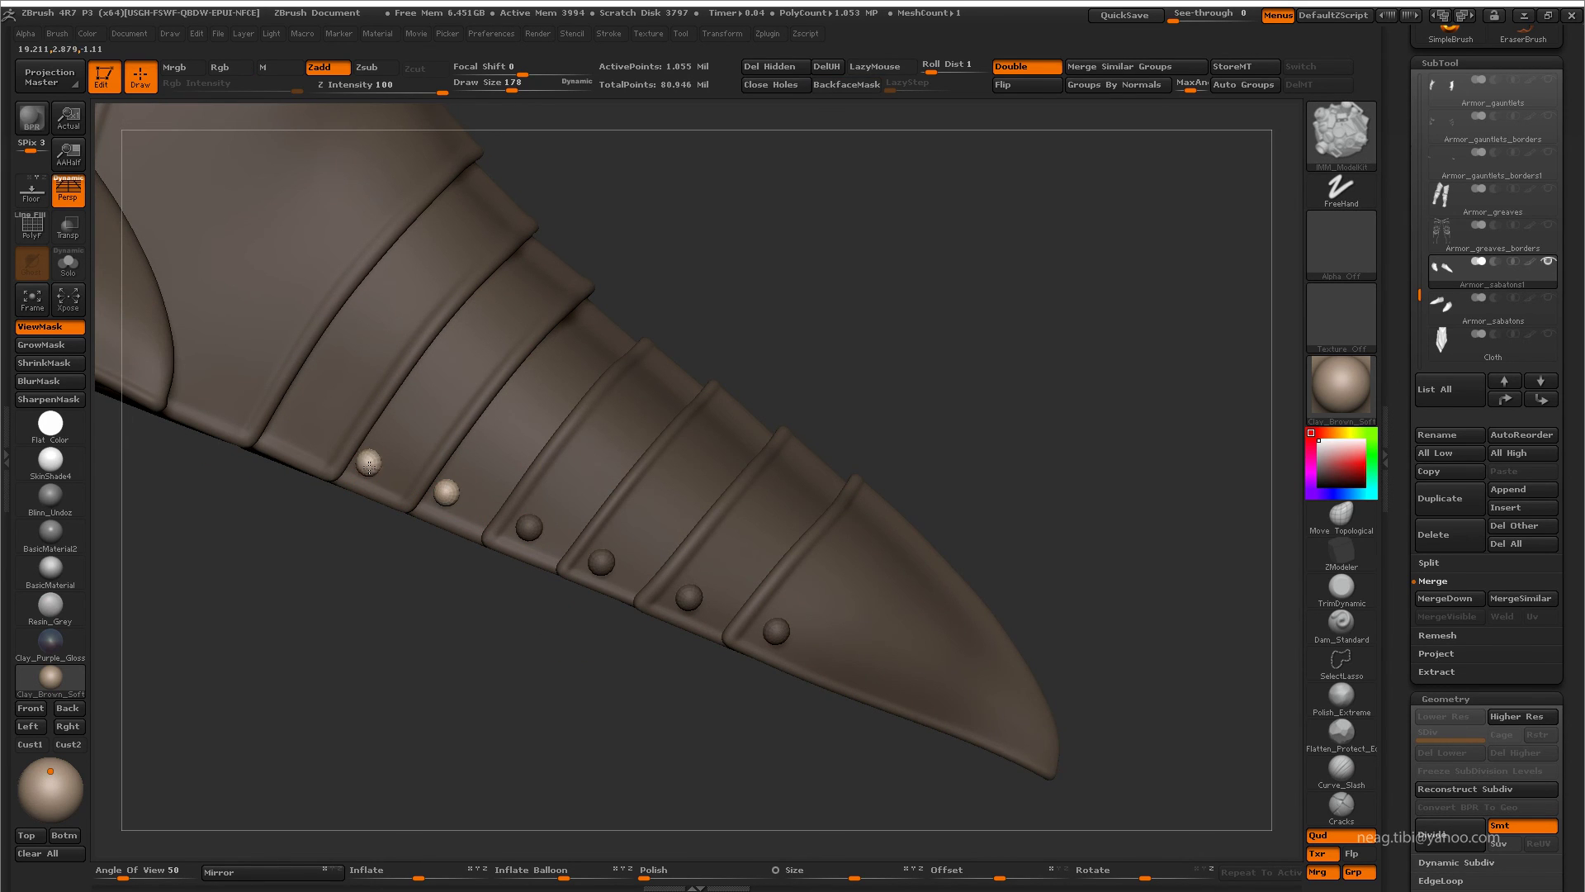
pyautogui.moveTo(368, 465)
pyautogui.mouseDown()
pyautogui.moveTo(319, 520)
pyautogui.moveTo(418, 537)
pyautogui.moveTo(356, 560)
pyautogui.mouseUp()
pyautogui.moveTo(467, 615)
pyautogui.mouseDown()
pyautogui.moveTo(474, 637)
pyautogui.moveTo(533, 643)
pyautogui.mouseUp()
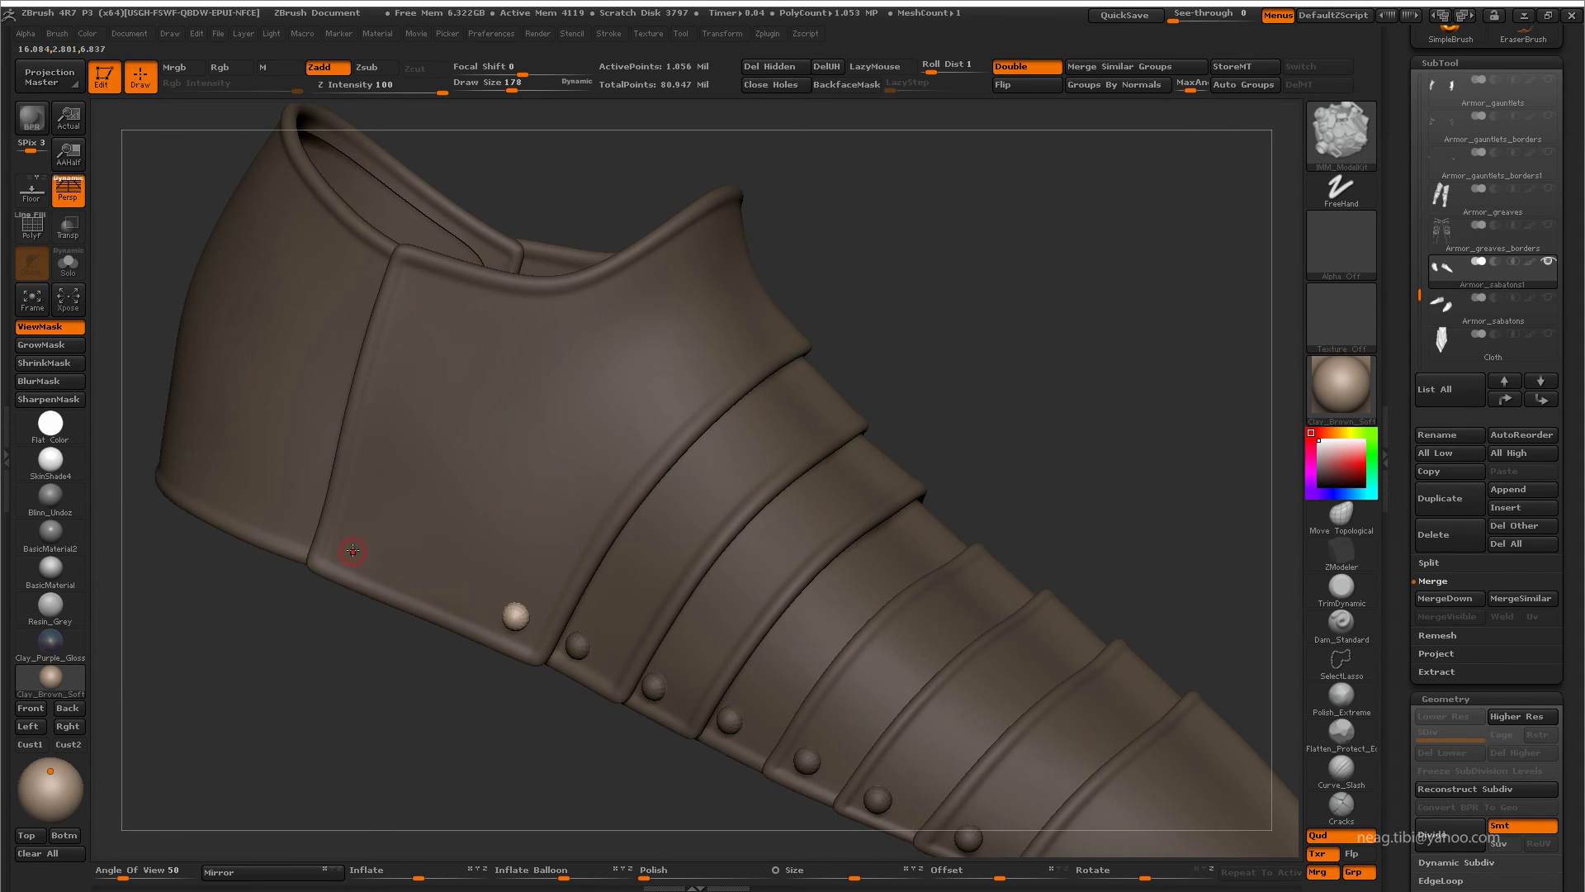
pyautogui.moveTo(345, 503)
pyautogui.mouseDown()
pyautogui.moveTo(531, 559)
pyautogui.moveTo(609, 483)
pyautogui.moveTo(496, 644)
pyautogui.moveTo(529, 666)
pyautogui.mouseUp()
pyautogui.click(521, 667)
pyautogui.click(627, 625)
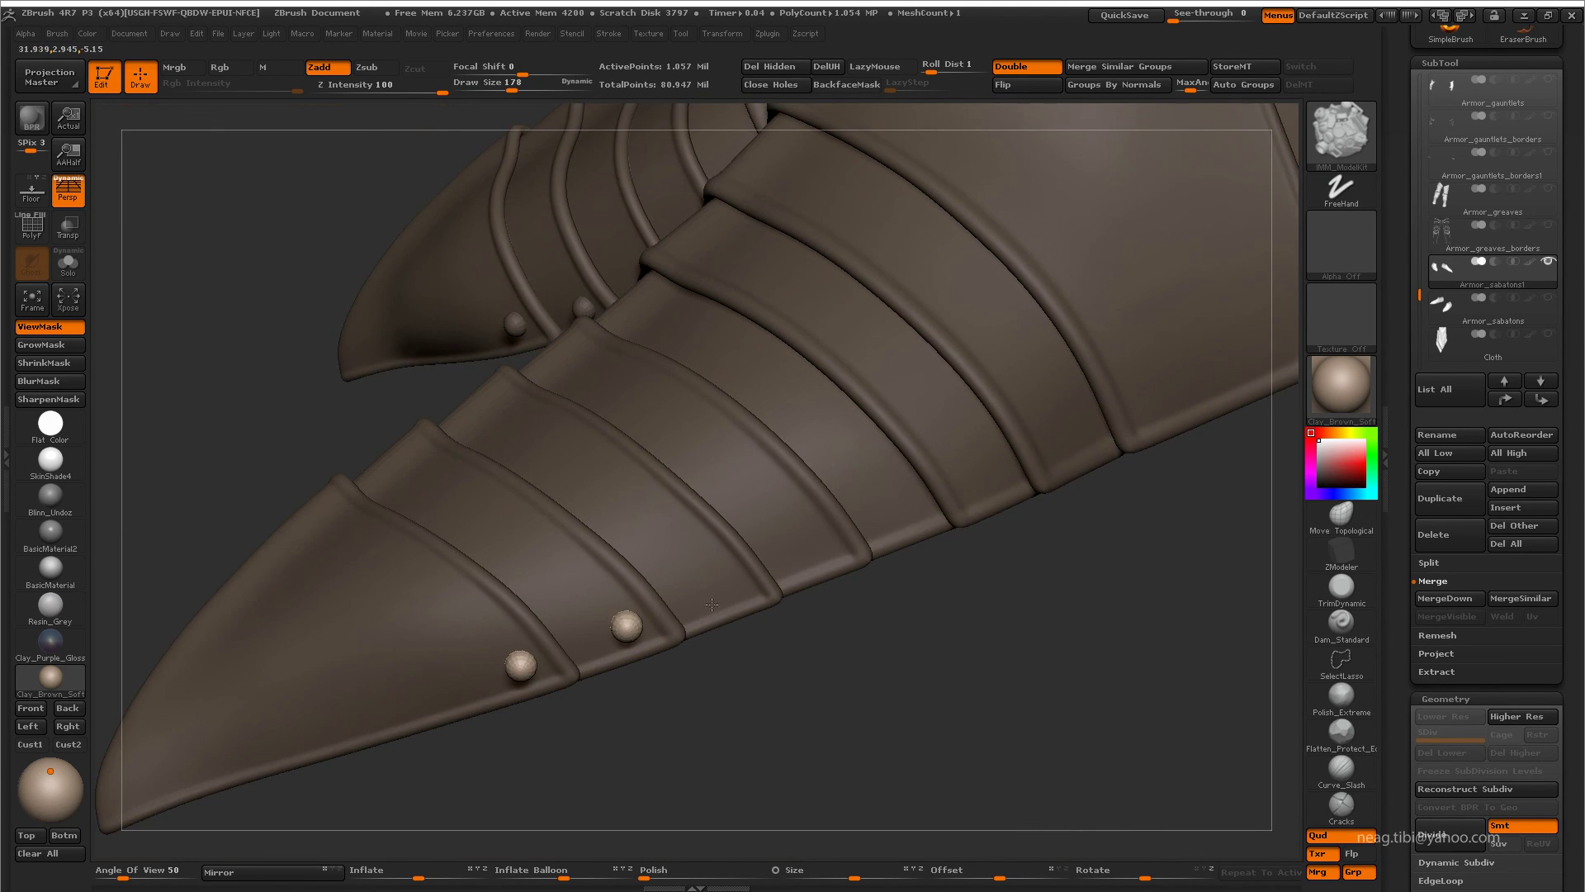
# - Rivet the other boot's toe plate and side plate lower edges, then view the boot's heel and cuff
pyautogui.moveTo(733, 586); pyautogui.dragTo(721, 576)
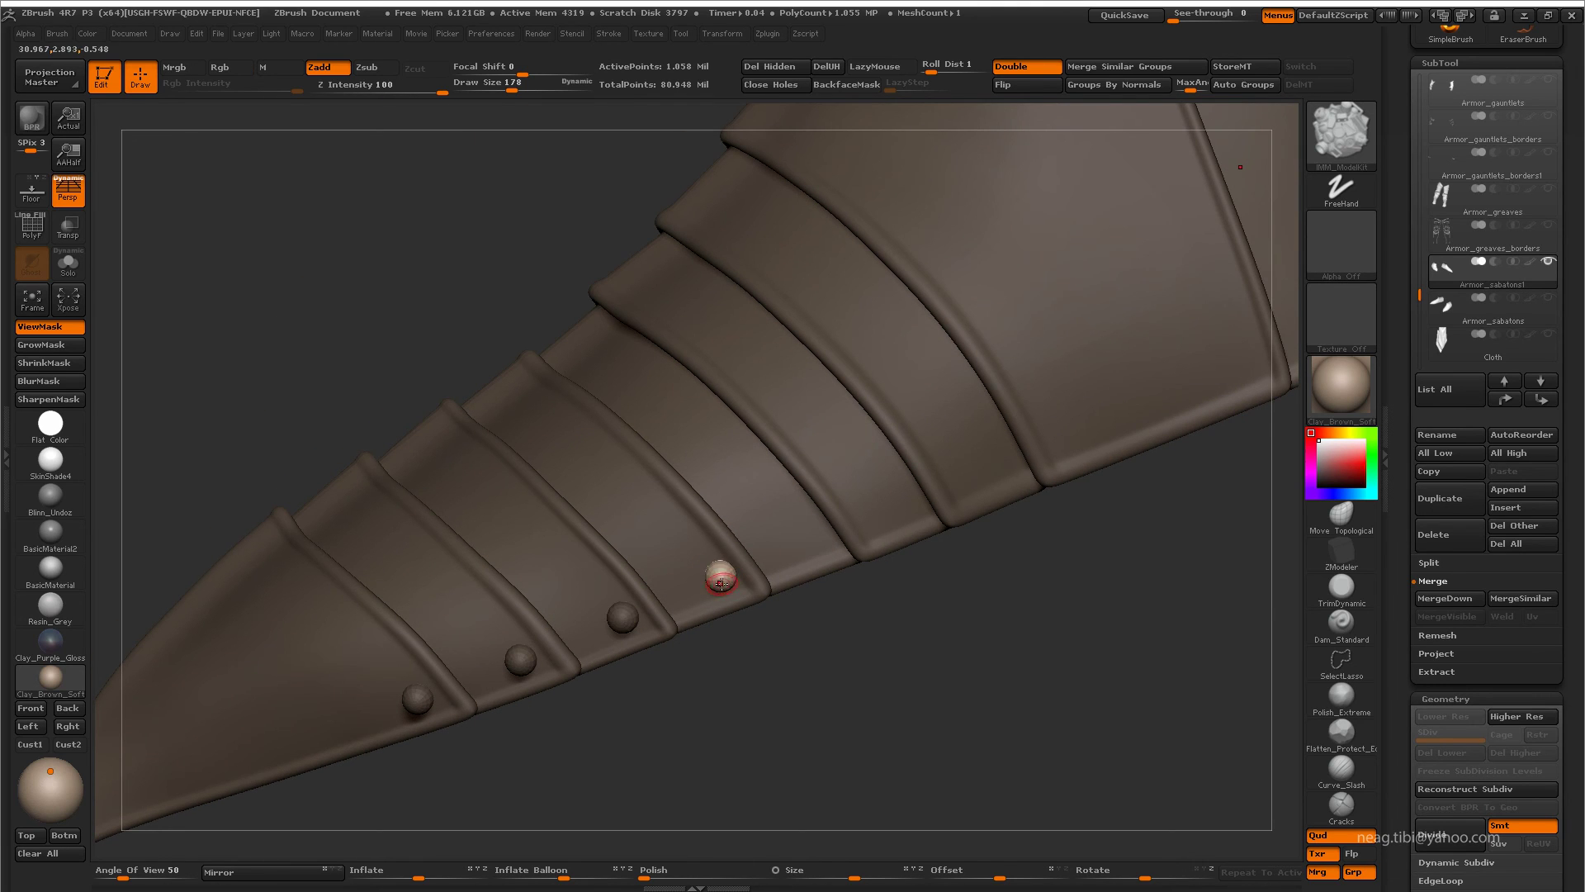
pyautogui.click(813, 536)
pyautogui.moveTo(813, 536)
pyautogui.mouseDown()
pyautogui.moveTo(909, 501)
pyautogui.moveTo(823, 514)
pyautogui.mouseUp()
pyautogui.moveTo(812, 514)
pyautogui.mouseDown()
pyautogui.moveTo(820, 548)
pyautogui.moveTo(711, 488)
pyautogui.mouseUp()
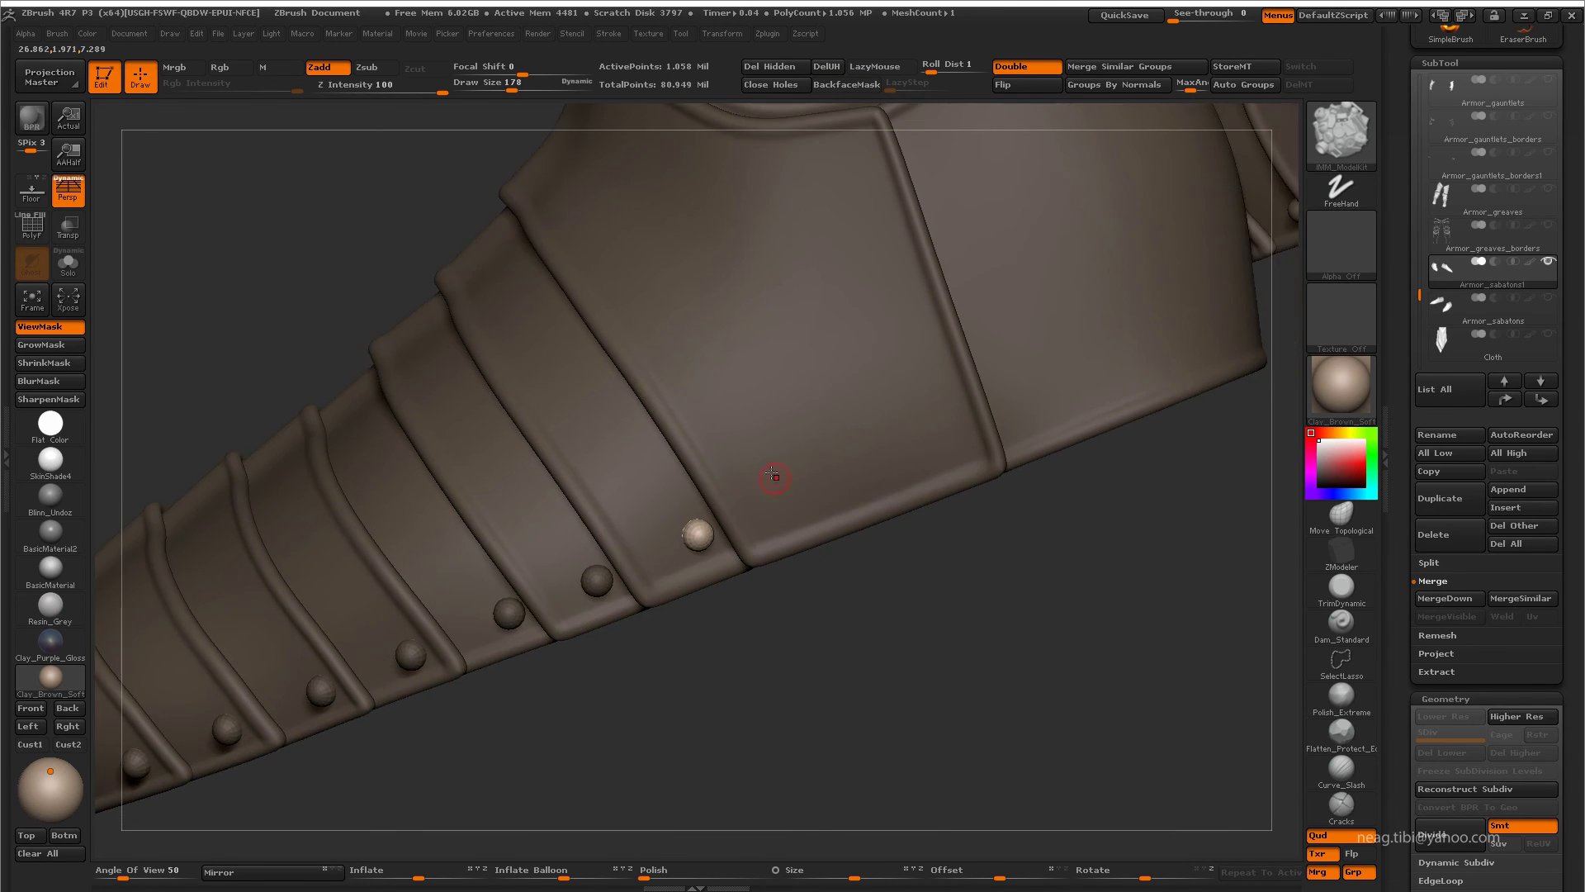
pyautogui.moveTo(839, 499); pyautogui.dragTo(624, 626)
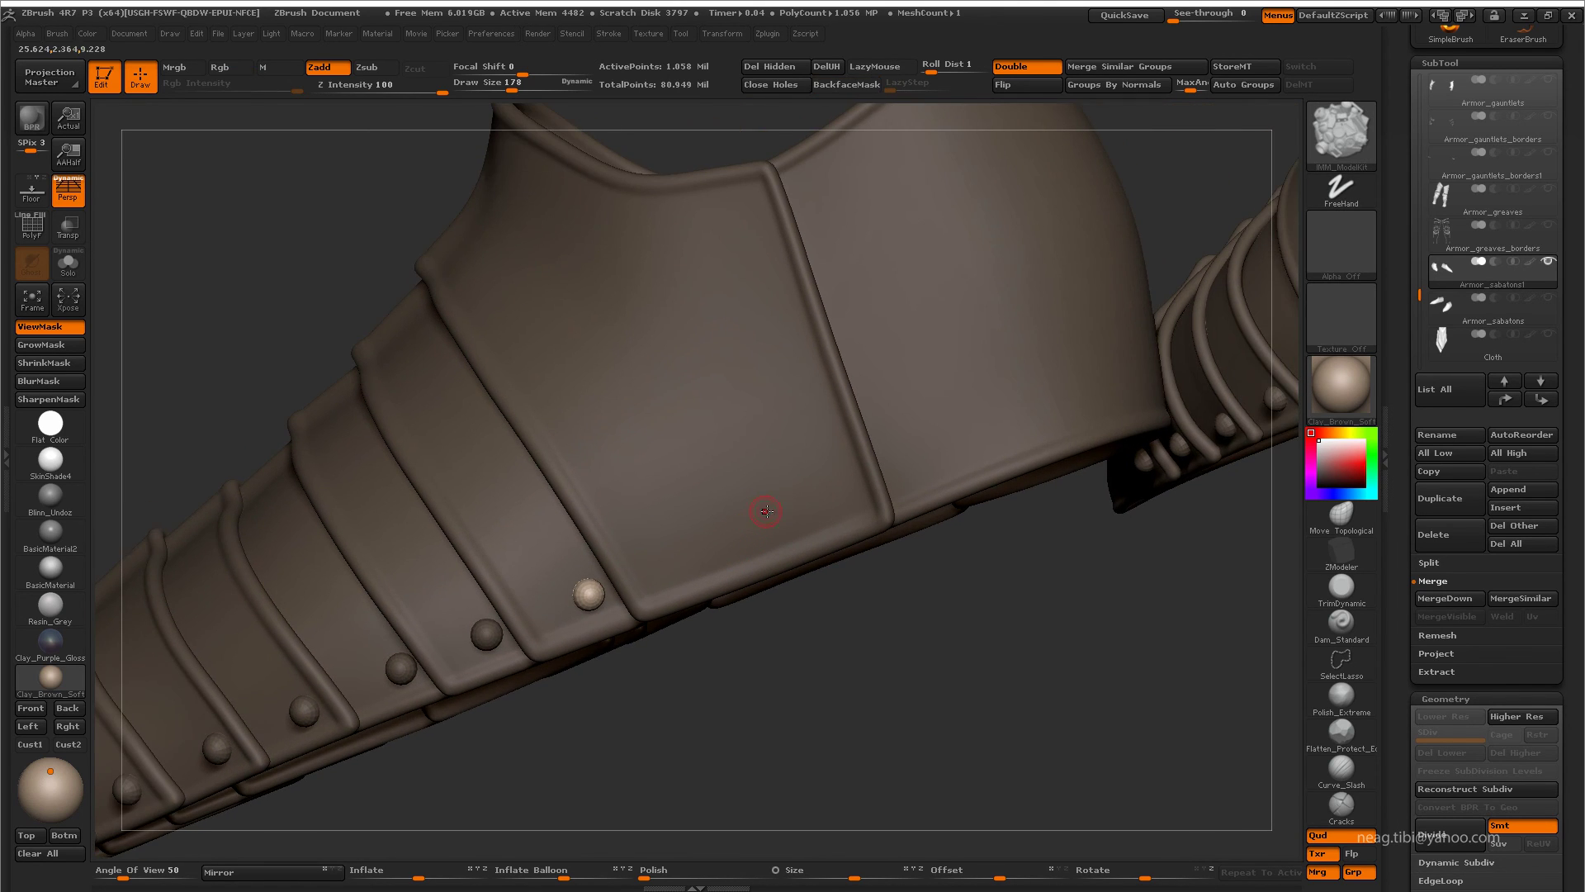
pyautogui.click(625, 631)
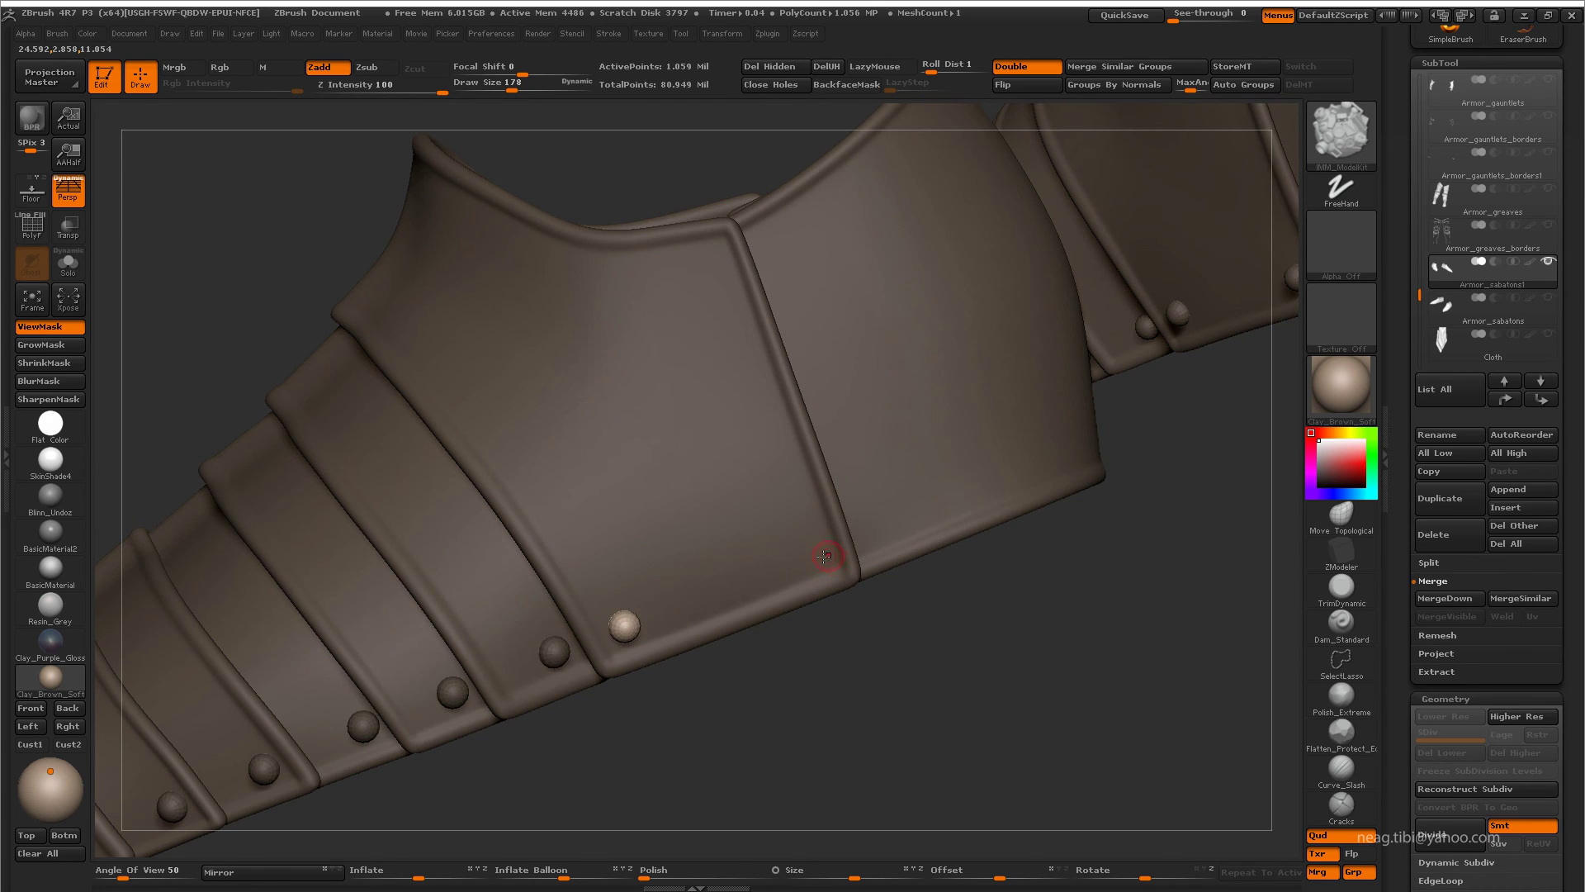
pyautogui.moveTo(648, 471); pyautogui.dragTo(710, 401)
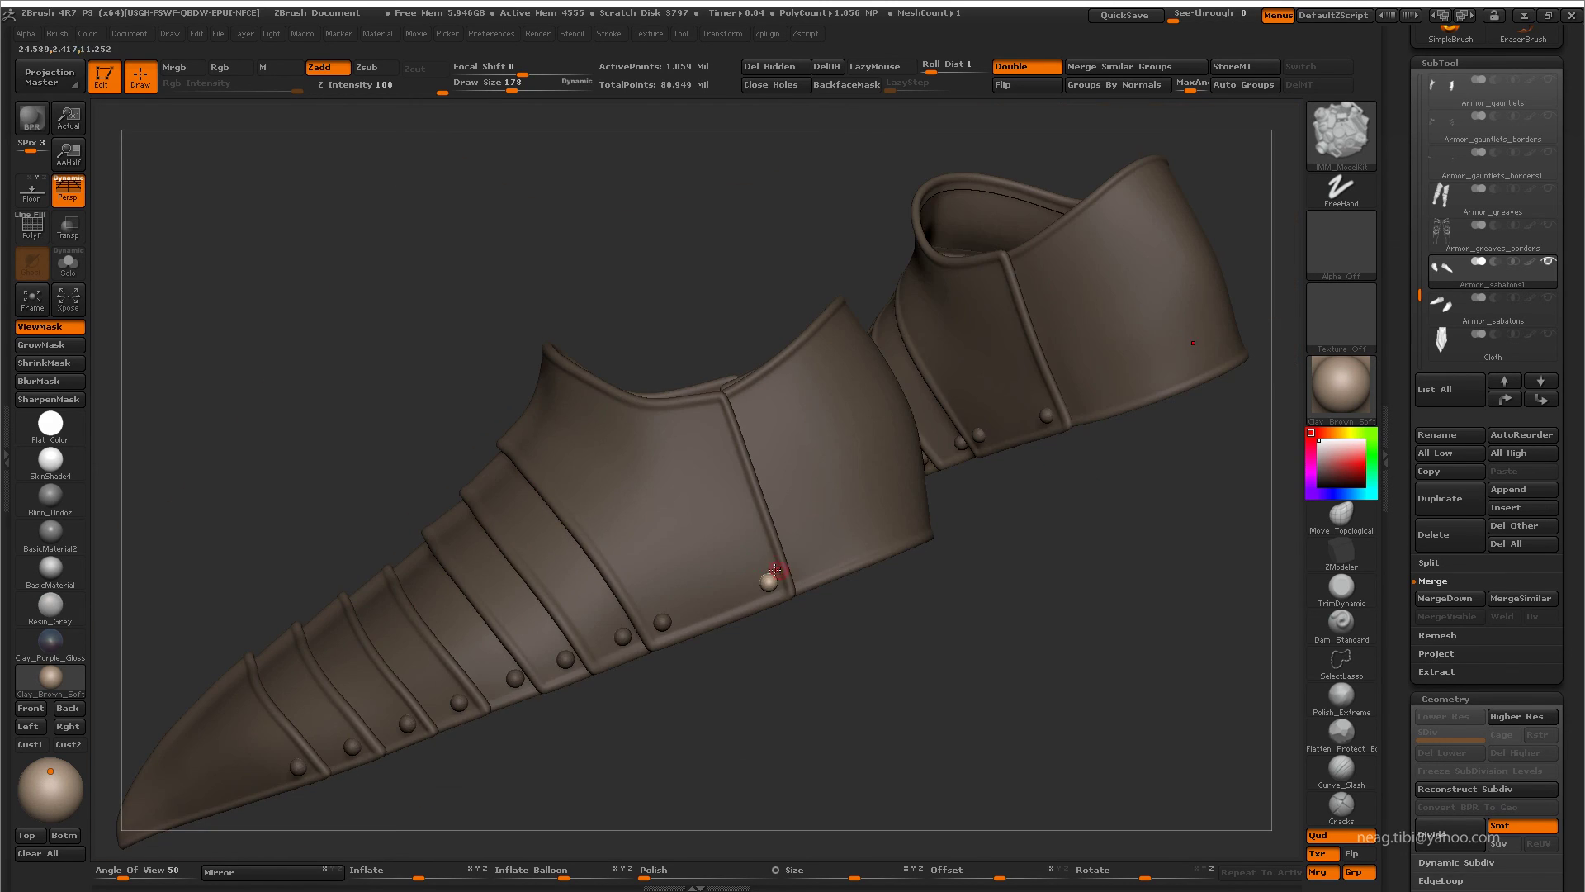
pyautogui.moveTo(692, 458); pyautogui.dragTo(560, 525)
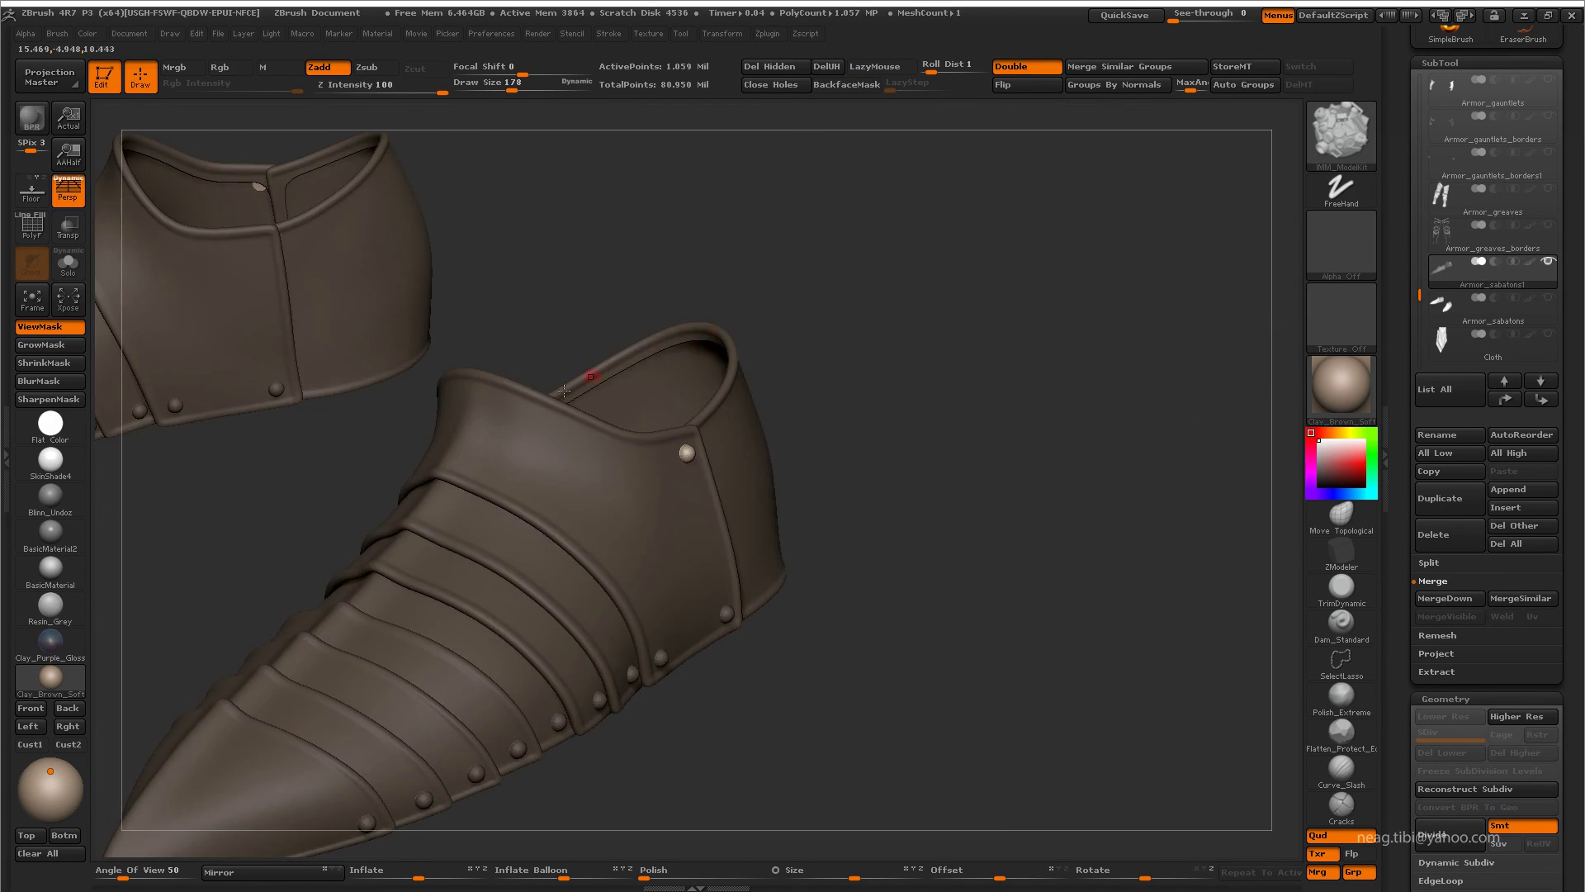
pyautogui.moveTo(602, 439)
pyautogui.mouseDown()
pyautogui.moveTo(701, 325)
pyautogui.moveTo(556, 531)
pyautogui.moveTo(782, 391)
pyautogui.moveTo(928, 442)
pyautogui.moveTo(700, 675)
pyautogui.mouseUp()
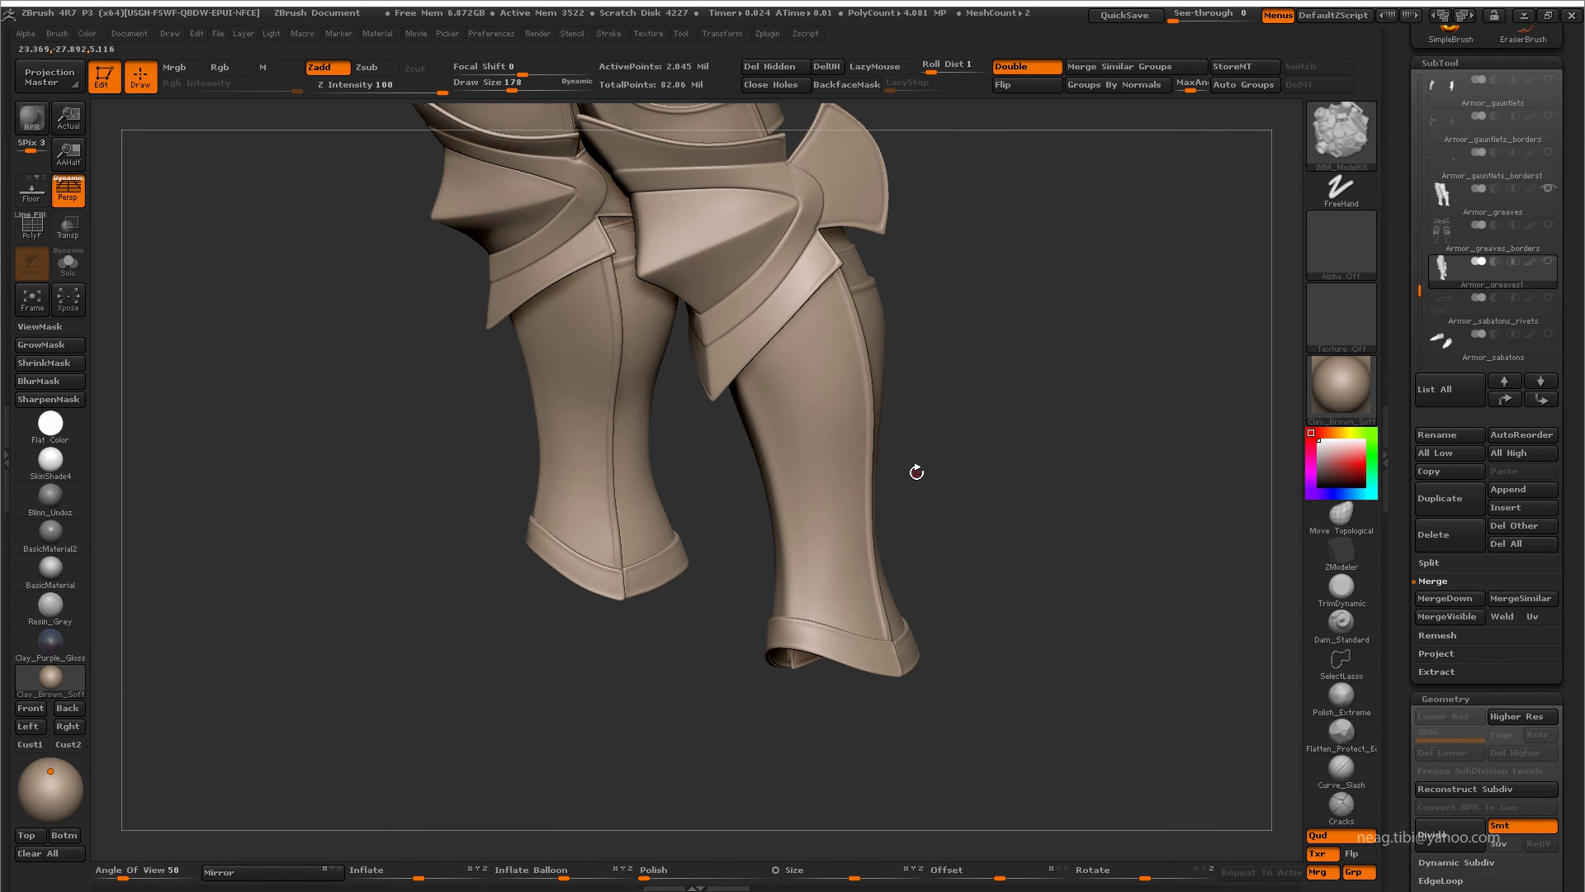
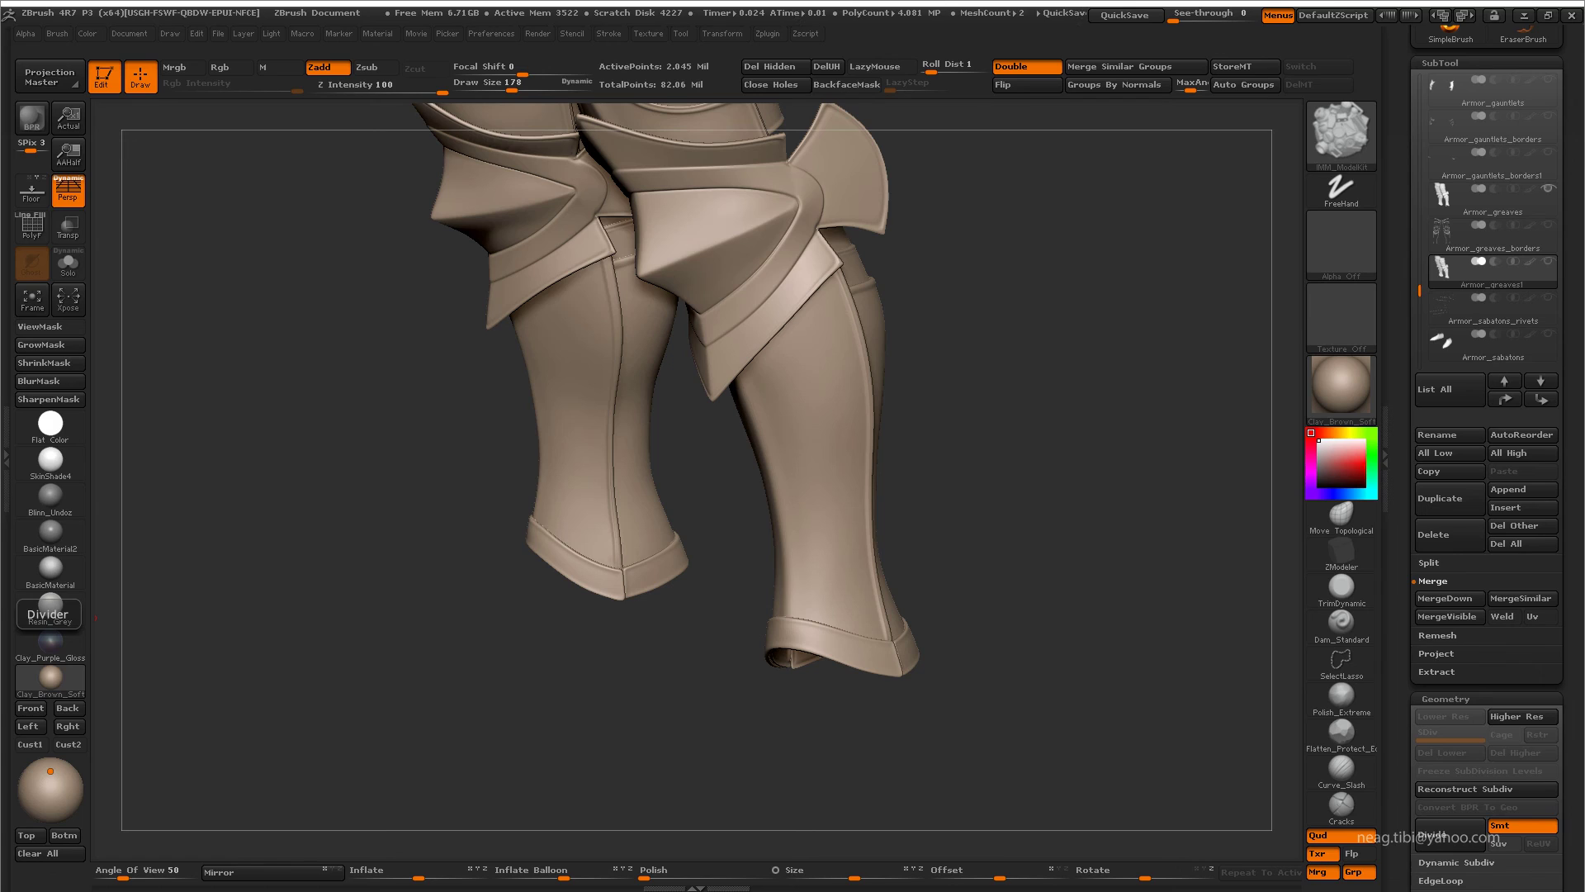
# - Save the knight project and zoom in close on one greave
pyautogui.hotkey('ctrl', 's')
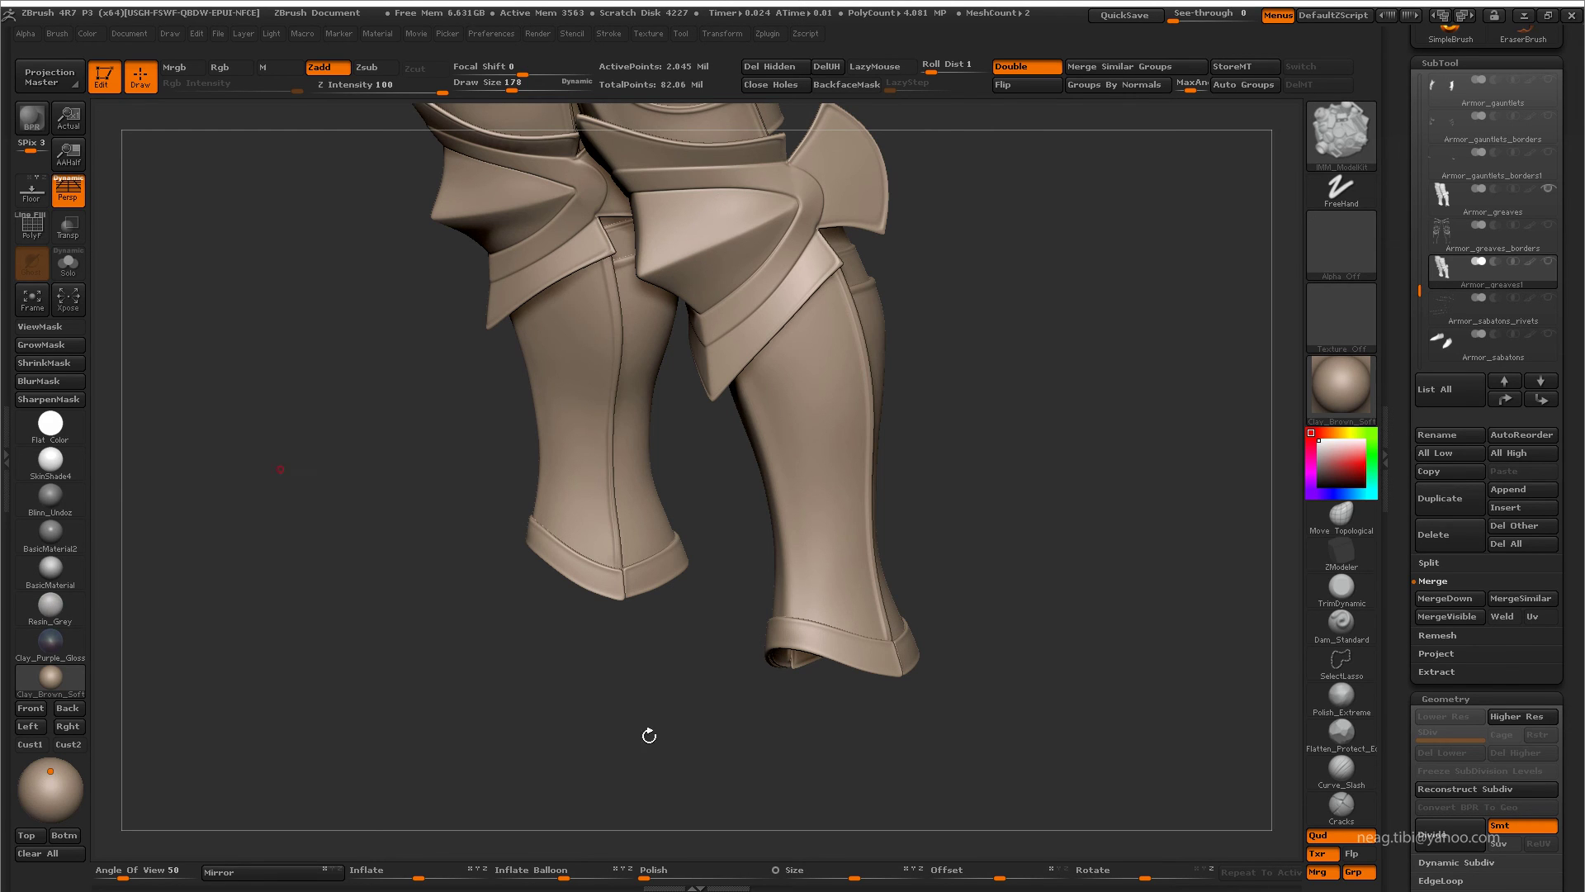
pyautogui.moveTo(539, 735); pyautogui.dragTo(577, 687)
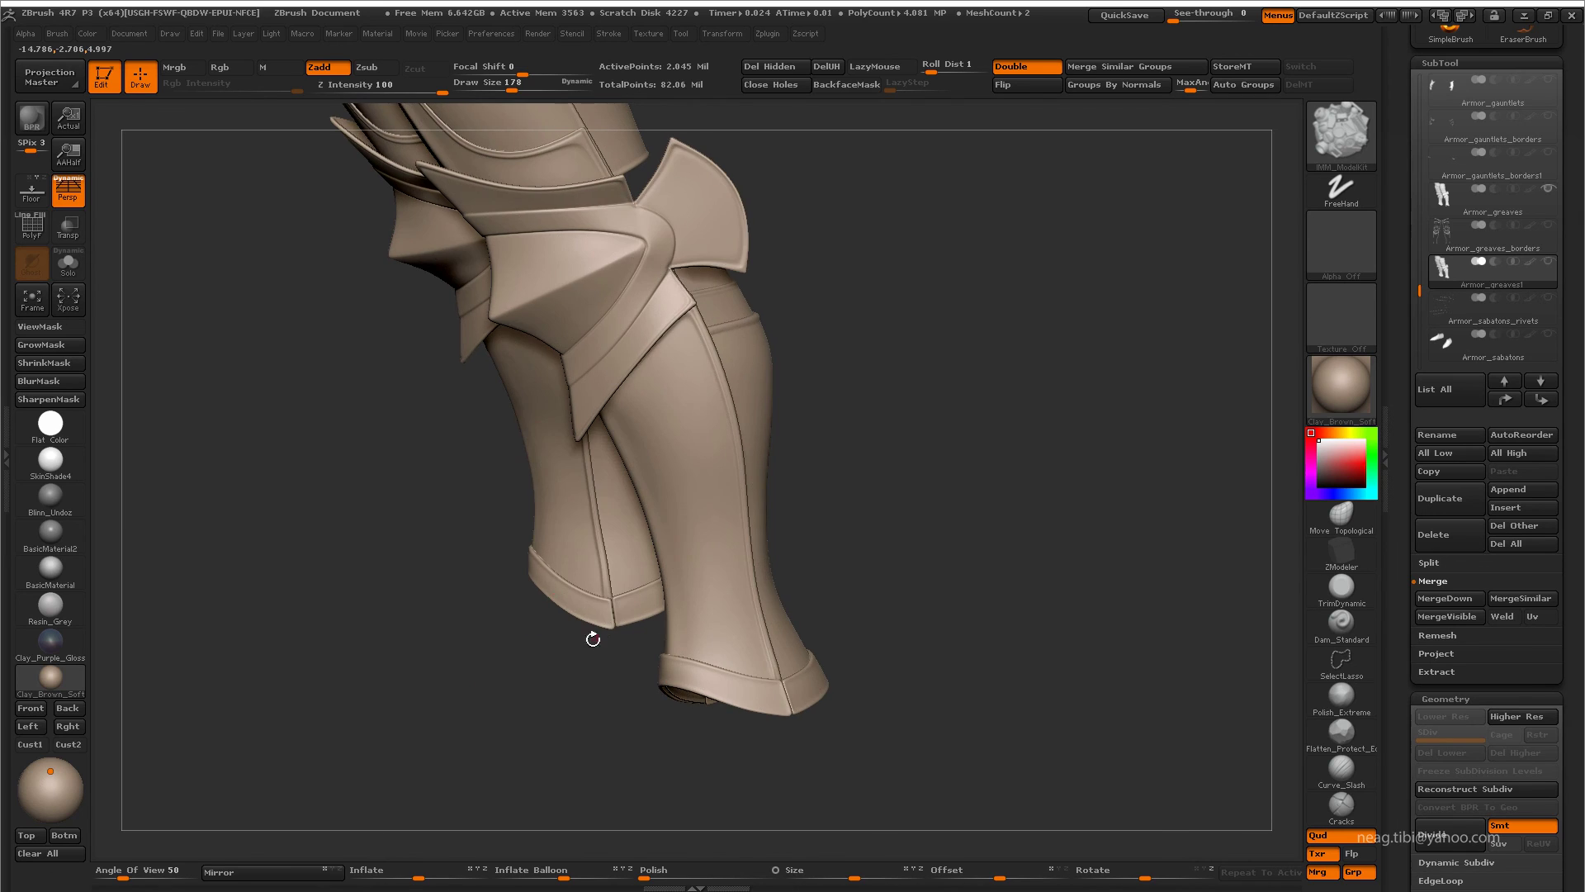
pyautogui.keyDown('alt'); pyautogui.moveTo(569, 705); pyautogui.dragTo(825, 561); pyautogui.keyUp('alt')
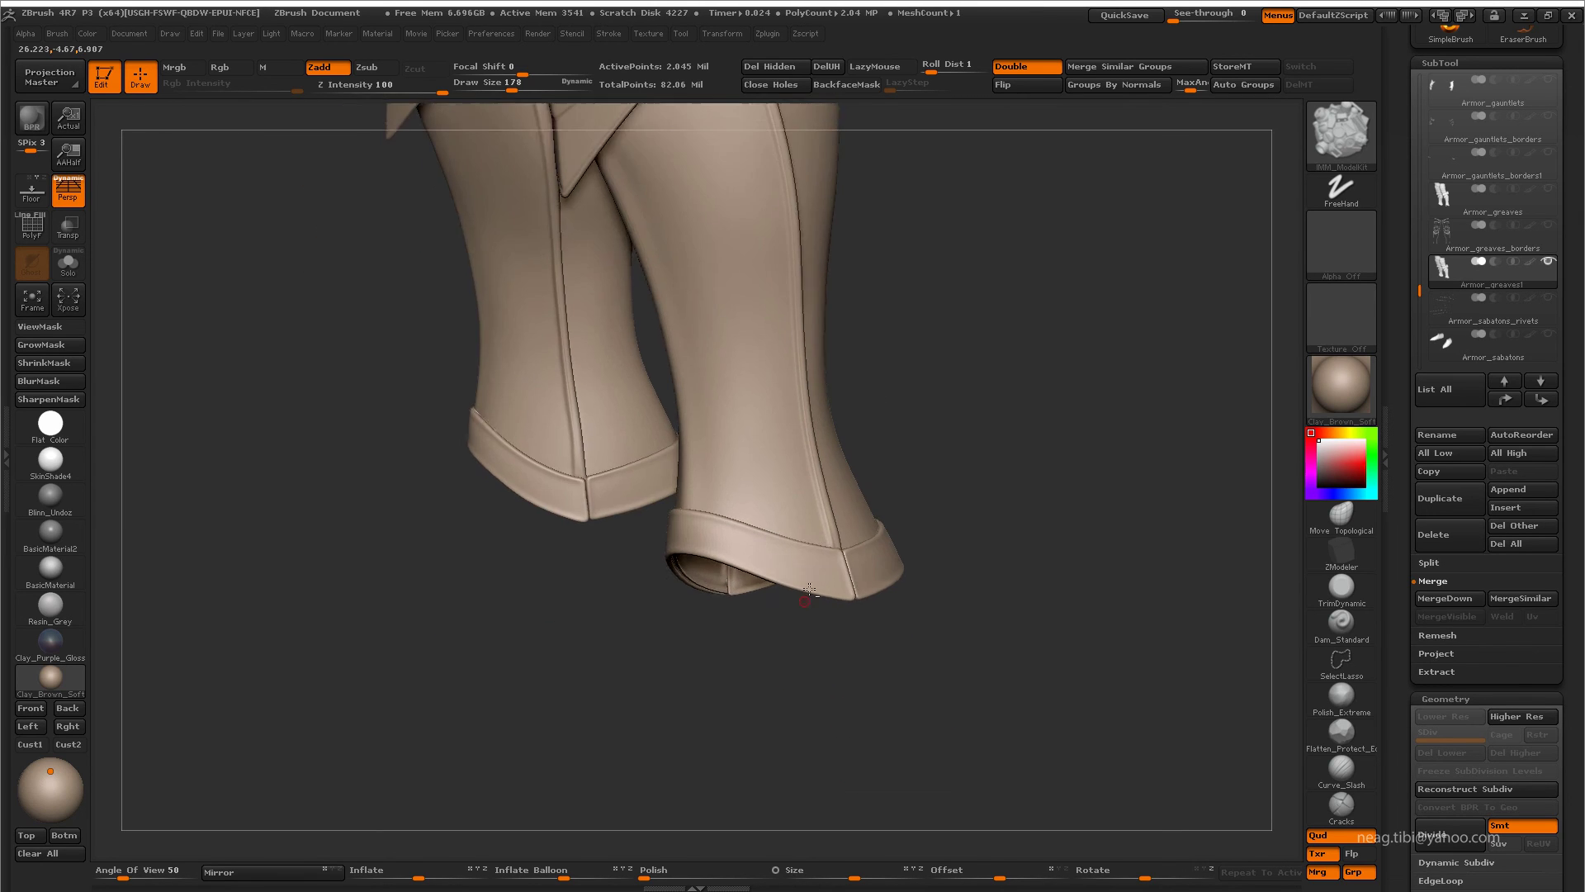
# - Make the sabaton and sabaton rivets subtools visible again beside the greave
pyautogui.click(1549, 334)
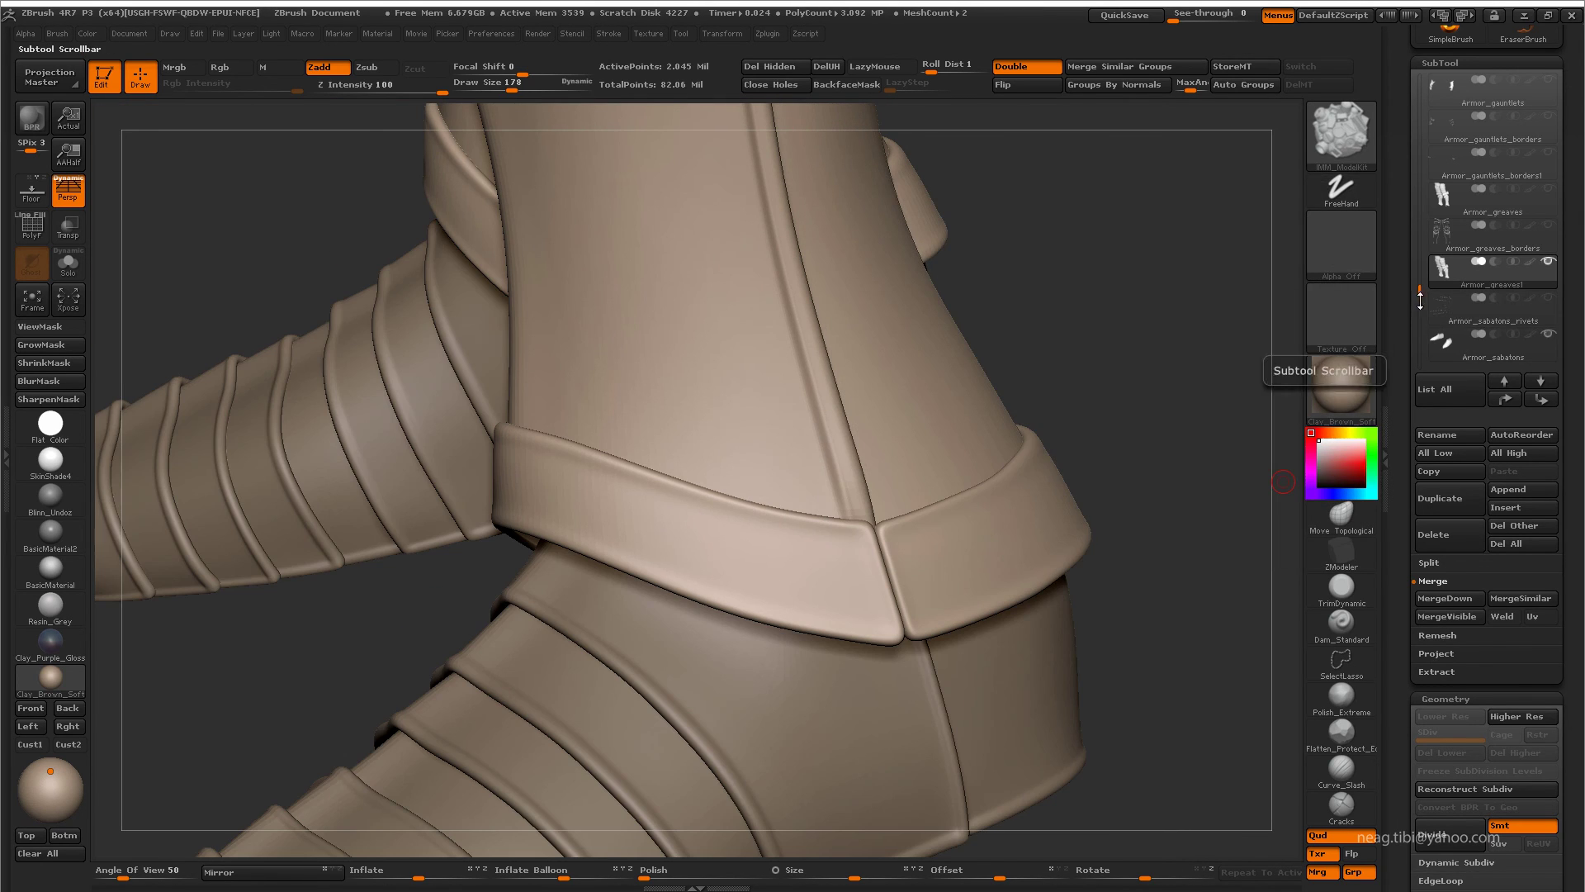
pyautogui.scroll(-2, 1536, 314)
pyautogui.click(1549, 227)
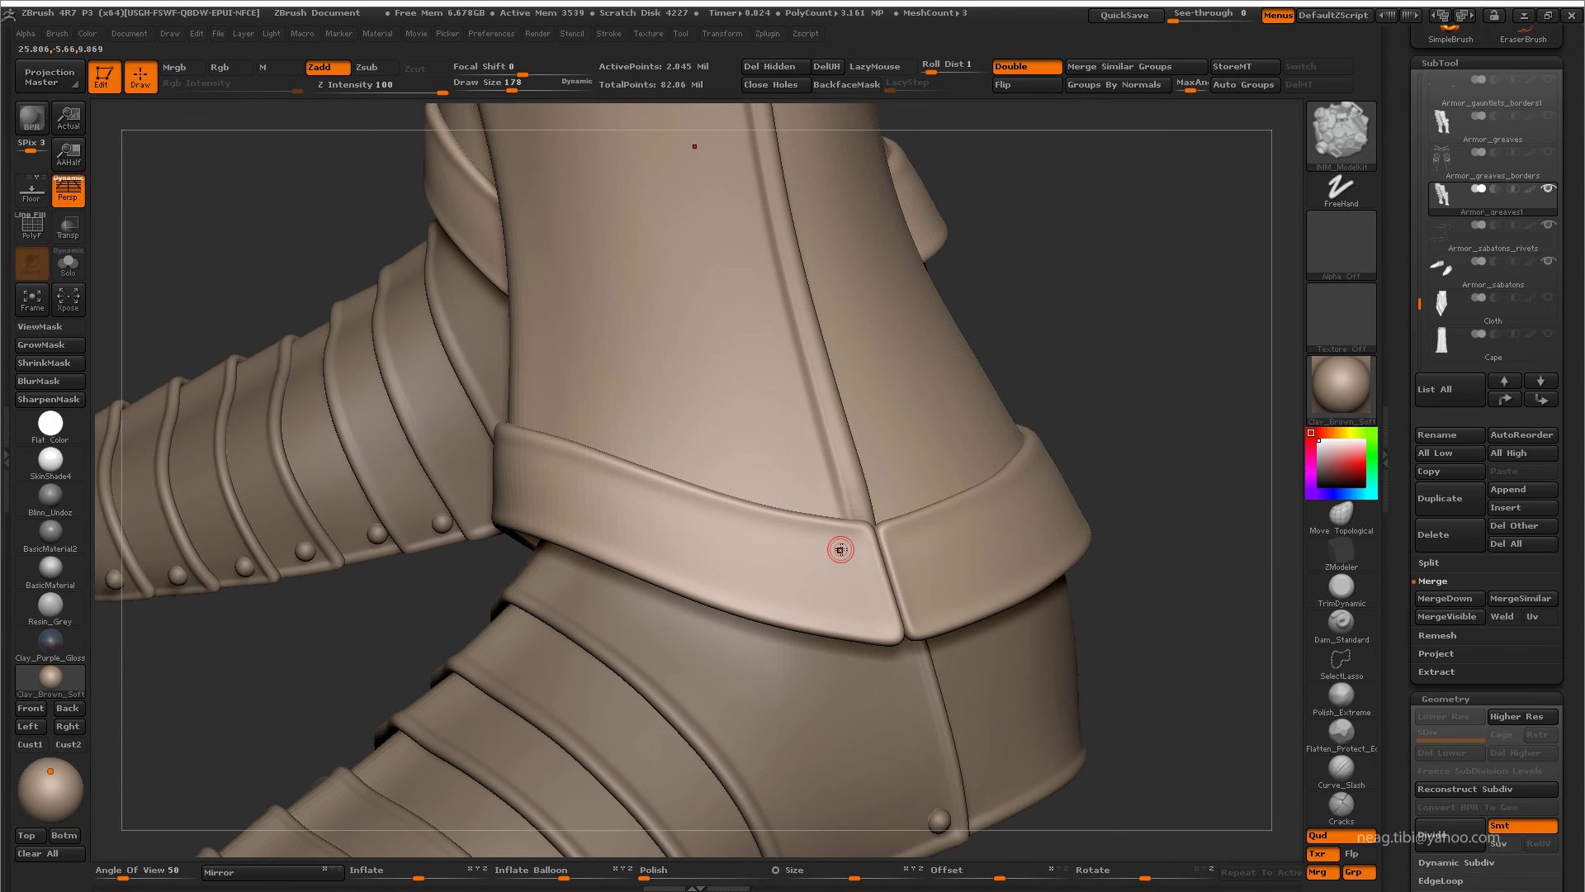
pyautogui.keyDown('ctrl'); pyautogui.click(1122, 447); pyautogui.keyUp('ctrl')
pyautogui.moveTo(1122, 447); pyautogui.dragTo(860, 542)
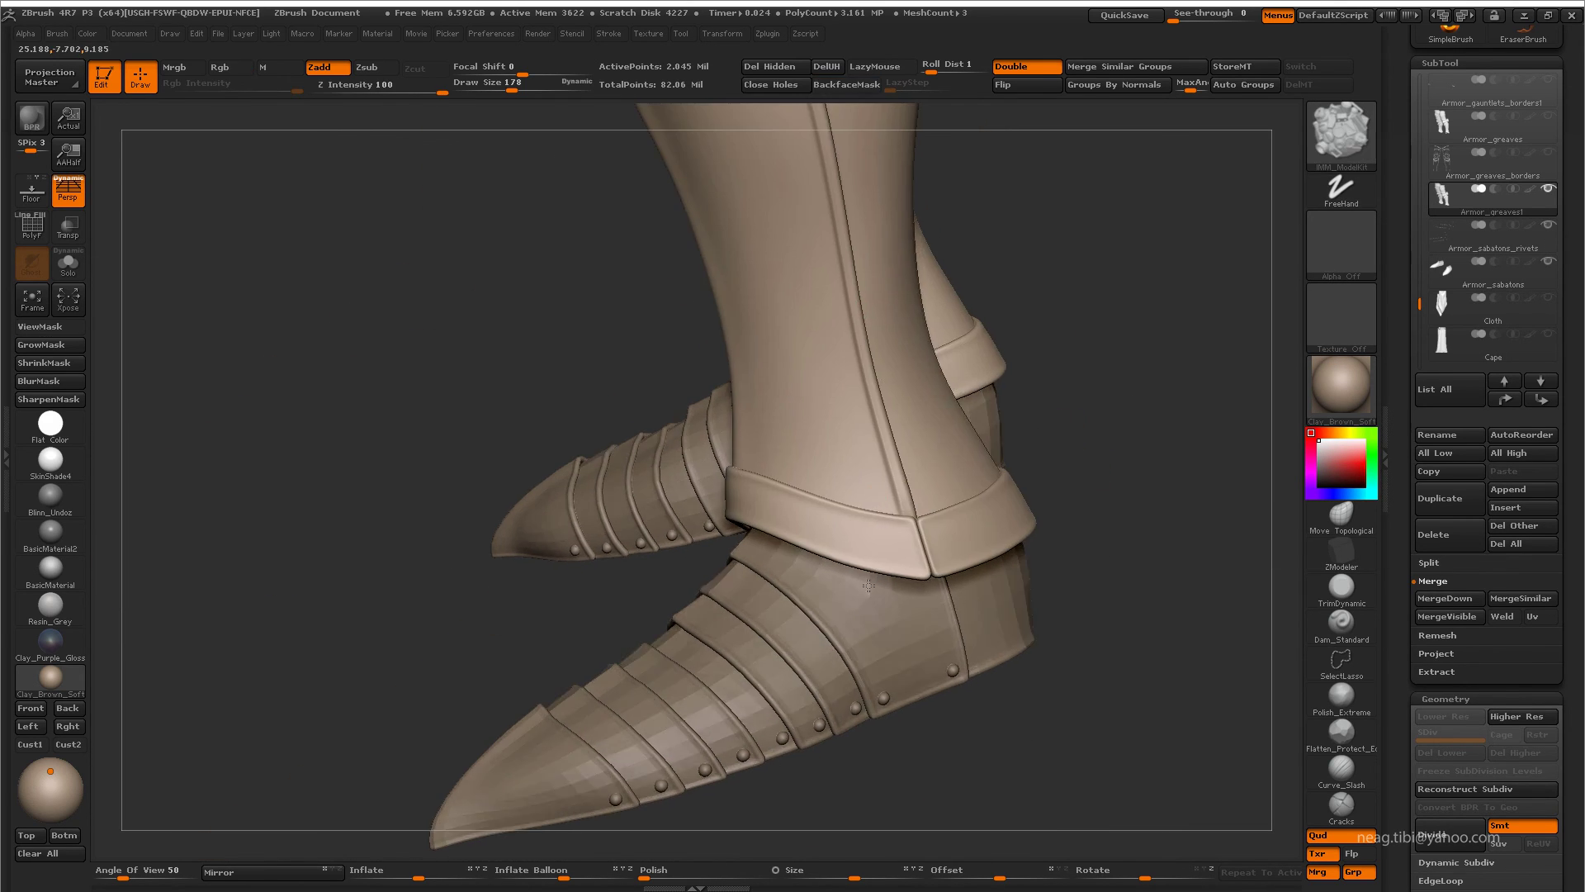
pyautogui.moveTo(1034, 534); pyautogui.dragTo(906, 577)
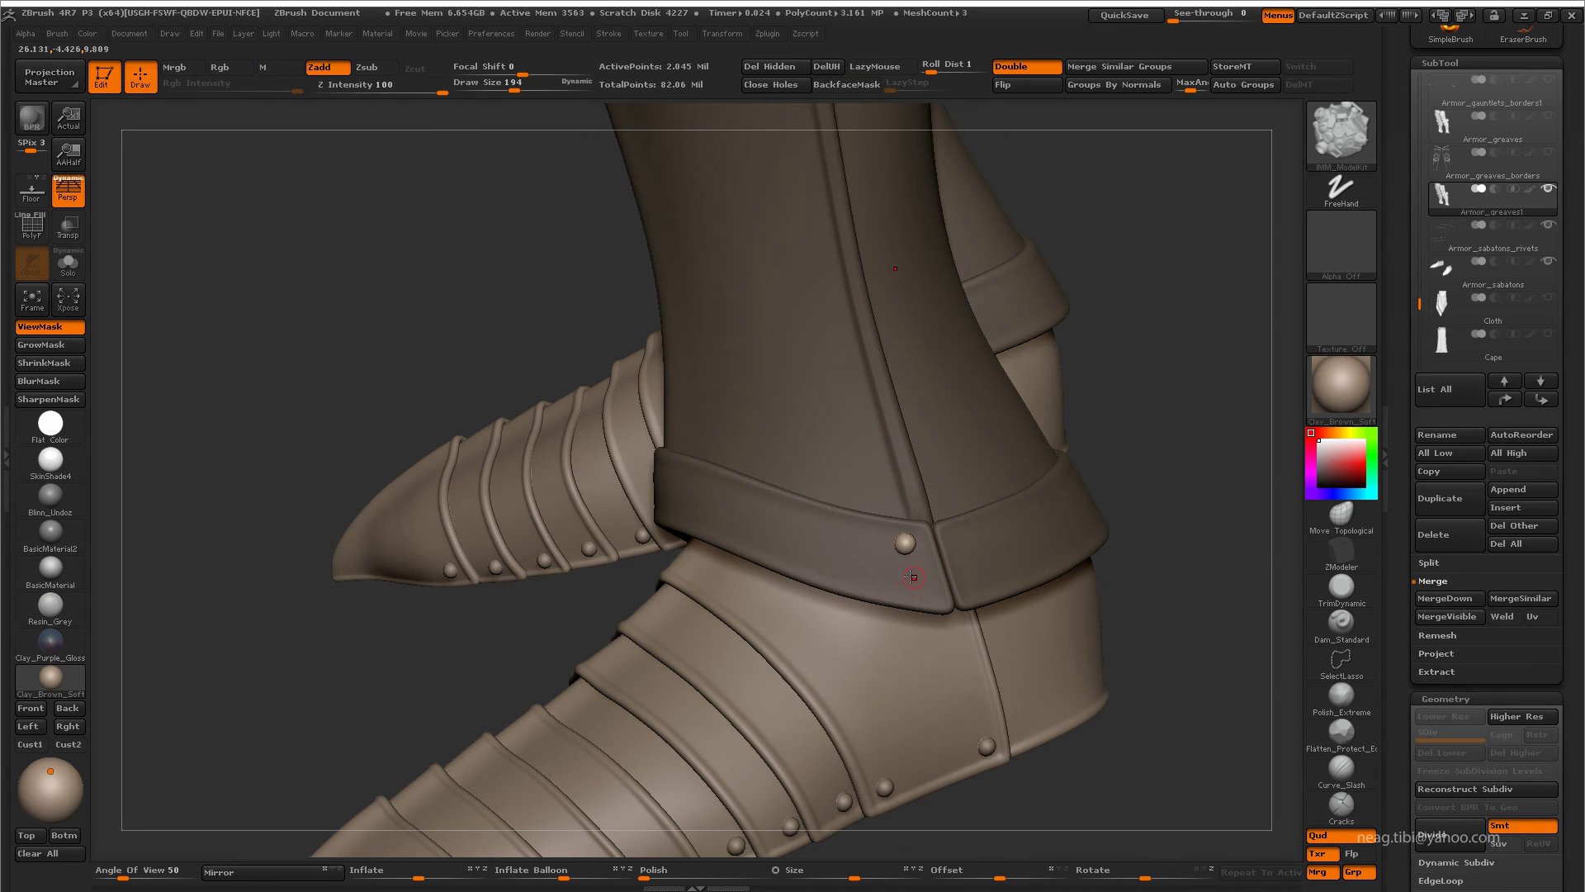
pyautogui.moveTo(912, 577)
pyautogui.mouseDown()
pyautogui.moveTo(968, 582)
pyautogui.moveTo(521, 517)
pyautogui.moveTo(543, 628)
pyautogui.moveTo(477, 501)
pyautogui.moveTo(497, 650)
pyautogui.moveTo(527, 460)
pyautogui.moveTo(514, 446)
pyautogui.mouseUp()
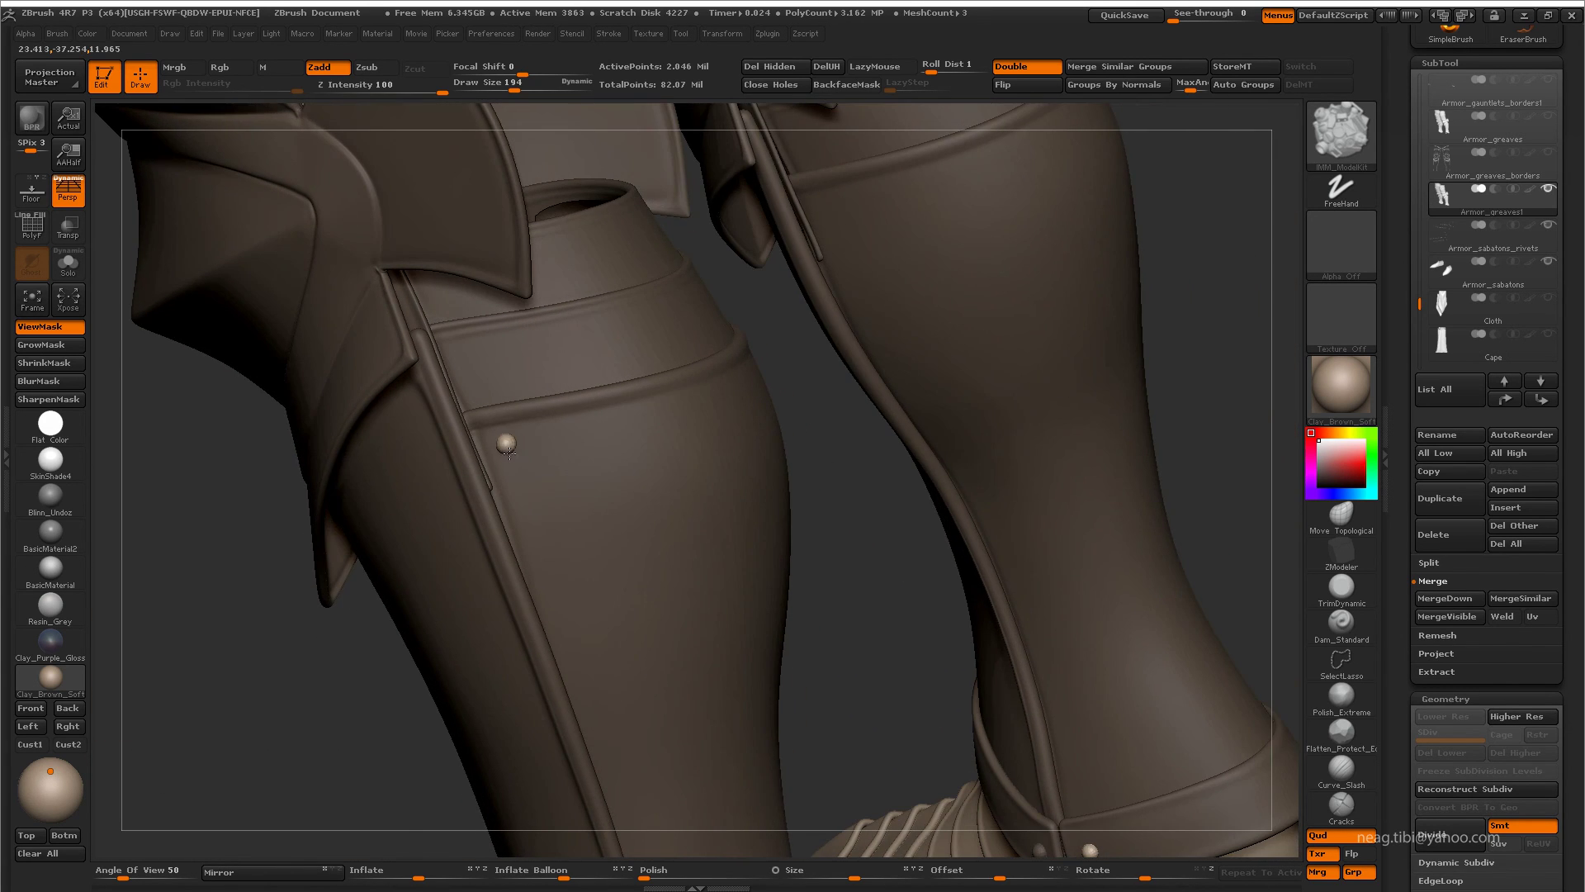
# - Insert mirrored rivets along the greave bands and straps
pyautogui.click(471, 353)
pyautogui.moveTo(471, 353)
pyautogui.mouseDown()
pyautogui.moveTo(453, 271)
pyautogui.moveTo(442, 298)
pyautogui.moveTo(572, 458)
pyautogui.moveTo(559, 453)
pyautogui.moveTo(602, 455)
pyautogui.mouseUp()
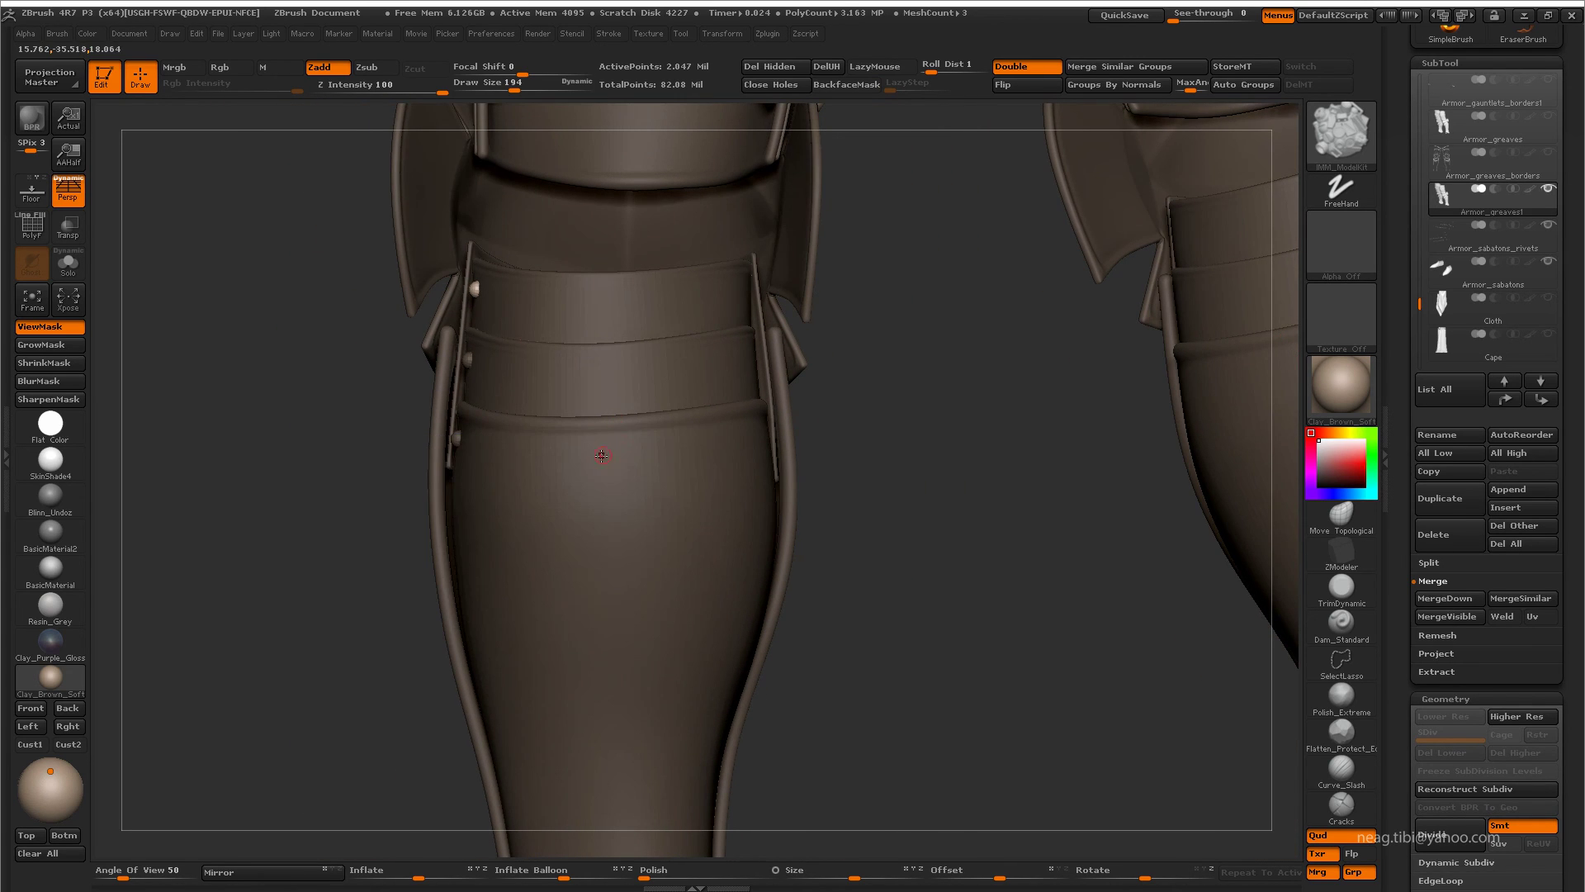
pyautogui.click(602, 368)
pyautogui.click(601, 294)
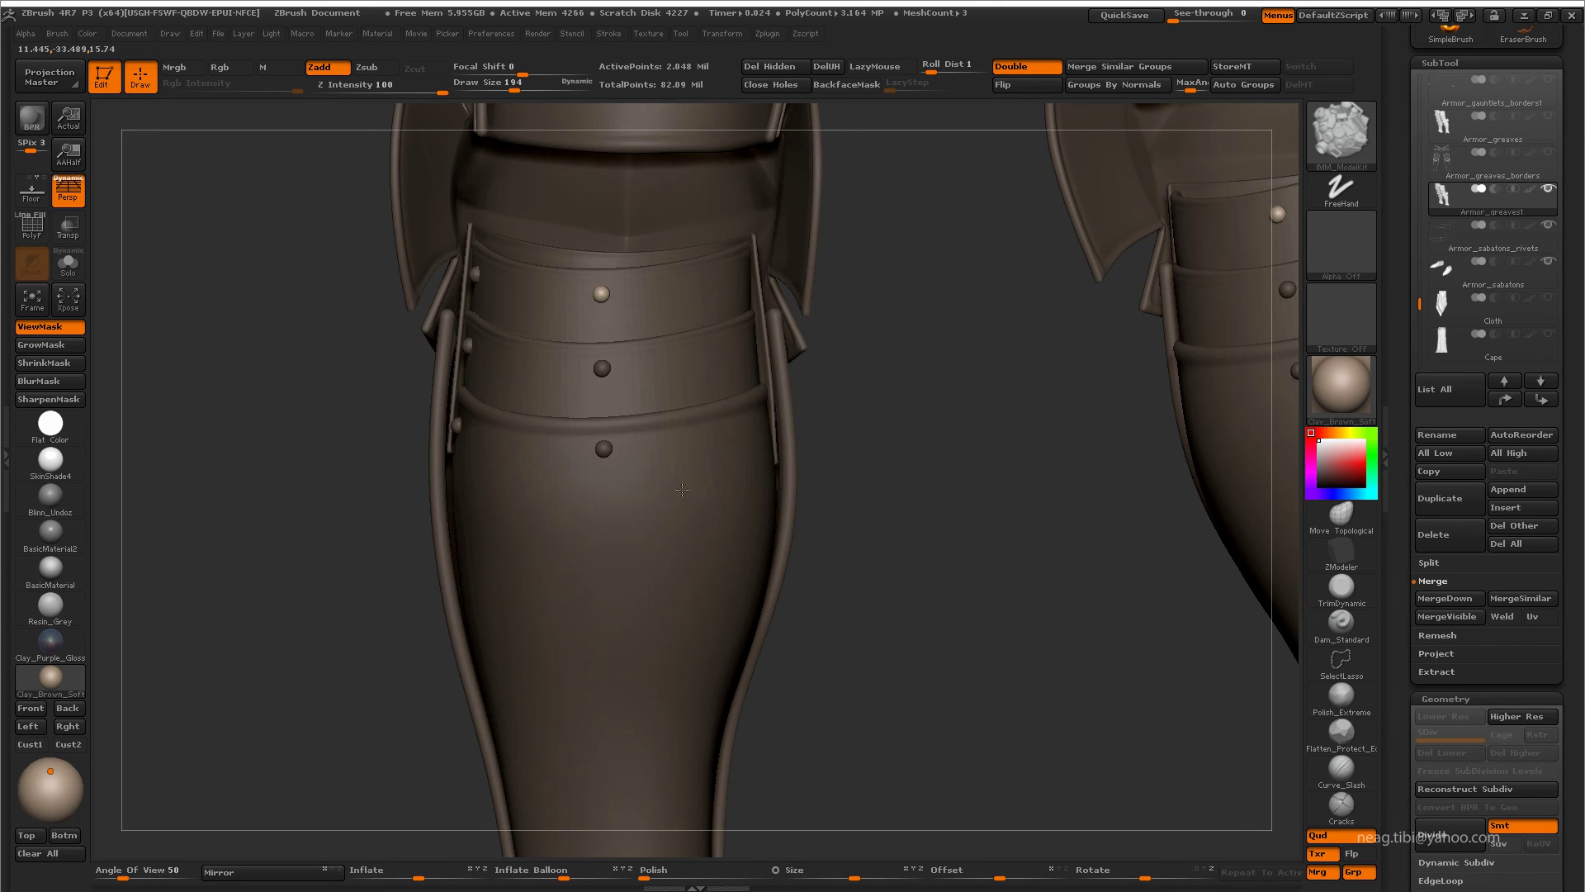
pyautogui.moveTo(585, 434); pyautogui.dragTo(853, 419)
pyautogui.click(852, 418)
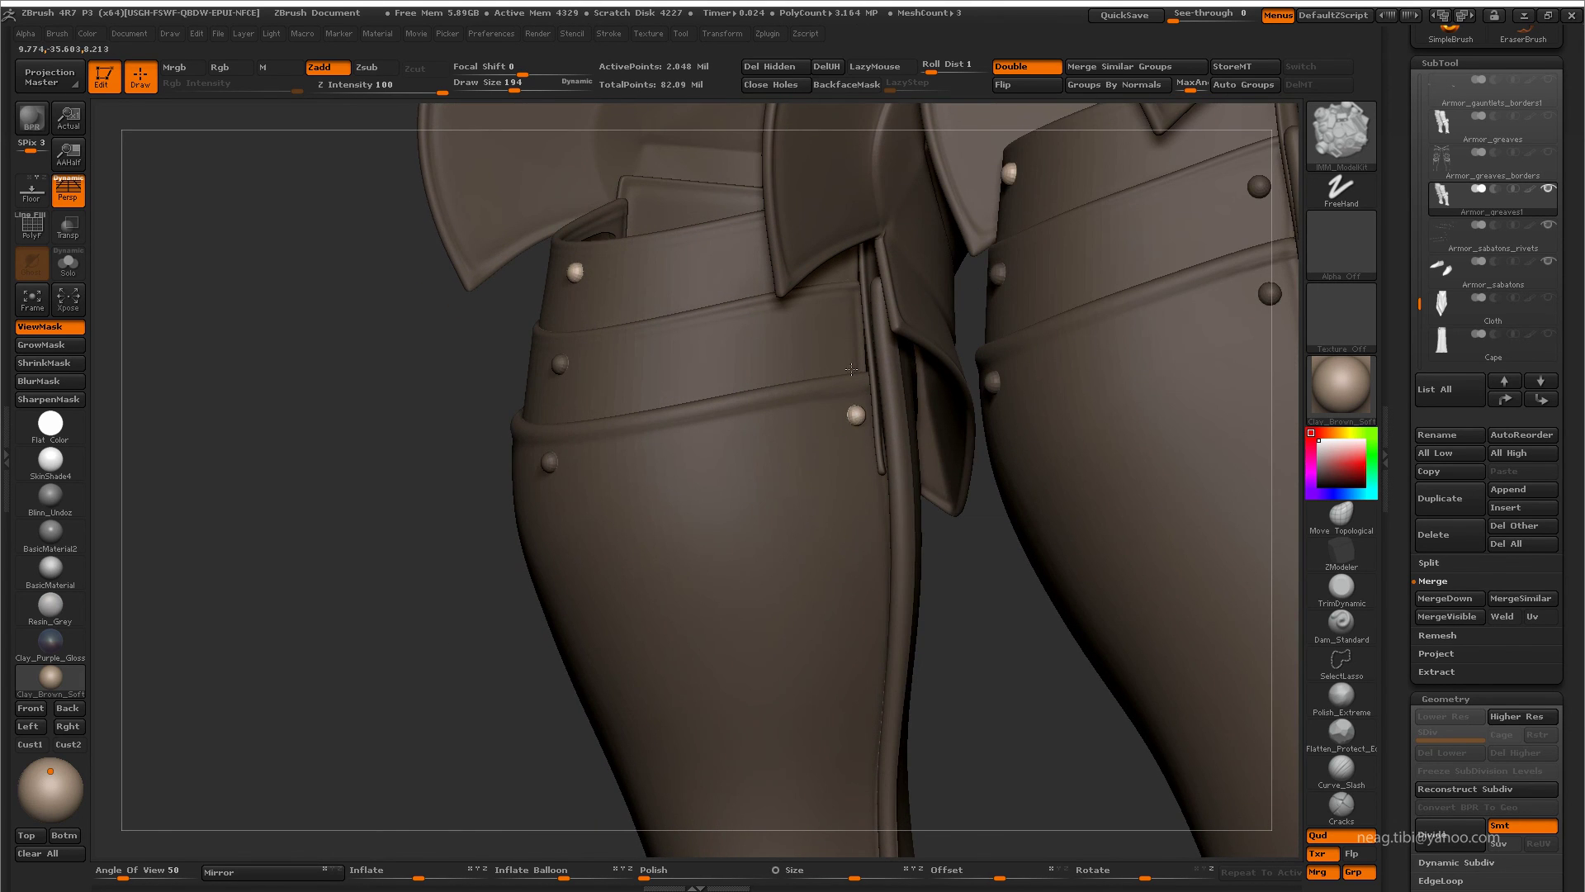
pyautogui.click(839, 311)
pyautogui.moveTo(839, 311)
pyautogui.mouseDown()
pyautogui.moveTo(779, 349)
pyautogui.moveTo(845, 389)
pyautogui.moveTo(749, 613)
pyautogui.mouseUp()
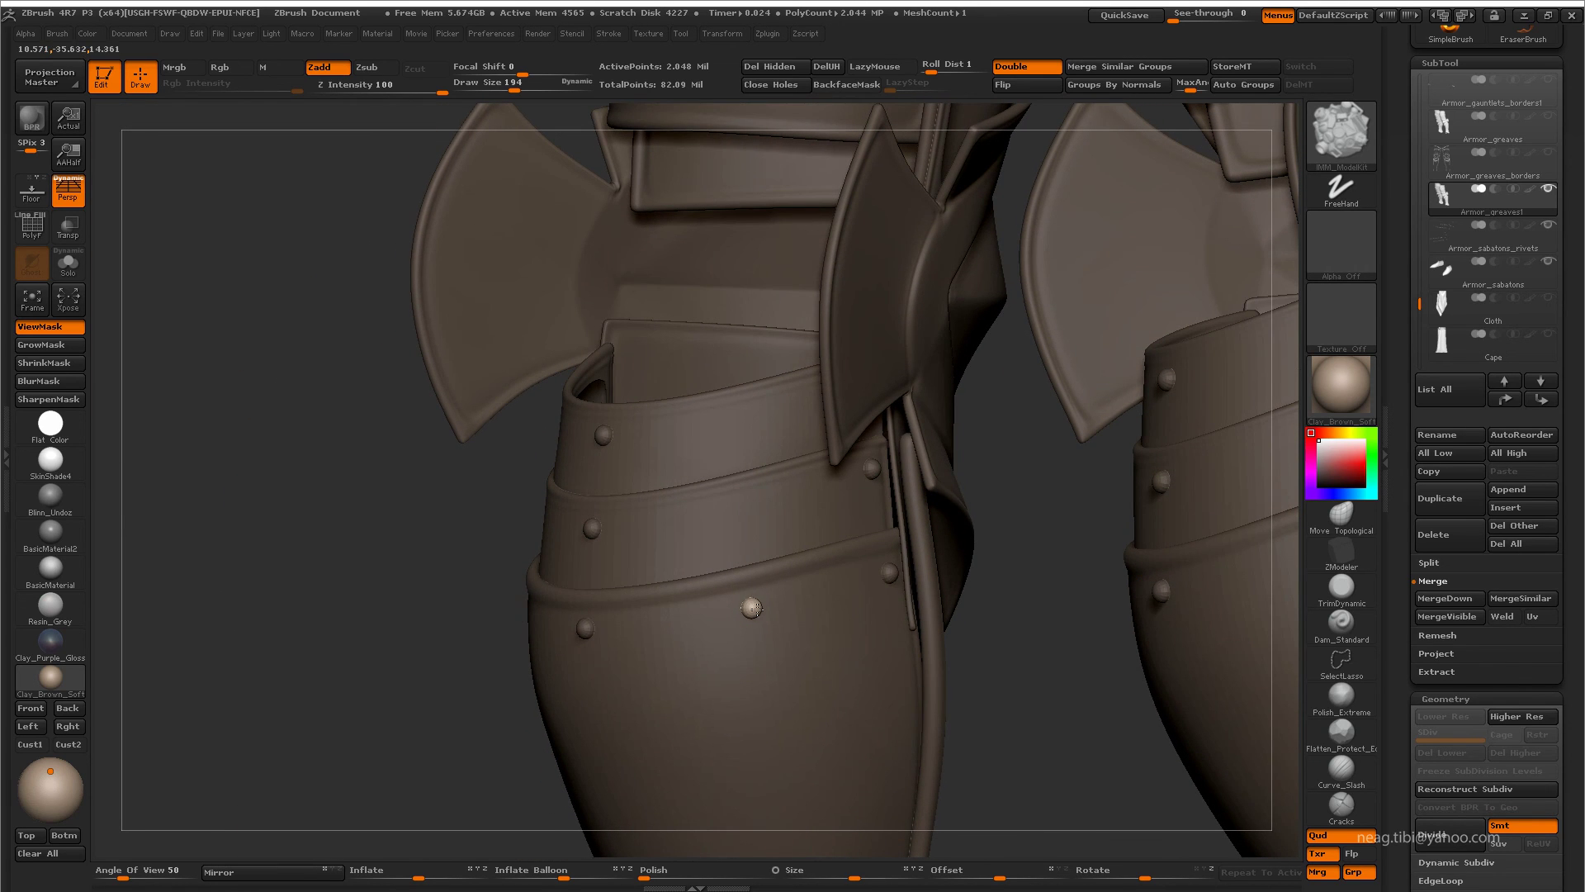
# - Undo a misplaced knee-plate rivet and add one on the left greave's middle strap
pyautogui.click(735, 503)
pyautogui.hotkey('ctrl', 'z')
pyautogui.moveTo(726, 507)
pyautogui.mouseDown()
pyautogui.moveTo(743, 399)
pyautogui.moveTo(496, 655)
pyautogui.moveTo(460, 609)
pyautogui.mouseUp()
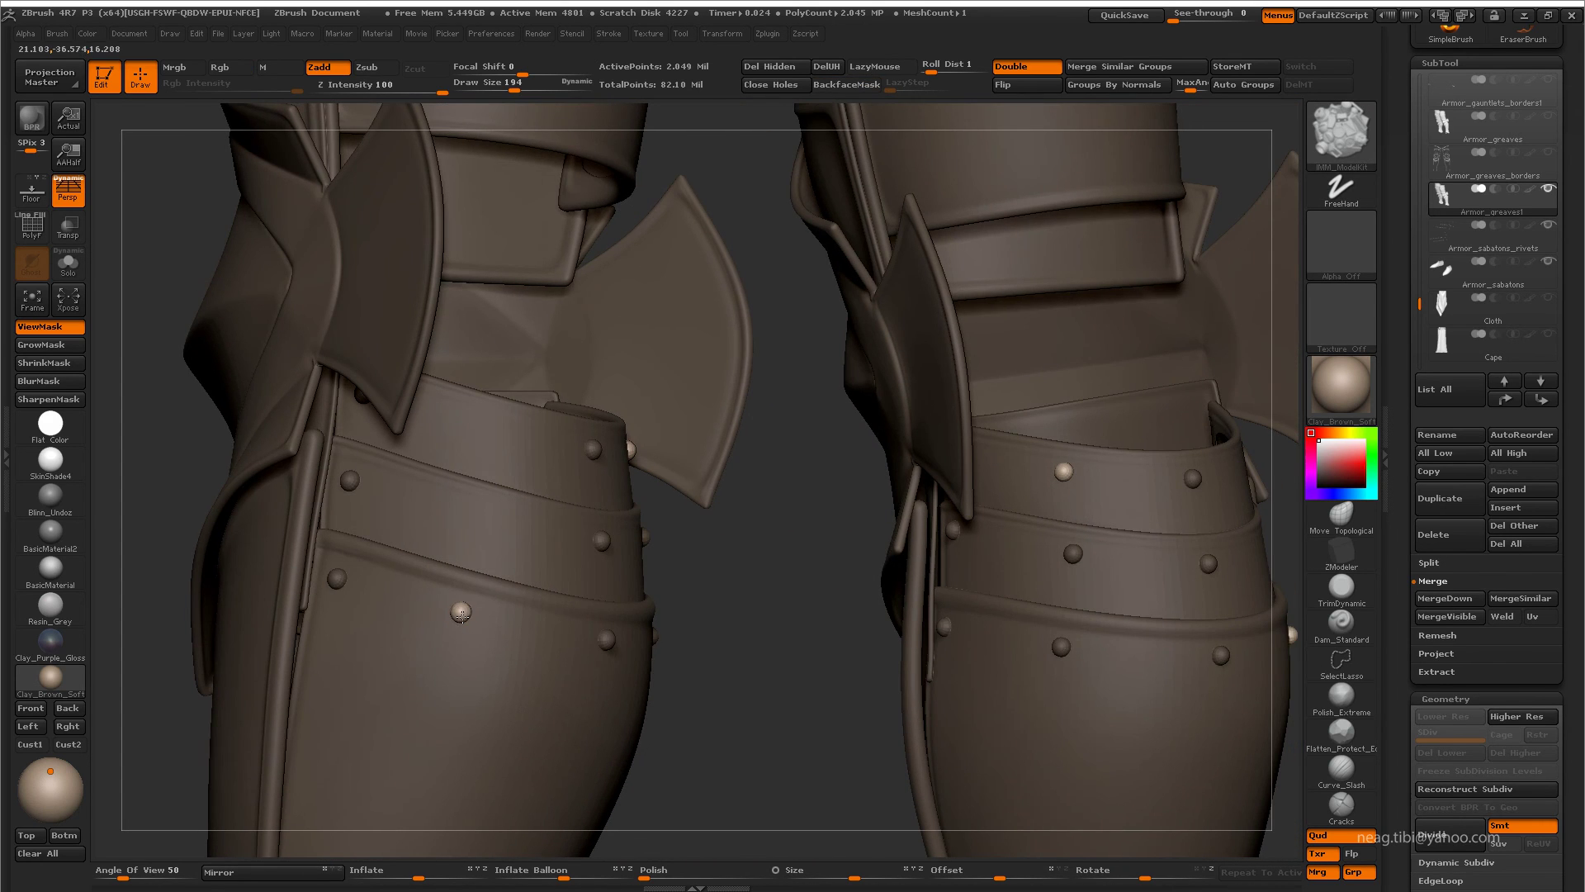
pyautogui.moveTo(465, 513); pyautogui.dragTo(454, 615)
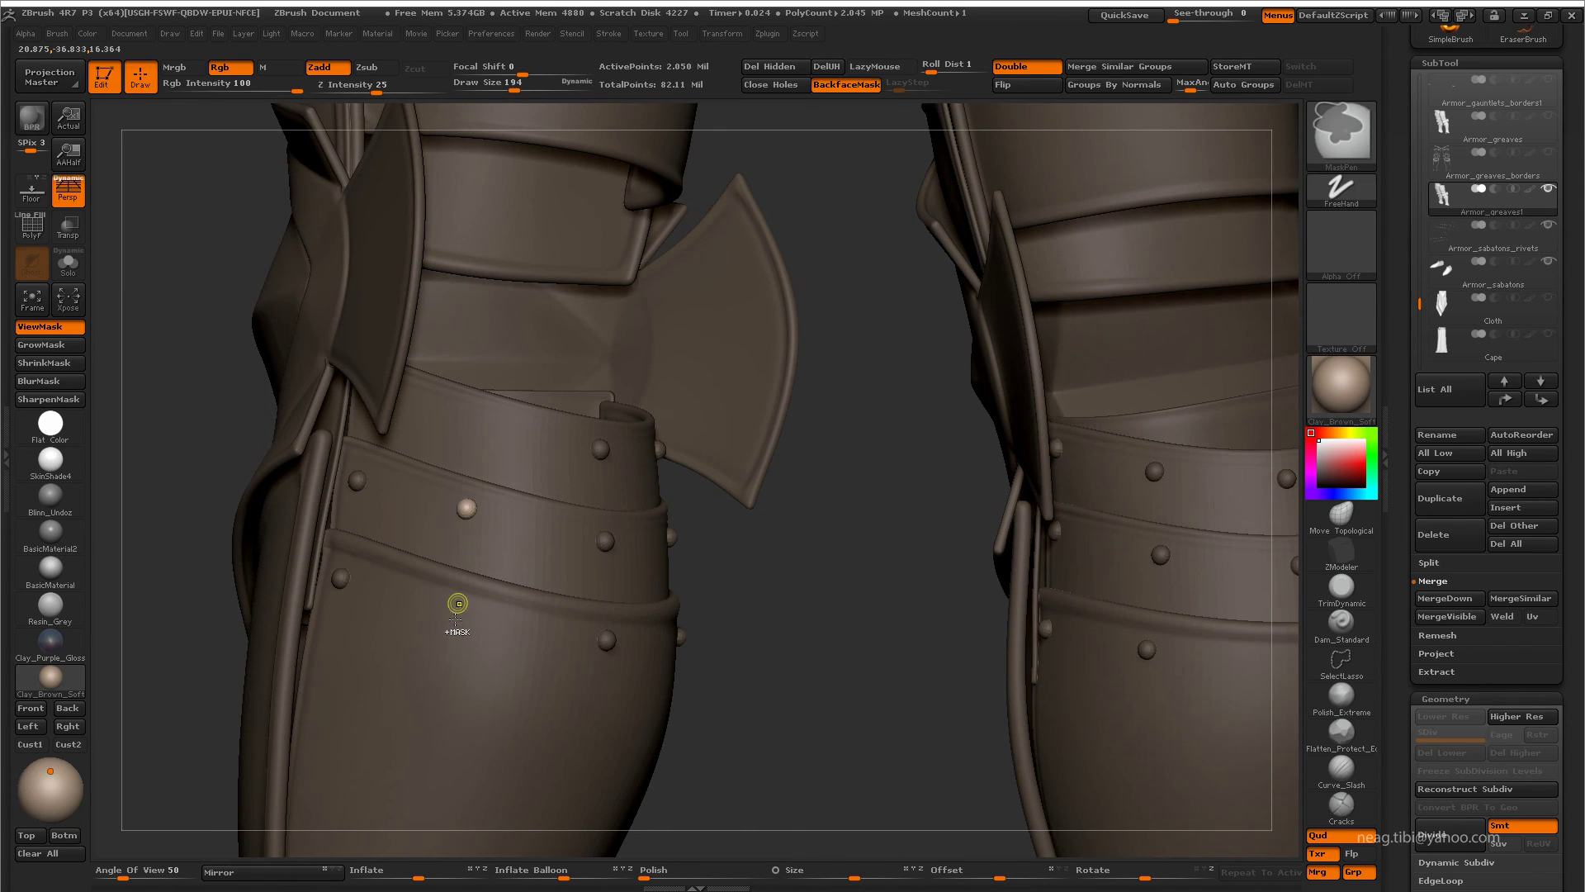
pyautogui.click(463, 510)
pyautogui.moveTo(478, 450); pyautogui.dragTo(467, 435)
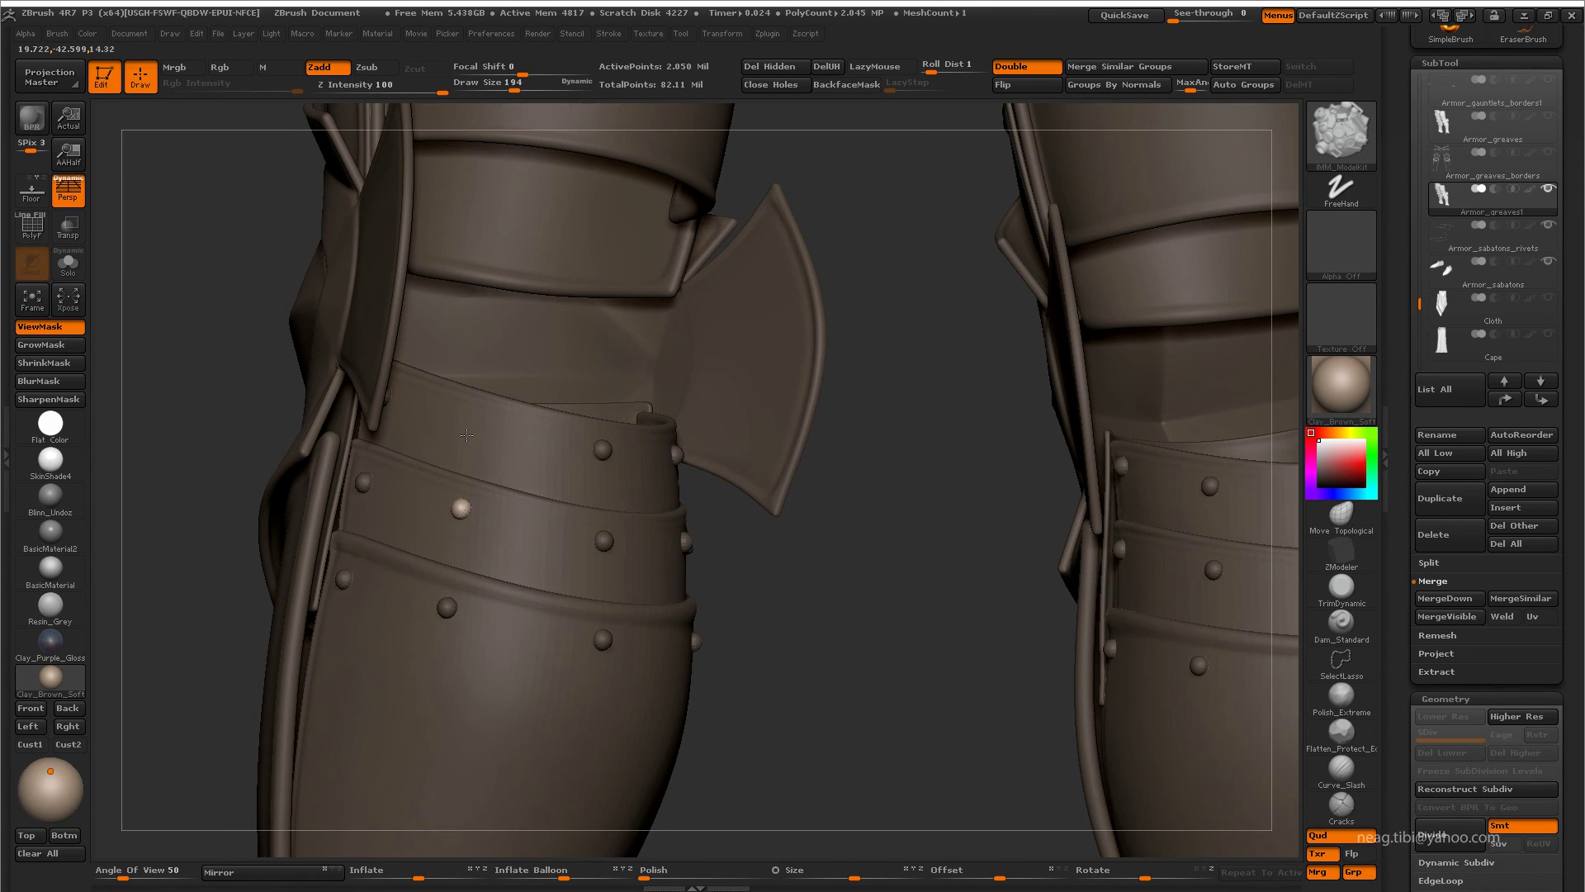
# - Frame both greaves and undo a misplaced first rivet
pyautogui.press('f')
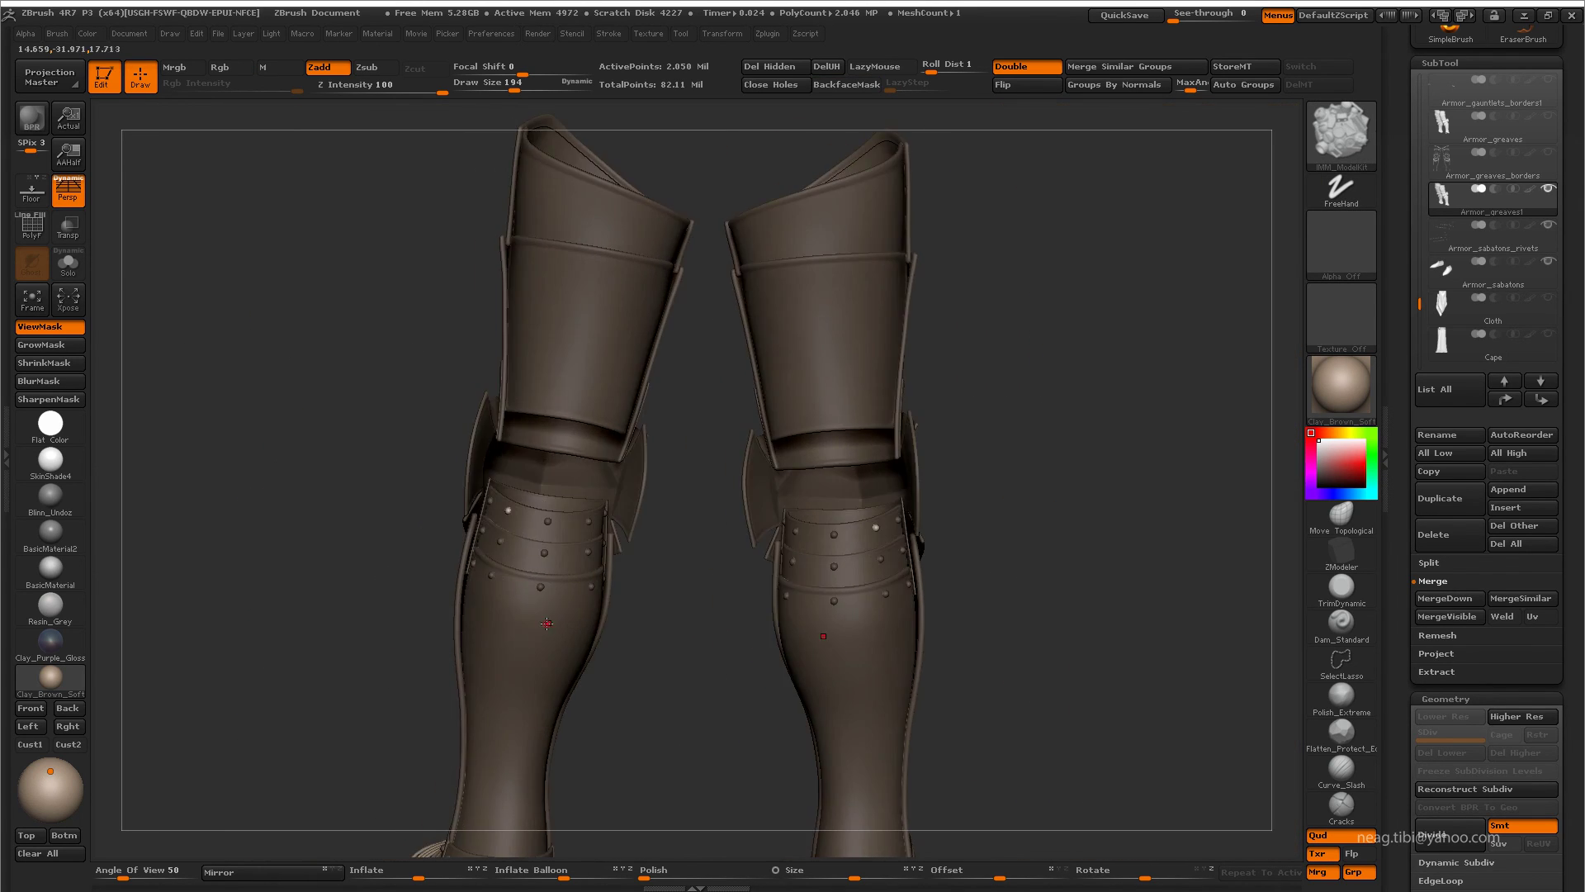
pyautogui.moveTo(537, 624)
pyautogui.mouseDown()
pyautogui.moveTo(510, 530)
pyautogui.moveTo(675, 532)
pyautogui.moveTo(556, 617)
pyautogui.mouseUp()
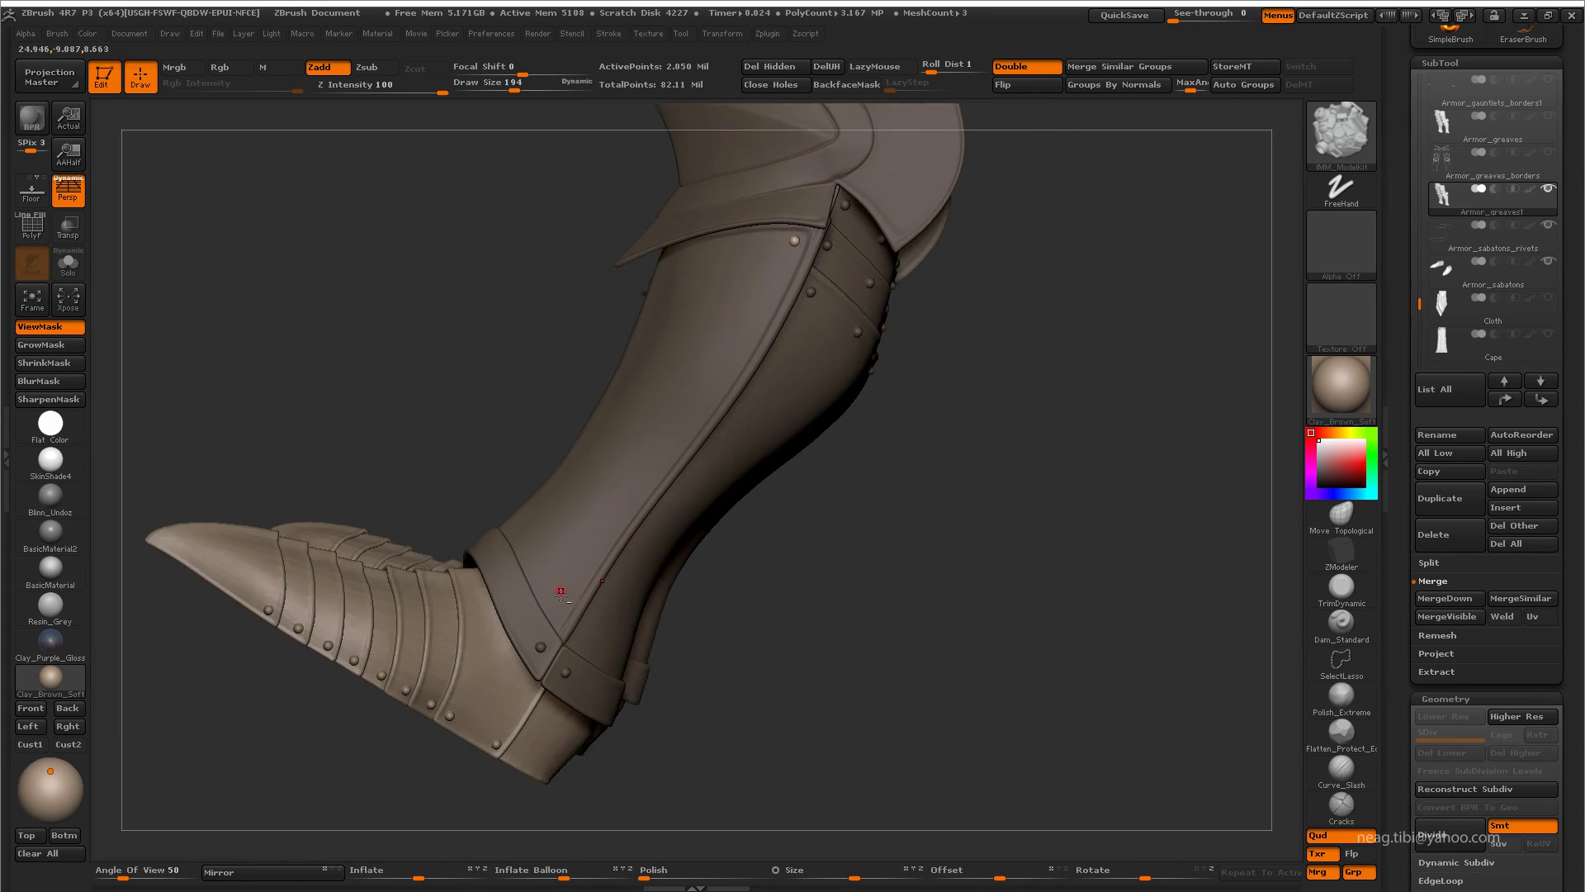
pyautogui.moveTo(625, 559); pyautogui.dragTo(648, 516)
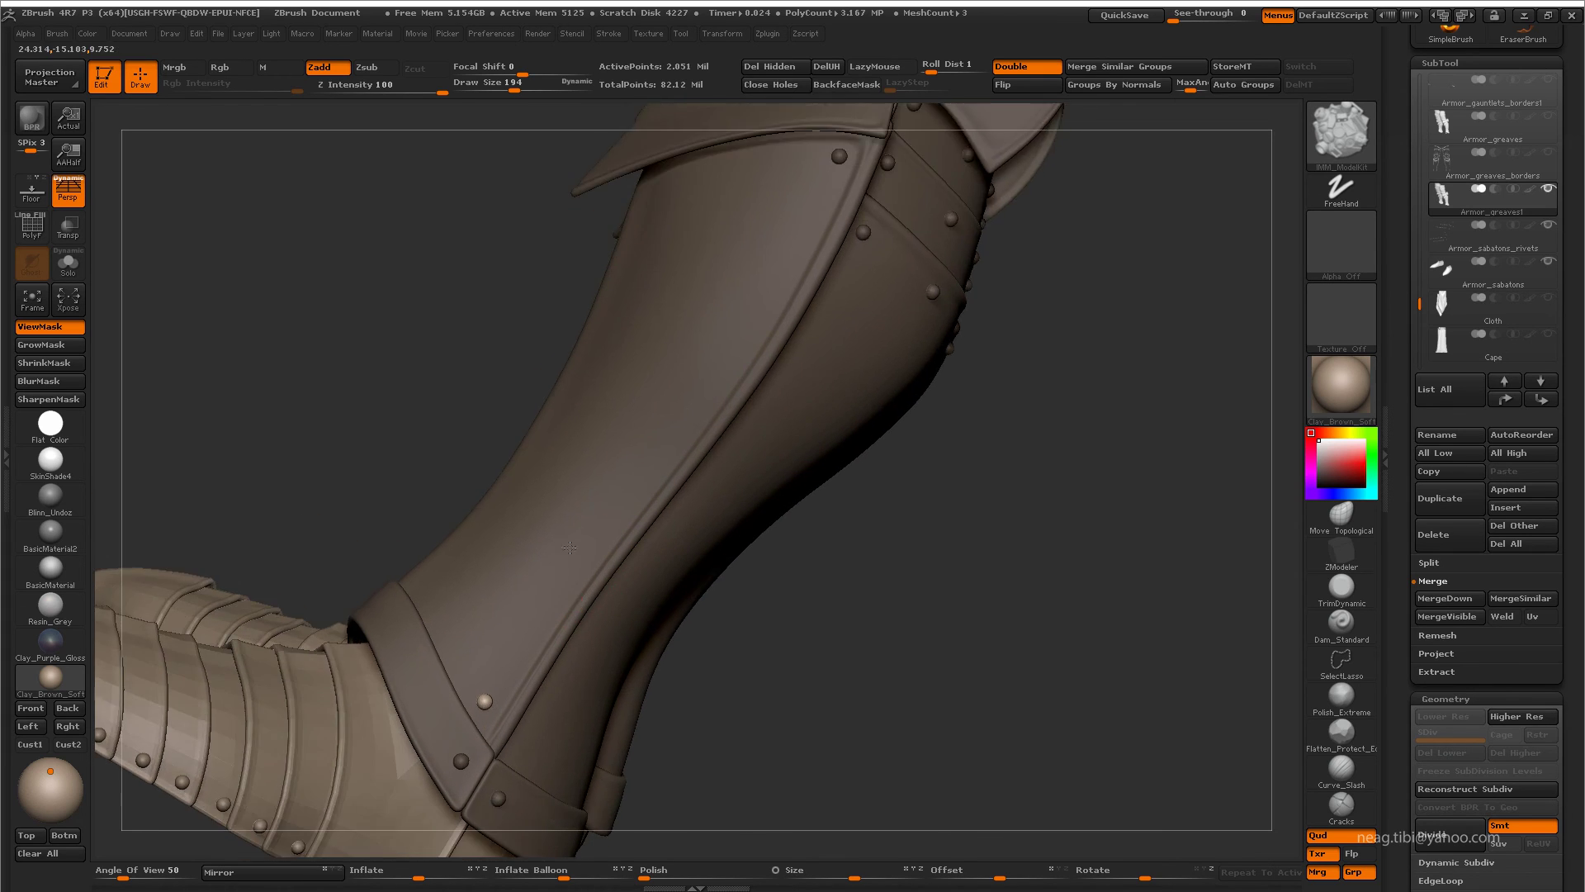
pyautogui.click(644, 515)
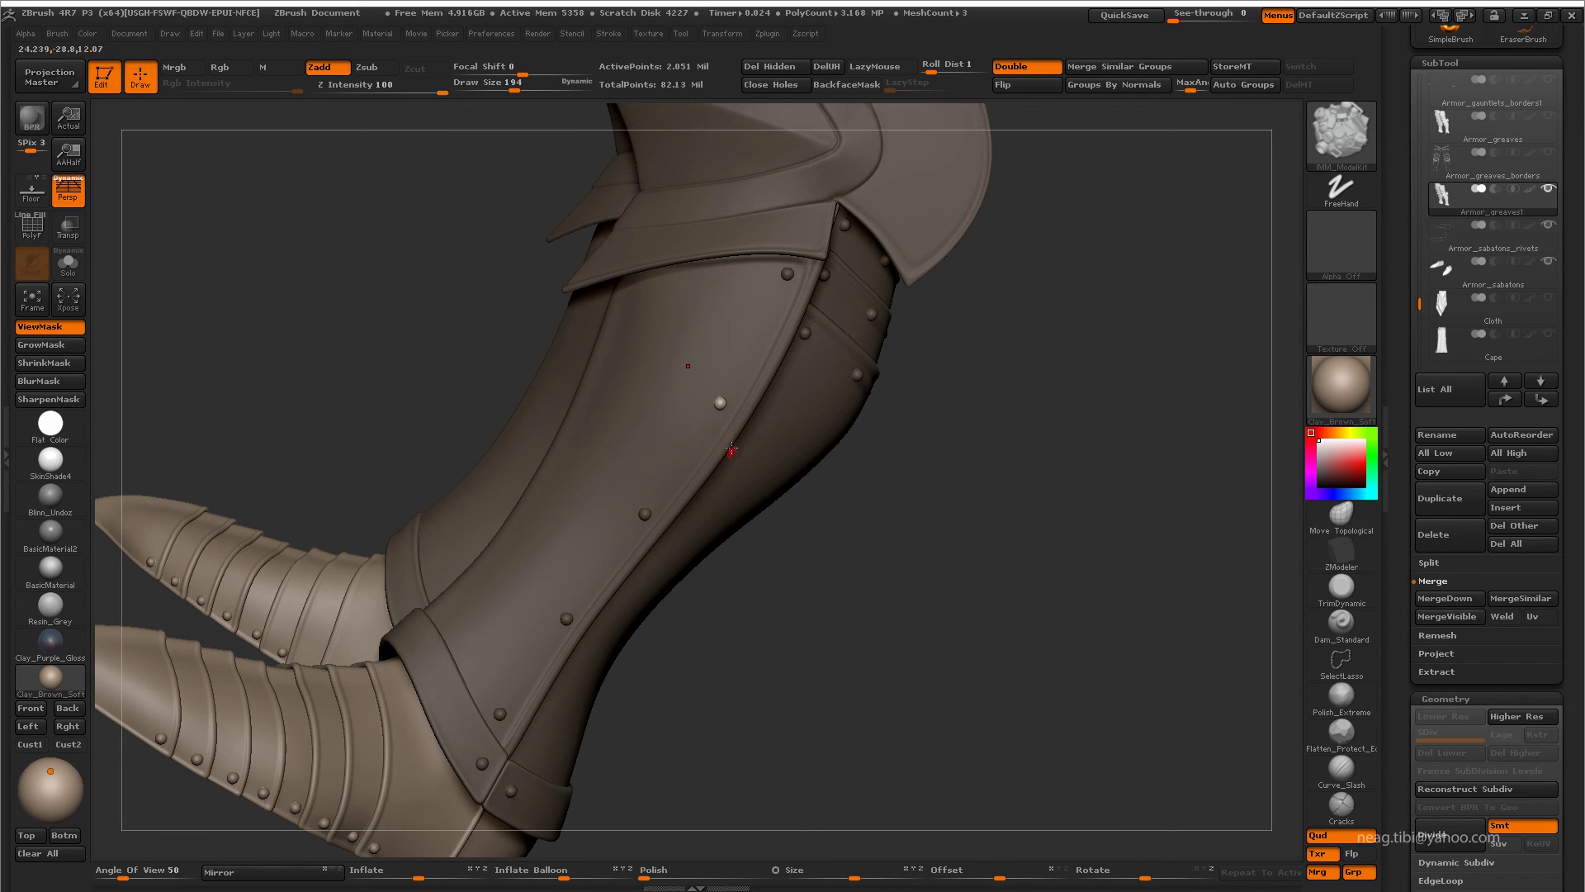
pyautogui.hotkey('ctrl', 'z')
# - Add mirrored rivets down the greave's side edge, from low to higher up
pyautogui.moveTo(670, 539)
pyautogui.keyDown('alt'); pyautogui.mouseDown()
pyautogui.moveTo(661, 462)
pyautogui.moveTo(627, 495)
pyautogui.moveTo(652, 636)
pyautogui.moveTo(632, 474)
pyautogui.moveTo(623, 595)
pyautogui.moveTo(584, 570)
pyautogui.moveTo(605, 726)
pyautogui.moveTo(630, 442)
pyautogui.moveTo(611, 454)
pyautogui.mouseUp(); pyautogui.keyUp('alt')
pyautogui.click(630, 464)
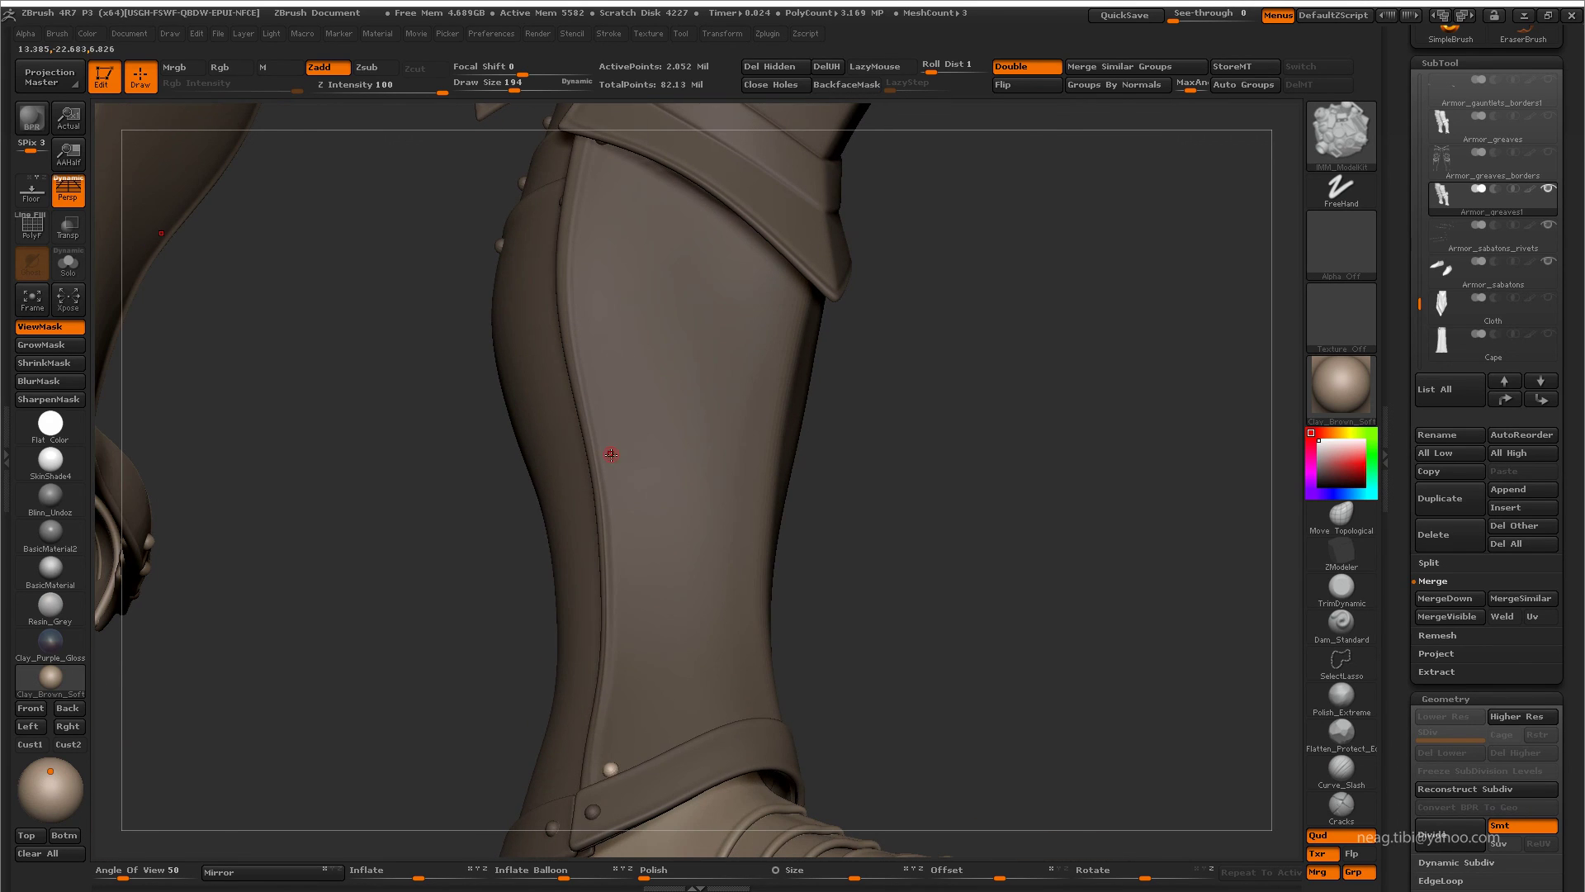
pyautogui.click(611, 454)
pyautogui.click(584, 281)
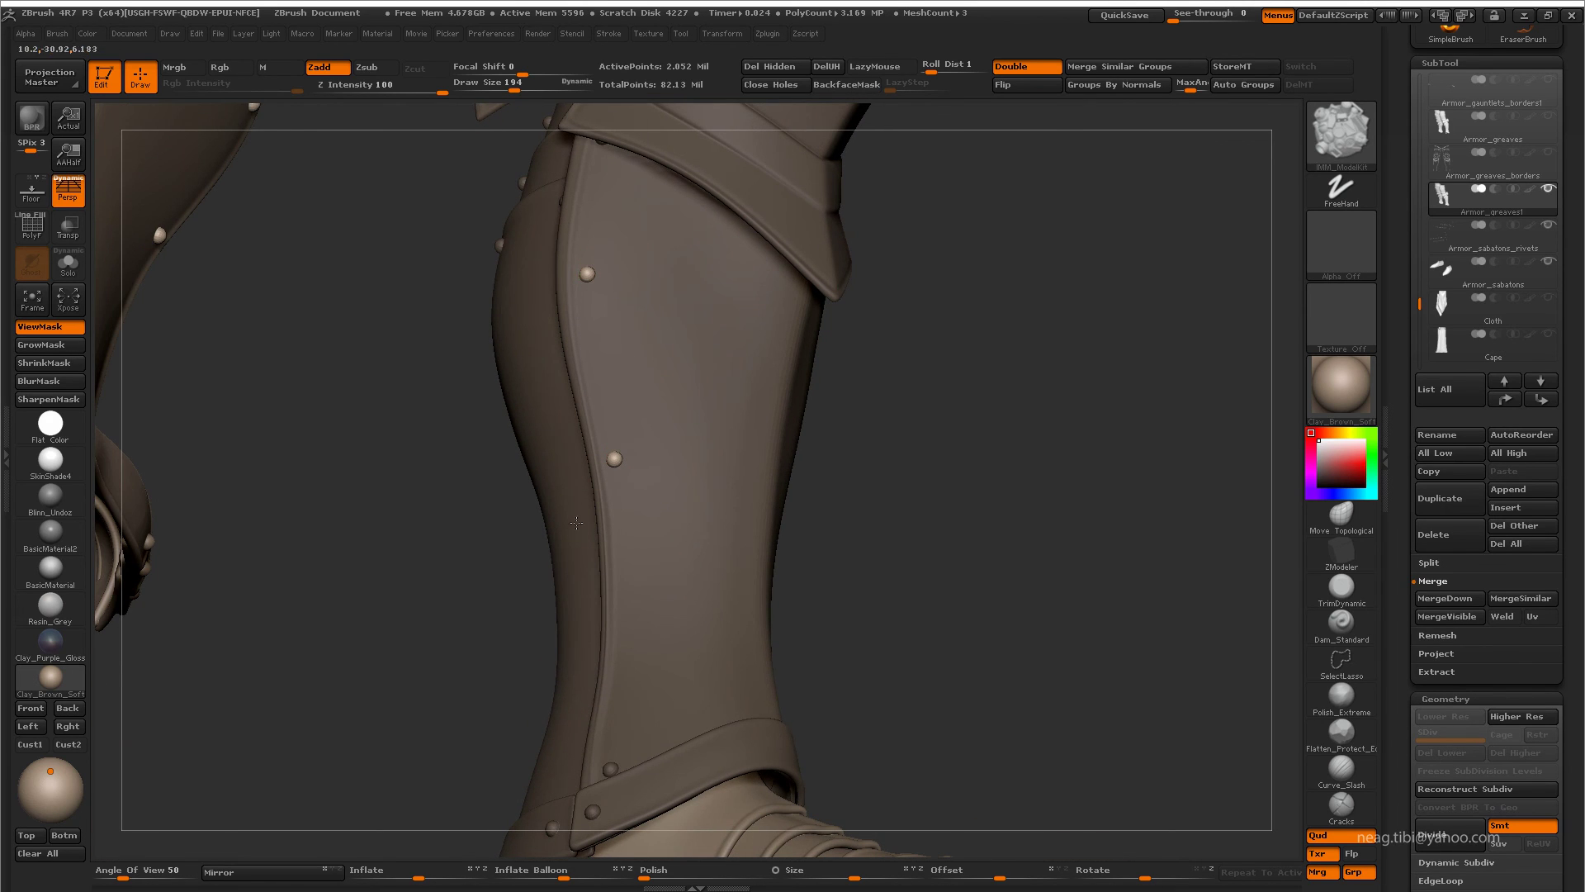
pyautogui.moveTo(625, 627)
pyautogui.mouseDown()
pyautogui.moveTo(520, 531)
pyautogui.moveTo(618, 529)
pyautogui.moveTo(617, 557)
pyautogui.moveTo(608, 495)
pyautogui.moveTo(596, 498)
pyautogui.moveTo(651, 576)
pyautogui.moveTo(483, 610)
pyautogui.mouseUp()
pyautogui.click(352, 659)
pyautogui.moveTo(352, 659); pyautogui.dragTo(357, 413)
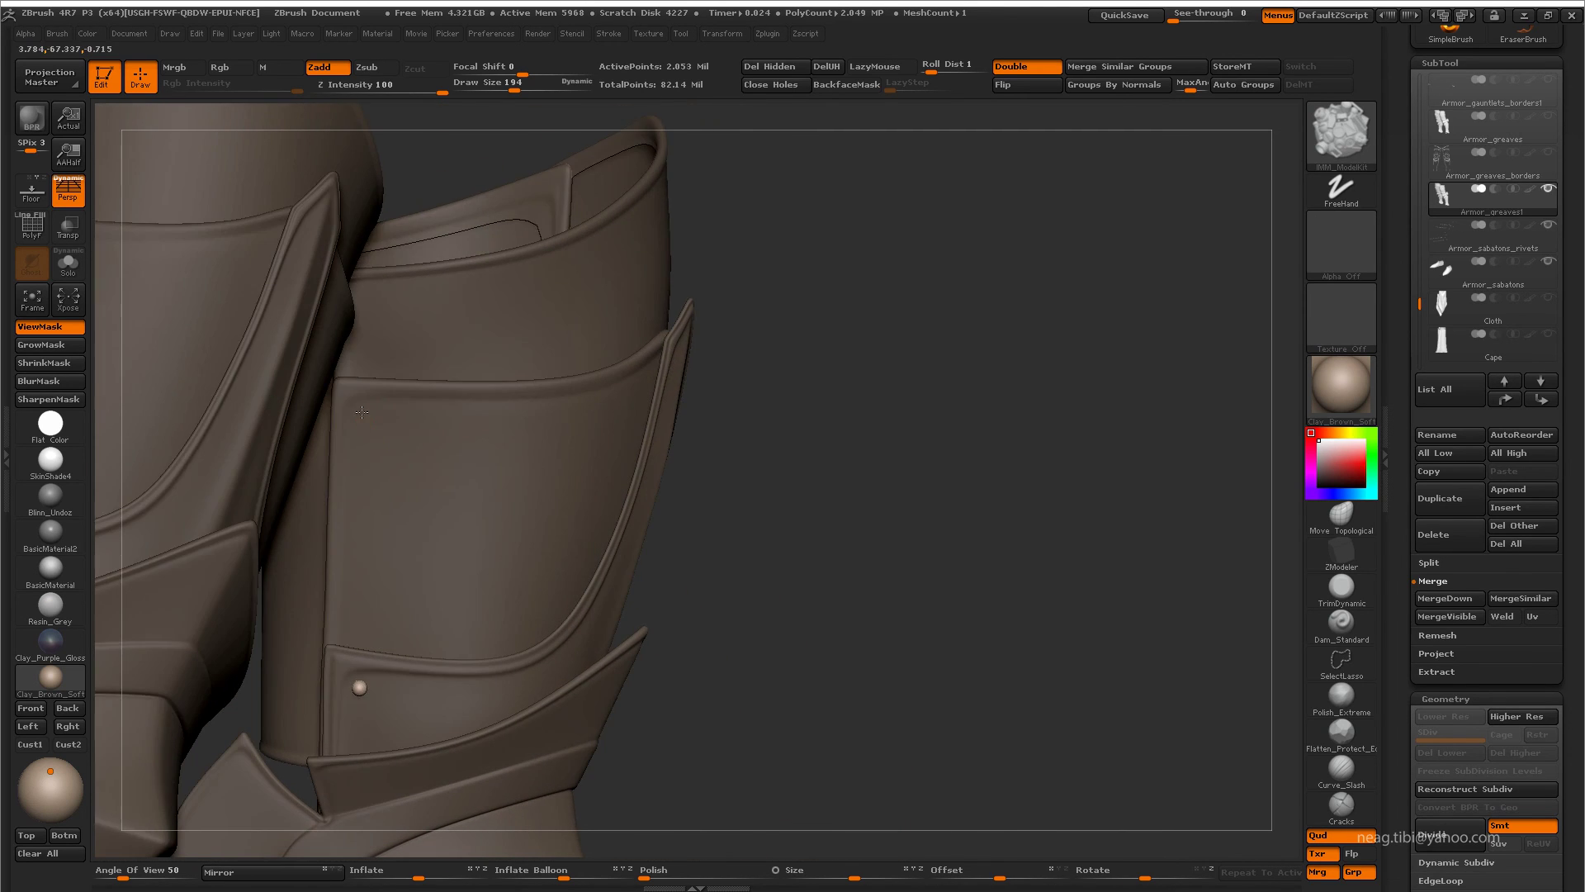
# - Add rivets near the top of the upper greave plates
pyautogui.click(353, 532)
pyautogui.moveTo(354, 533)
pyautogui.mouseDown()
pyautogui.moveTo(385, 464)
pyautogui.moveTo(775, 263)
pyautogui.moveTo(899, 274)
pyautogui.mouseUp()
pyautogui.click(773, 224)
pyautogui.click(899, 274)
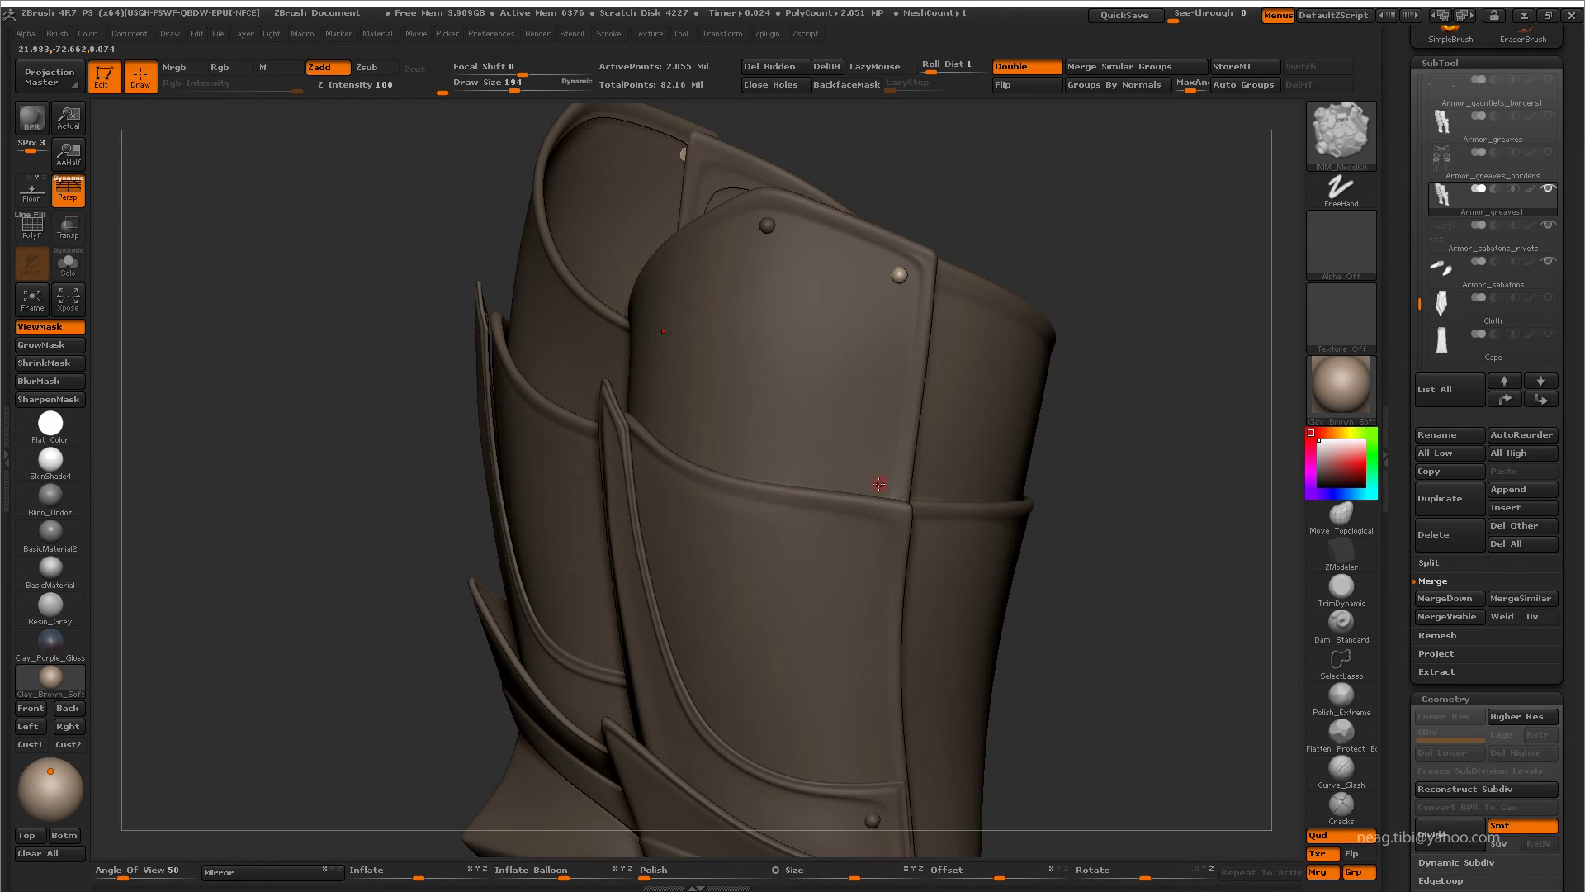
# - Orbit and zoom around the knee guards and cuffs to check the new rivets
pyautogui.moveTo(771, 481); pyautogui.dragTo(786, 431)
pyautogui.moveTo(767, 552); pyautogui.dragTo(771, 487)
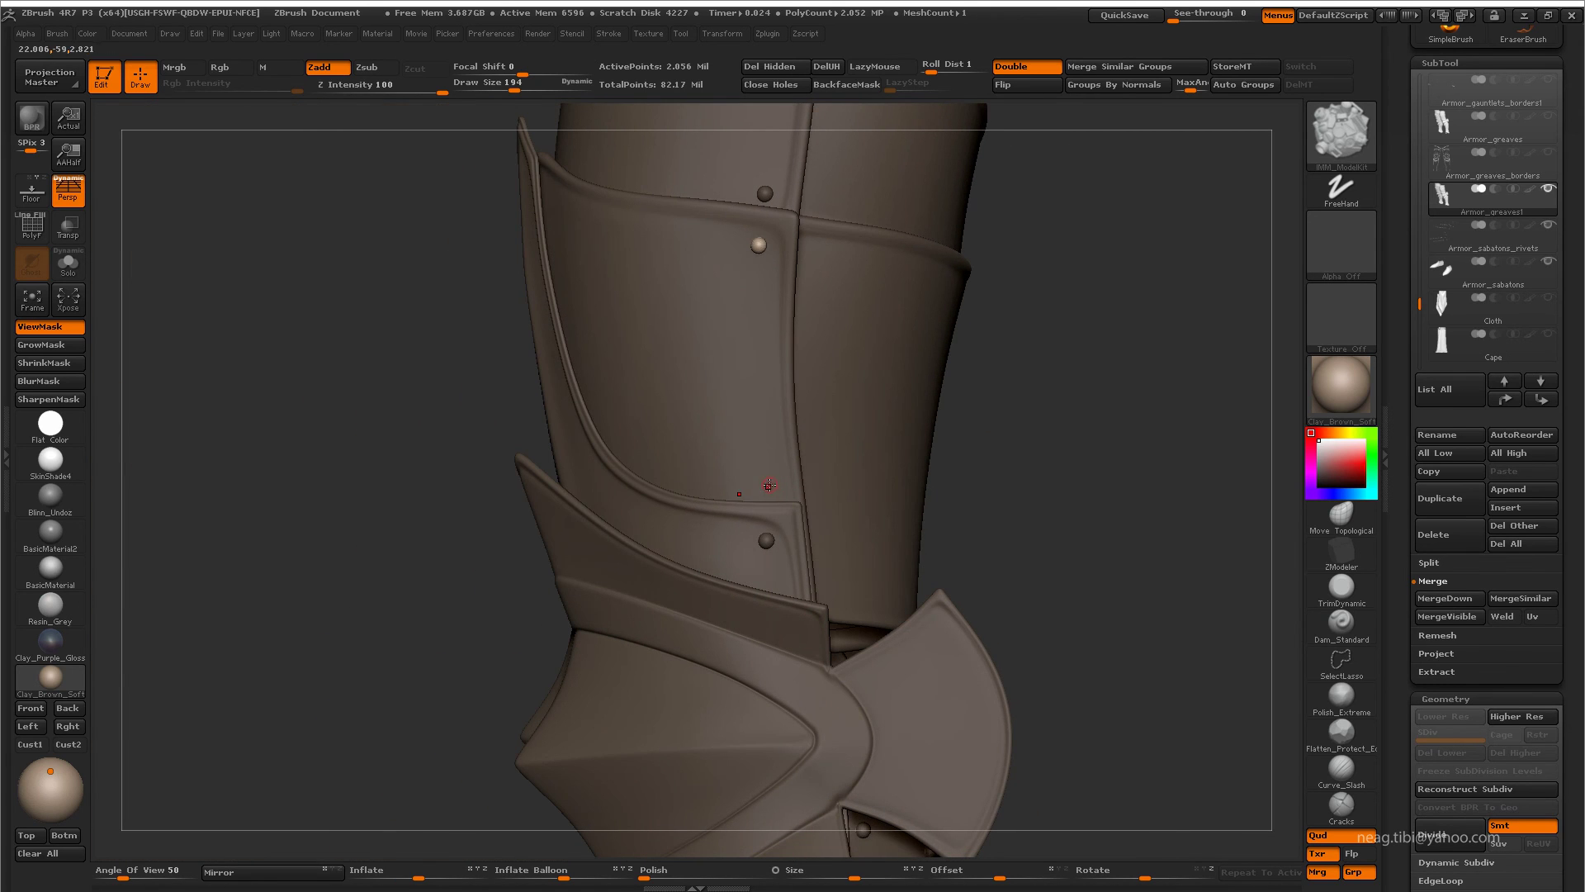
pyautogui.moveTo(719, 447)
pyautogui.mouseDown()
pyautogui.moveTo(696, 367)
pyautogui.moveTo(637, 538)
pyautogui.moveTo(705, 531)
pyautogui.moveTo(647, 523)
pyautogui.moveTo(611, 663)
pyautogui.moveTo(584, 576)
pyautogui.mouseUp()
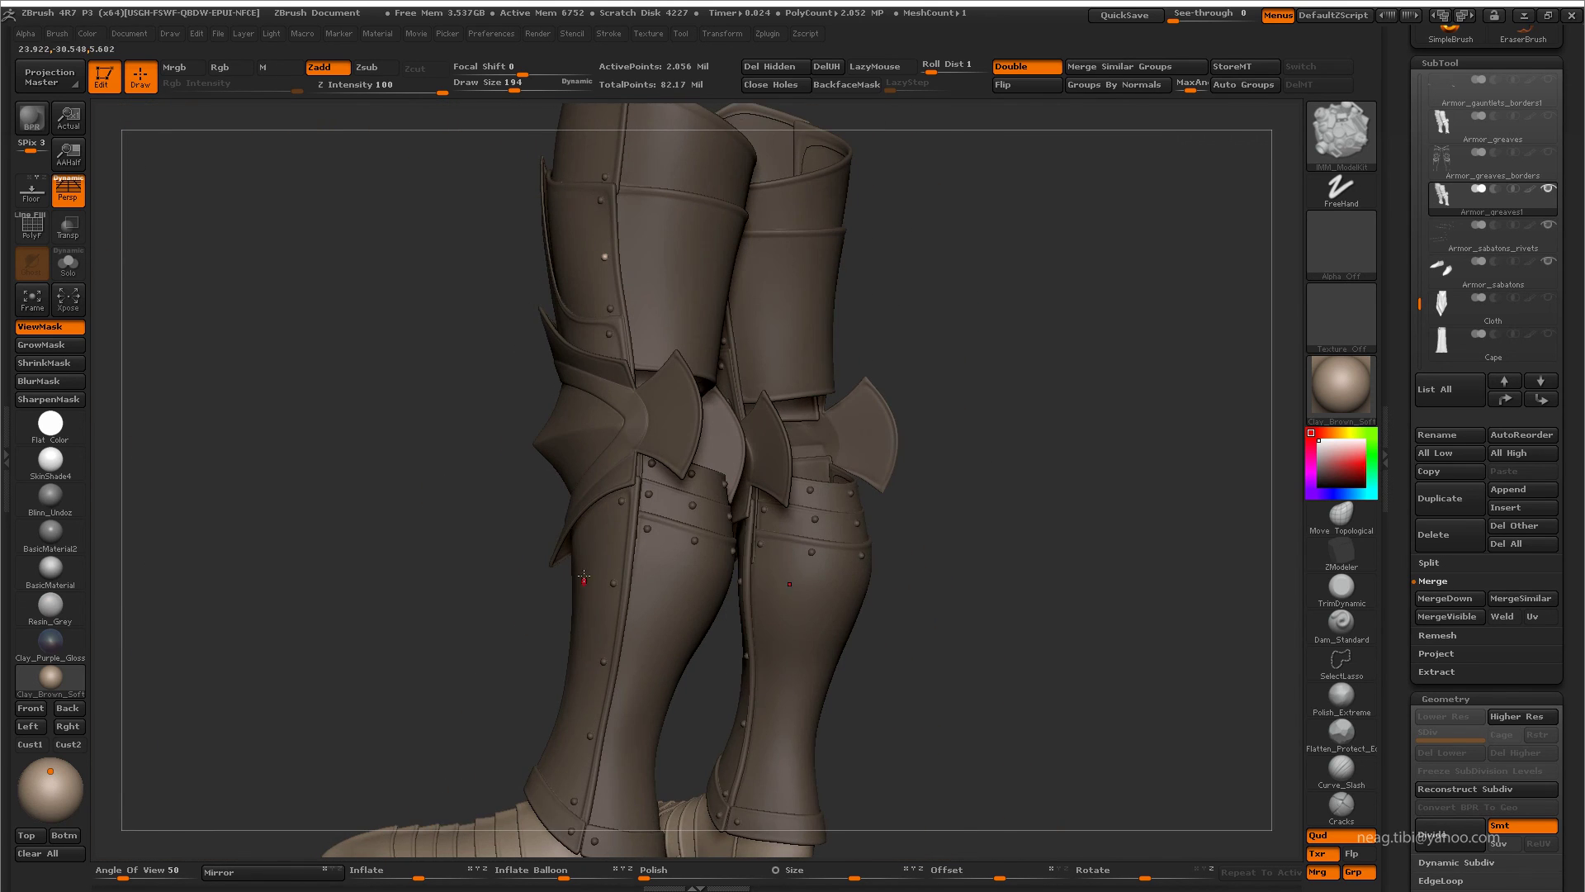
pyautogui.moveTo(618, 285)
pyautogui.mouseDown()
pyautogui.moveTo(567, 548)
pyautogui.moveTo(612, 521)
pyautogui.moveTo(556, 556)
pyautogui.moveTo(554, 433)
pyautogui.moveTo(575, 354)
pyautogui.mouseUp()
pyautogui.moveTo(606, 540)
pyautogui.mouseDown()
pyautogui.moveTo(577, 531)
pyautogui.moveTo(573, 318)
pyautogui.moveTo(561, 401)
pyautogui.moveTo(658, 449)
pyautogui.moveTo(722, 450)
pyautogui.moveTo(743, 424)
pyautogui.moveTo(772, 453)
pyautogui.mouseUp()
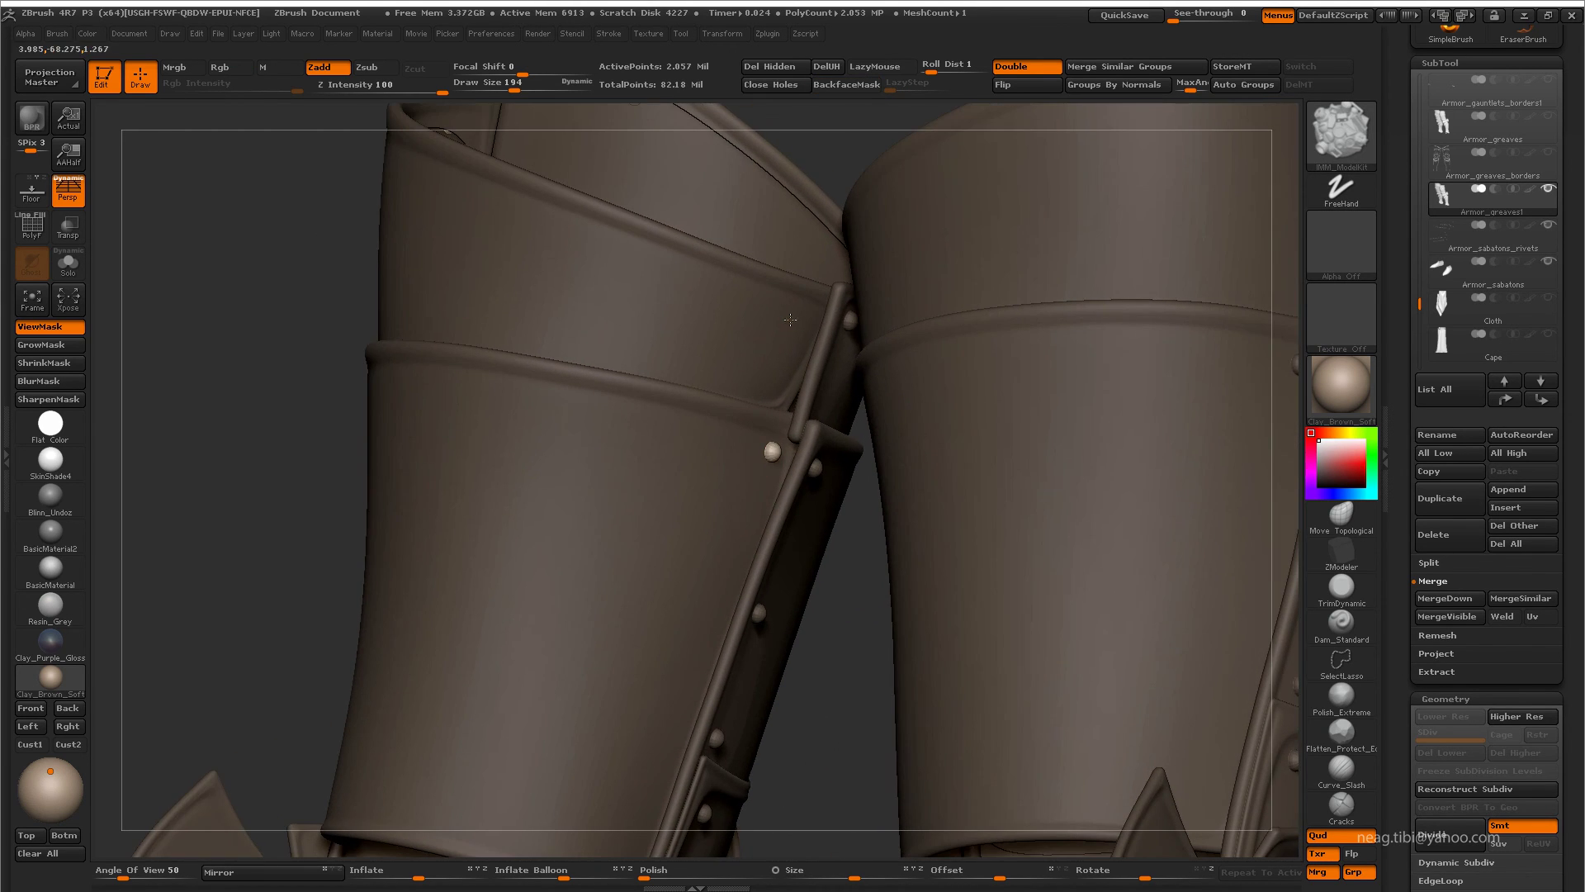
pyautogui.moveTo(790, 320)
pyautogui.mouseDown()
pyautogui.moveTo(662, 317)
pyautogui.moveTo(668, 298)
pyautogui.mouseUp()
pyautogui.moveTo(645, 439)
pyautogui.mouseDown()
pyautogui.moveTo(521, 435)
pyautogui.moveTo(739, 470)
pyautogui.moveTo(710, 495)
pyautogui.moveTo(718, 548)
pyautogui.moveTo(709, 463)
pyautogui.mouseUp()
pyautogui.press('f')
pyautogui.scroll(5, 717, 548)
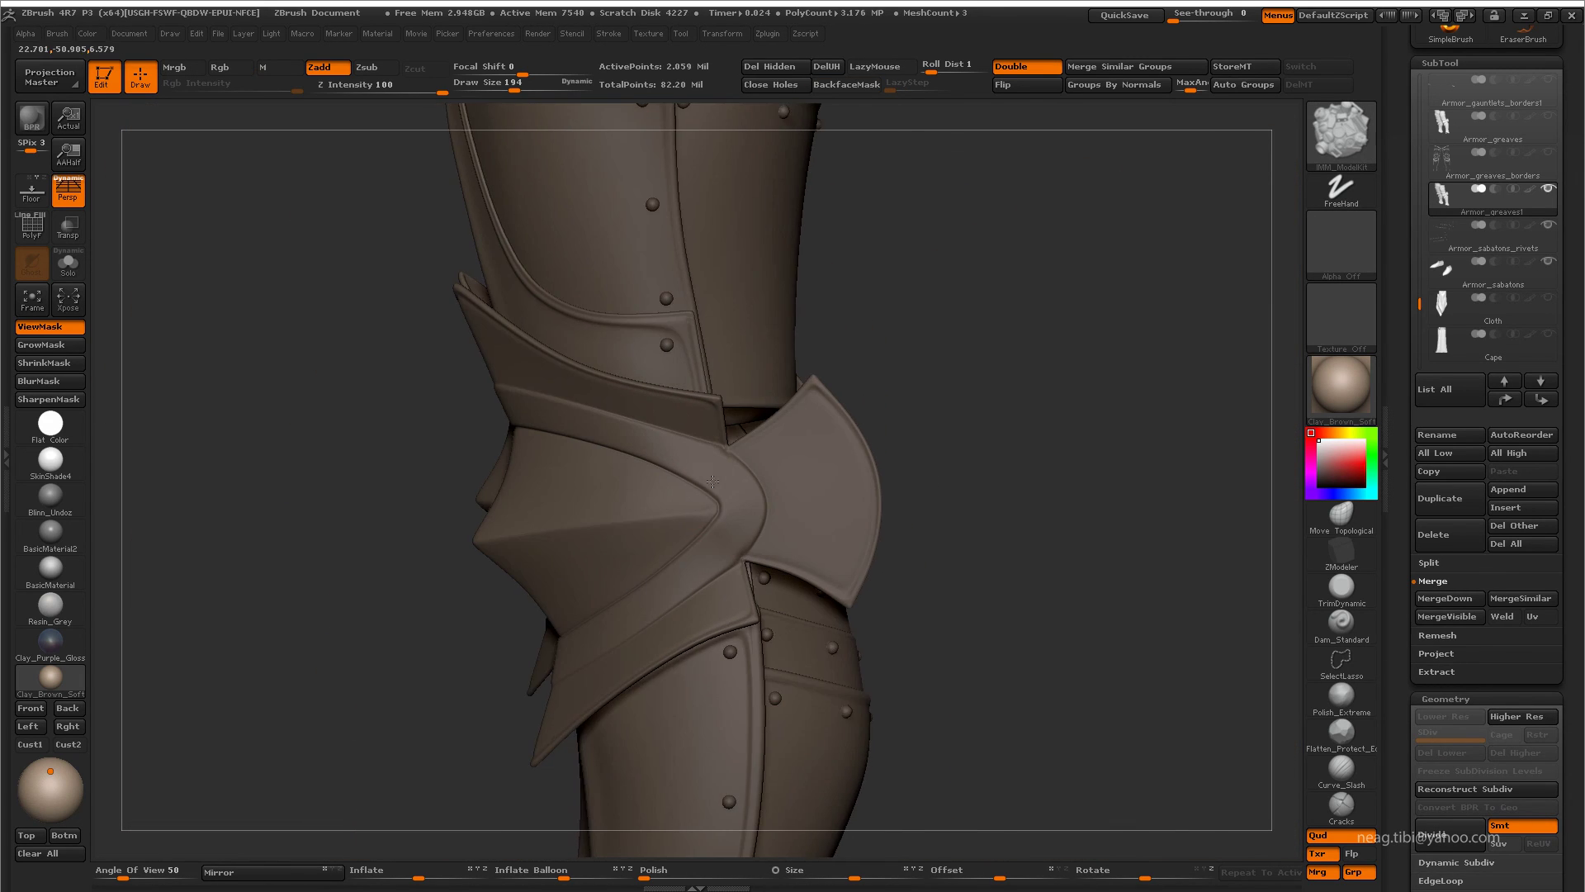
pyautogui.moveTo(724, 568)
pyautogui.mouseDown()
pyautogui.moveTo(344, 520)
pyautogui.moveTo(373, 496)
pyautogui.mouseUp()
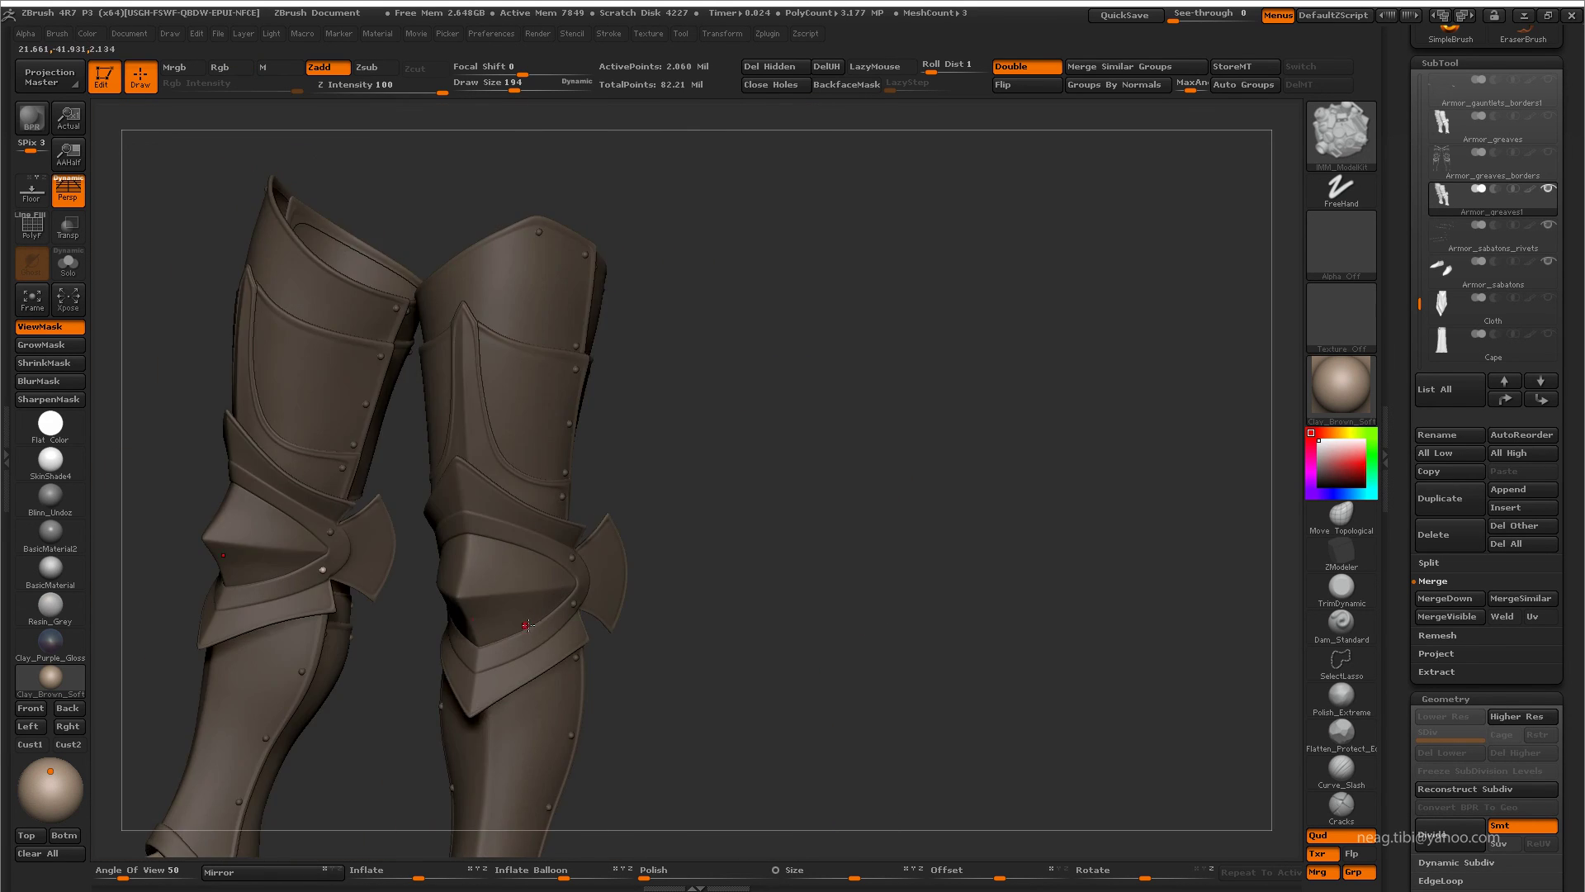
pyautogui.moveTo(644, 496)
pyautogui.mouseDown()
pyautogui.moveTo(549, 541)
pyautogui.moveTo(565, 507)
pyautogui.moveTo(768, 446)
pyautogui.mouseUp()
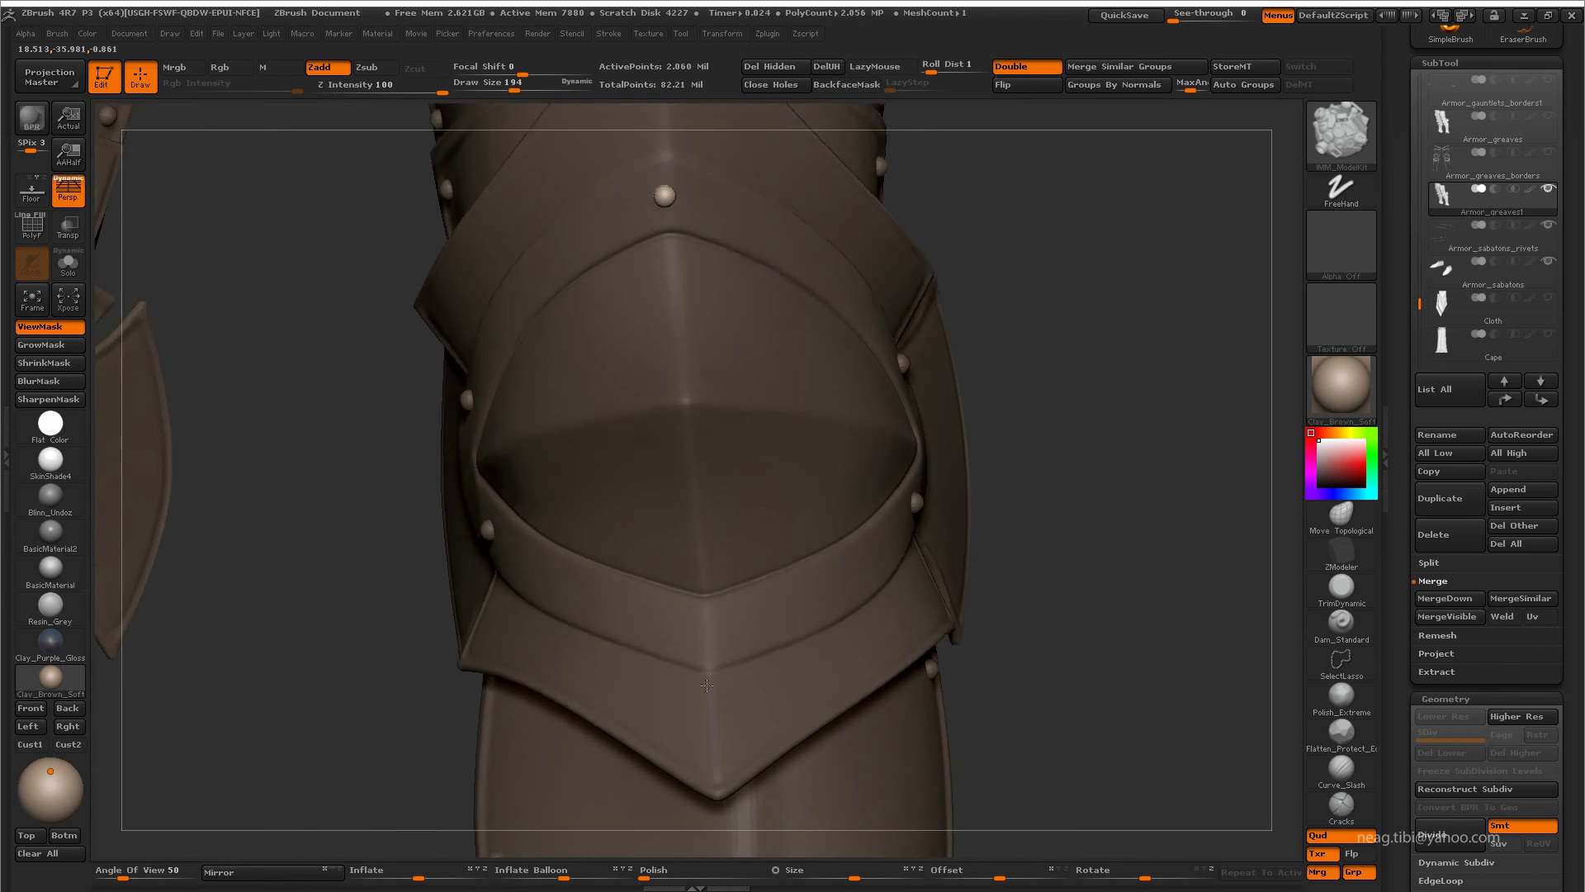
pyautogui.keyDown('alt'); pyautogui.moveTo(732, 522); pyautogui.dragTo(647, 513); pyautogui.keyUp('alt')
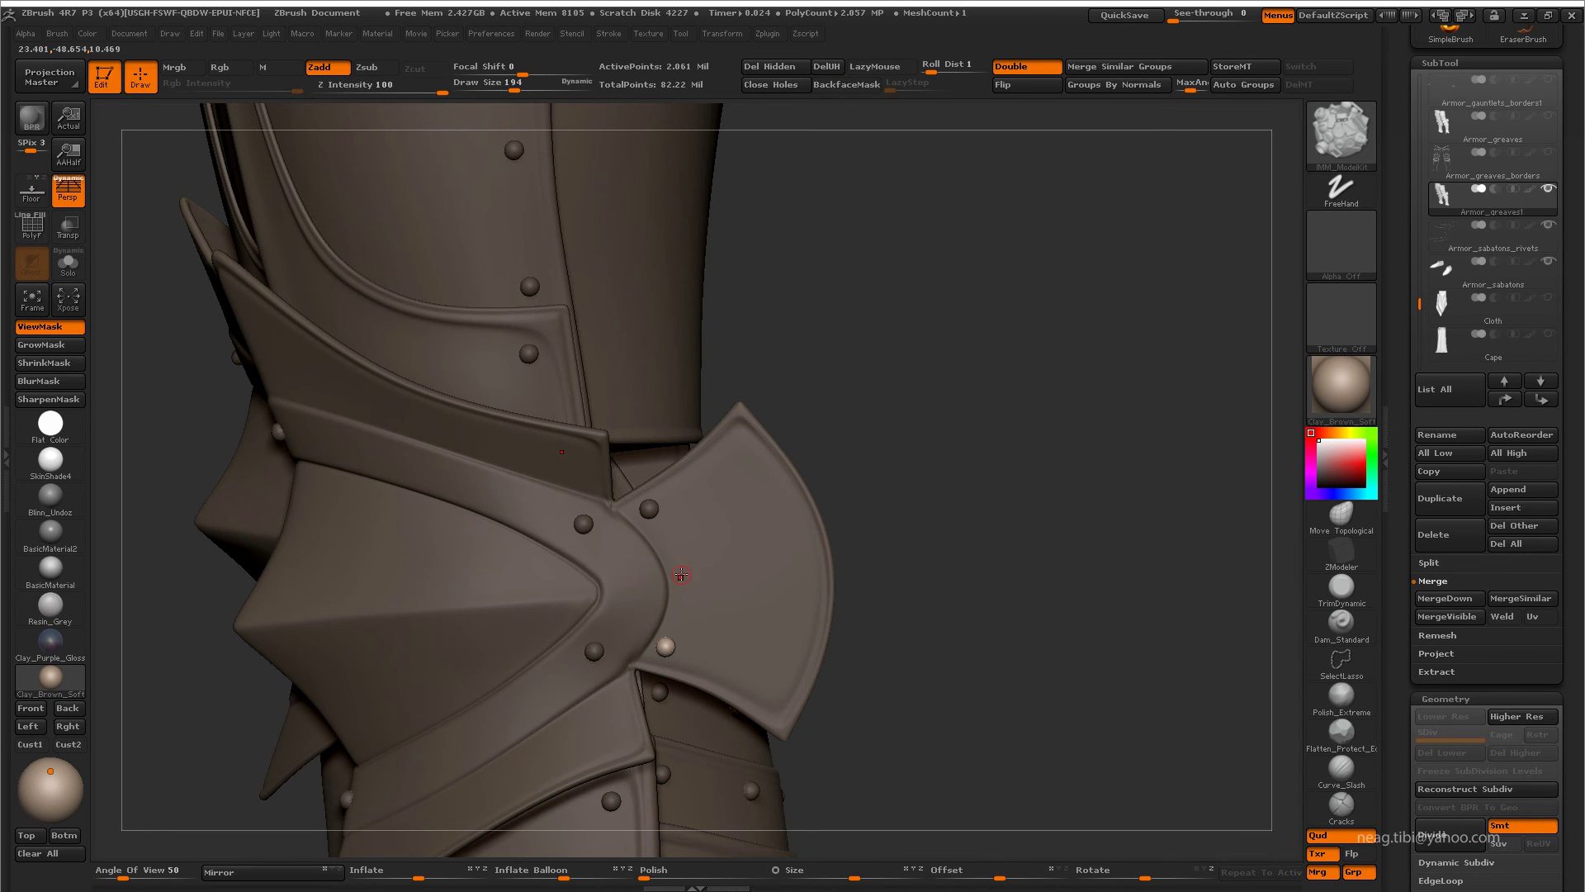
pyautogui.moveTo(684, 615)
pyautogui.mouseDown()
pyautogui.moveTo(593, 568)
pyautogui.moveTo(576, 513)
pyautogui.mouseUp()
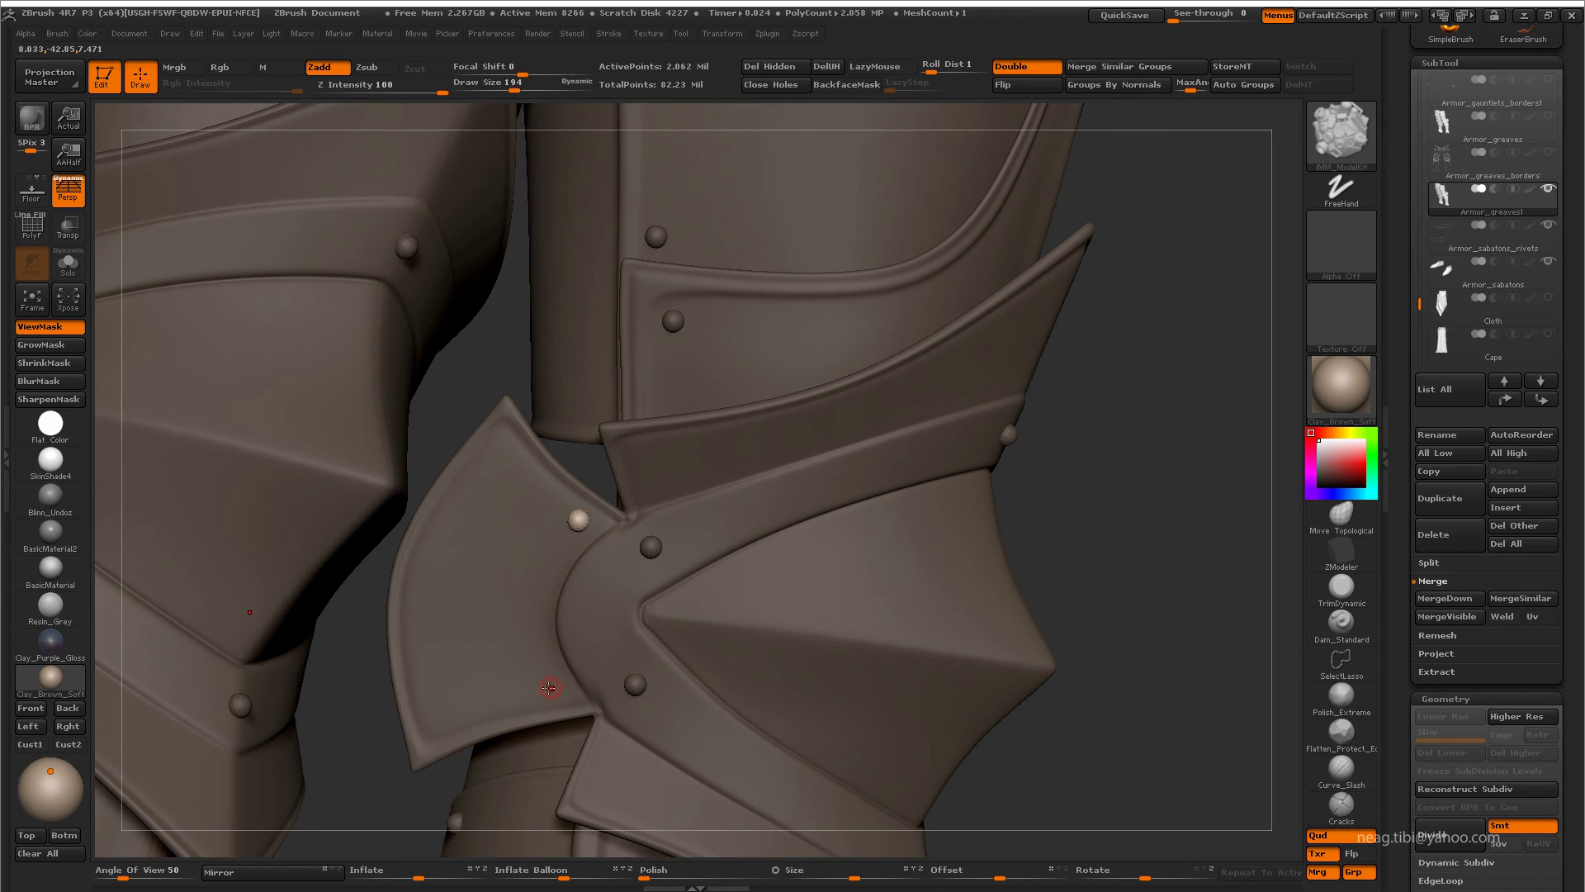
pyautogui.moveTo(547, 631)
pyautogui.mouseDown()
pyautogui.moveTo(513, 599)
pyautogui.moveTo(548, 641)
pyautogui.moveTo(483, 467)
pyautogui.mouseUp()
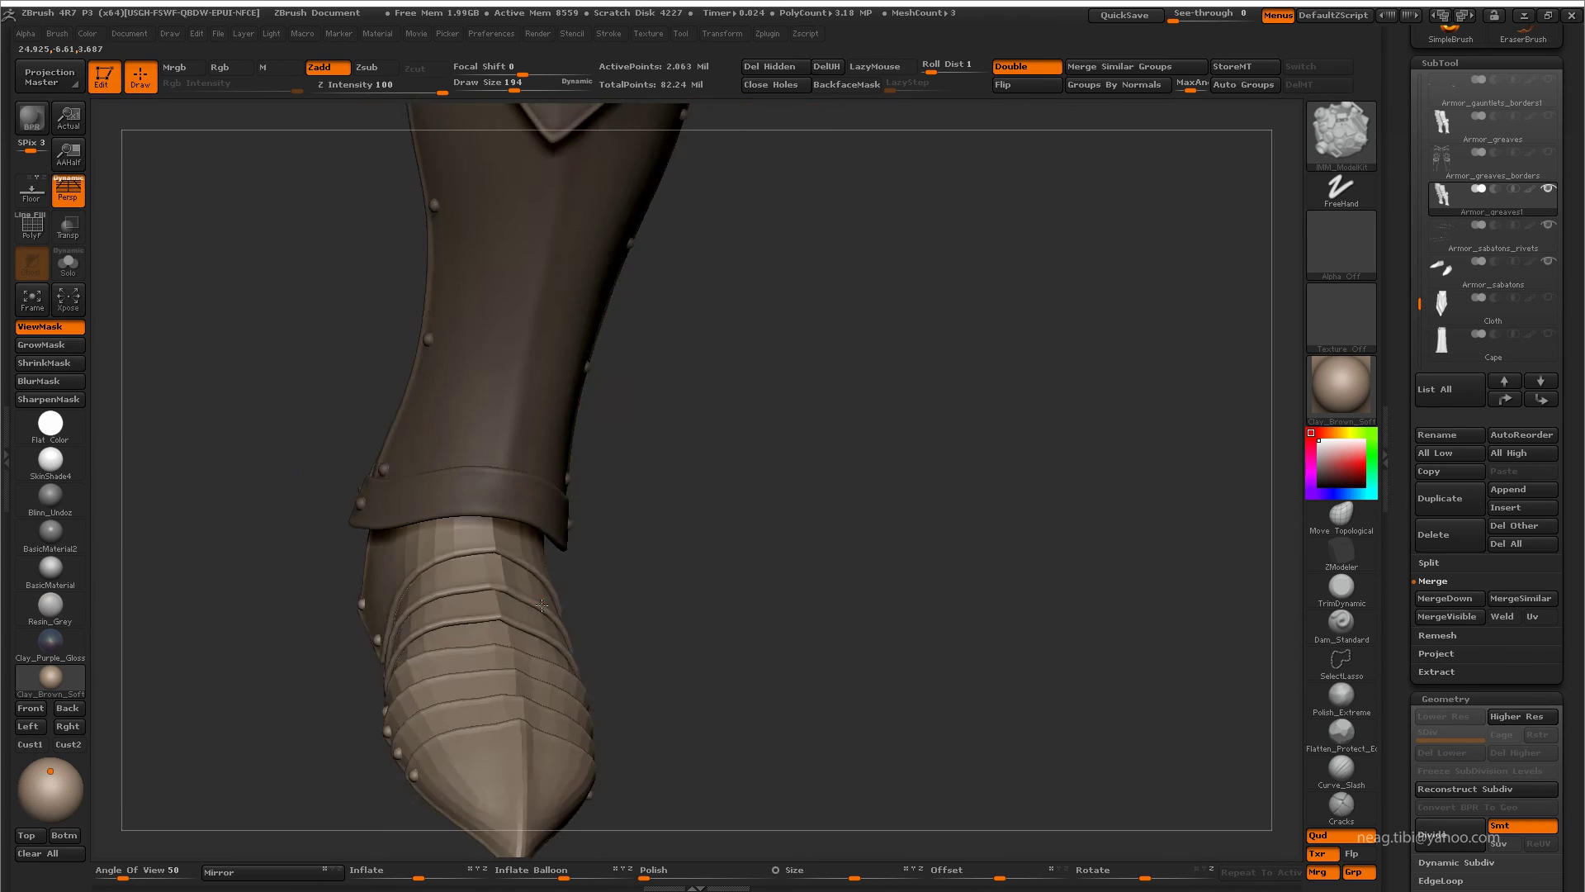
pyautogui.moveTo(475, 498)
pyautogui.mouseDown()
pyautogui.moveTo(638, 556)
pyautogui.moveTo(631, 654)
pyautogui.moveTo(647, 343)
pyautogui.moveTo(663, 367)
pyautogui.moveTo(700, 374)
pyautogui.mouseUp()
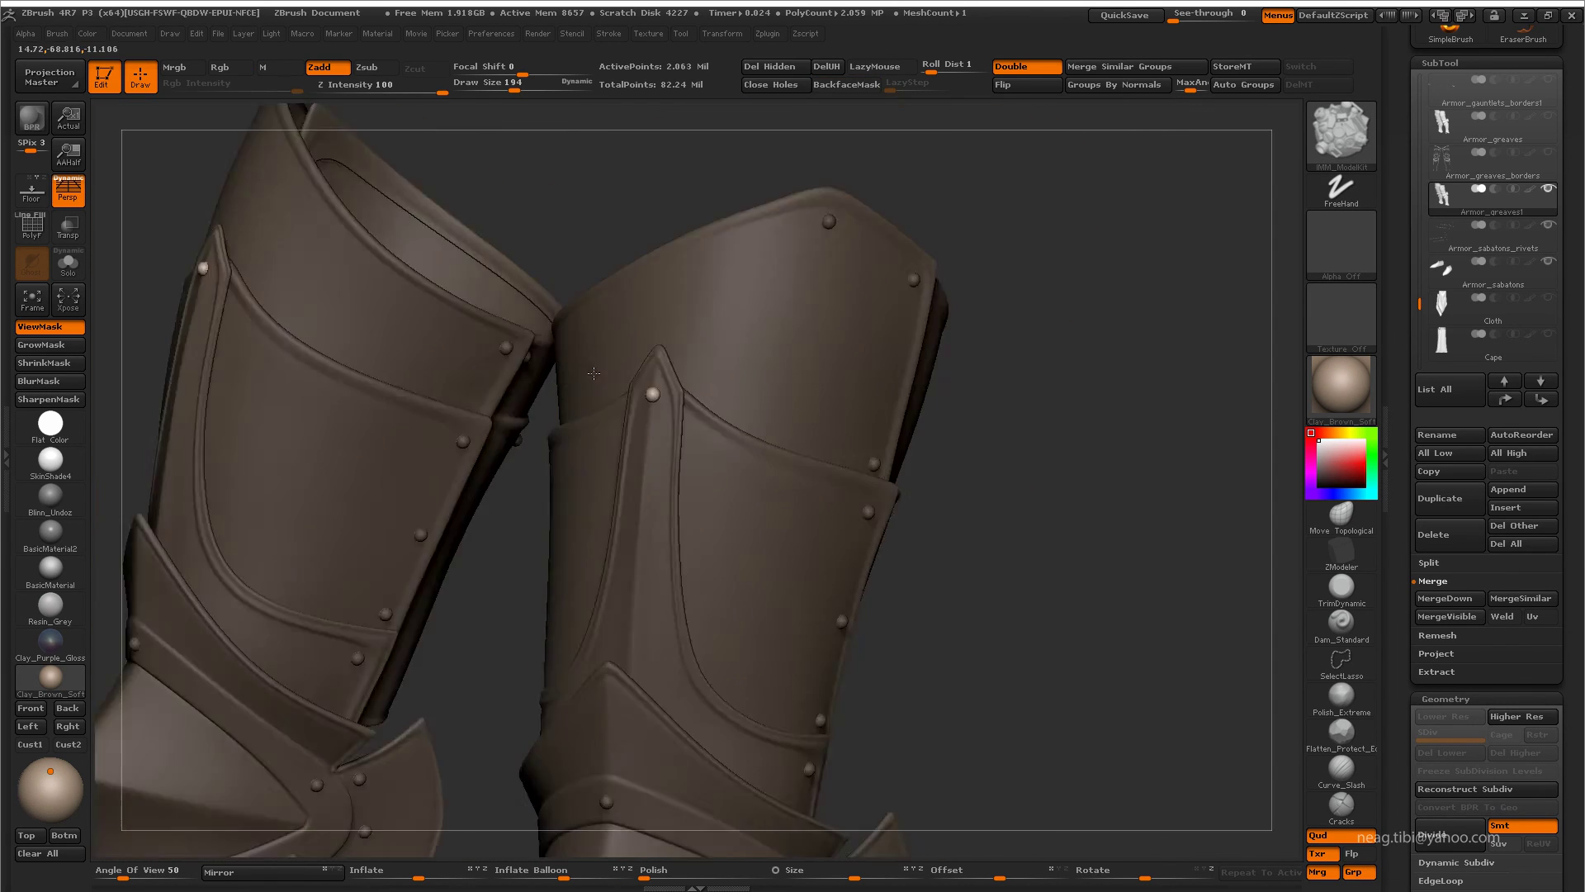
pyautogui.moveTo(664, 428); pyautogui.dragTo(765, 539)
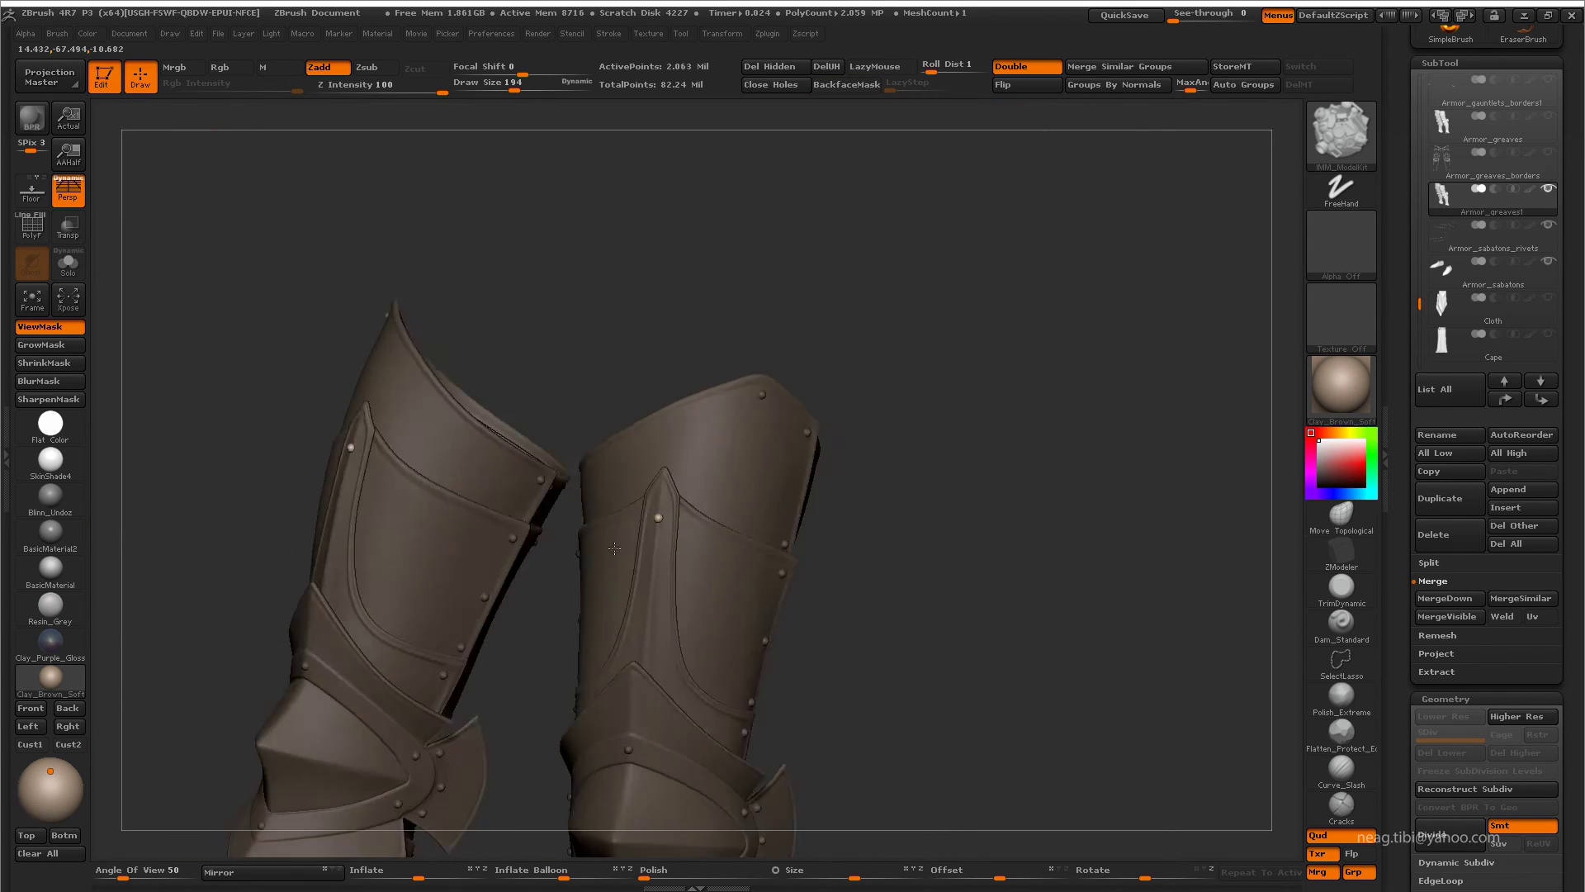
pyautogui.moveTo(664, 474)
pyautogui.mouseDown()
pyautogui.moveTo(719, 537)
pyautogui.moveTo(591, 496)
pyautogui.moveTo(591, 471)
pyautogui.moveTo(718, 415)
pyautogui.moveTo(658, 318)
pyautogui.moveTo(708, 463)
pyautogui.moveTo(740, 443)
pyautogui.moveTo(789, 548)
pyautogui.moveTo(743, 372)
pyautogui.moveTo(770, 401)
pyautogui.moveTo(761, 383)
pyautogui.mouseUp()
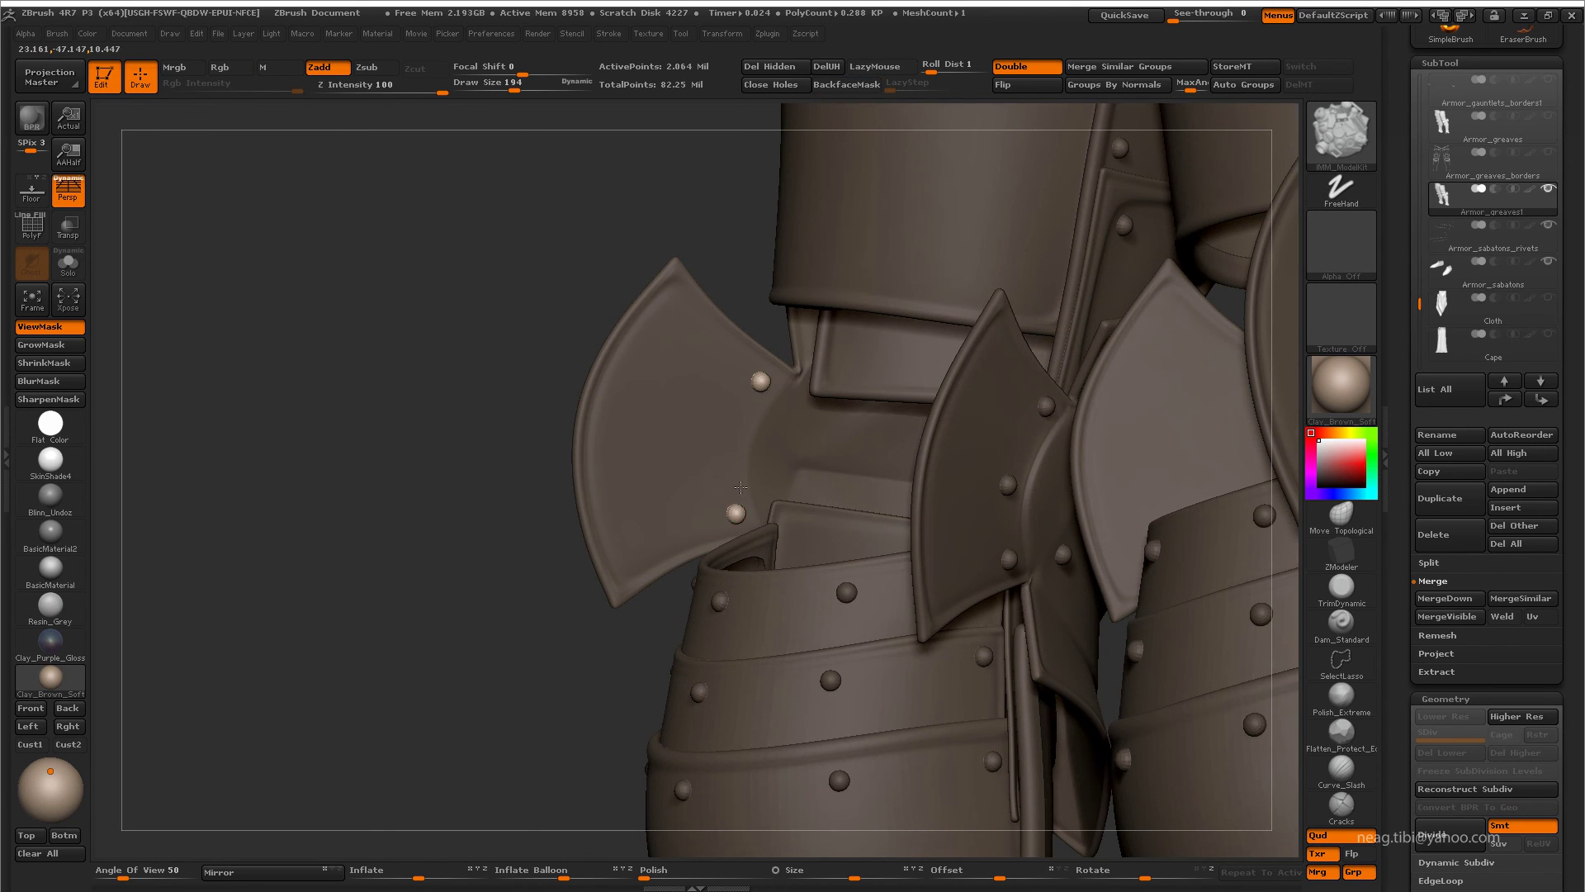
pyautogui.moveTo(741, 487); pyautogui.dragTo(728, 446)
pyautogui.moveTo(728, 505); pyautogui.dragTo(746, 514)
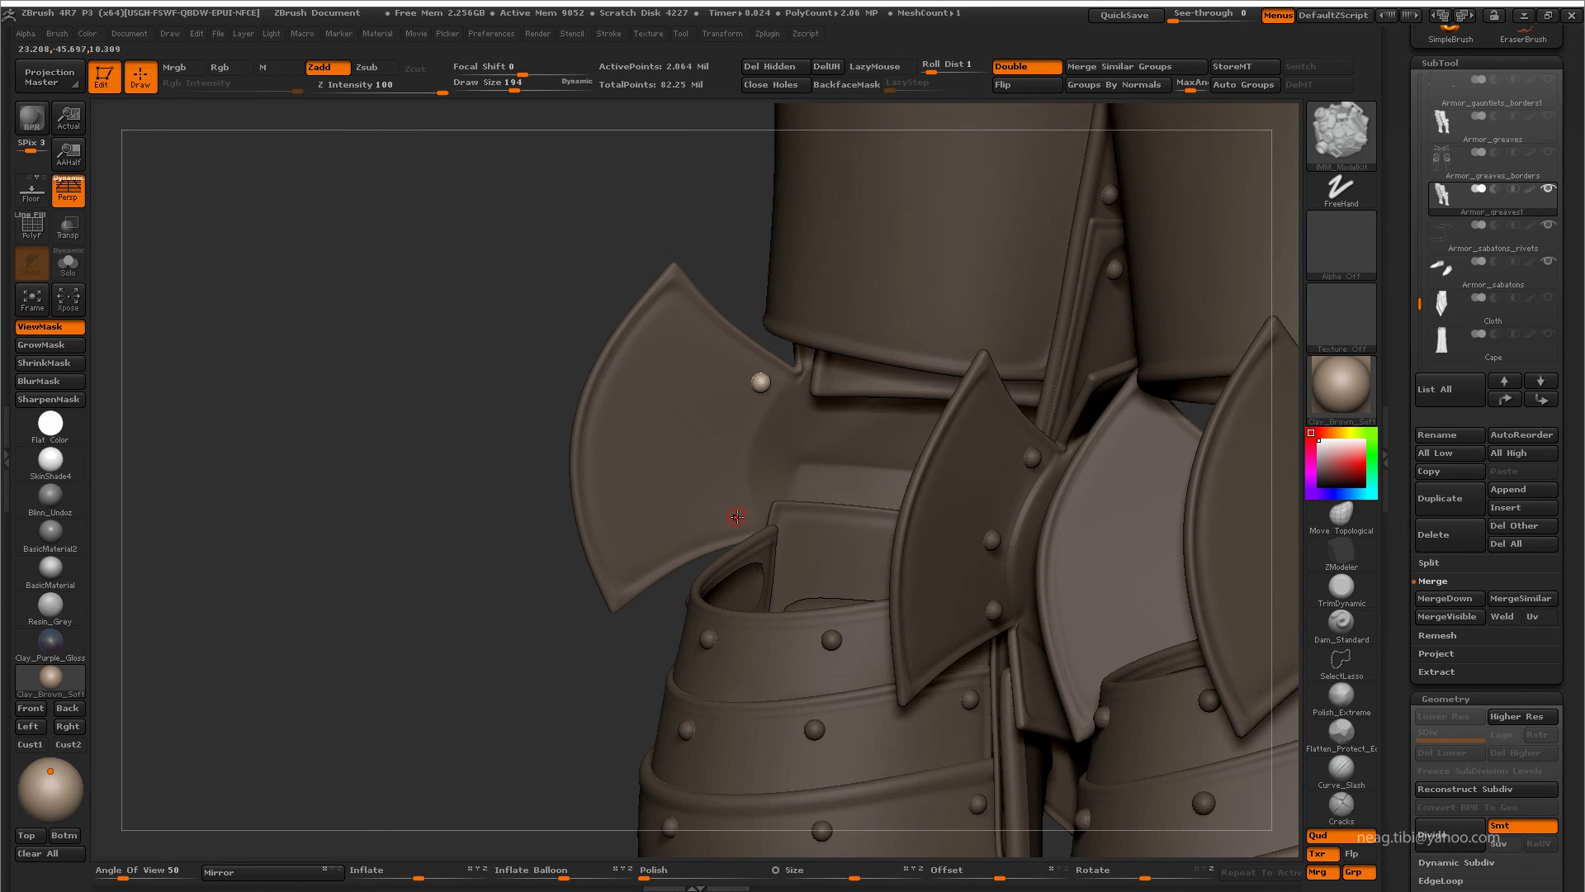
pyautogui.moveTo(734, 519)
pyautogui.mouseDown()
pyautogui.moveTo(814, 531)
pyautogui.moveTo(716, 504)
pyautogui.moveTo(710, 483)
pyautogui.mouseUp()
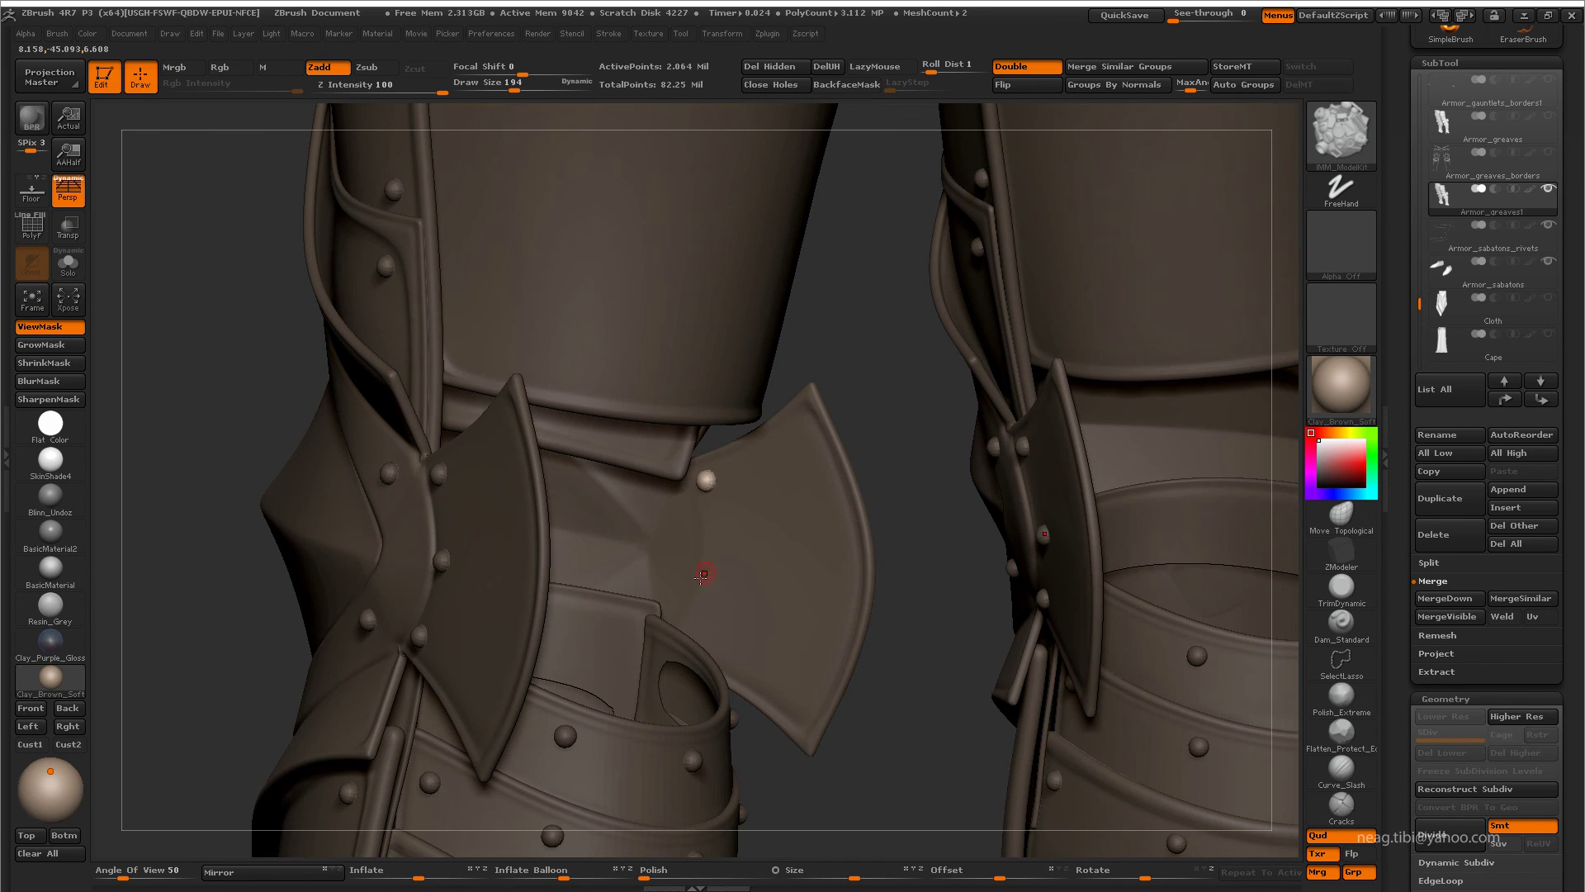
pyautogui.moveTo(702, 575)
pyautogui.mouseDown()
pyautogui.moveTo(692, 634)
pyautogui.moveTo(645, 543)
pyautogui.mouseUp()
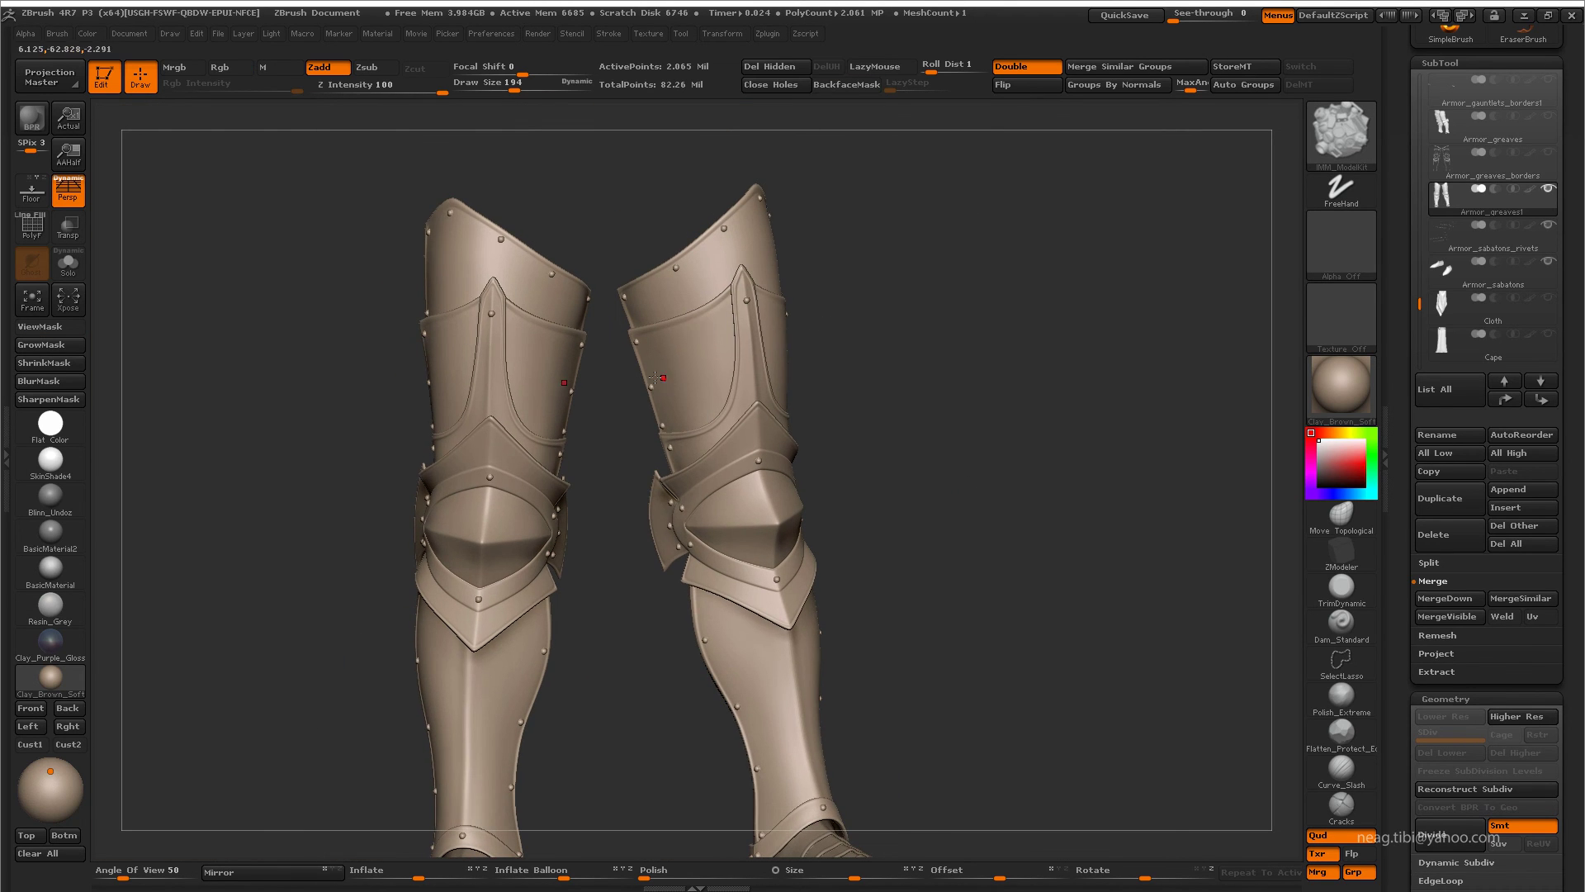
# - Check the knee rivets with the wireframe overlay, hiding then restoring the armour plates
pyautogui.keyDown('alt'); pyautogui.moveTo(657, 378); pyautogui.dragTo(778, 661); pyautogui.keyUp('alt')
pyautogui.hotkey('shift', 'f')
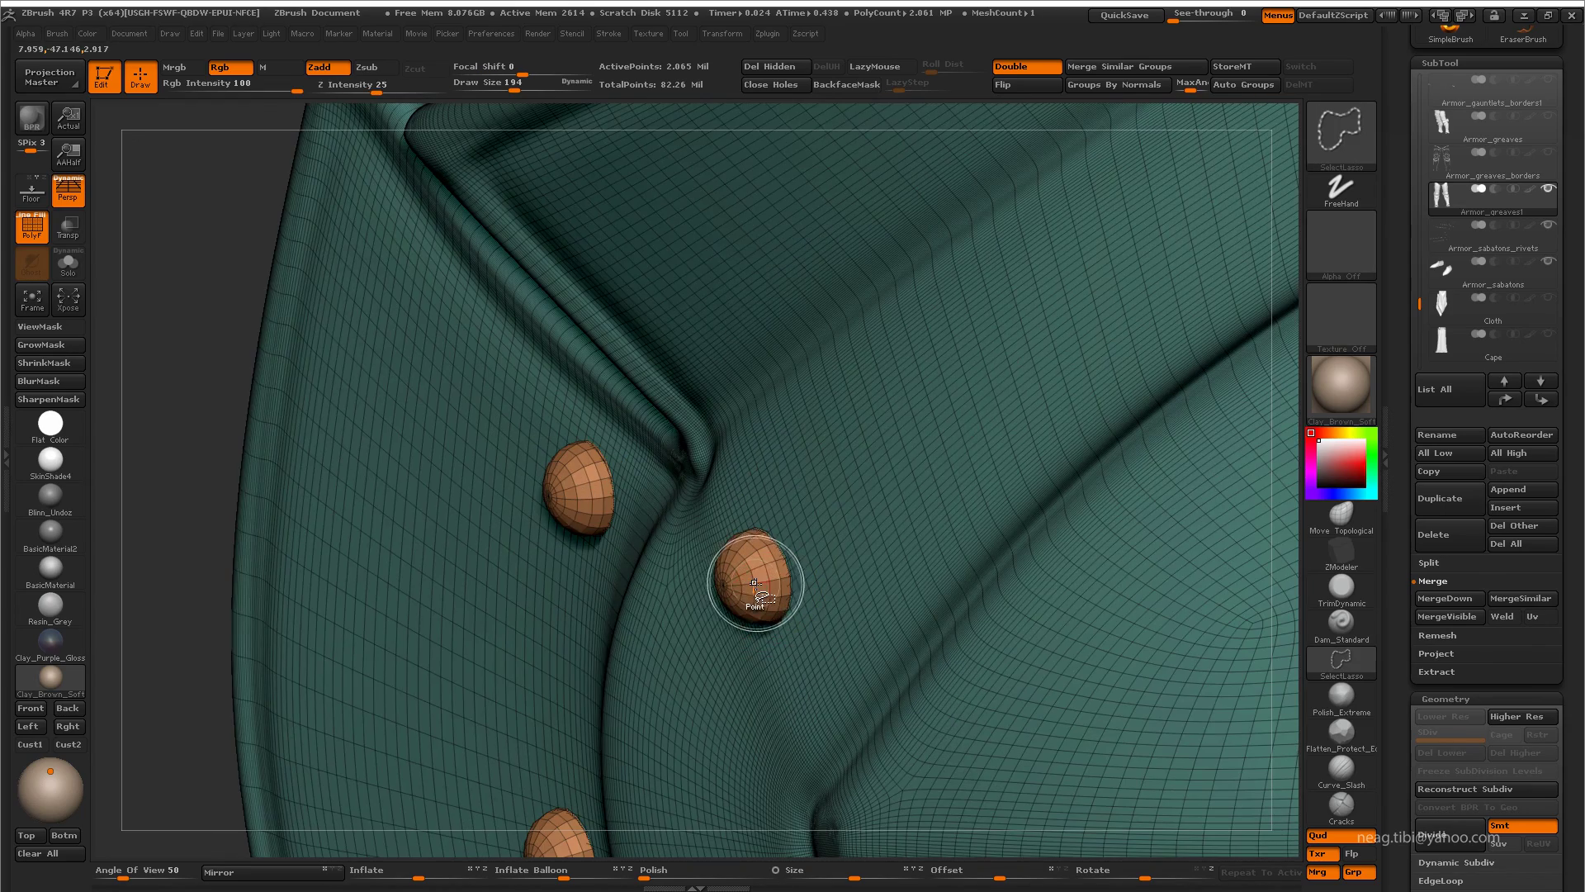
pyautogui.keyDown('ctrl'); pyautogui.keyDown('shift'); pyautogui.click(754, 578); pyautogui.keyUp('shift'); pyautogui.keyUp('ctrl')
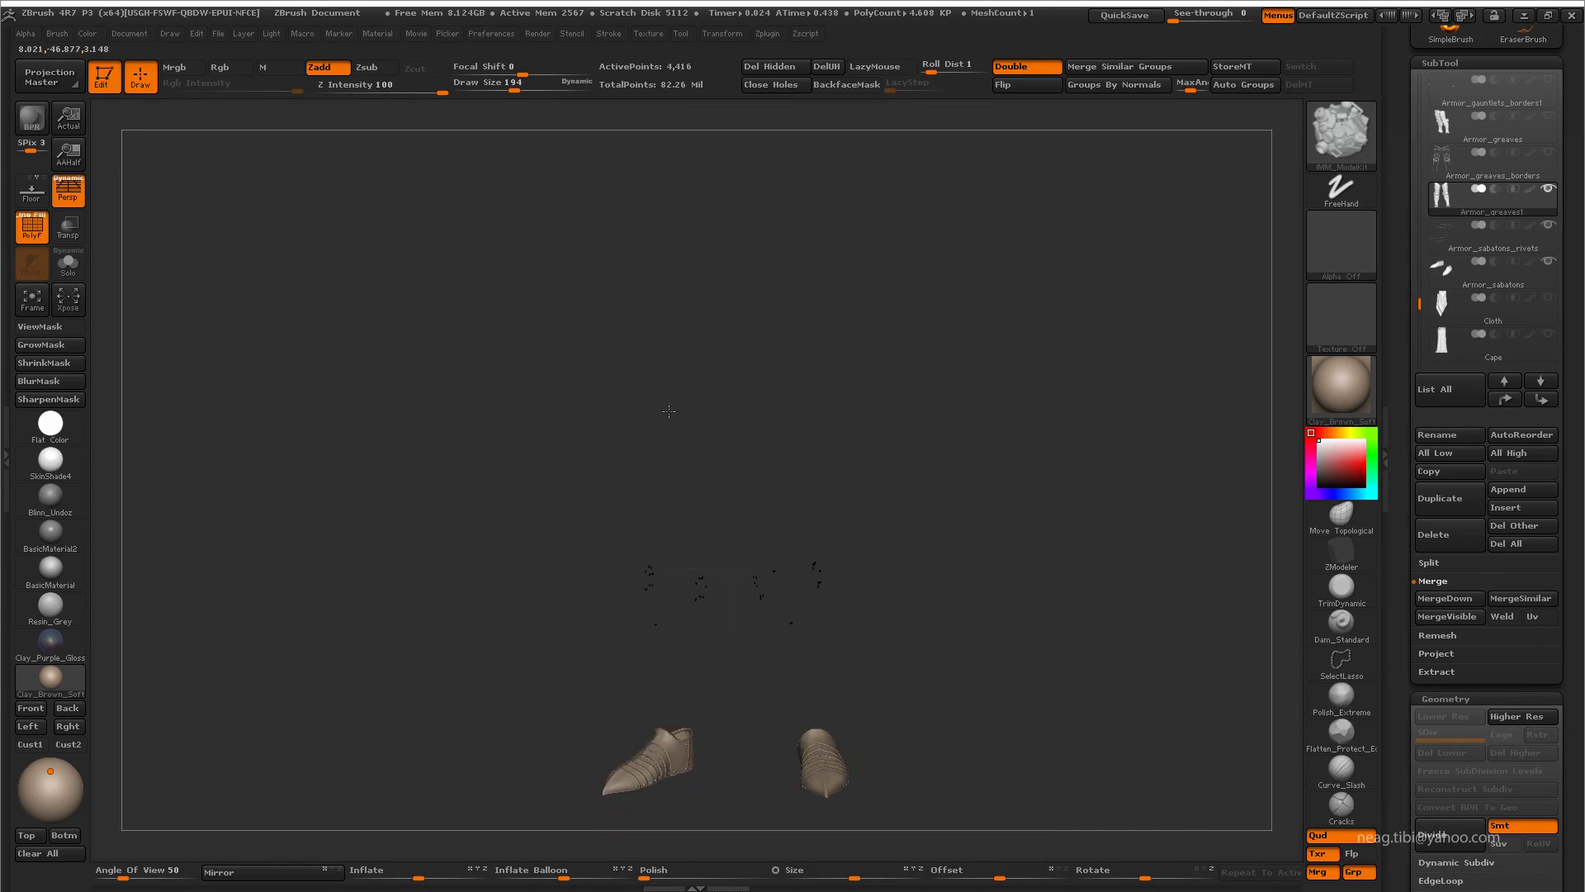
pyautogui.keyDown('ctrl'); pyautogui.keyDown('shift'); pyautogui.click(865, 572); pyautogui.keyUp('shift'); pyautogui.keyUp('ctrl')
pyautogui.keyDown('alt'); pyautogui.moveTo(802, 683); pyautogui.dragTo(800, 339); pyautogui.keyUp('alt')
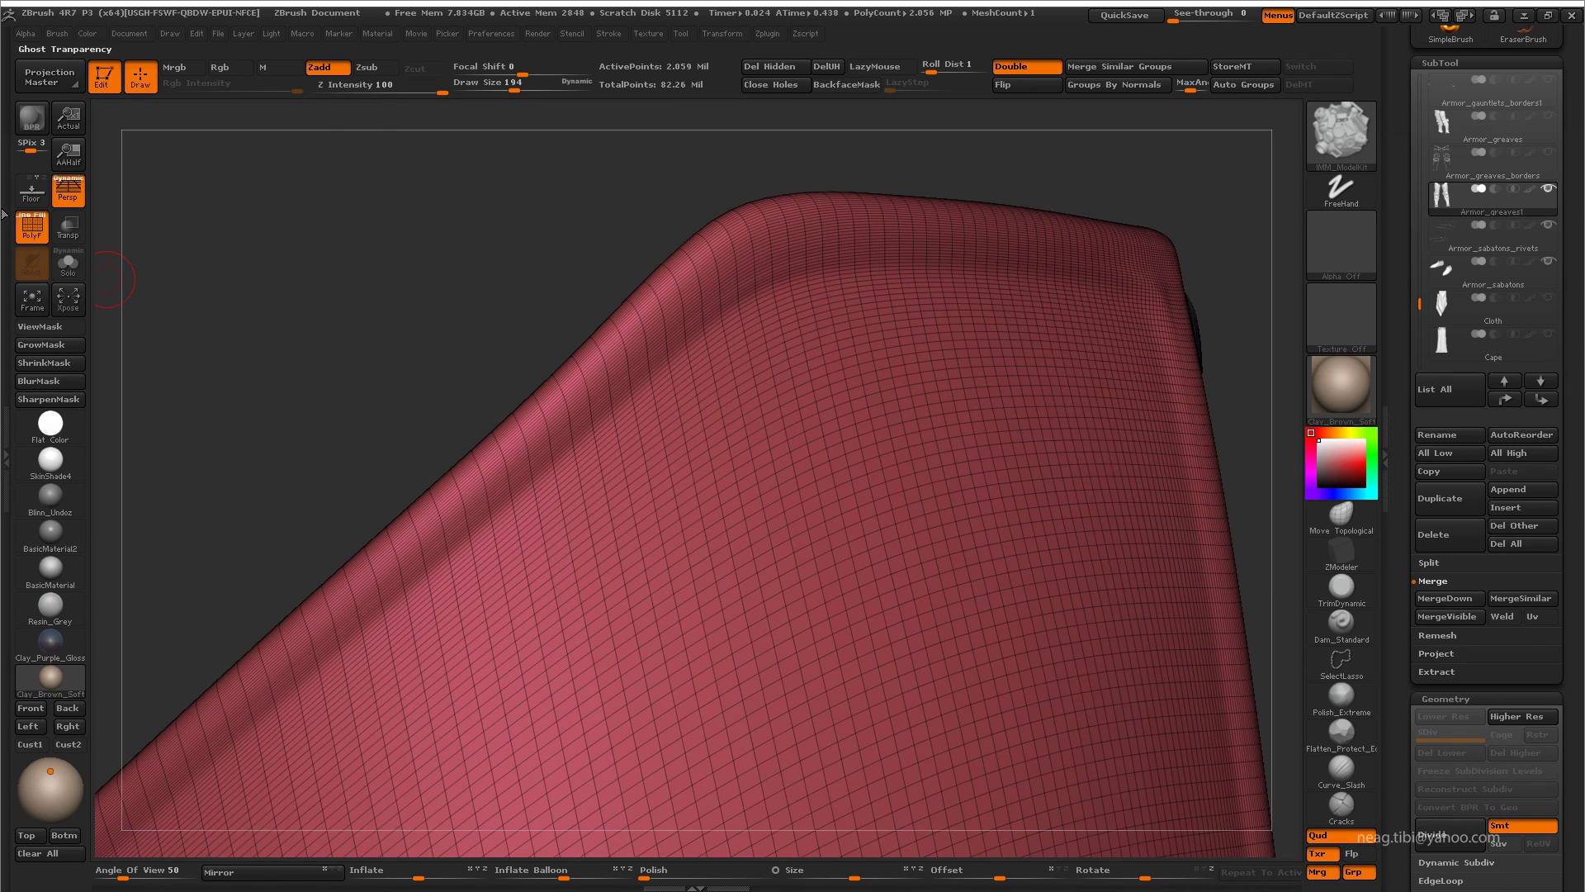
pyautogui.hotkey('shift', 'f')
# - Zoom along the greave rims to the green rivet and undo the last change
pyautogui.keyDown('alt'); pyautogui.moveTo(747, 578); pyautogui.dragTo(747, 462); pyautogui.keyUp('alt')
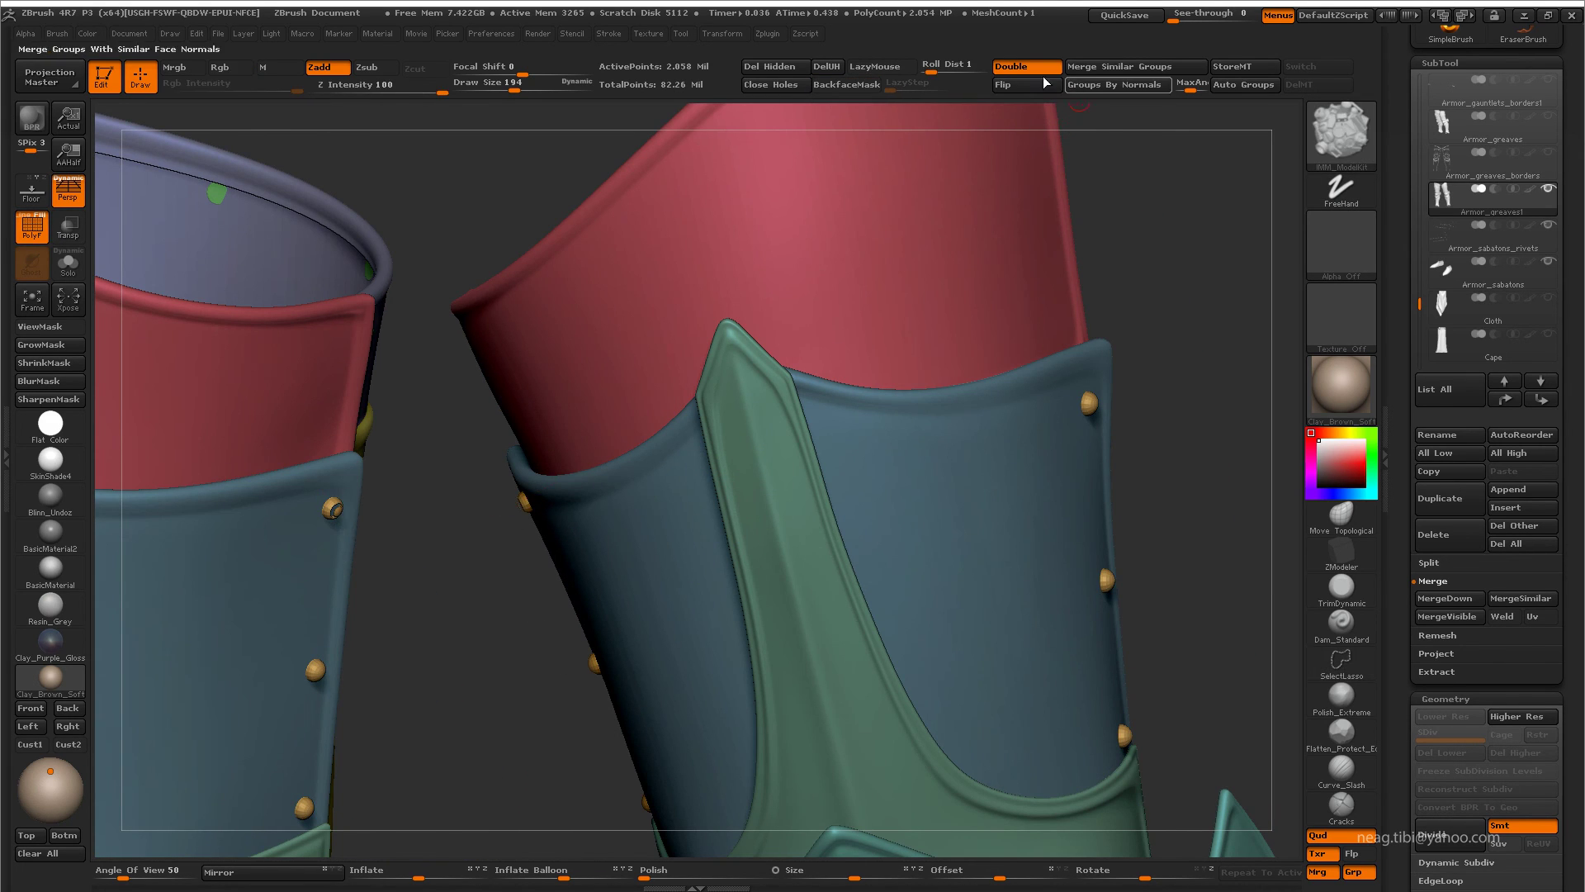
pyautogui.moveTo(320, 514); pyautogui.dragTo(341, 538)
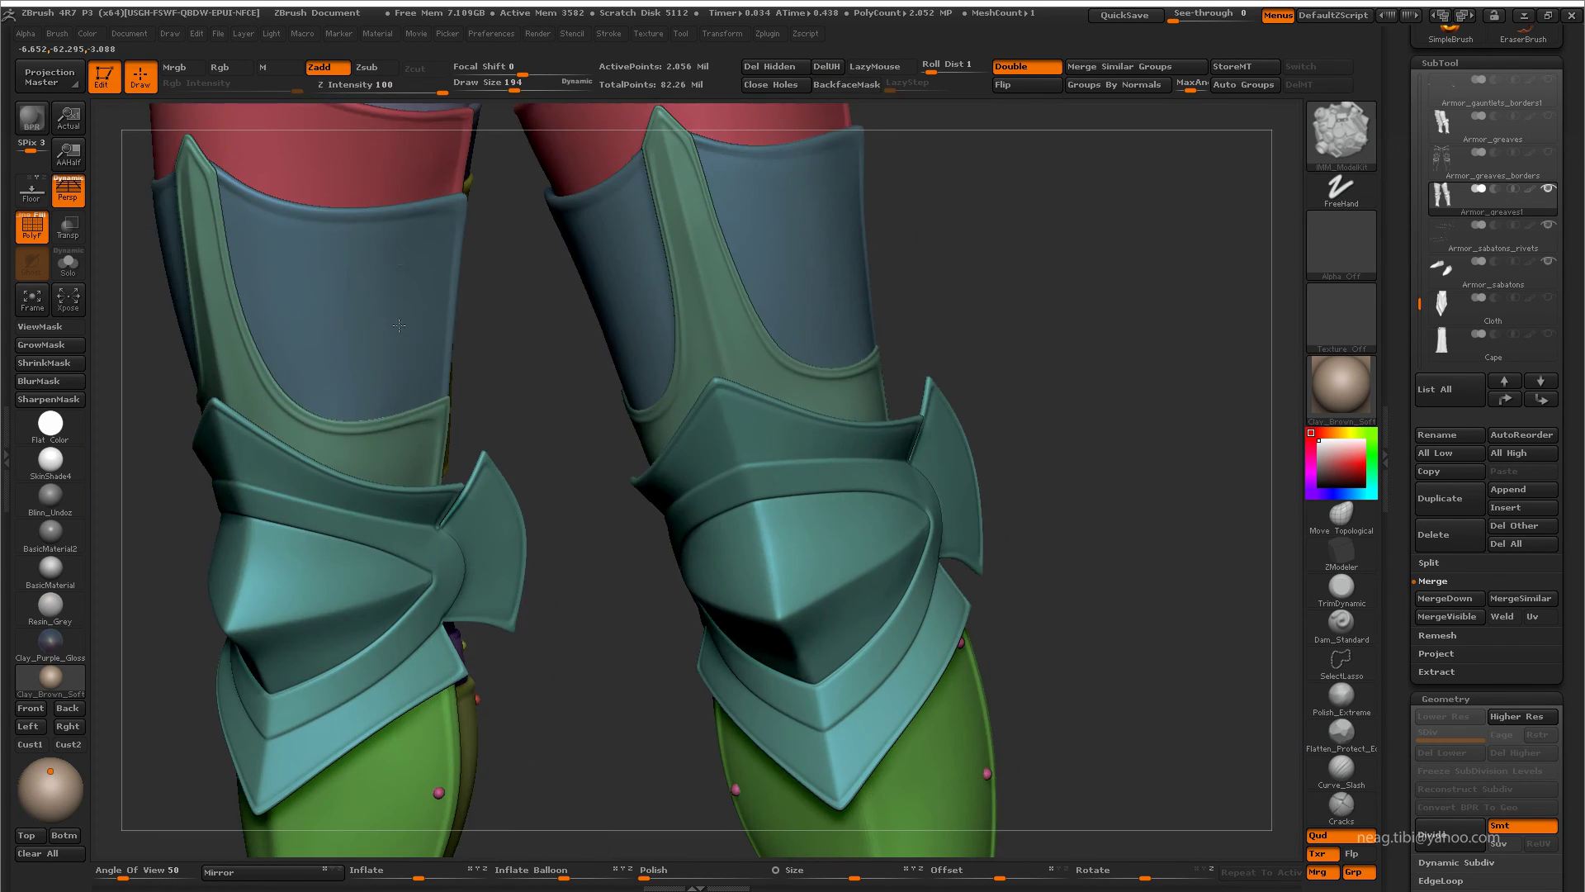
pyautogui.moveTo(391, 718)
pyautogui.mouseDown()
pyautogui.moveTo(440, 443)
pyautogui.moveTo(549, 566)
pyautogui.moveTo(641, 564)
pyautogui.mouseUp()
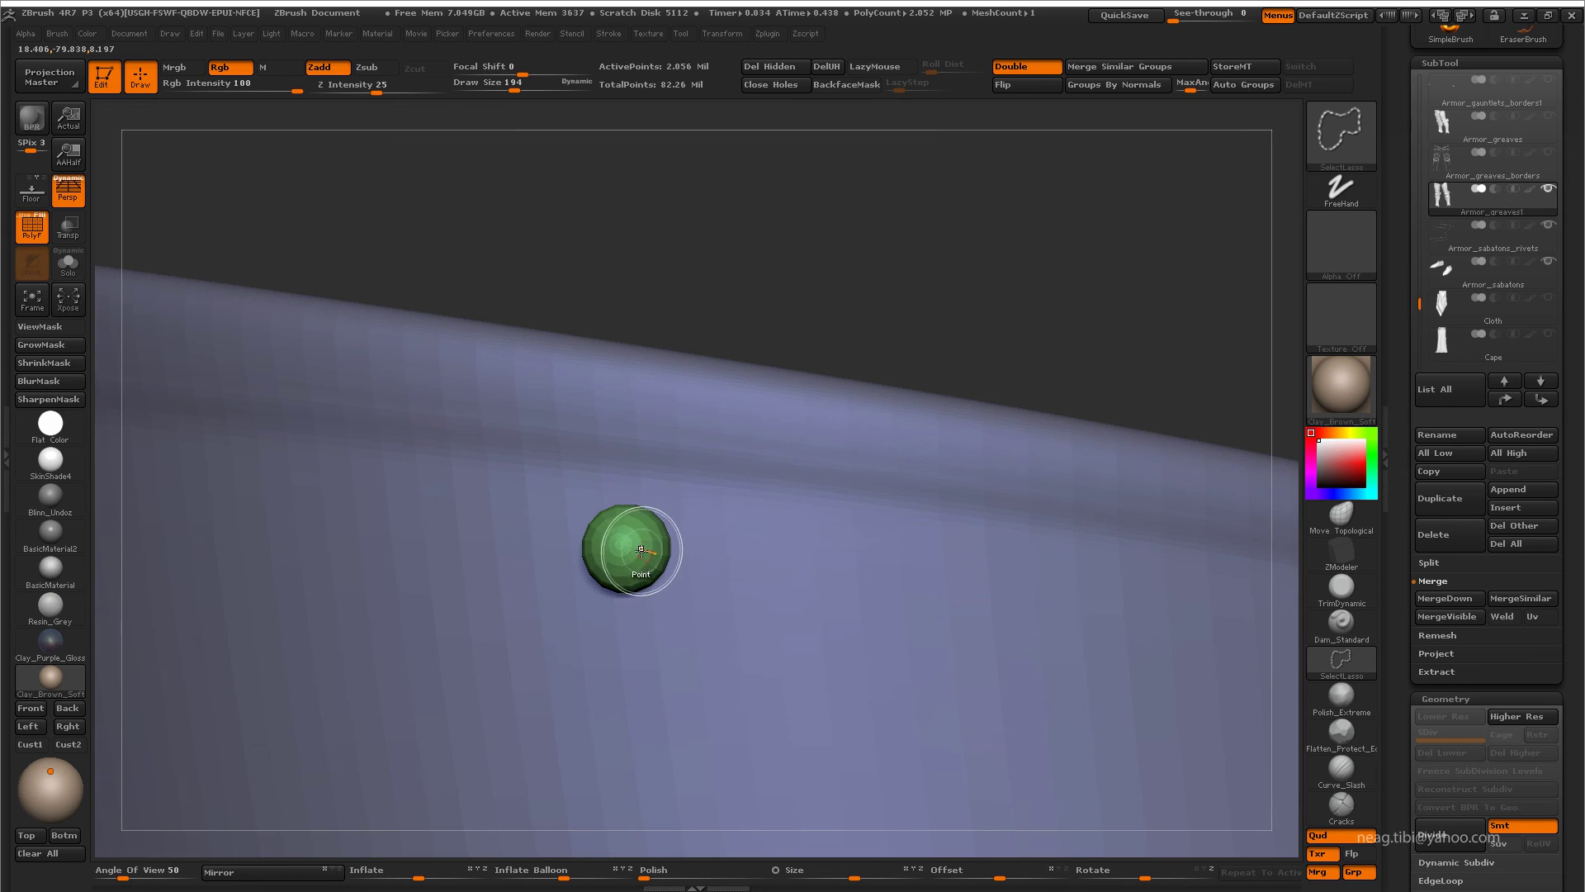
pyautogui.keyDown('alt'); pyautogui.moveTo(631, 668); pyautogui.dragTo(632, 615); pyautogui.keyUp('alt')
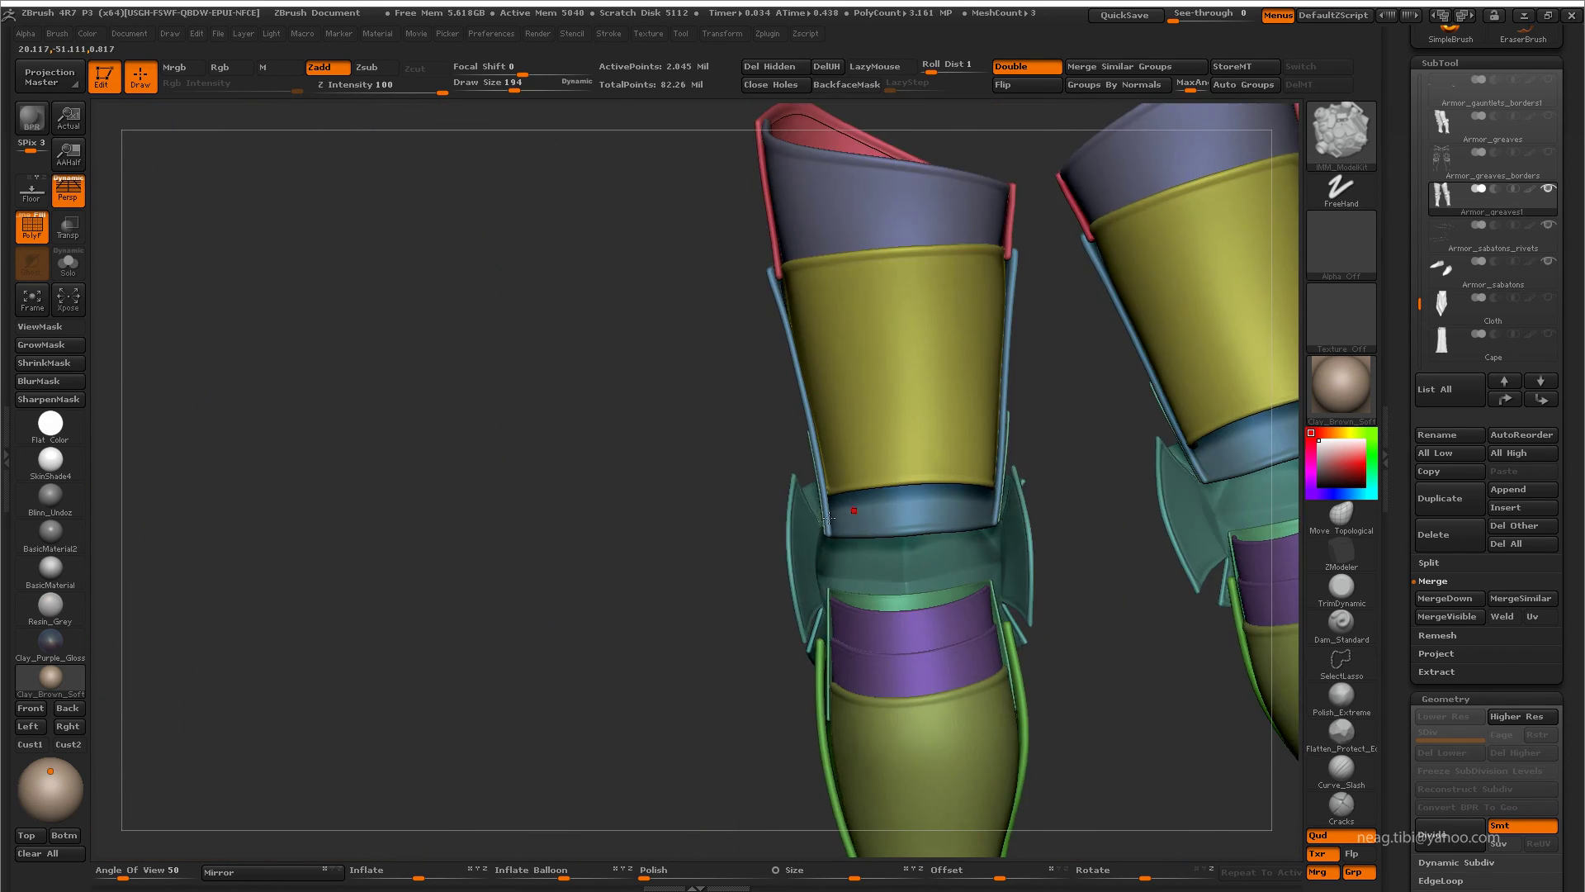
pyautogui.hotkey('ctrl', 'z')
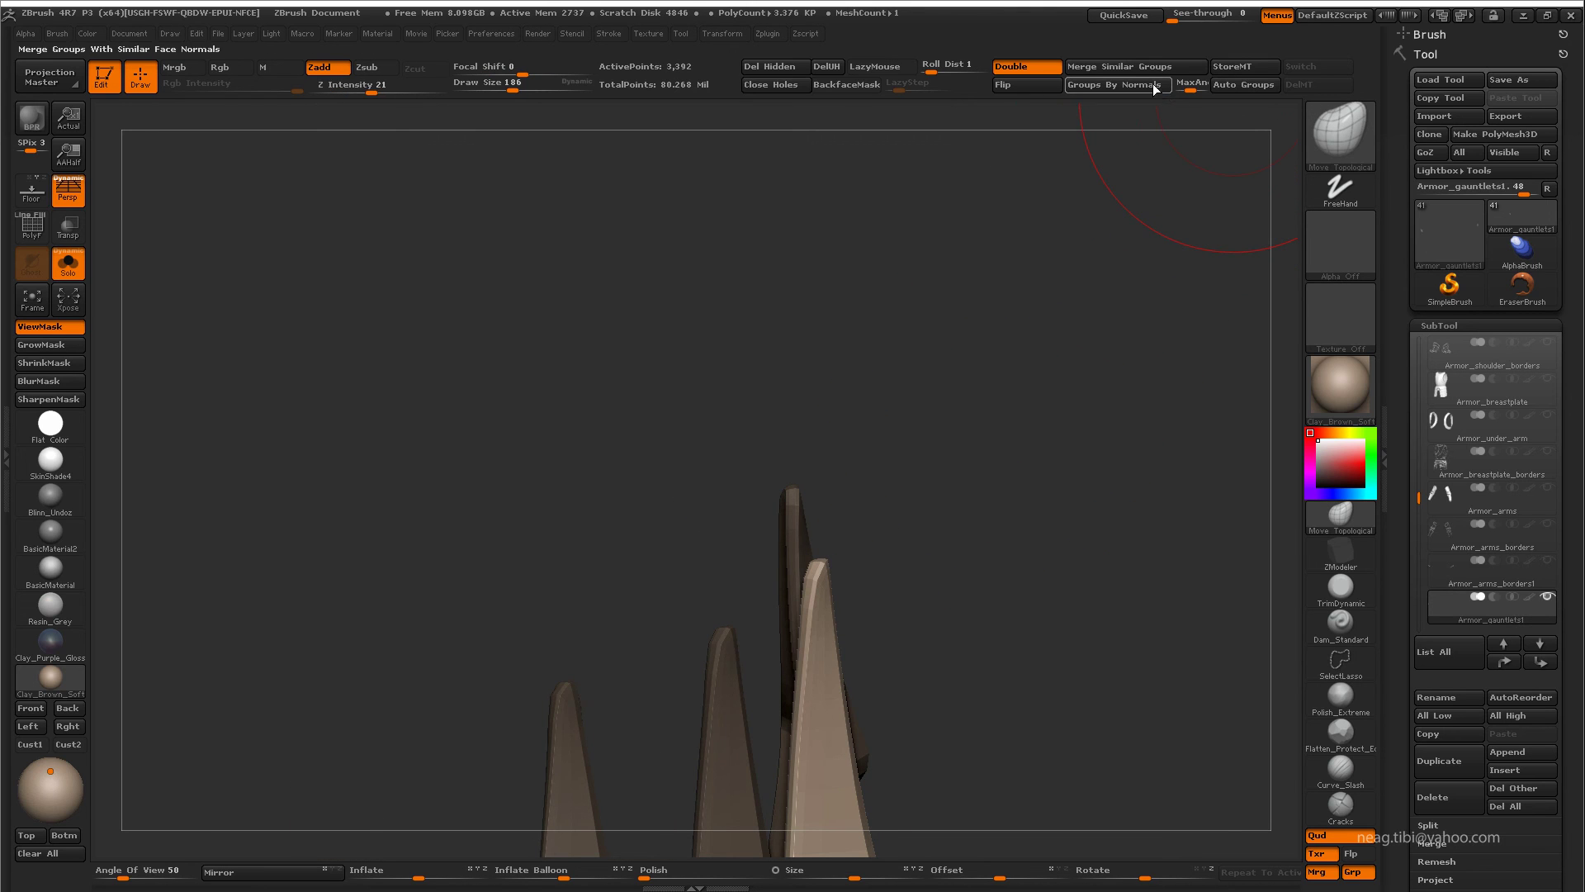
# - Merge the knuckle spikes into one polygroup, lower their subdivision level, and show the full armour
pyautogui.hotkey('shift', 'f')
pyautogui.click(1119, 85)
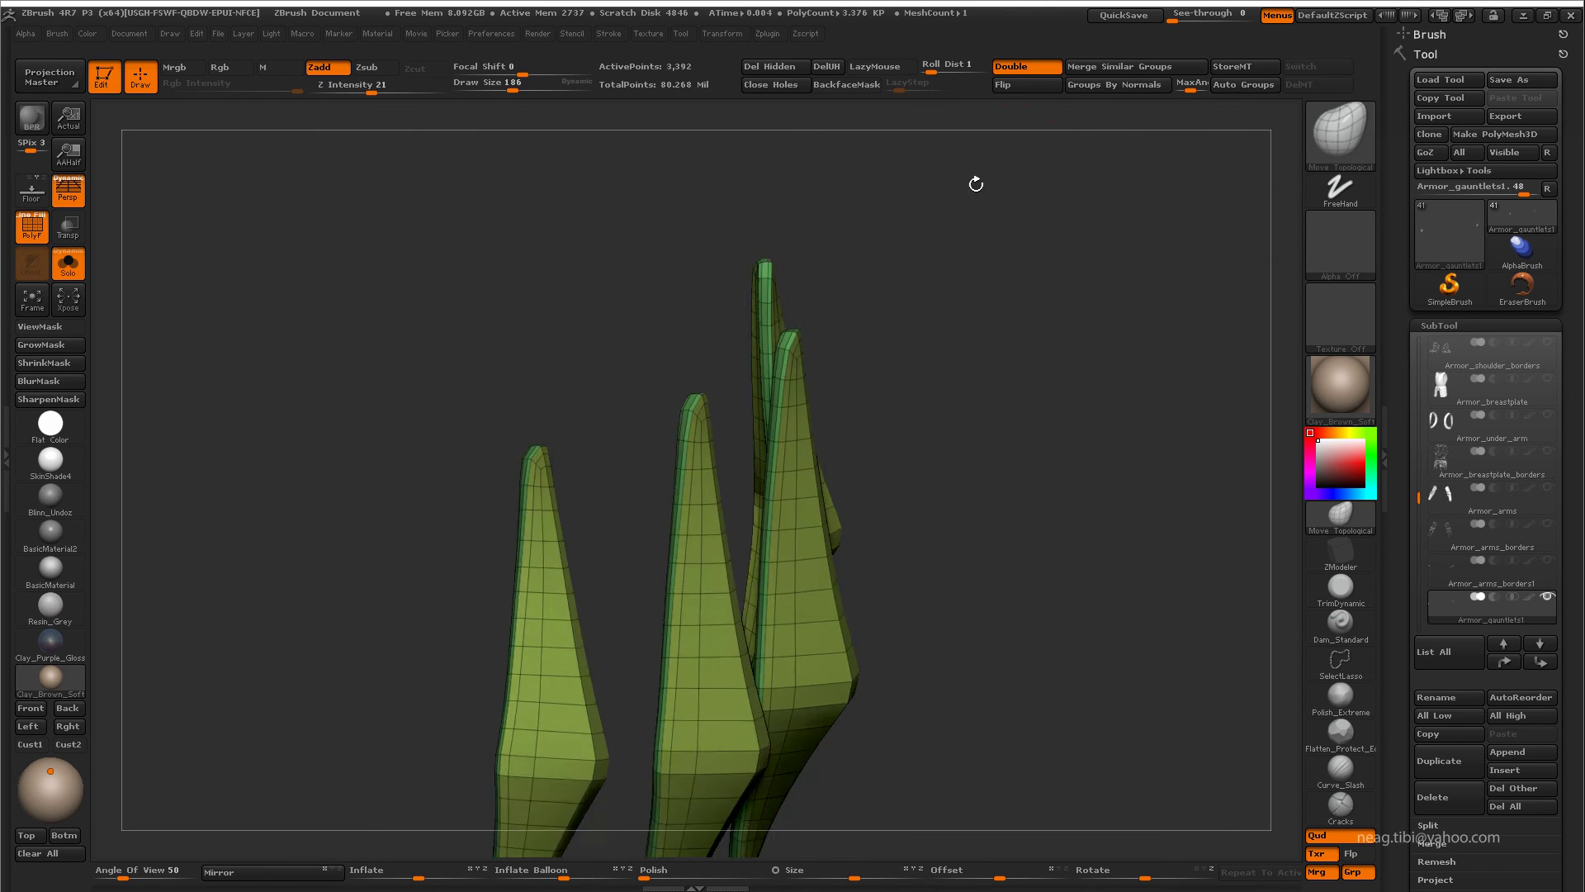
pyautogui.moveTo(973, 181); pyautogui.dragTo(692, 352)
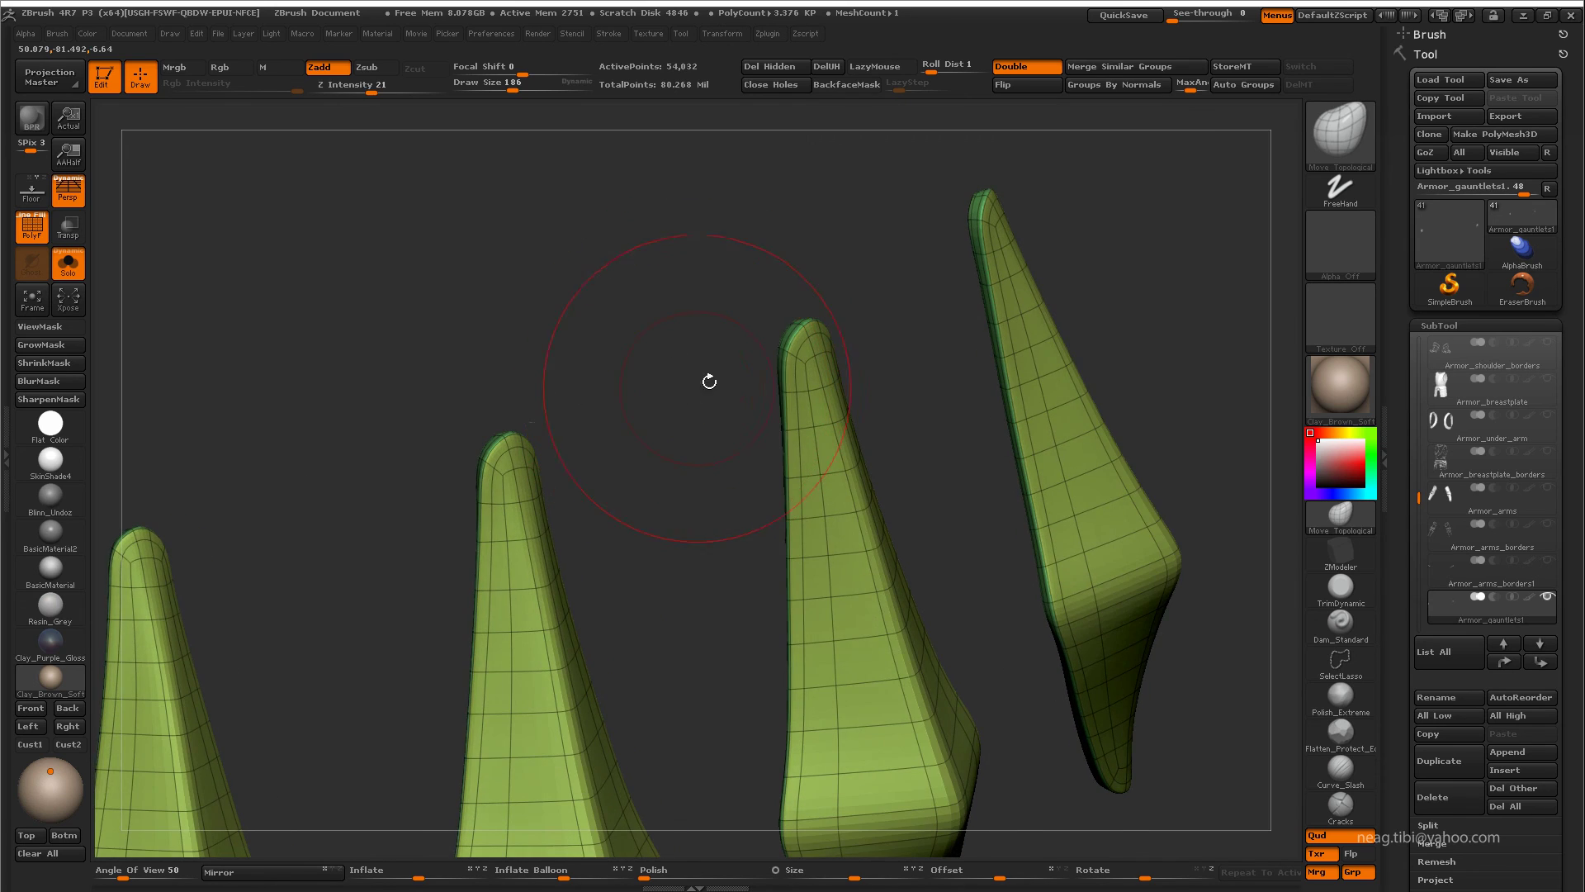
pyautogui.press('q')
pyautogui.hotkey('shift', 'd')
pyautogui.hotkey('shift', 'f')
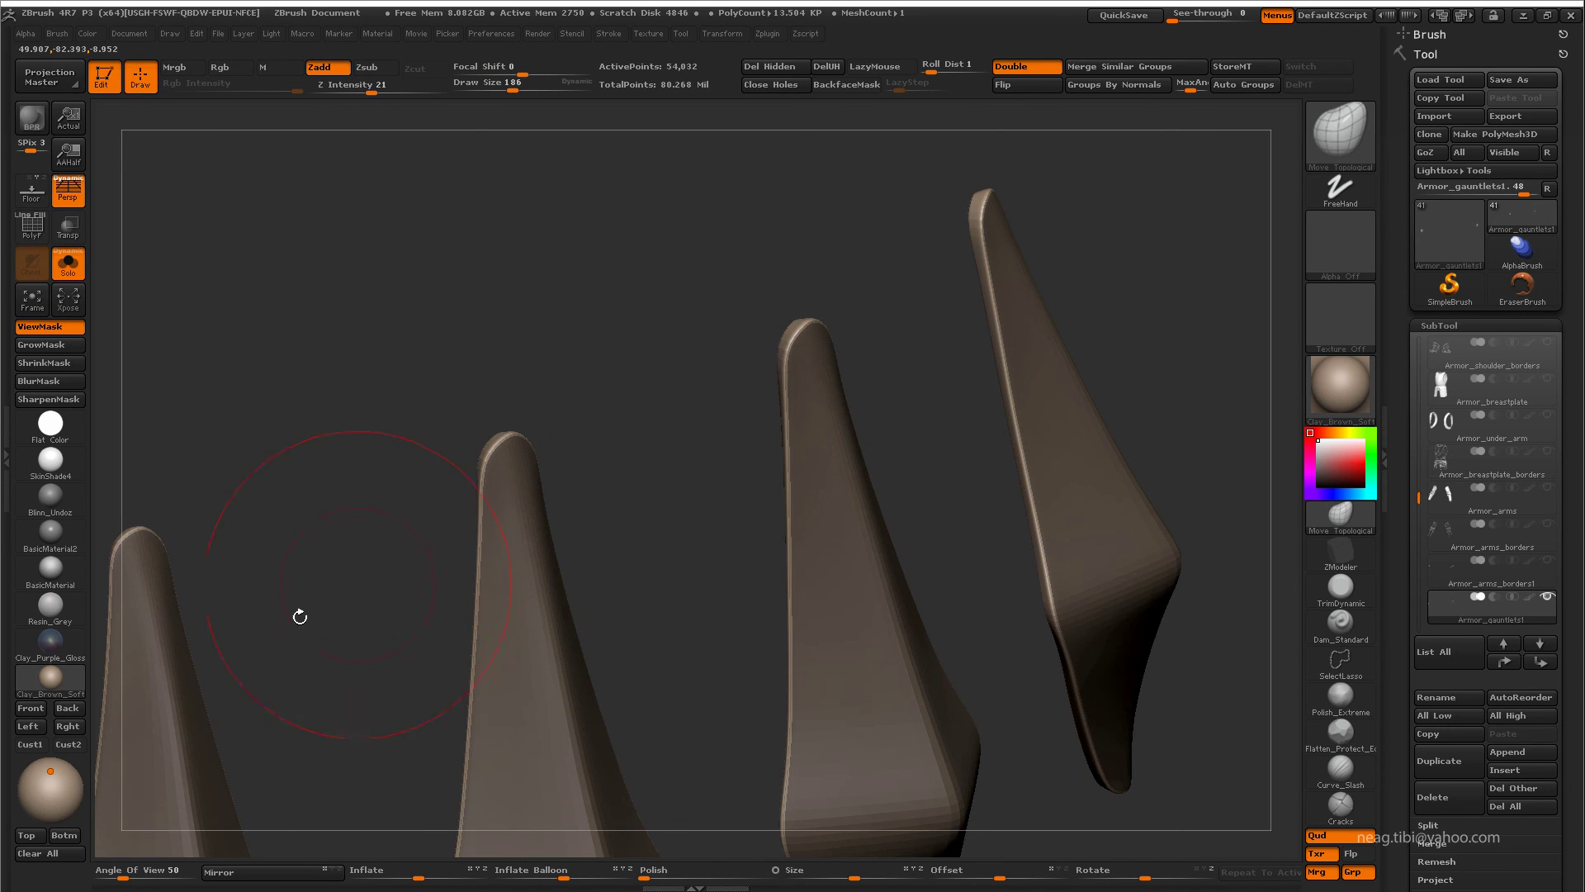
pyautogui.moveTo(248, 397); pyautogui.dragTo(425, 241)
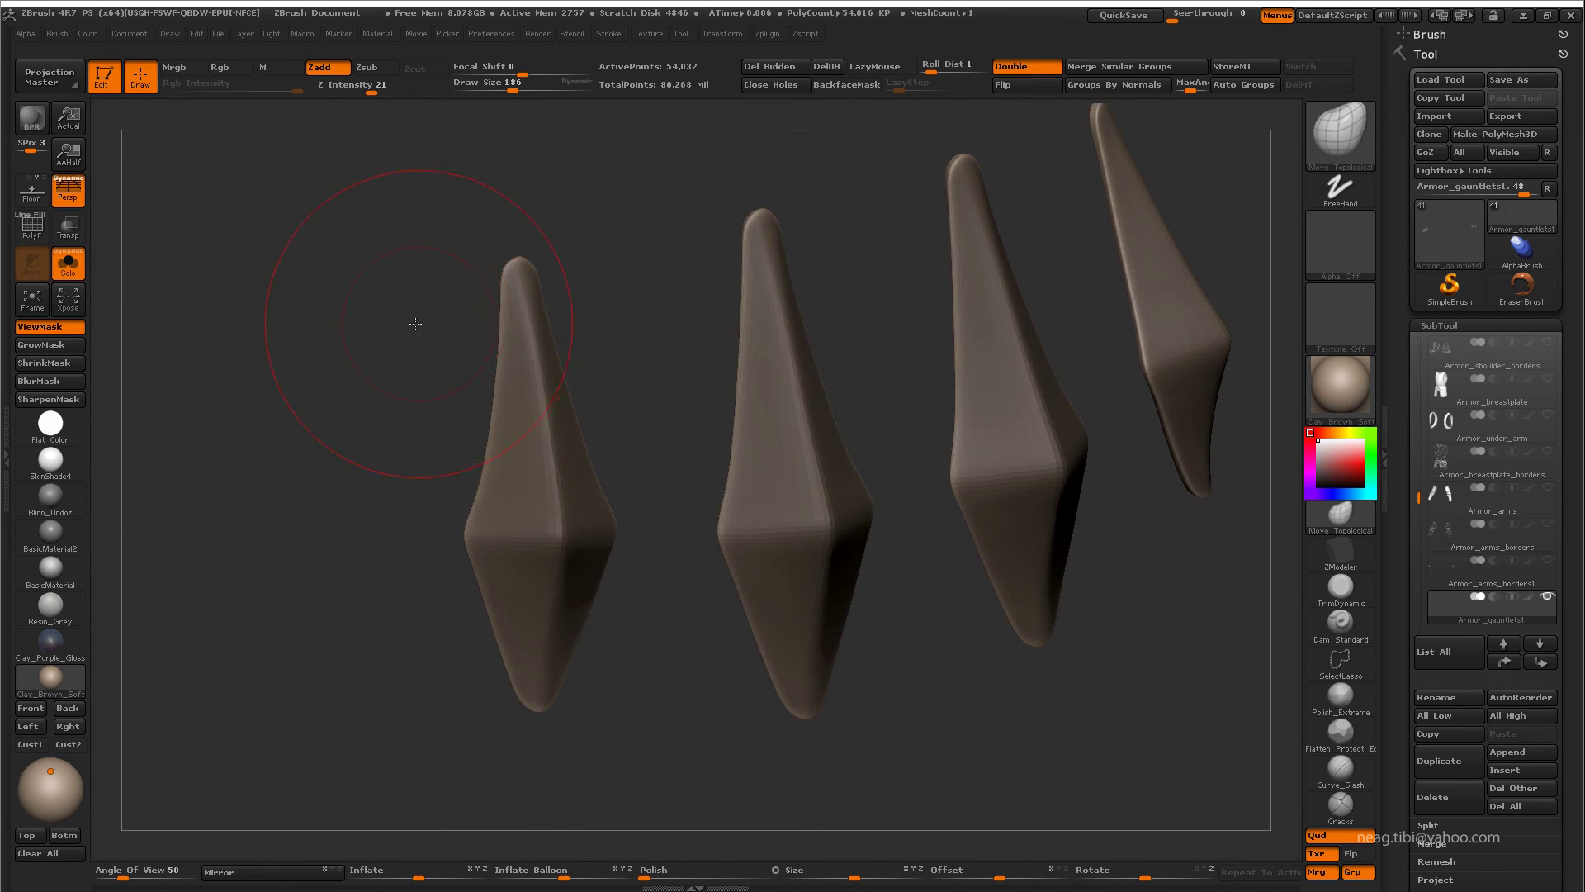
pyautogui.hotkey('alt', 's')
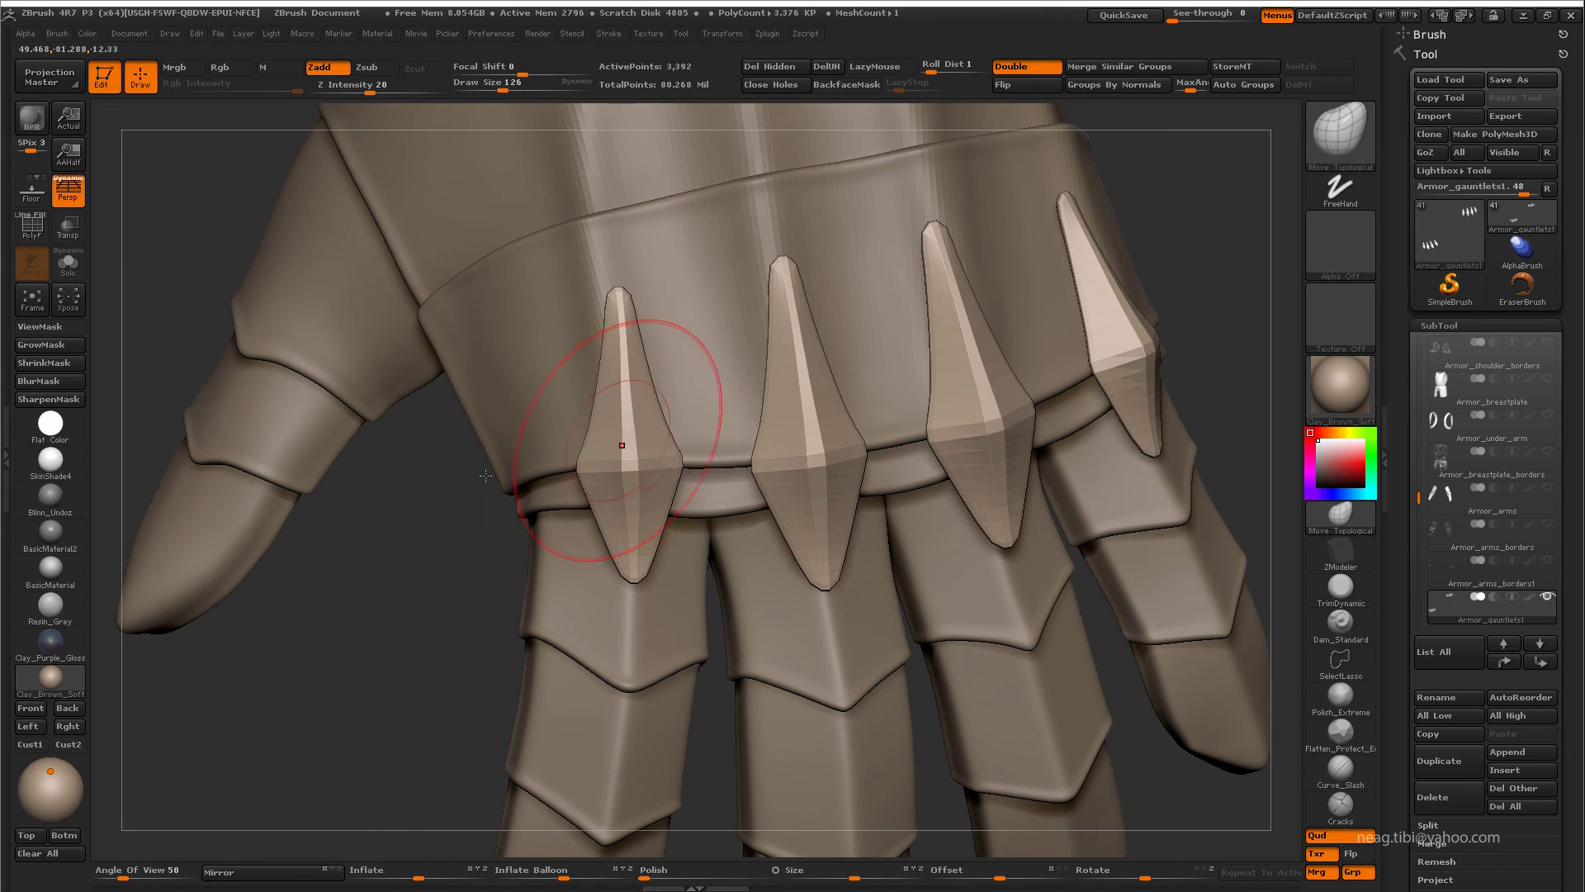
# - Enlarge the Draw Size and raise the knuckle spikes to their highest subdivision level
pyautogui.moveTo(486, 476); pyautogui.dragTo(604, 576)
pyautogui.moveTo(593, 574)
pyautogui.keyDown('ctrl'); pyautogui.mouseDown(button='right')
pyautogui.moveTo(355, 686)
pyautogui.moveTo(658, 416)
pyautogui.moveTo(550, 443)
pyautogui.moveTo(509, 499)
pyautogui.moveTo(725, 353)
pyautogui.moveTo(757, 533)
pyautogui.moveTo(760, 496)
pyautogui.moveTo(726, 496)
pyautogui.moveTo(727, 519)
pyautogui.moveTo(570, 478)
pyautogui.moveTo(553, 518)
pyautogui.moveTo(661, 560)
pyautogui.moveTo(776, 563)
pyautogui.moveTo(655, 577)
pyautogui.mouseUp(button='right'); pyautogui.keyUp('ctrl')
pyautogui.press('space')
pyautogui.moveTo(747, 597); pyautogui.dragTo(774, 596)
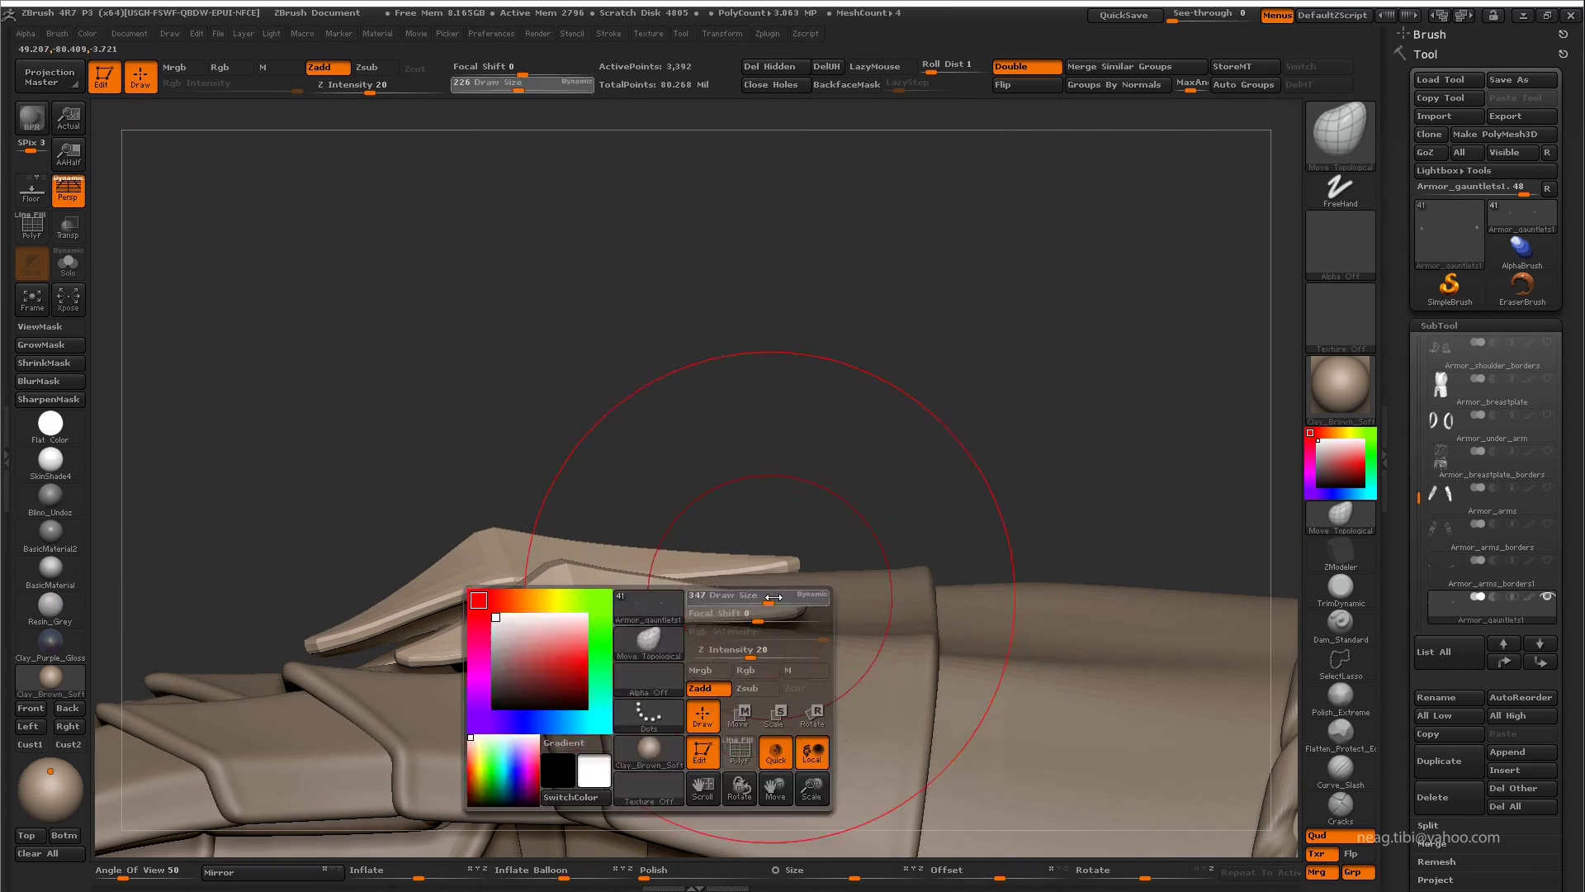
pyautogui.moveTo(712, 616)
pyautogui.mouseDown(button='right')
pyautogui.moveTo(520, 607)
pyautogui.moveTo(619, 591)
pyautogui.moveTo(661, 609)
pyautogui.moveTo(644, 595)
pyautogui.moveTo(584, 602)
pyautogui.moveTo(567, 380)
pyautogui.moveTo(645, 524)
pyautogui.mouseUp(button='right')
pyautogui.moveTo(511, 502)
pyautogui.keyDown('ctrl'); pyautogui.mouseDown(button='right')
pyautogui.moveTo(460, 636)
pyautogui.moveTo(531, 619)
pyautogui.moveTo(559, 656)
pyautogui.moveTo(531, 495)
pyautogui.moveTo(478, 545)
pyautogui.mouseUp(button='right'); pyautogui.keyUp('ctrl')
pyautogui.moveTo(540, 616)
pyautogui.mouseDown()
pyautogui.moveTo(513, 542)
pyautogui.moveTo(487, 600)
pyautogui.moveTo(443, 442)
pyautogui.moveTo(642, 683)
pyautogui.moveTo(545, 627)
pyautogui.moveTo(524, 662)
pyautogui.moveTo(602, 655)
pyautogui.moveTo(726, 539)
pyautogui.moveTo(794, 567)
pyautogui.moveTo(754, 556)
pyautogui.moveTo(807, 627)
pyautogui.moveTo(1214, 347)
pyautogui.mouseUp()
pyautogui.press('space')
pyautogui.hotkey('ctrl', 'd')
pyautogui.hotkey('ctrl', 'd')
# - Show the Armor_greaves and Armor_greaves_rivets subtools alongside the gauntlet
pyautogui.scroll(-2, 1528, 468)
pyautogui.scroll(-2, 1487, 462)
pyautogui.scroll(-2, 1478, 487)
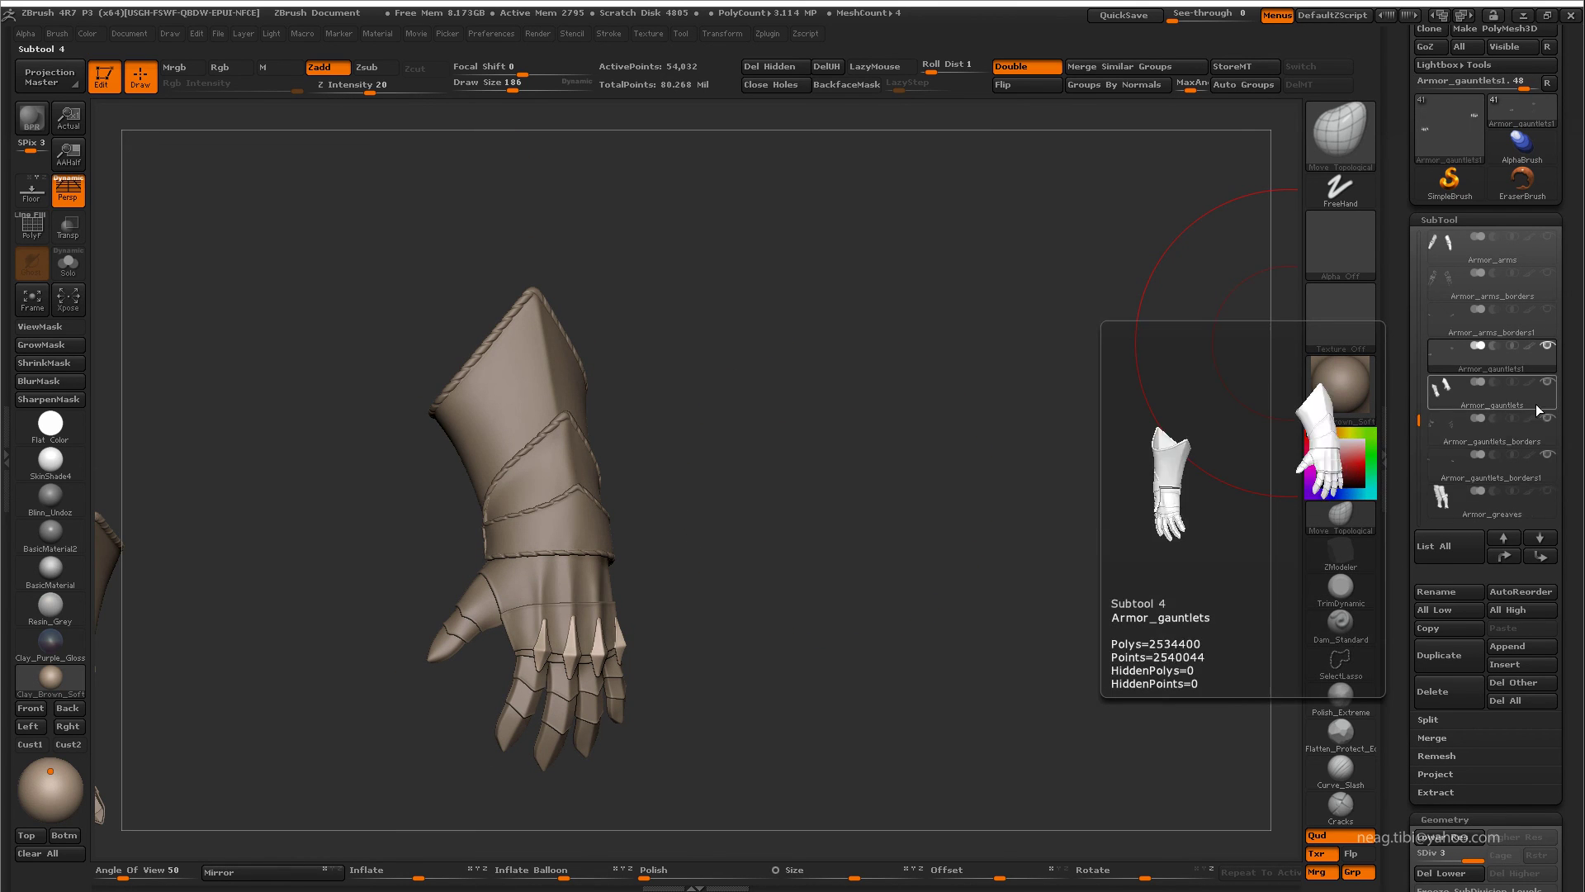
pyautogui.click(1547, 490)
pyautogui.scroll(-2, 1478, 462)
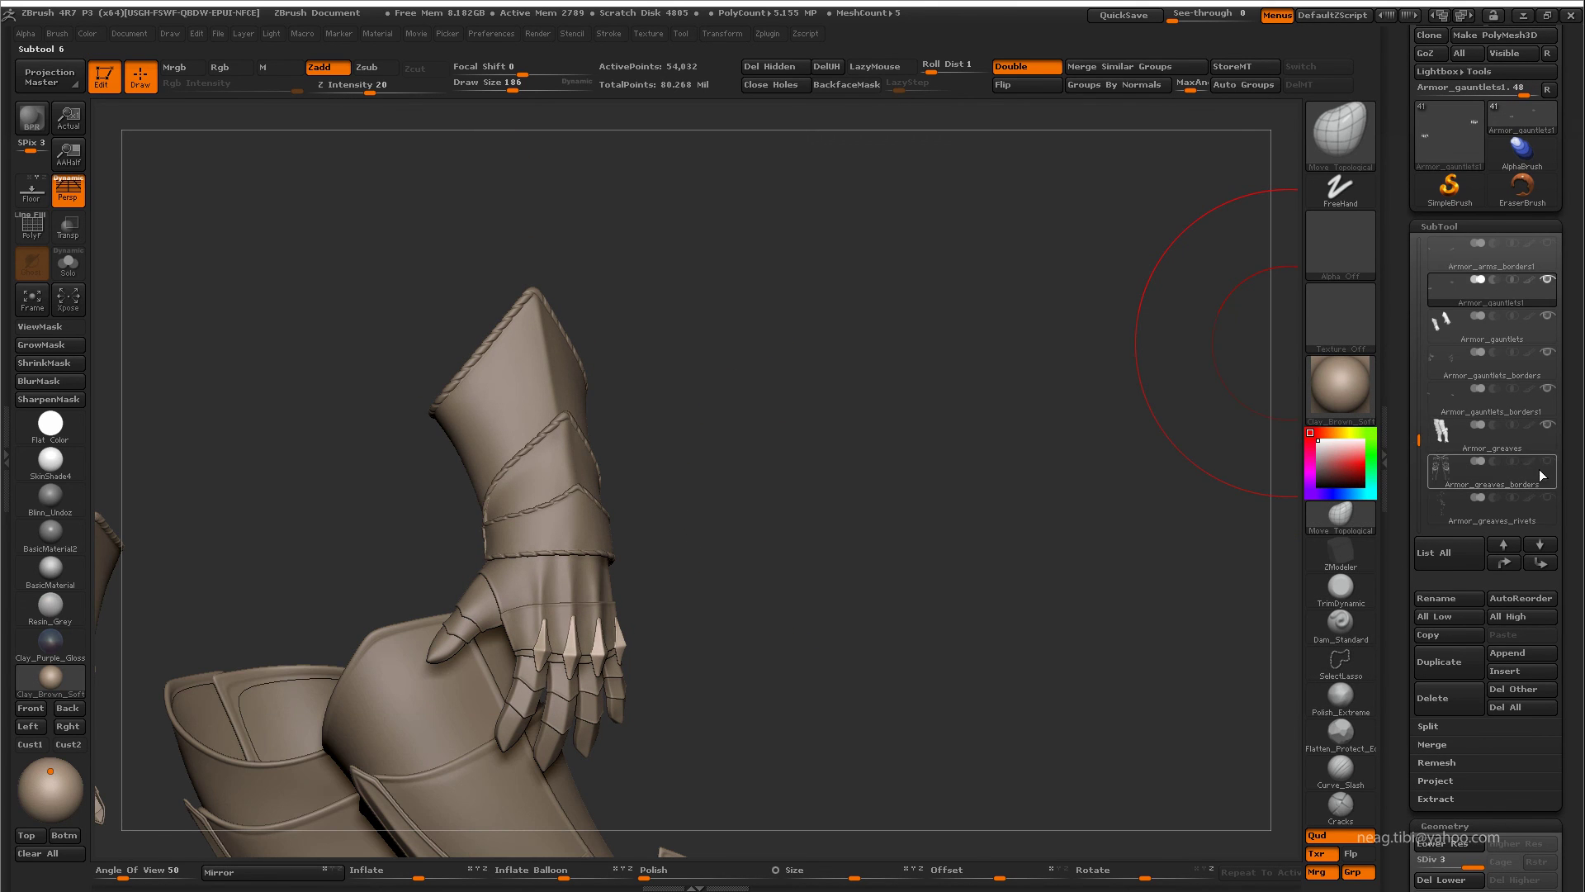
pyautogui.click(1549, 498)
pyautogui.moveTo(1239, 529)
pyautogui.mouseDown()
pyautogui.moveTo(843, 591)
pyautogui.moveTo(902, 607)
pyautogui.mouseUp()
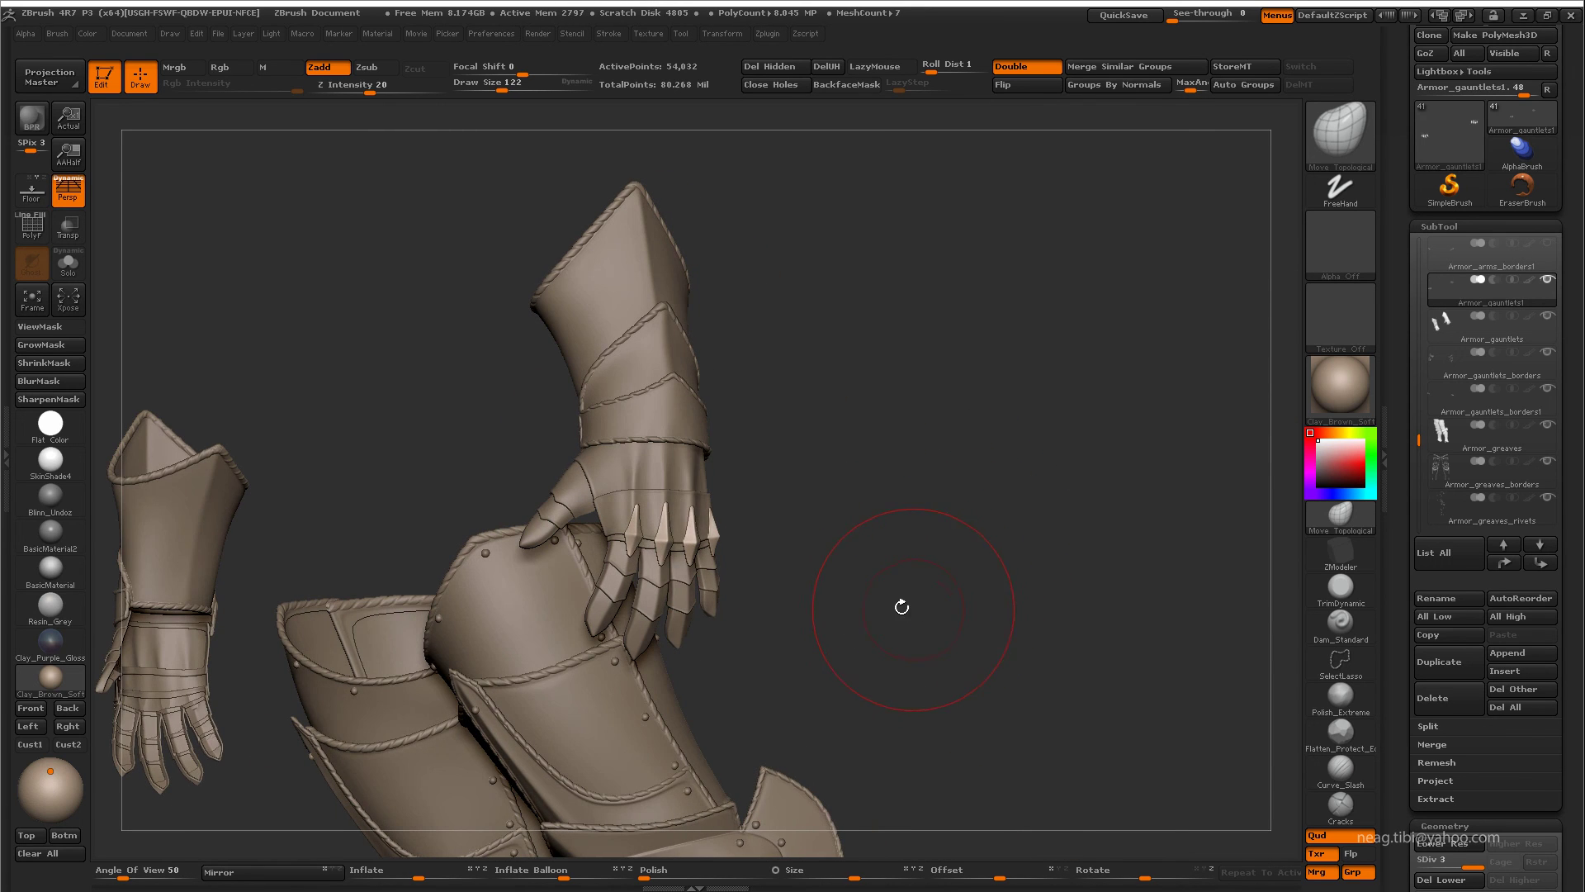
pyautogui.moveTo(819, 530); pyautogui.dragTo(919, 562)
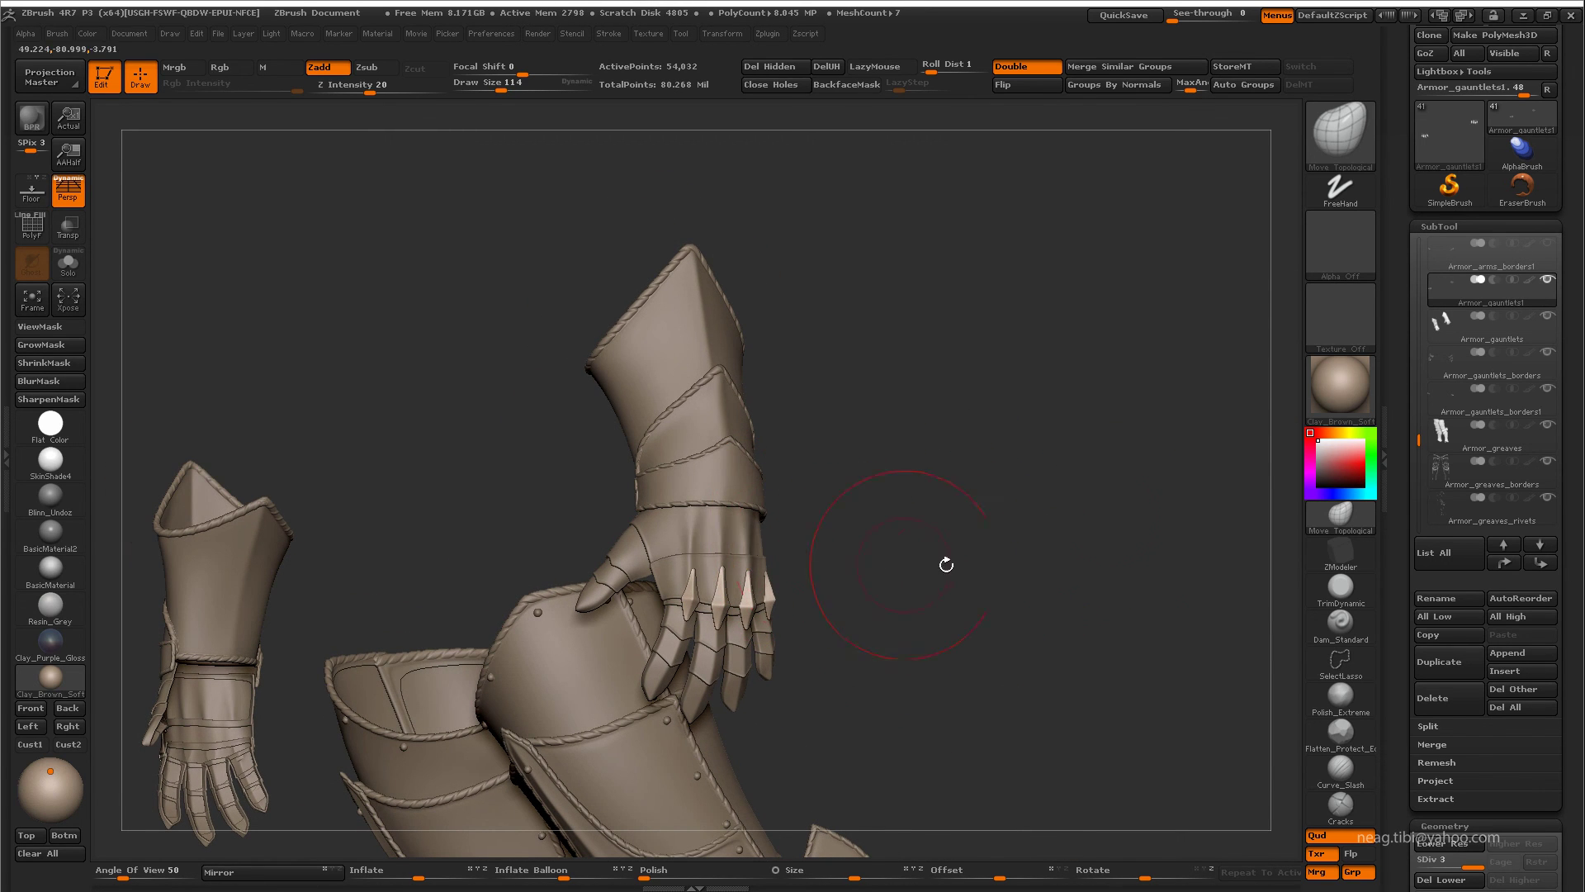
# - Rename the spikes subtool to Armor_gauntlets_knuckles
pyautogui.click(1441, 598)
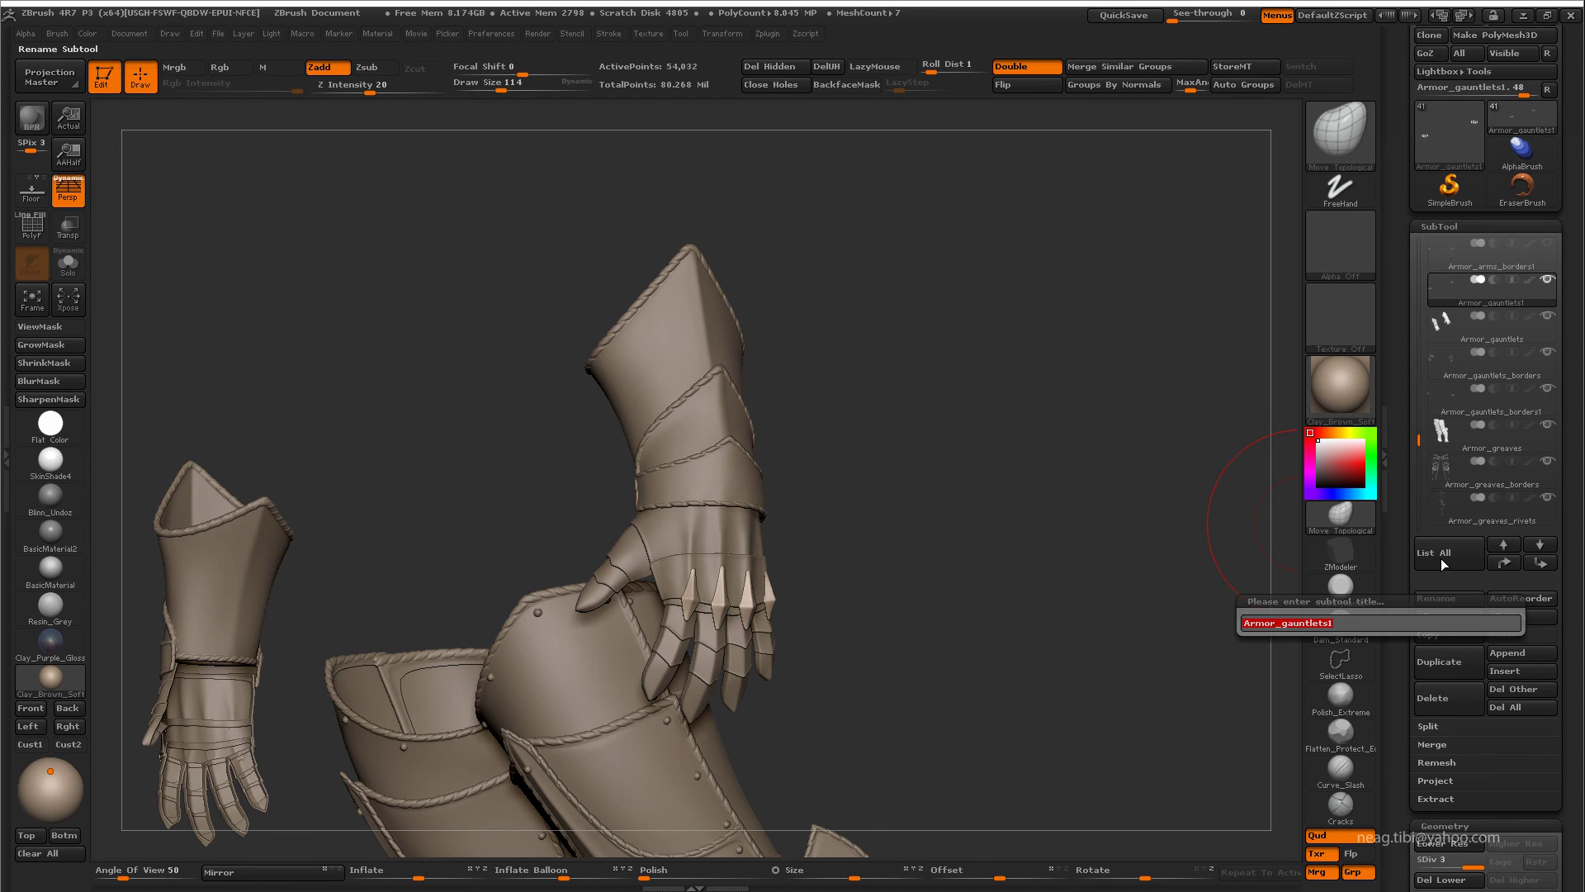
pyautogui.press('BackSpace')
pyautogui.write('_knuckles')
pyautogui.press('Return')
pyautogui.moveTo(956, 463)
pyautogui.mouseDown()
pyautogui.moveTo(873, 549)
pyautogui.moveTo(700, 322)
pyautogui.mouseUp()
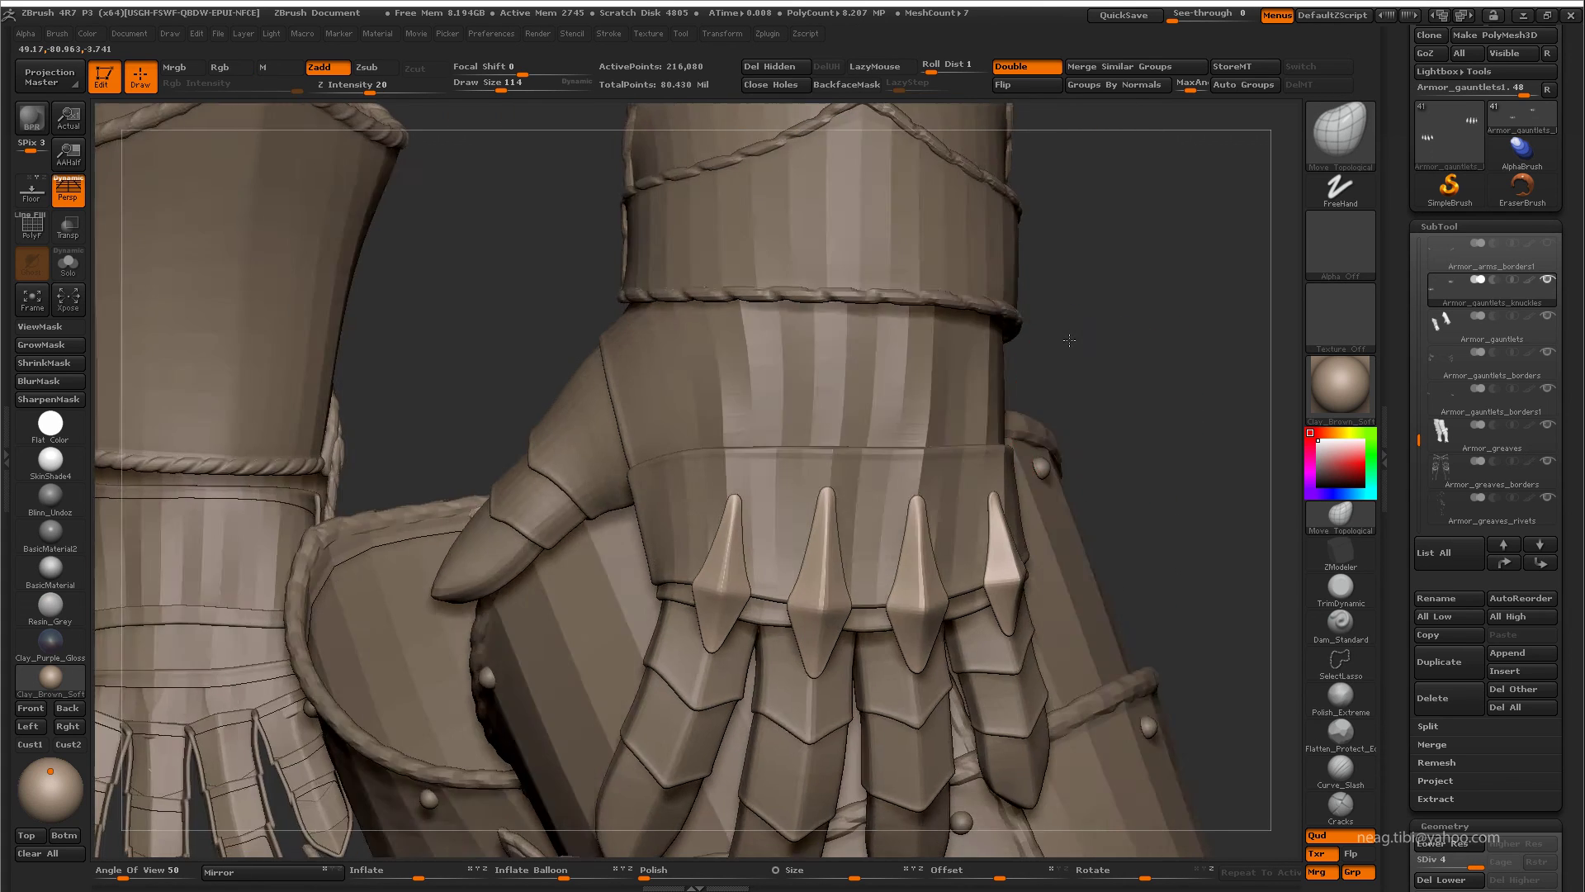
pyautogui.moveTo(895, 190); pyautogui.dragTo(1061, 355)
# - Duplicate Armor_gauntlets as Armor_gauntlets_rivets, delete its lower subdivisions and solo it
pyautogui.click(1432, 335)
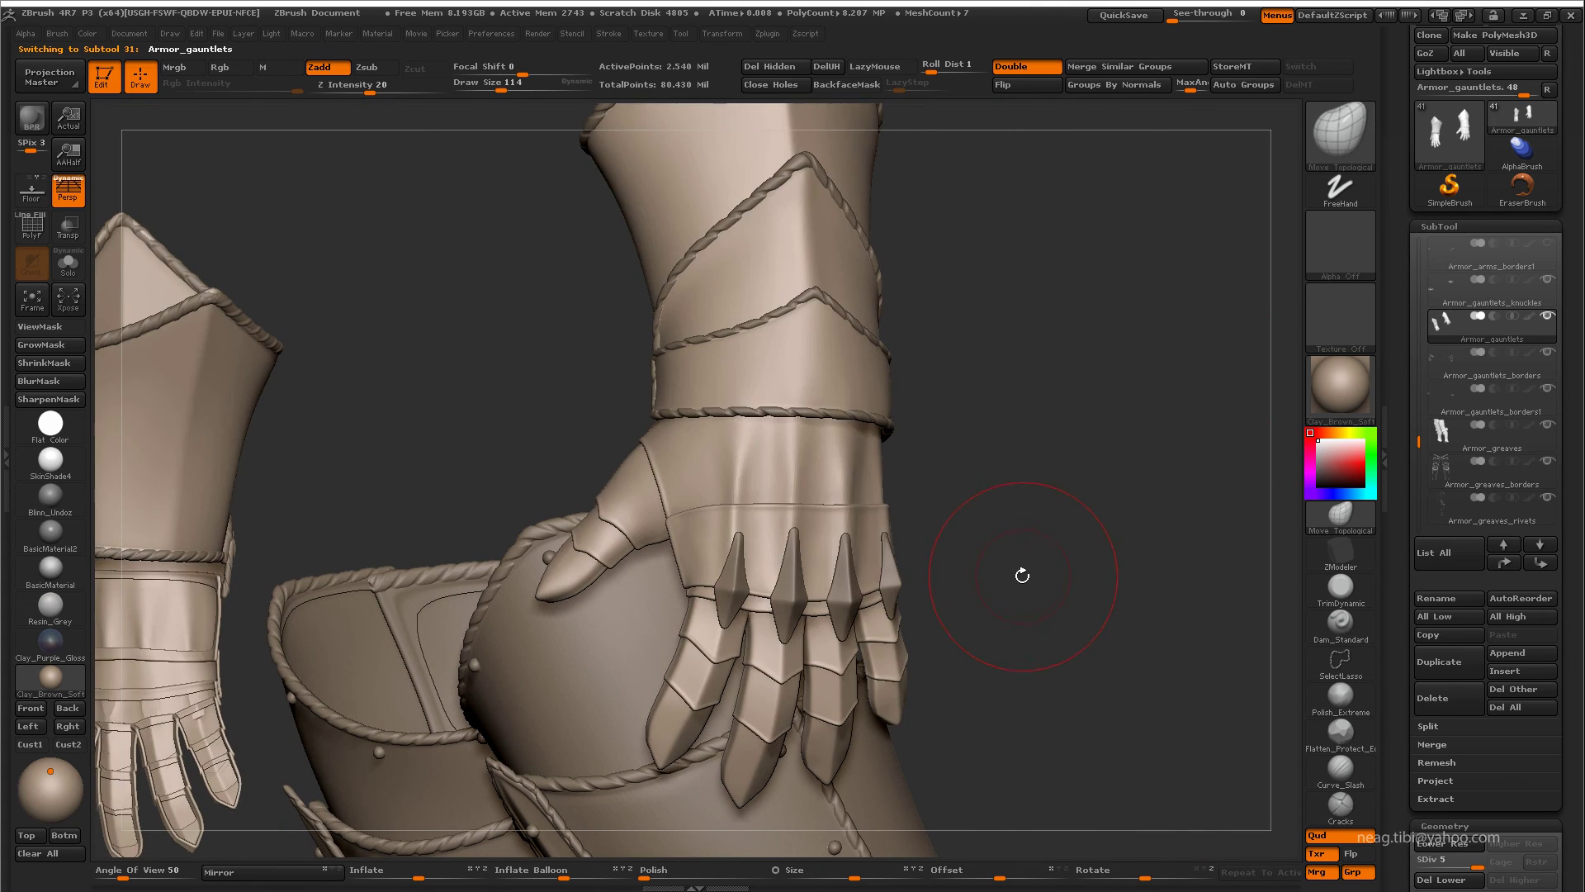
pyautogui.press('f')
pyautogui.moveTo(1033, 566); pyautogui.dragTo(1105, 535)
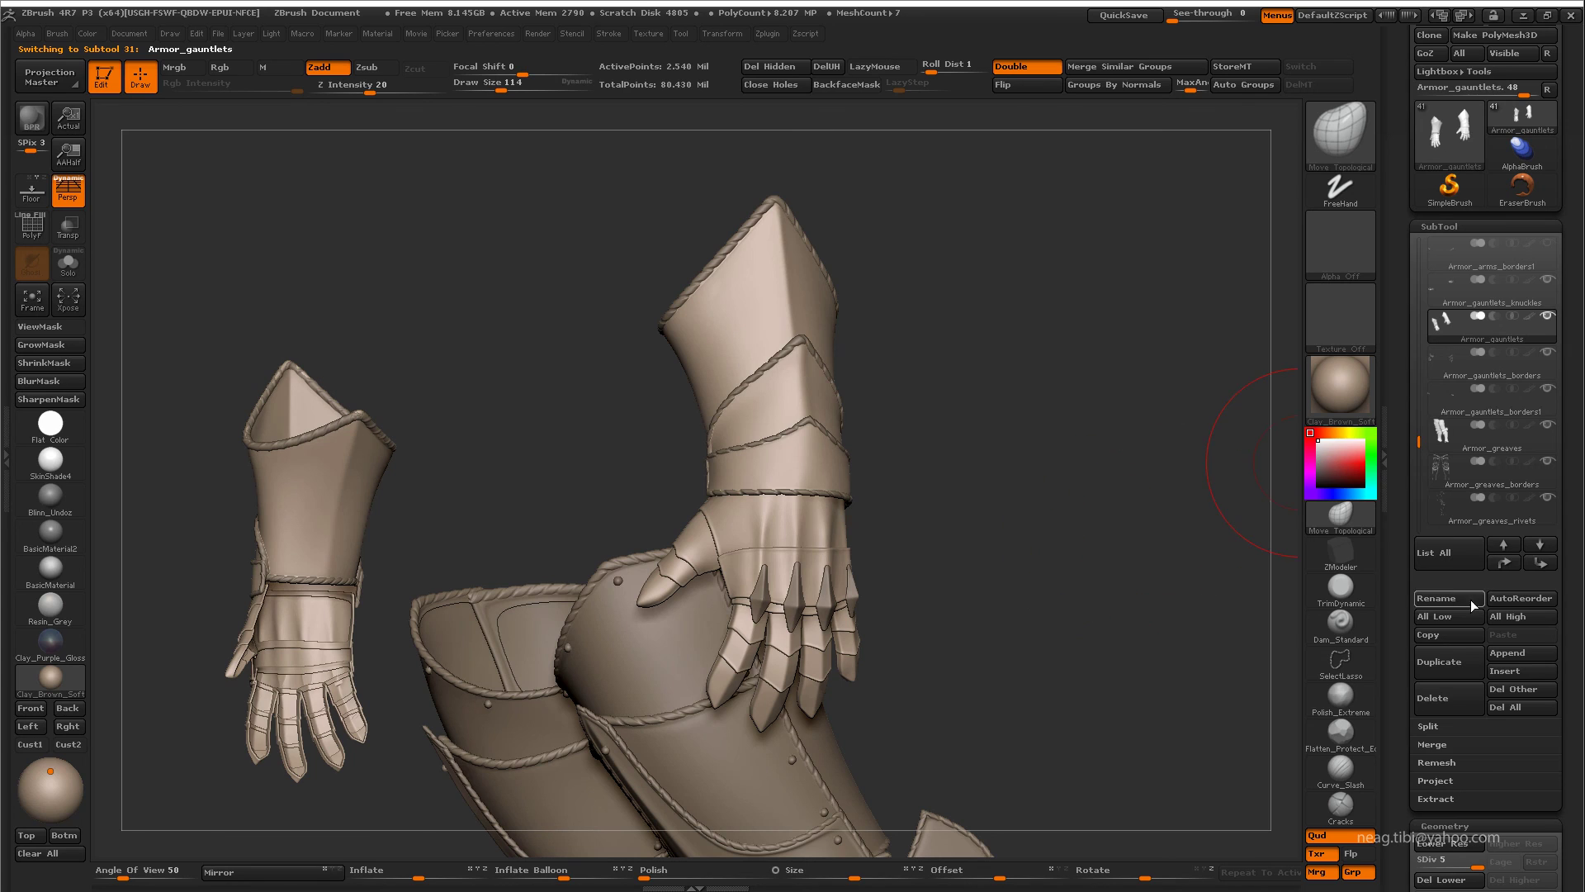
pyautogui.click(1437, 663)
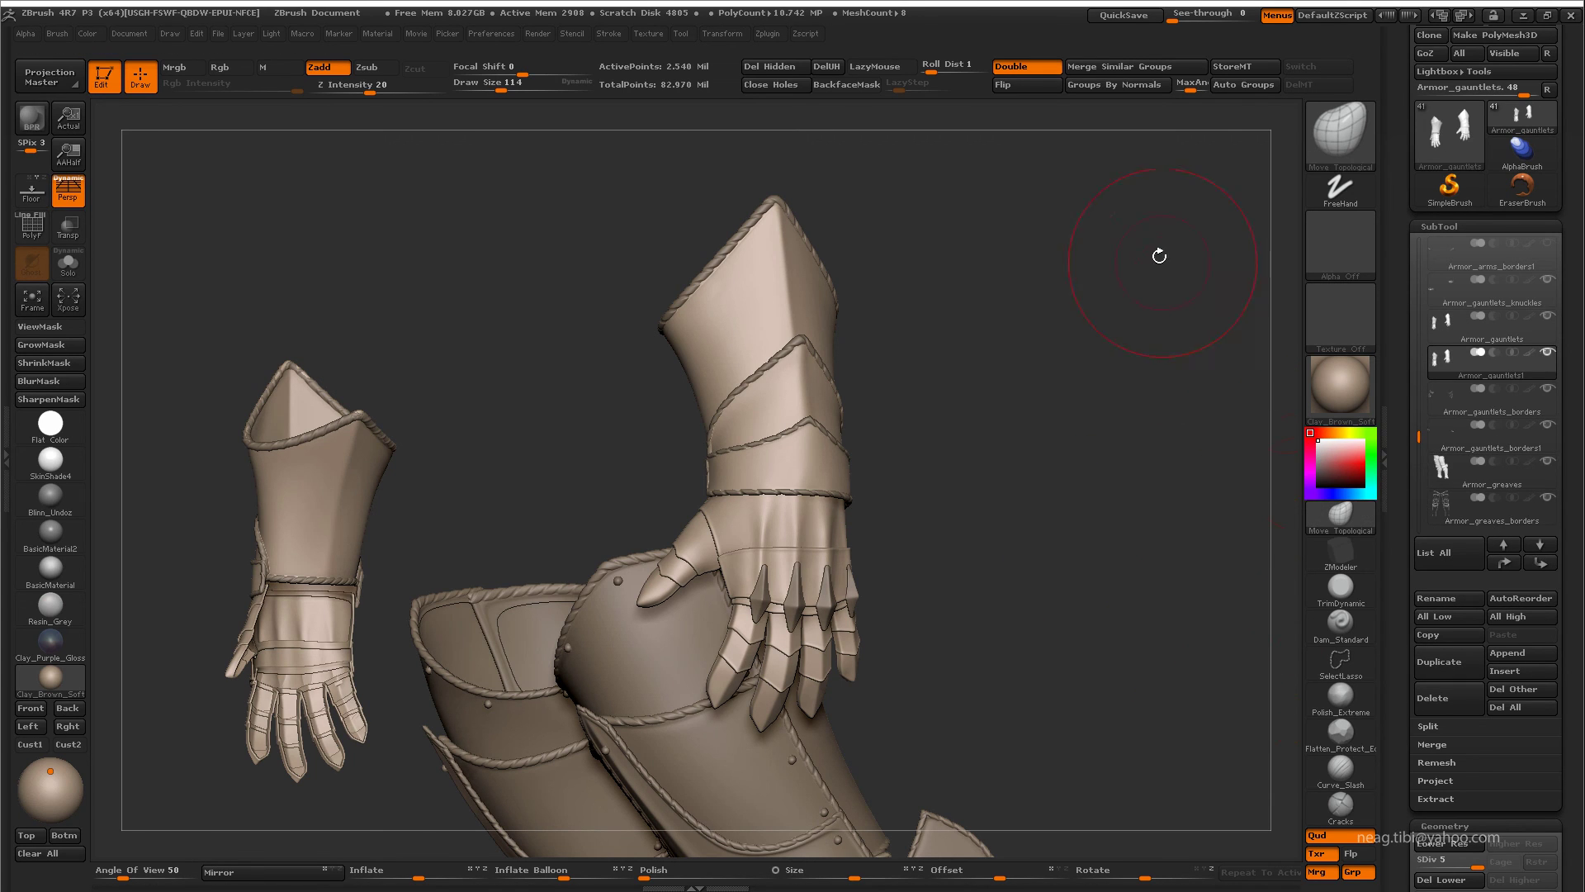
pyautogui.click(1434, 598)
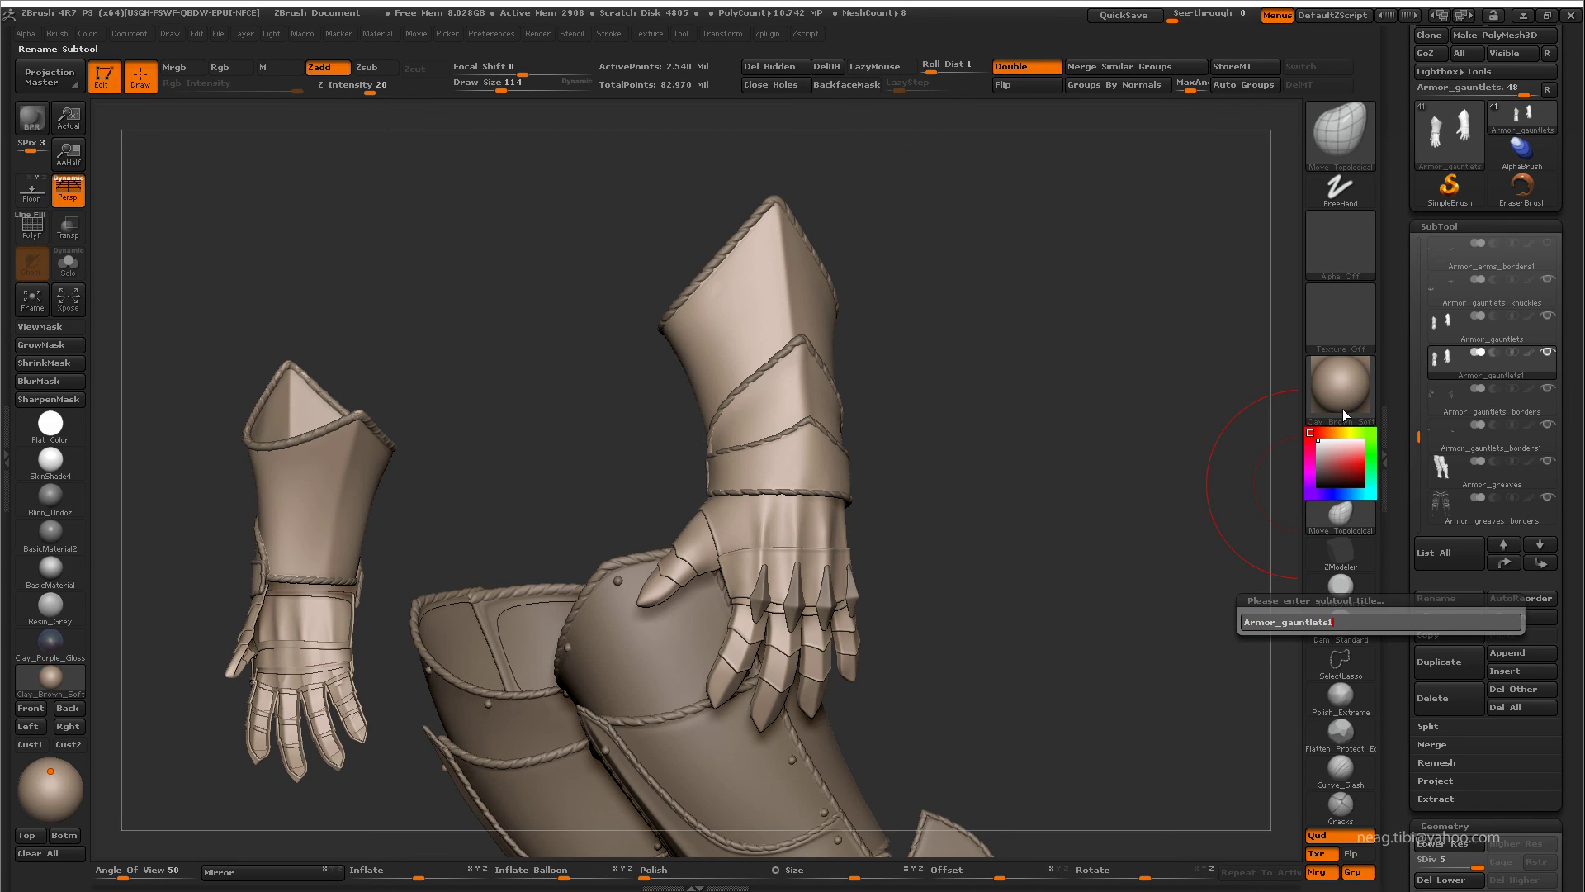
pyautogui.press('BackSpace')
pyautogui.write('_rivets')
pyautogui.press('Return')
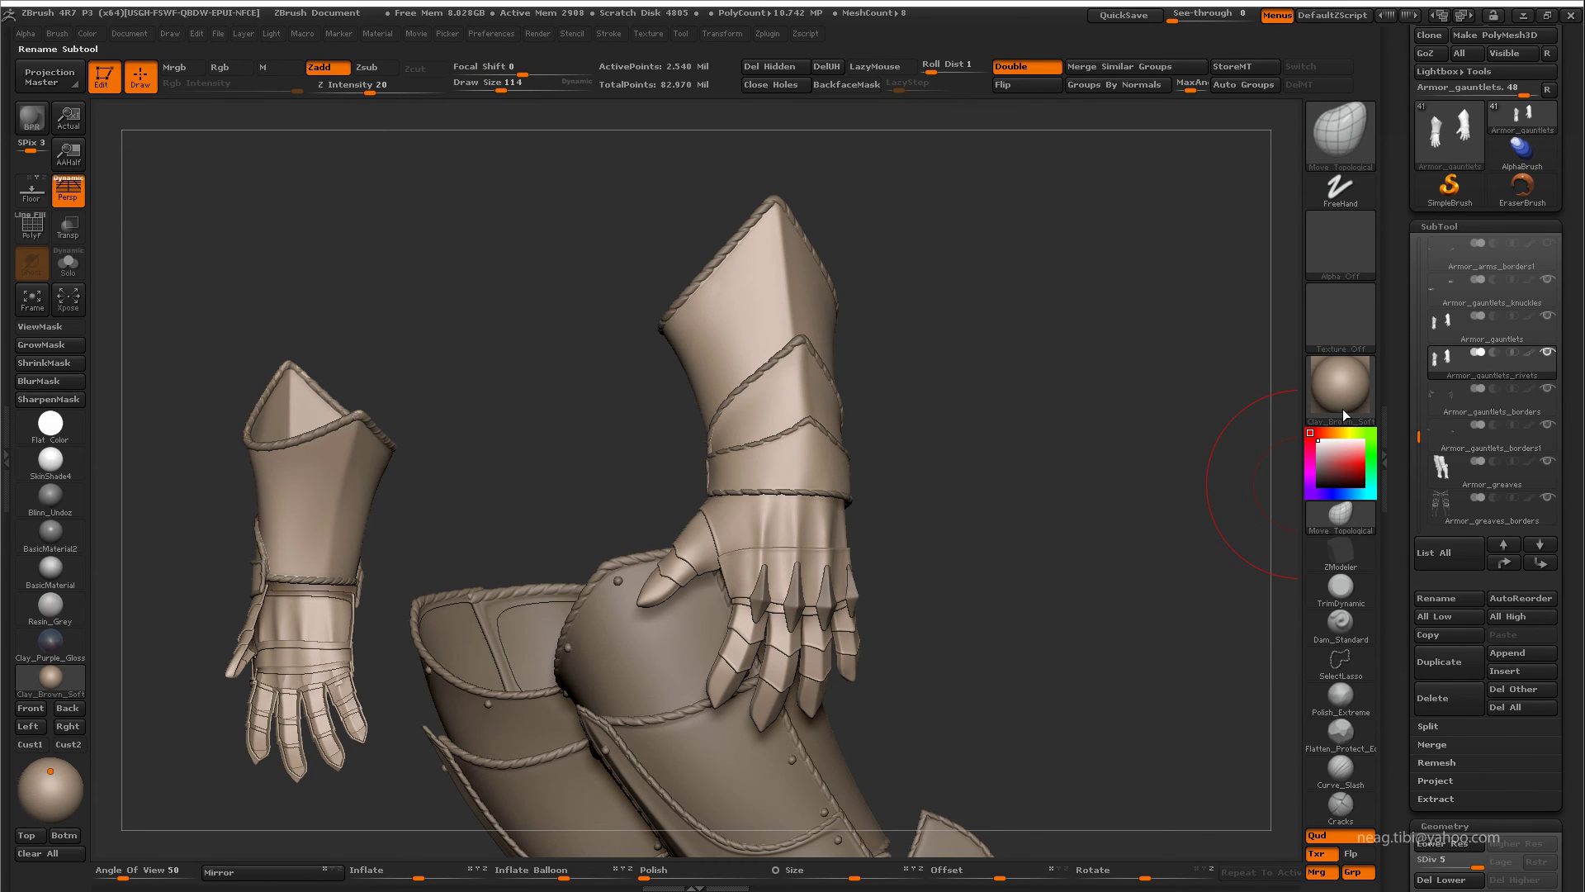
pyautogui.click(1428, 889)
pyautogui.keyDown('shift'); pyautogui.click(1548, 352); pyautogui.keyUp('shift')
pyautogui.moveTo(611, 248); pyautogui.dragTo(656, 212)
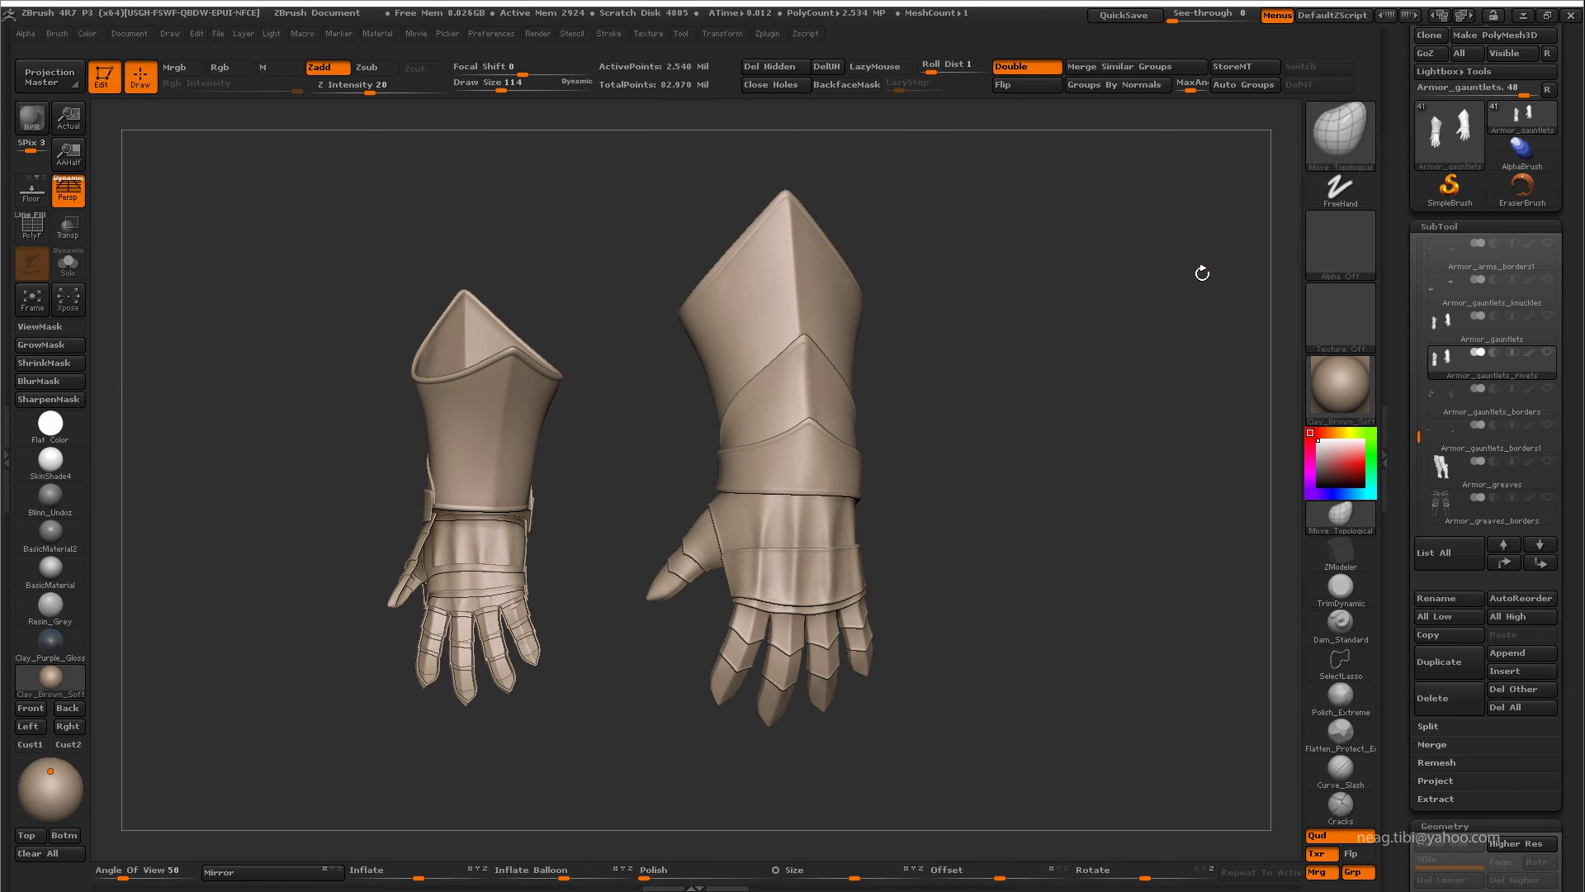
# - Select the IMM_ModelKit insert brush
pyautogui.press('b')
pyautogui.press('i')
pyautogui.click(931, 398)
pyautogui.keyDown('alt'); pyautogui.moveTo(1045, 421); pyautogui.dragTo(1023, 474); pyautogui.keyUp('alt')
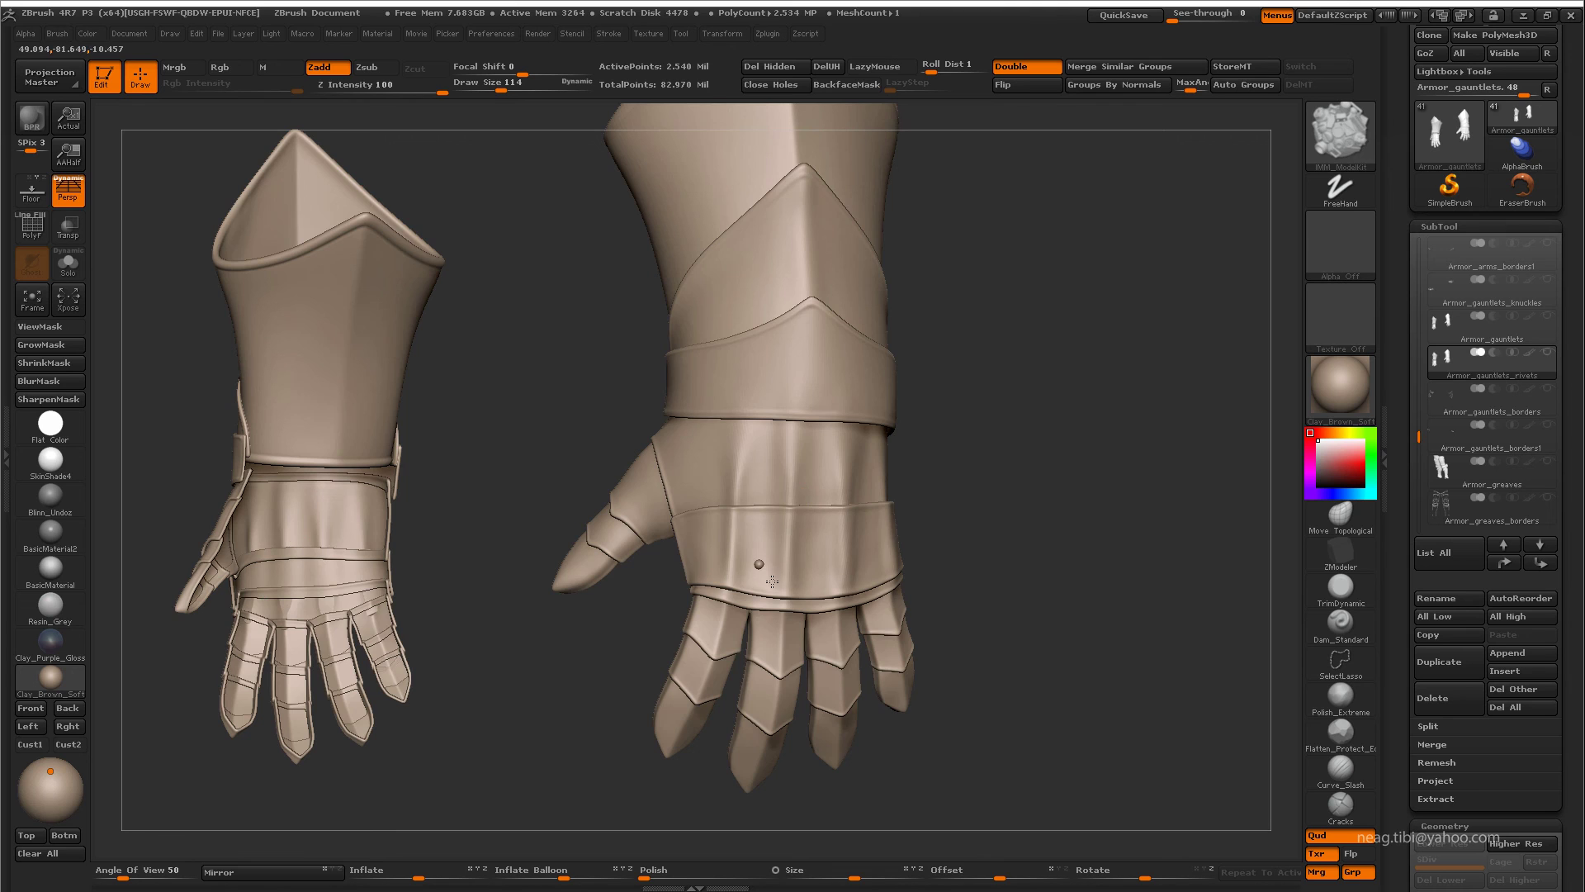
# - Show the greave and greave-rivet subtools and switch off perspective
pyautogui.click(1549, 462)
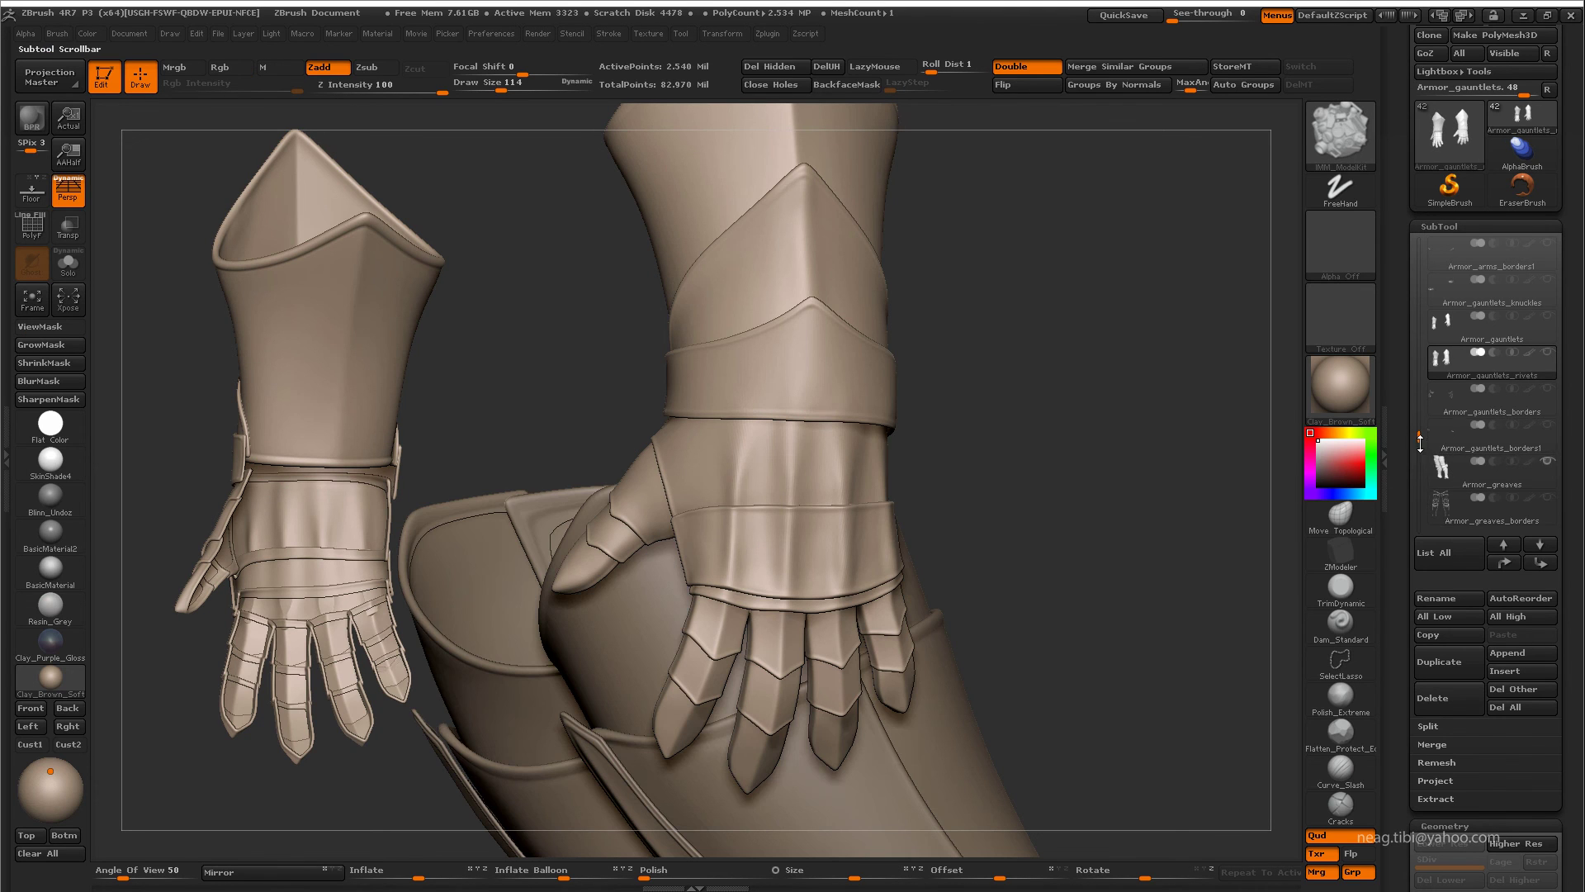
pyautogui.scroll(-3, 1487, 372)
pyautogui.click(1548, 425)
pyautogui.press('p')
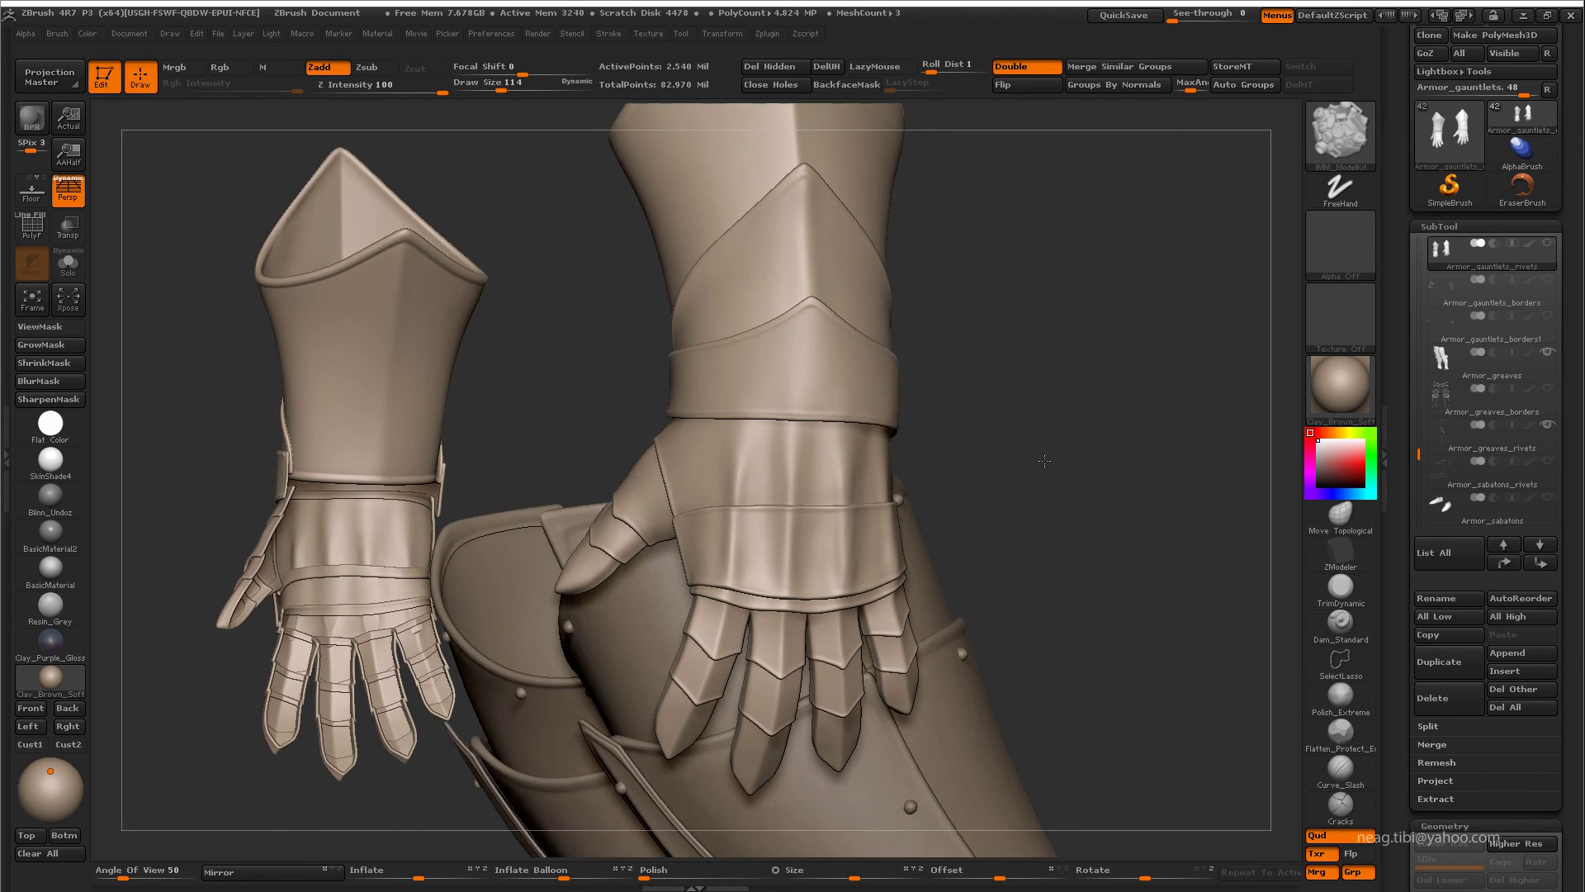
pyautogui.moveTo(1035, 502)
pyautogui.mouseDown()
pyautogui.moveTo(1037, 412)
pyautogui.moveTo(881, 411)
pyautogui.moveTo(783, 435)
pyautogui.mouseUp()
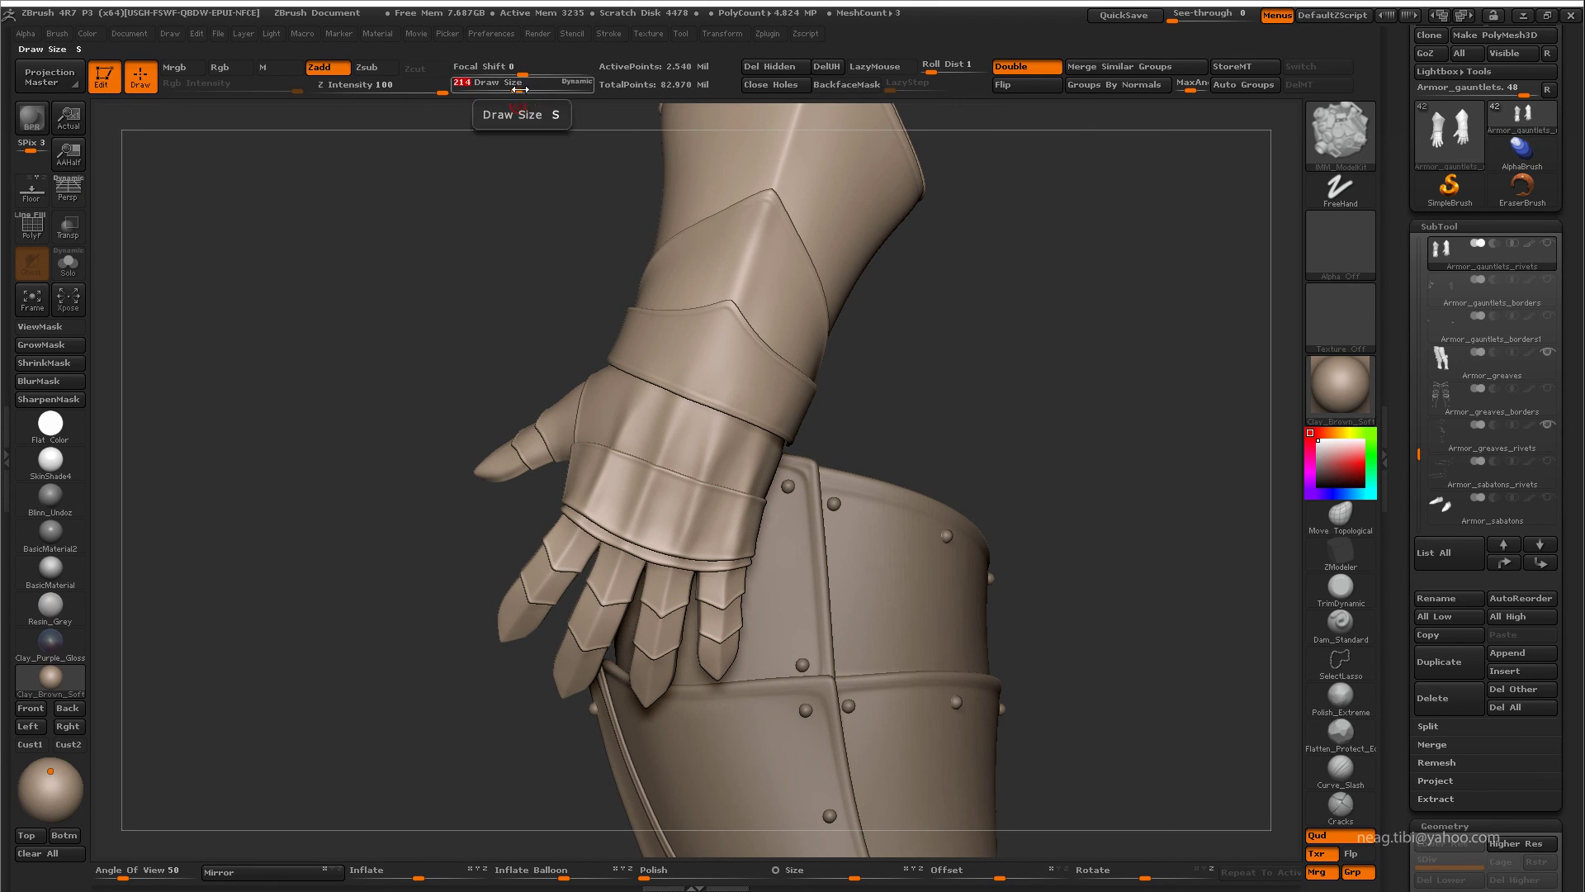
# - Set the brush size to 186 and place a rivet on the gauntlet hand plate
pyautogui.moveTo(502, 89); pyautogui.dragTo(513, 88)
pyautogui.press('ctrl')
pyautogui.write('200')
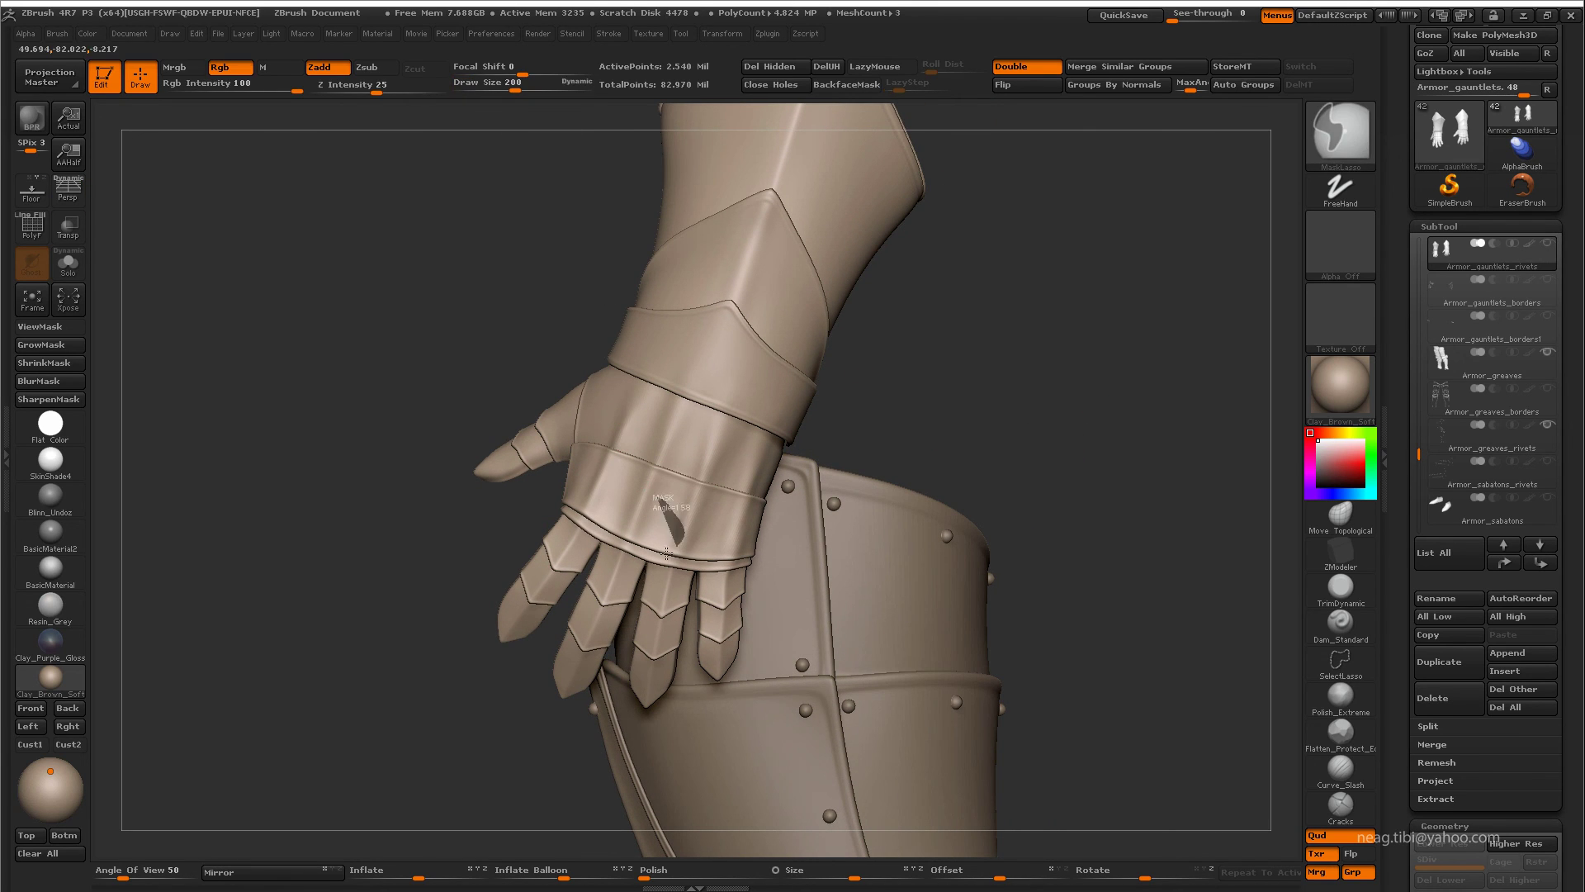
pyautogui.keyDown('ctrl'); pyautogui.moveTo(667, 553); pyautogui.dragTo(708, 497); pyautogui.keyUp('ctrl')
pyautogui.keyDown('ctrl'); pyautogui.click(845, 430); pyautogui.keyUp('ctrl')
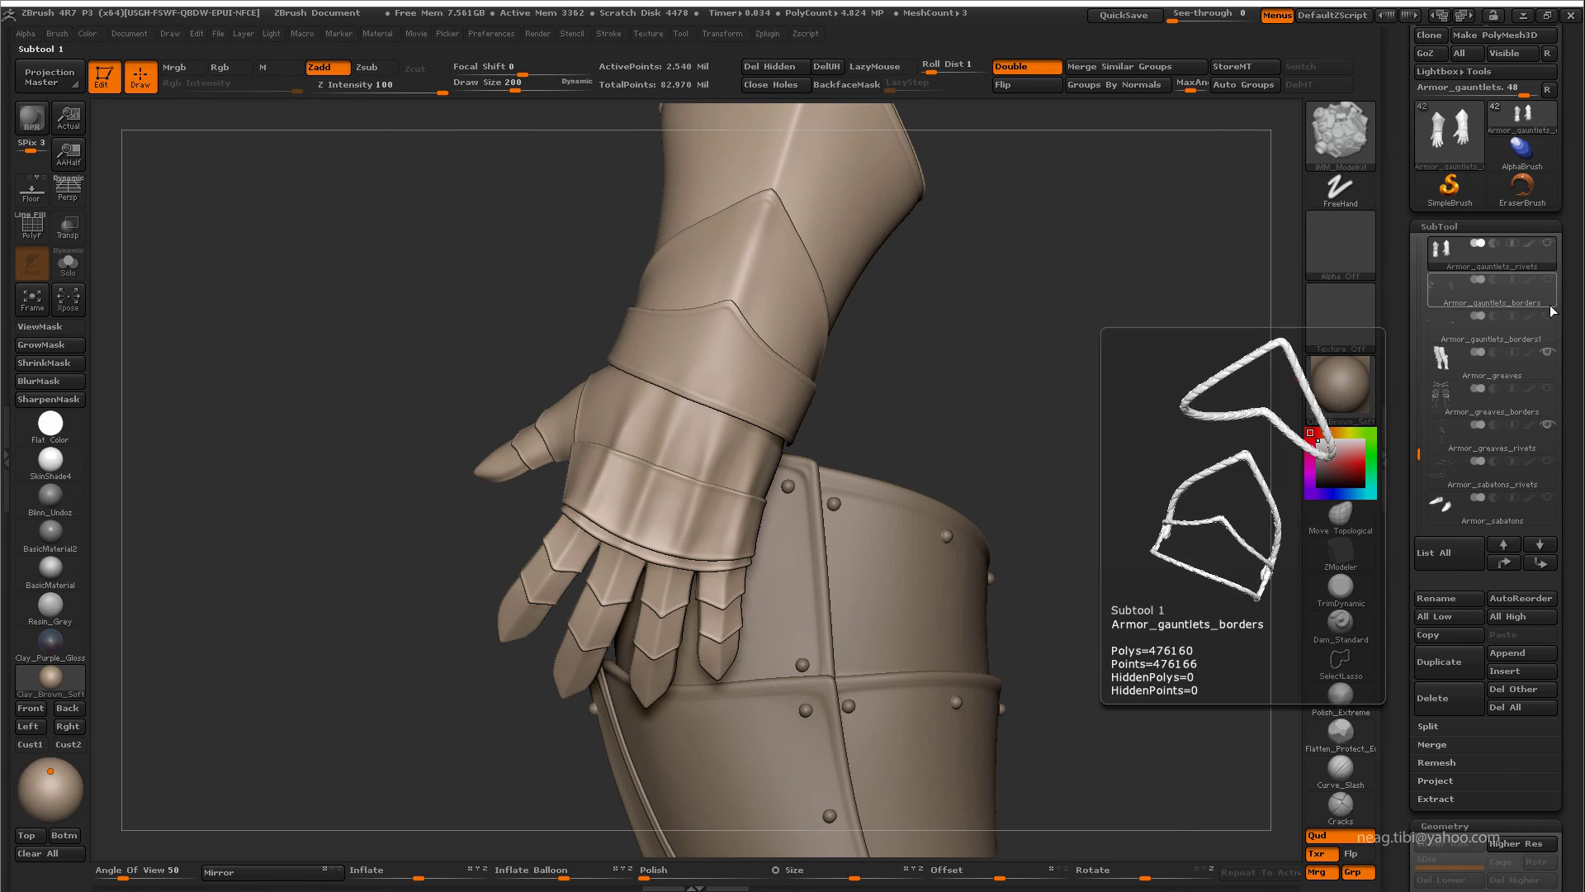
pyautogui.scroll(2, 1550, 281)
# - Select the knuckles subtool, mask the whole gauntlet, and hide both greave subtools
pyautogui.click(1548, 266)
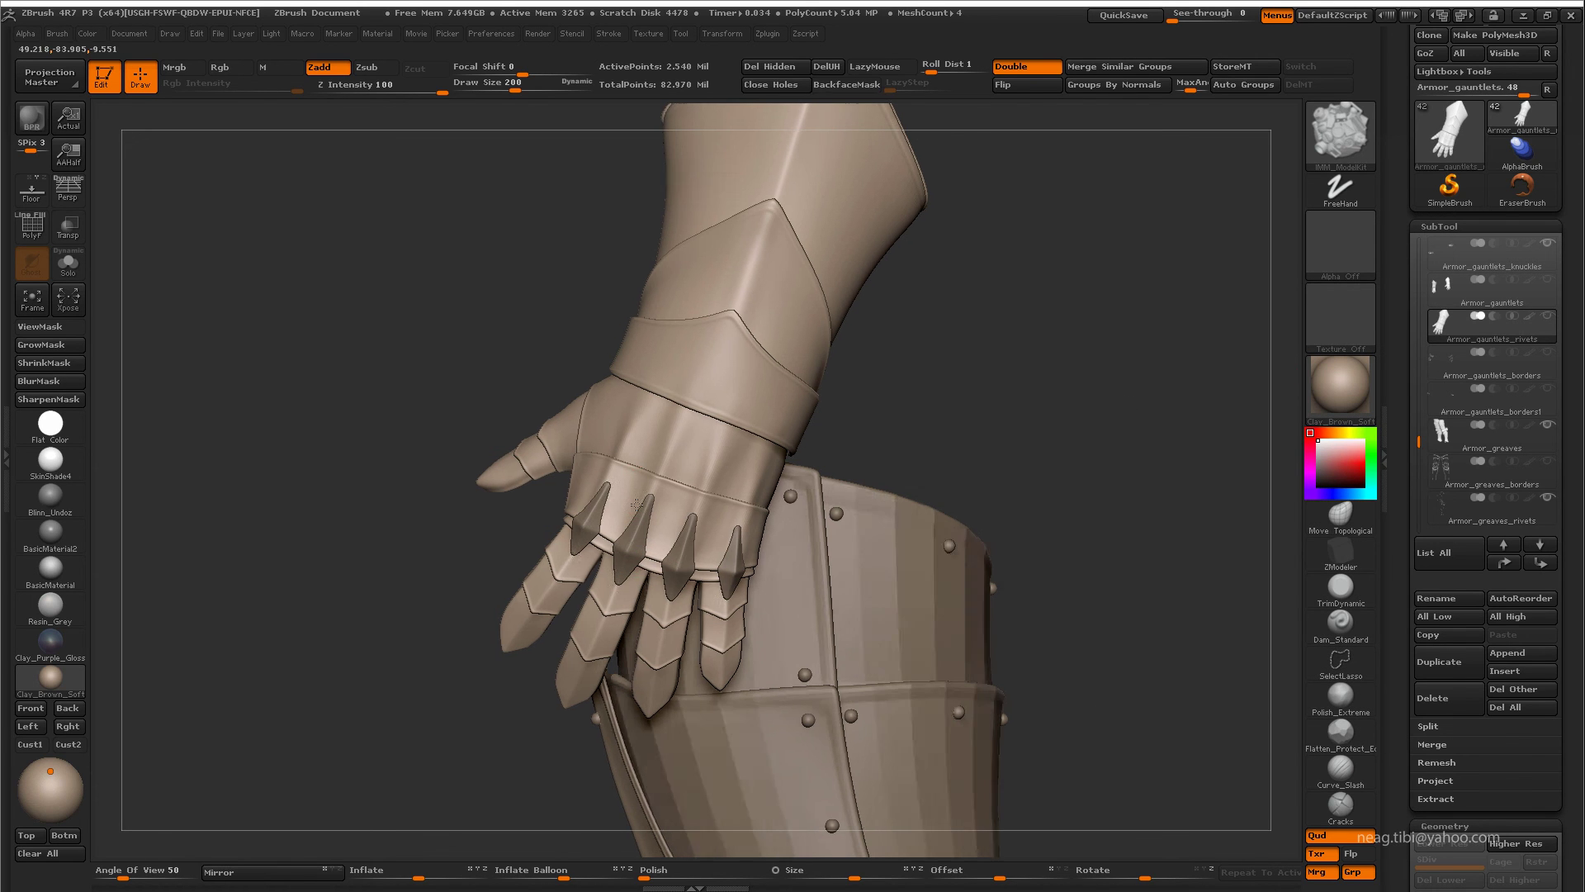
pyautogui.moveTo(632, 545)
pyautogui.mouseDown(button='right')
pyautogui.moveTo(595, 481)
pyautogui.moveTo(643, 523)
pyautogui.moveTo(680, 490)
pyautogui.mouseUp(button='right')
pyautogui.press('p')
pyautogui.hotkey('ctrl', 'a')
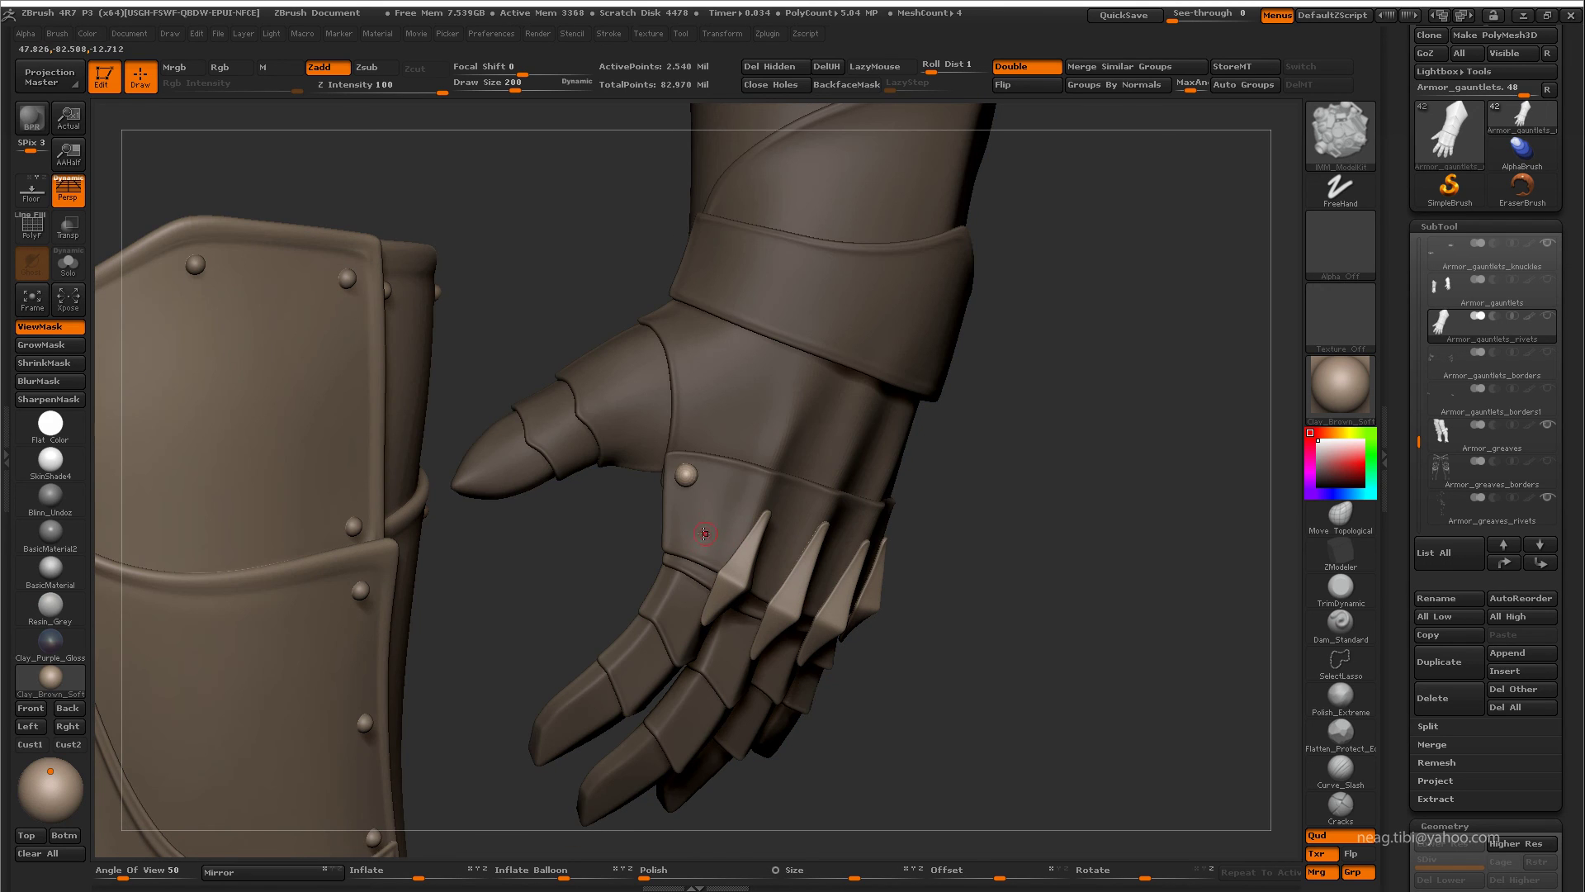
pyautogui.moveTo(709, 508)
pyautogui.mouseDown(button='right')
pyautogui.moveTo(697, 343)
pyautogui.moveTo(675, 331)
pyautogui.mouseUp(button='right')
pyautogui.click(1548, 425)
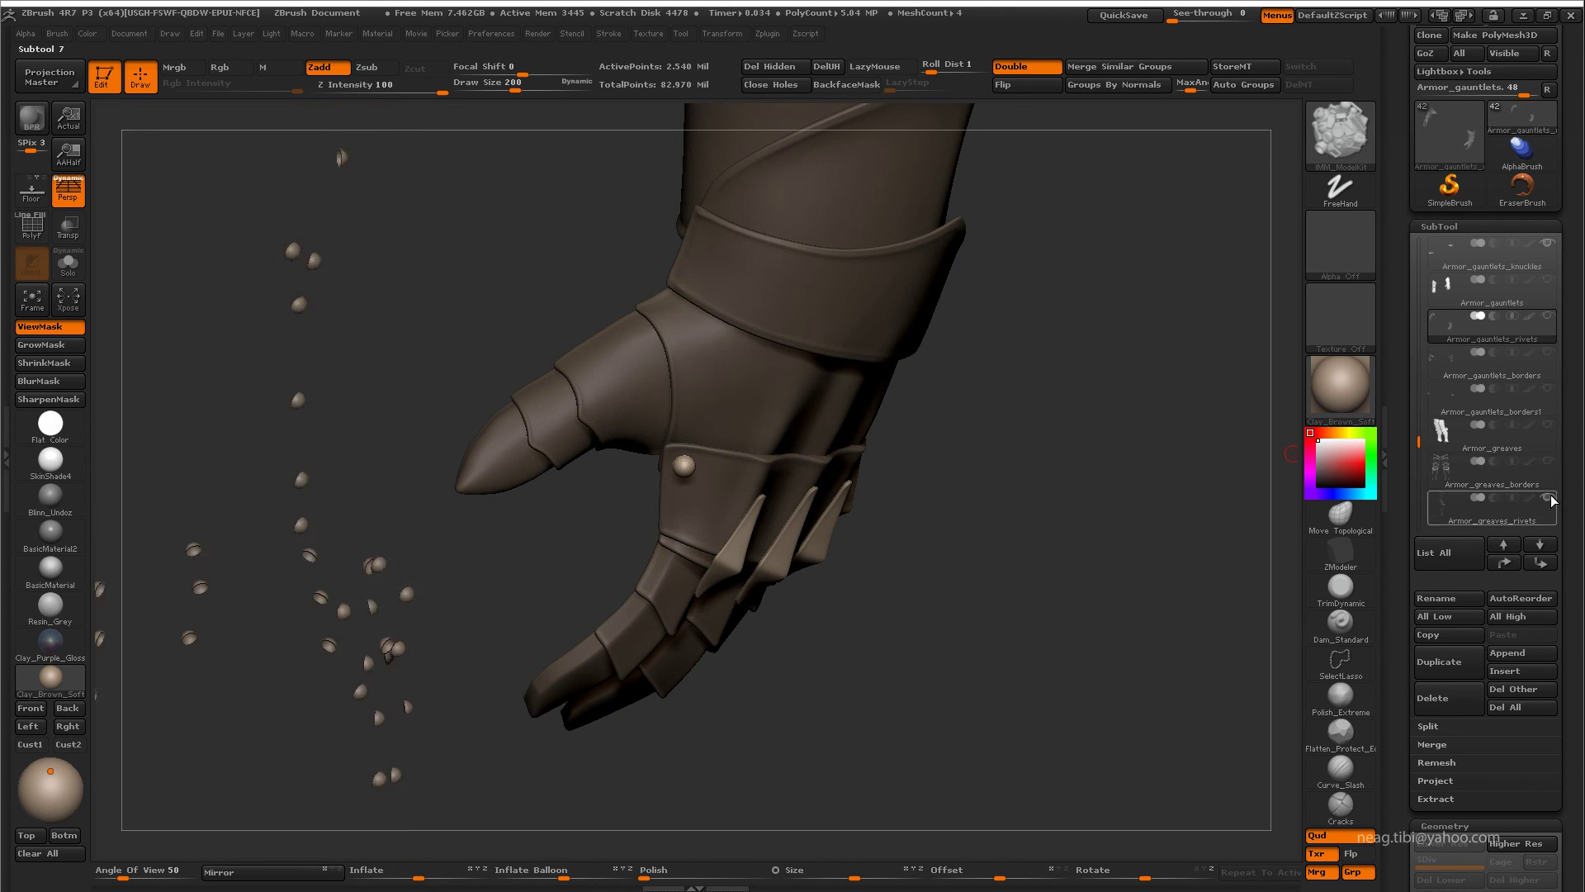
pyautogui.click(1547, 497)
pyautogui.moveTo(726, 460)
pyautogui.mouseDown(button='right')
pyautogui.moveTo(743, 536)
pyautogui.moveTo(701, 446)
pyautogui.moveTo(566, 531)
pyautogui.moveTo(616, 520)
pyautogui.moveTo(616, 420)
pyautogui.moveTo(584, 496)
pyautogui.moveTo(617, 526)
pyautogui.moveTo(548, 517)
pyautogui.moveTo(571, 546)
pyautogui.moveTo(570, 658)
pyautogui.moveTo(553, 595)
pyautogui.moveTo(576, 566)
pyautogui.moveTo(824, 556)
pyautogui.moveTo(682, 371)
pyautogui.mouseUp(button='right')
pyautogui.hotkey('ctrl', 'h')
pyautogui.hotkey('ctrl', 'h')
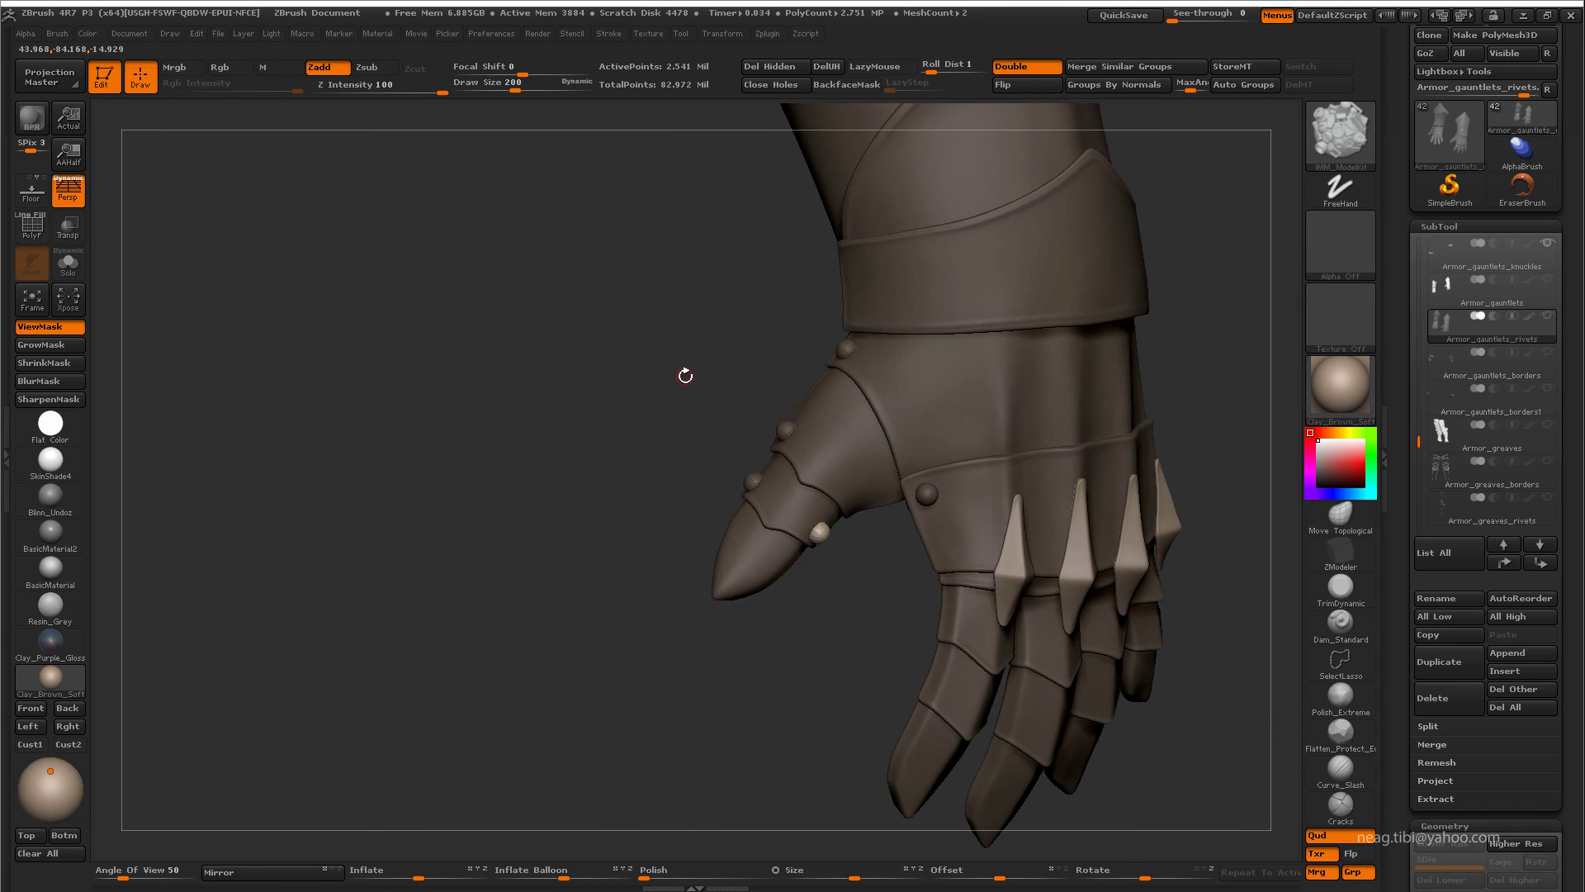
# - Clear the gauntlet mask and insert rivets on the hand plate
pyautogui.hotkey('ctrl', 'h')
pyautogui.hotkey('ctrl', 'h')
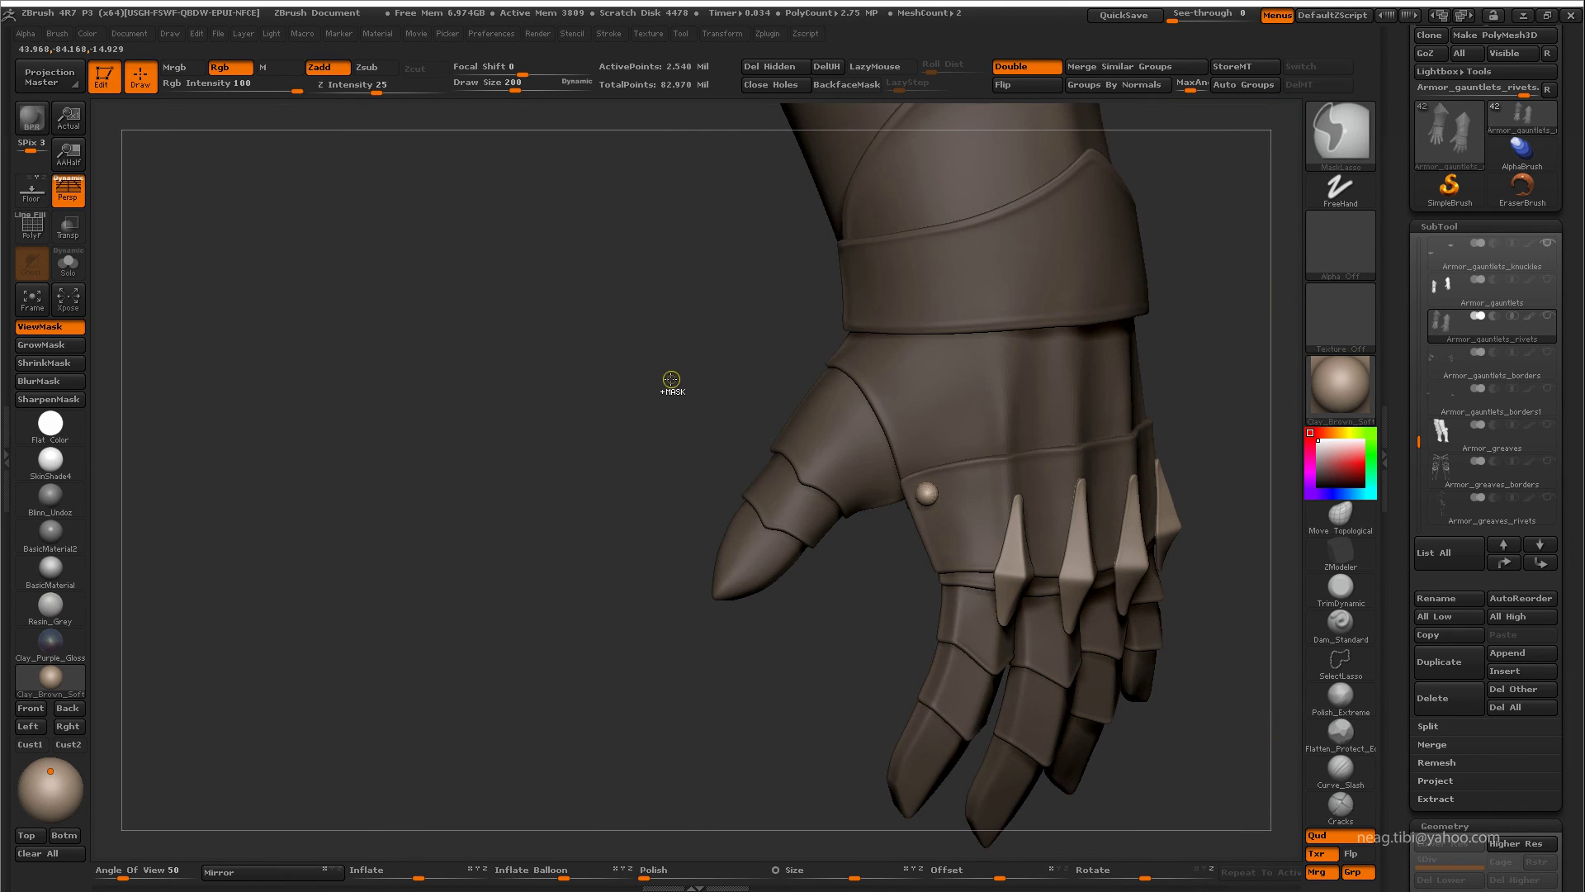
pyautogui.keyDown('ctrl'); pyautogui.moveTo(672, 379); pyautogui.dragTo(663, 328); pyautogui.keyUp('ctrl')
pyautogui.hotkey('ctrl', 'h')
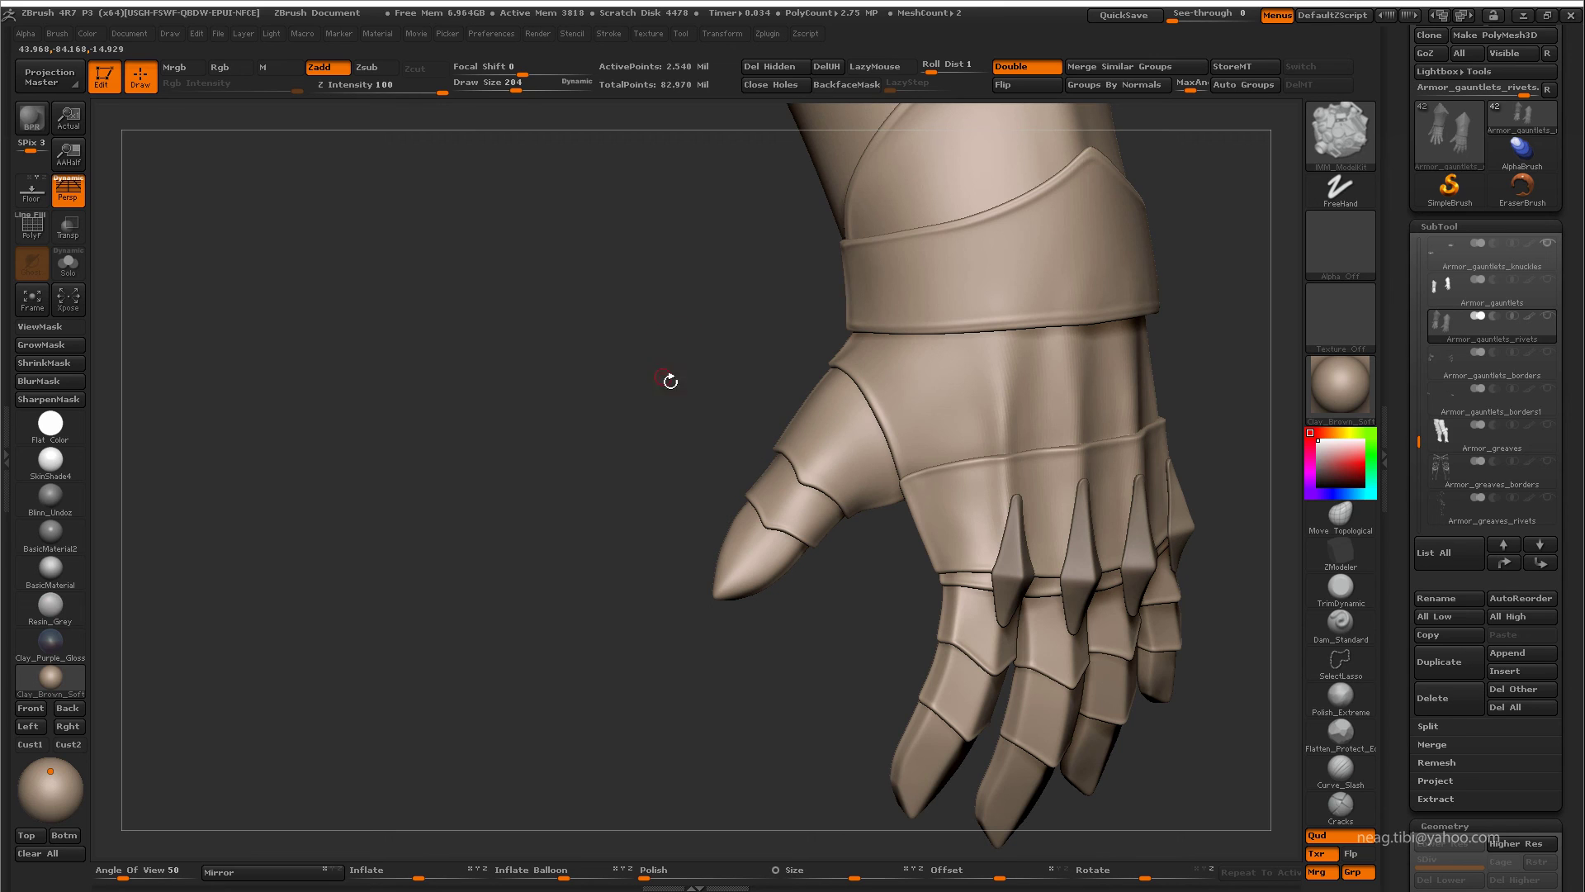
pyautogui.hotkey('ctrl', 'h')
pyautogui.keyDown('ctrl'); pyautogui.moveTo(863, 495); pyautogui.dragTo(878, 513); pyautogui.keyUp('ctrl')
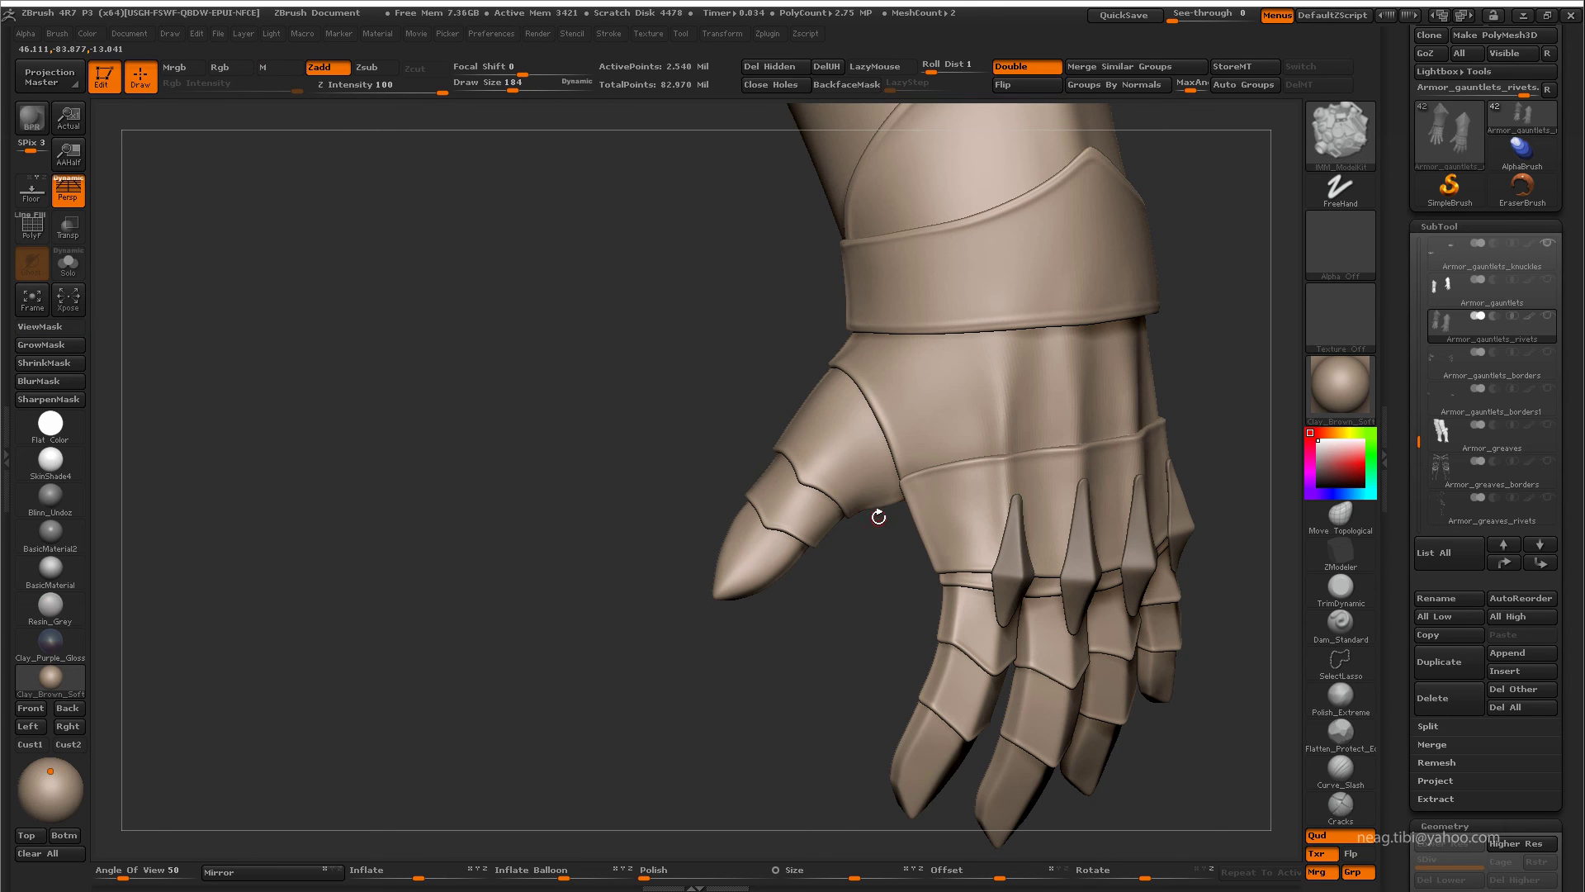
pyautogui.click(949, 533)
pyautogui.hotkey('ctrl', 'h')
pyautogui.moveTo(859, 581)
pyautogui.mouseDown()
pyautogui.moveTo(843, 627)
pyautogui.moveTo(728, 601)
pyautogui.mouseUp()
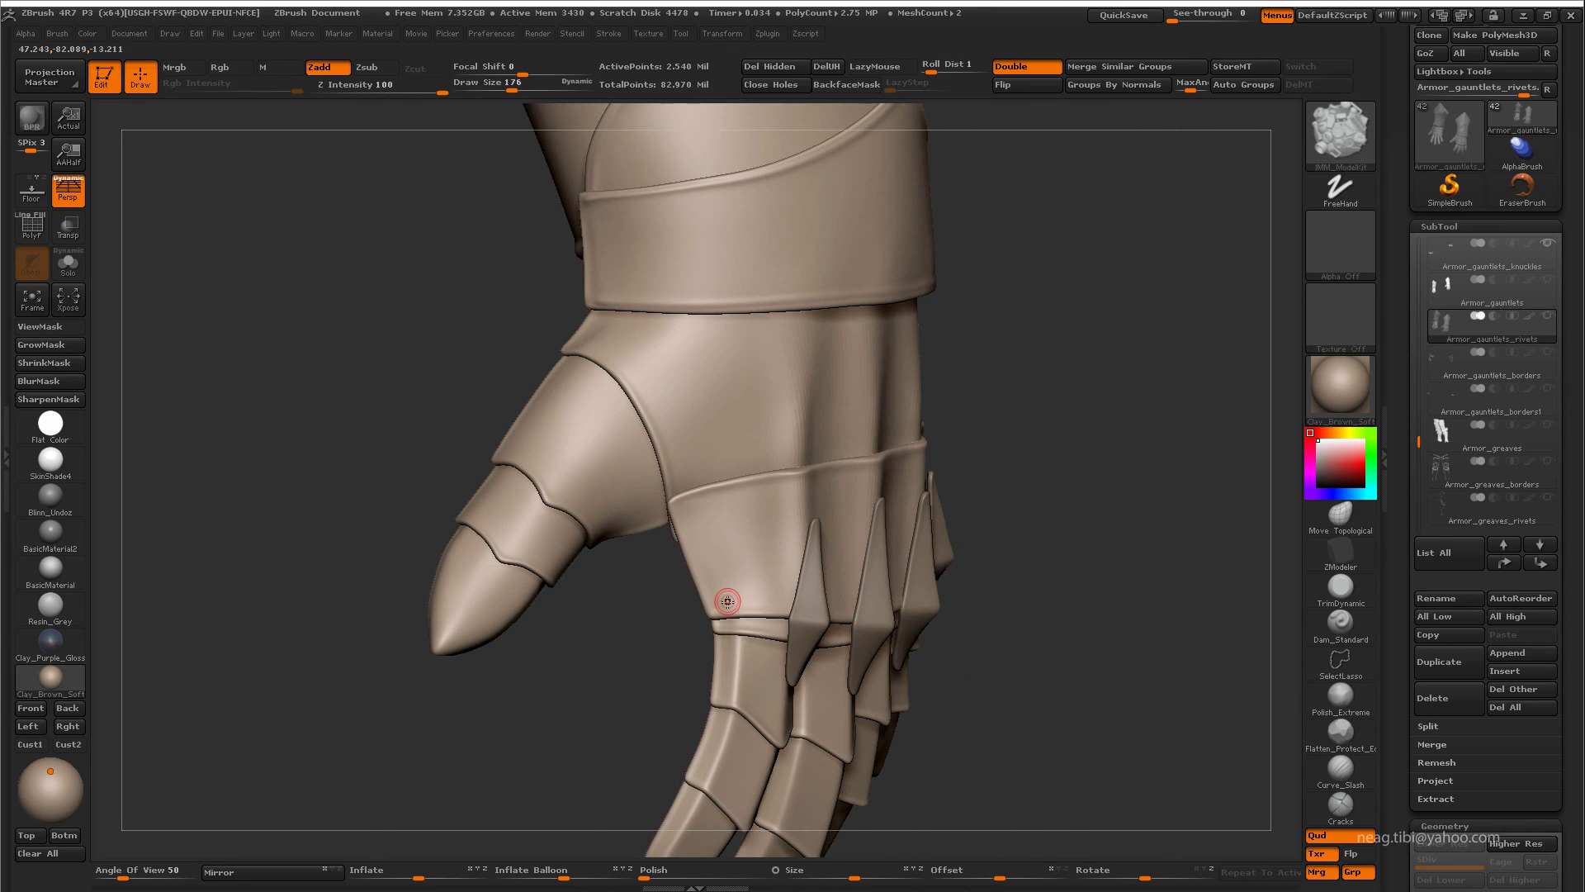
pyautogui.hotkey('ctrl', 'h')
# - Check the cuff rivet and show the gauntlet rope borders while orbiting the cuff
pyautogui.moveTo(725, 496)
pyautogui.mouseDown()
pyautogui.moveTo(1019, 512)
pyautogui.moveTo(826, 571)
pyautogui.mouseUp()
pyautogui.moveTo(933, 562)
pyautogui.mouseDown()
pyautogui.moveTo(990, 488)
pyautogui.moveTo(829, 401)
pyautogui.moveTo(867, 416)
pyautogui.moveTo(798, 438)
pyautogui.mouseUp()
pyautogui.moveTo(556, 428); pyautogui.dragTo(646, 430)
pyautogui.keyDown('ctrl'); pyautogui.keyDown('alt'); pyautogui.keyDown('shift'); pyautogui.click(646, 430); pyautogui.keyUp('shift'); pyautogui.keyUp('alt'); pyautogui.keyUp('ctrl')
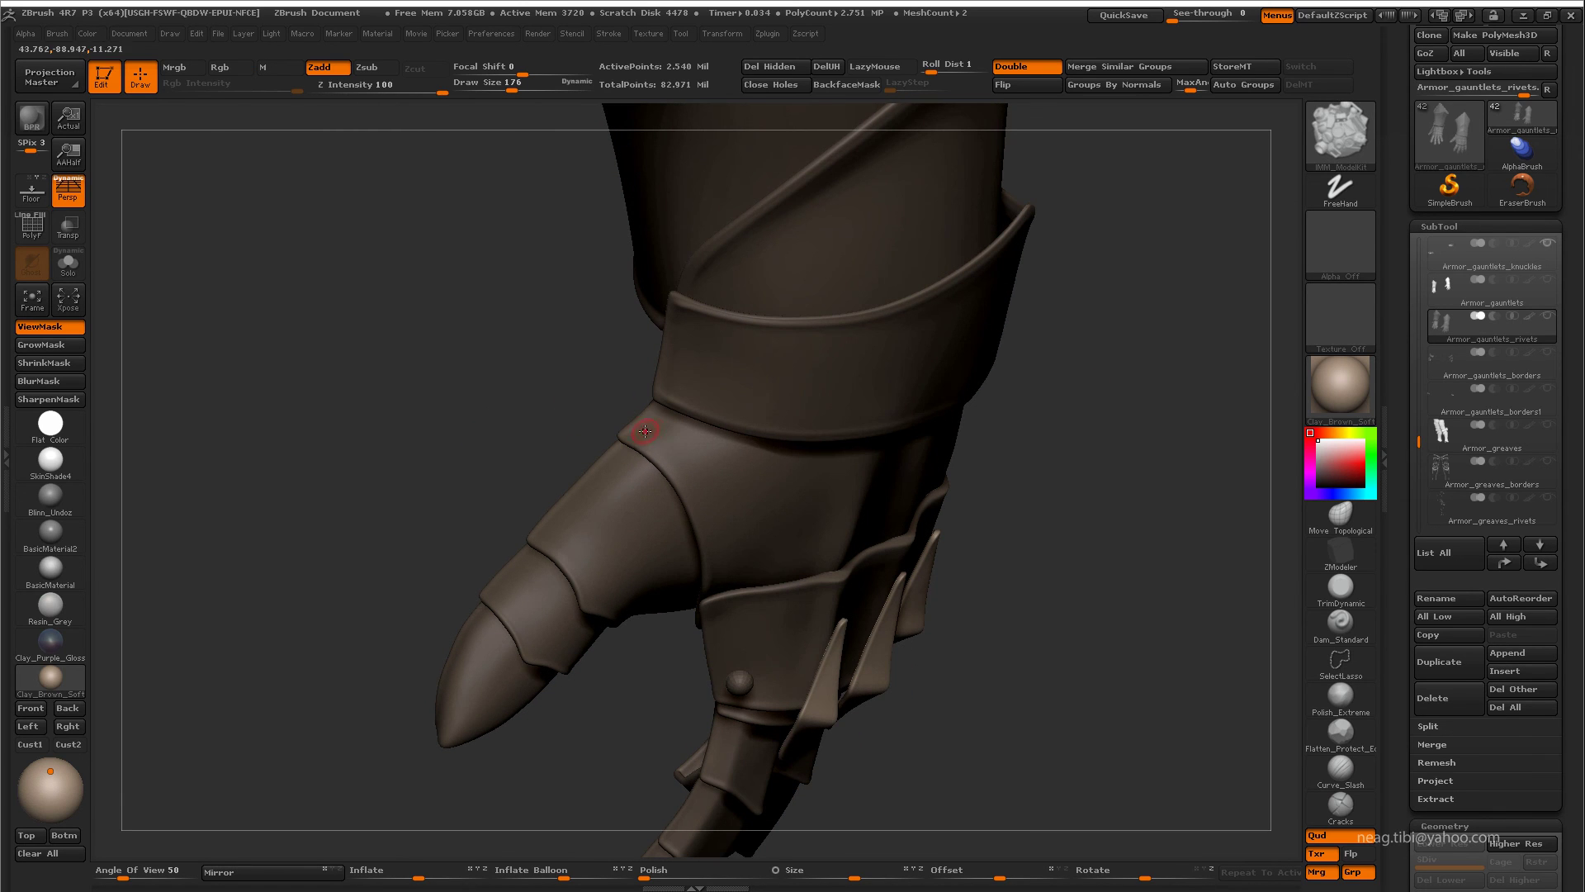
pyautogui.keyDown('ctrl'); pyautogui.keyDown('shift'); pyautogui.click(577, 319); pyautogui.keyUp('shift'); pyautogui.keyUp('ctrl')
pyautogui.moveTo(521, 399); pyautogui.dragTo(683, 379)
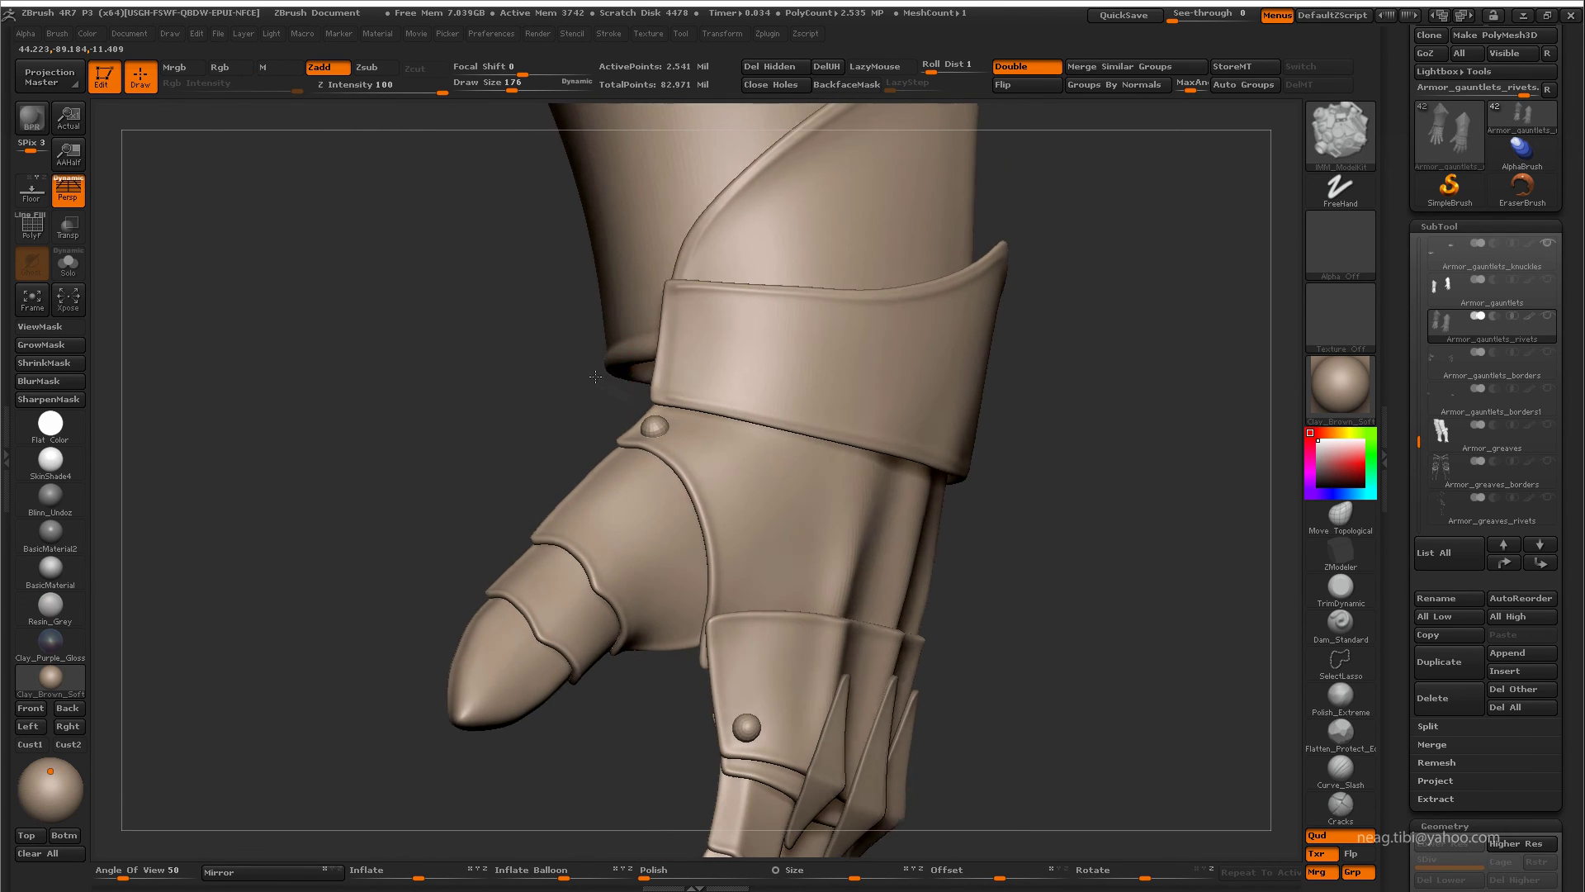
pyautogui.click(1548, 352)
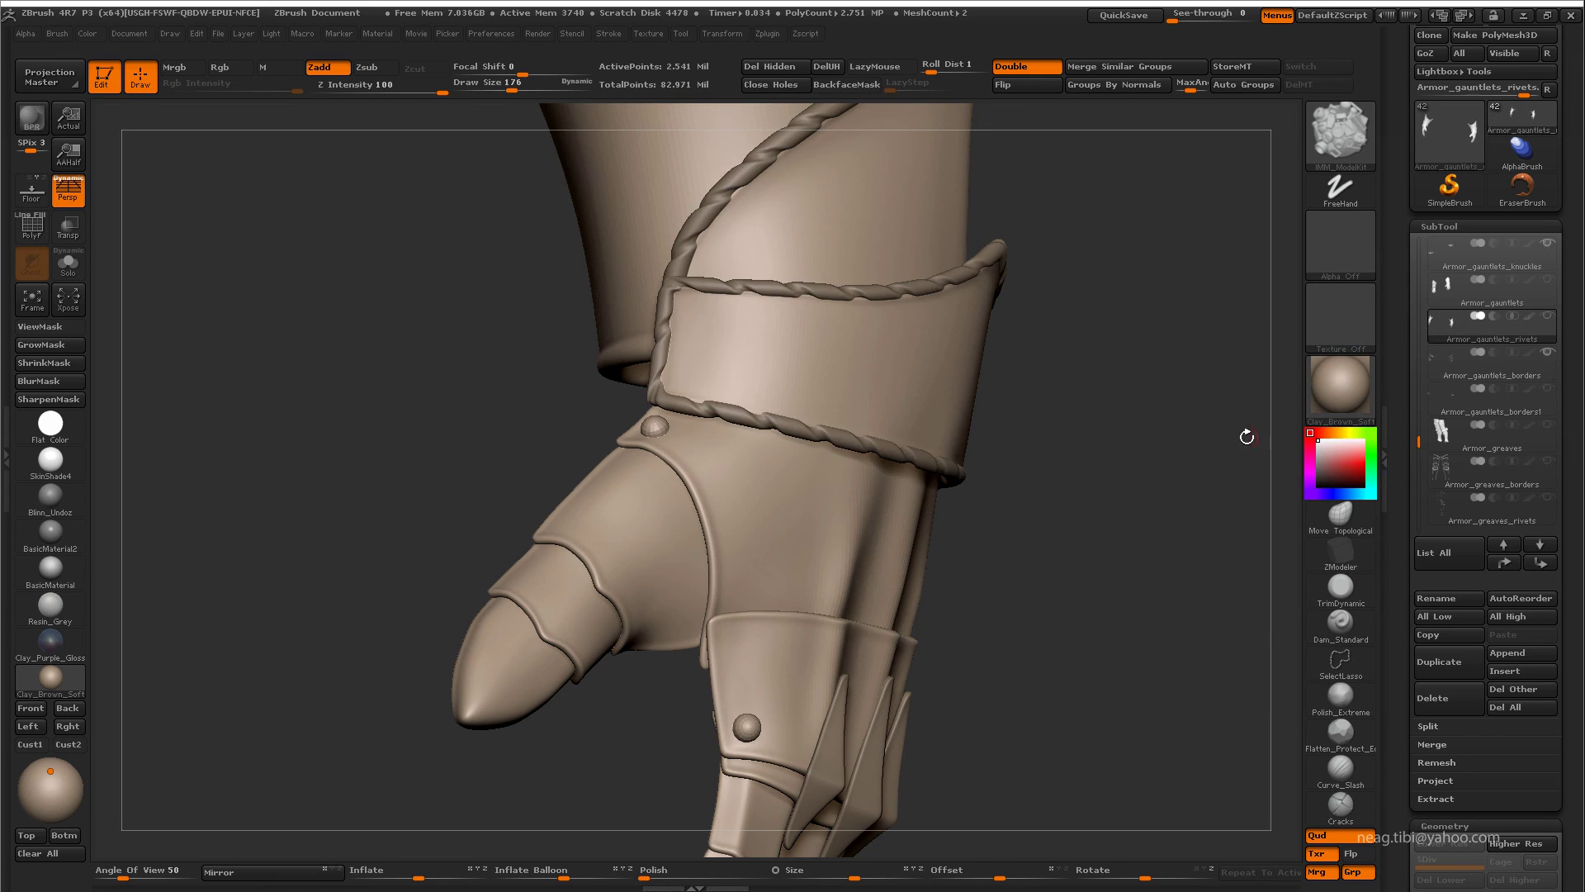
pyautogui.moveTo(1164, 456)
pyautogui.mouseDown()
pyautogui.moveTo(1179, 447)
pyautogui.moveTo(658, 411)
pyautogui.mouseUp()
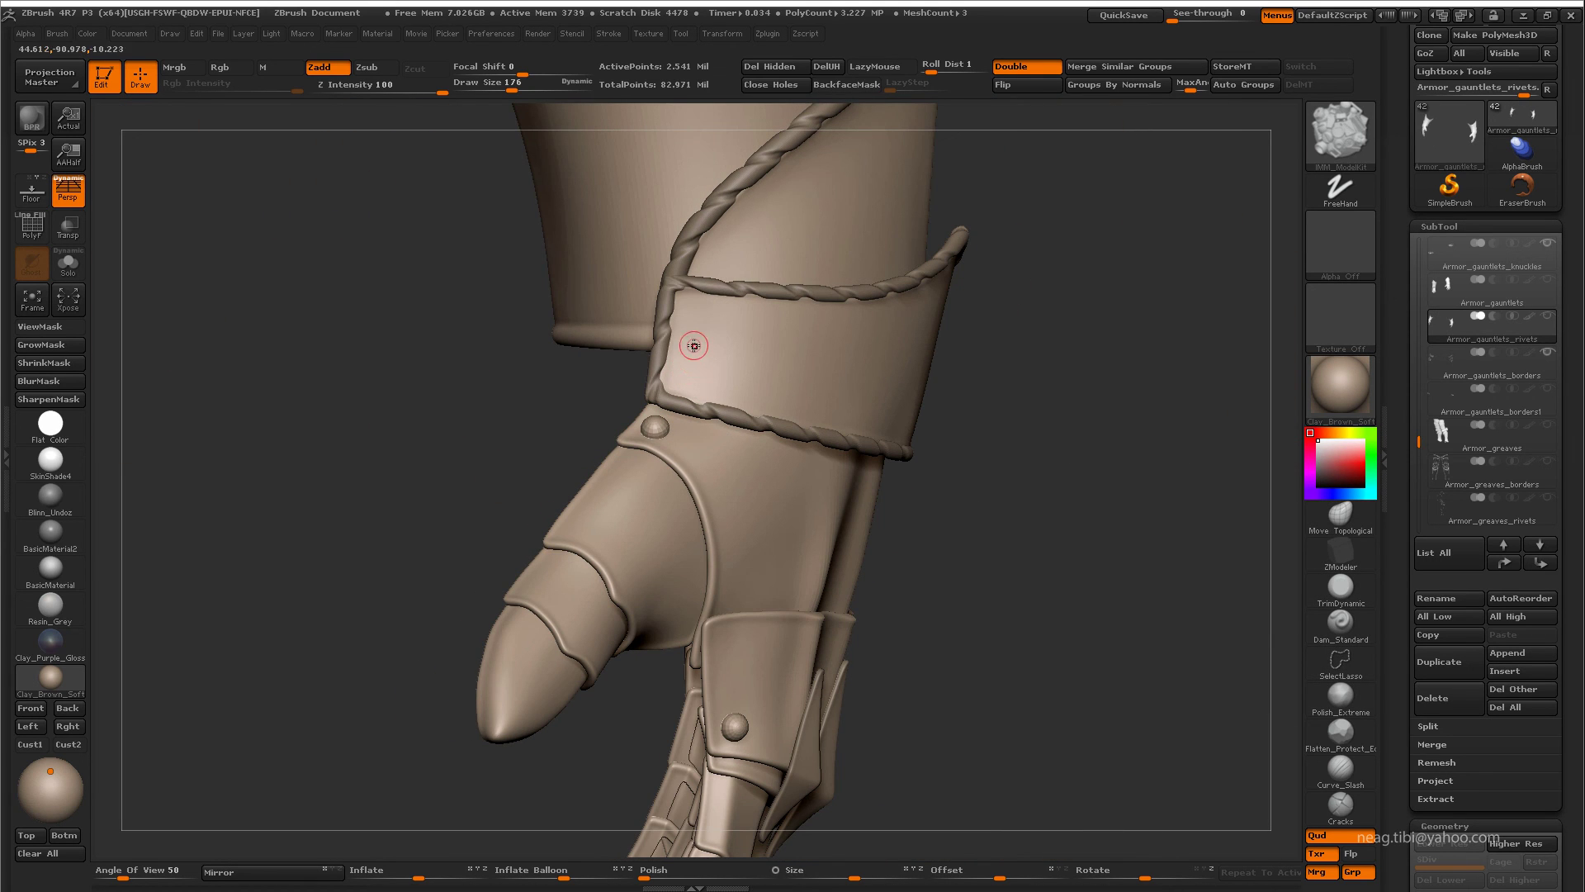
# - Mask the whole model, reframe the gauntlet hand and add a rivet on a finger plate
pyautogui.keyDown('ctrl'); pyautogui.click(594, 372); pyautogui.keyUp('ctrl')
pyautogui.moveTo(594, 372)
pyautogui.mouseDown()
pyautogui.moveTo(835, 392)
pyautogui.moveTo(782, 347)
pyautogui.moveTo(594, 431)
pyautogui.moveTo(494, 415)
pyautogui.moveTo(630, 344)
pyautogui.moveTo(526, 448)
pyautogui.mouseUp()
pyautogui.moveTo(438, 533)
pyautogui.mouseDown()
pyautogui.moveTo(562, 553)
pyautogui.moveTo(676, 531)
pyautogui.mouseUp()
pyautogui.moveTo(774, 452)
pyautogui.mouseDown()
pyautogui.moveTo(754, 443)
pyautogui.moveTo(810, 485)
pyautogui.moveTo(705, 521)
pyautogui.moveTo(609, 523)
pyautogui.moveTo(790, 532)
pyautogui.moveTo(561, 538)
pyautogui.moveTo(531, 462)
pyautogui.moveTo(620, 549)
pyautogui.moveTo(603, 491)
pyautogui.moveTo(615, 484)
pyautogui.moveTo(711, 522)
pyautogui.moveTo(322, 658)
pyautogui.moveTo(407, 666)
pyautogui.moveTo(608, 548)
pyautogui.moveTo(593, 545)
pyautogui.mouseUp()
pyautogui.hotkey('ctrl', 'h')
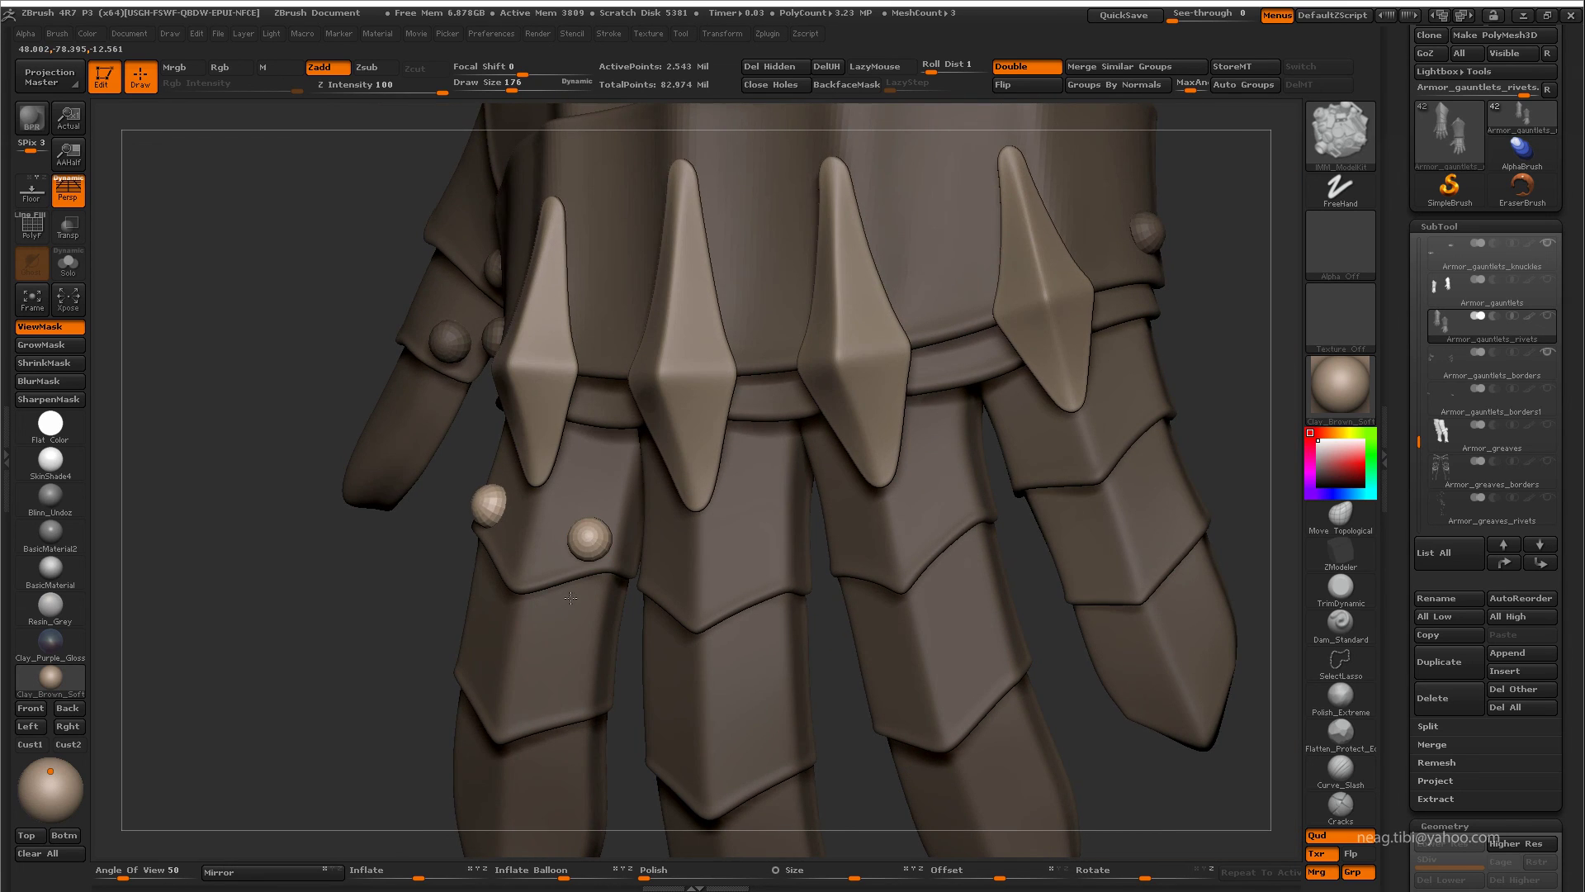
pyautogui.moveTo(571, 597)
pyautogui.mouseDown()
pyautogui.moveTo(566, 567)
pyautogui.moveTo(493, 555)
pyautogui.moveTo(523, 588)
pyautogui.moveTo(586, 488)
pyautogui.moveTo(689, 549)
pyautogui.moveTo(699, 441)
pyautogui.mouseUp()
pyautogui.click(690, 549)
# - Remove two stray rivets from the finger plates
pyautogui.moveTo(811, 442); pyautogui.dragTo(797, 450)
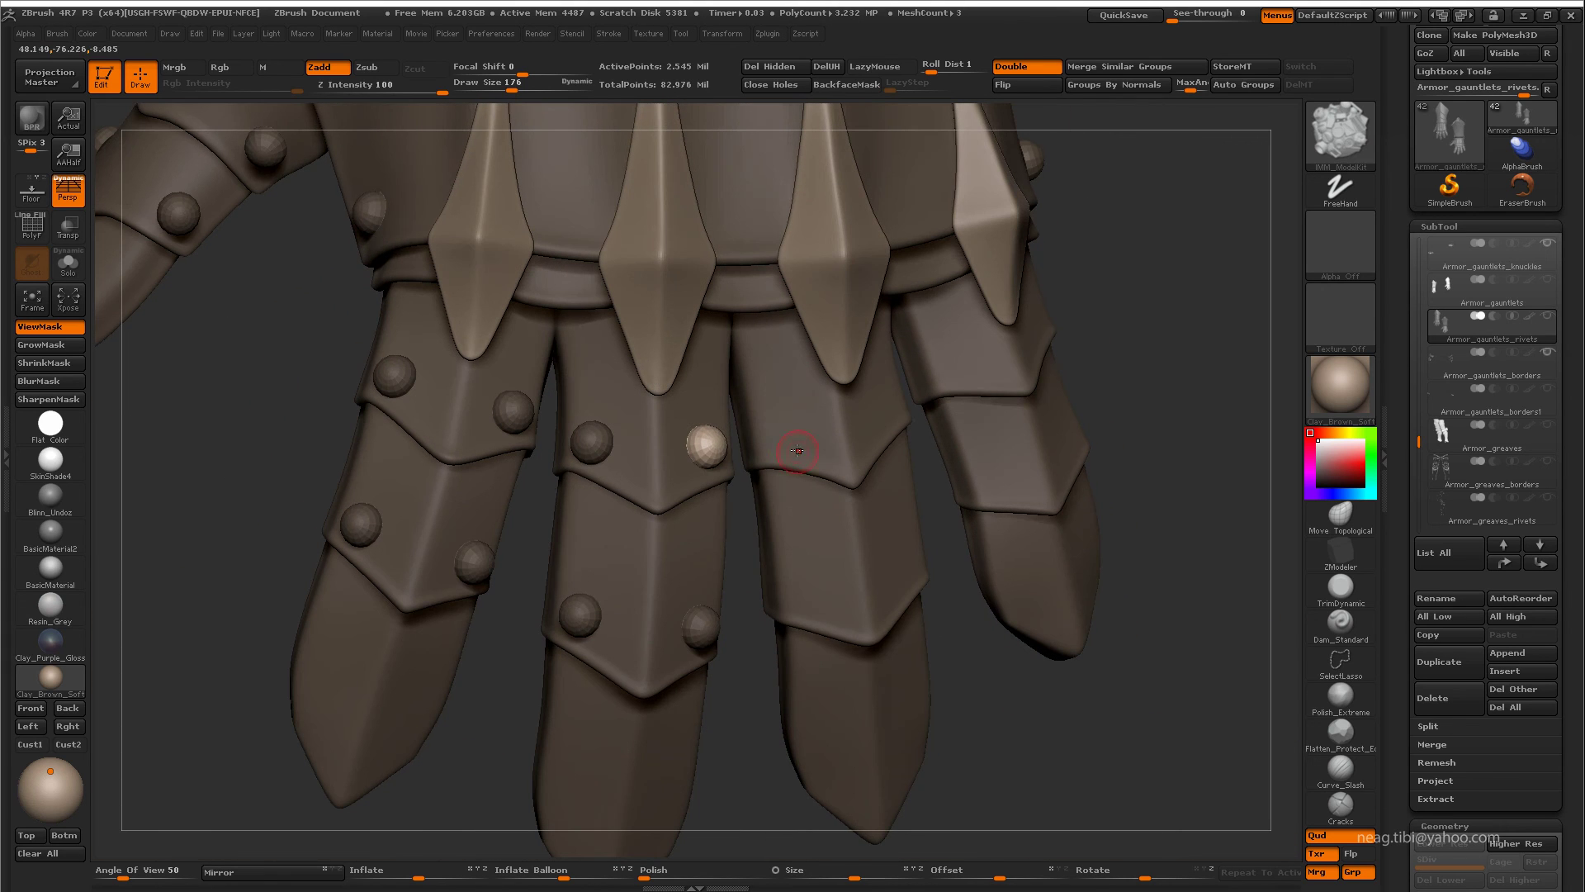
pyautogui.moveTo(805, 593); pyautogui.dragTo(808, 458)
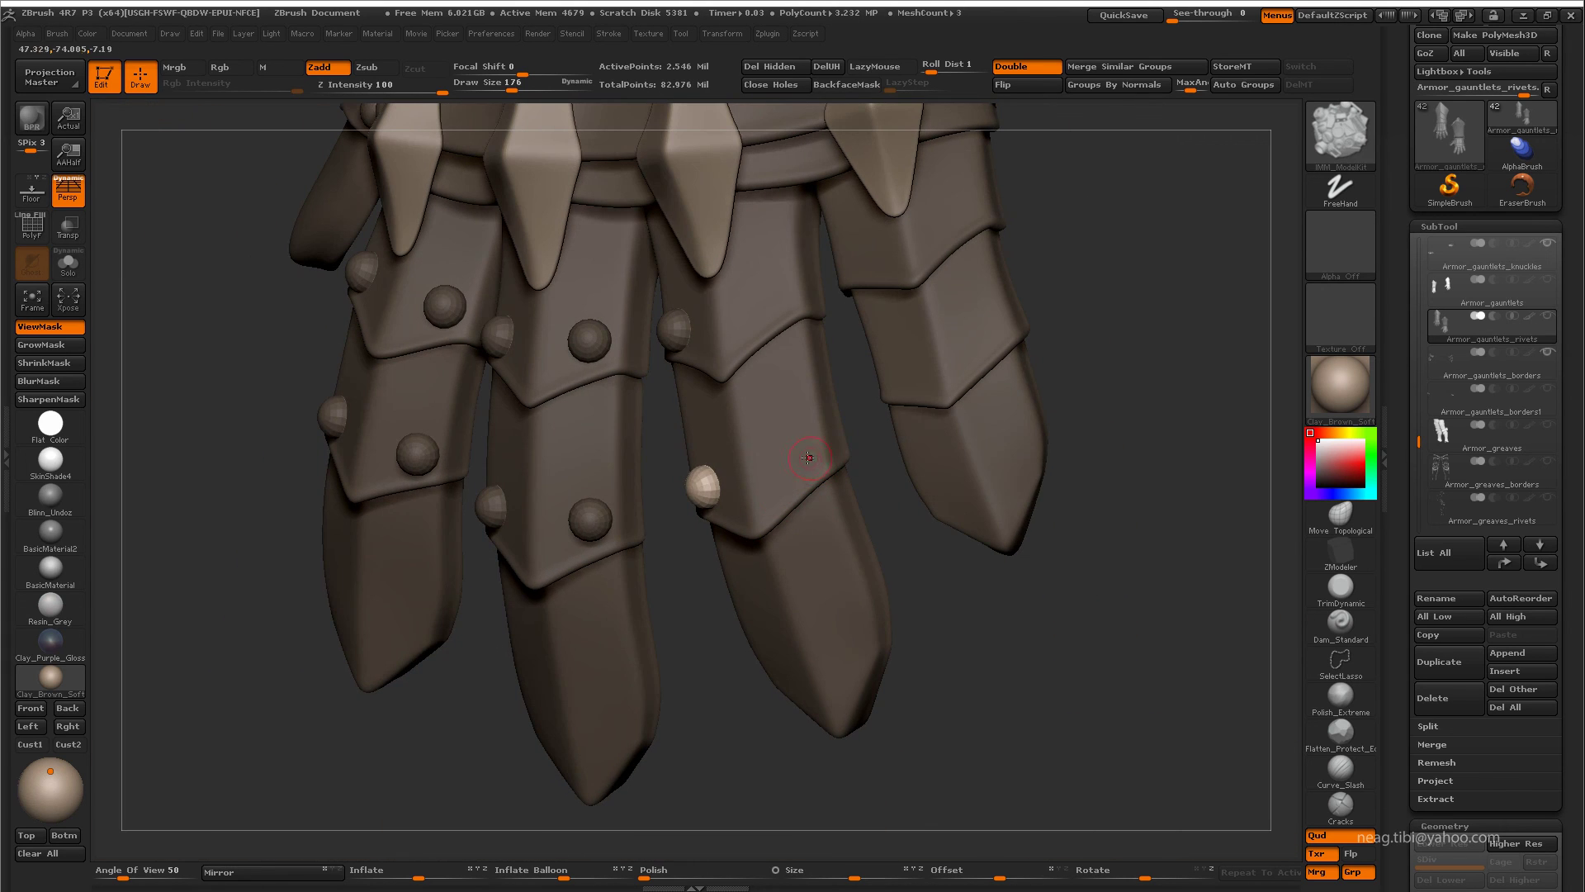
pyautogui.moveTo(783, 349); pyautogui.dragTo(773, 405)
pyautogui.moveTo(859, 378)
pyautogui.mouseDown()
pyautogui.moveTo(900, 479)
pyautogui.moveTo(970, 466)
pyautogui.mouseUp()
pyautogui.moveTo(831, 505)
pyautogui.mouseDown()
pyautogui.moveTo(1036, 396)
pyautogui.moveTo(971, 449)
pyautogui.mouseUp()
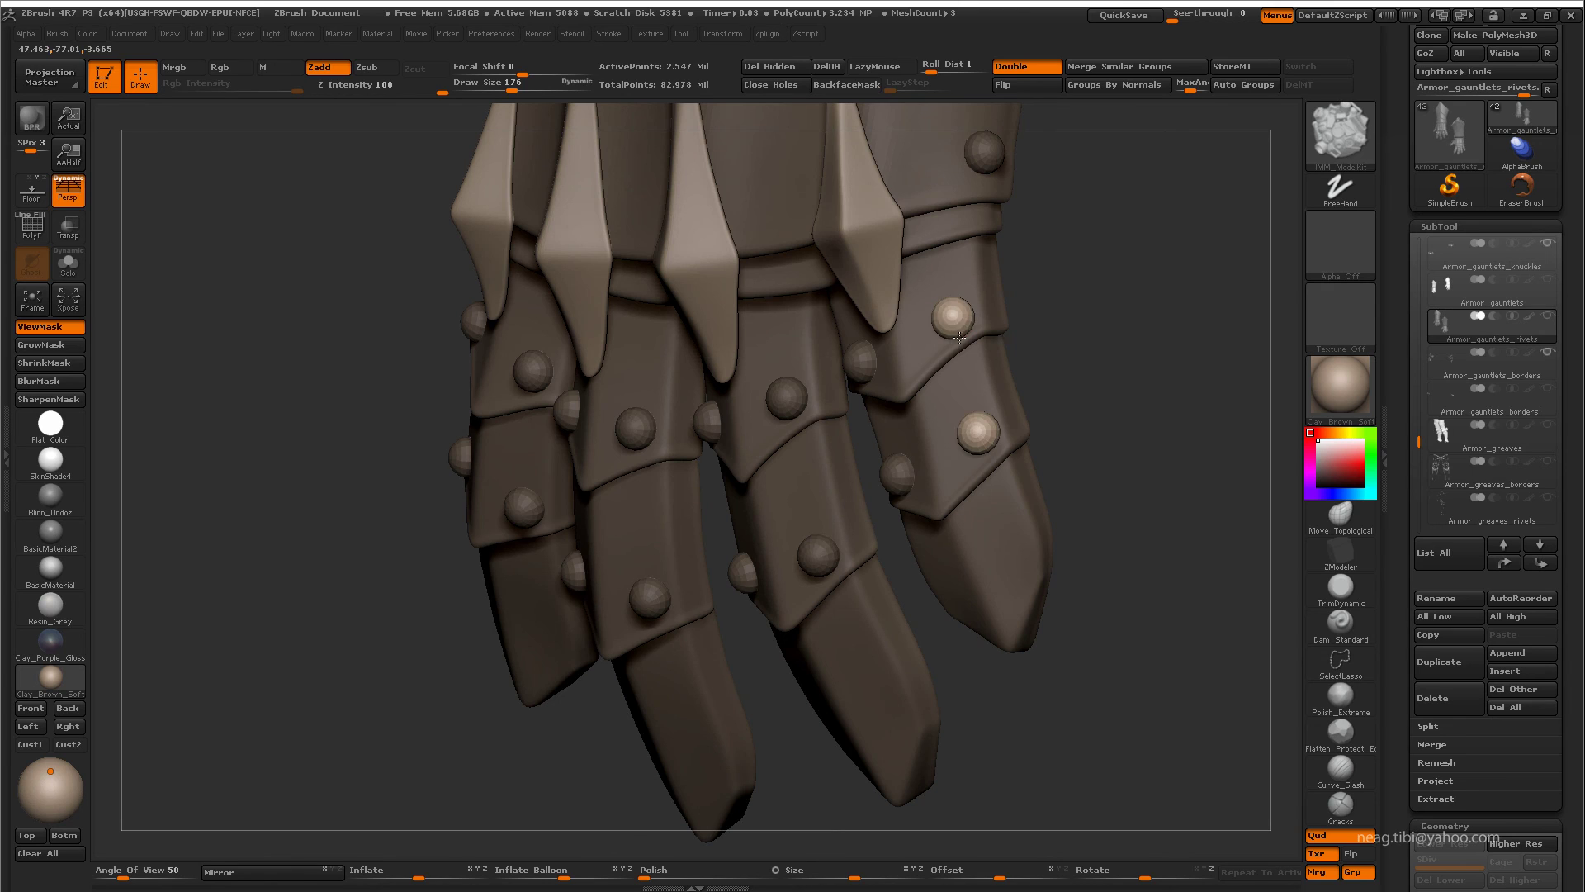
pyautogui.keyDown('ctrl'); pyautogui.keyDown('shift'); pyautogui.click(954, 318); pyautogui.keyUp('shift'); pyautogui.keyUp('ctrl')
pyautogui.moveTo(938, 413)
pyautogui.mouseDown()
pyautogui.moveTo(854, 678)
pyautogui.moveTo(1003, 476)
pyautogui.mouseUp()
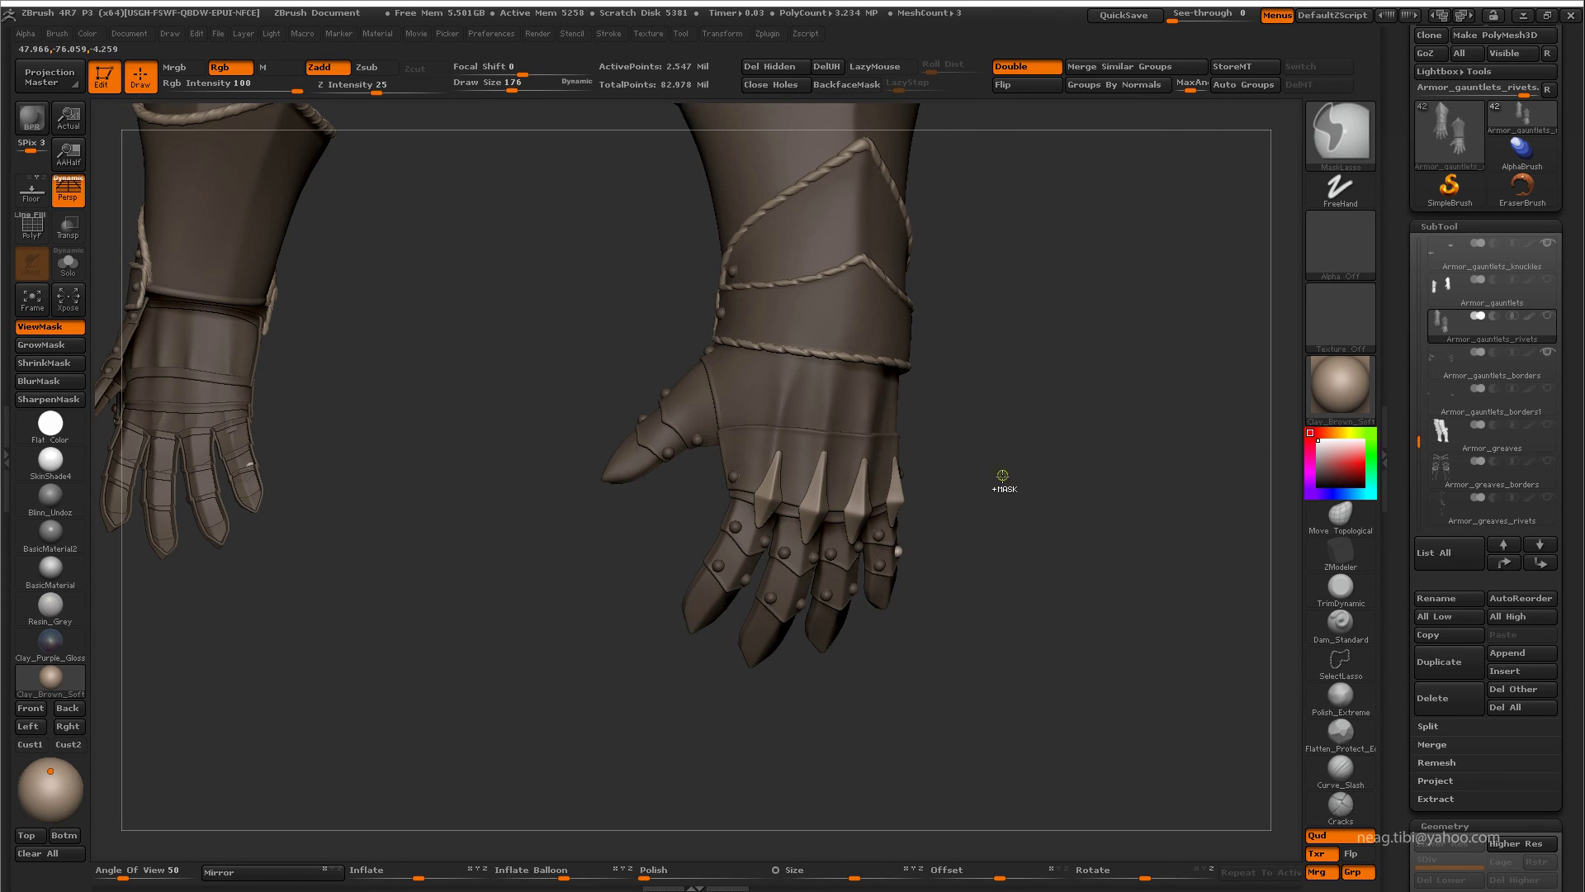
pyautogui.keyDown('ctrl'); pyautogui.keyDown('shift'); pyautogui.click(985, 487); pyautogui.keyUp('shift'); pyautogui.keyUp('ctrl')
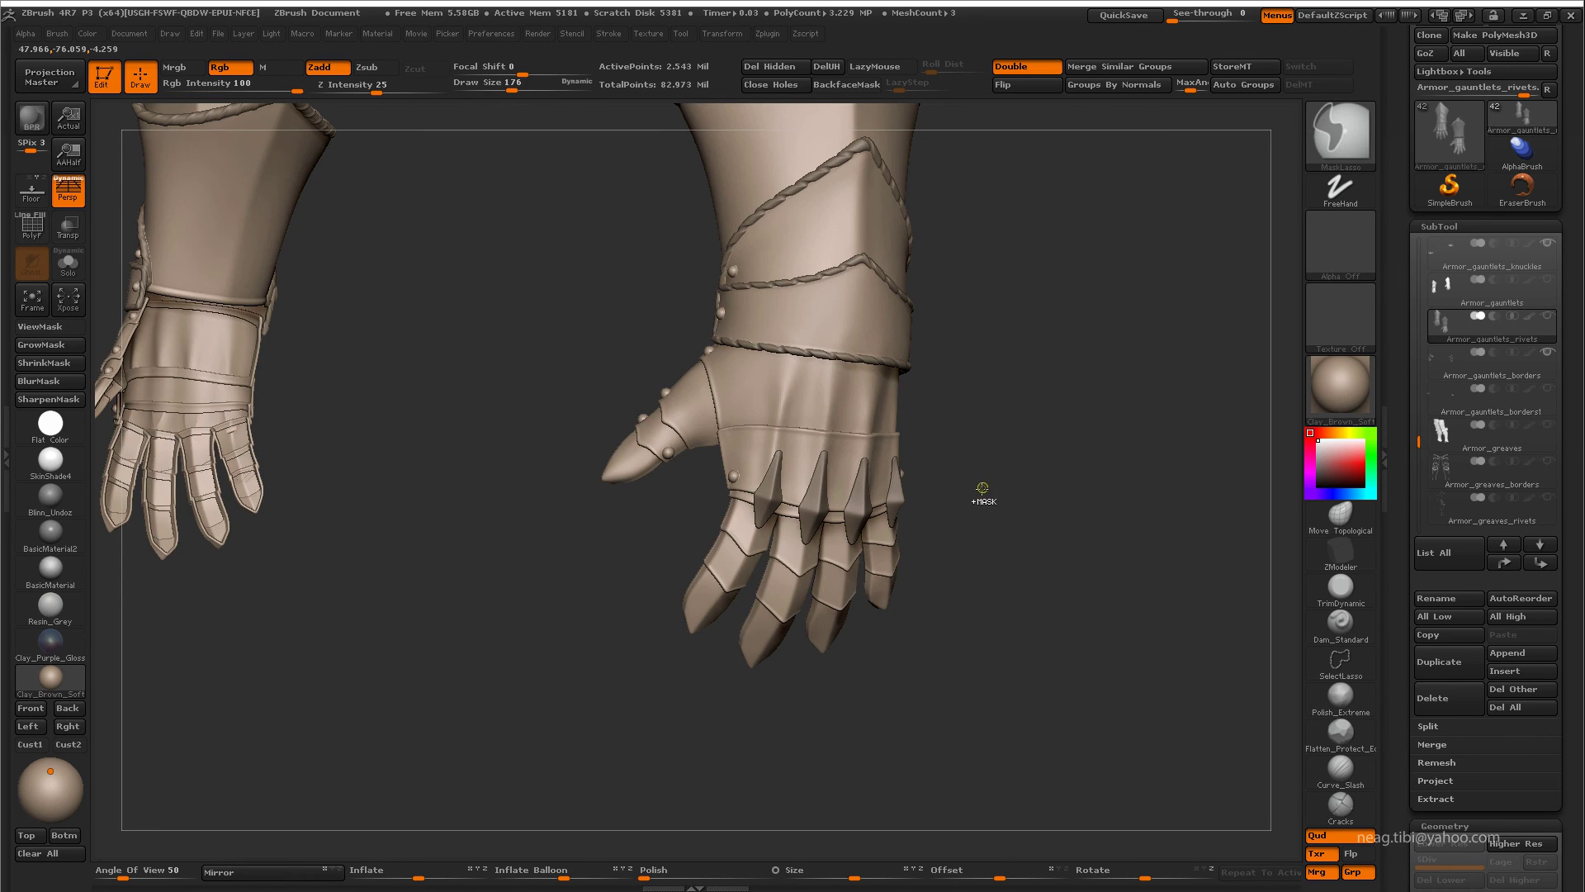
pyautogui.moveTo(979, 493)
pyautogui.mouseDown()
pyautogui.moveTo(721, 480)
pyautogui.moveTo(687, 500)
pyautogui.moveTo(755, 446)
pyautogui.mouseUp()
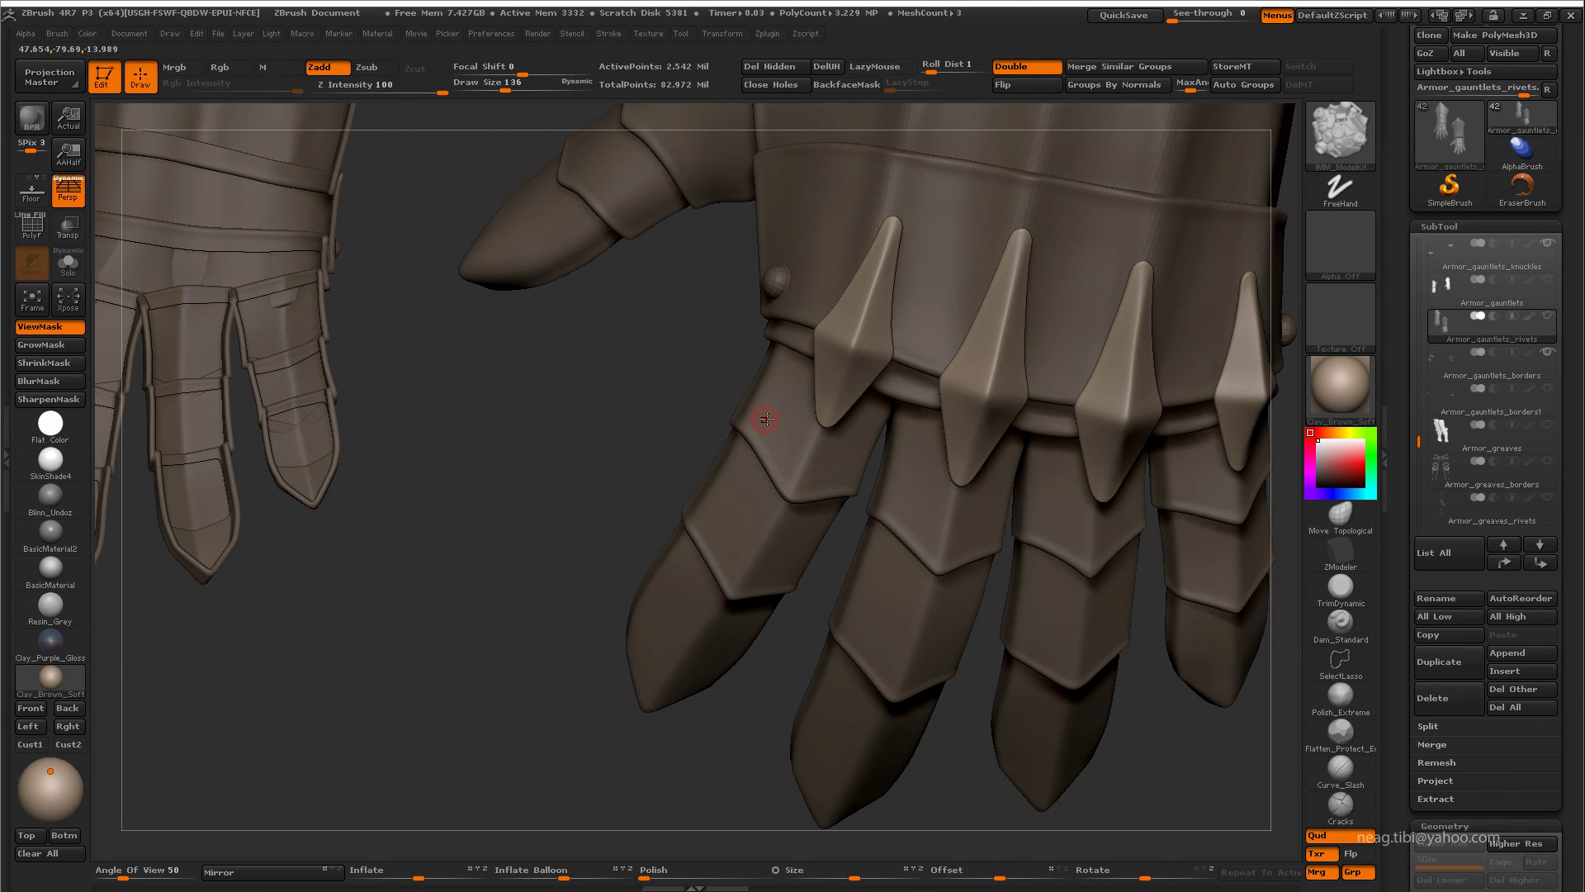
# - Add rivets along the right gauntlet's finger plates, including the lower ones
pyautogui.moveTo(658, 448)
pyautogui.mouseDown()
pyautogui.moveTo(767, 469)
pyautogui.moveTo(761, 565)
pyautogui.moveTo(703, 537)
pyautogui.mouseUp()
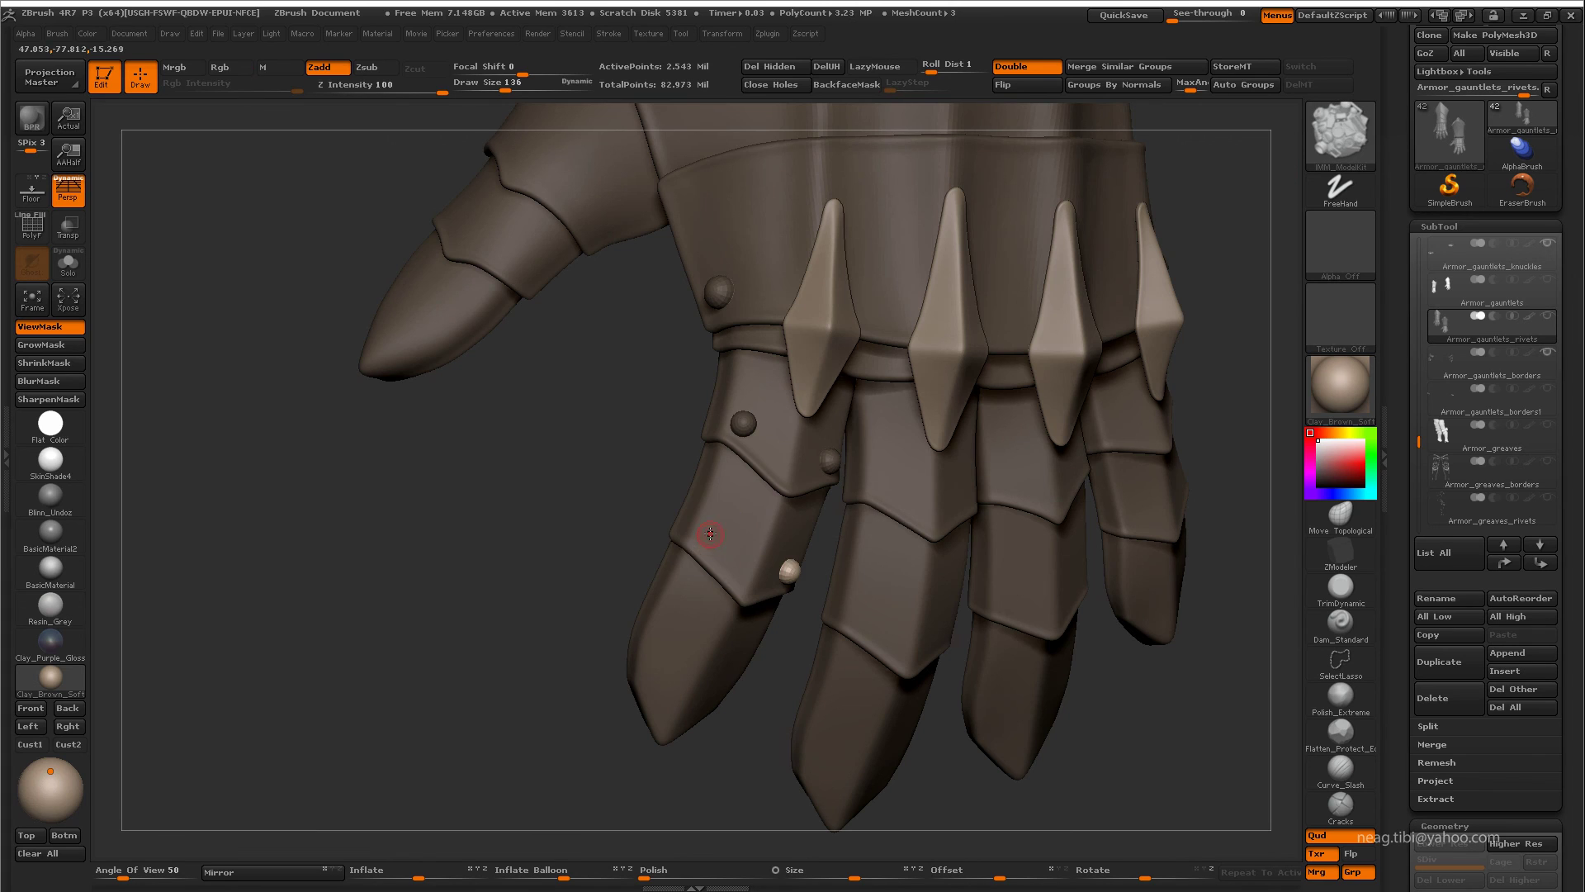
pyautogui.moveTo(657, 378); pyautogui.dragTo(616, 540)
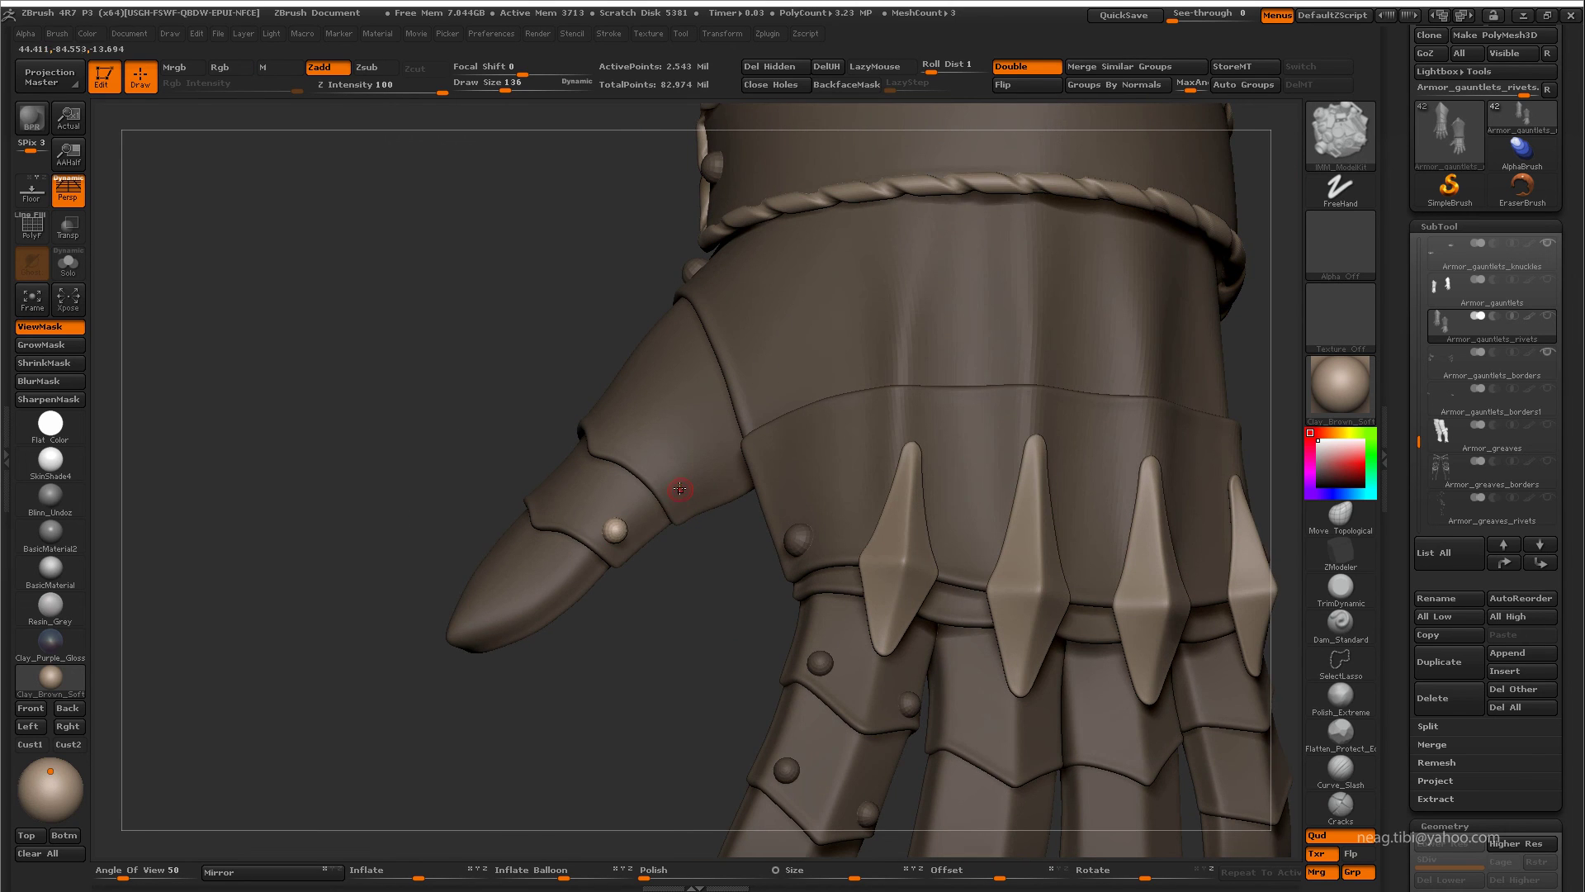
pyautogui.moveTo(680, 489); pyautogui.dragTo(536, 484)
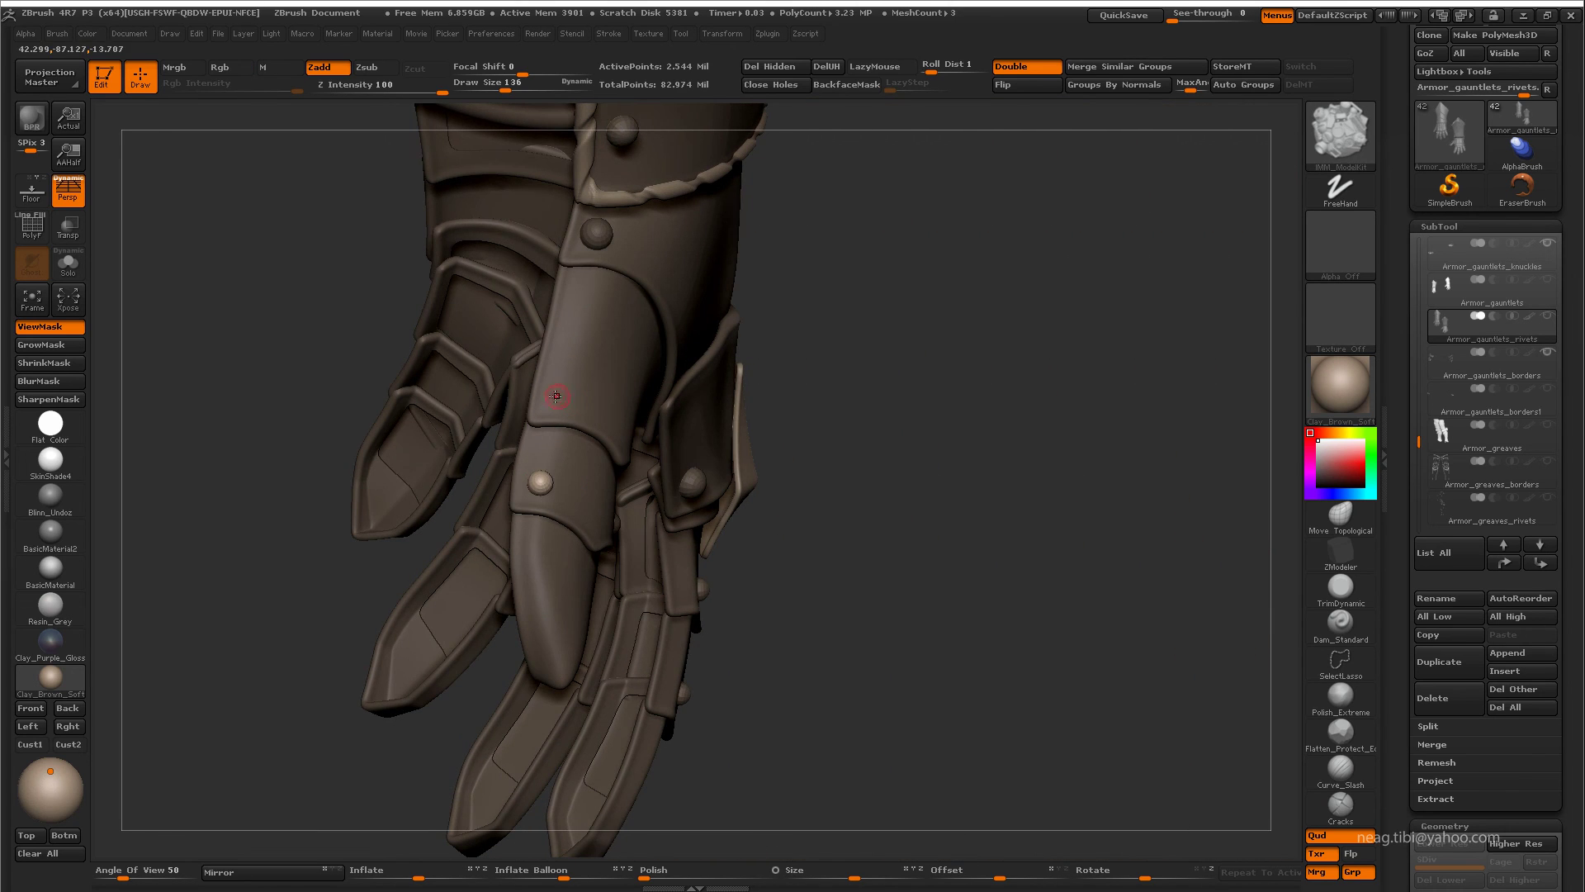
pyautogui.moveTo(555, 396)
pyautogui.mouseDown()
pyautogui.moveTo(679, 497)
pyautogui.moveTo(709, 420)
pyautogui.moveTo(799, 408)
pyautogui.mouseUp()
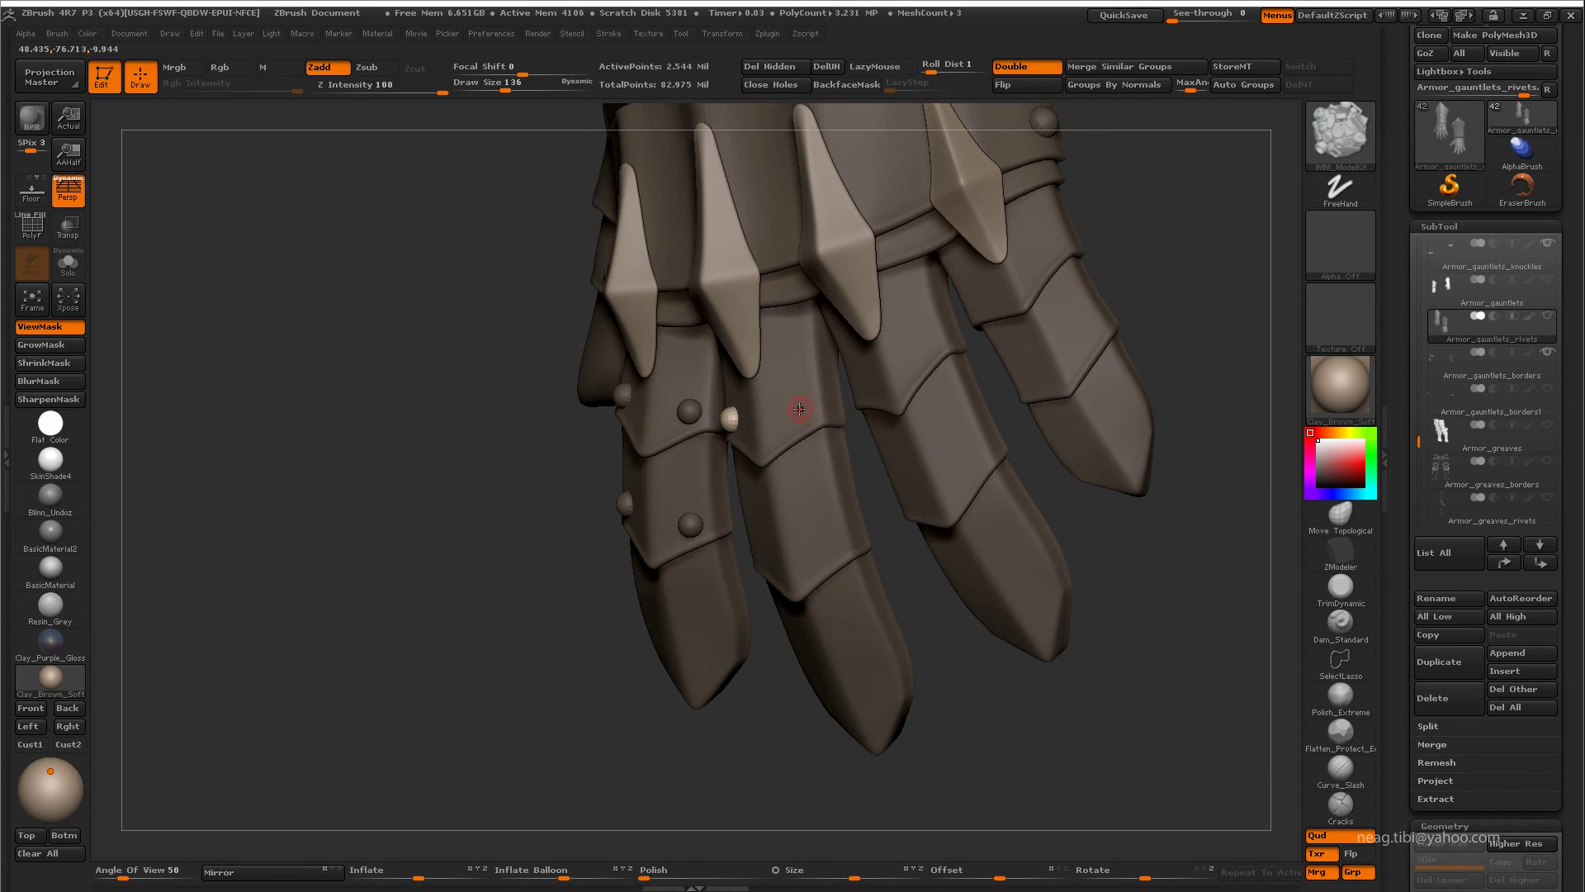
pyautogui.moveTo(770, 550)
pyautogui.mouseDown()
pyautogui.moveTo(754, 548)
pyautogui.moveTo(775, 555)
pyautogui.moveTo(839, 475)
pyautogui.mouseUp()
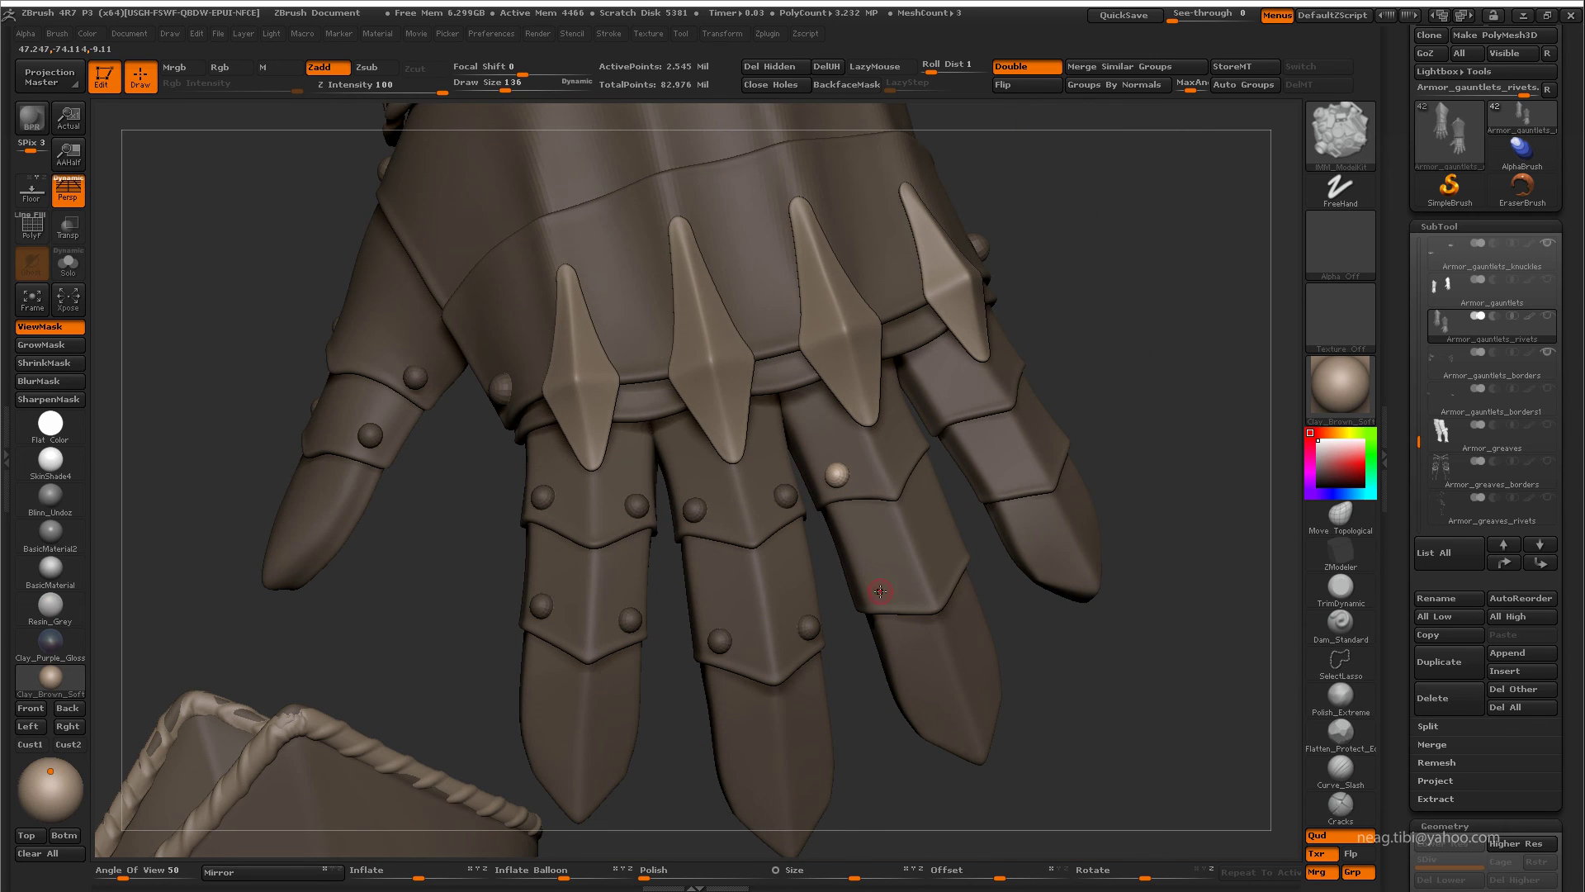
pyautogui.moveTo(901, 589); pyautogui.dragTo(954, 552)
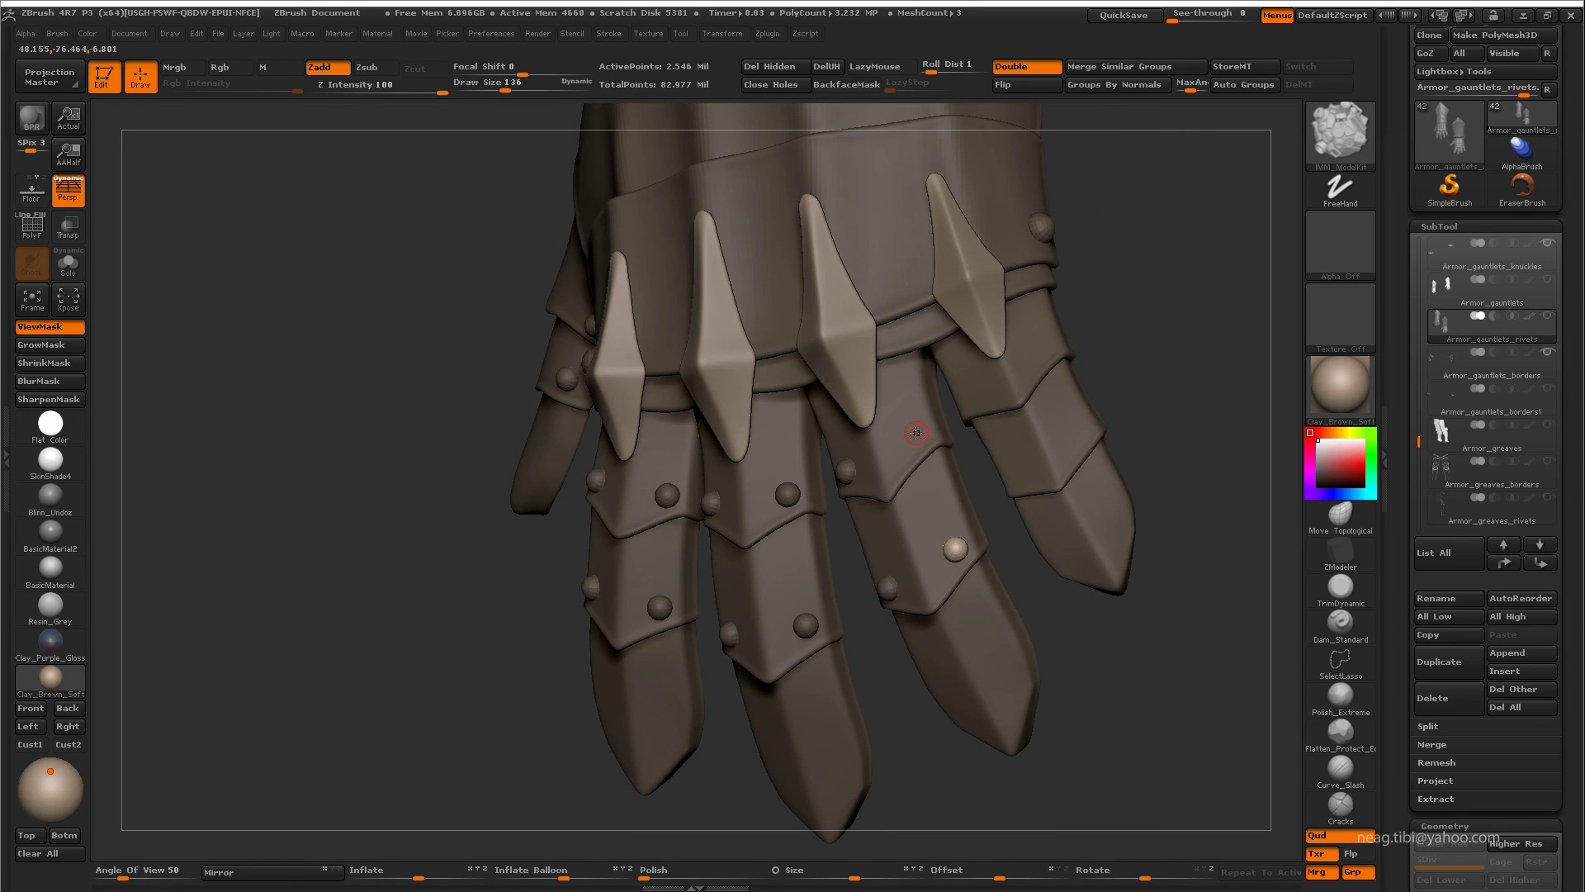
pyautogui.moveTo(916, 432); pyautogui.dragTo(976, 399)
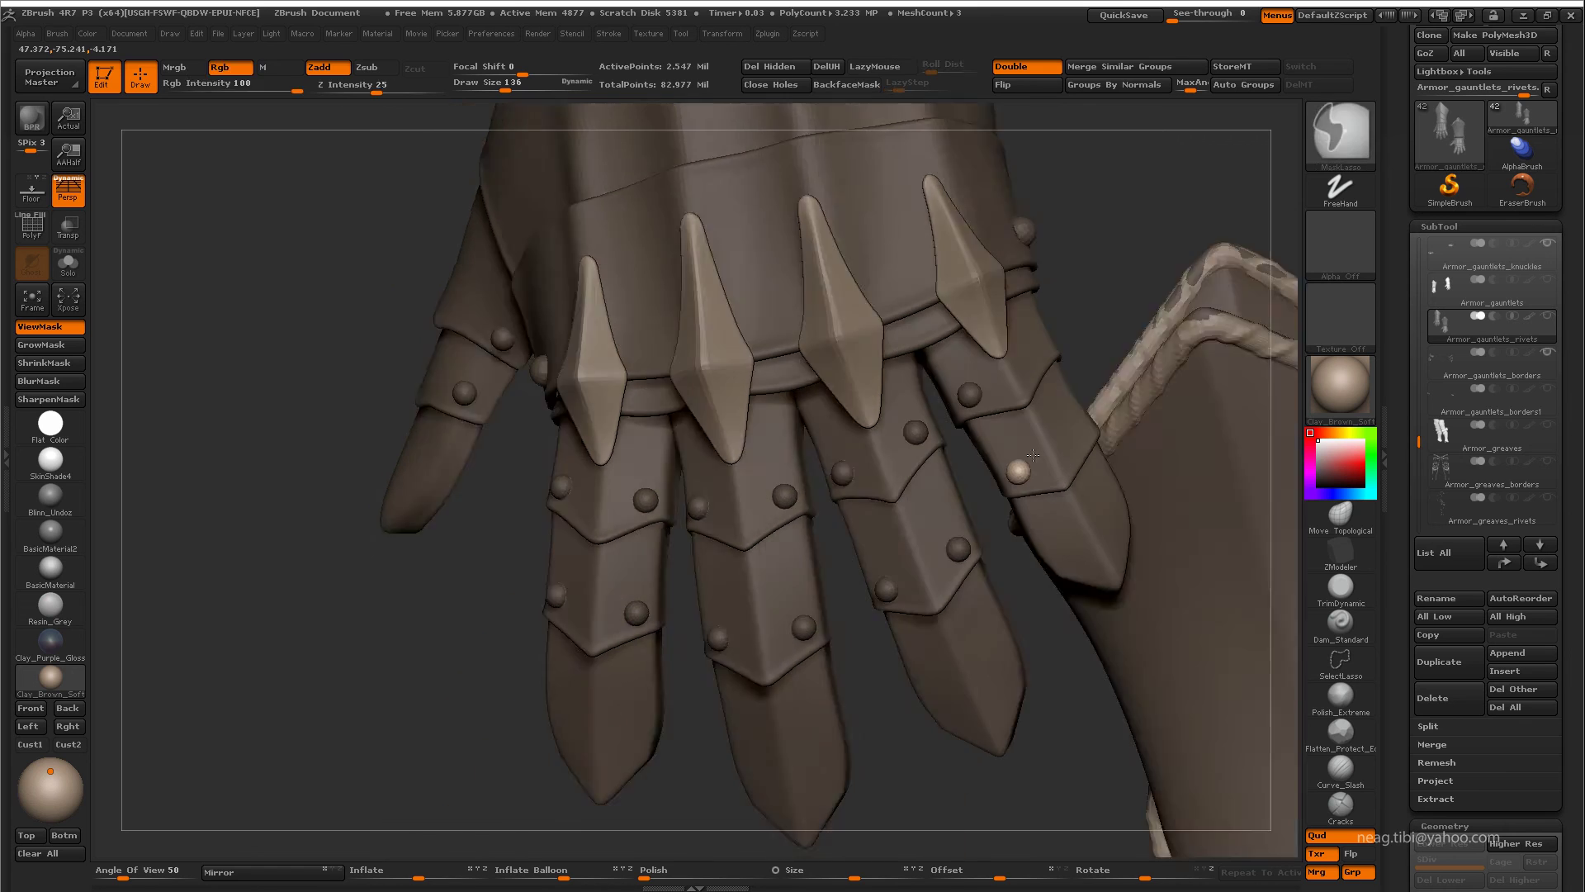
# - Add rivets on the outer and last finger plates
pyautogui.moveTo(1020, 472)
pyautogui.mouseDown()
pyautogui.moveTo(913, 468)
pyautogui.moveTo(829, 513)
pyautogui.moveTo(838, 540)
pyautogui.mouseUp()
pyautogui.press('space')
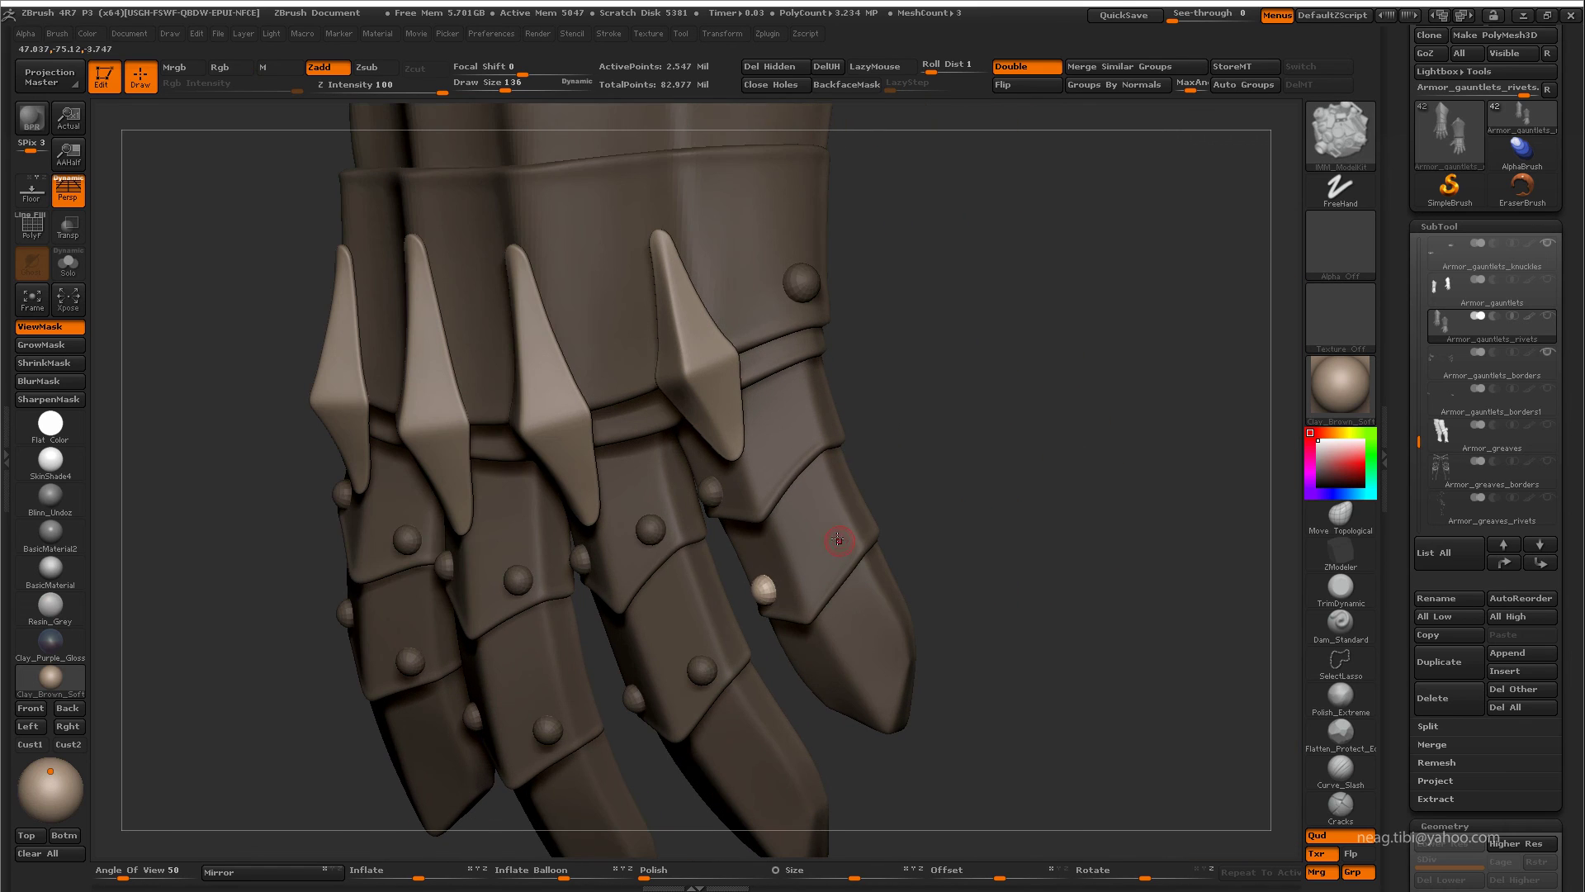
pyautogui.moveTo(795, 433); pyautogui.dragTo(807, 597)
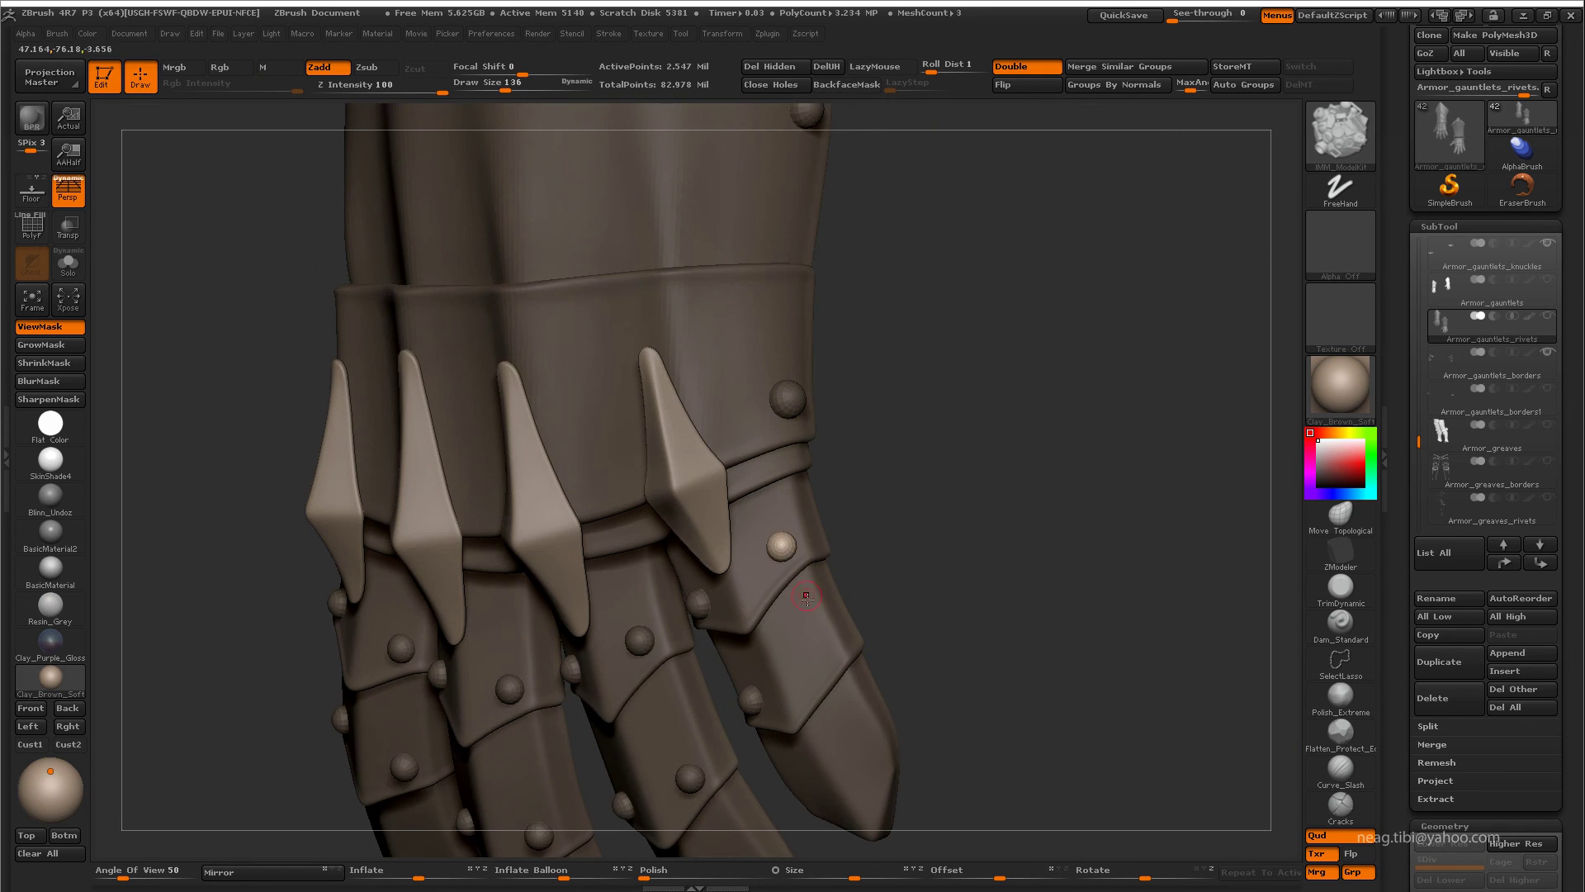
pyautogui.moveTo(759, 510)
pyautogui.mouseDown()
pyautogui.moveTo(515, 442)
pyautogui.moveTo(584, 519)
pyautogui.mouseUp()
pyautogui.moveTo(648, 489)
pyautogui.mouseDown()
pyautogui.moveTo(707, 506)
pyautogui.moveTo(673, 506)
pyautogui.moveTo(789, 474)
pyautogui.moveTo(812, 653)
pyautogui.moveTo(760, 531)
pyautogui.moveTo(727, 512)
pyautogui.moveTo(740, 492)
pyautogui.moveTo(792, 537)
pyautogui.mouseUp()
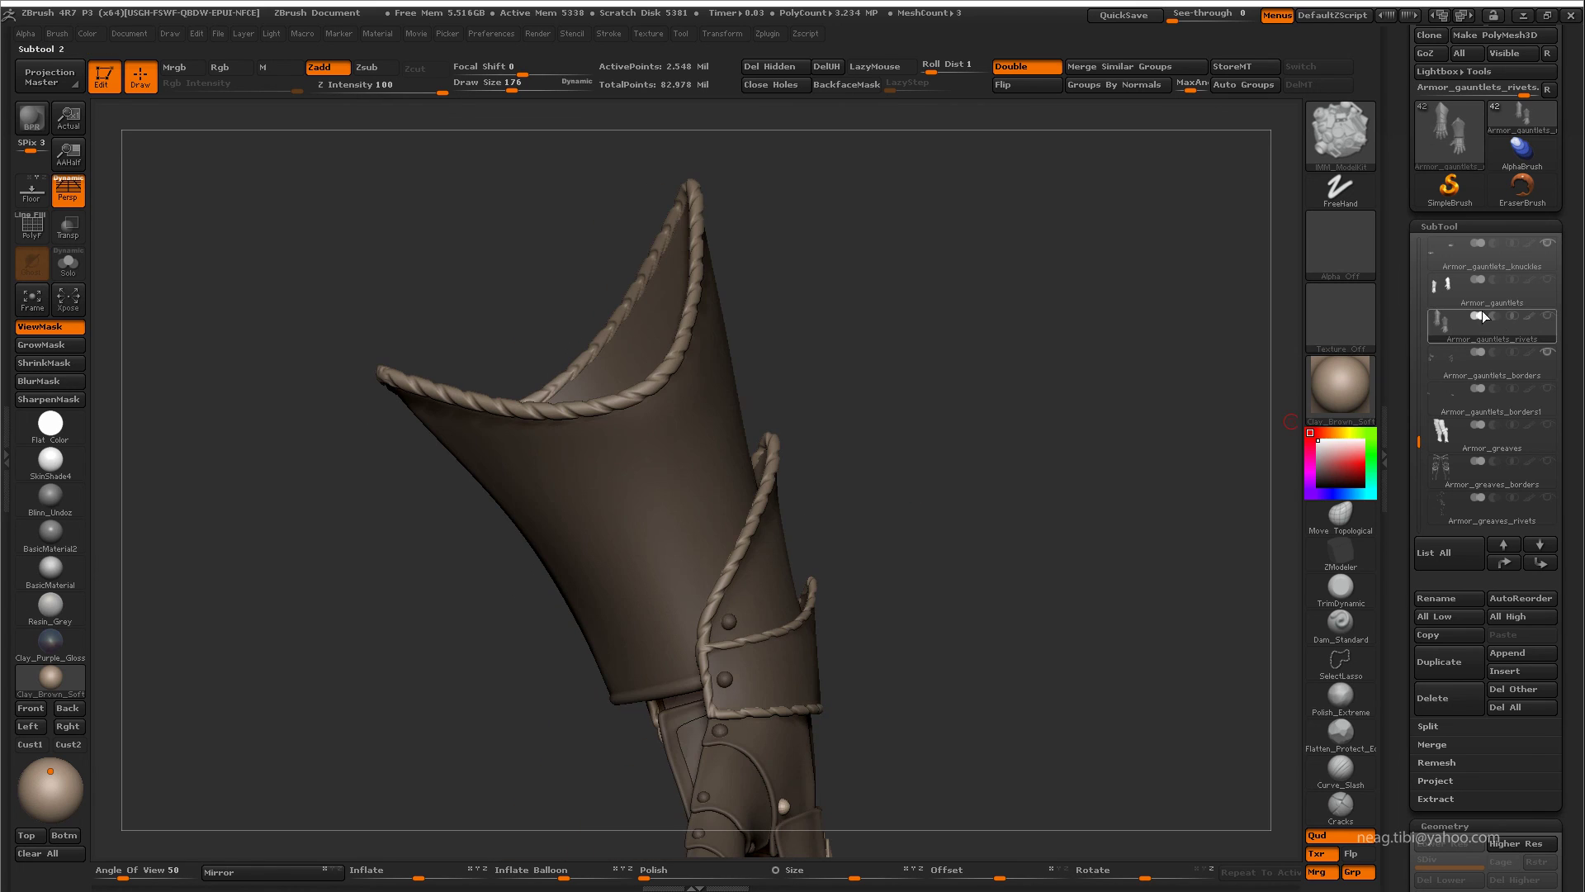
# - Toggle the Armor_gauntlets_borders1 rope borders off and on while viewing both riveted gauntlets
pyautogui.click(1550, 395)
pyautogui.moveTo(942, 330)
pyautogui.mouseDown()
pyautogui.moveTo(938, 520)
pyautogui.moveTo(910, 551)
pyautogui.moveTo(913, 407)
pyautogui.mouseUp()
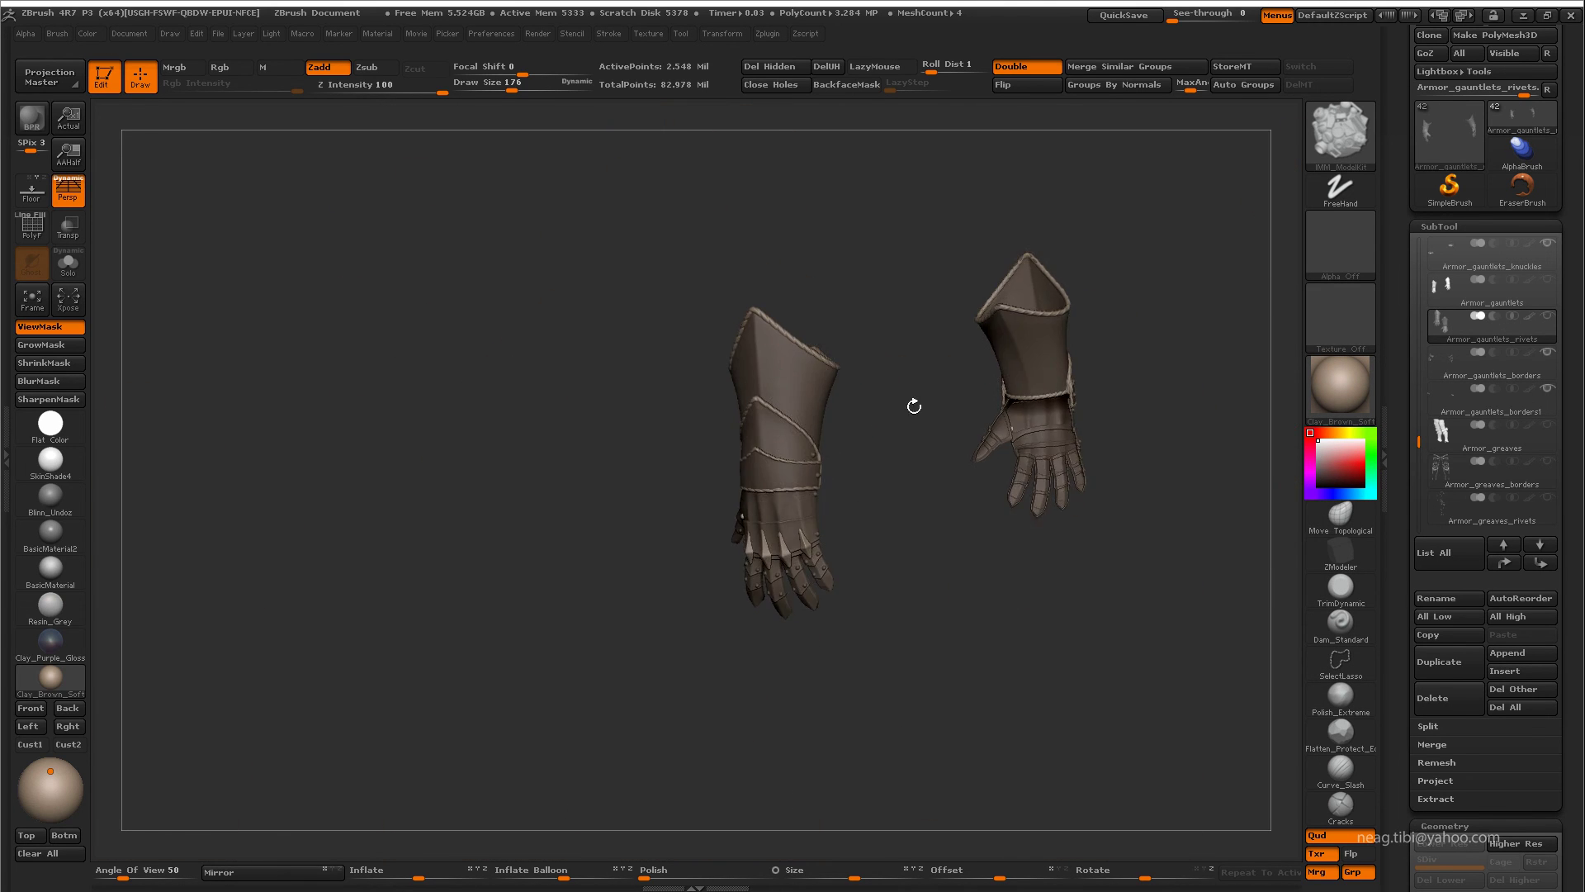
pyautogui.click(1548, 352)
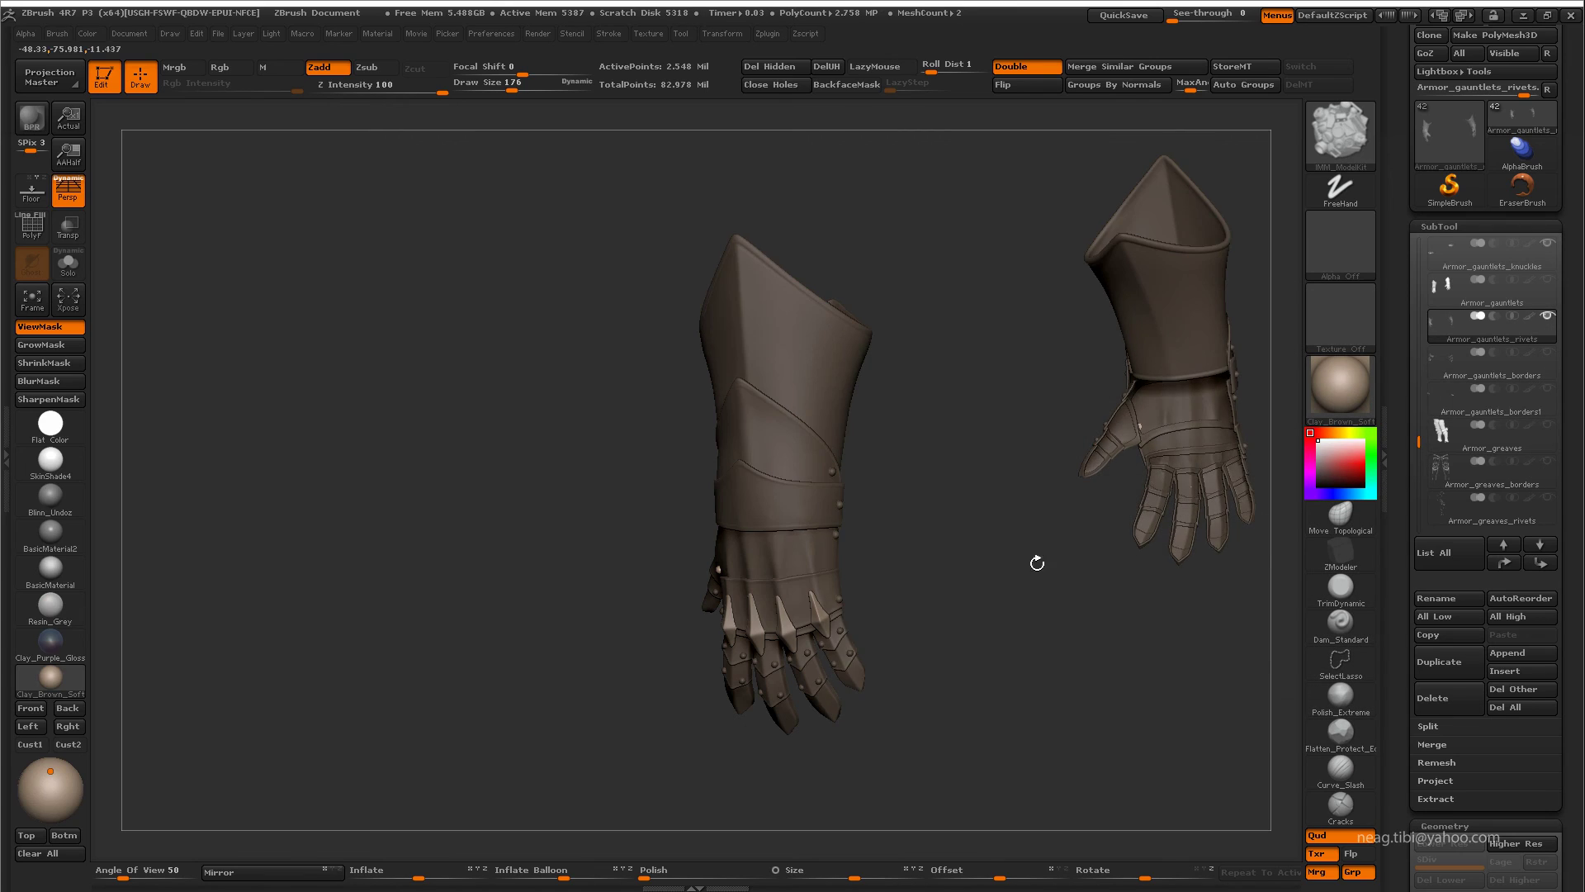
pyautogui.moveTo(1037, 559)
pyautogui.mouseDown()
pyautogui.moveTo(1015, 627)
pyautogui.moveTo(1321, 481)
pyautogui.mouseUp()
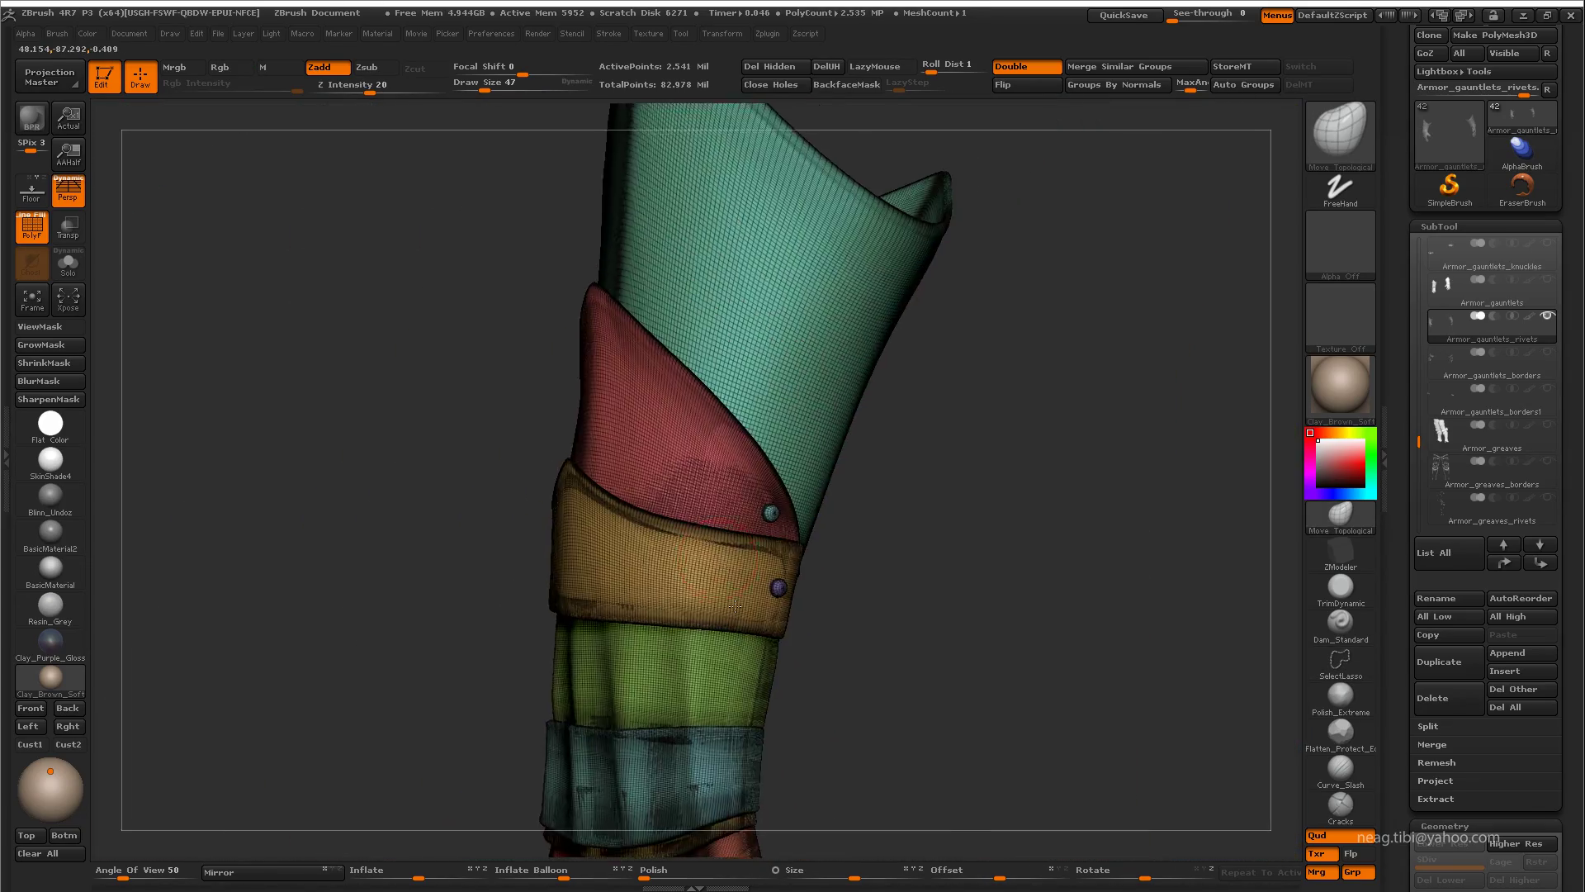
pyautogui.keyDown('alt'); pyautogui.moveTo(735, 605); pyautogui.dragTo(846, 618); pyautogui.keyUp('alt')
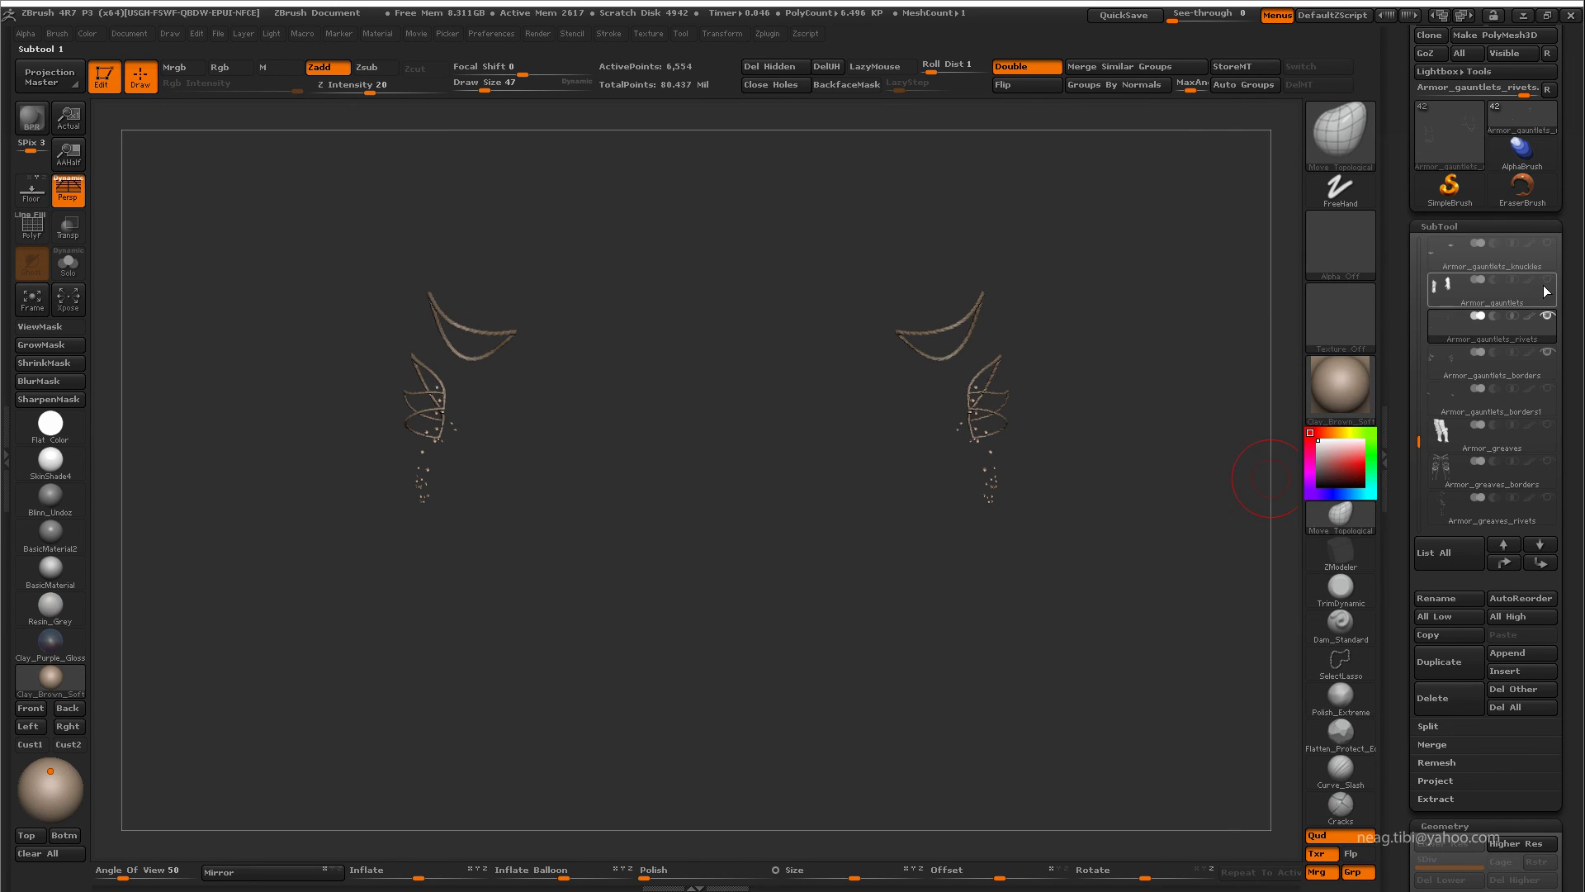
pyautogui.click(1548, 388)
pyautogui.moveTo(1140, 495)
pyautogui.mouseDown()
pyautogui.moveTo(1151, 584)
pyautogui.moveTo(1073, 460)
pyautogui.moveTo(996, 493)
pyautogui.moveTo(1051, 453)
pyautogui.moveTo(878, 584)
pyautogui.moveTo(885, 630)
pyautogui.moveTo(896, 541)
pyautogui.moveTo(1132, 467)
pyautogui.moveTo(1098, 518)
pyautogui.moveTo(1113, 495)
pyautogui.mouseUp()
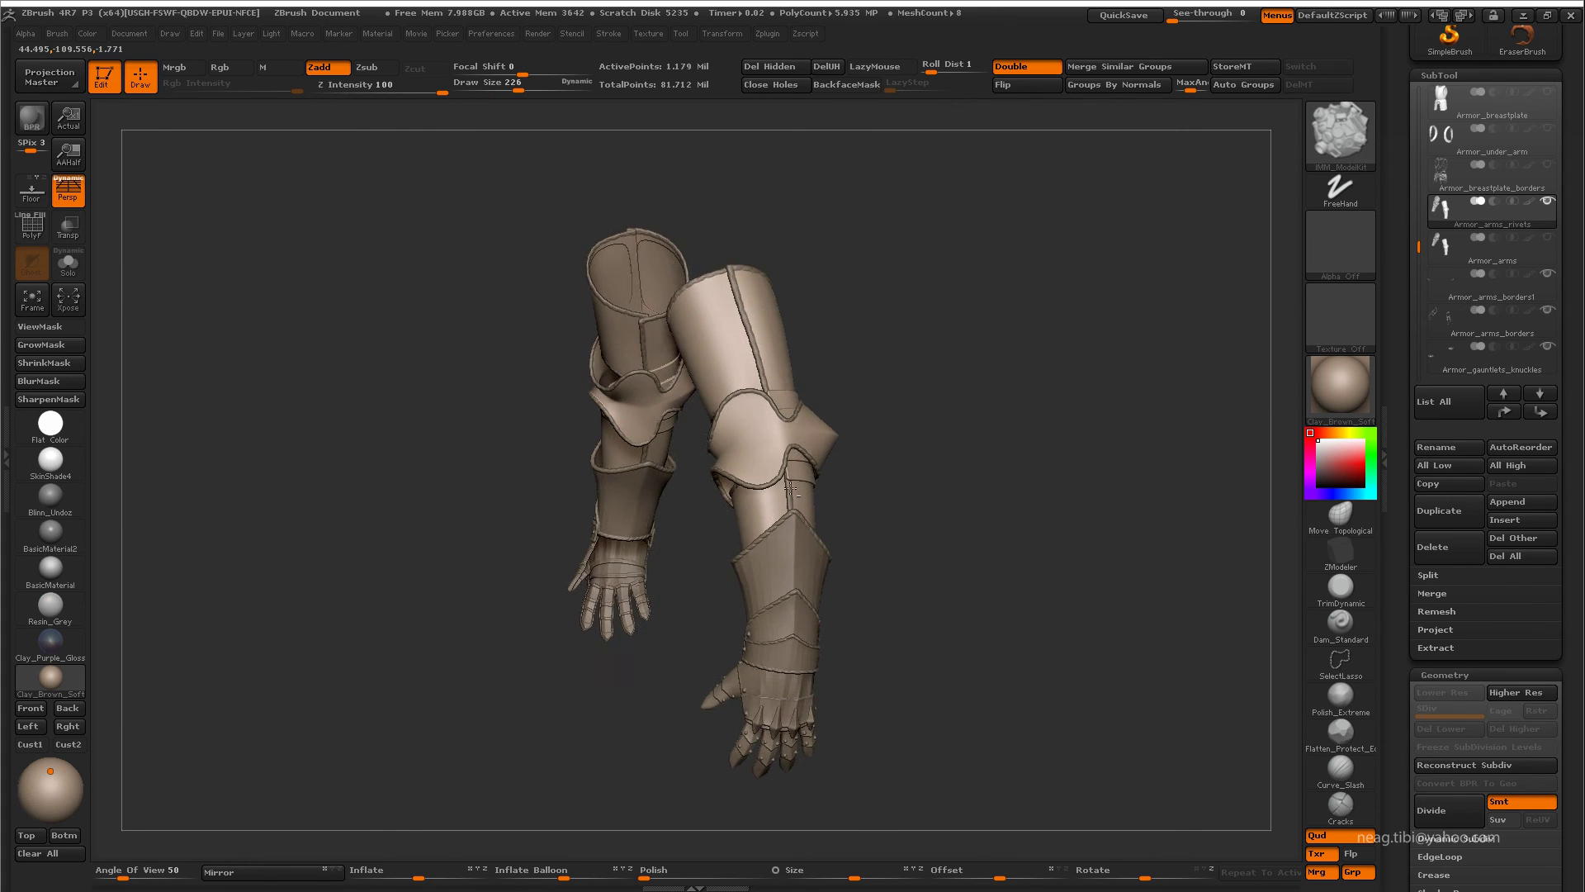
# - Nudge a rivet on the elbow armor band slightly to the right
pyautogui.moveTo(706, 473)
pyautogui.mouseDown()
pyautogui.moveTo(796, 506)
pyautogui.moveTo(770, 580)
pyautogui.mouseUp()
pyautogui.moveTo(747, 498); pyautogui.dragTo(714, 403)
pyautogui.hotkey('ctrl', 'h')
pyautogui.moveTo(753, 506); pyautogui.dragTo(754, 621)
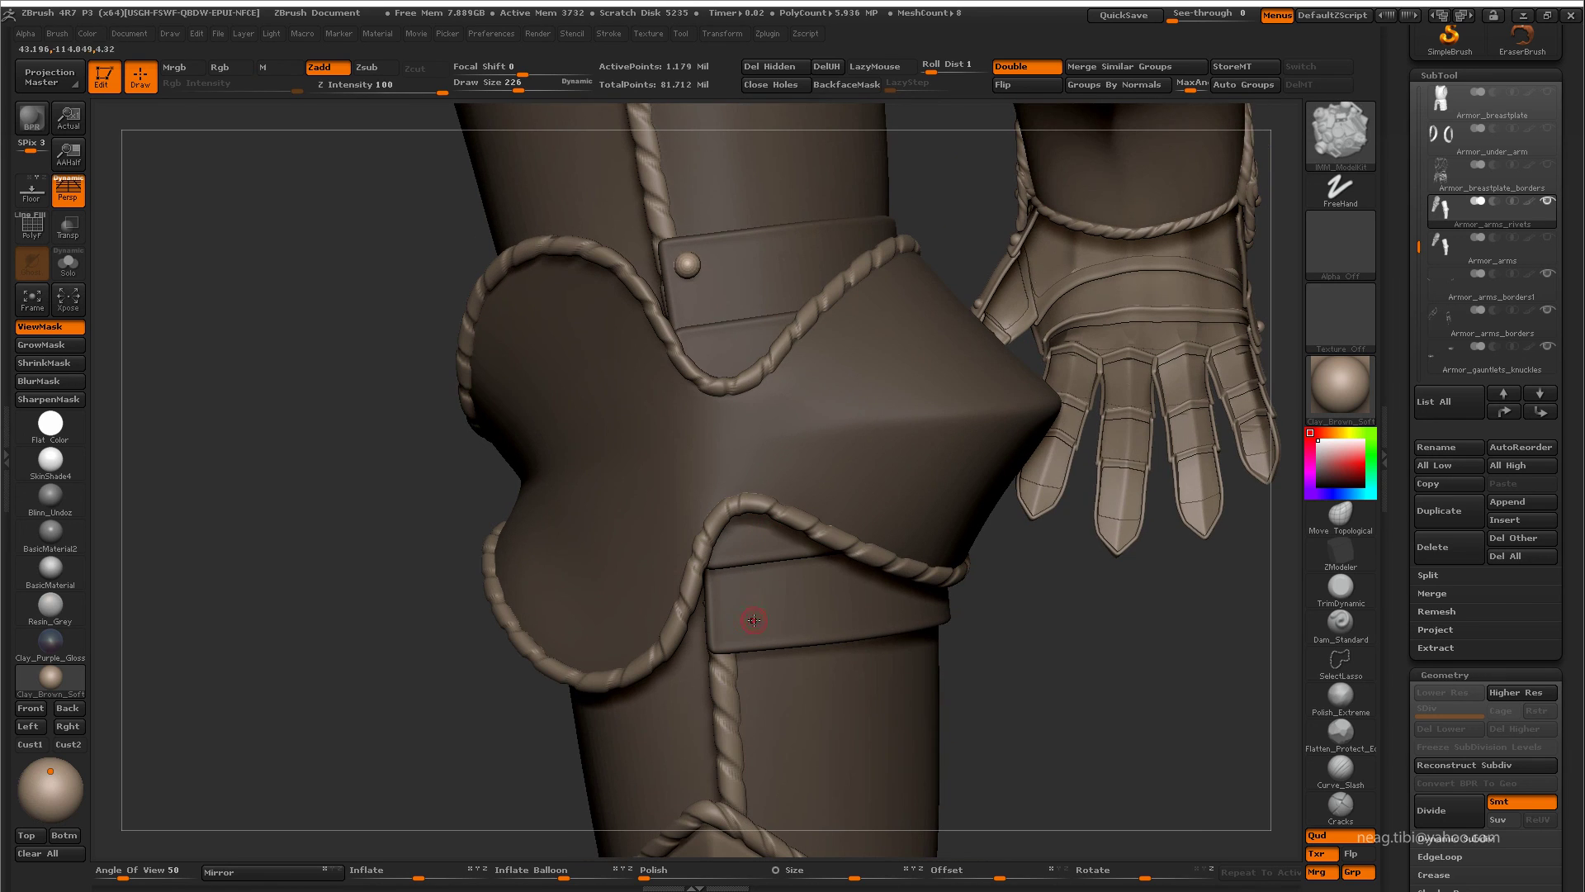
pyautogui.moveTo(687, 264); pyautogui.dragTo(695, 266)
# - Isolate the greave, add a rivet to its strap band and show polygroup frames
pyautogui.moveTo(804, 529)
pyautogui.mouseDown()
pyautogui.moveTo(765, 485)
pyautogui.moveTo(850, 379)
pyautogui.mouseUp()
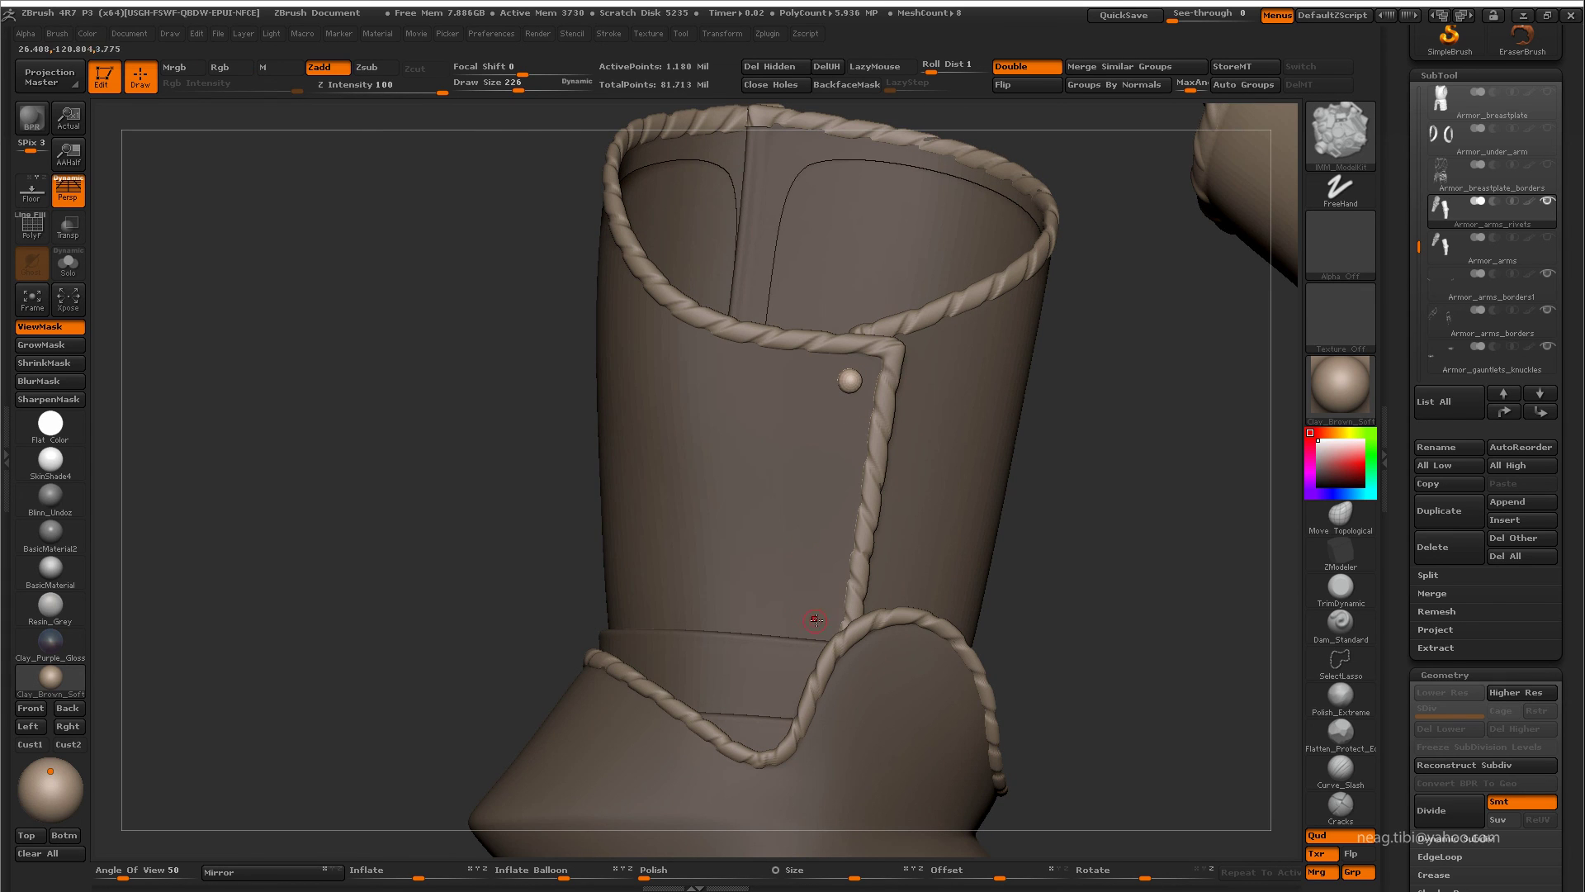
pyautogui.moveTo(815, 611)
pyautogui.mouseDown()
pyautogui.moveTo(665, 542)
pyautogui.moveTo(550, 591)
pyautogui.moveTo(611, 304)
pyautogui.mouseUp()
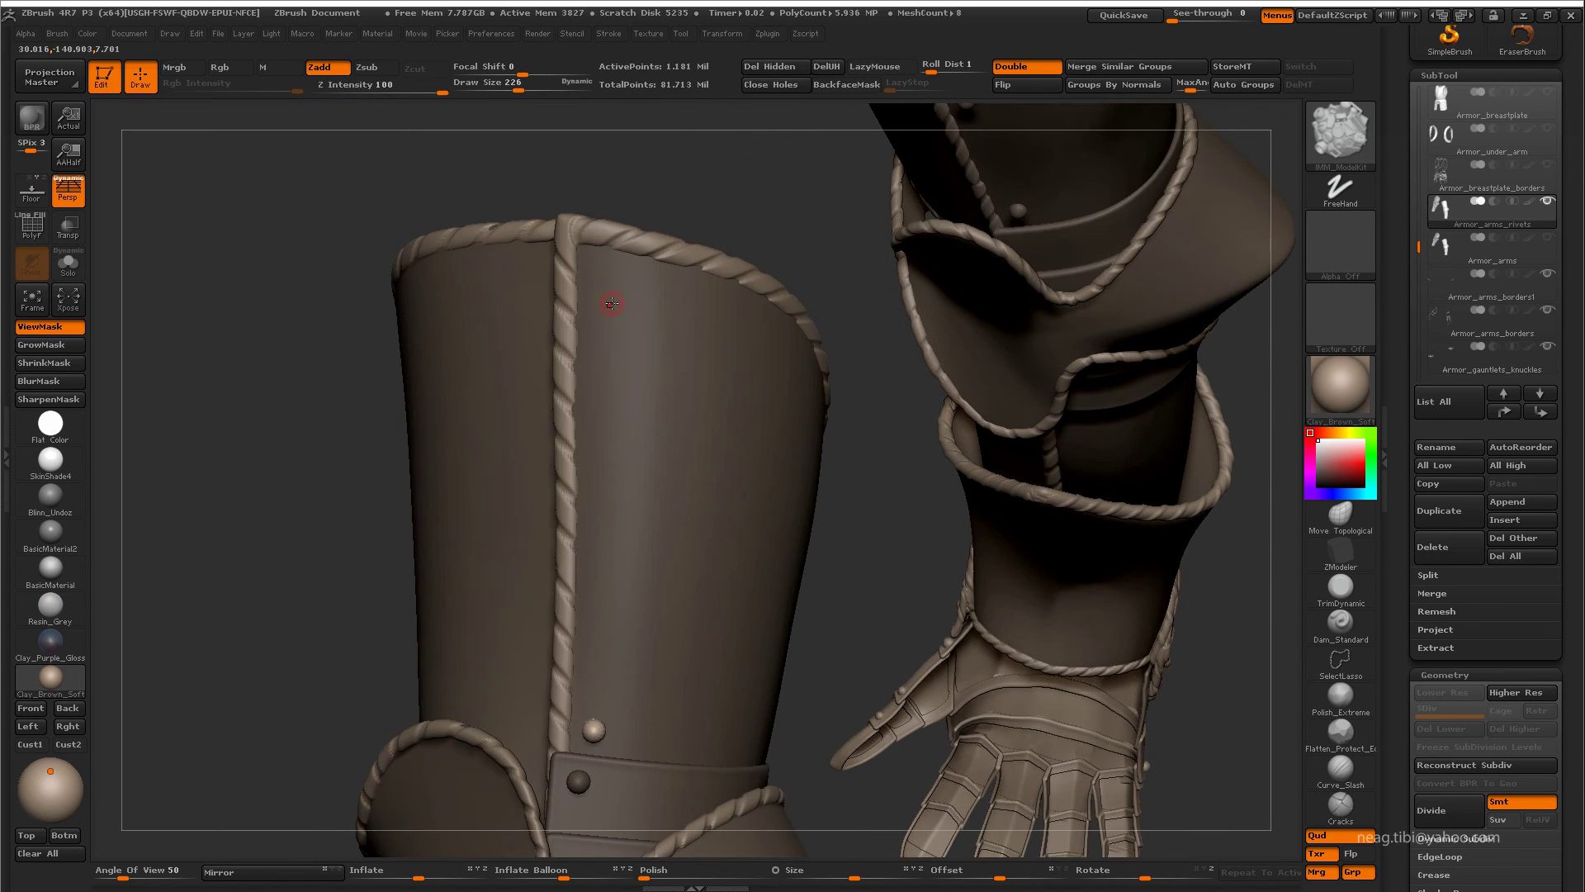
pyautogui.moveTo(630, 519)
pyautogui.mouseDown()
pyautogui.moveTo(662, 437)
pyautogui.moveTo(817, 653)
pyautogui.moveTo(803, 459)
pyautogui.mouseUp()
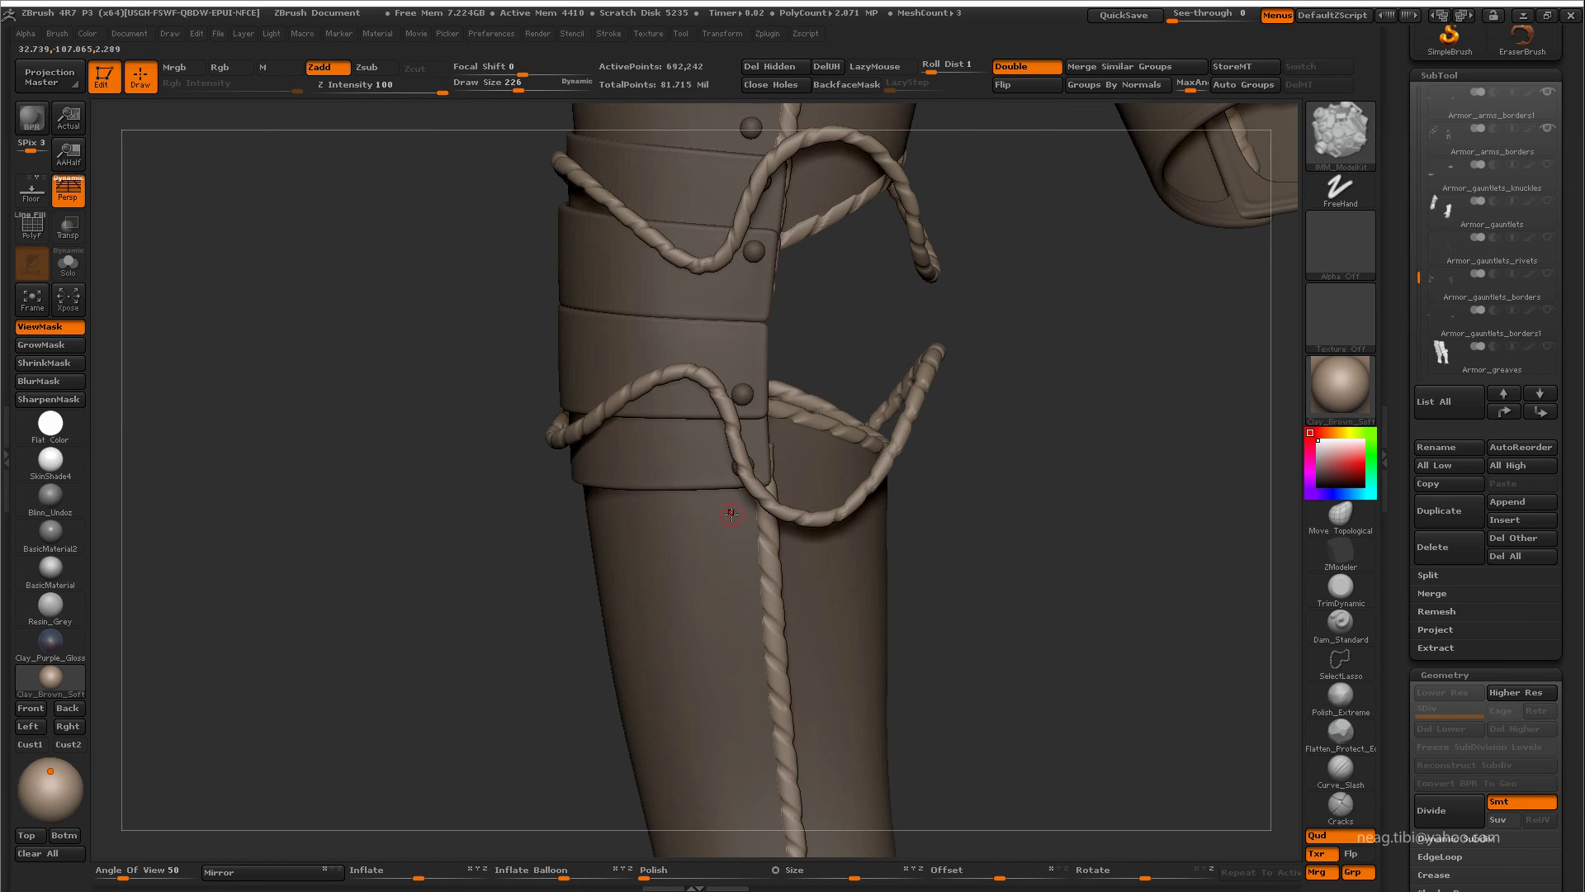
pyautogui.moveTo(734, 539)
pyautogui.mouseDown()
pyautogui.moveTo(566, 538)
pyautogui.moveTo(639, 634)
pyautogui.moveTo(578, 548)
pyautogui.moveTo(589, 521)
pyautogui.mouseUp()
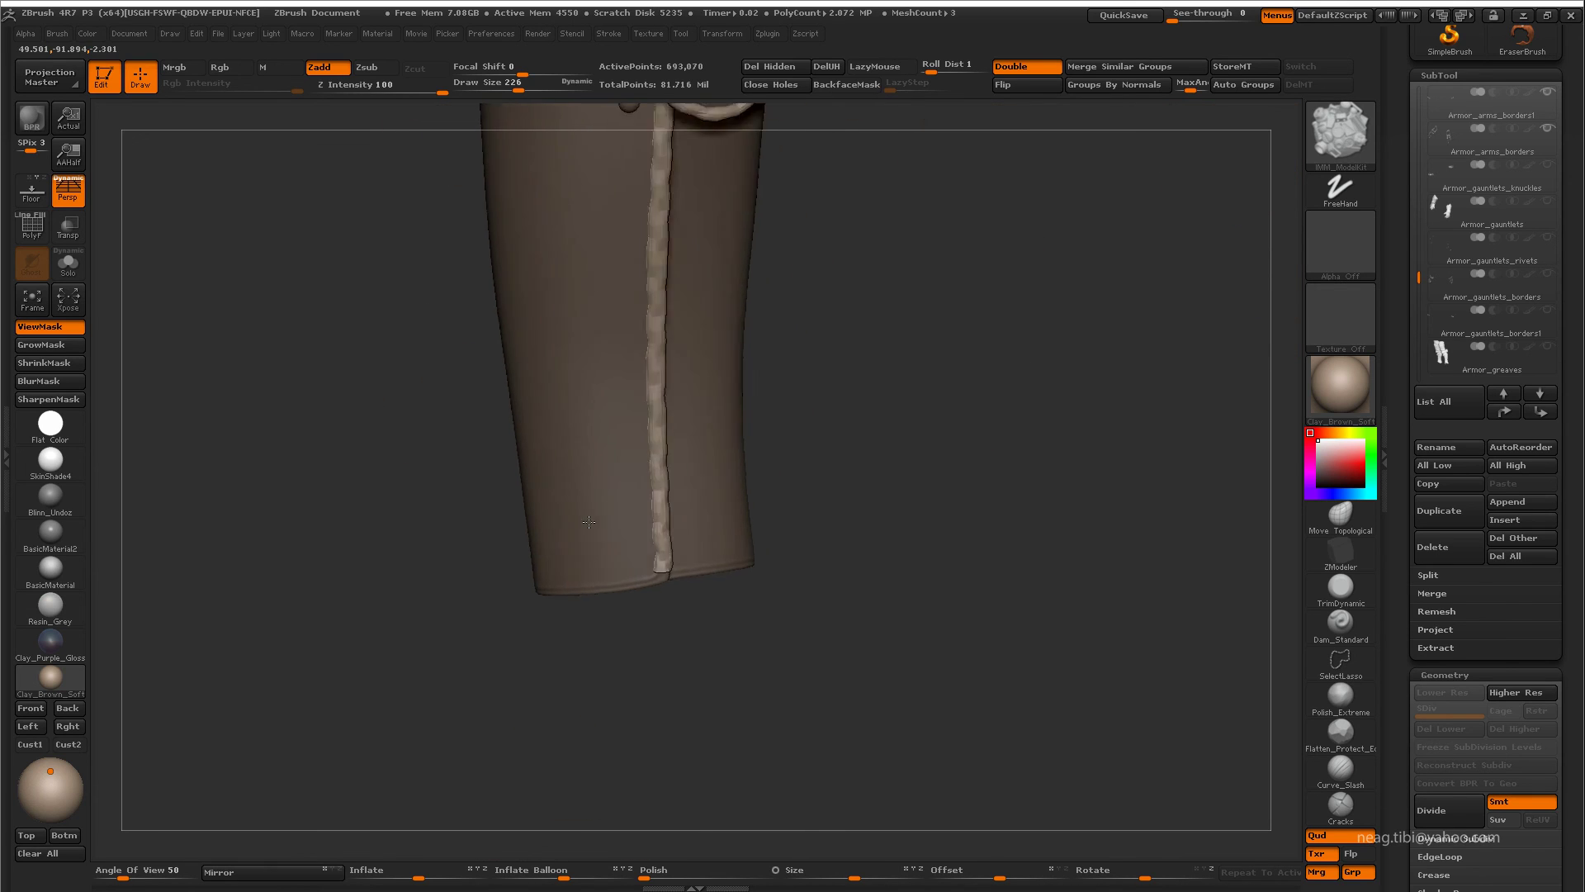
pyautogui.moveTo(634, 435)
pyautogui.mouseDown()
pyautogui.moveTo(636, 498)
pyautogui.moveTo(431, 456)
pyautogui.moveTo(548, 471)
pyautogui.moveTo(582, 435)
pyautogui.moveTo(548, 549)
pyautogui.moveTo(536, 536)
pyautogui.moveTo(585, 431)
pyautogui.moveTo(686, 549)
pyautogui.moveTo(542, 524)
pyautogui.moveTo(578, 409)
pyautogui.moveTo(726, 439)
pyautogui.moveTo(659, 319)
pyautogui.moveTo(697, 529)
pyautogui.moveTo(672, 630)
pyautogui.moveTo(692, 580)
pyautogui.mouseUp()
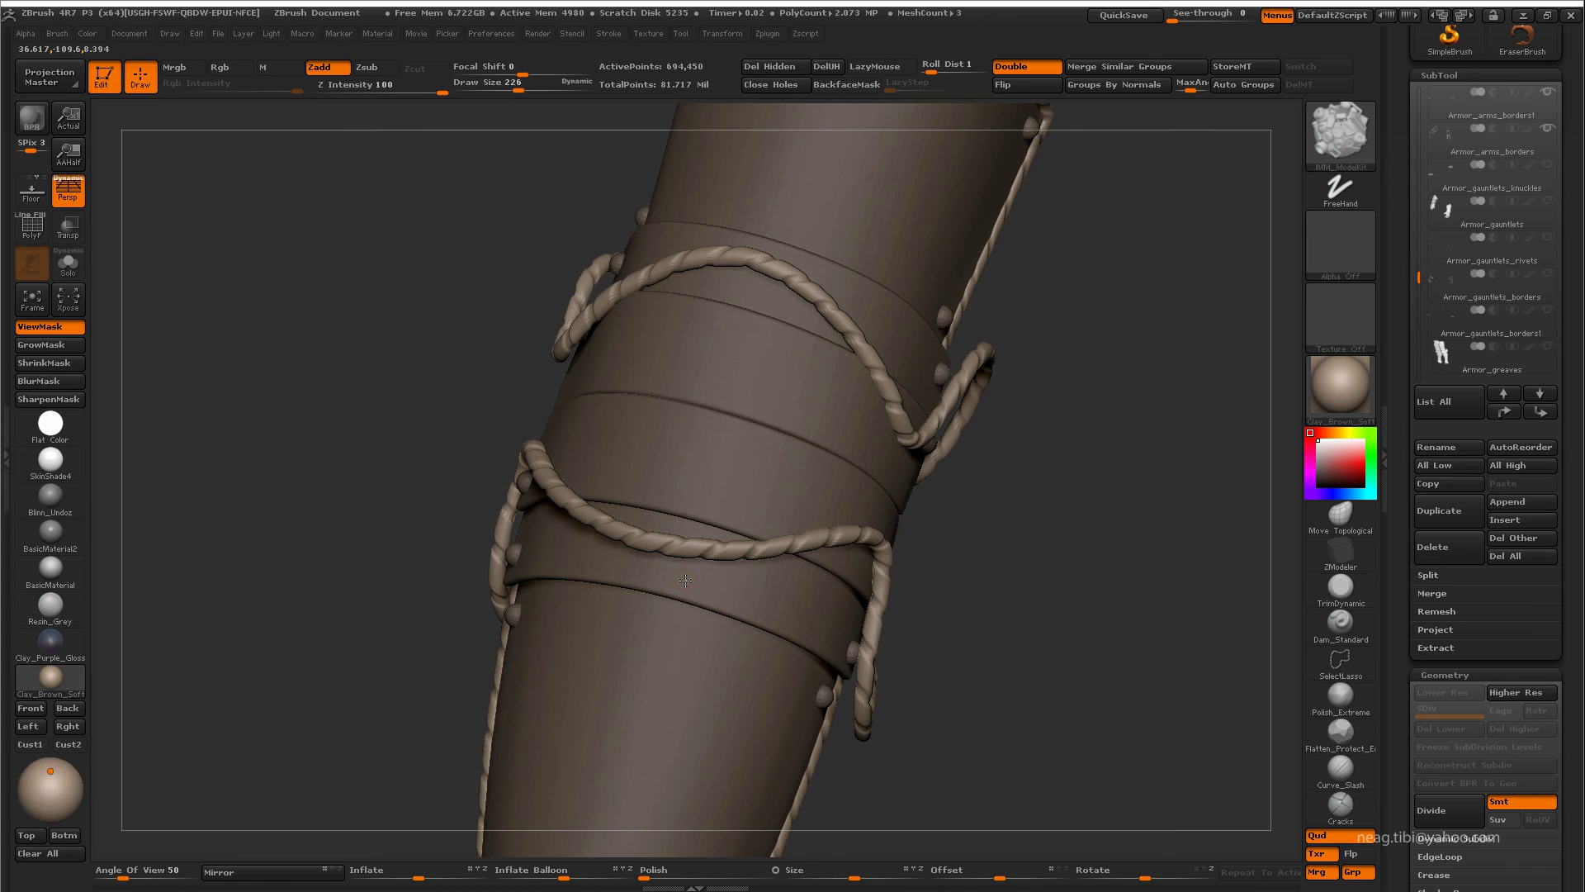
pyautogui.moveTo(703, 426)
pyautogui.mouseDown()
pyautogui.moveTo(725, 353)
pyautogui.moveTo(708, 397)
pyautogui.moveTo(722, 468)
pyautogui.moveTo(715, 368)
pyautogui.moveTo(730, 450)
pyautogui.moveTo(544, 538)
pyautogui.moveTo(521, 623)
pyautogui.moveTo(463, 577)
pyautogui.moveTo(517, 549)
pyautogui.moveTo(508, 598)
pyautogui.moveTo(734, 522)
pyautogui.mouseUp()
pyautogui.hotkey('ctrl', 'shift', 's')
pyautogui.hotkey('ctrl', 'shift', 's')
pyautogui.hotkey('ctrl', 'shift', 's')
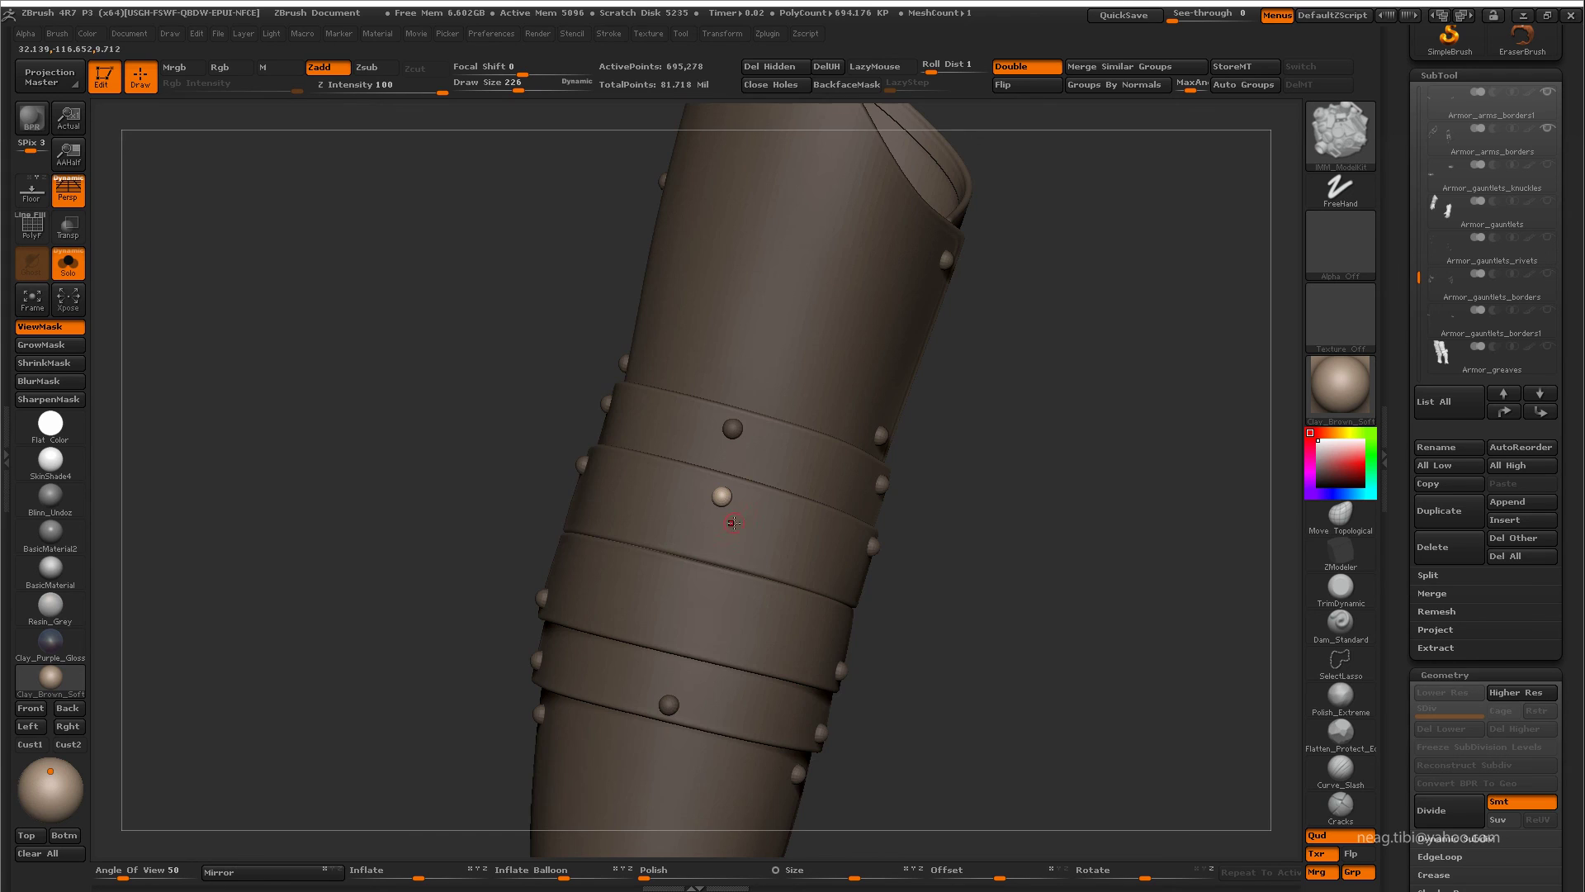
pyautogui.click(688, 633)
pyautogui.moveTo(688, 633)
pyautogui.mouseDown()
pyautogui.moveTo(630, 482)
pyautogui.moveTo(860, 602)
pyautogui.moveTo(860, 537)
pyautogui.moveTo(798, 550)
pyautogui.moveTo(803, 585)
pyautogui.moveTo(815, 578)
pyautogui.moveTo(789, 555)
pyautogui.moveTo(871, 560)
pyautogui.moveTo(839, 568)
pyautogui.mouseUp()
pyautogui.hotkey('shift', 'f')
pyautogui.hotkey('shift', 'f')
# - Hide the greave's knee guard, strap band and plate polygroups, leaving only the rivets
pyautogui.keyDown('ctrl'); pyautogui.keyDown('alt'); pyautogui.keyDown('shift'); pyautogui.click(715, 582); pyautogui.keyUp('shift'); pyautogui.keyUp('alt'); pyautogui.keyUp('ctrl')
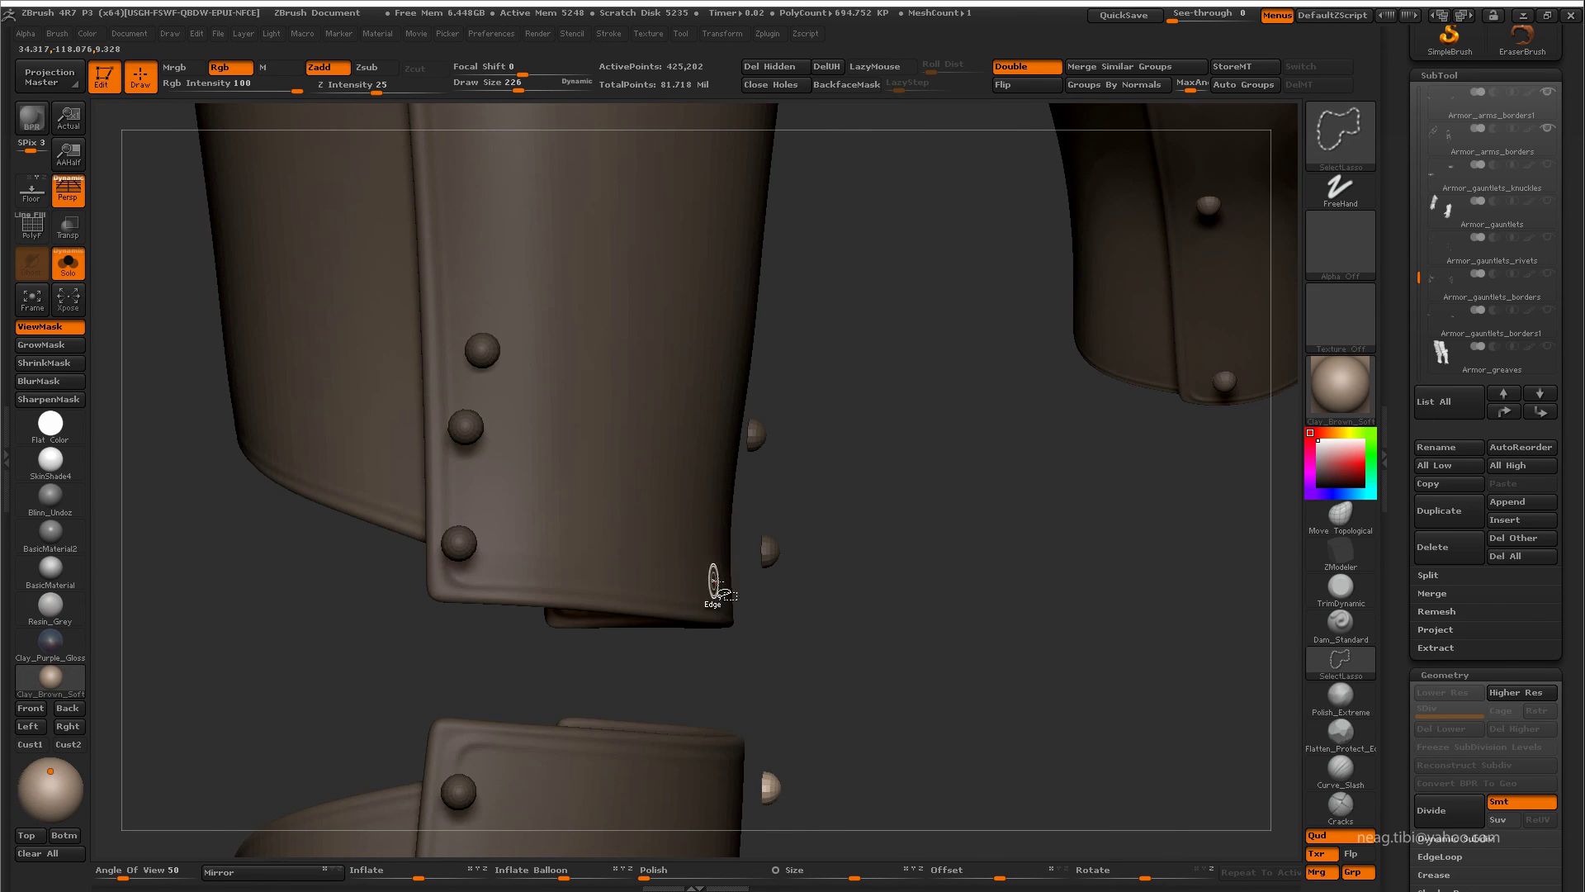
pyautogui.keyDown('ctrl'); pyautogui.keyDown('shift'); pyautogui.click(864, 590); pyautogui.keyUp('shift'); pyautogui.keyUp('ctrl')
pyautogui.keyDown('alt'); pyautogui.moveTo(916, 517); pyautogui.dragTo(848, 550); pyautogui.keyUp('alt')
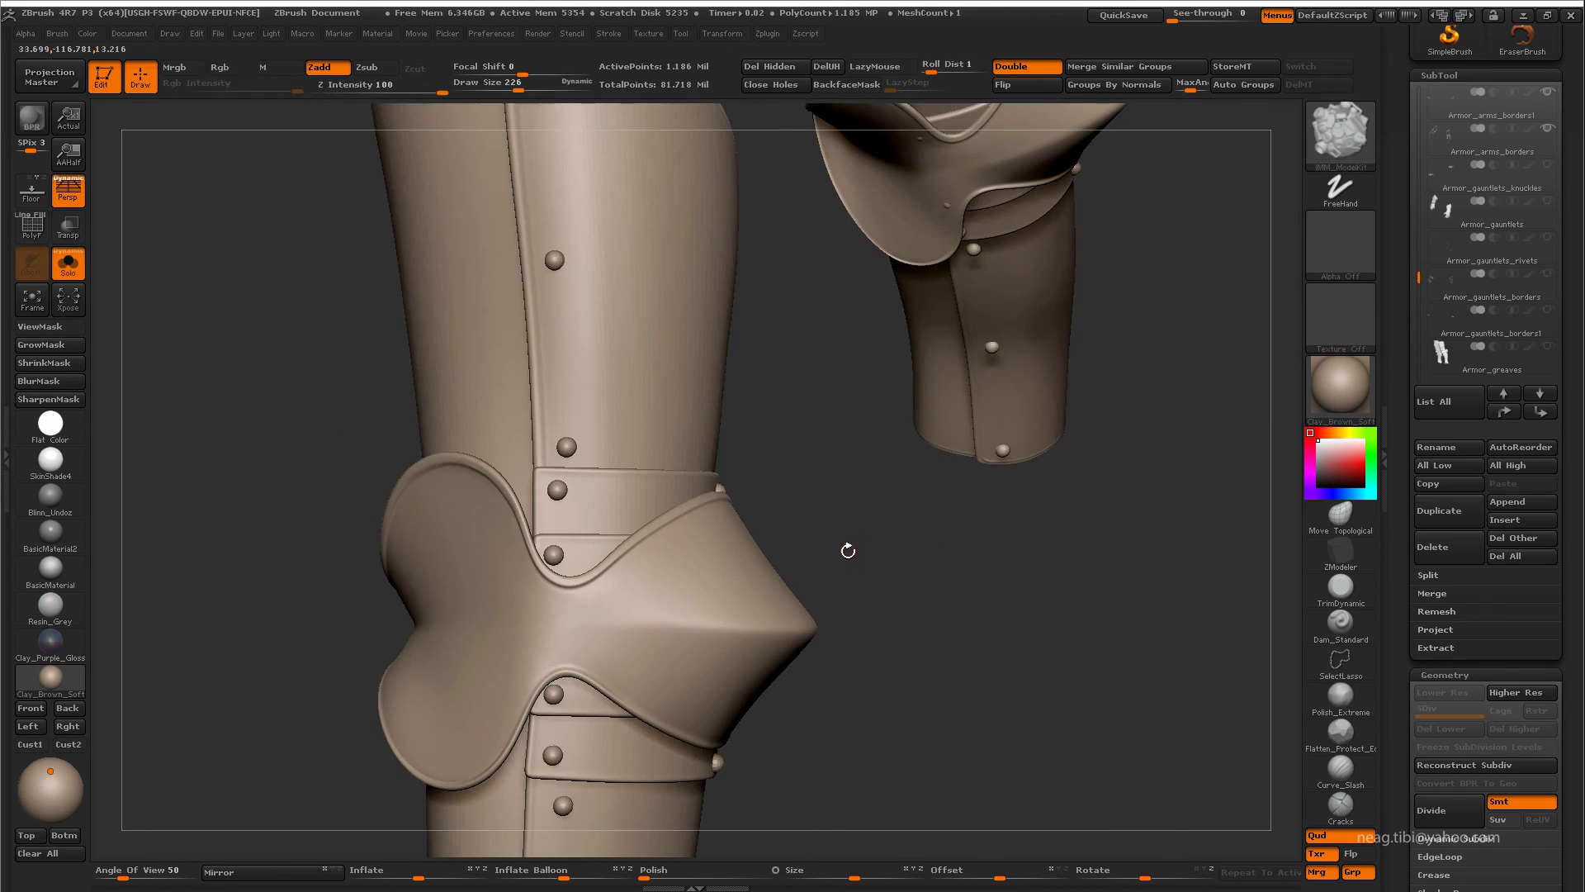
pyautogui.keyDown('ctrl'); pyautogui.keyDown('alt'); pyautogui.keyDown('shift'); pyautogui.click(665, 587); pyautogui.keyUp('shift'); pyautogui.keyUp('alt'); pyautogui.keyUp('ctrl')
pyautogui.keyDown('ctrl'); pyautogui.keyDown('alt'); pyautogui.keyDown('shift'); pyautogui.click(672, 609); pyautogui.keyUp('shift'); pyautogui.keyUp('alt'); pyautogui.keyUp('ctrl')
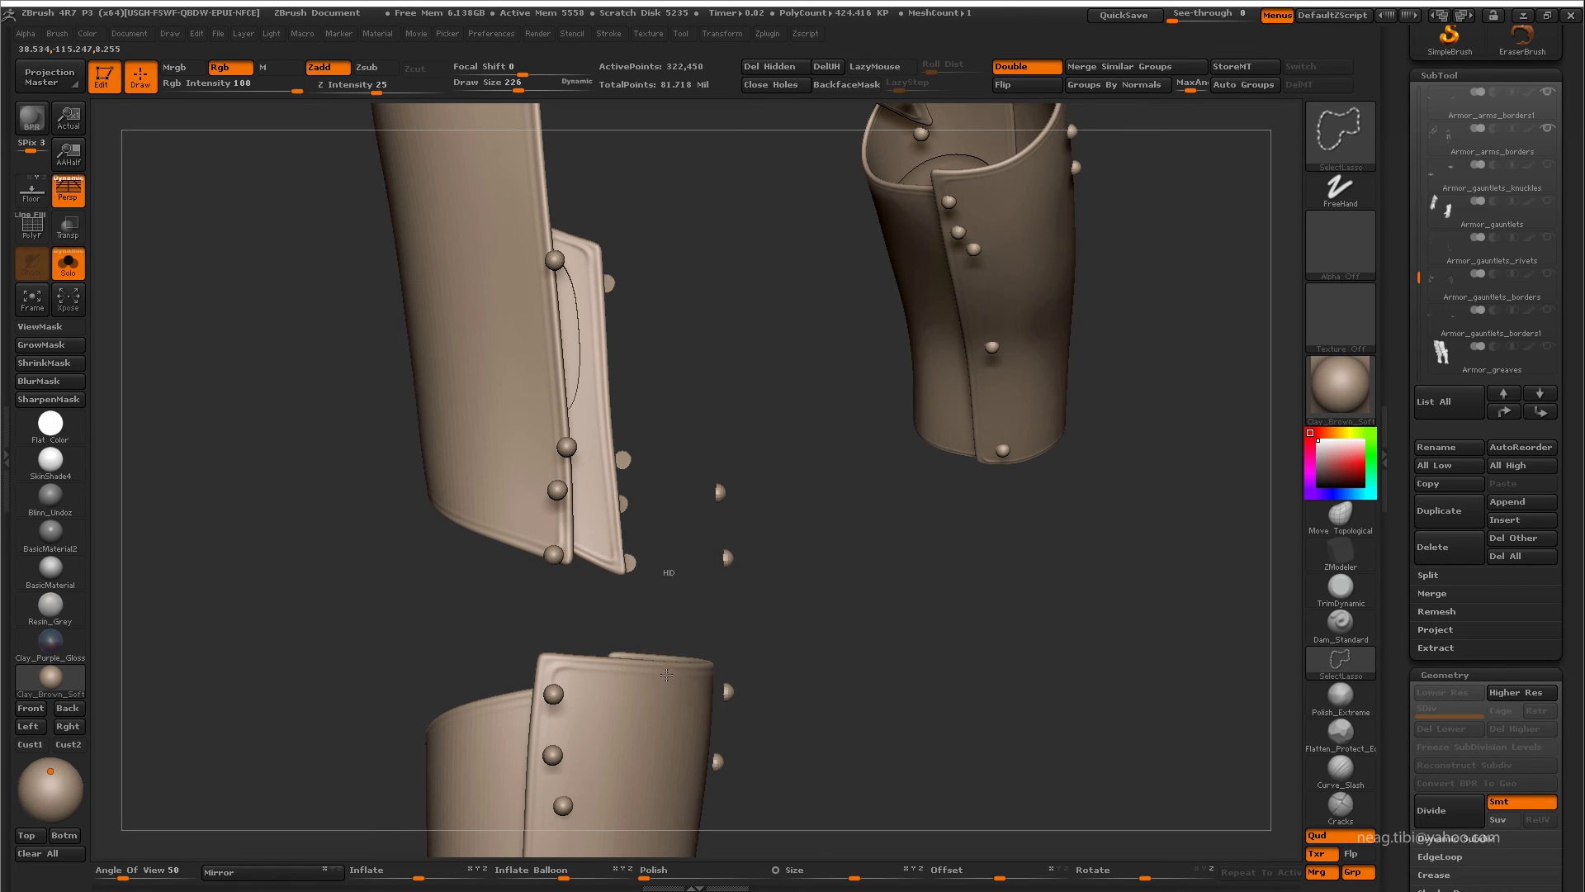
pyautogui.keyDown('ctrl'); pyautogui.keyDown('alt'); pyautogui.keyDown('shift'); pyautogui.click(475, 439); pyautogui.keyUp('shift'); pyautogui.keyUp('alt'); pyautogui.keyUp('ctrl')
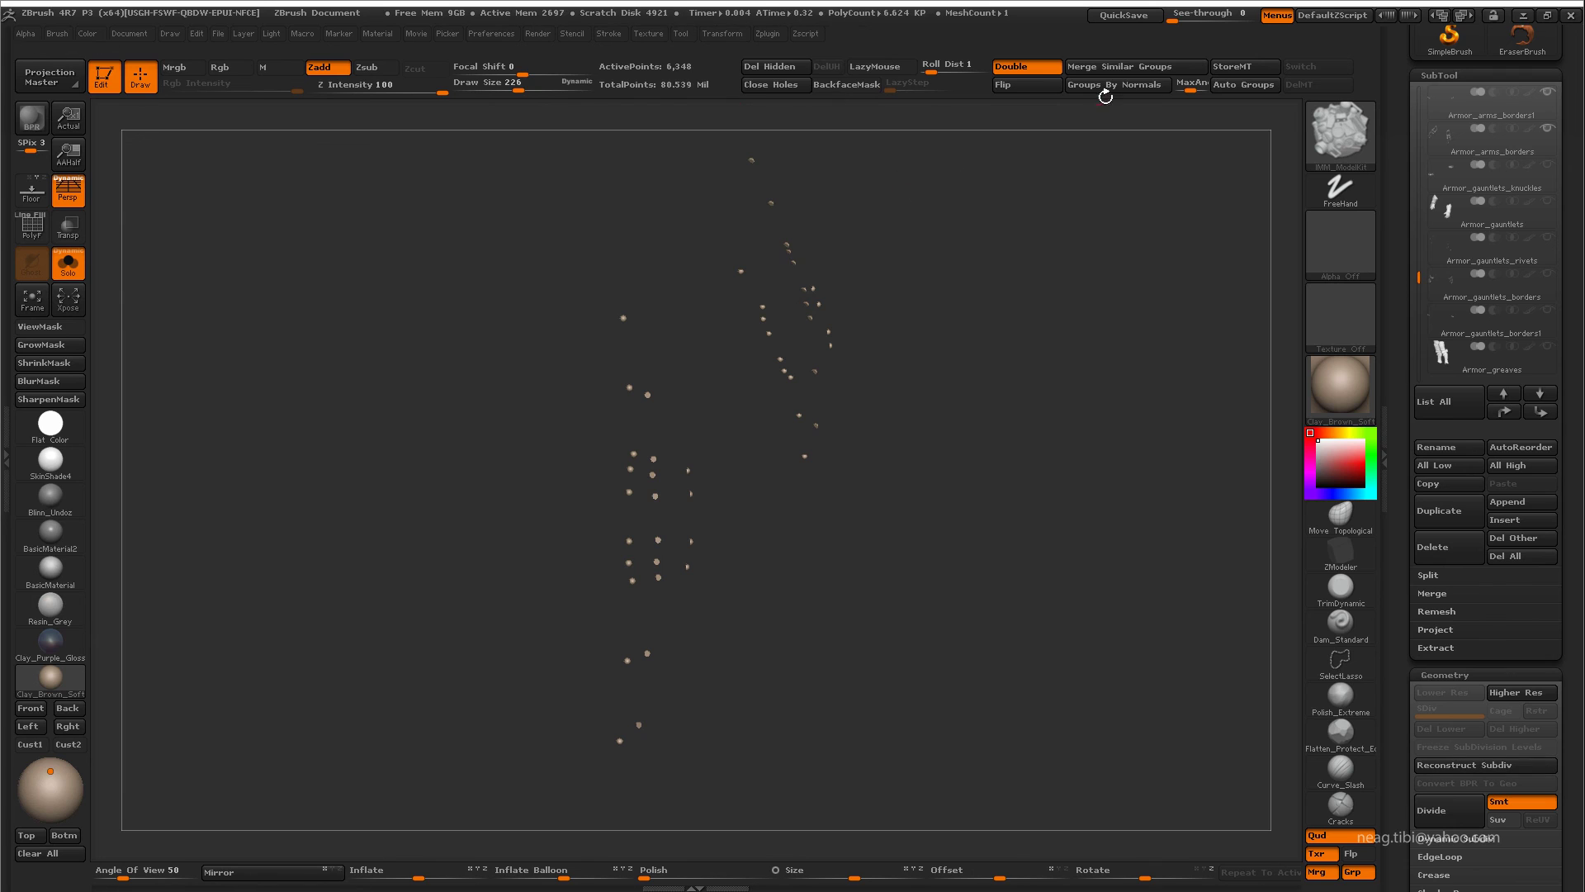
# - Inspect the isolated rivets among the ropes, then make Armor_arms visible again
pyautogui.moveTo(690, 447); pyautogui.dragTo(798, 435)
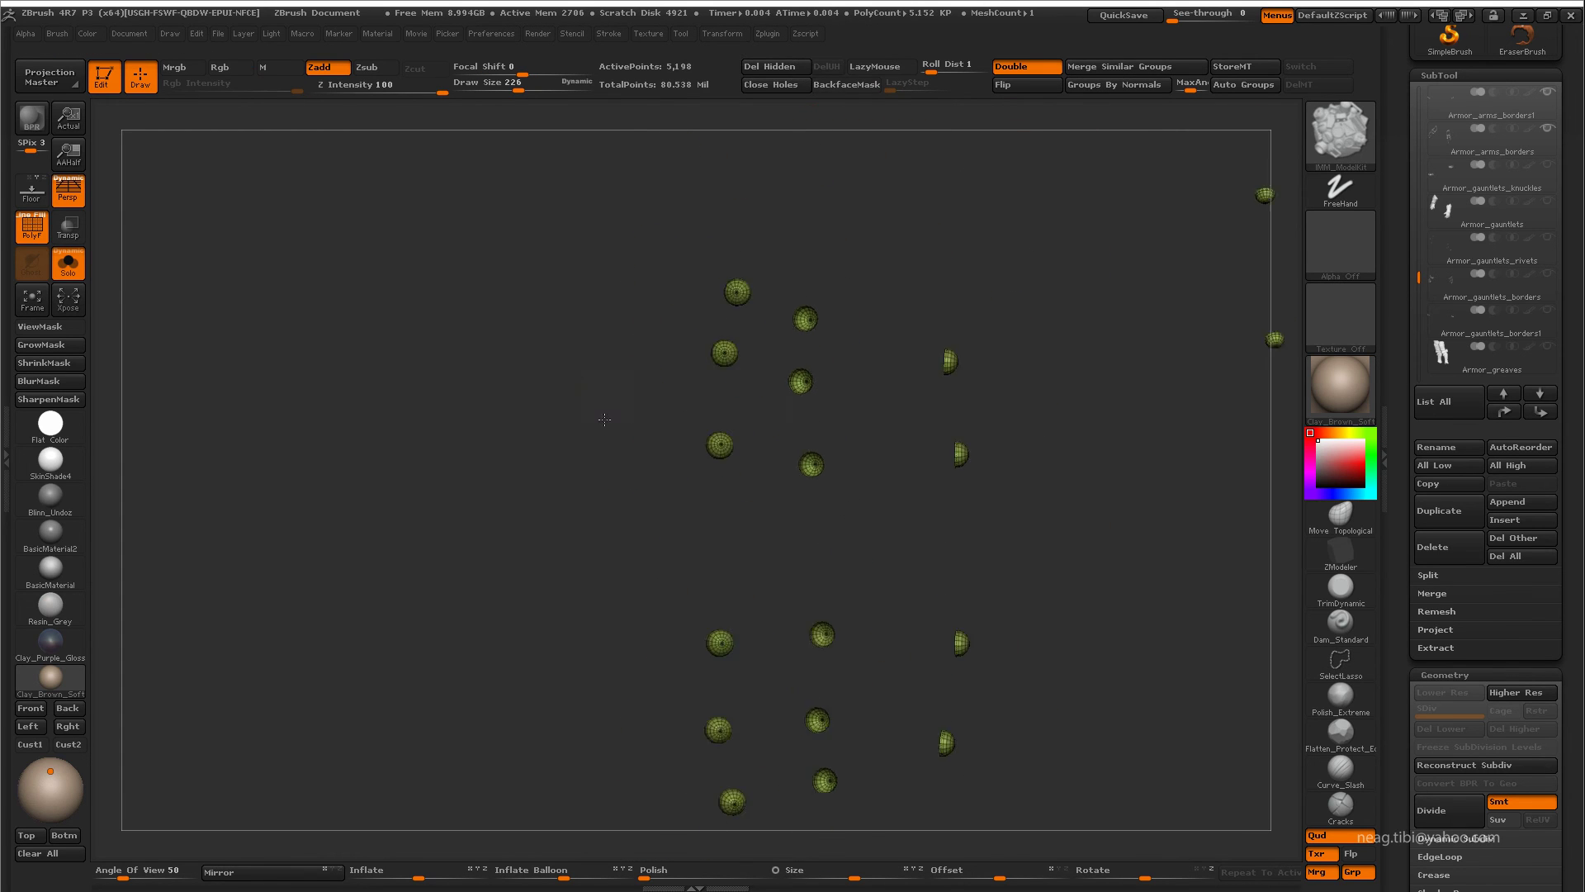
pyautogui.moveTo(604, 419); pyautogui.dragTo(568, 446)
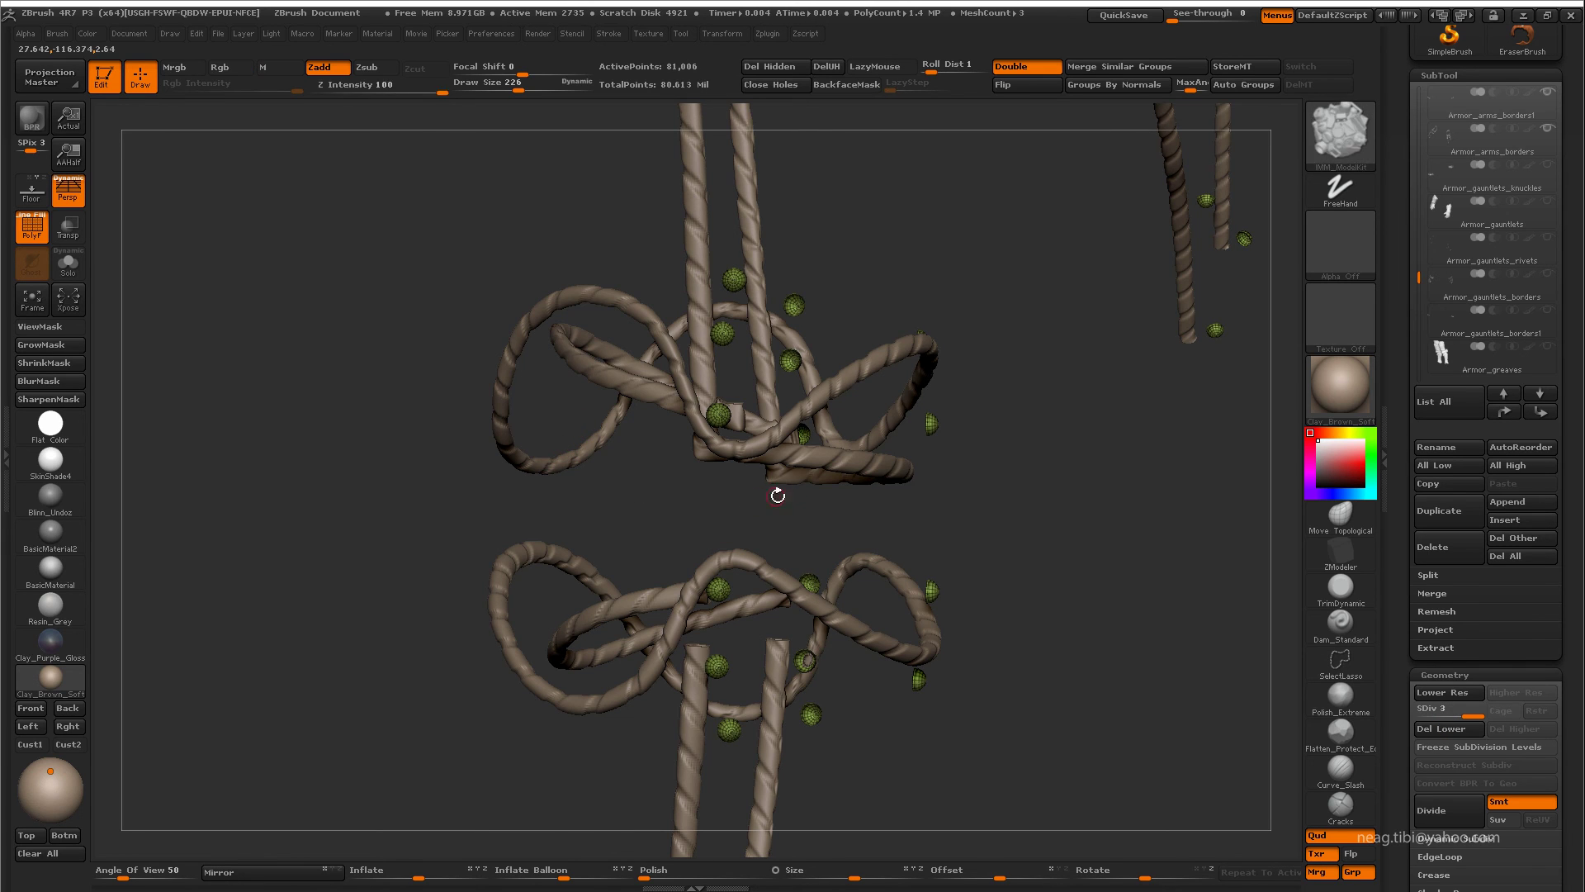
pyautogui.moveTo(996, 507); pyautogui.dragTo(999, 435)
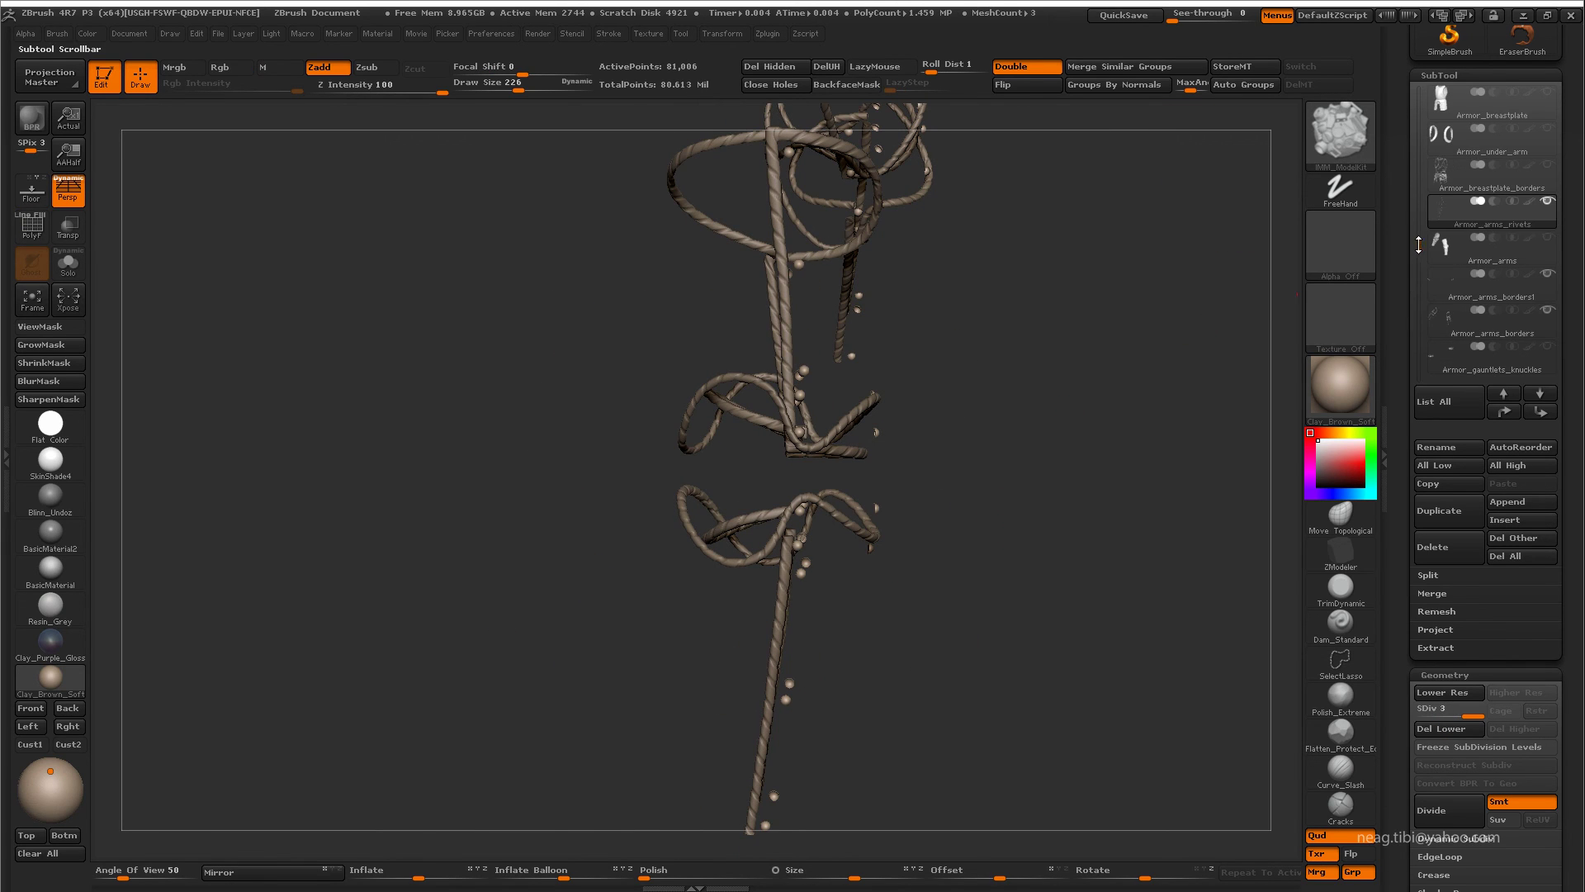
pyautogui.click(1543, 244)
pyautogui.moveTo(1220, 350)
pyautogui.mouseDown()
pyautogui.moveTo(1097, 460)
pyautogui.moveTo(1025, 474)
pyautogui.moveTo(1127, 420)
pyautogui.moveTo(1136, 388)
pyautogui.mouseUp()
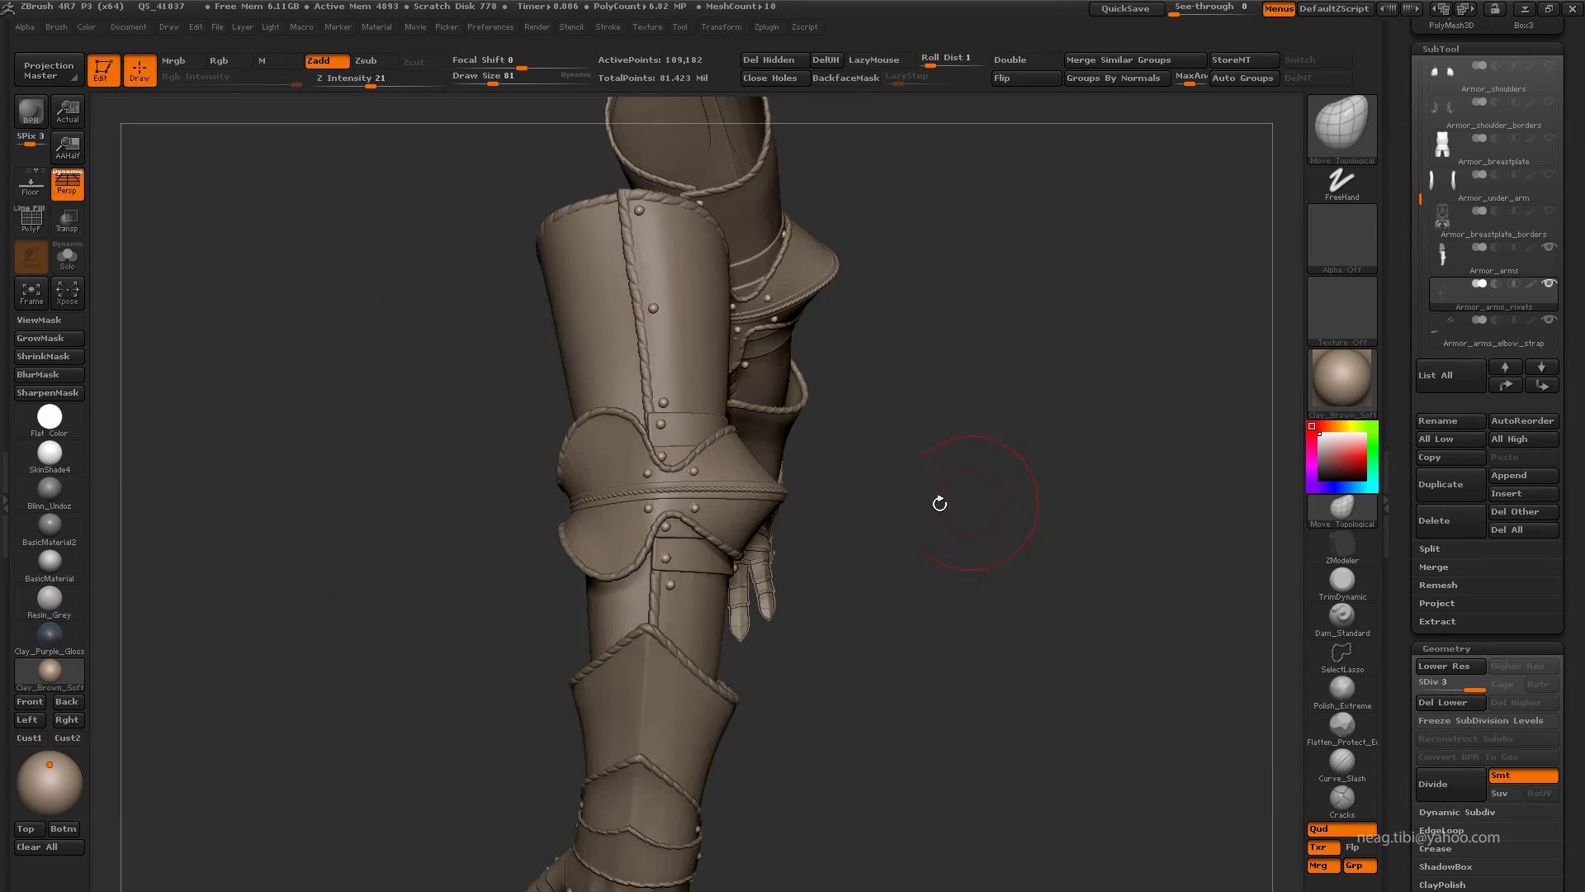
# - Place a rivet on the breastplate seam, then inspect the shoulder, back and waist
pyautogui.moveTo(940, 503)
pyautogui.mouseDown()
pyautogui.moveTo(1008, 540)
pyautogui.moveTo(949, 529)
pyautogui.mouseUp()
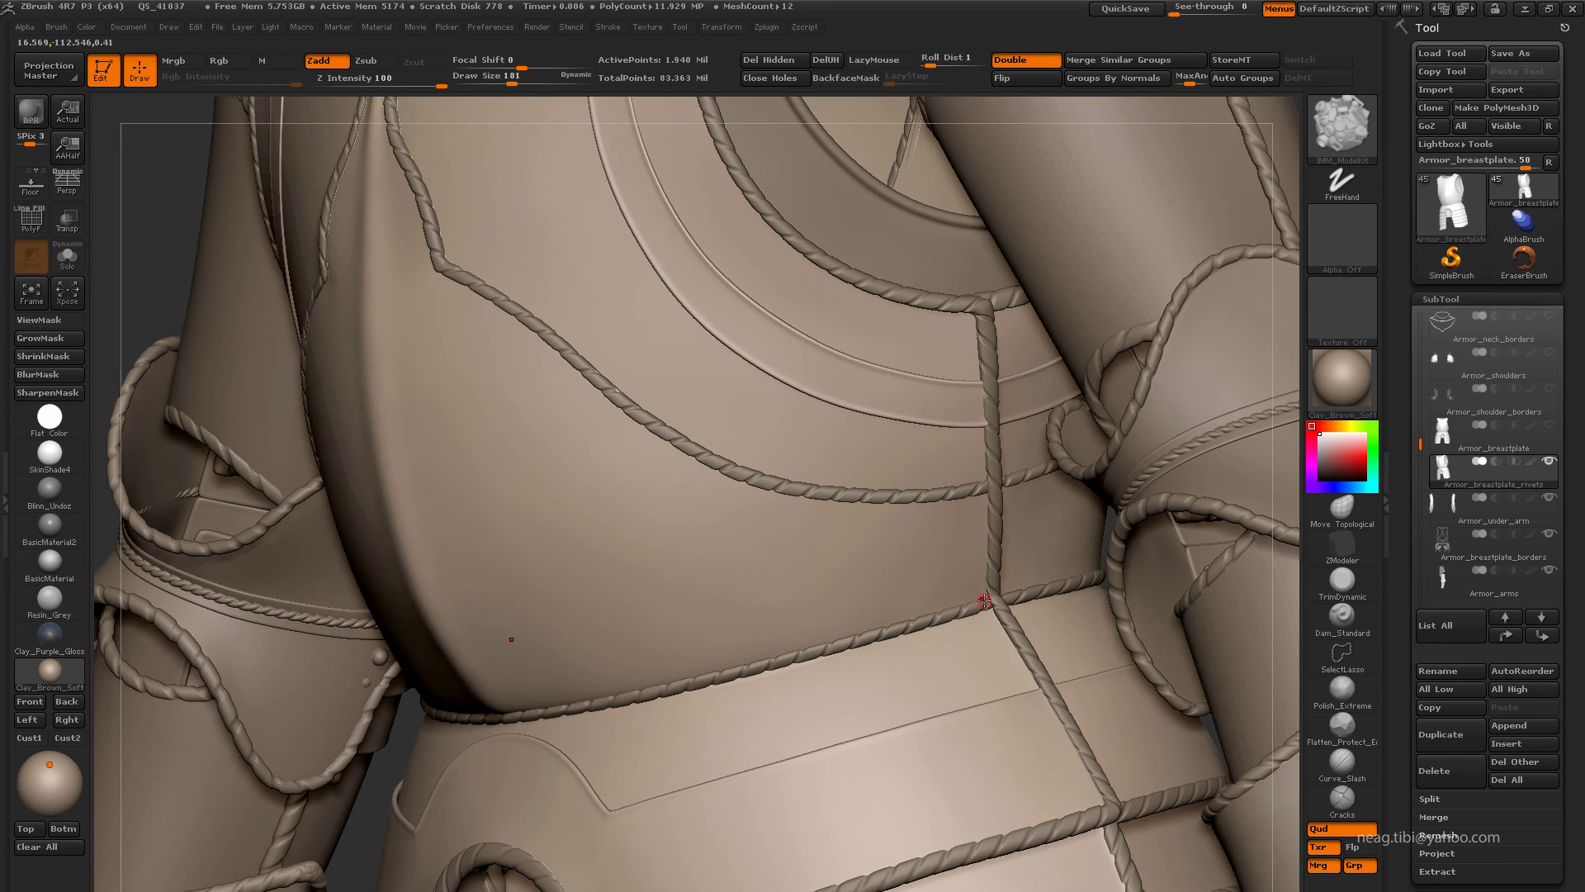
pyautogui.click(973, 585)
pyautogui.moveTo(951, 521); pyautogui.dragTo(971, 514)
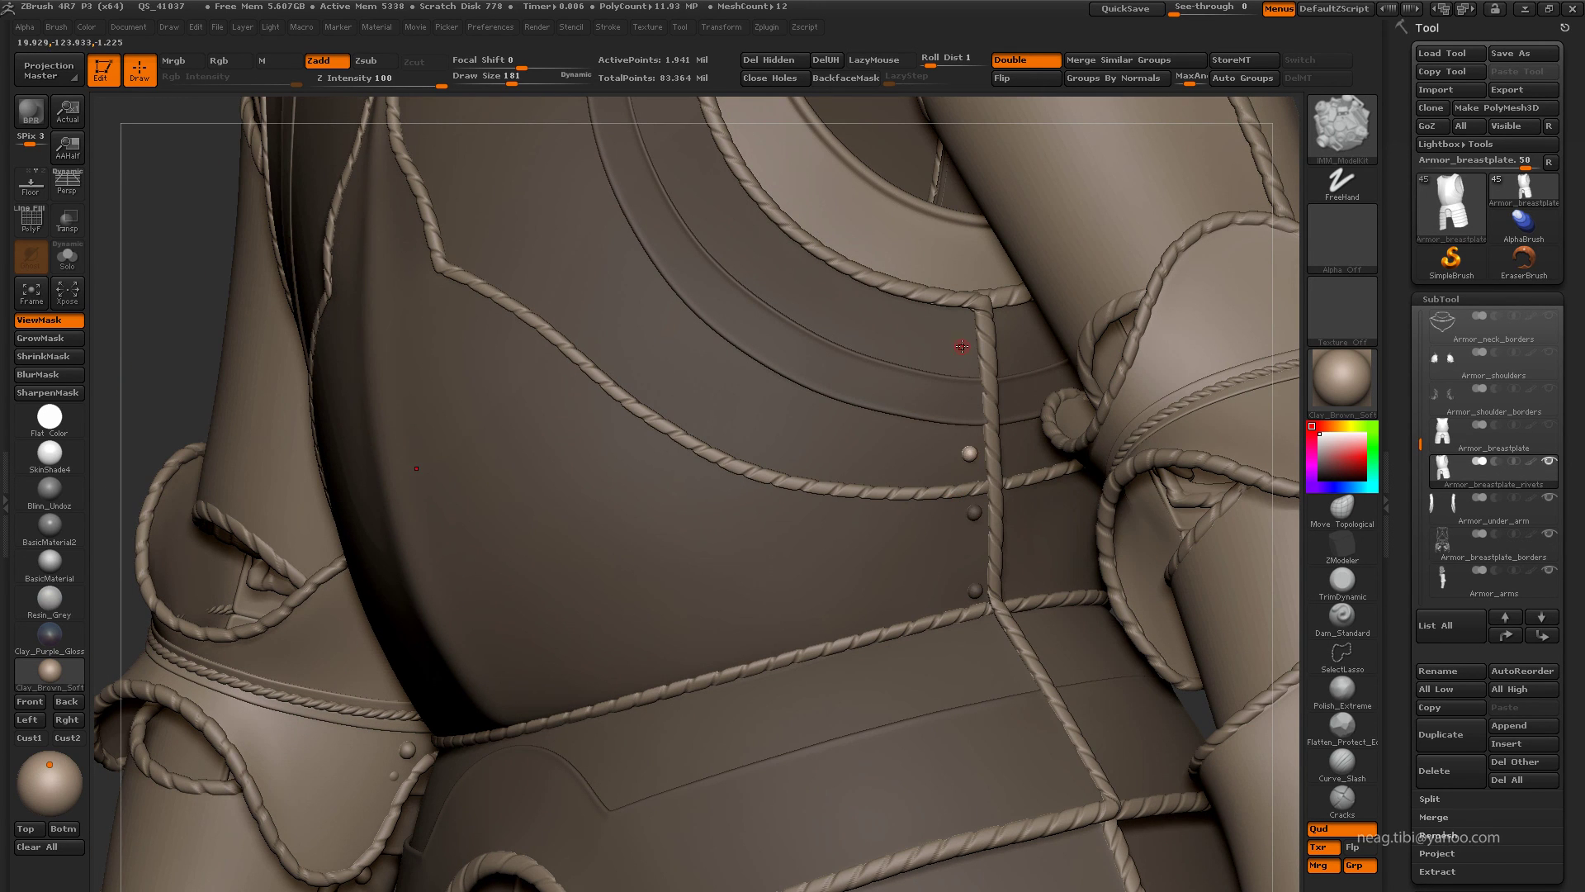
pyautogui.moveTo(789, 592); pyautogui.dragTo(667, 624)
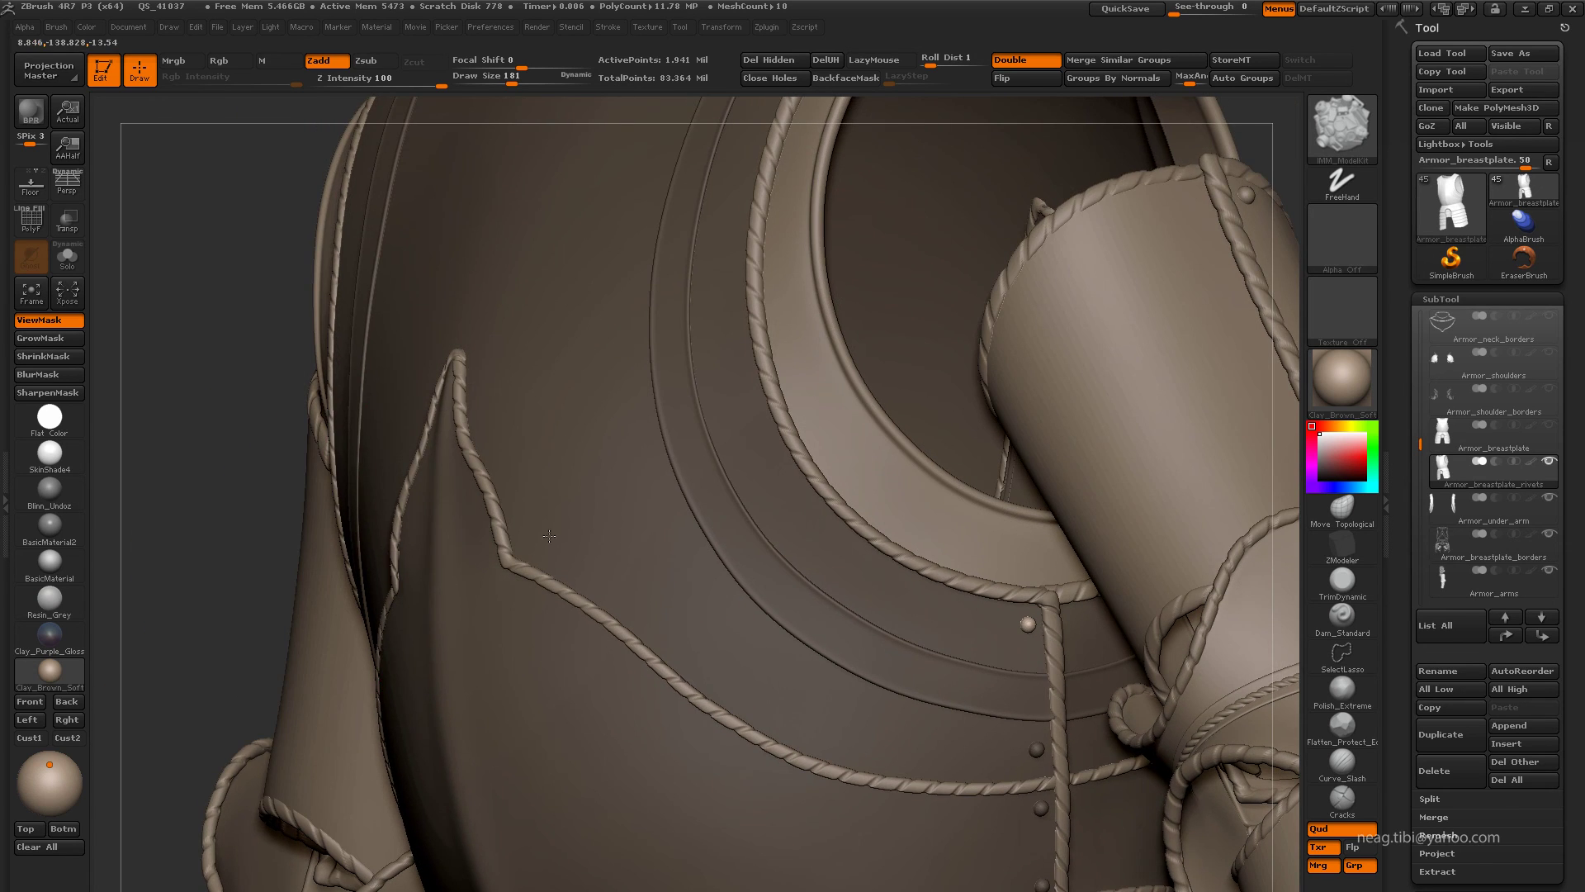
pyautogui.moveTo(549, 537); pyautogui.dragTo(784, 377)
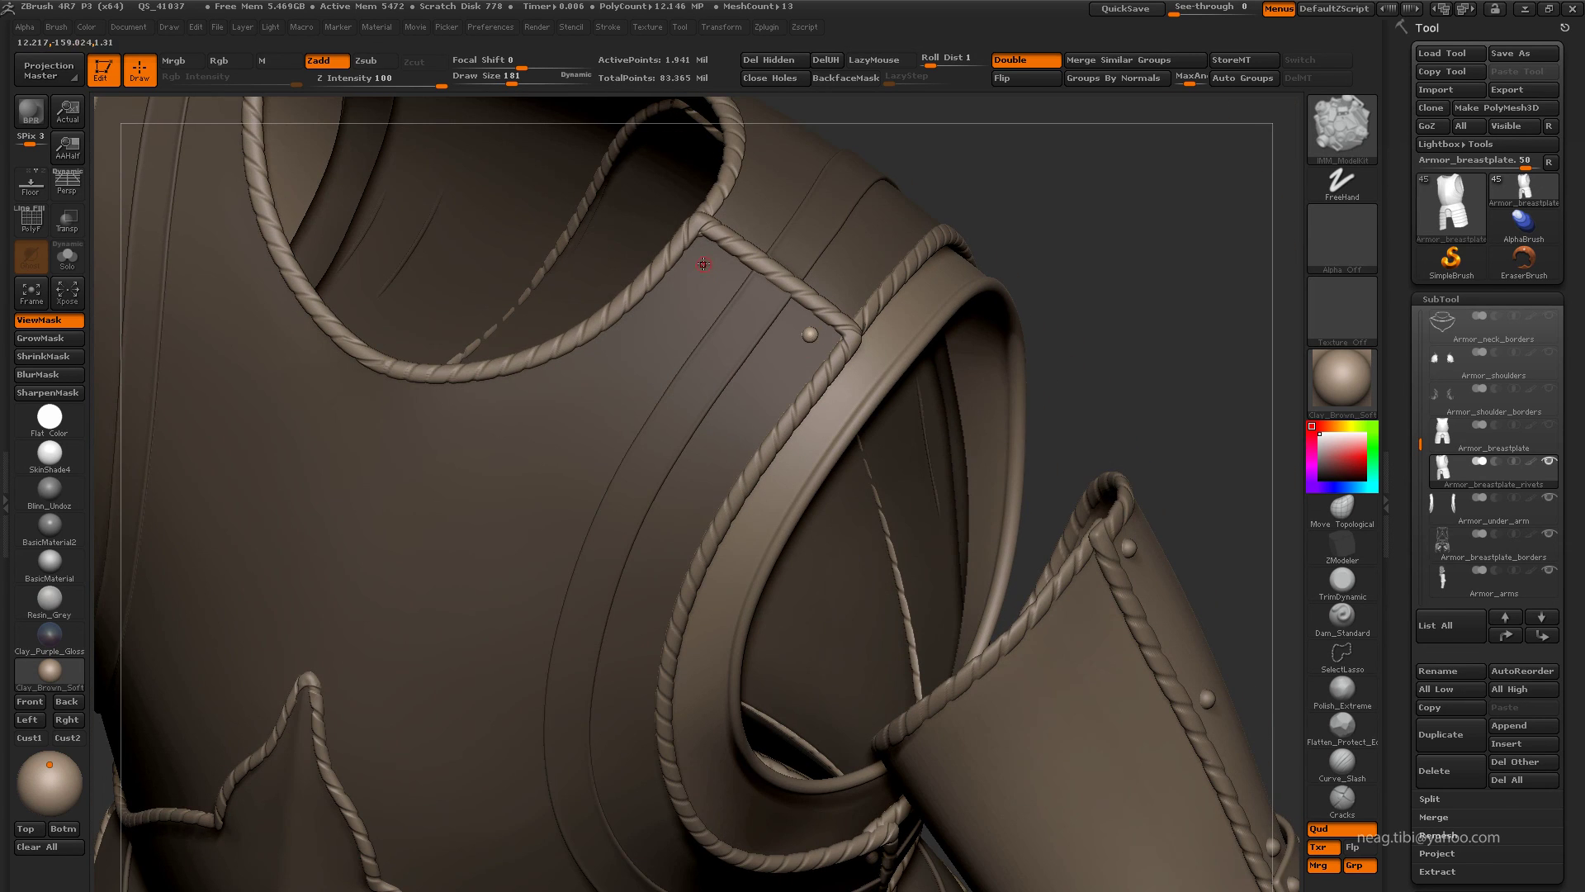
pyautogui.moveTo(631, 410); pyautogui.dragTo(677, 516)
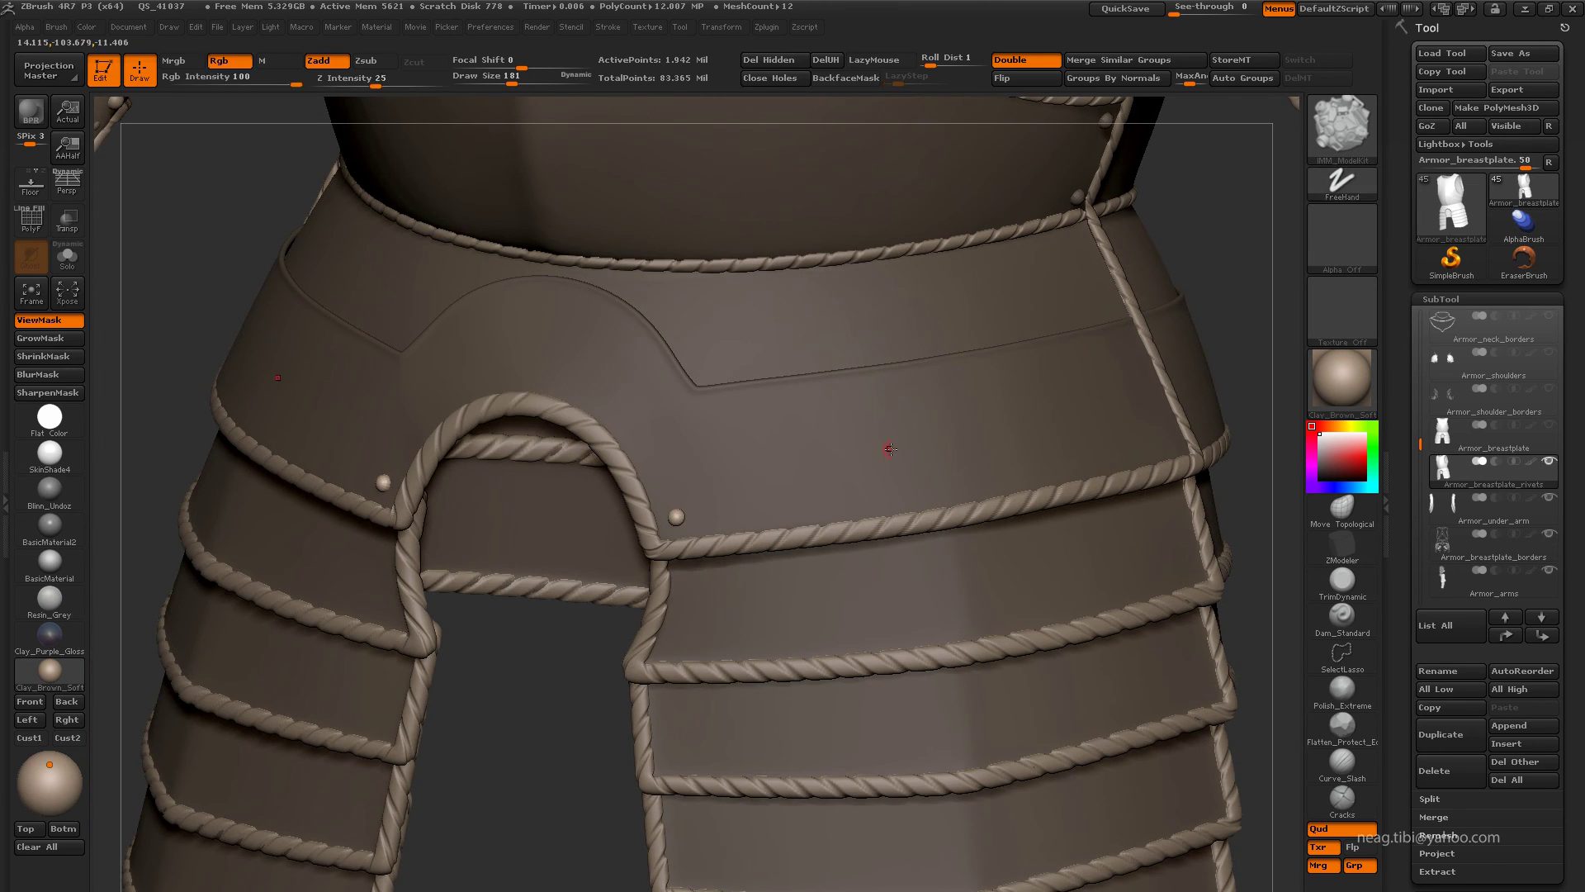
pyautogui.moveTo(889, 449); pyautogui.dragTo(1128, 469)
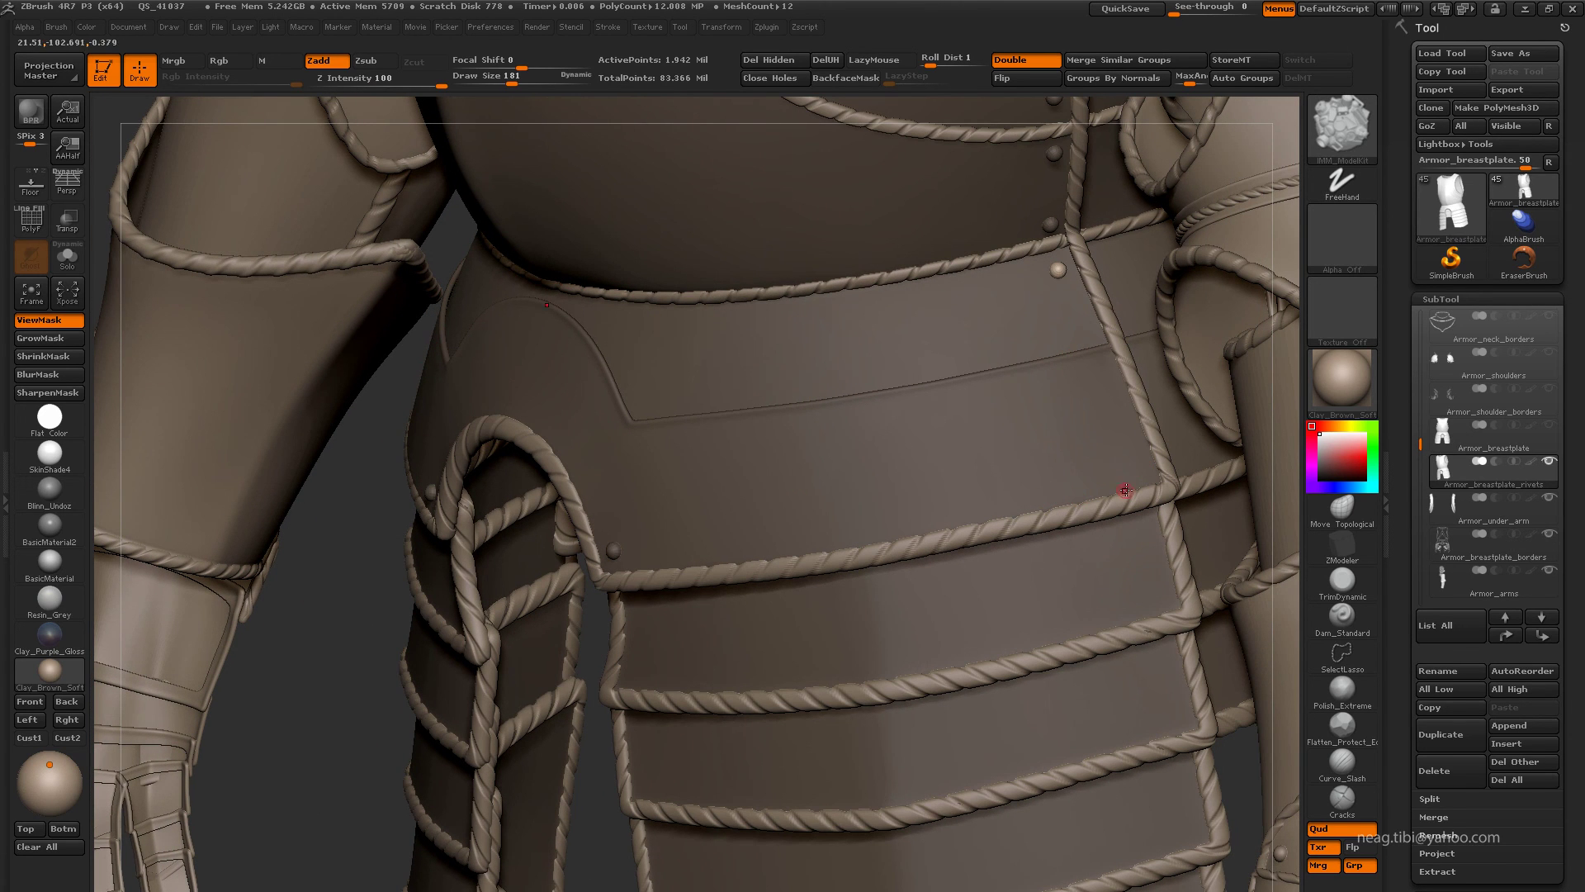
pyautogui.moveTo(1034, 440)
pyautogui.mouseDown()
pyautogui.moveTo(891, 473)
pyautogui.moveTo(672, 424)
pyautogui.mouseUp()
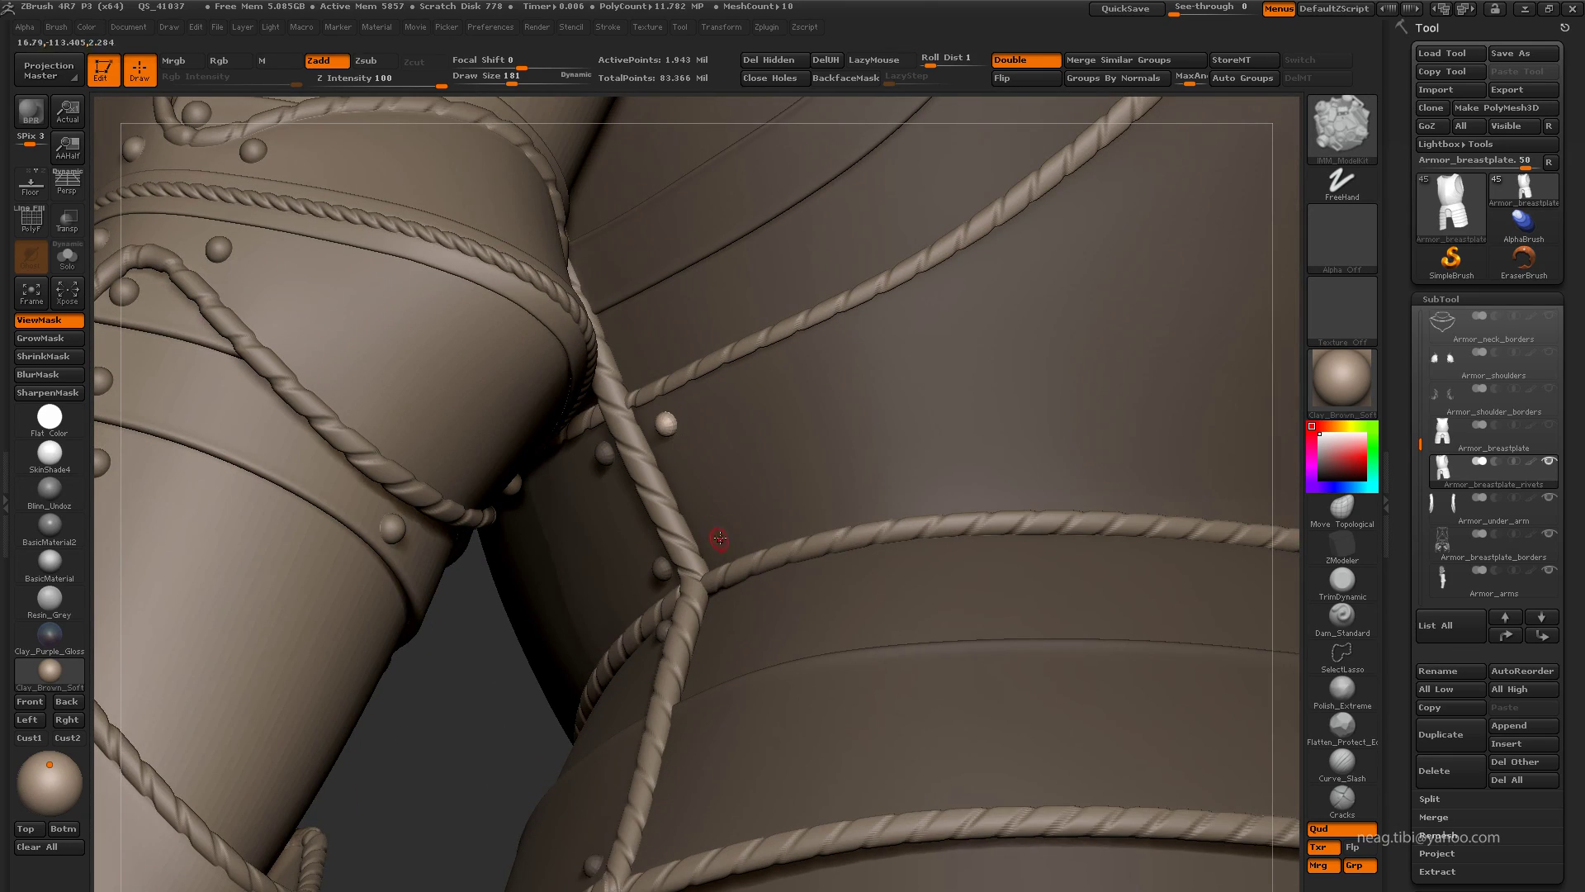
pyautogui.moveTo(728, 487)
pyautogui.mouseDown()
pyautogui.moveTo(649, 351)
pyautogui.moveTo(699, 306)
pyautogui.moveTo(633, 327)
pyautogui.mouseUp()
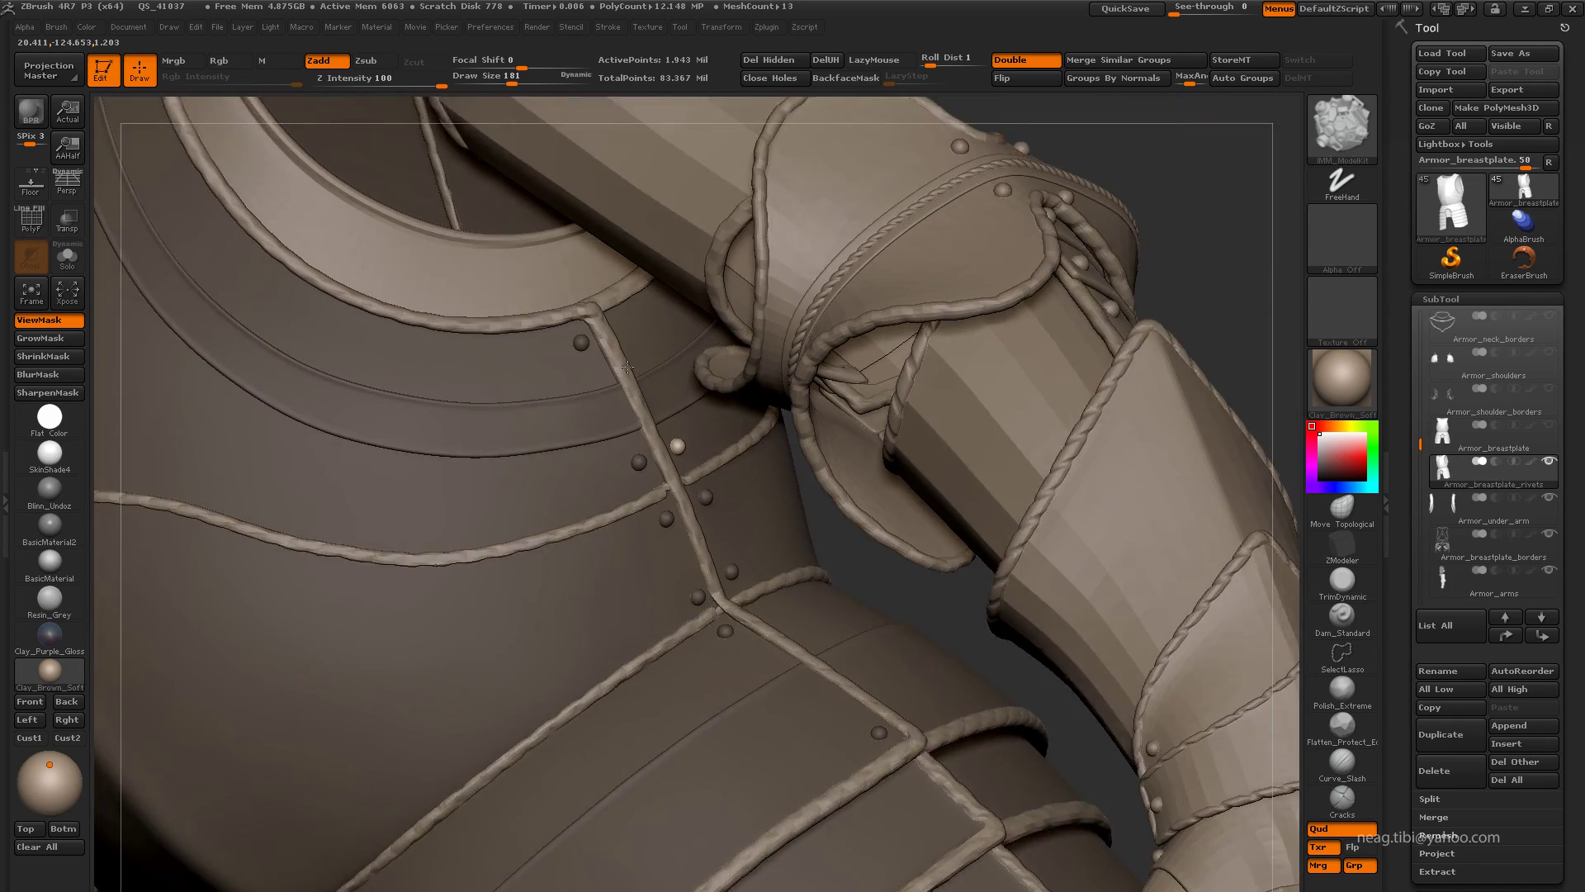
pyautogui.moveTo(624, 437)
pyautogui.mouseDown()
pyautogui.moveTo(619, 265)
pyautogui.moveTo(633, 377)
pyautogui.mouseUp()
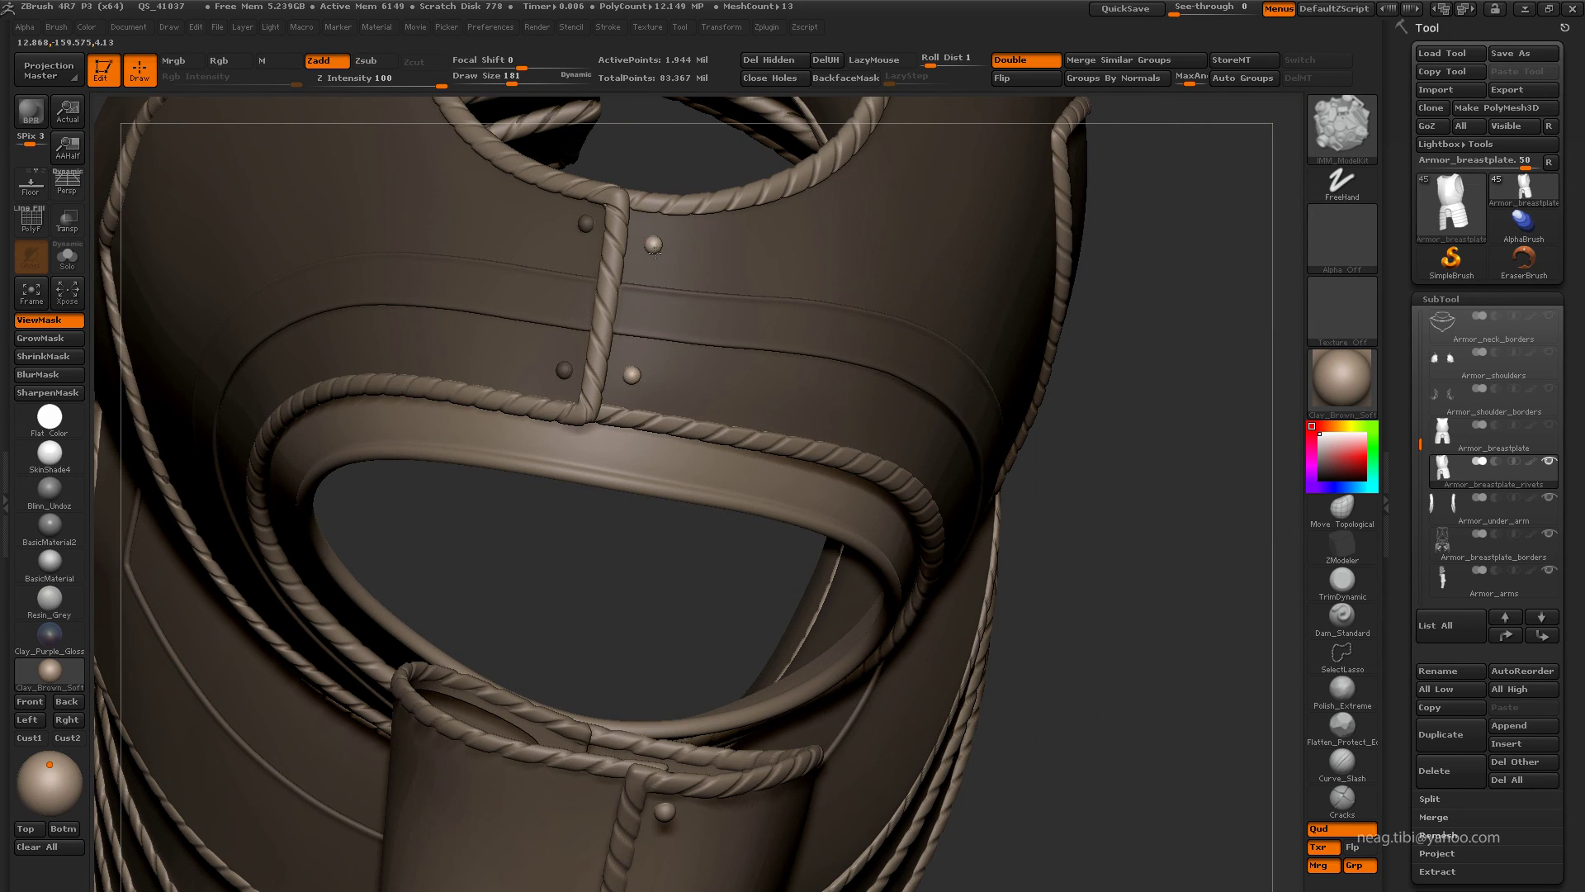
pyautogui.moveTo(685, 294)
pyautogui.mouseDown()
pyautogui.moveTo(690, 414)
pyautogui.moveTo(697, 379)
pyautogui.moveTo(794, 422)
pyautogui.moveTo(820, 364)
pyautogui.moveTo(779, 493)
pyautogui.moveTo(914, 471)
pyautogui.moveTo(954, 510)
pyautogui.mouseUp()
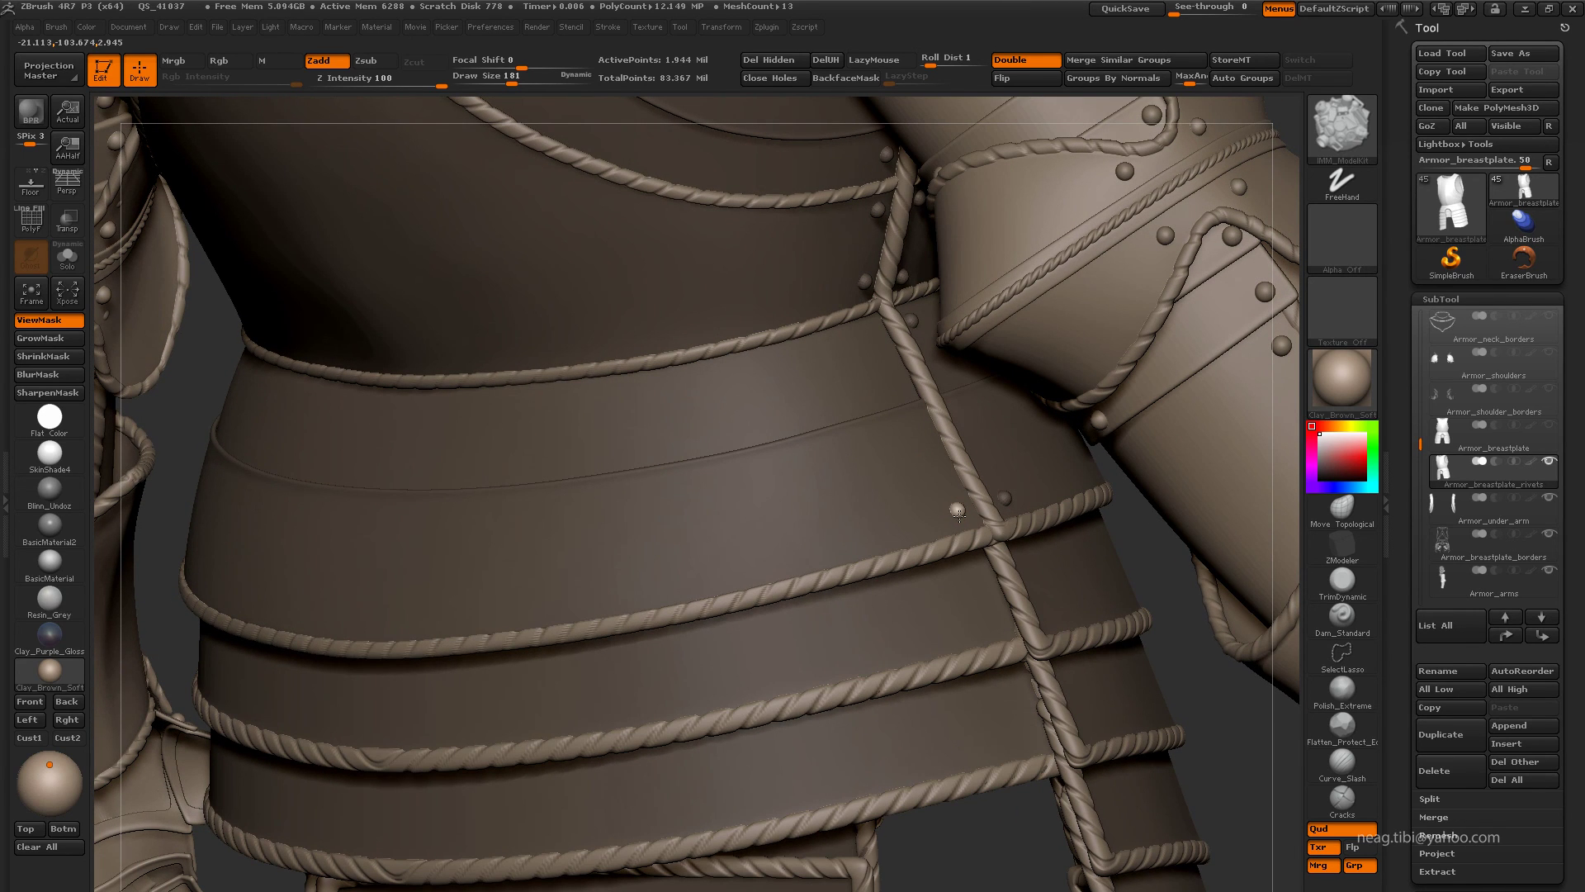
pyautogui.moveTo(774, 493)
pyautogui.mouseDown()
pyautogui.moveTo(732, 531)
pyautogui.moveTo(629, 547)
pyautogui.mouseUp()
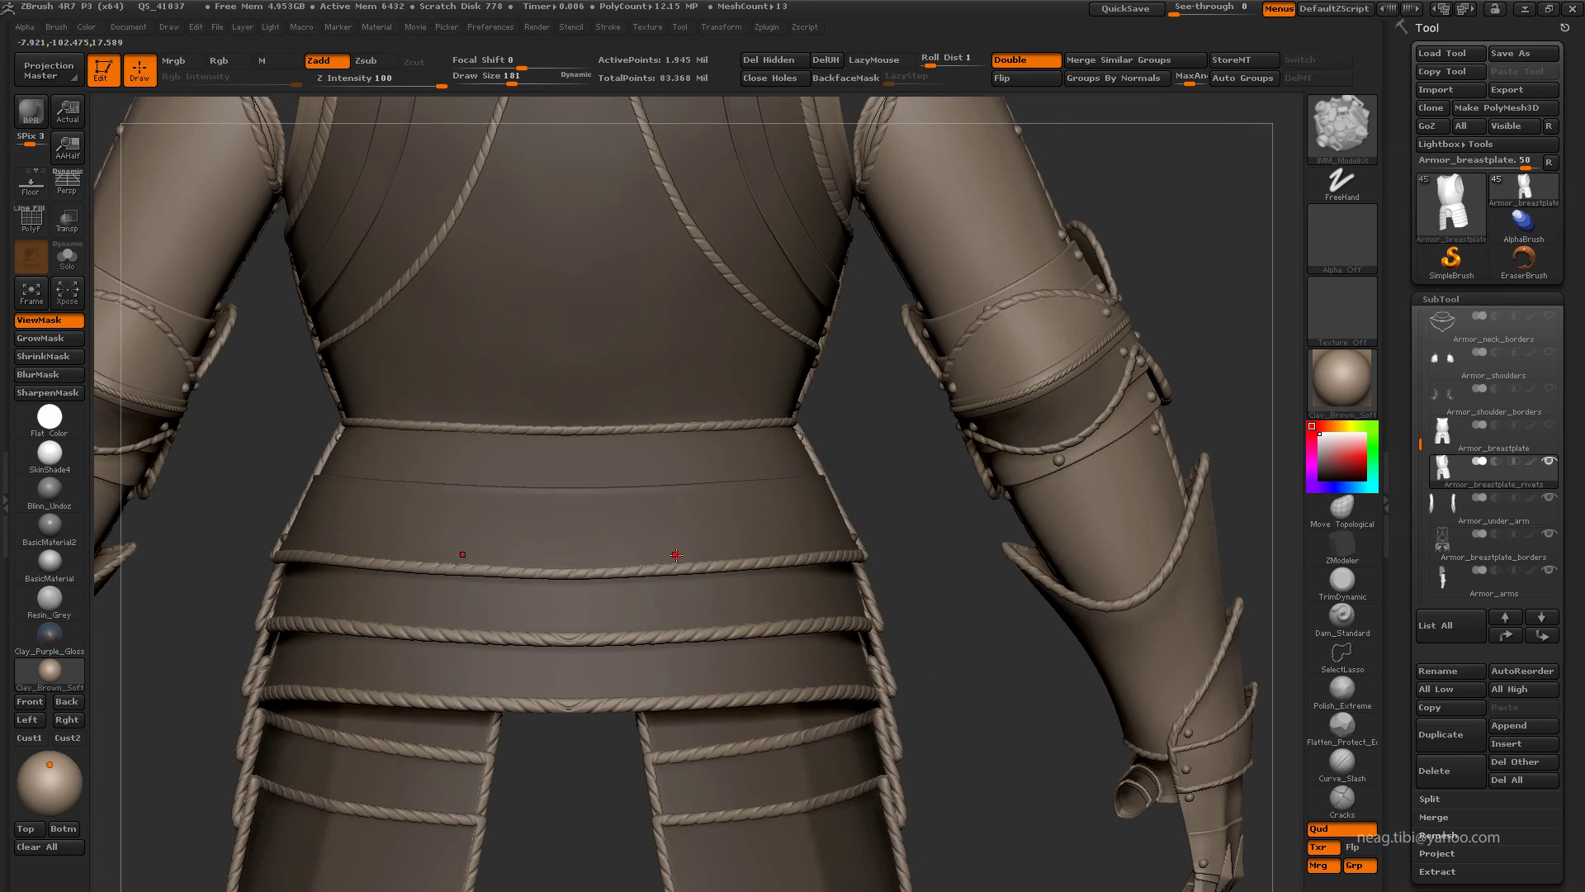
pyautogui.keyDown('alt'); pyautogui.moveTo(905, 516); pyautogui.dragTo(685, 558); pyautogui.keyUp('alt')
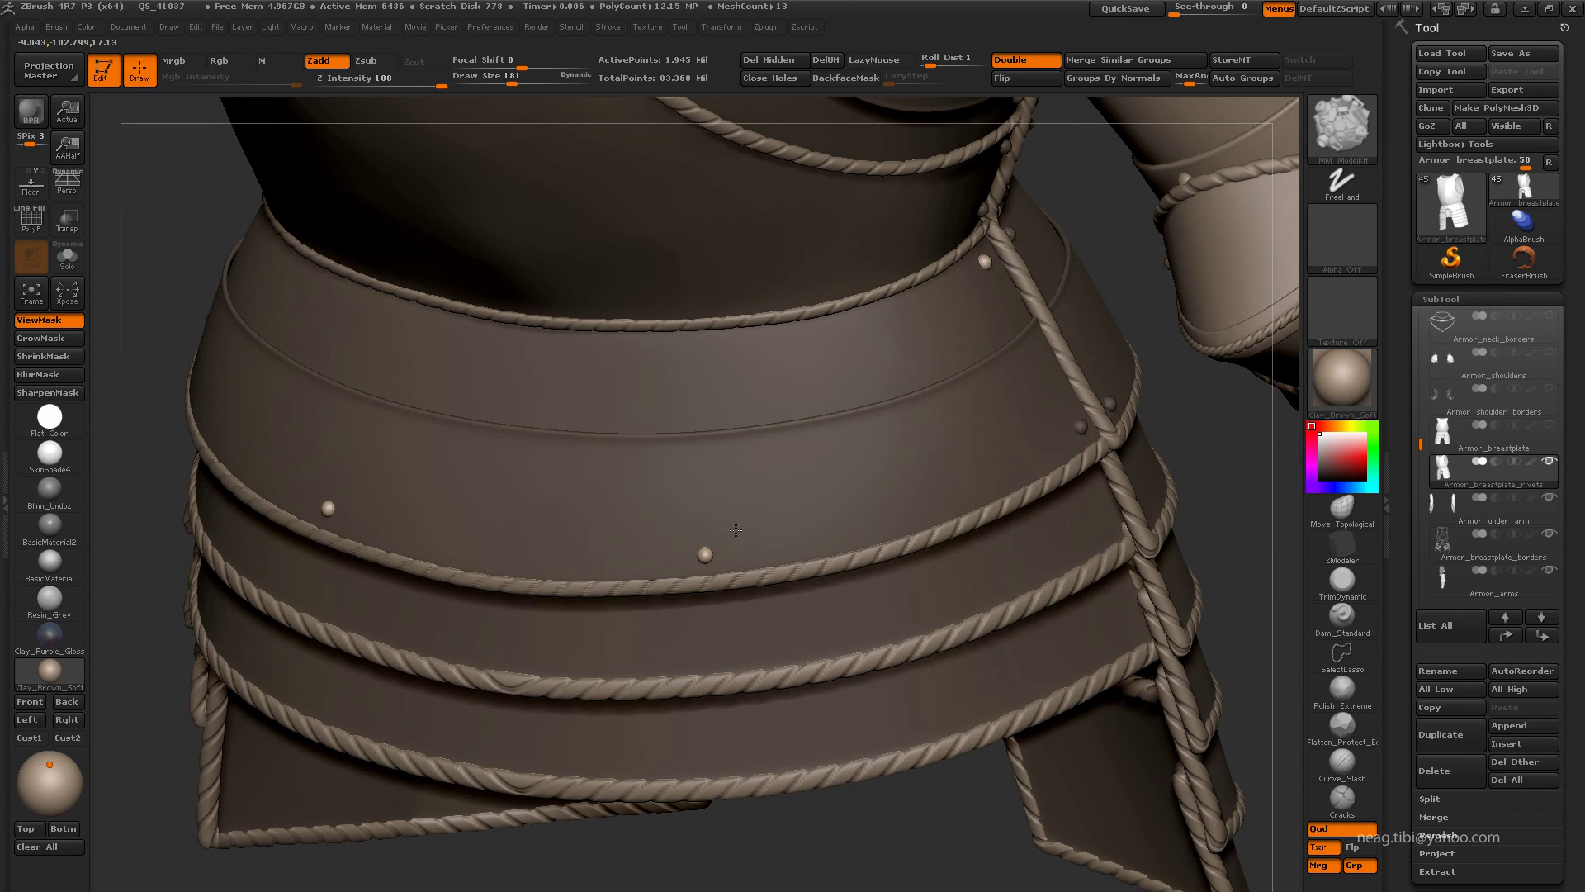
# - Place a rivet on the waist plate and check the skirt plates from several angles
pyautogui.press('f')
pyautogui.keyDown('alt'); pyautogui.moveTo(928, 523); pyautogui.dragTo(986, 583); pyautogui.keyUp('alt')
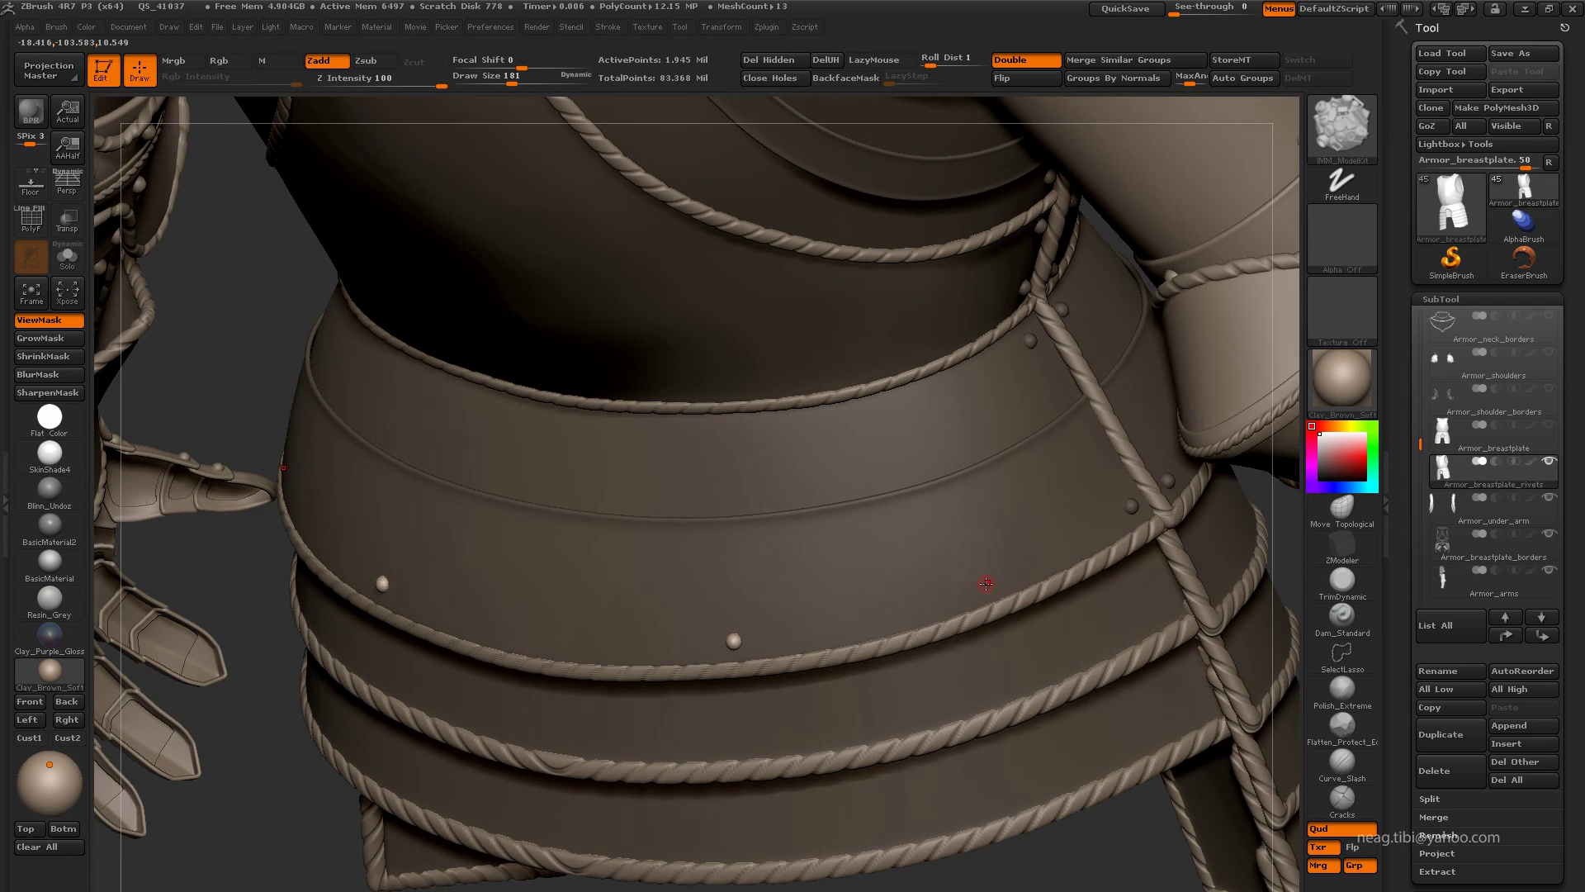
pyautogui.moveTo(672, 608)
pyautogui.mouseDown()
pyautogui.moveTo(493, 647)
pyautogui.moveTo(677, 628)
pyautogui.mouseUp()
pyautogui.press('f')
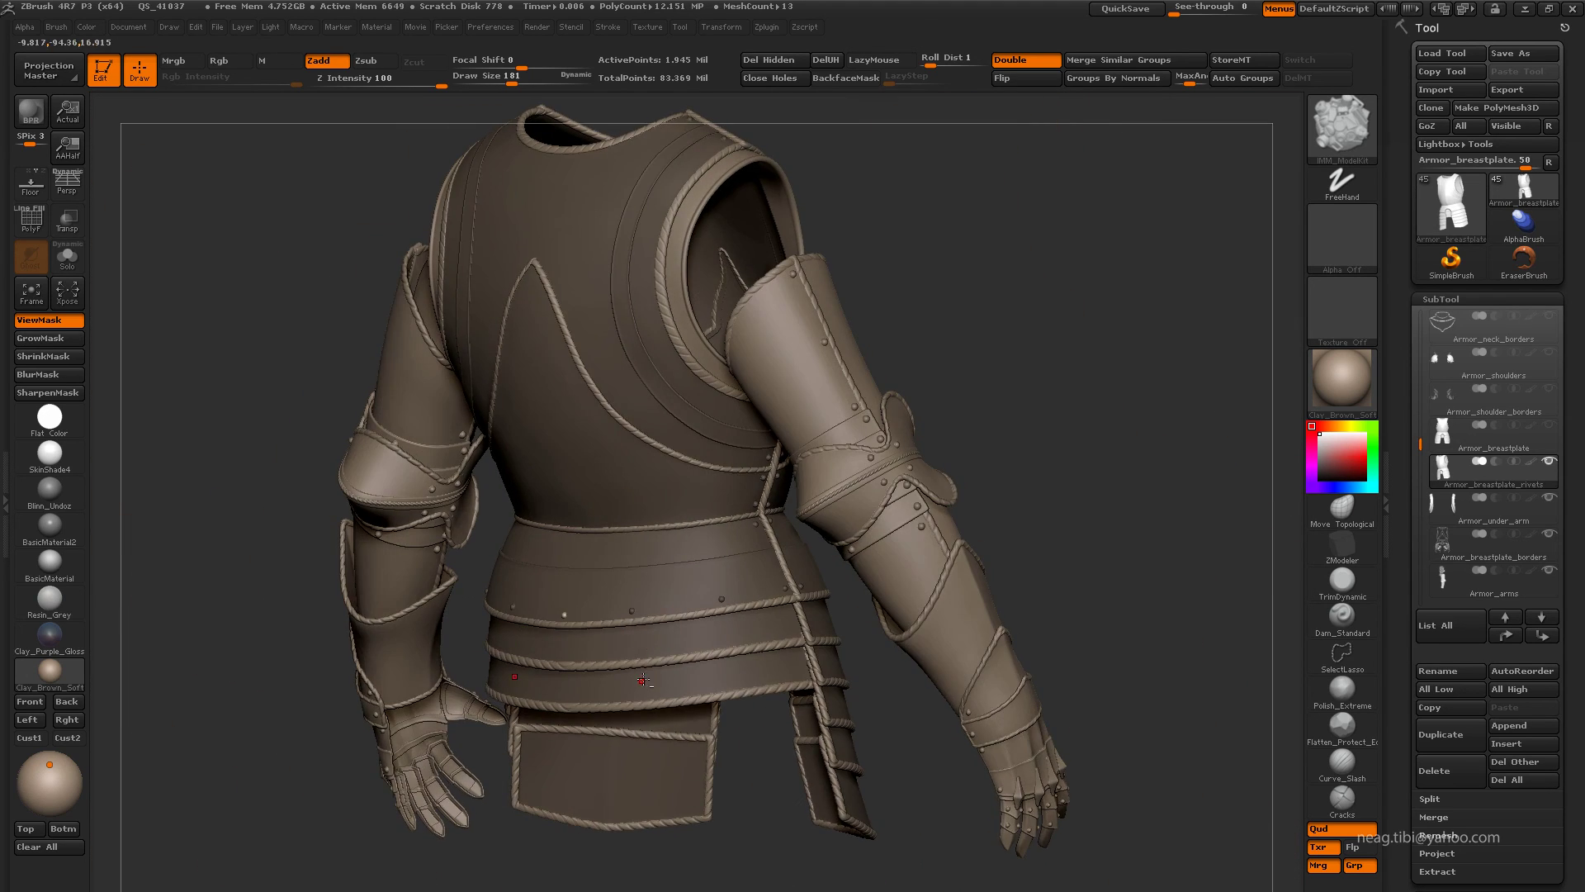
pyautogui.keyDown('alt'); pyautogui.moveTo(803, 661); pyautogui.dragTo(803, 612); pyautogui.keyUp('alt')
pyautogui.moveTo(1198, 661); pyautogui.dragTo(627, 488)
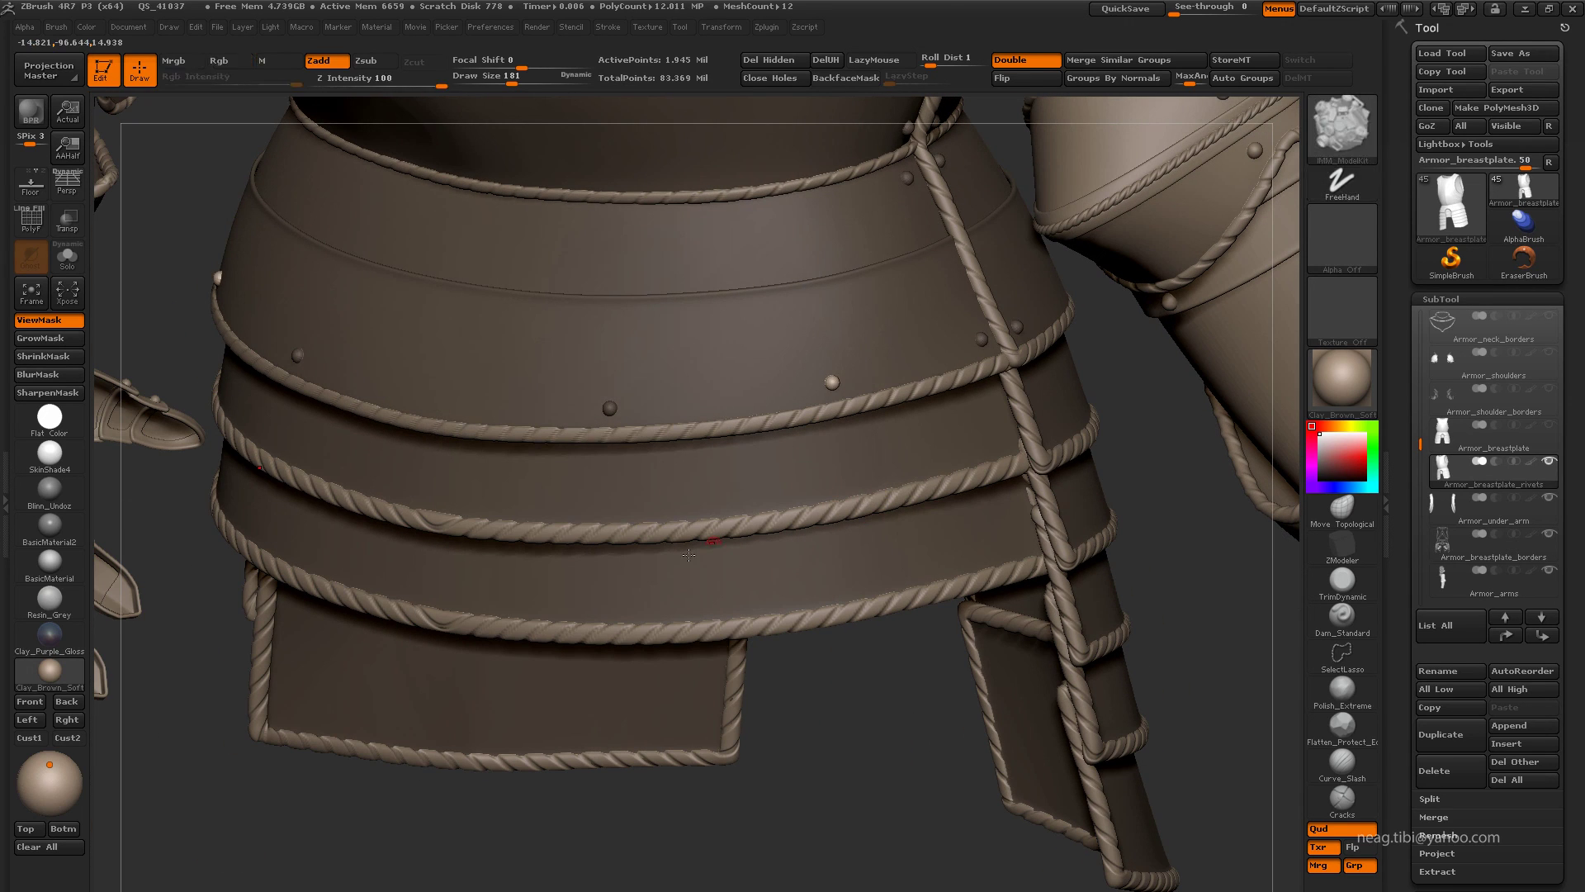
pyautogui.moveTo(594, 400)
pyautogui.keyDown('shift'); pyautogui.mouseDown()
pyautogui.moveTo(527, 479)
pyautogui.moveTo(614, 448)
pyautogui.moveTo(813, 443)
pyautogui.mouseUp(); pyautogui.keyUp('shift')
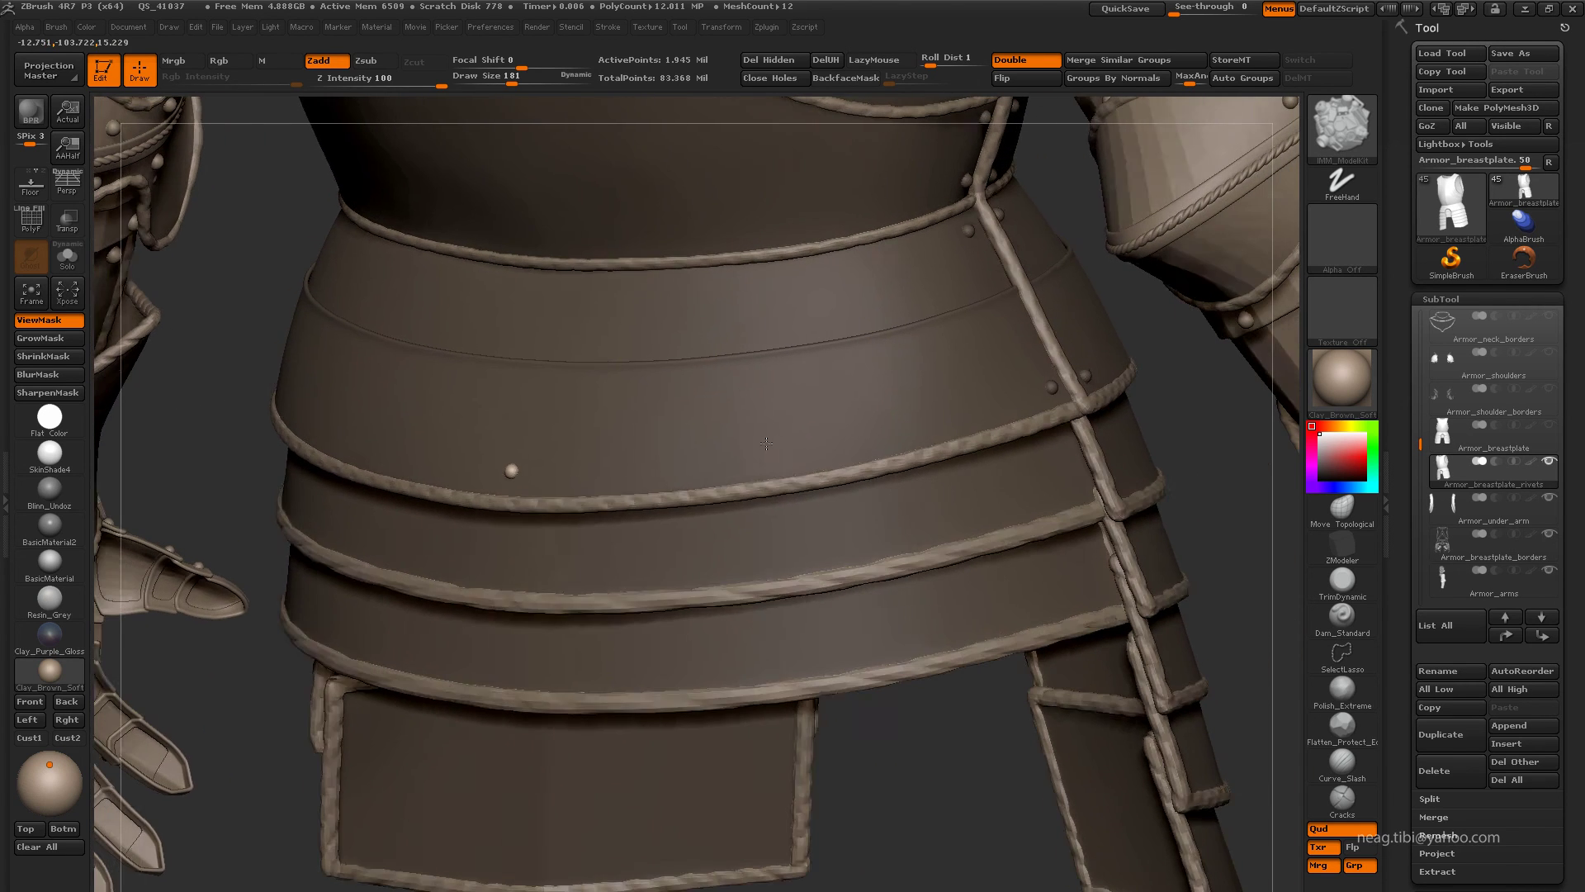
pyautogui.click(817, 450)
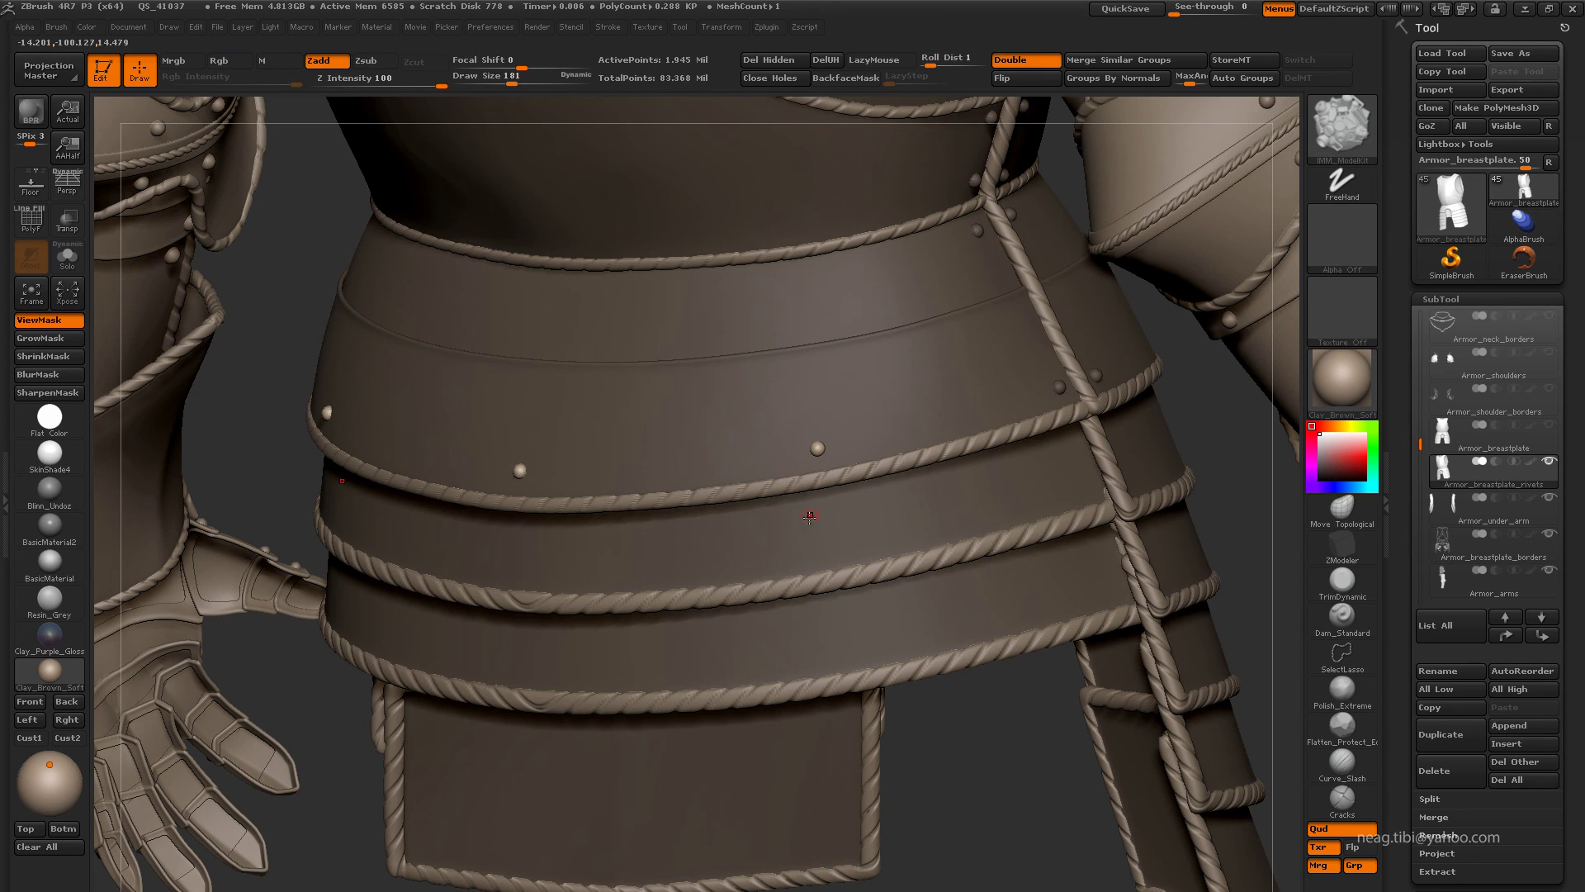
pyautogui.moveTo(806, 517); pyautogui.dragTo(956, 474)
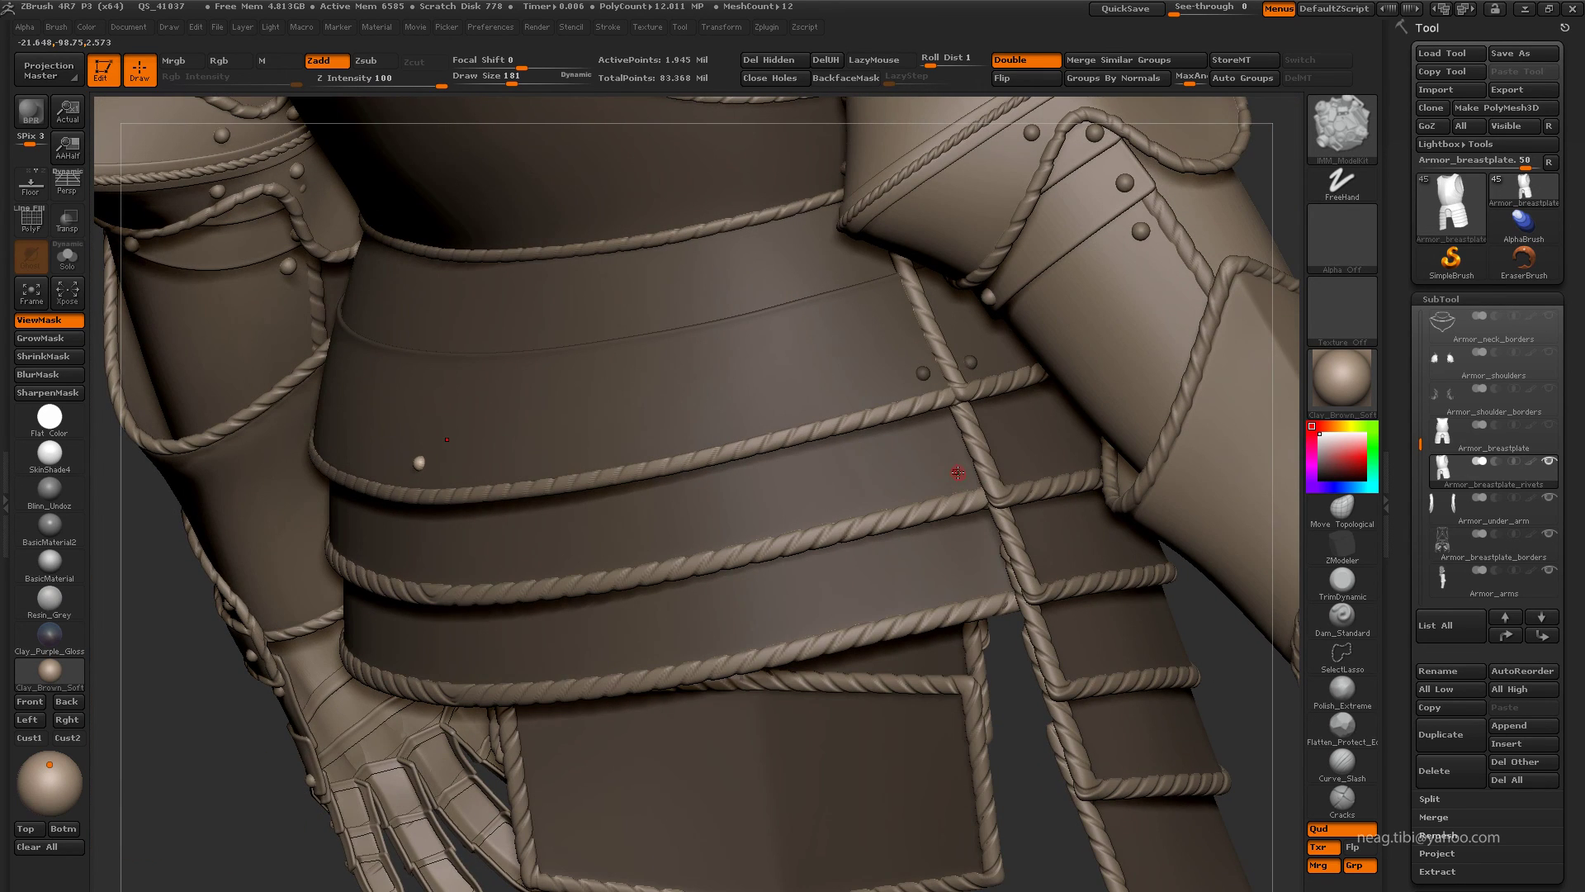
pyautogui.moveTo(753, 489)
pyautogui.mouseDown()
pyautogui.moveTo(669, 428)
pyautogui.moveTo(560, 496)
pyautogui.moveTo(474, 522)
pyautogui.moveTo(779, 507)
pyautogui.mouseUp()
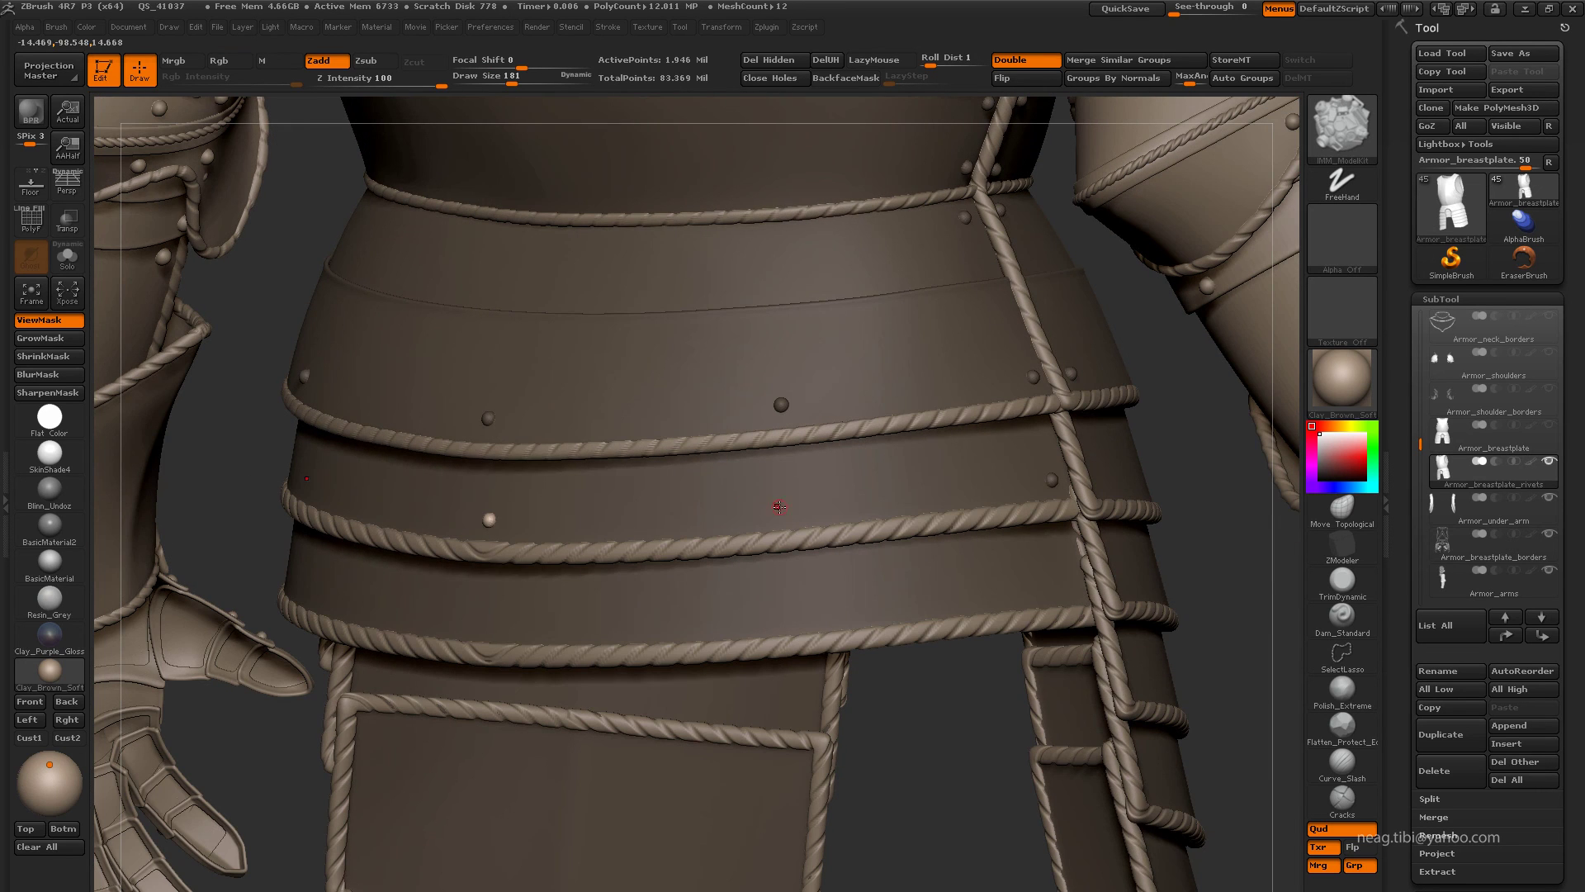
pyautogui.moveTo(749, 576); pyautogui.dragTo(954, 541)
pyautogui.moveTo(850, 557)
pyautogui.mouseDown()
pyautogui.moveTo(789, 569)
pyautogui.moveTo(680, 648)
pyautogui.moveTo(605, 541)
pyautogui.mouseUp()
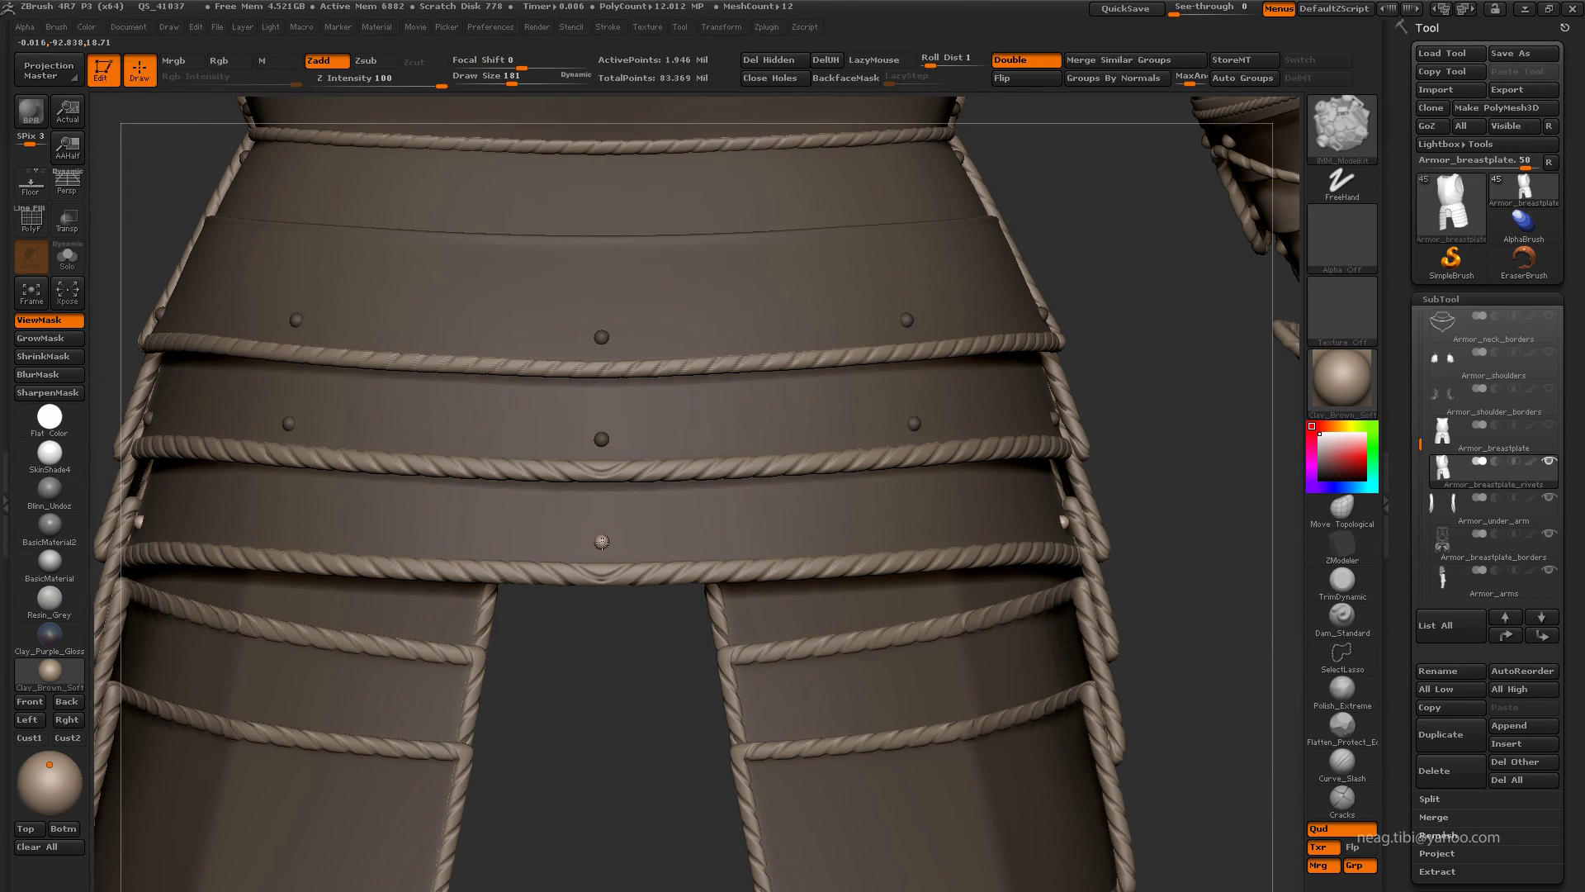
pyautogui.moveTo(737, 523)
pyautogui.mouseDown()
pyautogui.moveTo(898, 517)
pyautogui.moveTo(885, 526)
pyautogui.mouseUp()
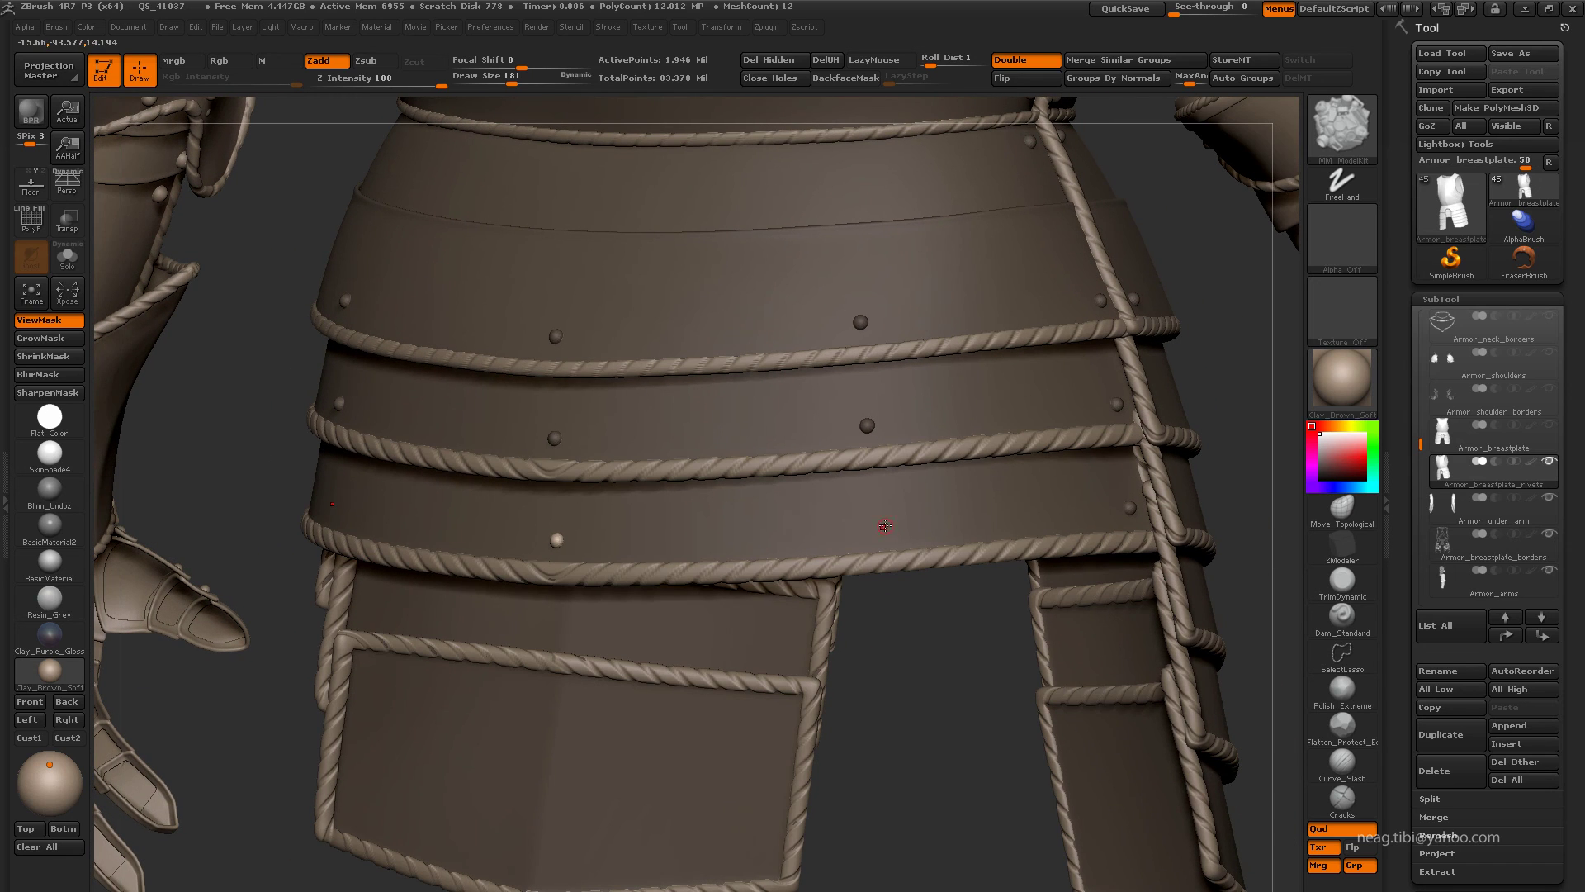
# - Undo the misplaced waist rivets and re-examine the side skirt plates
pyautogui.hotkey('ctrl', 'z')
pyautogui.moveTo(903, 495)
pyautogui.mouseDown()
pyautogui.moveTo(852, 480)
pyautogui.moveTo(849, 509)
pyautogui.moveTo(797, 450)
pyautogui.mouseUp()
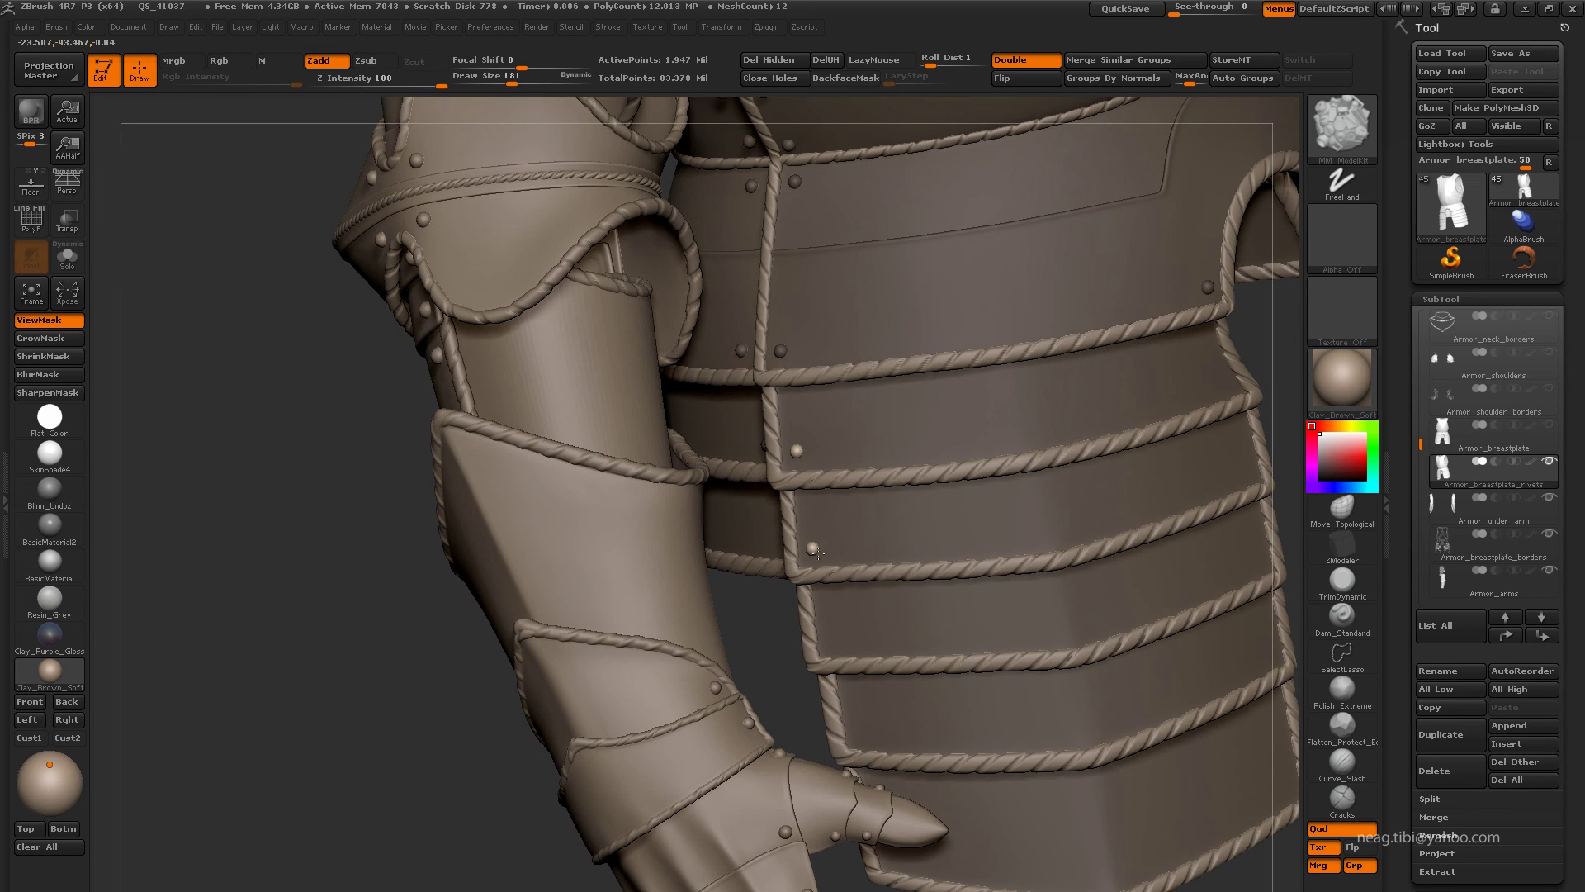
pyautogui.moveTo(816, 552)
pyautogui.mouseDown()
pyautogui.moveTo(780, 552)
pyautogui.moveTo(808, 645)
pyautogui.moveTo(788, 579)
pyautogui.mouseUp()
pyautogui.moveTo(926, 499); pyautogui.dragTo(968, 572)
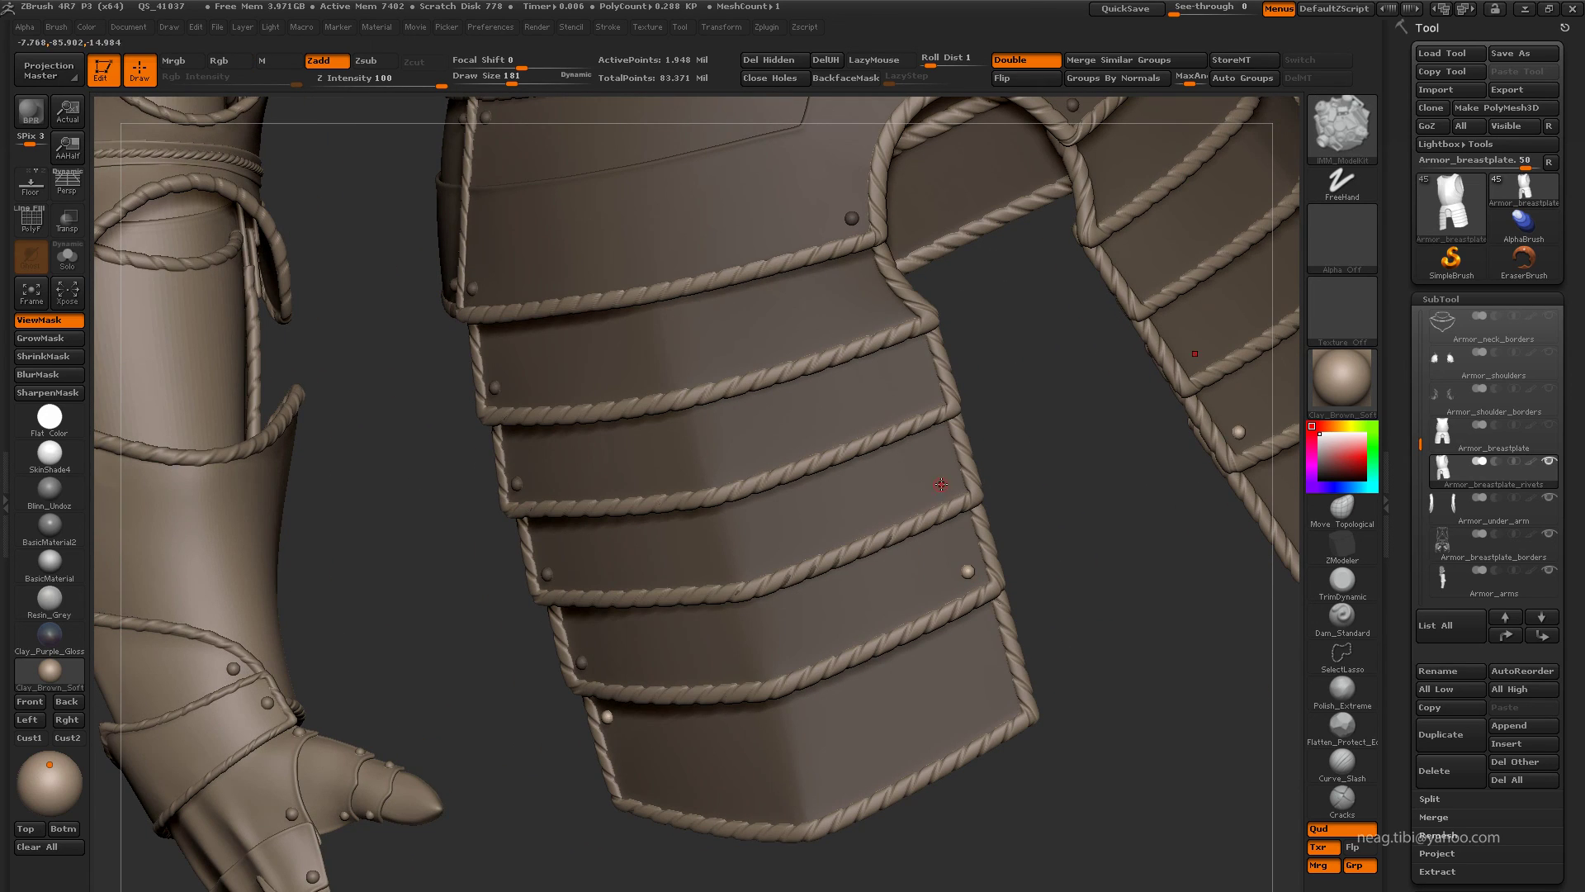
pyautogui.moveTo(1024, 411); pyautogui.dragTo(997, 407)
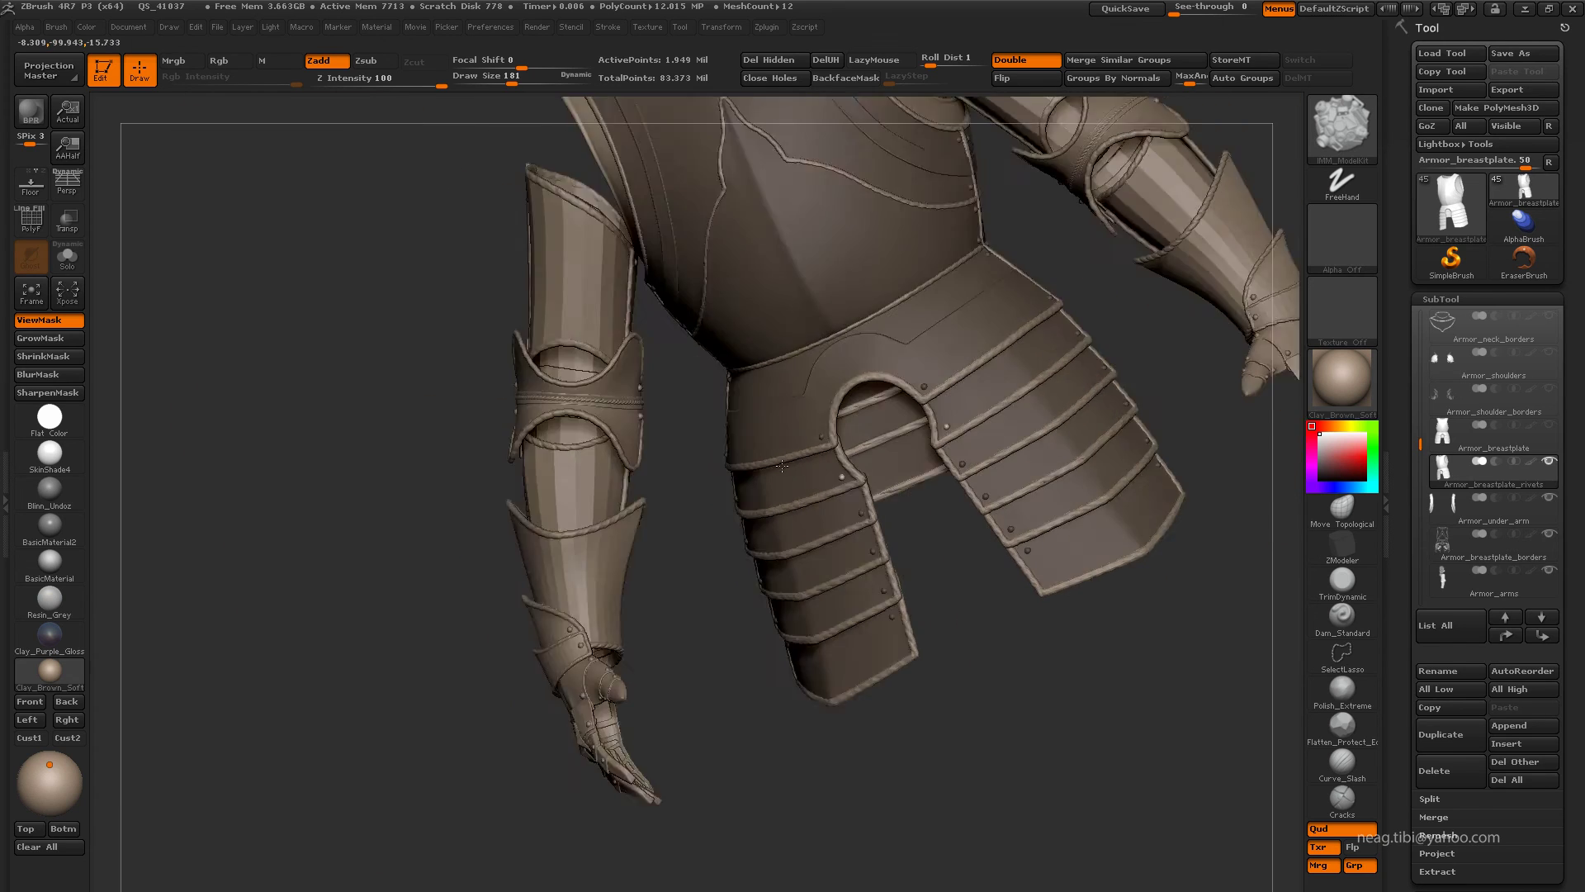
pyautogui.moveTo(895, 334)
pyautogui.mouseDown()
pyautogui.moveTo(797, 588)
pyautogui.moveTo(706, 418)
pyautogui.mouseUp()
pyautogui.hotkey('ctrl', 'z')
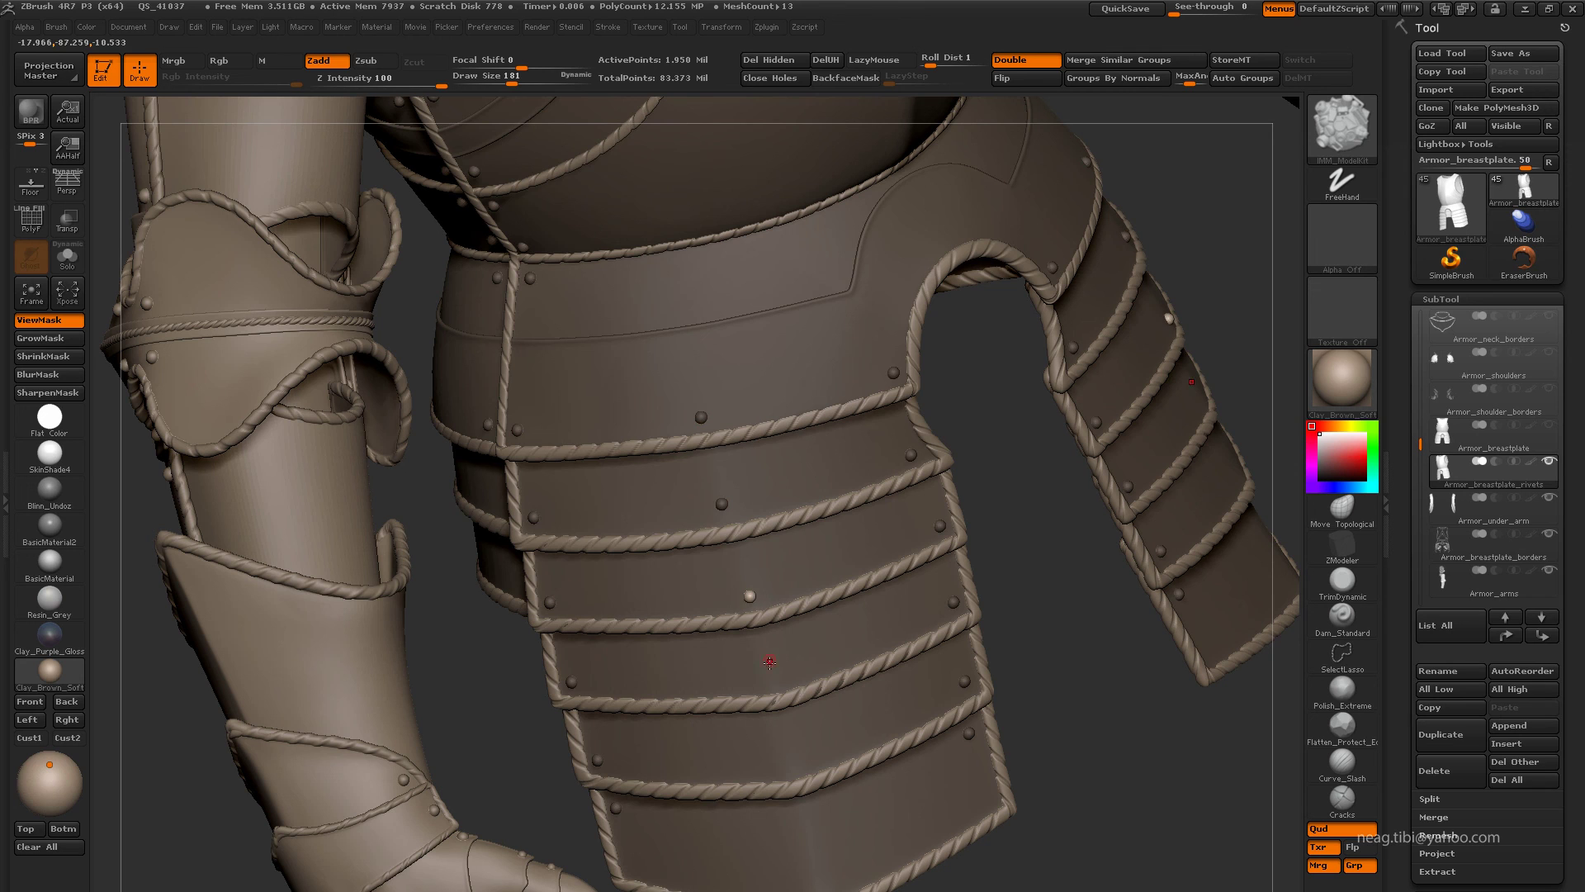
pyautogui.moveTo(814, 688); pyautogui.dragTo(803, 814)
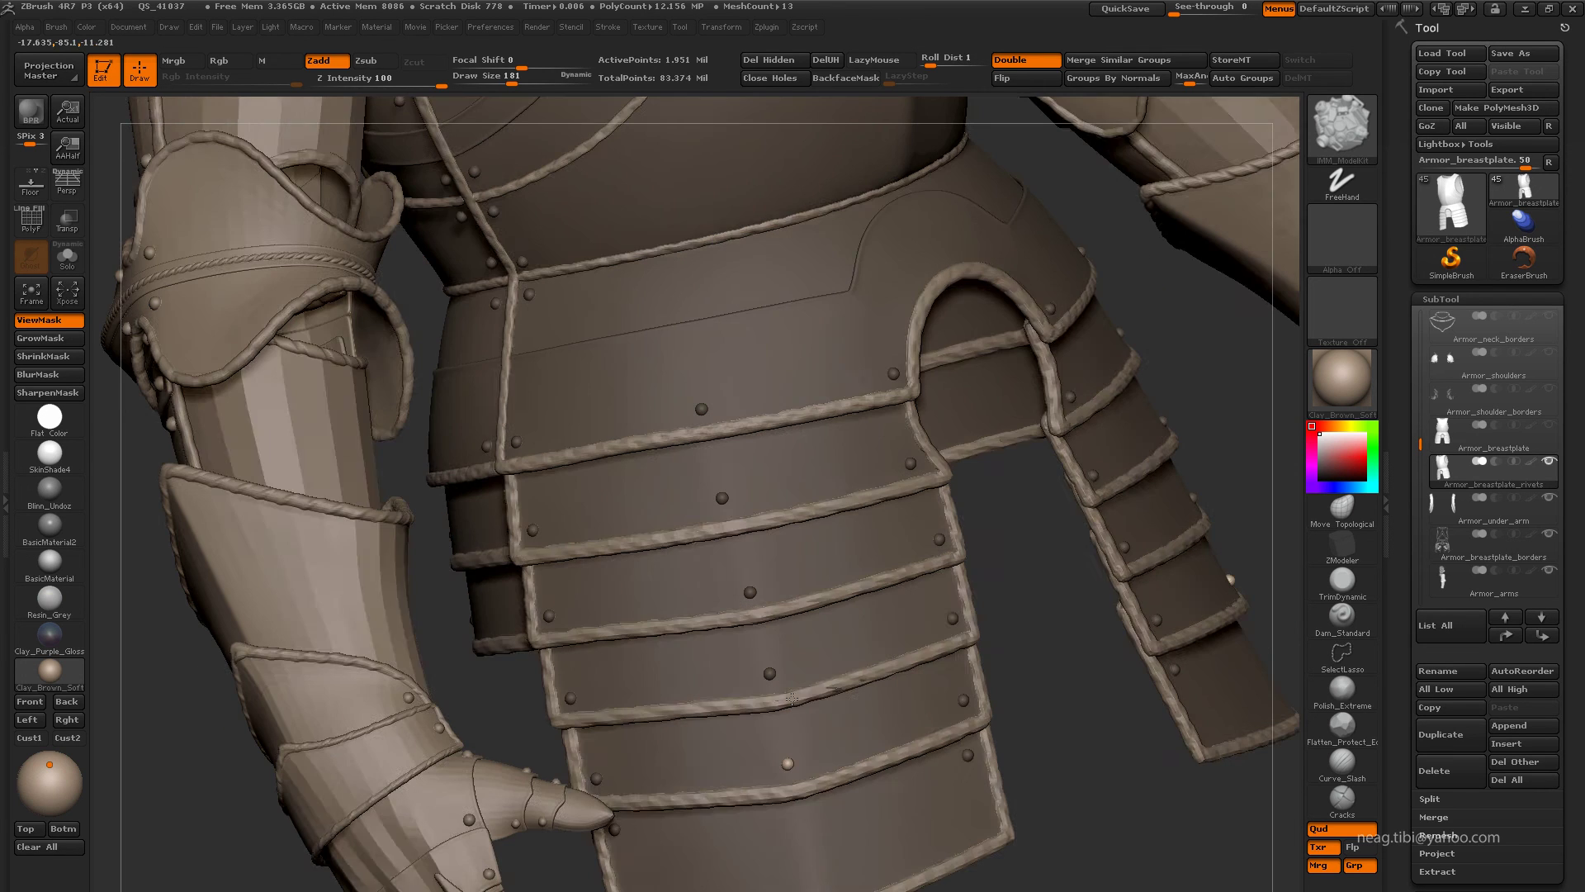
pyautogui.moveTo(828, 632); pyautogui.dragTo(770, 625)
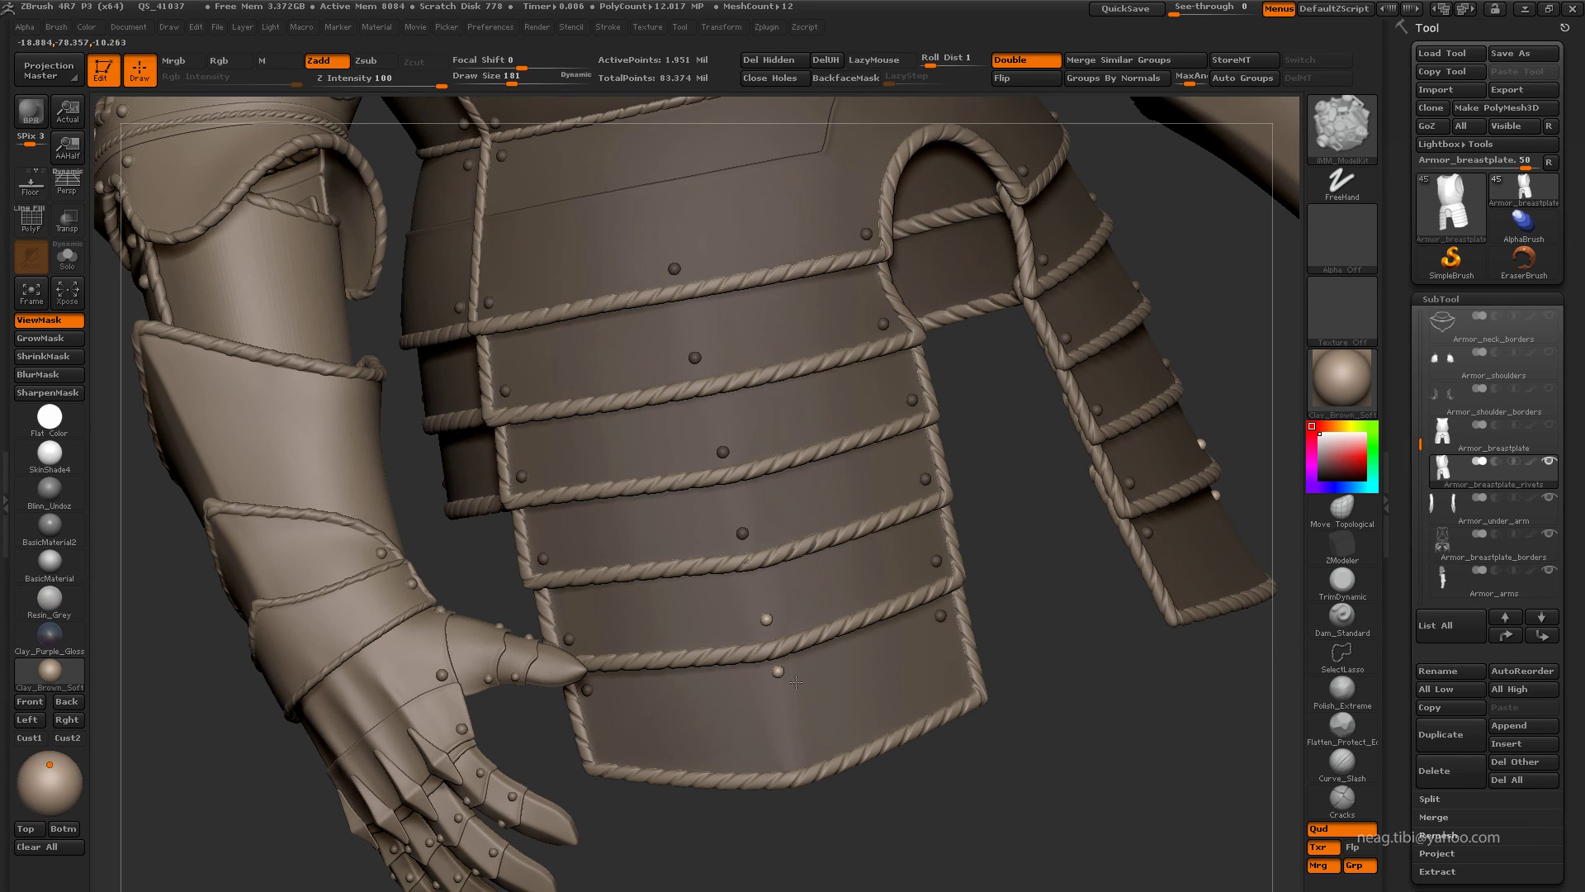
pyautogui.moveTo(796, 682)
pyautogui.mouseDown()
pyautogui.moveTo(777, 508)
pyautogui.moveTo(800, 419)
pyautogui.moveTo(1114, 501)
pyautogui.moveTo(746, 506)
pyautogui.moveTo(888, 481)
pyautogui.moveTo(769, 423)
pyautogui.mouseUp()
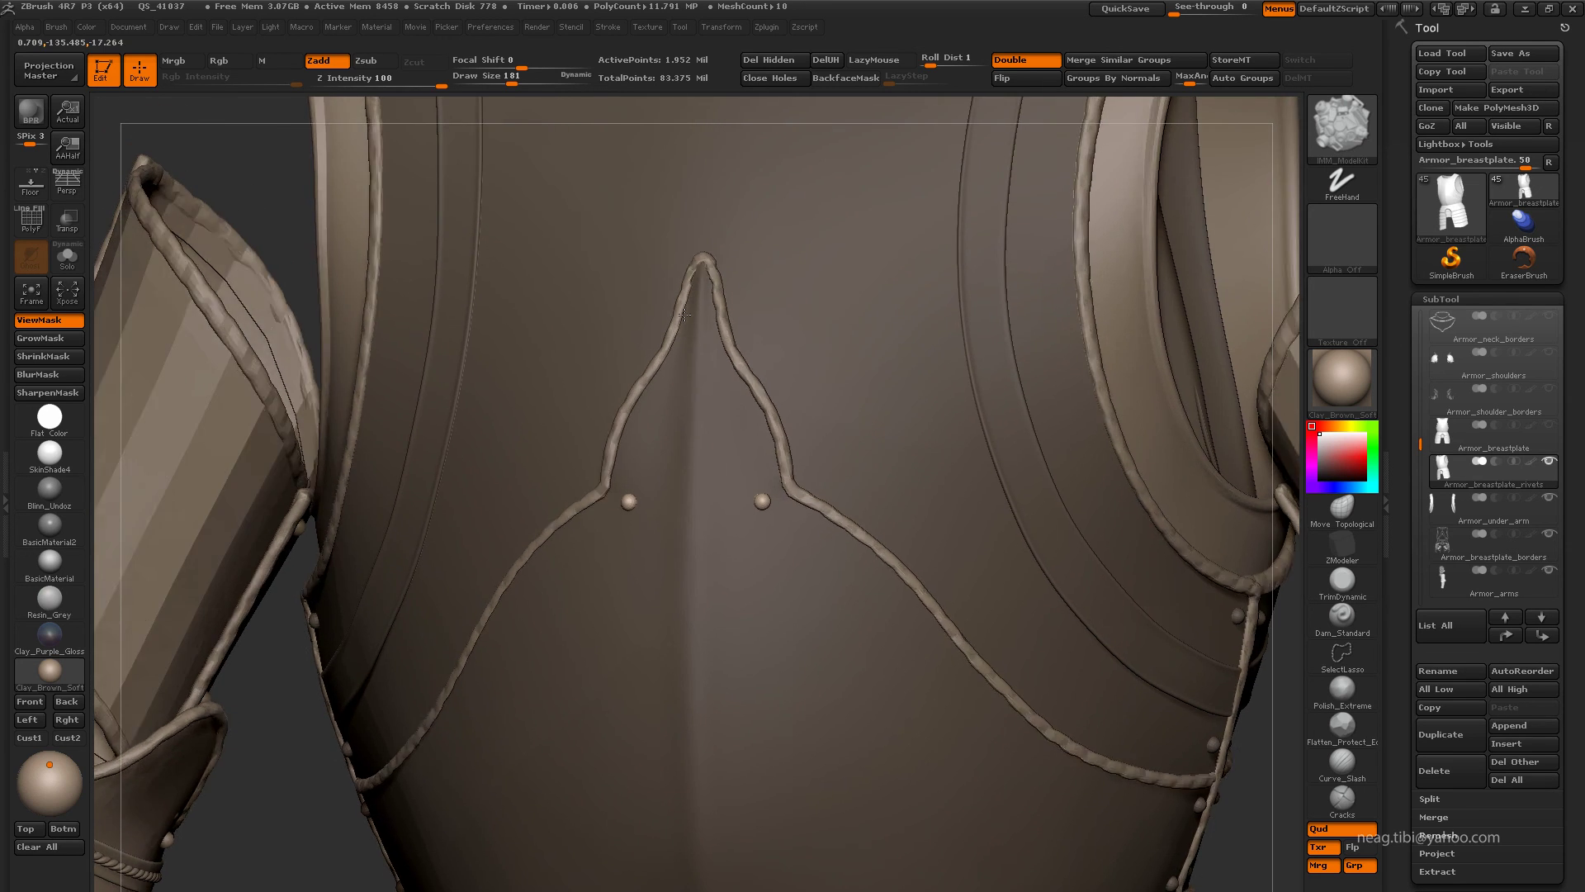
# - Inspect the breastplate's rope seam, neck opening, back plate and shoulder rim
pyautogui.moveTo(715, 389)
pyautogui.keyDown('alt'); pyautogui.mouseDown()
pyautogui.moveTo(1140, 205)
pyautogui.moveTo(707, 378)
pyautogui.moveTo(1139, 206)
pyautogui.mouseUp(); pyautogui.keyUp('alt')
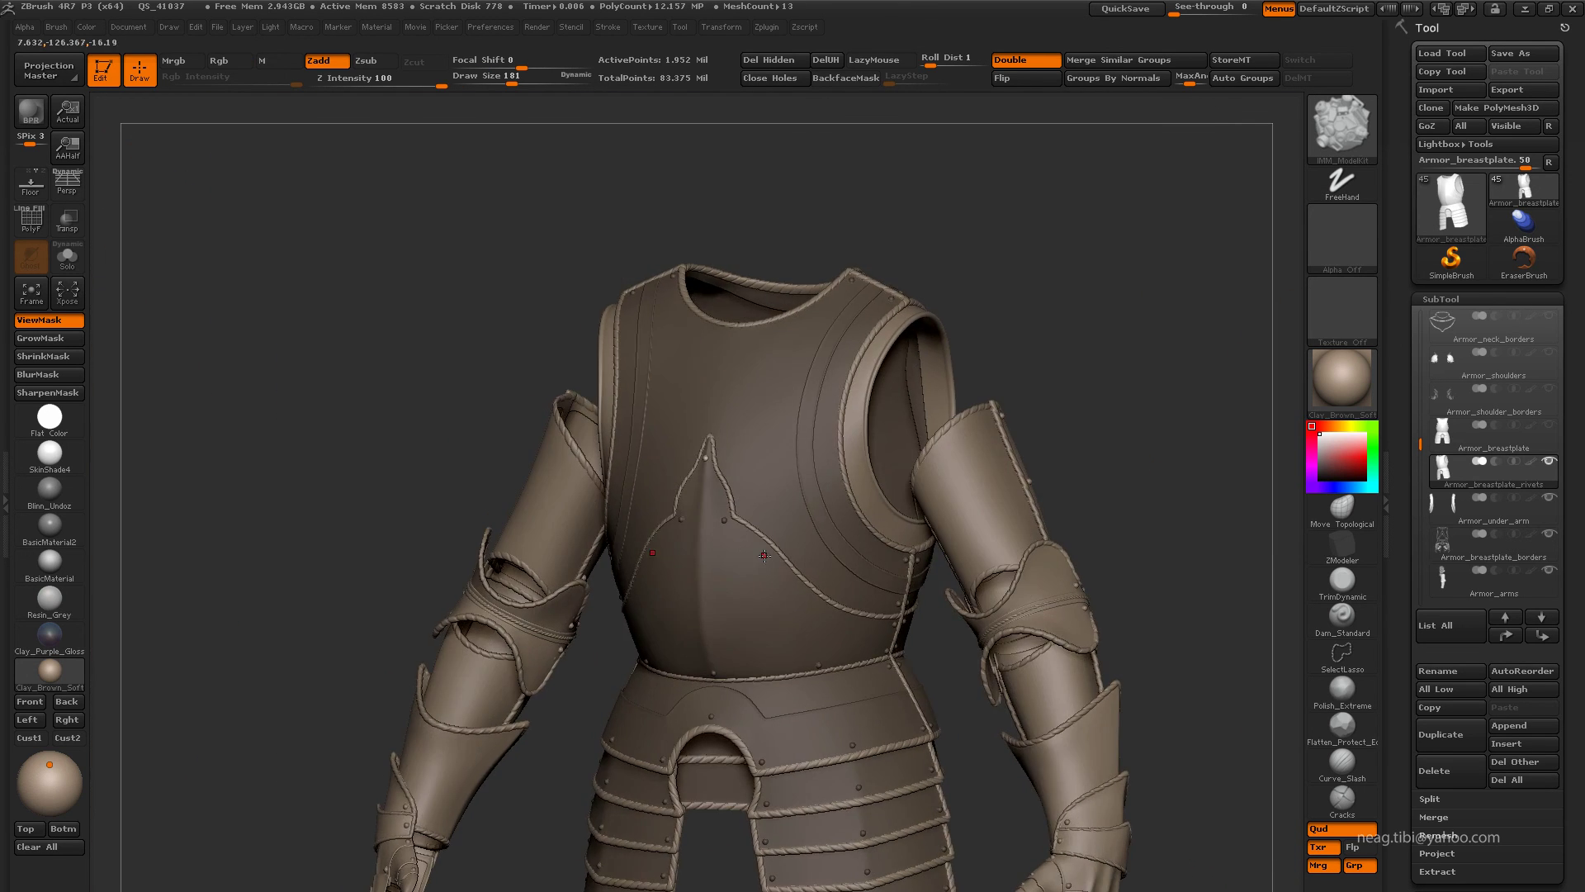
pyautogui.moveTo(1197, 496); pyautogui.dragTo(1074, 496)
pyautogui.moveTo(1139, 206)
pyautogui.keyDown('alt'); pyautogui.mouseDown()
pyautogui.moveTo(797, 585)
pyautogui.moveTo(808, 597)
pyautogui.mouseUp(); pyautogui.keyUp('alt')
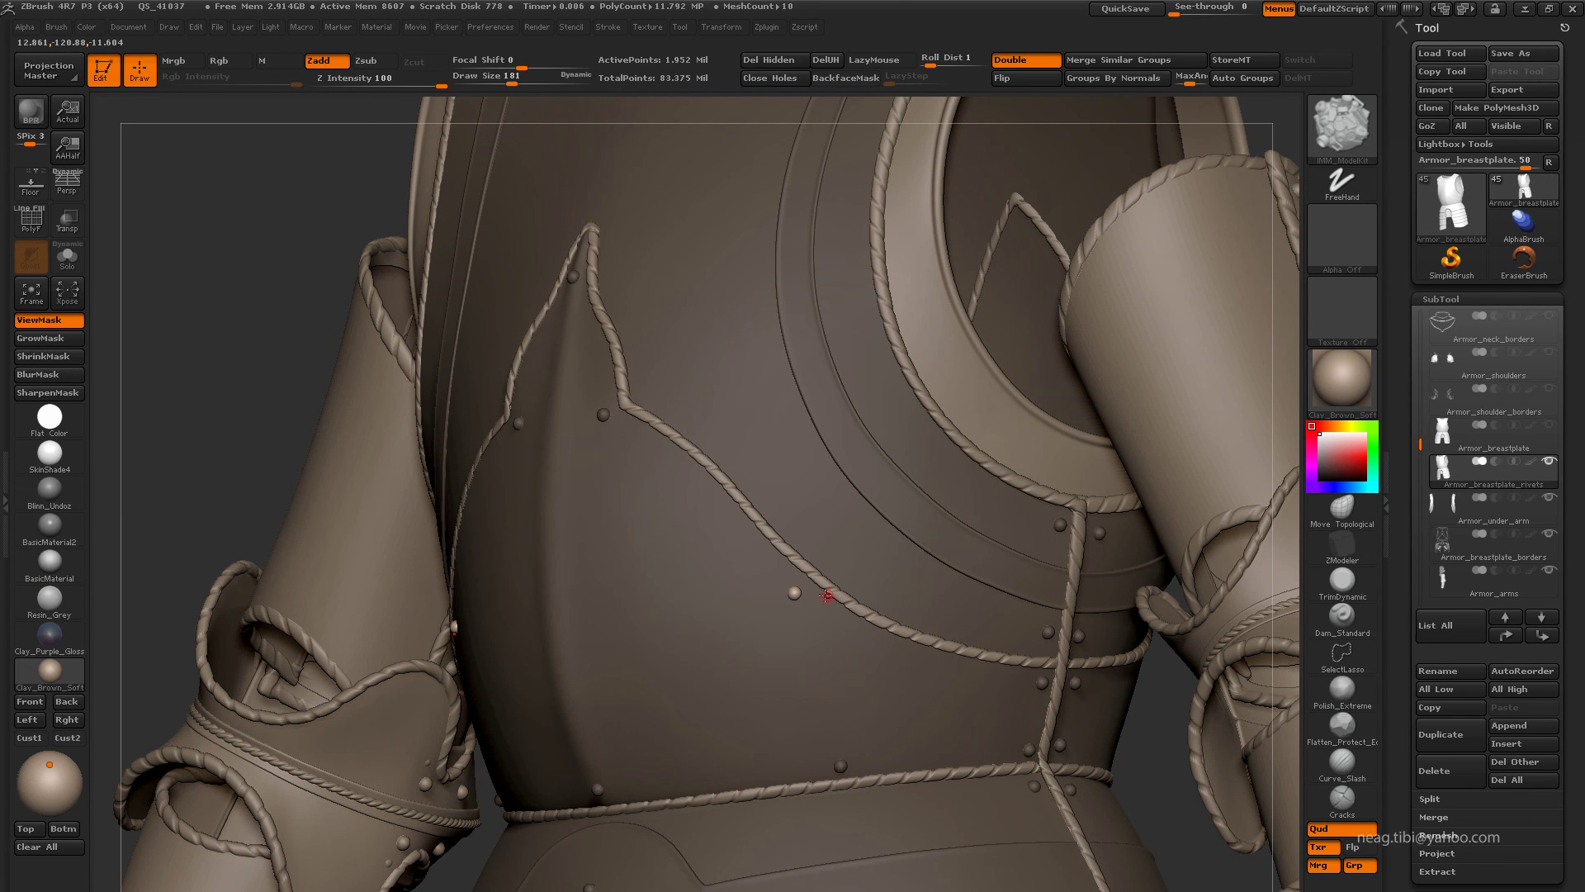
pyautogui.moveTo(827, 596)
pyautogui.keyDown('alt'); pyautogui.mouseDown()
pyautogui.moveTo(797, 602)
pyautogui.moveTo(776, 536)
pyautogui.moveTo(801, 463)
pyautogui.moveTo(834, 471)
pyautogui.moveTo(821, 607)
pyautogui.moveTo(828, 593)
pyautogui.mouseUp(); pyautogui.keyUp('alt')
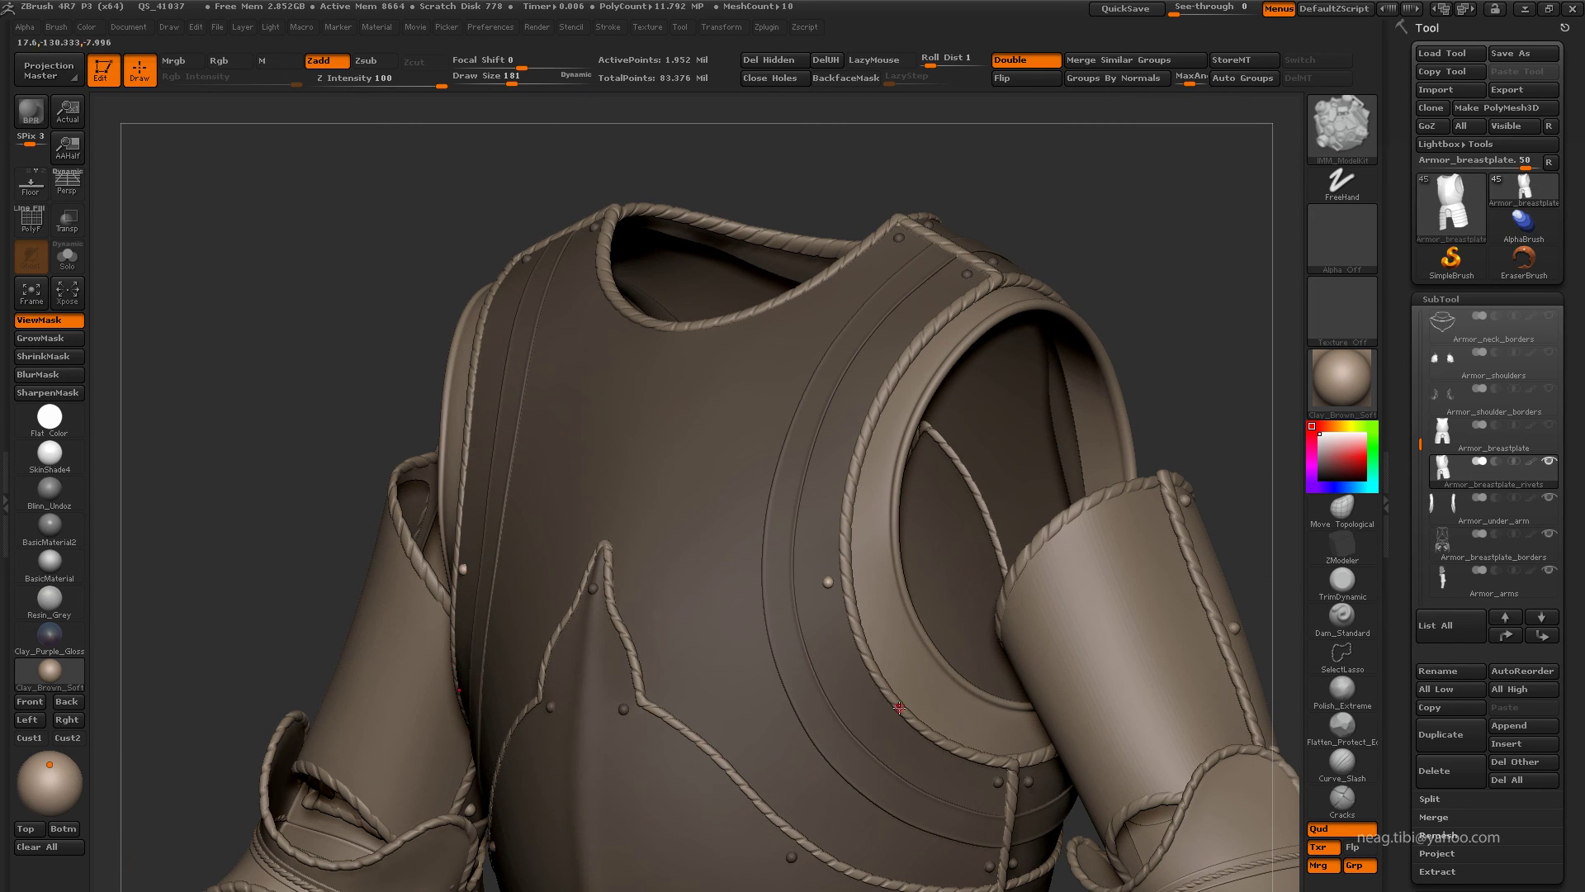
pyautogui.moveTo(899, 707); pyautogui.dragTo(901, 732)
pyautogui.moveTo(808, 489)
pyautogui.mouseDown()
pyautogui.moveTo(858, 483)
pyautogui.moveTo(853, 506)
pyautogui.mouseUp()
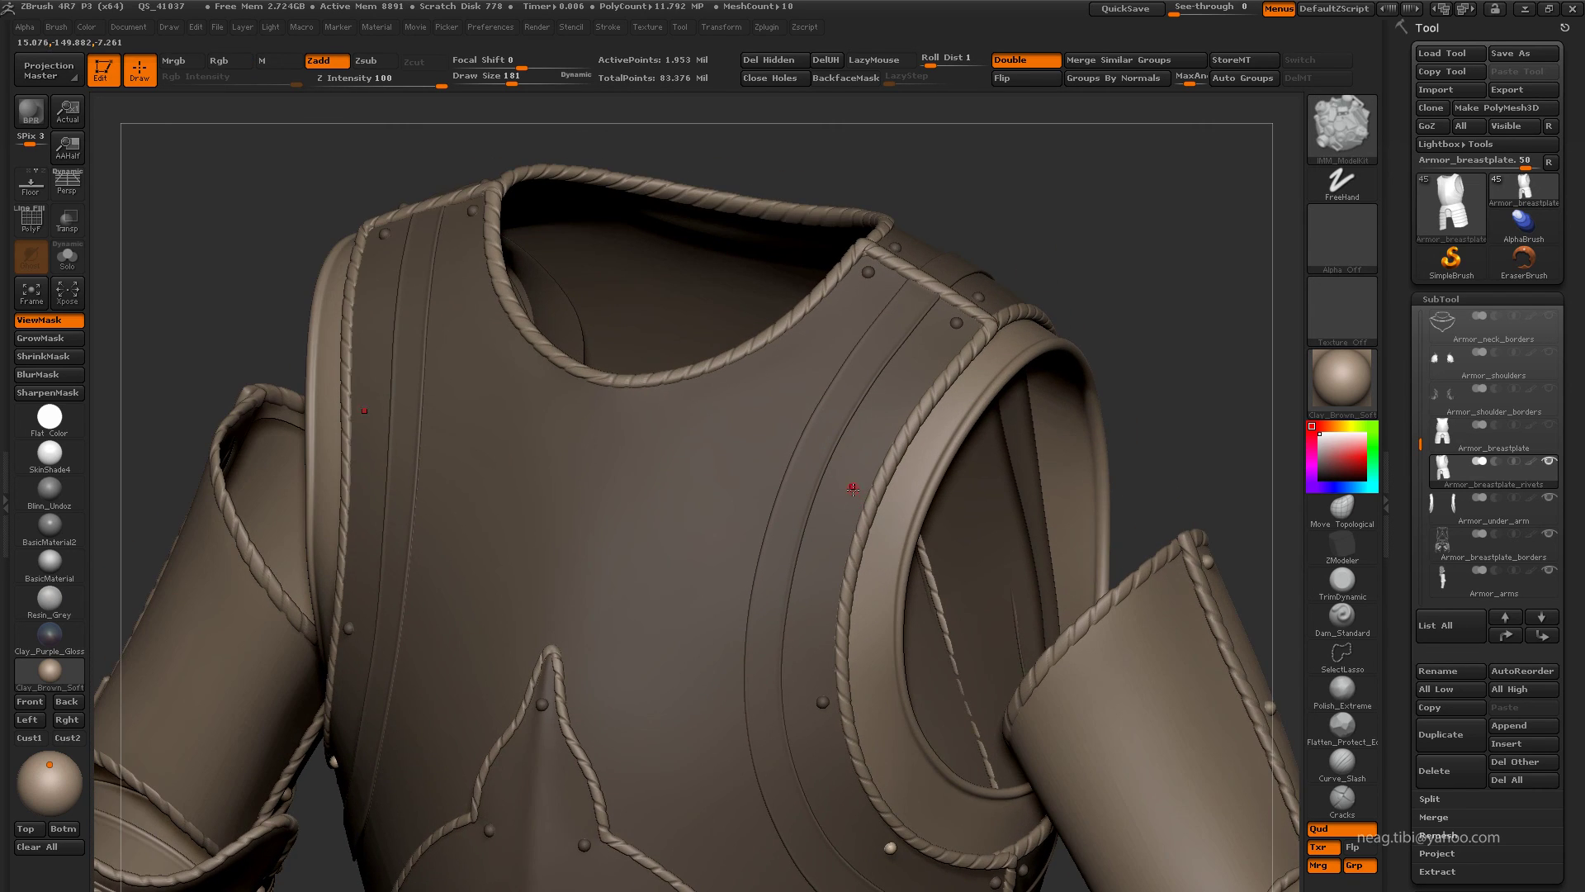
pyautogui.moveTo(921, 453)
pyautogui.keyDown('alt'); pyautogui.mouseDown()
pyautogui.moveTo(977, 319)
pyautogui.moveTo(920, 535)
pyautogui.moveTo(917, 493)
pyautogui.mouseUp(); pyautogui.keyUp('alt')
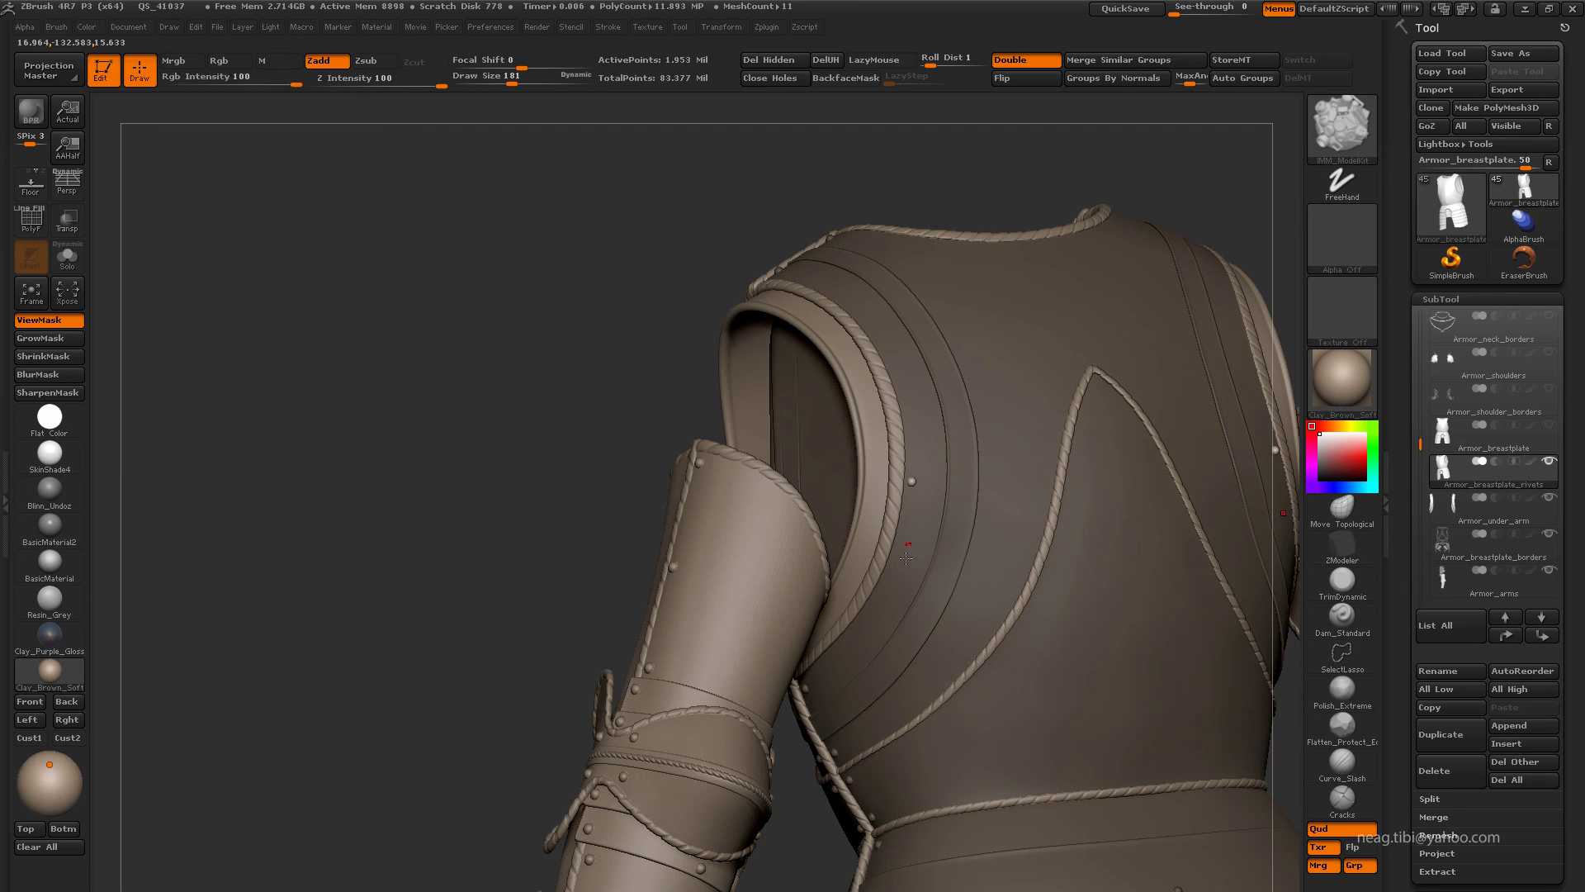
pyautogui.moveTo(906, 559)
pyautogui.keyDown('alt'); pyautogui.mouseDown()
pyautogui.moveTo(878, 621)
pyautogui.moveTo(893, 462)
pyautogui.moveTo(813, 547)
pyautogui.moveTo(832, 583)
pyautogui.mouseUp(); pyautogui.keyUp('alt')
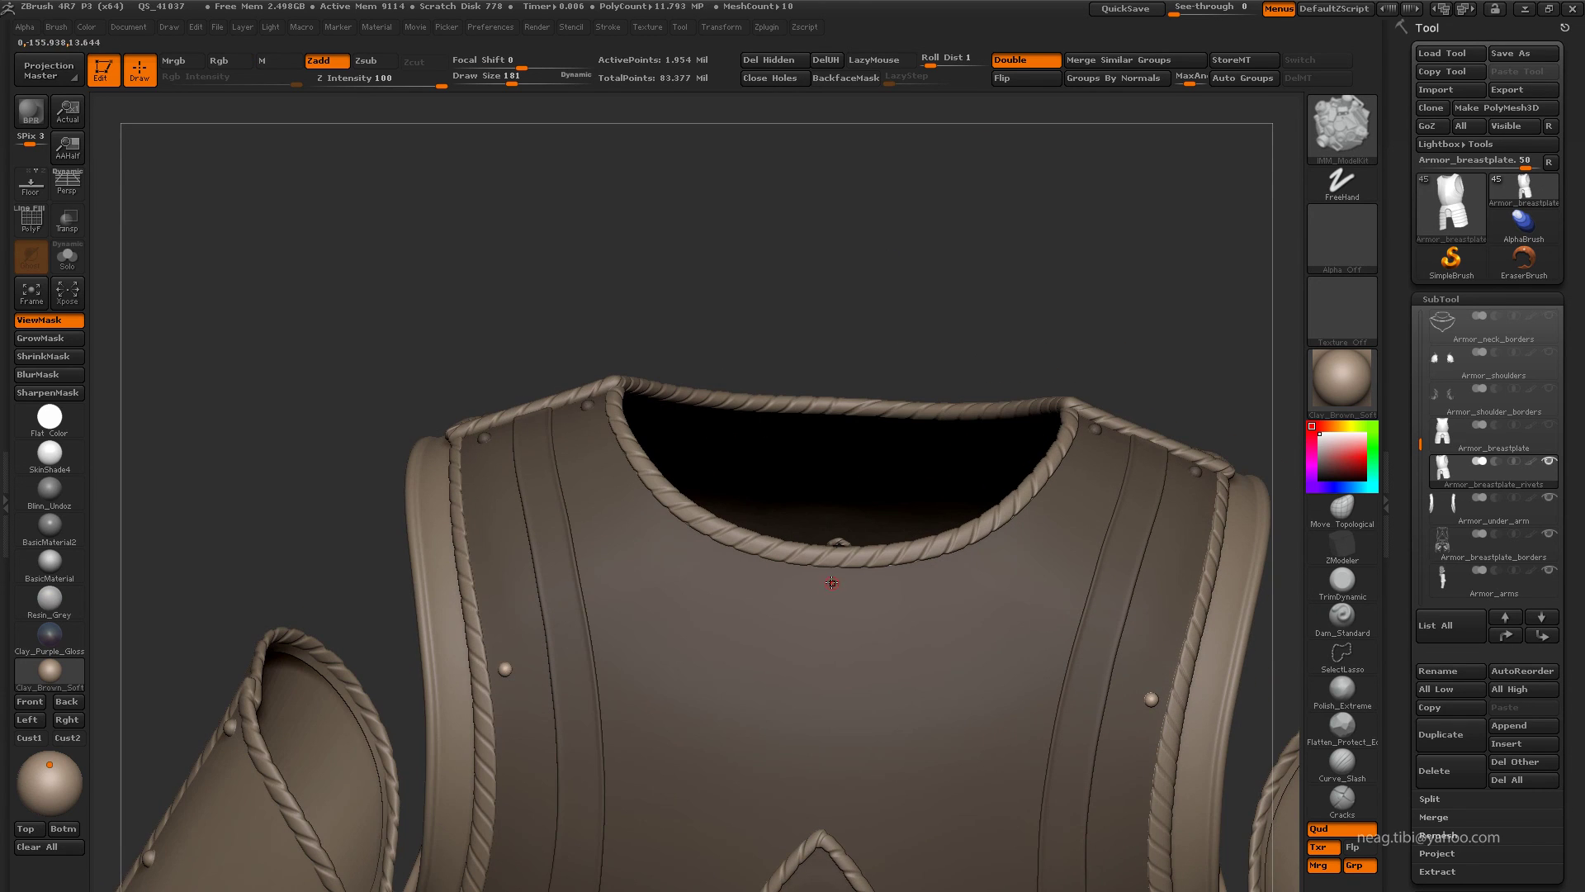
pyautogui.moveTo(730, 537)
pyautogui.mouseDown()
pyautogui.moveTo(643, 519)
pyautogui.moveTo(1132, 265)
pyautogui.moveTo(717, 447)
pyautogui.mouseUp()
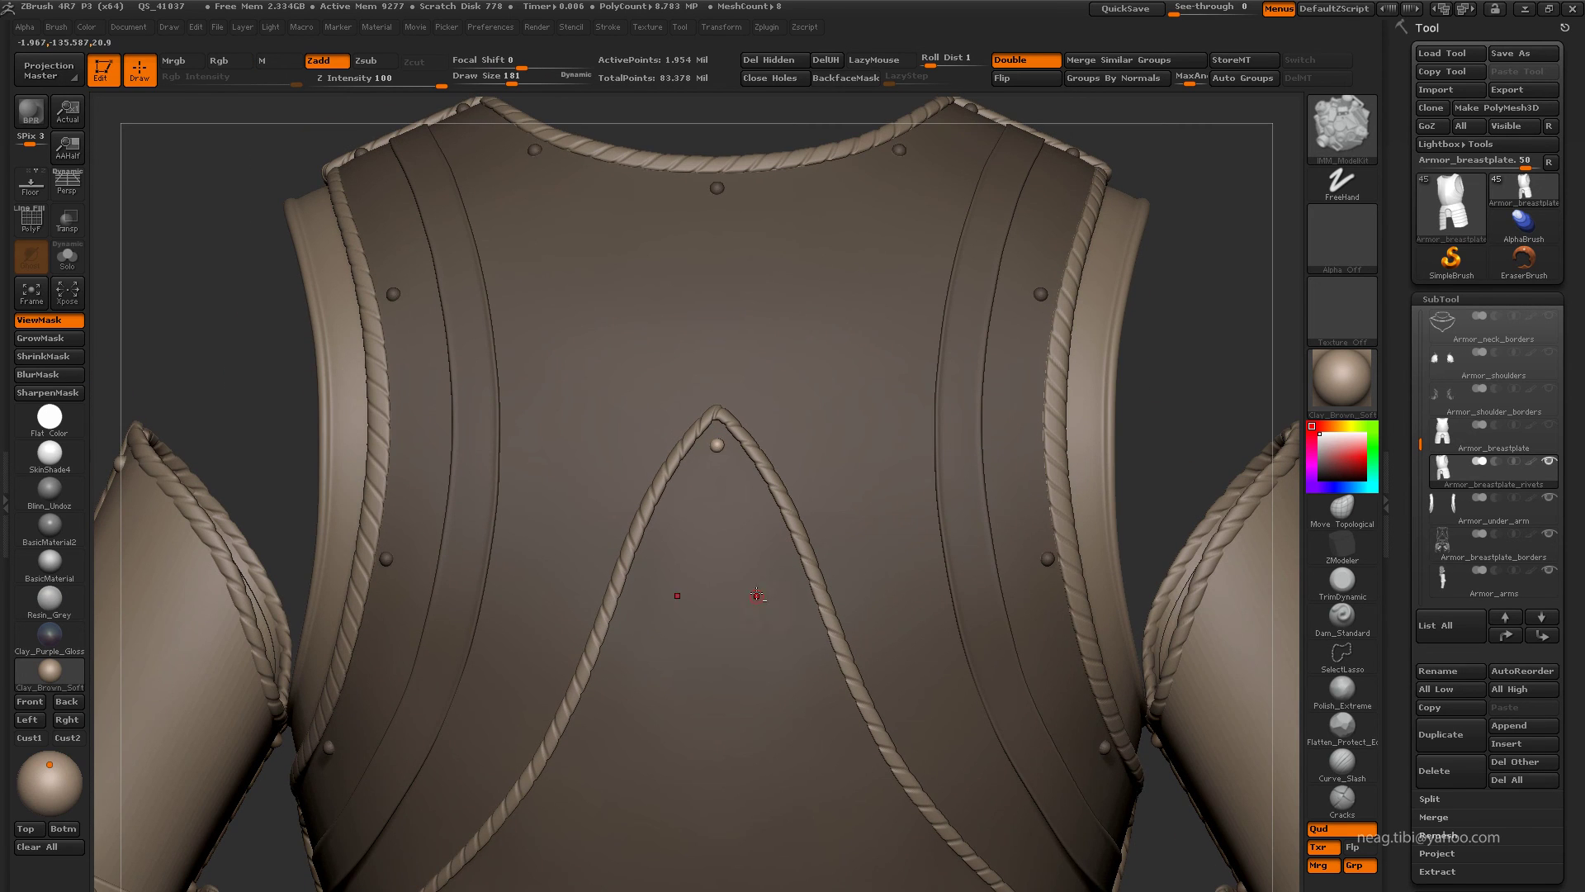
pyautogui.moveTo(756, 595)
pyautogui.mouseDown()
pyautogui.moveTo(708, 479)
pyautogui.moveTo(701, 538)
pyautogui.moveTo(760, 573)
pyautogui.moveTo(816, 526)
pyautogui.mouseUp()
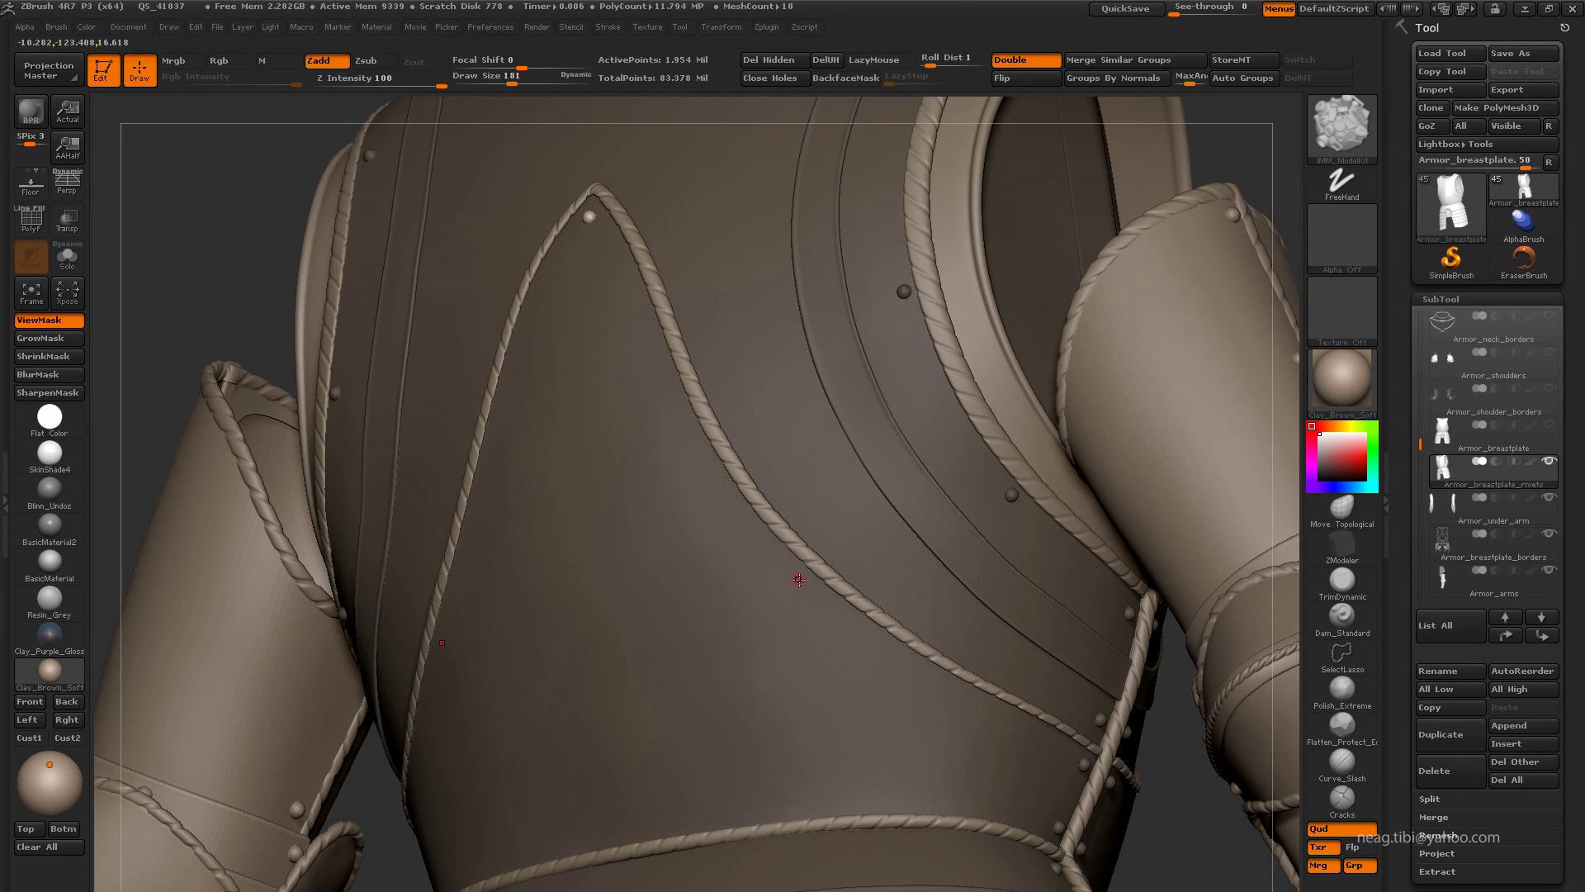
pyautogui.moveTo(943, 656); pyautogui.dragTo(977, 705)
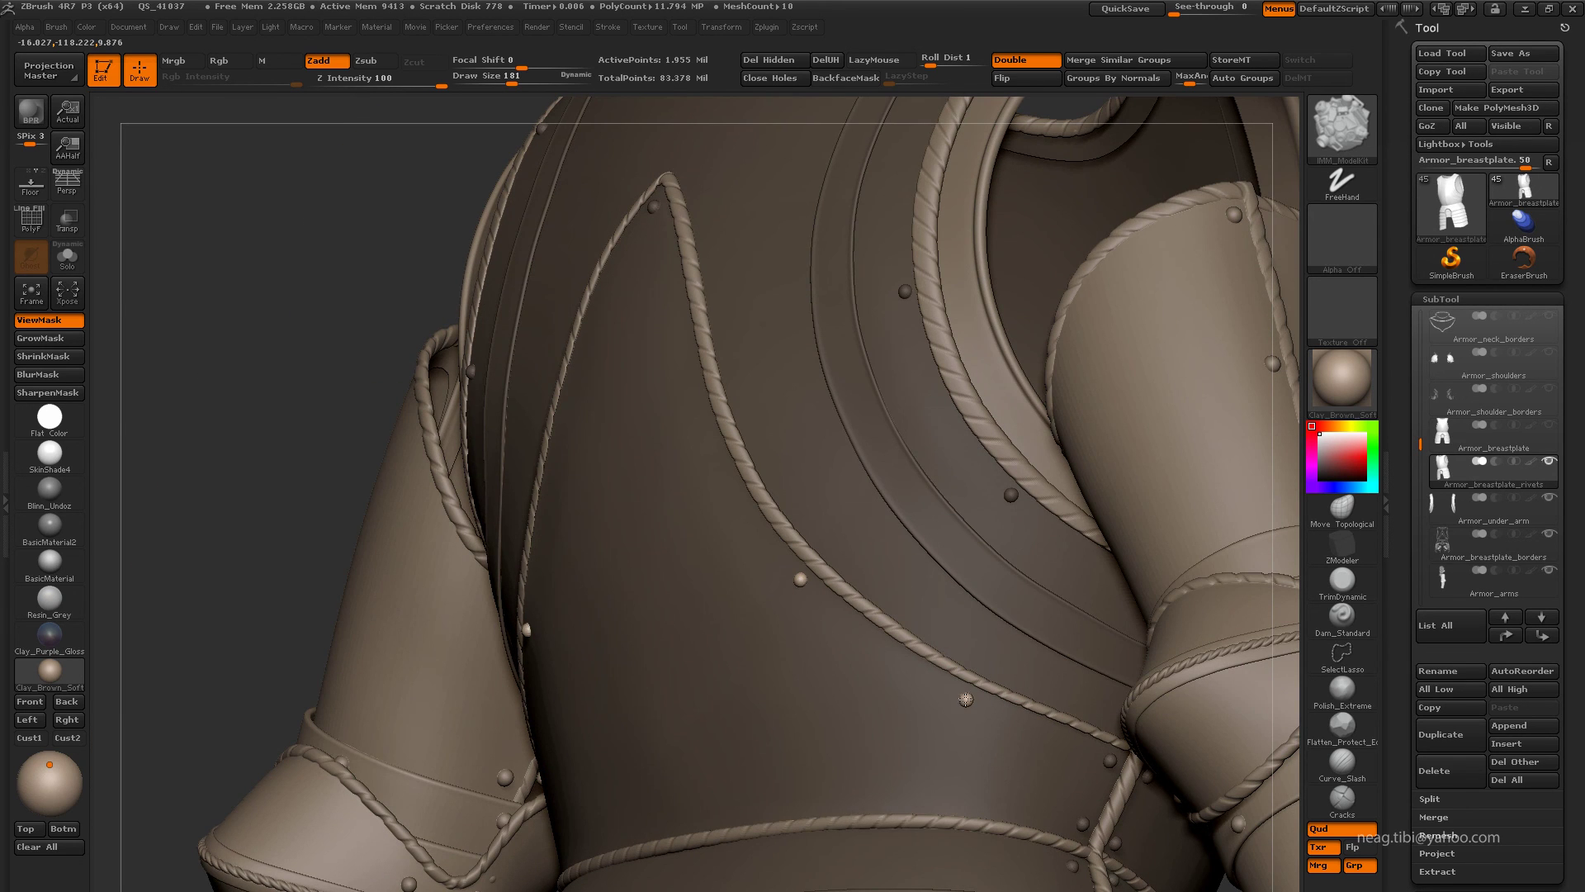
pyautogui.moveTo(653, 489)
pyautogui.mouseDown()
pyautogui.moveTo(684, 374)
pyautogui.moveTo(695, 569)
pyautogui.moveTo(741, 568)
pyautogui.moveTo(654, 592)
pyautogui.mouseUp()
pyautogui.press('f')
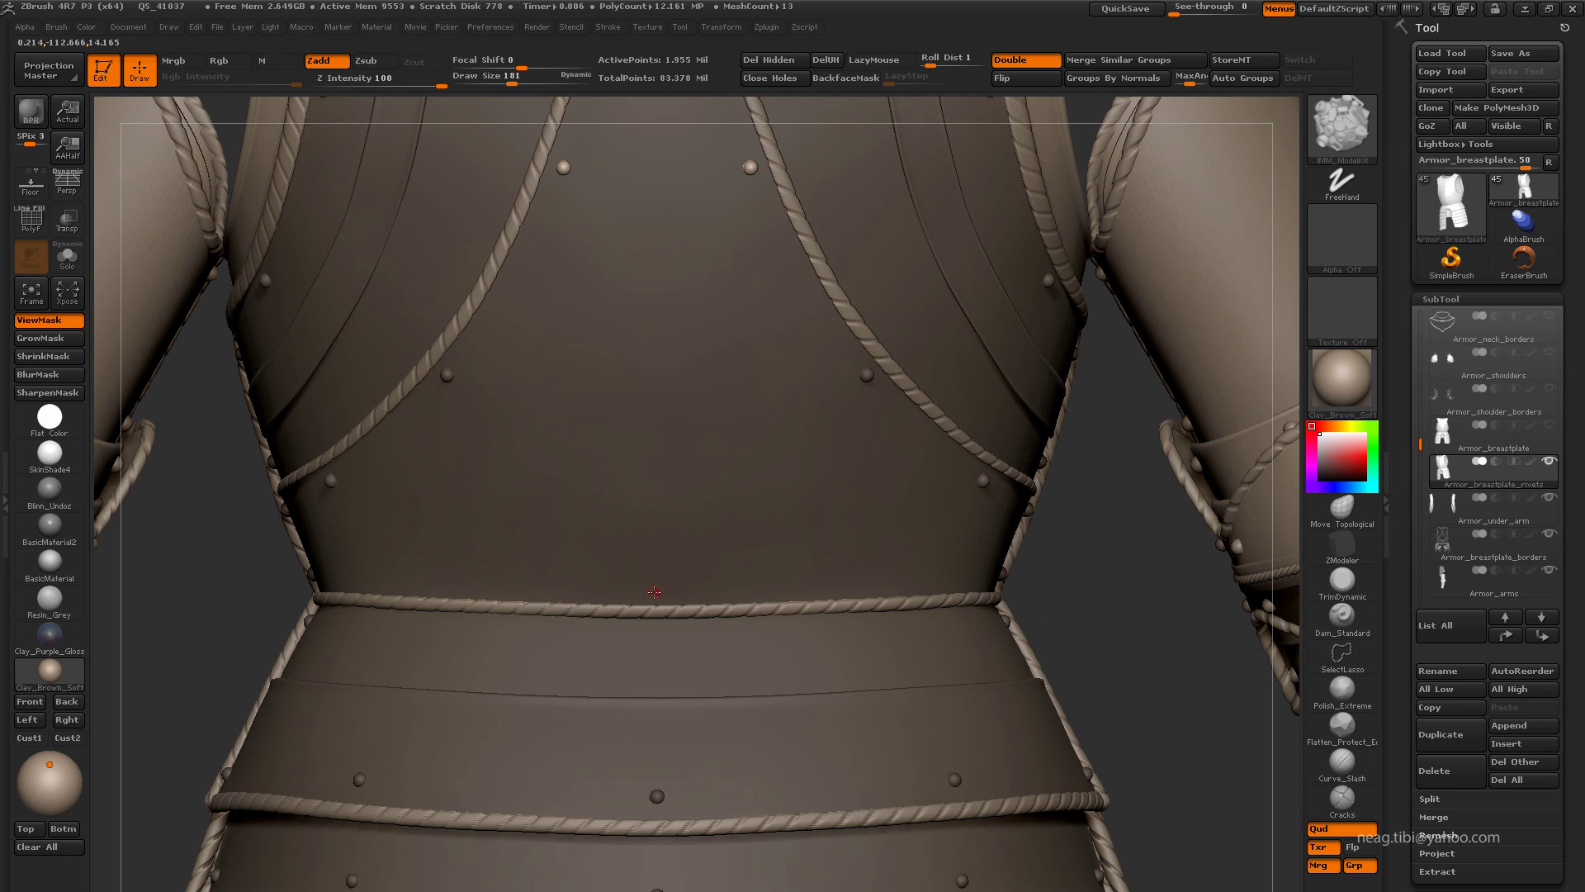
# - Enable perspective and record a turntable of the armored knight
pyautogui.moveTo(570, 552); pyautogui.dragTo(400, 577)
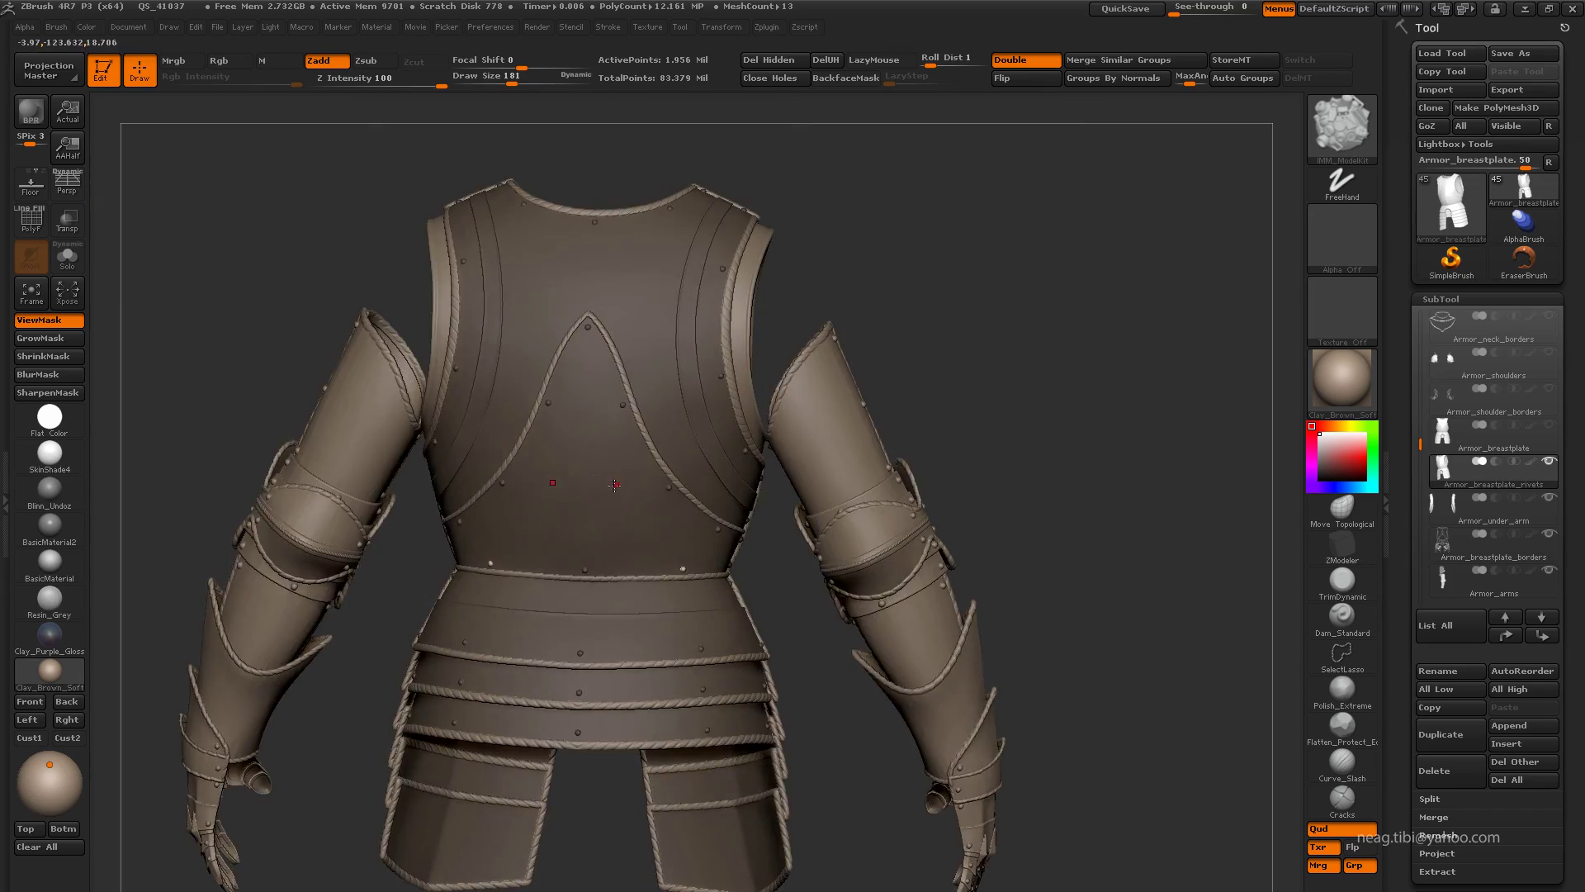
pyautogui.moveTo(402, 584)
pyautogui.mouseDown()
pyautogui.moveTo(591, 506)
pyautogui.moveTo(638, 539)
pyautogui.mouseUp()
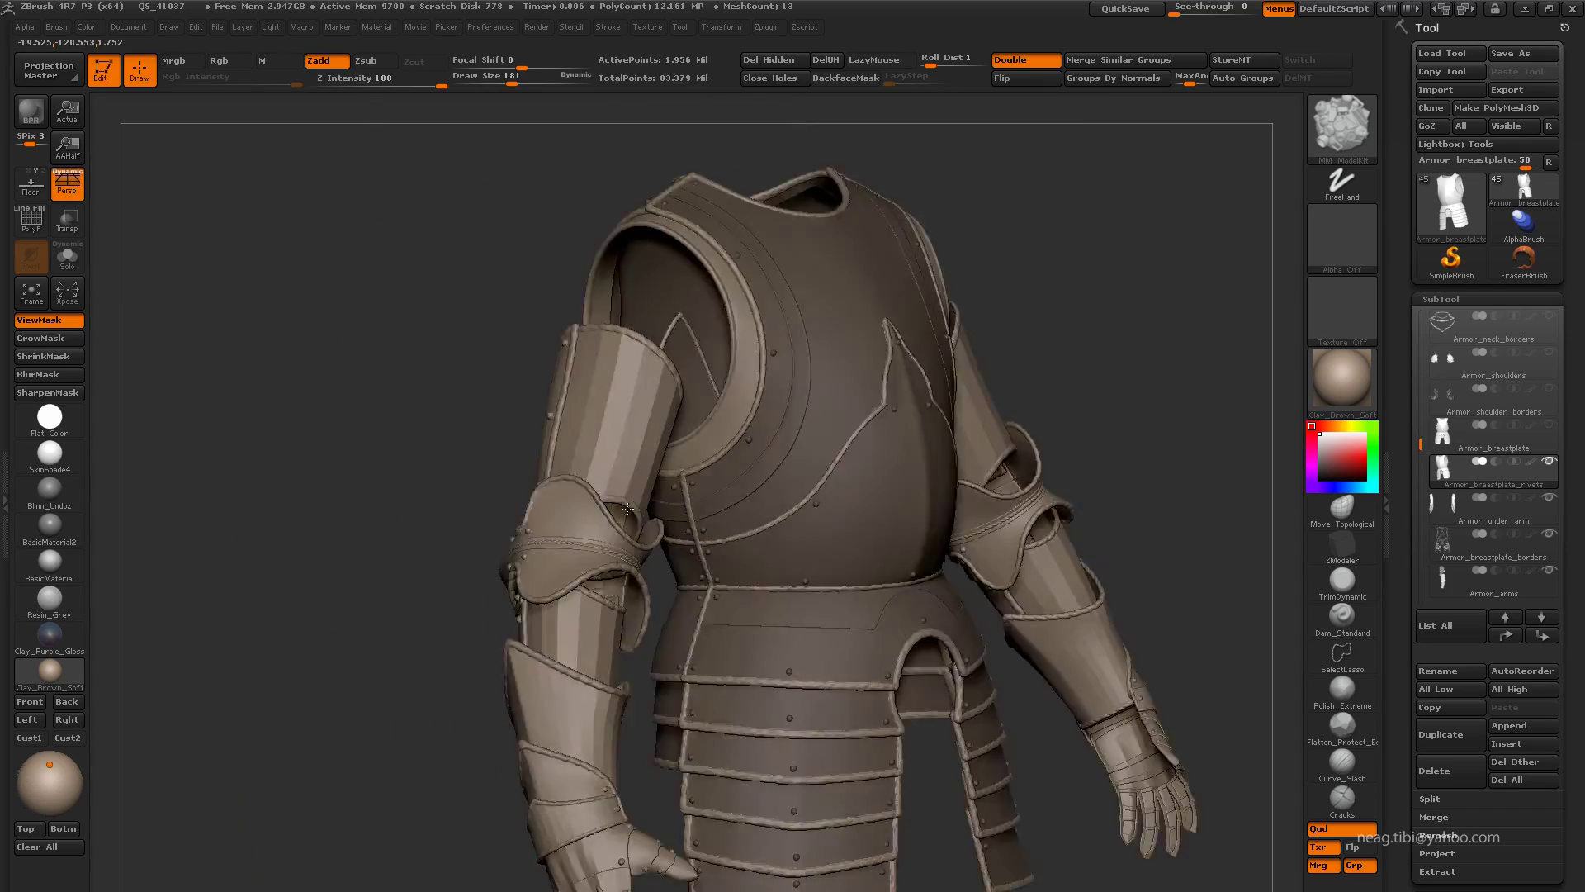
pyautogui.press('p')
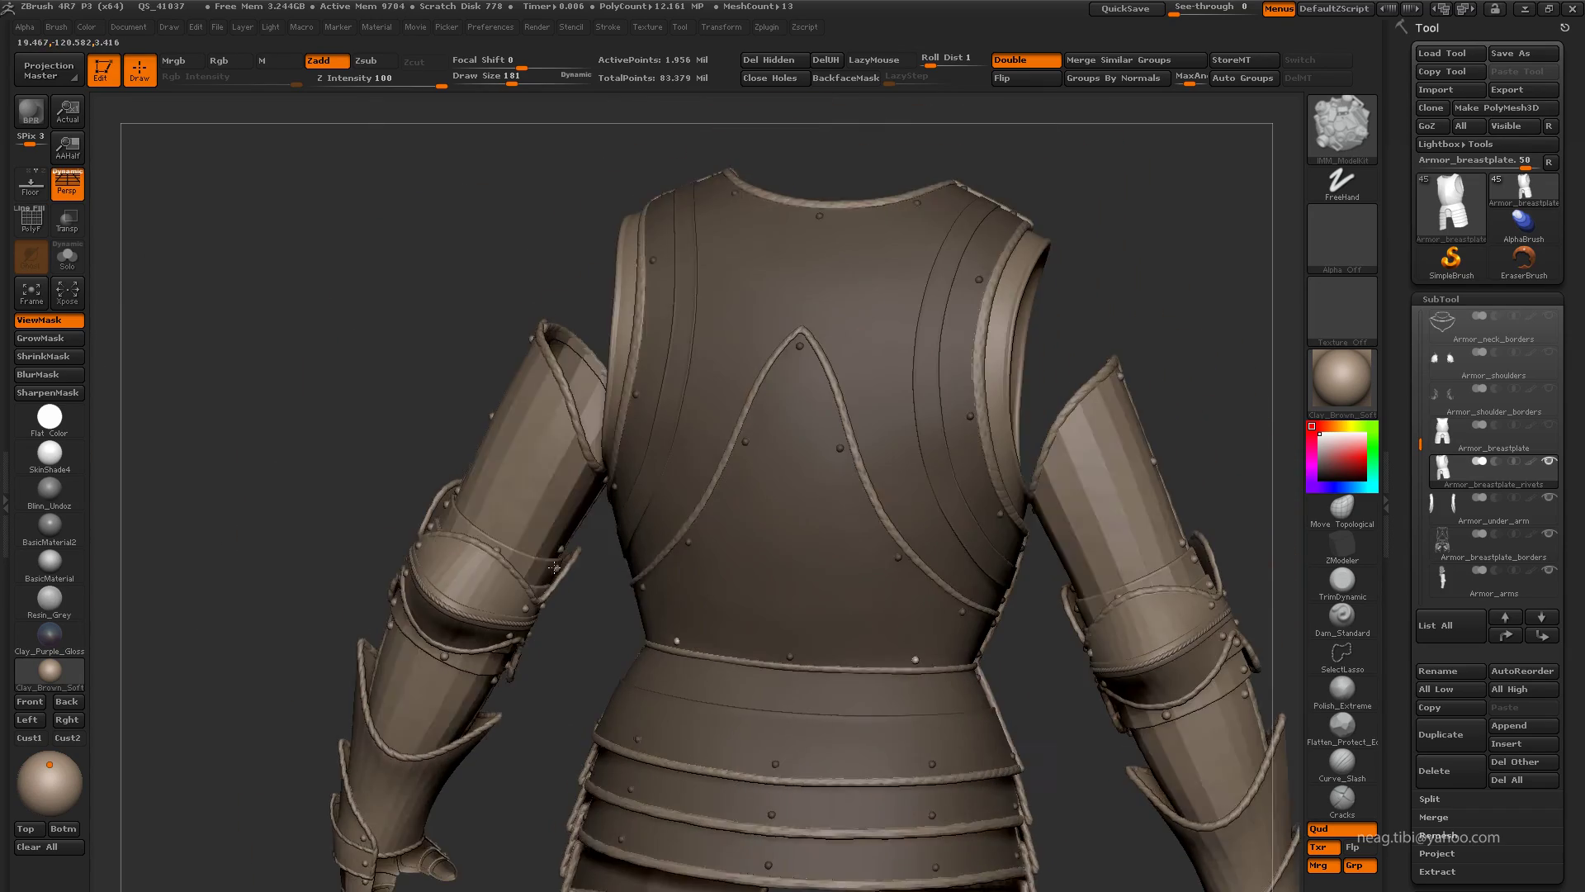
pyautogui.hotkey('ctrl', 'shift', 't')
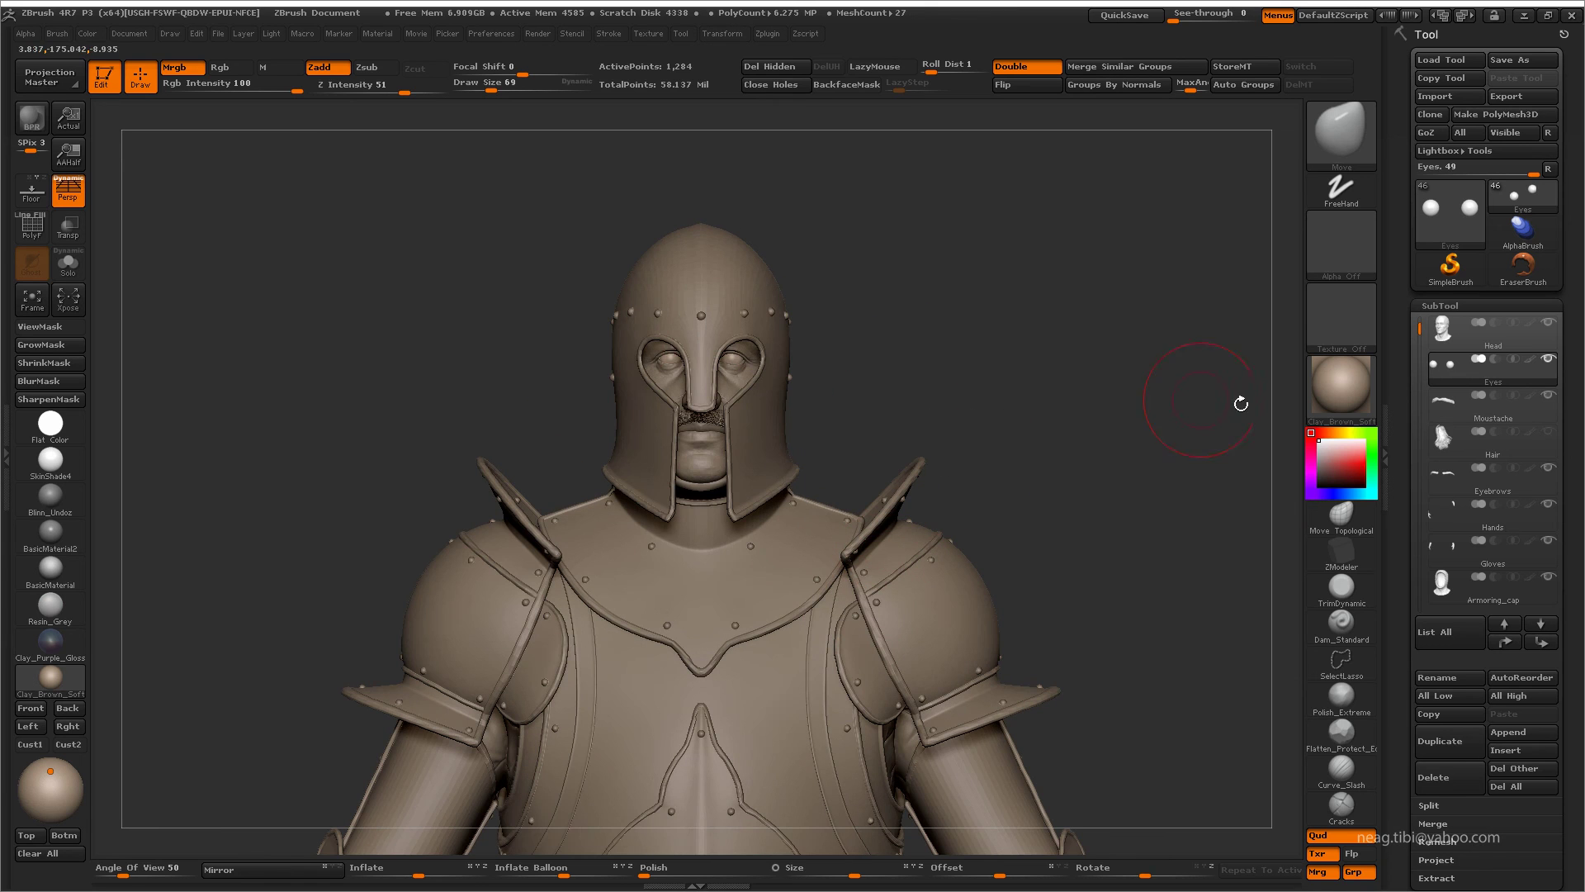
# - Hide the helmet shell to reveal the padded cap and face, and scroll toward Soles_straps
pyautogui.moveTo(1419, 320); pyautogui.dragTo(1418, 397)
pyautogui.click(1548, 469)
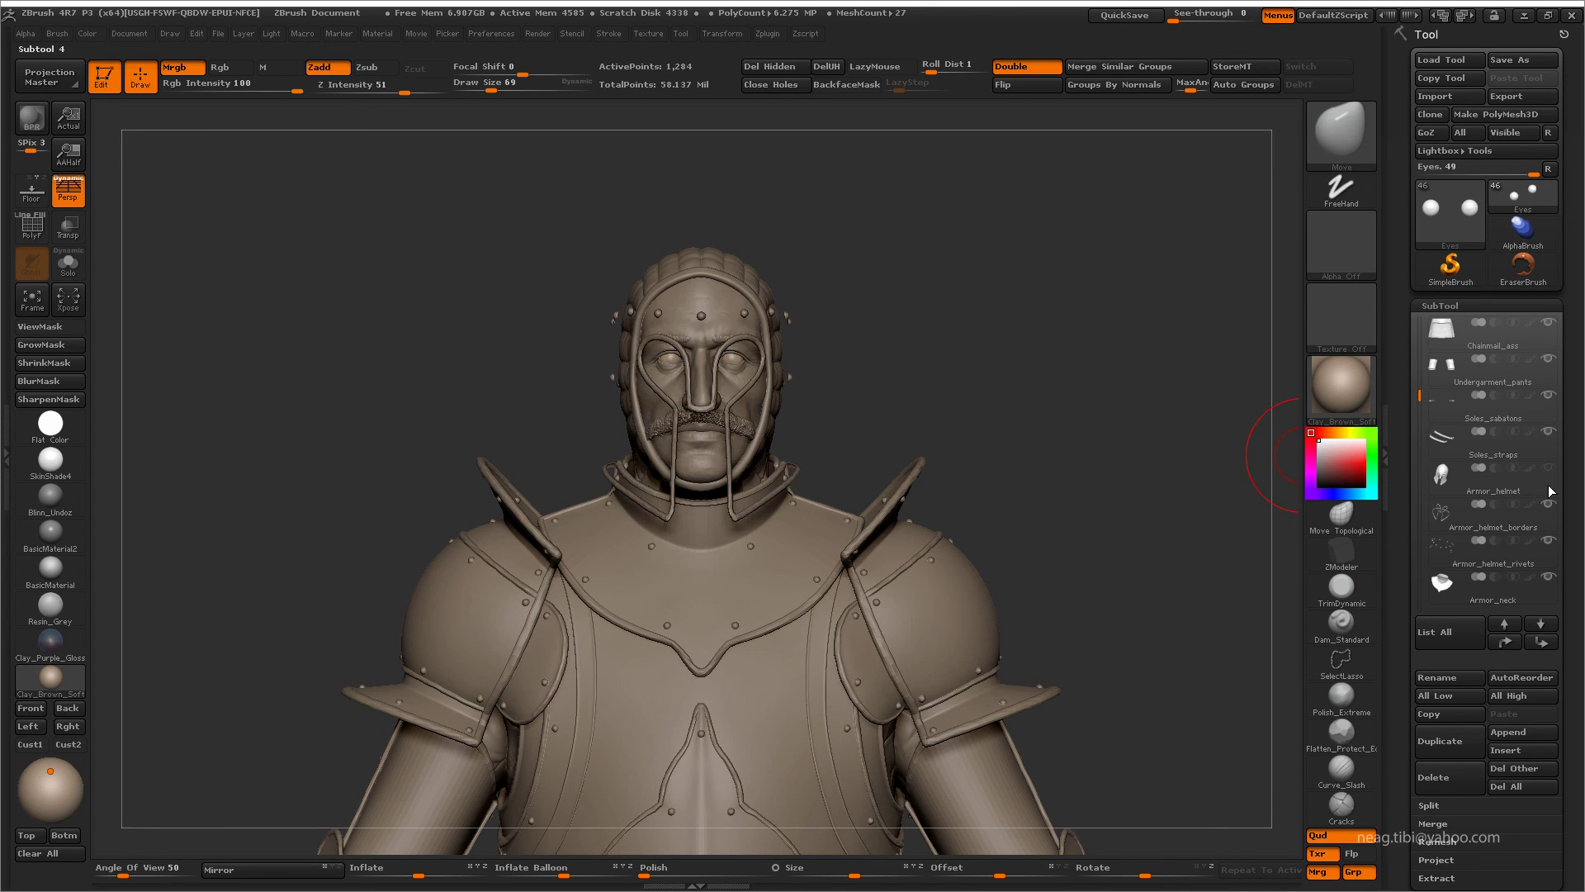
pyautogui.moveTo(1106, 557); pyautogui.dragTo(885, 543)
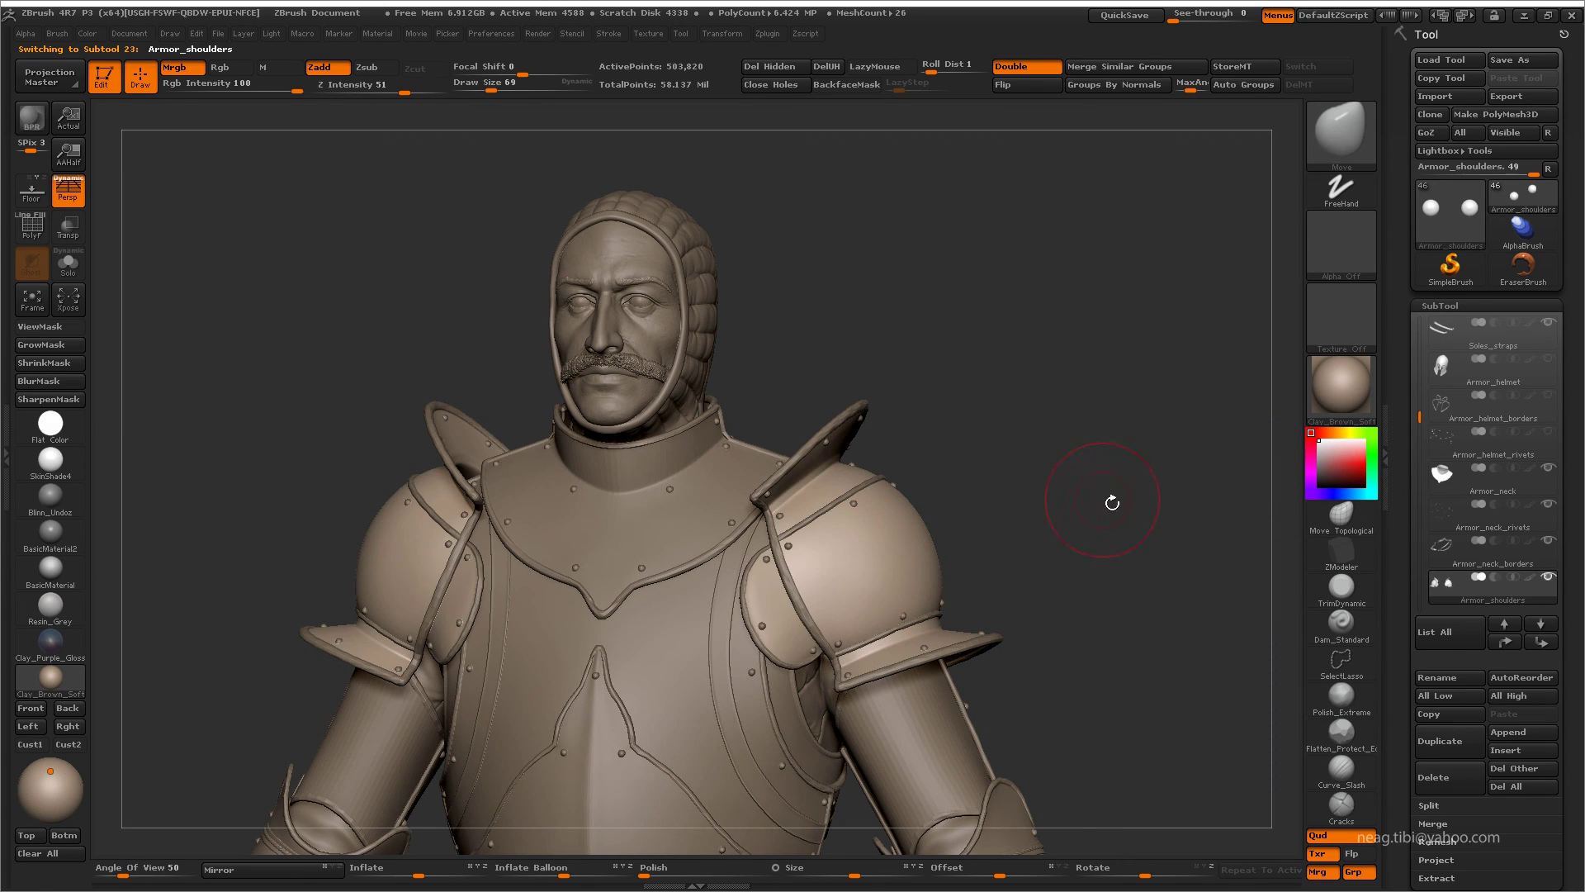
pyautogui.moveTo(1112, 502)
pyautogui.mouseDown()
pyautogui.moveTo(1172, 525)
pyautogui.moveTo(1139, 573)
pyautogui.moveTo(1138, 506)
pyautogui.mouseUp()
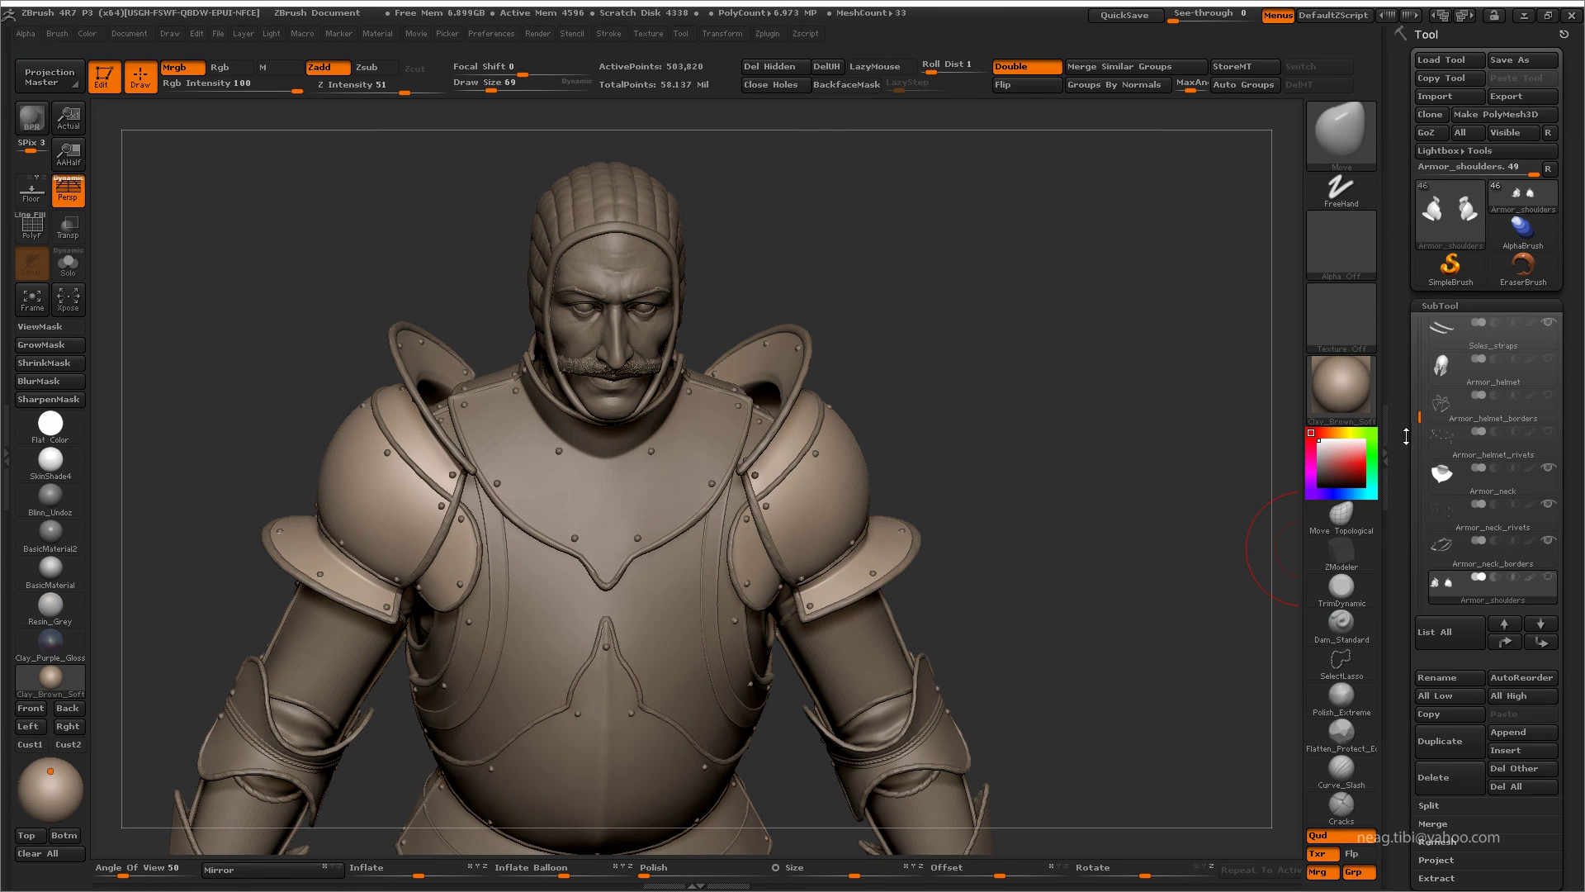
pyautogui.moveTo(1406, 436)
pyautogui.mouseDown()
pyautogui.moveTo(1421, 459)
pyautogui.moveTo(1421, 353)
pyautogui.moveTo(1418, 390)
pyautogui.mouseUp()
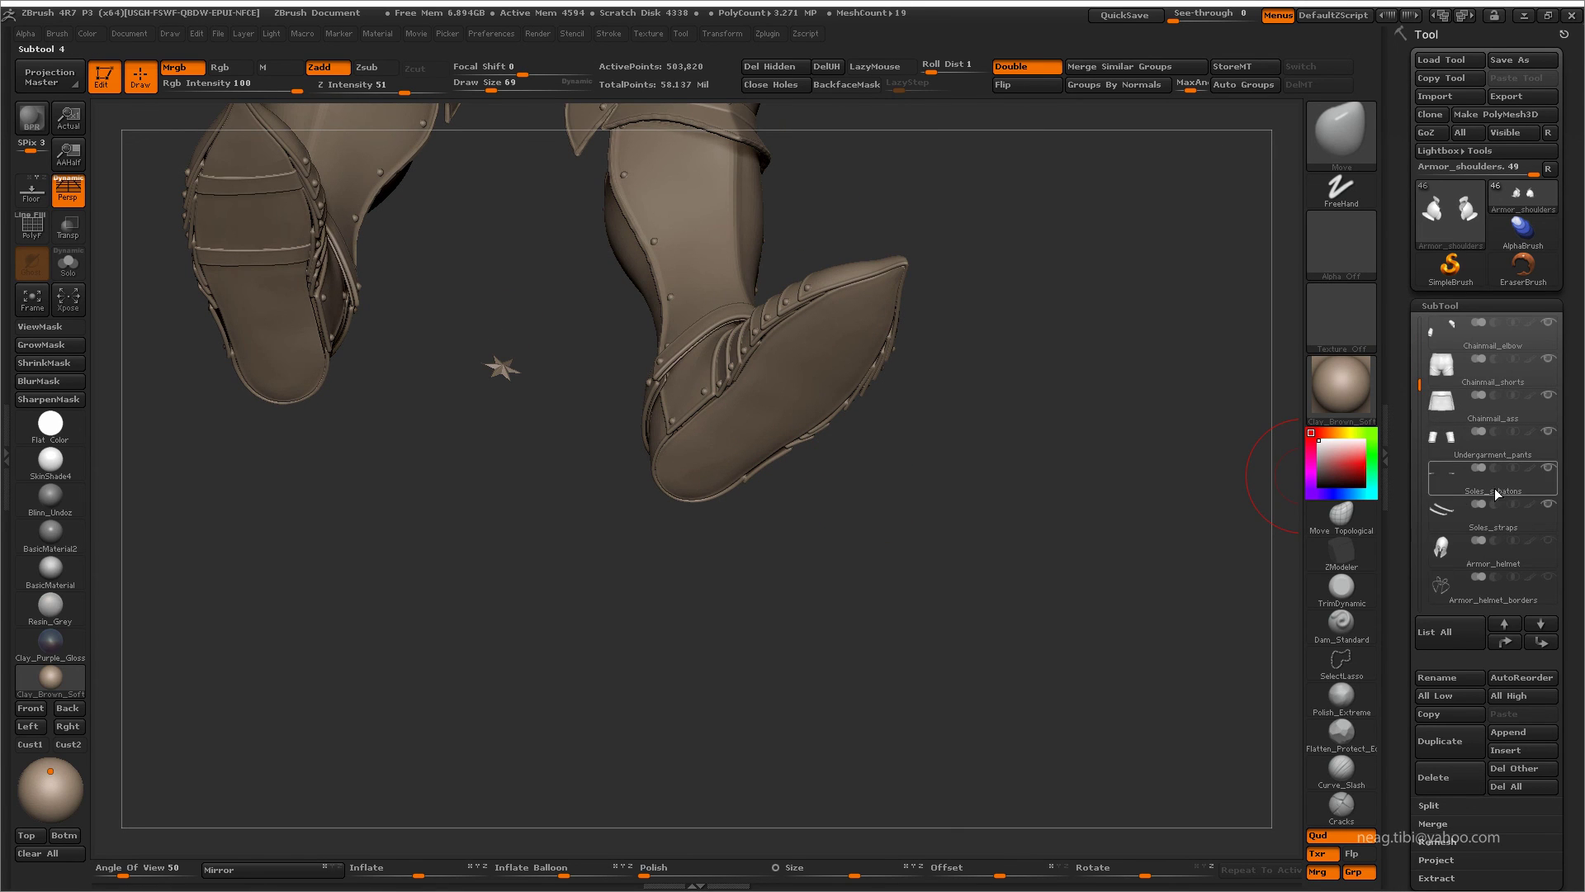
# - Delete the Soles_straps lower subdivisions, mirror them to the other boot, and merge
pyautogui.click(1478, 510)
pyautogui.moveTo(834, 463)
pyautogui.mouseDown()
pyautogui.moveTo(783, 550)
pyautogui.moveTo(874, 612)
pyautogui.mouseUp()
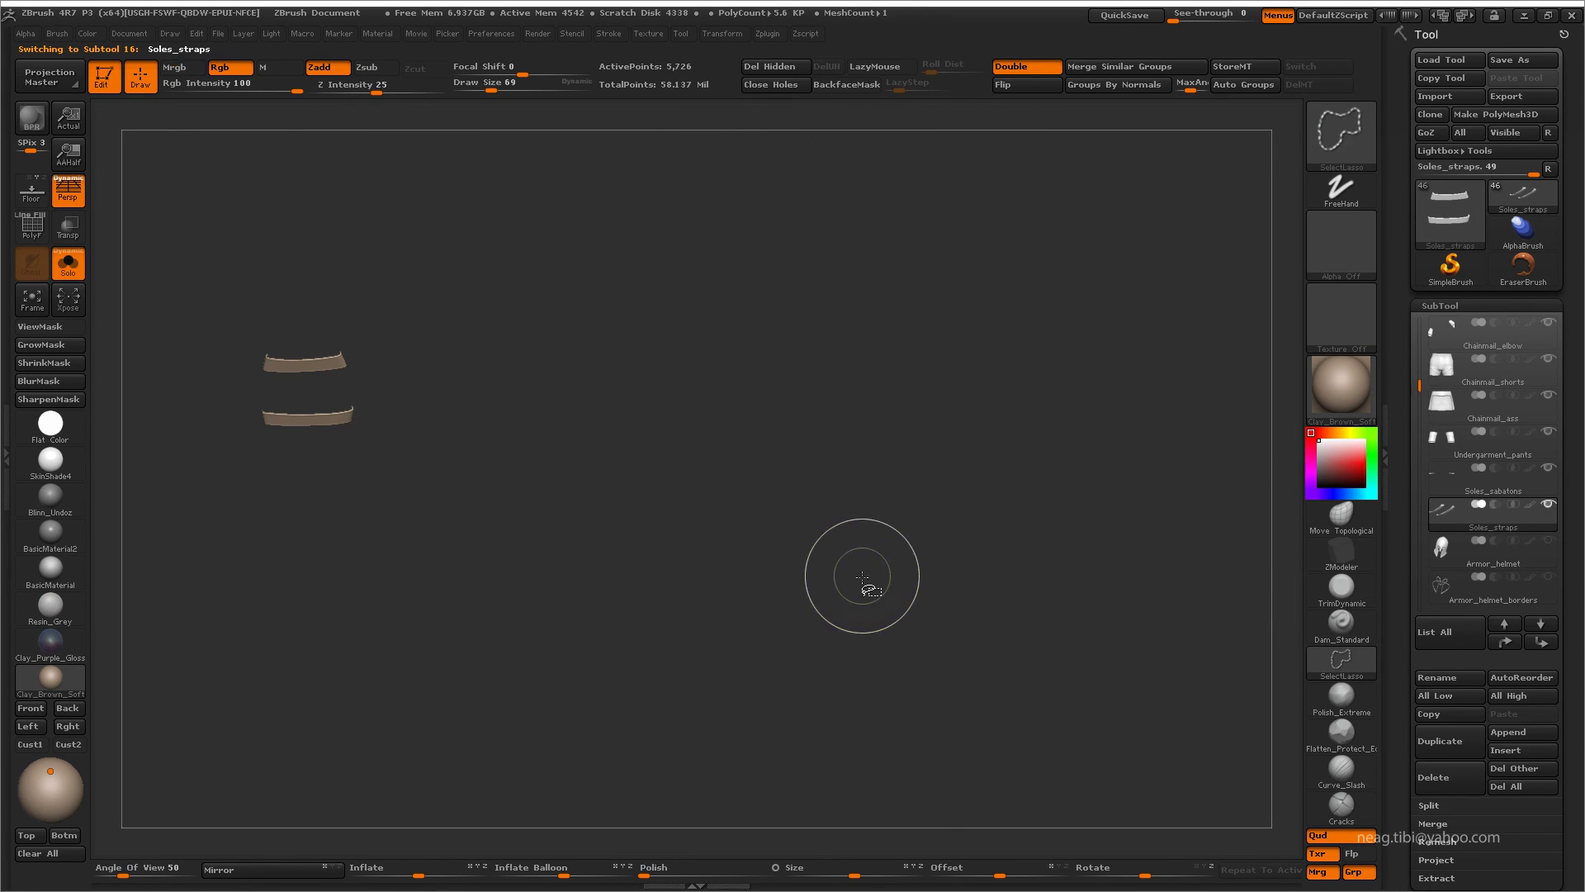
pyautogui.moveTo(1582, 650); pyautogui.dragTo(1582, 319)
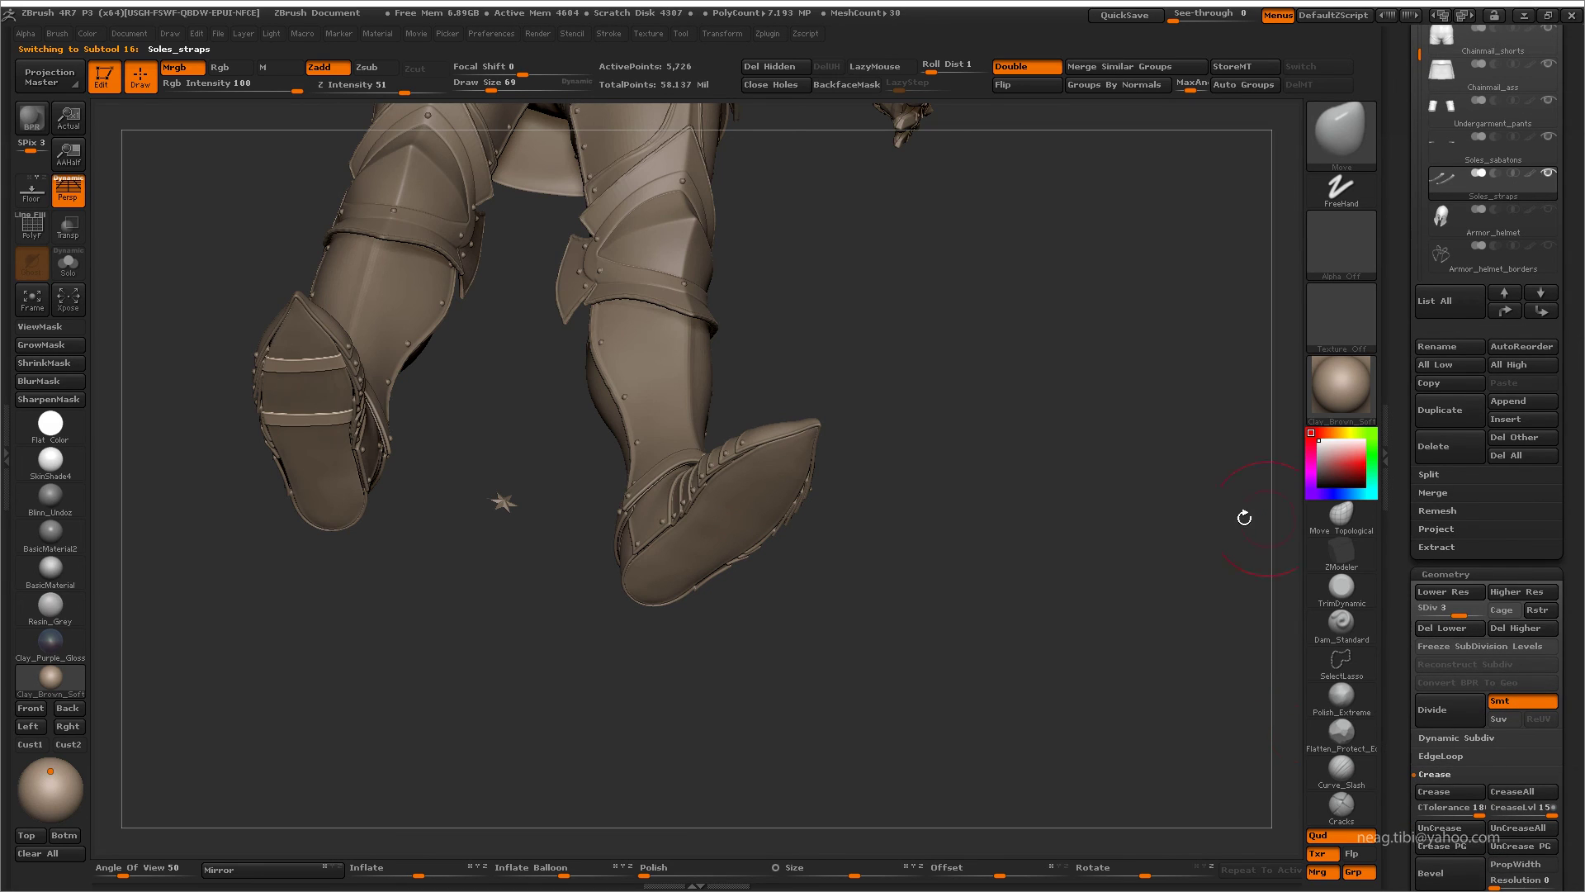
pyautogui.click(1450, 629)
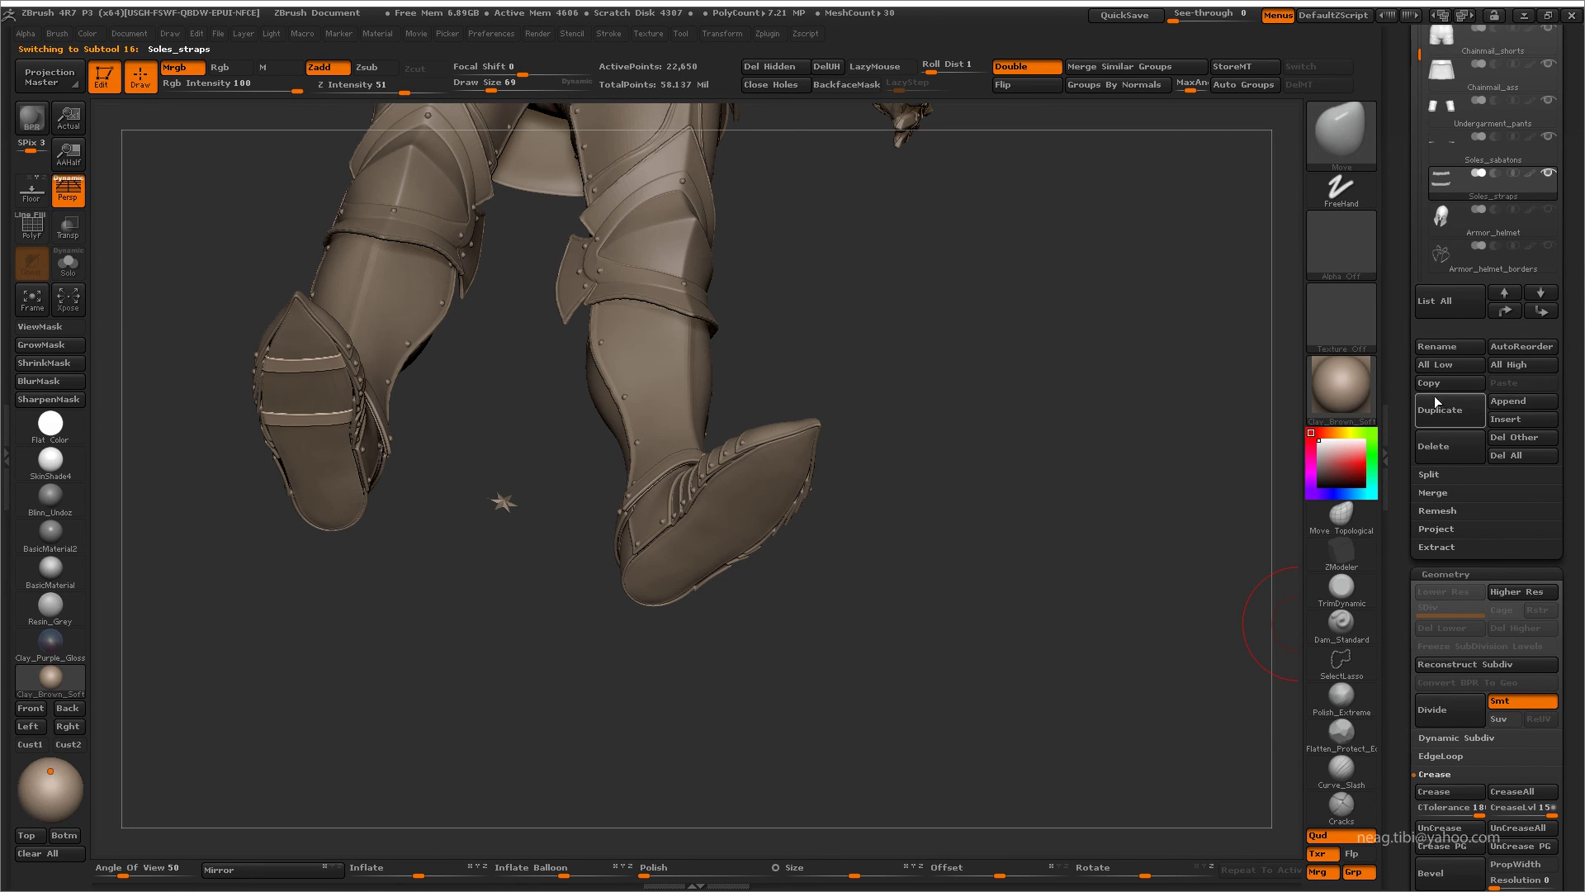
pyautogui.click(248, 870)
pyautogui.click(1434, 492)
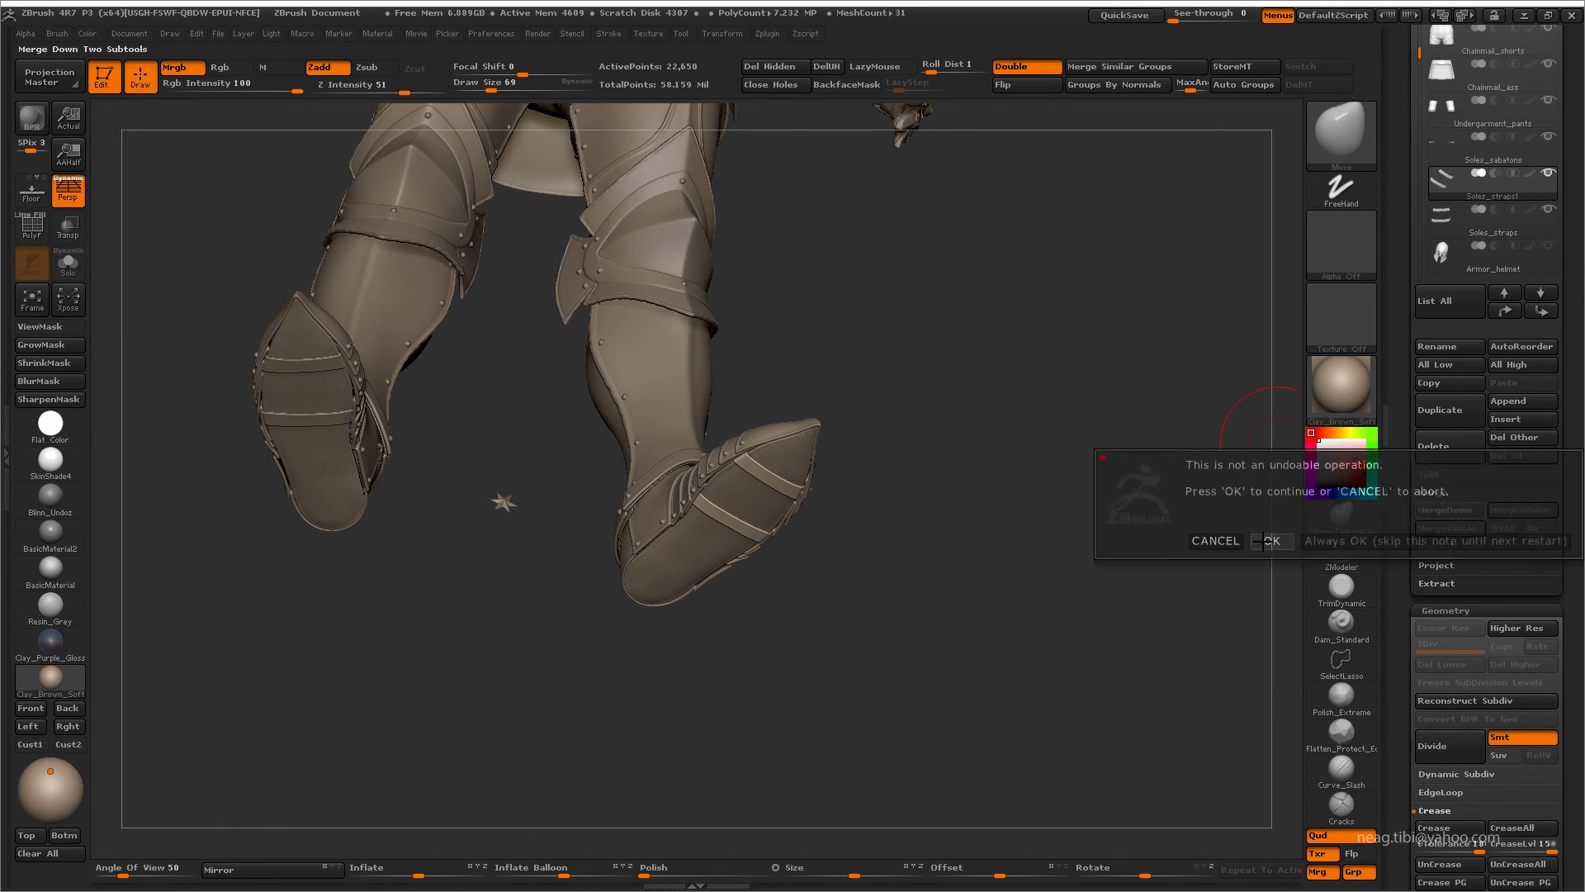
pyautogui.click(1275, 538)
# - Mask the other straps, slide one strap toward the heel, and rebuild a lower subdivision
pyautogui.click(1426, 701)
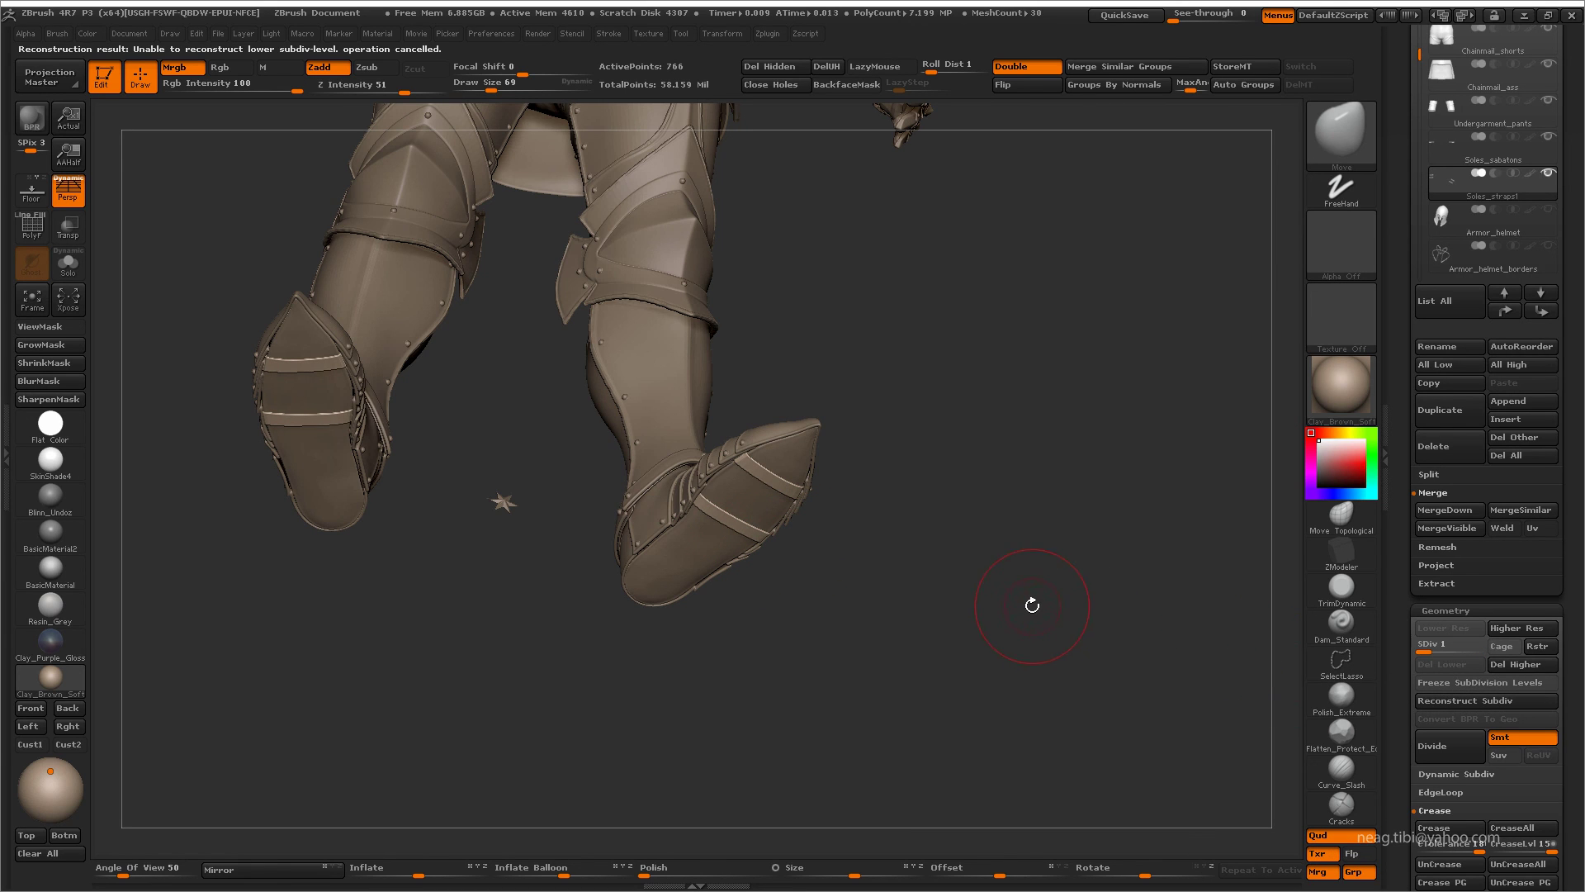
pyautogui.moveTo(1187, 639)
pyautogui.mouseDown()
pyautogui.moveTo(874, 605)
pyautogui.moveTo(824, 644)
pyautogui.moveTo(911, 620)
pyautogui.moveTo(908, 715)
pyautogui.mouseUp()
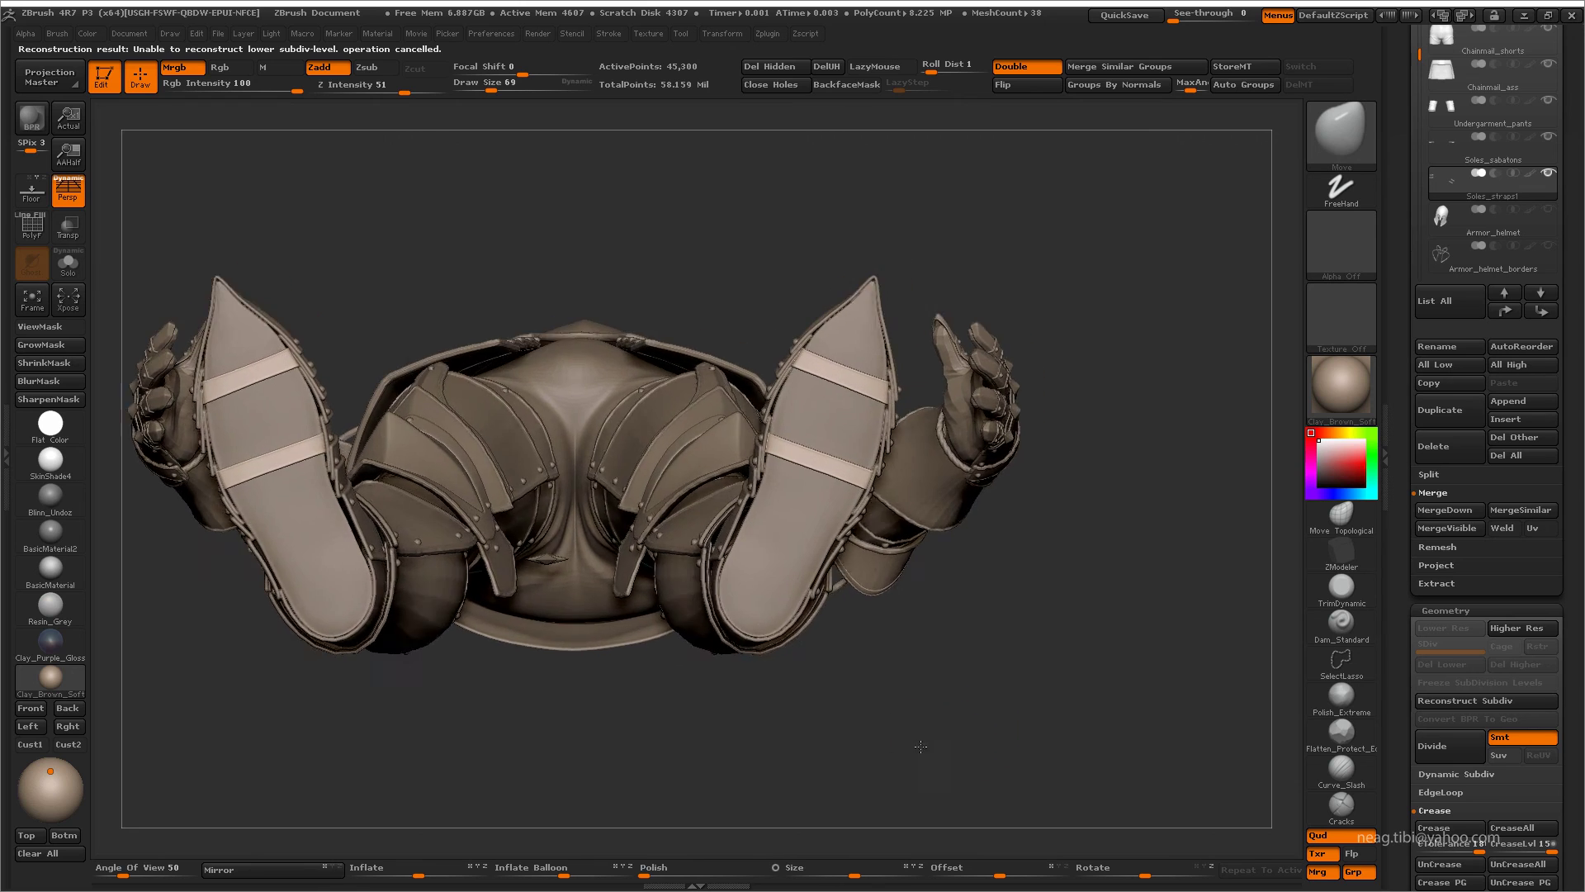
pyautogui.press('ctrl')
pyautogui.moveTo(705, 415); pyautogui.dragTo(892, 657)
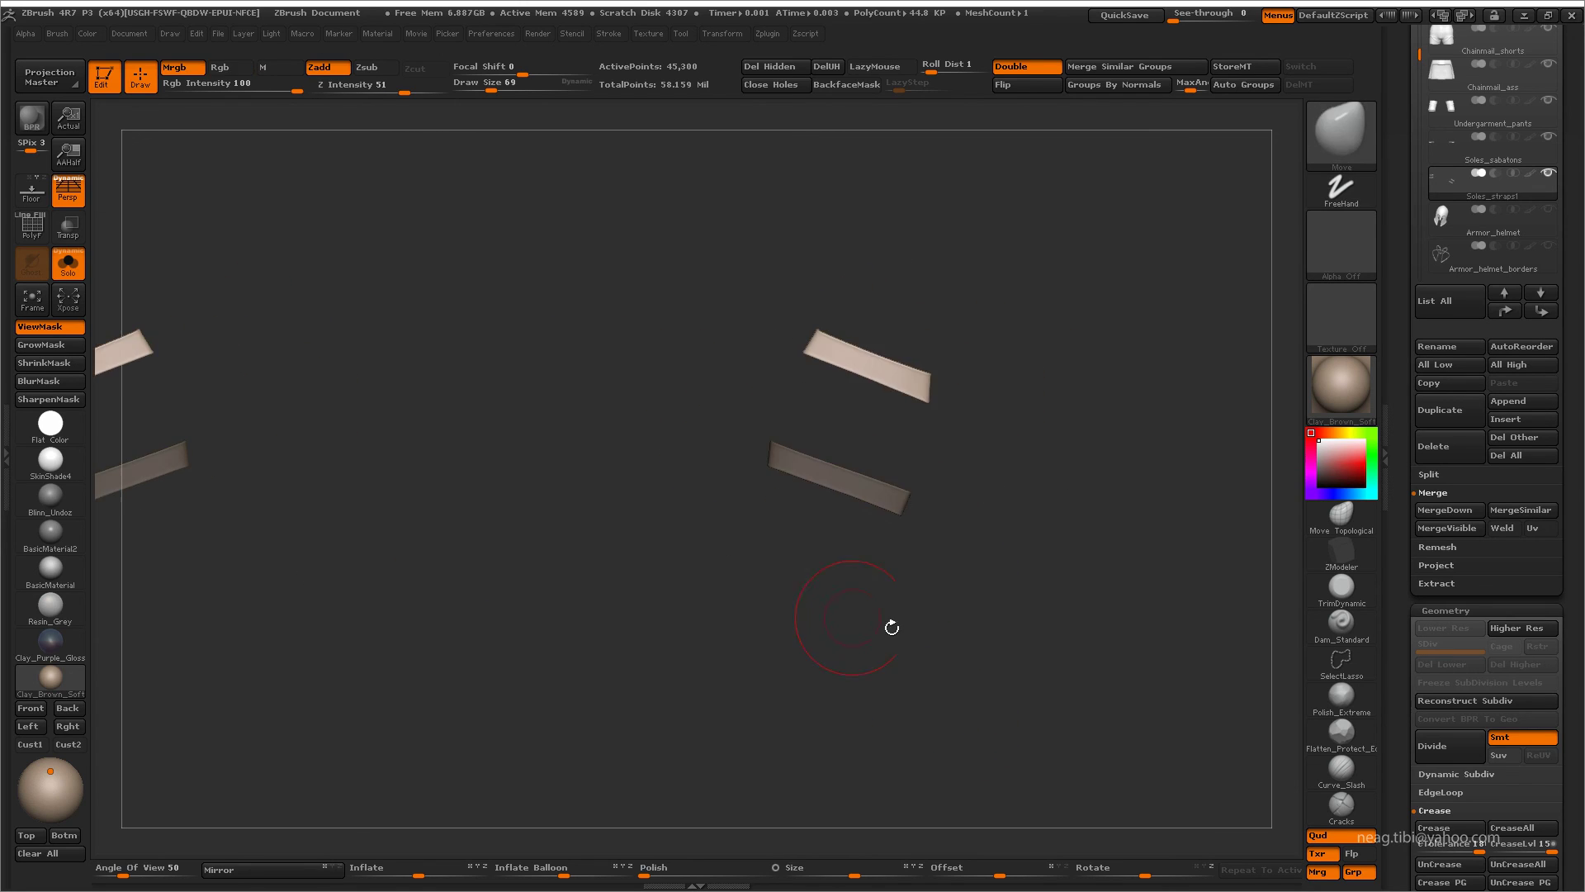
pyautogui.press('w')
pyautogui.moveTo(862, 511); pyautogui.dragTo(808, 634)
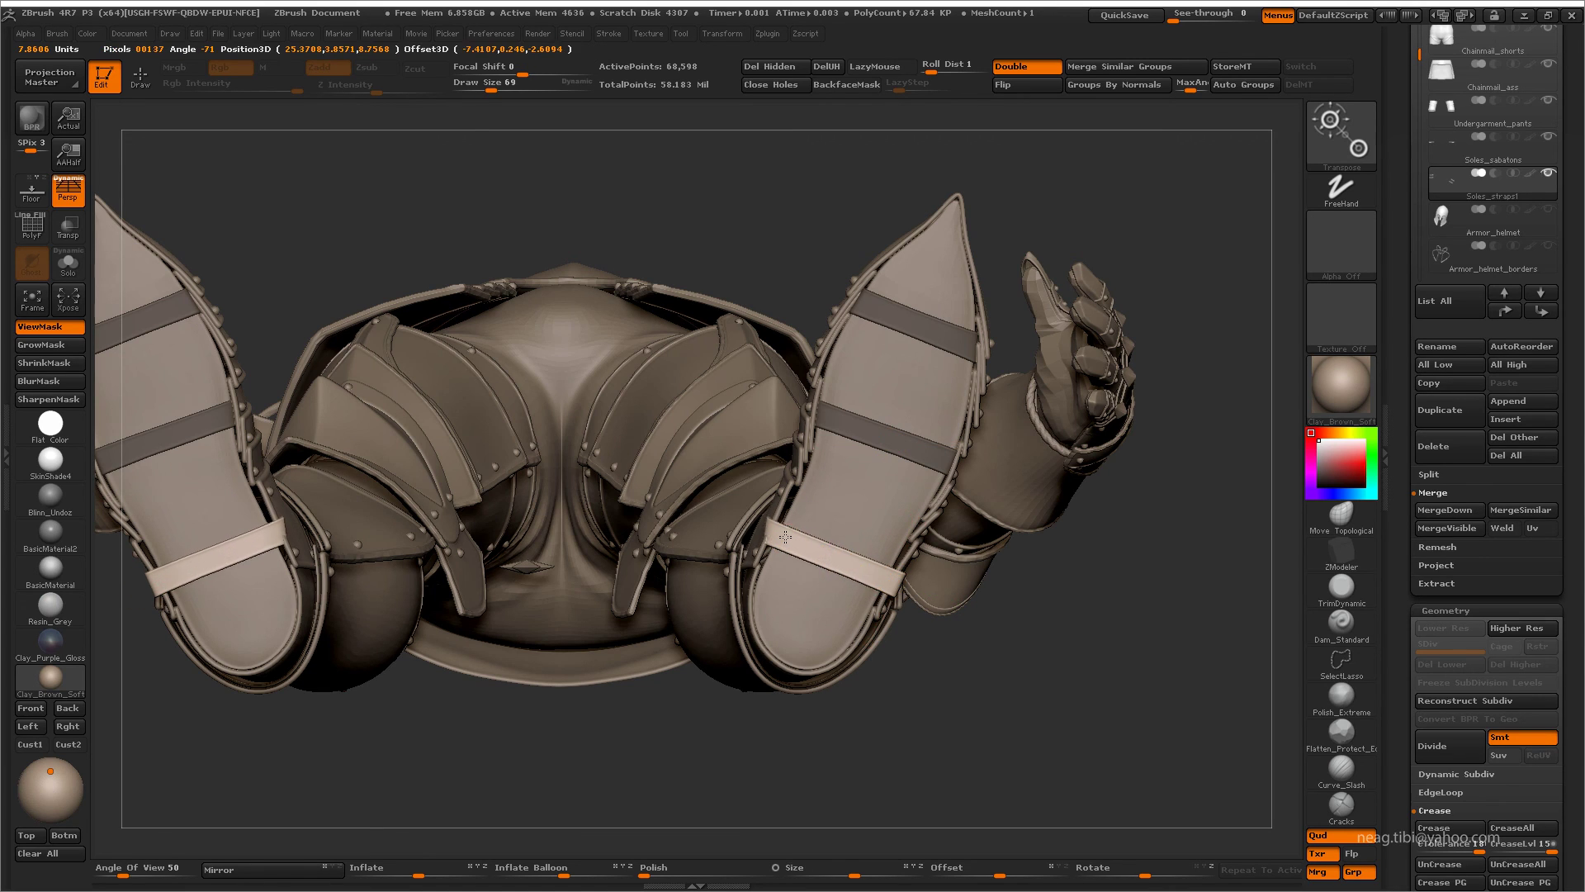
pyautogui.press('q')
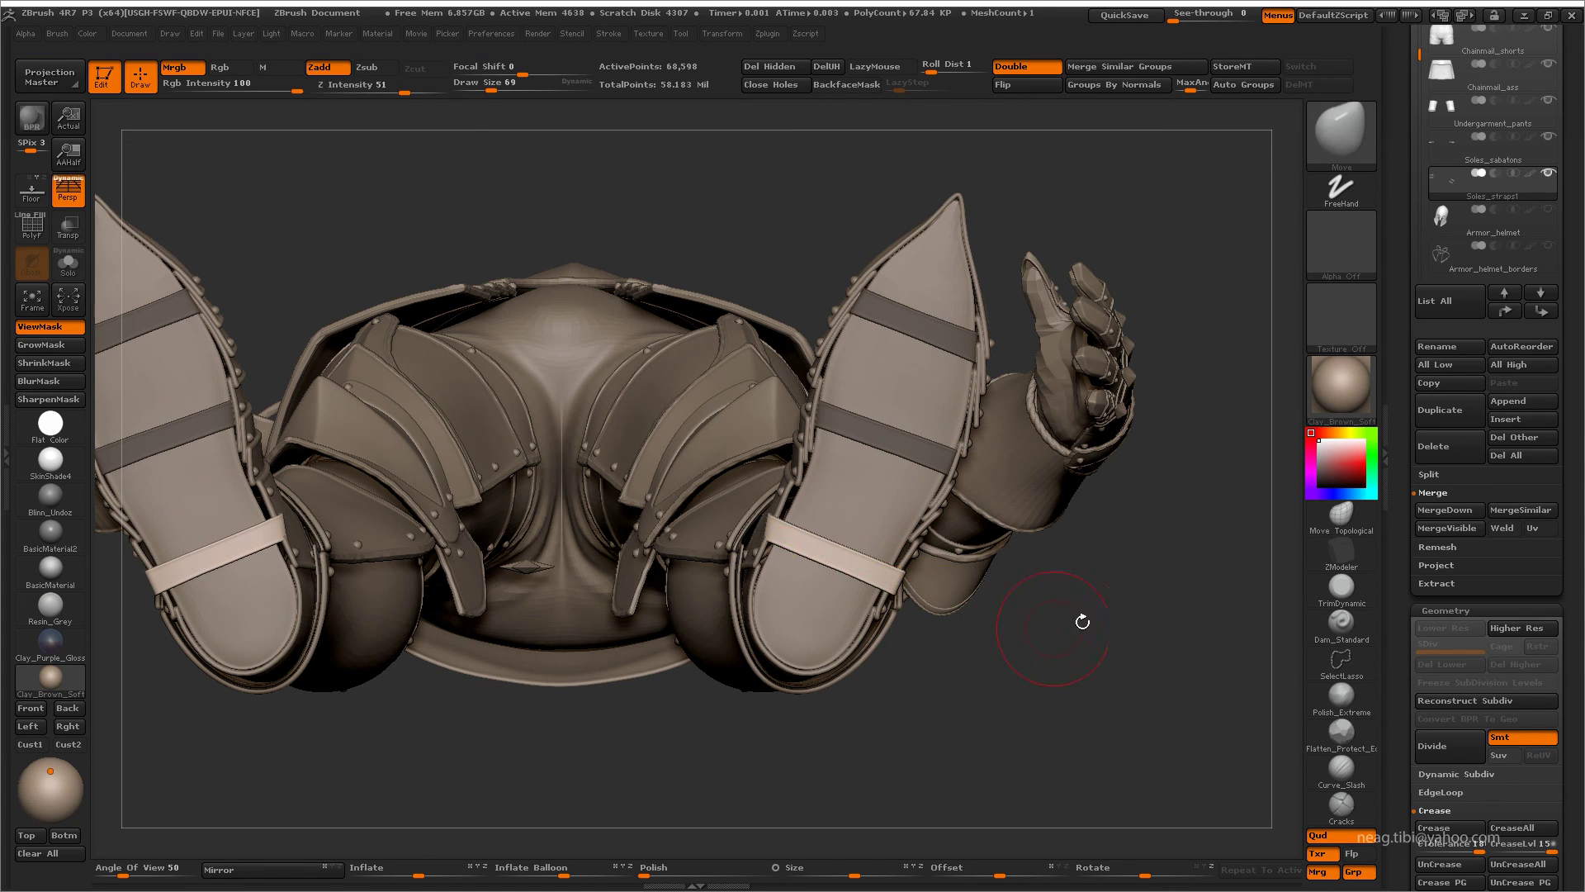
pyautogui.hotkey('shift', 'ctrl', 'alt', 's')
pyautogui.click(1439, 700)
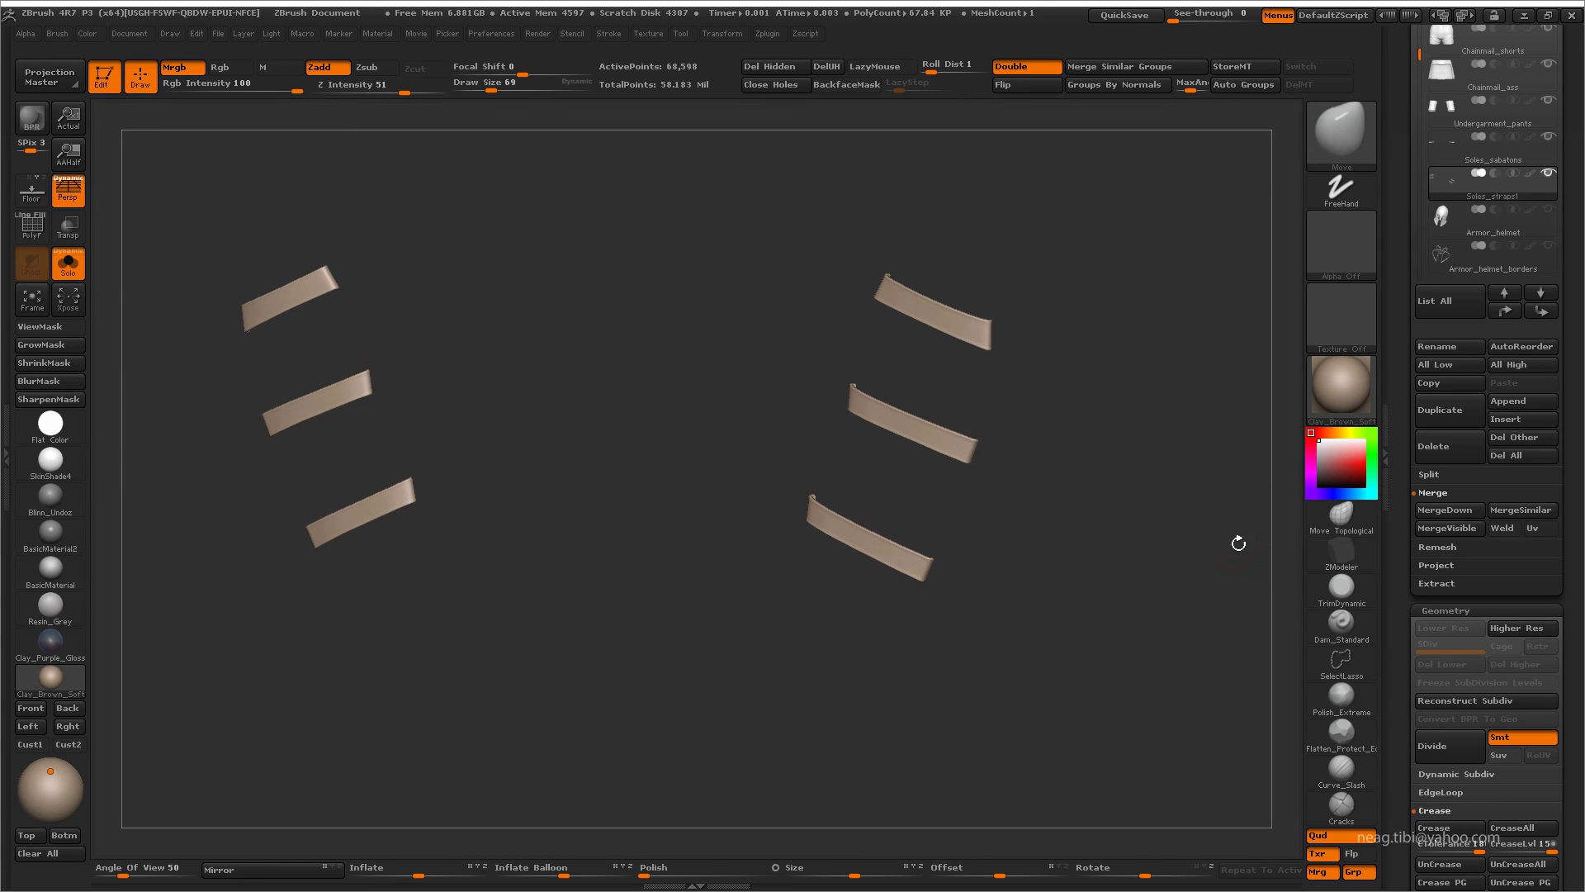
# - Zoom in on the sole strap, step up to a higher subdivision, then zoom out
pyautogui.press('b')
pyautogui.press('m')
pyautogui.press('t')
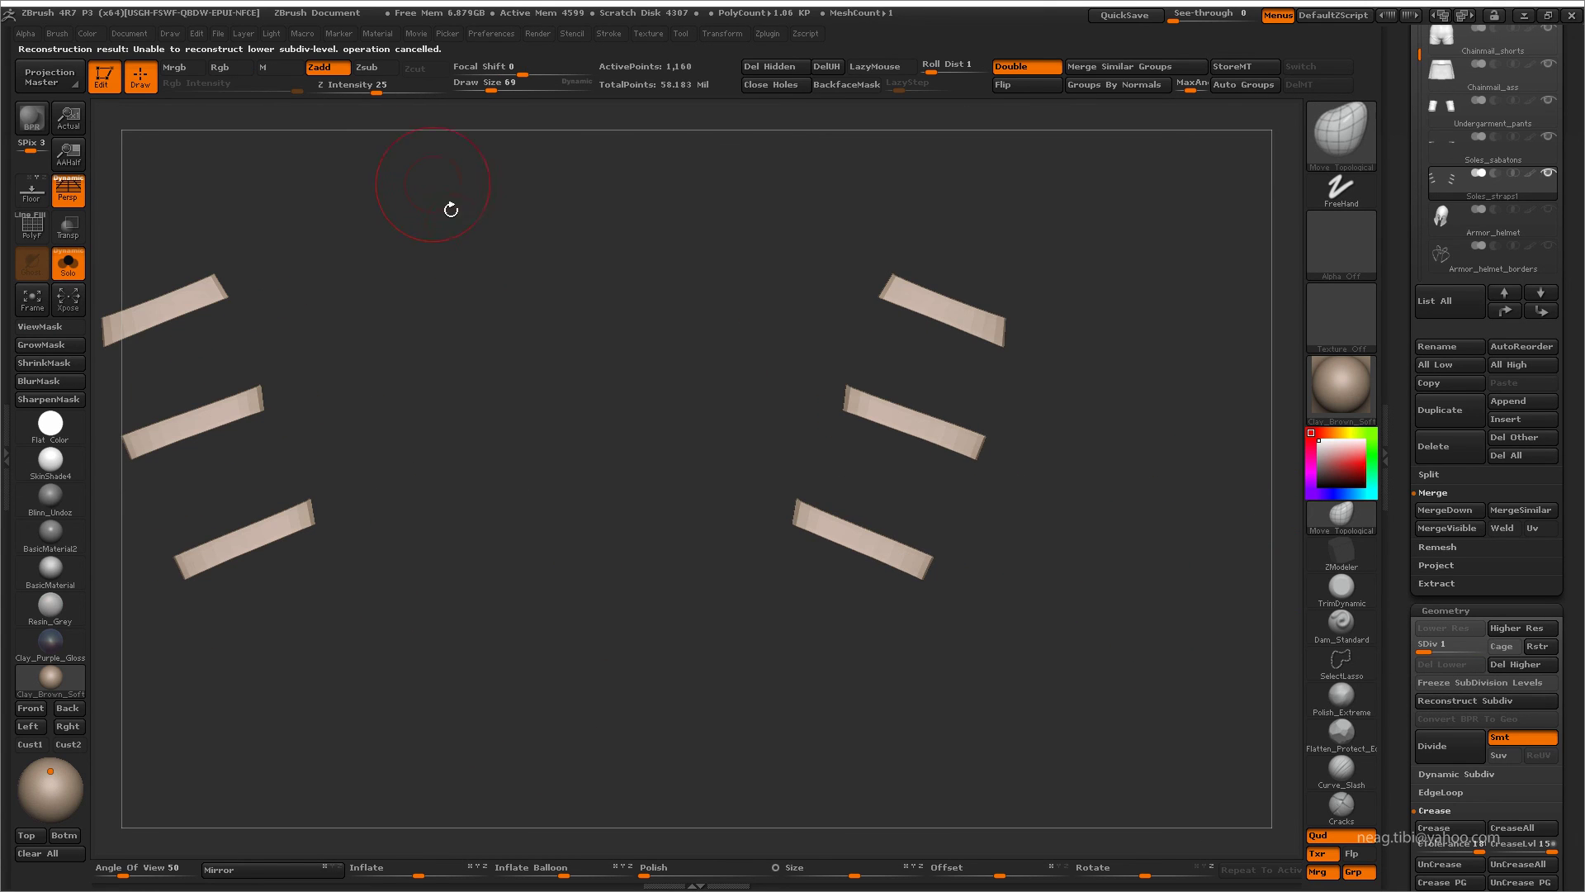
pyautogui.hotkey('shift', 'ctrl', 'alt', 's')
pyautogui.press('space')
pyautogui.moveTo(814, 519)
pyautogui.mouseDown()
pyautogui.moveTo(676, 537)
pyautogui.moveTo(692, 431)
pyautogui.moveTo(619, 477)
pyautogui.moveTo(848, 572)
pyautogui.mouseUp()
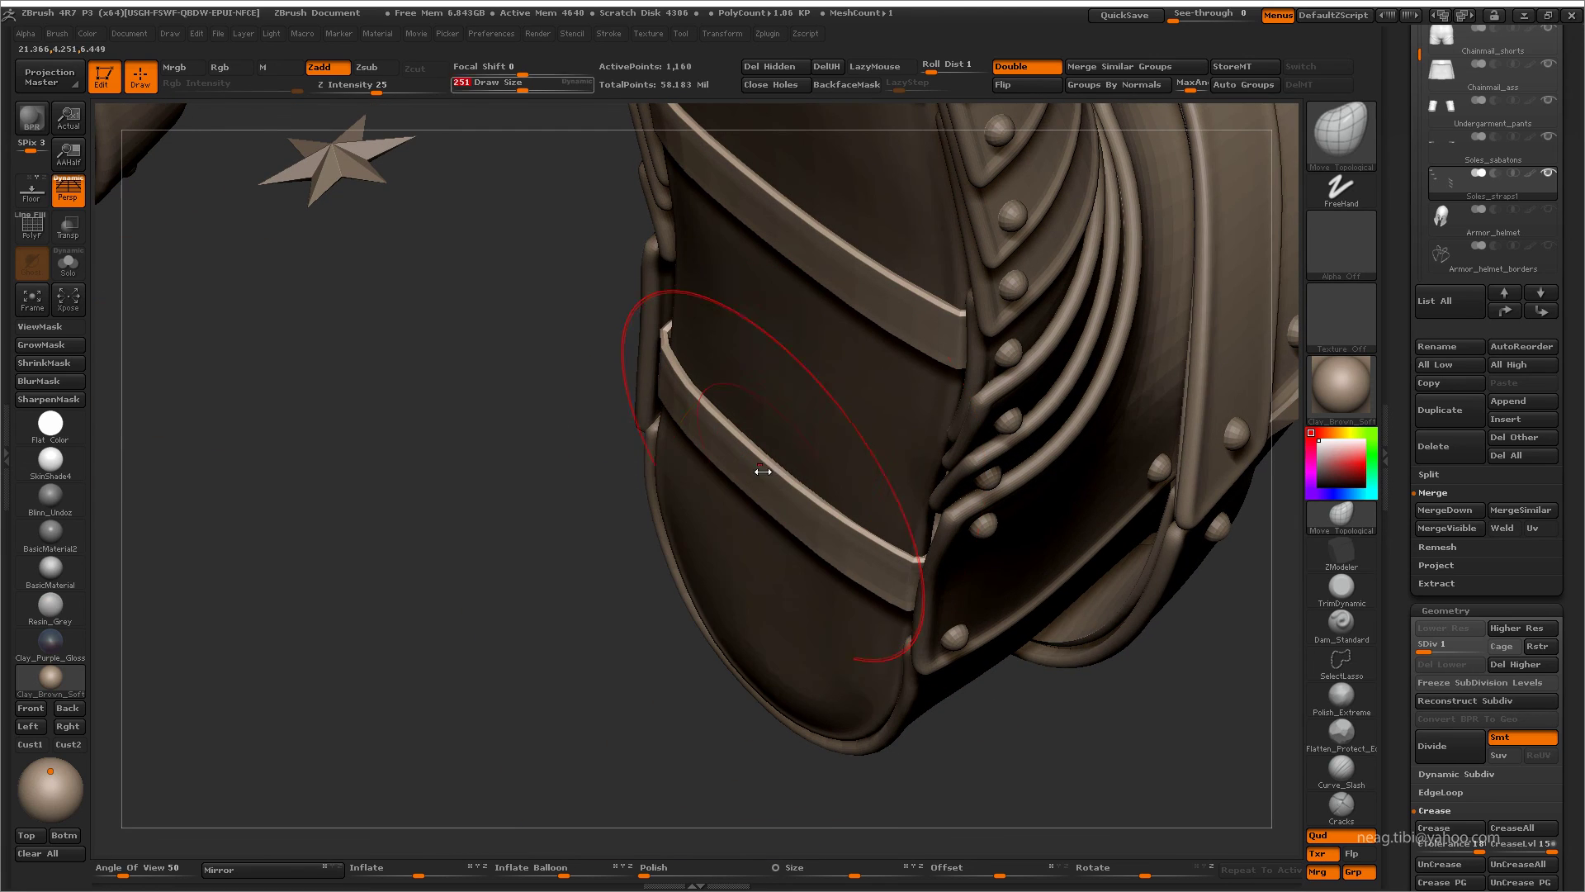
pyautogui.moveTo(799, 414)
pyautogui.mouseDown()
pyautogui.moveTo(727, 368)
pyautogui.moveTo(743, 415)
pyautogui.mouseUp()
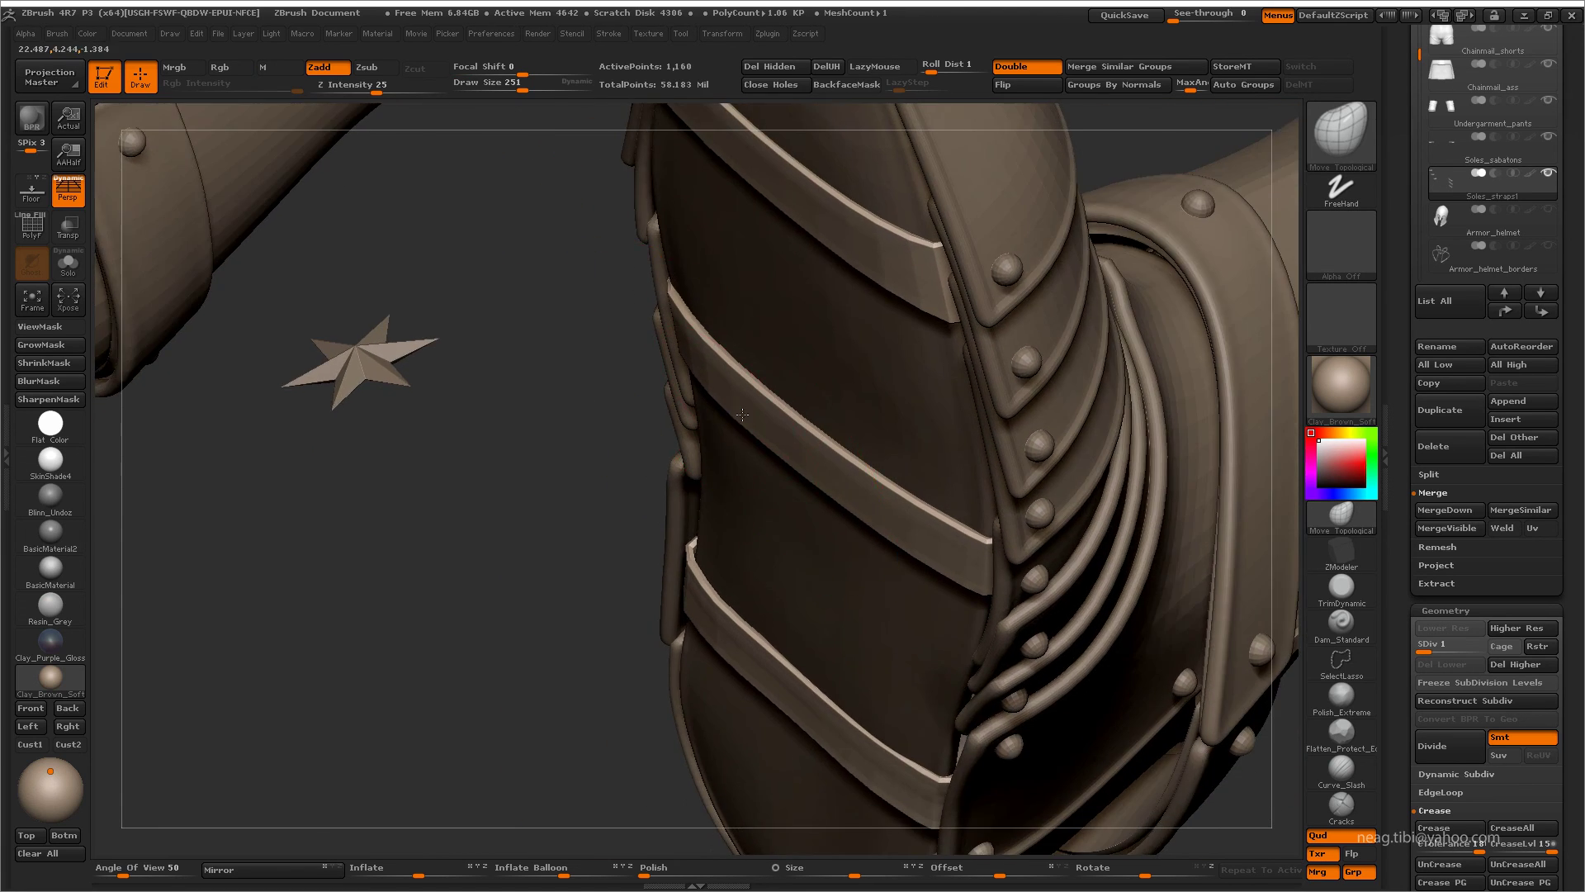
pyautogui.moveTo(821, 672)
pyautogui.mouseDown()
pyautogui.moveTo(1023, 683)
pyautogui.moveTo(619, 355)
pyautogui.mouseUp()
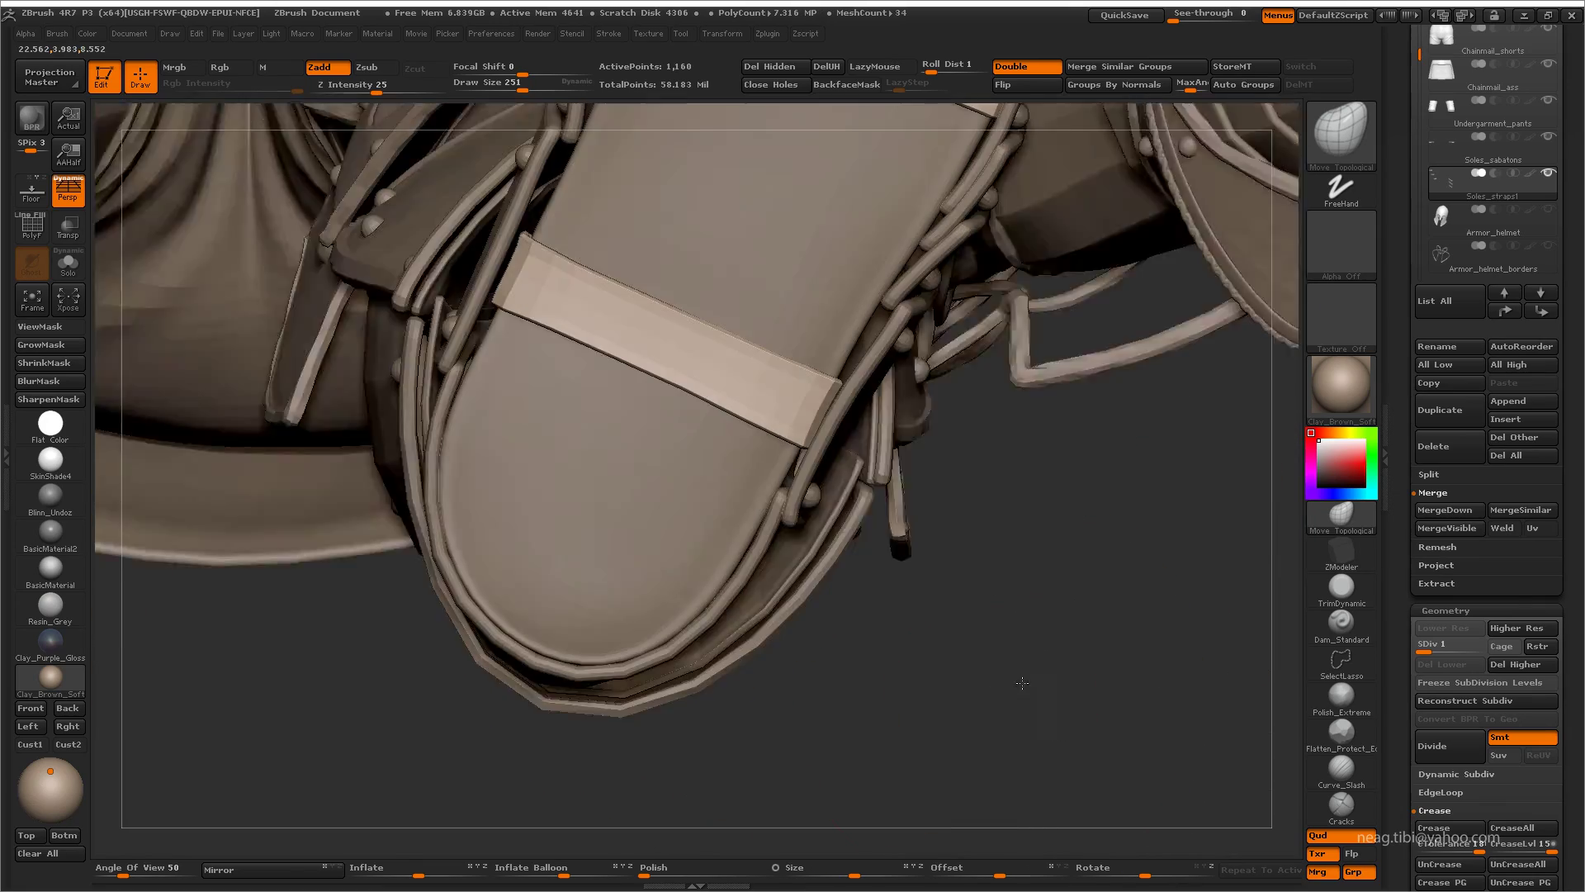
pyautogui.rightClick(627, 330)
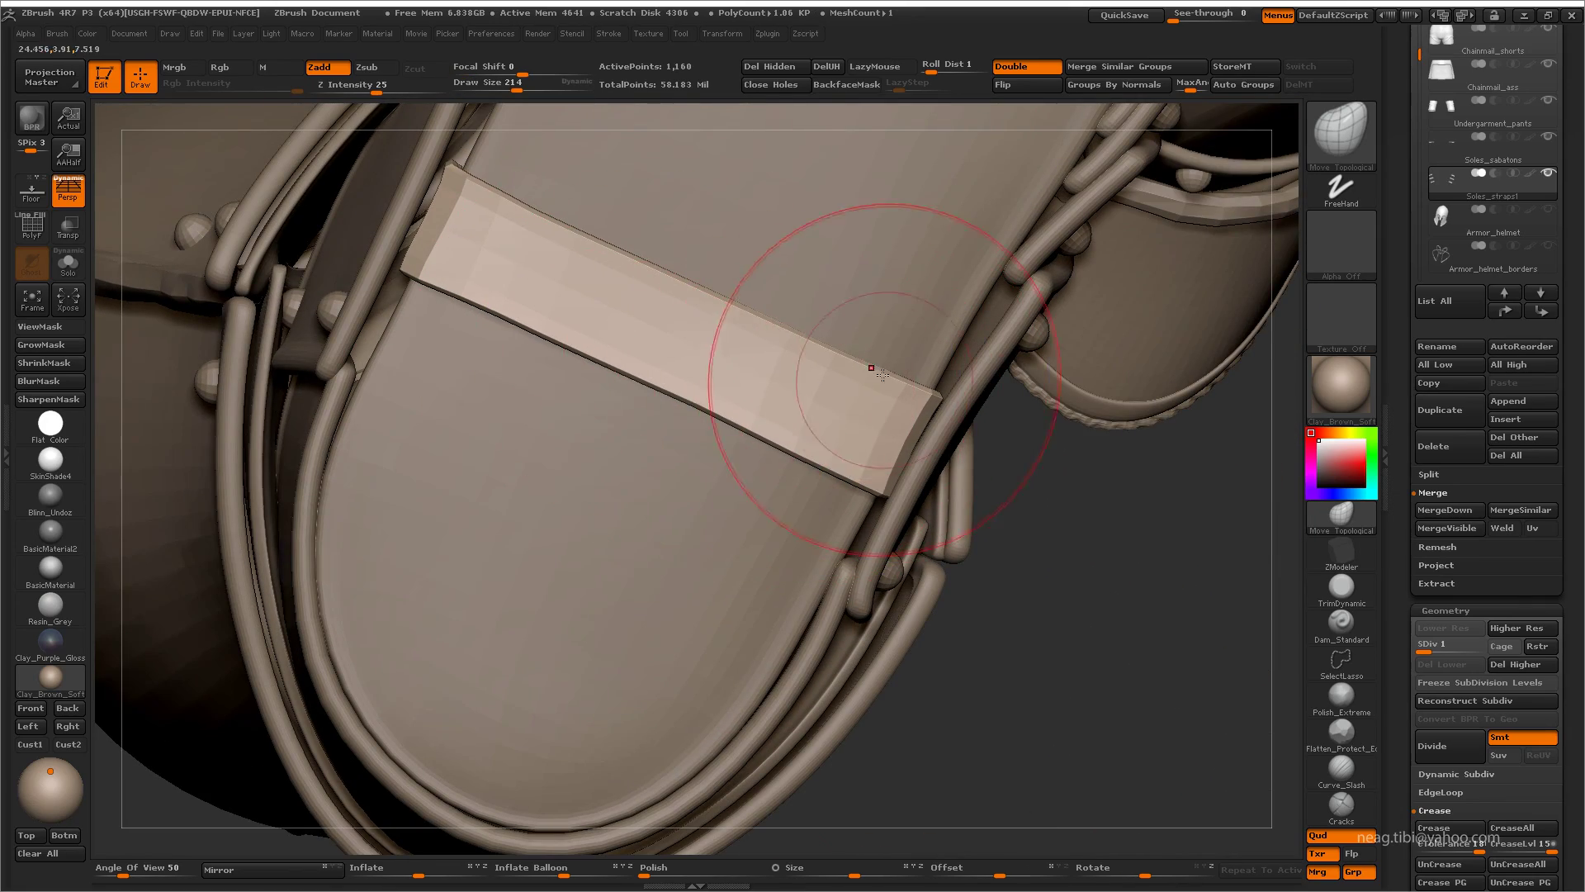
pyautogui.press('d')
pyautogui.press('d')
pyautogui.press('d')
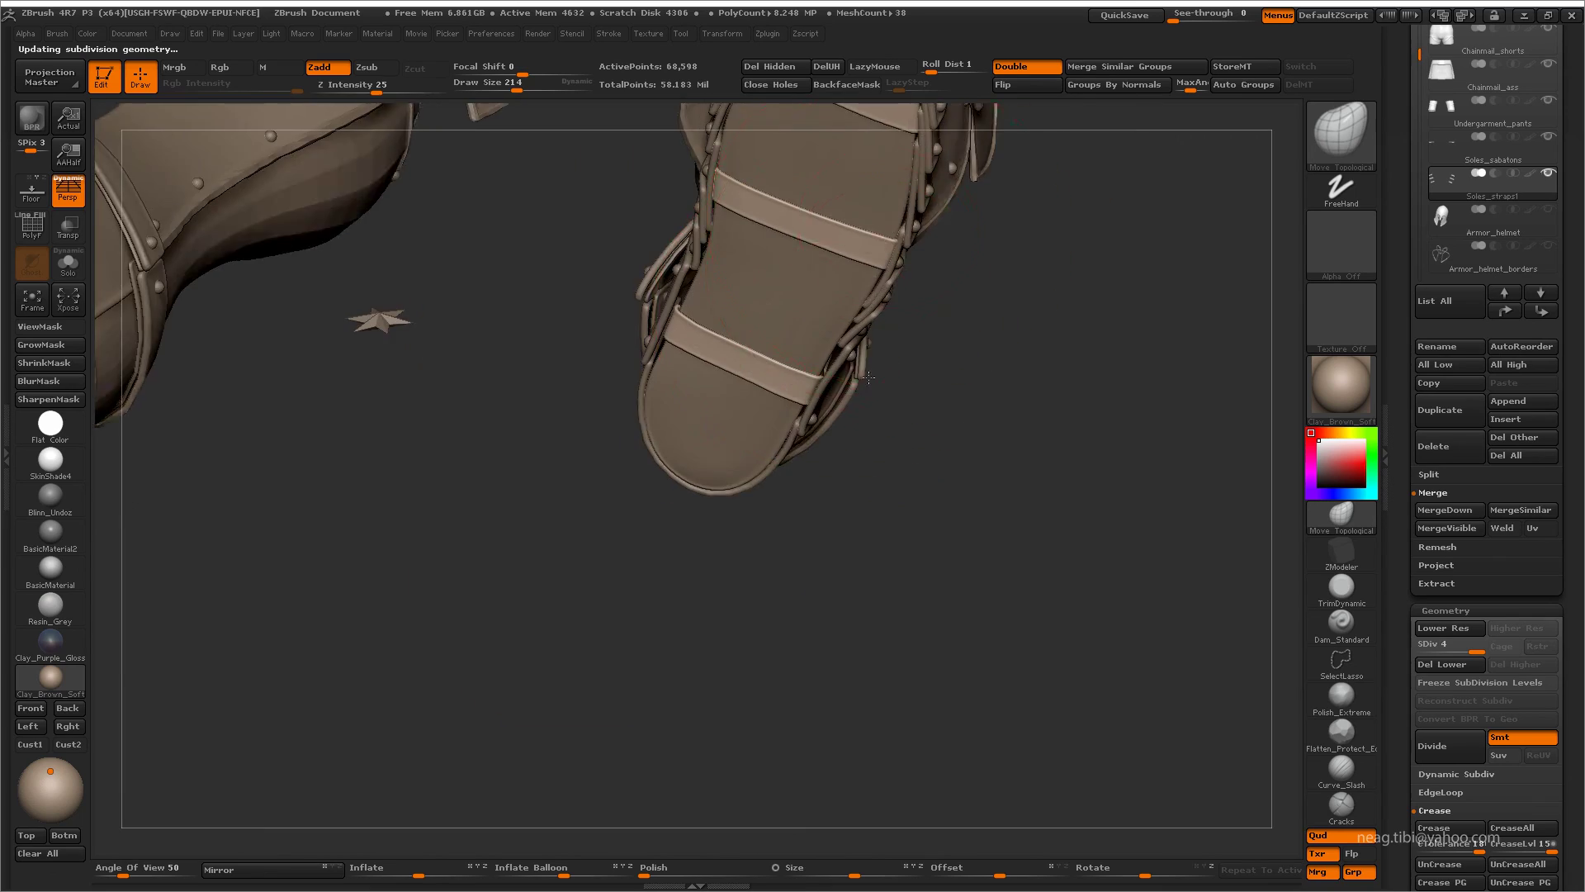
pyautogui.moveTo(869, 378)
pyautogui.mouseDown()
pyautogui.moveTo(665, 354)
pyautogui.moveTo(602, 432)
pyautogui.mouseUp()
# - Rename the strap subtool to Belts_small and isolate its pieces
pyautogui.click(1436, 602)
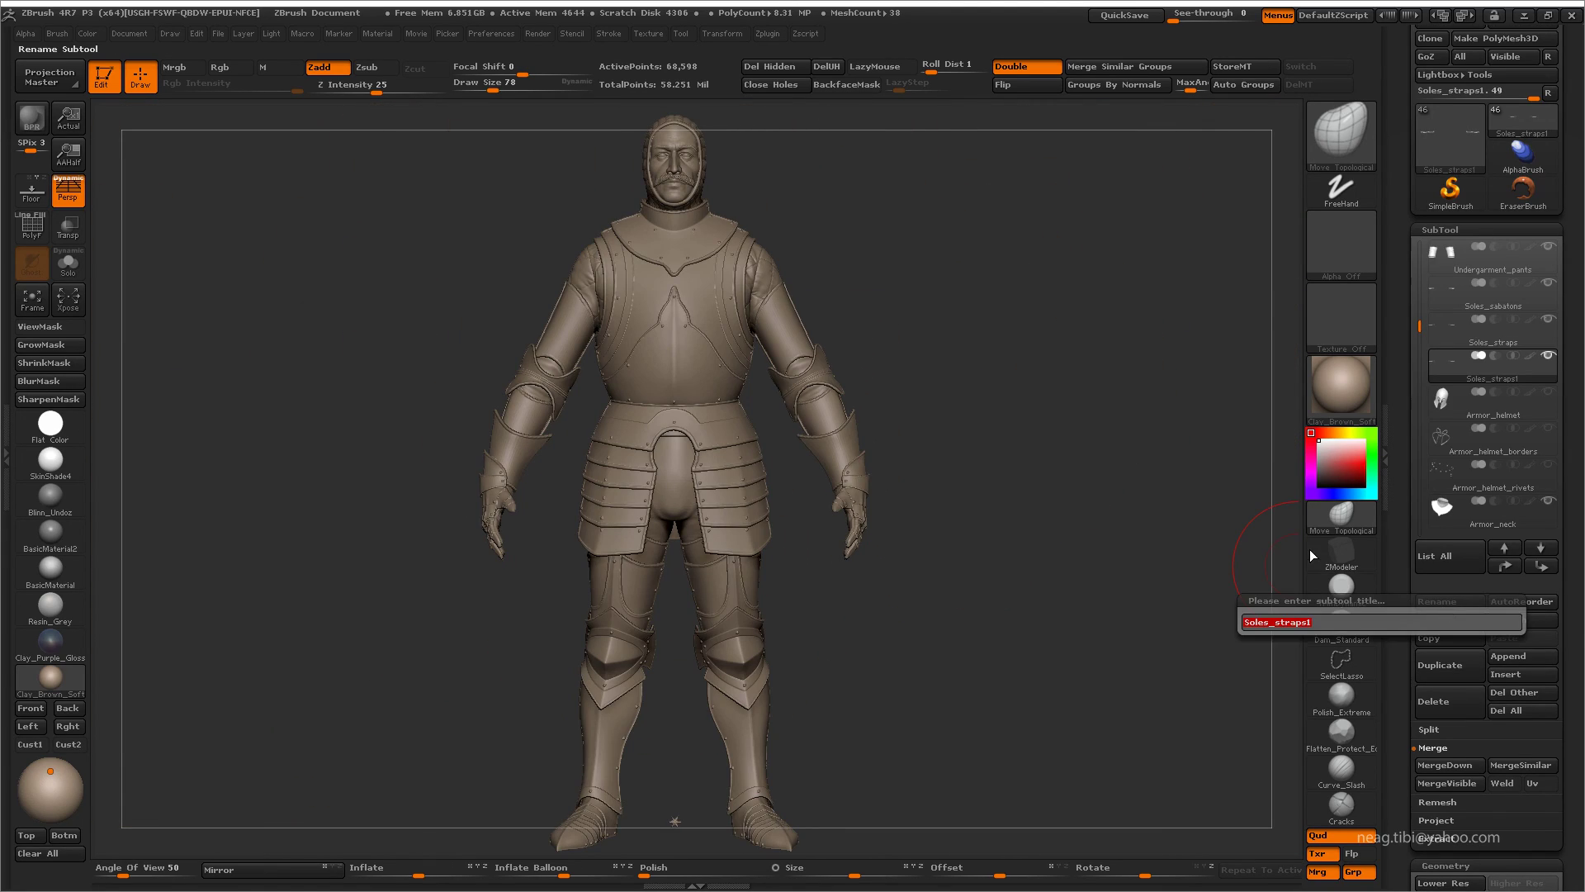
pyautogui.write('Belts_small')
pyautogui.press('Return')
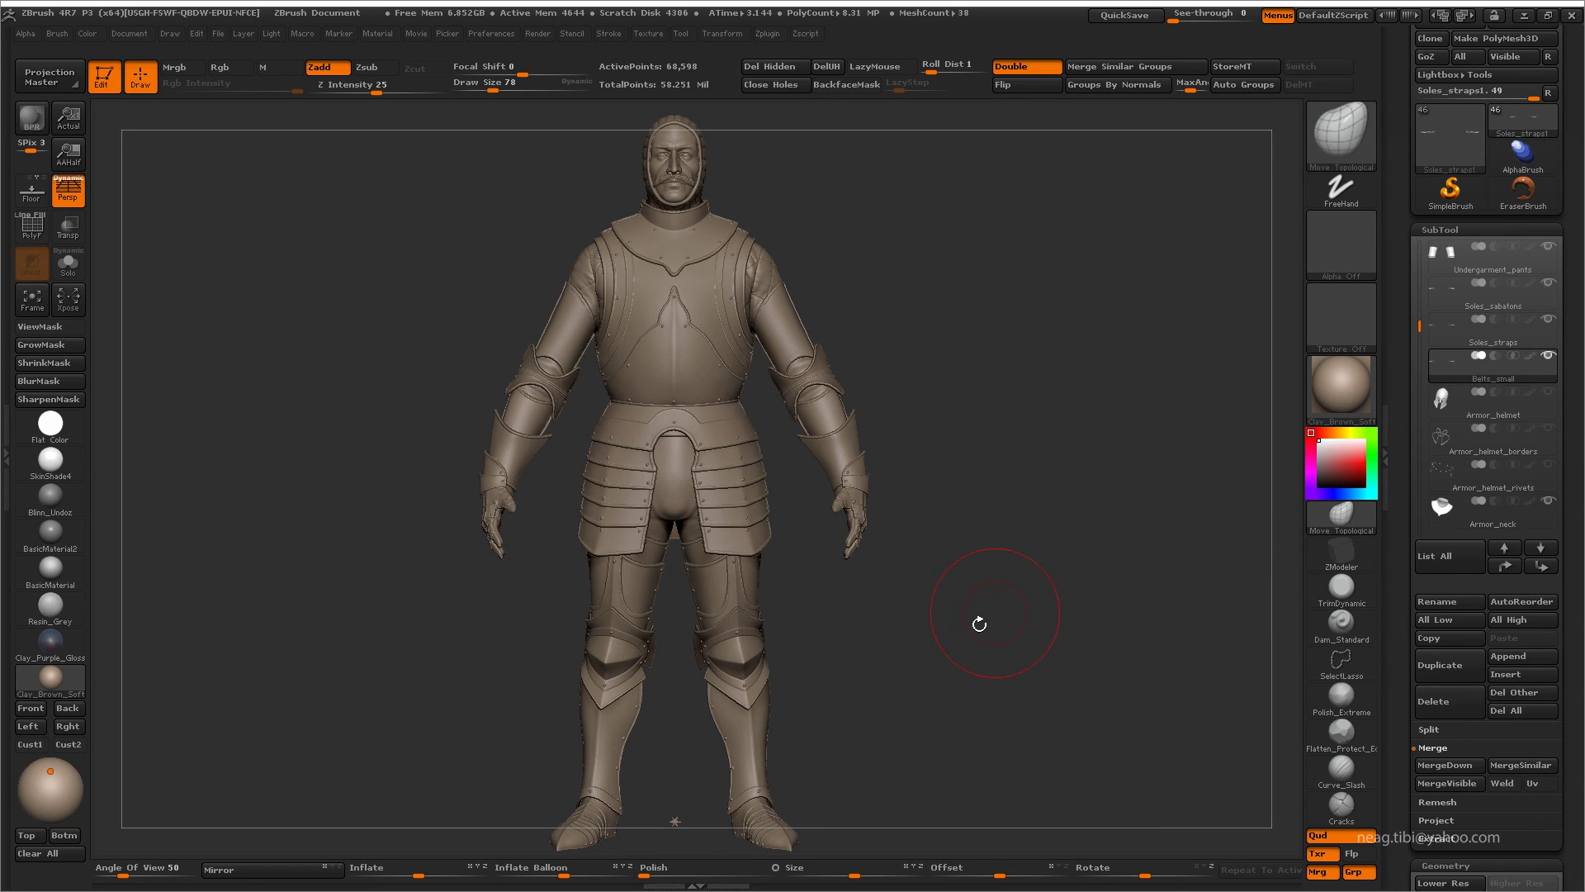
pyautogui.hotkey('ctrl', 'shift', 'f')
pyautogui.press('w')
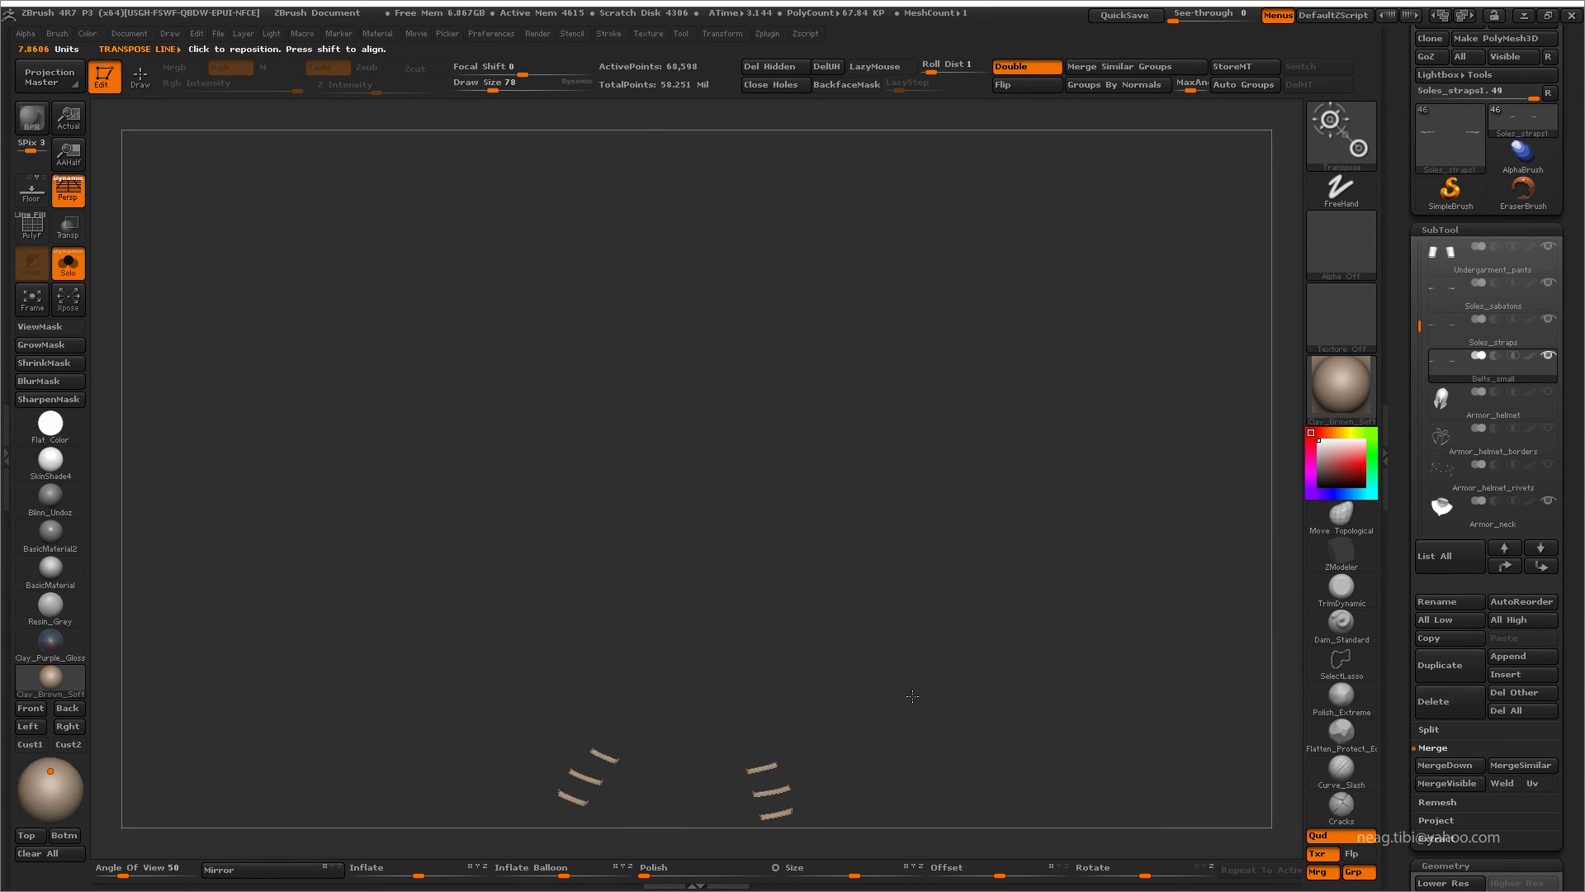
pyautogui.hotkey('ctrl', 'shift', 'f')
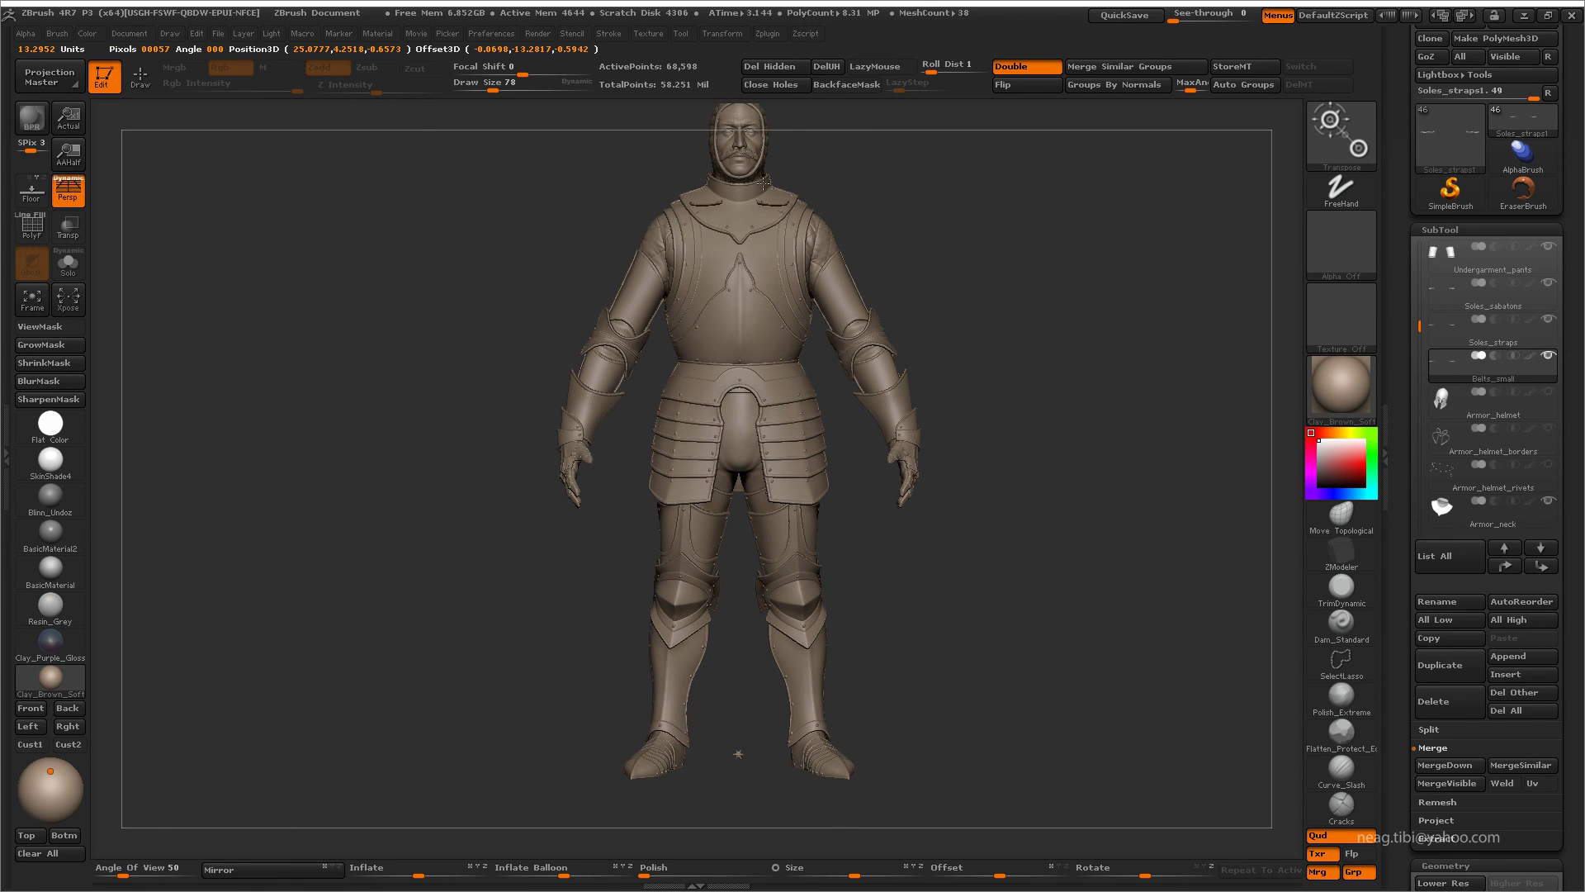
pyautogui.hotkey('ctrl', 'shift', 'f')
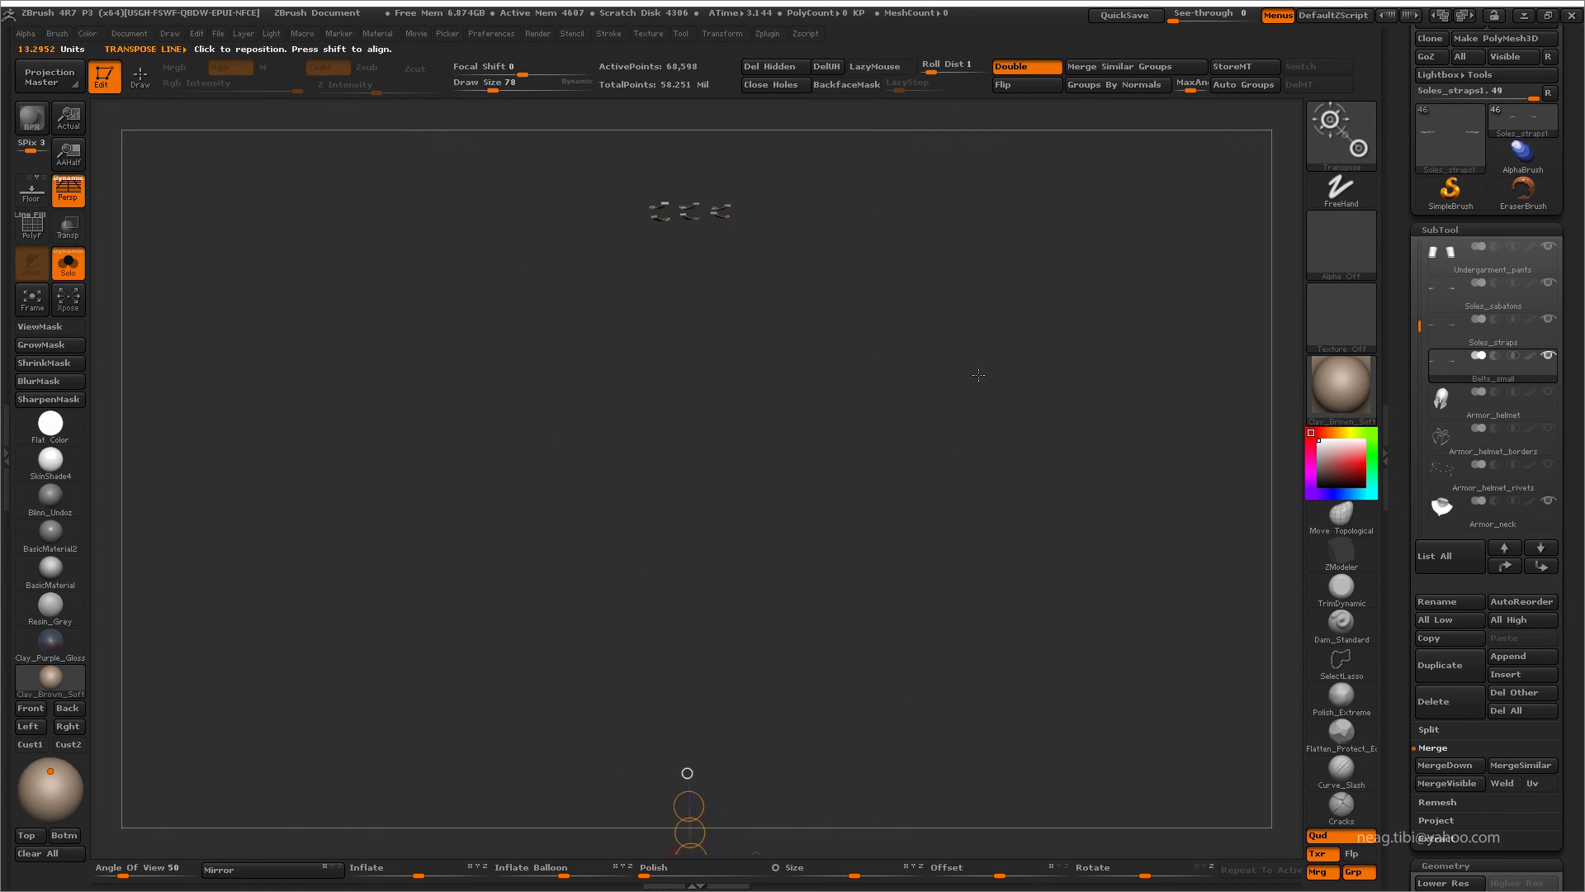
pyautogui.press('q')
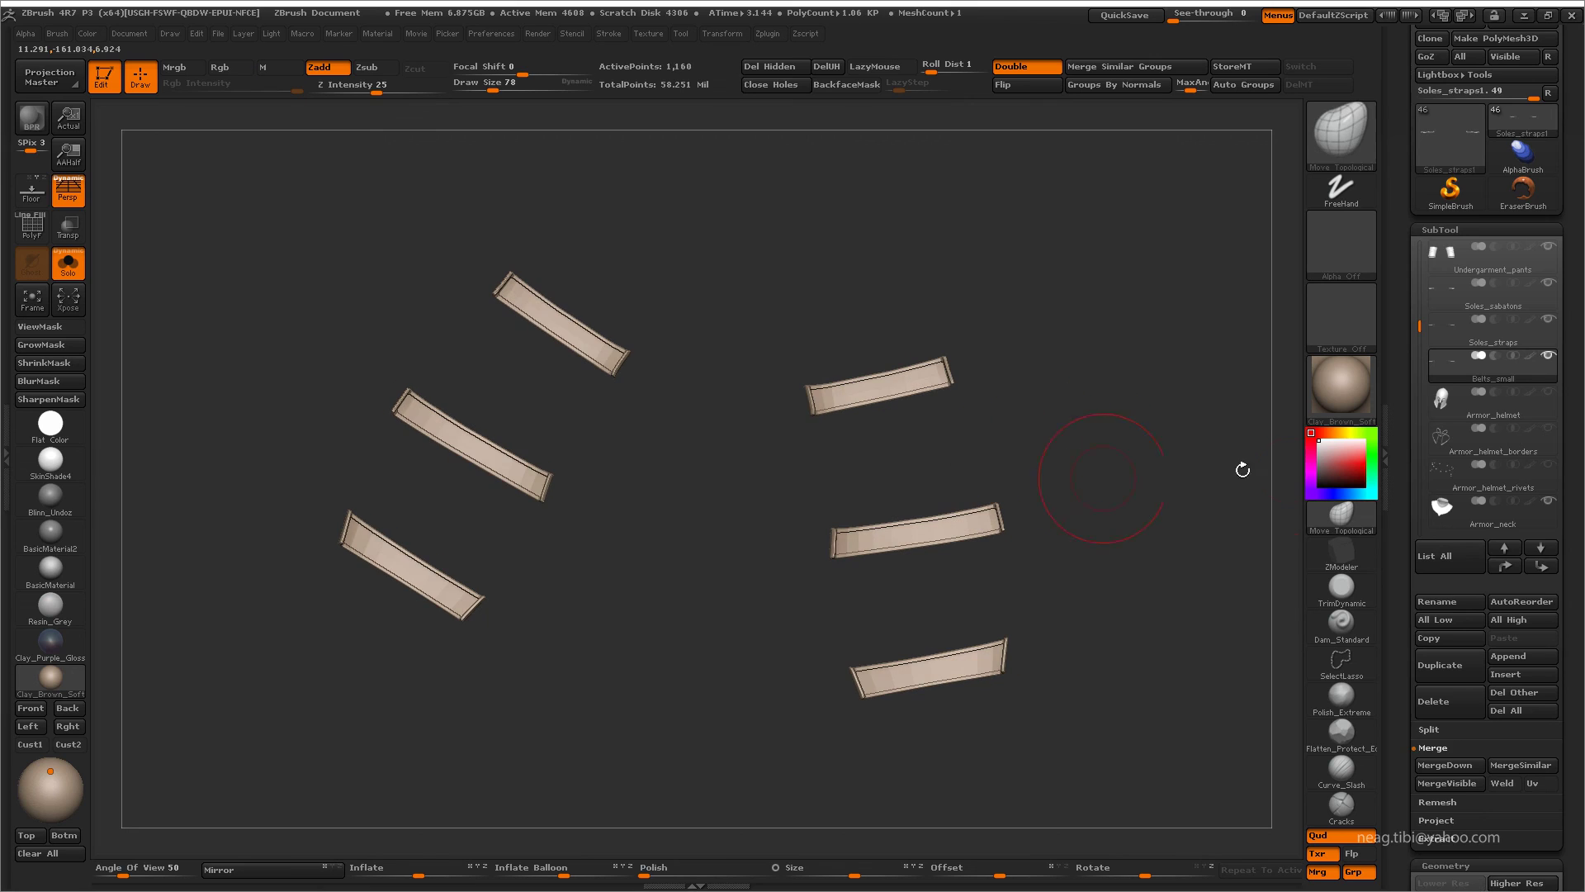
# - Keep only the top strap pair, deleting the hidden pieces
pyautogui.moveTo(1051, 541)
pyautogui.mouseDown()
pyautogui.moveTo(1004, 538)
pyautogui.moveTo(963, 578)
pyautogui.moveTo(973, 445)
pyautogui.moveTo(653, 564)
pyautogui.mouseUp()
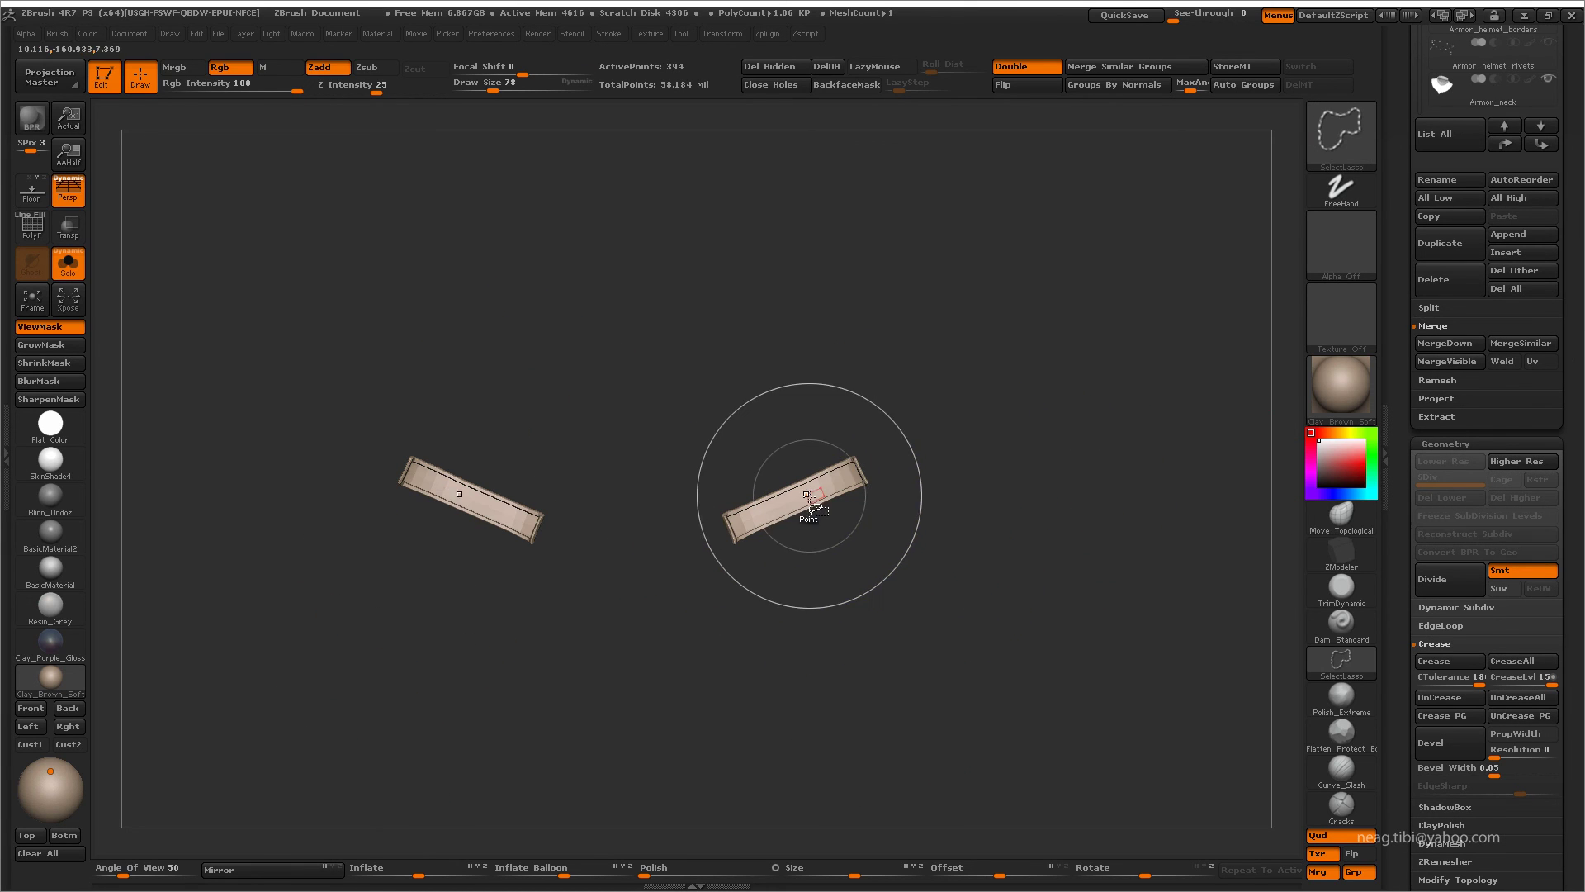
pyautogui.click(785, 67)
pyautogui.press('w')
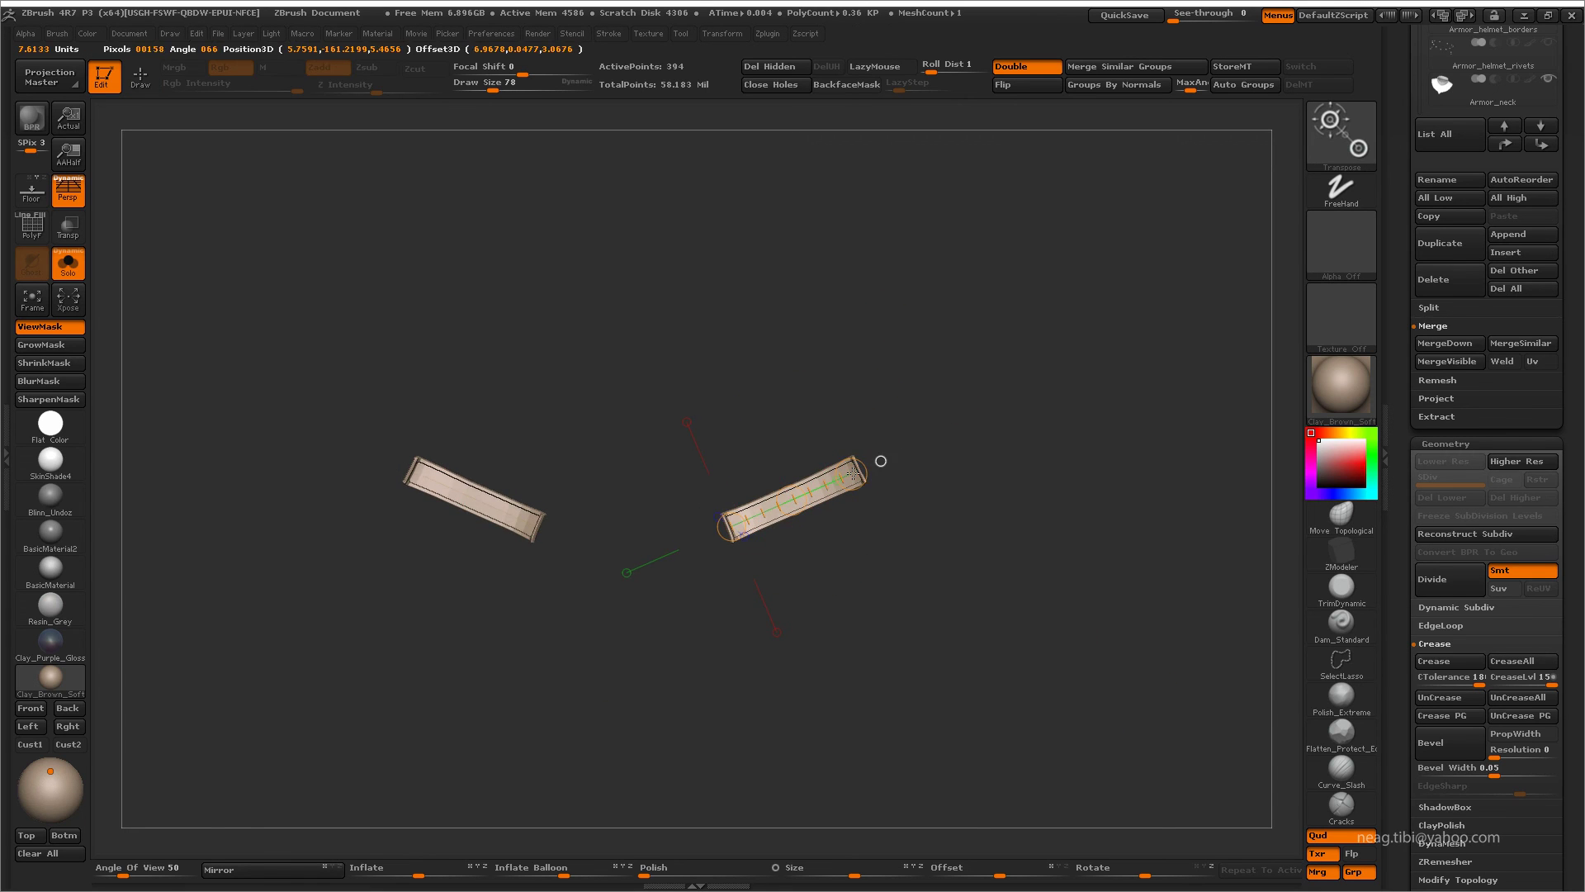
pyautogui.moveTo(853, 473)
pyautogui.mouseDown()
pyautogui.moveTo(782, 475)
pyautogui.moveTo(1024, 506)
pyautogui.mouseUp()
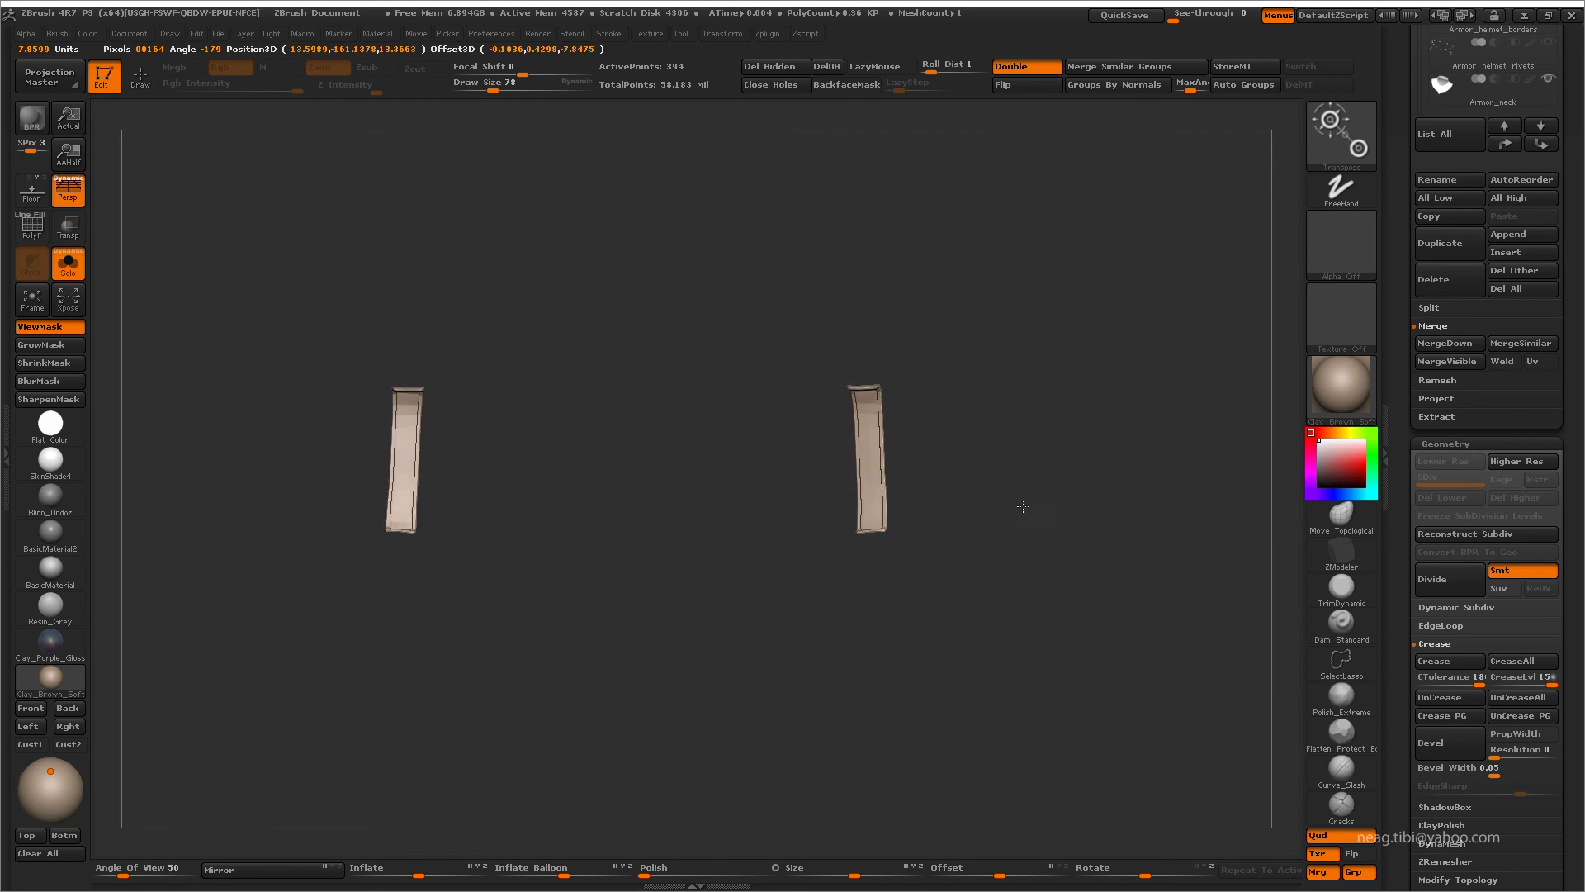
pyautogui.moveTo(861, 265); pyautogui.dragTo(861, 556)
pyautogui.press('r')
# - Rotate both straps down onto the back plate, then isolate one strap with polygroups shown
pyautogui.hotkey('ctrl', 'shift', 'x')
pyautogui.moveTo(866, 391); pyautogui.dragTo(864, 526)
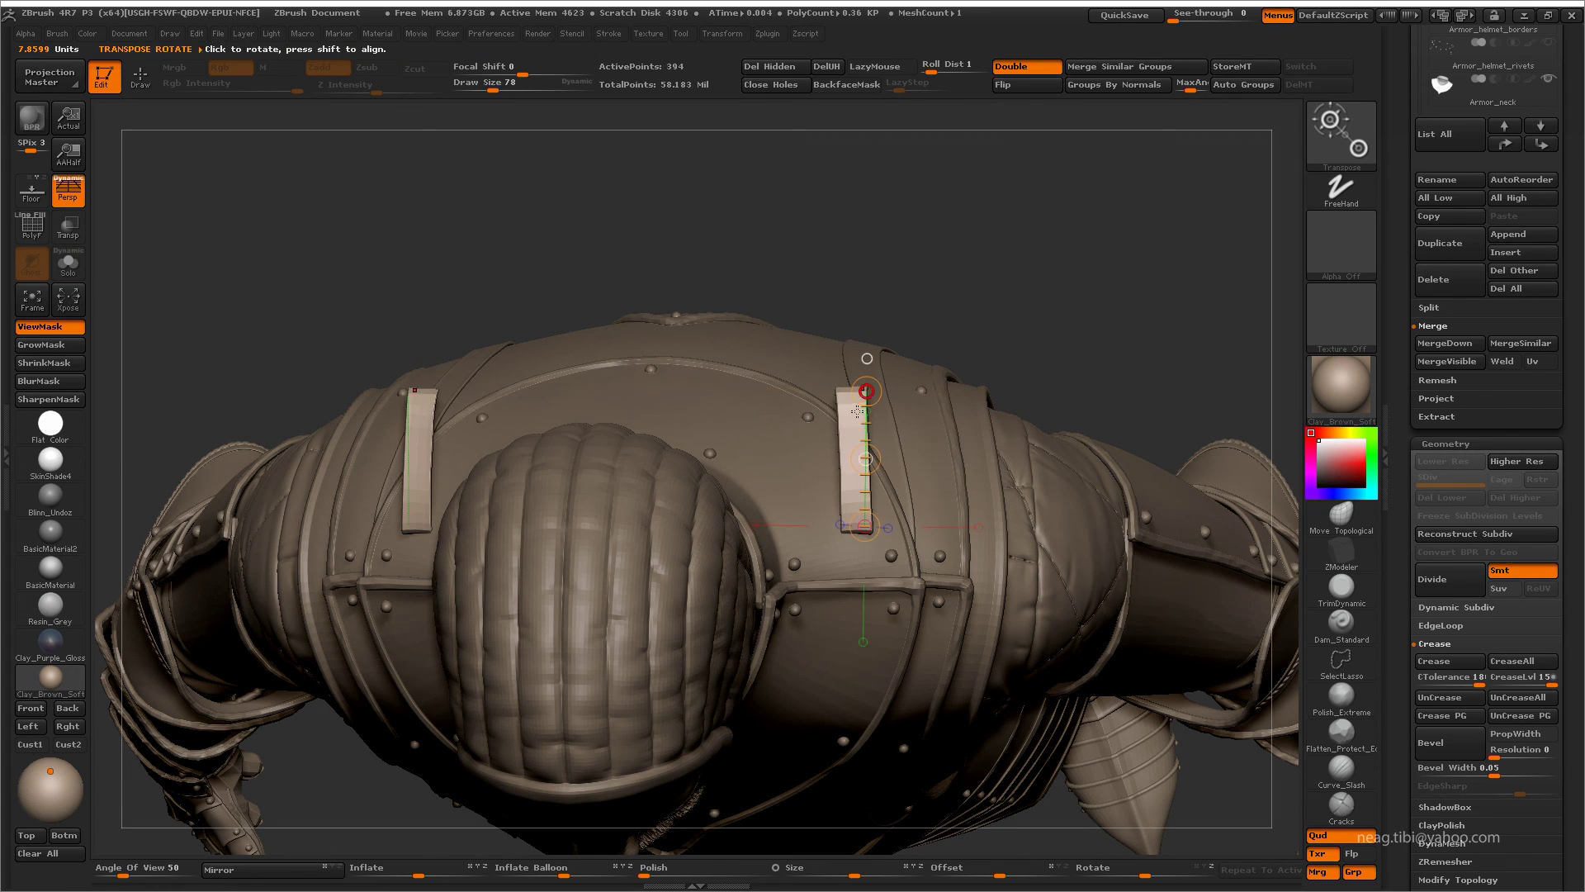
pyautogui.moveTo(858, 410); pyautogui.dragTo(851, 594)
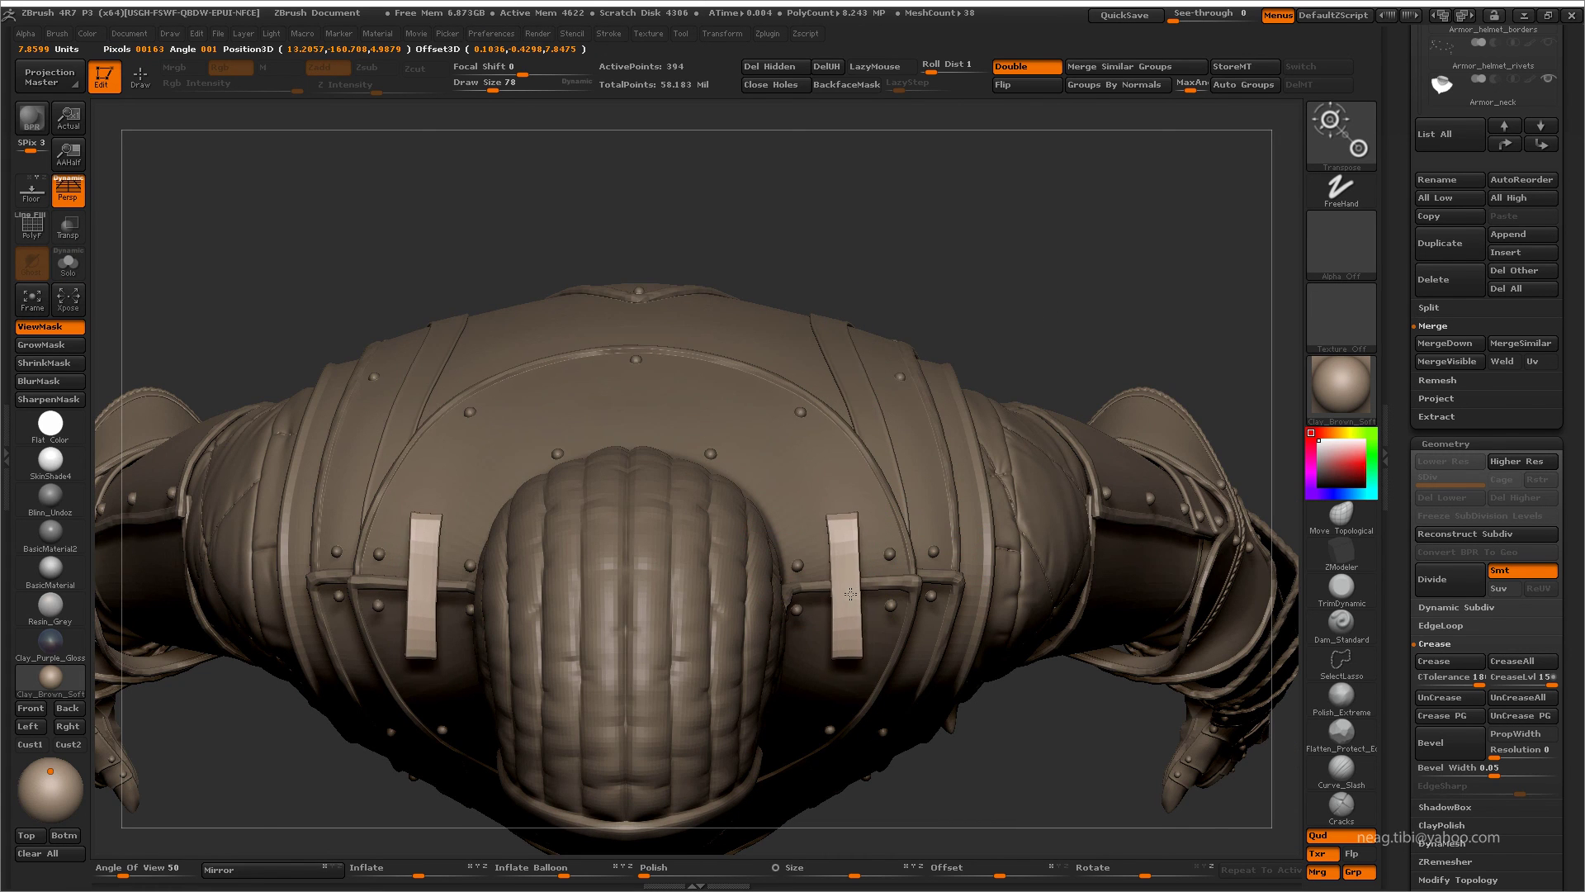
pyautogui.press('q')
pyautogui.hotkey('ctrl', 'shift', 'x')
pyautogui.moveTo(1058, 483)
pyautogui.mouseDown()
pyautogui.moveTo(1061, 614)
pyautogui.moveTo(894, 503)
pyautogui.mouseUp()
pyautogui.hotkey('shift', 'f')
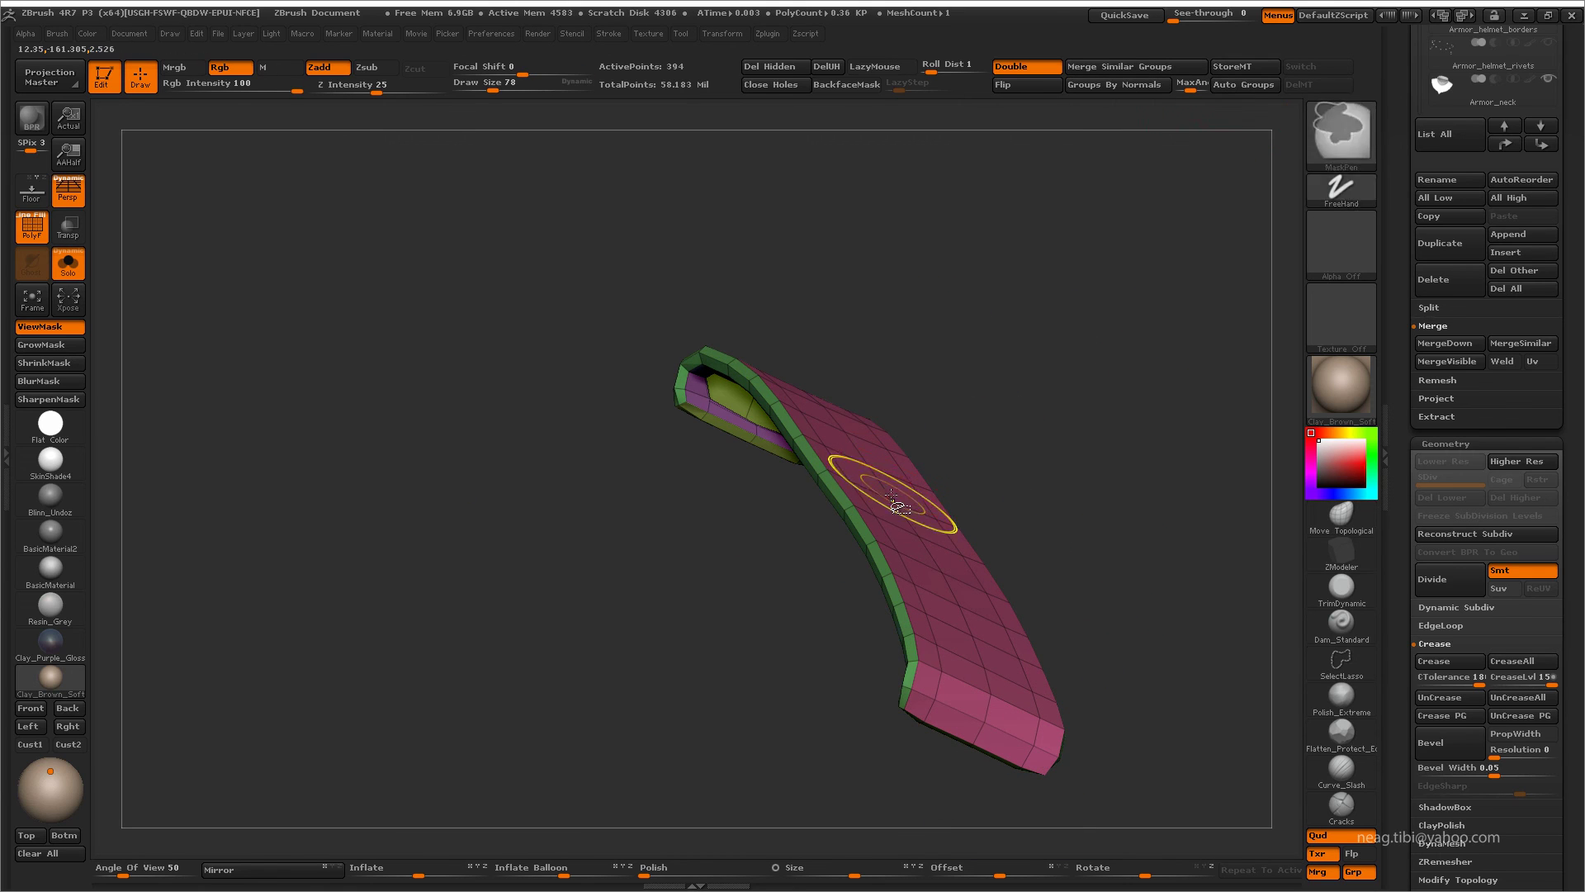
# - Keep only the magenta strip faces of Belts_small and delete the hidden geometry
pyautogui.keyDown('ctrl'); pyautogui.keyDown('shift'); pyautogui.click(894, 504); pyautogui.keyUp('shift'); pyautogui.keyUp('ctrl')
pyautogui.click(829, 67)
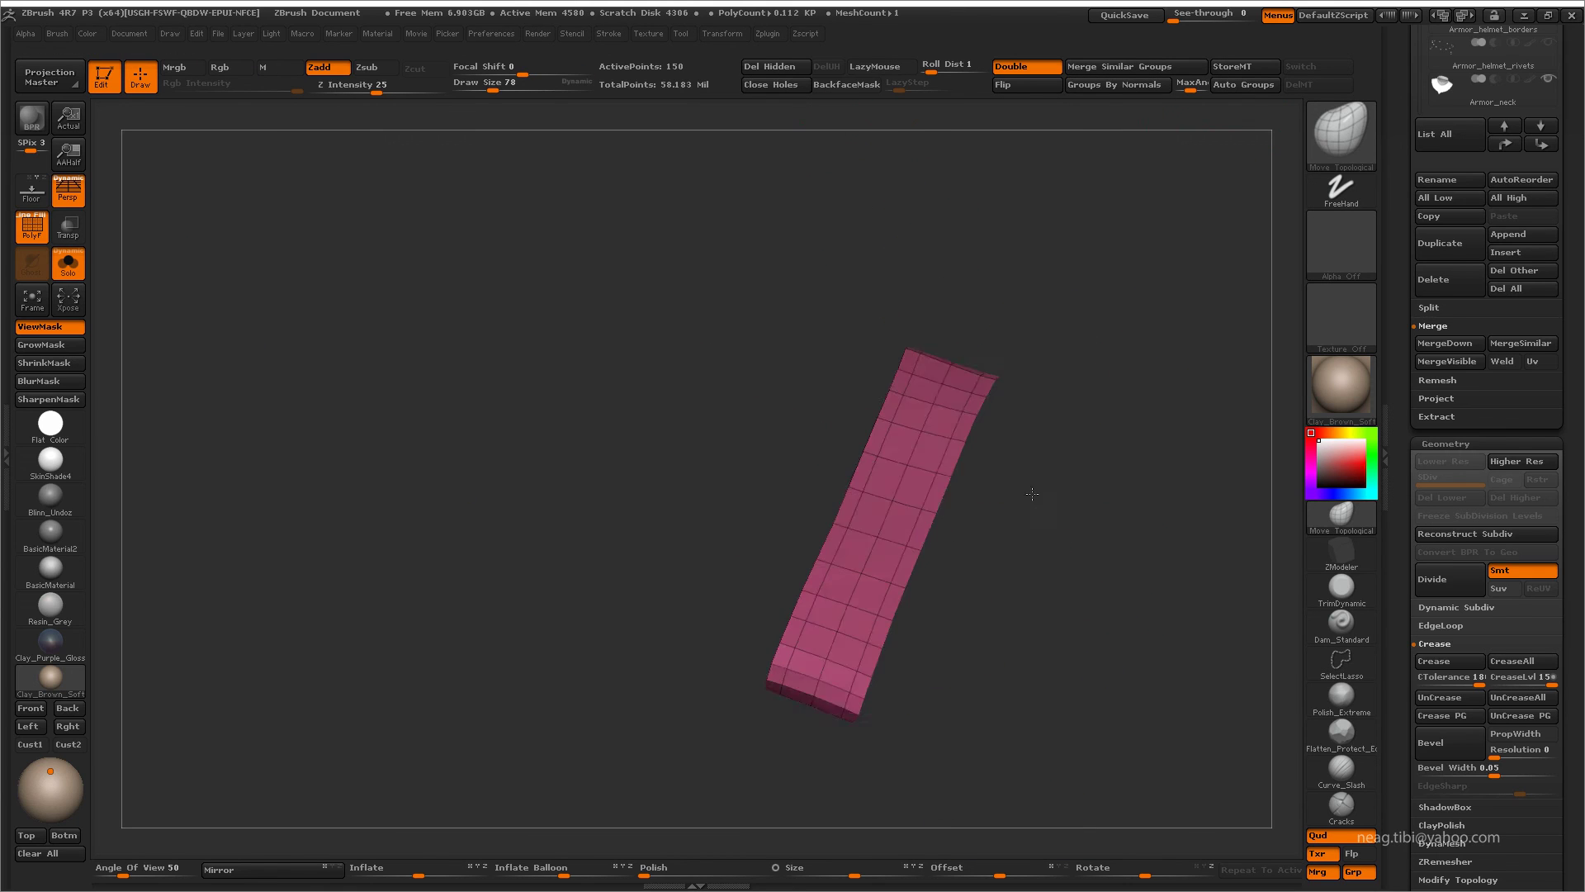
pyautogui.hotkey('ctrl', 'shift', 'x')
pyautogui.moveTo(1140, 414); pyautogui.dragTo(1130, 358)
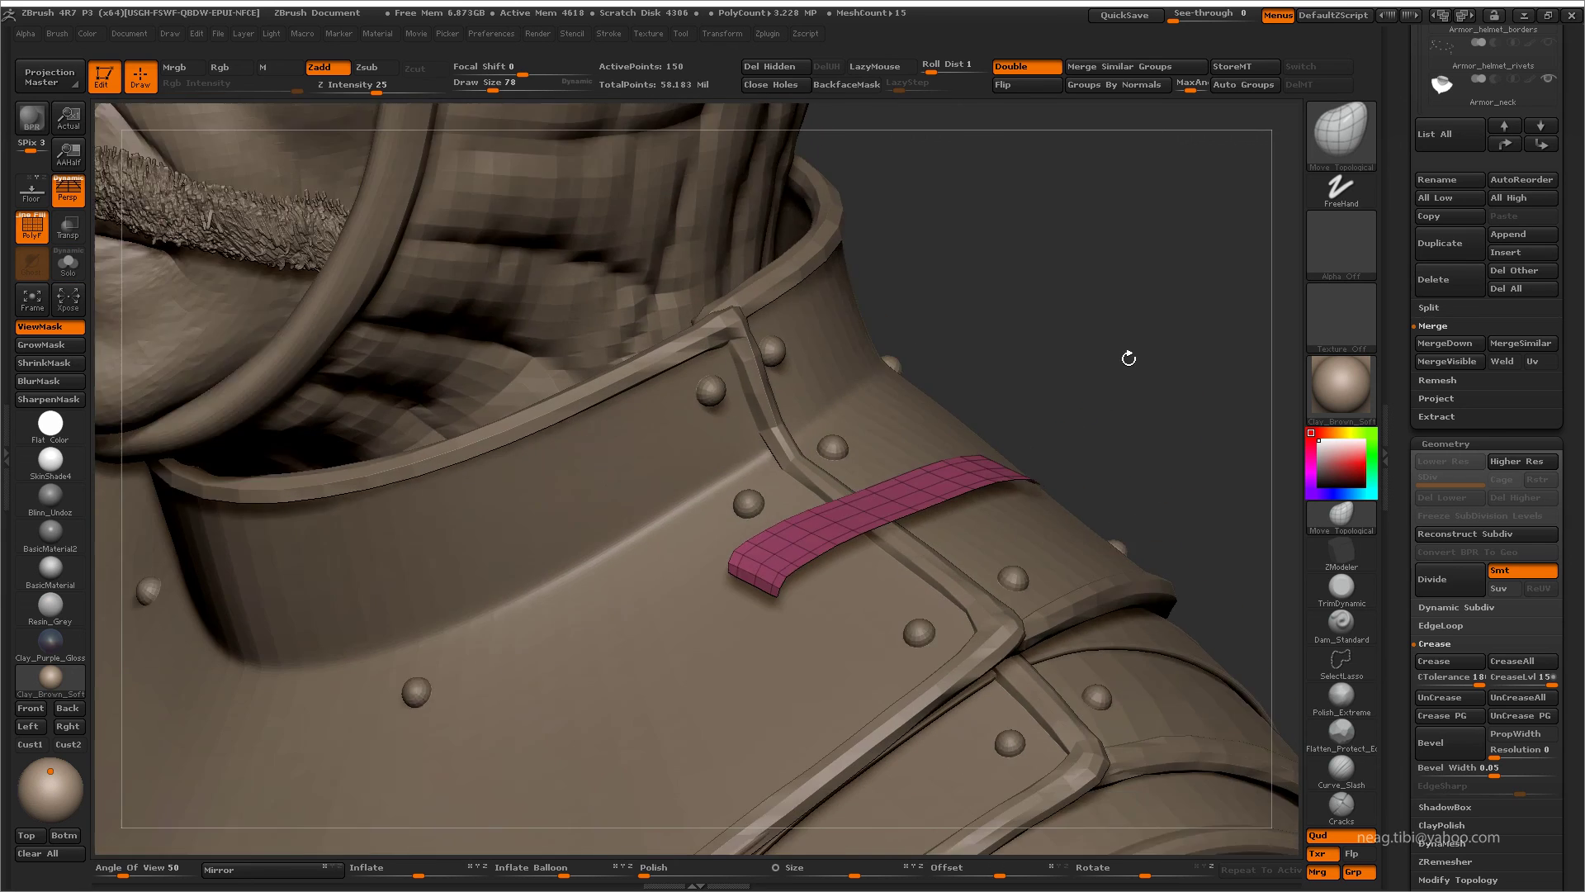
pyautogui.keyDown('alt'); pyautogui.click(885, 585); pyautogui.keyUp('alt')
pyautogui.click(68, 263)
# - Extrude all the strip's polygons with ZModeler to give the strap thickness
pyautogui.press('f')
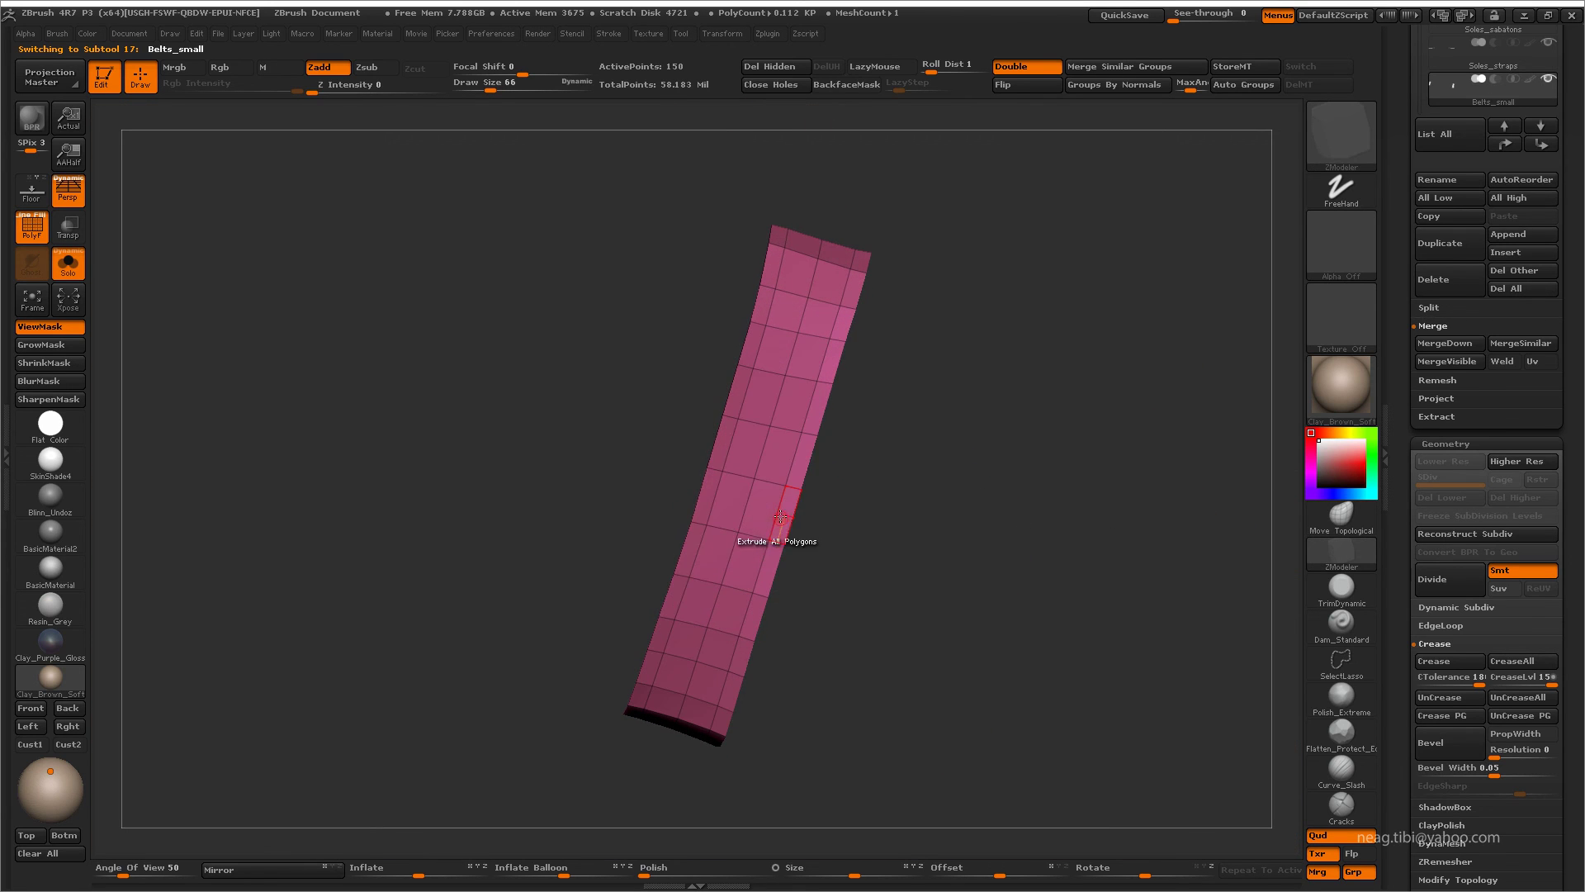
pyautogui.press('space')
pyautogui.click(900, 456)
pyautogui.click(771, 611)
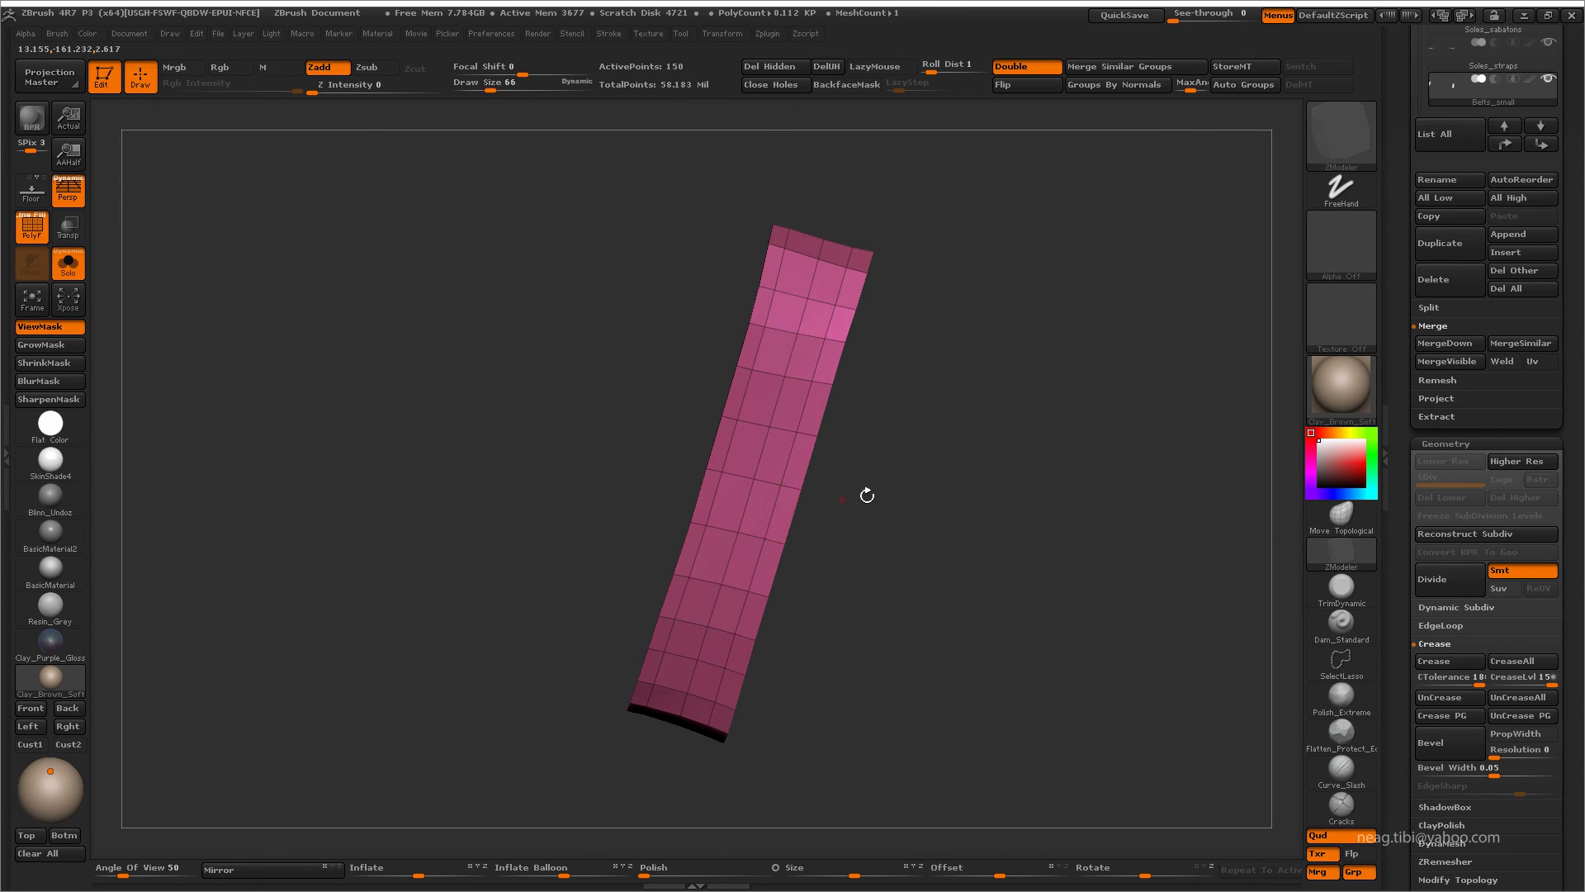
pyautogui.moveTo(721, 491); pyautogui.dragTo(731, 506)
pyautogui.hotkey('ctrl', 'shift', 'x')
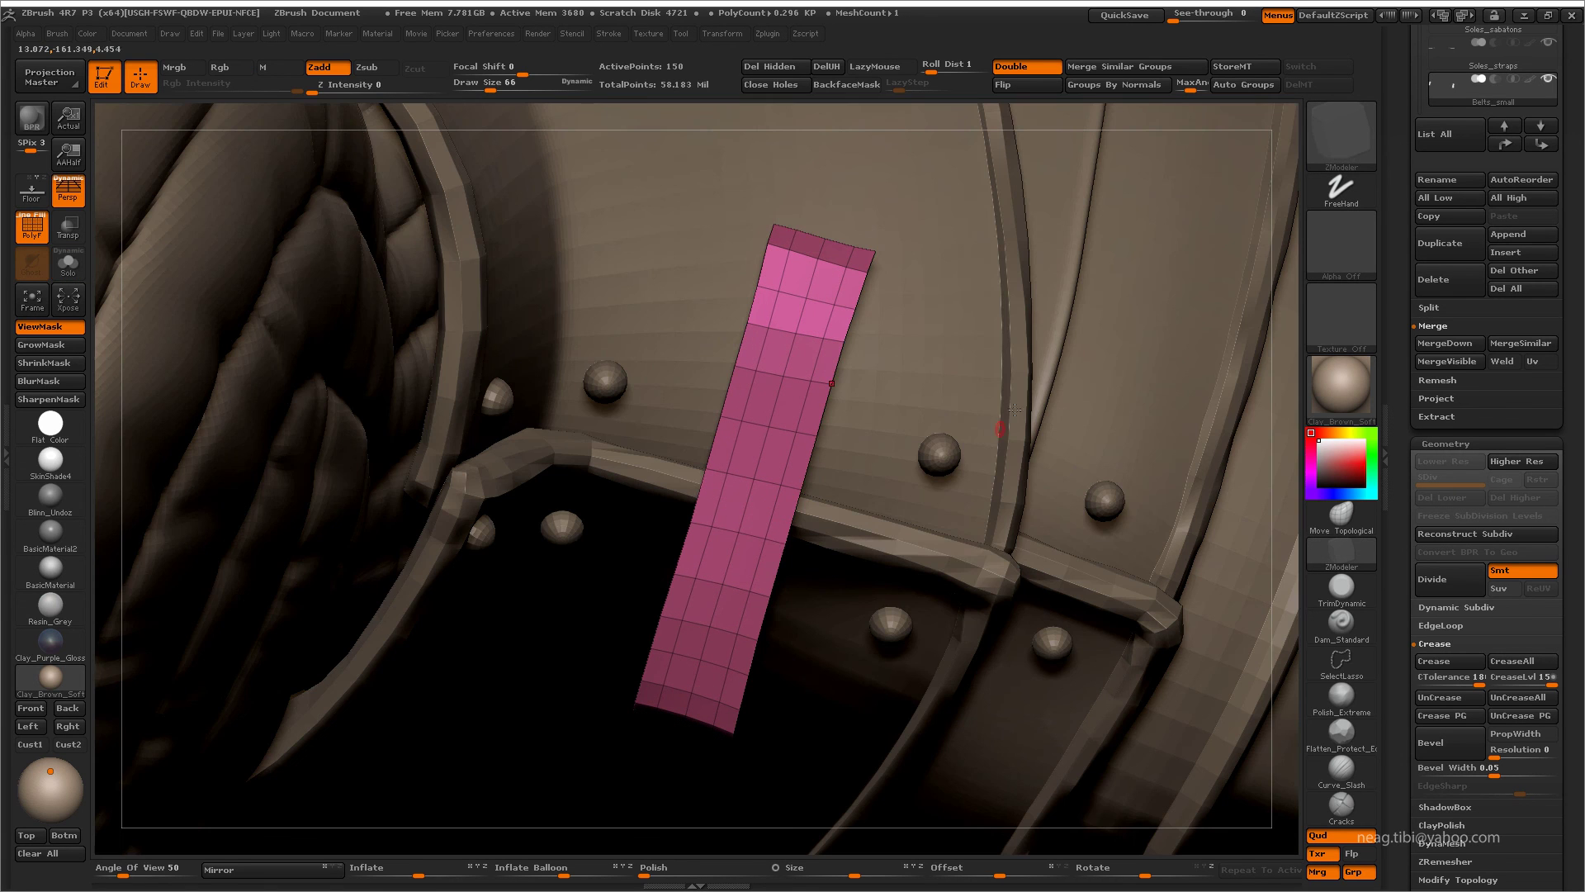
pyautogui.moveTo(933, 681); pyautogui.dragTo(1156, 578)
# - Remove the strap's bottom polygon row and project it onto the armor surface
pyautogui.click(1437, 398)
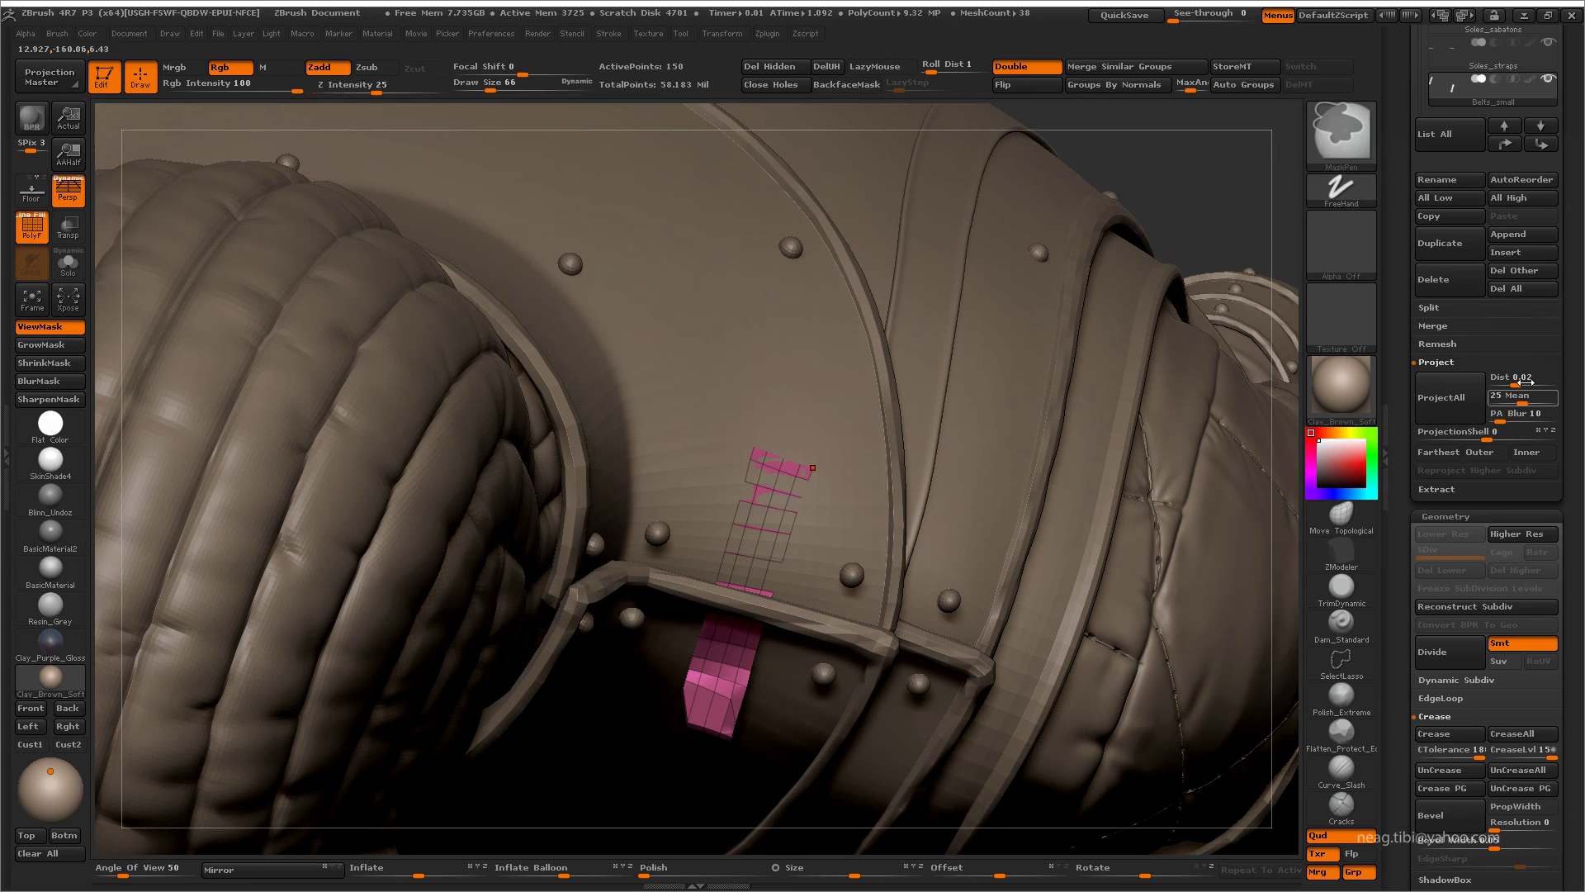
pyautogui.moveTo(1052, 570); pyautogui.dragTo(924, 492)
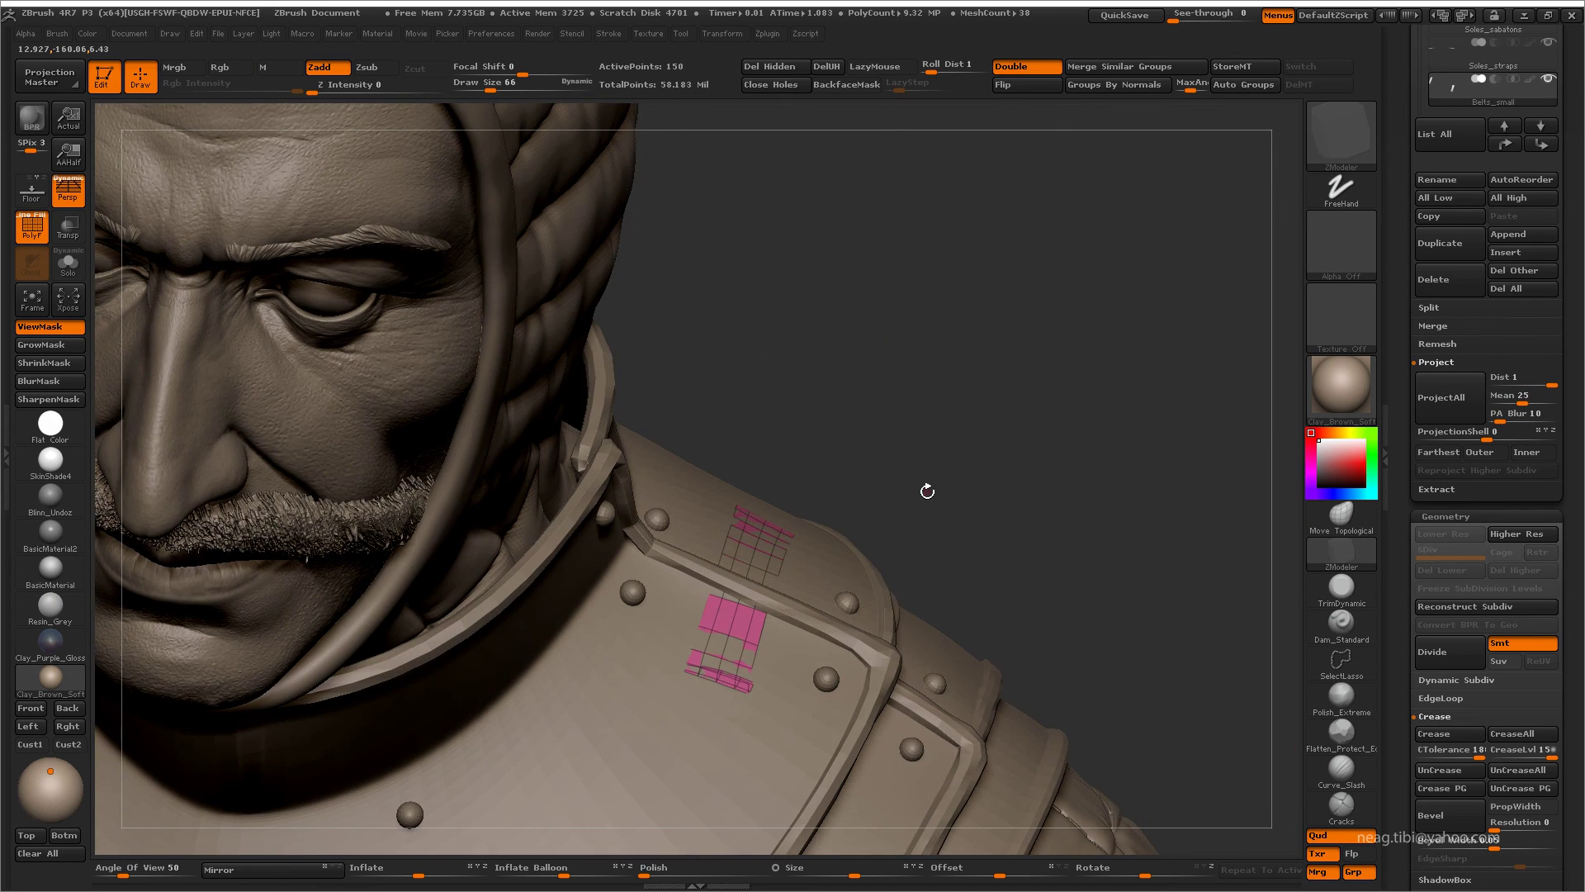
pyautogui.hotkey('ctrl', 'shift', 'x')
pyautogui.moveTo(776, 723)
pyautogui.keyDown('alt'); pyautogui.mouseDown()
pyautogui.moveTo(720, 690)
pyautogui.moveTo(854, 347)
pyautogui.mouseUp(); pyautogui.keyUp('alt')
pyautogui.click(720, 690)
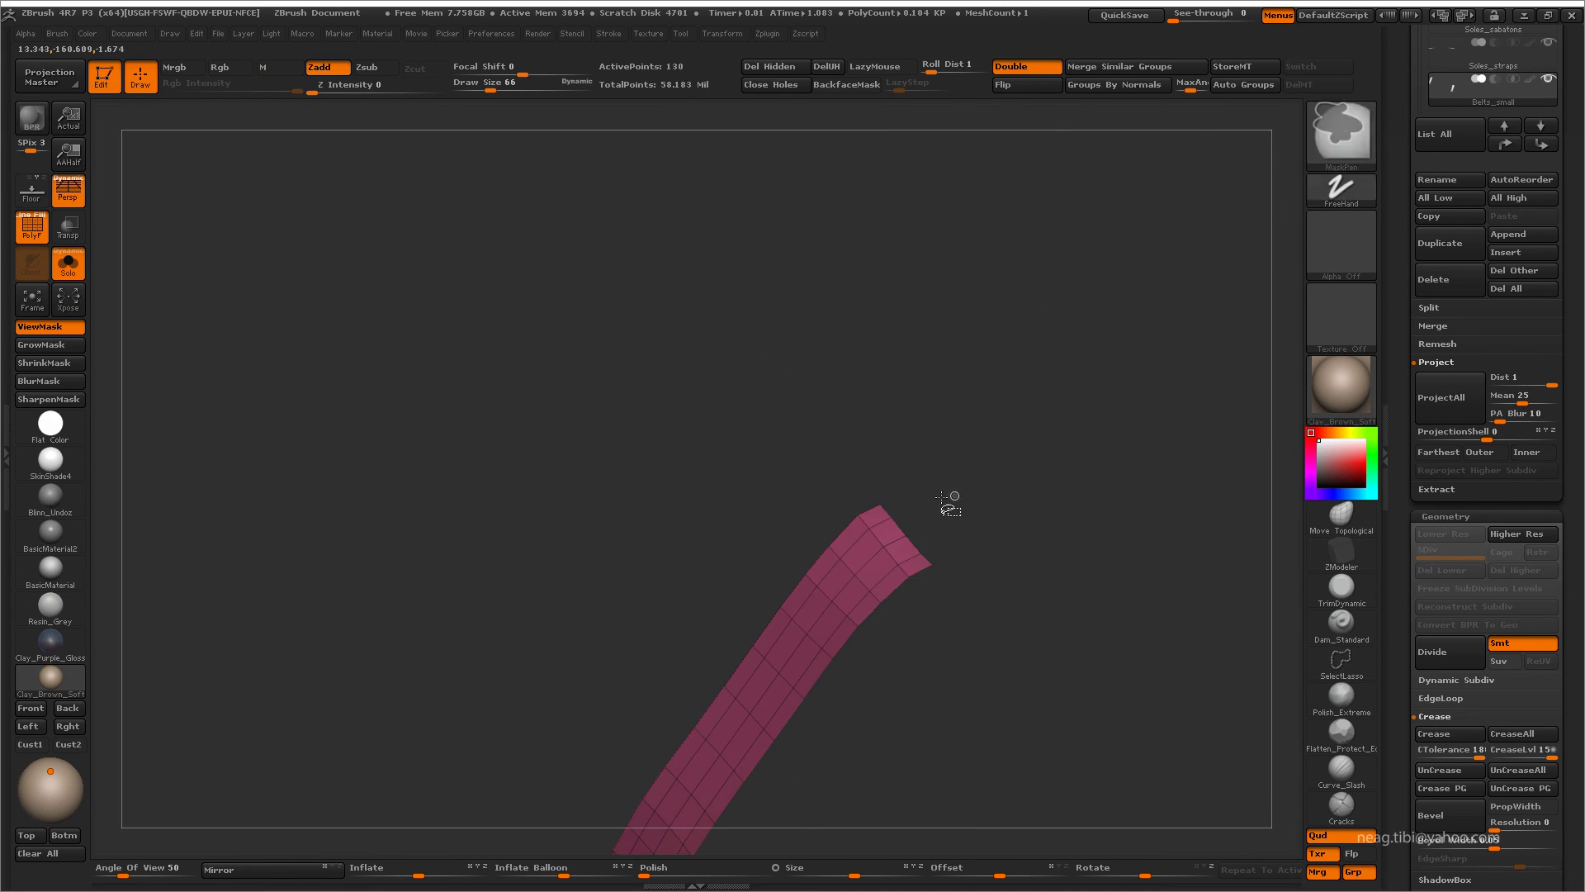
pyautogui.click(832, 76)
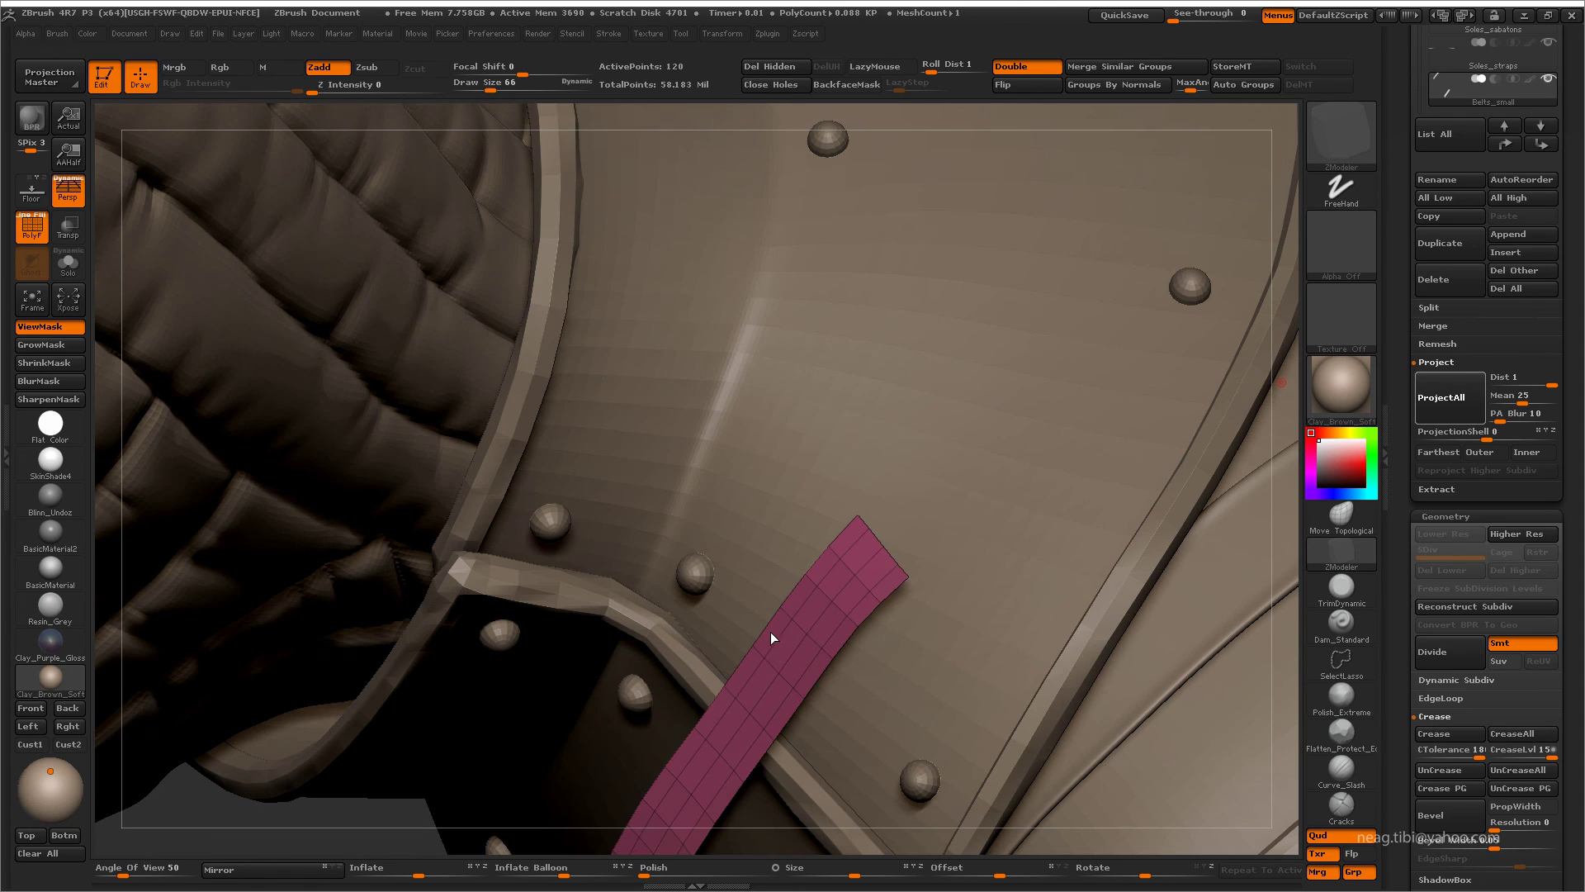
pyautogui.moveTo(771, 631); pyautogui.dragTo(940, 483)
# - Slide and delete edge loops to trim the strap down to two polygons wide
pyautogui.hotkey('ctrl', 'shift', 'x')
pyautogui.moveTo(701, 569); pyautogui.dragTo(693, 562)
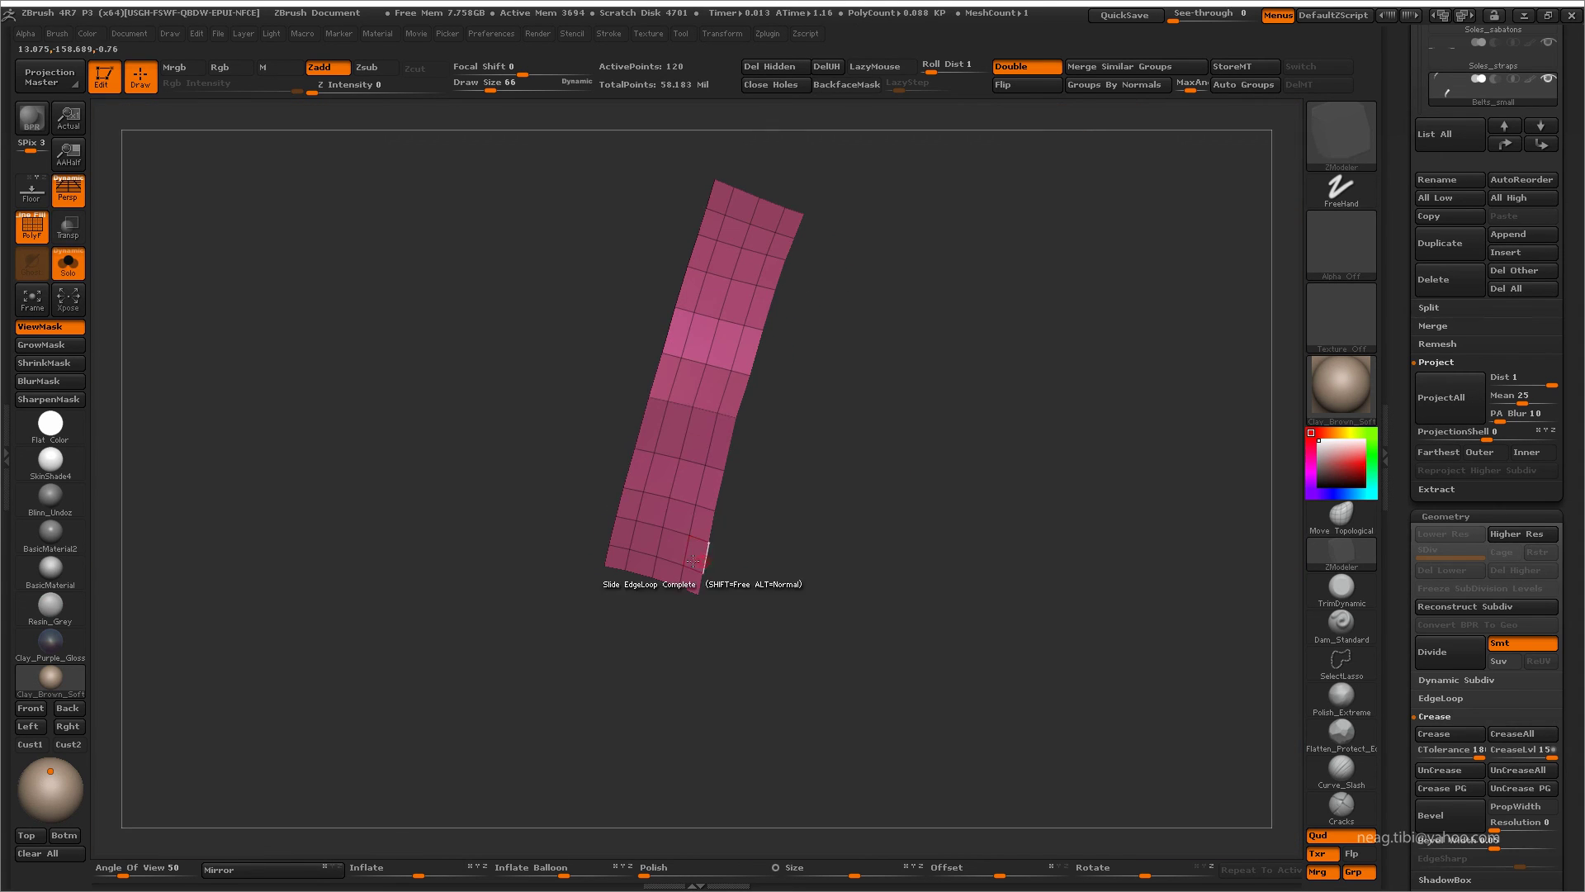
pyautogui.press('space')
pyautogui.click(690, 439)
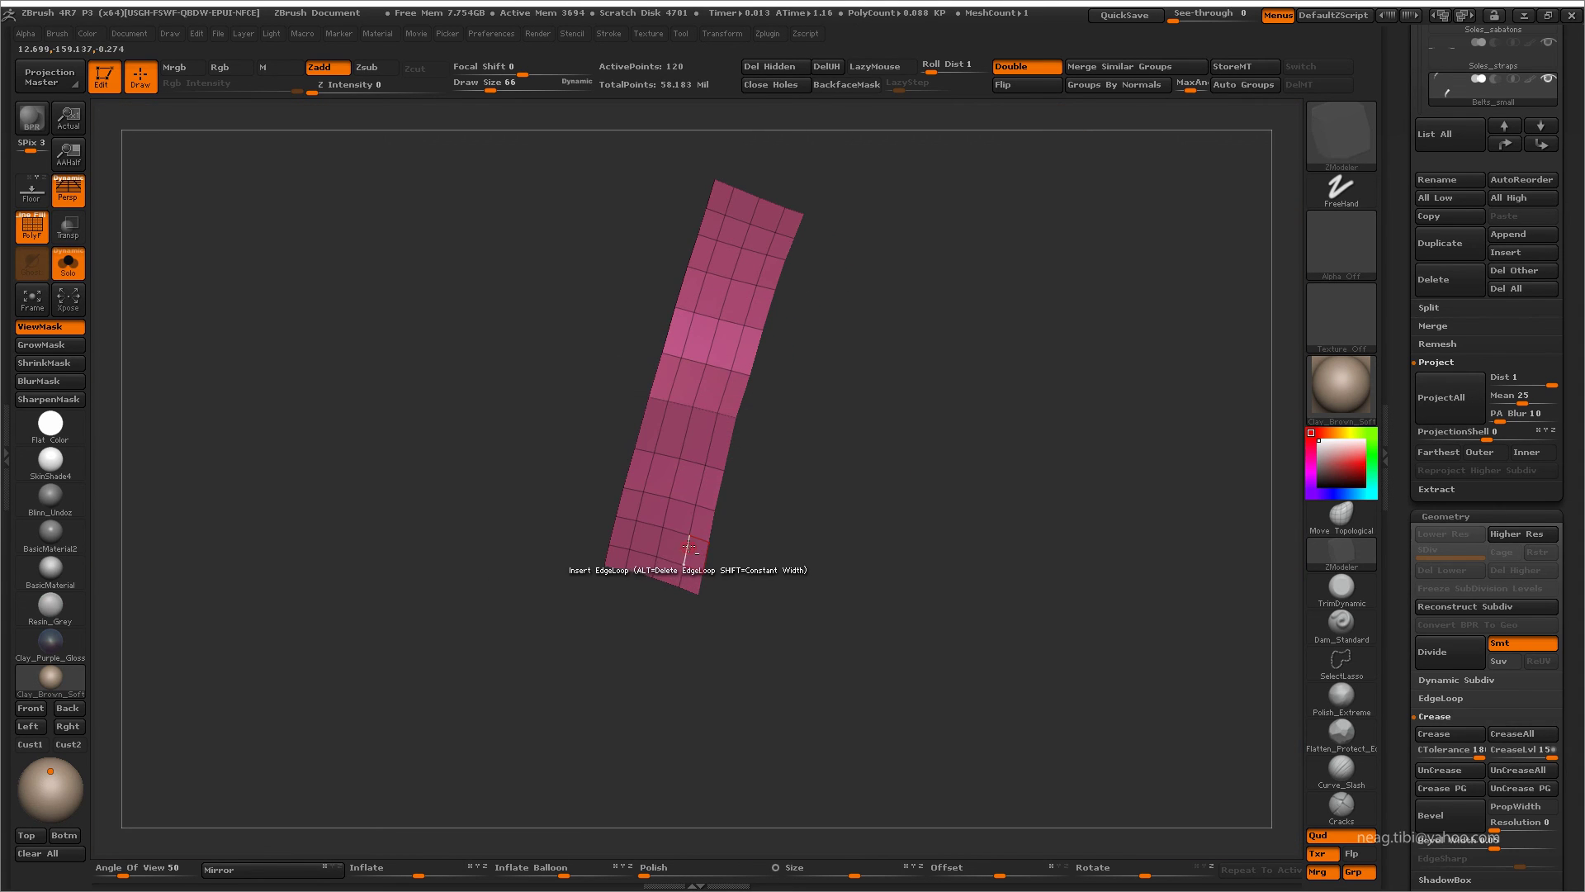
pyautogui.hotkey('ctrl', 'z')
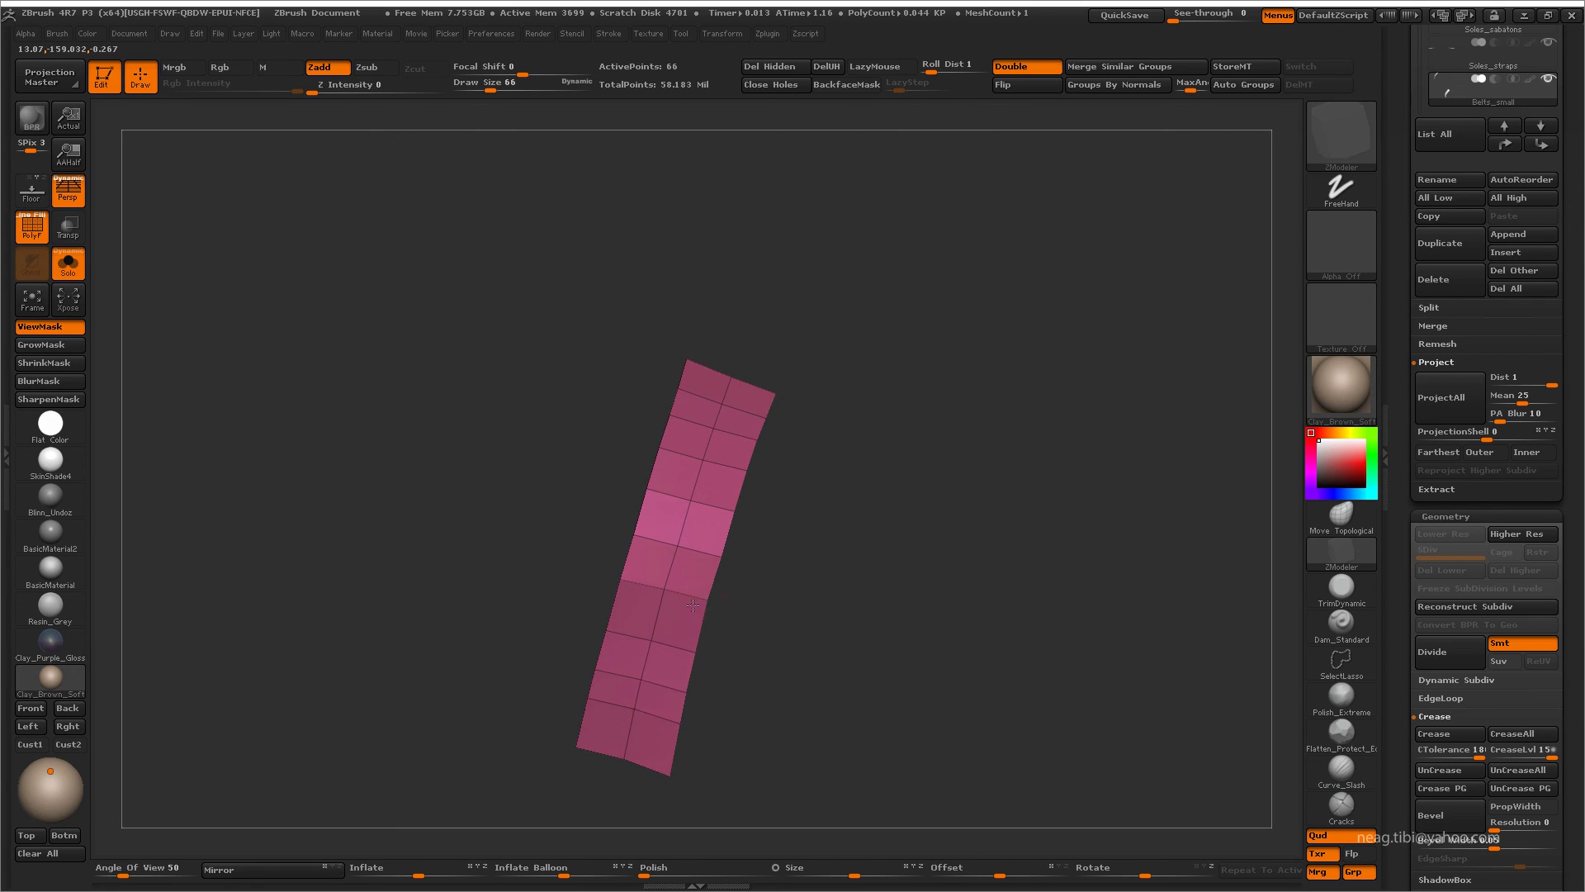
# - Insert a single edge loop across the strap with ZModeler
pyautogui.press('space')
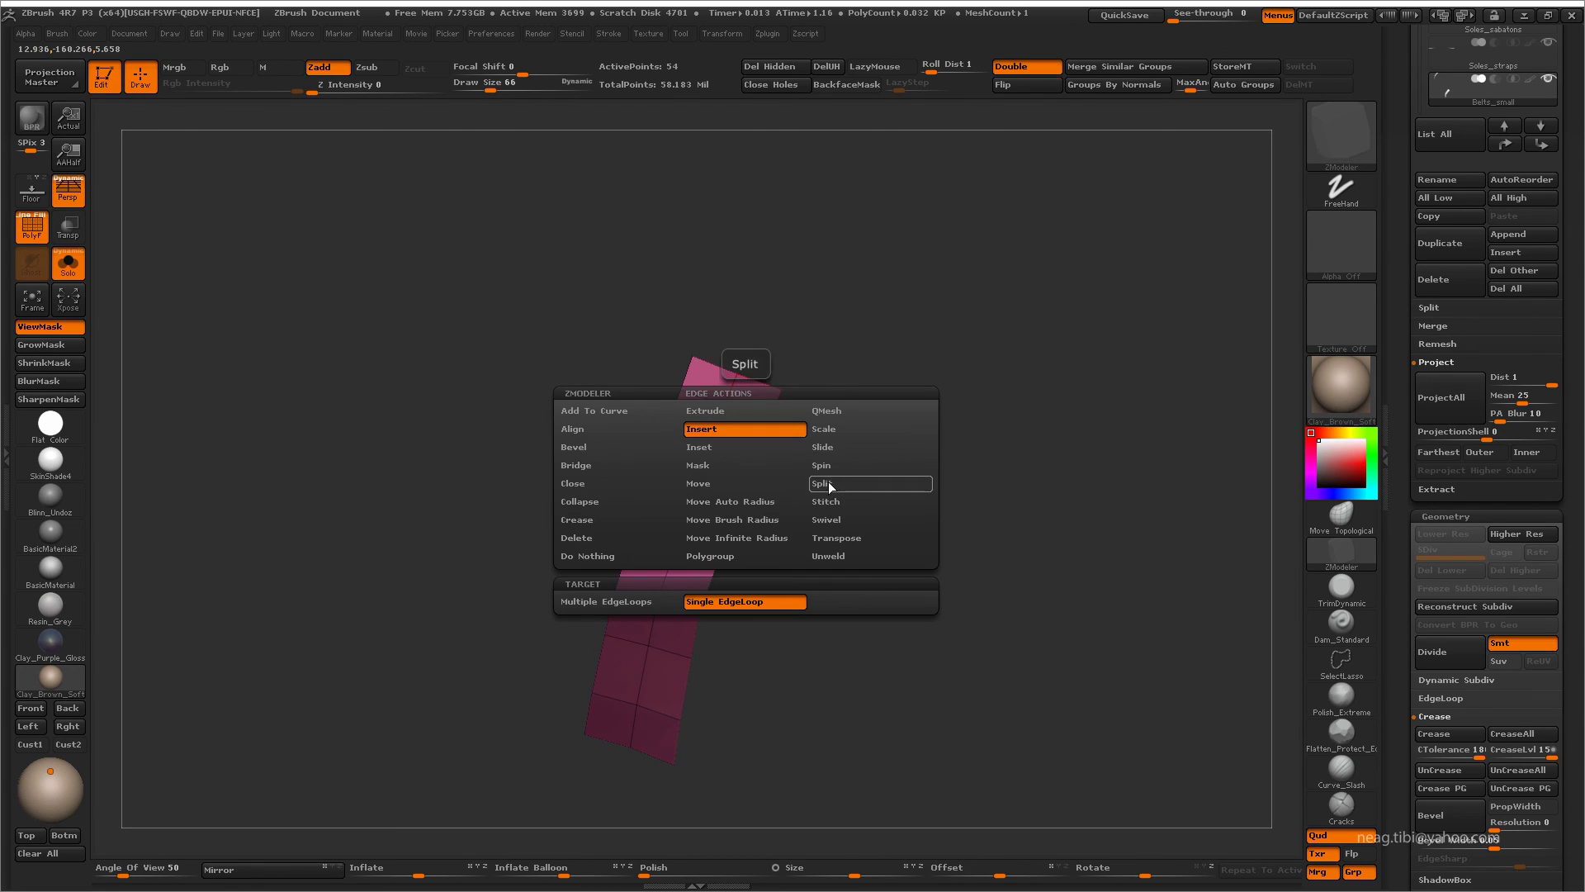
pyautogui.click(874, 446)
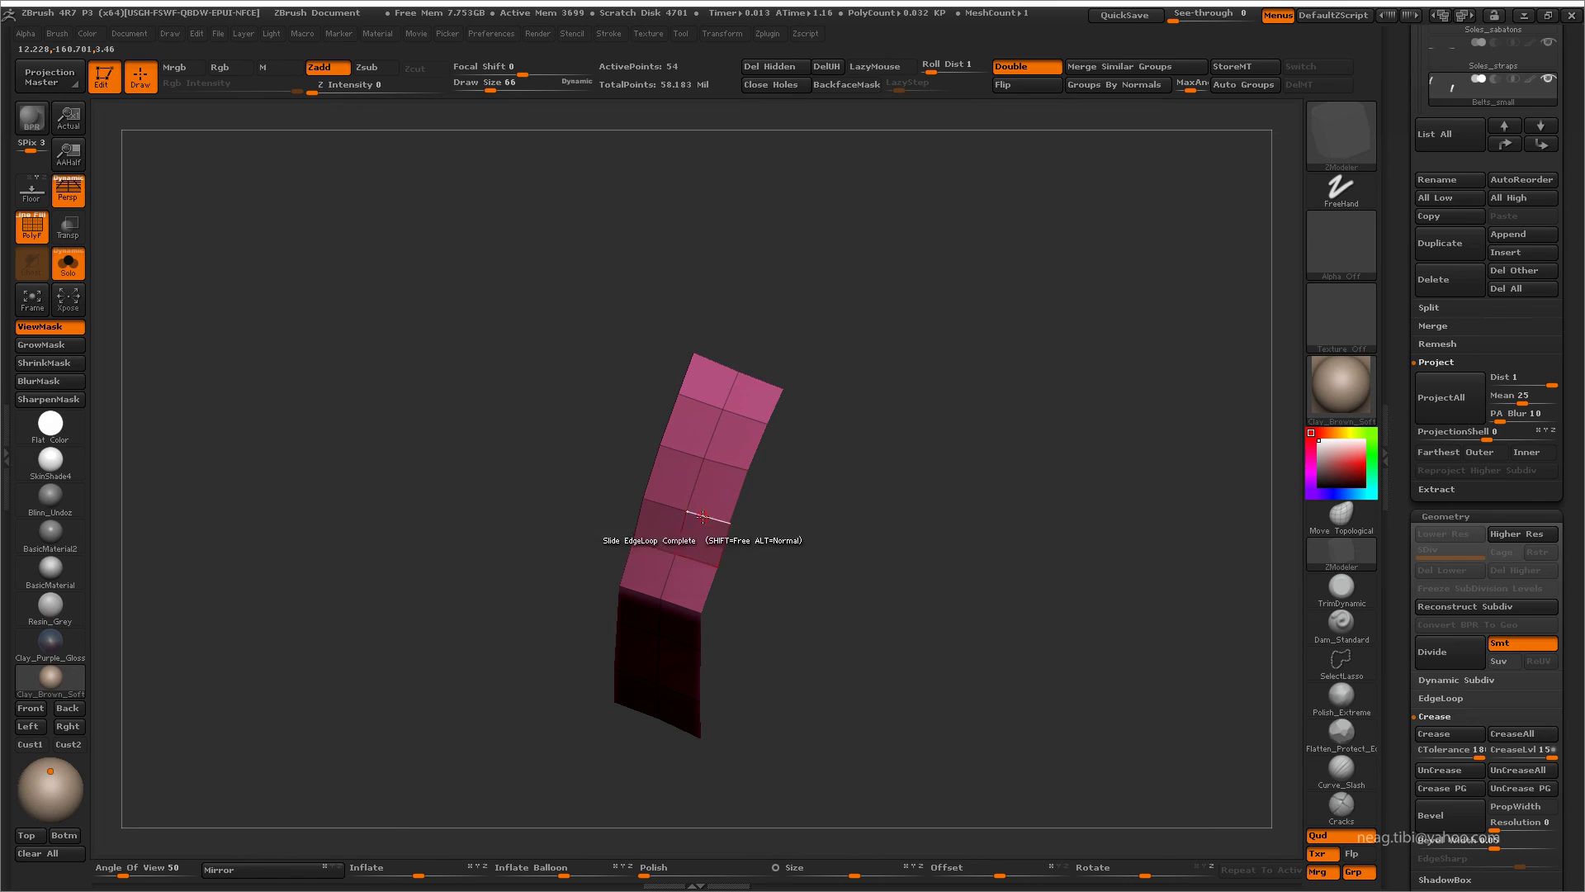
pyautogui.moveTo(703, 517)
pyautogui.mouseDown()
pyautogui.moveTo(796, 567)
pyautogui.moveTo(657, 724)
pyautogui.mouseUp()
pyautogui.press('space')
pyautogui.click(628, 439)
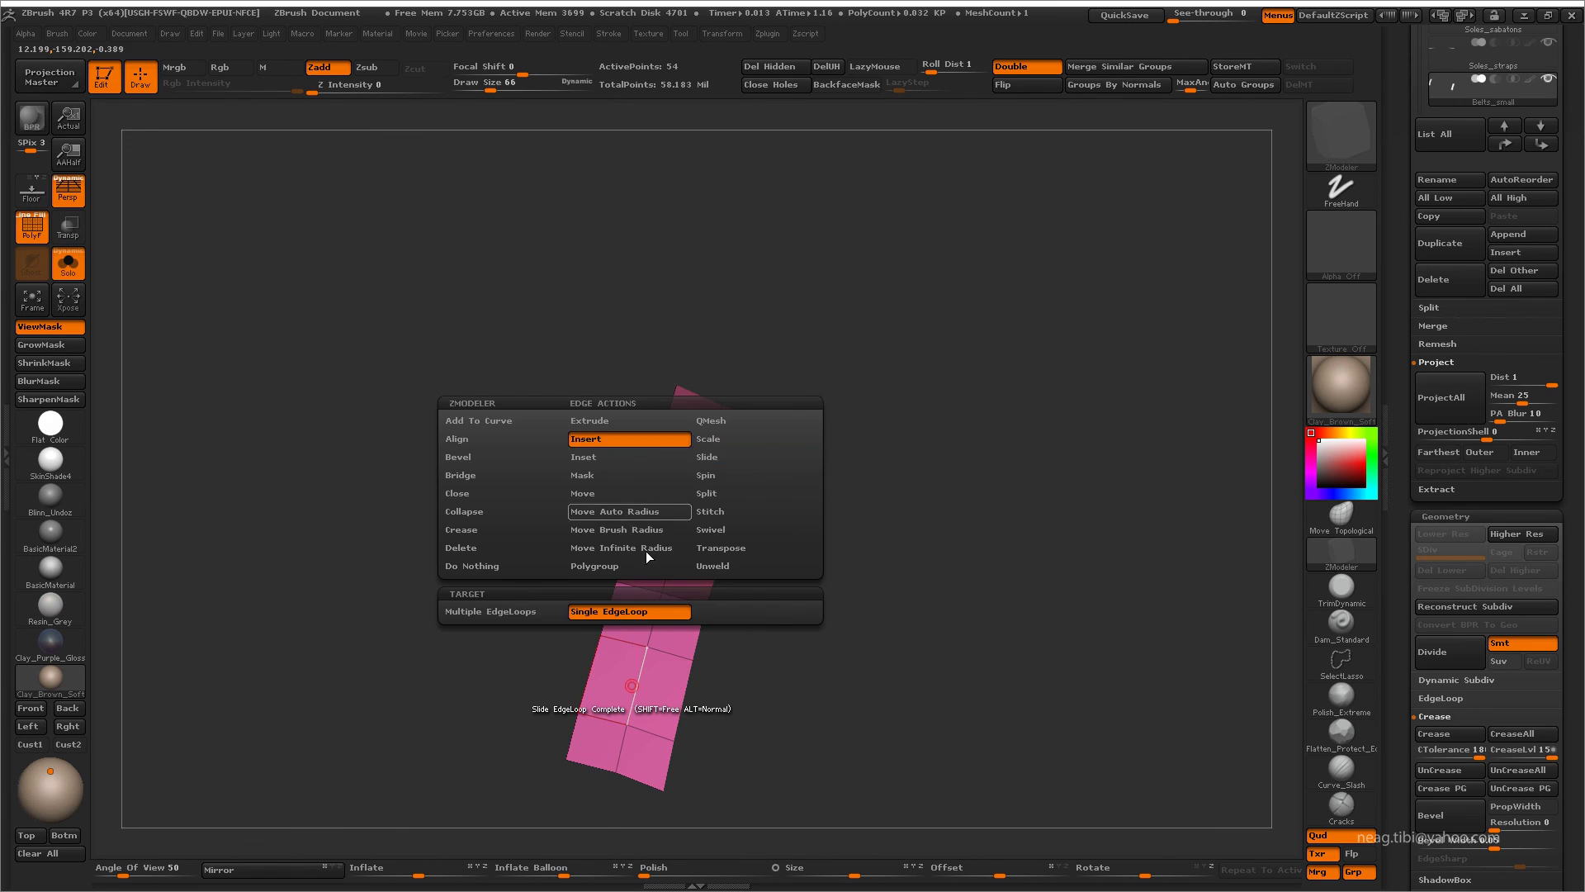
pyautogui.click(630, 611)
pyautogui.moveTo(768, 686); pyautogui.dragTo(785, 618)
# - Split the strap into separate pieces and check its shading against the armour
pyautogui.press('space')
pyautogui.click(813, 493)
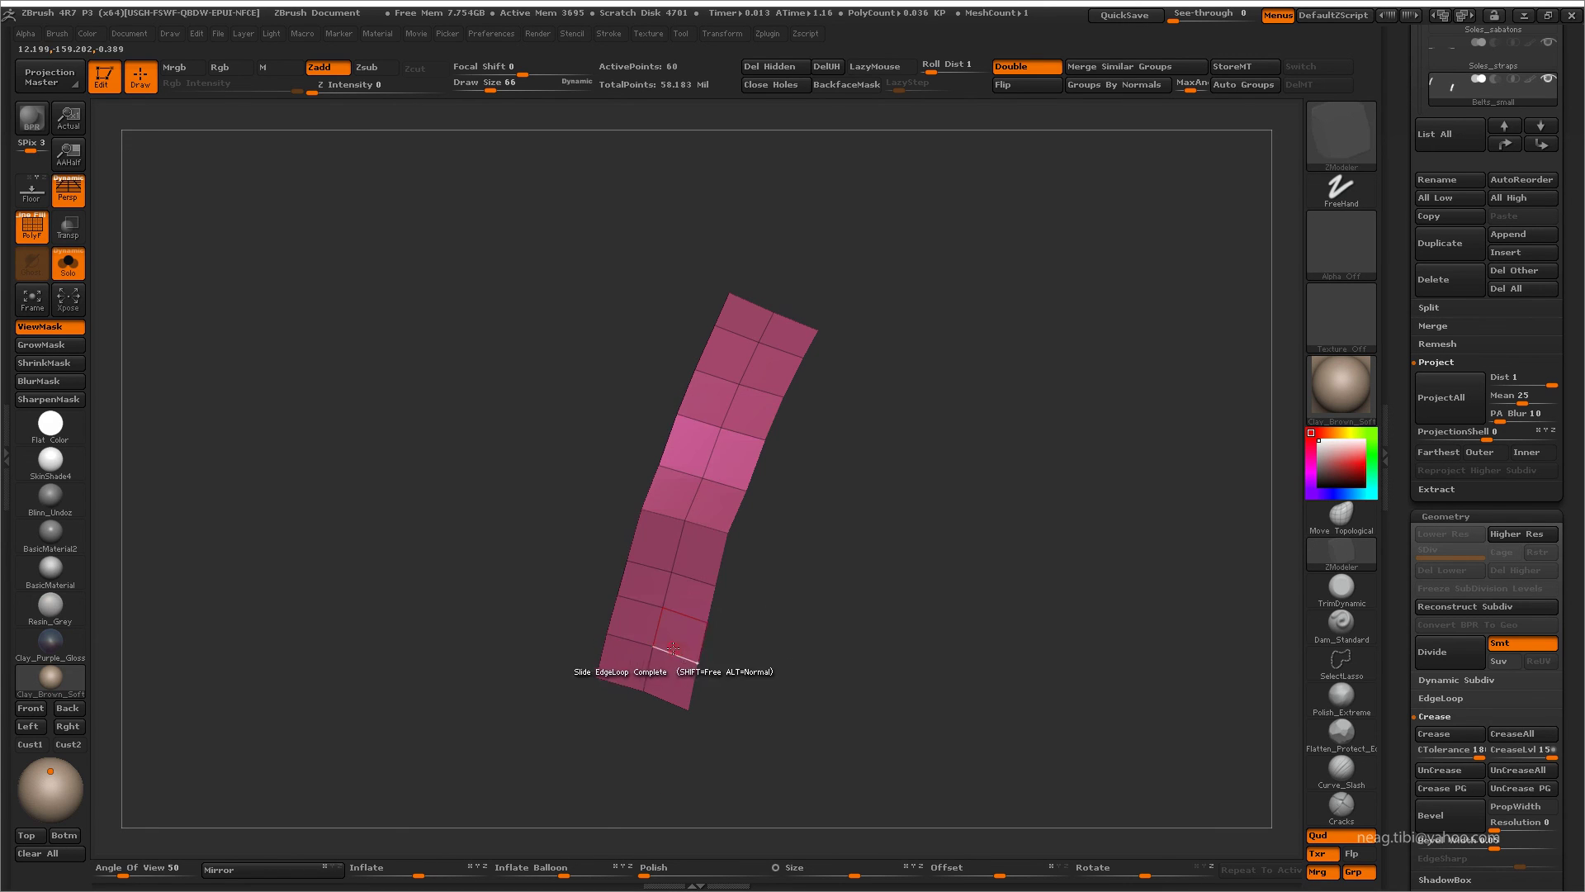
pyautogui.moveTo(640, 665); pyautogui.dragTo(676, 661)
pyautogui.moveTo(775, 565); pyautogui.dragTo(760, 477)
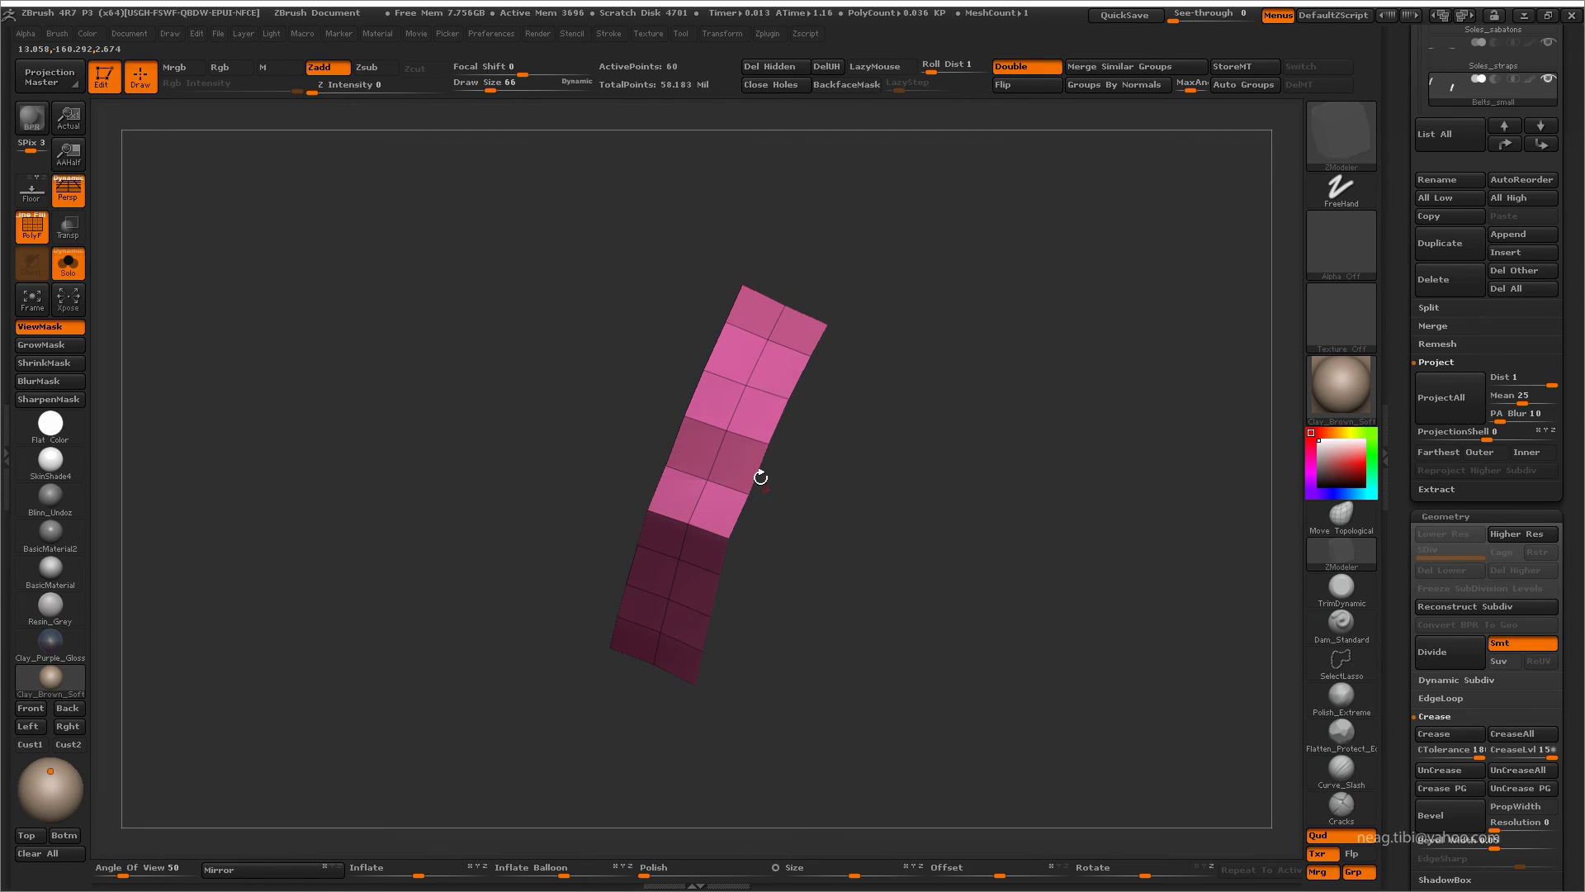
pyautogui.moveTo(769, 397)
pyautogui.mouseDown()
pyautogui.moveTo(814, 407)
pyautogui.moveTo(824, 471)
pyautogui.moveTo(695, 626)
pyautogui.moveTo(781, 442)
pyautogui.moveTo(856, 467)
pyautogui.mouseUp()
pyautogui.hotkey('ctrl', 'shift', 's')
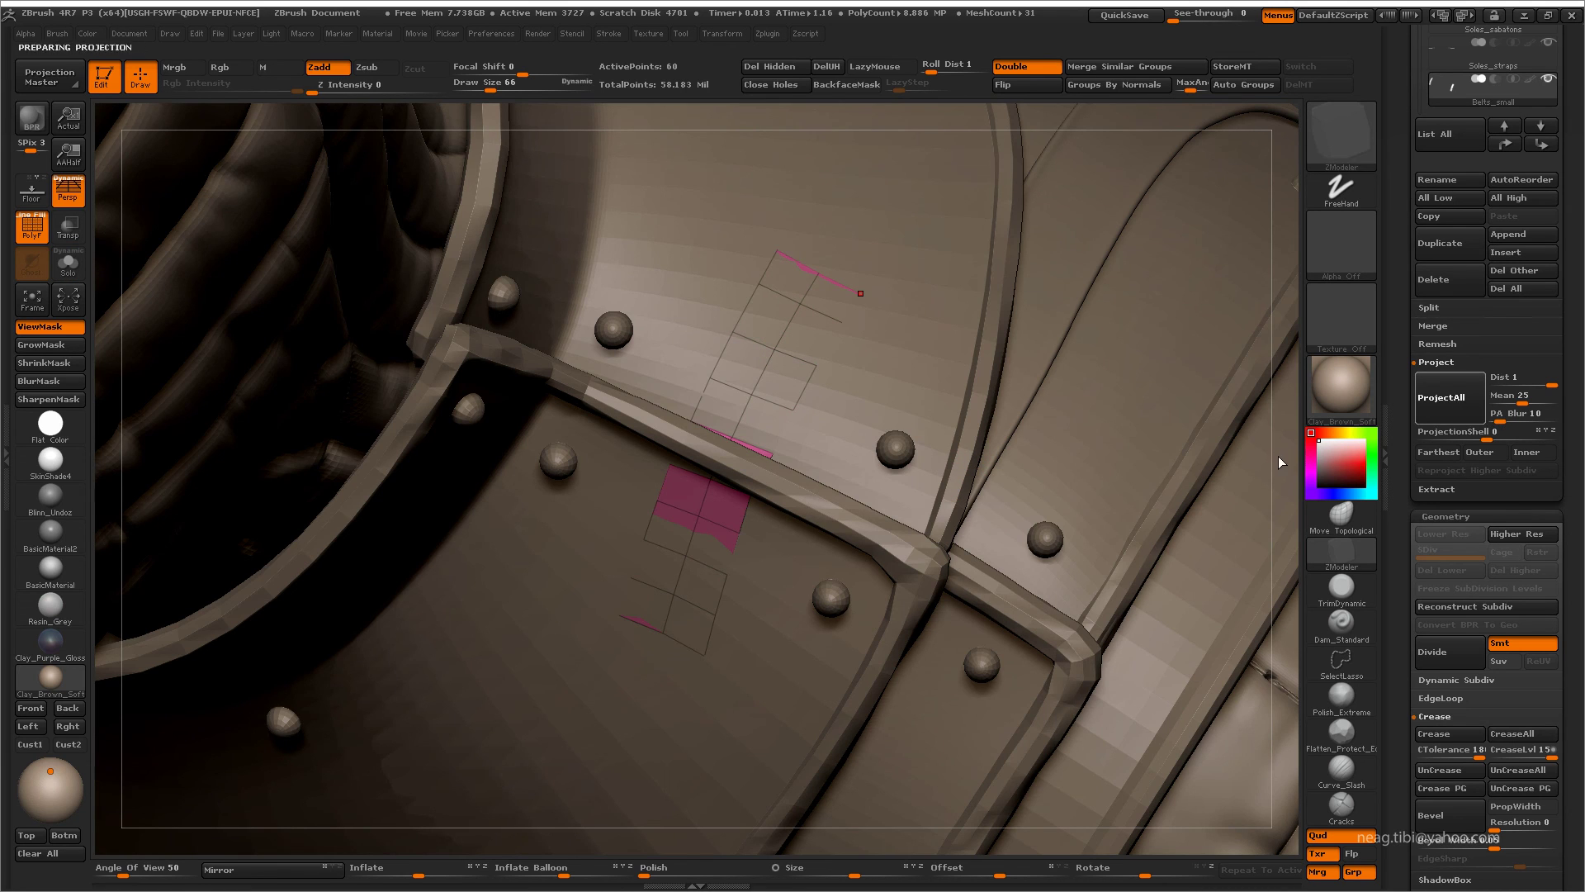
pyautogui.hotkey('ctrl', 'shift', 's')
pyautogui.hotkey('ctrl', 'shift', 's')
pyautogui.hotkey('ctrl', 'shift', 's')
pyautogui.moveTo(1008, 484); pyautogui.dragTo(571, 652)
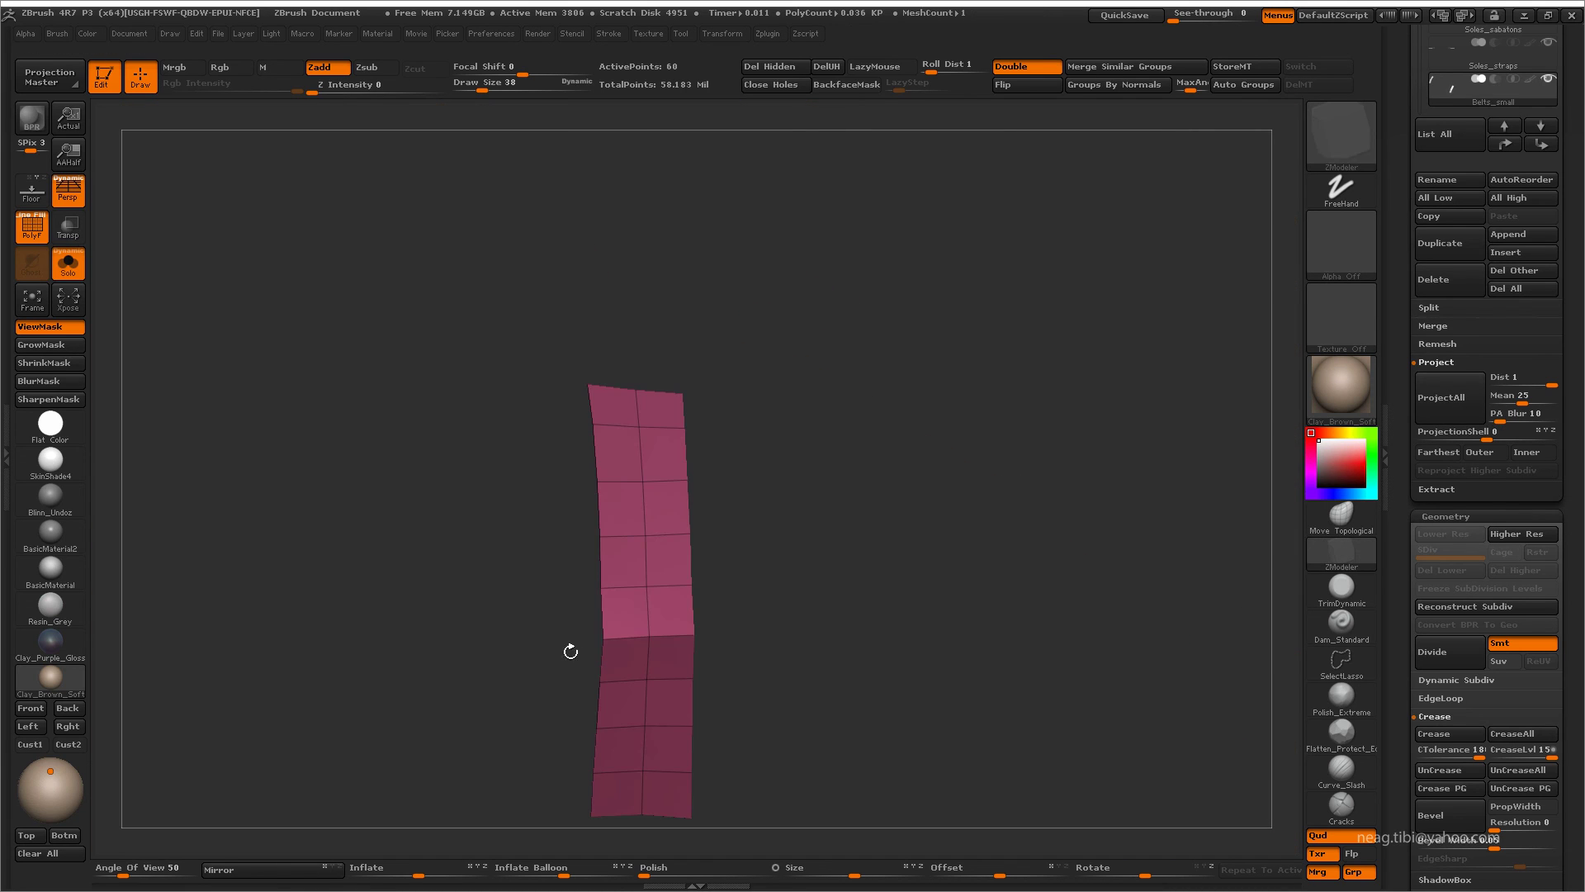
# - Separate the strap pieces into yellow and blue polygroups for moving
pyautogui.press('space')
pyautogui.click(651, 494)
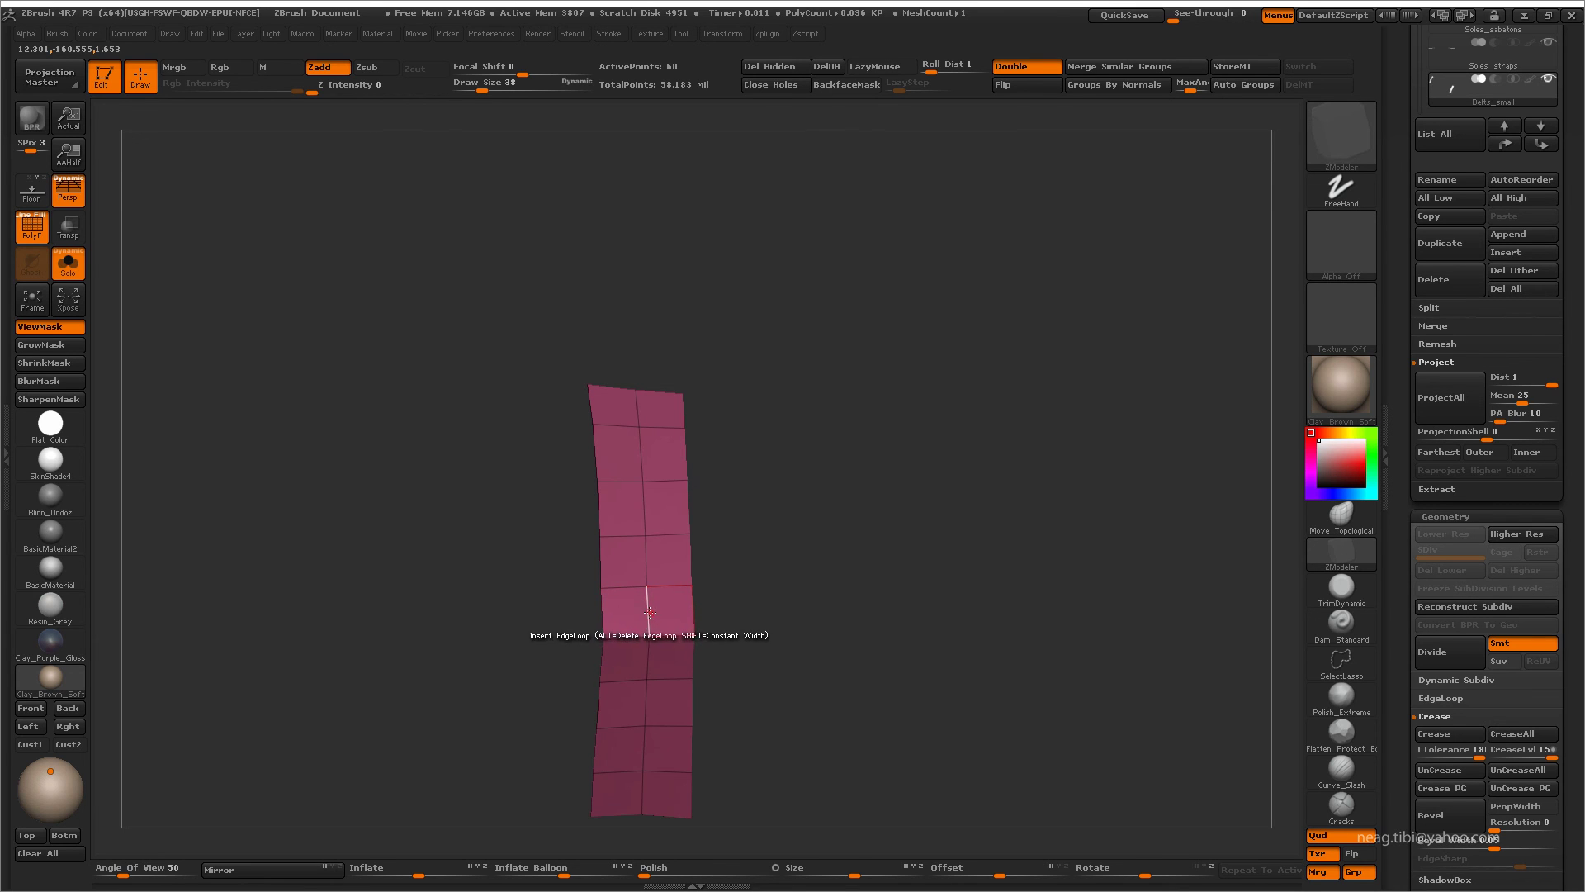
pyautogui.hotkey('ctrl', 'shift', 's')
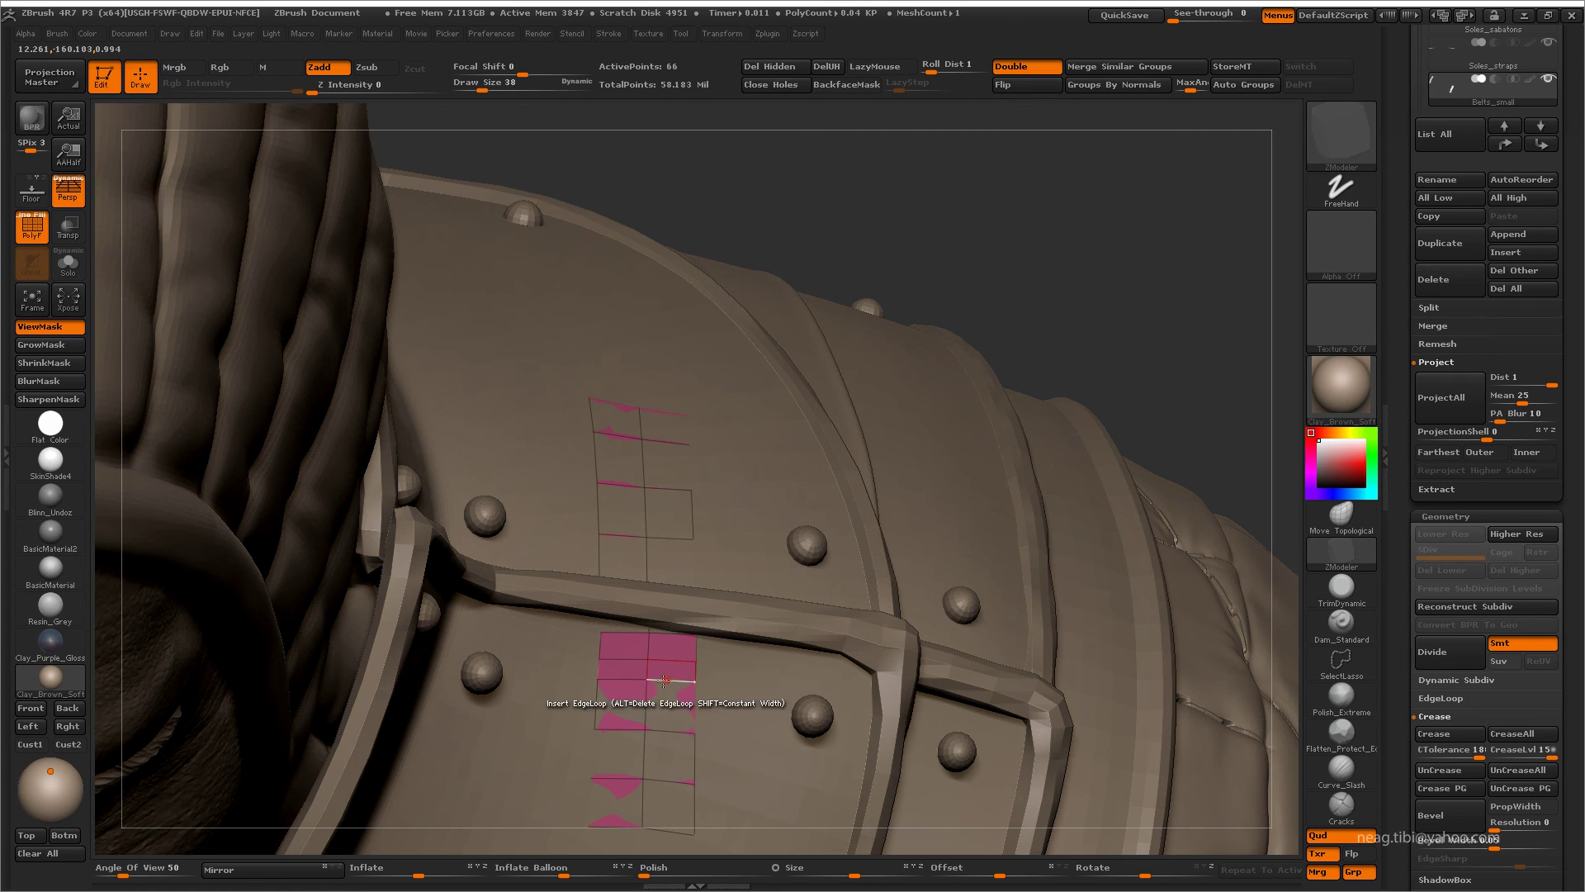
pyautogui.hotkey('ctrl', 'shift', 's')
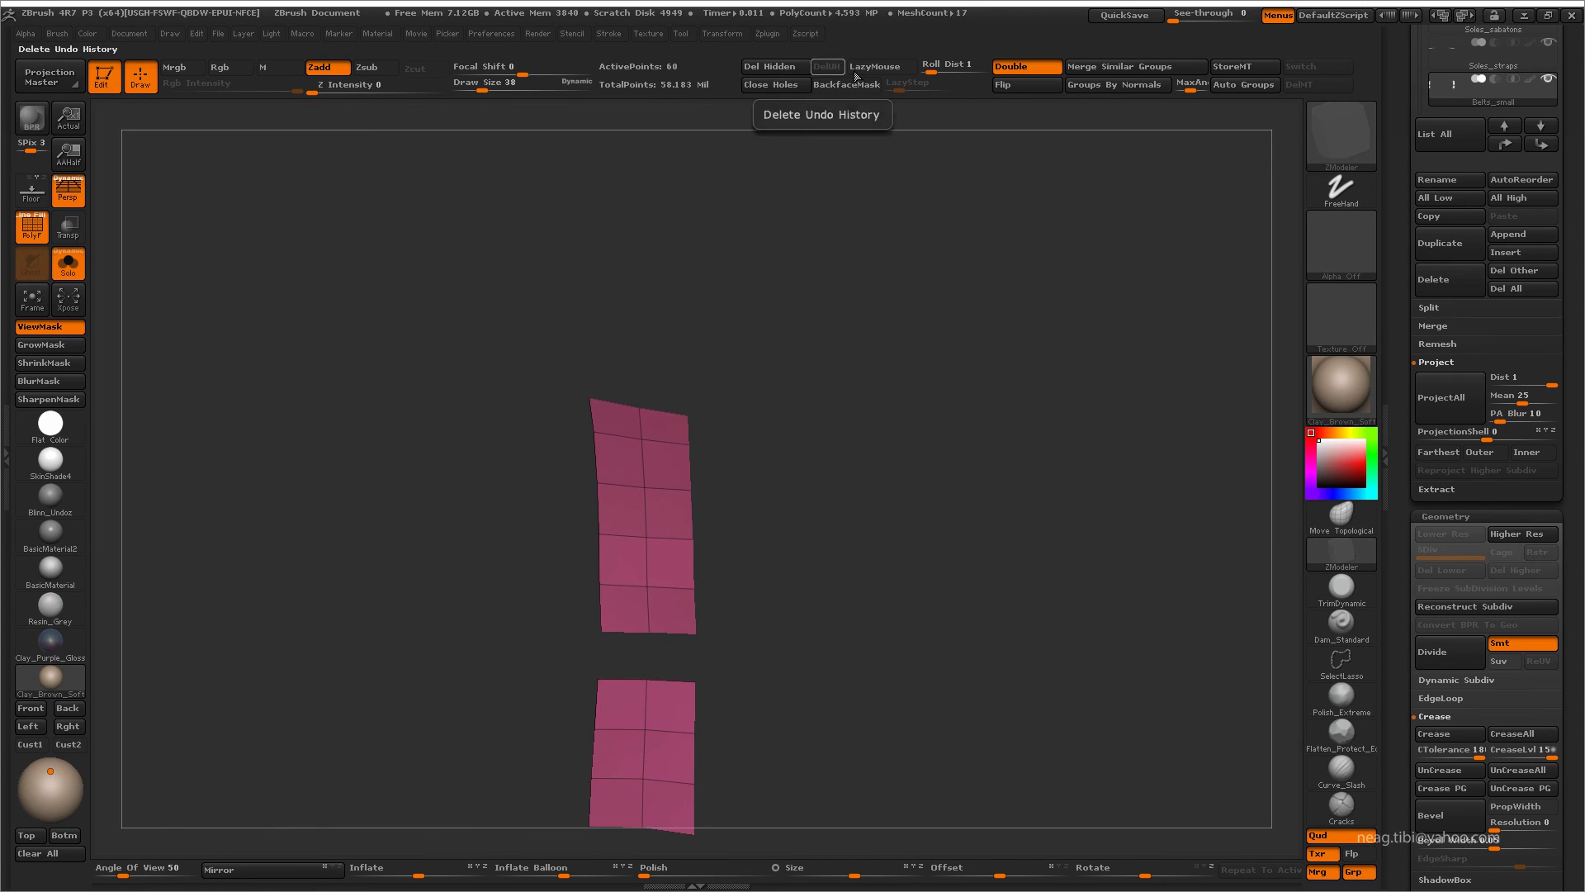
pyautogui.click(1114, 84)
pyautogui.press('w')
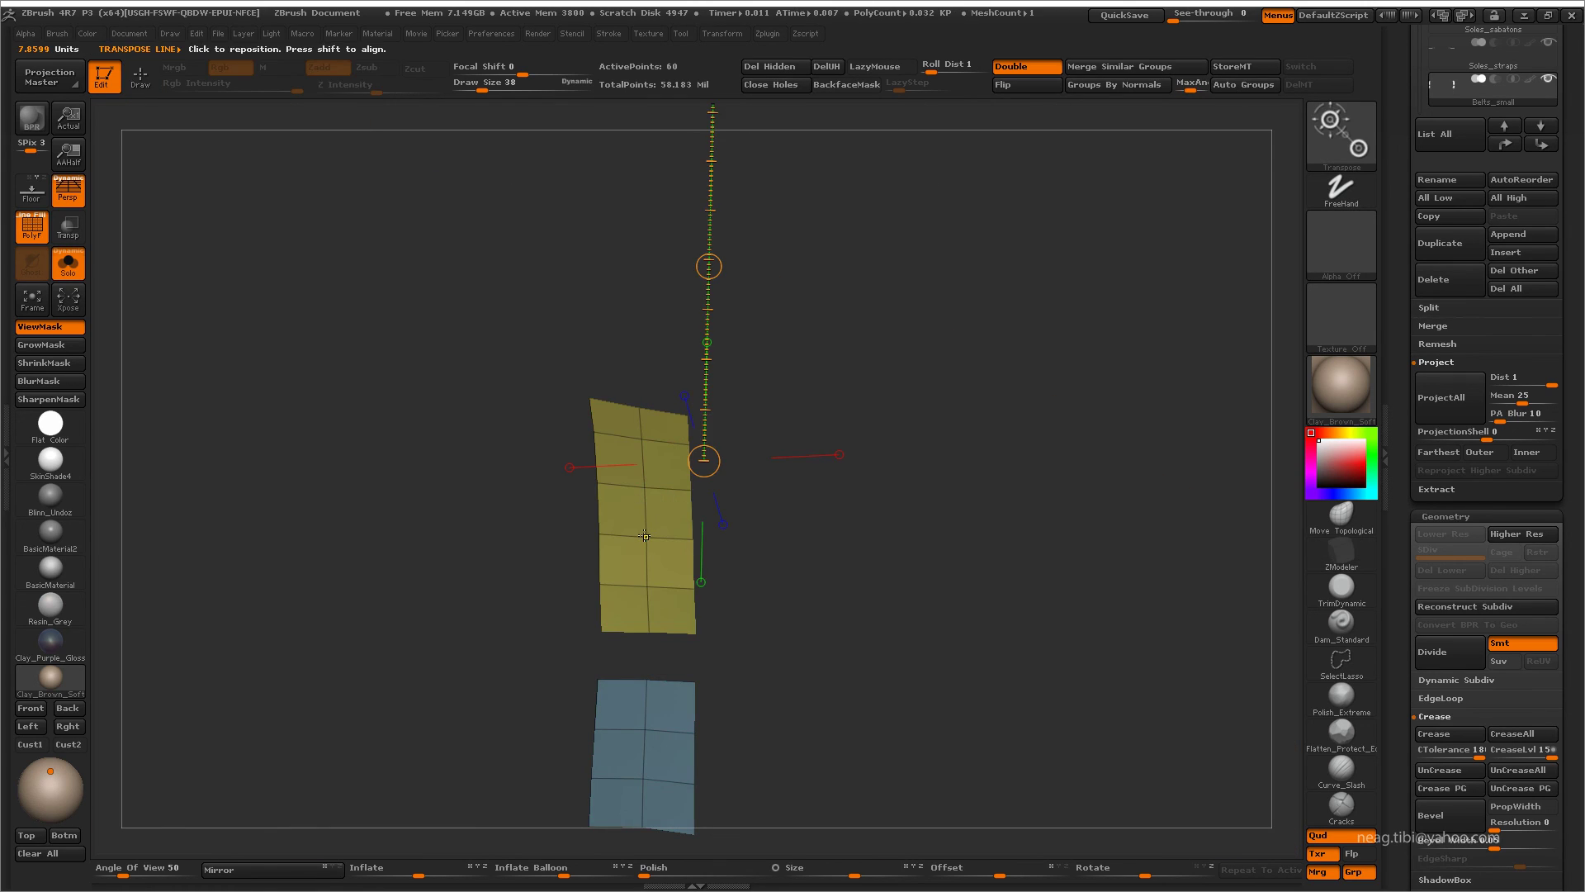
pyautogui.press('q')
pyautogui.hotkey('ctrl', 'shift', 's')
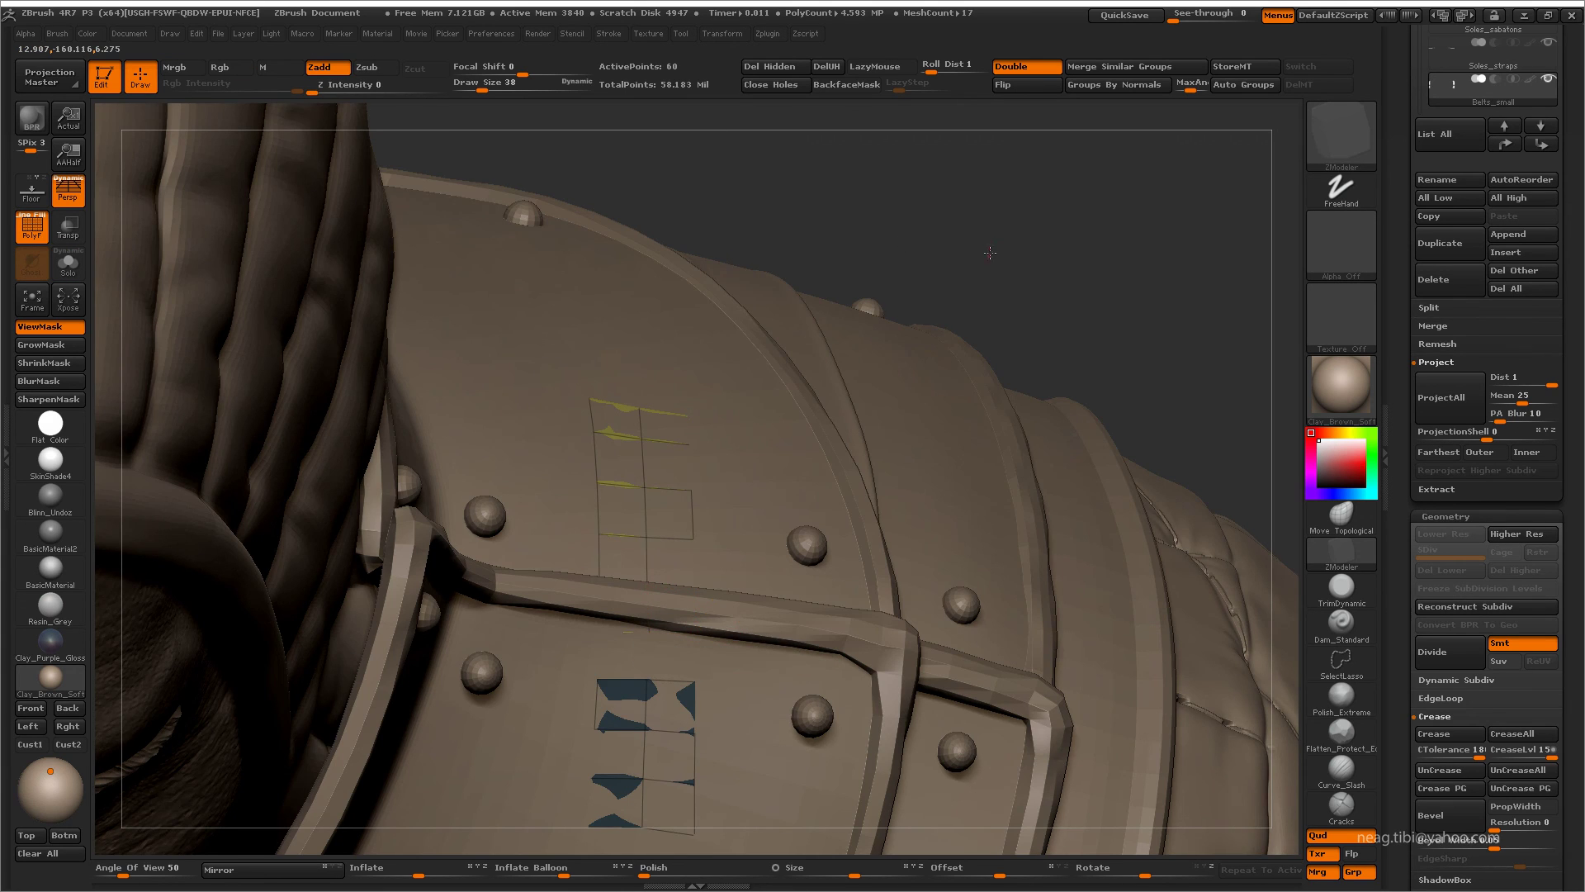
pyautogui.keyDown('alt'); pyautogui.moveTo(990, 252); pyautogui.dragTo(724, 454); pyautogui.keyUp('alt')
pyautogui.hotkey('ctrl', 'shift', 's')
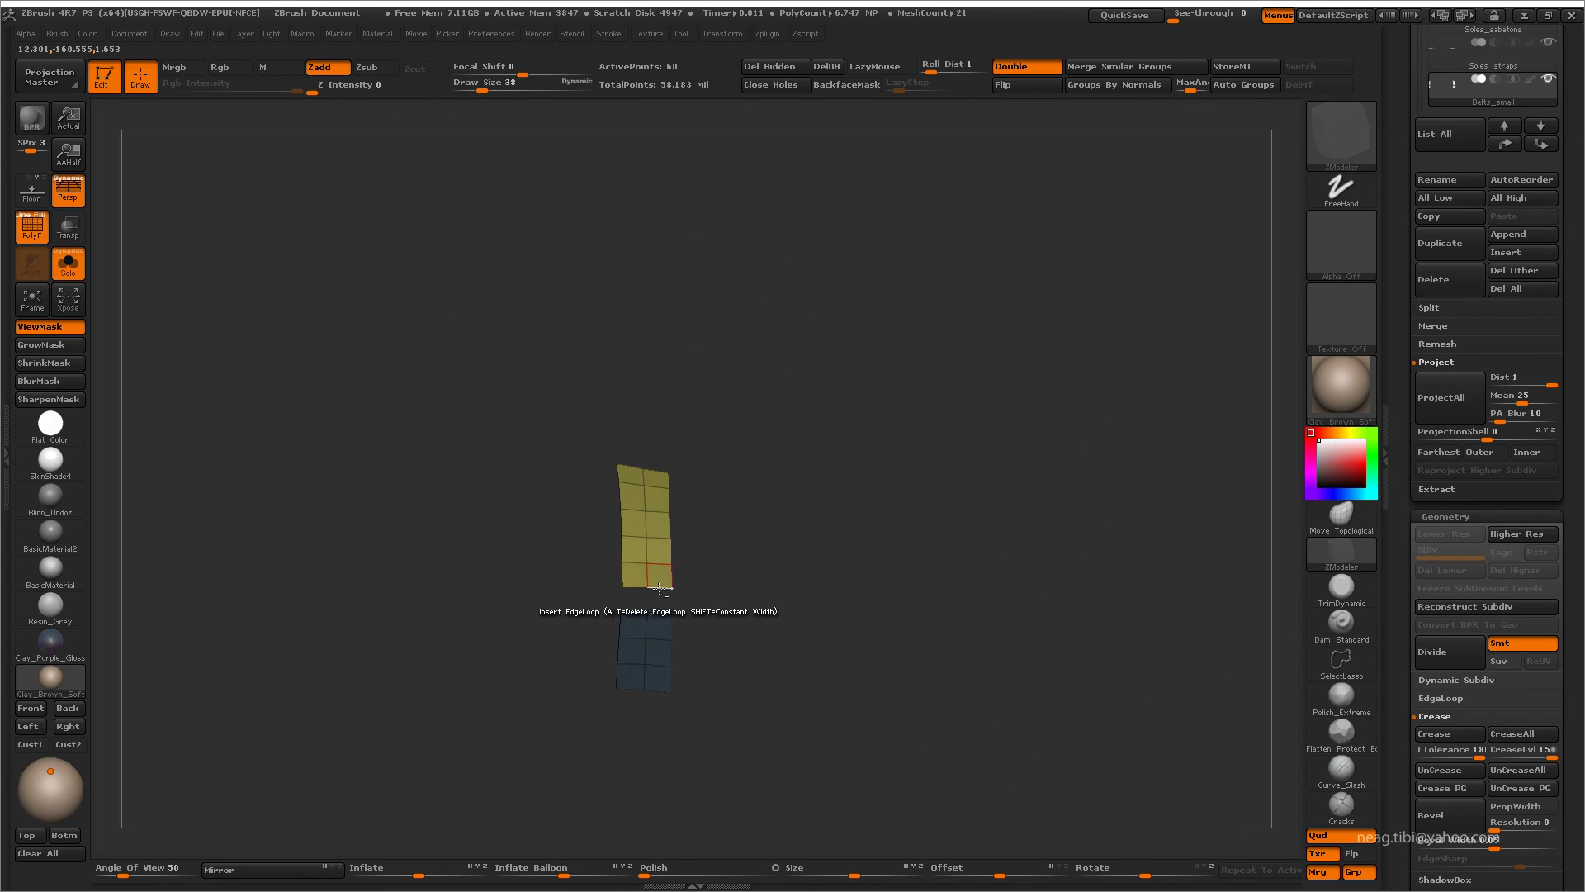
# - Transpose-rotate the yellow strap piece upward and shift it down into place
pyautogui.press('space')
pyautogui.click(743, 551)
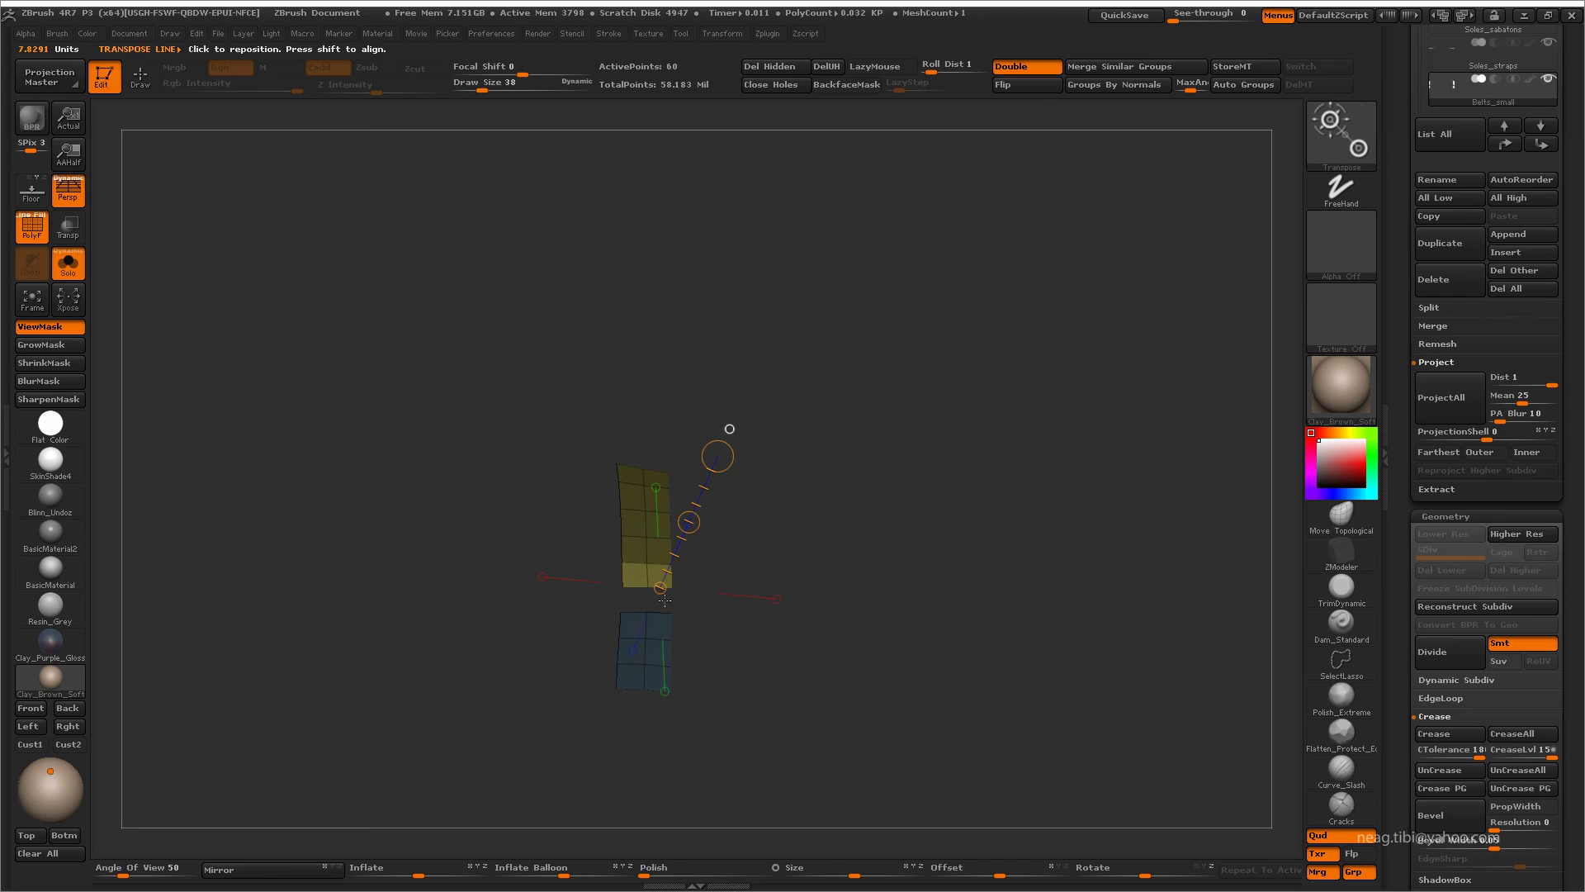
pyautogui.click(677, 516)
pyautogui.moveTo(712, 566); pyautogui.dragTo(649, 591)
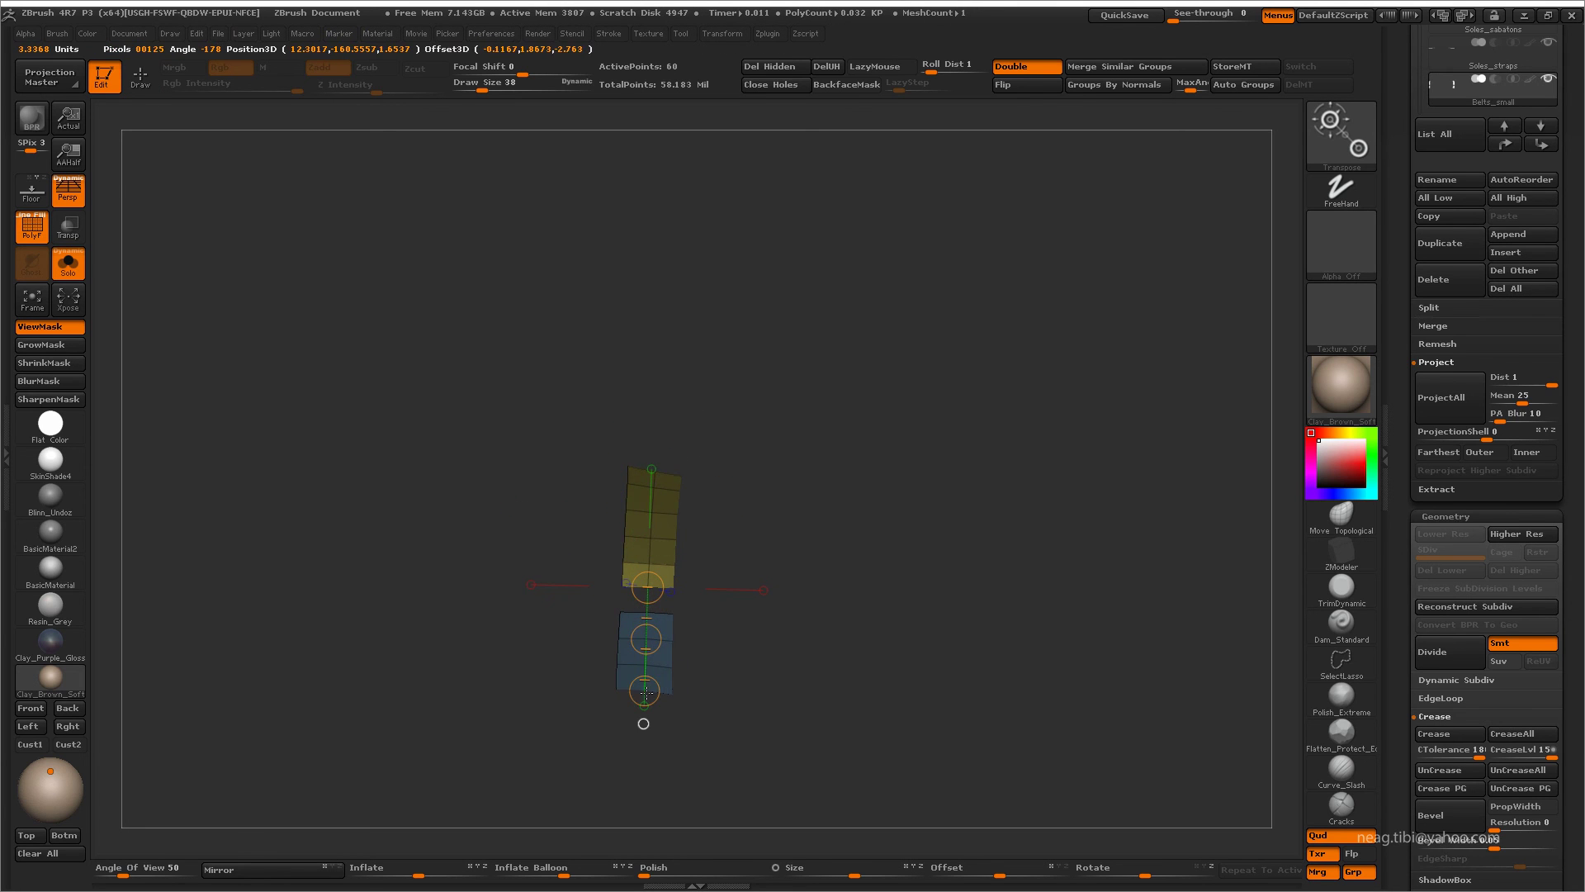
pyautogui.hotkey('ctrl', 'shift', 's')
pyautogui.hotkey('ctrl', 'shift', 's')
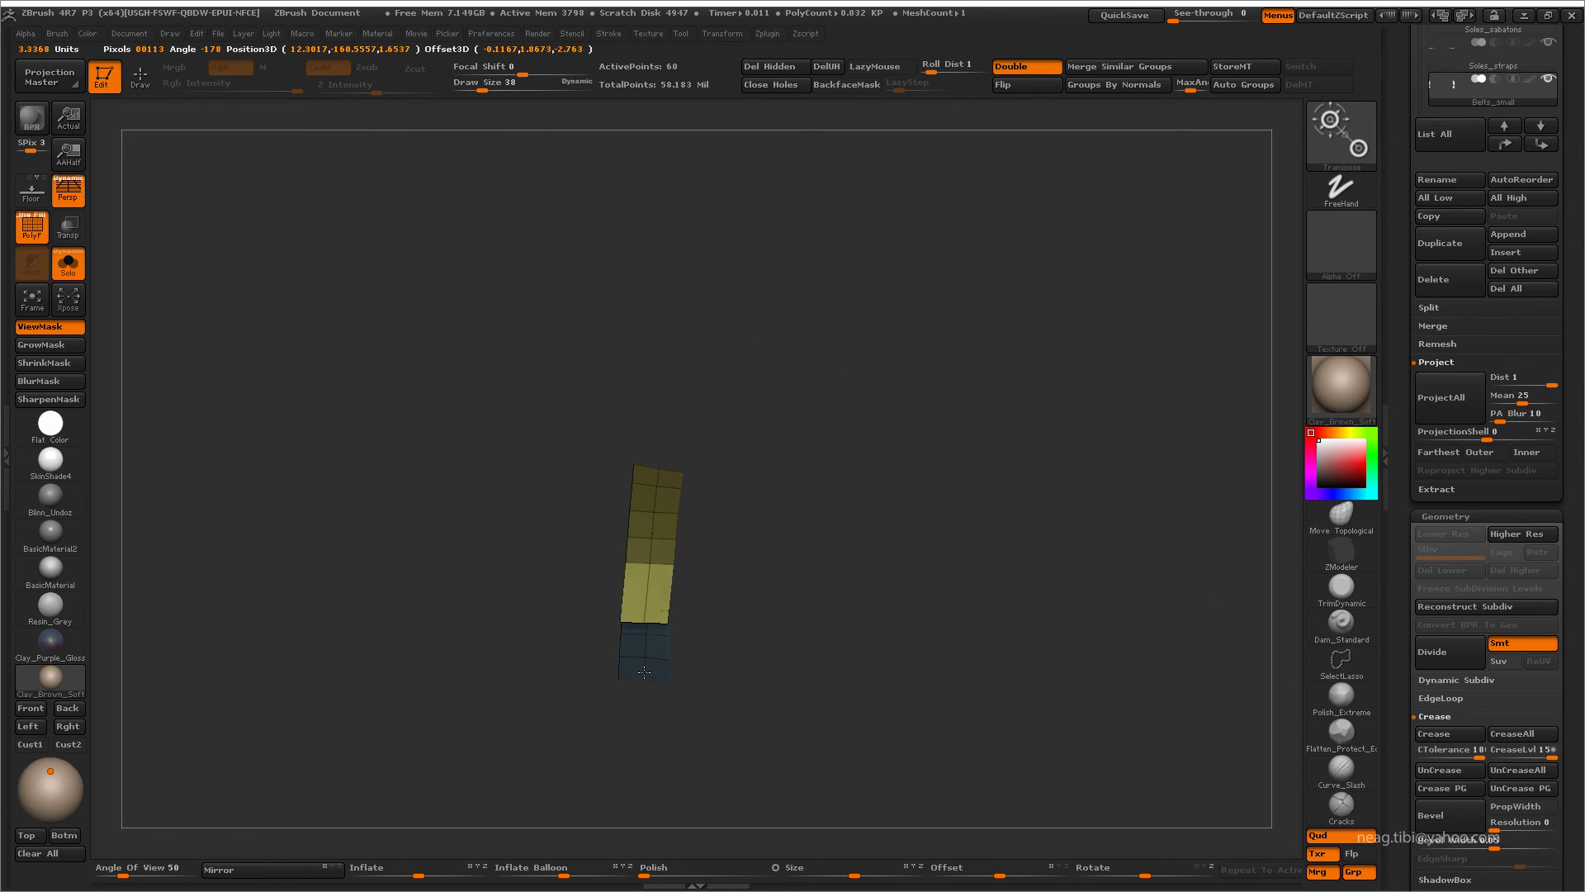
pyautogui.hotkey('ctrl', 'shift', 's')
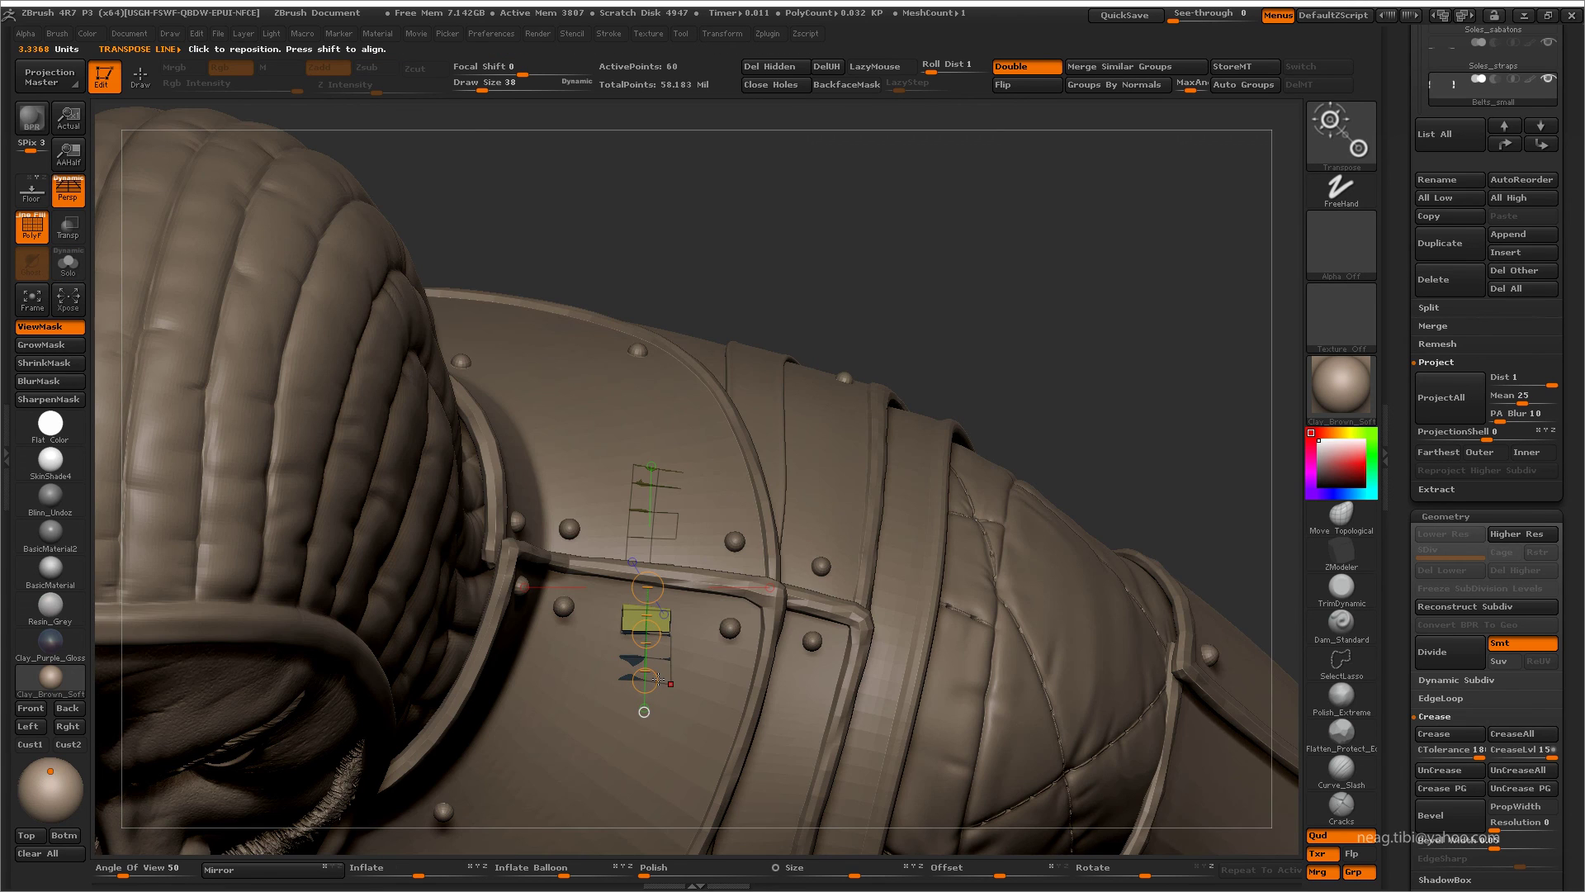
pyautogui.moveTo(804, 550); pyautogui.dragTo(640, 548)
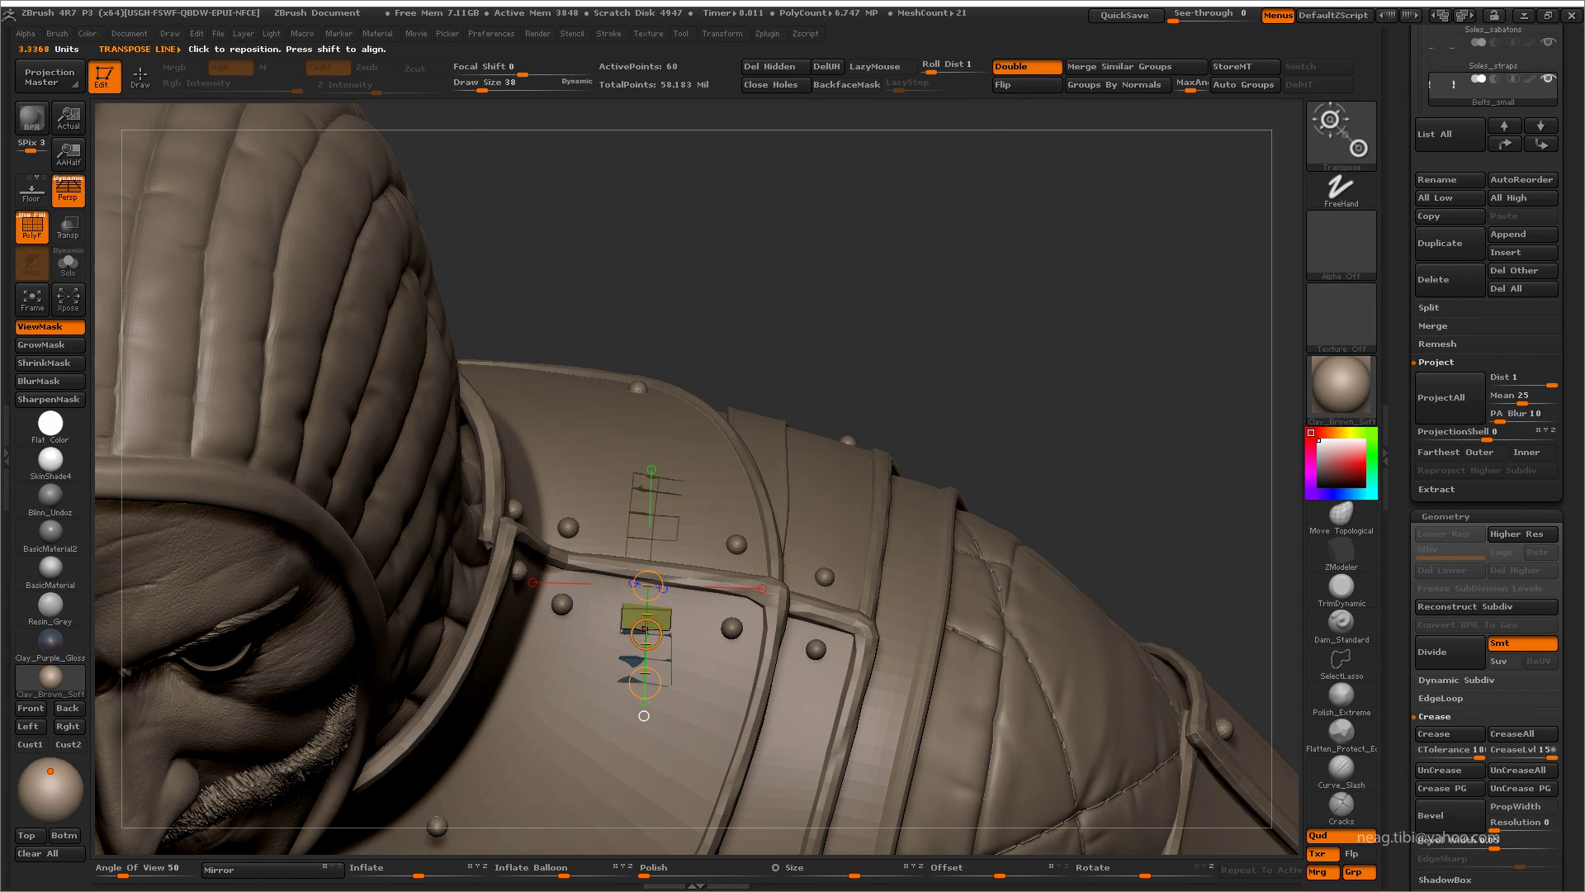
pyautogui.moveTo(647, 631); pyautogui.dragTo(645, 665)
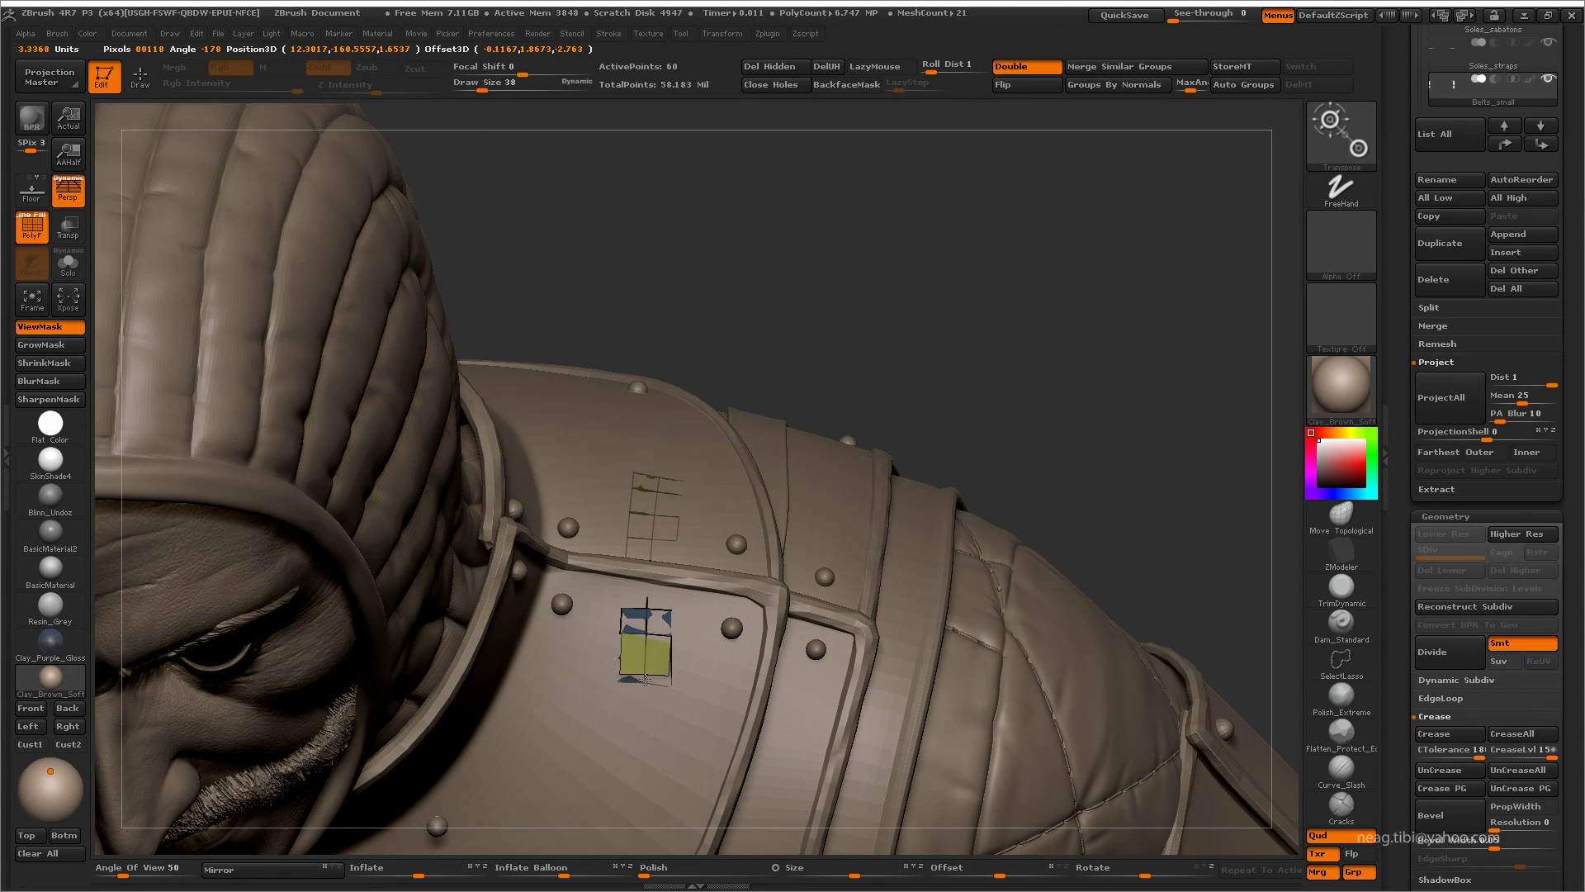
# - Delete the left strap, keeping only one strap
pyautogui.hotkey('ctrl', 'shift', 's')
pyautogui.press('q')
pyautogui.moveTo(797, 610)
pyautogui.mouseDown()
pyautogui.moveTo(616, 588)
pyautogui.moveTo(632, 555)
pyautogui.mouseUp()
pyautogui.keyDown('ctrl'); pyautogui.keyDown('alt'); pyautogui.keyDown('shift'); pyautogui.moveTo(331, 415); pyautogui.dragTo(644, 776); pyautogui.keyUp('shift'); pyautogui.keyUp('alt'); pyautogui.keyUp('ctrl')
pyautogui.click(770, 66)
# - Collapse the strap's blue band and lower rows, undoing a trial edge loop
pyautogui.keyDown('alt'); pyautogui.moveTo(1003, 536); pyautogui.dragTo(805, 505); pyautogui.keyUp('alt')
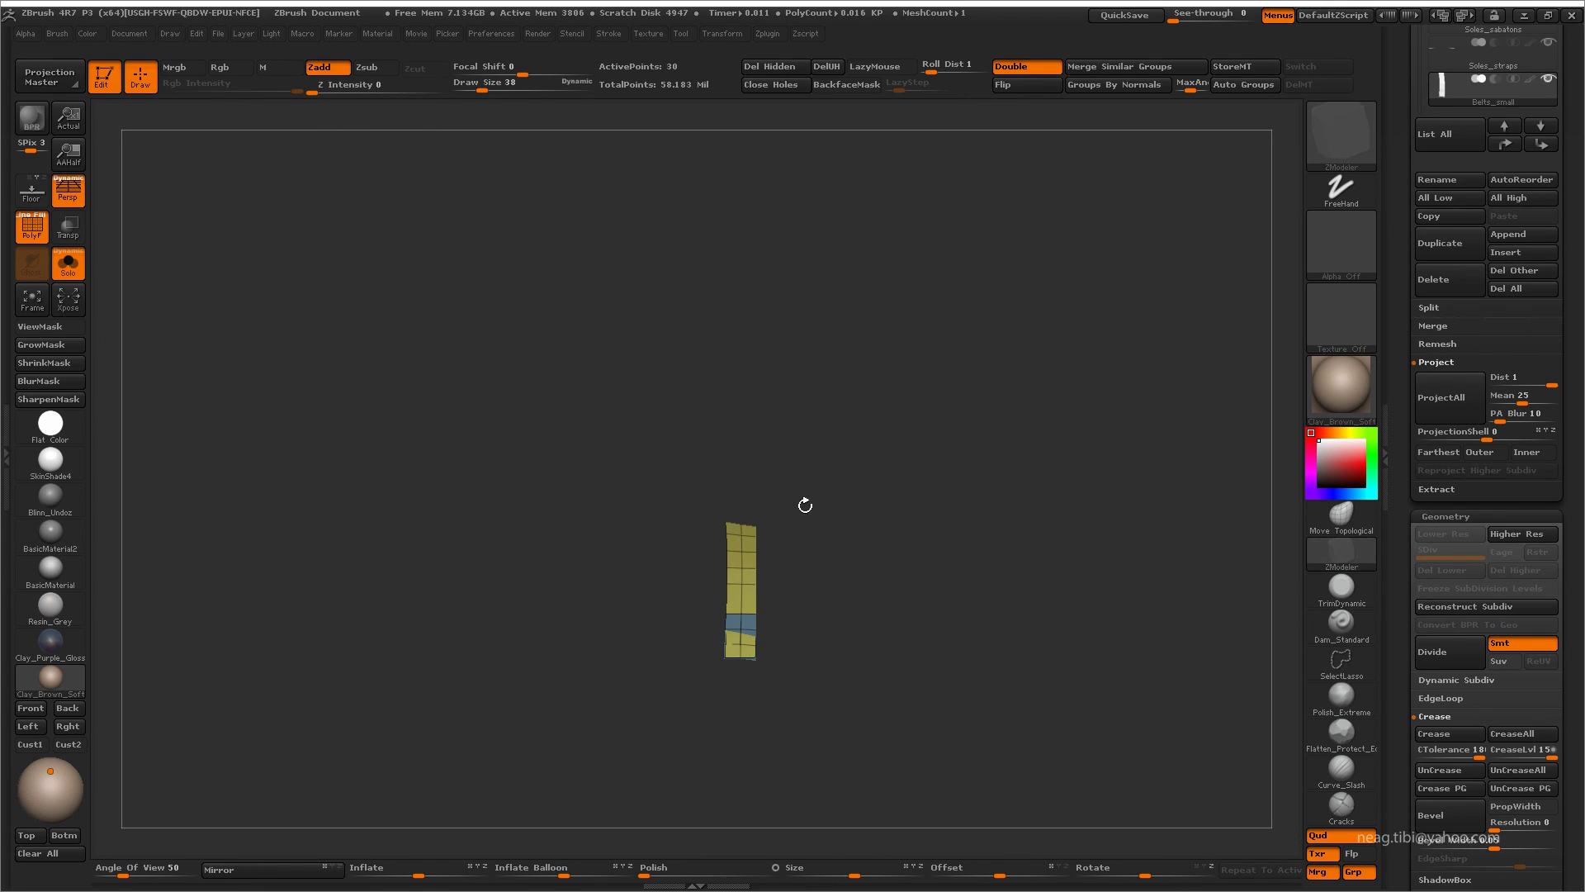
pyautogui.click(742, 626)
pyautogui.moveTo(793, 644)
pyautogui.mouseDown()
pyautogui.moveTo(856, 659)
pyautogui.moveTo(986, 601)
pyautogui.mouseUp()
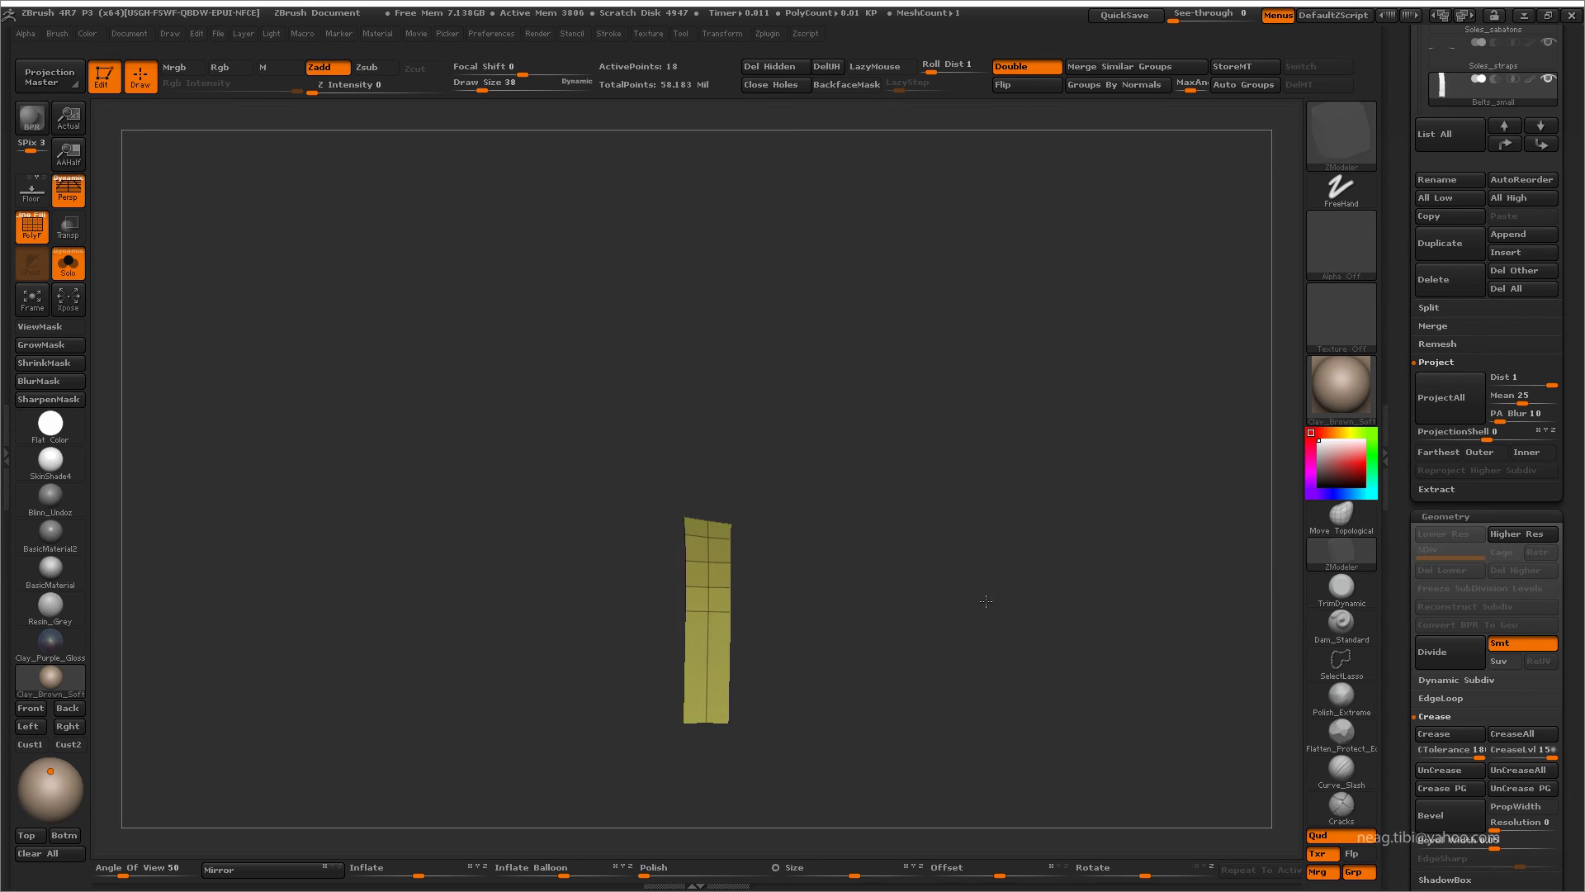
pyautogui.press('space')
pyautogui.click(655, 431)
pyautogui.click(709, 657)
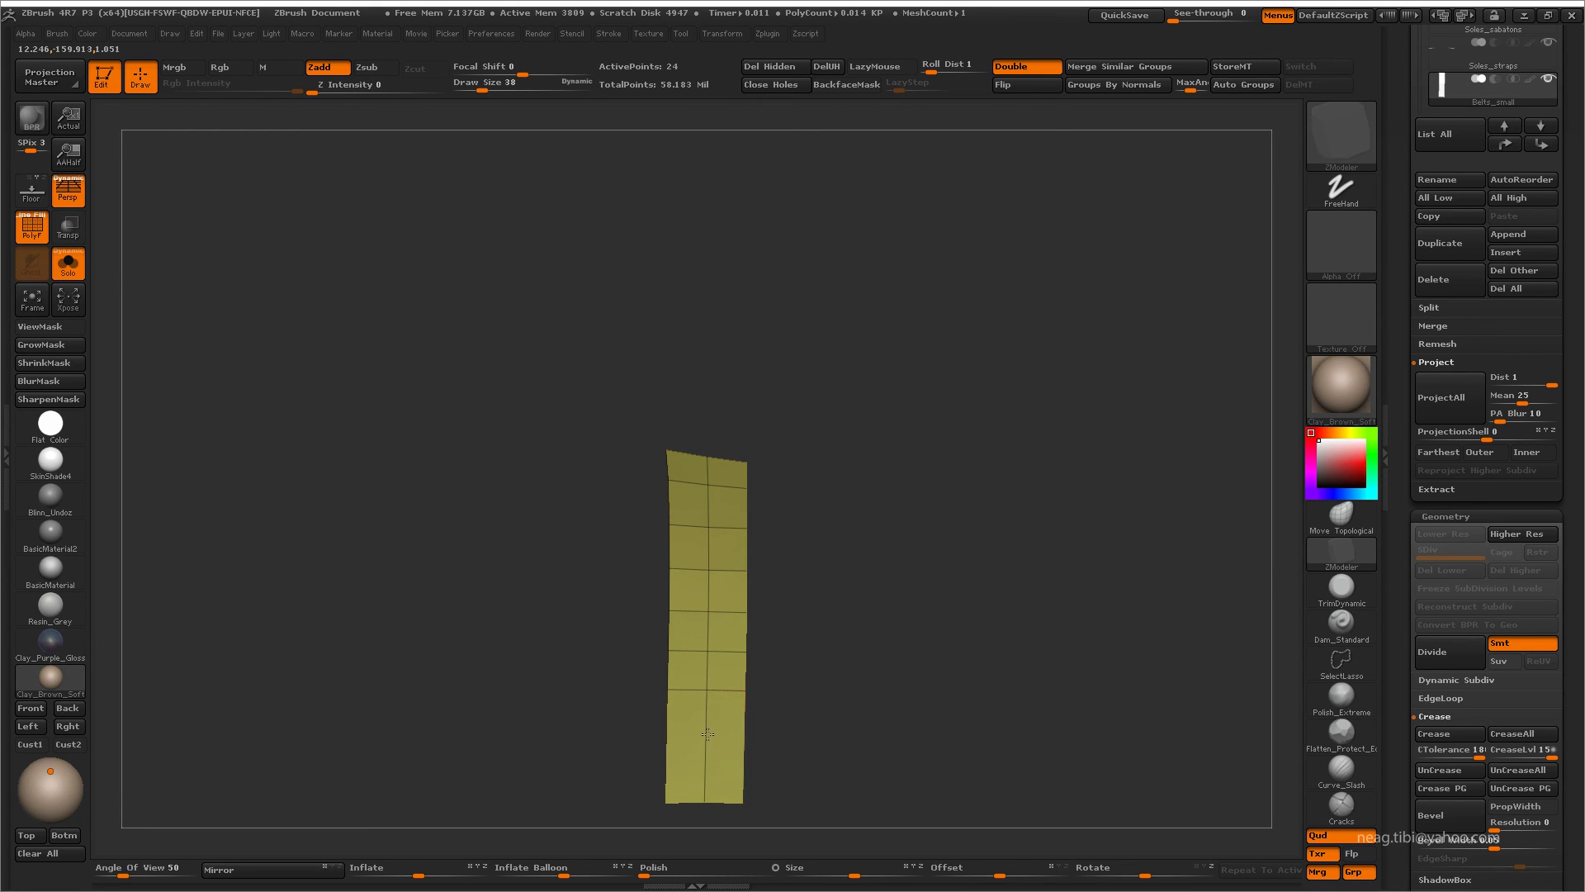
pyautogui.hotkey('ctrl', 'z')
pyautogui.hotkey('ctrl', 'z')
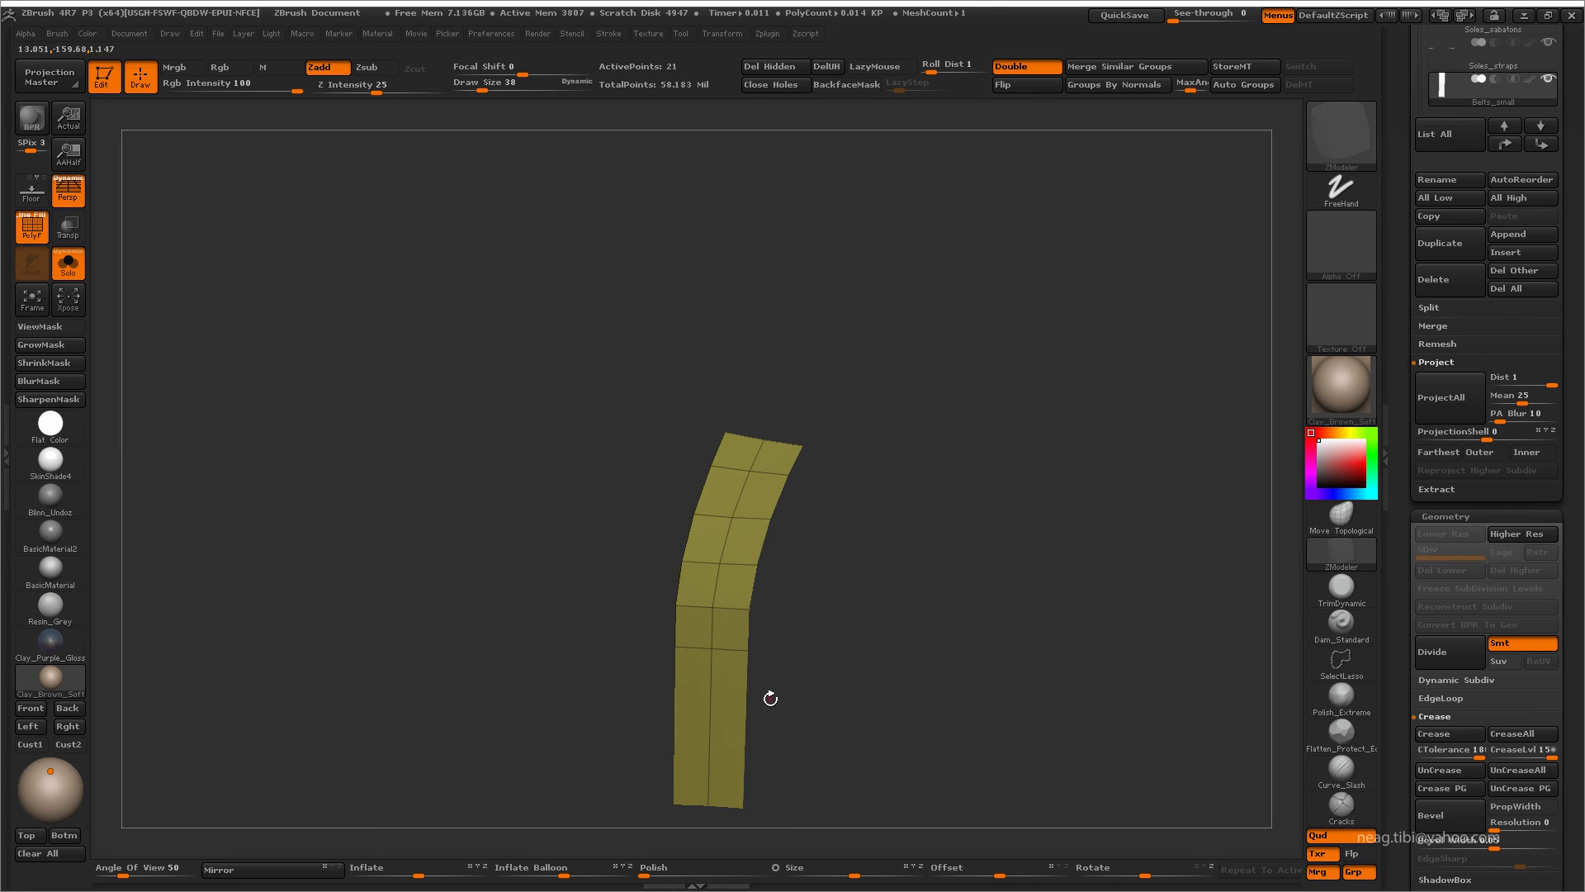
# - Insert several edge loops along the strap's length, bending it into a curve
pyautogui.press('space')
pyautogui.click(612, 377)
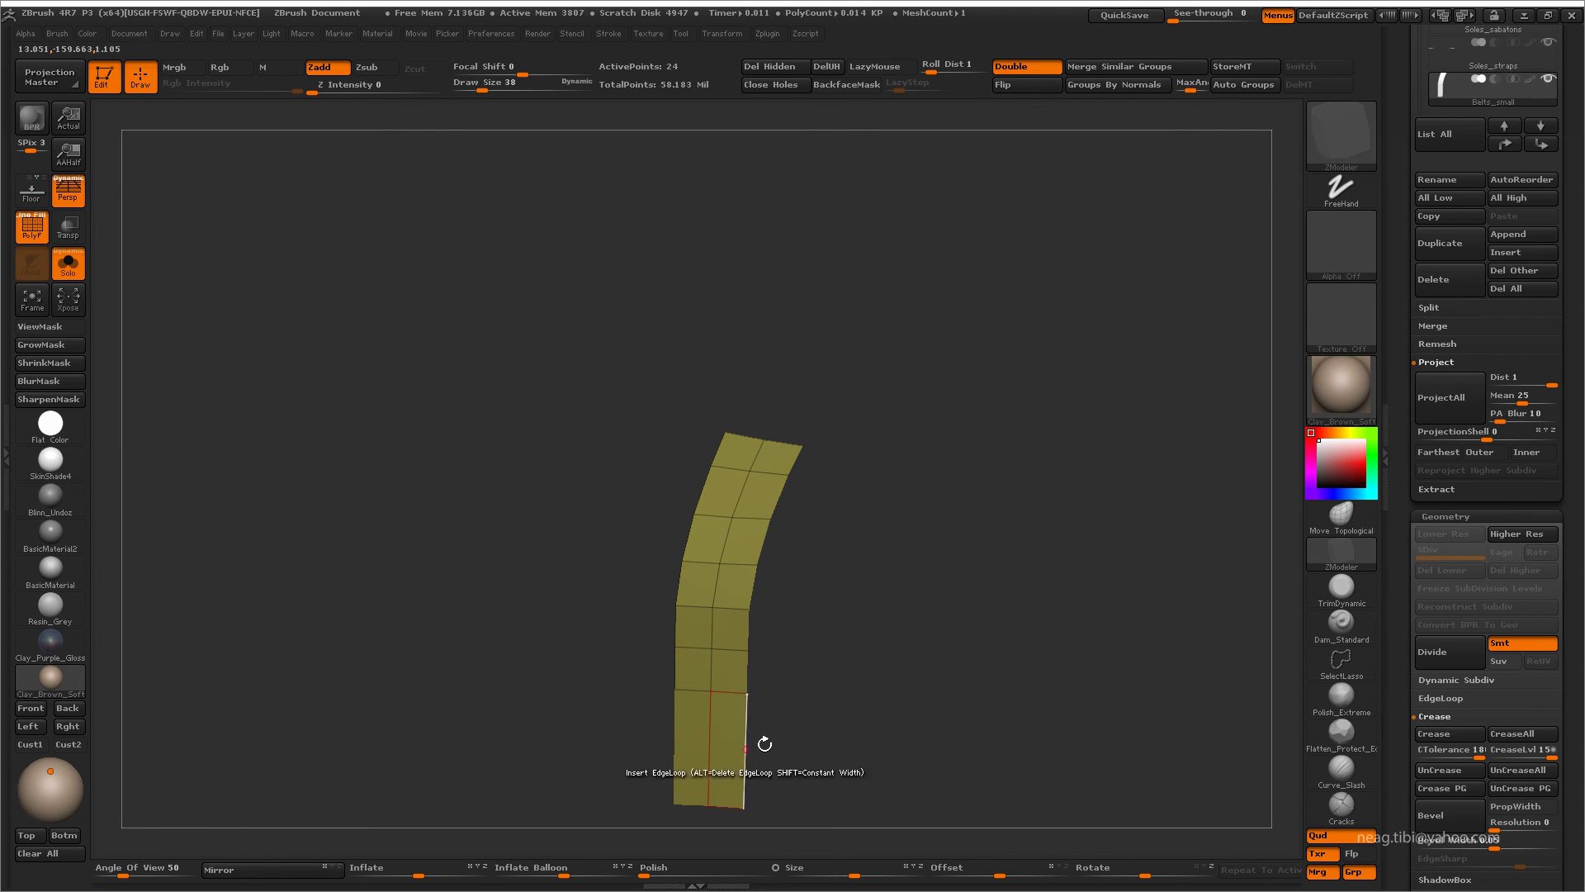
pyautogui.moveTo(764, 744)
pyautogui.mouseDown()
pyautogui.moveTo(909, 602)
pyautogui.moveTo(807, 595)
pyautogui.moveTo(825, 496)
pyautogui.mouseUp()
pyautogui.click(826, 66)
pyautogui.moveTo(817, 372)
pyautogui.mouseDown()
pyautogui.moveTo(840, 513)
pyautogui.moveTo(785, 615)
pyautogui.mouseUp()
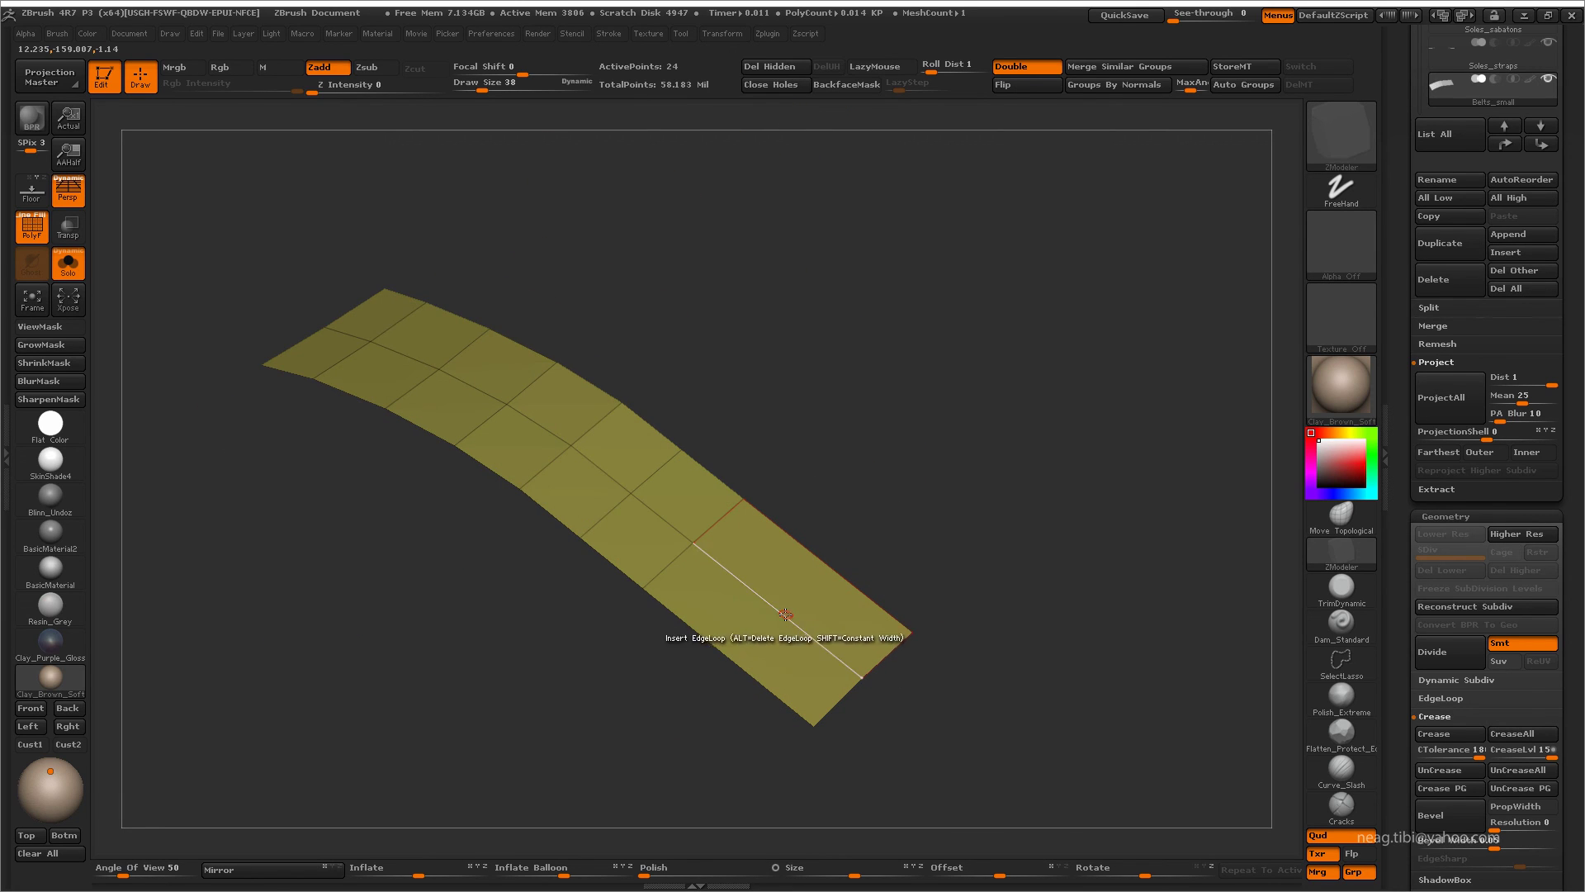
pyautogui.click(803, 629)
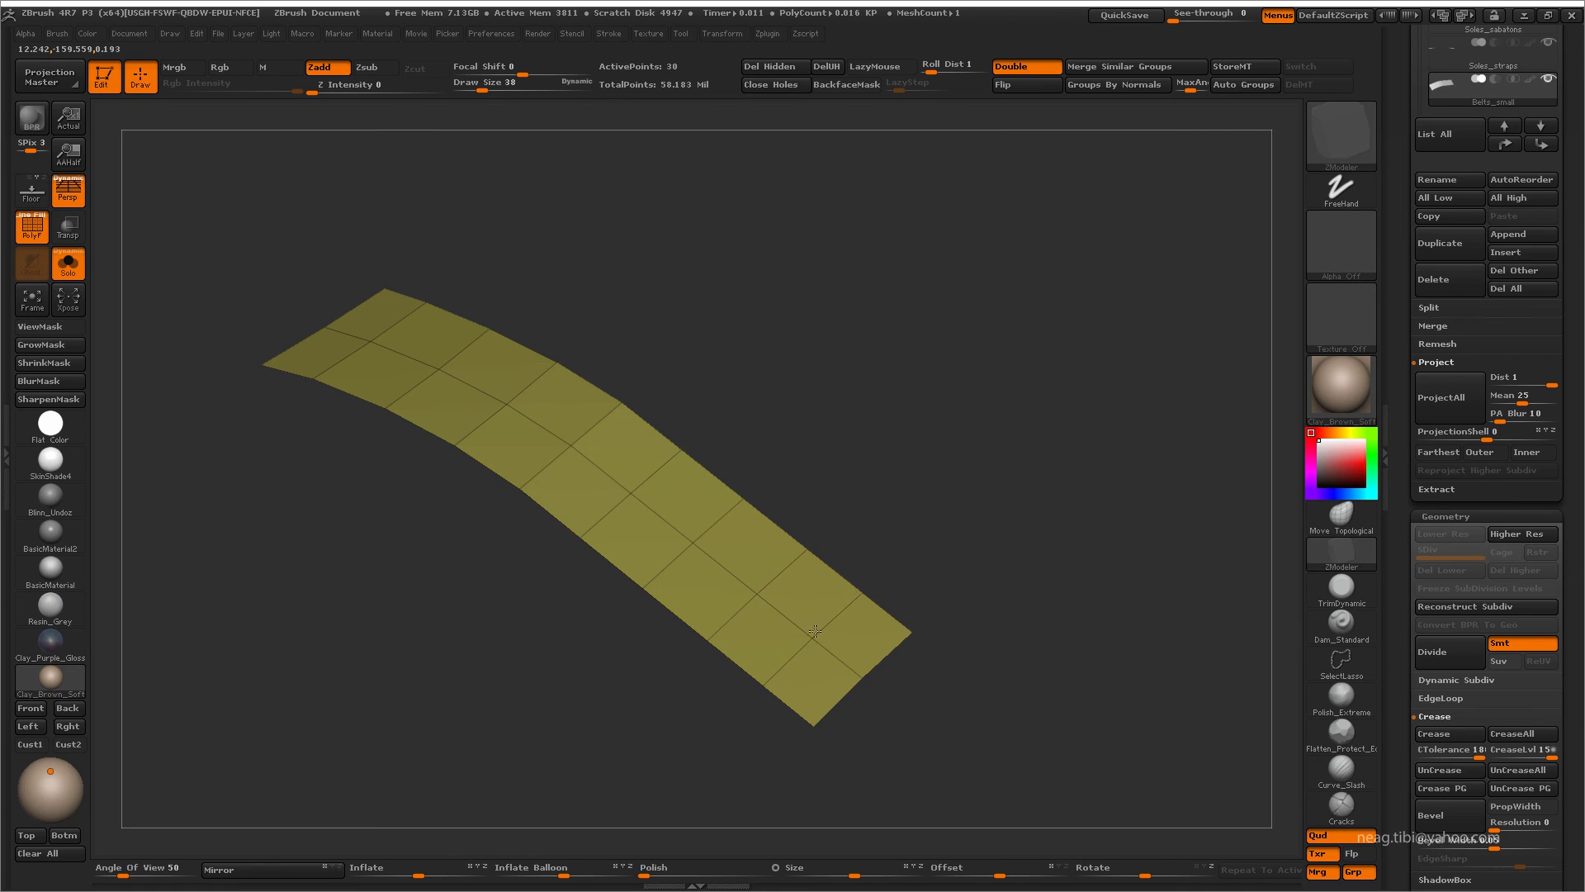
pyautogui.press('space')
pyautogui.click(774, 566)
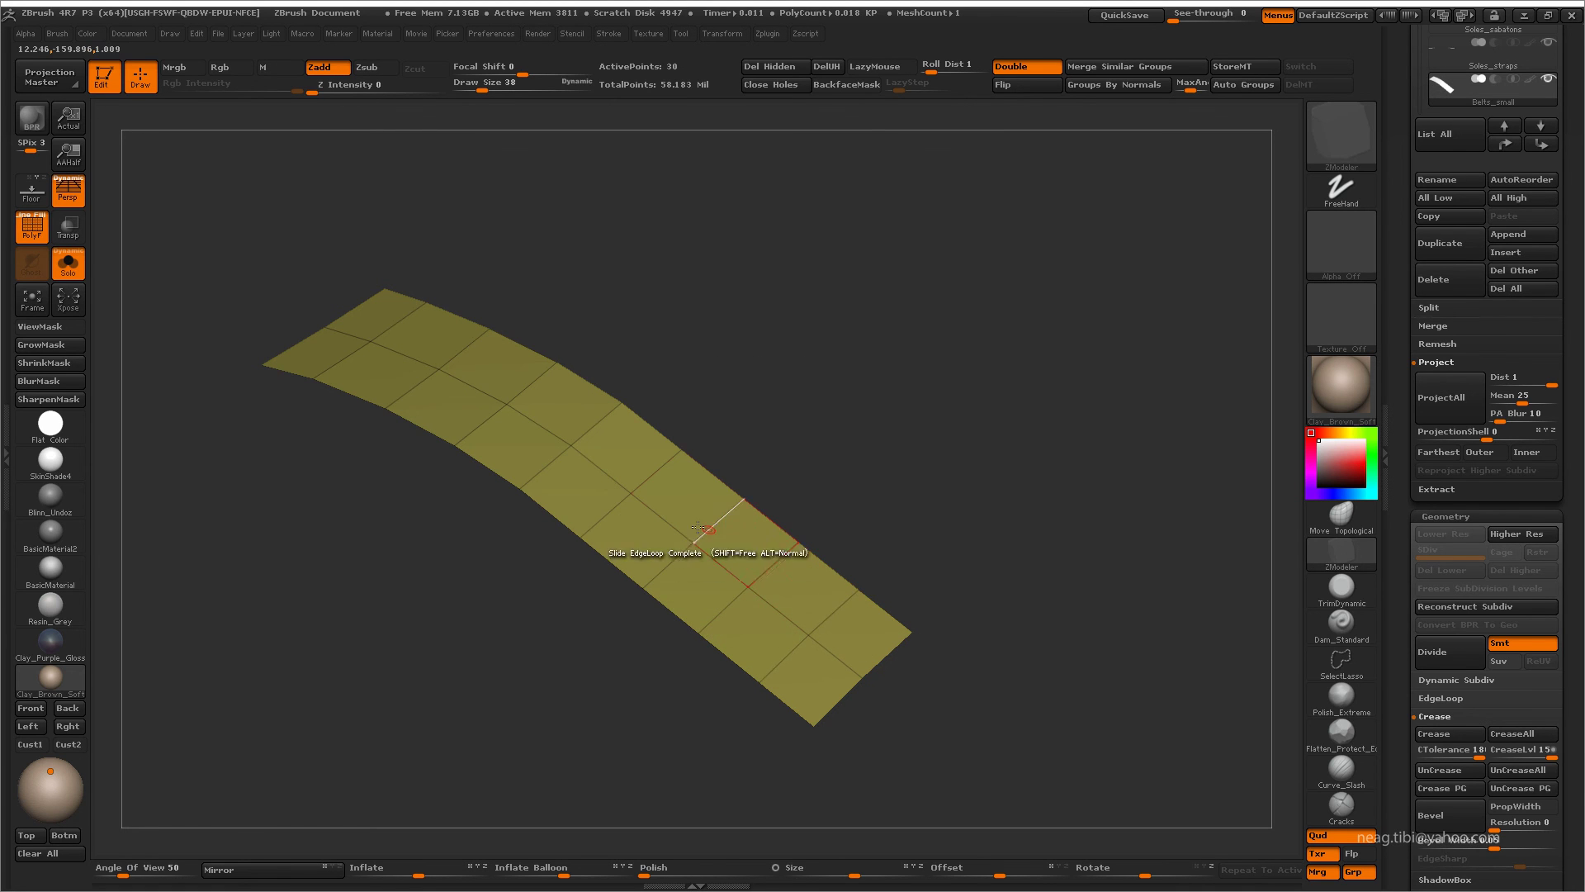
# - Toggle Solo to compare the curved strap against the full armour
pyautogui.hotkey('shift', 'alt', 's')
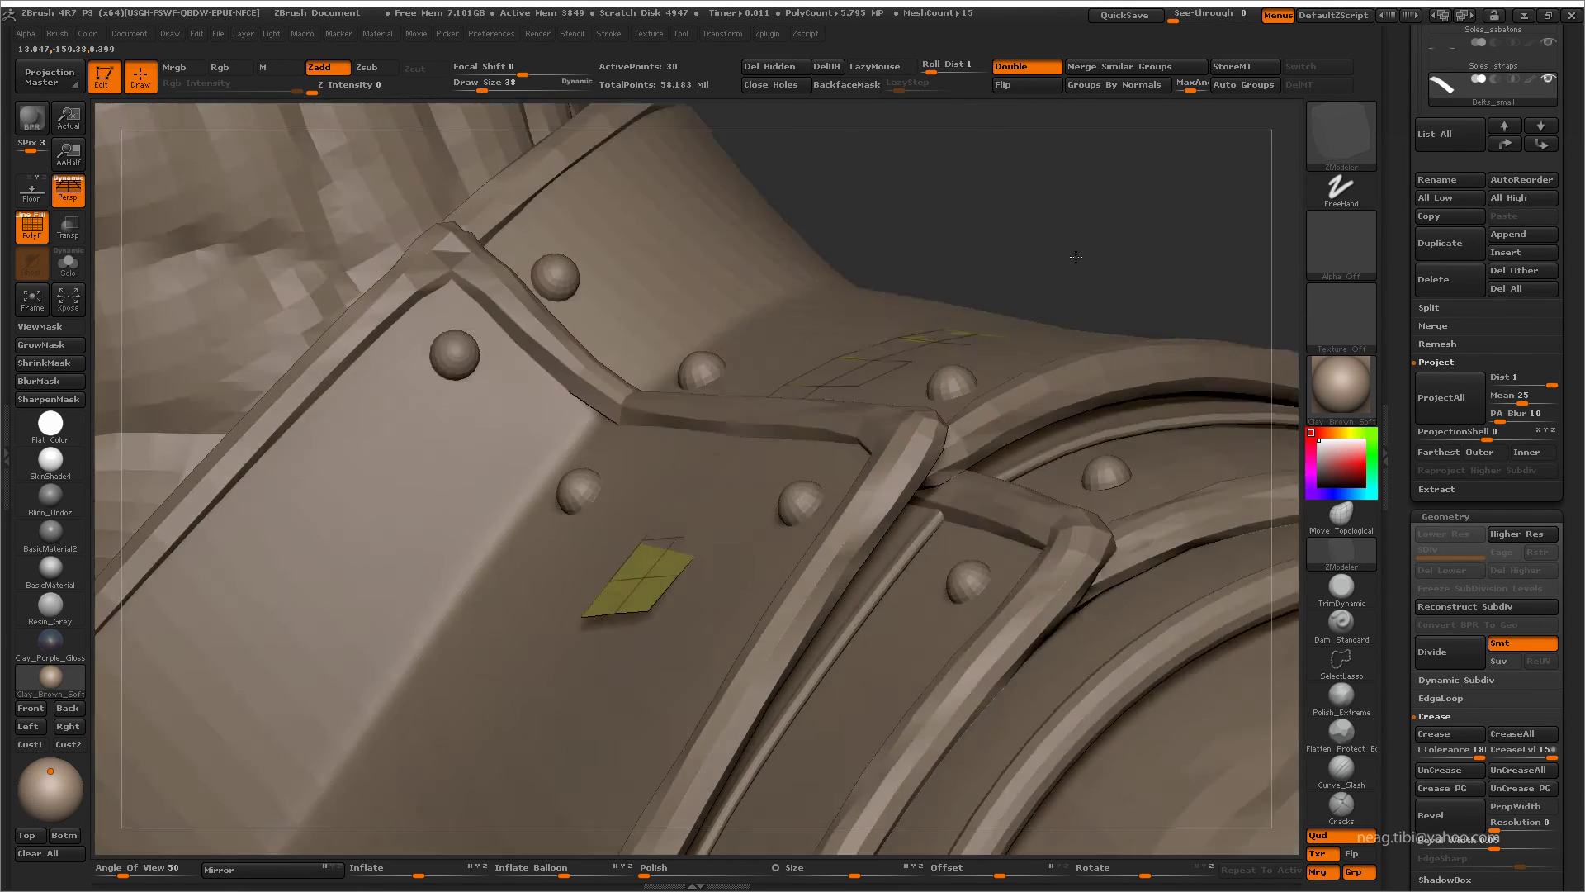
pyautogui.hotkey('shift', 'alt', 's')
pyautogui.hotkey('shift', 'alt', 's')
pyautogui.hotkey('shift', 'alt', 's')
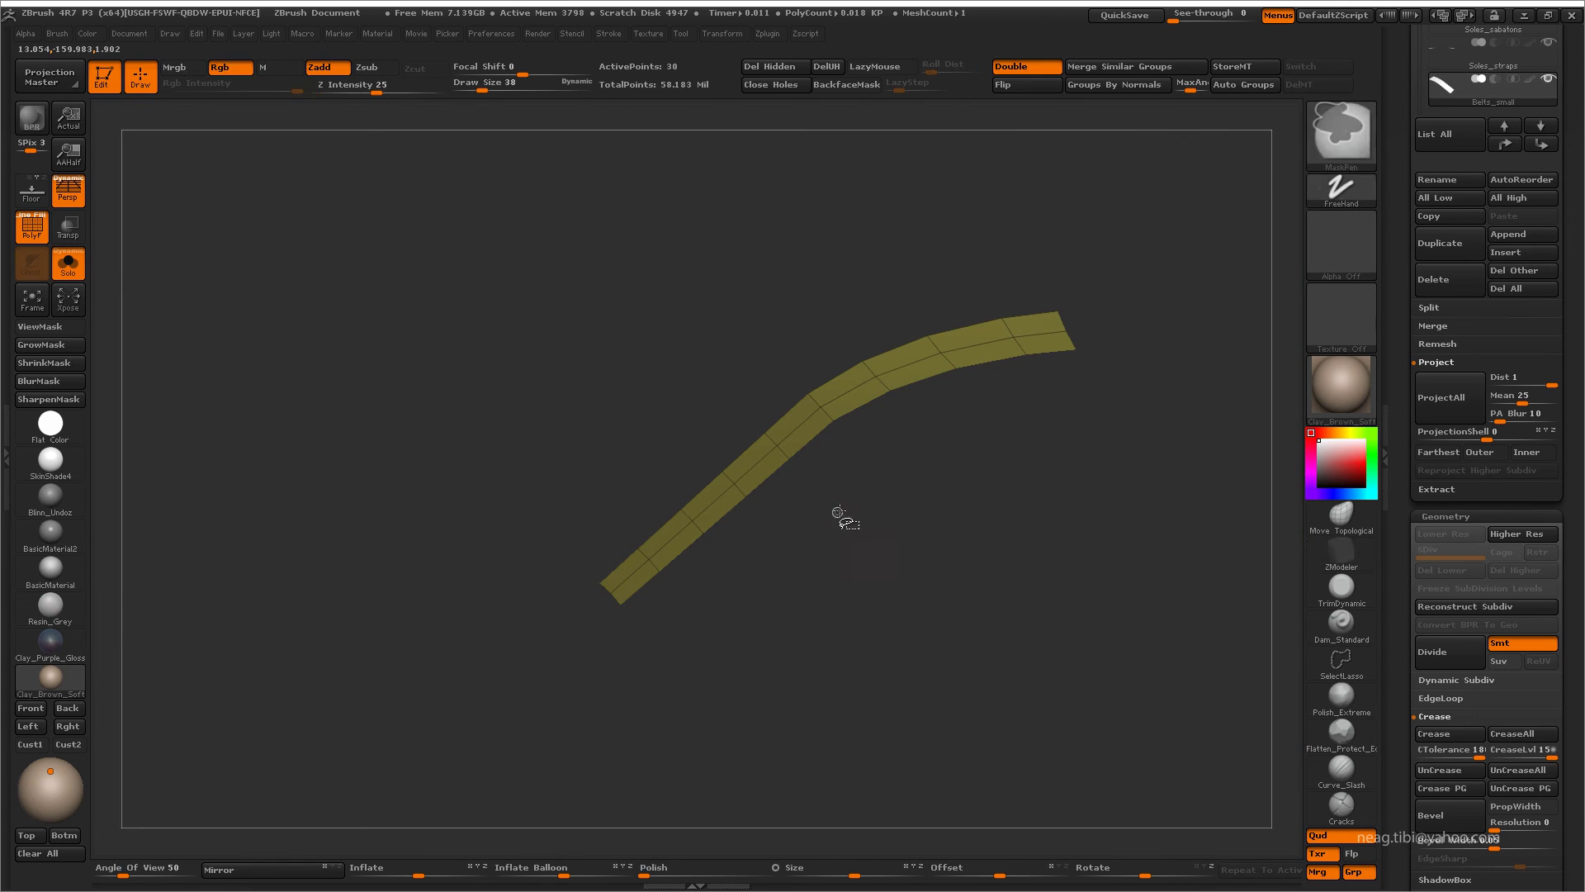
pyautogui.hotkey('shift', 'alt', 's')
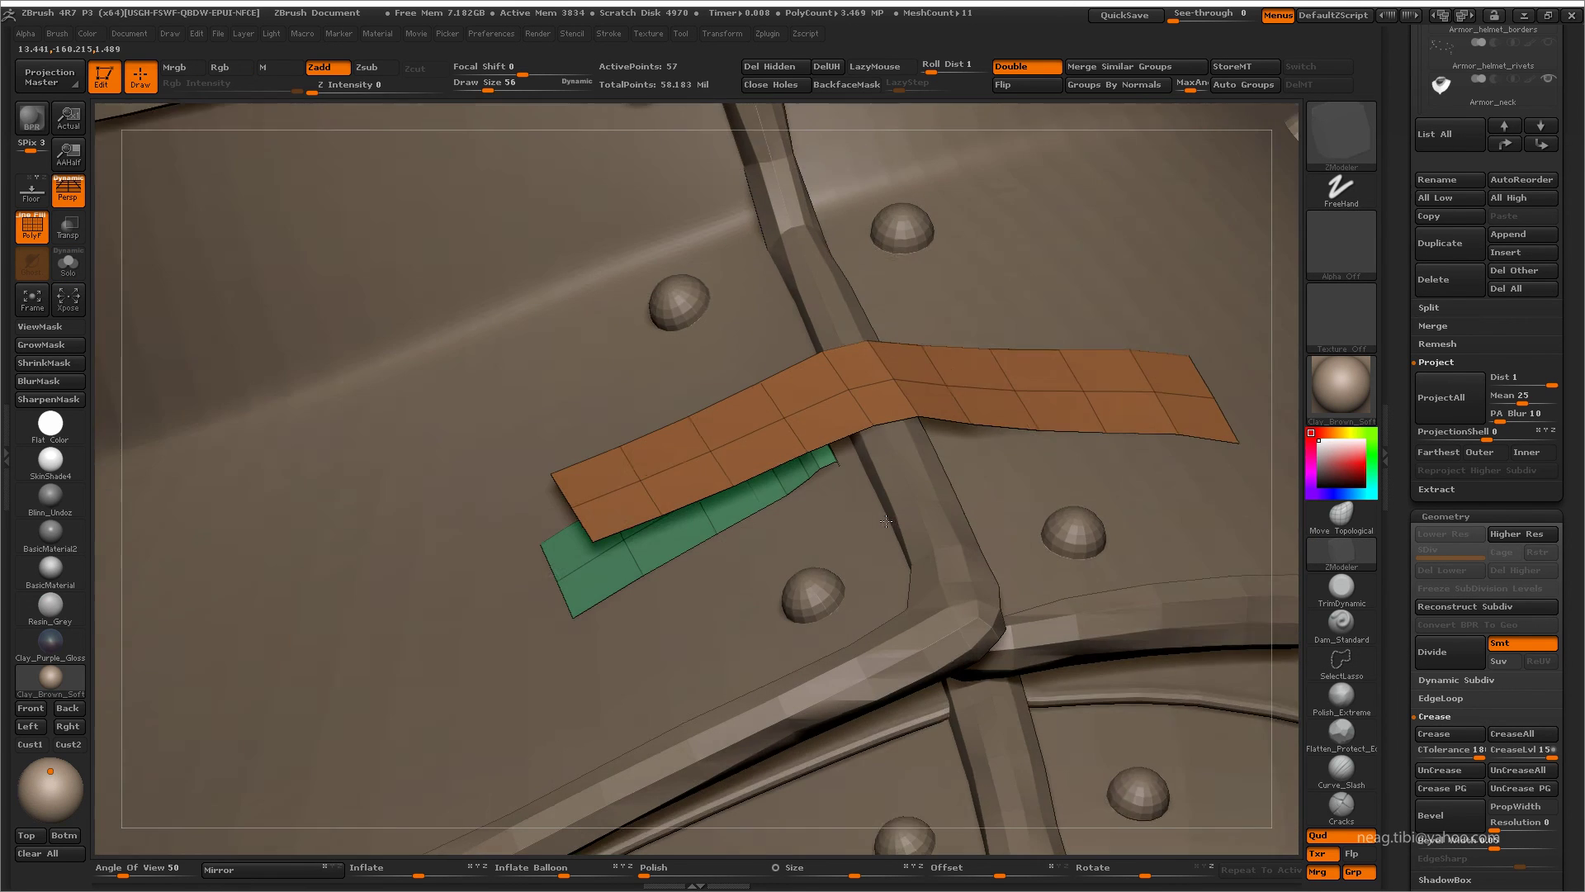
# - Solo the strap pieces and pick the green strap's end edge loop with Transpose EdgeLoop
pyautogui.hotkey('shift', 'alt', 's')
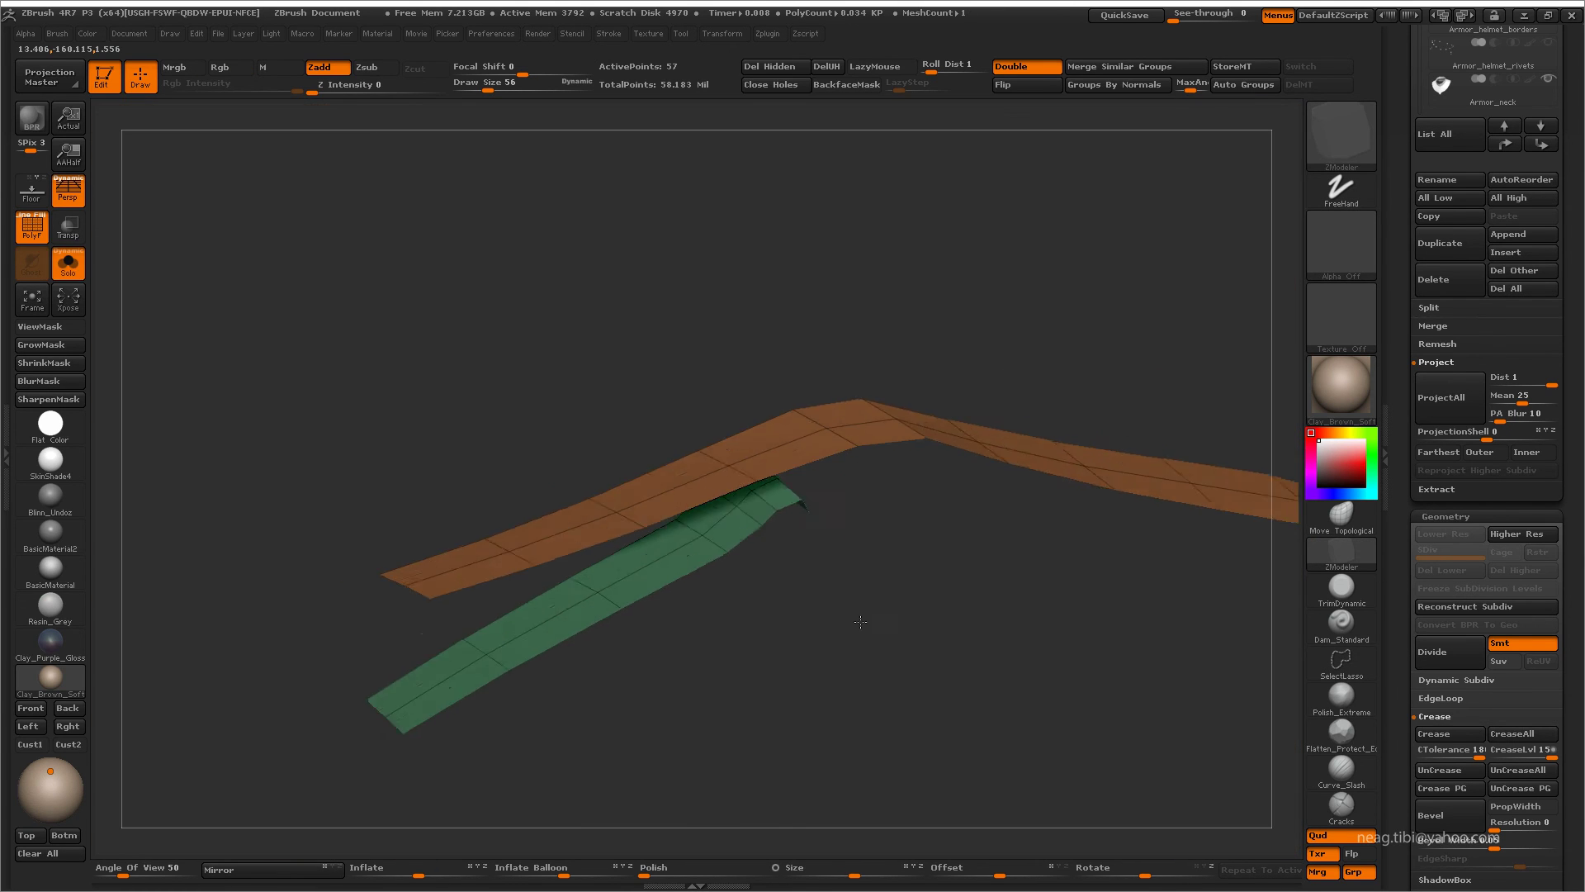
pyautogui.moveTo(776, 545); pyautogui.dragTo(815, 522)
pyautogui.press('space')
pyautogui.click(938, 531)
pyautogui.click(809, 500)
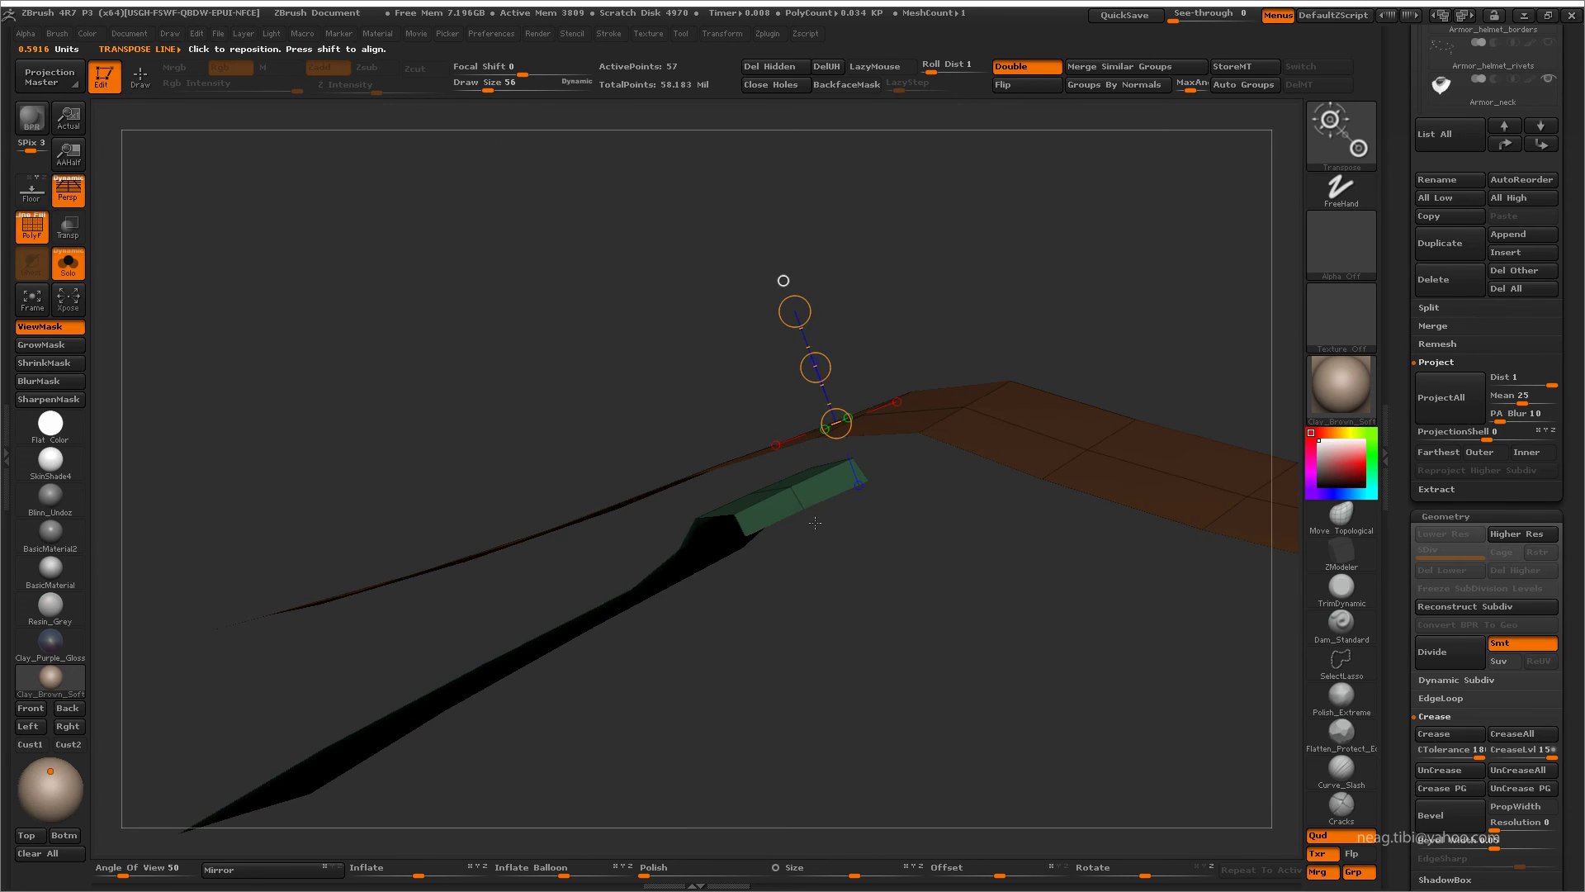
pyautogui.moveTo(929, 600); pyautogui.dragTo(946, 577)
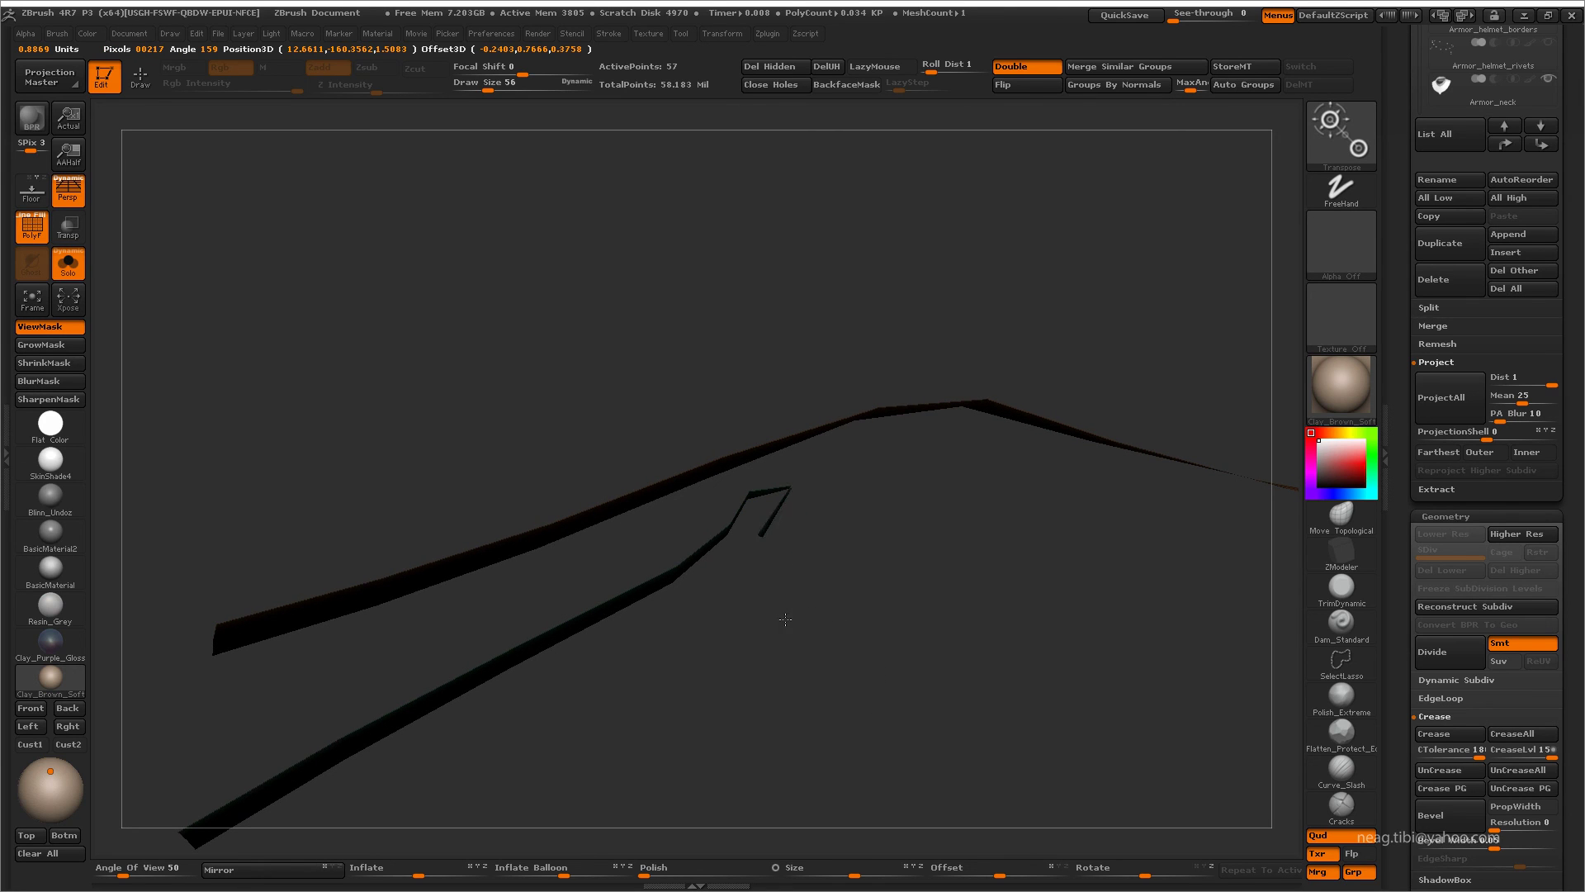
pyautogui.moveTo(796, 616)
pyautogui.mouseDown()
pyautogui.moveTo(909, 567)
pyautogui.moveTo(771, 520)
pyautogui.mouseUp()
# - Set a Transpose EdgeLoop line along the green box from its end loop
pyautogui.press('q')
pyautogui.press('space')
pyautogui.click(774, 510)
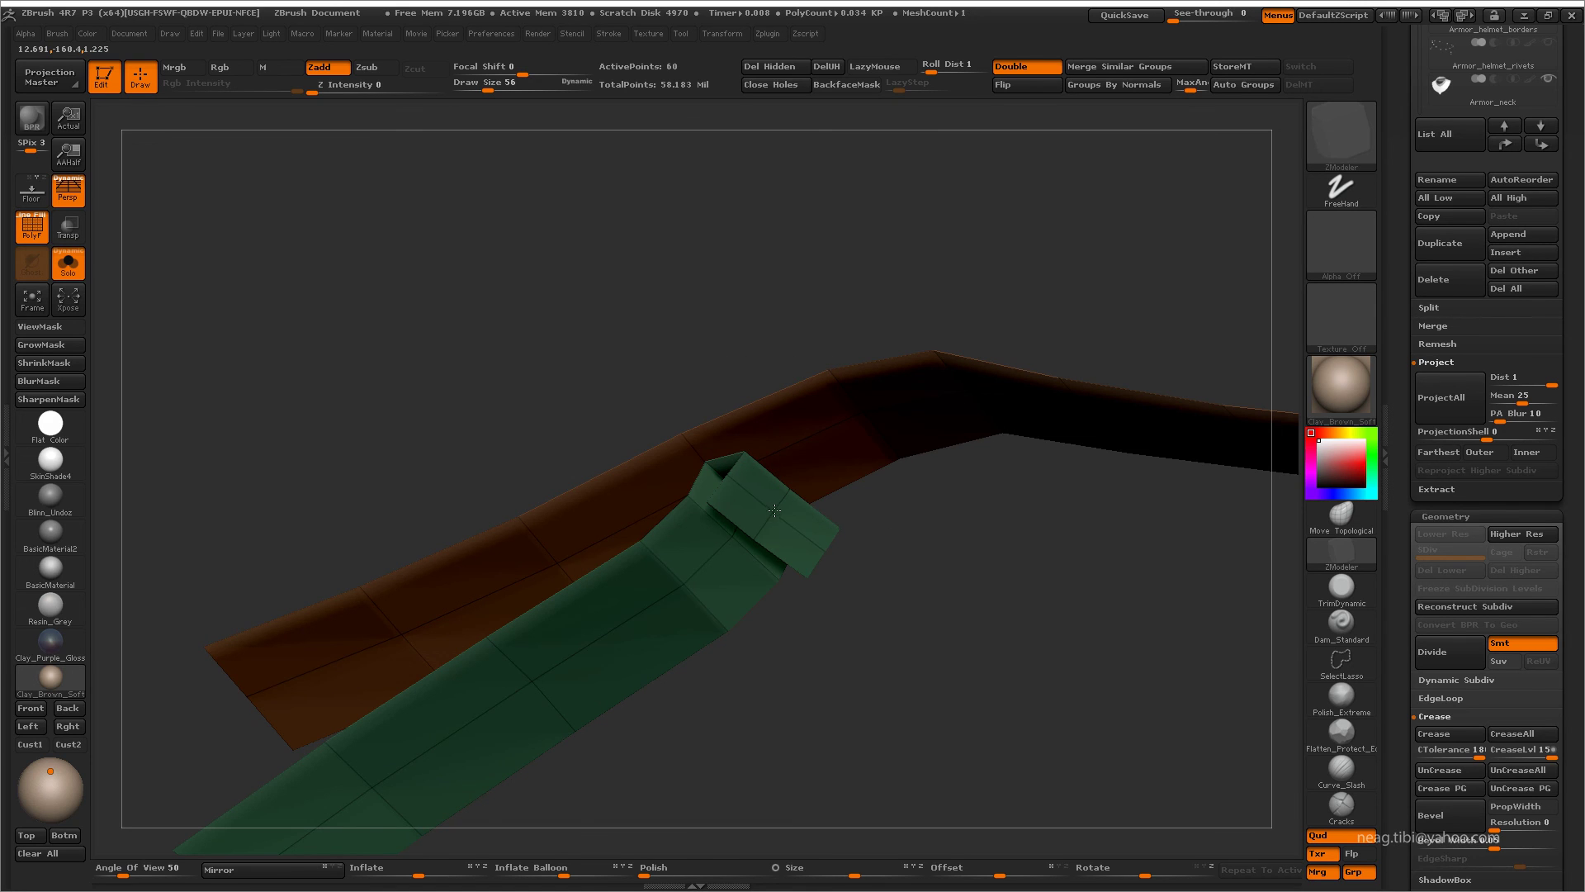
pyautogui.press('space')
pyautogui.click(796, 531)
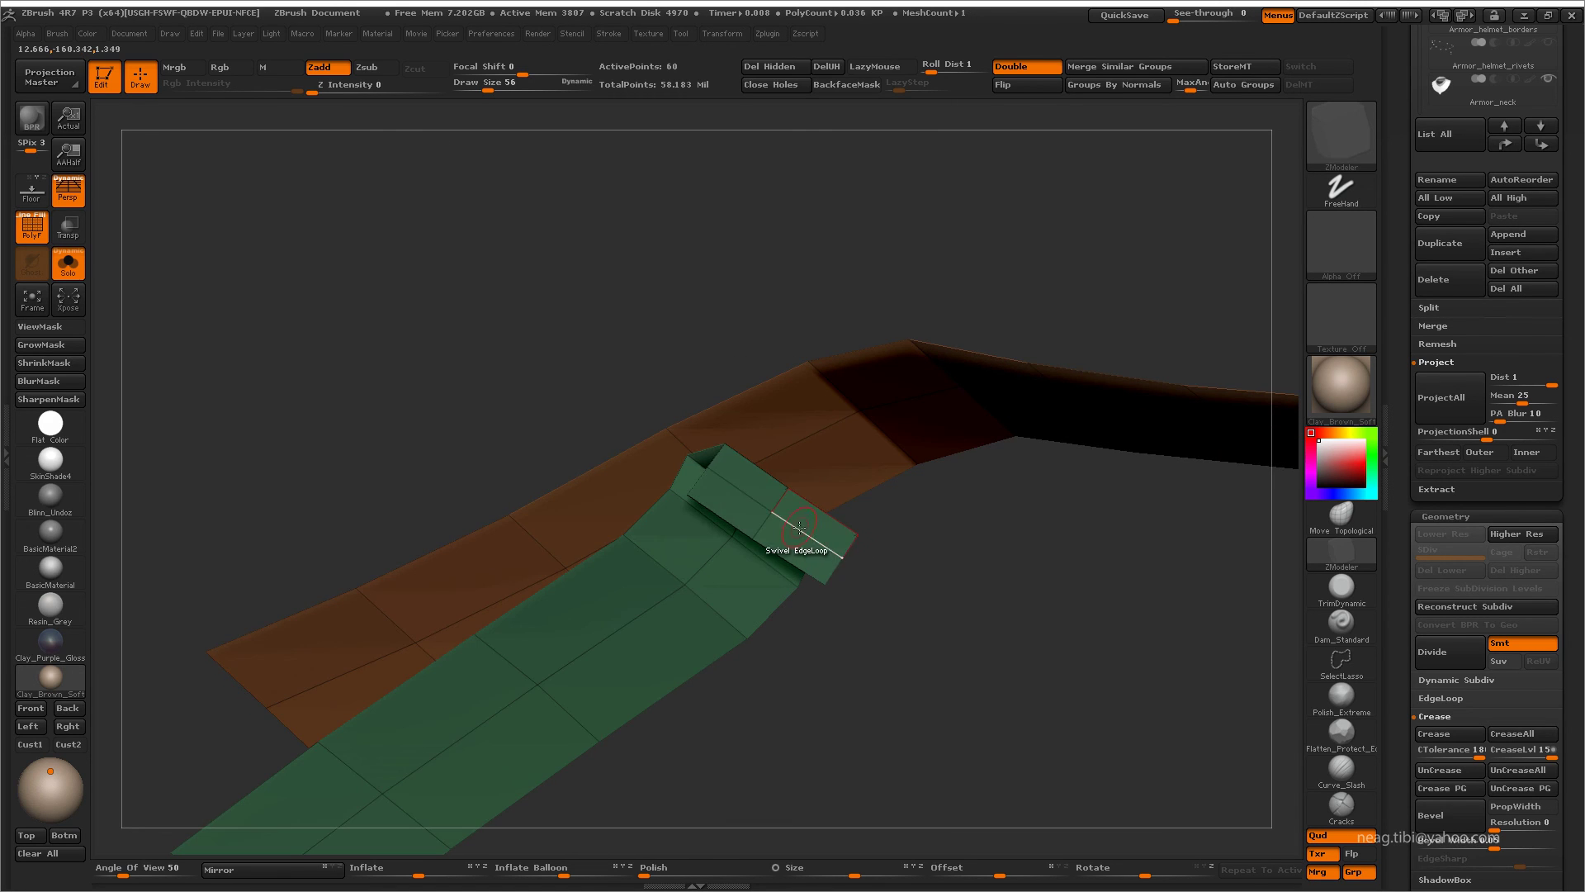
pyautogui.press('space')
pyautogui.click(908, 551)
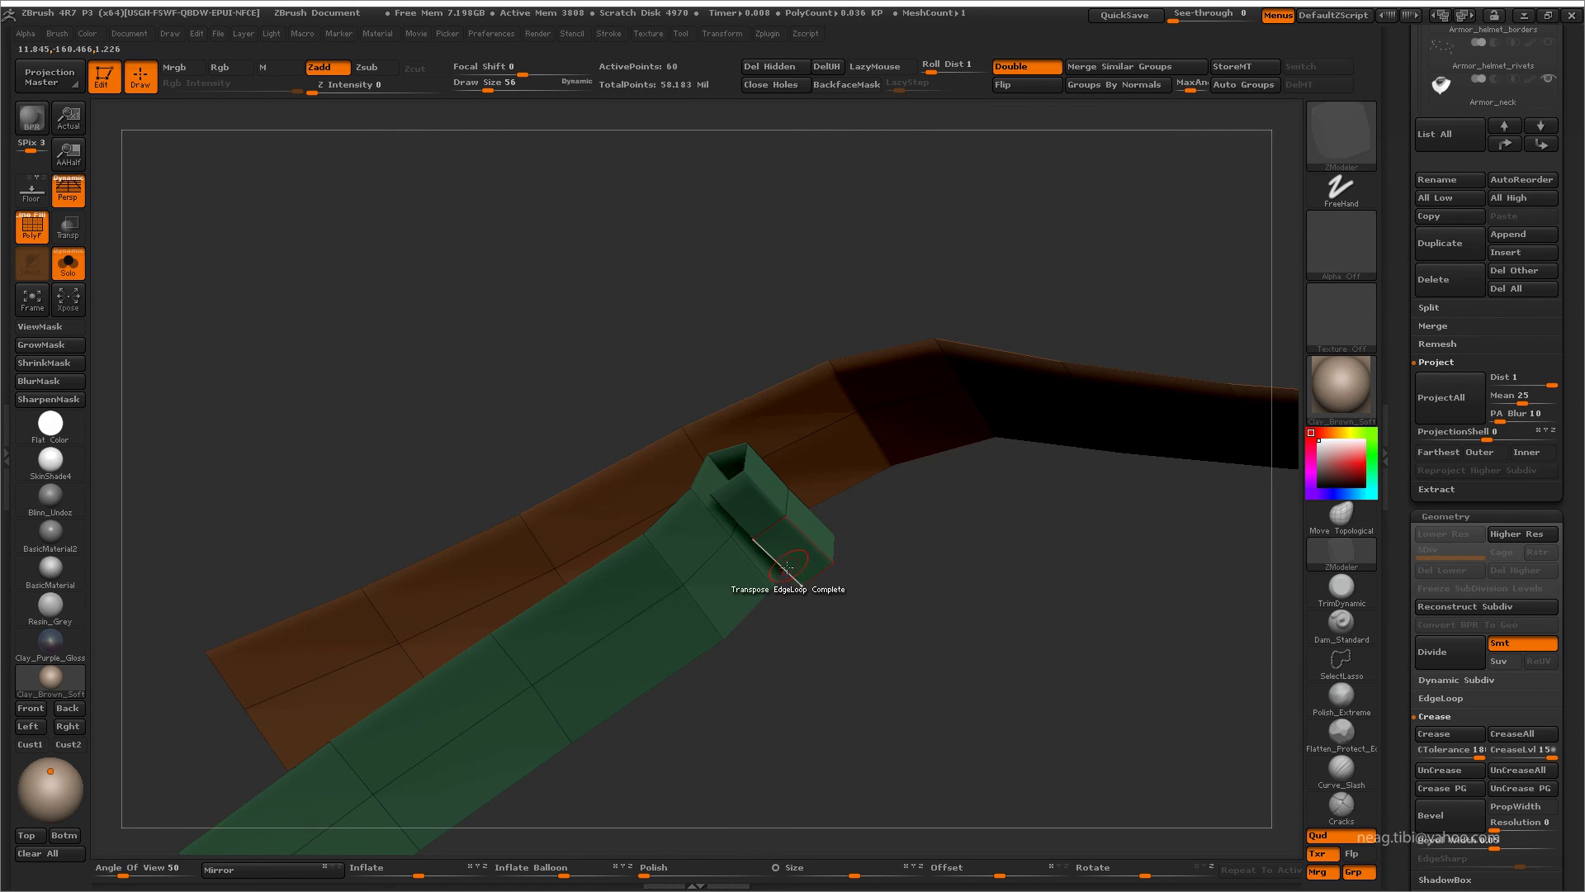
pyautogui.click(814, 582)
pyautogui.moveTo(758, 537); pyautogui.dragTo(545, 676)
# - Pull the green strap's end loop out into a long raised flap
pyautogui.moveTo(578, 785)
pyautogui.mouseDown()
pyautogui.moveTo(960, 544)
pyautogui.moveTo(891, 565)
pyautogui.mouseUp()
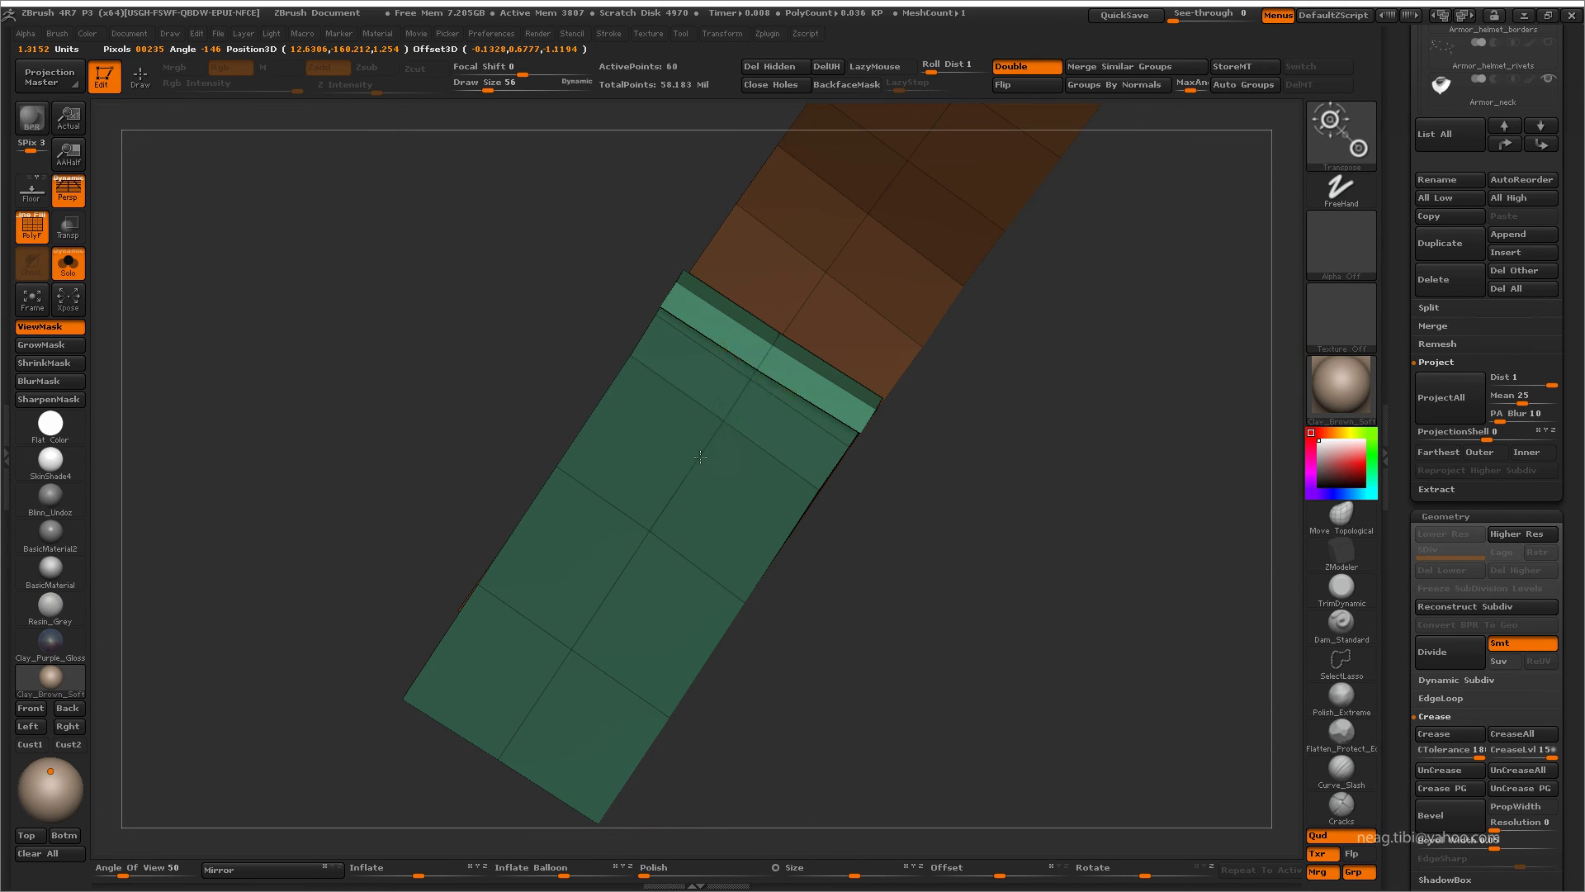
pyautogui.moveTo(700, 457)
pyautogui.mouseDown()
pyautogui.moveTo(584, 632)
pyautogui.moveTo(630, 556)
pyautogui.mouseUp()
pyautogui.press('q')
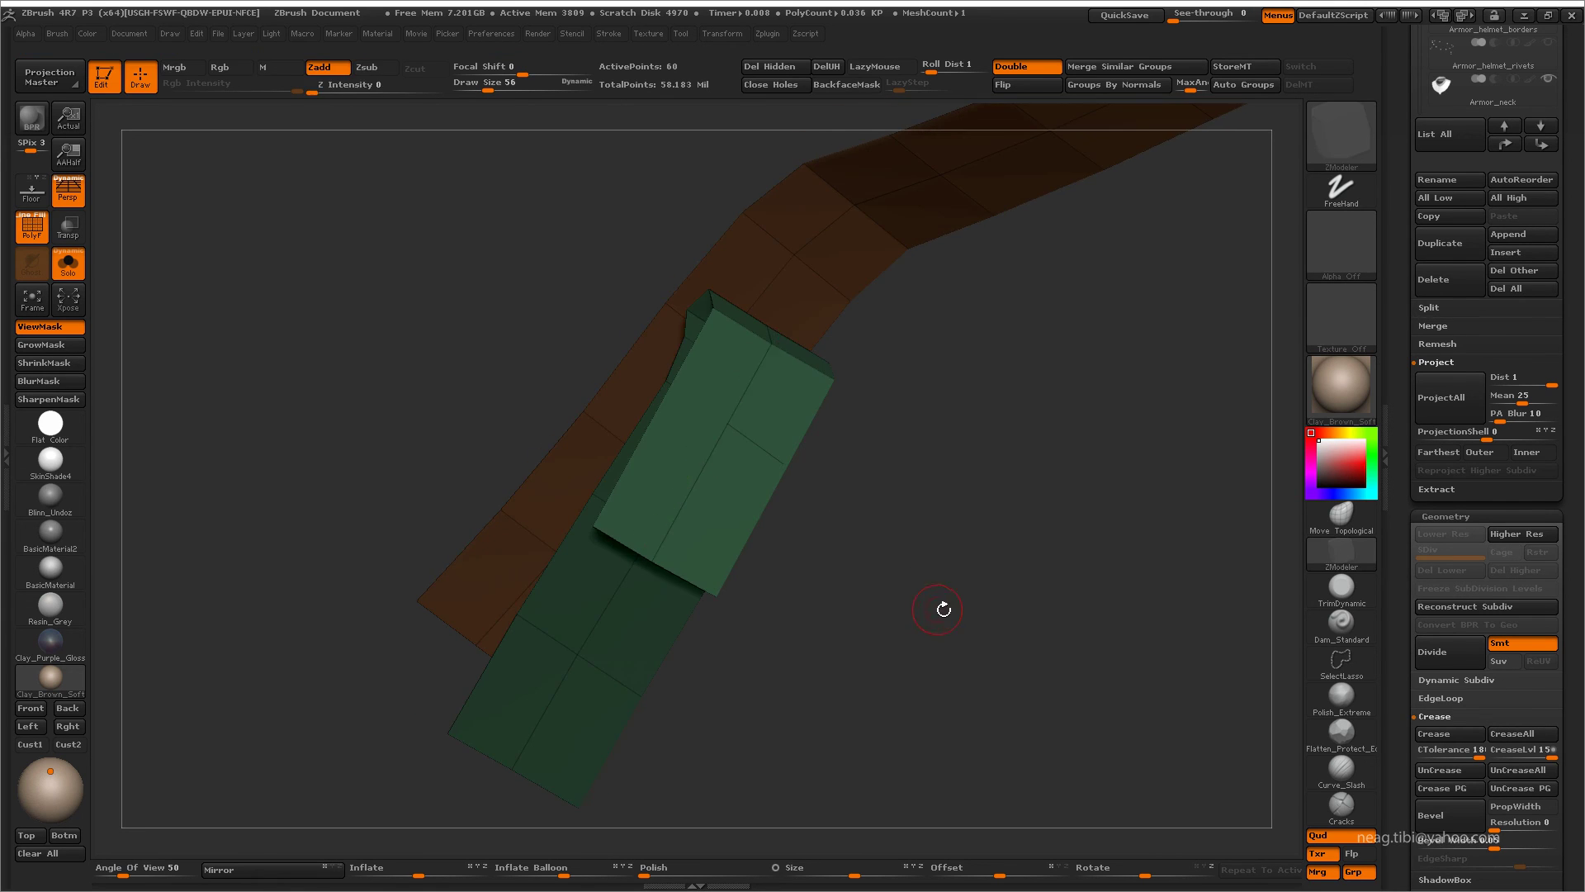
pyautogui.moveTo(944, 608); pyautogui.dragTo(920, 577)
pyautogui.moveTo(882, 627)
pyautogui.mouseDown()
pyautogui.moveTo(863, 621)
pyautogui.moveTo(821, 786)
pyautogui.mouseUp()
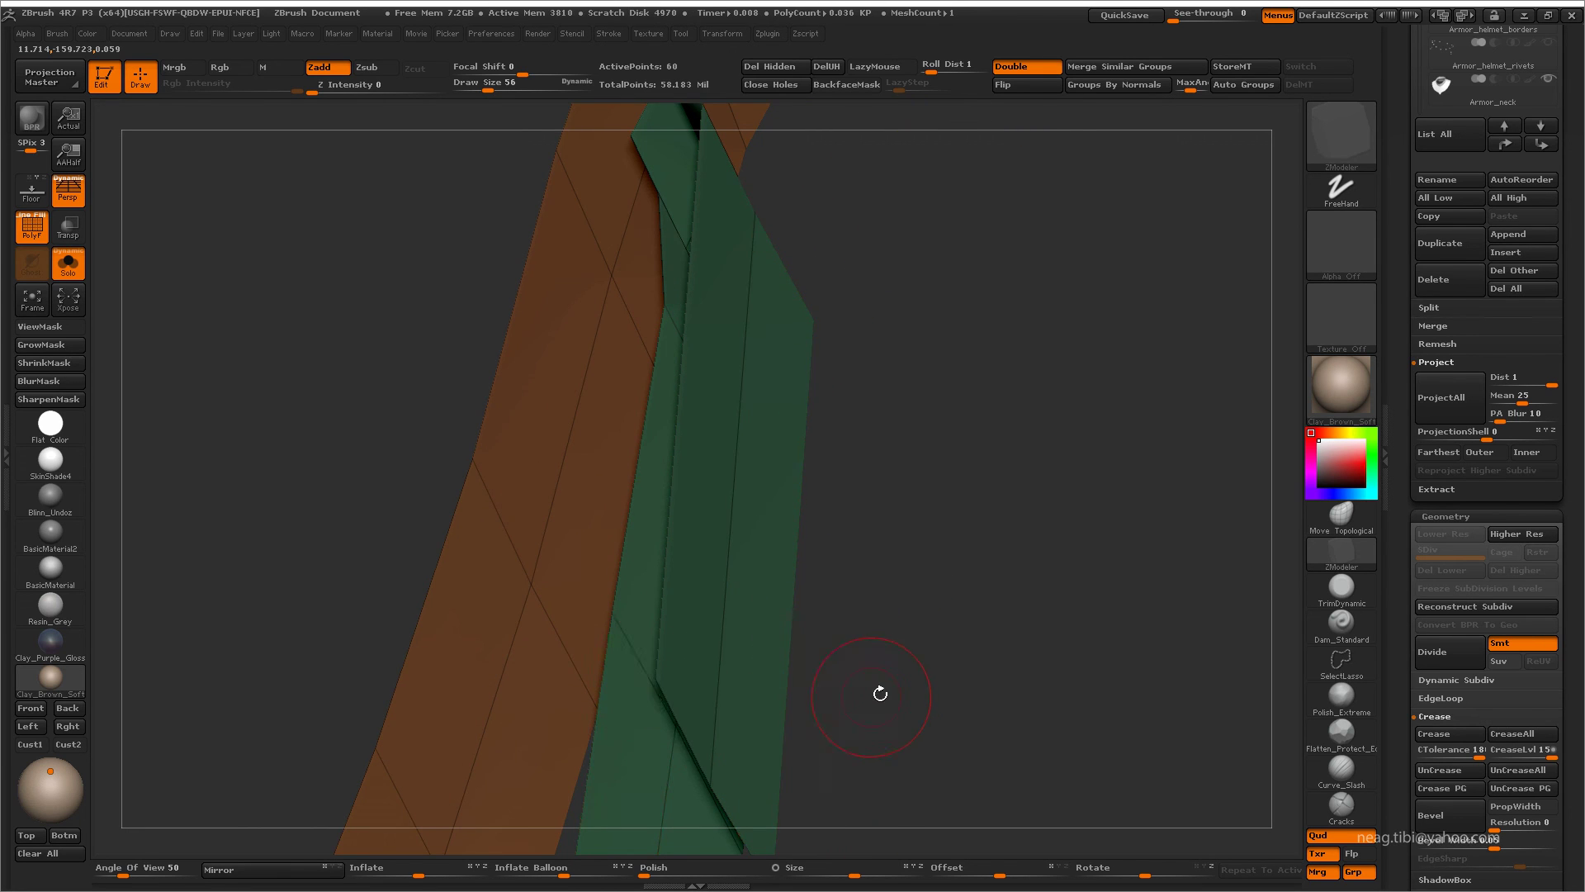
pyautogui.moveTo(880, 693)
pyautogui.mouseDown()
pyautogui.moveTo(955, 659)
pyautogui.moveTo(956, 526)
pyautogui.moveTo(976, 471)
pyautogui.moveTo(924, 488)
pyautogui.mouseUp()
pyautogui.press('w')
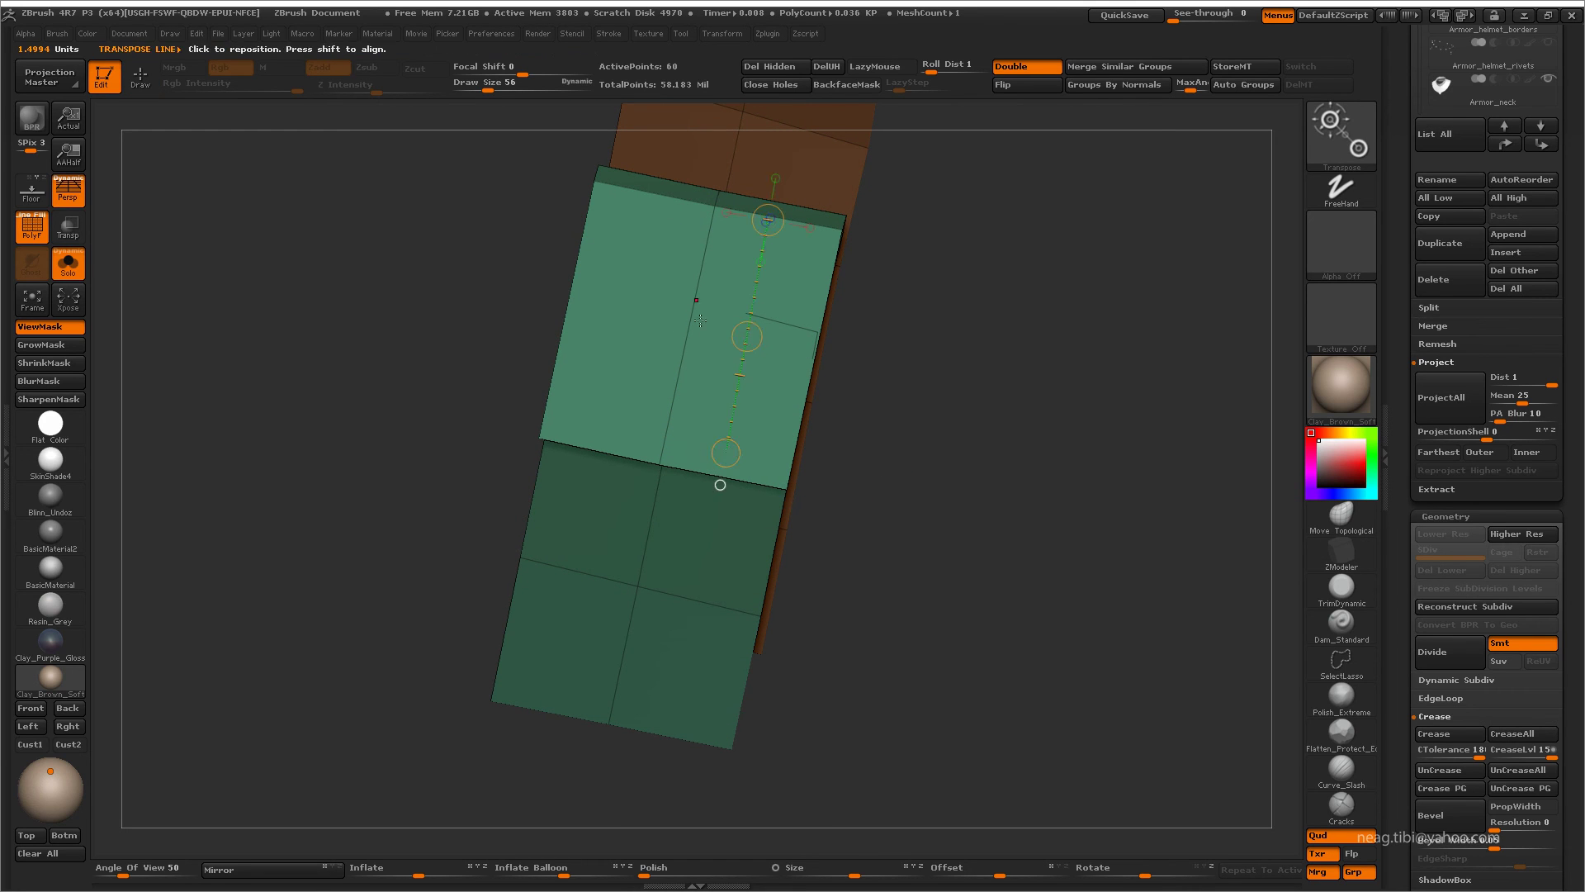
# - Drag the flap's end loop further down to lengthen the green flap
pyautogui.moveTo(683, 385); pyautogui.dragTo(681, 410)
pyautogui.moveTo(823, 453); pyautogui.dragTo(826, 388)
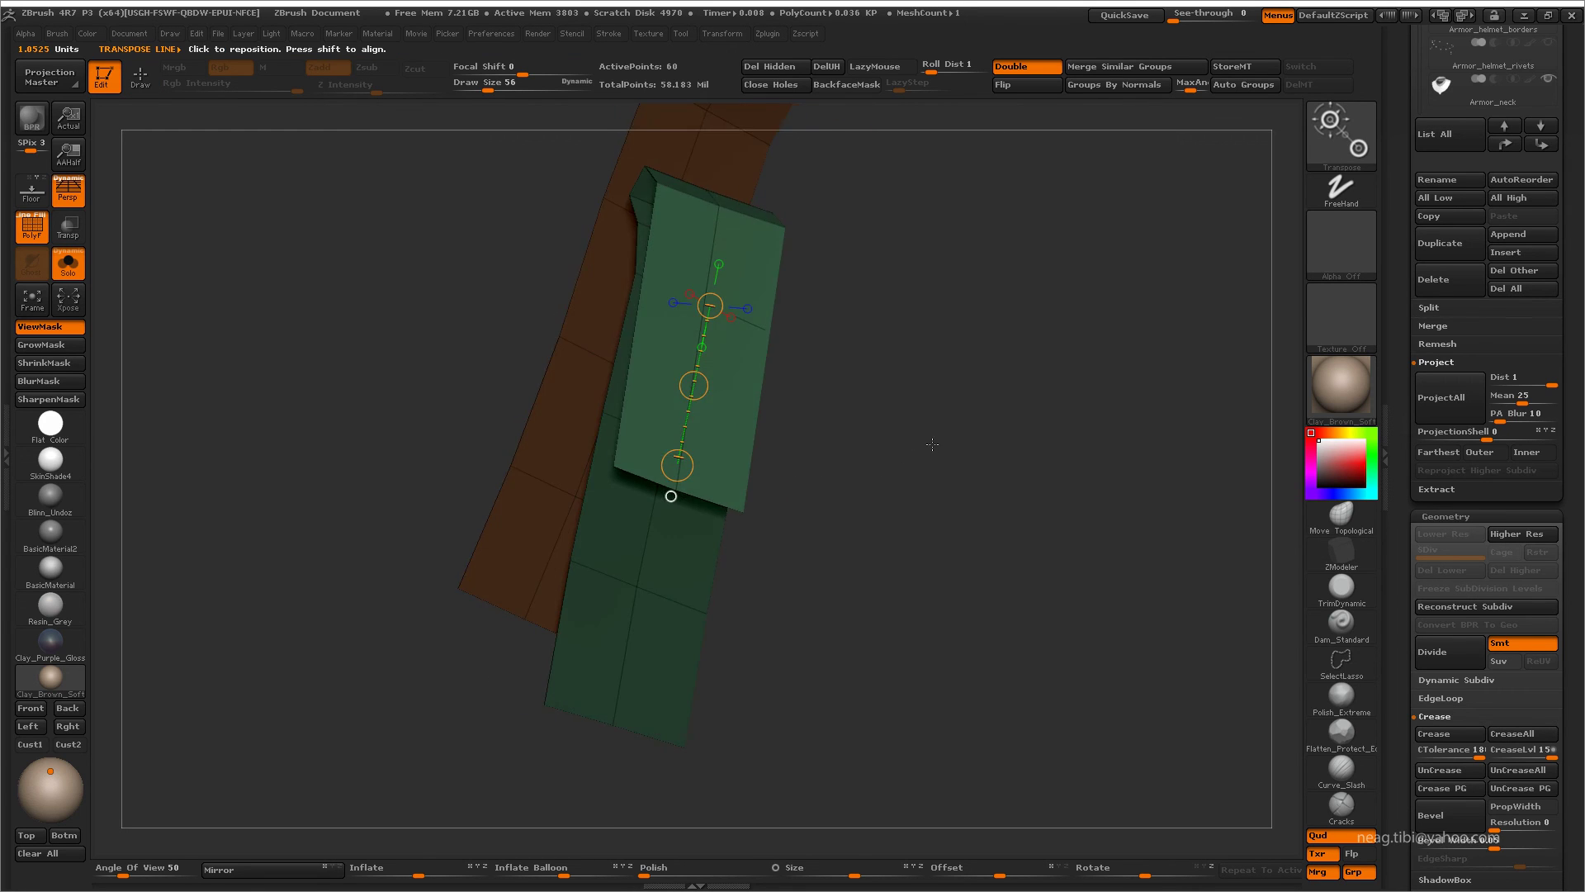
pyautogui.keyDown('ctrl'); pyautogui.moveTo(708, 382); pyautogui.dragTo(867, 418); pyautogui.keyUp('ctrl')
pyautogui.hotkey('ctrl', 'h')
pyautogui.press('q')
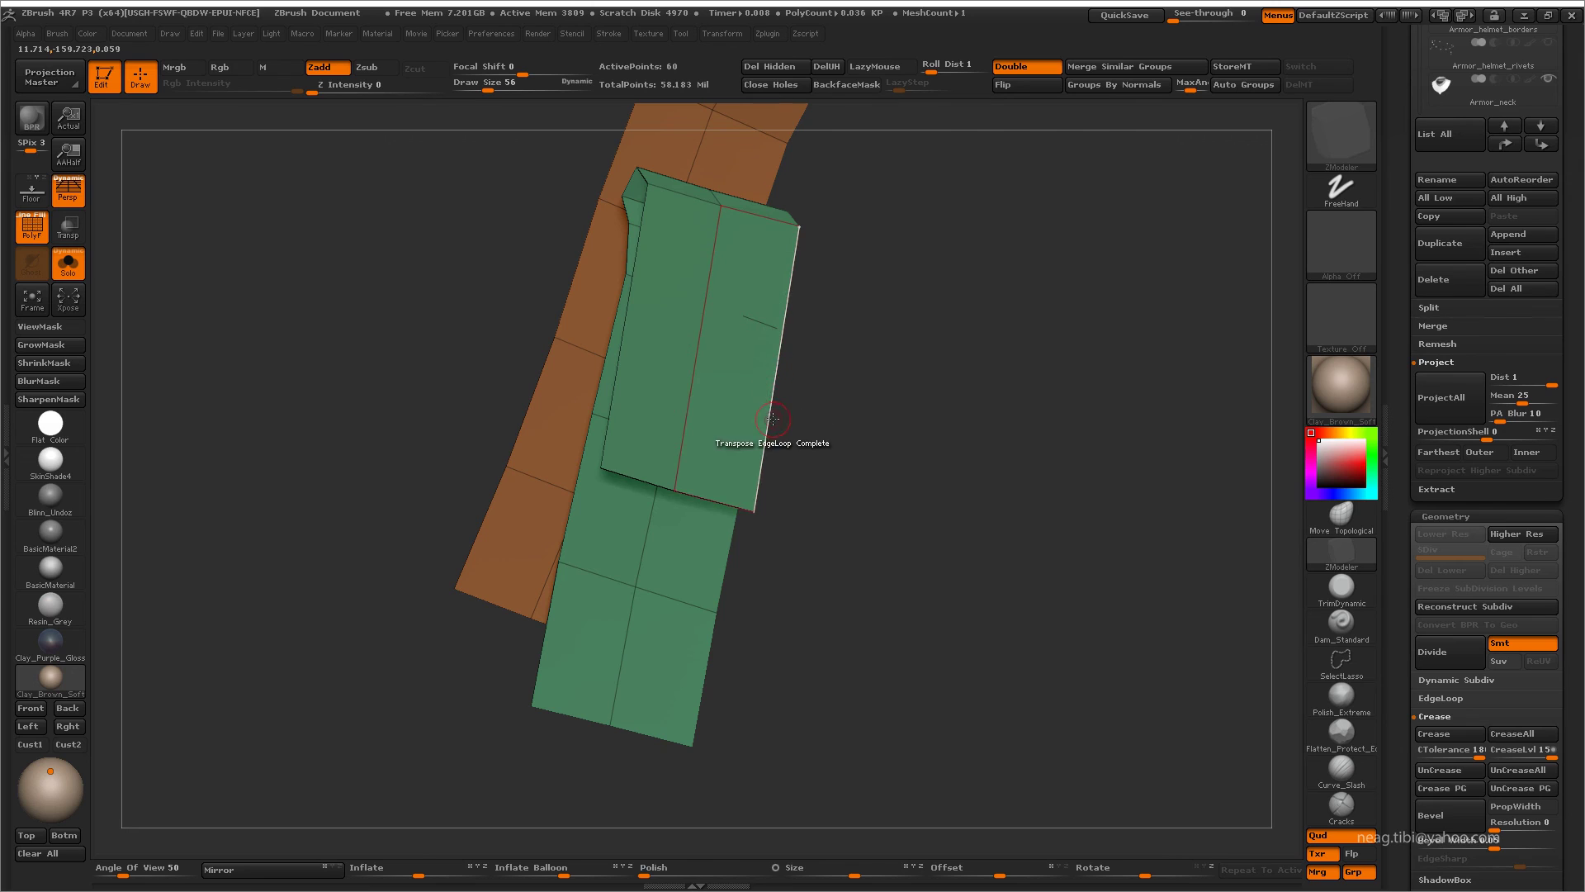
# - Insert an edge loop across the green flap and turn off Double display
pyautogui.press('space')
pyautogui.click(805, 438)
pyautogui.click(766, 317)
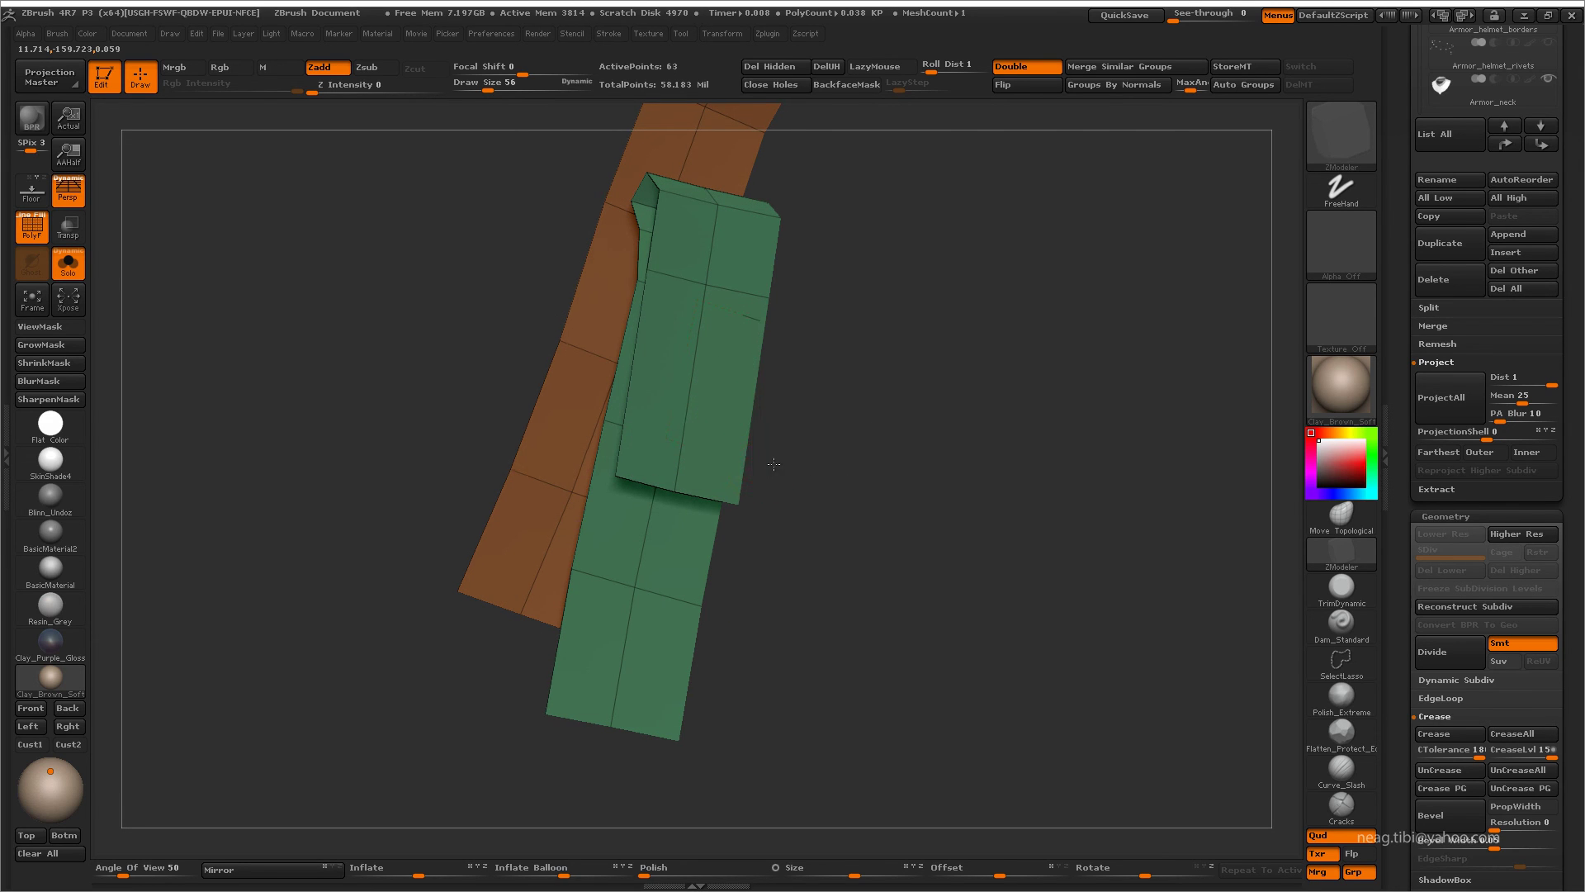
pyautogui.keyDown('ctrl'); pyautogui.moveTo(752, 451); pyautogui.dragTo(753, 487, button='right'); pyautogui.keyUp('ctrl')
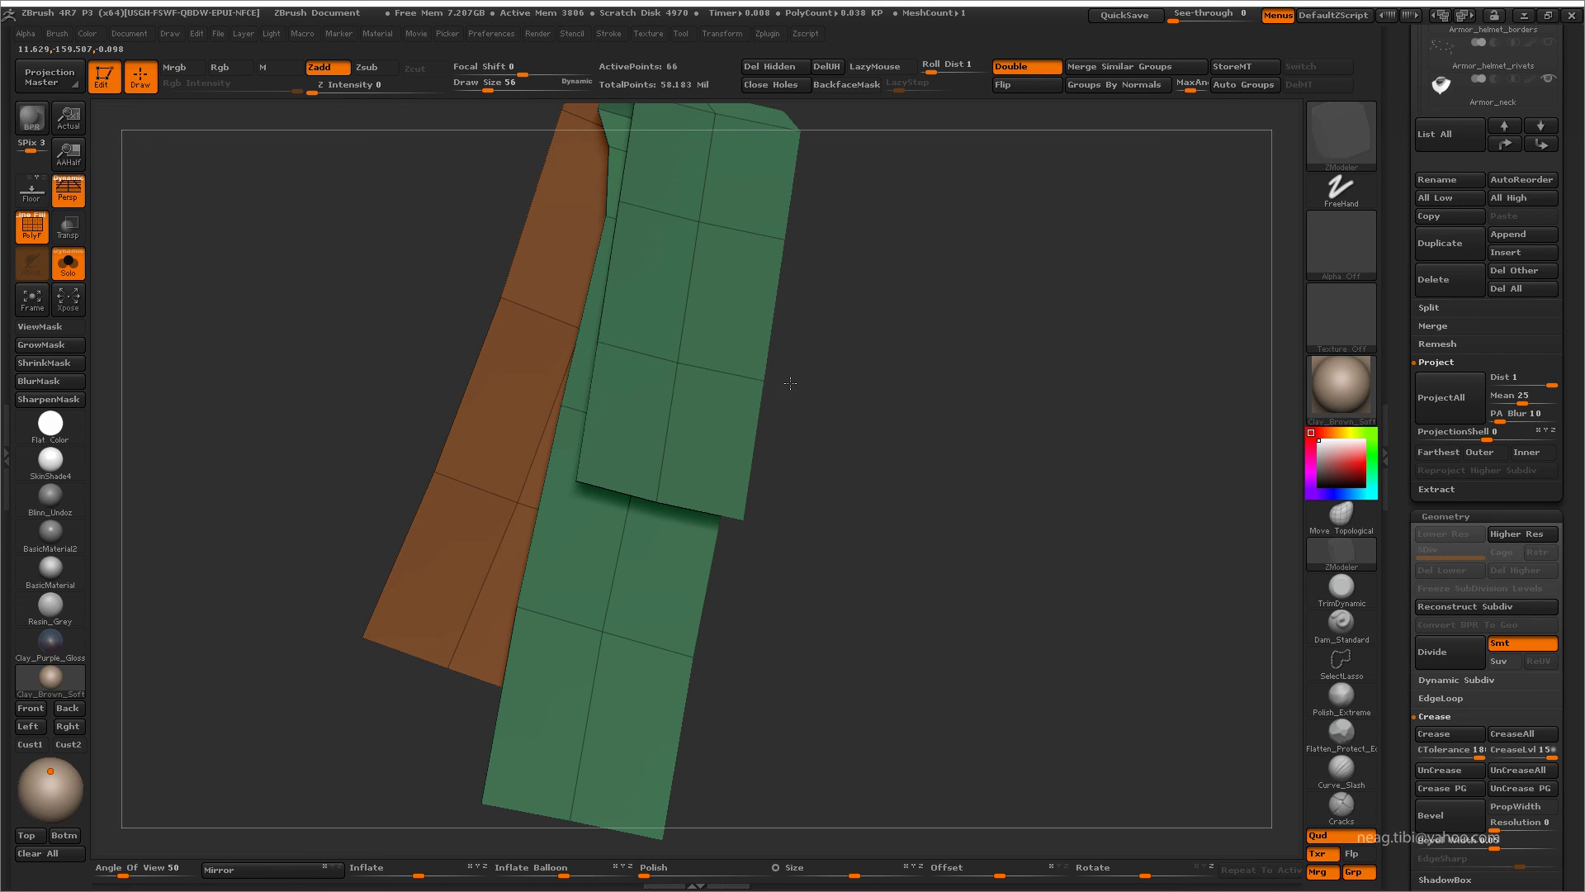
pyautogui.moveTo(841, 407); pyautogui.dragTo(909, 397)
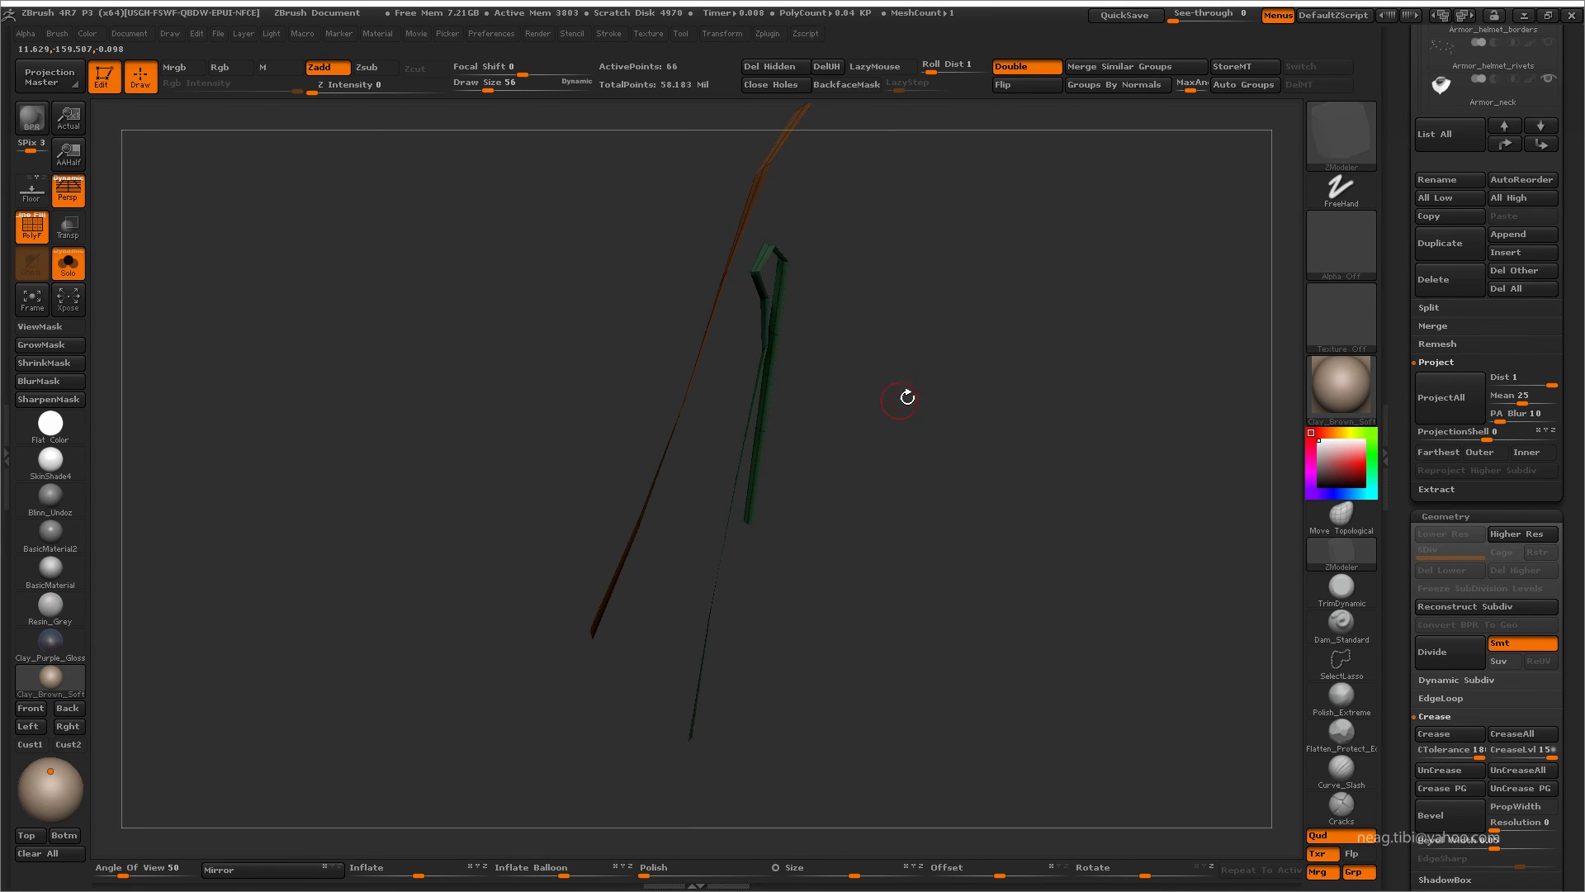
pyautogui.click(1030, 68)
pyautogui.moveTo(1002, 289)
pyautogui.mouseDown()
pyautogui.moveTo(927, 279)
pyautogui.moveTo(1007, 277)
pyautogui.moveTo(891, 378)
pyautogui.mouseUp()
pyautogui.keyDown('ctrl'); pyautogui.moveTo(891, 378); pyautogui.dragTo(760, 523, button='right'); pyautogui.keyUp('ctrl')
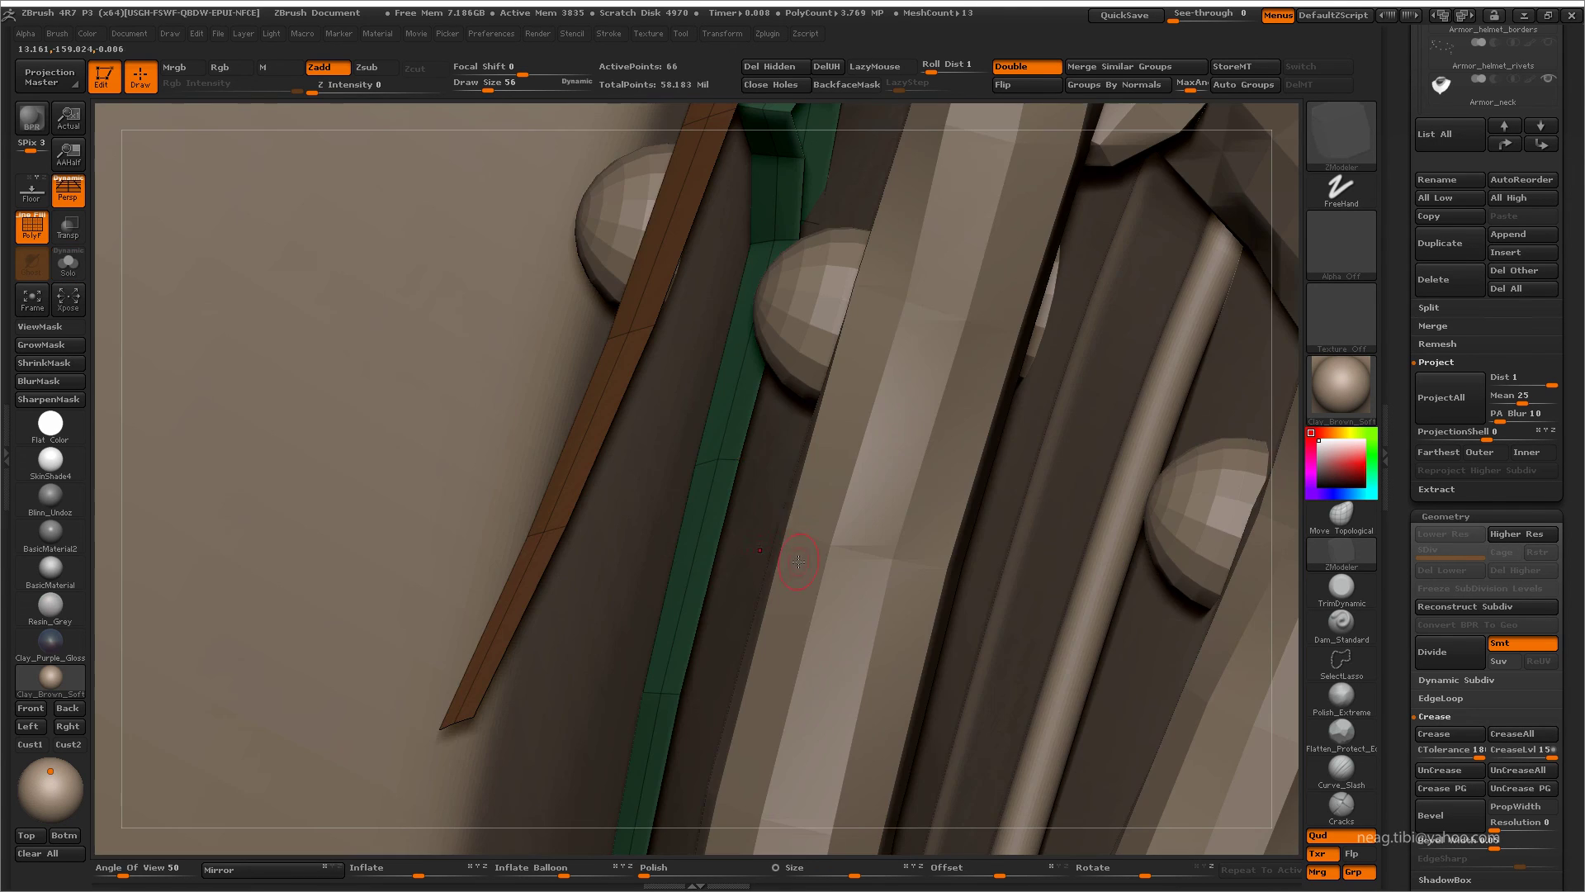
pyautogui.moveTo(743, 545)
pyautogui.mouseDown()
pyautogui.moveTo(768, 565)
pyautogui.moveTo(799, 527)
pyautogui.mouseUp()
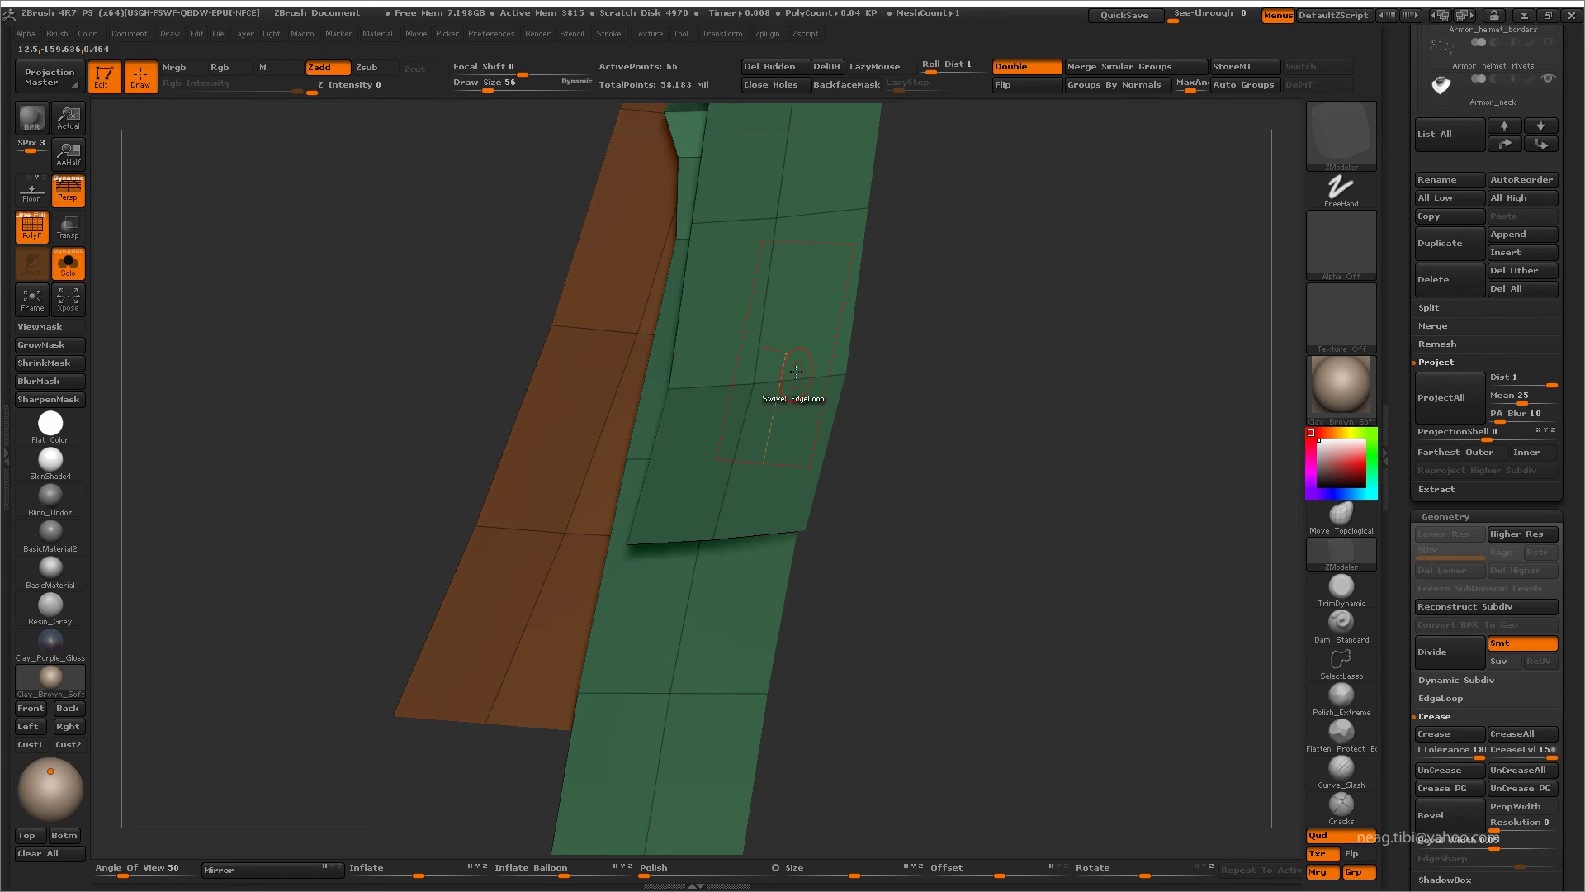
# - Try swivelling an edge loop on the flap, undo it, and re-isolate the strap panels
pyautogui.moveTo(796, 372); pyautogui.dragTo(805, 389)
pyautogui.moveTo(950, 388)
pyautogui.mouseDown()
pyautogui.moveTo(810, 465)
pyautogui.moveTo(814, 478)
pyautogui.moveTo(859, 463)
pyautogui.moveTo(827, 474)
pyautogui.mouseUp()
pyautogui.hotkey('ctrl', 'z')
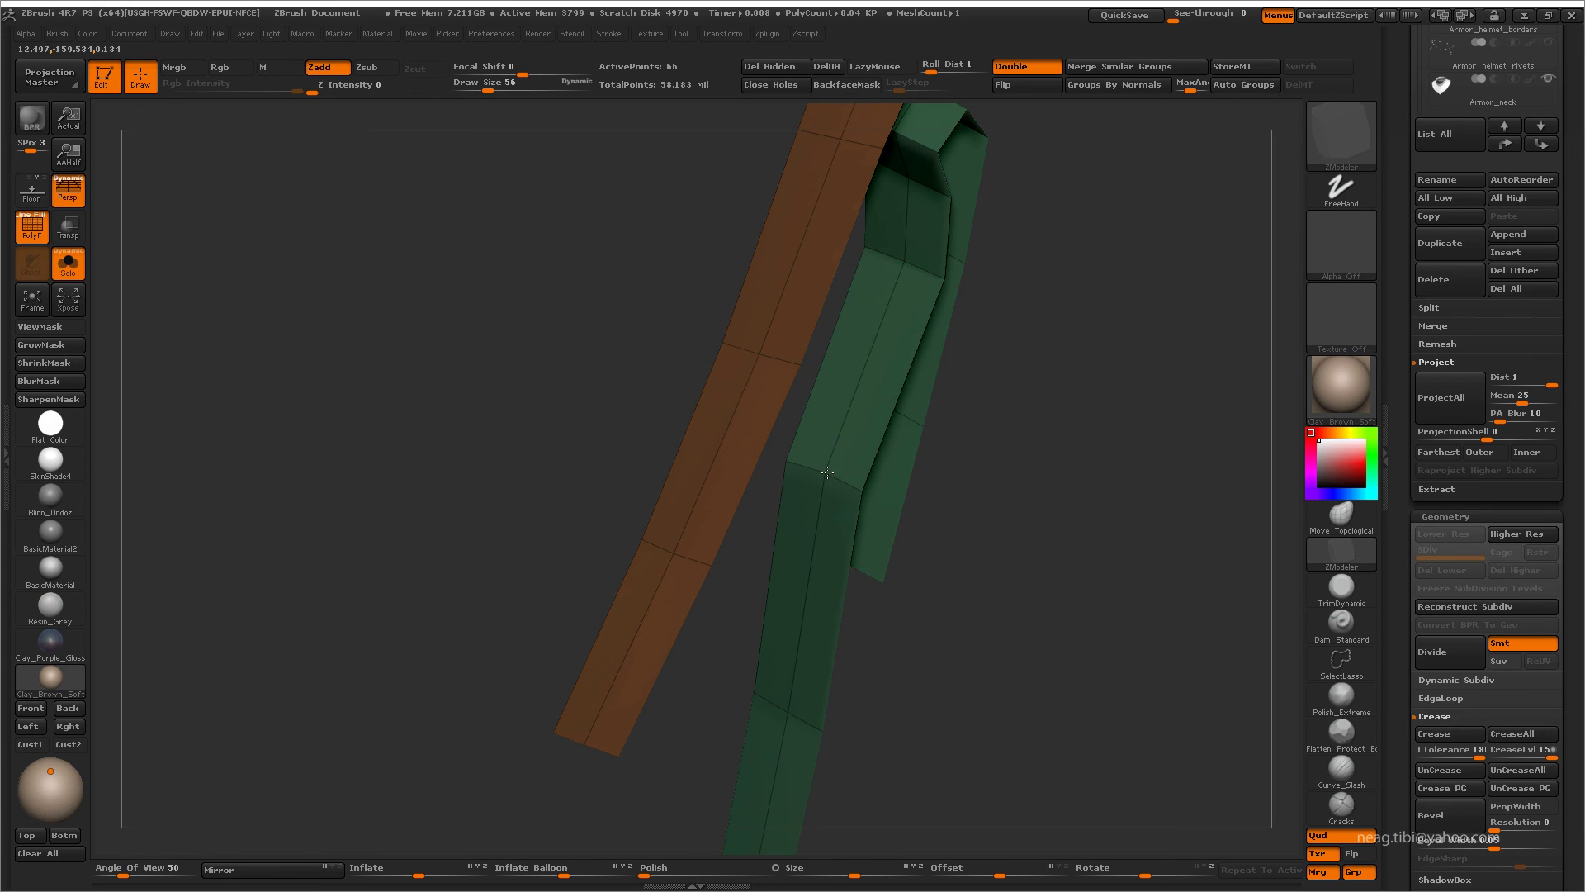
pyautogui.moveTo(1027, 330); pyautogui.dragTo(1051, 410)
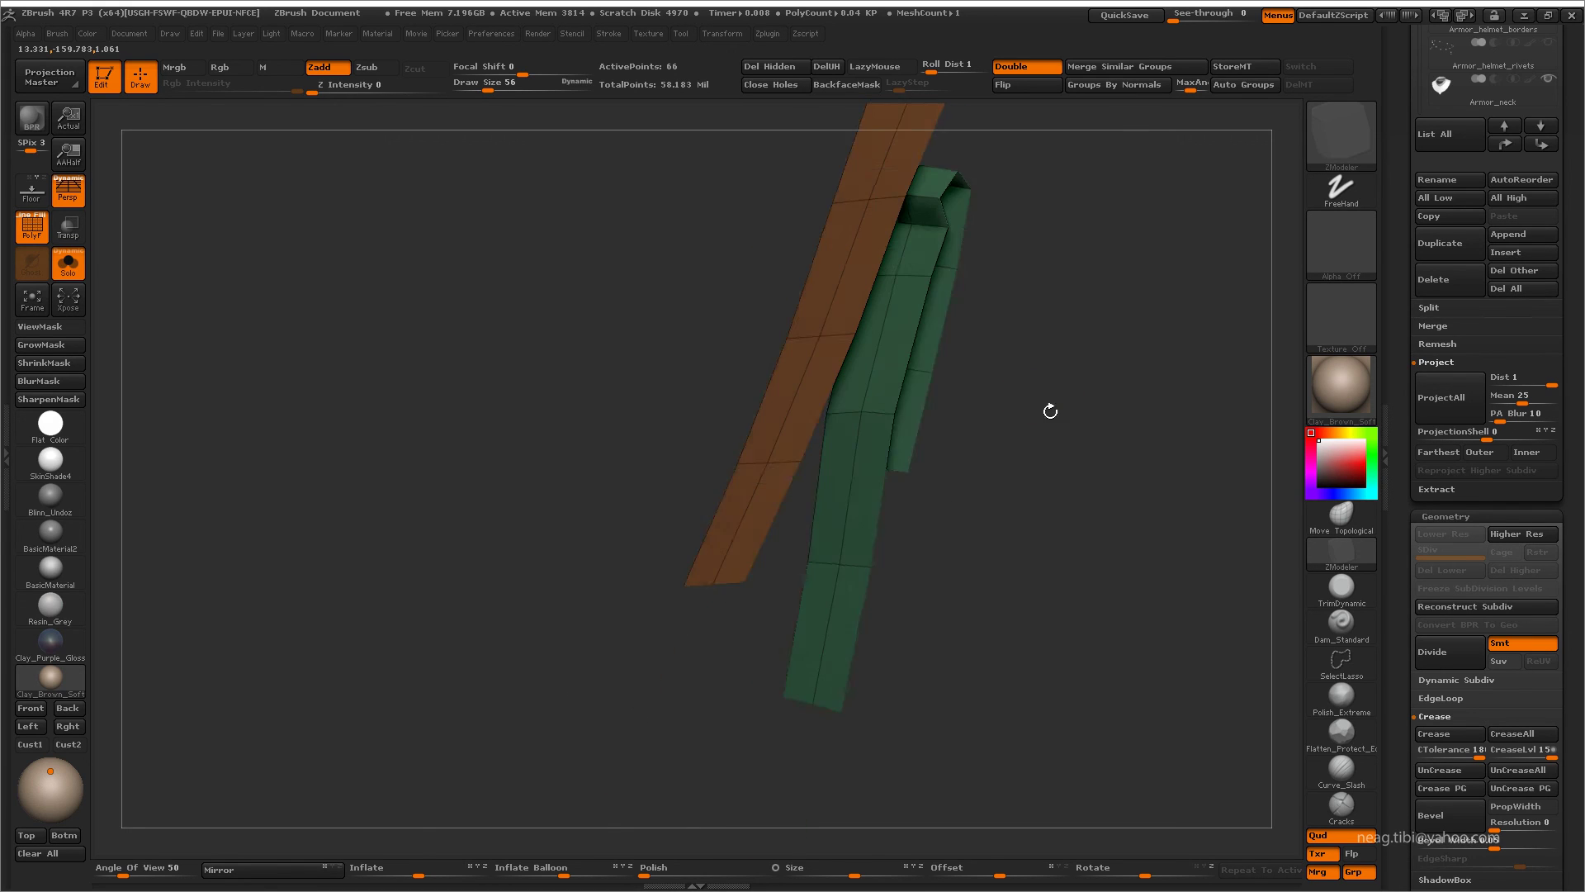
pyautogui.hotkey('shift', 'ctrl', 's')
pyautogui.hotkey('shift', 'ctrl', 's')
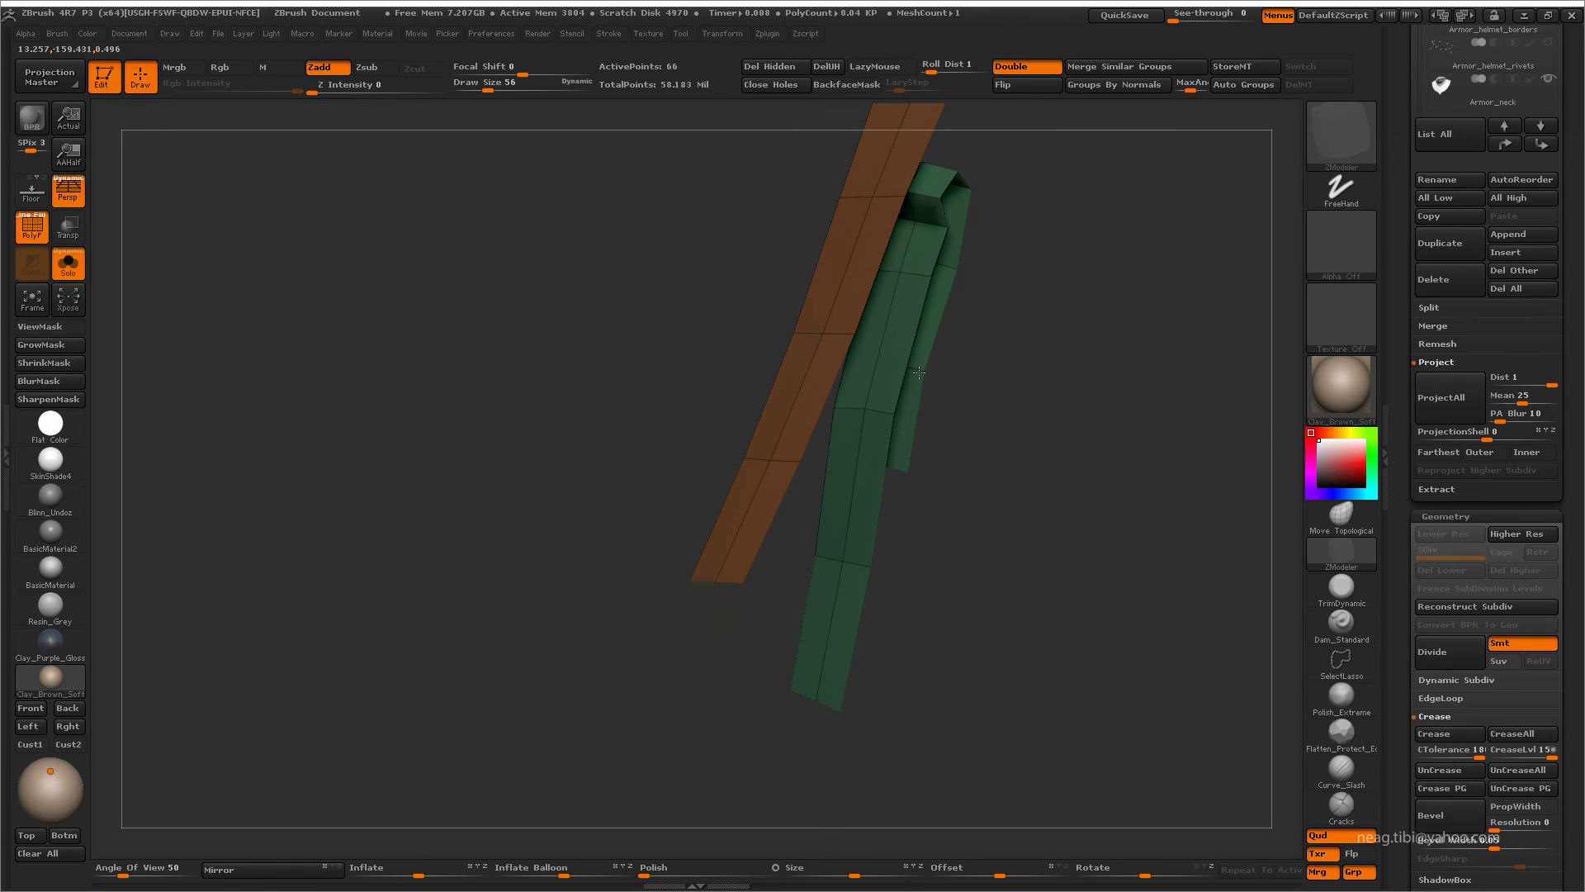
pyautogui.hotkey('shift', 'ctrl', 's')
pyautogui.hotkey('shift', 'ctrl', 's')
pyautogui.hotkey('shift', 'ctrl', 's')
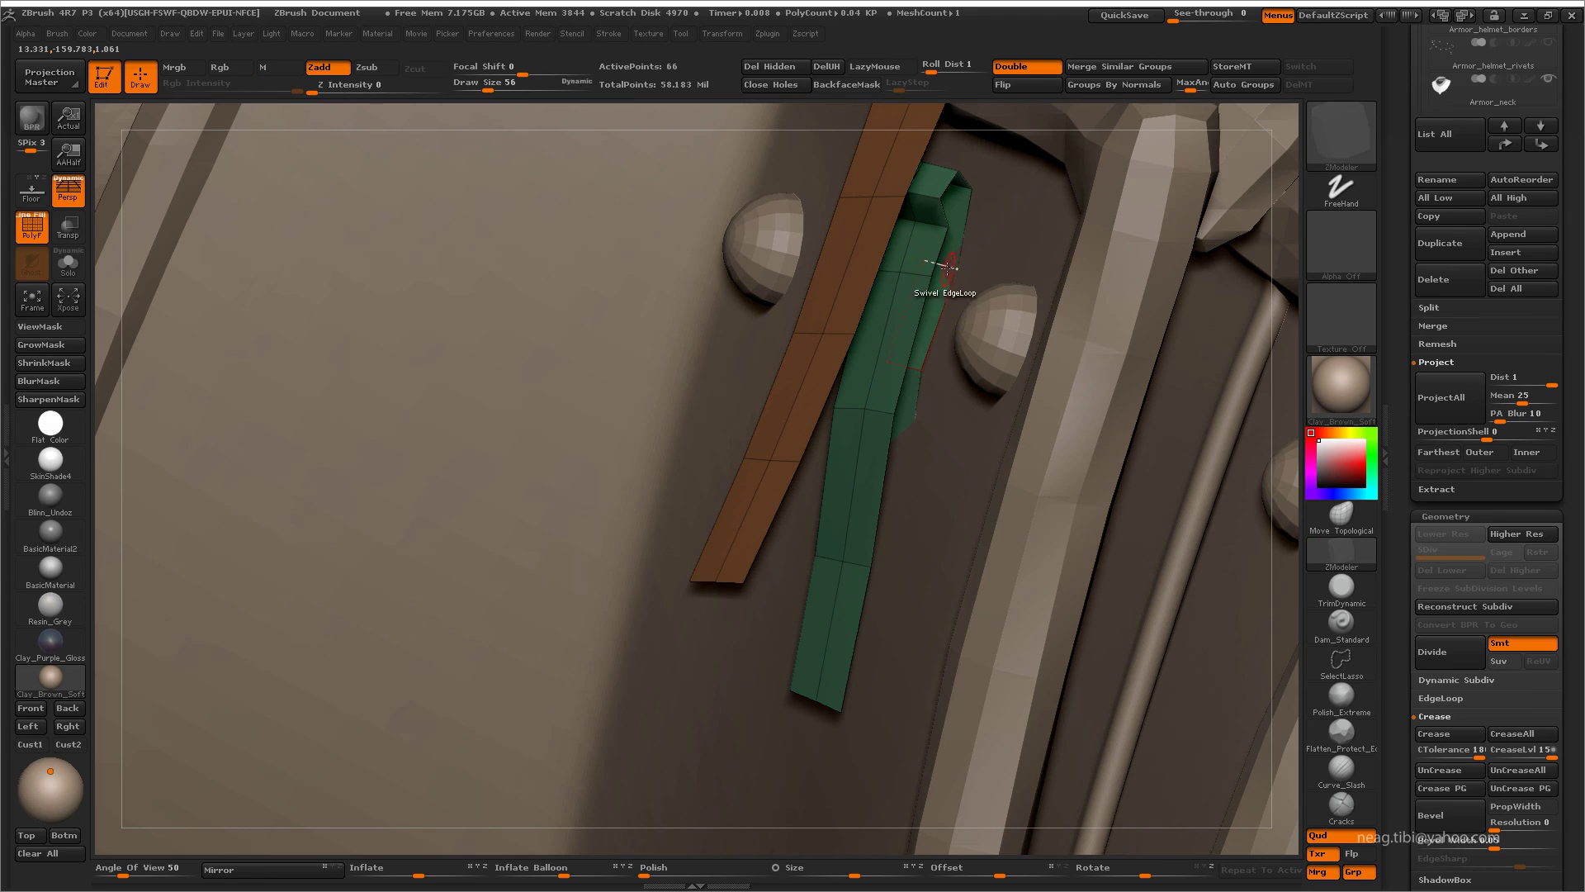
pyautogui.hotkey('shift', 'ctrl', 's')
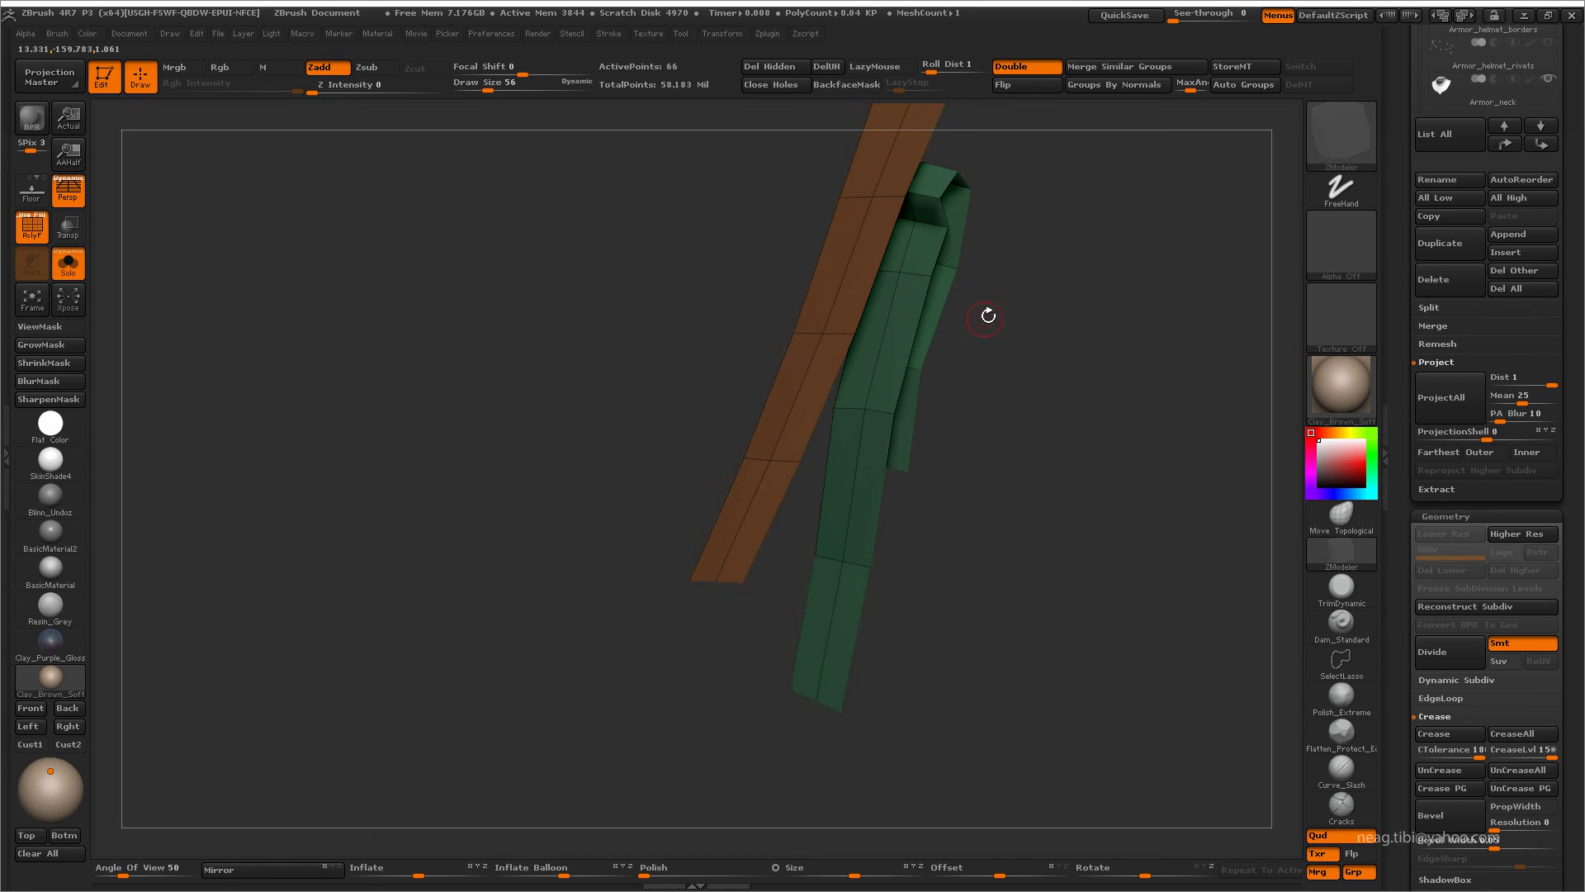
# - Test swivelling the flap's top edge loop, then switch to Edge > Bevel EdgeLoop
pyautogui.moveTo(933, 329); pyautogui.dragTo(936, 326)
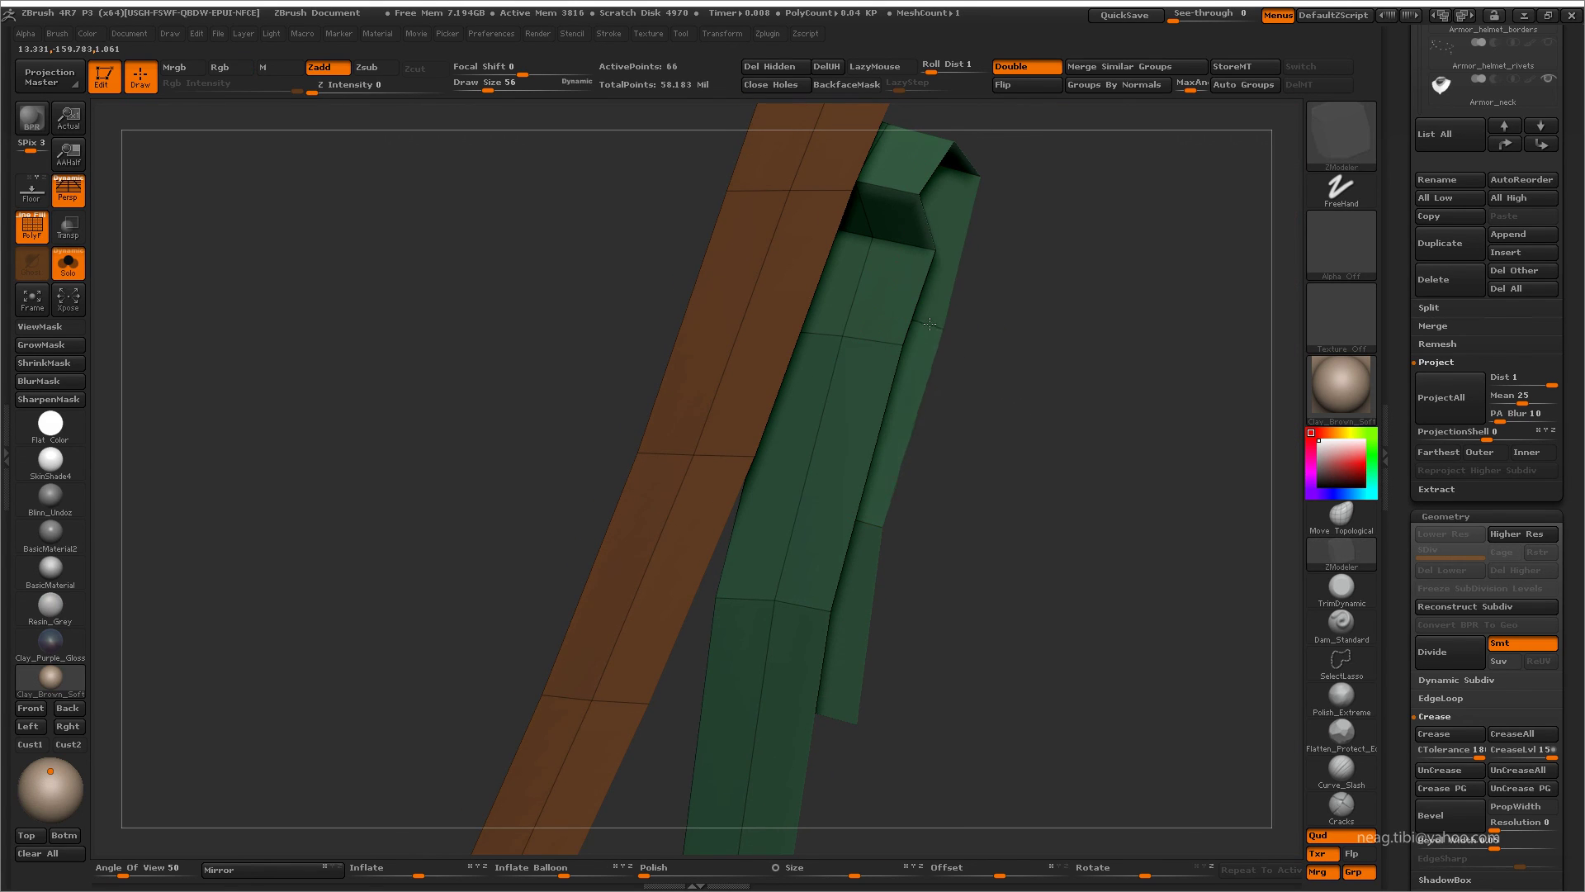
pyautogui.press('ctrl')
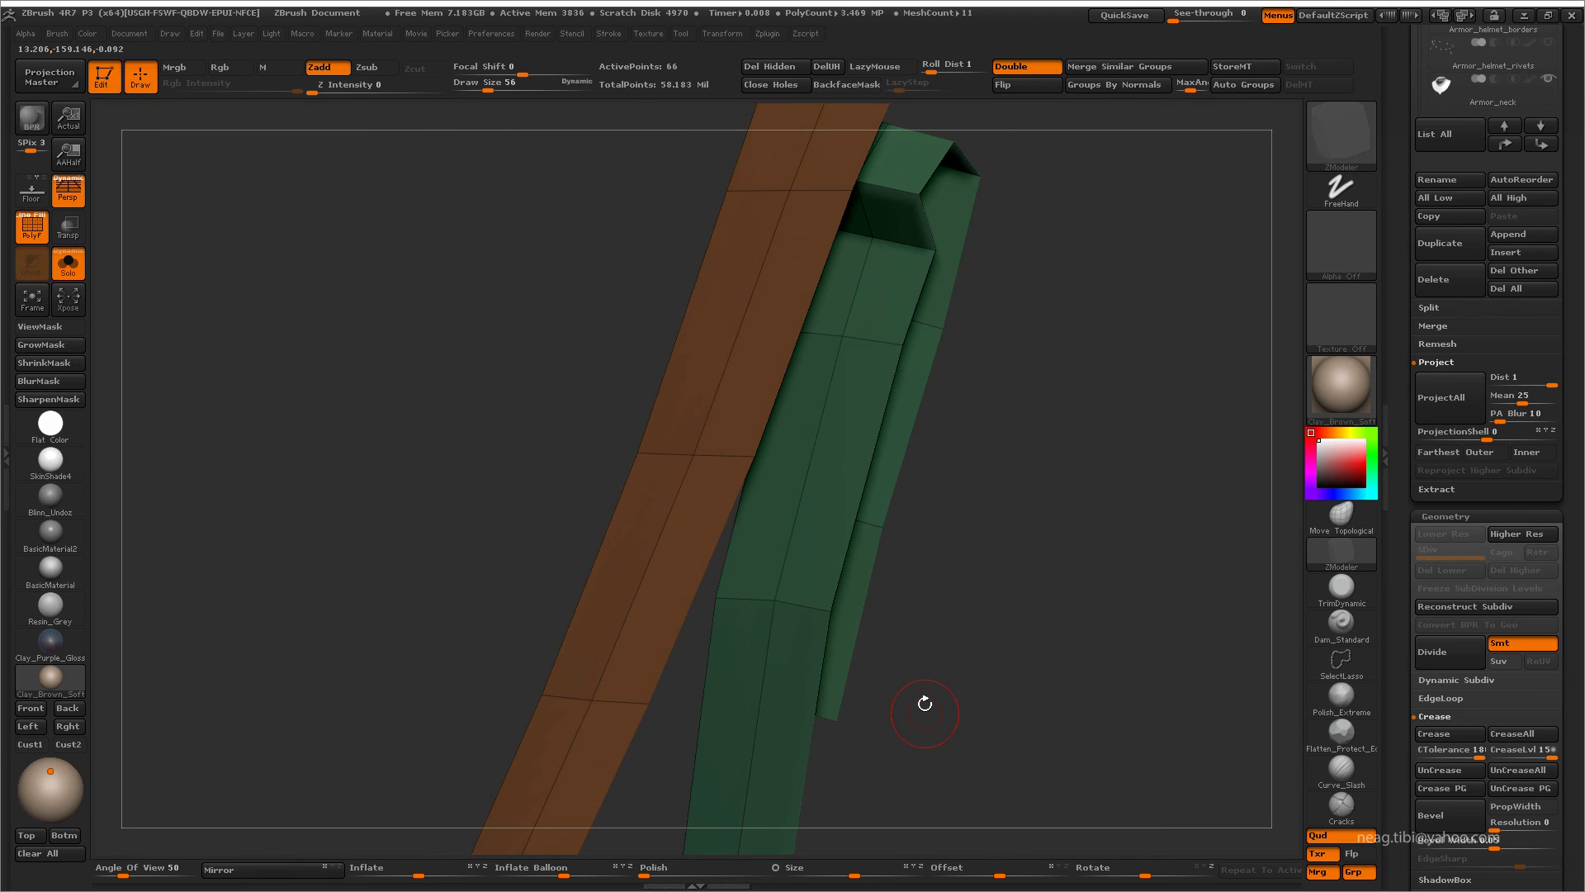
pyautogui.moveTo(923, 704)
pyautogui.mouseDown()
pyautogui.moveTo(1000, 521)
pyautogui.moveTo(788, 602)
pyautogui.mouseUp()
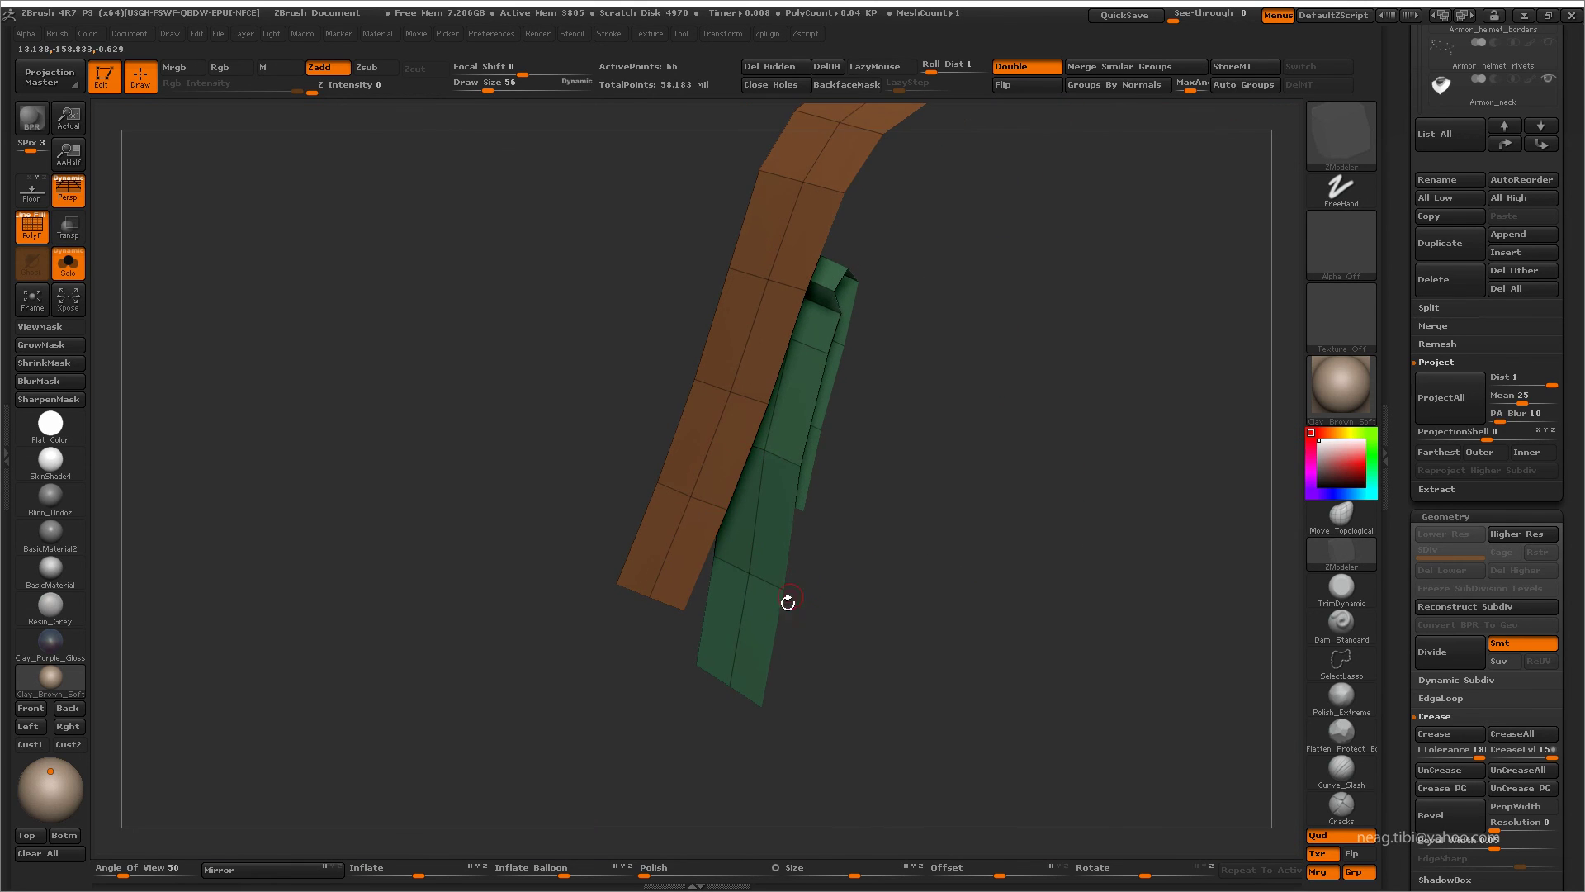
pyautogui.press('space')
pyautogui.click(638, 465)
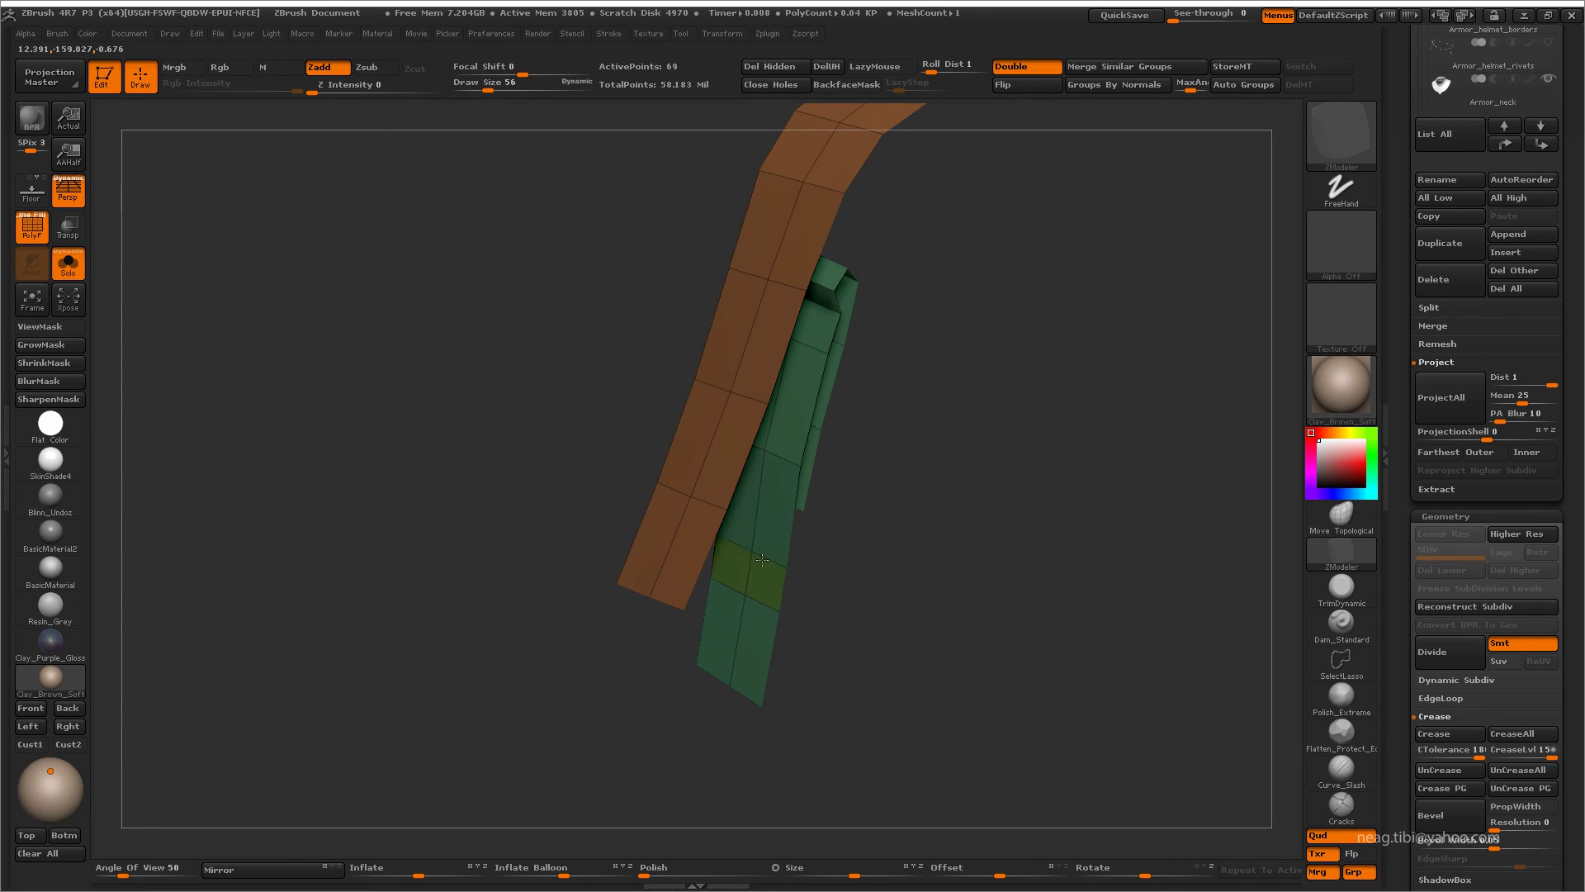
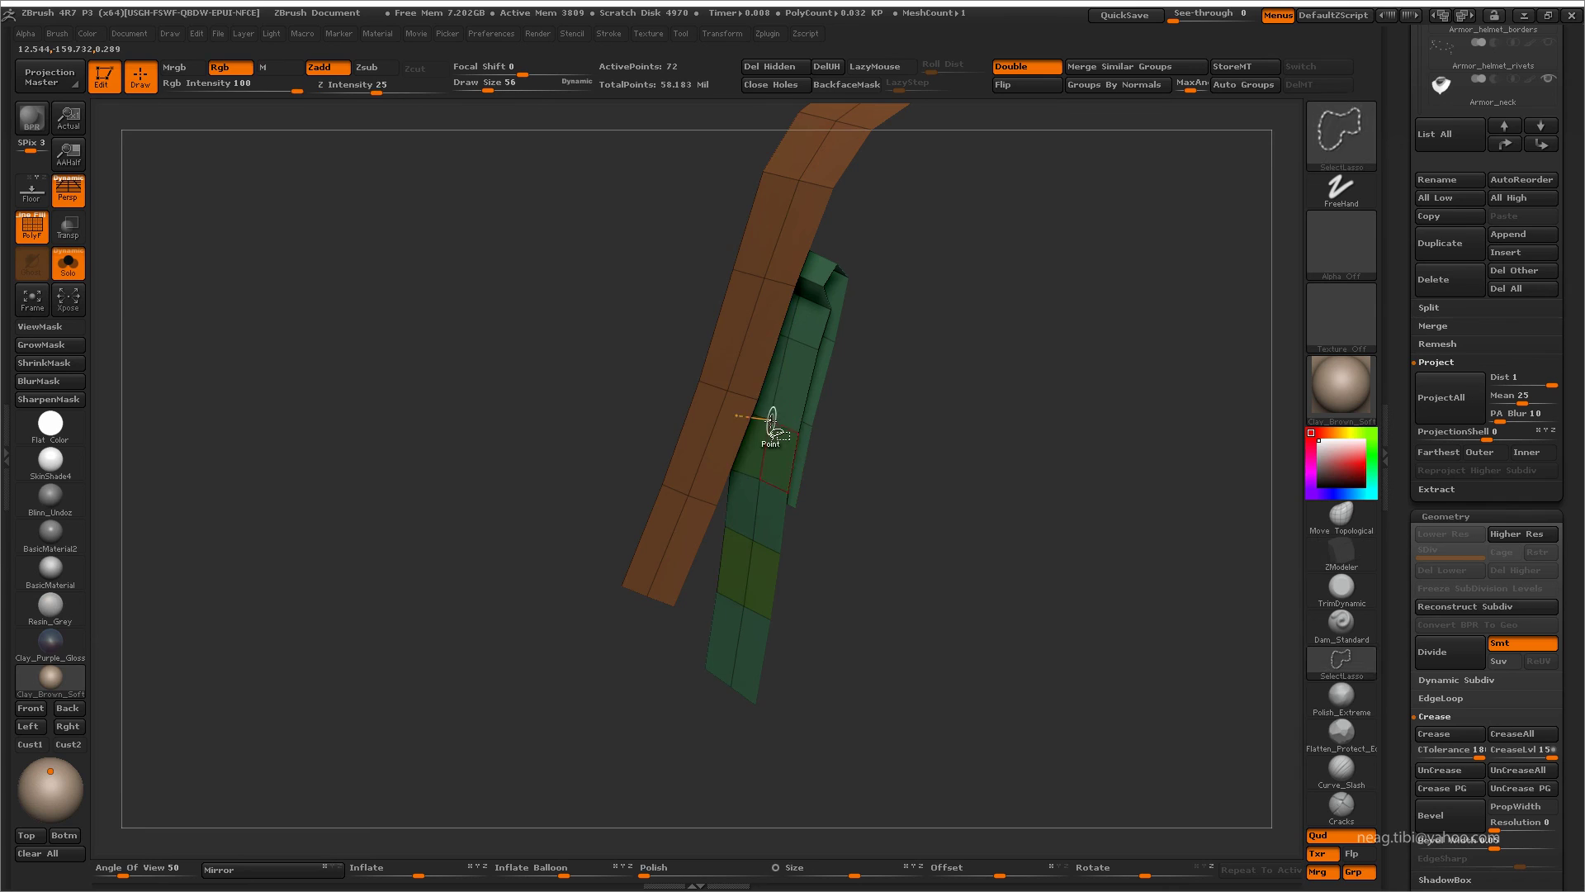
# - Isolate the strap mesh and set ZModeler to Slide EdgeLoop
pyautogui.keyDown('ctrl'); pyautogui.keyDown('alt'); pyautogui.keyDown('shift'); pyautogui.moveTo(760, 425); pyautogui.dragTo(807, 446); pyautogui.keyUp('shift'); pyautogui.keyUp('alt'); pyautogui.keyUp('ctrl')
pyautogui.moveTo(832, 526)
pyautogui.keyDown('ctrl'); pyautogui.keyDown('shift'); pyautogui.mouseDown()
pyautogui.moveTo(743, 548)
pyautogui.moveTo(825, 531)
pyautogui.mouseUp(); pyautogui.keyUp('shift'); pyautogui.keyUp('ctrl')
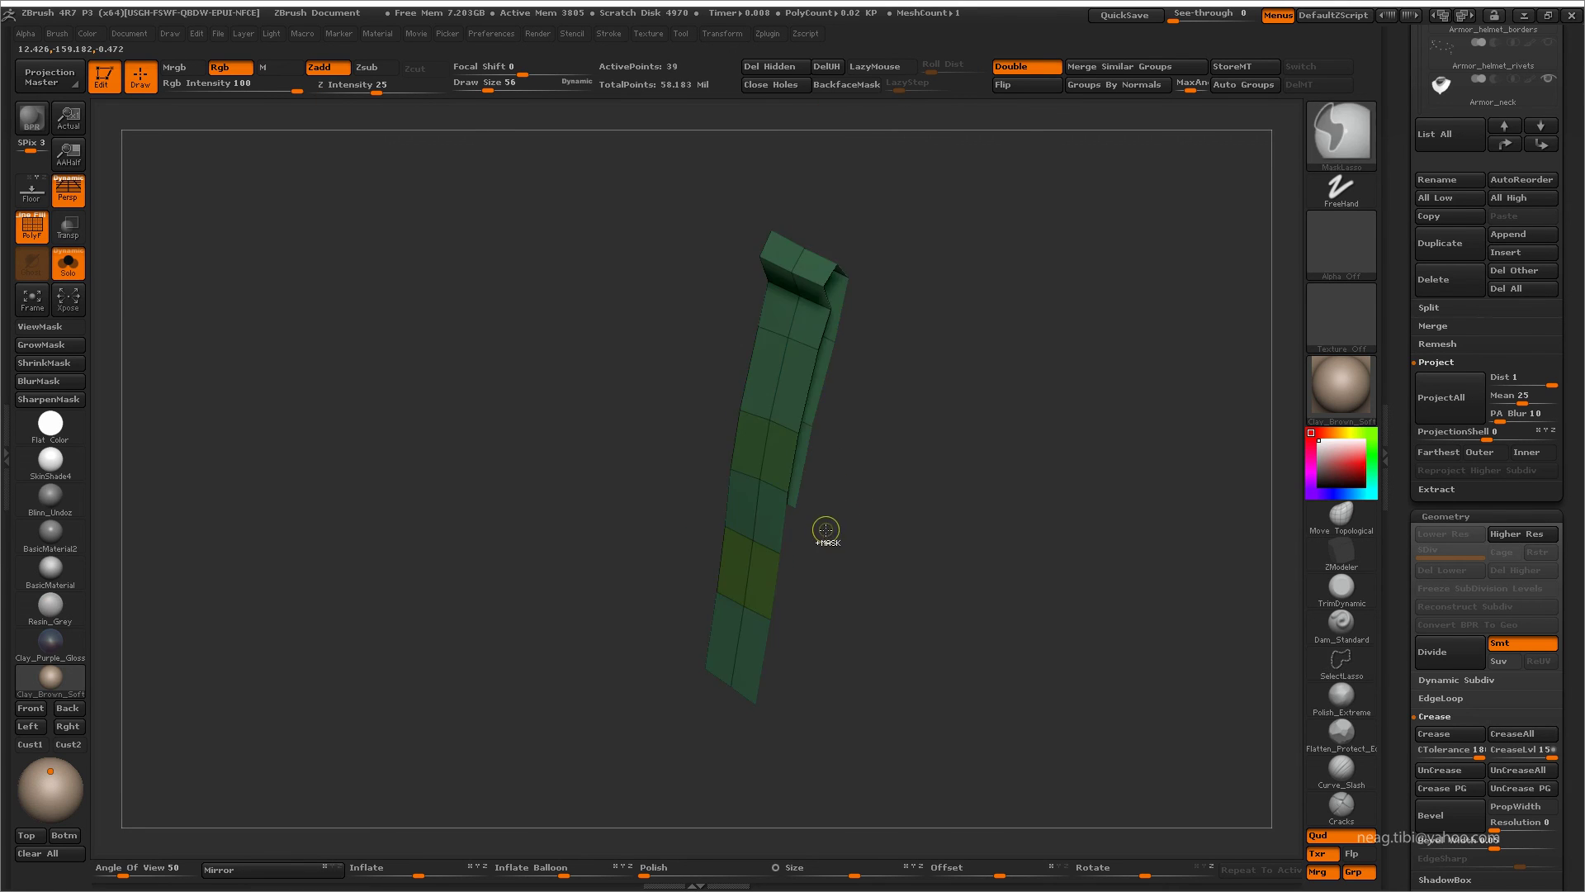
pyautogui.keyDown('ctrl'); pyautogui.keyDown('shift'); pyautogui.click(867, 544); pyautogui.keyUp('shift'); pyautogui.keyUp('ctrl')
pyautogui.press('space')
pyautogui.click(892, 473)
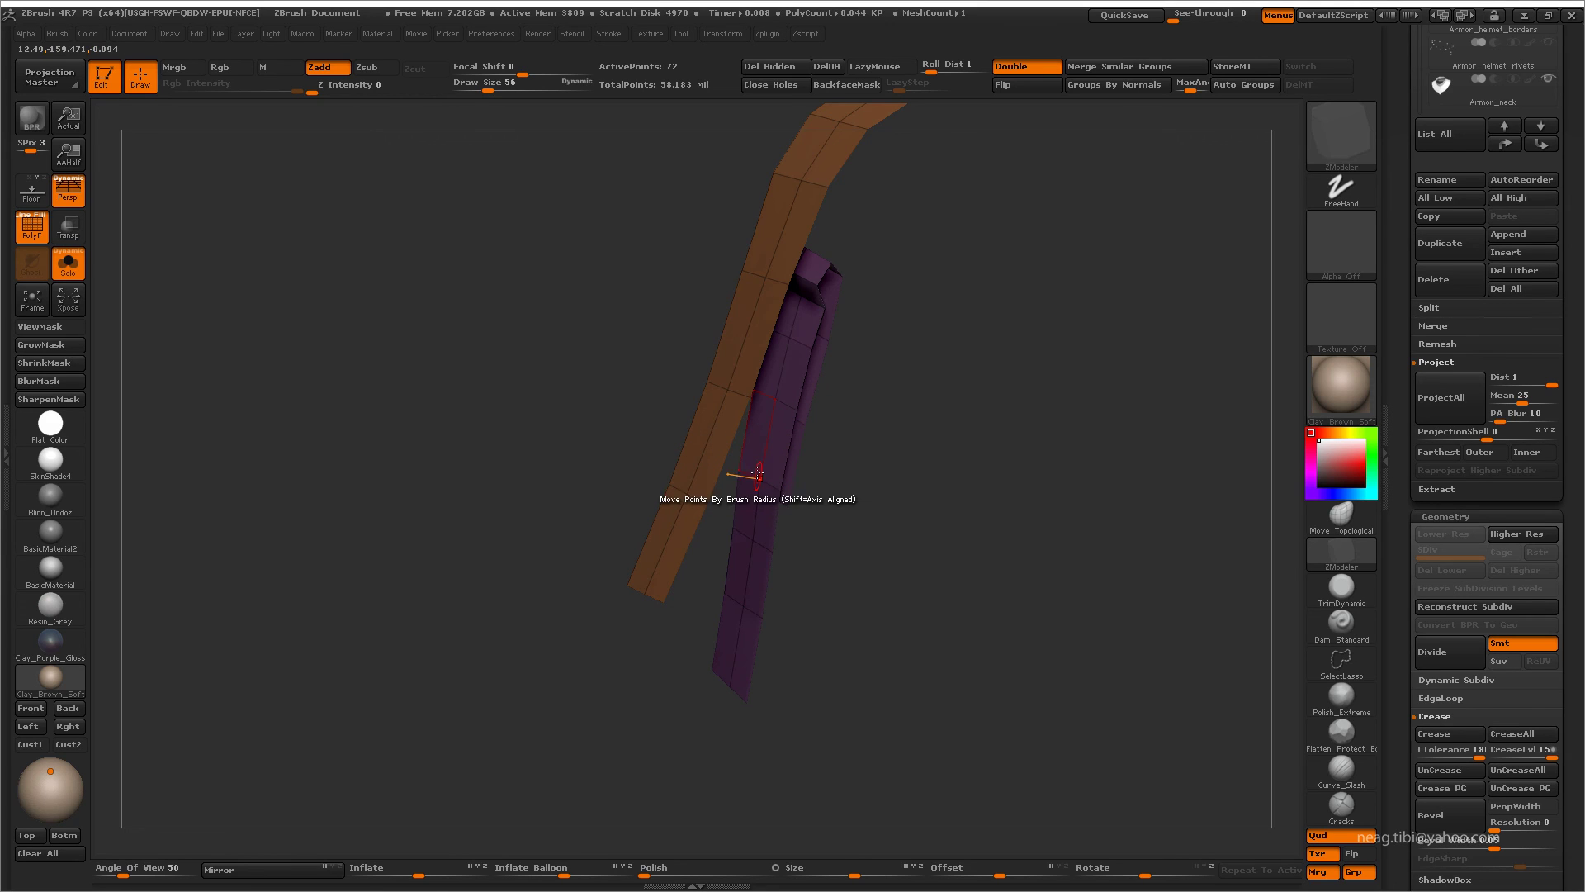
pyautogui.moveTo(760, 477)
pyautogui.mouseDown(button='right')
pyautogui.moveTo(821, 548)
pyautogui.moveTo(787, 496)
pyautogui.mouseUp(button='right')
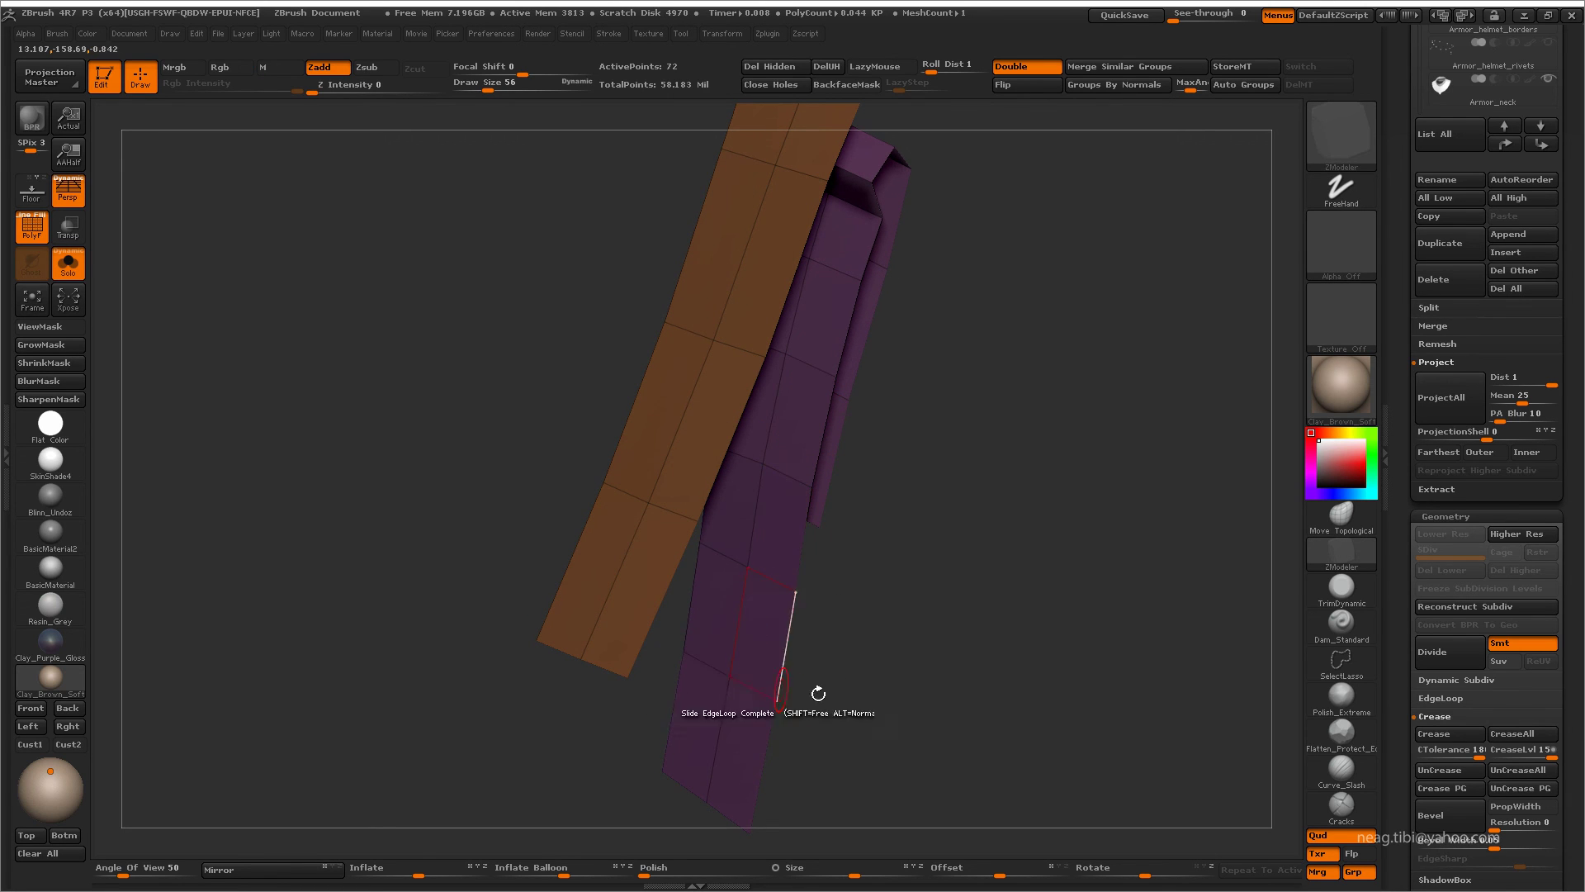
pyautogui.moveTo(814, 690)
pyautogui.mouseDown(button='right')
pyautogui.moveTo(1085, 529)
pyautogui.moveTo(995, 305)
pyautogui.moveTo(788, 412)
pyautogui.moveTo(807, 408)
pyautogui.moveTo(740, 658)
pyautogui.mouseUp(button='right')
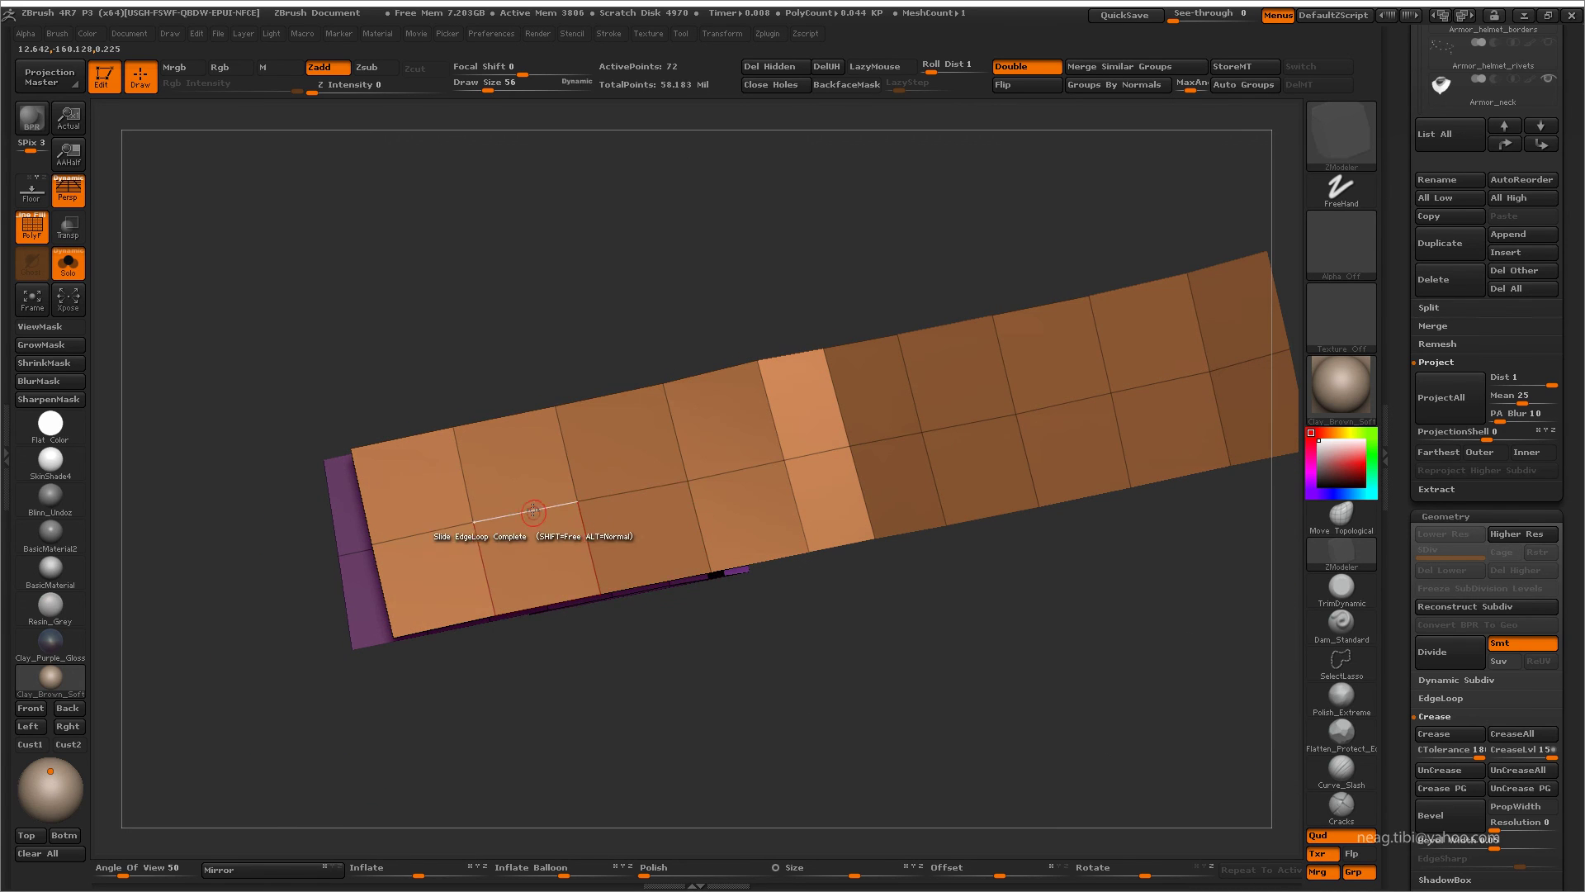
# - Bevel an edge loop across the strap and slide the new loops along it
pyautogui.press('space')
pyautogui.click(481, 478)
pyautogui.moveTo(579, 542); pyautogui.dragTo(602, 538)
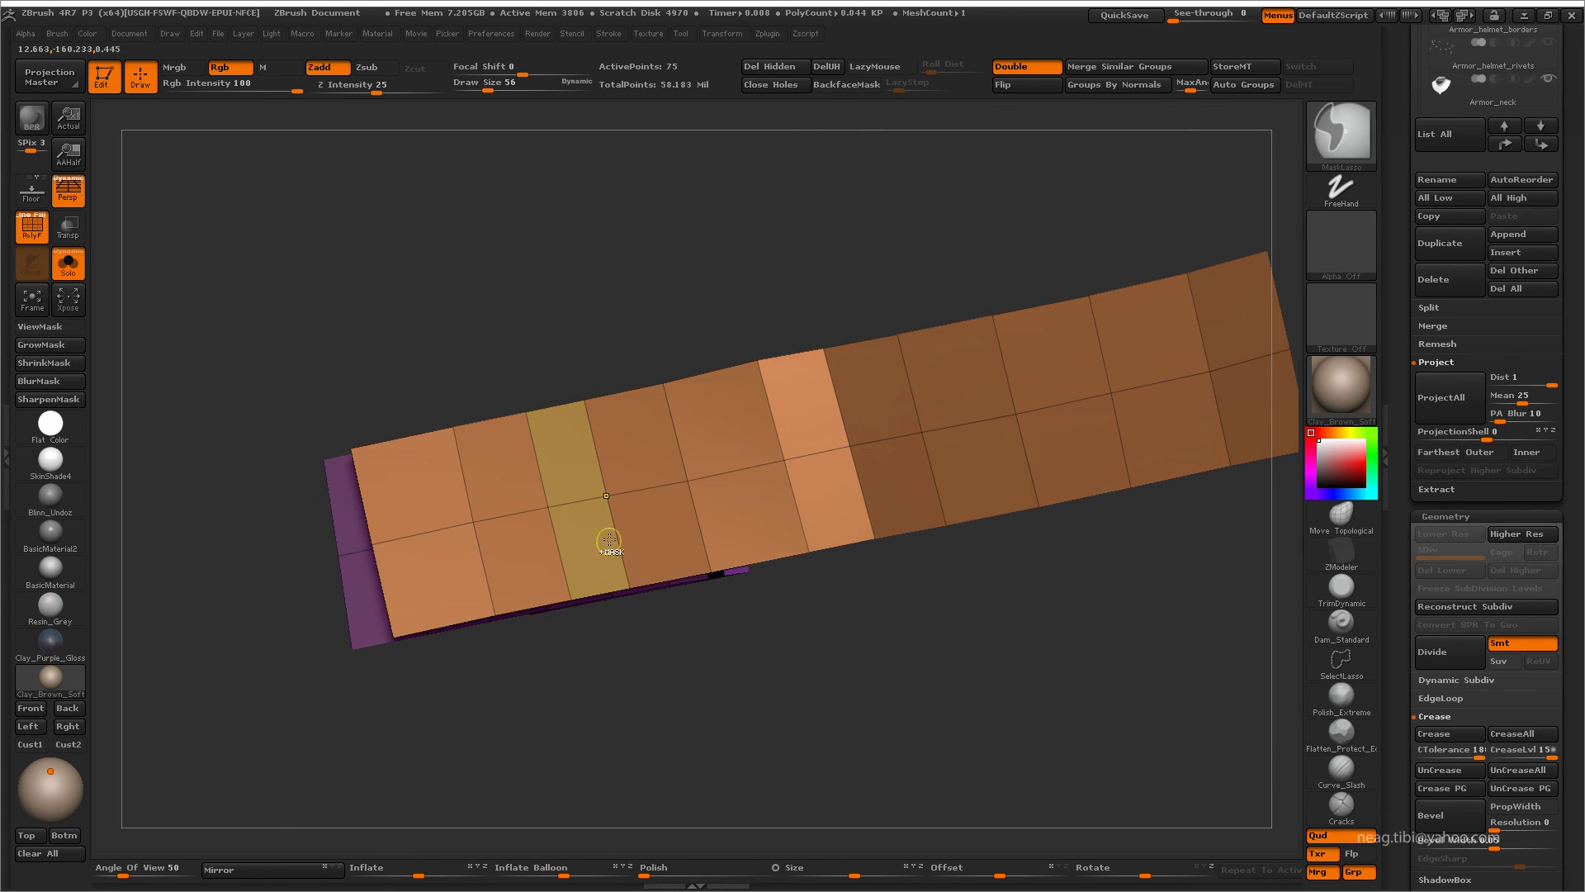
pyautogui.press('space')
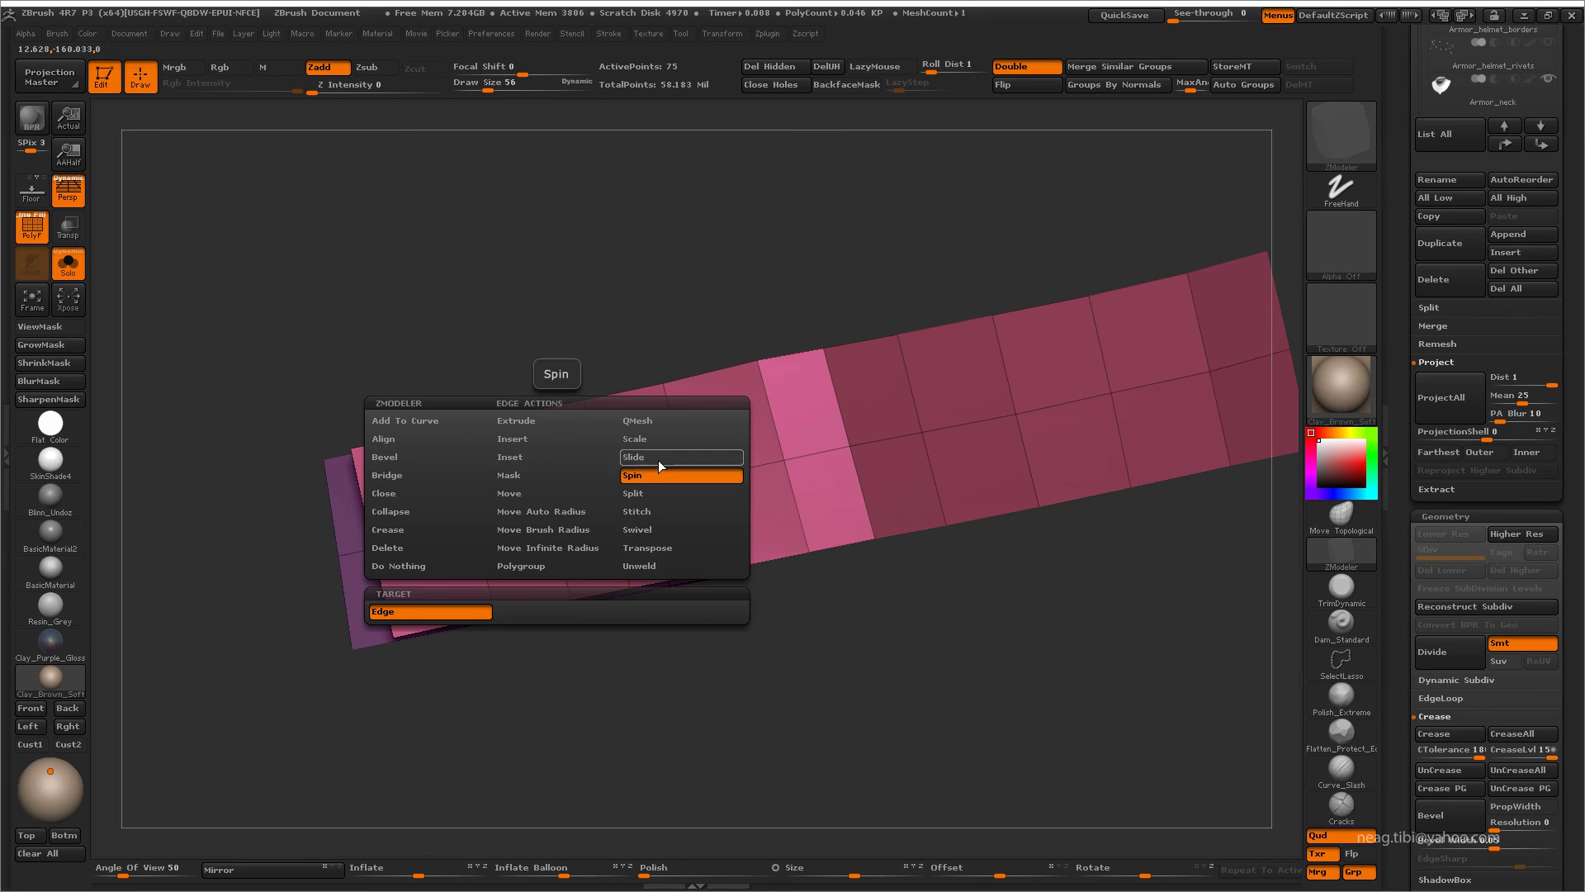
pyautogui.click(657, 459)
pyautogui.moveTo(463, 545); pyautogui.dragTo(507, 541)
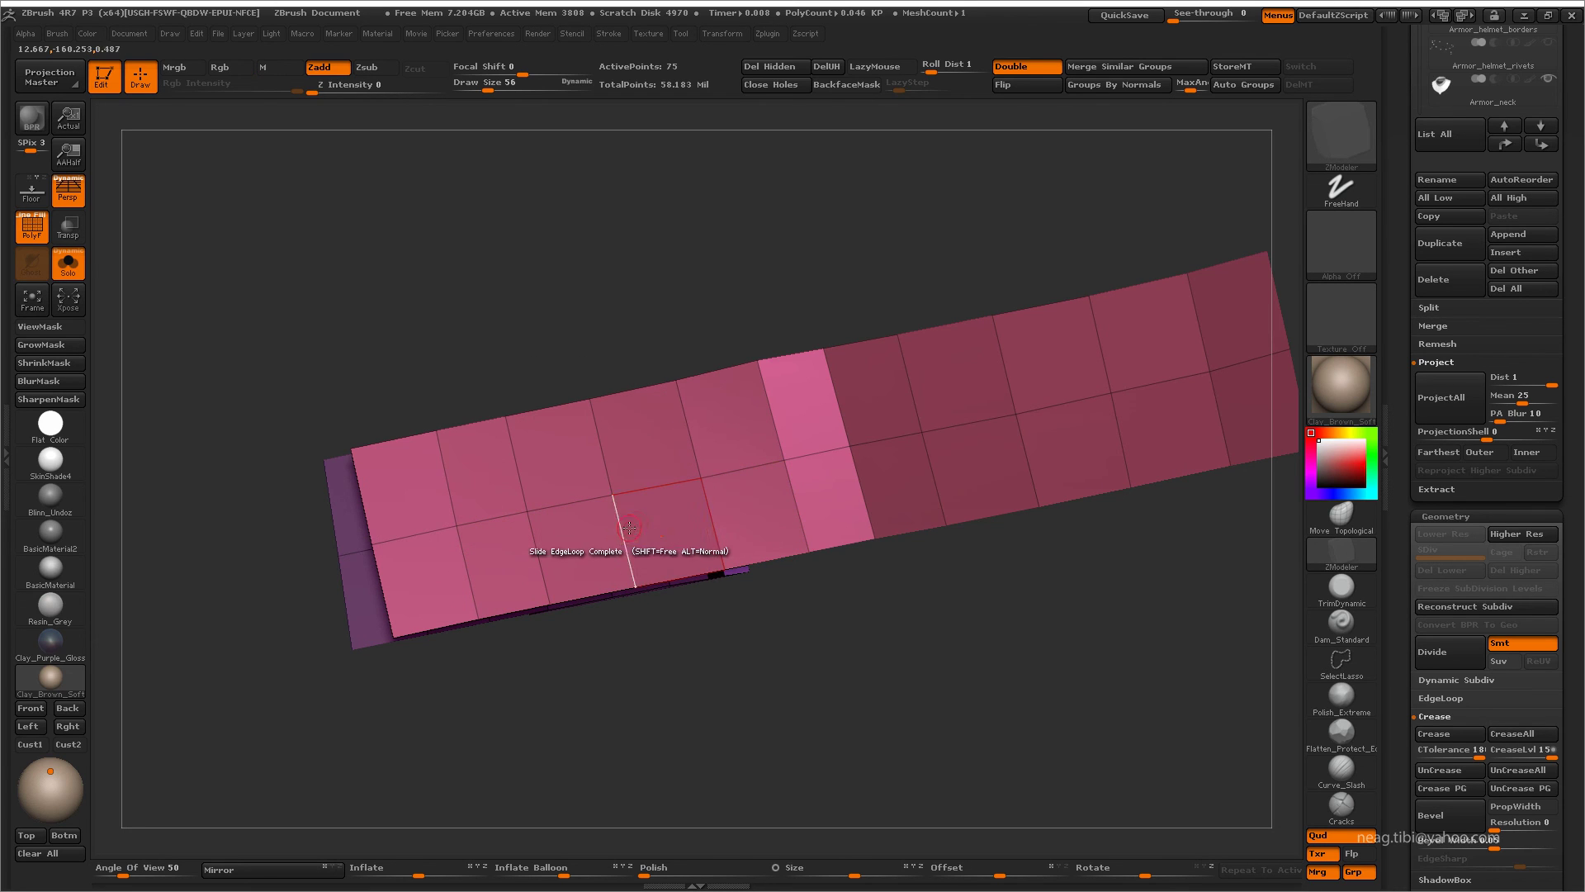
pyautogui.moveTo(657, 672)
pyautogui.mouseDown()
pyautogui.moveTo(869, 659)
pyautogui.moveTo(826, 578)
pyautogui.moveTo(694, 621)
pyautogui.moveTo(695, 601)
pyautogui.mouseUp()
# - Pull the pink strap end into a pointed tip with Move Topological and add edges meeting there
pyautogui.click(1340, 516)
pyautogui.moveTo(558, 740)
pyautogui.mouseDown()
pyautogui.moveTo(616, 630)
pyautogui.moveTo(770, 665)
pyautogui.mouseUp()
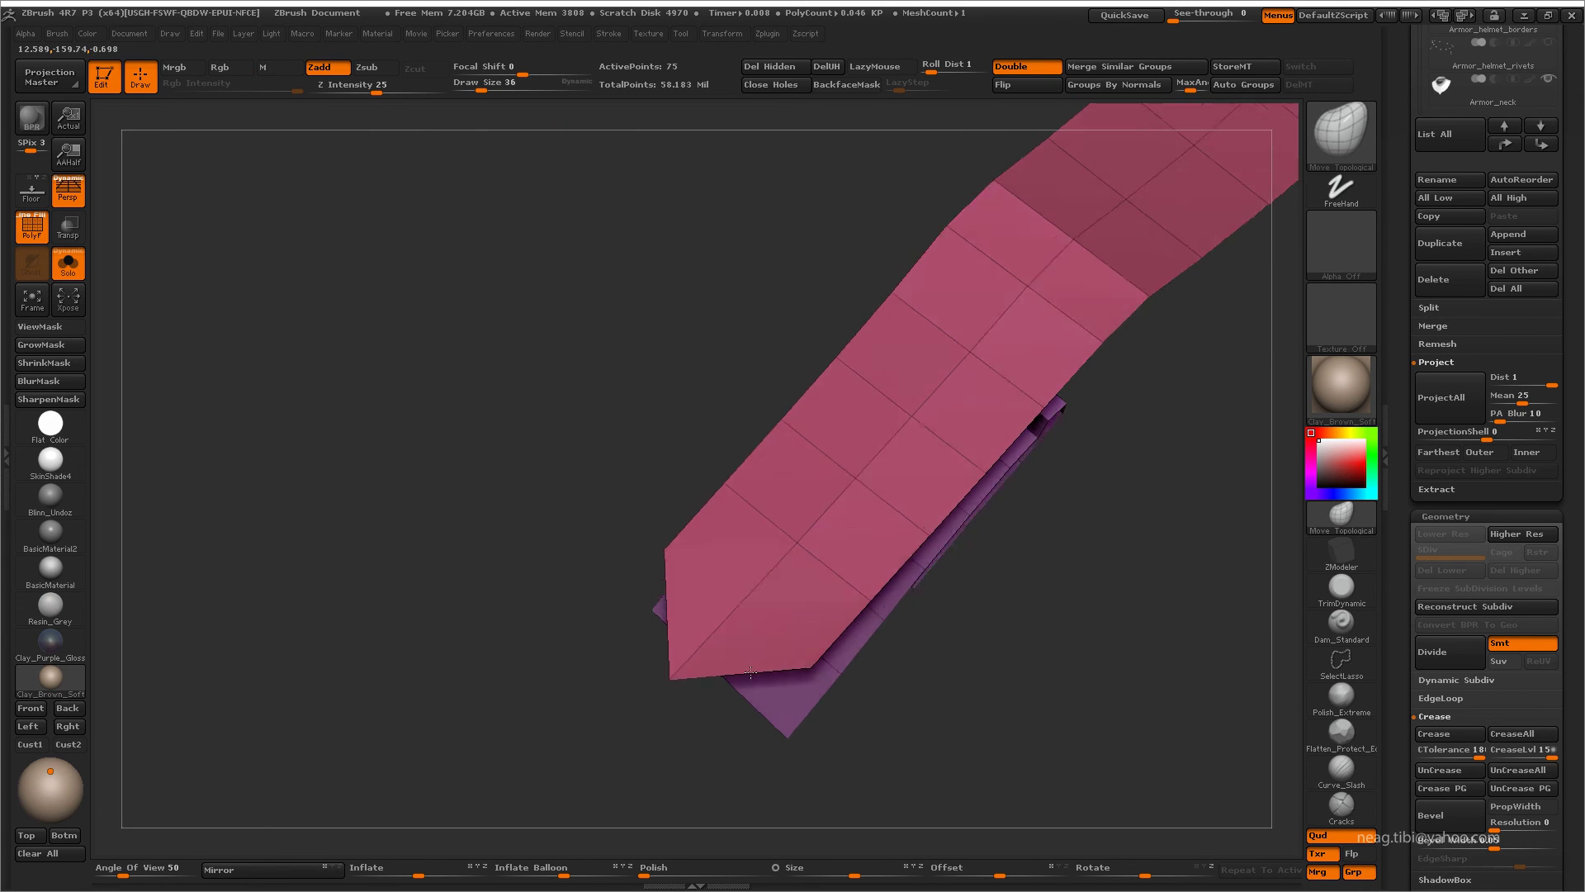
pyautogui.click(1322, 552)
pyautogui.press('space')
pyautogui.click(716, 628)
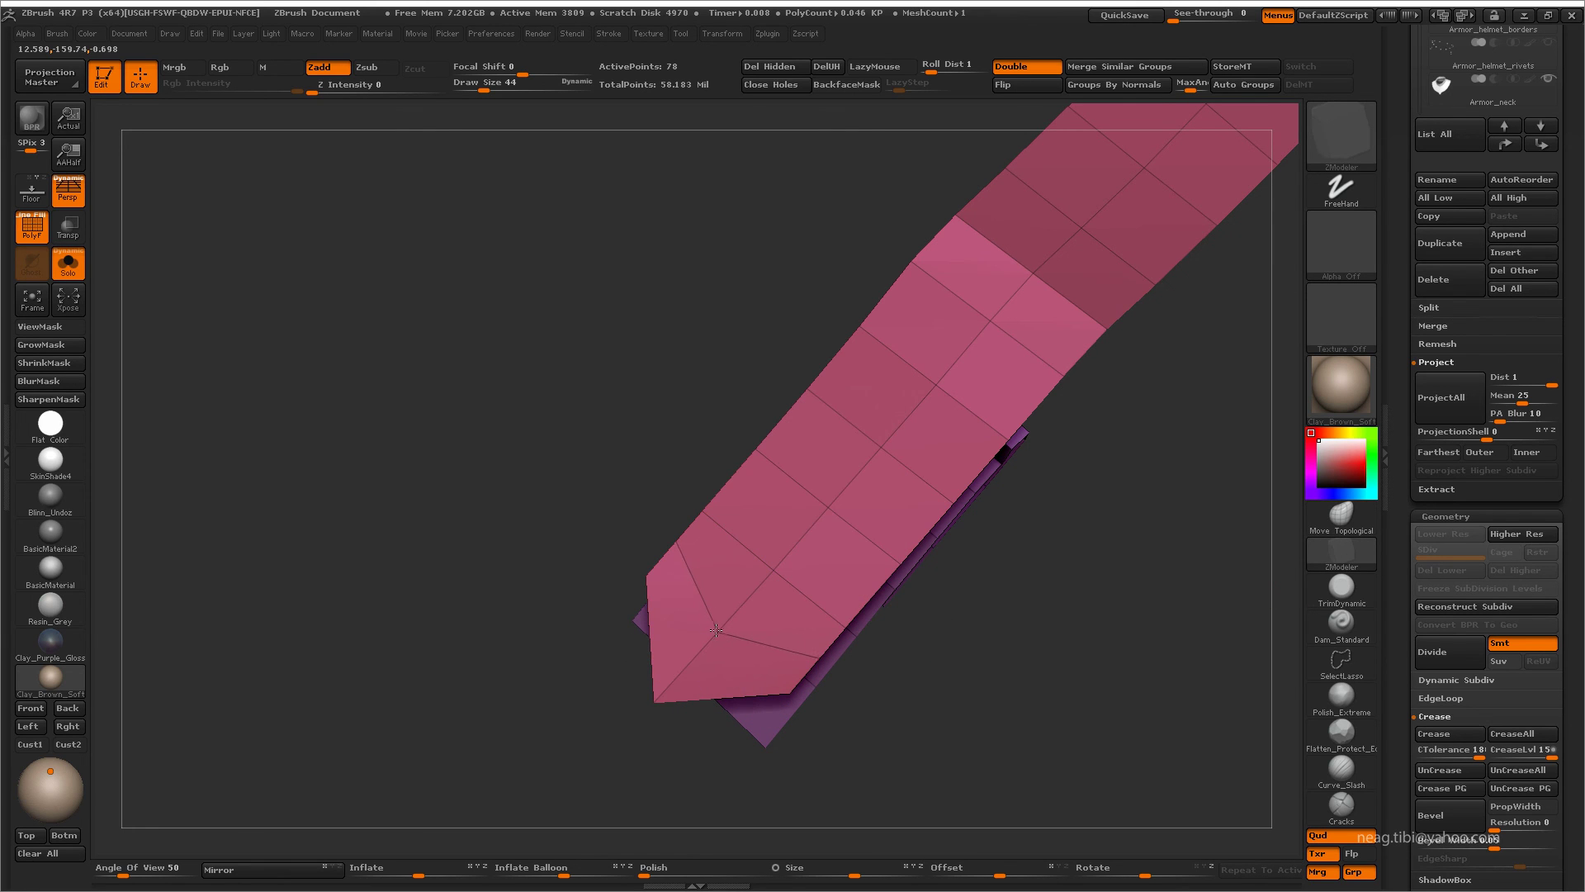
# - Extrude a boxed end on the purple strip and bring back the full armour
pyautogui.moveTo(922, 702)
pyautogui.mouseDown()
pyautogui.moveTo(912, 683)
pyautogui.moveTo(1066, 548)
pyautogui.moveTo(968, 616)
pyautogui.moveTo(963, 566)
pyautogui.moveTo(996, 597)
pyautogui.moveTo(934, 598)
pyautogui.mouseUp()
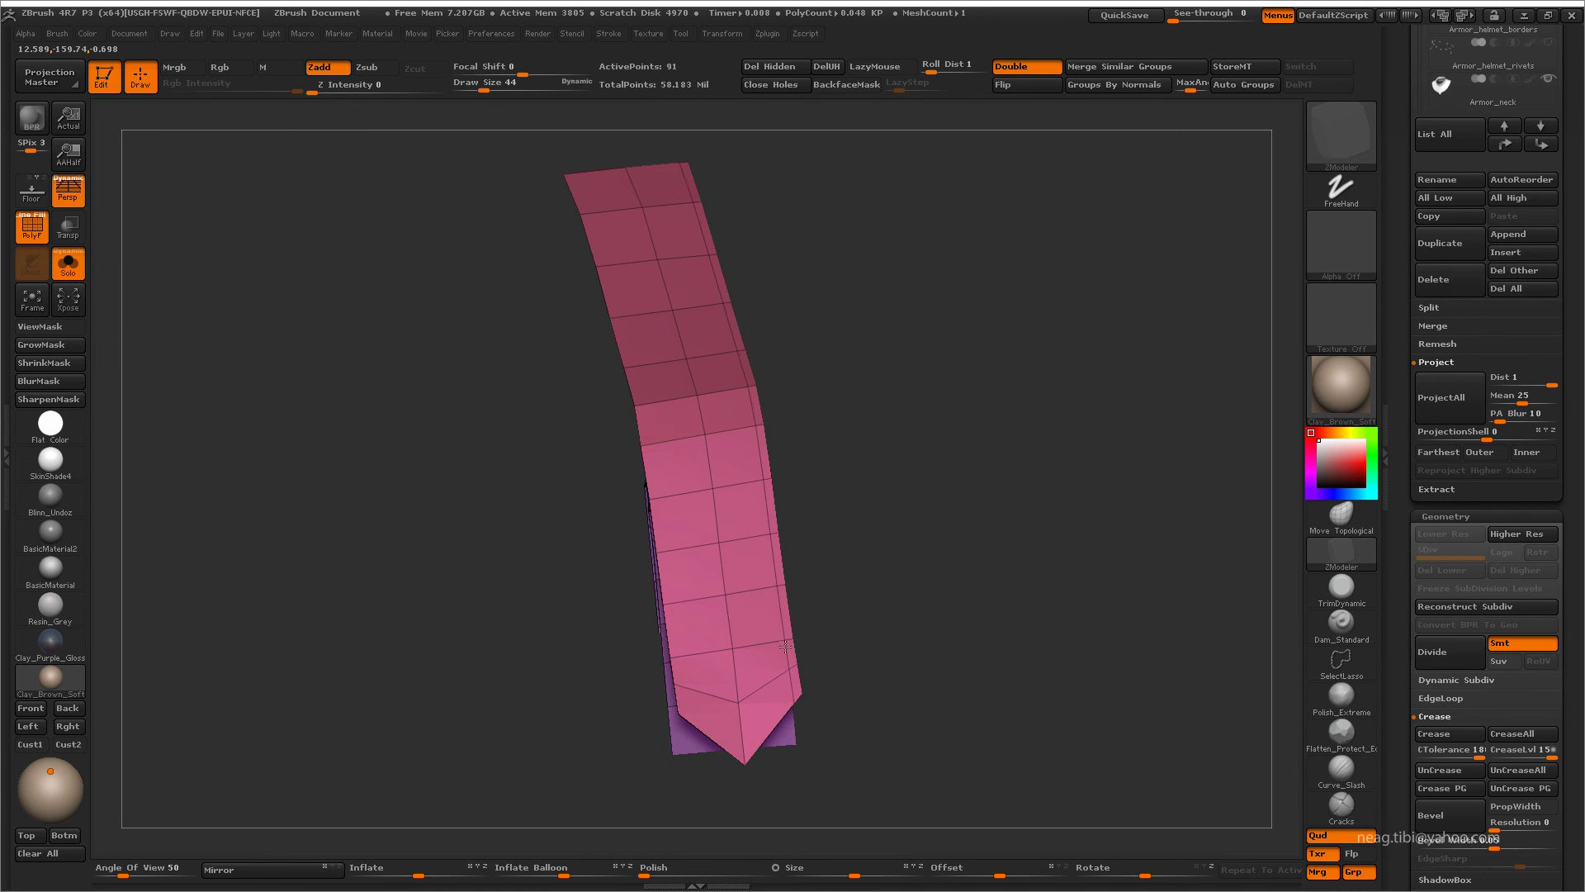
pyautogui.moveTo(681, 655)
pyautogui.mouseDown()
pyautogui.moveTo(870, 548)
pyautogui.moveTo(931, 414)
pyautogui.moveTo(866, 526)
pyautogui.mouseUp()
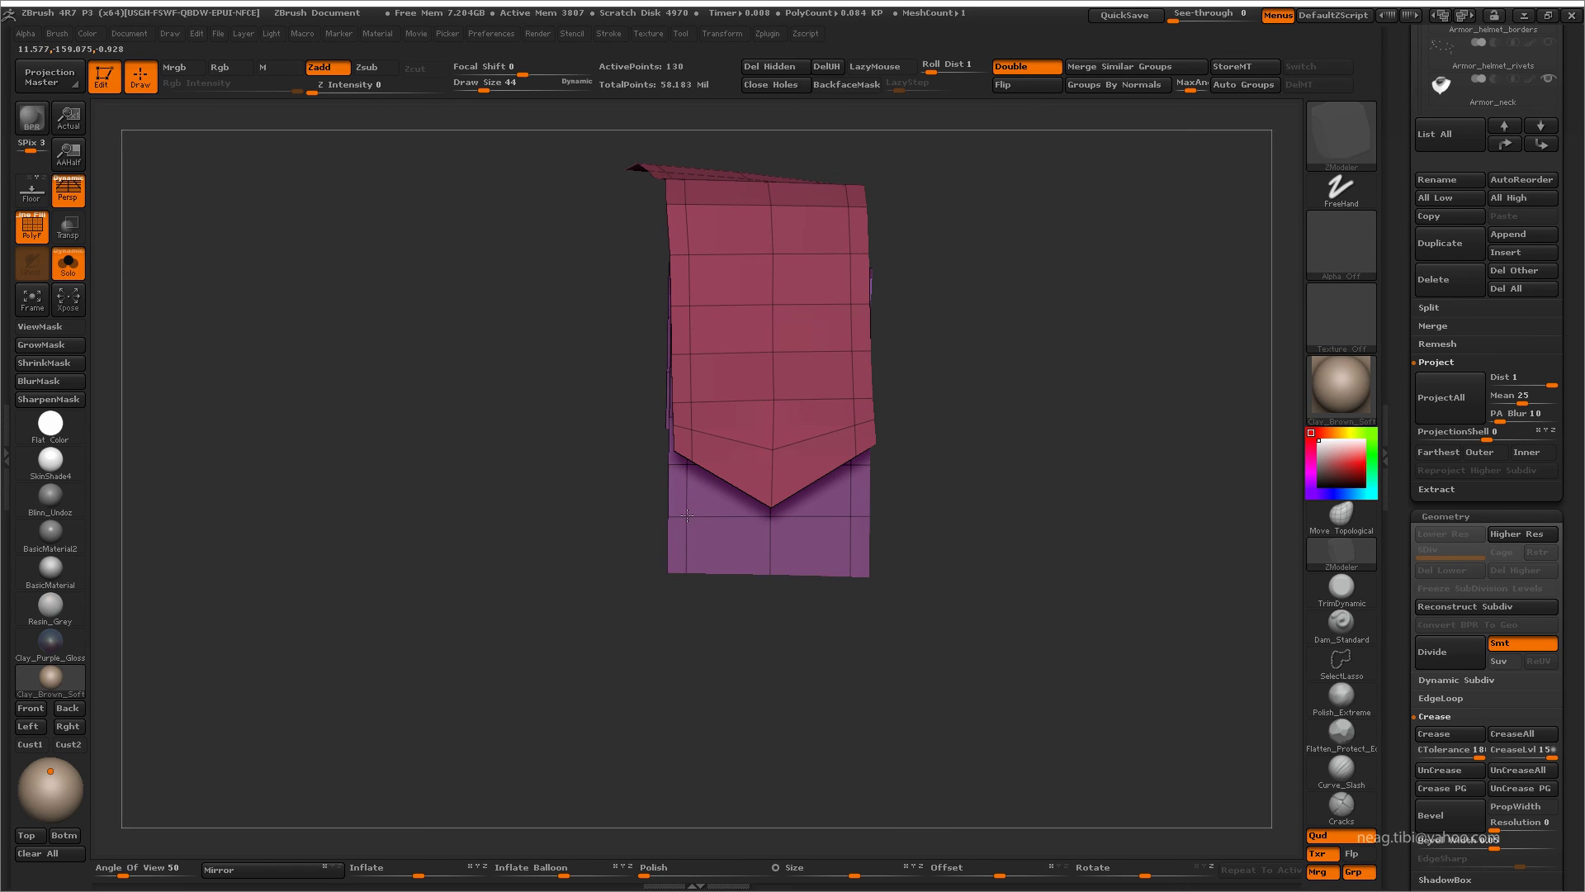
pyautogui.moveTo(774, 561)
pyautogui.mouseDown()
pyautogui.moveTo(874, 556)
pyautogui.moveTo(843, 640)
pyautogui.moveTo(870, 556)
pyautogui.moveTo(883, 404)
pyautogui.mouseUp()
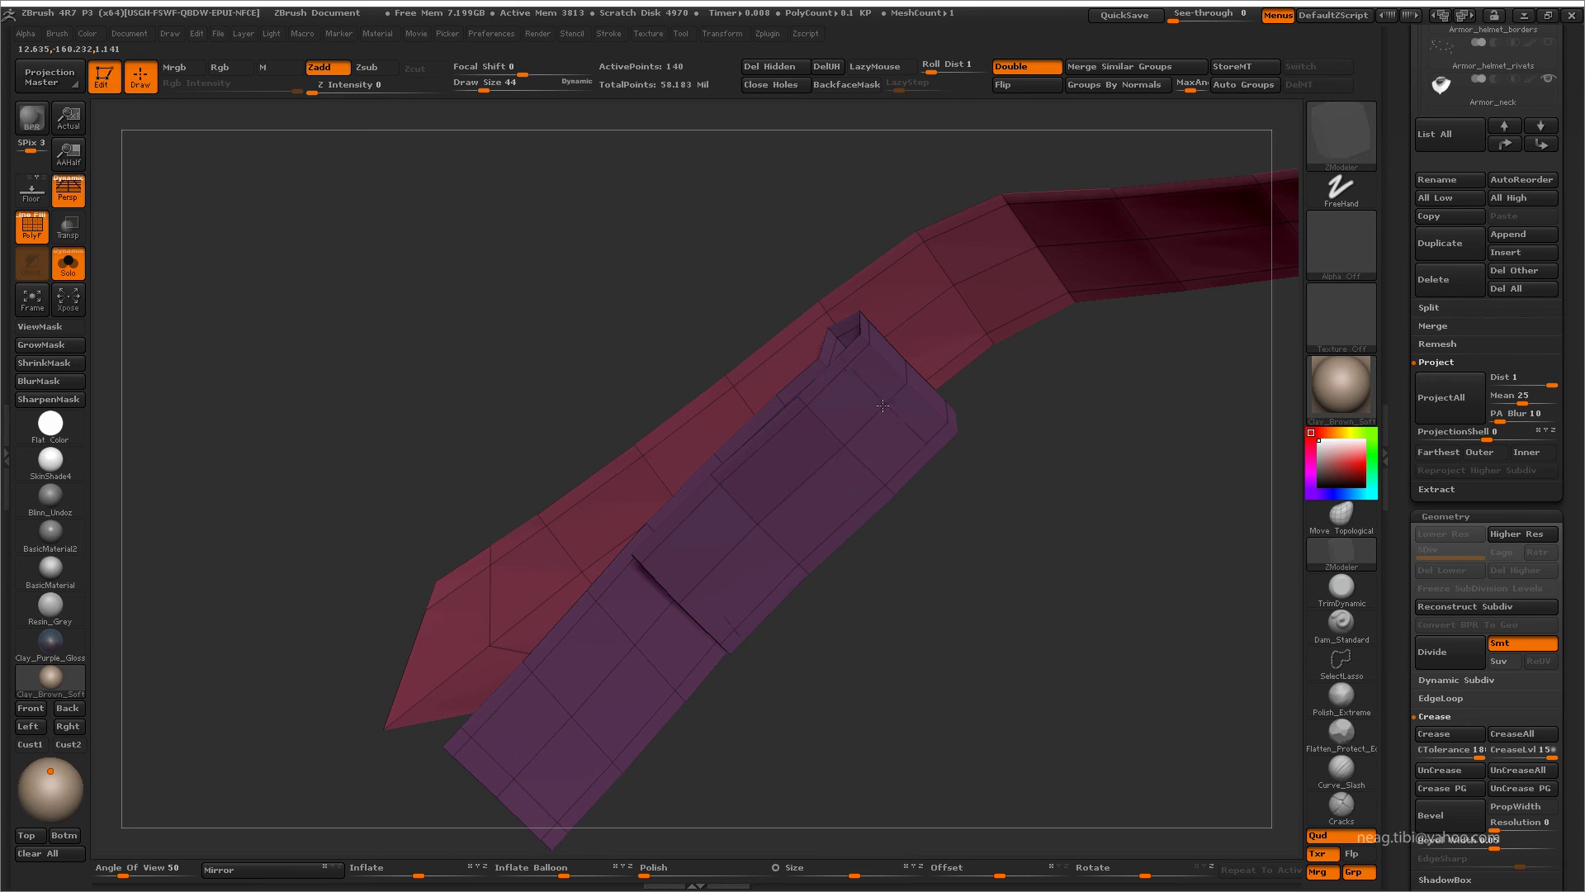
pyautogui.press('space')
pyautogui.click(891, 432)
pyautogui.moveTo(930, 423)
pyautogui.mouseDown()
pyautogui.moveTo(985, 471)
pyautogui.moveTo(1020, 442)
pyautogui.mouseUp()
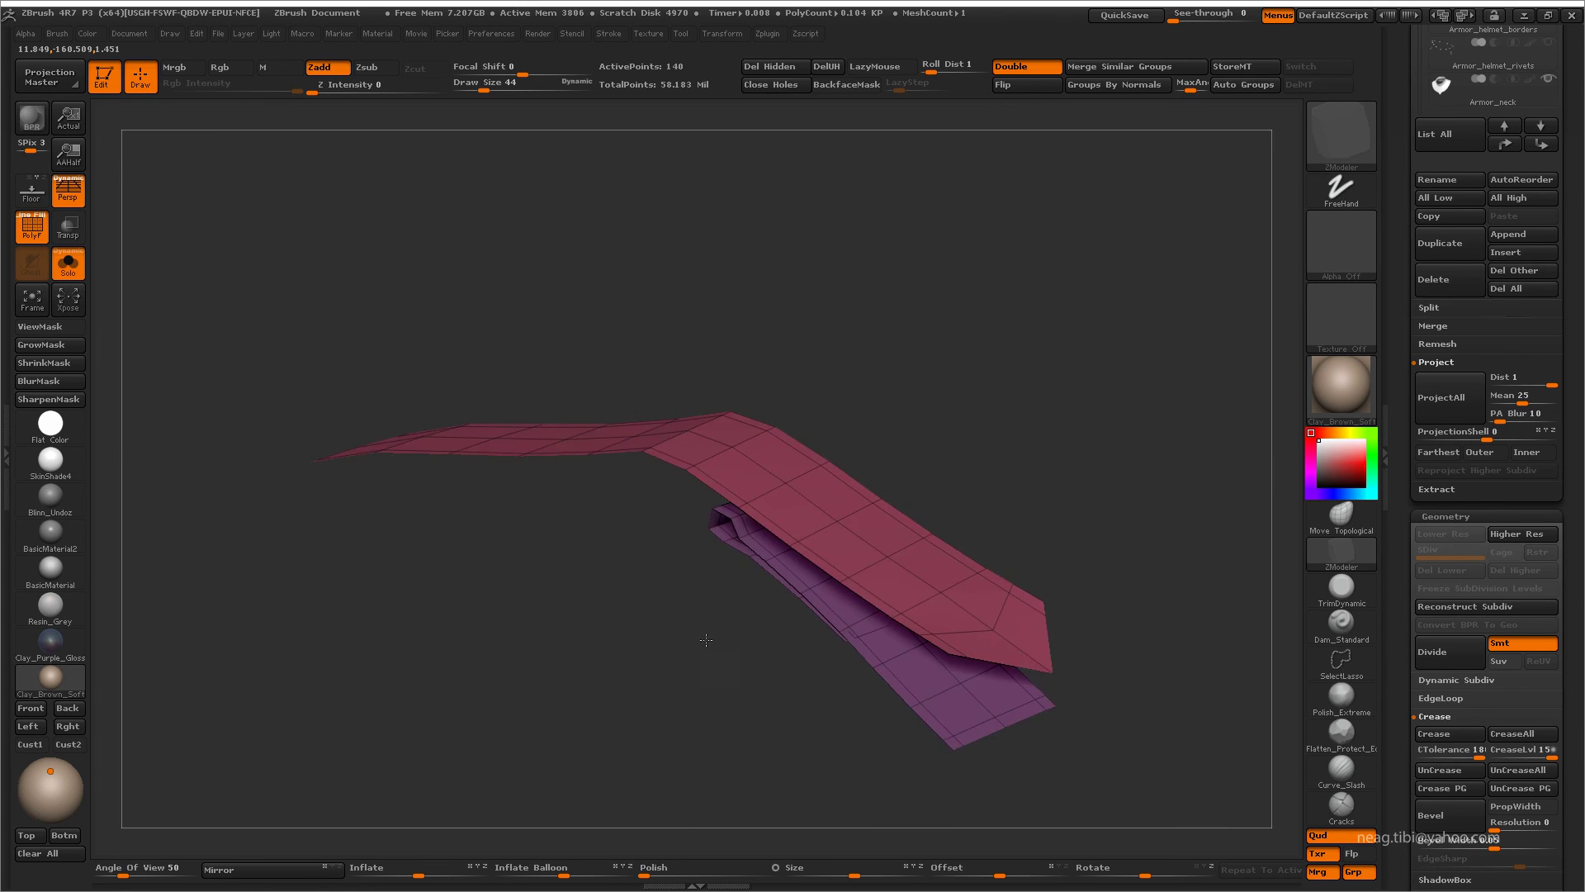
pyautogui.moveTo(1020, 441)
pyautogui.mouseDown()
pyautogui.moveTo(888, 560)
pyautogui.moveTo(1023, 323)
pyautogui.mouseUp()
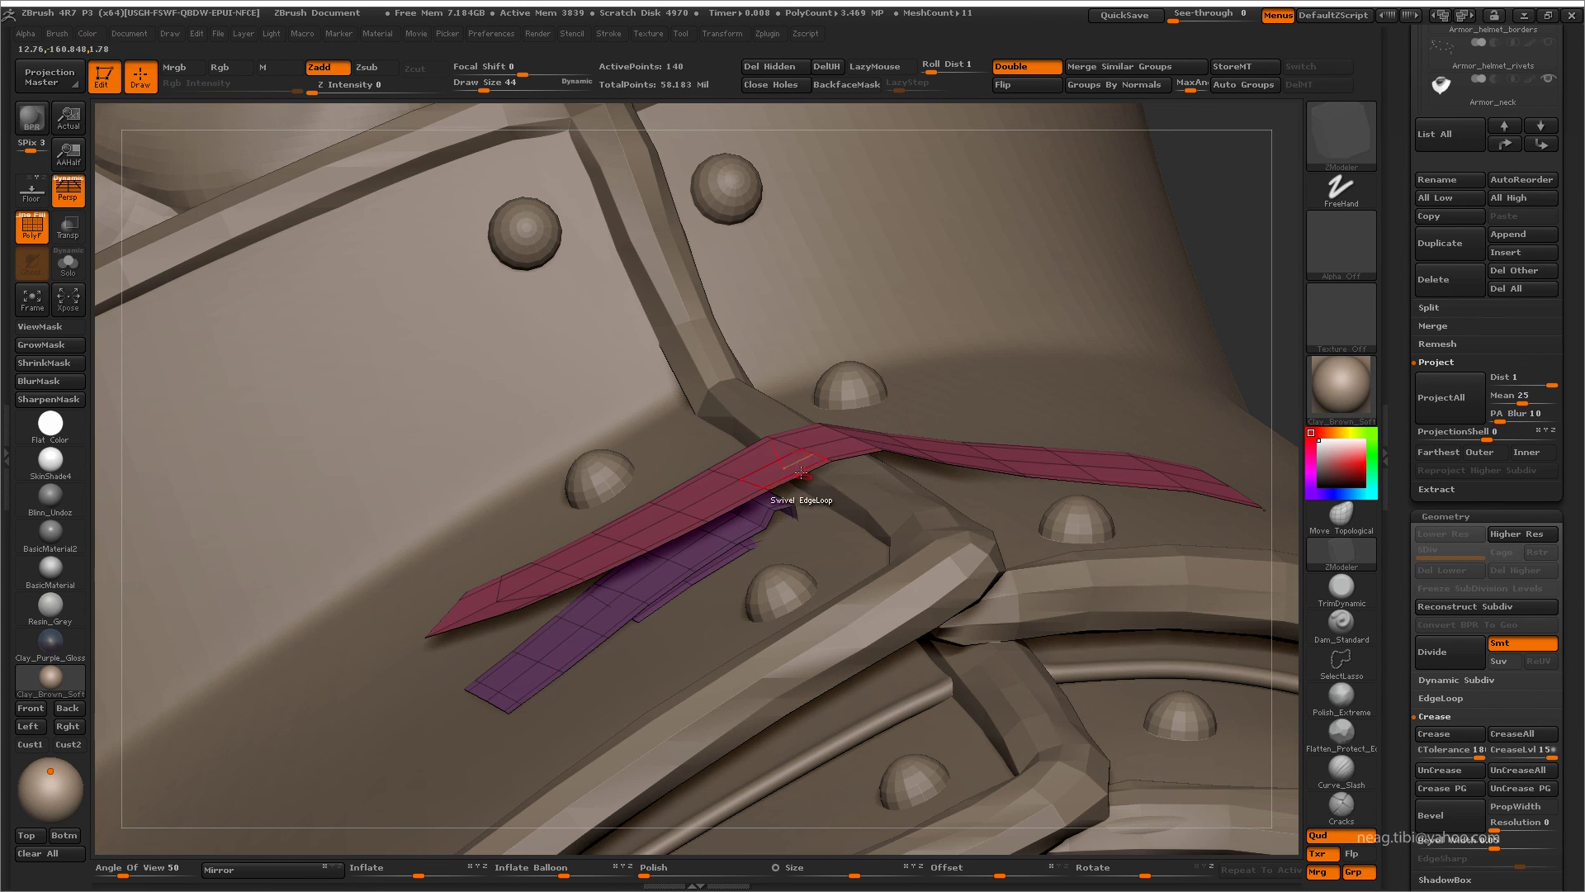
# - Extrude the pink strip polygons toward the back to give them thickness
pyautogui.press('space')
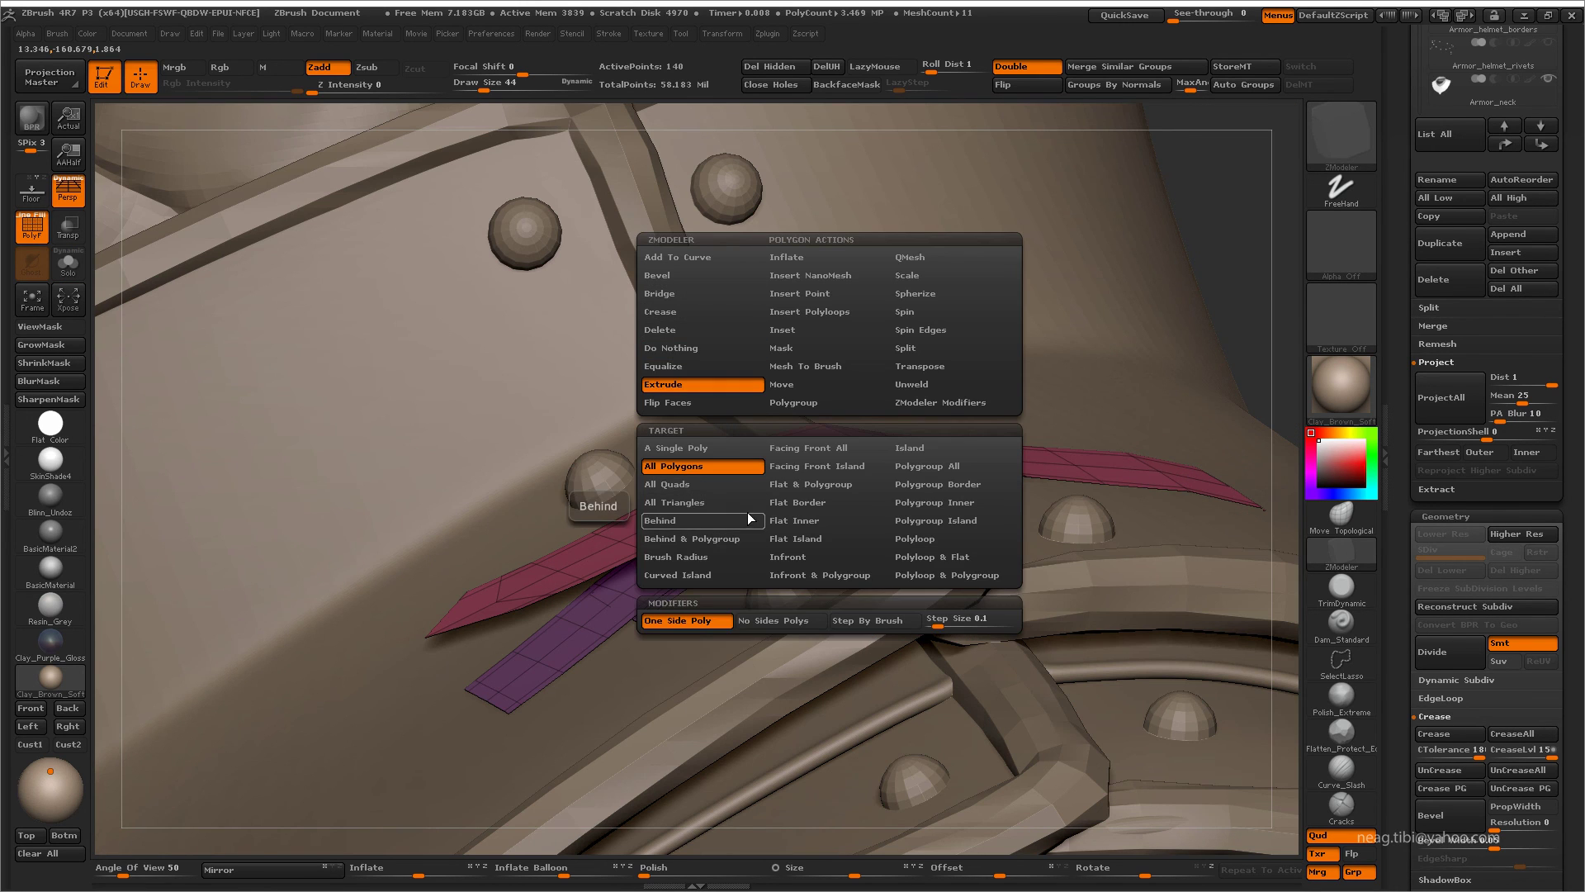
pyautogui.click(759, 521)
pyautogui.moveTo(736, 487); pyautogui.dragTo(727, 483)
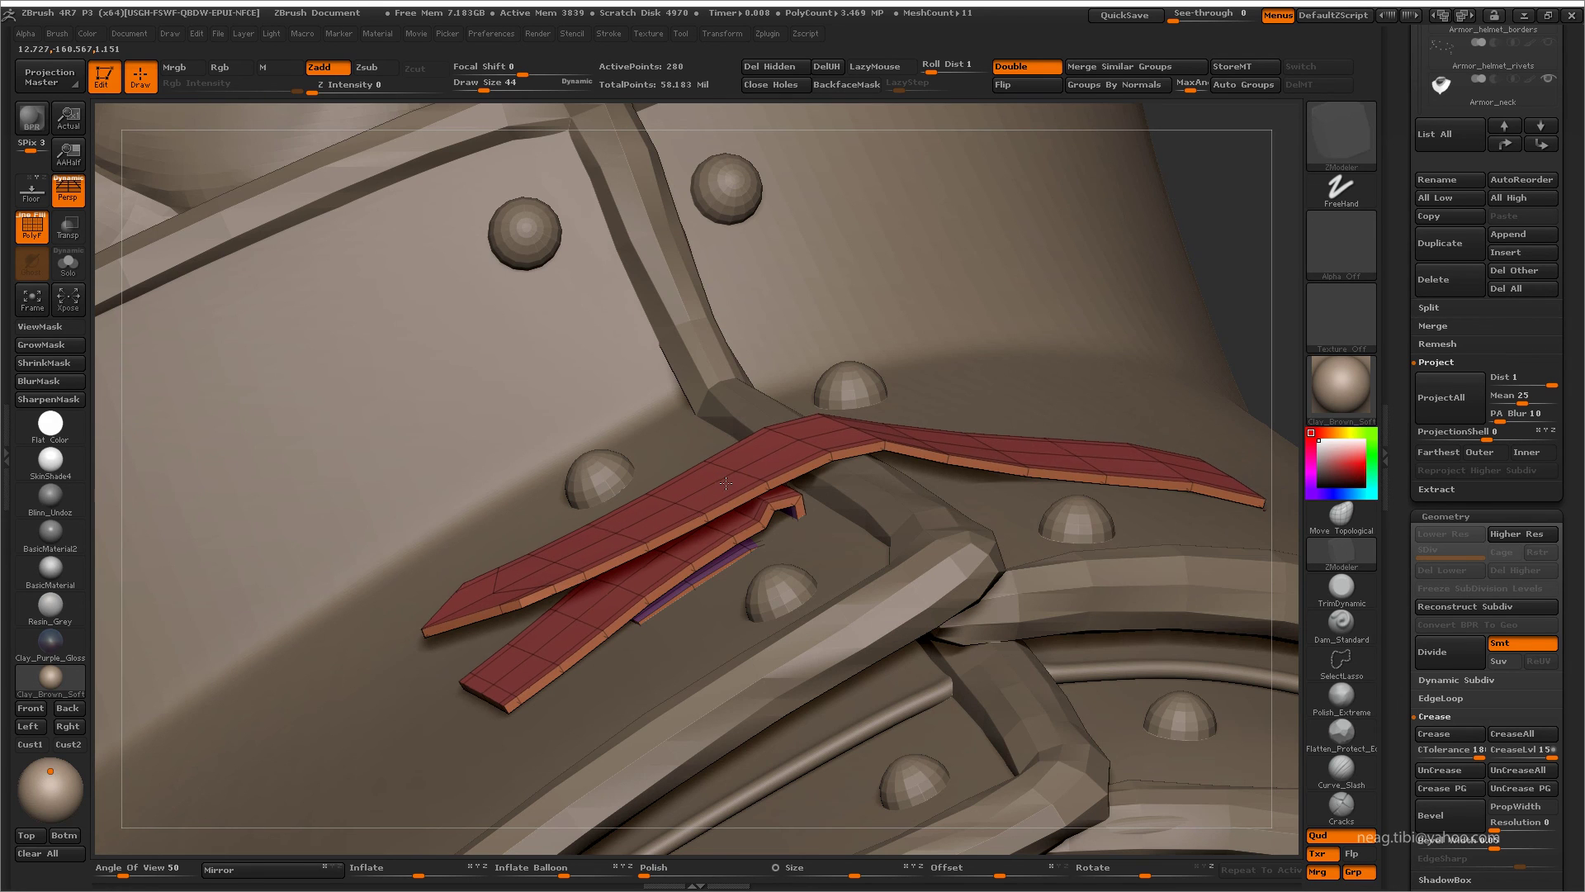
pyautogui.moveTo(793, 396); pyautogui.dragTo(1002, 333)
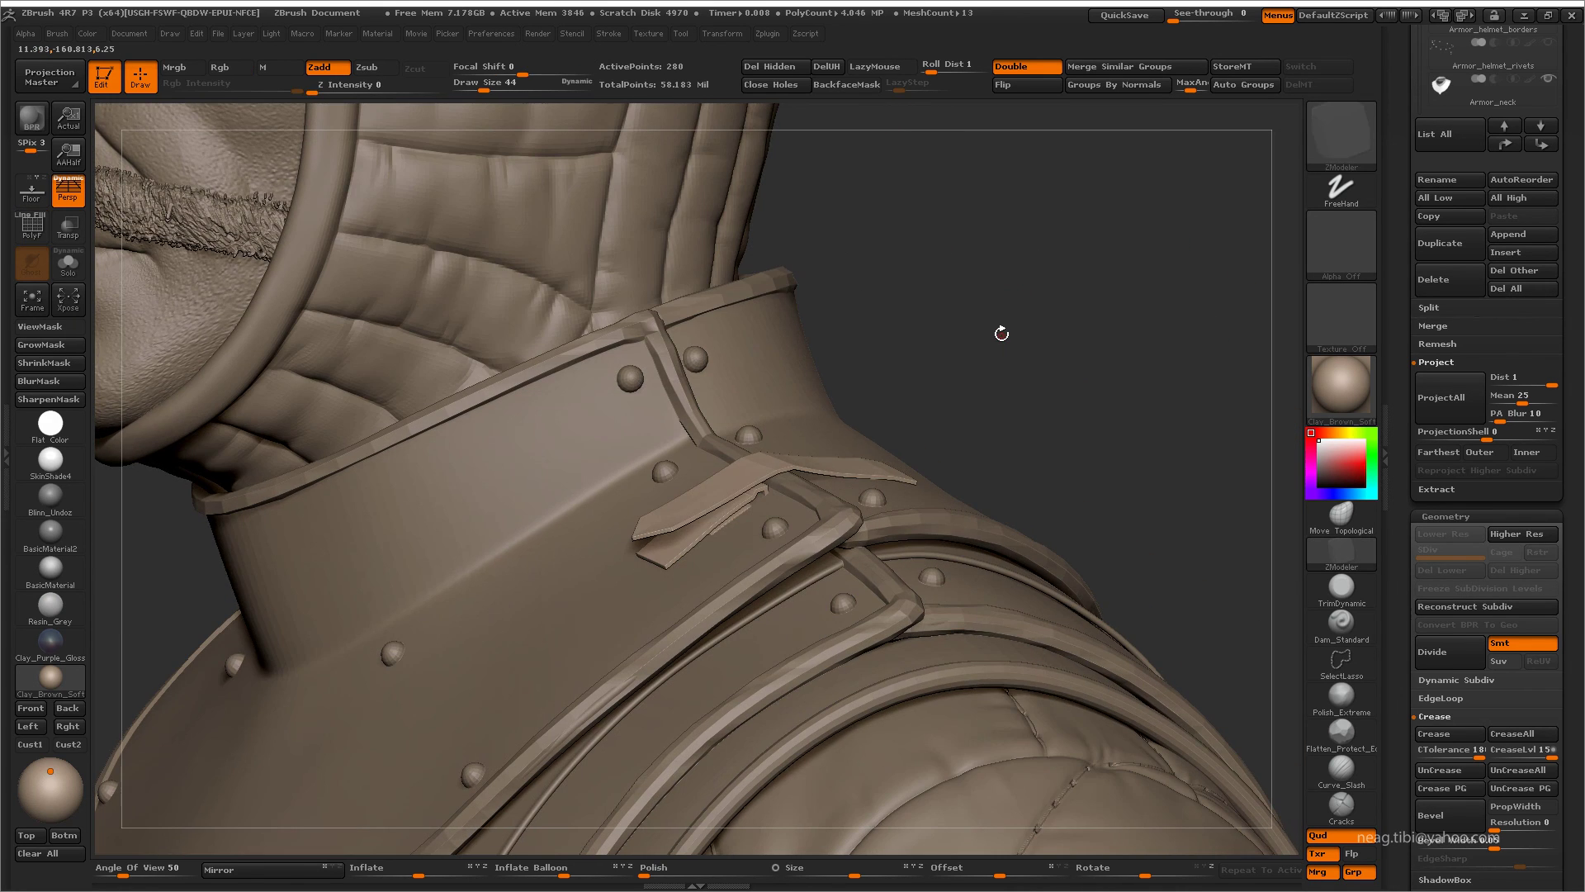
pyautogui.hotkey('shift', 'f')
pyautogui.moveTo(891, 612)
pyautogui.mouseDown()
pyautogui.moveTo(852, 560)
pyautogui.moveTo(833, 589)
pyautogui.moveTo(533, 558)
pyautogui.mouseUp()
# - Extrude an edge along the strap and insert a first supporting edge loop
pyautogui.press('space')
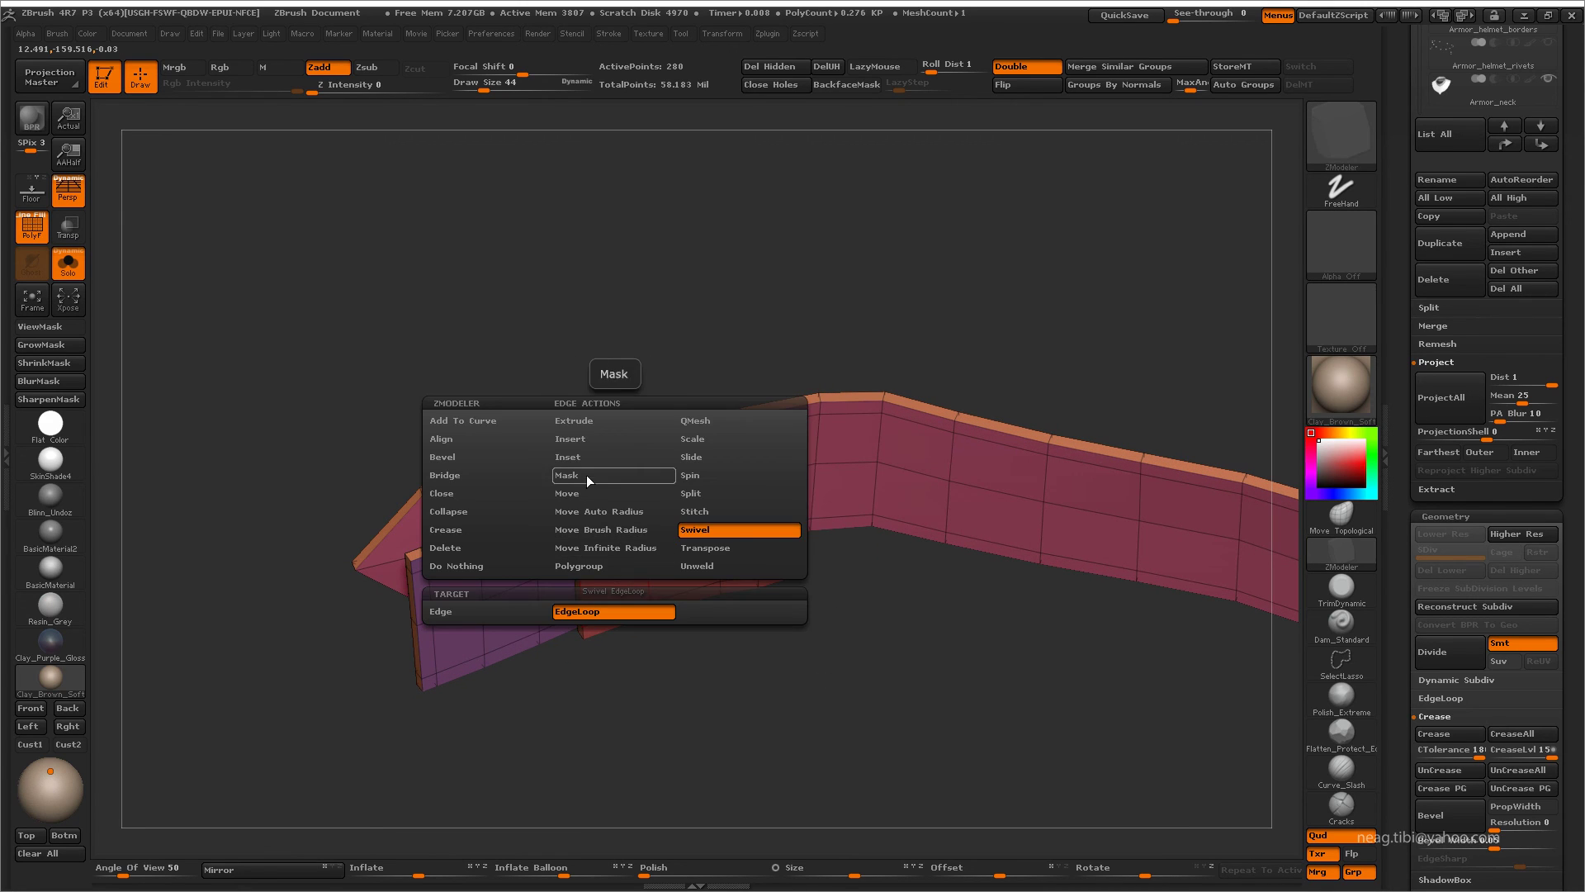
pyautogui.click(586, 474)
pyautogui.keyDown('alt'); pyautogui.moveTo(630, 743); pyautogui.dragTo(558, 602); pyautogui.keyUp('alt')
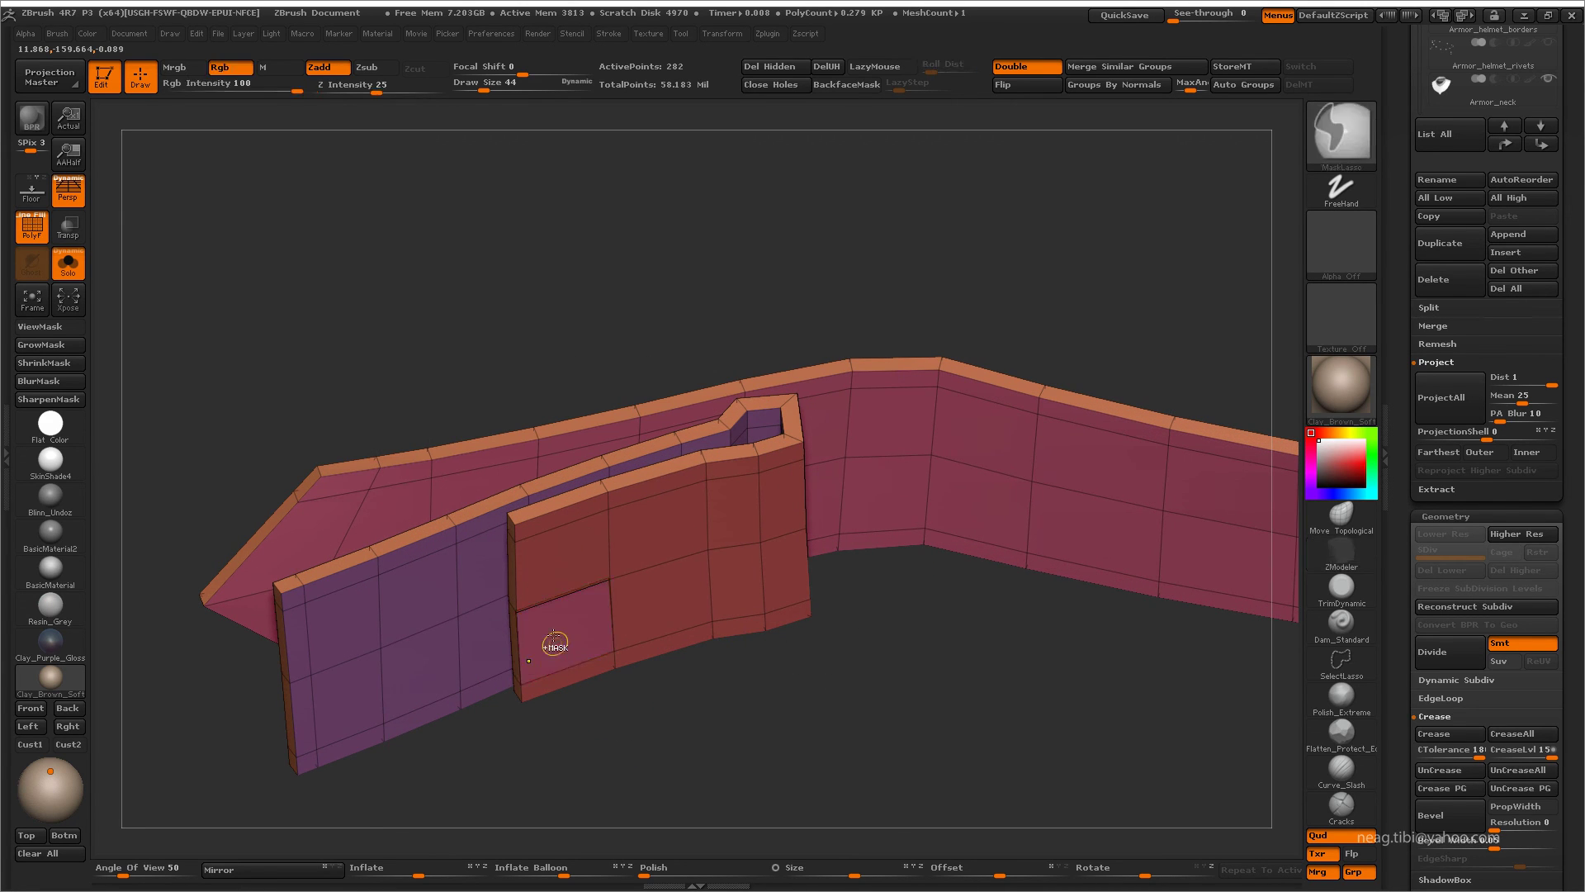
pyautogui.press('space')
pyautogui.press('space')
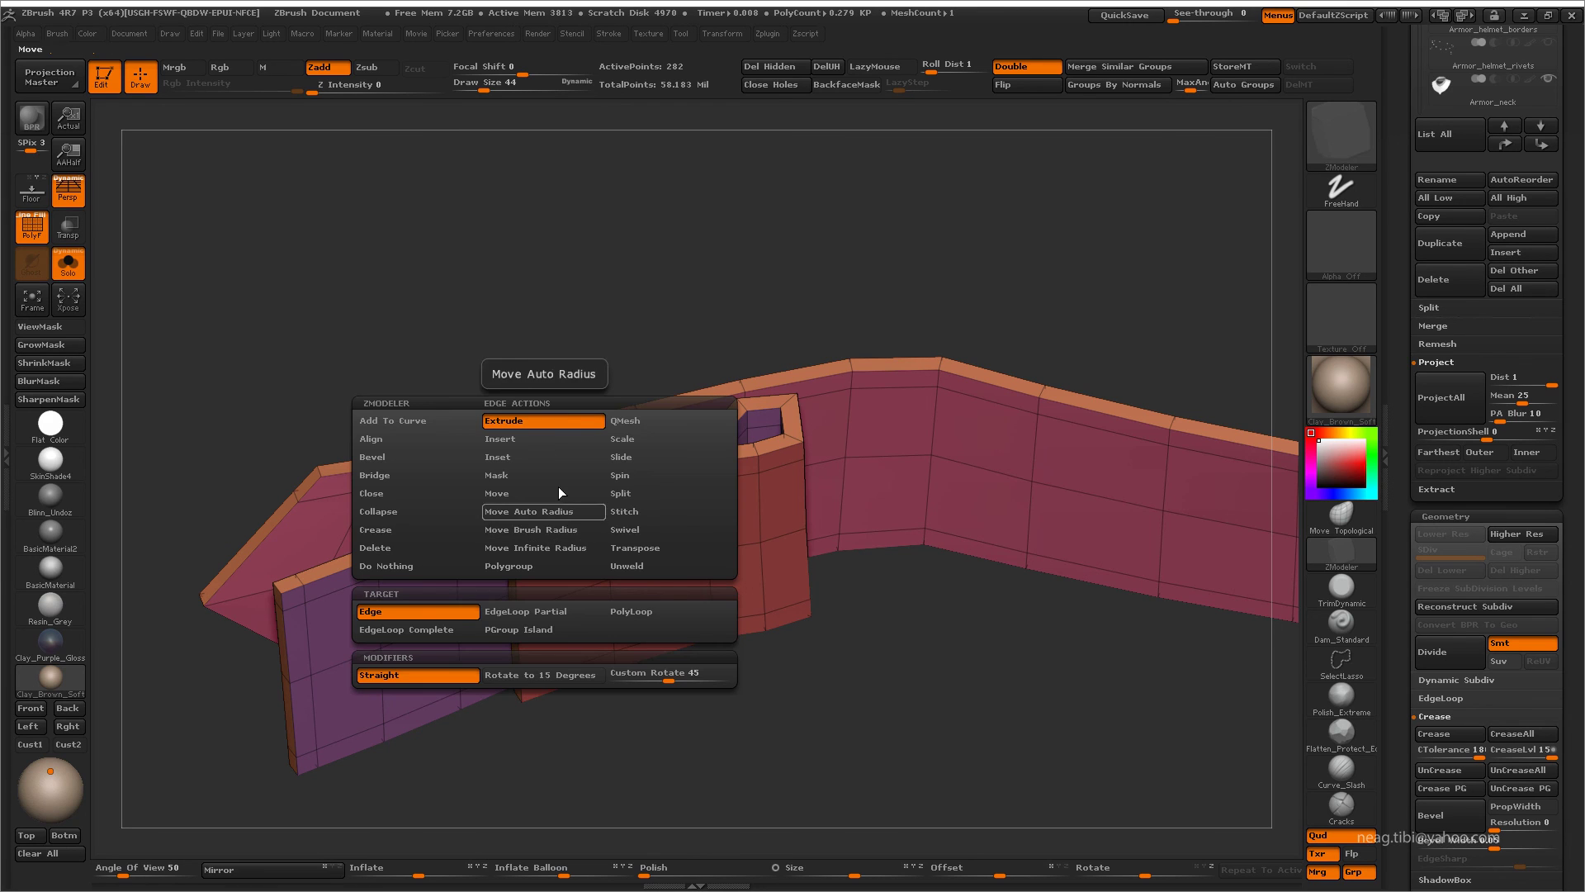
pyautogui.click(530, 484)
pyautogui.keyDown('alt'); pyautogui.moveTo(531, 604); pyautogui.dragTo(547, 603); pyautogui.keyUp('alt')
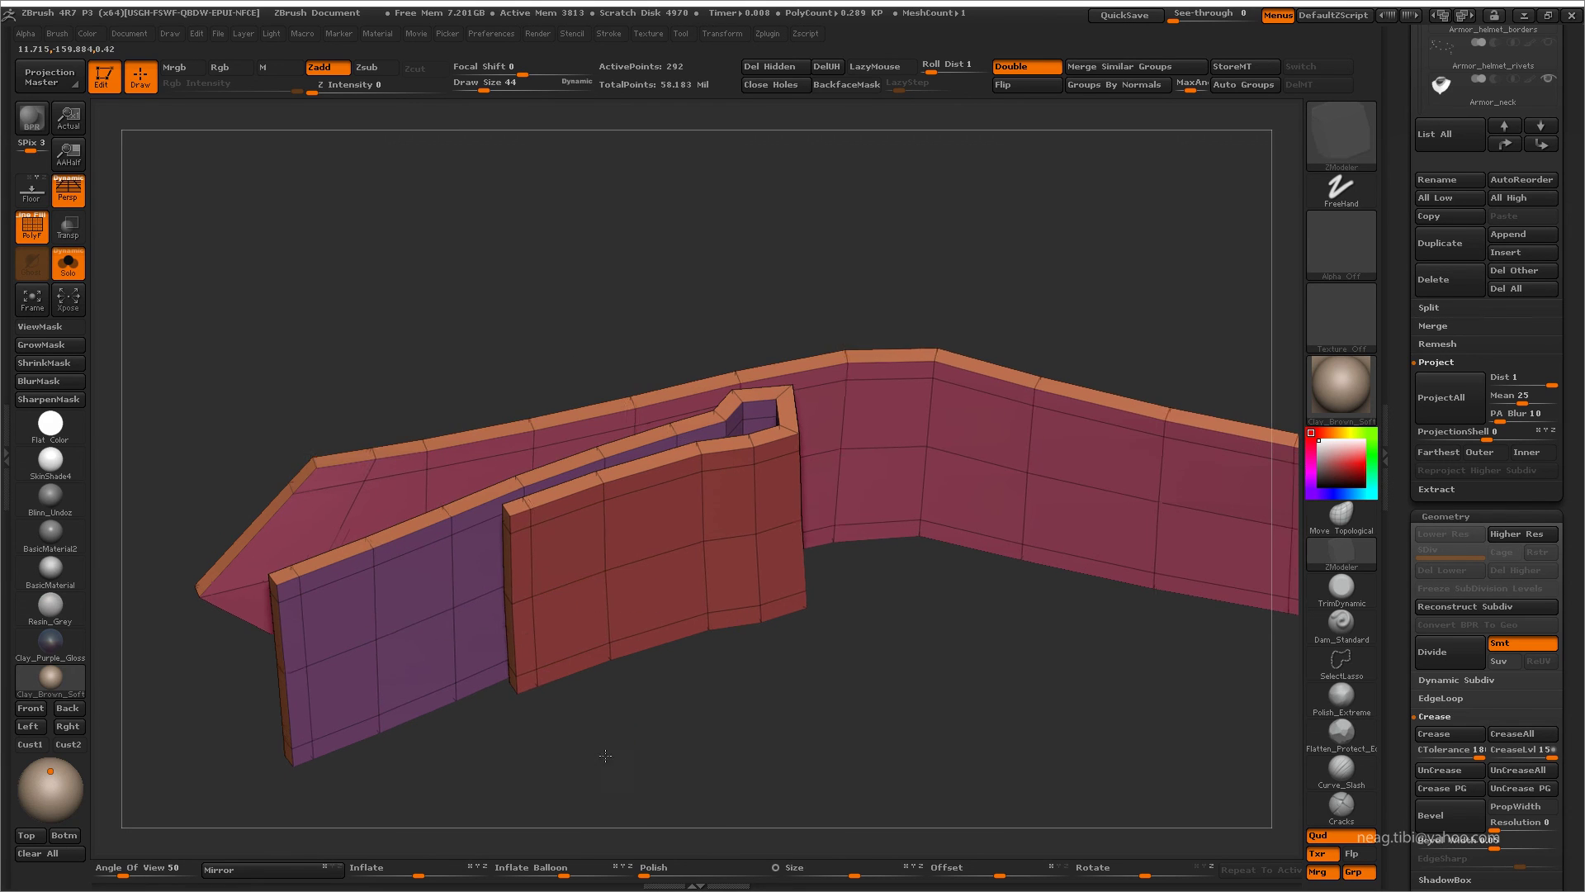
pyautogui.click(332, 500)
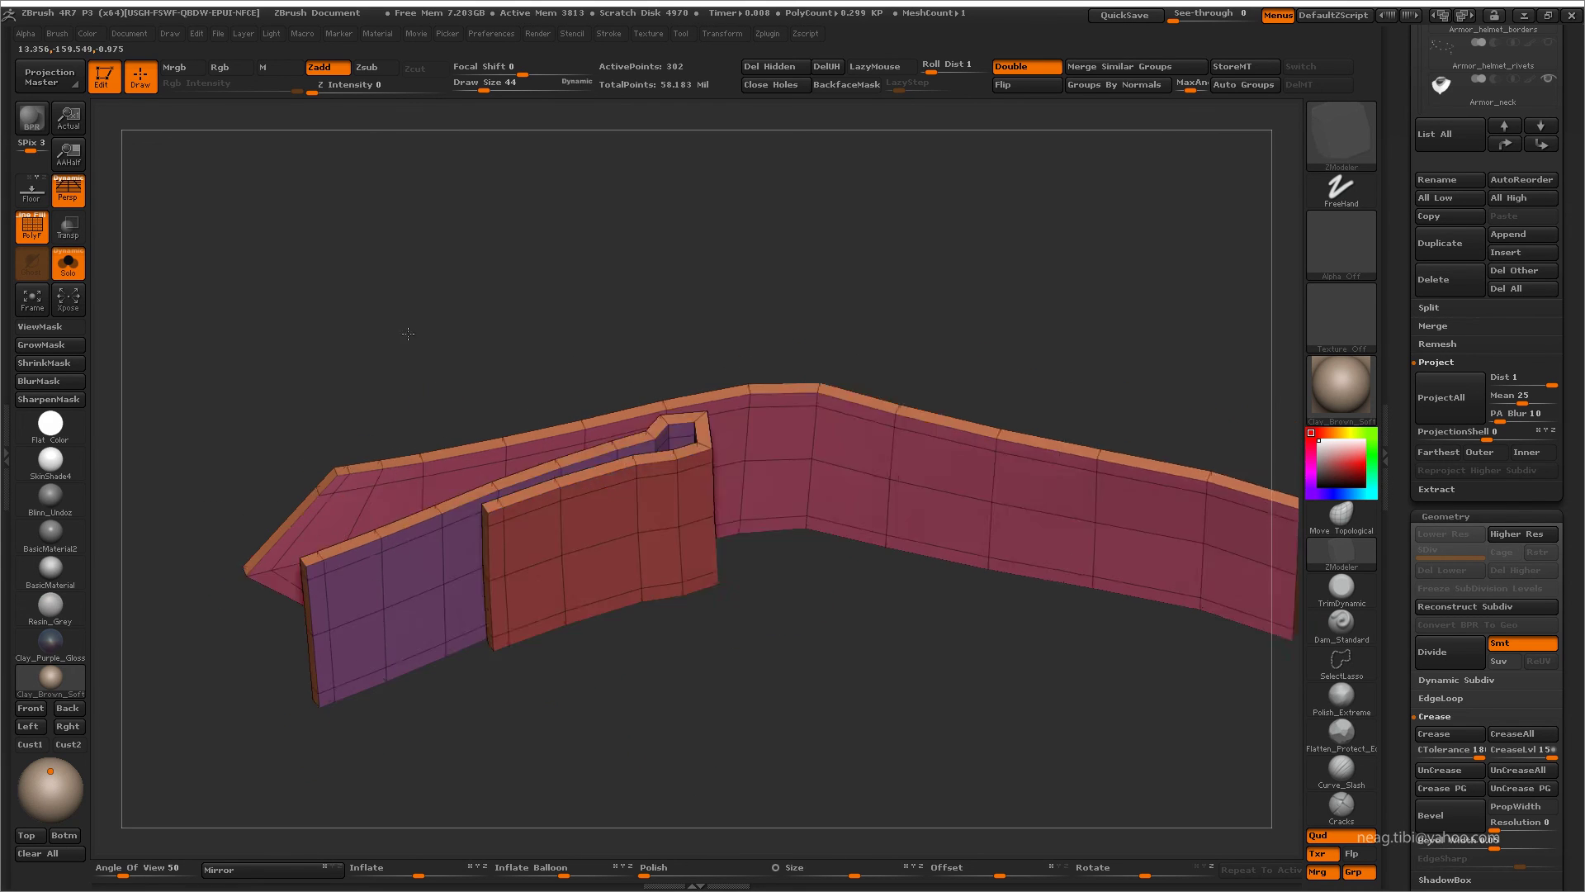
# - Insert two more supporting edge loops across the strap's bends
pyautogui.moveTo(528, 743); pyautogui.dragTo(909, 648)
pyautogui.click(928, 558)
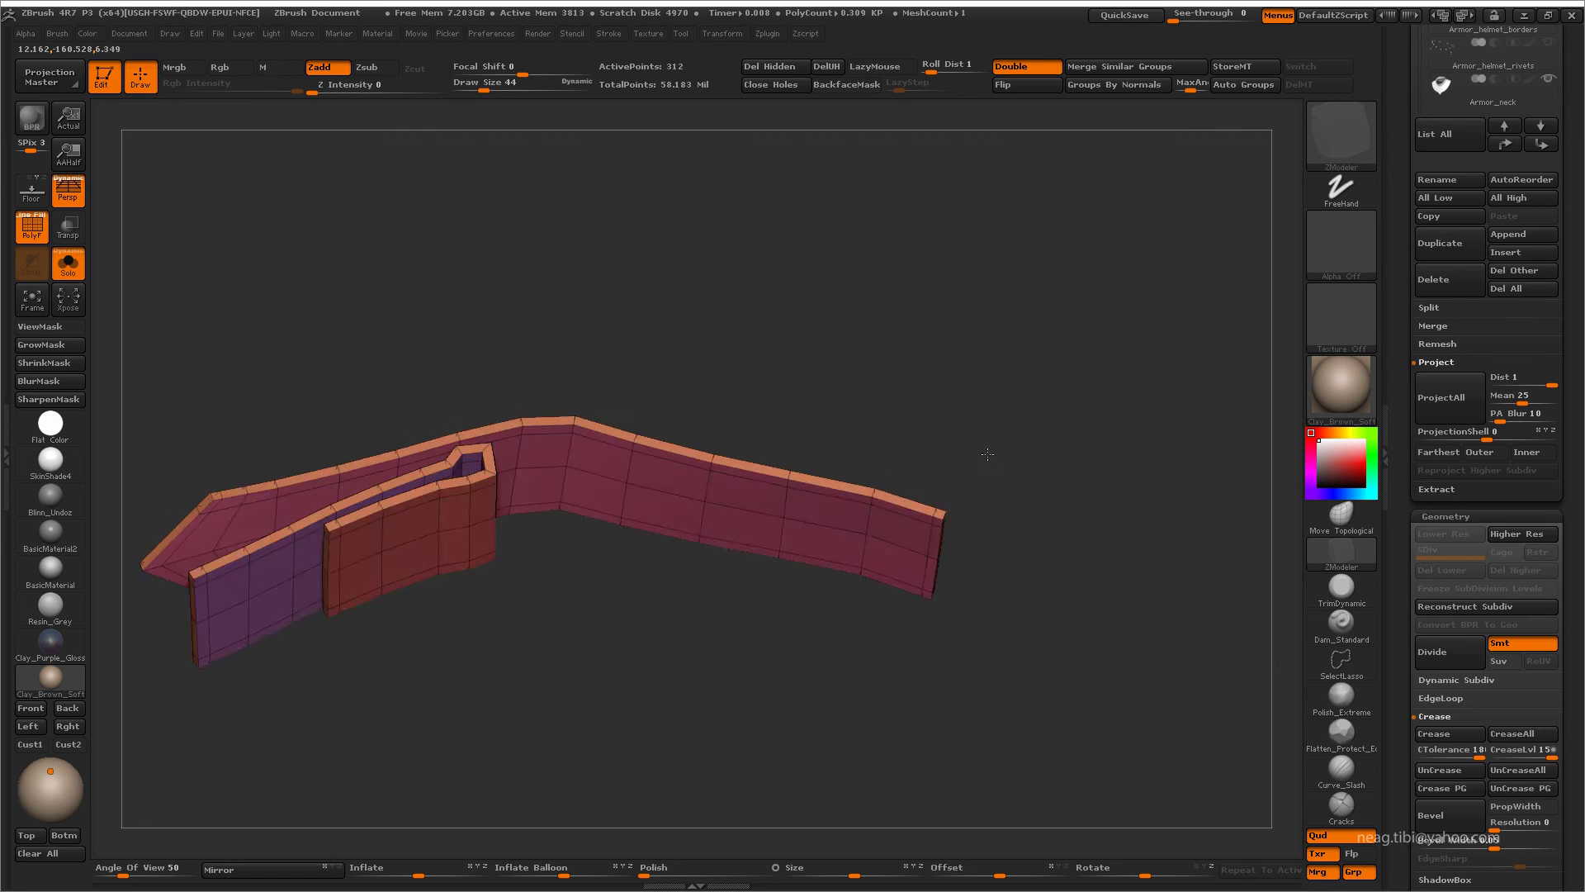
pyautogui.moveTo(983, 453); pyautogui.dragTo(880, 519)
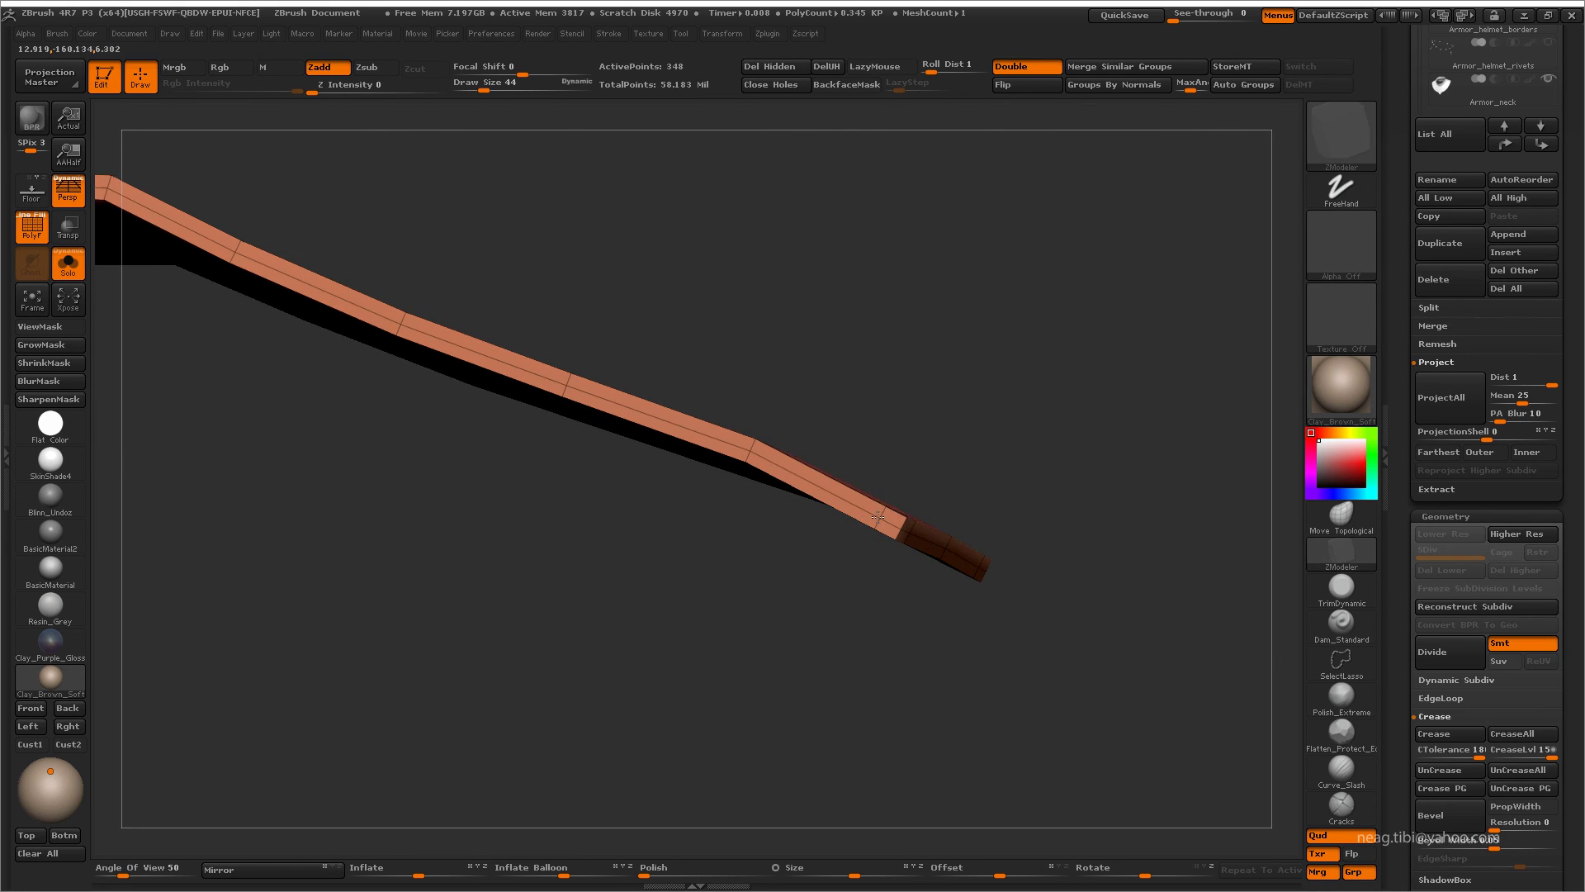
pyautogui.moveTo(453, 597); pyautogui.dragTo(587, 483)
pyautogui.click(587, 483)
pyautogui.moveTo(628, 578)
pyautogui.mouseDown()
pyautogui.moveTo(725, 661)
pyautogui.moveTo(693, 556)
pyautogui.moveTo(699, 603)
pyautogui.mouseUp()
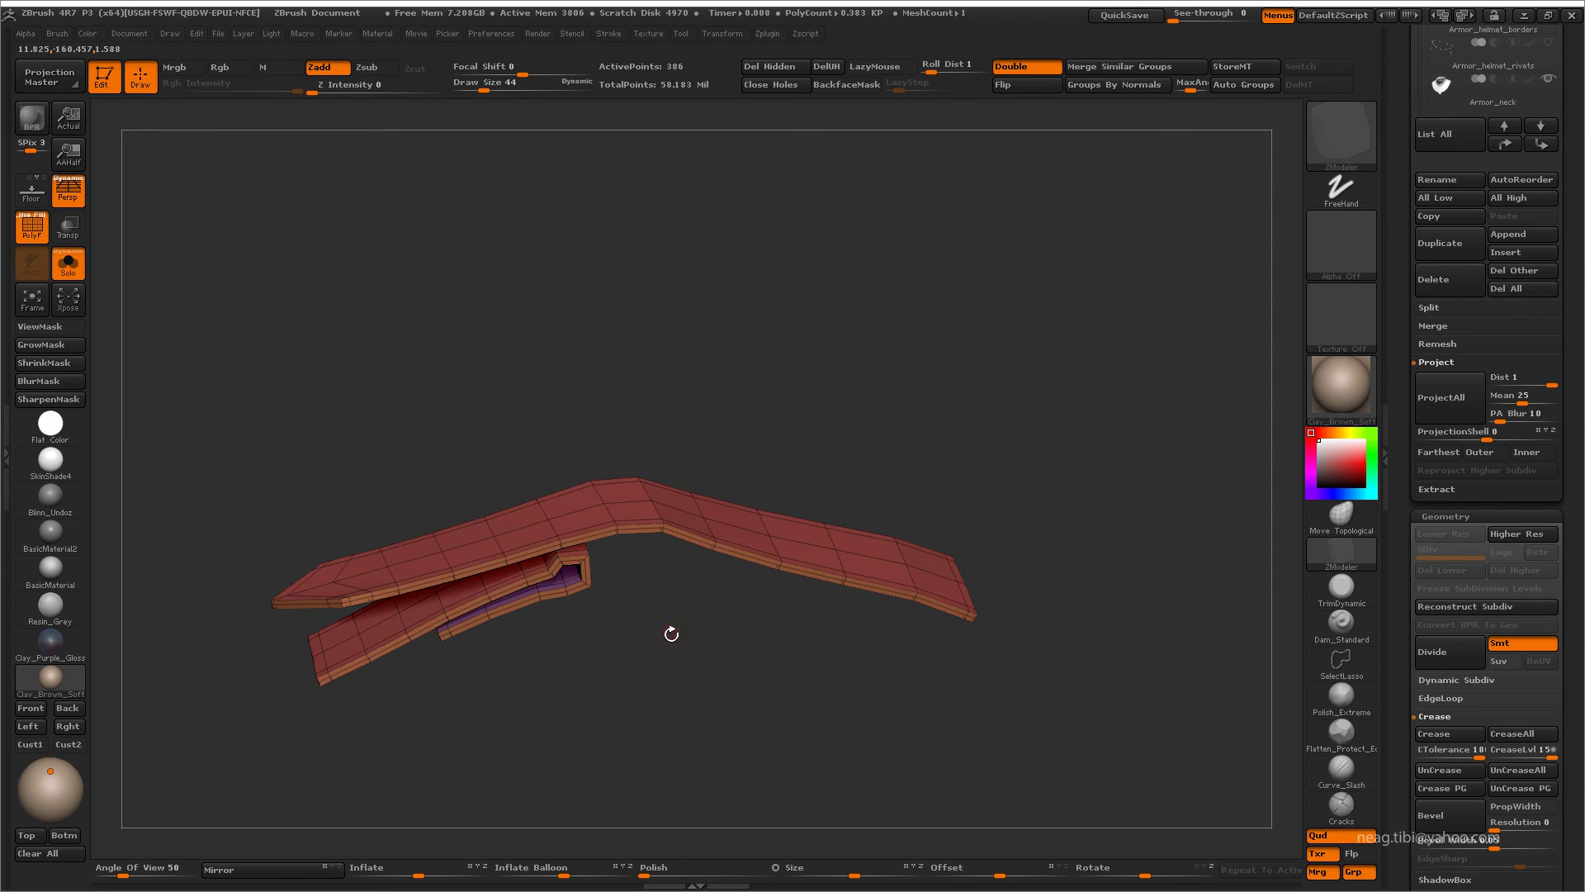
# - Turn off PolyF and Solo, choose the Move brush, and show the full knight
pyautogui.hotkey('shift', 'f')
pyautogui.press('b')
pyautogui.press('m')
pyautogui.press('v')
pyautogui.hotkey('ctrl', 'shift', 'd')
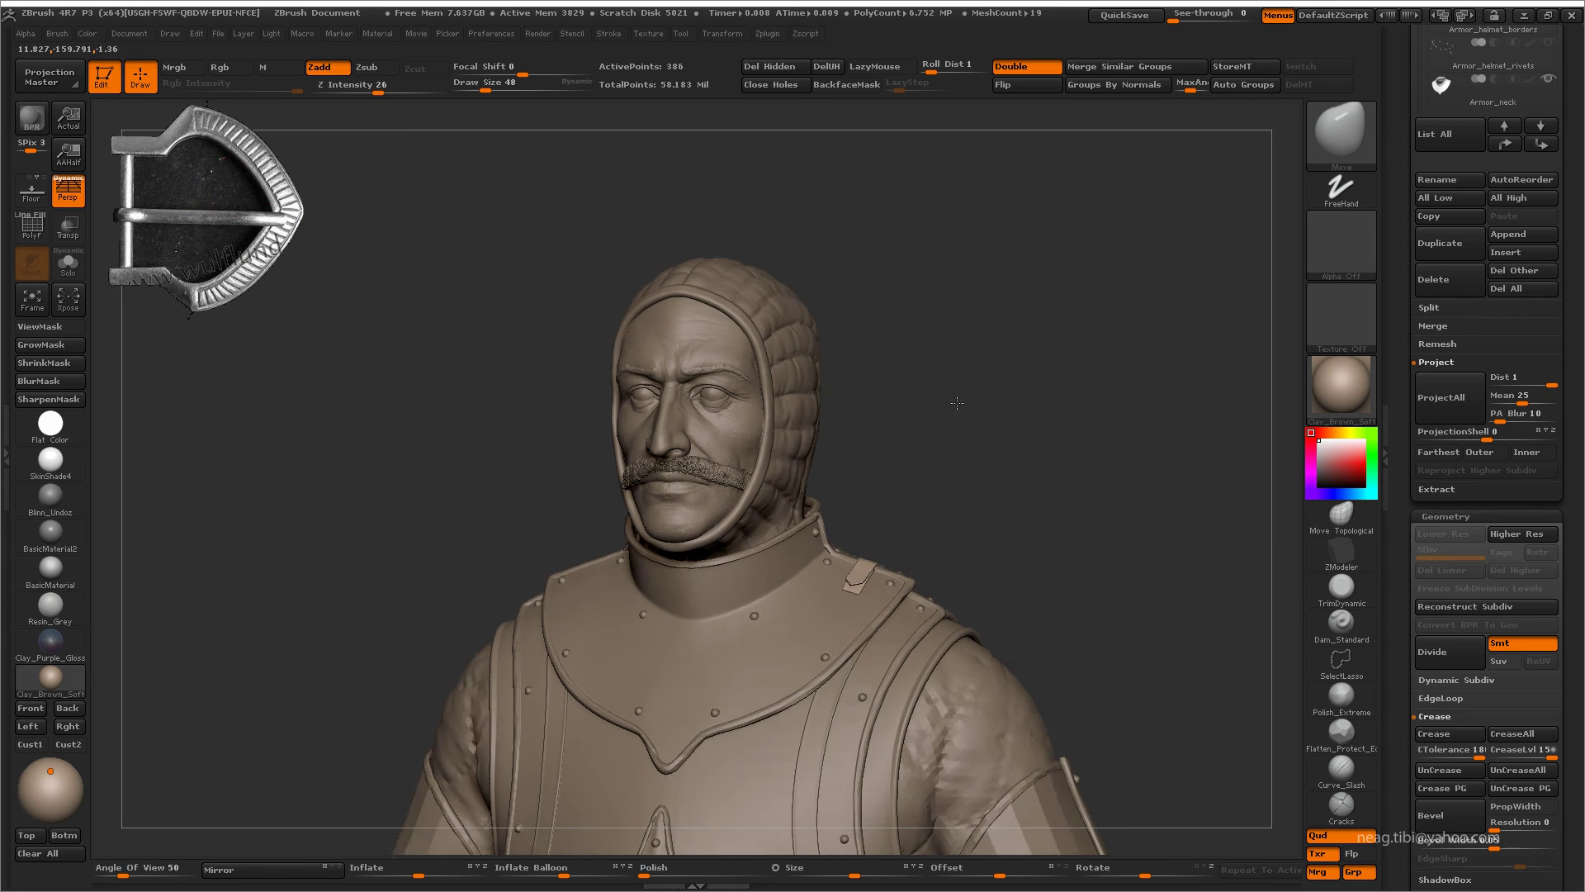
# - Show only the small belt piece in front view with the floor grid on
pyautogui.moveTo(206, 190)
pyautogui.mouseDown()
pyautogui.moveTo(944, 396)
pyautogui.moveTo(1284, 192)
pyautogui.mouseUp()
pyautogui.scroll(5, 1560, 242)
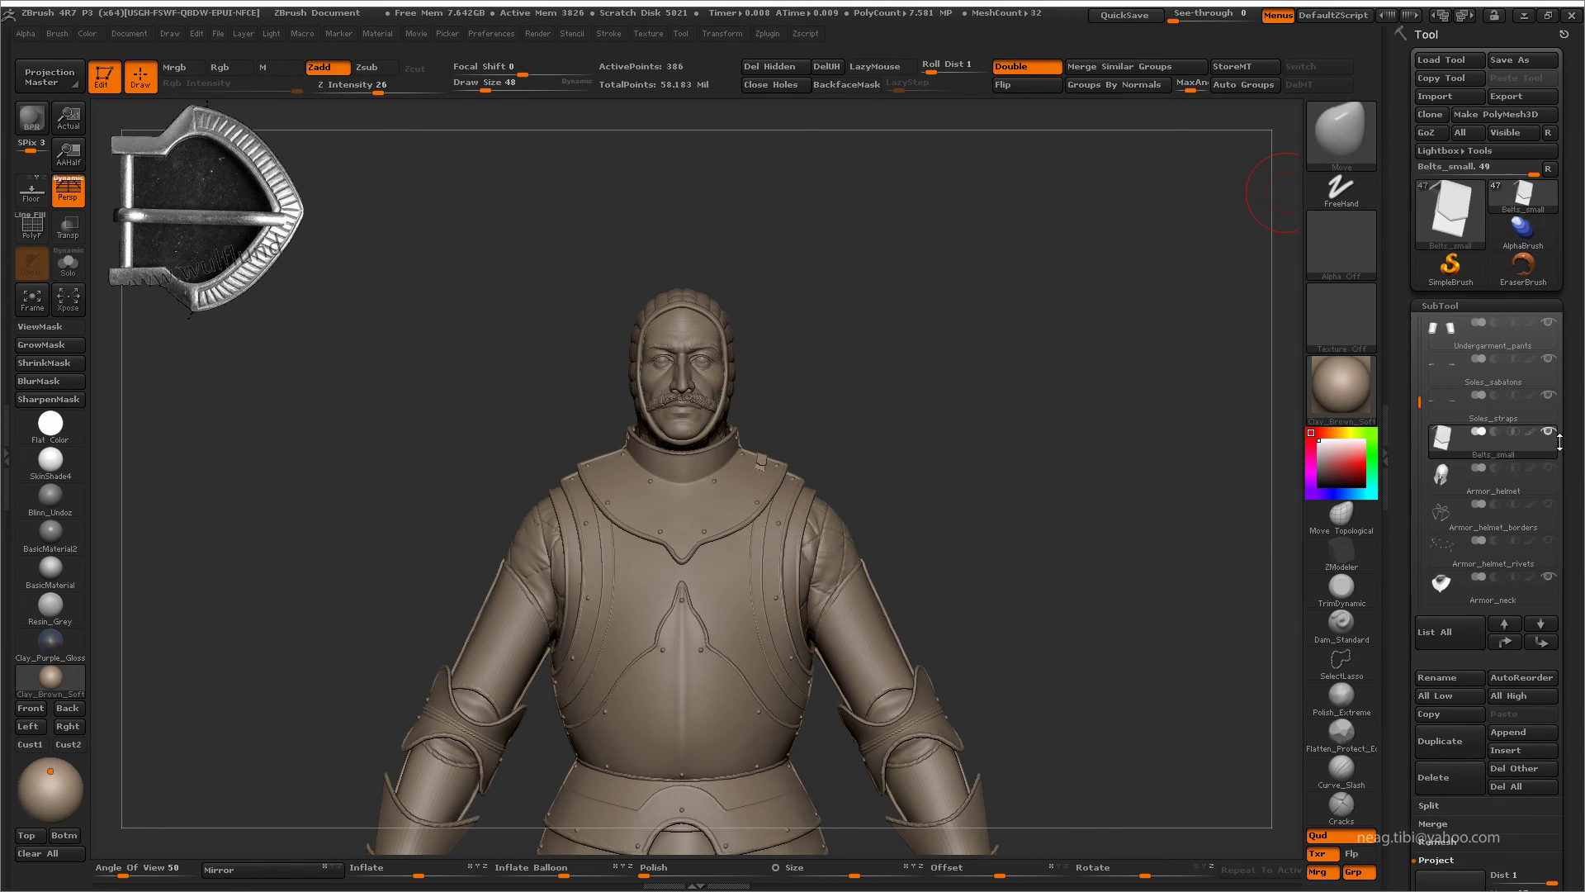
pyautogui.keyDown('shift'); pyautogui.click(1548, 431); pyautogui.keyUp('shift')
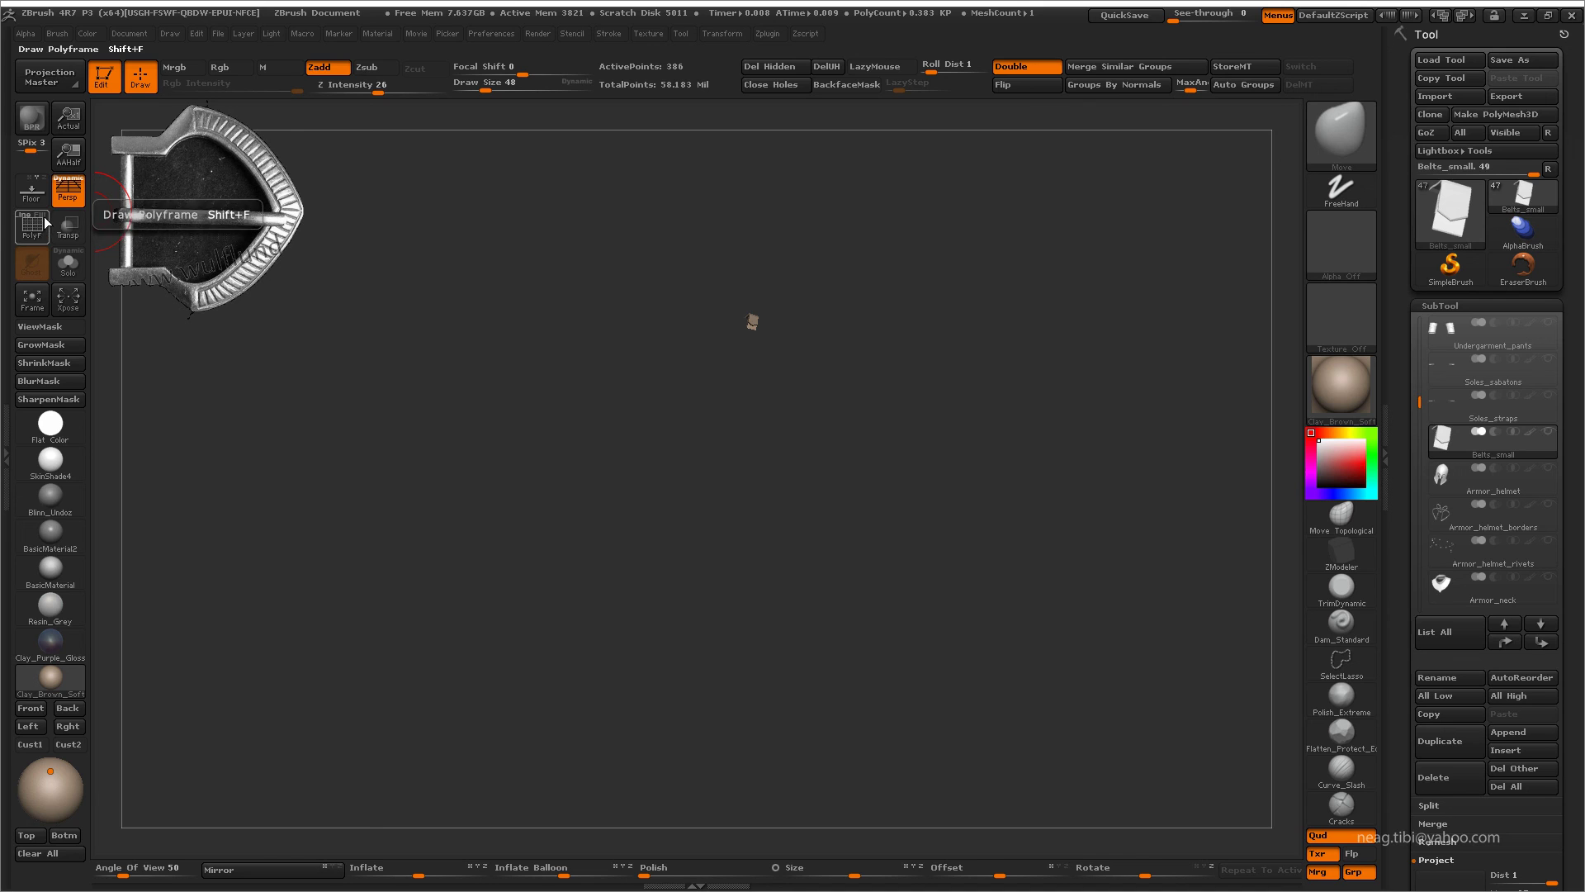
pyautogui.click(31, 190)
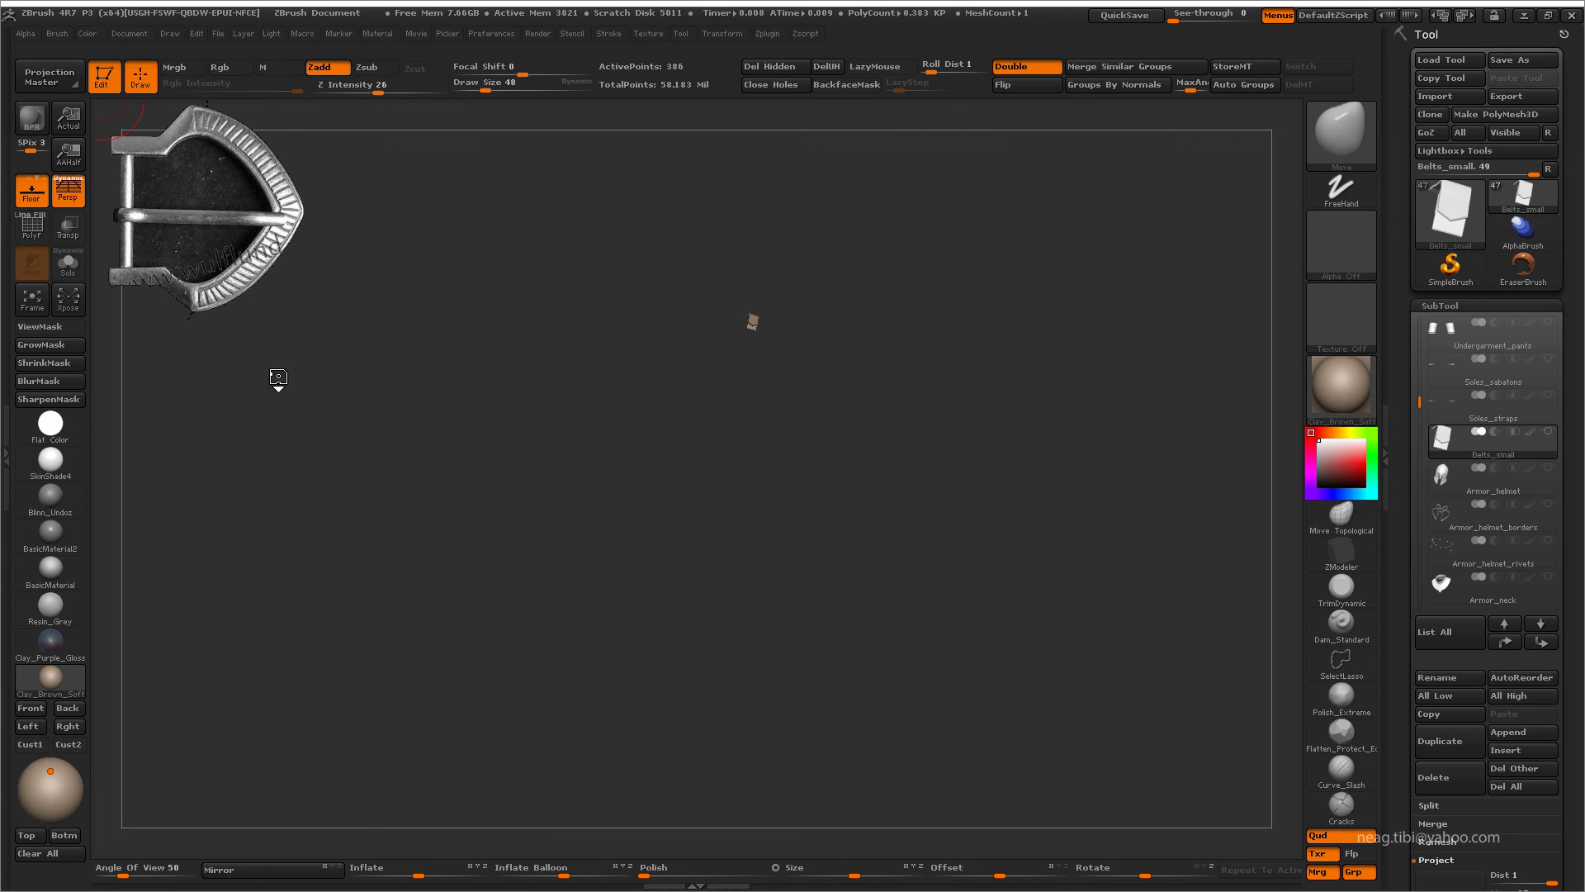
pyautogui.click(170, 34)
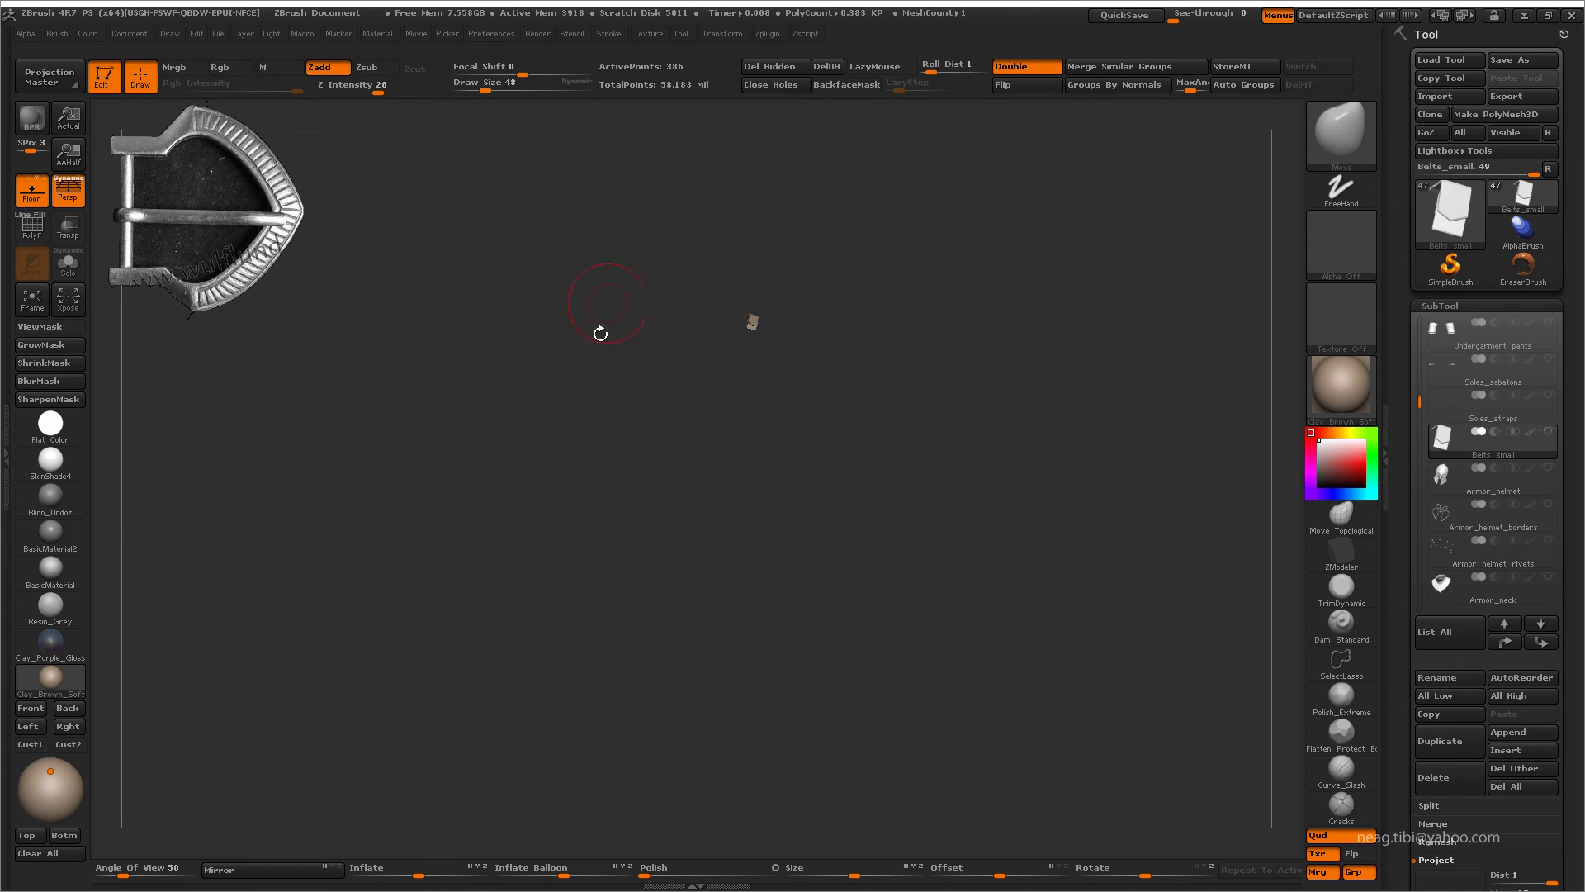
pyautogui.moveTo(601, 329)
pyautogui.mouseDown()
pyautogui.moveTo(579, 400)
pyautogui.moveTo(595, 364)
pyautogui.mouseUp()
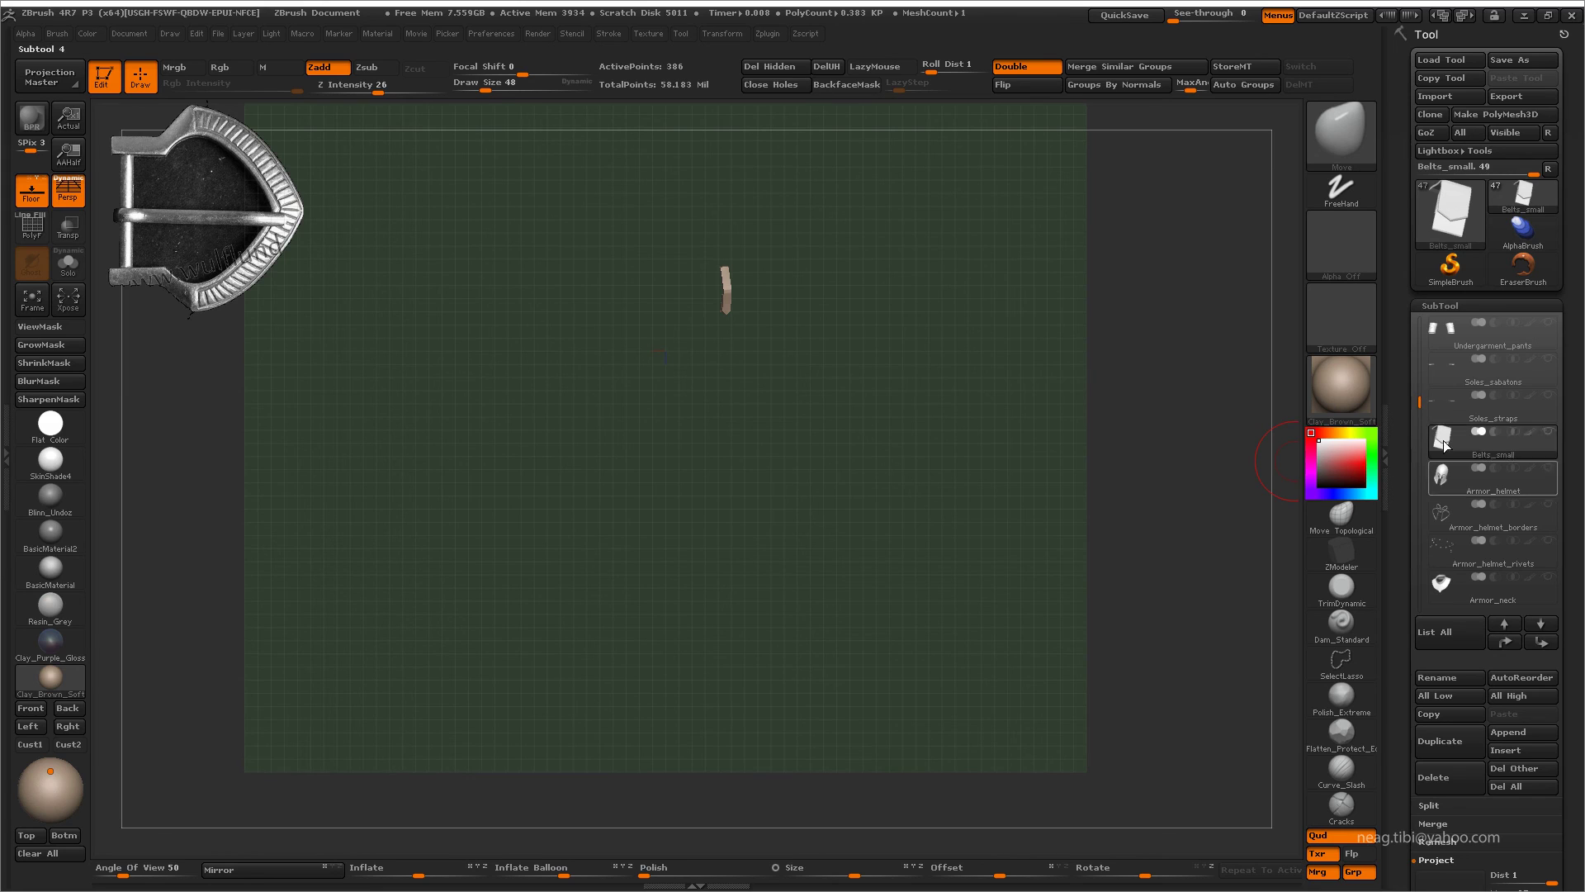
pyautogui.moveTo(1419, 398); pyautogui.dragTo(1420, 354)
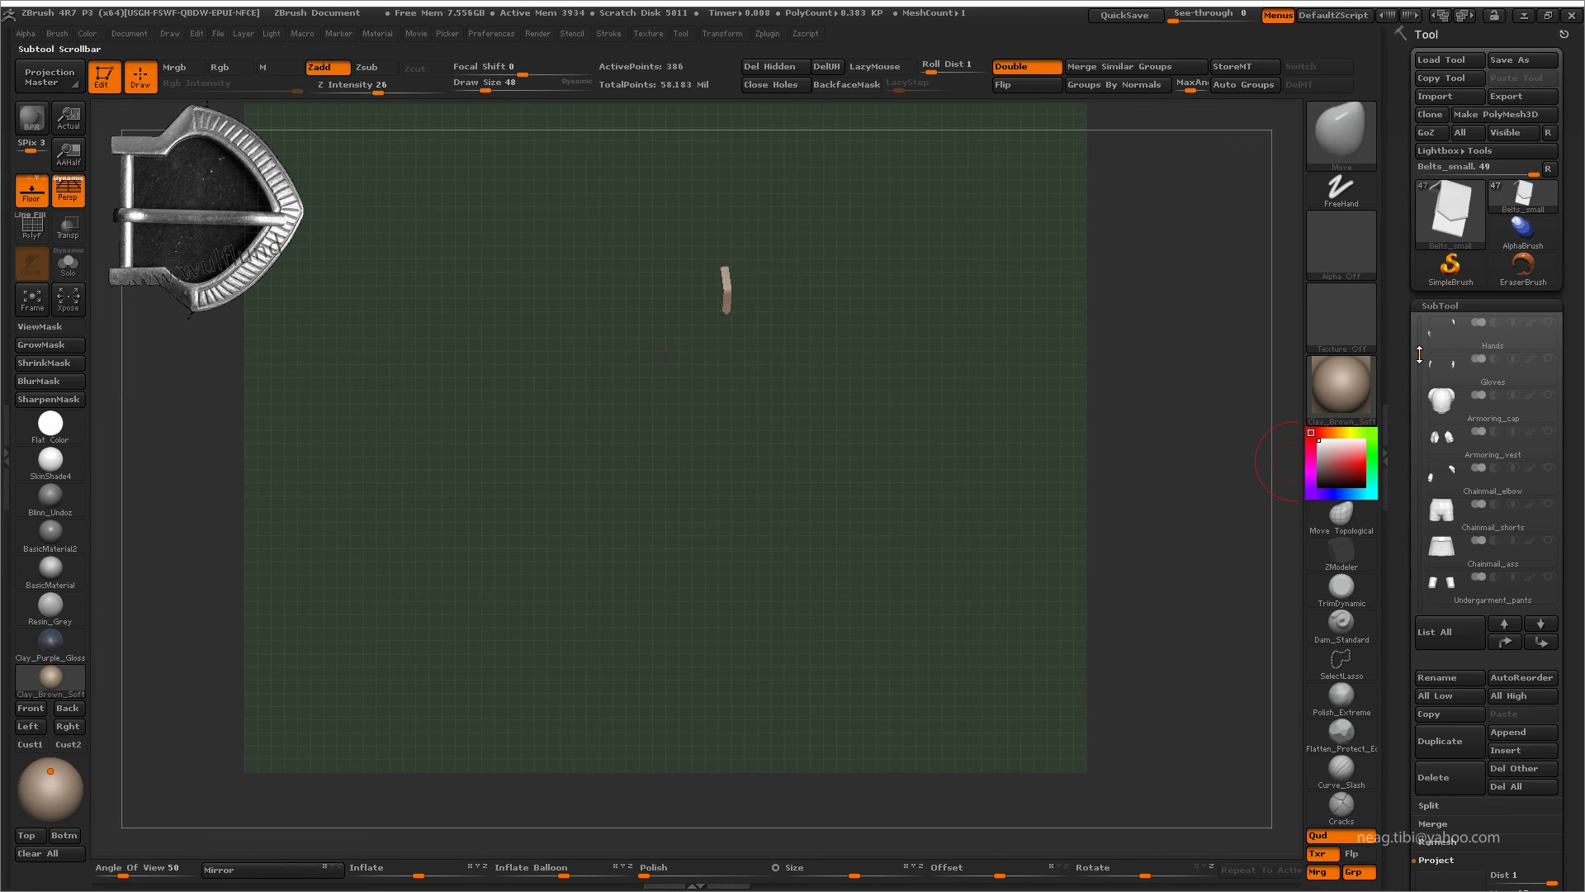
# - Append a Cube3D subtool and frame it in Solo with its wireframe showing
pyautogui.click(1507, 731)
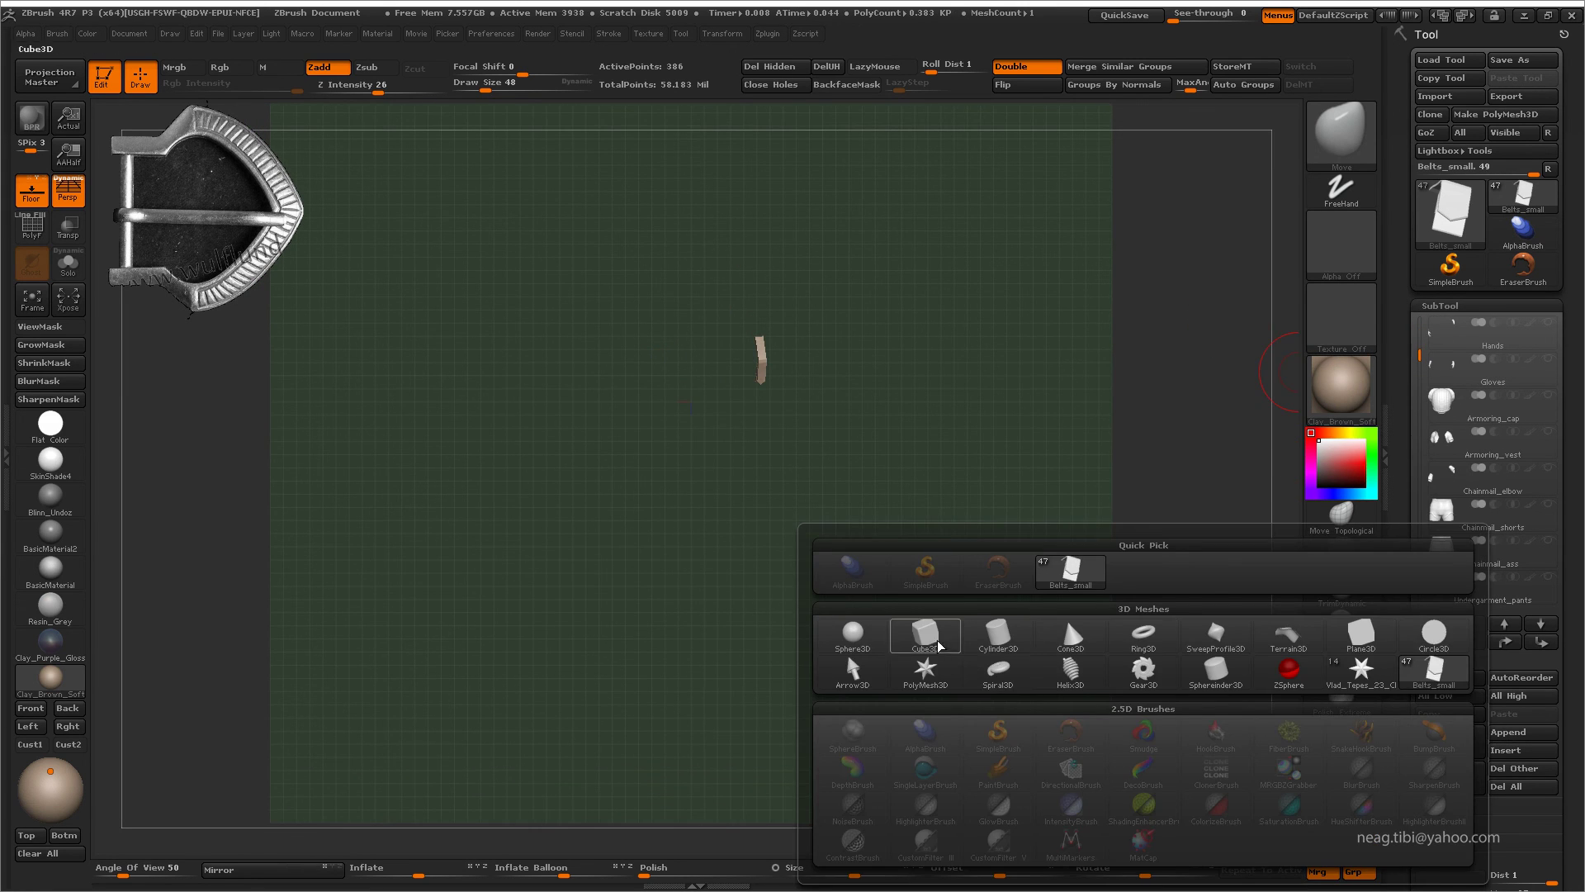
pyautogui.click(1064, 616)
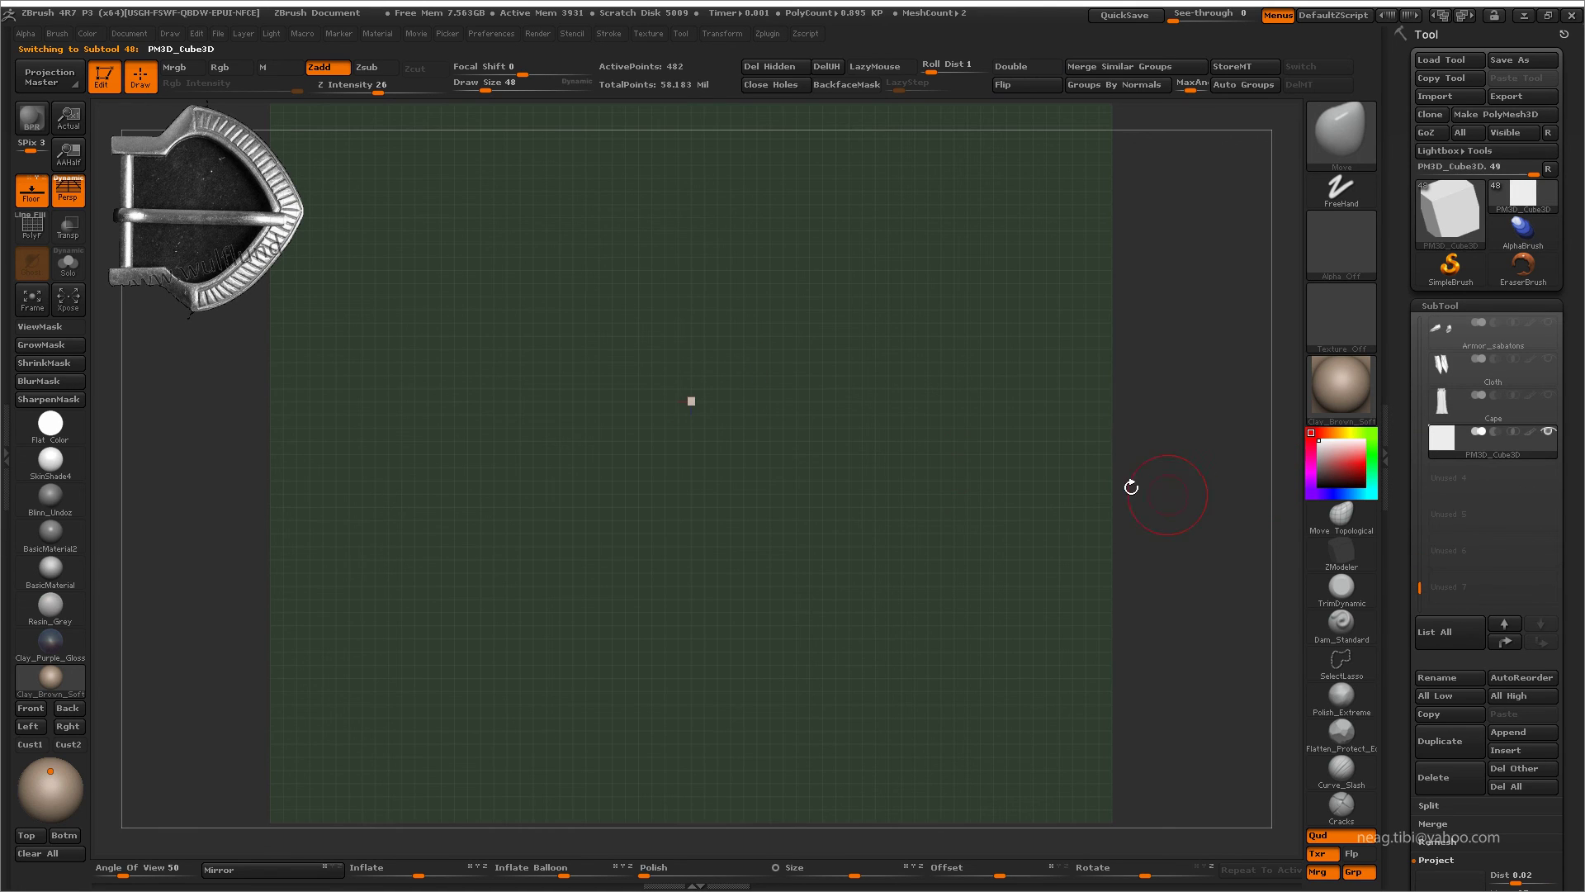
pyautogui.moveTo(1128, 486); pyautogui.dragTo(707, 643)
pyautogui.press('f')
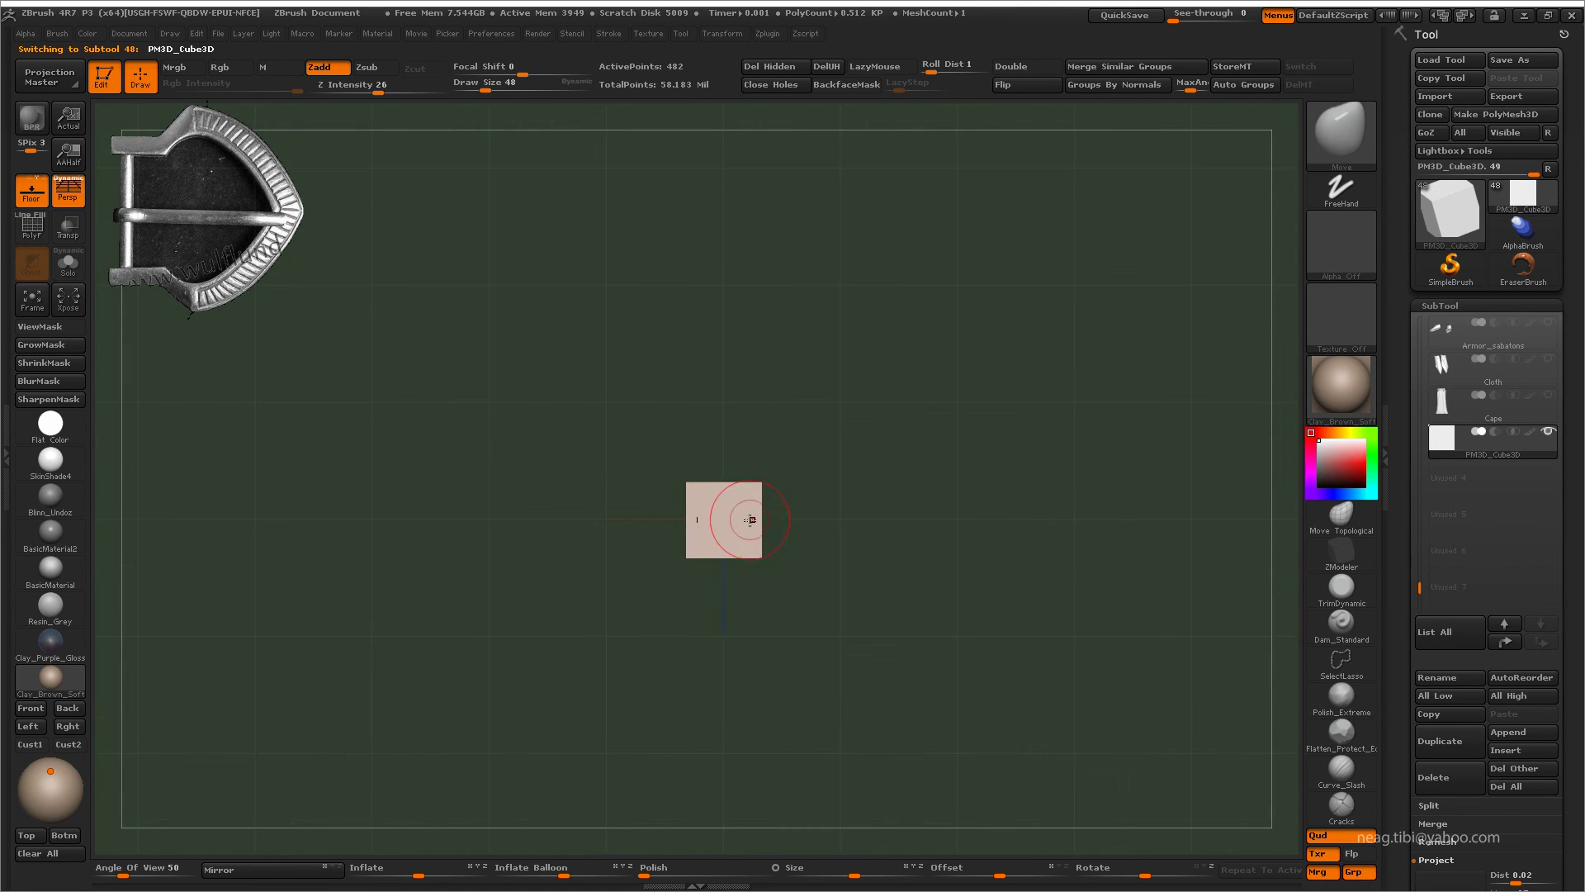
pyautogui.hotkey('shift', 'f')
pyautogui.press('f')
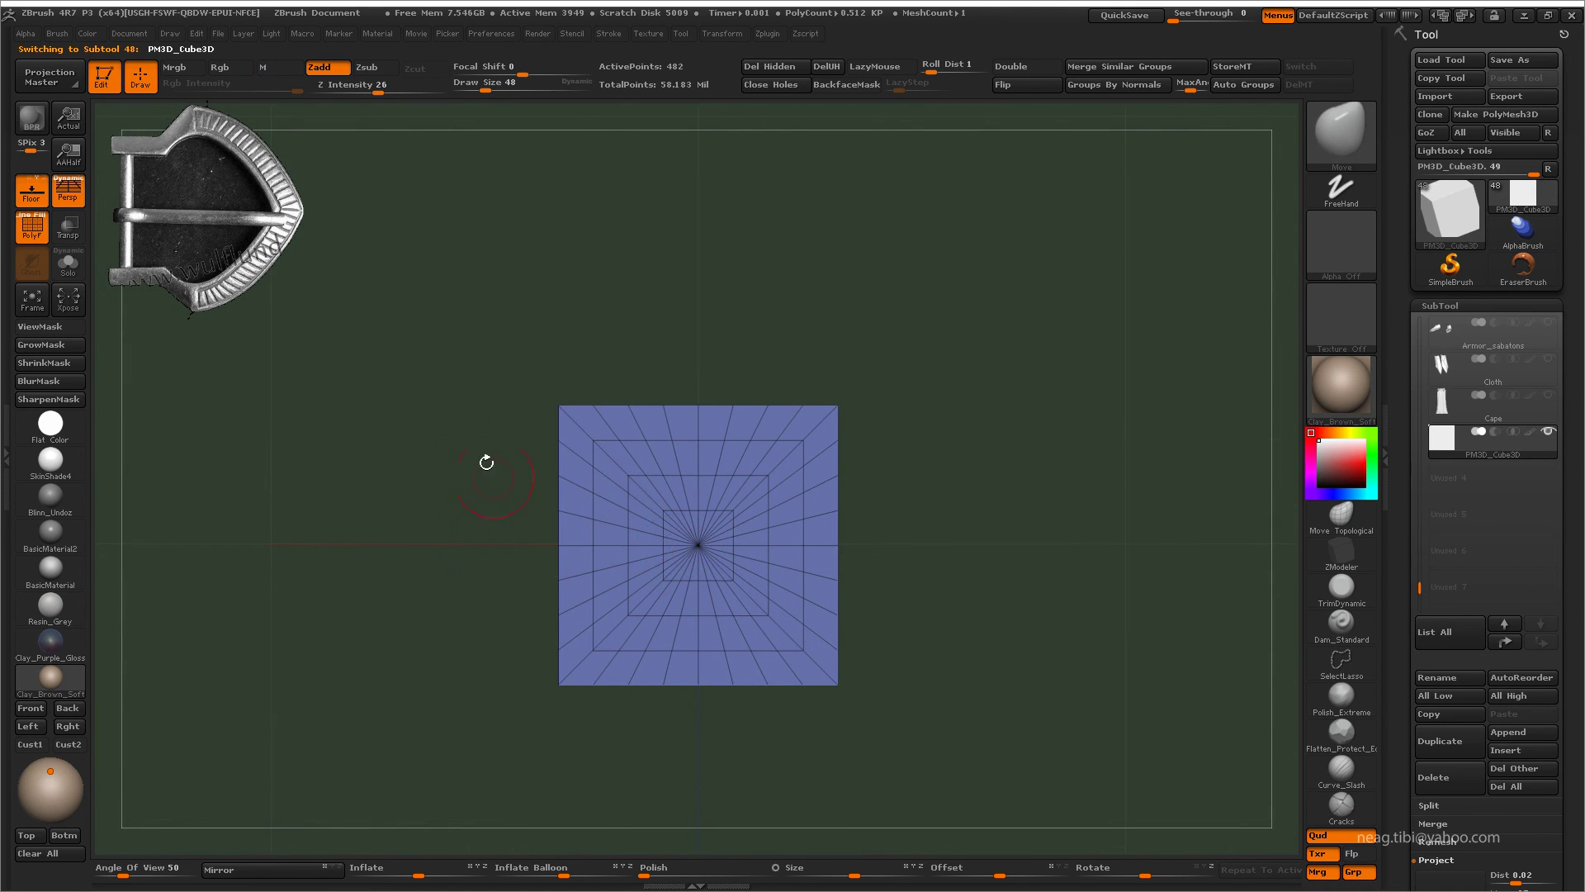
# - Delete one cube face to make an open box displayed double-sided
pyautogui.keyDown('ctrl'); pyautogui.keyDown('shift'); pyautogui.moveTo(502, 338); pyautogui.dragTo(637, 338); pyautogui.keyUp('shift'); pyautogui.keyUp('ctrl')
pyautogui.keyDown('ctrl'); pyautogui.keyDown('shift'); pyautogui.moveTo(645, 551); pyautogui.dragTo(609, 666); pyautogui.keyUp('shift'); pyautogui.keyUp('ctrl')
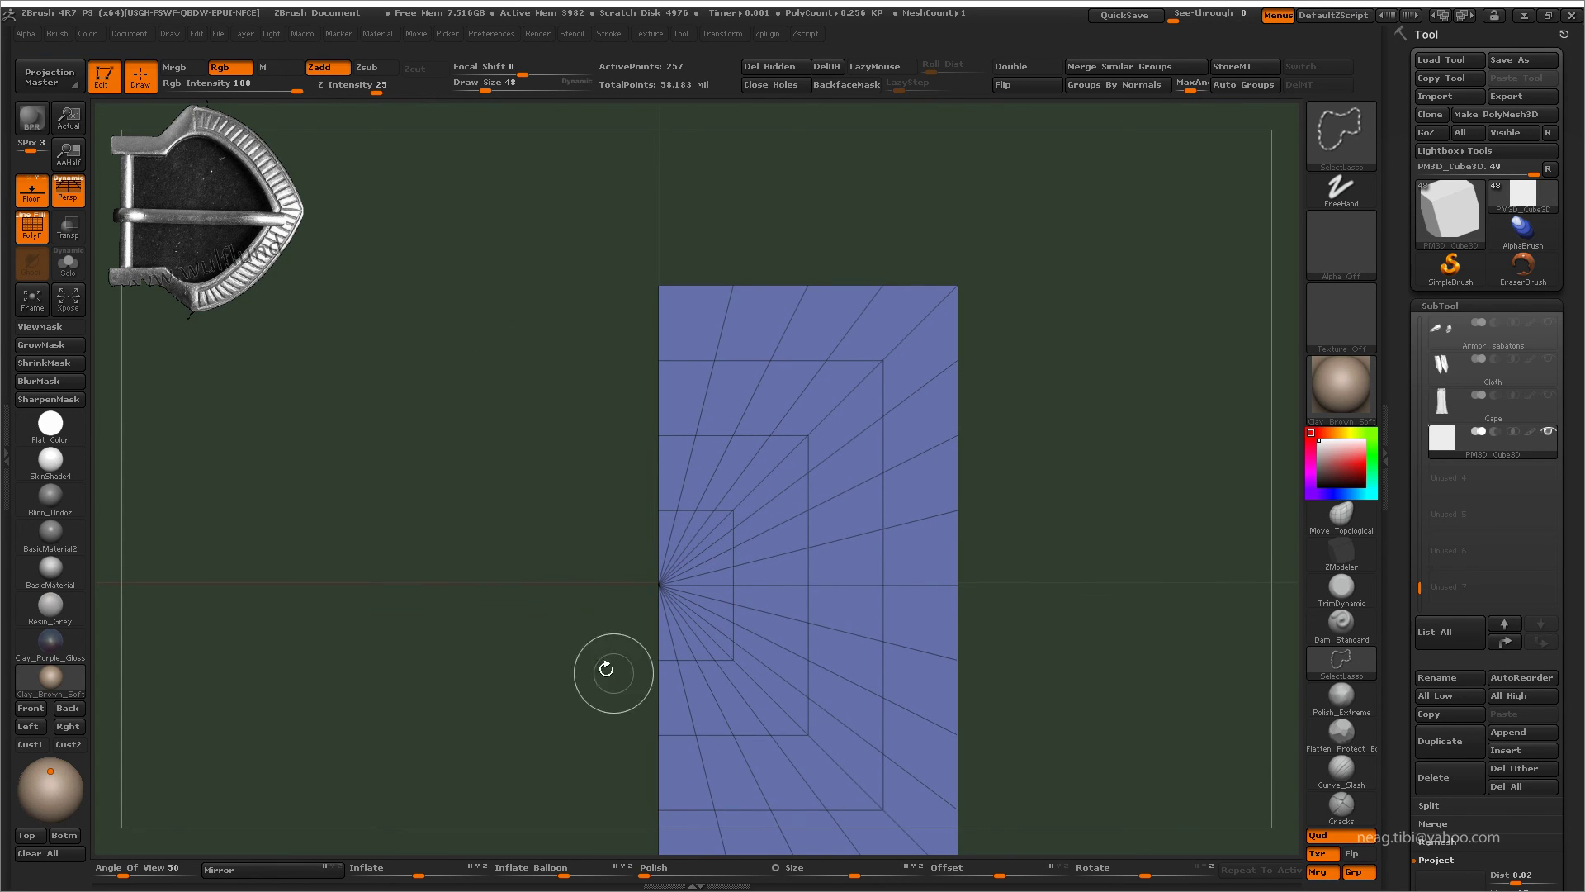
pyautogui.press('f')
pyautogui.moveTo(930, 385); pyautogui.dragTo(1048, 131)
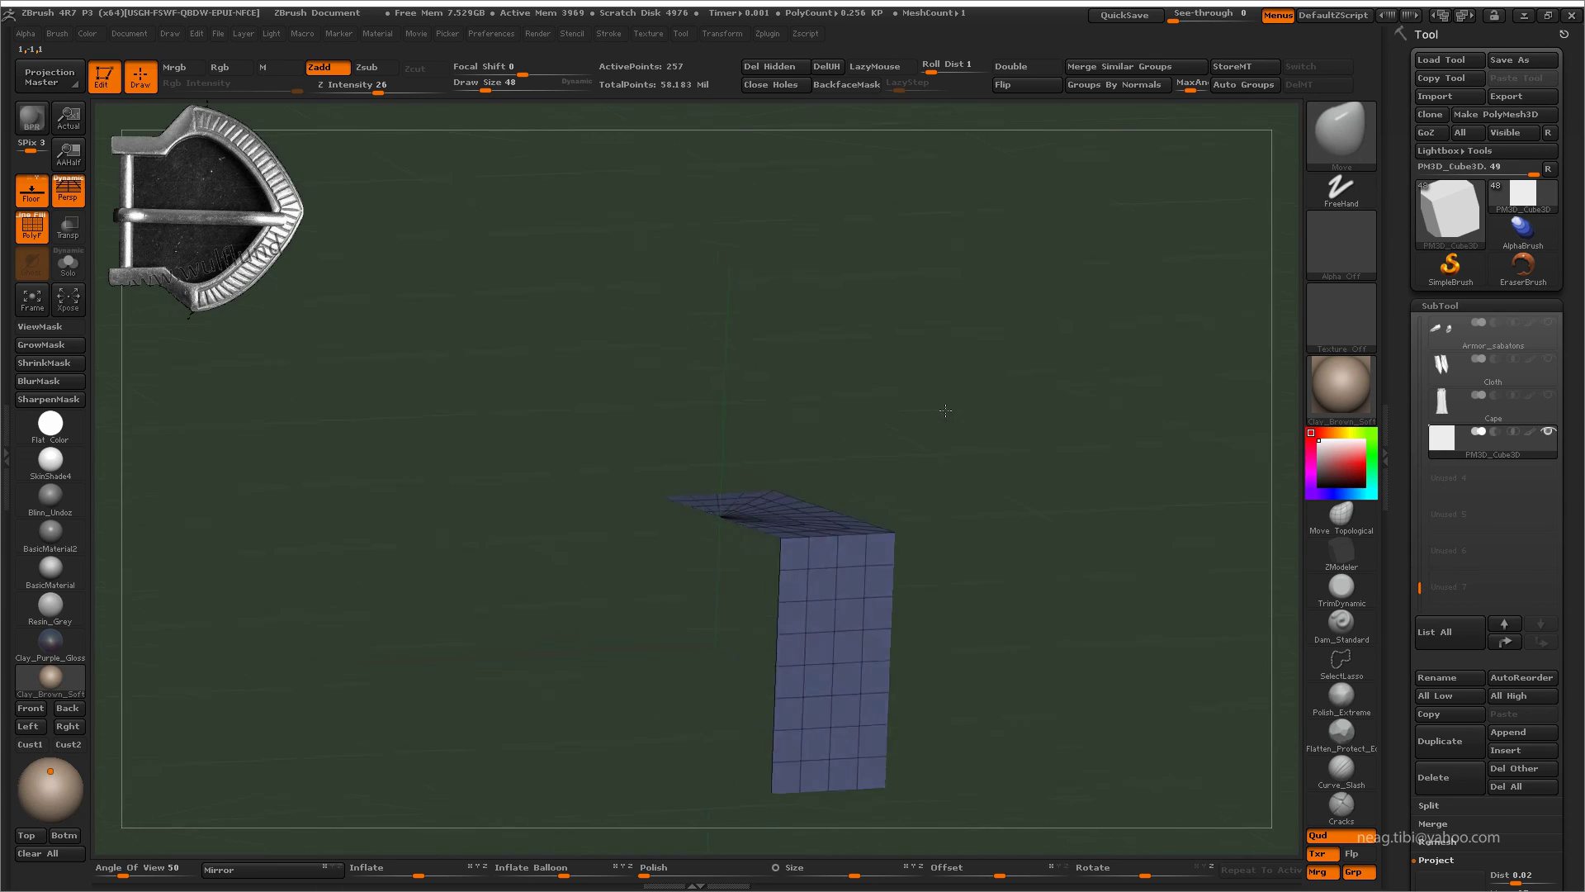
pyautogui.click(1027, 66)
pyautogui.moveTo(991, 289)
pyautogui.mouseDown()
pyautogui.moveTo(931, 357)
pyautogui.moveTo(933, 391)
pyautogui.mouseUp()
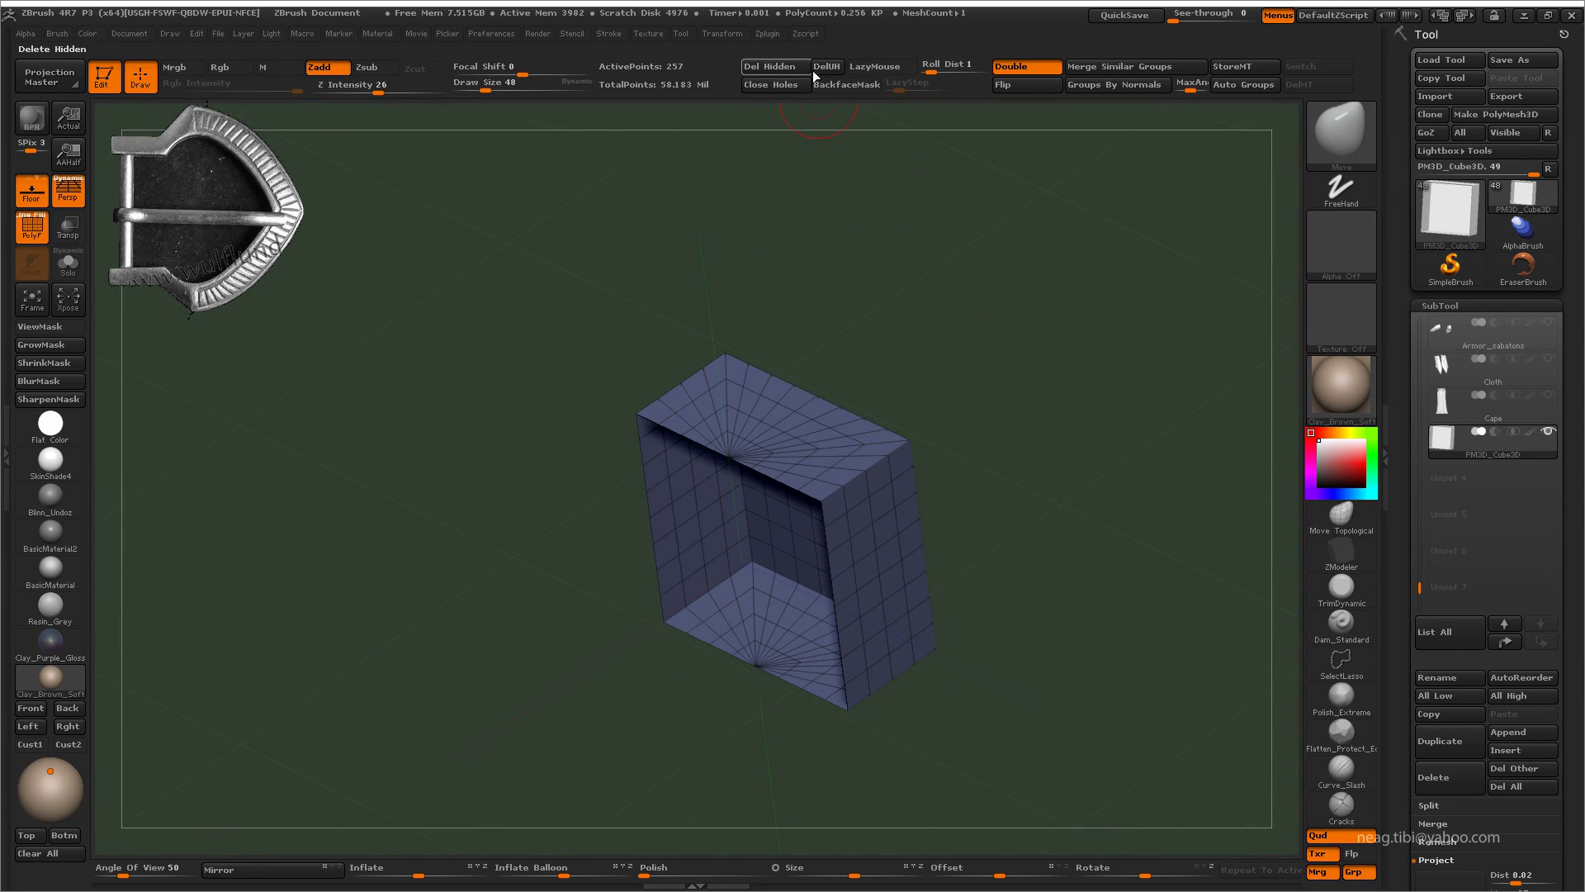
pyautogui.moveTo(1570, 653); pyautogui.dragTo(1570, 184)
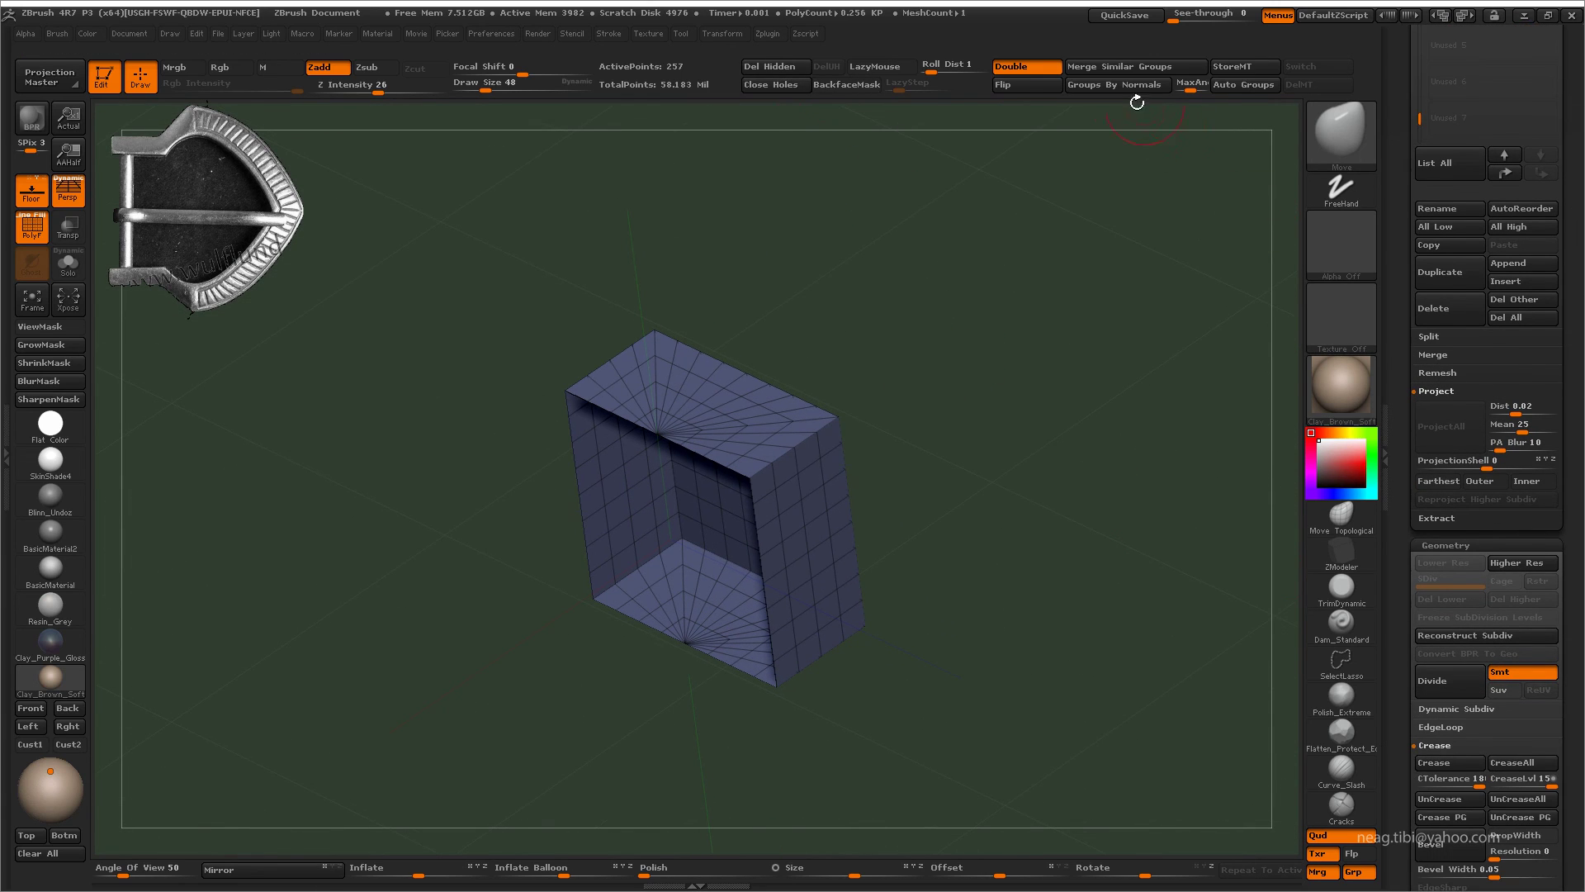
# - Group the box by normals, crease the polygroup borders, and divide it densely
pyautogui.click(1114, 84)
pyautogui.click(1549, 764)
pyautogui.hotkey('ctrl', 'd')
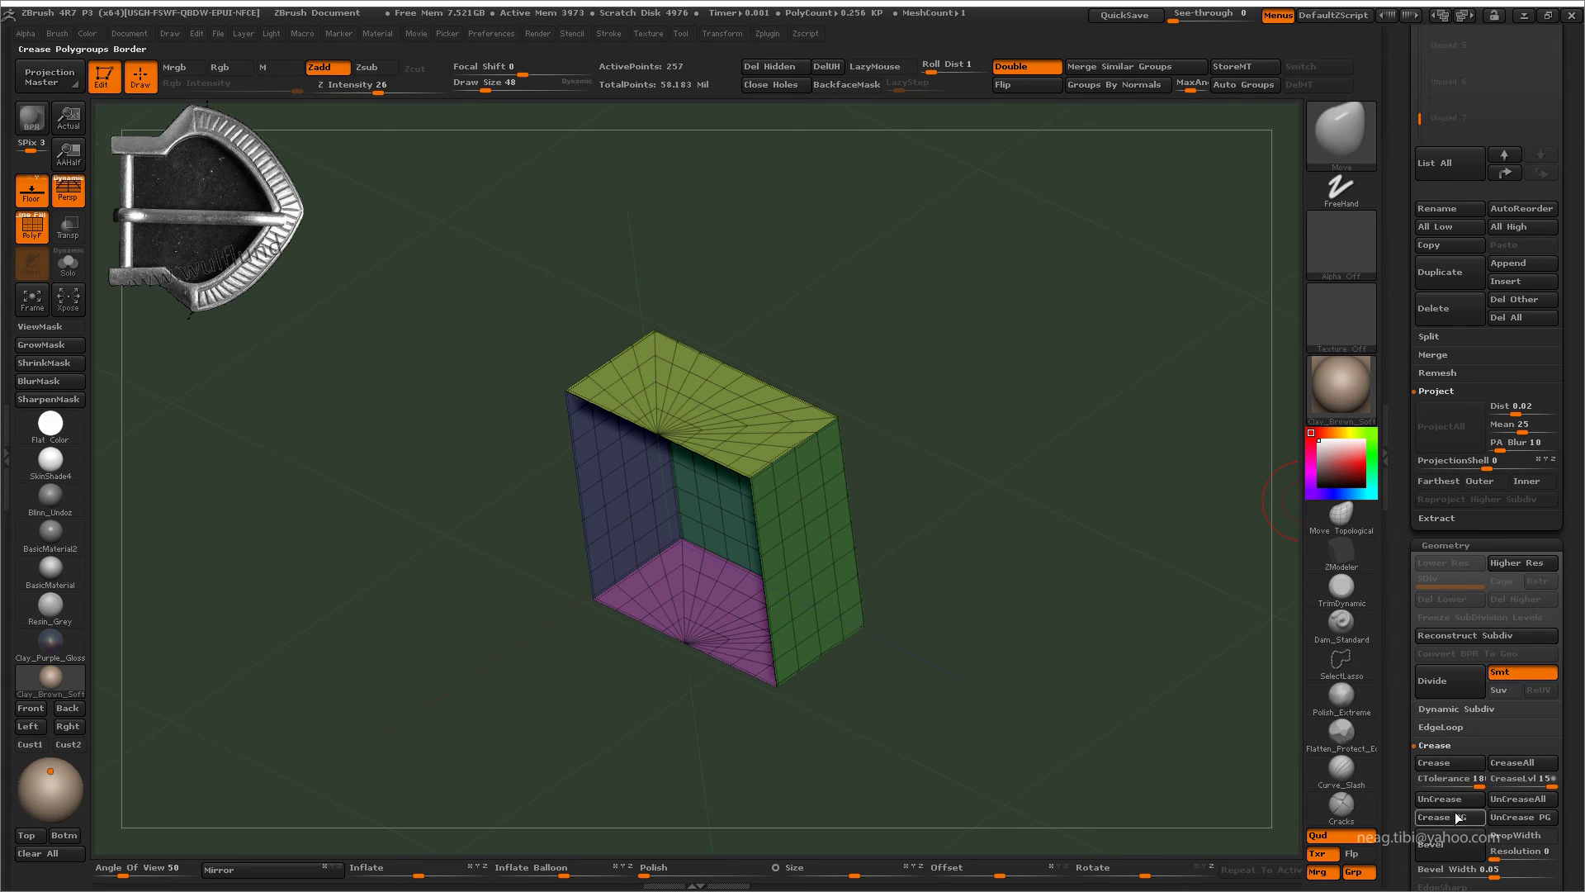
pyautogui.hotkey('shift', 'd')
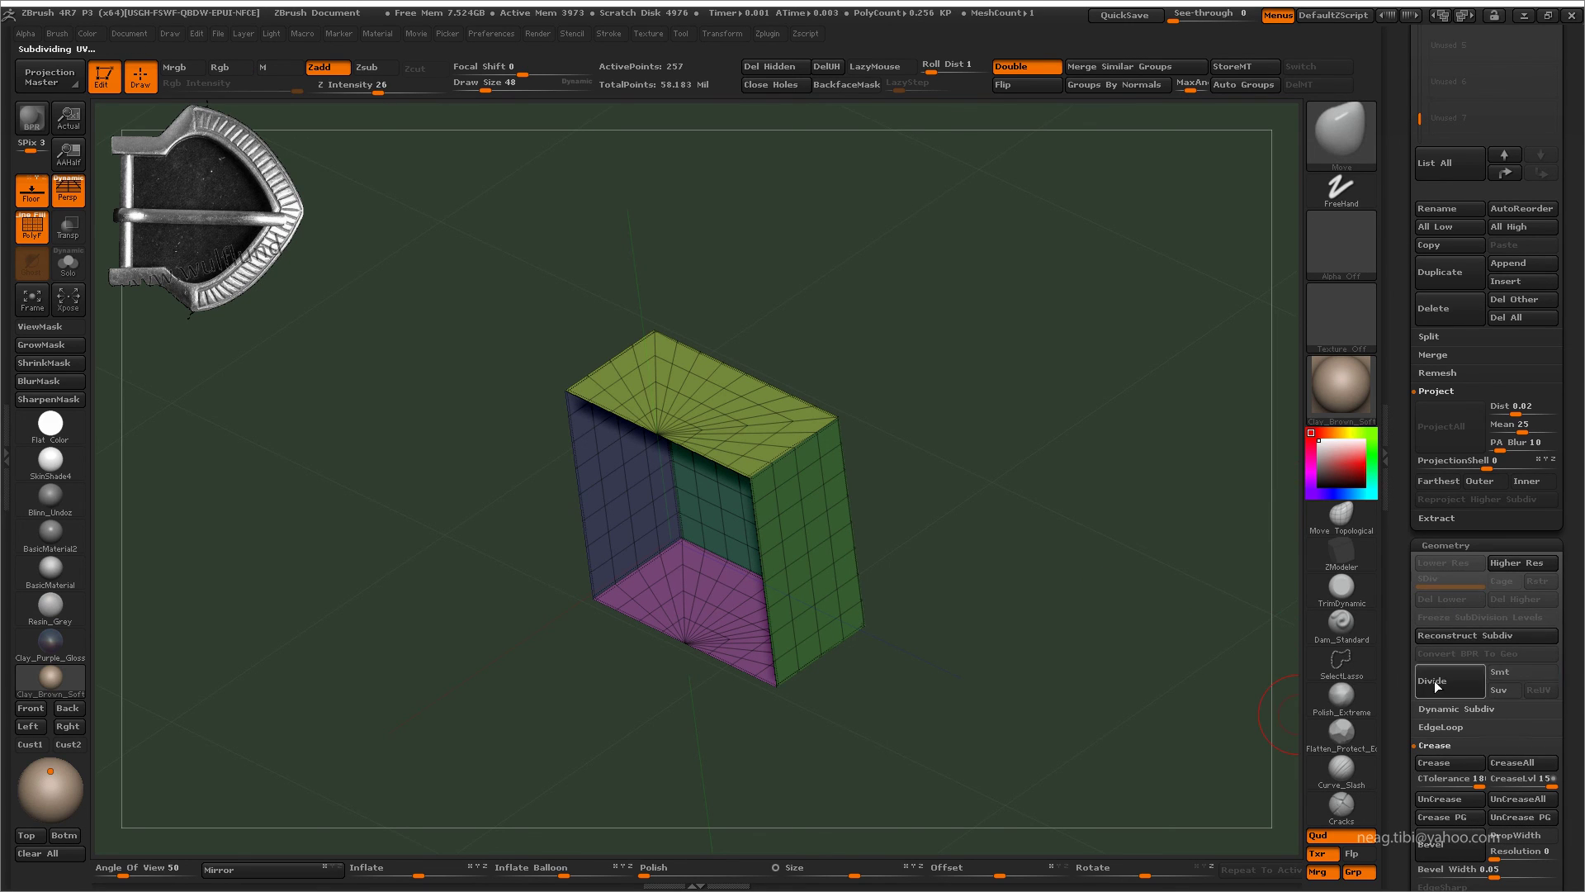
pyautogui.click(1436, 685)
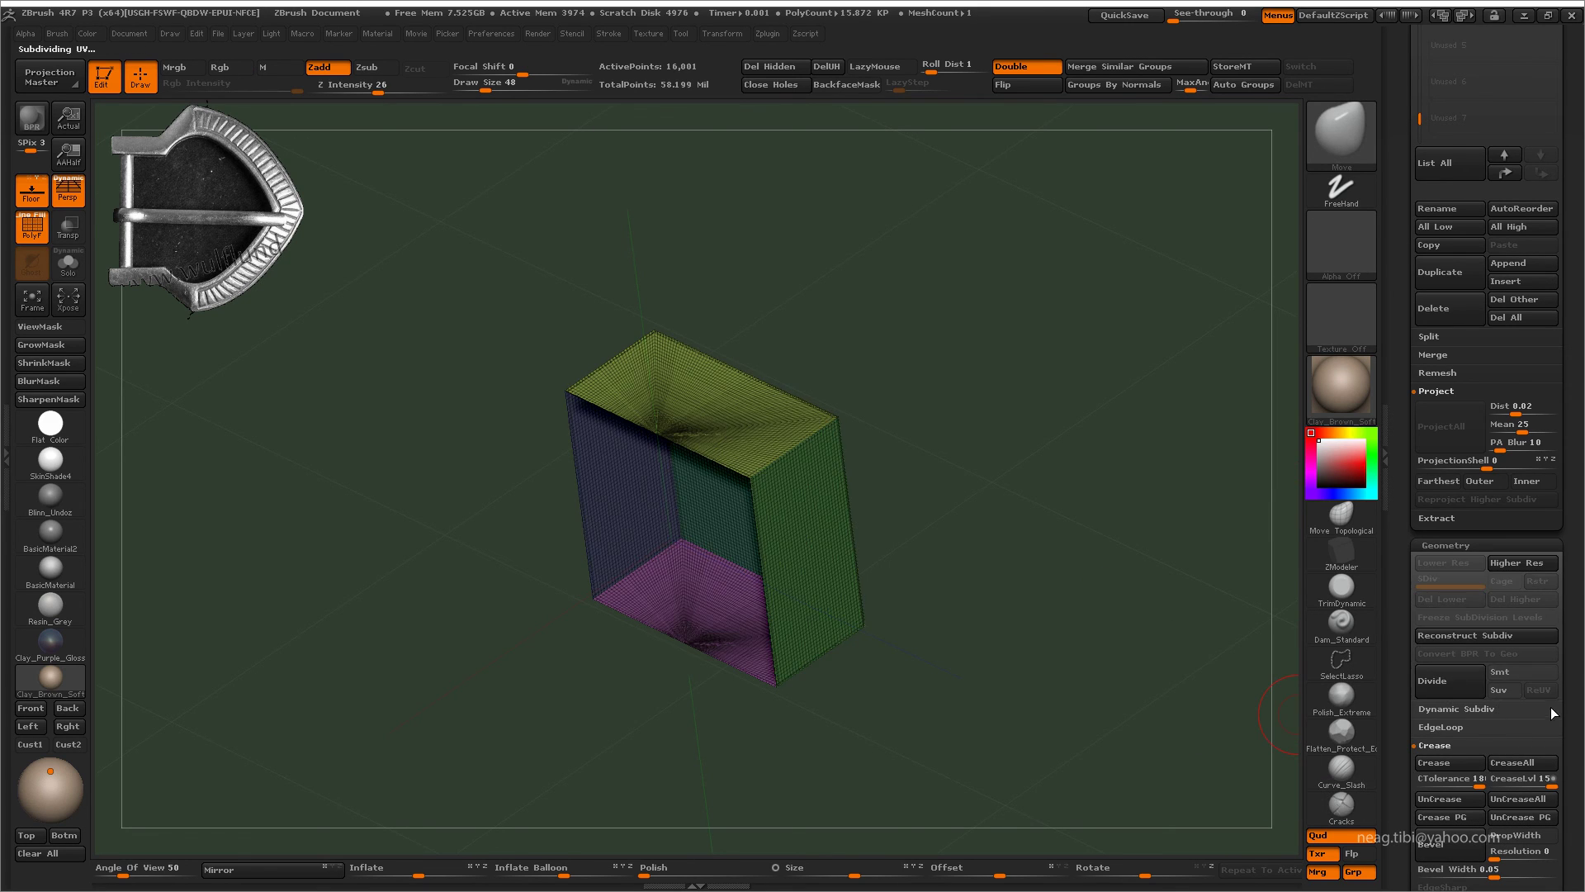
# - Collapse the crease settings and open ZRemesher's Target Polygons count
pyautogui.moveTo(1551, 707); pyautogui.dragTo(1485, 571)
pyautogui.click(1478, 558)
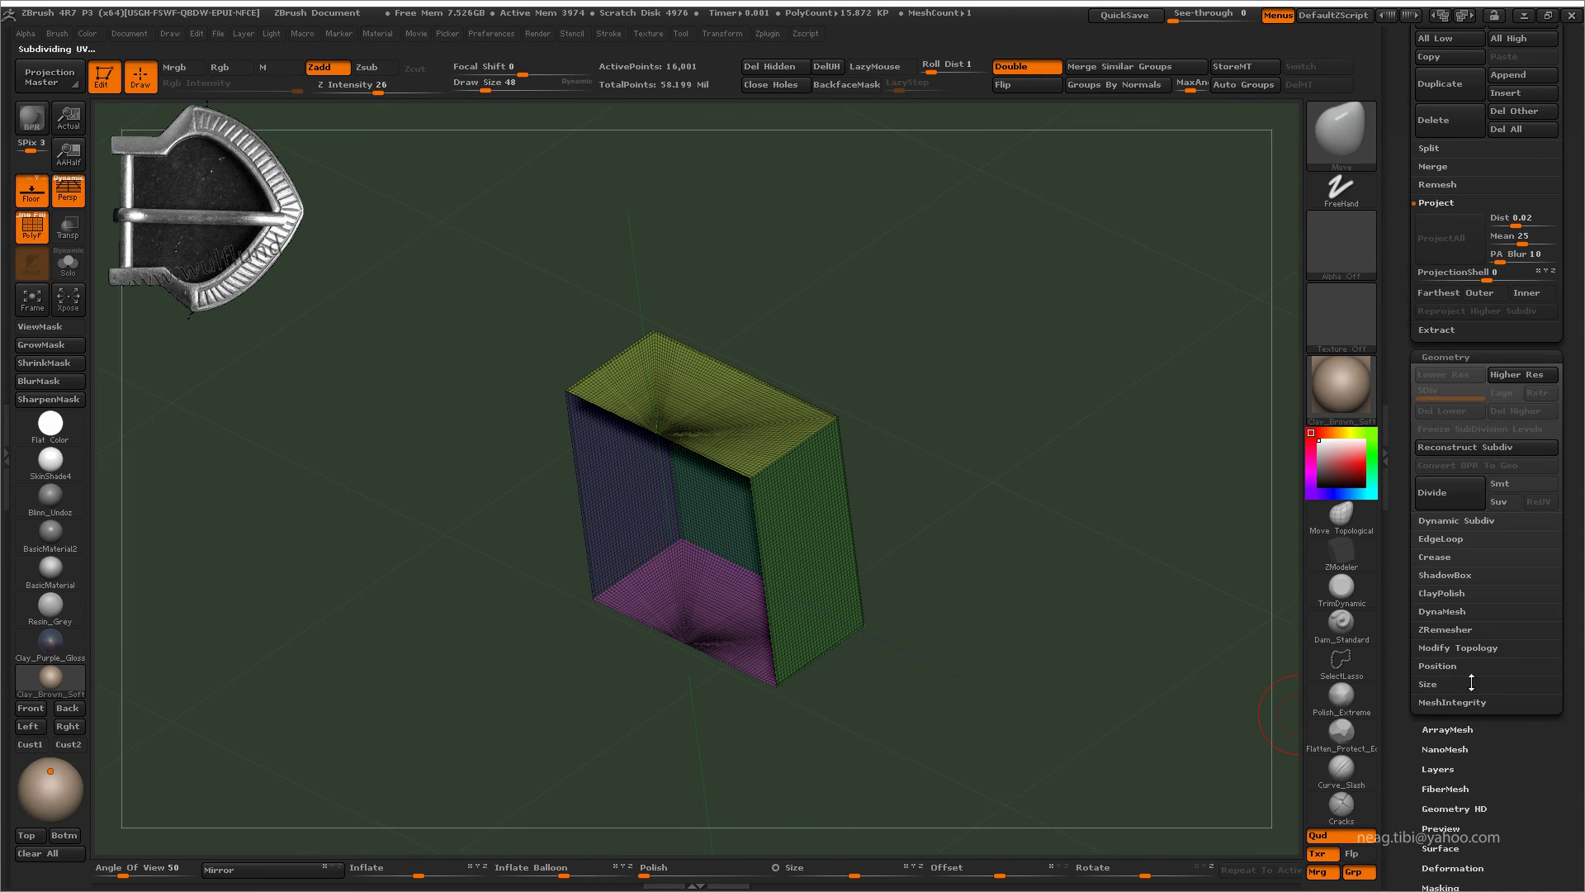
pyautogui.click(1451, 630)
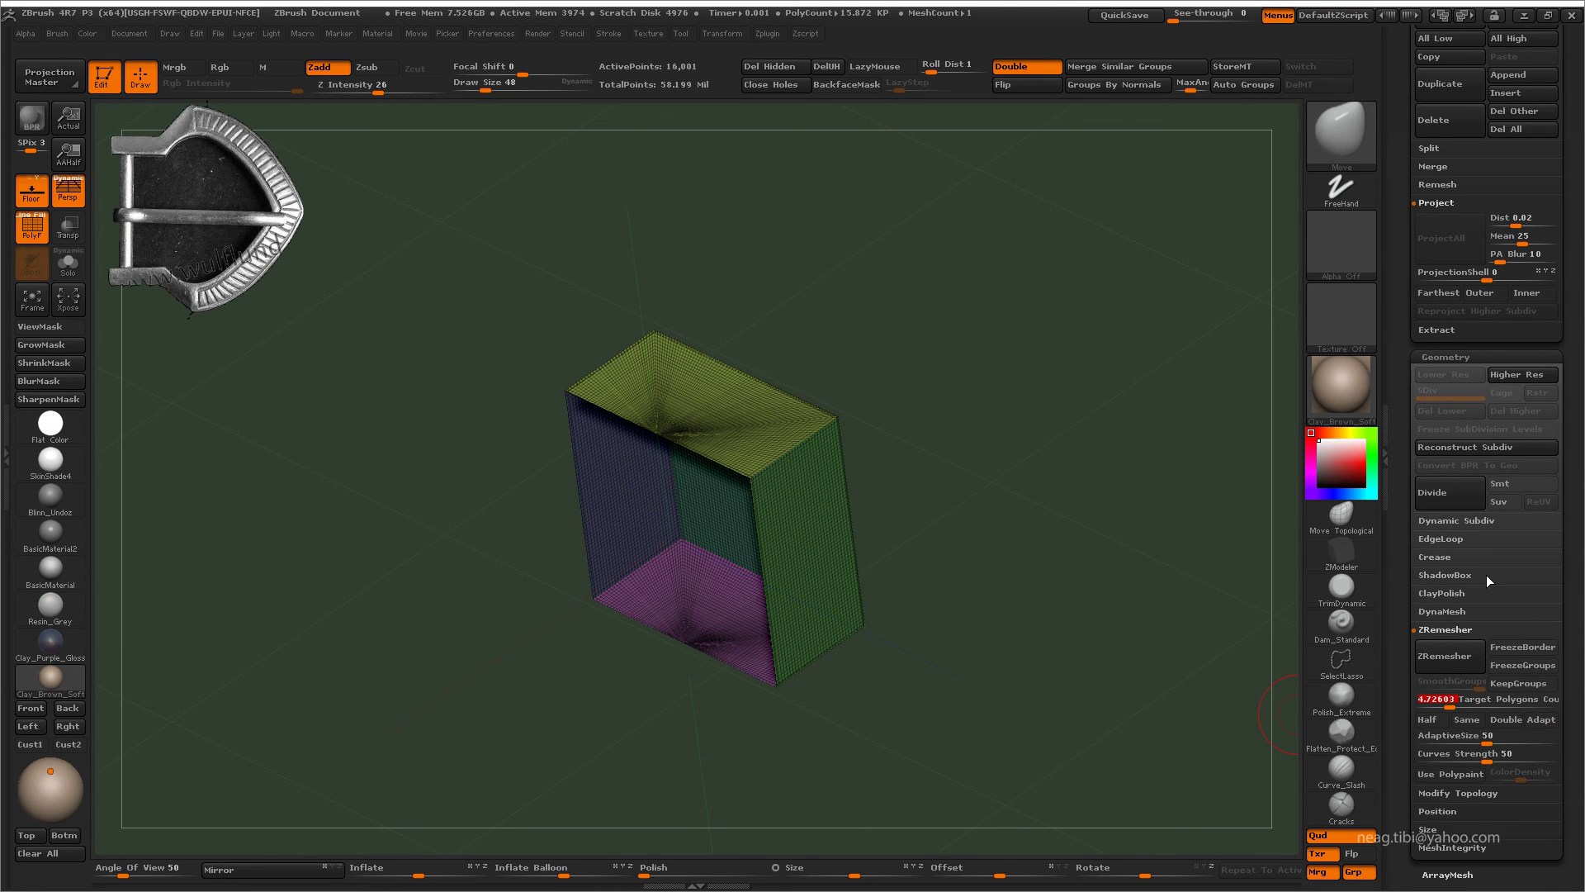
pyautogui.click(1453, 698)
# - Remesh the box with Target Polygons 1 and view it from the front
pyautogui.write('1')
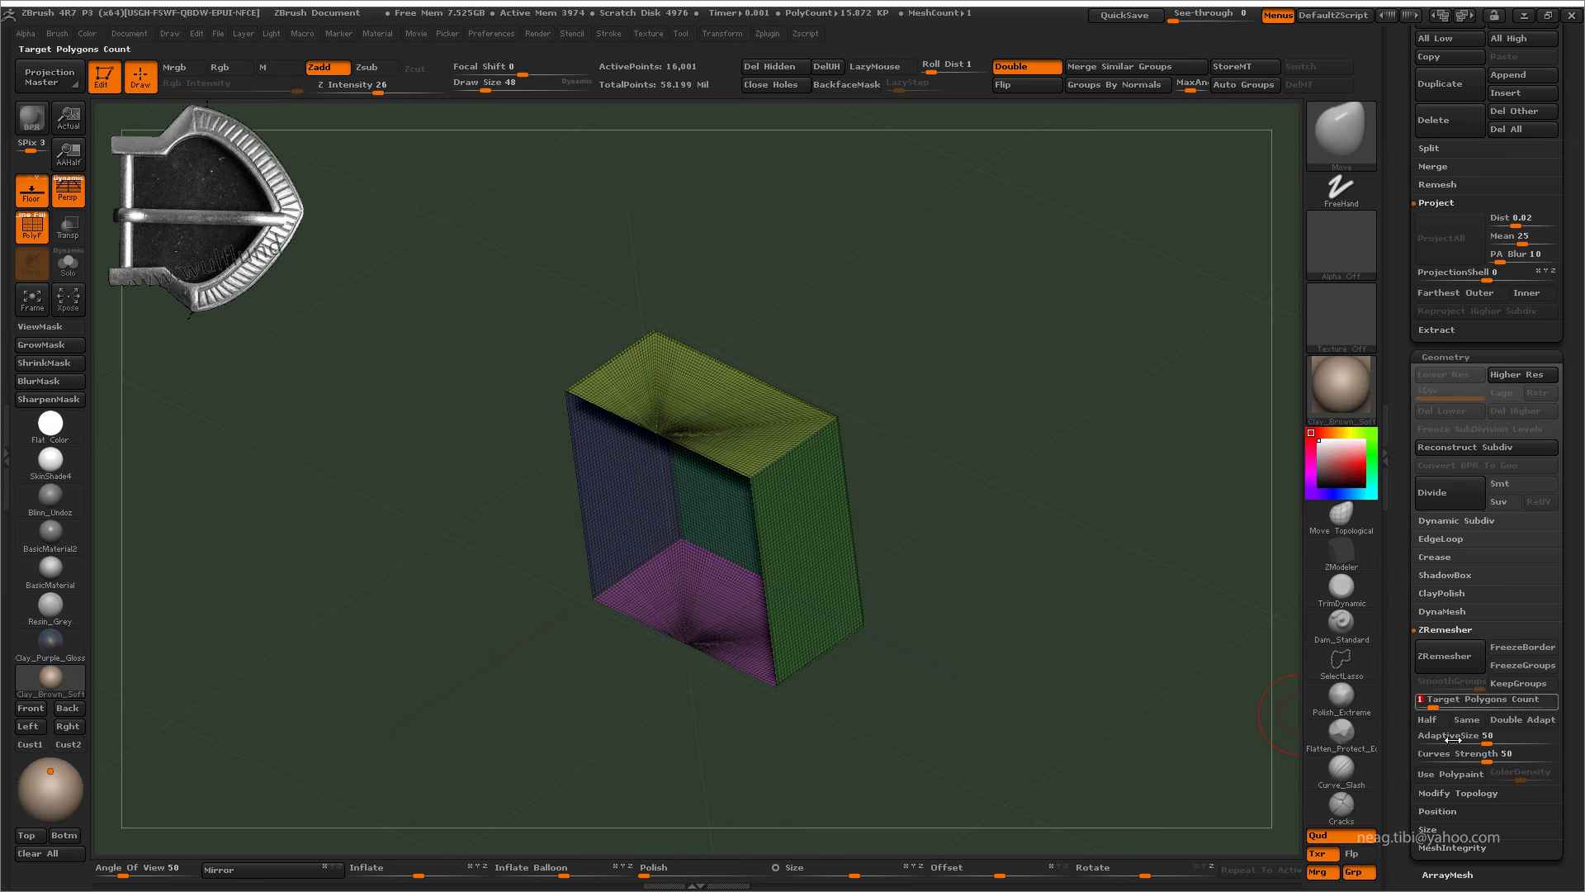
pyautogui.click(1445, 655)
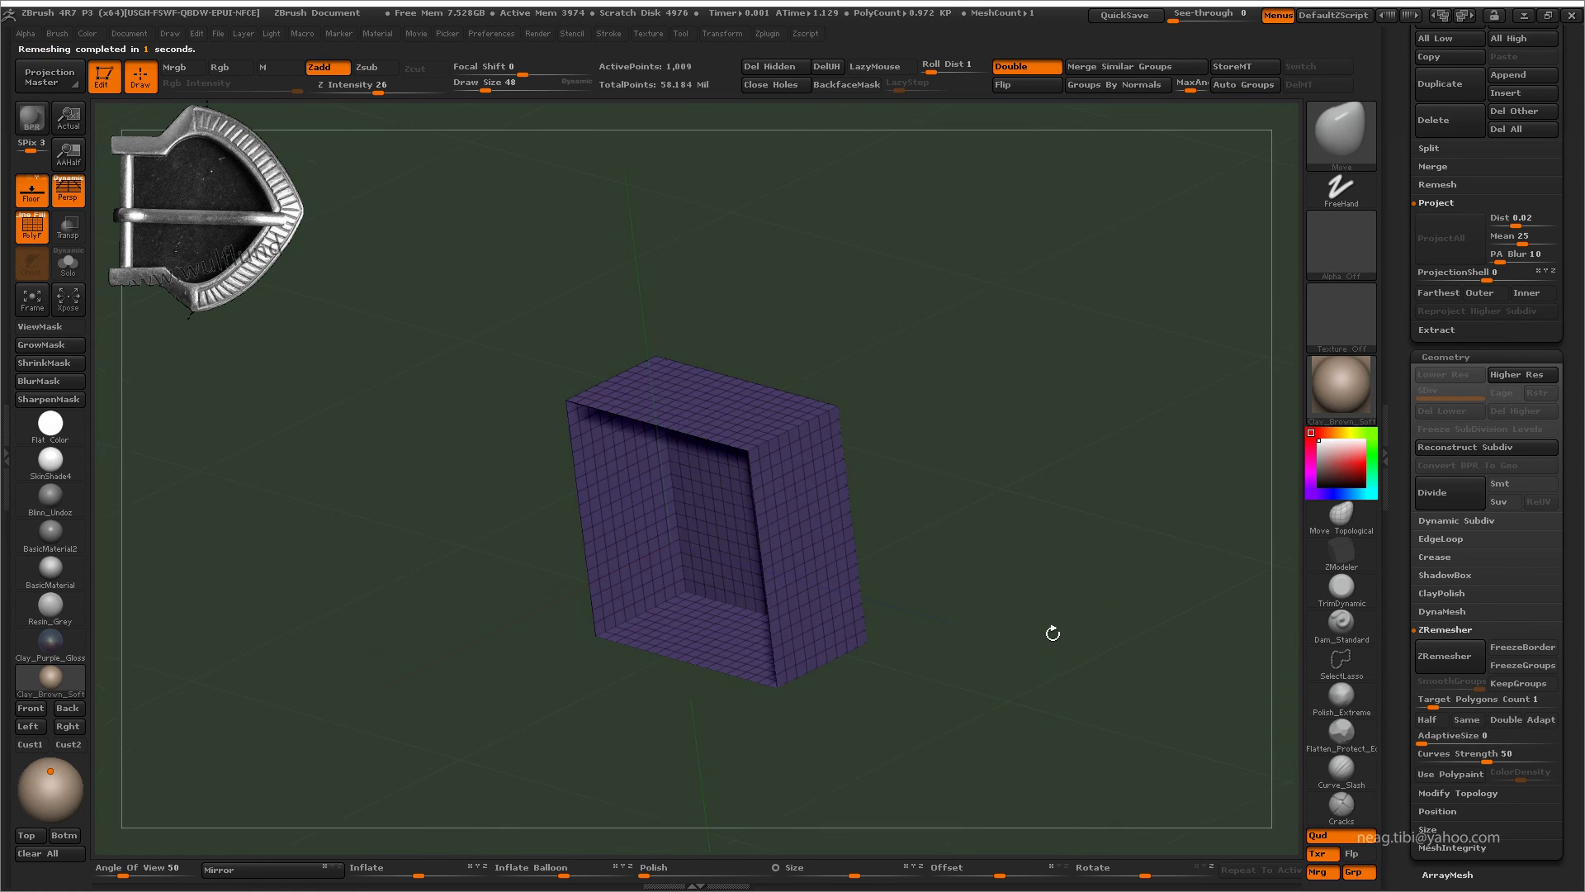
pyautogui.moveTo(1059, 636)
pyautogui.mouseDown()
pyautogui.moveTo(1079, 661)
pyautogui.moveTo(945, 559)
pyautogui.moveTo(956, 526)
pyautogui.moveTo(894, 523)
pyautogui.mouseUp()
# - Rotate the buckle image upright in Spotlight, move it aside, and turn off Floor and Double
pyautogui.hotkey('shift', 'z')
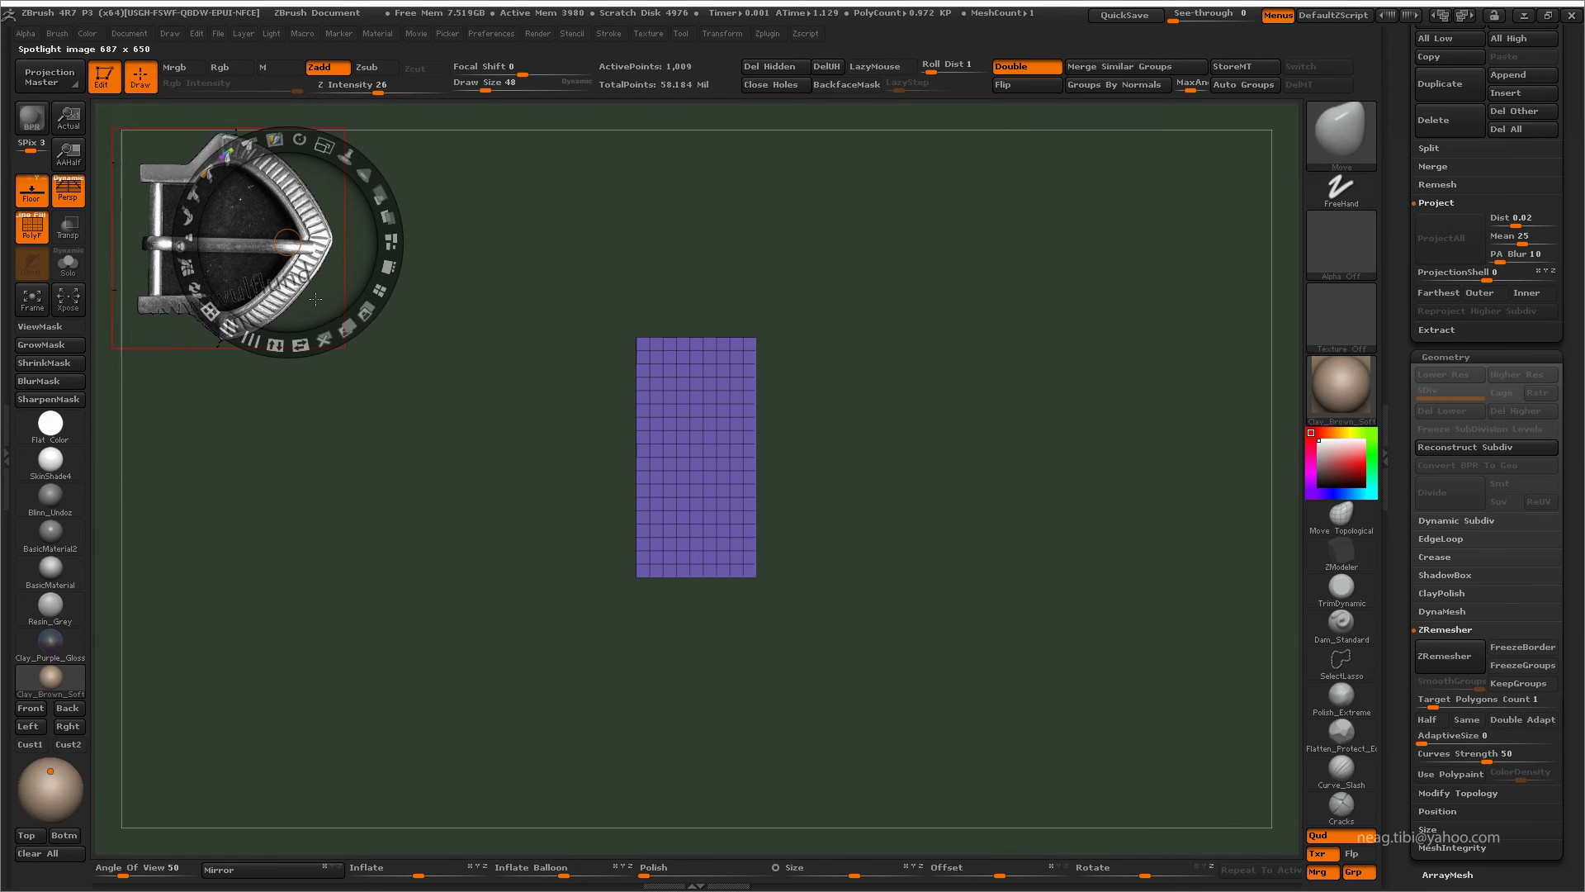
pyautogui.moveTo(276, 142)
pyautogui.mouseDown()
pyautogui.moveTo(202, 250)
pyautogui.moveTo(220, 293)
pyautogui.mouseUp()
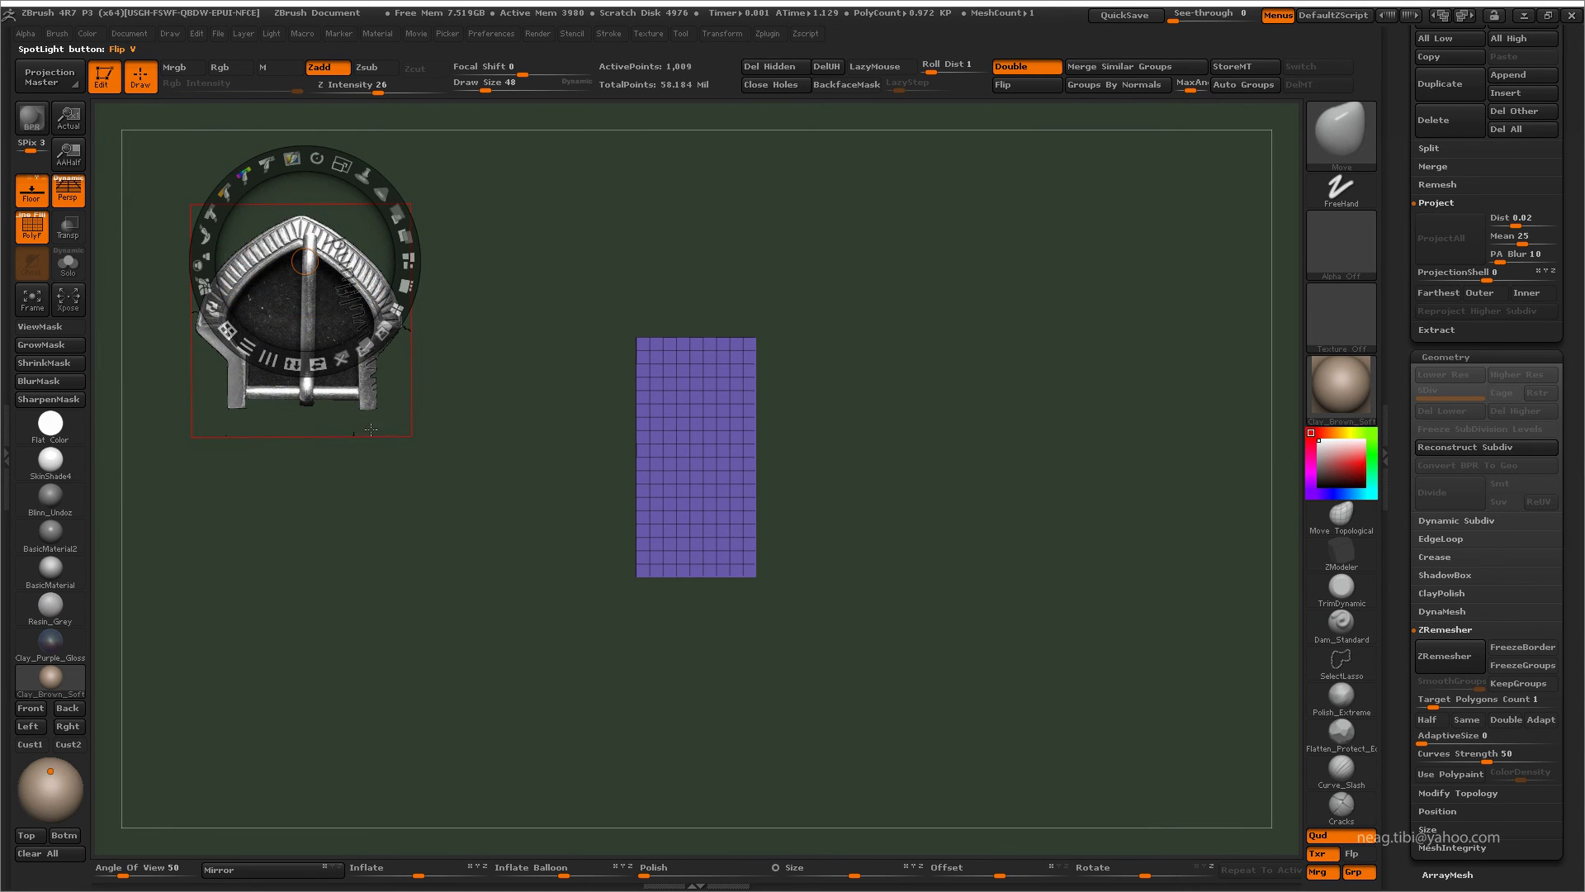
pyautogui.moveTo(371, 429); pyautogui.dragTo(286, 339)
pyautogui.press('z')
pyautogui.moveTo(487, 359)
pyautogui.mouseDown()
pyautogui.moveTo(583, 367)
pyautogui.moveTo(796, 442)
pyautogui.moveTo(791, 554)
pyautogui.mouseUp()
pyautogui.hotkey('shift', 'p')
pyautogui.moveTo(748, 651)
pyautogui.mouseDown()
pyautogui.moveTo(636, 657)
pyautogui.moveTo(809, 560)
pyautogui.mouseUp()
pyautogui.click(1009, 70)
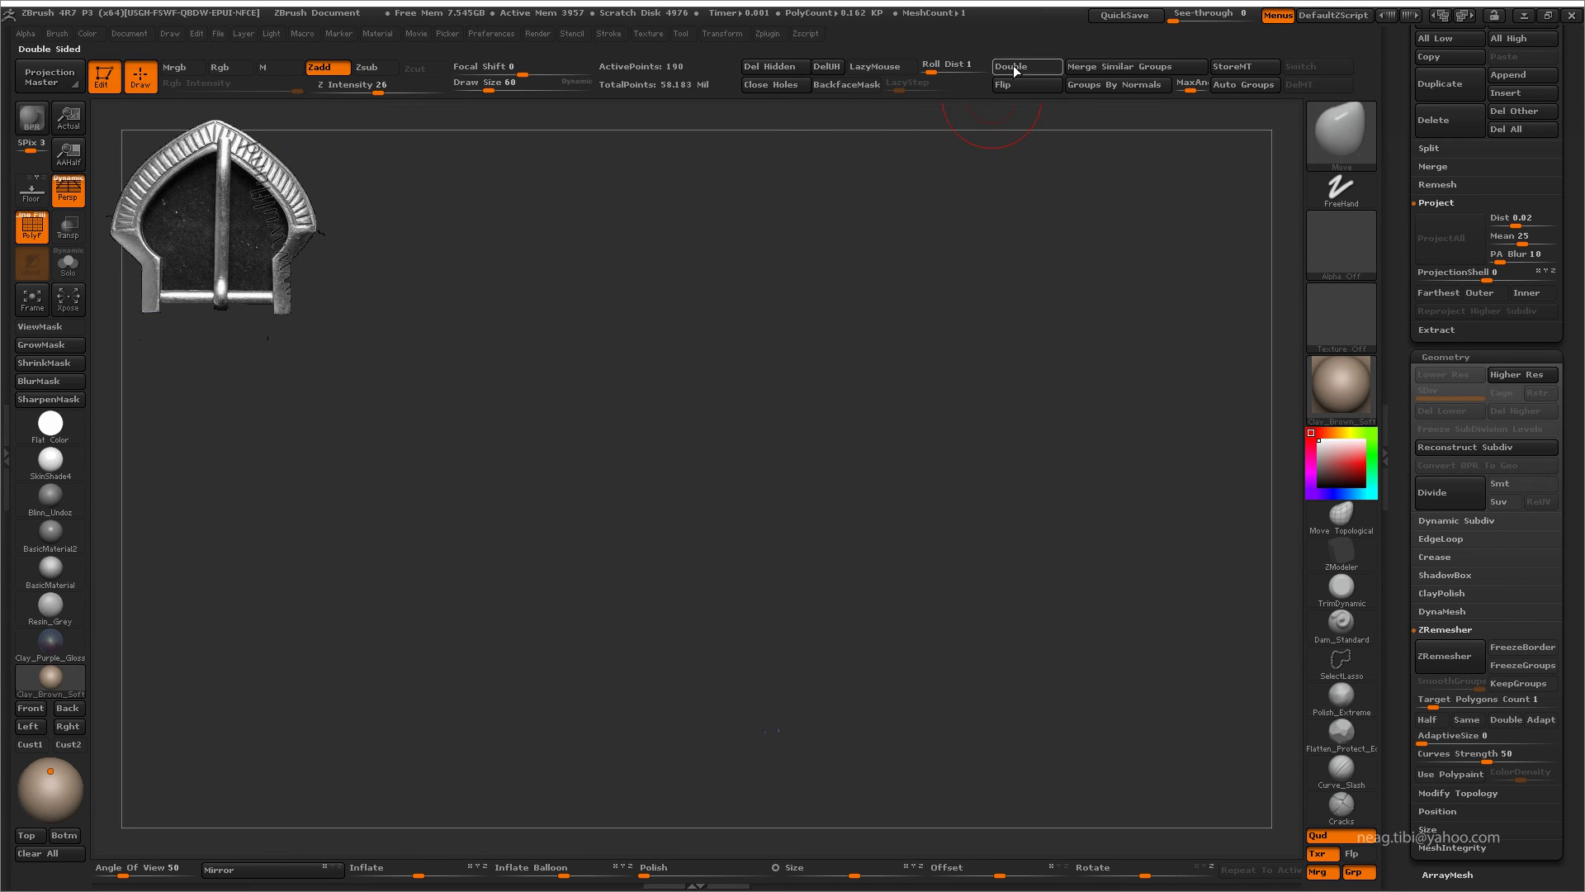
# - Flip the plane's normals and lasso-hide polygons until a thin half-arch strip remains
pyautogui.moveTo(950, 248)
pyautogui.mouseDown()
pyautogui.moveTo(899, 337)
pyautogui.moveTo(973, 141)
pyautogui.moveTo(796, 582)
pyautogui.moveTo(624, 564)
pyautogui.mouseUp()
pyautogui.click(1026, 85)
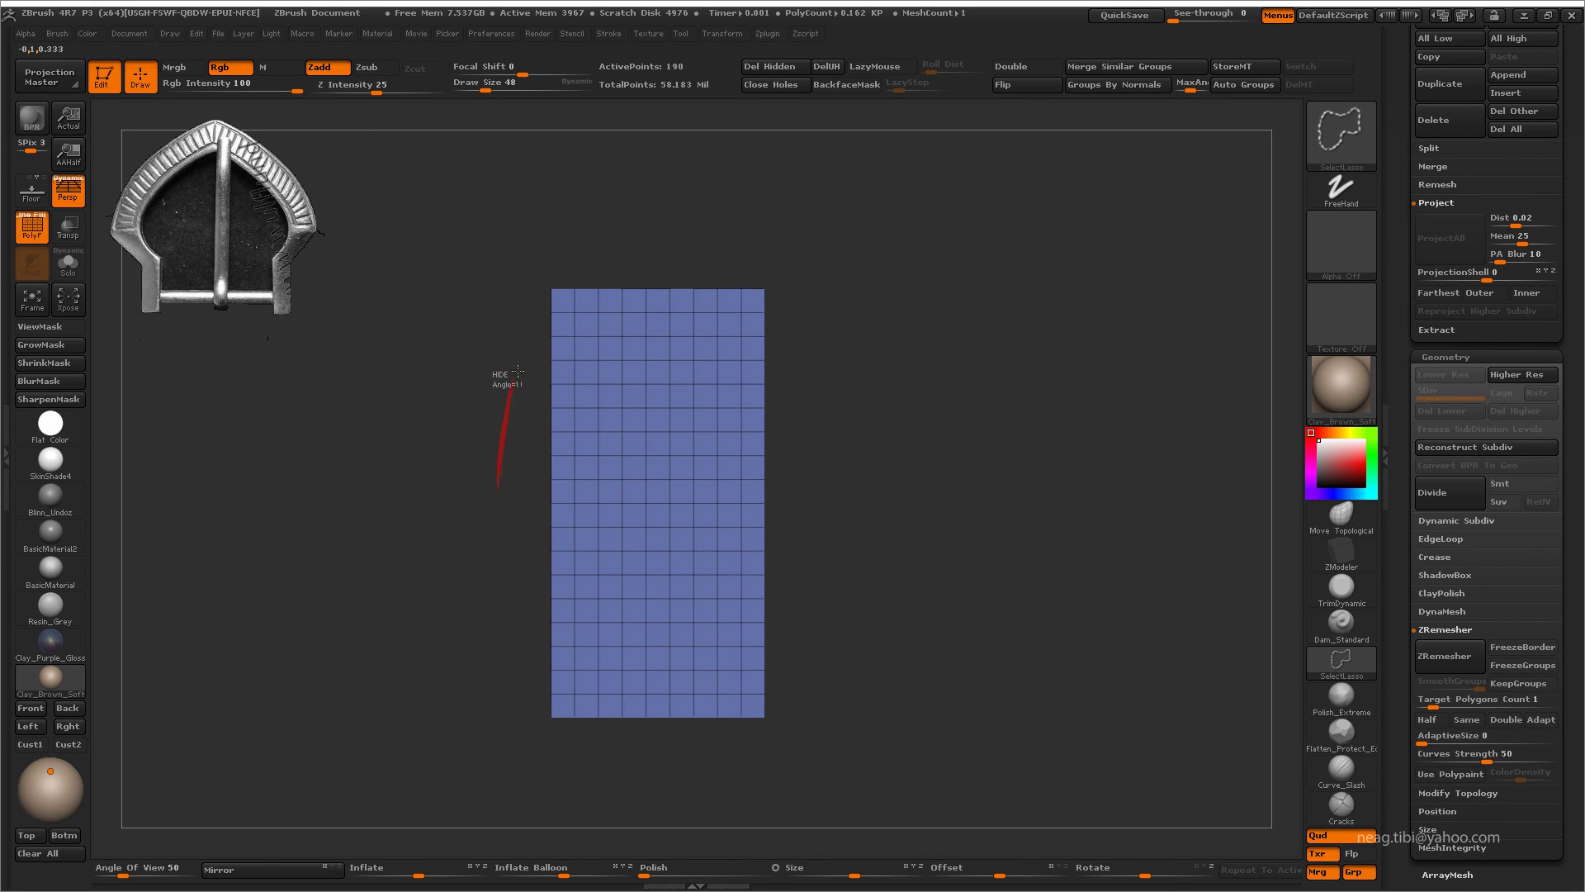
pyautogui.keyDown('ctrl'); pyautogui.keyDown('shift'); pyautogui.moveTo(518, 371); pyautogui.dragTo(570, 616); pyautogui.keyUp('shift'); pyautogui.keyUp('ctrl')
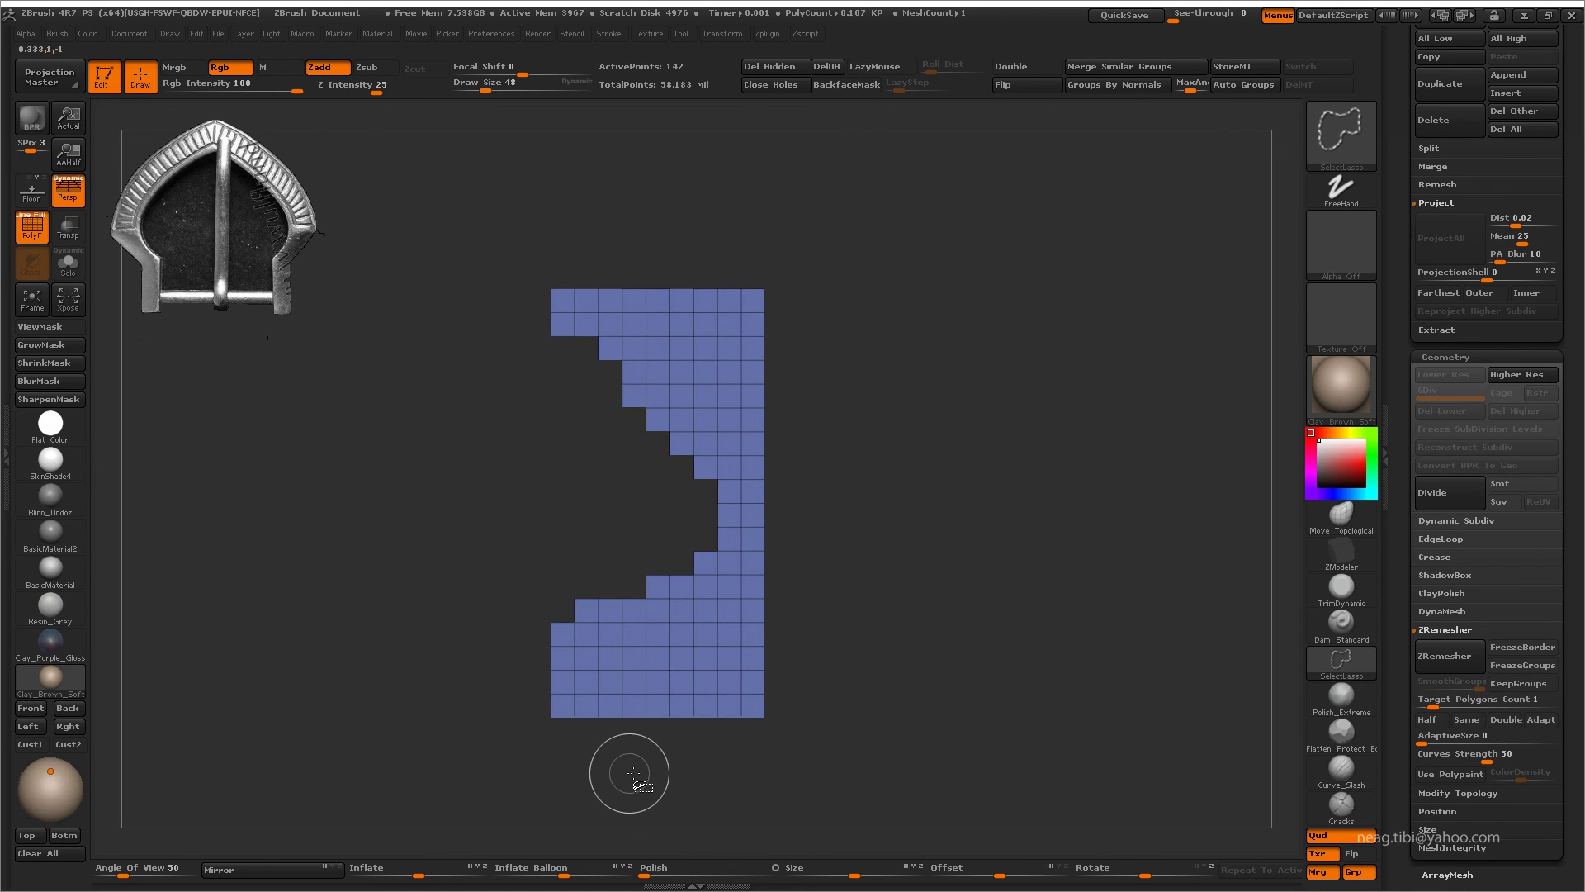
pyautogui.keyDown('ctrl'); pyautogui.keyDown('shift'); pyautogui.moveTo(457, 683); pyautogui.dragTo(644, 851); pyautogui.keyUp('shift'); pyautogui.keyUp('ctrl')
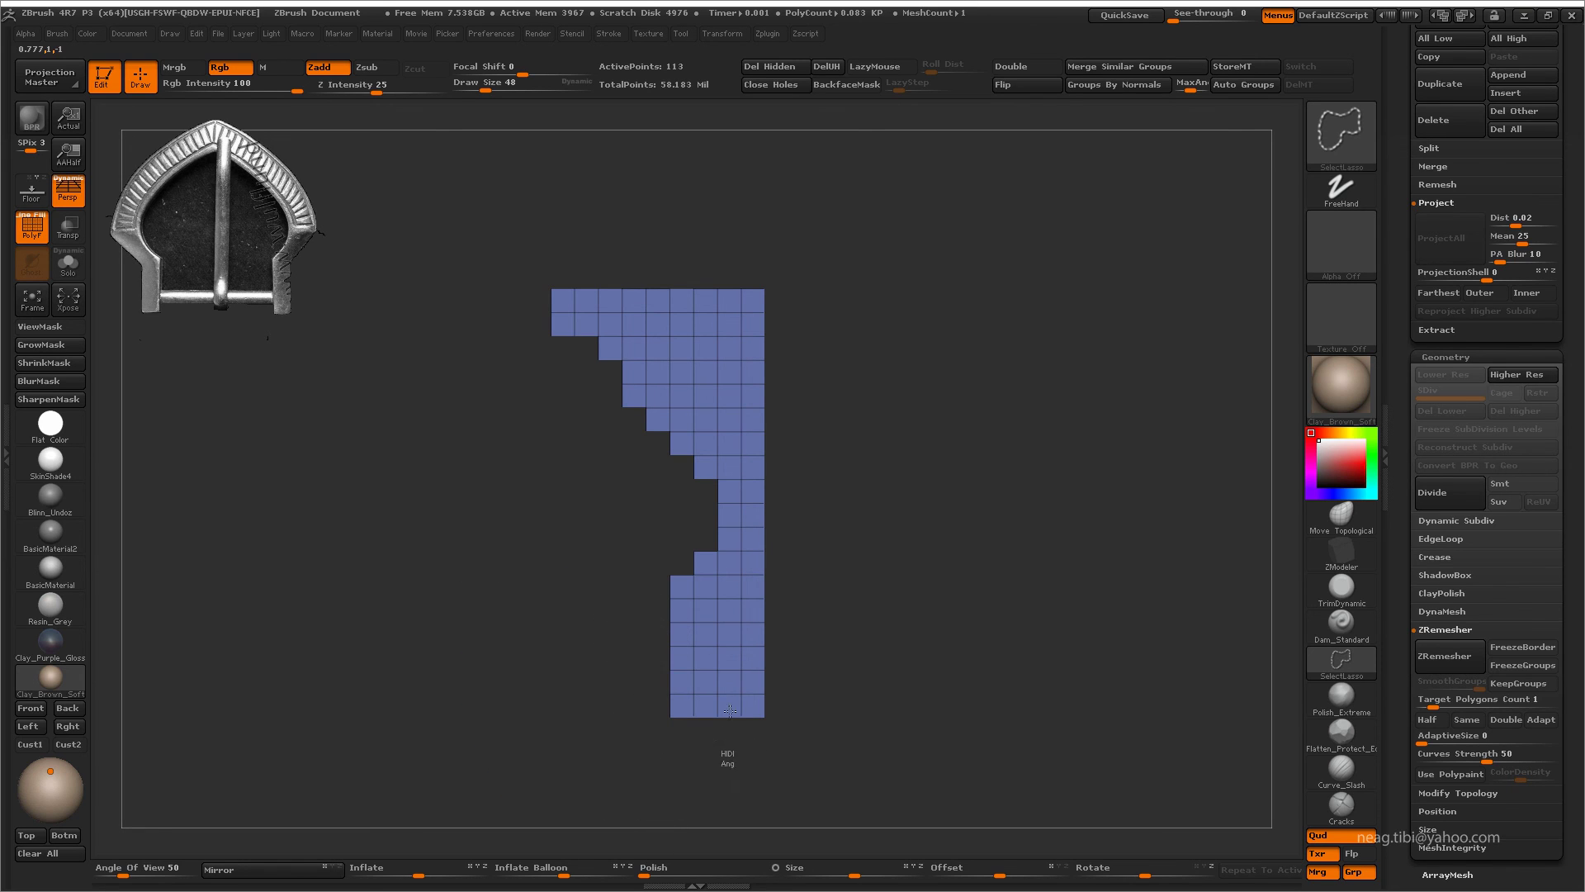
pyautogui.keyDown('ctrl'); pyautogui.keyDown('shift'); pyautogui.moveTo(730, 710); pyautogui.dragTo(821, 626); pyautogui.keyUp('shift'); pyautogui.keyUp('ctrl')
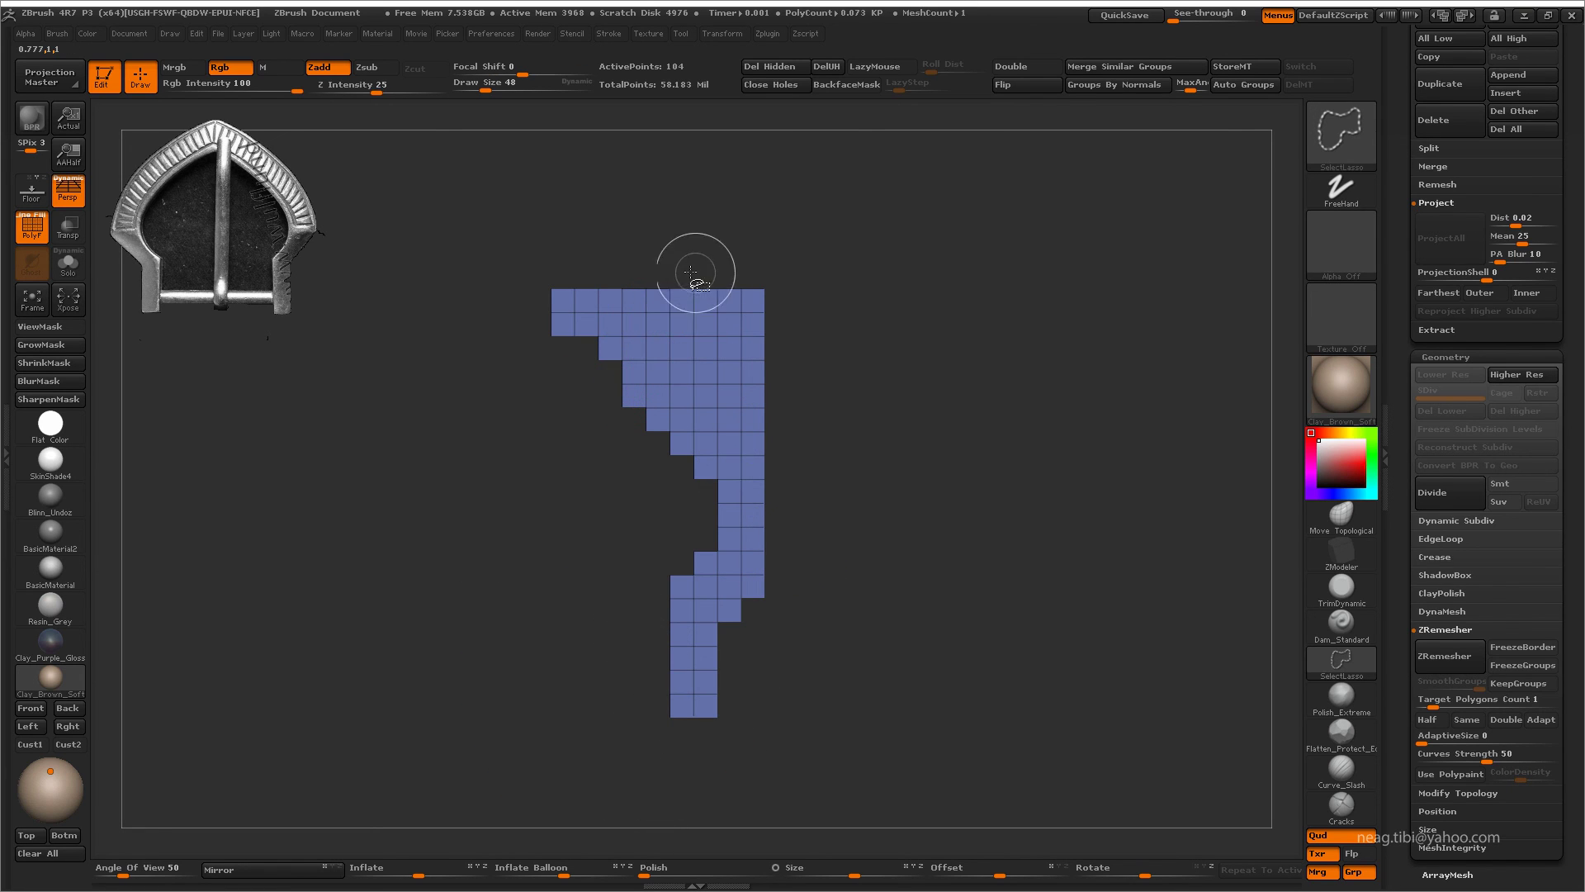
pyautogui.keyDown('ctrl'); pyautogui.keyDown('shift'); pyautogui.moveTo(638, 246); pyautogui.dragTo(857, 483); pyautogui.keyUp('shift'); pyautogui.keyUp('ctrl')
pyautogui.keyDown('ctrl'); pyautogui.keyDown('shift'); pyautogui.moveTo(822, 330); pyautogui.dragTo(693, 244); pyautogui.keyUp('shift'); pyautogui.keyUp('ctrl')
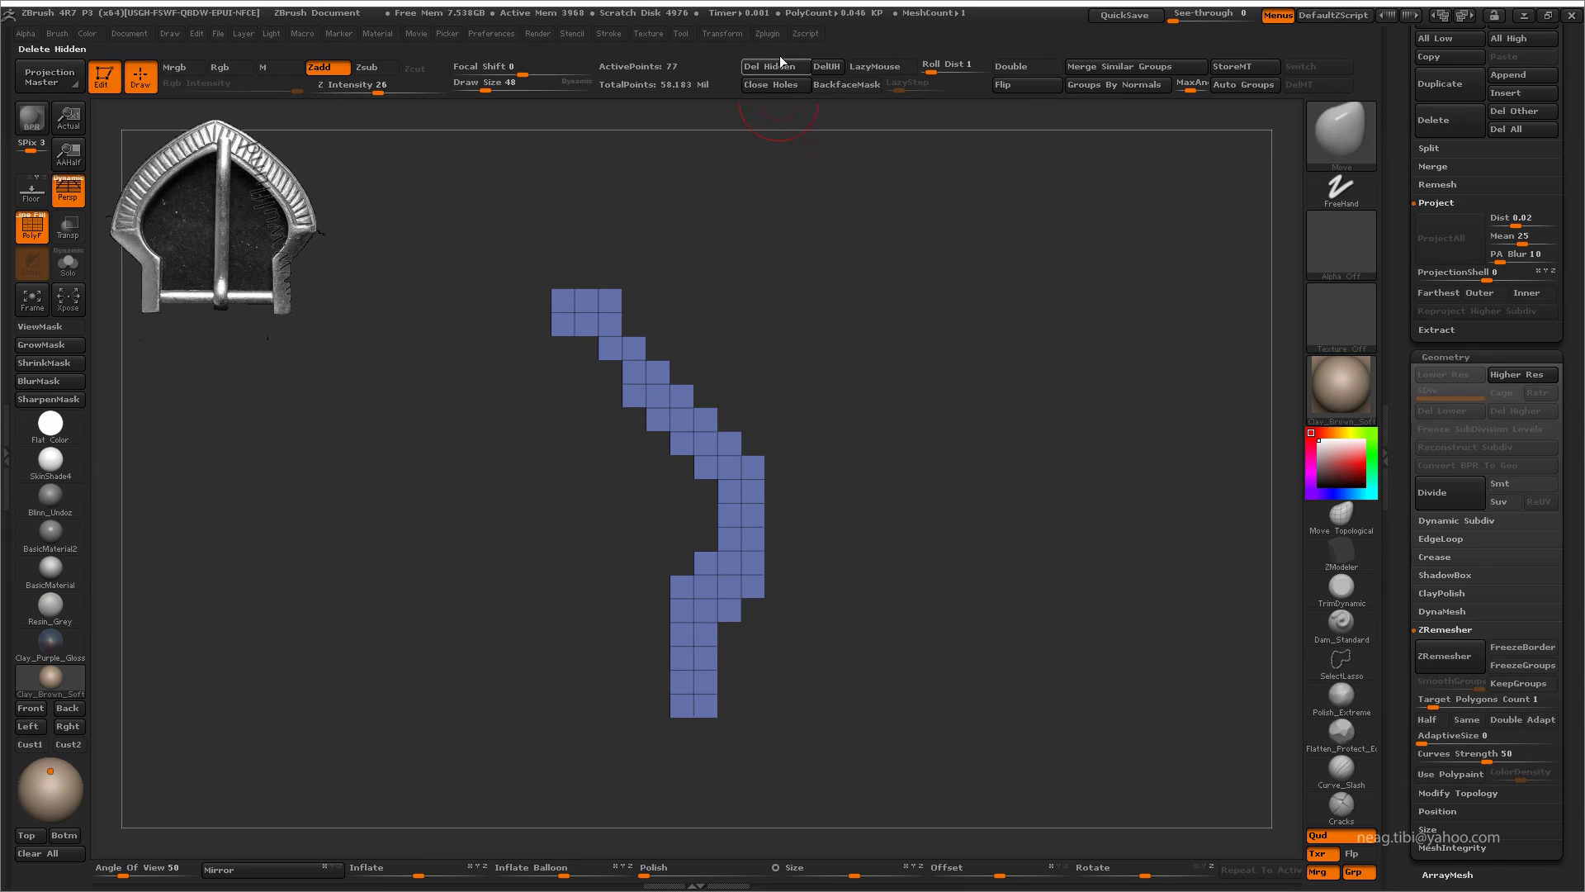
# - Duplicate and mirror the half-arch, then MergeDown both halves into one subtool
pyautogui.scroll(5, 1487, 330)
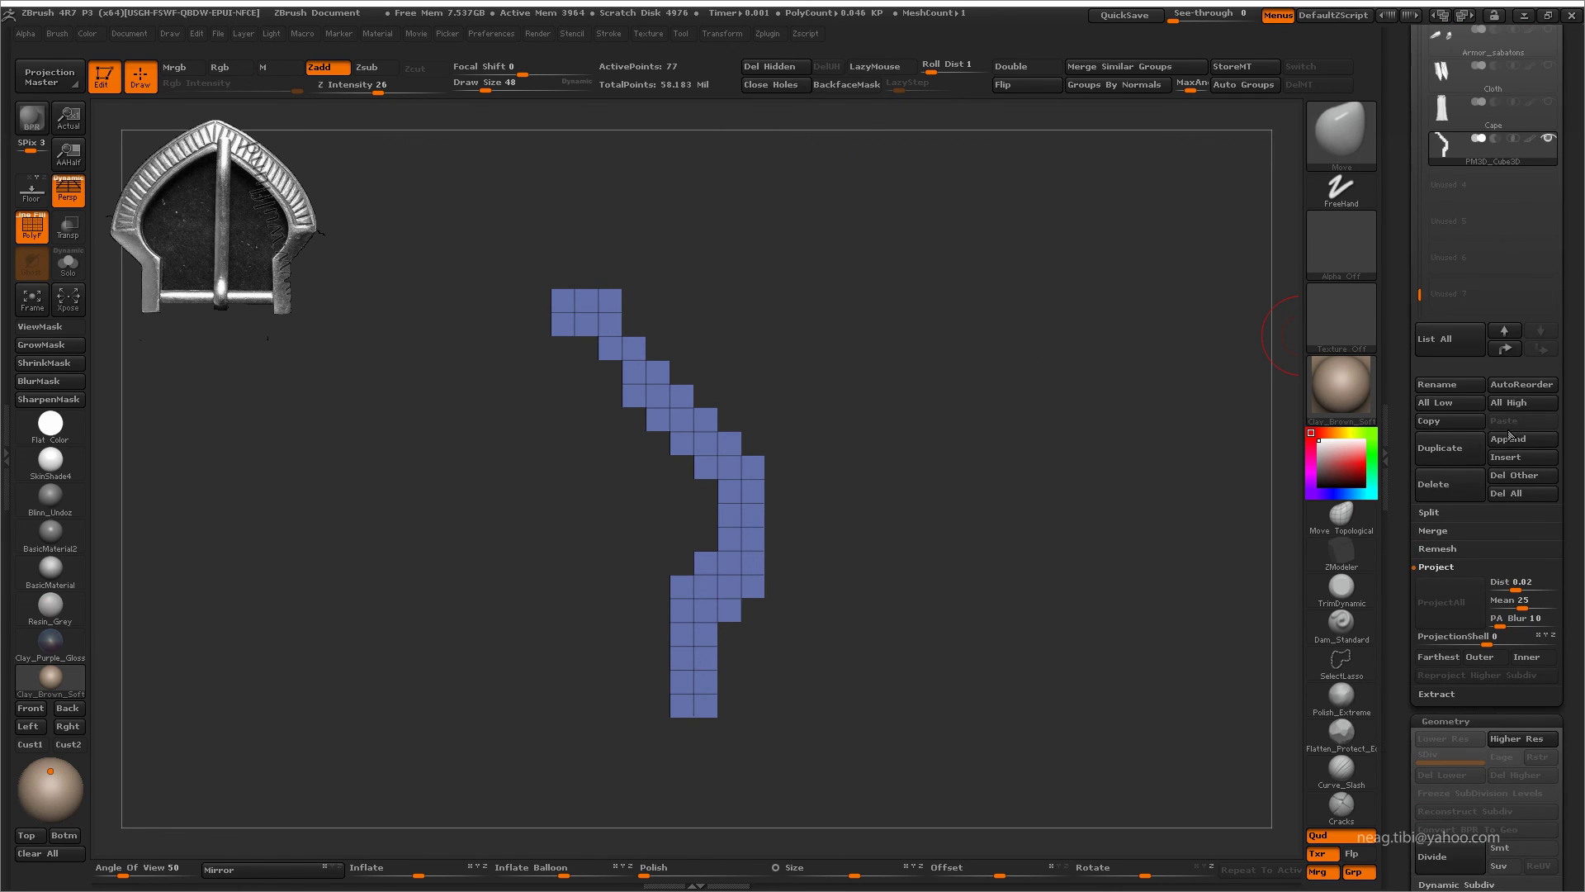
pyautogui.click(1440, 448)
pyautogui.click(285, 869)
pyautogui.click(1433, 530)
pyautogui.click(1445, 548)
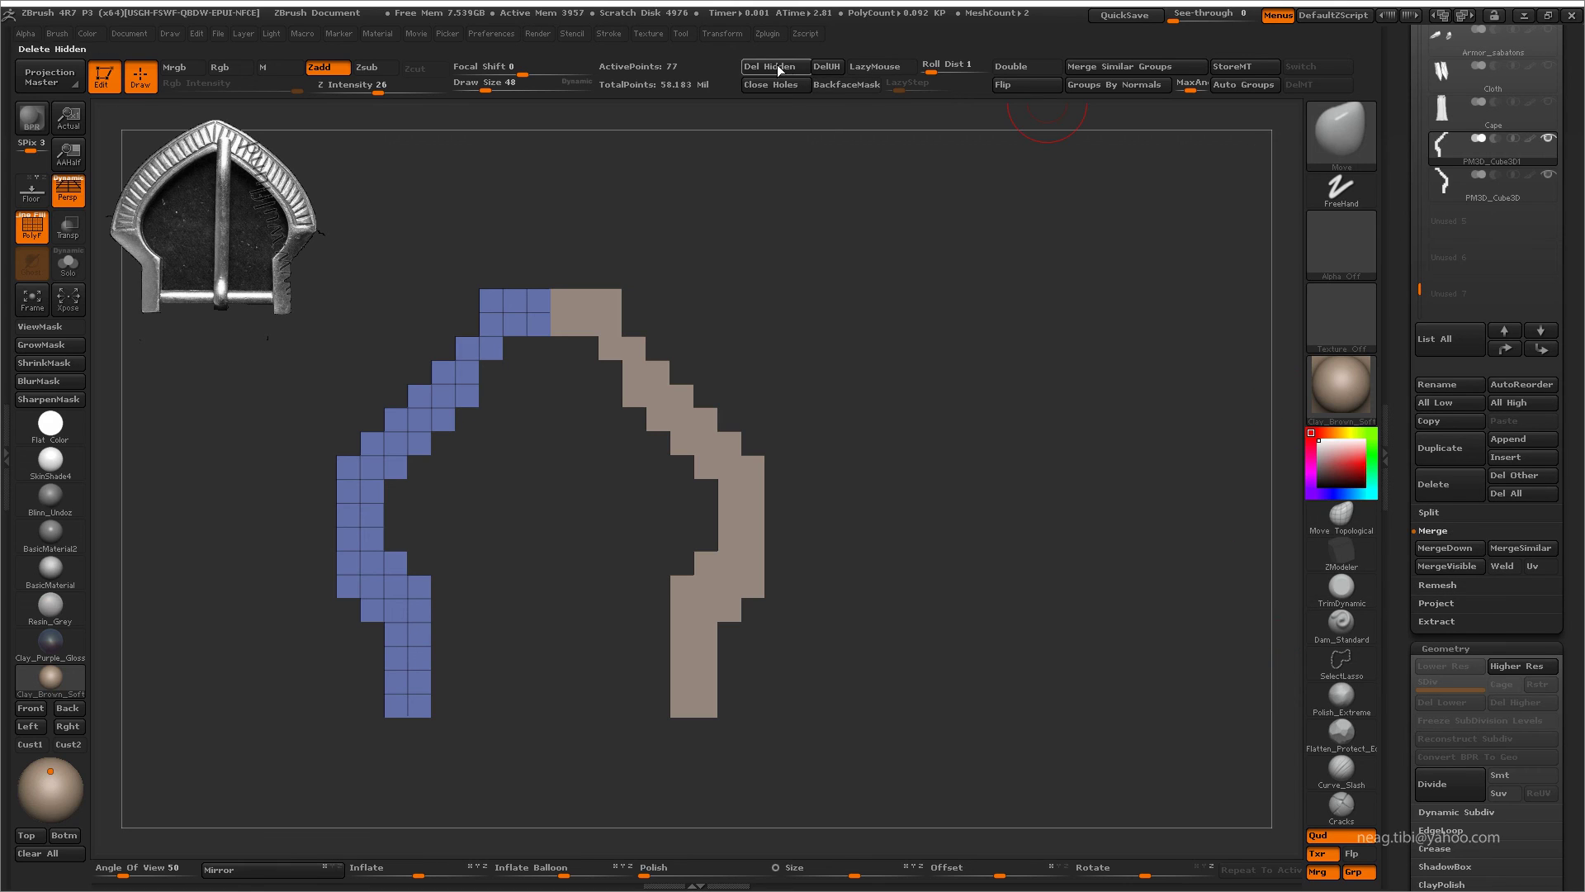
pyautogui.click(1474, 197)
pyautogui.click(1474, 161)
pyautogui.click(1445, 548)
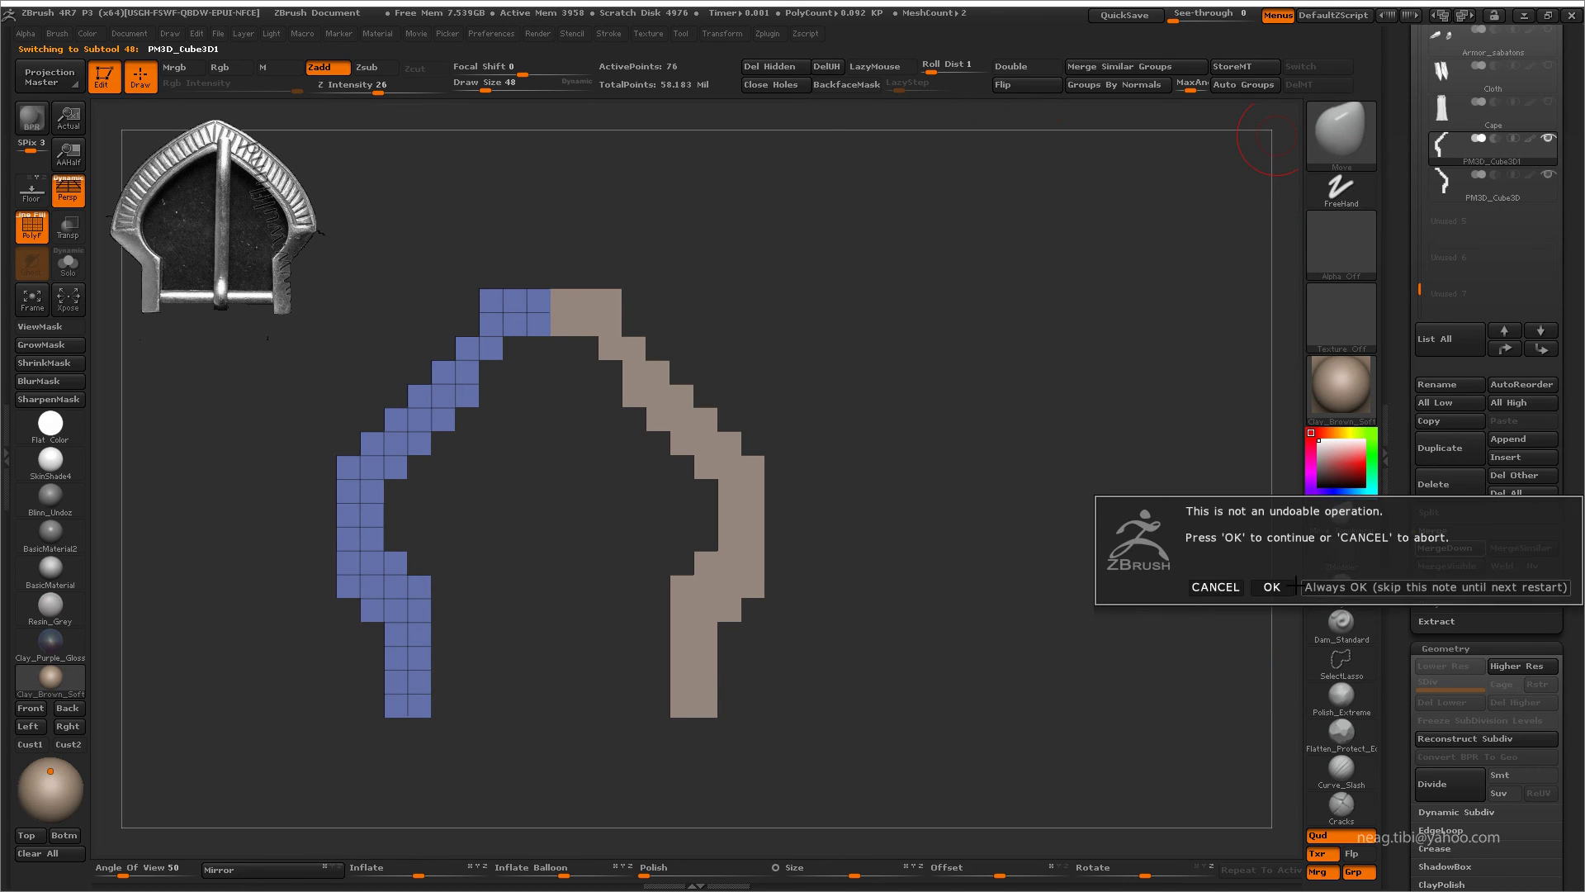
# - Weld the duplicate seam points with Modify Topology > WeldPoints
pyautogui.click(1266, 584)
pyautogui.moveTo(1555, 704); pyautogui.dragTo(1555, 459)
pyautogui.click(1473, 413)
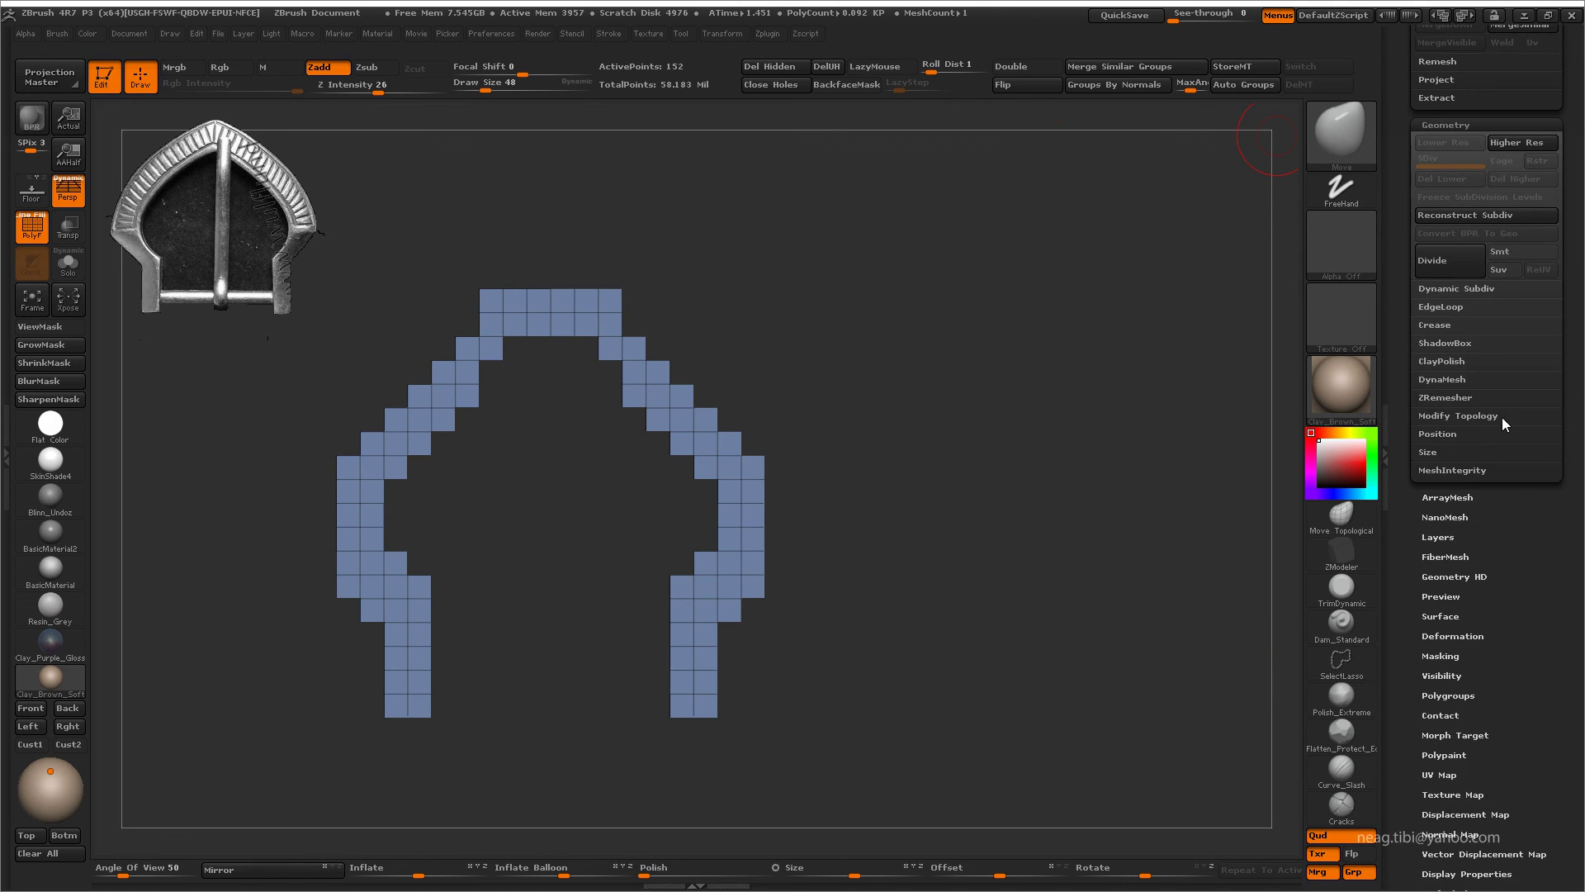
pyautogui.click(1441, 509)
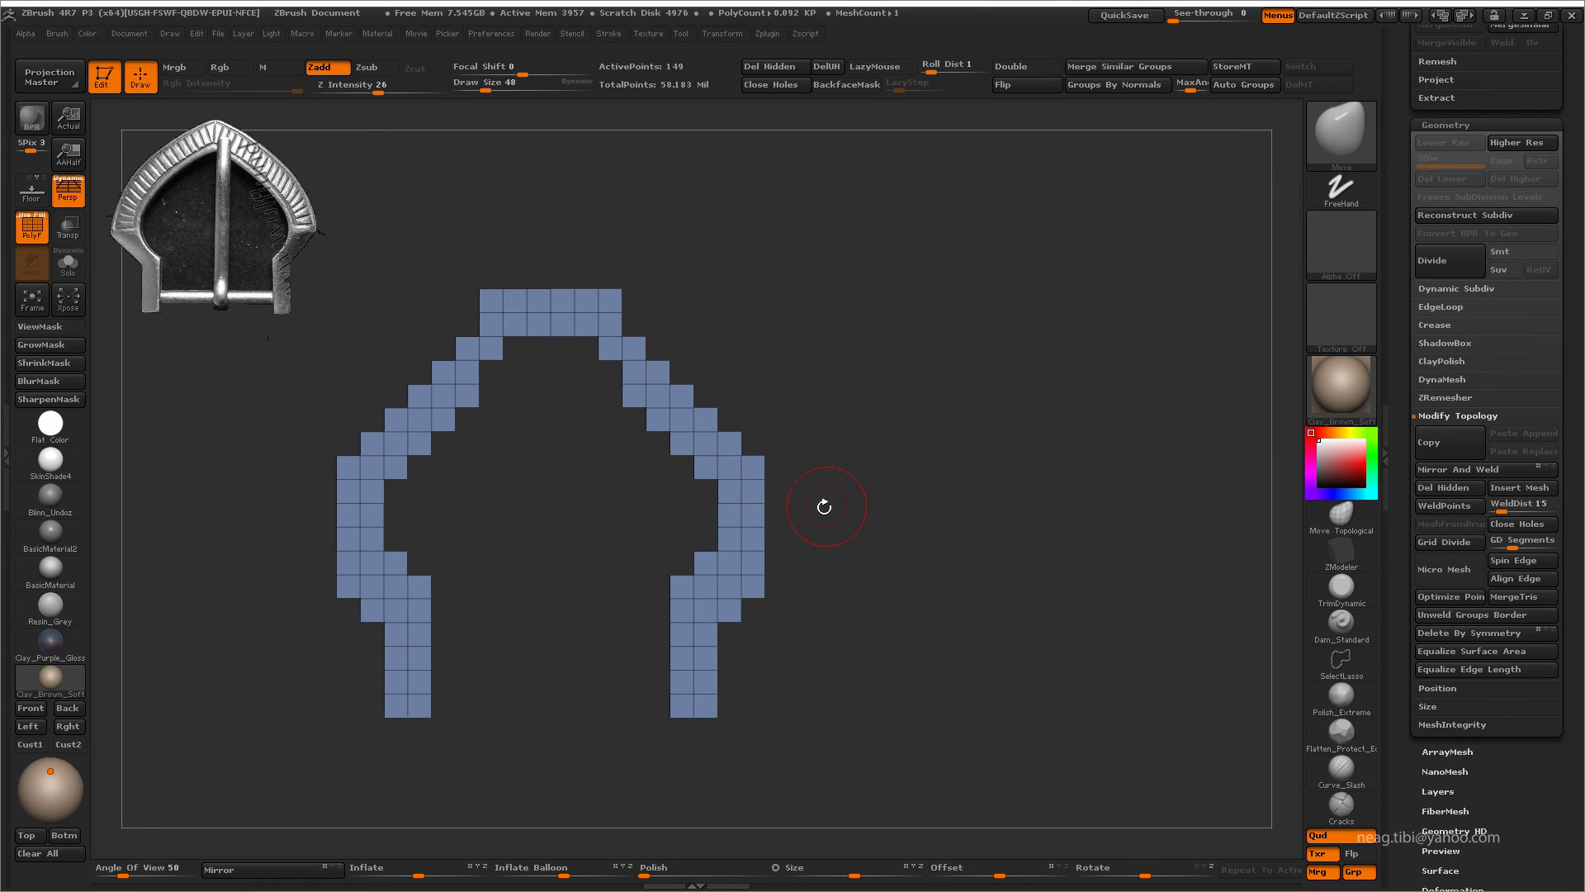
# - Test-smooth the arch, then ZRemesh it with a lowered target polygon count
pyautogui.hotkey('ctrl', 'd')
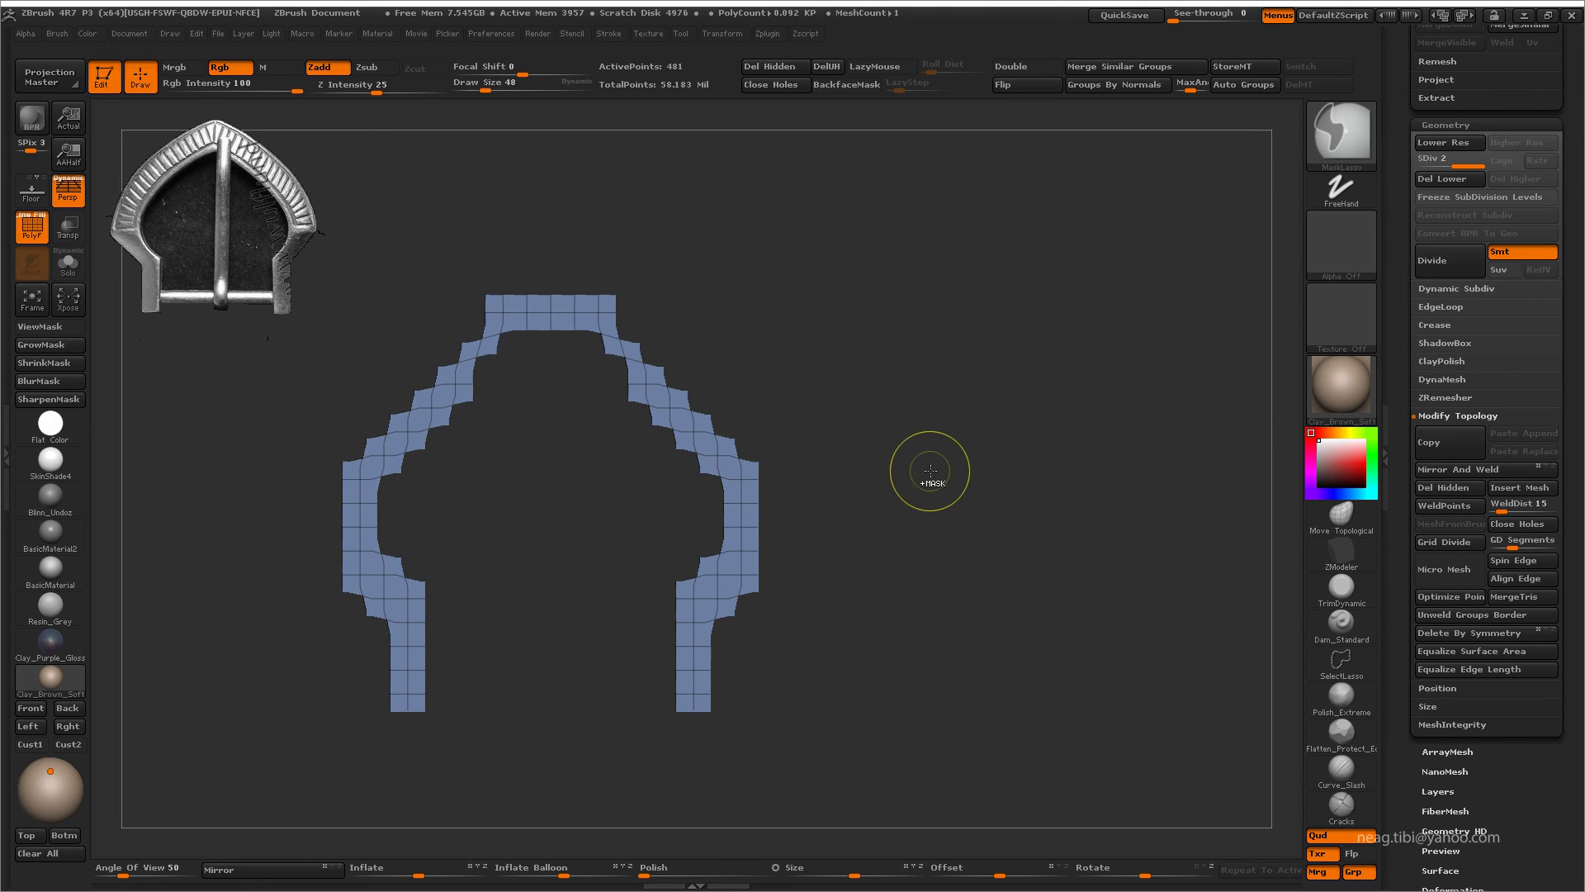
pyautogui.hotkey('shift', 'd')
pyautogui.moveTo(675, 386); pyautogui.dragTo(787, 357)
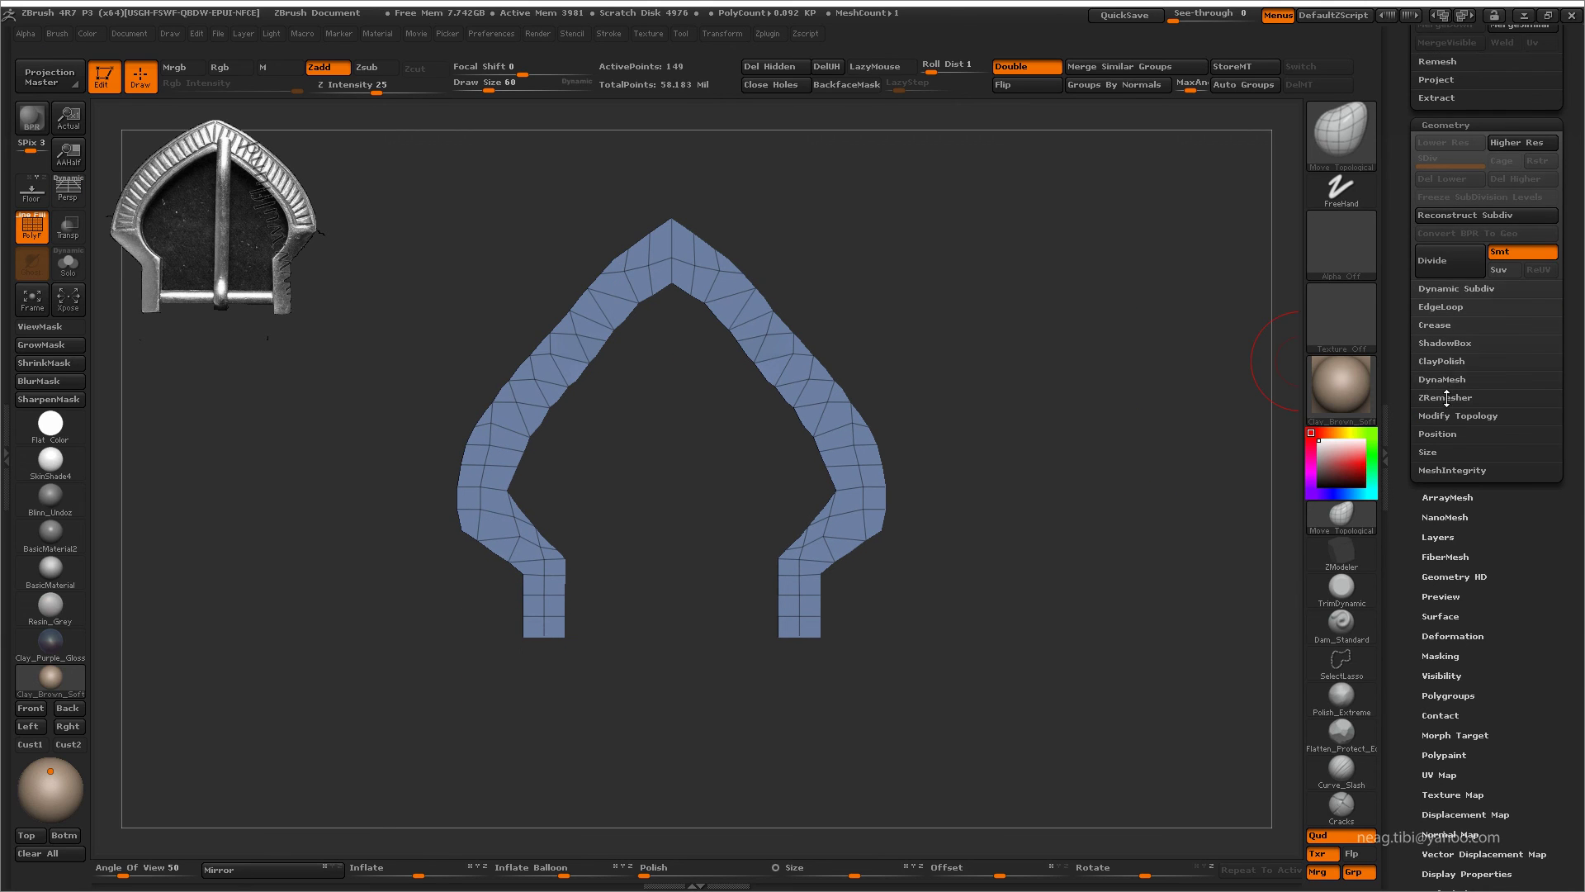
pyautogui.click(1446, 397)
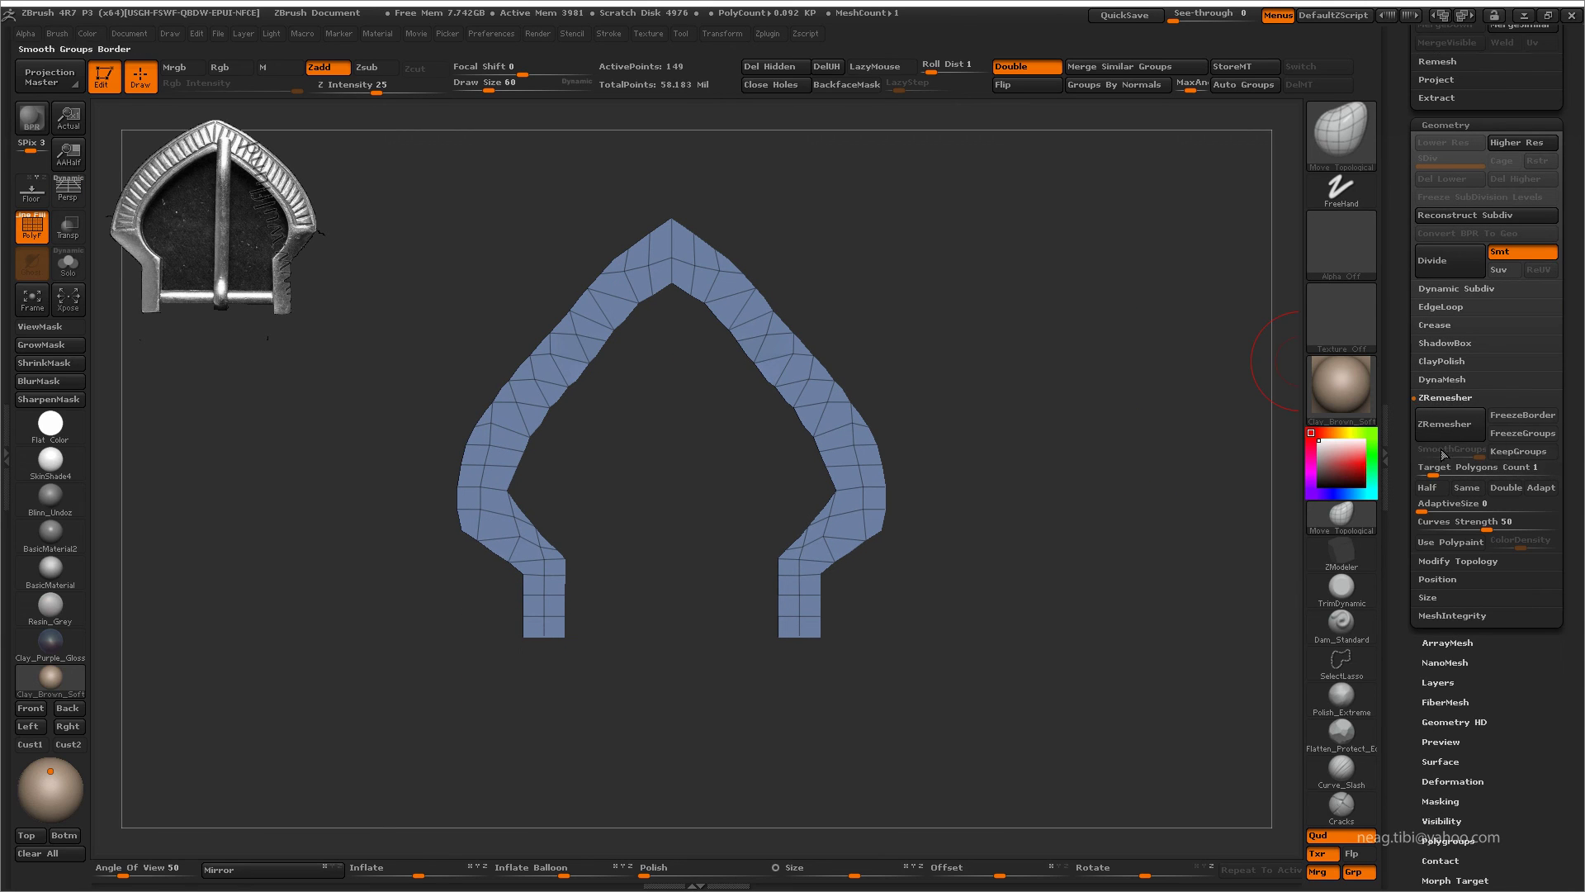
pyautogui.moveTo(1434, 471); pyautogui.dragTo(1447, 469)
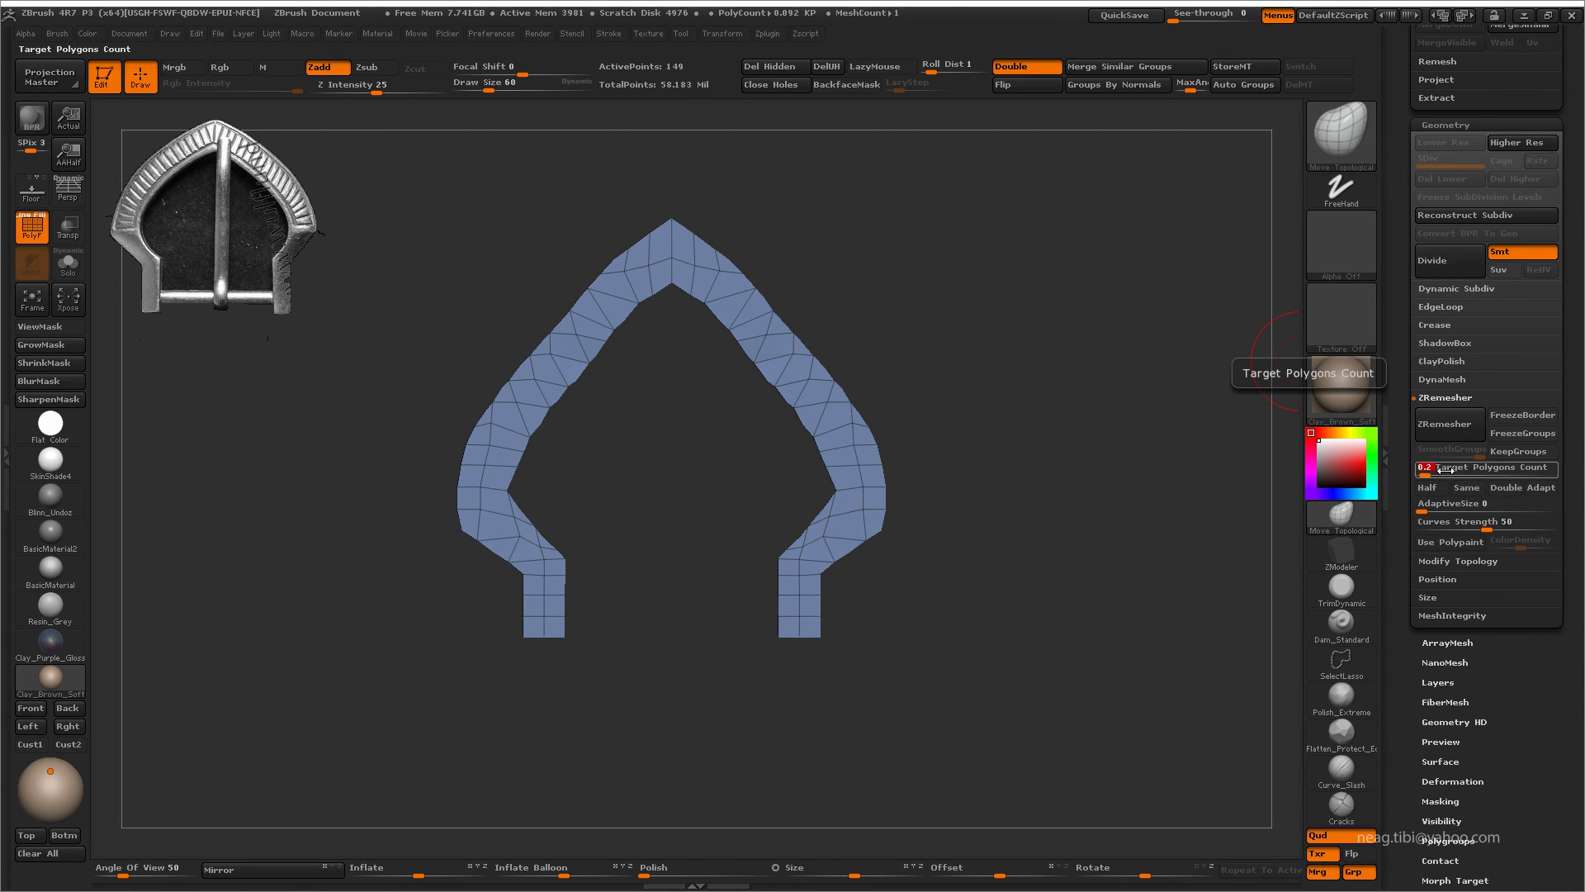
pyautogui.click(1451, 423)
# - Remesh the arch again at Target Polygons 0.1 and inspect the even quads
pyautogui.moveTo(824, 576)
pyautogui.keyDown('alt'); pyautogui.mouseDown()
pyautogui.moveTo(890, 623)
pyautogui.moveTo(922, 580)
pyautogui.mouseUp(); pyautogui.keyUp('alt')
pyautogui.moveTo(1445, 469); pyautogui.dragTo(1433, 469)
pyautogui.click(1451, 424)
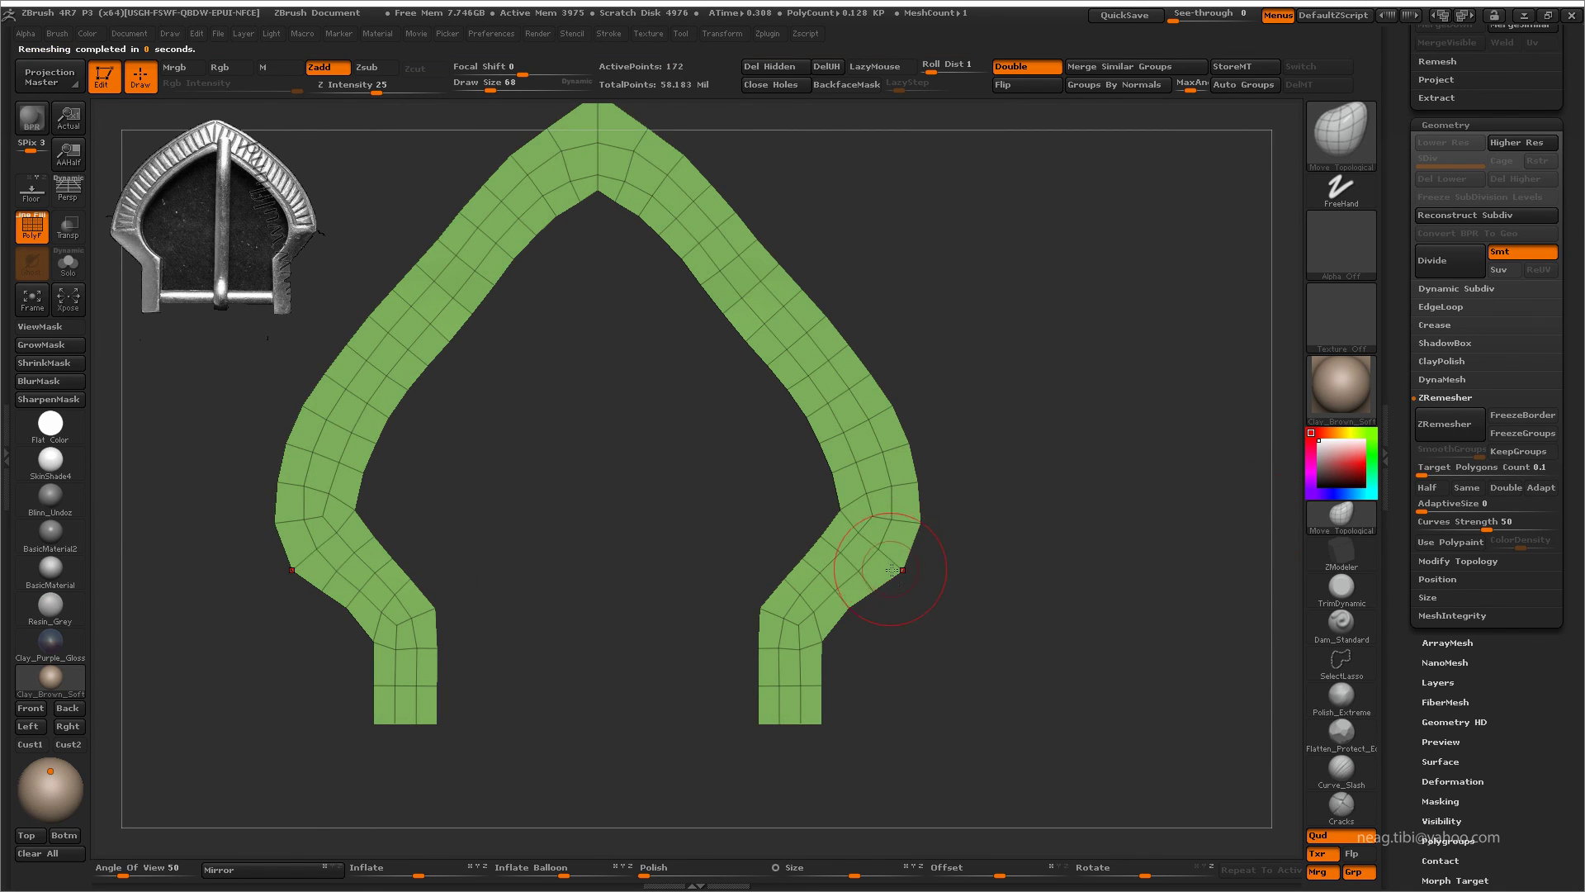
pyautogui.keyDown('alt'); pyautogui.moveTo(893, 570); pyautogui.dragTo(898, 583); pyautogui.keyUp('alt')
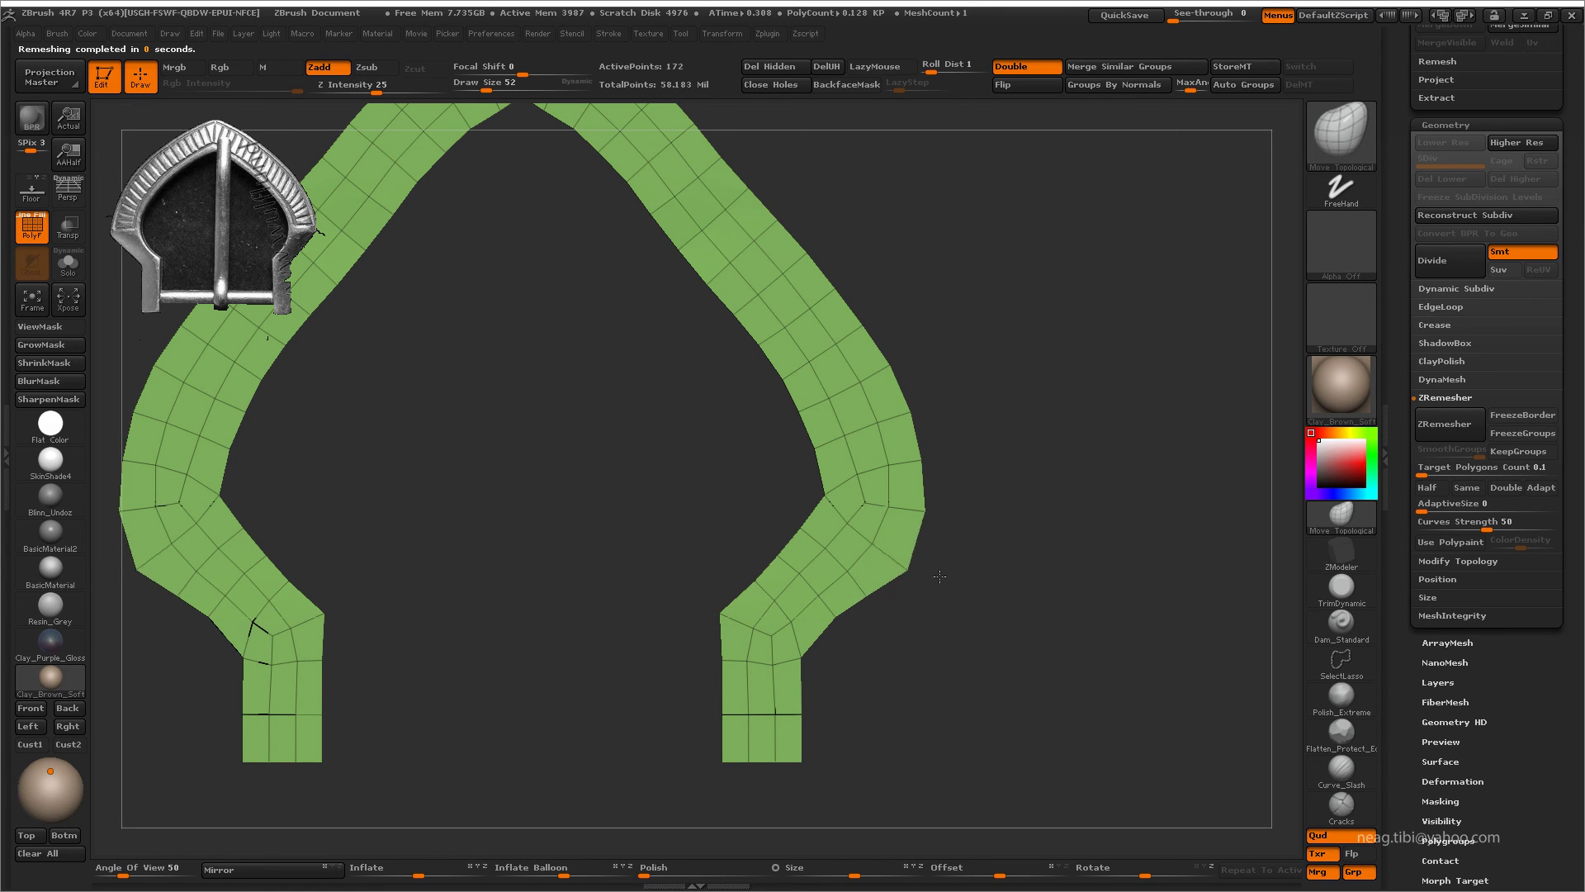
pyautogui.keyDown('alt'); pyautogui.moveTo(939, 576); pyautogui.dragTo(909, 498); pyautogui.keyUp('alt')
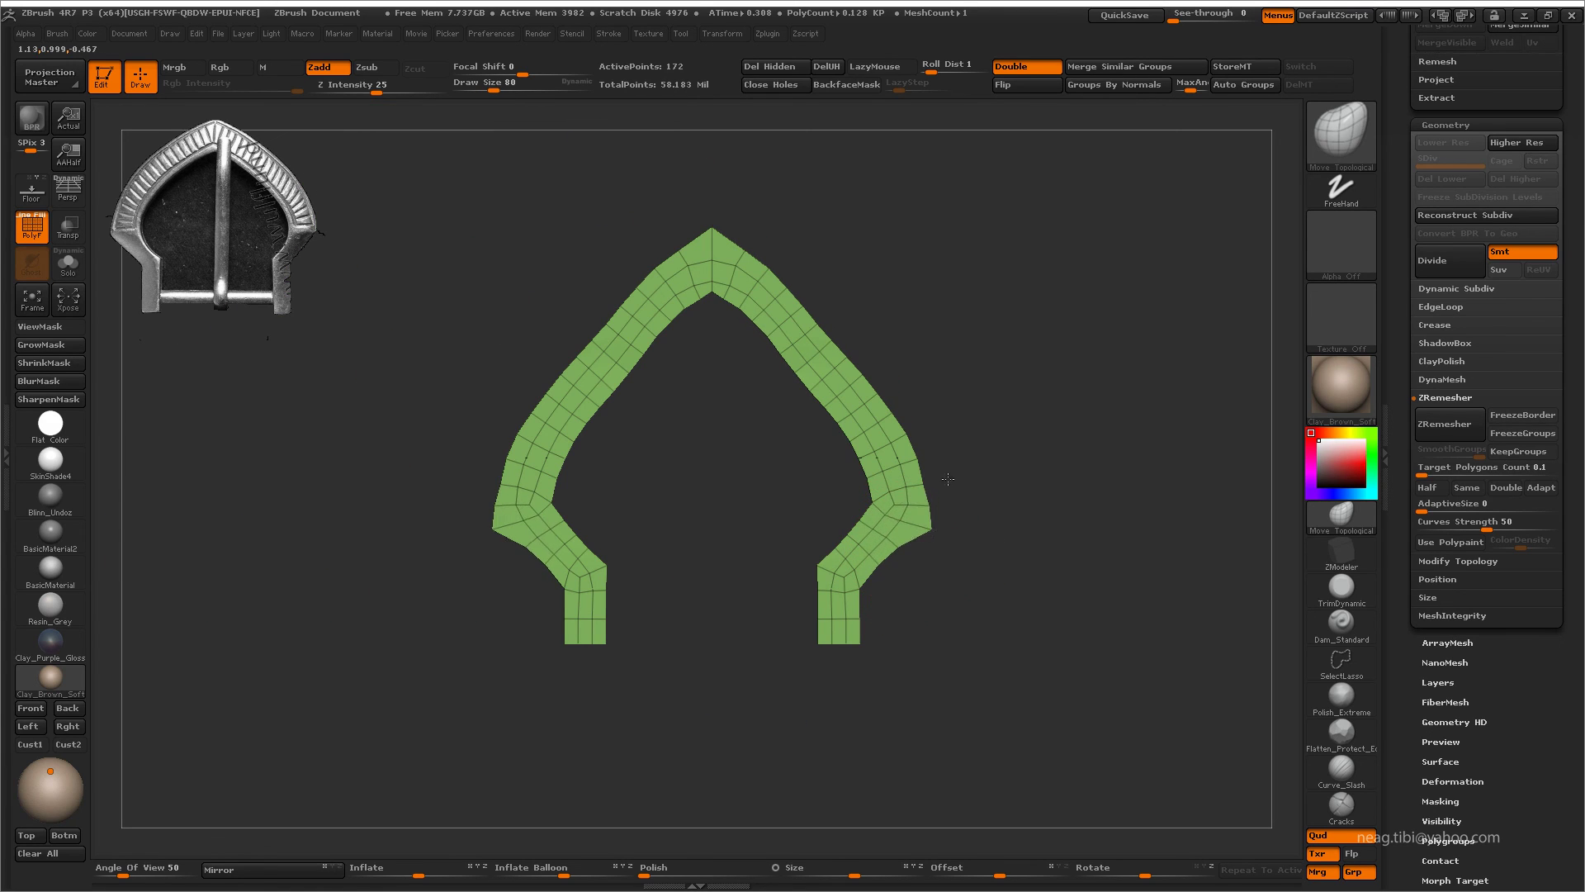
pyautogui.keyDown('alt'); pyautogui.moveTo(838, 419); pyautogui.dragTo(823, 414); pyautogui.keyUp('alt')
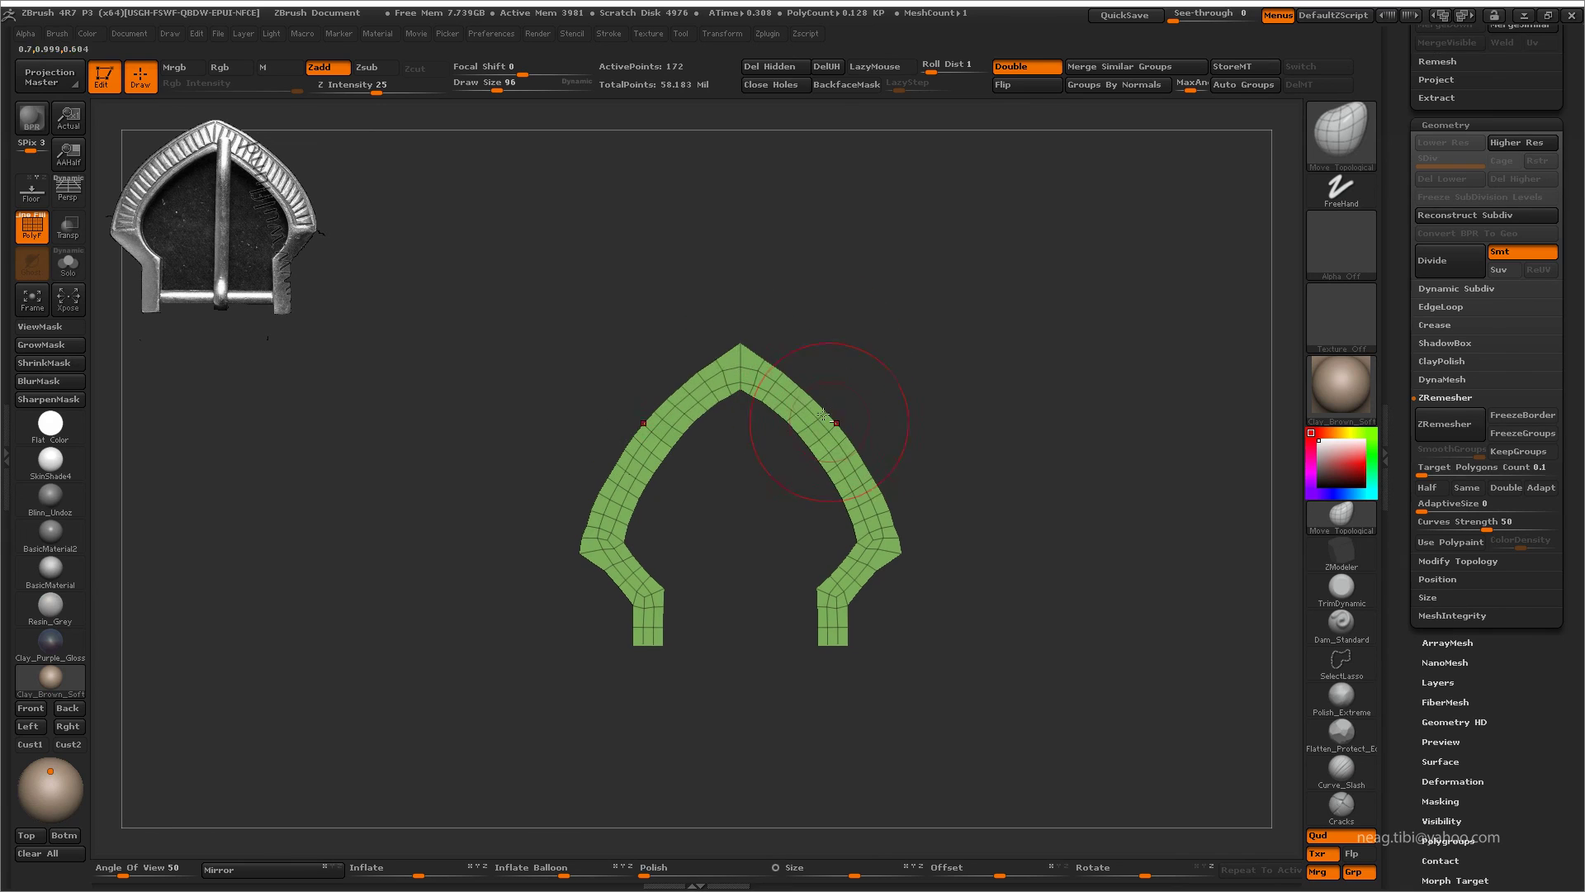
# - Mask all but the leg ends and reshape the side bends to match the reference
pyautogui.keyDown('alt'); pyautogui.moveTo(894, 541); pyautogui.dragTo(854, 463); pyautogui.keyUp('alt')
pyautogui.keyDown('alt'); pyautogui.moveTo(764, 533); pyautogui.dragTo(764, 496); pyautogui.keyUp('alt')
pyautogui.moveTo(966, 685)
pyautogui.keyDown('ctrl'); pyautogui.mouseDown()
pyautogui.moveTo(760, 555)
pyautogui.moveTo(832, 672)
pyautogui.moveTo(834, 647)
pyautogui.mouseUp(); pyautogui.keyUp('ctrl')
pyautogui.keyDown('ctrl'); pyautogui.click(842, 602); pyautogui.keyUp('ctrl')
pyautogui.press('w')
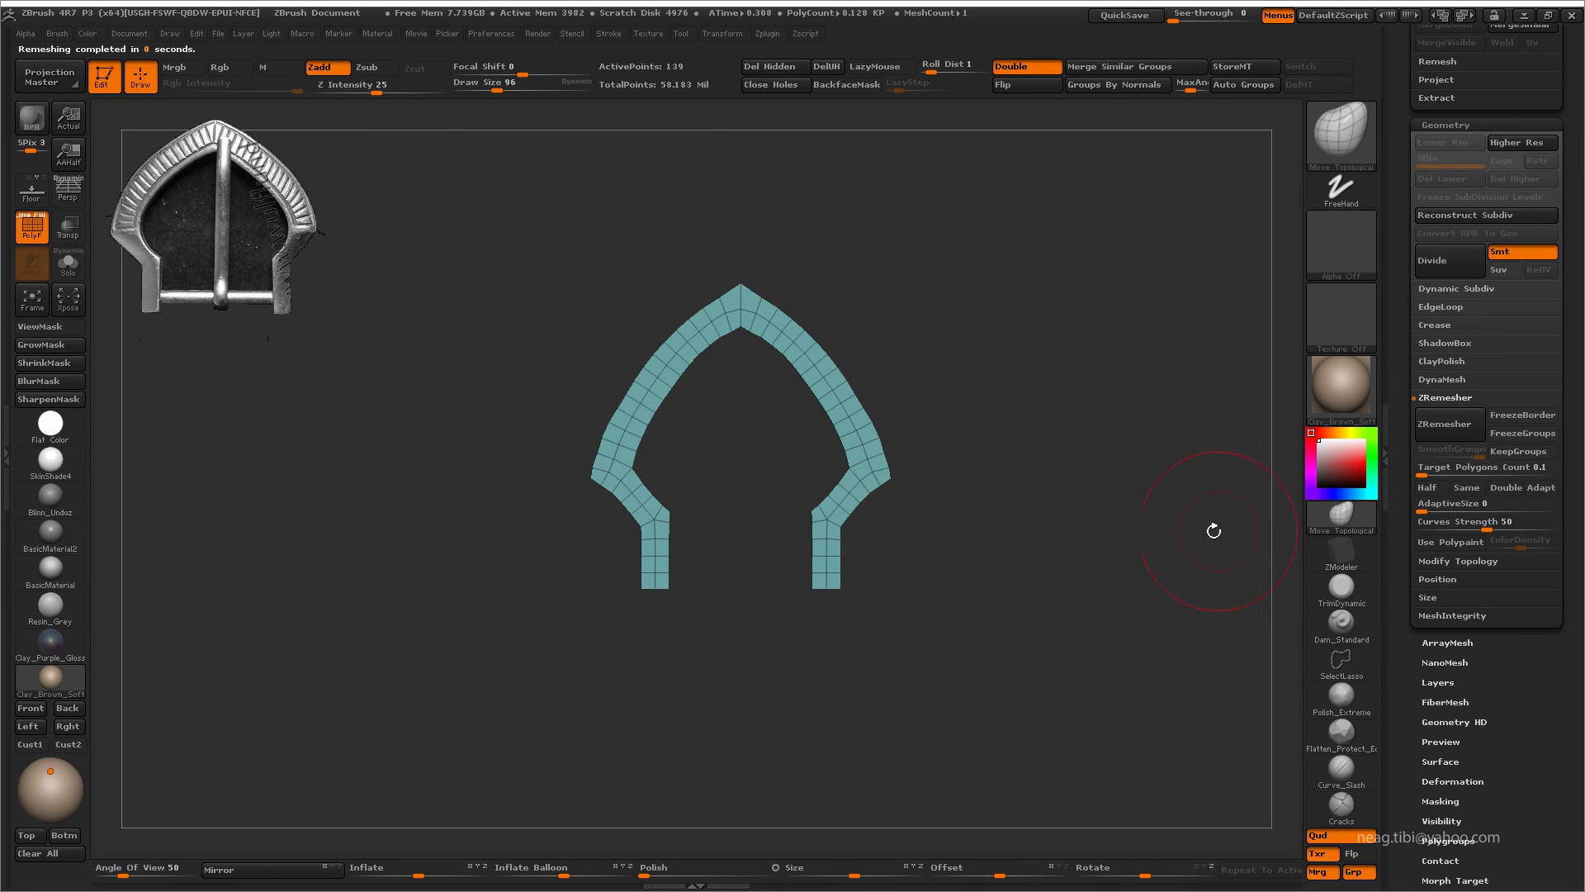
# - Shrink the brush and inspect the arch apex and both legs up close
pyautogui.keyDown('alt'); pyautogui.moveTo(909, 559); pyautogui.dragTo(682, 466); pyautogui.keyUp('alt')
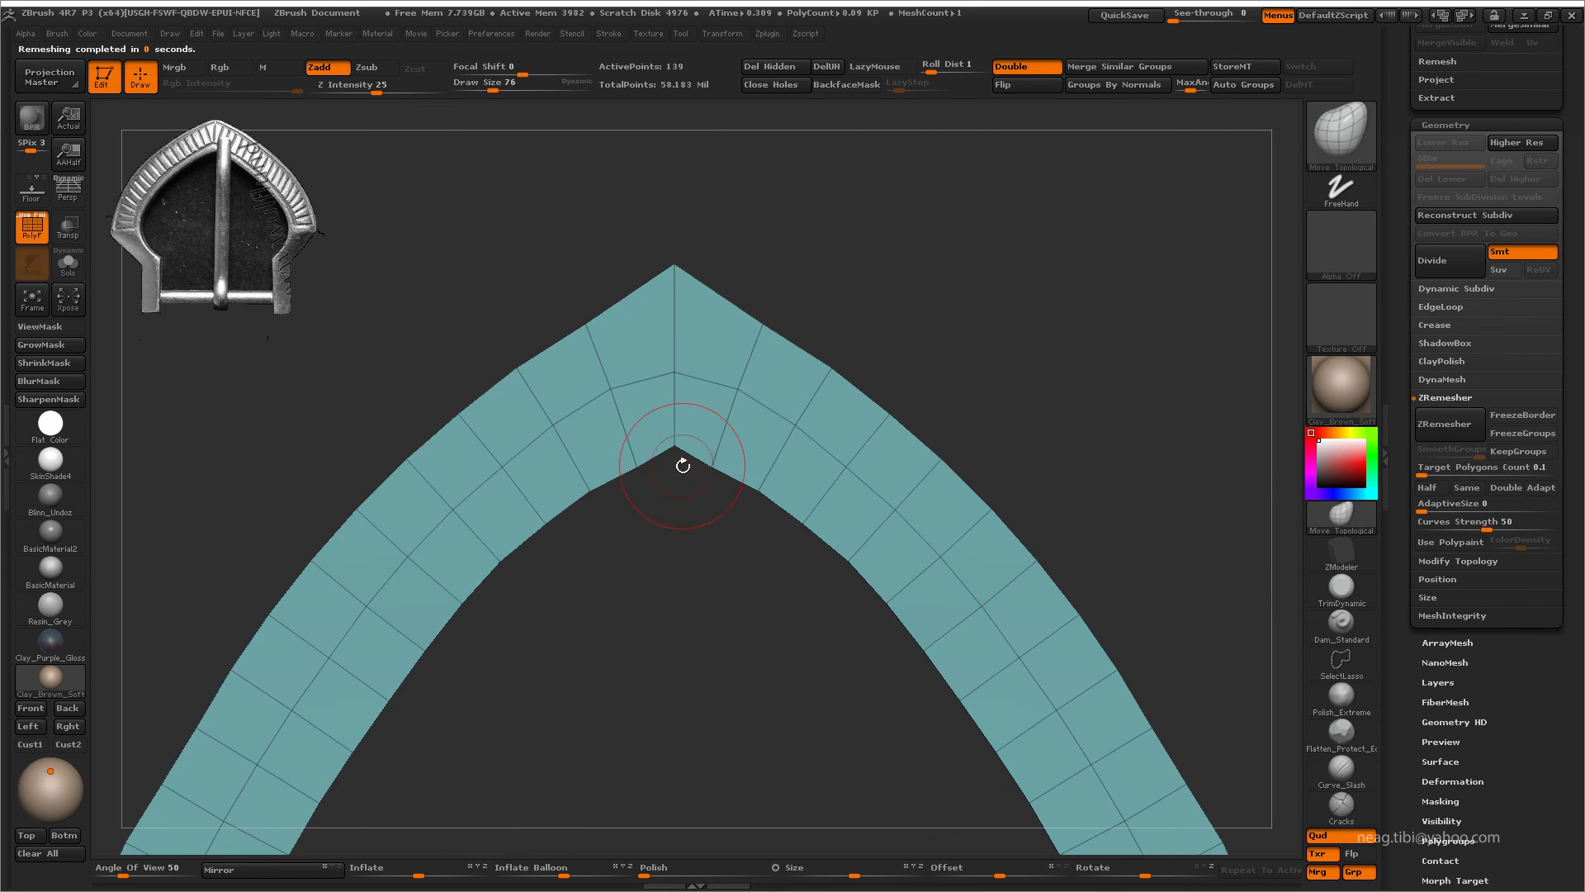
pyautogui.press('[')
pyautogui.keyDown('alt'); pyautogui.moveTo(669, 377); pyautogui.dragTo(610, 347); pyautogui.keyUp('alt')
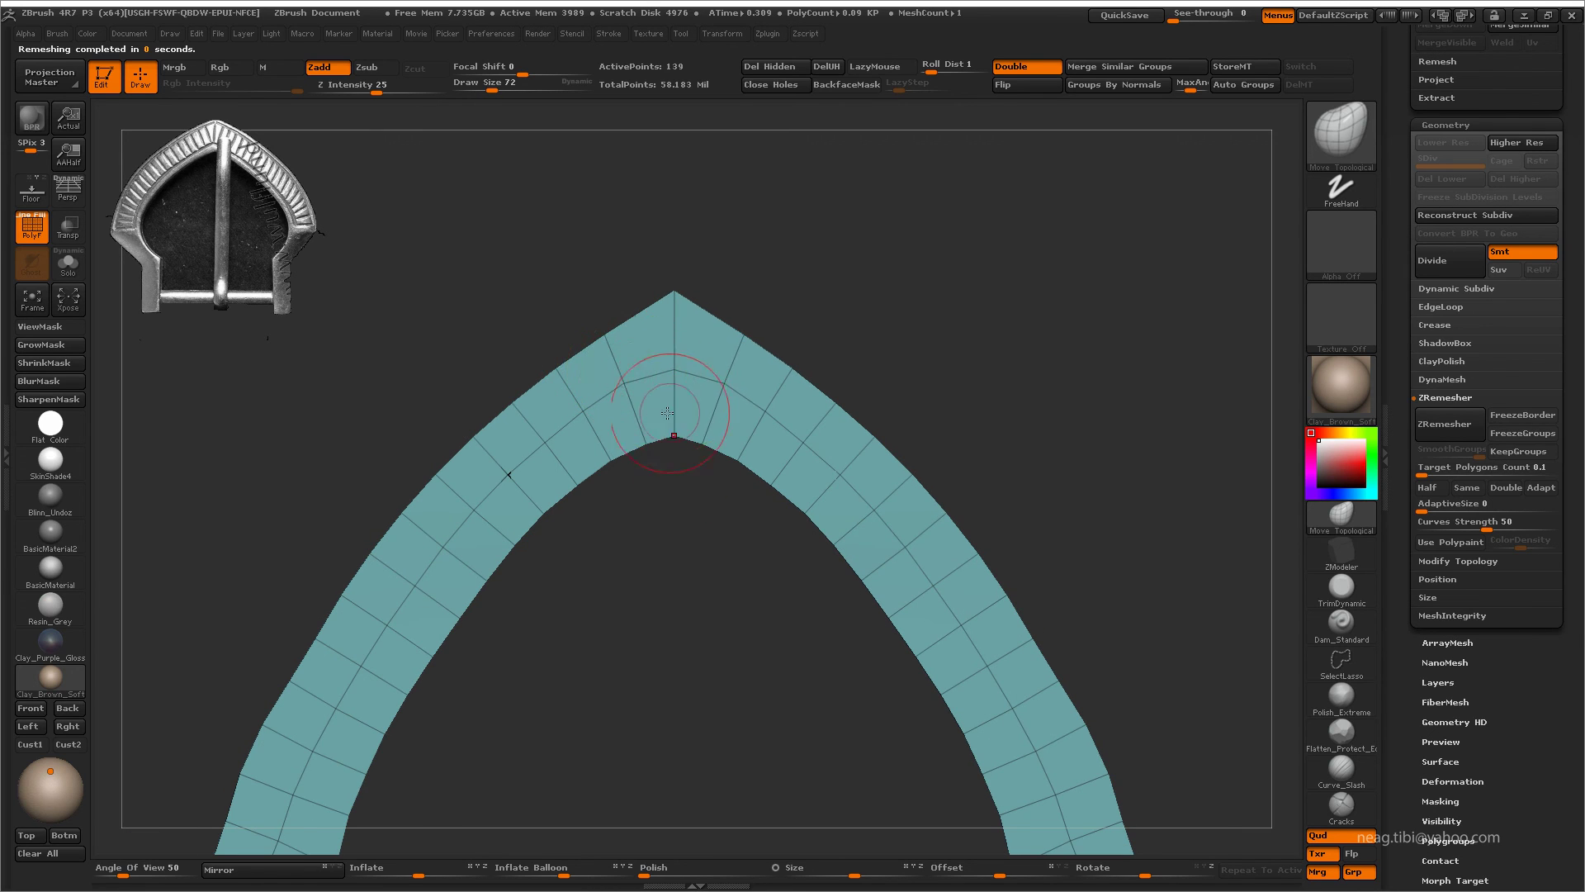
pyautogui.keyDown('alt'); pyautogui.moveTo(668, 412); pyautogui.dragTo(578, 514); pyautogui.keyUp('alt')
pyautogui.keyDown('alt'); pyautogui.moveTo(600, 566); pyautogui.dragTo(563, 493); pyautogui.keyUp('alt')
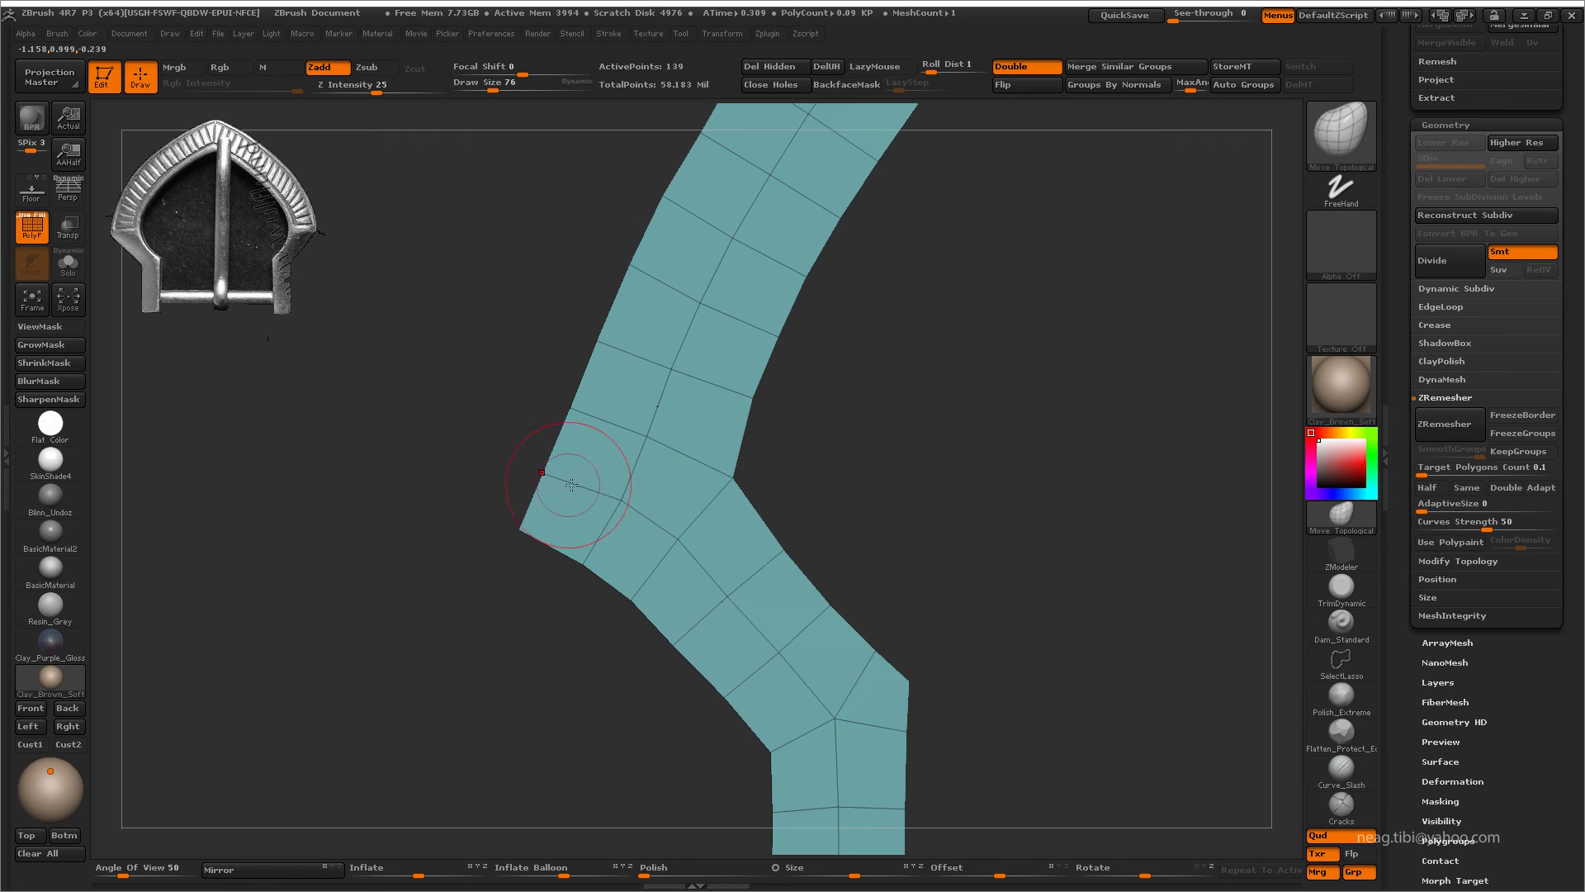
pyautogui.keyDown('alt'); pyautogui.moveTo(572, 484); pyautogui.dragTo(808, 546); pyautogui.keyUp('alt')
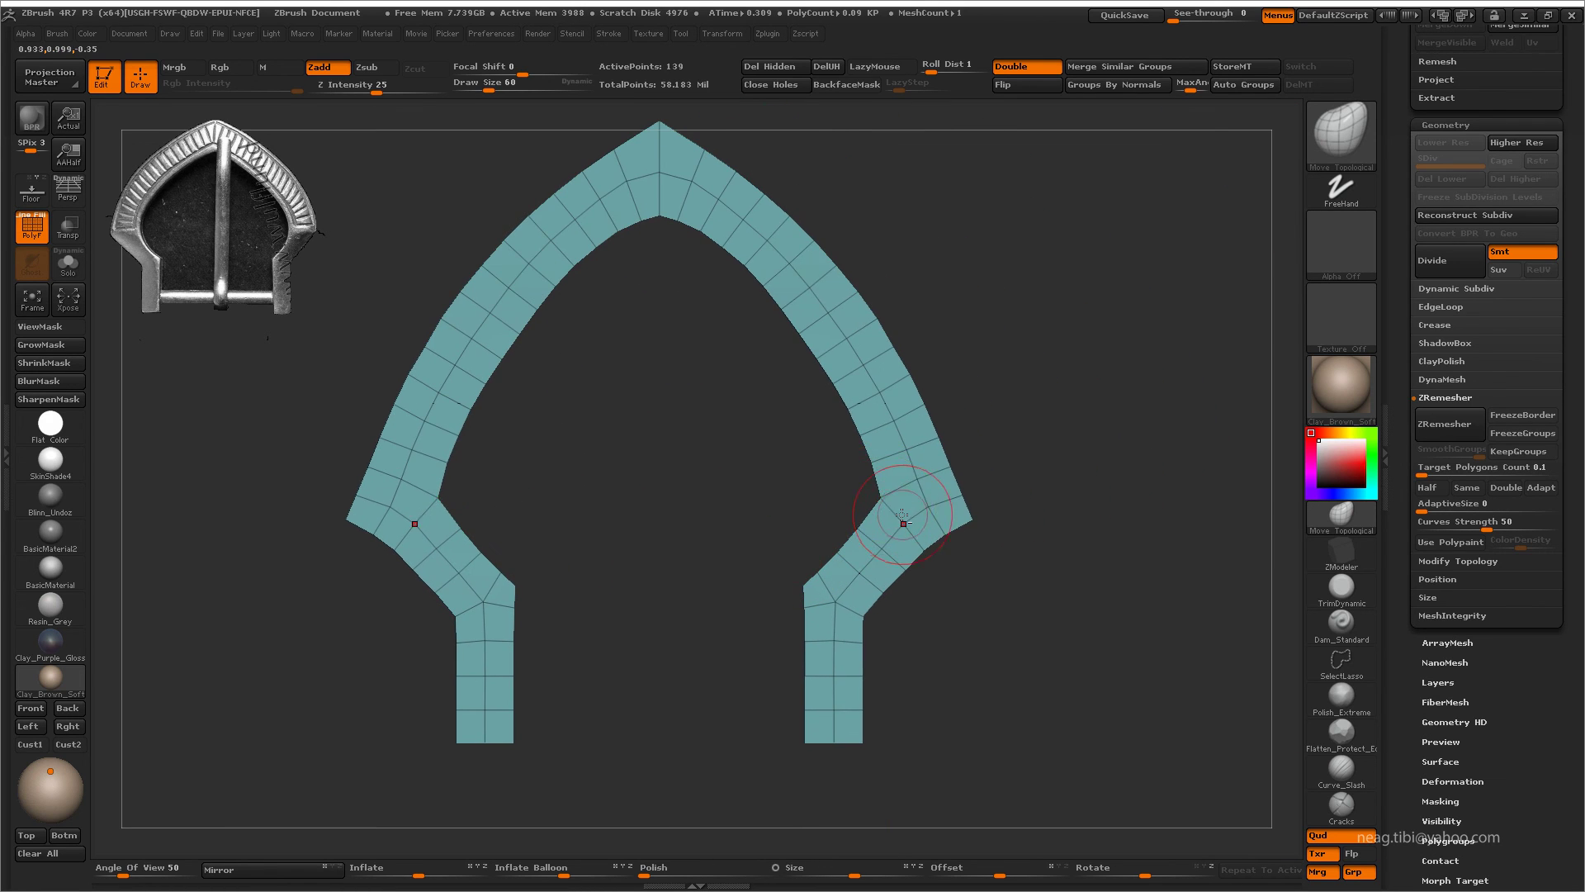
pyautogui.keyDown('alt'); pyautogui.moveTo(903, 516); pyautogui.dragTo(864, 583); pyautogui.keyUp('alt')
# - Delete the unwanted corner polygons at the arch's bends and bridge the gap with a polygon strip
pyautogui.press('f')
pyautogui.moveTo(828, 513)
pyautogui.keyDown('alt'); pyautogui.mouseDown()
pyautogui.moveTo(884, 559)
pyautogui.moveTo(866, 460)
pyautogui.moveTo(908, 330)
pyautogui.mouseUp(); pyautogui.keyUp('alt')
pyautogui.press('b')
pyautogui.press('z')
pyautogui.press('m')
pyautogui.click(842, 68)
pyautogui.moveTo(826, 248); pyautogui.dragTo(814, 347)
pyautogui.press('space')
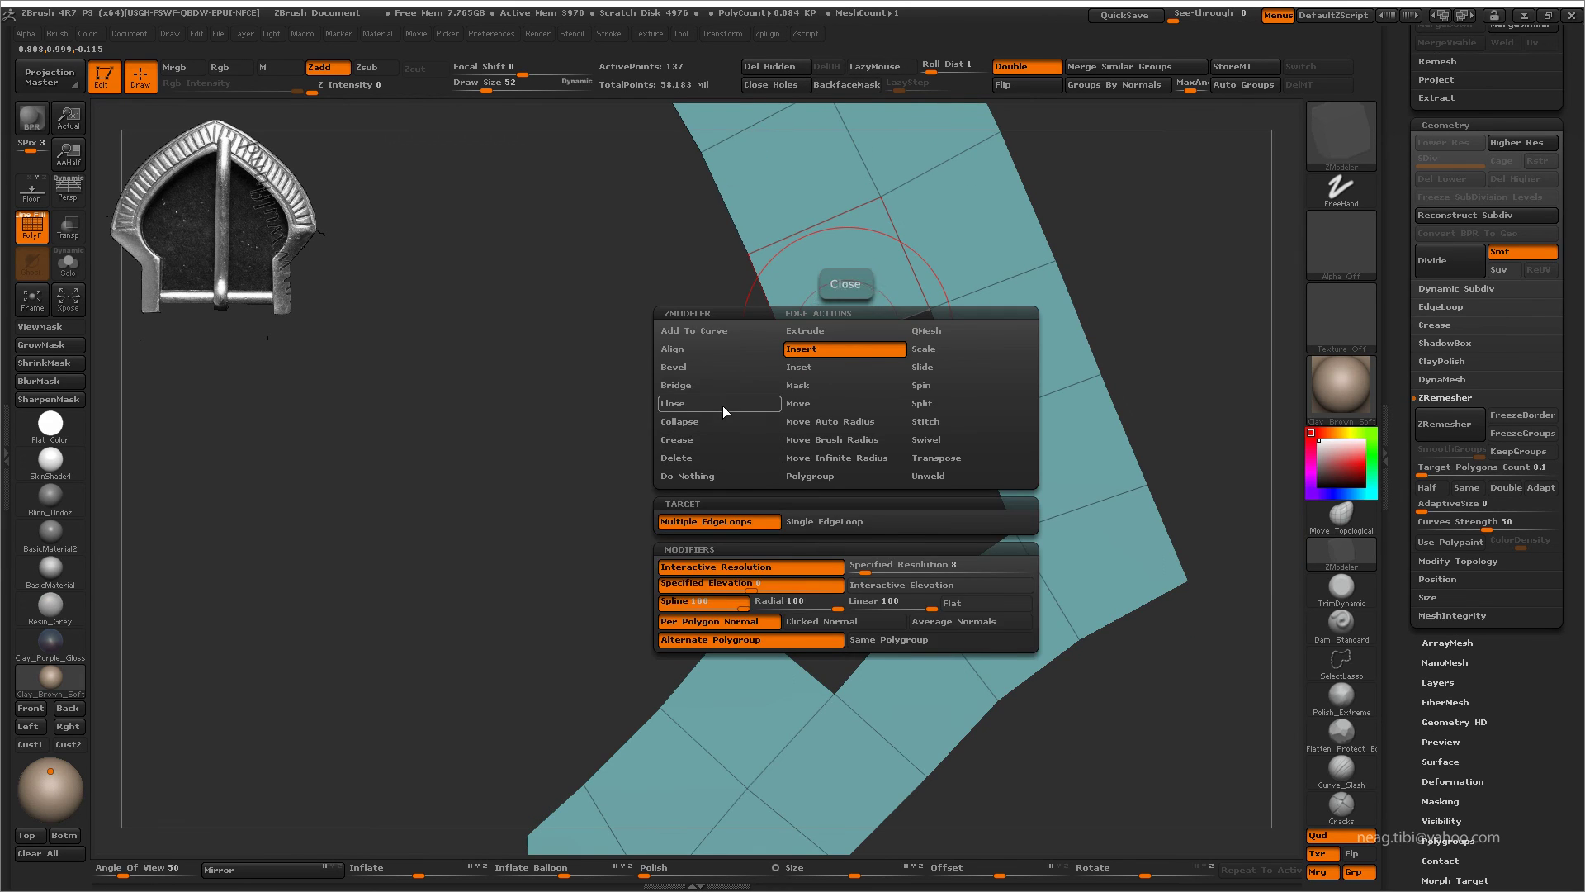
pyautogui.moveTo(812, 436)
pyautogui.mouseDown()
pyautogui.moveTo(743, 453)
pyautogui.moveTo(770, 464)
pyautogui.mouseUp()
pyautogui.press('space')
# - Merge the whole mesh into one polygroup and set up a small Move Topological brush
pyautogui.hotkey('ctrl', 'w')
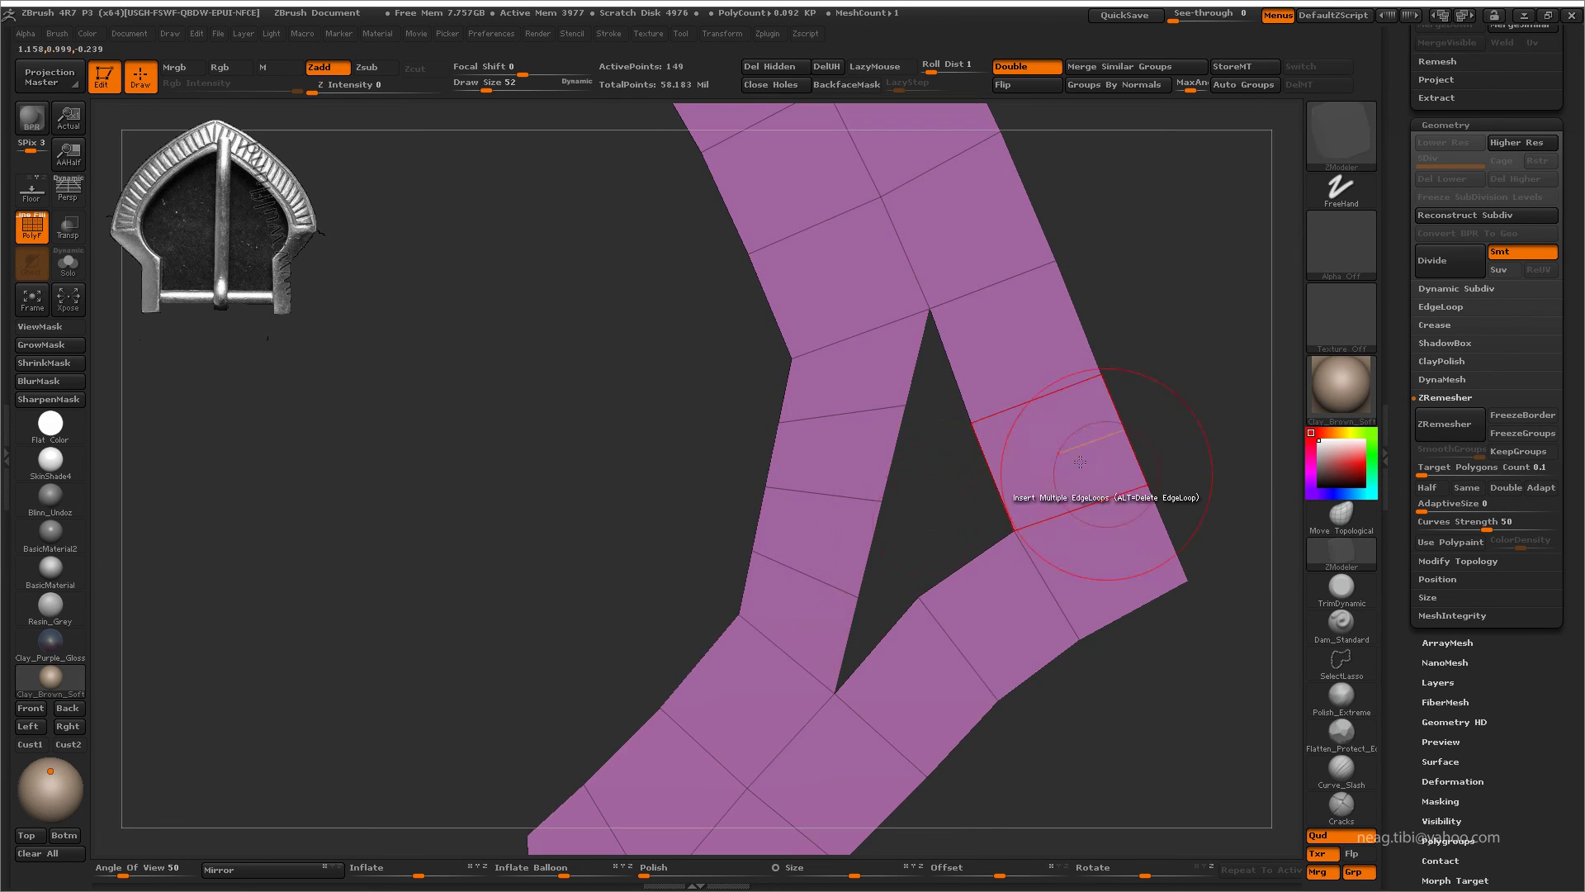
pyautogui.press('b')
pyautogui.press('m')
pyautogui.press('t')
pyautogui.moveTo(494, 89); pyautogui.dragTo(403, 94)
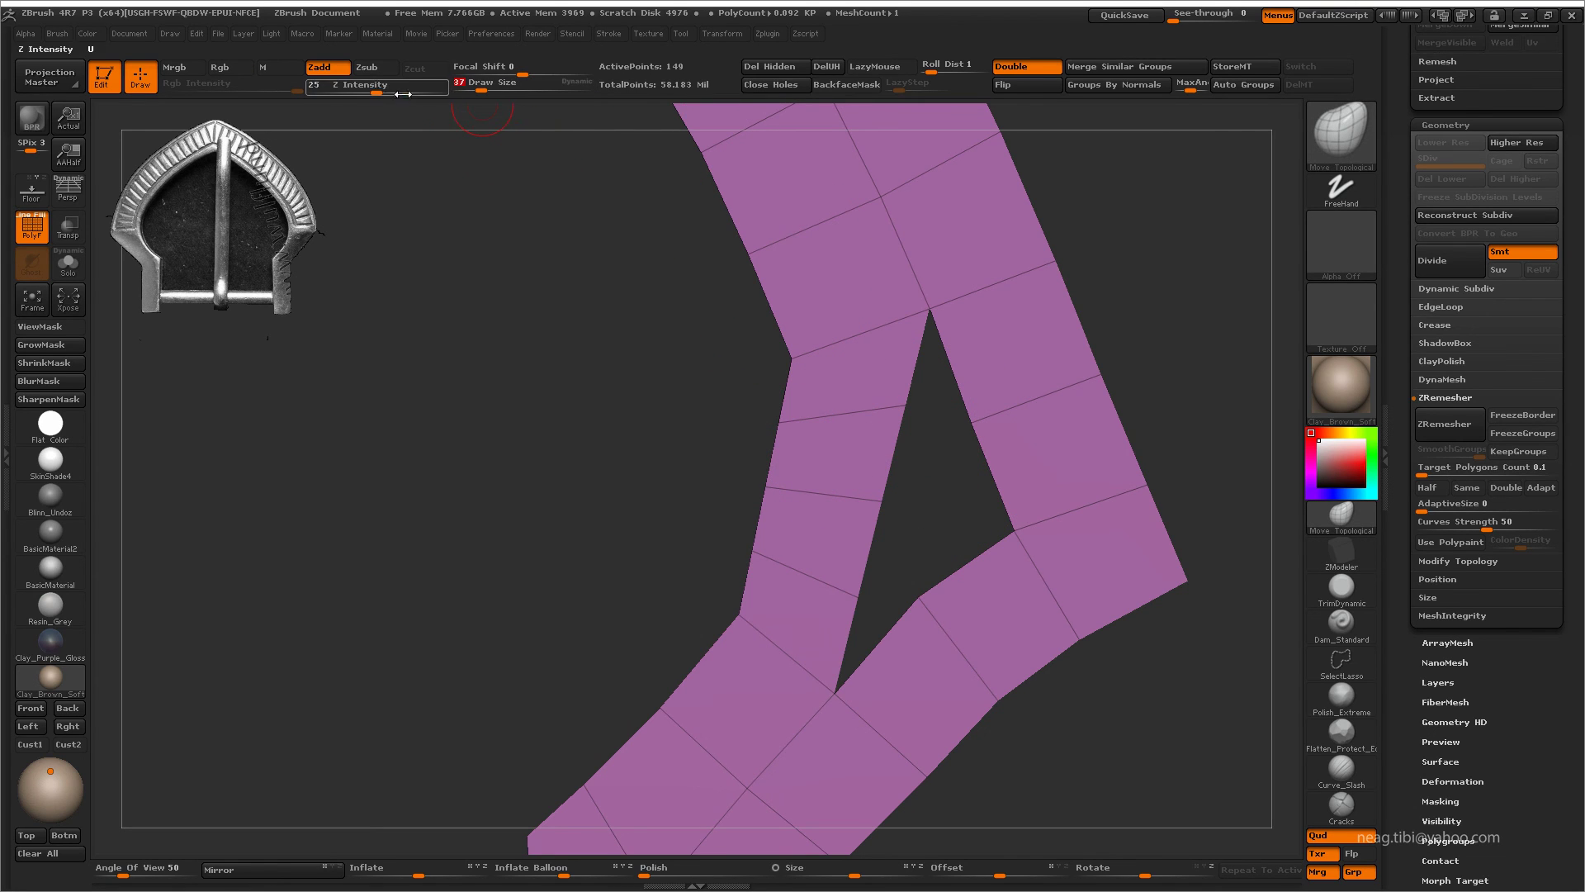
# - Pull the left and right strands' vertices together to close the diamond-shaped hole
pyautogui.keyDown('alt'); pyautogui.moveTo(877, 481); pyautogui.dragTo(777, 471); pyautogui.keyUp('alt')
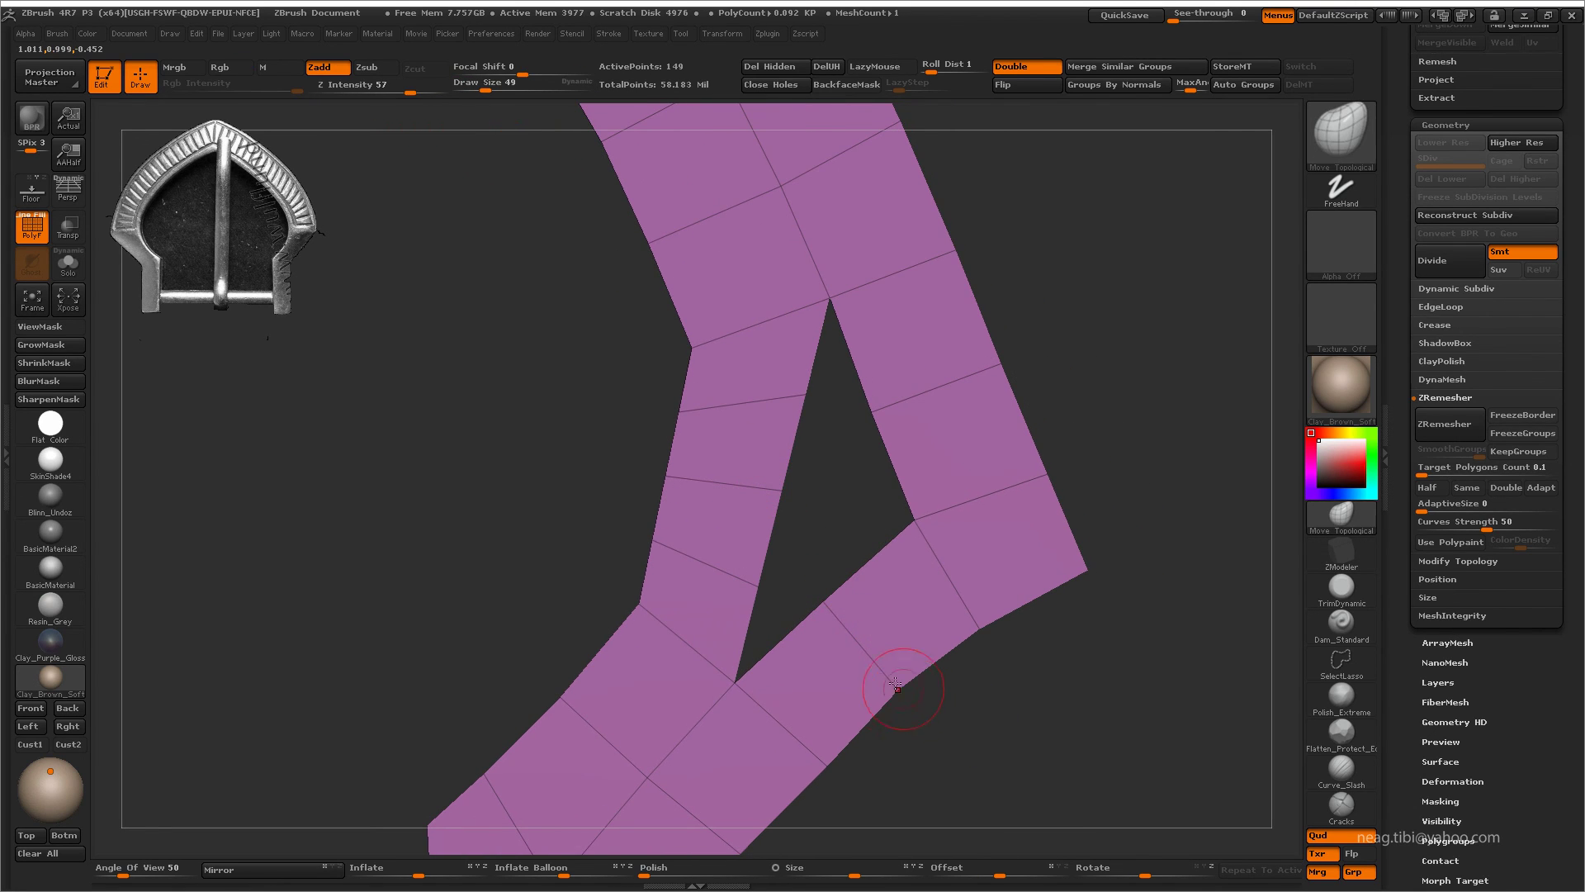
pyautogui.moveTo(791, 586); pyautogui.dragTo(971, 626)
pyautogui.moveTo(830, 602); pyautogui.dragTo(800, 591)
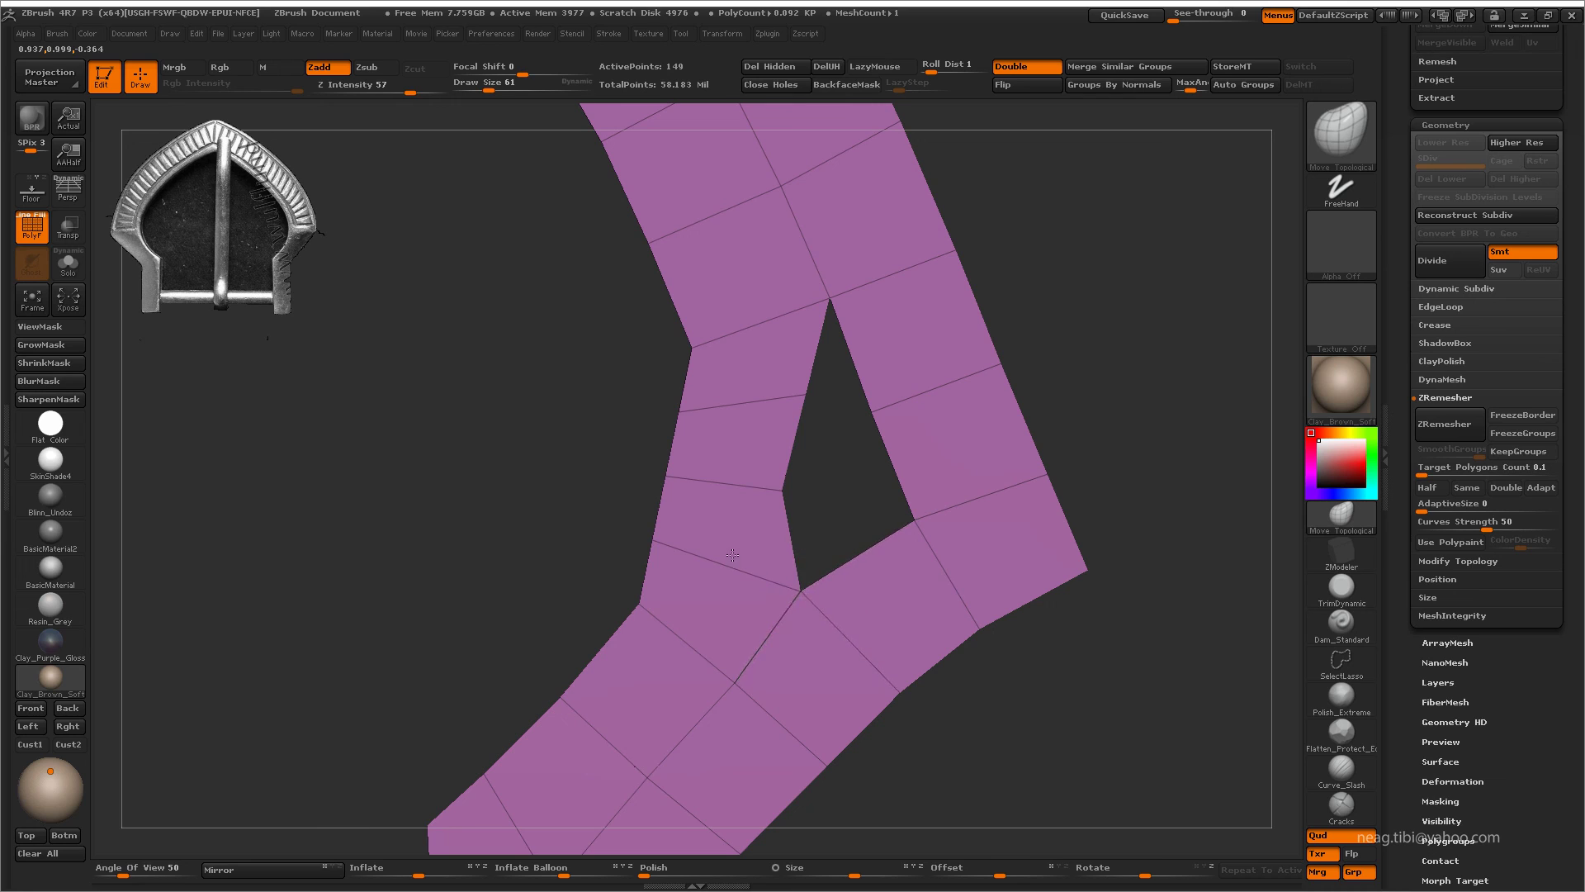
pyautogui.moveTo(908, 525); pyautogui.dragTo(1083, 559)
pyautogui.moveTo(905, 513); pyautogui.dragTo(659, 437)
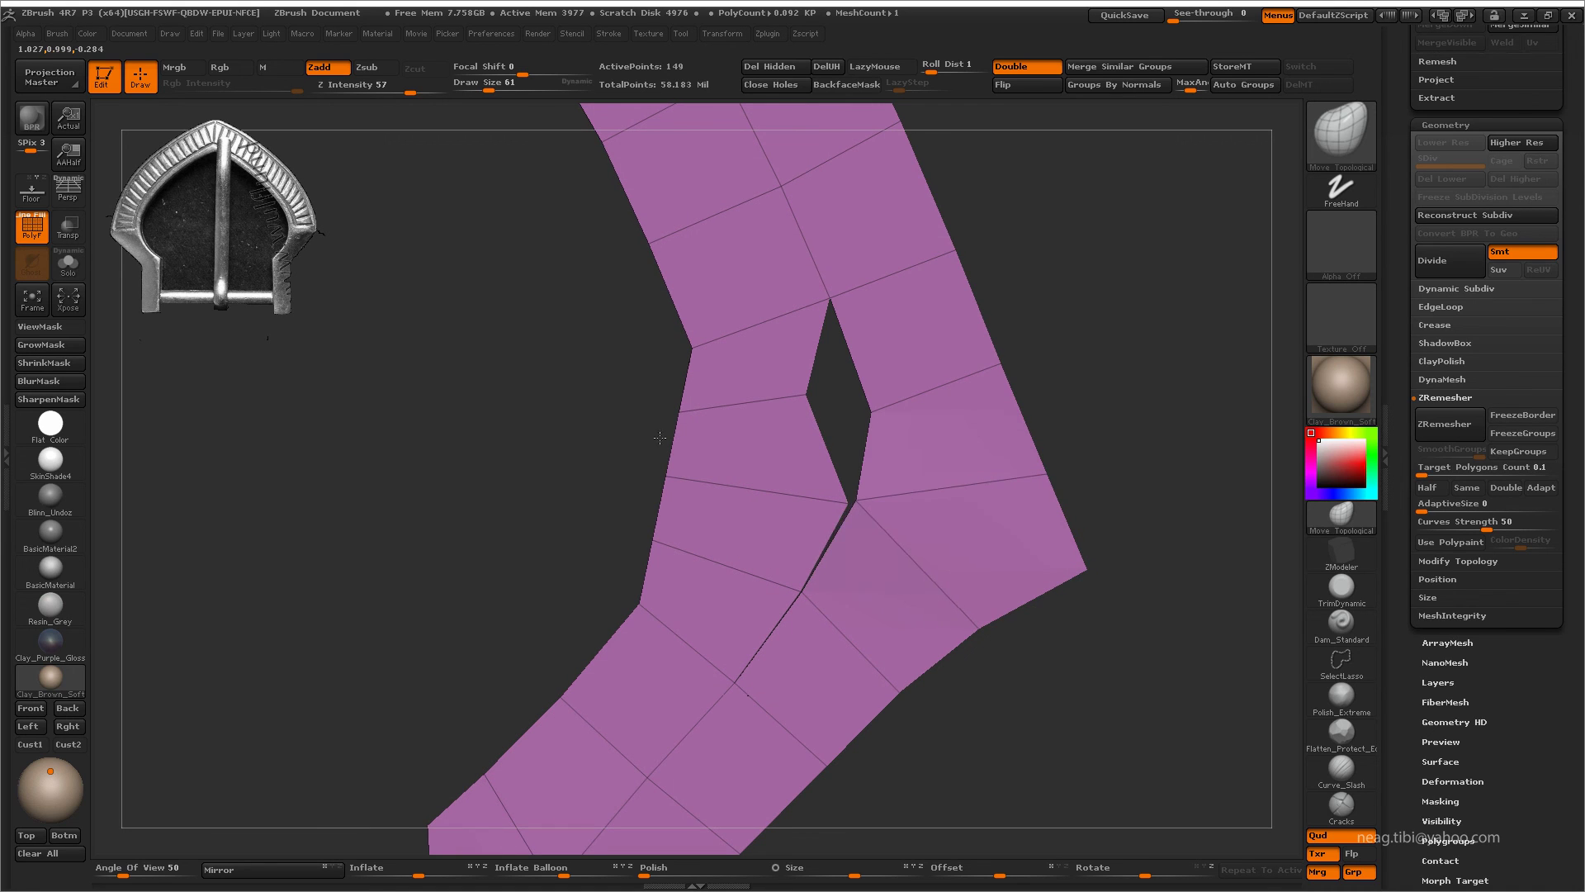
pyautogui.moveTo(806, 395); pyautogui.dragTo(852, 411)
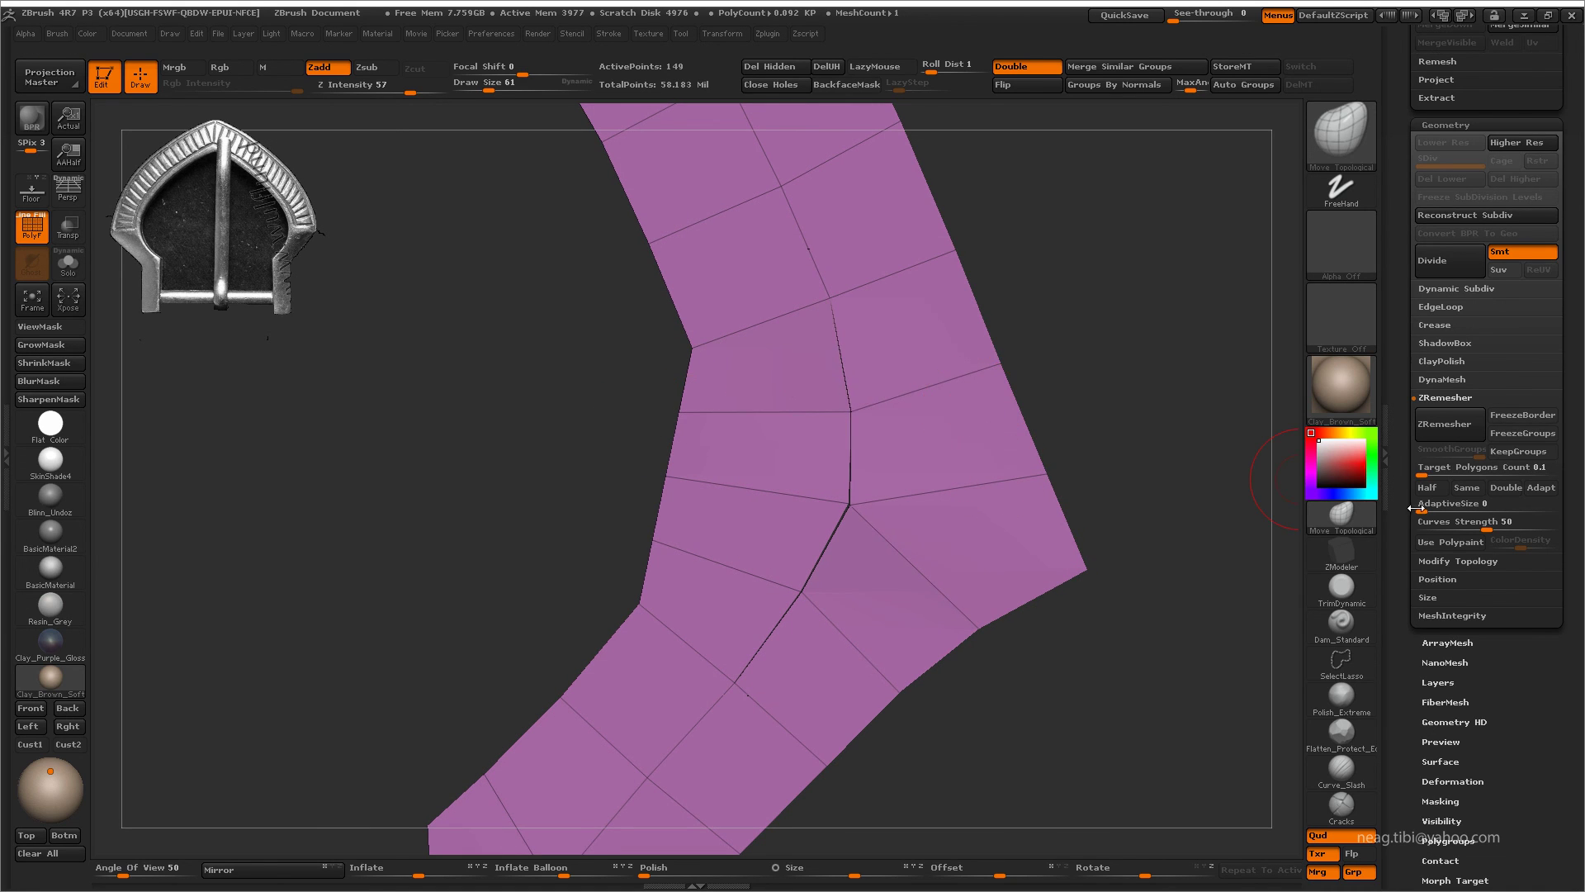
# - Weld the overlapping points with Modify Topology > WeldPoints, raising the WeldDist
pyautogui.click(1443, 560)
pyautogui.keyDown('alt'); pyautogui.moveTo(1186, 513); pyautogui.dragTo(1238, 482); pyautogui.keyUp('alt')
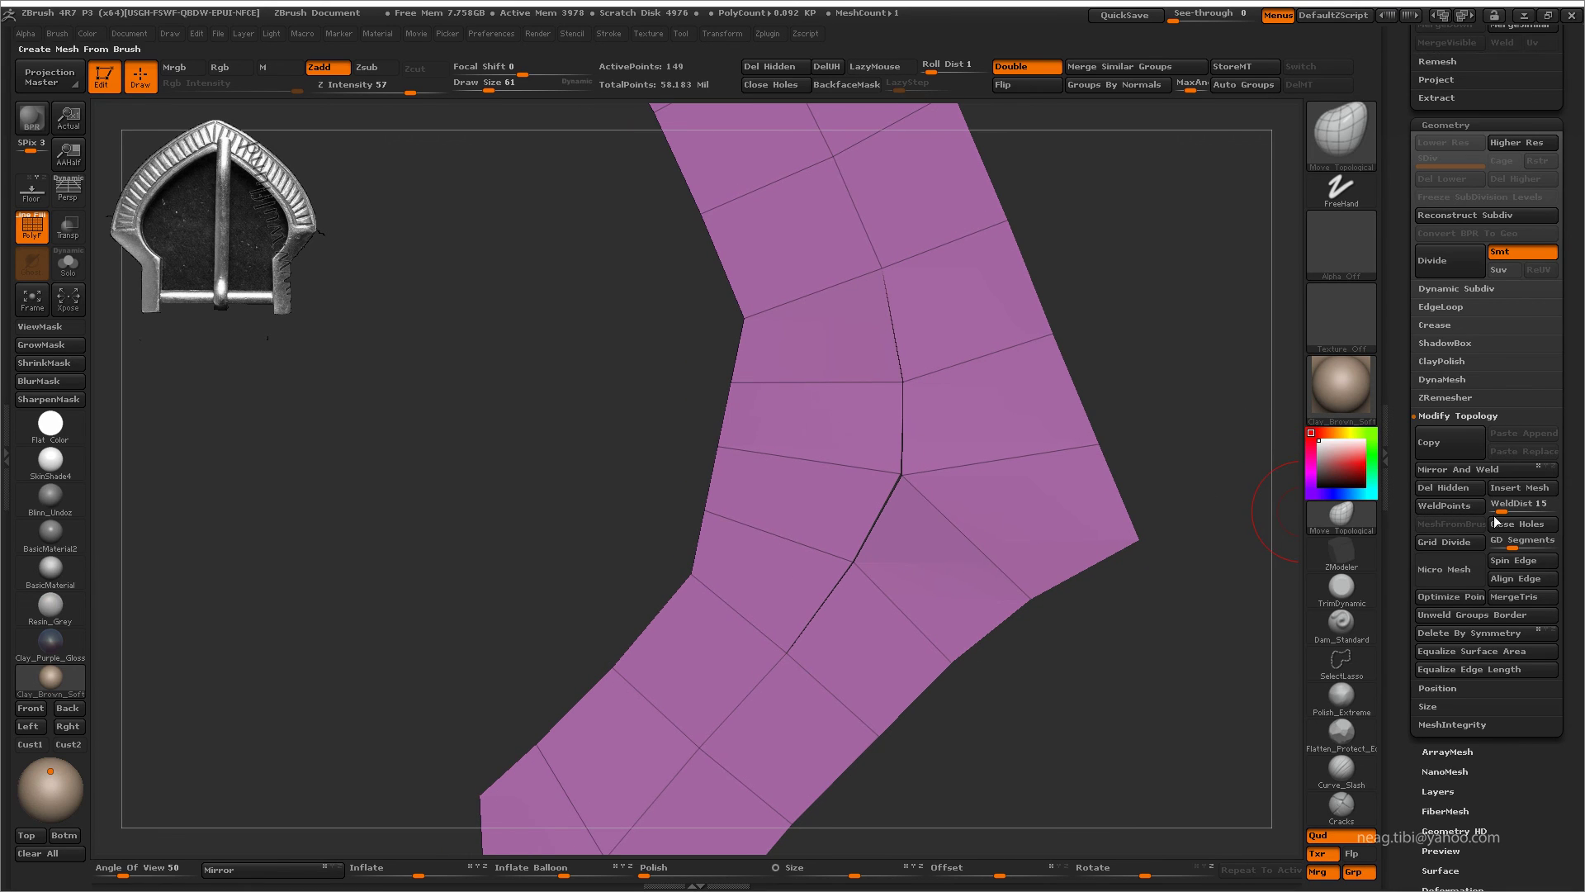
pyautogui.click(1455, 507)
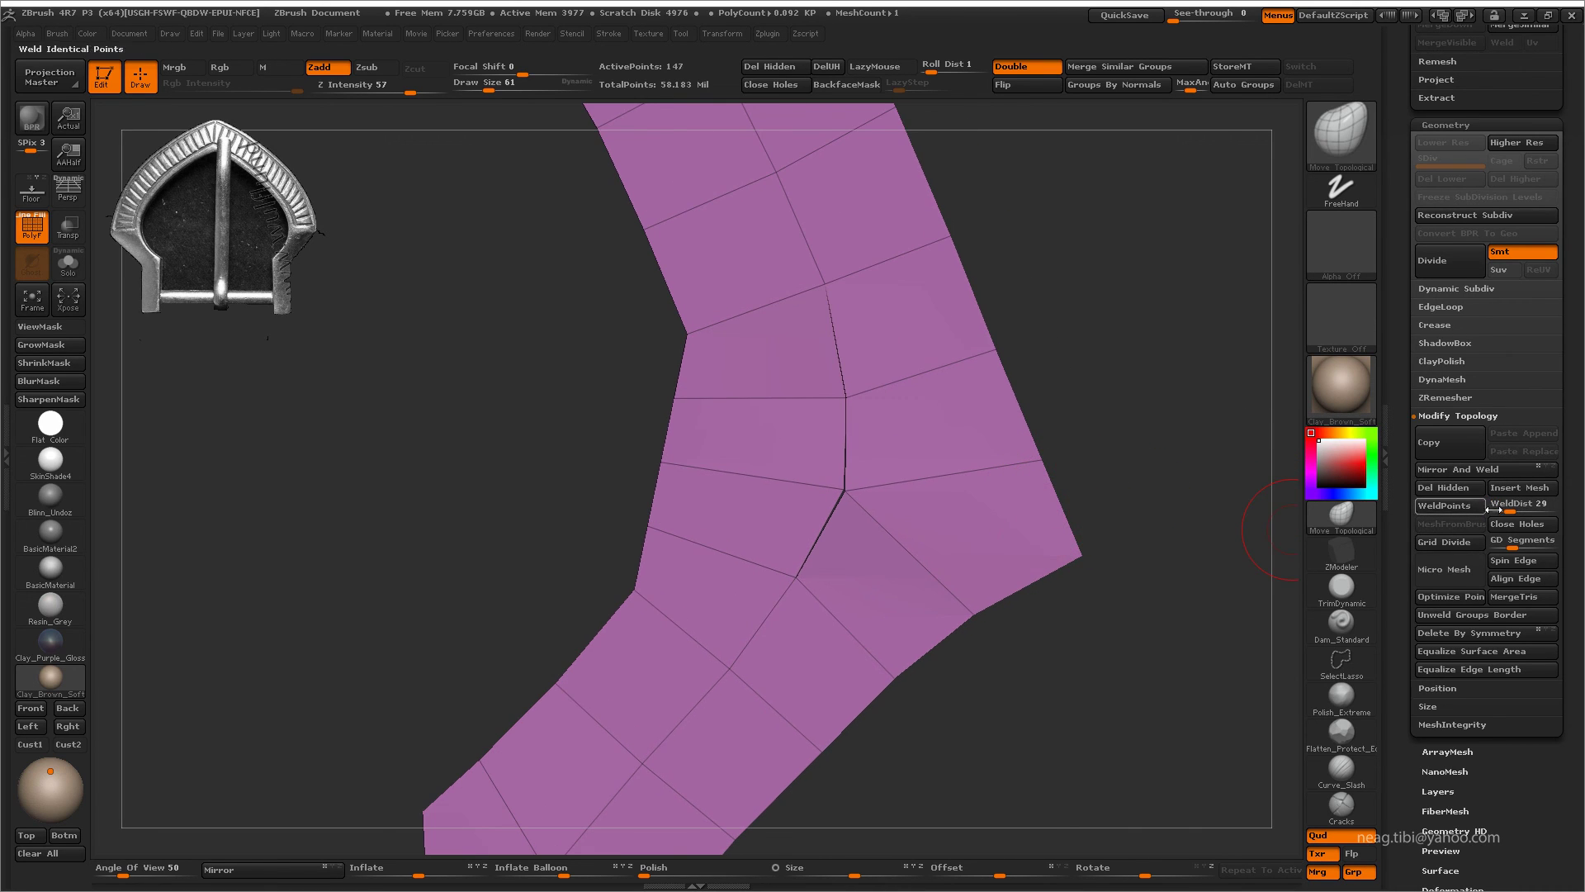
pyautogui.press('f')
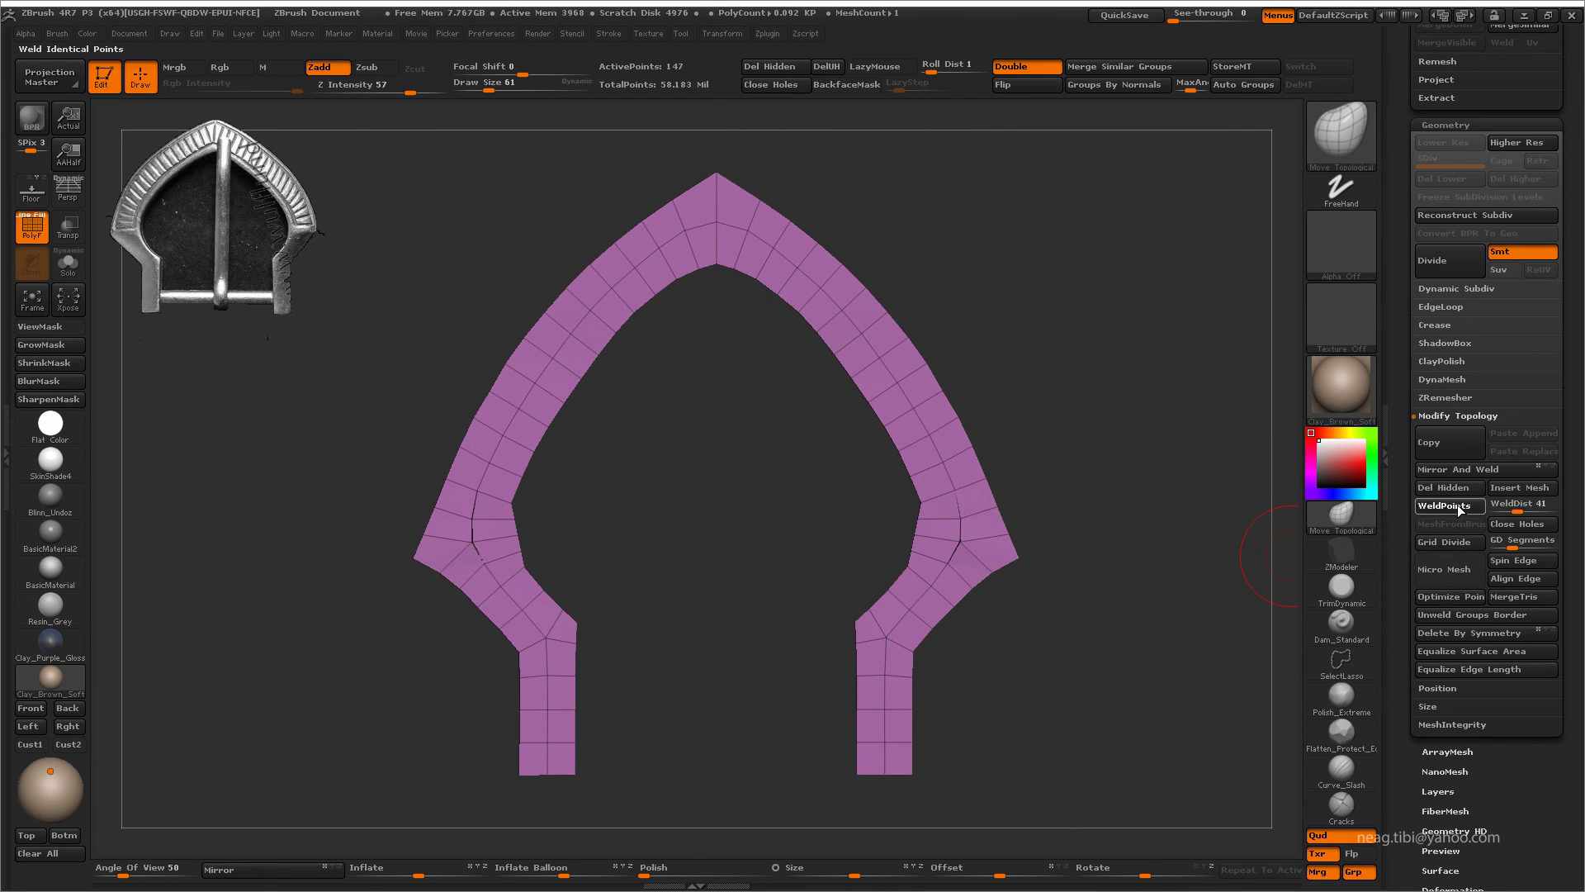
pyautogui.keyDown('alt'); pyautogui.moveTo(1239, 537); pyautogui.dragTo(1186, 591); pyautogui.keyUp('alt')
pyautogui.moveTo(1518, 511); pyautogui.dragTo(1526, 511)
# - Weld the remaining coincident points and inspect the inner corner, lower-left leg and apex
pyautogui.click(1451, 505)
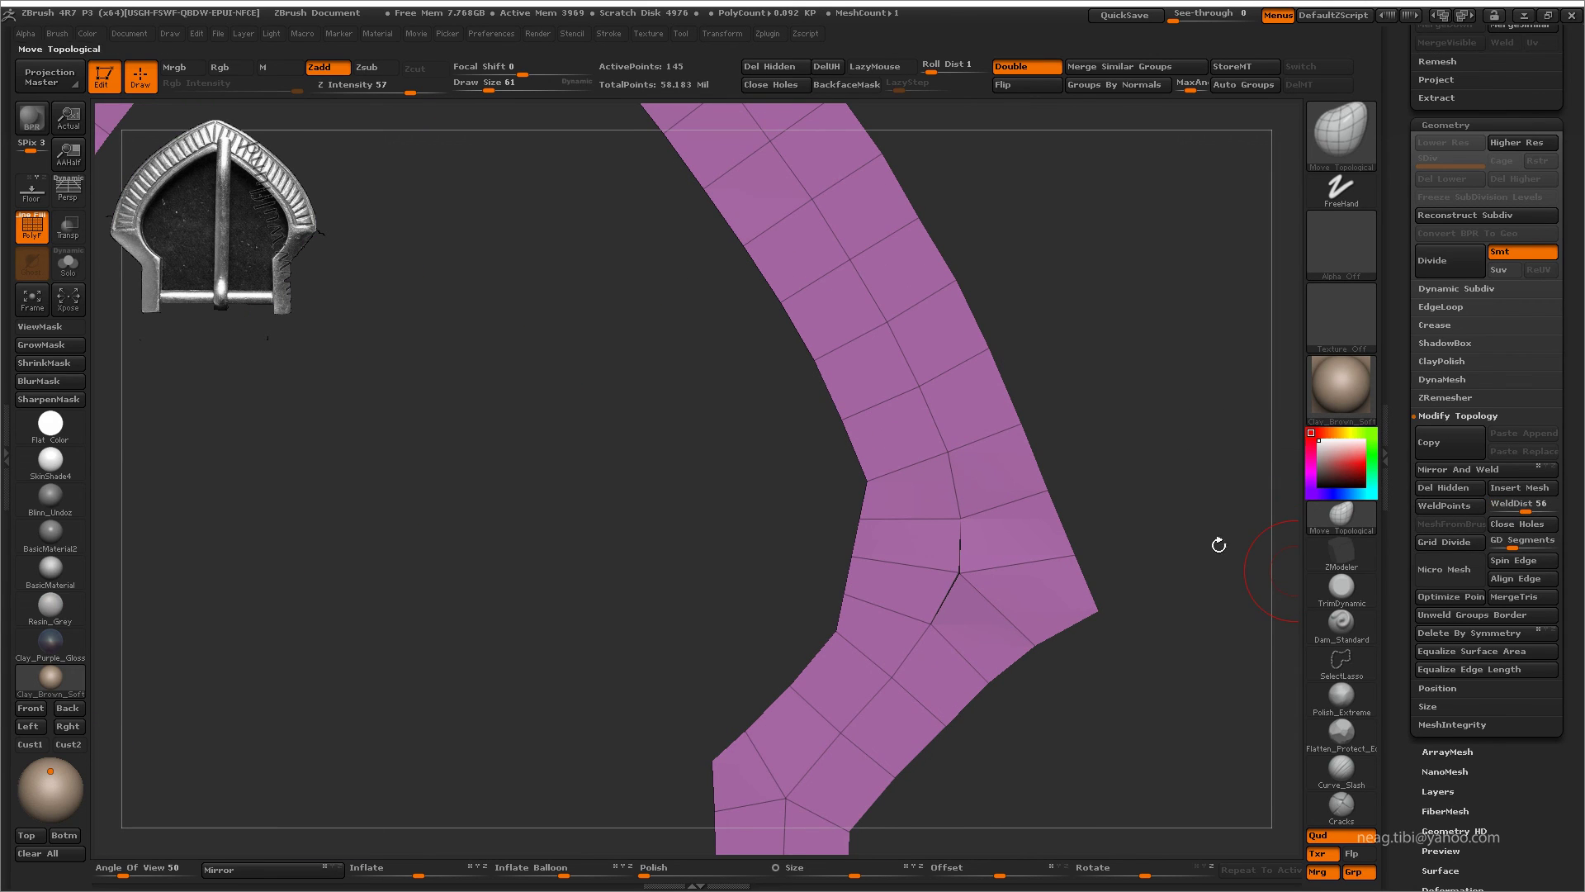
pyautogui.keyDown('alt'); pyautogui.moveTo(1219, 545); pyautogui.dragTo(994, 598); pyautogui.keyUp('alt')
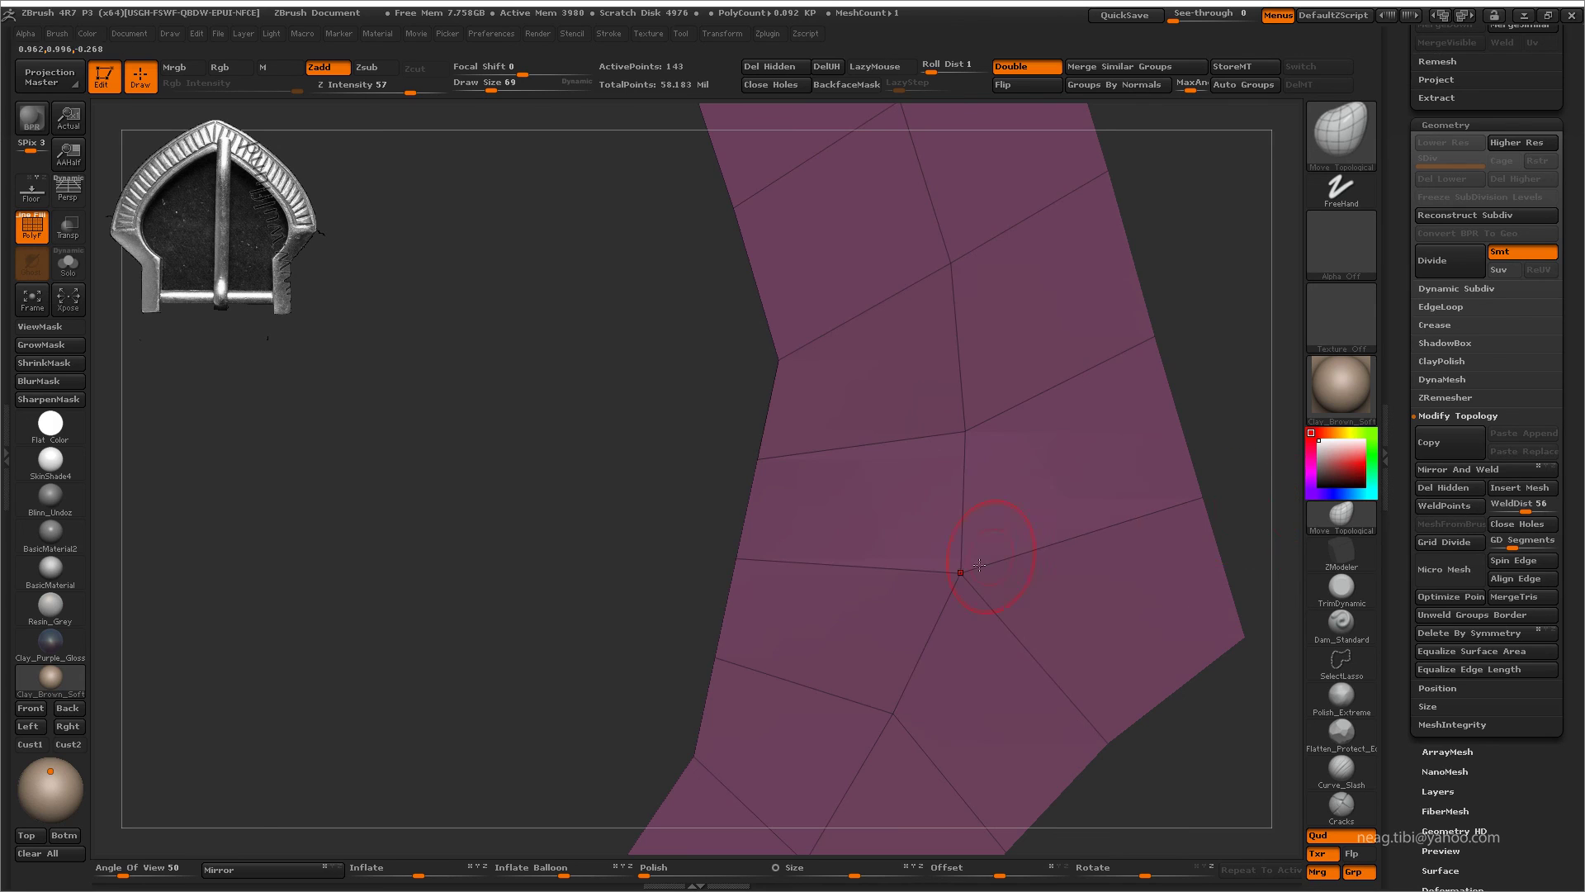
pyautogui.moveTo(979, 565)
pyautogui.keyDown('alt'); pyautogui.mouseDown()
pyautogui.moveTo(1126, 347)
pyautogui.moveTo(1119, 478)
pyautogui.mouseUp(); pyautogui.keyUp('alt')
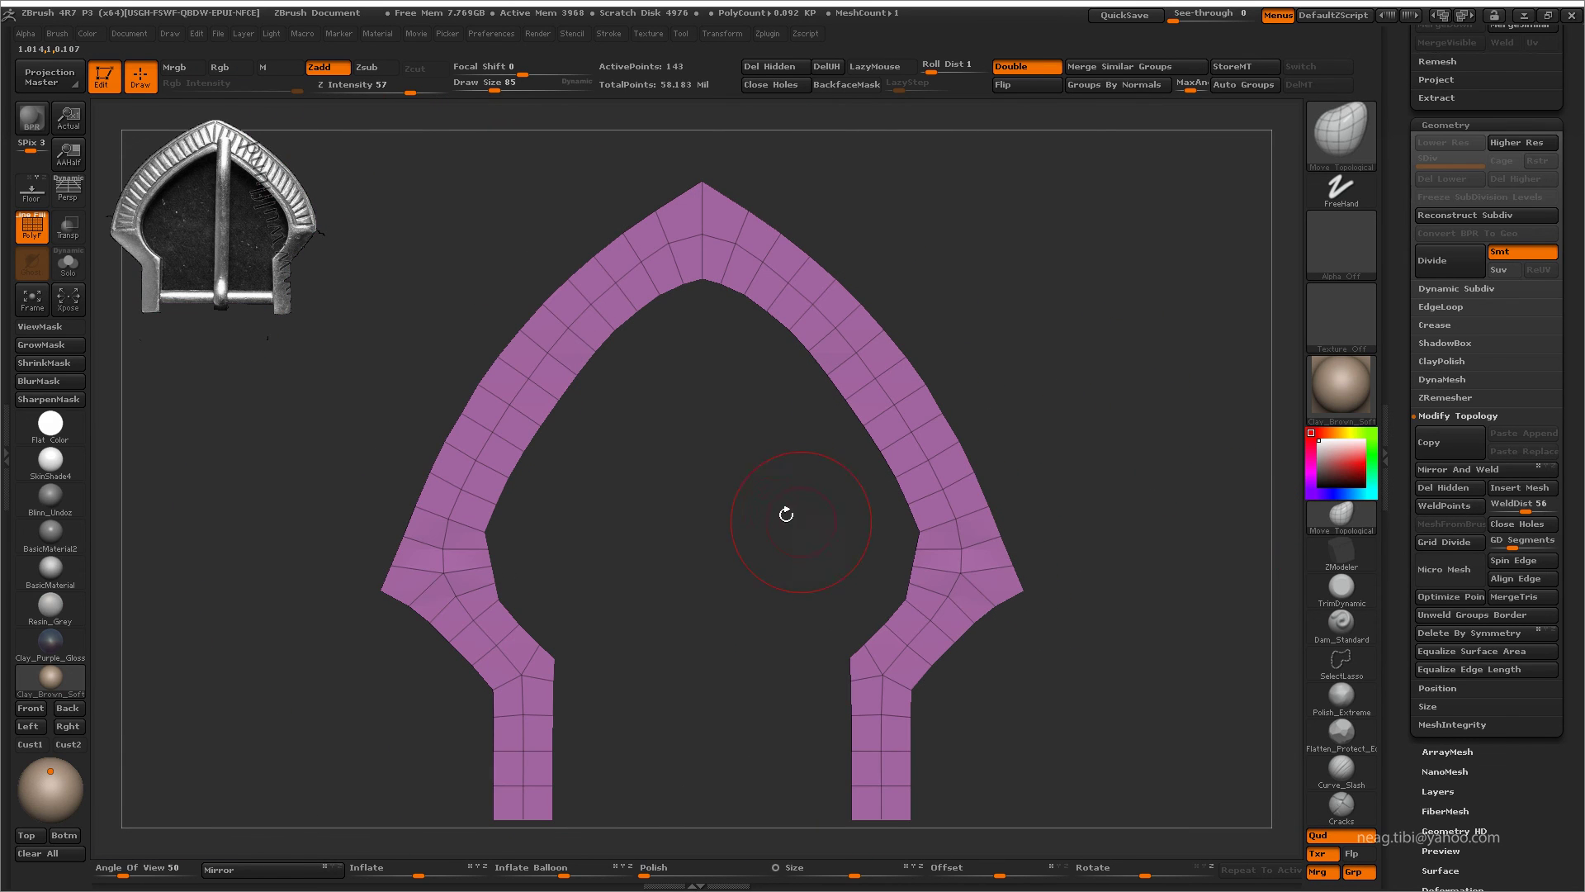
pyautogui.moveTo(484, 333)
pyautogui.keyDown('alt'); pyautogui.mouseDown()
pyautogui.moveTo(499, 506)
pyautogui.moveTo(417, 522)
pyautogui.mouseUp(); pyautogui.keyUp('alt')
pyautogui.press('f')
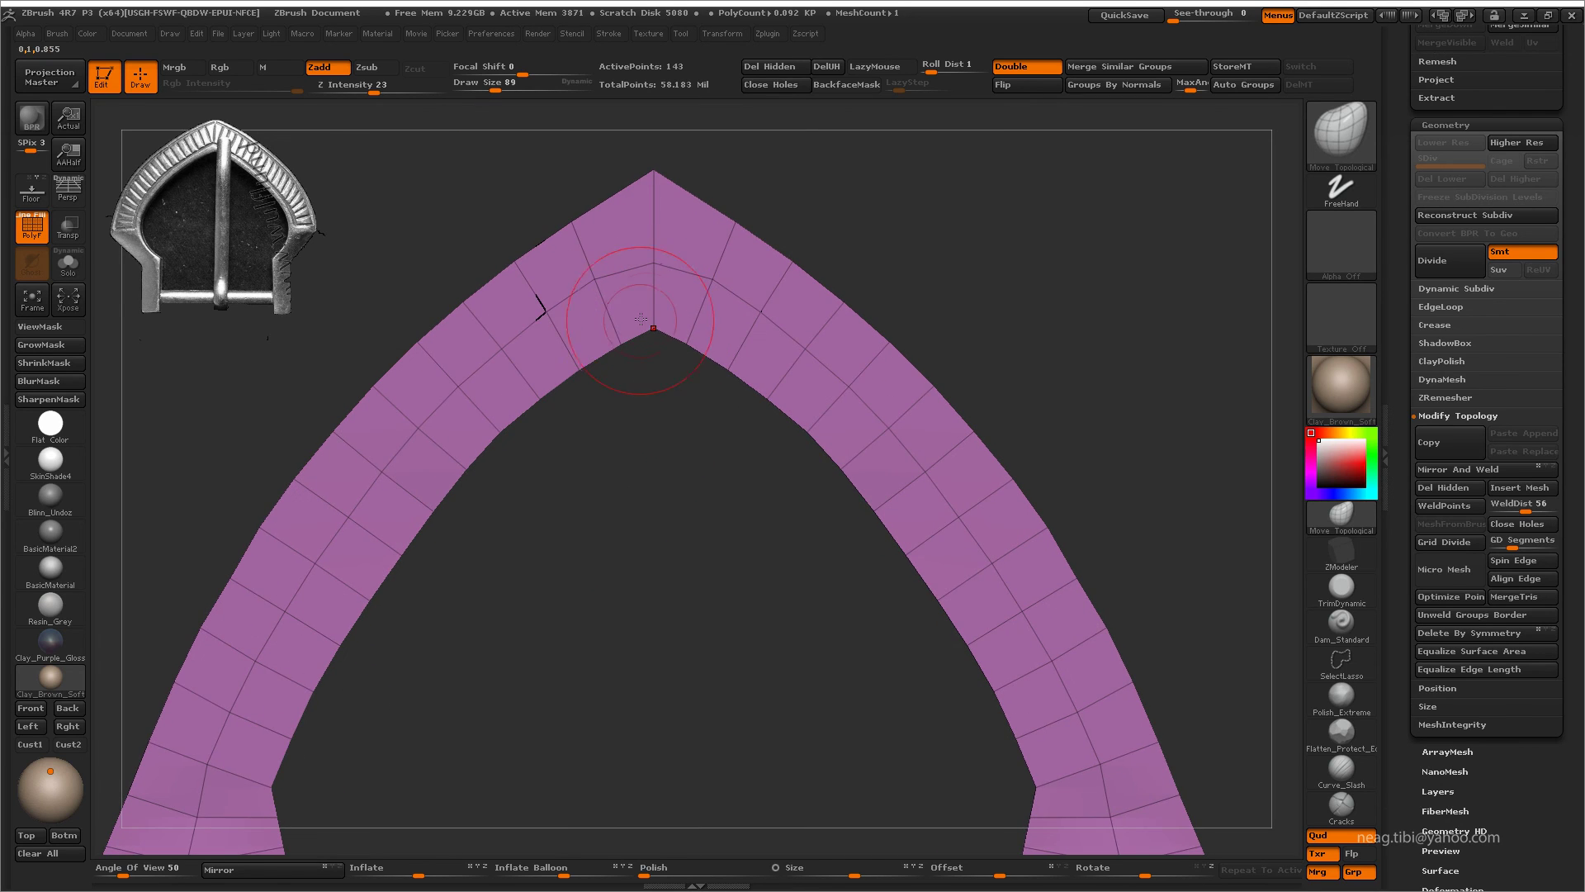
pyautogui.keyDown('alt'); pyautogui.moveTo(641, 319); pyautogui.dragTo(573, 338); pyautogui.keyUp('alt')
pyautogui.moveTo(623, 281)
pyautogui.keyDown('alt'); pyautogui.mouseDown()
pyautogui.moveTo(627, 316)
pyautogui.moveTo(538, 320)
pyautogui.mouseUp(); pyautogui.keyUp('alt')
pyautogui.press('f')
# - Inspect the right leg's corner, then turn on perspective and tilt the arch
pyautogui.keyDown('alt'); pyautogui.moveTo(482, 364); pyautogui.dragTo(407, 201); pyautogui.keyUp('alt')
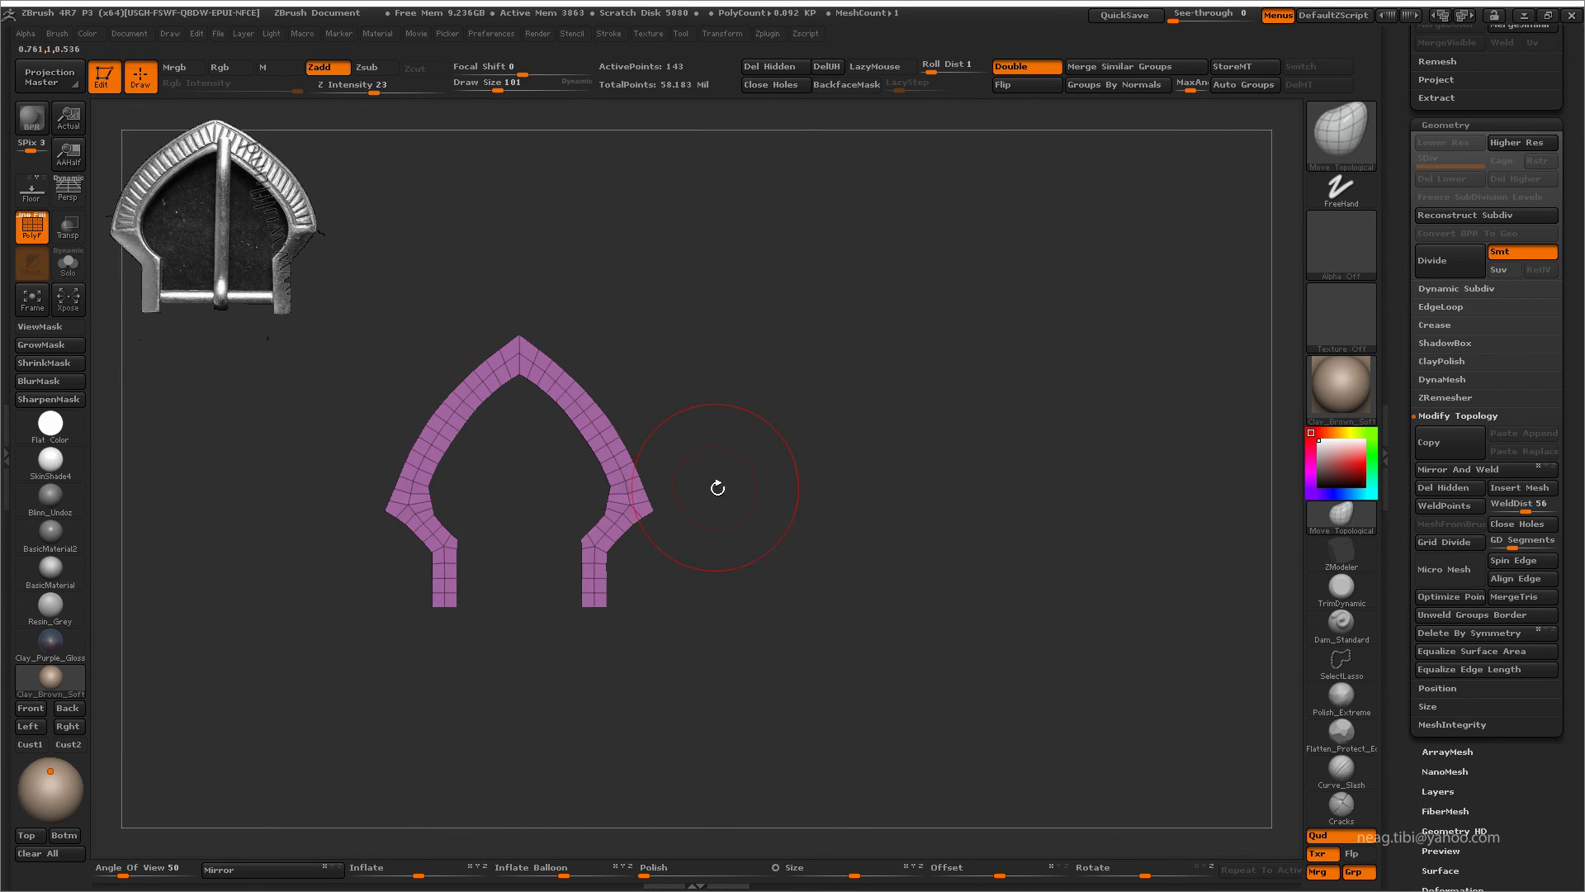
pyautogui.moveTo(582, 521)
pyautogui.keyDown('alt'); pyautogui.mouseDown()
pyautogui.moveTo(780, 652)
pyautogui.moveTo(666, 520)
pyautogui.moveTo(686, 574)
pyautogui.moveTo(652, 498)
pyautogui.moveTo(676, 541)
pyautogui.mouseUp(); pyautogui.keyUp('alt')
pyautogui.press('f')
pyautogui.moveTo(788, 622)
pyautogui.keyDown('alt'); pyautogui.mouseDown()
pyautogui.moveTo(802, 595)
pyautogui.moveTo(786, 514)
pyautogui.mouseUp(); pyautogui.keyUp('alt')
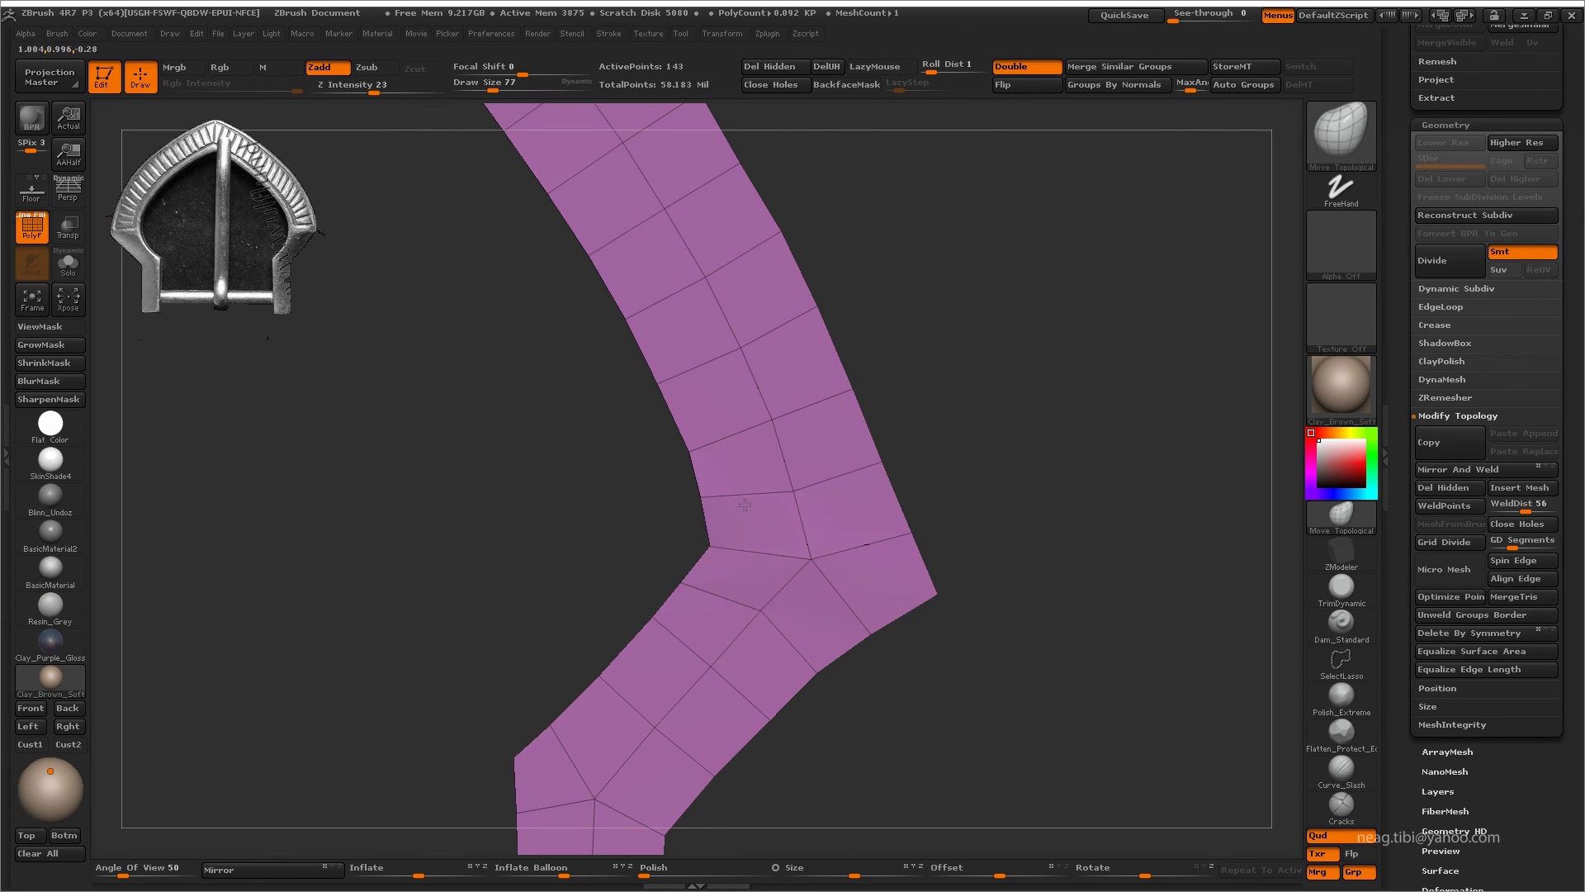
pyautogui.press('f')
pyautogui.keyDown('alt'); pyautogui.moveTo(821, 358); pyautogui.dragTo(857, 406); pyautogui.keyUp('alt')
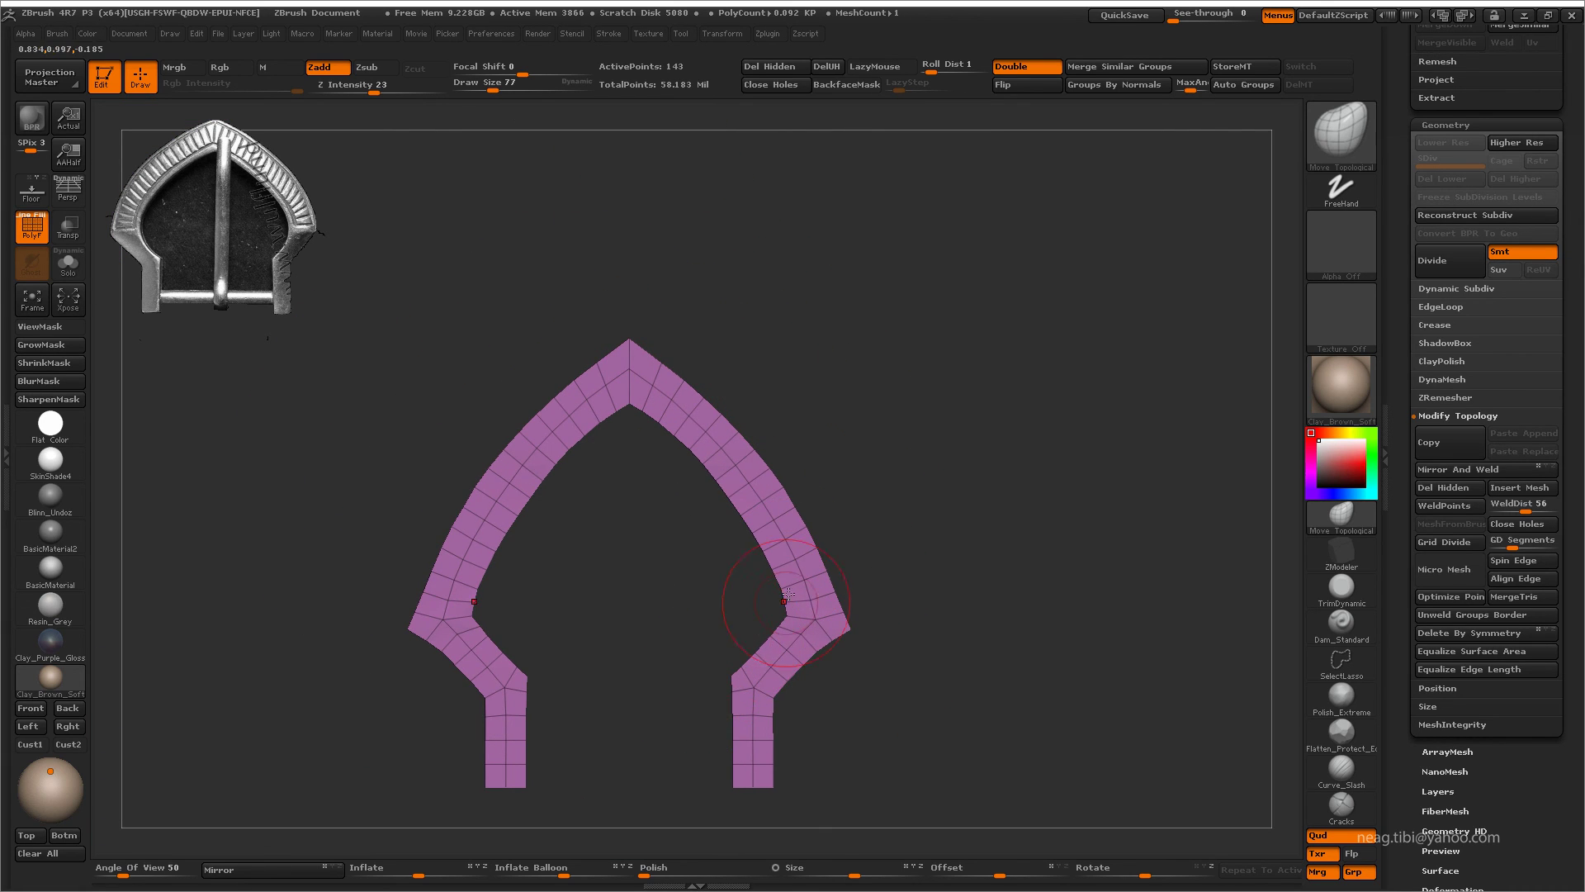
pyautogui.keyDown('alt'); pyautogui.moveTo(753, 621); pyautogui.dragTo(762, 567); pyautogui.keyUp('alt')
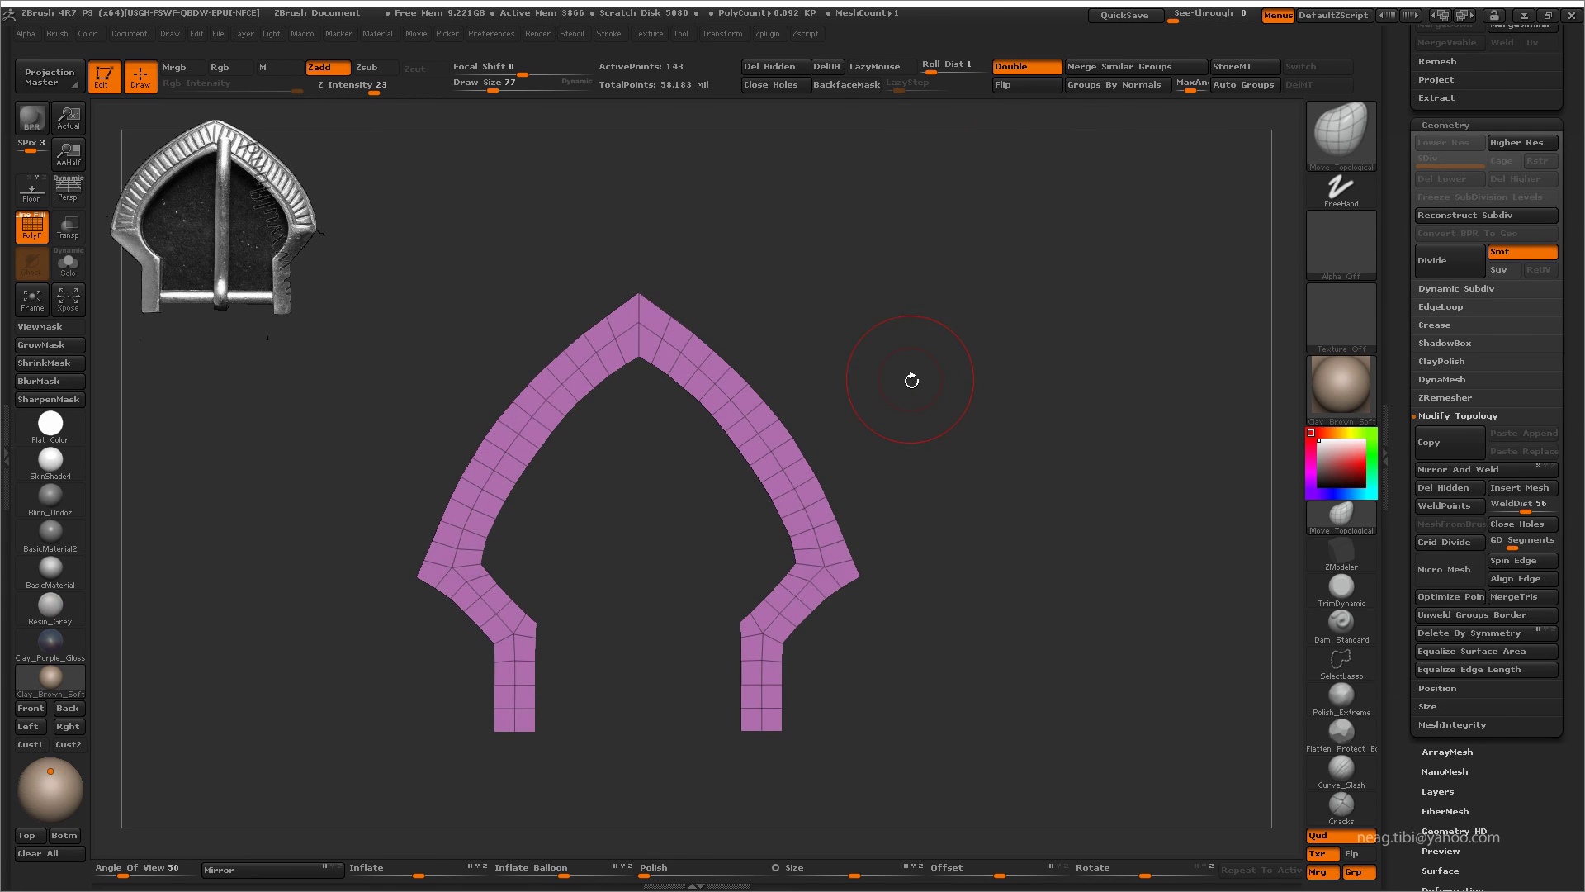
pyautogui.press('p')
pyautogui.moveTo(941, 349)
pyautogui.mouseDown()
pyautogui.moveTo(978, 320)
pyautogui.moveTo(943, 425)
pyautogui.moveTo(998, 555)
pyautogui.moveTo(1181, 598)
pyautogui.moveTo(1084, 564)
pyautogui.mouseUp()
# - Insert several edge loops across the left and right arch arms with Insert EdgeLoop
pyautogui.press('space')
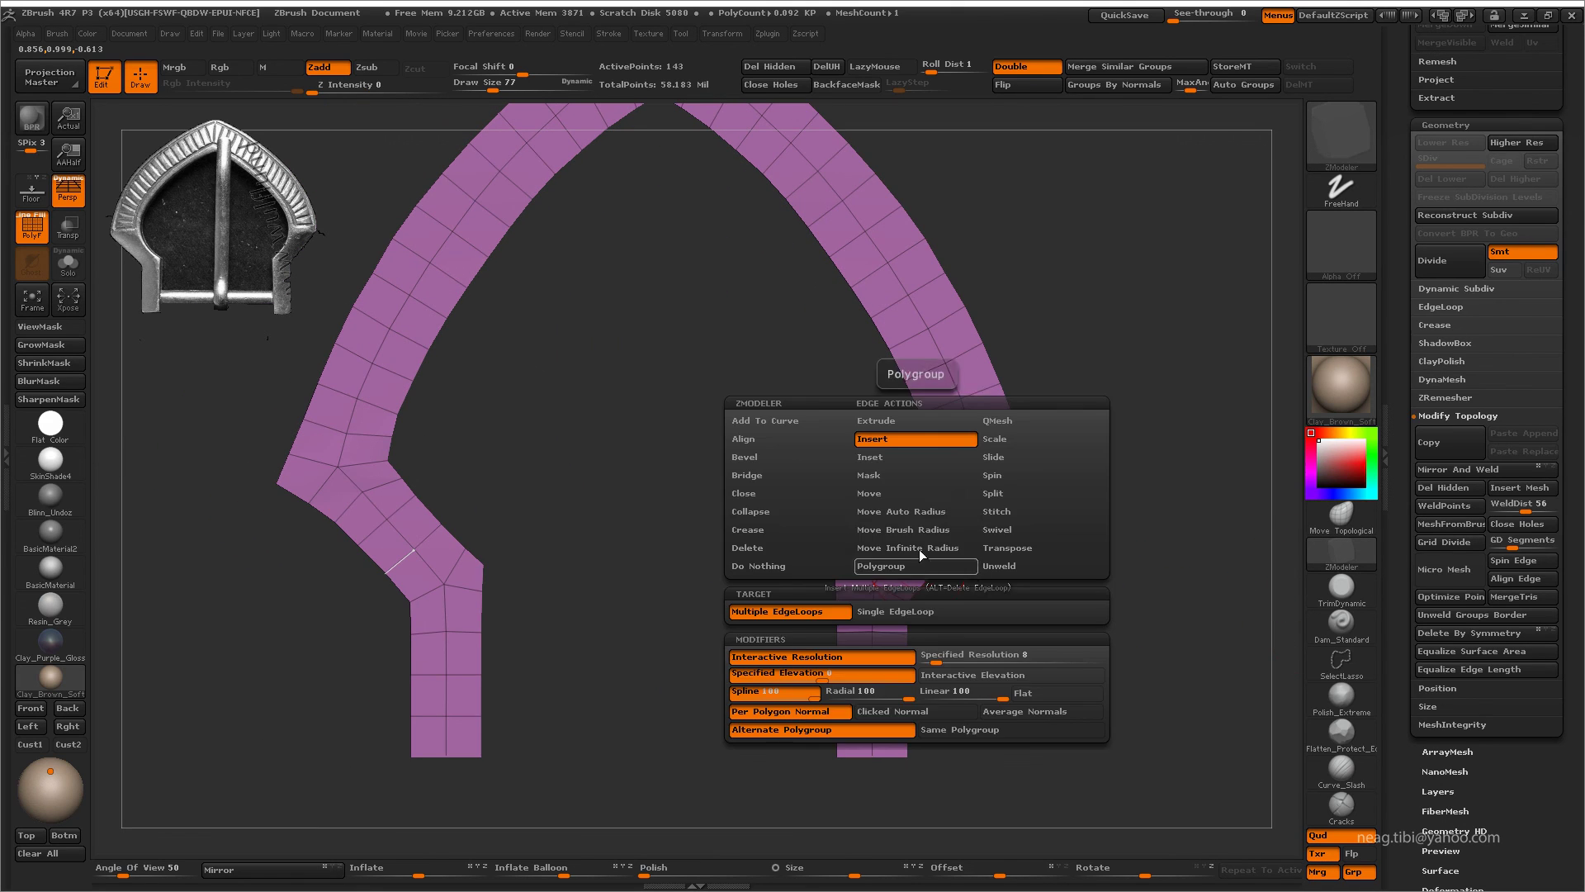
pyautogui.click(927, 438)
pyautogui.click(902, 599)
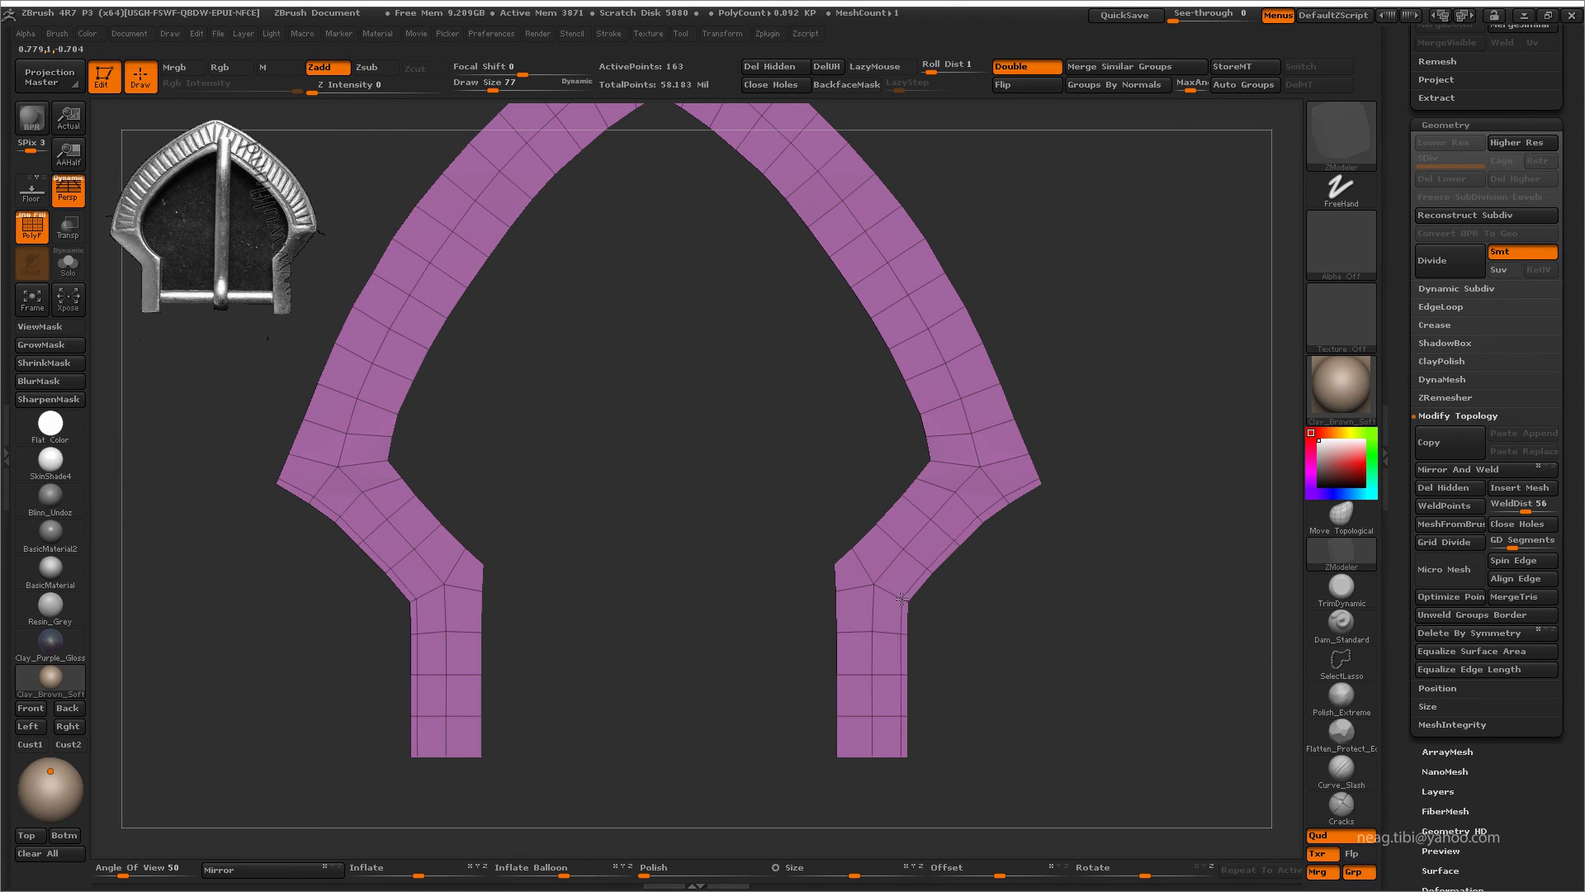
pyautogui.click(841, 588)
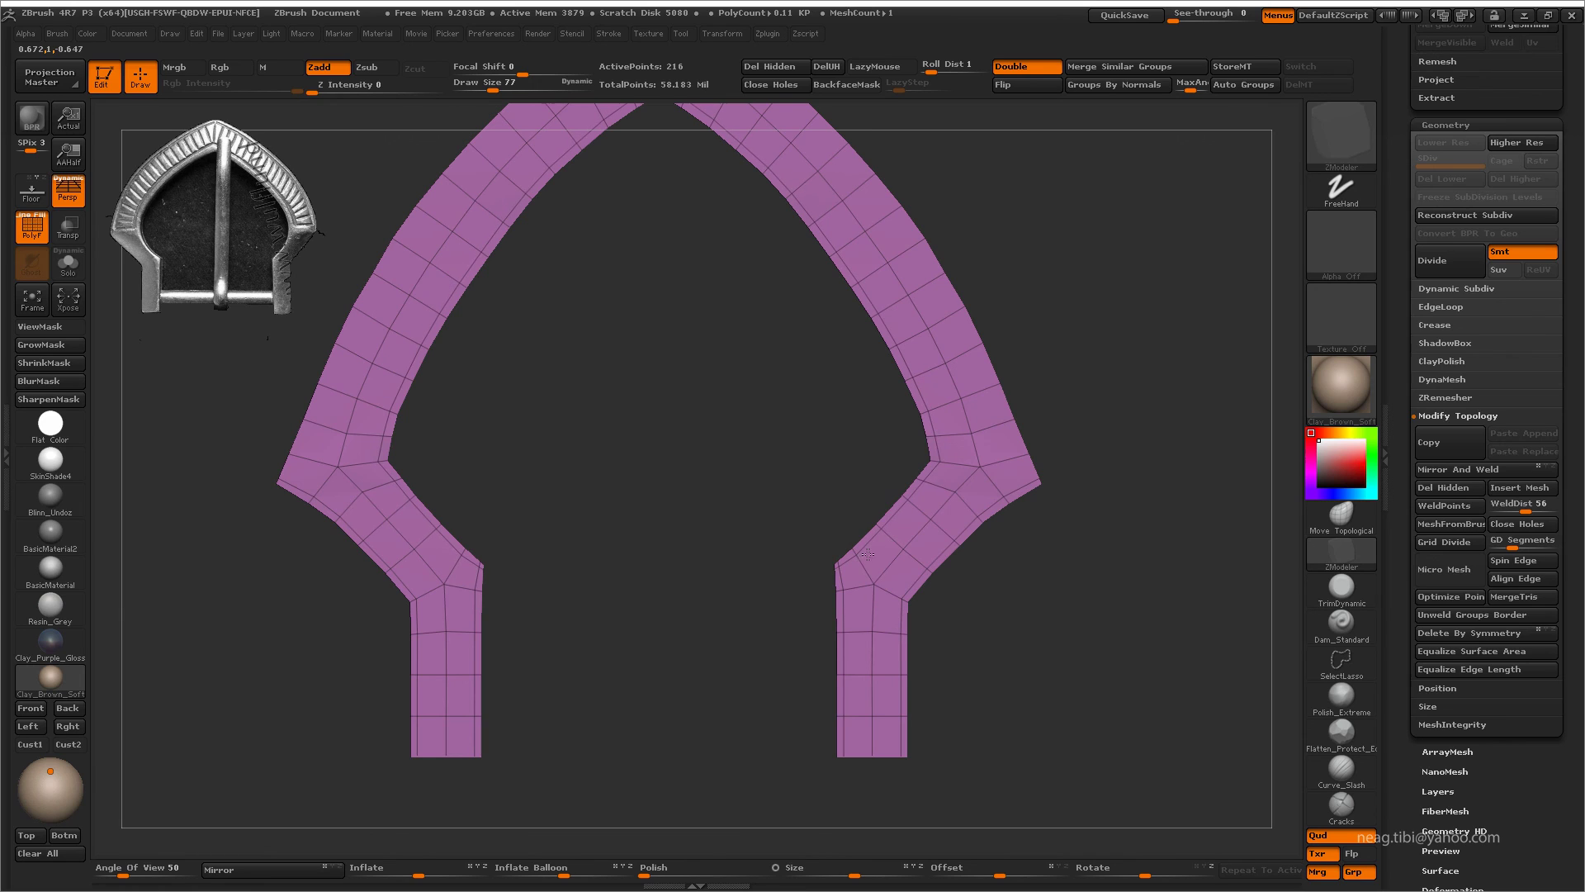
pyautogui.click(1022, 487)
pyautogui.moveTo(1090, 413)
pyautogui.mouseDown()
pyautogui.moveTo(1015, 586)
pyautogui.moveTo(780, 578)
pyautogui.moveTo(885, 523)
pyautogui.moveTo(934, 680)
pyautogui.moveTo(933, 605)
pyautogui.moveTo(831, 633)
pyautogui.mouseUp()
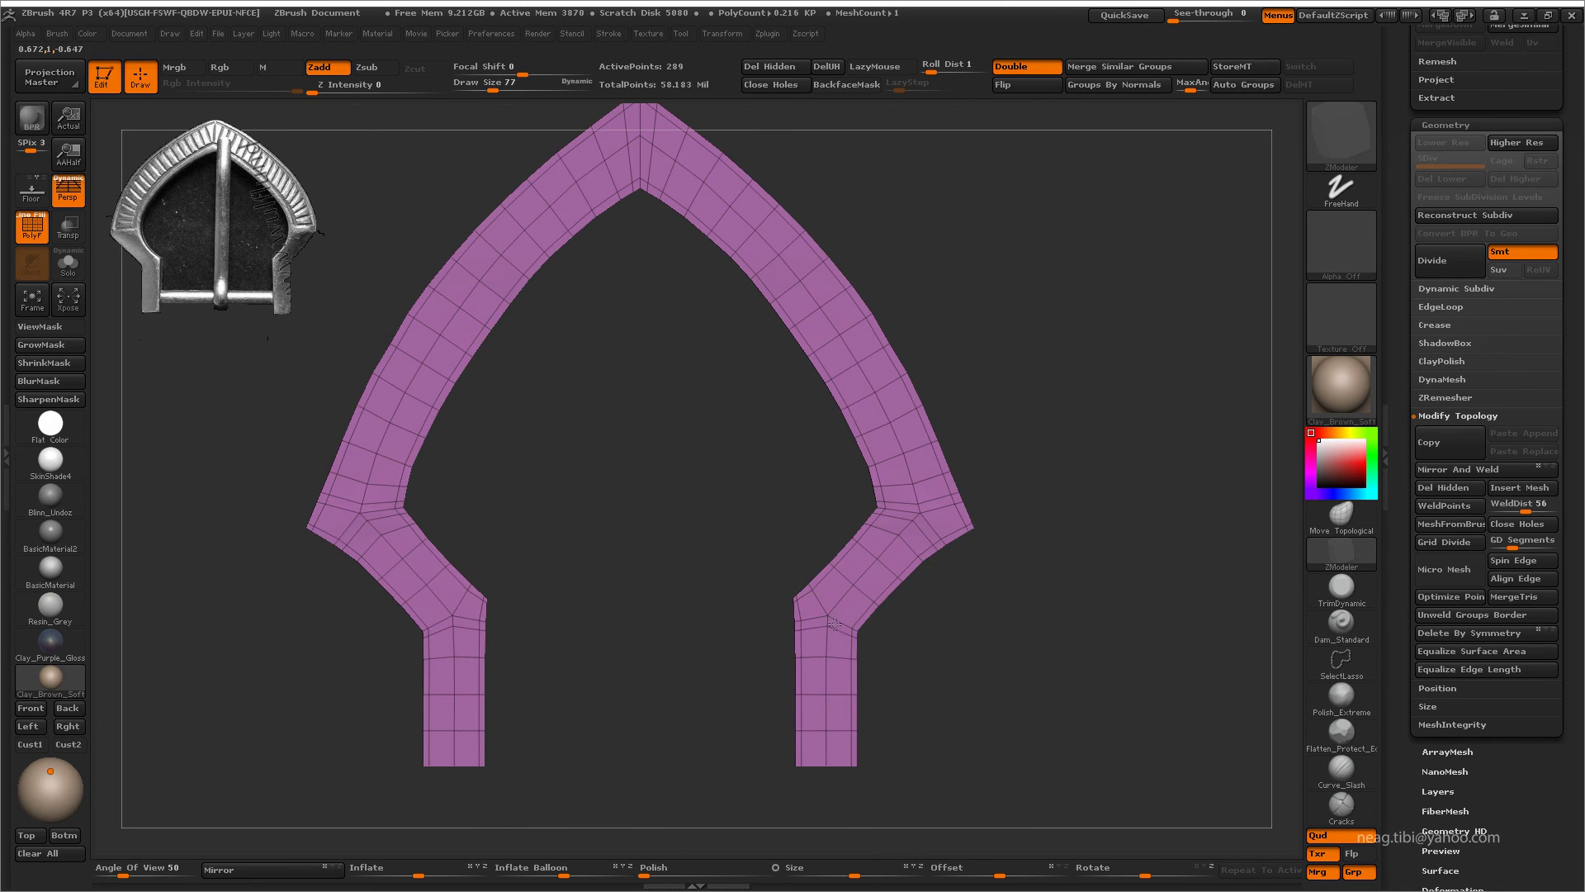
pyautogui.moveTo(882, 748)
pyautogui.mouseDown()
pyautogui.moveTo(825, 693)
pyautogui.moveTo(934, 684)
pyautogui.moveTo(858, 648)
pyautogui.moveTo(776, 648)
pyautogui.mouseUp()
# - Extrude all polygons of the flat arch into a thick solid, then isolate both arm ends
pyautogui.press('space')
pyautogui.click(731, 384)
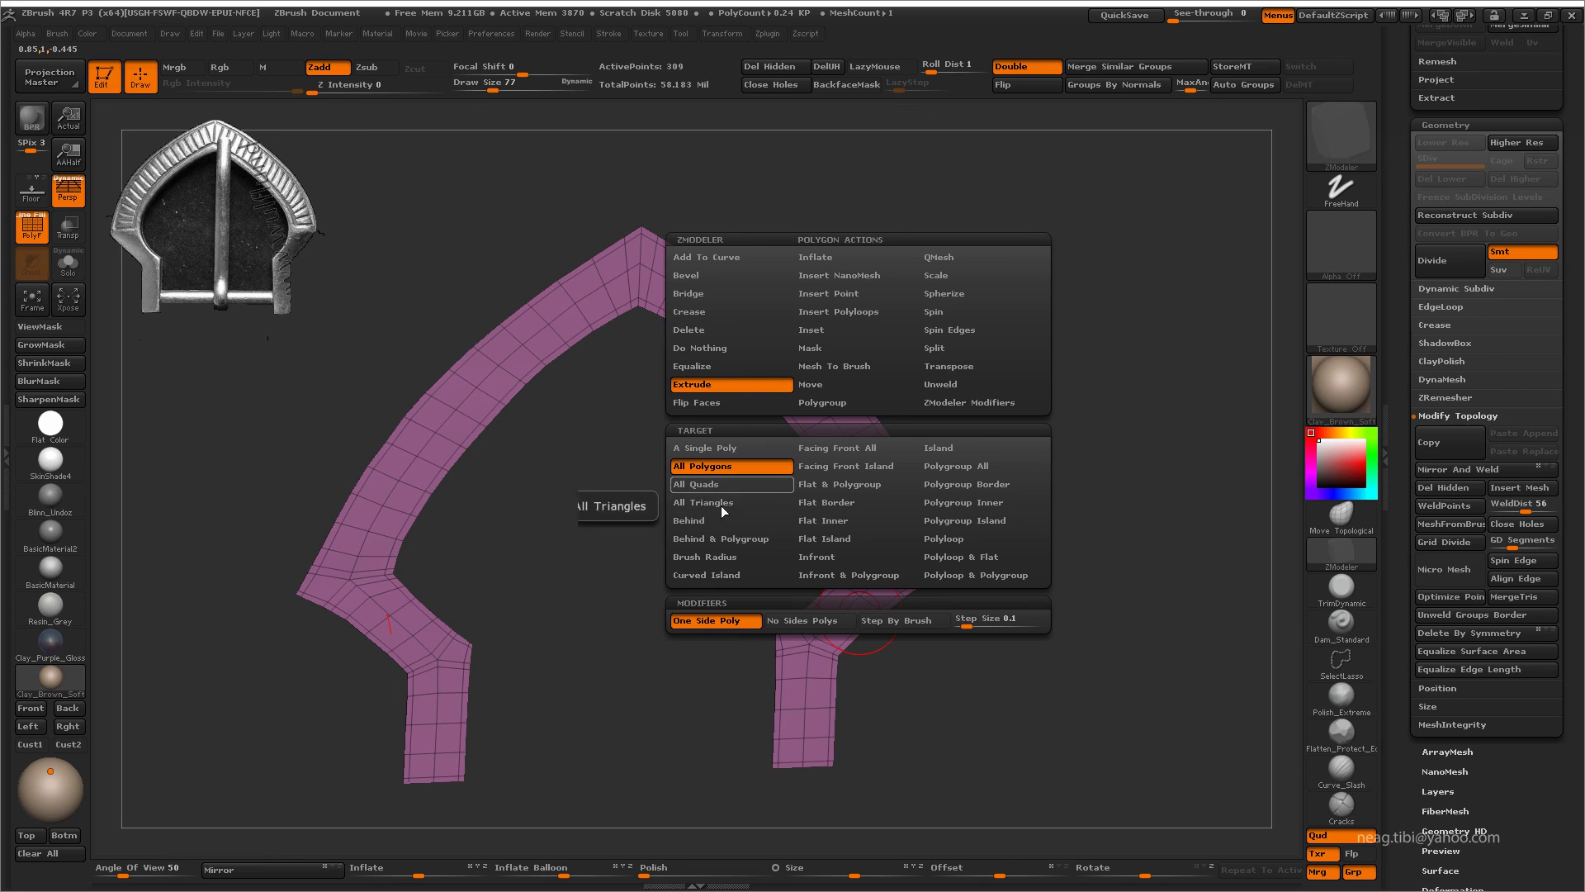
pyautogui.moveTo(825, 536)
pyautogui.mouseDown()
pyautogui.moveTo(860, 637)
pyautogui.moveTo(776, 607)
pyautogui.moveTo(780, 561)
pyautogui.mouseUp()
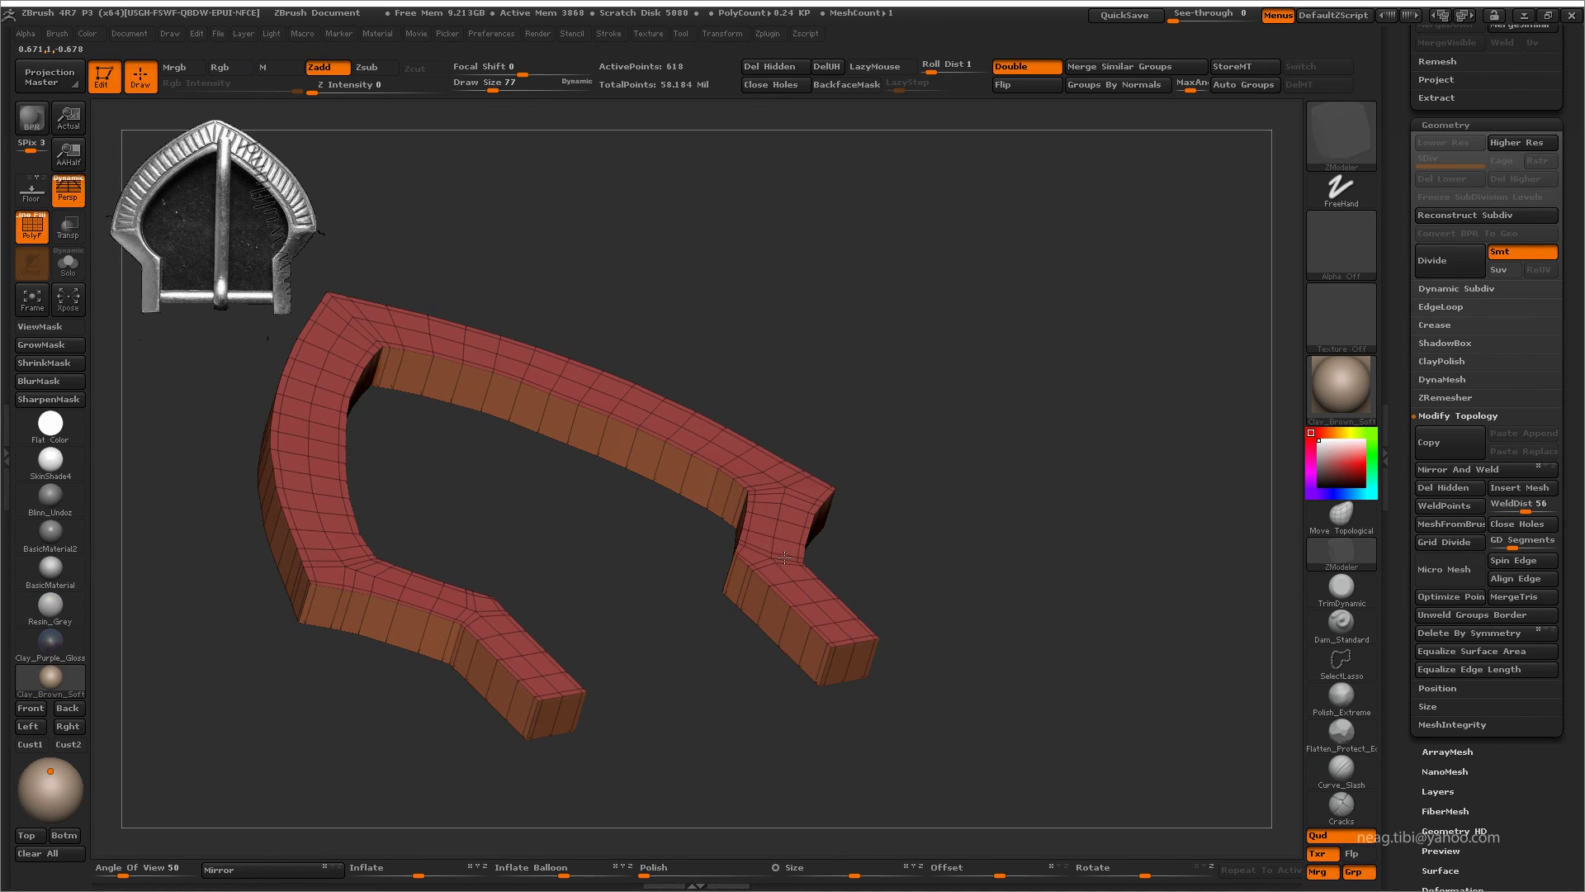
pyautogui.moveTo(908, 578)
pyautogui.mouseDown()
pyautogui.moveTo(966, 528)
pyautogui.moveTo(904, 460)
pyautogui.moveTo(867, 595)
pyautogui.moveTo(946, 561)
pyautogui.moveTo(858, 545)
pyautogui.moveTo(956, 531)
pyautogui.moveTo(945, 598)
pyautogui.moveTo(871, 586)
pyautogui.mouseUp()
pyautogui.click(870, 586)
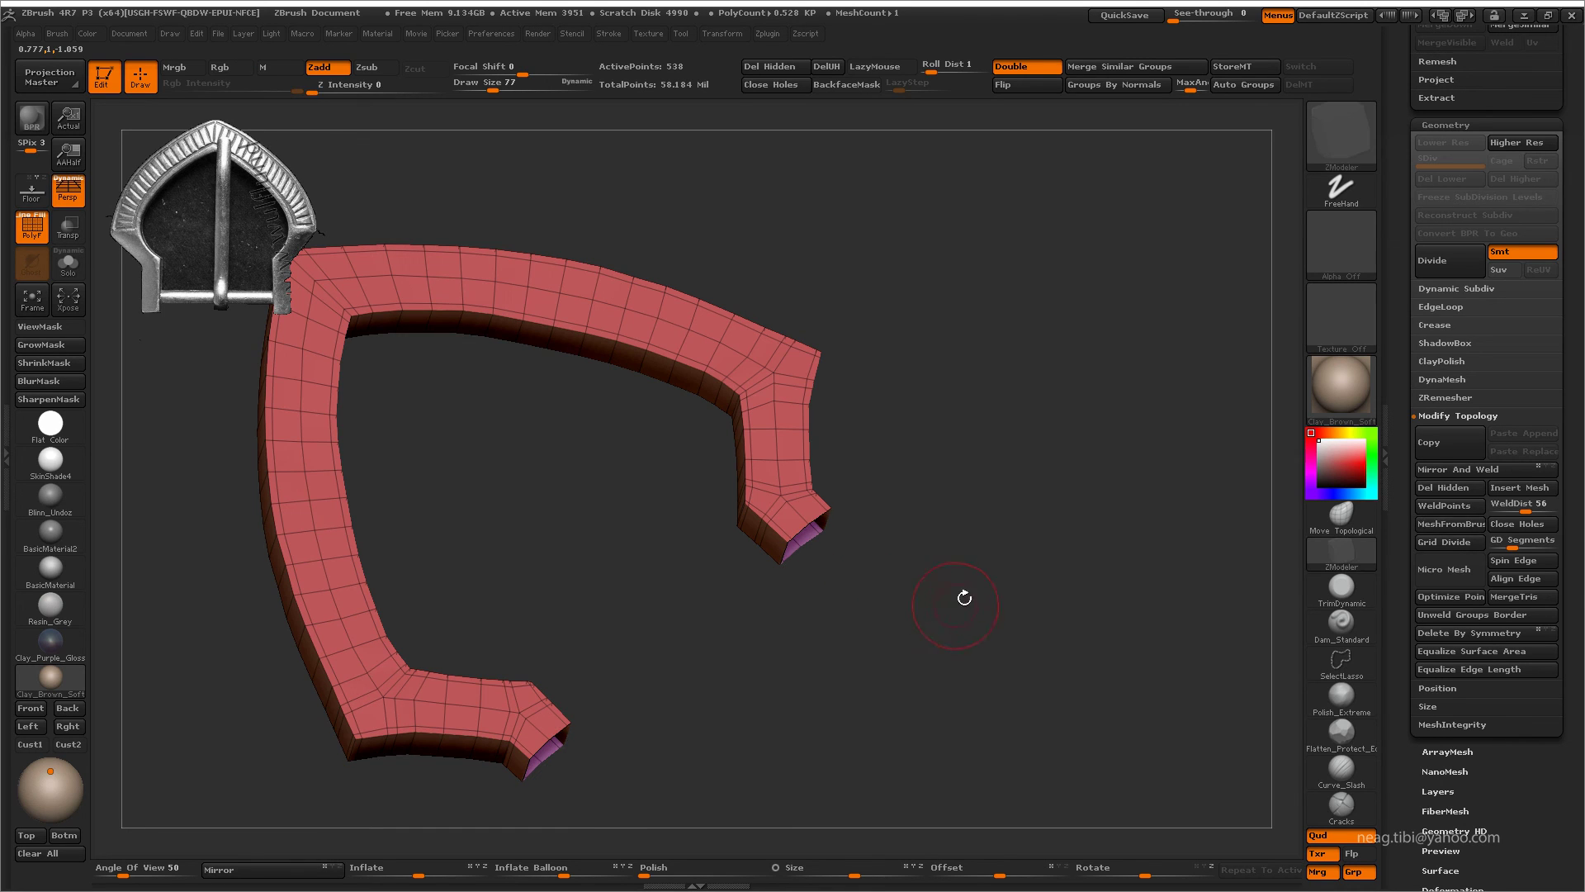
pyautogui.moveTo(959, 592)
pyautogui.mouseDown()
pyautogui.moveTo(1012, 555)
pyautogui.moveTo(995, 568)
pyautogui.mouseUp()
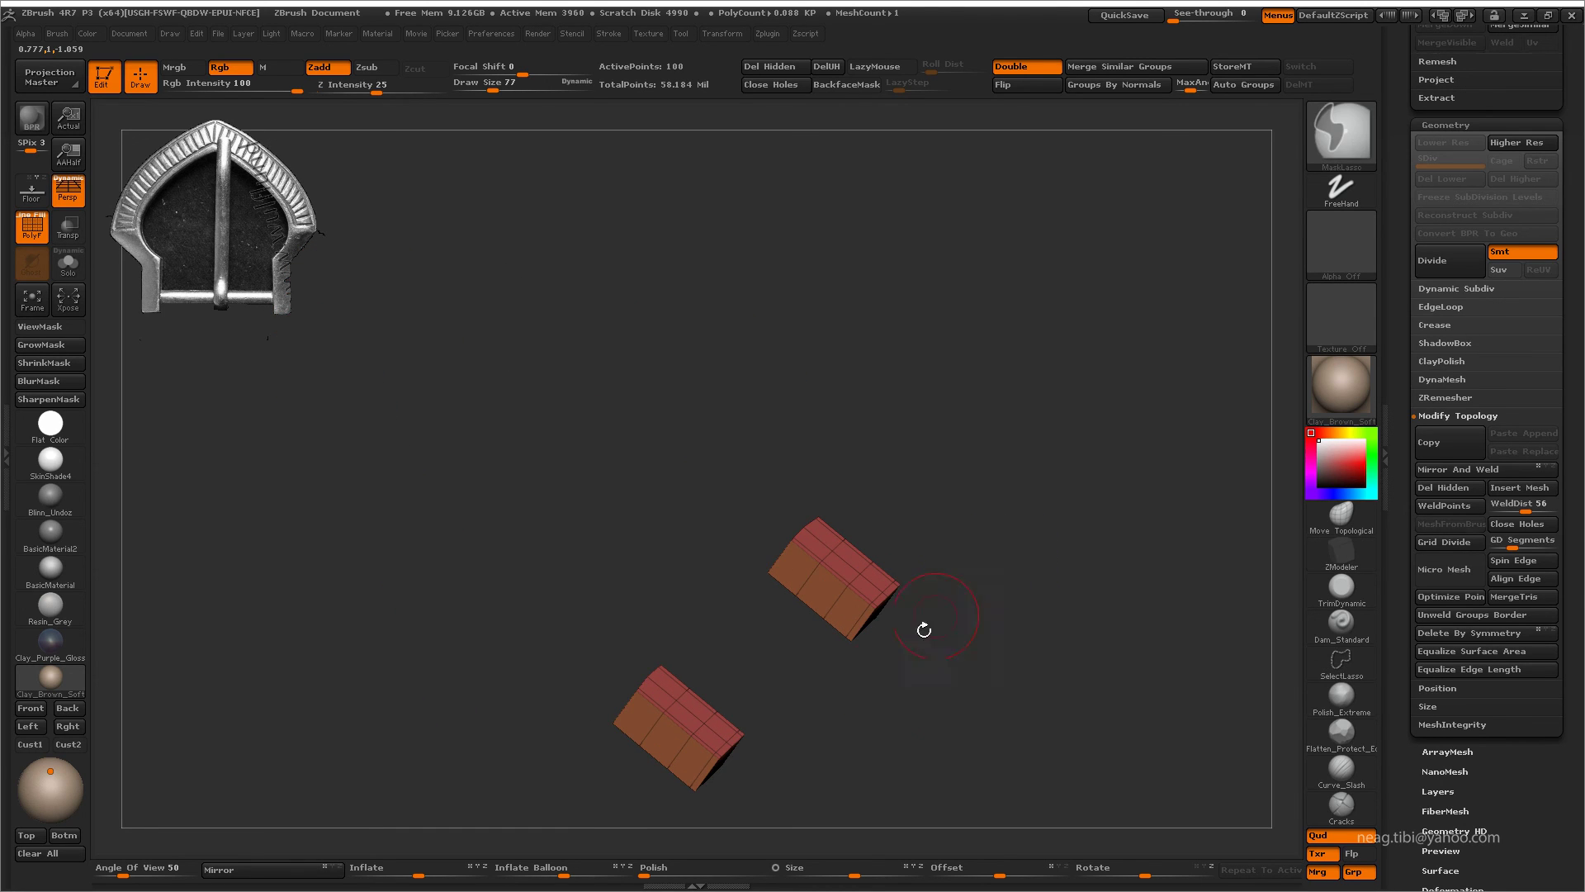
# - Give the isolated end pieces their own polygroup with Ctrl+W and unhide the rest of the belt
pyautogui.hotkey('ctrl', 'w')
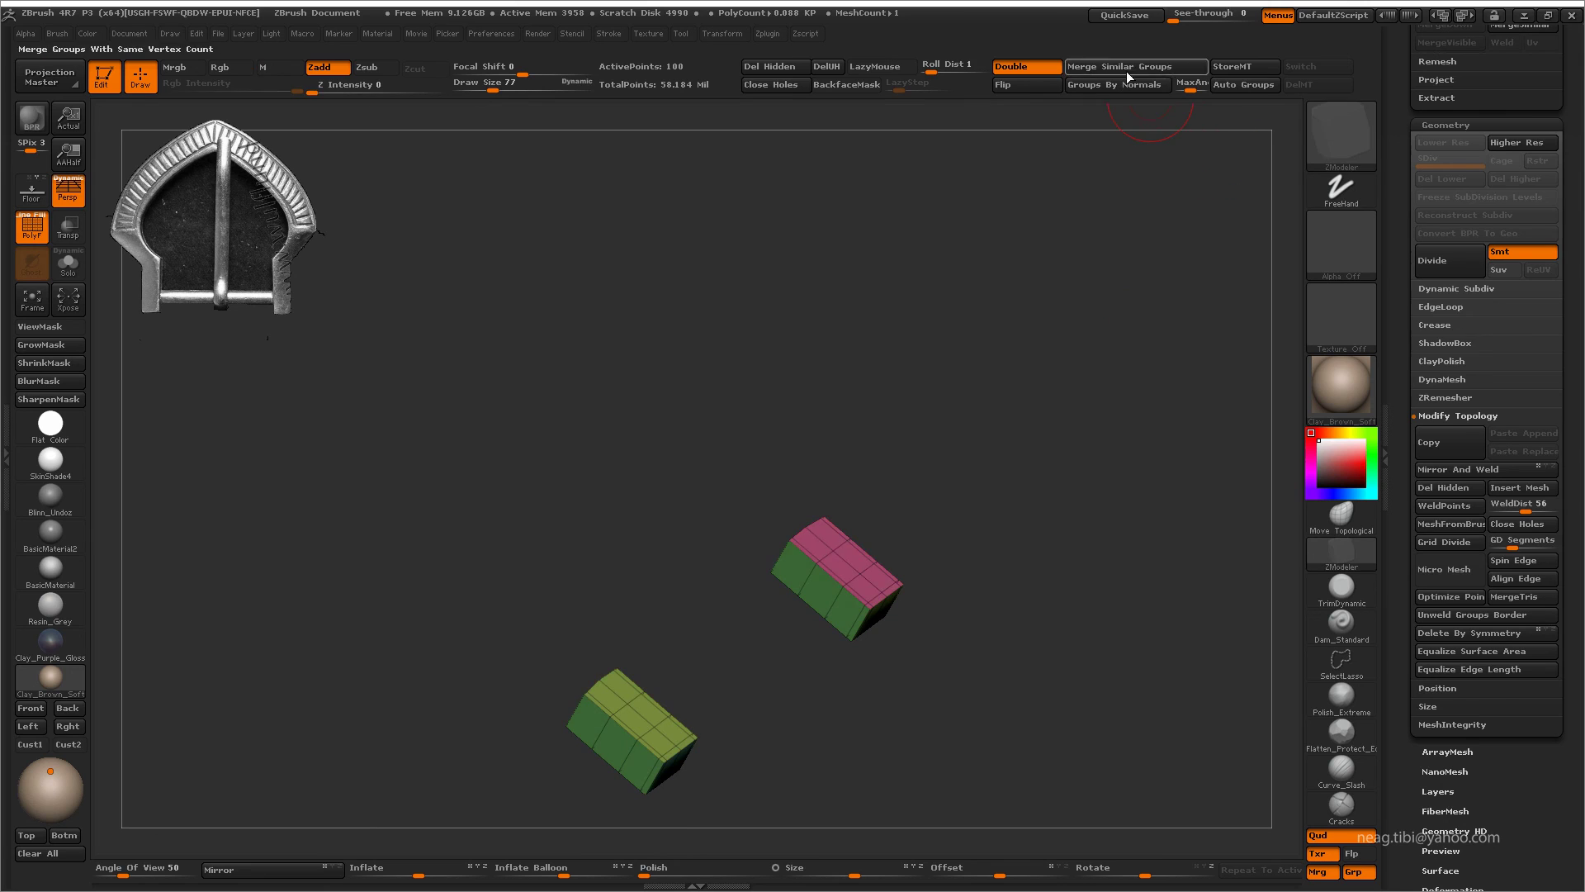
pyautogui.keyDown('ctrl'); pyautogui.keyDown('shift'); pyautogui.click(1161, 275); pyautogui.keyUp('shift'); pyautogui.keyUp('ctrl')
pyautogui.press('w')
pyautogui.moveTo(841, 535); pyautogui.dragTo(956, 633)
pyautogui.press('q')
pyautogui.moveTo(955, 488); pyautogui.dragTo(870, 534)
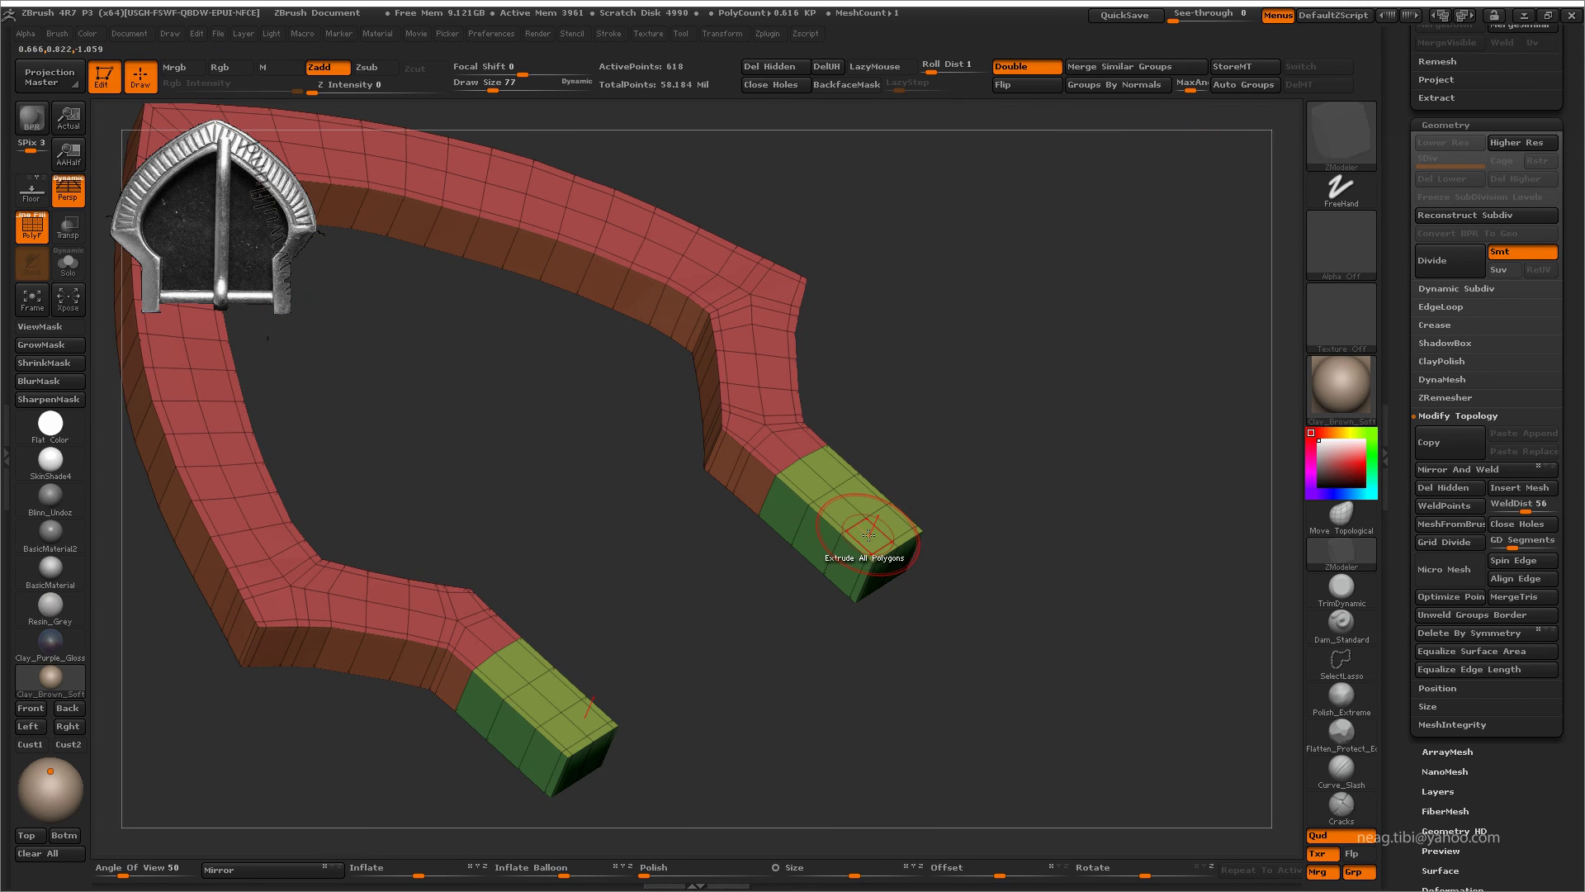
pyautogui.moveTo(973, 665); pyautogui.dragTo(991, 522)
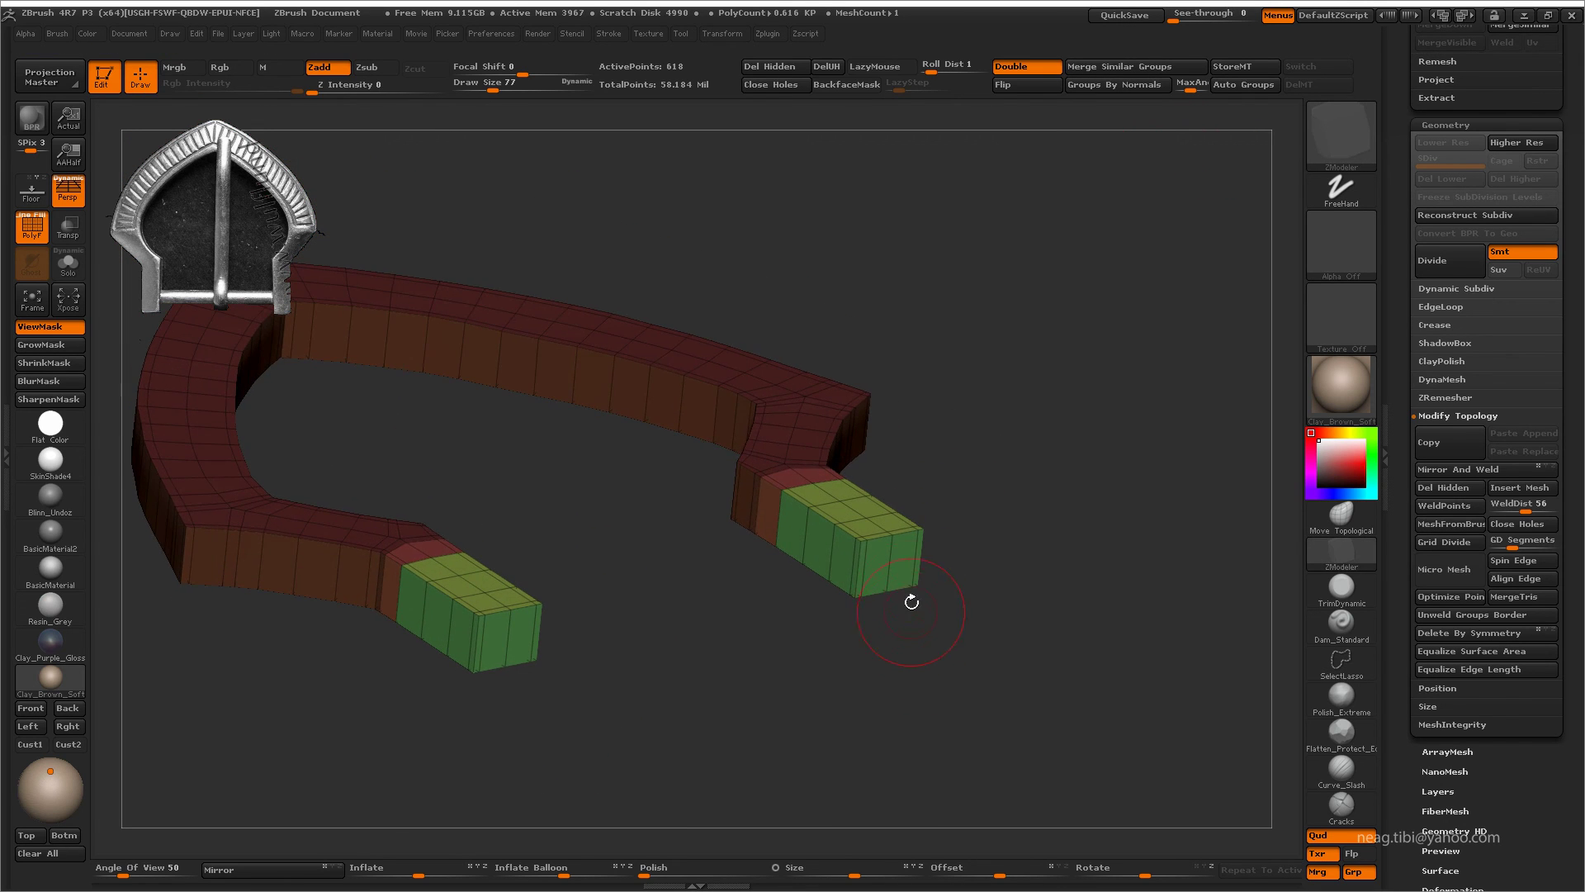
# - Rotate to the end caps and isolate the green end pieces again, turned upright
pyautogui.press('space')
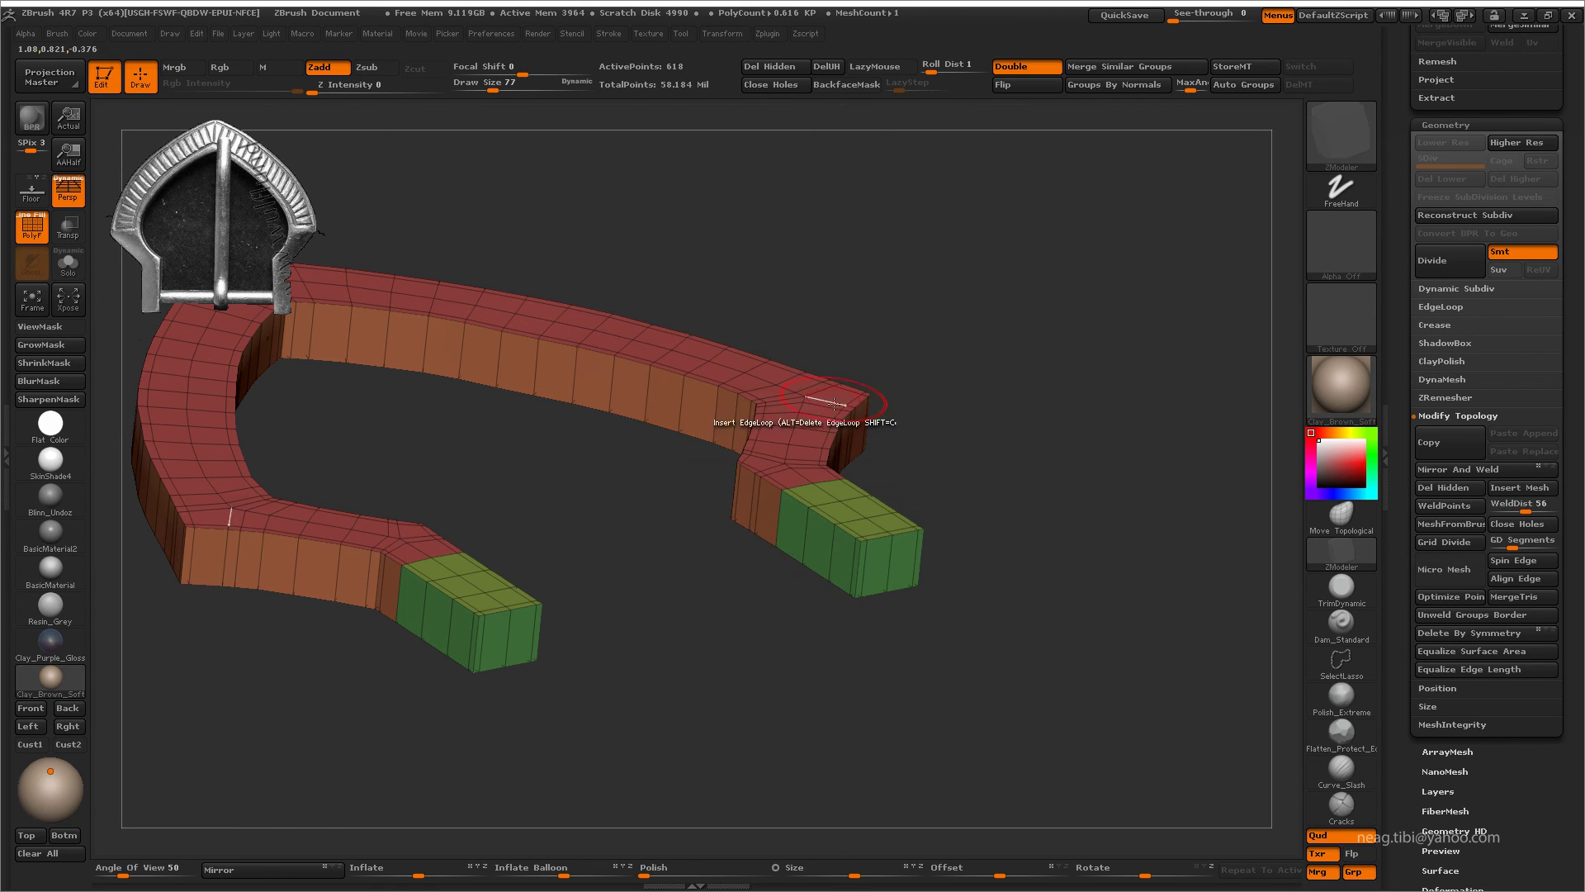
pyautogui.moveTo(873, 291); pyautogui.dragTo(883, 573)
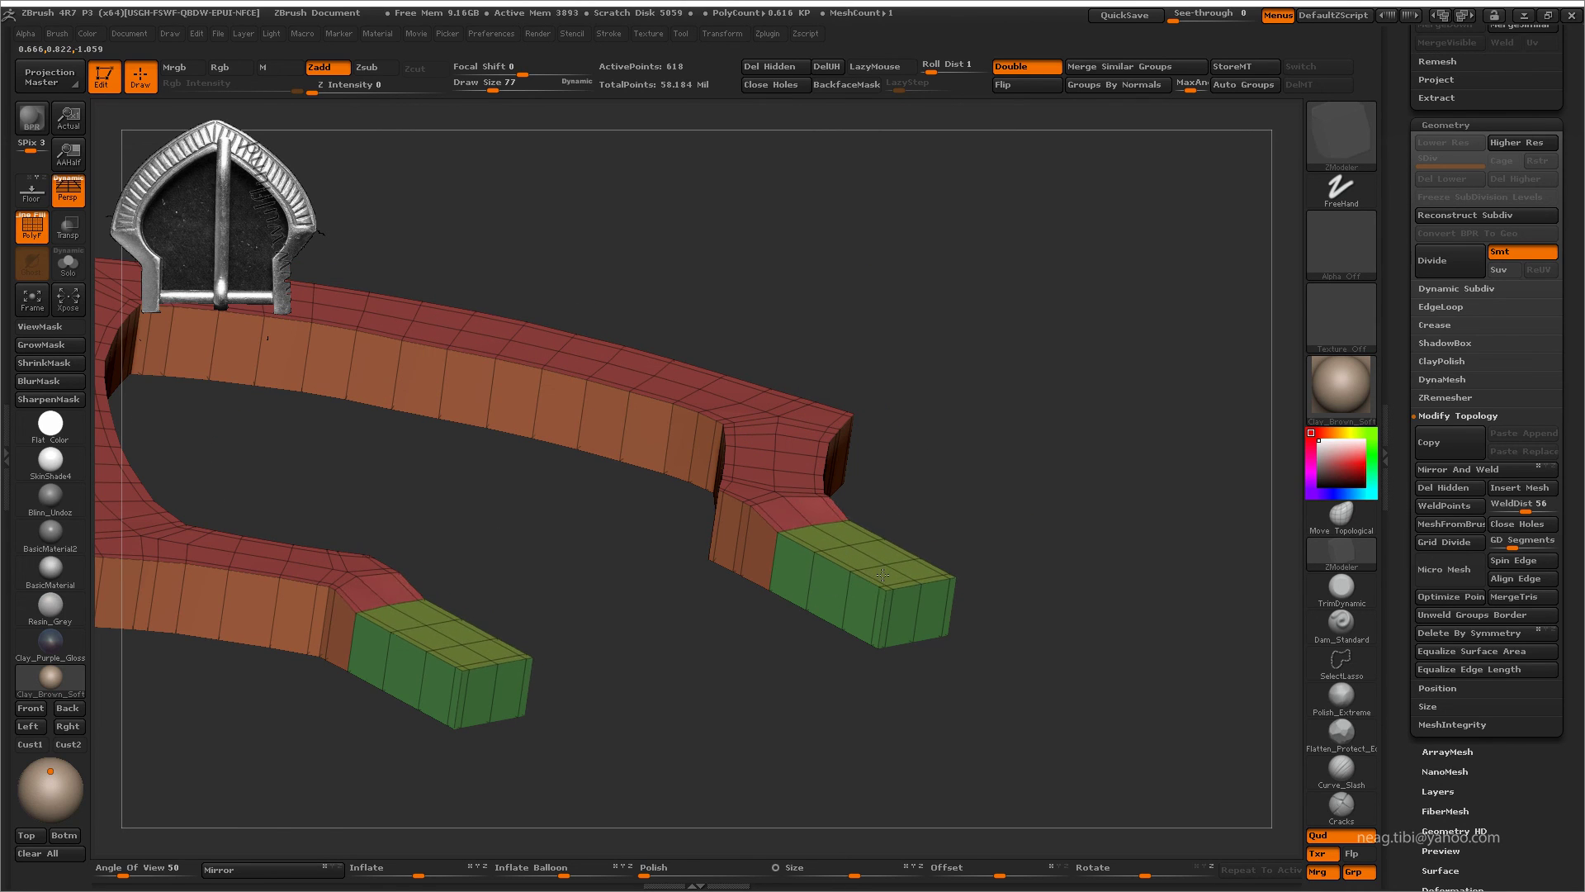
pyautogui.moveTo(882, 572)
pyautogui.mouseDown()
pyautogui.moveTo(833, 631)
pyautogui.moveTo(833, 616)
pyautogui.mouseUp()
pyautogui.moveTo(901, 472); pyautogui.dragTo(768, 554)
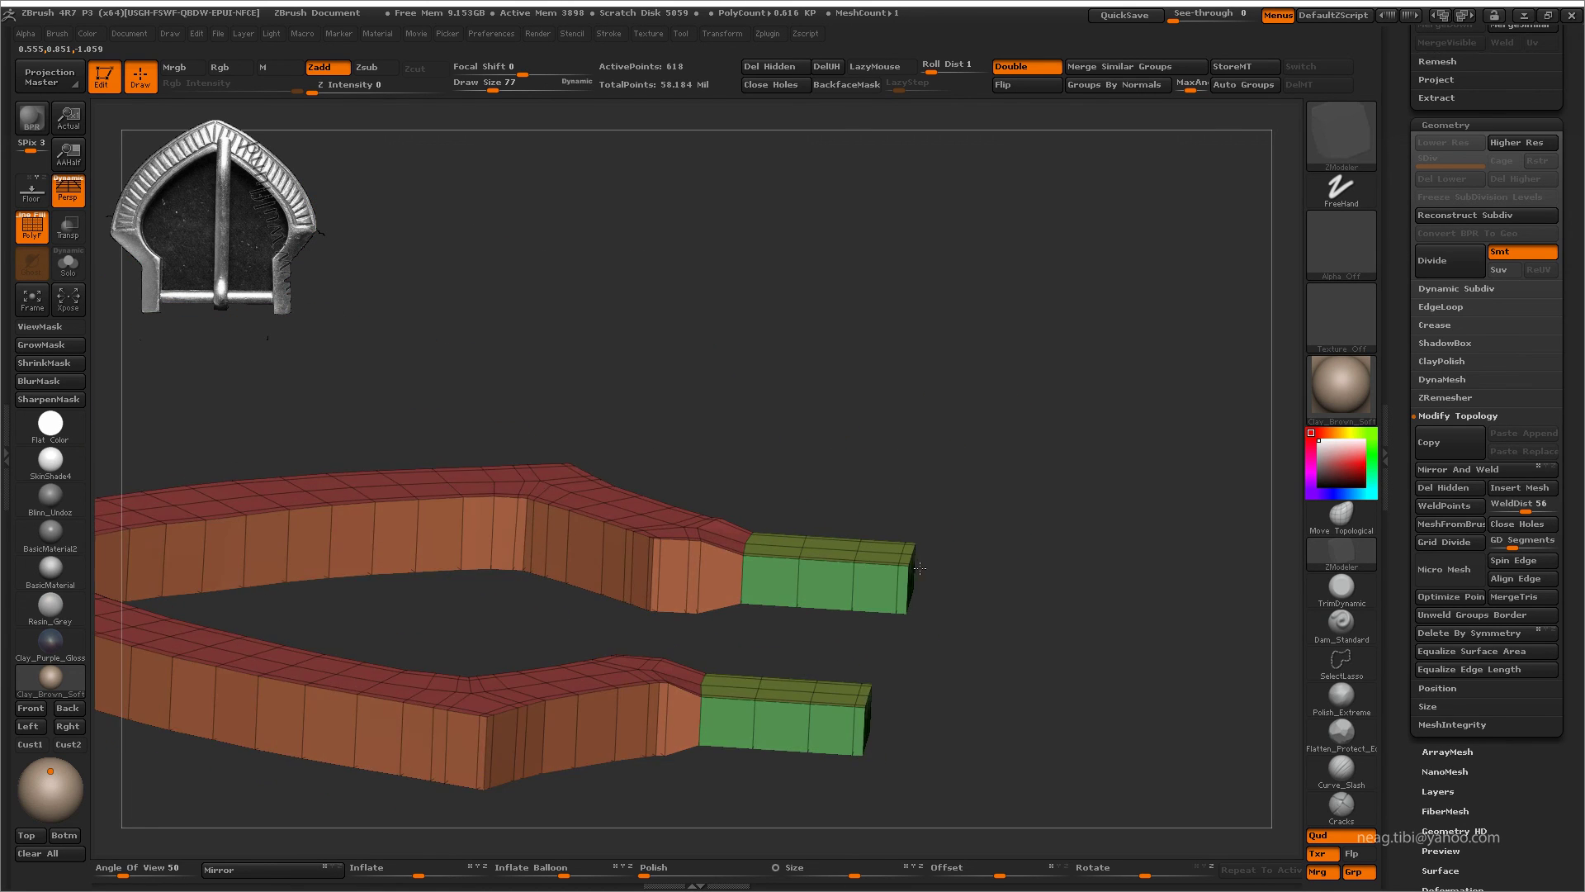
pyautogui.keyDown('ctrl'); pyautogui.keyDown('shift'); pyautogui.click(768, 553); pyautogui.keyUp('shift'); pyautogui.keyUp('ctrl')
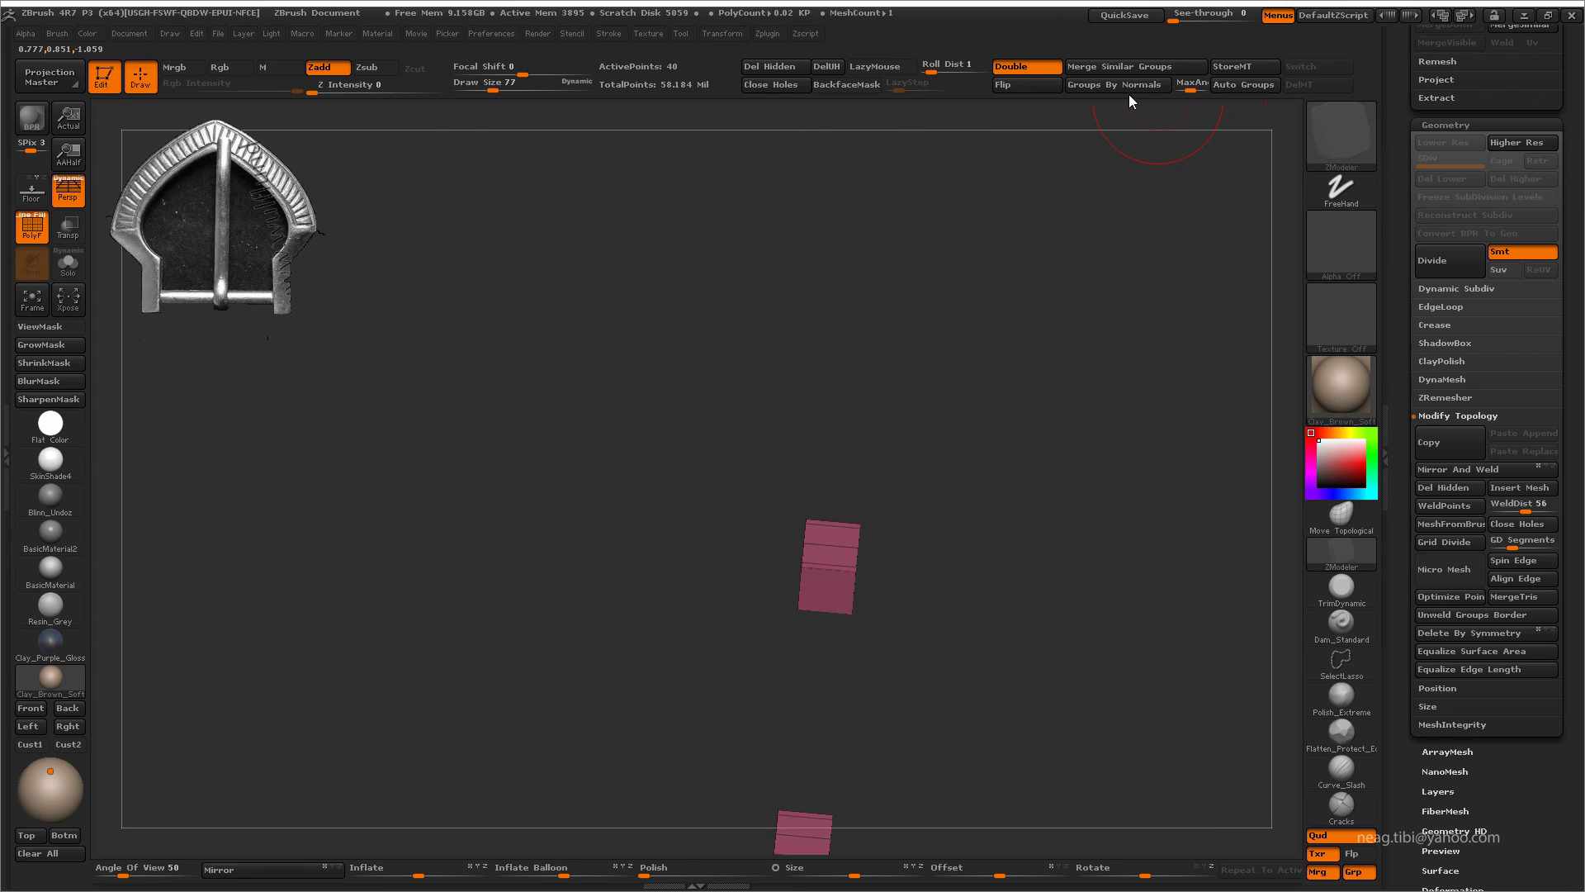
pyautogui.keyDown('ctrl'); pyautogui.keyDown('shift'); pyautogui.click(956, 336); pyautogui.keyUp('shift'); pyautogui.keyUp('ctrl')
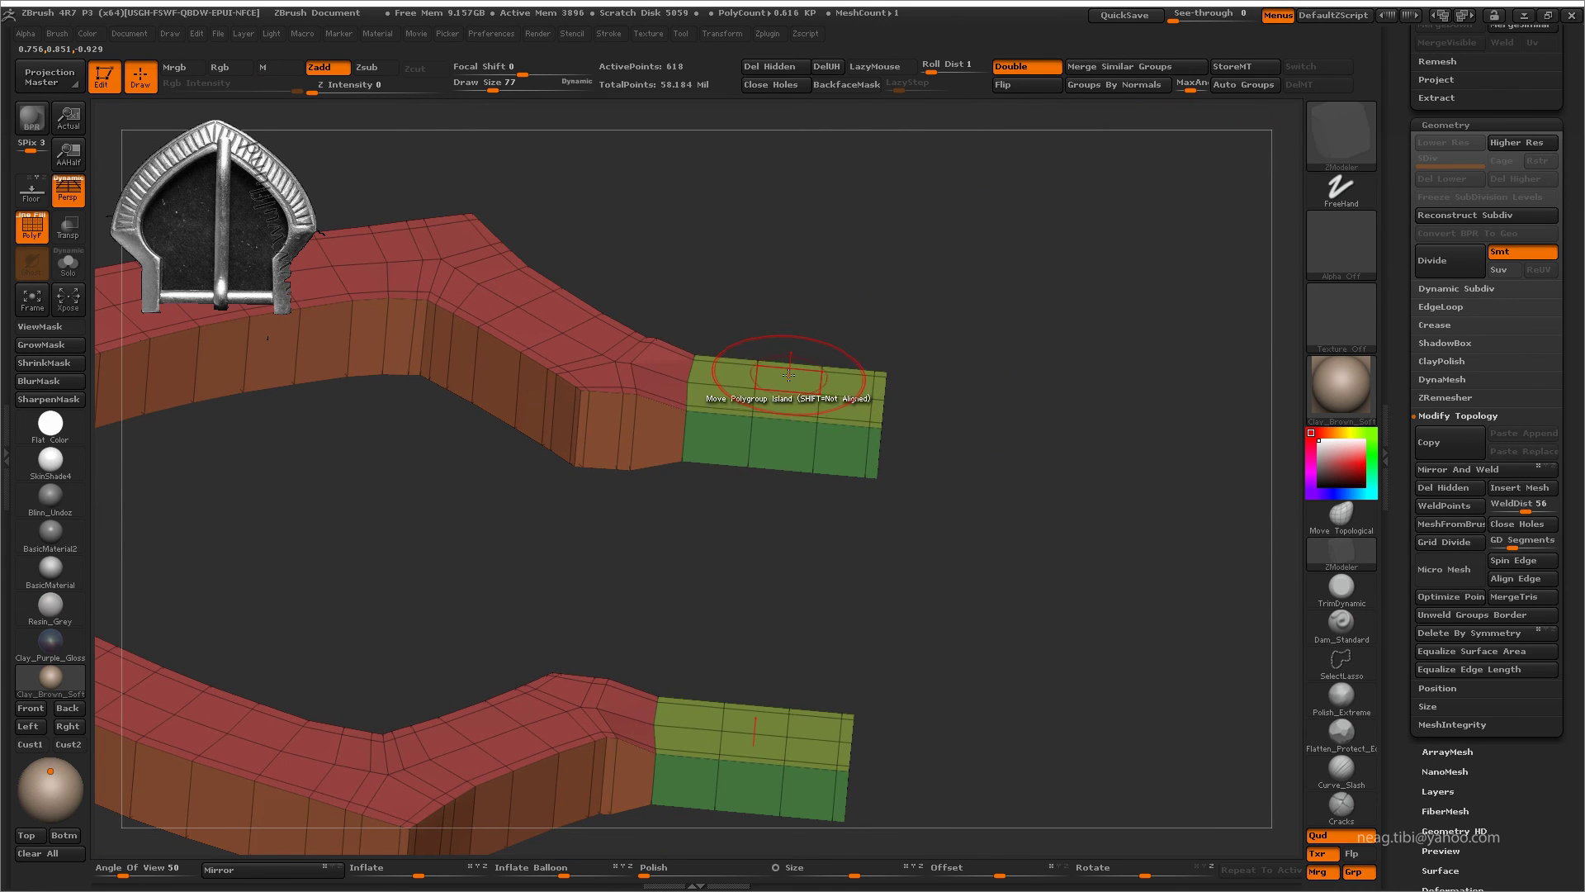
pyautogui.keyDown('ctrl'); pyautogui.keyDown('shift'); pyautogui.click(811, 446); pyautogui.keyUp('shift'); pyautogui.keyUp('ctrl')
pyautogui.moveTo(859, 429); pyautogui.dragTo(1030, 248)
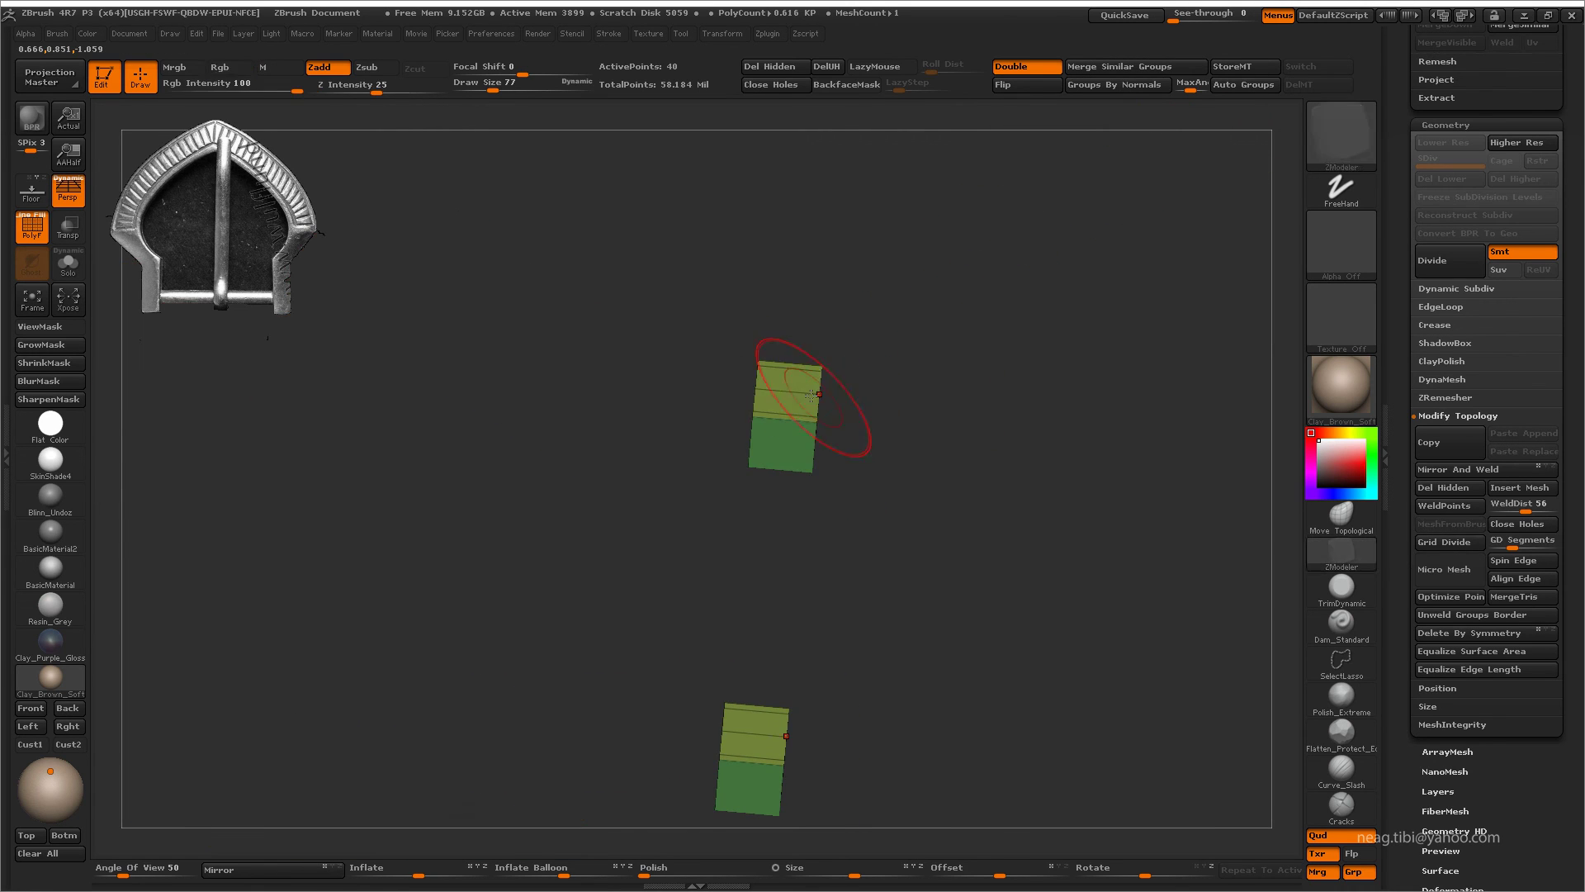
# - Split the end pieces into polygroups by normals, then isolate the two end segments
pyautogui.click(1134, 76)
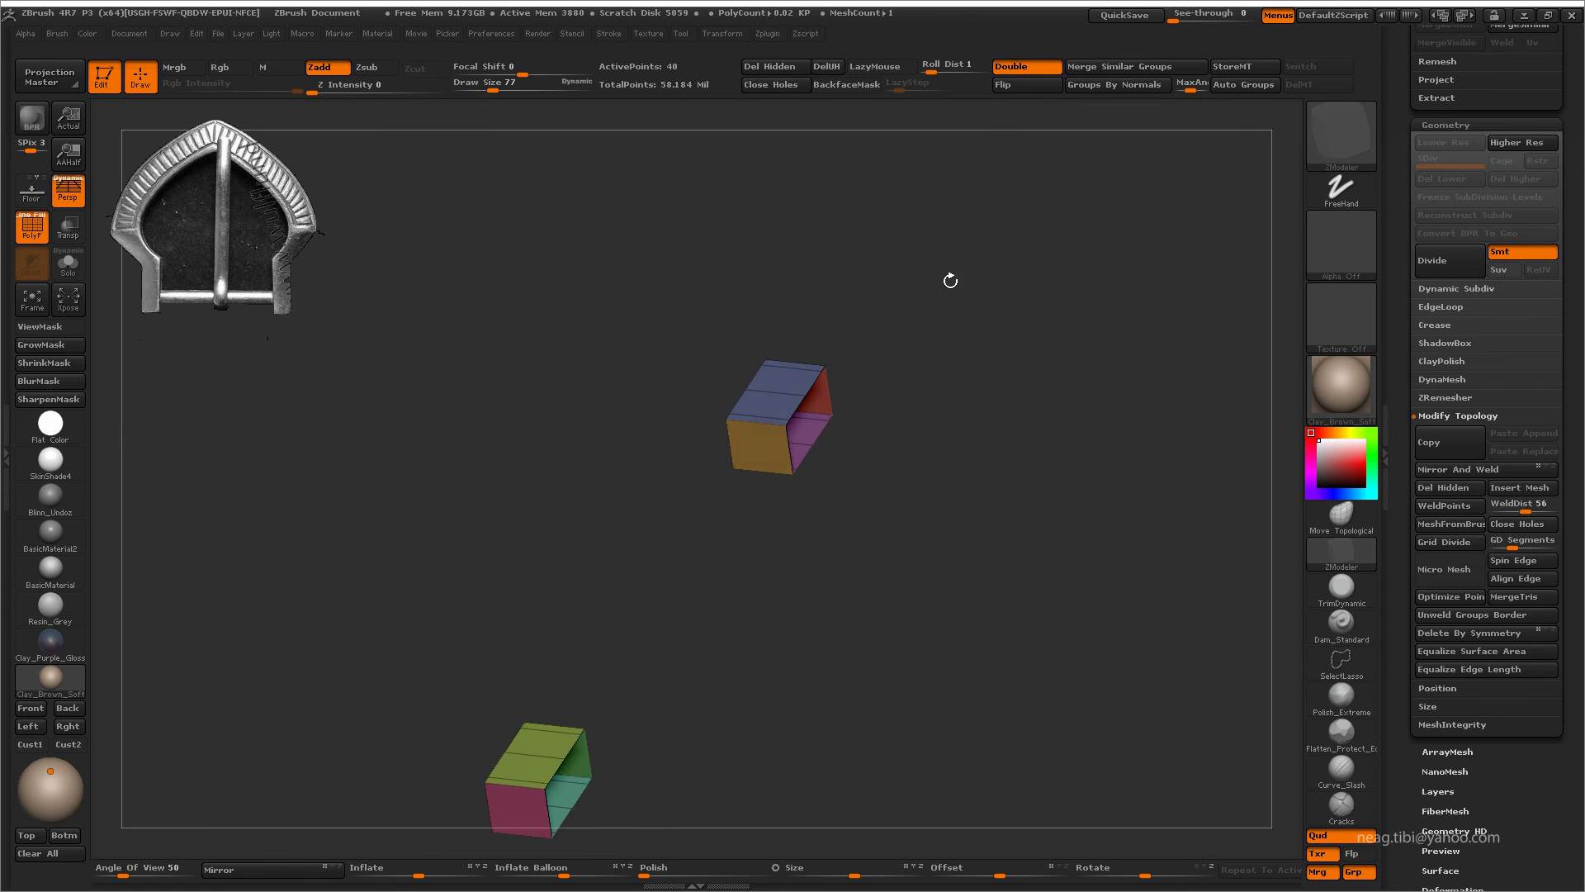
pyautogui.keyDown('ctrl'); pyautogui.keyDown('shift'); pyautogui.click(949, 275); pyautogui.keyUp('shift'); pyautogui.keyUp('ctrl')
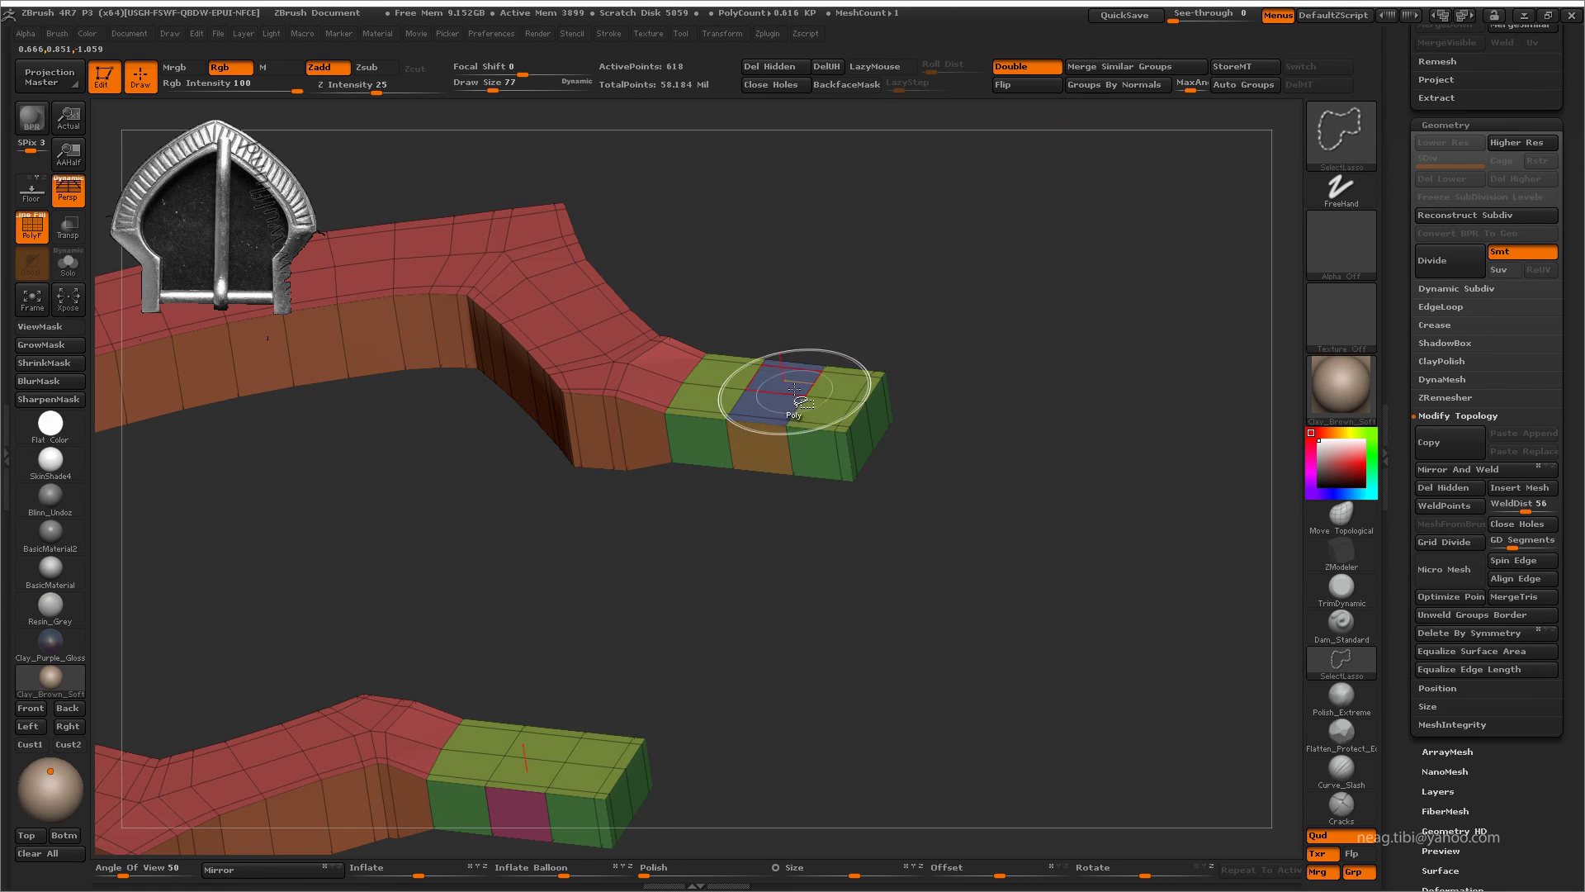
pyautogui.moveTo(945, 541); pyautogui.dragTo(747, 438)
pyautogui.press('space')
pyautogui.click(745, 433)
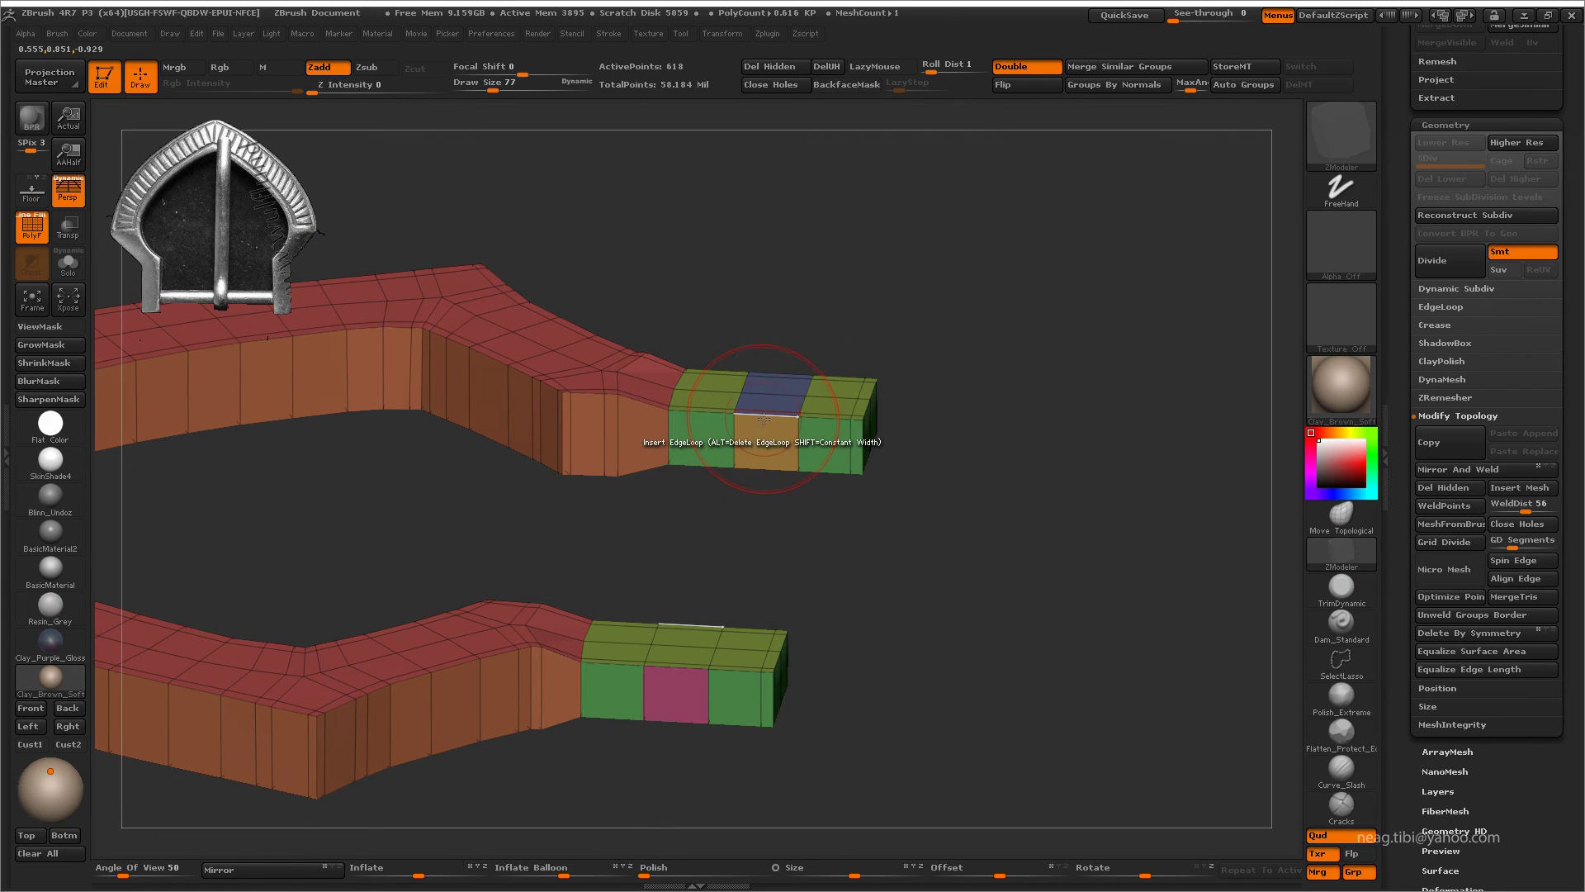
pyautogui.hotkey('ctrl', 'shift')
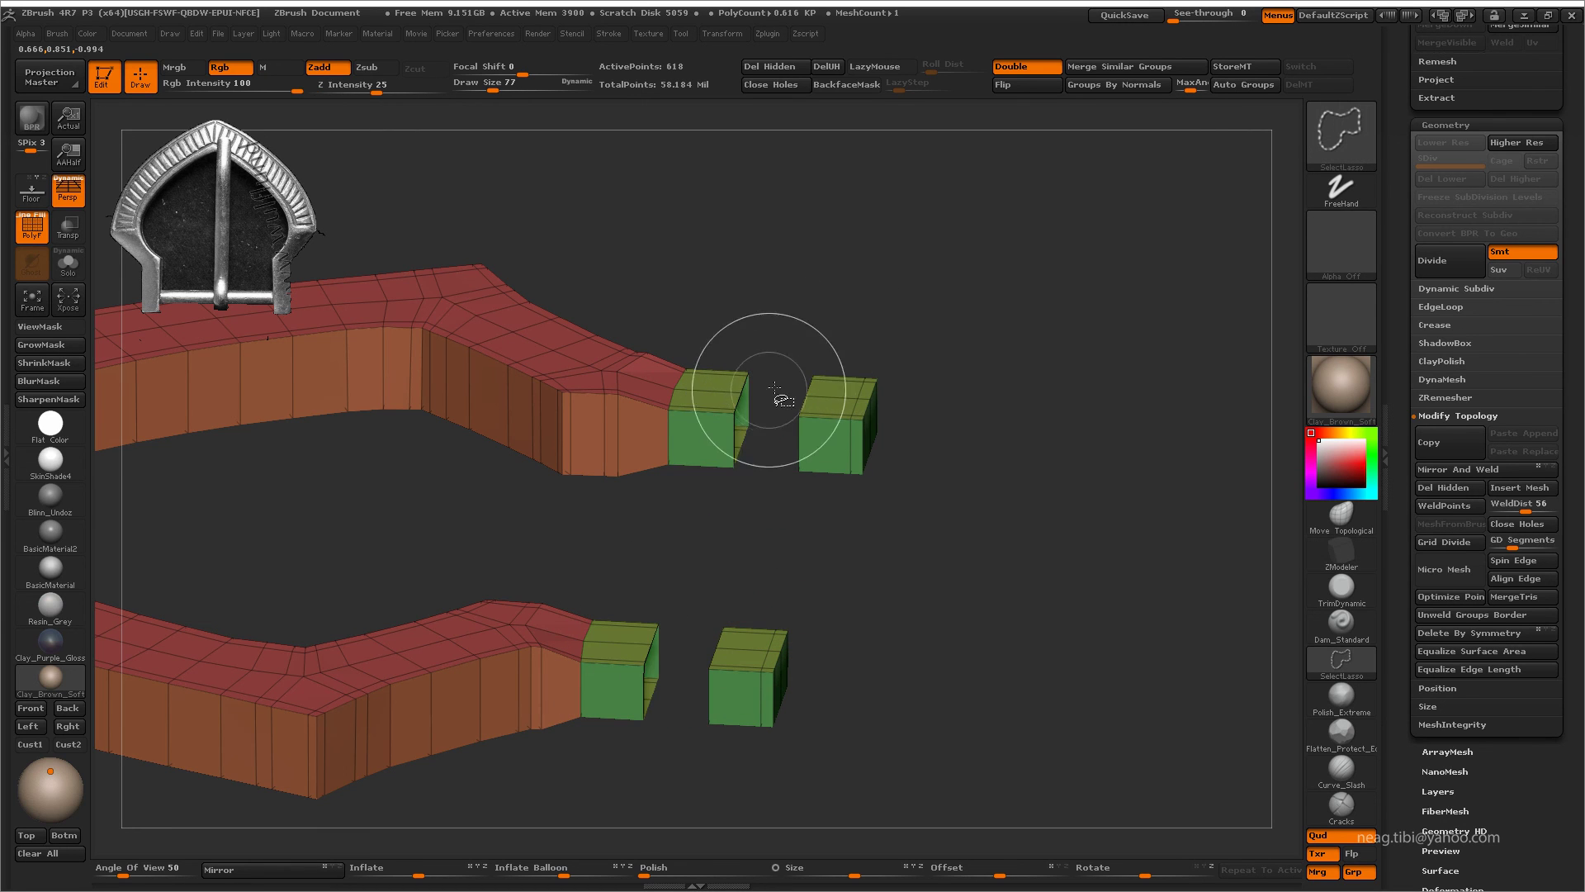
pyautogui.keyDown('ctrl'); pyautogui.keyDown('shift'); pyautogui.moveTo(773, 394); pyautogui.dragTo(727, 397); pyautogui.keyUp('shift'); pyautogui.keyUp('ctrl')
# - Lengthen both green strap ends and unhide the whole belt
pyautogui.keyDown('ctrl'); pyautogui.keyDown('shift'); pyautogui.click(888, 372); pyautogui.keyUp('shift'); pyautogui.keyUp('ctrl')
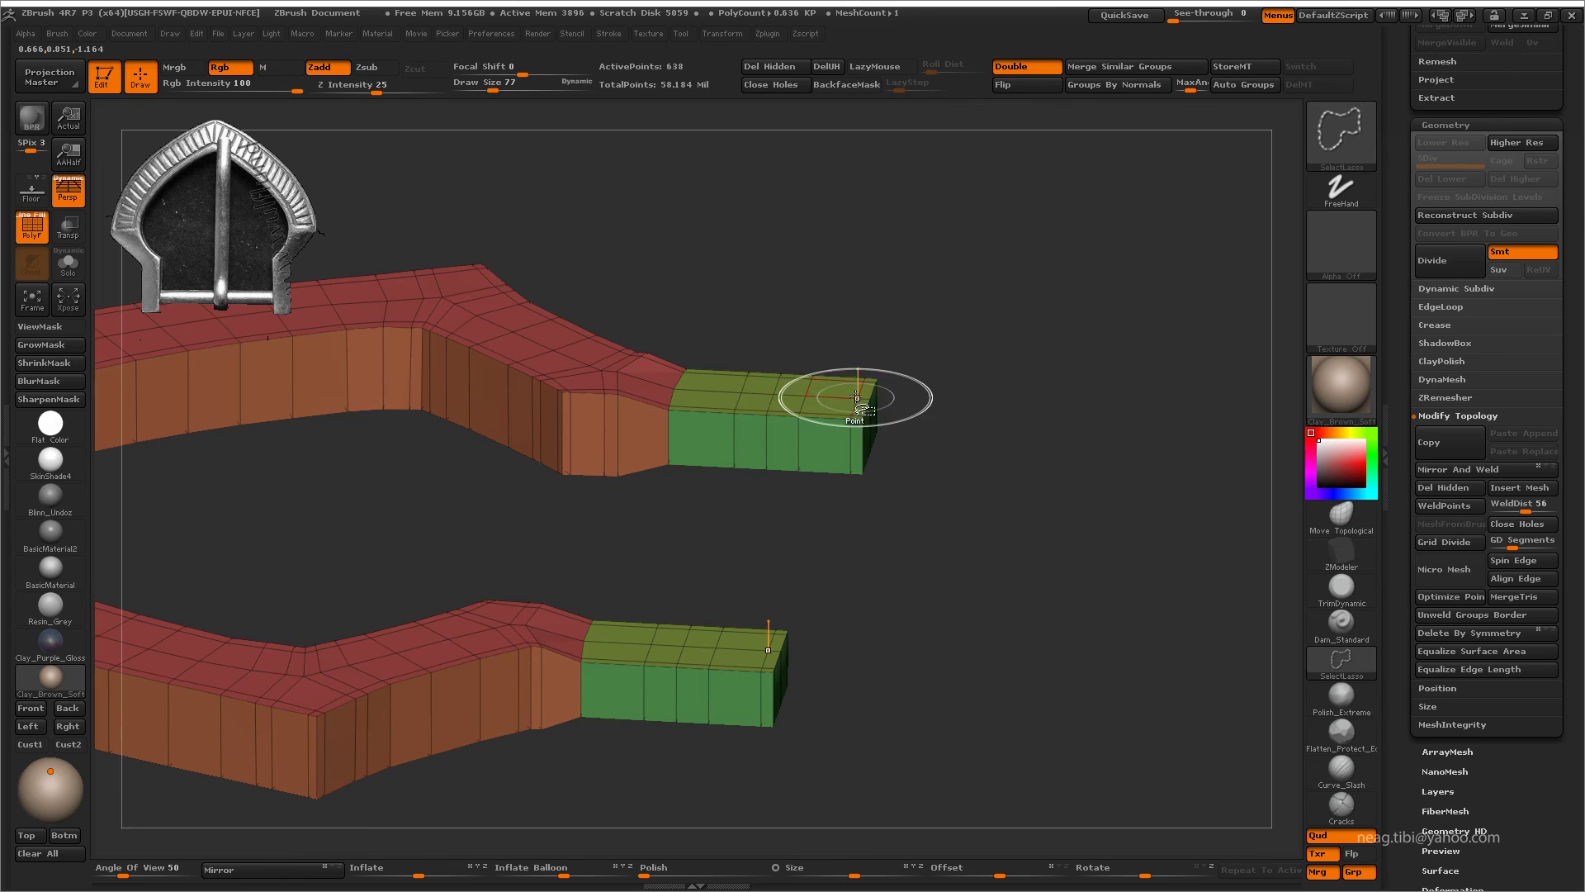
pyautogui.keyDown('ctrl'); pyautogui.keyDown('shift'); pyautogui.click(838, 394); pyautogui.keyUp('shift'); pyautogui.keyUp('ctrl')
pyautogui.keyDown('ctrl'); pyautogui.keyDown('shift'); pyautogui.click(779, 394); pyautogui.keyUp('shift'); pyautogui.keyUp('ctrl')
pyautogui.keyDown('ctrl'); pyautogui.keyDown('shift'); pyautogui.click(779, 514); pyautogui.keyUp('shift'); pyautogui.keyUp('ctrl')
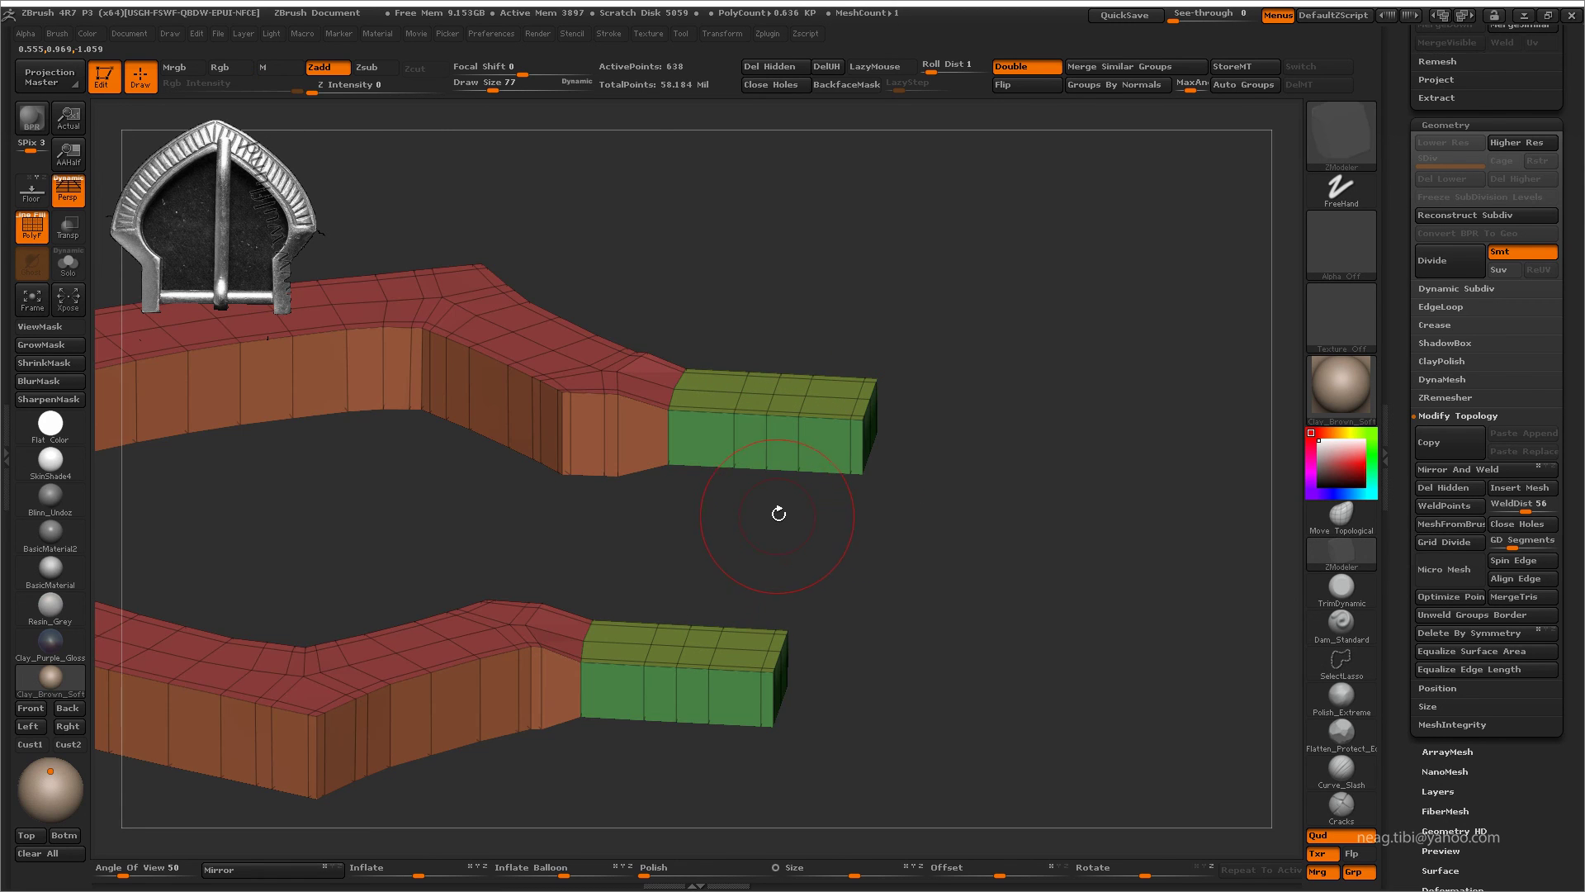
pyautogui.moveTo(779, 514); pyautogui.dragTo(903, 285)
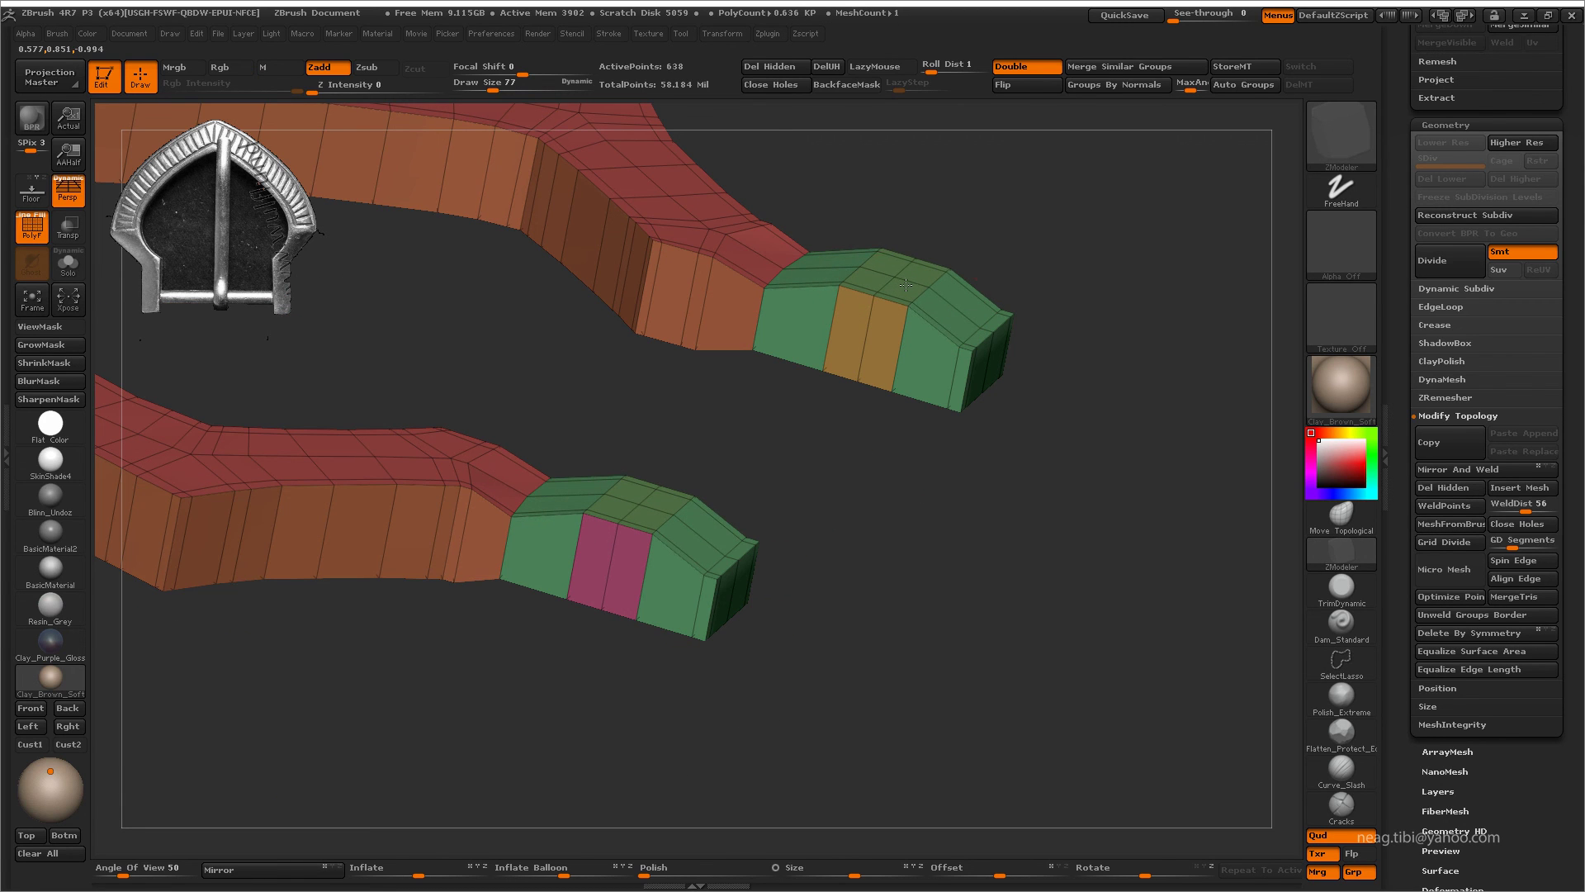
# - Insert an edge loop across each strap end and split the middle face into an octagon
pyautogui.hotkey('ctrl', 'z')
pyautogui.moveTo(888, 548)
pyautogui.mouseDown()
pyautogui.moveTo(850, 418)
pyautogui.moveTo(883, 477)
pyautogui.mouseUp()
pyautogui.press('space')
pyautogui.click(845, 396)
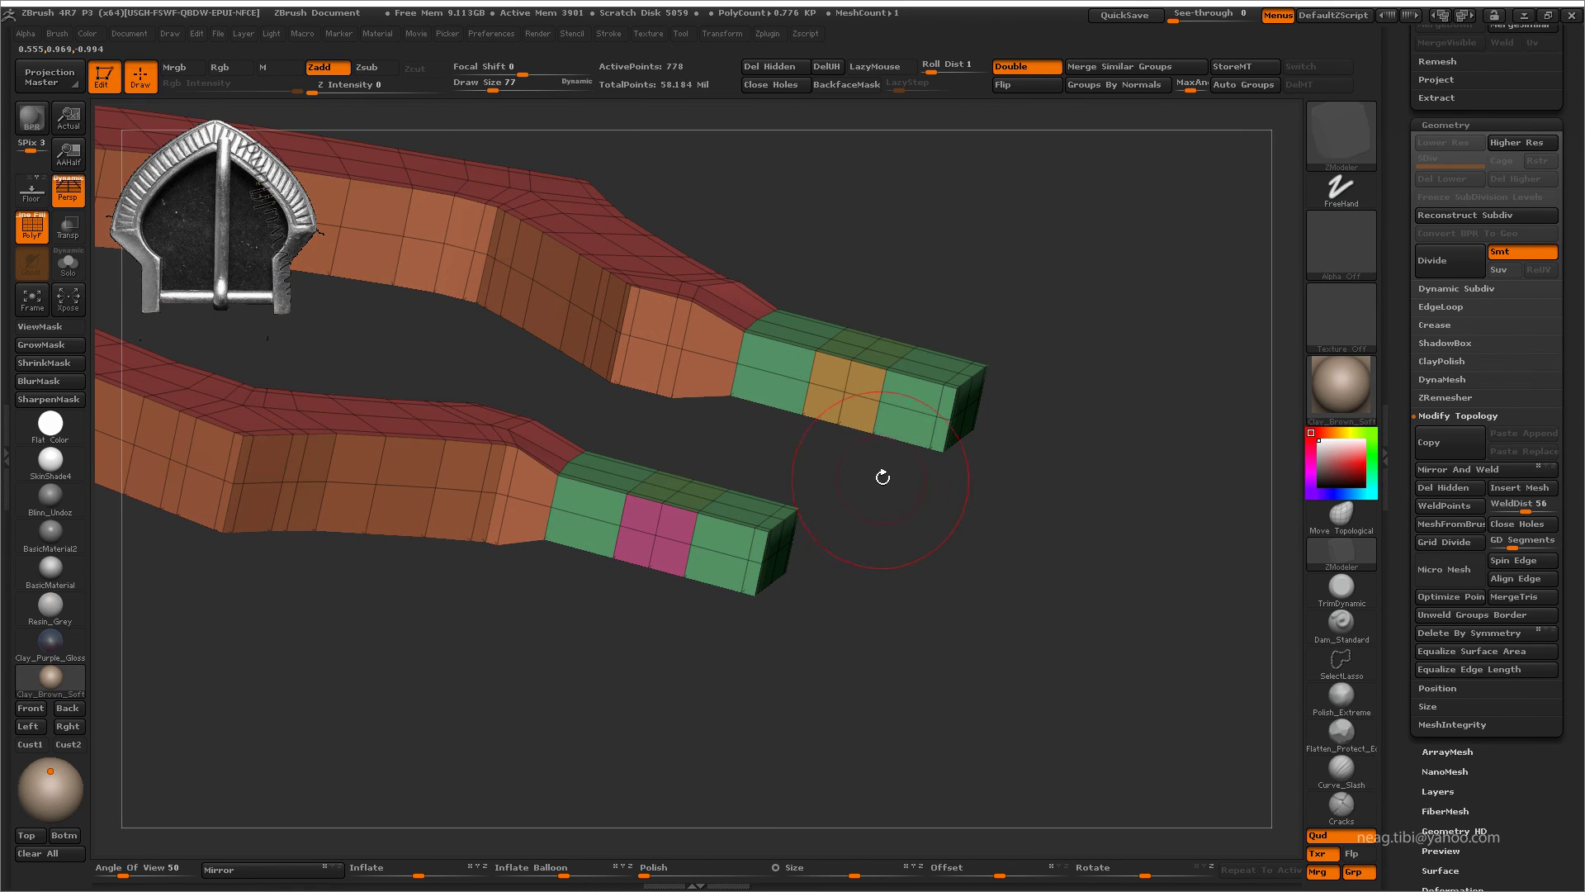
pyautogui.press('space')
pyautogui.click(870, 398)
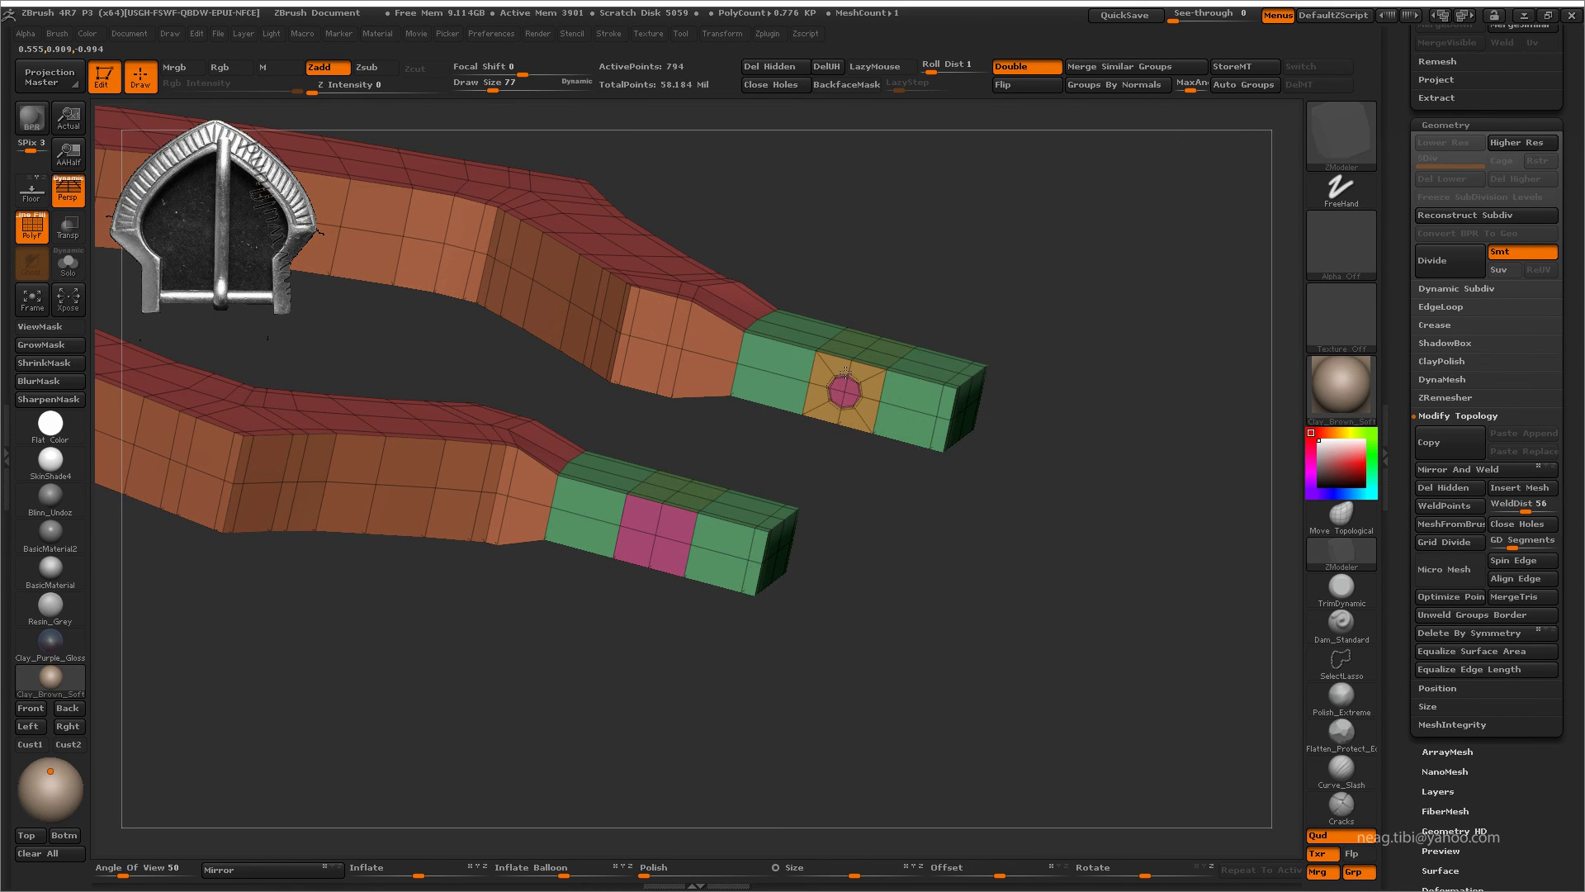
pyautogui.click(652, 532)
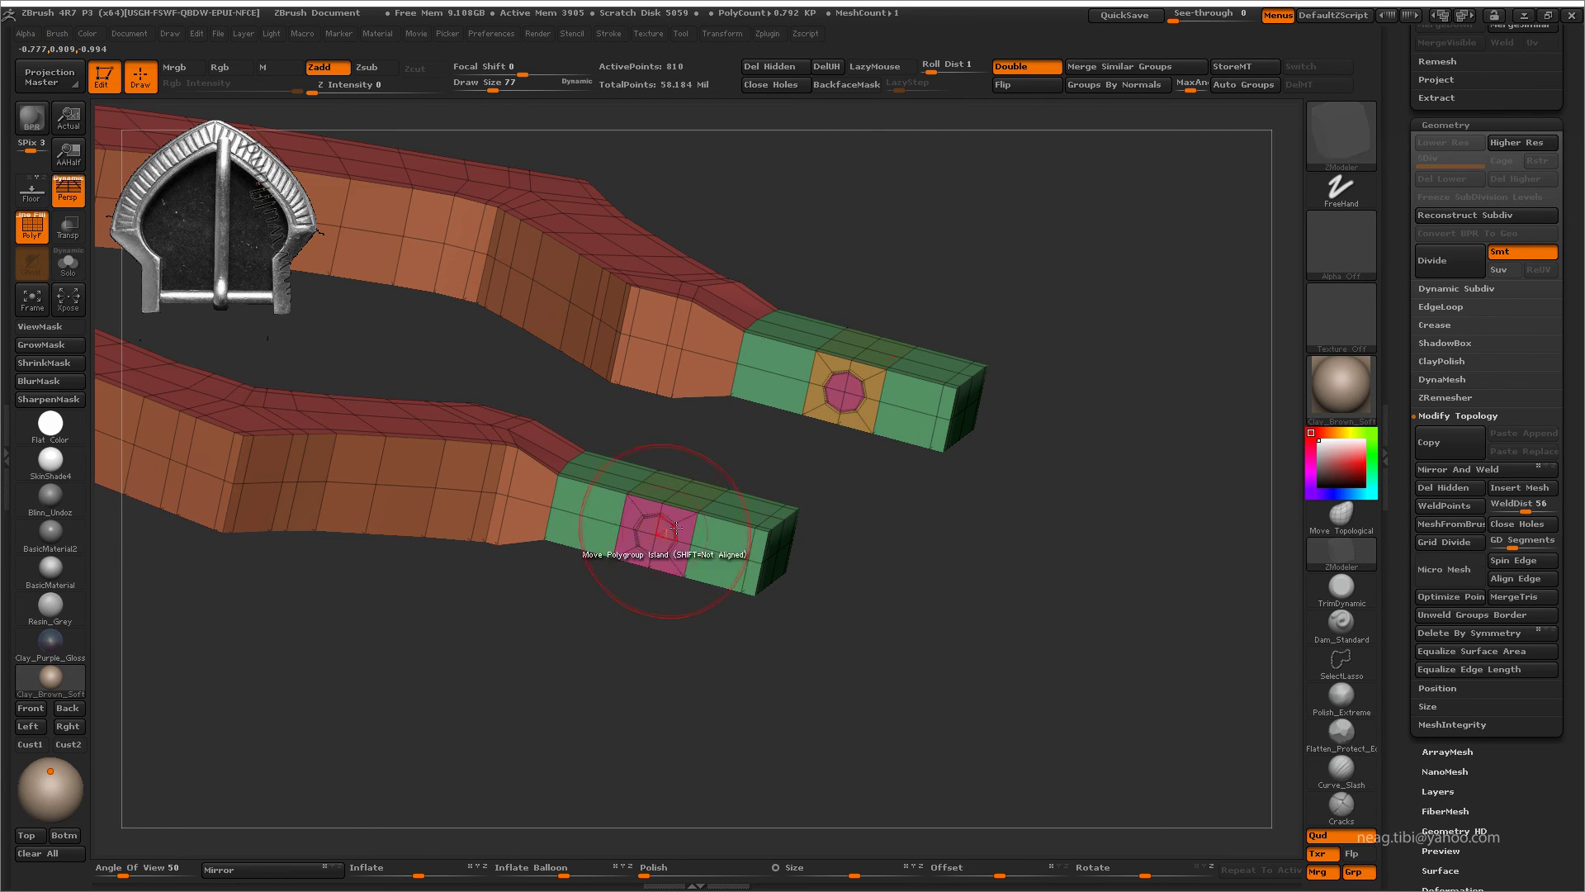
pyautogui.moveTo(653, 533)
pyautogui.mouseDown()
pyautogui.moveTo(726, 506)
pyautogui.moveTo(1002, 496)
pyautogui.mouseUp()
# - Try cutting the octagons into holes, undo it, and regroup the bars by face direction
pyautogui.click(1084, 389)
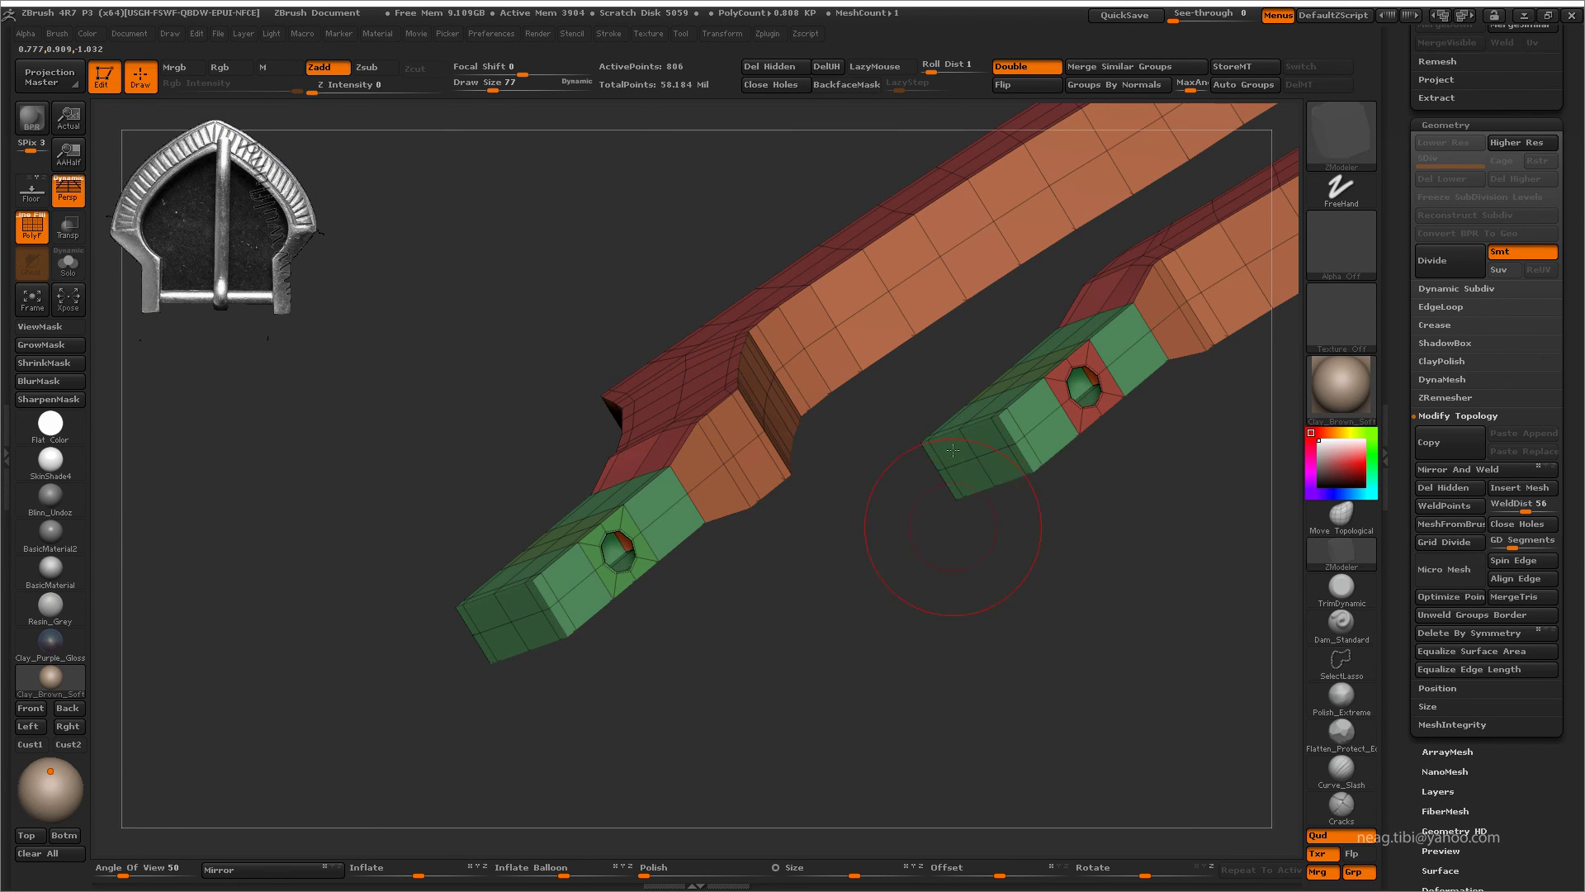
pyautogui.hotkey('ctrl', 'z')
pyautogui.moveTo(835, 589); pyautogui.dragTo(839, 157)
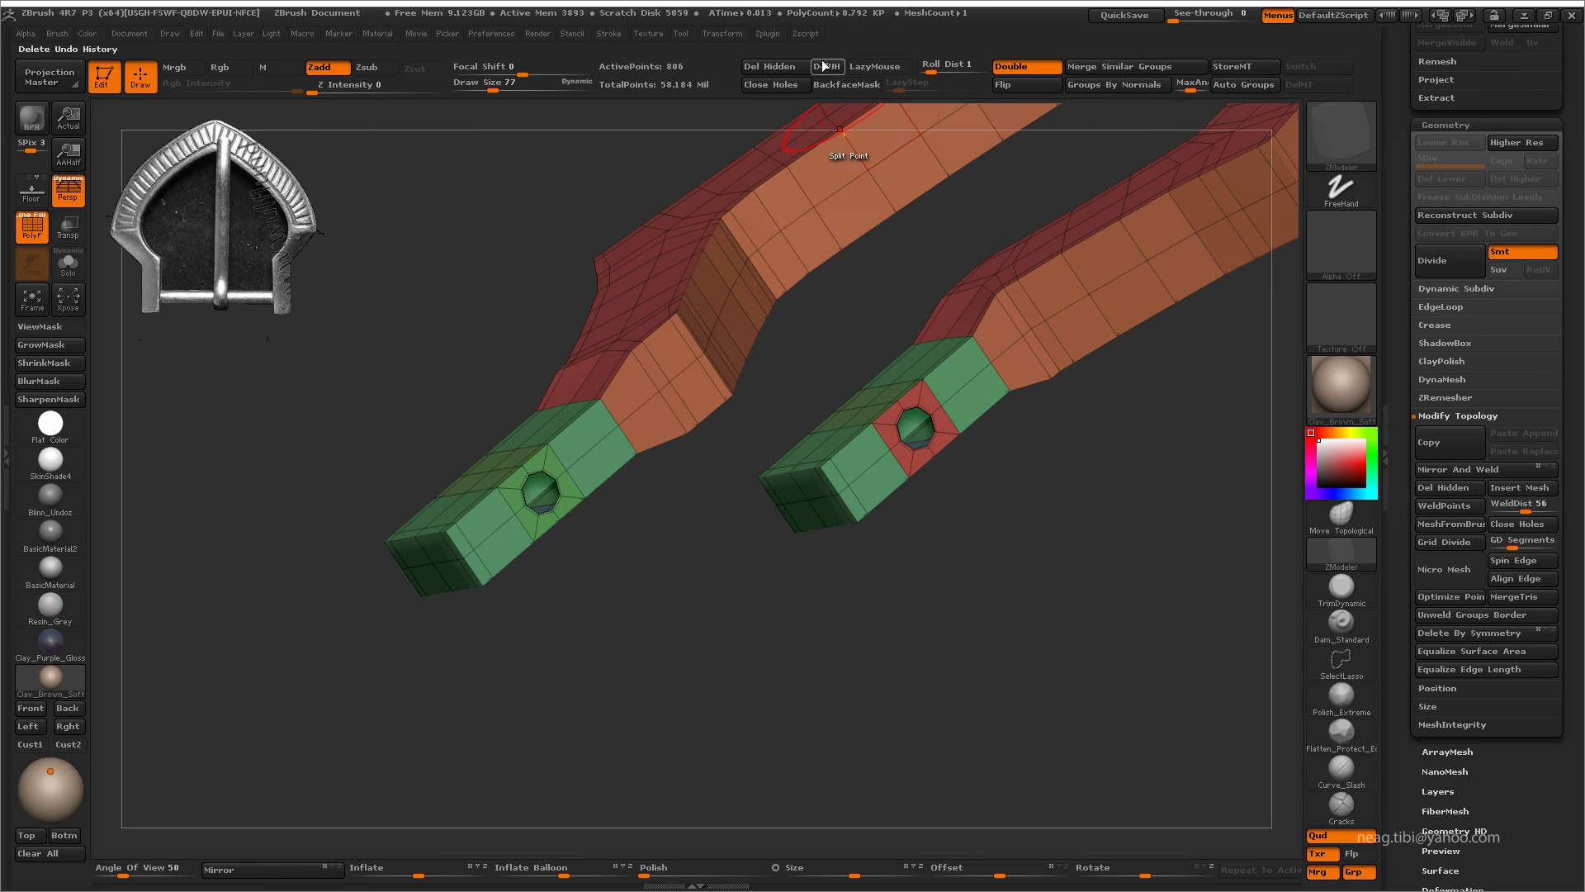
pyautogui.moveTo(769, 443); pyautogui.dragTo(754, 620)
pyautogui.click(1115, 81)
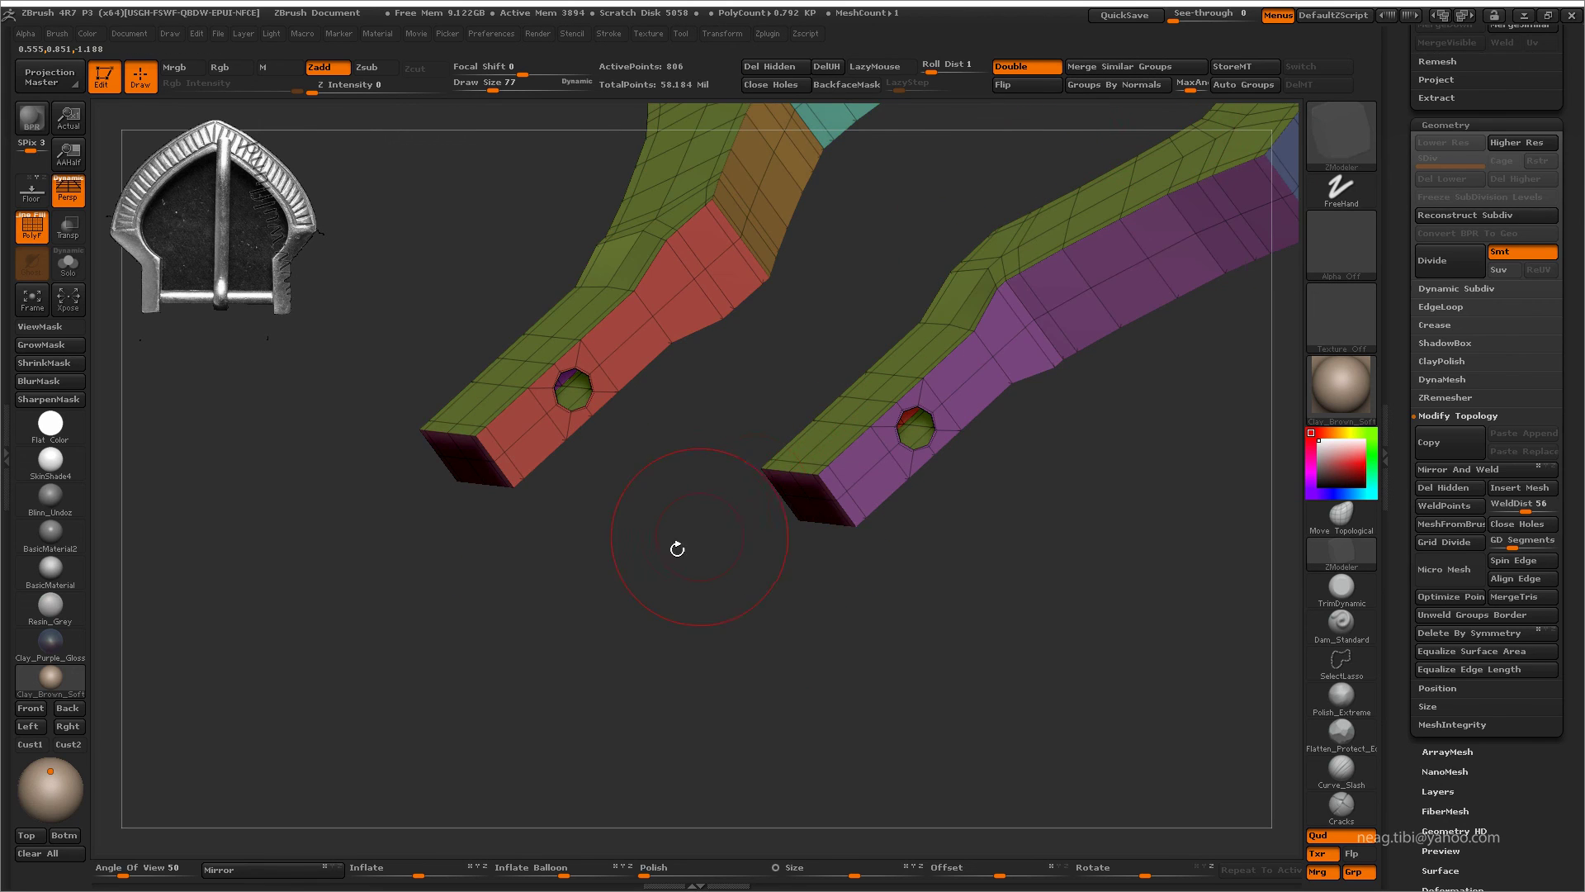
pyautogui.moveTo(672, 548)
pyautogui.mouseDown()
pyautogui.moveTo(723, 882)
pyautogui.moveTo(834, 793)
pyautogui.mouseUp()
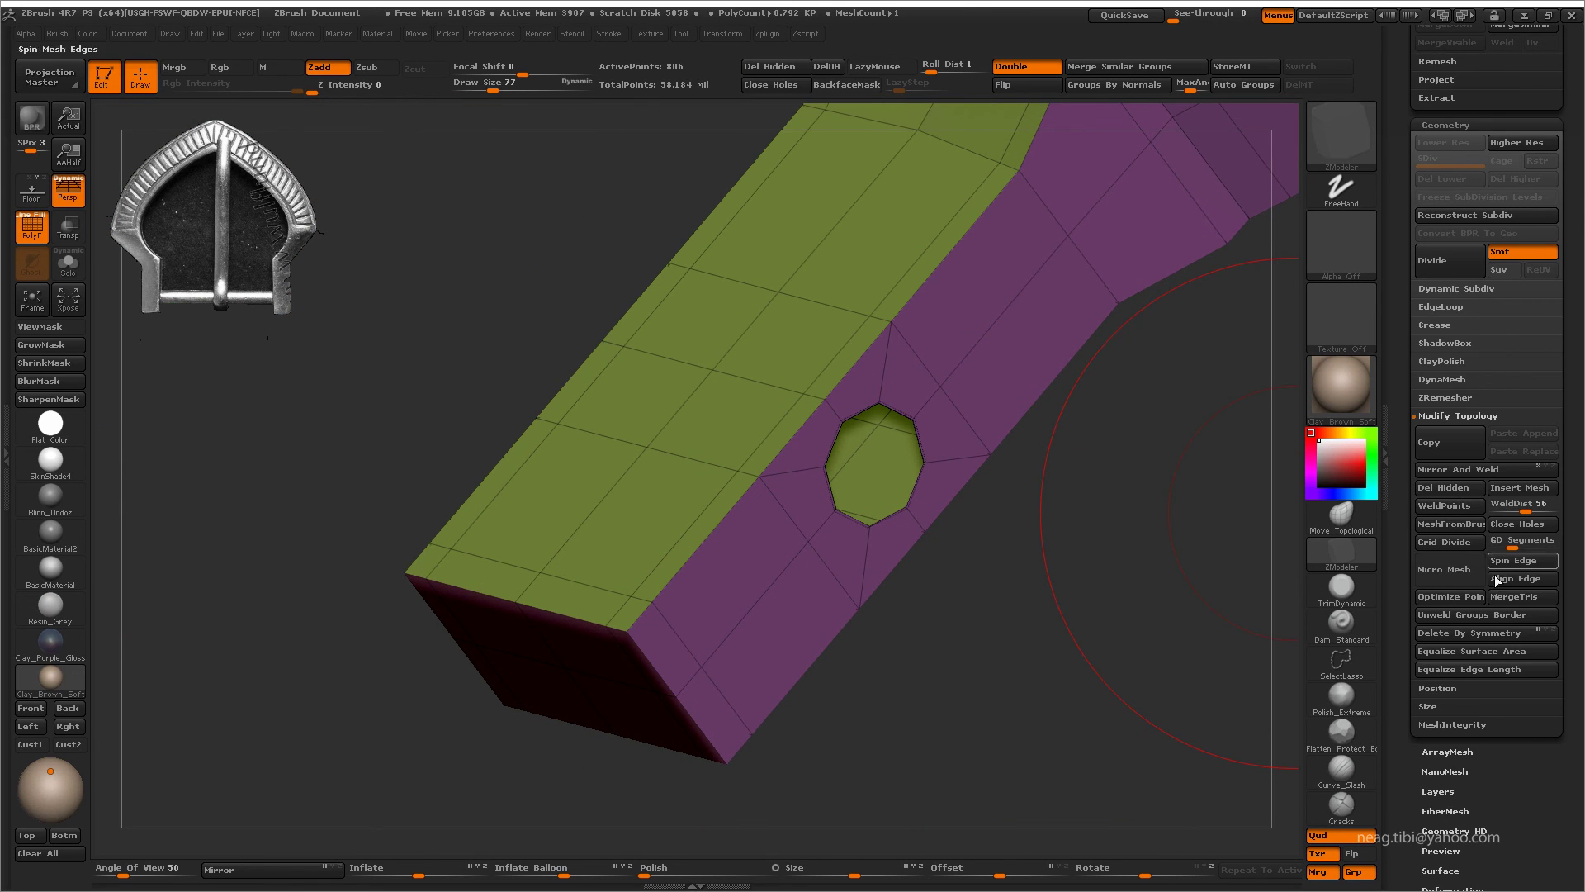
pyautogui.click(1435, 324)
pyautogui.moveTo(965, 548); pyautogui.dragTo(834, 533)
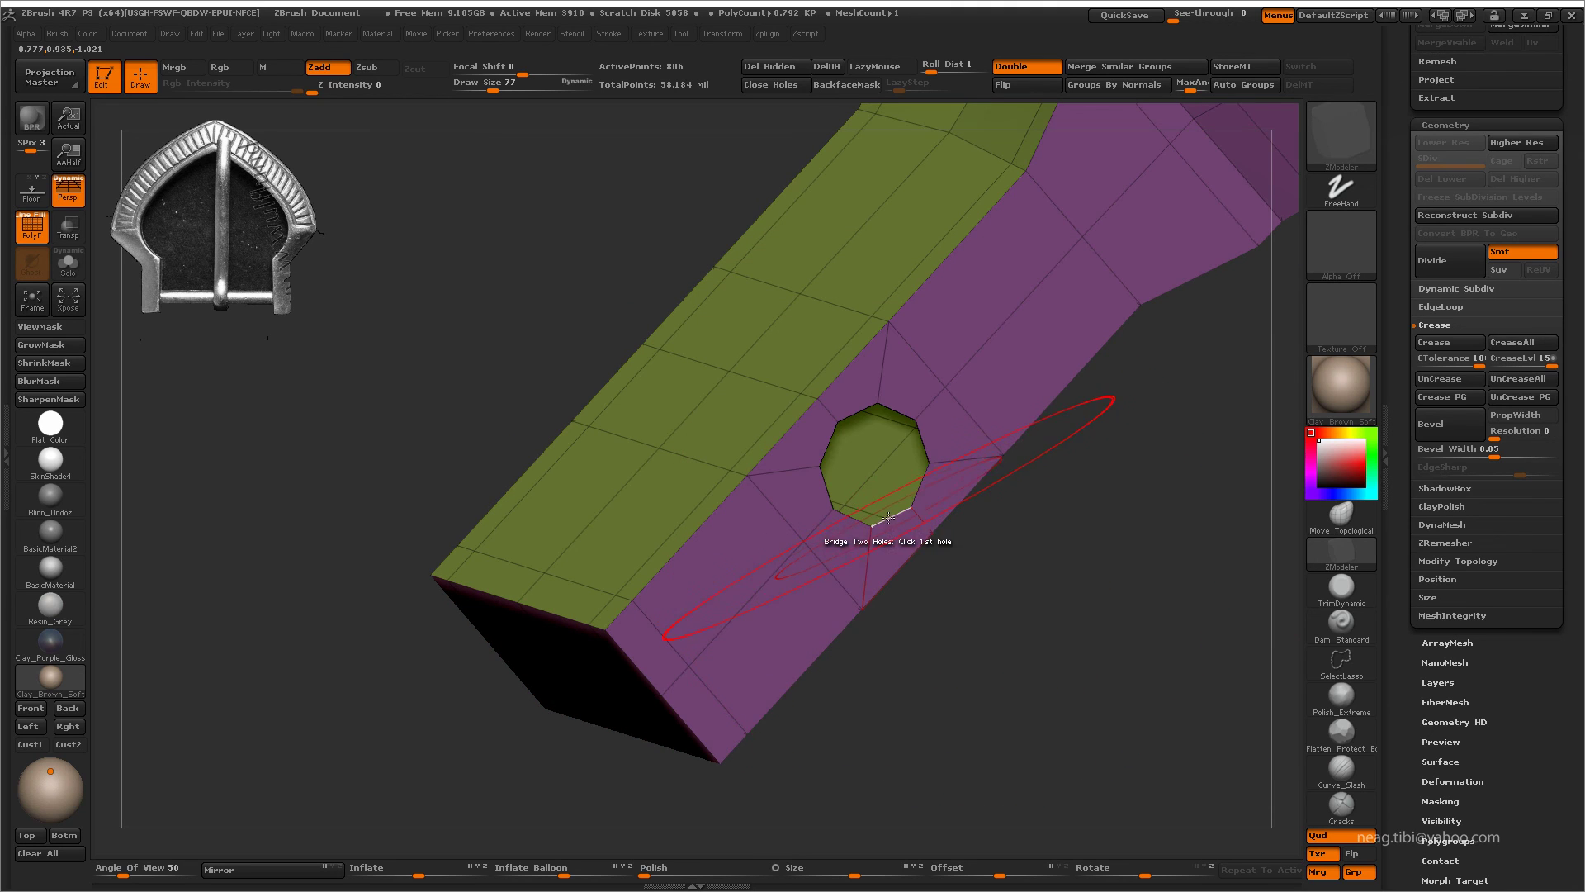
# - Bridge geometry across the inside of the pin hole and delete two unneeded edge loops
pyautogui.press('space')
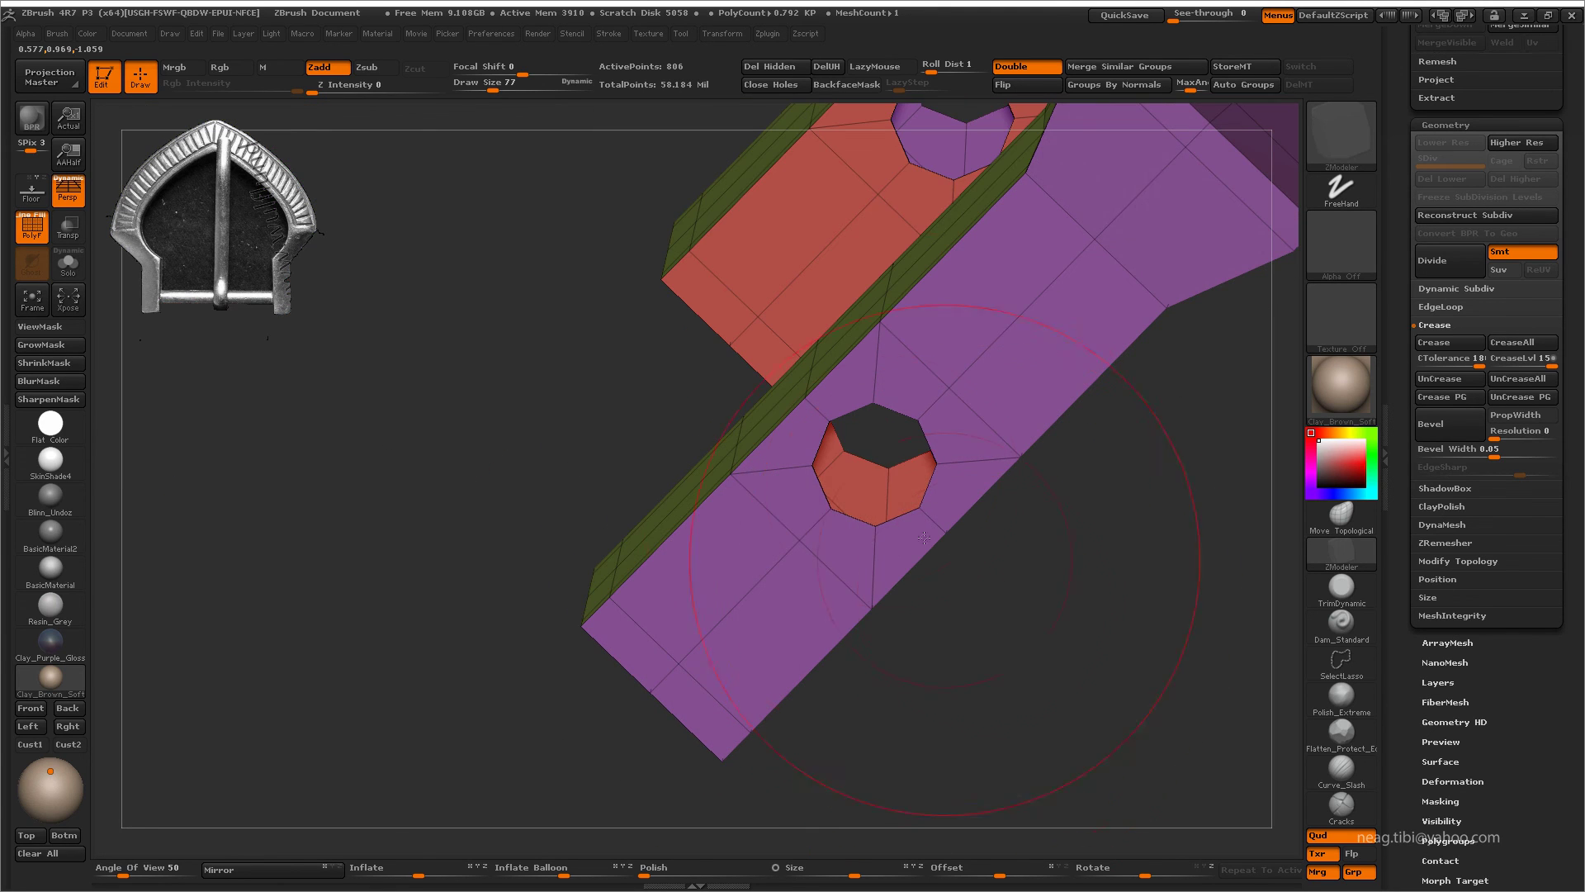
pyautogui.moveTo(854, 507)
pyautogui.mouseDown()
pyautogui.moveTo(856, 562)
pyautogui.moveTo(940, 629)
pyautogui.mouseUp()
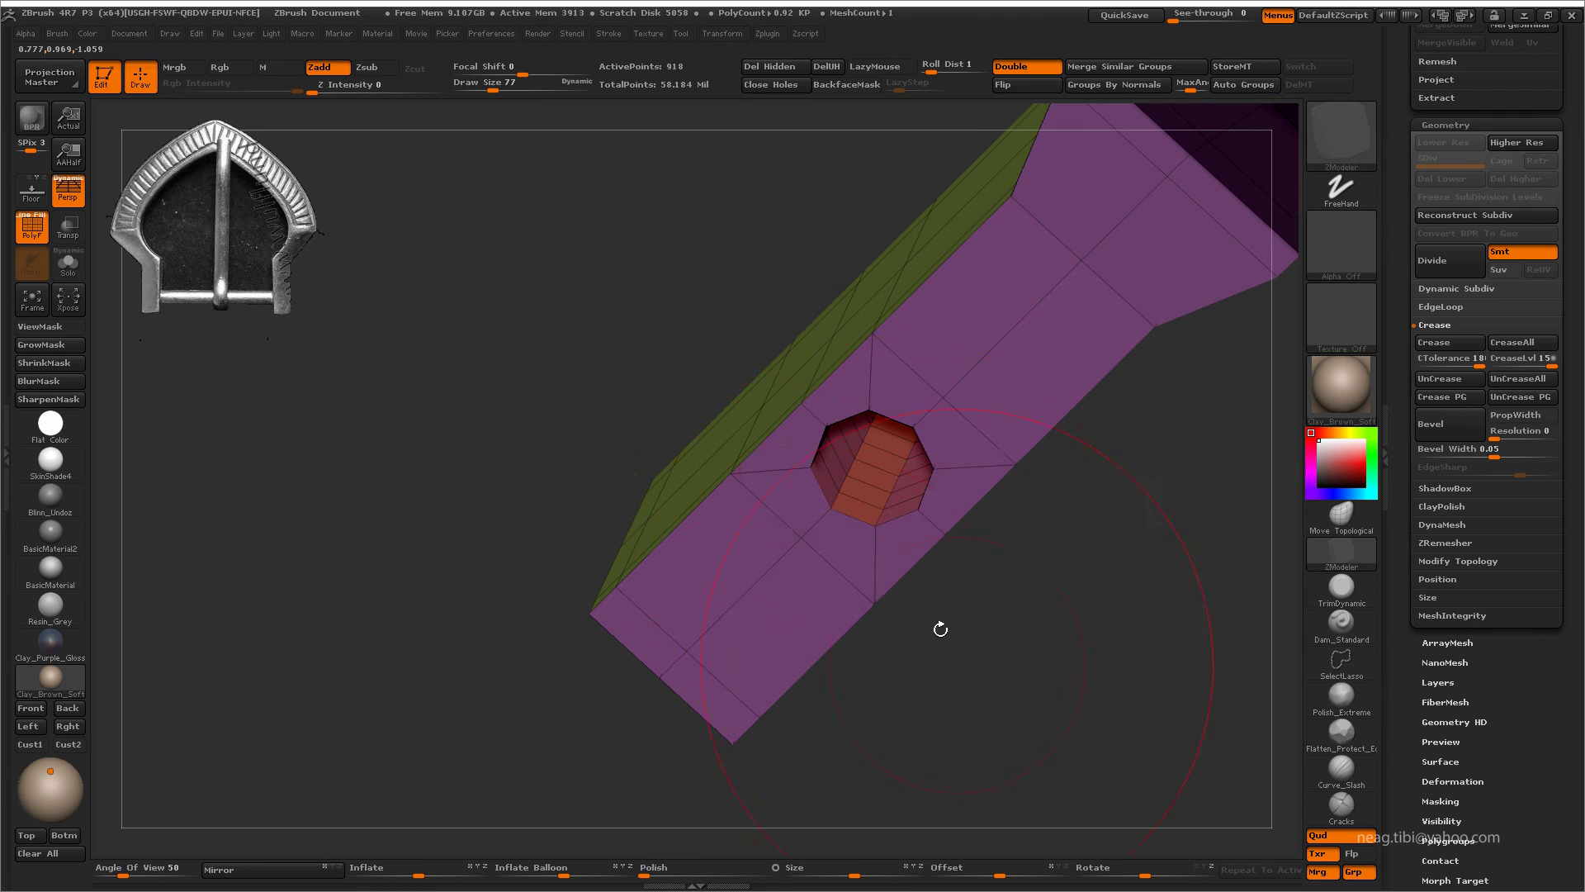
pyautogui.press('space')
pyautogui.click(867, 488)
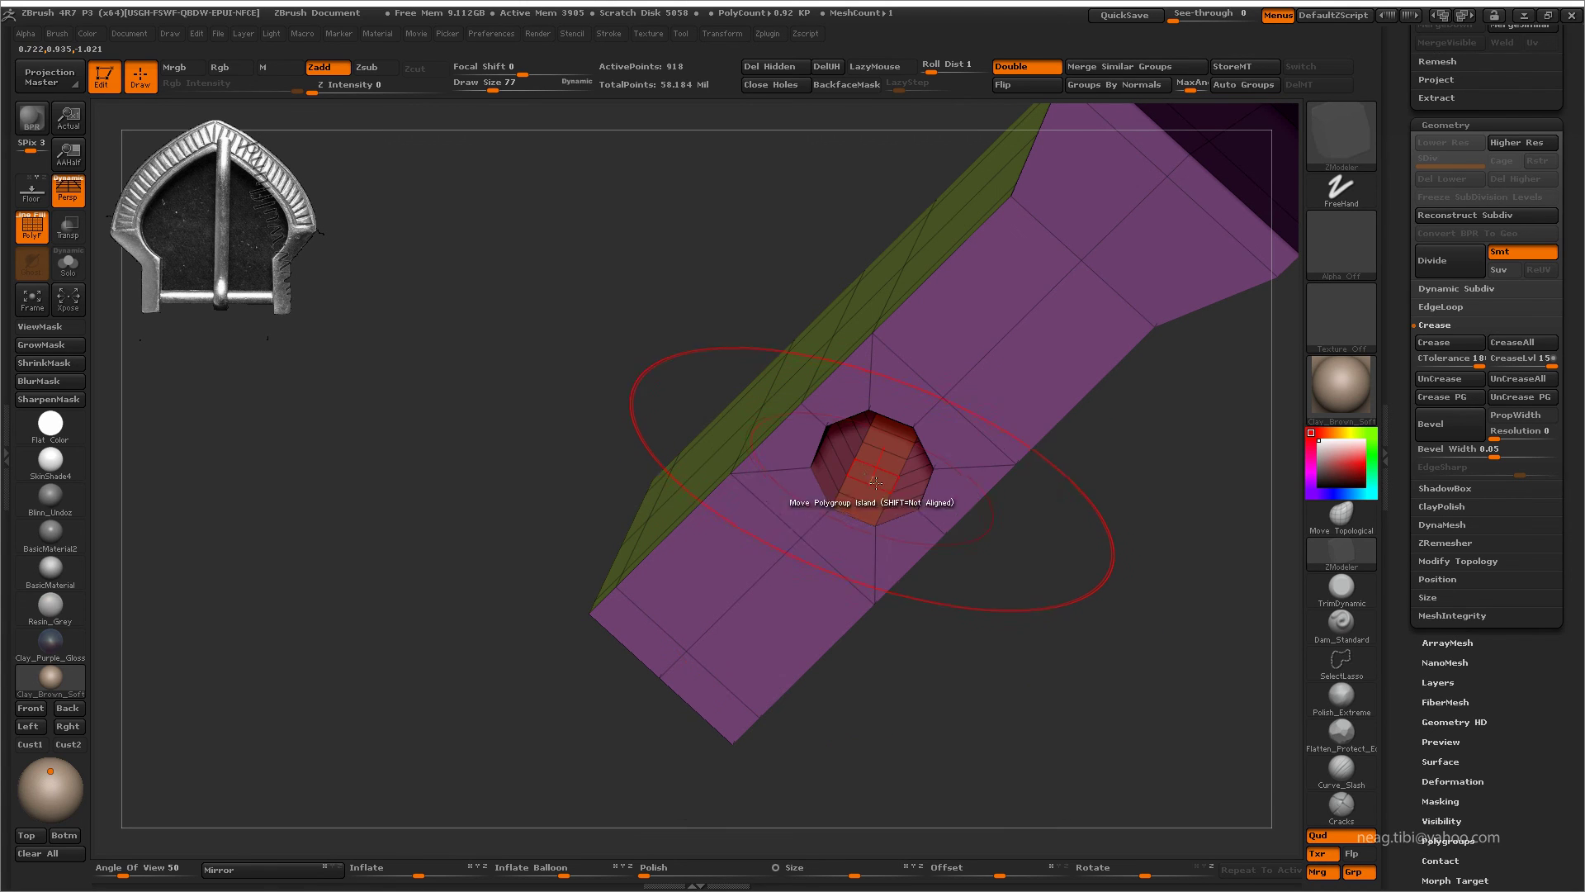
pyautogui.keyDown('alt'); pyautogui.click(877, 453); pyautogui.keyUp('alt')
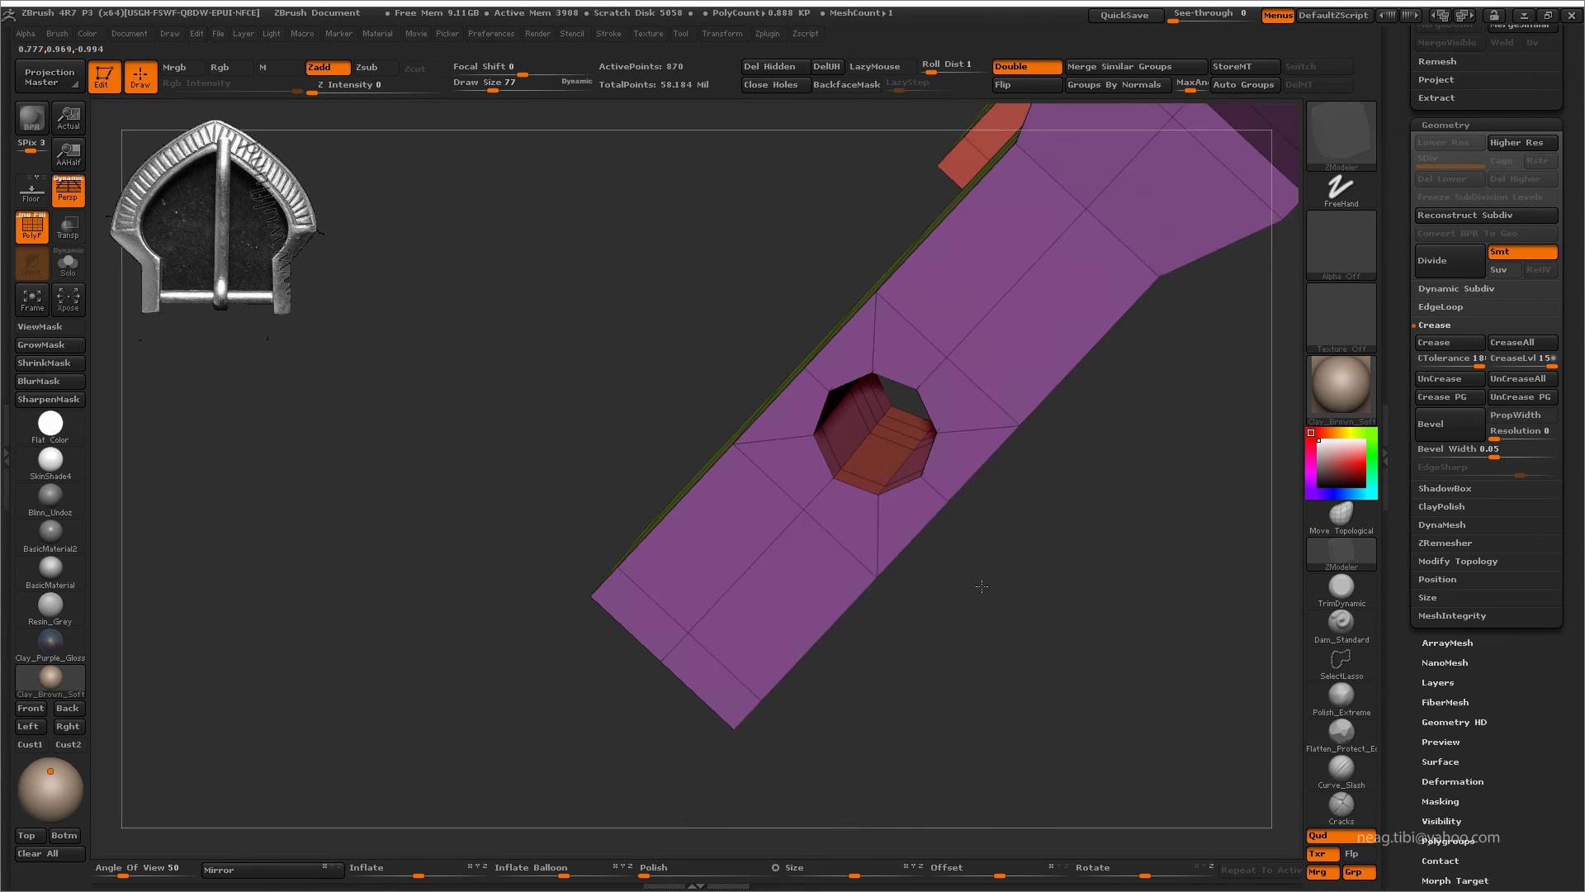
pyautogui.keyDown('alt'); pyautogui.click(893, 429); pyautogui.keyUp('alt')
pyautogui.moveTo(893, 429)
pyautogui.mouseDown()
pyautogui.moveTo(955, 602)
pyautogui.moveTo(1001, 577)
pyautogui.moveTo(1048, 404)
pyautogui.mouseUp()
# - Regroup the right strap's faces purple and blue and ring its pin hole with an edge loop
pyautogui.click(1120, 79)
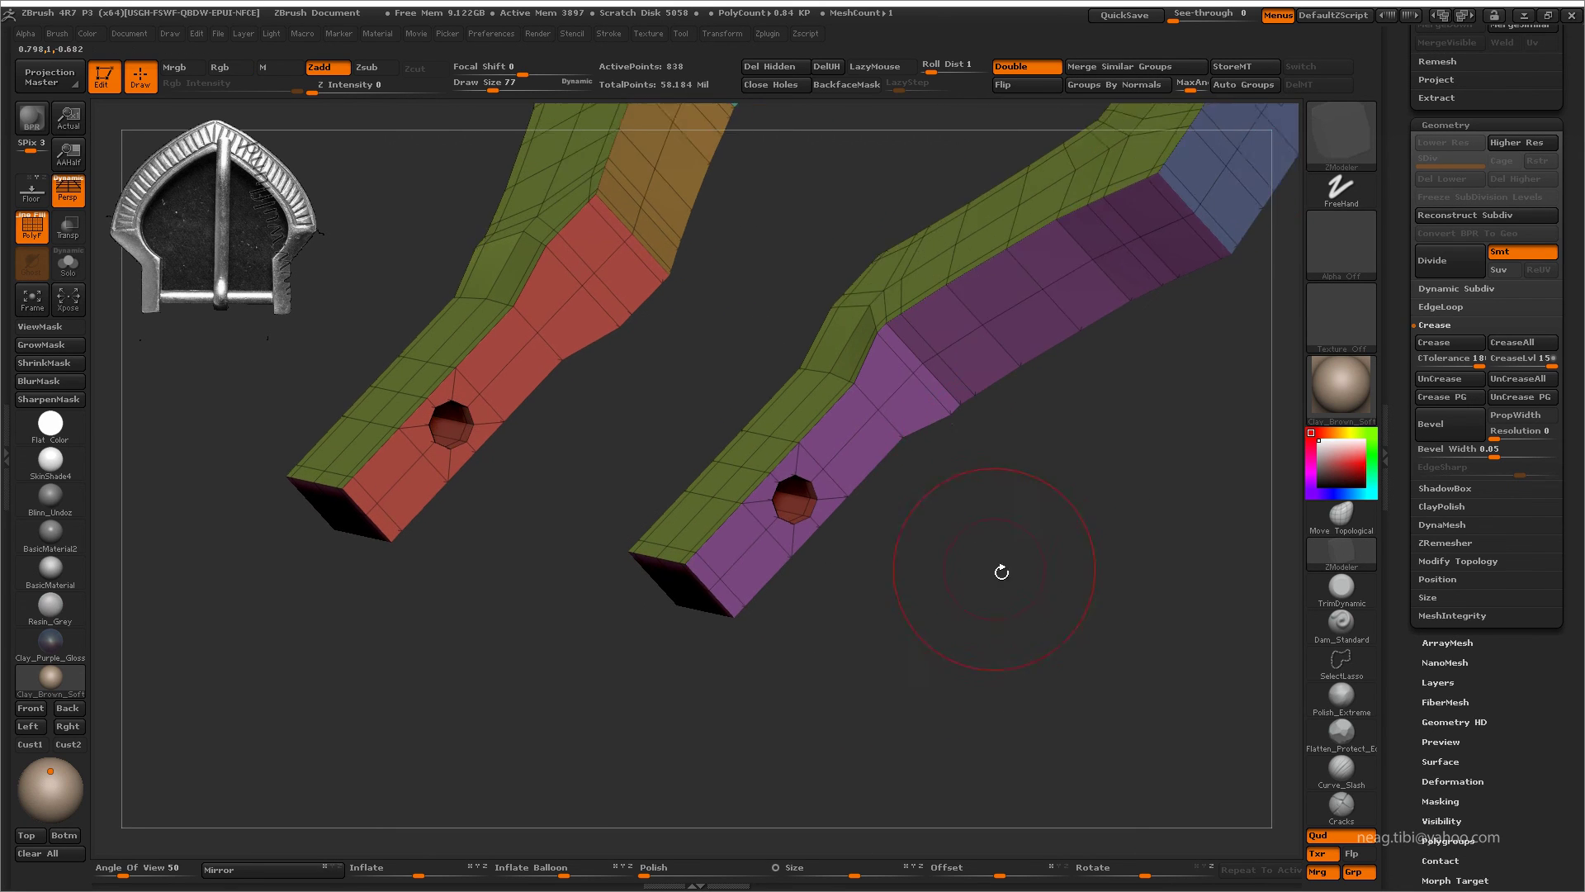
pyautogui.moveTo(1002, 573)
pyautogui.mouseDown()
pyautogui.moveTo(1073, 462)
pyautogui.moveTo(991, 578)
pyautogui.moveTo(884, 490)
pyautogui.moveTo(933, 572)
pyautogui.mouseUp()
pyautogui.press('space')
pyautogui.click(867, 460)
pyautogui.click(868, 488)
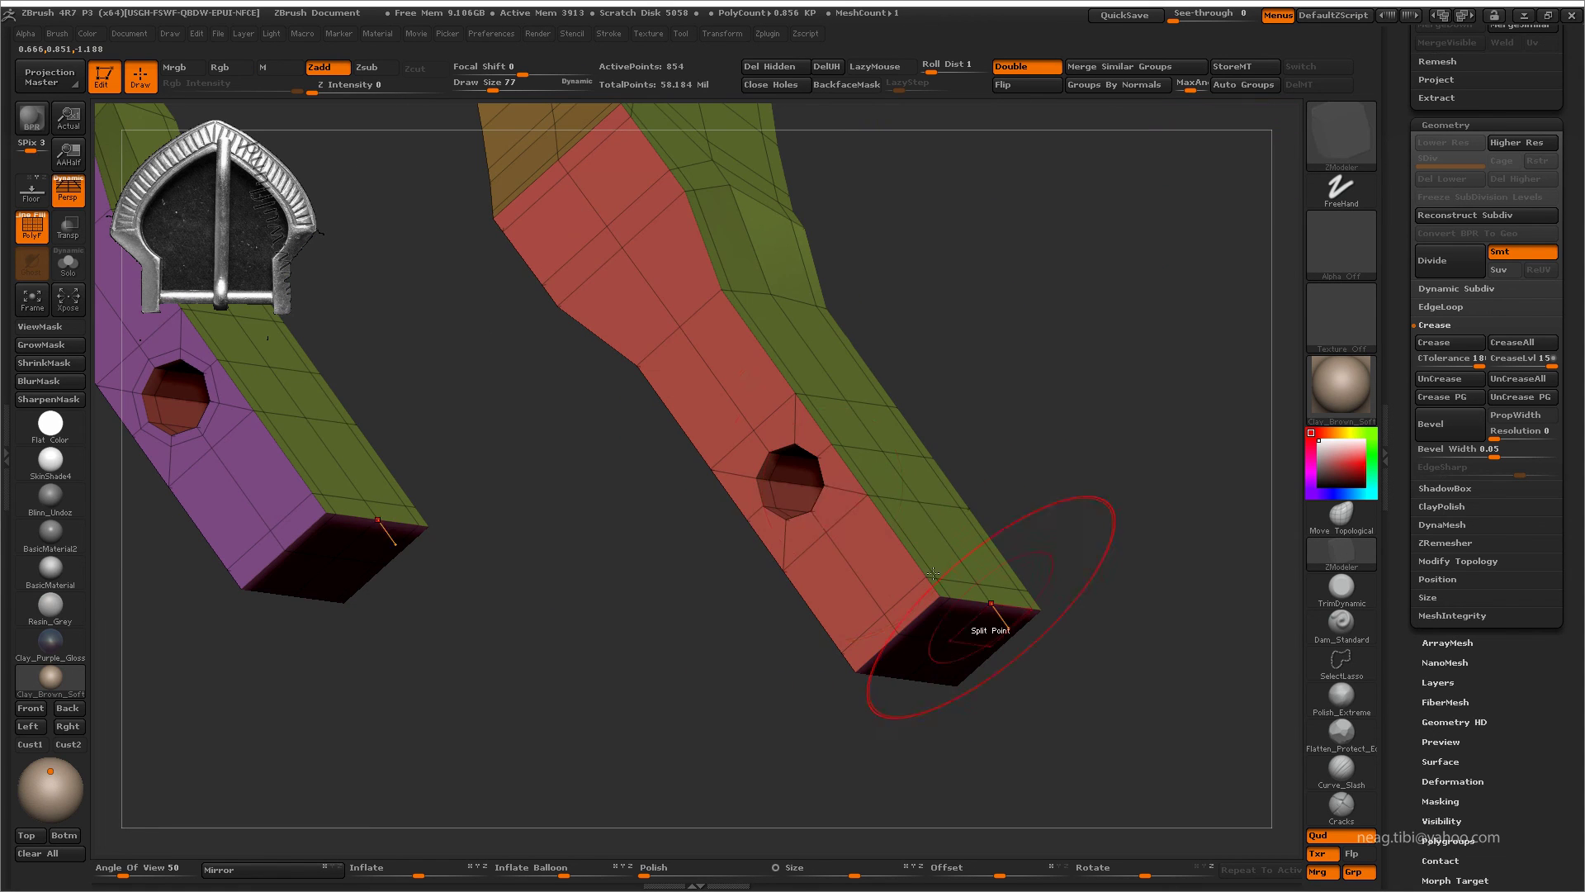
pyautogui.moveTo(878, 477); pyautogui.dragTo(899, 562)
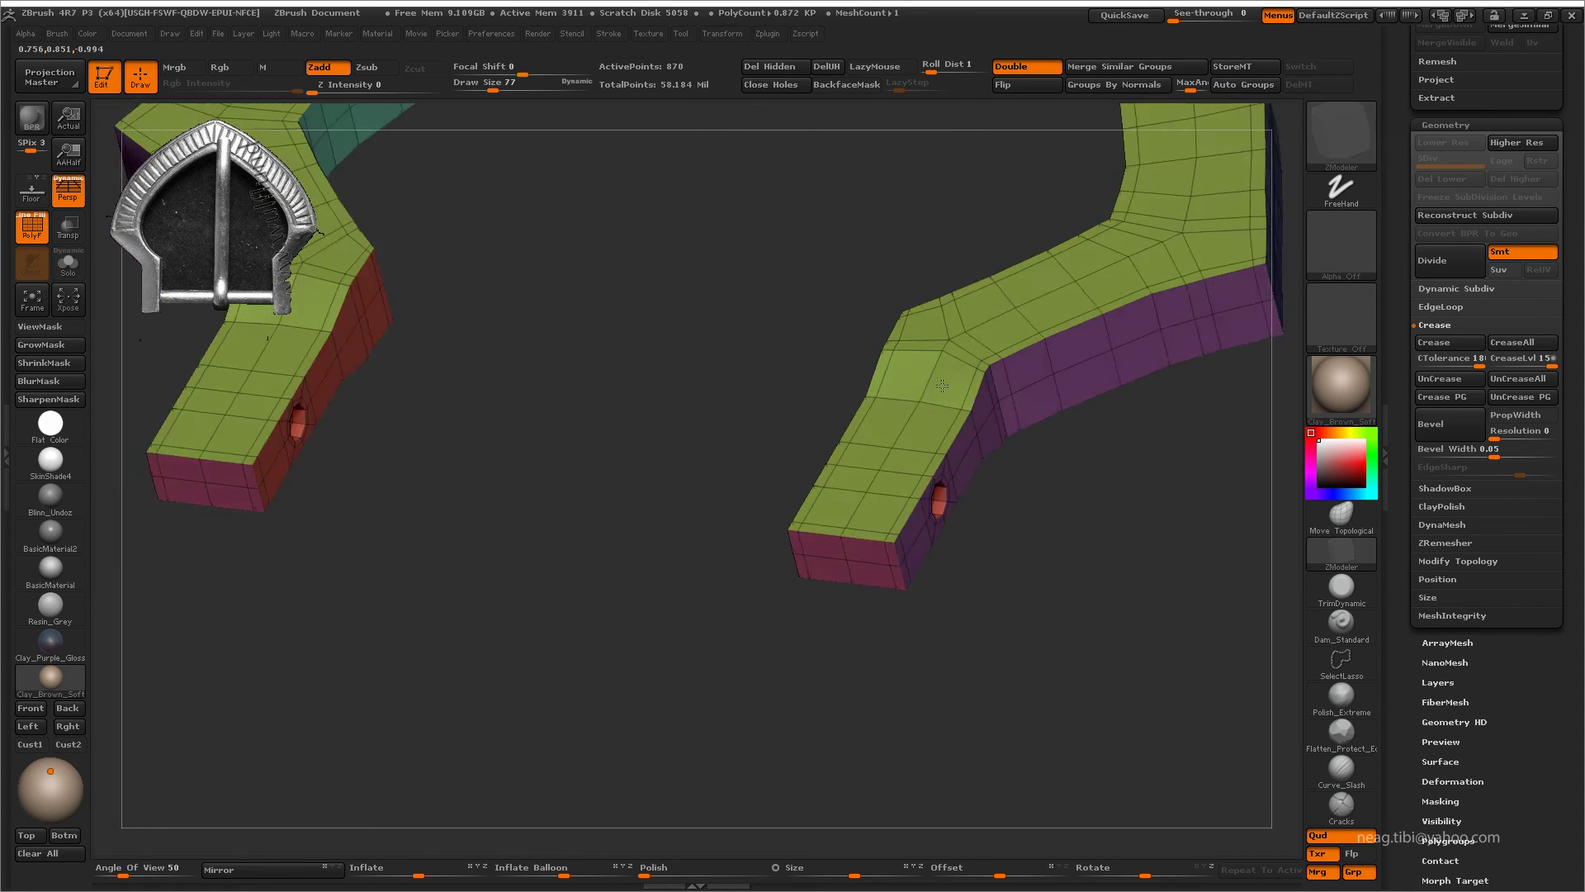
pyautogui.press('space')
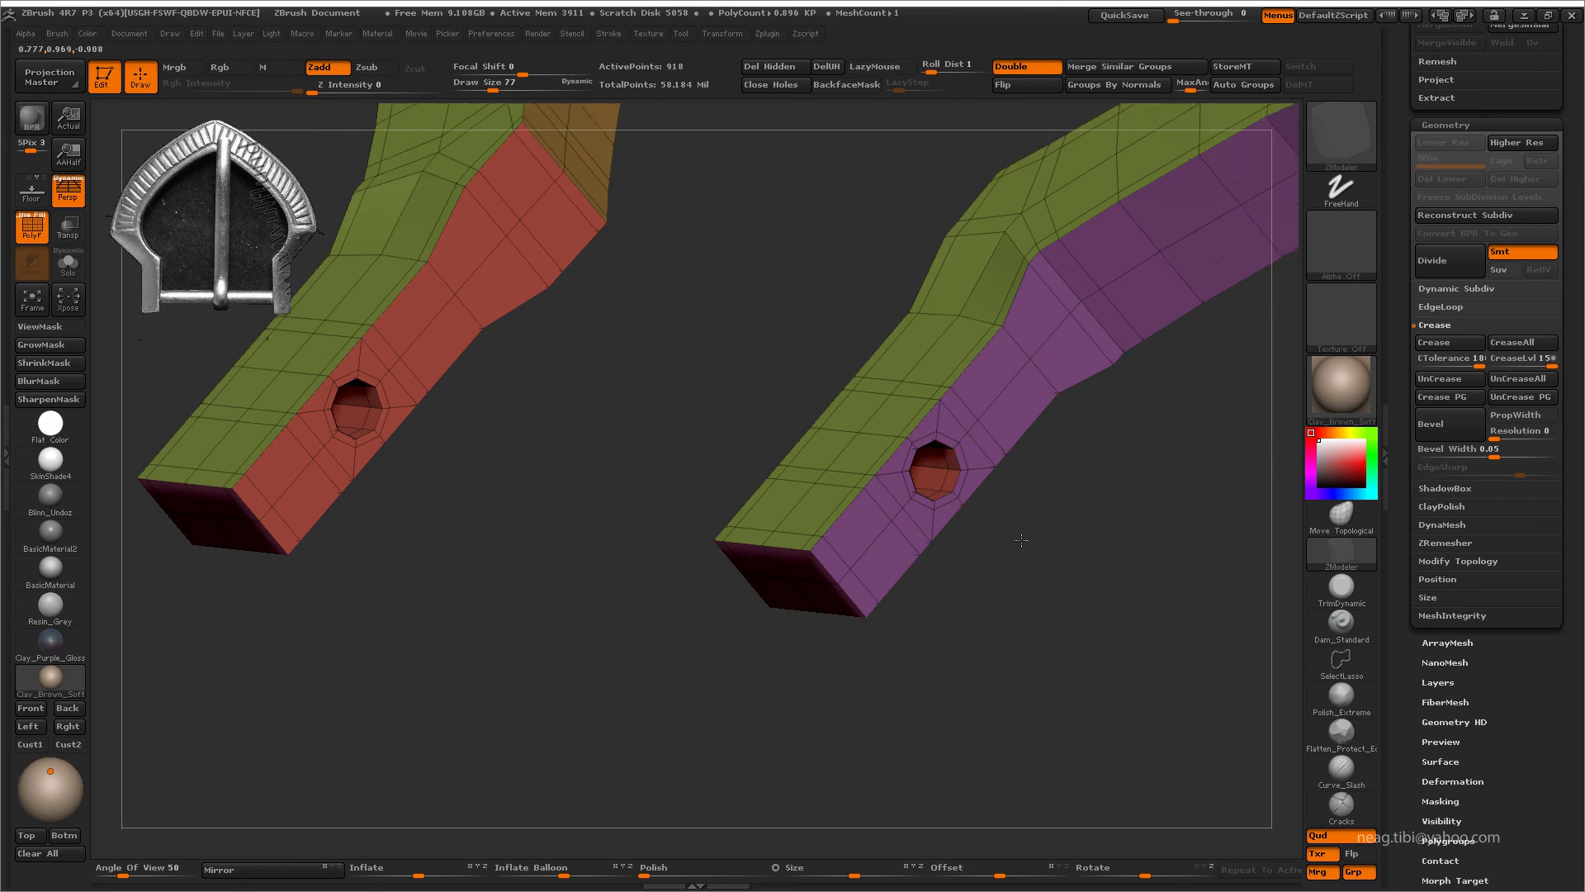
pyautogui.moveTo(987, 446); pyautogui.dragTo(905, 518)
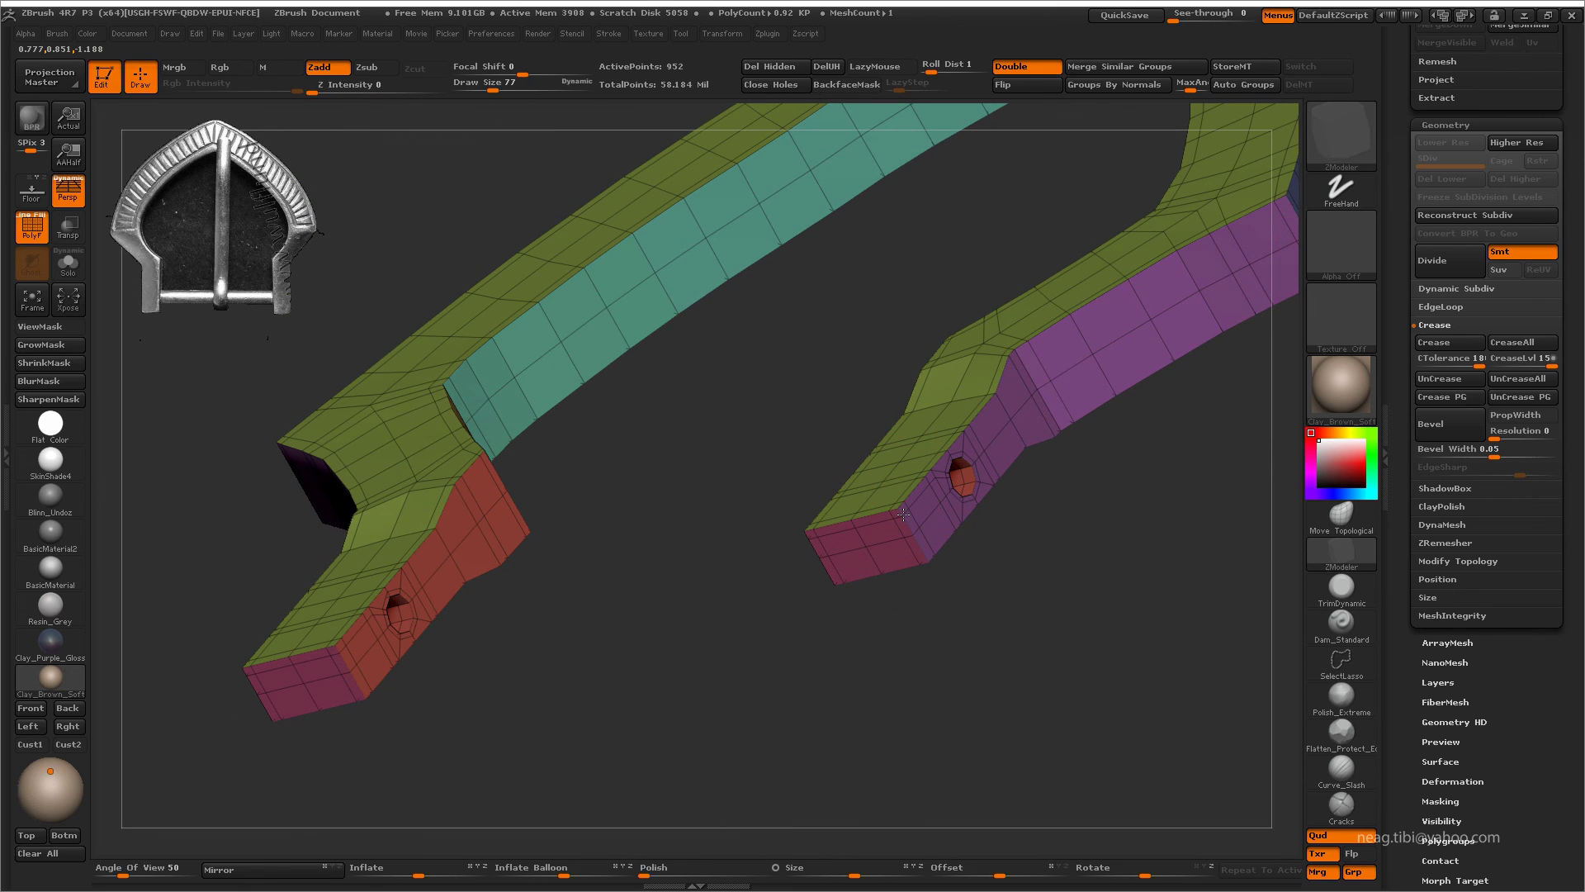
# - Preview the frame subdivided with Ctrl+D, switching between smoothed and lowest levels with PolyF toggled
pyautogui.moveTo(1022, 573)
pyautogui.mouseDown()
pyautogui.moveTo(878, 658)
pyautogui.moveTo(848, 384)
pyautogui.moveTo(893, 506)
pyautogui.moveTo(950, 591)
pyautogui.moveTo(912, 588)
pyautogui.moveTo(926, 646)
pyautogui.moveTo(963, 659)
pyautogui.moveTo(963, 591)
pyautogui.moveTo(1078, 501)
pyautogui.moveTo(1016, 416)
pyautogui.moveTo(958, 430)
pyautogui.mouseUp()
pyautogui.hotkey('ctrl', 'd')
pyautogui.hotkey('shift', 'f')
pyautogui.hotkey('shift', 'd')
pyautogui.hotkey('shift', 'f')
pyautogui.press('d')
pyautogui.hotkey('shift', 'f')
pyautogui.hotkey('shift', 'd')
pyautogui.hotkey('shift', 'f')
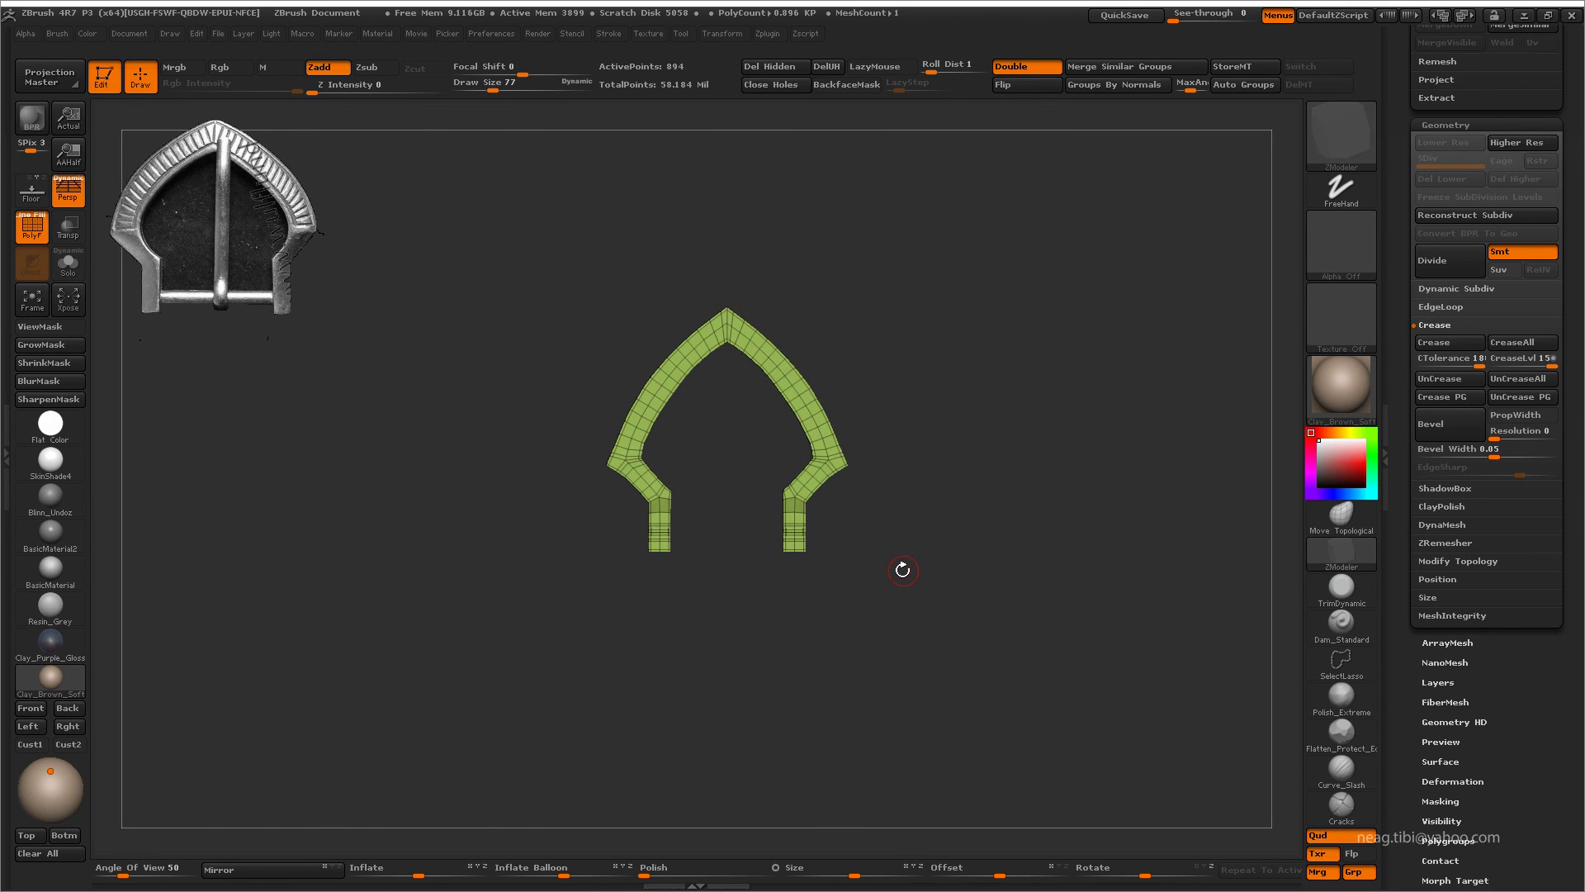
pyautogui.moveTo(902, 570)
pyautogui.mouseDown()
pyautogui.moveTo(938, 605)
pyautogui.moveTo(941, 537)
pyautogui.moveTo(981, 591)
pyautogui.moveTo(912, 454)
pyautogui.mouseUp()
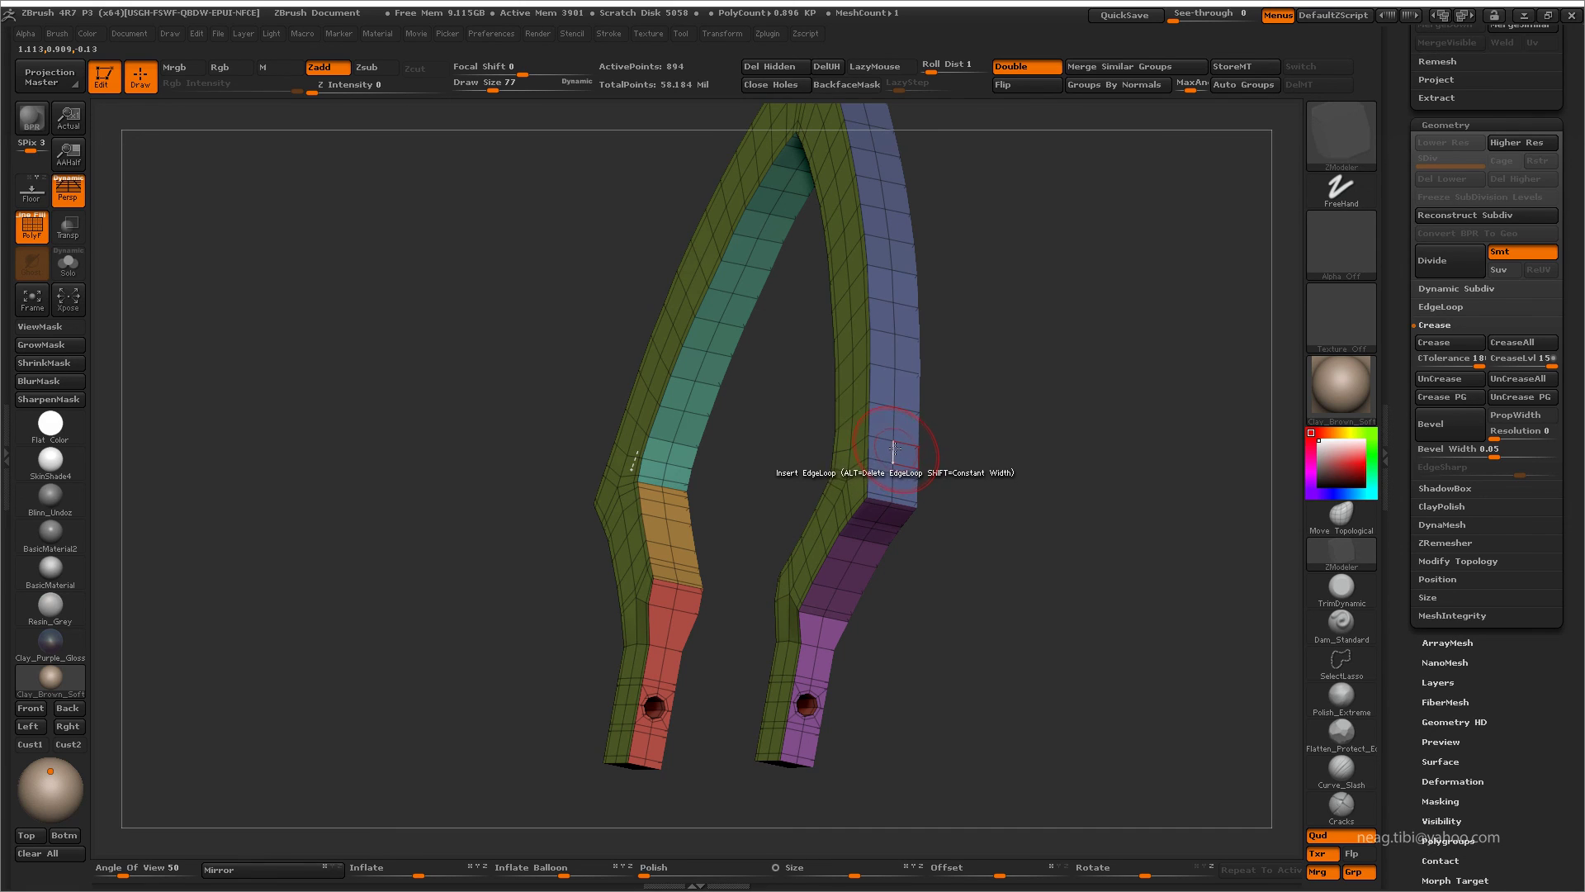
# - Isolate the blue polygroup strip, set a ZModeler edge action to target a single loop, then show all
pyautogui.hotkey('ctrl', 'shift')
pyautogui.keyDown('ctrl'); pyautogui.keyDown('shift'); pyautogui.click(906, 421); pyautogui.keyUp('shift'); pyautogui.keyUp('ctrl')
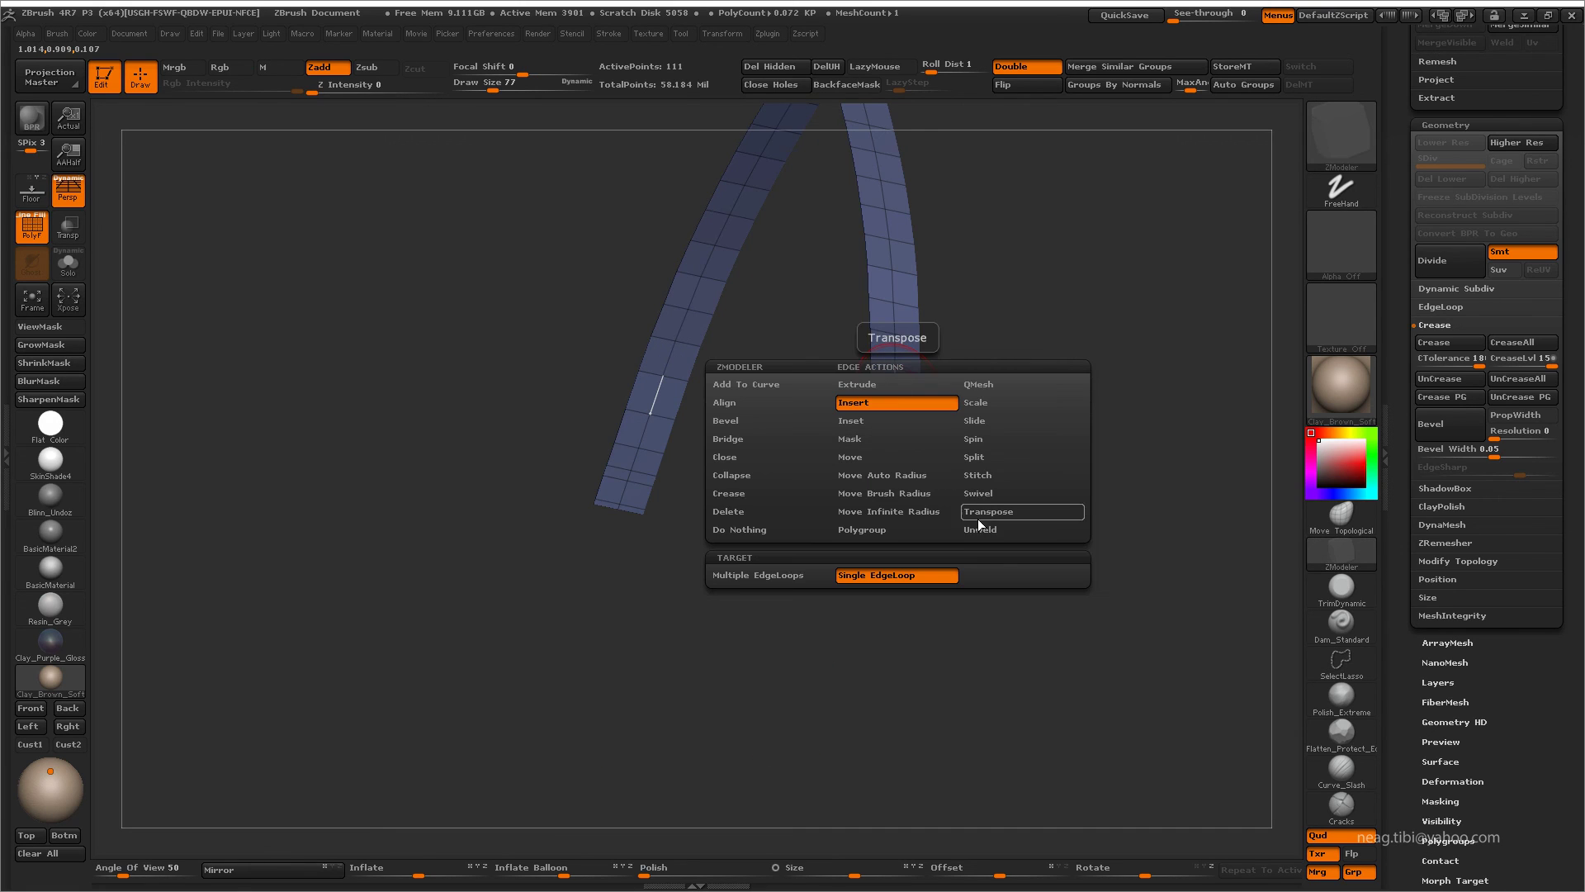
pyautogui.press('space')
pyautogui.click(978, 402)
pyautogui.click(818, 579)
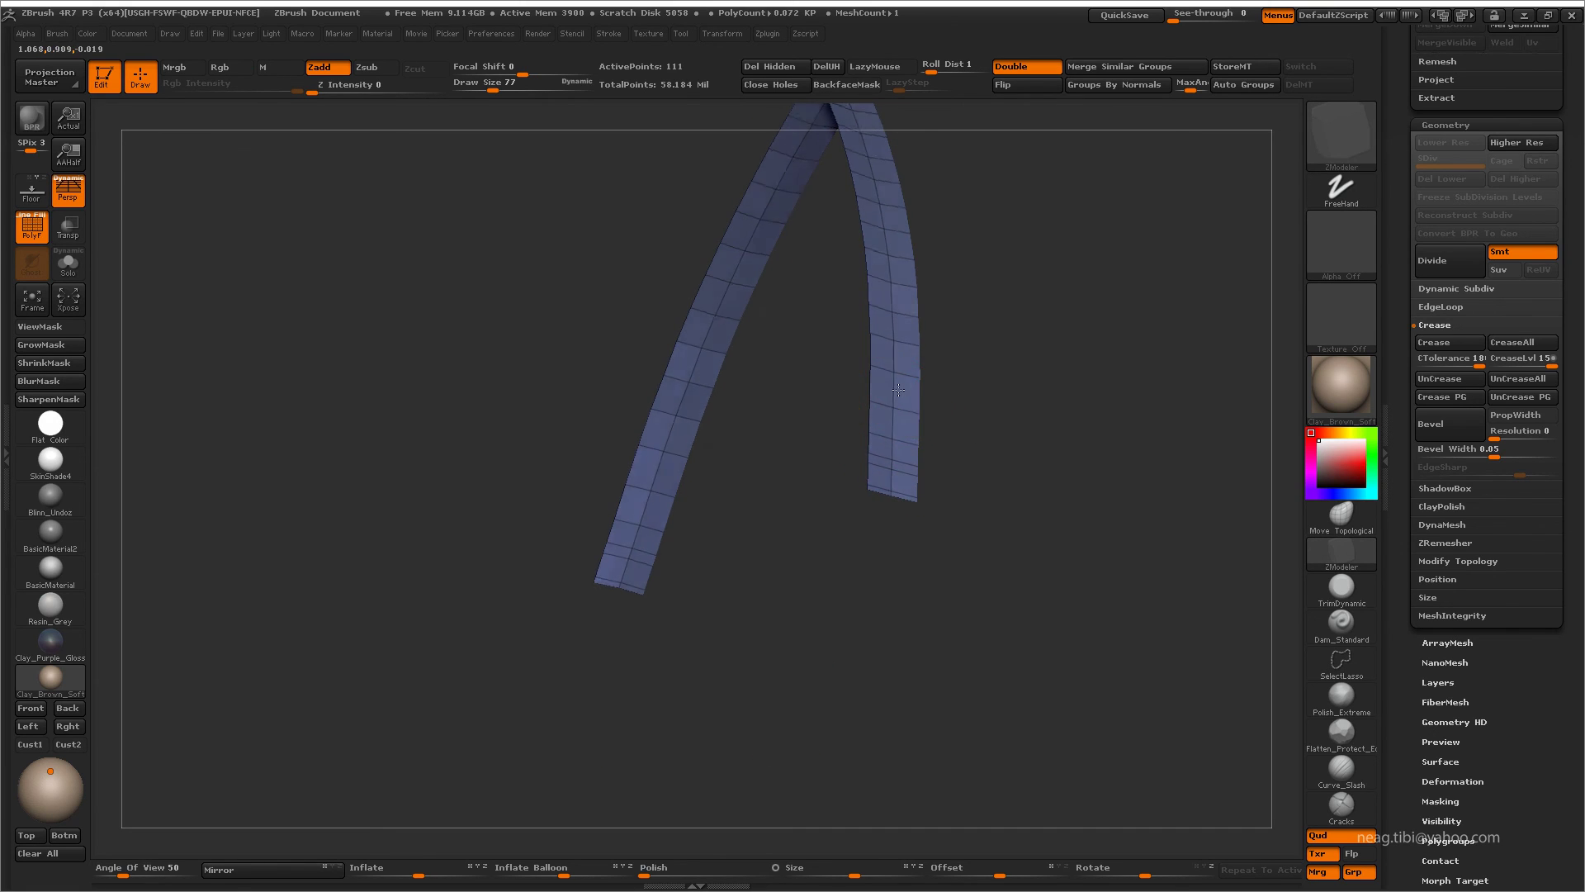
pyautogui.keyDown('ctrl'); pyautogui.keyDown('shift'); pyautogui.click(987, 425); pyautogui.keyUp('shift'); pyautogui.keyUp('ctrl')
pyautogui.moveTo(987, 425)
pyautogui.mouseDown()
pyautogui.moveTo(1084, 375)
pyautogui.moveTo(576, 126)
pyautogui.mouseUp()
# - Check the right bend and end subdivided, then return to the low-poly cage with polygroups showing
pyautogui.moveTo(1018, 534)
pyautogui.keyDown('alt'); pyautogui.mouseDown()
pyautogui.moveTo(1068, 505)
pyautogui.moveTo(1072, 694)
pyautogui.moveTo(1126, 590)
pyautogui.moveTo(1127, 634)
pyautogui.moveTo(839, 779)
pyautogui.moveTo(1073, 638)
pyautogui.moveTo(1083, 661)
pyautogui.moveTo(1063, 678)
pyautogui.moveTo(1042, 653)
pyautogui.mouseUp(); pyautogui.keyUp('alt')
pyautogui.hotkey('shift', 'f')
pyautogui.hotkey('ctrl', 'd')
pyautogui.hotkey('shift', 'd')
pyautogui.hotkey('shift', 'f')
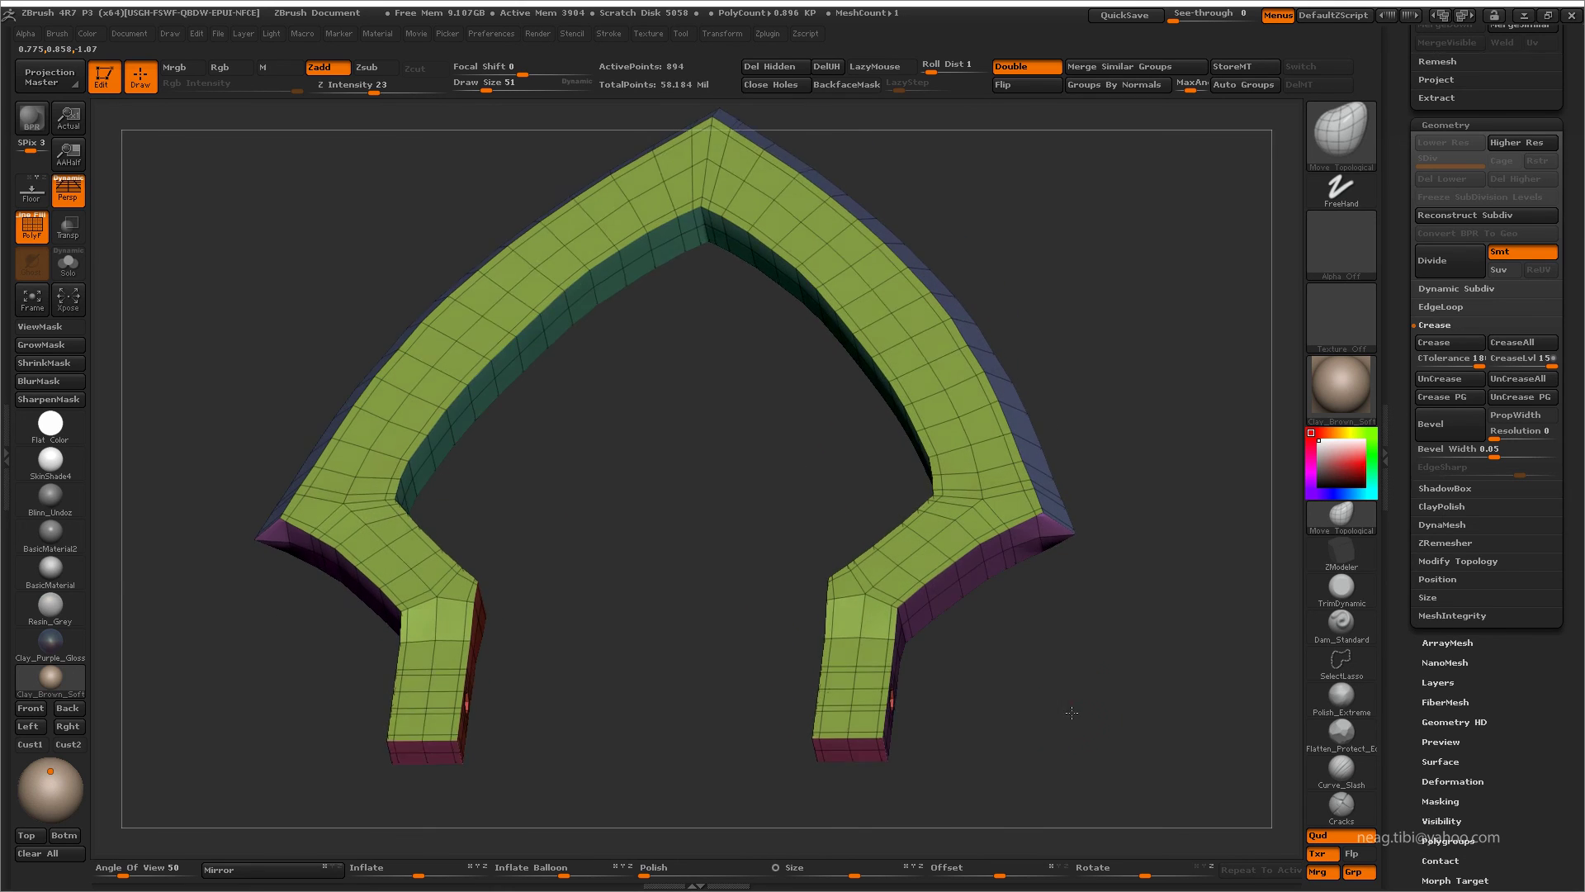
# - Isolate the pins of the PM3D_Cube3D1 subtool and frame one pin
pyautogui.moveTo(934, 617)
pyautogui.mouseDown()
pyautogui.moveTo(825, 638)
pyautogui.moveTo(931, 683)
pyautogui.mouseUp()
pyautogui.keyDown('ctrl'); pyautogui.keyDown('shift'); pyautogui.click(825, 632); pyautogui.keyUp('shift'); pyautogui.keyUp('ctrl')
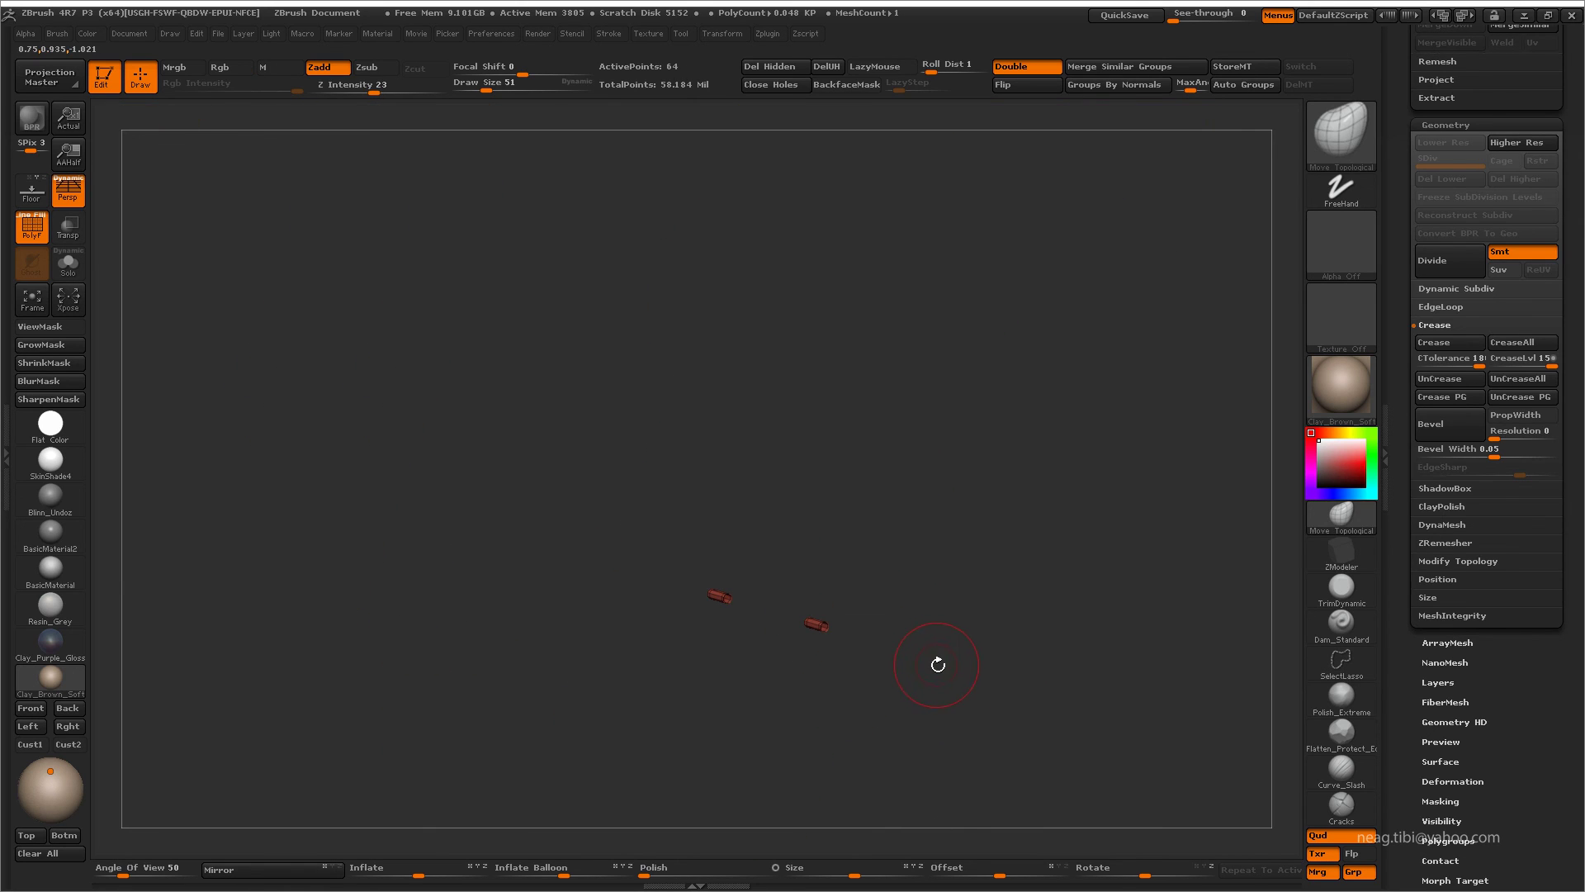
pyautogui.keyDown('ctrl'); pyautogui.keyDown('shift'); pyautogui.click(952, 667); pyautogui.keyUp('shift'); pyautogui.keyUp('ctrl')
pyautogui.scroll(5, 1458, 528)
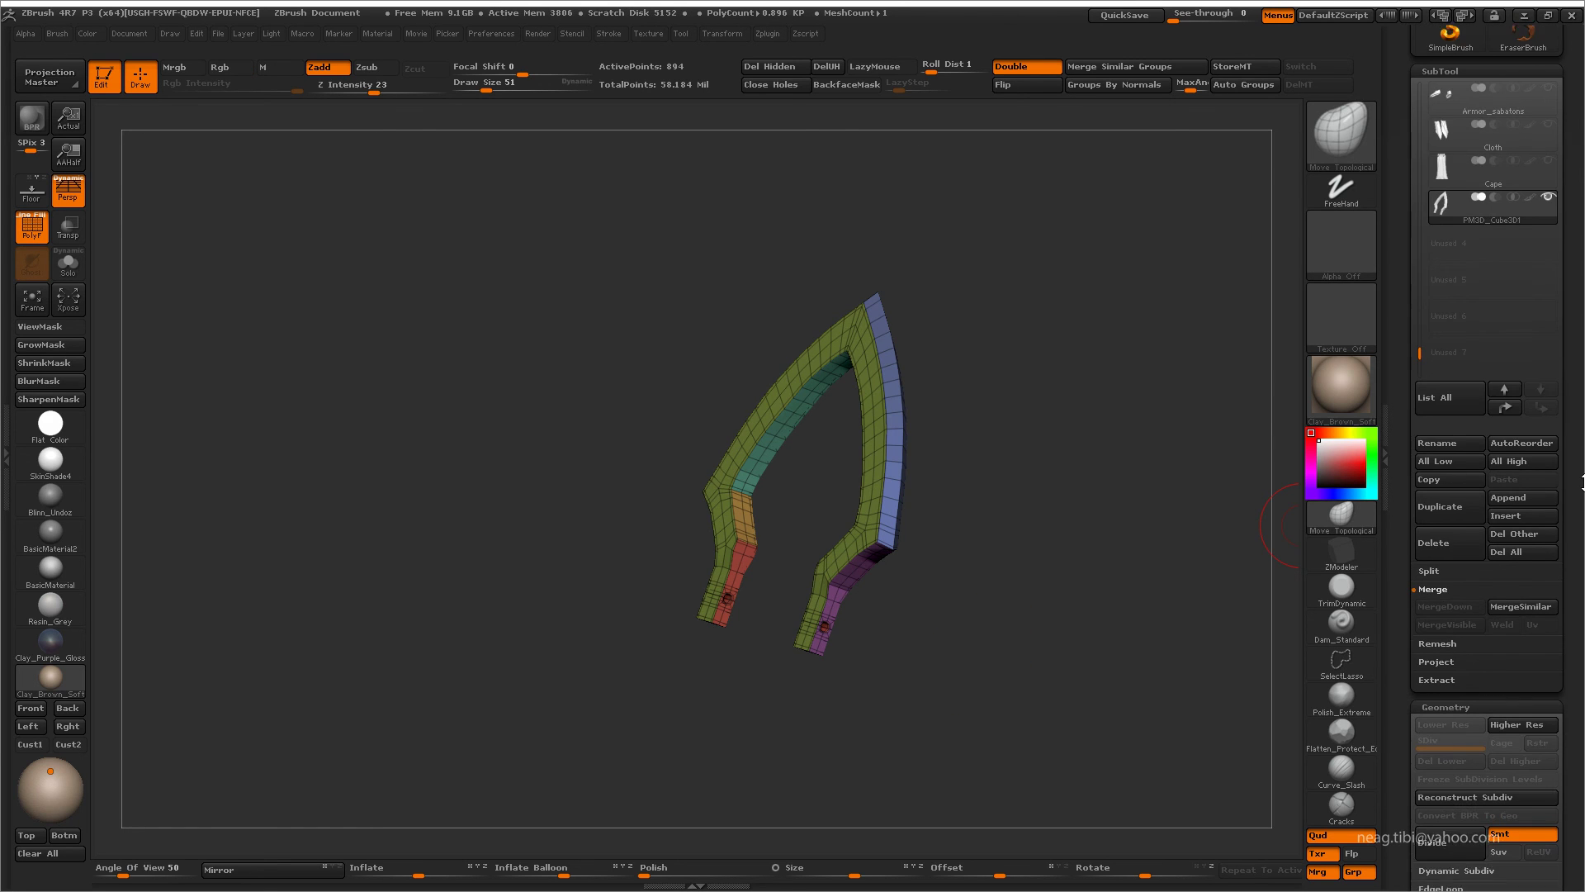
pyautogui.moveTo(985, 690)
pyautogui.mouseDown()
pyautogui.moveTo(859, 662)
pyautogui.moveTo(912, 682)
pyautogui.moveTo(848, 628)
pyautogui.moveTo(932, 240)
pyautogui.mouseUp()
pyautogui.keyDown('alt'); pyautogui.click(859, 661); pyautogui.keyUp('alt')
pyautogui.keyDown('ctrl'); pyautogui.keyDown('shift'); pyautogui.click(853, 636); pyautogui.keyUp('shift'); pyautogui.keyUp('ctrl')
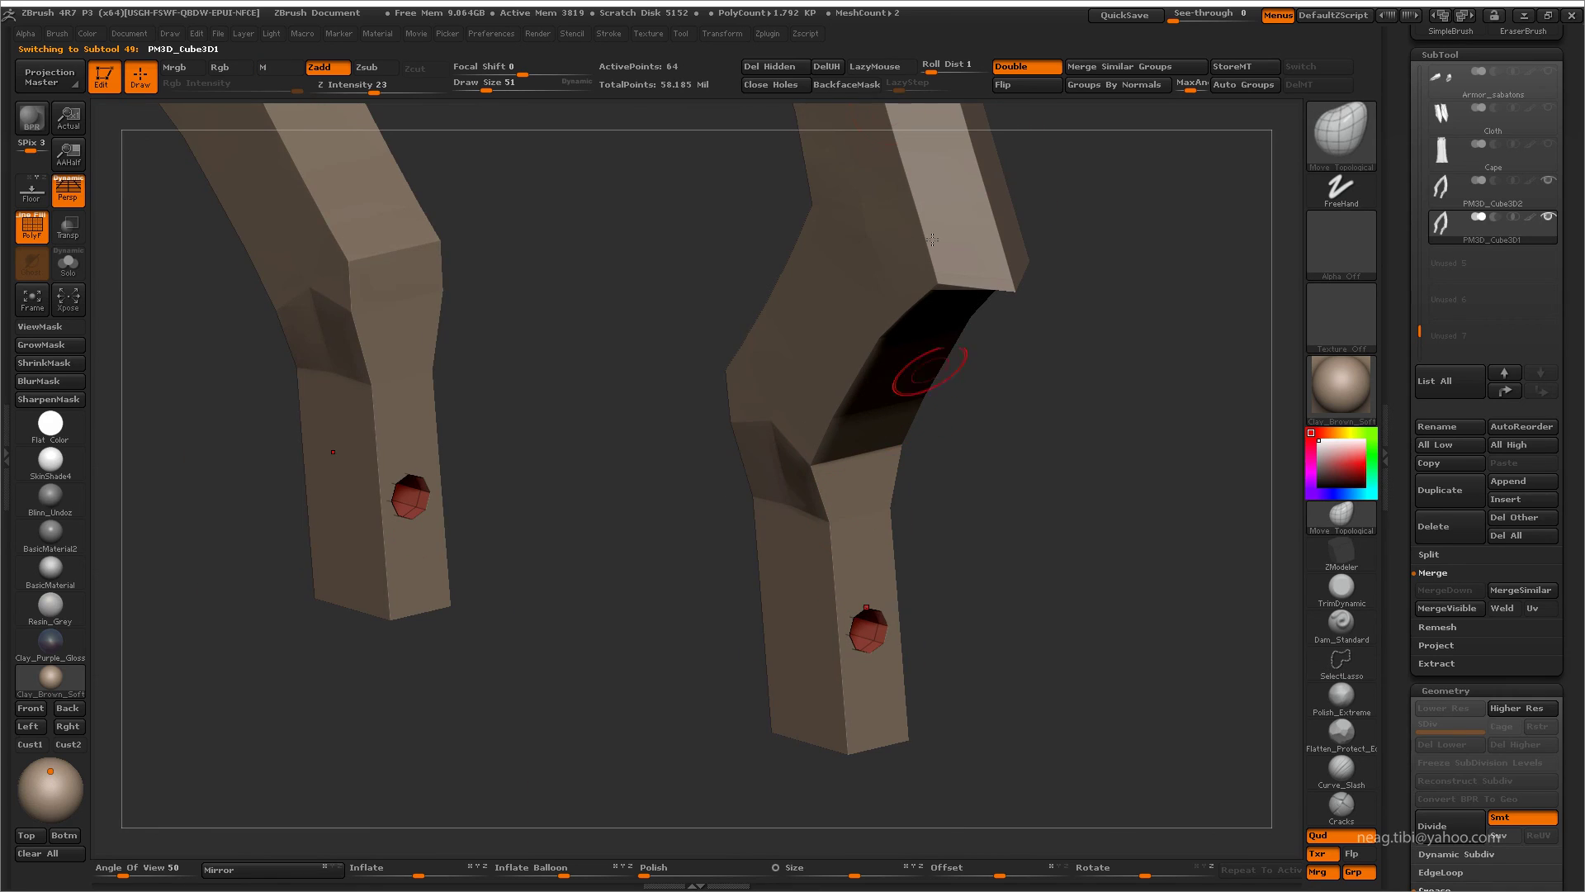
pyautogui.press('ctrl')
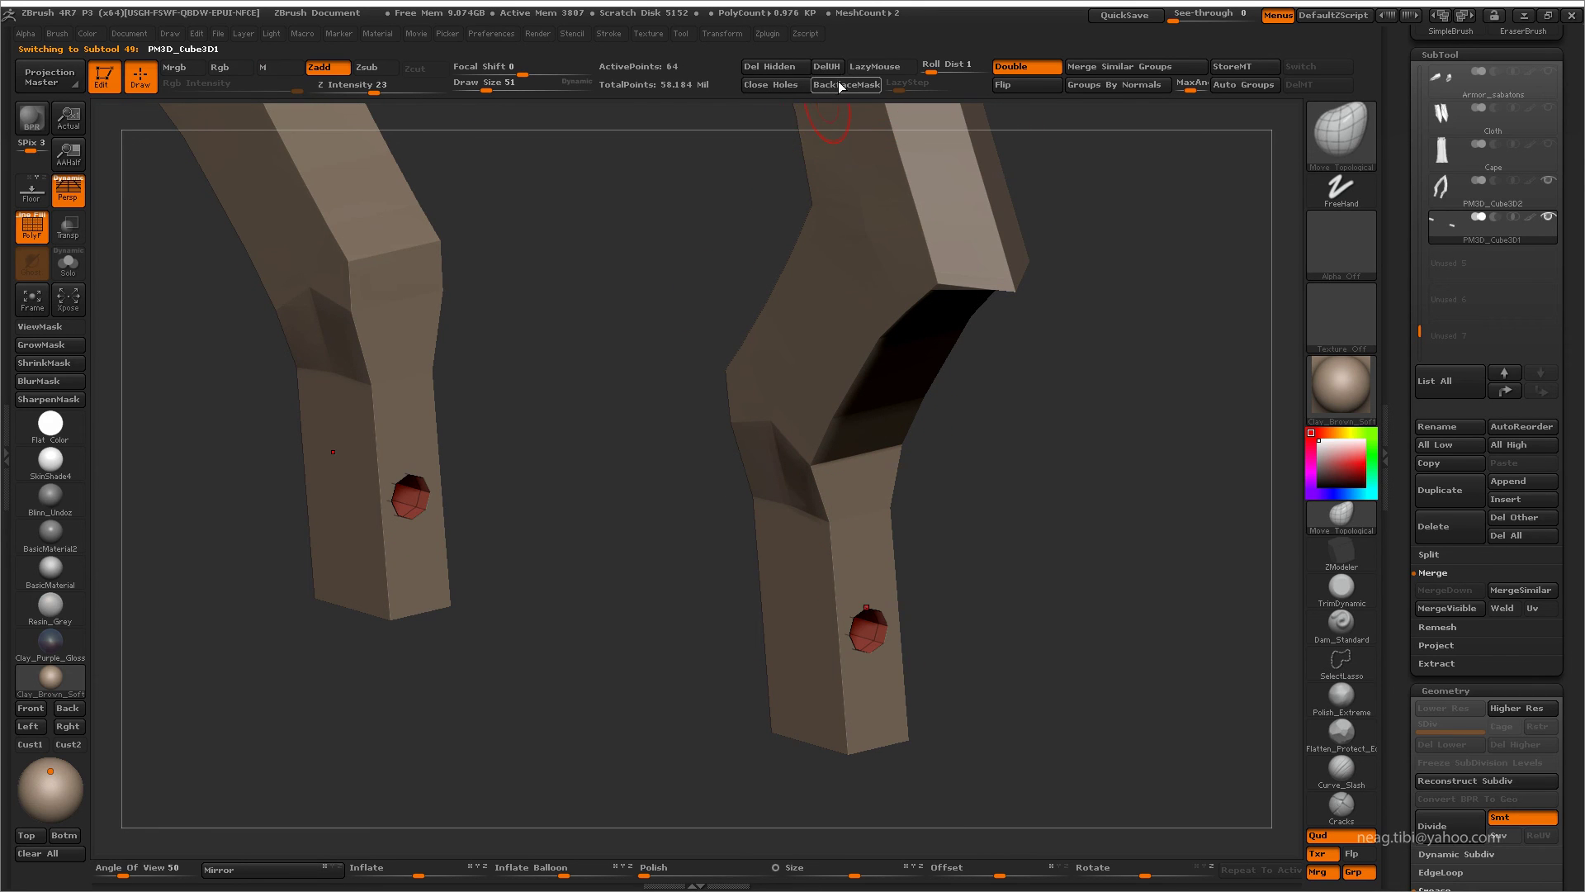
pyautogui.hotkey('shift', 'ctrl', 's')
pyautogui.press('b')
# - Bridge the two pins into one long tube with ZModeler
pyautogui.press('z')
pyautogui.press('m')
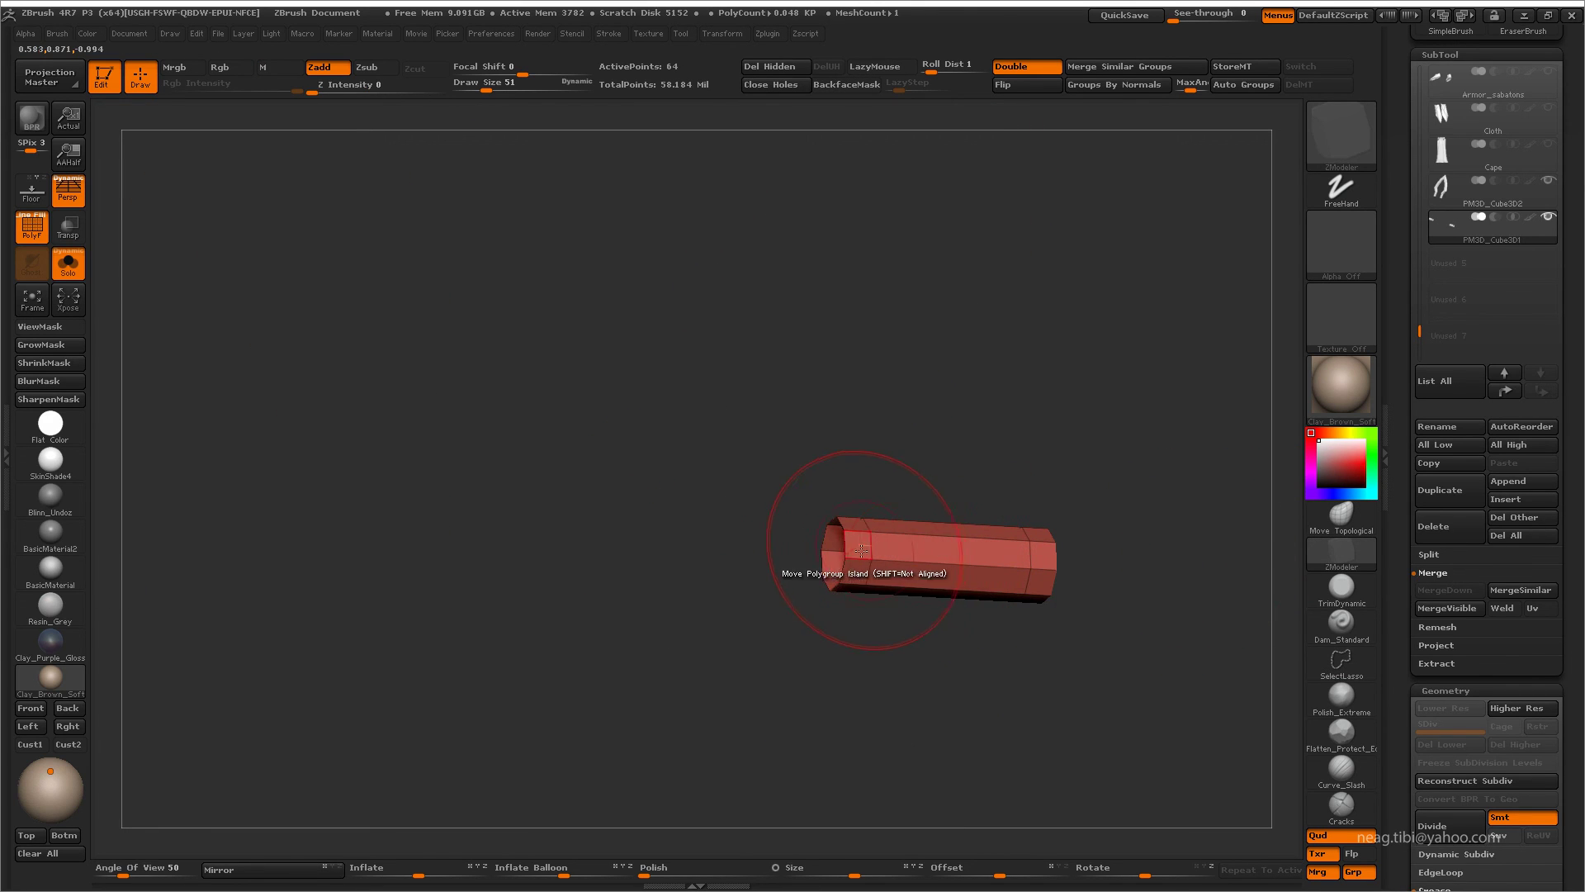
pyautogui.rightClick(845, 540)
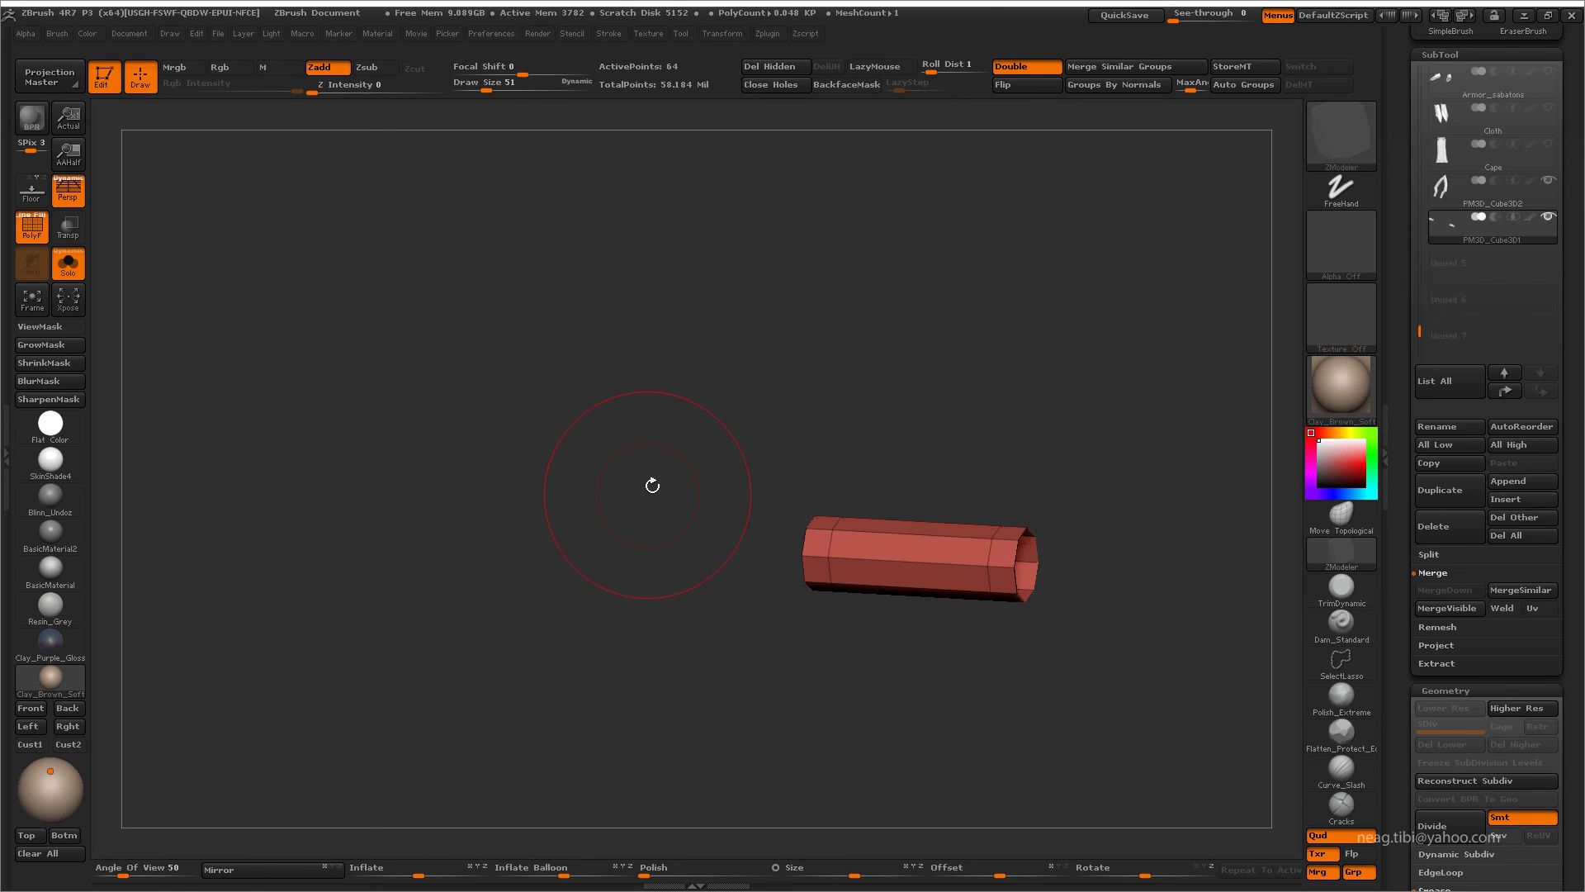
pyautogui.moveTo(651, 482)
pyautogui.mouseDown()
pyautogui.moveTo(908, 437)
pyautogui.moveTo(968, 555)
pyautogui.mouseUp()
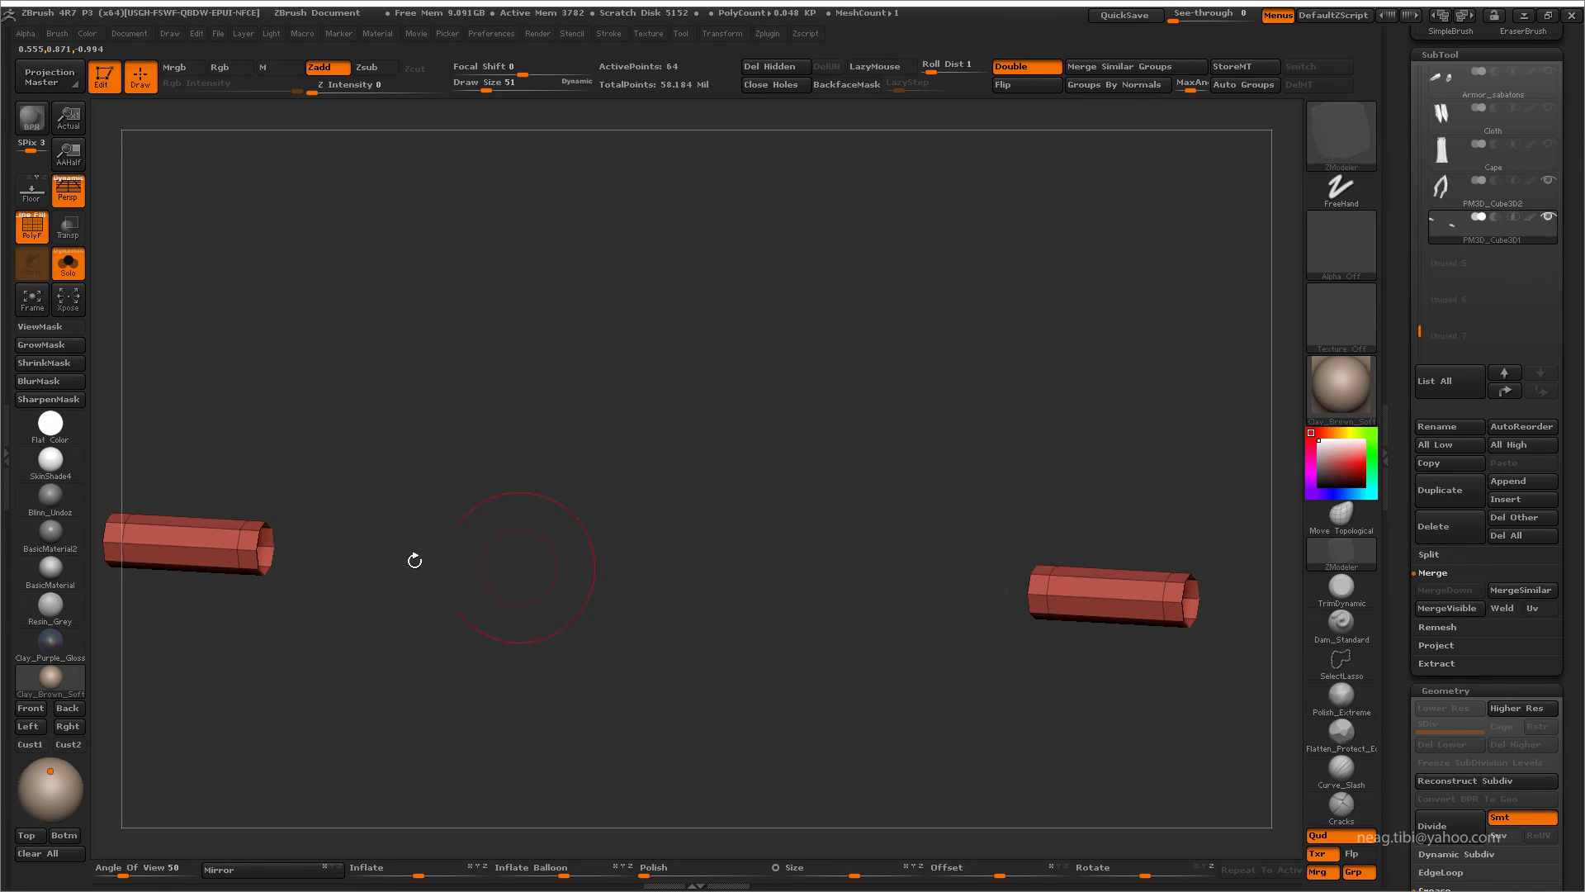
pyautogui.click(258, 537)
pyautogui.moveTo(574, 436); pyautogui.dragTo(946, 601)
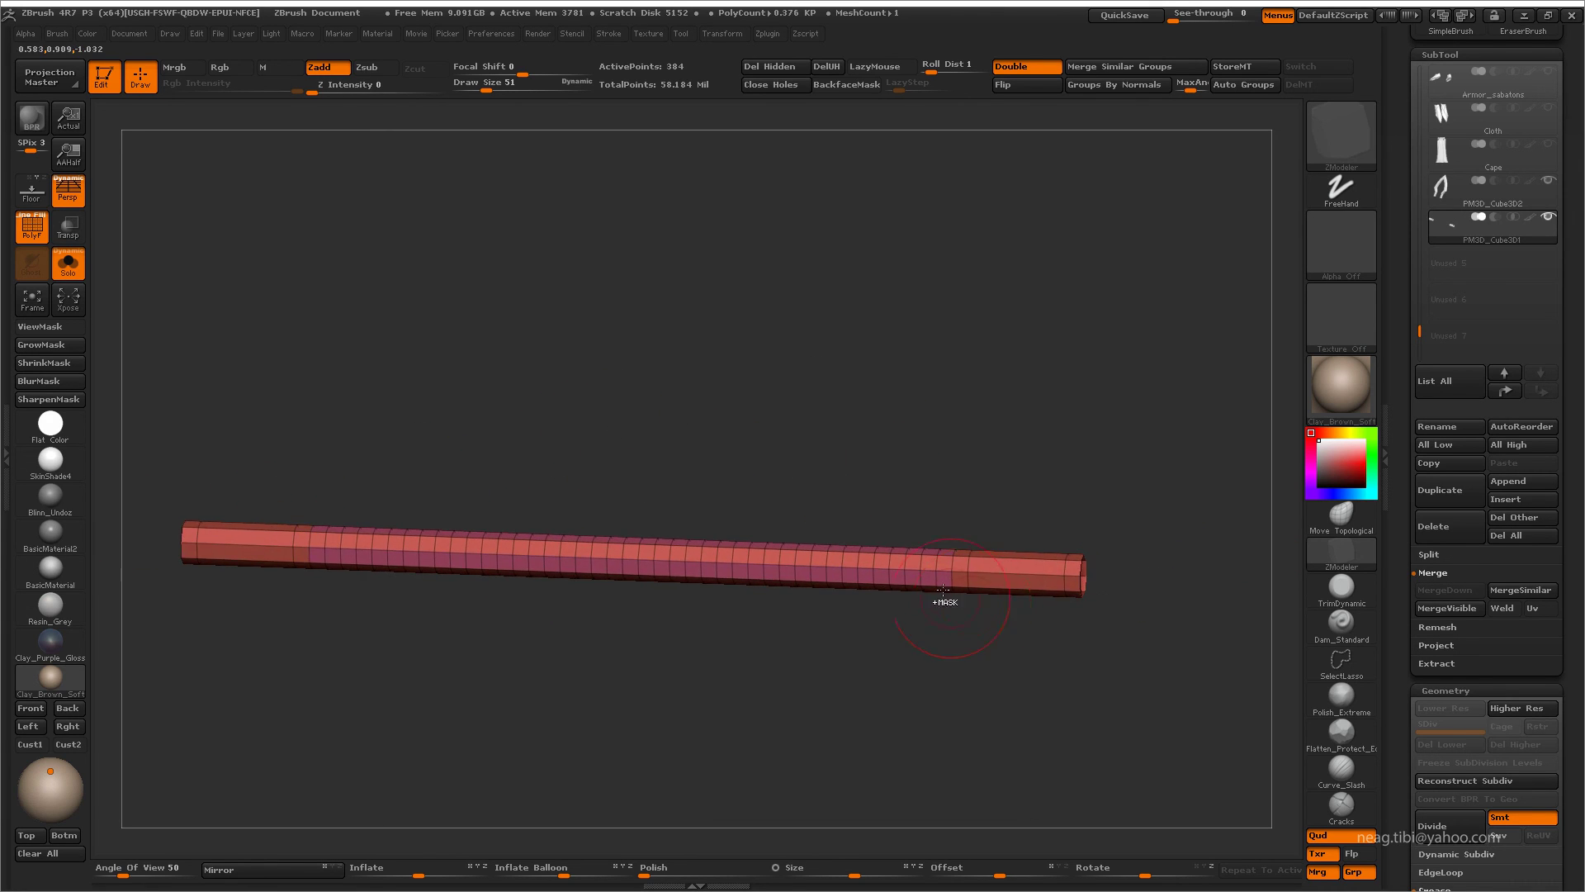
# - Split the tube and delete the small leftover pin piece
pyautogui.click(968, 568)
pyautogui.moveTo(1043, 529); pyautogui.dragTo(1065, 569)
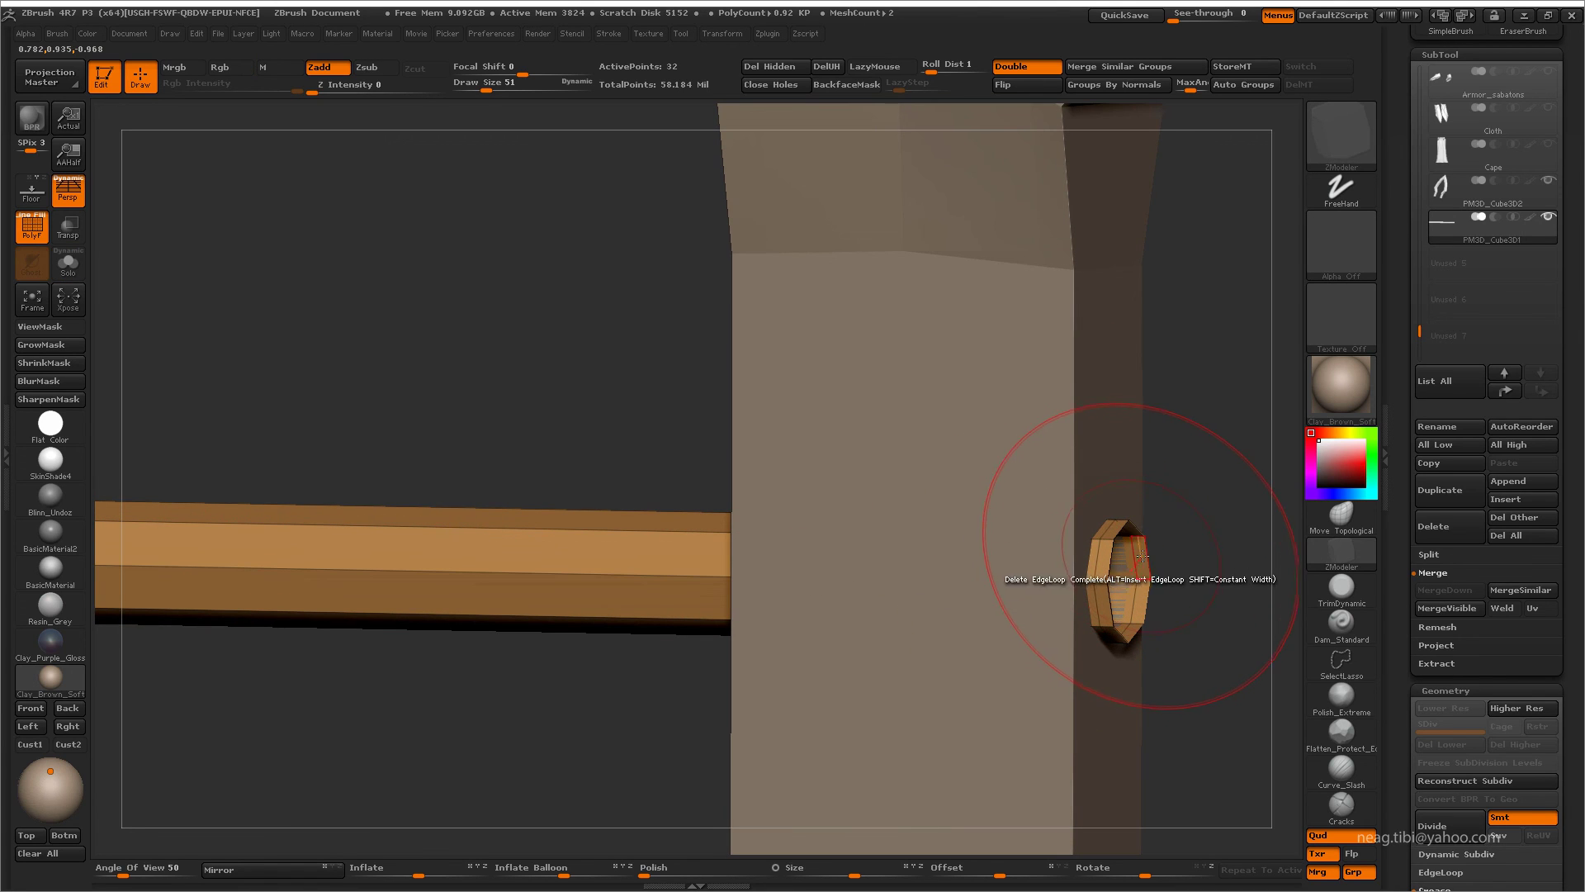
pyautogui.press('space')
pyautogui.click(1144, 531)
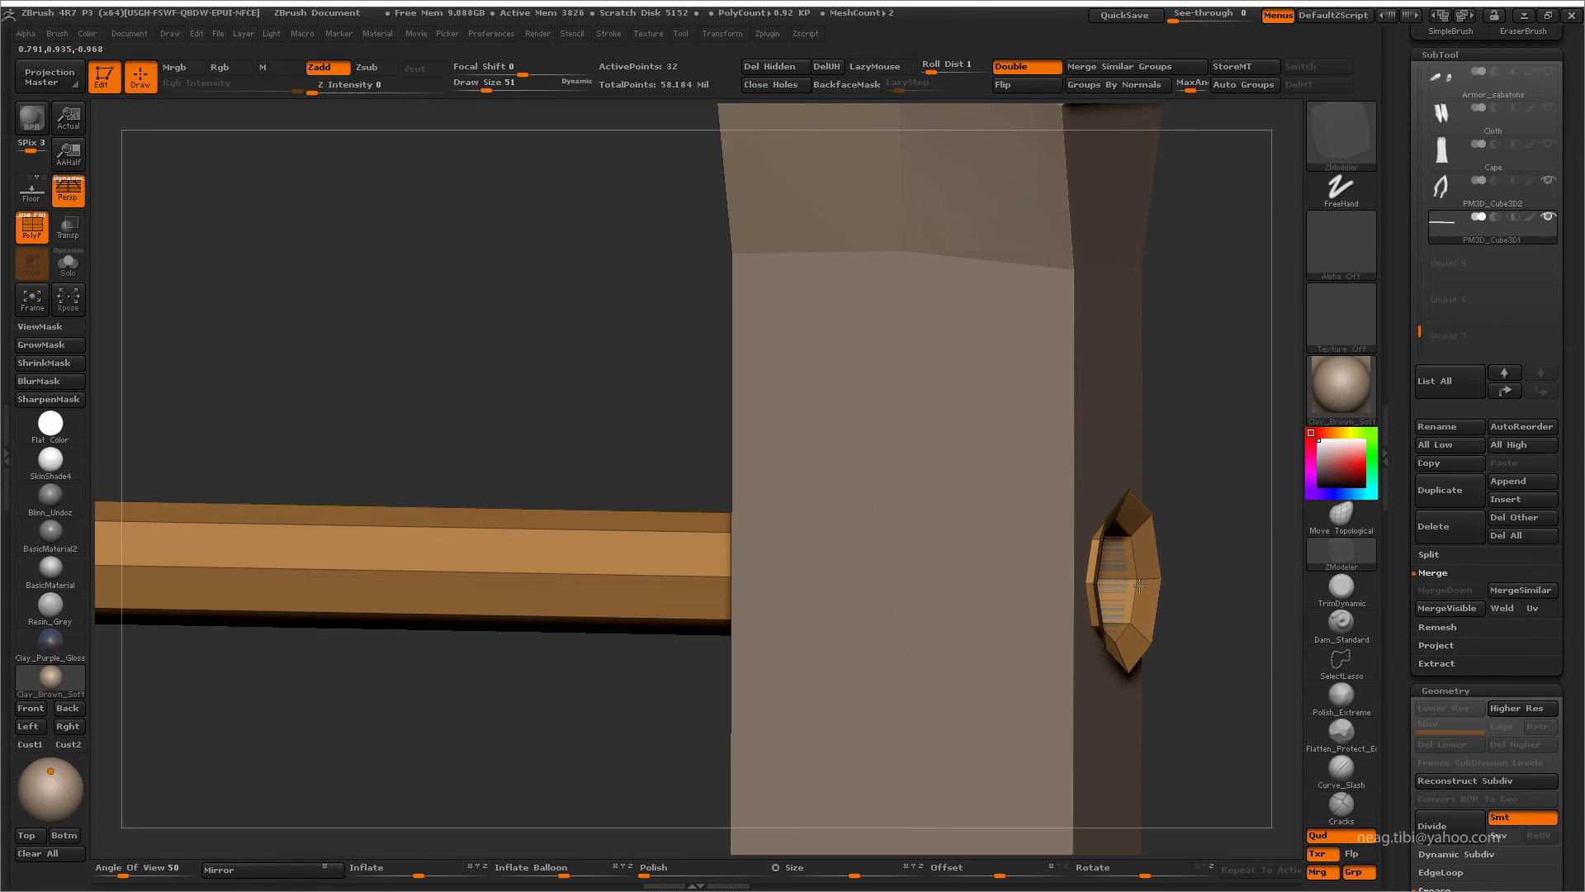
pyautogui.click(1139, 585)
pyautogui.moveTo(1140, 585)
pyautogui.mouseDown()
pyautogui.moveTo(1104, 493)
pyautogui.moveTo(1072, 498)
pyautogui.mouseUp()
# - Solo the tube and swivel its end edge loop
pyautogui.press('space')
pyautogui.hotkey('alt', 's')
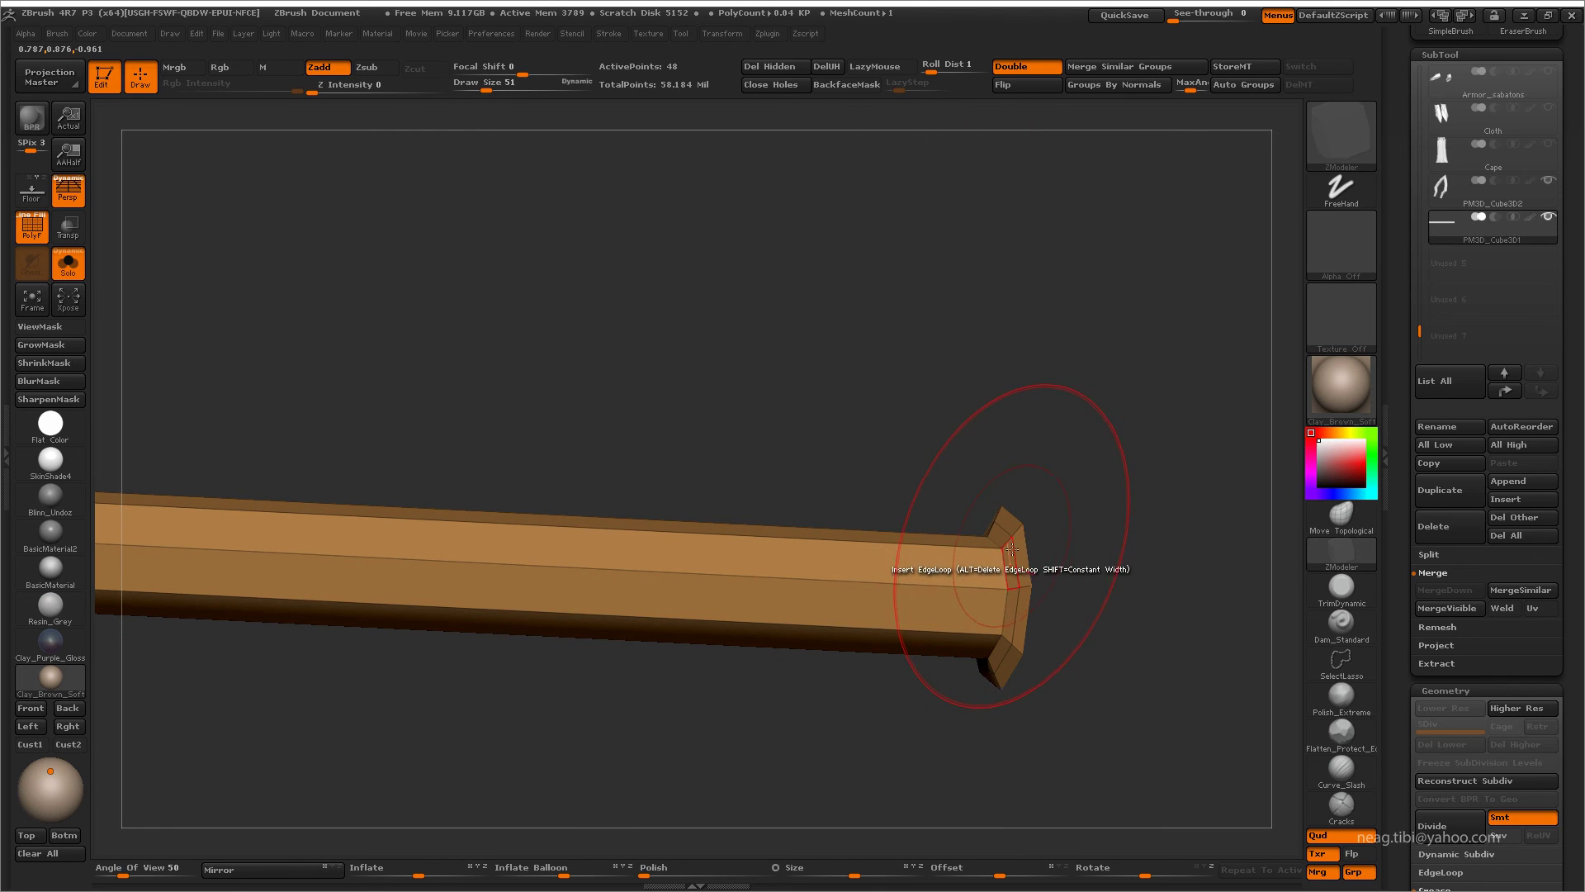
pyautogui.press('space')
pyautogui.click(1110, 535)
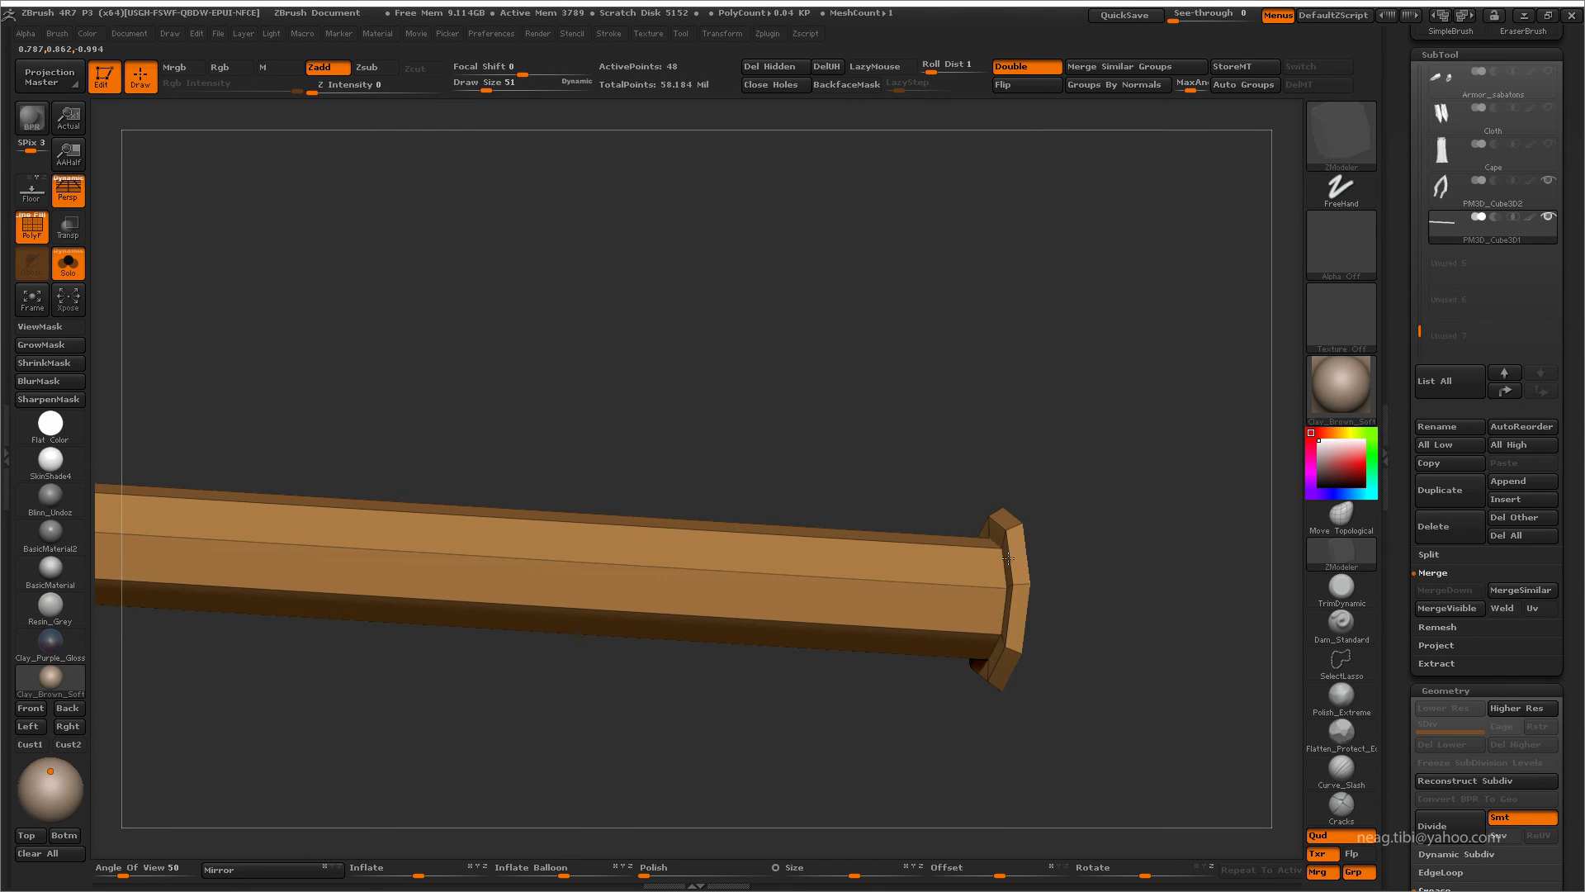
pyautogui.moveTo(1094, 531); pyautogui.dragTo(1060, 534)
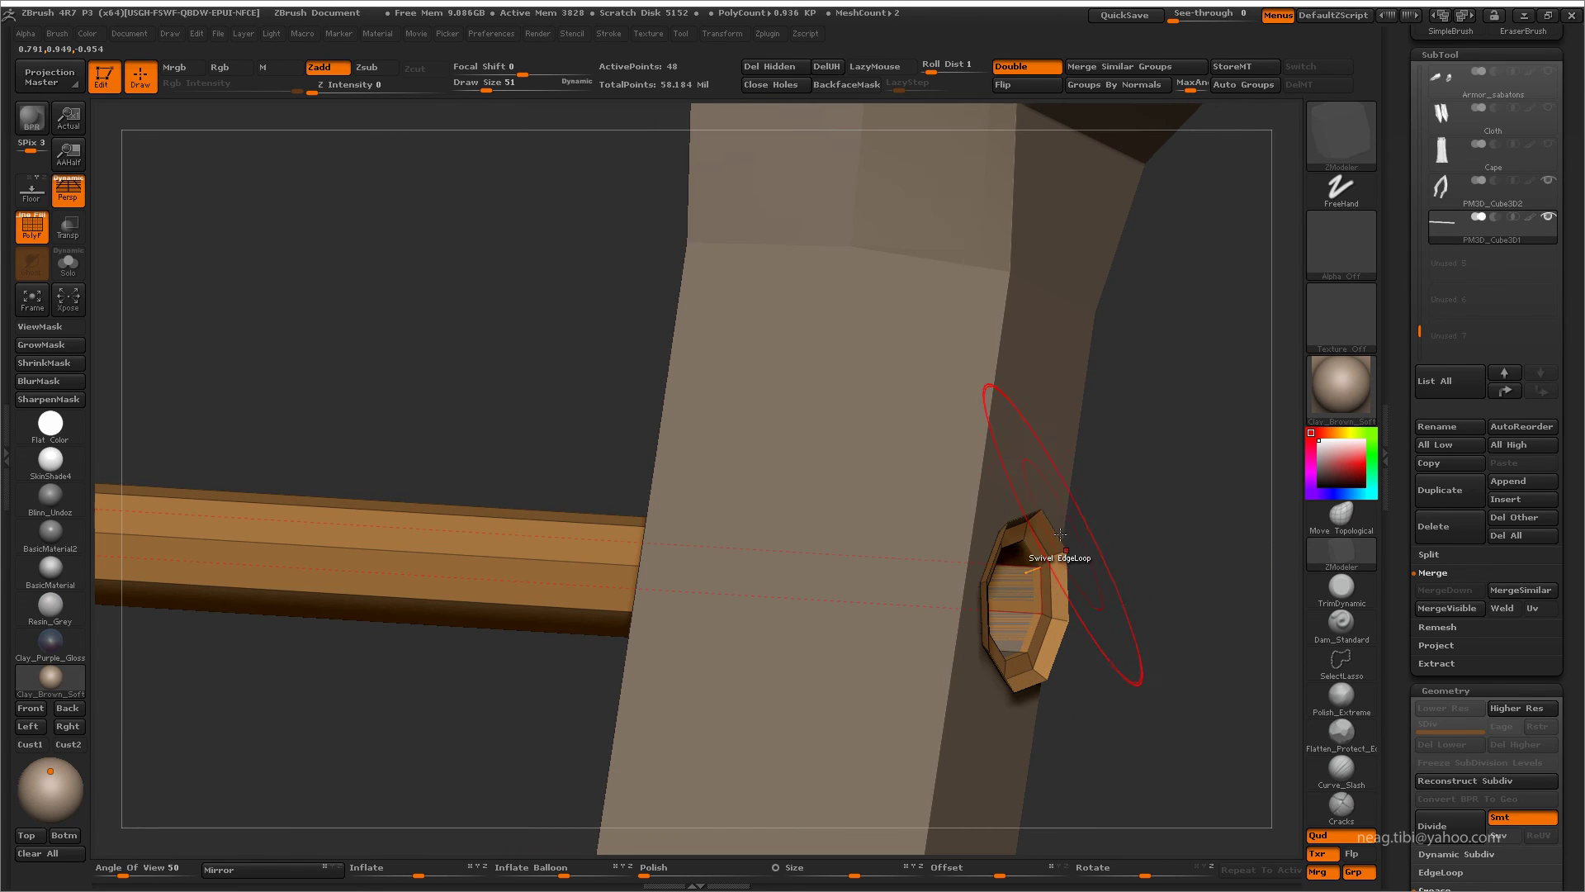
pyautogui.moveTo(1062, 536); pyautogui.dragTo(1004, 599)
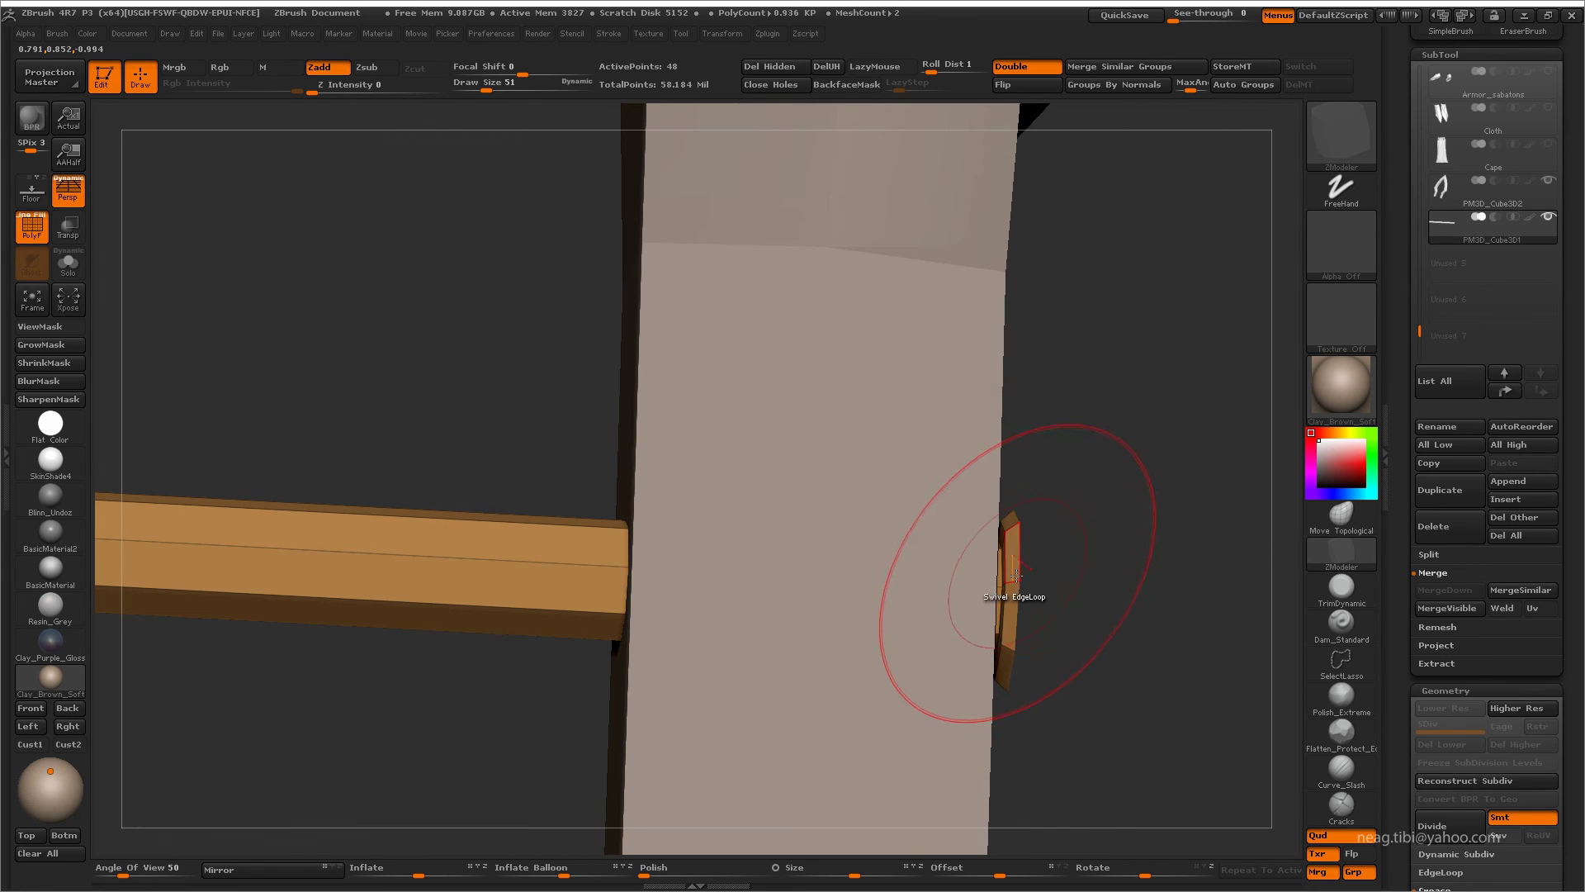
pyautogui.press('space')
pyautogui.click(1008, 459)
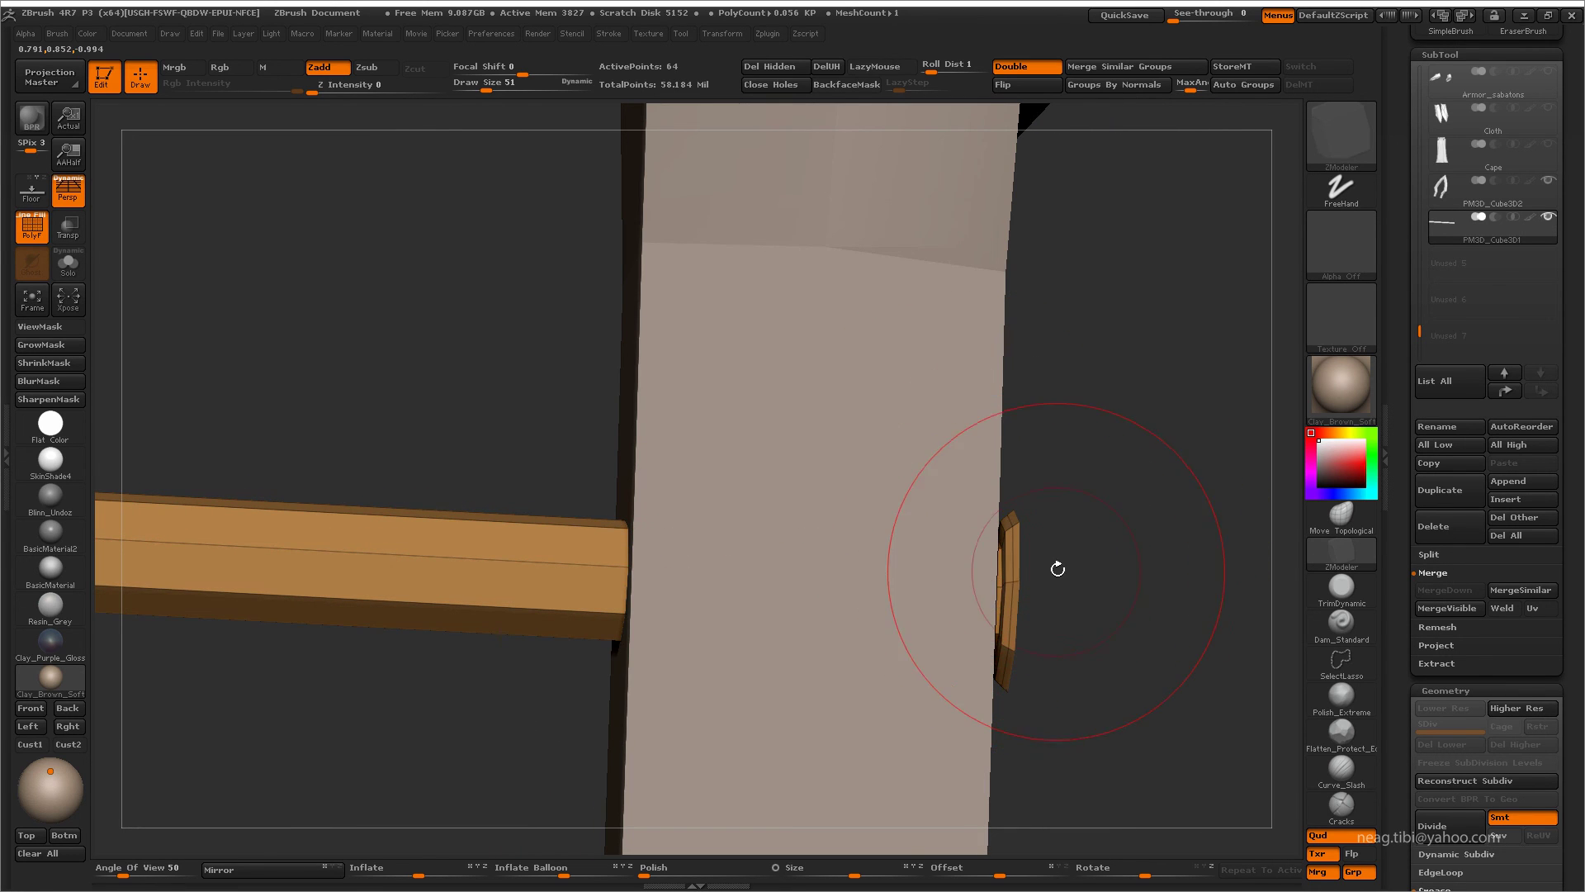
pyautogui.moveTo(1058, 568)
pyautogui.mouseDown()
pyautogui.moveTo(1002, 539)
pyautogui.moveTo(1019, 540)
pyautogui.moveTo(1019, 520)
pyautogui.moveTo(1143, 523)
pyautogui.moveTo(1143, 499)
pyautogui.moveTo(1035, 551)
pyautogui.moveTo(1030, 461)
pyautogui.moveTo(1060, 465)
pyautogui.mouseUp()
# - Prepare edge loop insertion on the tube end and turn on ViewMask
pyautogui.press('w')
pyautogui.press('q')
pyautogui.moveTo(1001, 548); pyautogui.dragTo(974, 495)
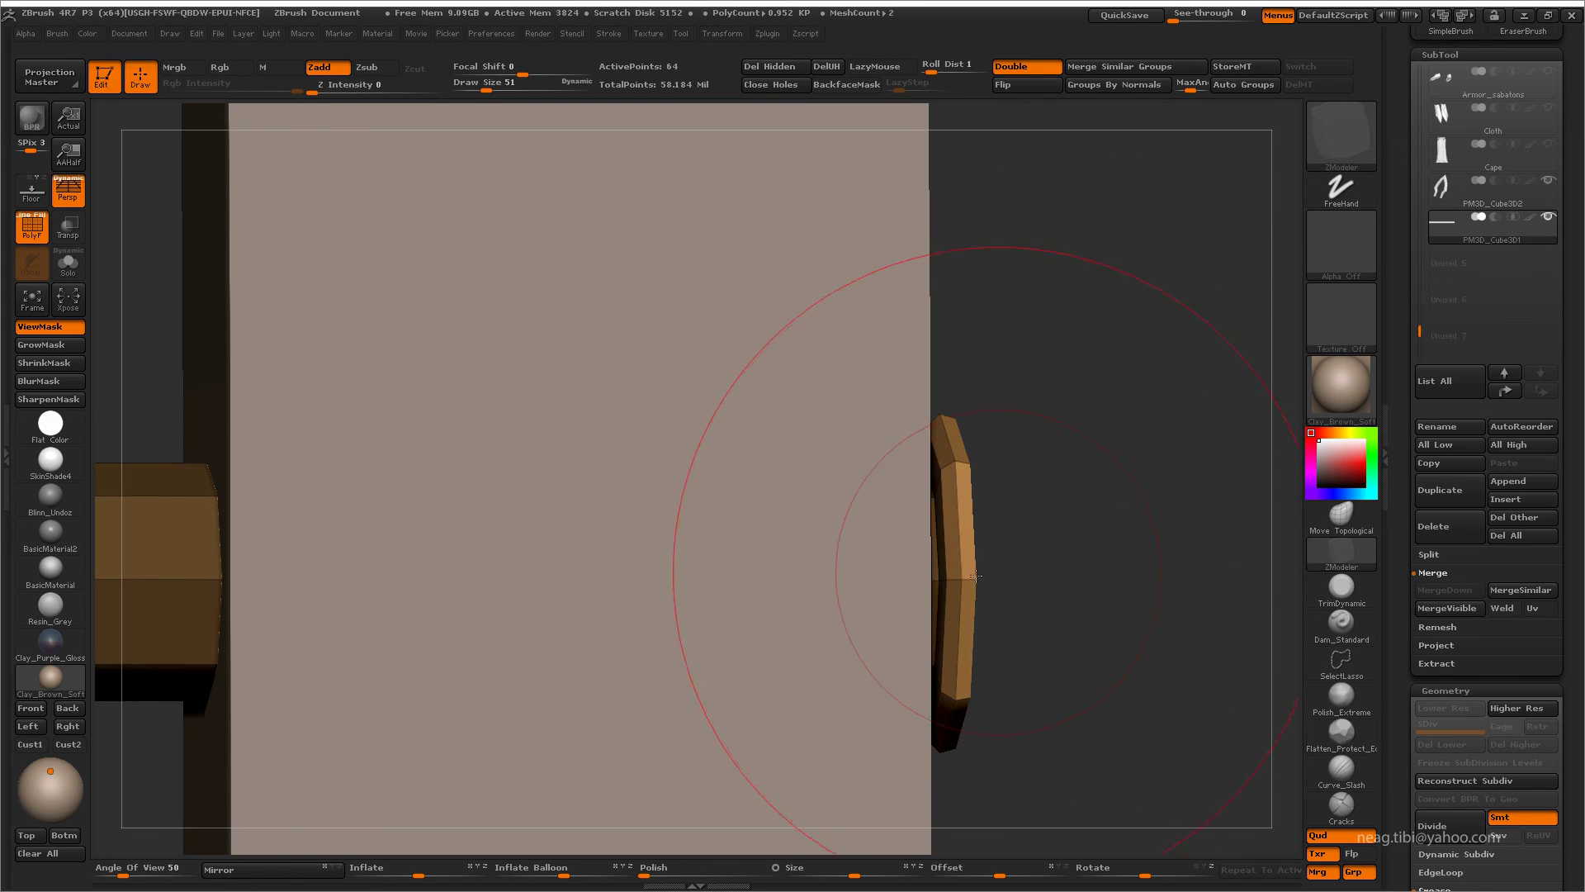
pyautogui.press('space')
pyautogui.click(966, 440)
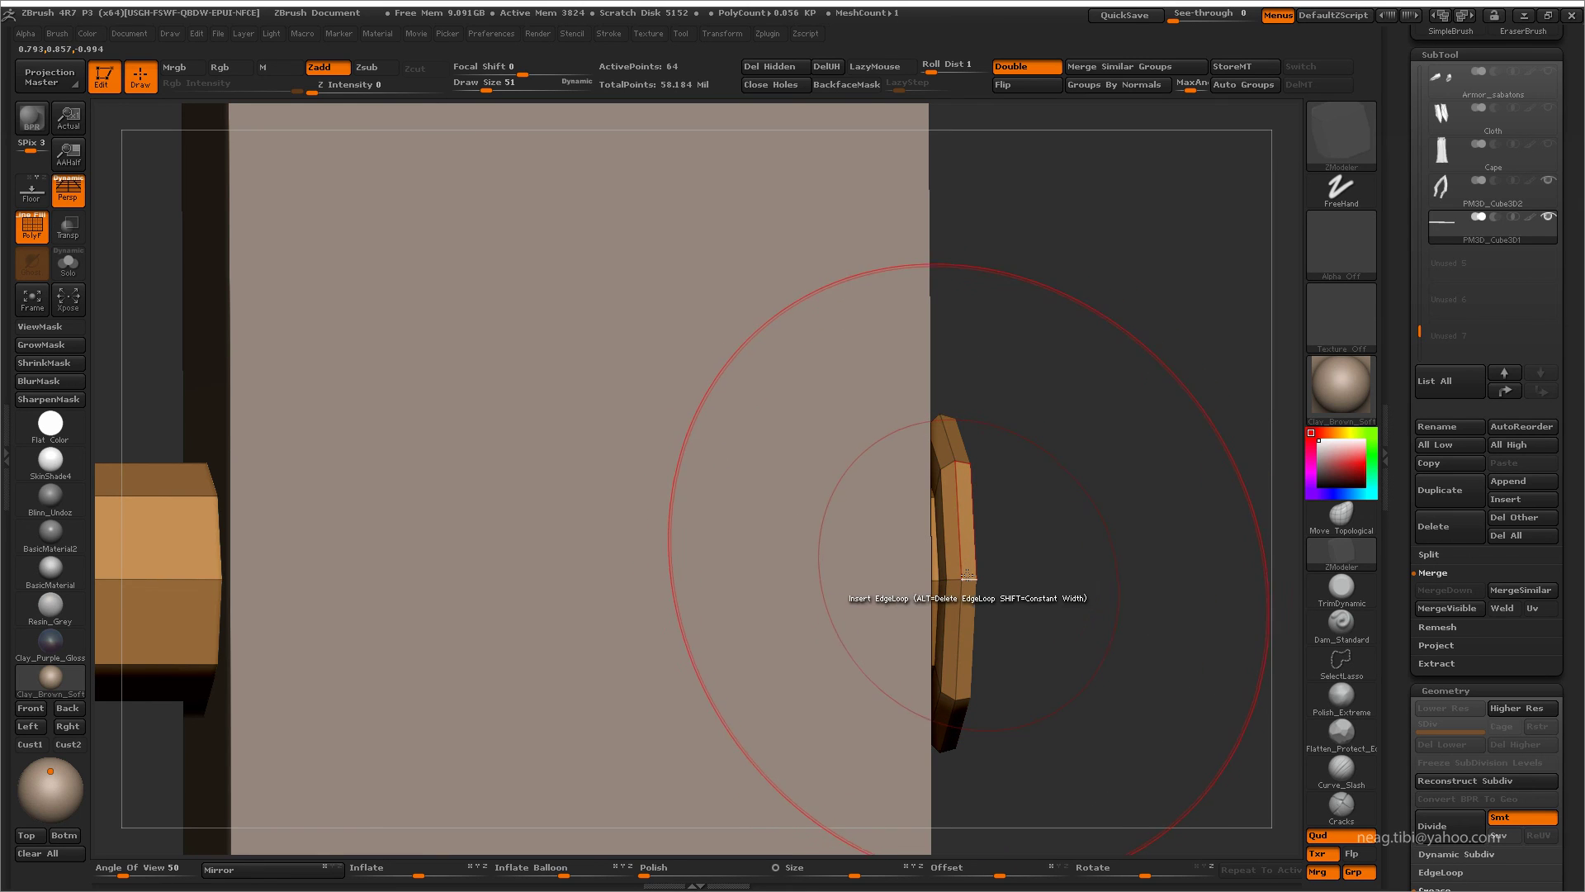
pyautogui.click(962, 578)
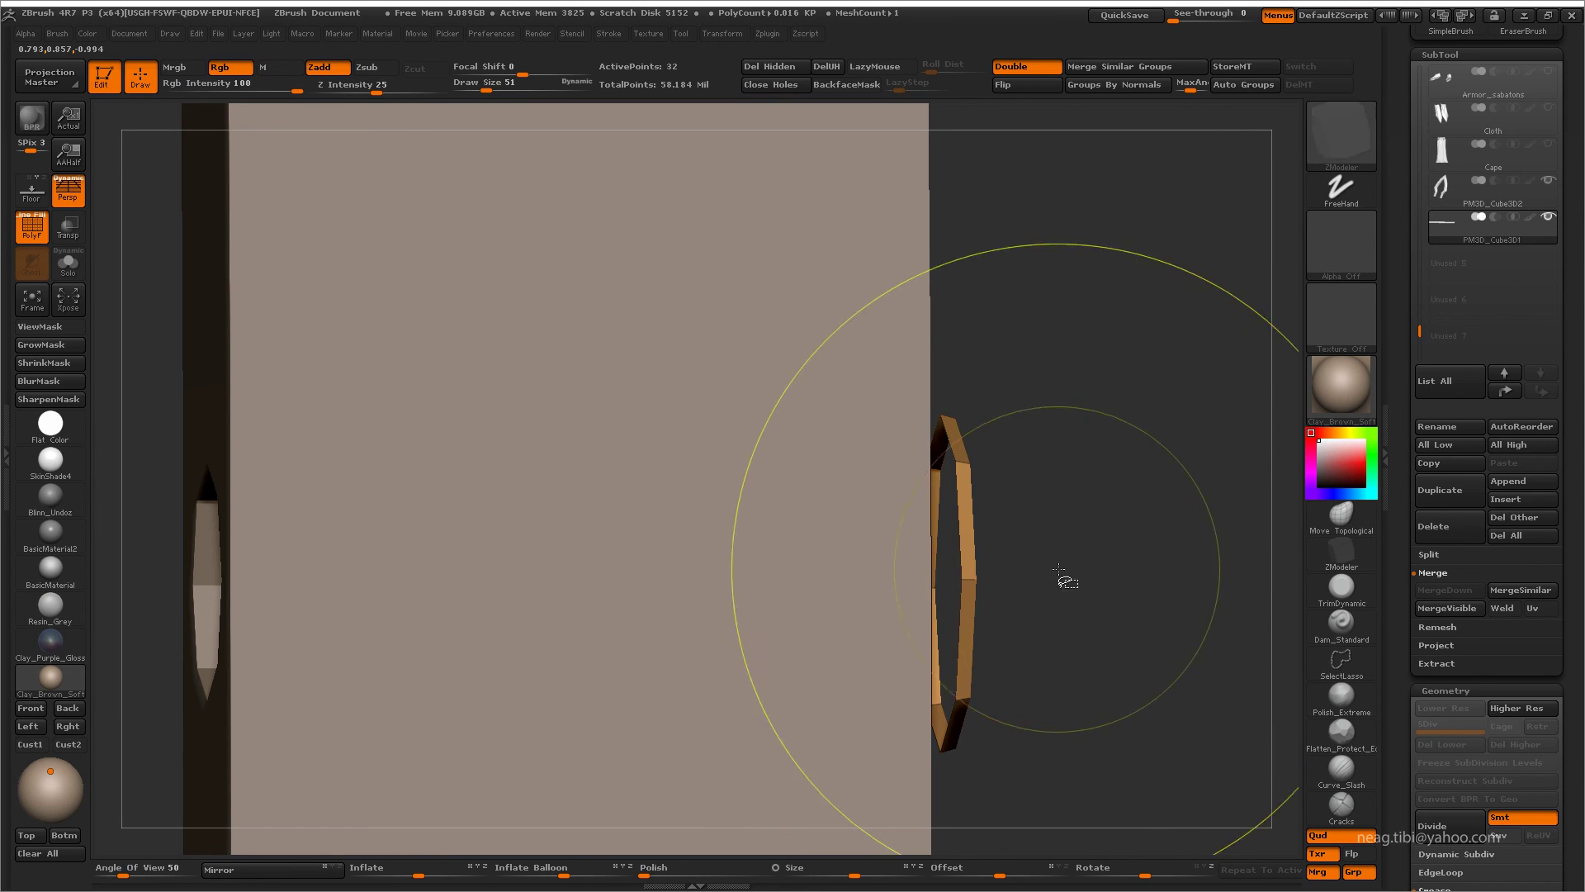
pyautogui.hotkey('ctrl', 'z')
pyautogui.moveTo(1088, 582); pyautogui.dragTo(1097, 559)
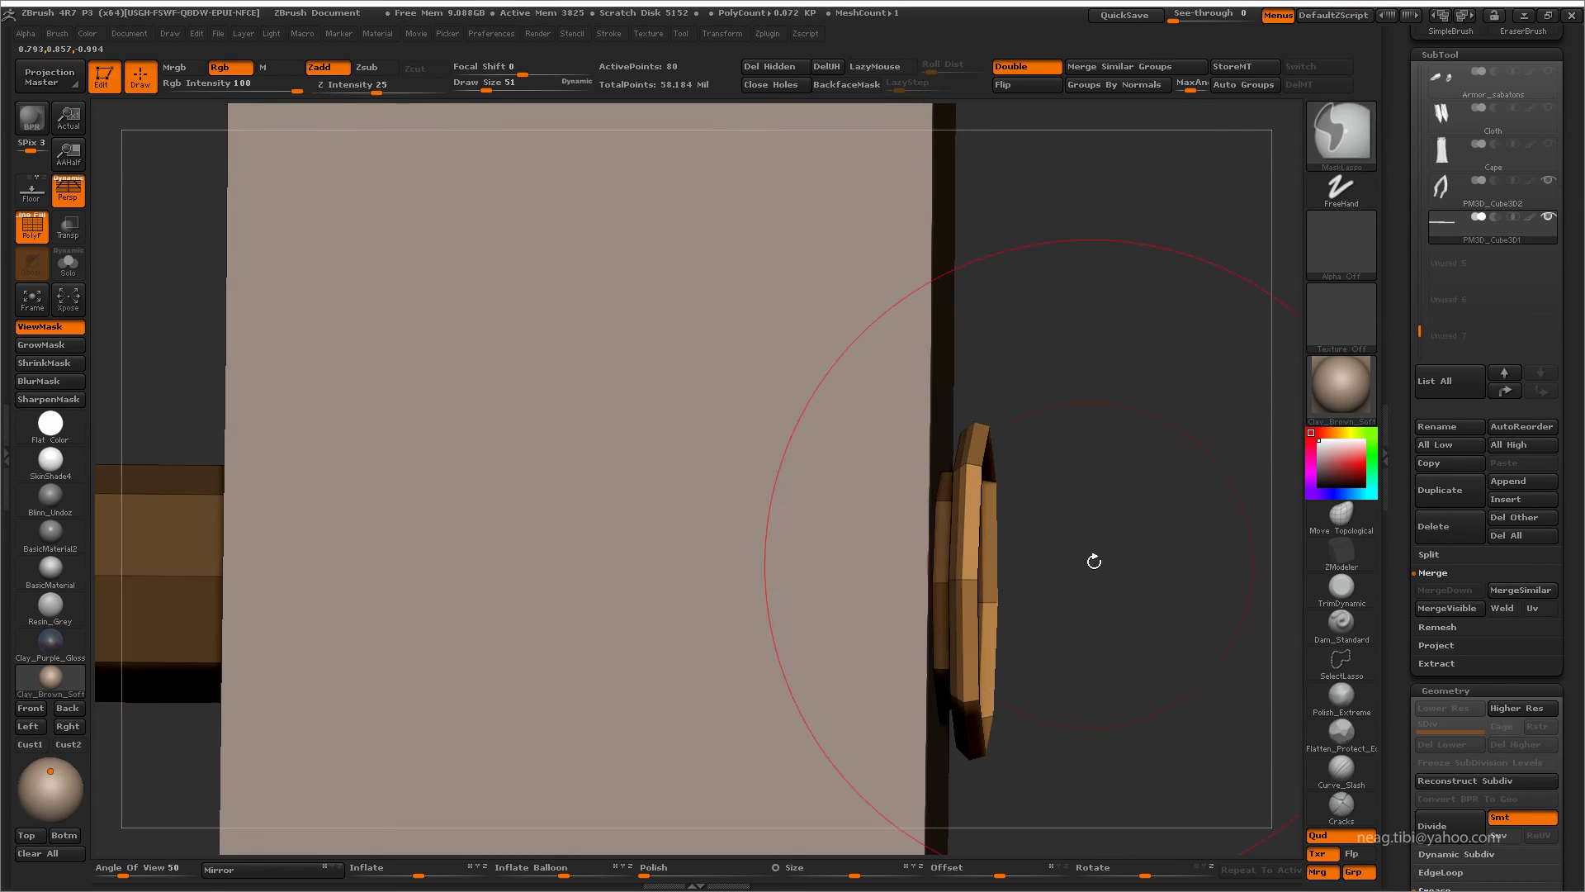
# - Widen the rod's end cap to the right with a Transpose Move line
pyautogui.press('w')
pyautogui.moveTo(1126, 460)
pyautogui.mouseDown()
pyautogui.moveTo(1037, 579)
pyautogui.moveTo(565, 468)
pyautogui.mouseUp()
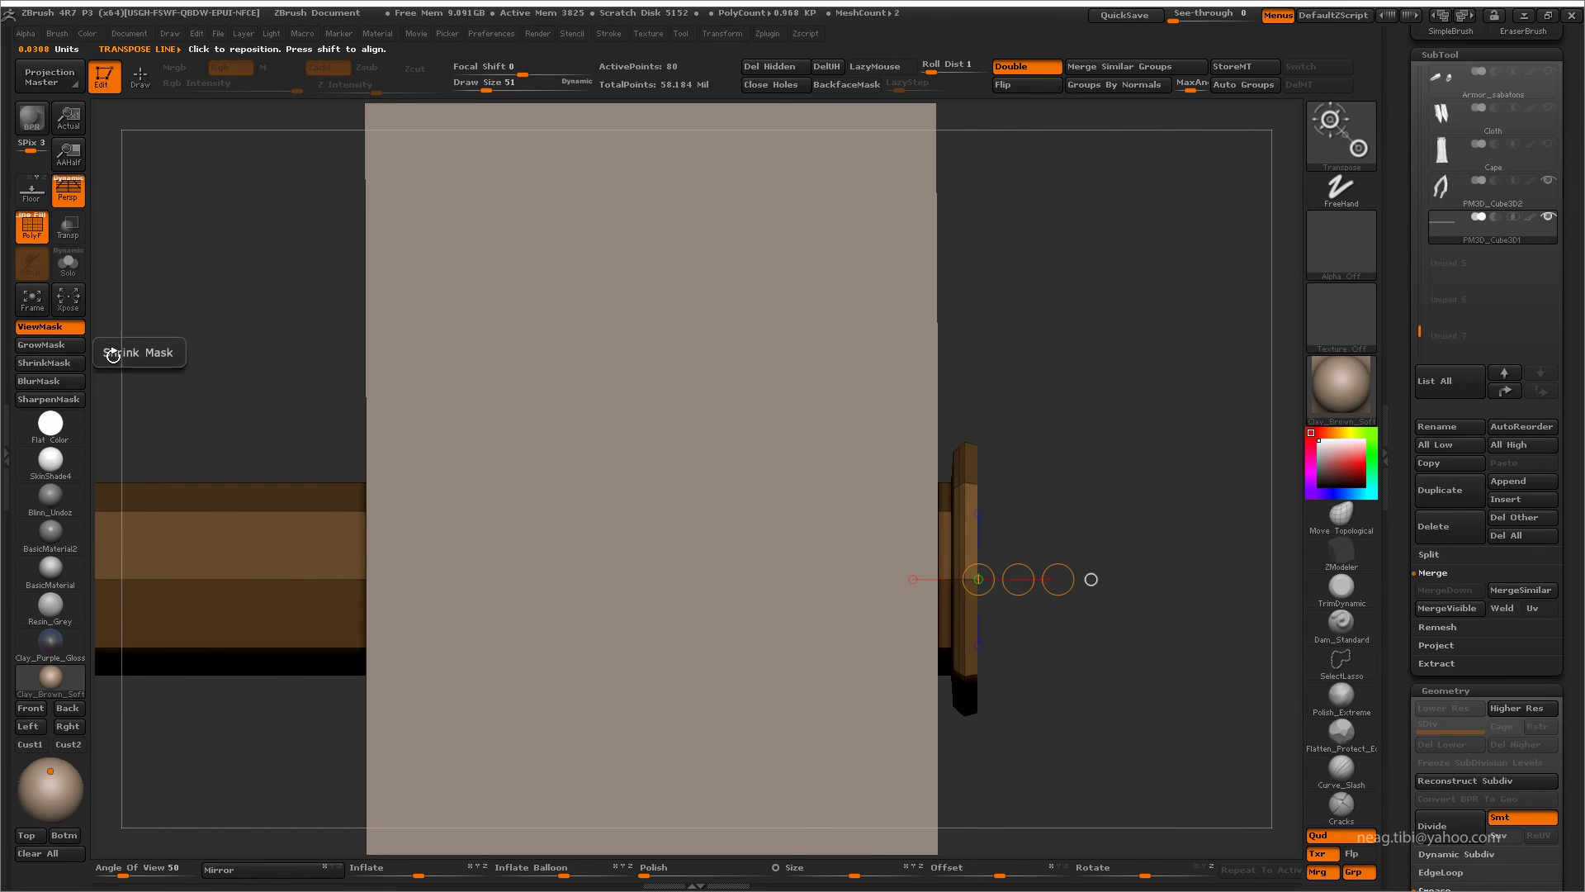
pyautogui.moveTo(1021, 586); pyautogui.dragTo(1186, 582)
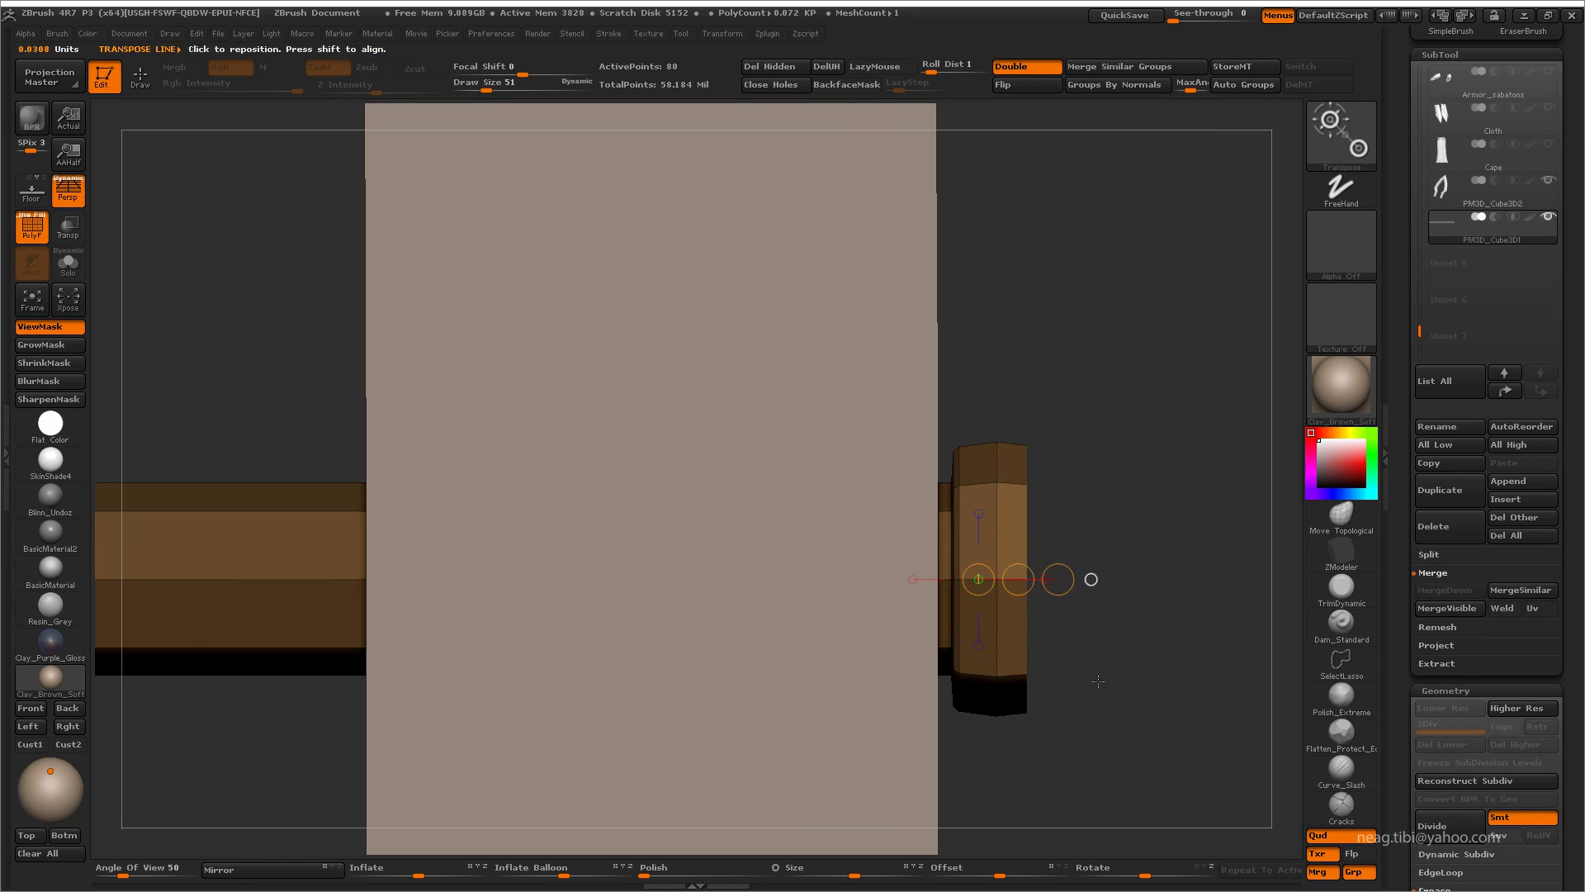
pyautogui.press('q')
pyautogui.moveTo(1098, 681); pyautogui.dragTo(1024, 574)
# - Solo the rod, transpose-move its masked end cap, then clear the mask
pyautogui.press('space')
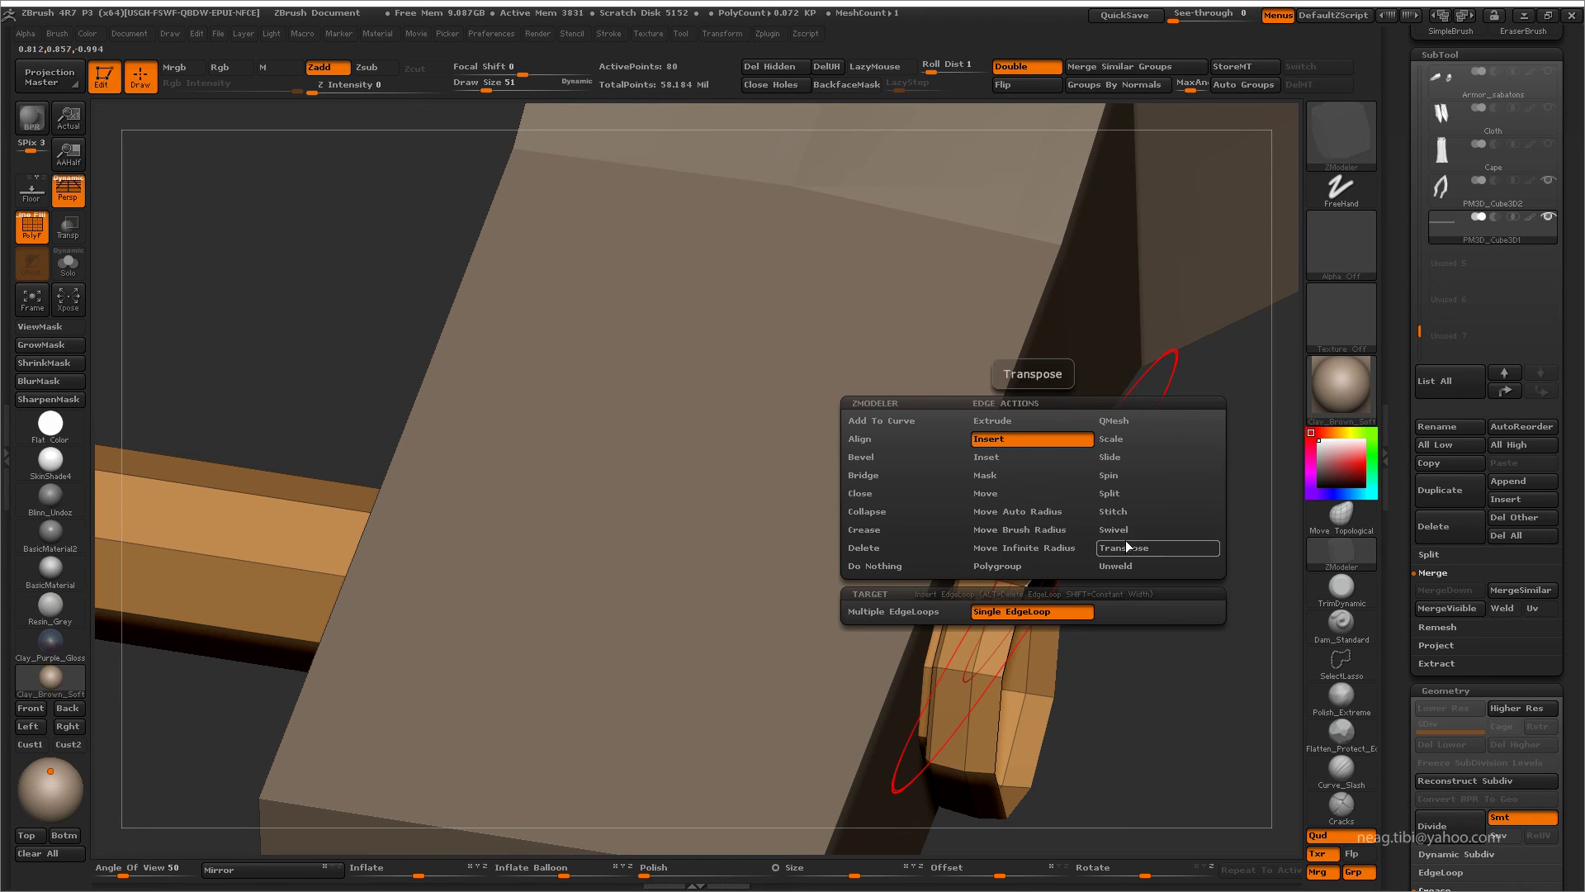
pyautogui.click(1077, 495)
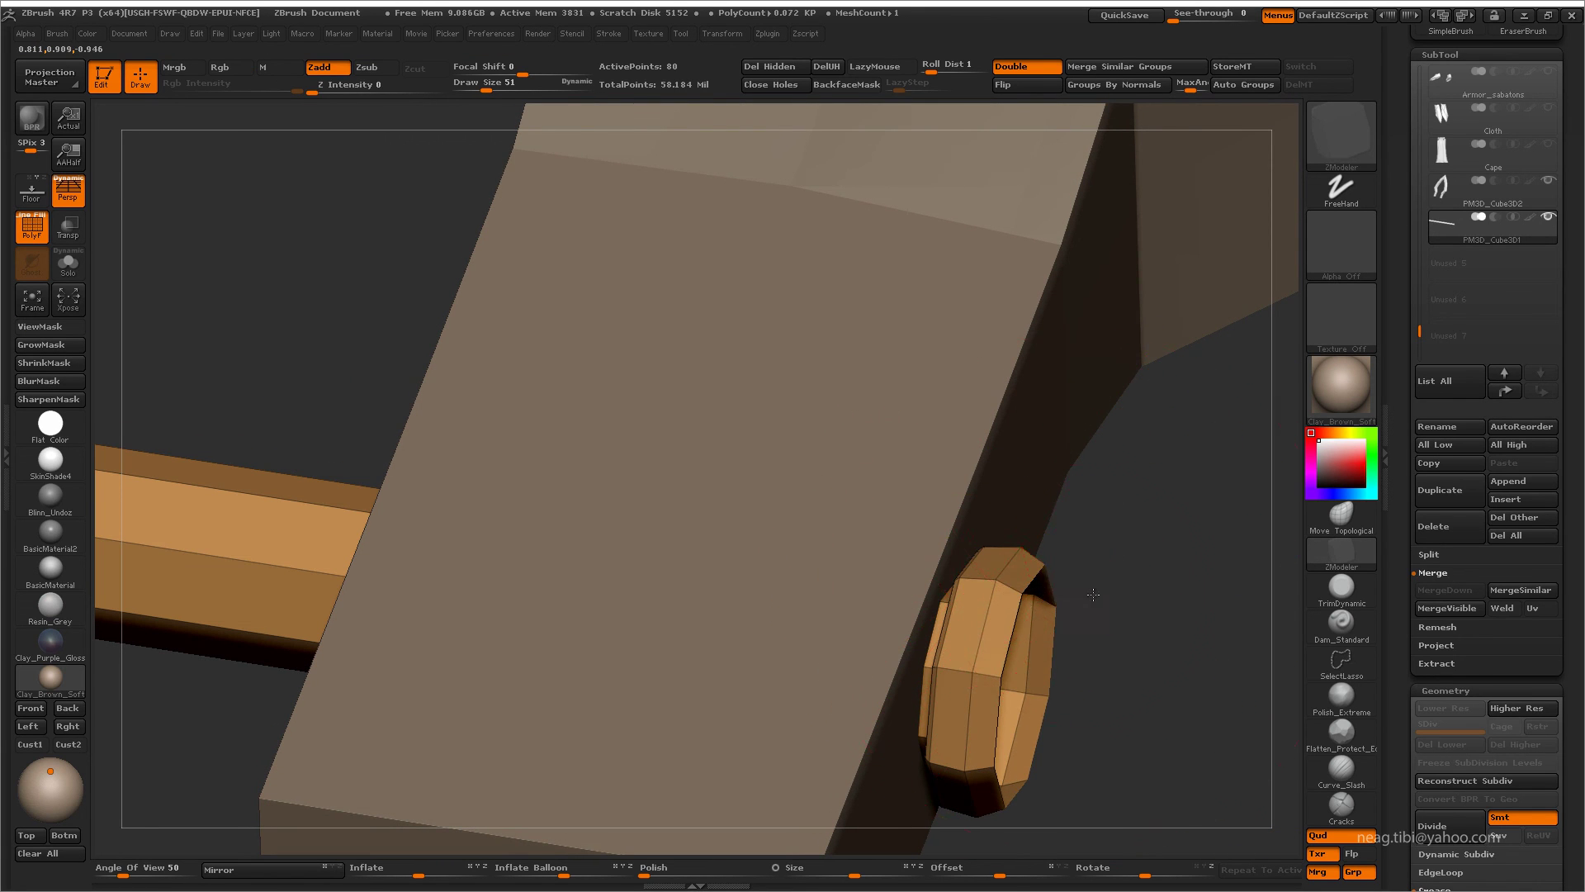
pyautogui.keyDown('shift'); pyautogui.moveTo(1093, 595); pyautogui.dragTo(1096, 609); pyautogui.keyUp('shift')
pyautogui.hotkey('ctrl', 'shift', 's')
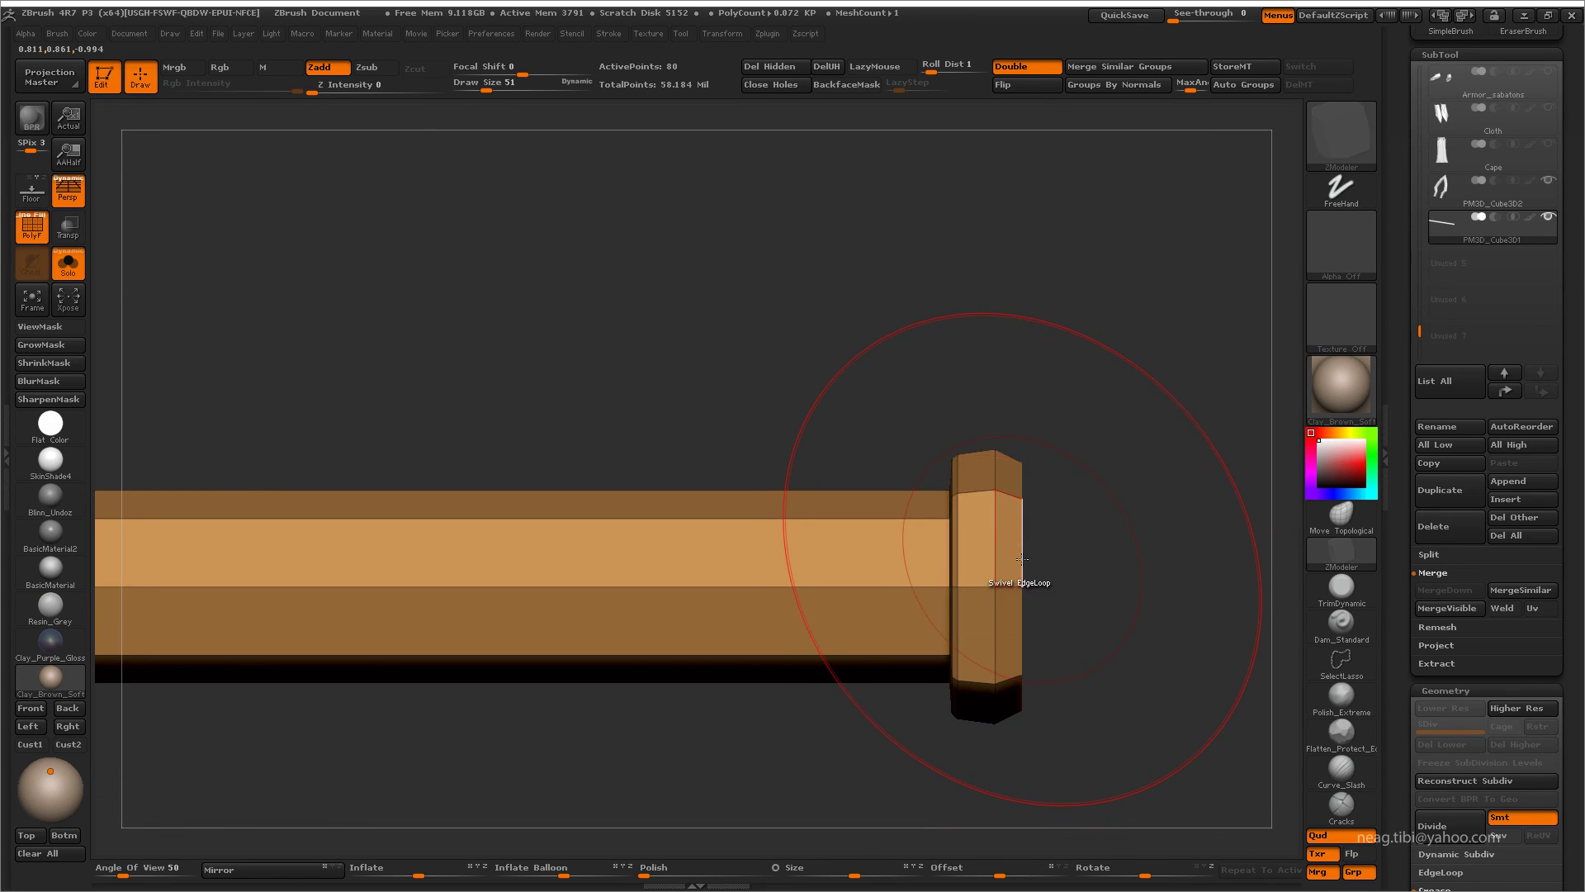
pyautogui.press('space')
pyautogui.press('w')
pyautogui.moveTo(1044, 591)
pyautogui.keyDown('ctrl'); pyautogui.mouseDown()
pyautogui.moveTo(1028, 603)
pyautogui.moveTo(1134, 582)
pyautogui.moveTo(1115, 693)
pyautogui.moveTo(1167, 559)
pyautogui.mouseUp(); pyautogui.keyUp('ctrl')
pyautogui.press('q')
pyautogui.hotkey('ctrl', 'h')
# - Insert an edge loop around the end block and swivel its rim into a taper
pyautogui.press('space')
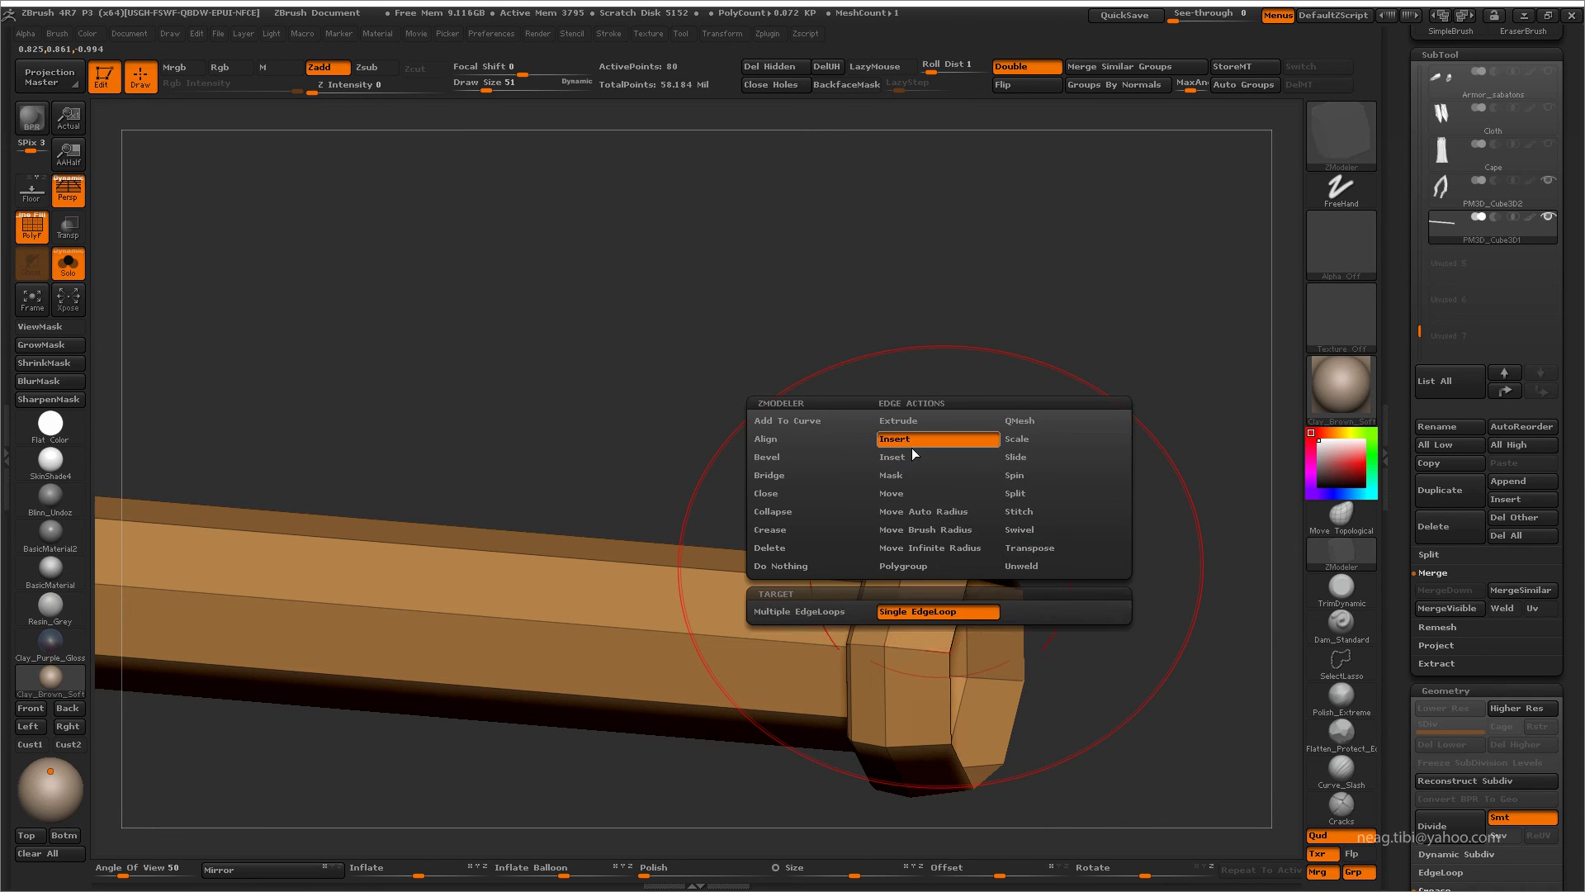
pyautogui.click(940, 562)
pyautogui.press('space')
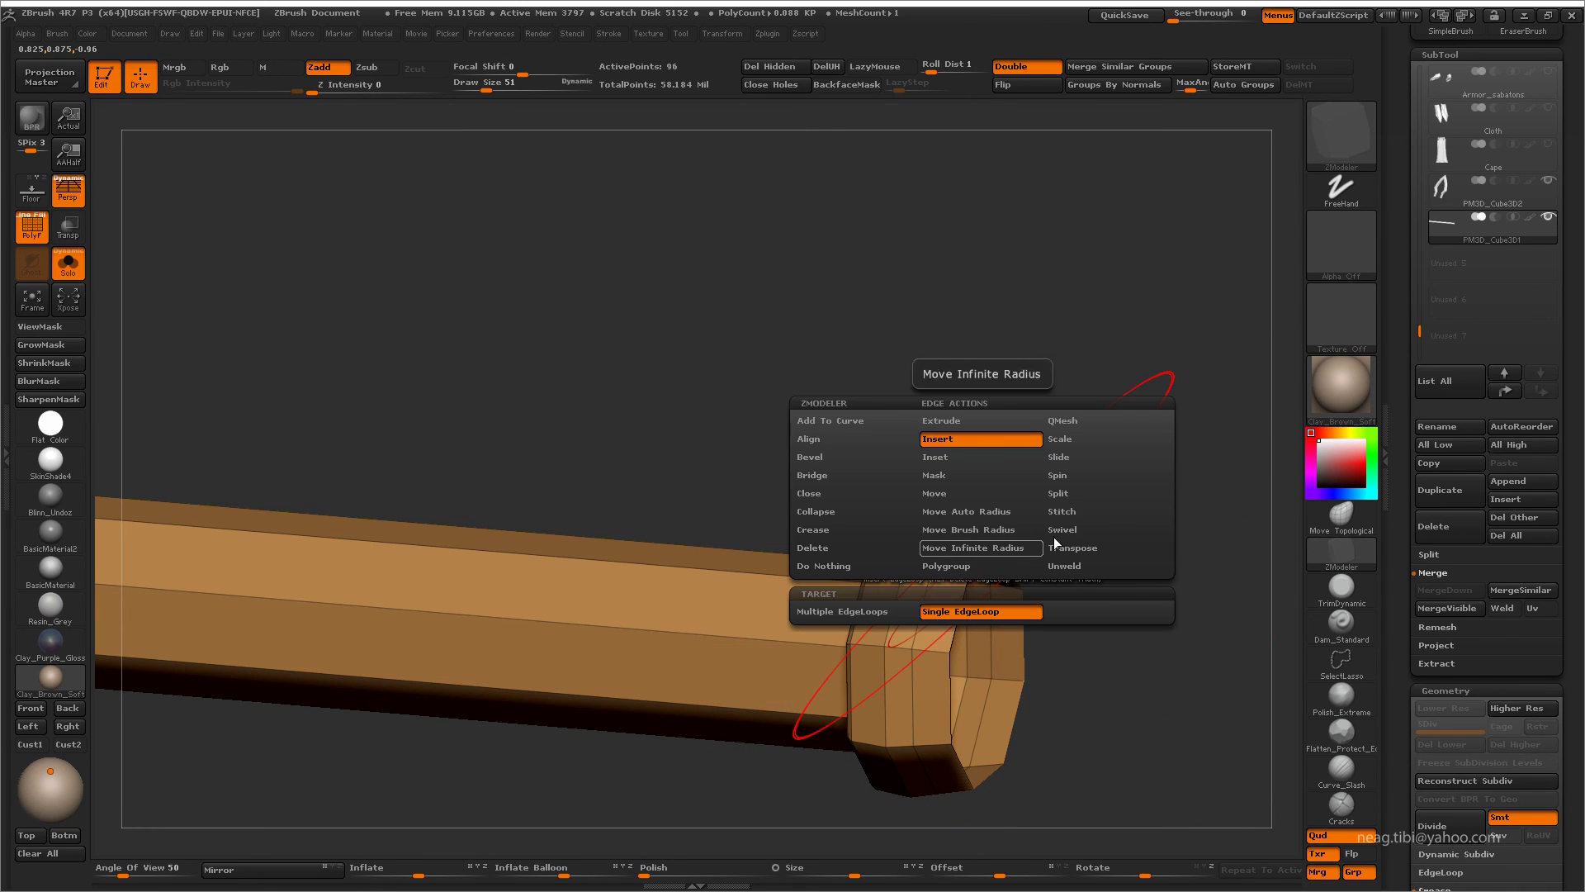
pyautogui.click(1074, 530)
pyautogui.moveTo(988, 563); pyautogui.dragTo(1066, 563)
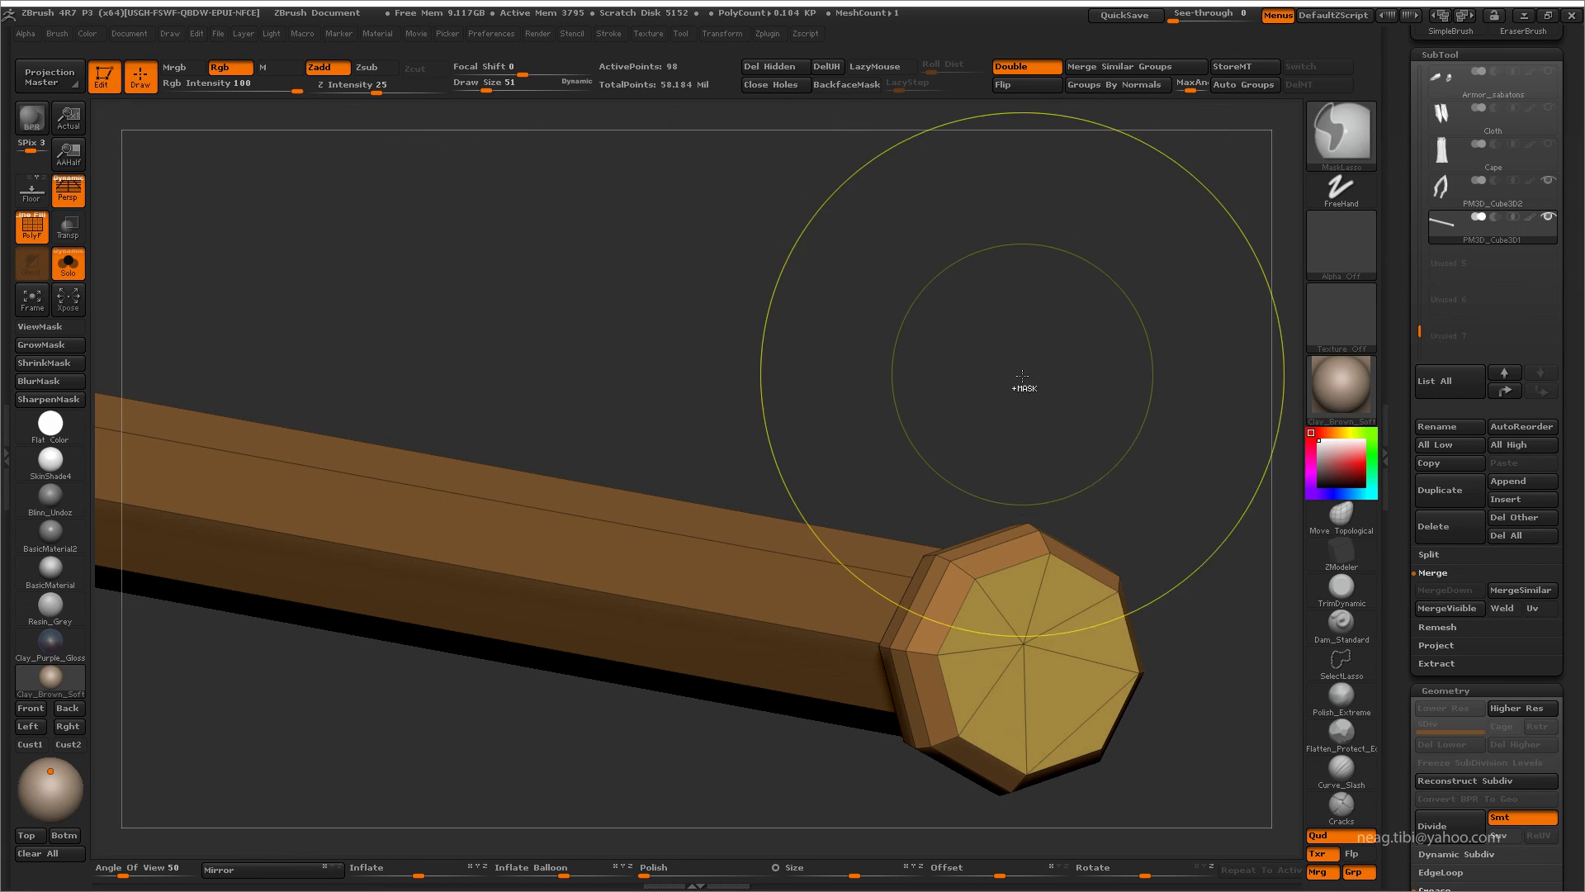
pyautogui.moveTo(1022, 379); pyautogui.dragTo(964, 370)
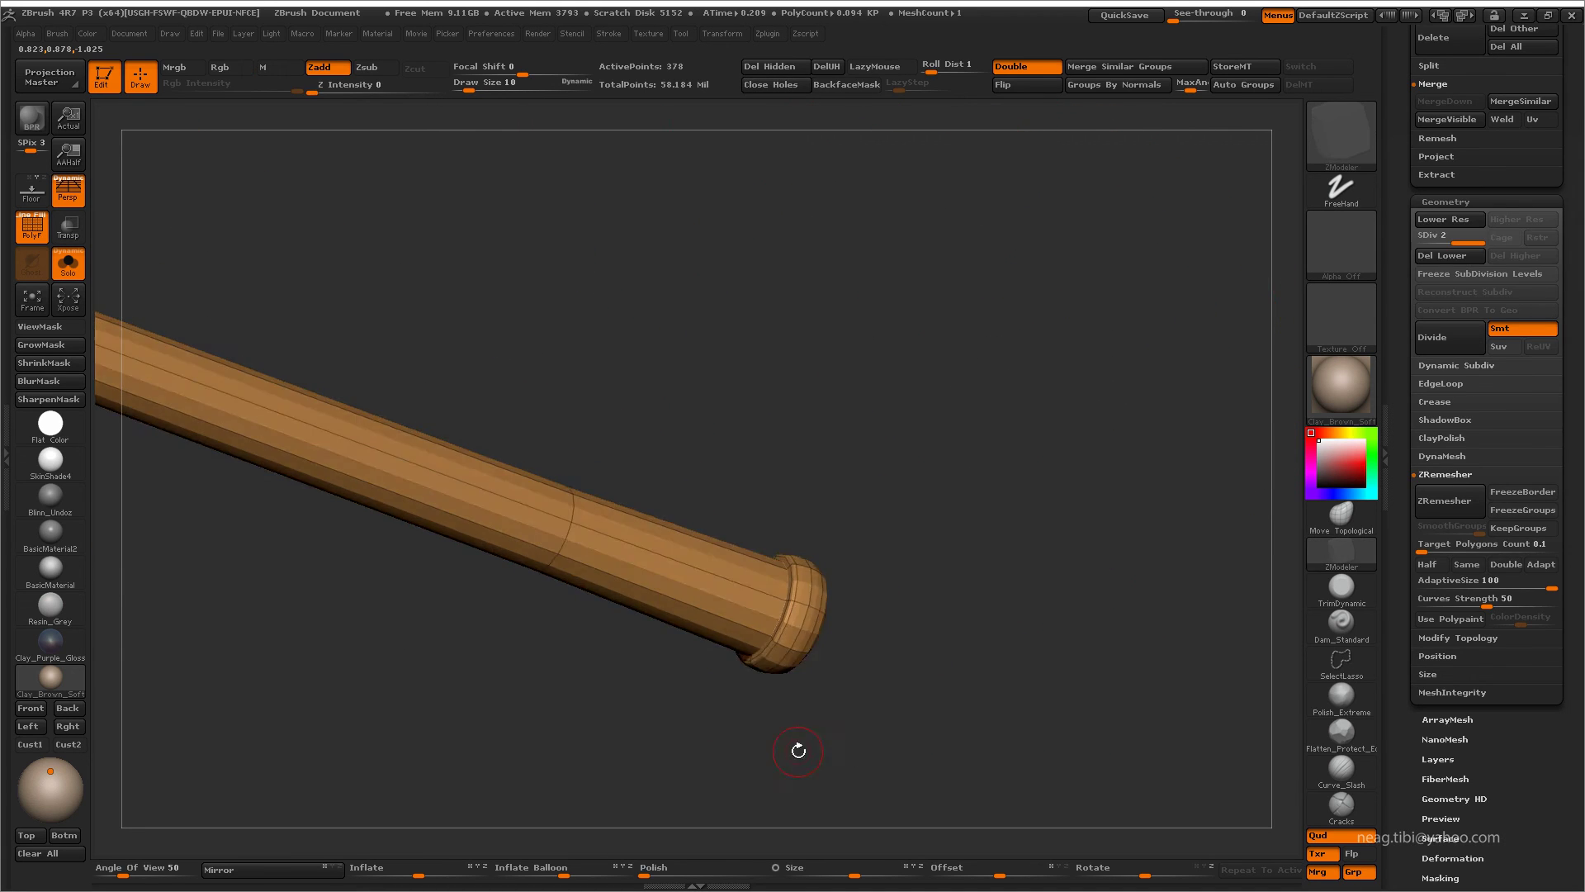
# - Shape the end cap face with a ZModeler polygon action
pyautogui.press('space')
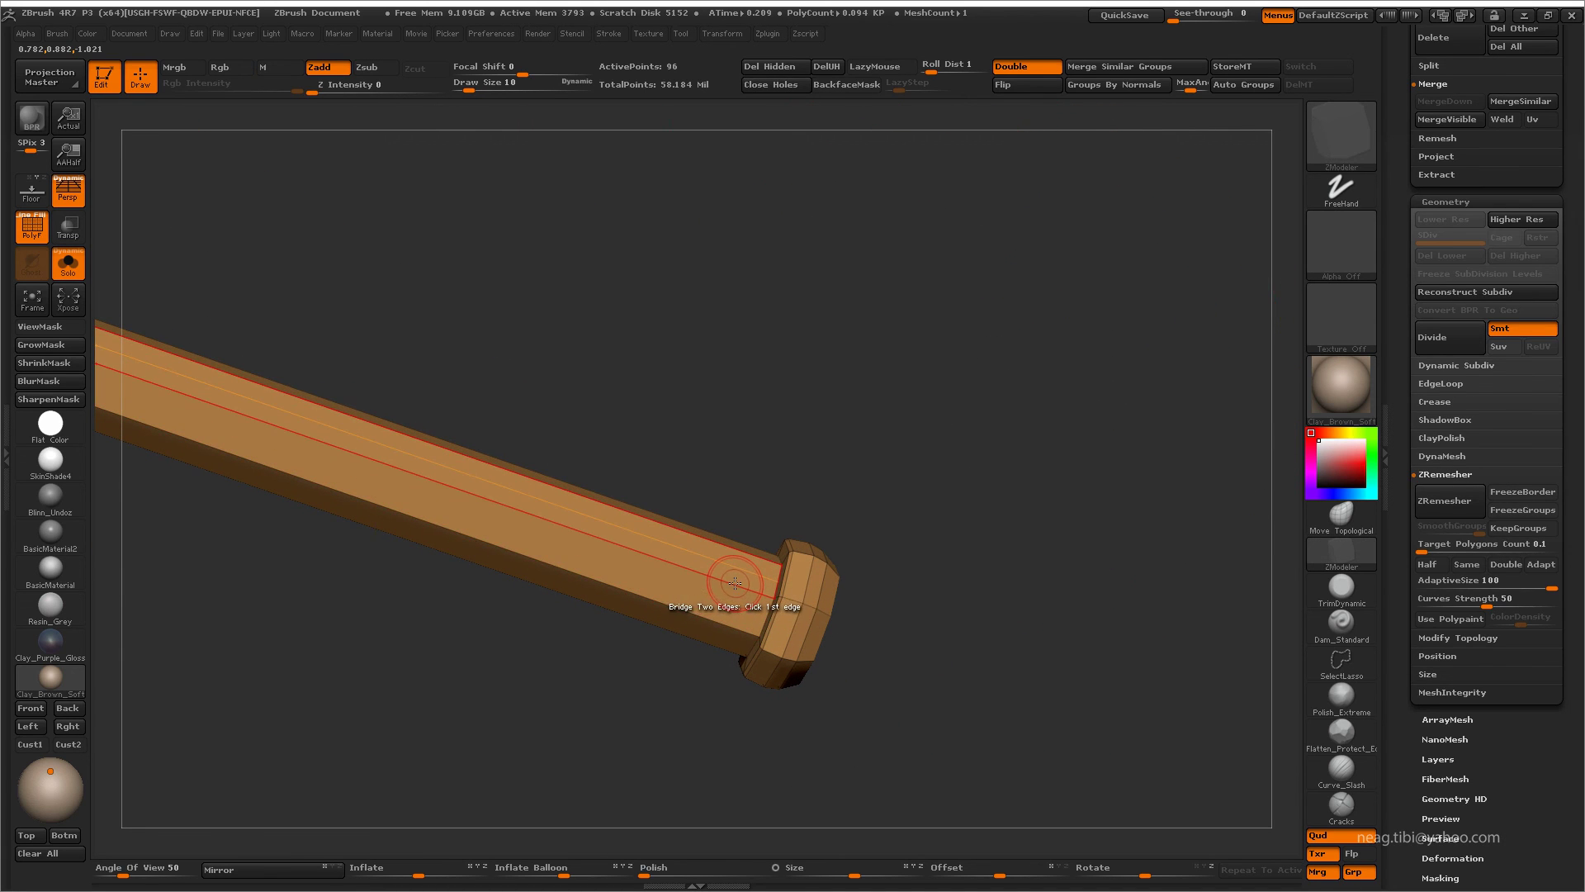
pyautogui.press('space')
pyautogui.click(727, 436)
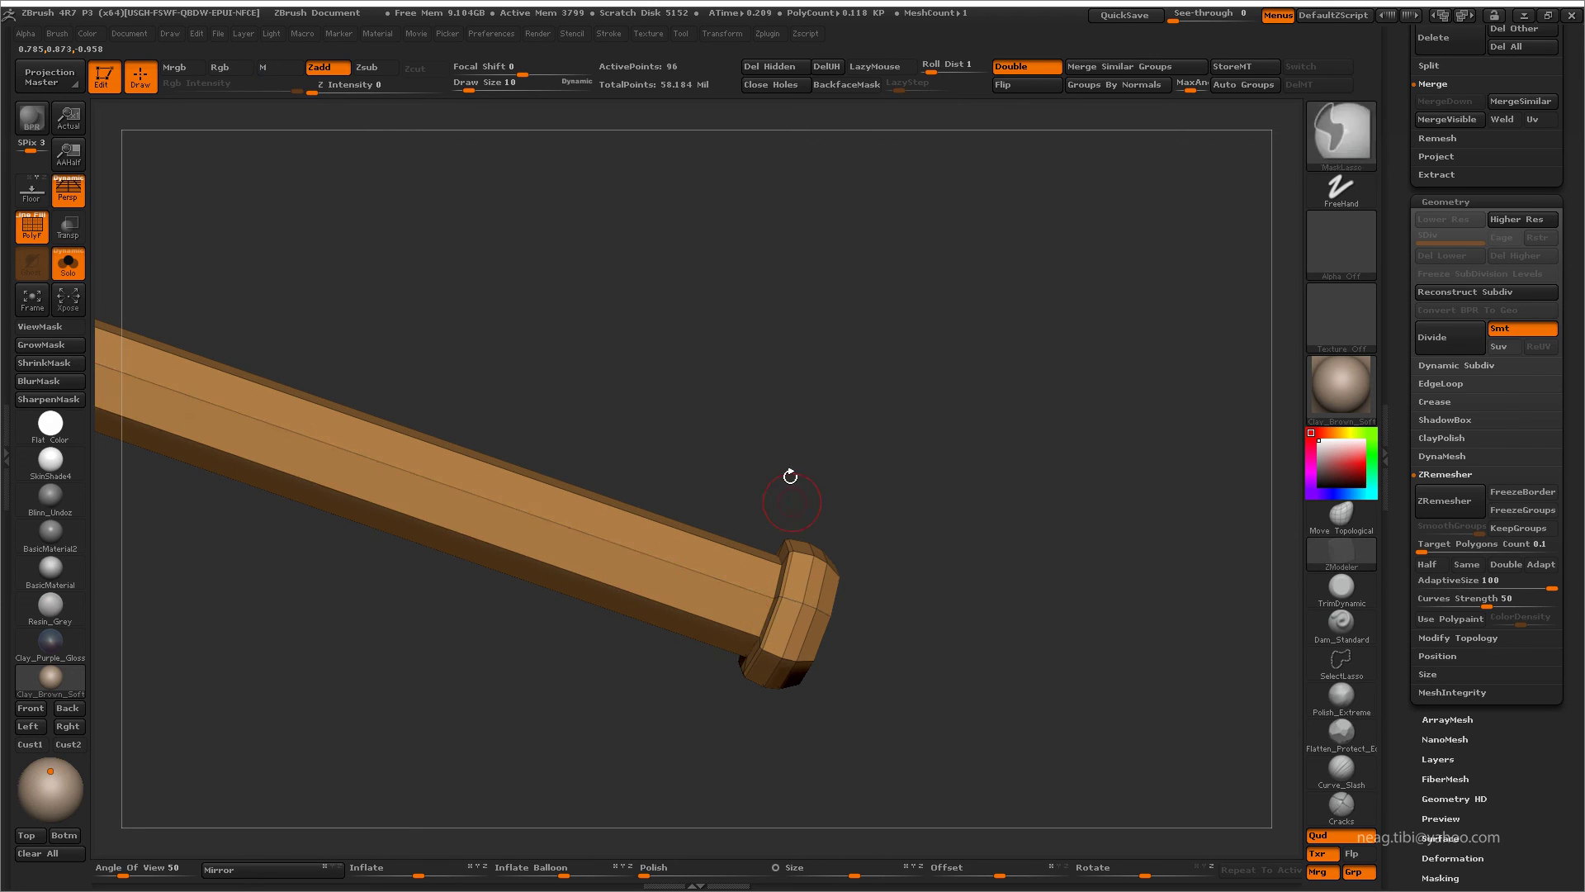
pyautogui.moveTo(782, 447); pyautogui.dragTo(719, 376)
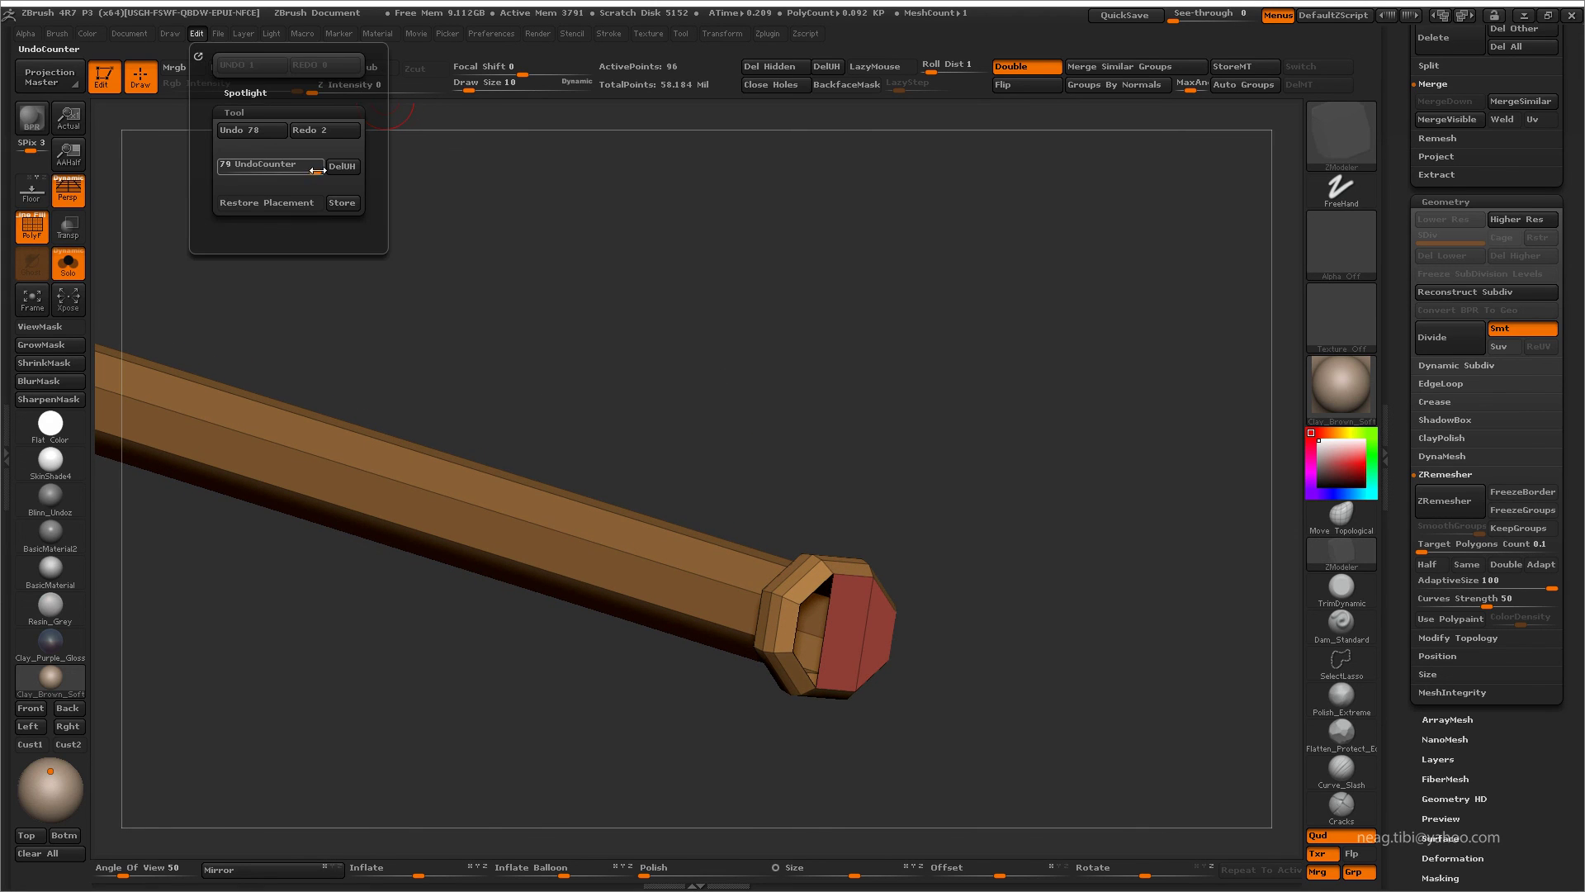
pyautogui.moveTo(809, 443)
pyautogui.mouseDown()
pyautogui.moveTo(731, 583)
pyautogui.moveTo(864, 427)
pyautogui.mouseUp()
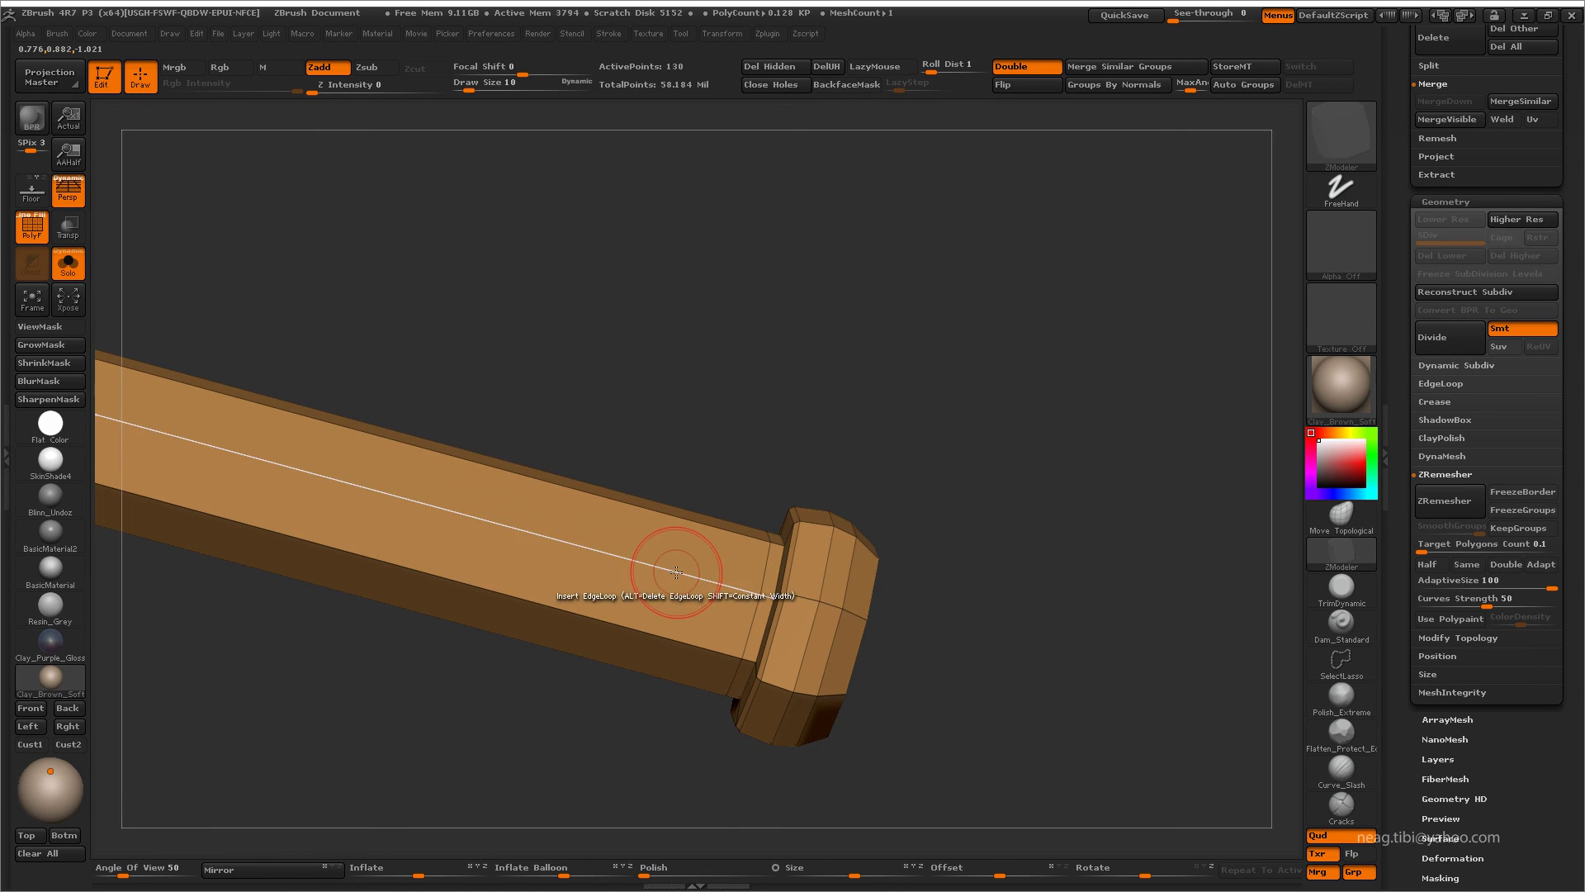
pyautogui.moveTo(775, 507)
pyautogui.mouseDown()
pyautogui.moveTo(761, 503)
pyautogui.moveTo(849, 415)
pyautogui.mouseUp()
pyautogui.press('space')
pyautogui.click(754, 541)
pyautogui.moveTo(754, 541)
pyautogui.mouseDown()
pyautogui.moveTo(841, 379)
pyautogui.moveTo(860, 393)
pyautogui.moveTo(911, 347)
pyautogui.mouseUp()
# - Preview the rod with Dynamic Subdiv, then turn it off to keep editing
pyautogui.hotkey('ctrl', 'd')
pyautogui.hotkey('shift', 'f')
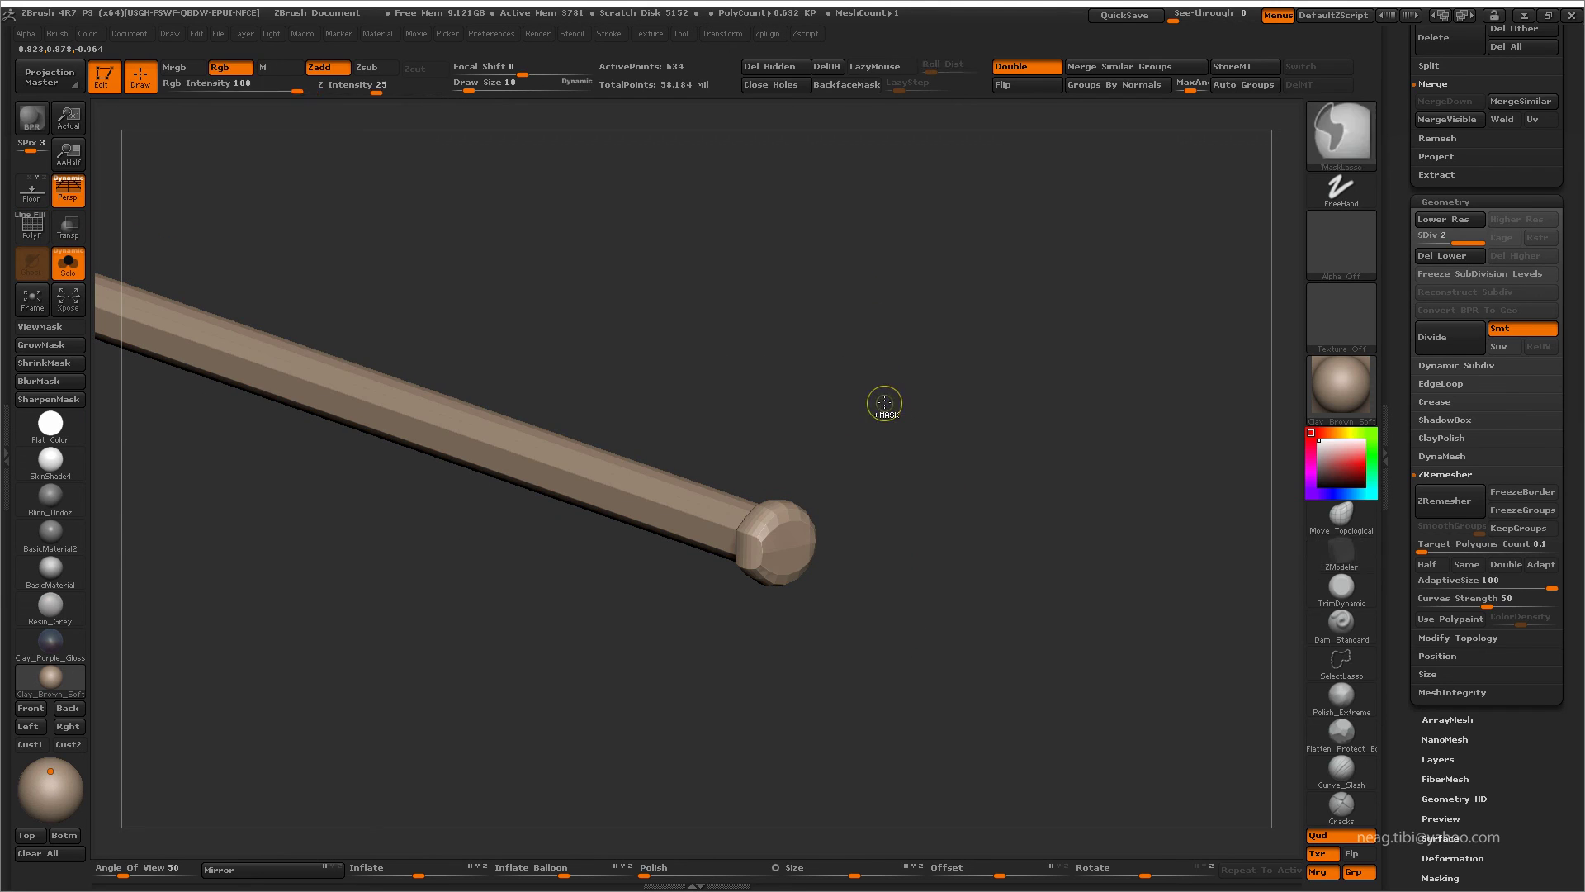
pyautogui.hotkey('shift', 'd')
pyautogui.hotkey('shift', 'f')
pyautogui.keyDown('alt'); pyautogui.moveTo(913, 439); pyautogui.dragTo(600, 415); pyautogui.keyUp('alt')
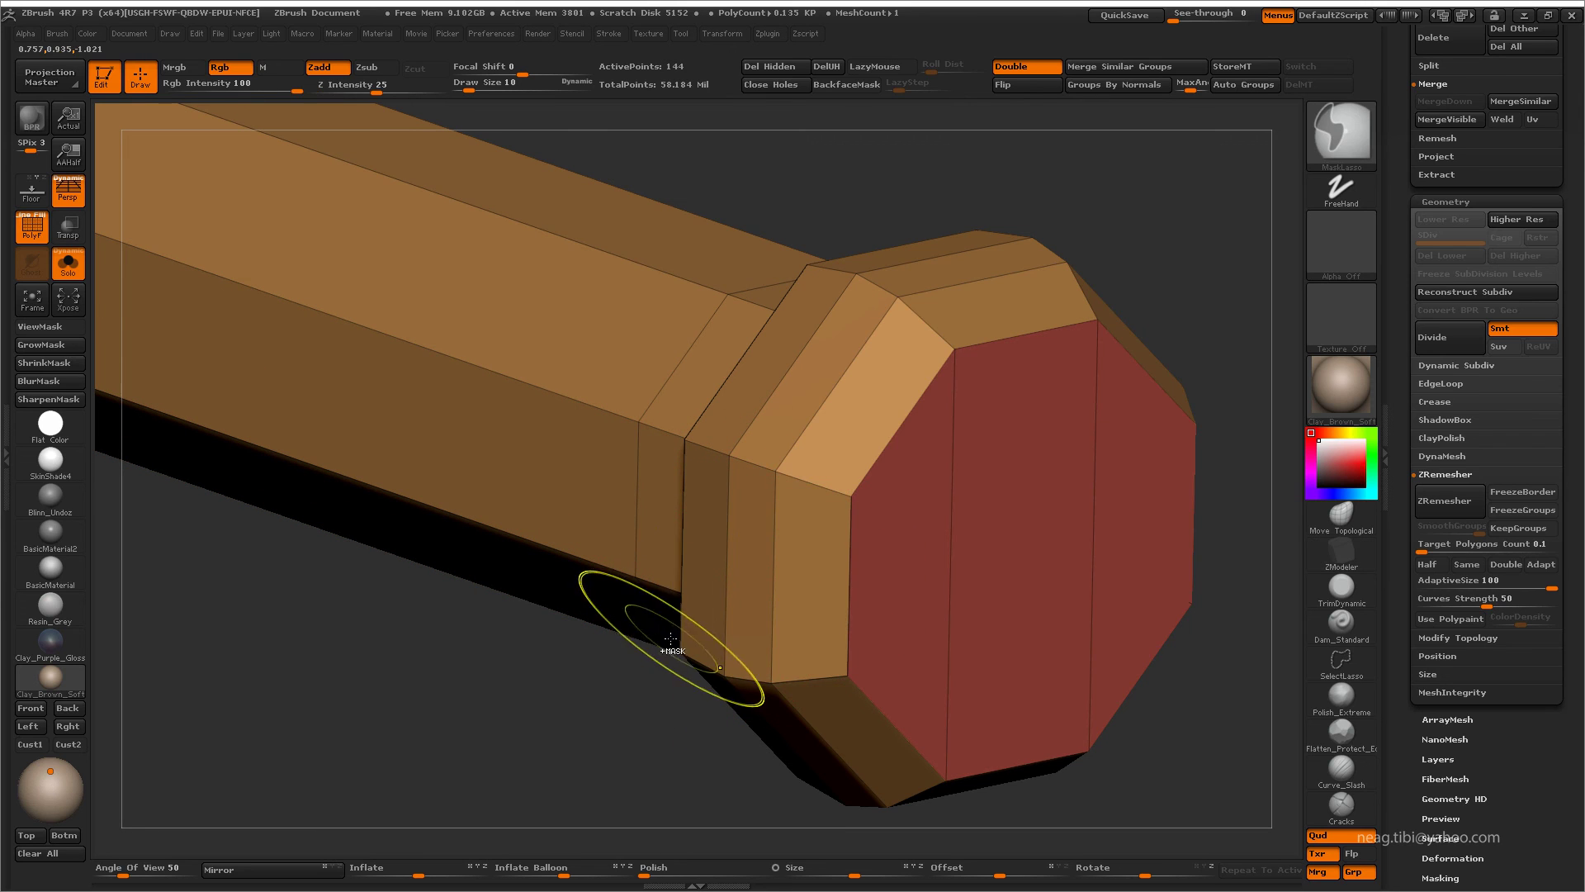
pyautogui.hotkey('ctrl', 'd')
pyautogui.moveTo(637, 619)
pyautogui.mouseDown()
pyautogui.moveTo(584, 690)
pyautogui.moveTo(580, 643)
pyautogui.mouseUp()
pyautogui.hotkey('ctrl', 'z')
pyautogui.hotkey('ctrl', 'z')
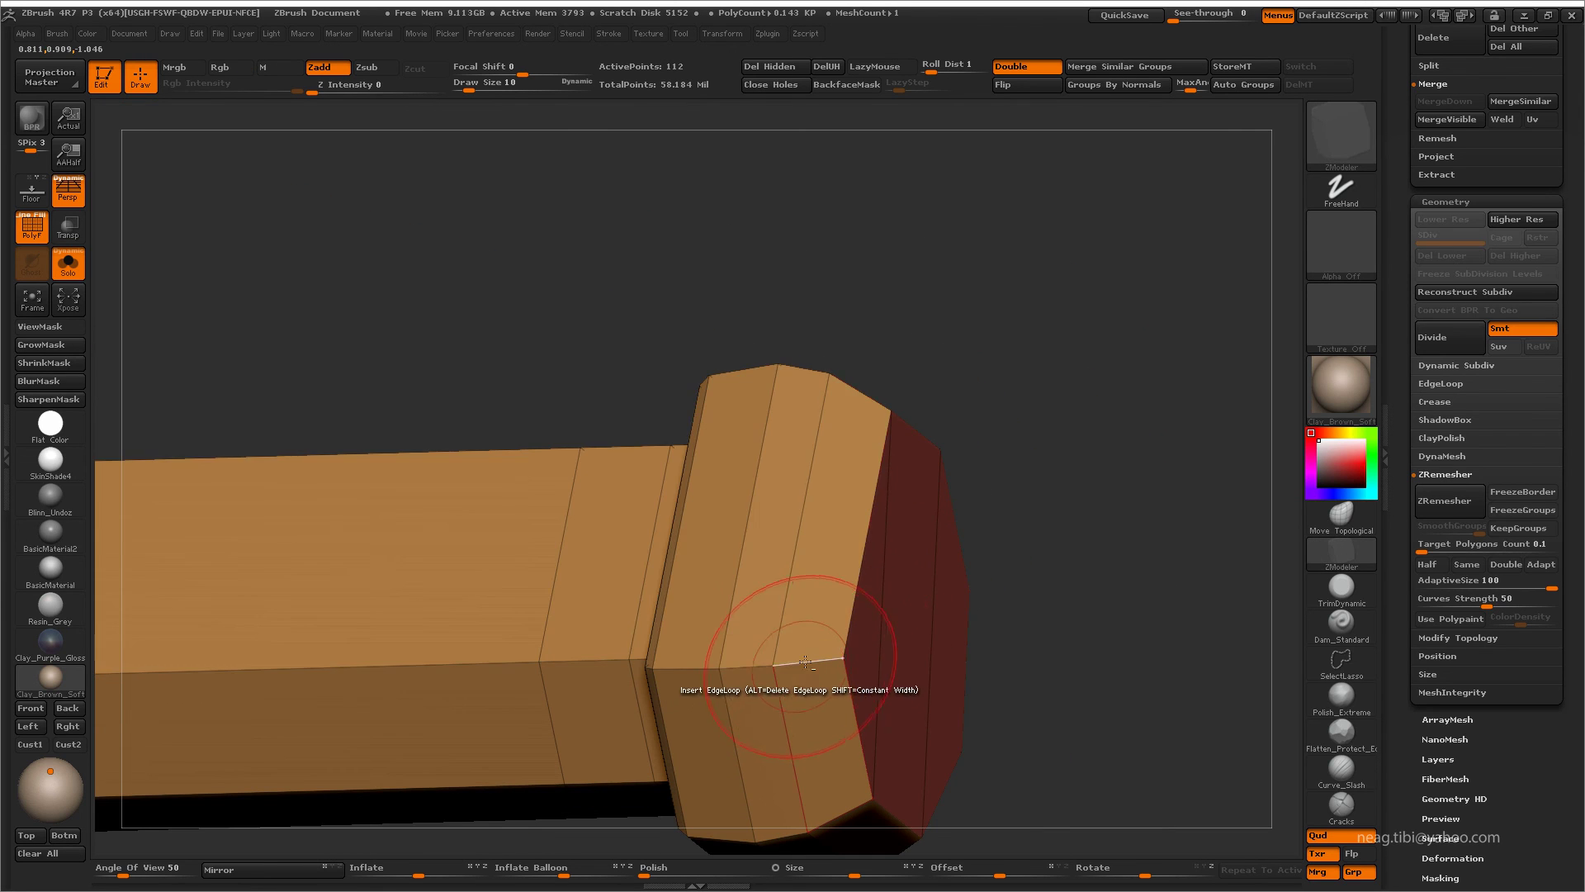
# - Try an extra edge loop near the cap, then undo it
pyautogui.click(763, 674)
pyautogui.moveTo(1035, 389)
pyautogui.mouseDown()
pyautogui.moveTo(955, 372)
pyautogui.moveTo(602, 507)
pyautogui.moveTo(908, 393)
pyautogui.moveTo(616, 558)
pyautogui.moveTo(547, 450)
pyautogui.mouseUp()
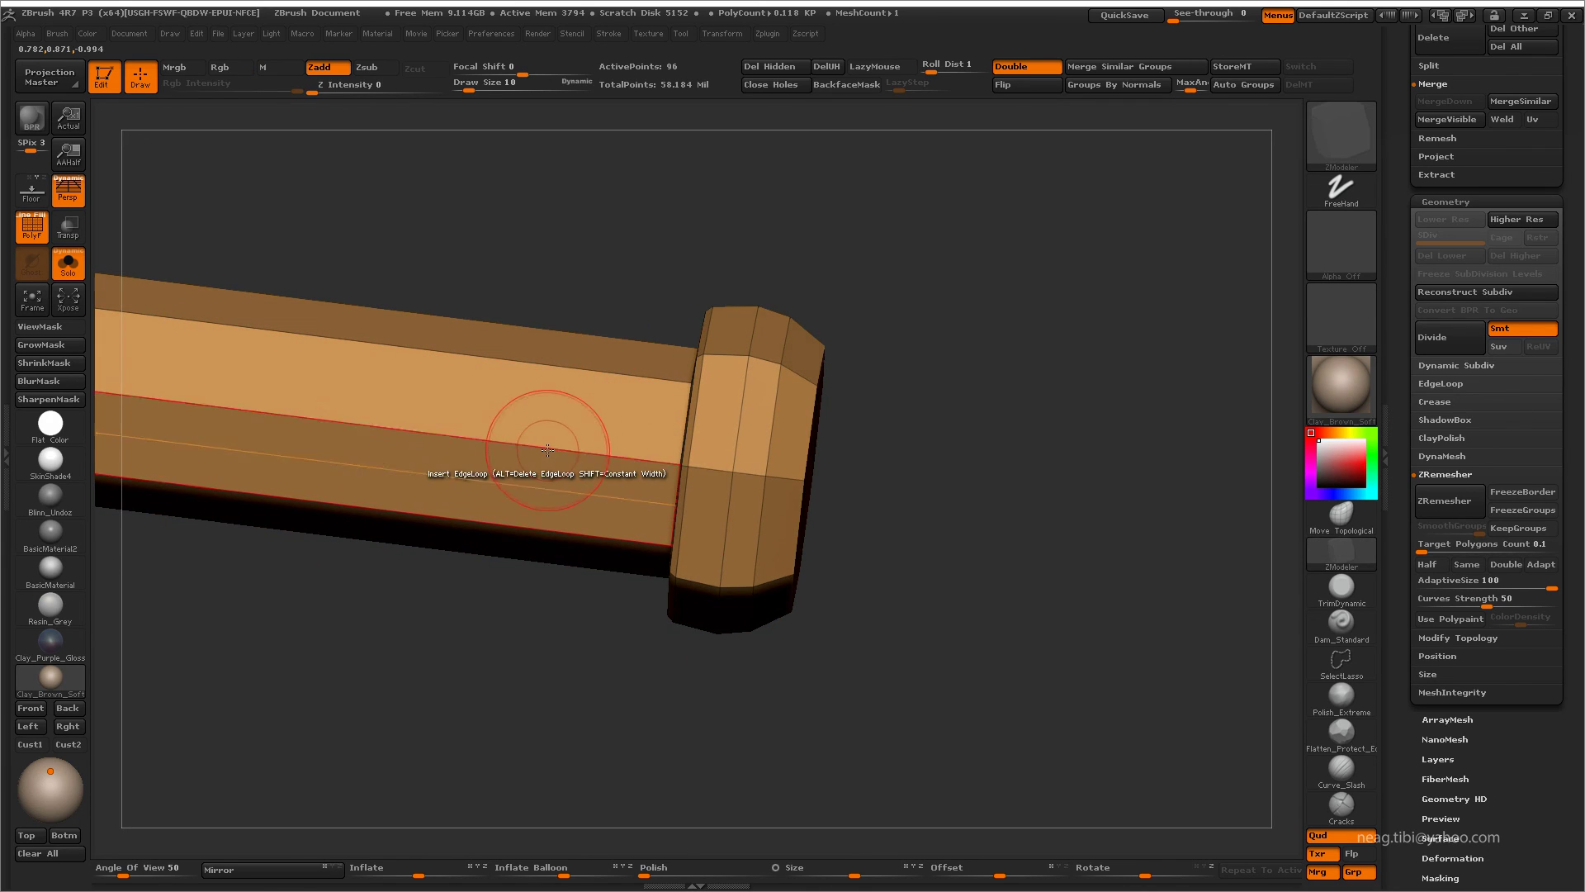
pyautogui.keyDown('shift'); pyautogui.moveTo(481, 658); pyautogui.dragTo(620, 732); pyautogui.keyUp('shift')
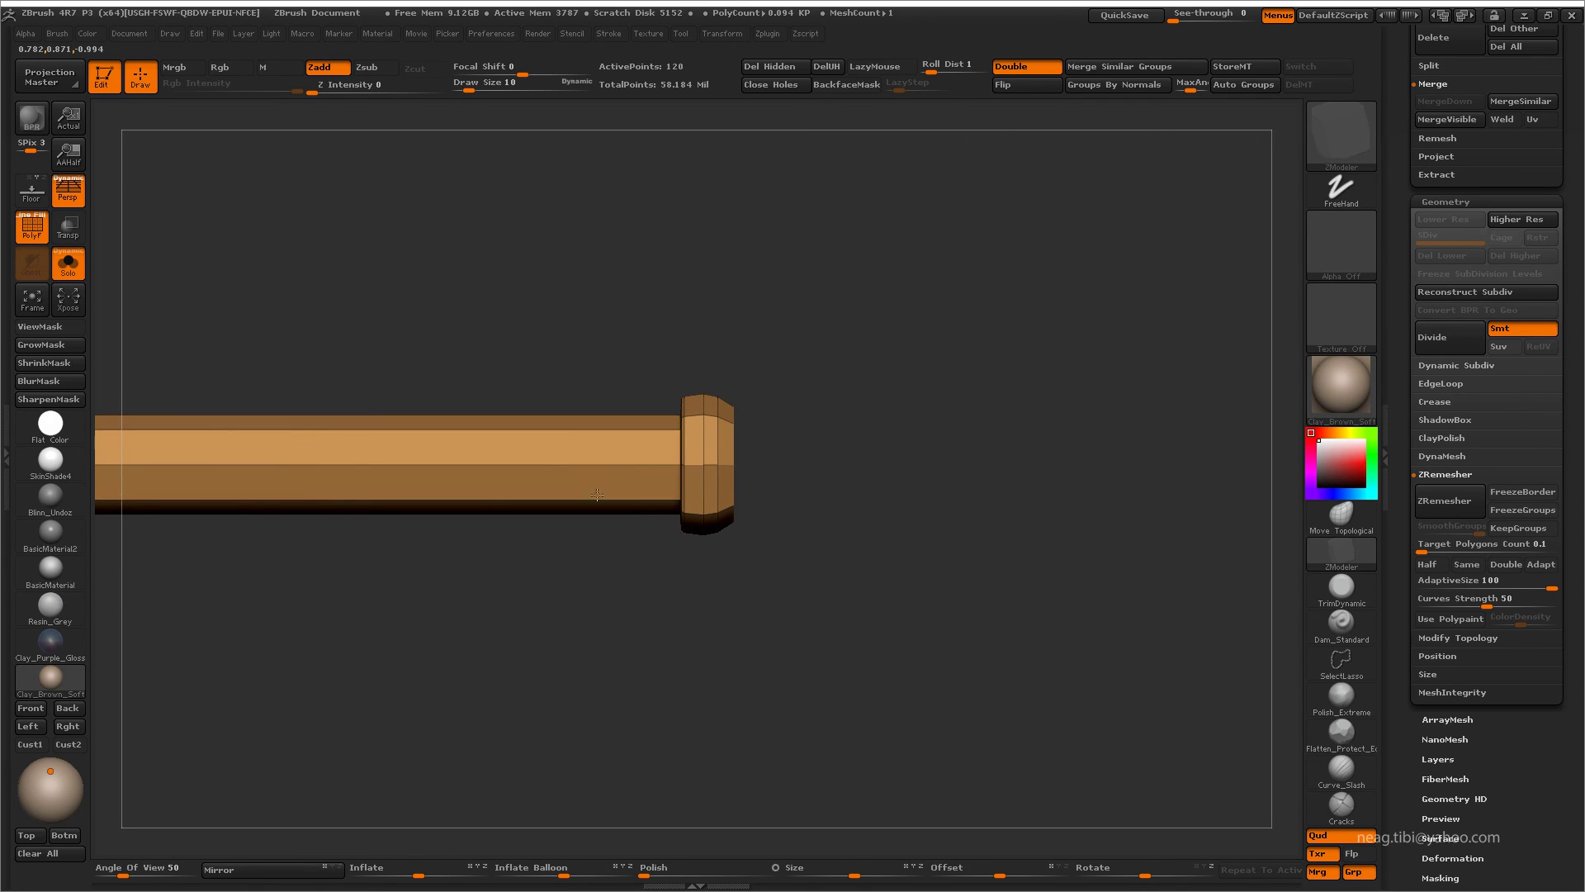
pyautogui.hotkey('ctrl', 'z')
pyautogui.keyDown('alt'); pyautogui.moveTo(779, 350); pyautogui.dragTo(948, 421); pyautogui.keyUp('alt')
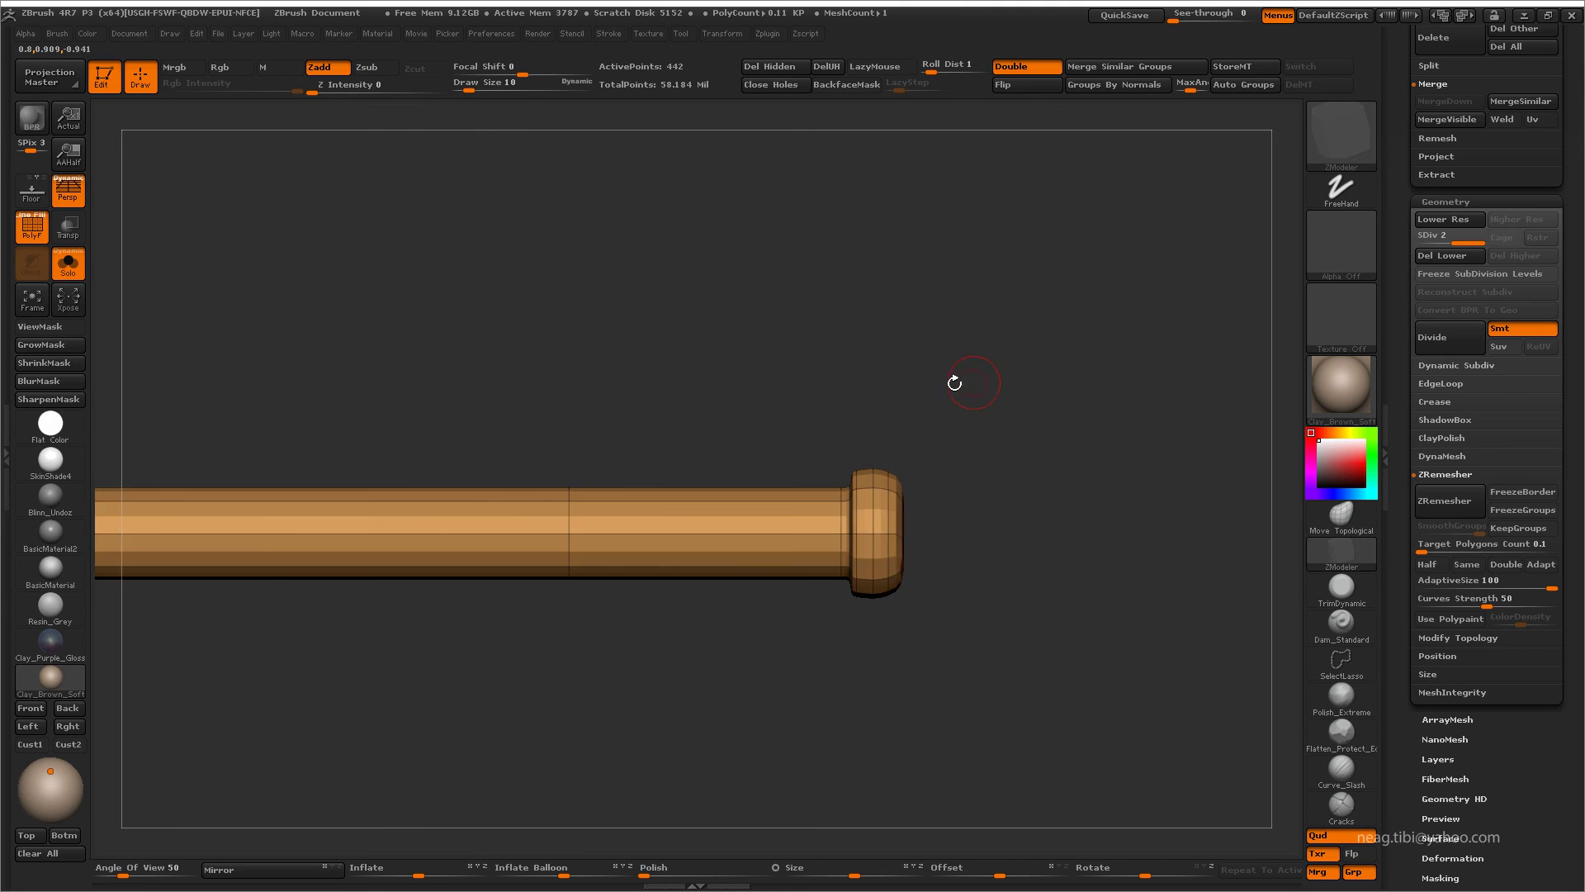
pyautogui.moveTo(956, 382)
pyautogui.mouseDown()
pyautogui.moveTo(1030, 421)
pyautogui.moveTo(1015, 528)
pyautogui.mouseUp()
pyautogui.hotkey('shift', 'f')
# - Thicken the rod with Deformation Inflate 22 and exit Solo
pyautogui.hotkey('ctrl', 'shift', 's')
pyautogui.moveTo(1009, 617)
pyautogui.mouseDown()
pyautogui.moveTo(977, 534)
pyautogui.moveTo(940, 560)
pyautogui.mouseUp()
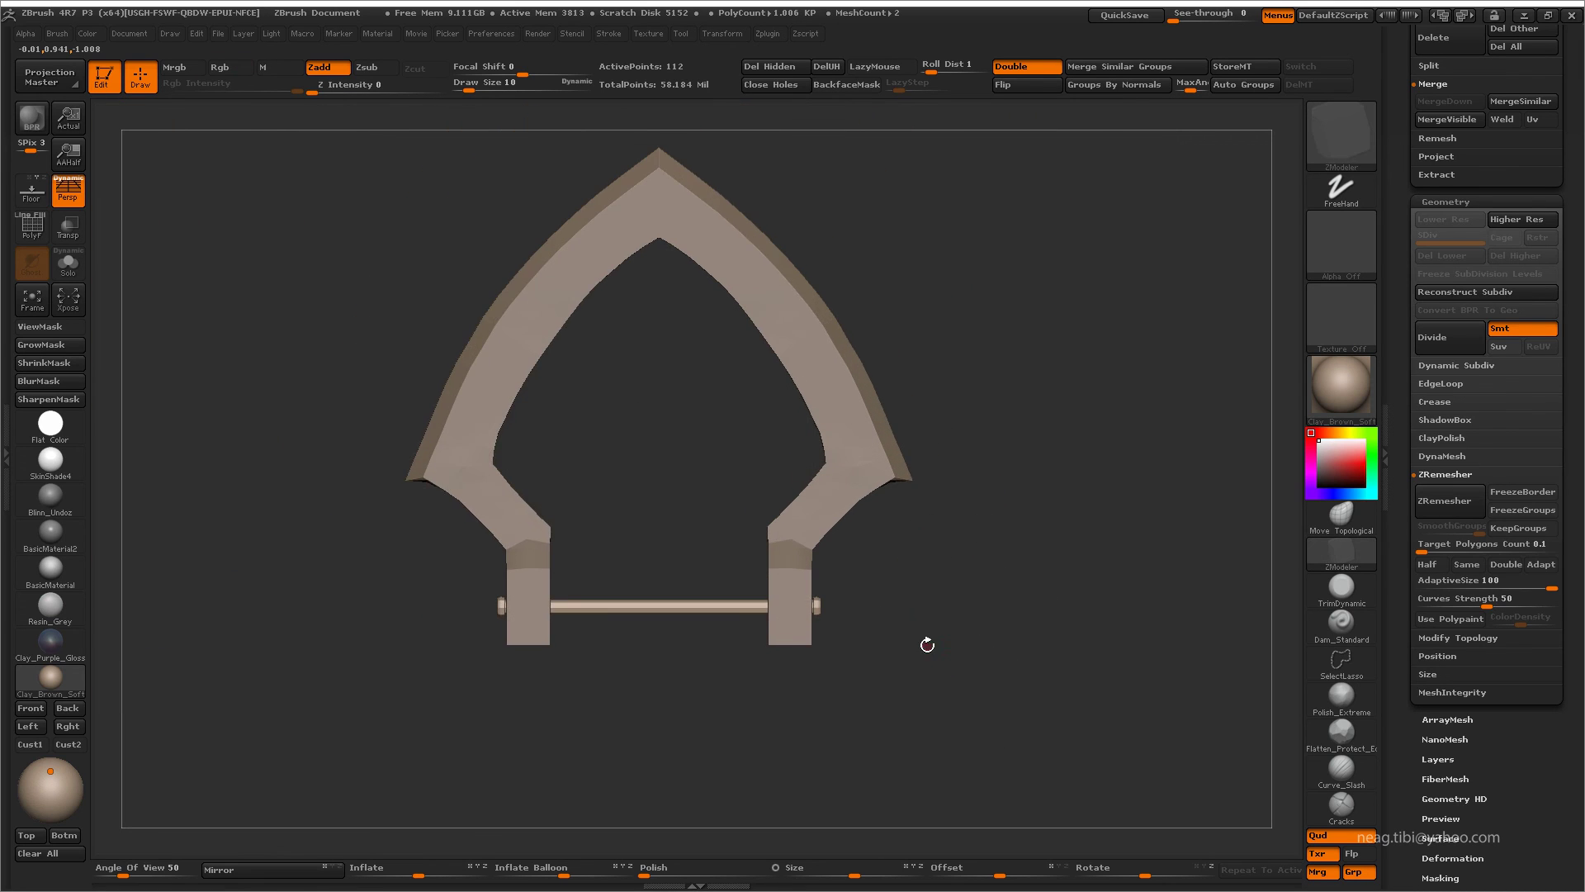
pyautogui.moveTo(924, 641); pyautogui.dragTo(867, 669)
pyautogui.click(68, 263)
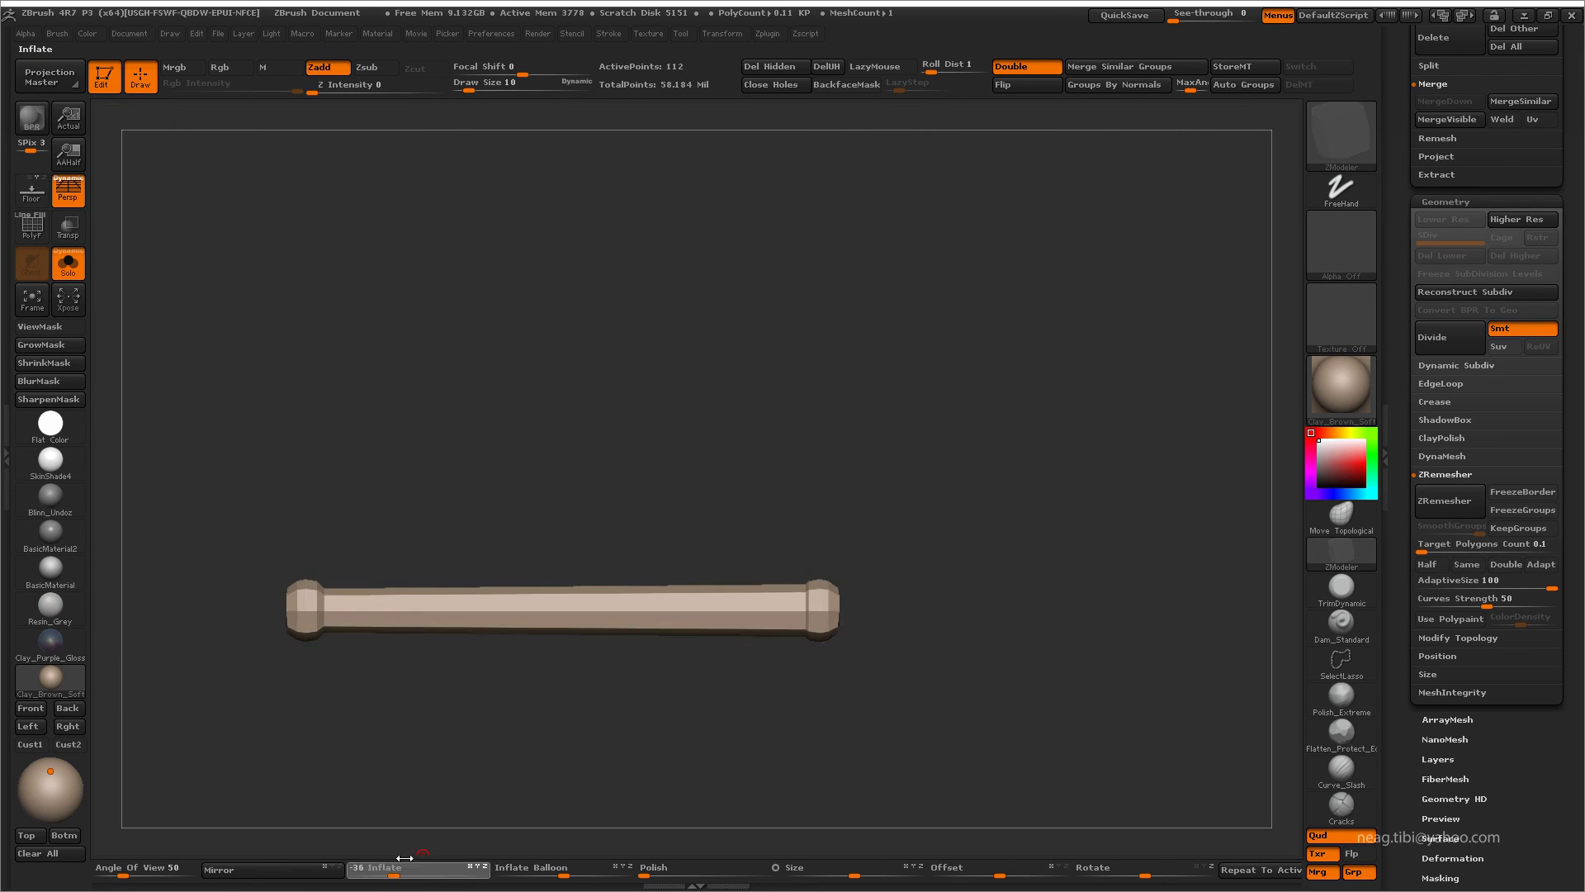
pyautogui.hotkey('ctrl', 'z')
pyautogui.hotkey('ctrl', 'shift', 's')
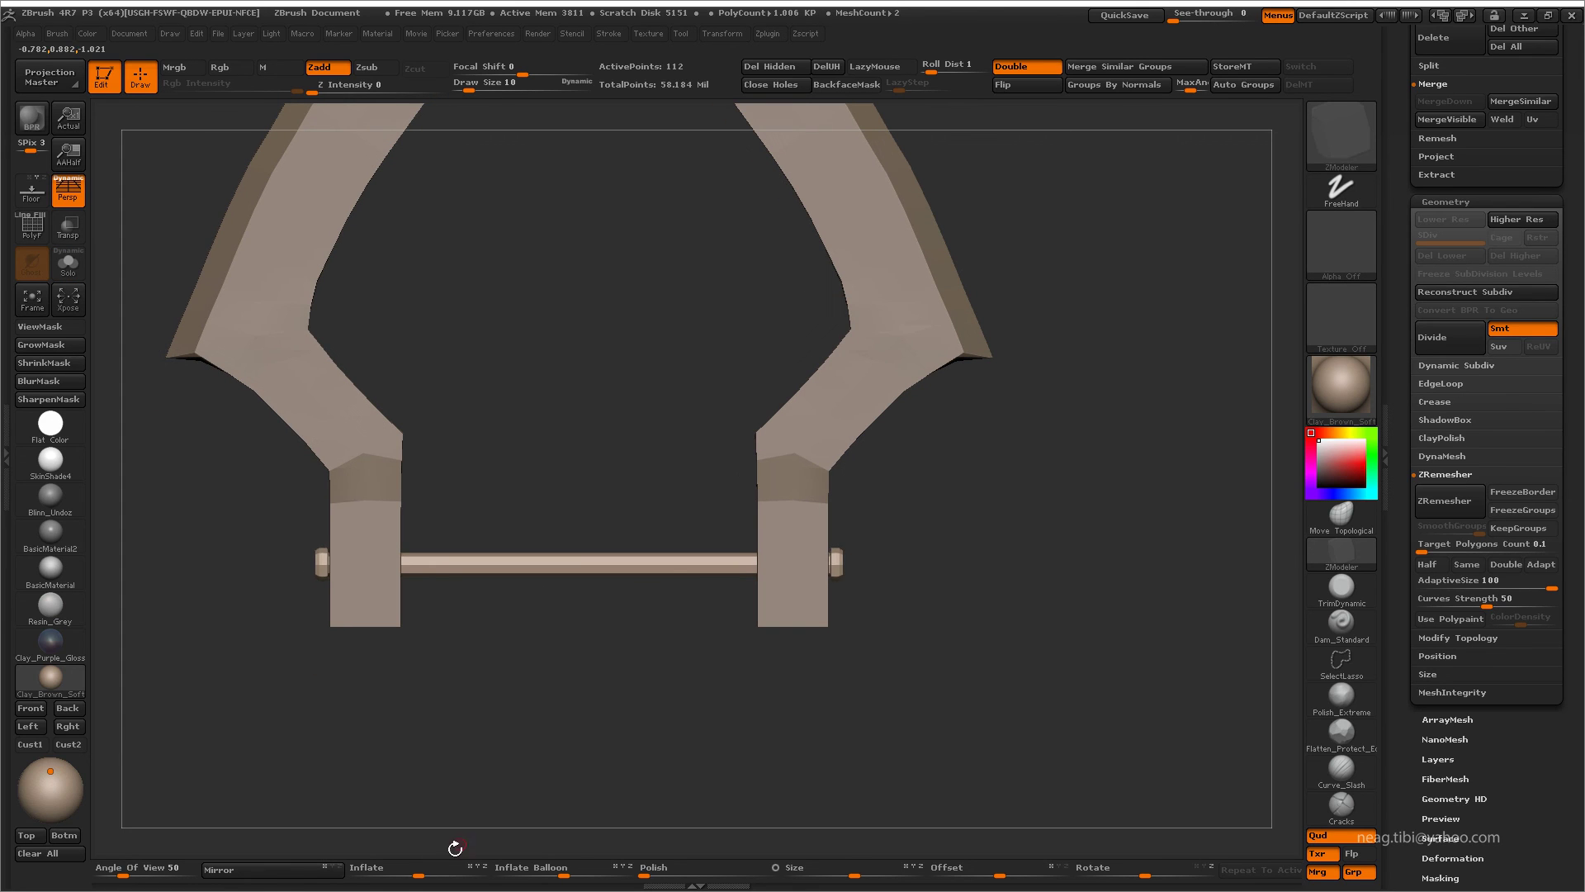
pyautogui.moveTo(420, 869); pyautogui.dragTo(436, 874)
pyautogui.keyDown('shift'); pyautogui.moveTo(446, 818); pyautogui.dragTo(520, 748); pyautogui.keyUp('shift')
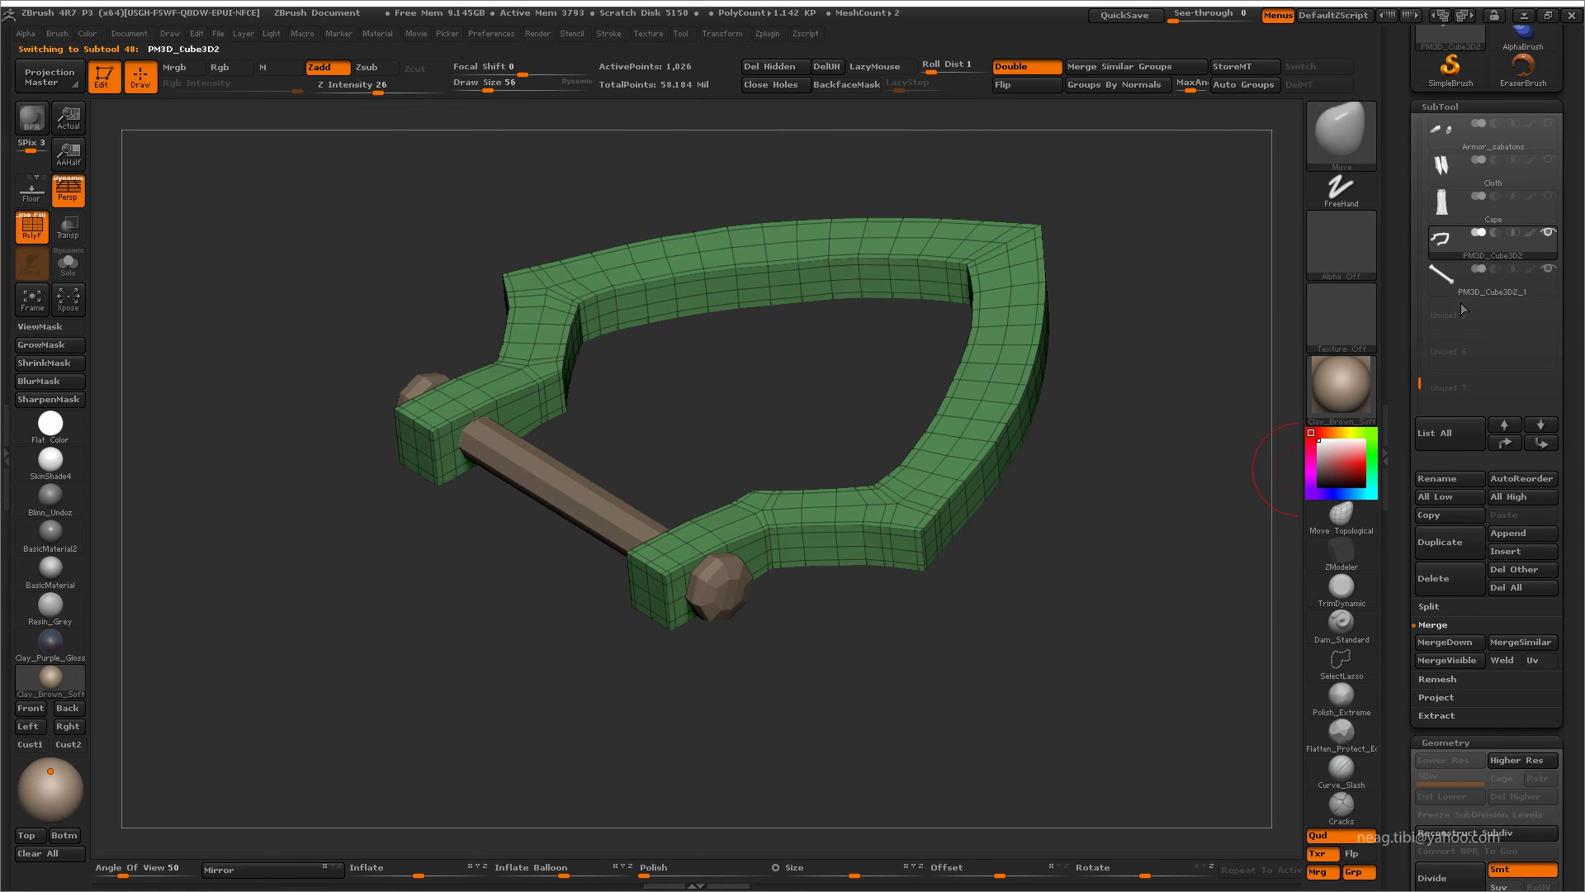
# - Merge the buckle parts down into one mesh
pyautogui.click(1450, 642)
pyautogui.click(1273, 680)
pyautogui.moveTo(797, 680)
pyautogui.mouseDown()
pyautogui.moveTo(1135, 400)
pyautogui.moveTo(1115, 541)
pyautogui.moveTo(1097, 556)
pyautogui.mouseUp()
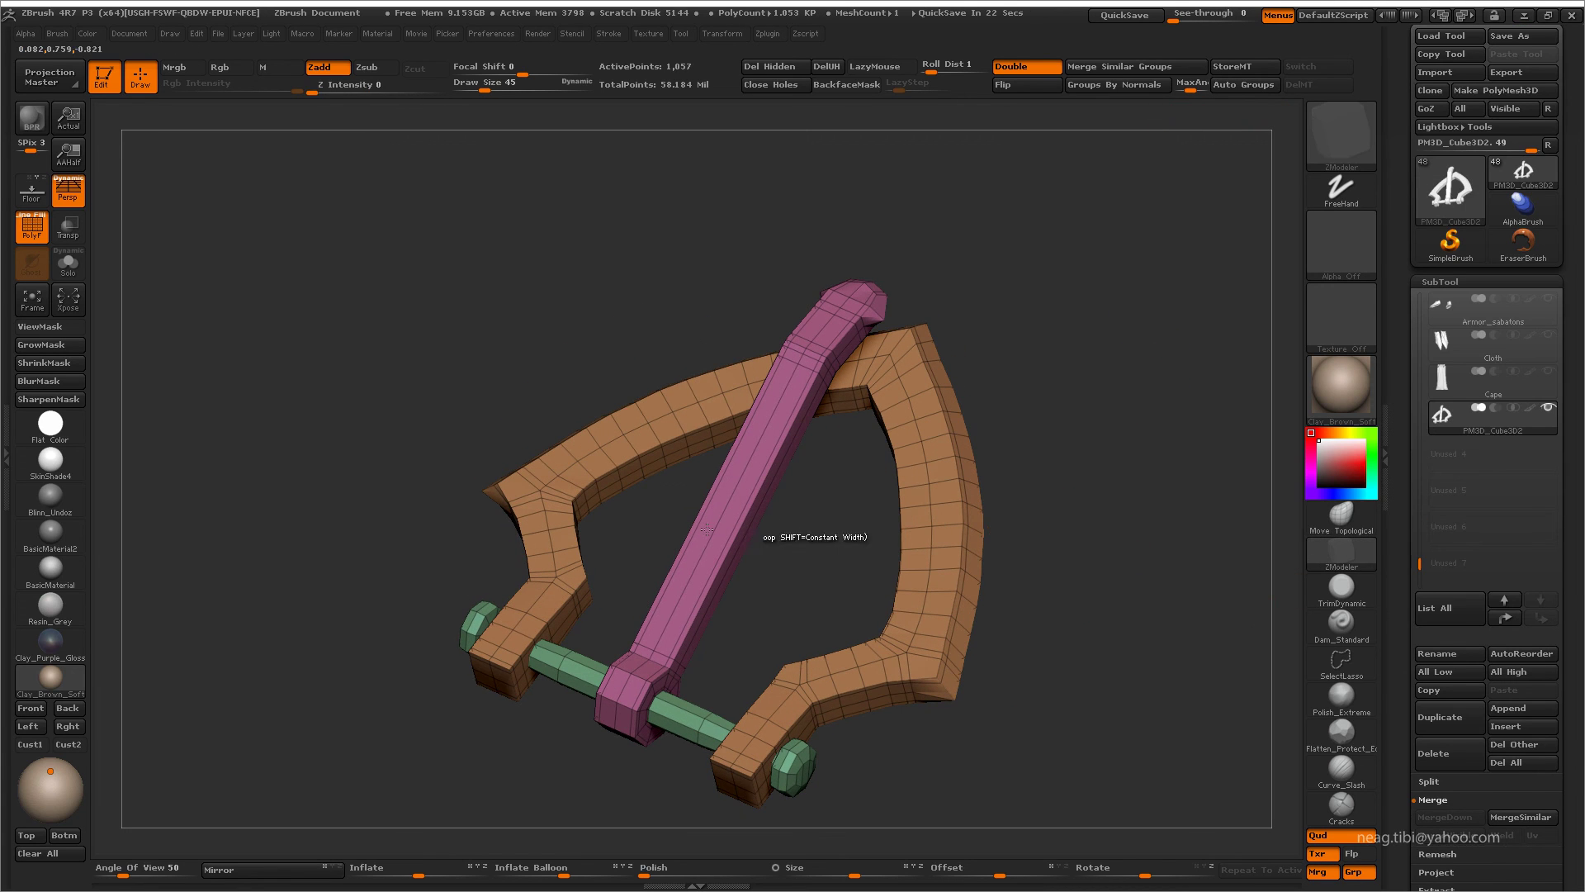
pyautogui.press('space')
pyautogui.click(727, 504)
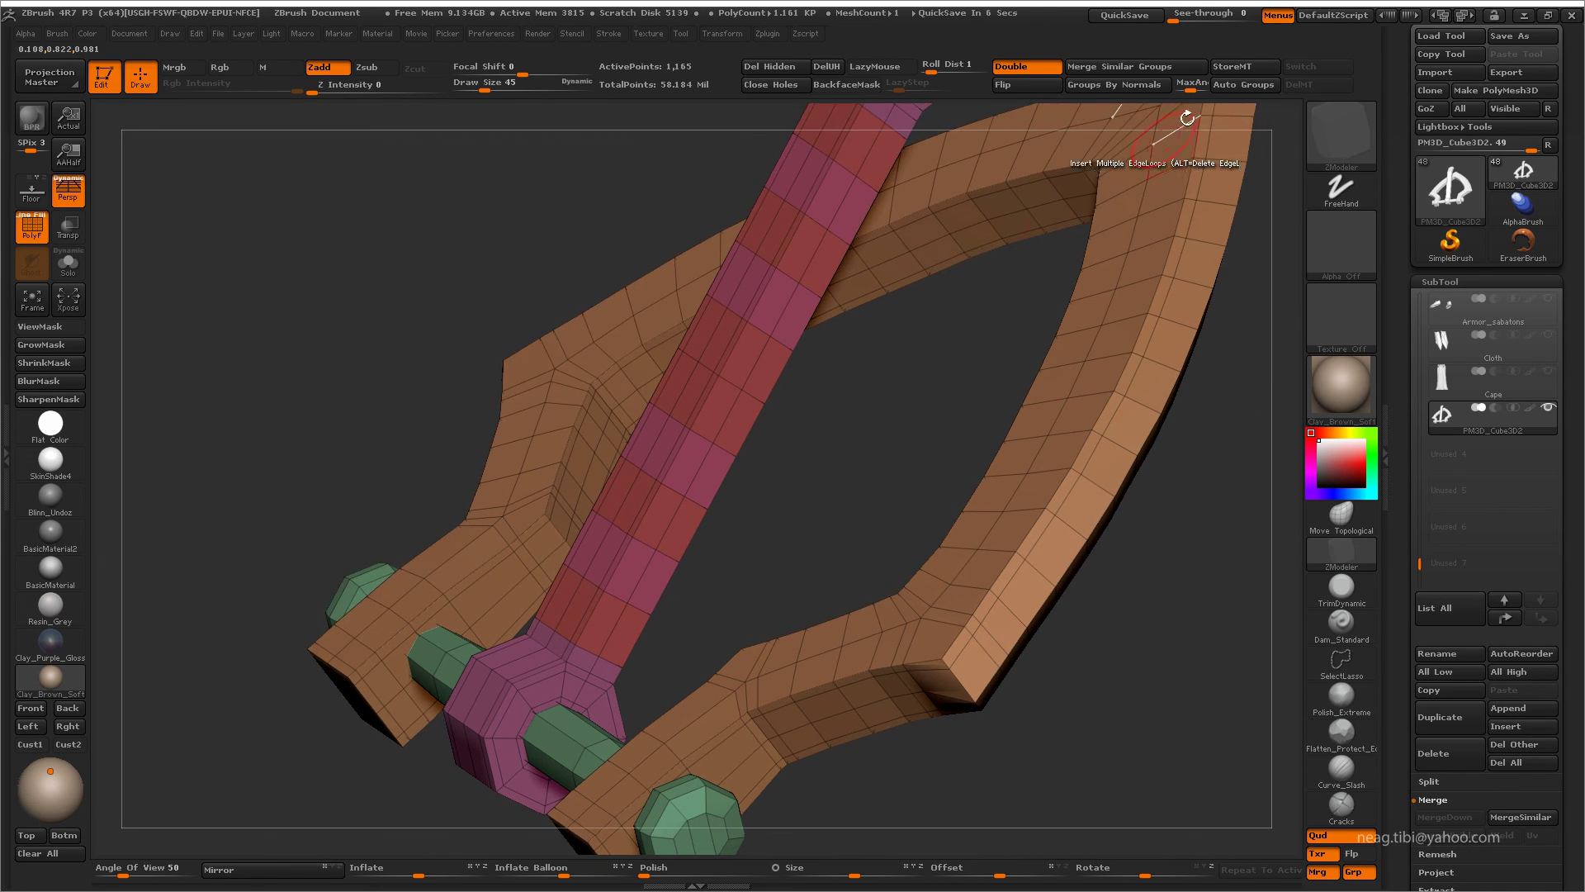
# - Regroup the frame by normals and check the front polygroup in isolation
pyautogui.click(1115, 85)
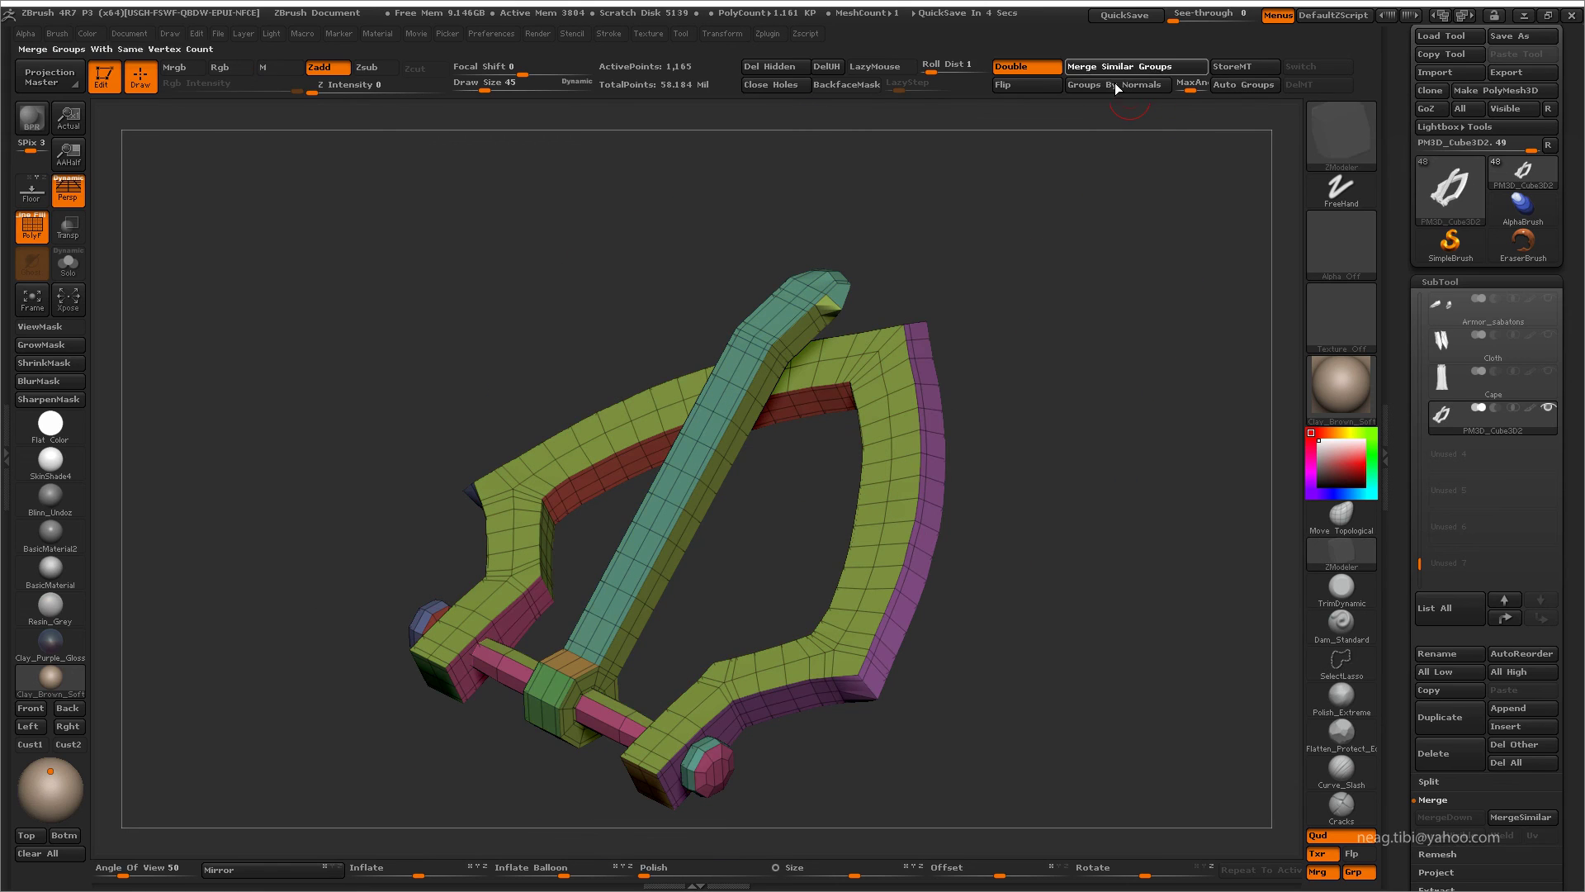
pyautogui.keyDown('ctrl'); pyautogui.keyDown('shift'); pyautogui.click(885, 417); pyautogui.keyUp('shift'); pyautogui.keyUp('ctrl')
pyautogui.keyDown('shift'); pyautogui.moveTo(989, 245); pyautogui.dragTo(991, 208); pyautogui.keyUp('shift')
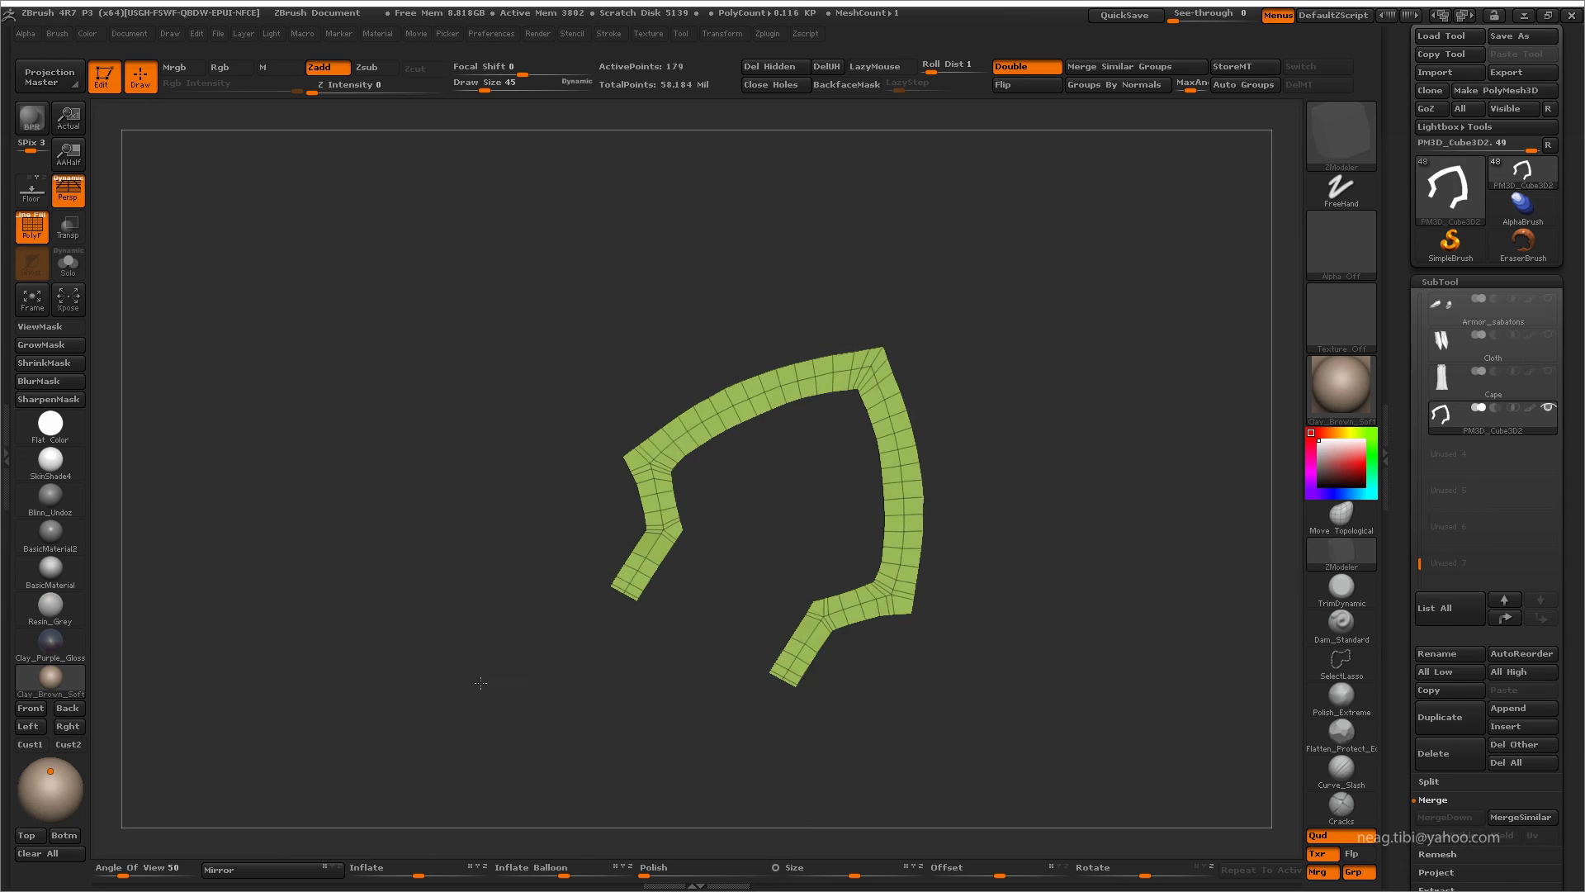
pyautogui.keyDown('ctrl'); pyautogui.keyDown('shift'); pyautogui.click(963, 666); pyautogui.keyUp('shift'); pyautogui.keyUp('ctrl')
pyautogui.moveTo(963, 666); pyautogui.dragTo(916, 646)
pyautogui.press('space')
# - Inset each face group of the frame with a Polygroup Island border
pyautogui.click(912, 329)
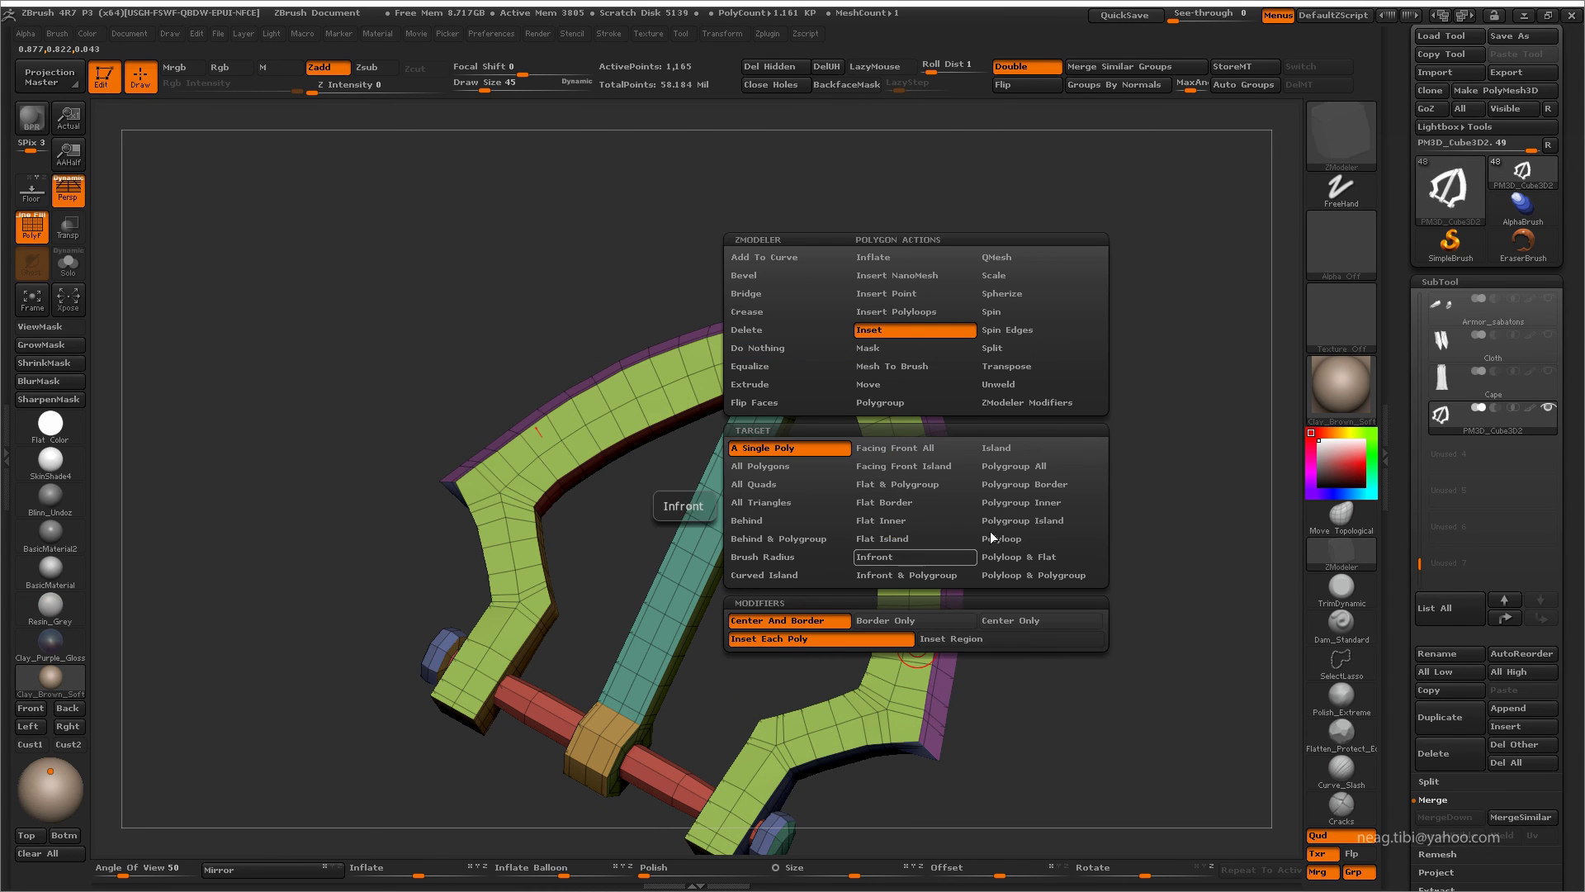
pyautogui.click(1022, 520)
pyautogui.click(1014, 636)
pyautogui.click(800, 620)
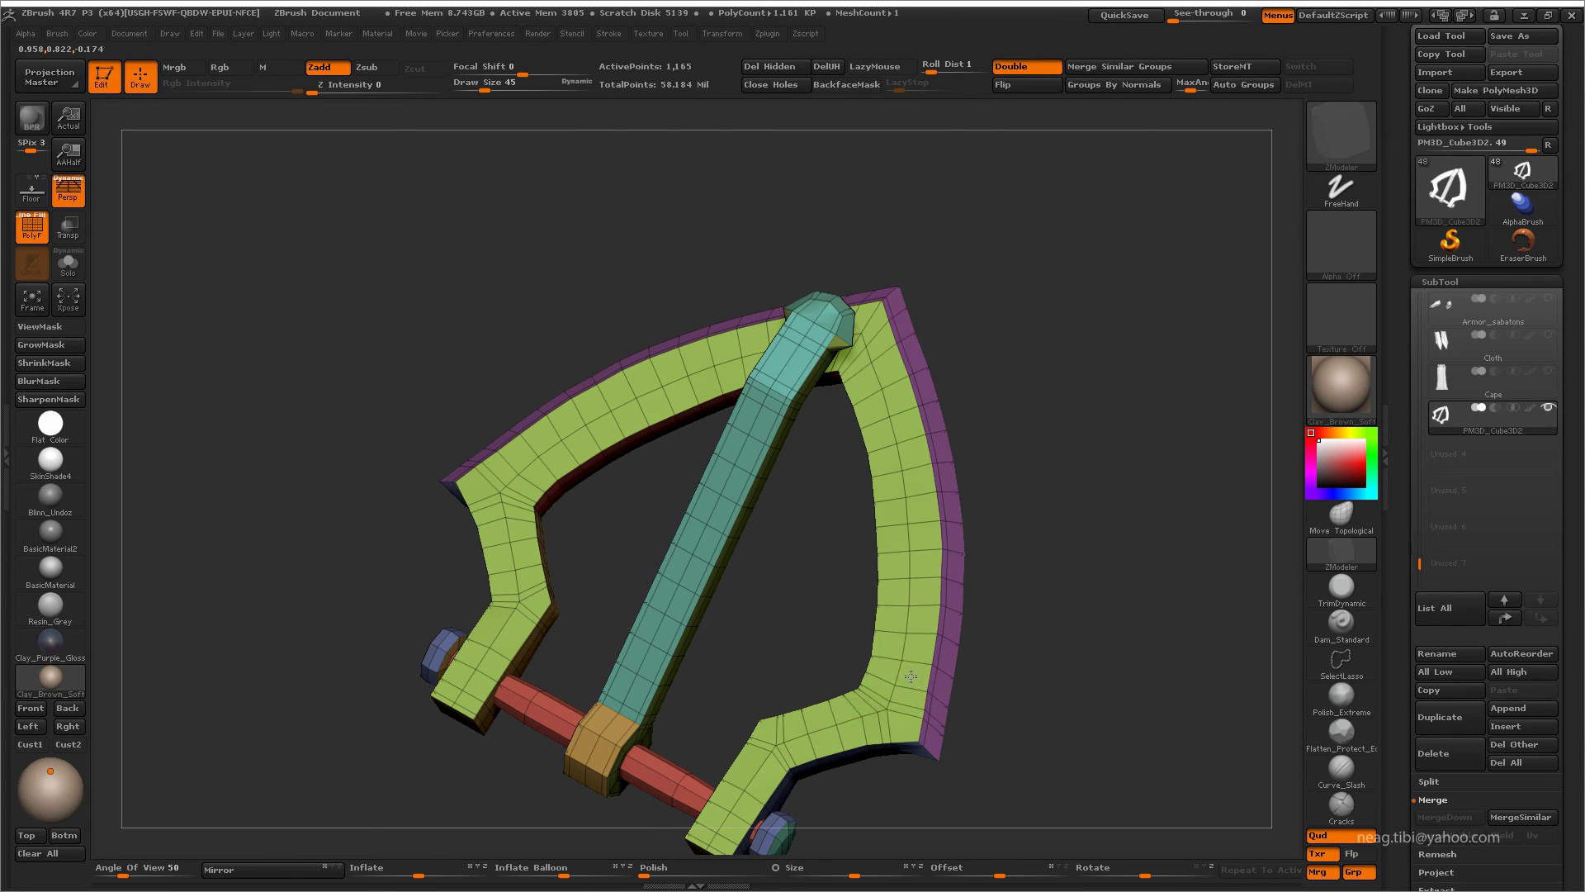
pyautogui.moveTo(908, 657); pyautogui.dragTo(905, 677)
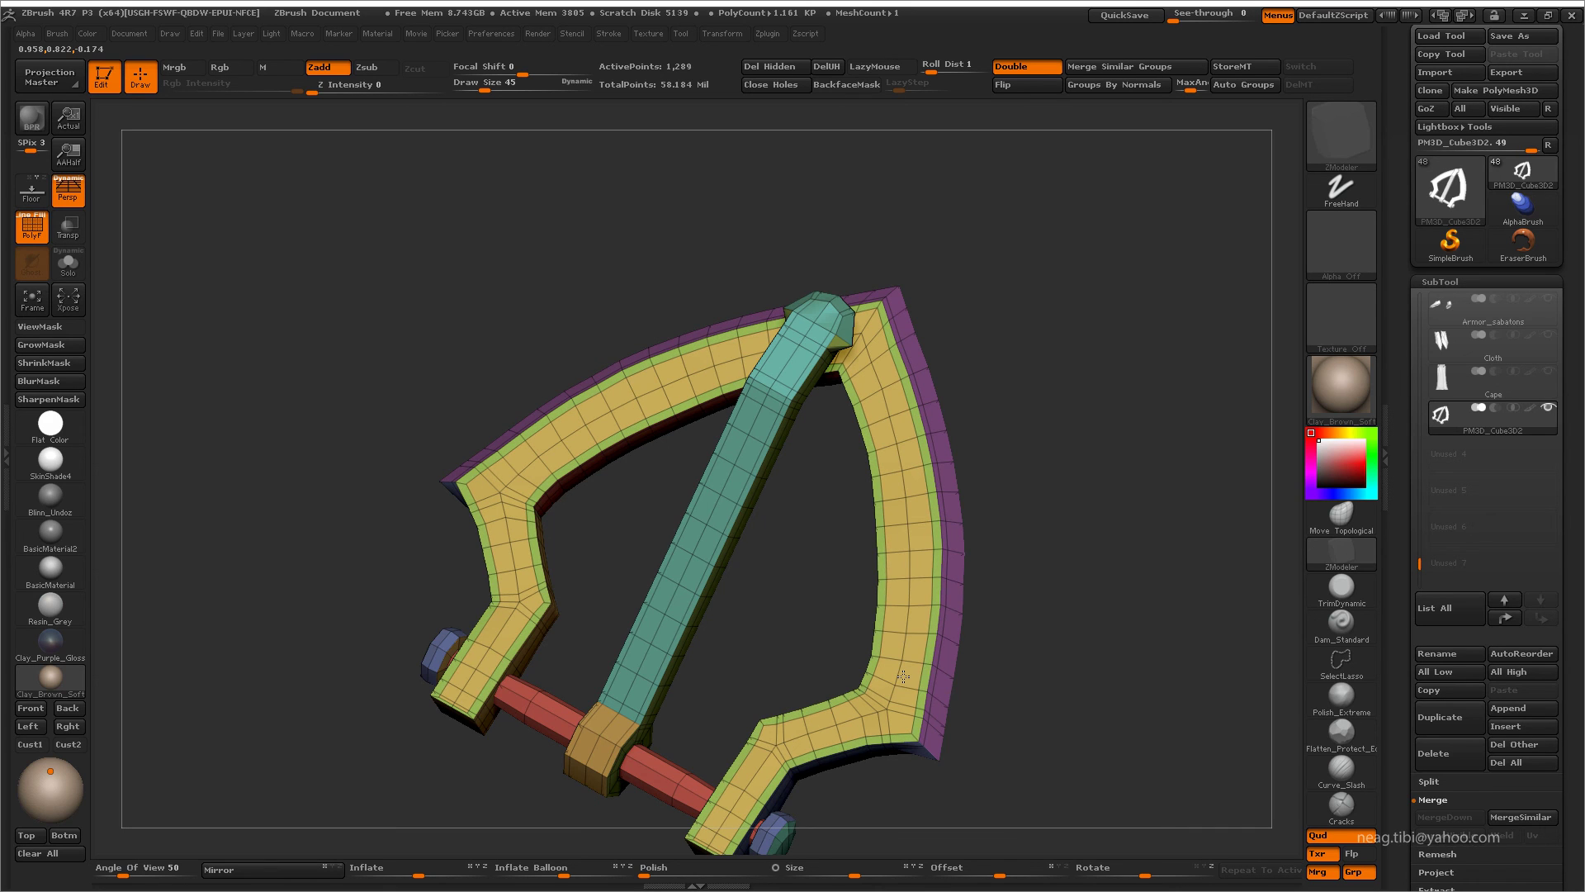
pyautogui.moveTo(1047, 593)
pyautogui.mouseDown()
pyautogui.moveTo(1076, 471)
pyautogui.moveTo(1101, 527)
pyautogui.moveTo(1059, 651)
pyautogui.mouseUp()
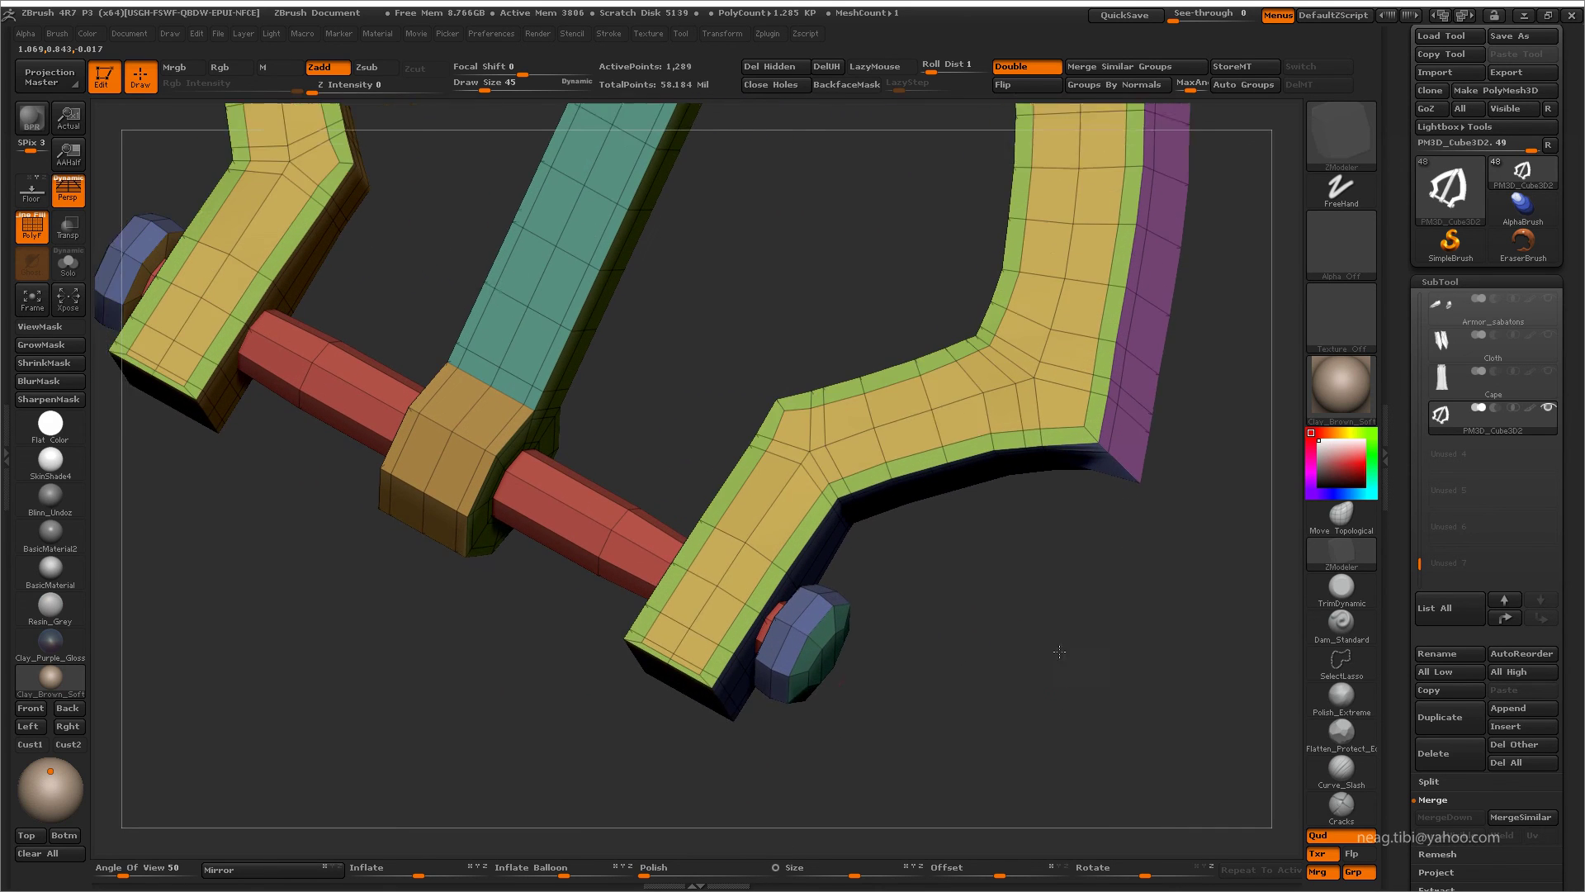
pyautogui.hotkey('ctrl', 'z')
pyautogui.press('space')
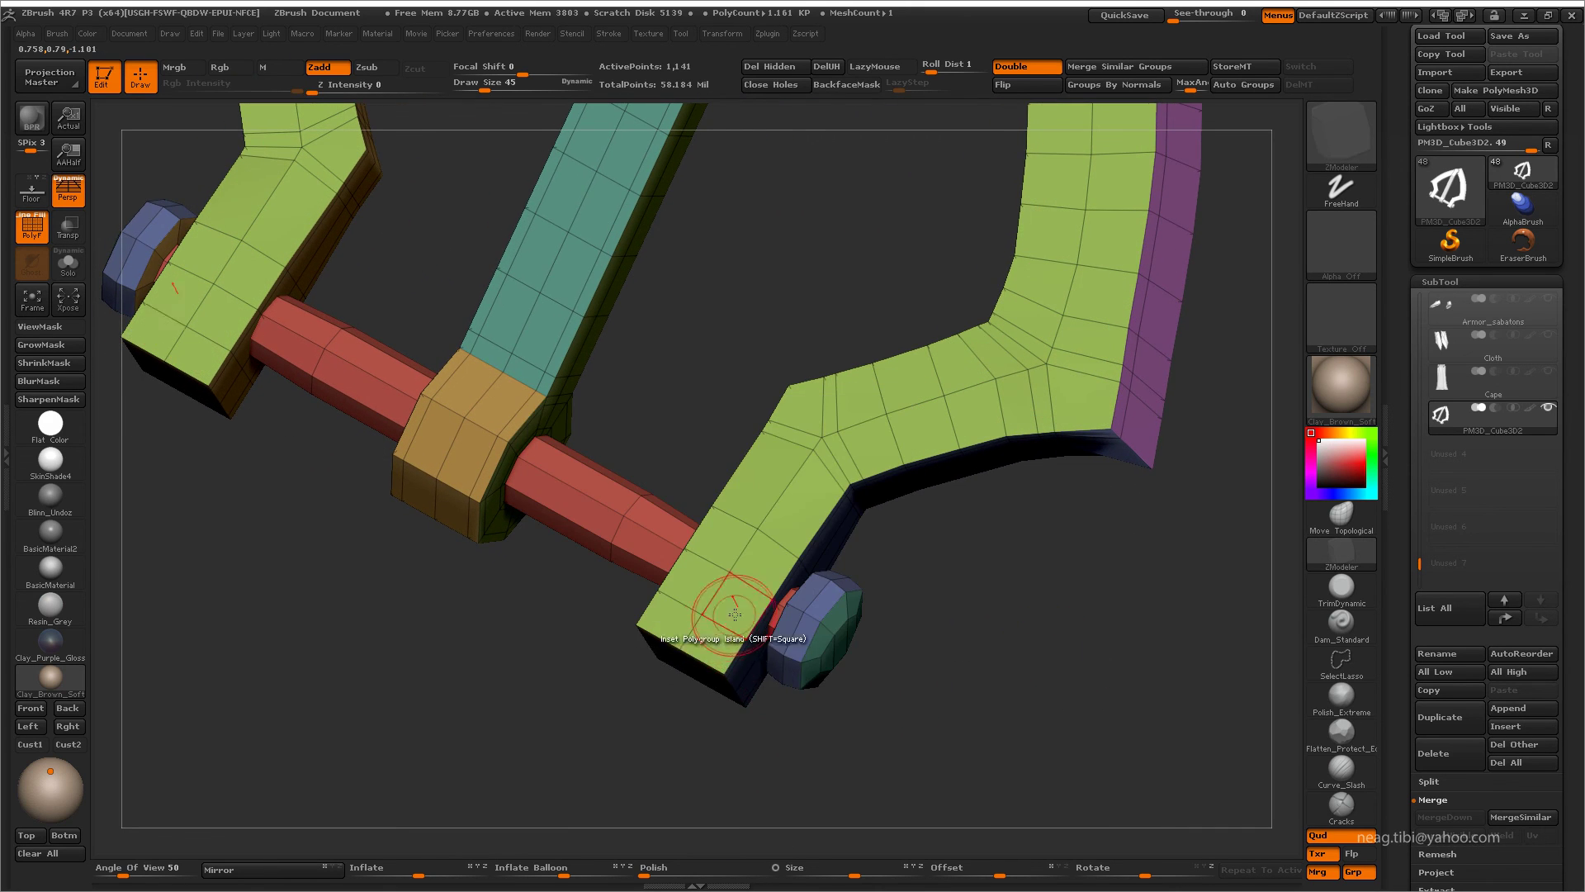
pyautogui.moveTo(735, 613); pyautogui.dragTo(724, 606)
pyautogui.moveTo(907, 674)
pyautogui.mouseDown()
pyautogui.moveTo(1090, 662)
pyautogui.moveTo(1167, 548)
pyautogui.moveTo(1147, 442)
pyautogui.moveTo(982, 458)
pyautogui.mouseUp()
# - Extrude the inner faces into a raised band by Polygroup Island
pyautogui.press('space')
pyautogui.click(847, 385)
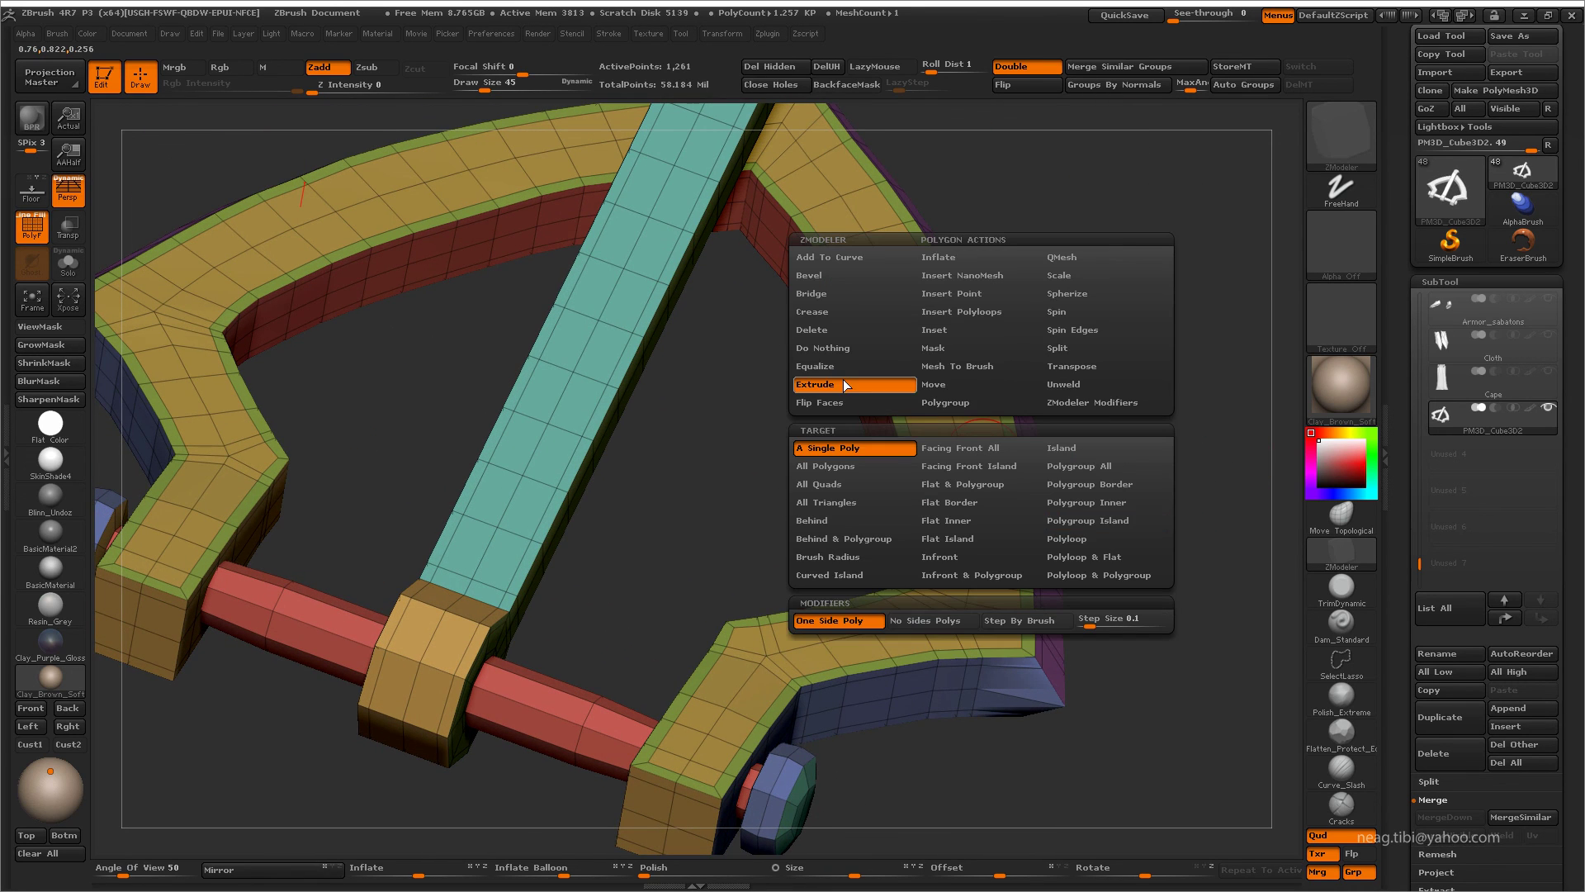
pyautogui.click(1067, 528)
pyautogui.moveTo(1140, 496)
pyautogui.mouseDown()
pyautogui.moveTo(1006, 525)
pyautogui.moveTo(1015, 540)
pyautogui.moveTo(1044, 517)
pyautogui.mouseUp()
# - Add multiple edge loops along the extruded band
pyautogui.press('space')
pyautogui.click(1056, 331)
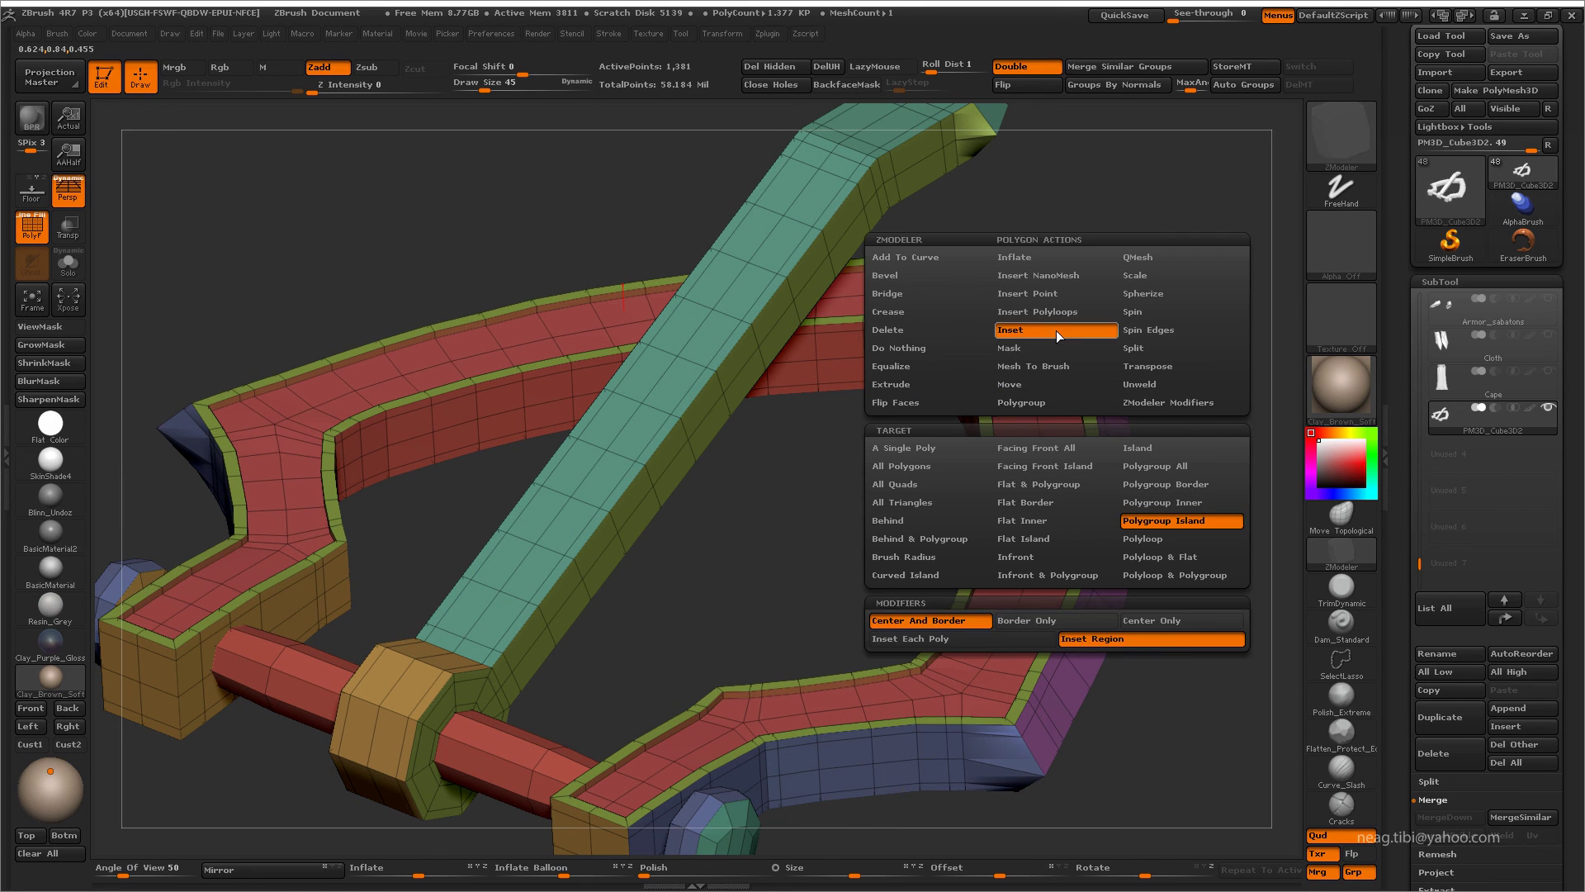
pyautogui.moveTo(1070, 459); pyautogui.dragTo(1052, 454)
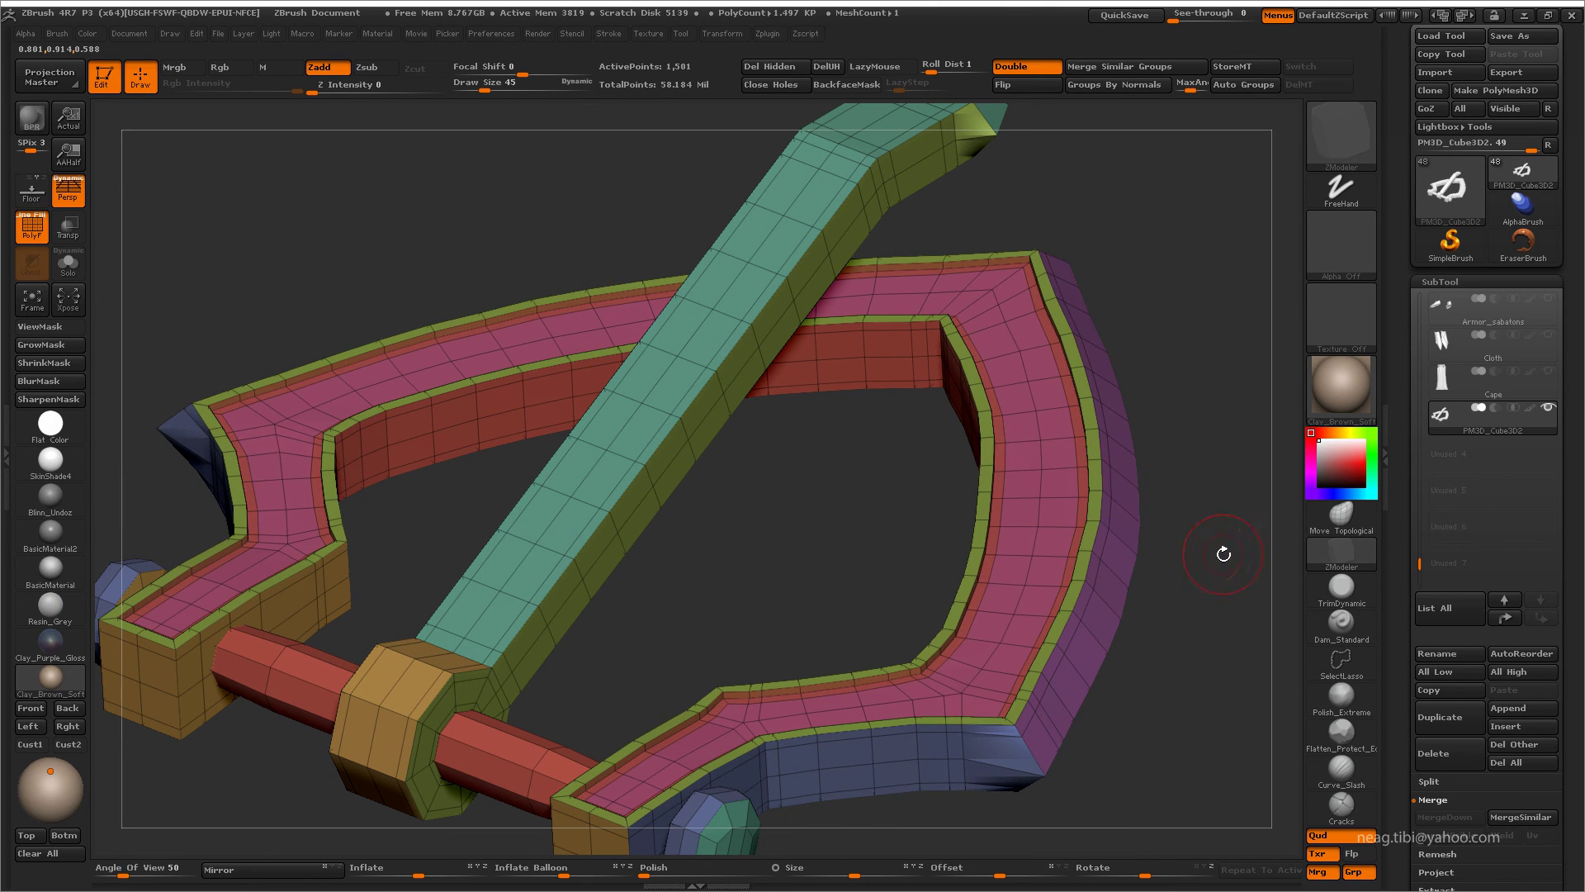
pyautogui.moveTo(1223, 554)
pyautogui.keyDown('shift'); pyautogui.mouseDown()
pyautogui.moveTo(1179, 523)
pyautogui.moveTo(1137, 601)
pyautogui.moveTo(848, 115)
pyautogui.mouseUp(); pyautogui.keyUp('shift')
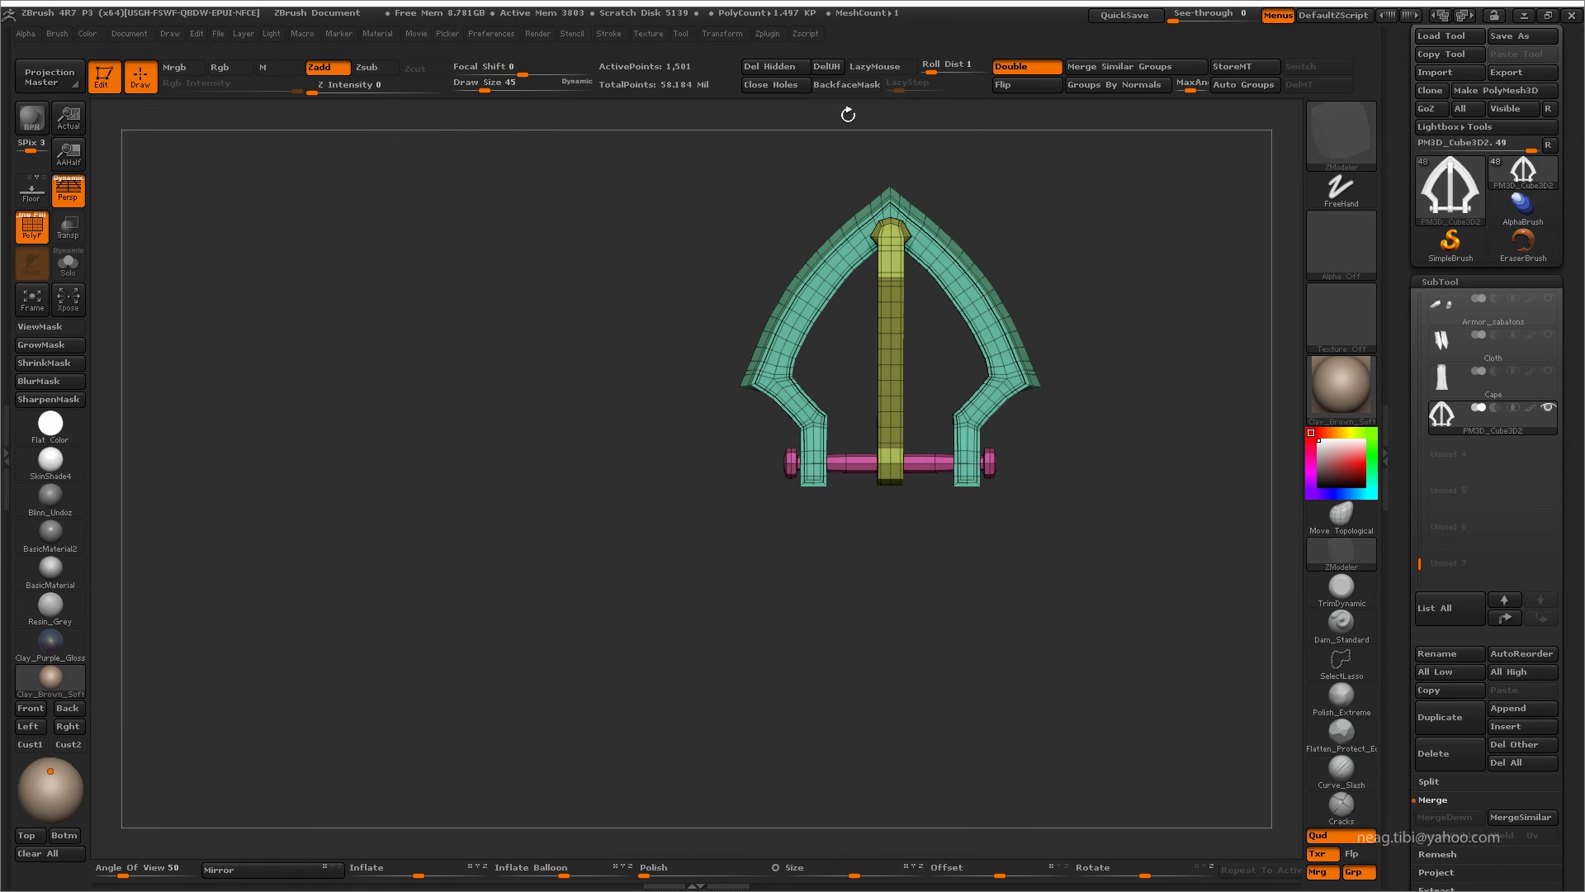
# - Switch to Move Topological, solo the buckle and rename it belt_buckle
pyautogui.press('b')
pyautogui.press('m')
pyautogui.press('t')
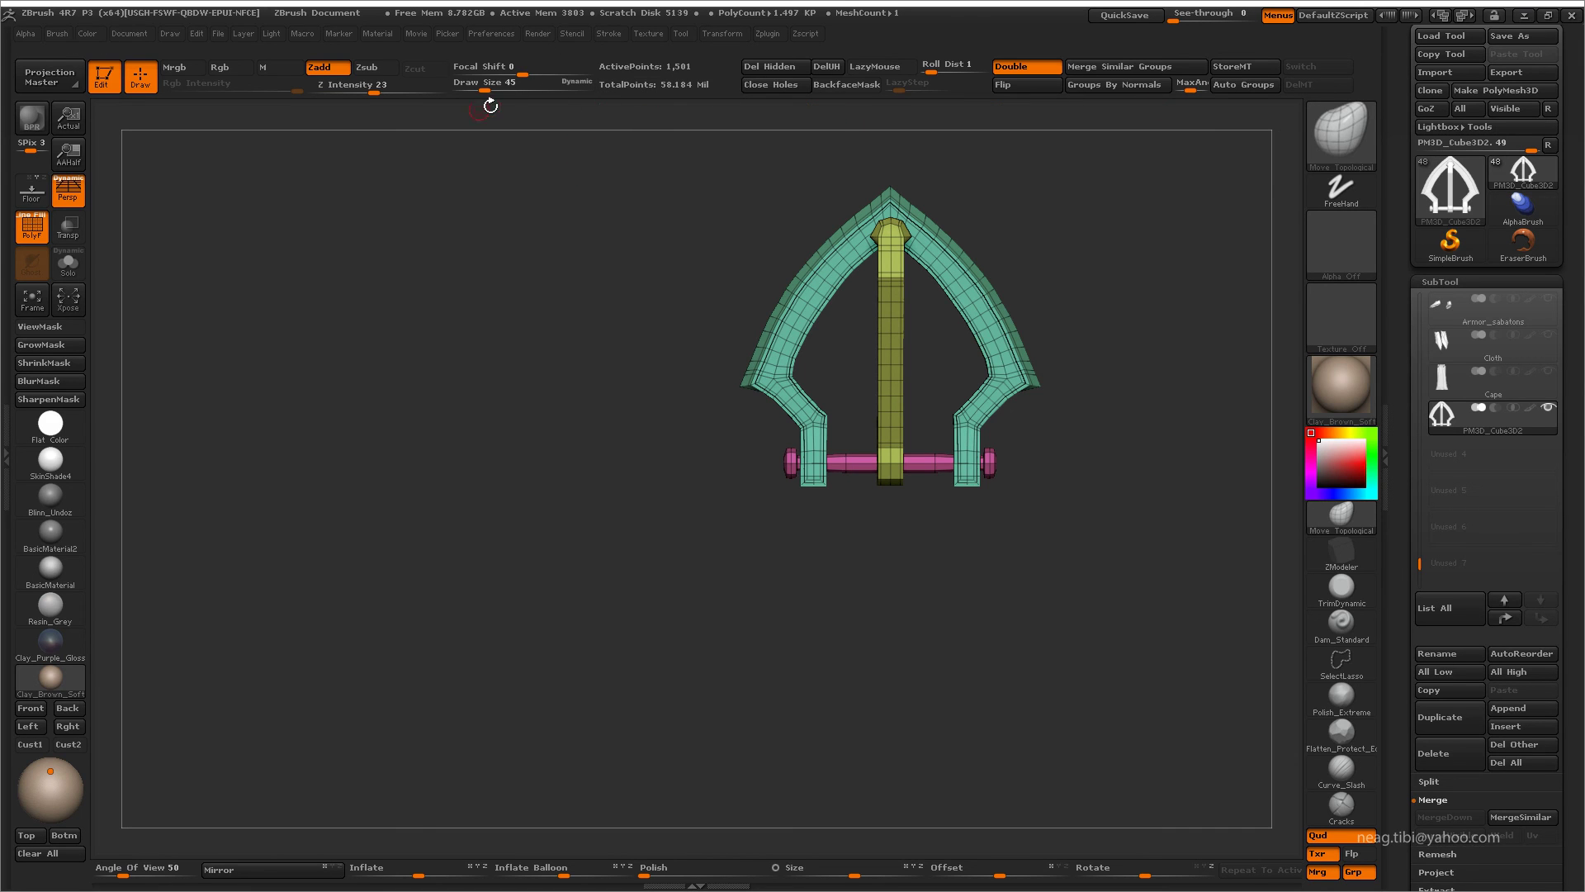
pyautogui.keyDown('alt'); pyautogui.moveTo(550, 259); pyautogui.dragTo(1002, 517); pyautogui.keyUp('alt')
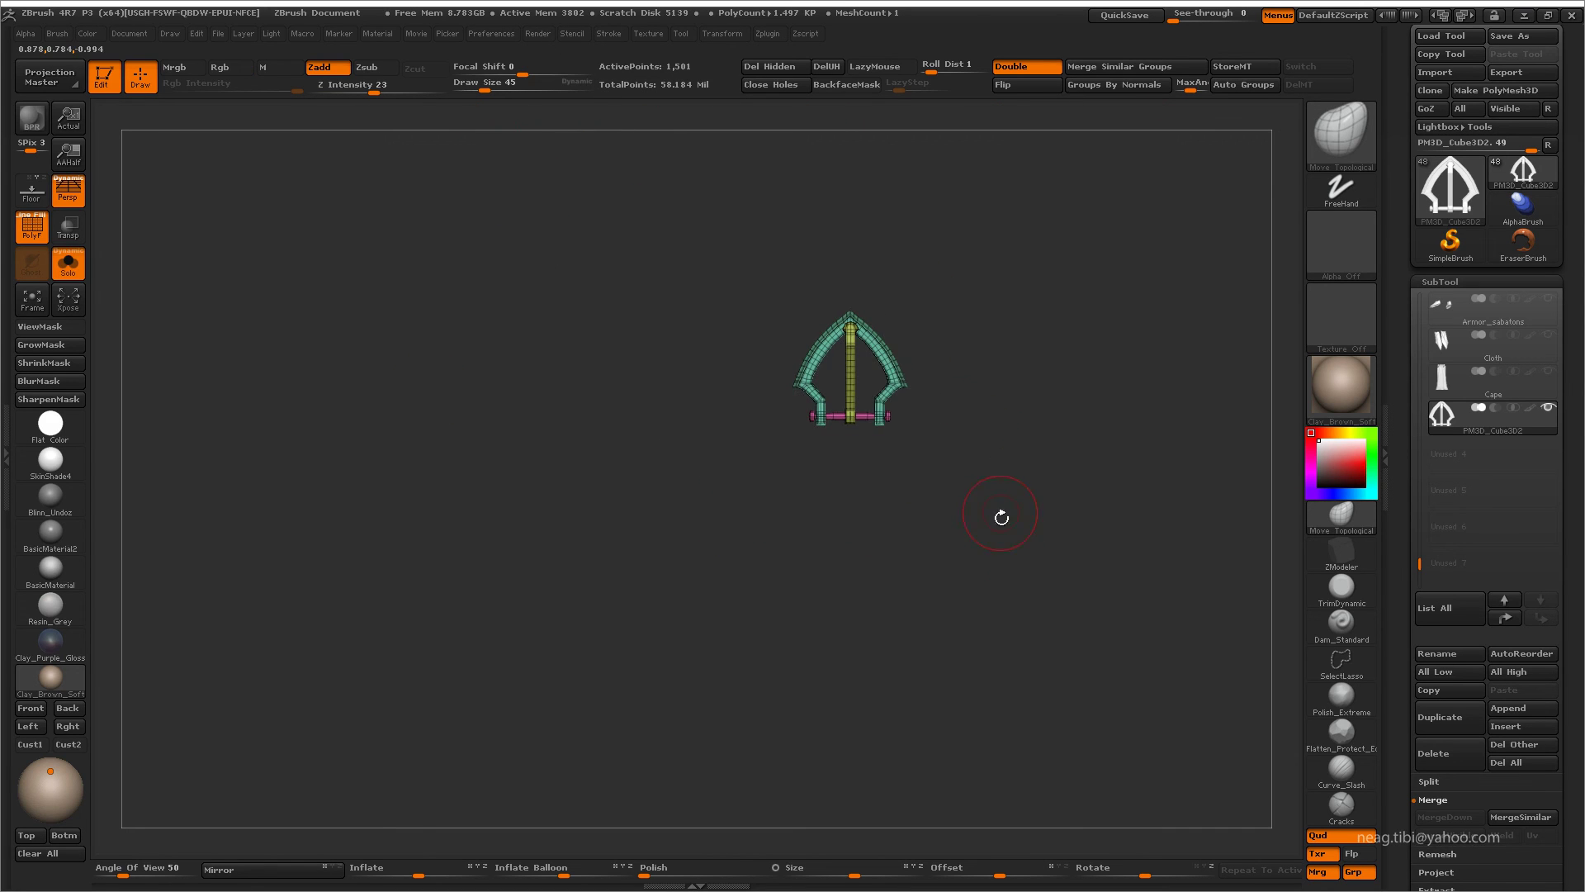
pyautogui.click(1466, 646)
pyautogui.write('belt_buck')
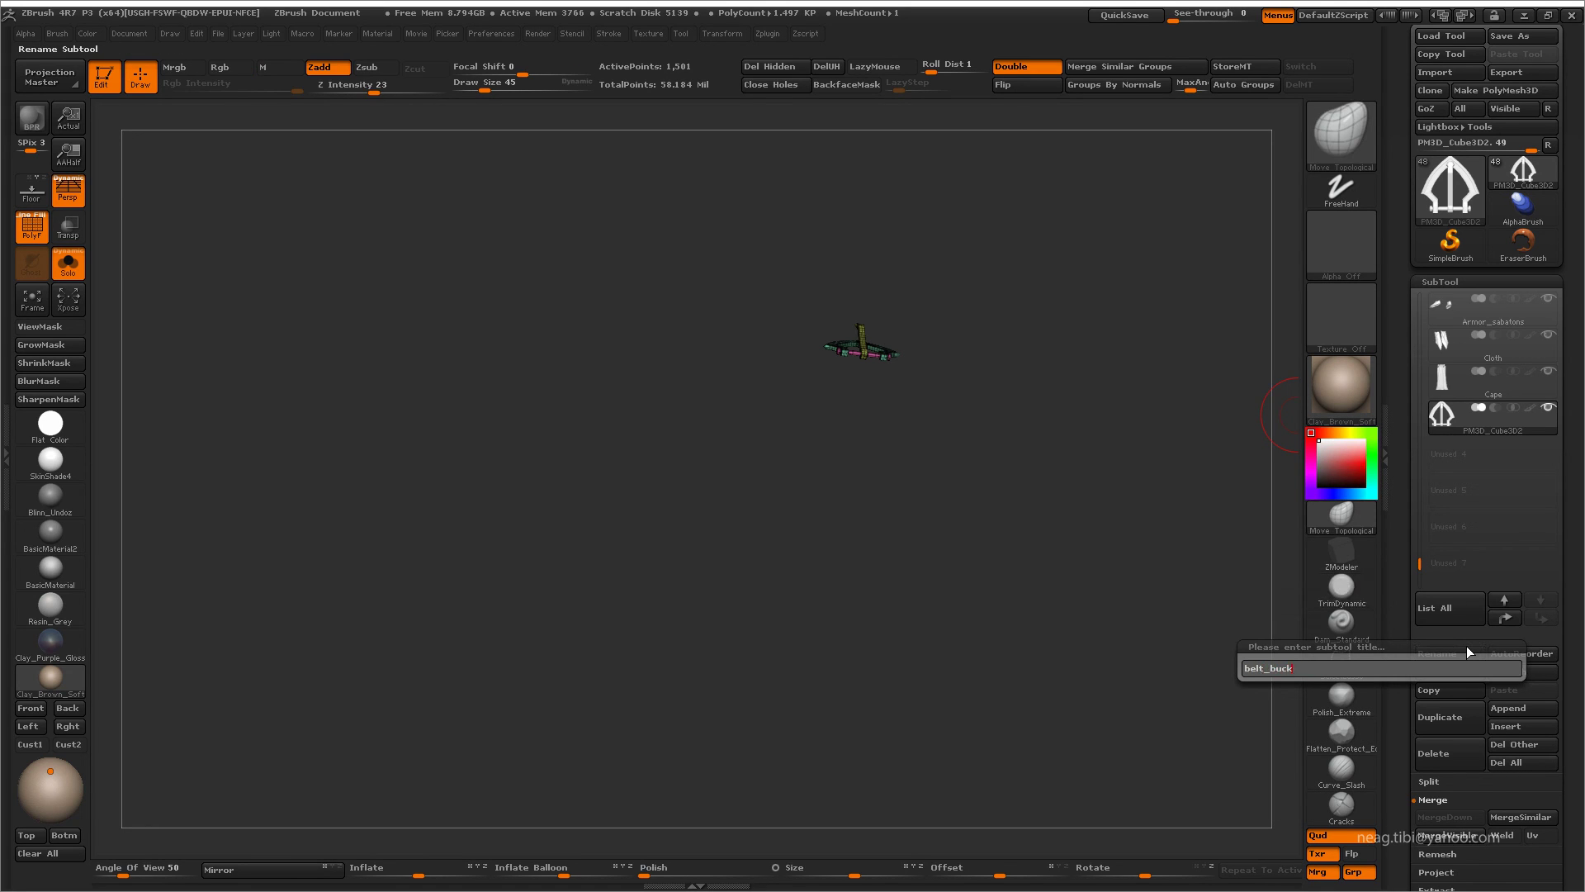
pyautogui.write('le')
pyautogui.press('Return')
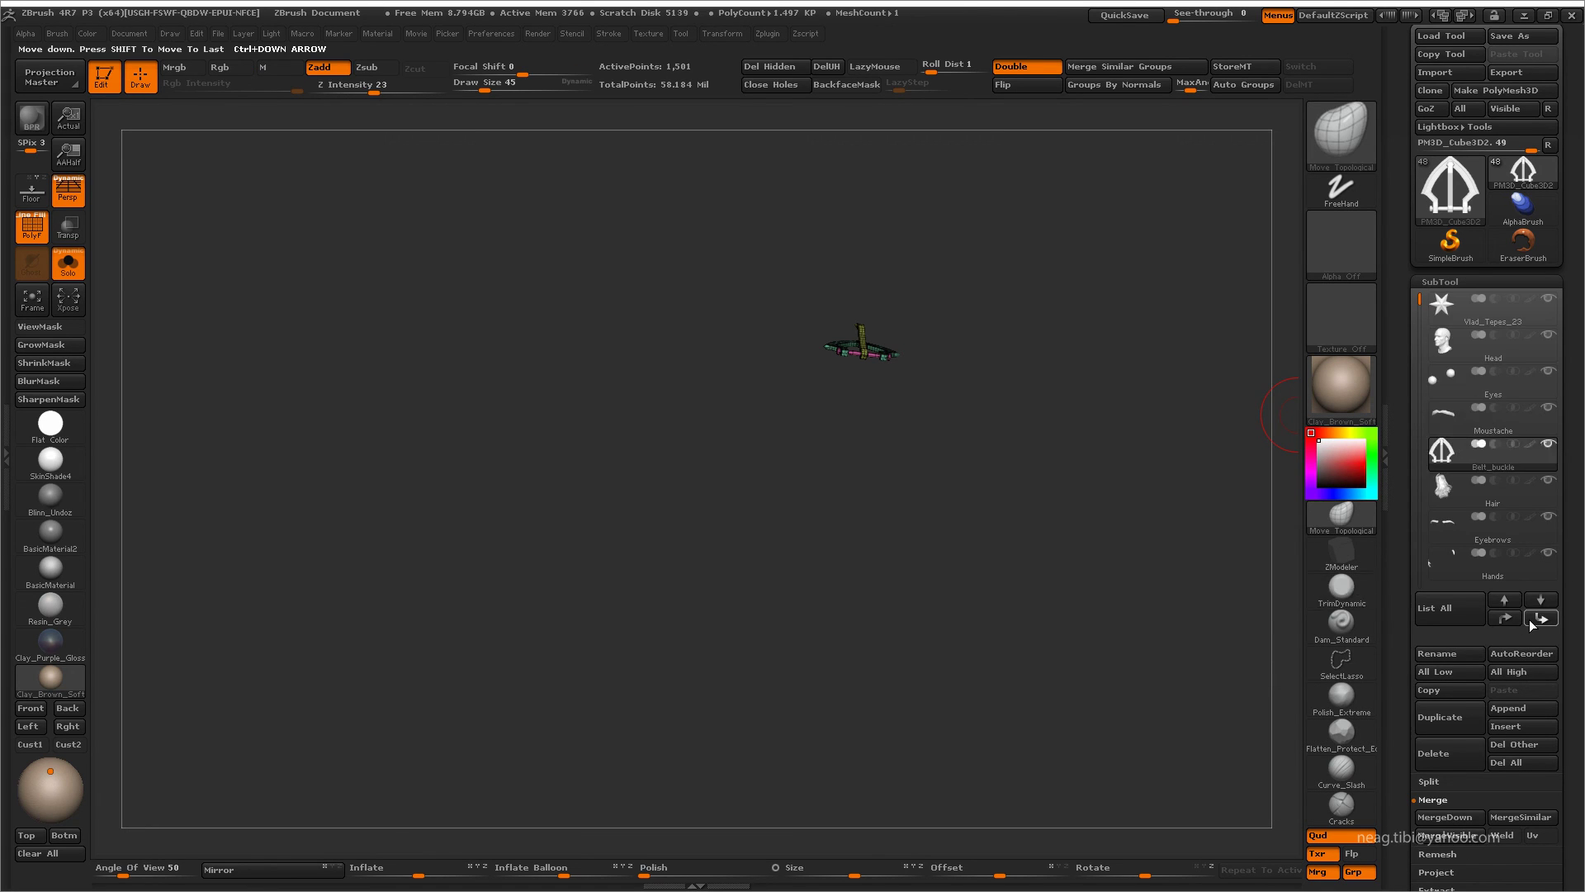
# - Reorder Belt_buckle in the subtool list and show the whole knight again
pyautogui.click(1530, 620)
pyautogui.click(1530, 620)
pyautogui.click(1506, 621)
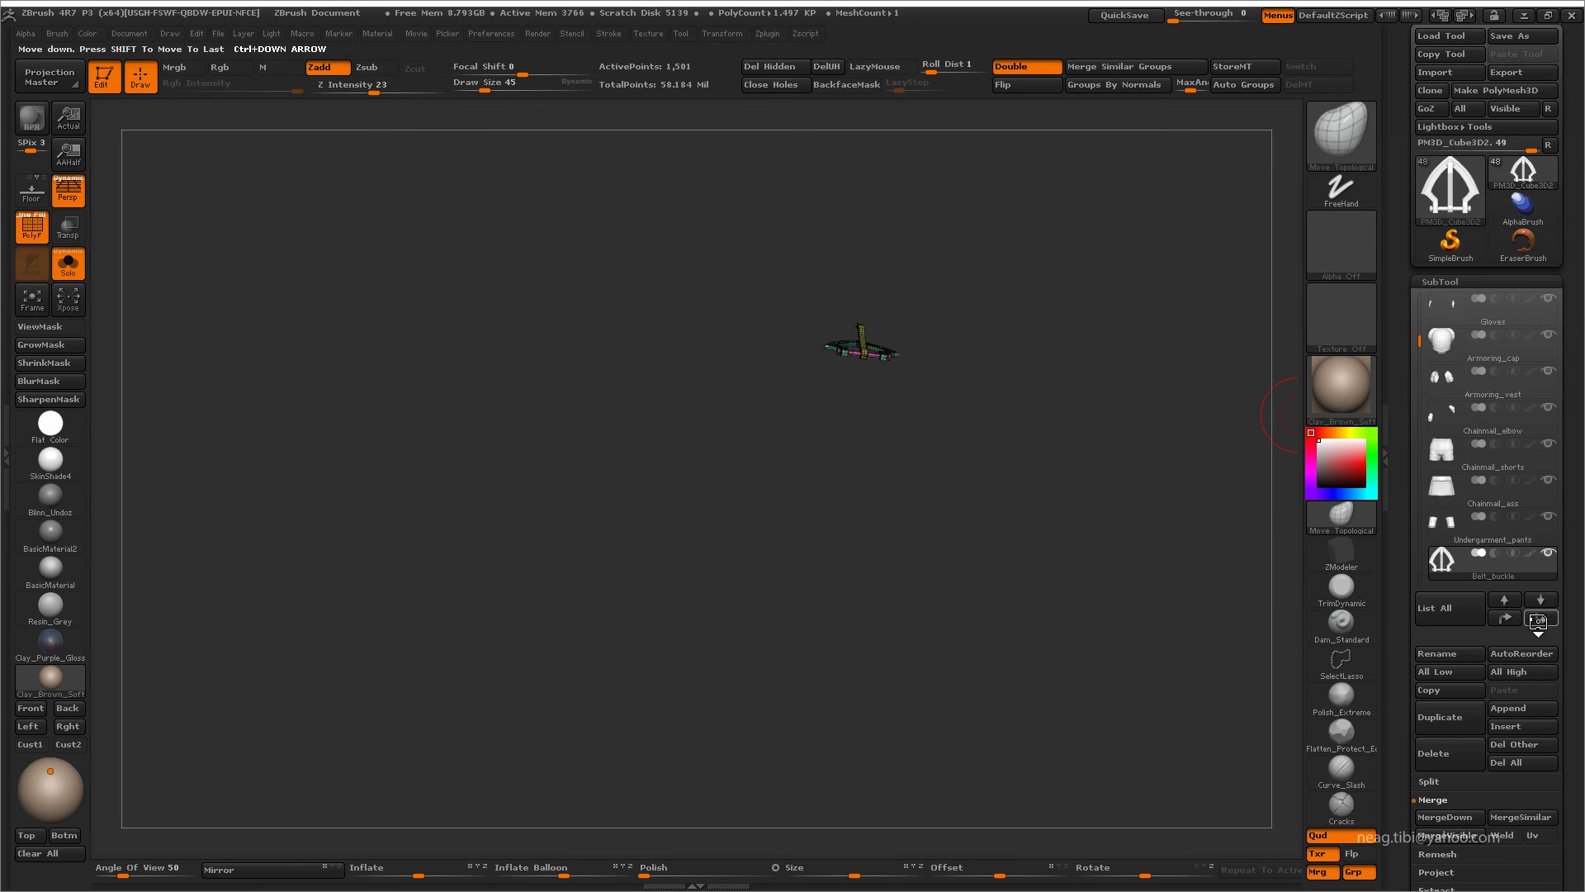
pyautogui.click(1511, 620)
pyautogui.click(1514, 619)
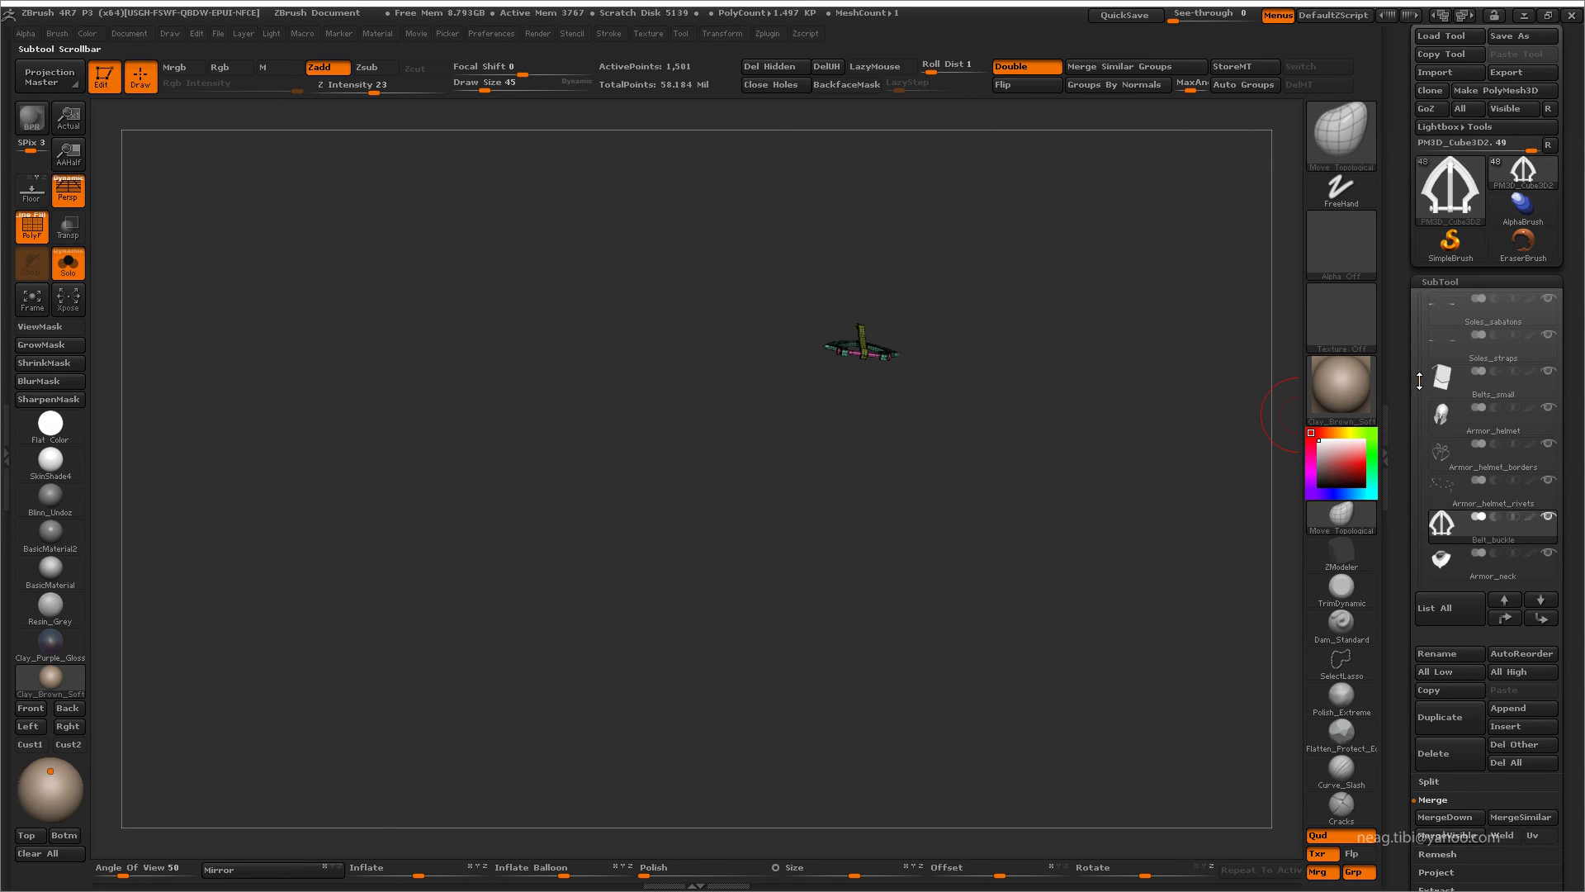
pyautogui.moveTo(1421, 388); pyautogui.dragTo(1422, 536)
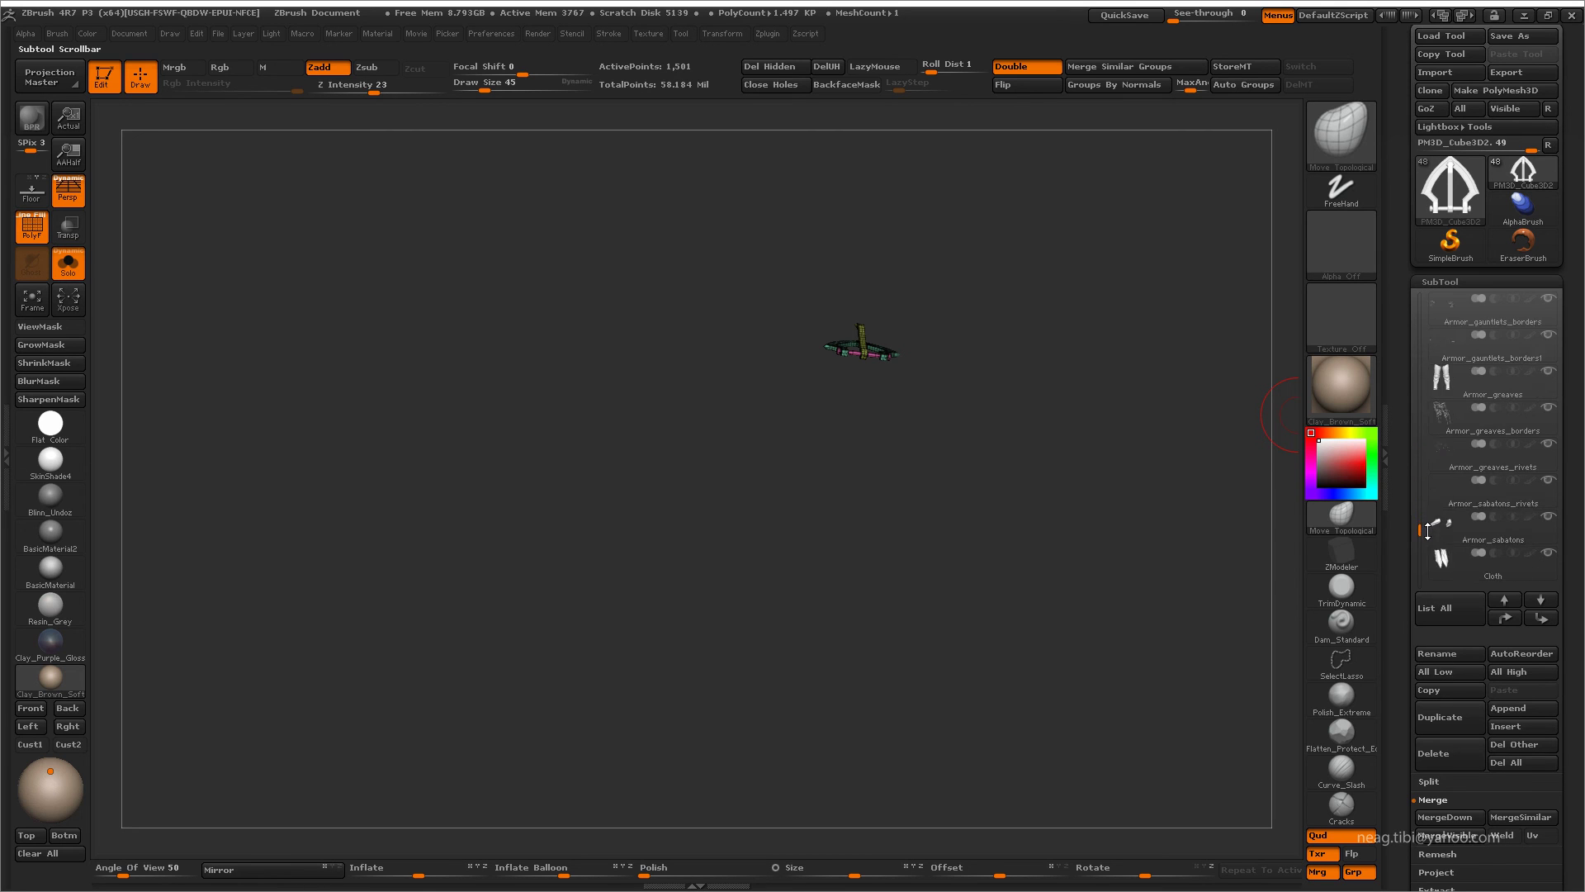
pyautogui.moveTo(1032, 425)
pyautogui.keyDown('alt'); pyautogui.mouseDown()
pyautogui.moveTo(821, 449)
pyautogui.moveTo(820, 471)
pyautogui.moveTo(1119, 505)
pyautogui.moveTo(1032, 429)
pyautogui.mouseUp(); pyautogui.keyUp('alt')
pyautogui.hotkey('shift', 'f')
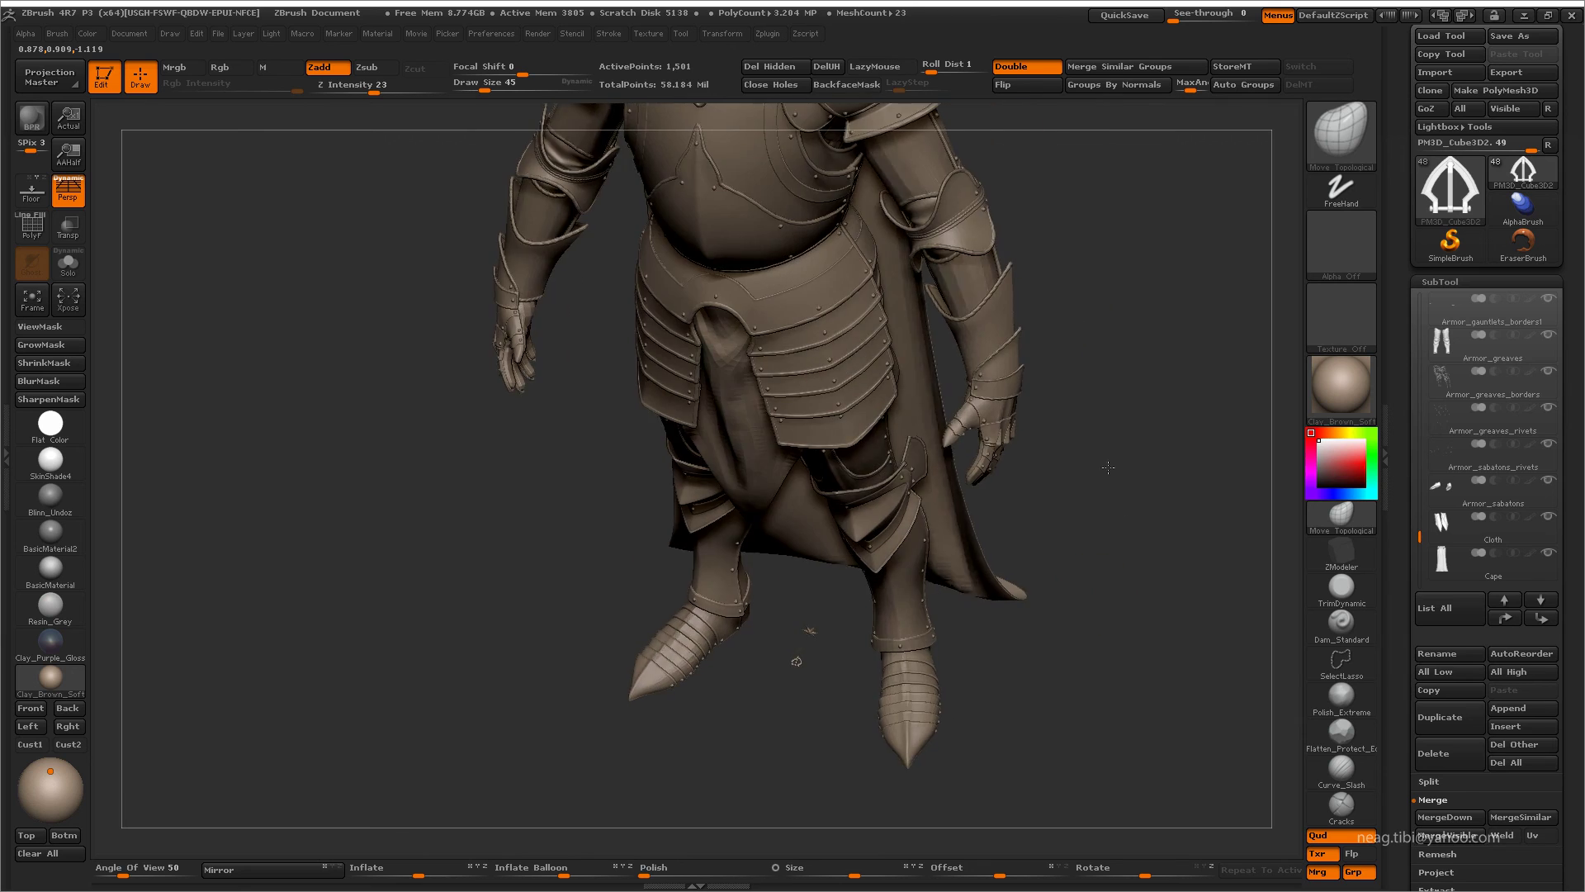
# - Step through the Hair, Cape, shoulder armor and Belts_small subtools, then select Belt_buckle
pyautogui.press('f')
pyautogui.keyDown('alt'); pyautogui.click(819, 335); pyautogui.keyUp('alt')
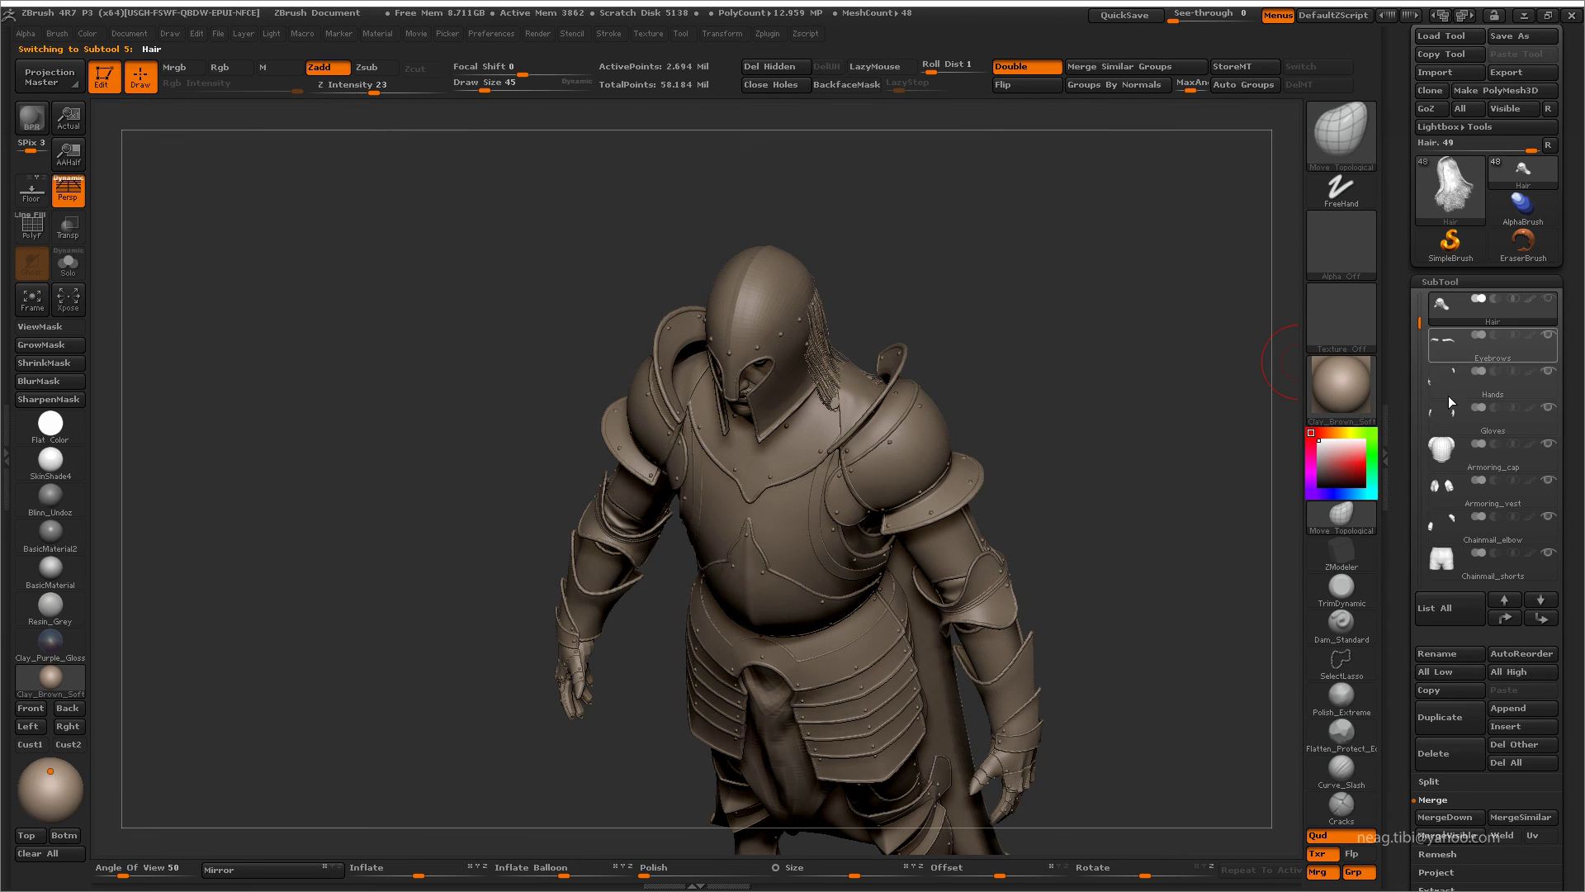
pyautogui.keyDown('alt'); pyautogui.moveTo(1140, 627); pyautogui.dragTo(1127, 439); pyautogui.keyUp('alt')
pyautogui.keyDown('alt'); pyautogui.moveTo(908, 99); pyautogui.dragTo(884, 328); pyautogui.keyUp('alt')
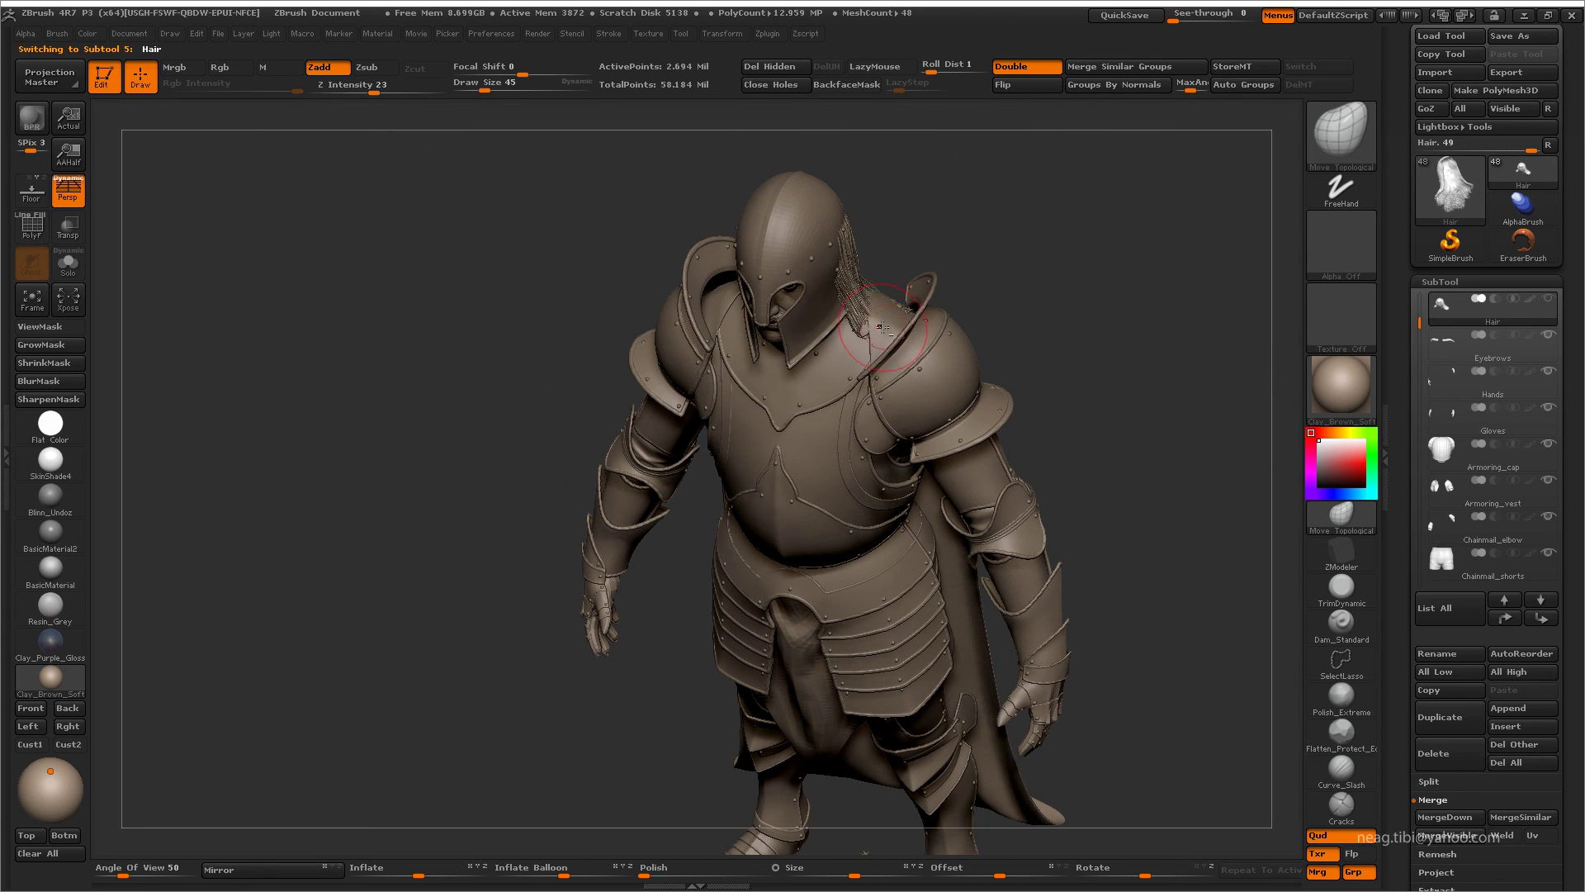
pyautogui.keyDown('alt'); pyautogui.click(964, 683); pyautogui.keyUp('alt')
pyautogui.keyDown('alt'); pyautogui.click(993, 388); pyautogui.keyUp('alt')
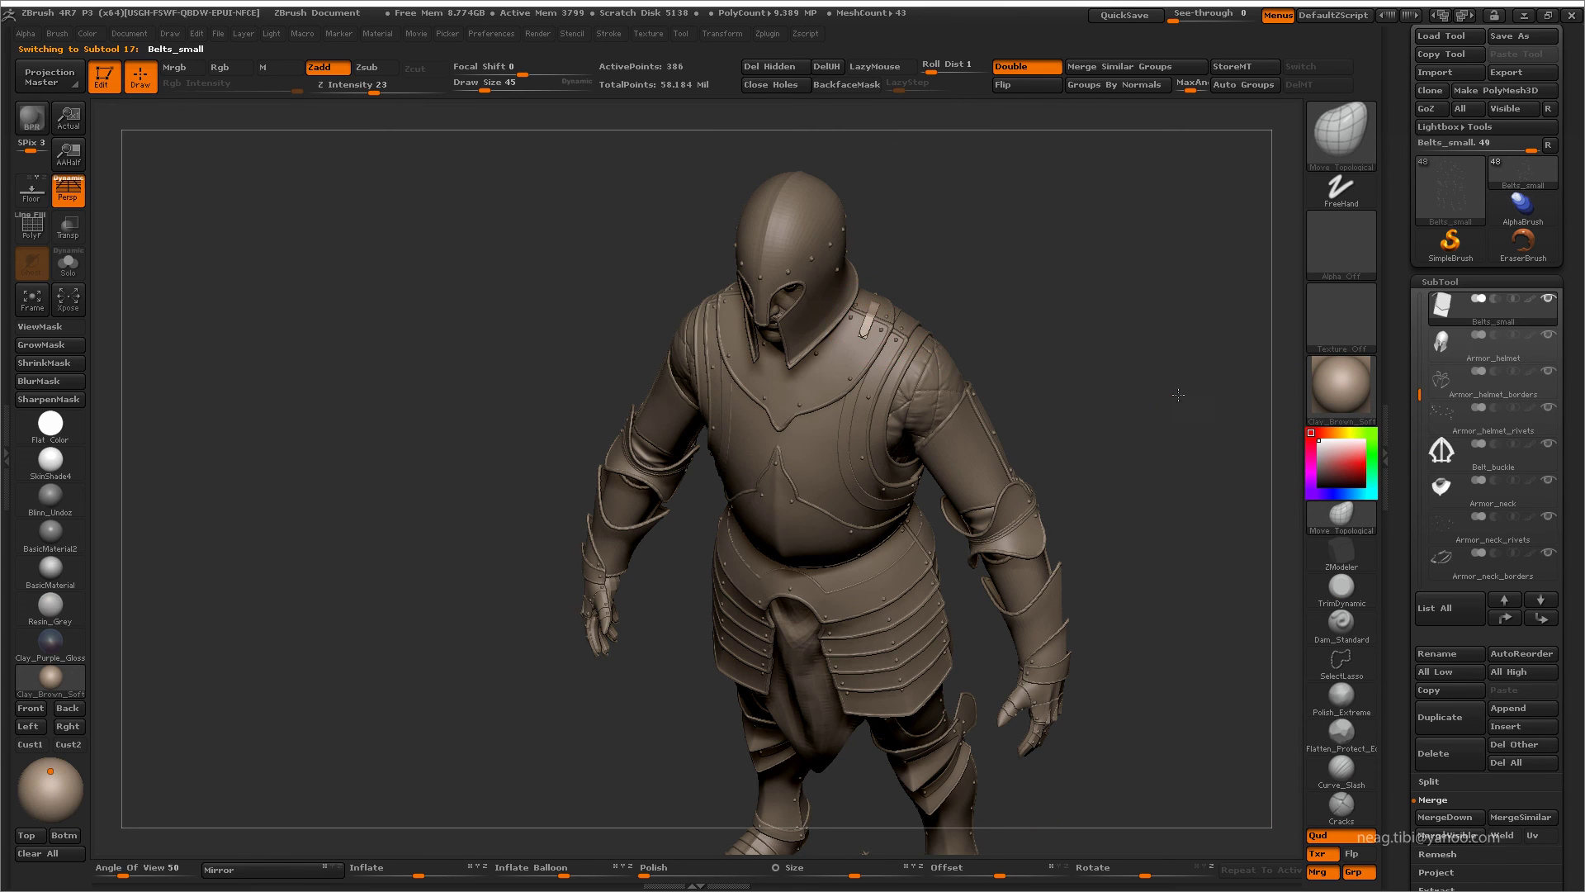
pyautogui.keyDown('alt'); pyautogui.moveTo(884, 846); pyautogui.dragTo(884, 700); pyautogui.keyUp('alt')
pyautogui.keyDown('alt'); pyautogui.click(861, 756); pyautogui.keyUp('alt')
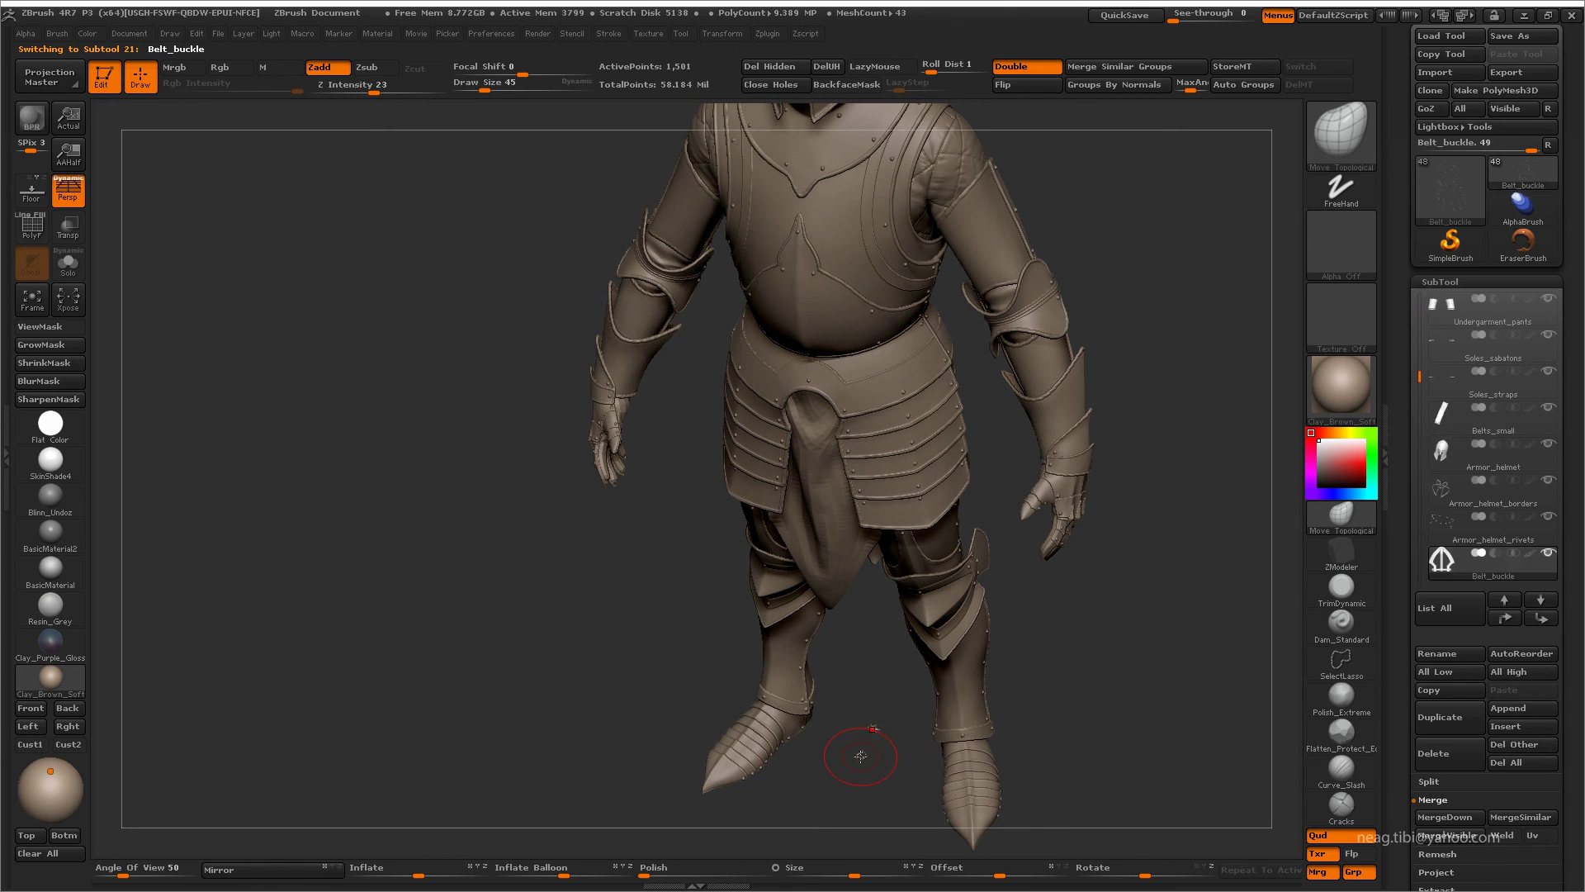
# - Reorder Belt_buckle in the SubTool list so it sits directly below Belts_small
pyautogui.click(1517, 623)
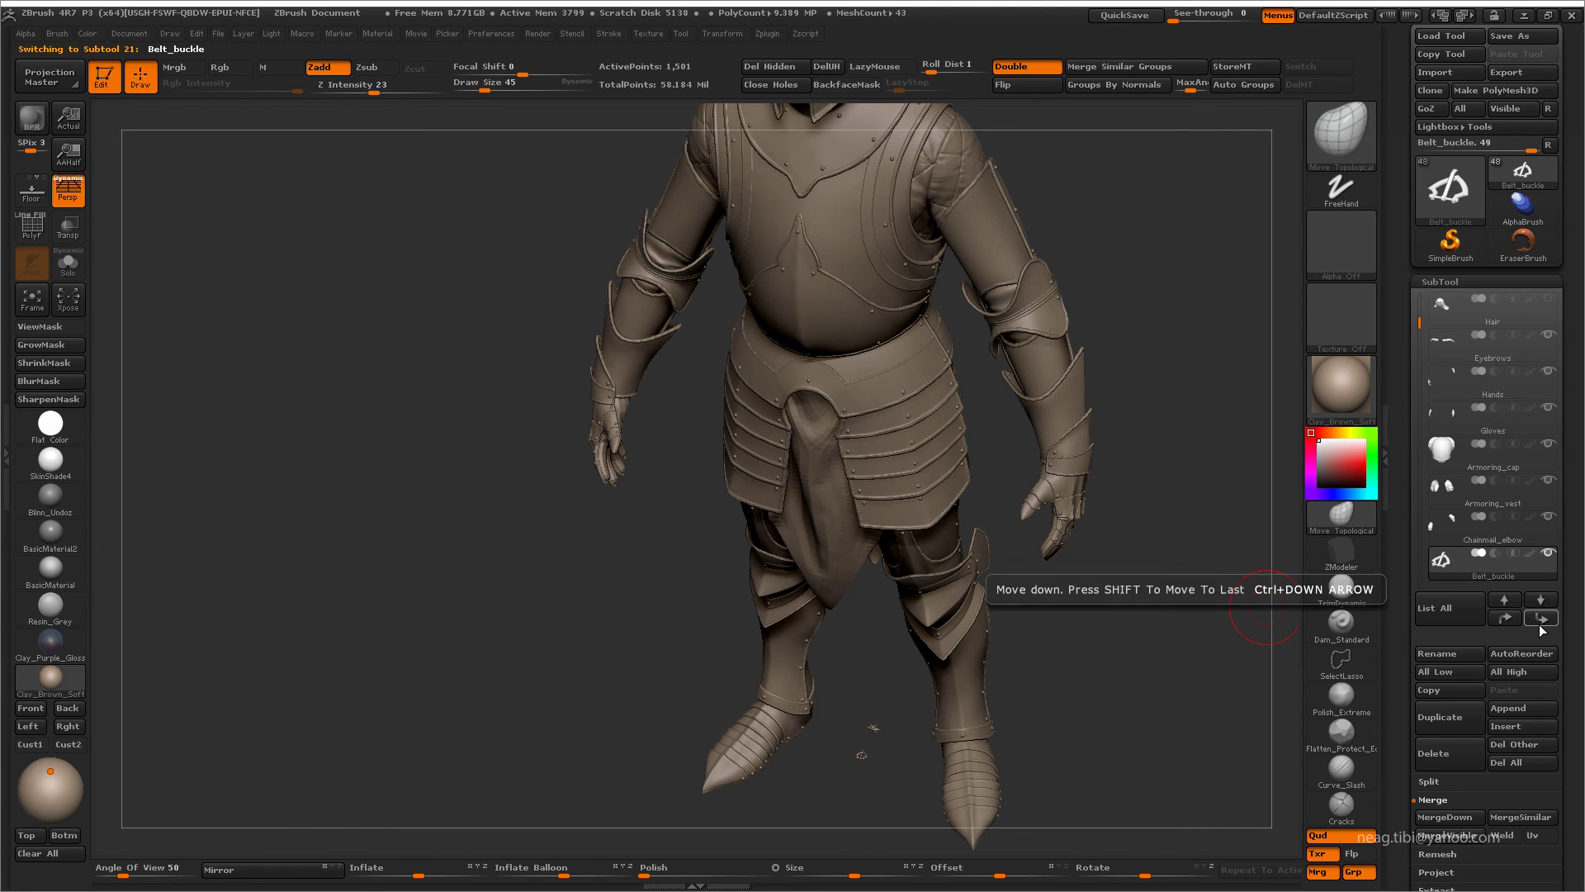
pyautogui.click(1541, 619)
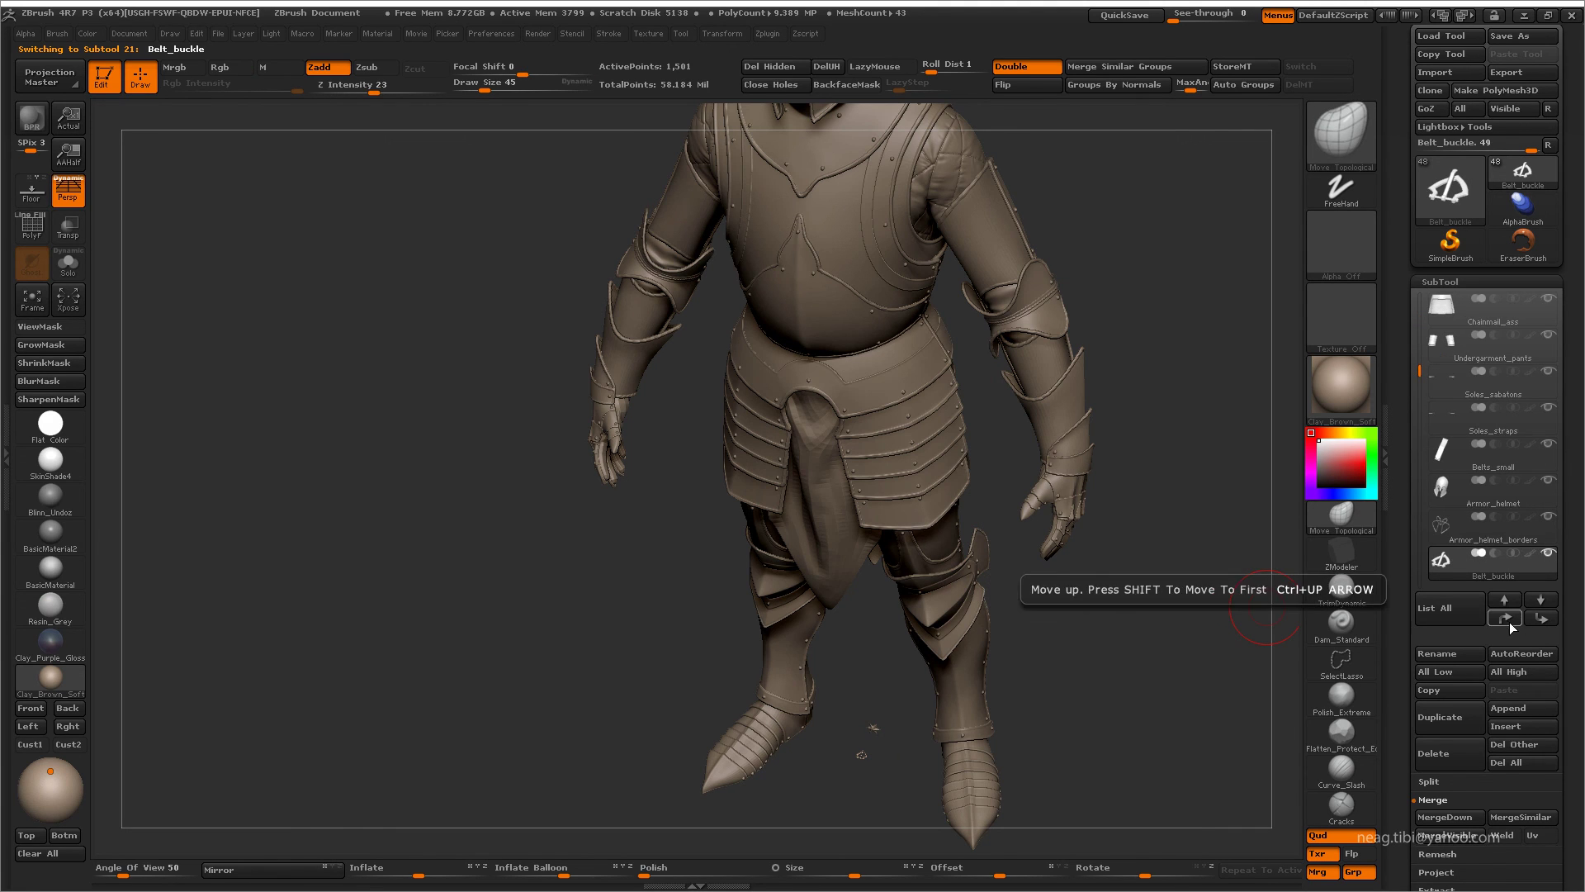
pyautogui.click(1513, 625)
pyautogui.moveTo(867, 743); pyautogui.dragTo(1098, 708)
pyautogui.hotkey('ctrl', 'shift', 's')
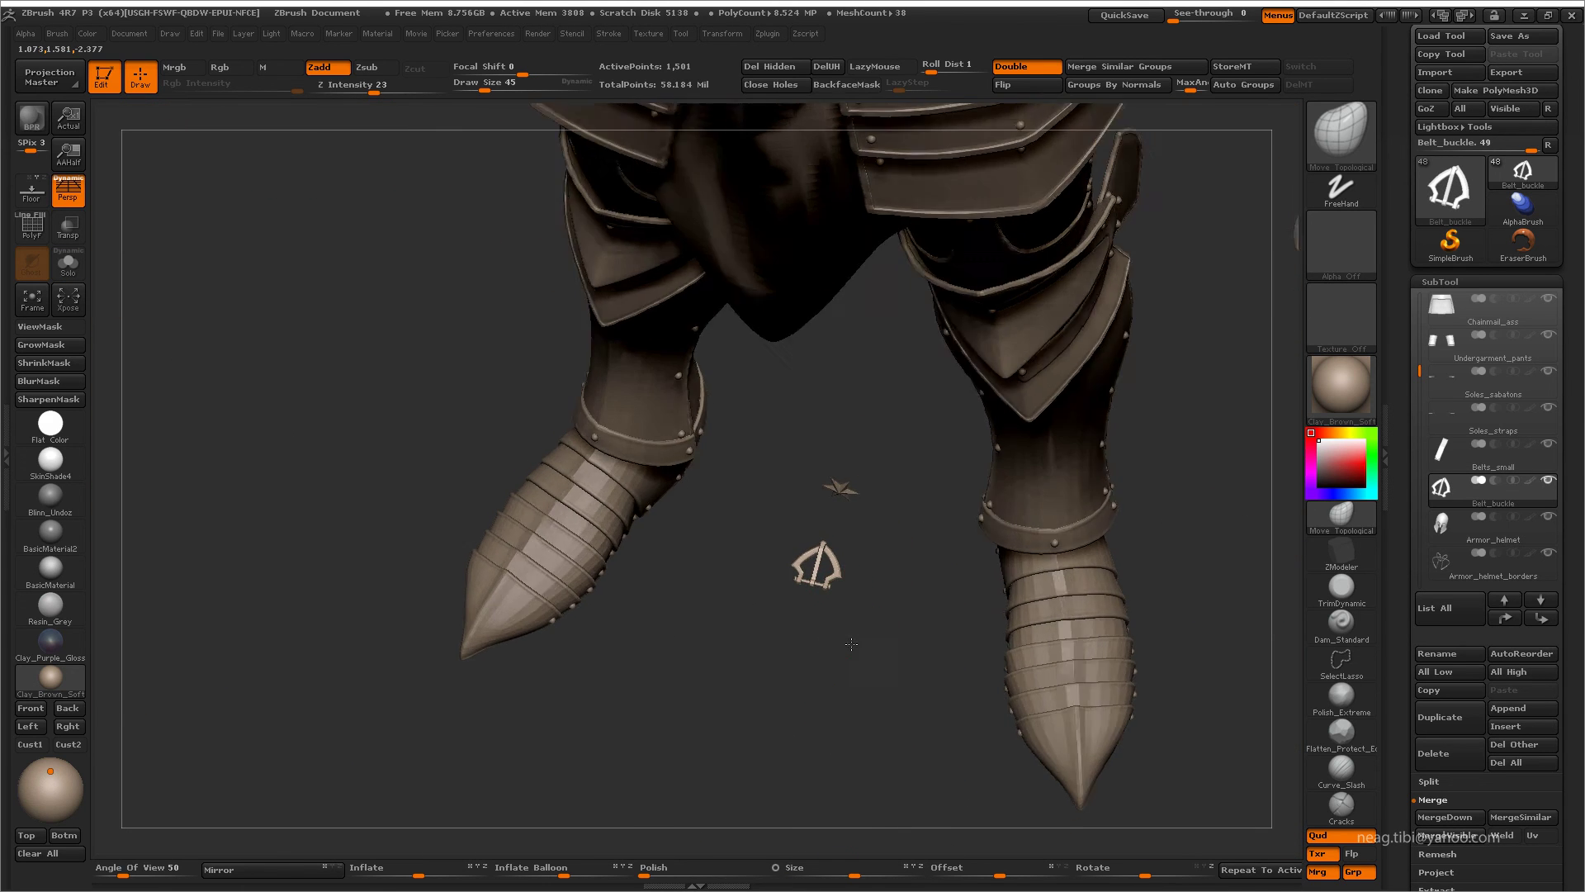
# - In Move mode, frame the buckle against the knight's shoulder and helmet from front and three-quarter views
pyautogui.press('w')
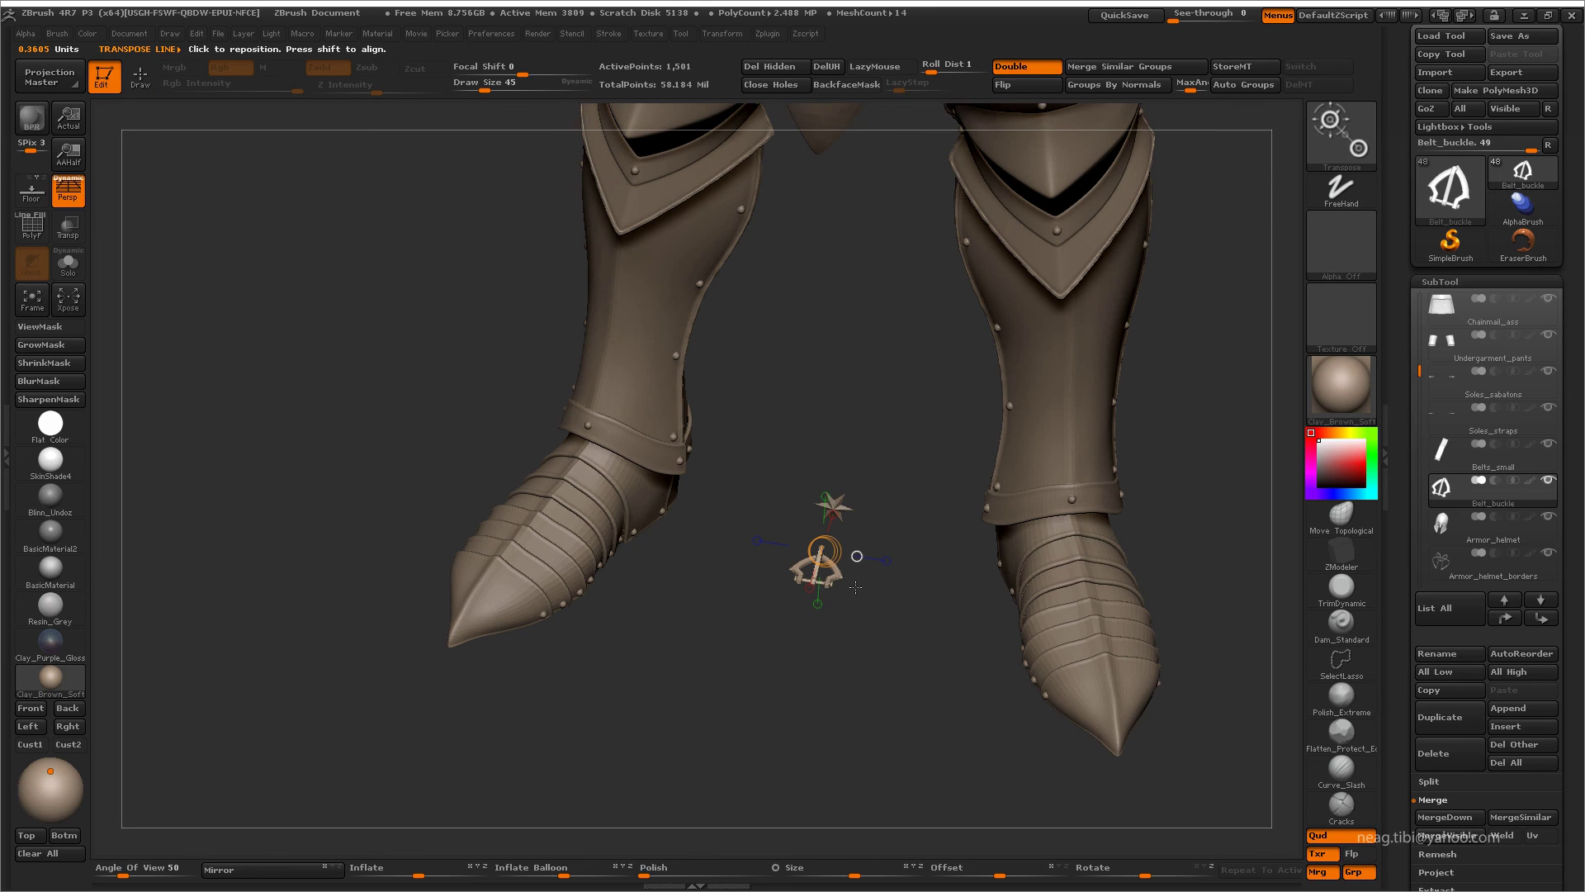
pyautogui.keyDown('shift'); pyautogui.moveTo(841, 579); pyautogui.dragTo(924, 588); pyautogui.keyUp('shift')
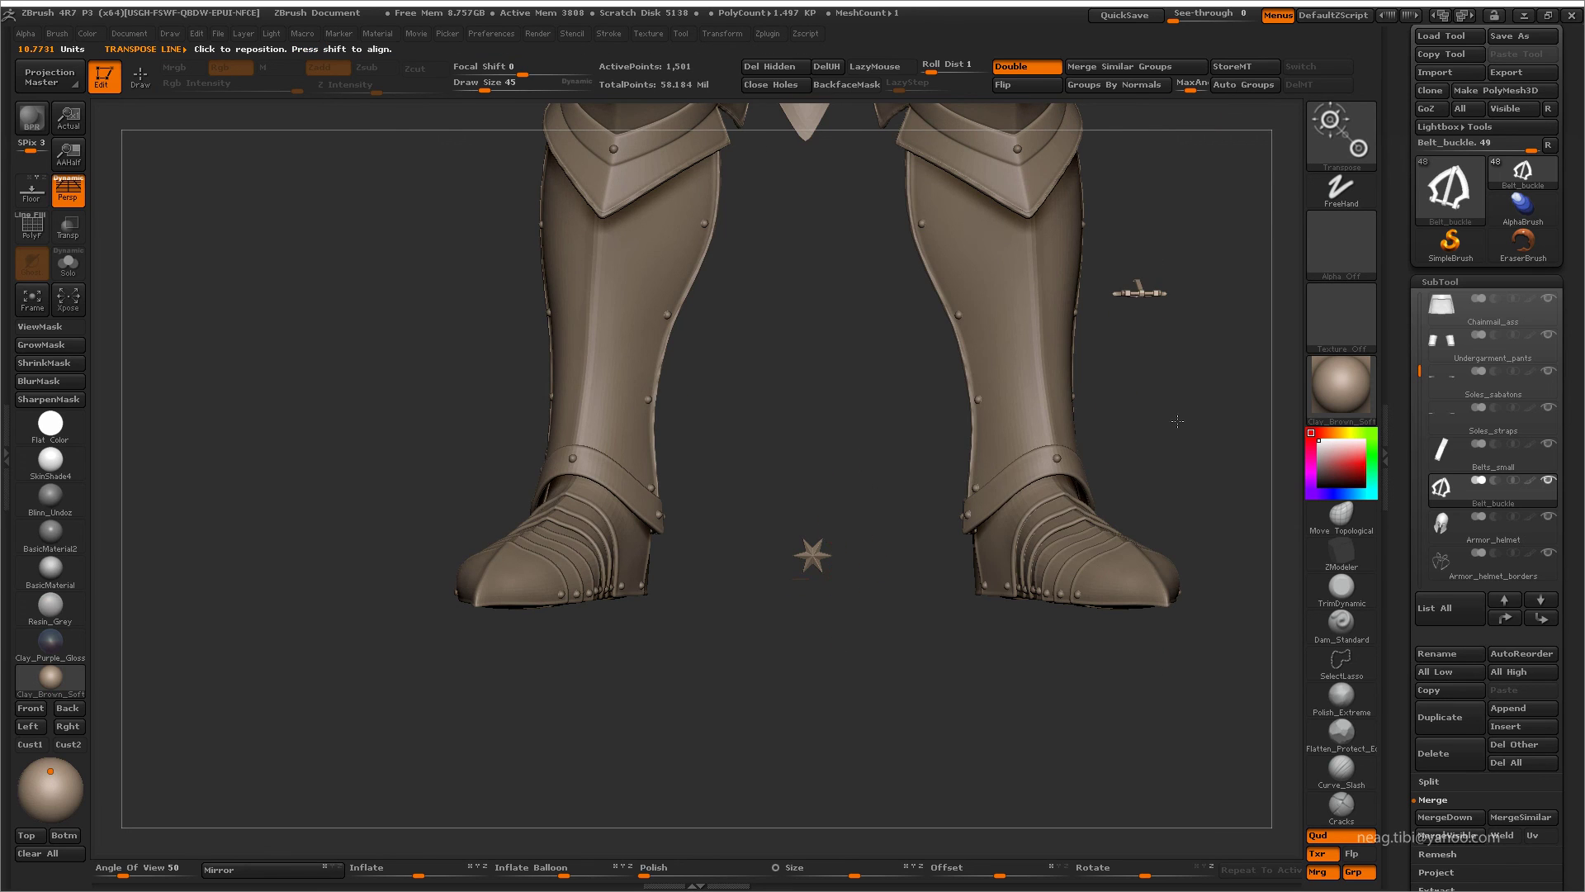
pyautogui.press('f')
pyautogui.moveTo(1177, 421); pyautogui.dragTo(794, 751)
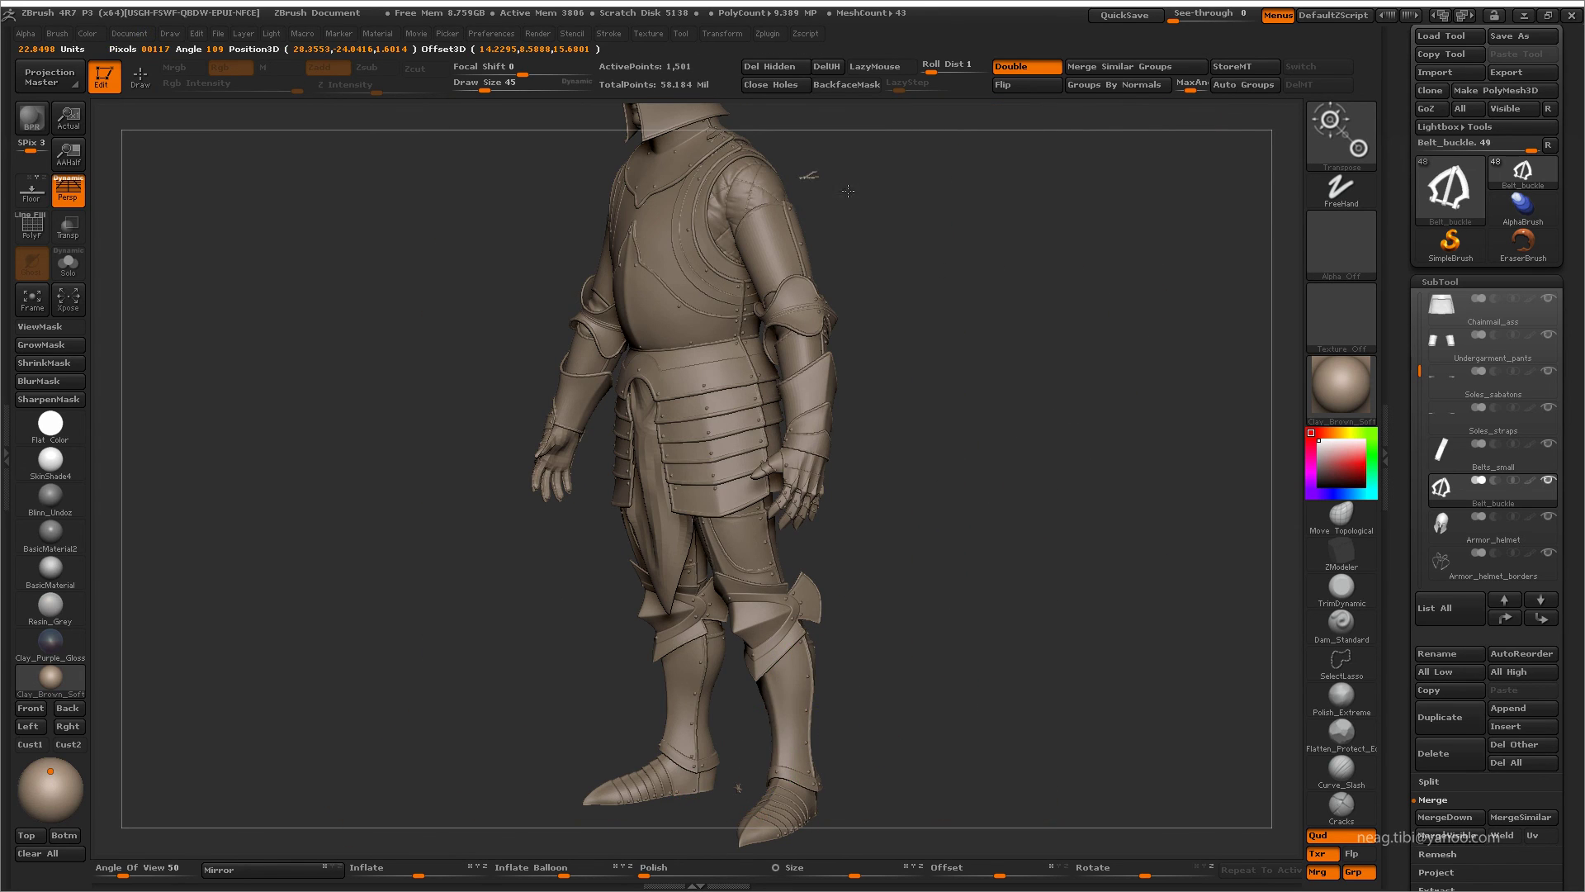
pyautogui.moveTo(783, 152); pyautogui.dragTo(955, 254)
pyautogui.press('q')
pyautogui.press('f')
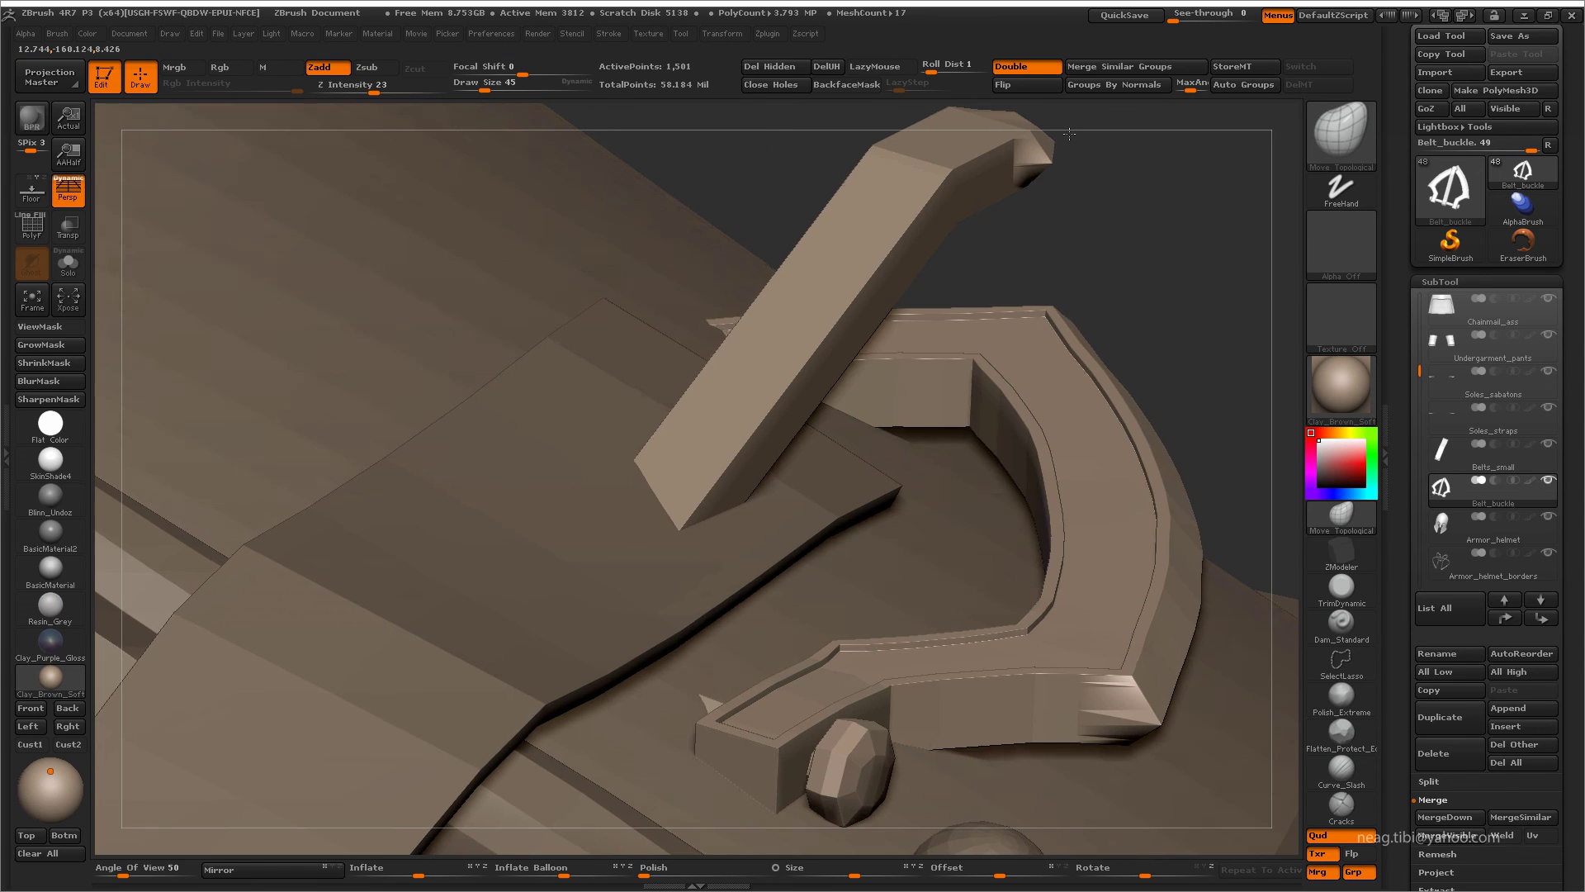
pyautogui.moveTo(1082, 418)
pyautogui.mouseDown()
pyautogui.moveTo(1061, 347)
pyautogui.moveTo(1033, 319)
pyautogui.moveTo(1054, 428)
pyautogui.moveTo(1084, 388)
pyautogui.mouseUp()
# - Check the buckle on the shoulder strap with Solo on and off, then scale it down slightly
pyautogui.press('w')
pyautogui.hotkey('ctrl', 'shift', 's')
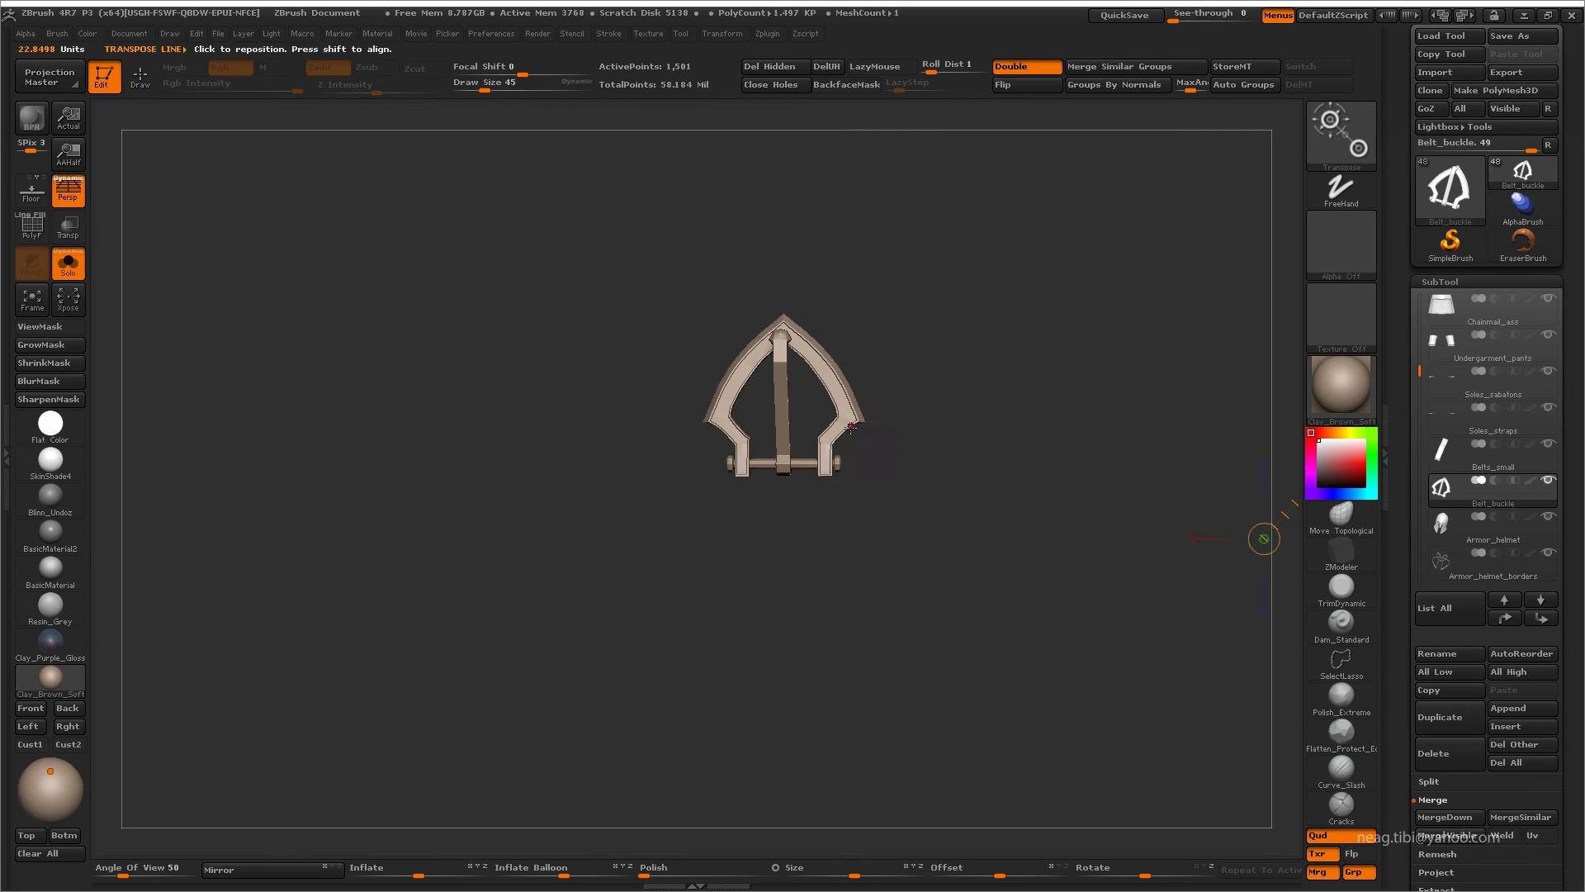
pyautogui.hotkey('ctrl', 'shift', 's')
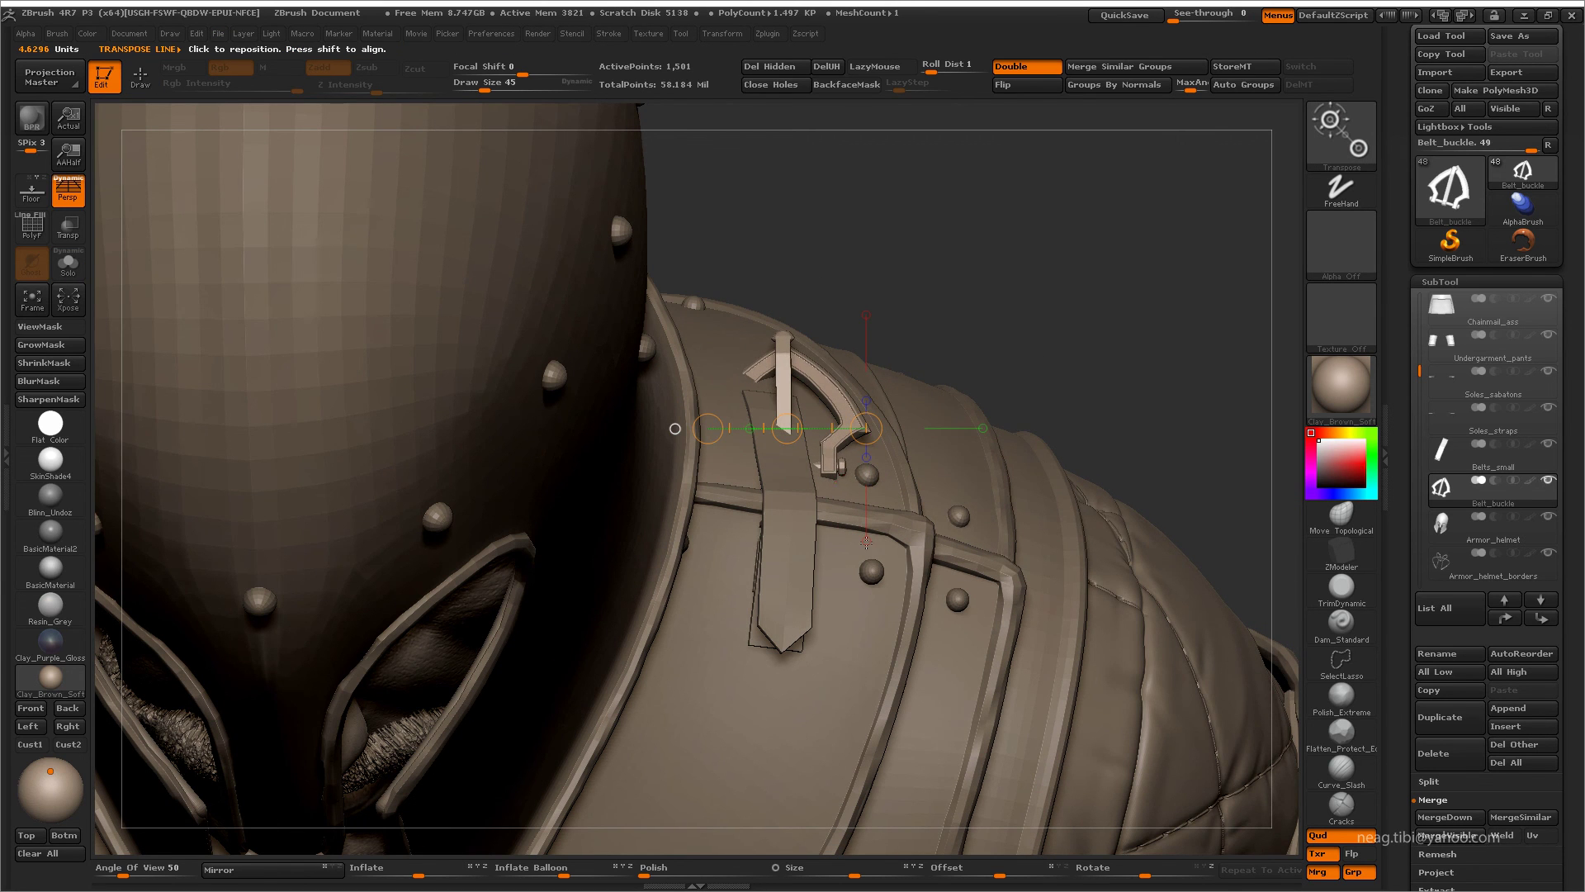
pyautogui.moveTo(866, 541)
pyautogui.mouseDown()
pyautogui.moveTo(1002, 463)
pyautogui.moveTo(1002, 493)
pyautogui.moveTo(1178, 456)
pyautogui.moveTo(985, 604)
pyautogui.moveTo(723, 538)
pyautogui.mouseUp()
pyautogui.hotkey('ctrl', 'shift', 's')
pyautogui.moveTo(907, 604); pyautogui.dragTo(861, 440)
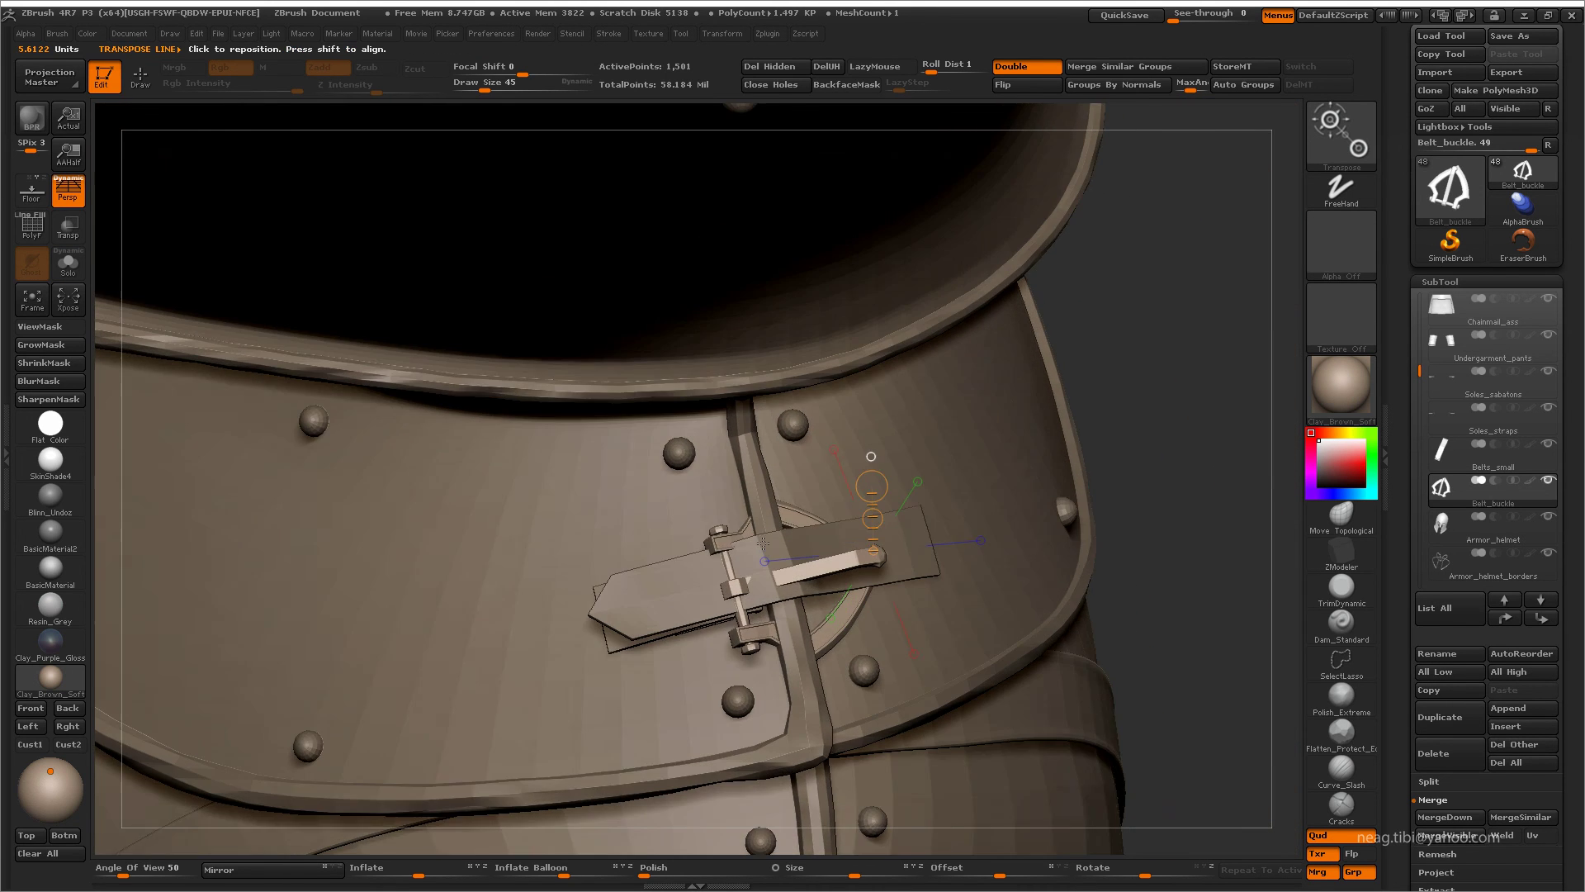
# - Solo the buckle to inspect it, then hide every part except the small belts and buckle
pyautogui.click(67, 264)
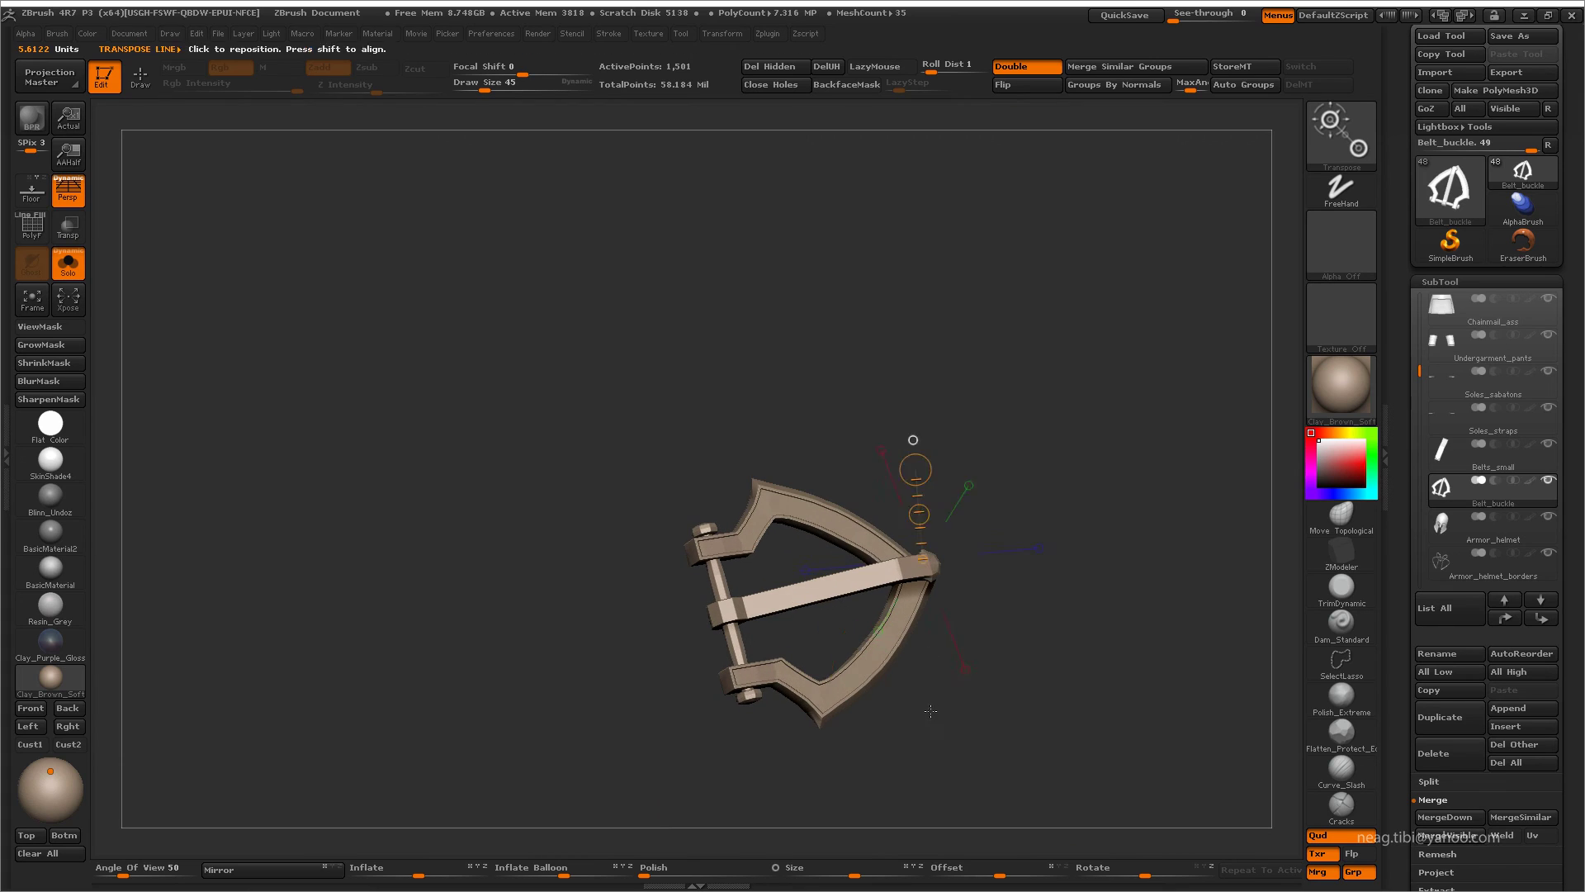
pyautogui.moveTo(953, 720); pyautogui.dragTo(900, 648)
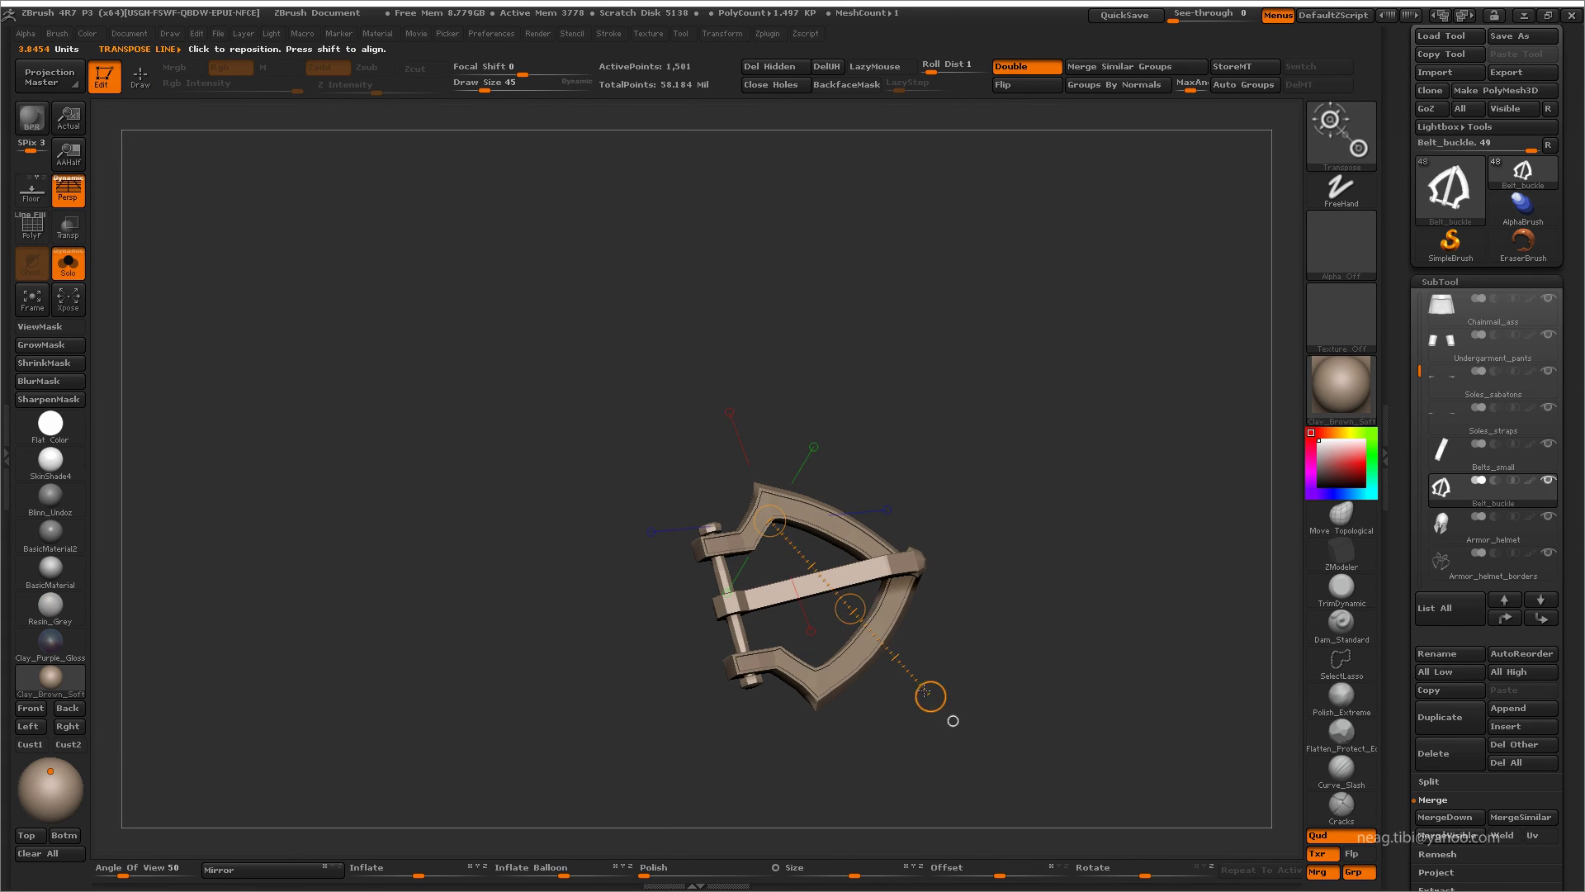
pyautogui.hotkey('shift', 's')
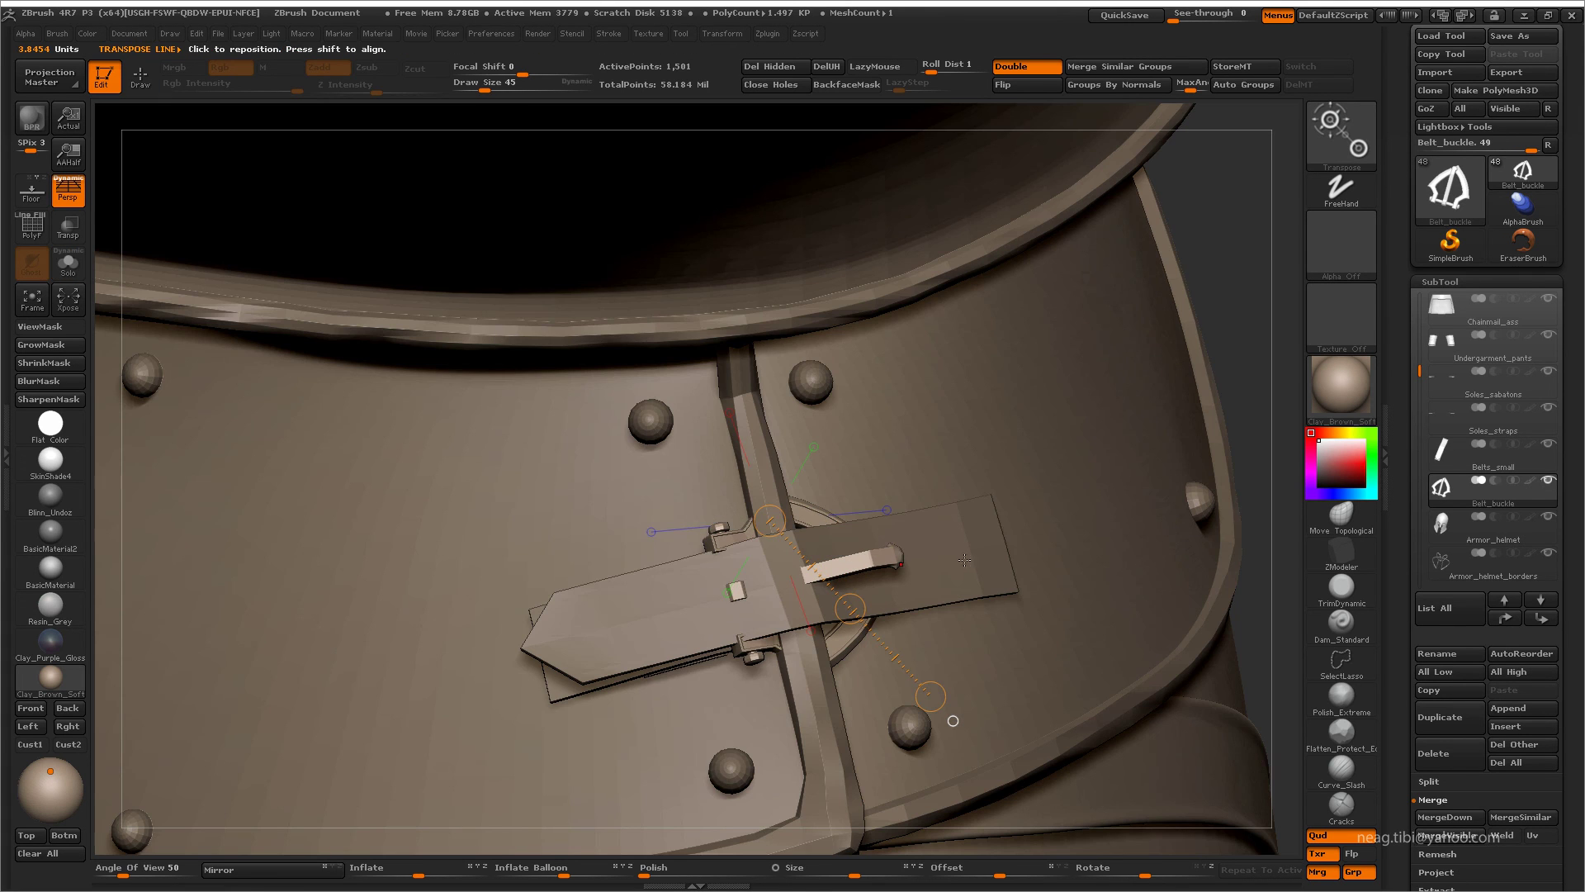
pyautogui.hotkey('shift', 's')
pyautogui.moveTo(970, 653); pyautogui.dragTo(1028, 639)
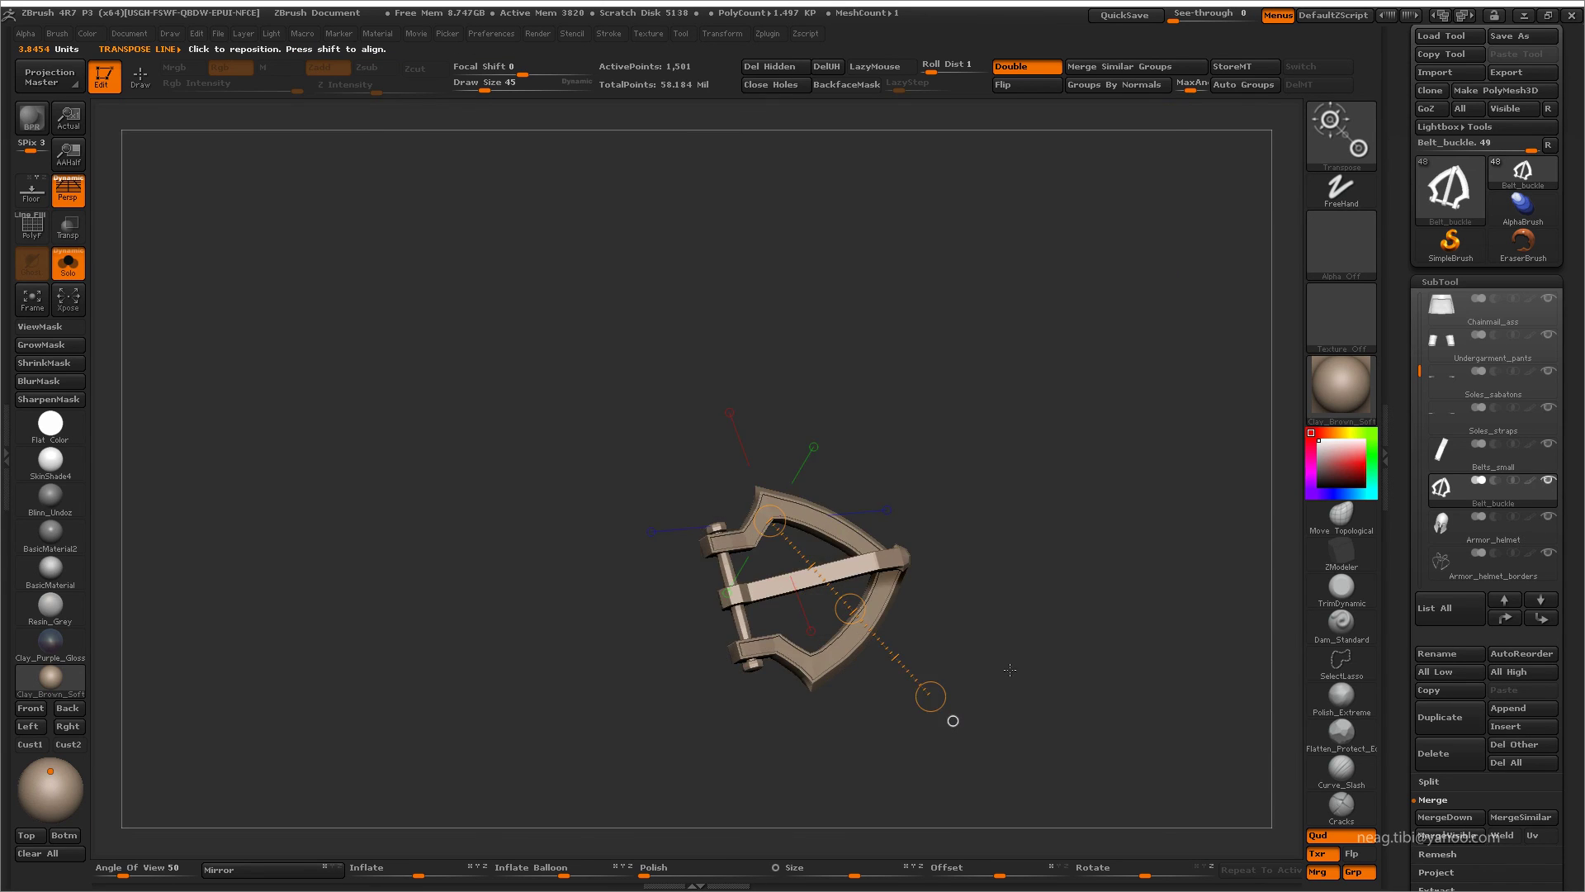
pyautogui.hotkey('shift', 's')
pyautogui.moveTo(926, 689); pyautogui.dragTo(1009, 640)
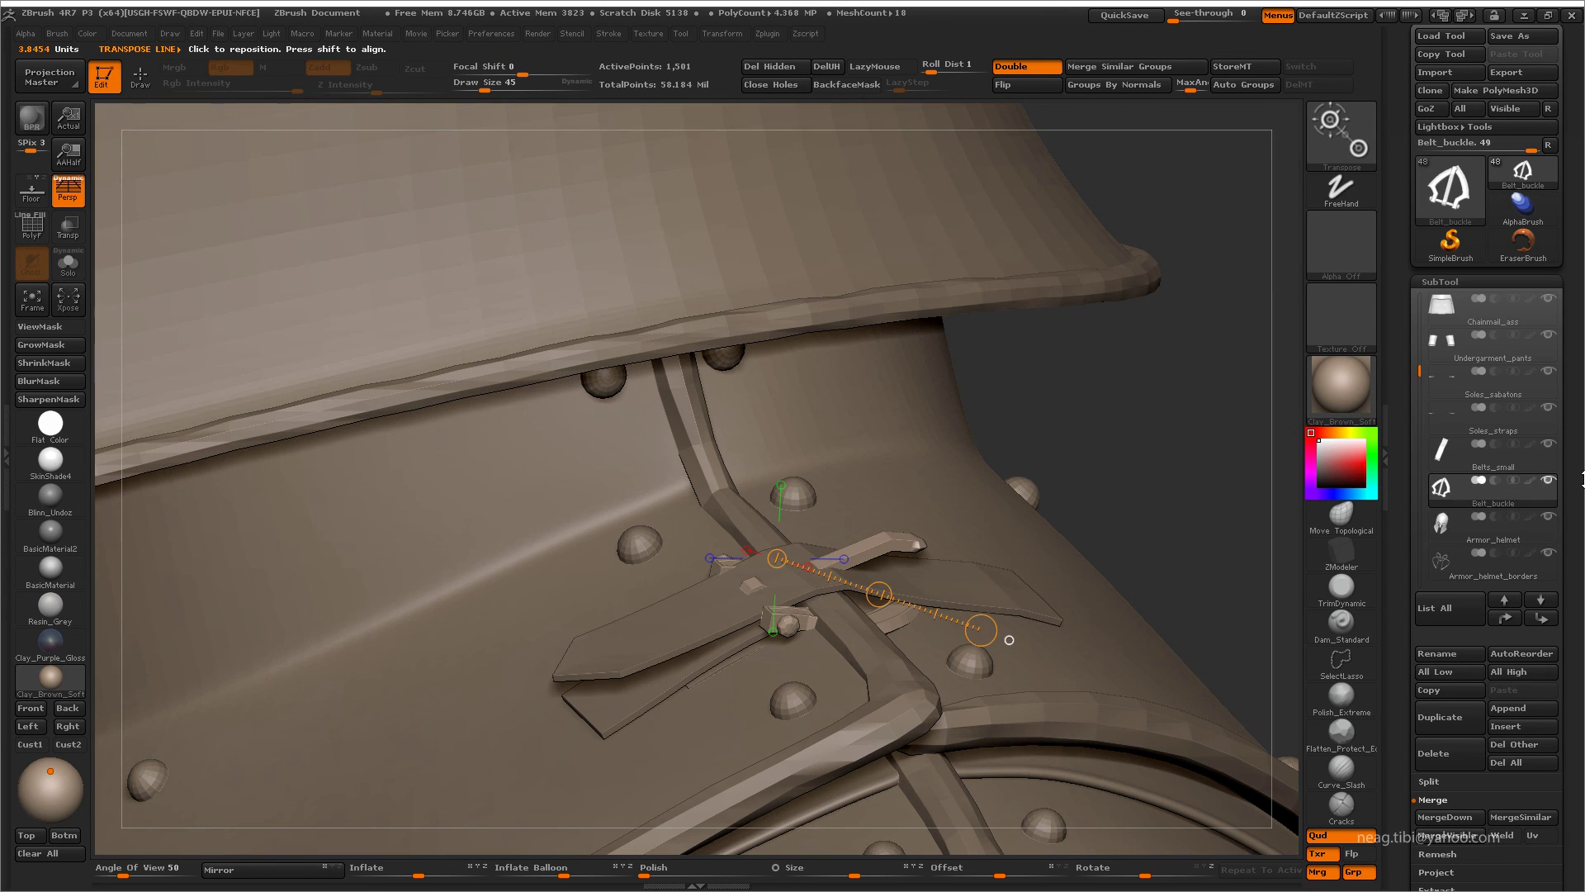
pyautogui.keyDown('shift'); pyautogui.click(1549, 481); pyautogui.keyUp('shift')
pyautogui.moveTo(974, 413); pyautogui.dragTo(1019, 444)
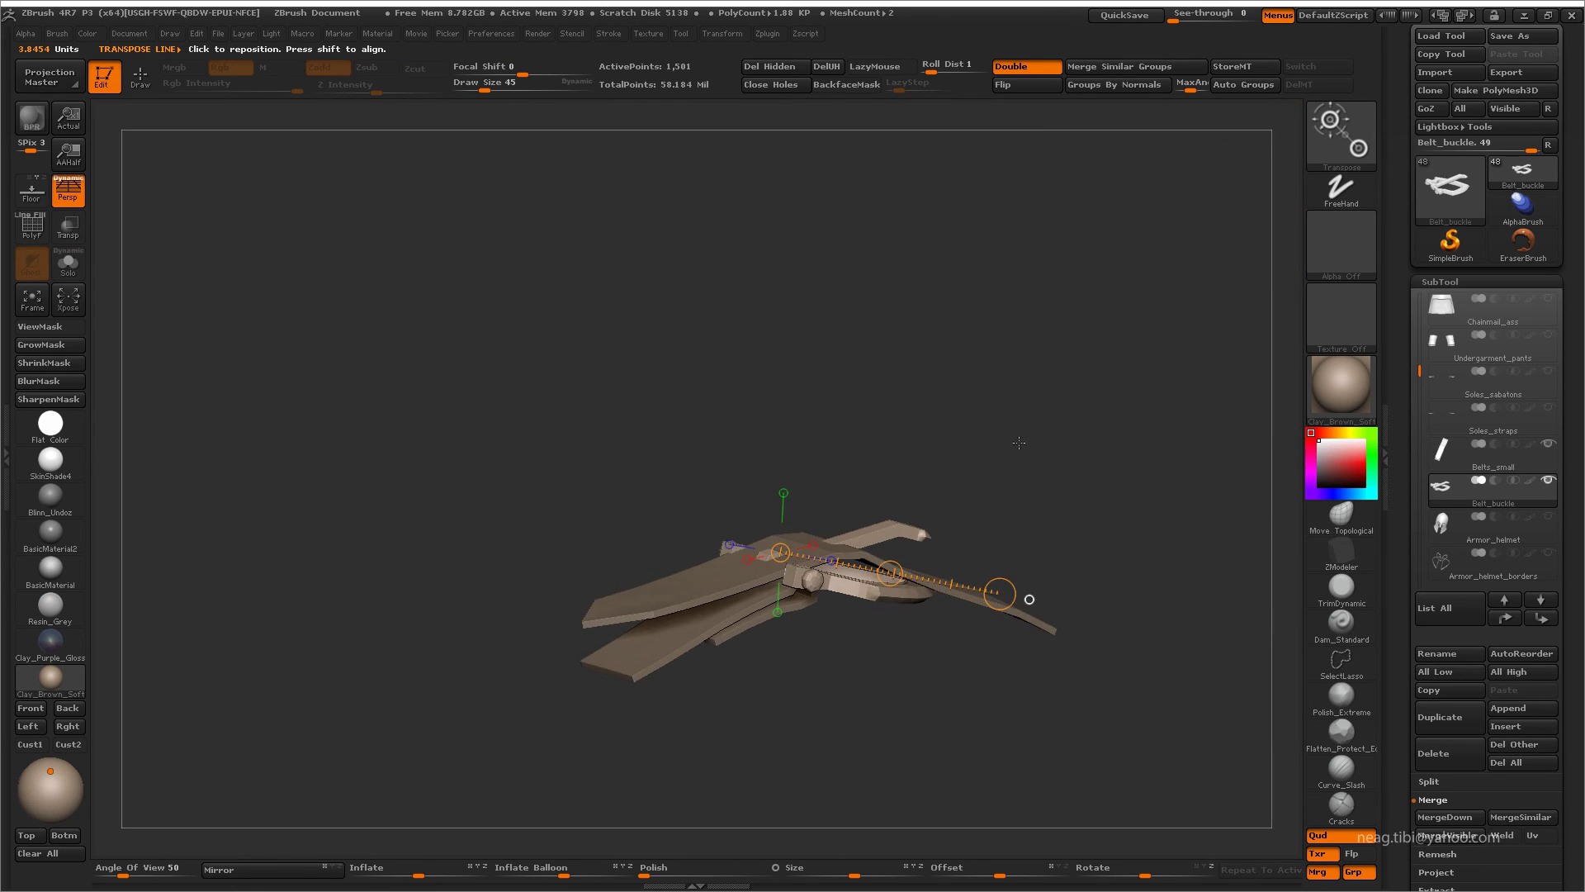
# - Select Belts_small, show its polygroups, hide then restore its inner faces, and reselect Belt_buckle
pyautogui.press('q')
pyautogui.keyDown('alt'); pyautogui.click(821, 655); pyautogui.keyUp('alt')
pyautogui.hotkey('shift', 'f')
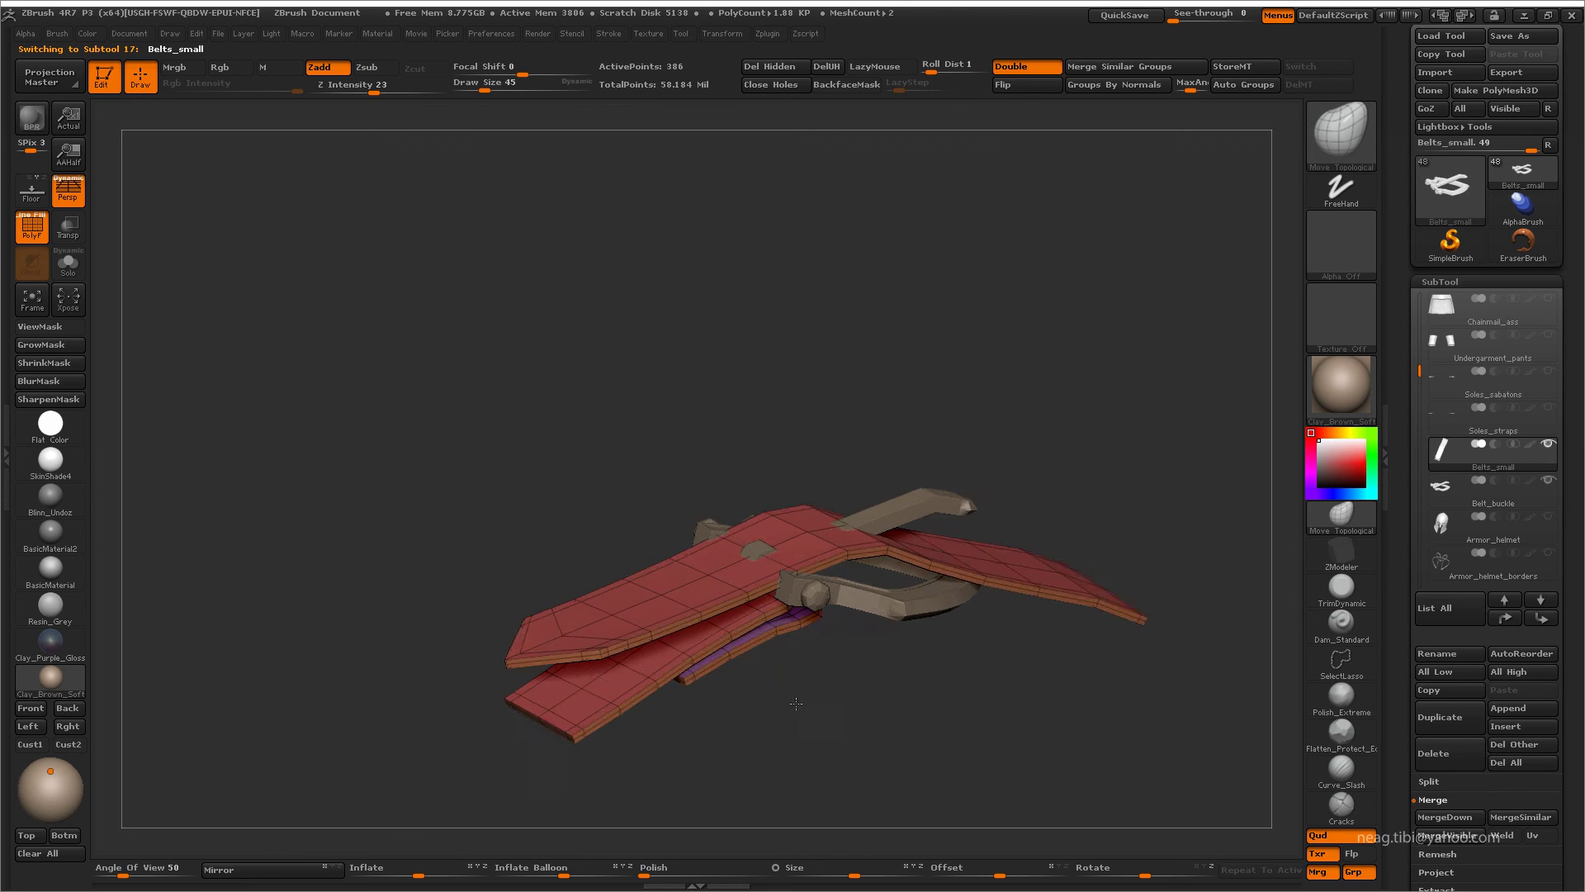
pyautogui.moveTo(820, 743); pyautogui.dragTo(769, 647)
pyautogui.keyDown('ctrl'); pyautogui.keyDown('shift'); pyautogui.click(769, 643); pyautogui.keyUp('shift'); pyautogui.keyUp('ctrl')
pyautogui.keyDown('ctrl'); pyautogui.keyDown('shift'); pyautogui.click(793, 666); pyautogui.keyUp('shift'); pyautogui.keyUp('ctrl')
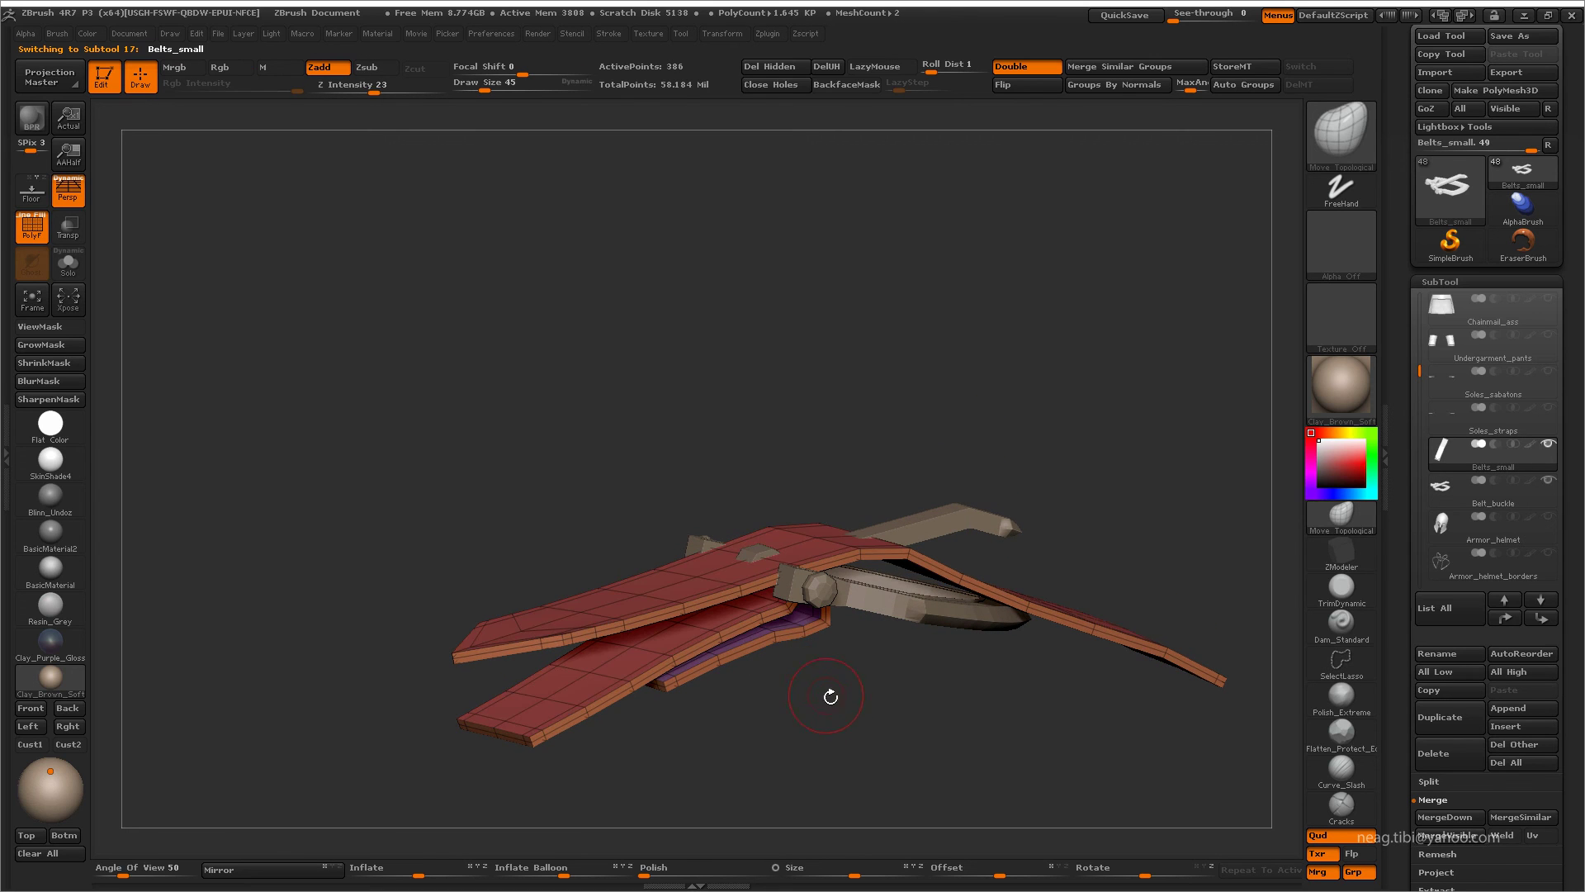
pyautogui.moveTo(827, 694)
pyautogui.mouseDown()
pyautogui.moveTo(793, 719)
pyautogui.moveTo(862, 675)
pyautogui.mouseUp()
pyautogui.keyDown('alt'); pyautogui.click(826, 578); pyautogui.keyUp('alt')
pyautogui.press('w')
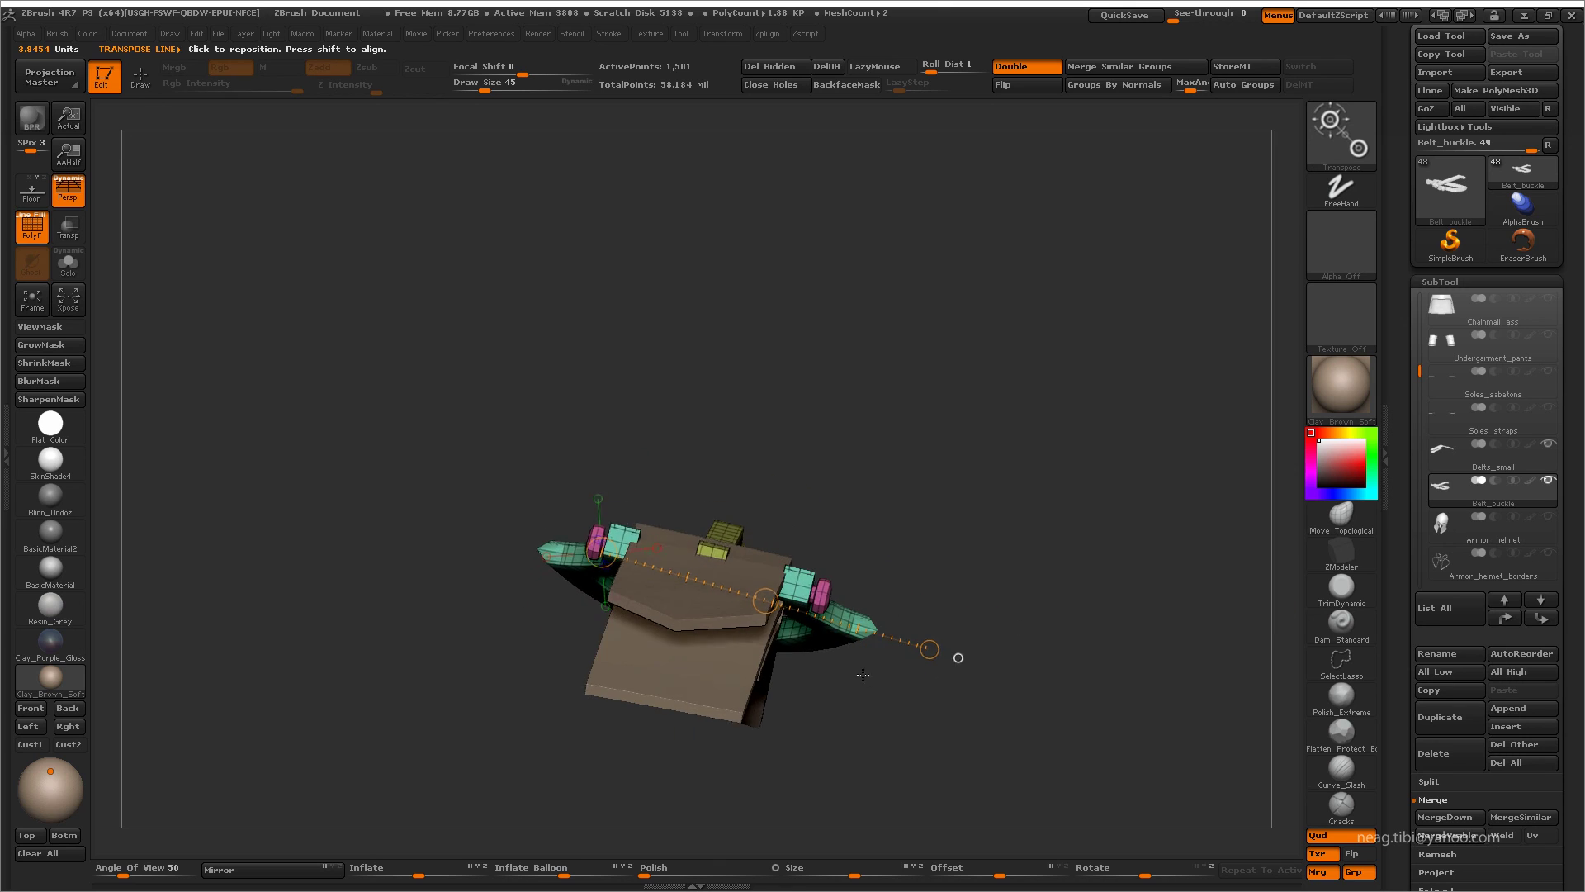
# - Orbit around the buckle and swing its frame upward around the hinge bar
pyautogui.moveTo(827, 595)
pyautogui.mouseDown()
pyautogui.moveTo(732, 470)
pyautogui.moveTo(818, 596)
pyautogui.moveTo(838, 576)
pyautogui.mouseUp()
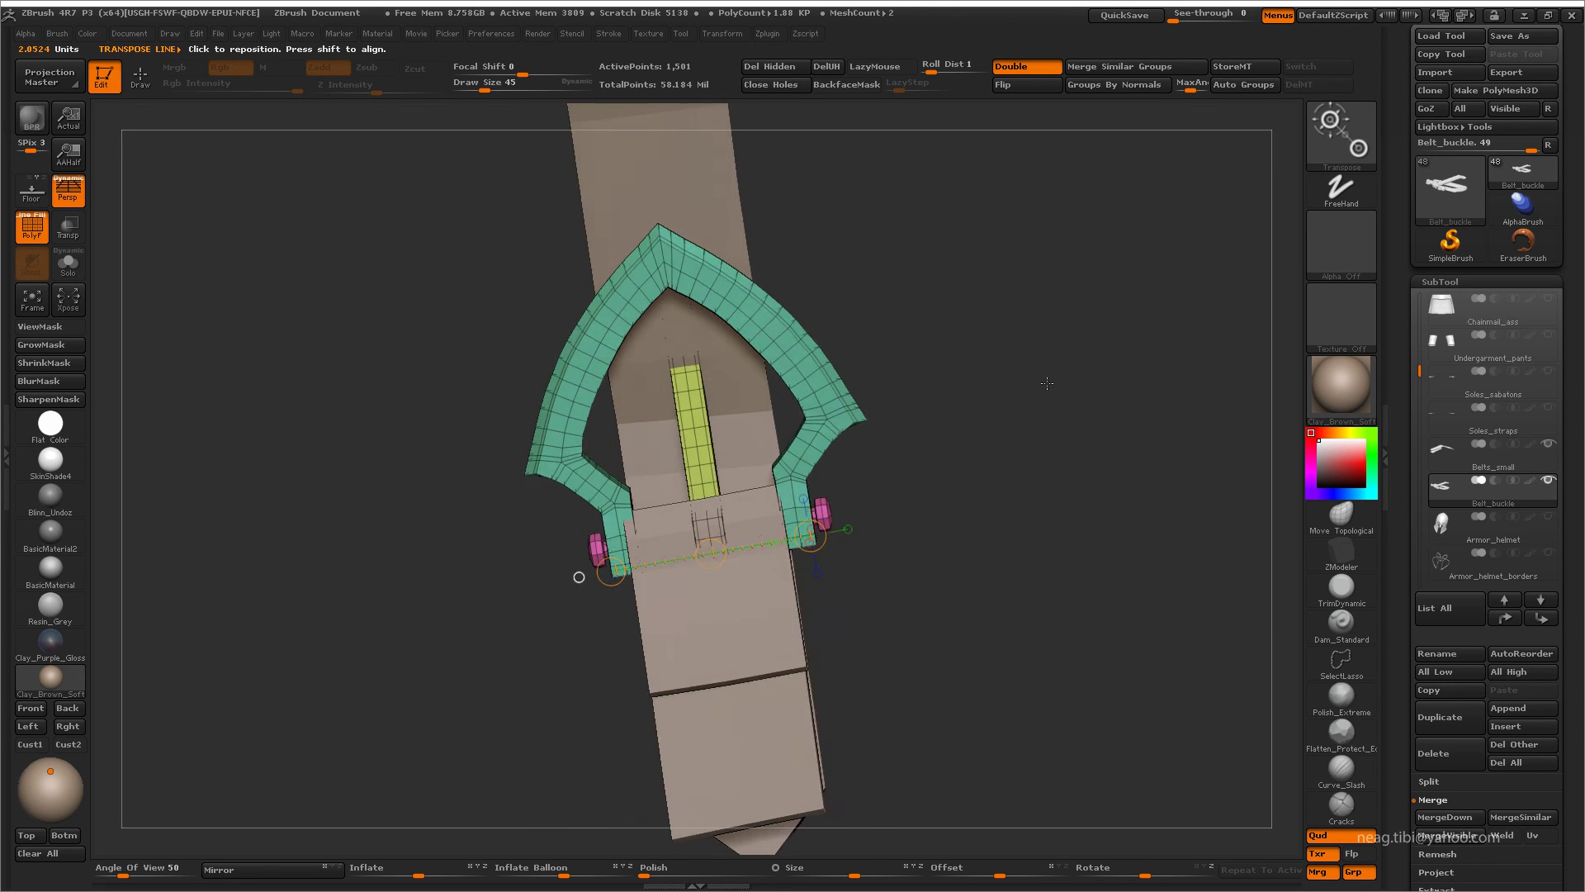
pyautogui.moveTo(583, 576)
pyautogui.keyDown('alt'); pyautogui.mouseDown()
pyautogui.moveTo(538, 587)
pyautogui.moveTo(683, 572)
pyautogui.moveTo(611, 634)
pyautogui.mouseUp(); pyautogui.keyUp('alt')
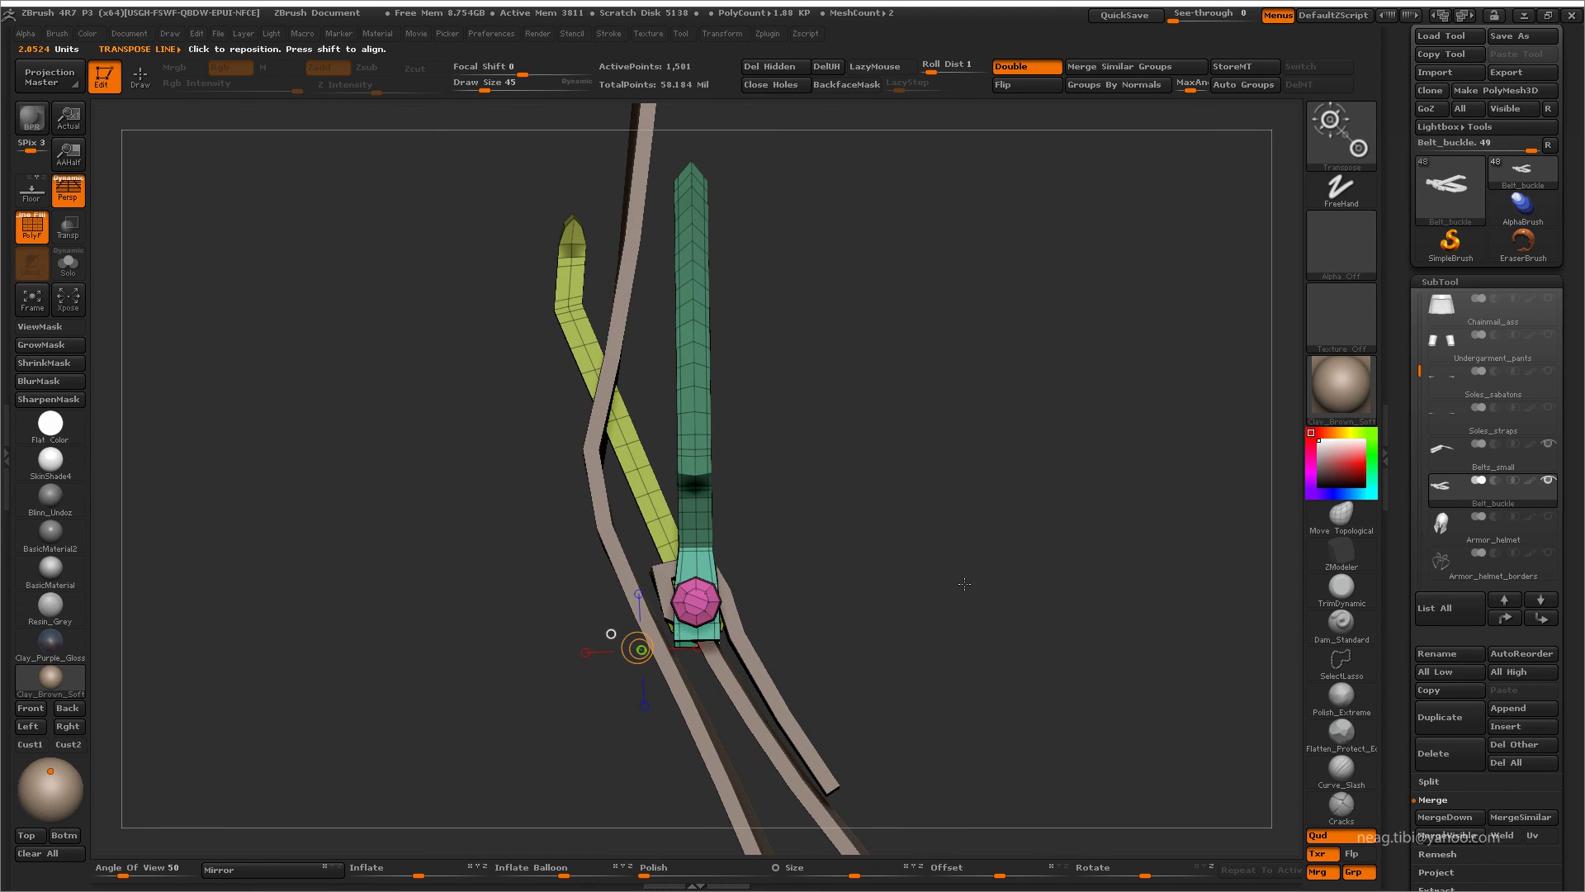
pyautogui.moveTo(738, 528)
pyautogui.mouseDown()
pyautogui.moveTo(890, 637)
pyautogui.moveTo(911, 573)
pyautogui.moveTo(898, 608)
pyautogui.moveTo(936, 623)
pyautogui.moveTo(710, 653)
pyautogui.moveTo(662, 597)
pyautogui.mouseUp()
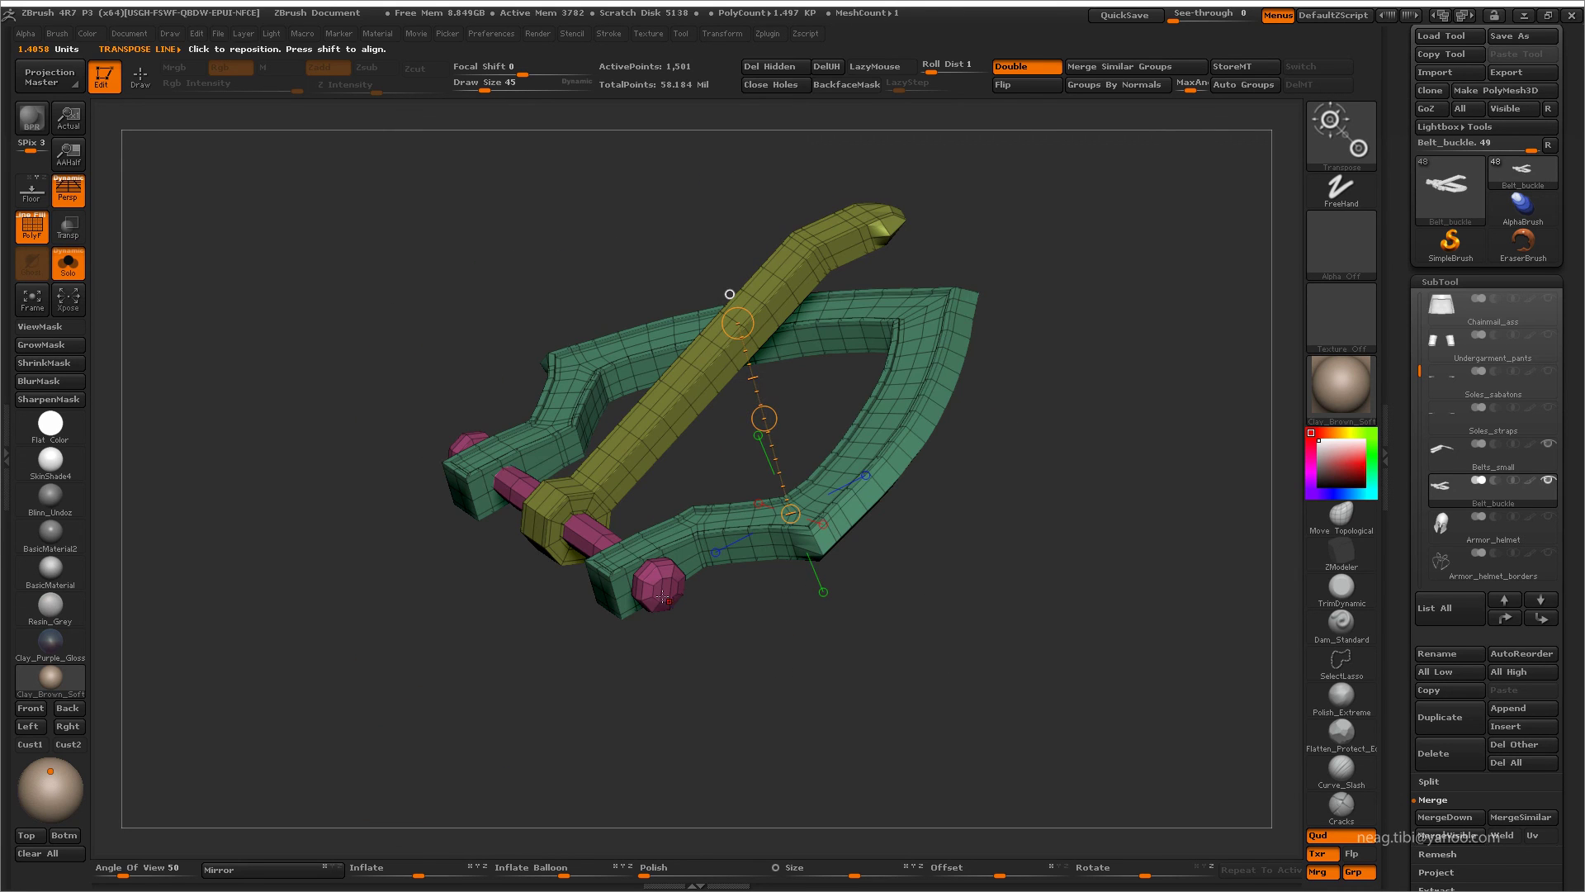
pyautogui.moveTo(332, 492); pyautogui.dragTo(561, 627)
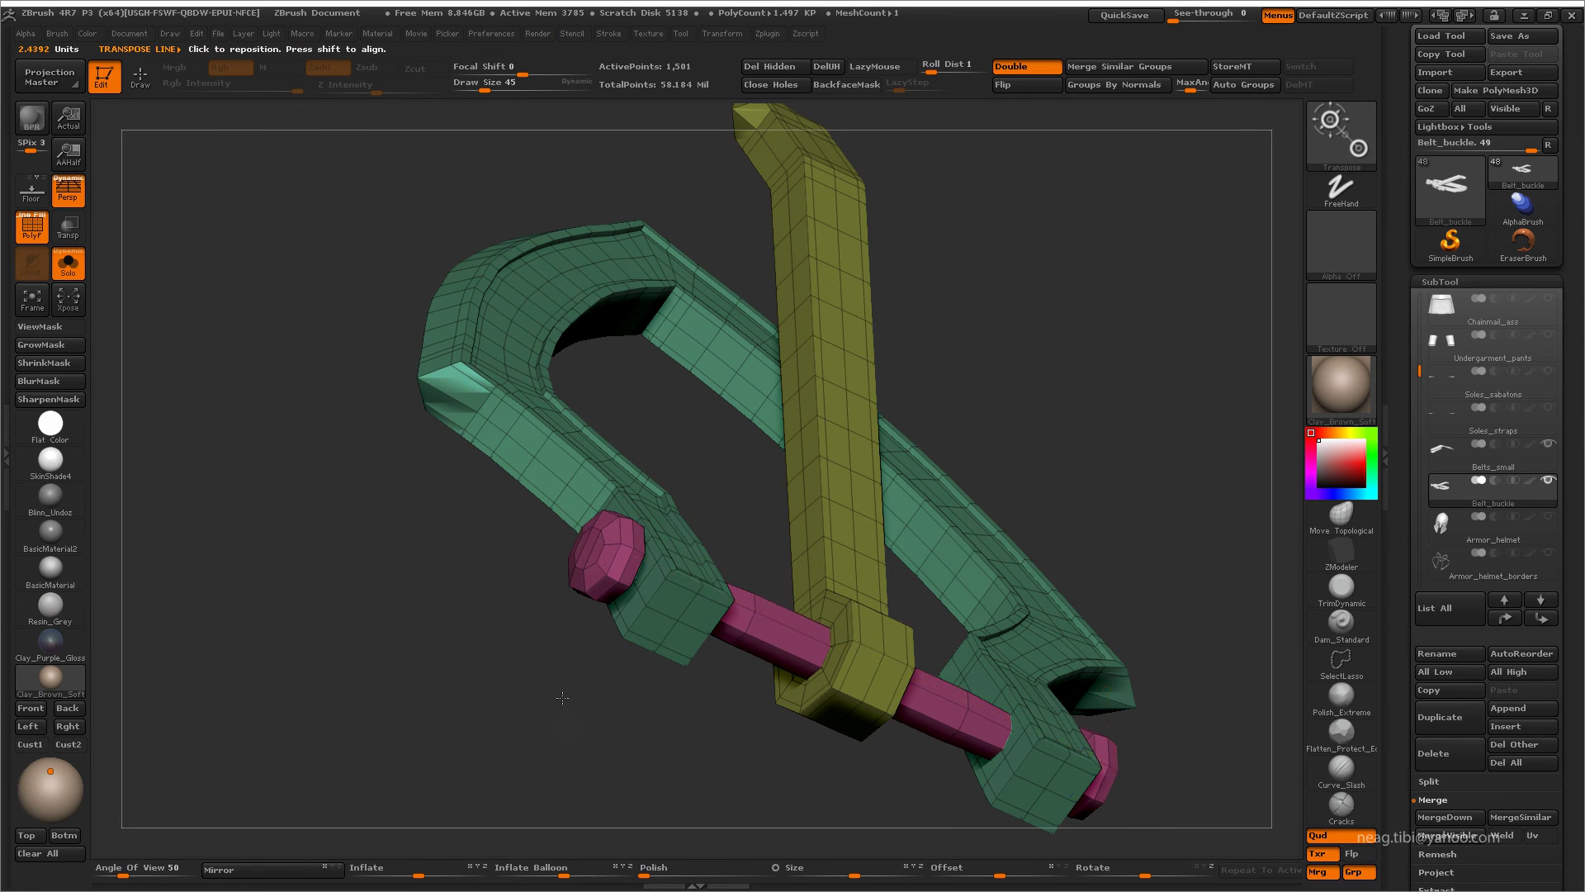
pyautogui.moveTo(562, 697)
pyautogui.mouseDown()
pyautogui.moveTo(1038, 270)
pyautogui.moveTo(975, 283)
pyautogui.mouseUp()
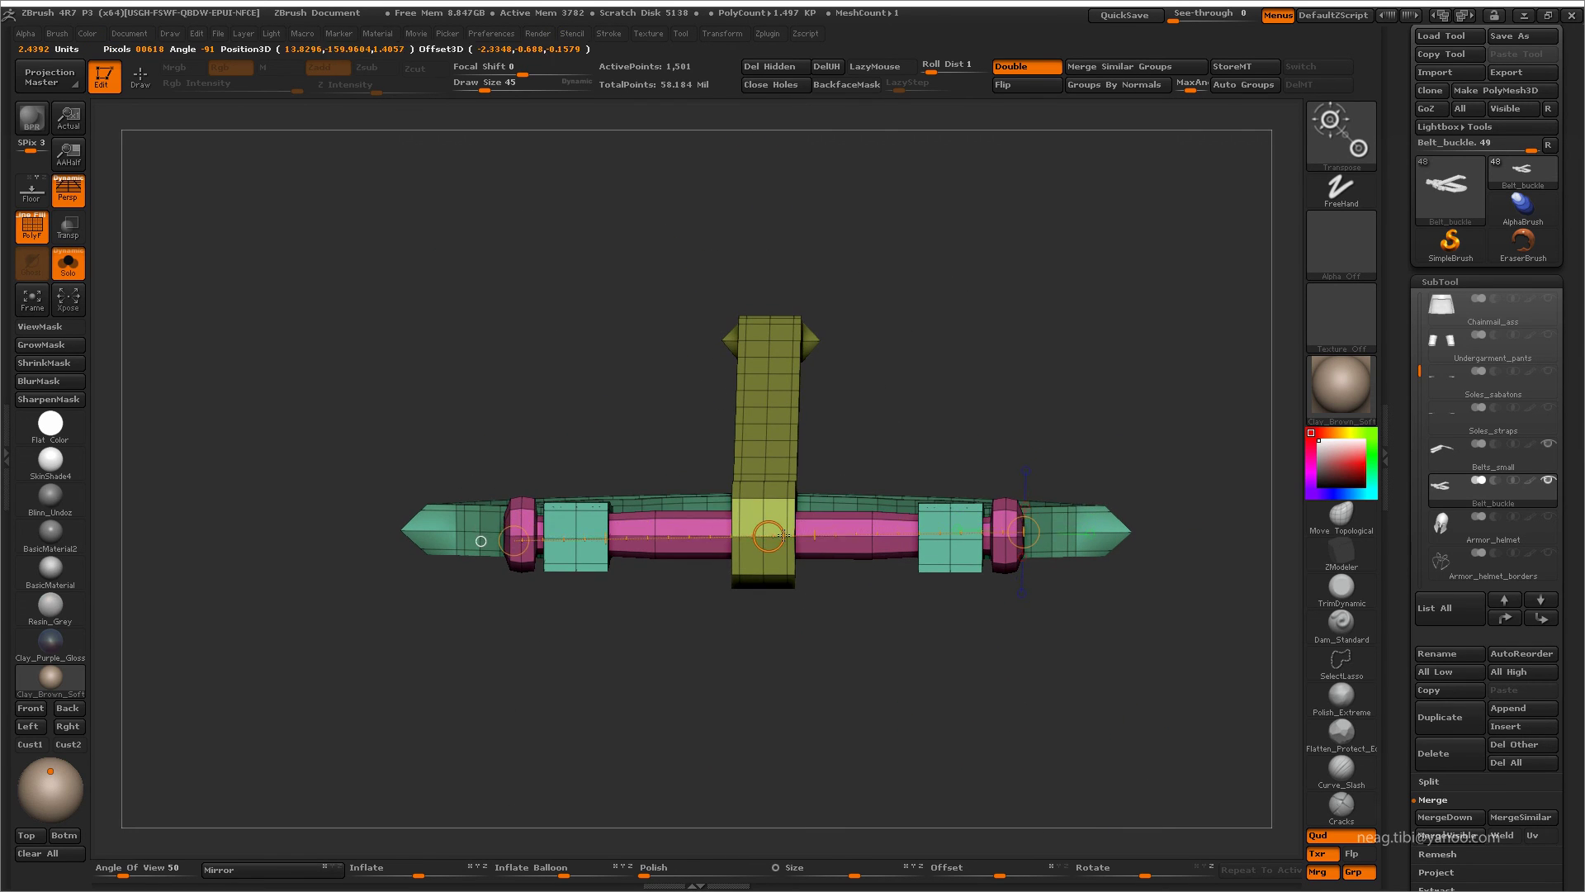
pyautogui.hotkey('alt', 's')
pyautogui.moveTo(784, 535); pyautogui.dragTo(930, 439)
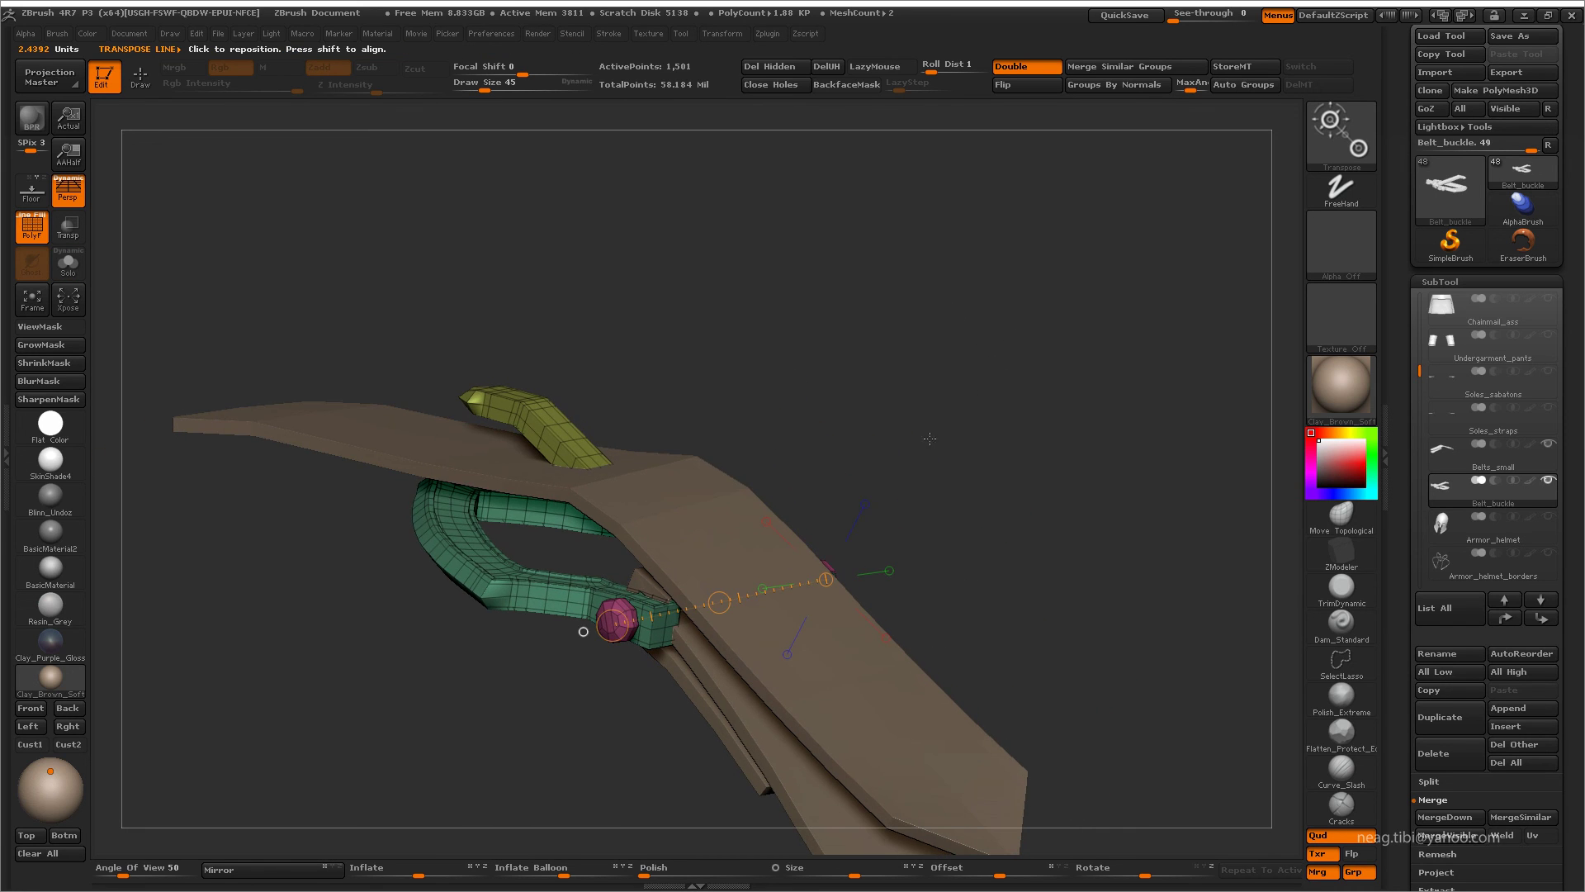
pyautogui.moveTo(733, 610); pyautogui.dragTo(678, 463)
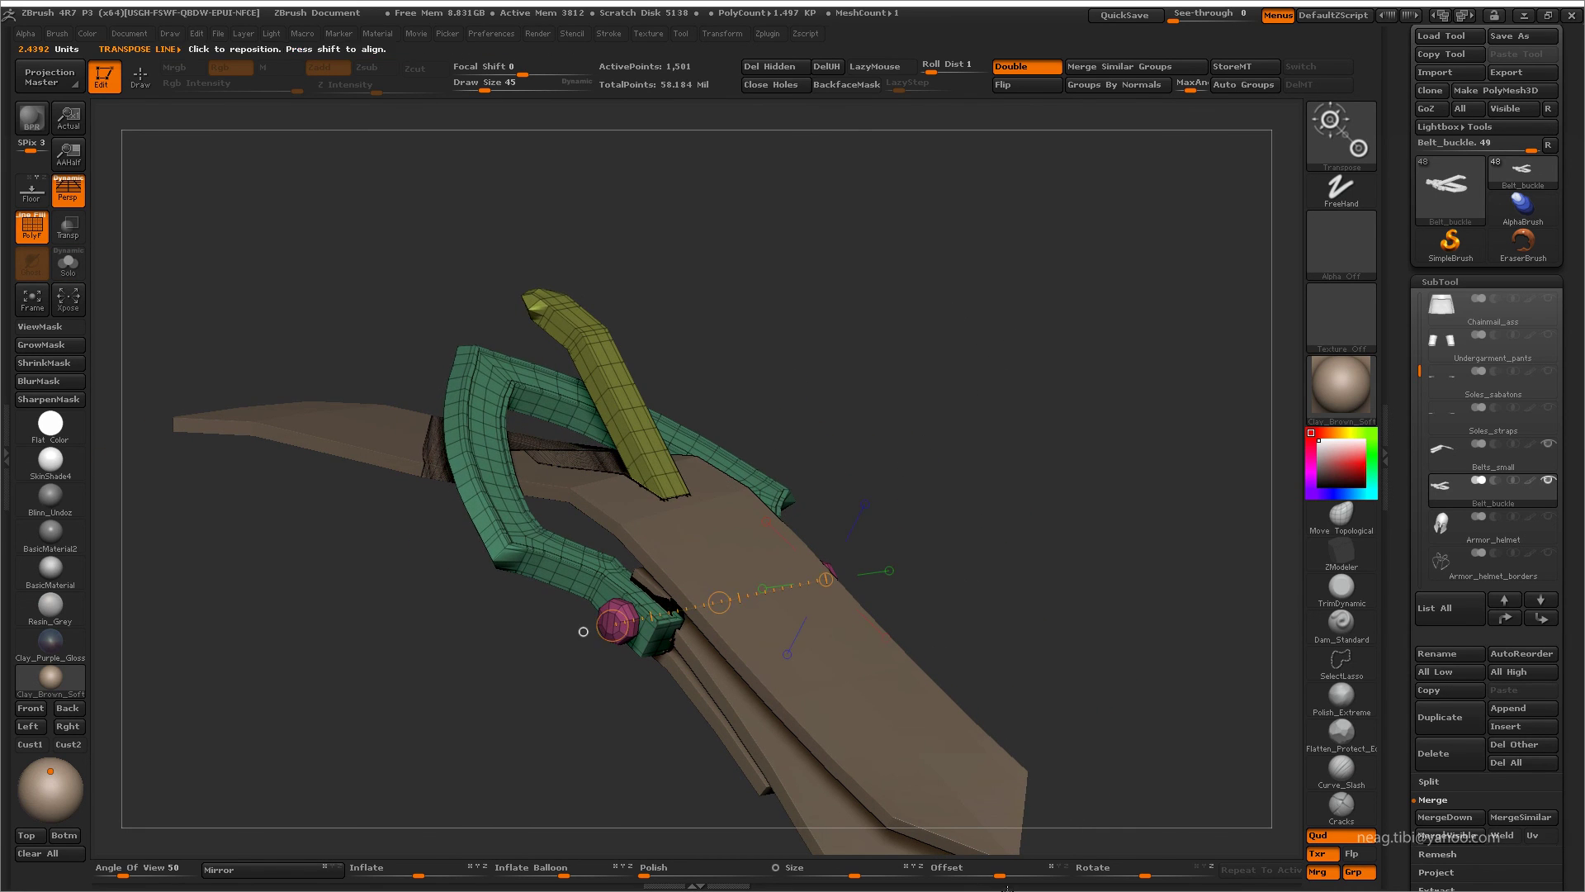
# - Isolate the buckle, turn perspective off, and view it straight from the front
pyautogui.press('q')
pyautogui.hotkey('alt', 's')
pyautogui.moveTo(874, 471)
pyautogui.mouseDown()
pyautogui.moveTo(927, 488)
pyautogui.moveTo(970, 472)
pyautogui.moveTo(963, 450)
pyautogui.moveTo(1004, 455)
pyautogui.mouseUp()
pyautogui.press('p')
pyautogui.press('w')
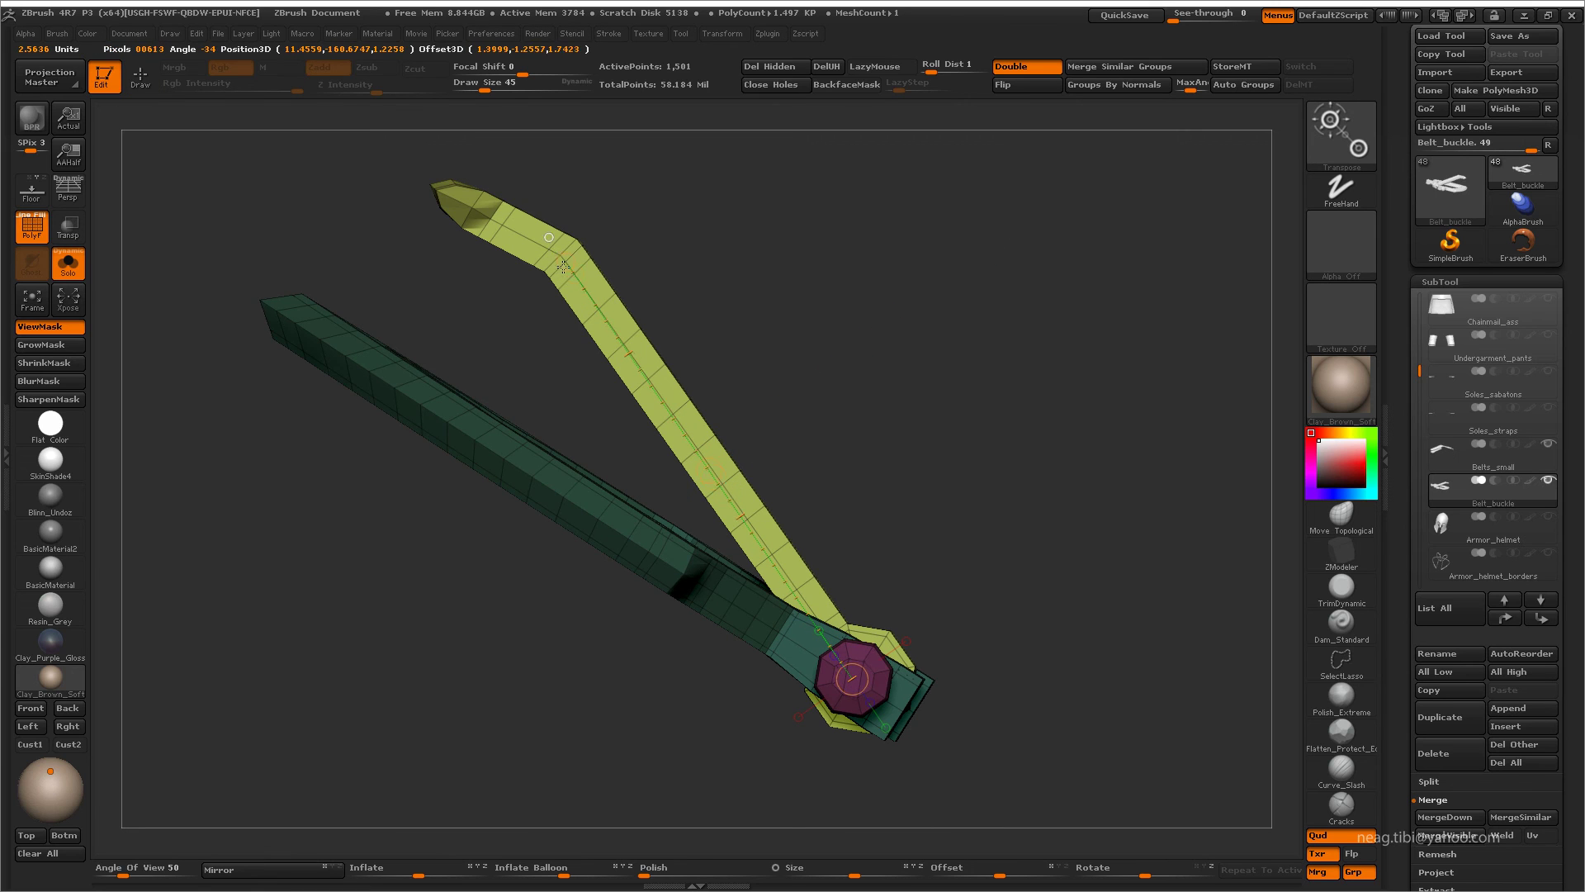
pyautogui.moveTo(856, 287)
pyautogui.mouseDown()
pyautogui.moveTo(911, 453)
pyautogui.moveTo(706, 527)
pyautogui.mouseUp()
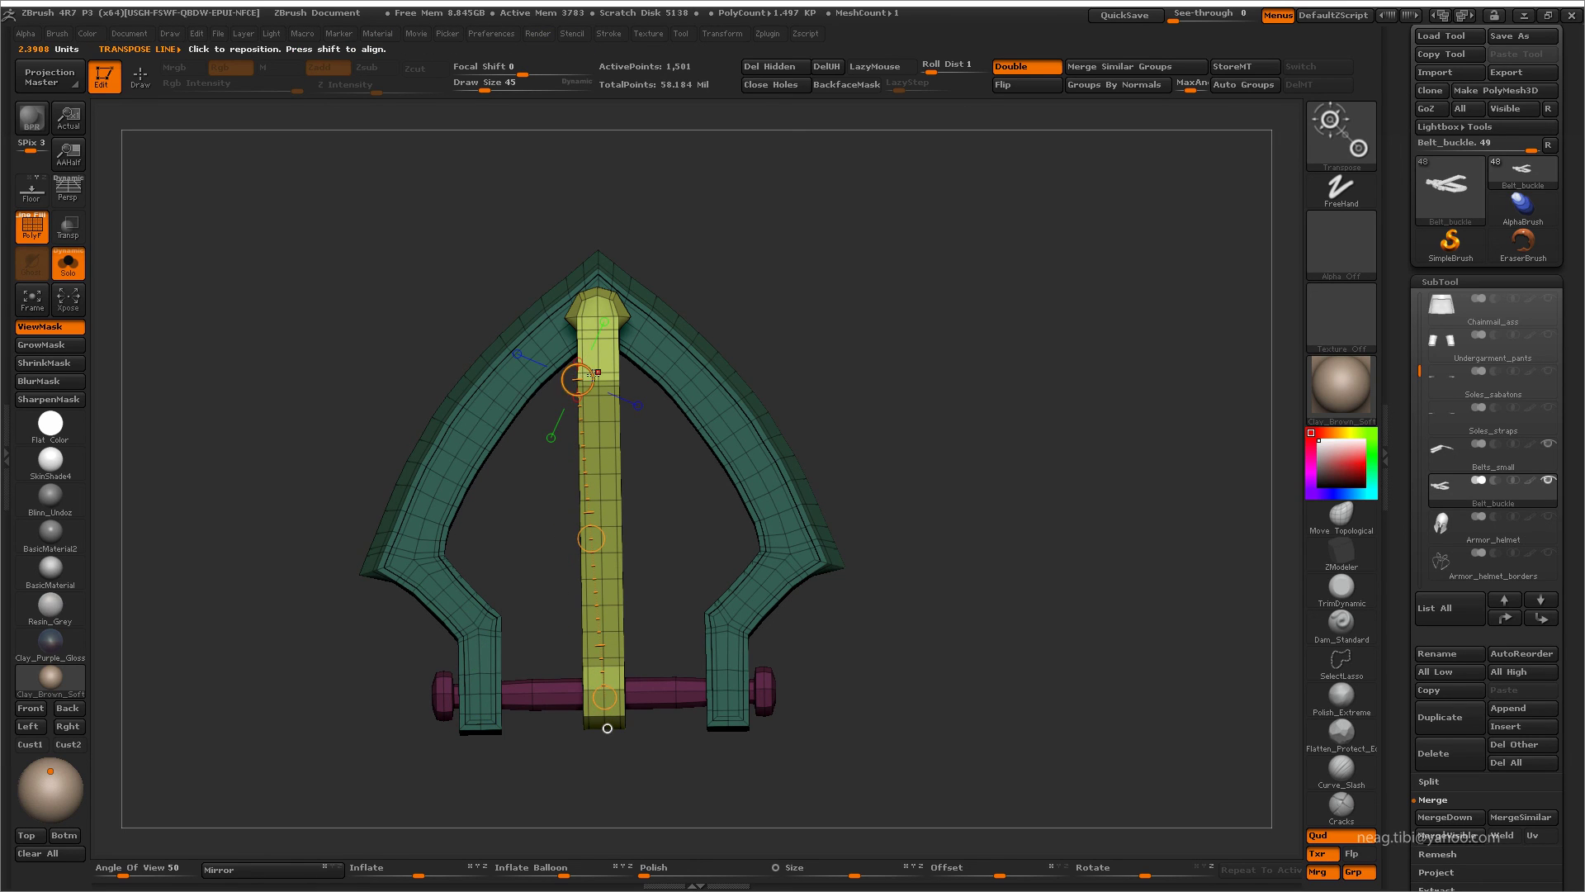
# - Swing the buckle tongue down about its end, then hide the wireframe and isolate the buckle
pyautogui.click(68, 264)
pyautogui.moveTo(248, 371); pyautogui.dragTo(979, 358)
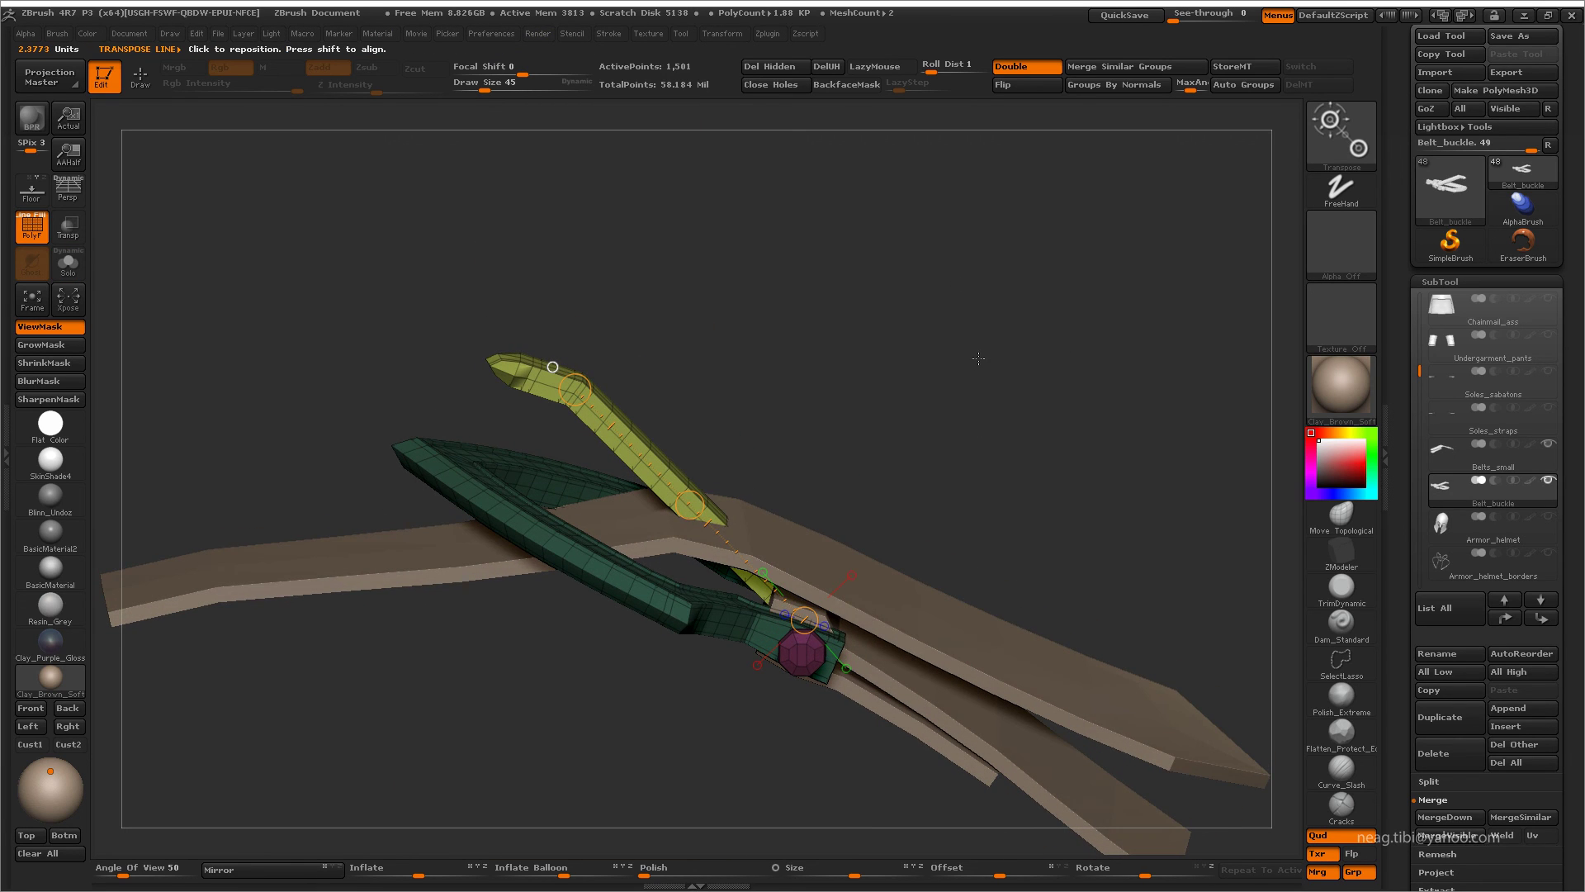
pyautogui.moveTo(701, 472); pyautogui.dragTo(734, 354)
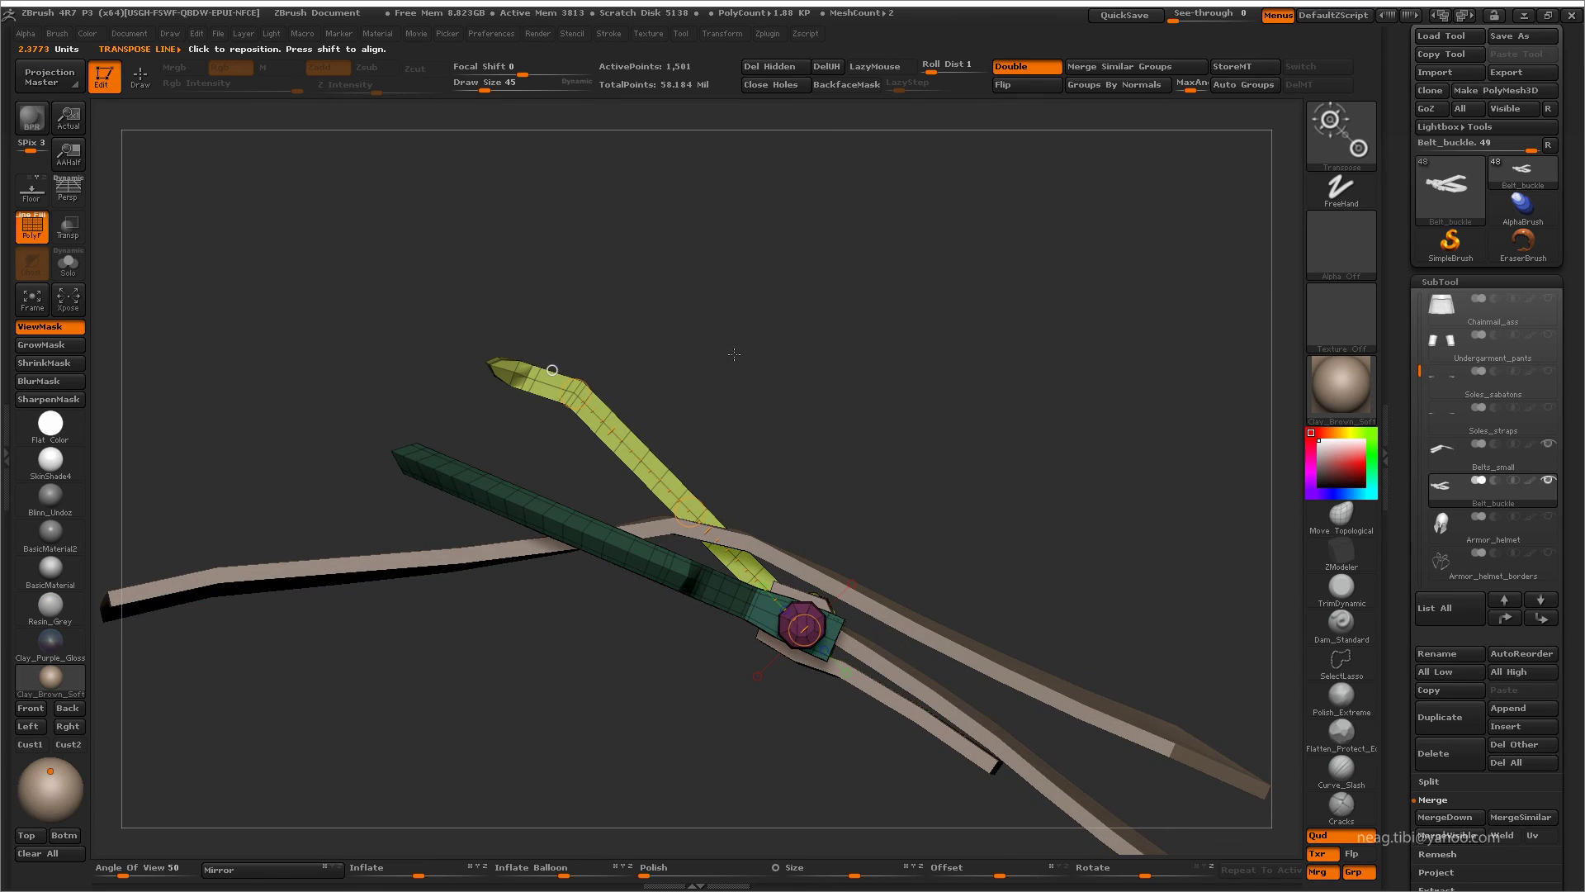
pyautogui.moveTo(575, 393); pyautogui.dragTo(520, 446)
pyautogui.moveTo(678, 395)
pyautogui.mouseDown()
pyautogui.moveTo(567, 368)
pyautogui.moveTo(909, 294)
pyautogui.mouseUp()
pyautogui.press('q')
pyautogui.hotkey('shift', 'f')
pyautogui.hotkey('alt', 's')
pyautogui.hotkey('alt', 's')
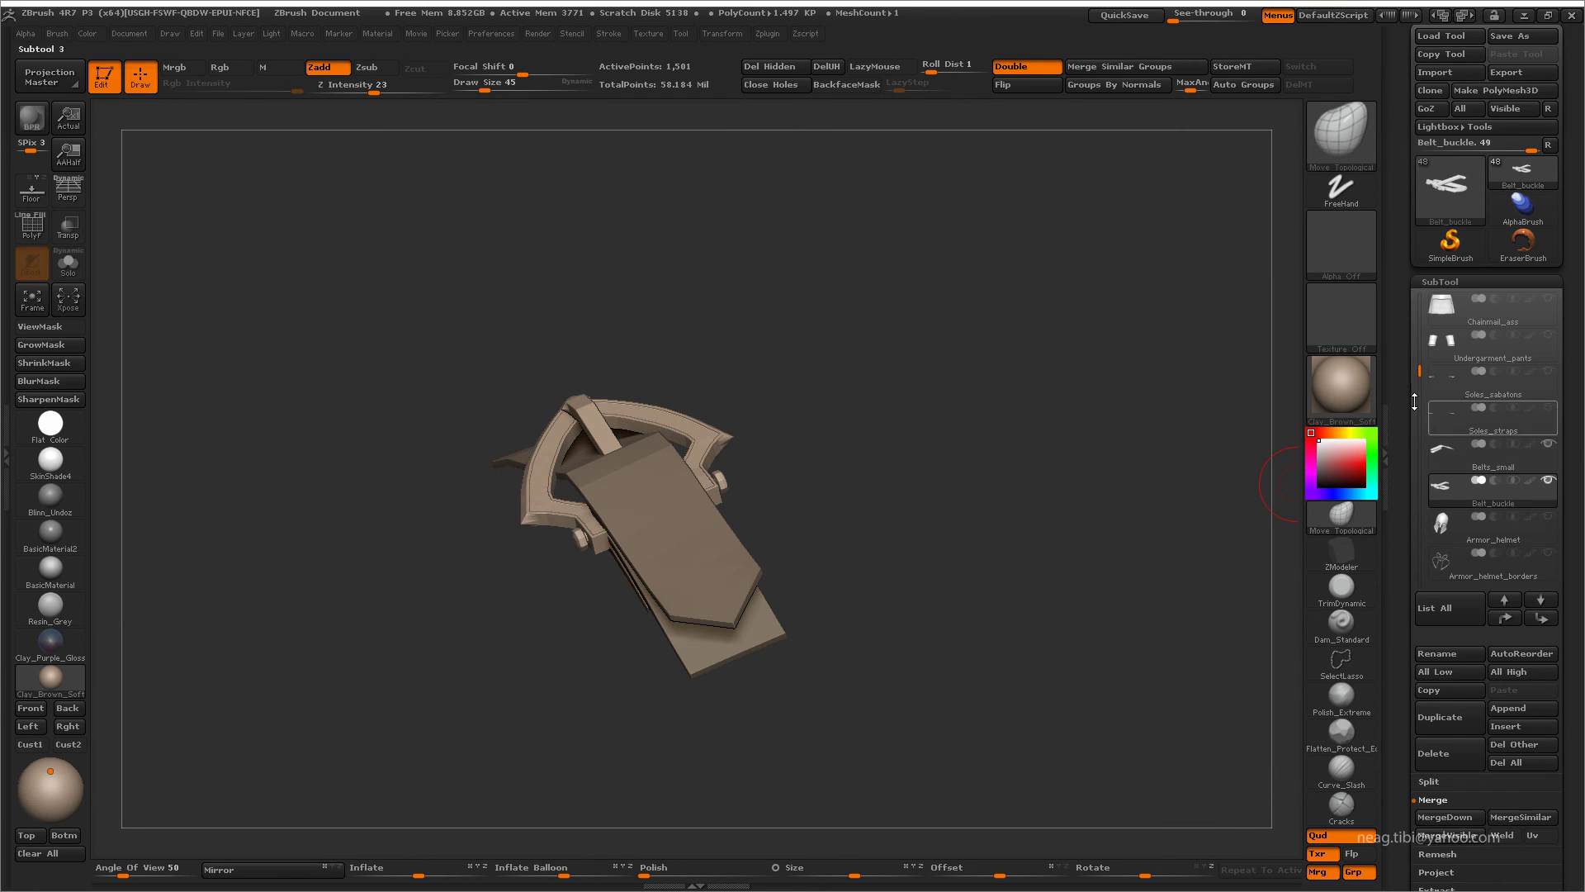
# - Unhide the Armor_neck piece along with its rivets and borders subtools
pyautogui.scroll(-5, 1486, 429)
pyautogui.click(1549, 407)
pyautogui.click(1549, 443)
pyautogui.click(1549, 480)
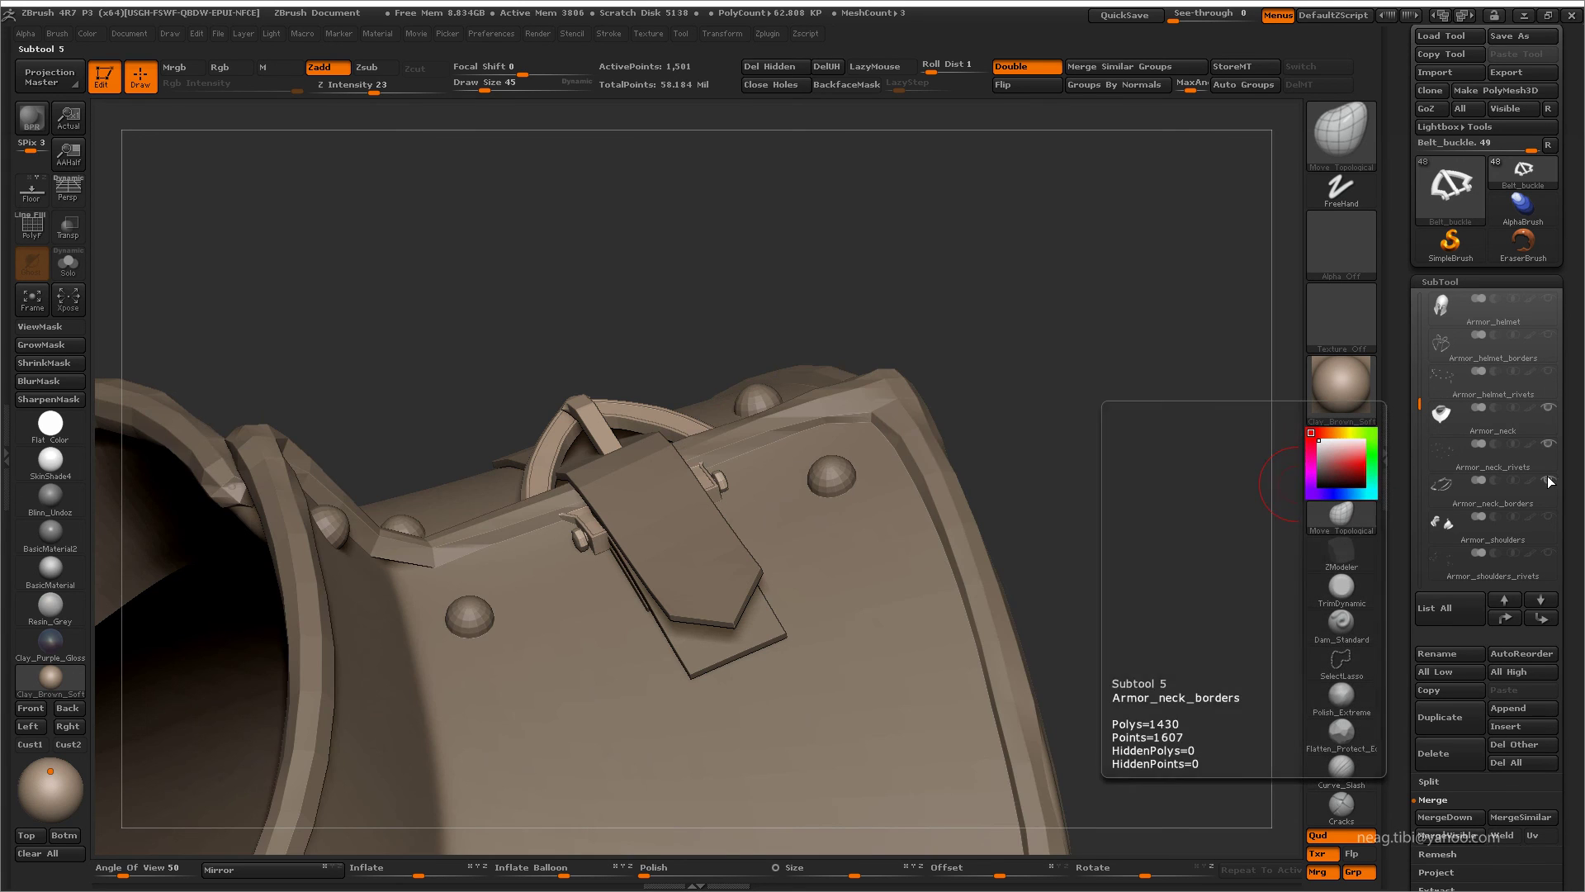
pyautogui.moveTo(1032, 247)
pyautogui.mouseDown()
pyautogui.moveTo(1058, 352)
pyautogui.moveTo(1119, 402)
pyautogui.moveTo(1258, 465)
pyautogui.mouseUp()
# - Select Belts_small and MergeDown to combine it with Belt_buckle, confirming the merge
pyautogui.keyDown('alt'); pyautogui.click(430, 495); pyautogui.keyUp('alt')
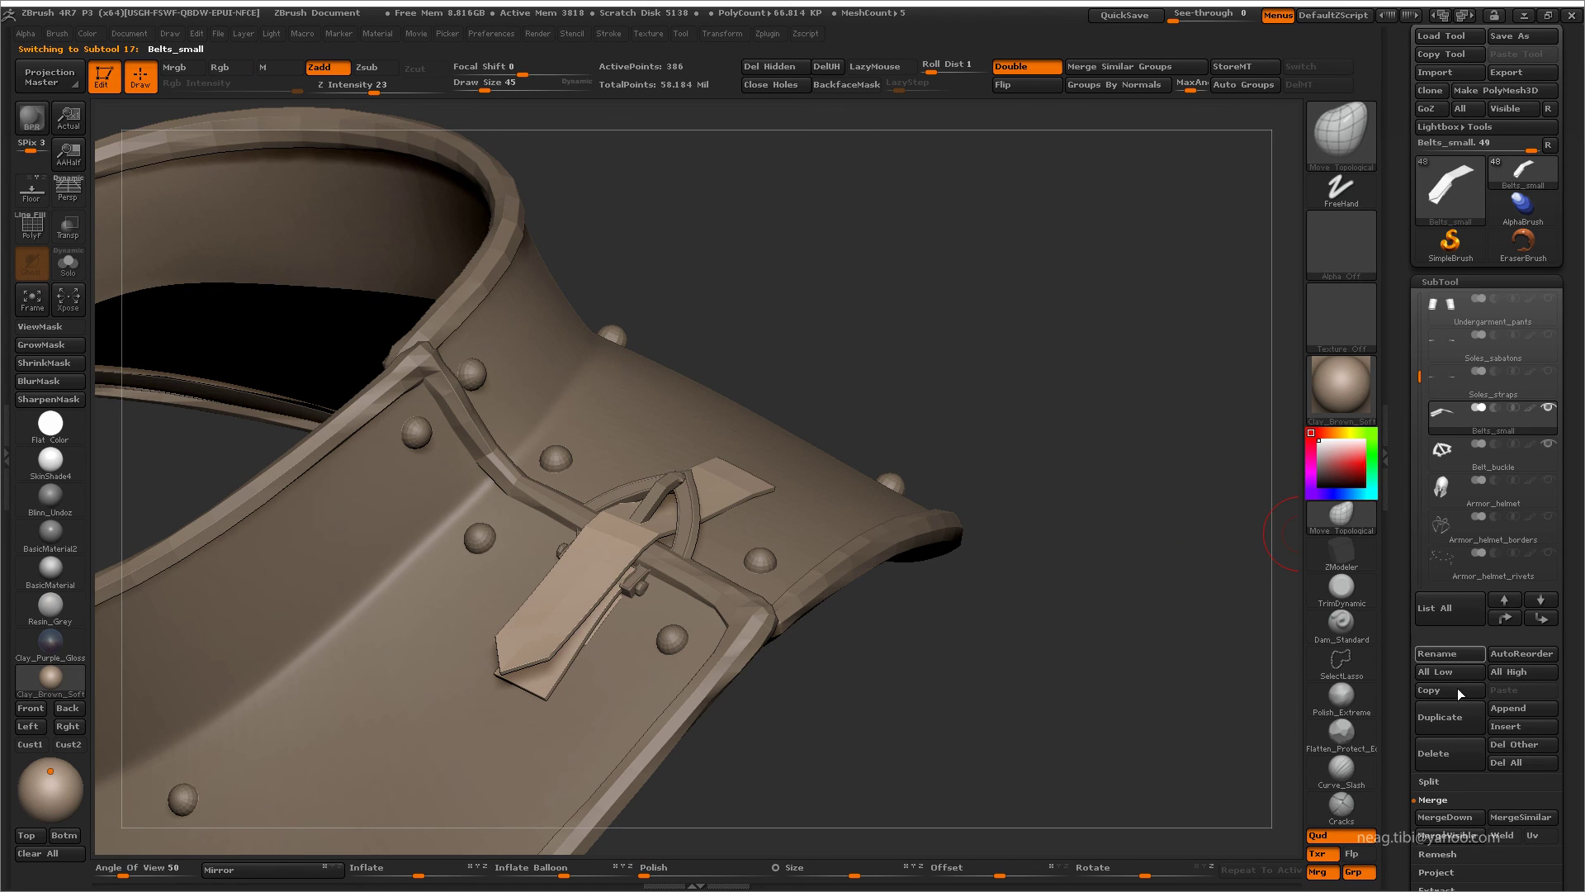
pyautogui.click(1458, 817)
pyautogui.click(1268, 844)
pyautogui.hotkey('shift', 'f')
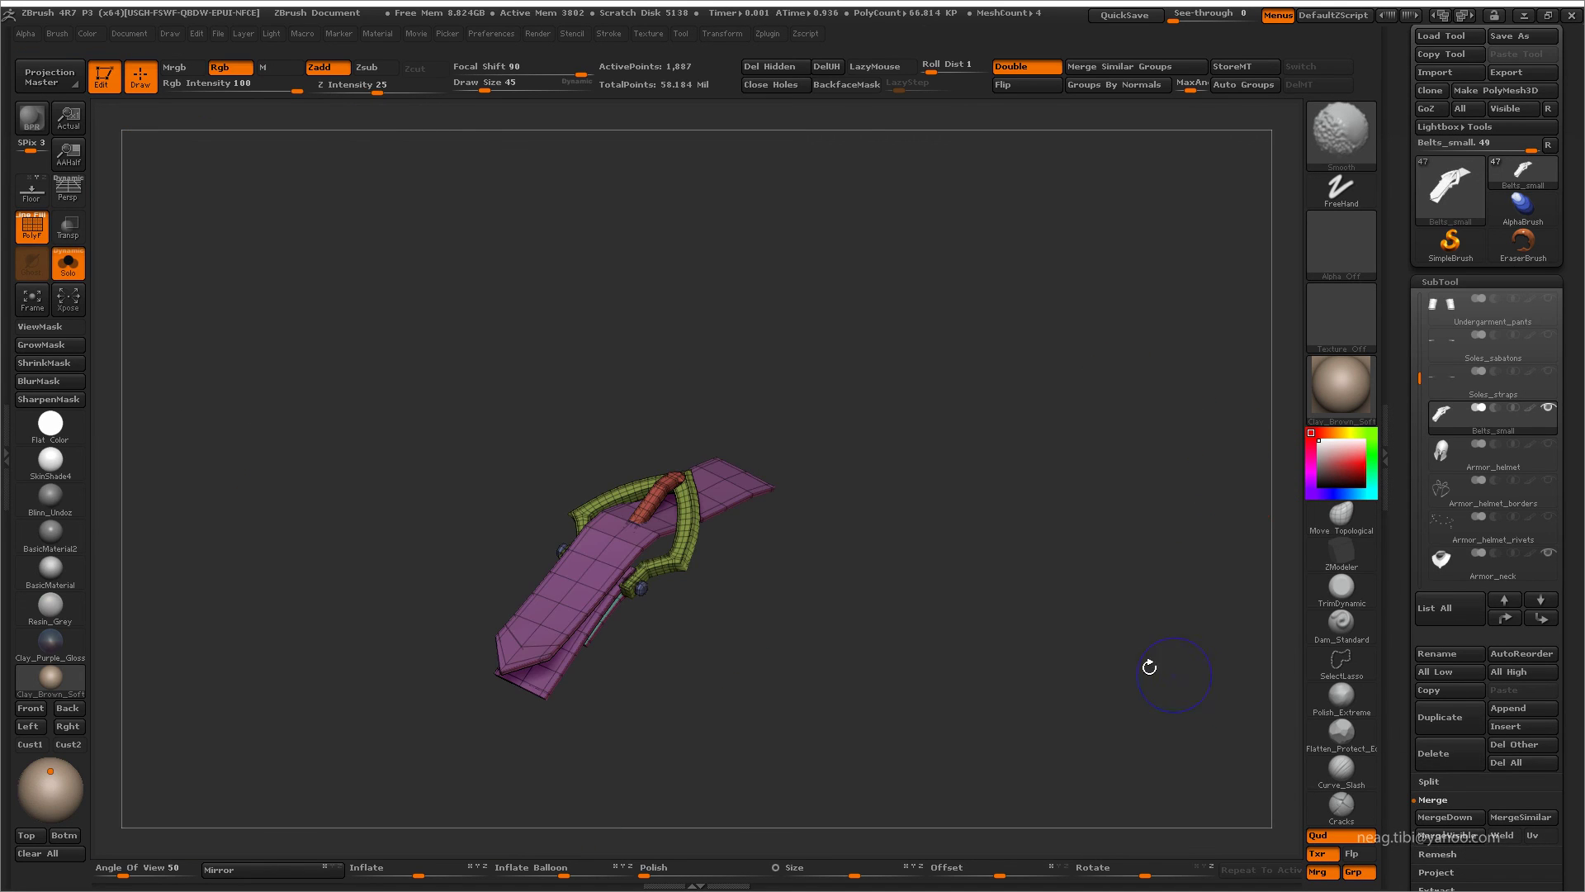
pyautogui.moveTo(1138, 662); pyautogui.dragTo(1149, 691)
pyautogui.moveTo(1156, 714); pyautogui.dragTo(1128, 373)
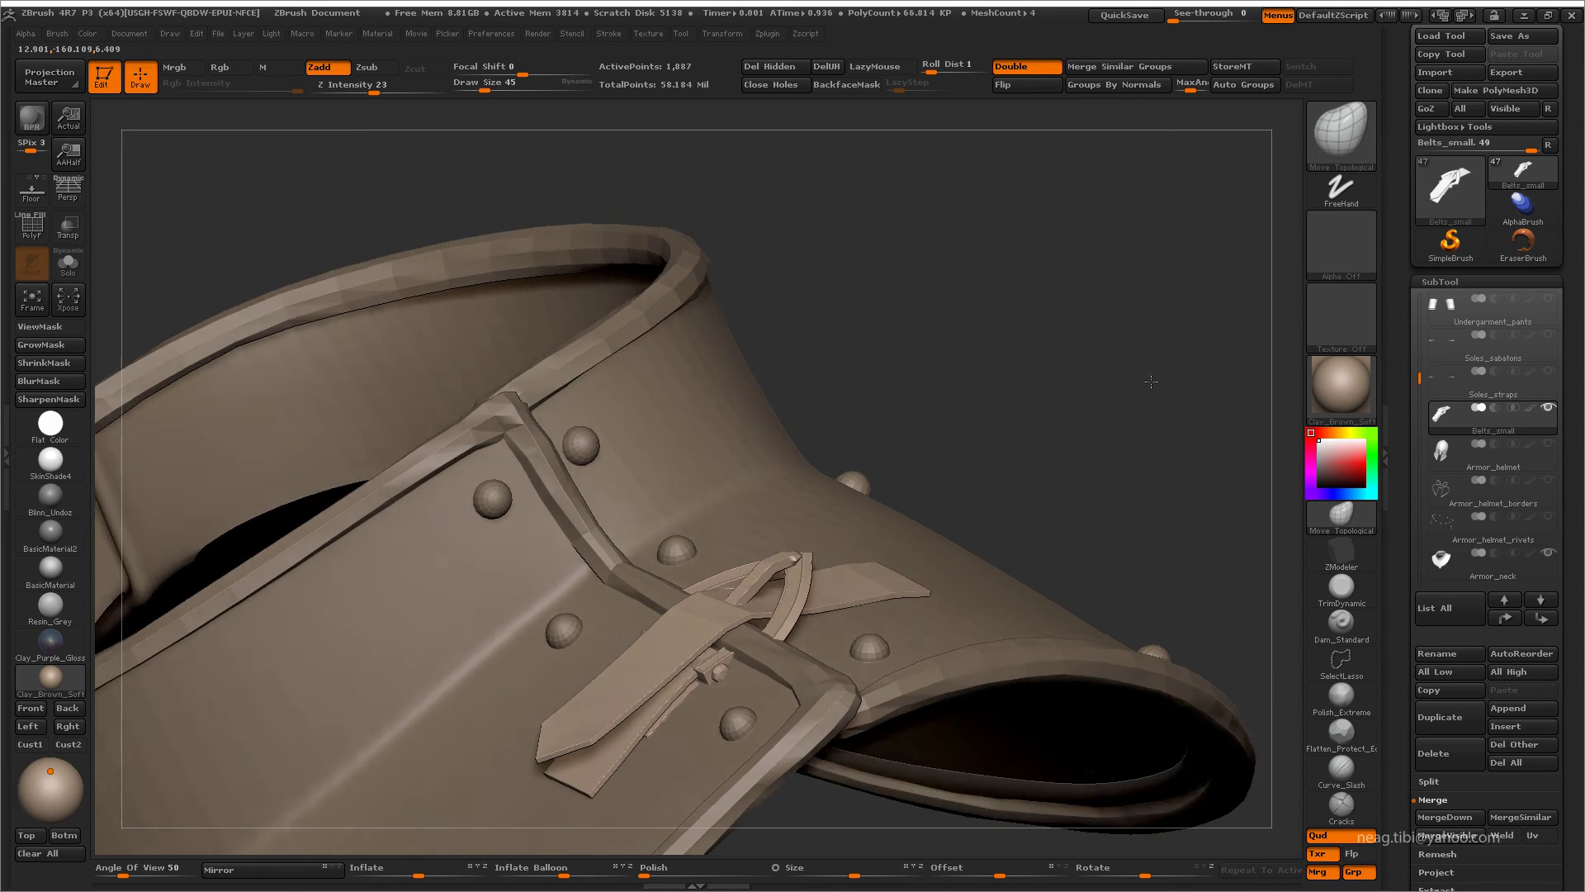
# - Solo the merged belt, turn perspective back on, and test a freehand lasso mask, then clear it
pyautogui.hotkey('ctrl', 'shift', 's')
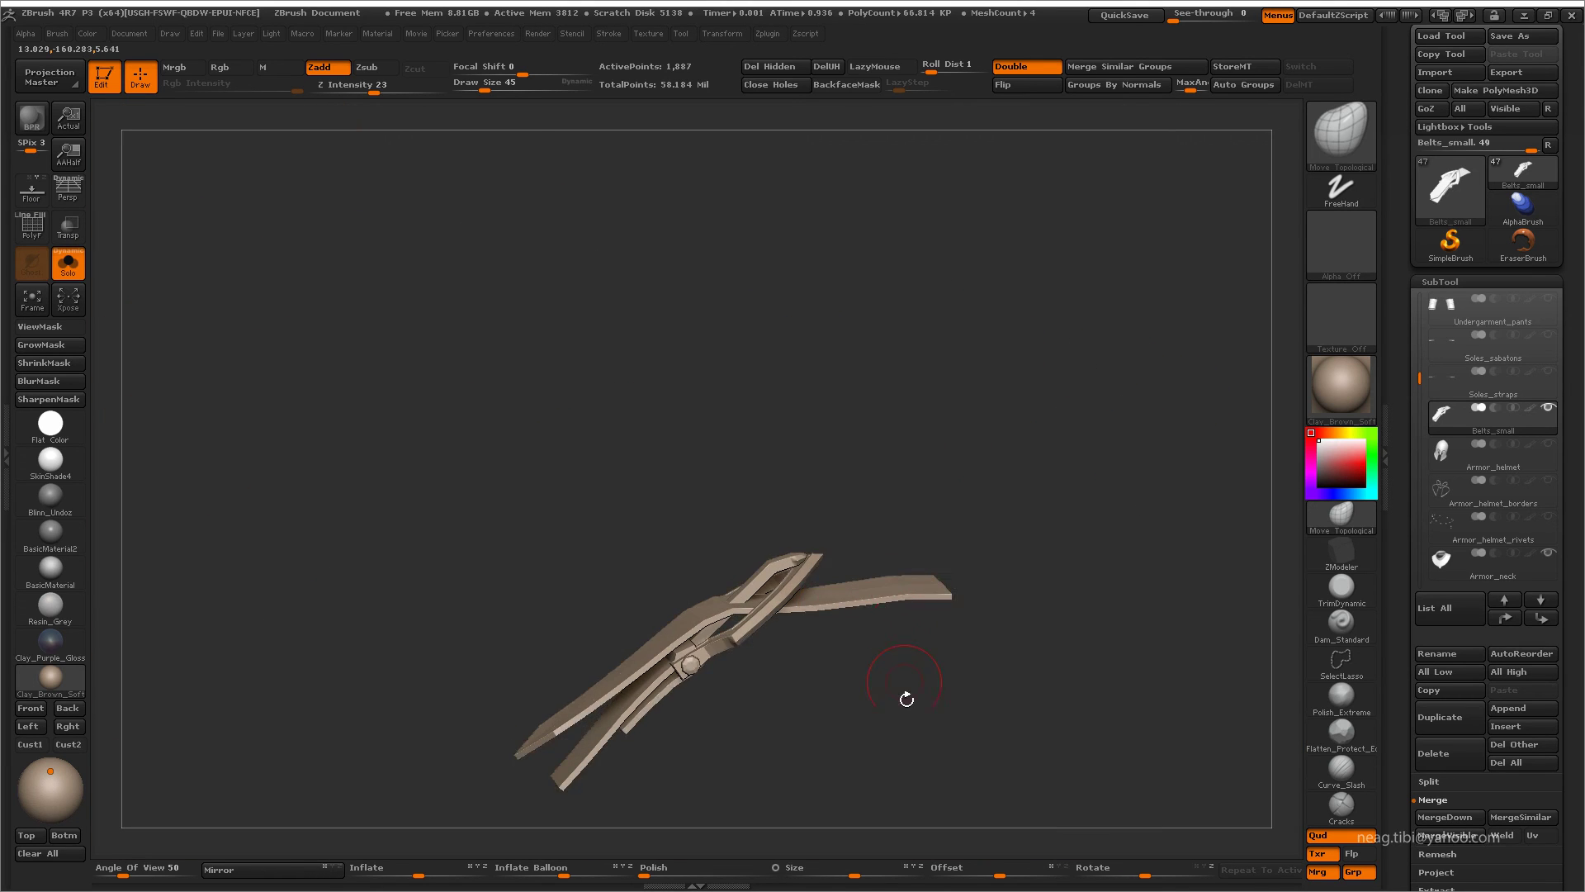
pyautogui.moveTo(906, 697)
pyautogui.mouseDown()
pyautogui.moveTo(829, 665)
pyautogui.moveTo(821, 697)
pyautogui.mouseUp()
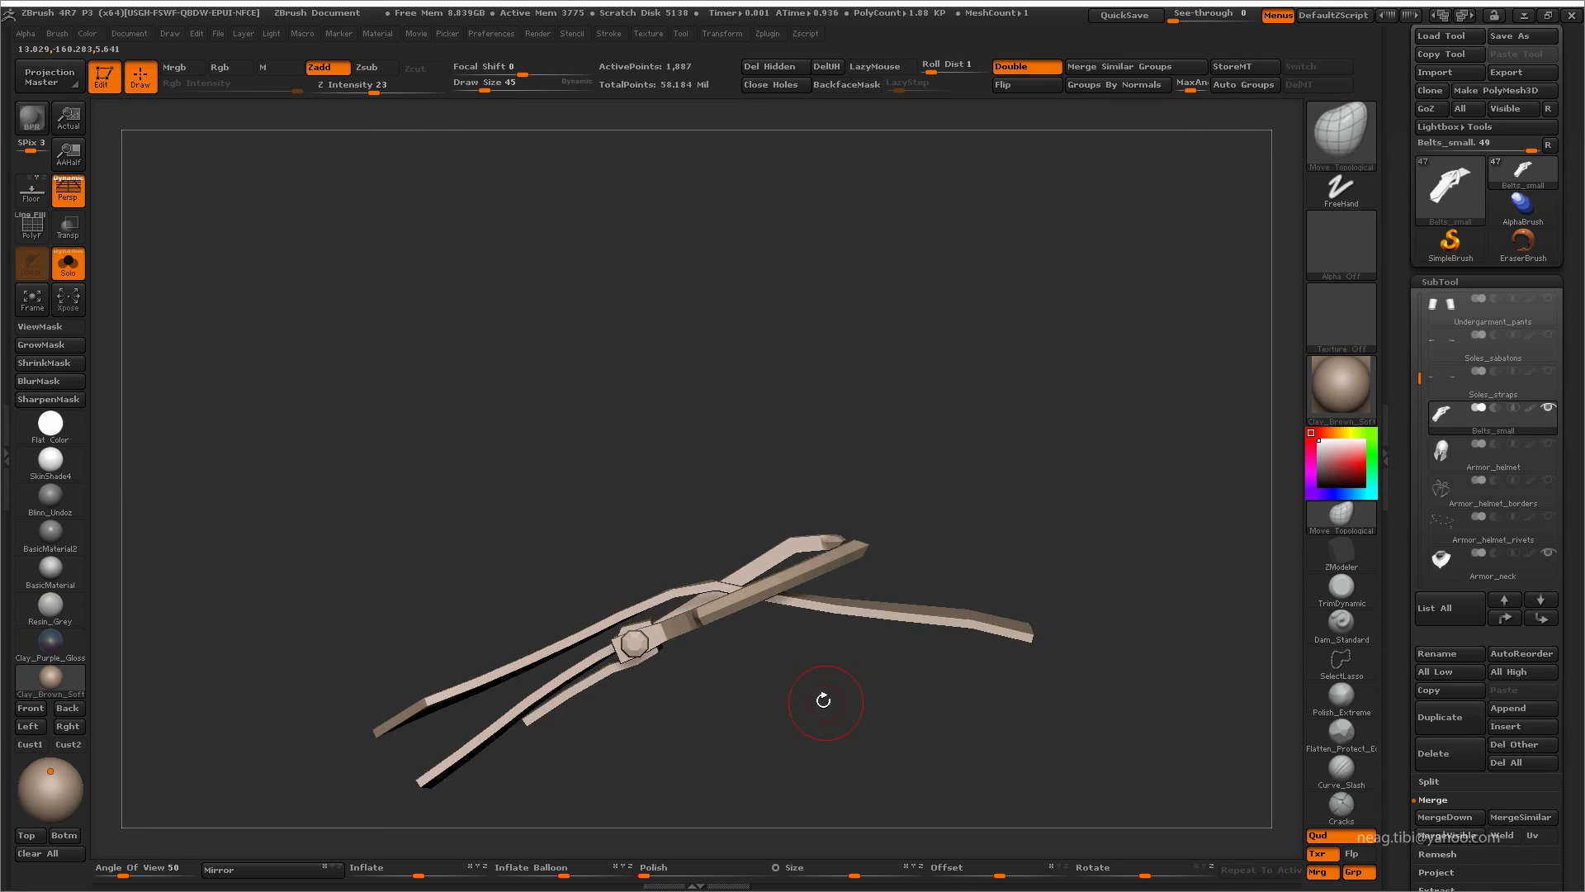
pyautogui.press('p')
pyautogui.keyDown('ctrl'); pyautogui.moveTo(1057, 433); pyautogui.dragTo(653, 741); pyautogui.keyUp('ctrl')
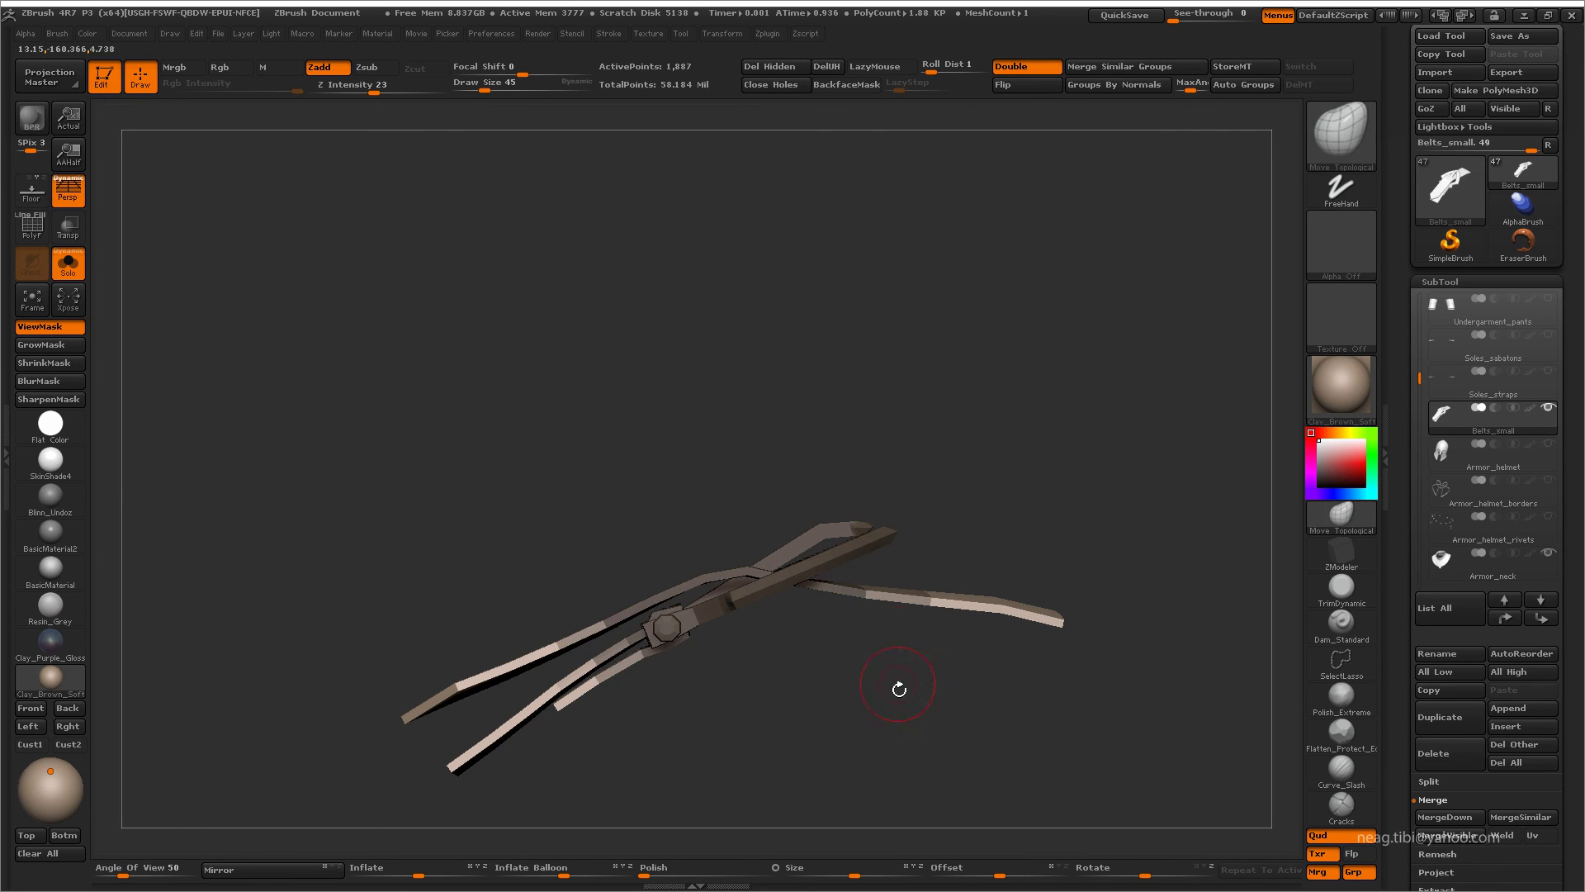
pyautogui.keyDown('ctrl'); pyautogui.keyDown('alt'); pyautogui.moveTo(520, 384); pyautogui.dragTo(853, 734); pyautogui.keyUp('alt'); pyautogui.keyUp('ctrl')
# - Toggle polygroup colouring, undo back to the detailed buckle mesh, and zoom onto the straps
pyautogui.hotkey('shift', 'f')
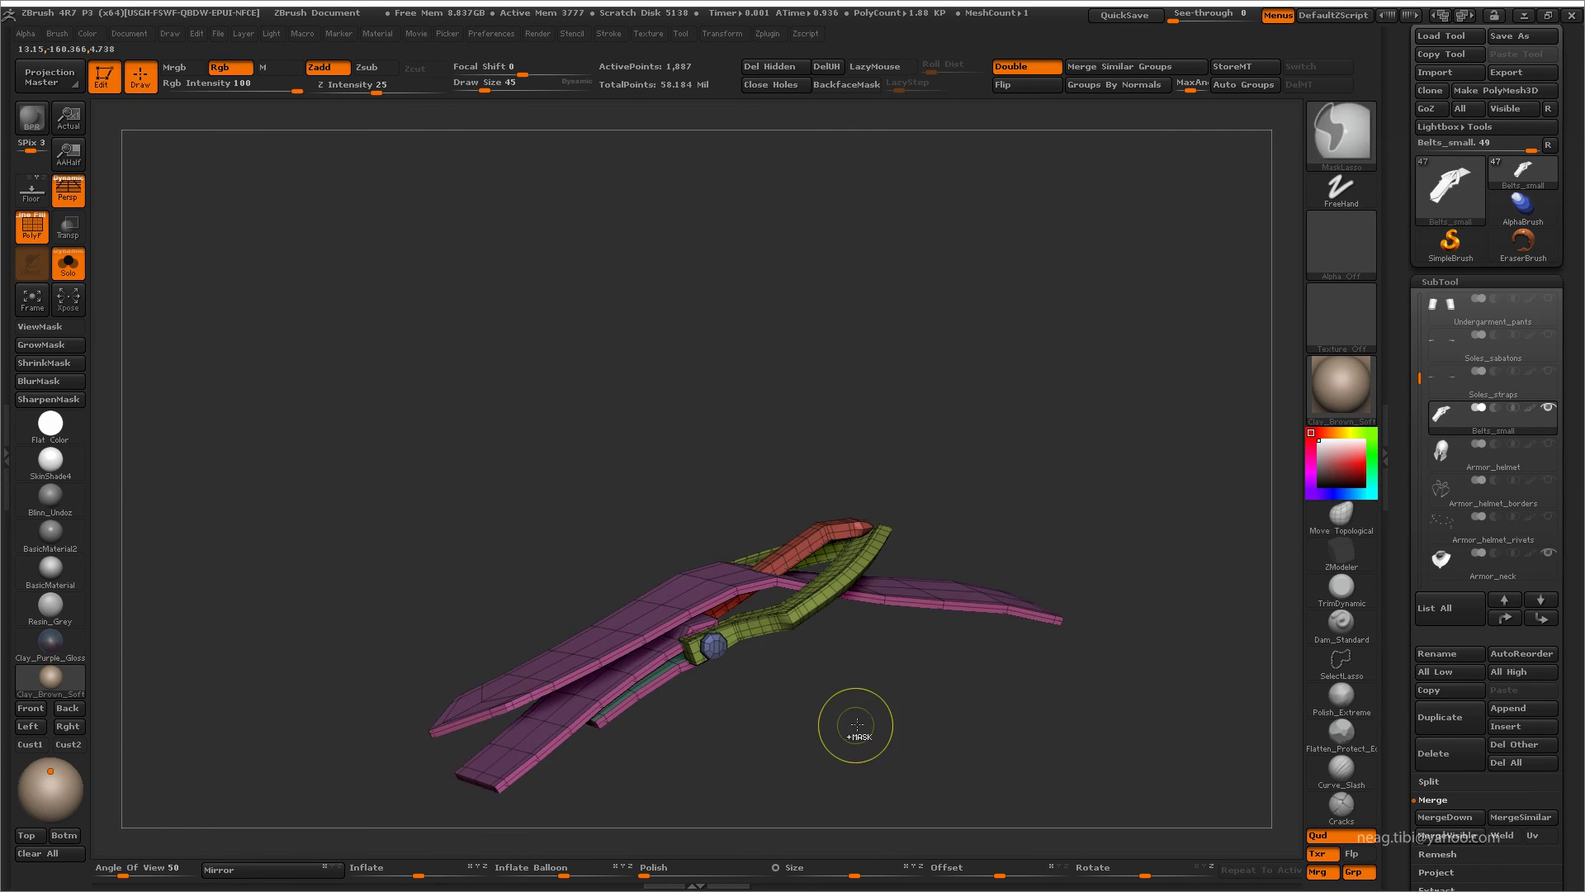
pyautogui.hotkey('shift', 'f')
pyautogui.hotkey('ctrl', 'z')
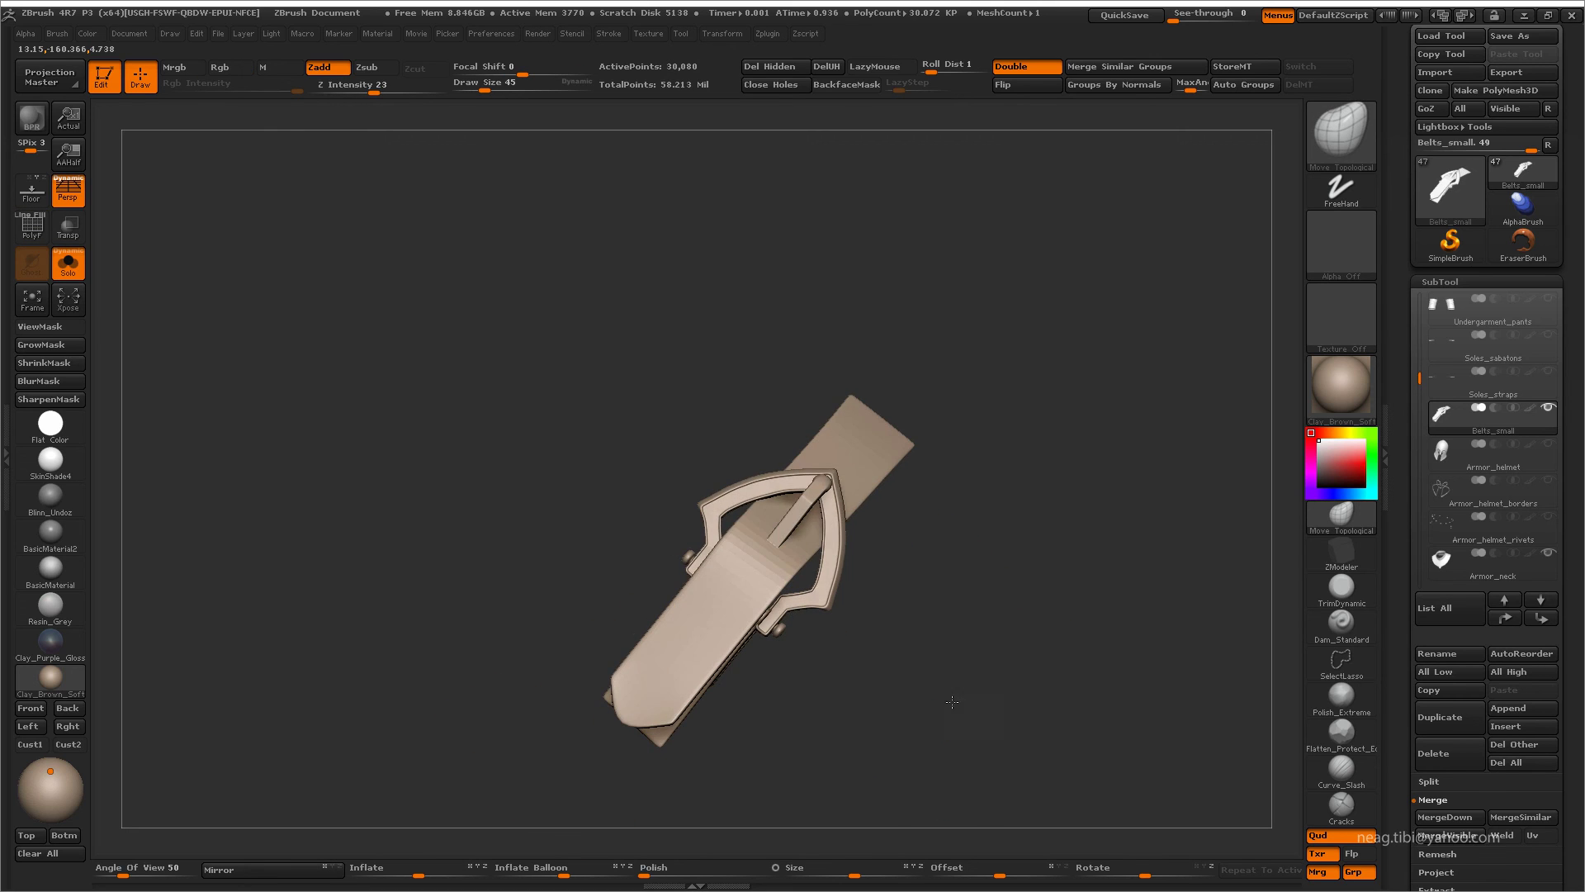
pyautogui.moveTo(966, 727)
pyautogui.mouseDown()
pyautogui.moveTo(955, 673)
pyautogui.moveTo(916, 630)
pyautogui.mouseUp()
pyautogui.press('w')
pyautogui.press('q')
# - Enter Inflate Balloon amounts of 10 and then 0, and zoom out to see the buckle on the belt
pyautogui.click(566, 874)
pyautogui.write('10')
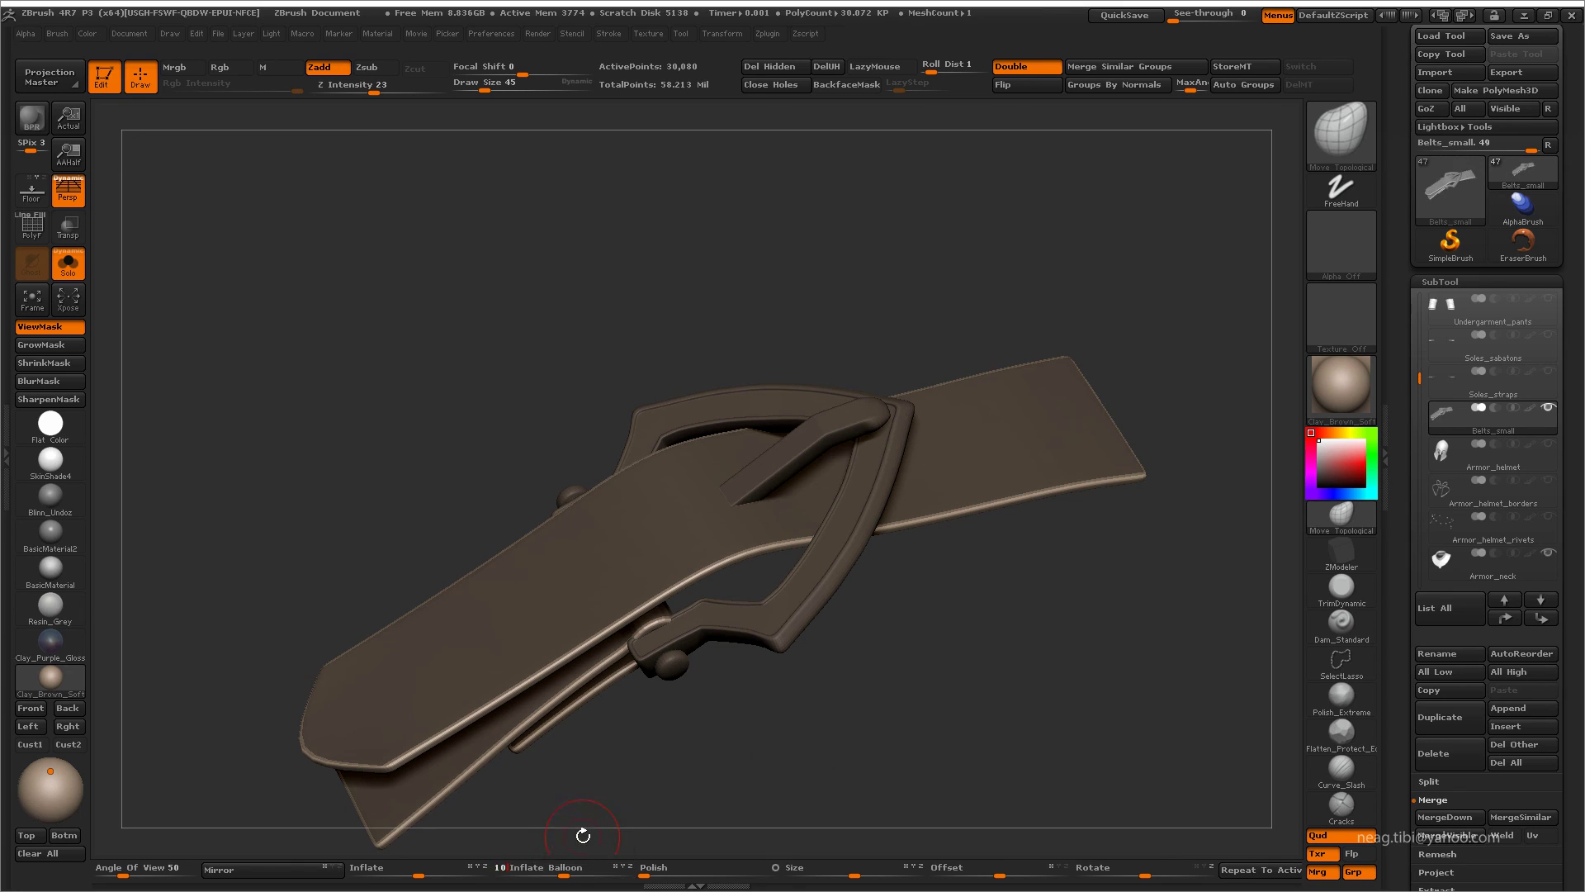
pyautogui.press('Return')
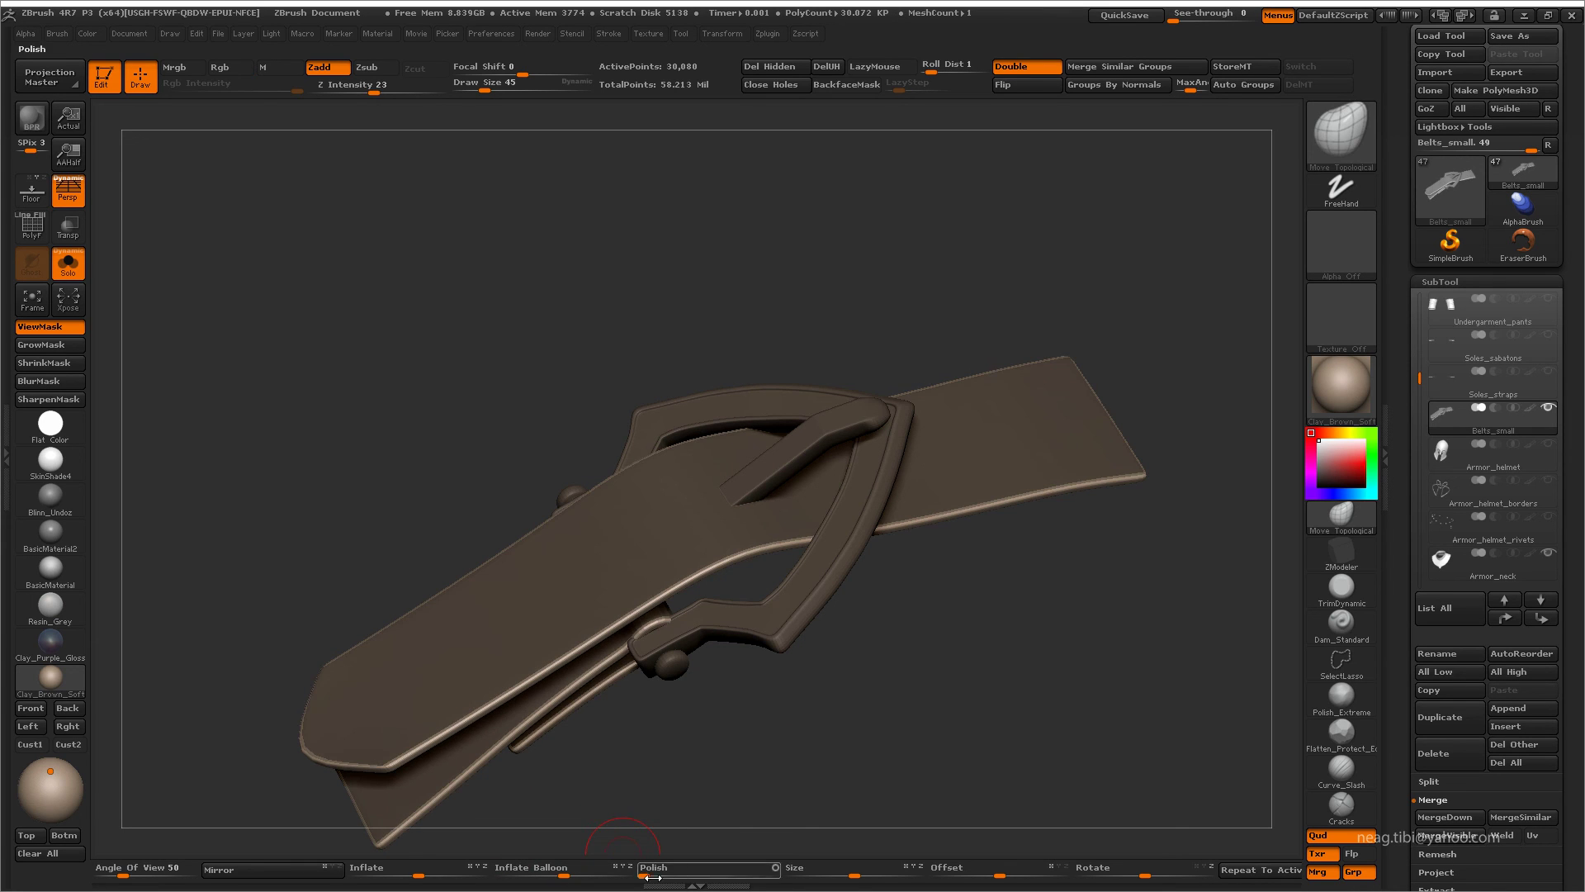
pyautogui.click(624, 859)
pyautogui.write('0')
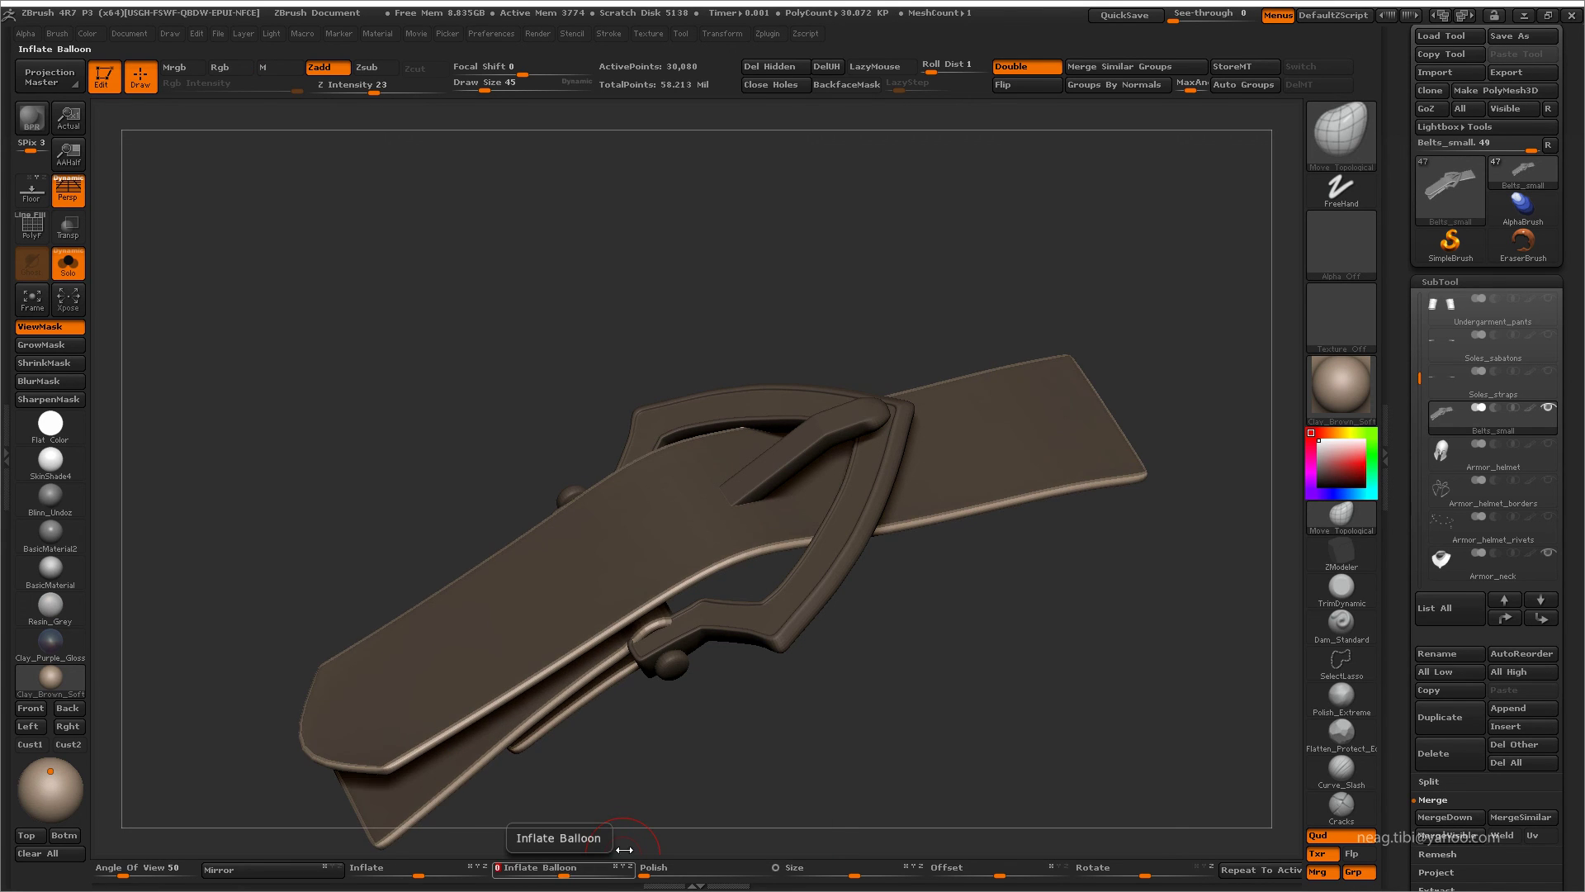
pyautogui.press('Return')
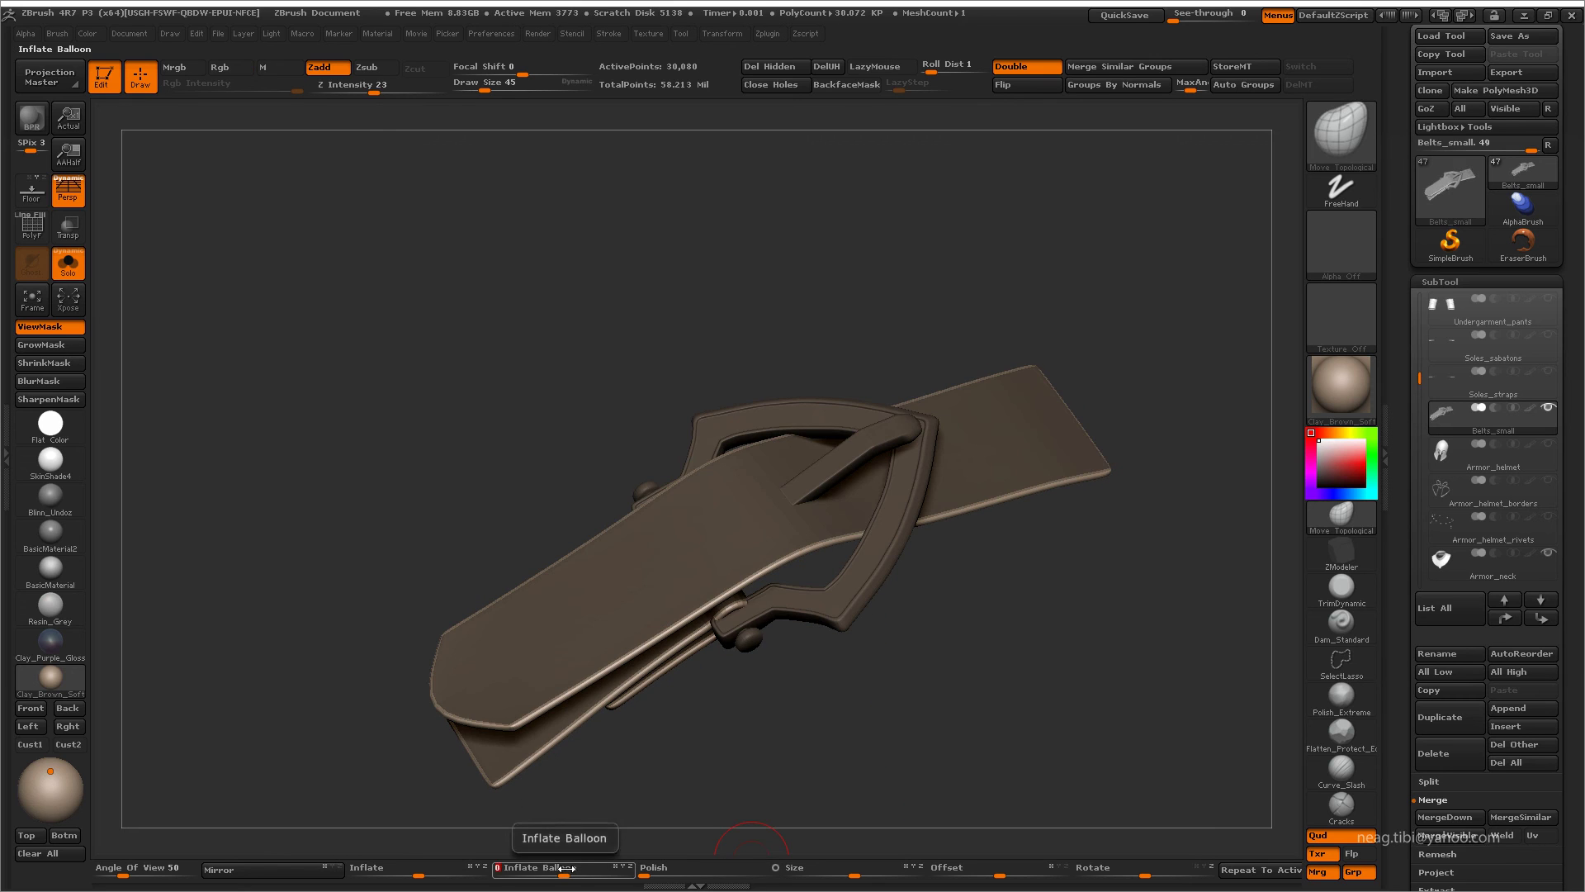
pyautogui.moveTo(826, 743)
pyautogui.mouseDown()
pyautogui.moveTo(949, 750)
pyautogui.moveTo(1048, 731)
pyautogui.moveTo(952, 675)
pyautogui.moveTo(908, 578)
pyautogui.mouseUp()
pyautogui.moveTo(936, 422)
pyautogui.keyDown('ctrl'); pyautogui.mouseDown()
pyautogui.moveTo(726, 505)
pyautogui.moveTo(936, 422)
pyautogui.moveTo(1039, 405)
pyautogui.moveTo(995, 412)
pyautogui.mouseUp(); pyautogui.keyUp('ctrl')
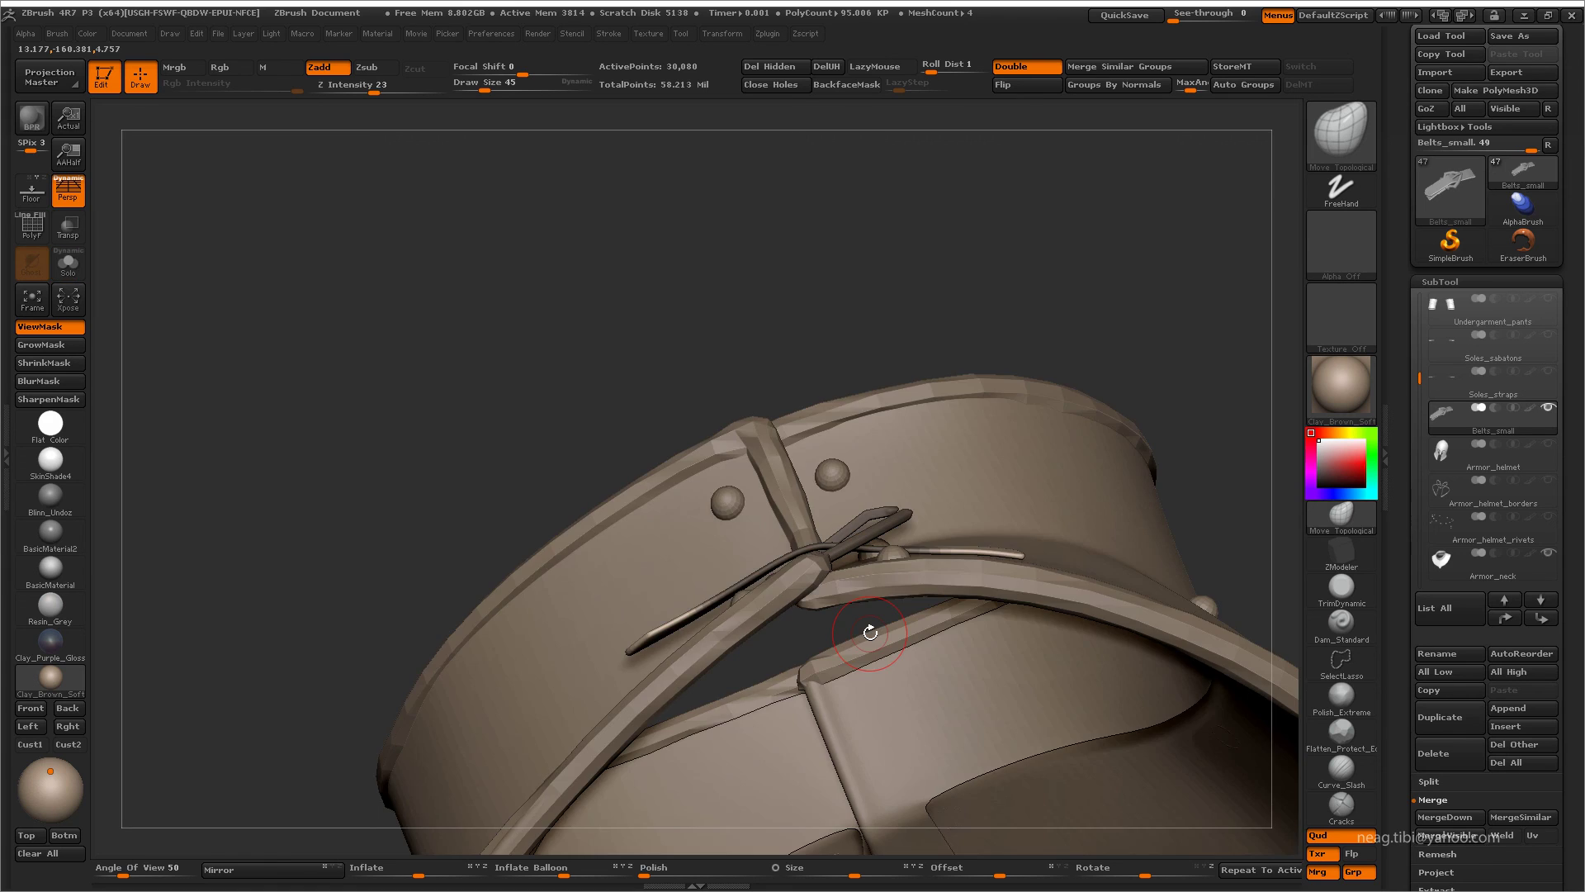
# - Solo and isolate the buckle clasp, split it with Auto Groups, and display its polygroups
pyautogui.press('w')
pyautogui.moveTo(741, 611); pyautogui.dragTo(672, 454)
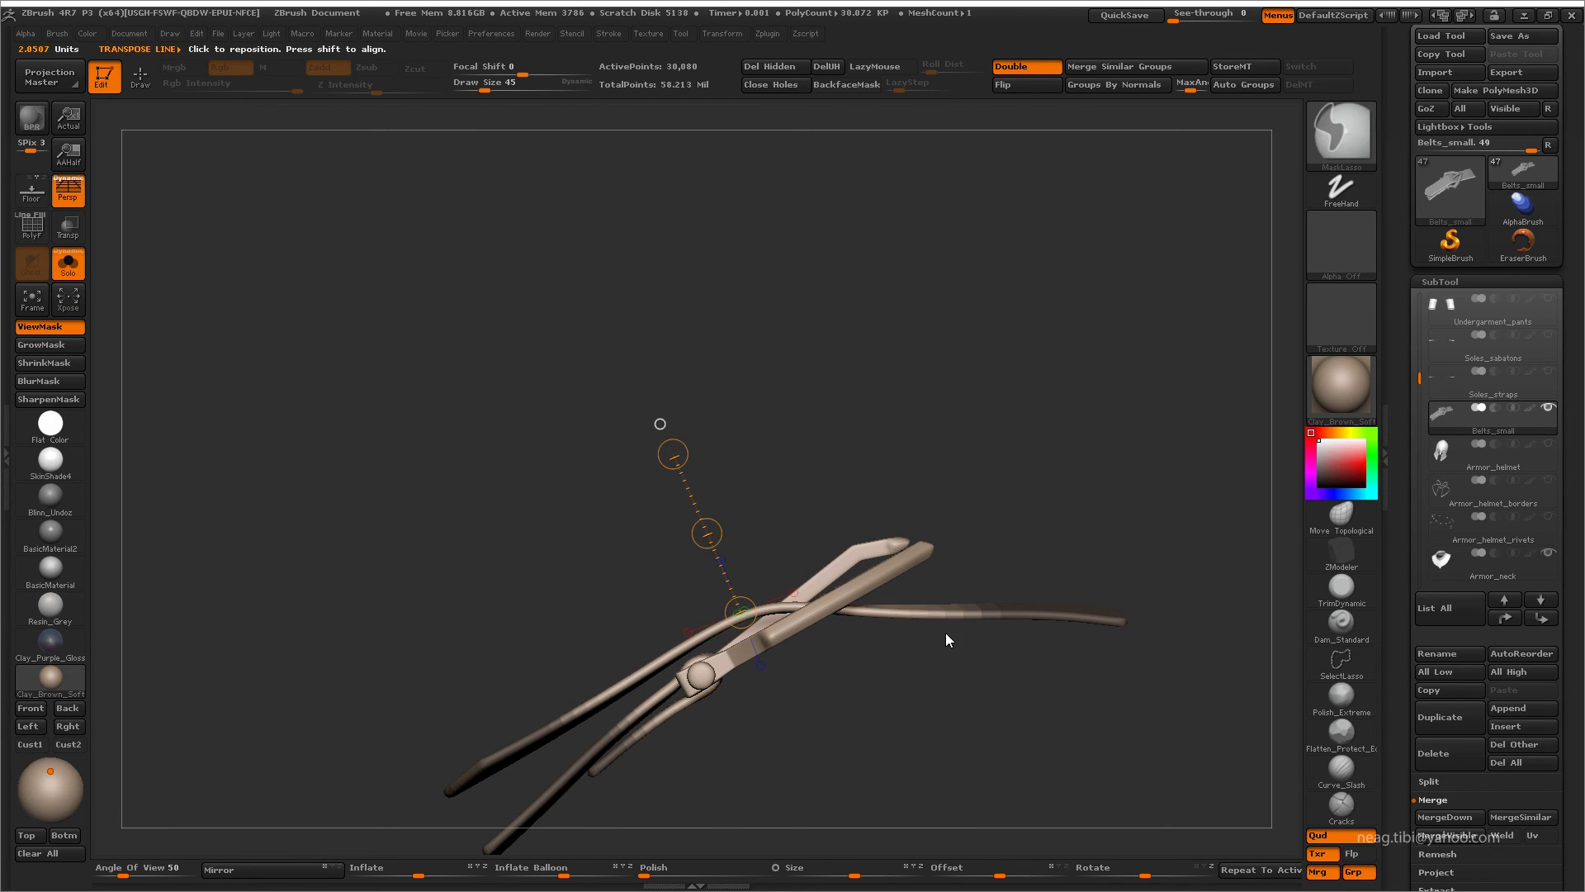
pyautogui.press('w')
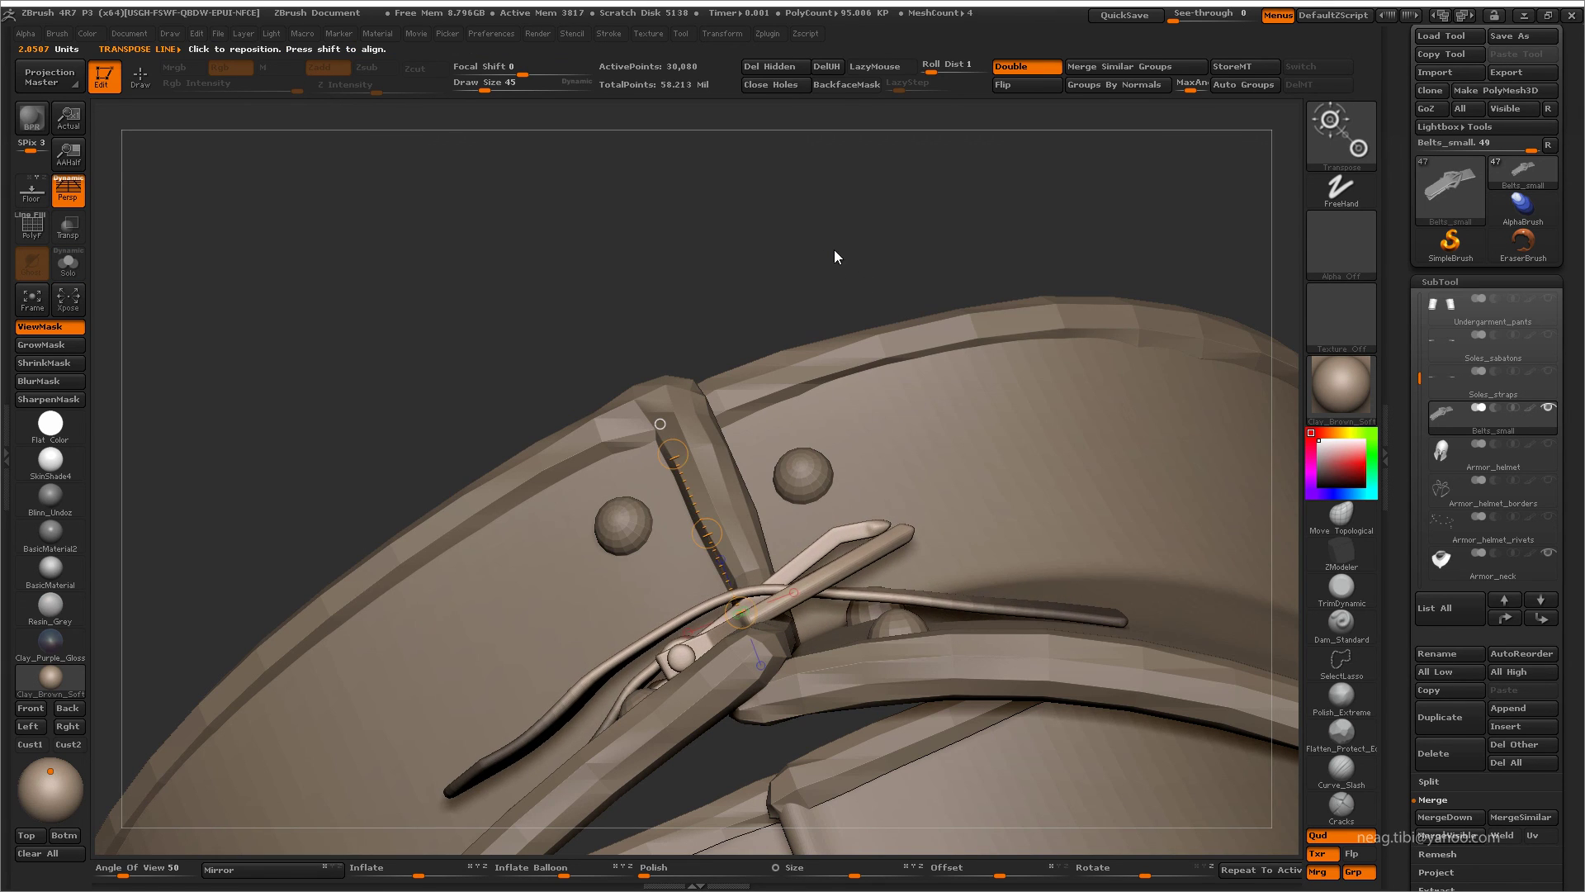
pyautogui.hotkey('ctrl', 'shift', 's')
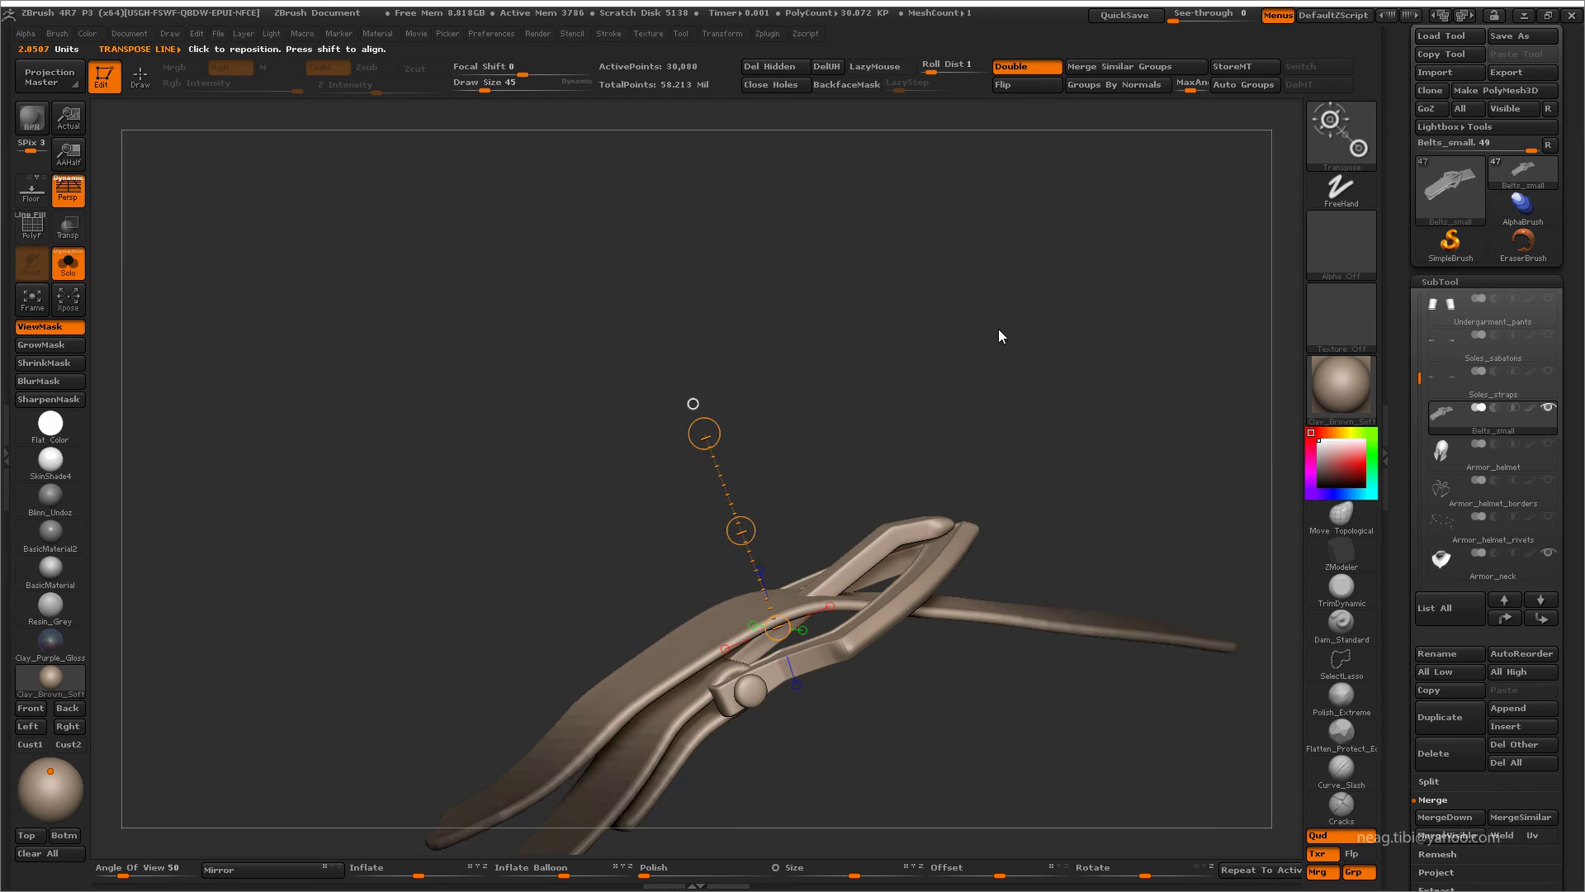
pyautogui.hotkey('ctrl', 'h')
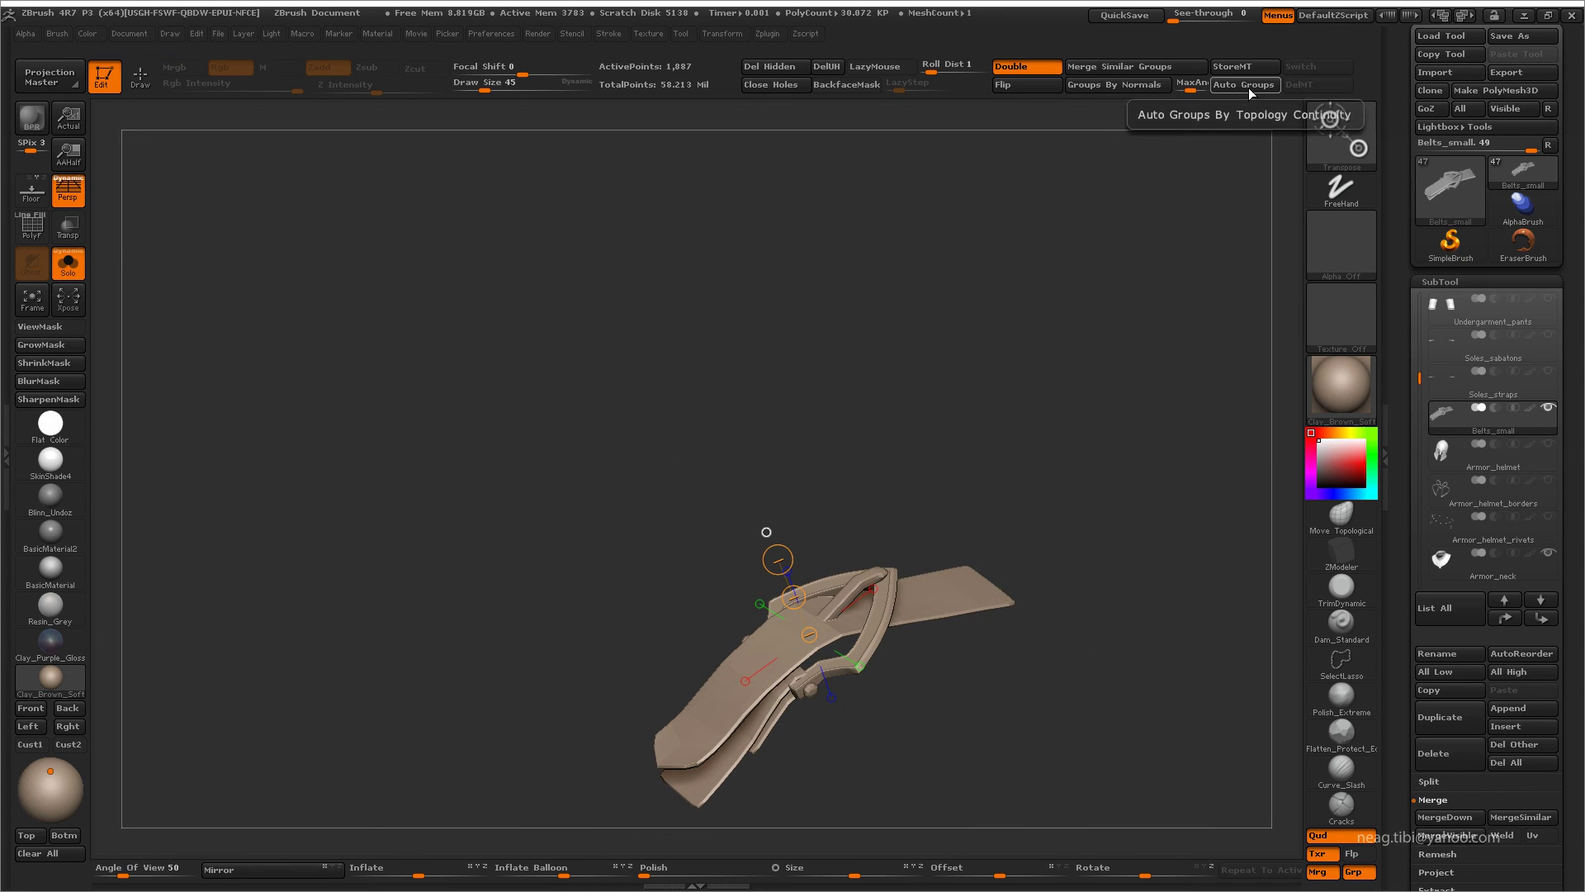
pyautogui.click(1248, 87)
pyautogui.hotkey('shift', 'f')
# - Isolate the green strap-loop polygroup and hide the brown belt to expose the straps
pyautogui.press('f')
pyautogui.keyDown('ctrl'); pyautogui.keyDown('shift'); pyautogui.click(704, 633); pyautogui.keyUp('shift'); pyautogui.keyUp('ctrl')
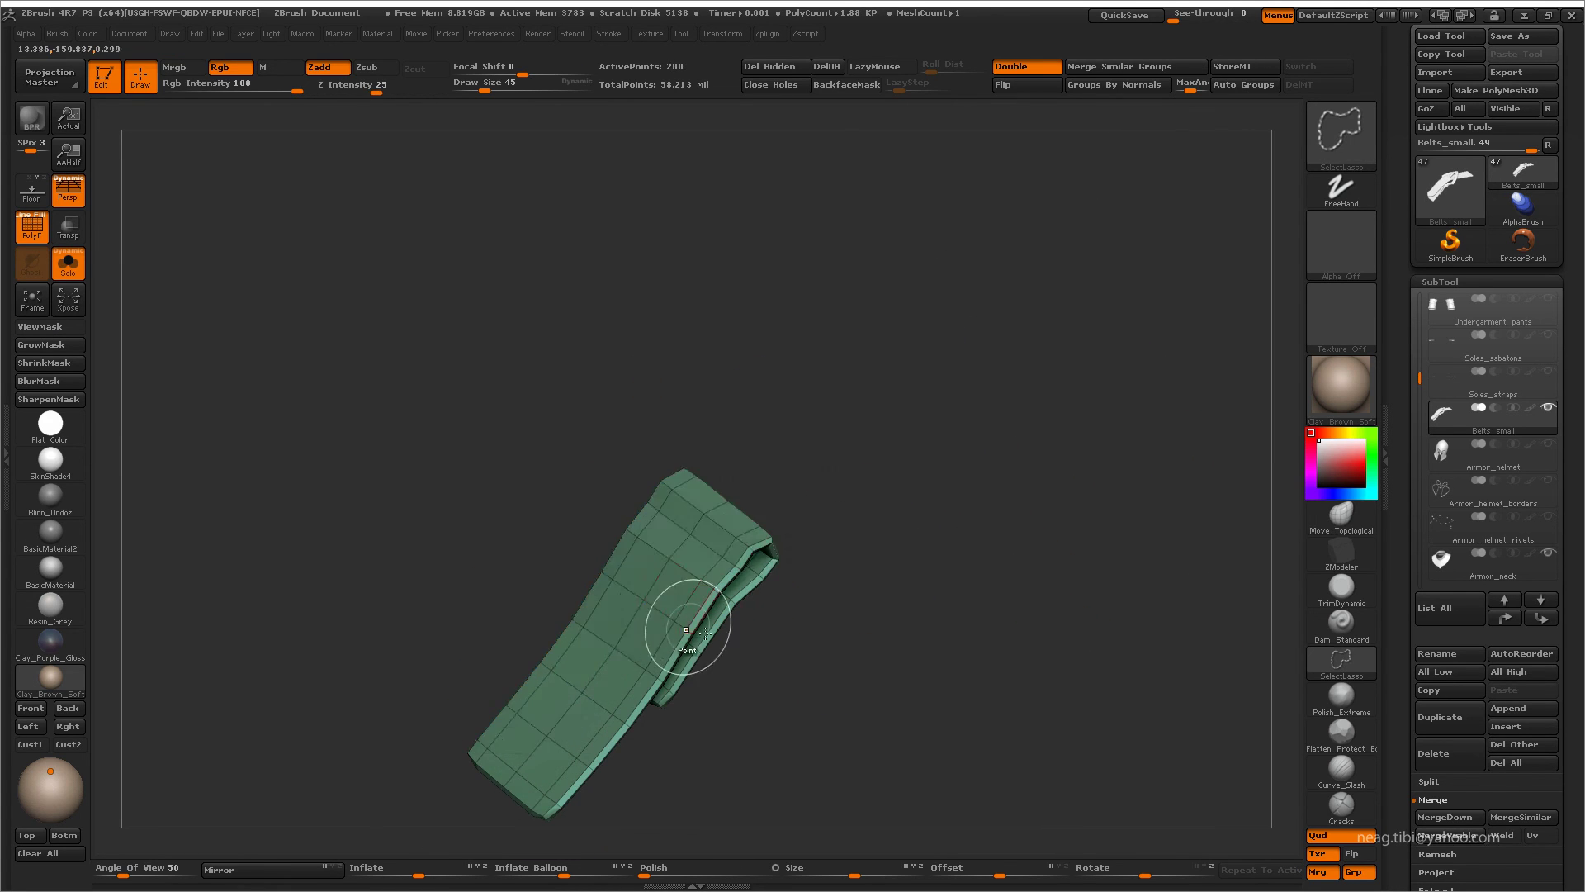
pyautogui.hotkey('ctrl', 'shift', 's')
pyautogui.hotkey('ctrl', 'shift', 's')
pyautogui.hotkey('ctrl', 'shift', 's')
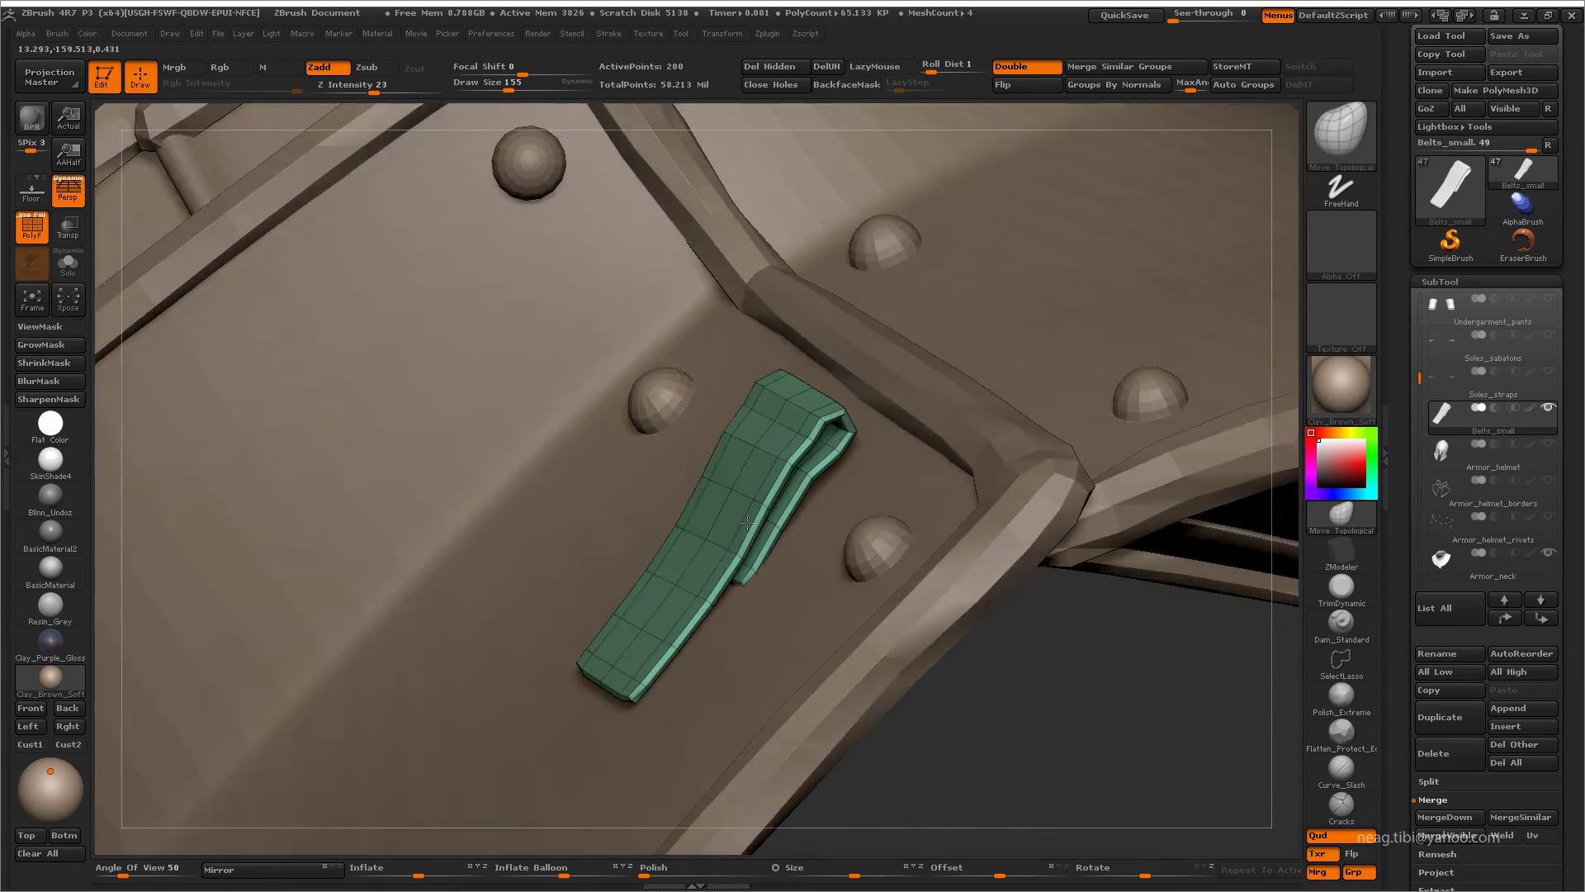
pyautogui.moveTo(685, 470)
pyautogui.mouseDown()
pyautogui.moveTo(877, 596)
pyautogui.moveTo(836, 630)
pyautogui.mouseUp()
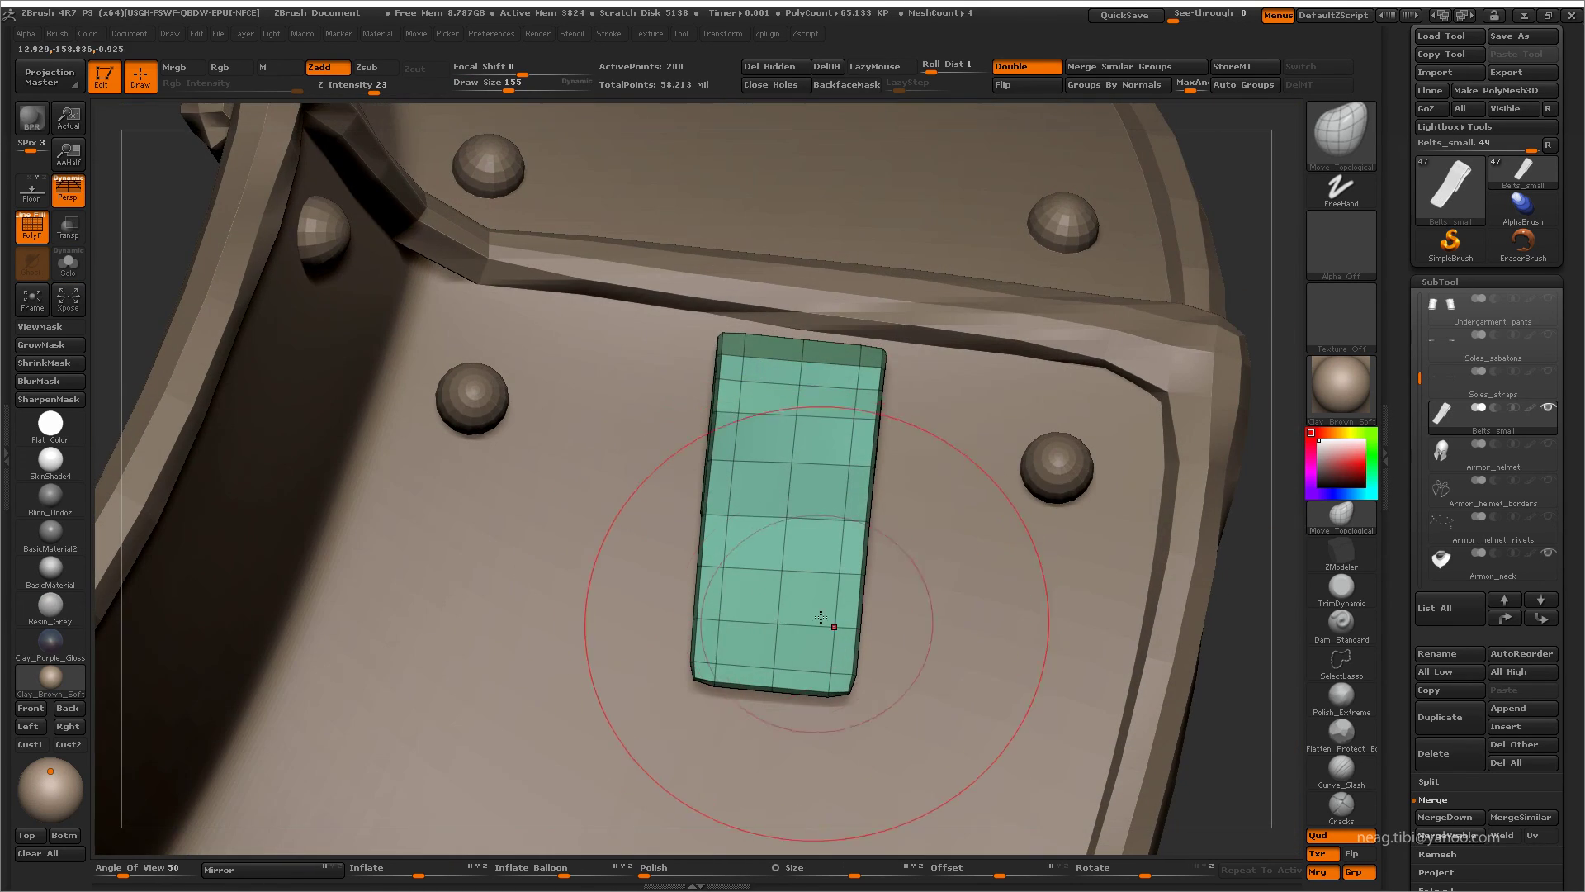
pyautogui.press('space')
pyautogui.moveTo(830, 526); pyautogui.dragTo(800, 521)
pyautogui.moveTo(786, 453)
pyautogui.mouseDown()
pyautogui.moveTo(867, 443)
pyautogui.moveTo(850, 407)
pyautogui.moveTo(1069, 502)
pyautogui.moveTo(974, 425)
pyautogui.moveTo(814, 407)
pyautogui.mouseUp()
pyautogui.hotkey('ctrl', 'shift', 's')
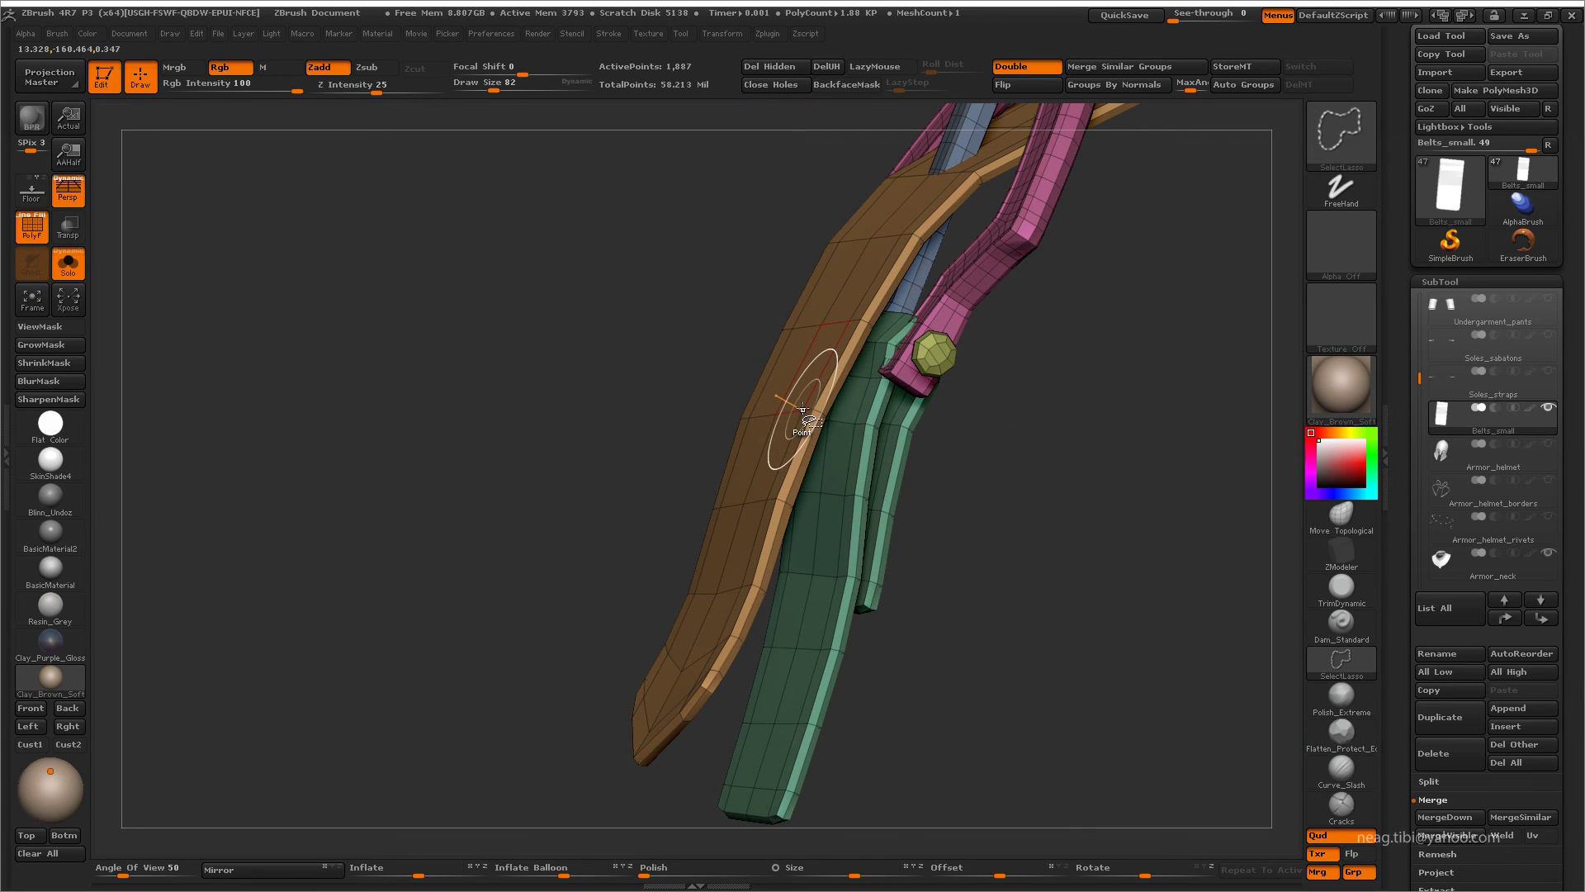
pyautogui.keyDown('ctrl'); pyautogui.keyDown('shift'); pyautogui.click(803, 410); pyautogui.keyUp('shift'); pyautogui.keyUp('ctrl')
pyautogui.moveTo(1026, 495)
pyautogui.keyDown('ctrl'); pyautogui.keyDown('shift'); pyautogui.mouseDown()
pyautogui.moveTo(1068, 587)
pyautogui.moveTo(838, 559)
pyautogui.mouseUp(); pyautogui.keyUp('shift'); pyautogui.keyUp('ctrl')
# - Turn off polygroup colouring, shrink the brush to 53, and drop the belt one subdivision level
pyautogui.hotkey('shift', 'f')
pyautogui.moveTo(701, 537); pyautogui.dragTo(860, 548)
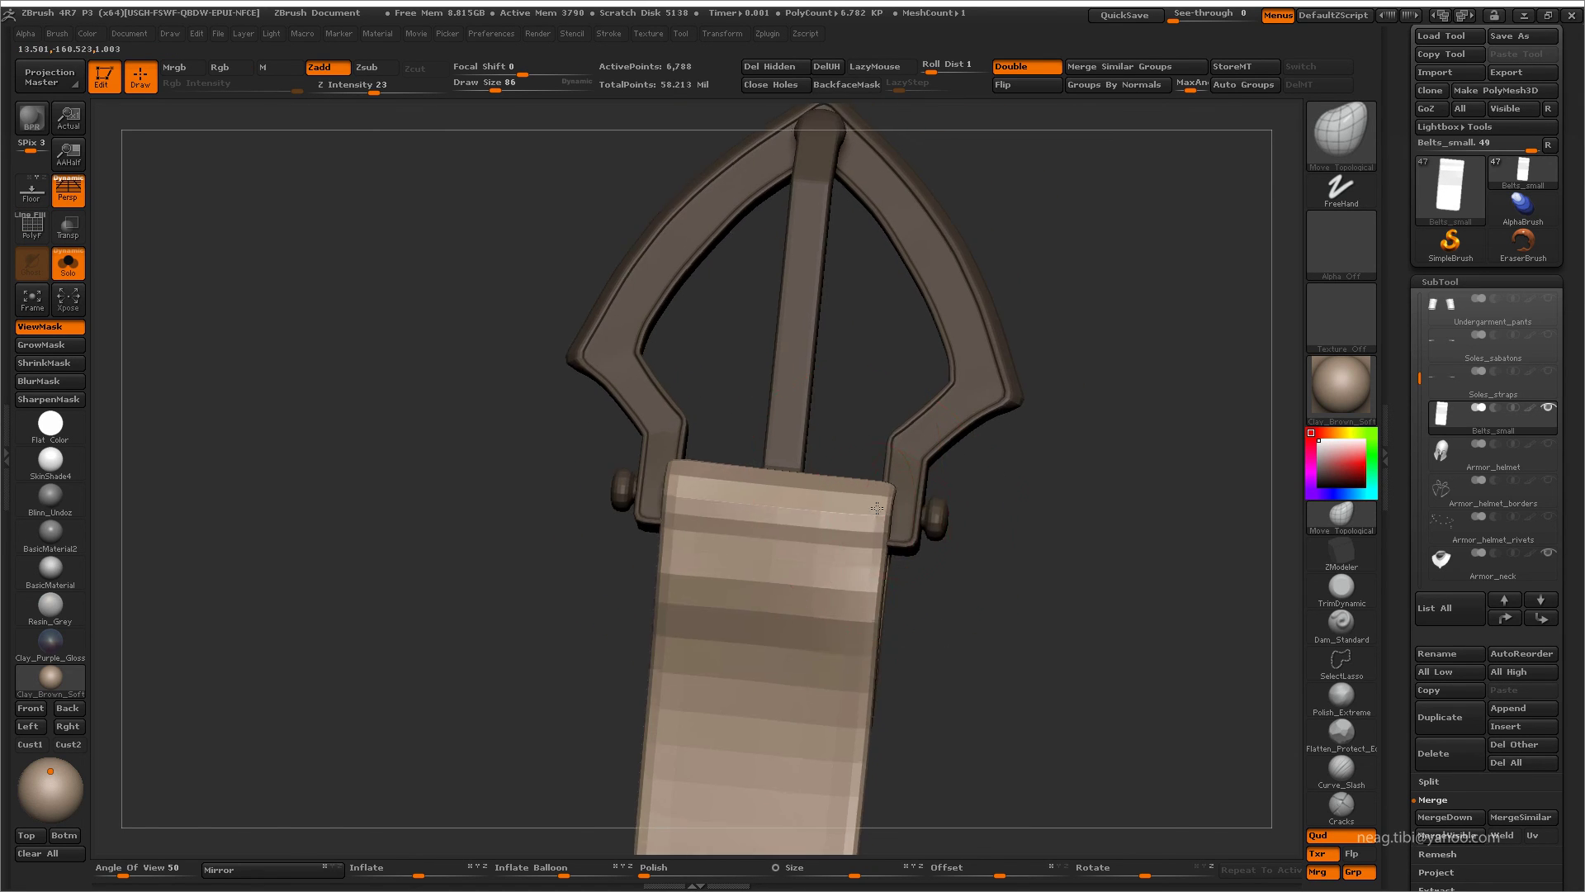
pyautogui.press('space')
pyautogui.moveTo(836, 487); pyautogui.dragTo(750, 450)
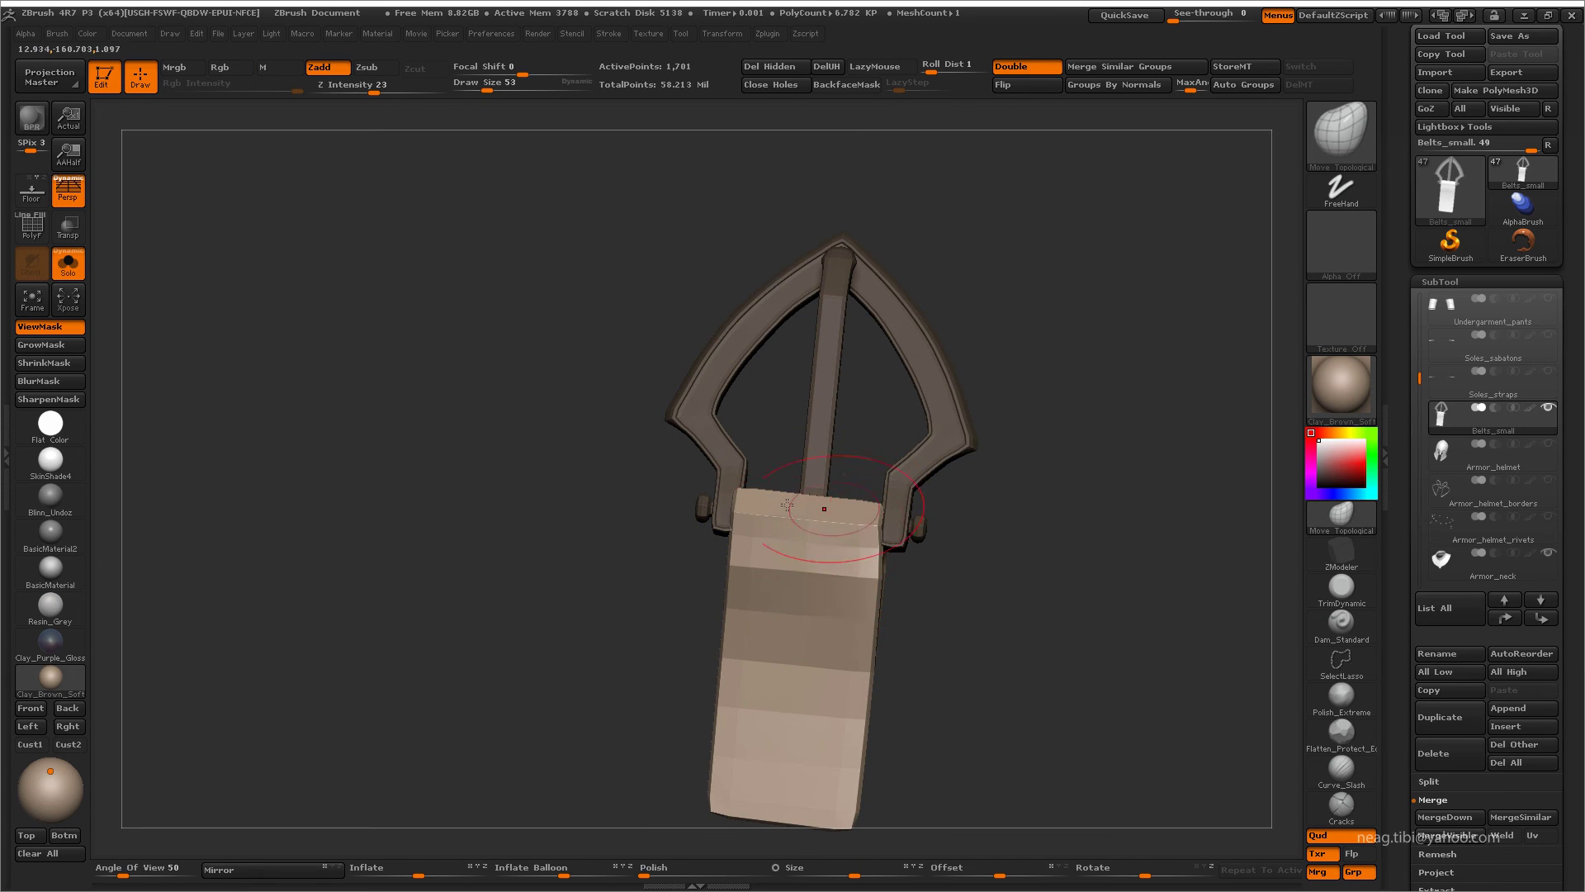
pyautogui.hotkey('shift', 'd')
pyautogui.moveTo(759, 507)
pyautogui.mouseDown()
pyautogui.moveTo(711, 556)
pyautogui.moveTo(859, 567)
pyautogui.moveTo(807, 530)
pyautogui.moveTo(902, 538)
pyautogui.moveTo(823, 518)
pyautogui.moveTo(913, 543)
pyautogui.mouseUp()
# - Reshape the strap end with the Move brush (size 109, strength 26), then show the armor again
pyautogui.press('space')
pyautogui.press('b')
pyautogui.press('m')
pyautogui.press('v')
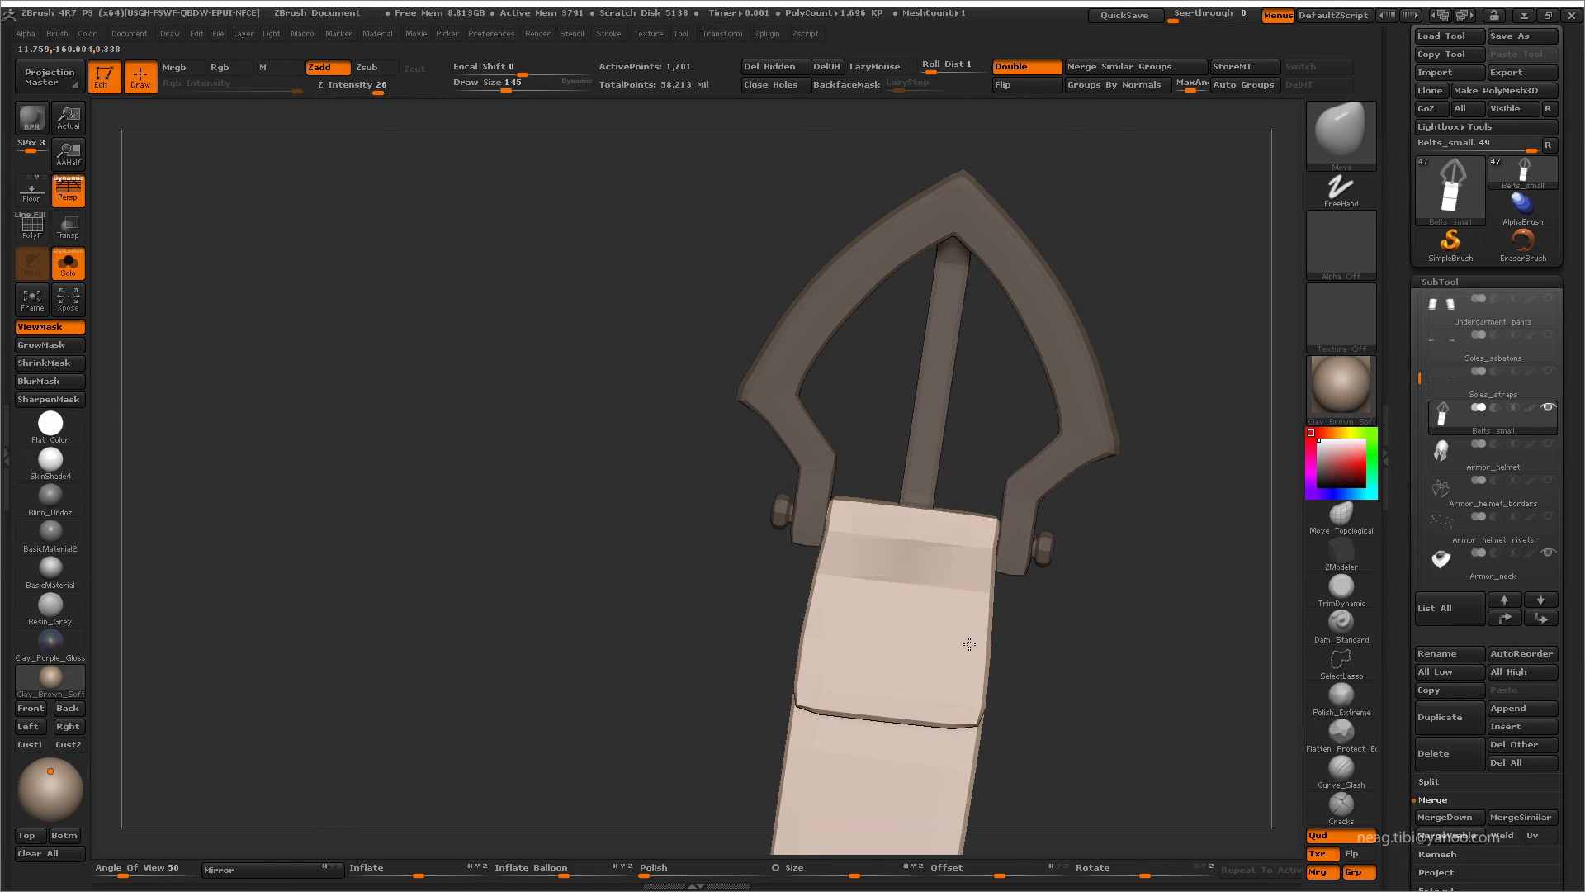
pyautogui.moveTo(818, 616); pyautogui.dragTo(932, 527, button='right')
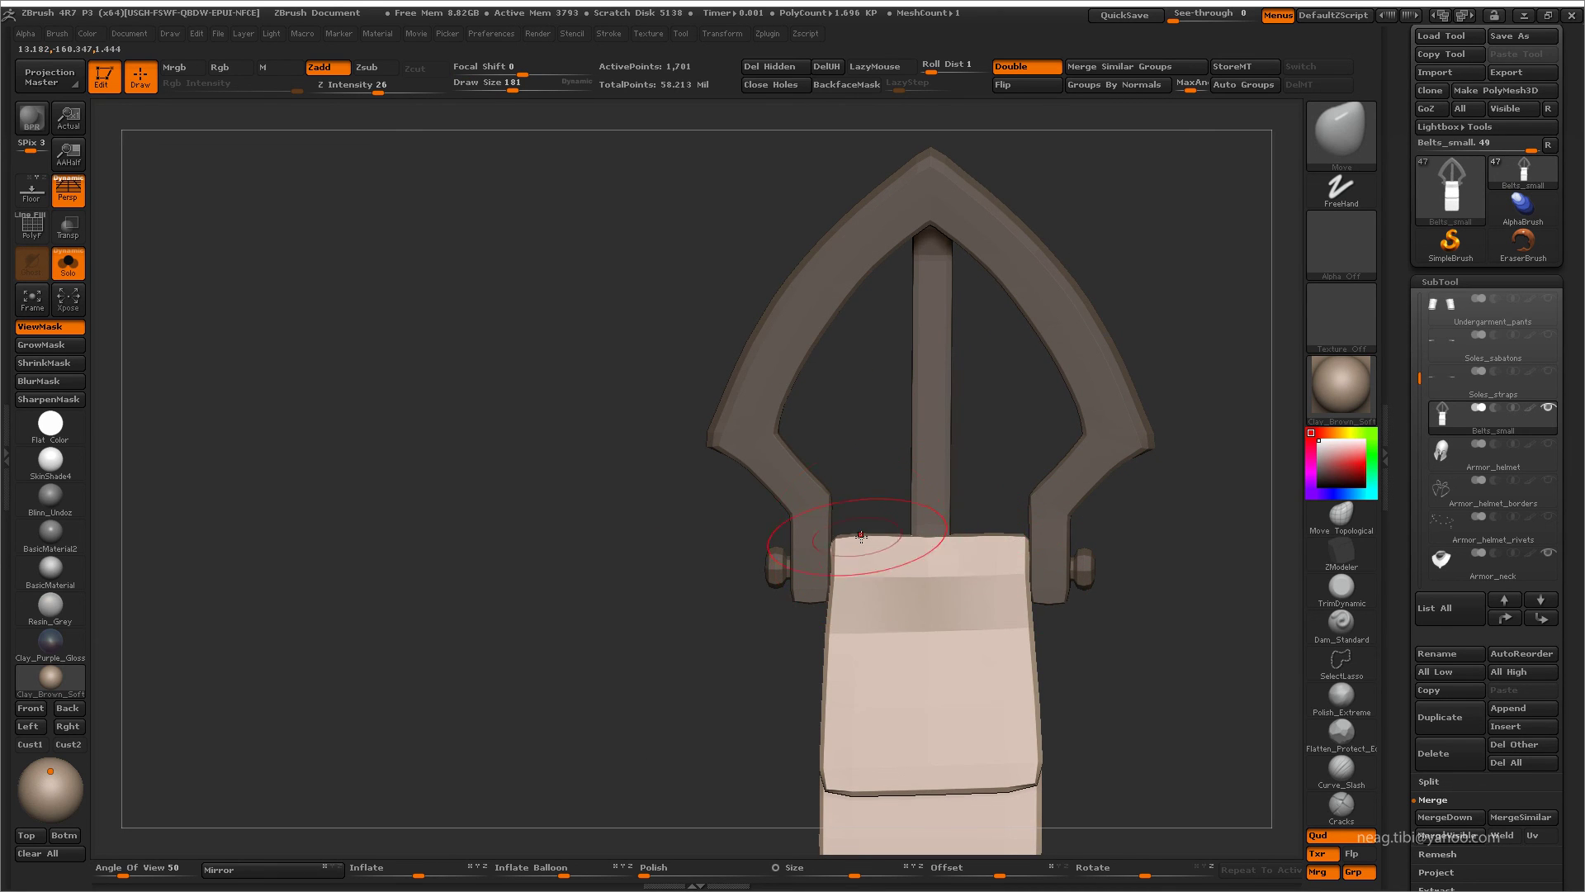
pyautogui.moveTo(861, 535)
pyautogui.mouseDown(button='right')
pyautogui.moveTo(834, 549)
pyautogui.moveTo(861, 568)
pyautogui.moveTo(840, 468)
pyautogui.moveTo(750, 567)
pyautogui.moveTo(899, 569)
pyautogui.moveTo(1008, 506)
pyautogui.moveTo(997, 556)
pyautogui.moveTo(1025, 585)
pyautogui.moveTo(990, 637)
pyautogui.moveTo(1011, 640)
pyautogui.moveTo(1103, 527)
pyautogui.moveTo(1080, 460)
pyautogui.moveTo(1053, 535)
pyautogui.moveTo(987, 608)
pyautogui.mouseUp(button='right')
pyautogui.press('space')
pyautogui.hotkey('shift', 'alt', 's')
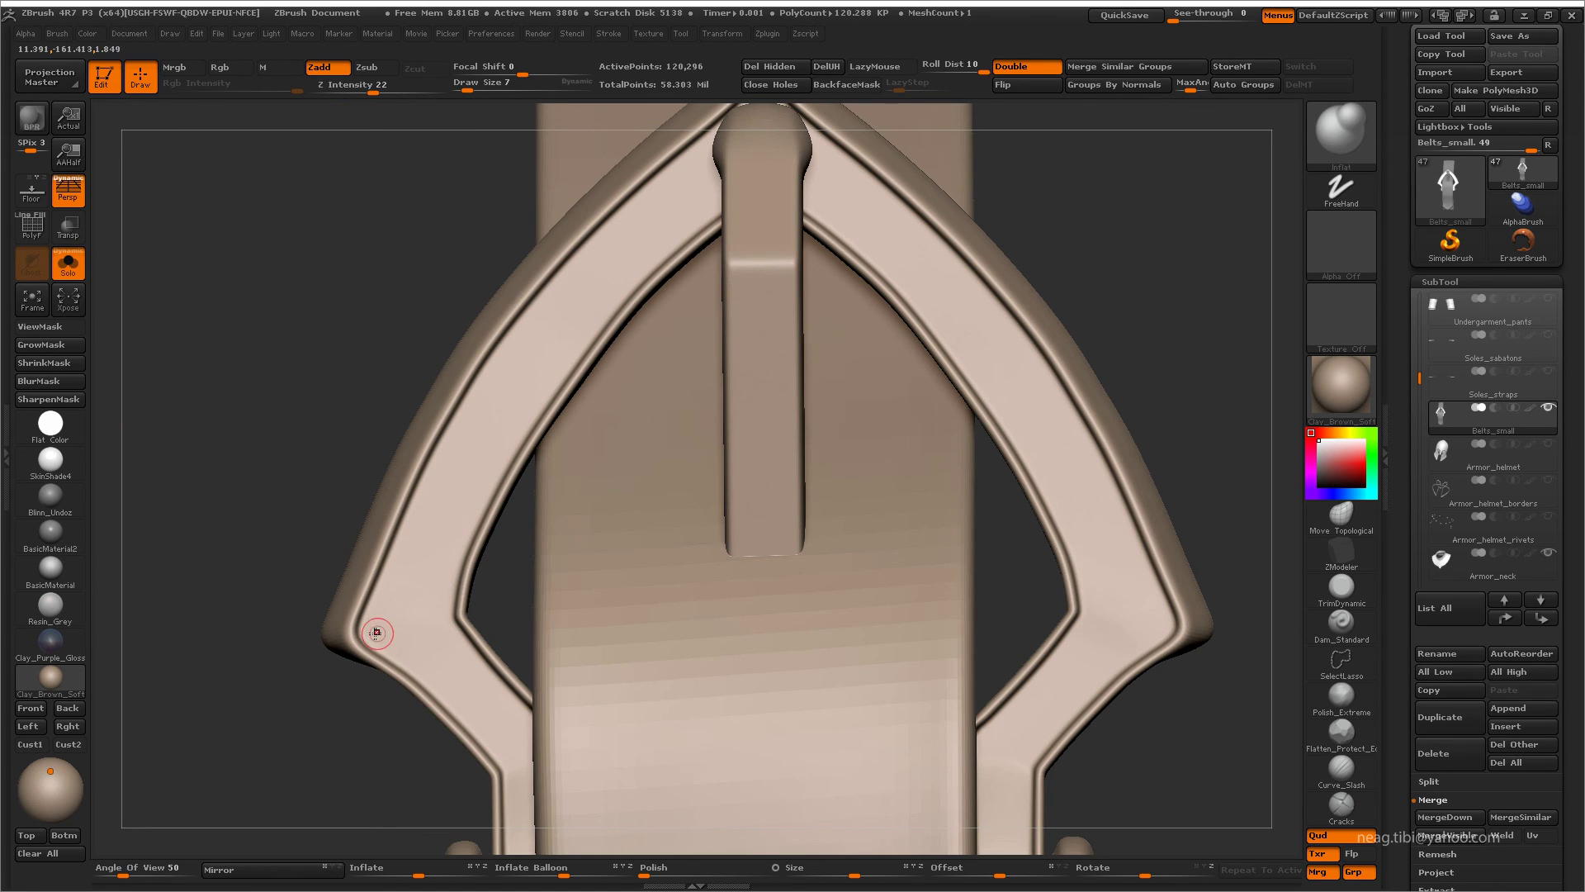
# - Undo the inflate stroke and set up the Standard brush with LazyMouse at Draw Size 5
pyautogui.hotkey('ctrl', 'z')
pyautogui.click(882, 66)
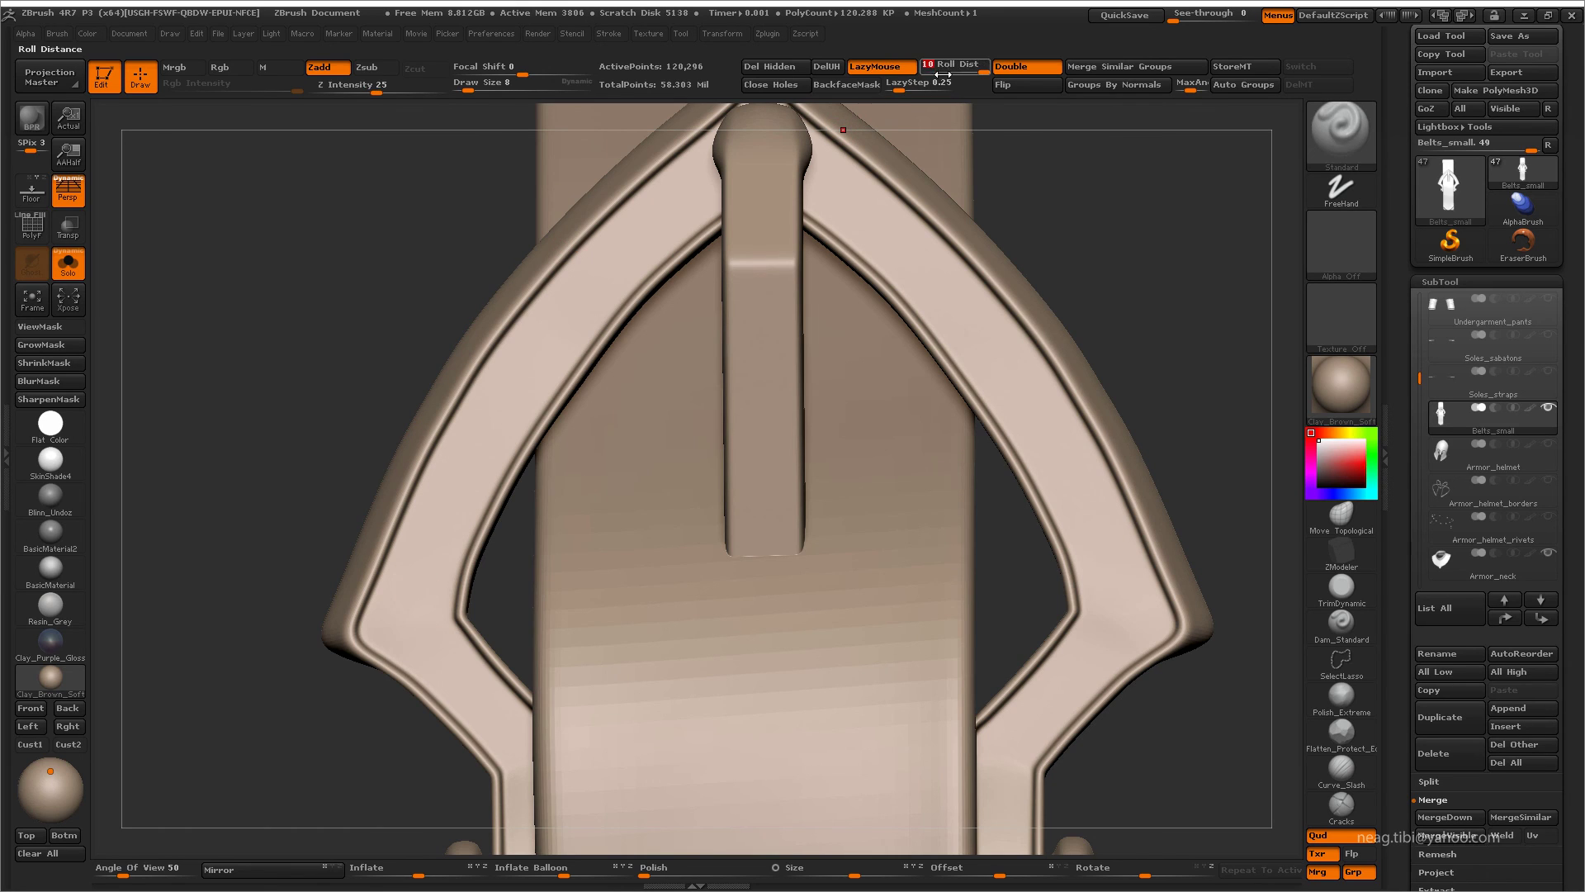
pyautogui.moveTo(374, 85); pyautogui.dragTo(370, 83)
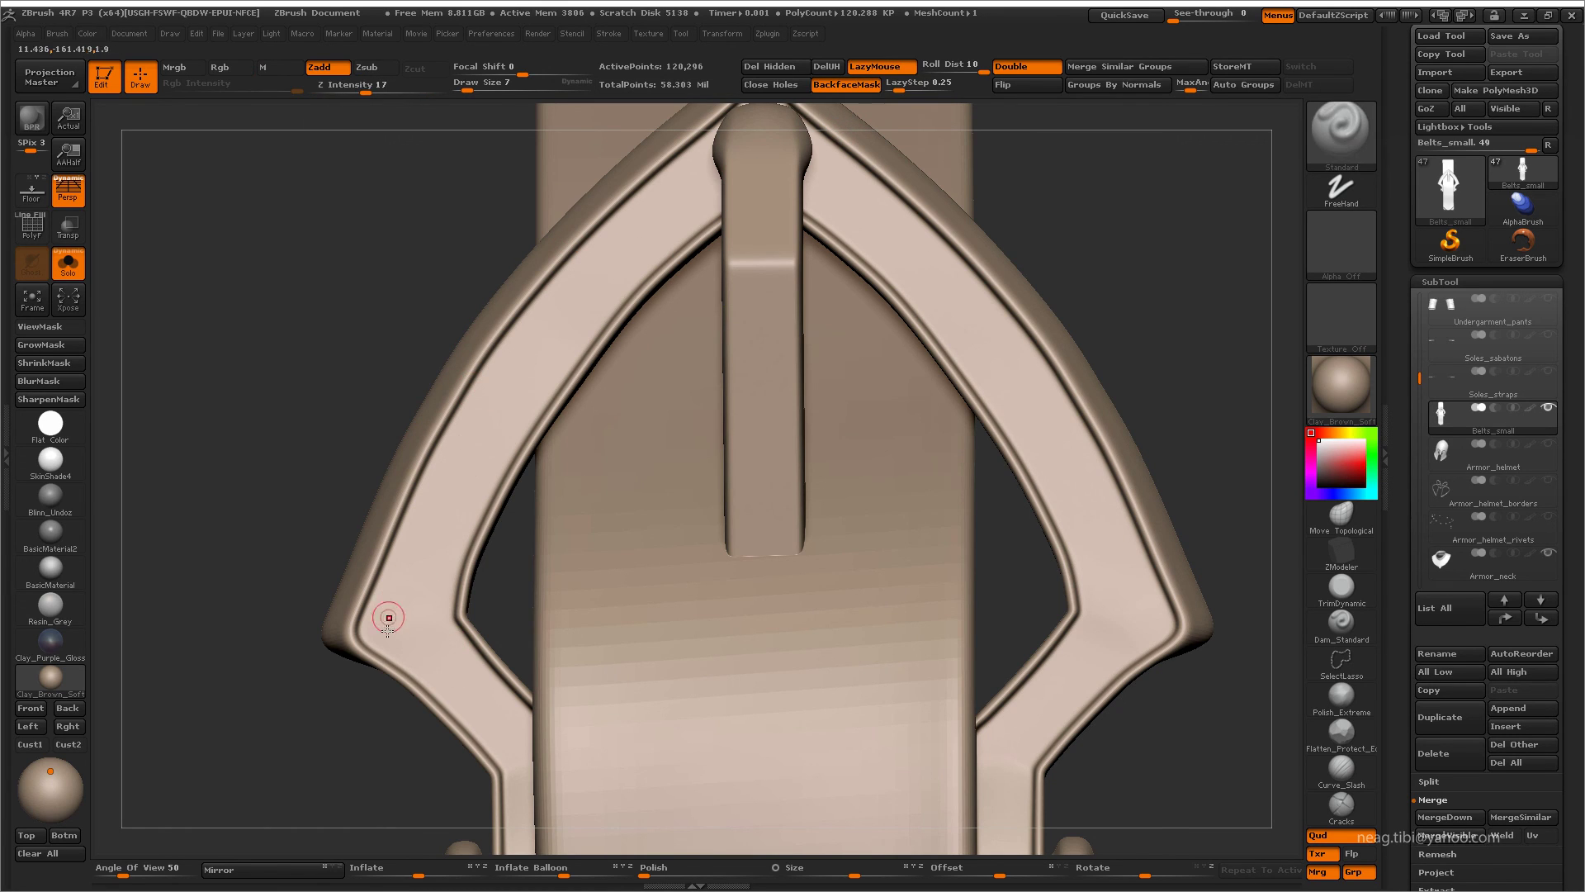
pyautogui.press('s')
pyautogui.moveTo(388, 618); pyautogui.dragTo(384, 625)
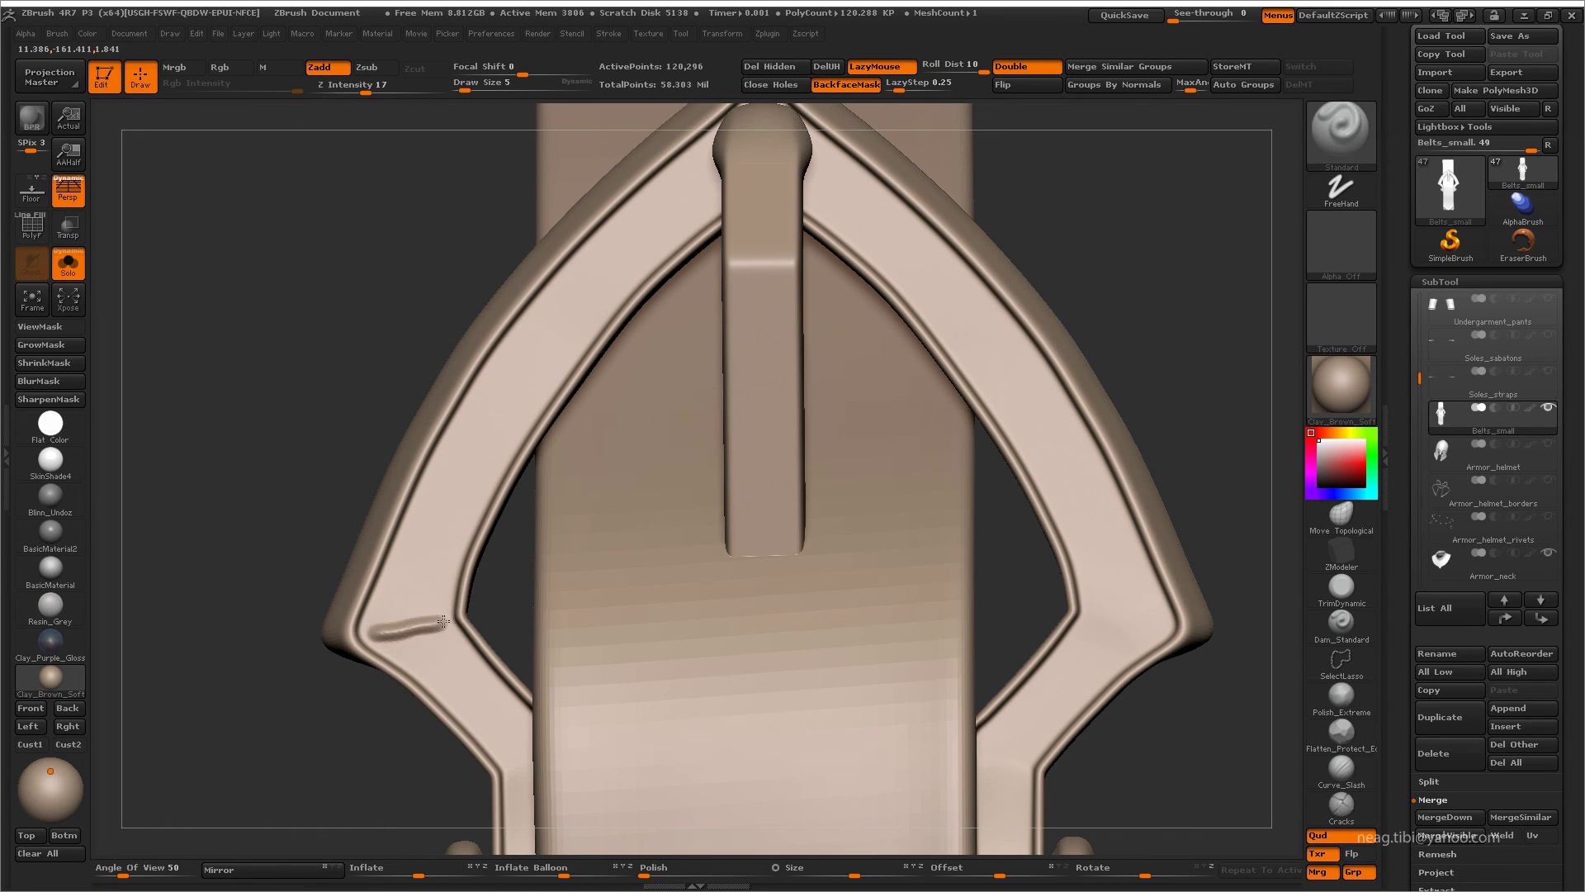
# - Tune the stroke smoothing settings and carve a groove on the lower-left frame arm
pyautogui.click(602, 35)
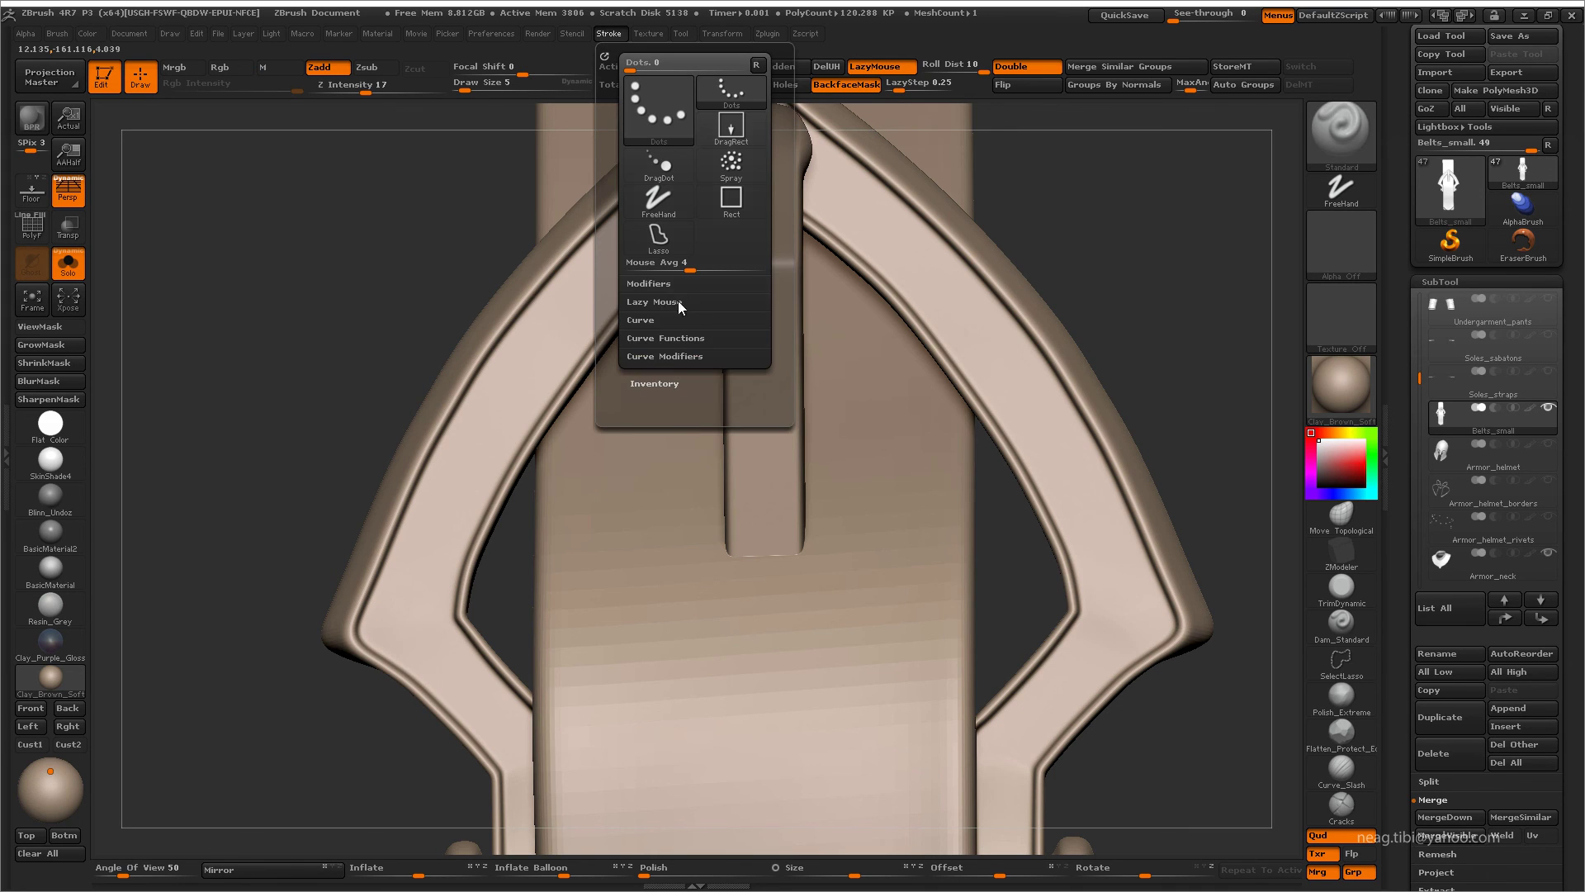
pyautogui.click(652, 312)
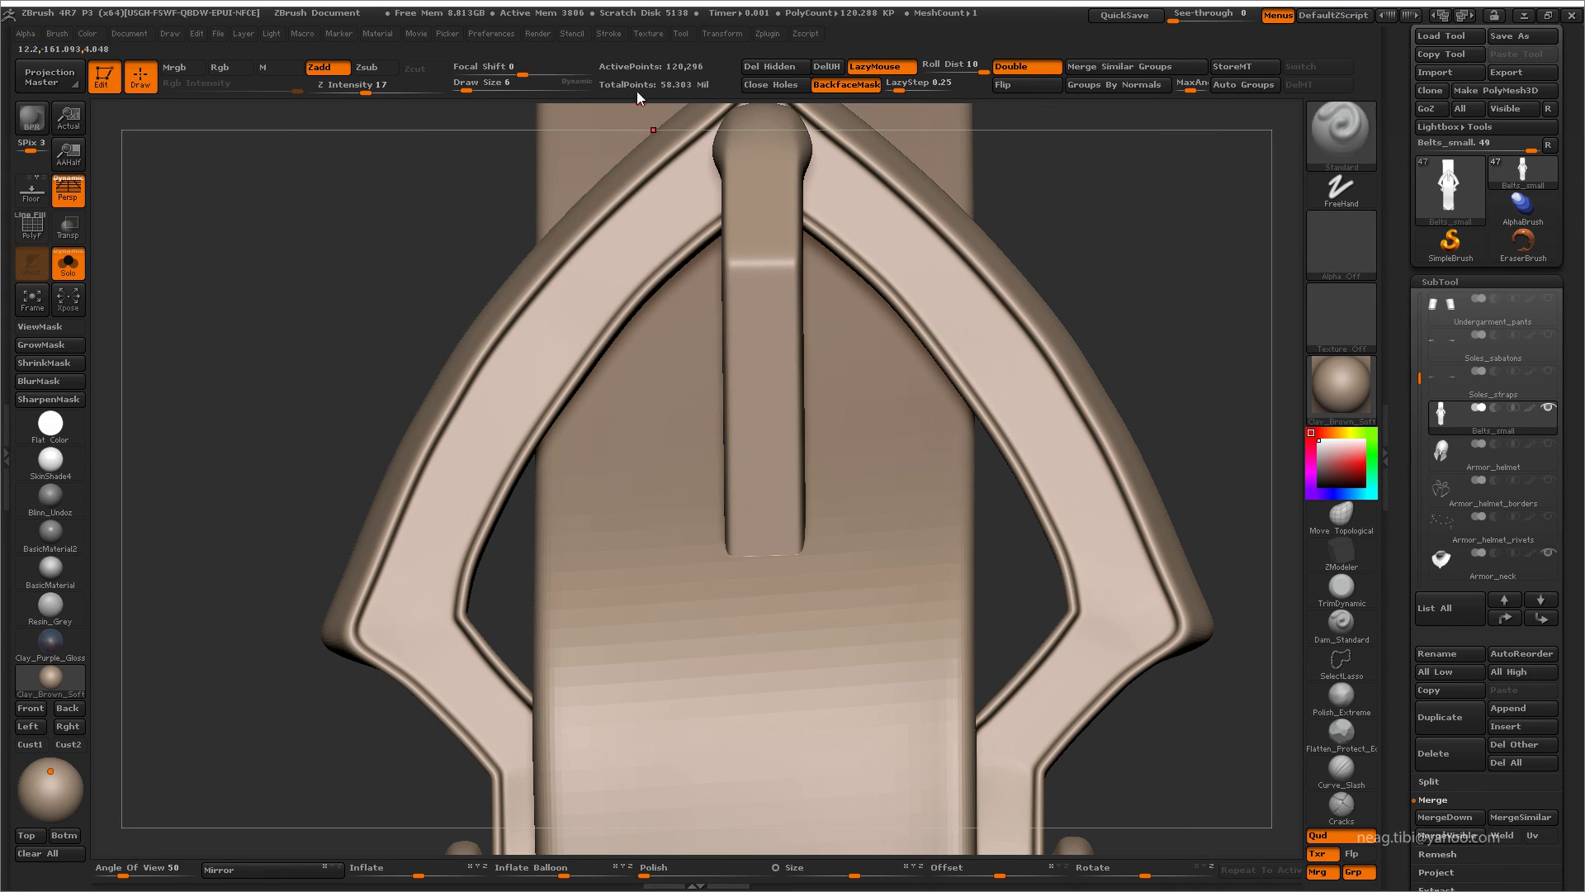
pyautogui.click(608, 35)
pyautogui.hotkey('ctrl', 'z')
pyautogui.click(608, 35)
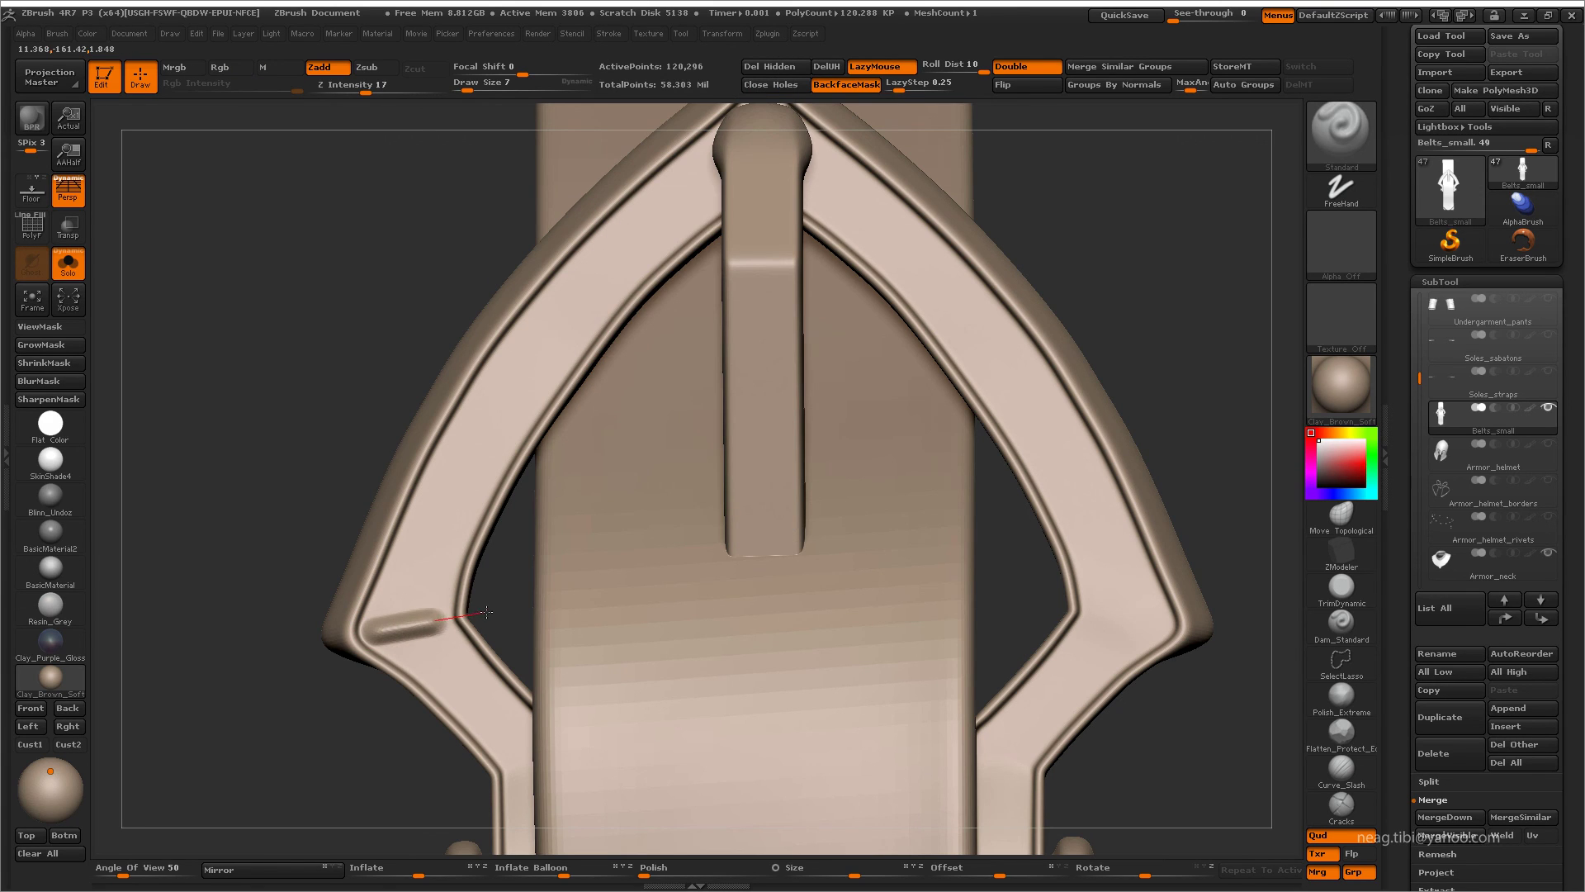
pyautogui.moveTo(487, 612); pyautogui.dragTo(595, 449)
# - Hide the centre strap and carve a vertical groove at the arch apex
pyautogui.keyDown('ctrl'); pyautogui.keyDown('shift'); pyautogui.click(948, 460); pyautogui.keyUp('shift'); pyautogui.keyUp('ctrl')
pyautogui.moveTo(949, 460)
pyautogui.keyDown('alt'); pyautogui.mouseDown()
pyautogui.moveTo(807, 402)
pyautogui.moveTo(804, 531)
pyautogui.moveTo(938, 639)
pyautogui.mouseUp(); pyautogui.keyUp('alt')
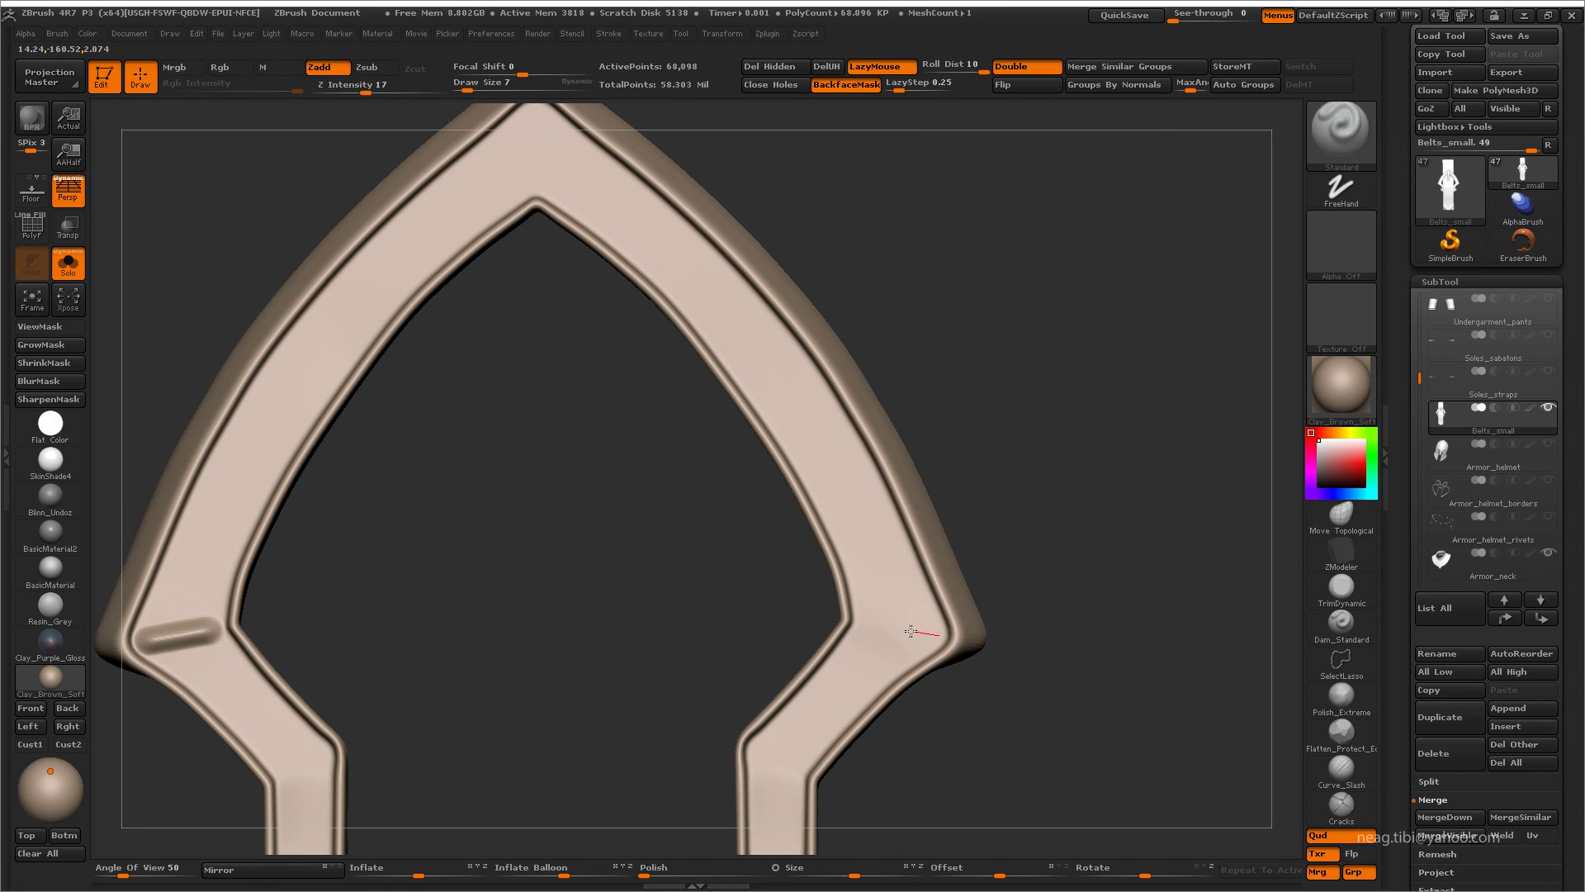
pyautogui.keyDown('alt'); pyautogui.moveTo(825, 619); pyautogui.dragTo(705, 276); pyautogui.keyUp('alt')
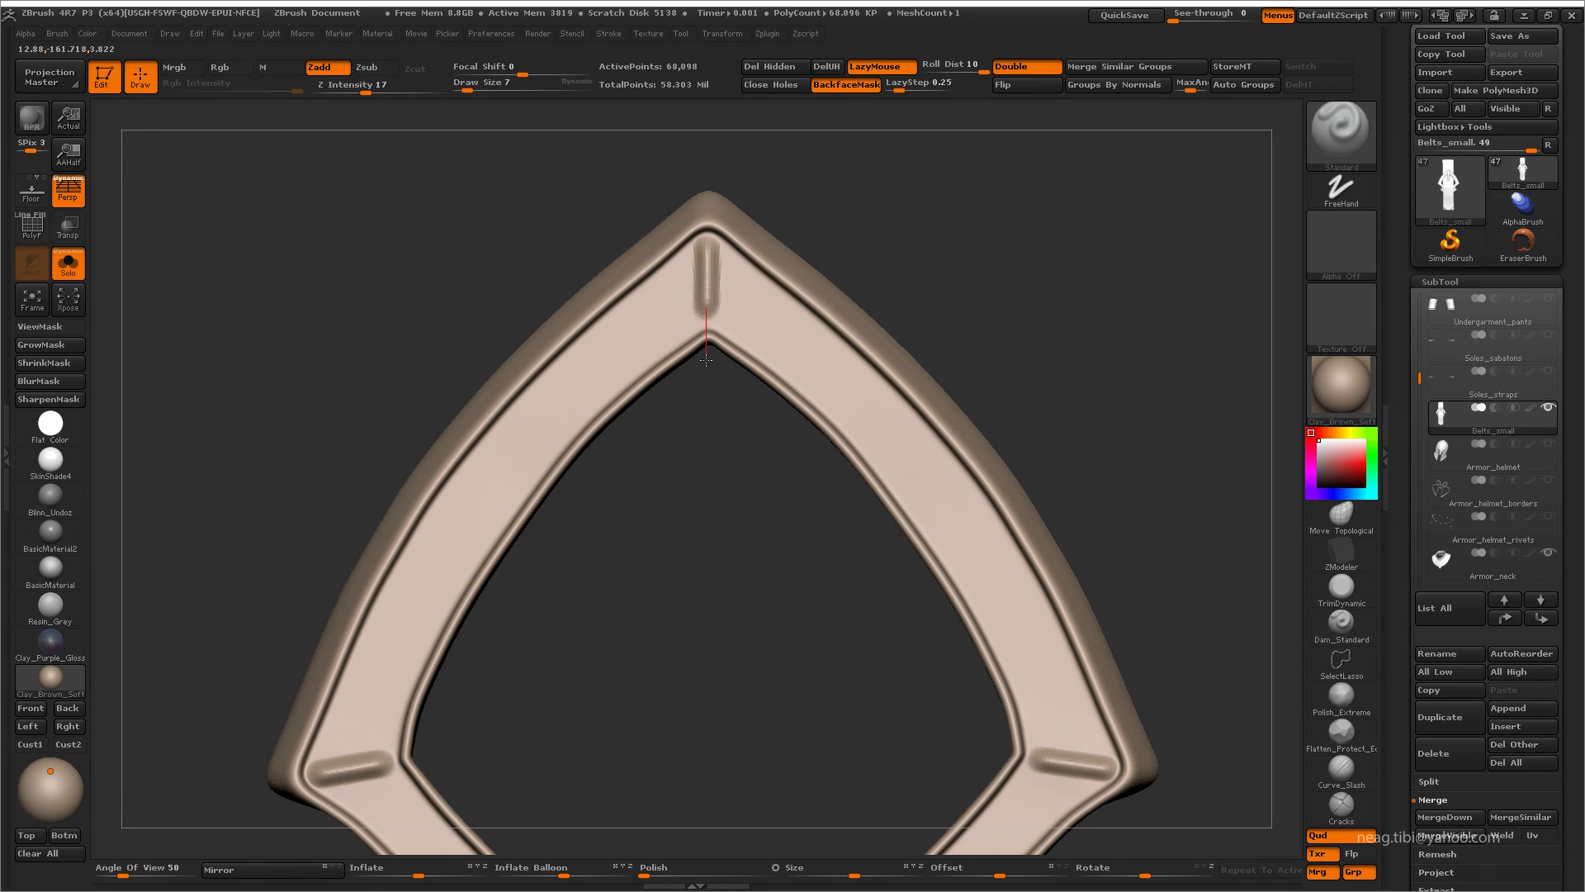
pyautogui.moveTo(706, 359); pyautogui.dragTo(706, 367)
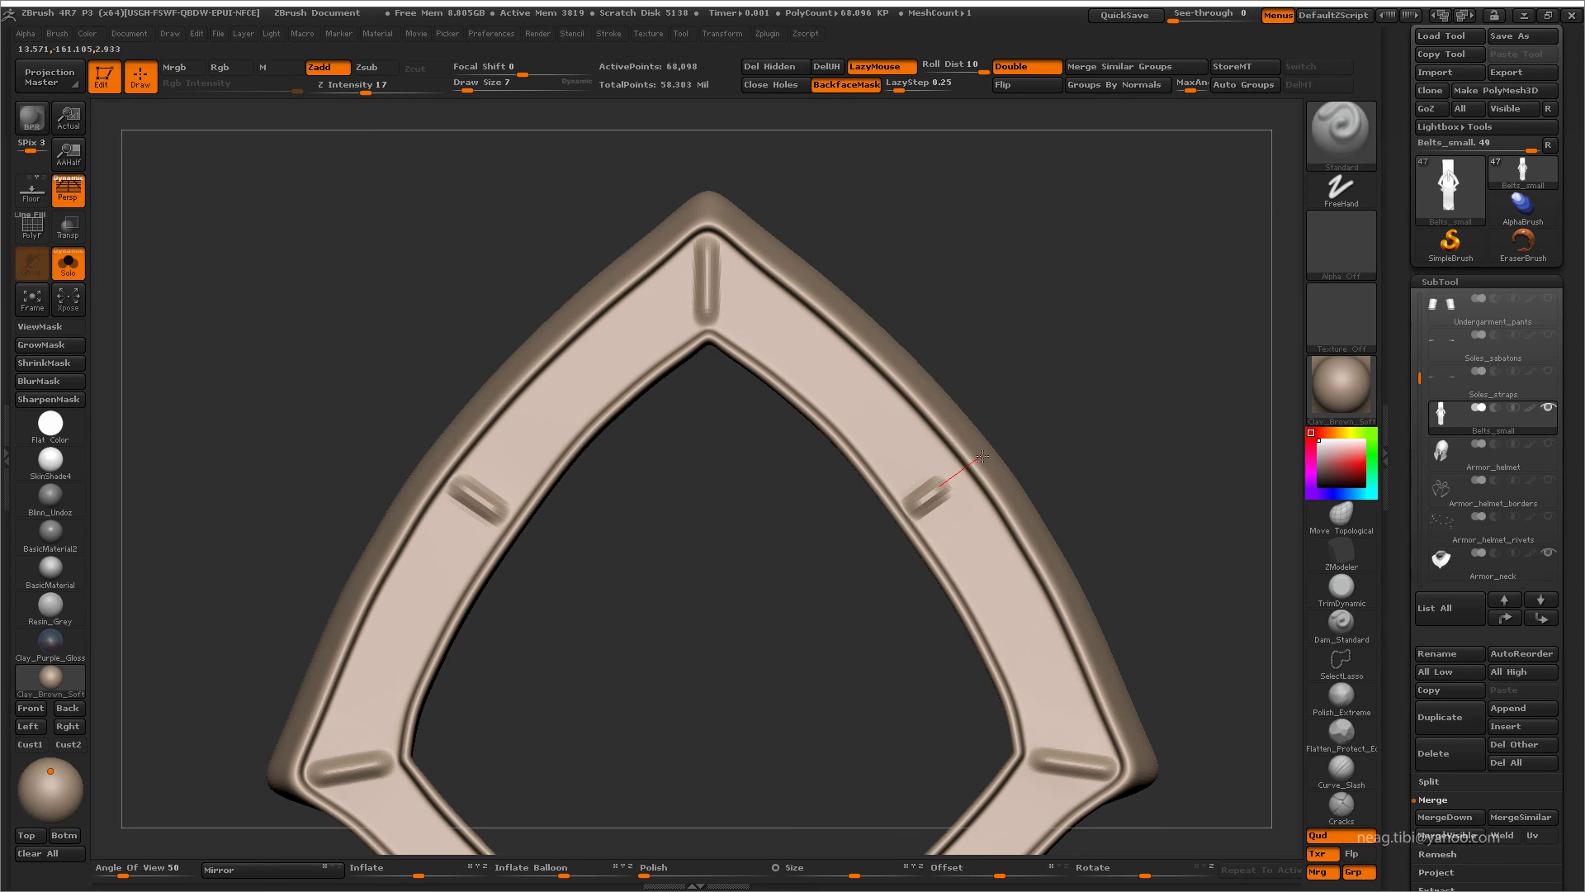
# - Zoom and pan so the whole arch fills the view, shifted lower and left
pyautogui.keyDown('alt'); pyautogui.moveTo(685, 527); pyautogui.dragTo(563, 480); pyautogui.keyUp('alt')
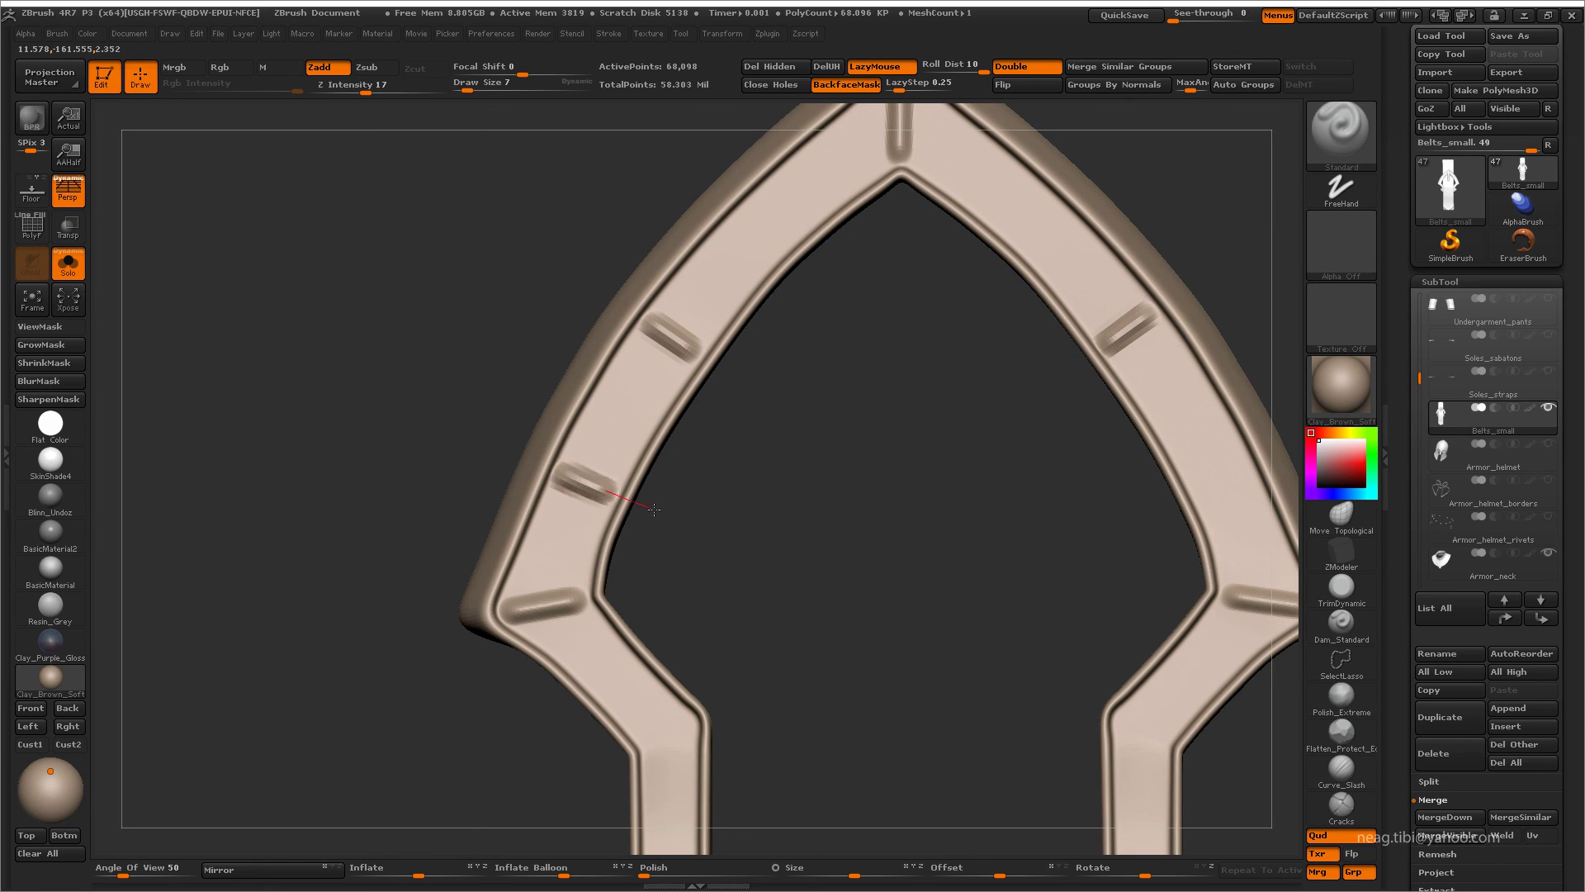
pyautogui.moveTo(654, 509)
pyautogui.keyDown('alt'); pyautogui.mouseDown()
pyautogui.moveTo(584, 488)
pyautogui.moveTo(564, 382)
pyautogui.mouseUp(); pyautogui.keyUp('alt')
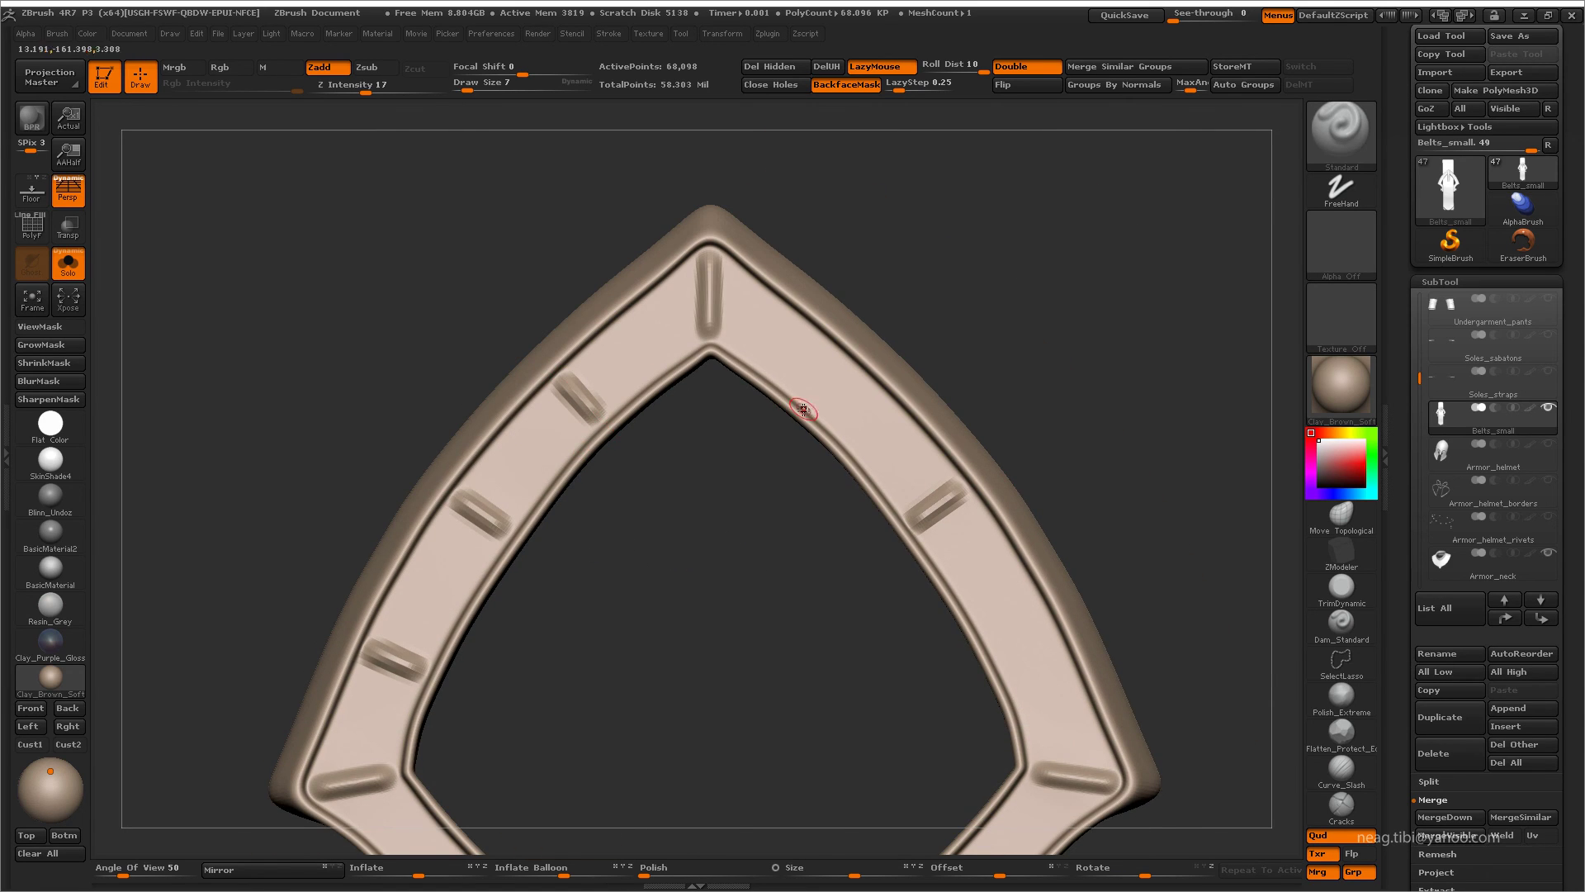
pyautogui.moveTo(881, 355)
pyautogui.keyDown('alt'); pyautogui.mouseDown()
pyautogui.moveTo(817, 470)
pyautogui.moveTo(636, 537)
pyautogui.moveTo(460, 567)
pyautogui.mouseUp(); pyautogui.keyUp('alt')
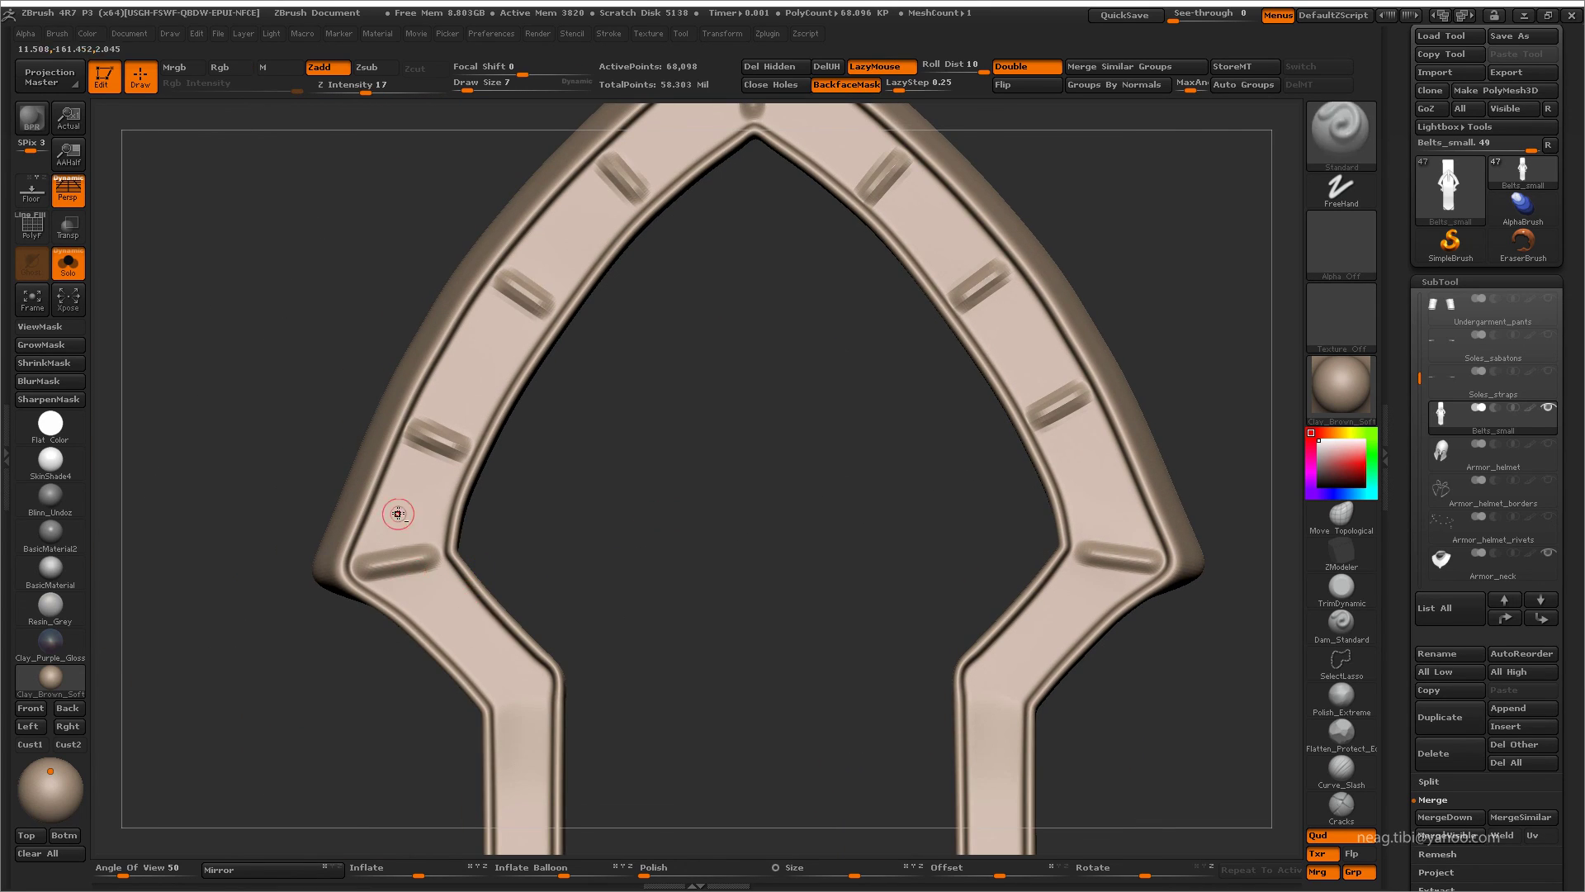
pyautogui.keyDown('alt'); pyautogui.moveTo(400, 513); pyautogui.dragTo(366, 591); pyautogui.keyUp('alt')
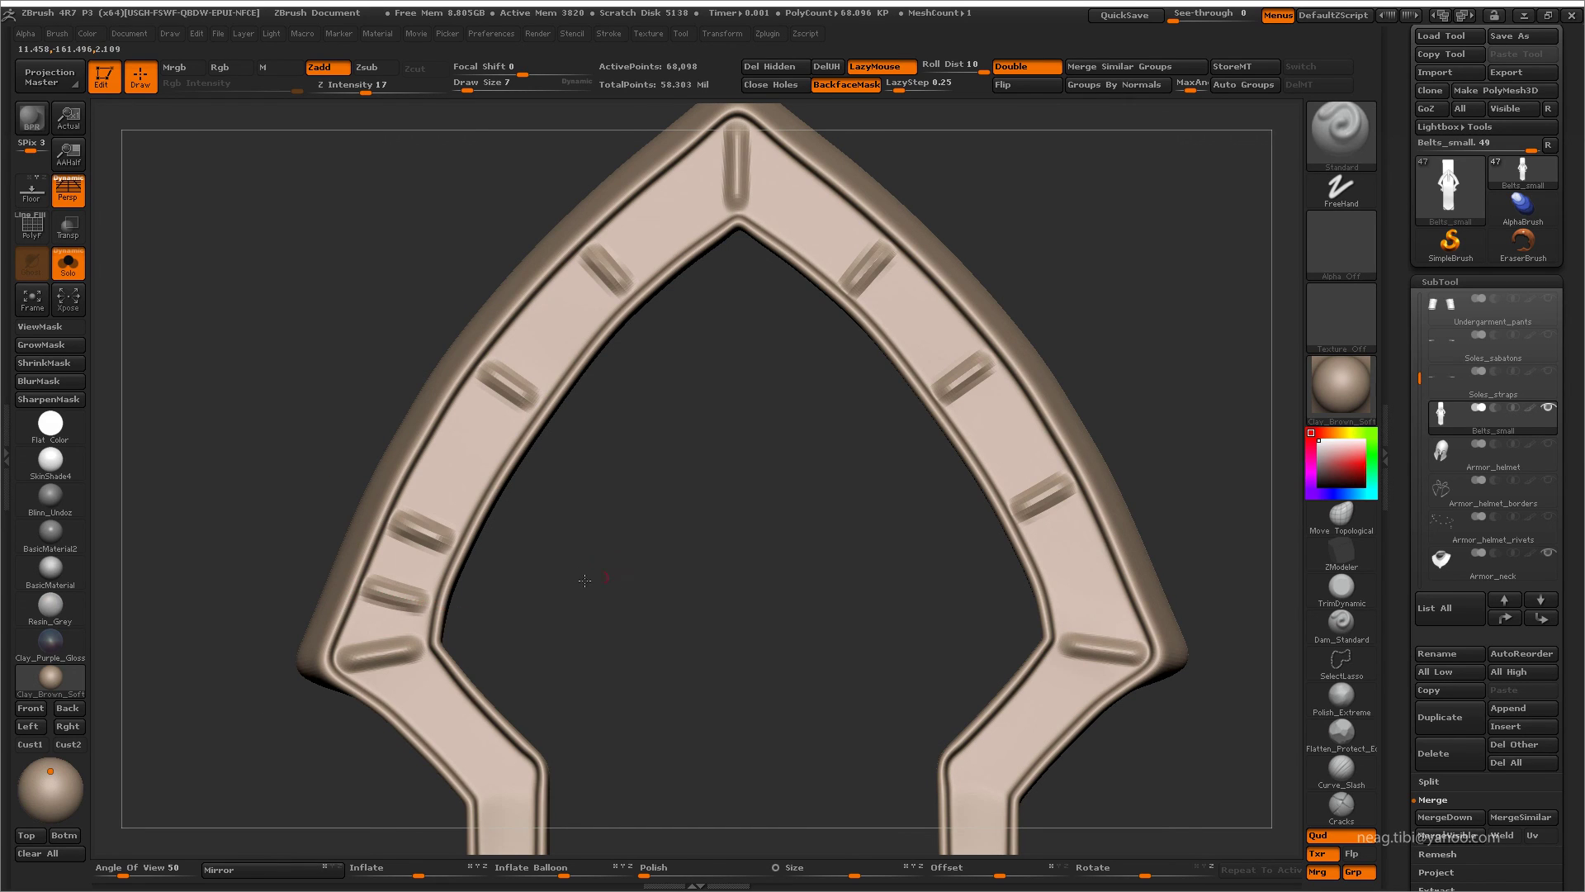
pyautogui.keyDown('alt'); pyautogui.moveTo(584, 581); pyautogui.dragTo(316, 621); pyautogui.keyUp('alt')
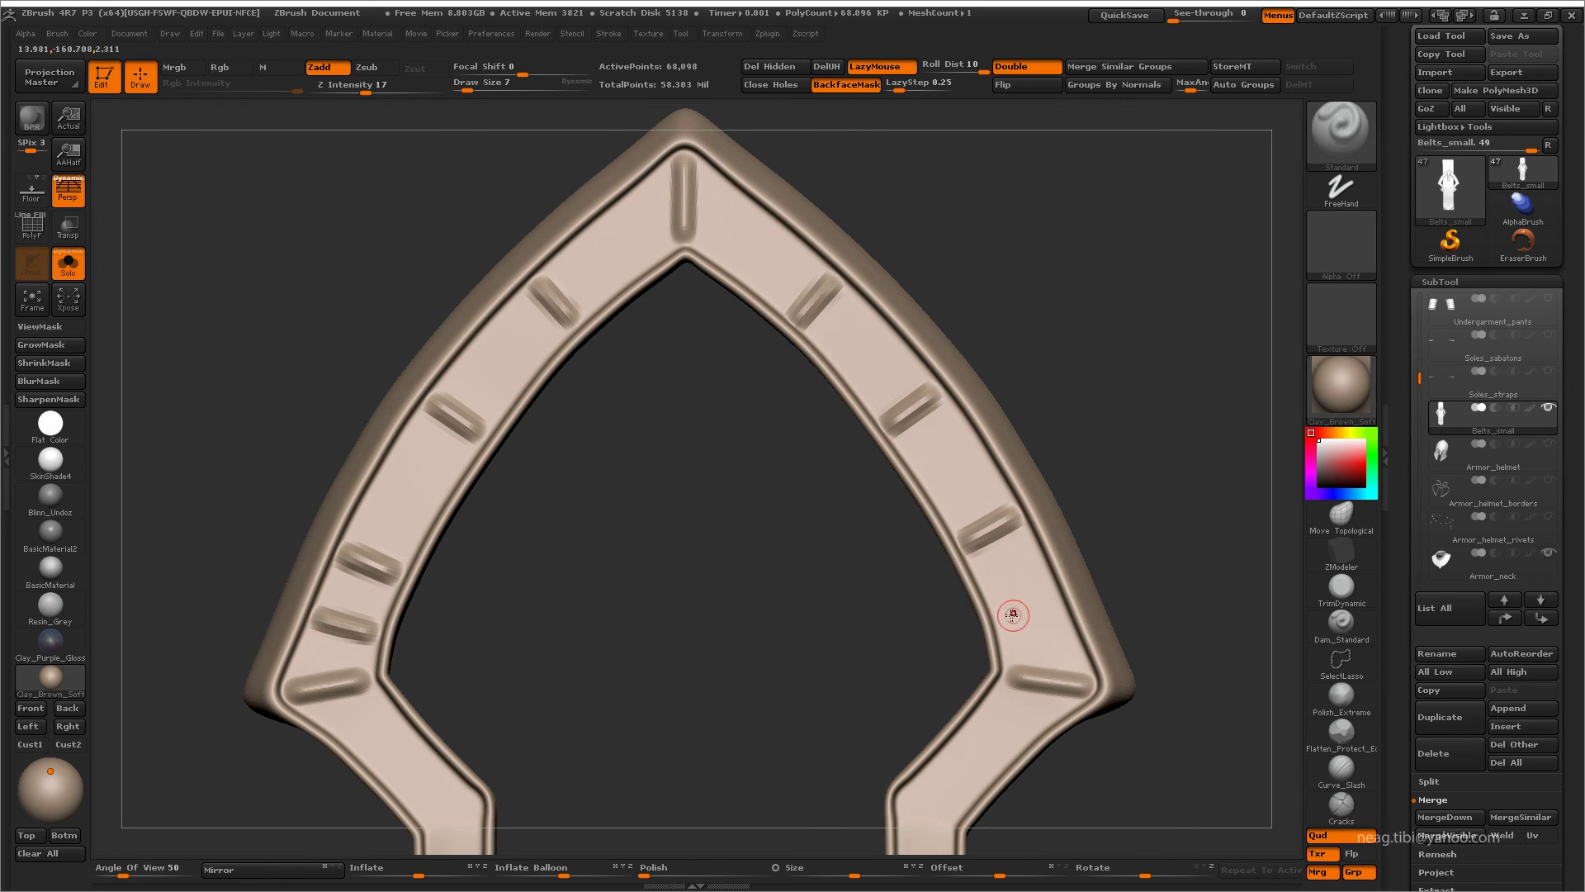
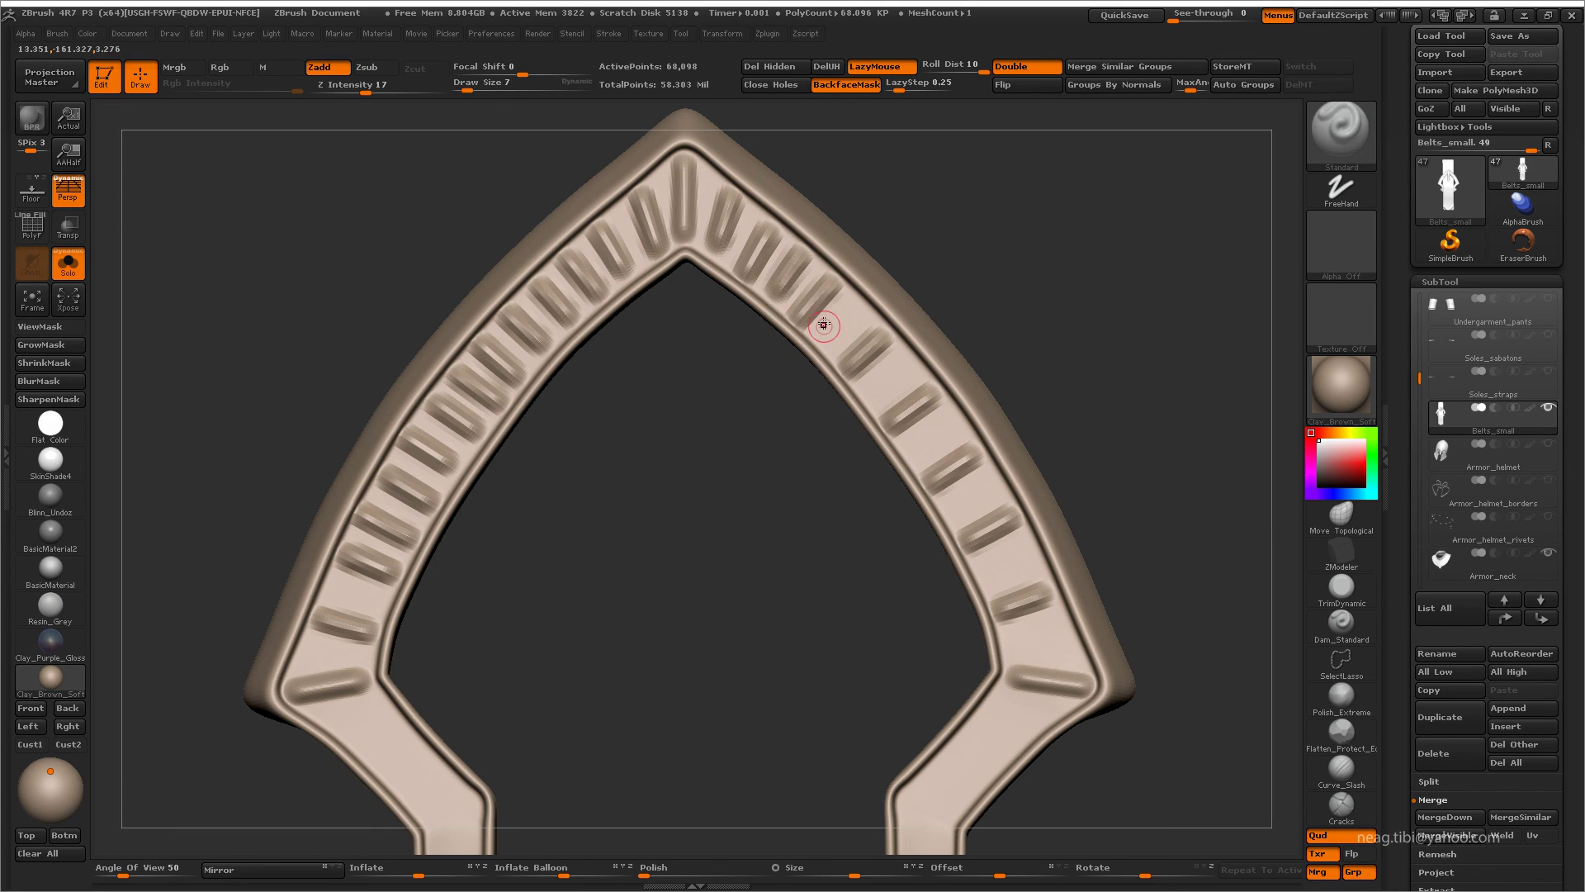
# - Shift-smooth the groove on the arched strap, then unhide all parts and frame the buckle
pyautogui.keyDown('shift'); pyautogui.moveTo(823, 324); pyautogui.dragTo(801, 258); pyautogui.keyUp('shift')
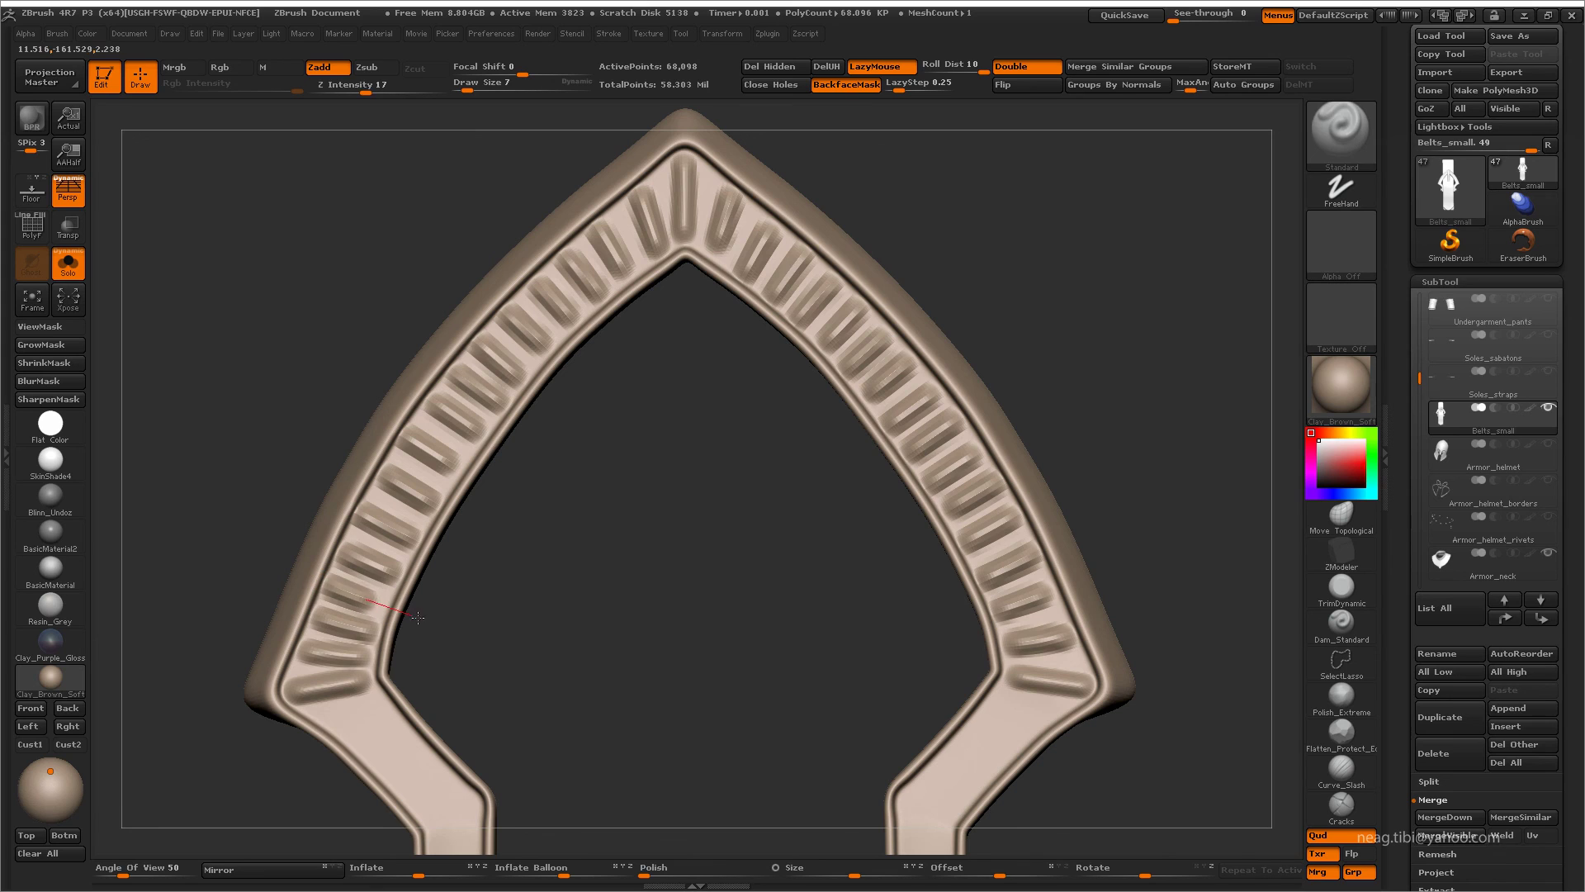
pyautogui.moveTo(418, 617)
pyautogui.keyDown('alt'); pyautogui.mouseDown()
pyautogui.moveTo(471, 417)
pyautogui.moveTo(768, 540)
pyautogui.mouseUp(); pyautogui.keyUp('alt')
pyautogui.hotkey('alt', 's')
pyautogui.moveTo(913, 418)
pyautogui.keyDown('alt'); pyautogui.mouseDown()
pyautogui.moveTo(968, 421)
pyautogui.moveTo(924, 227)
pyautogui.moveTo(1015, 332)
pyautogui.mouseUp(); pyautogui.keyUp('alt')
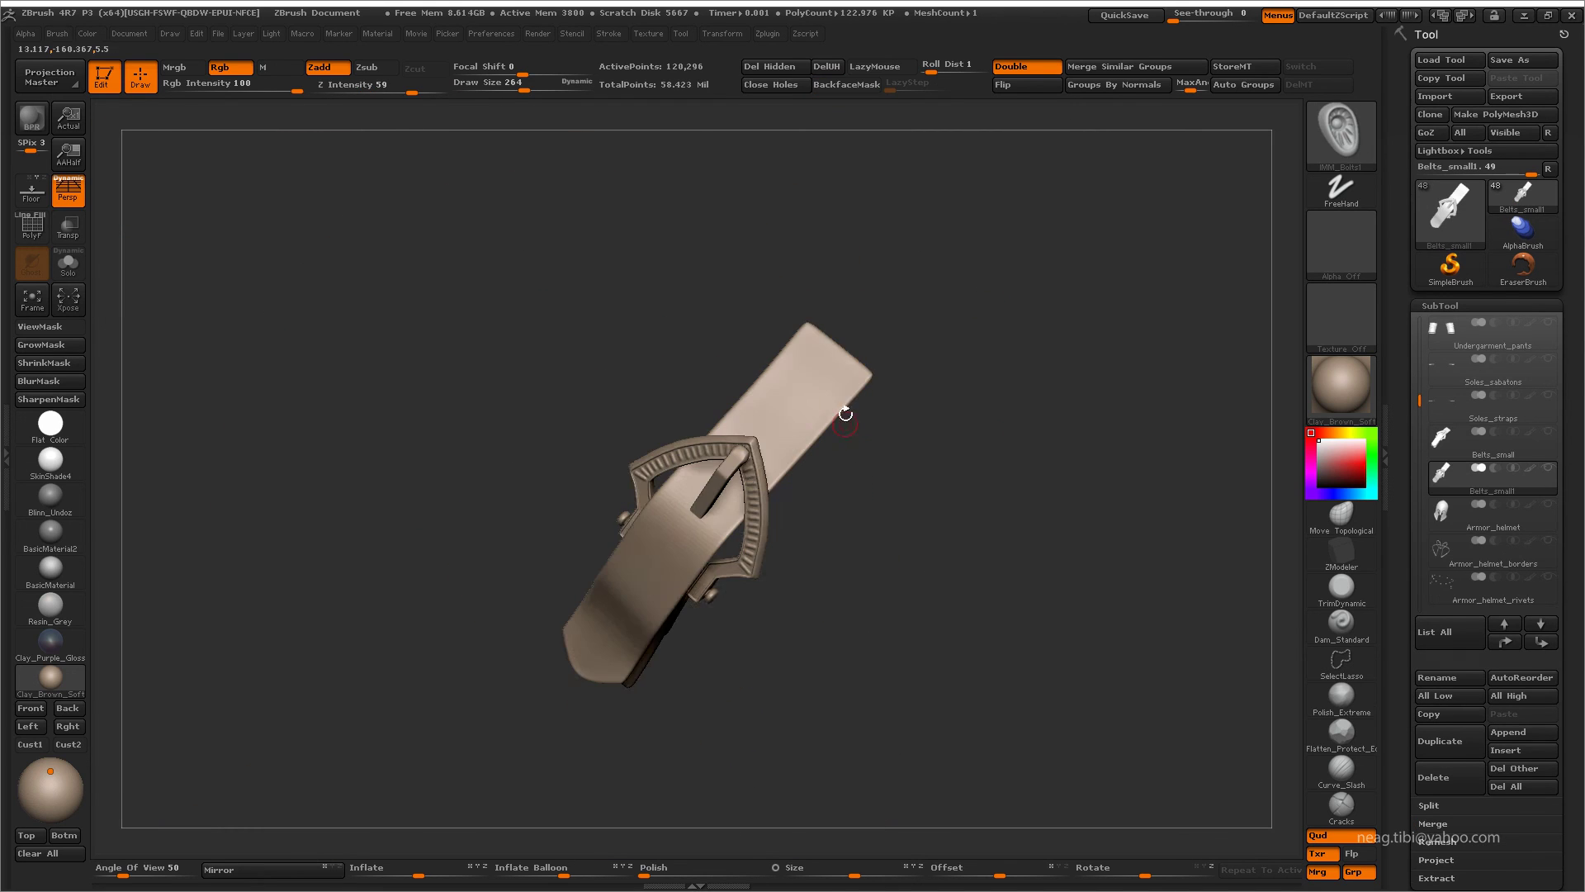
# - Ctrl+Shift-click and invert visibility until only the two oval rivet domes remain shown
pyautogui.moveTo(913, 425)
pyautogui.keyDown('alt'); pyautogui.mouseDown()
pyautogui.moveTo(813, 474)
pyautogui.moveTo(546, 481)
pyautogui.moveTo(715, 594)
pyautogui.mouseUp(); pyautogui.keyUp('alt')
pyautogui.hotkey('ctrl', 'h')
pyautogui.hotkey('ctrl', 'h')
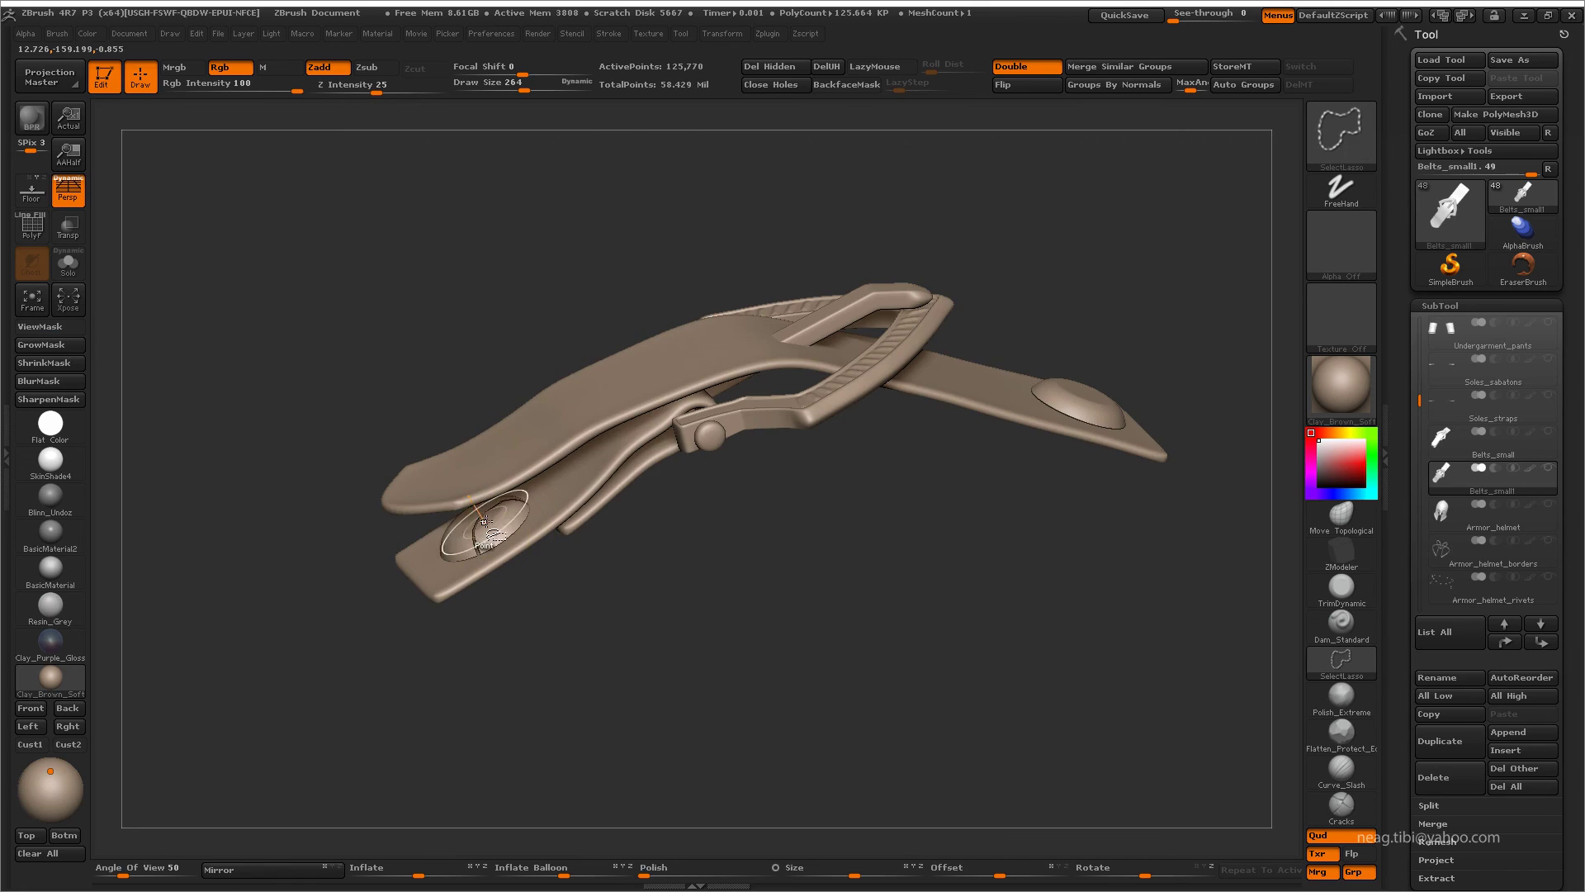
pyautogui.keyDown('ctrl'); pyautogui.keyDown('shift'); pyautogui.click(485, 522); pyautogui.keyUp('shift'); pyautogui.keyUp('ctrl')
pyautogui.keyDown('ctrl'); pyautogui.keyDown('shift'); pyautogui.click(807, 545); pyautogui.keyUp('shift'); pyautogui.keyUp('ctrl')
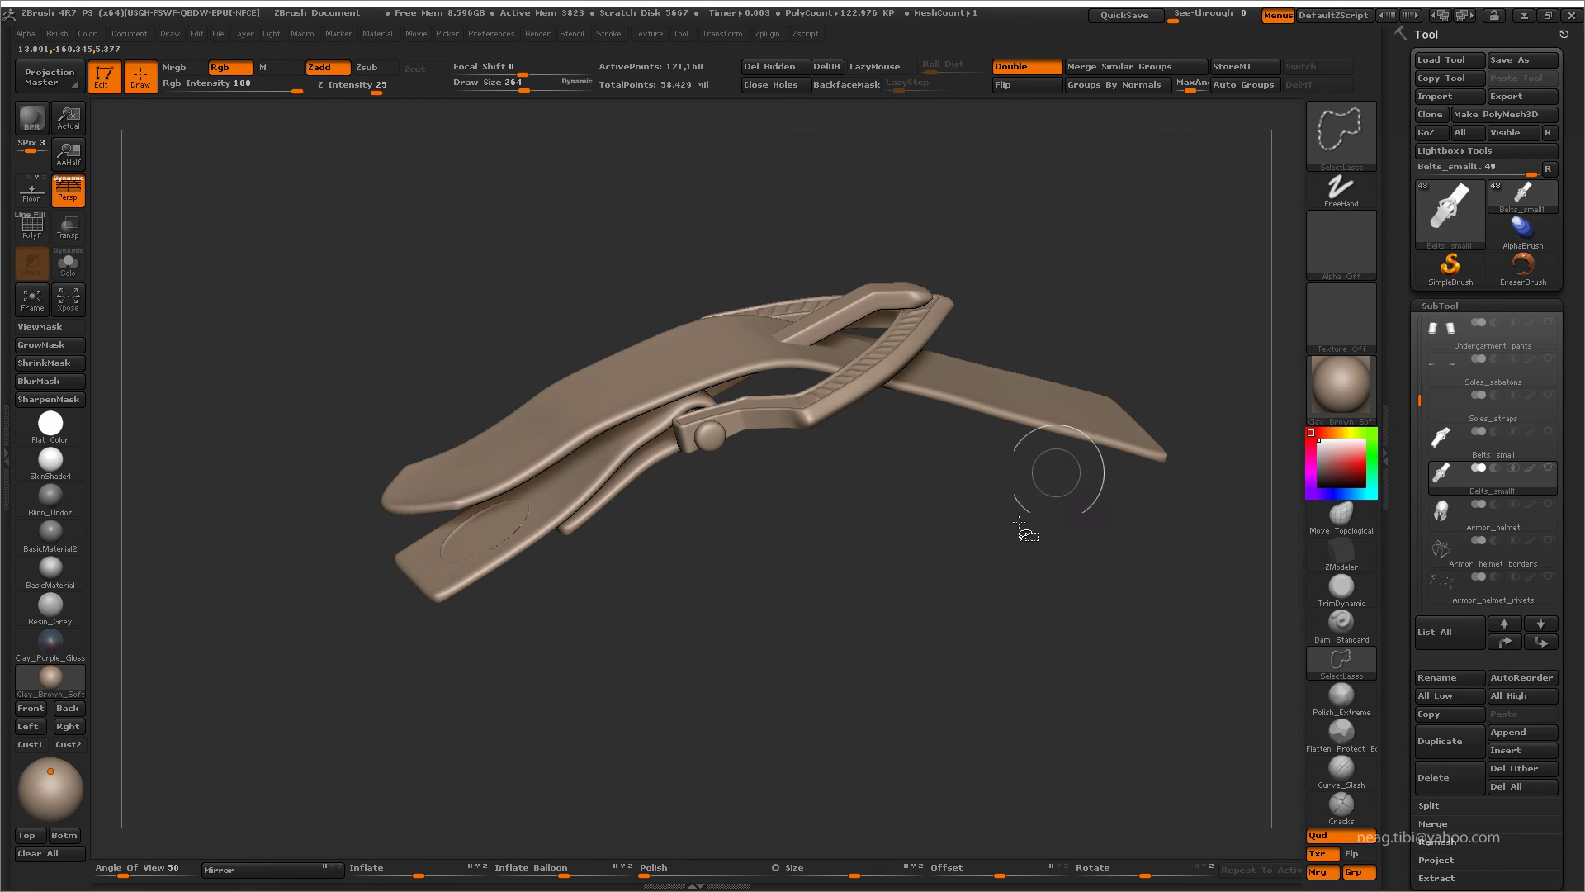
pyautogui.keyDown('ctrl'); pyautogui.keyDown('shift'); pyautogui.click(1056, 472); pyautogui.keyUp('shift'); pyautogui.keyUp('ctrl')
pyautogui.moveTo(966, 488)
pyautogui.keyDown('ctrl'); pyautogui.keyDown('shift'); pyautogui.mouseDown()
pyautogui.moveTo(999, 463)
pyautogui.moveTo(895, 396)
pyautogui.moveTo(864, 166)
pyautogui.mouseUp(); pyautogui.keyUp('shift'); pyautogui.keyUp('ctrl')
pyautogui.keyDown('ctrl'); pyautogui.keyDown('shift'); pyautogui.click(1062, 436); pyautogui.keyUp('shift'); pyautogui.keyUp('ctrl')
# - Reconstruct Subdiv on the oval rivet domes down to a low-poly base level
pyautogui.press('f')
pyautogui.hotkey('shift', 'f')
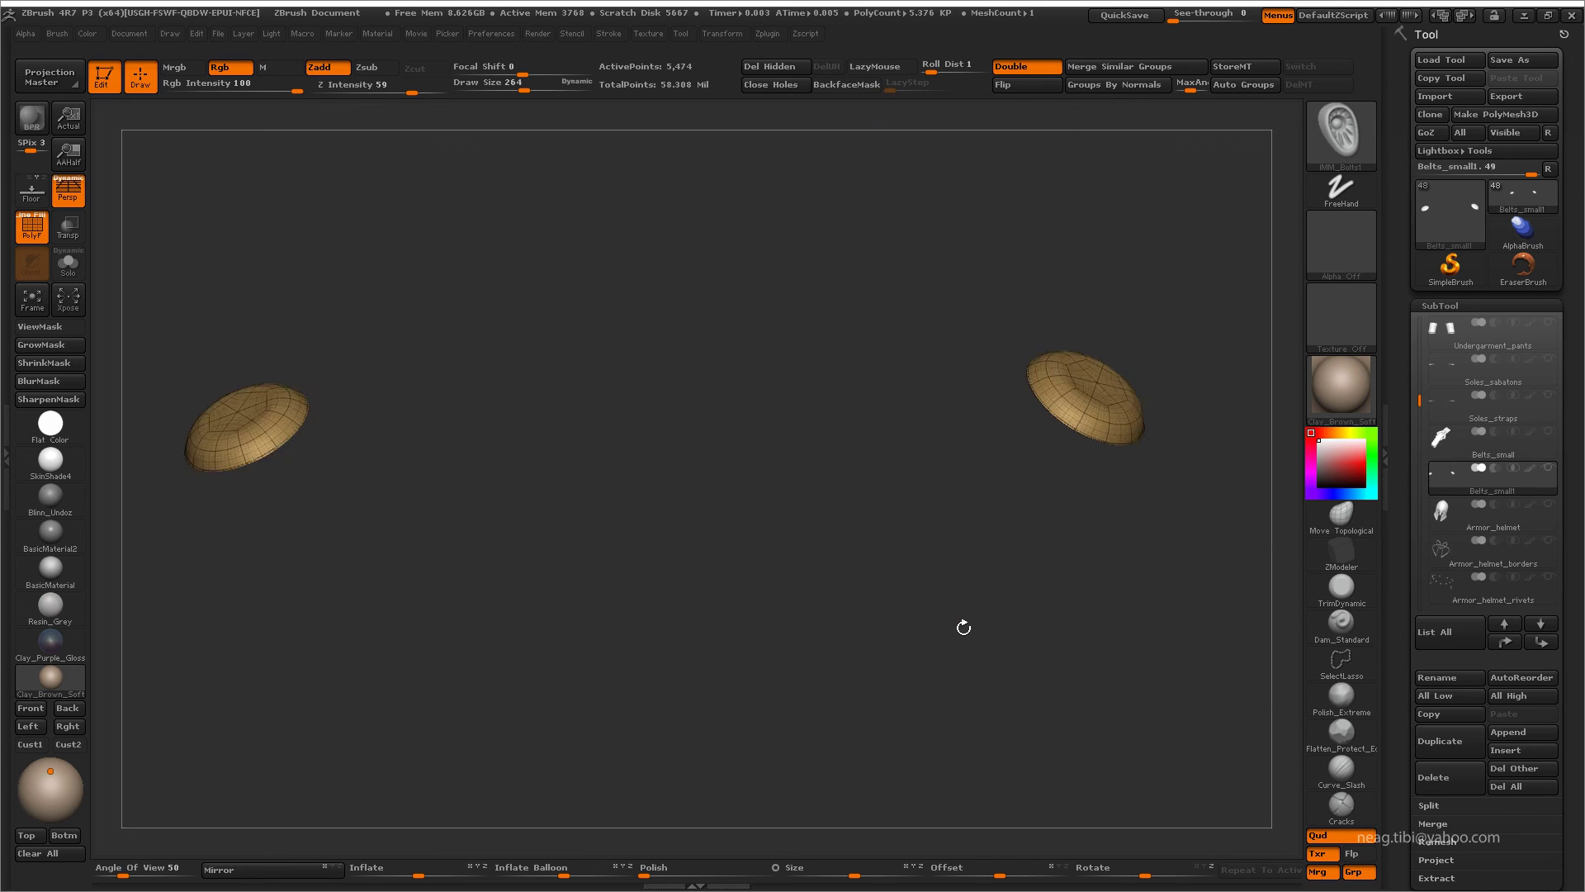
pyautogui.moveTo(964, 627); pyautogui.dragTo(1222, 578)
pyautogui.scroll(-5, 1486, 578)
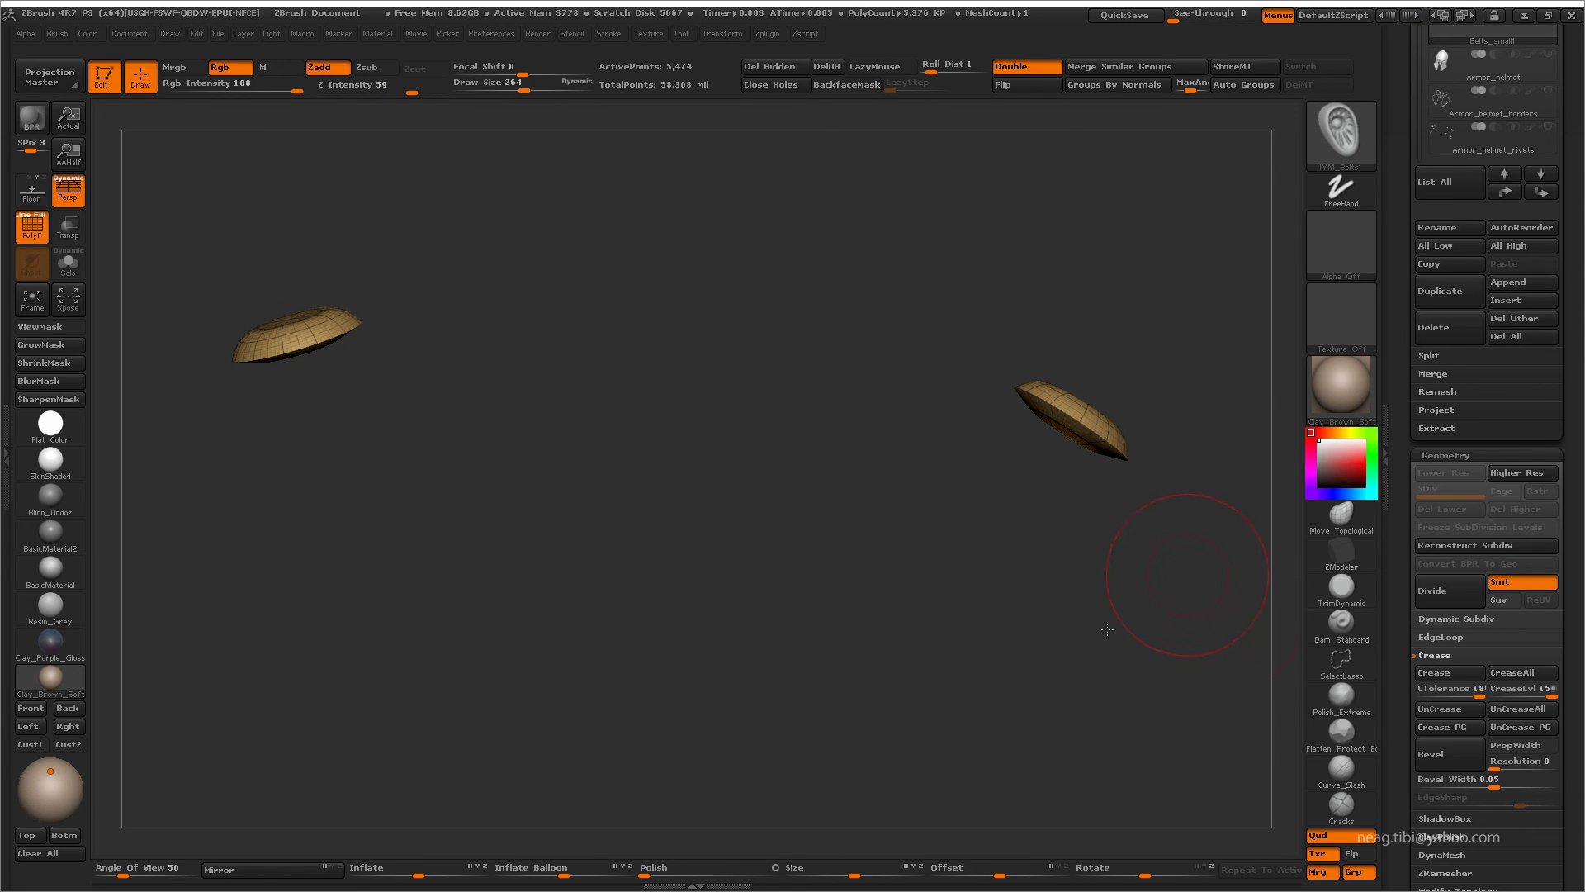
pyautogui.click(1462, 545)
pyautogui.click(1462, 545)
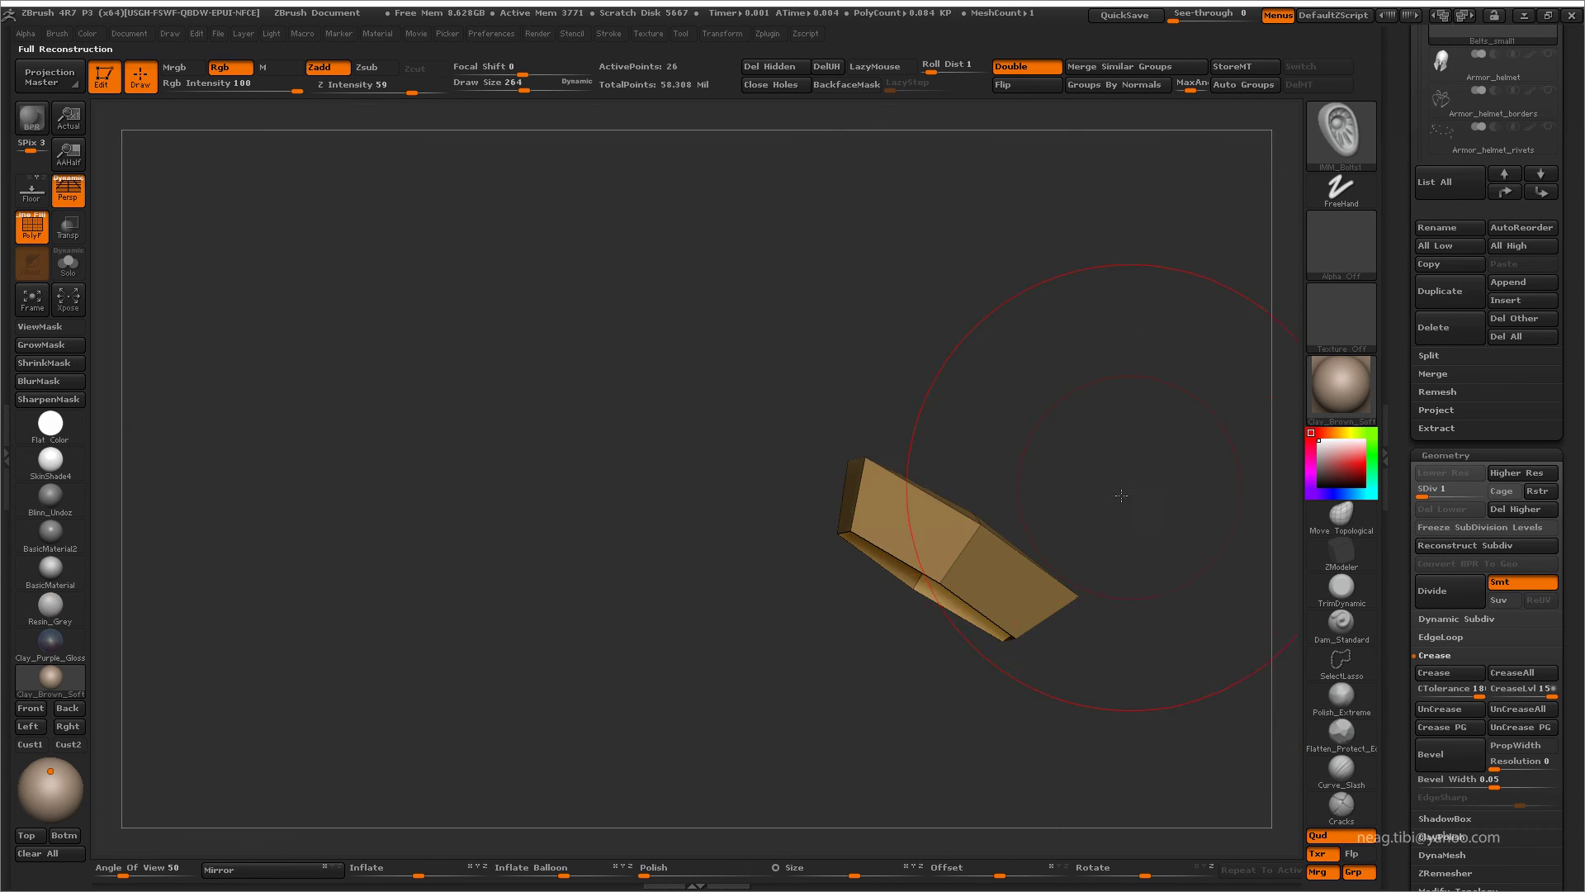
pyautogui.moveTo(1121, 496)
pyautogui.mouseDown()
pyautogui.moveTo(1112, 586)
pyautogui.moveTo(1175, 701)
pyautogui.mouseUp()
# - Delete the higher subdivision levels on the Belts_small1 domes
pyautogui.press('d')
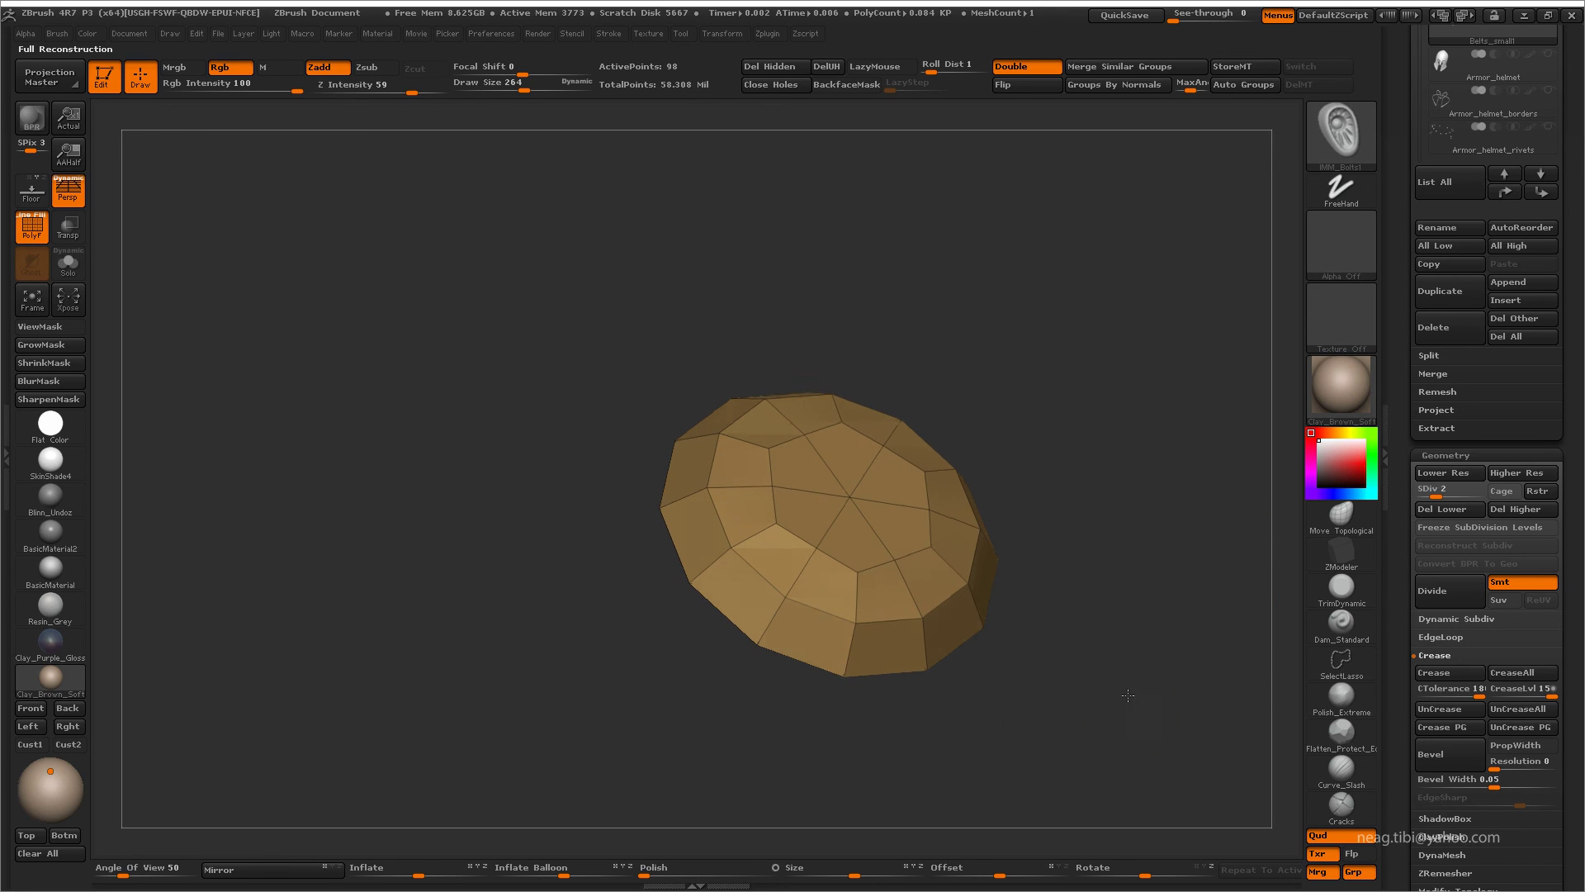
pyautogui.scroll(5, 1503, 380)
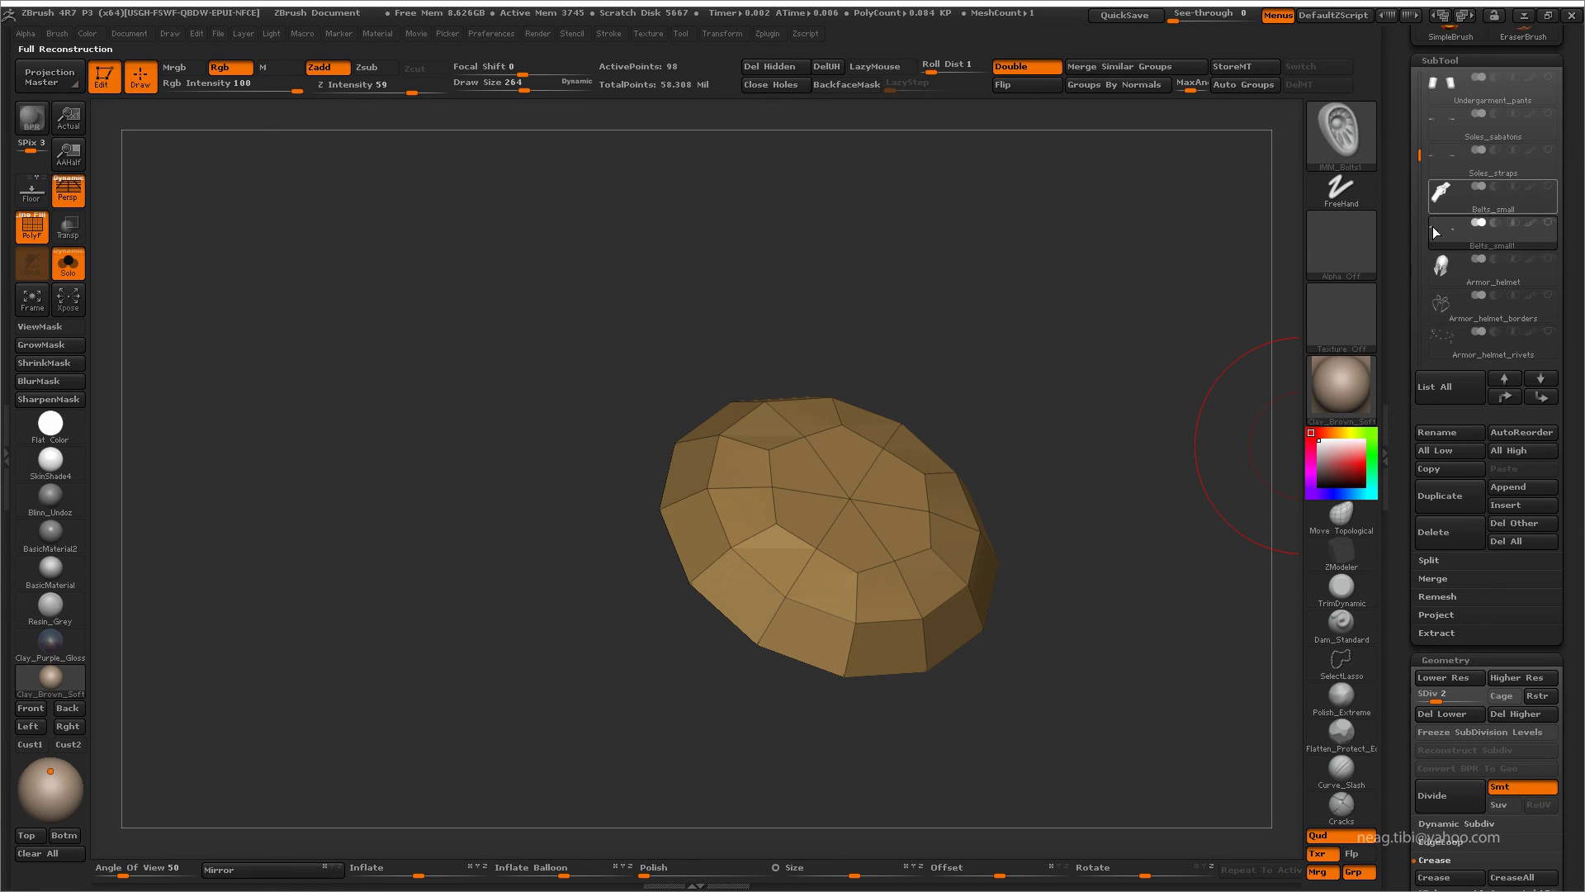
pyautogui.click(1478, 198)
pyautogui.moveTo(1172, 504); pyautogui.dragTo(1148, 457)
pyautogui.press('Down')
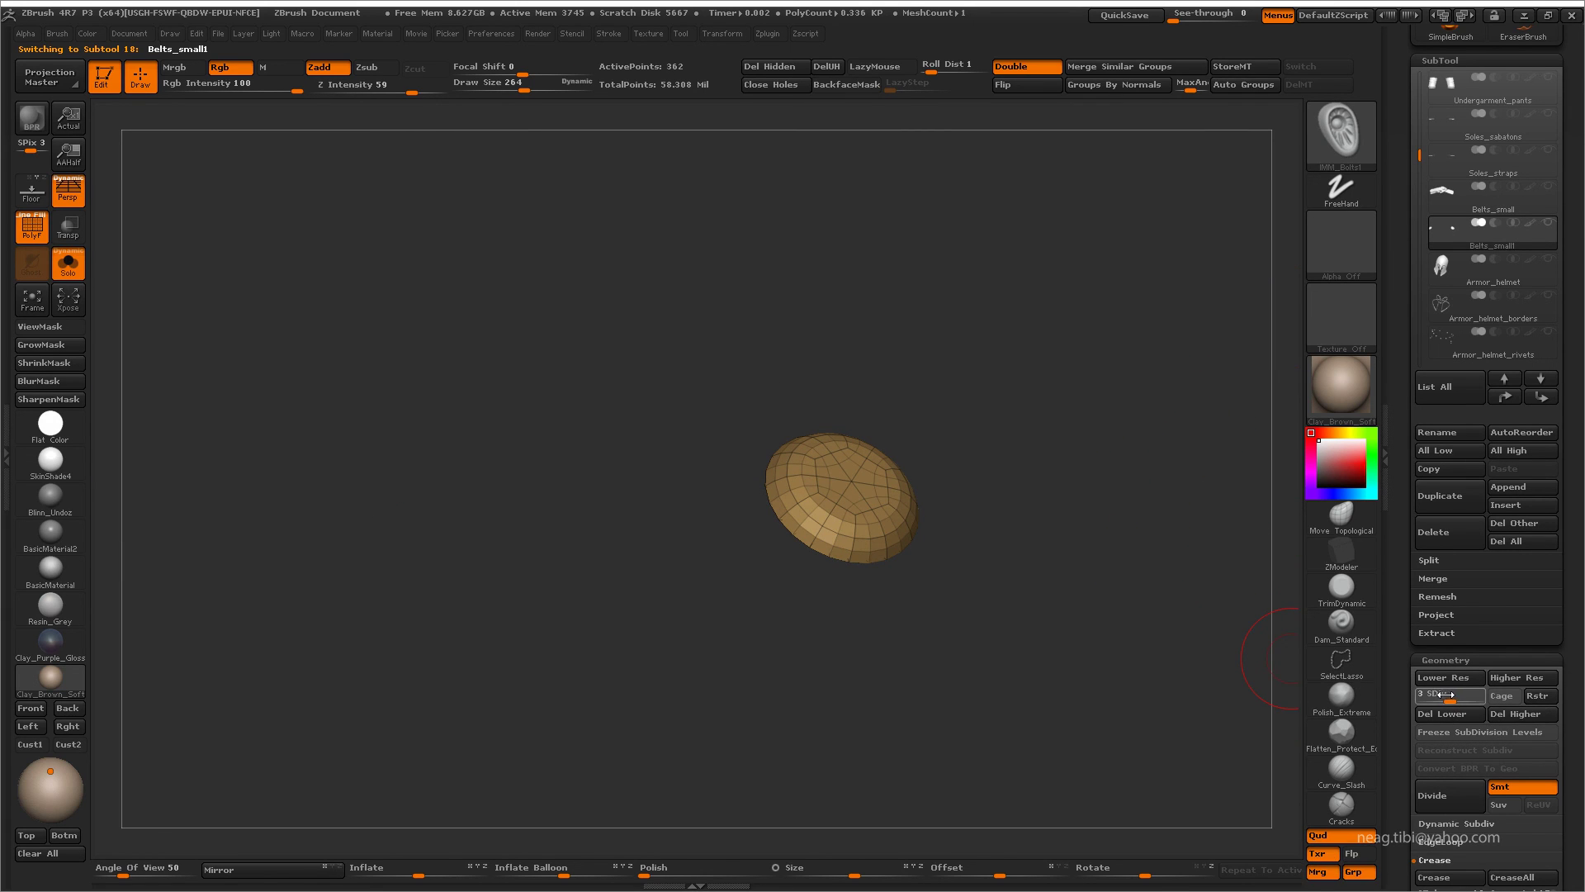
pyautogui.click(1504, 713)
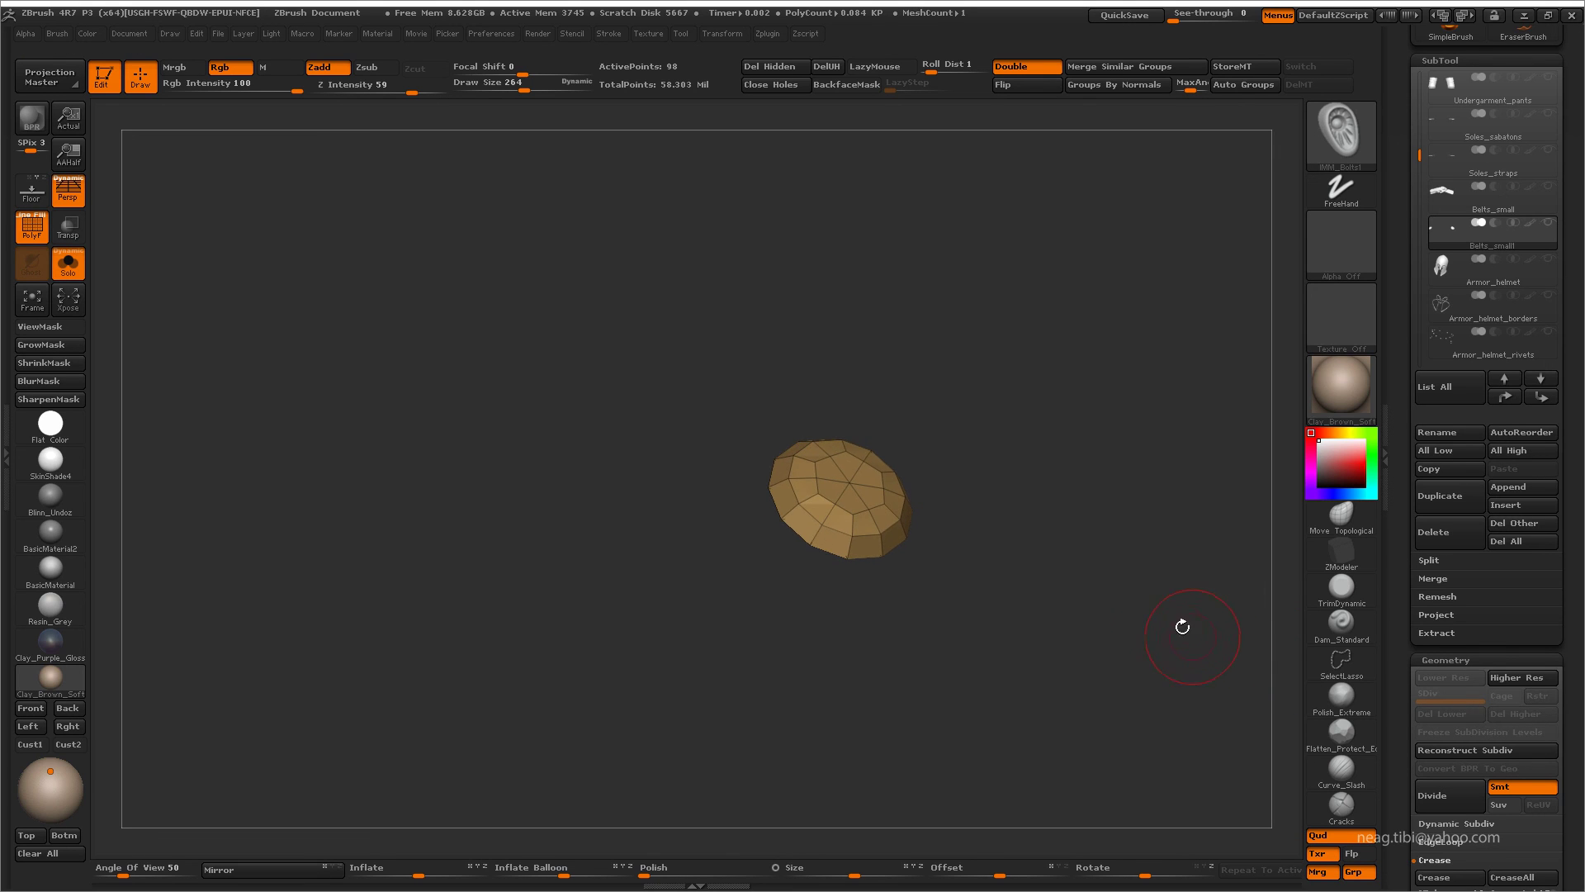
pyautogui.click(1027, 66)
pyautogui.moveTo(1054, 294); pyautogui.dragTo(1104, 393)
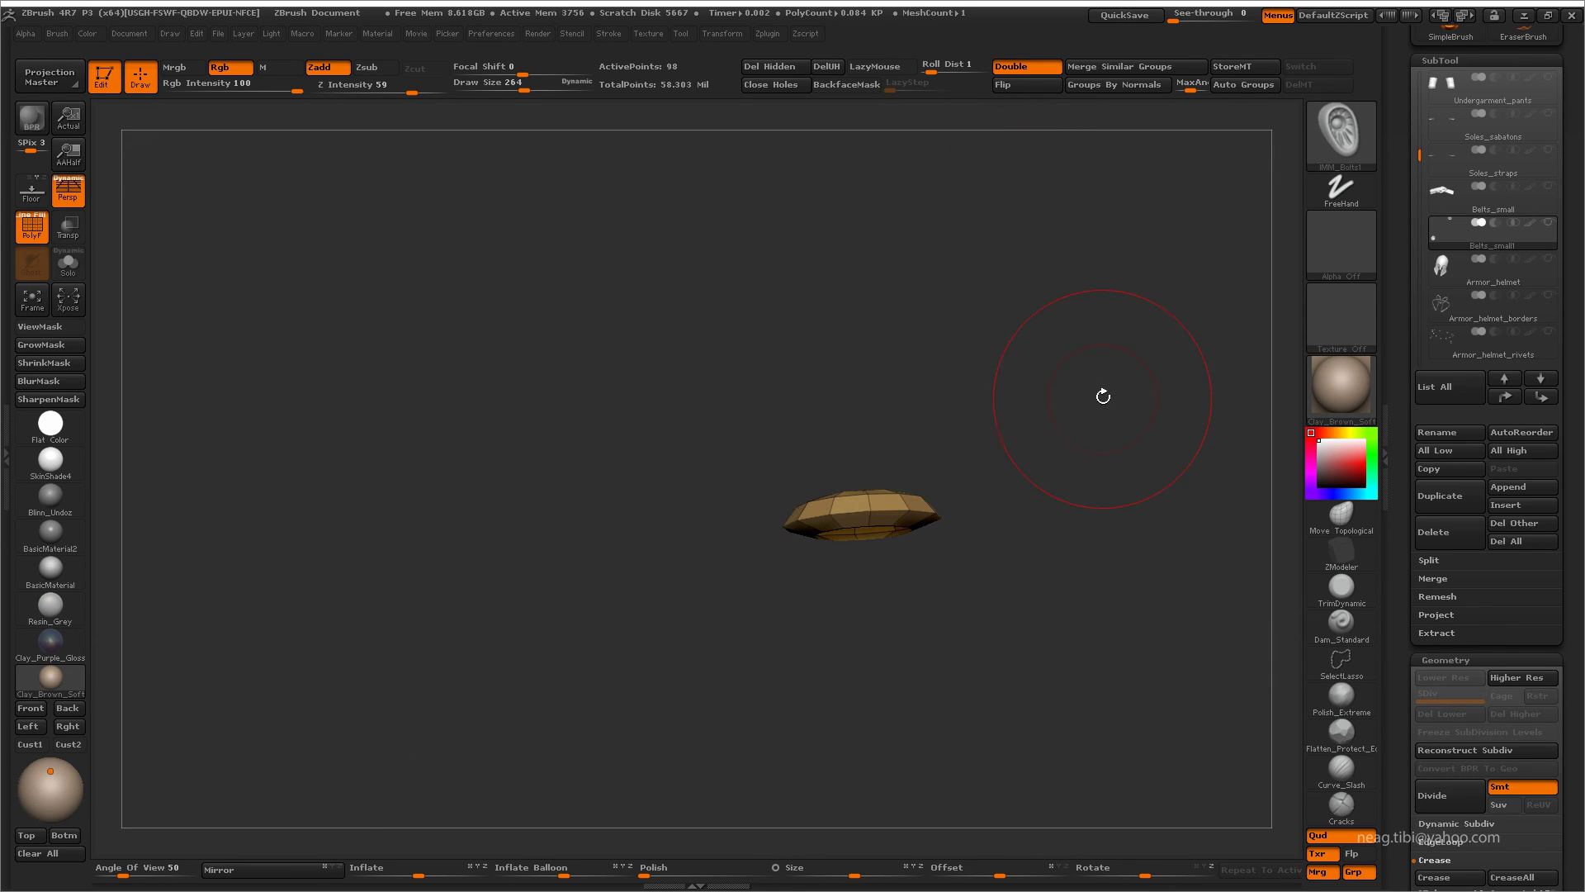
pyautogui.click(1441, 196)
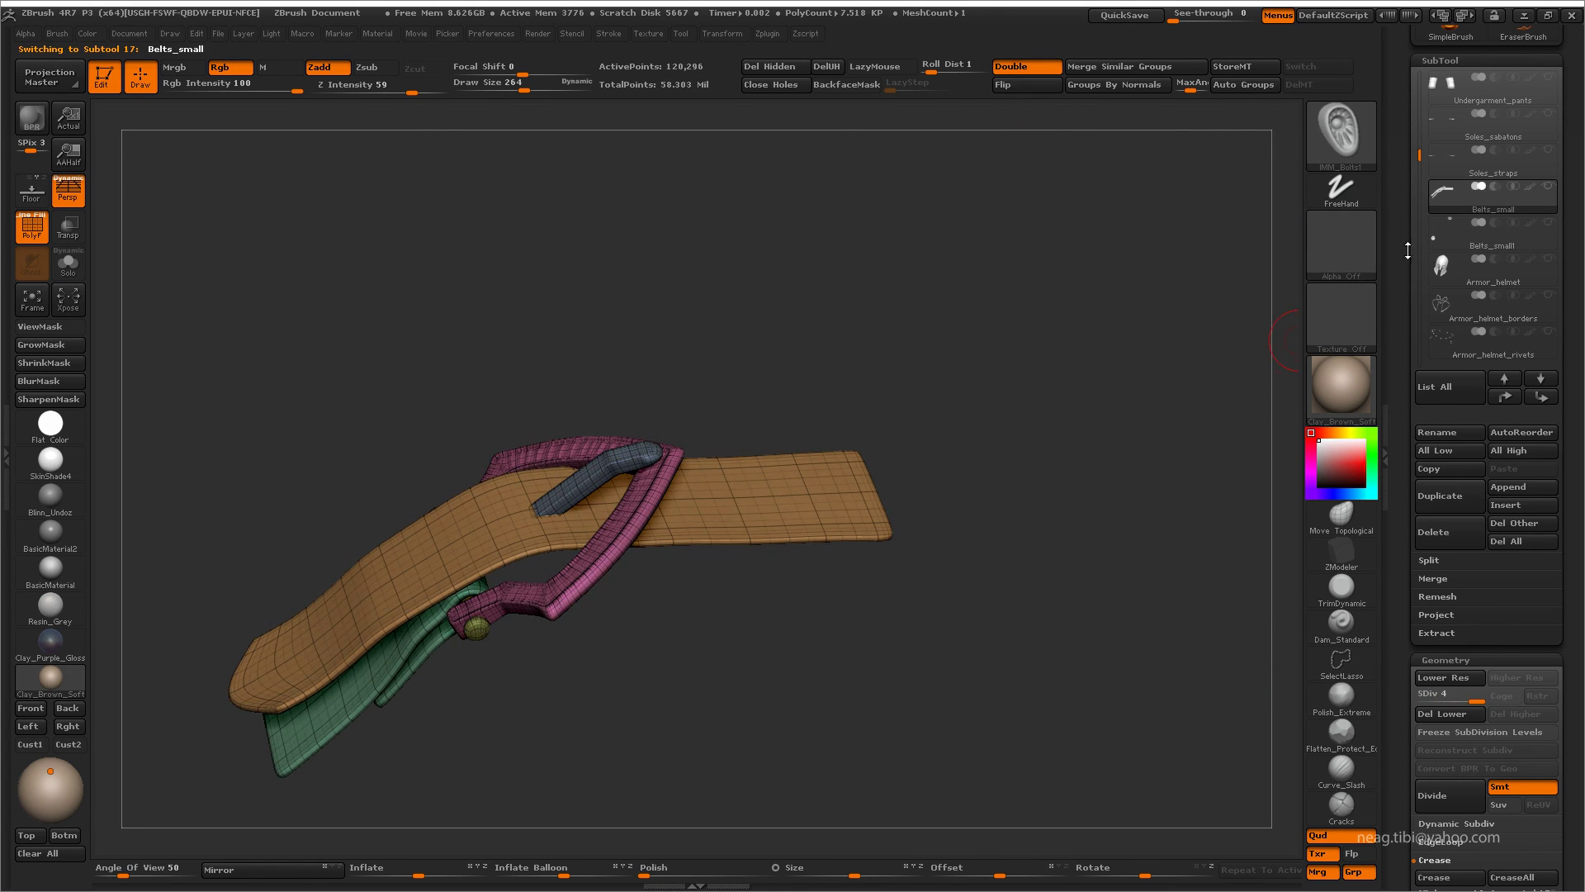
pyautogui.click(1446, 232)
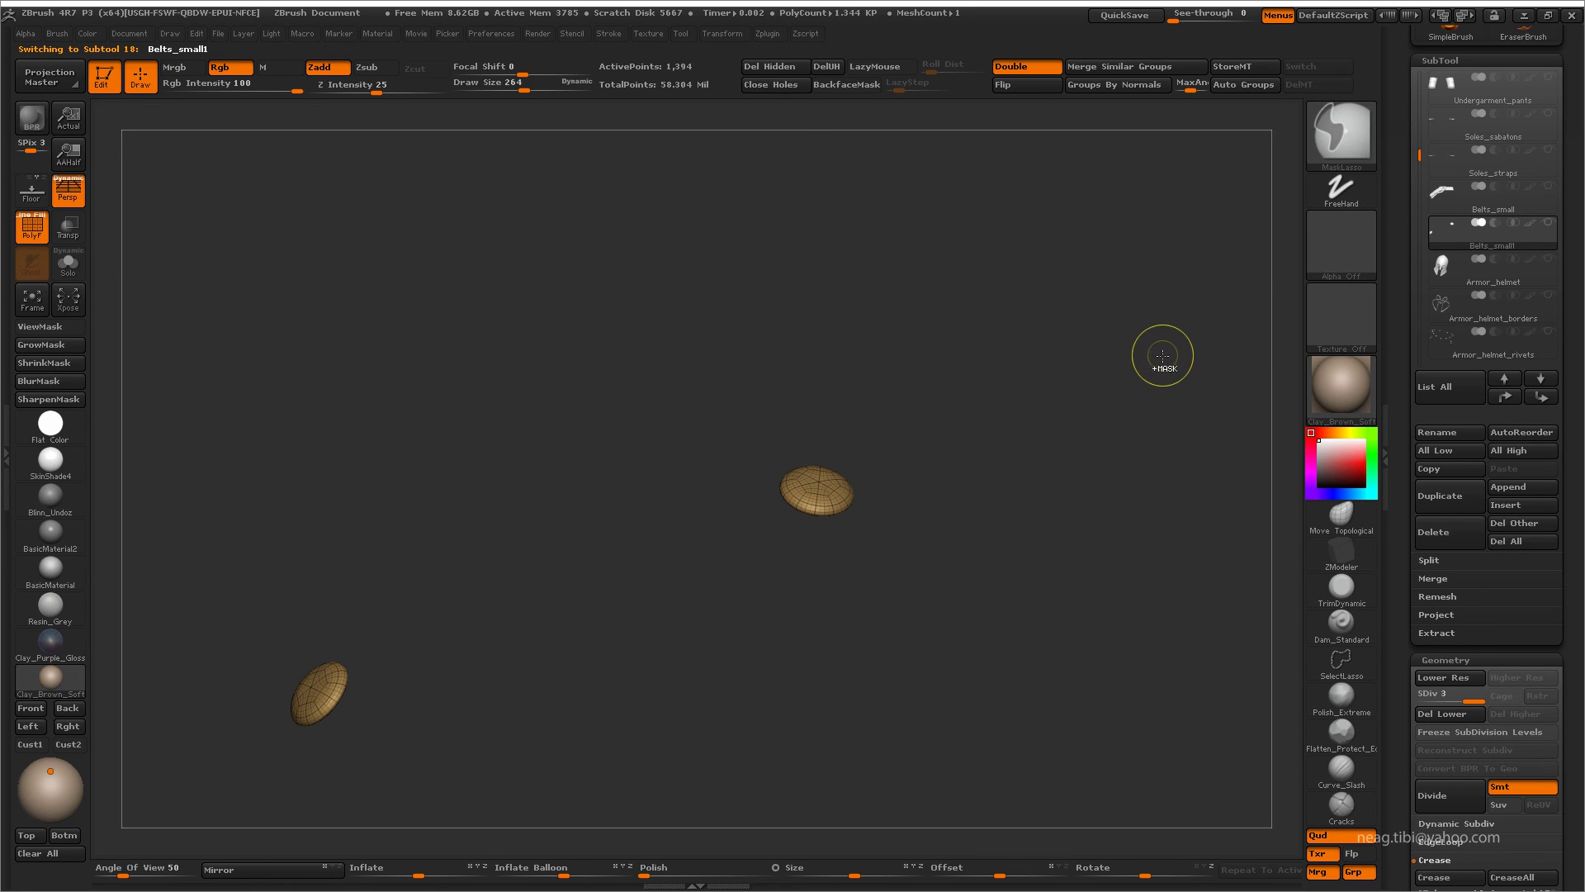
# - Subdivide the domes to SDiv 4 and show the full belt buckle with Belts_small selected
pyautogui.hotkey('ctrl', 'd')
pyautogui.hotkey('shift', 'f')
pyautogui.moveTo(1121, 365); pyautogui.dragTo(1288, 283)
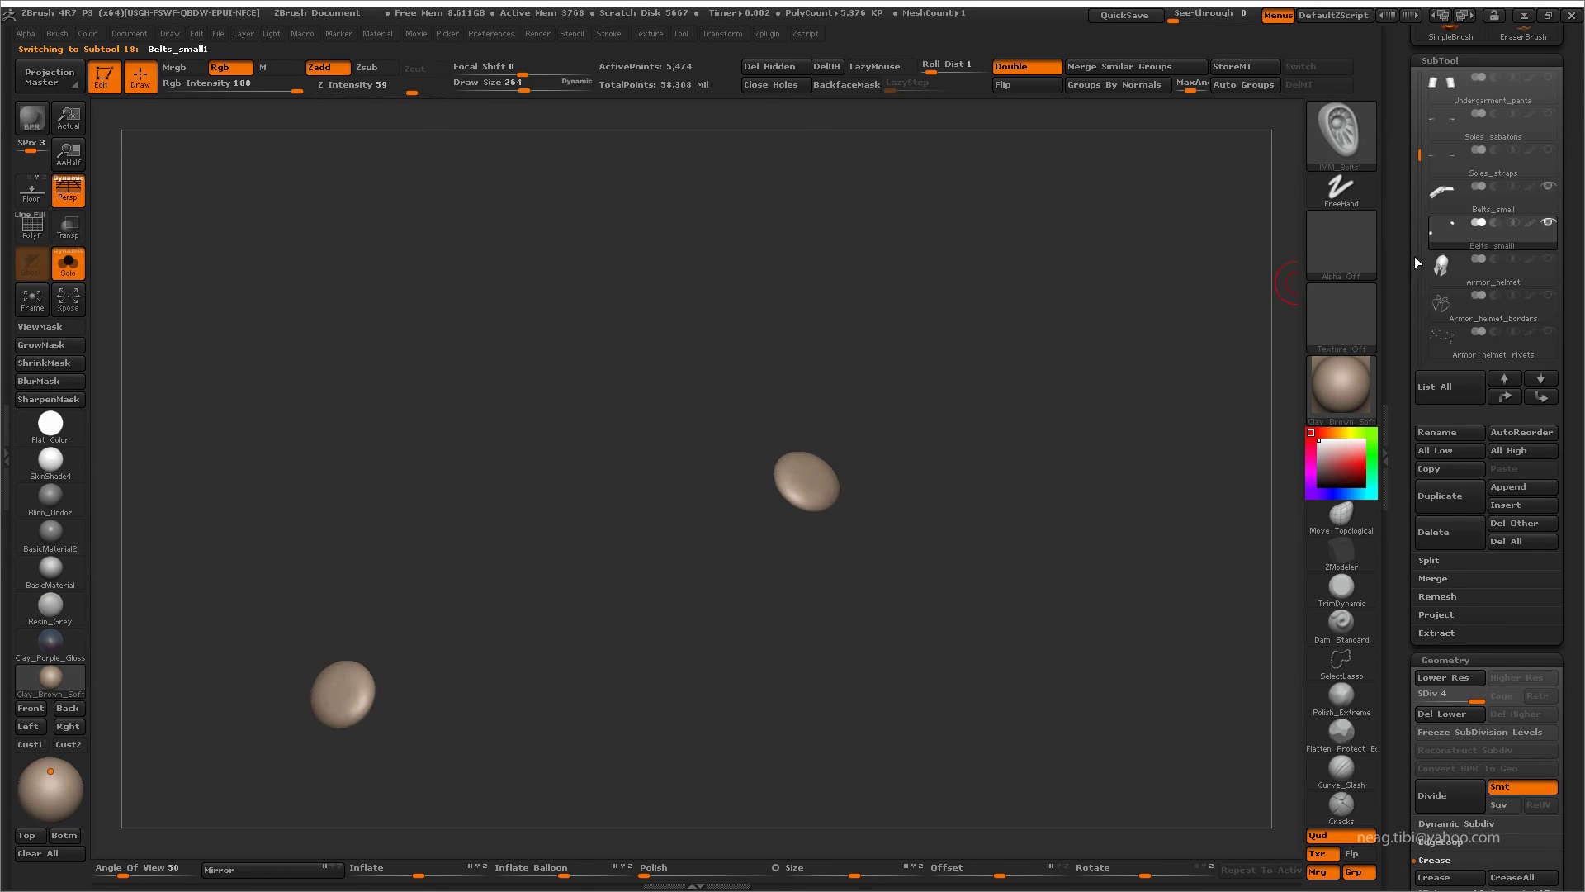
pyautogui.hotkey('alt', 'shift', 's')
pyautogui.moveTo(1156, 388)
pyautogui.mouseDown()
pyautogui.moveTo(1122, 368)
pyautogui.moveTo(1144, 301)
pyautogui.moveTo(1133, 390)
pyautogui.moveTo(1002, 636)
pyautogui.moveTo(989, 528)
pyautogui.moveTo(1105, 405)
pyautogui.moveTo(1103, 443)
pyautogui.moveTo(1245, 382)
pyautogui.mouseUp()
pyautogui.hotkey('alt', 'Up')
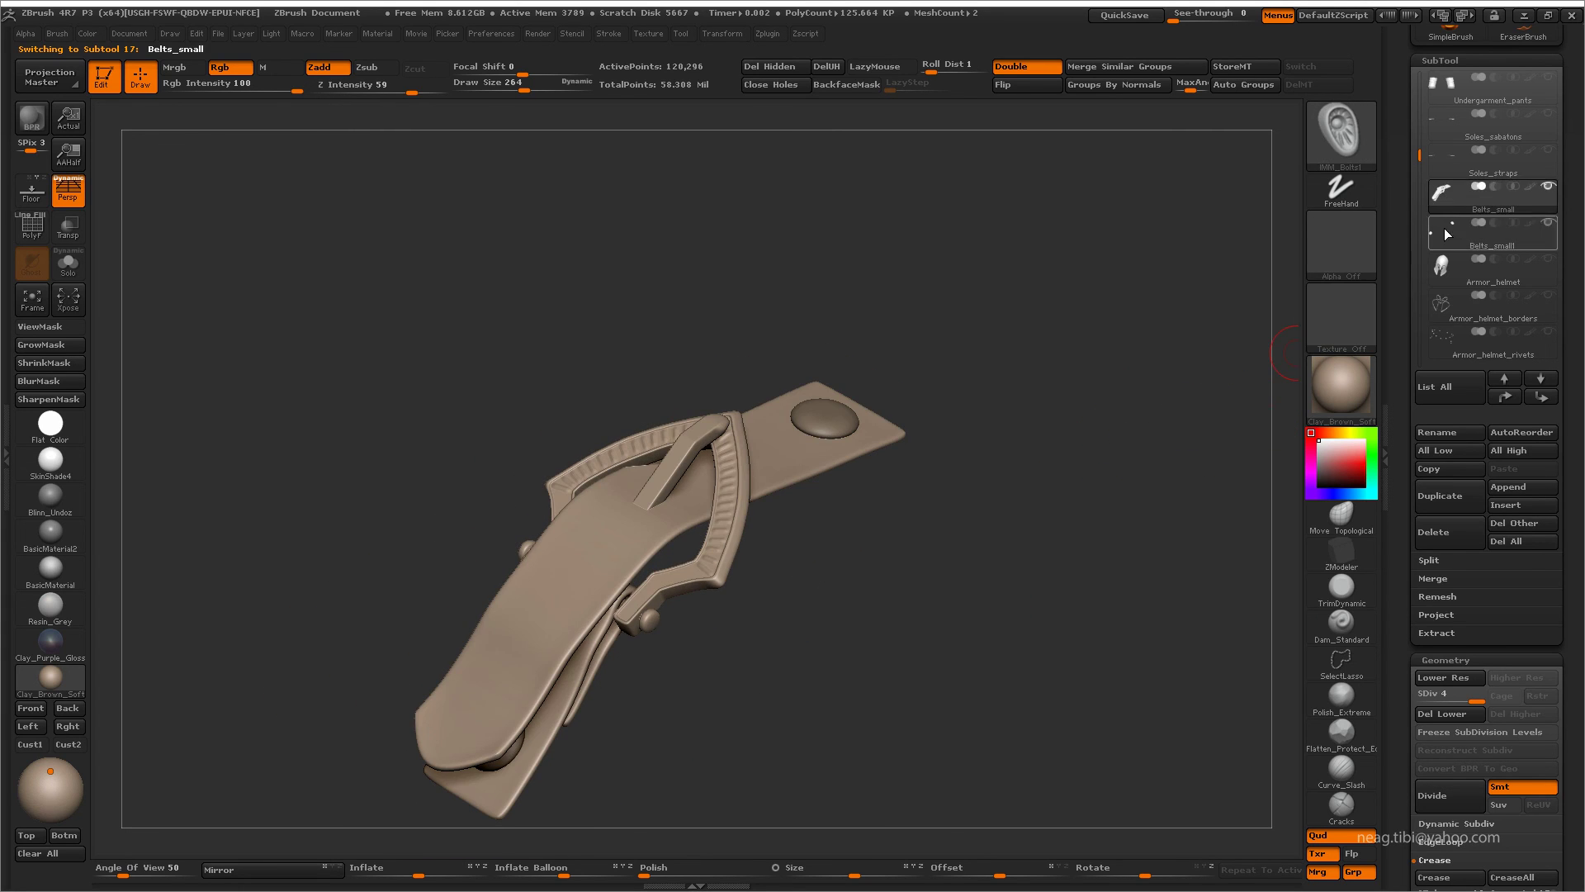
# - MergeDown the rivet domes into Belts_small, confirming with OK, and inspect the merged belt
pyautogui.click(1441, 579)
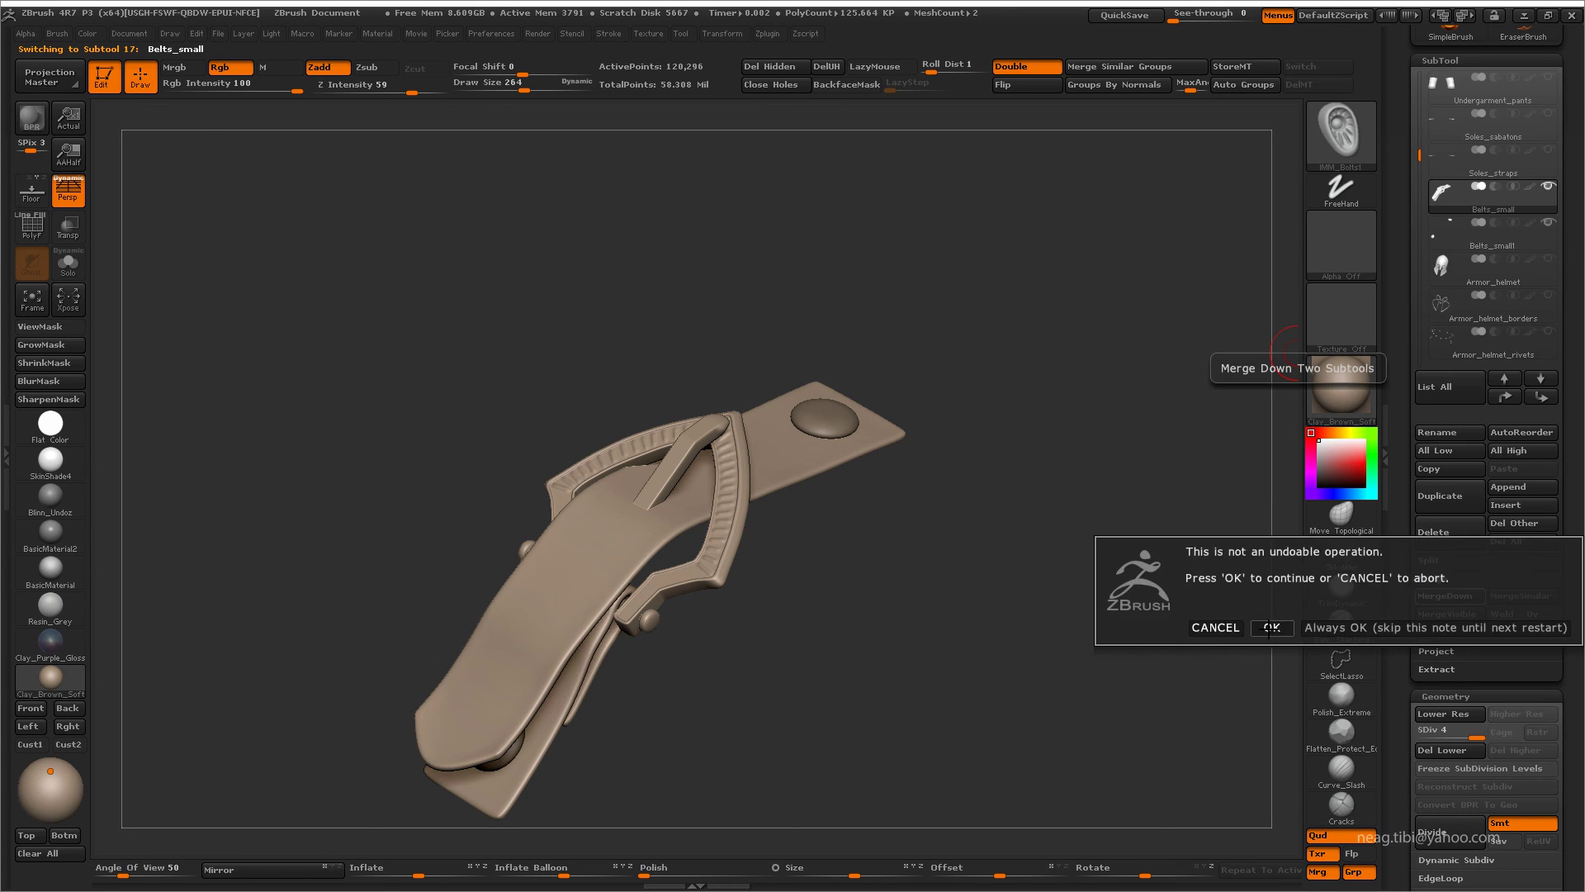
pyautogui.click(1266, 629)
pyautogui.hotkey('shift', 'd')
pyautogui.hotkey('shift', 'd')
pyautogui.hotkey('shift', 'f')
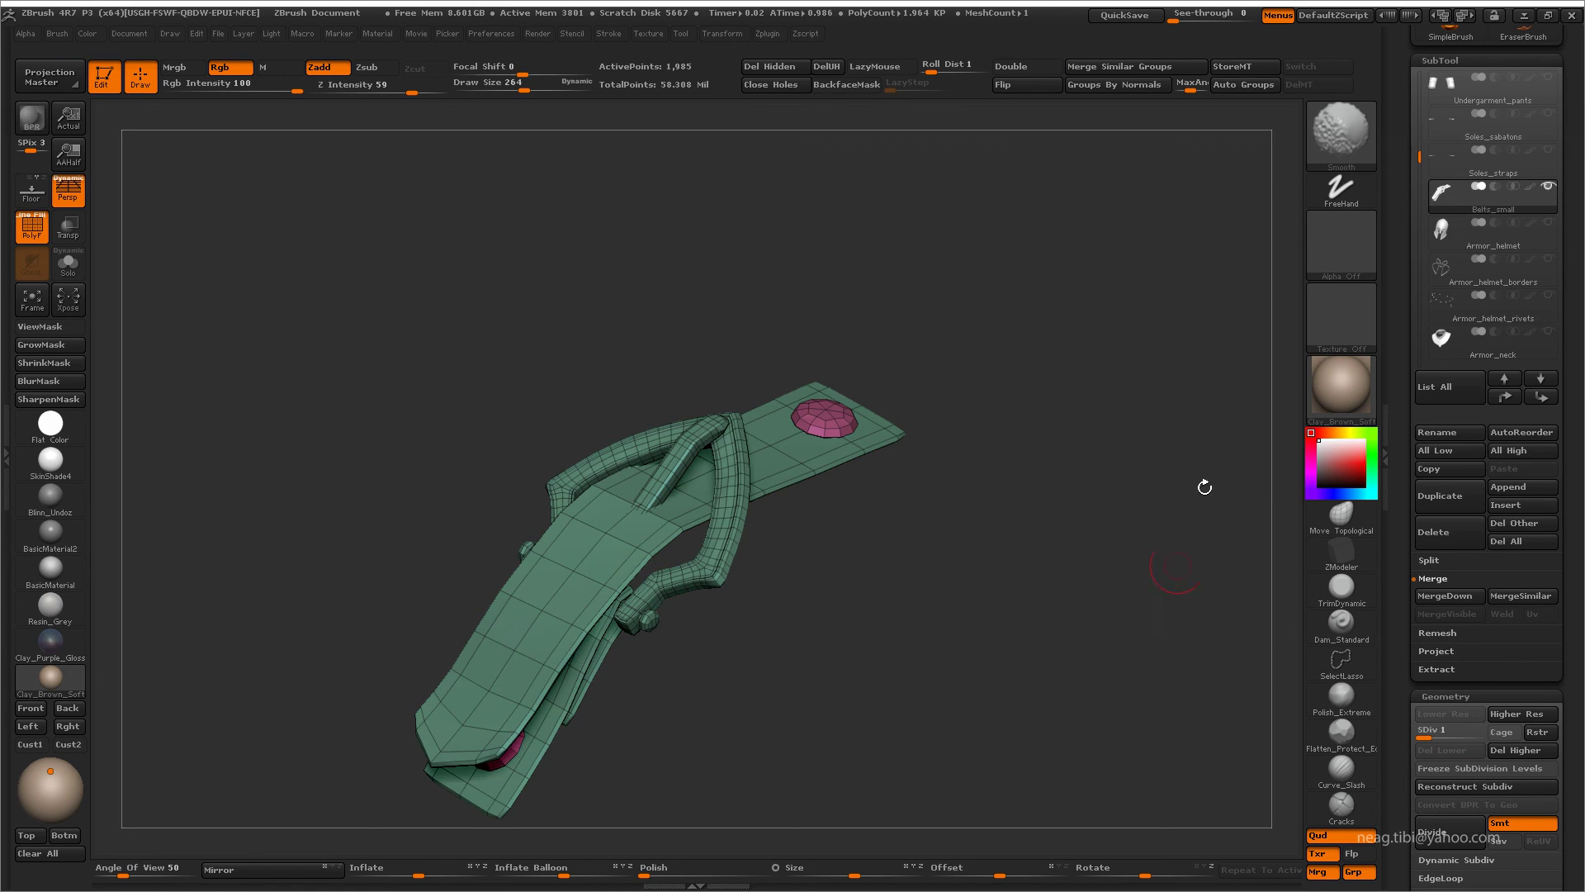
pyautogui.moveTo(1121, 276); pyautogui.dragTo(1140, 347)
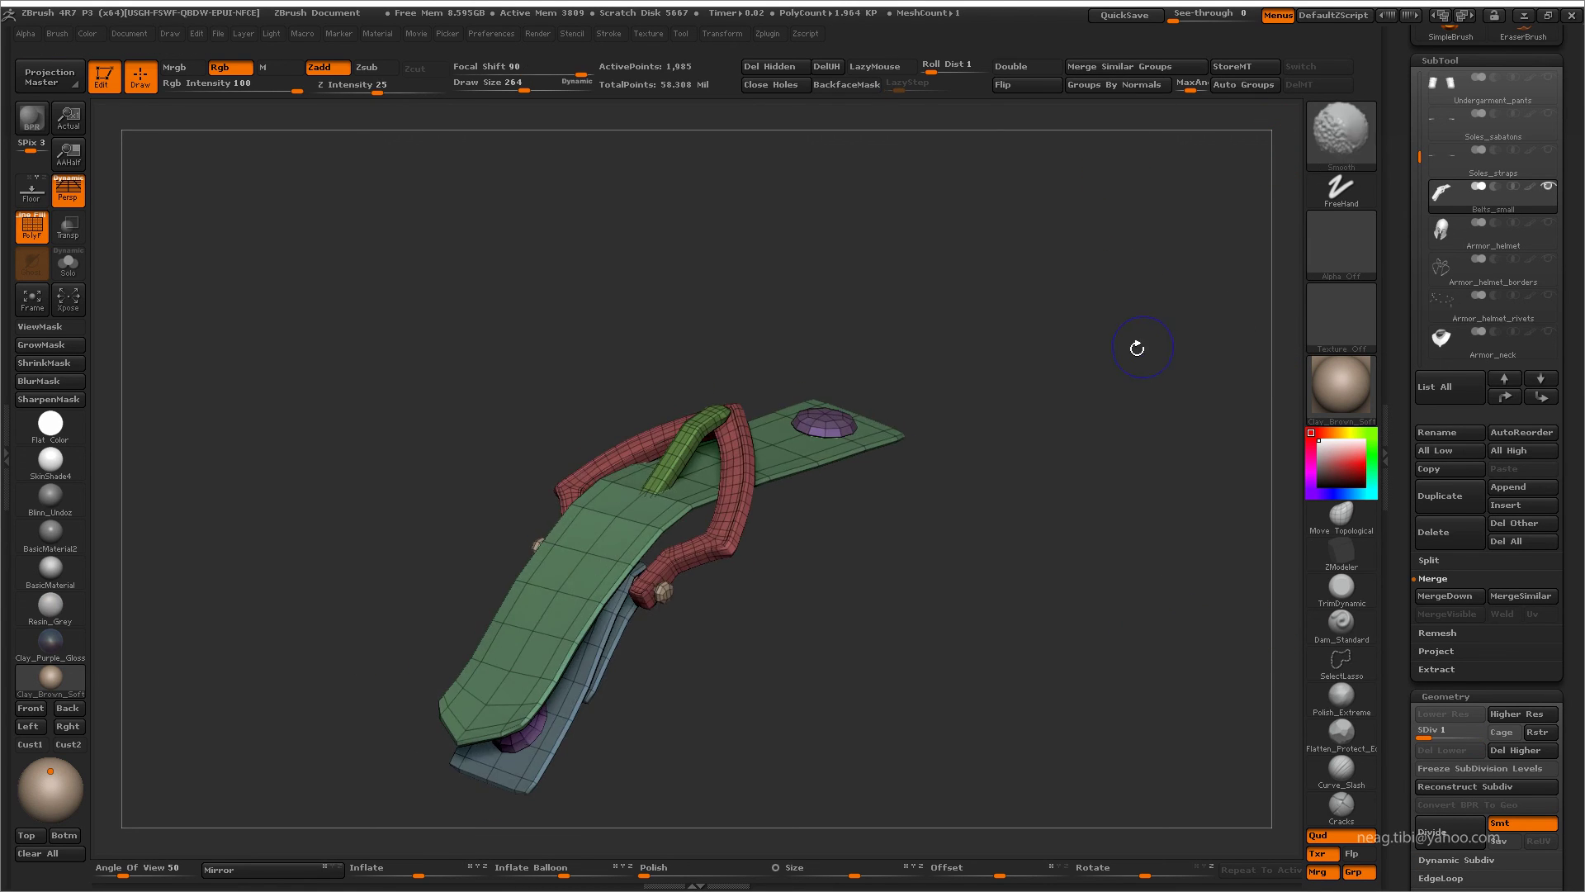
pyautogui.hotkey('shift', 'f')
pyautogui.hotkey('alt', 'shift', 's')
# - Select the neck armor and belt buckle, moving Belts_small lower in the SubTool list
pyautogui.click(1542, 337)
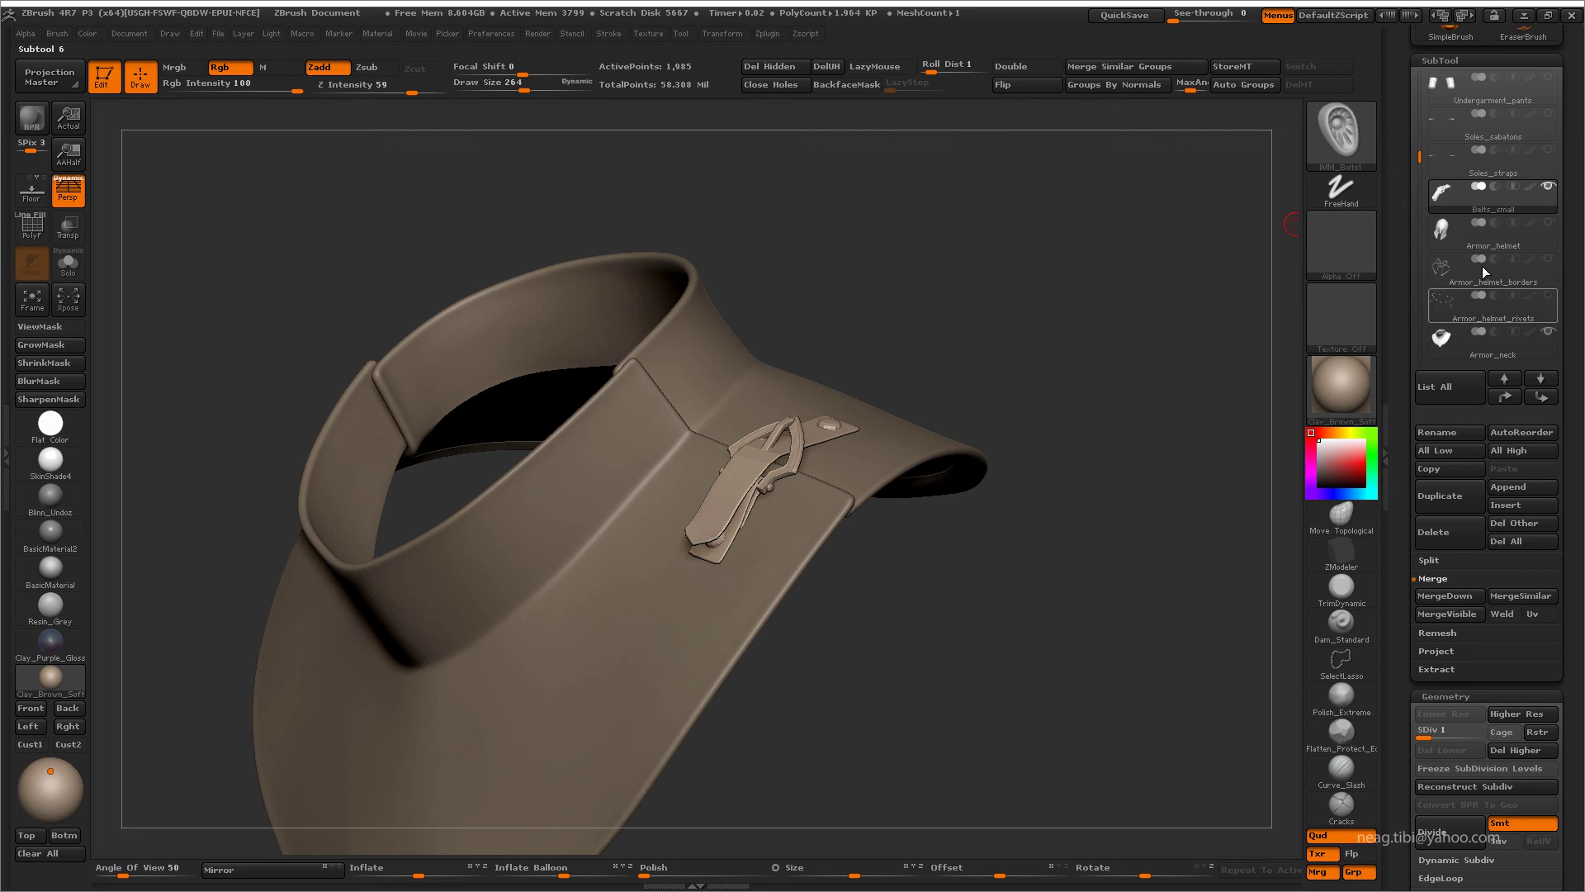
pyautogui.scroll(-4, 1544, 314)
pyautogui.moveTo(1164, 470)
pyautogui.mouseDown()
pyautogui.moveTo(1140, 463)
pyautogui.moveTo(1101, 506)
pyautogui.moveTo(1036, 506)
pyautogui.mouseUp()
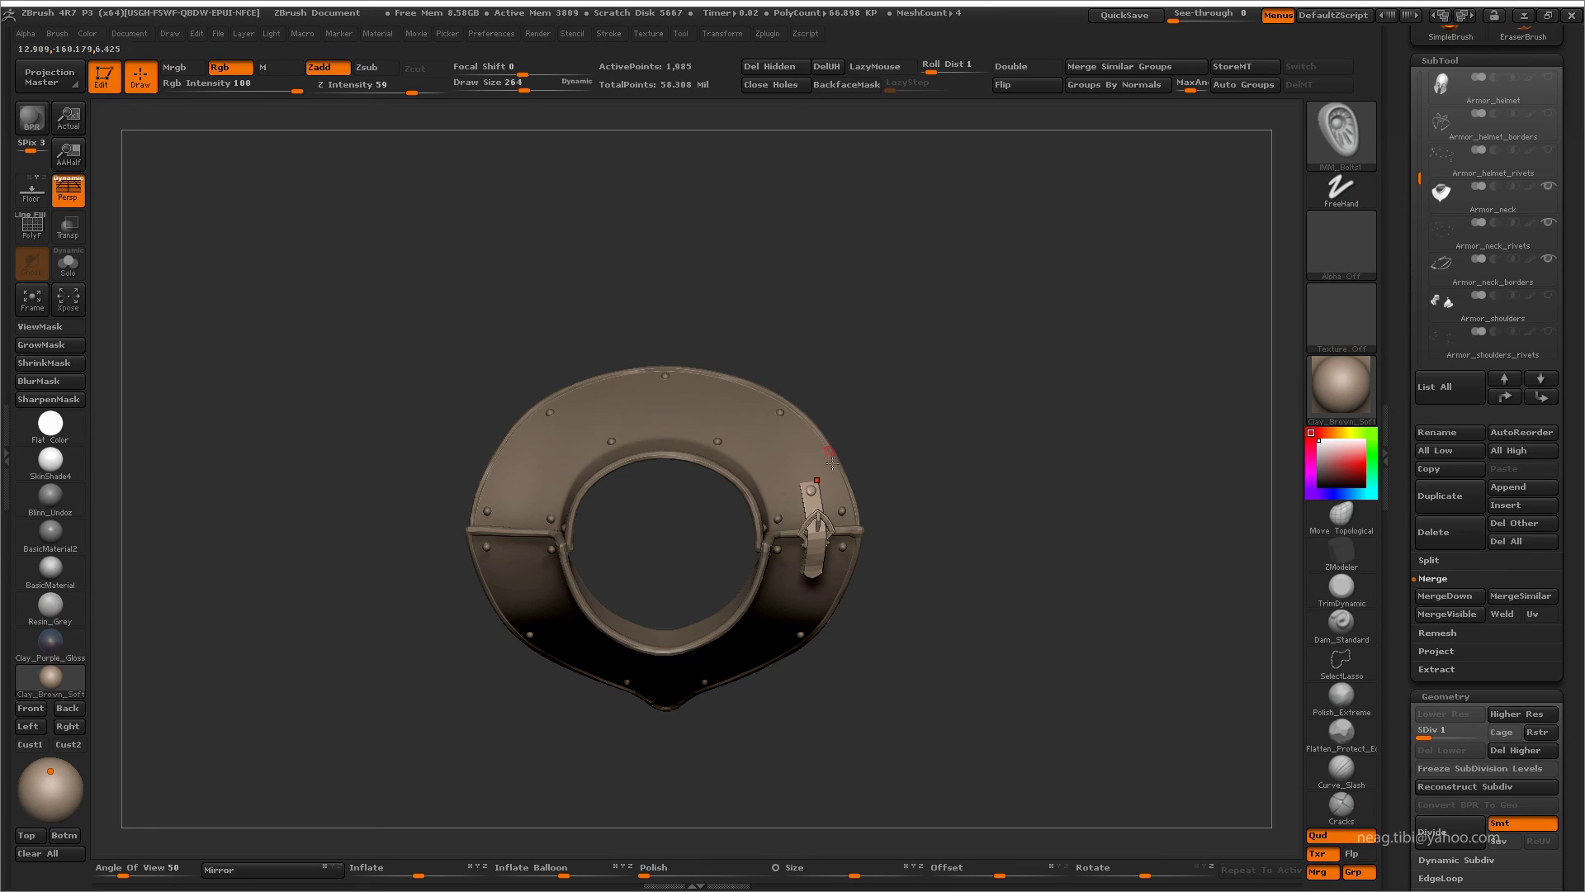
pyautogui.click(1486, 768)
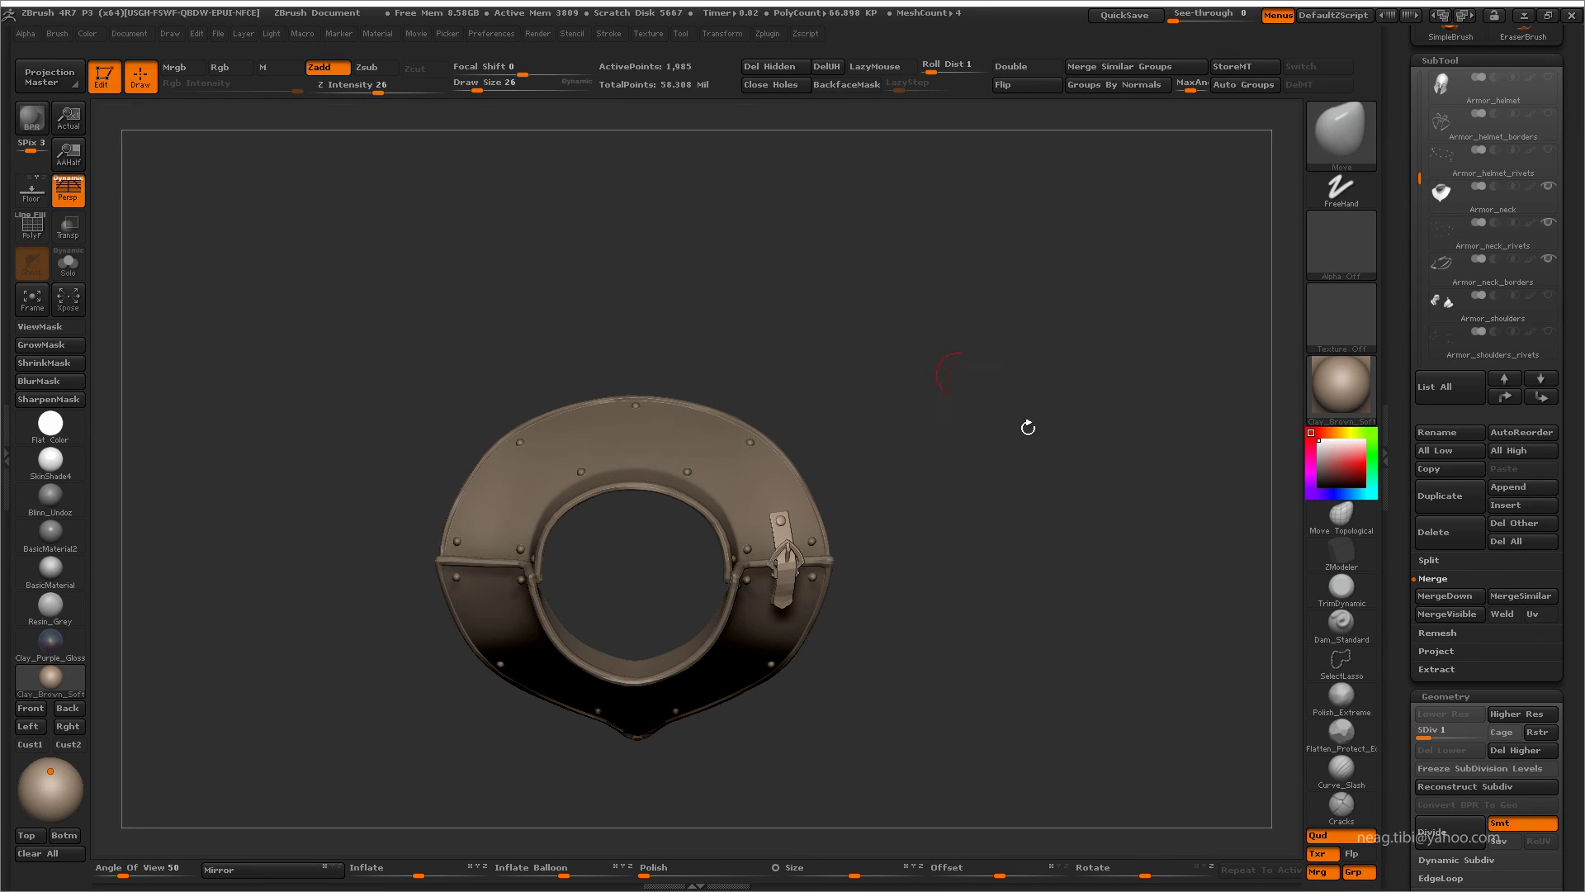
pyautogui.moveTo(1567, 366); pyautogui.dragTo(1567, 612)
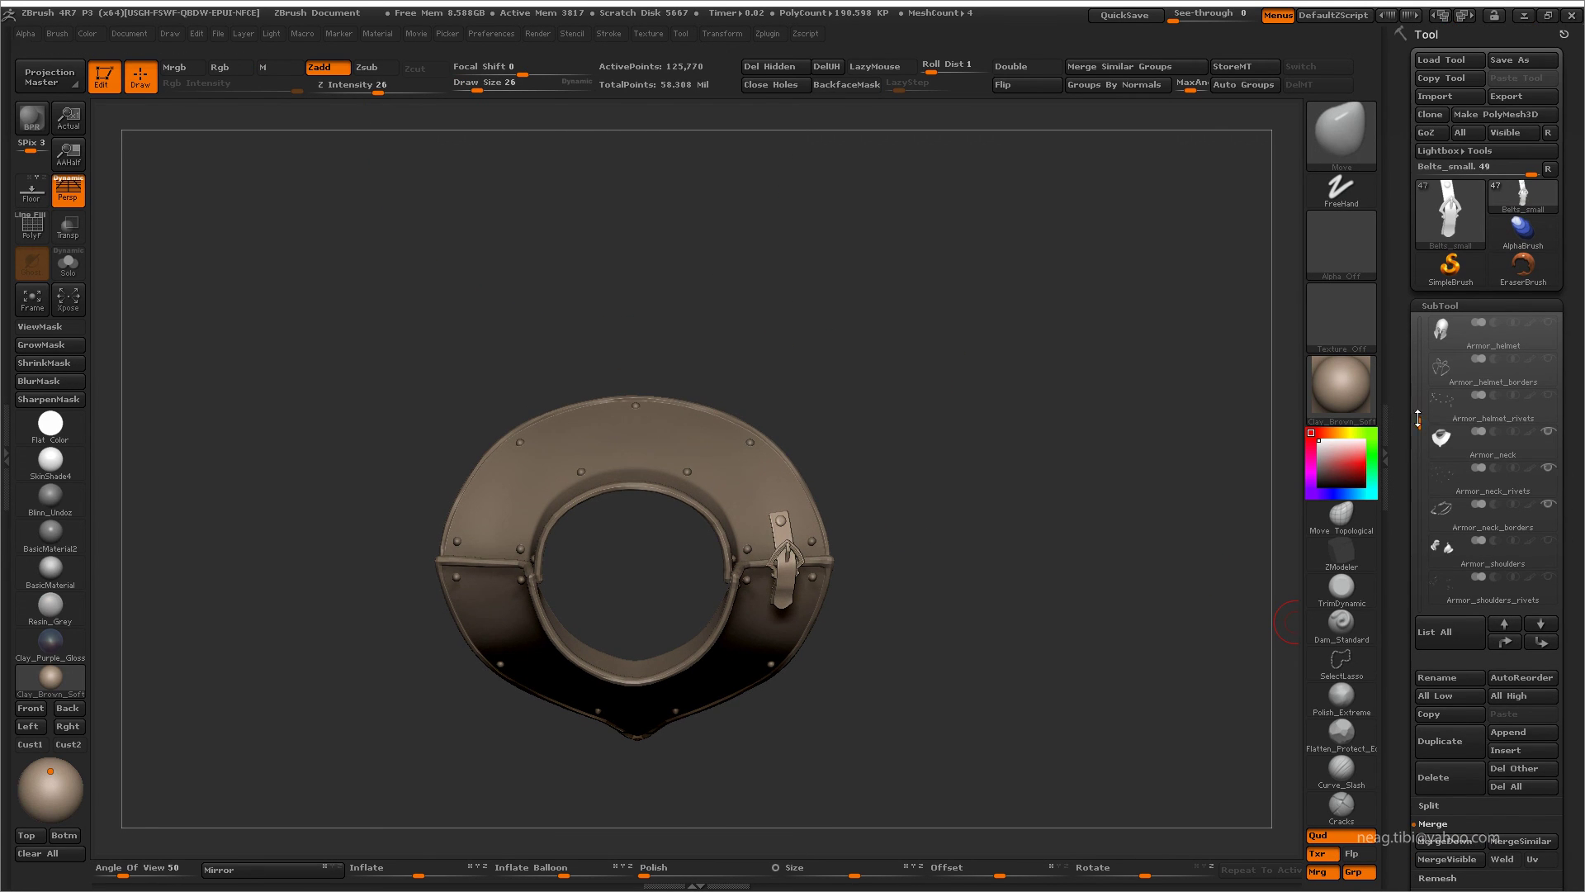
pyautogui.scroll(2, 1487, 495)
pyautogui.click(1541, 642)
pyautogui.click(1540, 642)
pyautogui.click(1541, 641)
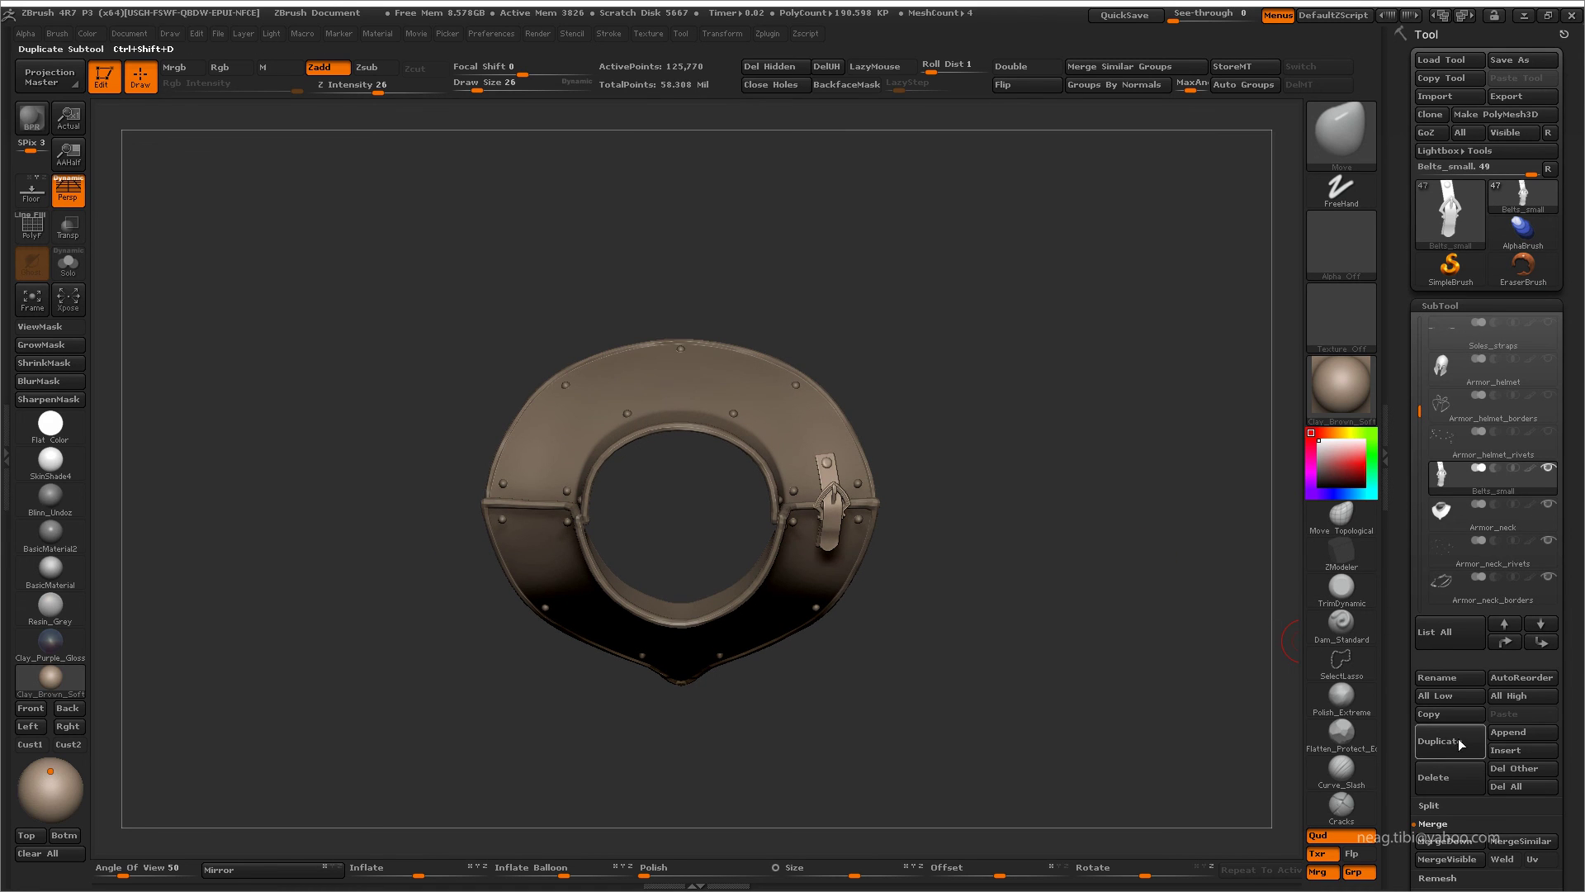
# - Duplicate and mirror the belt, then merge the copy into Belts_small1
pyautogui.click(248, 867)
pyautogui.moveTo(1573, 732); pyautogui.dragTo(1573, 488)
pyautogui.click(1450, 496)
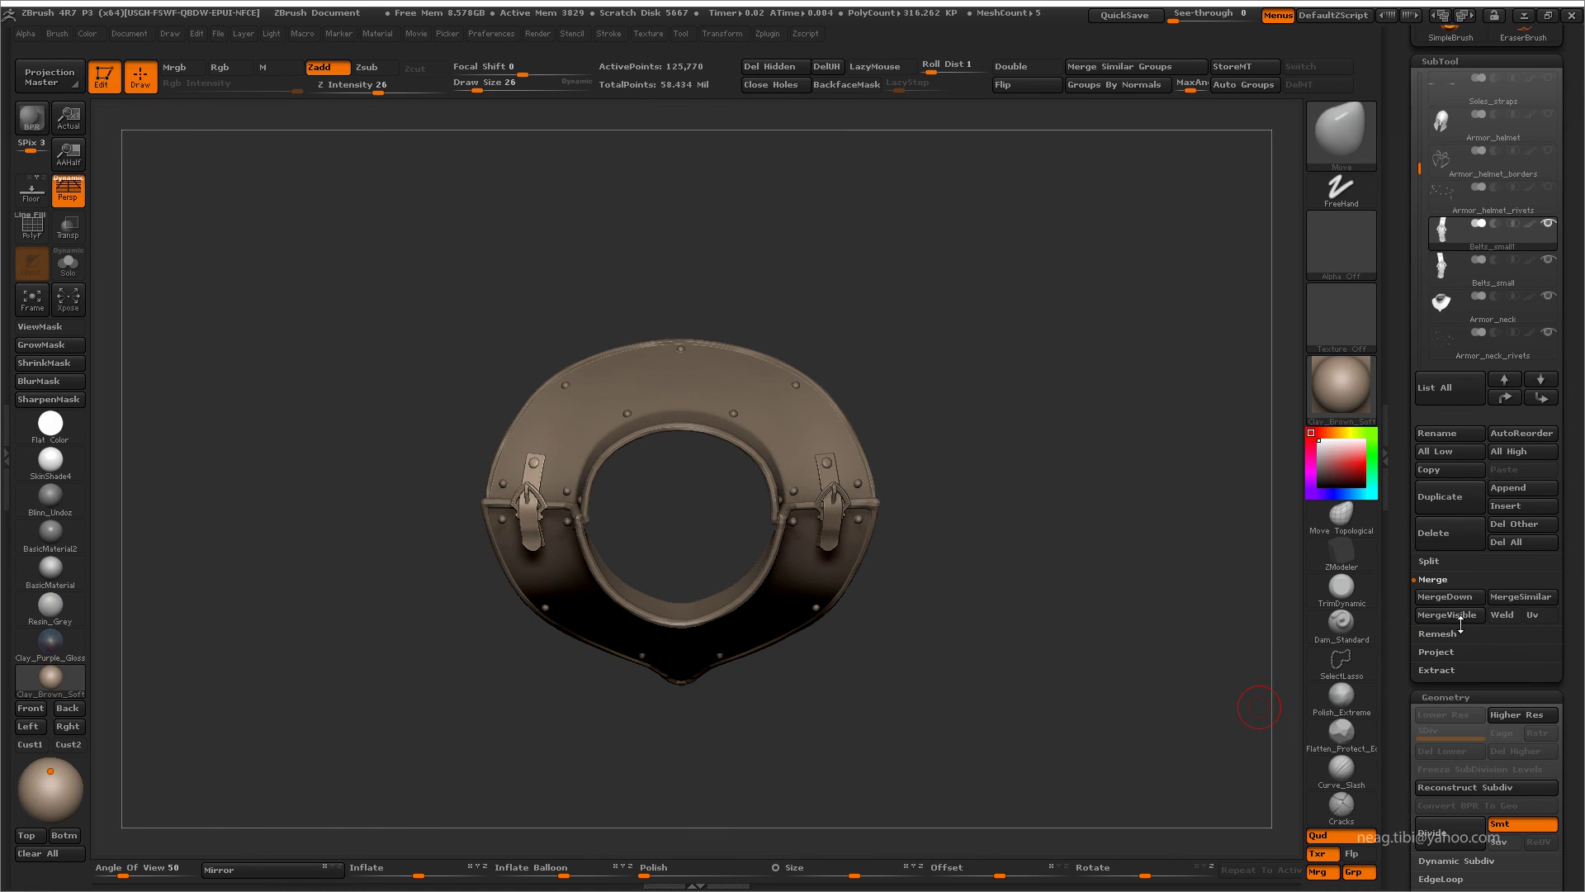
pyautogui.moveTo(1177, 665); pyautogui.dragTo(1295, 615)
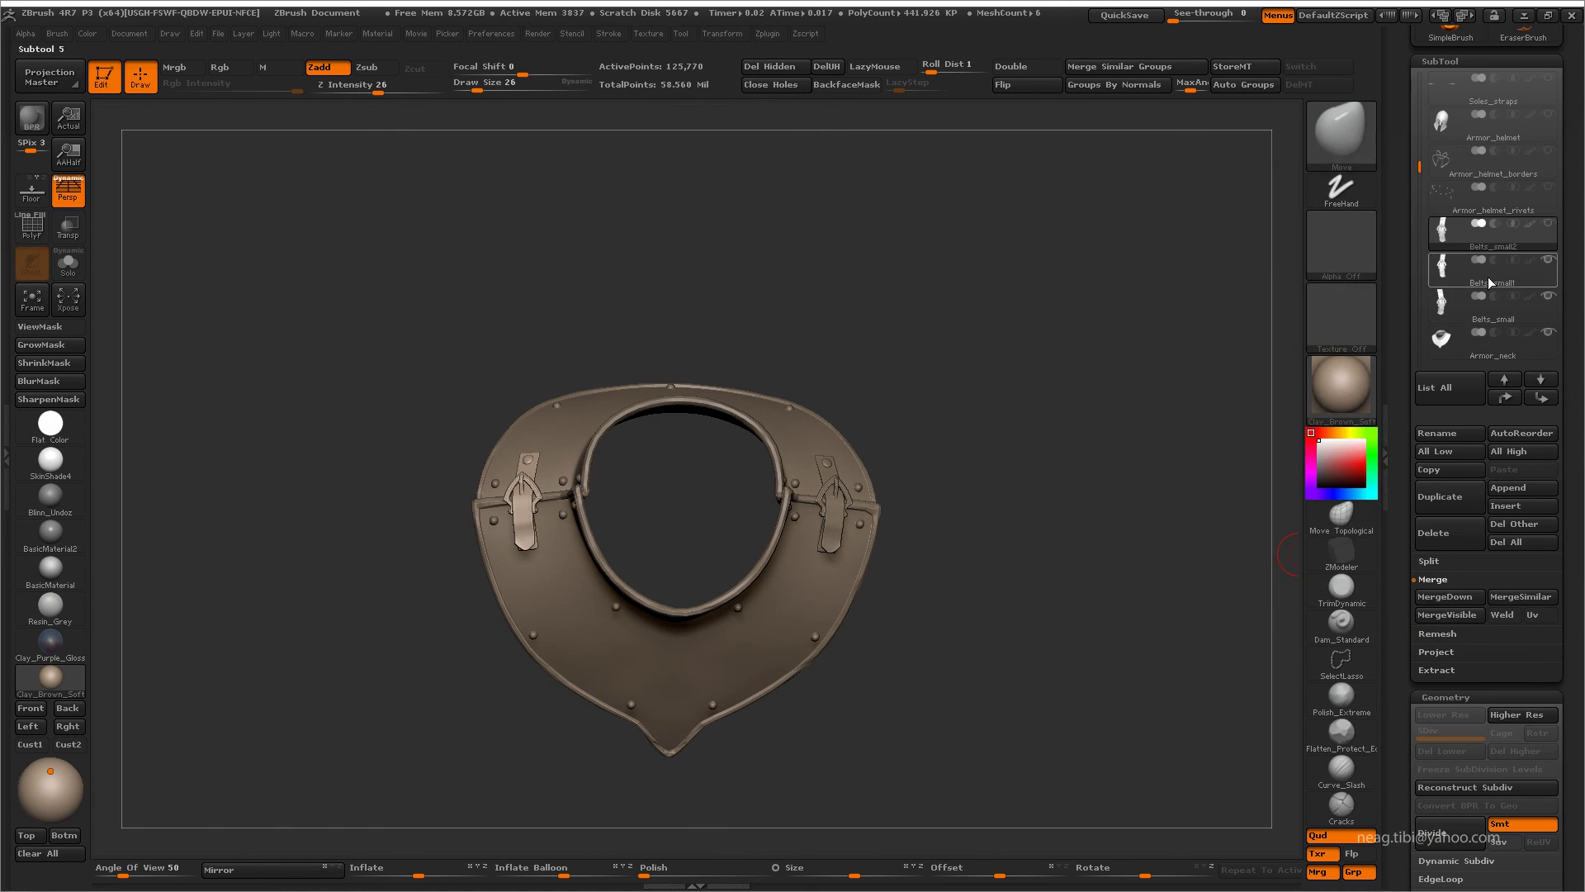
pyautogui.press('Down')
pyautogui.moveTo(1189, 512); pyautogui.dragTo(1189, 471)
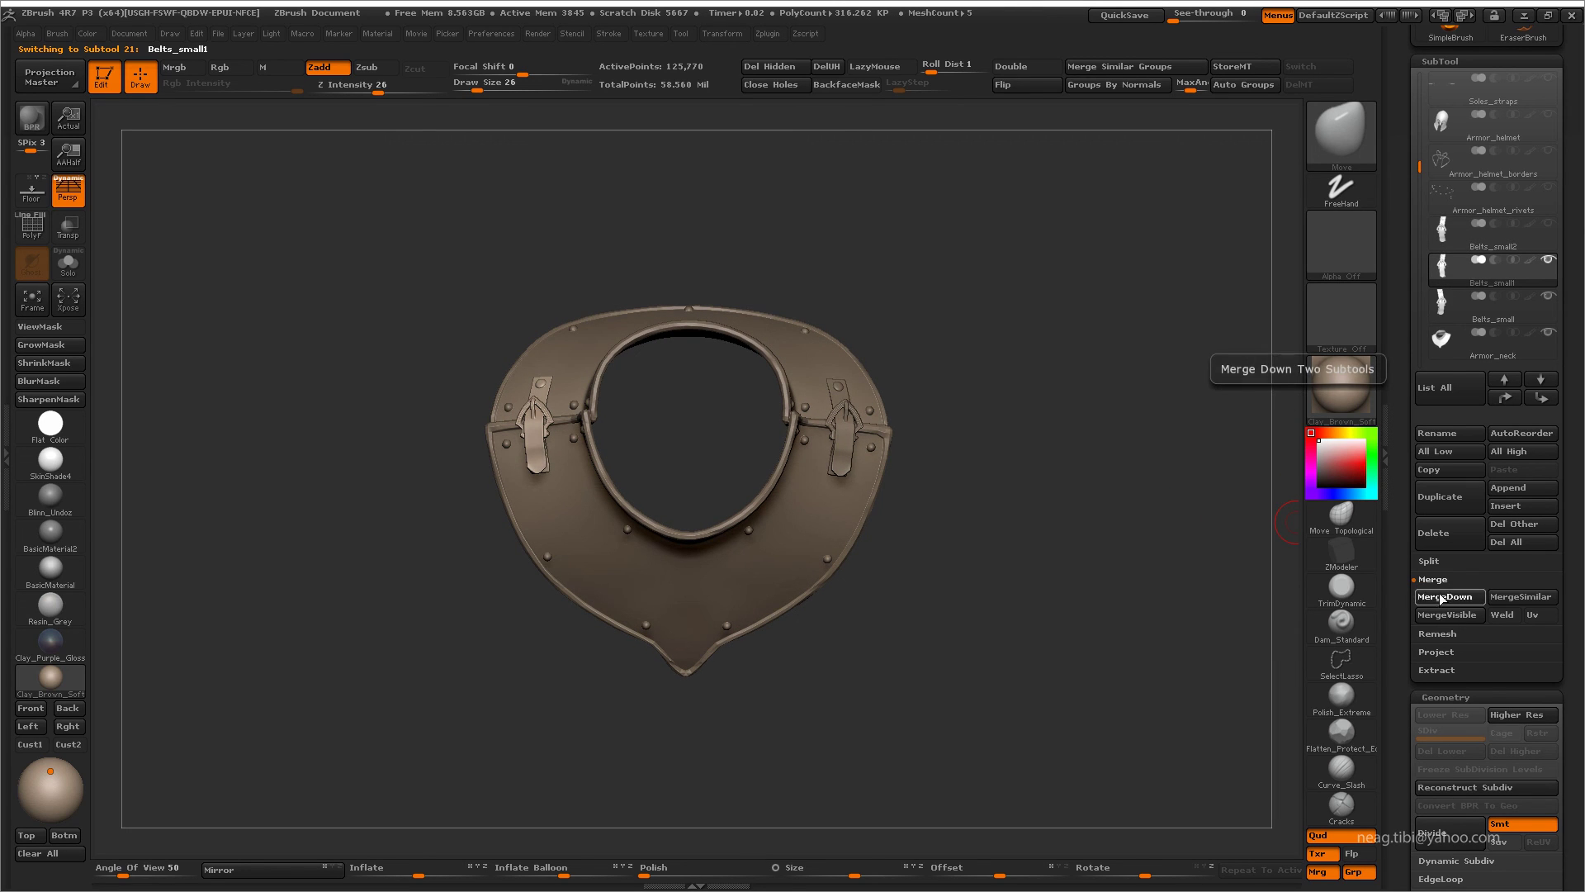
pyautogui.click(1440, 598)
# - Attempt Reconstruct Subdiv on the belt, then show the whole gorget with Armor_neck active
pyautogui.moveTo(926, 467); pyautogui.dragTo(986, 591)
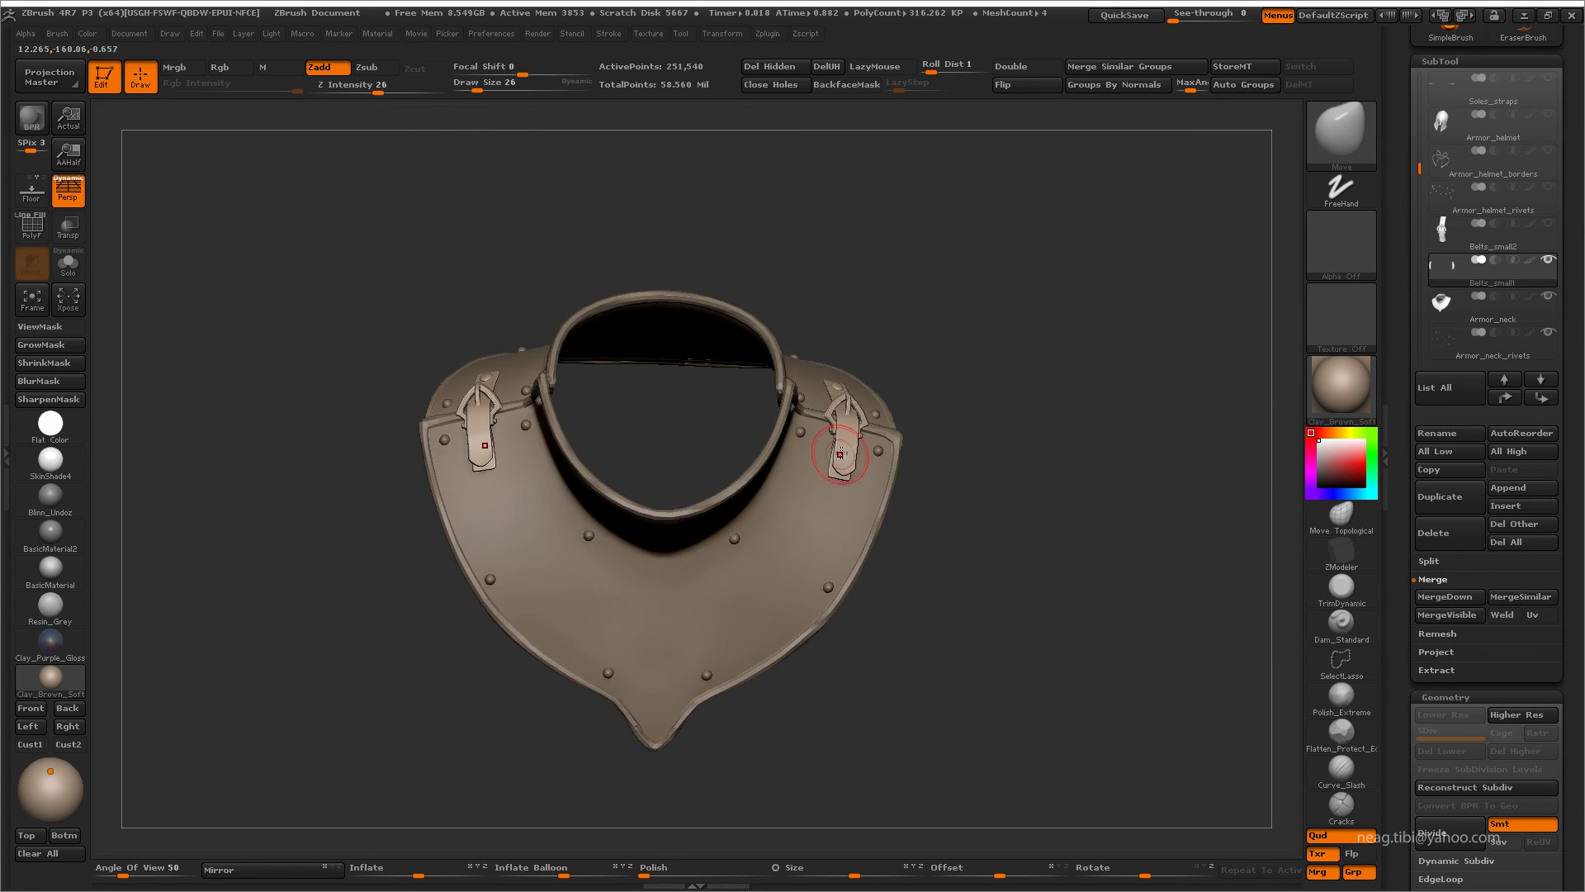
pyautogui.hotkey('alt', 's')
pyautogui.click(1455, 787)
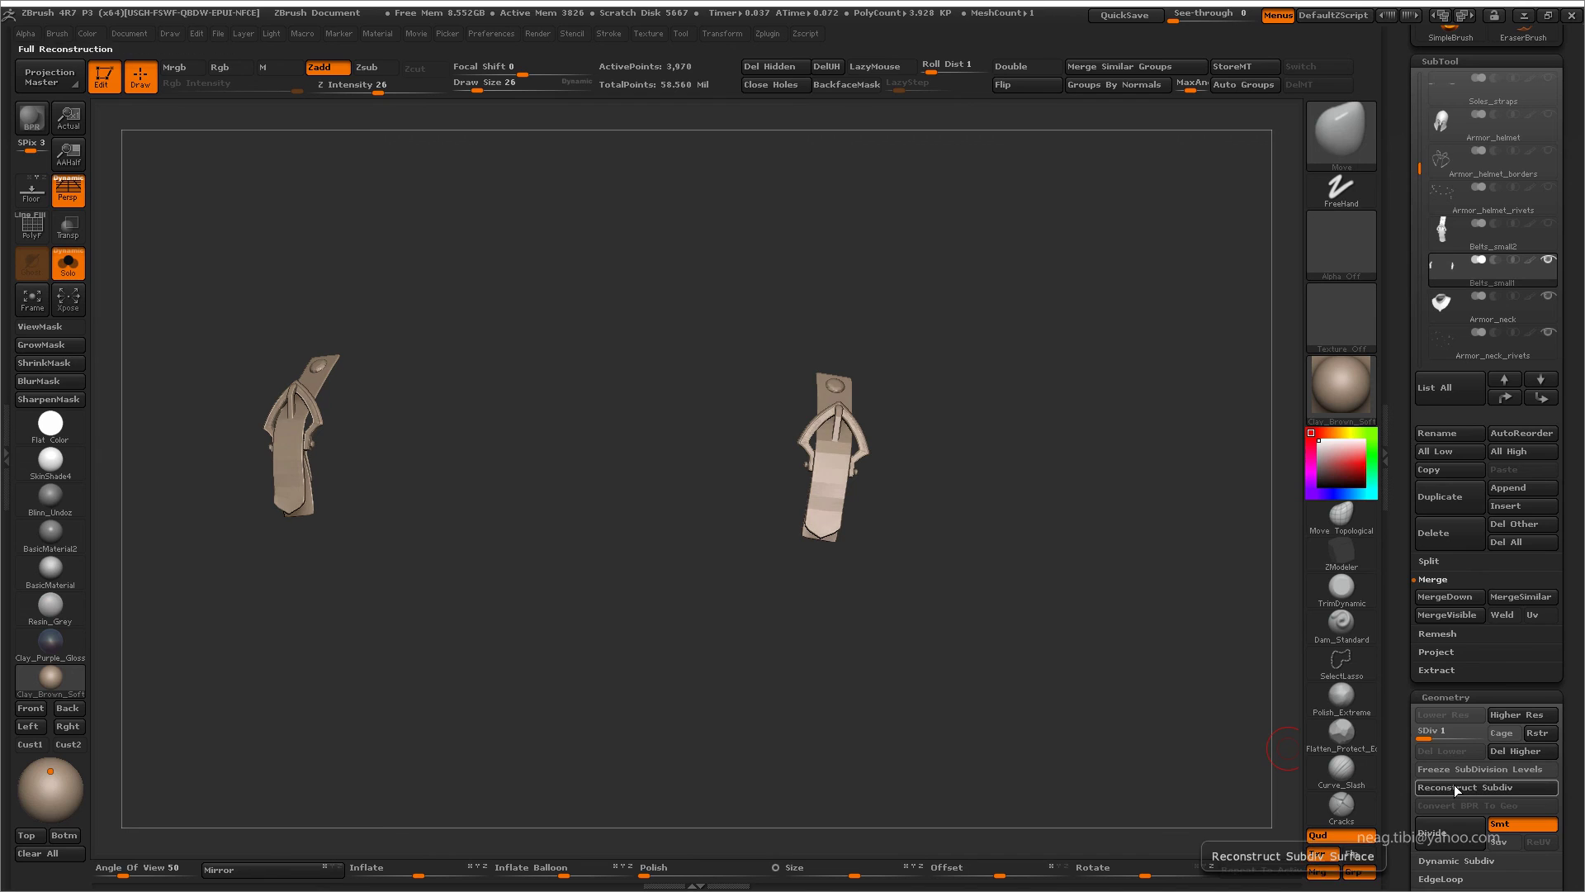
pyautogui.hotkey('alt', 's')
pyautogui.hotkey('ctrl', 'z')
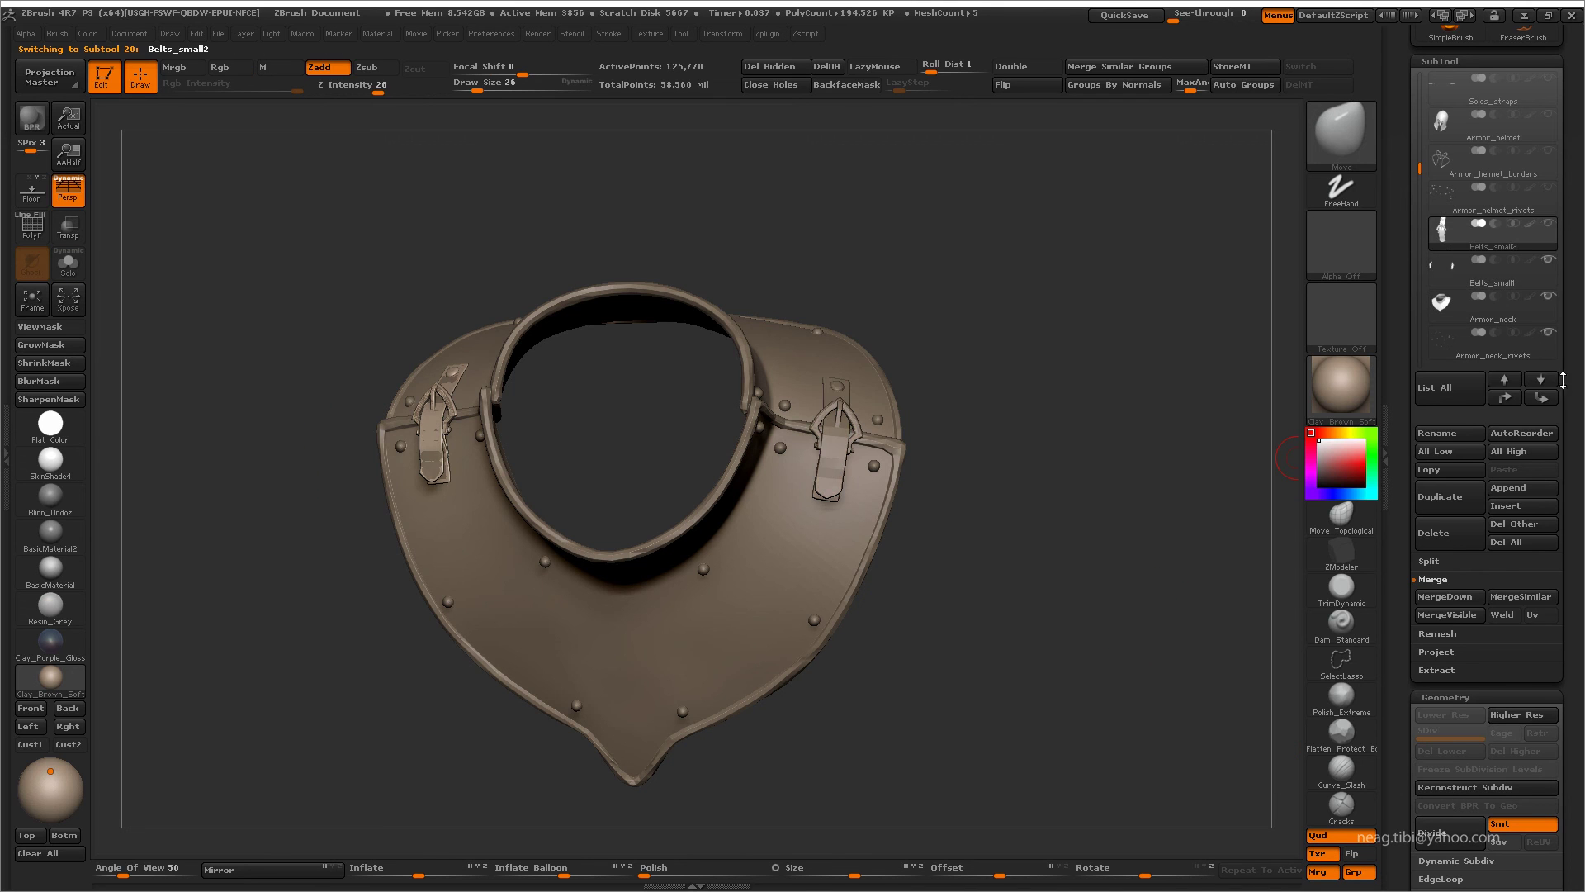
pyautogui.moveTo(1105, 531)
pyautogui.mouseDown()
pyautogui.moveTo(1114, 584)
pyautogui.moveTo(1125, 559)
pyautogui.moveTo(1166, 576)
pyautogui.moveTo(1101, 605)
pyautogui.moveTo(1172, 506)
pyautogui.moveTo(1132, 499)
pyautogui.moveTo(1162, 590)
pyautogui.moveTo(1181, 594)
pyautogui.moveTo(1186, 662)
pyautogui.moveTo(1101, 648)
pyautogui.moveTo(1178, 716)
pyautogui.moveTo(1185, 608)
pyautogui.mouseUp()
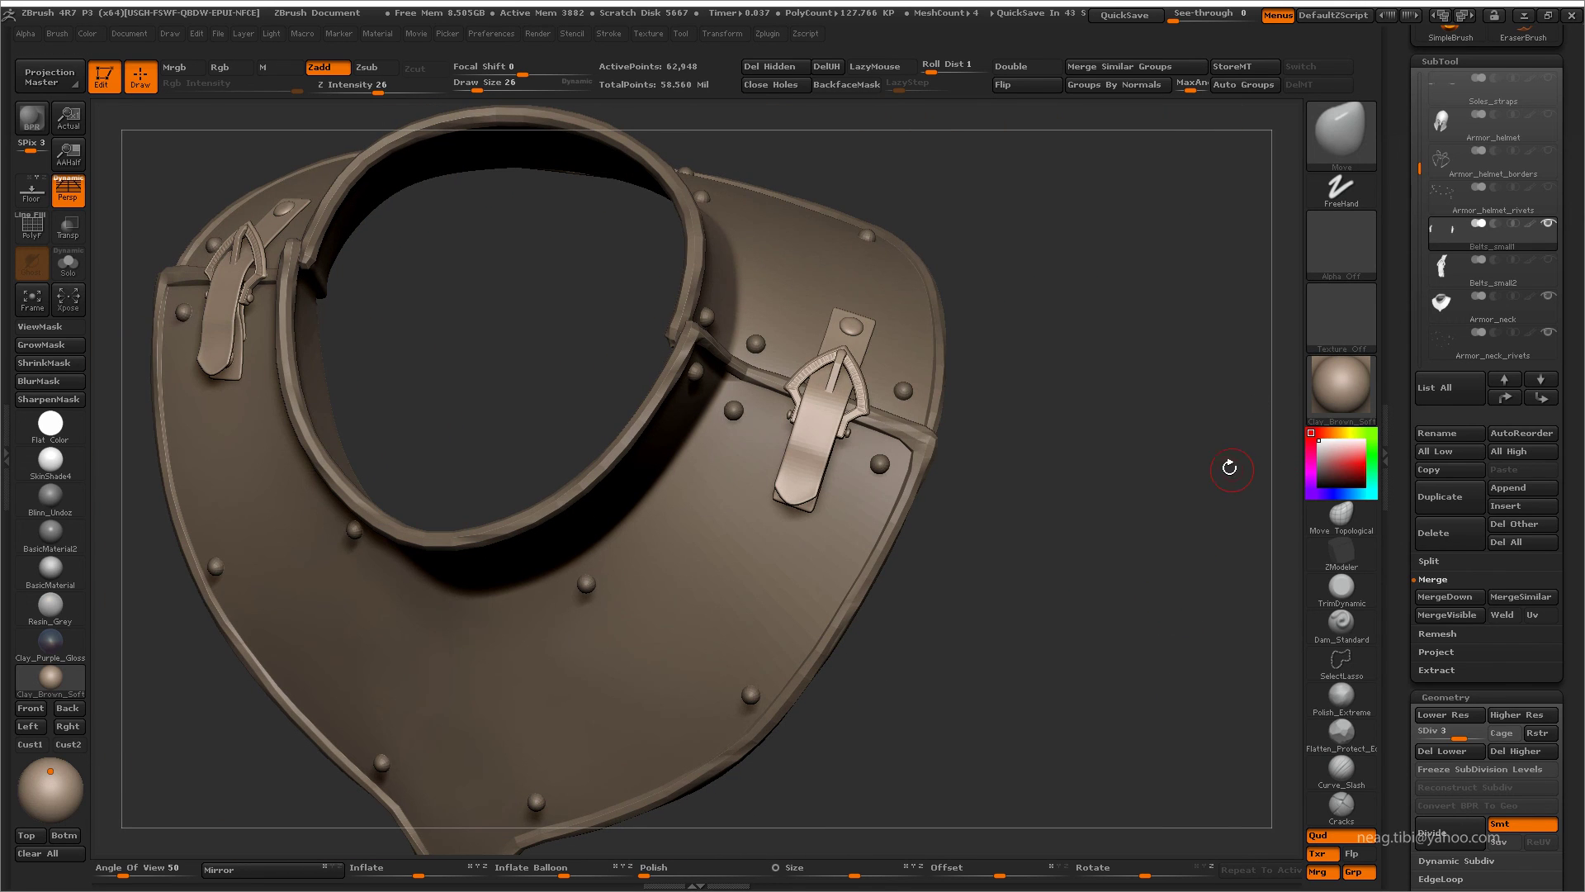
pyautogui.click(1443, 303)
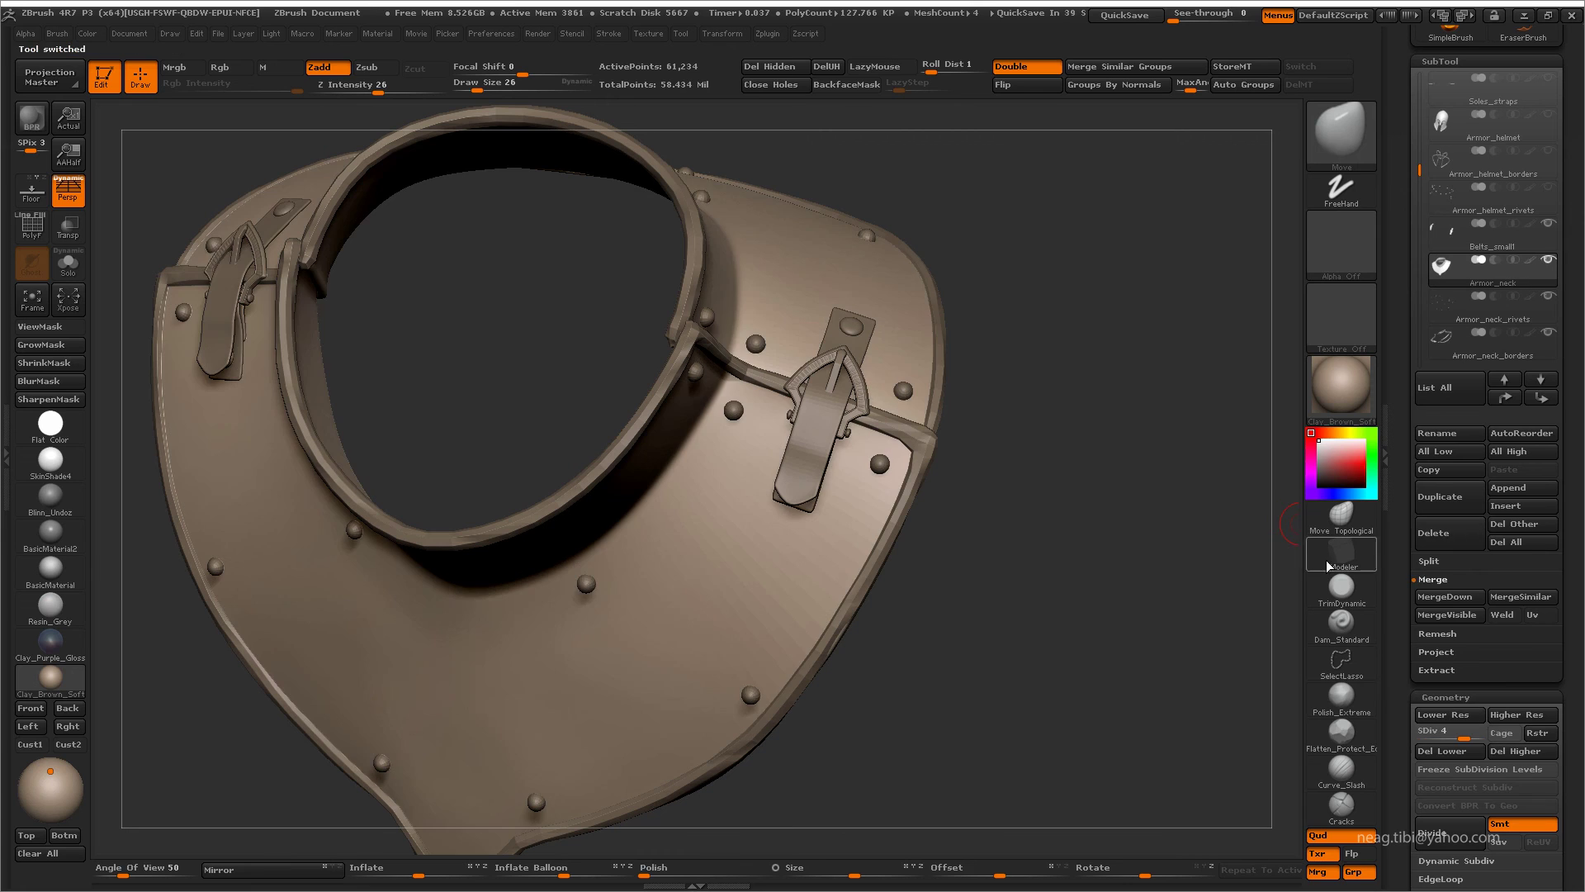
# - Isolate the Belts_small1 strap and subdivide it twice, zooming onto its tip
pyautogui.keyDown('alt'); pyautogui.click(826, 429); pyautogui.keyUp('alt')
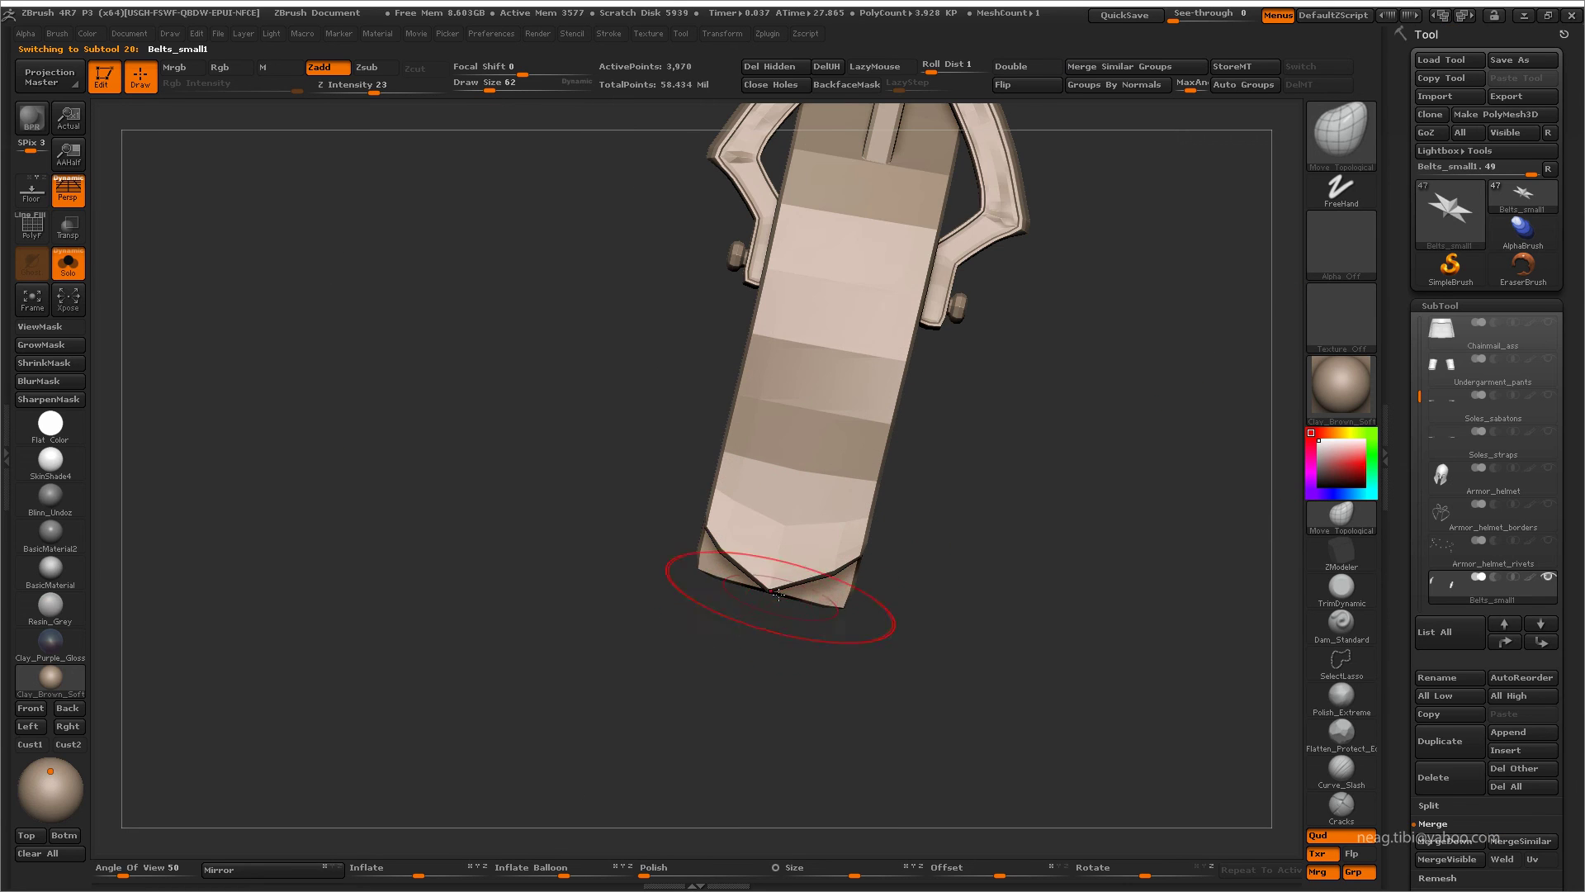
pyautogui.hotkey('ctrl', 'd')
pyautogui.keyDown('alt'); pyautogui.moveTo(807, 807); pyautogui.dragTo(754, 655); pyautogui.keyUp('alt')
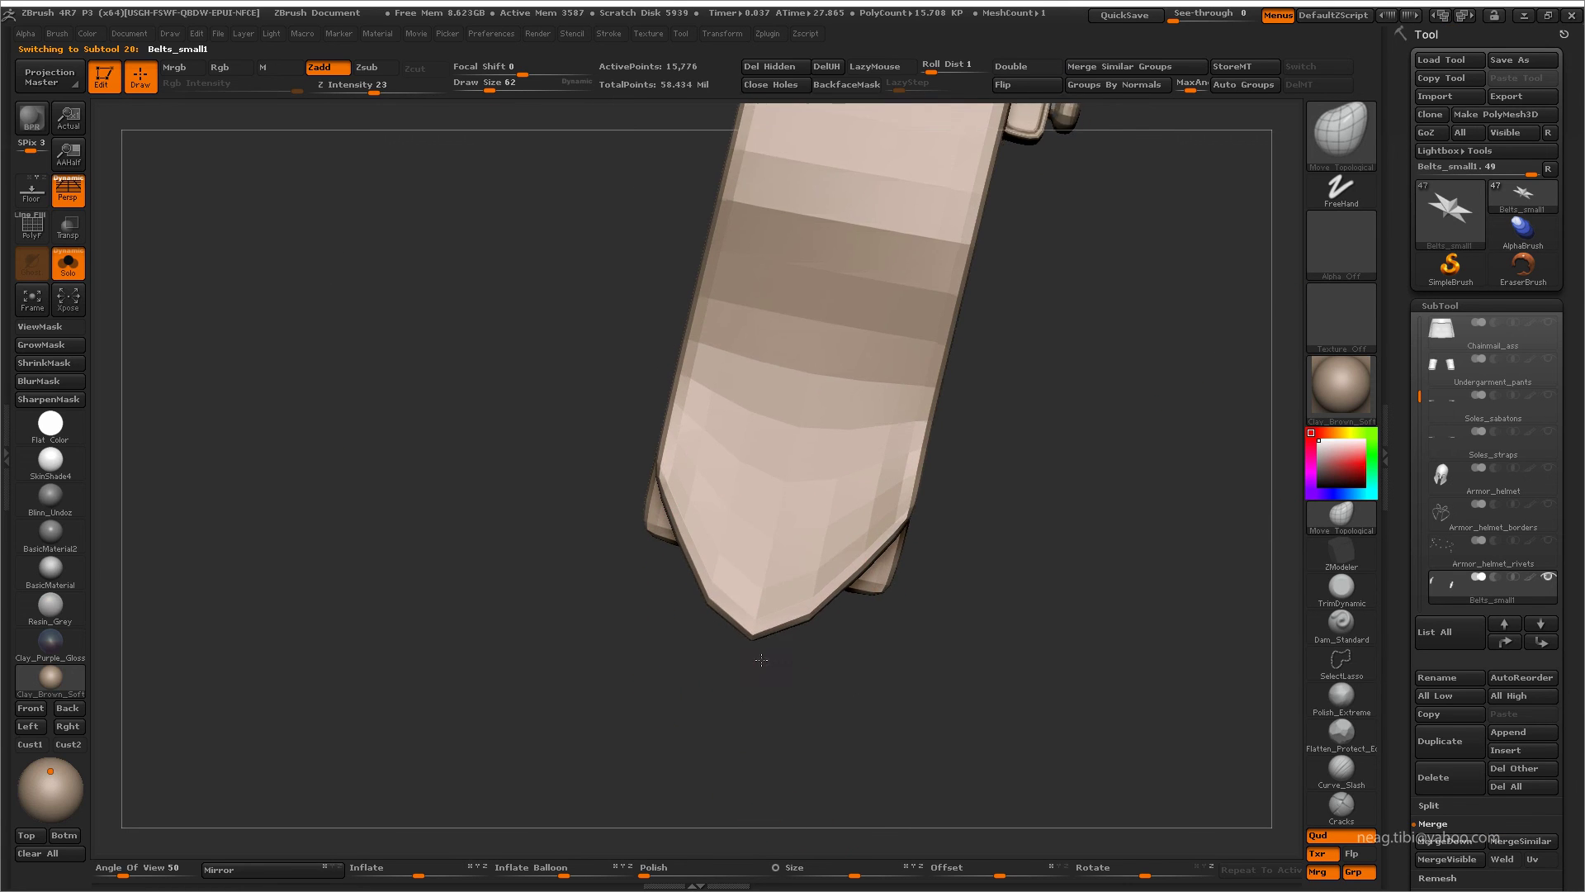
pyautogui.hotkey('ctrl', 'd')
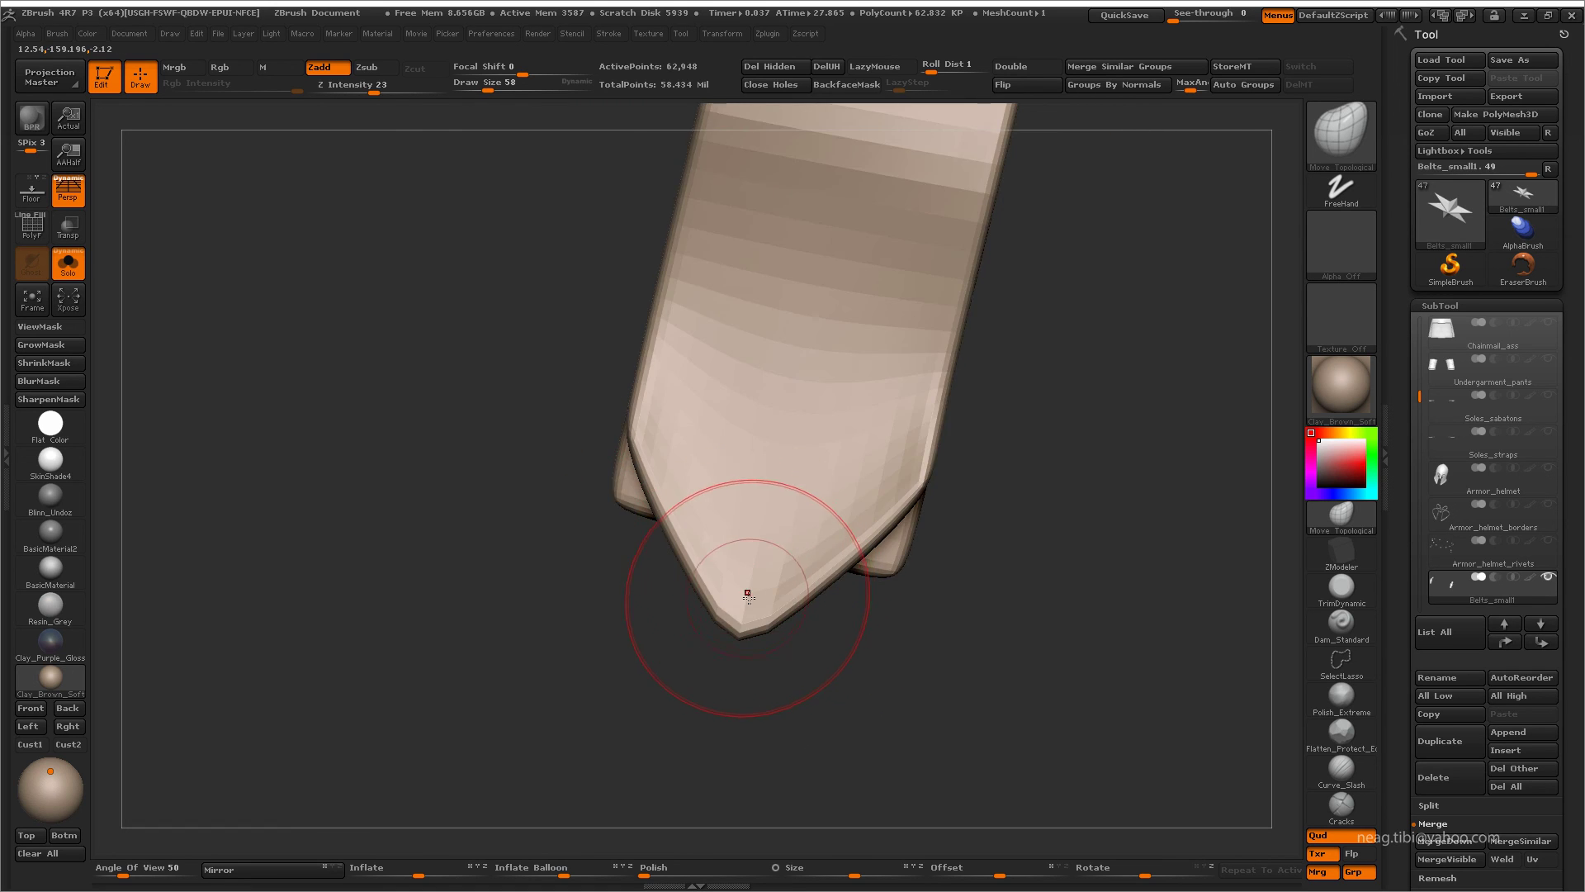
pyautogui.moveTo(743, 784)
pyautogui.keyDown('alt'); pyautogui.mouseDown()
pyautogui.moveTo(730, 748)
pyautogui.moveTo(790, 644)
pyautogui.moveTo(737, 524)
pyautogui.moveTo(872, 652)
pyautogui.mouseUp(); pyautogui.keyUp('alt')
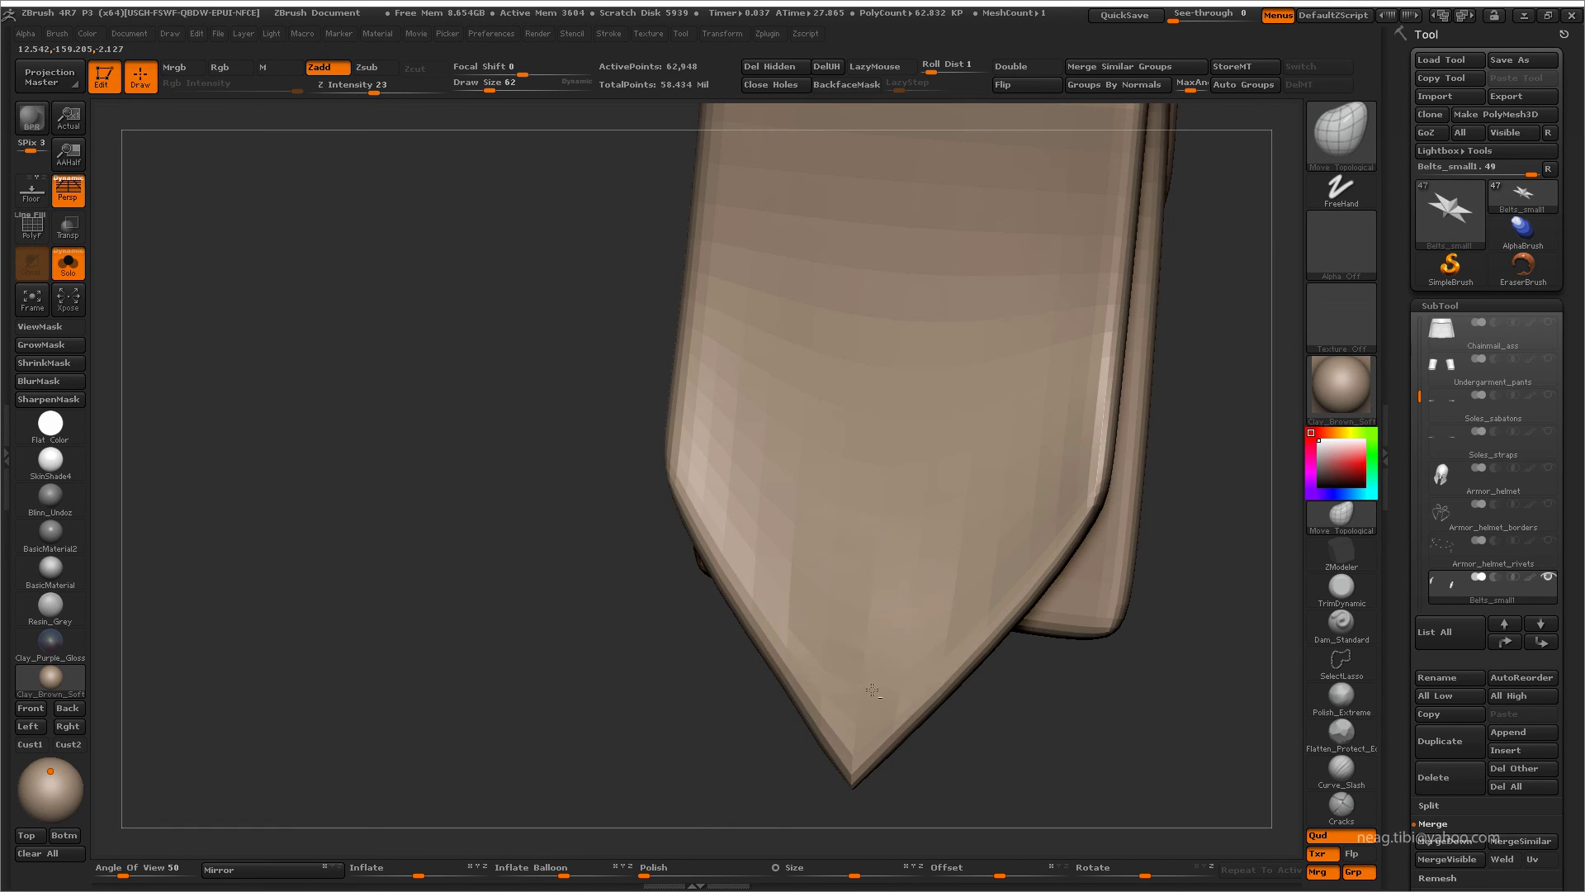
pyautogui.moveTo(968, 603)
pyautogui.mouseDown()
pyautogui.moveTo(881, 555)
pyautogui.moveTo(931, 633)
pyautogui.moveTo(988, 593)
pyautogui.moveTo(793, 551)
pyautogui.mouseUp()
# - Step through the strap's SDiv levels, then drop a level and zoom onto the buckle
pyautogui.hotkey('shift', 'd')
pyautogui.press('f')
pyautogui.press('d')
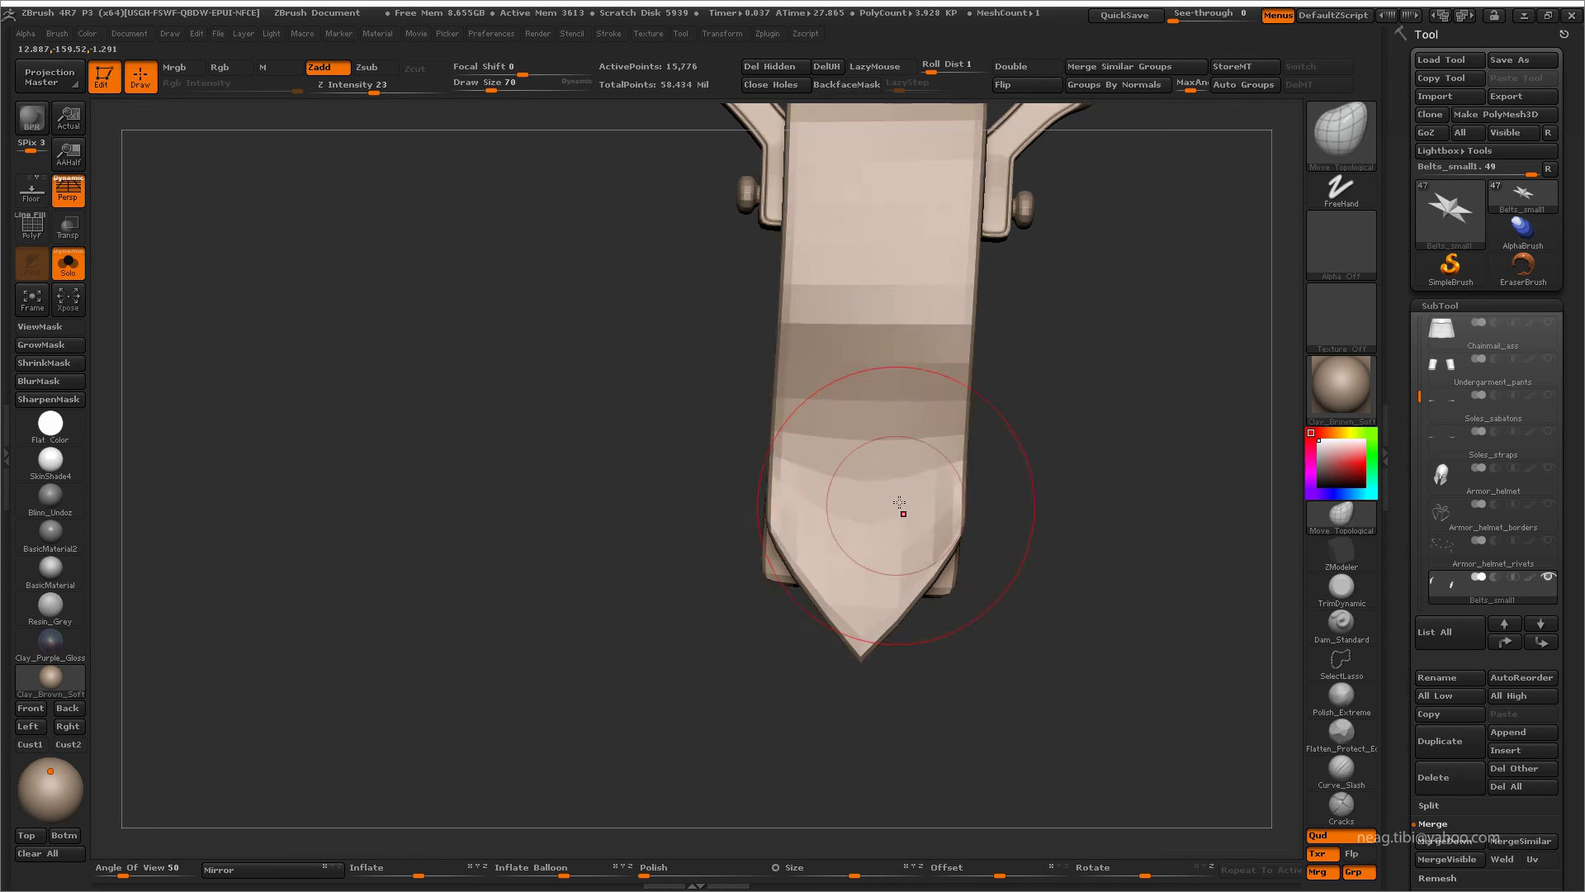
pyautogui.press('d')
pyautogui.moveTo(931, 761)
pyautogui.mouseDown()
pyautogui.moveTo(1068, 523)
pyautogui.moveTo(1085, 537)
pyautogui.moveTo(917, 622)
pyautogui.moveTo(1009, 563)
pyautogui.moveTo(932, 517)
pyautogui.mouseUp()
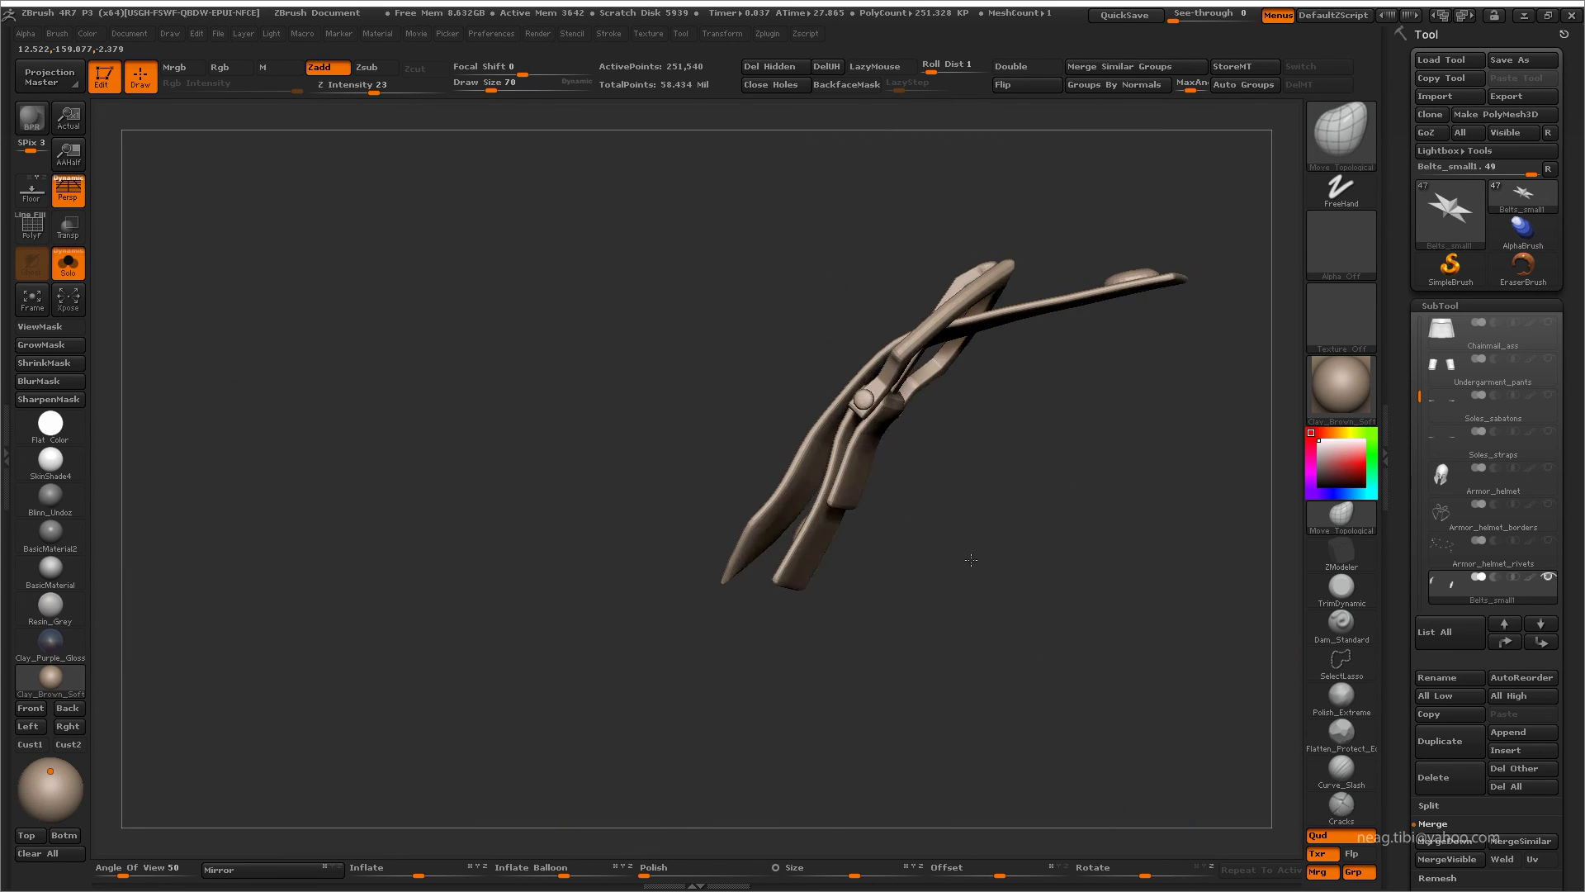
pyautogui.hotkey('shift', 'd')
pyautogui.hotkey('shift', 'd')
pyautogui.keyDown('alt'); pyautogui.moveTo(873, 440); pyautogui.dragTo(848, 419); pyautogui.keyUp('alt')
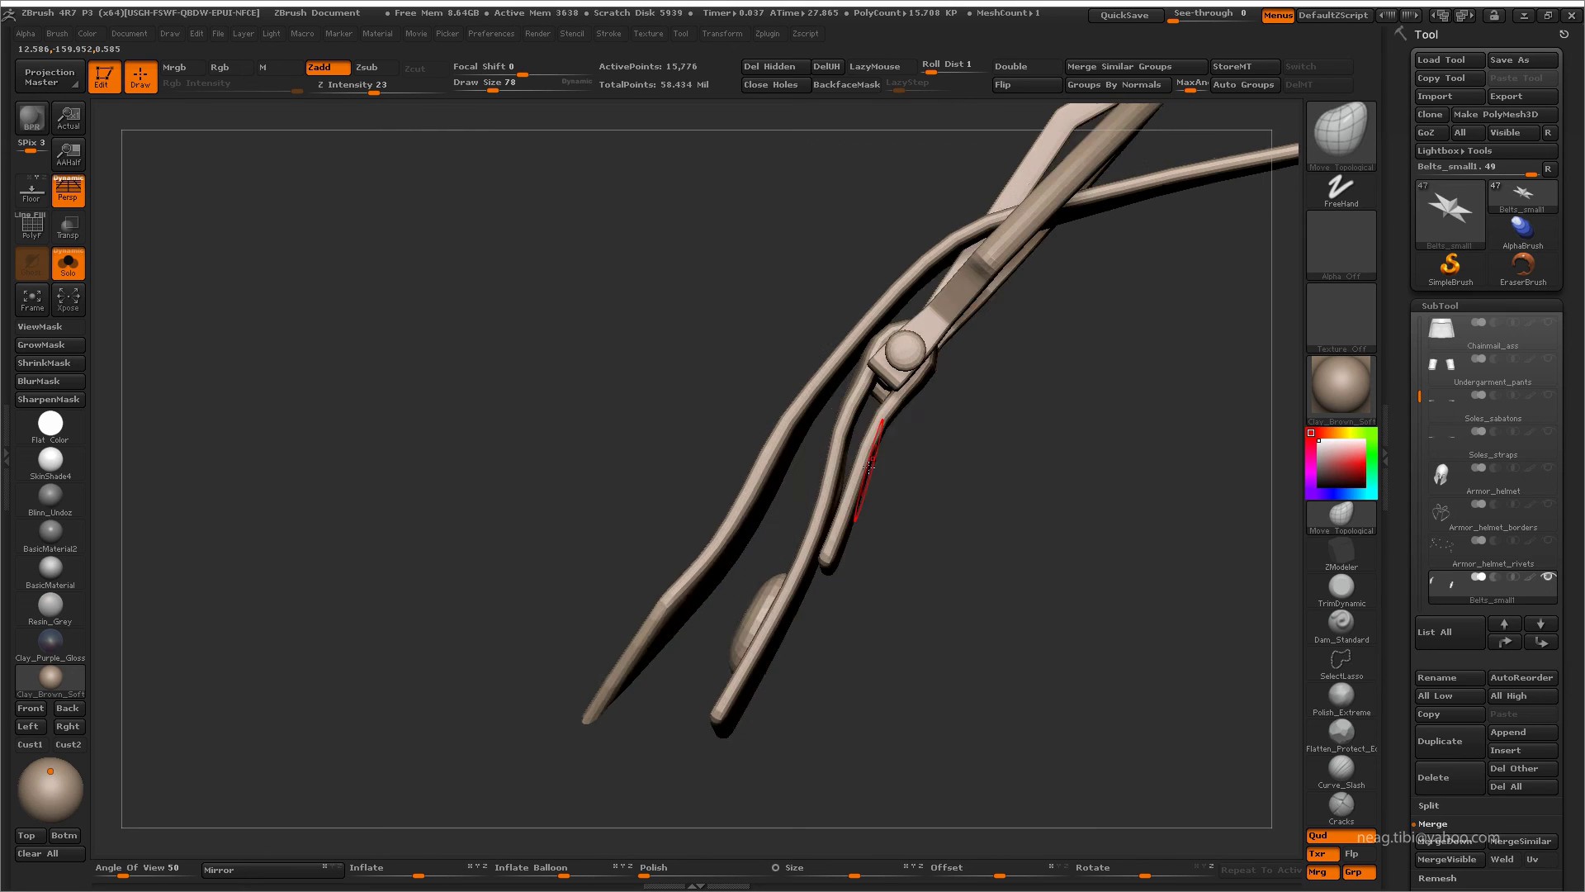
pyautogui.press('space')
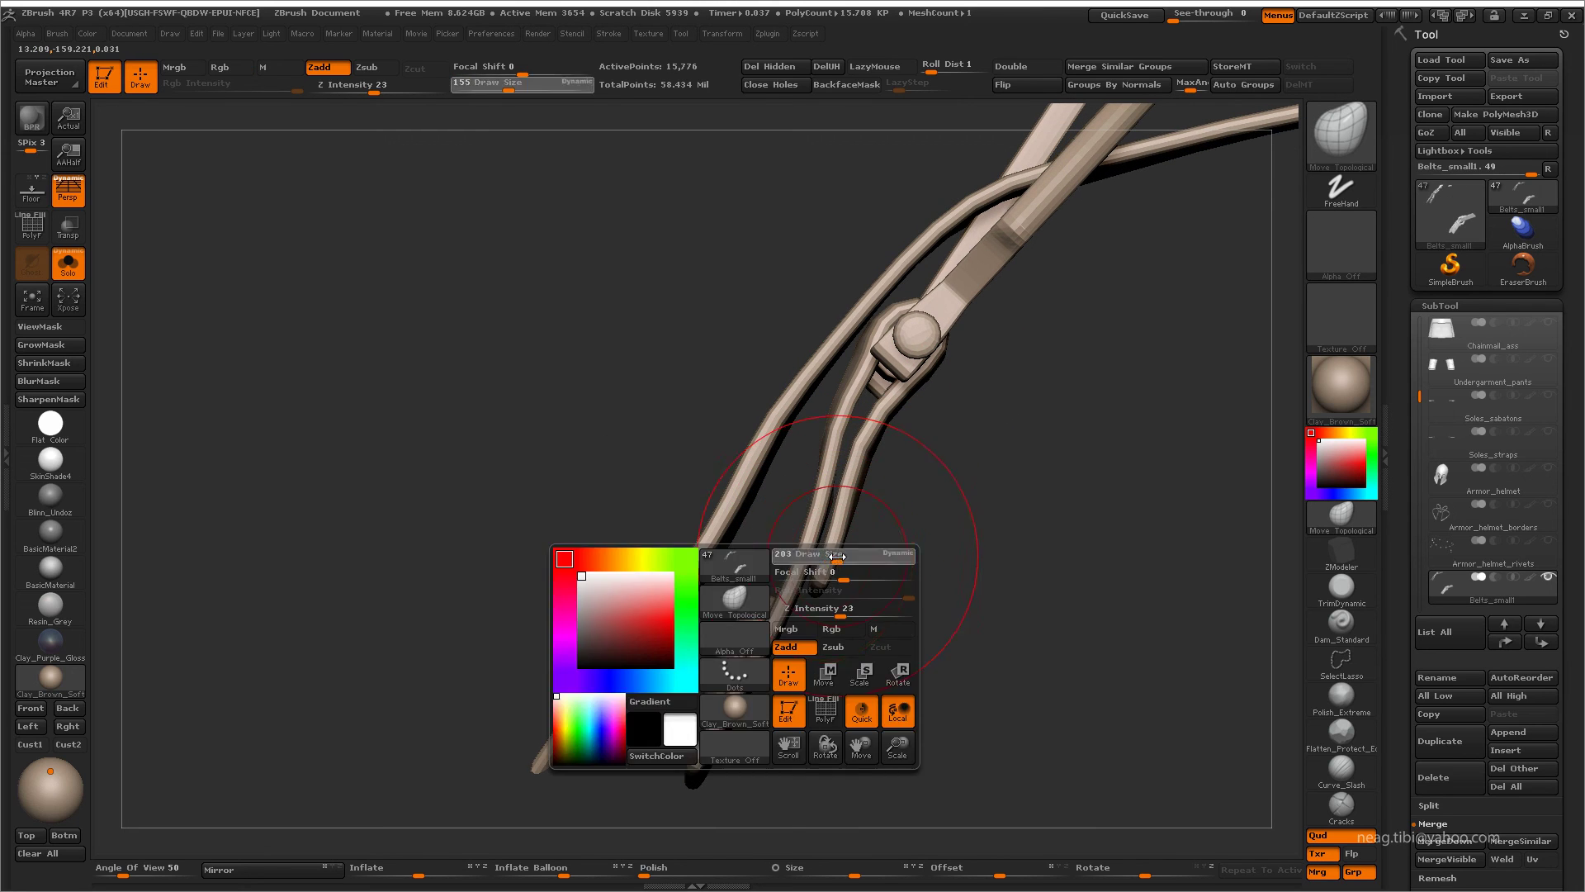
pyautogui.moveTo(853, 557); pyautogui.dragTo(825, 535)
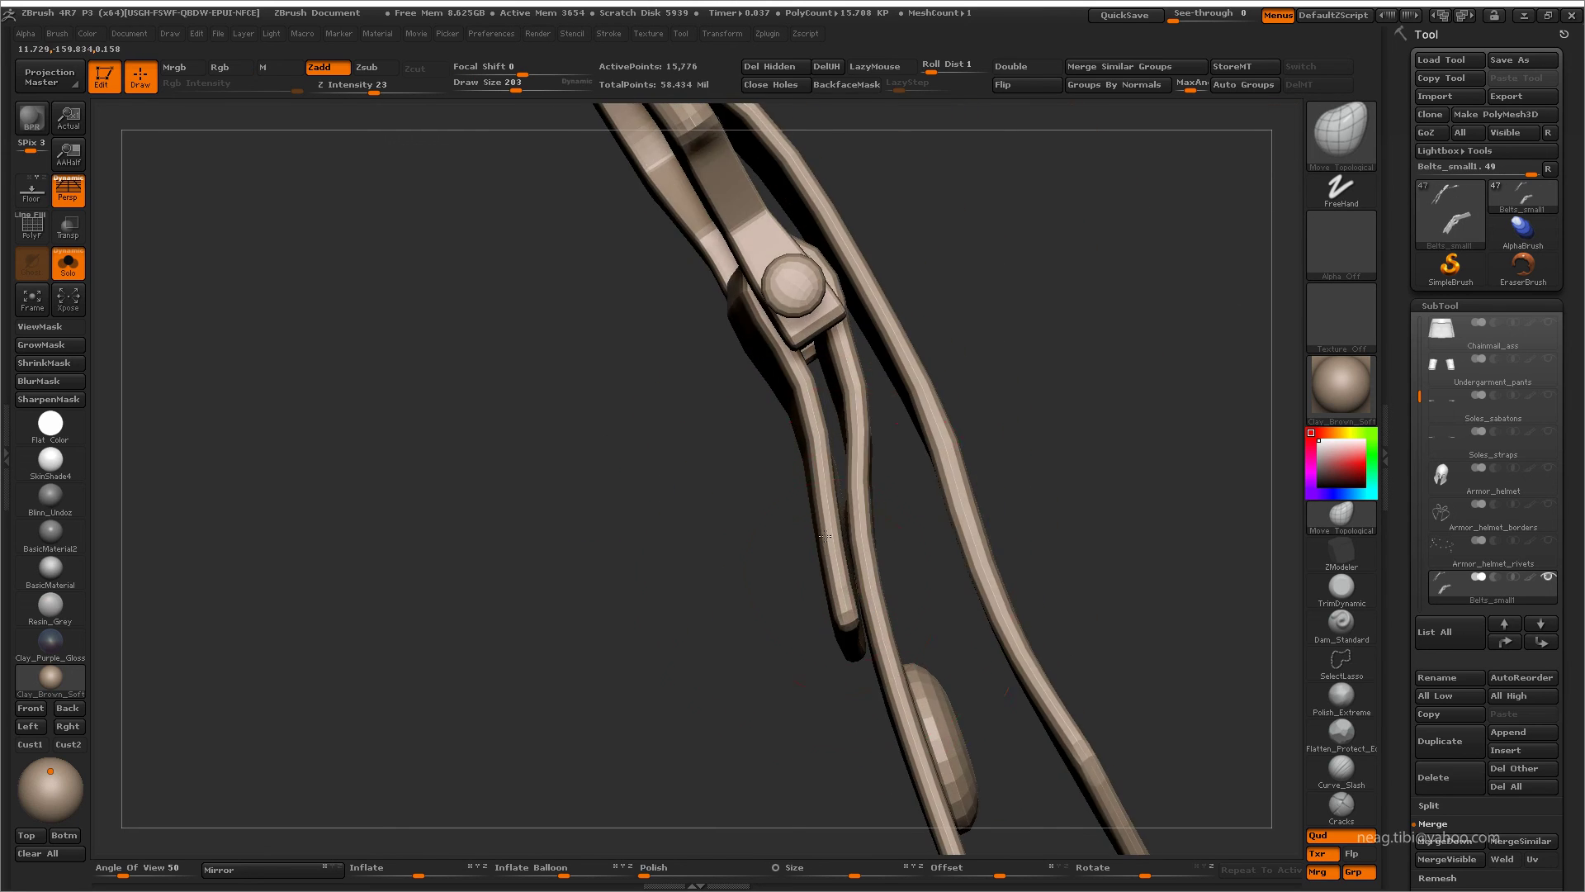
pyautogui.moveTo(835, 479)
pyautogui.keyDown('alt'); pyautogui.mouseDown()
pyautogui.moveTo(761, 530)
pyautogui.moveTo(834, 441)
pyautogui.moveTo(748, 450)
pyautogui.mouseUp(); pyautogui.keyUp('alt')
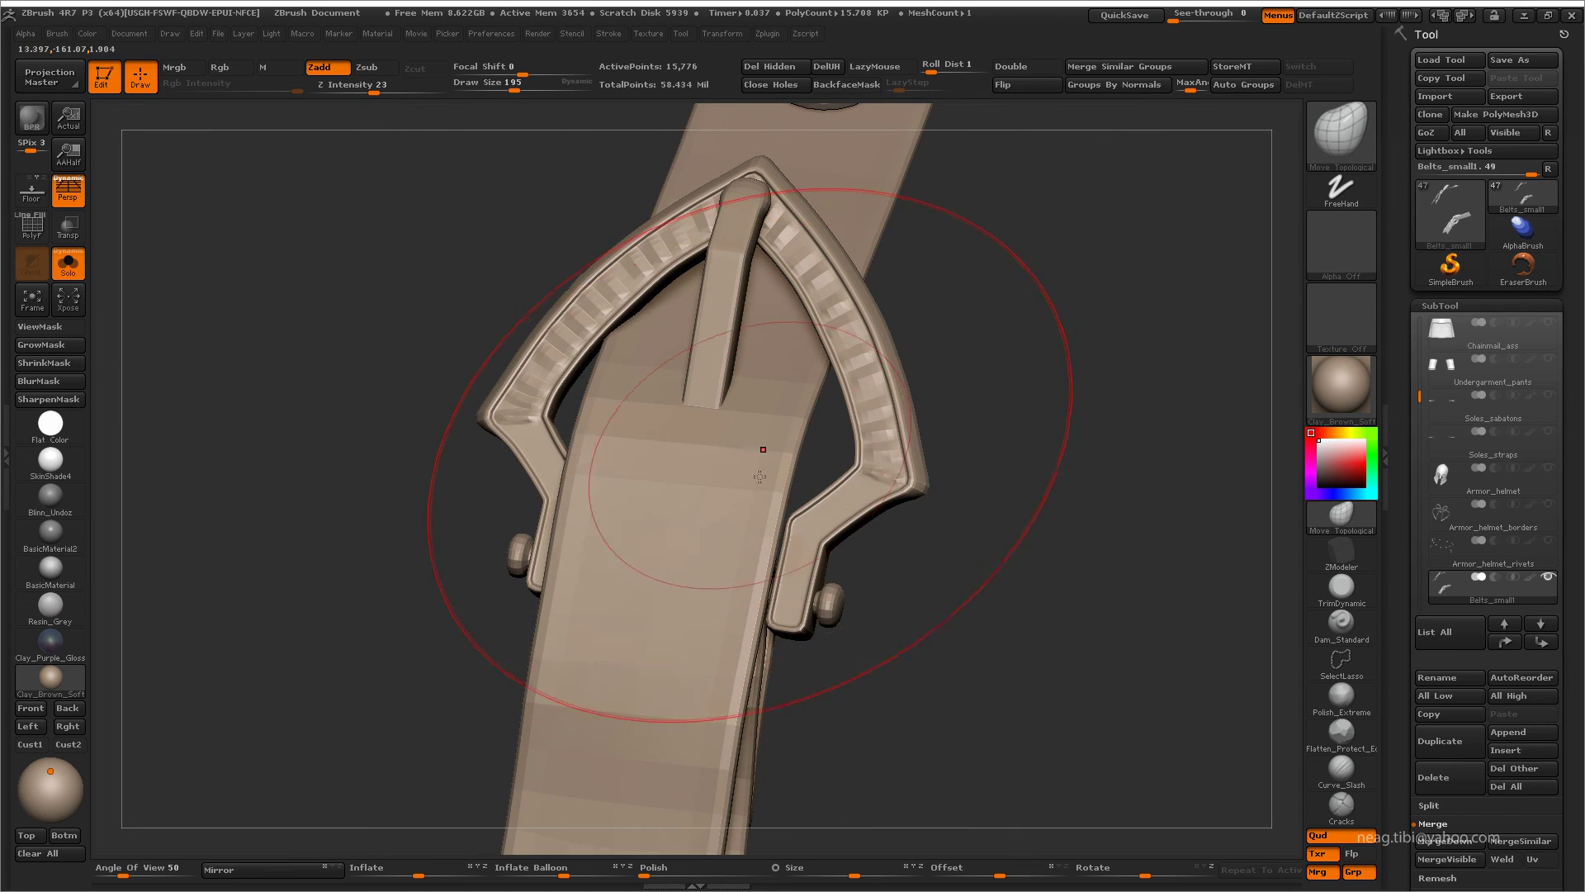
# - Turn on ViewMask and zoom onto the buckle tongue with a smaller brush
pyautogui.hotkey('ctrl', 'h')
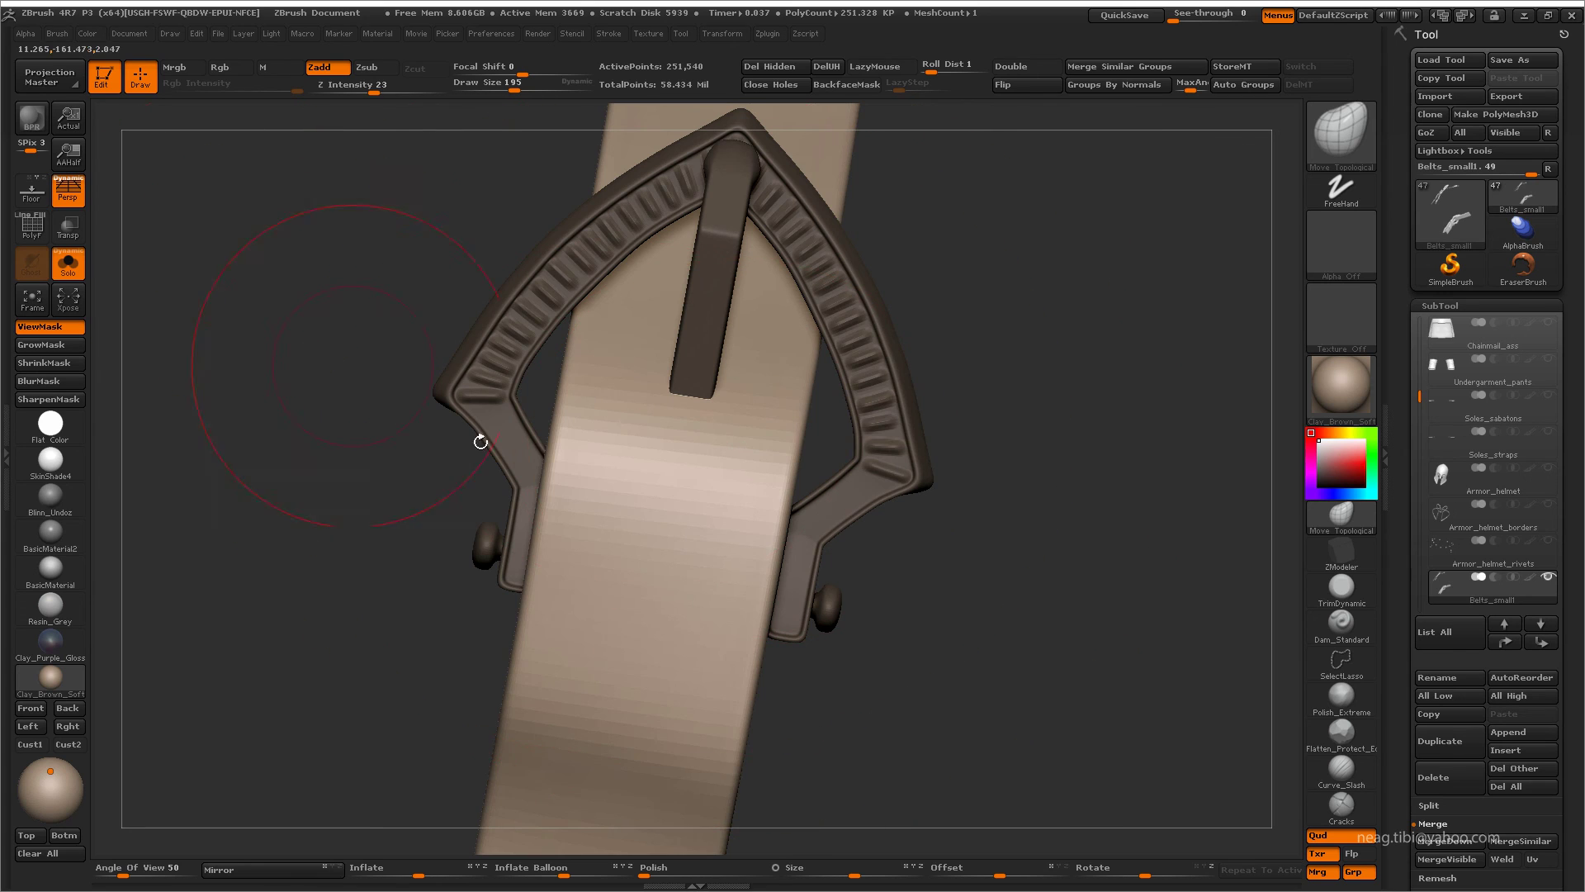
pyautogui.moveTo(480, 441); pyautogui.dragTo(578, 496)
pyautogui.press('space')
pyautogui.moveTo(662, 460)
pyautogui.keyDown('alt'); pyautogui.mouseDown()
pyautogui.moveTo(675, 529)
pyautogui.moveTo(742, 487)
pyautogui.moveTo(675, 480)
pyautogui.moveTo(668, 505)
pyautogui.moveTo(636, 433)
pyautogui.mouseUp(); pyautogui.keyUp('alt')
# - Sculpt a recess under the tongue with a low-intensity Inflate brush, enabling BackfaceMask
pyautogui.press('b')
pyautogui.press('i')
pyautogui.press('n')
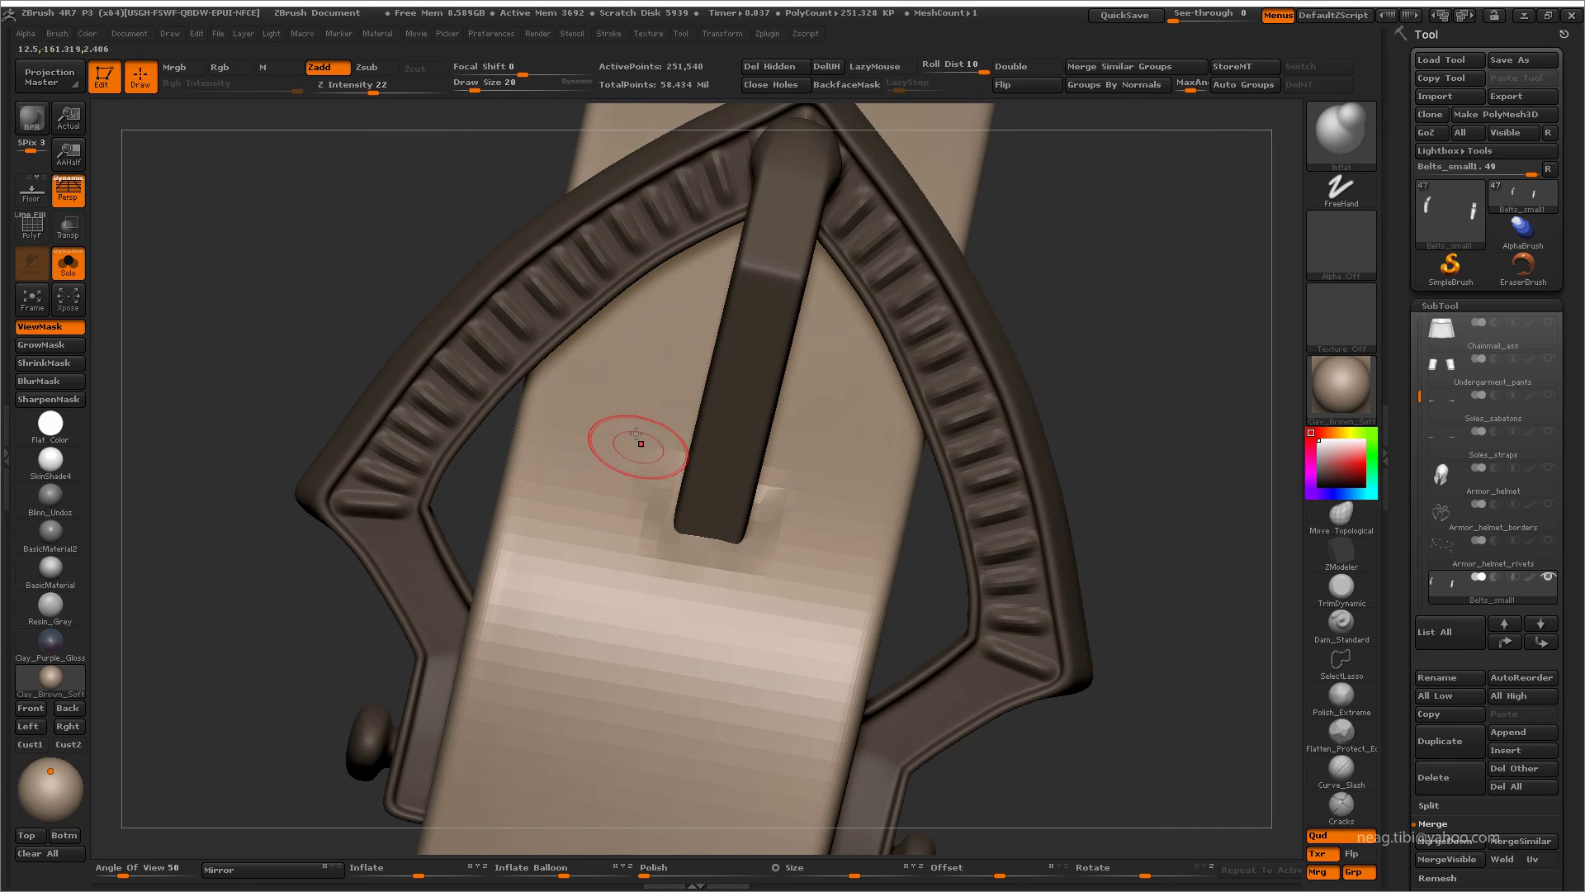
pyautogui.moveTo(691, 541); pyautogui.dragTo(649, 534)
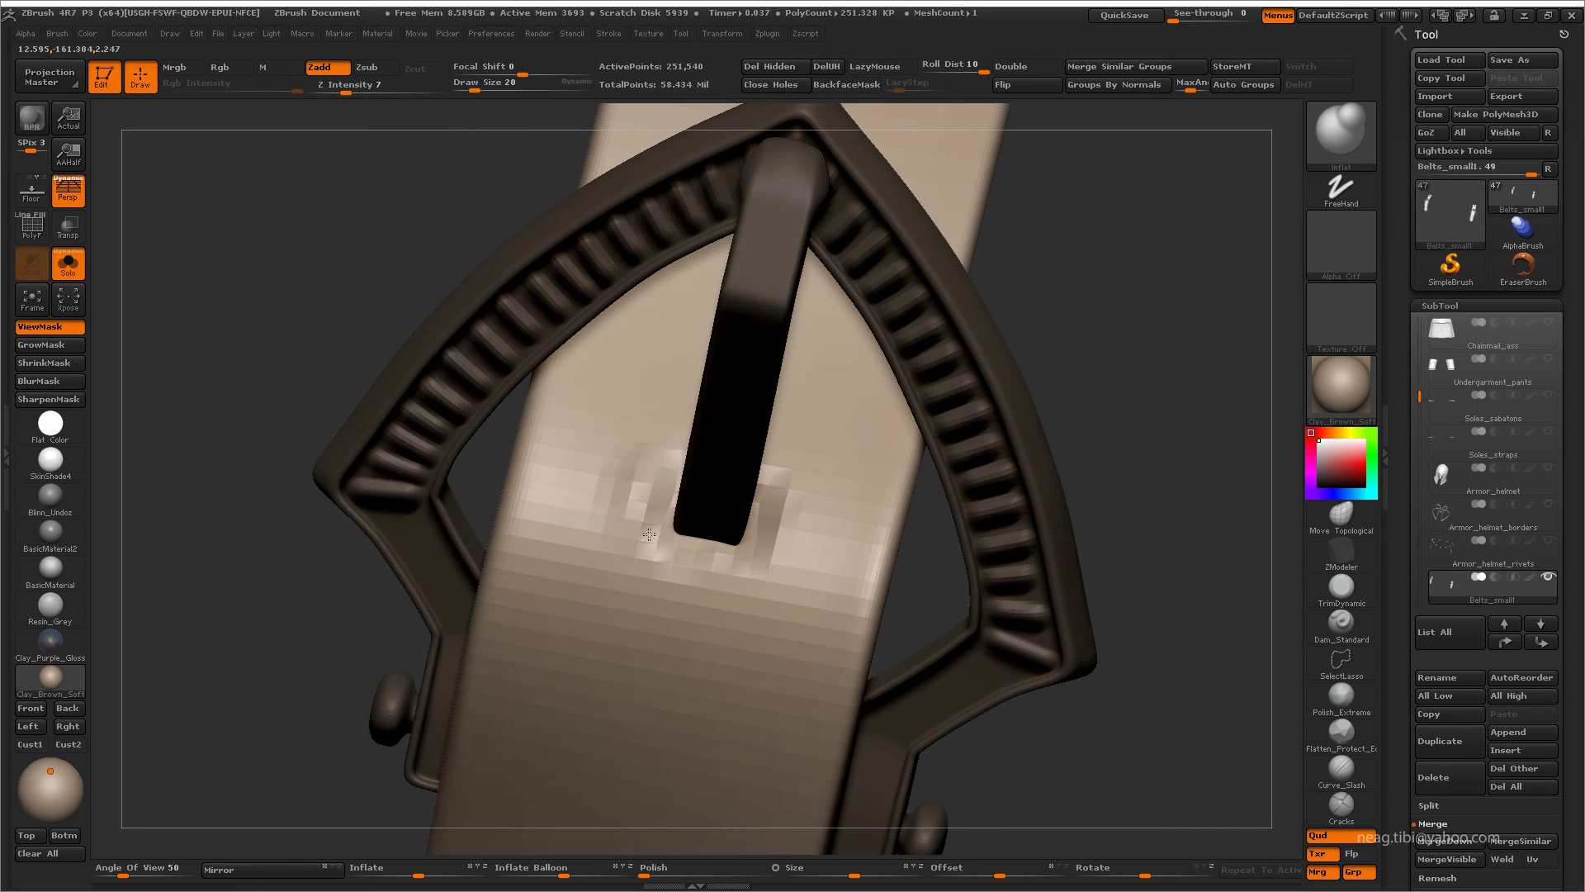
pyautogui.click(846, 84)
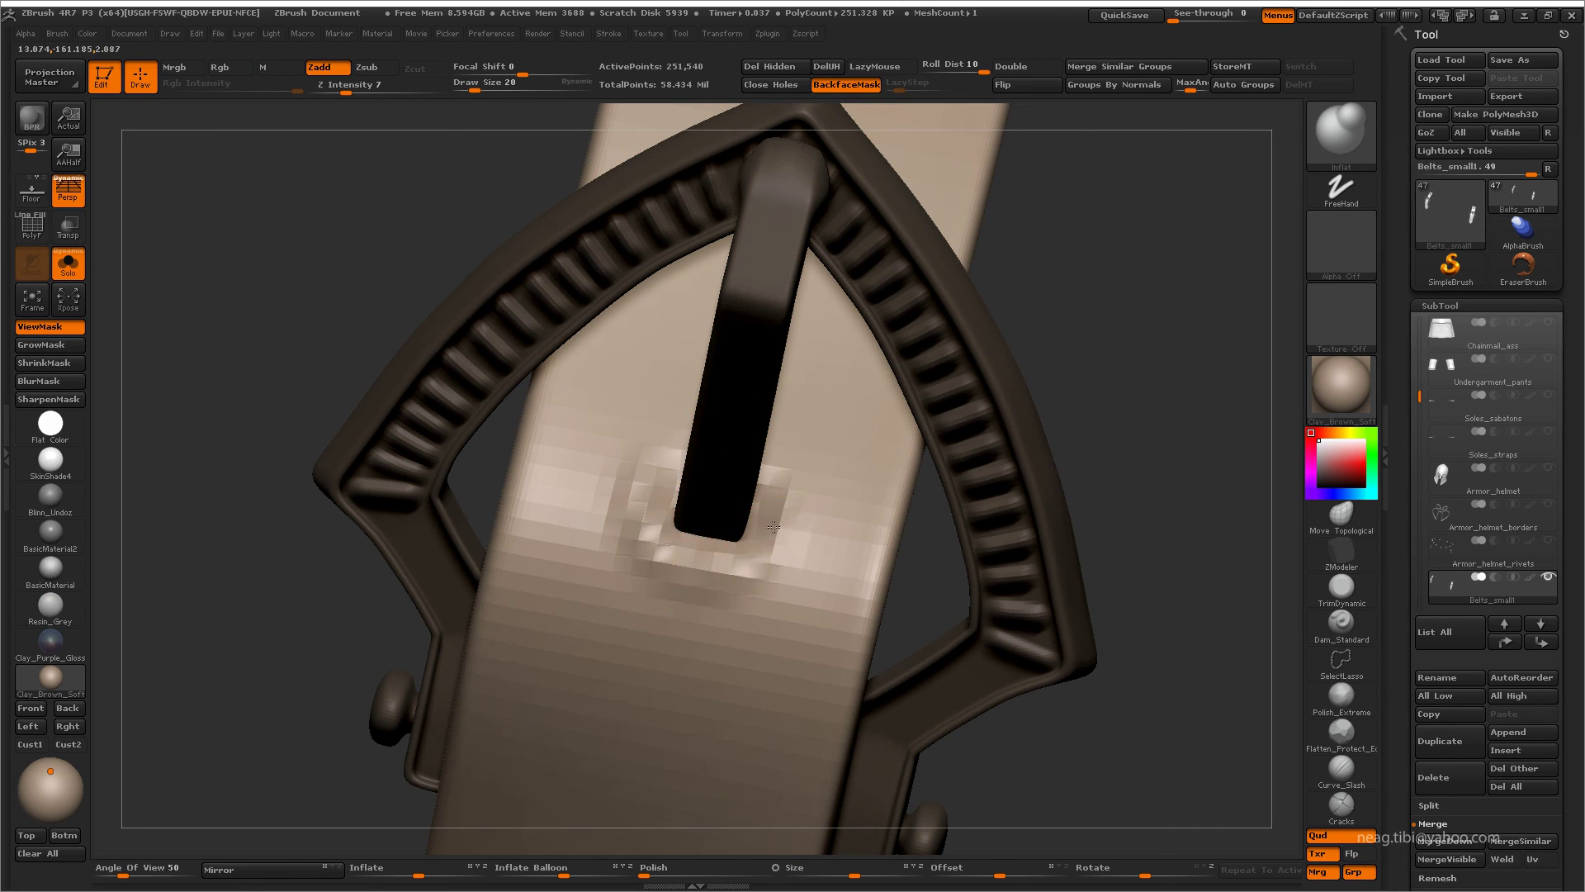
pyautogui.press('f')
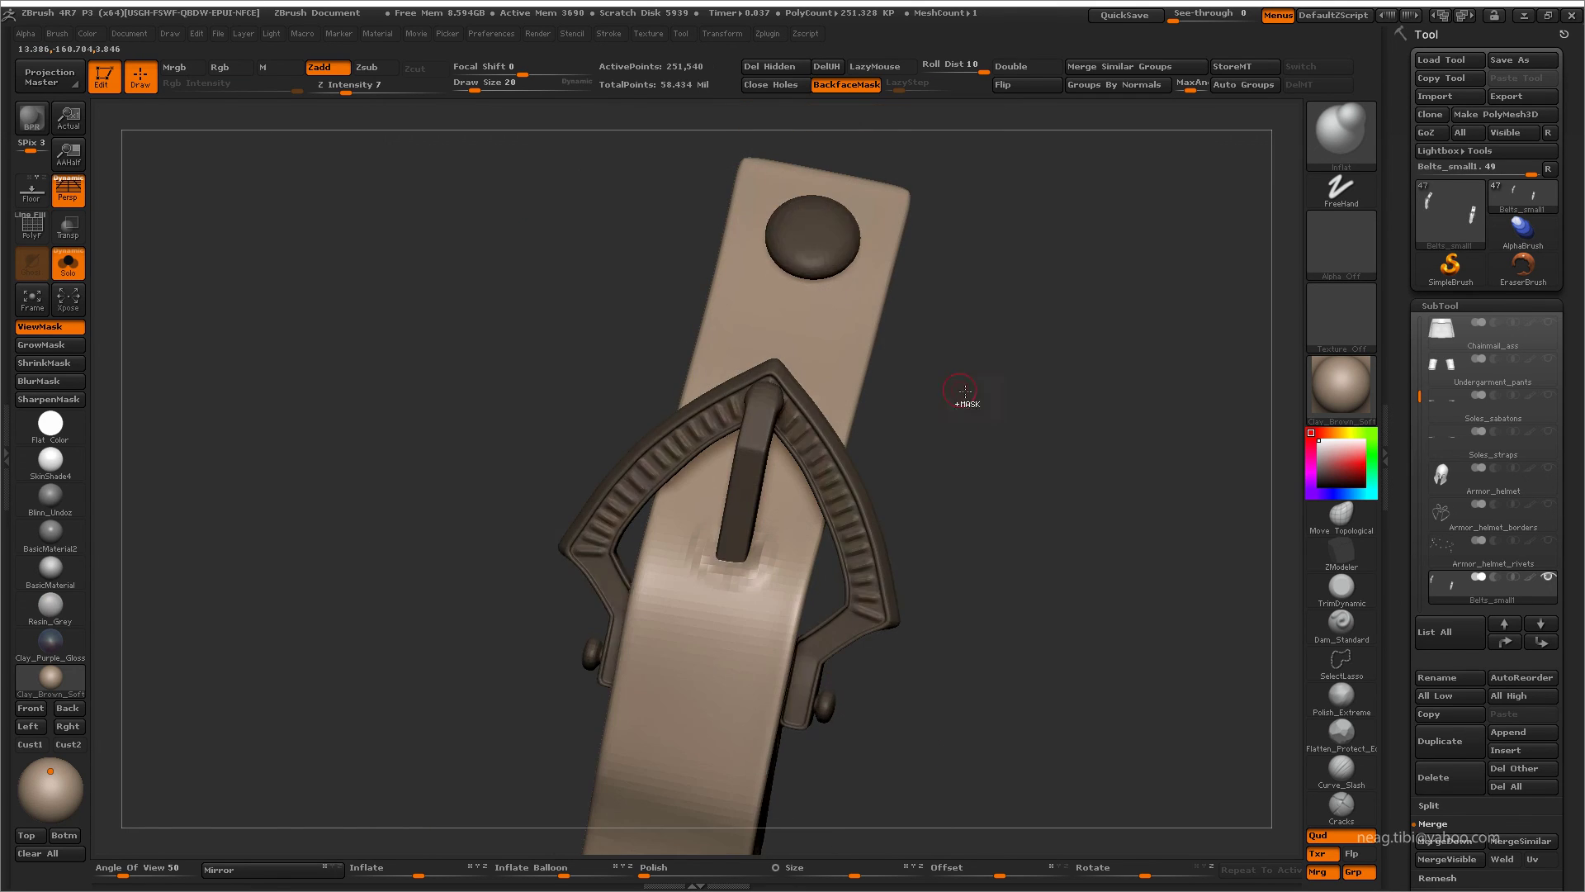
pyautogui.moveTo(963, 399)
pyautogui.mouseDown()
pyautogui.moveTo(931, 495)
pyautogui.moveTo(917, 454)
pyautogui.moveTo(952, 473)
pyautogui.moveTo(919, 543)
pyautogui.moveTo(1026, 506)
pyautogui.moveTo(1057, 425)
pyautogui.mouseUp()
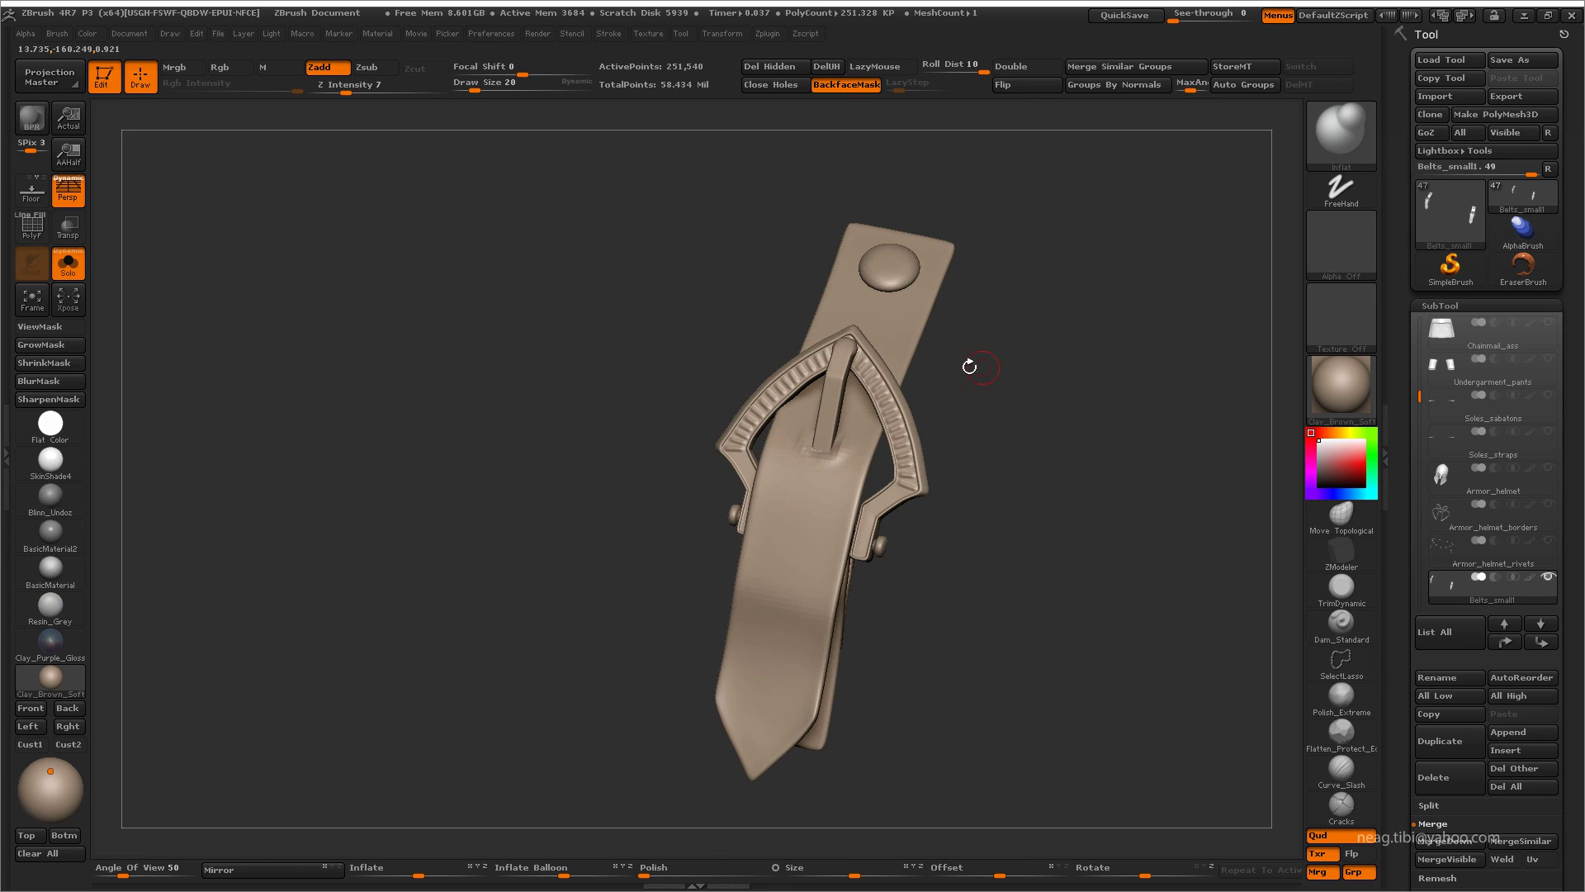
# - With the buckle hidden, lasso-mask around the dent in the strap, then unhide it
pyautogui.keyDown('ctrl'); pyautogui.keyDown('shift'); pyautogui.click(814, 478); pyautogui.keyUp('shift'); pyautogui.keyUp('ctrl')
pyautogui.moveTo(815, 478)
pyautogui.keyDown('alt'); pyautogui.mouseDown()
pyautogui.moveTo(849, 630)
pyautogui.moveTo(815, 513)
pyautogui.moveTo(834, 476)
pyautogui.mouseUp(); pyautogui.keyUp('alt')
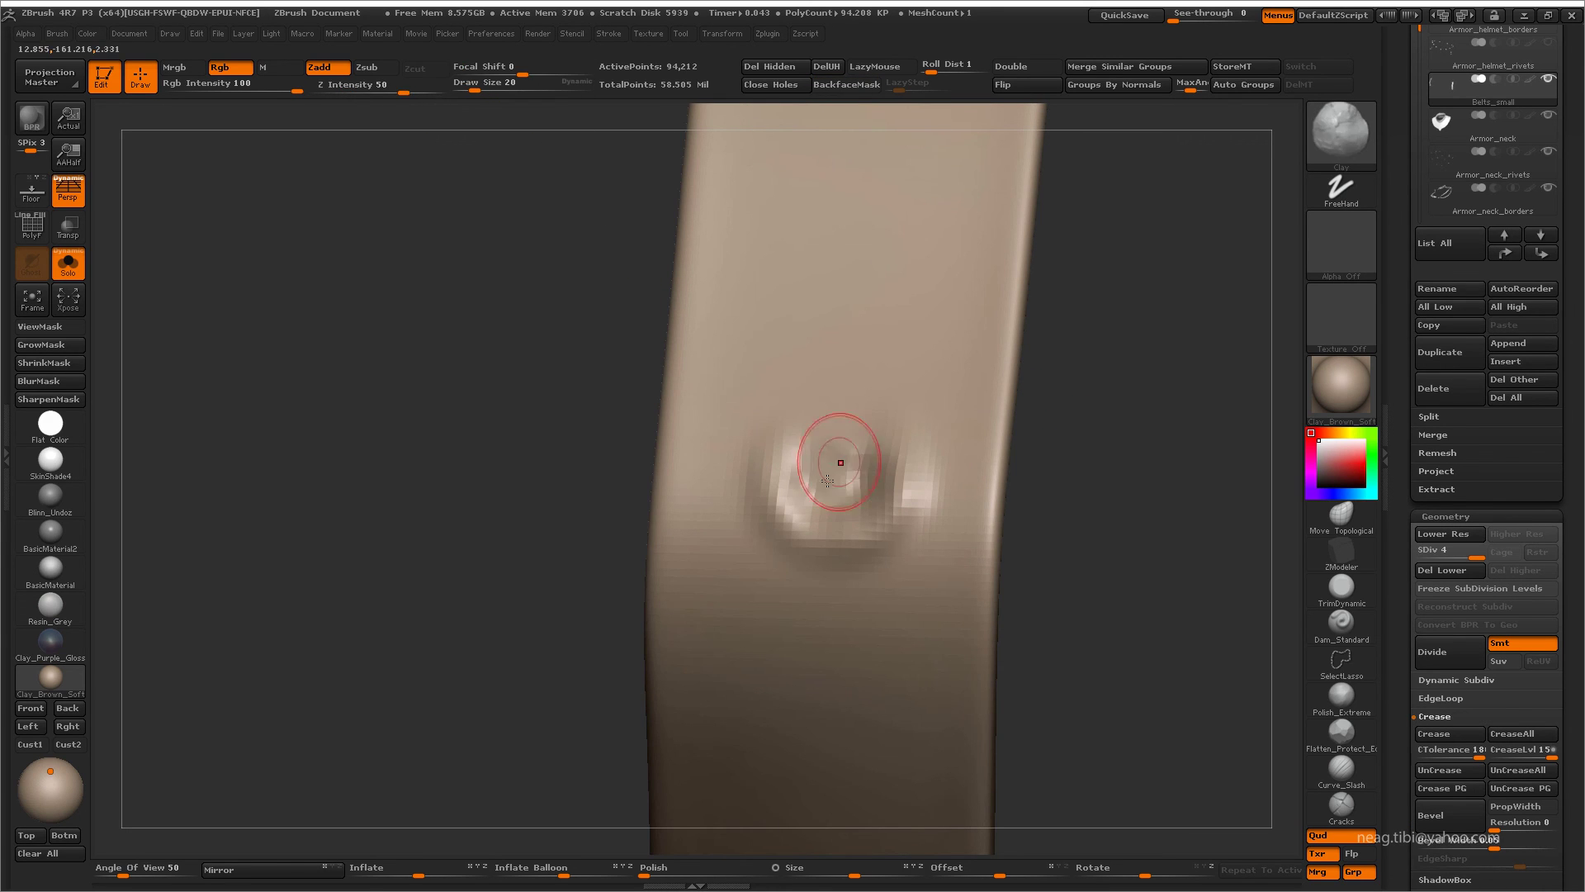
pyautogui.moveTo(838, 479)
pyautogui.keyDown('ctrl'); pyautogui.mouseDown()
pyautogui.moveTo(821, 455)
pyautogui.moveTo(902, 495)
pyautogui.mouseUp(); pyautogui.keyUp('ctrl')
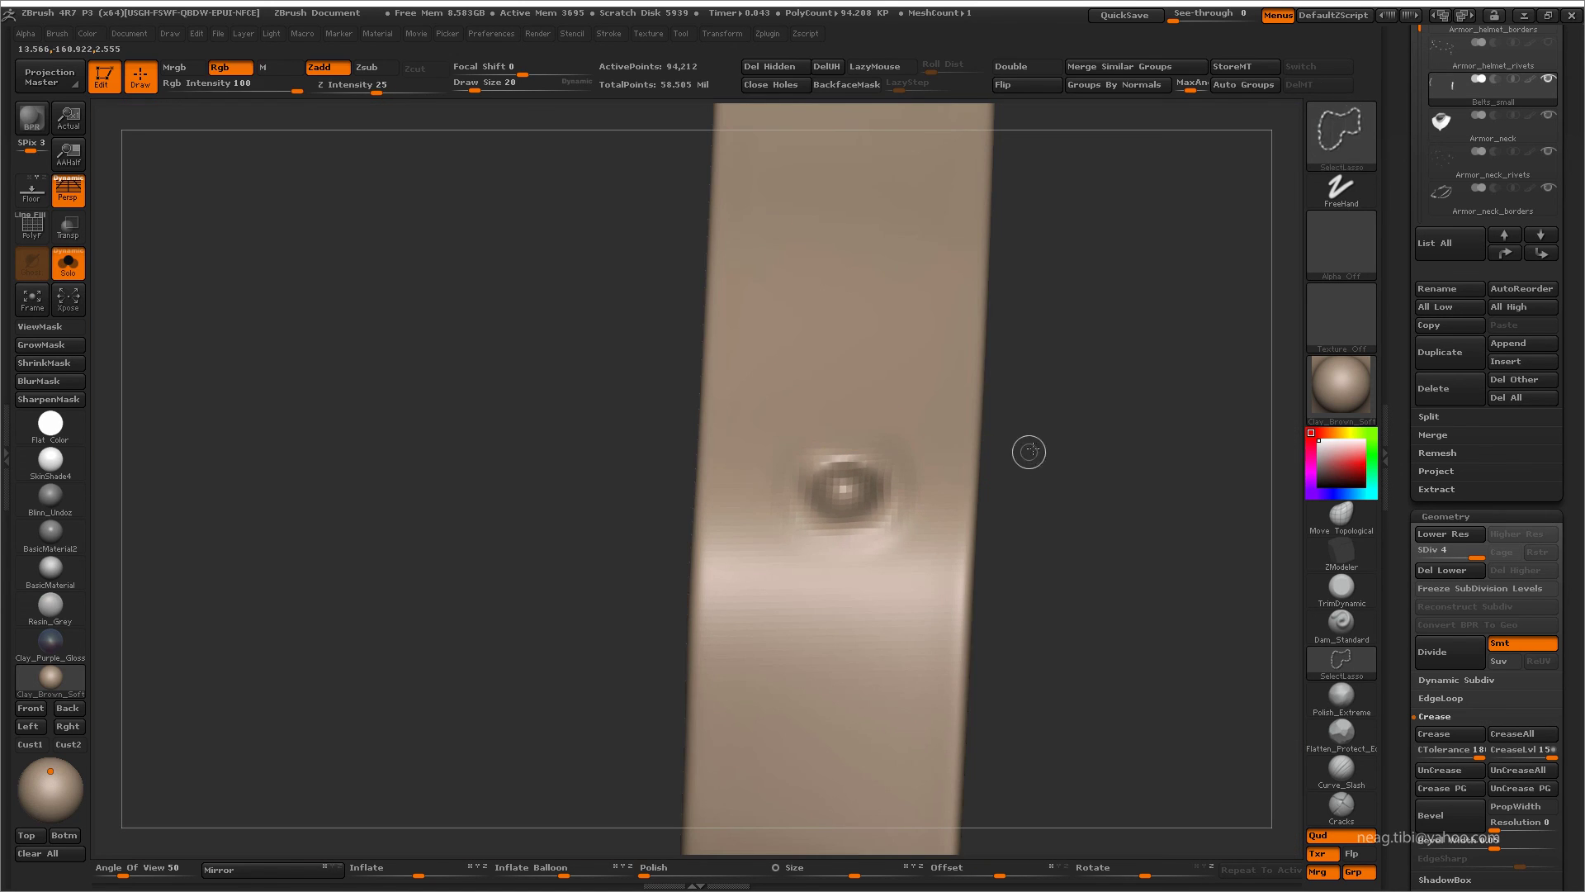
pyautogui.keyDown('ctrl'); pyautogui.keyDown('shift'); pyautogui.click(1026, 449); pyautogui.keyUp('shift'); pyautogui.keyUp('ctrl')
pyautogui.keyDown('alt'); pyautogui.moveTo(830, 533); pyautogui.dragTo(839, 443); pyautogui.keyUp('alt')
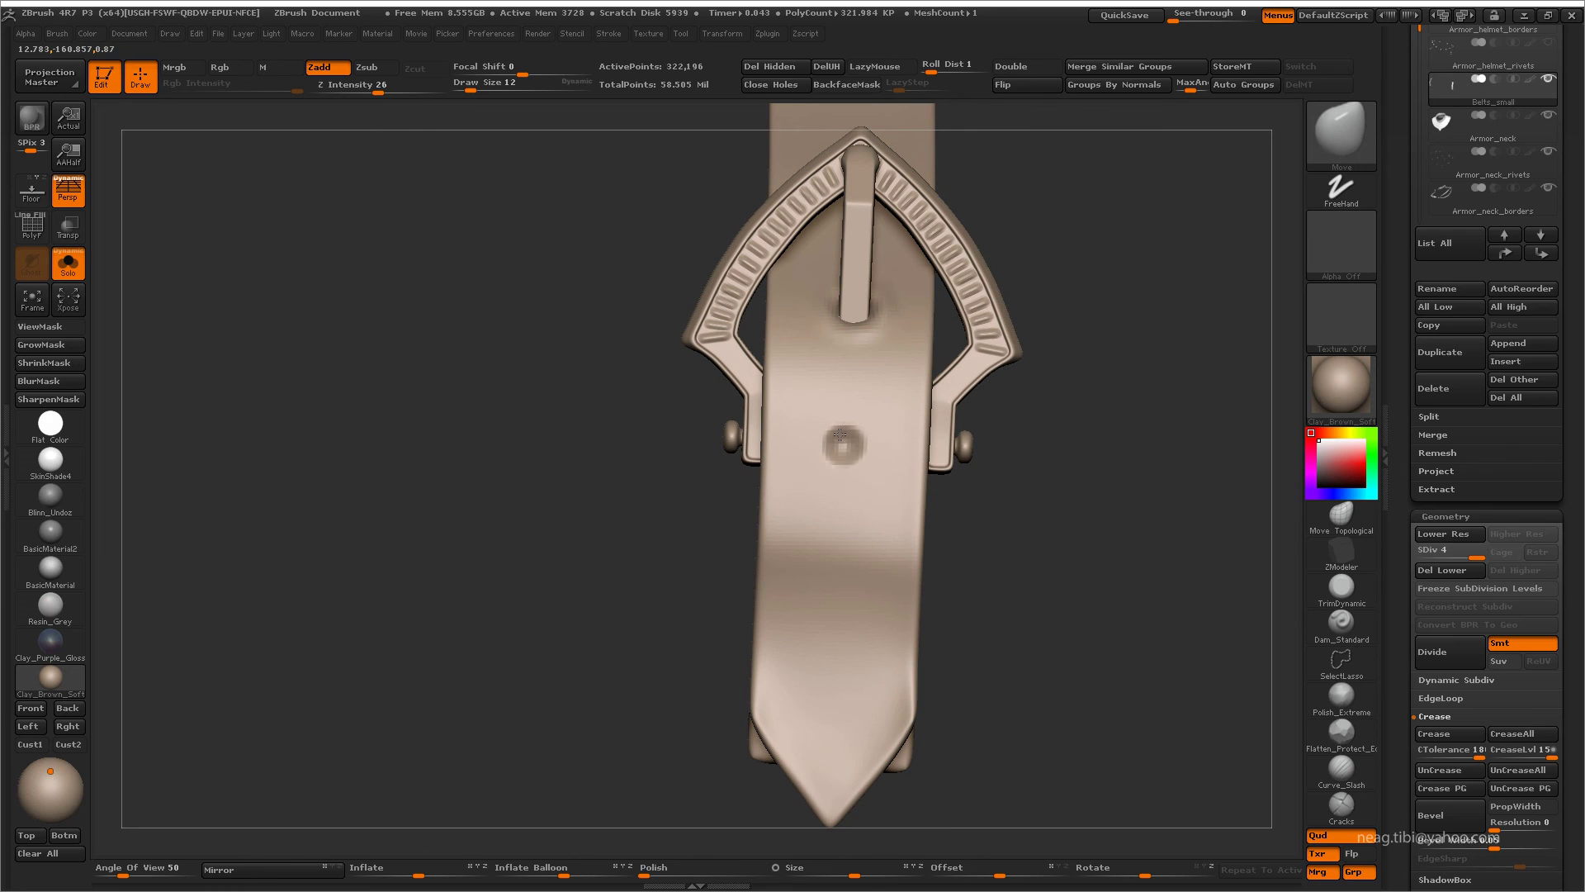
# - Press a second hole lower in the strap and refine the lower hole's edge
pyautogui.moveTo(836, 580); pyautogui.dragTo(833, 597)
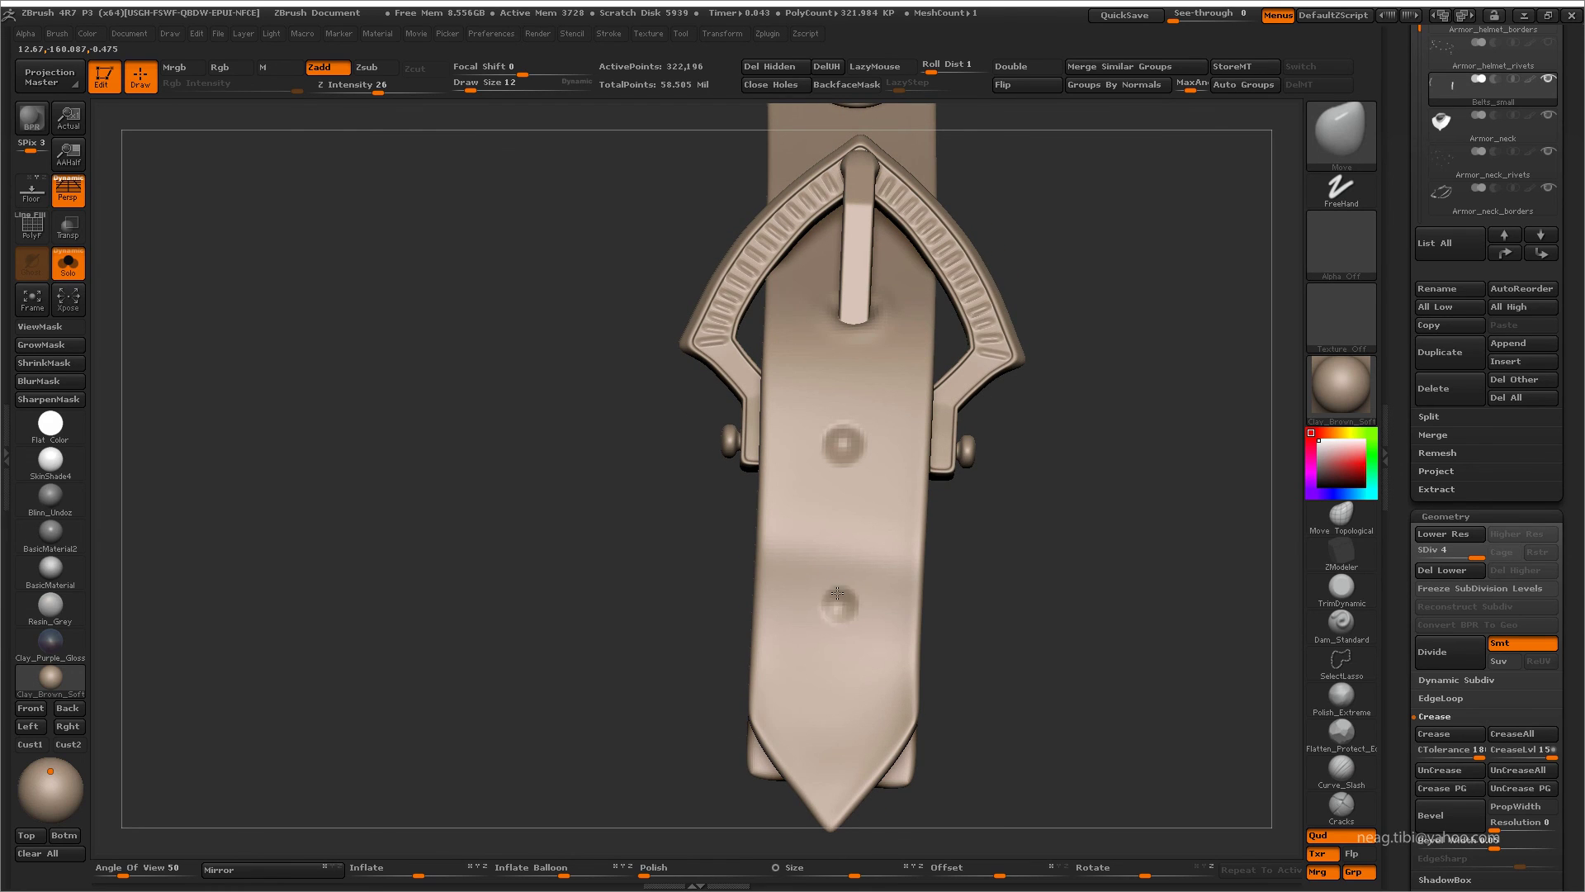
pyautogui.moveTo(832, 604)
pyautogui.mouseDown()
pyautogui.moveTo(761, 460)
pyautogui.moveTo(850, 449)
pyautogui.mouseUp()
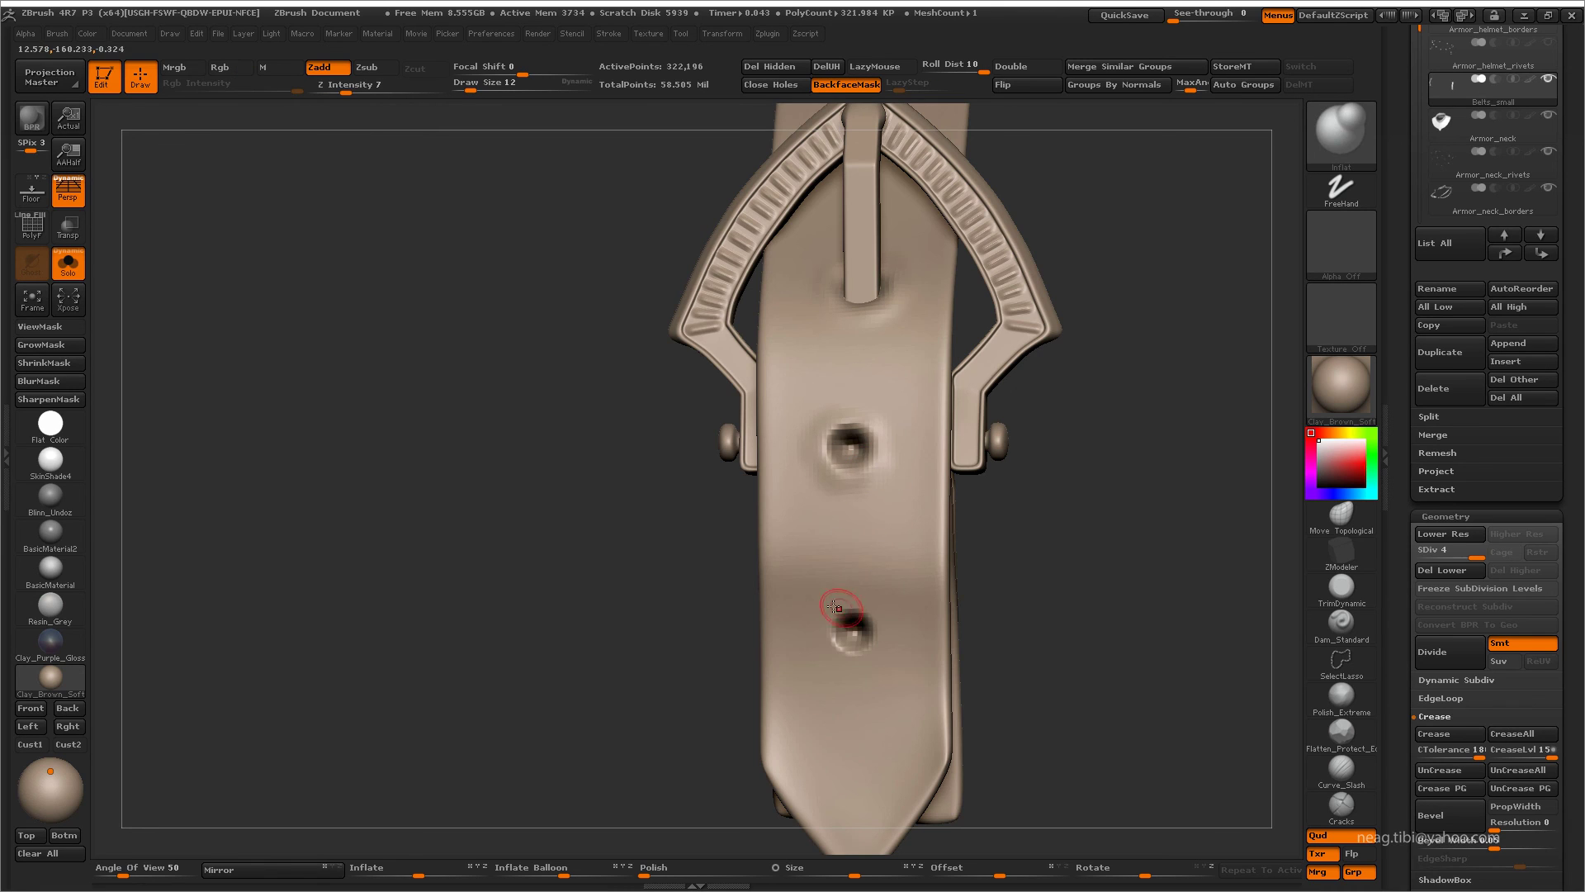
pyautogui.moveTo(819, 482); pyautogui.dragTo(823, 506)
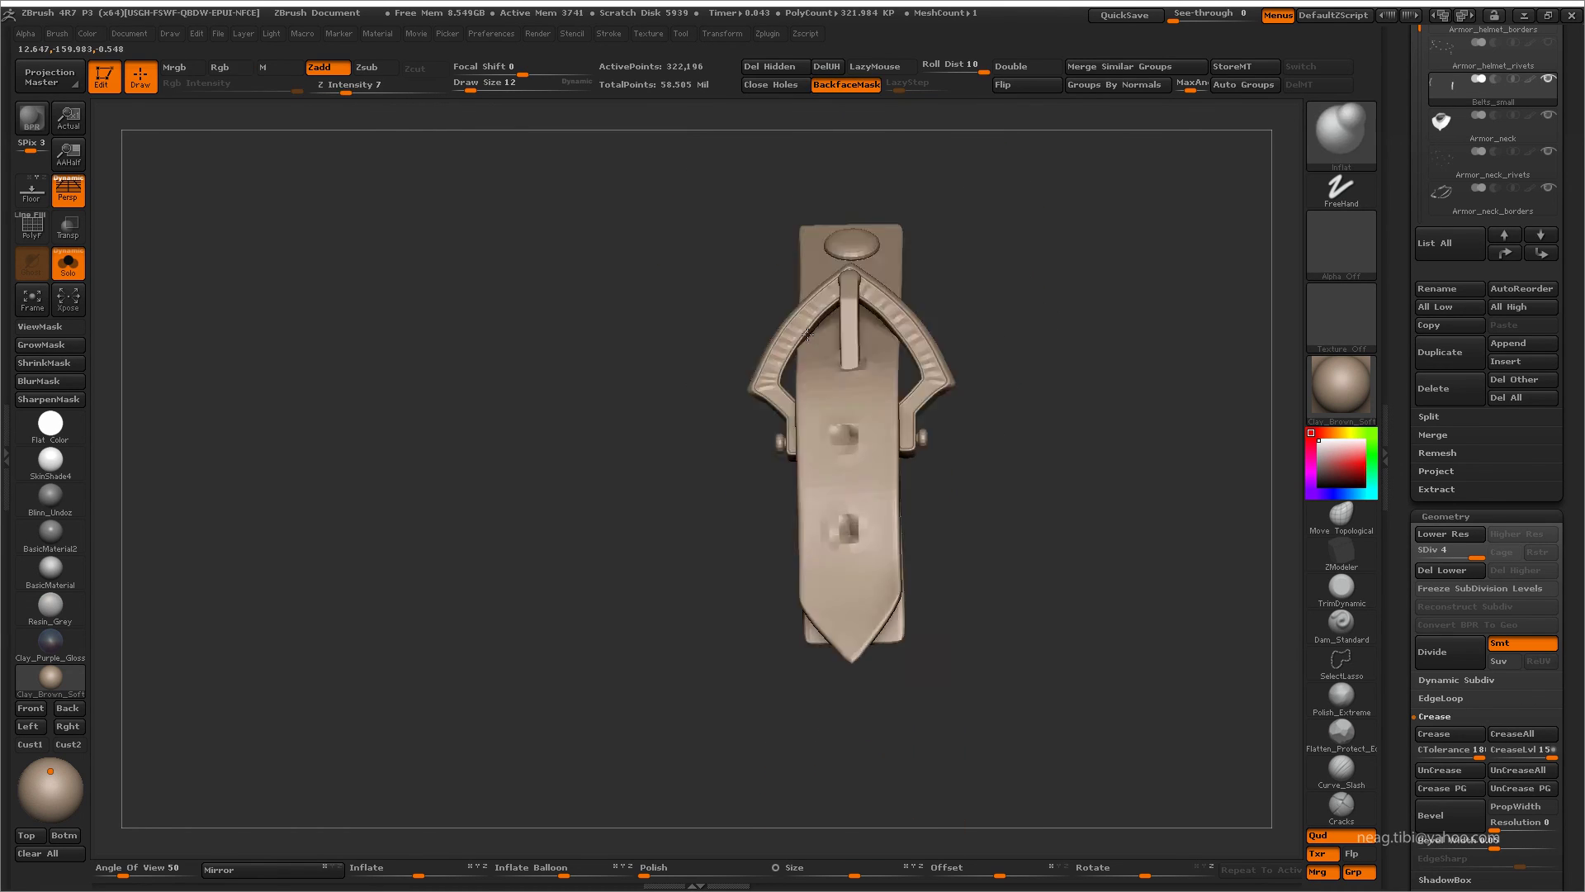
pyautogui.moveTo(849, 482)
pyautogui.mouseDown()
pyautogui.moveTo(999, 518)
pyautogui.moveTo(959, 304)
pyautogui.moveTo(993, 395)
pyautogui.mouseUp()
# - Show the full armor, duplicate the belt strap and move the copy onto the breastplate
pyautogui.hotkey('ctrl', 'shift', 'alt', 's')
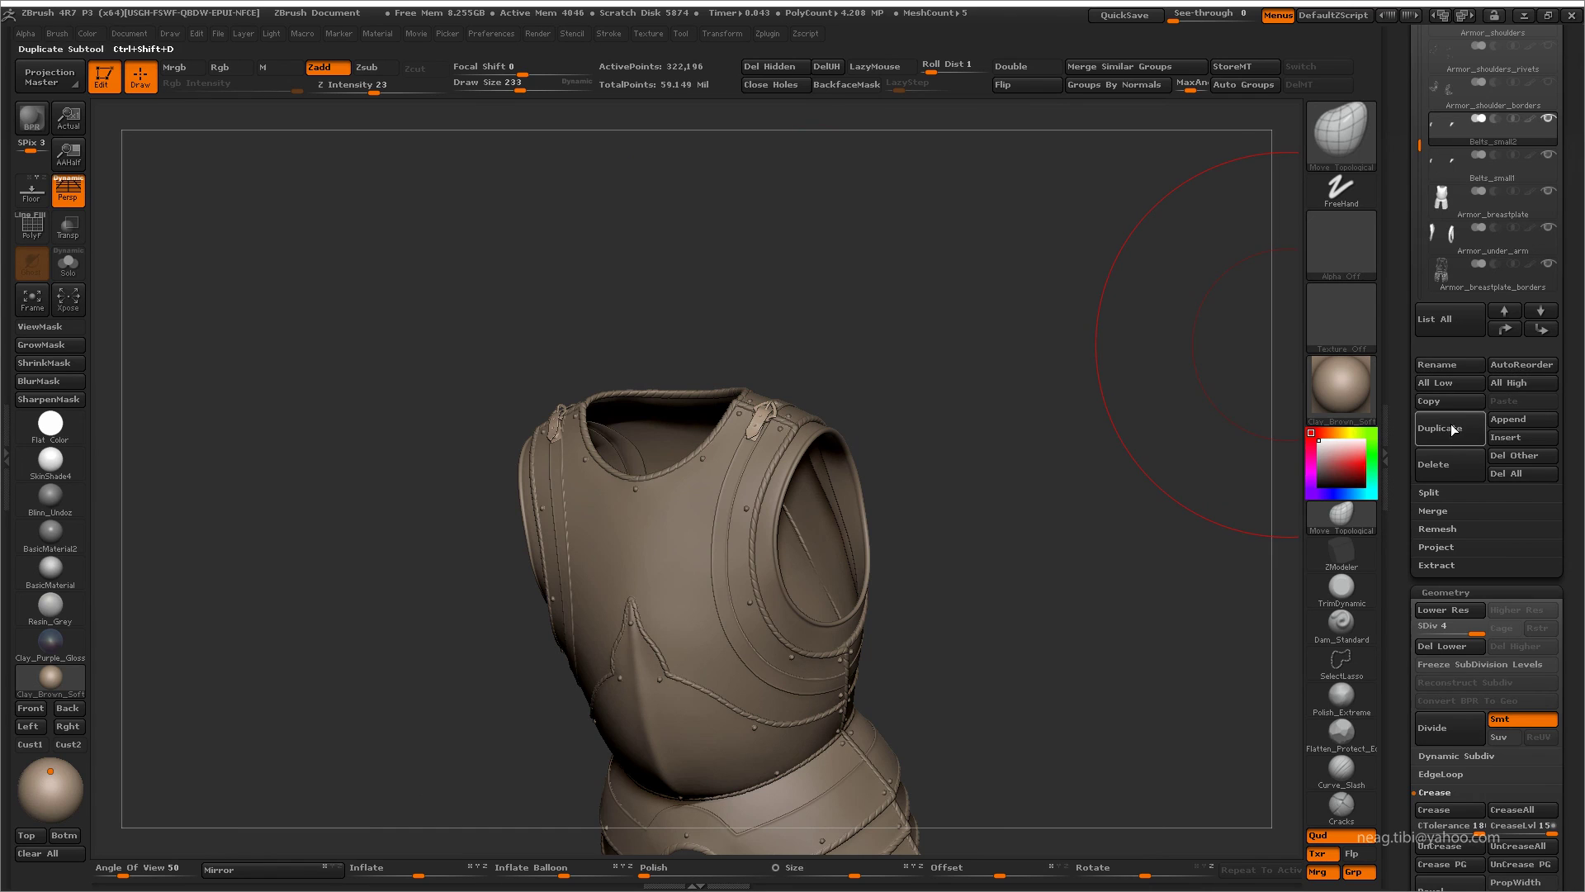
pyautogui.click(1452, 429)
pyautogui.click(1542, 331)
pyautogui.moveTo(983, 462); pyautogui.dragTo(1037, 424)
pyautogui.press('w')
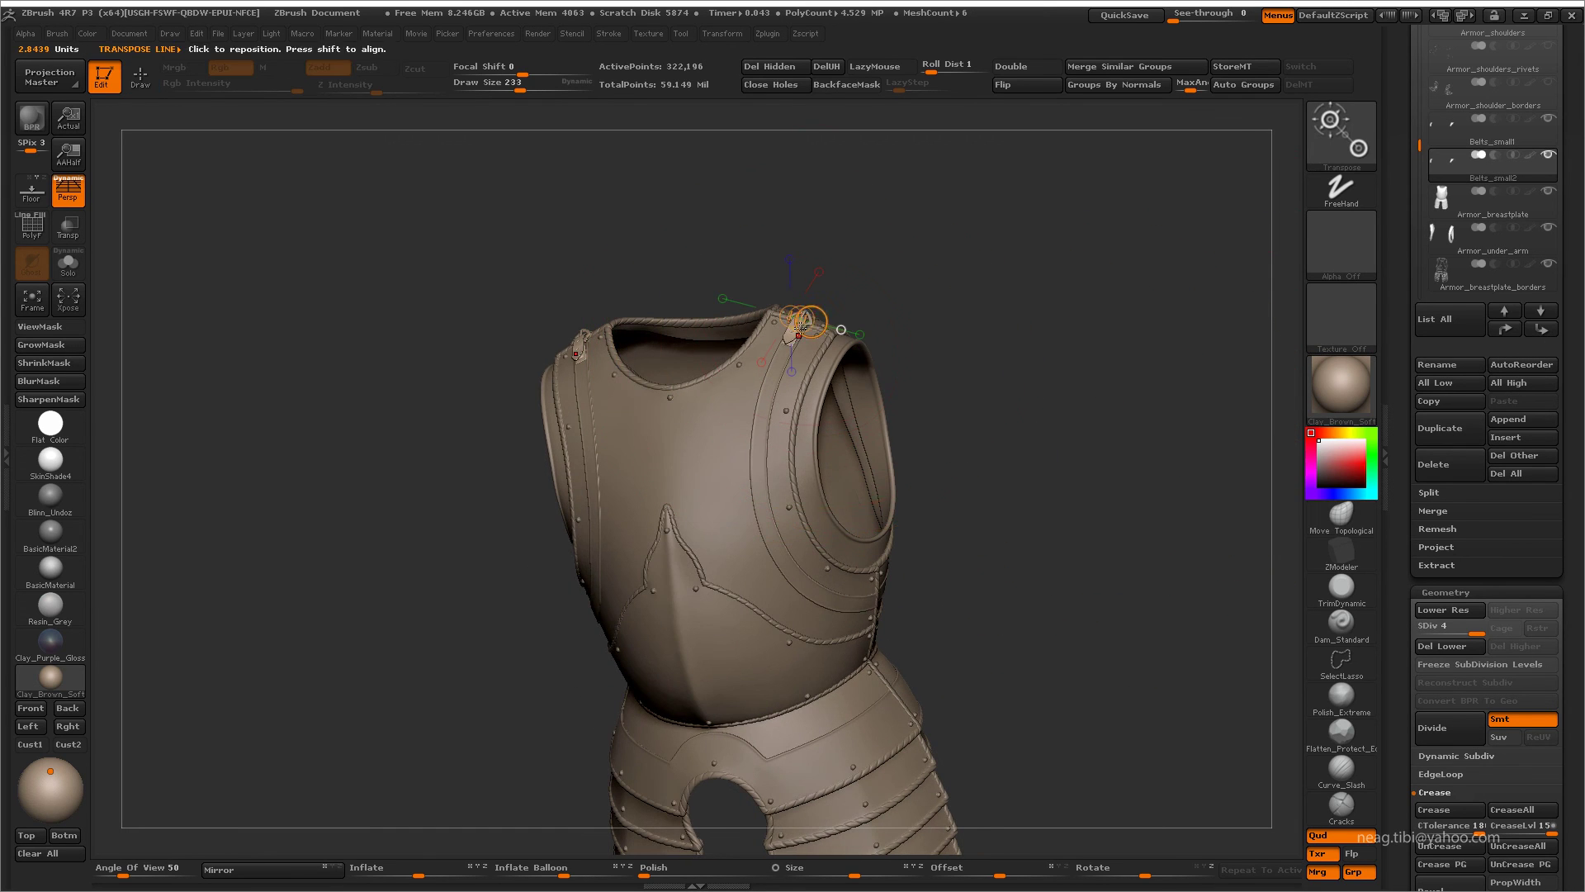
pyautogui.keyDown('shift'); pyautogui.moveTo(1009, 345); pyautogui.dragTo(974, 413); pyautogui.keyUp('shift')
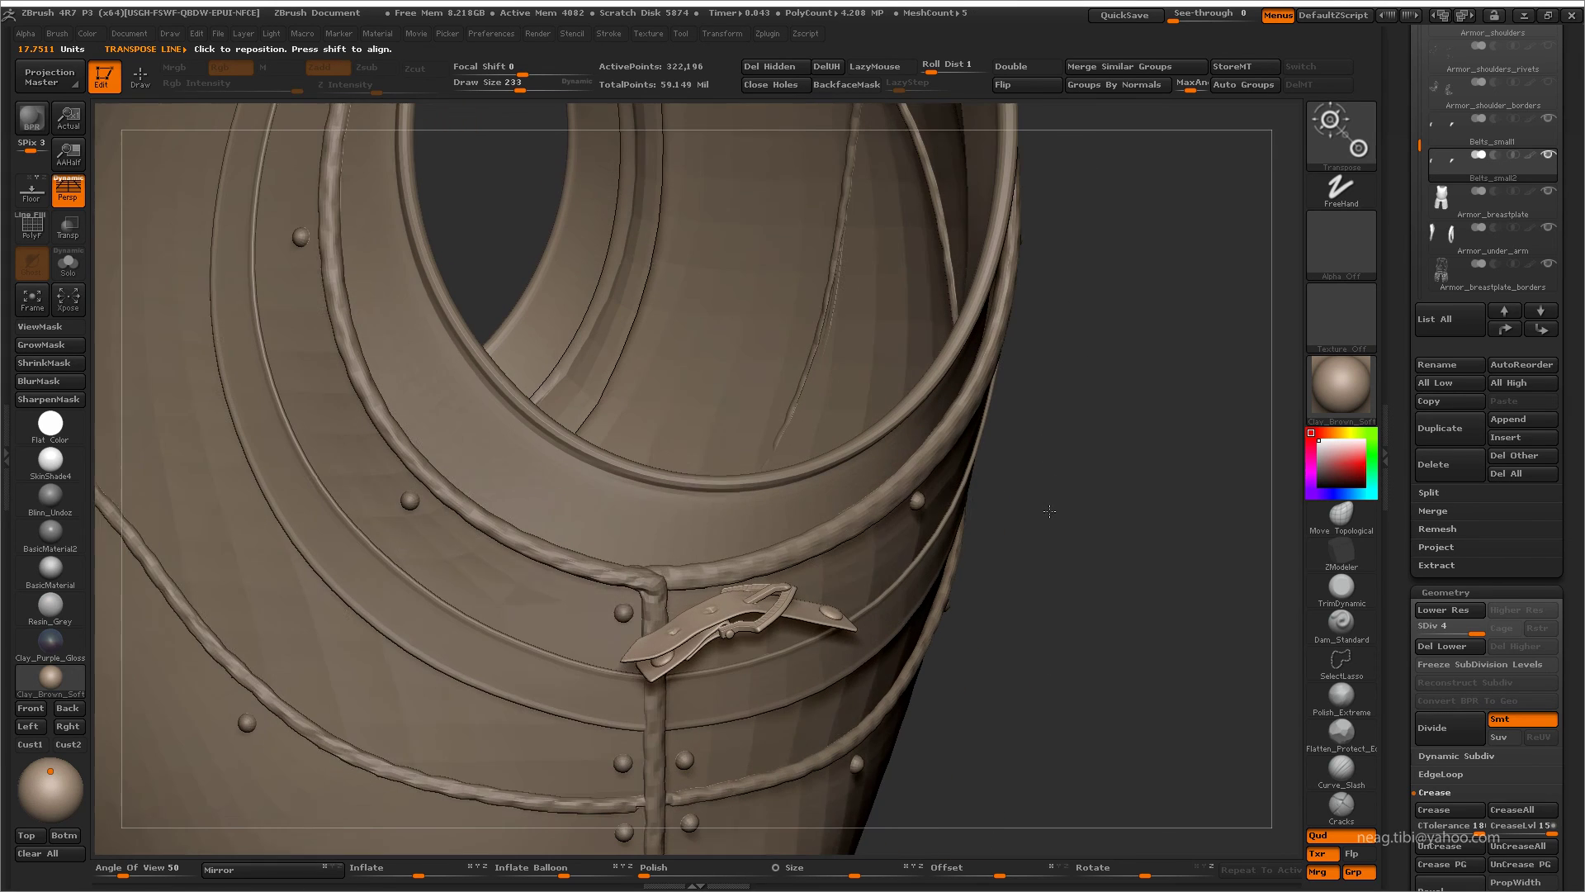
# - Rotate the buckle to lie horizontally across the rope seam and centre it
pyautogui.moveTo(742, 640); pyautogui.dragTo(727, 636)
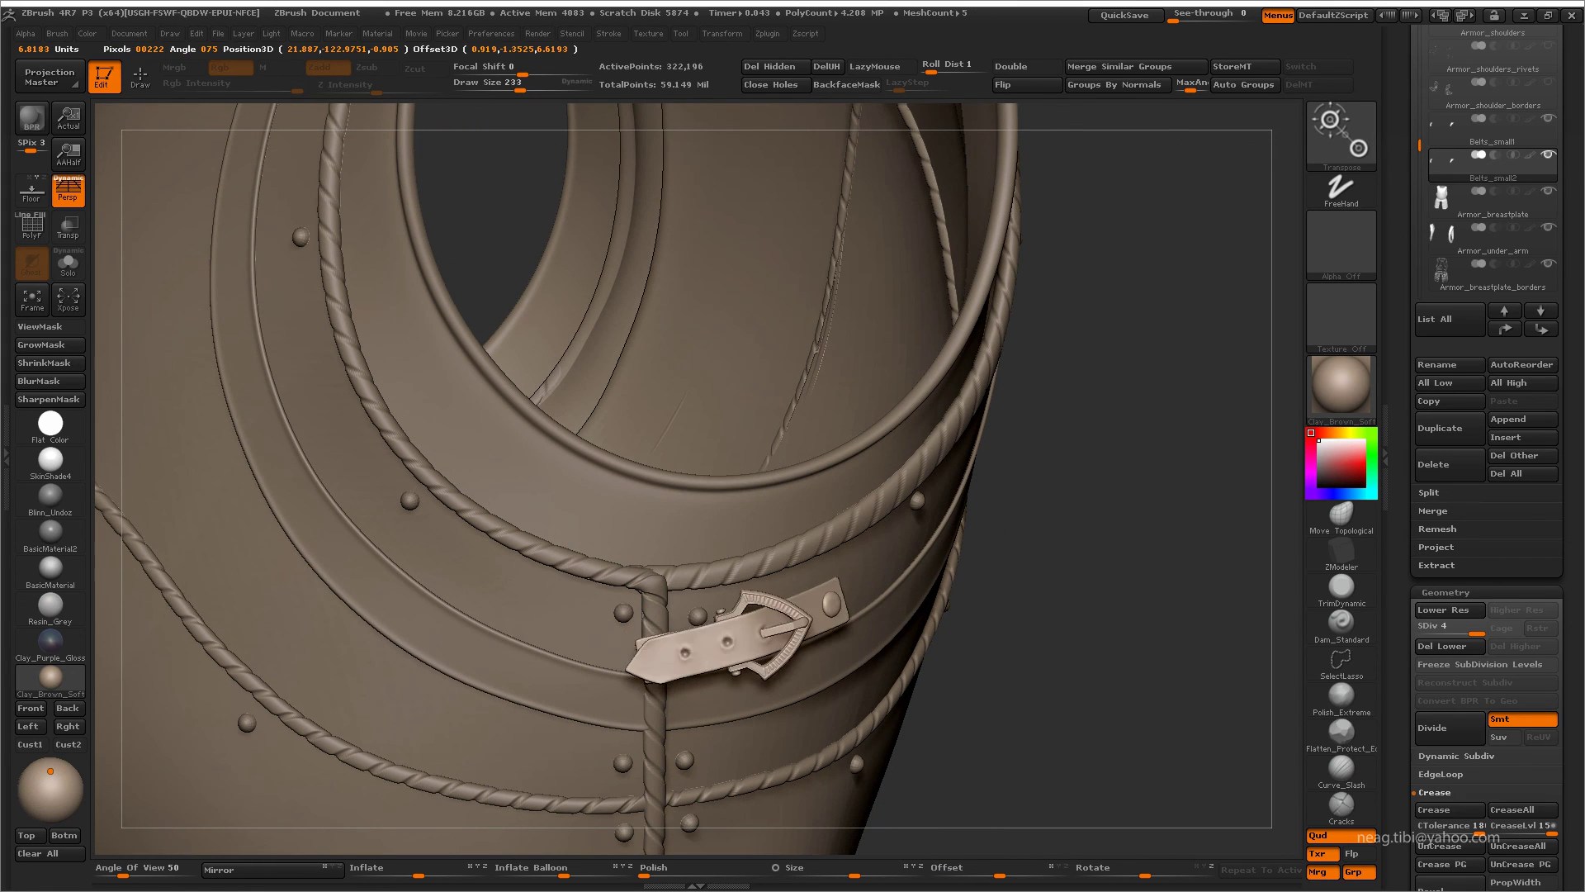
pyautogui.moveTo(1073, 347)
pyautogui.mouseDown()
pyautogui.moveTo(746, 533)
pyautogui.moveTo(577, 582)
pyautogui.mouseUp()
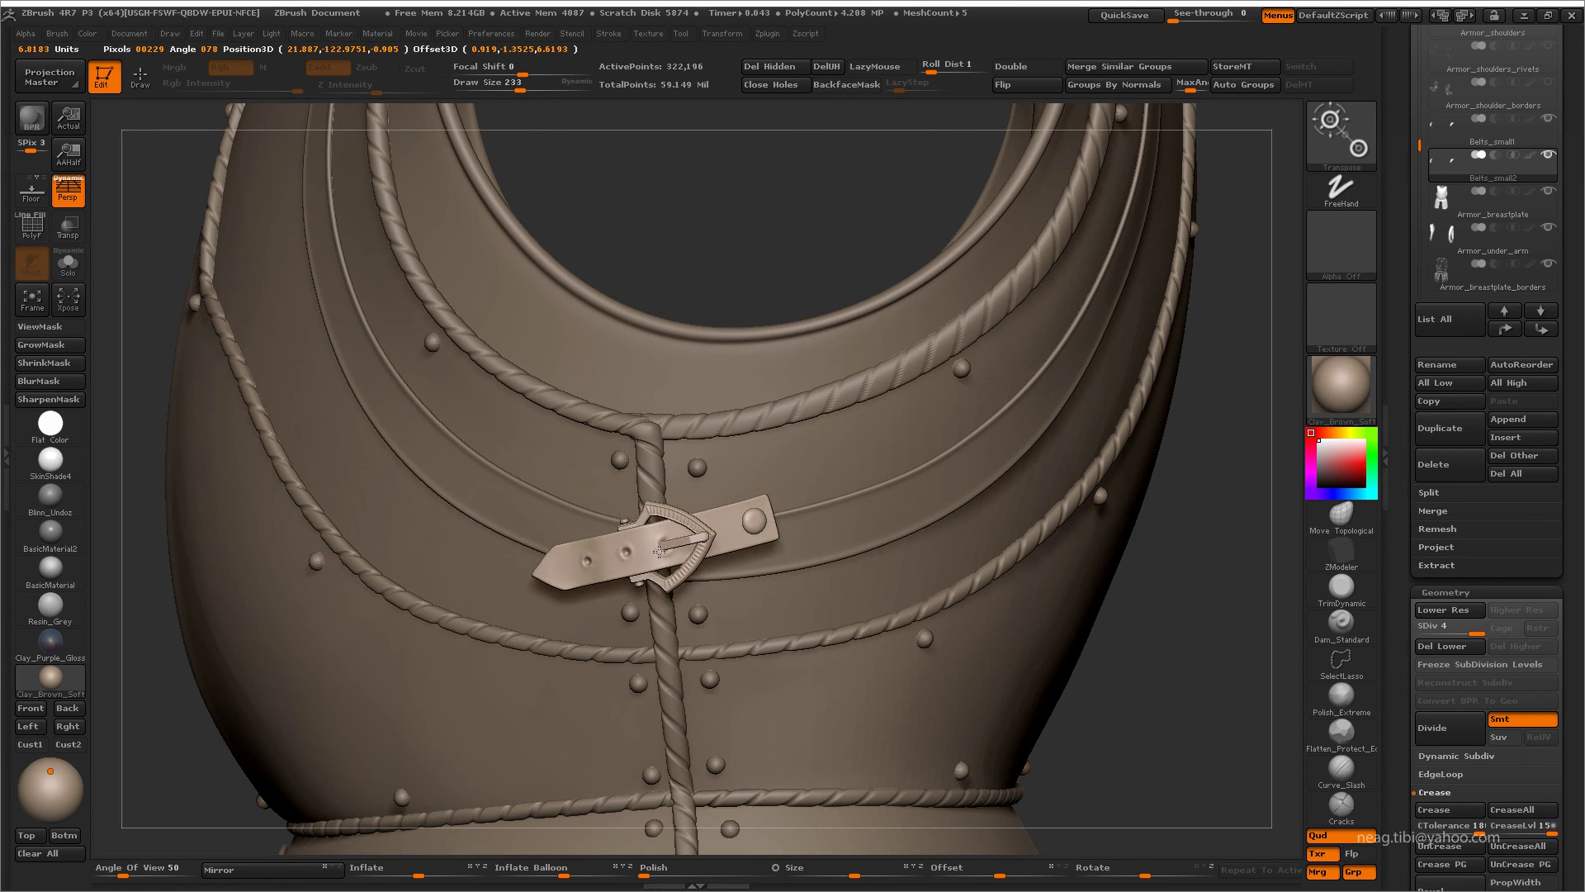
pyautogui.hotkey('ctrl', 'z')
pyautogui.hotkey('ctrl', 'shift', 'z')
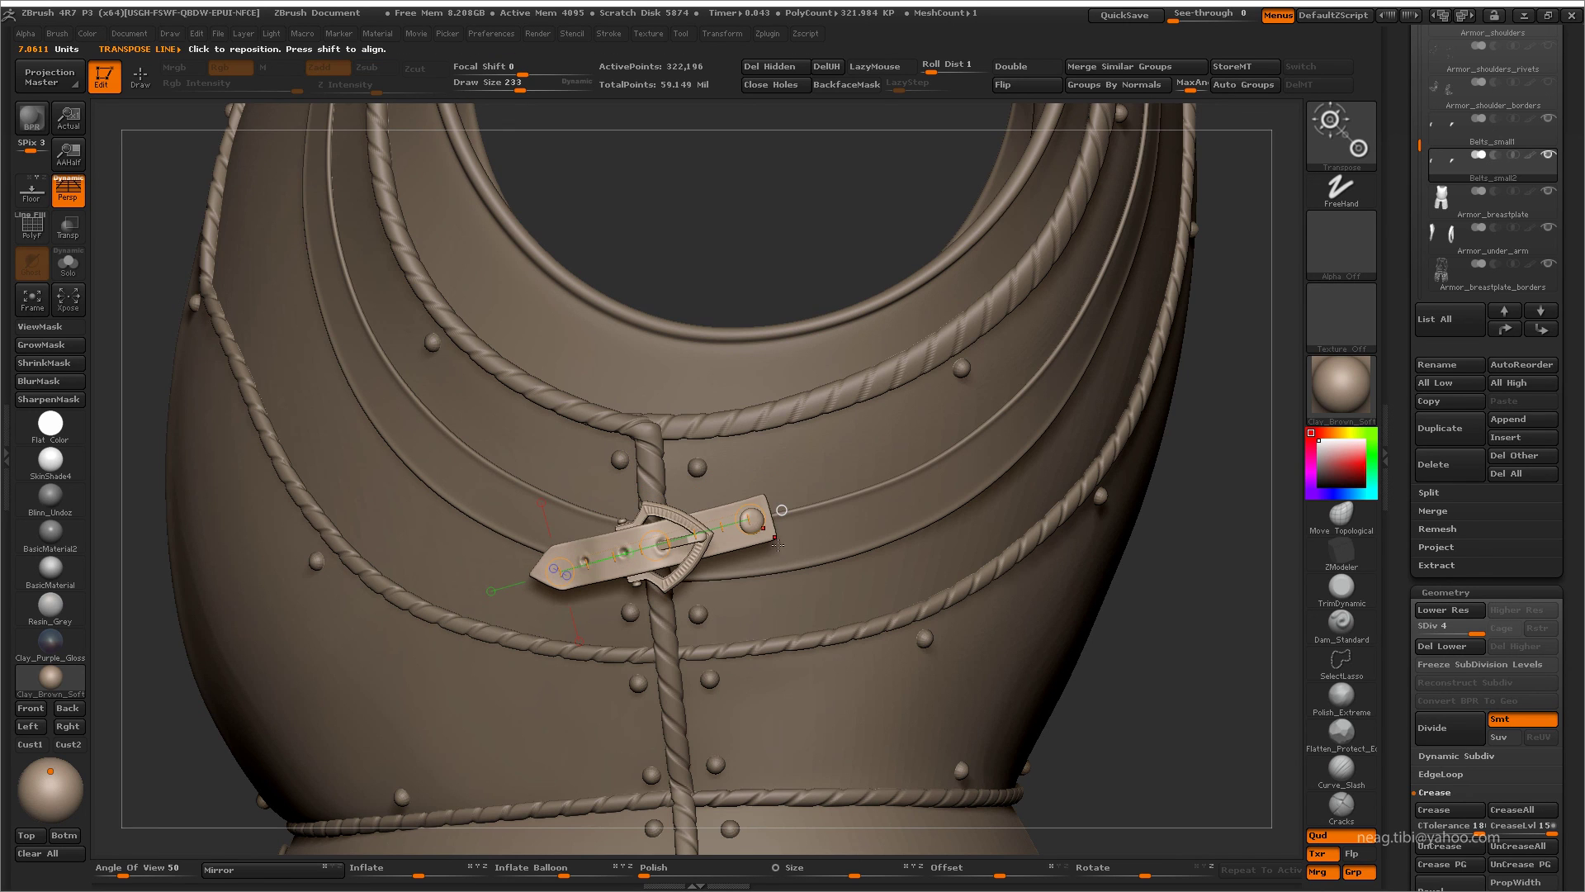
pyautogui.hotkey('ctrl', 'z')
pyautogui.hotkey('ctrl', 'z')
pyautogui.moveTo(1135, 599)
pyautogui.mouseDown()
pyautogui.moveTo(786, 543)
pyautogui.moveTo(950, 554)
pyautogui.mouseUp()
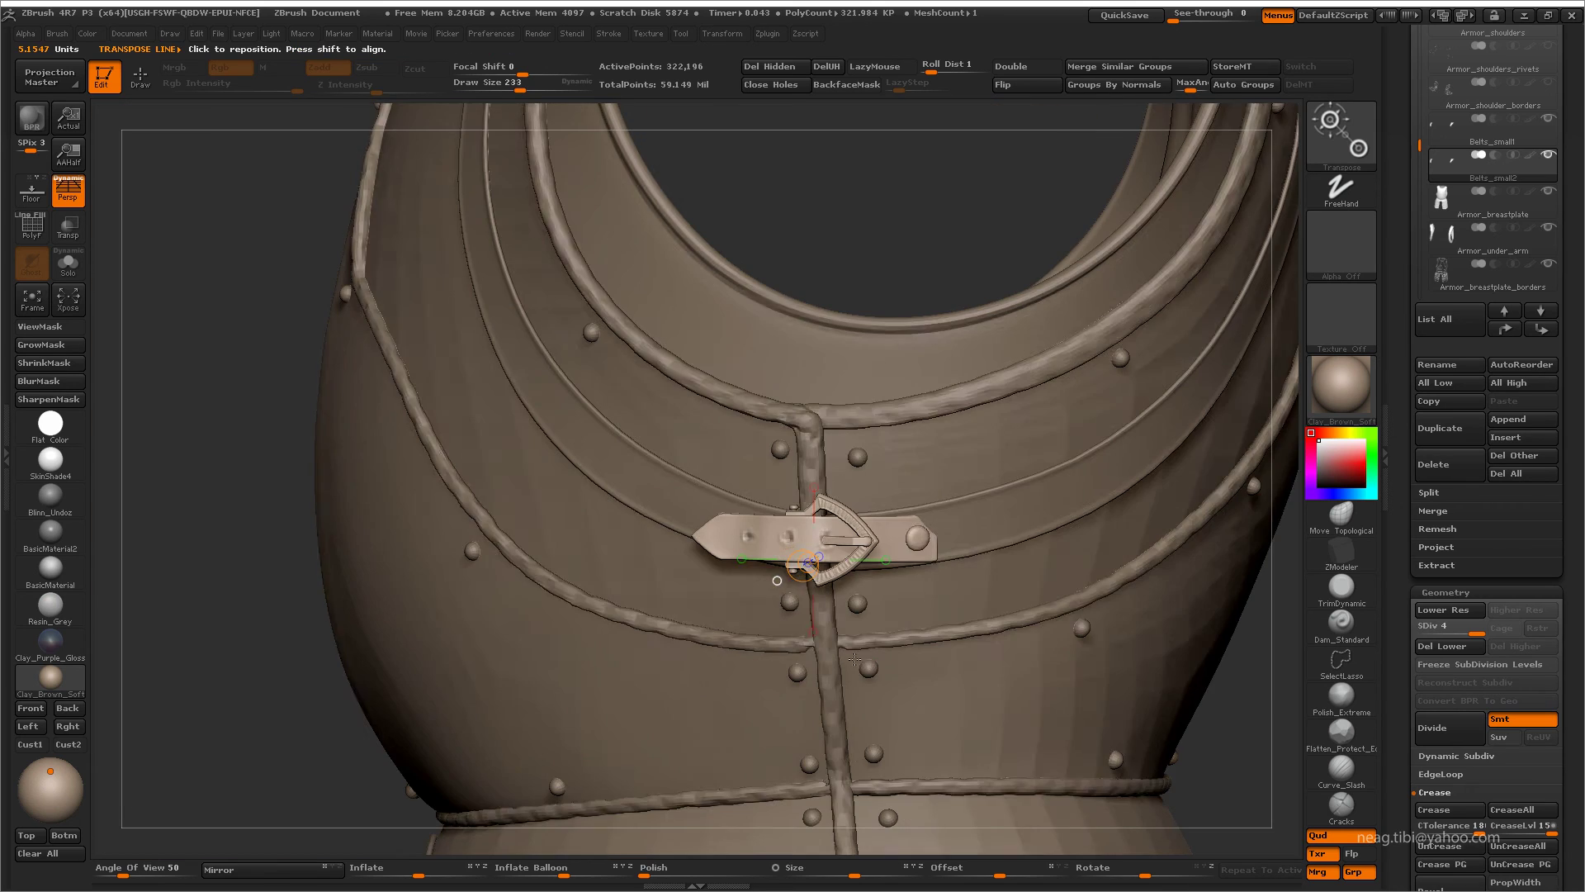
# - Toggle Dynamic Solo and orbit around to fine-tune the buckle's alignment on the breastplate
pyautogui.hotkey('shift', 'ctrl', 's')
pyautogui.moveTo(640, 619)
pyautogui.mouseDown()
pyautogui.moveTo(661, 603)
pyautogui.moveTo(732, 646)
pyautogui.mouseUp()
pyautogui.moveTo(802, 358); pyautogui.dragTo(797, 425)
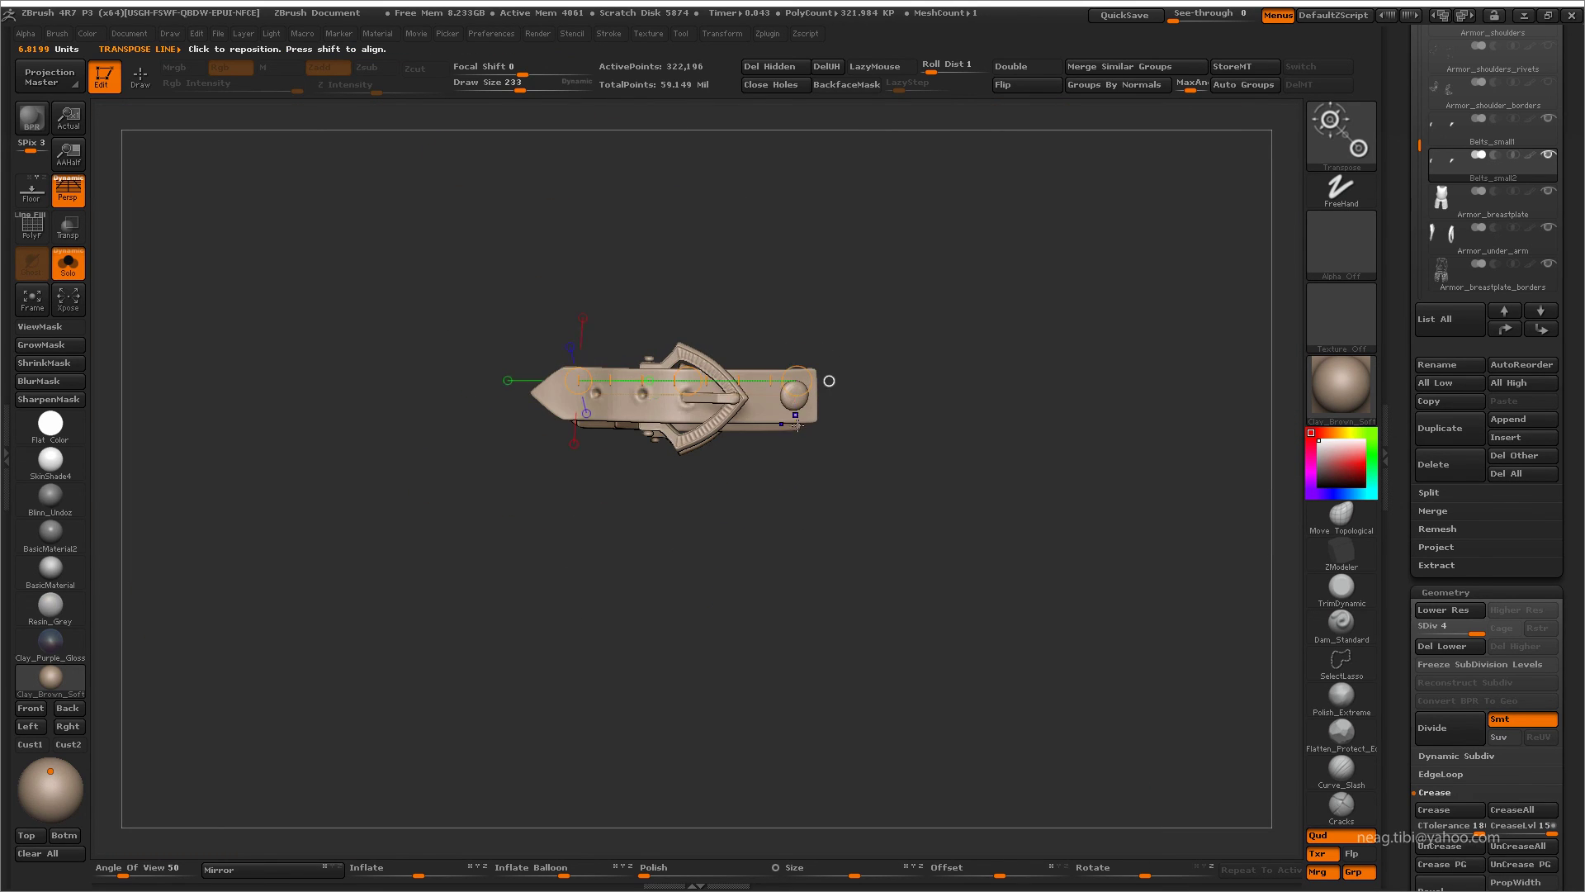
pyautogui.moveTo(729, 561); pyautogui.dragTo(755, 426)
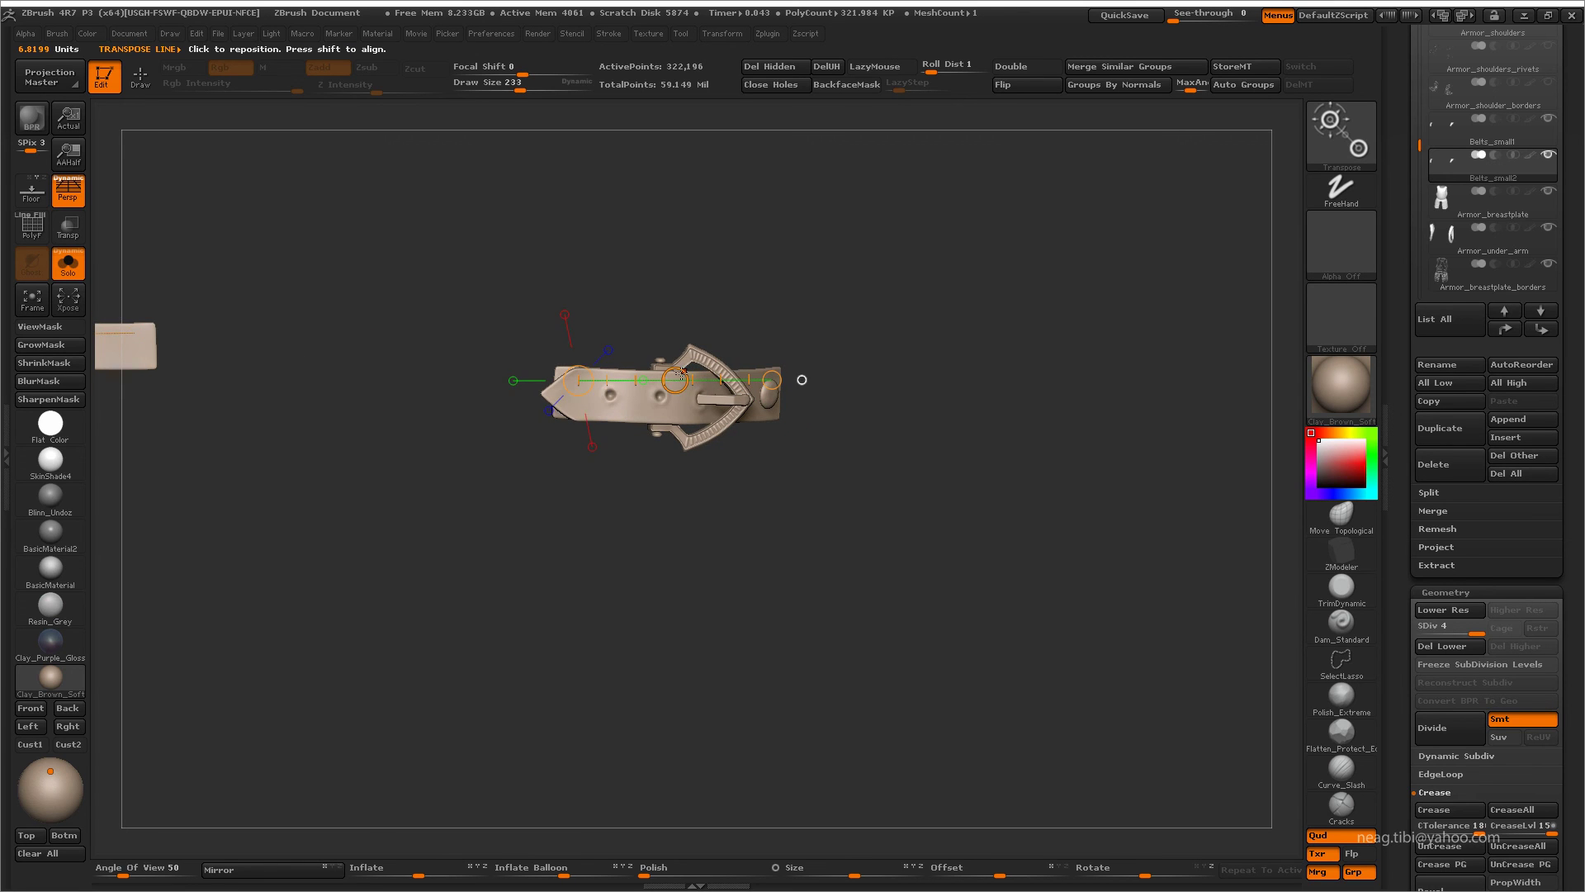
pyautogui.moveTo(758, 516); pyautogui.dragTo(839, 611)
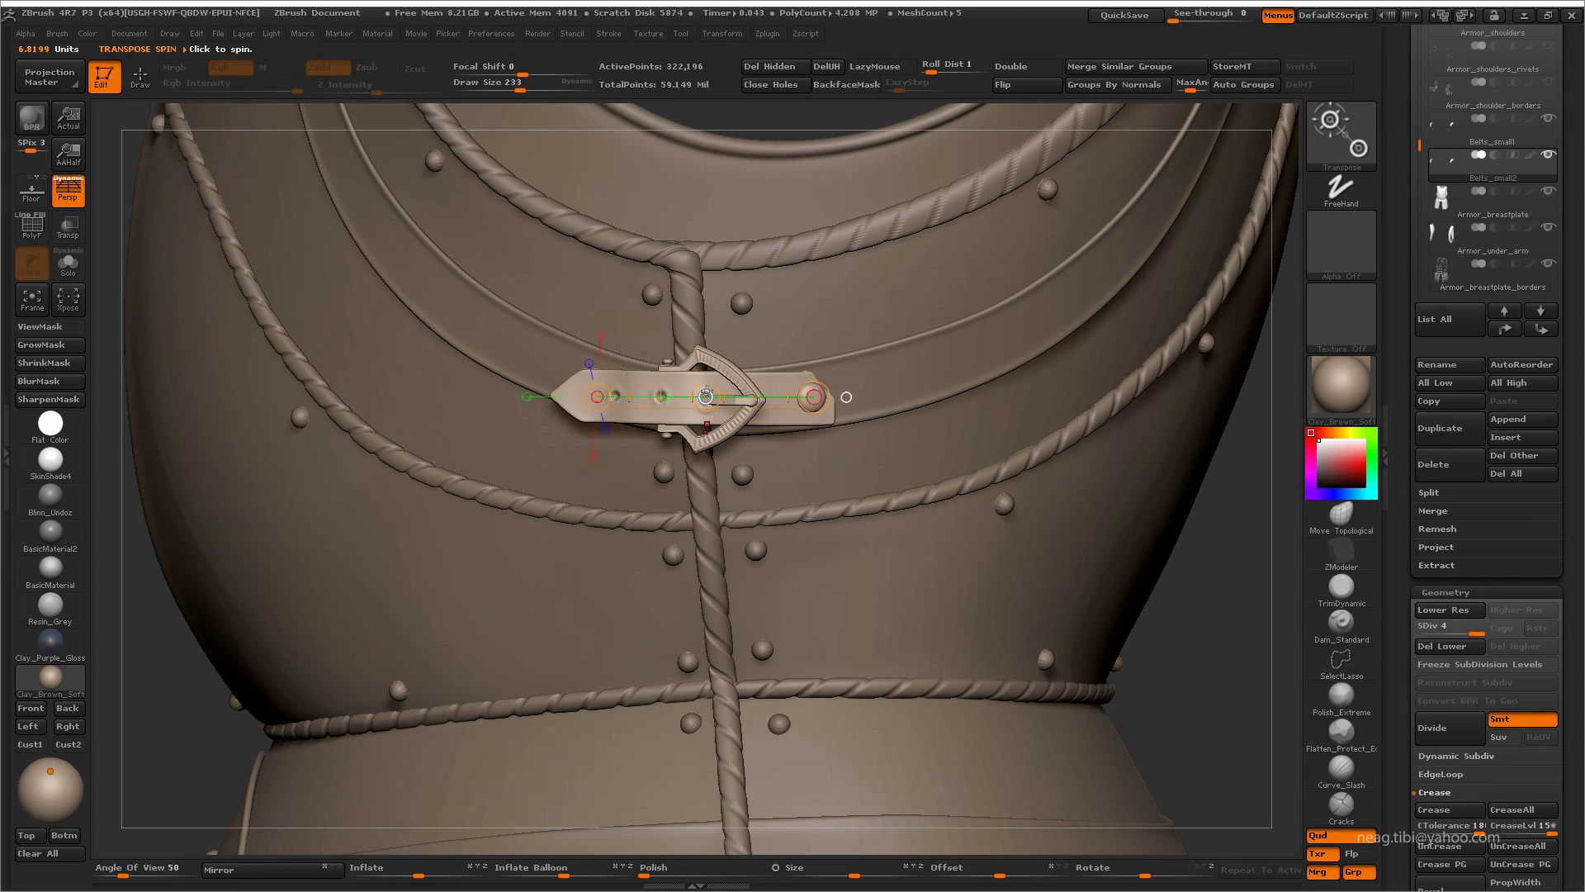
pyautogui.moveTo(706, 395); pyautogui.dragTo(755, 522)
pyautogui.moveTo(859, 591)
pyautogui.mouseDown()
pyautogui.moveTo(916, 443)
pyautogui.moveTo(1009, 441)
pyautogui.moveTo(497, 502)
pyautogui.mouseUp()
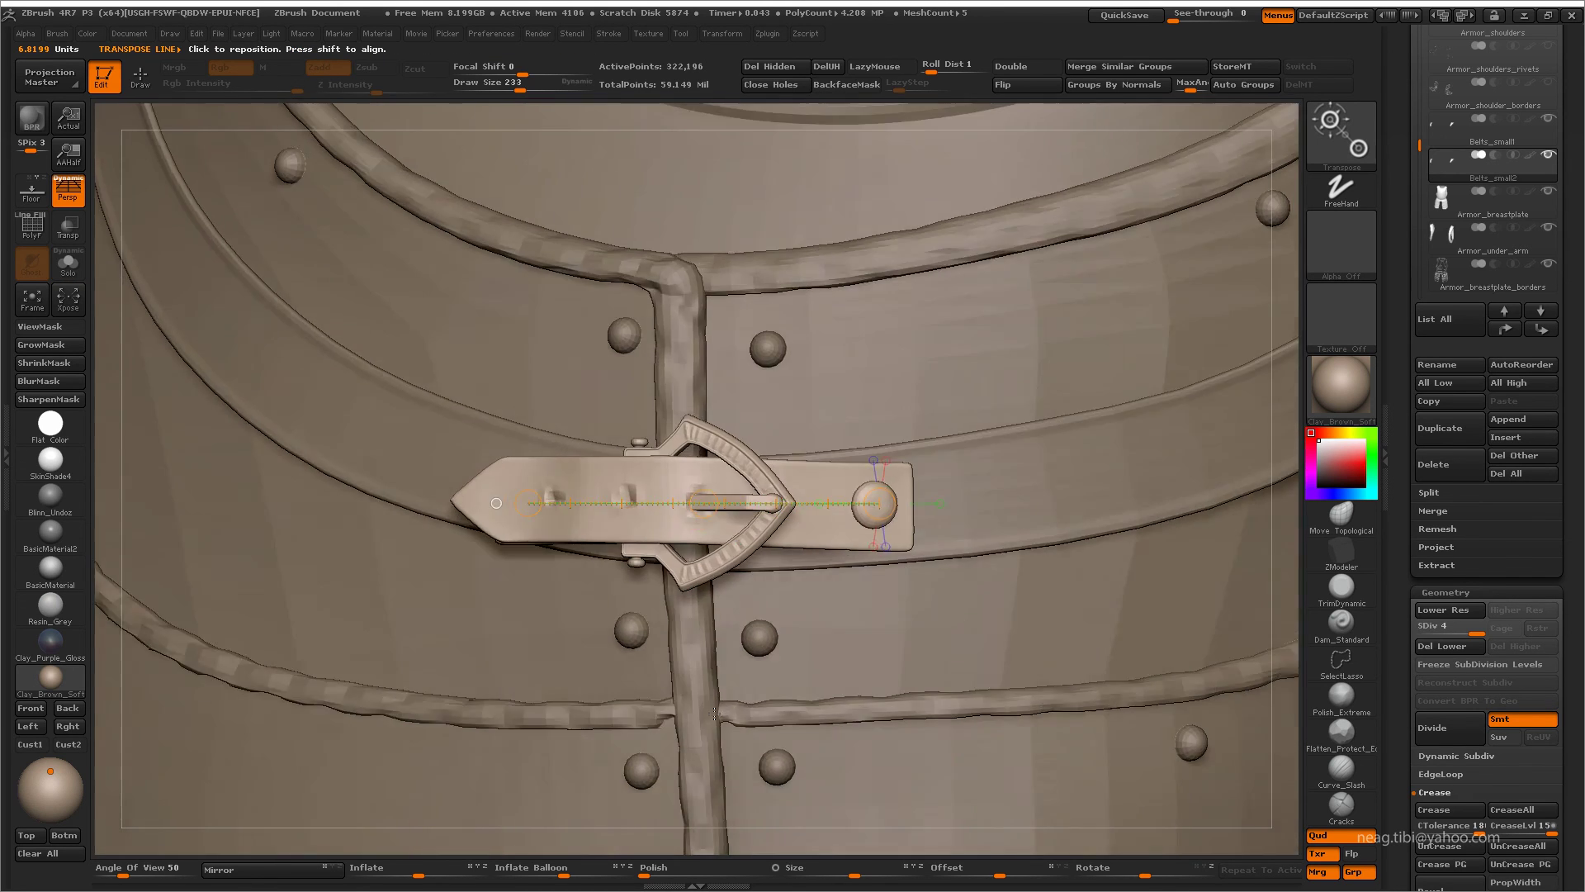
pyautogui.moveTo(715, 714); pyautogui.dragTo(1222, 495)
pyautogui.moveTo(514, 503); pyautogui.dragTo(780, 508)
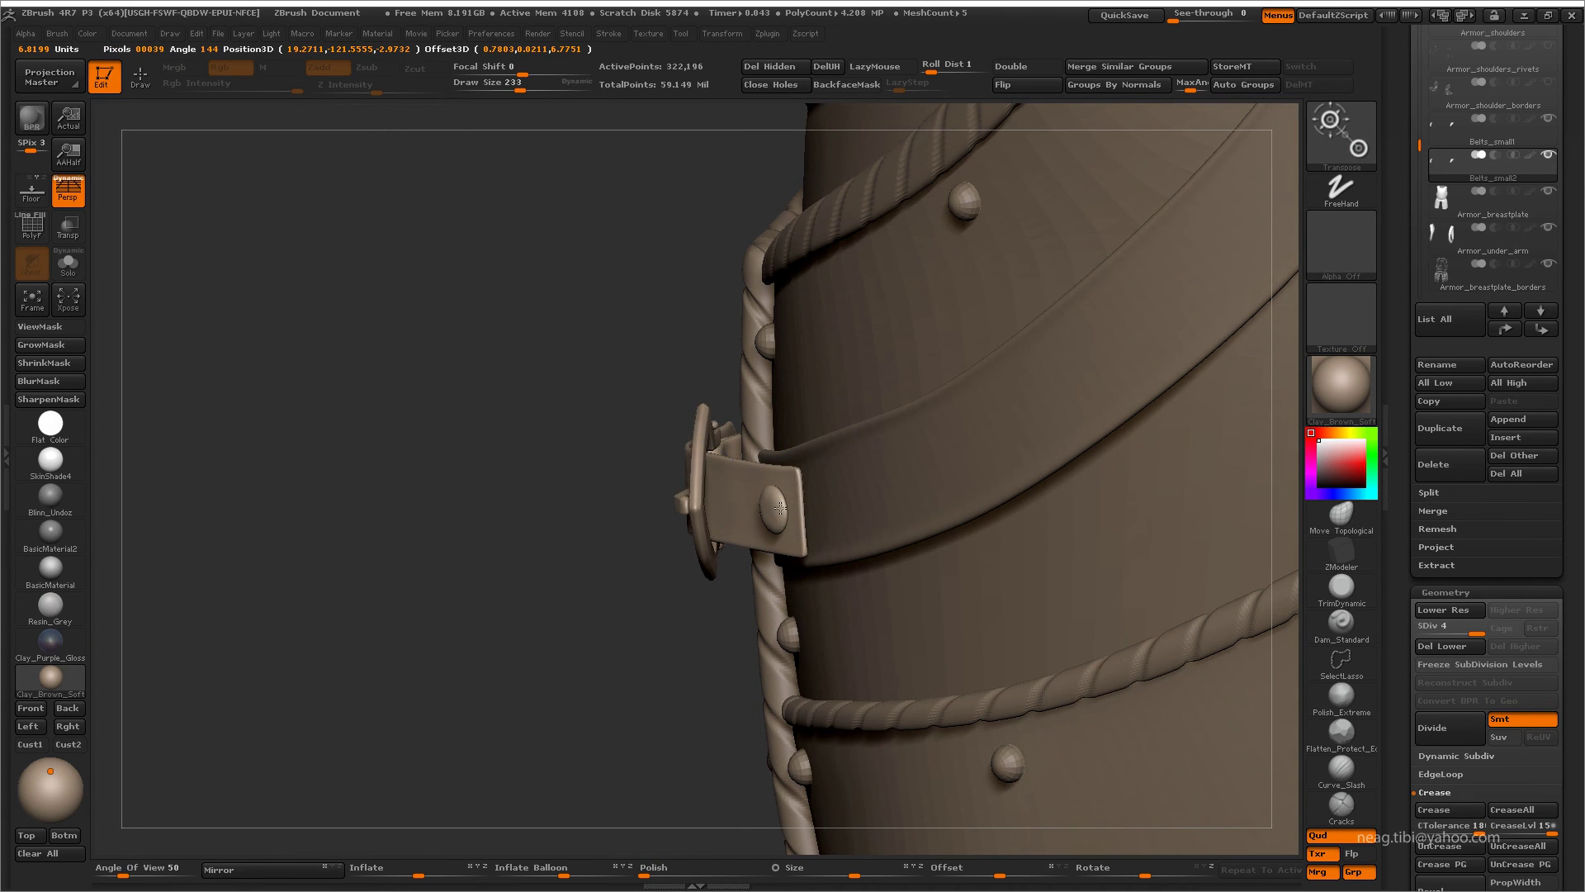
pyautogui.moveTo(779, 508)
pyautogui.mouseDown()
pyautogui.moveTo(806, 414)
pyautogui.moveTo(615, 505)
pyautogui.mouseUp()
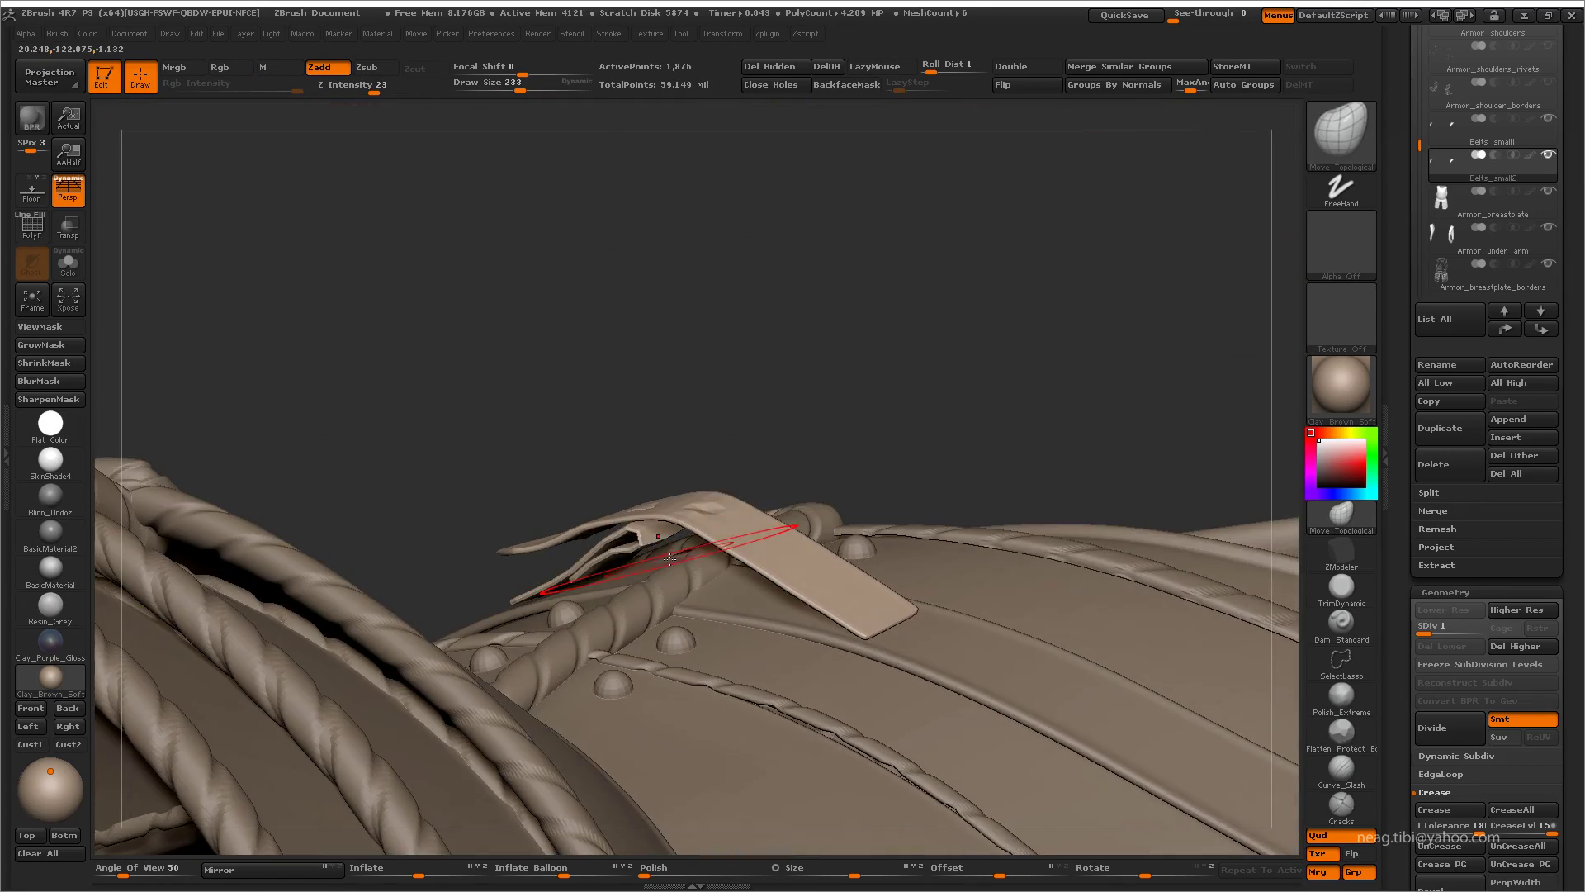
pyautogui.keyDown('alt'); pyautogui.click(670, 559); pyautogui.keyUp('alt')
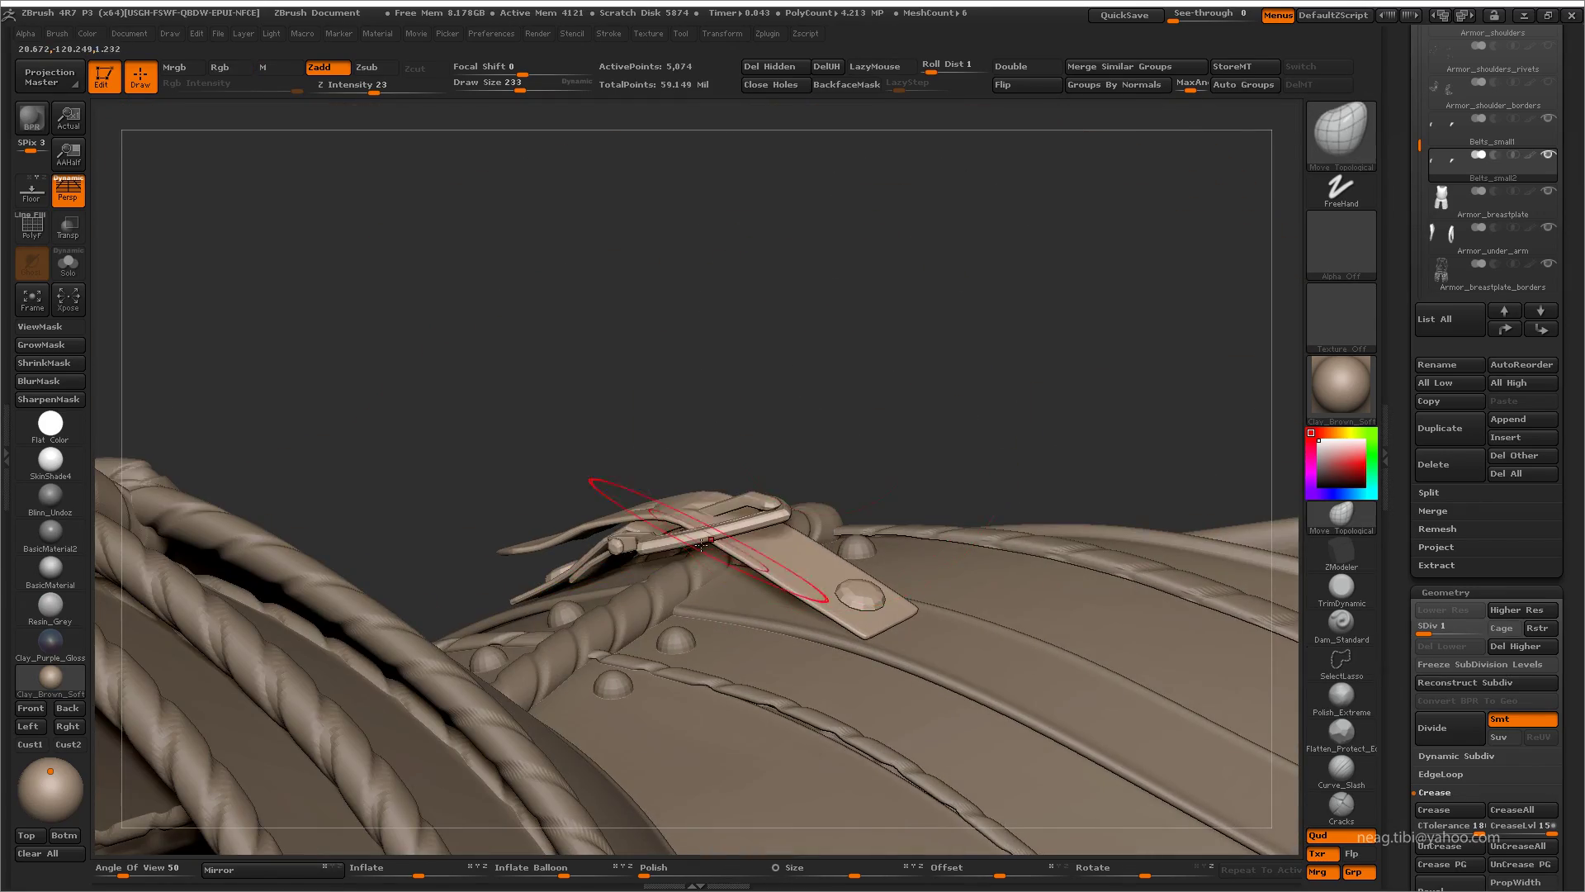
pyautogui.hotkey('ctrl', 'shift', 'd')
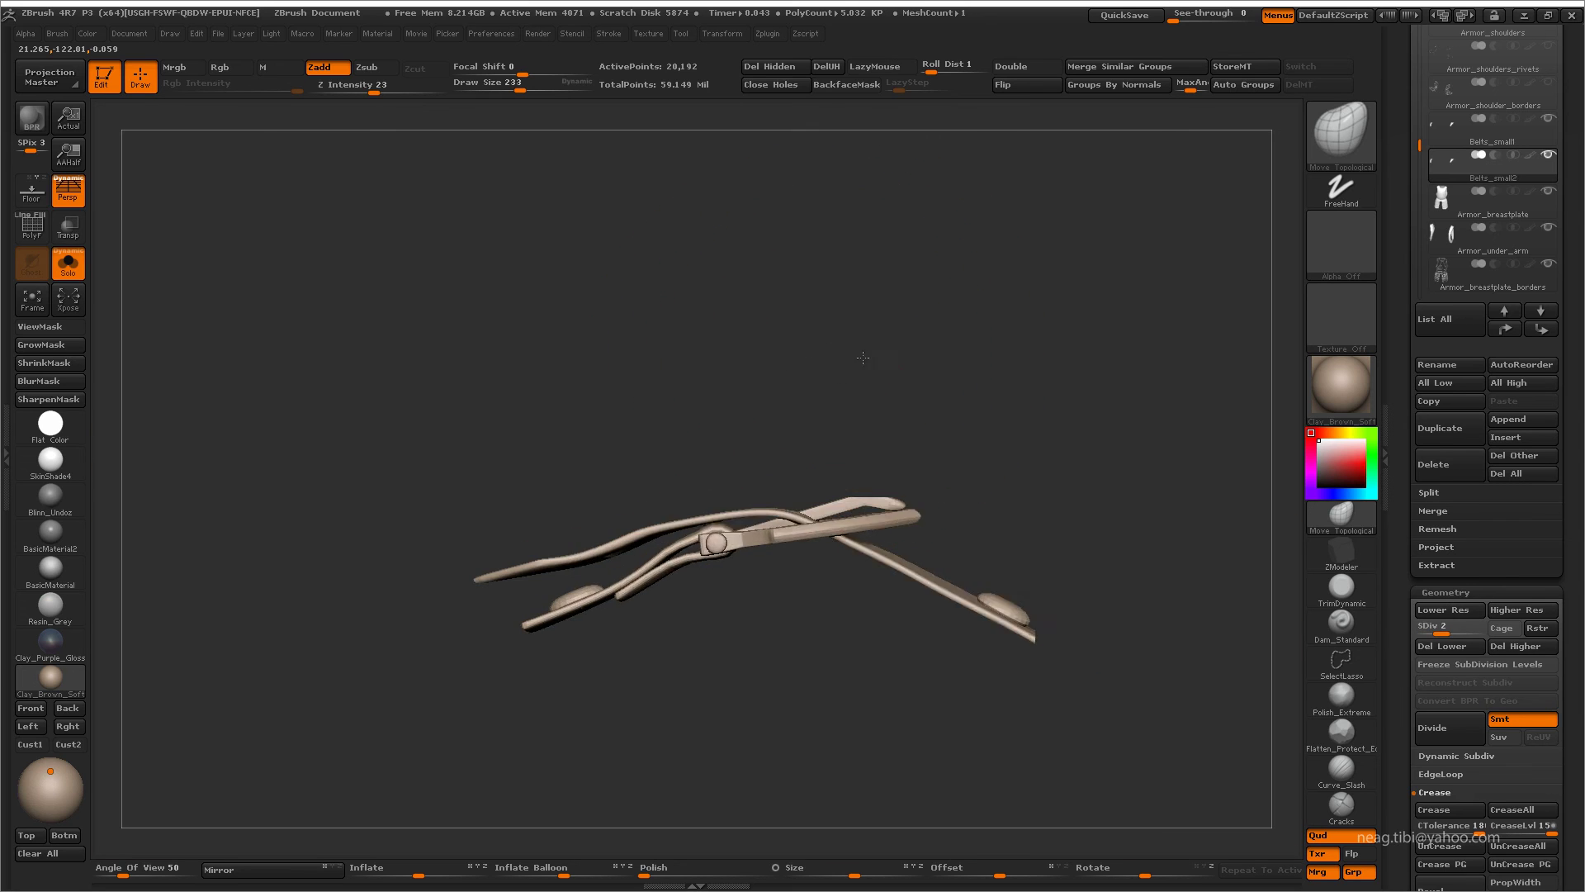
pyautogui.moveTo(863, 357)
pyautogui.mouseDown()
pyautogui.moveTo(850, 334)
pyautogui.moveTo(878, 431)
pyautogui.mouseUp()
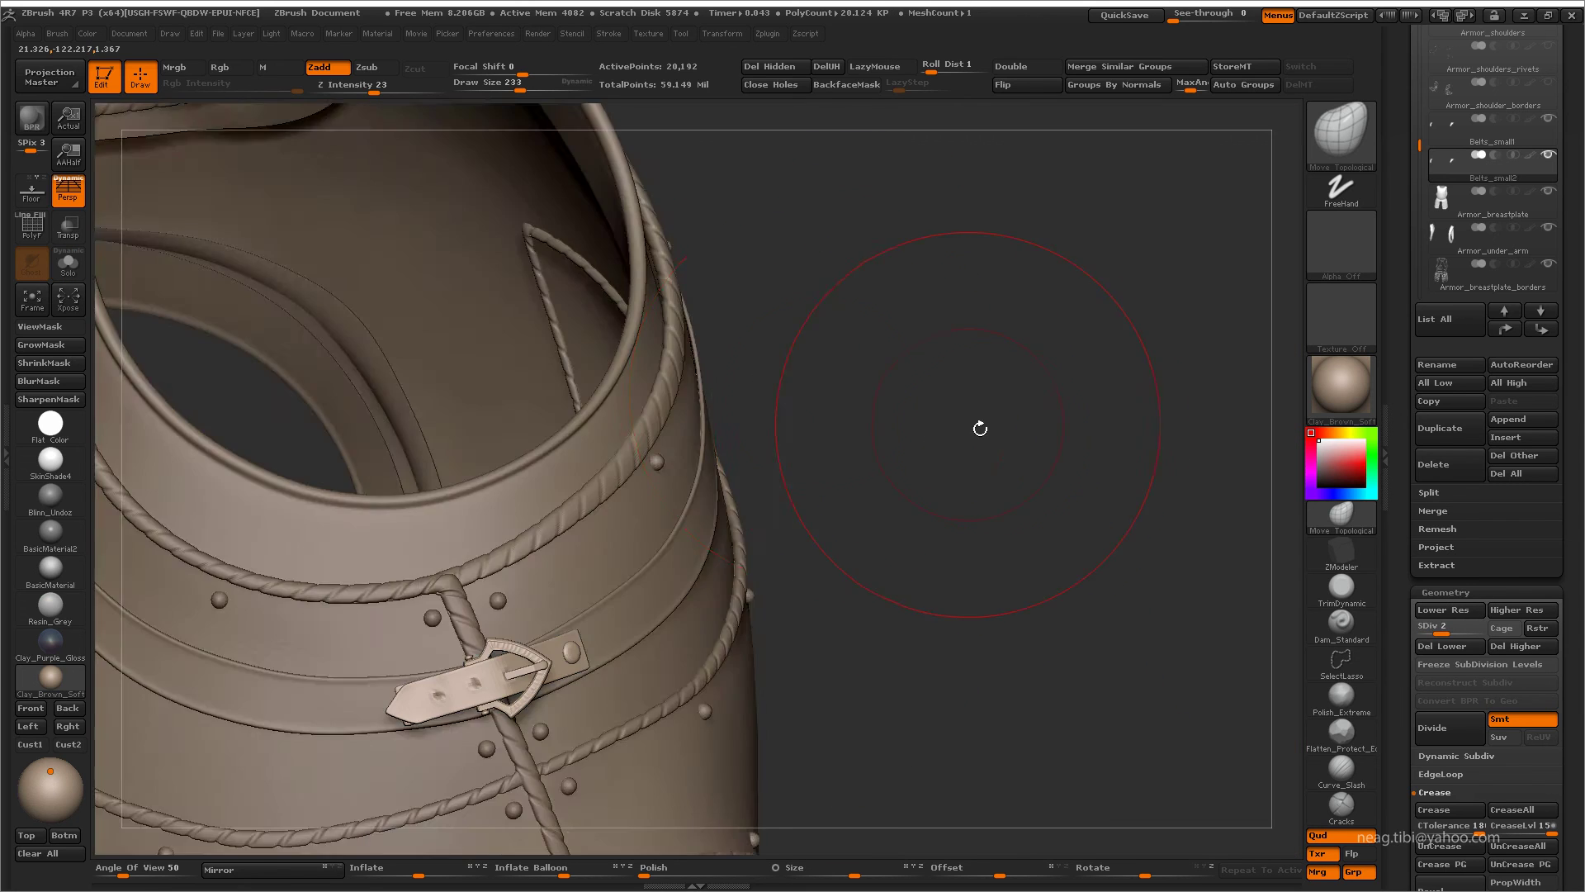
pyautogui.press('f')
# - Select Armor_breastplate with PolyF on and hide its lower pieces and red band polygroups
pyautogui.moveTo(980, 428); pyautogui.dragTo(674, 562)
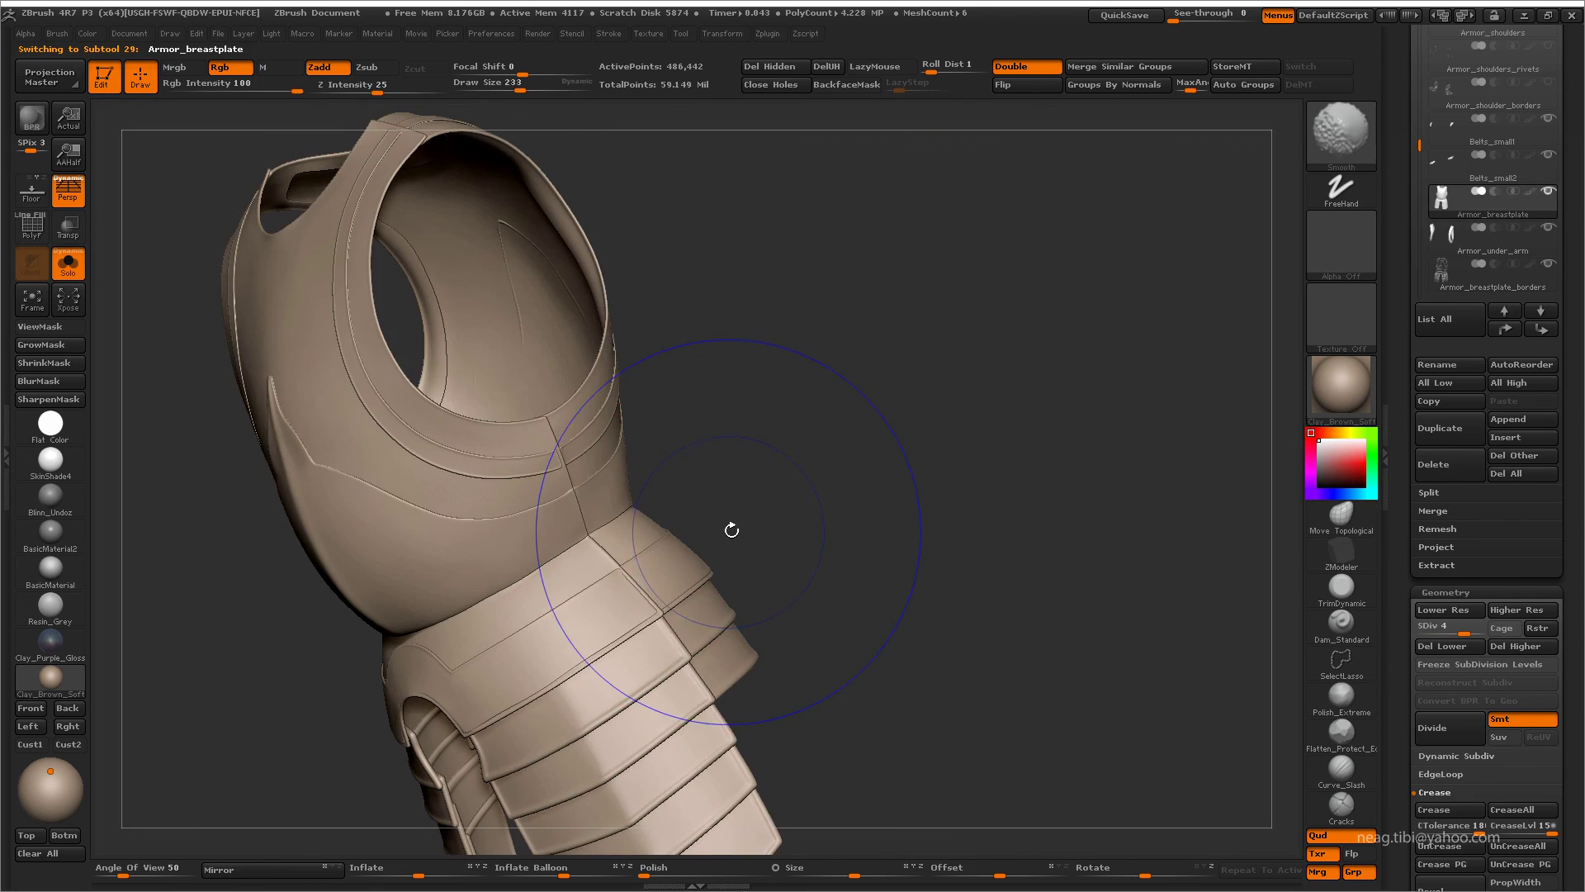
pyautogui.hotkey('shift', 'f')
pyautogui.keyDown('alt'); pyautogui.click(751, 595); pyautogui.keyUp('alt')
pyautogui.keyDown('ctrl'); pyautogui.keyDown('shift'); pyautogui.click(762, 641); pyautogui.keyUp('shift'); pyautogui.keyUp('ctrl')
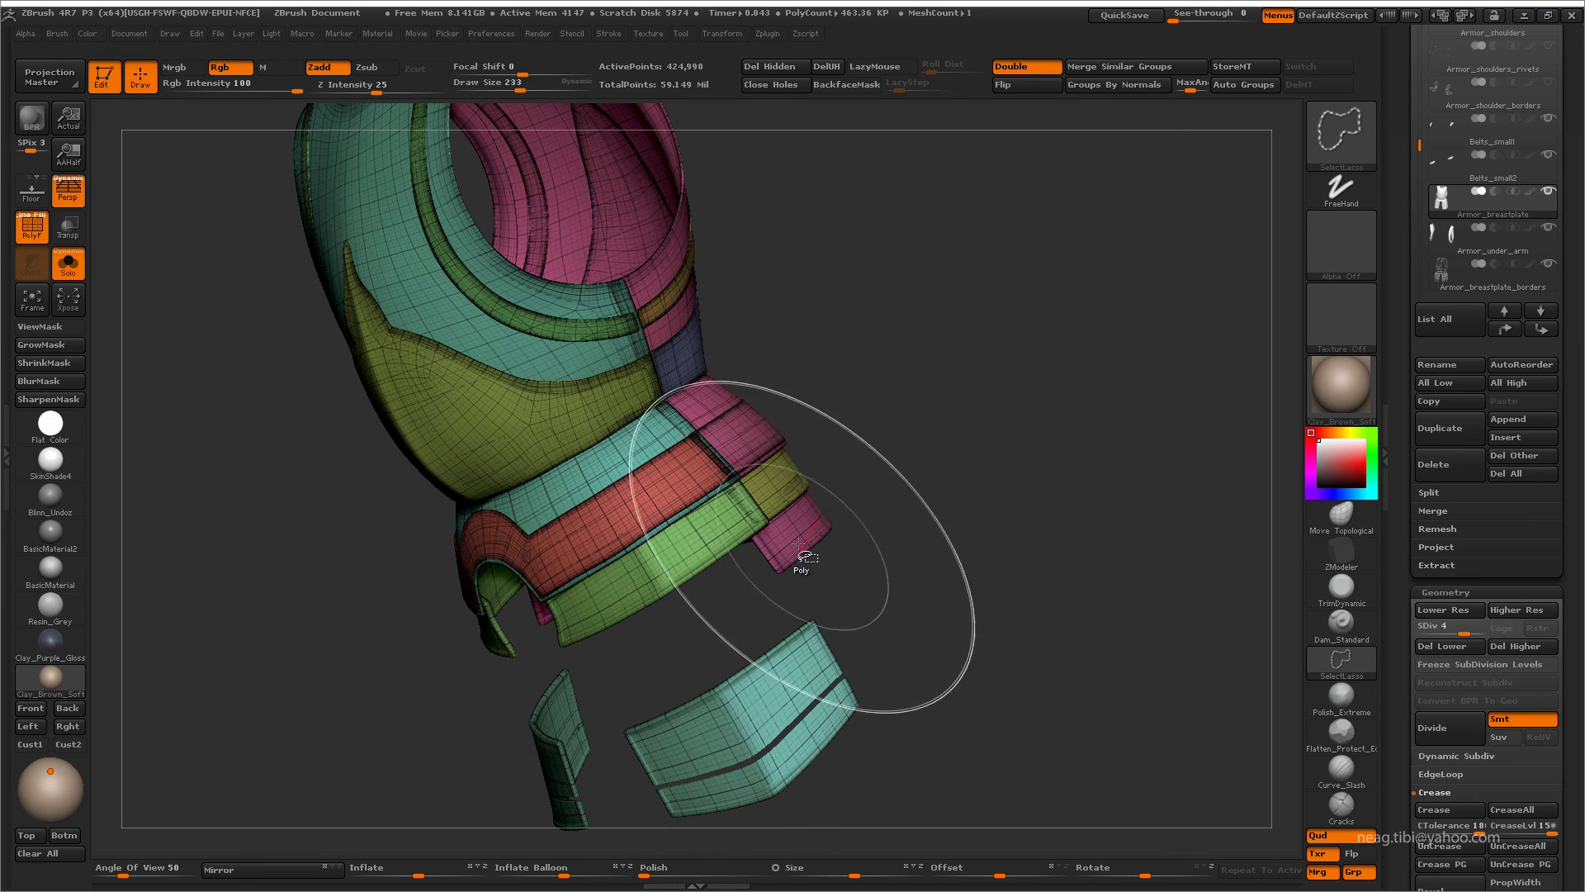
pyautogui.keyDown('ctrl'); pyautogui.keyDown('shift'); pyautogui.click(780, 528); pyautogui.keyUp('shift'); pyautogui.keyUp('ctrl')
pyautogui.keyDown('ctrl'); pyautogui.keyDown('shift'); pyautogui.click(688, 487); pyautogui.keyUp('shift'); pyautogui.keyUp('ctrl')
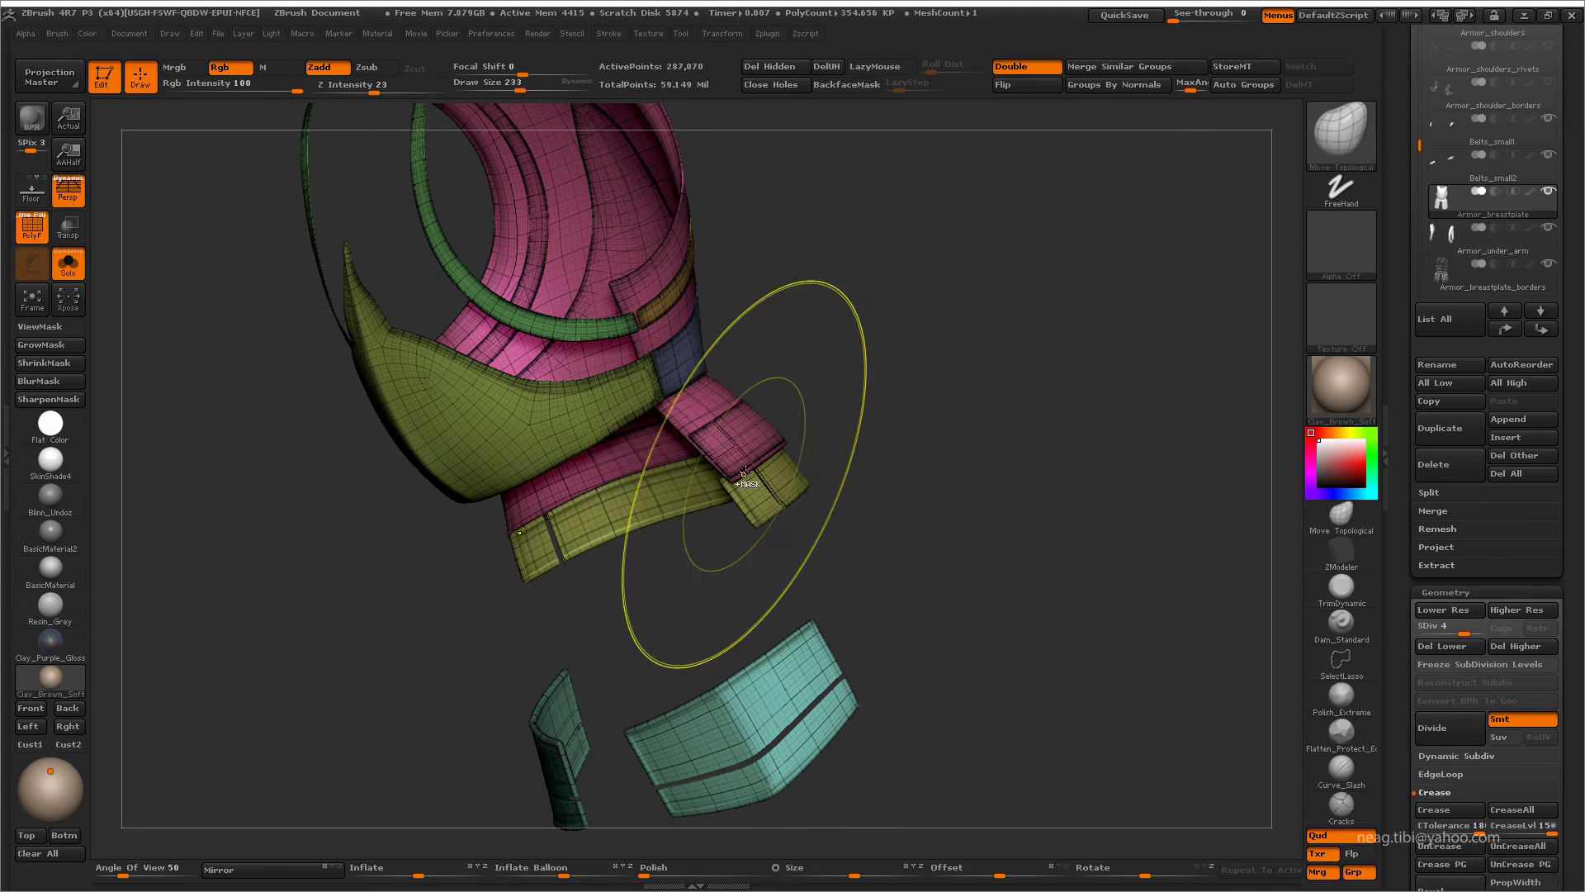
pyautogui.keyDown('ctrl'); pyautogui.keyDown('shift'); pyautogui.click(779, 666); pyautogui.keyUp('shift'); pyautogui.keyUp('ctrl')
pyautogui.moveTo(779, 665)
pyautogui.mouseDown()
pyautogui.moveTo(973, 400)
pyautogui.moveTo(994, 336)
pyautogui.moveTo(977, 381)
pyautogui.moveTo(977, 357)
pyautogui.mouseUp()
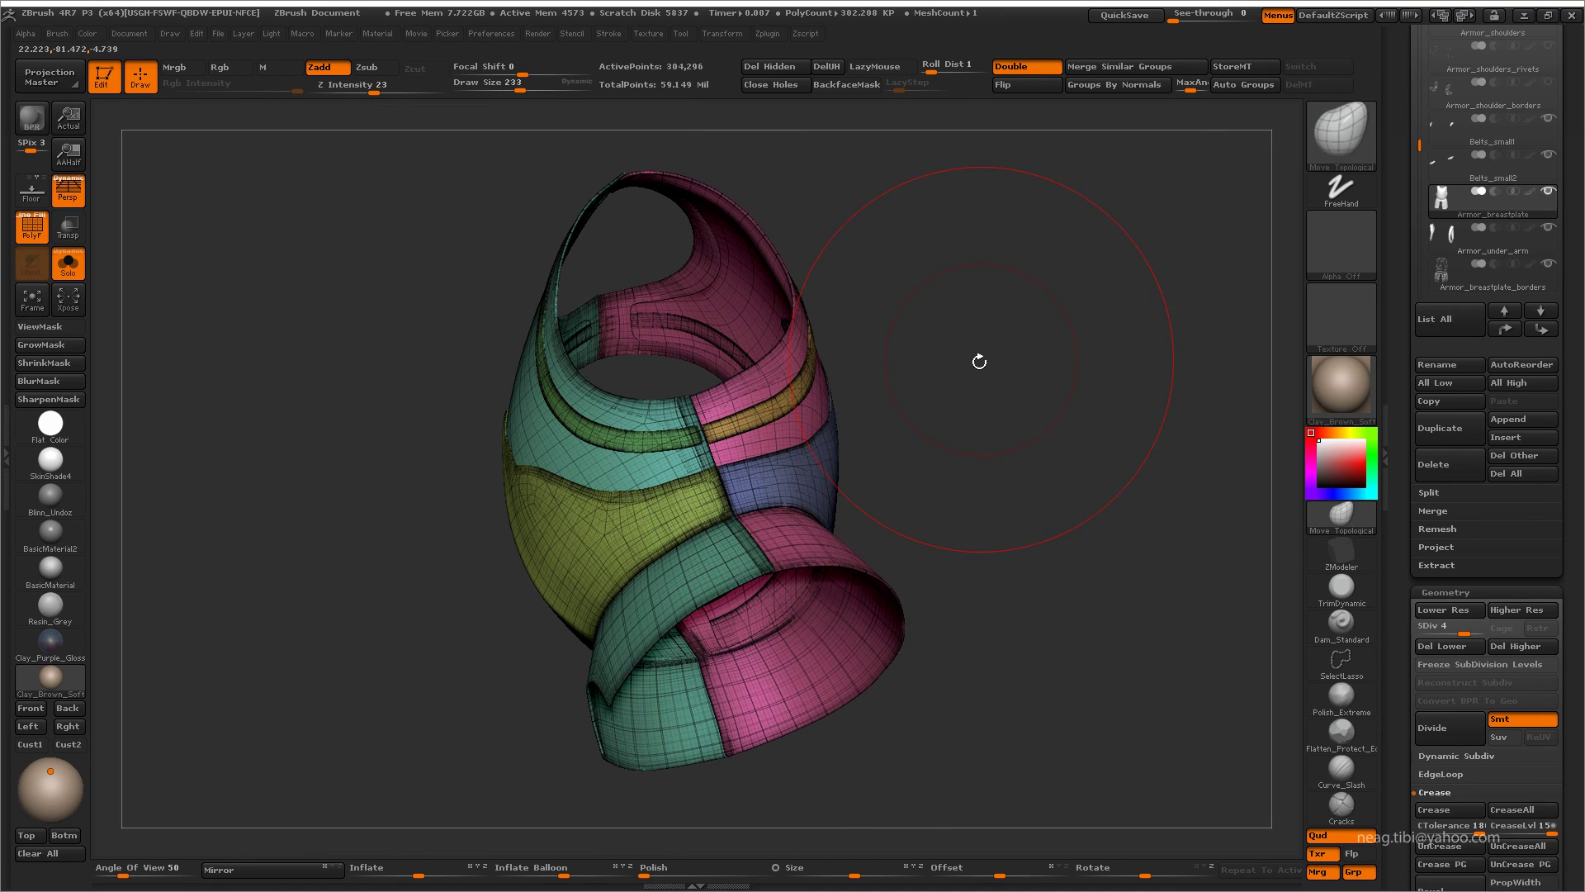
# - Divide the breastplate to SDiv 5, show all parts, then hide the rope border trims and rivets
pyautogui.hotkey('ctrl', 'd')
pyautogui.click(838, 76)
pyautogui.hotkey('shift', 's')
pyautogui.hotkey('shift', 'f')
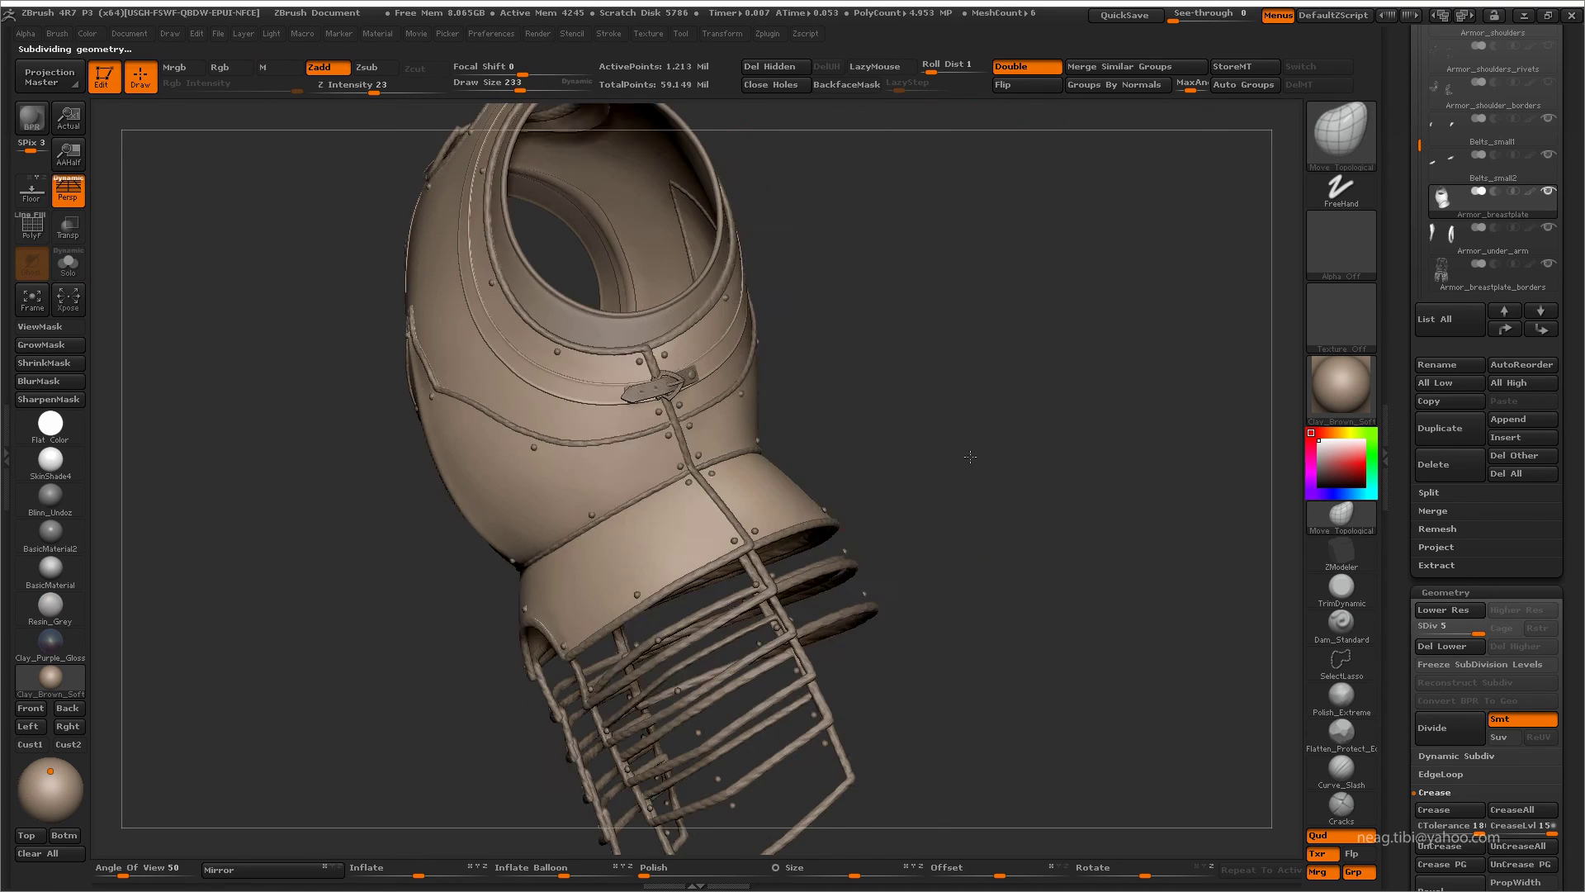
pyautogui.click(1530, 284)
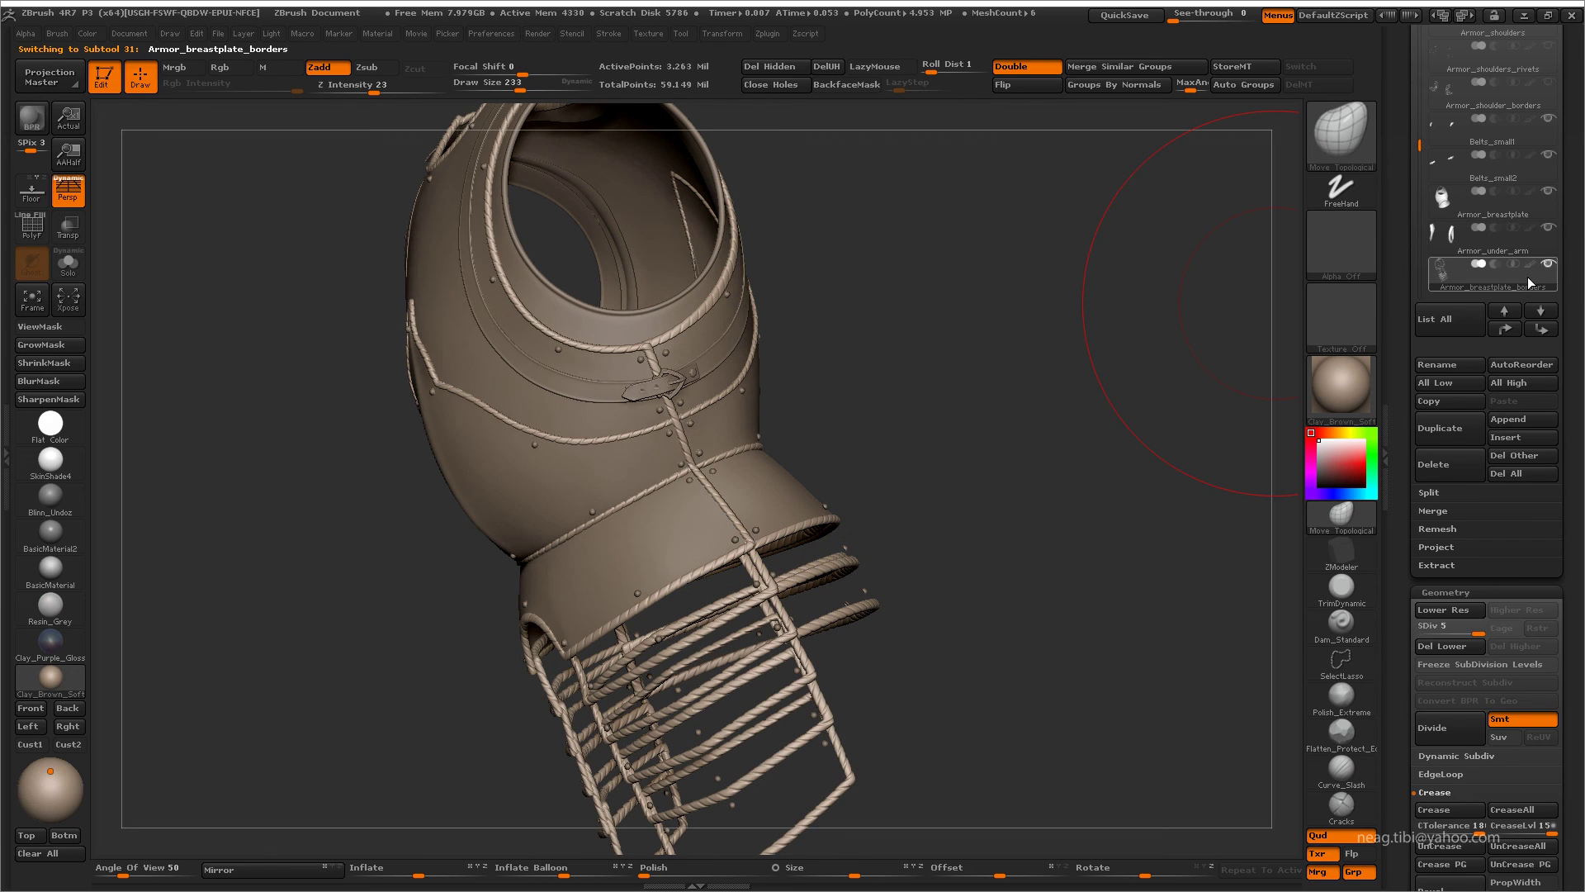
pyautogui.click(1451, 169)
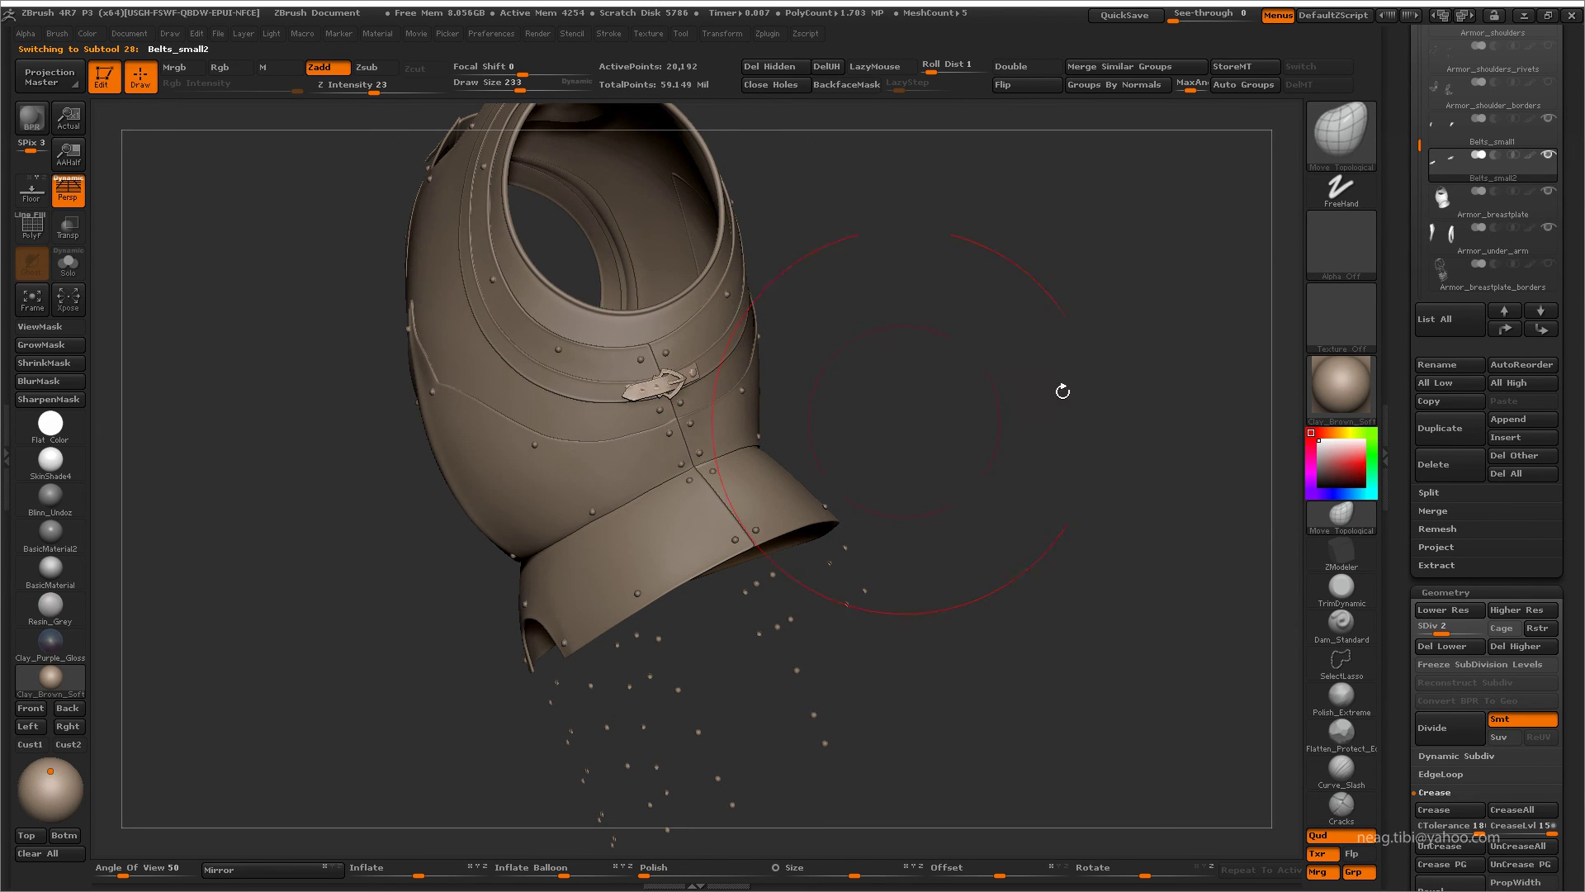
pyautogui.moveTo(1418, 145); pyautogui.dragTo(1417, 217)
pyautogui.click(1548, 264)
# - Isolate the shoulder strap buckle and mask part of it, growing the mask slightly
pyautogui.moveTo(1019, 347)
pyautogui.mouseDown()
pyautogui.moveTo(727, 531)
pyautogui.moveTo(712, 653)
pyautogui.moveTo(730, 458)
pyautogui.mouseUp()
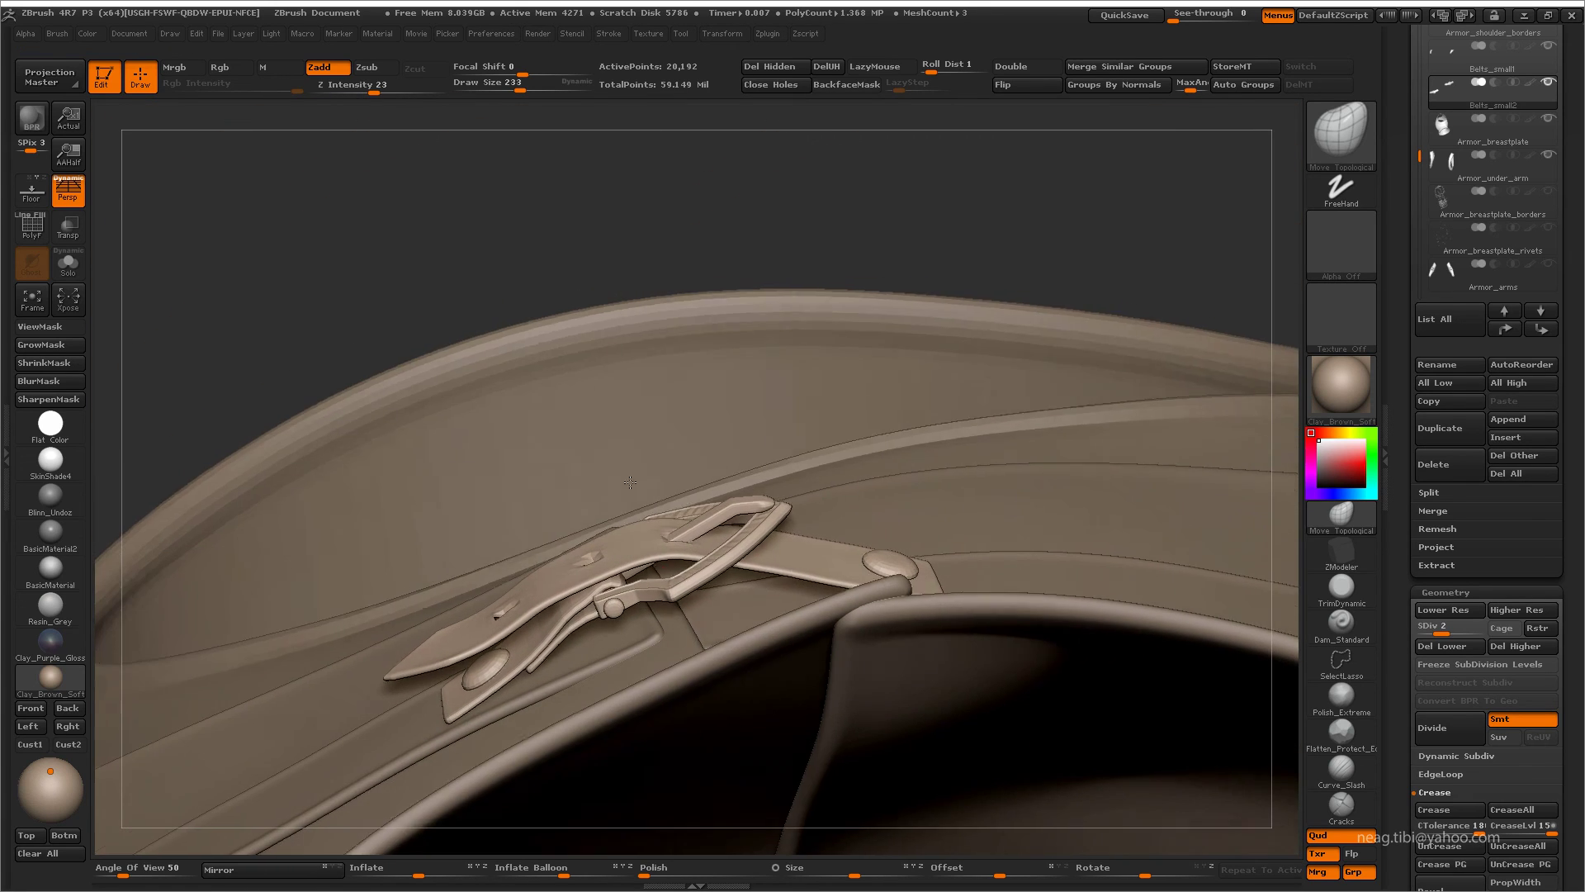
pyautogui.hotkey('alt', 's')
pyautogui.moveTo(953, 323)
pyautogui.keyDown('ctrl'); pyautogui.mouseDown()
pyautogui.moveTo(748, 707)
pyautogui.moveTo(958, 372)
pyautogui.mouseUp(); pyautogui.keyUp('ctrl')
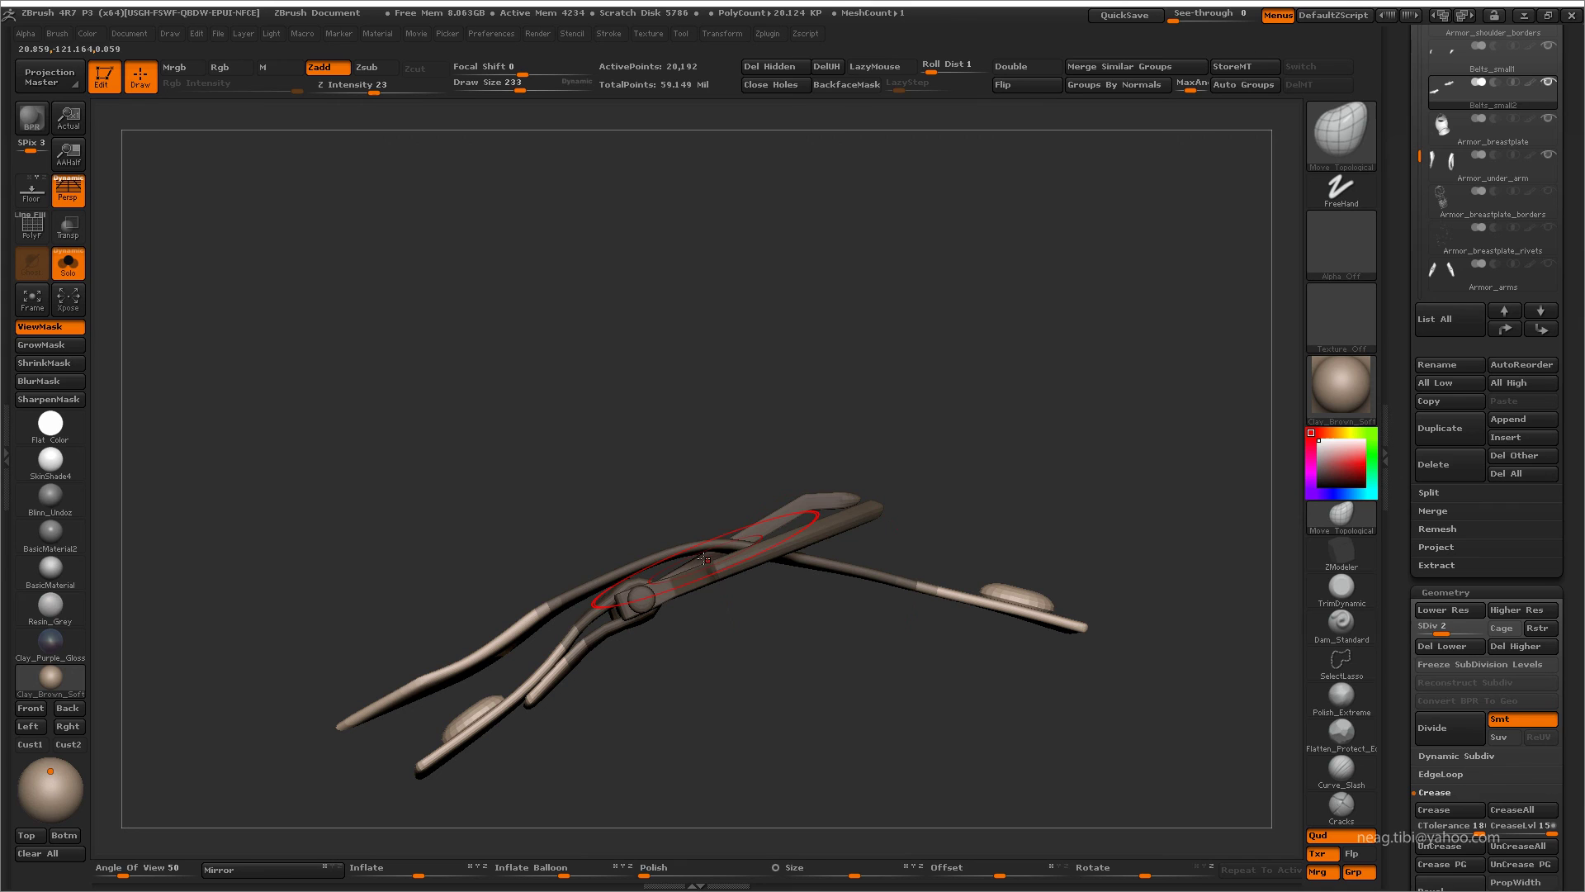
pyautogui.click(51, 345)
# - Lower the unmasked buckle parts onto the shoulder surface with Transpose Move
pyautogui.press('w')
pyautogui.moveTo(424, 796); pyautogui.dragTo(955, 584)
pyautogui.hotkey('alt', 's')
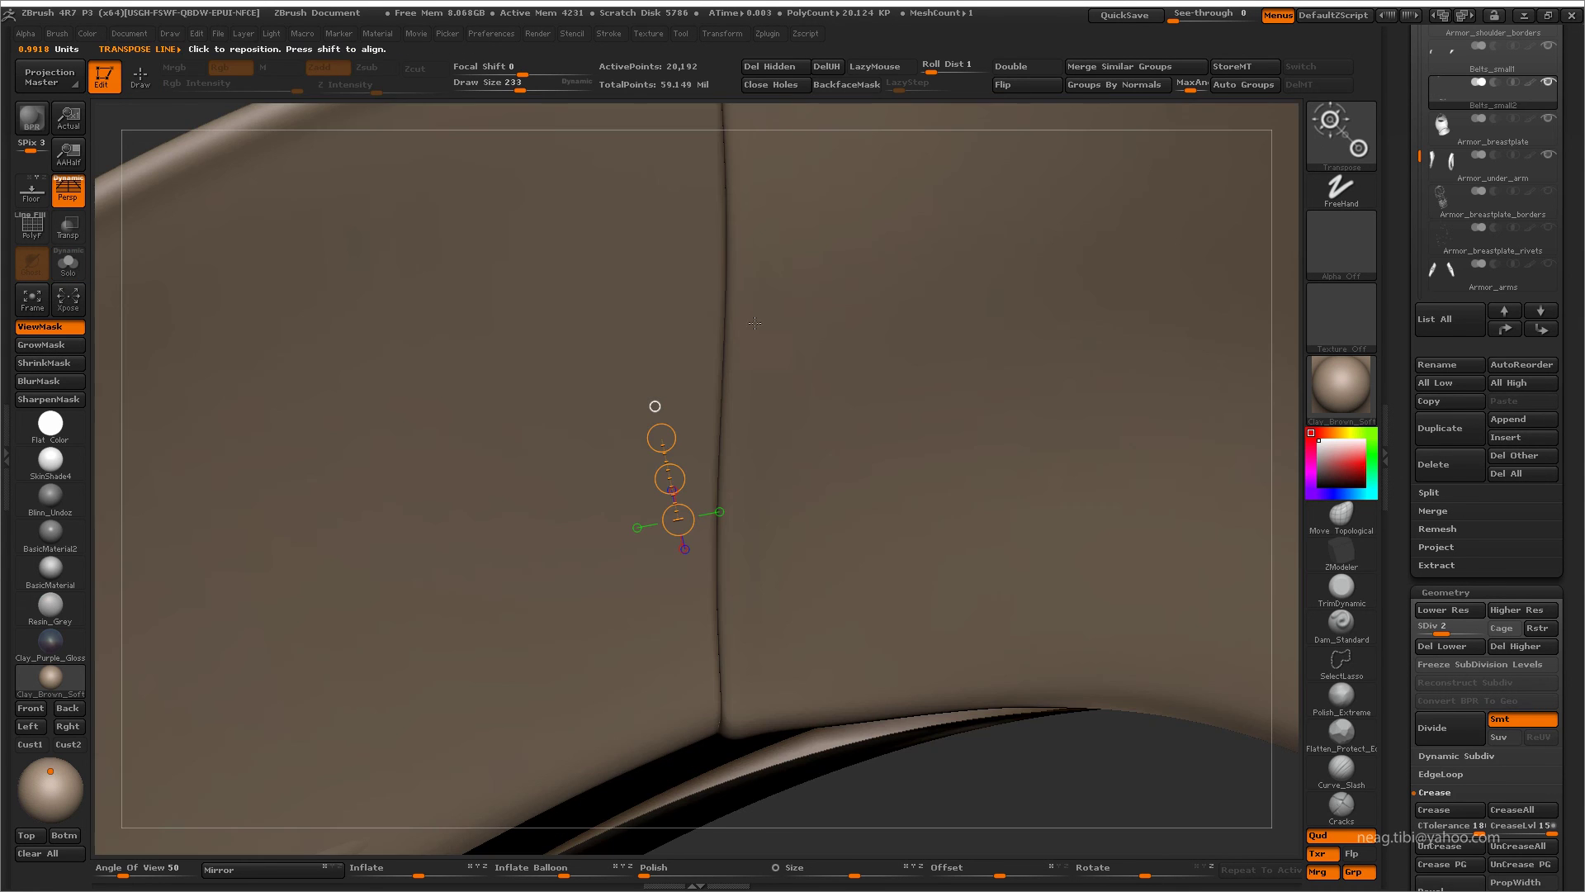
pyautogui.moveTo(718, 352); pyautogui.dragTo(684, 494, button='right')
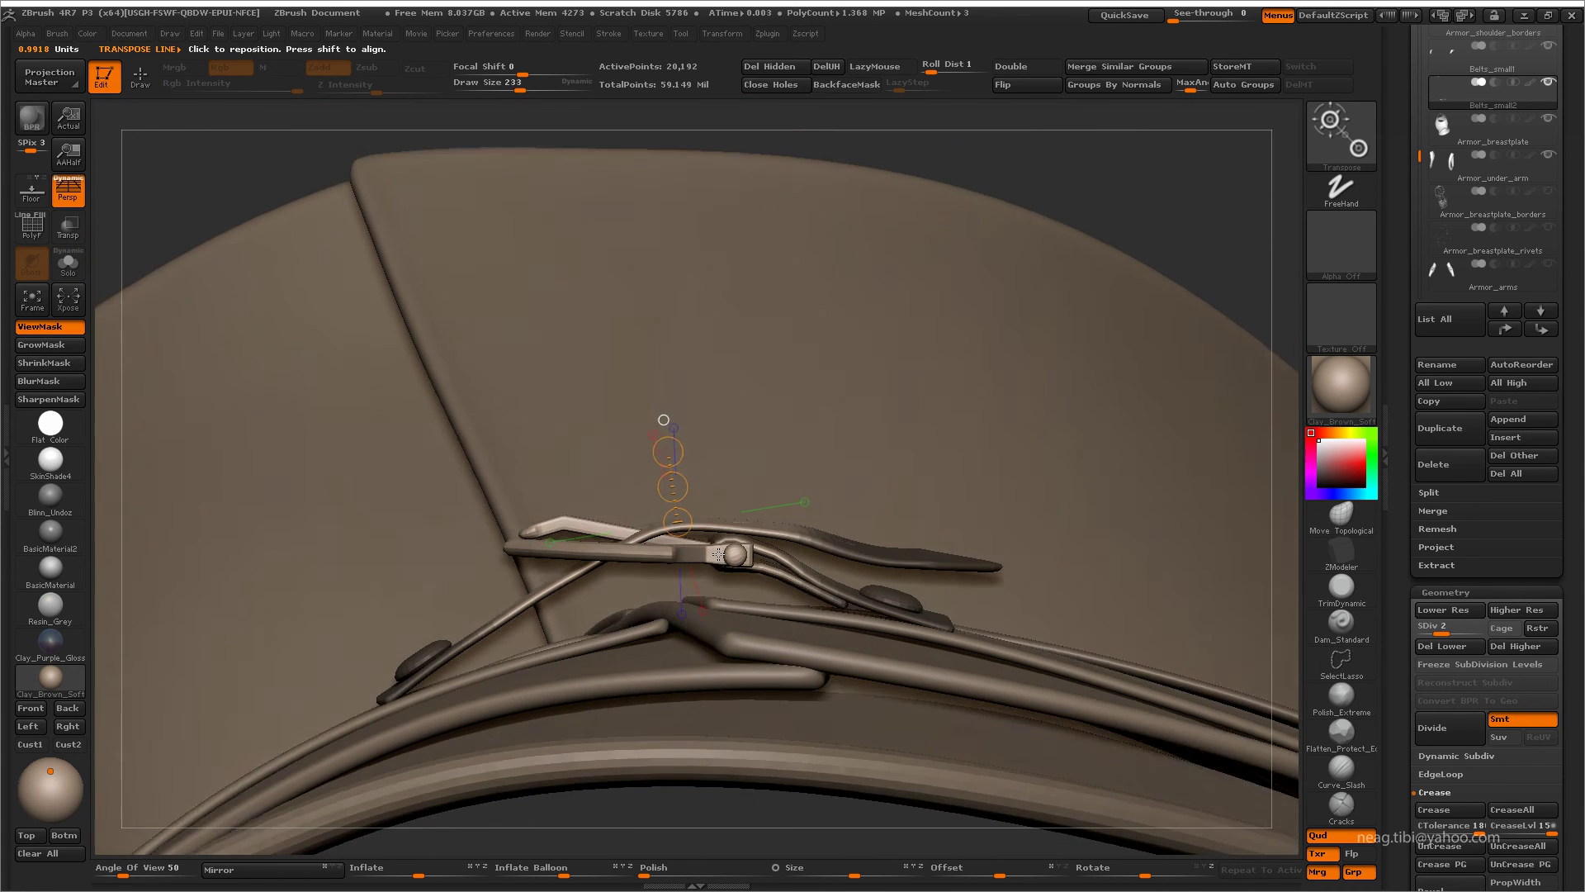
pyautogui.moveTo(676, 487); pyautogui.dragTo(676, 502)
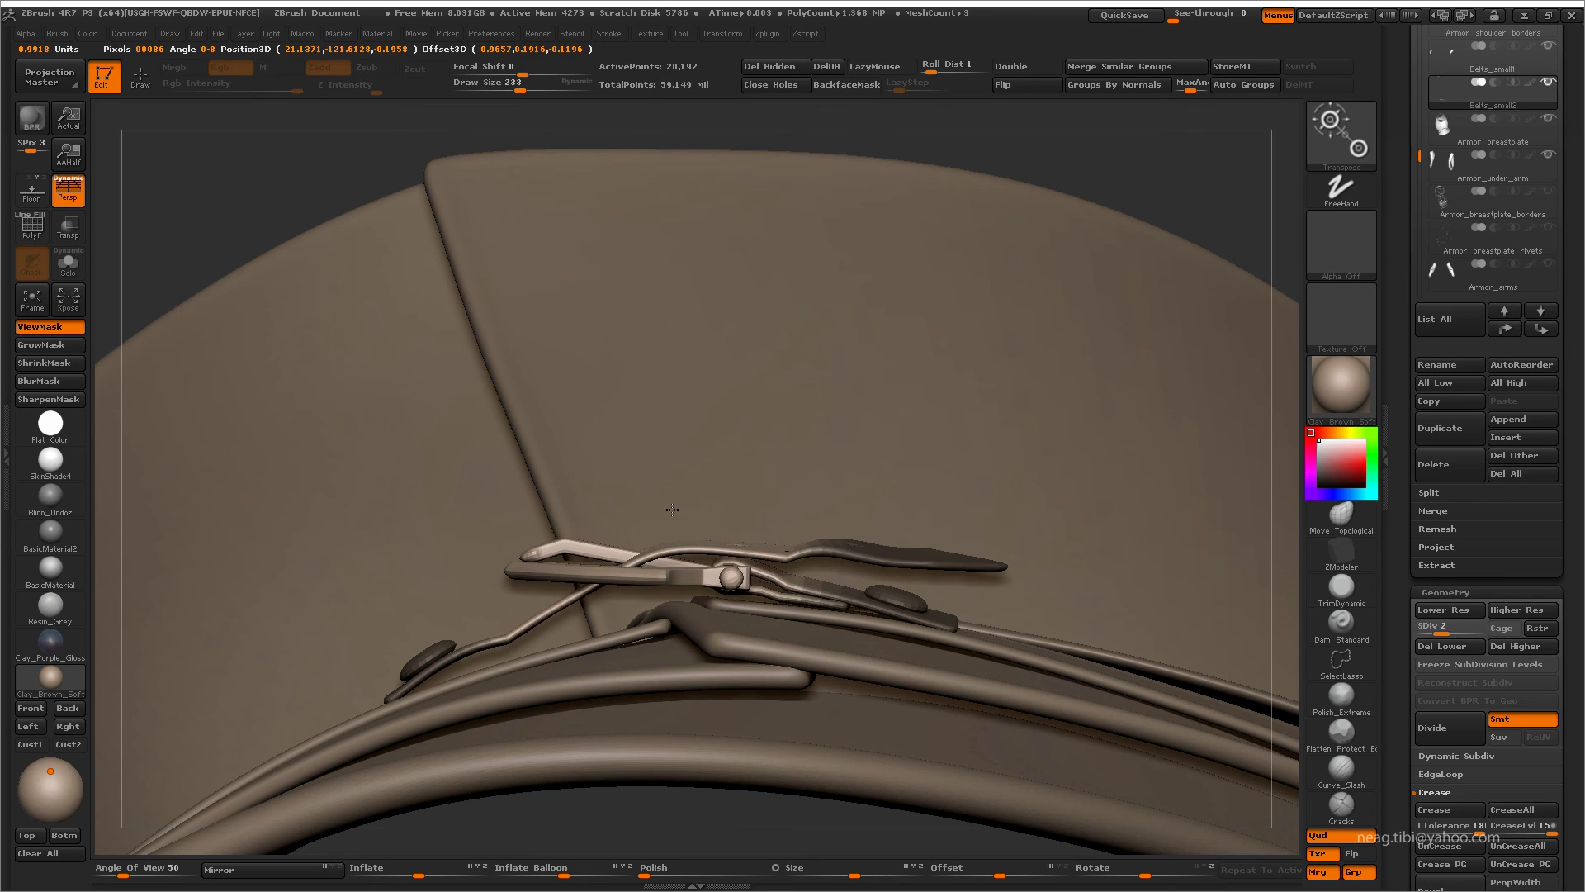
pyautogui.press('q')
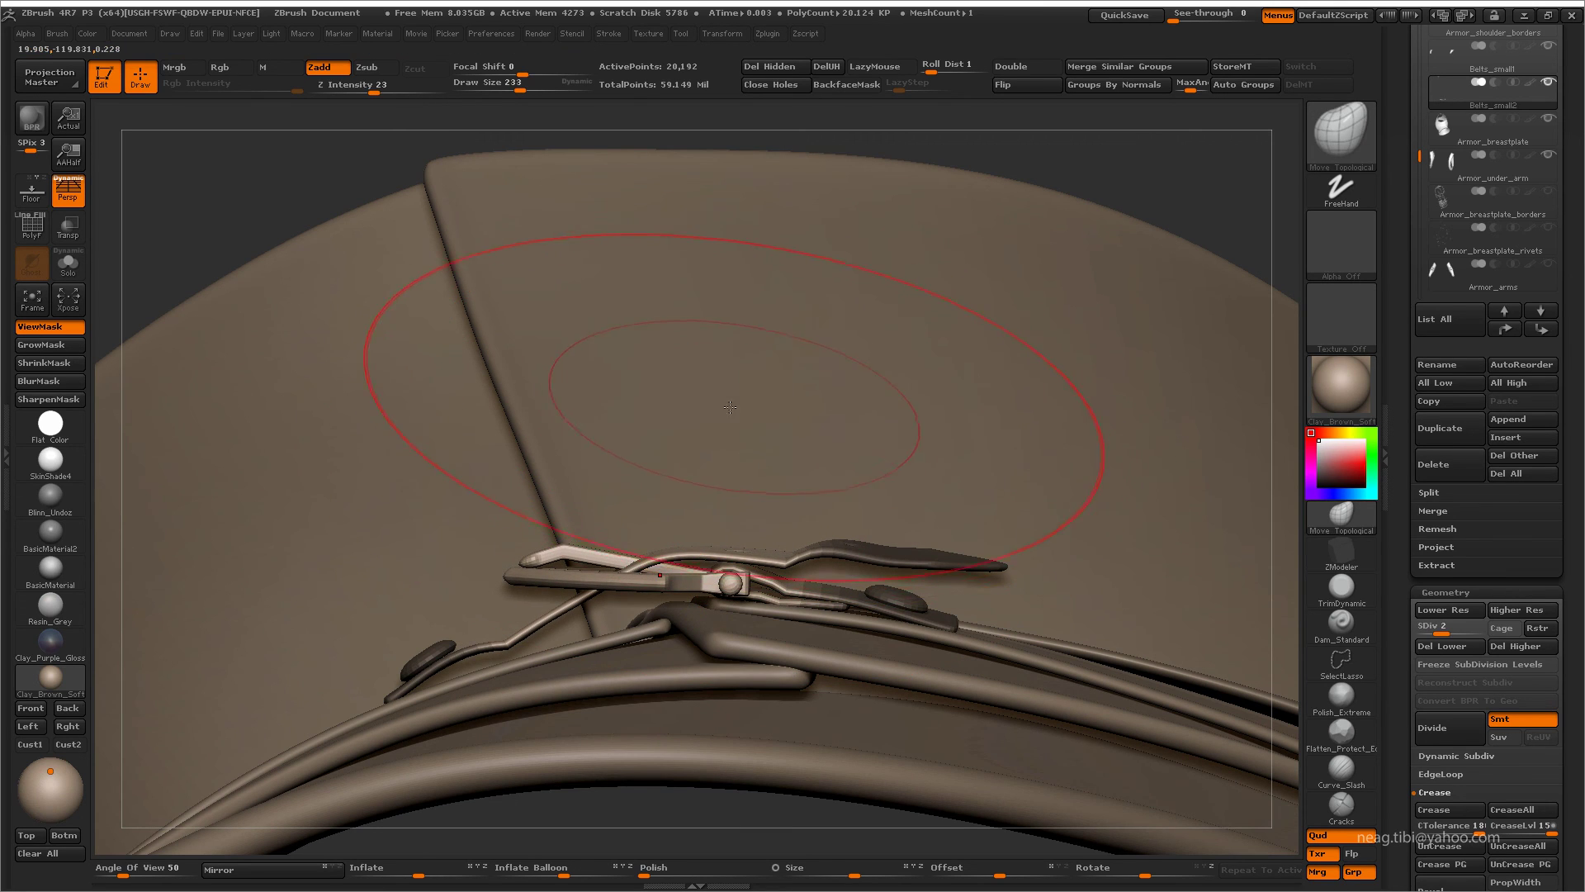
pyautogui.press('w')
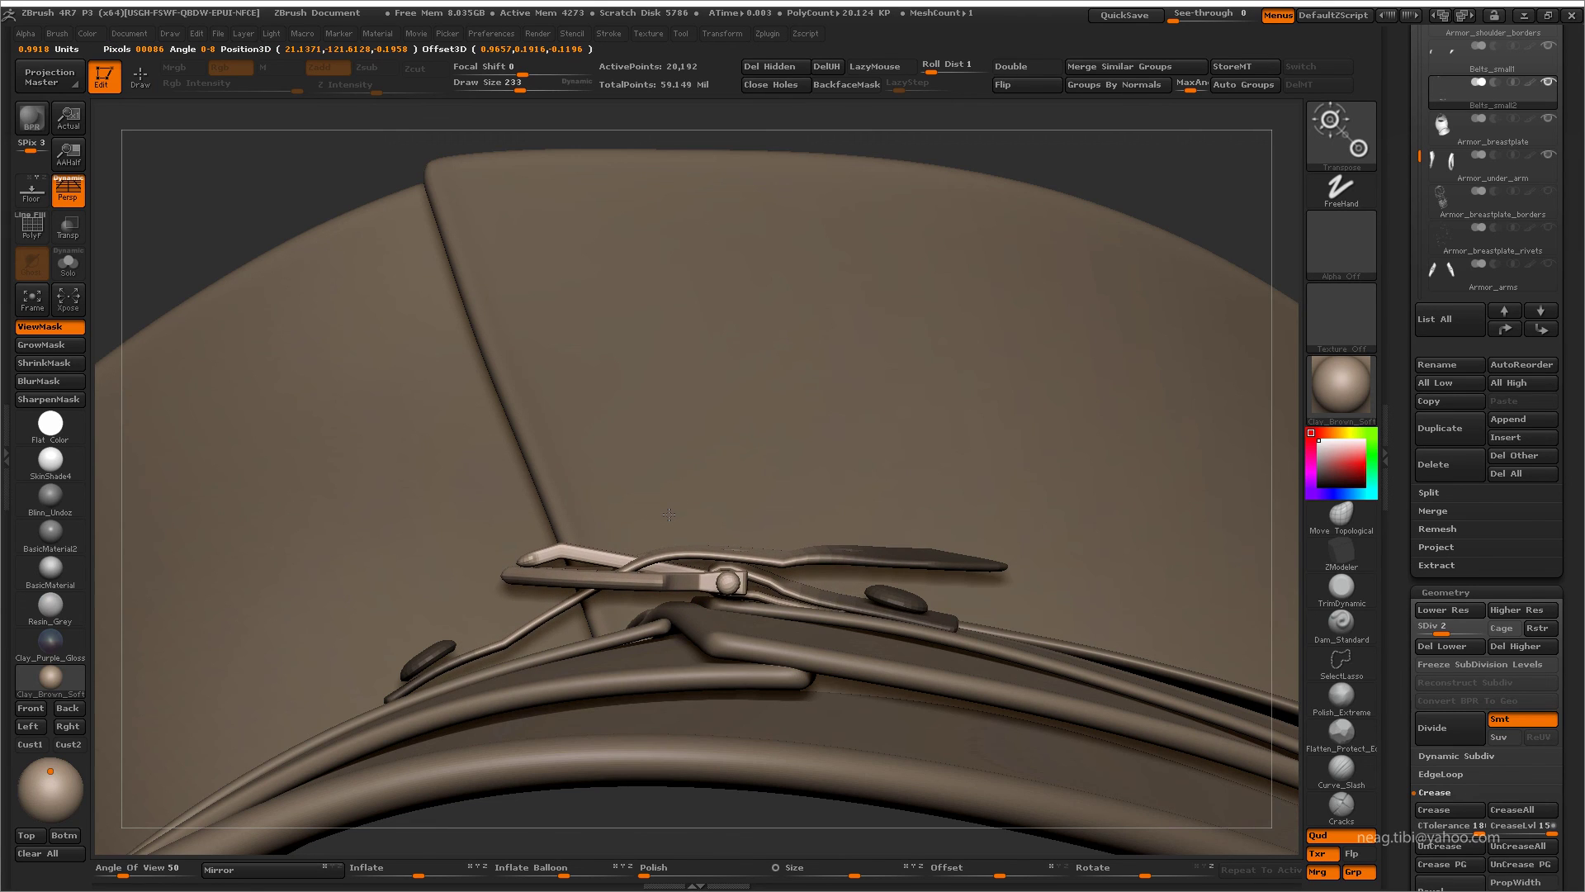
pyautogui.press('q')
pyautogui.moveTo(914, 460)
pyautogui.mouseDown()
pyautogui.moveTo(779, 673)
pyautogui.moveTo(824, 745)
pyautogui.moveTo(697, 627)
pyautogui.mouseUp()
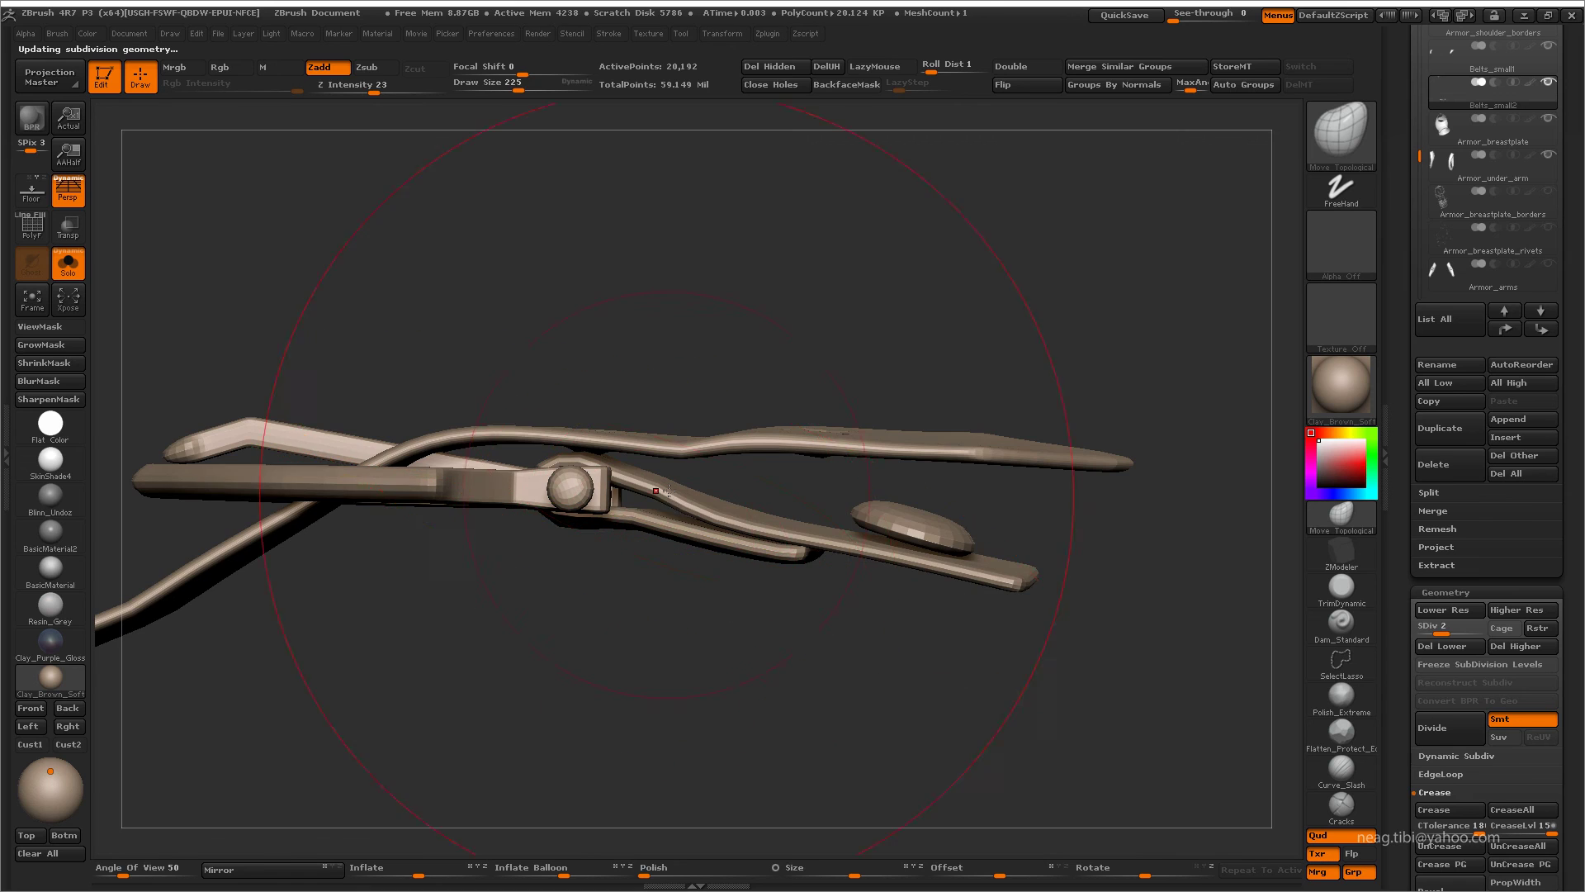
# - Mask the left part of the buckle and inspect the strap from several angles with Transpose
pyautogui.moveTo(668, 491)
pyautogui.mouseDown()
pyautogui.moveTo(722, 479)
pyautogui.moveTo(648, 483)
pyautogui.moveTo(656, 545)
pyautogui.moveTo(649, 244)
pyautogui.mouseUp()
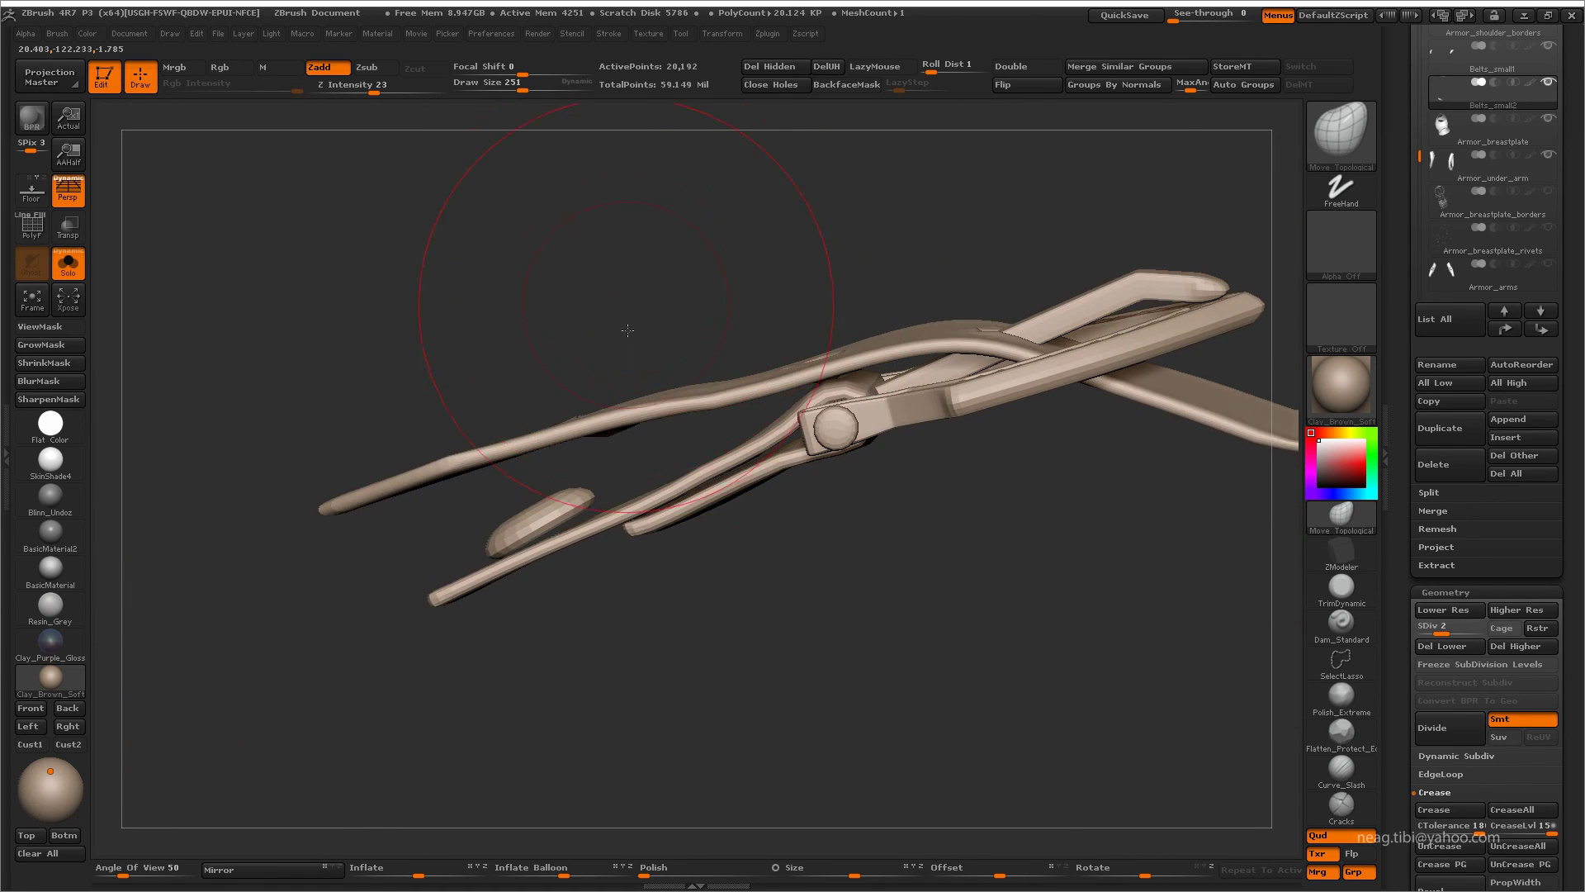
pyautogui.moveTo(627, 330); pyautogui.dragTo(644, 364)
pyautogui.keyDown('ctrl'); pyautogui.moveTo(363, 562); pyautogui.dragTo(706, 456); pyautogui.keyUp('ctrl')
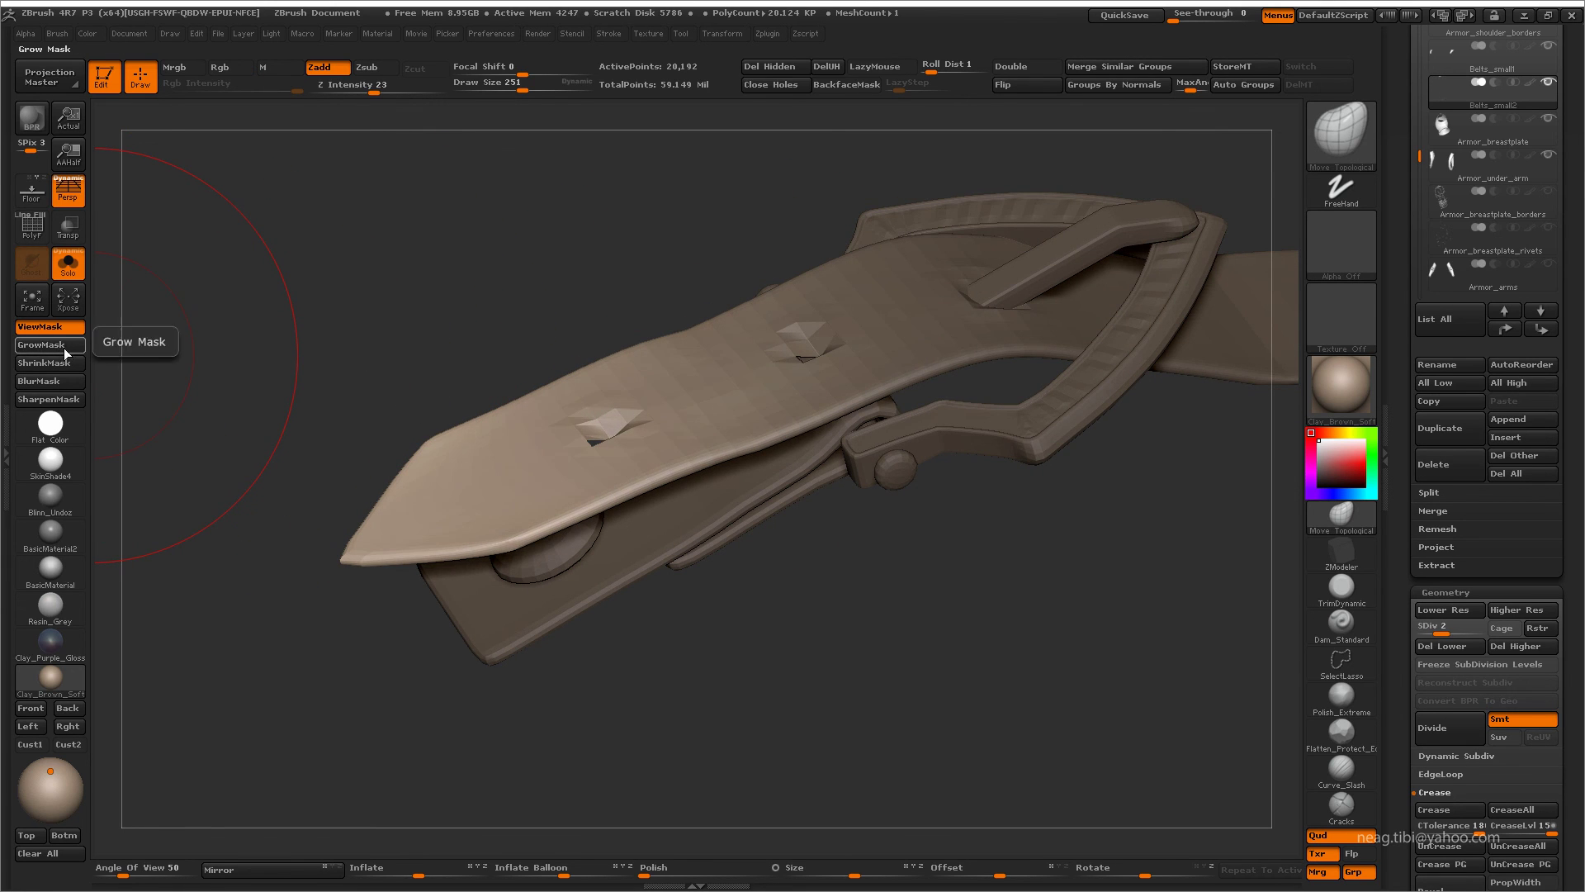
pyautogui.moveTo(462, 207); pyautogui.dragTo(559, 265)
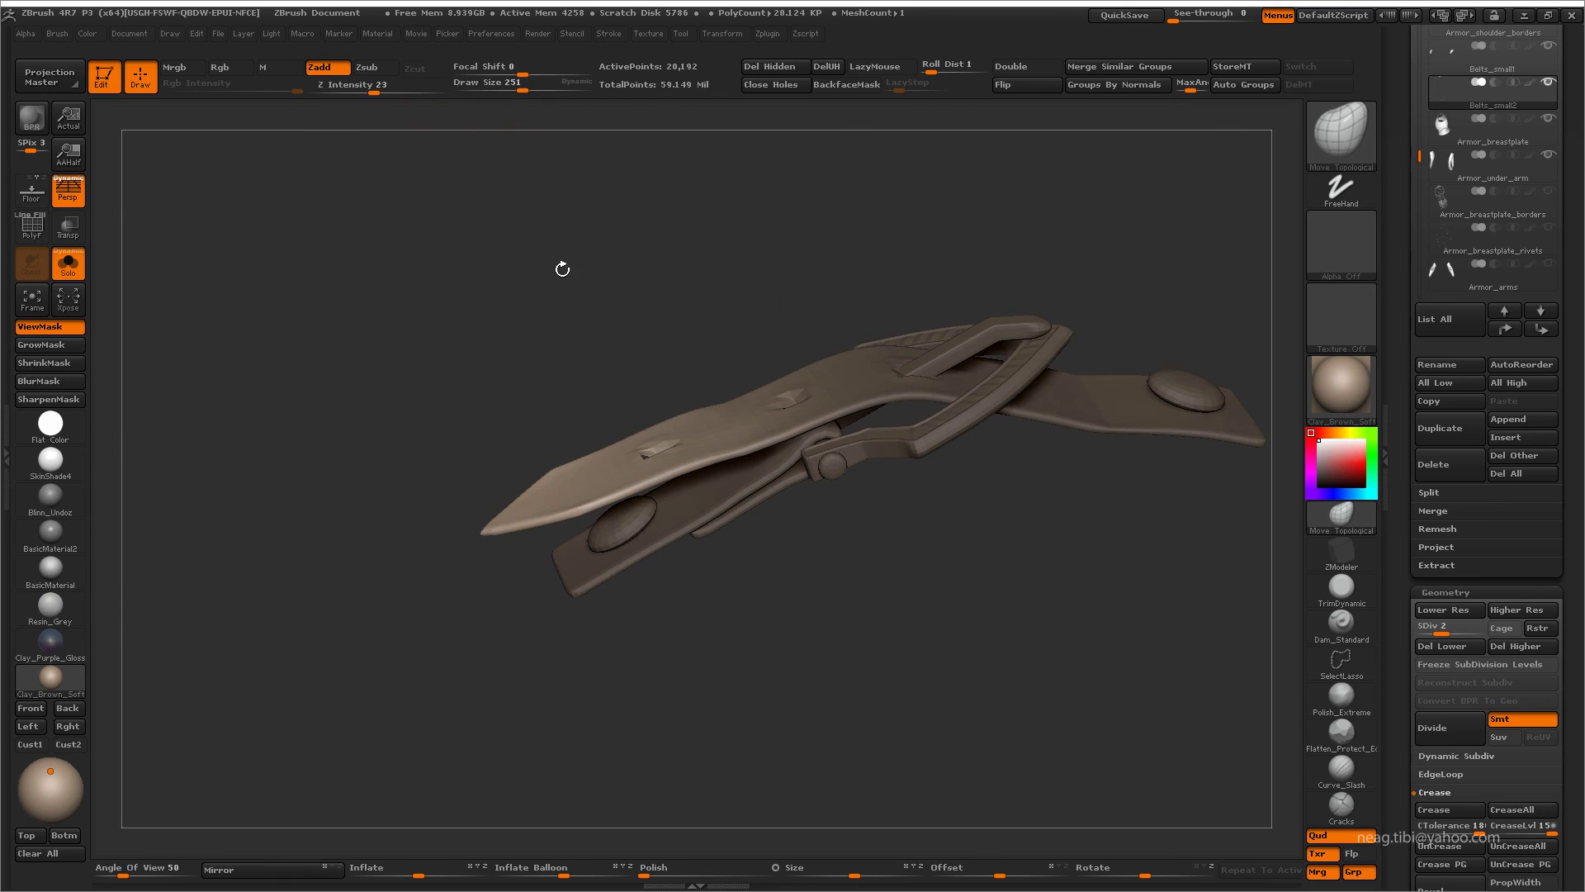
pyautogui.press('w')
pyautogui.moveTo(537, 643); pyautogui.dragTo(498, 578)
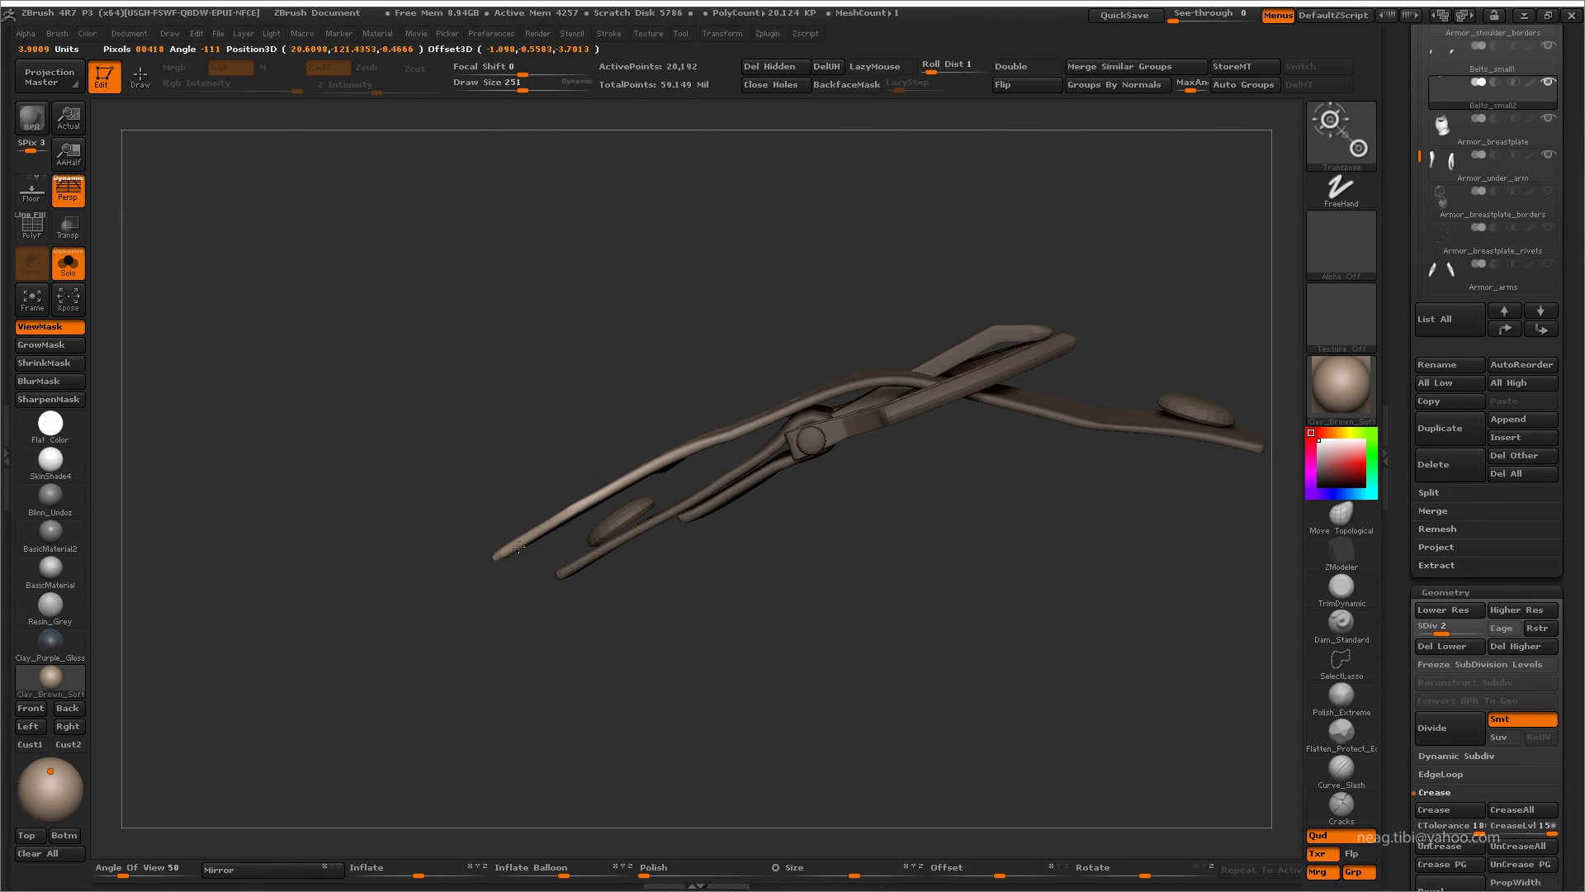
pyautogui.press('q')
pyautogui.moveTo(747, 290); pyautogui.dragTo(928, 310)
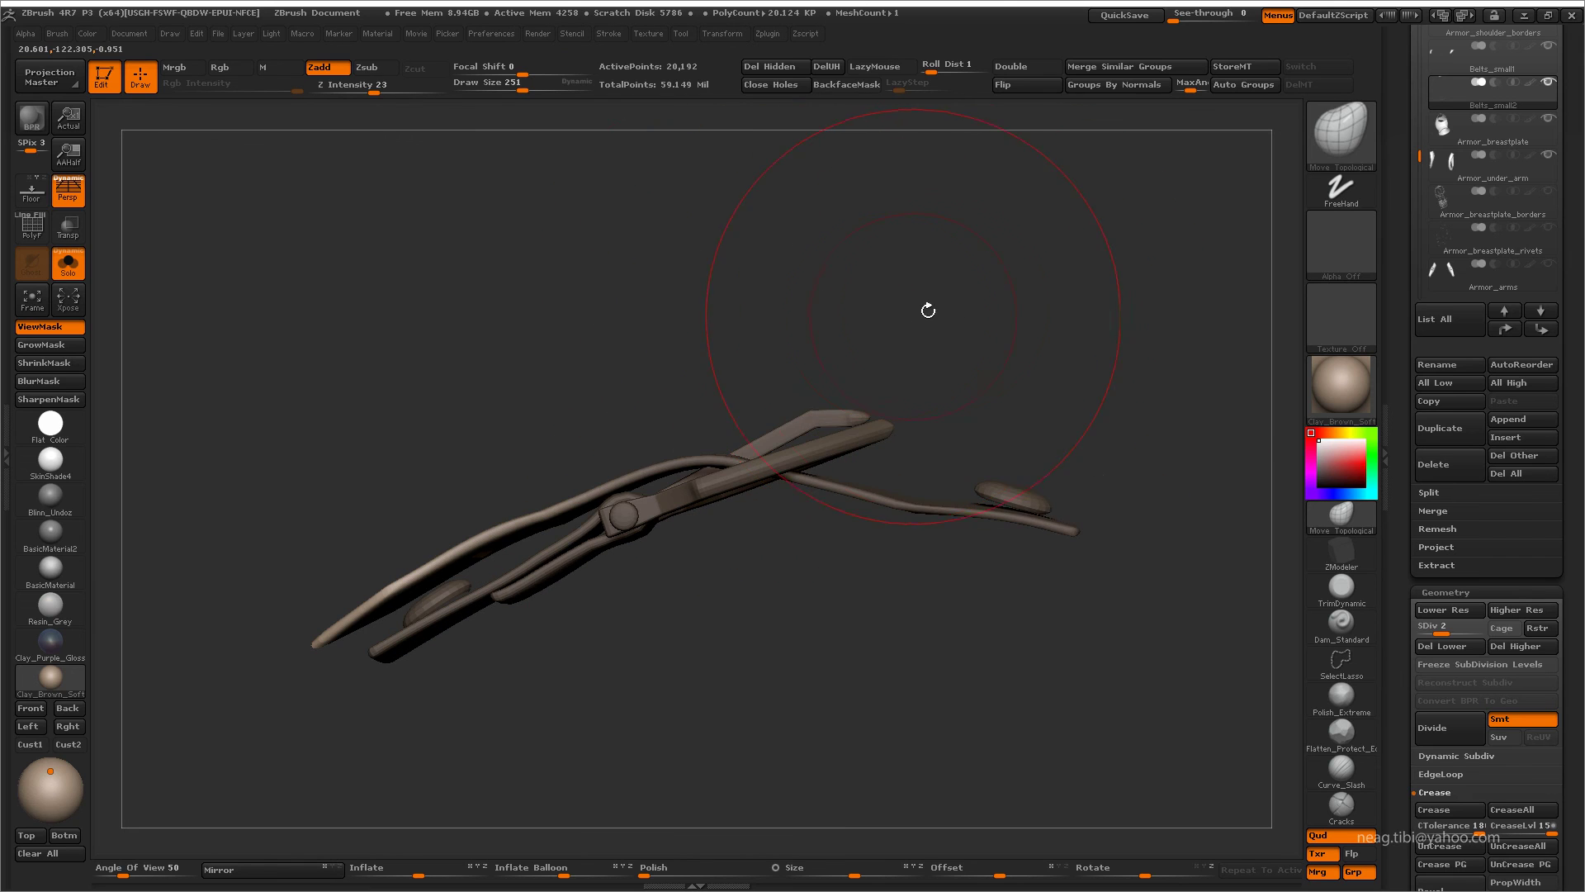
pyautogui.moveTo(905, 538)
pyautogui.mouseDown()
pyautogui.moveTo(839, 566)
pyautogui.moveTo(962, 460)
pyautogui.moveTo(932, 476)
pyautogui.mouseUp()
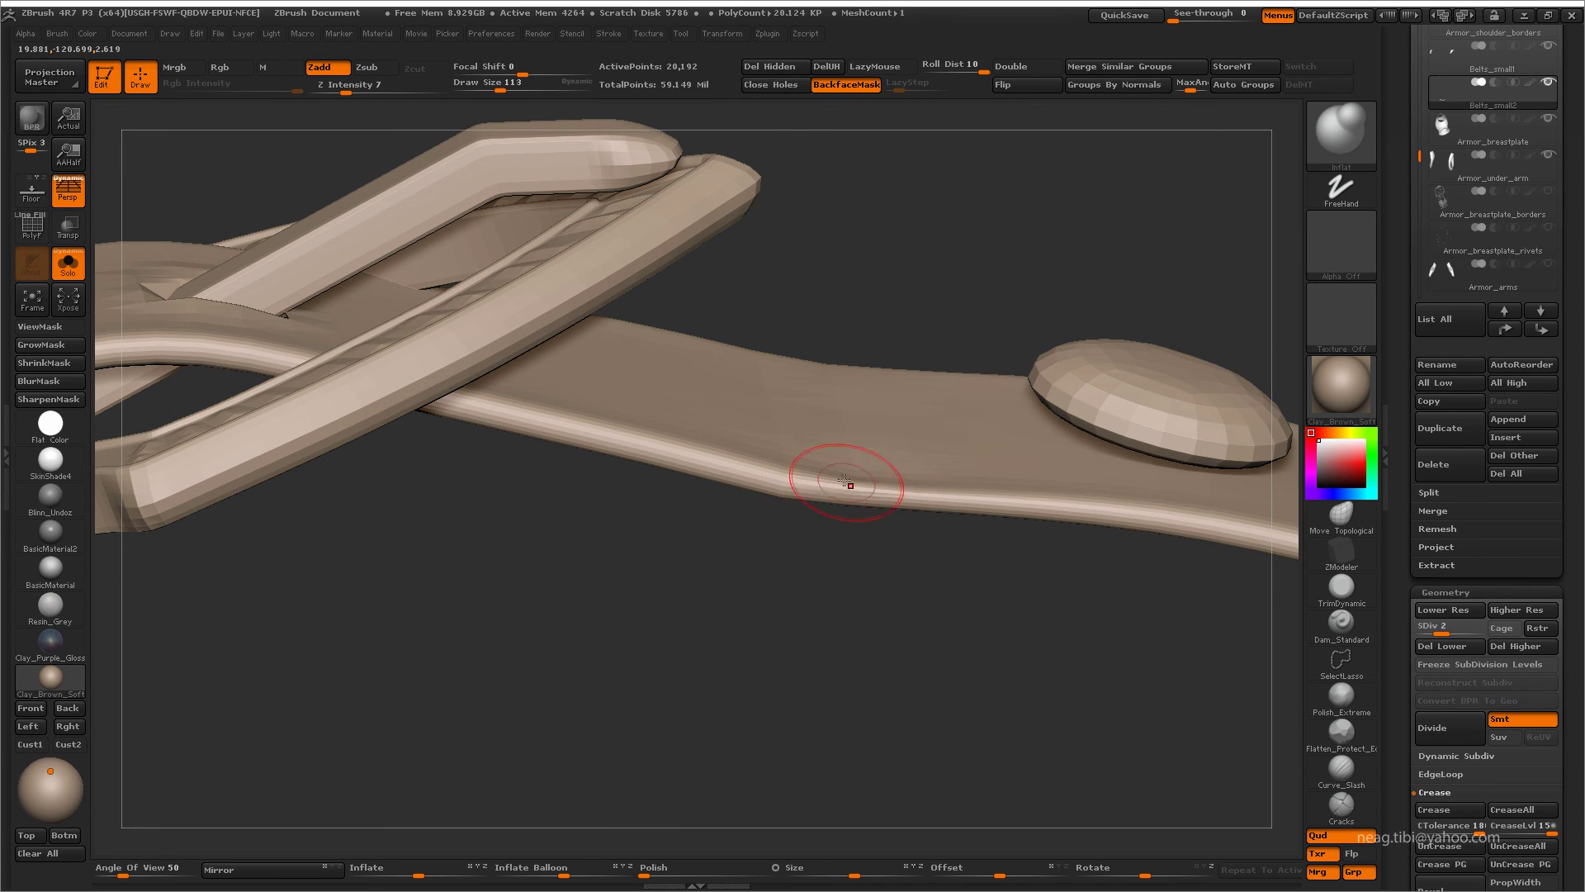
pyautogui.moveTo(1027, 517); pyautogui.dragTo(889, 593)
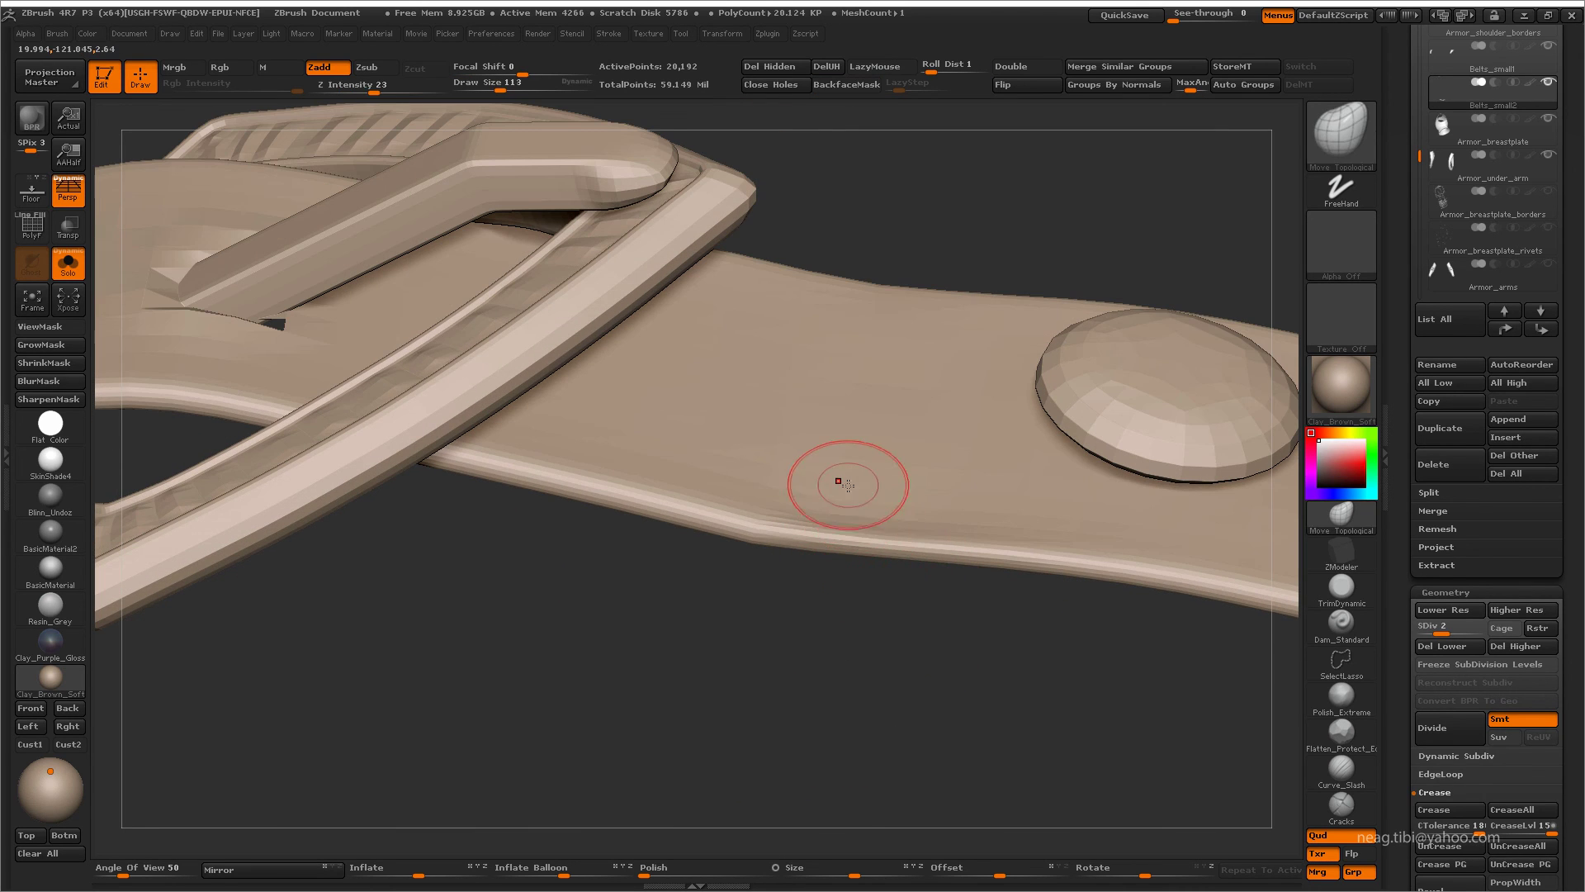
# - Enlarge the brush to 155 and drop the strap to subdivision level 1
pyautogui.press('space')
pyautogui.moveTo(847, 485); pyautogui.dragTo(874, 505)
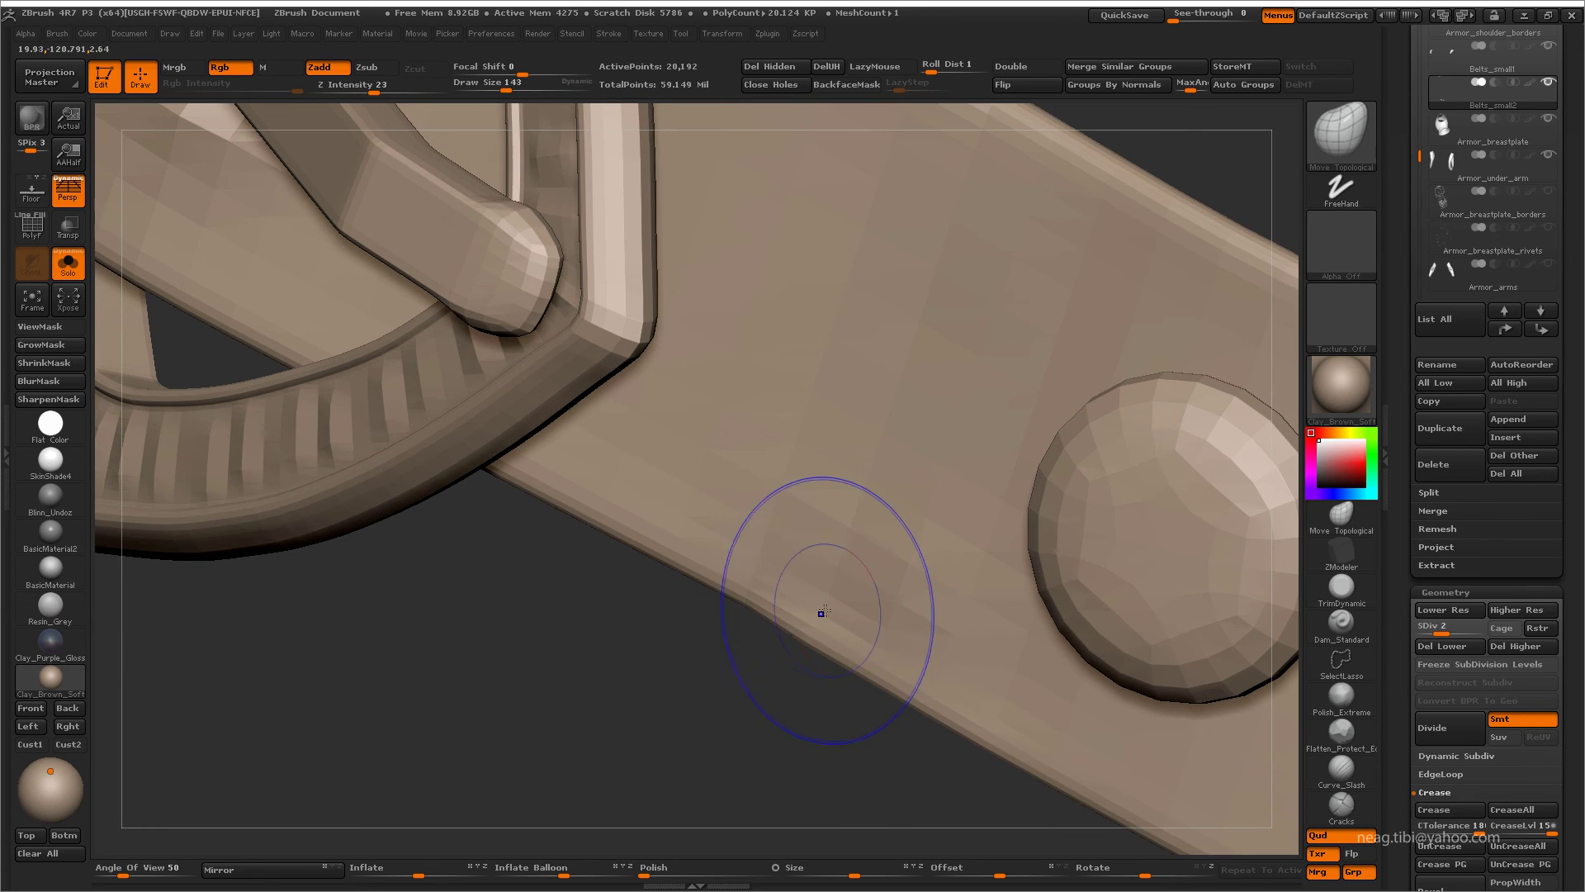
pyautogui.hotkey('shift', 'd')
pyautogui.moveTo(946, 270)
pyautogui.mouseDown()
pyautogui.moveTo(856, 326)
pyautogui.moveTo(994, 315)
pyautogui.moveTo(1022, 380)
pyautogui.mouseUp()
# - Raise the brush size to 1000 and unhide the whole model to reframe the strap buckle
pyautogui.press('space')
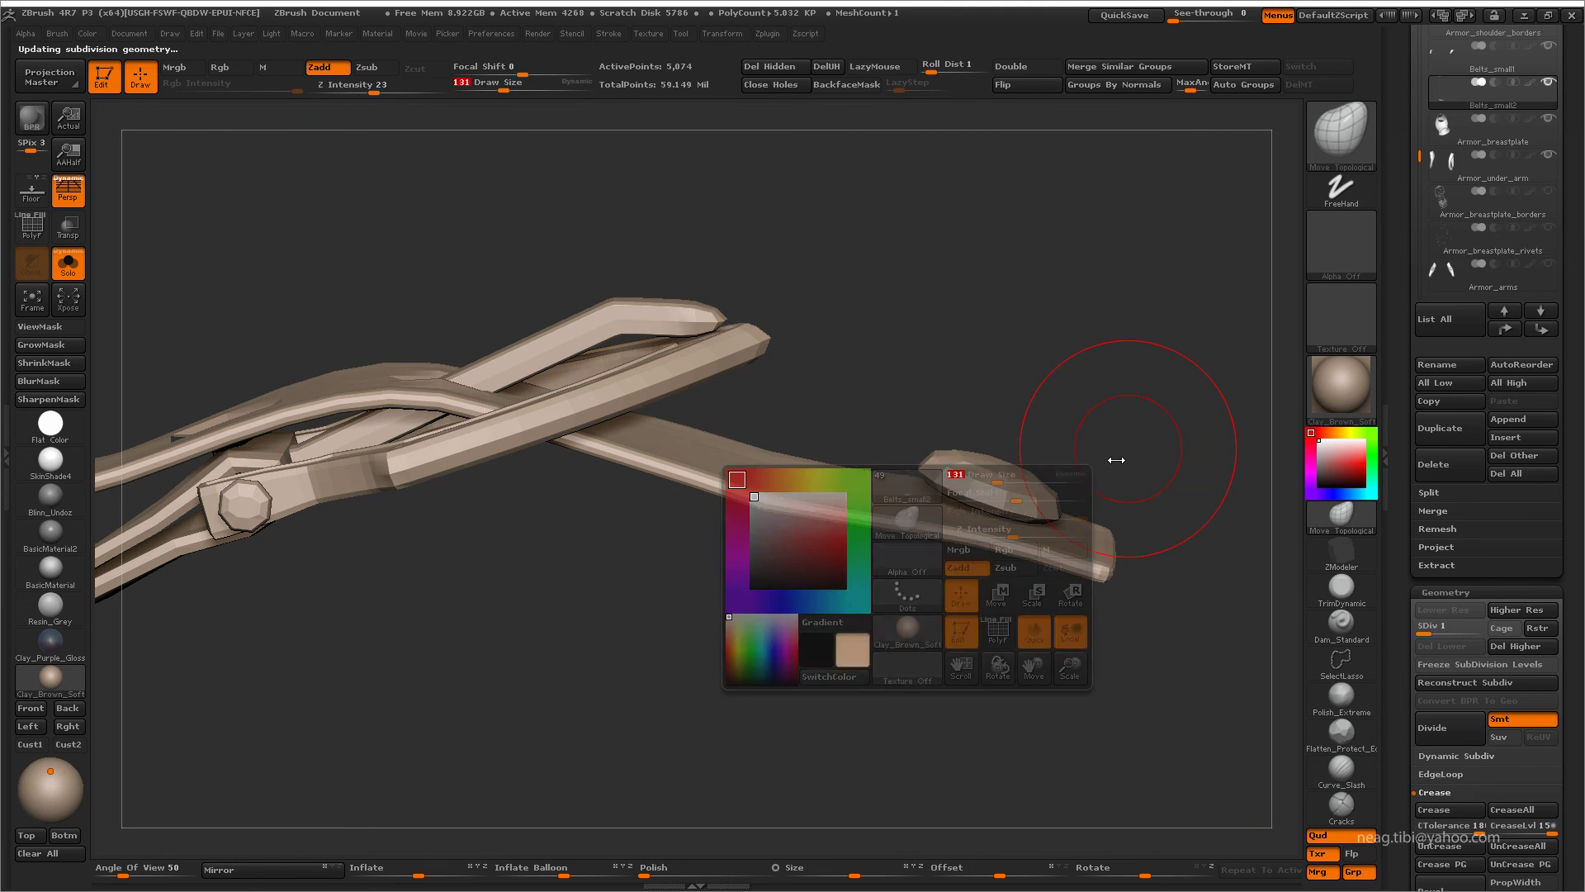
pyautogui.moveTo(1042, 437); pyautogui.dragTo(1106, 437)
pyautogui.moveTo(881, 418)
pyautogui.mouseDown()
pyautogui.moveTo(984, 469)
pyautogui.moveTo(863, 577)
pyautogui.moveTo(895, 524)
pyautogui.moveTo(747, 531)
pyautogui.moveTo(706, 583)
pyautogui.moveTo(645, 580)
pyautogui.mouseUp()
pyautogui.press('space')
pyautogui.moveTo(757, 612)
pyautogui.keyDown('alt'); pyautogui.mouseDown()
pyautogui.moveTo(701, 619)
pyautogui.moveTo(731, 654)
pyautogui.moveTo(828, 632)
pyautogui.moveTo(836, 558)
pyautogui.mouseUp(); pyautogui.keyUp('alt')
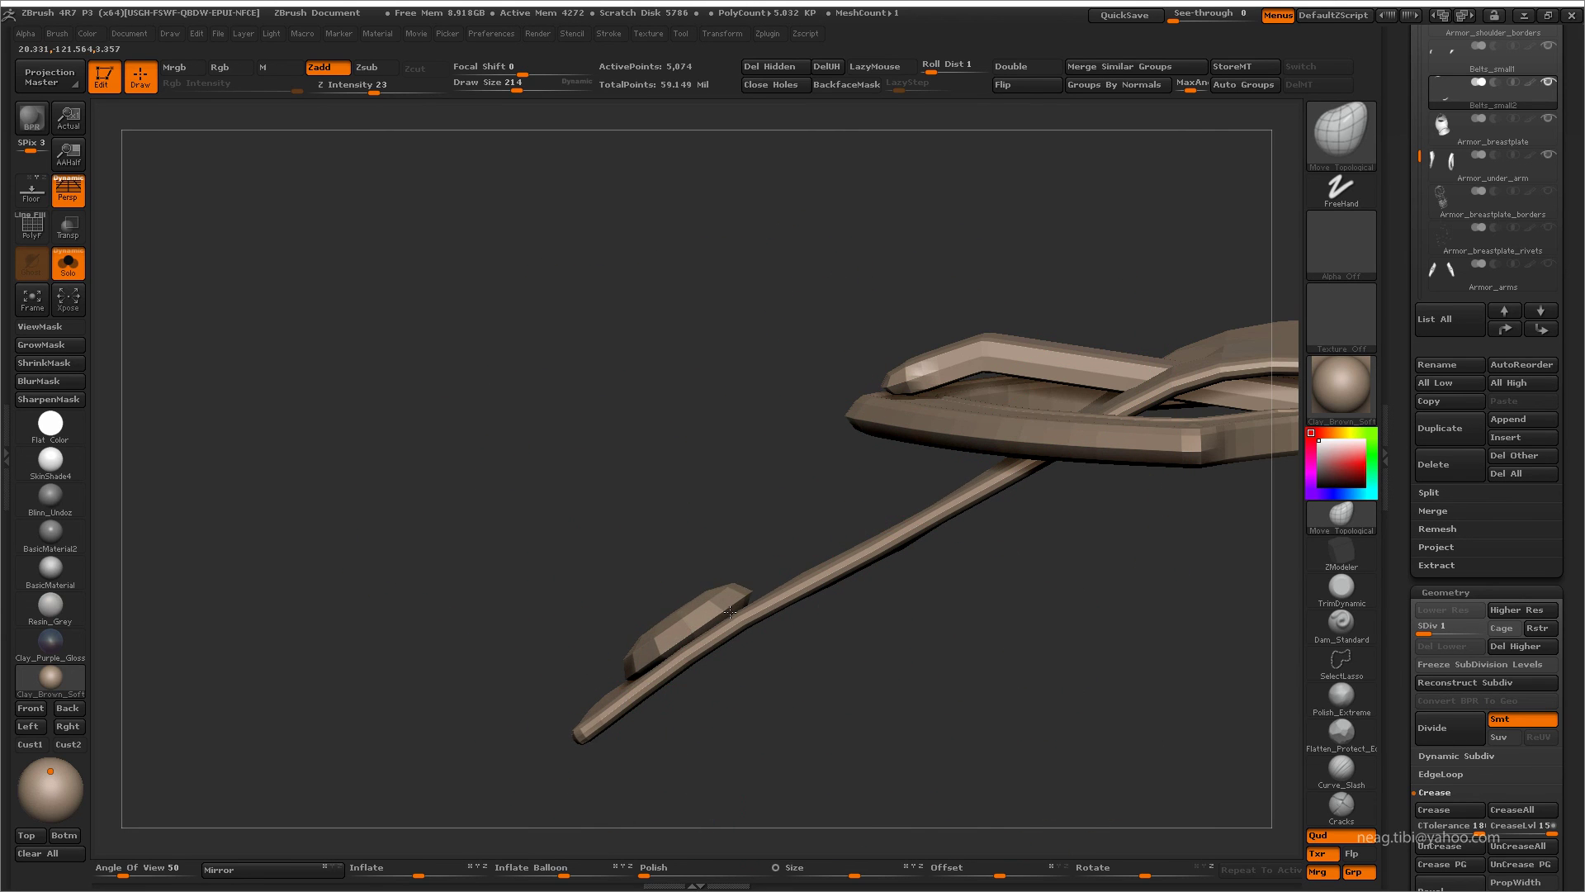
pyautogui.hotkey('shift', 'ctrl', 's')
pyautogui.moveTo(704, 514)
pyautogui.mouseDown()
pyautogui.moveTo(648, 522)
pyautogui.moveTo(733, 554)
pyautogui.mouseUp()
# - Isolate the strap, set brush size to 197, 86 then 165, and isolate the small plate
pyautogui.hotkey('shift', 'ctrl', 's')
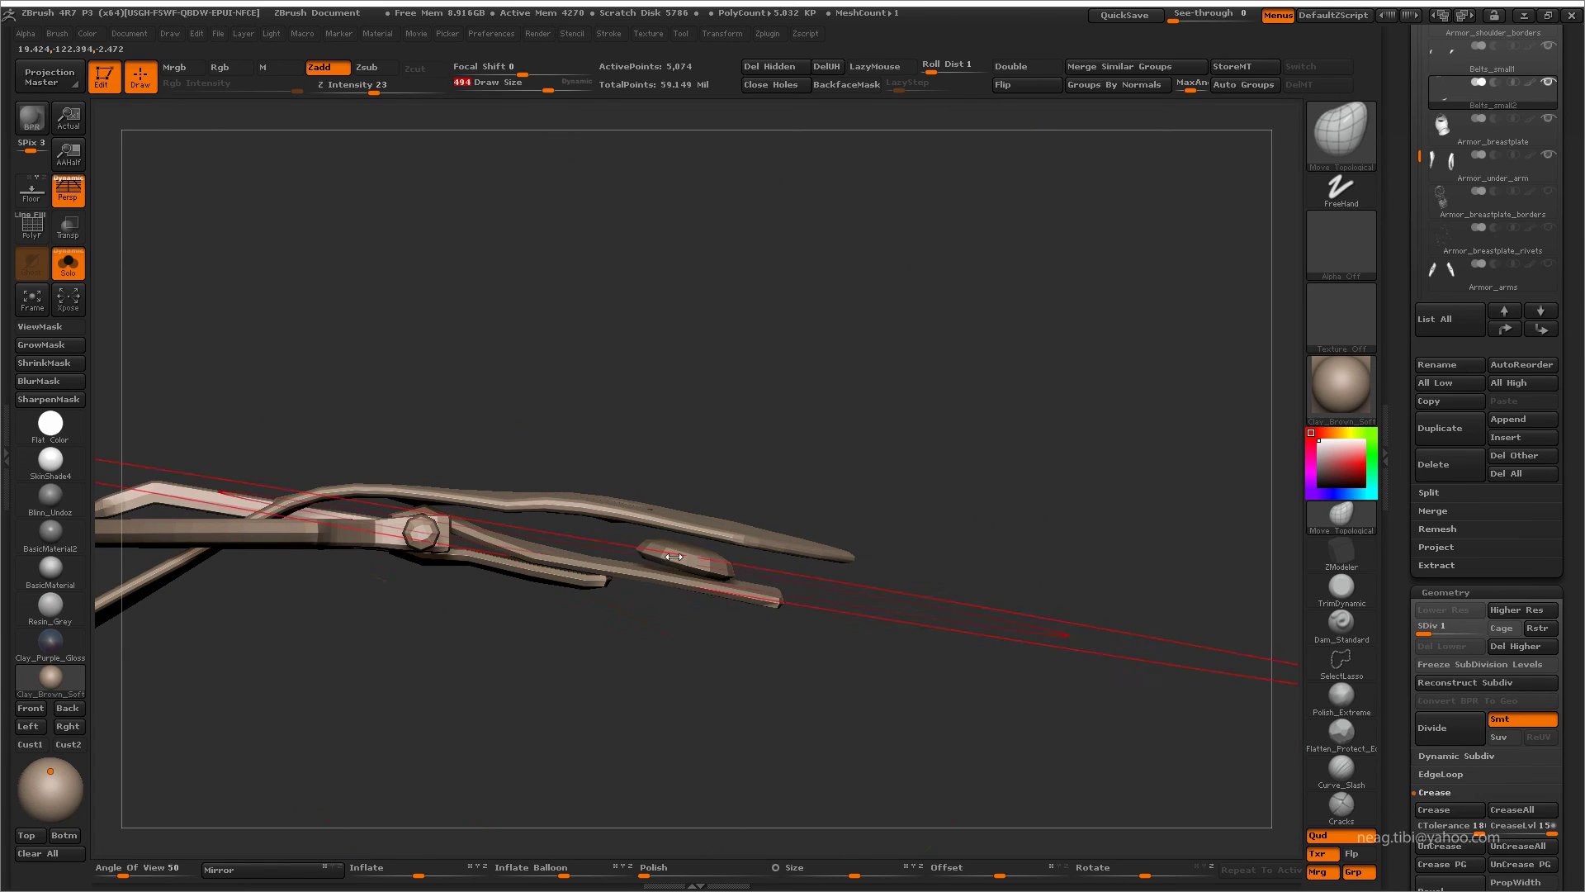
pyautogui.scroll(5, 603, 562)
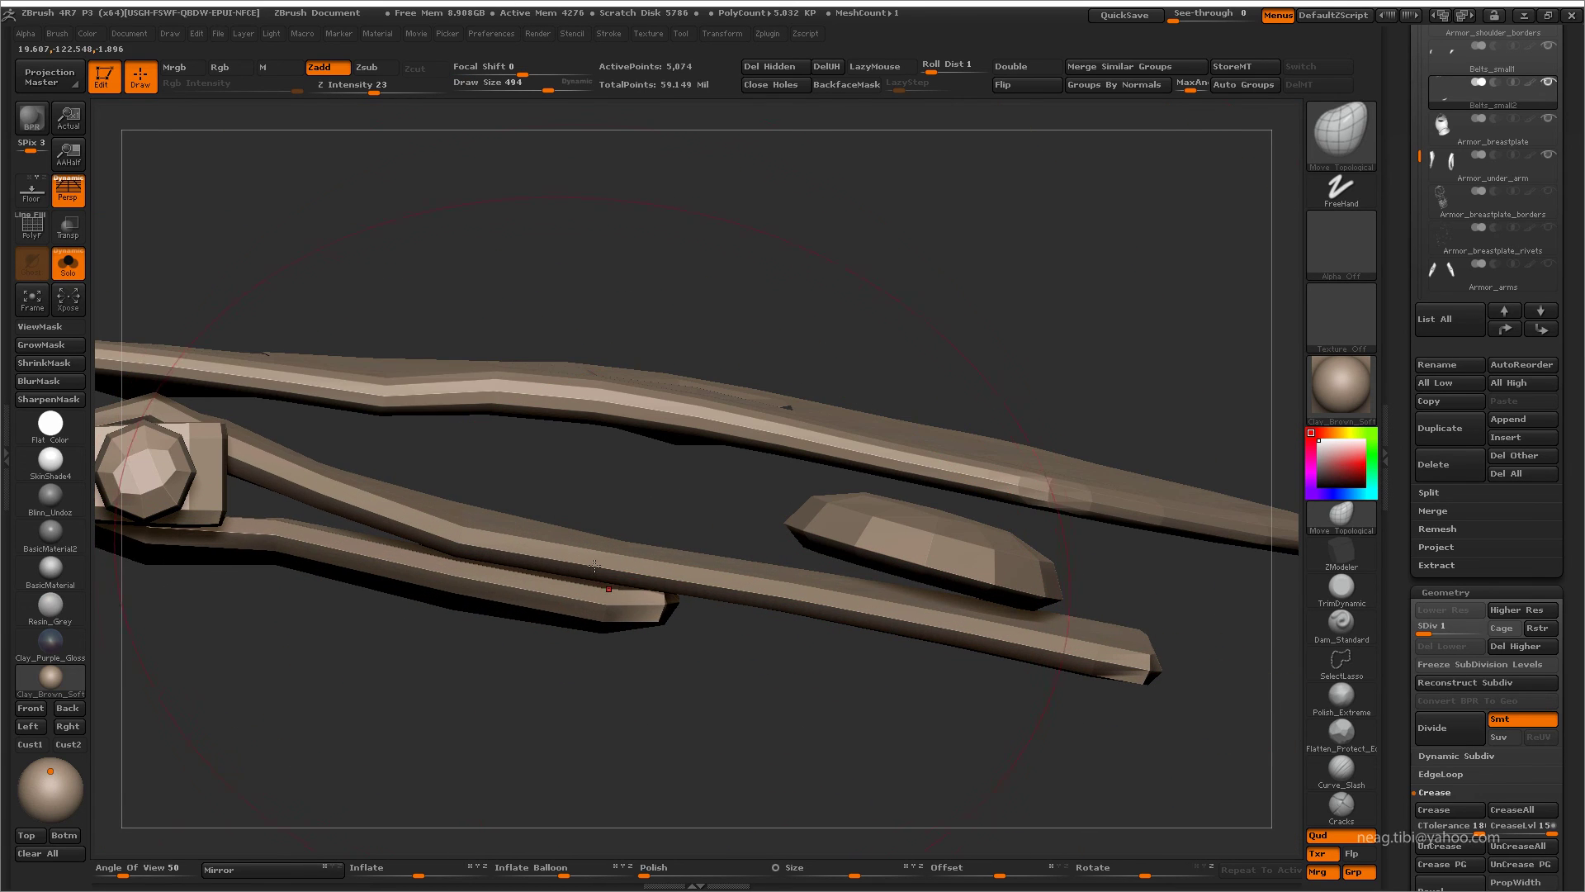
pyautogui.press('space')
pyautogui.moveTo(611, 541); pyautogui.dragTo(496, 547)
pyautogui.press('space')
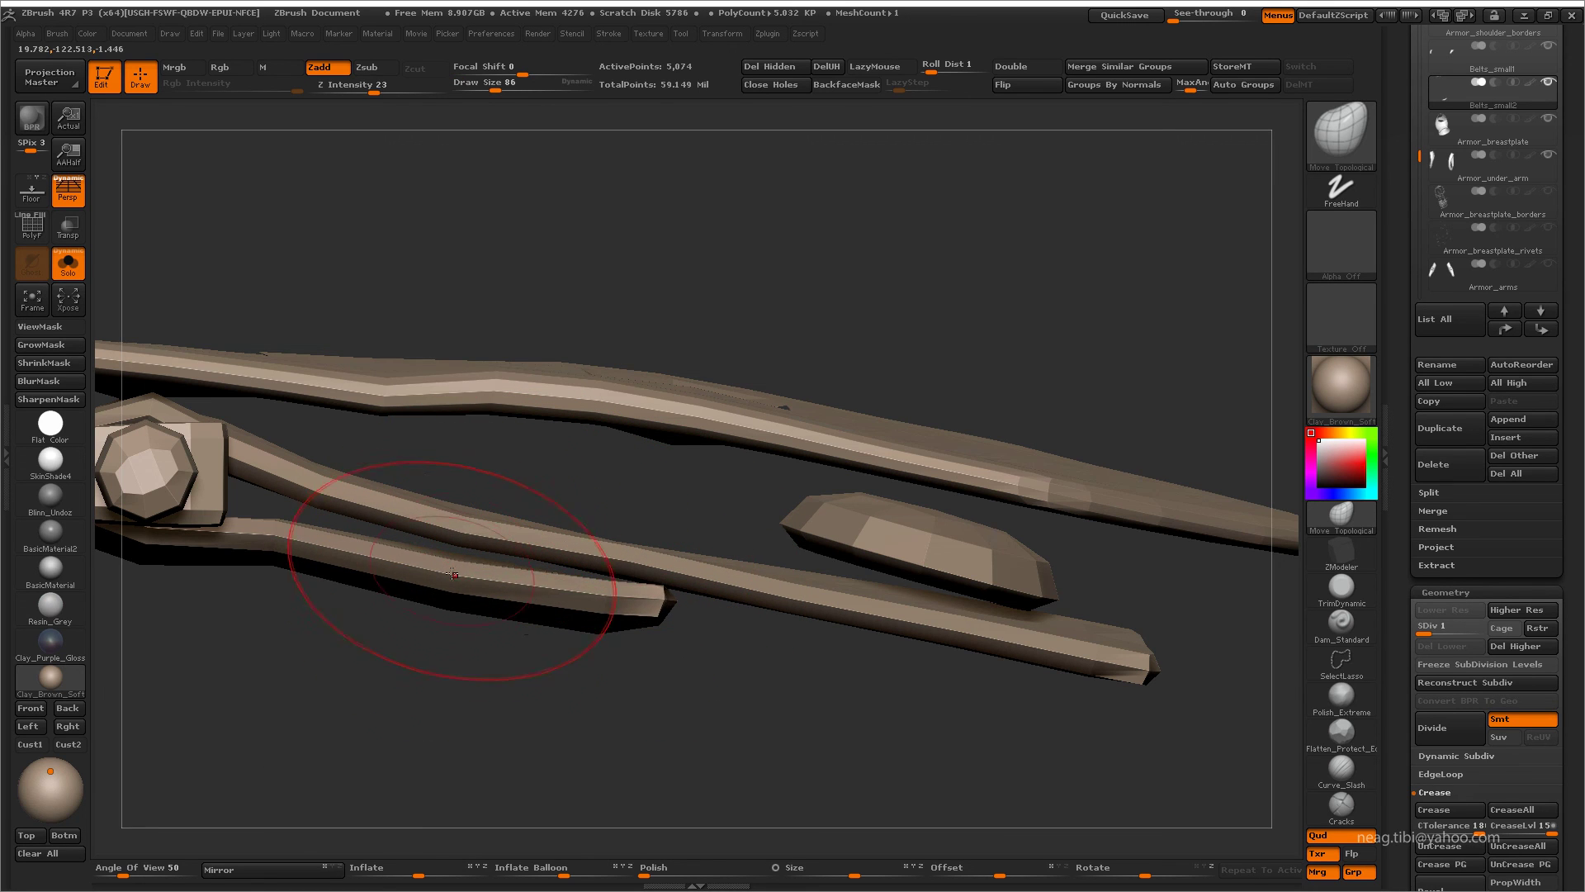
pyautogui.moveTo(425, 592)
pyautogui.mouseDown()
pyautogui.moveTo(537, 611)
pyautogui.moveTo(707, 584)
pyautogui.moveTo(690, 654)
pyautogui.moveTo(726, 566)
pyautogui.mouseUp()
pyautogui.press('space')
pyautogui.press('space')
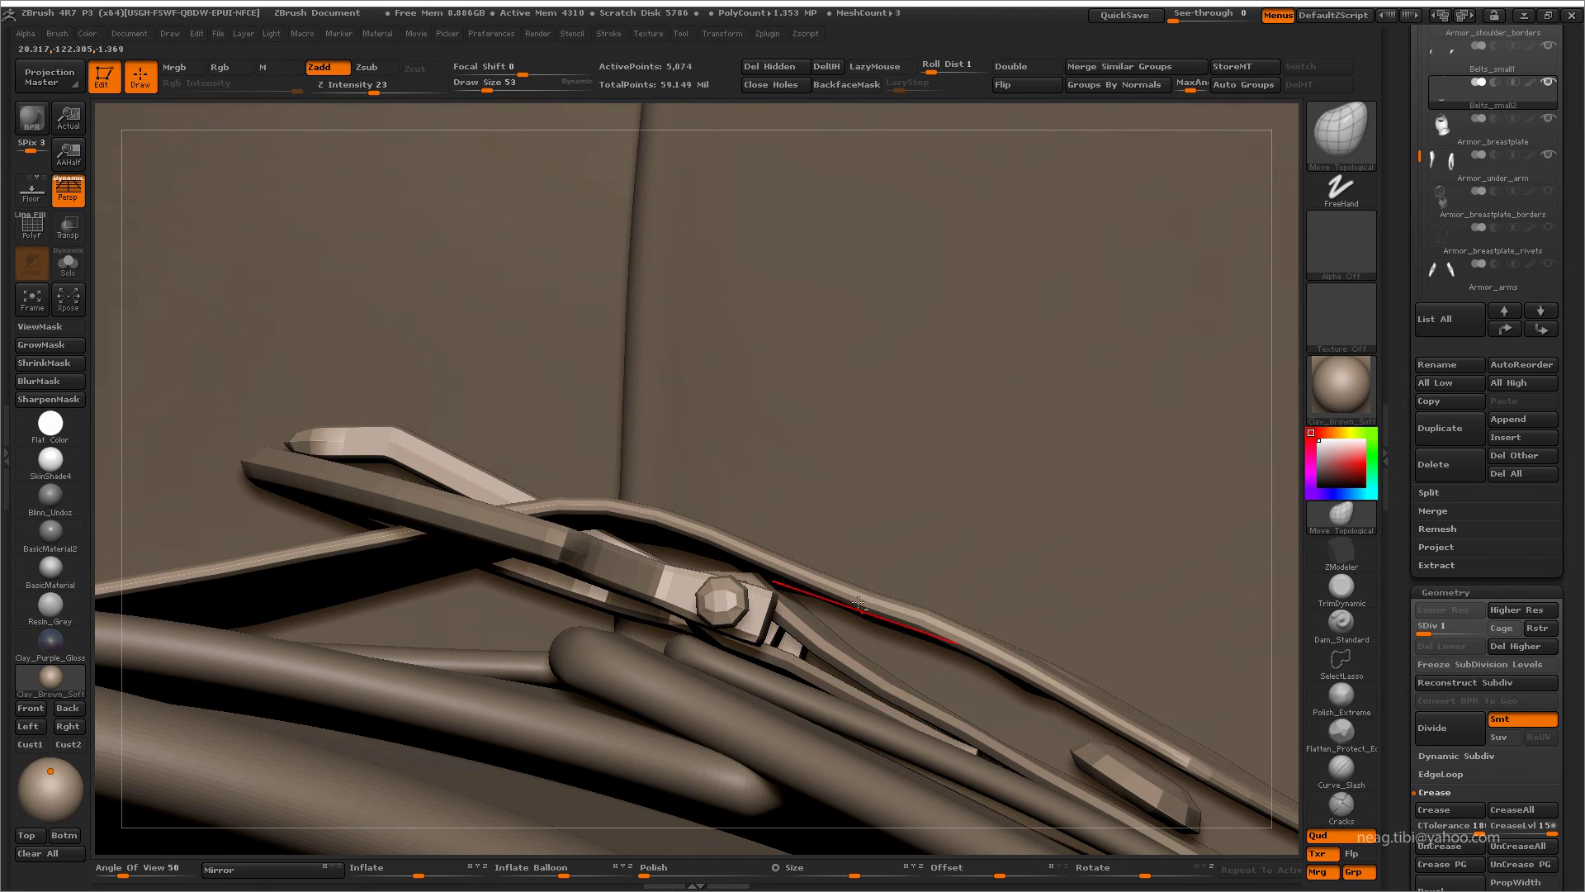
pyautogui.moveTo(859, 603)
pyautogui.keyDown('alt'); pyautogui.mouseDown()
pyautogui.moveTo(867, 590)
pyautogui.moveTo(877, 686)
pyautogui.mouseUp(); pyautogui.keyUp('alt')
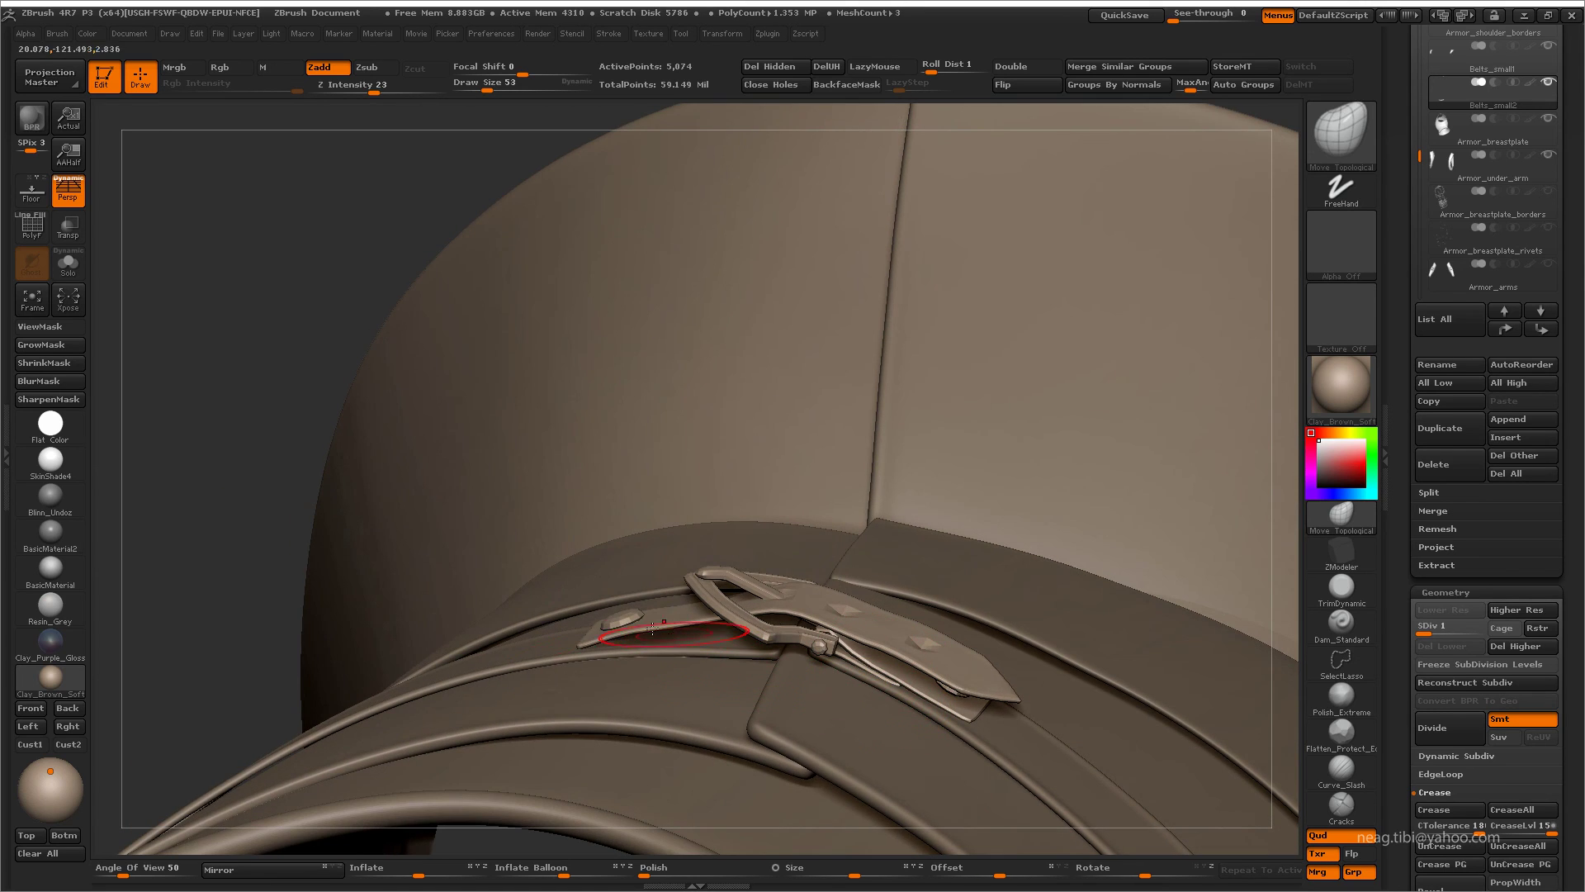
pyautogui.hotkey('ctrl', 'shift', 's')
# - Reveal the hidden buckle pieces, raise the strap to its highest subdivision level, and show all armour
pyautogui.keyDown('ctrl'); pyautogui.keyDown('shift'); pyautogui.moveTo(772, 637); pyautogui.dragTo(789, 530); pyautogui.keyUp('shift'); pyautogui.keyUp('ctrl')
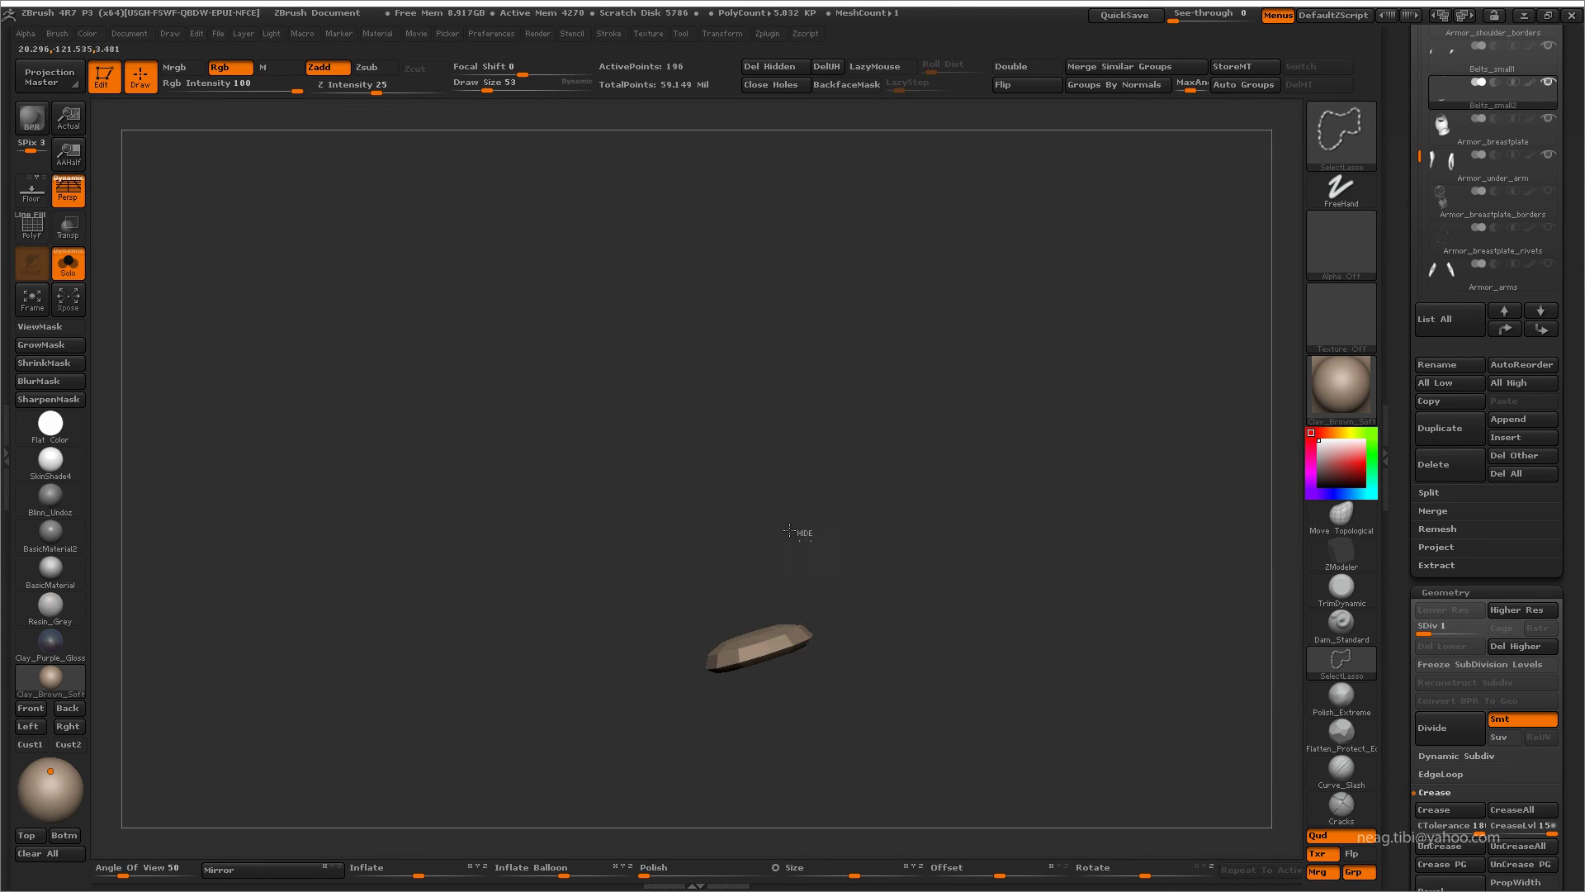
pyautogui.keyDown('ctrl'); pyautogui.keyDown('shift'); pyautogui.click(790, 531); pyautogui.keyUp('shift'); pyautogui.keyUp('ctrl')
pyautogui.hotkey('ctrl', 'h')
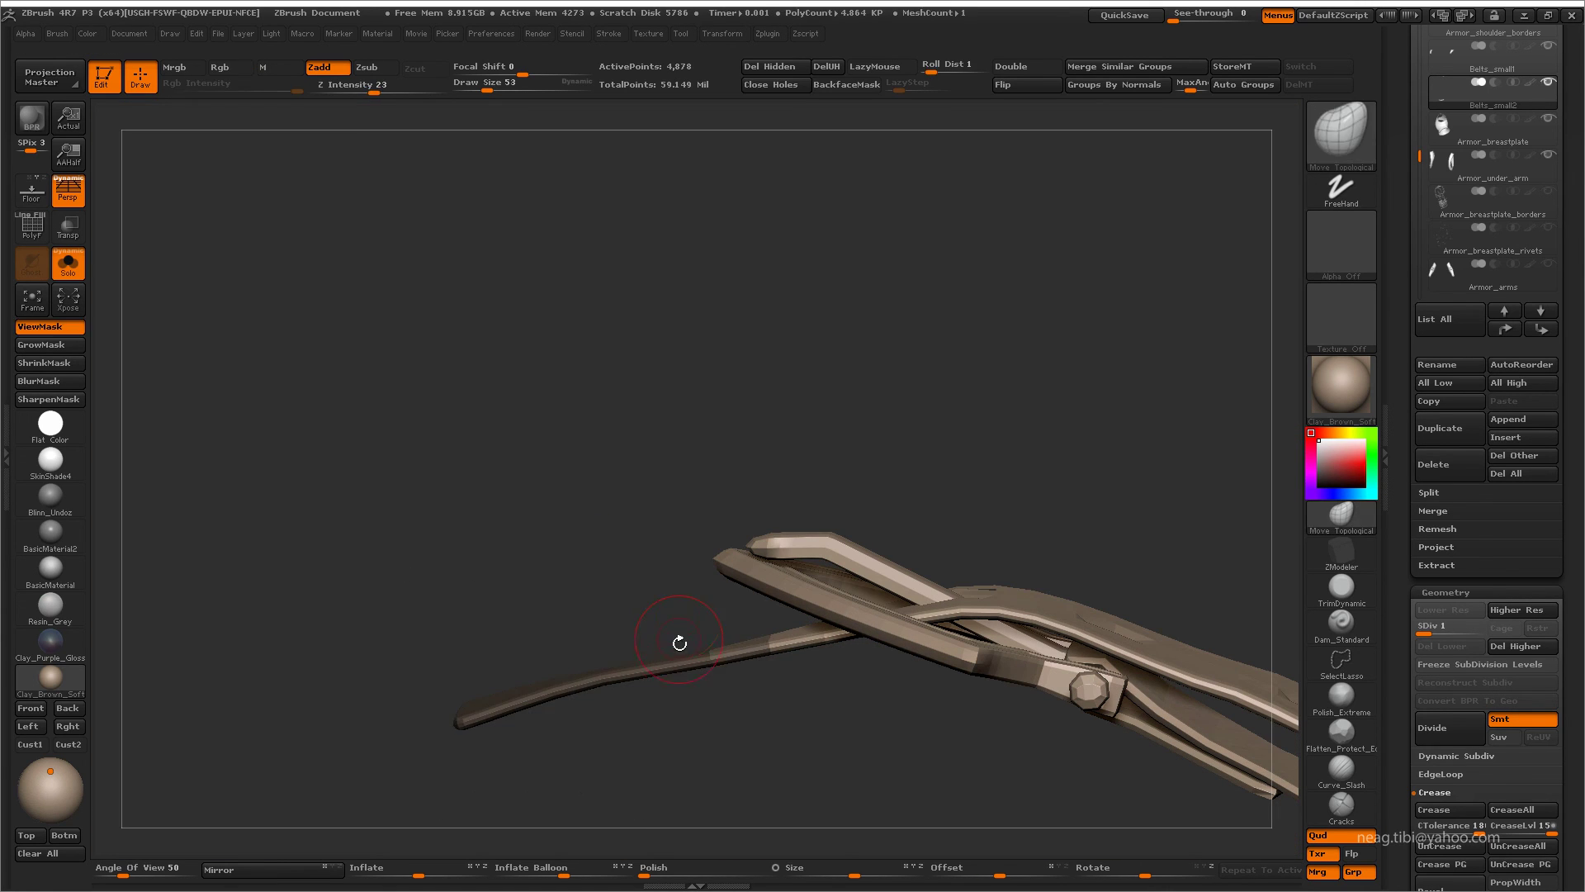
pyautogui.press('d')
pyautogui.press('d')
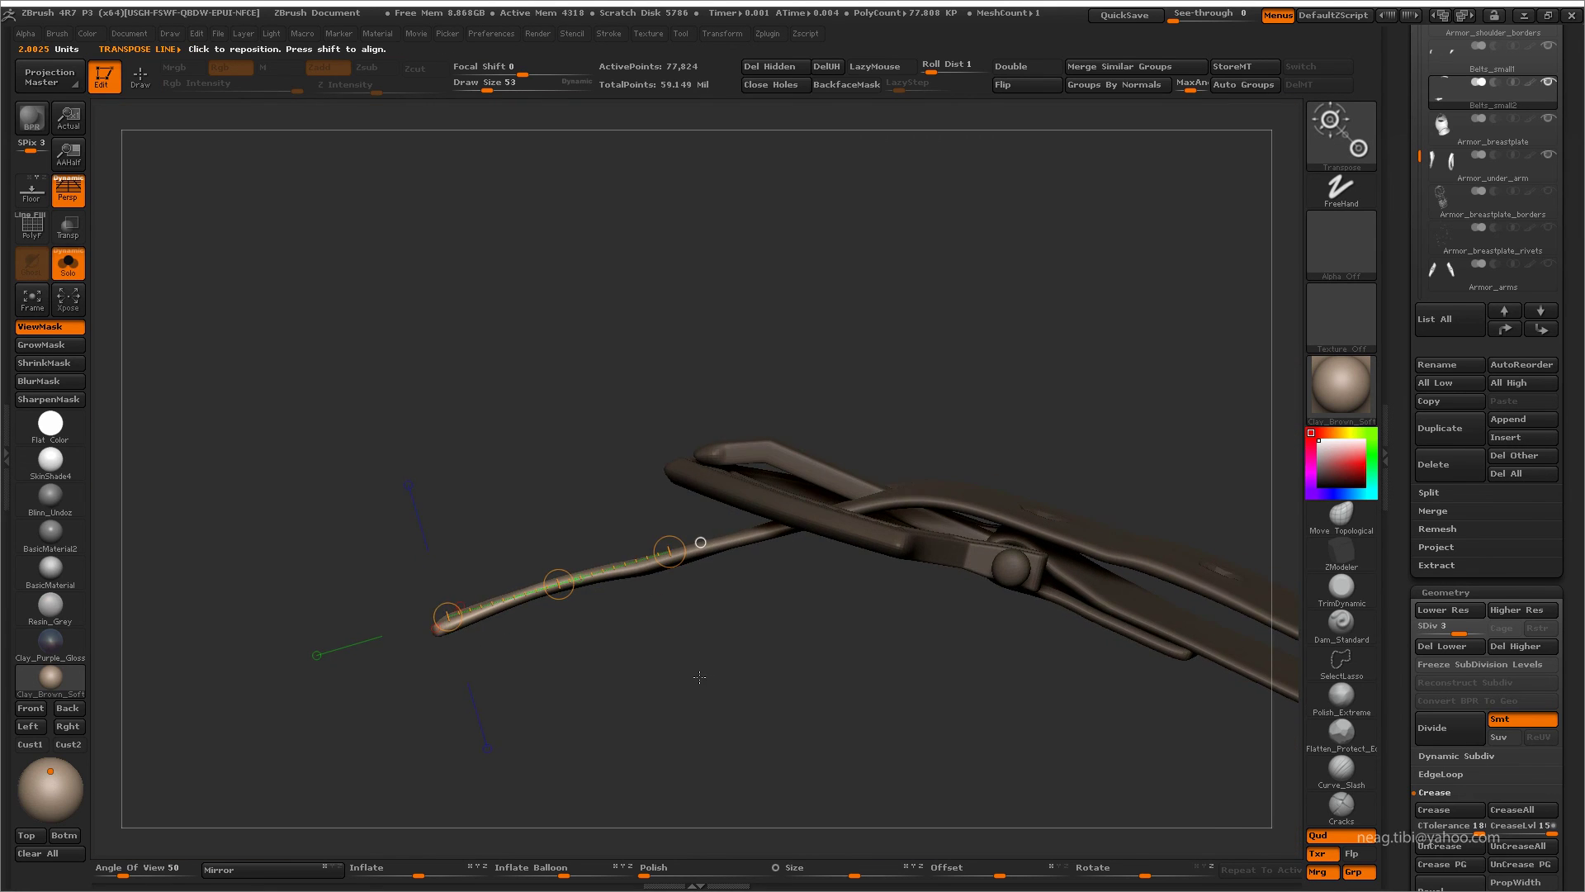
pyautogui.hotkey('ctrl', 'shift', 'alt', 's')
# - Bend the thin rod's end down onto the breastplate with a Transpose action line
pyautogui.moveTo(669, 558); pyautogui.dragTo(447, 616)
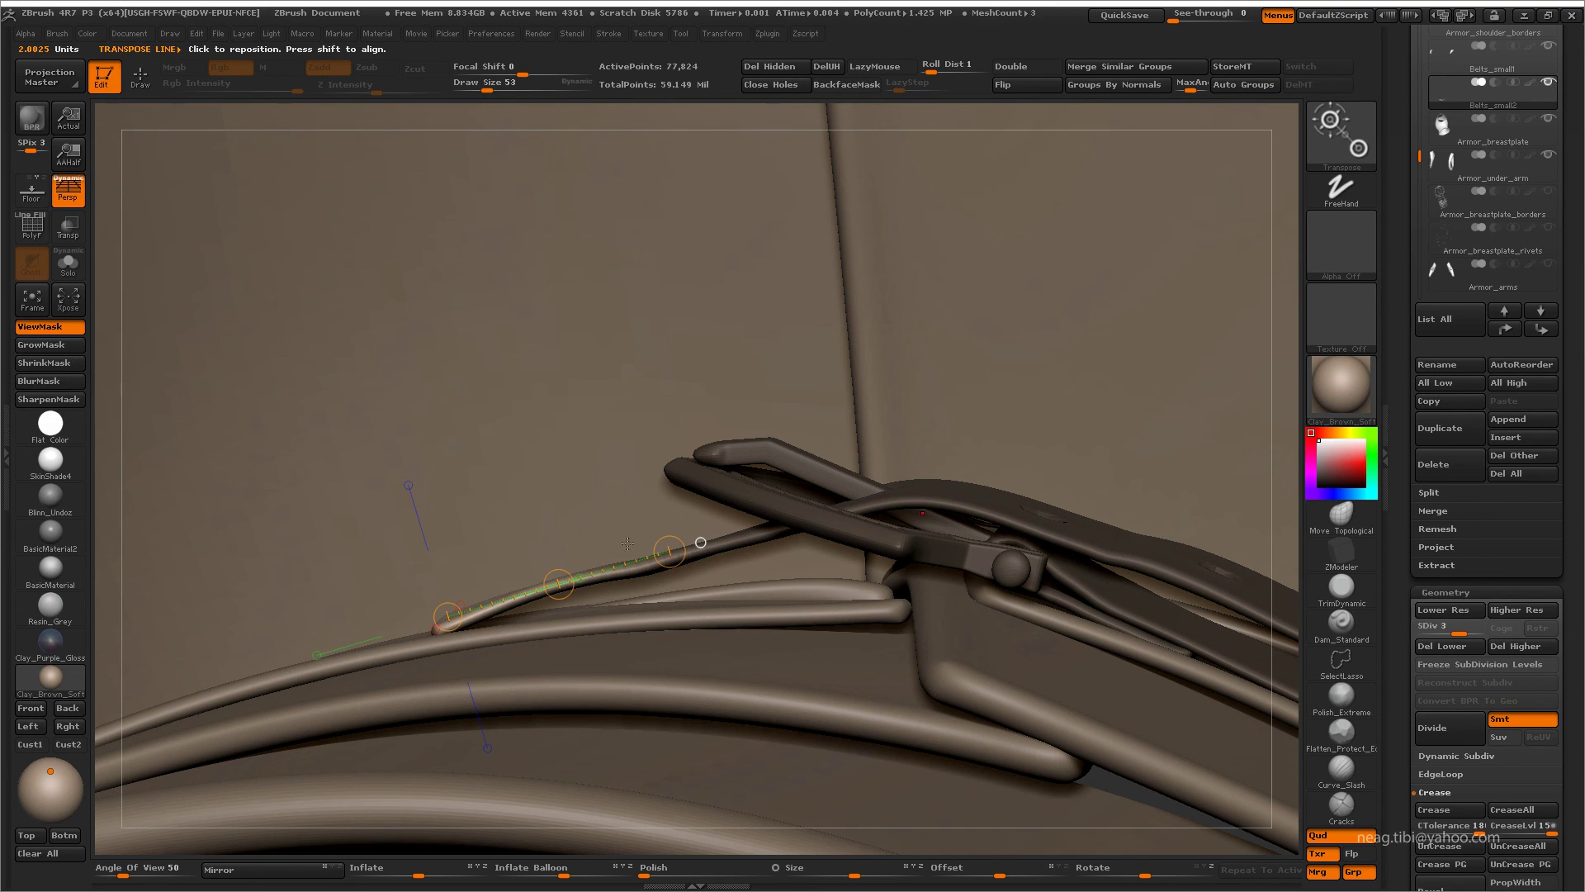
pyautogui.moveTo(670, 552); pyautogui.dragTo(670, 568)
pyautogui.press('q')
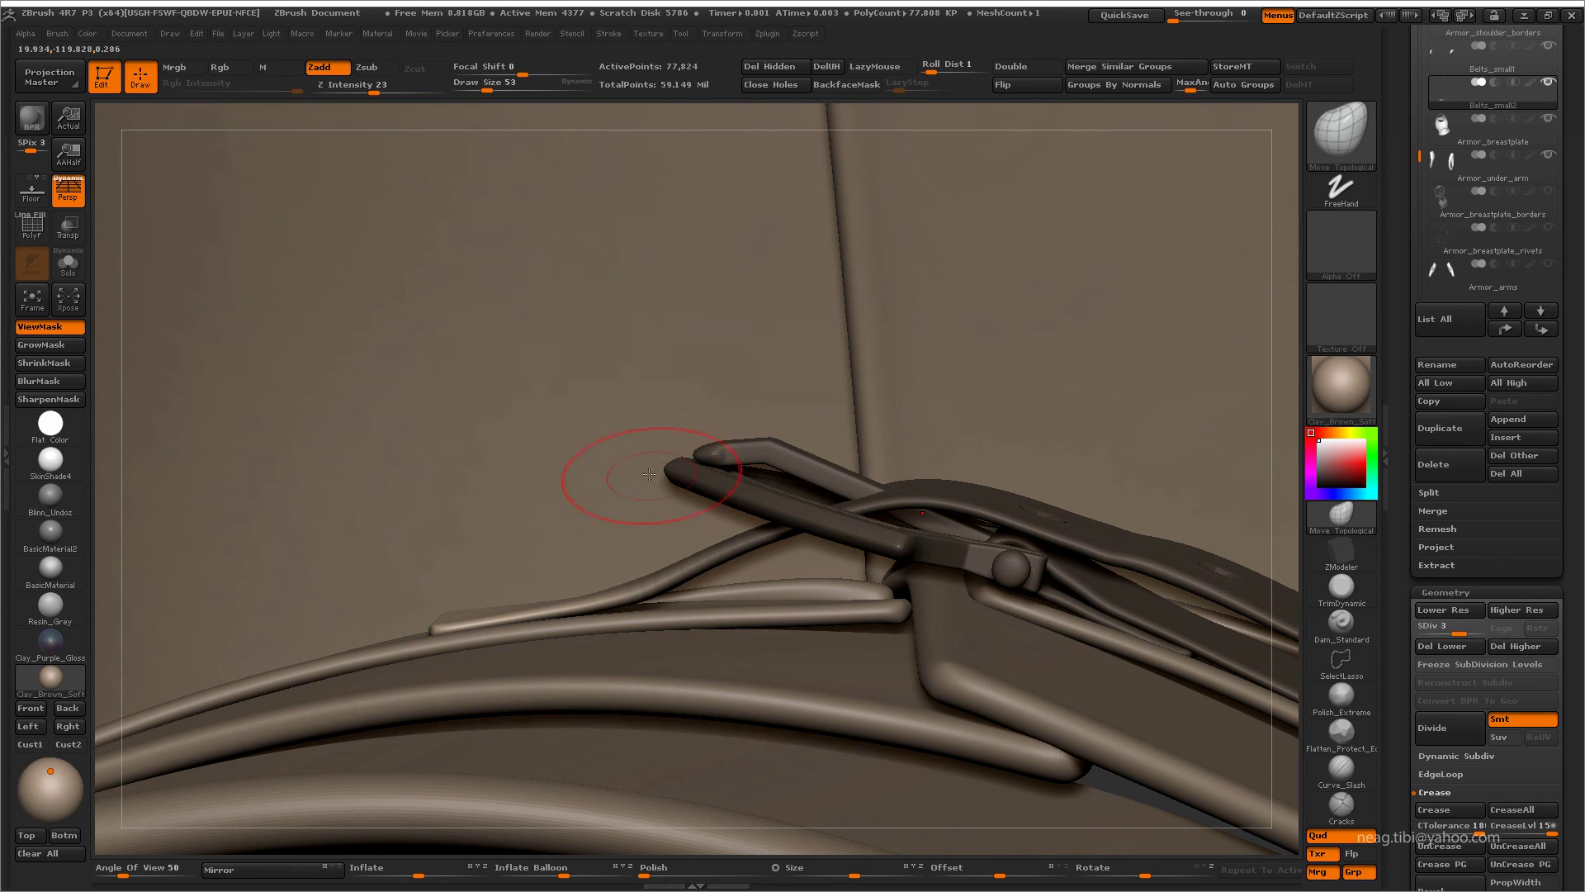
pyautogui.hotkey('ctrl', 'shift', 'alt', 's')
pyautogui.moveTo(577, 481)
pyautogui.mouseDown()
pyautogui.moveTo(732, 601)
pyautogui.moveTo(770, 611)
pyautogui.moveTo(734, 567)
pyautogui.mouseUp()
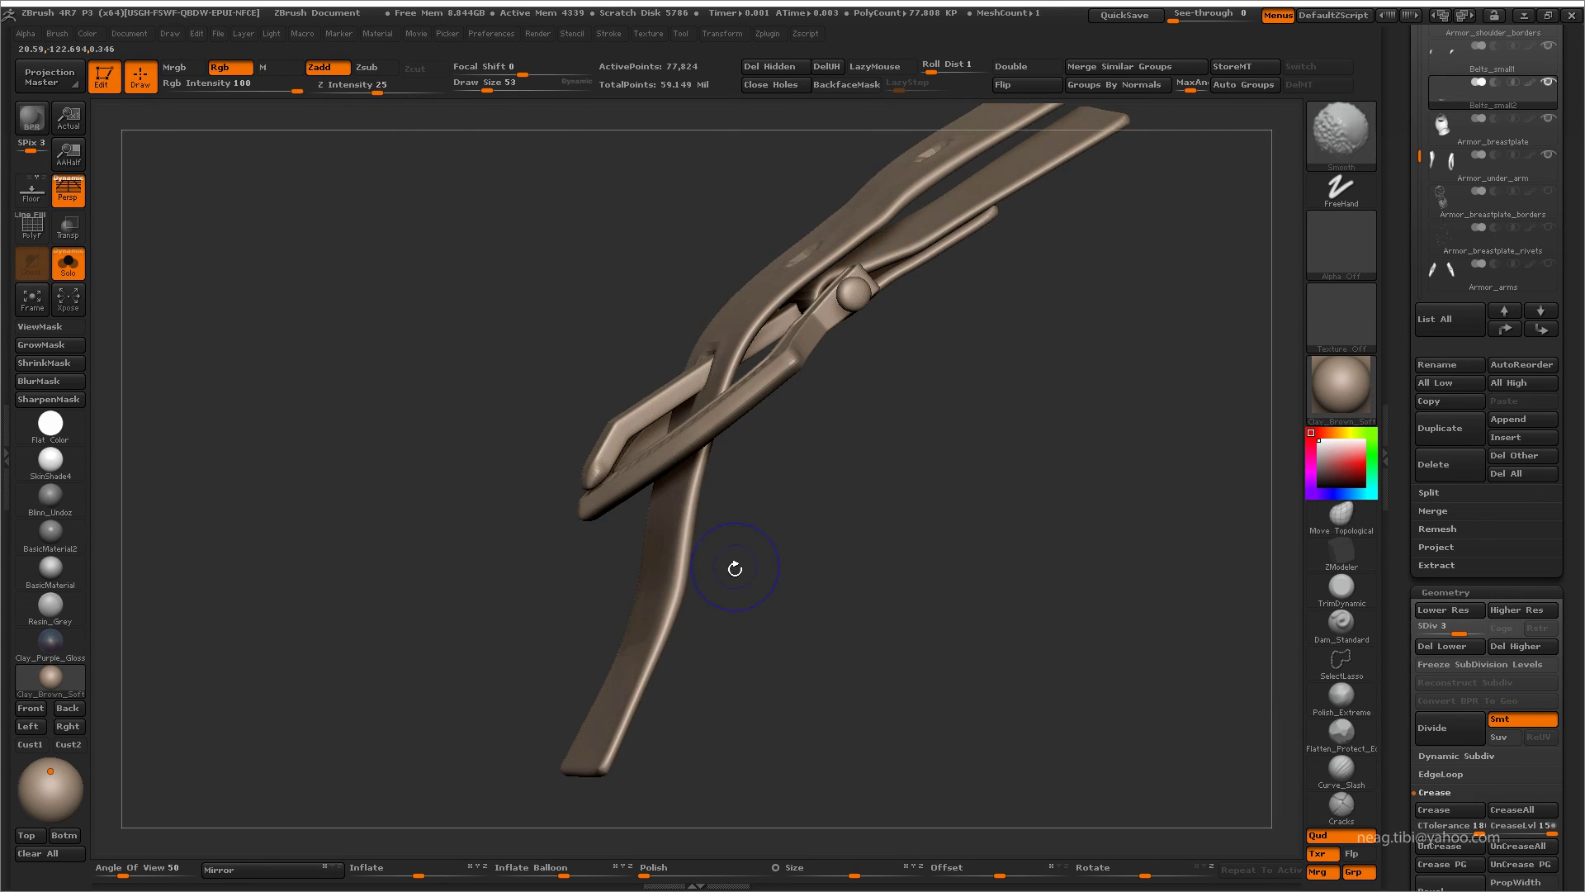
# - Drop the strap to its lowest subdivision level and enlarge the brush to 426
pyautogui.hotkey('shift', 'd')
pyautogui.hotkey('shift', 'd')
pyautogui.moveTo(805, 641)
pyautogui.mouseDown()
pyautogui.moveTo(746, 636)
pyautogui.moveTo(809, 612)
pyautogui.moveTo(768, 628)
pyautogui.moveTo(688, 597)
pyautogui.moveTo(720, 588)
pyautogui.mouseUp()
pyautogui.press('space')
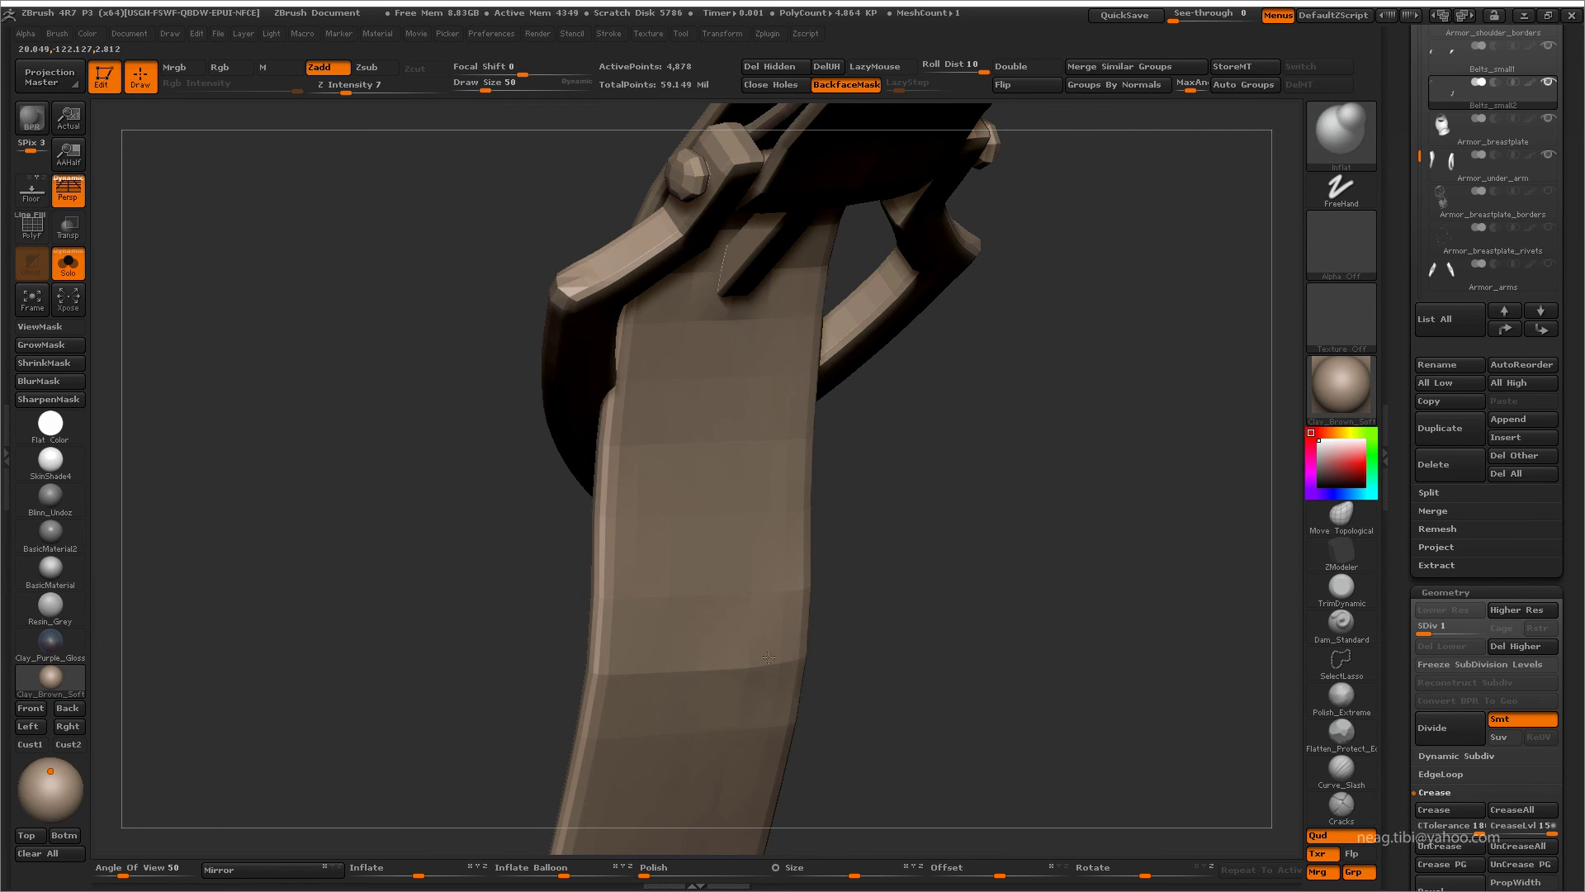
pyautogui.moveTo(726, 655)
pyautogui.mouseDown()
pyautogui.moveTo(578, 609)
pyautogui.moveTo(691, 655)
pyautogui.moveTo(972, 247)
pyautogui.mouseUp()
pyautogui.moveTo(849, 371)
pyautogui.mouseDown()
pyautogui.moveTo(697, 532)
pyautogui.moveTo(843, 547)
pyautogui.mouseUp()
pyautogui.hotkey('shift', 'd')
pyautogui.hotkey('shift', 'd')
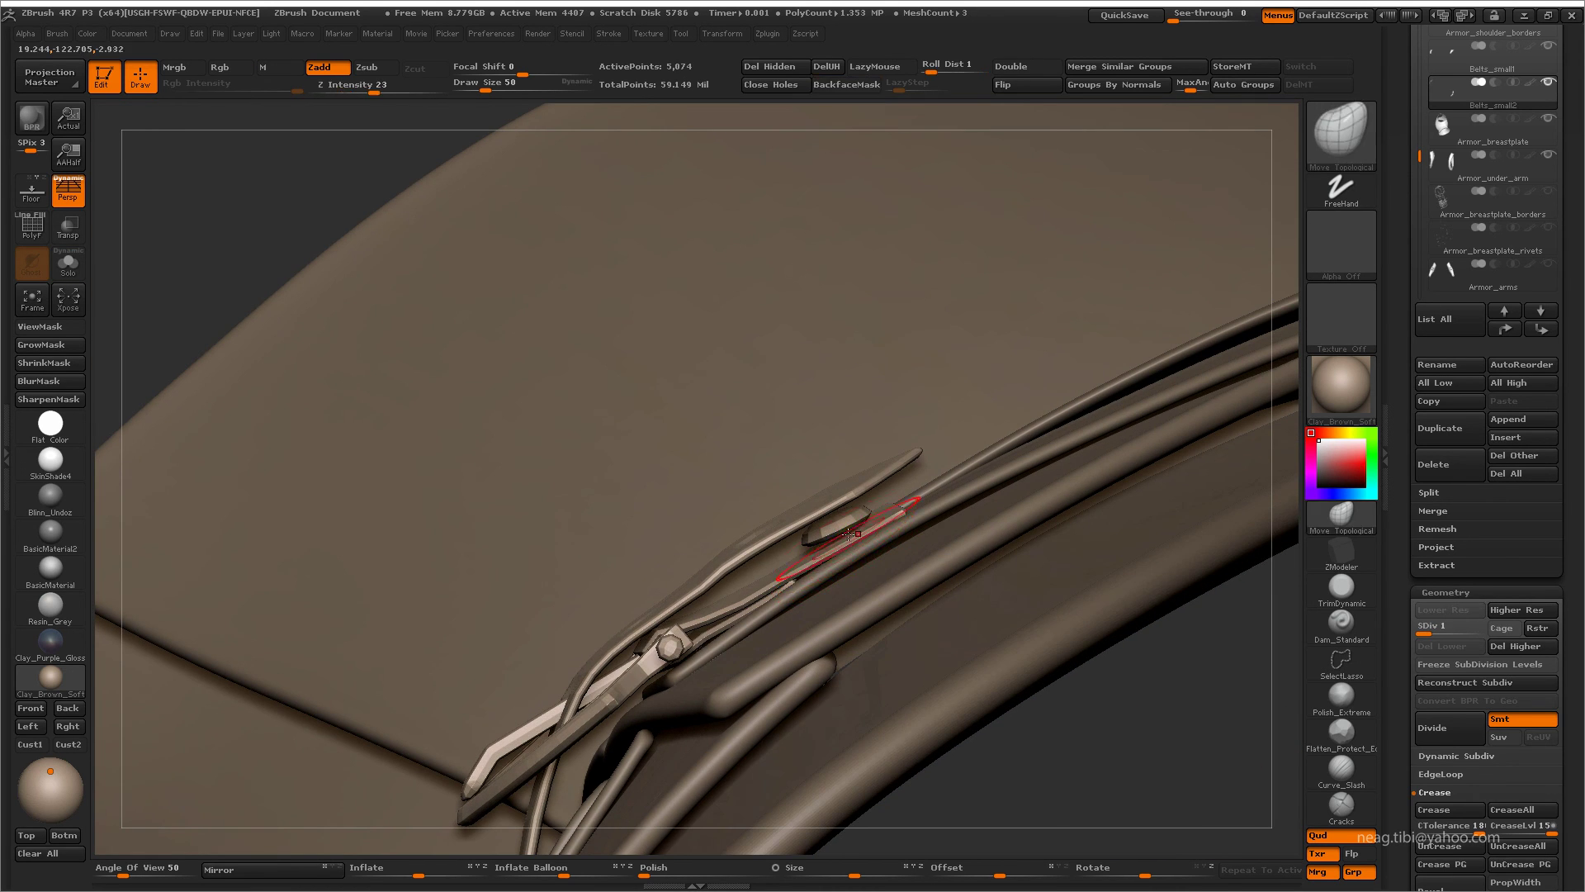
pyautogui.press('space')
pyautogui.keyDown('alt'); pyautogui.moveTo(850, 534); pyautogui.dragTo(852, 516); pyautogui.keyUp('alt')
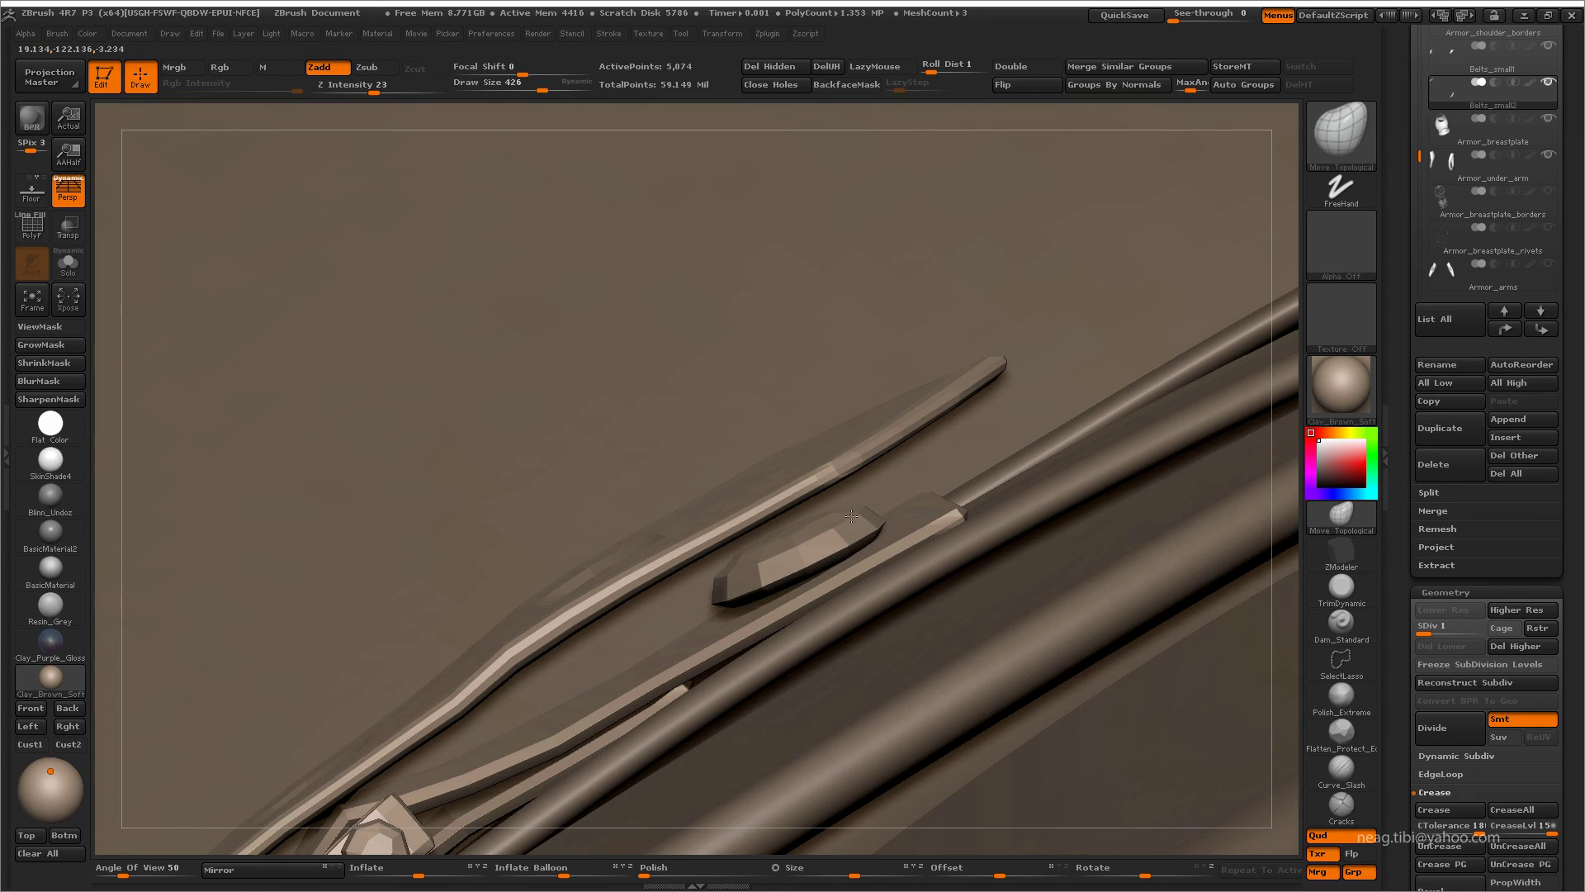
pyautogui.moveTo(761, 605)
pyautogui.mouseDown()
pyautogui.moveTo(667, 535)
pyautogui.moveTo(743, 644)
pyautogui.mouseUp()
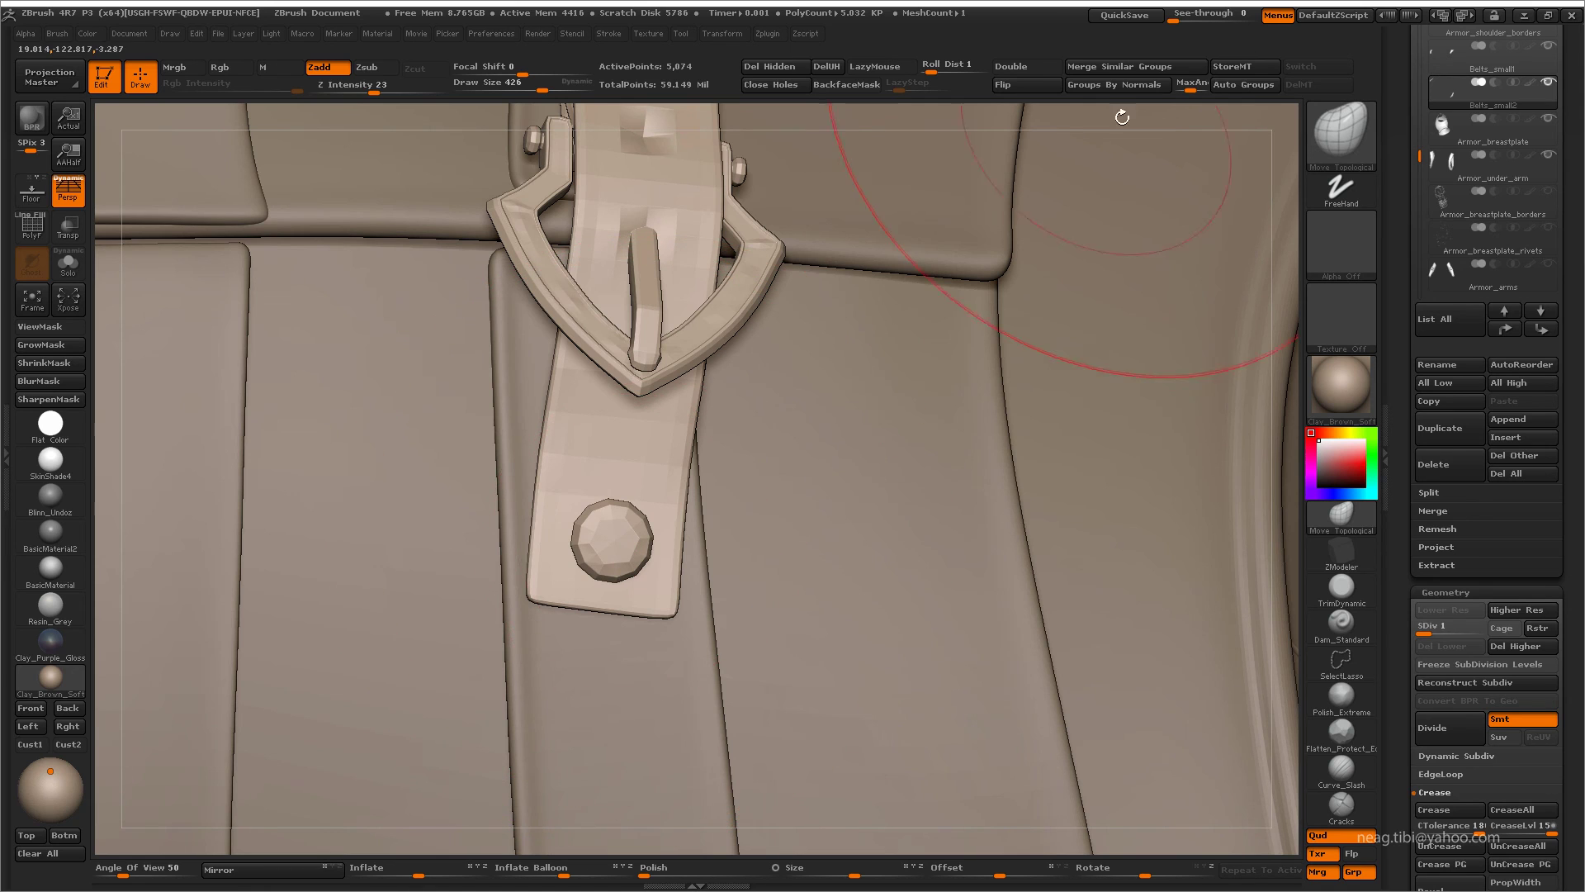
# - Mask the strap, Transpose the rivet pin, and make Armor_breastplate_borders visible
pyautogui.press('w')
pyautogui.keyDown('ctrl'); pyautogui.click(615, 547); pyautogui.keyUp('ctrl')
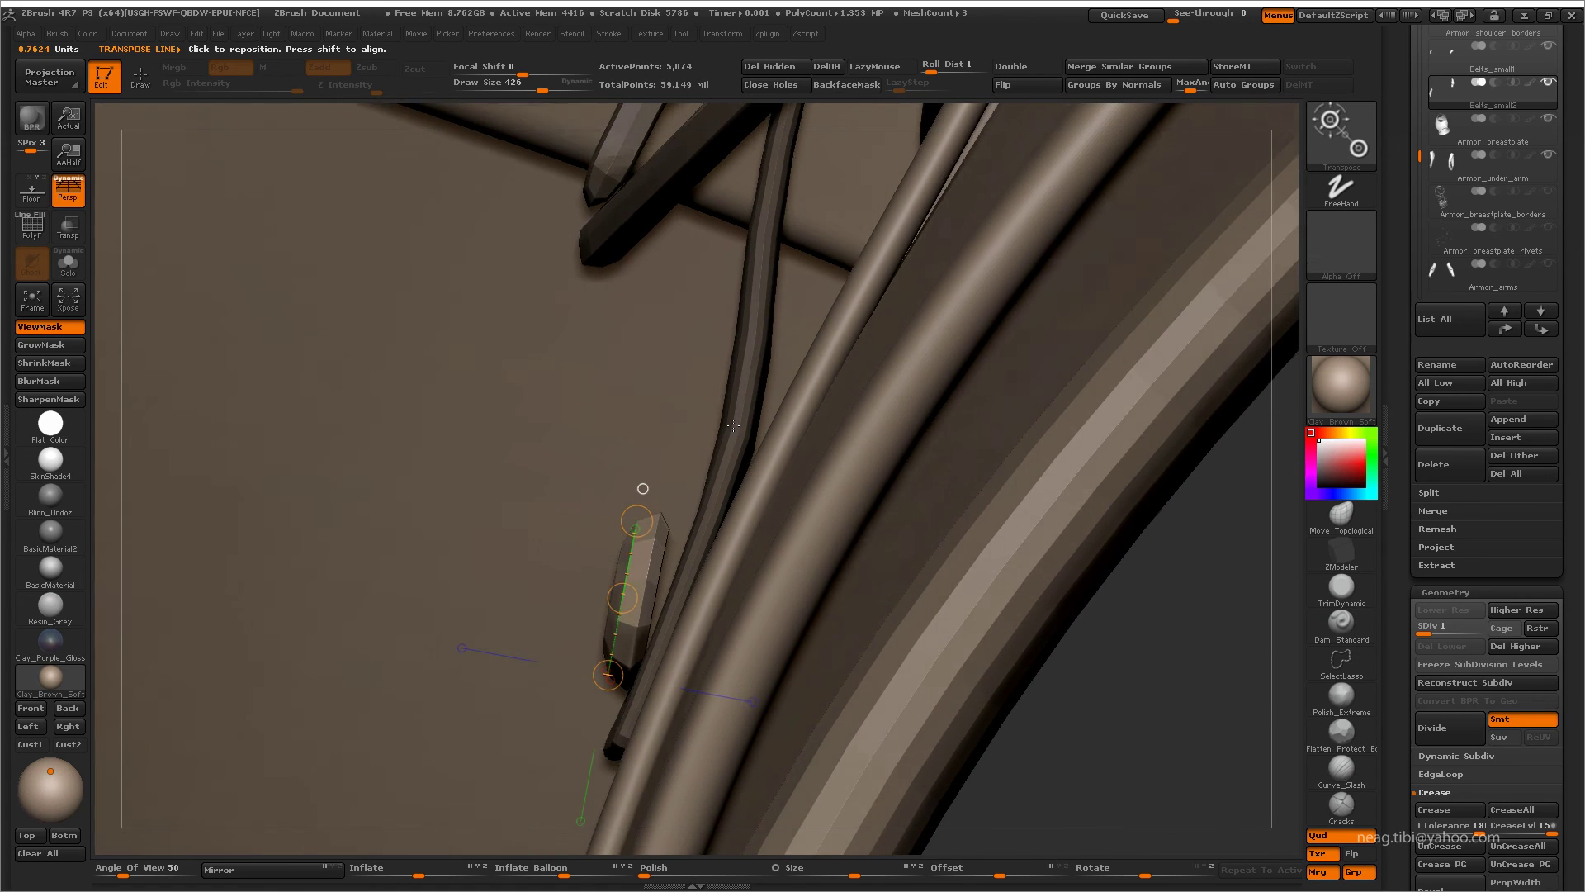
pyautogui.moveTo(608, 675); pyautogui.dragTo(636, 519)
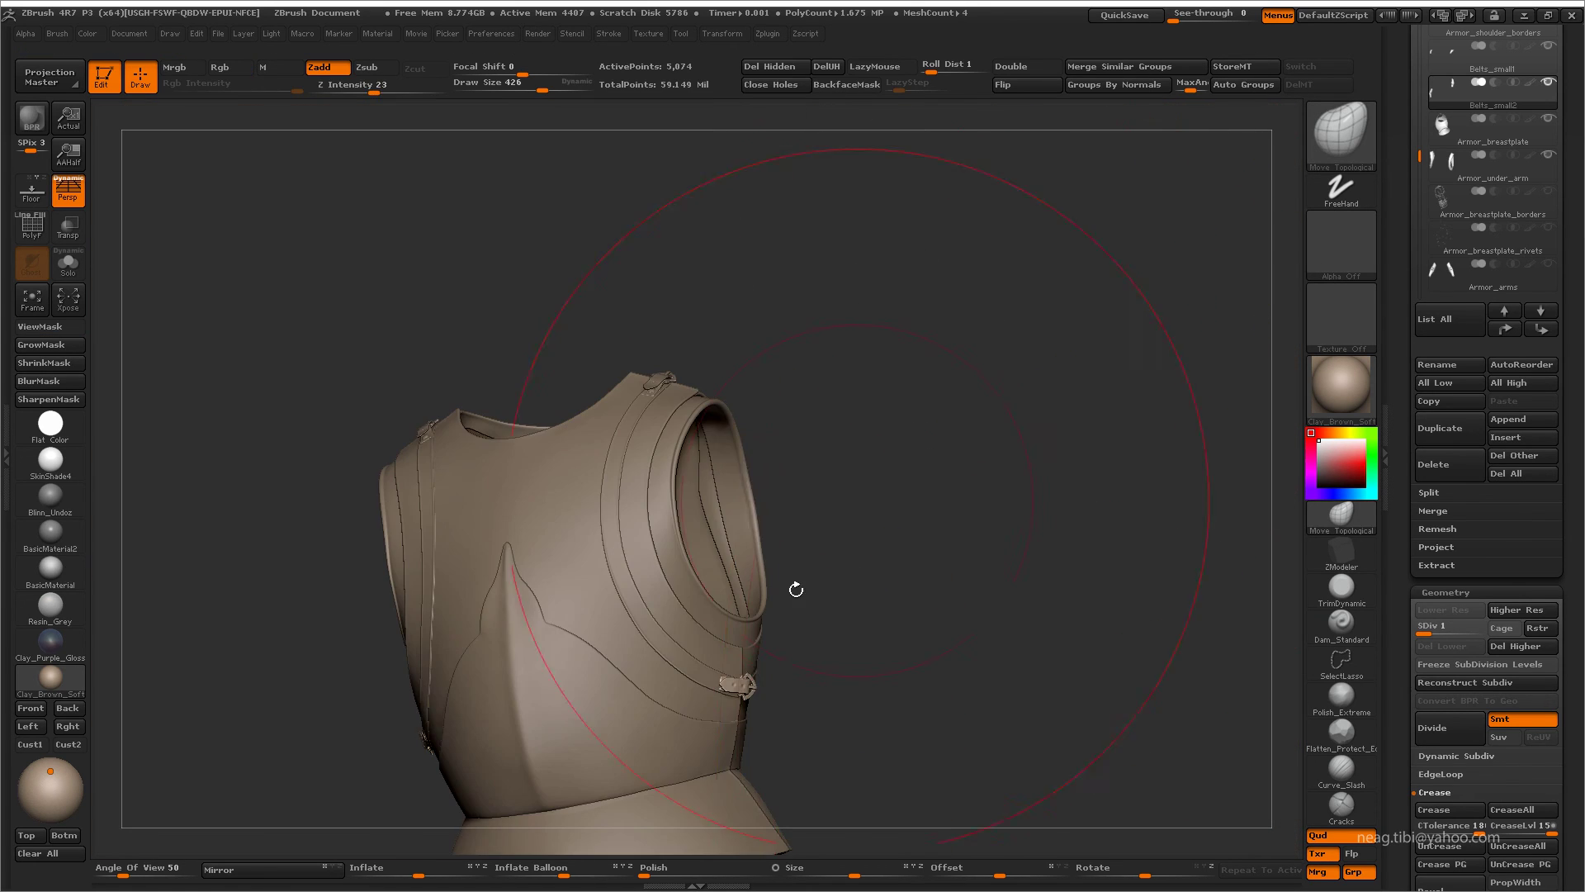
pyautogui.moveTo(792, 592)
pyautogui.mouseDown()
pyautogui.moveTo(1066, 465)
pyautogui.moveTo(1067, 550)
pyautogui.moveTo(1090, 583)
pyautogui.moveTo(1079, 644)
pyautogui.moveTo(1246, 276)
pyautogui.mouseUp()
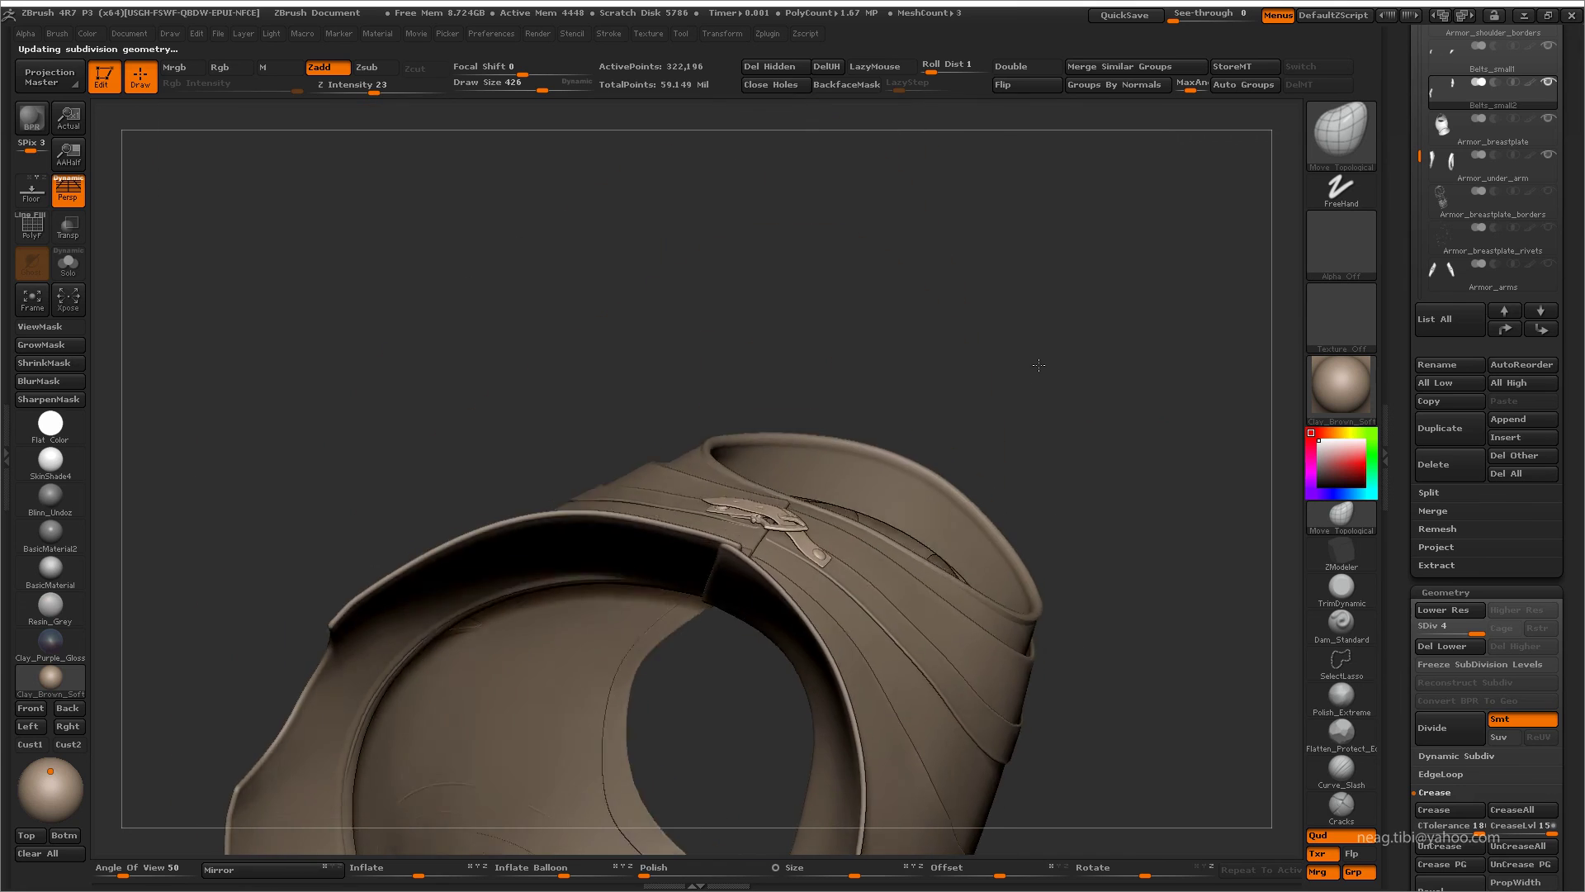
pyautogui.click(1551, 205)
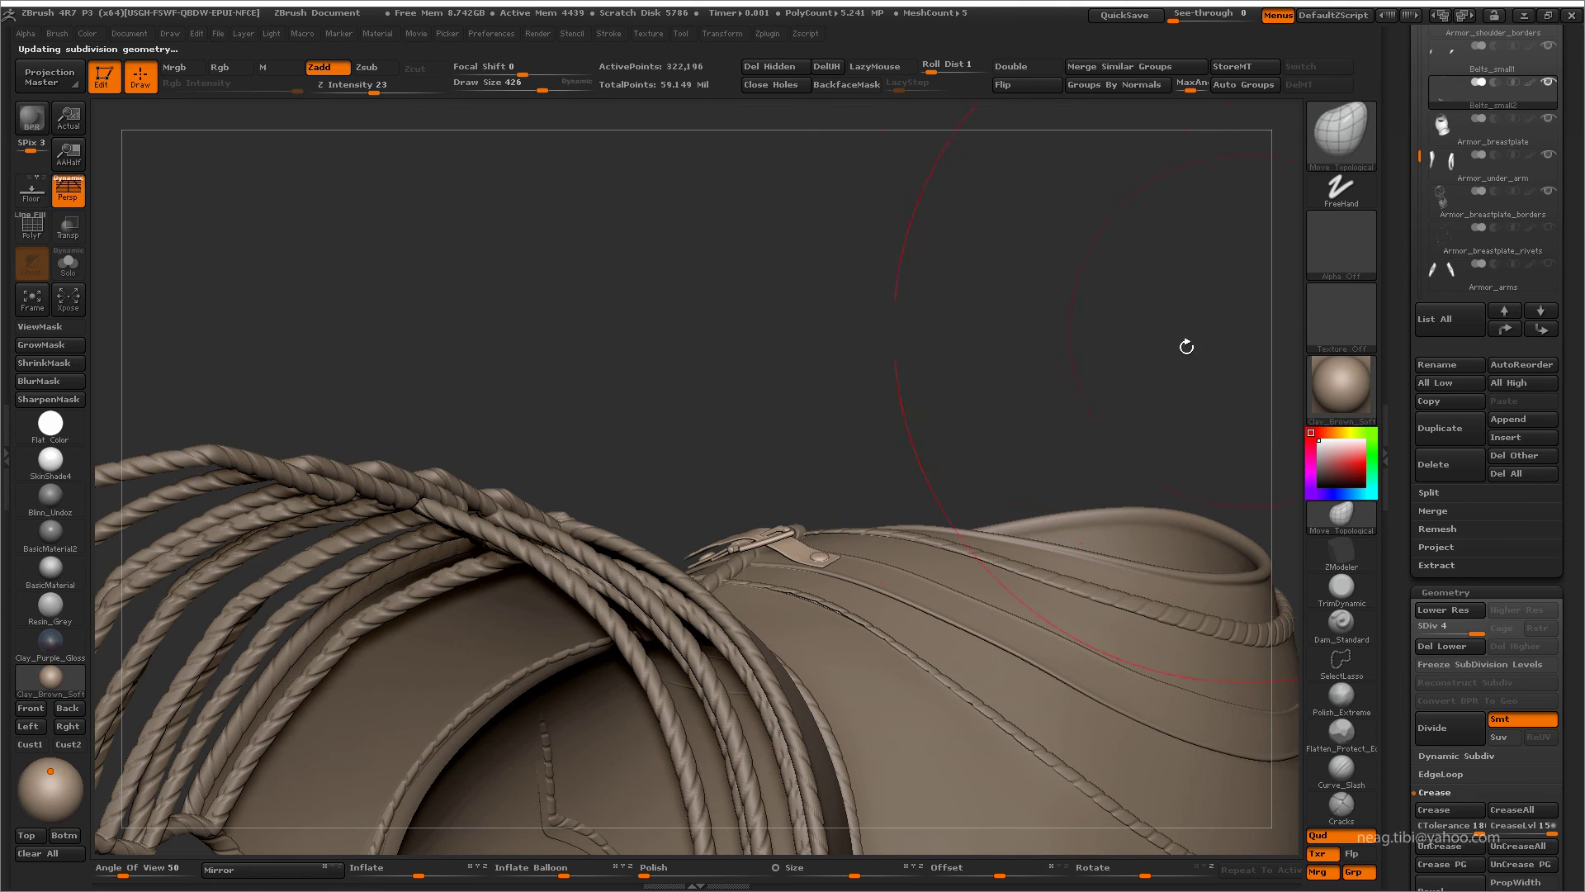
pyautogui.moveTo(1056, 286); pyautogui.dragTo(696, 620)
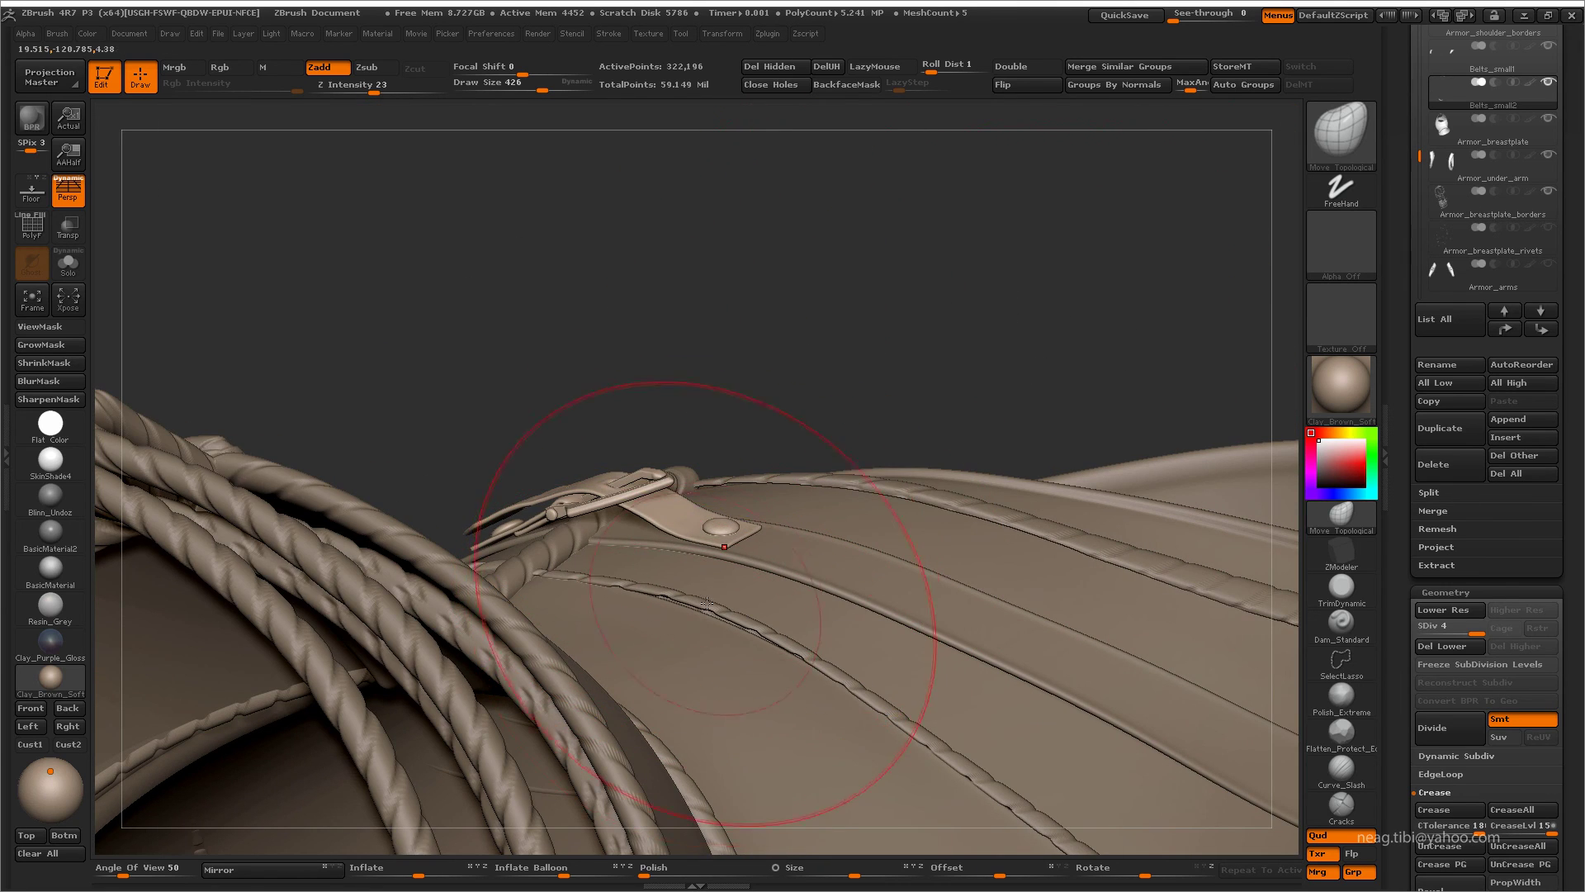